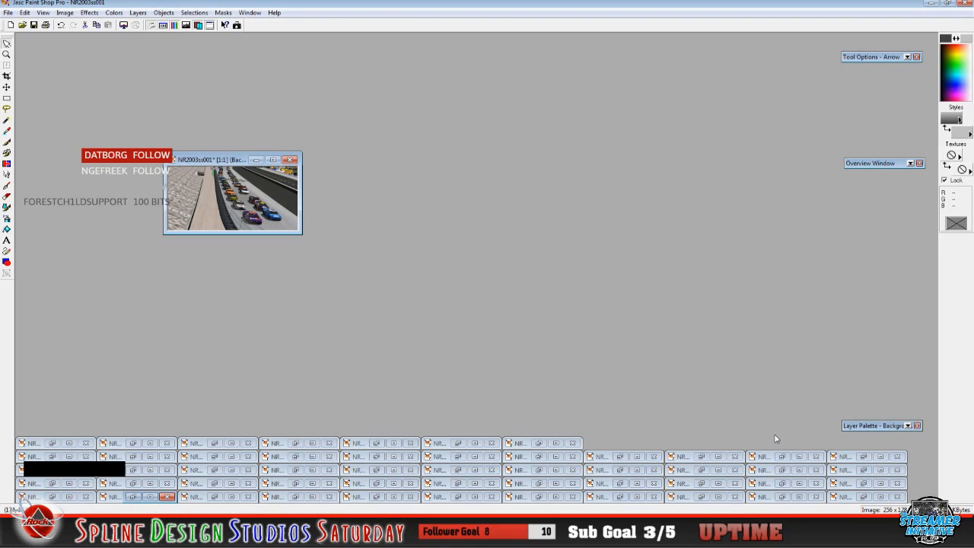
left_click_drag(196, 161, 298, 182)
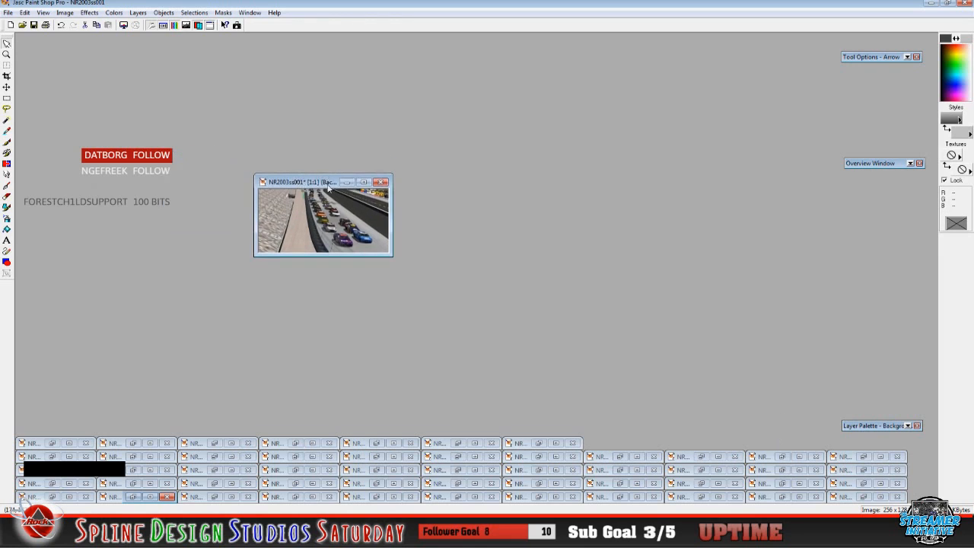
left_click_drag(315, 185, 234, 189)
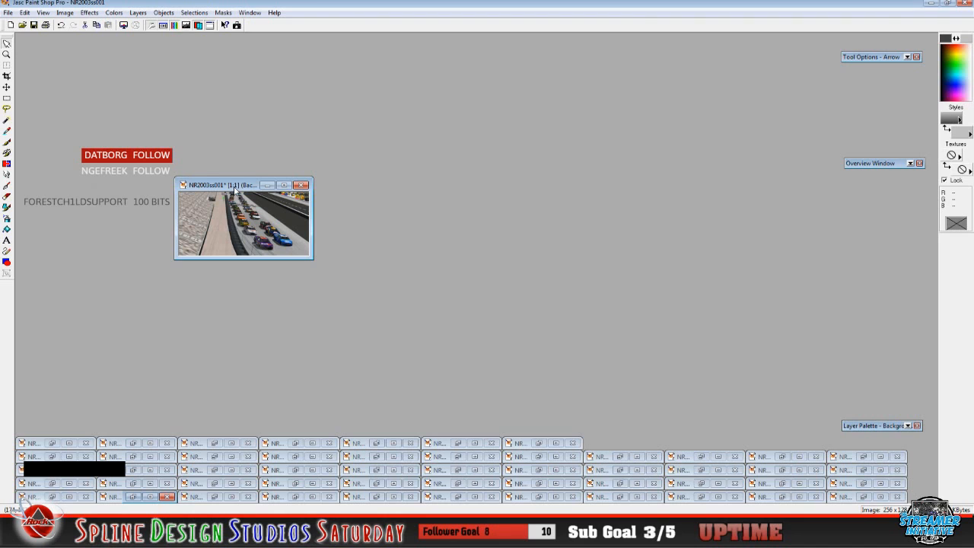
mouse_move(236, 190)
left_mouse_down()
mouse_move(232, 160)
mouse_move(237, 178)
left_mouse_up()
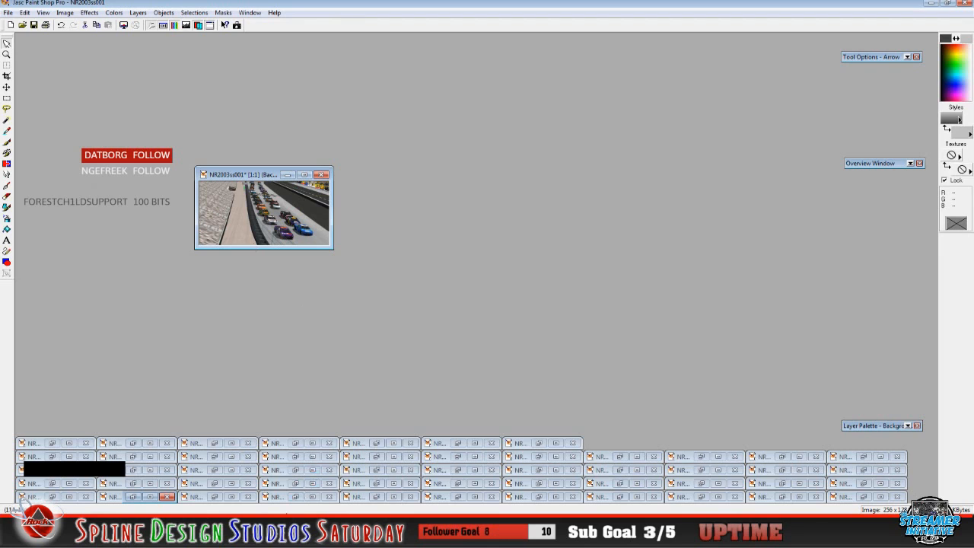
left_click(46, 535)
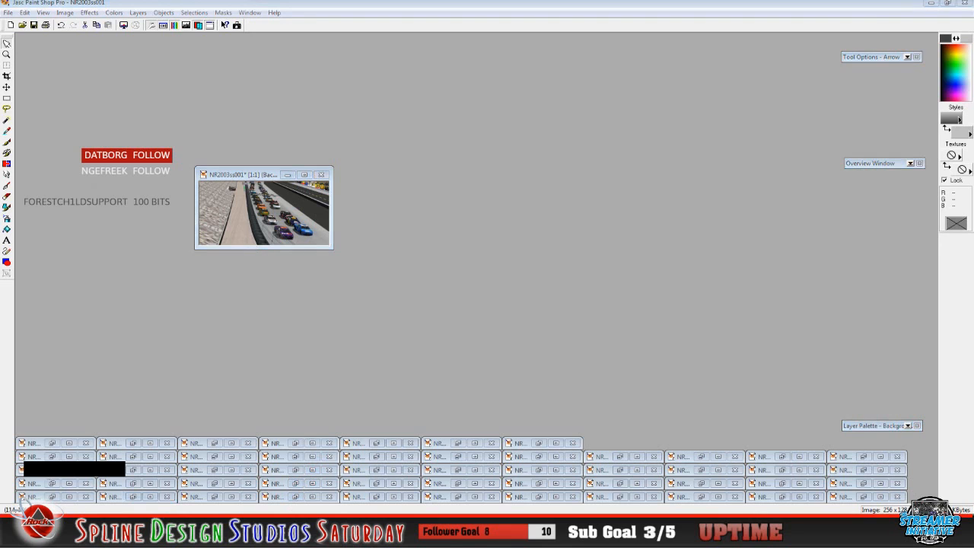
left_click(46, 536)
left_click(46, 536)
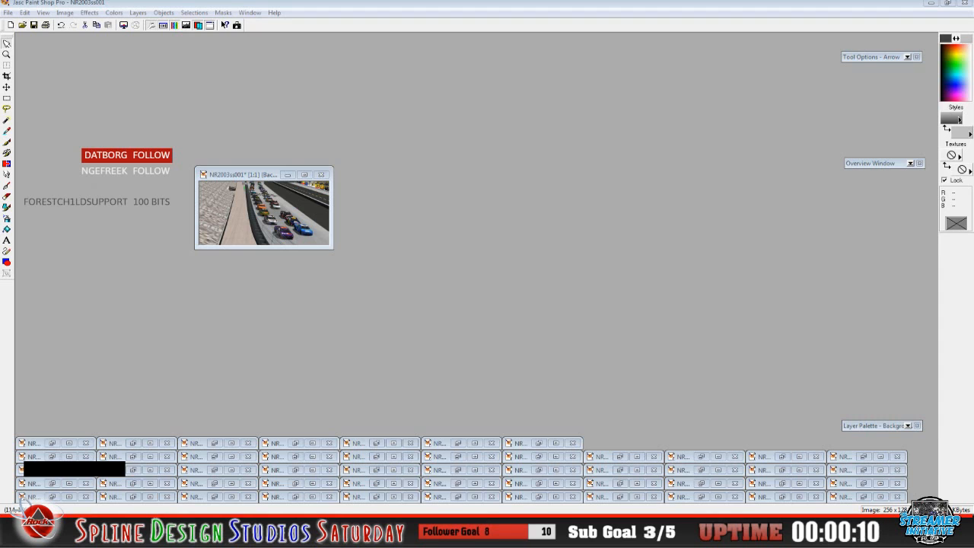
left_click(232, 523)
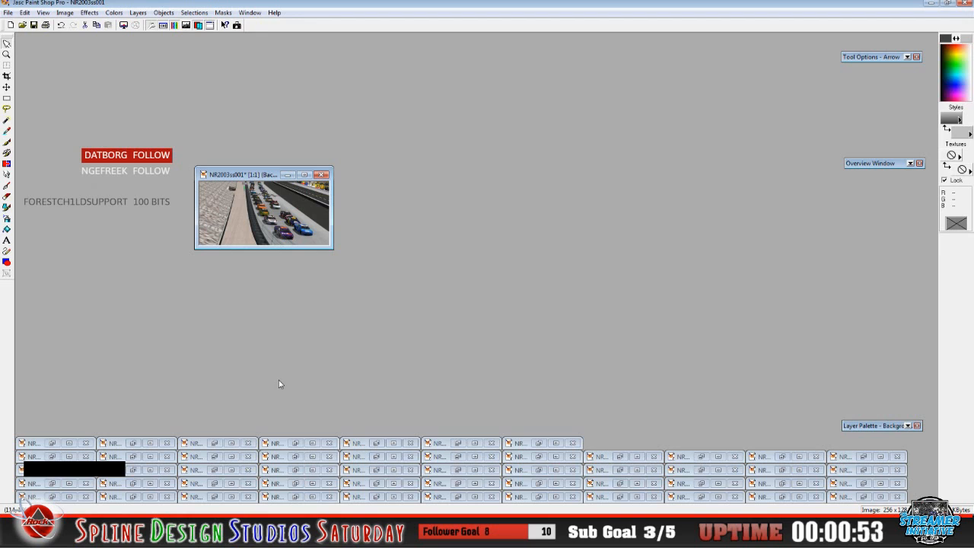
Restore the minimized NR2003ss002 image, check its image information, and move its window clear of the small NR2003ss001 image
left_click(477, 327)
left_click(539, 443)
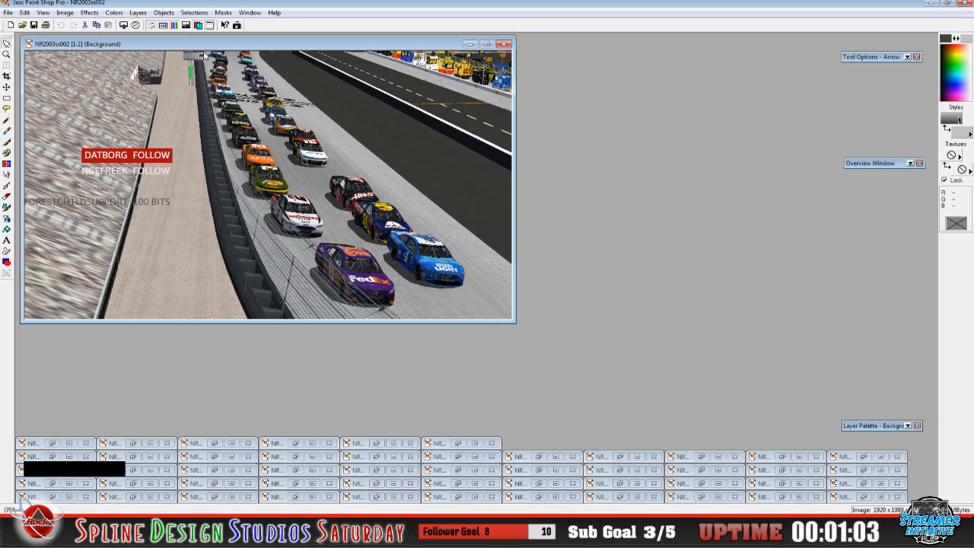
left_click_drag(205, 50, 236, 79)
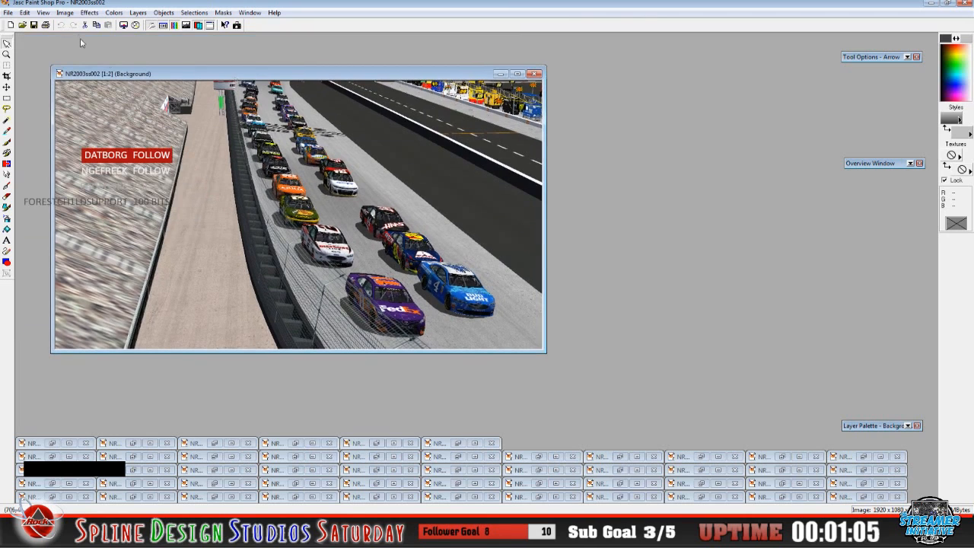
left_click(65, 13)
left_click(107, 92)
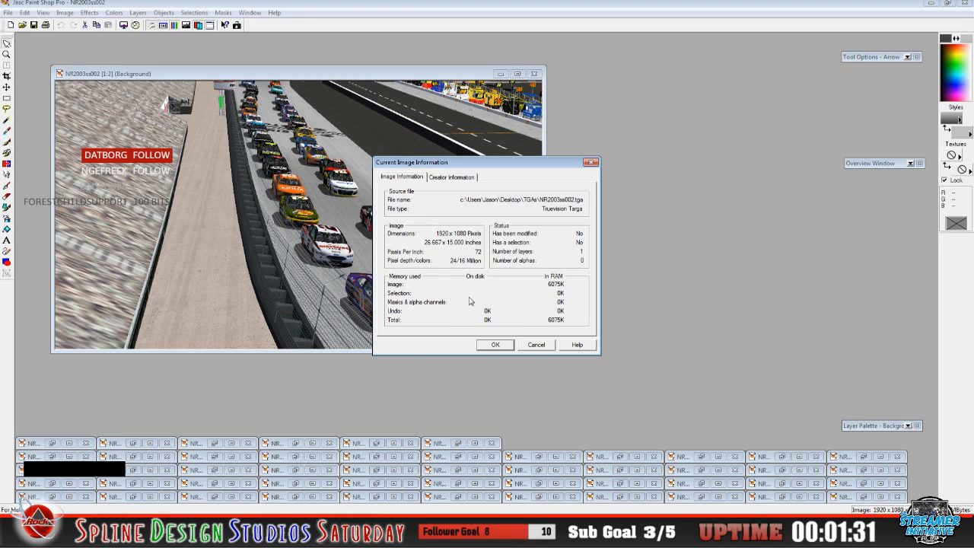
left_click(535, 349)
left_click_drag(286, 78, 519, 80)
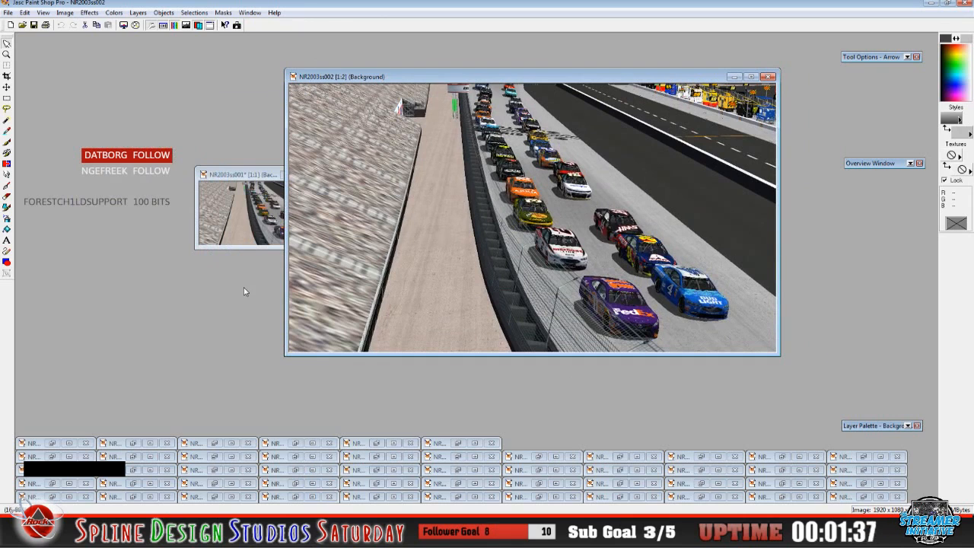
Separate the two image windows and check the dimensions of NR2003ss001 in its image information
left_click(240, 176)
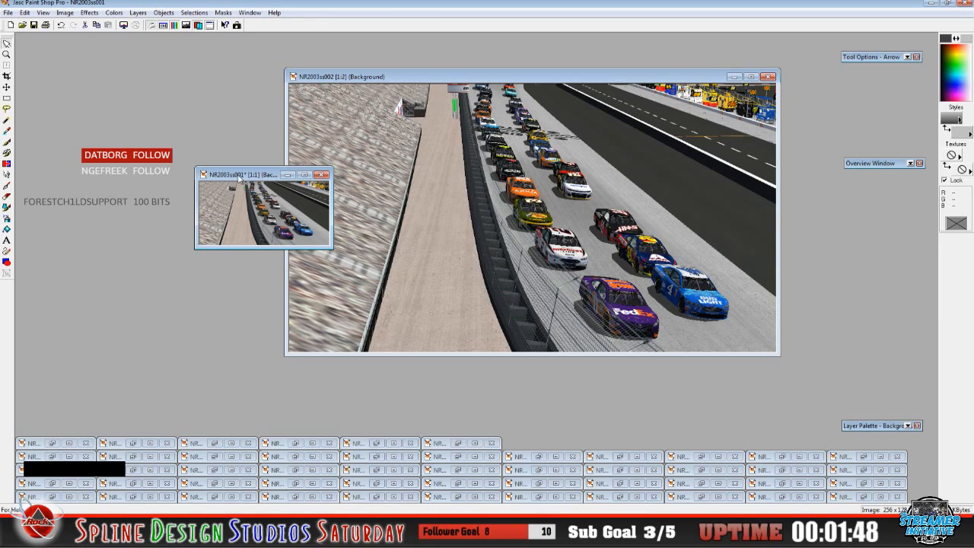
left_click_drag(238, 177, 191, 184)
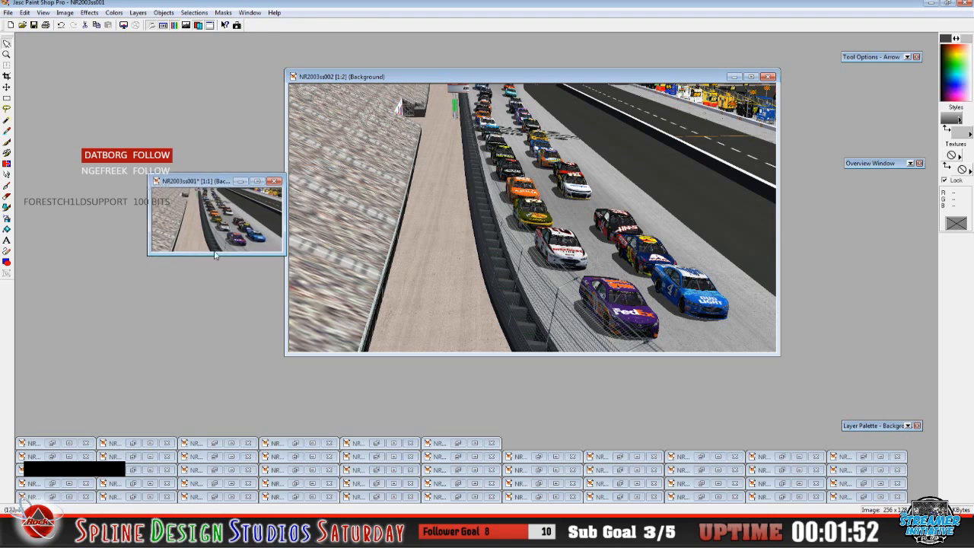
left_click_drag(197, 183, 161, 164)
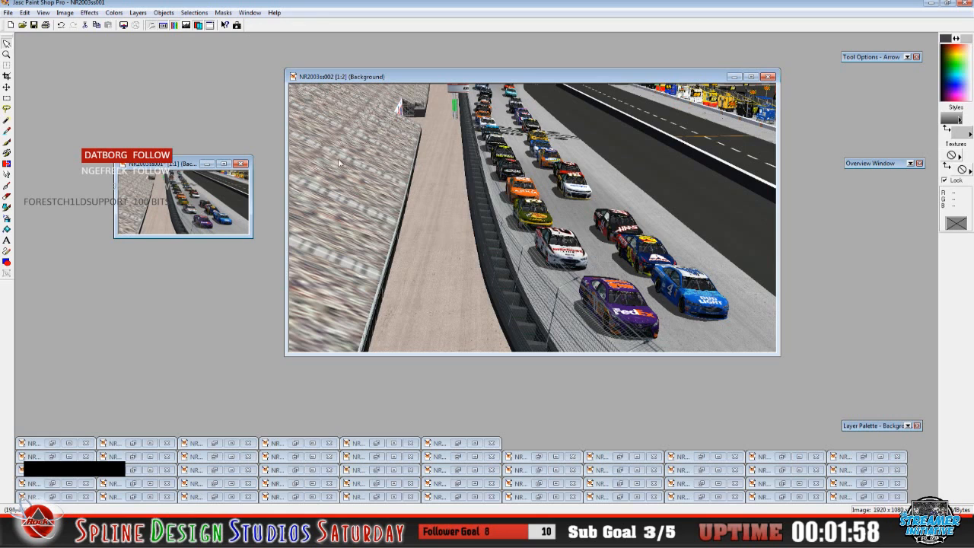
left_click_drag(351, 79, 359, 88)
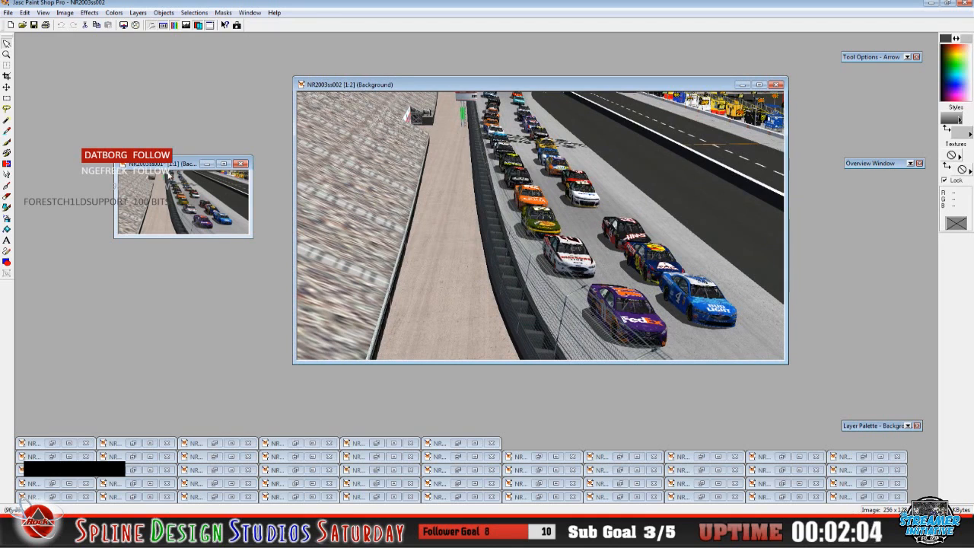
left_click(164, 176)
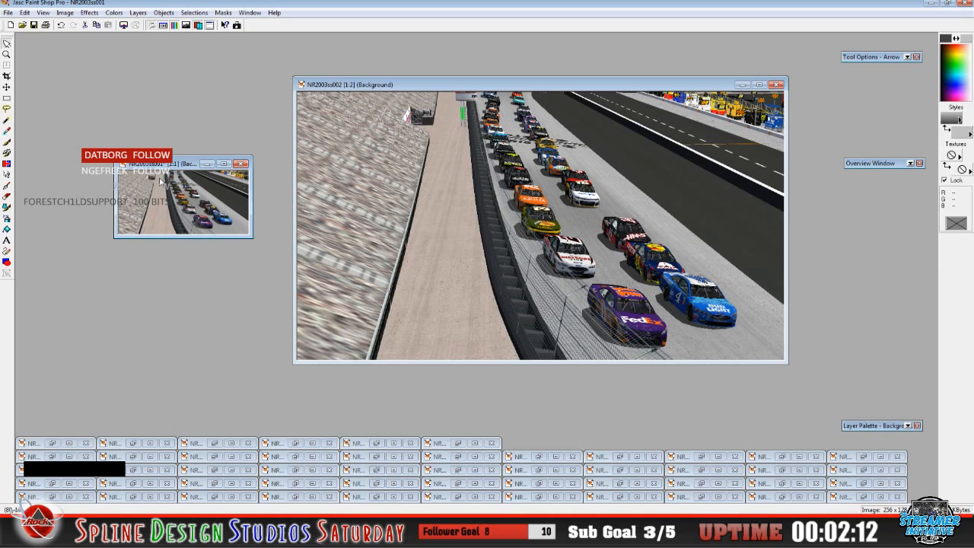
left_click(65, 12)
left_click(84, 88)
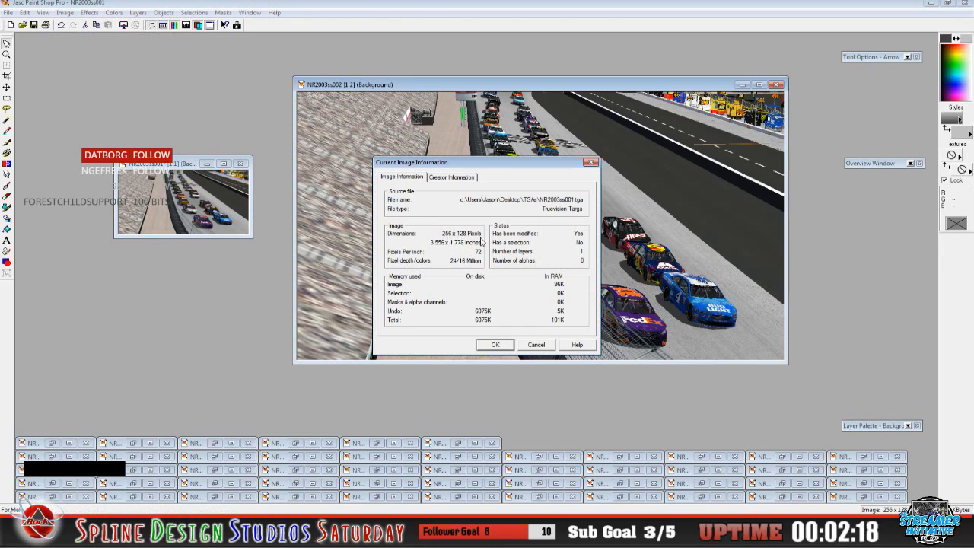
left_click(536, 345)
Resize NR2003ss002 to 256 x 128 pixels without maintaining the aspect ratio, using Smart size
left_click(355, 99)
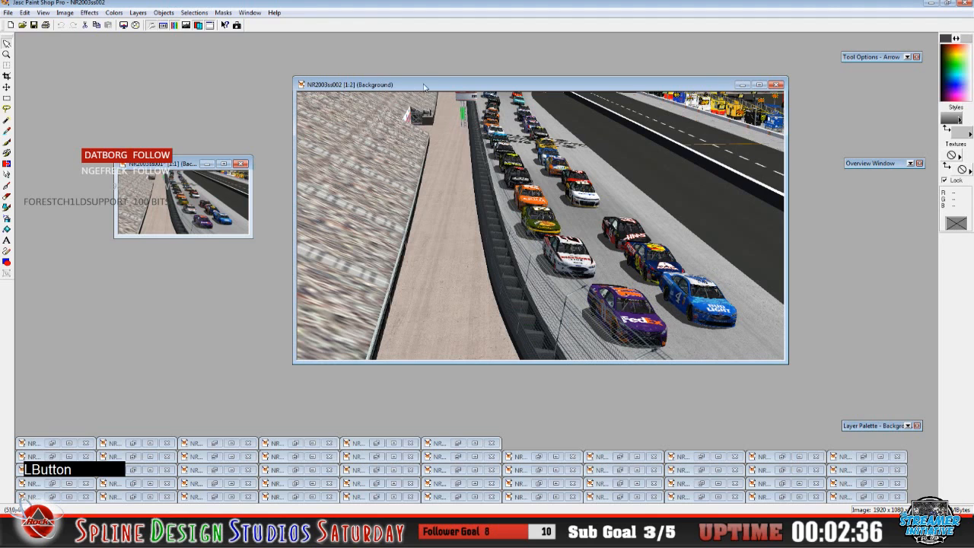
left_click(64, 13)
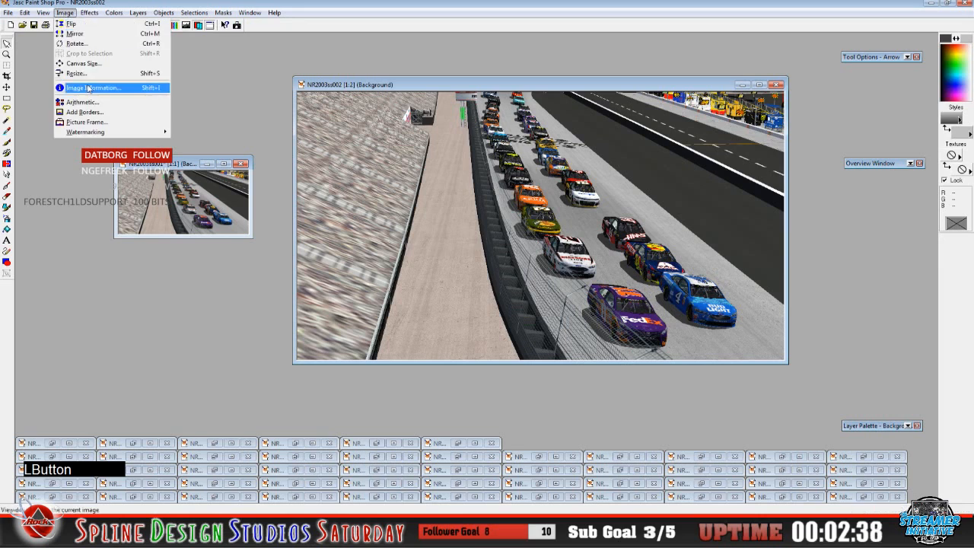
left_click(84, 74)
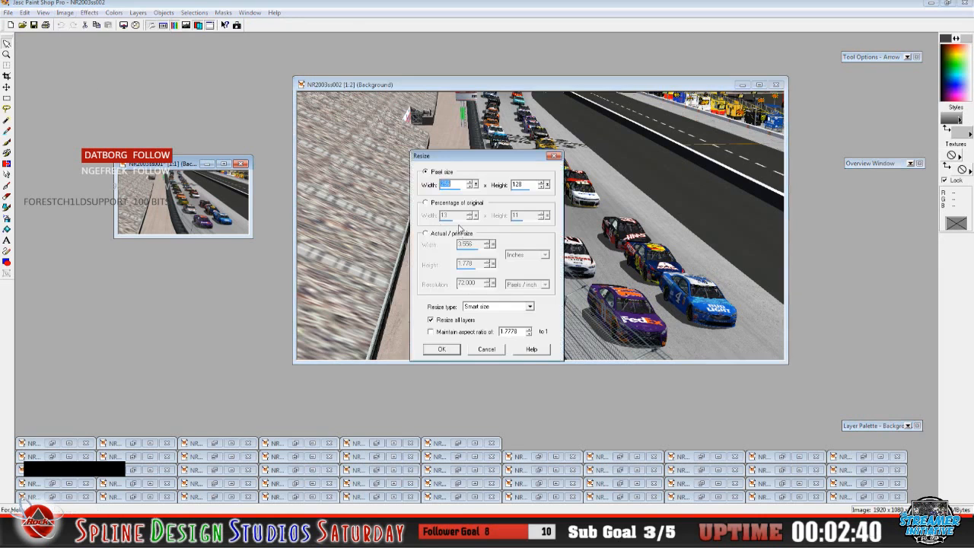
left_click(431, 332)
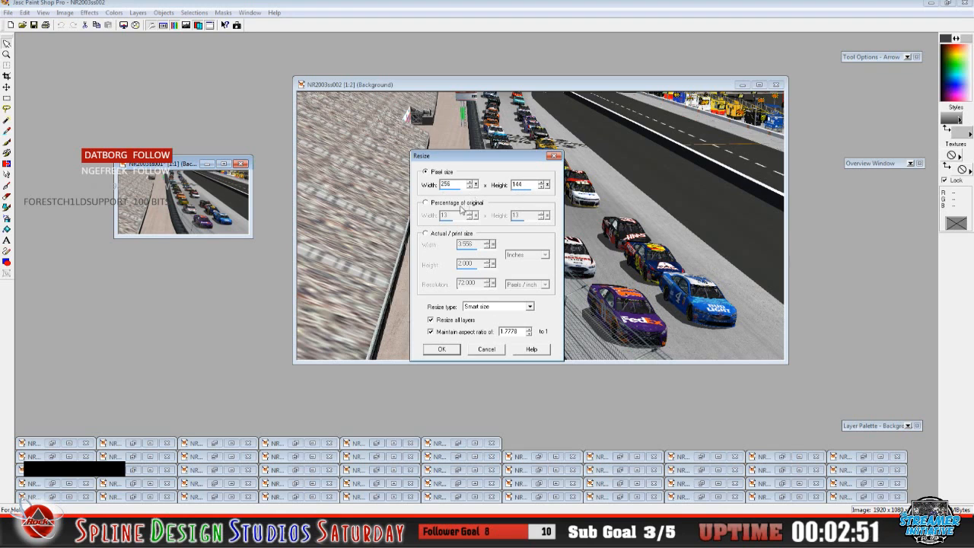
left_click(439, 334)
left_click(530, 185)
key("BackSpace")
key("BackSpace")
type("28")
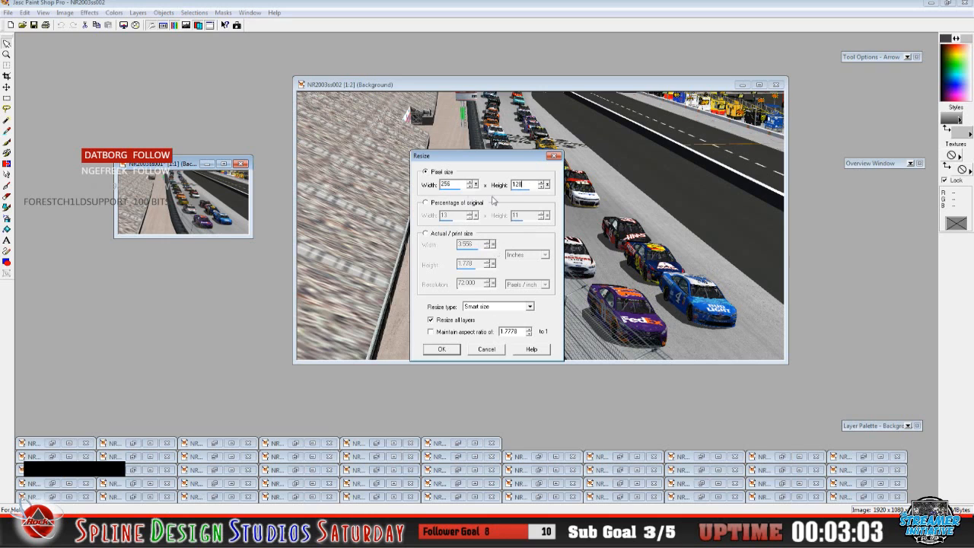
left_click(442, 350)
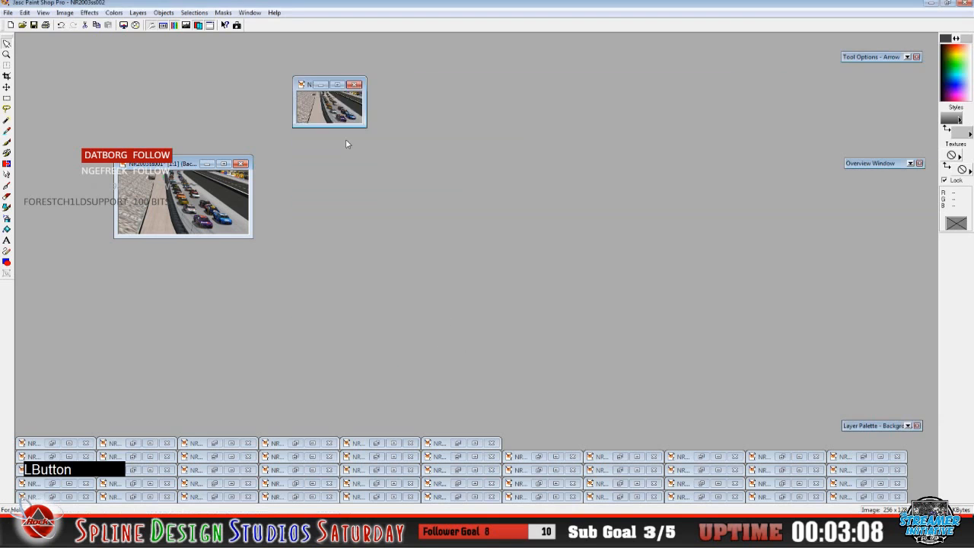
Show NR2003ss002 at normal 1:1 viewing and place it beside NR2003ss001 for comparison
left_click(43, 13)
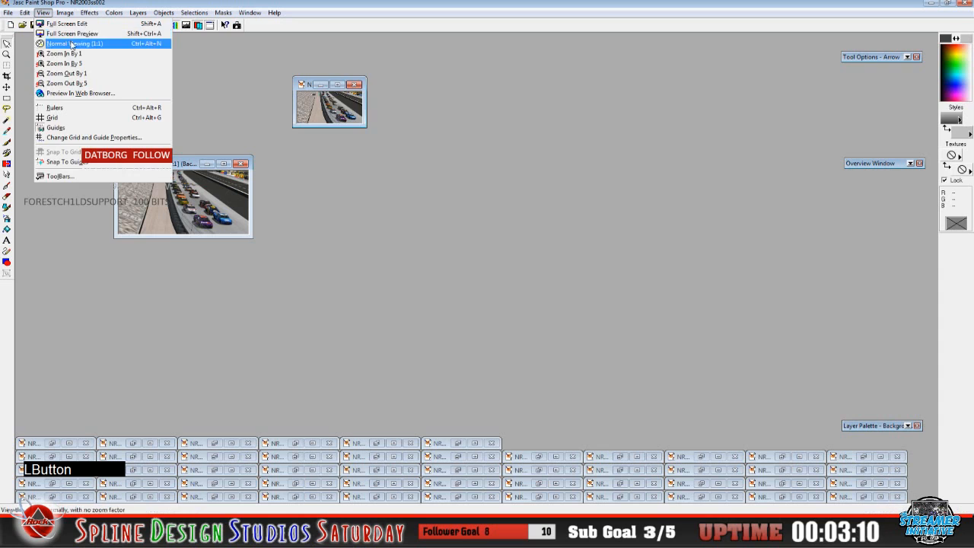
left_click(72, 44)
left_click_drag(323, 83, 307, 163)
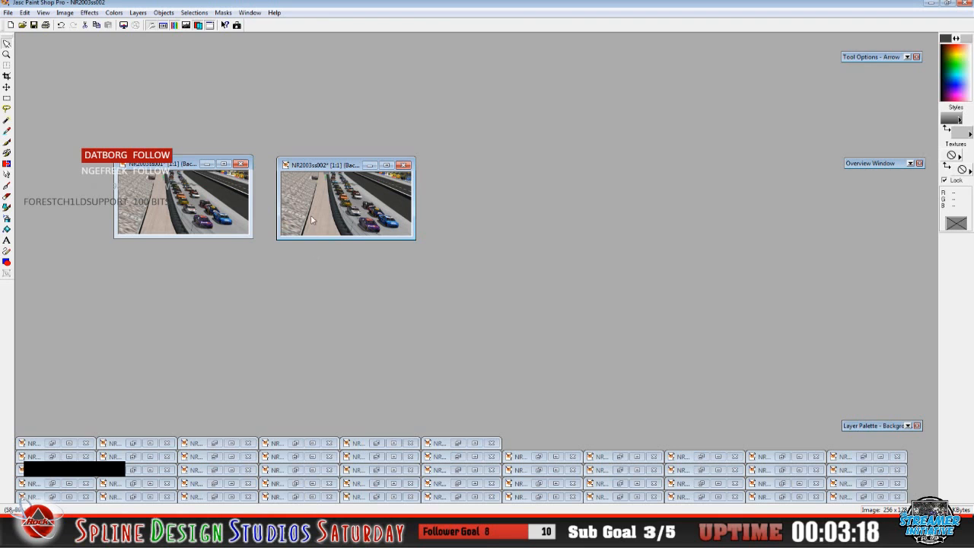
mouse_move(315, 169)
left_mouse_down()
mouse_move(338, 170)
mouse_move(299, 169)
mouse_move(316, 169)
left_mouse_up()
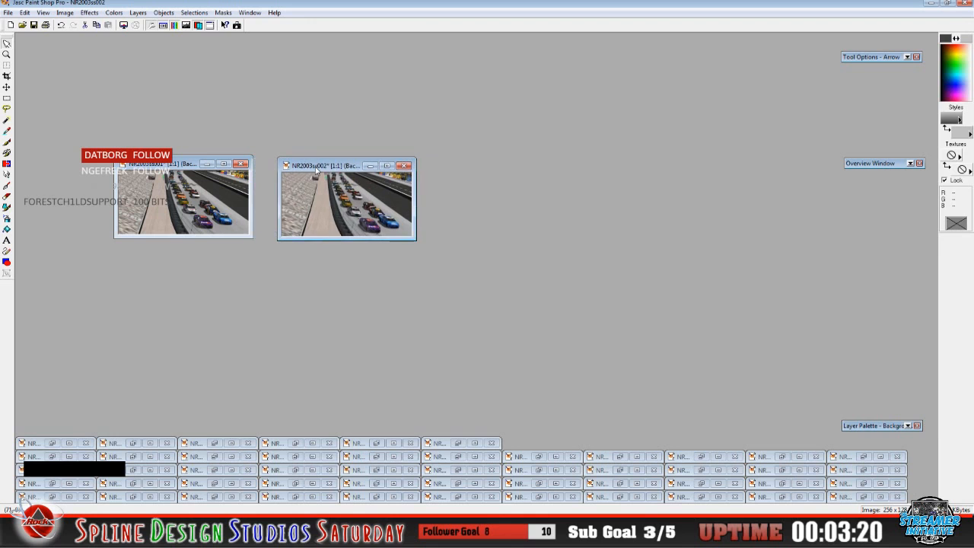
Undo the resize of NR2003ss002 and reposition both image windows so they do not overlap
left_click(61, 26)
left_click_drag(383, 165, 477, 117)
left_click_drag(155, 166, 203, 215)
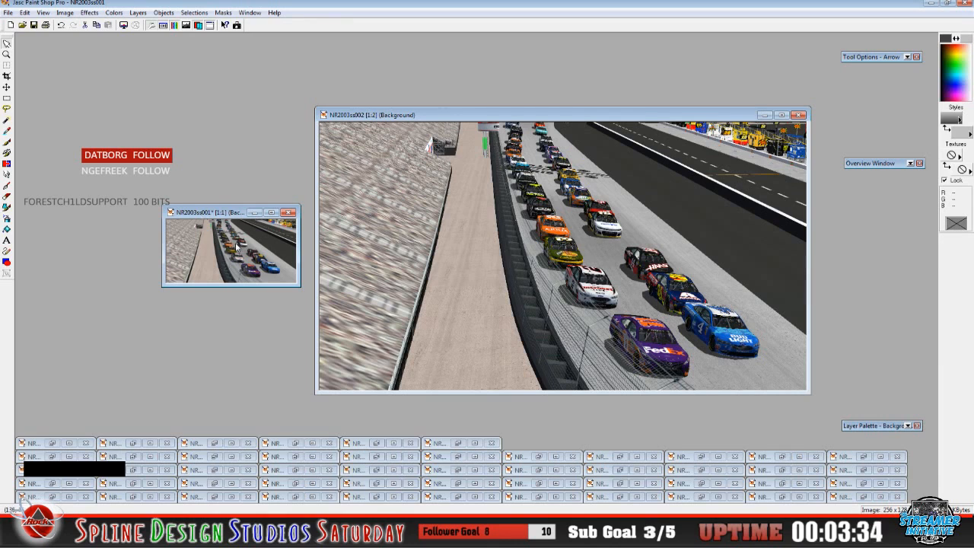
Resize NR2003ss002 to 256 x 128 pixels, show it at normal 1:1 viewing, and place it beside NR2003ss001
left_click(444, 116)
left_click(66, 13)
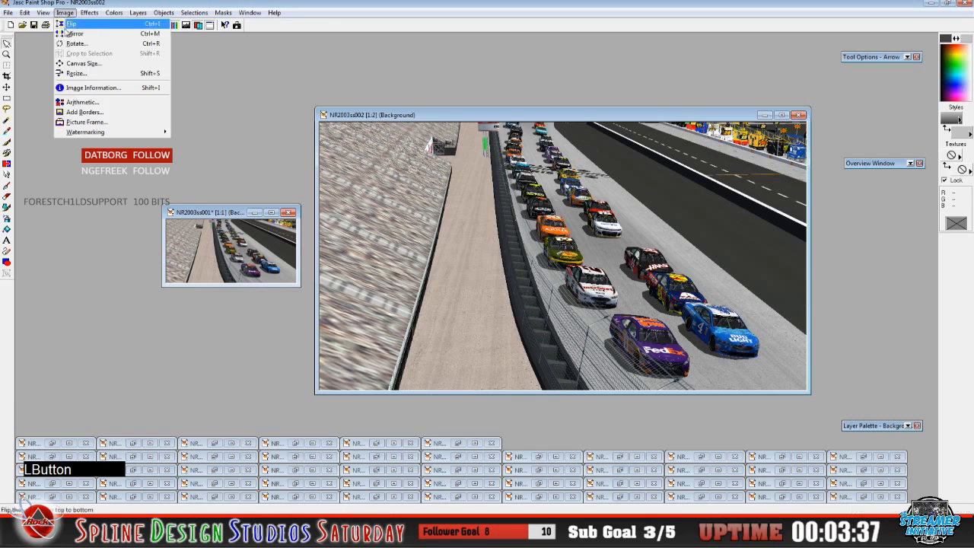
left_click(88, 76)
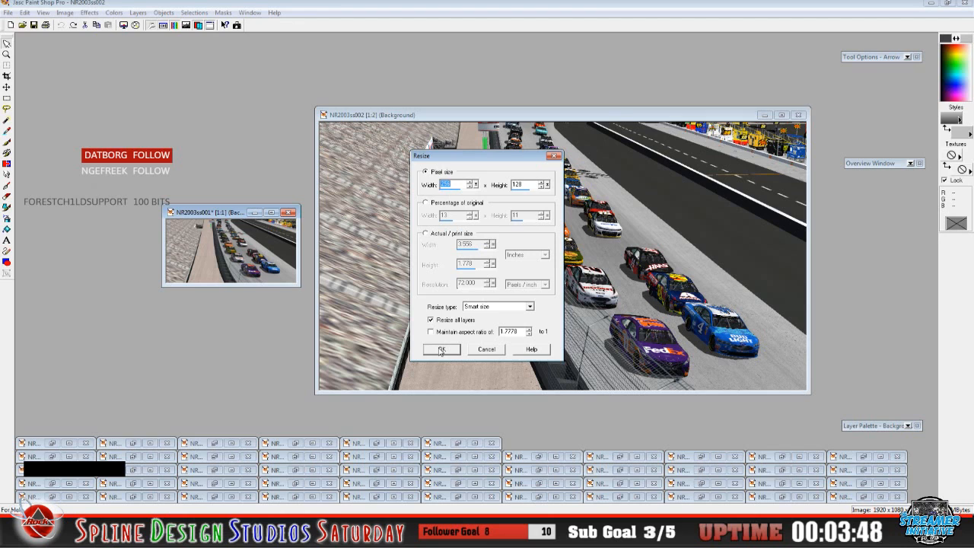
key("Return")
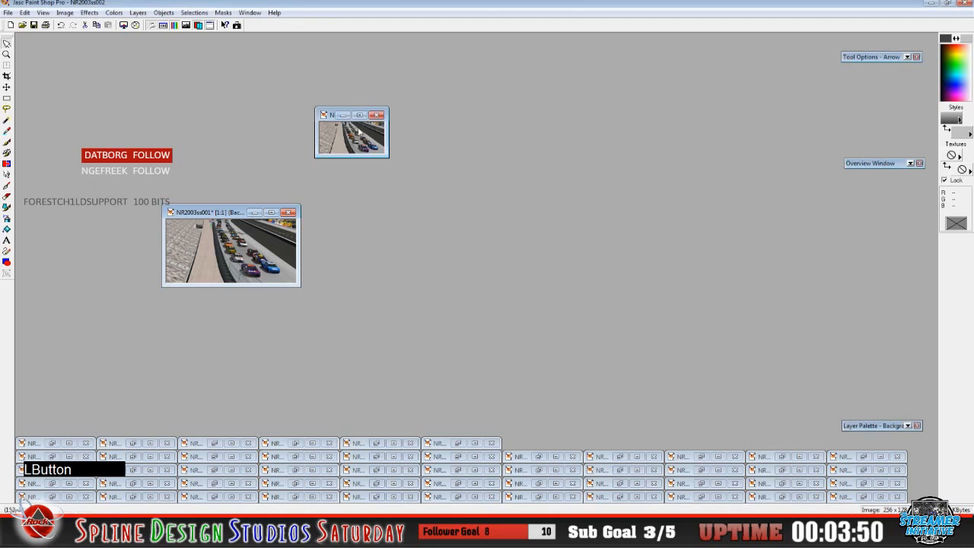
left_click(43, 12)
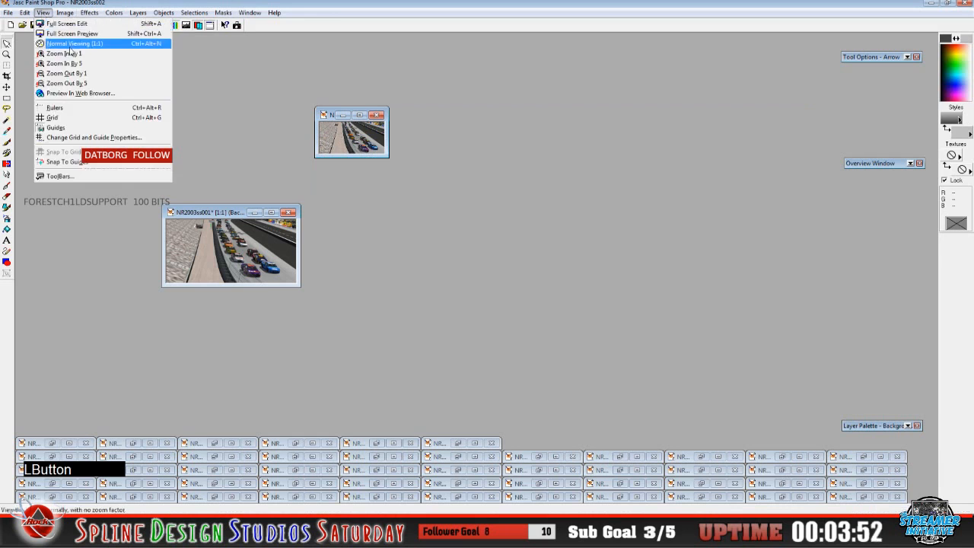
left_click(69, 49)
left_click_drag(350, 118, 347, 215)
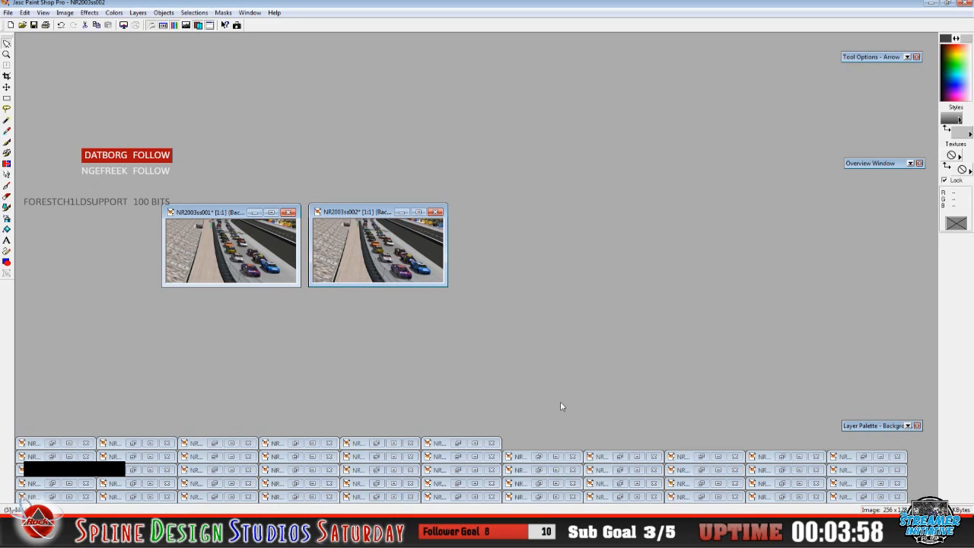
Stack the NR2003ss002 window over NR2003ss001 in the upper corner of the workspace
left_click_drag(212, 214, 74, 49)
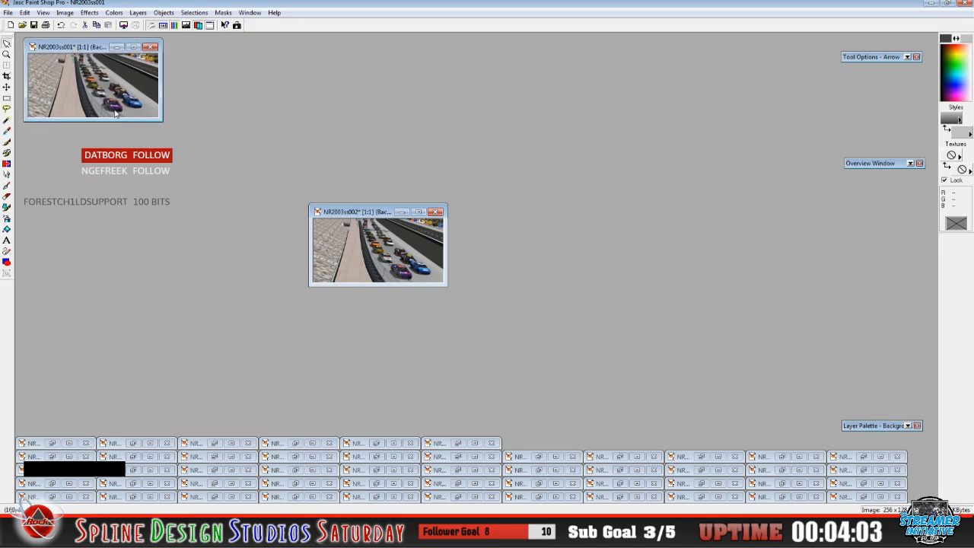
left_click_drag(348, 213, 205, 55)
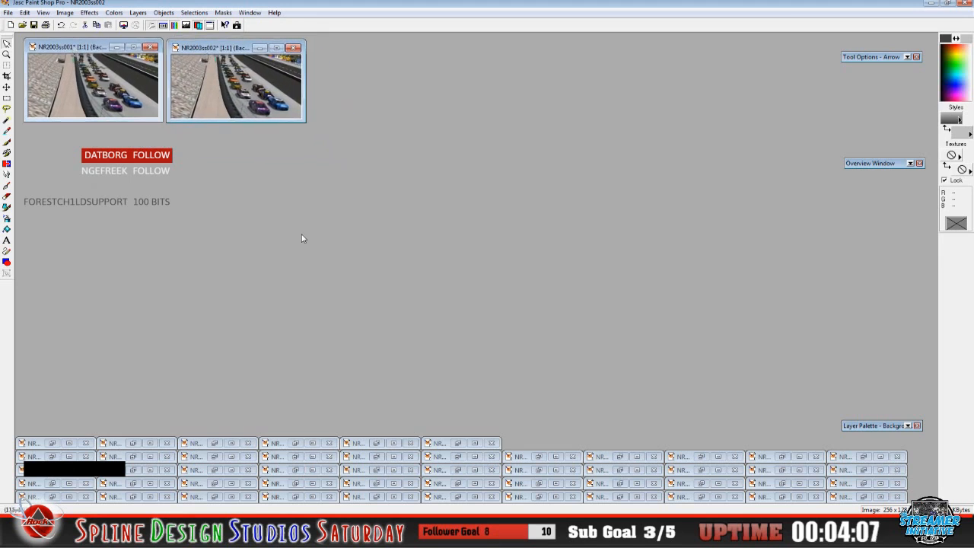
left_click_drag(222, 50, 79, 52)
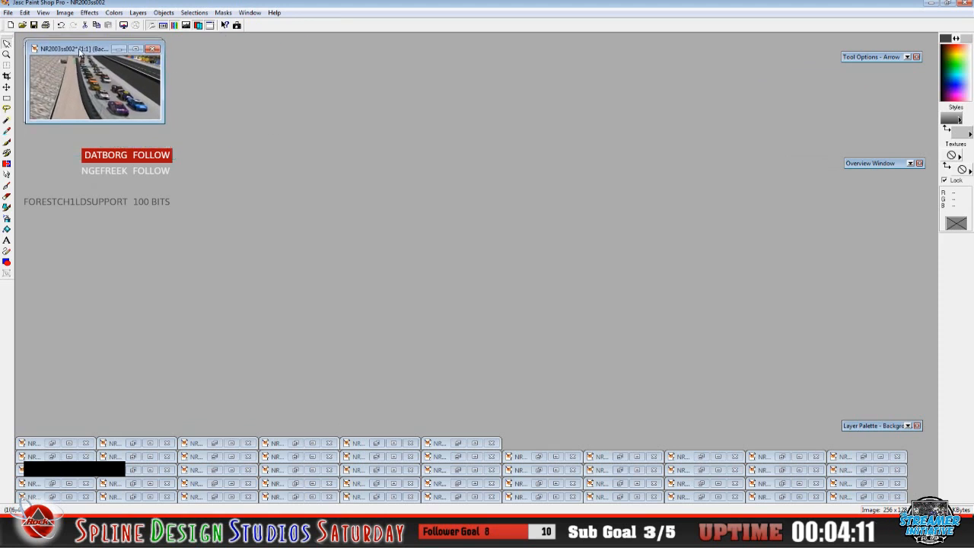
Restore the NR2003ss003 screenshot and place its window in the middle of the workspace
left_click(457, 443)
left_click_drag(163, 45, 345, 113)
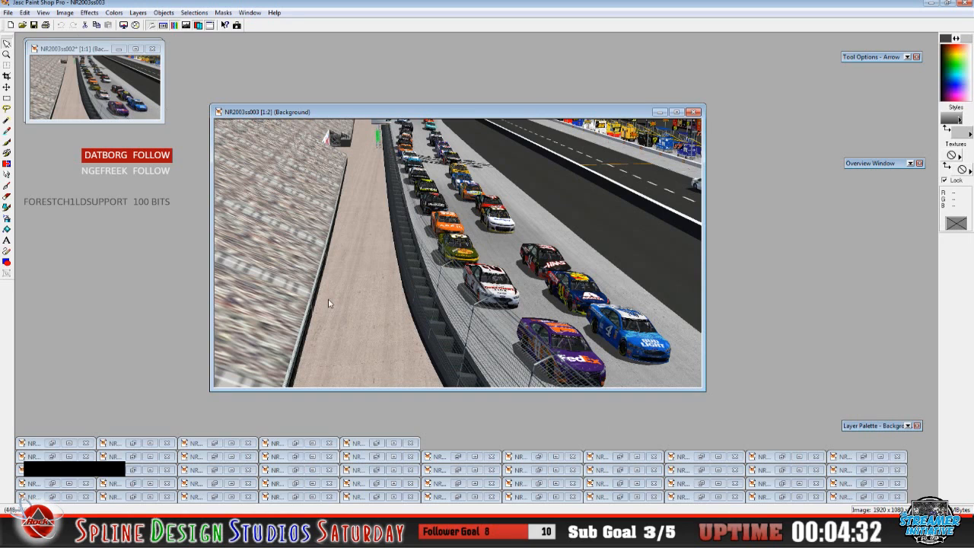
left_click(65, 12)
left_click(97, 90)
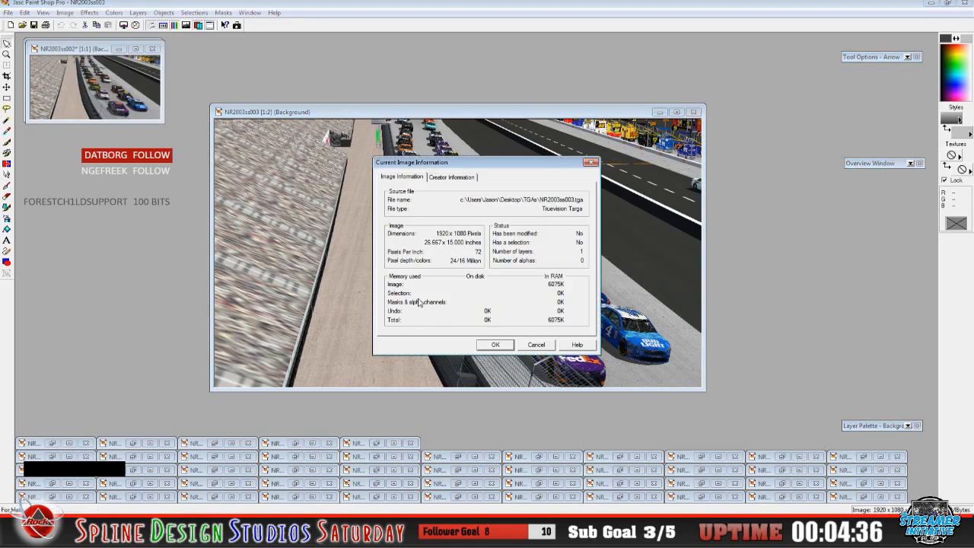
left_click(535, 345)
Resize NR2003ss003 to 256 x 128 pixels
left_click(65, 13)
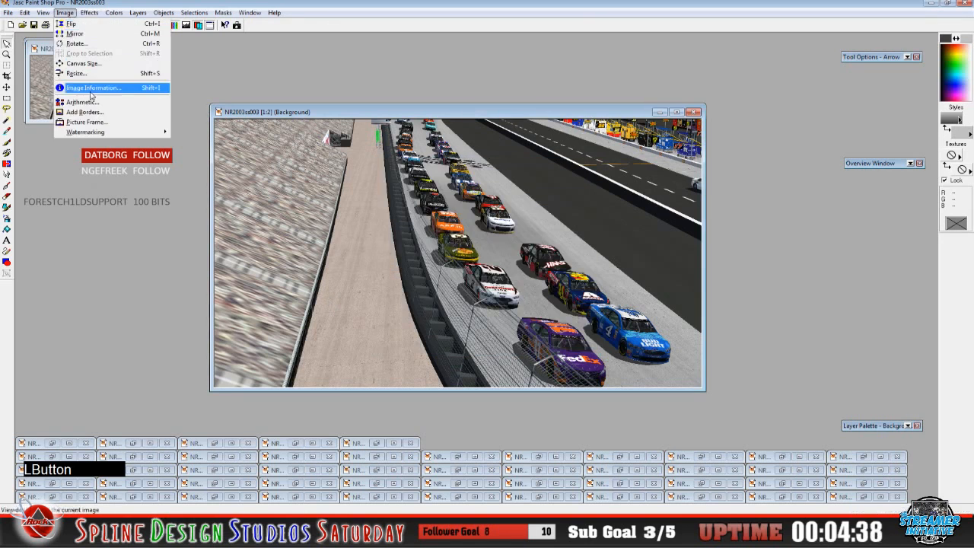
left_click(84, 74)
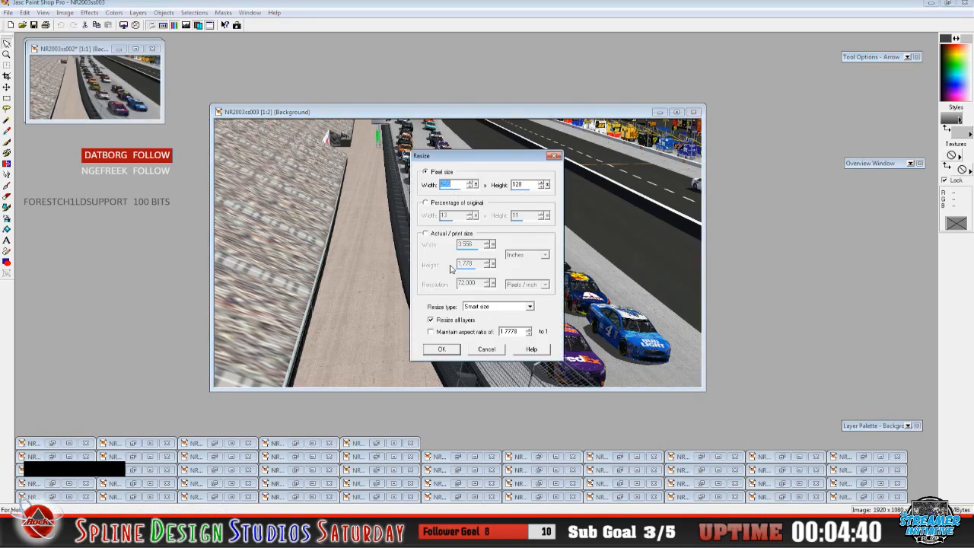
left_click(442, 349)
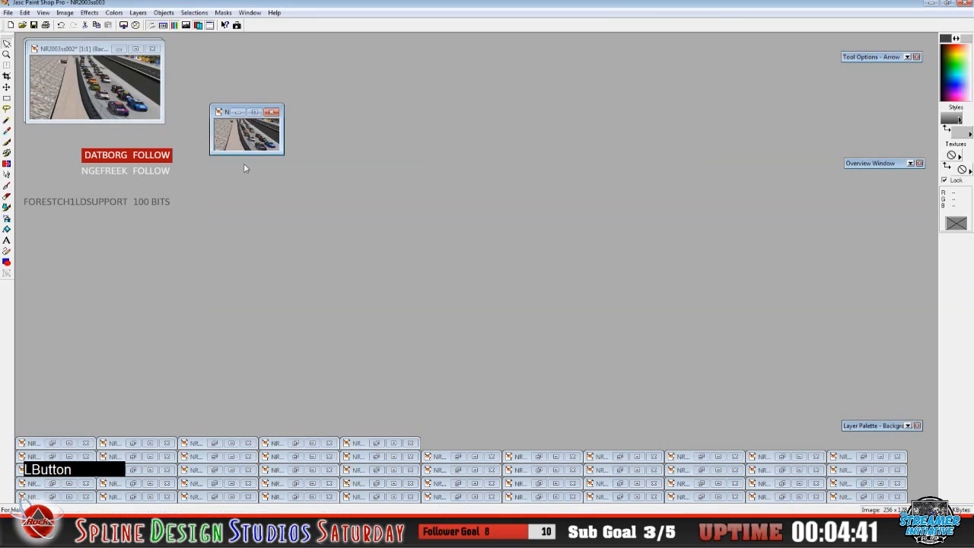
left_click(43, 12)
left_click(53, 35)
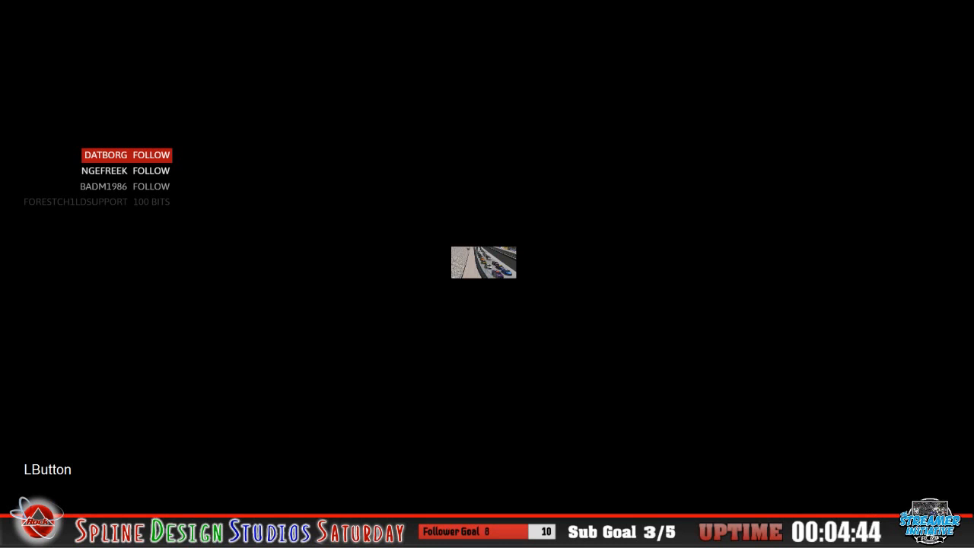
key("Escape")
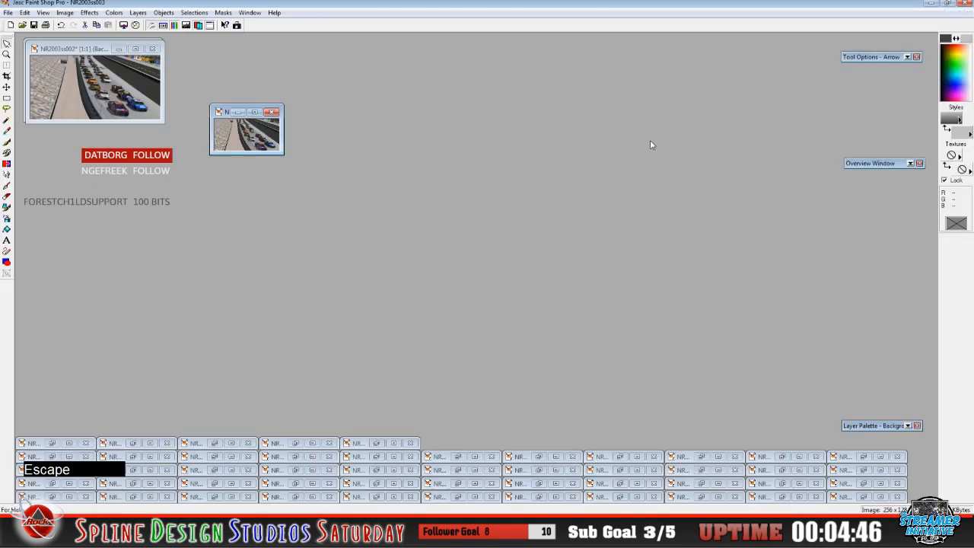
Show NR2003ss003 at 1:1 and stack its window over NR2003ss002
left_click(217, 137)
left_click(43, 13)
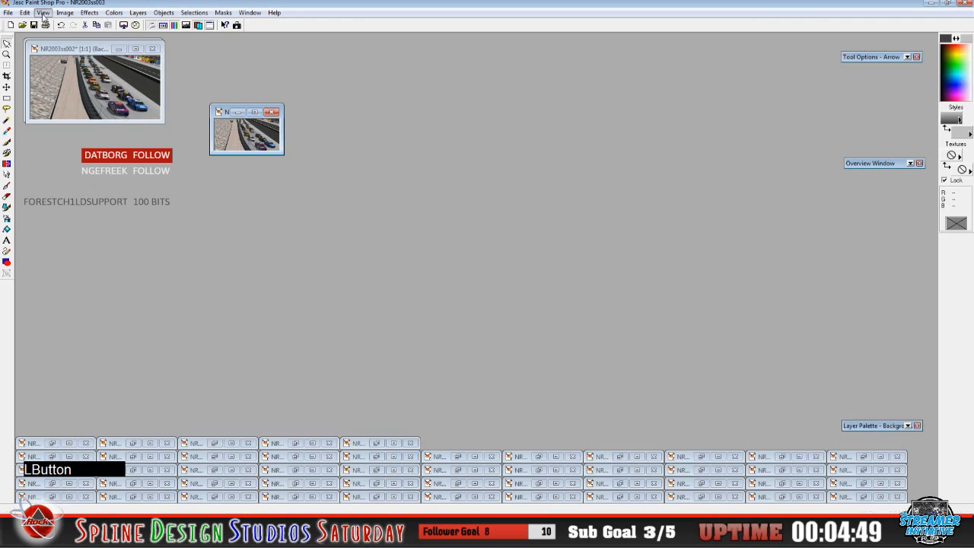
left_click(59, 53)
left_click_drag(268, 119, 83, 57)
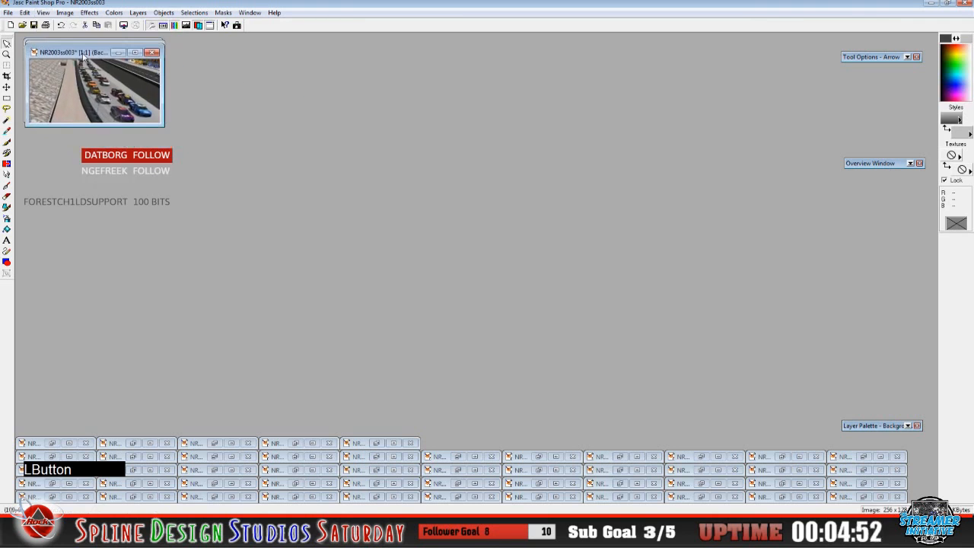
Restore the NR2003ss004 screenshot, move it to the middle of the workspace and resize it to 256 x 128 pixels
left_click(374, 444)
left_click_drag(177, 48, 338, 127)
left_click(64, 12)
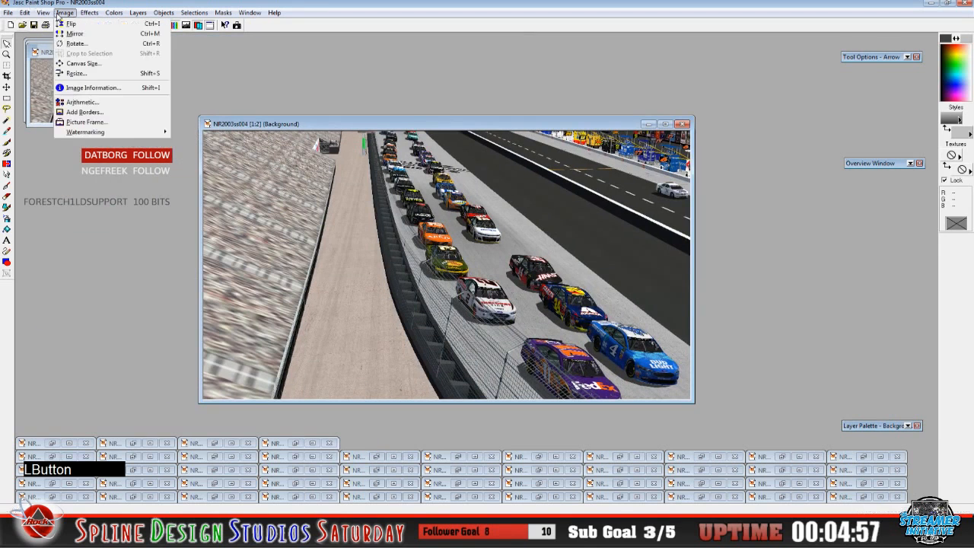
left_click(93, 72)
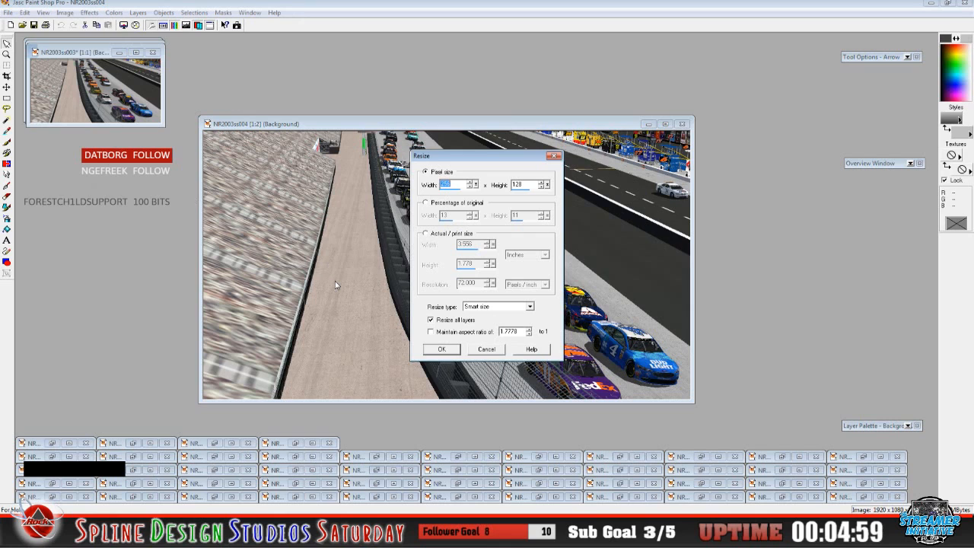
left_click(434, 350)
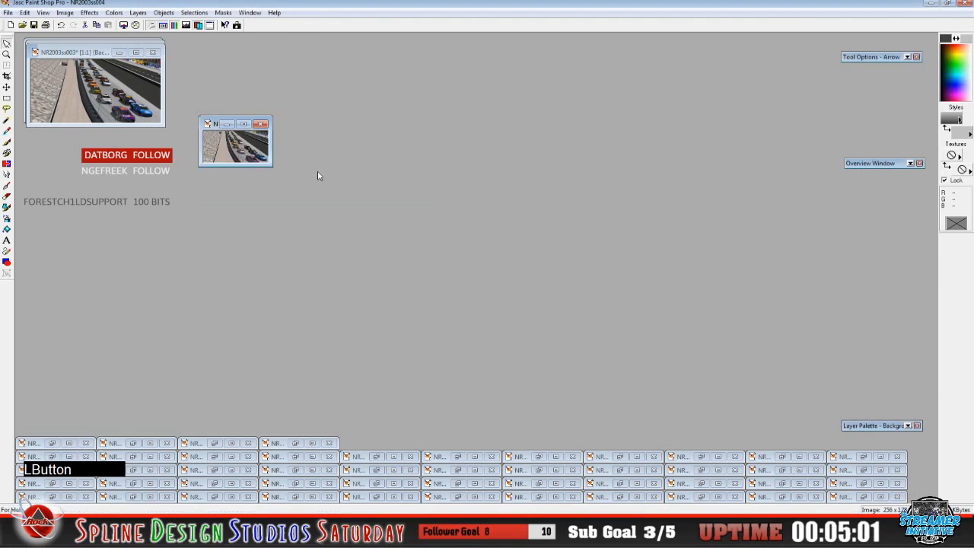
Show NR2003ss004 at 1:1 and place its window over the NR2003ss003 stack, slightly offset
left_click(45, 13)
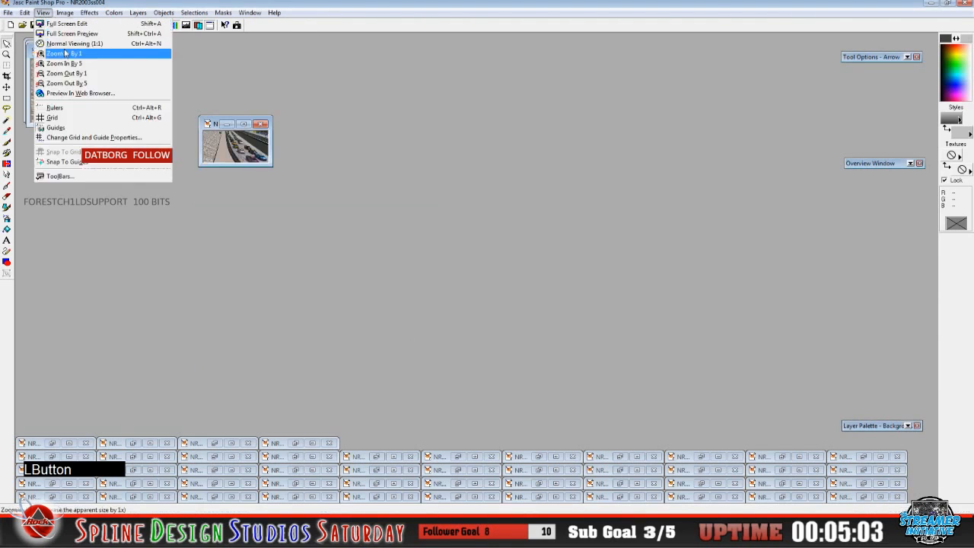
left_click(66, 54)
left_click_drag(233, 129, 76, 60)
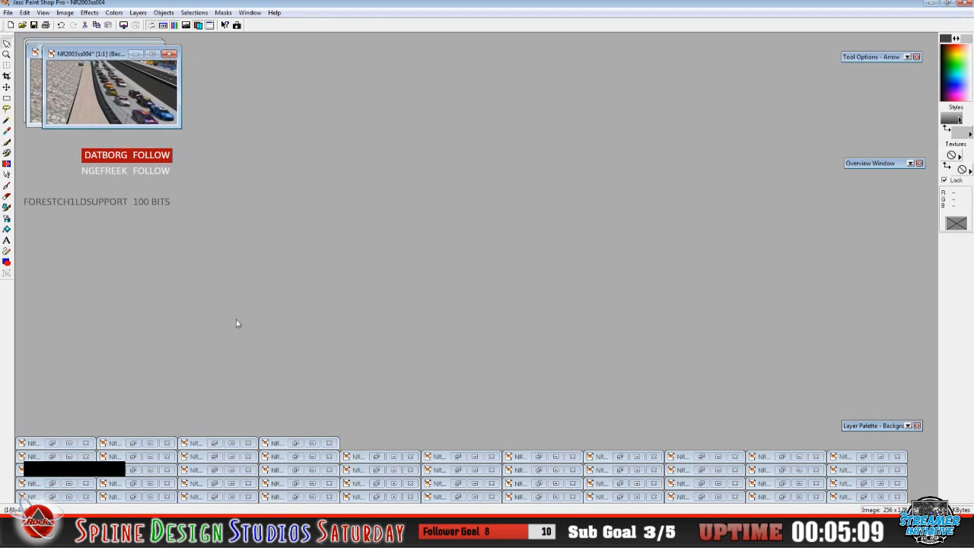
Restore the NR2003ss005 screenshot, move it to the middle of the workspace and resize it to 256 x 128 pixels
left_click(297, 443)
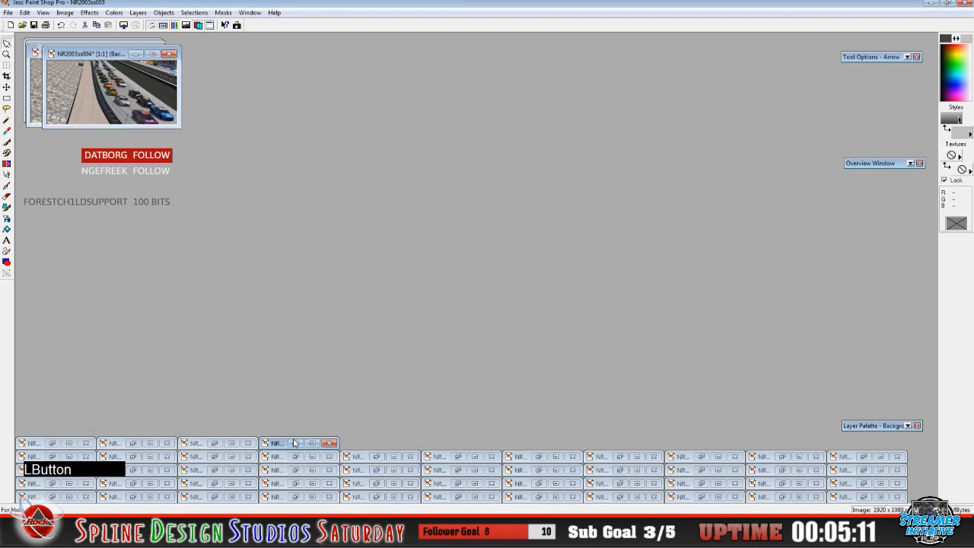
left_click_drag(229, 49, 376, 124)
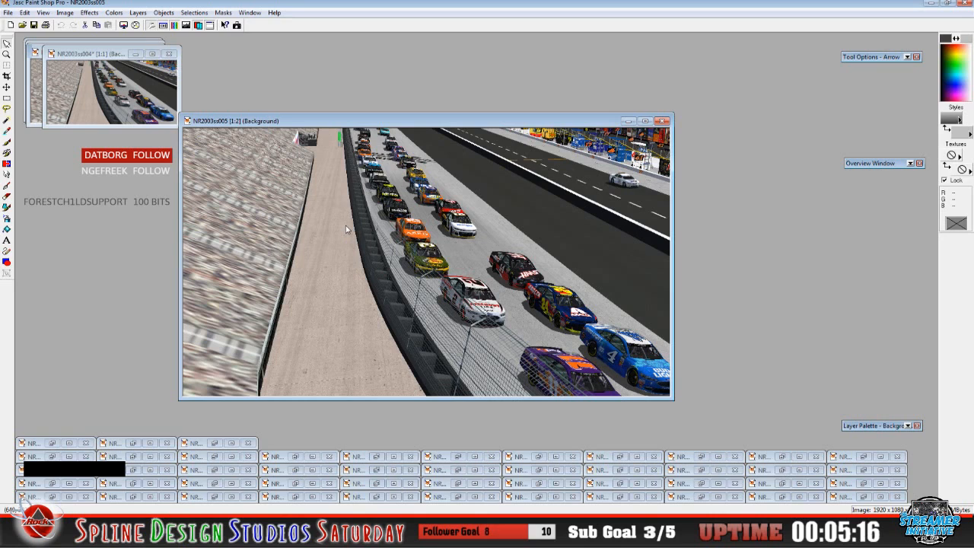
left_click(65, 13)
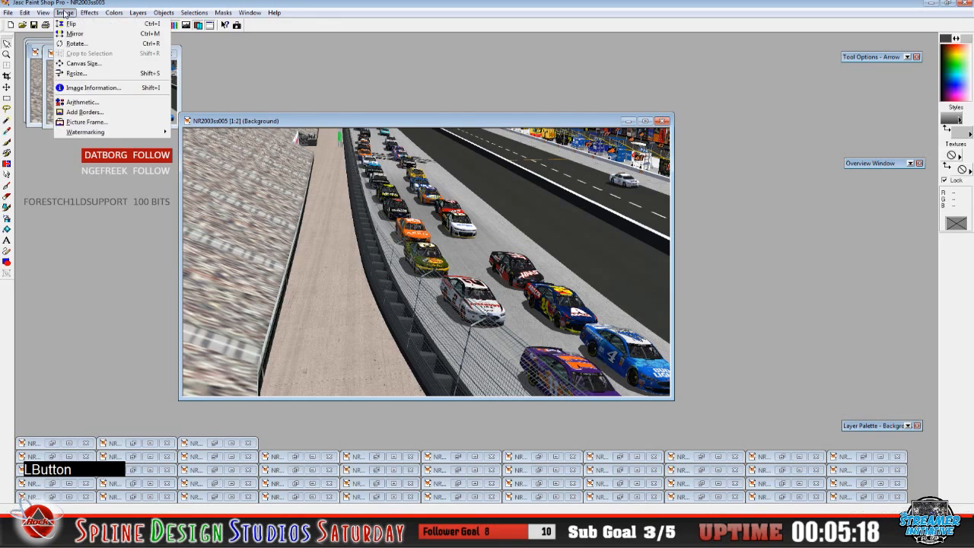
left_click(76, 73)
left_click(442, 350)
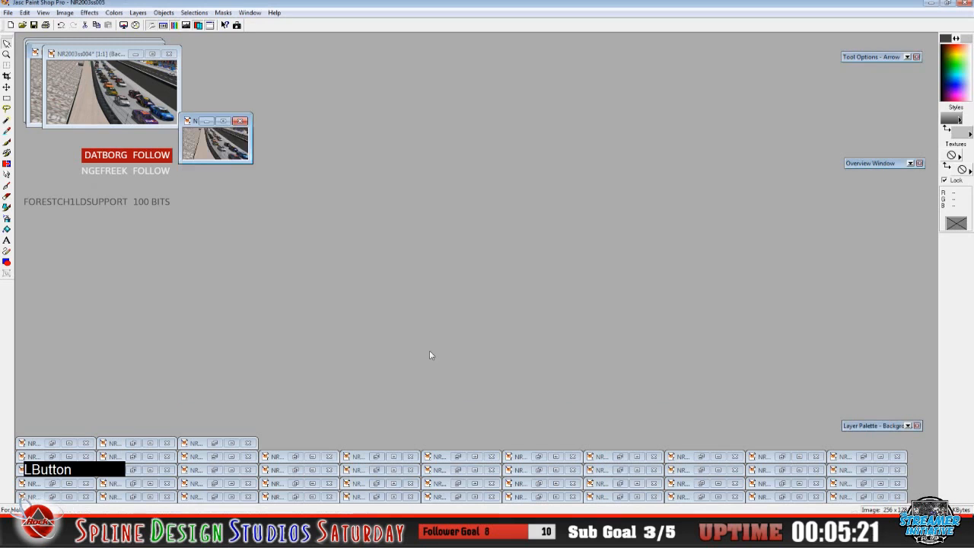
Show NR2003ss005 at 1:1 and stack its window over NR2003ss004
left_click(65, 13)
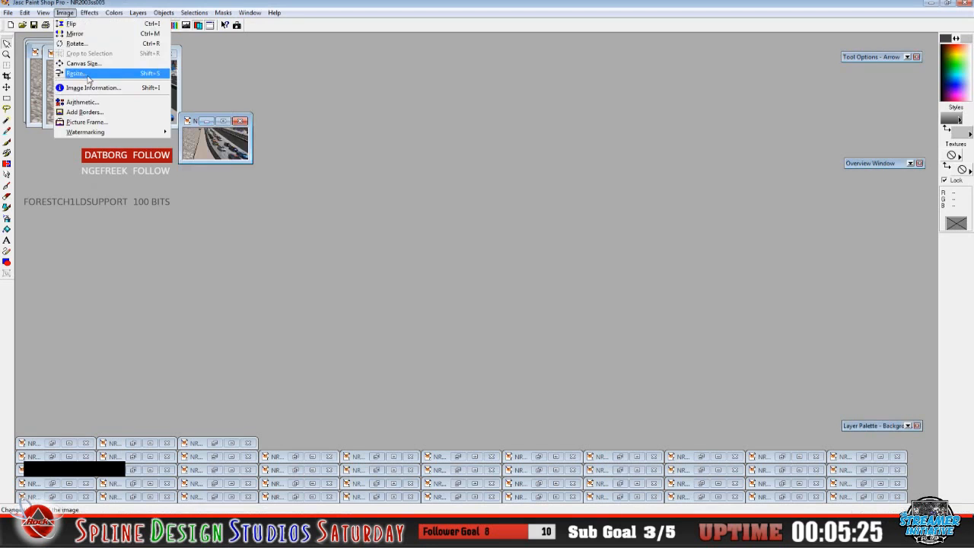
mouse_move(43, 13)
left_click(61, 47)
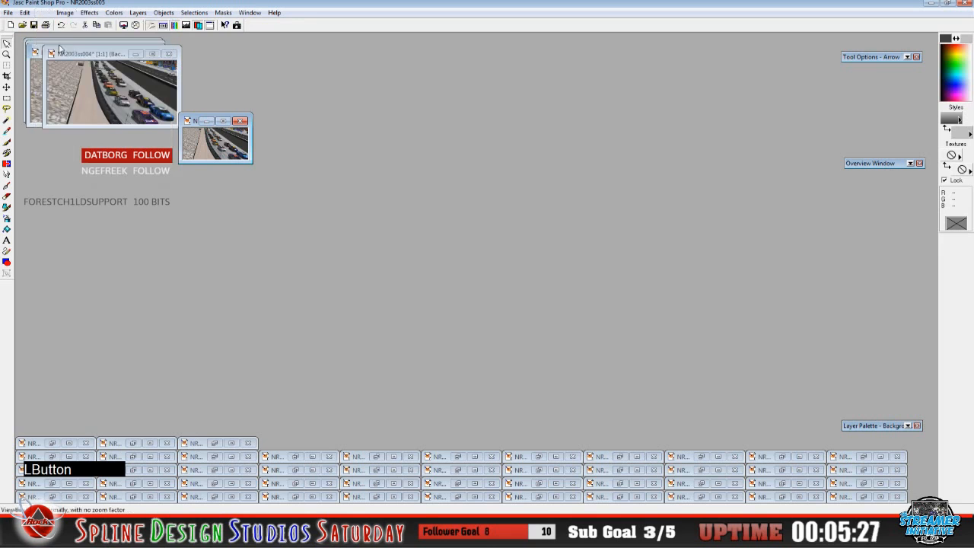
left_click_drag(227, 123, 89, 58)
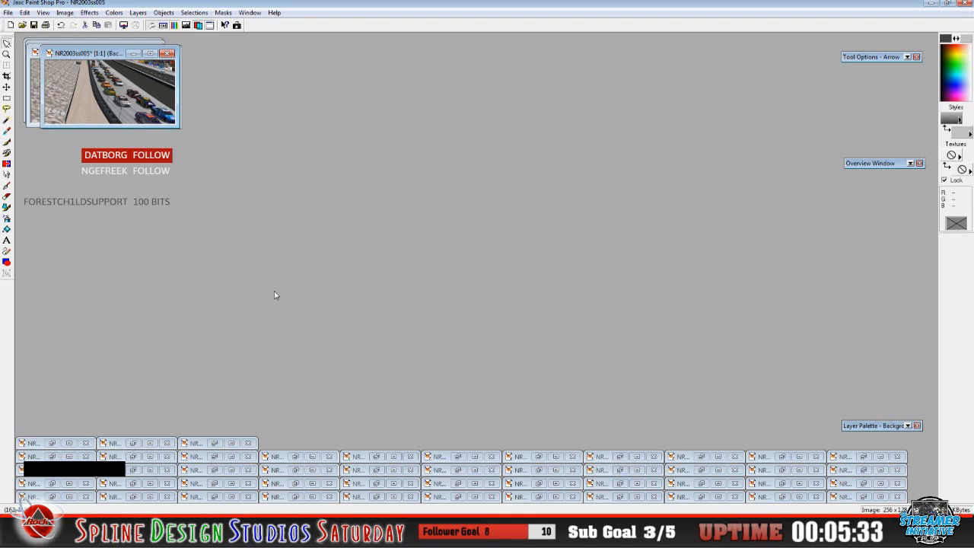
Minimize the image editor, find and launch the sandbox program, and maximize its track window
left_click(928, 5)
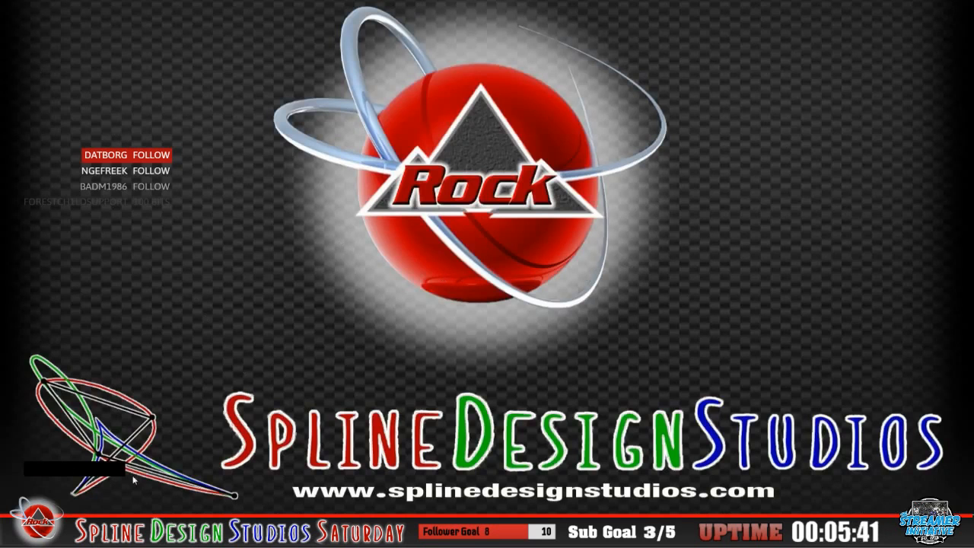
left_click(21, 531)
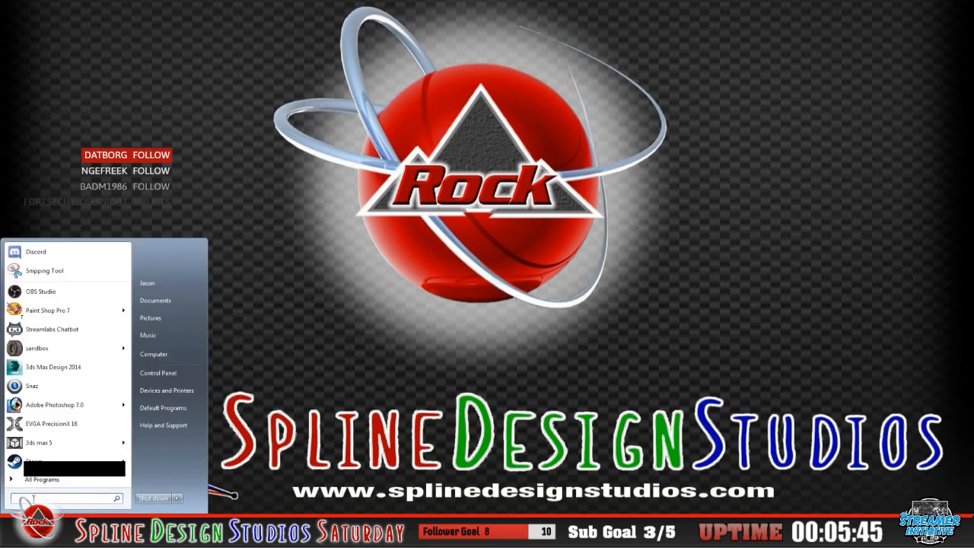
type("sand")
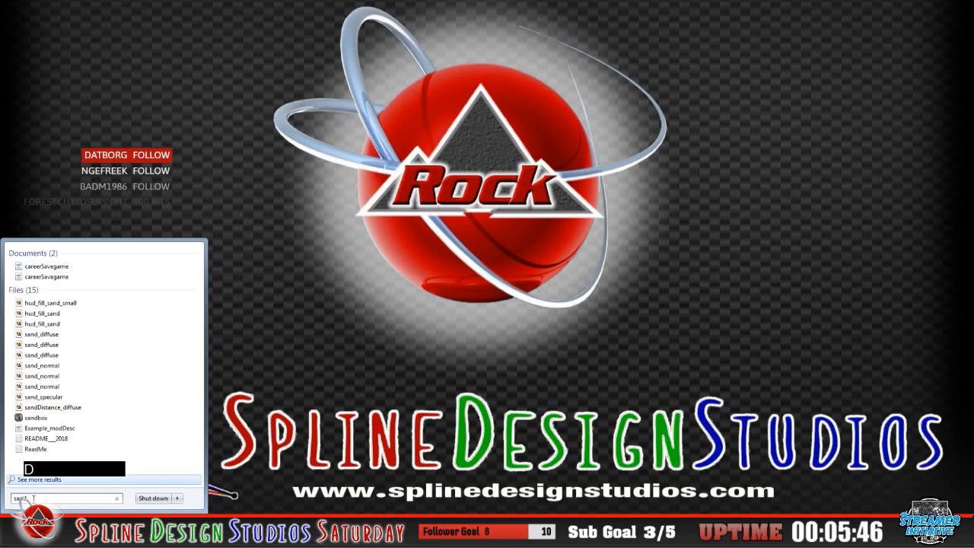
left_click(33, 418)
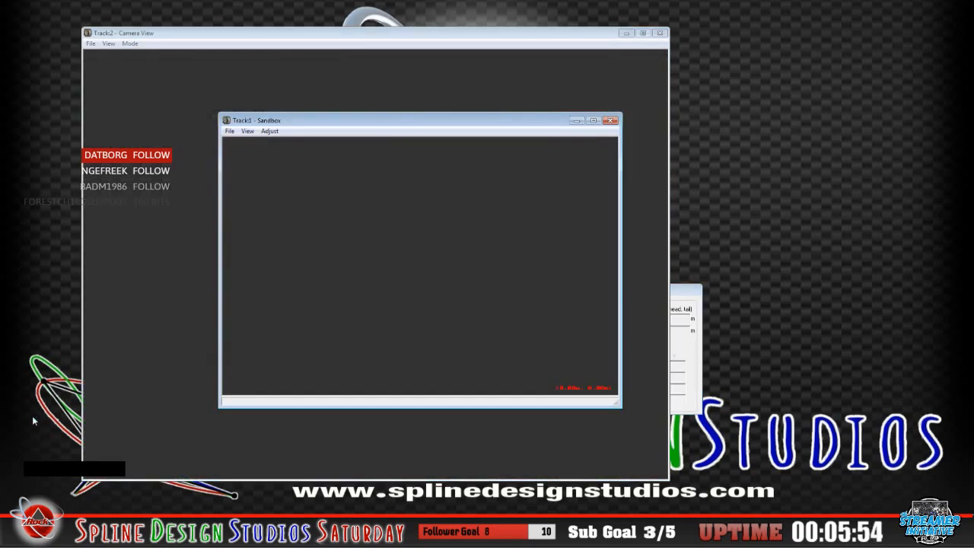
left_click(593, 120)
Open the track file Bristol_SRA_2018_adj_pit_exit_line from the Bristol_2018_SRA folder of the Sim Racing Association tracks
left_click(8, 13)
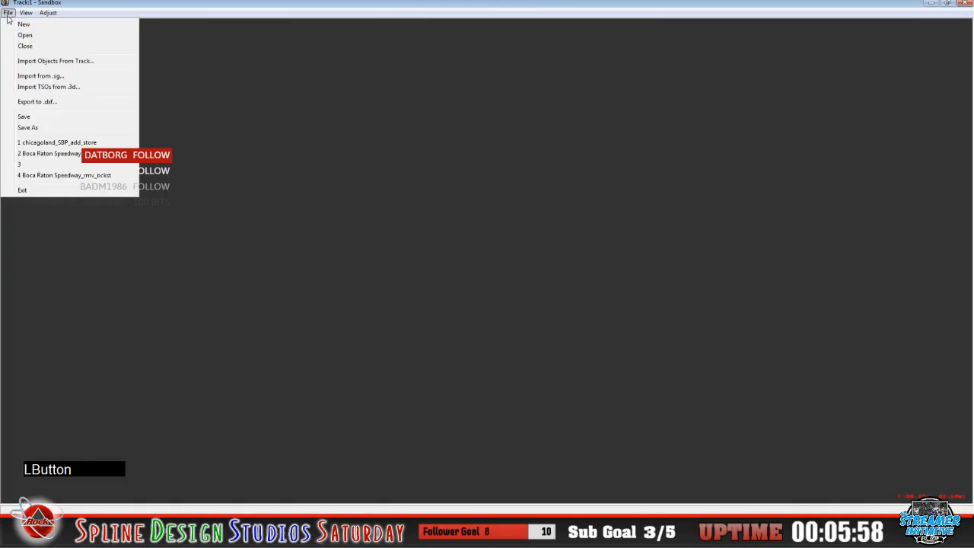
left_click(39, 35)
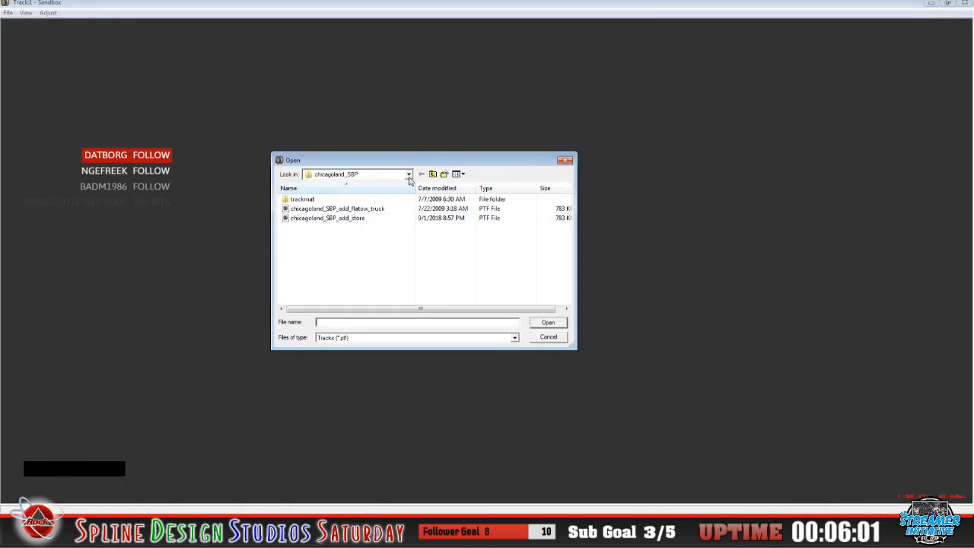
left_click(435, 175)
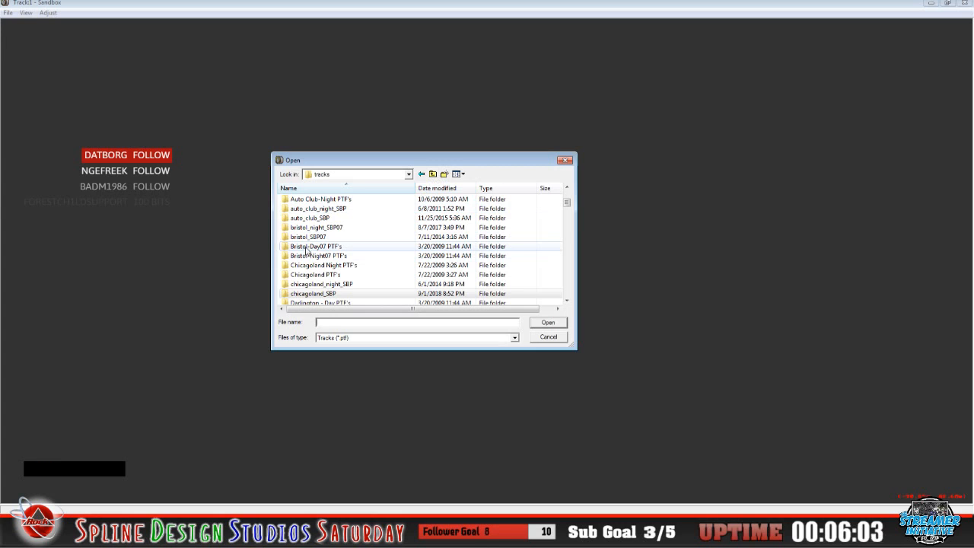
left_click(433, 174)
double_click(302, 246)
double_click(328, 209)
double_click(319, 246)
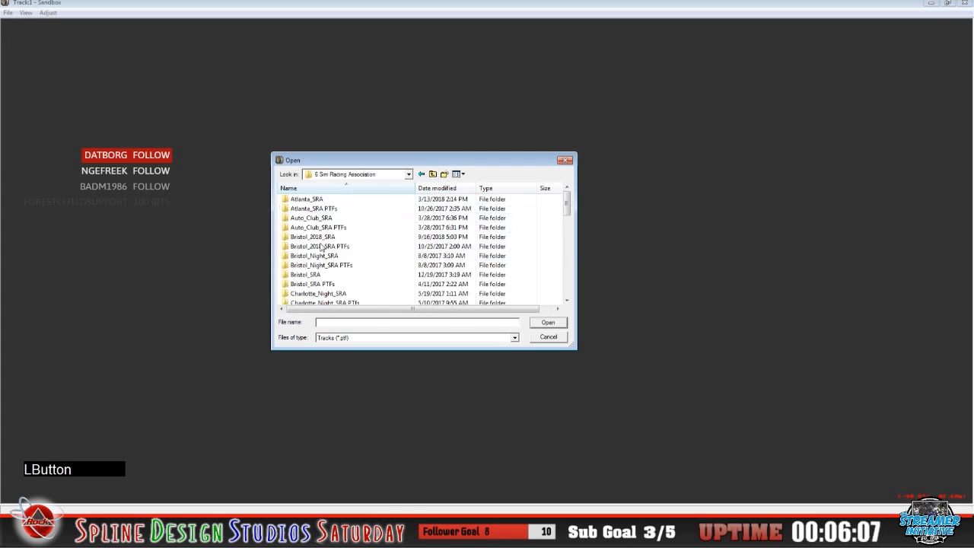
double_click(319, 237)
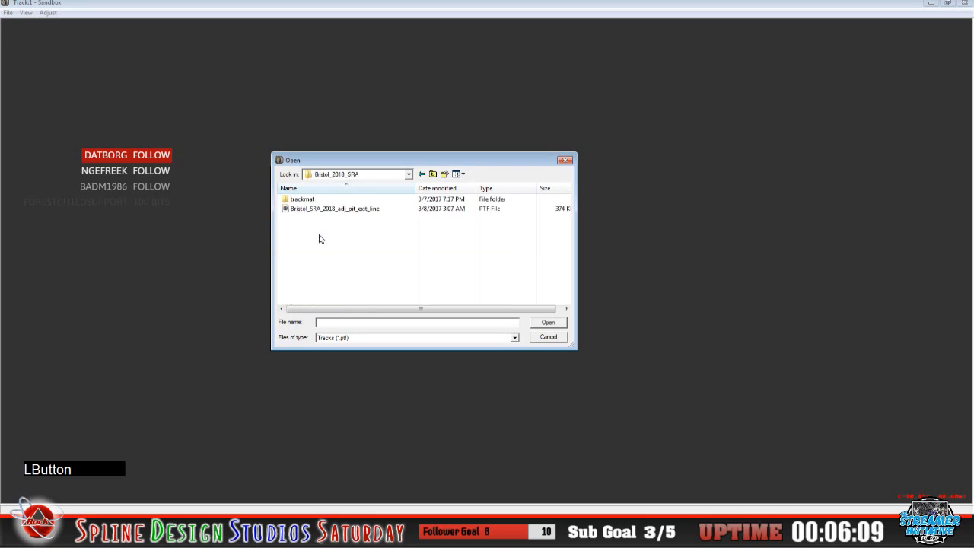
left_click(336, 210)
left_click(548, 322)
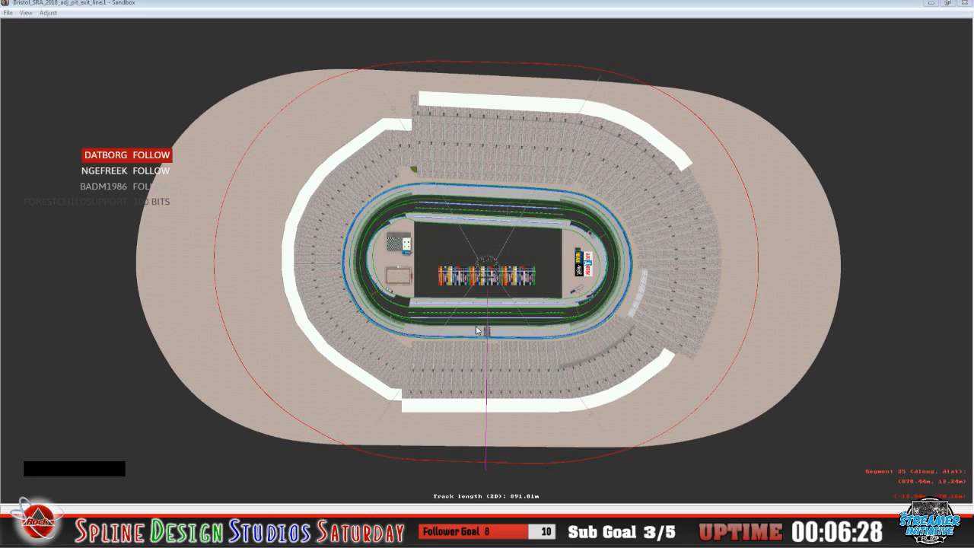
Open a camera view of the Bristol track from outside its lower-left edge and set it to View Mode
left_click(372, 9)
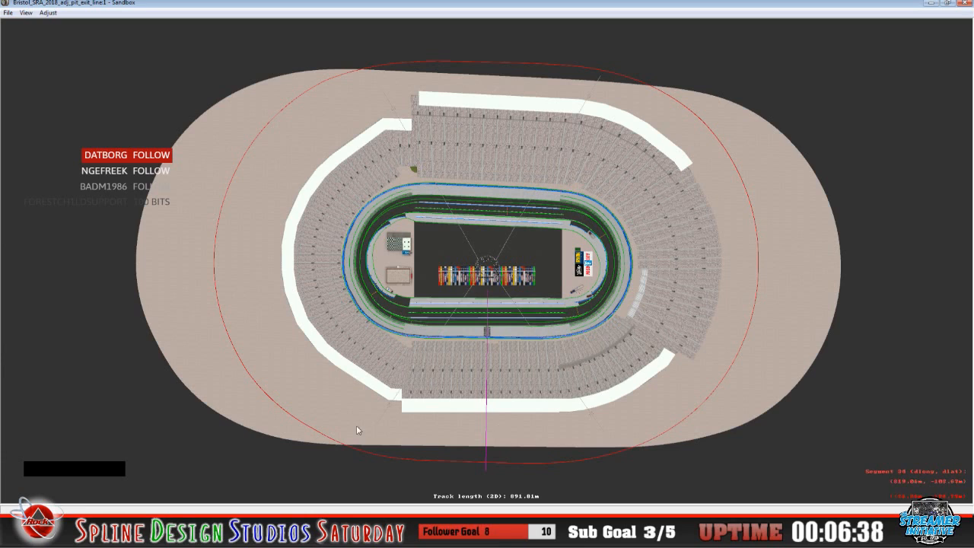
left_click(301, 465)
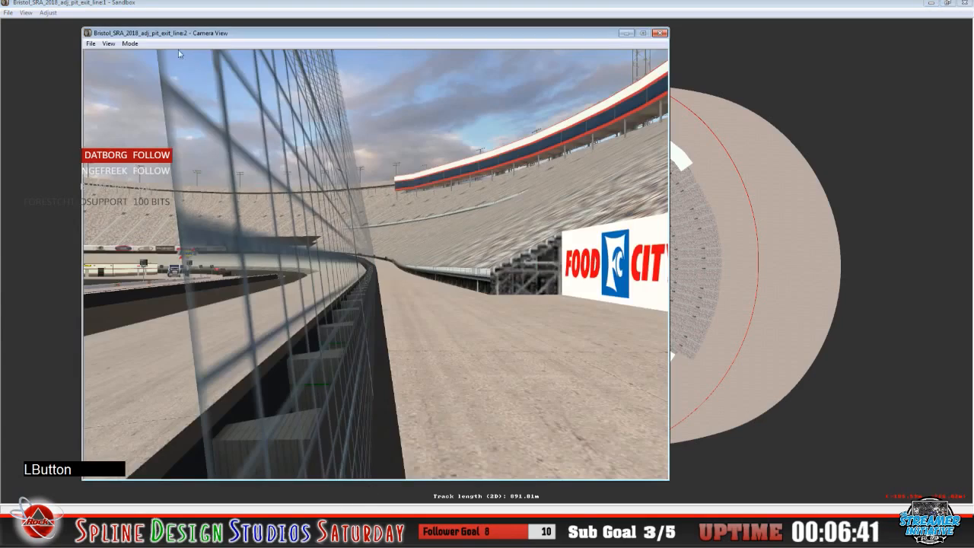
left_click(131, 43)
left_click(137, 72)
Fly the camera over the infield and up close to the hanging Bristol Motor Speedway video screens to examine them
left_click_drag(376, 265, 434, 312)
right_click(375, 265)
left_click_drag(376, 265, 327, 285)
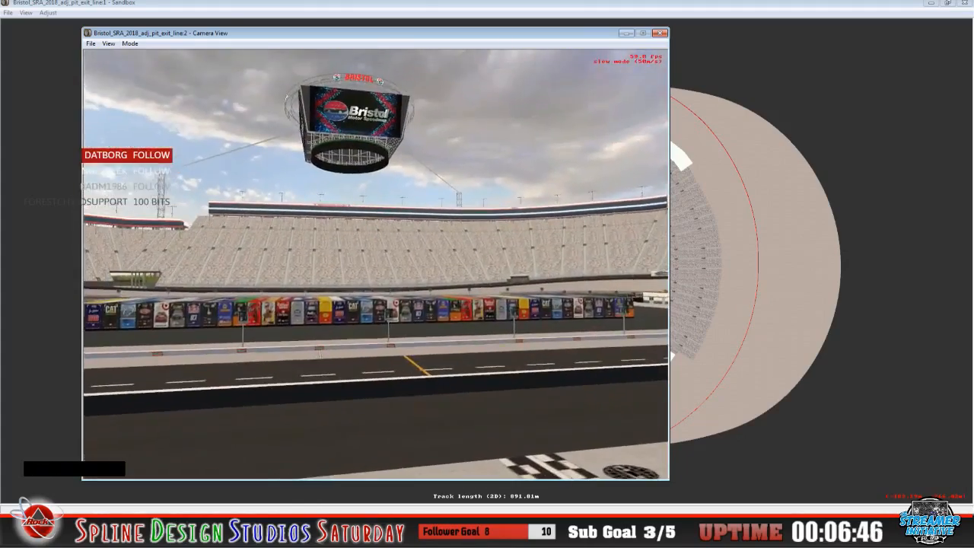
right_click(376, 264)
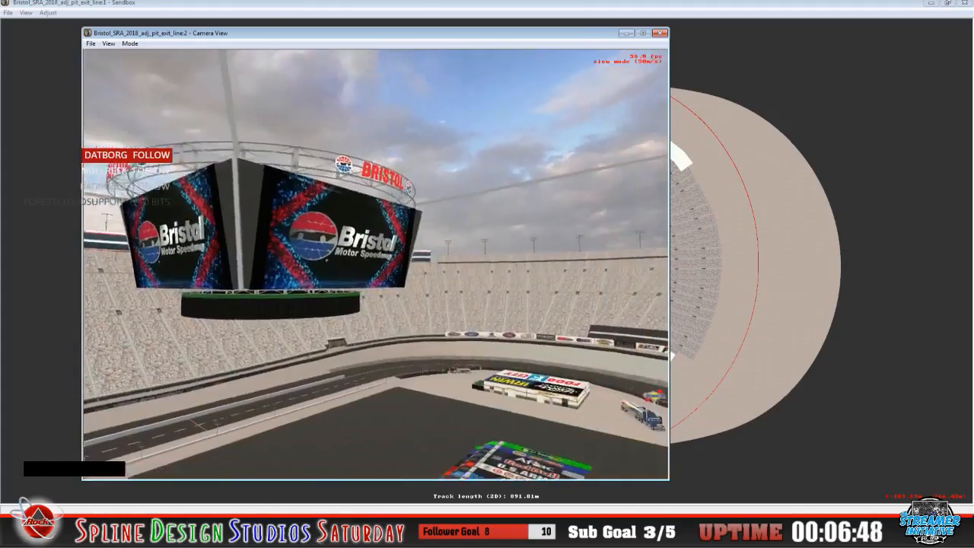
left_click_drag(376, 264, 376, 290)
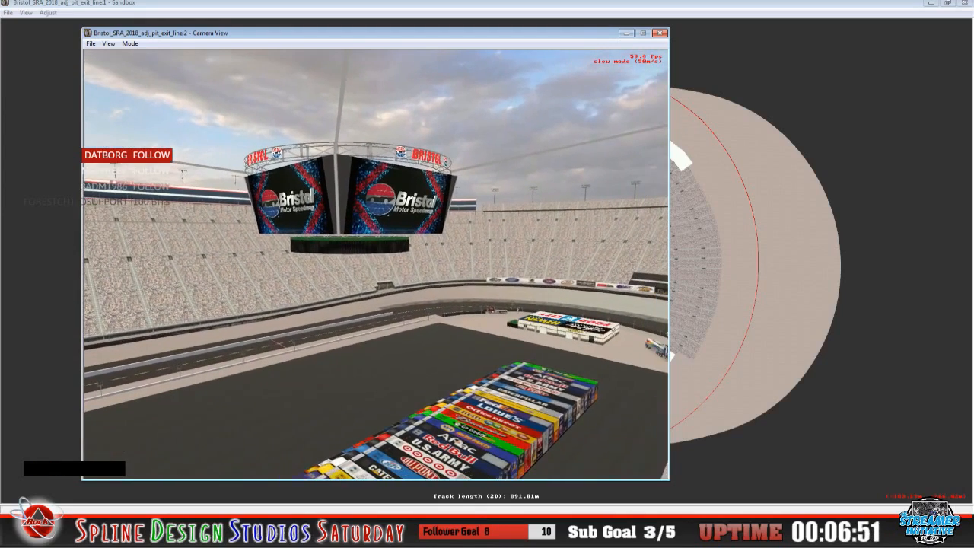
right_click(376, 289)
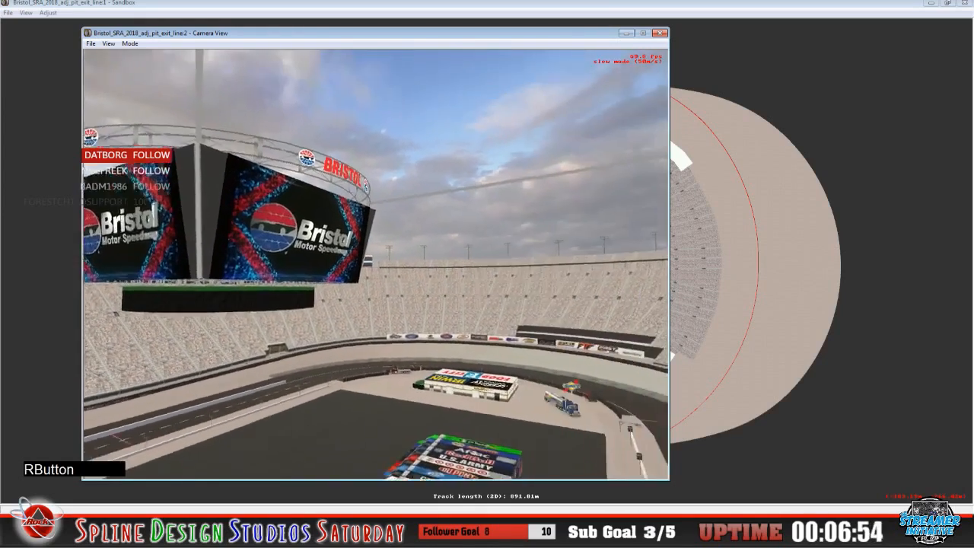
key("space")
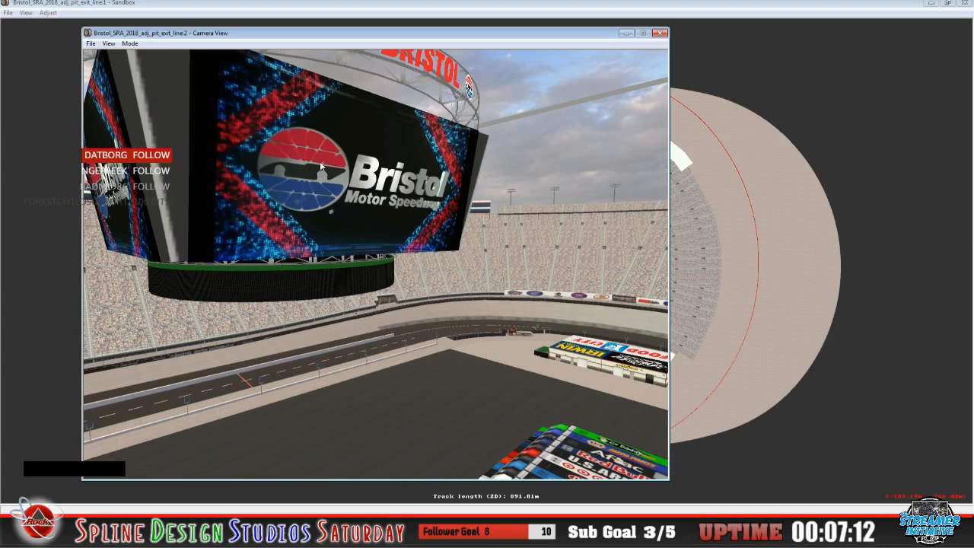
Re-enter View Mode and examine the hanging video screens from farther back, above the infield haulers and pit road
left_click(130, 44)
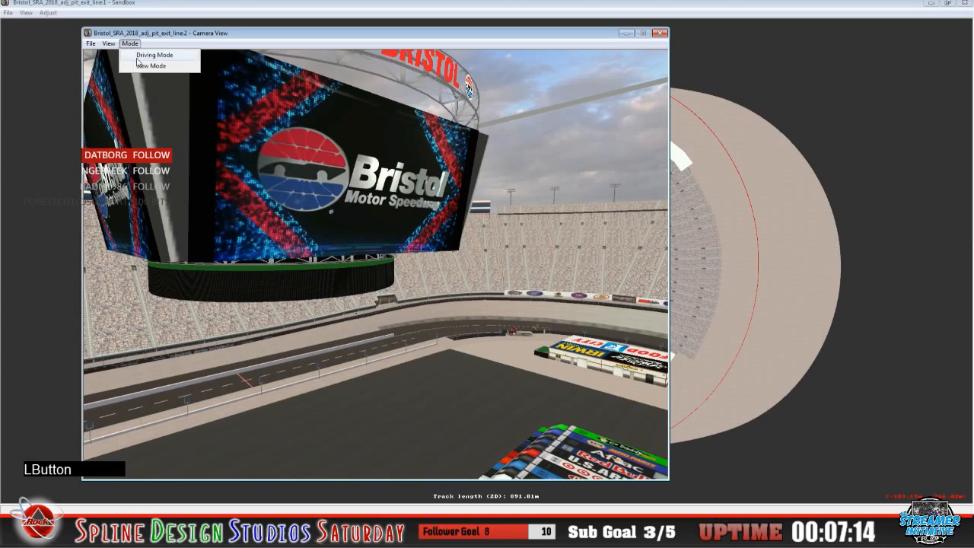
left_click(143, 66)
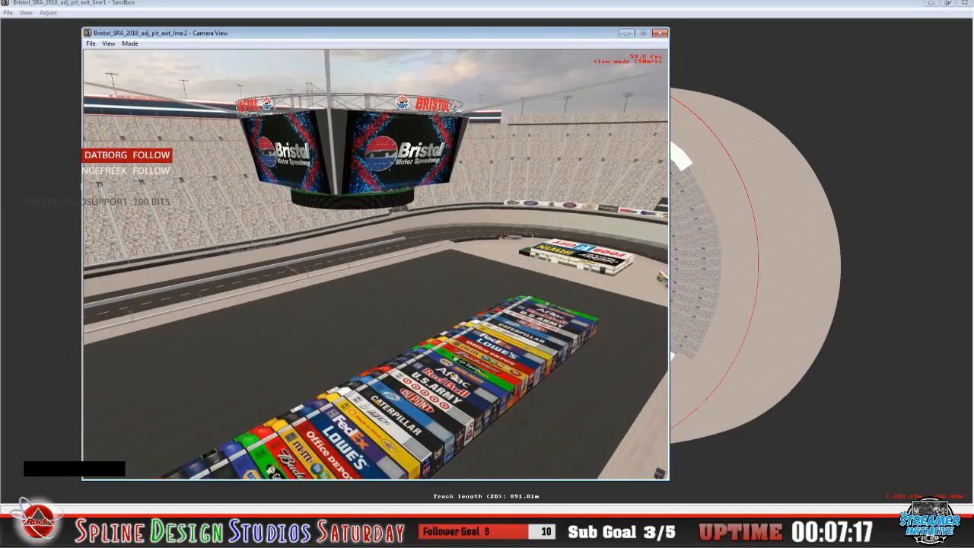
right_click(376, 265)
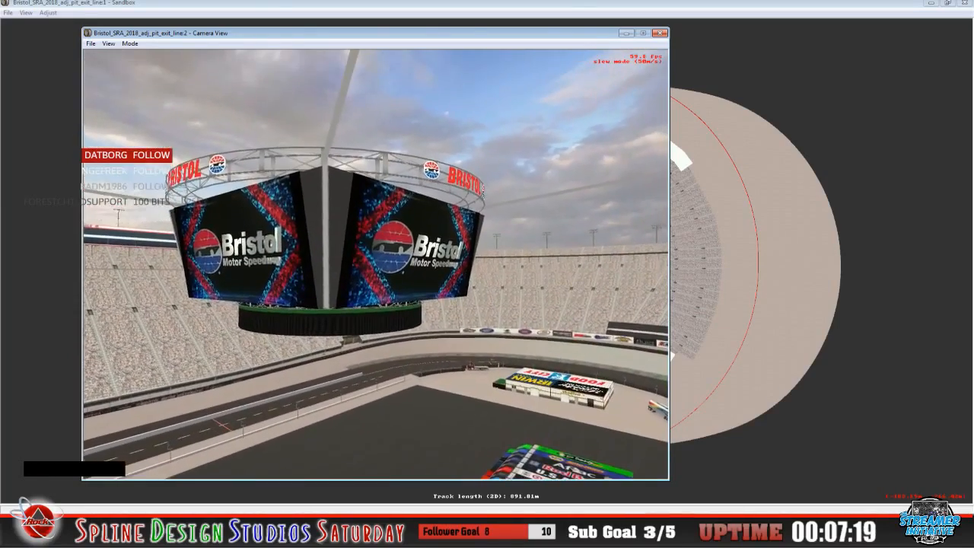
left_click(376, 264)
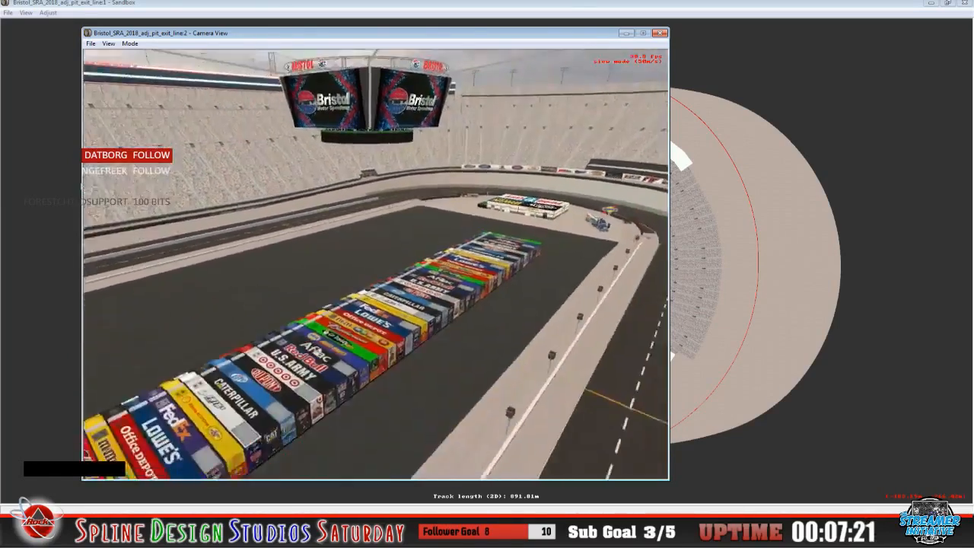
left_click(376, 265)
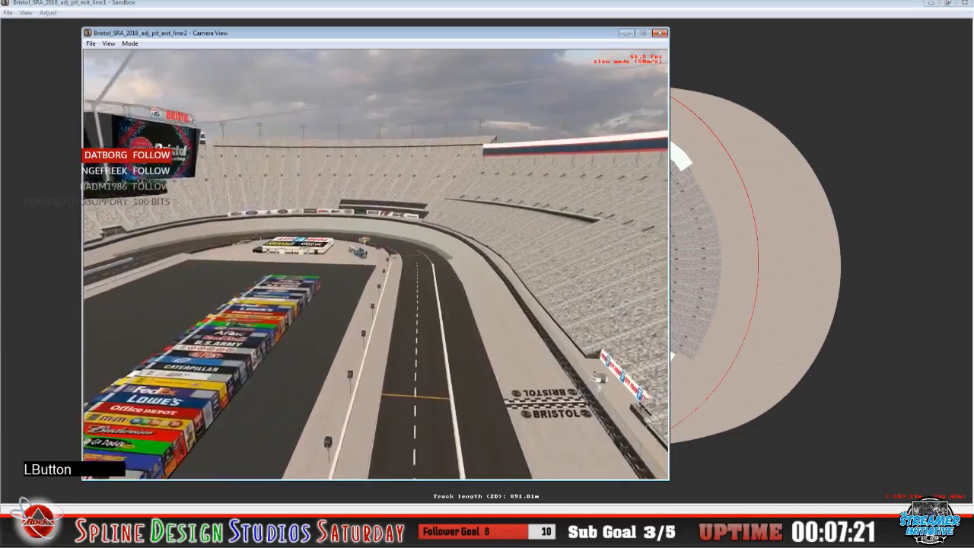
right_click(376, 265)
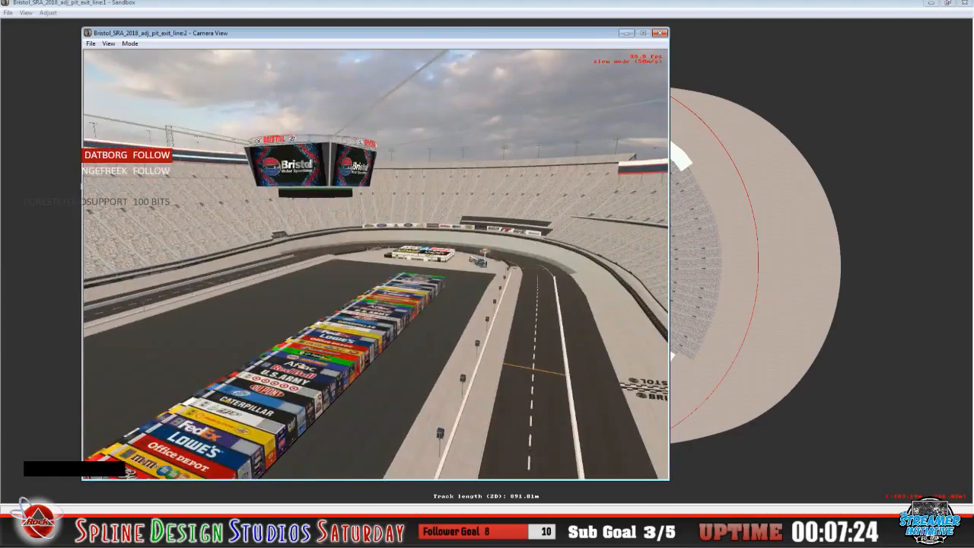
right_click(376, 265)
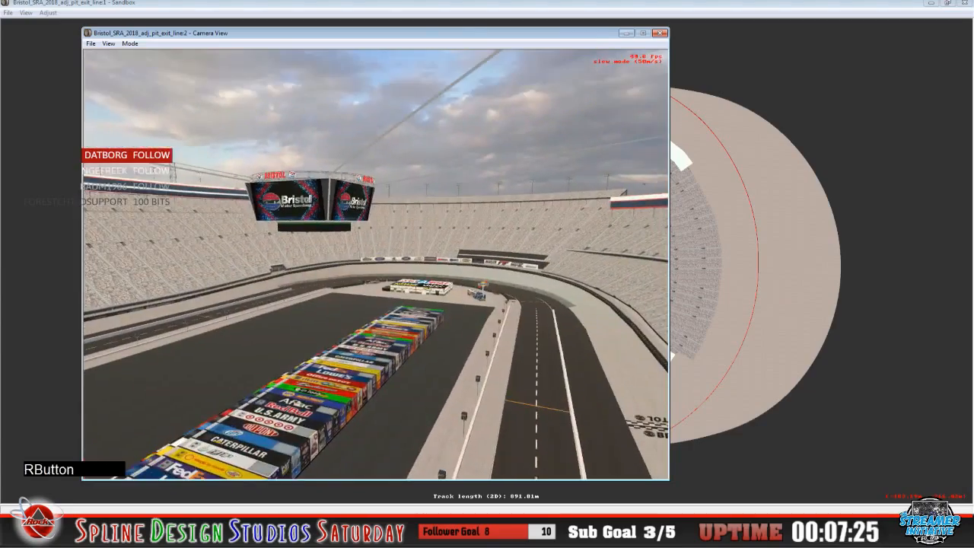
left_click(376, 266)
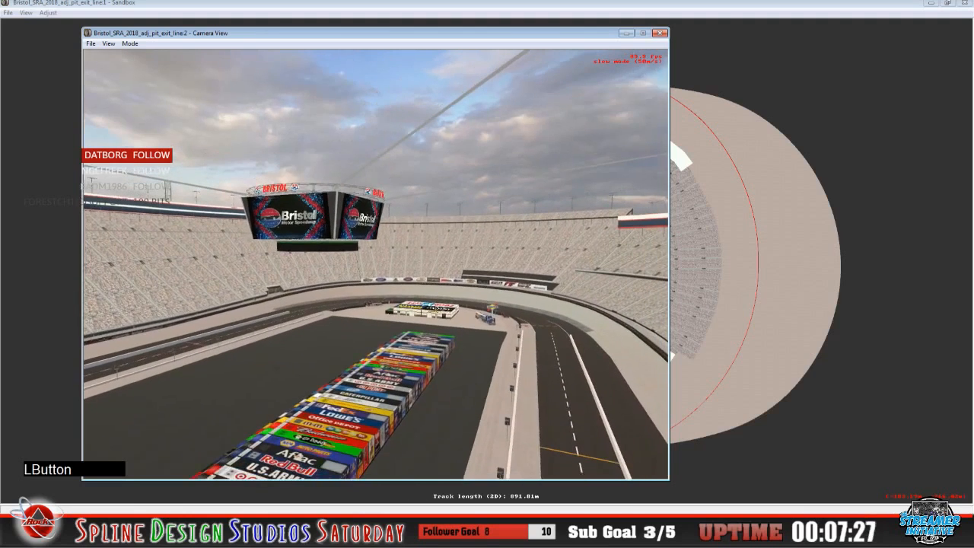
key("space")
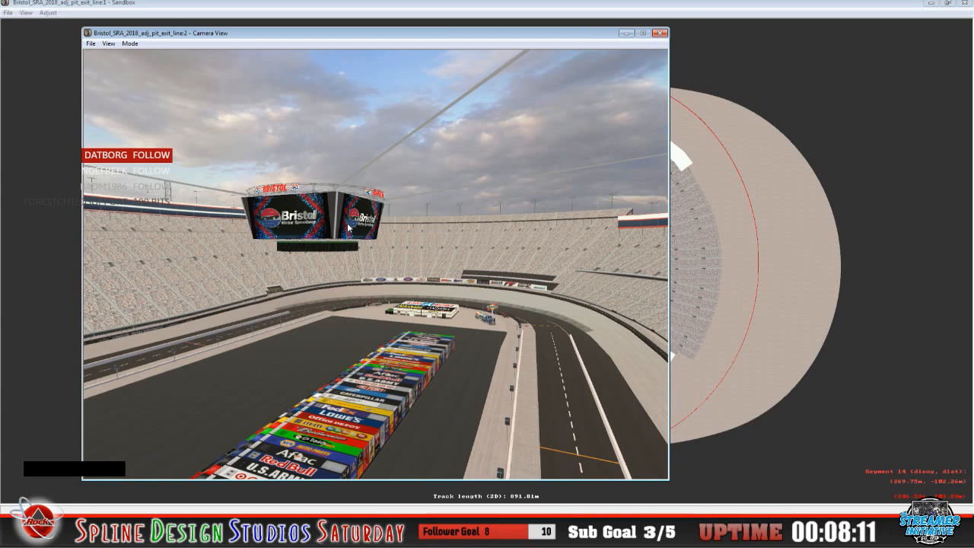
Close the camera view, exit Sandbox and switch back to Jasc Paint Shop Pro
left_click(660, 33)
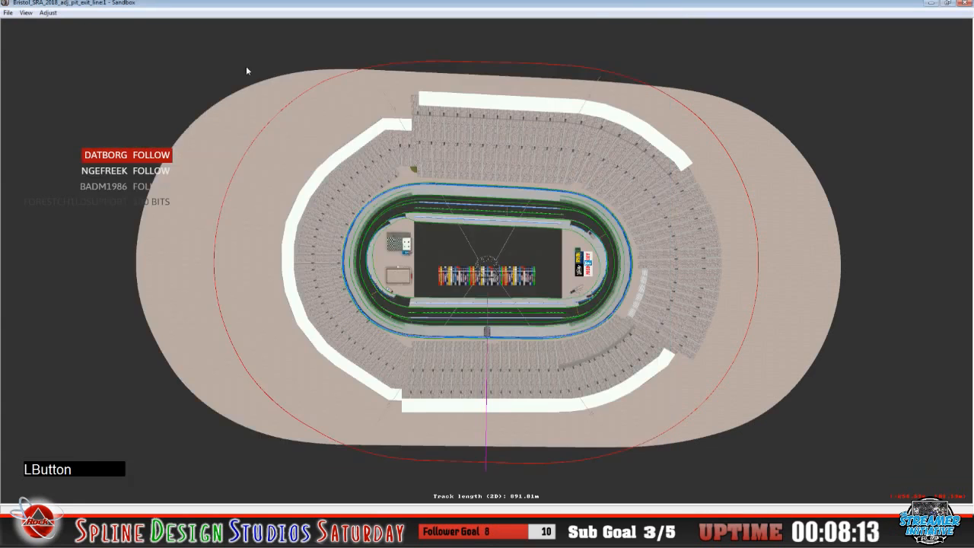
left_click(8, 13)
left_click(31, 47)
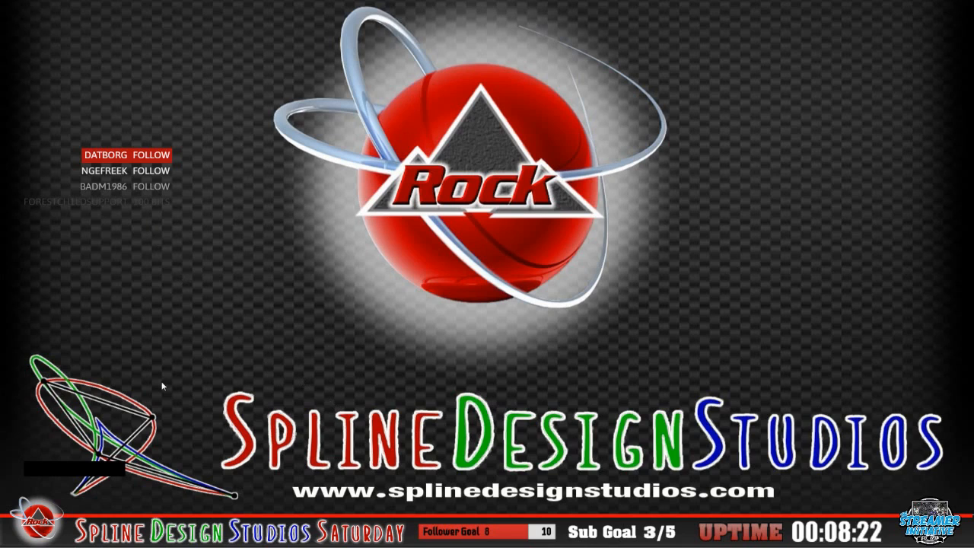
left_click(281, 498)
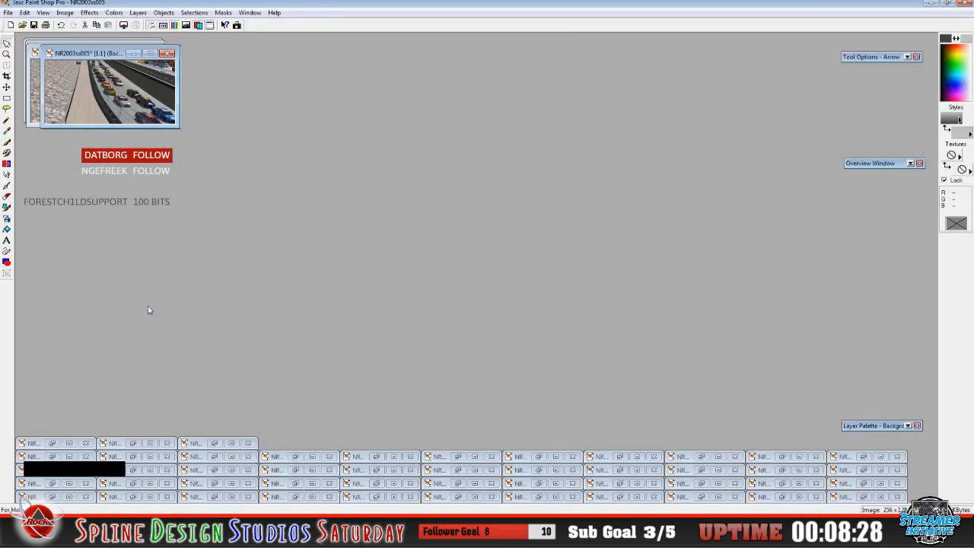
Restore the NR2003ss006 screenshot, move it to the middle of the workspace and resize it to 256 x 128 pixels
left_click(213, 446)
left_click(213, 445)
left_click_drag(237, 55, 462, 117)
left_click(64, 13)
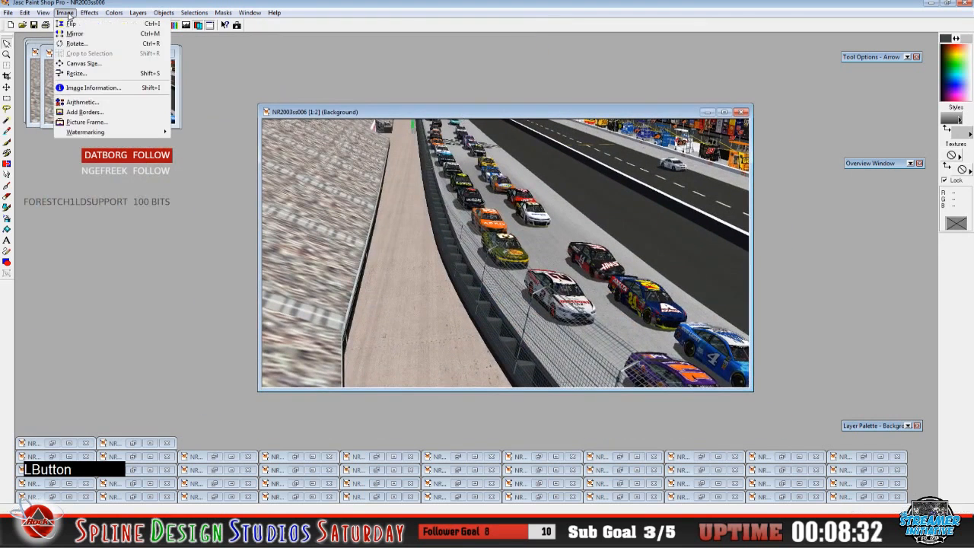
left_click(76, 73)
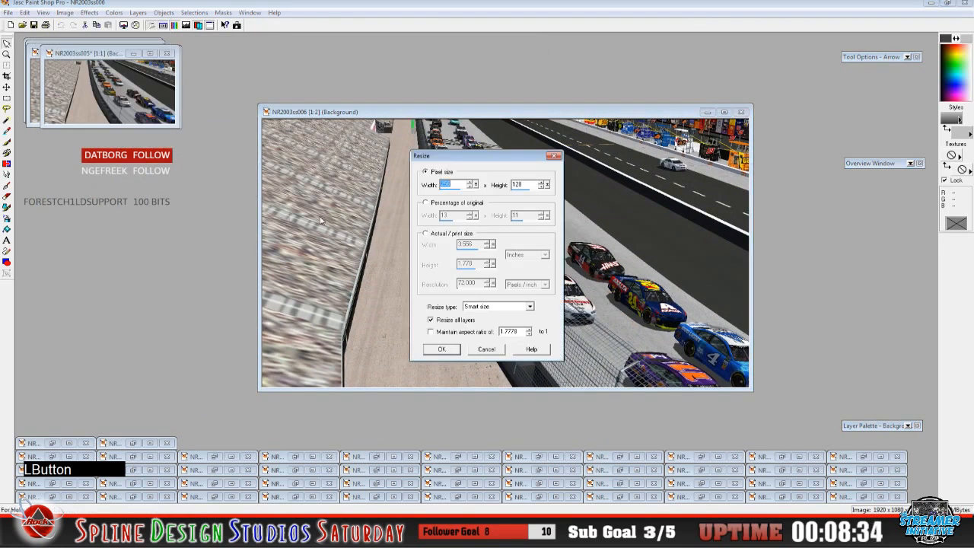
left_click(442, 349)
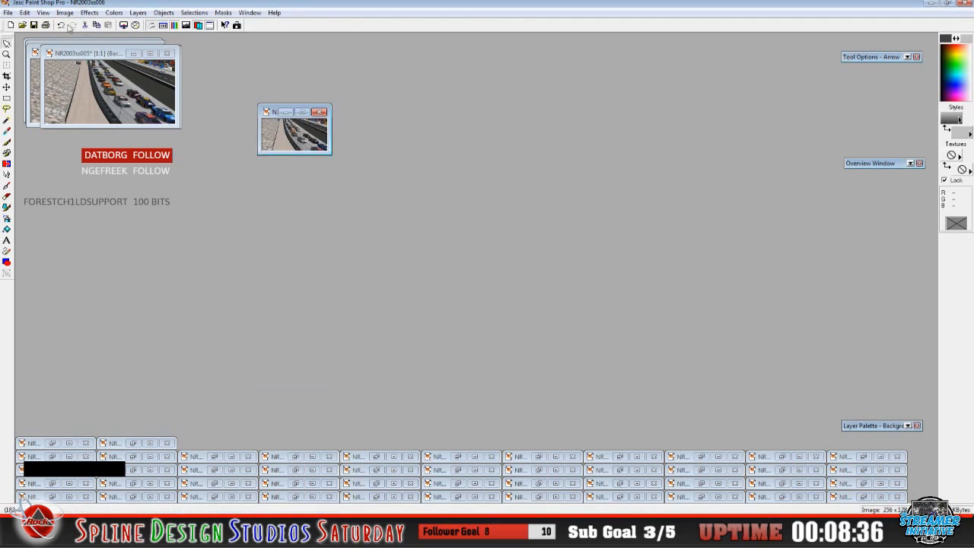
Show NR2003ss006 at 1:1 and stack its window over NR2003ss005
left_click(64, 13)
mouse_move(44, 13)
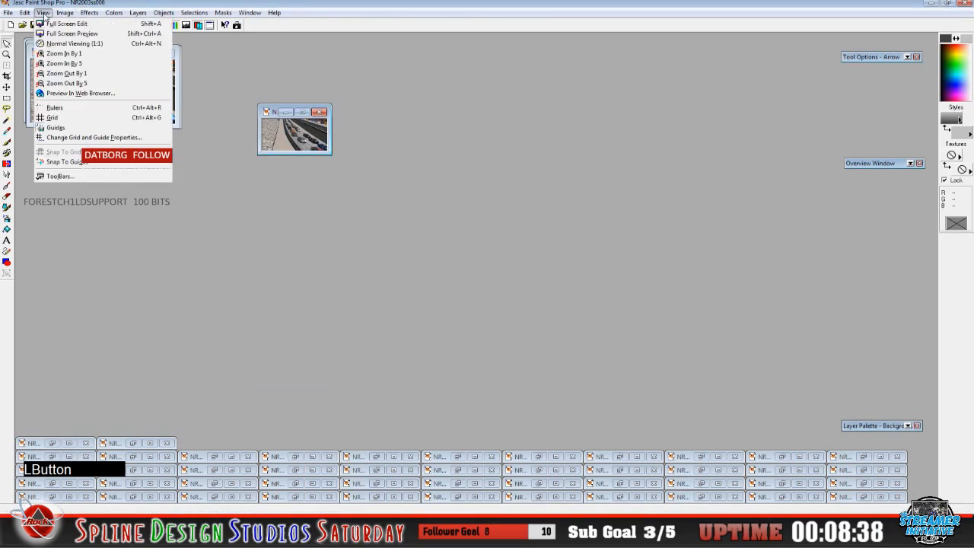
left_click(84, 47)
left_click_drag(300, 114, 102, 60)
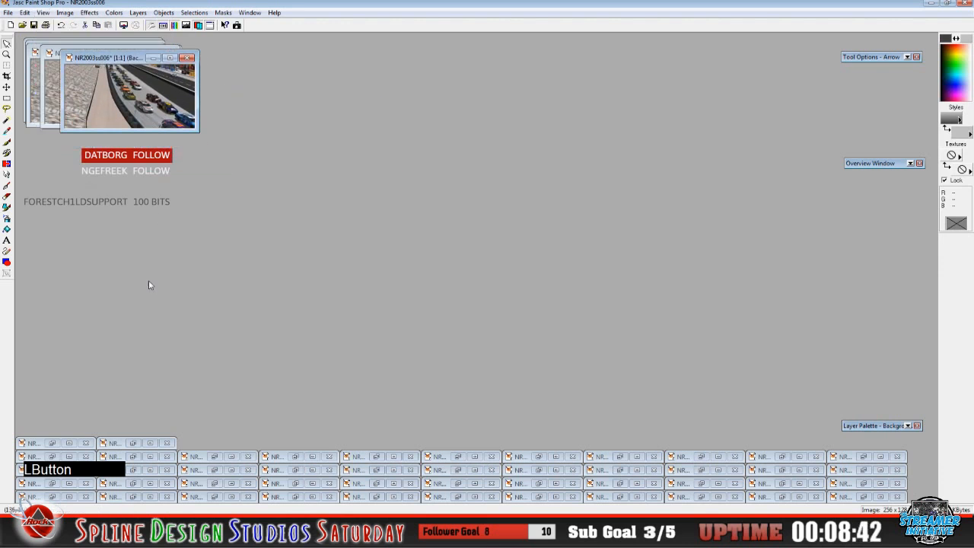
Restore the NR2003ss007 screenshot, move it toward the middle of the workspace and resize it to 256 x 128 pixels
left_click(132, 443)
left_click_drag(271, 57, 416, 128)
left_click(65, 12)
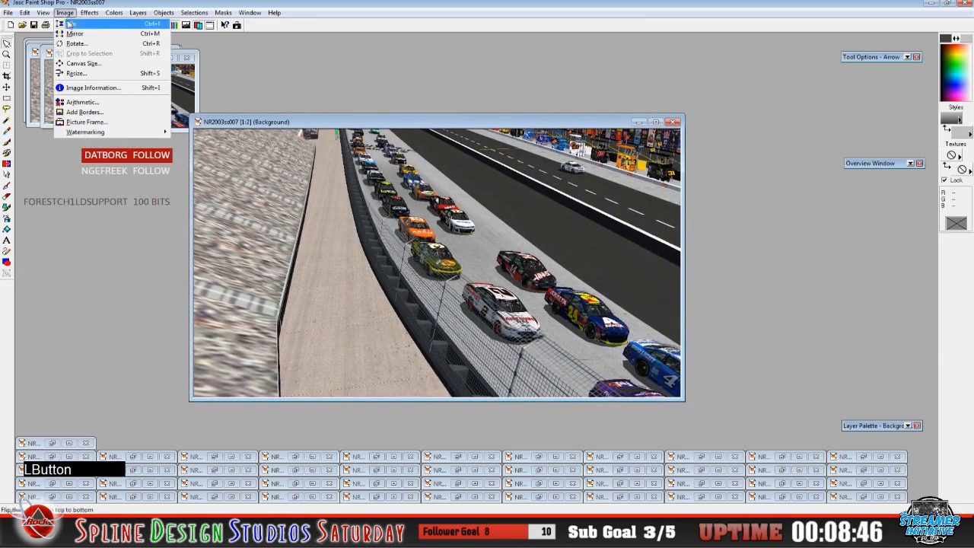
left_click(90, 76)
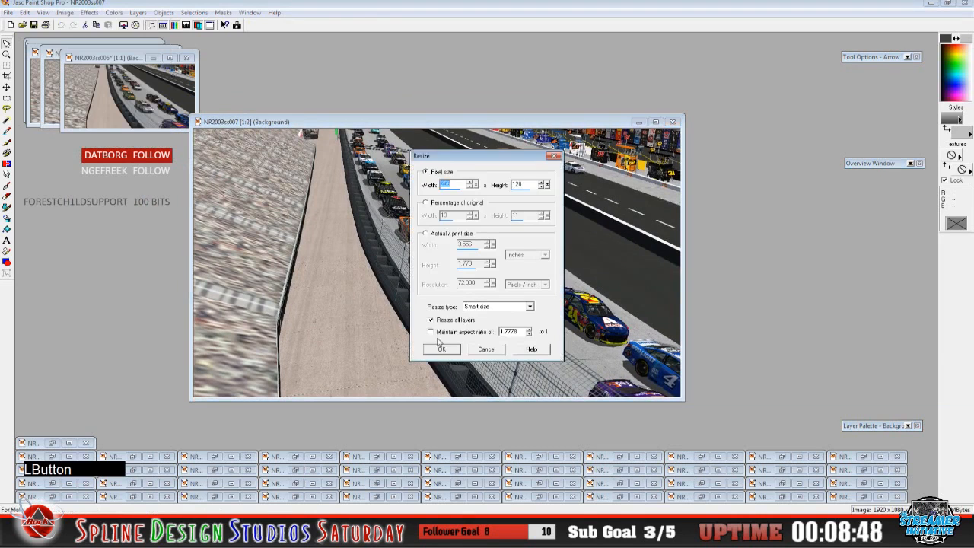
left_click(442, 348)
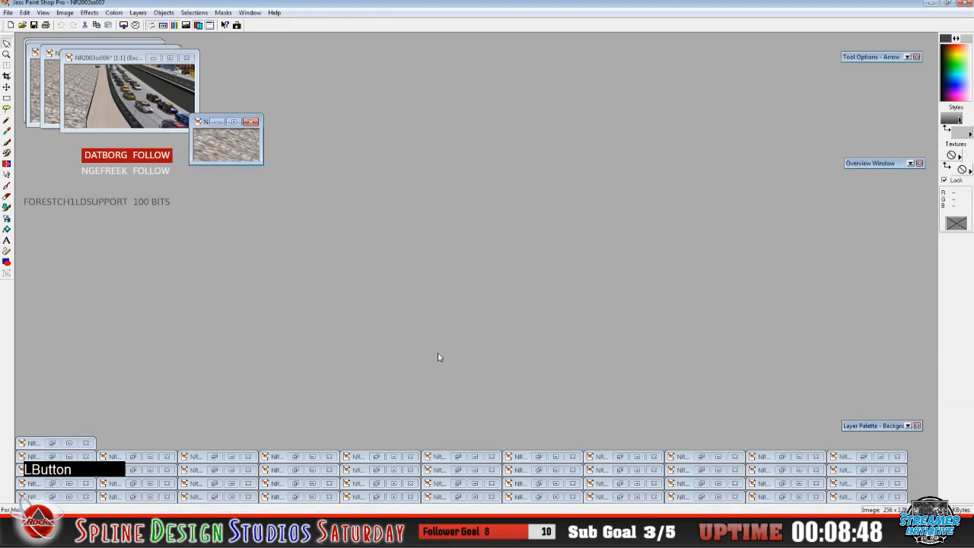
Show NR2003ss007 at 1:1 and align the NR2003ss006 and NR2003ss007 windows on the stack of resized screenshots
left_click(64, 13)
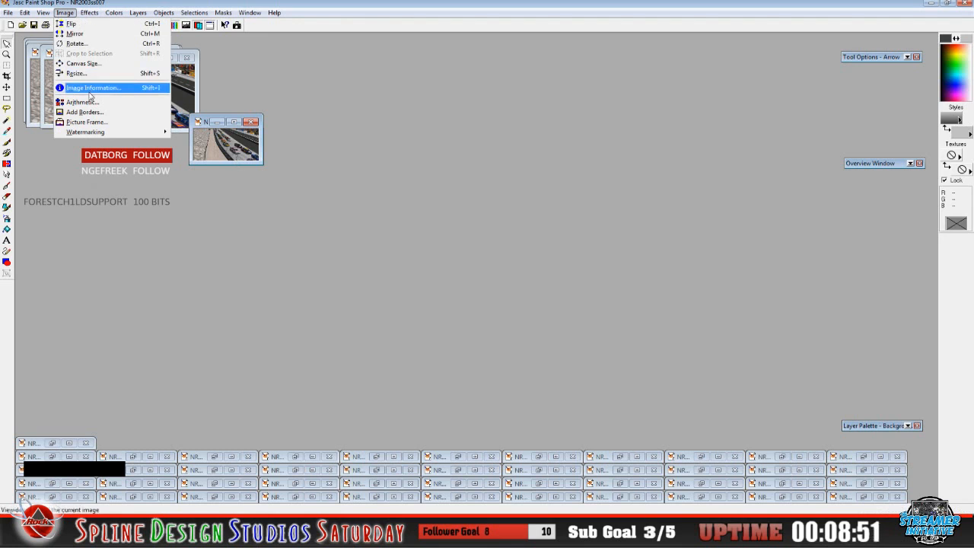
left_click(84, 43)
left_click_drag(140, 112, 164, 189)
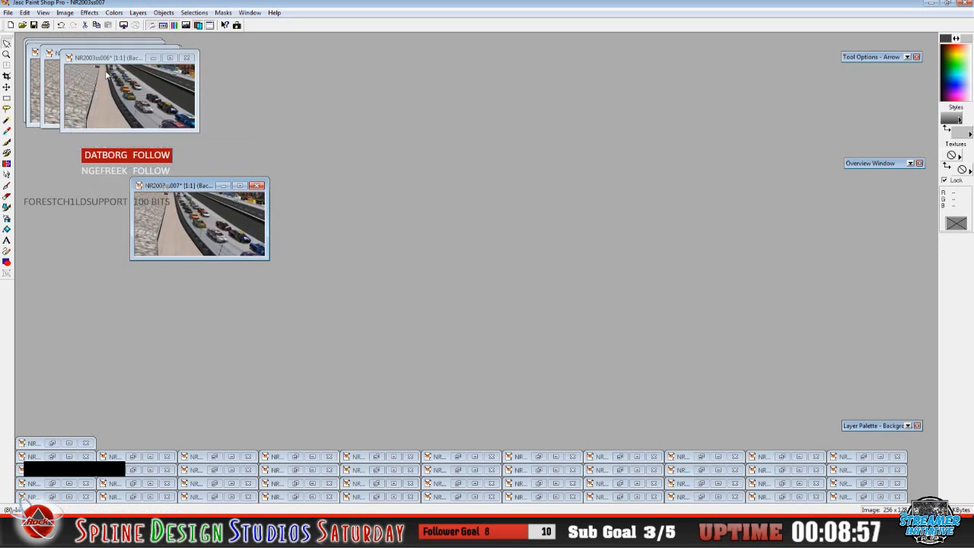
left_click_drag(107, 70, 86, 64)
left_click_drag(174, 186, 82, 55)
Restore the NR2003ss008 screenshot, resize it to 256 x 128 pixels and show it at 1:1
left_click(49, 444)
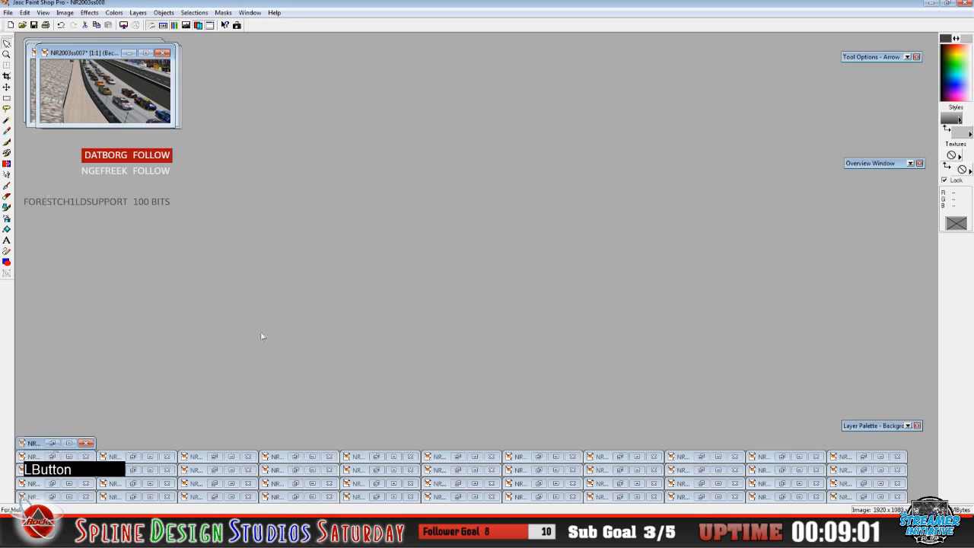
left_click(53, 444)
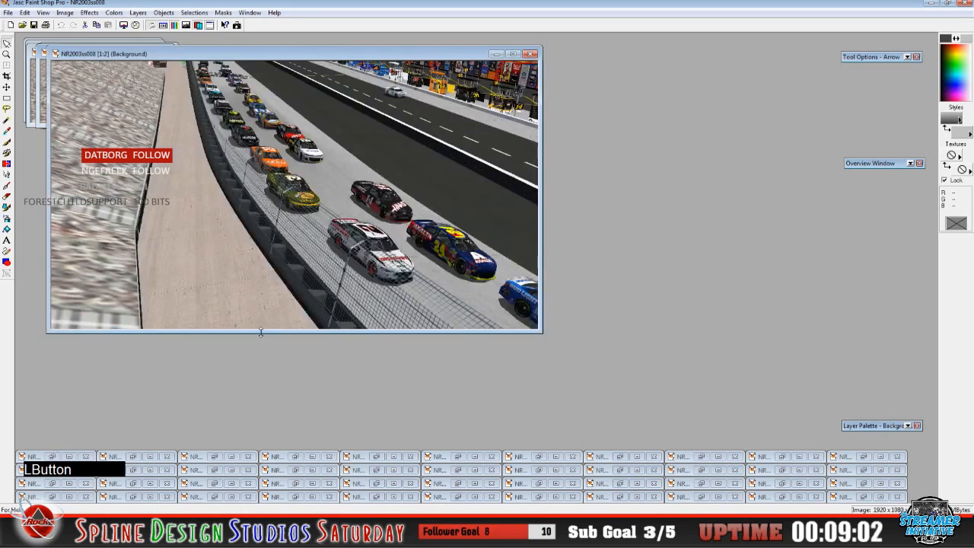
left_click(65, 12)
left_click(103, 75)
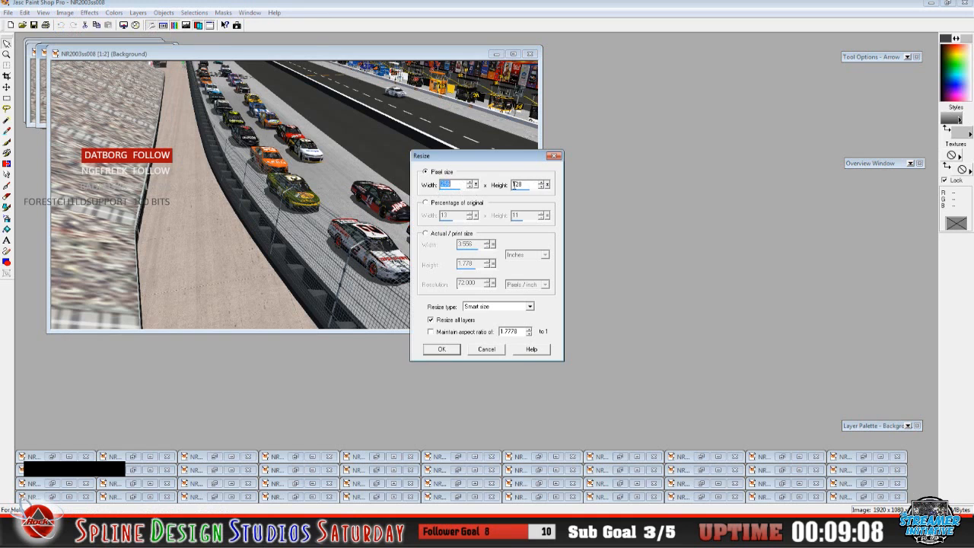
left_click(442, 348)
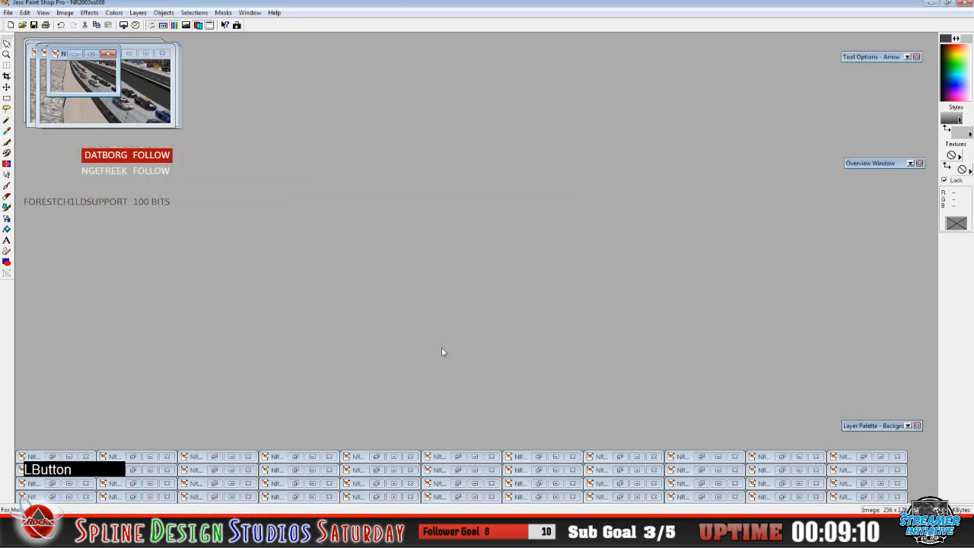
left_click(63, 13)
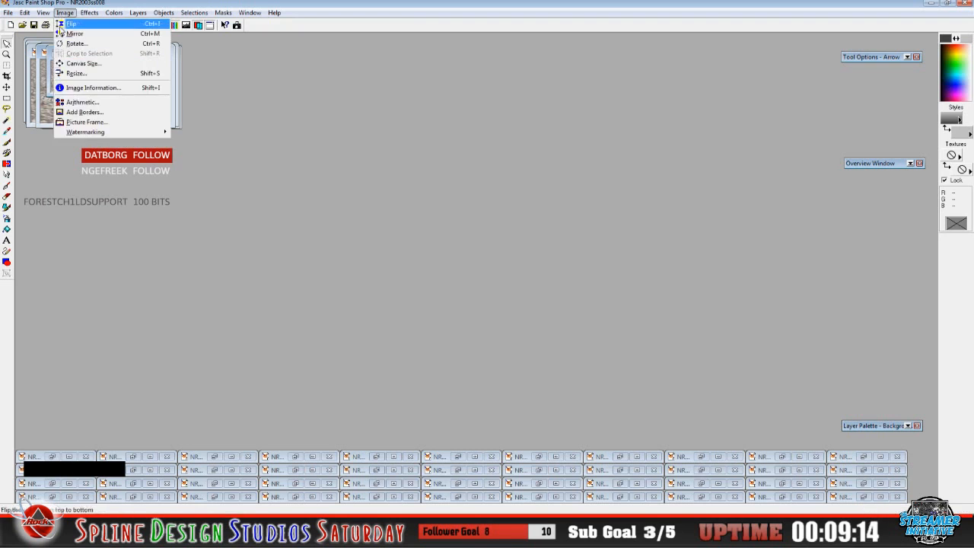
left_click(91, 70)
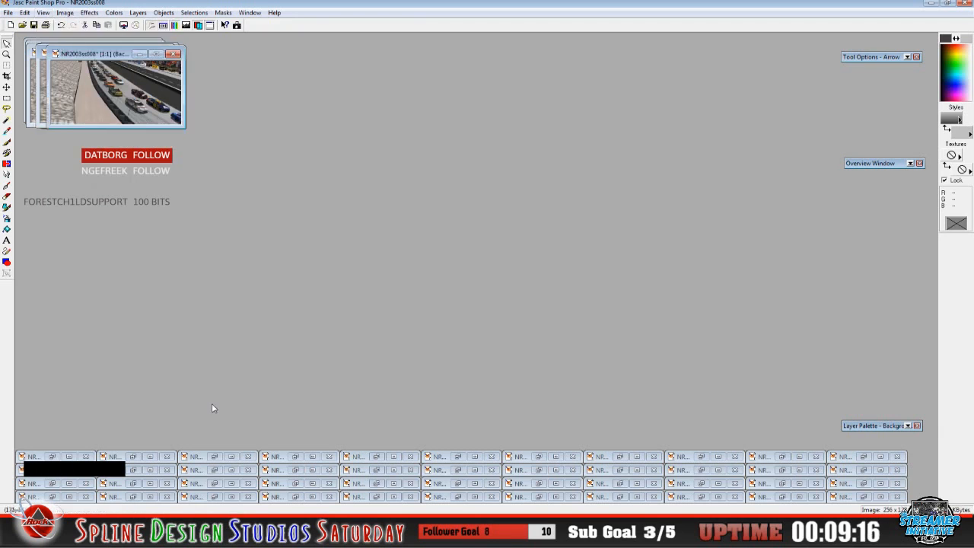
Restore the NR2003ss009 screenshot, move it clear of the stacked images and resize it to 256 x 128 pixels
left_click(864, 455)
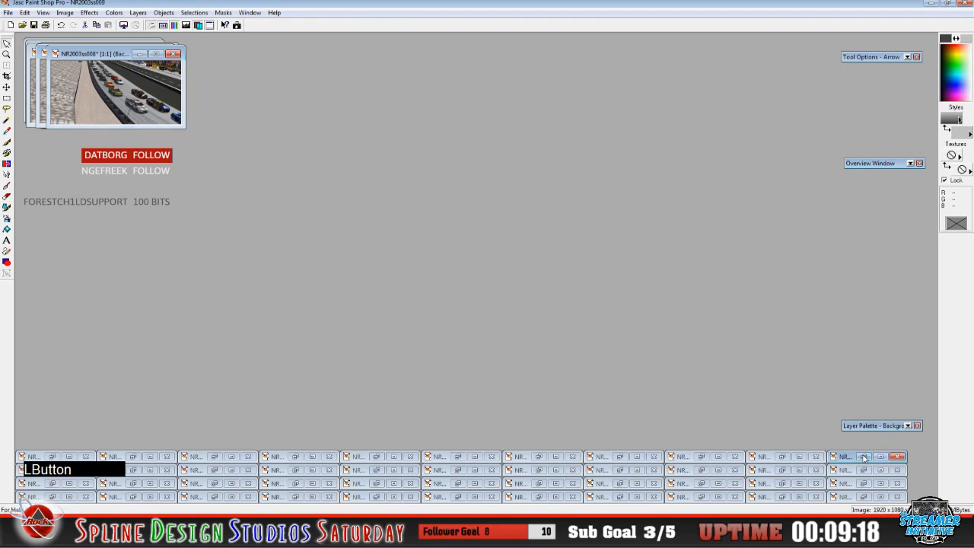
left_click_drag(100, 53, 210, 105)
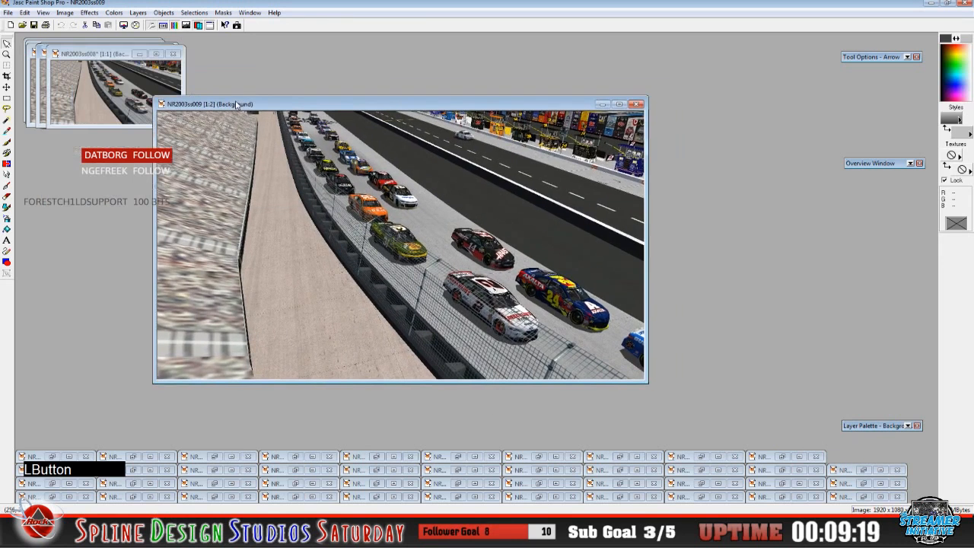
left_click(66, 14)
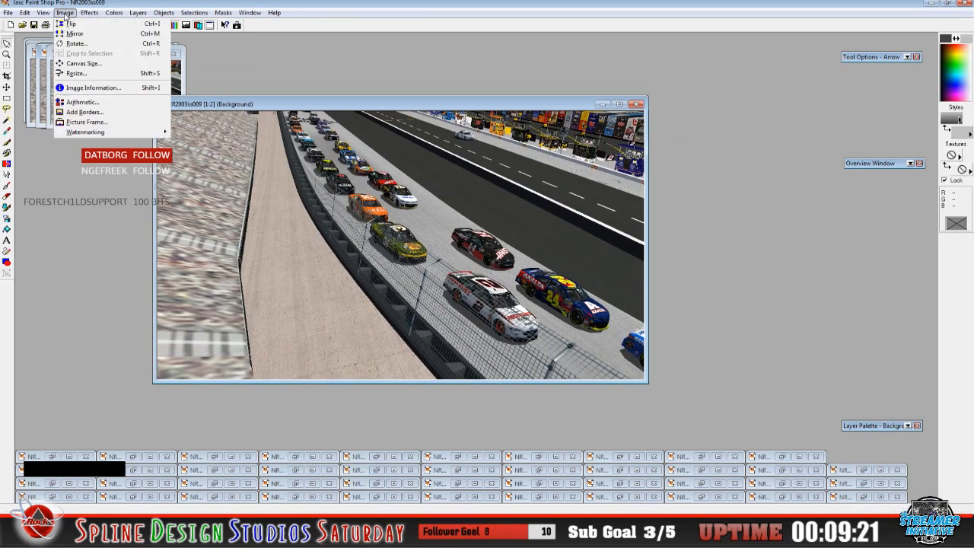
left_click(95, 74)
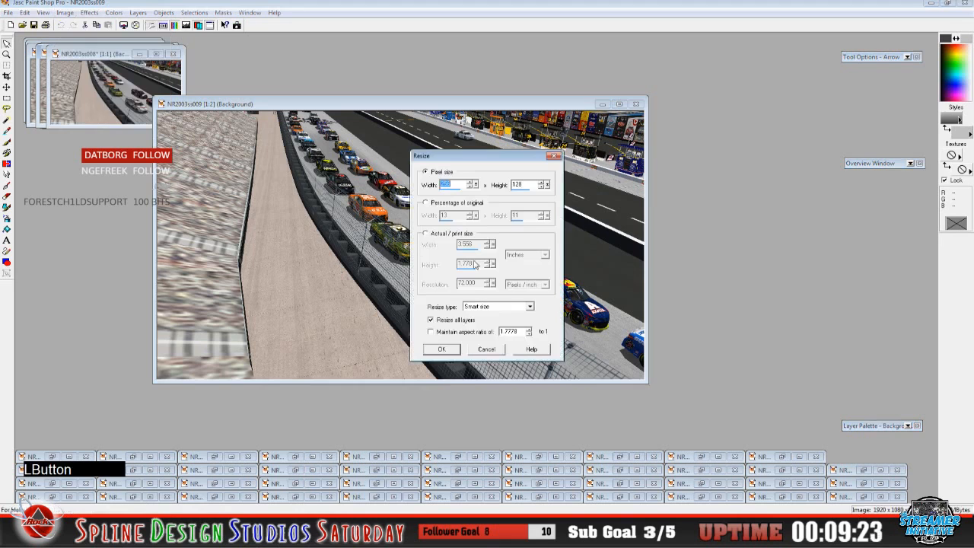
left_click(443, 349)
Show NR2003ss009 at normal 1:1 viewing and stack its window over NR2003ss008
left_click(43, 13)
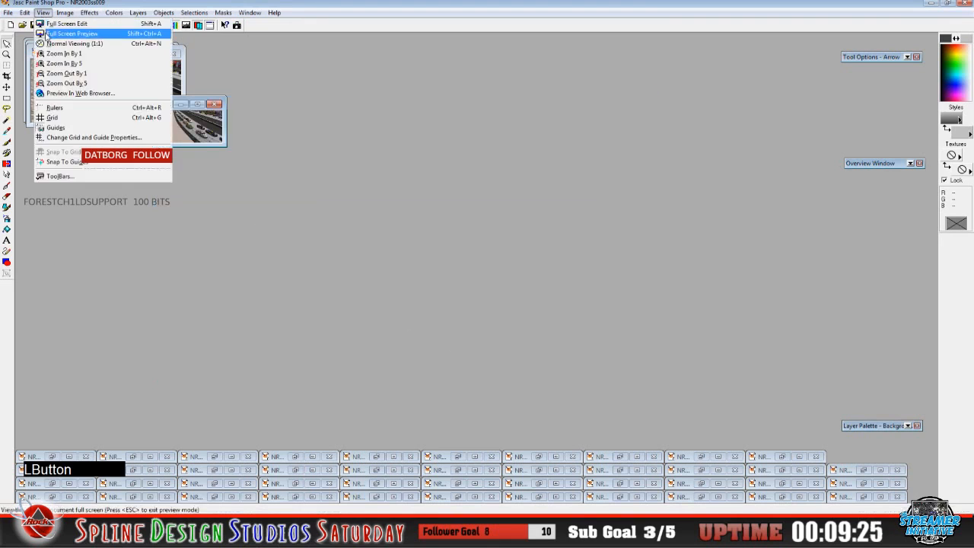
left_click(51, 44)
left_click_drag(195, 104, 89, 56)
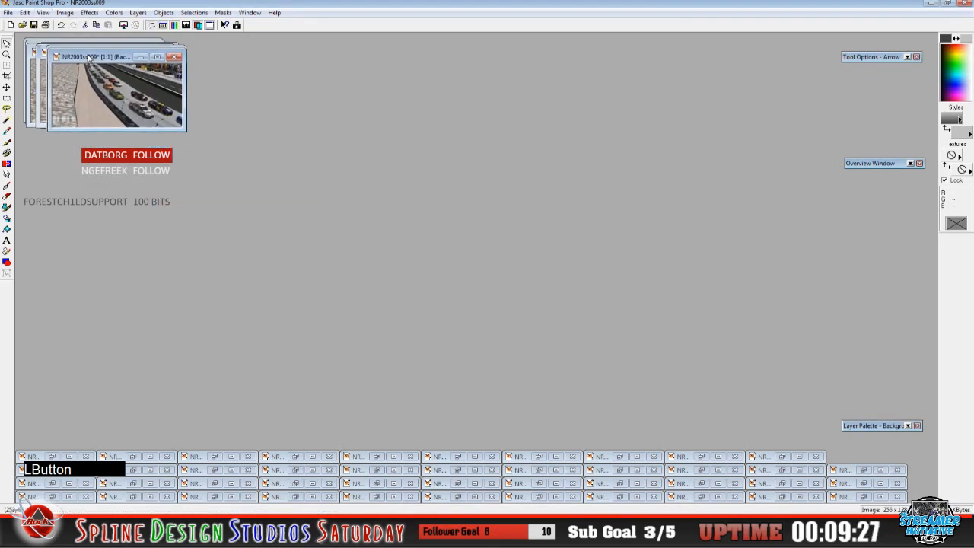
Restore the NR2003ss010 screenshot, move it away from the stack and resize it to 256 x 128 pixels
left_click(782, 457)
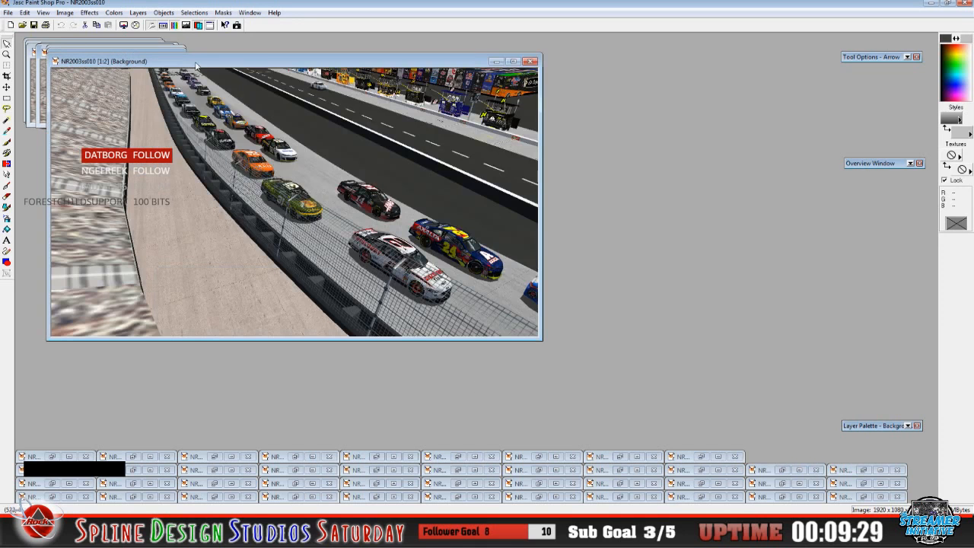
left_click_drag(196, 65, 331, 133)
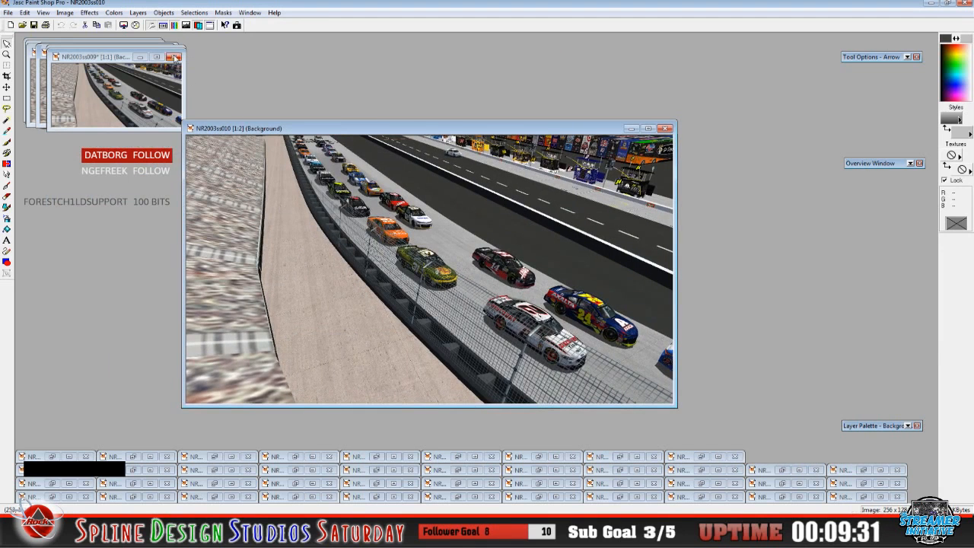
left_click(65, 13)
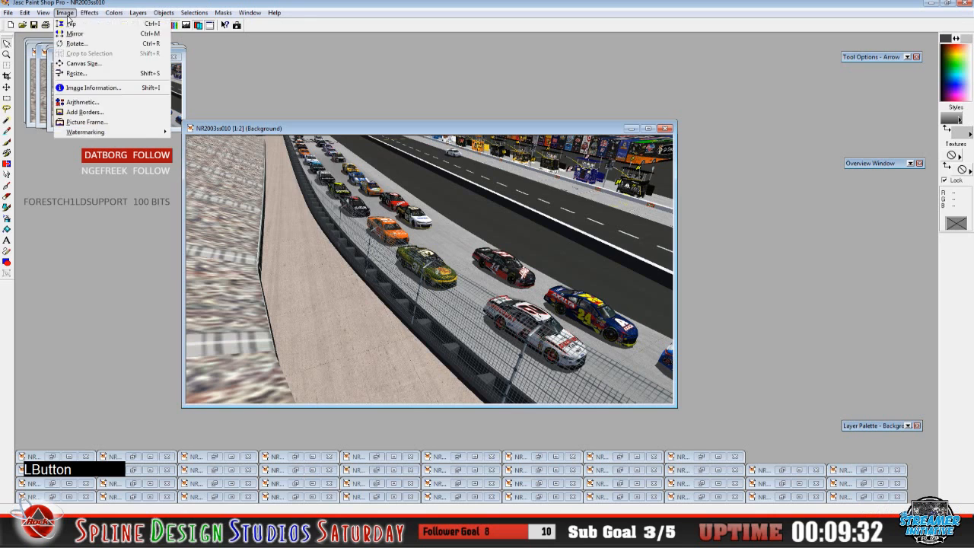
left_click(76, 73)
left_click(457, 352)
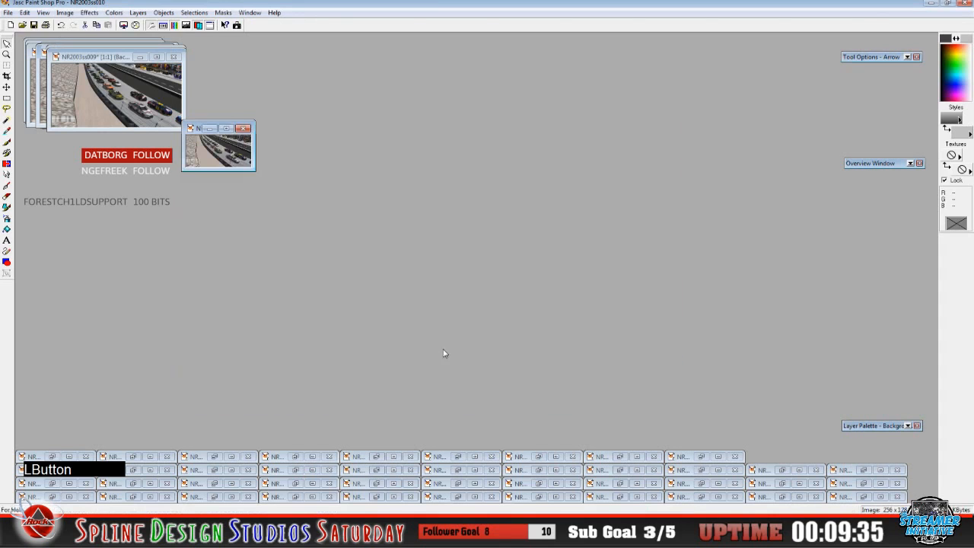
Show NR2003ss010 at normal 1:1 viewing and stack its window over NR2003ss009
left_click(44, 12)
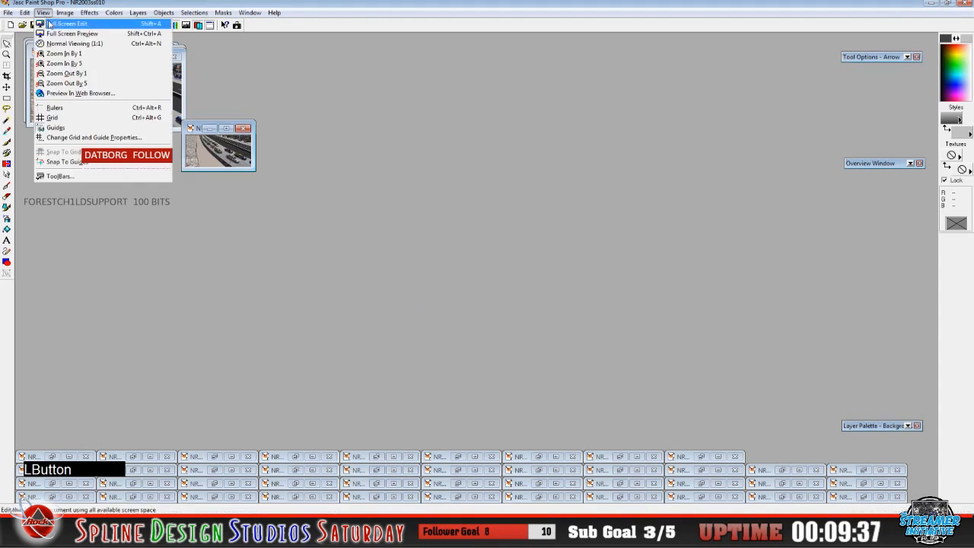
left_click(70, 43)
left_click_drag(215, 132, 78, 65)
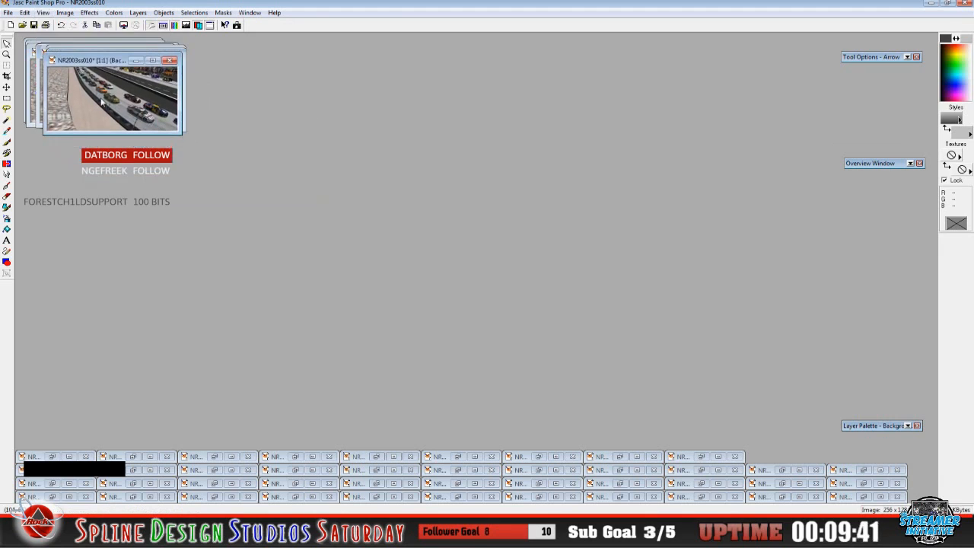
Restore the NR2003ss011 screenshot, move it toward the middle of the workspace and resize it to 256 x 128 pixels
left_click(701, 457)
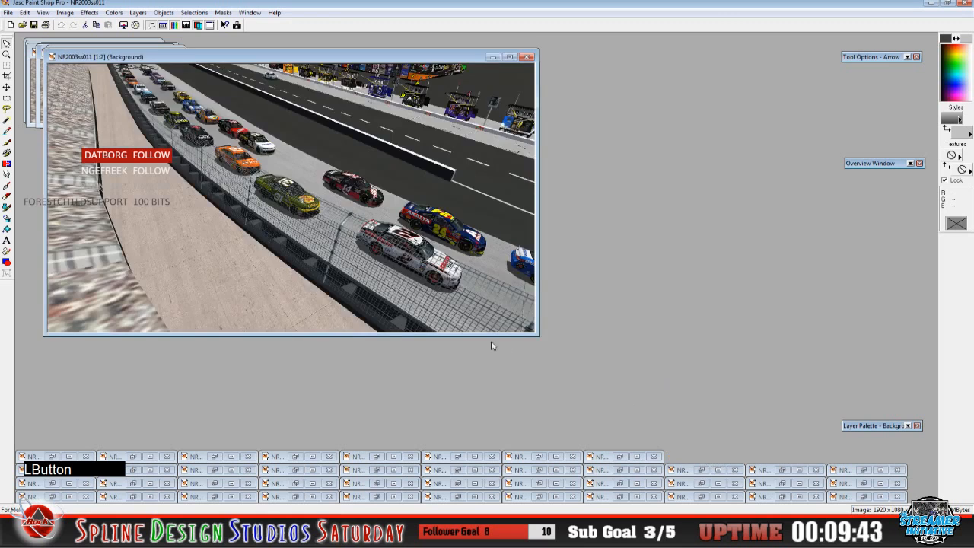
left_click_drag(211, 59, 333, 118)
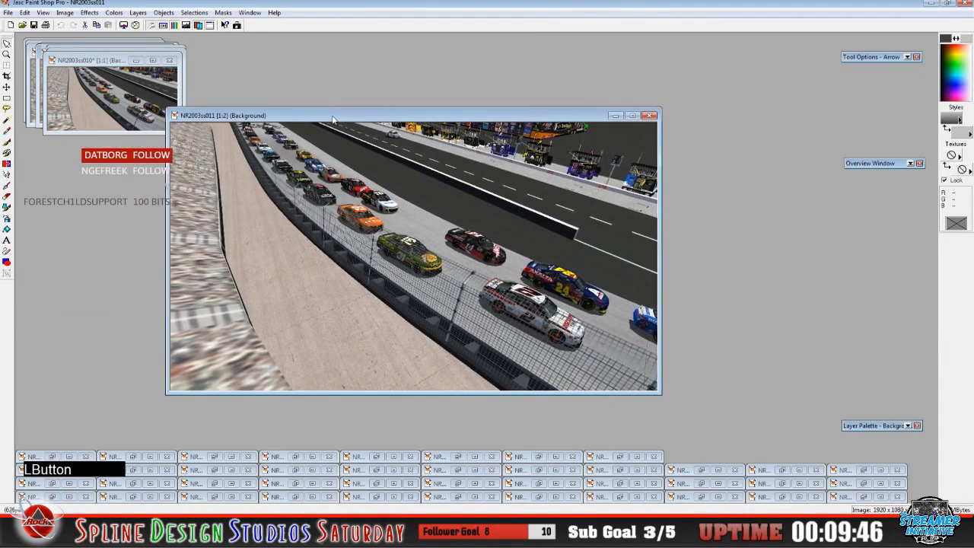
left_click(65, 13)
left_click(76, 73)
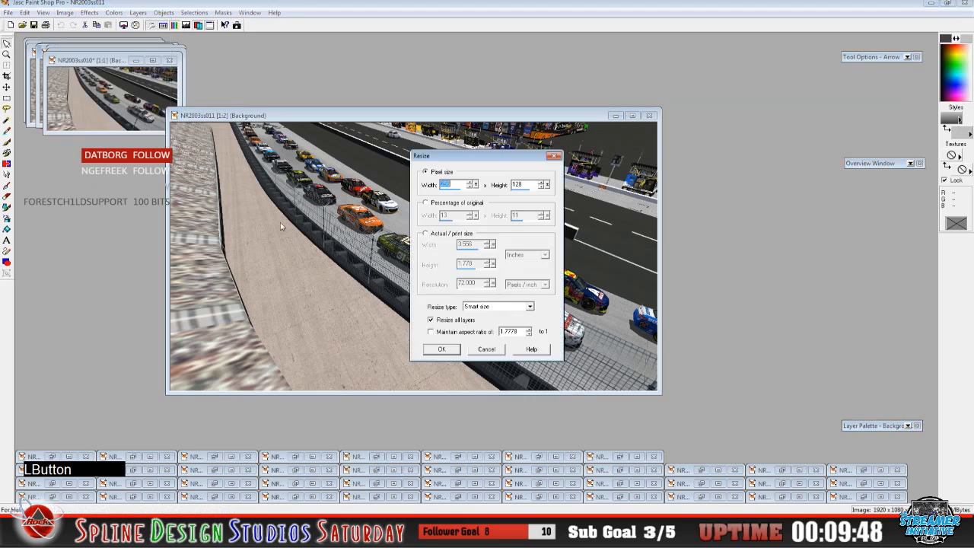
left_click(442, 350)
Show NR2003ss011 at normal 1:1 viewing and stack its window over NR2003ss010
left_click(43, 13)
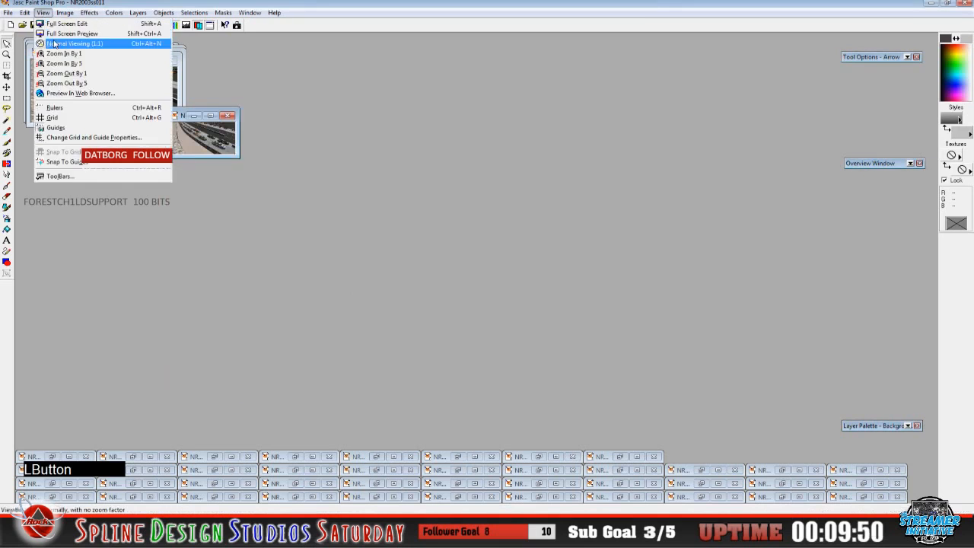
left_click(162, 94)
left_click_drag(207, 118, 86, 67)
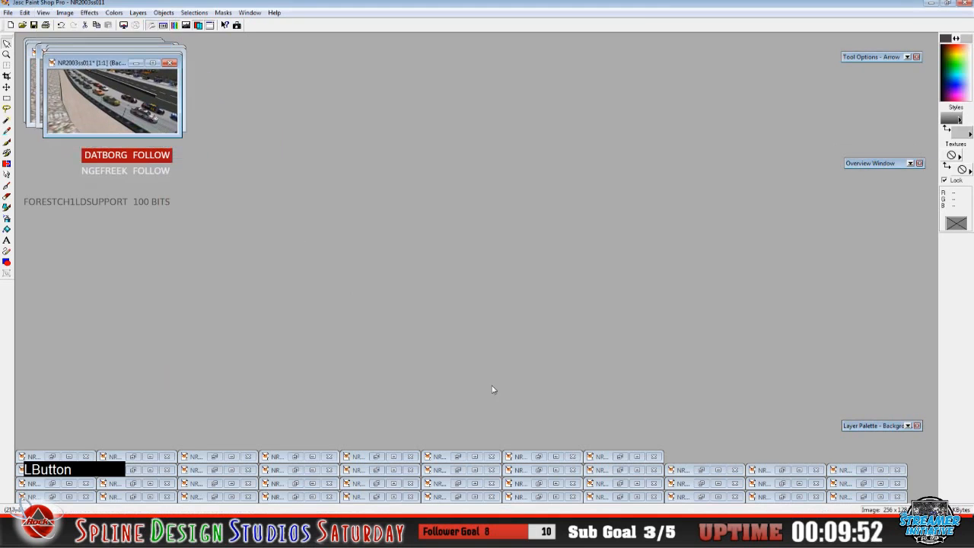
Restore the NR2003ss012 screenshot, move it clear of the stack and resize it to 256 x 128 pixels
left_click(622, 456)
left_click_drag(259, 59, 420, 124)
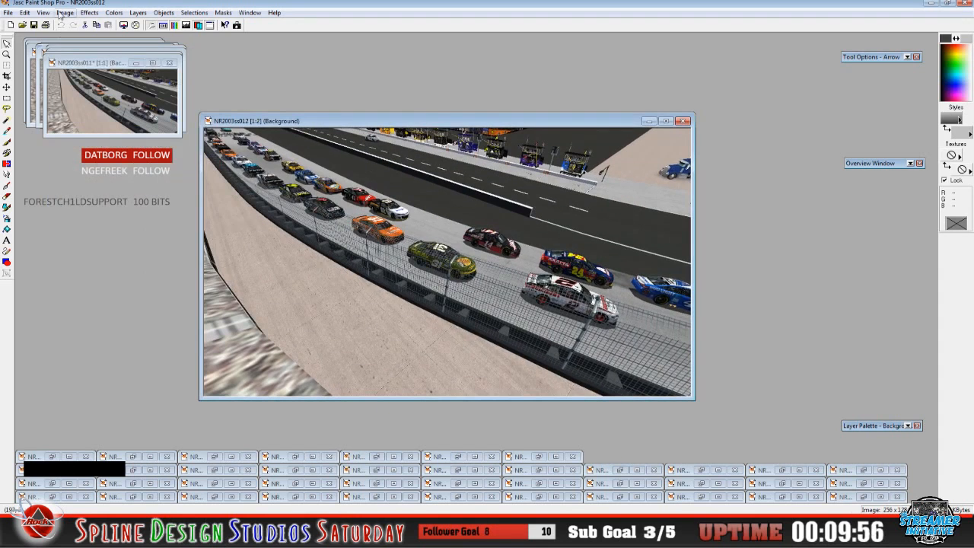
left_click(65, 12)
left_click(99, 74)
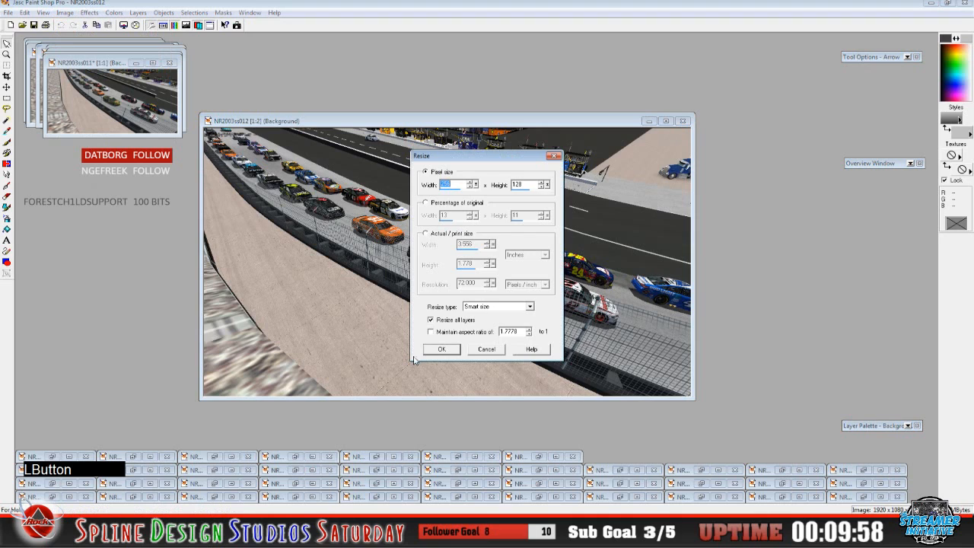
left_click(442, 349)
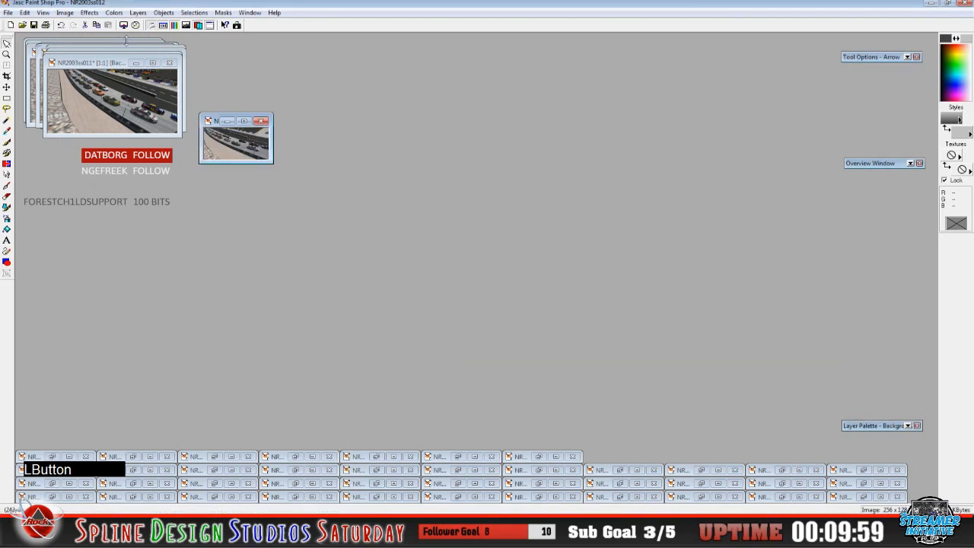
Show NR2003ss012 at normal 1:1 viewing and stack its window over NR2003ss011
left_click(65, 13)
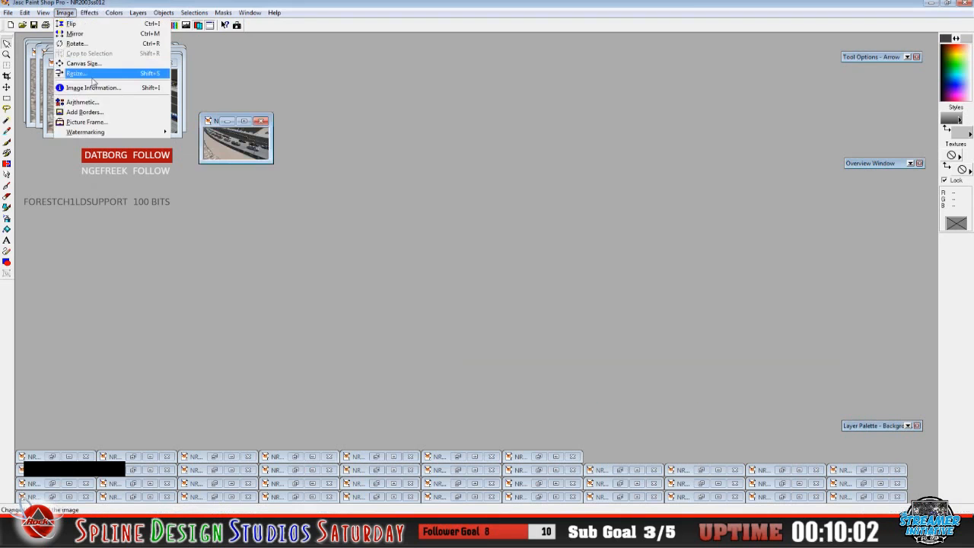
left_click(84, 43)
left_click_drag(252, 124, 98, 67)
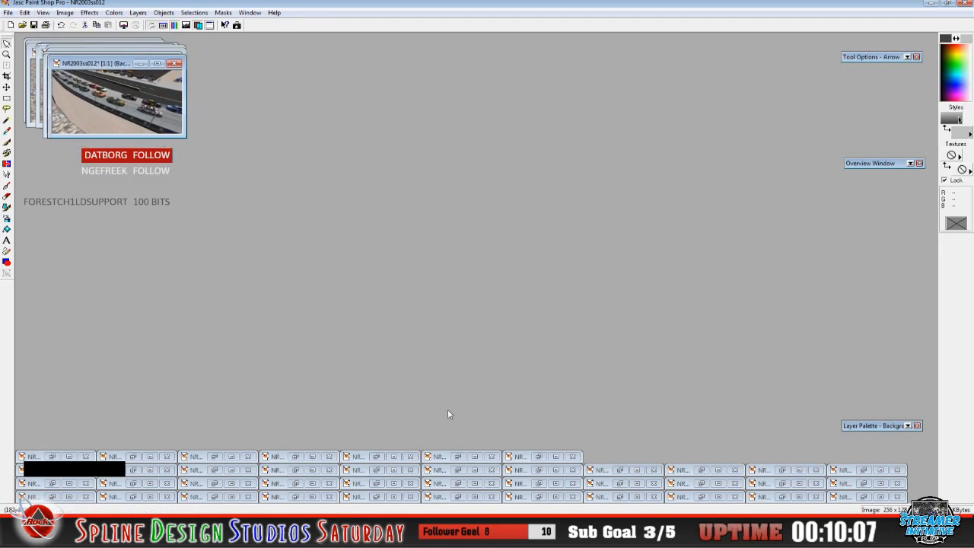
Restore the NR2003ss013 screenshot, move it toward the middle of the workspace and resize it to 256 x 128 pixels
left_click(538, 456)
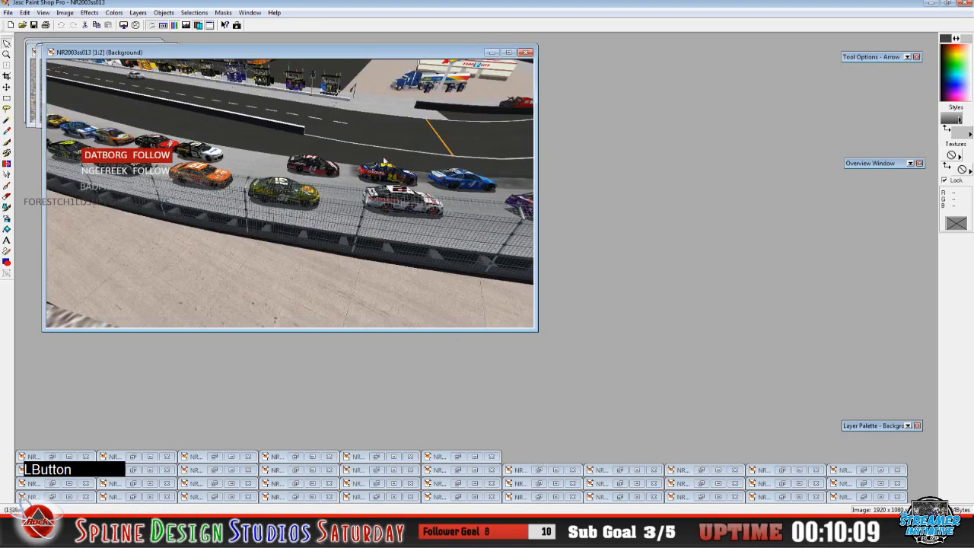
left_click_drag(311, 45, 482, 103)
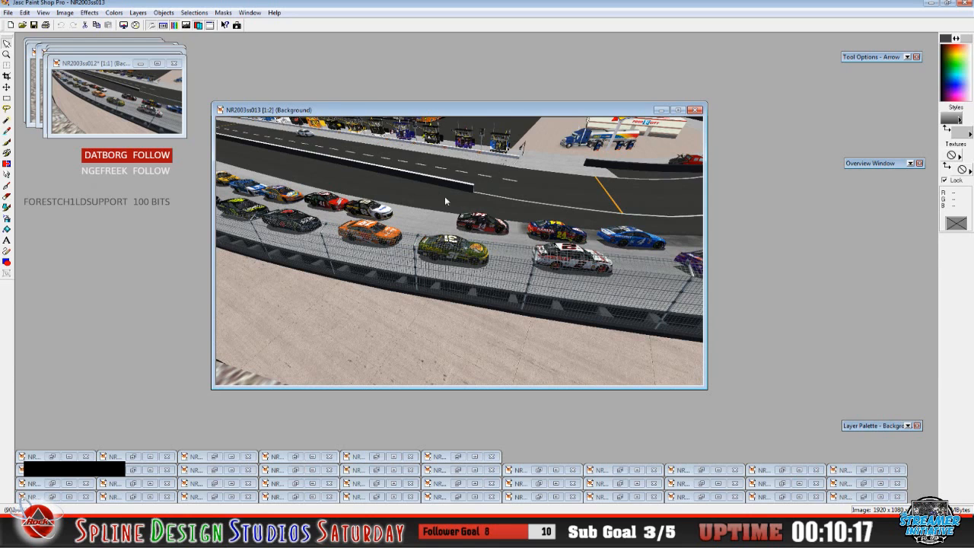
left_click_drag(334, 111, 330, 112)
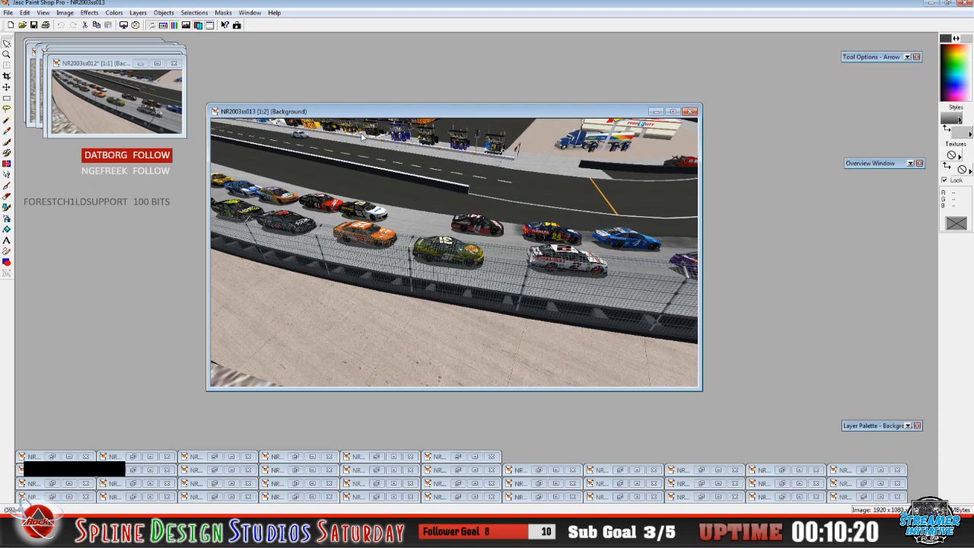
left_click(65, 12)
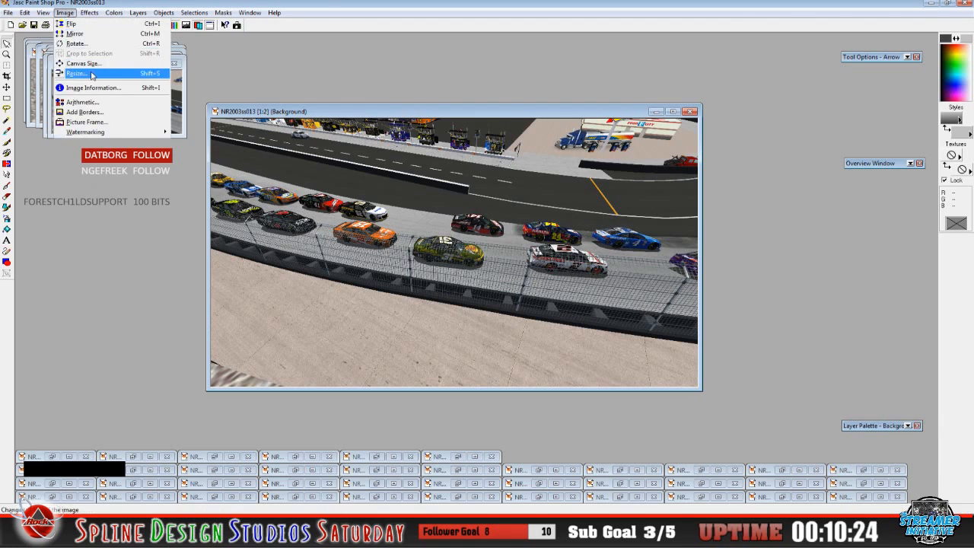
left_click(92, 73)
left_click(442, 348)
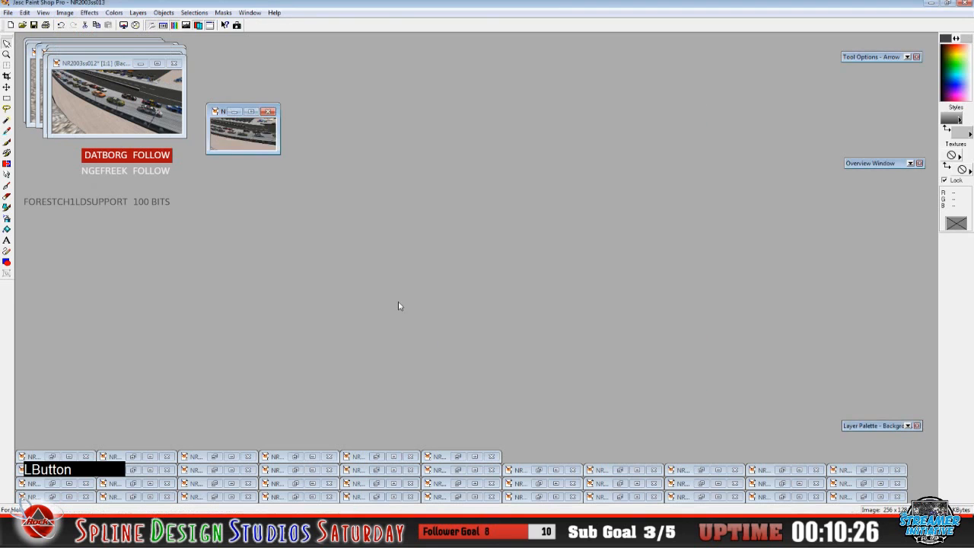
Show NR2003ss013 at normal 1:1 viewing and stack its window over NR2003ss012
left_click(42, 13)
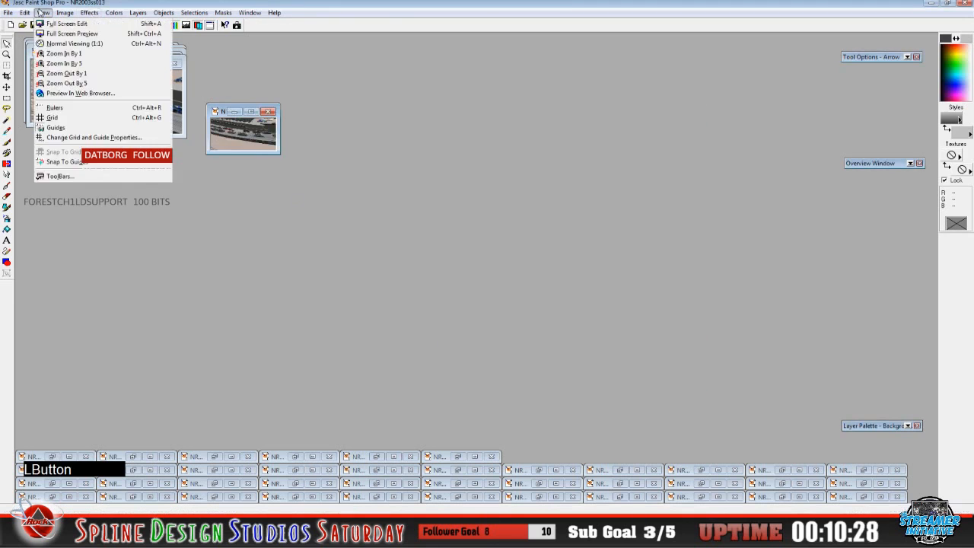
left_click(67, 45)
left_click_drag(251, 113, 95, 64)
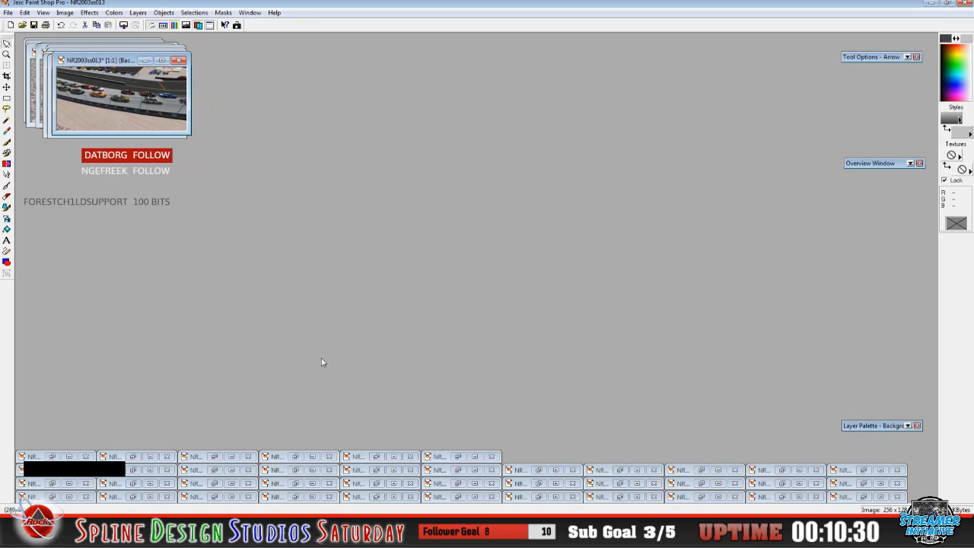
Restore the NR2003ss014 screenshot, move it clear of the stack and resize it to 256 x 128 pixels
left_click(456, 458)
left_click_drag(250, 48, 424, 136)
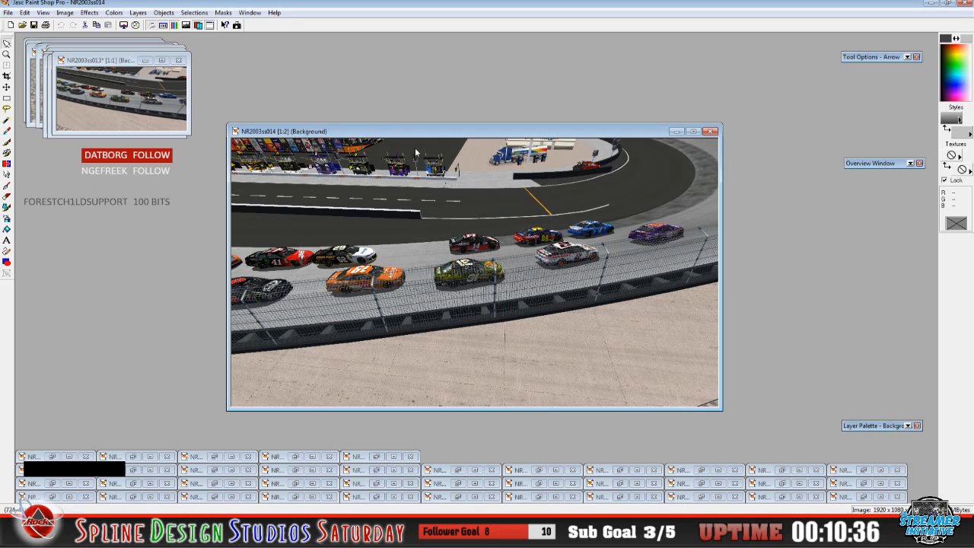
left_click_drag(395, 134, 392, 122)
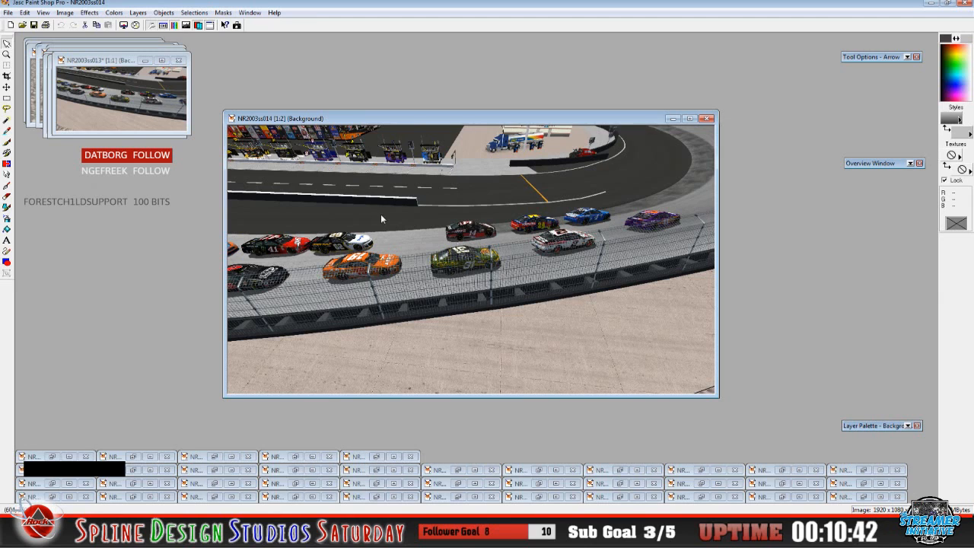
left_click(64, 13)
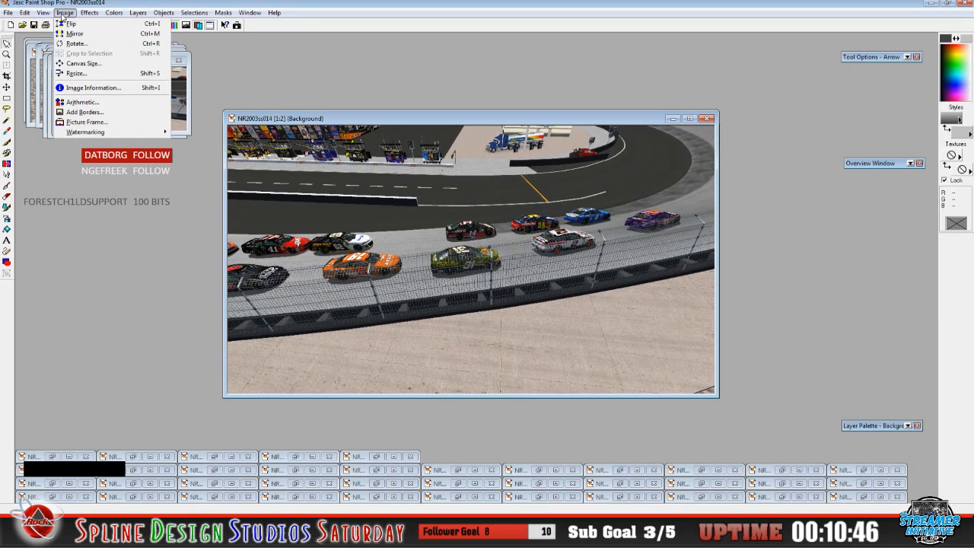
left_click(76, 73)
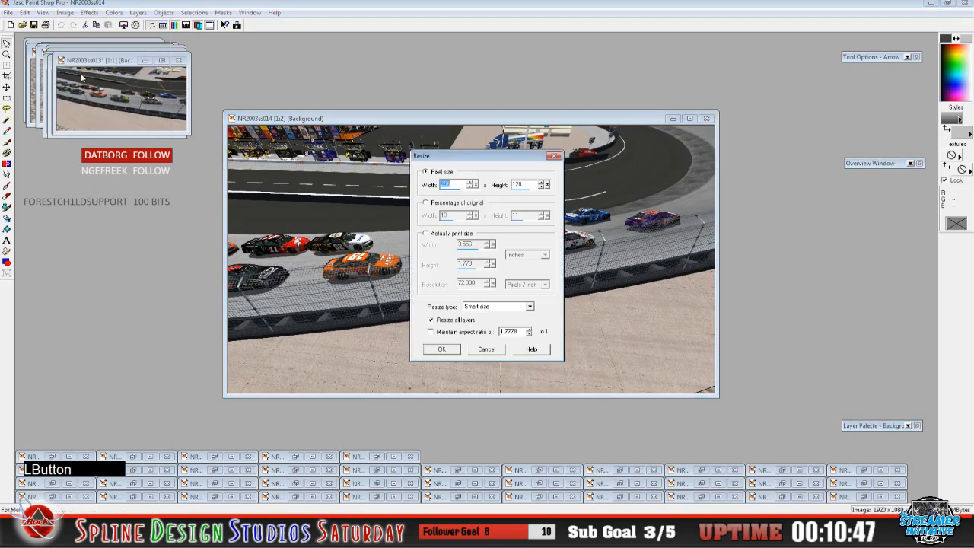
left_click(443, 349)
Show NR2003ss014 at normal 1:1 viewing and stack its window over NR2003ss013
left_click(64, 13)
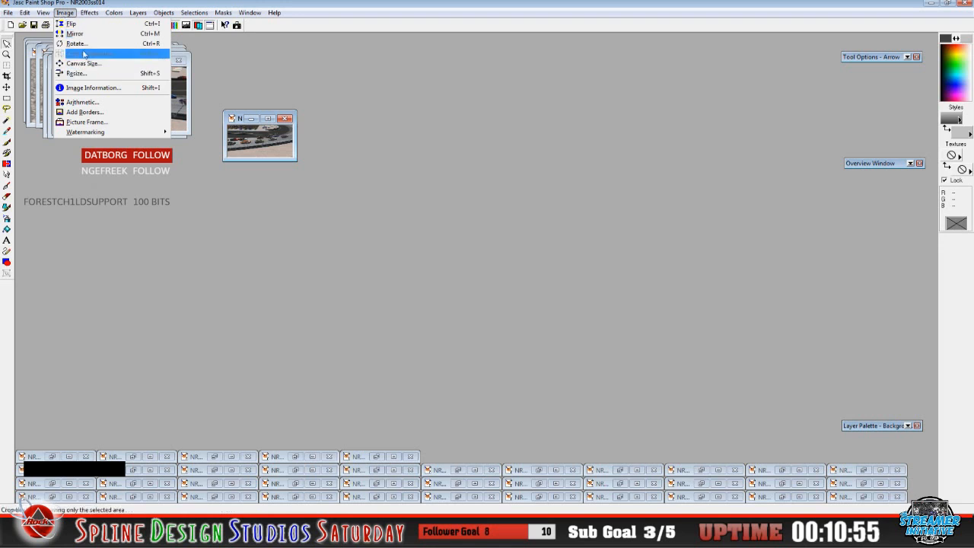
left_click(85, 43)
left_click_drag(268, 121, 107, 78)
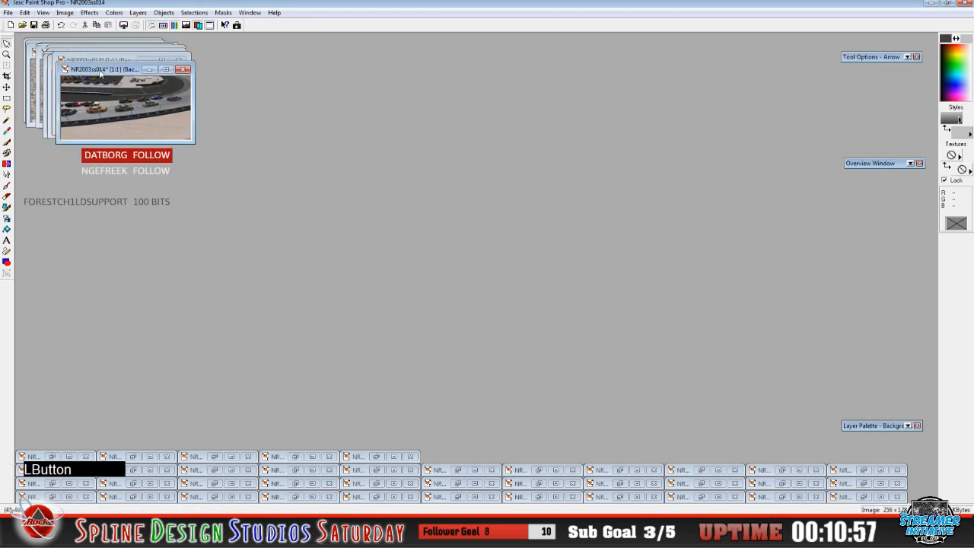
Restore the NR2003ss015 screenshot, move it toward the middle of the workspace and resize it to 256 x 128 pixels
left_click(376, 456)
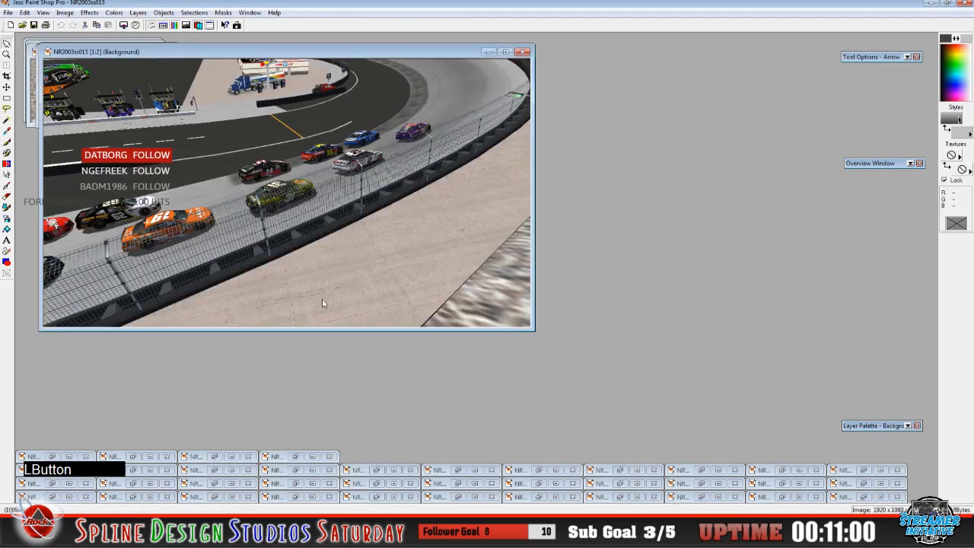
left_click_drag(240, 52, 455, 99)
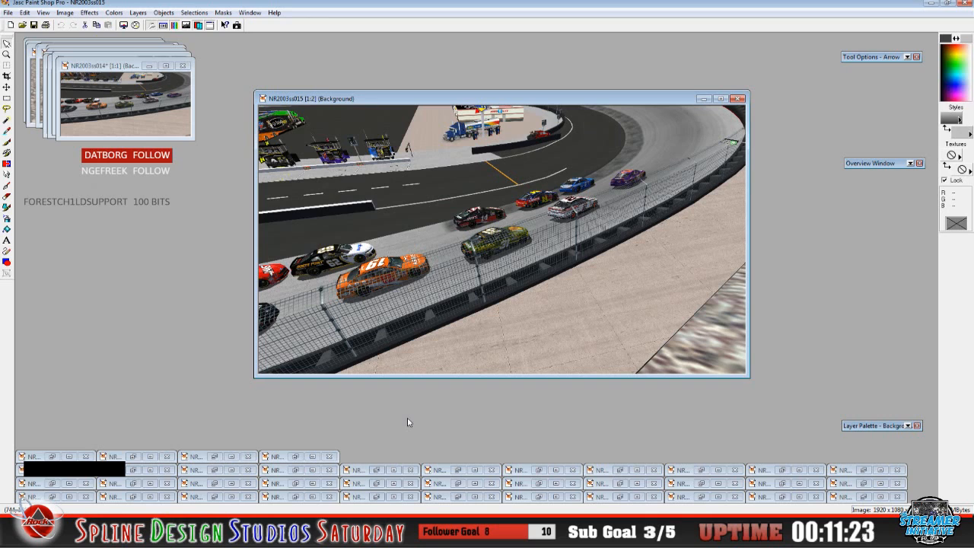
left_click(376, 104)
left_click(65, 12)
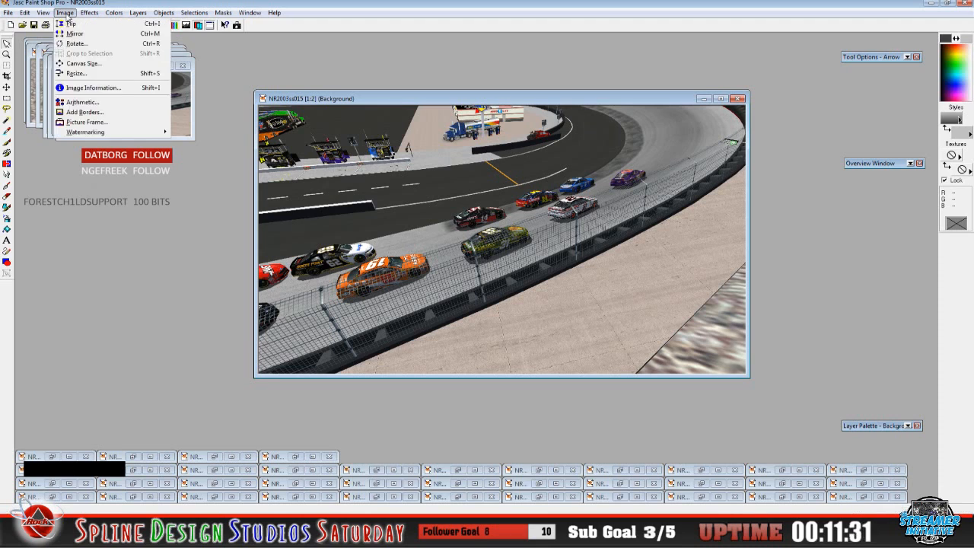
left_click(76, 73)
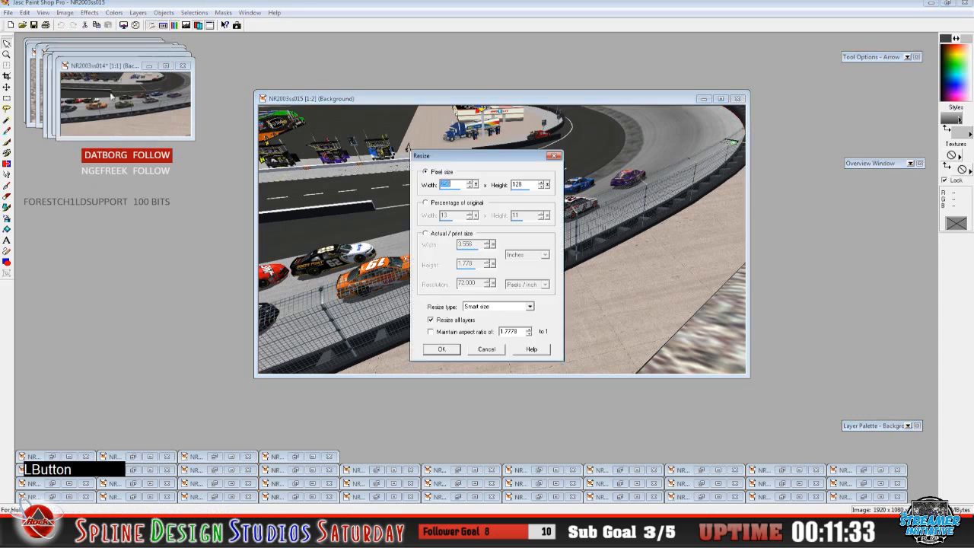
left_click(443, 349)
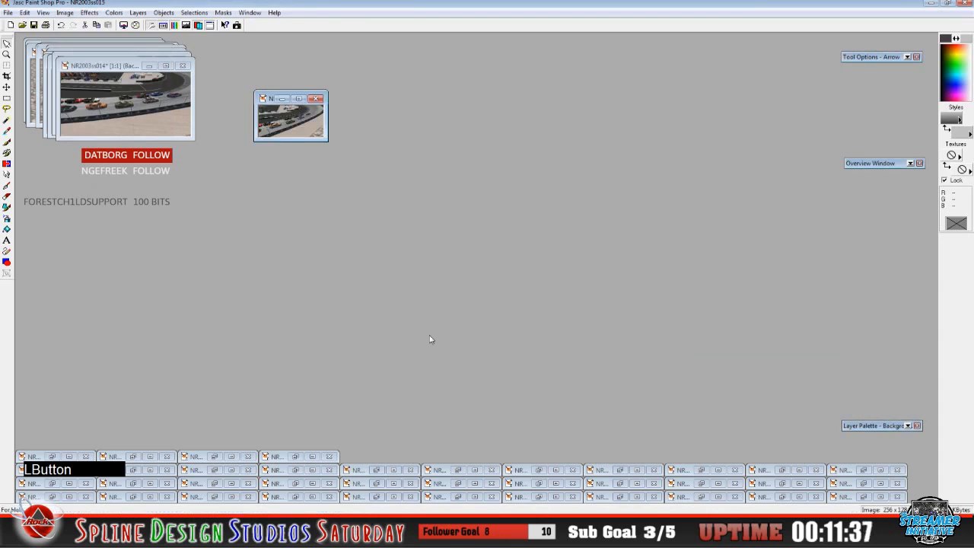
Show NR2003ss015 at normal 1:1 viewing and stack its window over NR2003ss014
left_click(64, 13)
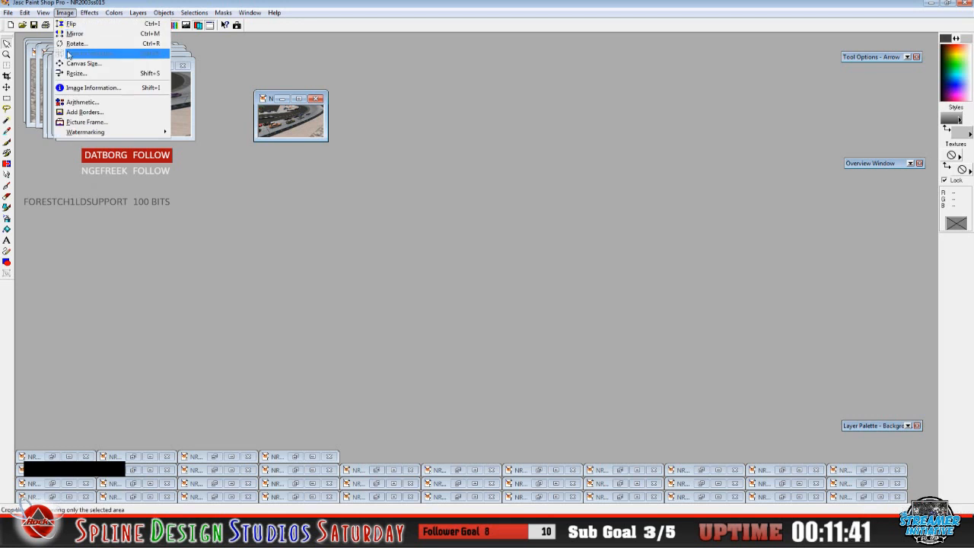
left_click(76, 44)
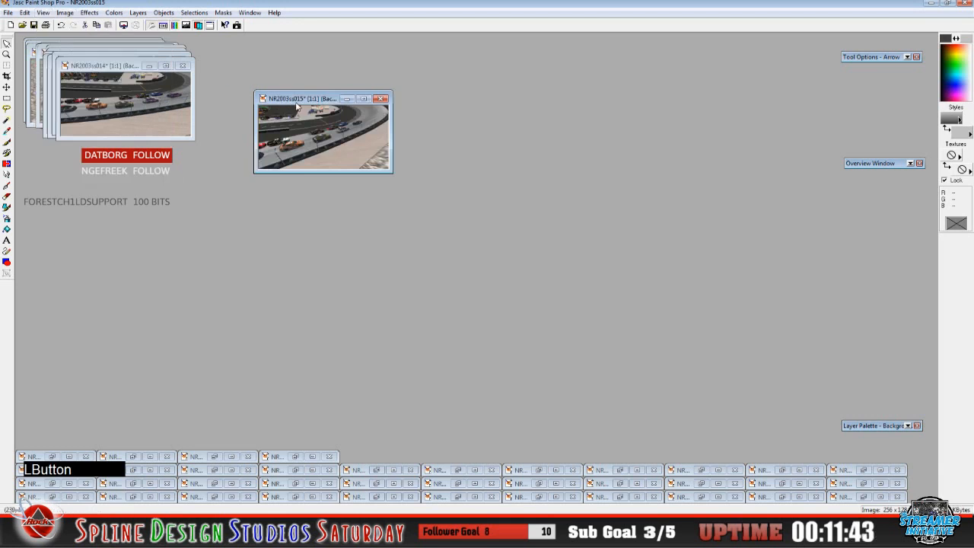
left_click_drag(264, 104, 60, 67)
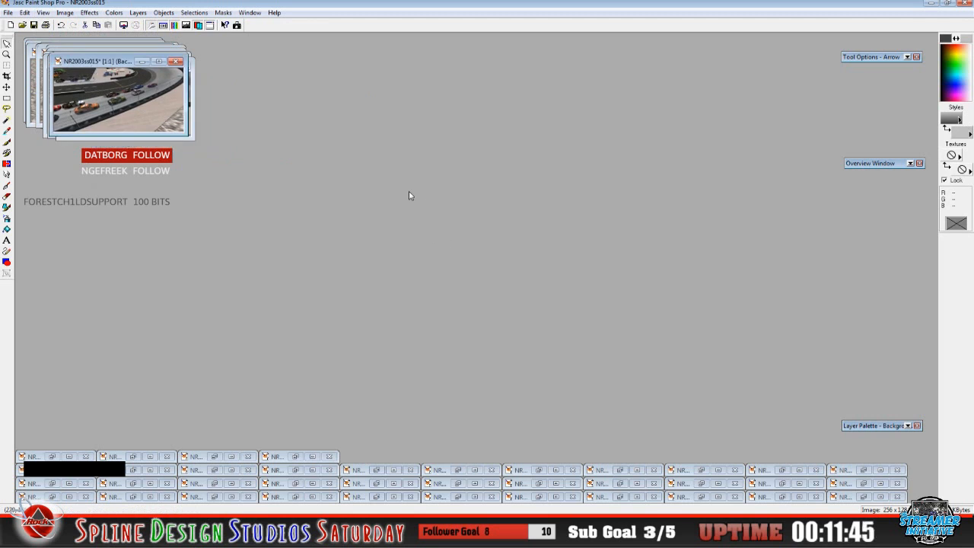
Restore the NR2003ss016 screenshot, move it clear of the stack and resize it to 256 x 128 pixels
left_click(295, 456)
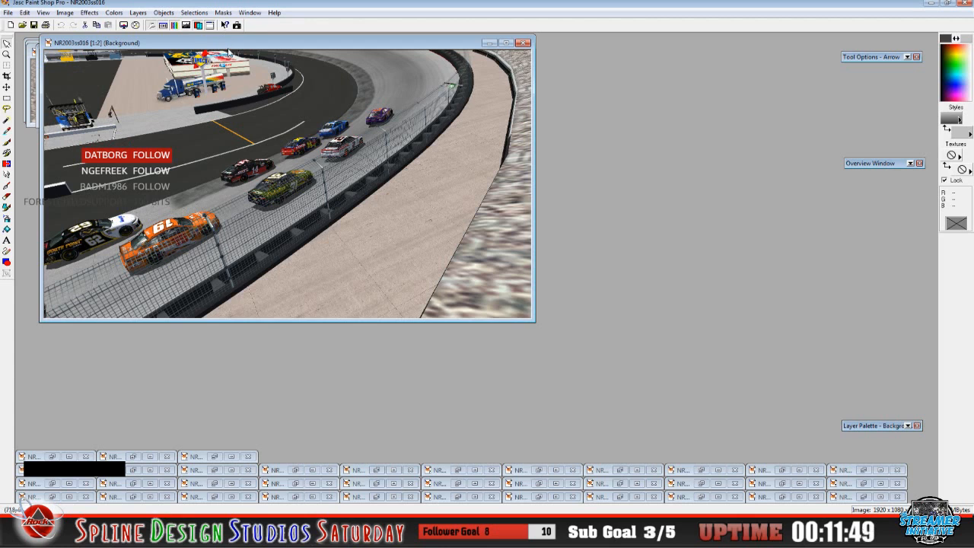
left_click_drag(229, 48, 385, 112)
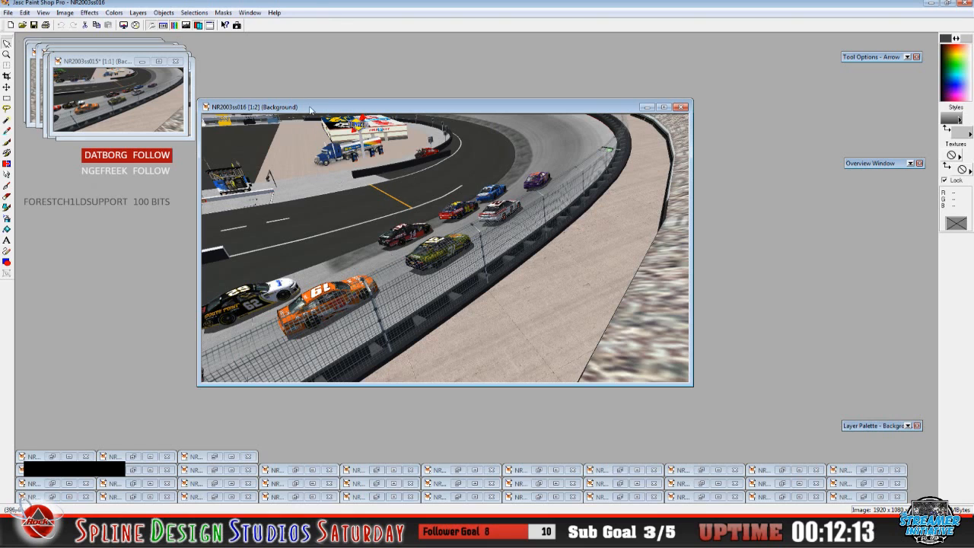
left_click(64, 12)
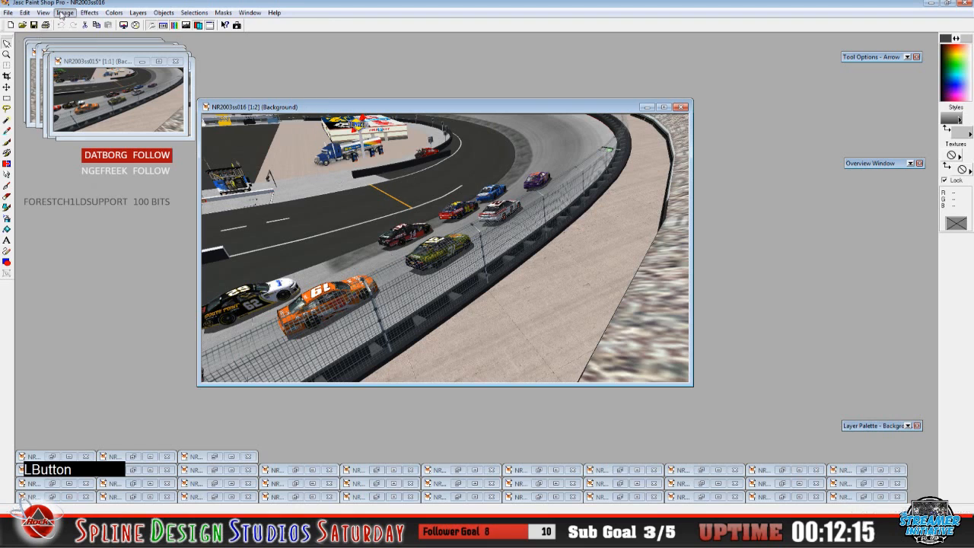
left_click(76, 73)
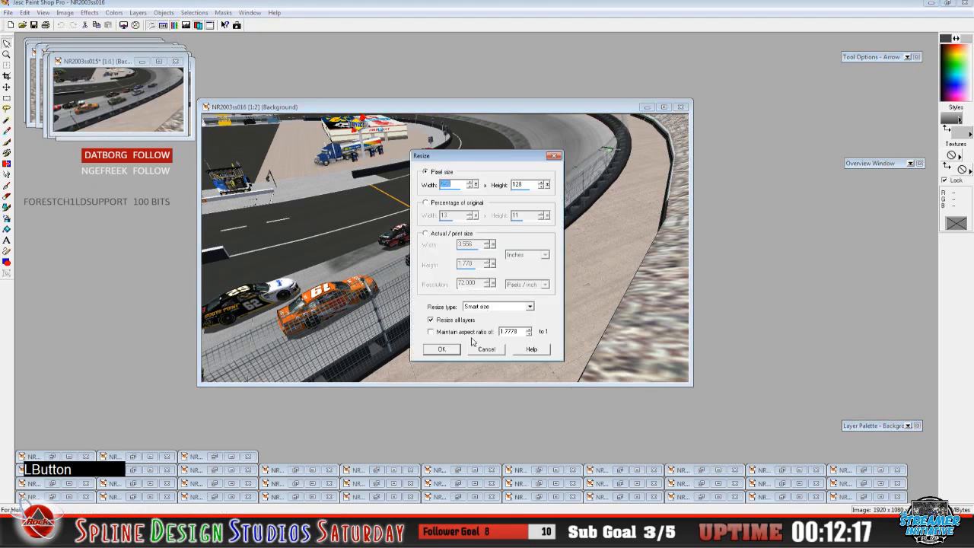
left_click(439, 349)
Show NR2003ss016 at normal 1:1 viewing and stack its window over NR2003ss015
left_click(42, 12)
left_click(67, 44)
left_click_drag(251, 109, 114, 70)
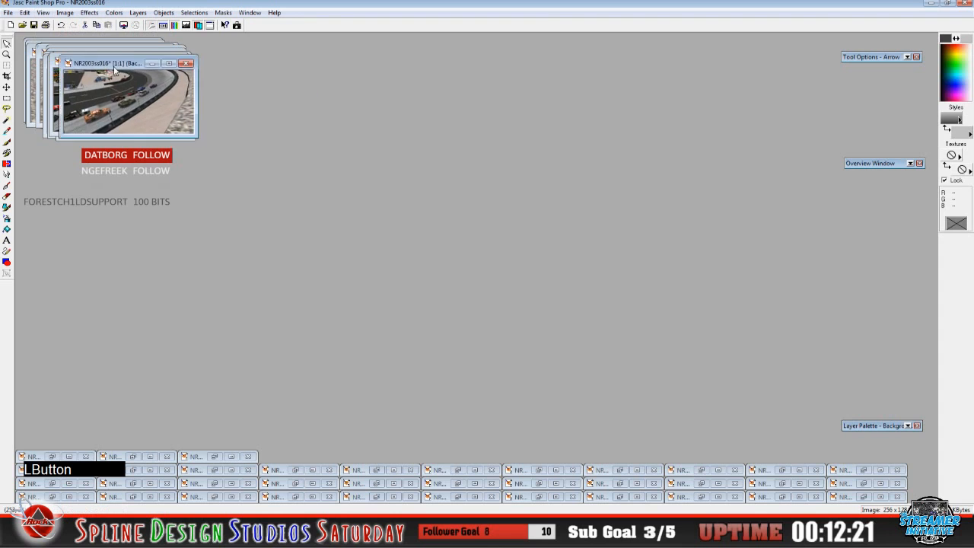
Restore the NR2003ss017 screenshot, move it toward the middle of the workspace and resize it to 256 x 128 pixels
left_click(213, 457)
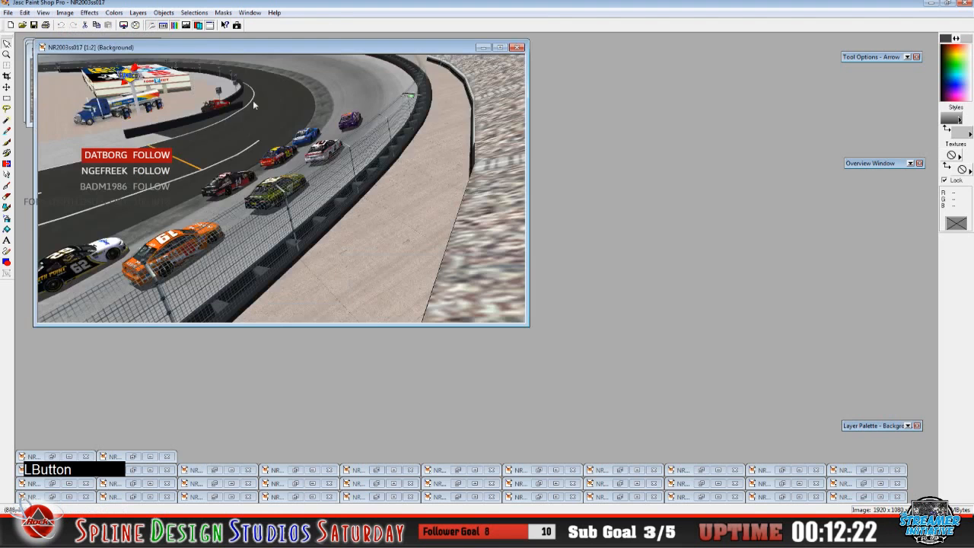
left_click_drag(254, 55, 399, 123)
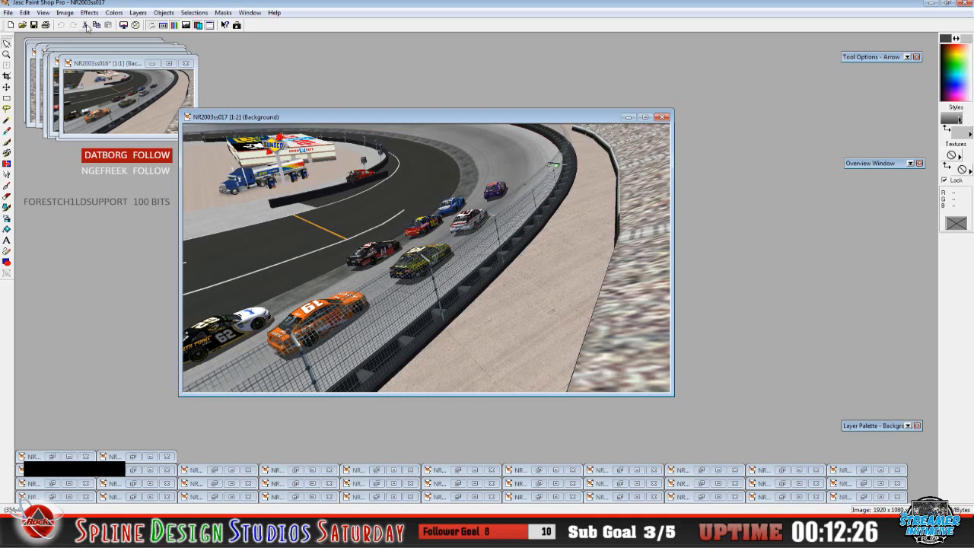
left_click(65, 12)
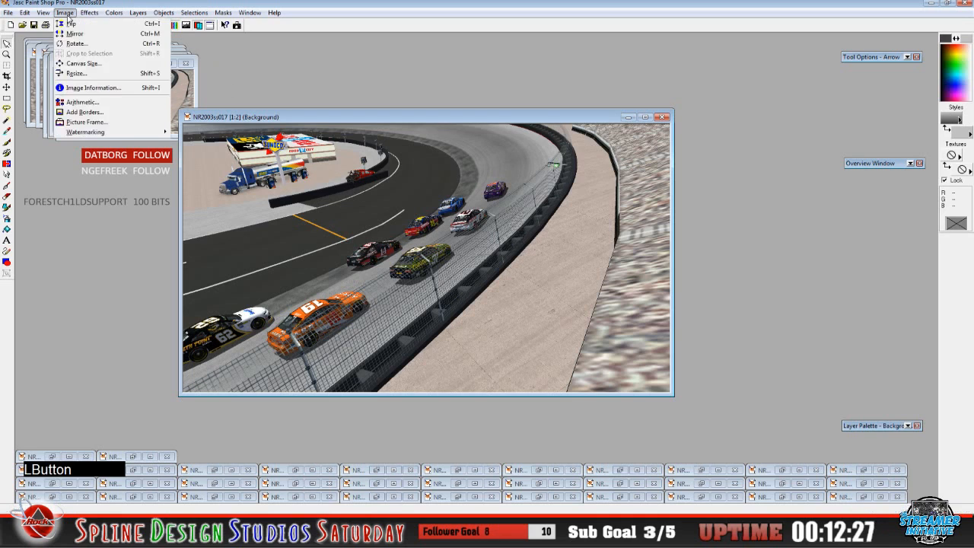
left_click(103, 74)
left_click(442, 349)
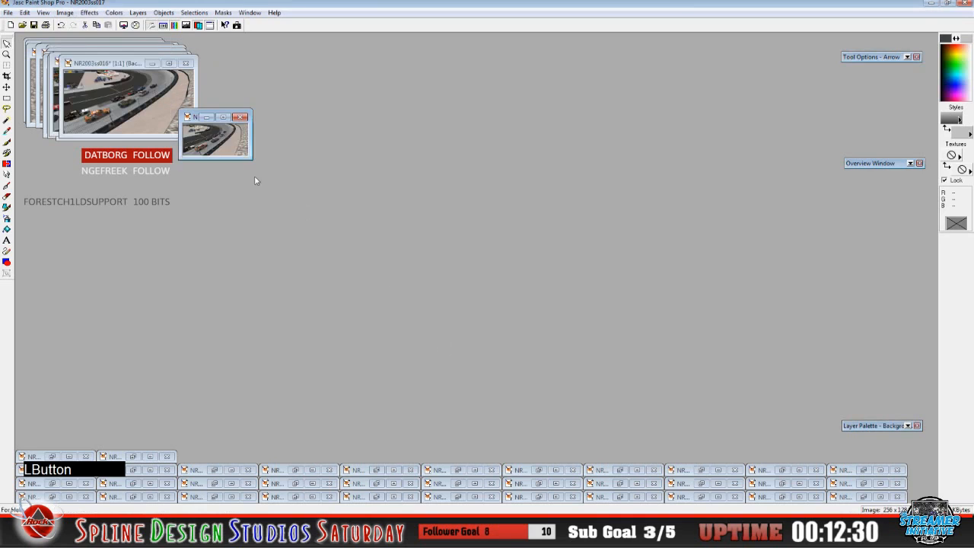
Show NR2003ss017 at normal 1:1 viewing and stack its window over NR2003ss016
left_click(43, 14)
left_click(76, 73)
left_click_drag(225, 118, 104, 59)
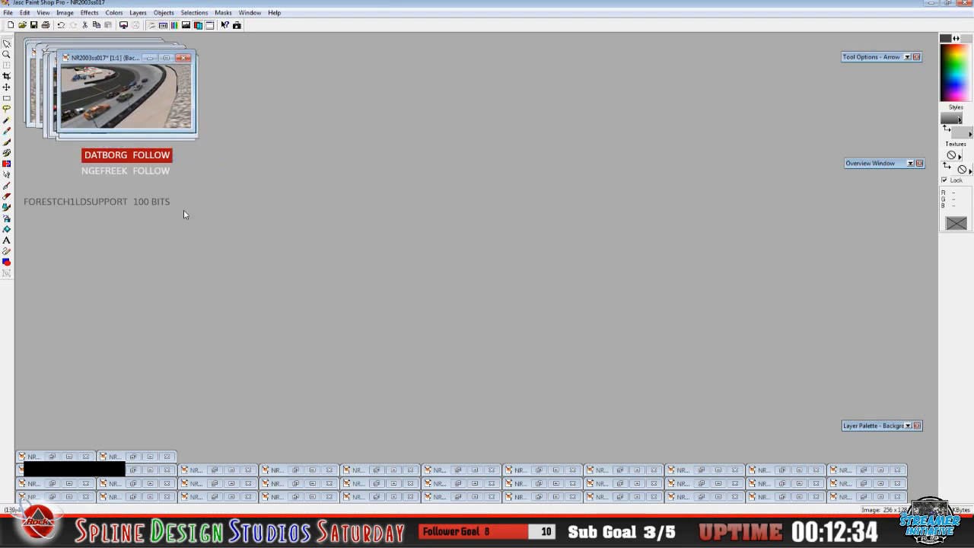
Restore the NR2003ss029 screenshot, move it toward the middle of the workspace and resize it to 256 x 128 pixels
left_click(133, 455)
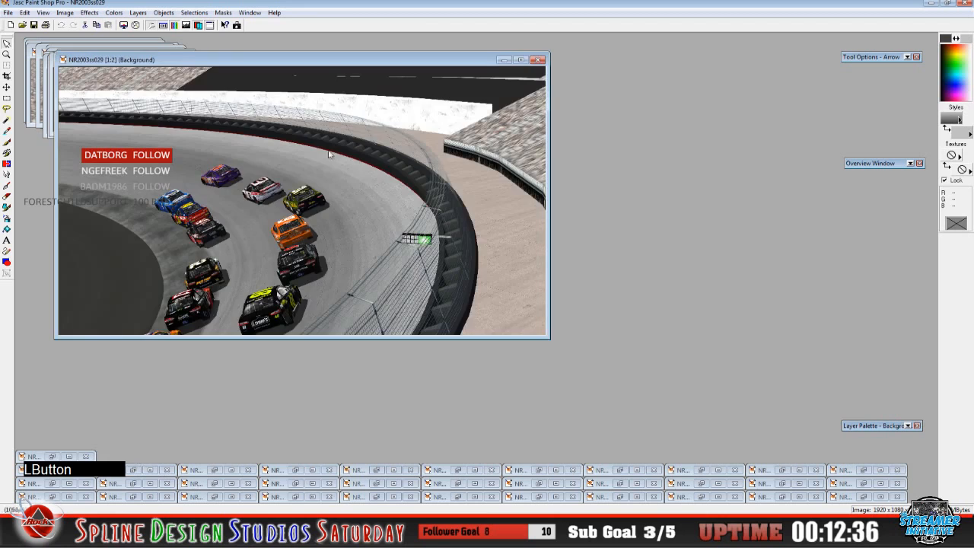
left_click_drag(323, 61, 456, 125)
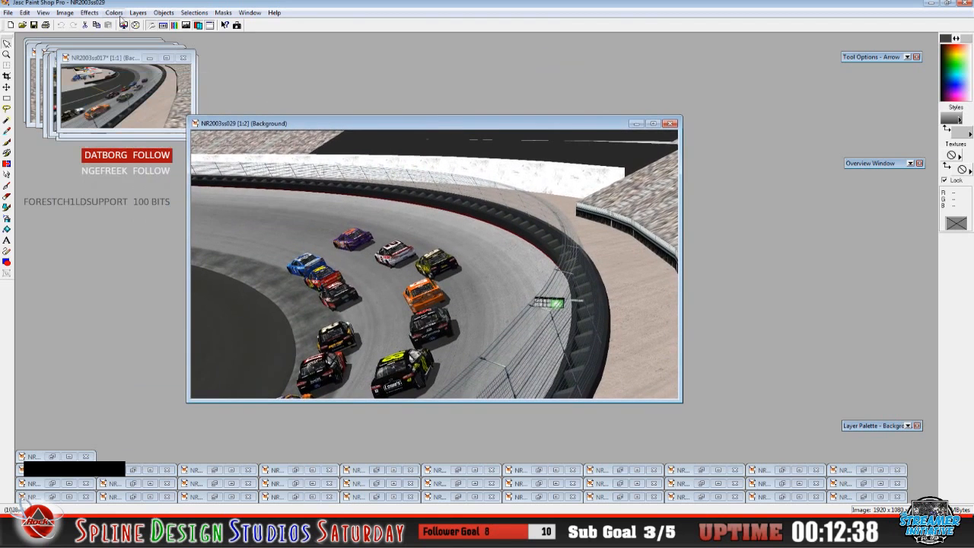
left_click(65, 13)
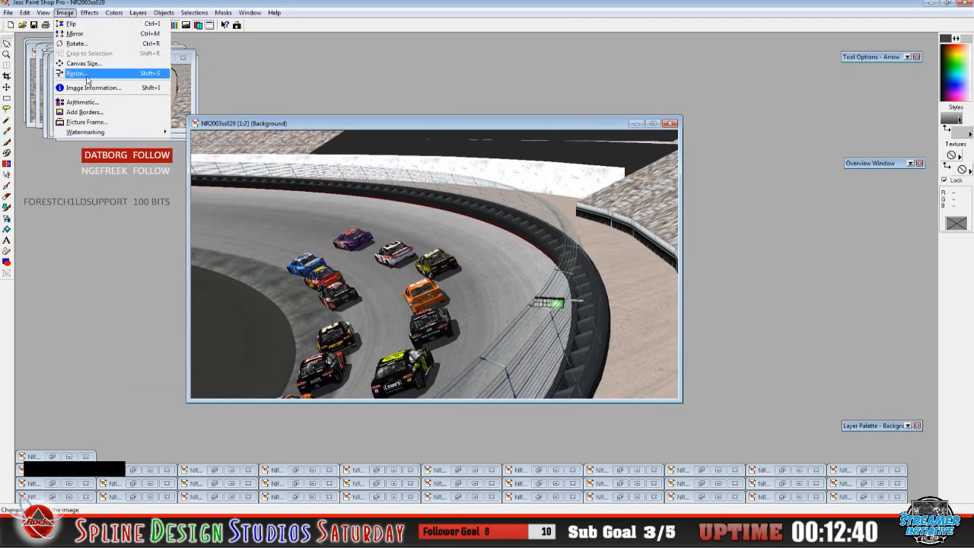
left_click(87, 74)
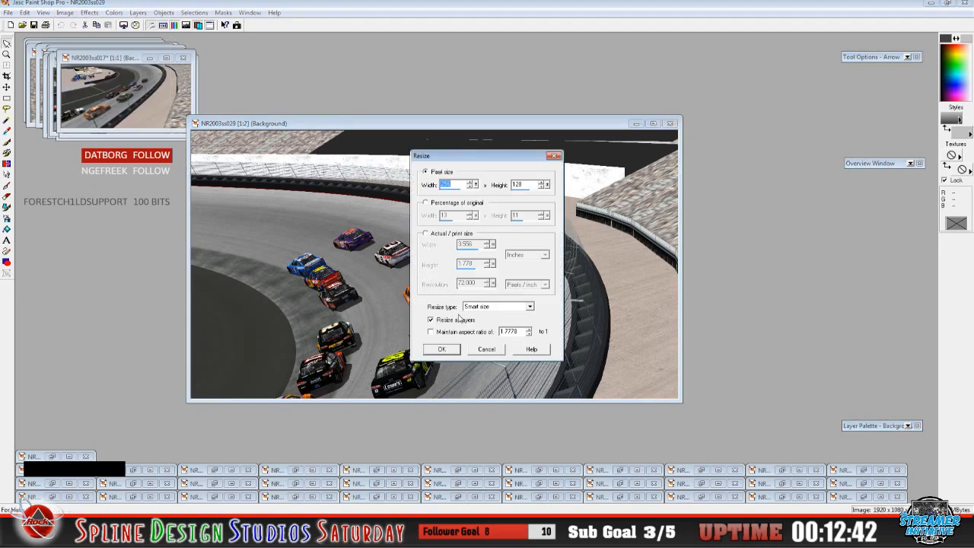
left_click(447, 350)
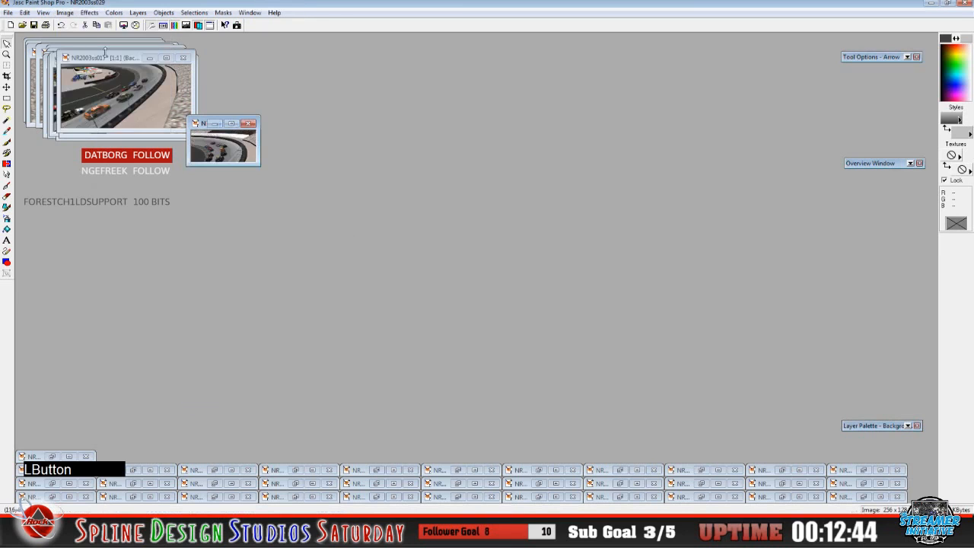
Show NR2003ss029 at normal 1:1 viewing and stack its window over NR2003ss017
left_click(47, 15)
left_click(70, 43)
left_click_drag(221, 124, 93, 63)
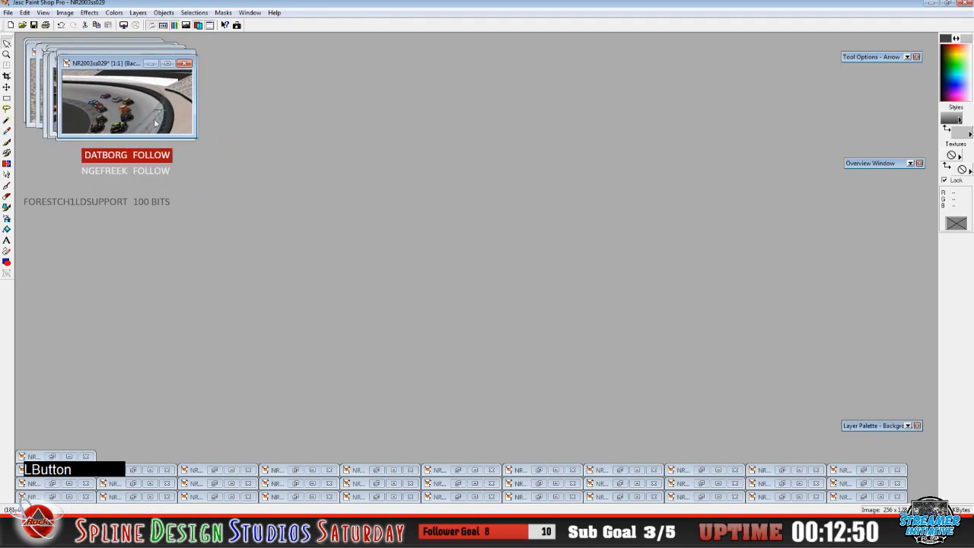
Restore the NR2003ss018 screenshot, move it toward the middle of the workspace and resize it to 256 x 128 pixels
left_click(52, 457)
left_click_drag(277, 44, 413, 108)
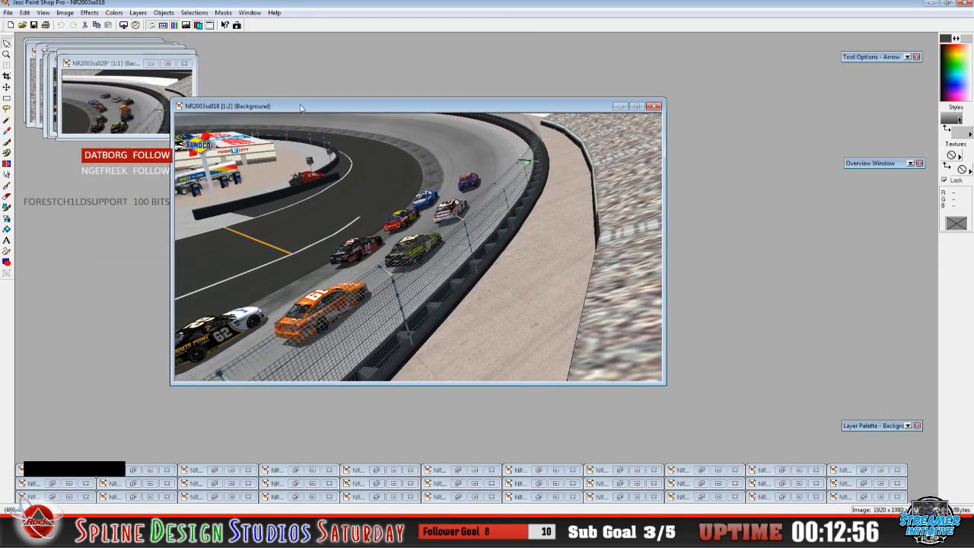
left_click_drag(300, 107, 309, 120)
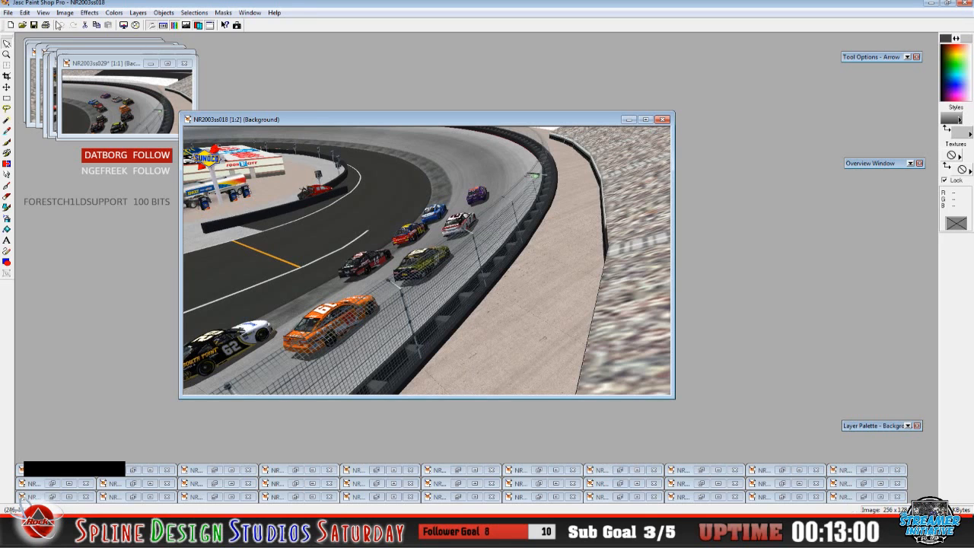
left_click(64, 12)
left_click(91, 73)
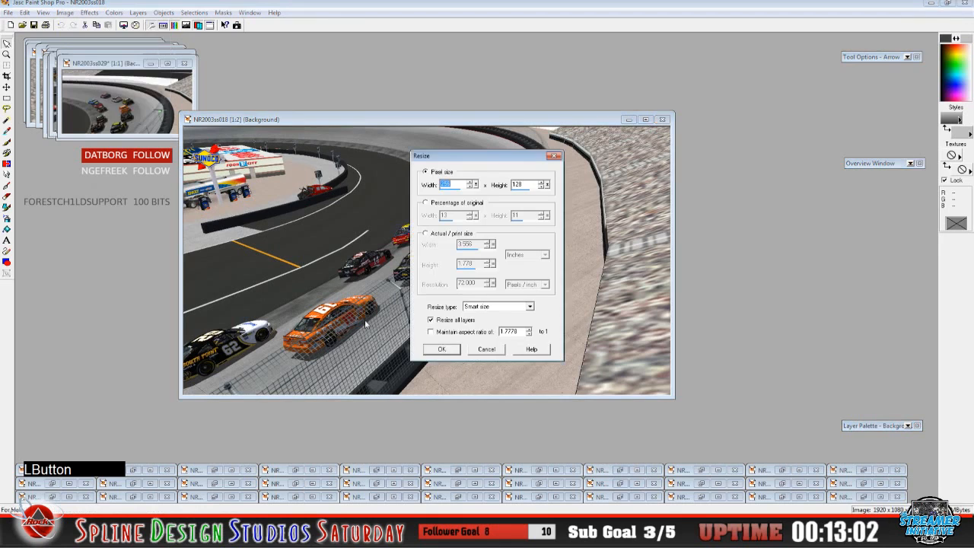
left_click(441, 348)
Show NR2003ss018 at normal 1:1 viewing and stack its window over NR2003ss029
left_click(44, 13)
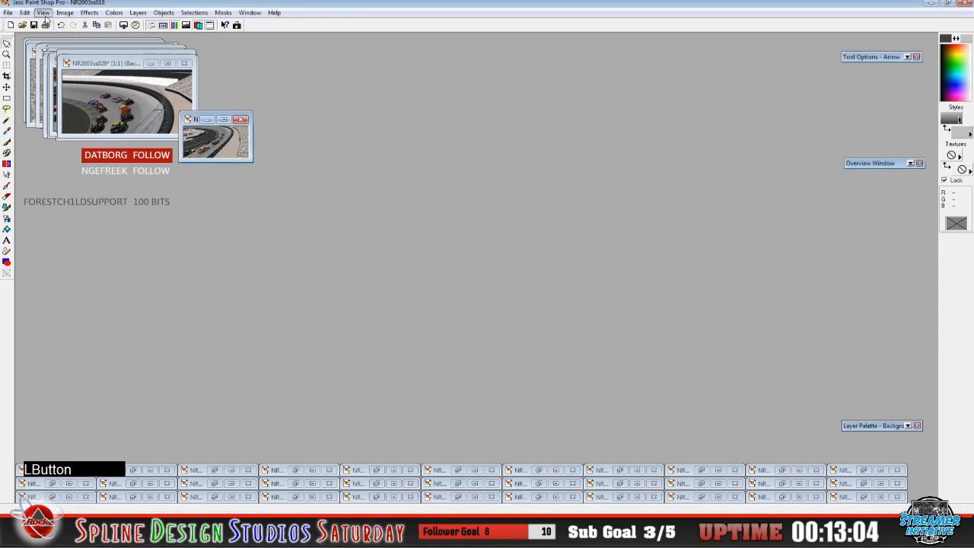
left_click(57, 44)
left_click_drag(245, 123, 137, 73)
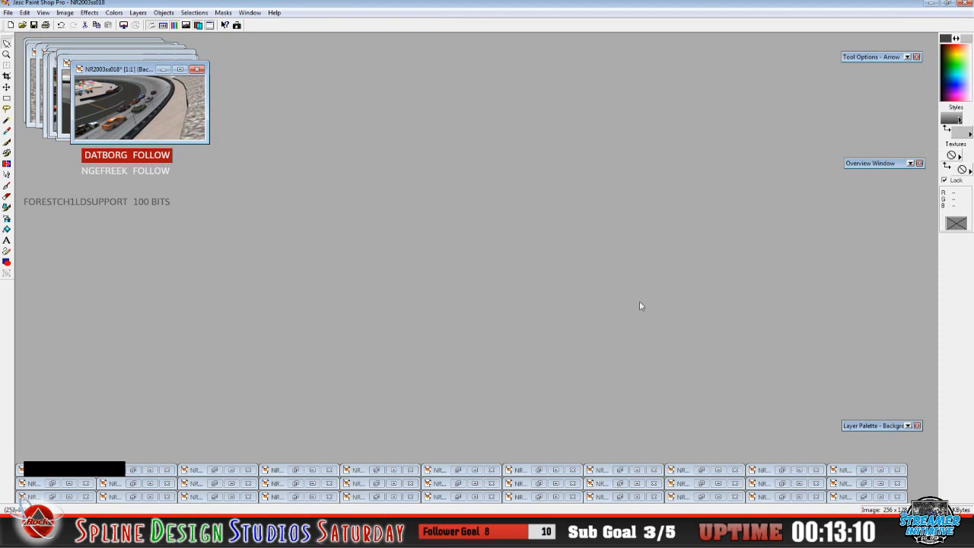
Examine the minimized screenshots NR2003ss030, NR2003ss042, NR2003ss041 and NR2003ss047 one at a time, minimizing each again after viewing
left_click(863, 469)
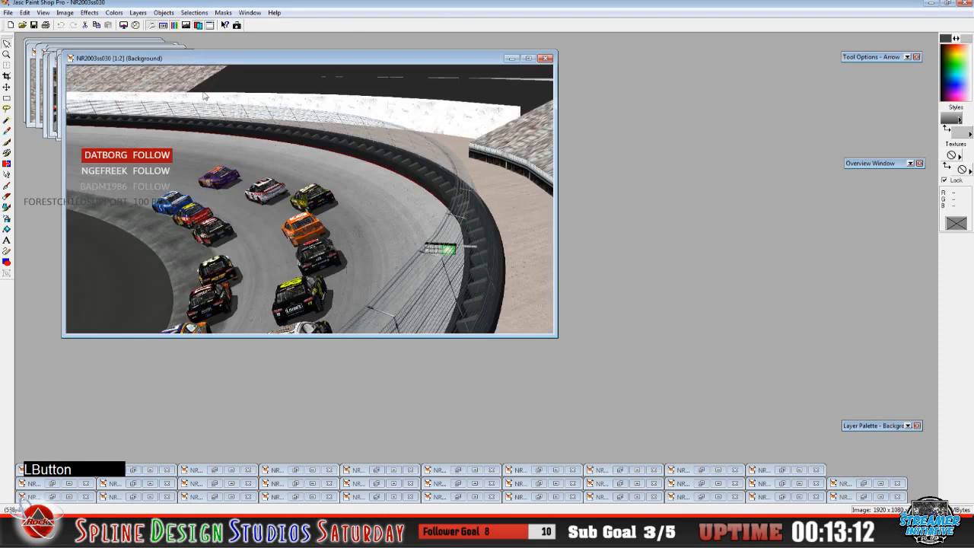
left_click(511, 58)
left_click(853, 484)
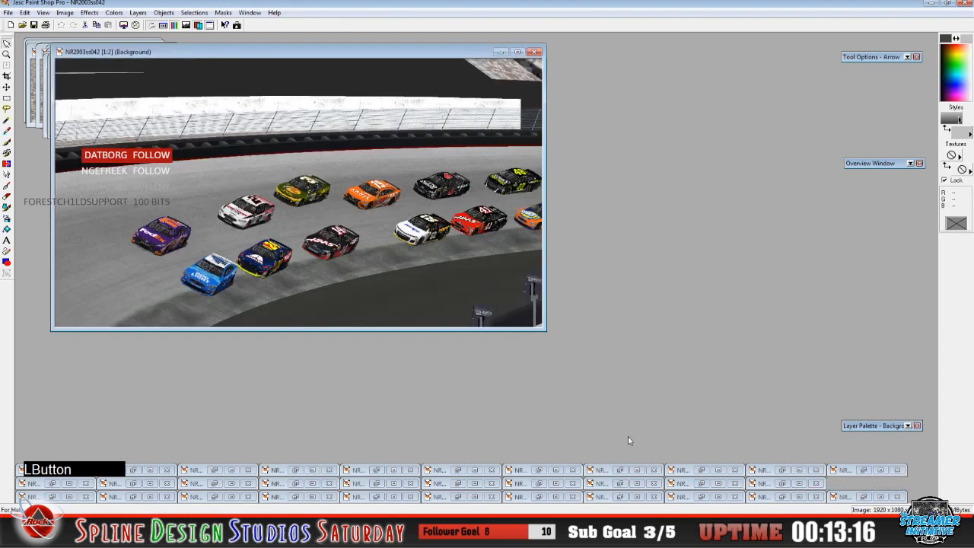
left_click(499, 51)
left_click(86, 484)
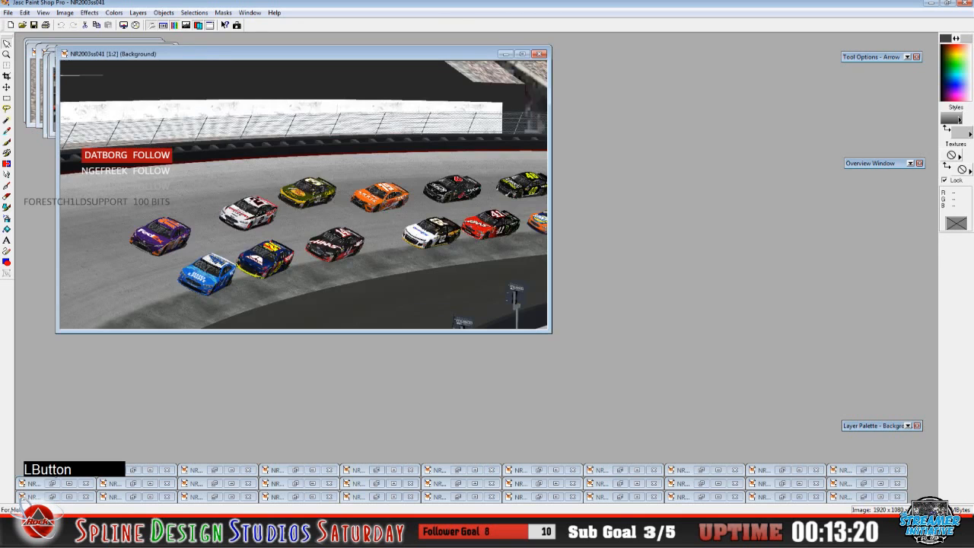
left_click(505, 54)
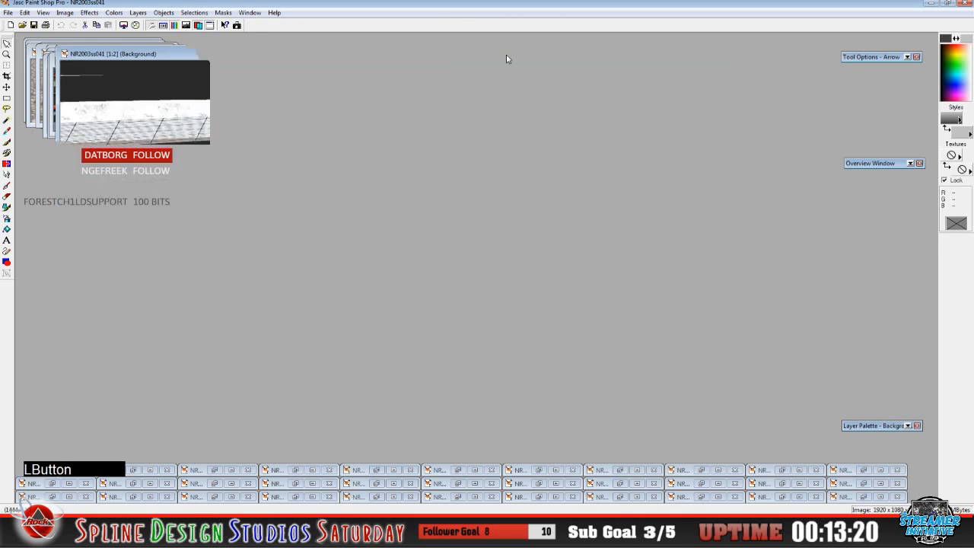
left_click(865, 498)
left_click(866, 498)
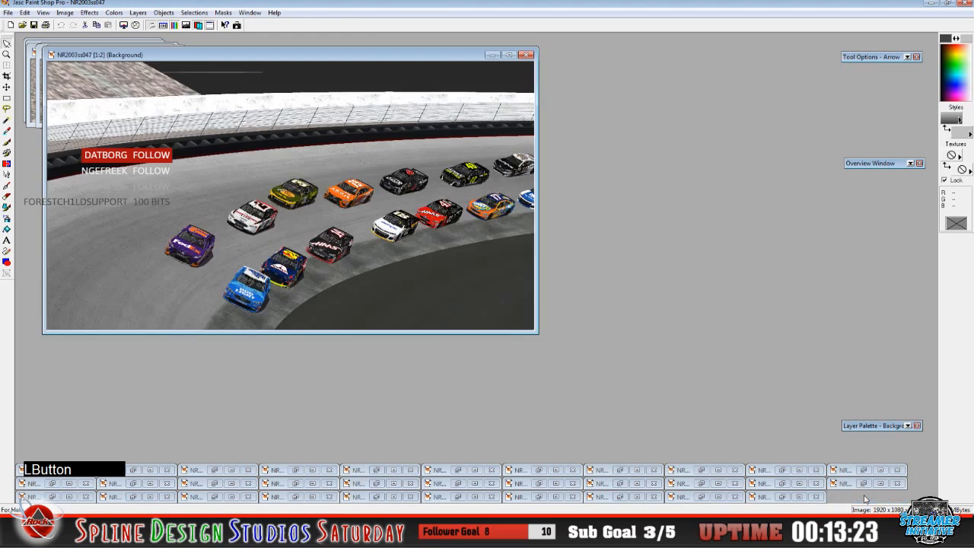
left_click(491, 55)
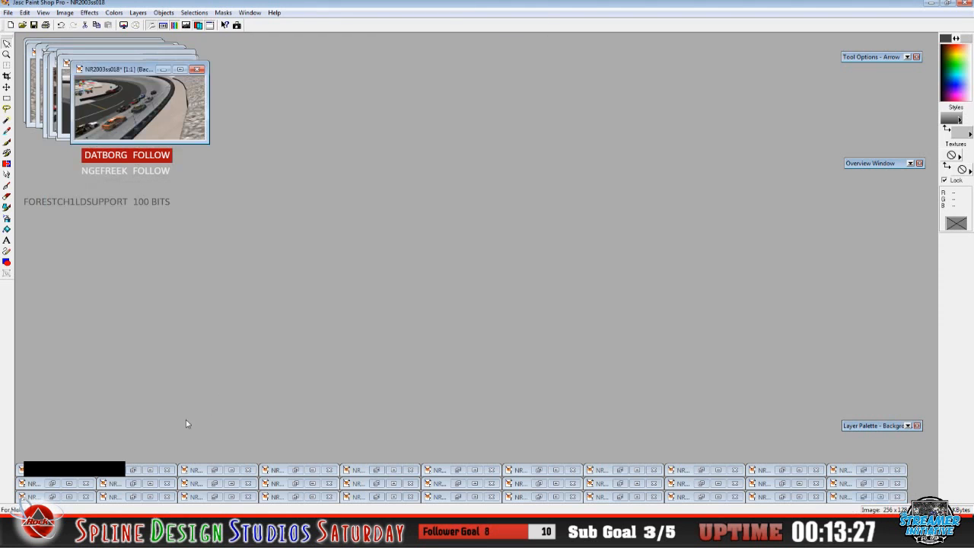
Examine the minimized screenshots NR2003ss035, NR2003ss024, NR2003ss046, NR2003ss037, NR2003ss030 and NR2003ss047 one at a time, minimizing each again after viewing
left_click(780, 485)
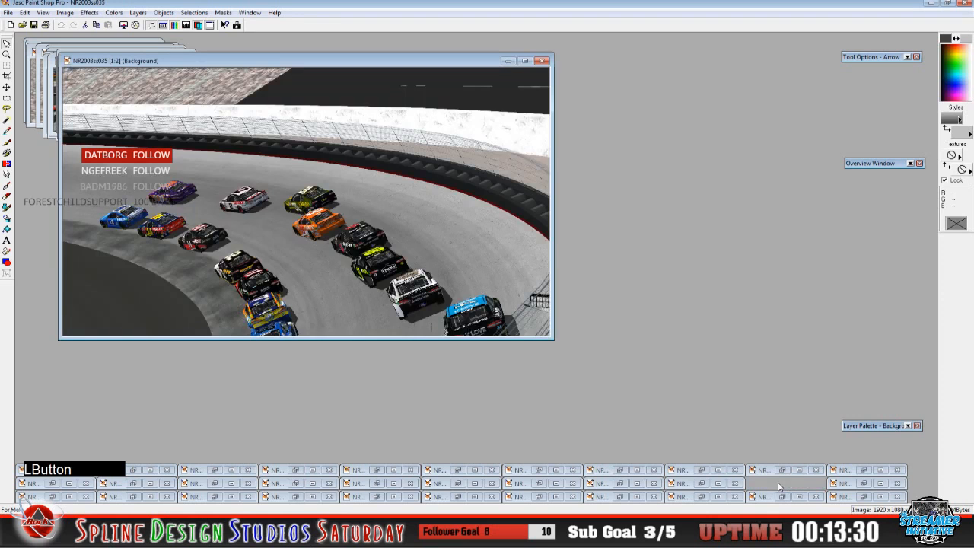
left_click(507, 62)
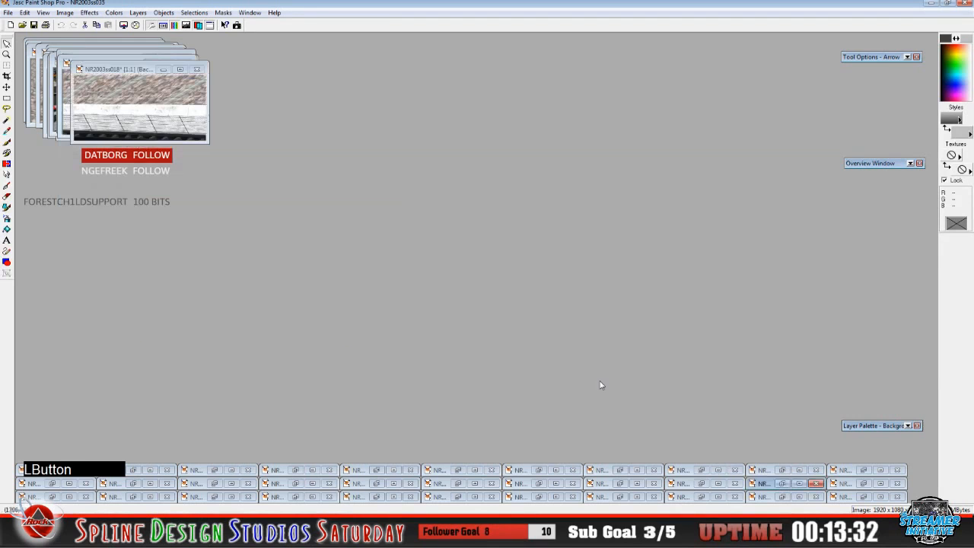
left_click(702, 484)
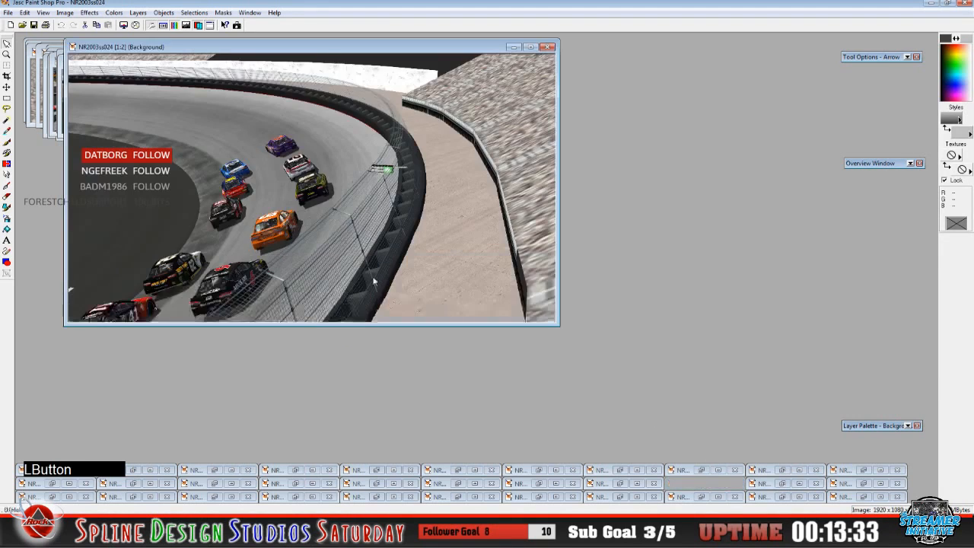
left_click(514, 47)
left_click(133, 485)
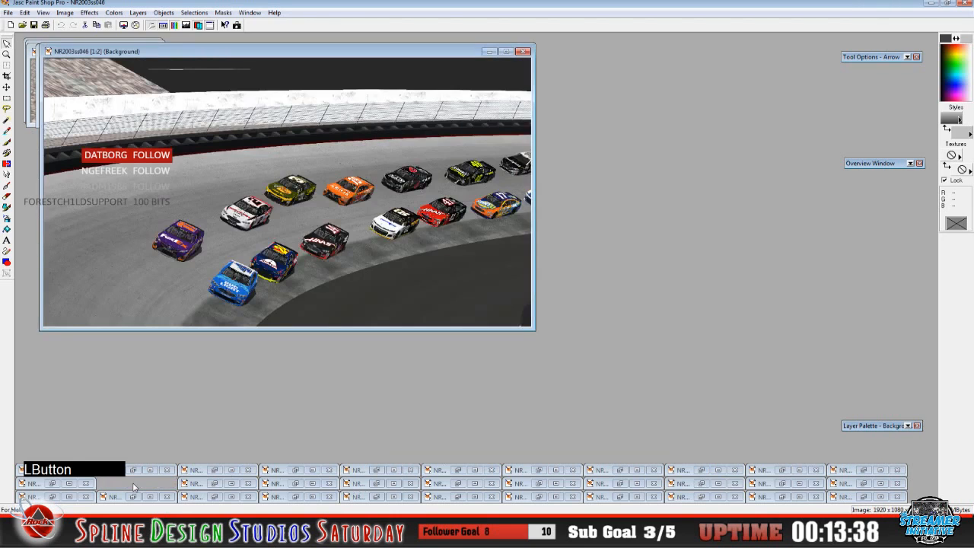
left_click(489, 51)
left_click(216, 483)
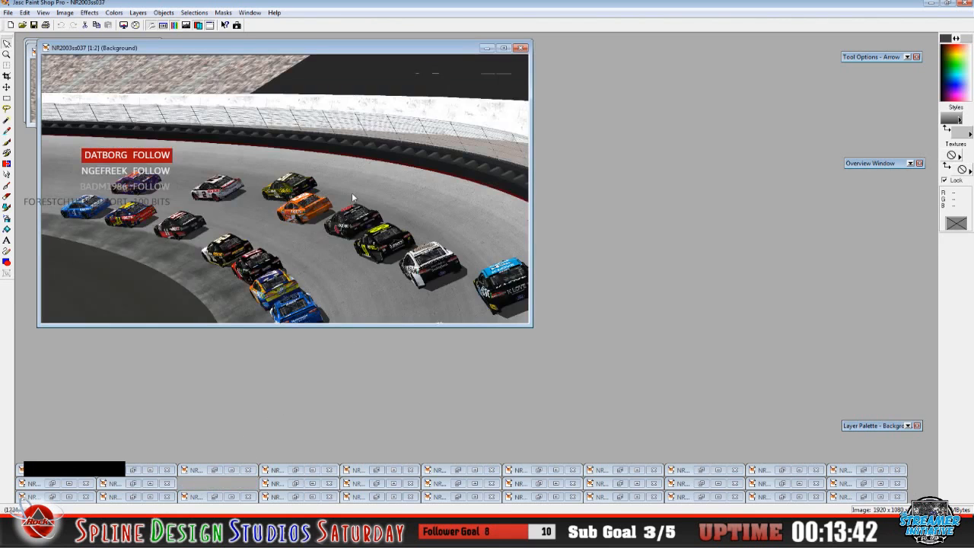
left_click(485, 57)
left_click(486, 48)
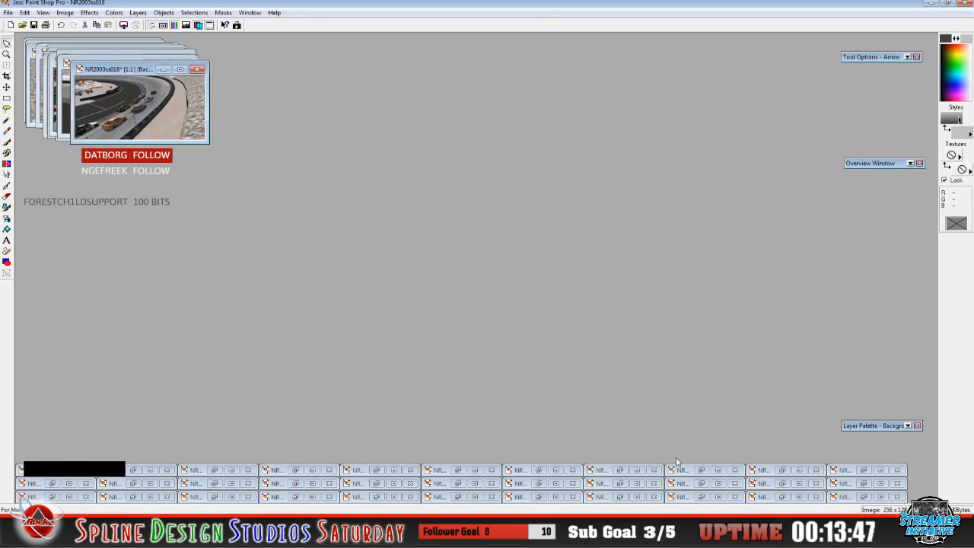
left_click(863, 470)
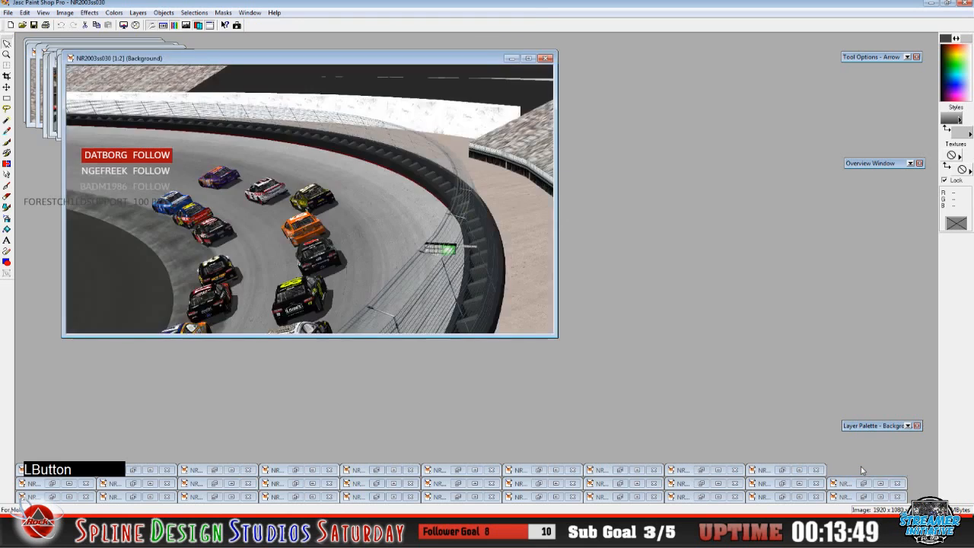
left_click(511, 59)
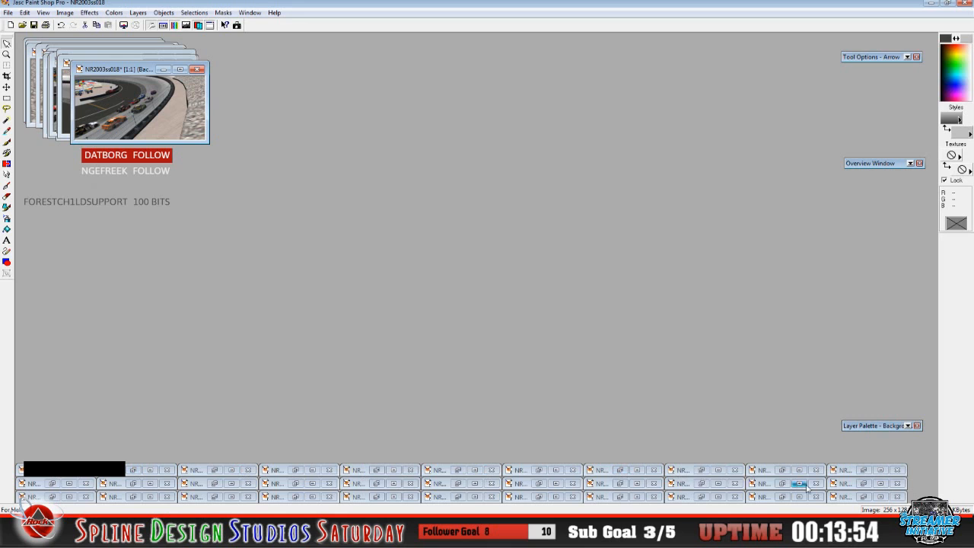
left_click(865, 499)
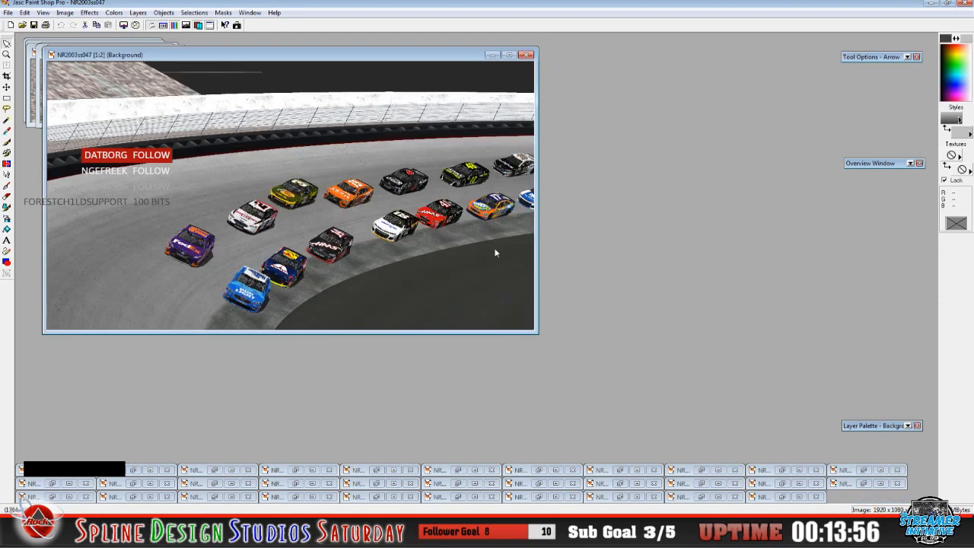
left_click(492, 56)
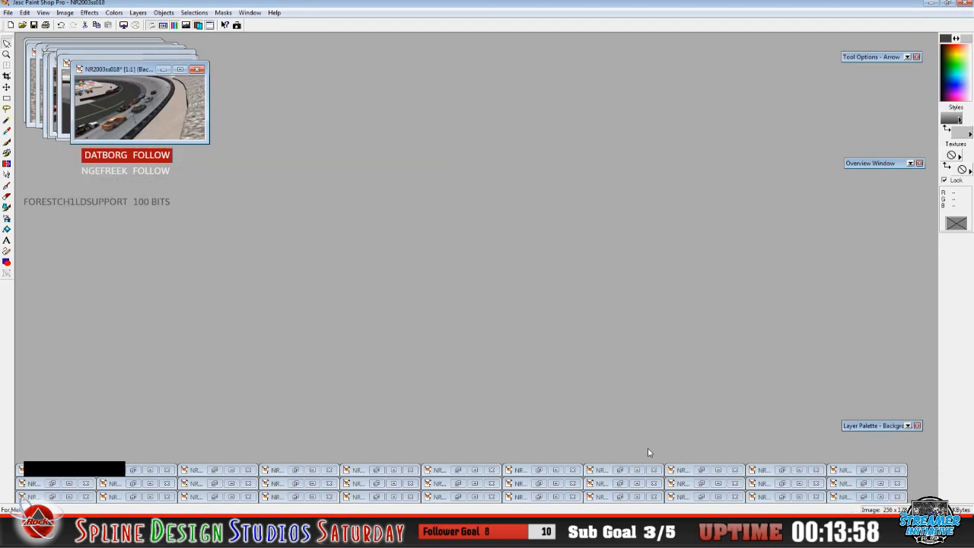
Restore the NR2003ss019 screenshot, move it toward the middle of the workspace and resize it to 256 x 128 pixels
left_click(778, 470)
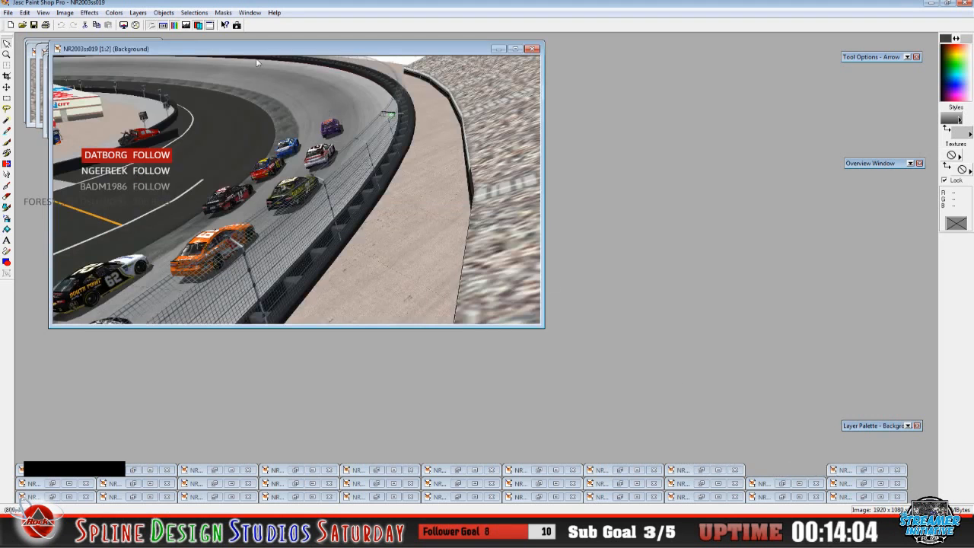
left_click(864, 471)
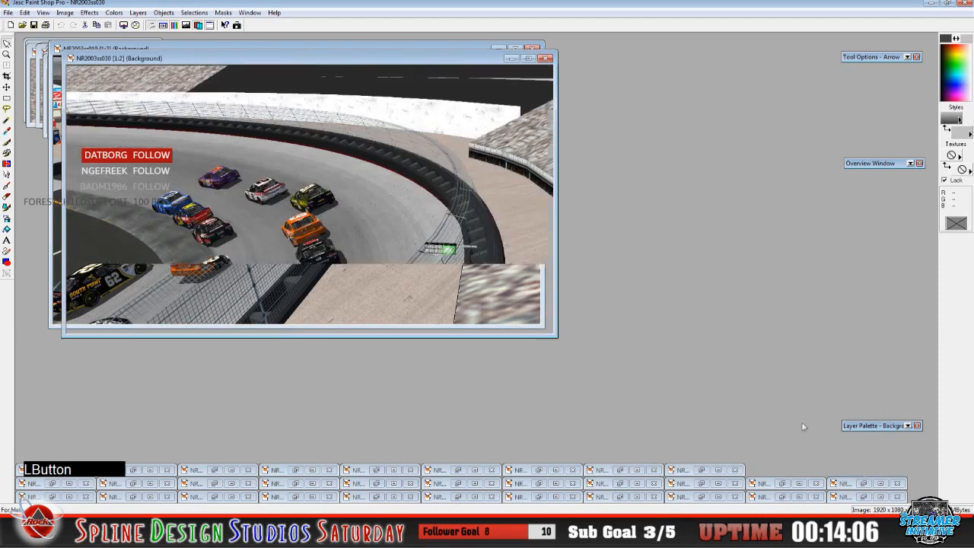
left_click(512, 58)
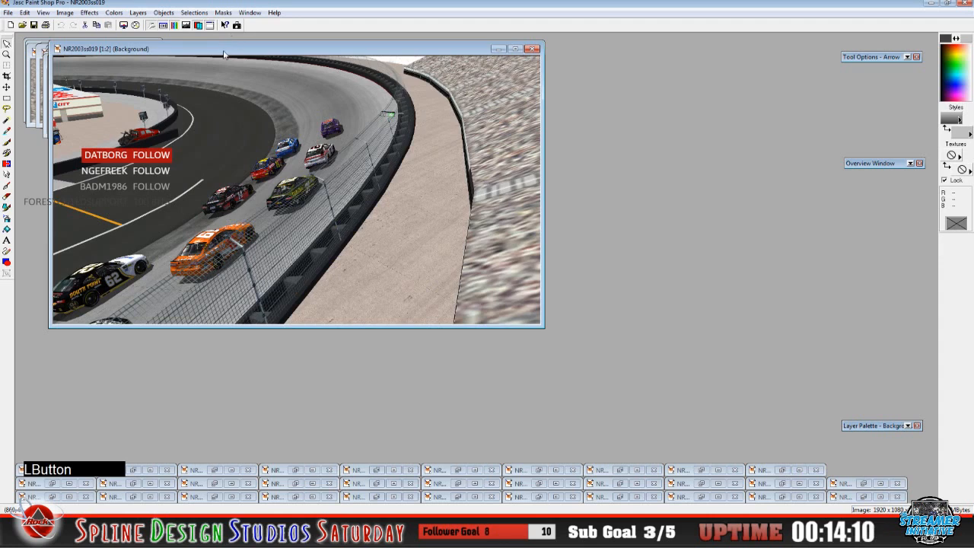
left_click_drag(226, 54, 329, 109)
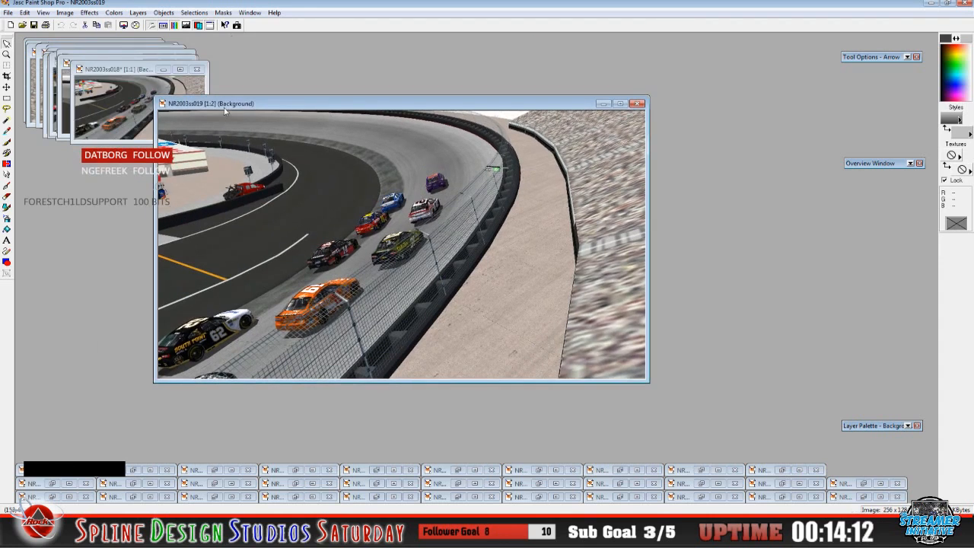
left_click(67, 13)
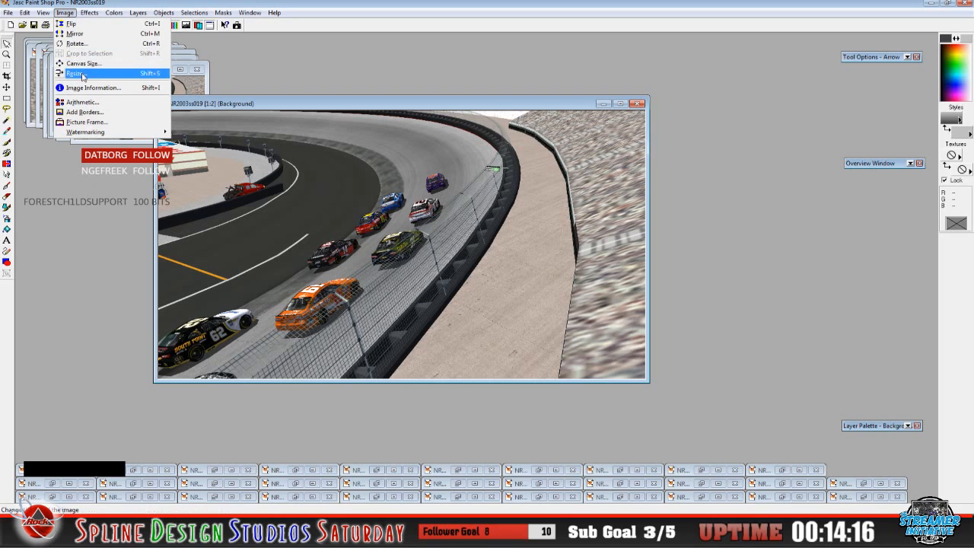
left_click(76, 73)
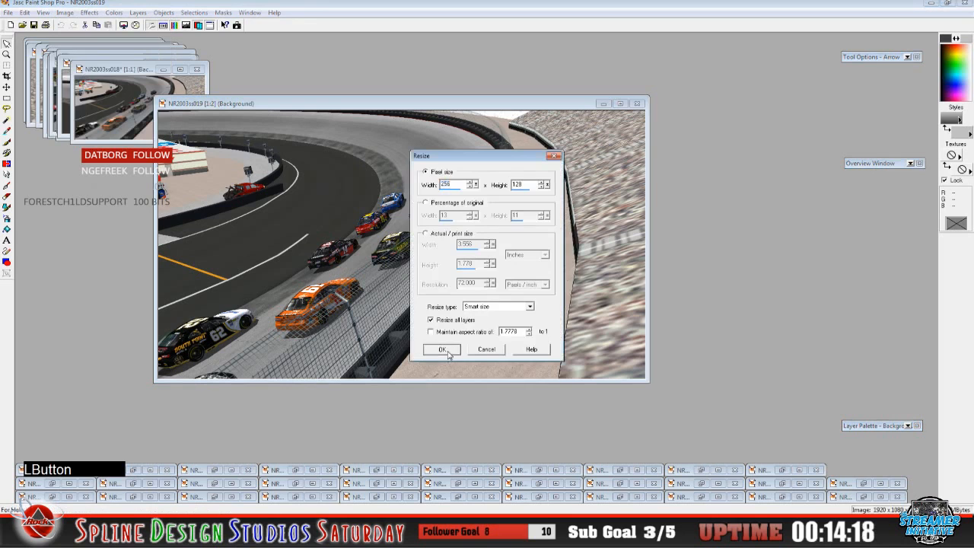
left_click(449, 353)
Show NR2003ss019 at normal 1:1 viewing and stack its window over NR2003ss018
left_click(42, 12)
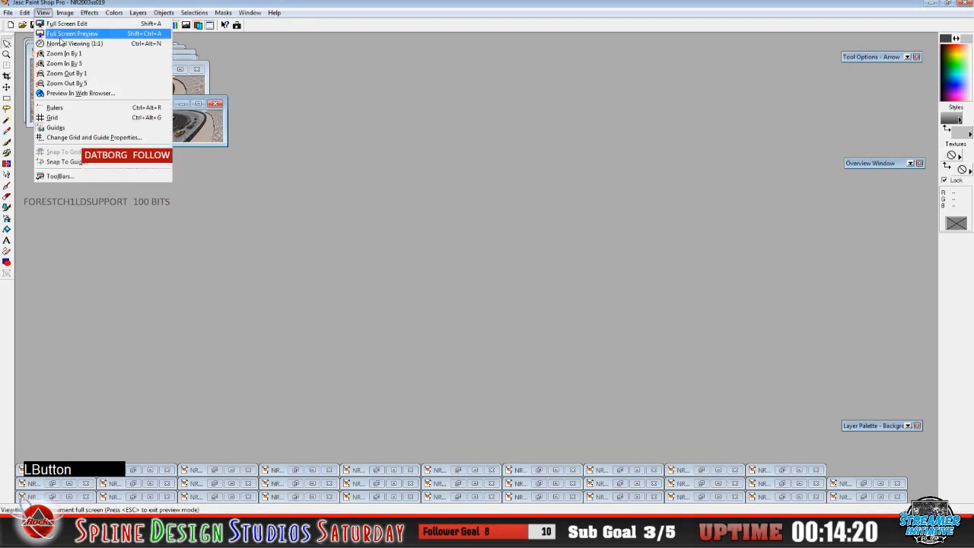
left_click(64, 38)
left_click_drag(193, 107, 109, 69)
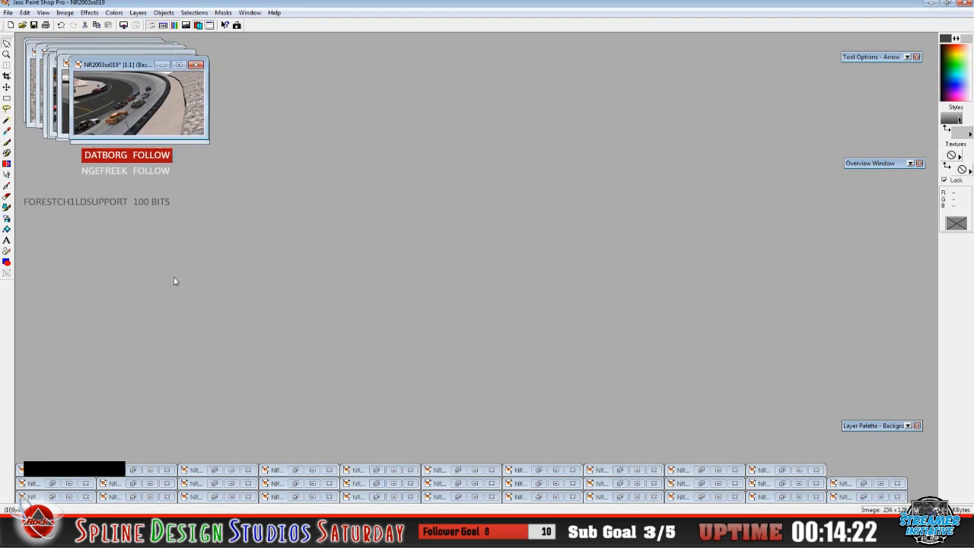
Find and restore the NR2003ss020 screenshot, move it clear of the stacked windows and resize it to 256 x 128 pixels
left_click(702, 470)
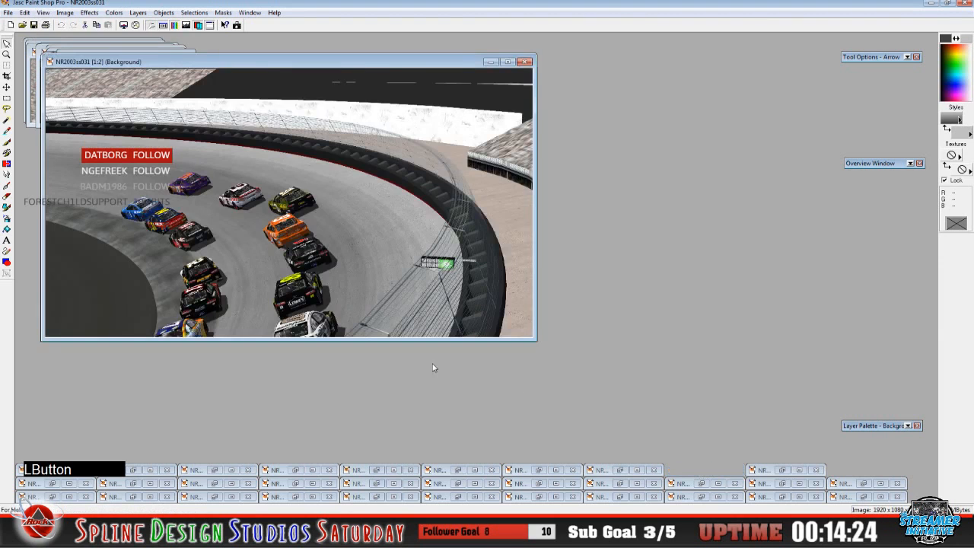
left_click(491, 64)
left_click(620, 470)
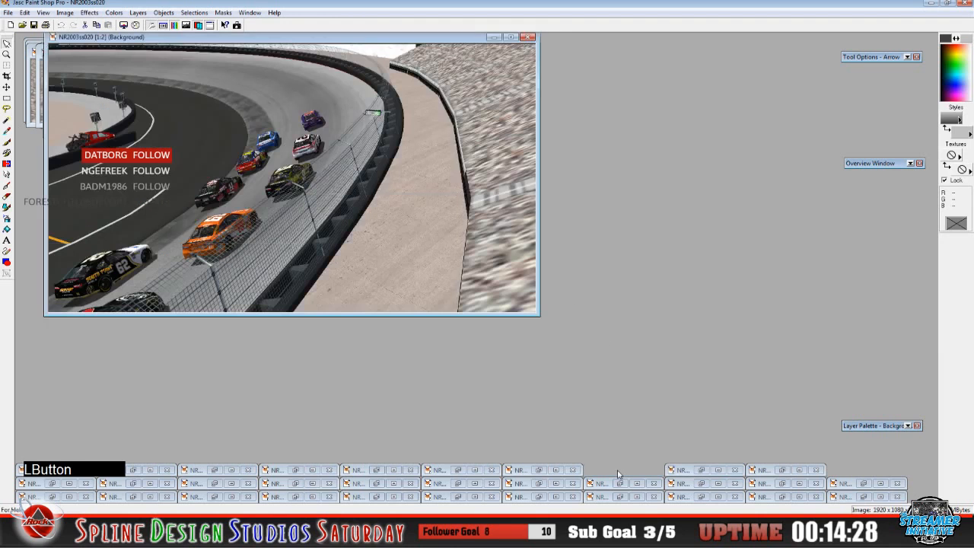
left_click_drag(257, 37, 300, 111)
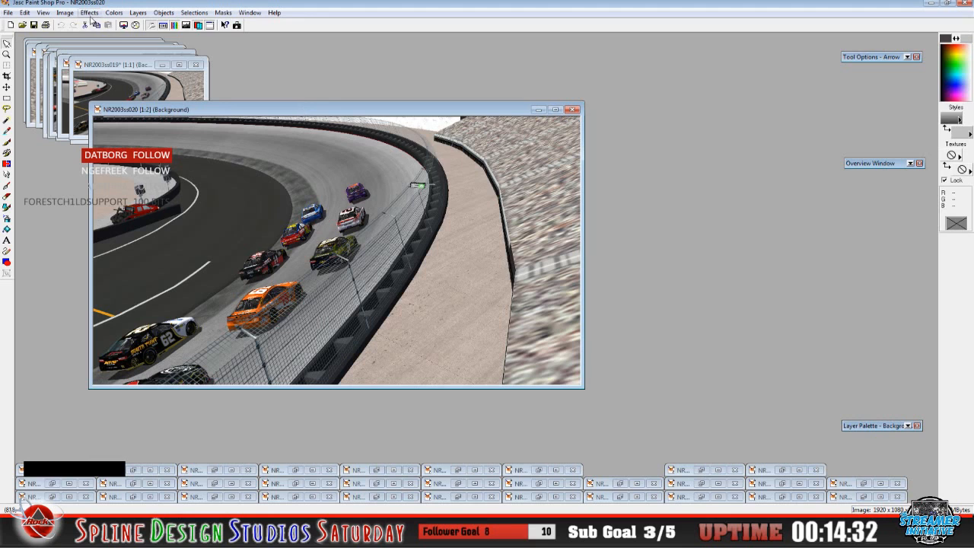
left_click(65, 13)
left_click(76, 73)
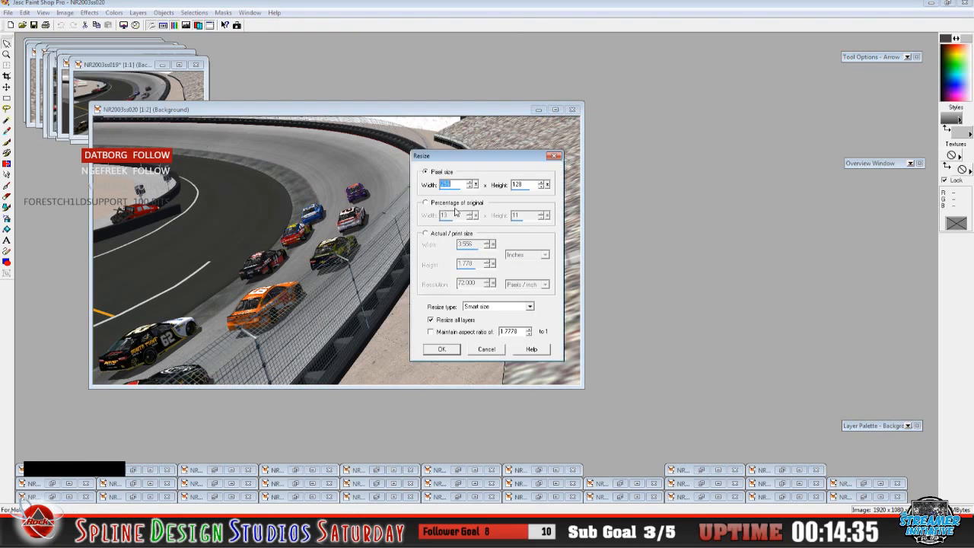
left_click(442, 349)
Show NR2003ss020 at normal 1:1 viewing and stack its window over NR2003ss019
left_click(46, 13)
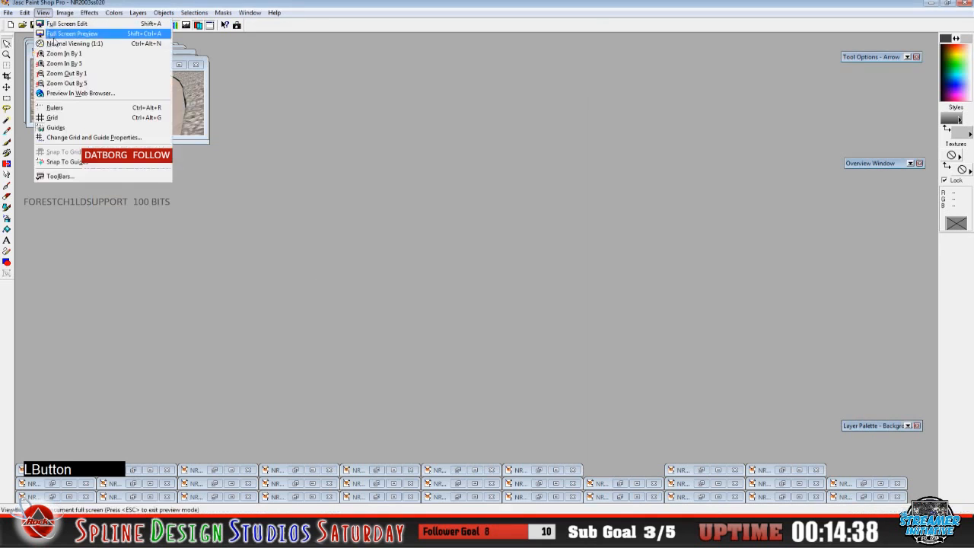
left_click(76, 49)
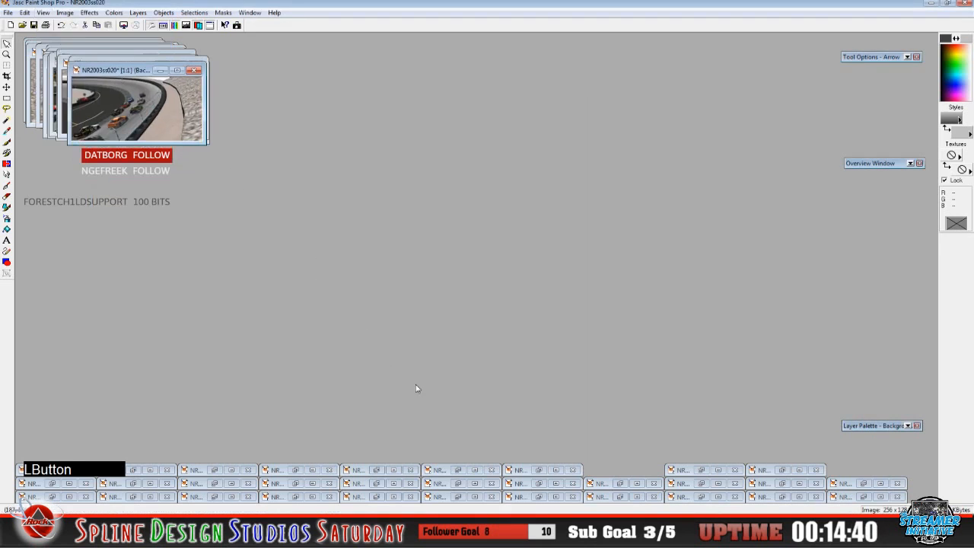
Find and restore the NR2003ss021 screenshot, move it toward the middle of the workspace and resize it to 256 x 128 pixels
left_click(540, 470)
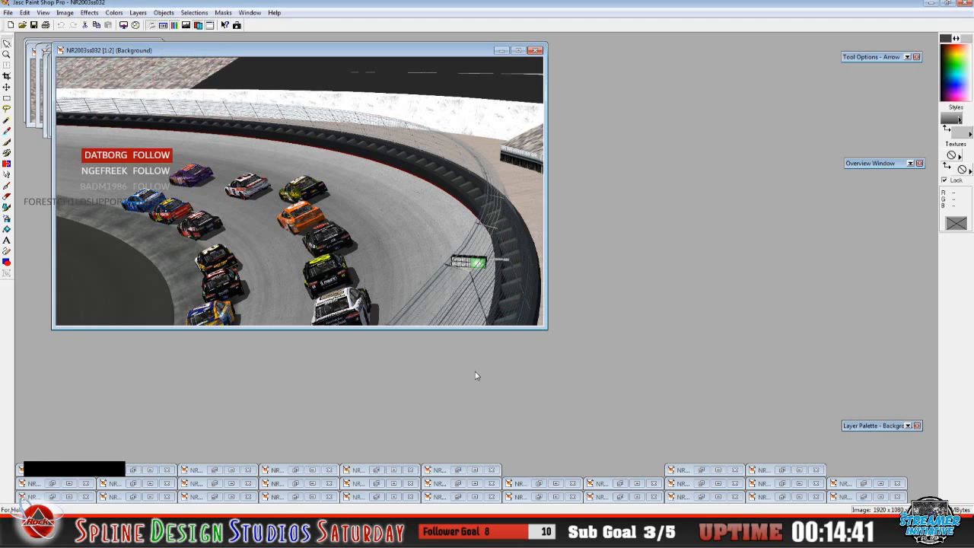
left_click(469, 99)
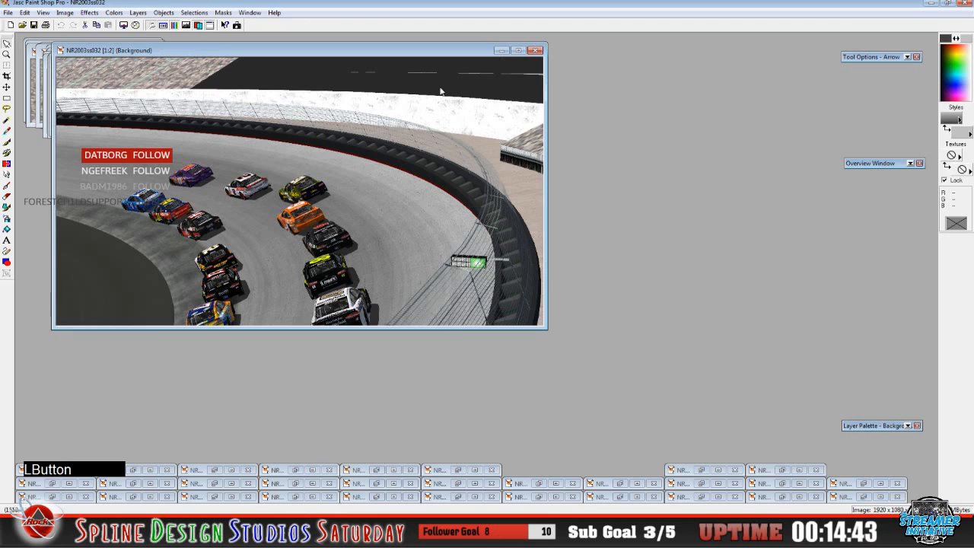
left_click(502, 51)
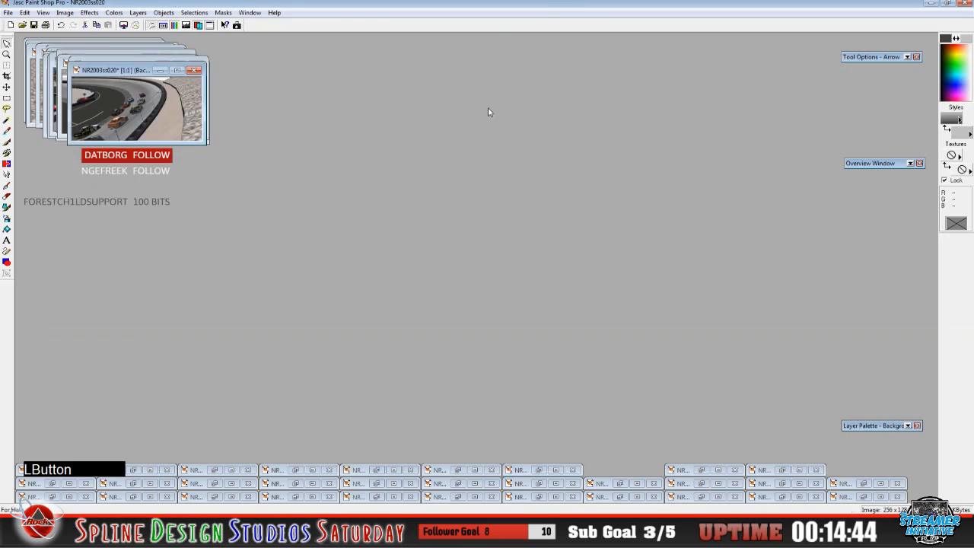
left_click(474, 470)
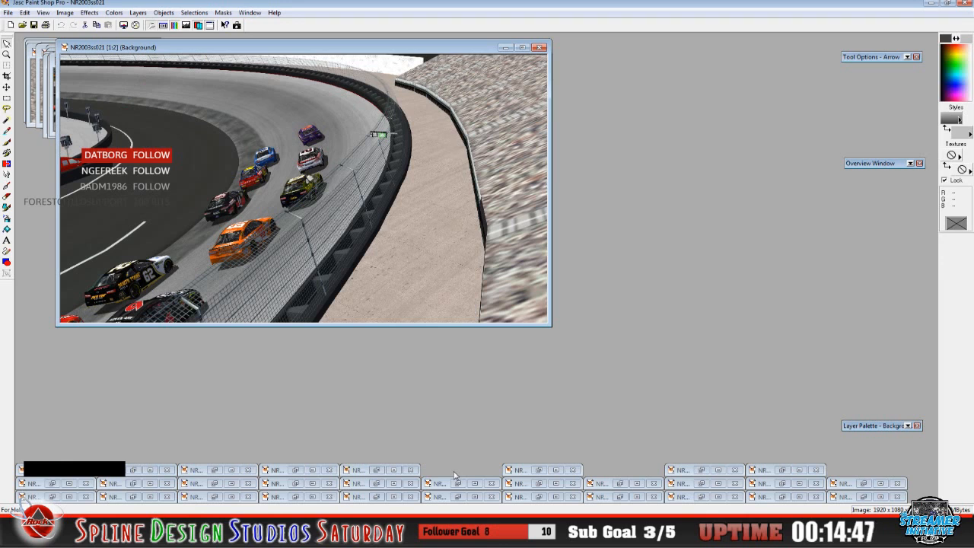
left_click_drag(278, 50, 356, 138)
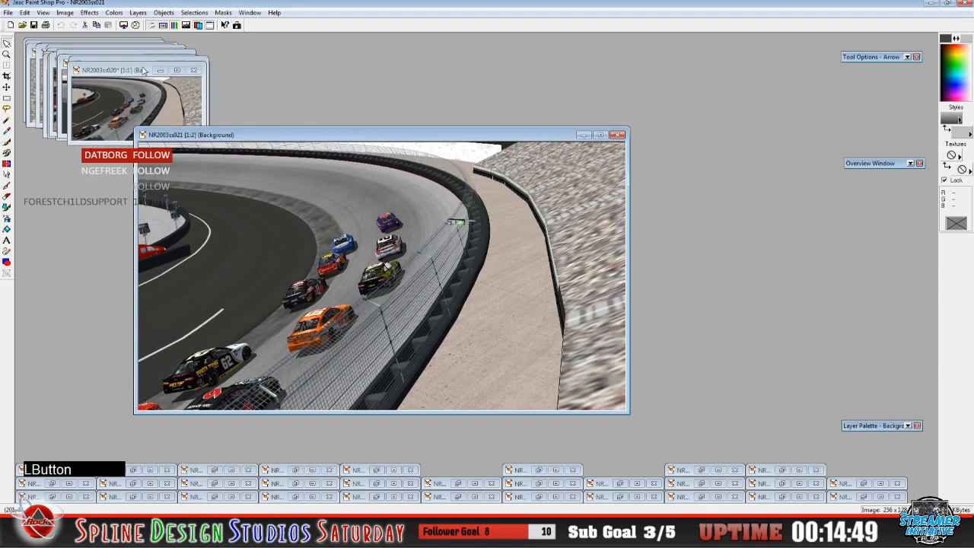
left_click(256, 135)
left_click(64, 12)
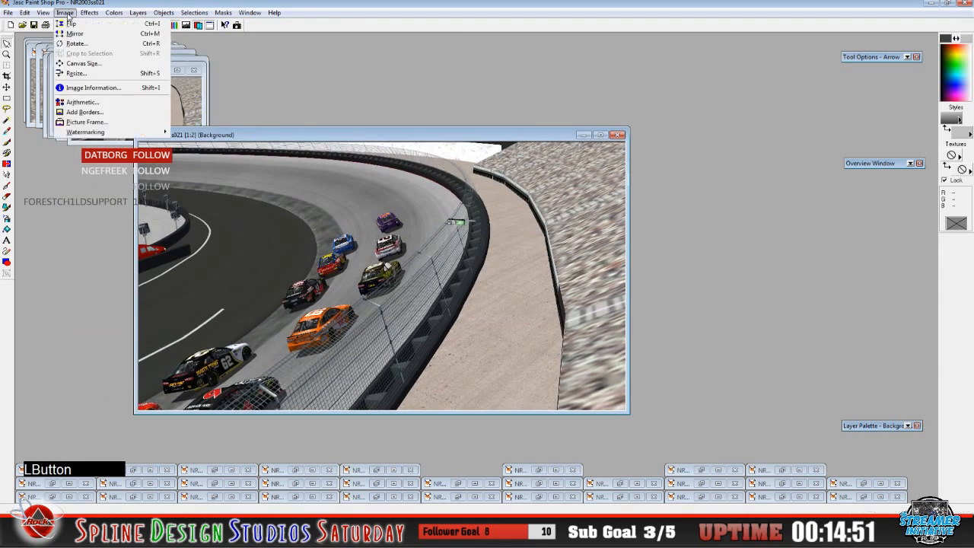
left_click(88, 73)
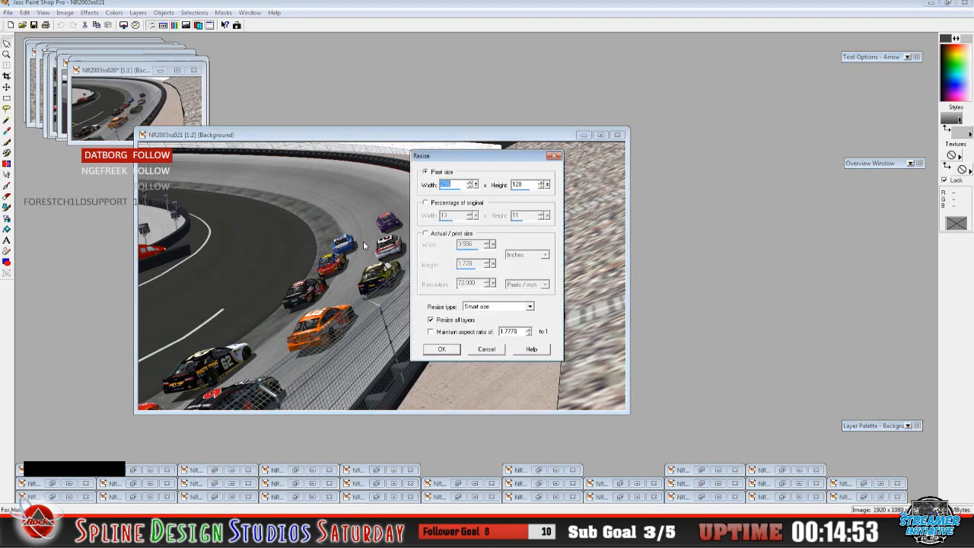
left_click(440, 349)
Show NR2003ss021 at normal 1:1 viewing and stack its window over NR2003ss020
left_click(43, 13)
left_click(75, 44)
left_click_drag(156, 131, 104, 81)
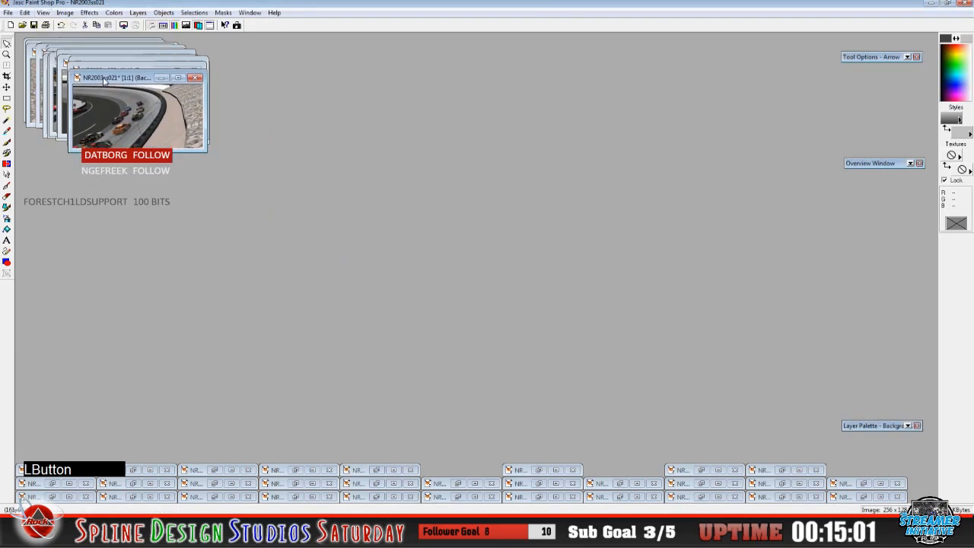
Find and restore the NR2003ss022 screenshot, move it below the stacked windows and resize it to 256 x 128 pixels
left_click(379, 472)
left_click(376, 470)
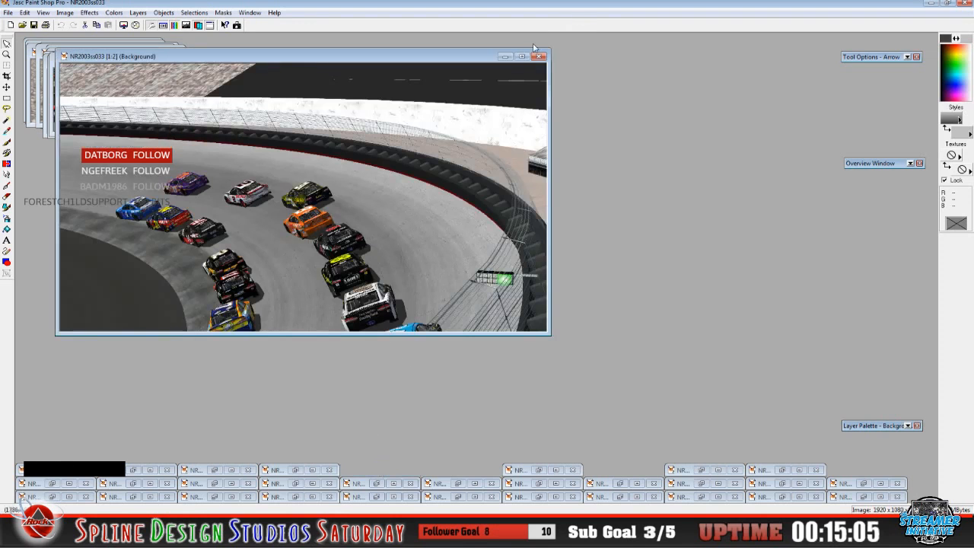
left_click(505, 57)
left_click(299, 471)
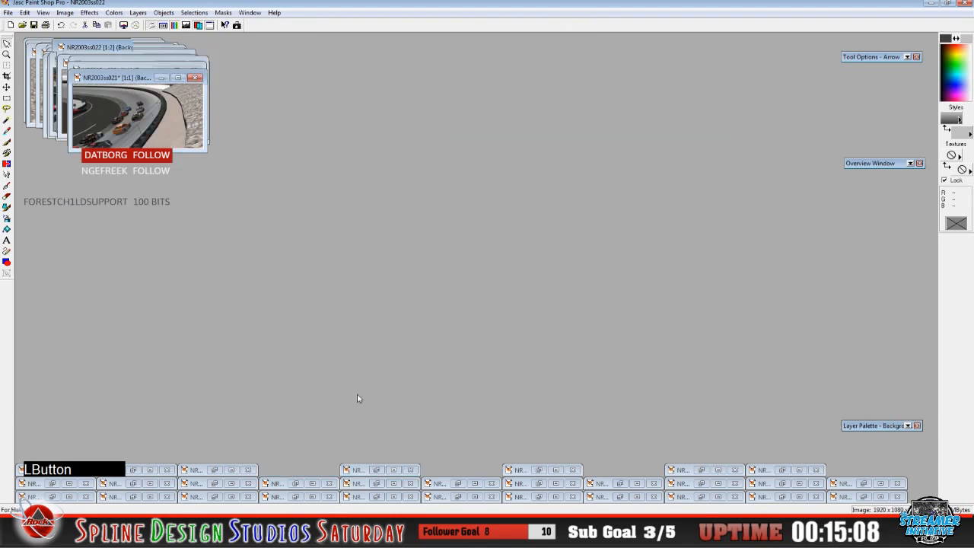
left_click_drag(261, 41, 325, 166)
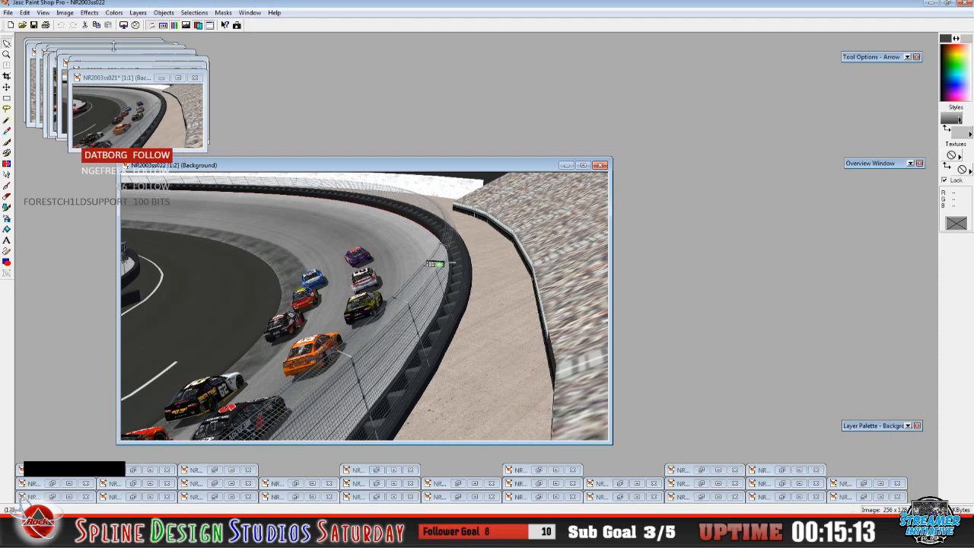
left_click(64, 13)
left_click(76, 73)
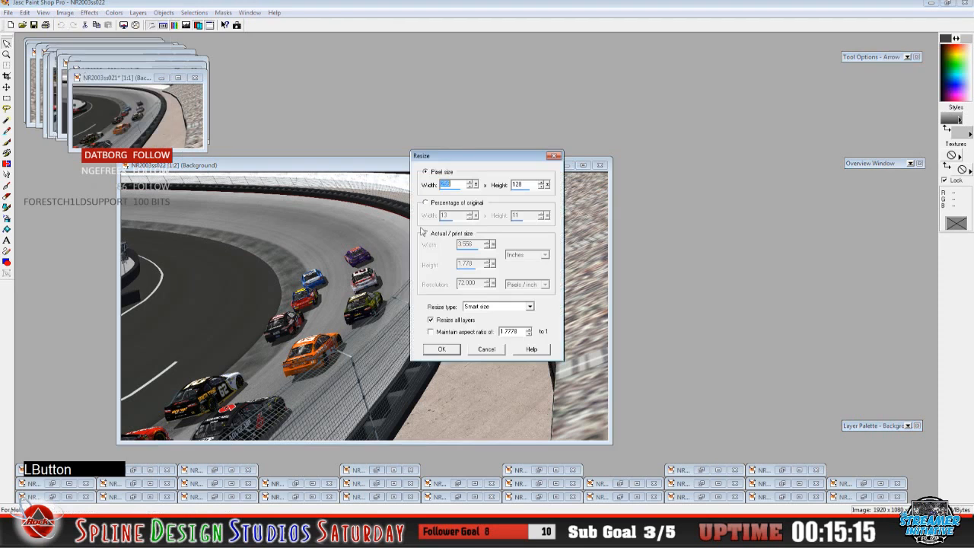
left_click(442, 348)
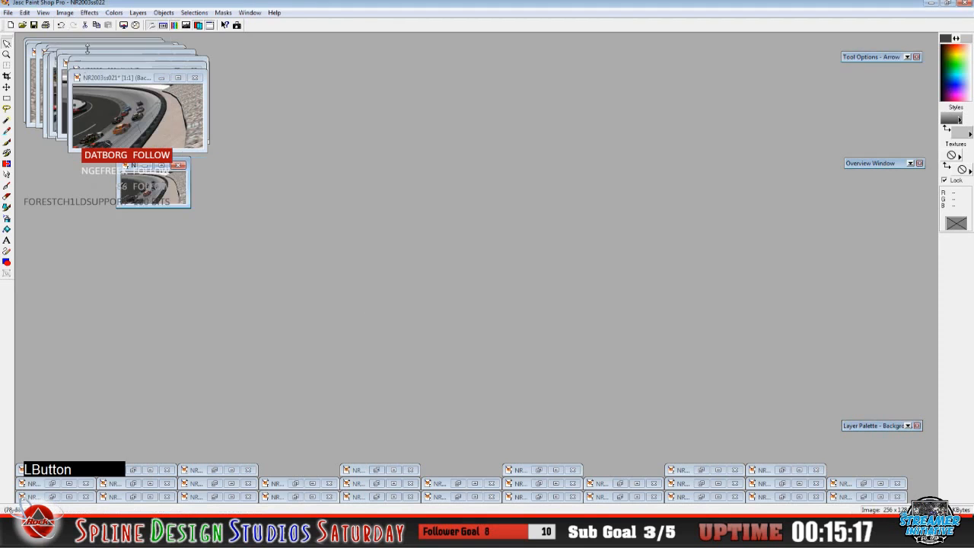
Show NR2003ss022 at normal 1:1 viewing and stack its window over NR2003ss021
left_click(44, 12)
left_click(69, 43)
left_click_drag(173, 157, 135, 70)
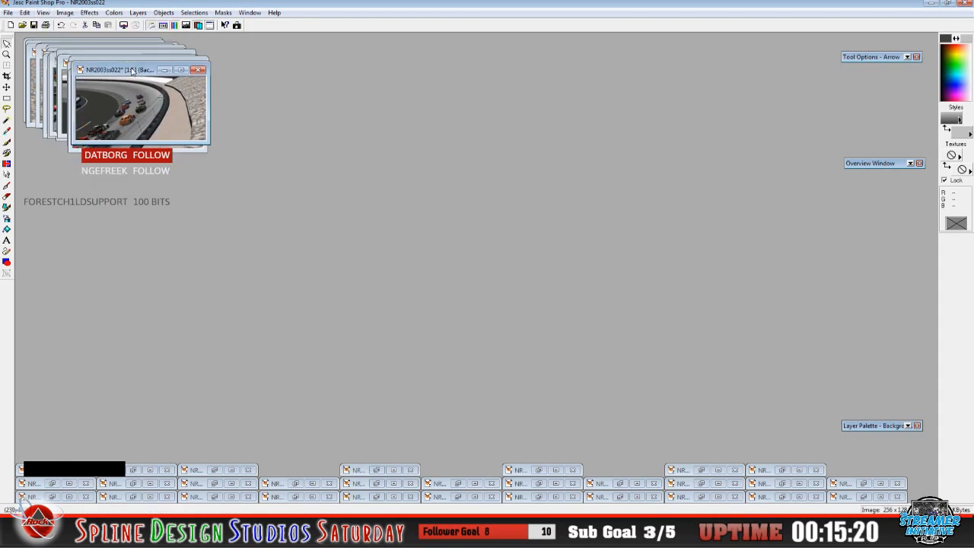
Find and restore the NR2003ss023 screenshot, move it lower in the workspace and resize it to 256 x 128 pixels
left_click(215, 469)
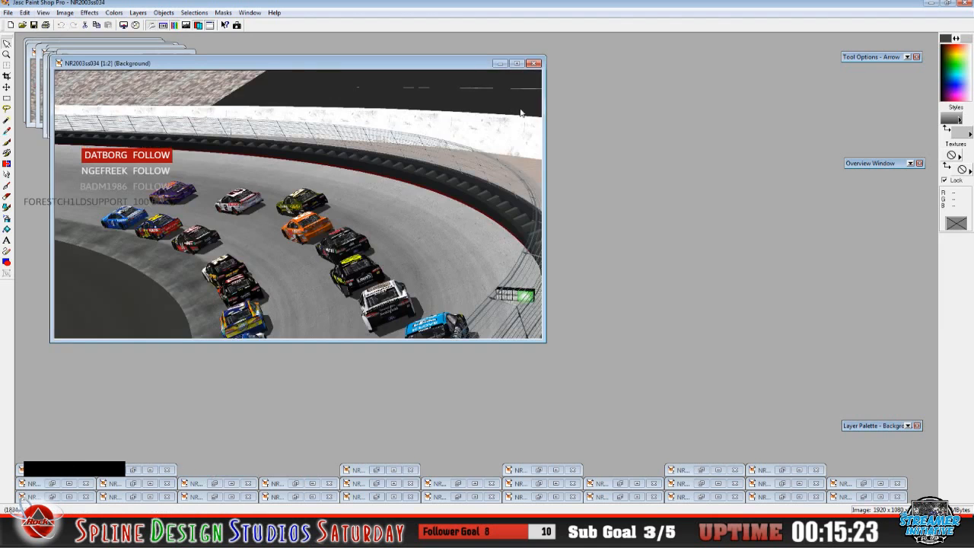
left_click(499, 63)
left_click(133, 469)
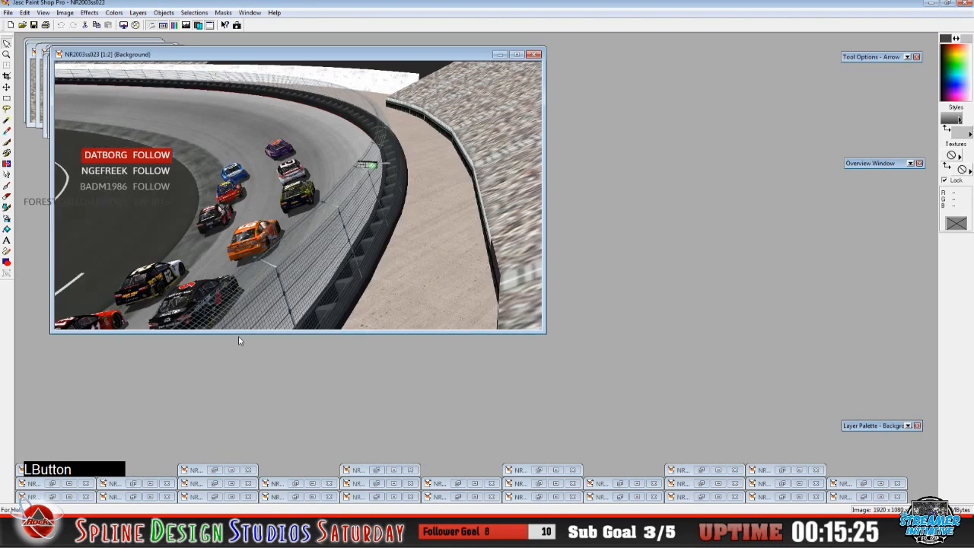
left_click_drag(276, 65, 315, 145)
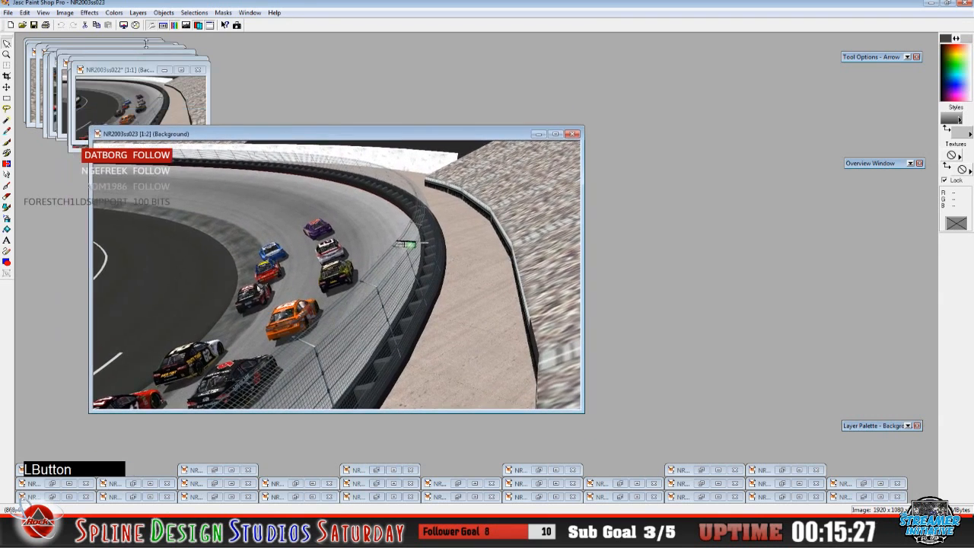
left_click(67, 13)
left_click(76, 73)
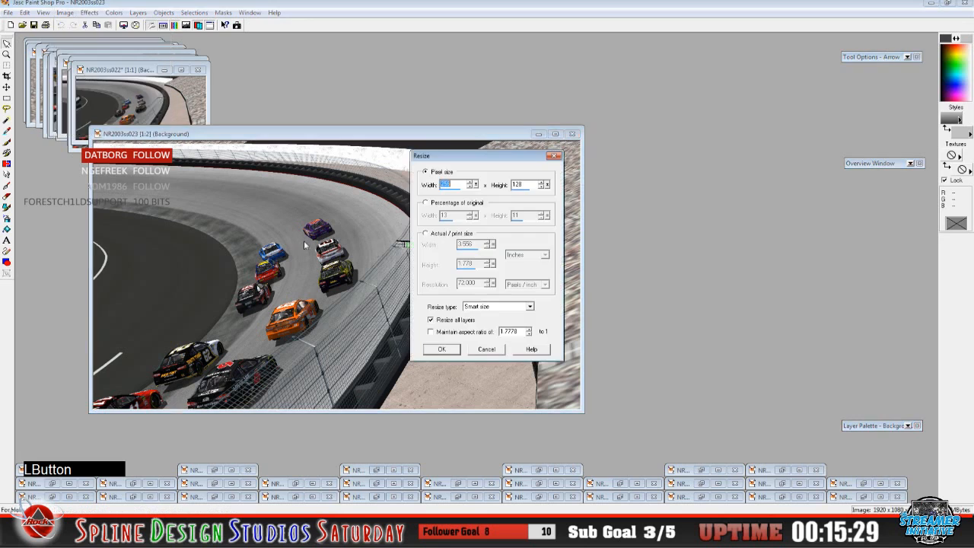
left_click(442, 349)
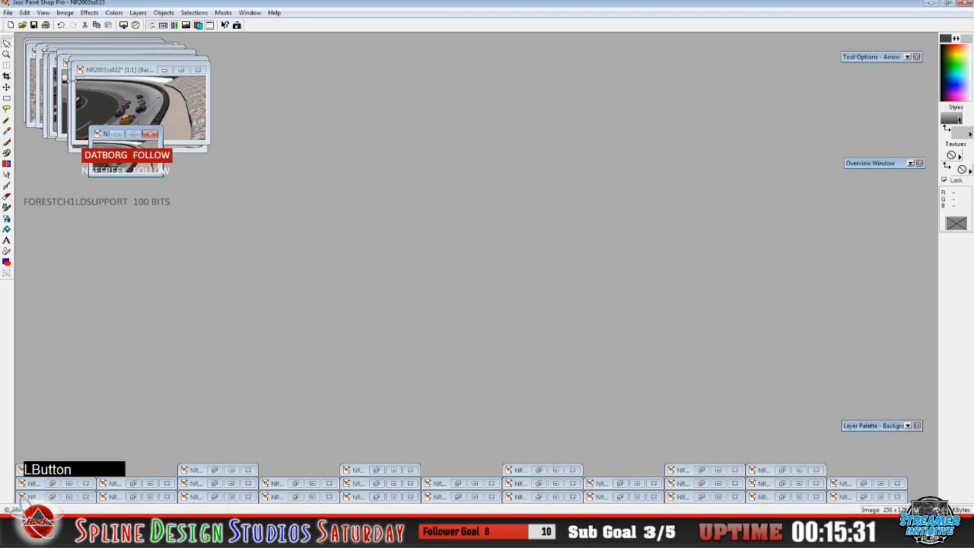
Show NR2003ss023 at normal 1:1 viewing and stack its window over NR2003ss022
left_click(44, 13)
left_click(94, 61)
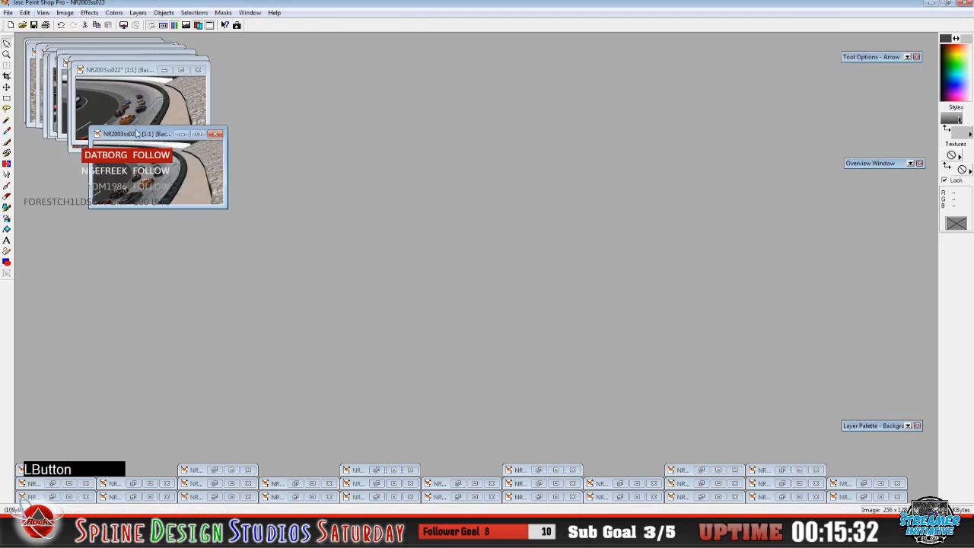
left_click_drag(140, 135, 118, 72)
Find and restore the NR2003ss024 screenshot, move it toward the middle of the workspace and resize it to 256 x 128 pixels
left_click(50, 470)
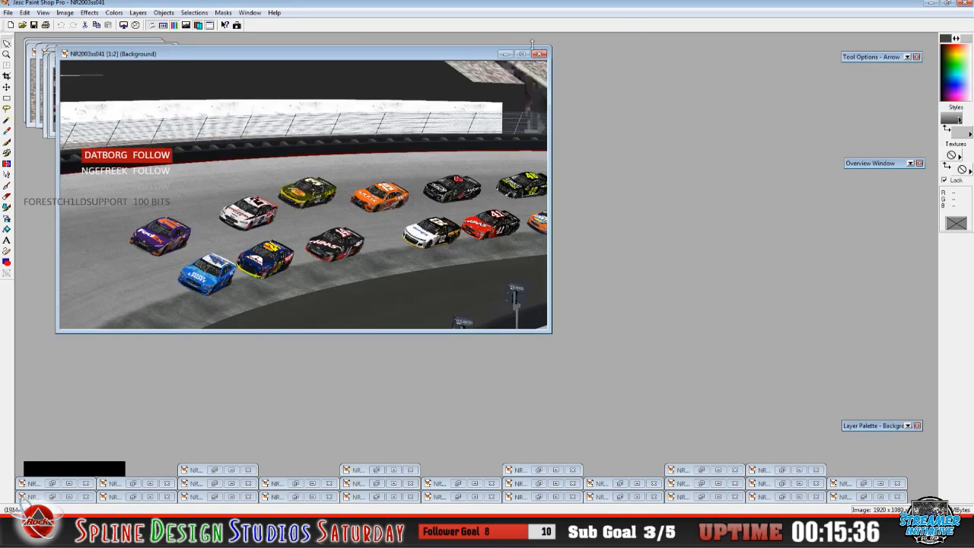
left_click(505, 54)
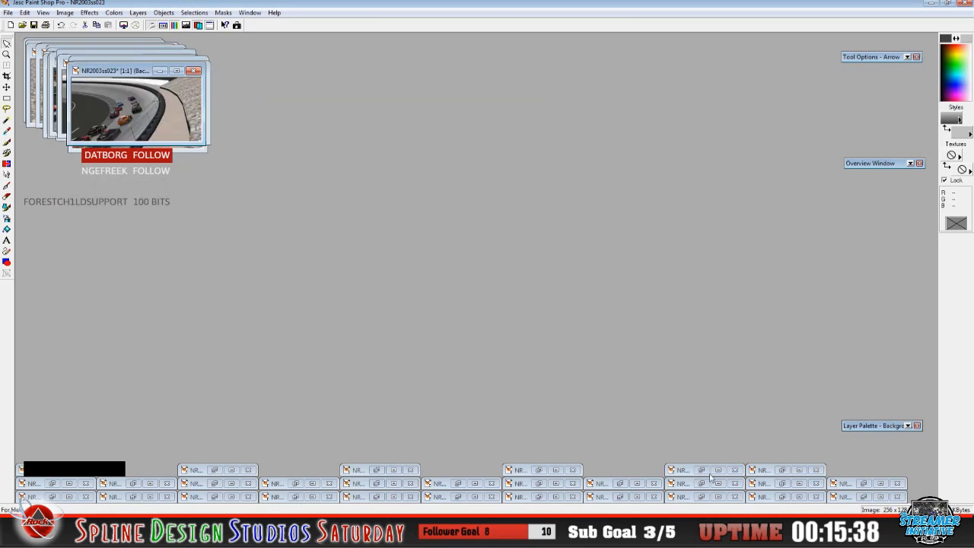
left_click(782, 485)
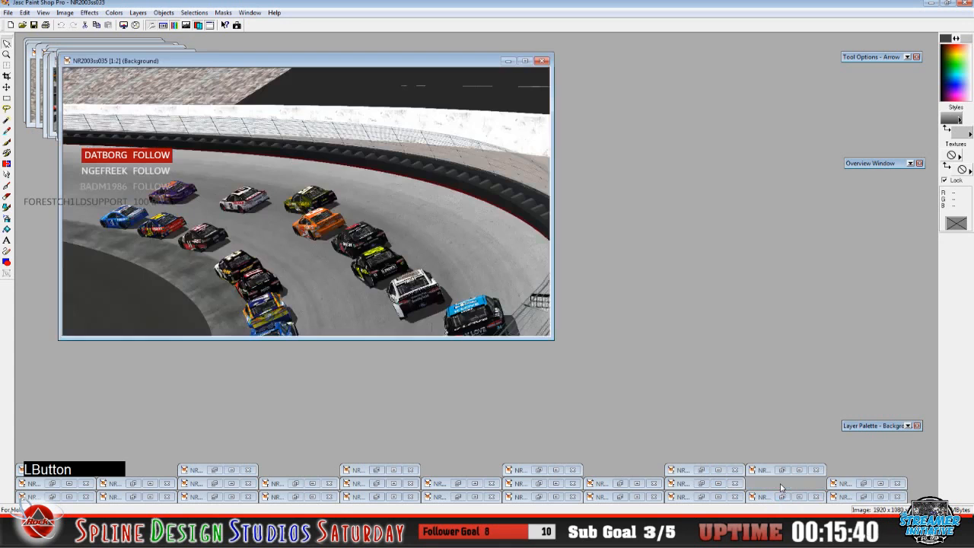
left_click(508, 62)
left_click(864, 484)
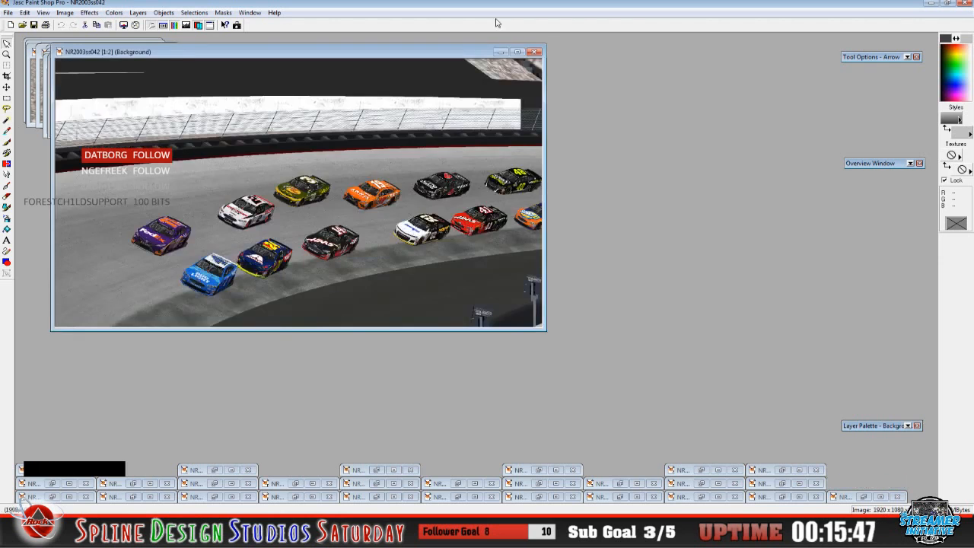
left_click(500, 53)
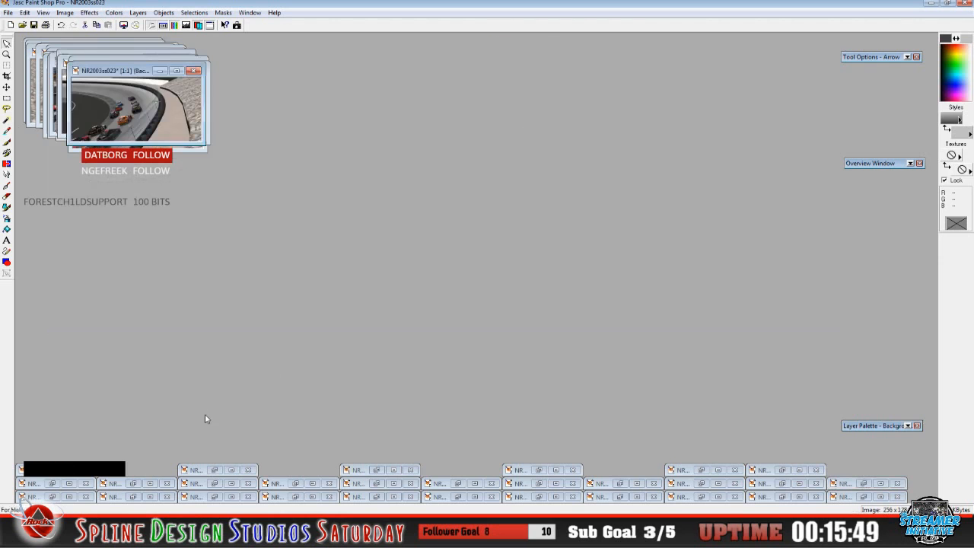
left_click(708, 485)
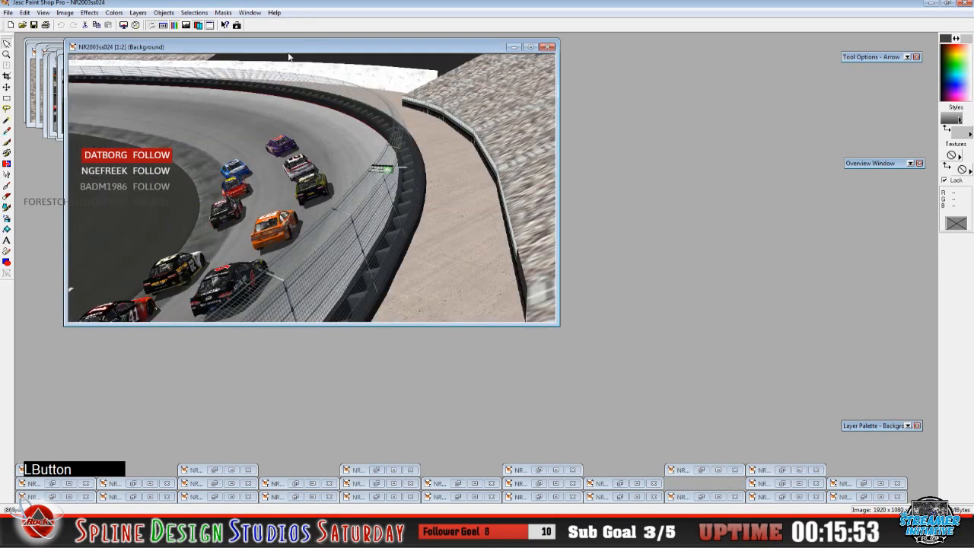
left_click_drag(290, 58, 339, 136)
left_click(66, 13)
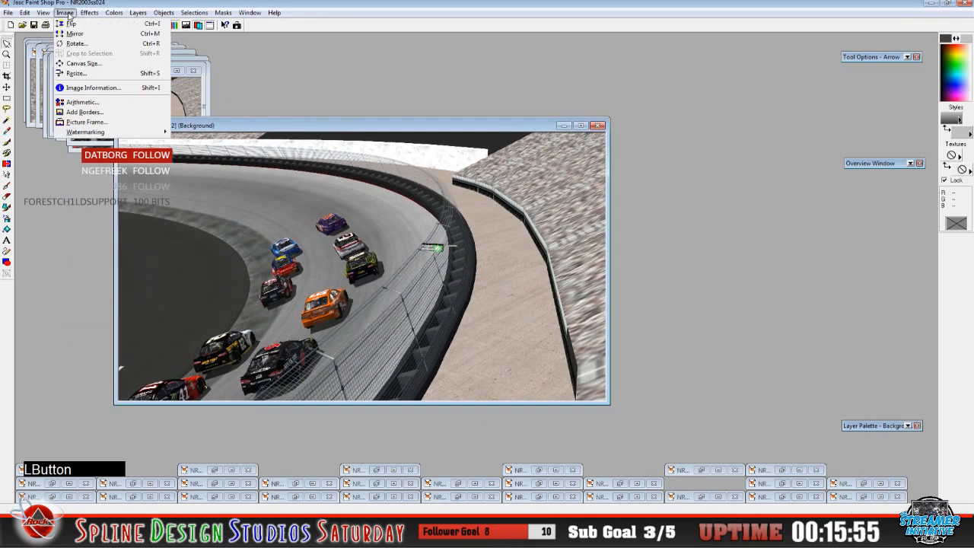
left_click(91, 74)
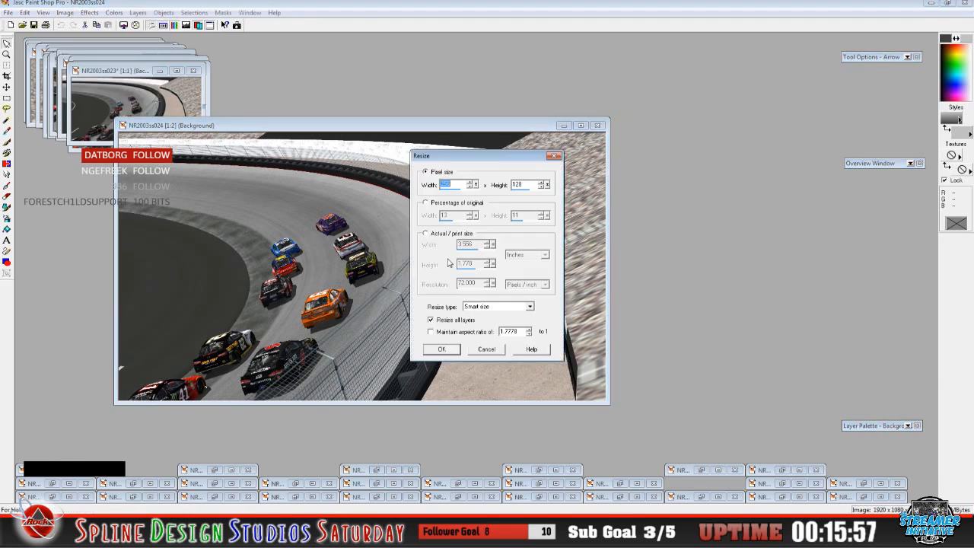
left_click(446, 347)
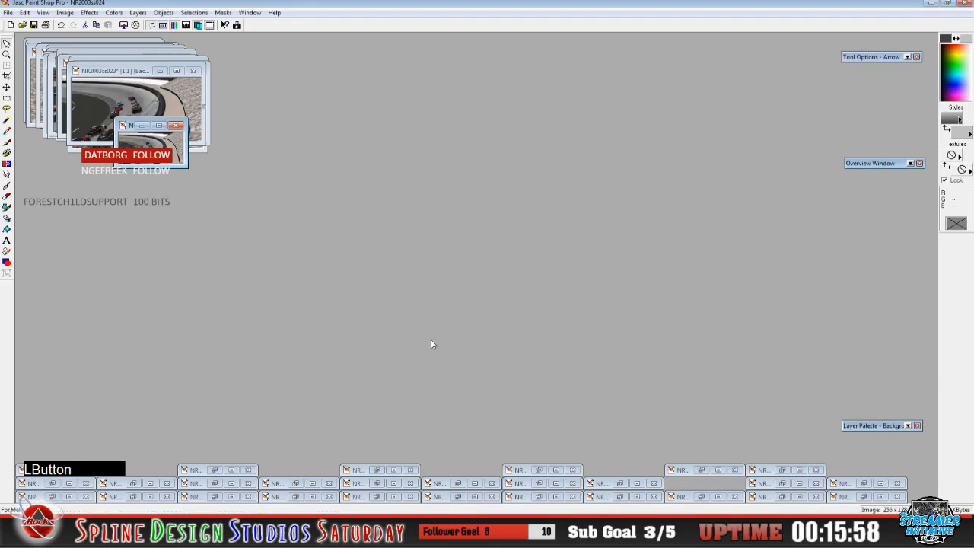
Show NR2003ss024 at normal 1:1 viewing and stack its window over NR2003ss023
left_click(66, 13)
mouse_move(44, 13)
left_click(55, 38)
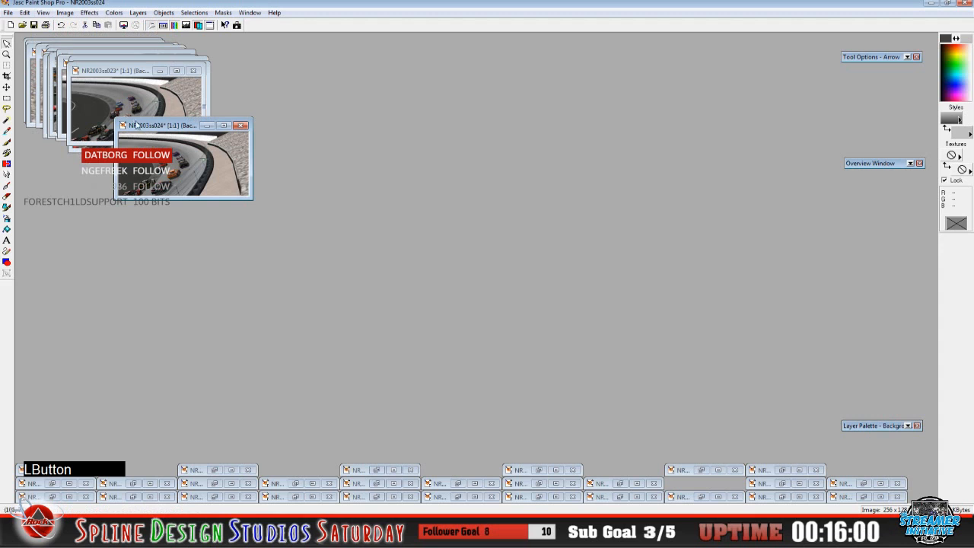
left_click_drag(133, 124, 95, 73)
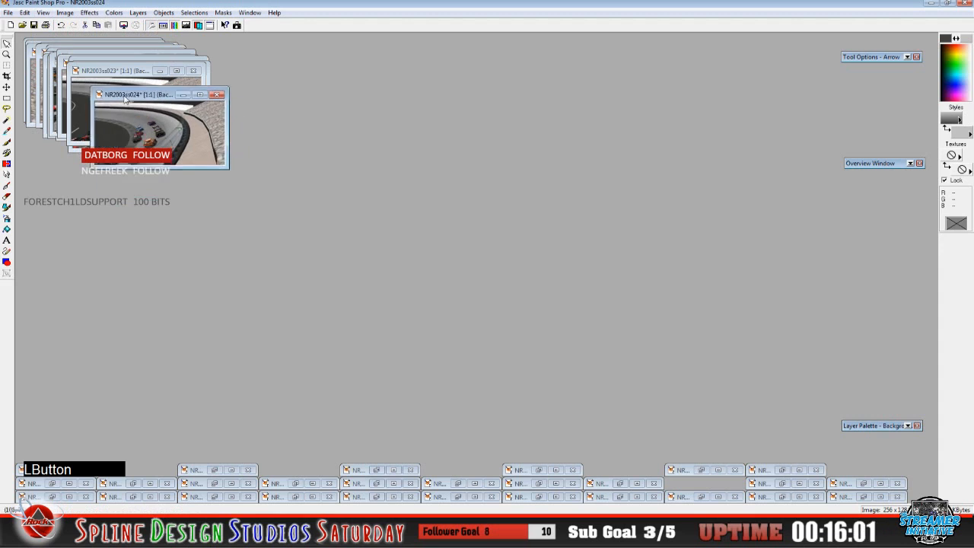
Check the minimized screenshots one by one for the next number after NR2003ss024, minimizing each non-matching image again
left_click(620, 483)
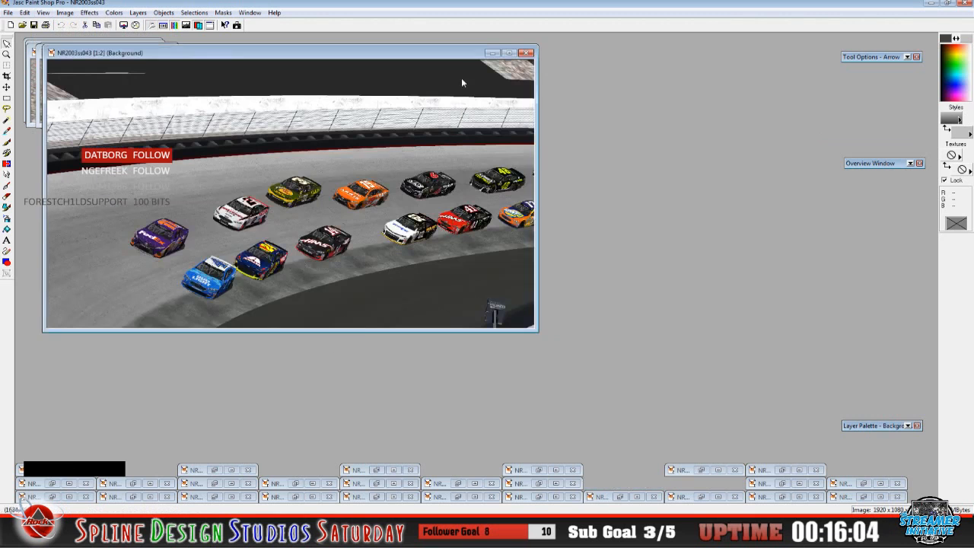
left_click(492, 52)
left_click(540, 486)
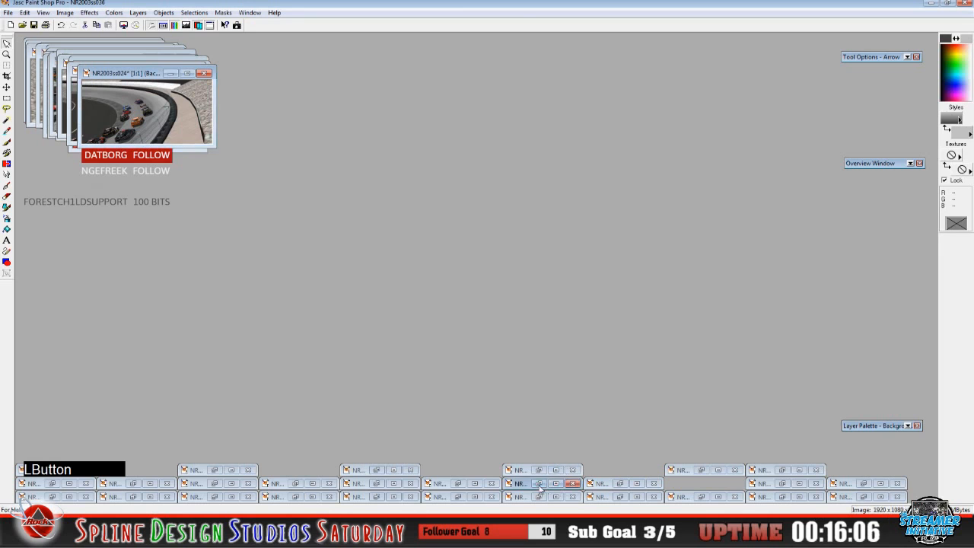
left_click(539, 485)
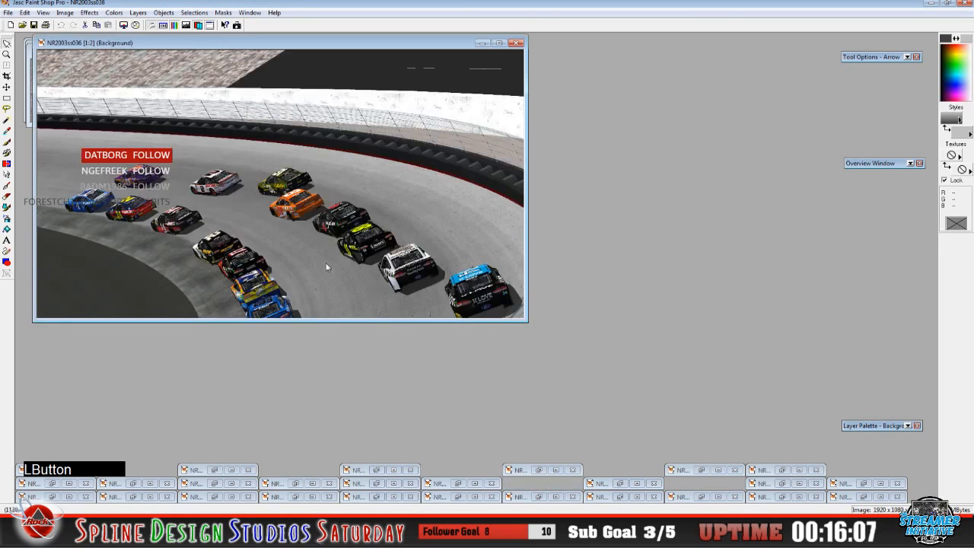
left_click(482, 44)
left_click(462, 483)
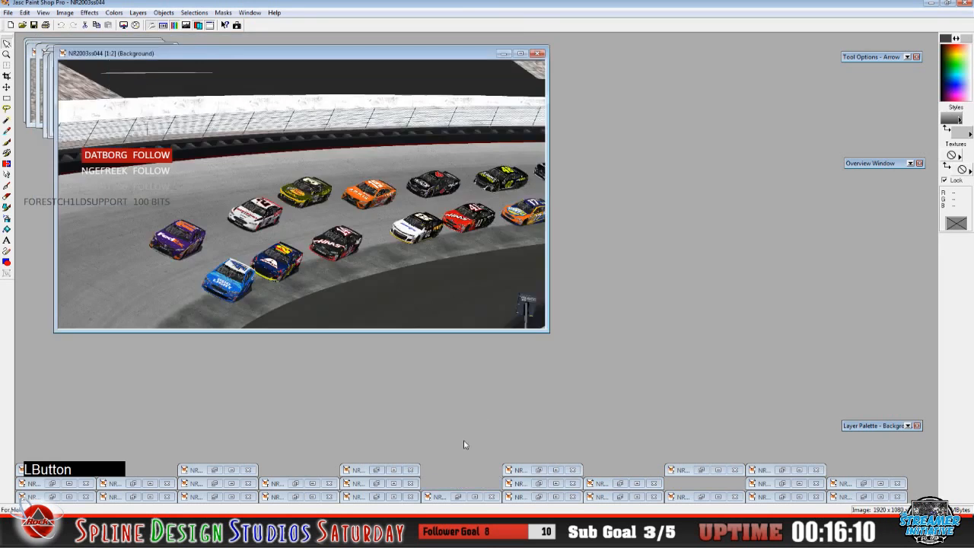
left_click(504, 54)
left_click(289, 485)
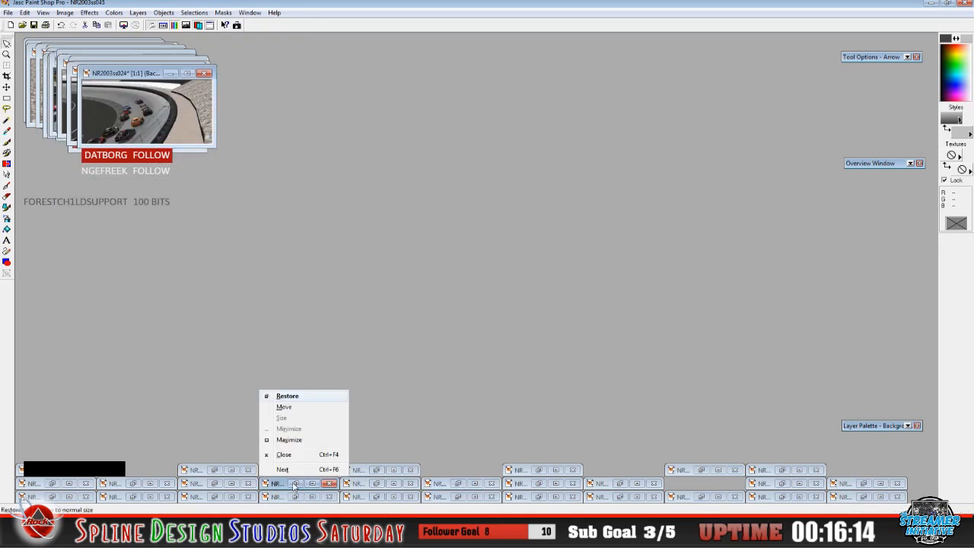
left_click(294, 484)
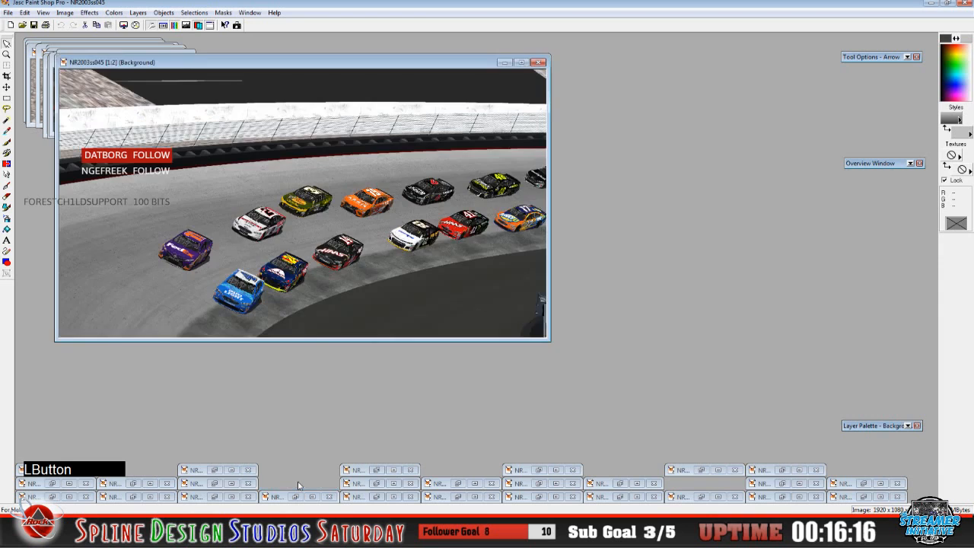
left_click(504, 62)
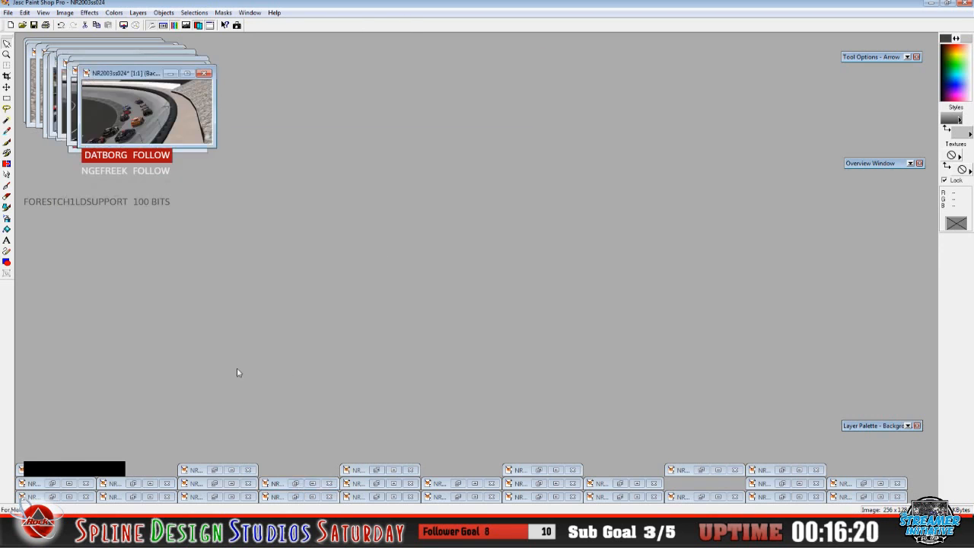
left_click(214, 484)
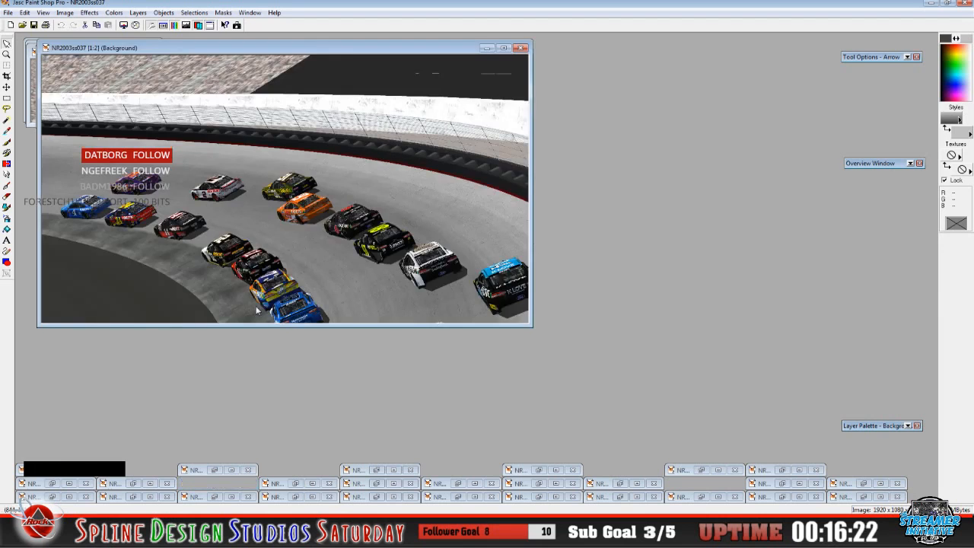
left_click(486, 47)
left_click(53, 484)
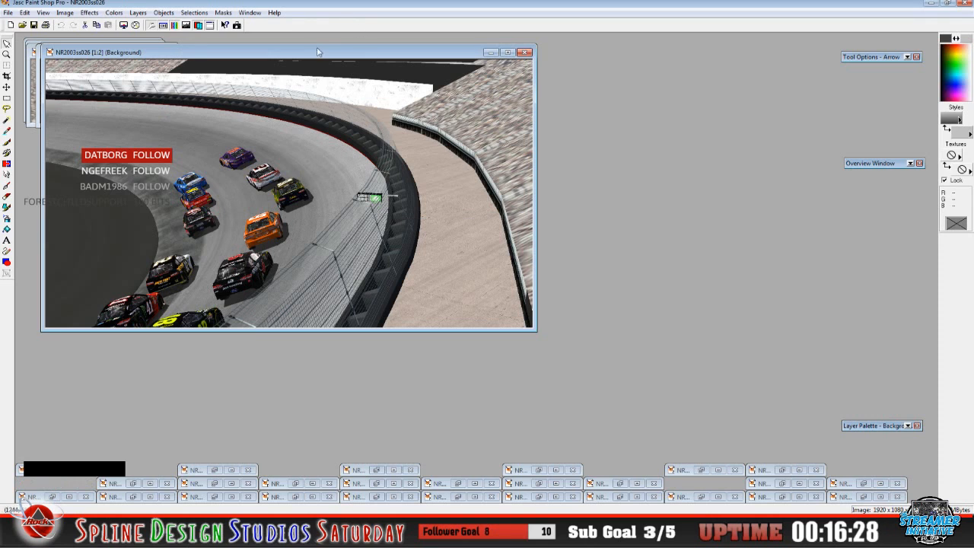
left_click(492, 53)
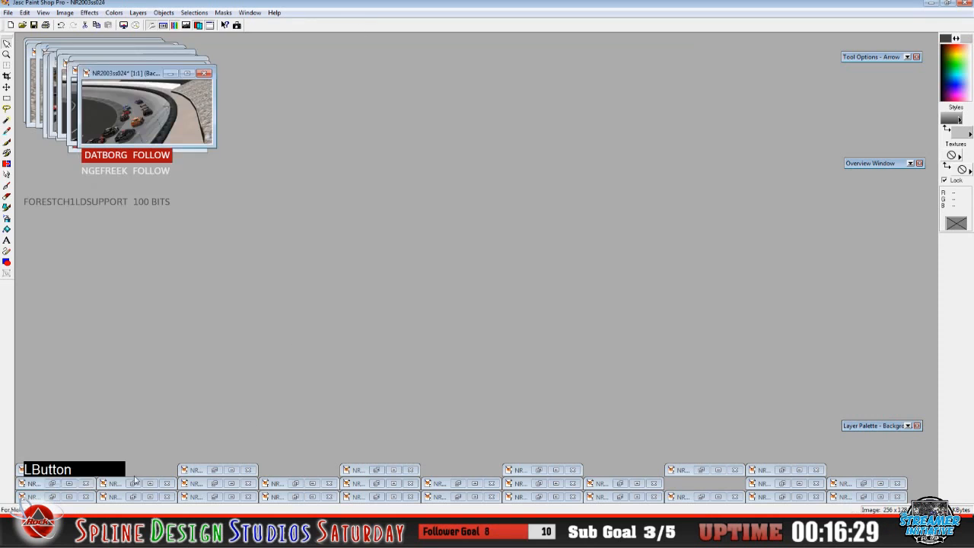
left_click(133, 482)
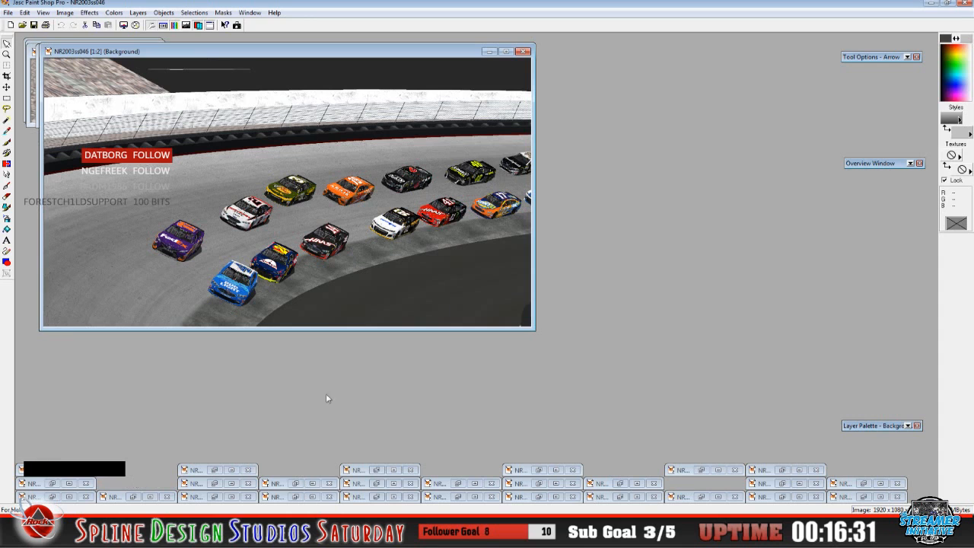
left_click(492, 51)
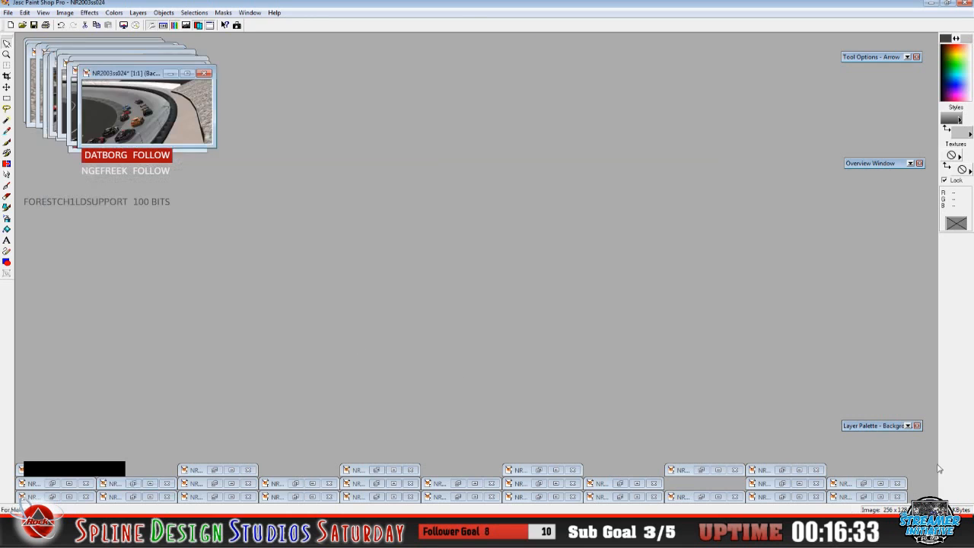
left_click(865, 485)
left_click(864, 485)
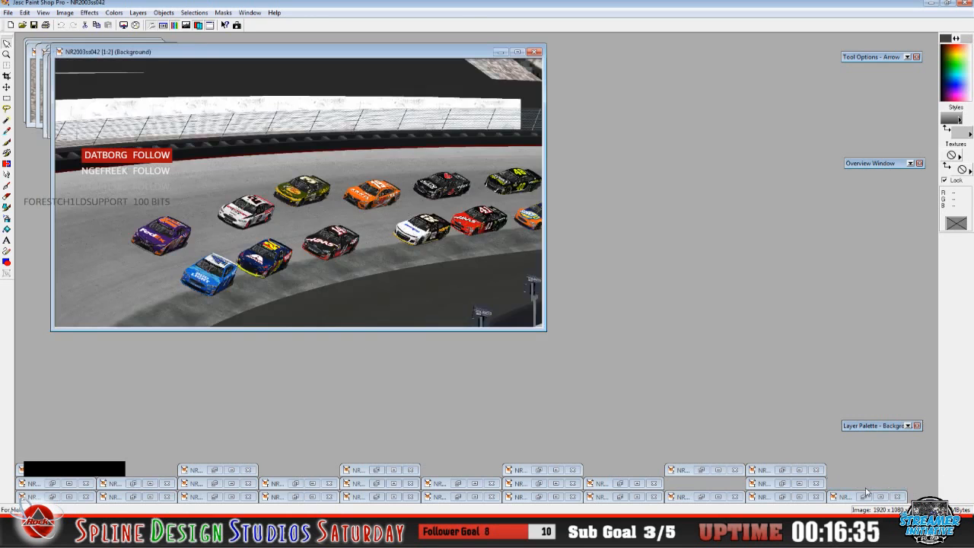
left_click(500, 52)
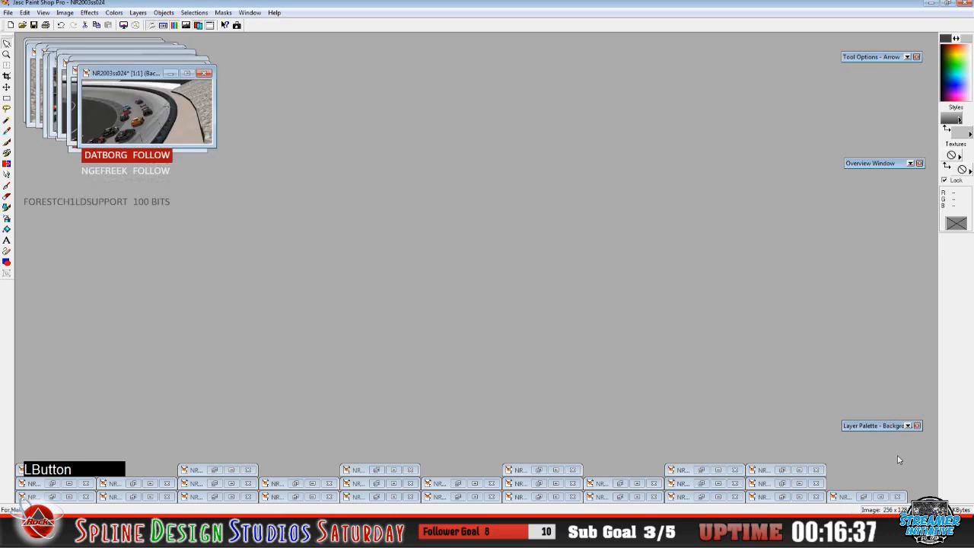
left_click(865, 497)
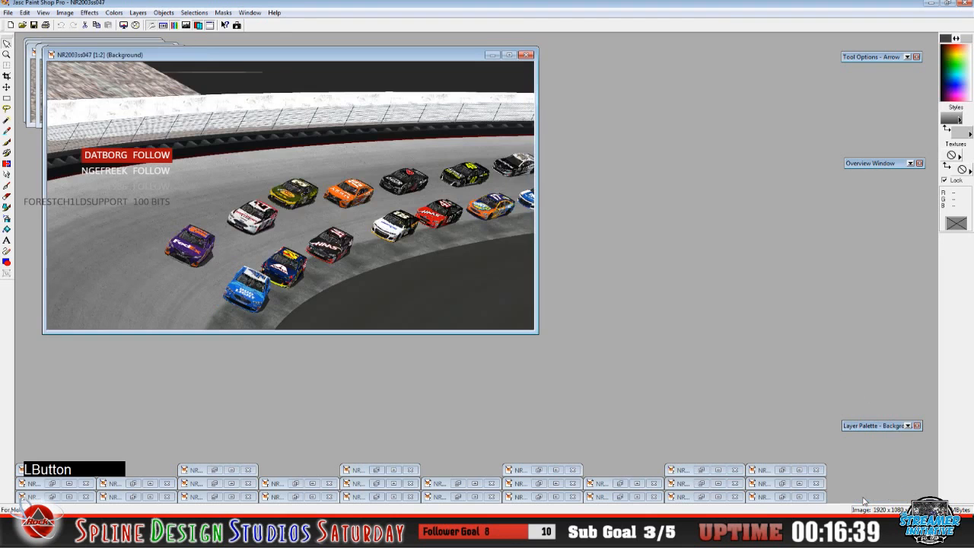
left_click(493, 55)
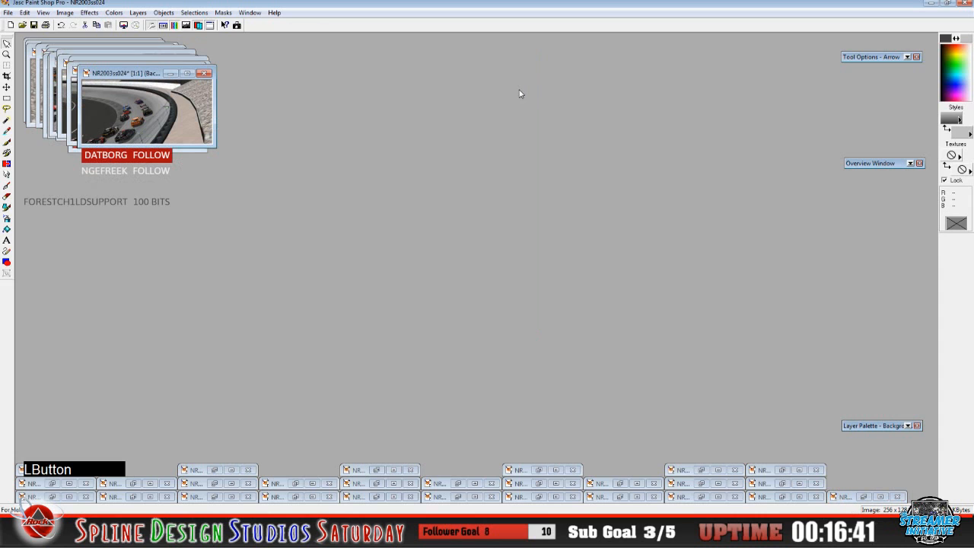
left_click(52, 497)
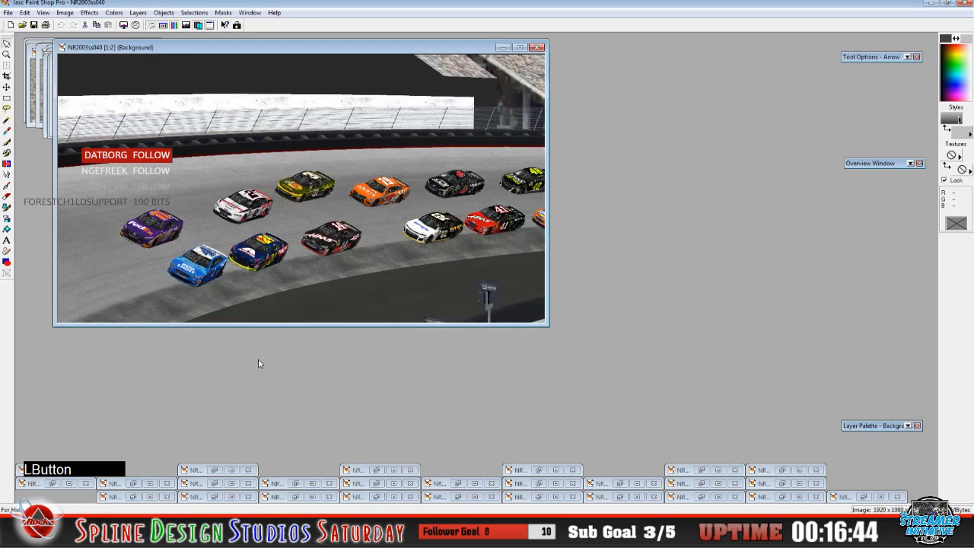
left_click(502, 48)
left_click(776, 469)
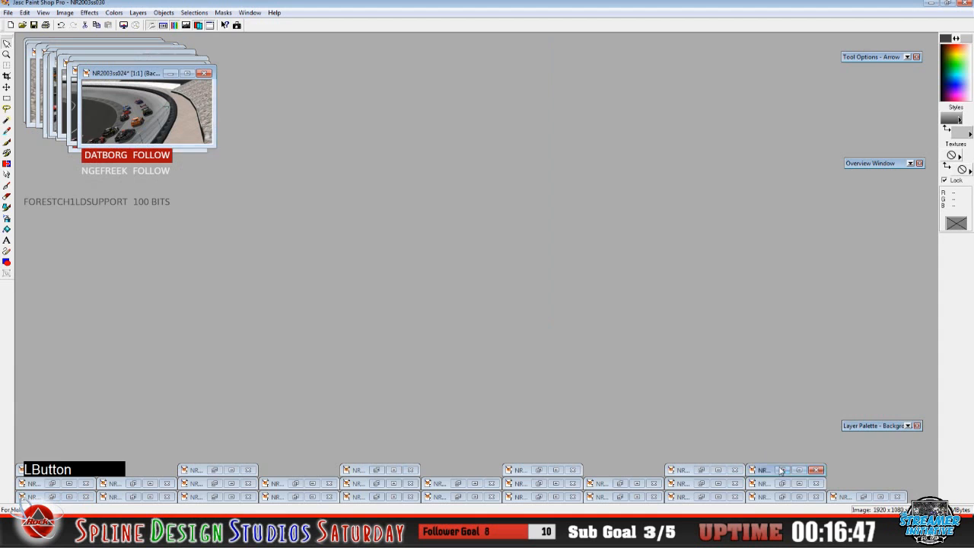
left_click(511, 58)
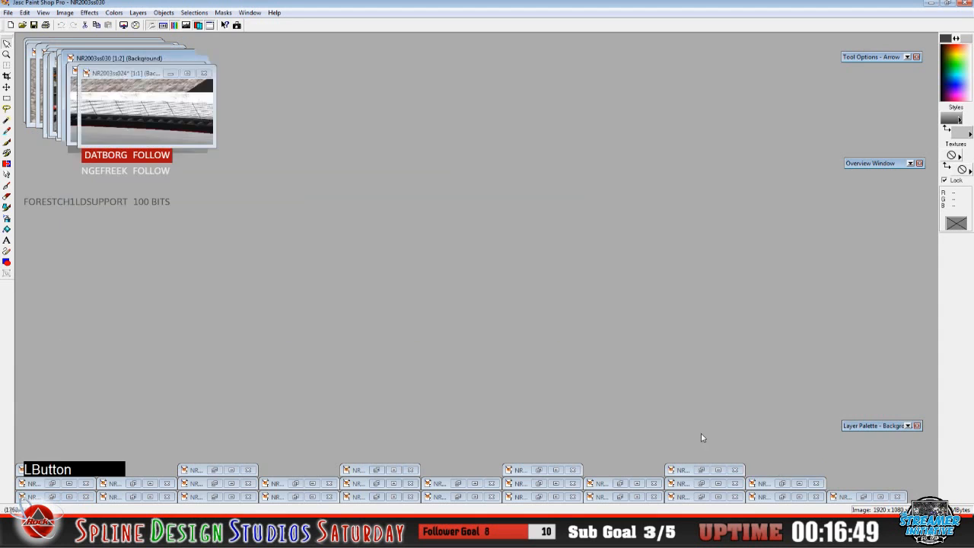
left_click(701, 483)
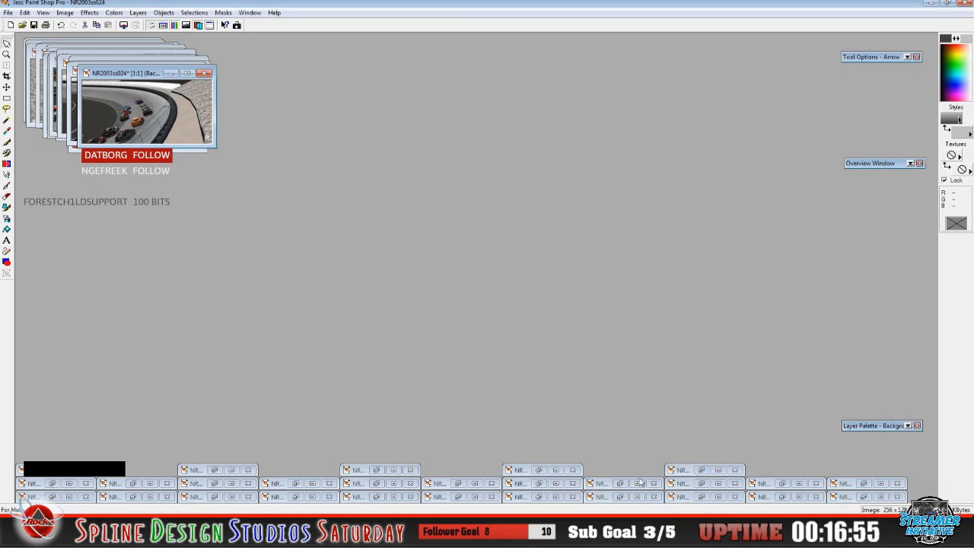
Restore the NR2003ss030, NR2003ss031 and NR2003ss035 screenshots and stack their windows in the free workspace away from the resized images
left_click(863, 483)
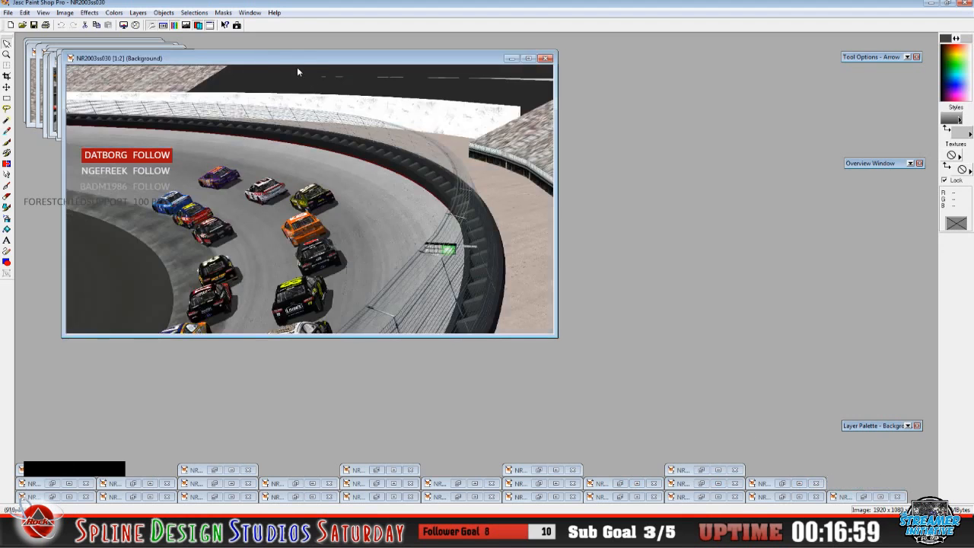
left_click_drag(304, 57, 646, 43)
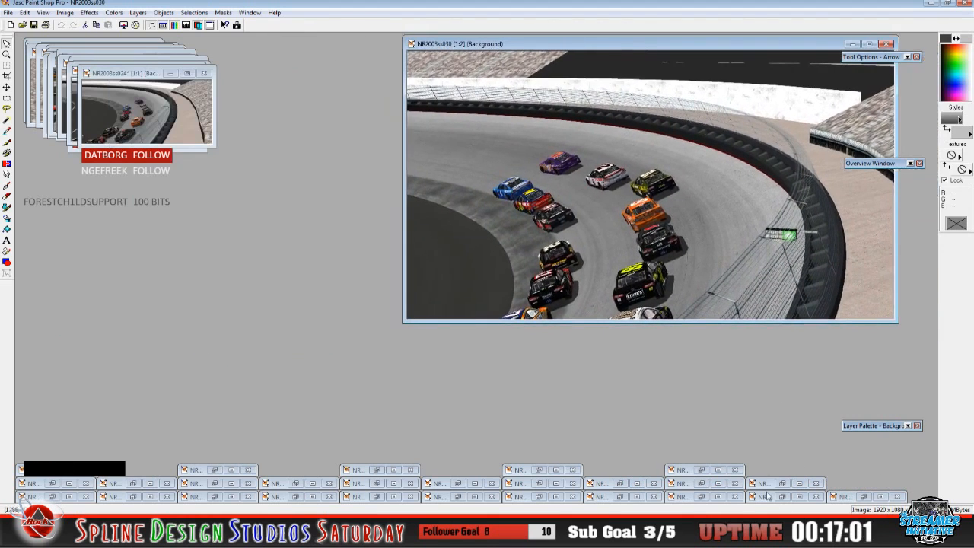
left_click(701, 470)
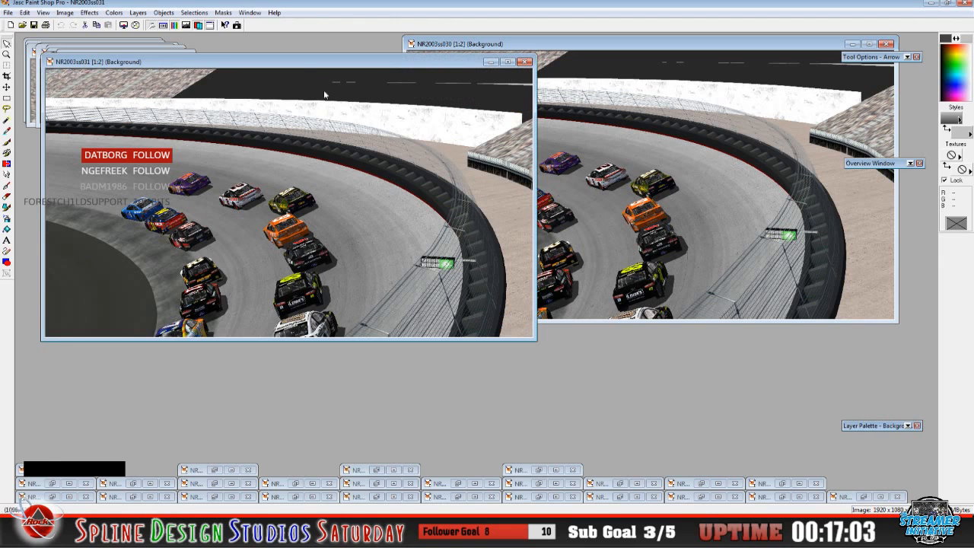
left_click_drag(302, 72, 652, 75)
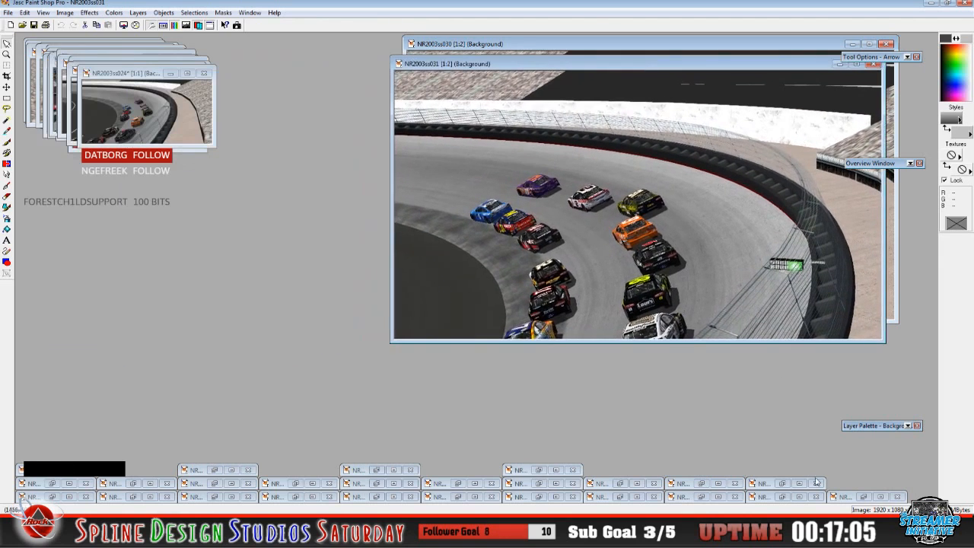
left_click(784, 485)
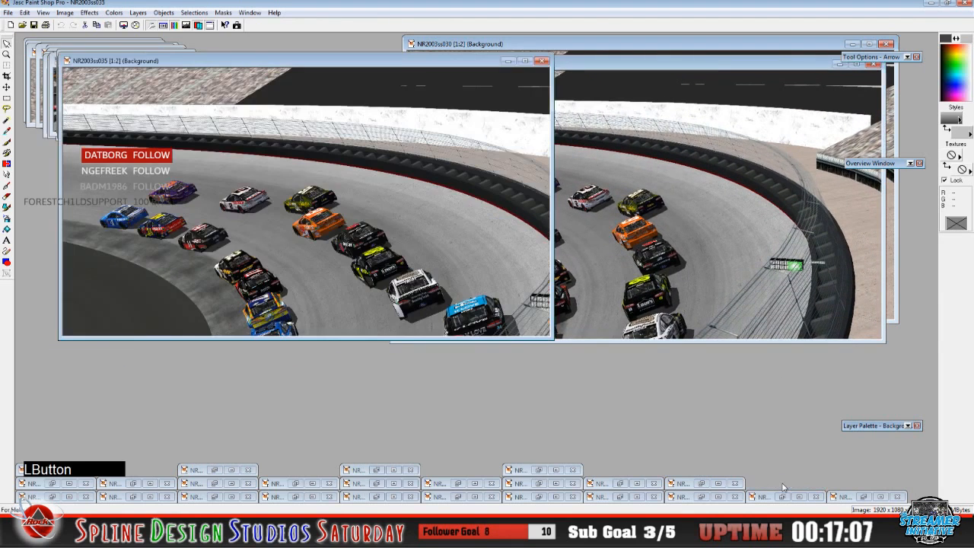
left_click_drag(402, 67, 749, 108)
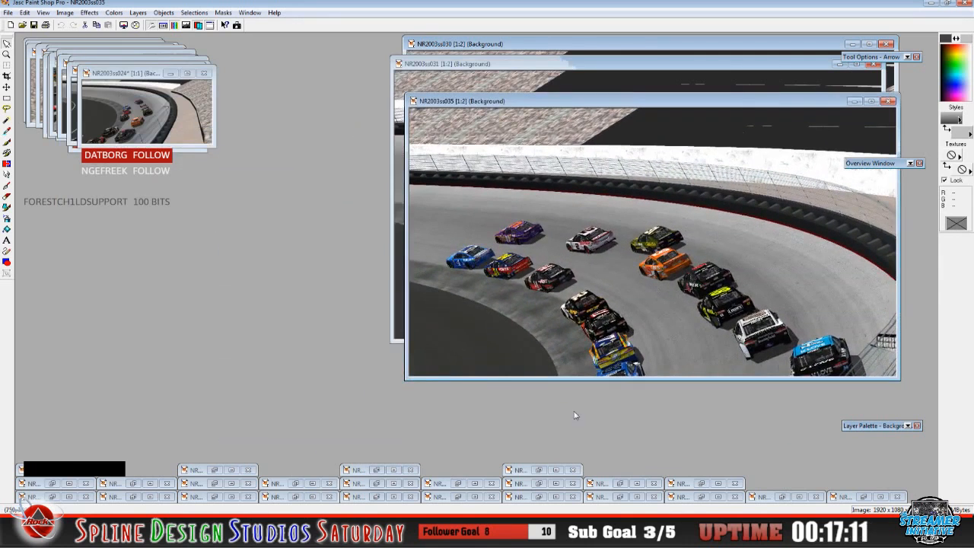
Restore NR2003ss032, NR2003ss033 and NR2003ss034 and add them to the stack of full-size screenshots, keeping each title bar visible
left_click(530, 470)
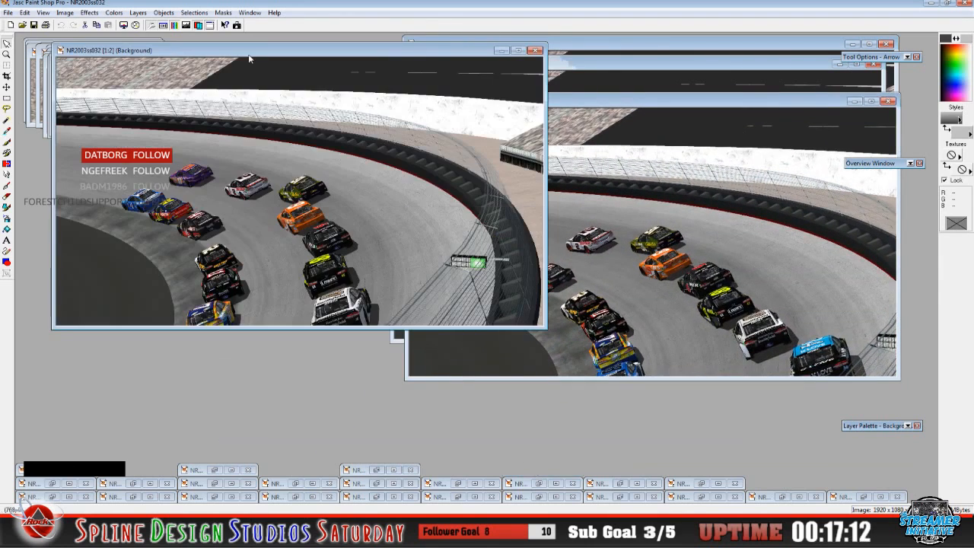
left_click_drag(249, 58, 625, 134)
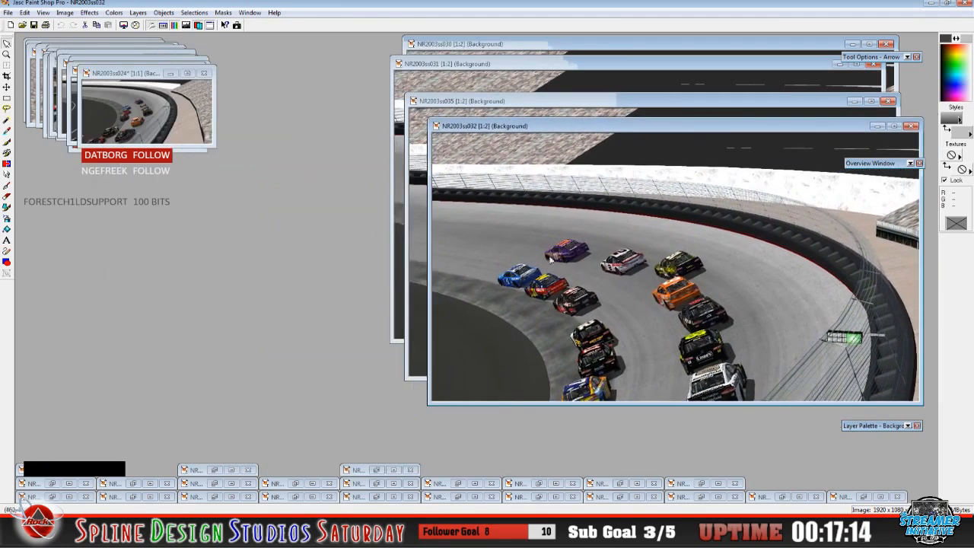
left_click(394, 468)
left_click_drag(161, 54, 522, 146)
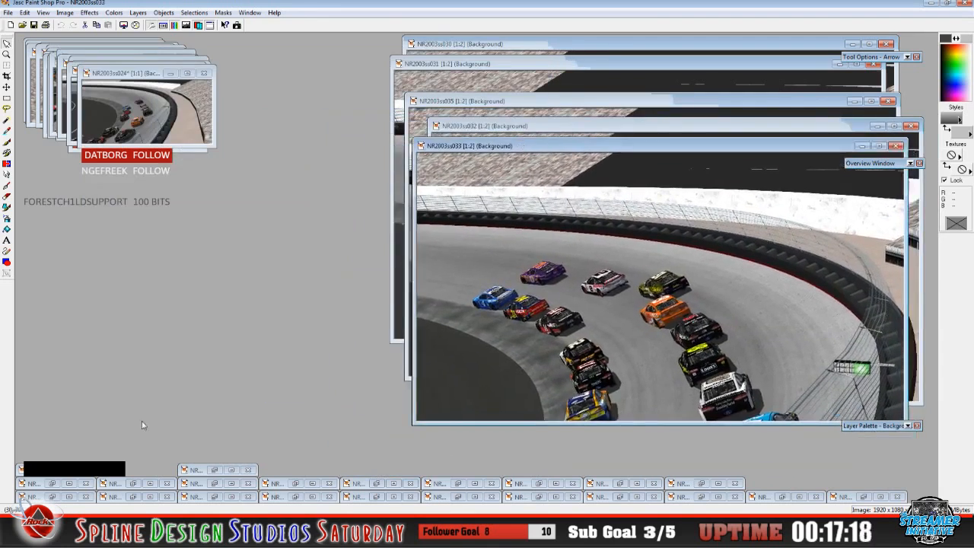
left_click(215, 470)
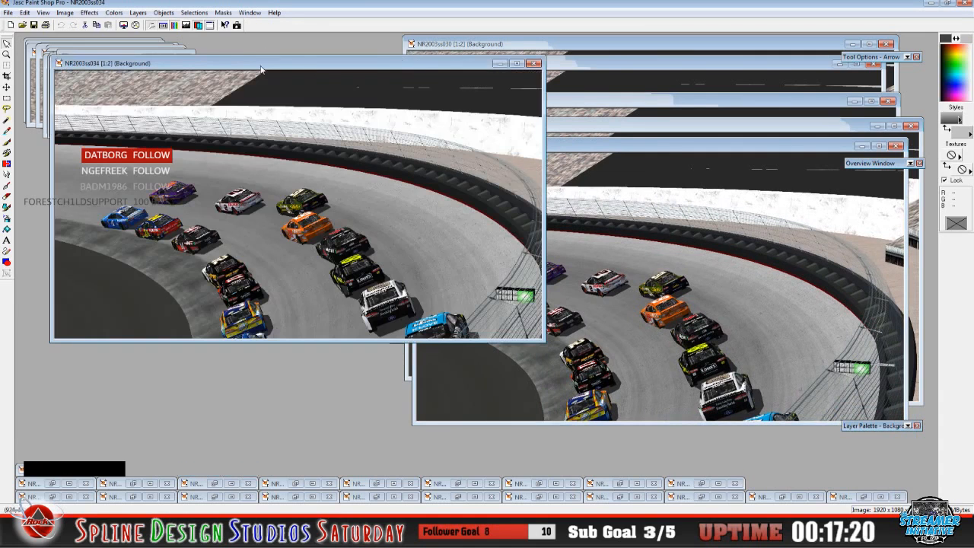
left_click_drag(260, 70, 599, 173)
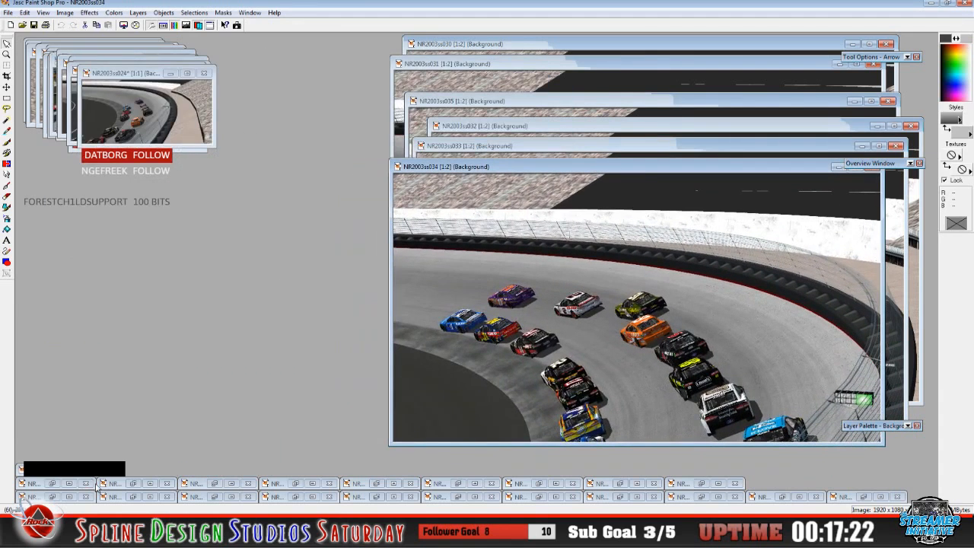
Check the upper row of minimized screenshots one by one for the number following NR2003ss024, minimizing each non-matching image again
left_click(701, 484)
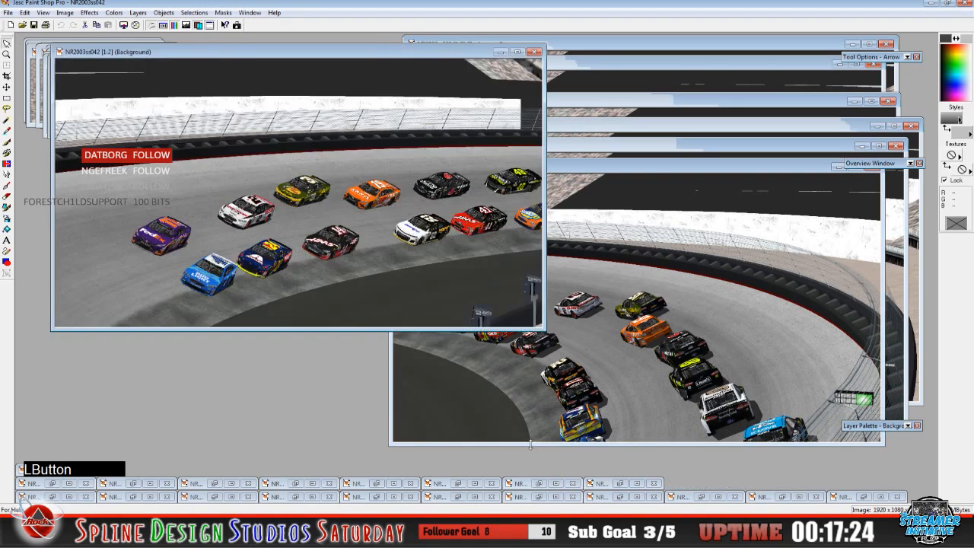
left_click(500, 52)
left_click(621, 484)
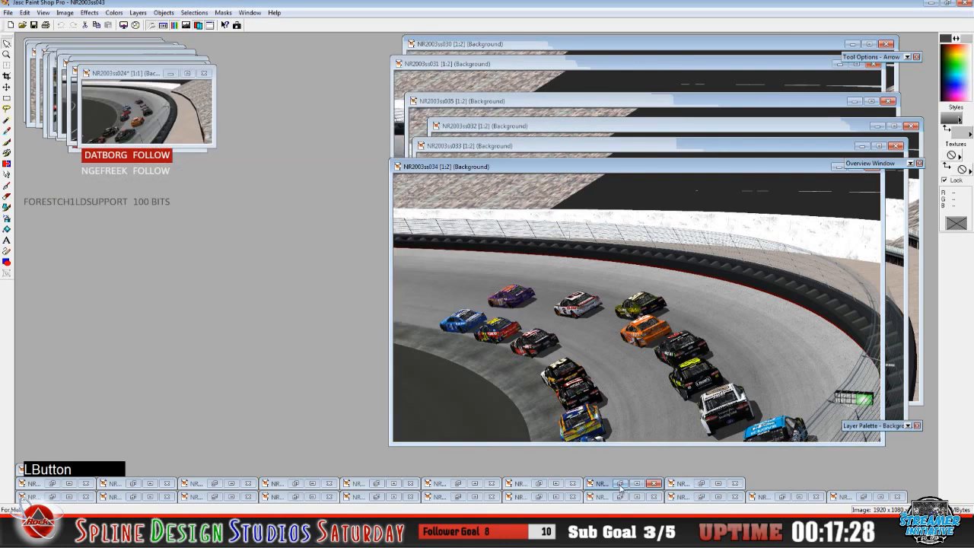
left_click(492, 53)
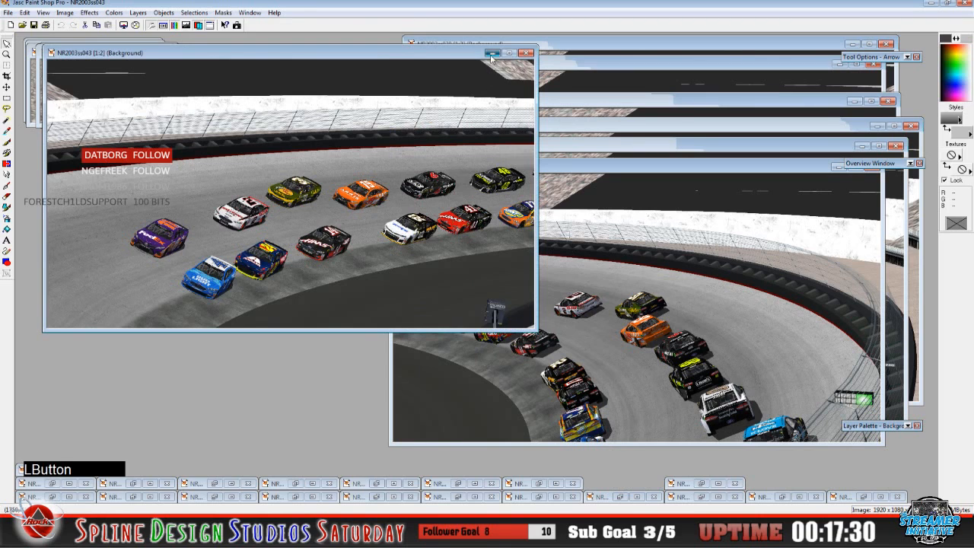
left_click(539, 484)
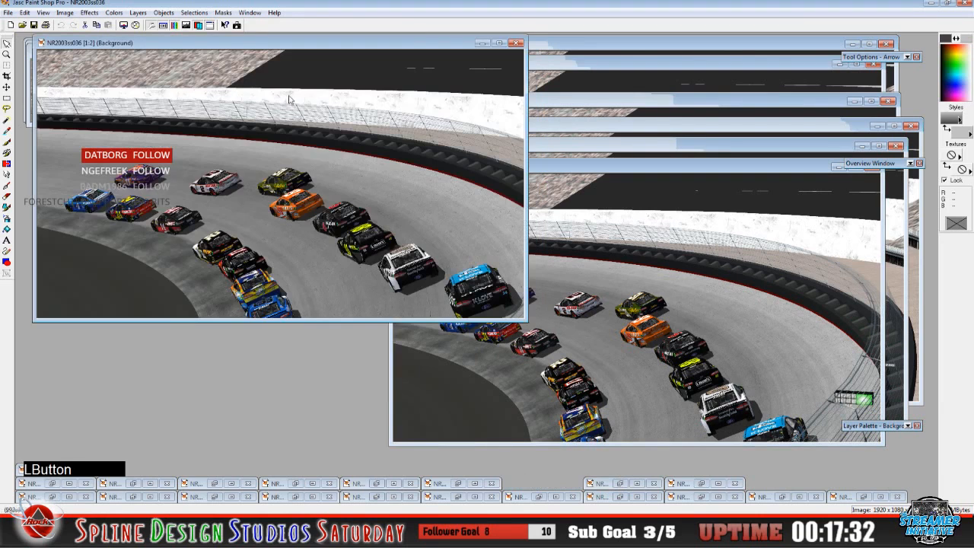
left_click(480, 43)
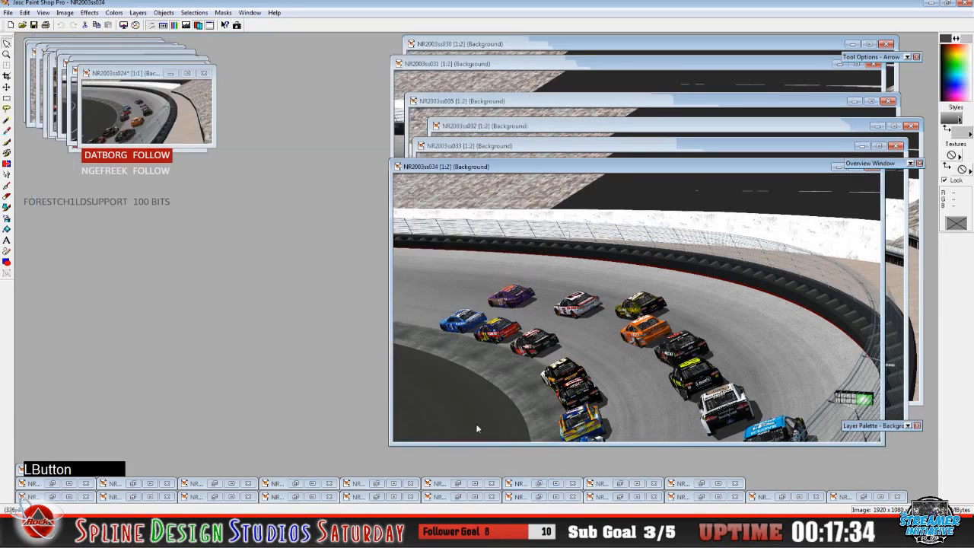
left_click(458, 484)
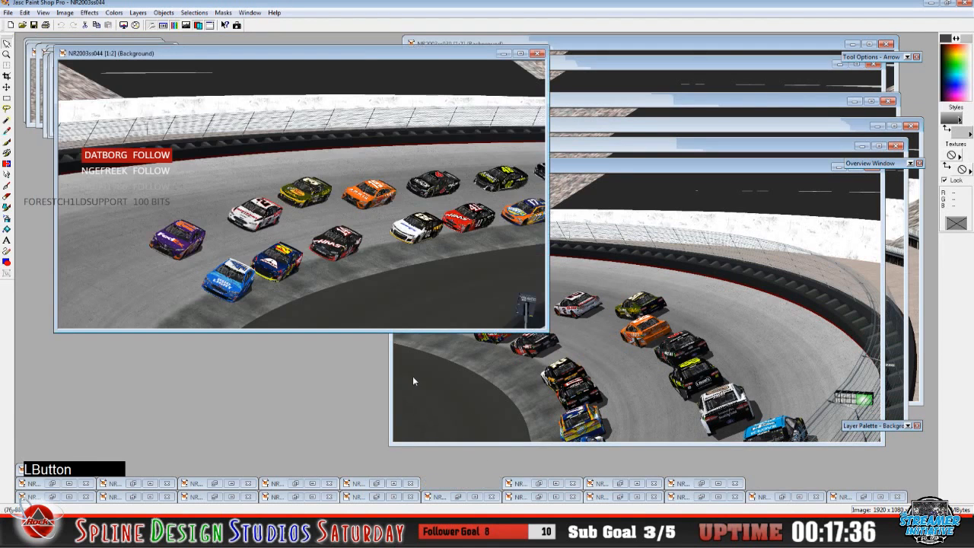
left_click(503, 54)
left_click(295, 484)
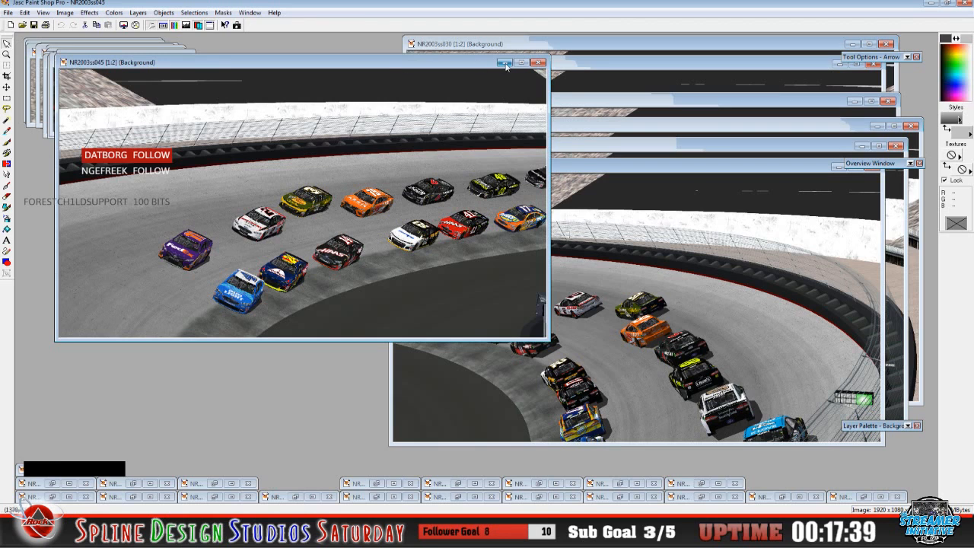
left_click(506, 65)
left_click(134, 484)
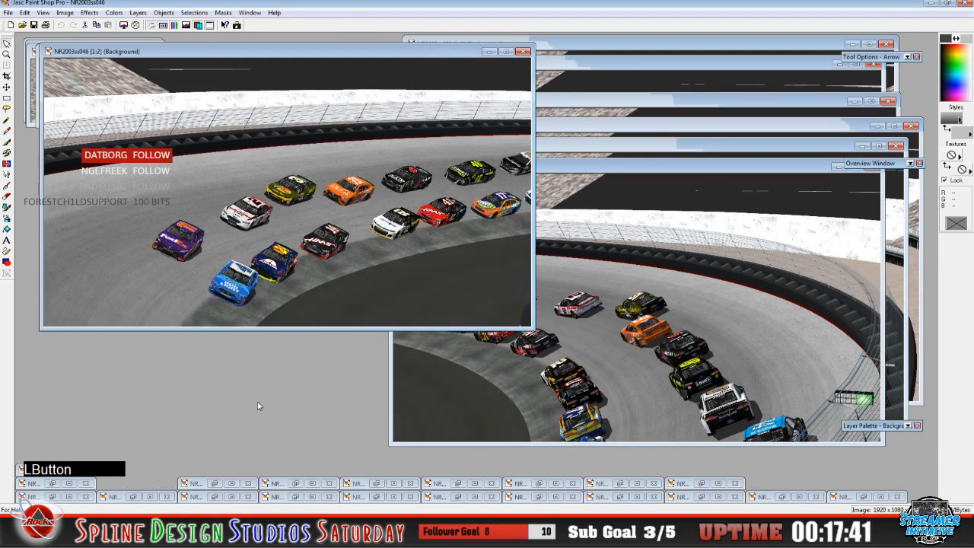
left_click(489, 52)
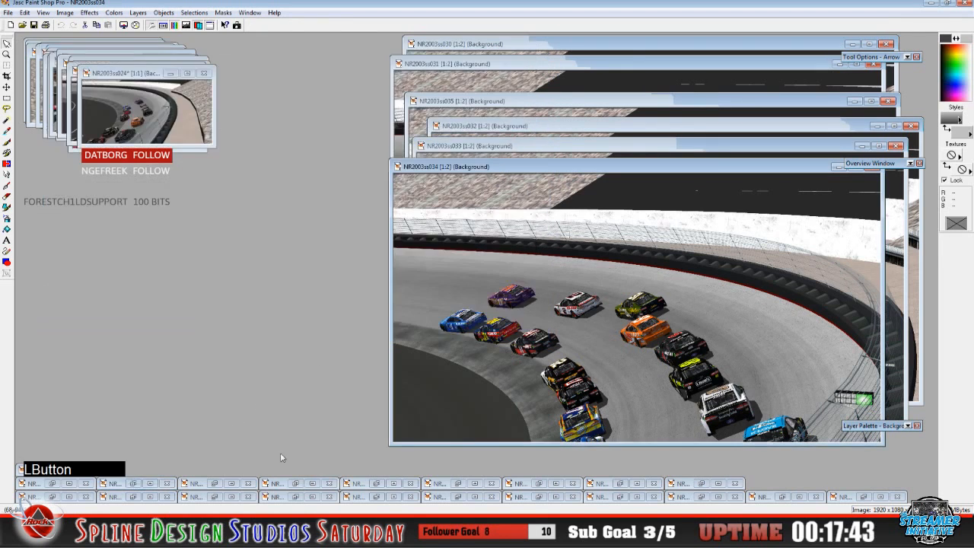
Search the lower row of minimized screenshots, minimizing non-matching images again, and add NR2003ss027 to the stack of full-size screenshots
left_click(134, 497)
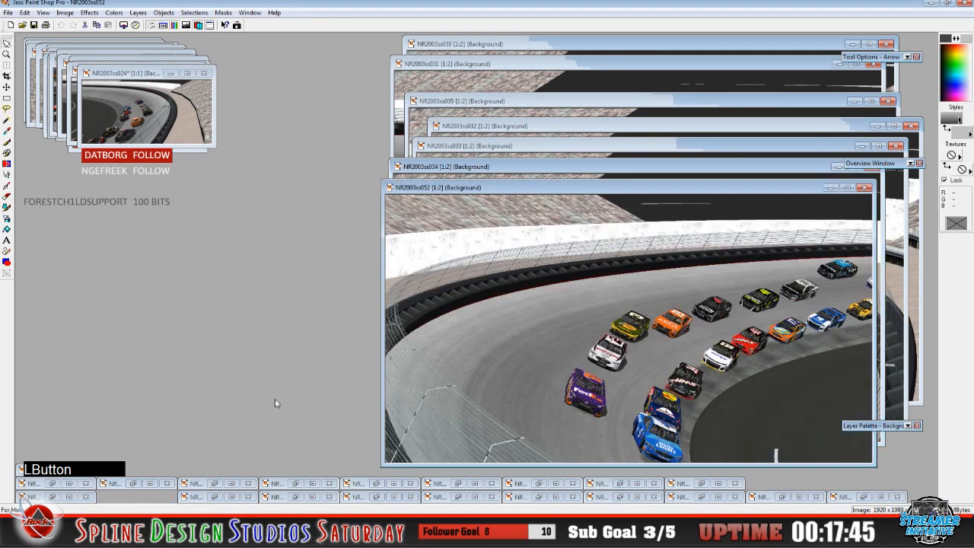
left_click(831, 187)
left_click(858, 497)
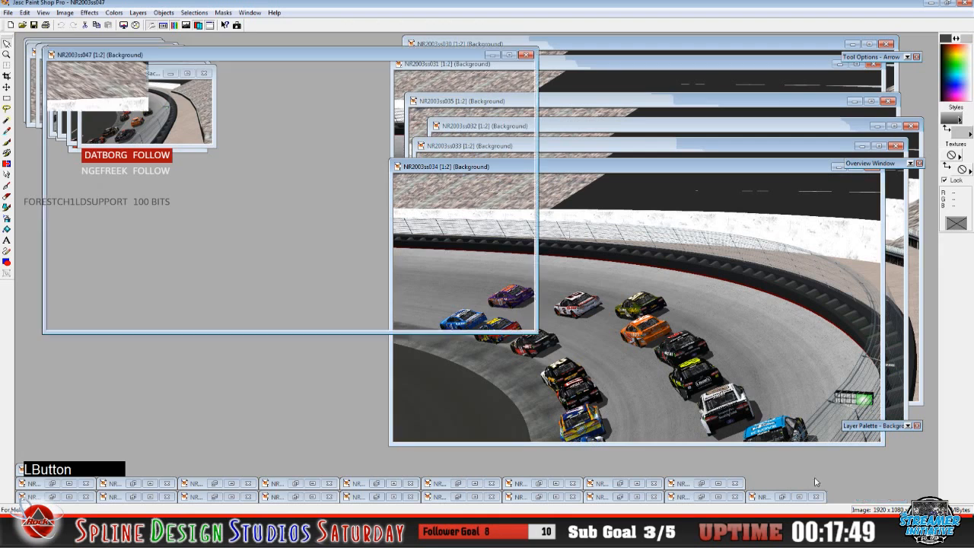
left_click(494, 57)
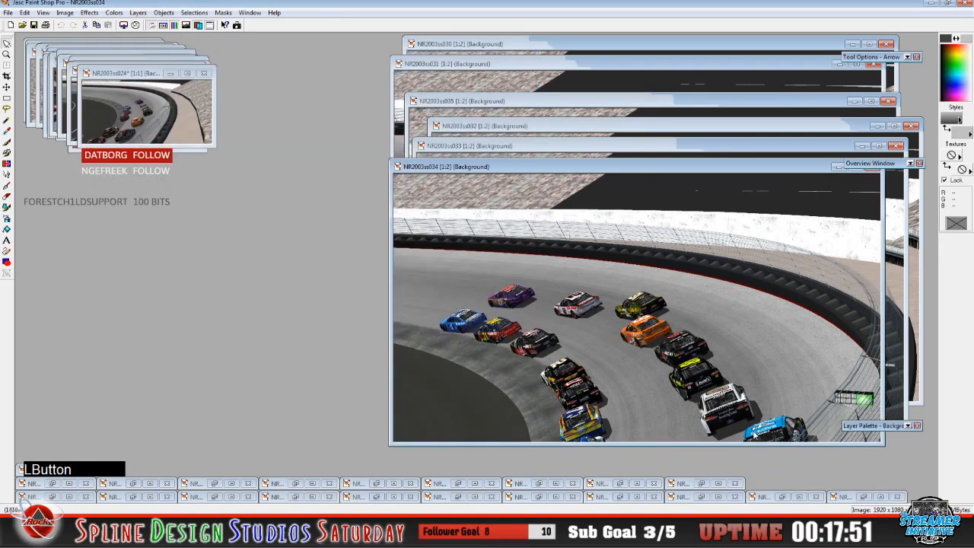
double_click(769, 496)
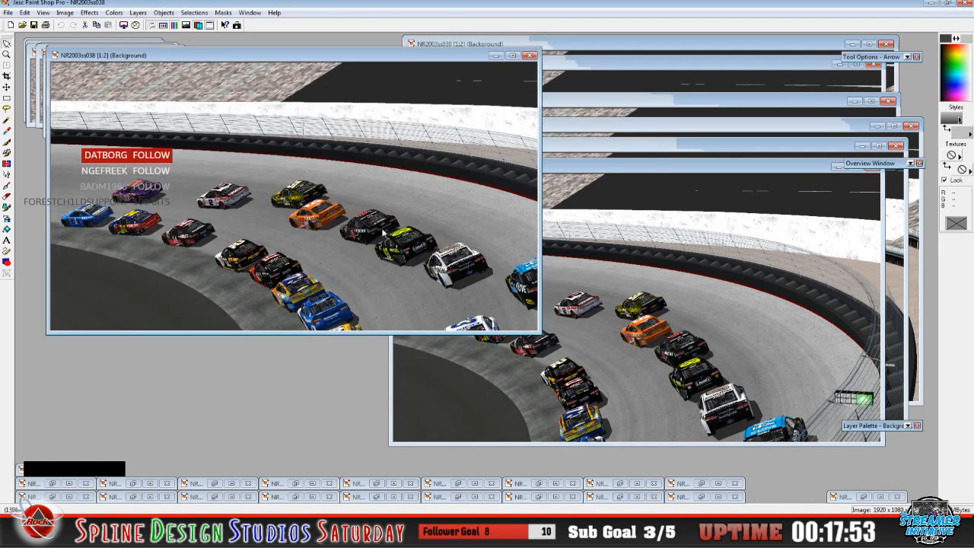
left_click(494, 57)
left_click(717, 497)
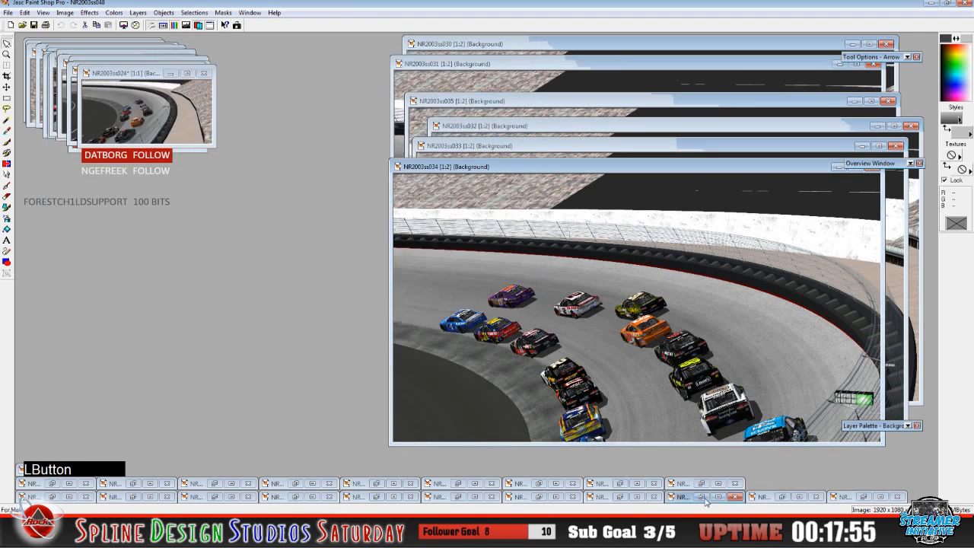
left_click(491, 56)
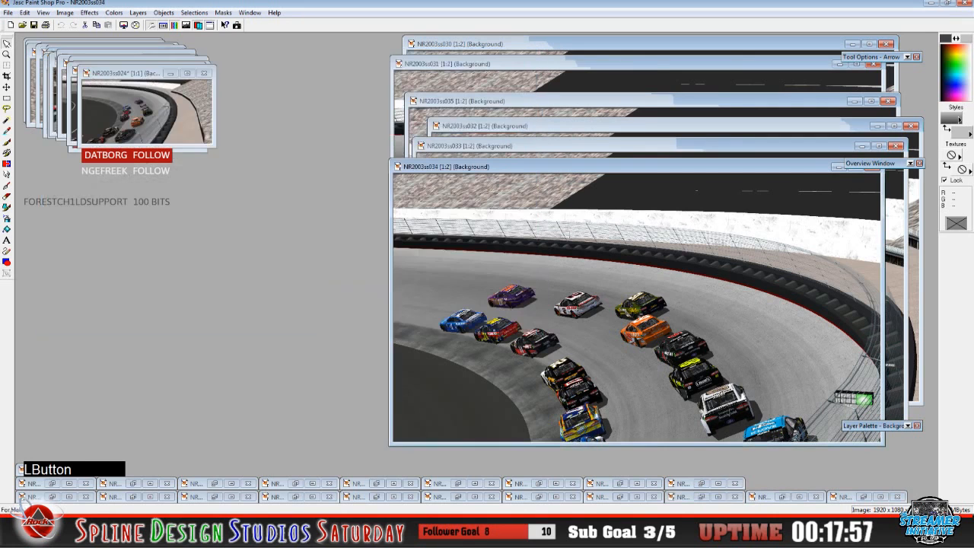
left_click(615, 496)
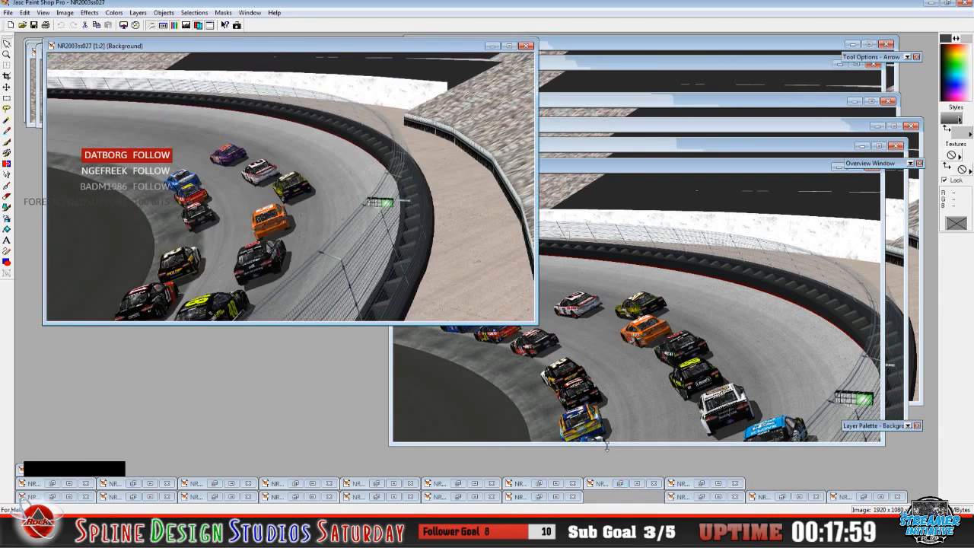
left_click_drag(396, 54, 706, 194)
Check NR2003ss049 and NR2003ss039 and minimize them again, and restore NR2003ss028 onto the stack of full-size screenshots
left_click(540, 496)
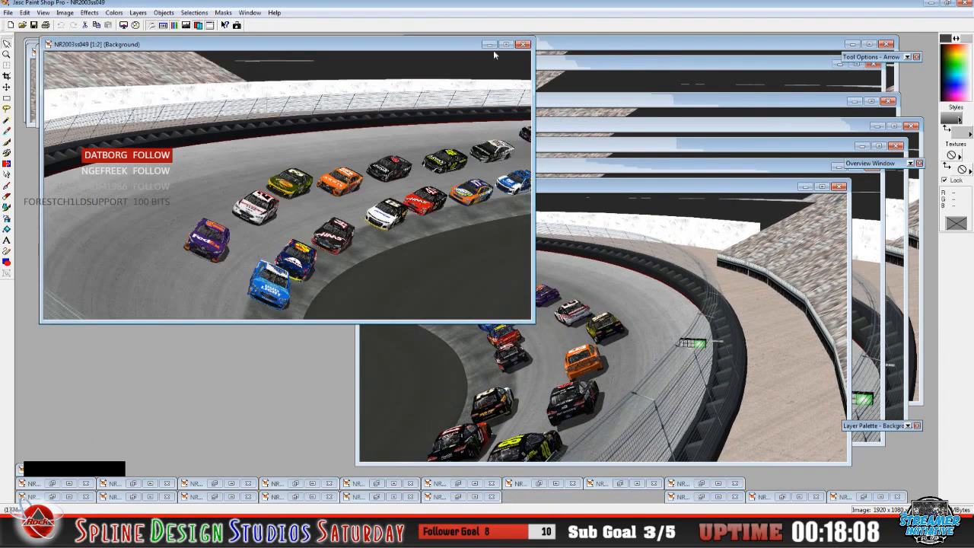
left_click(489, 44)
left_click(459, 496)
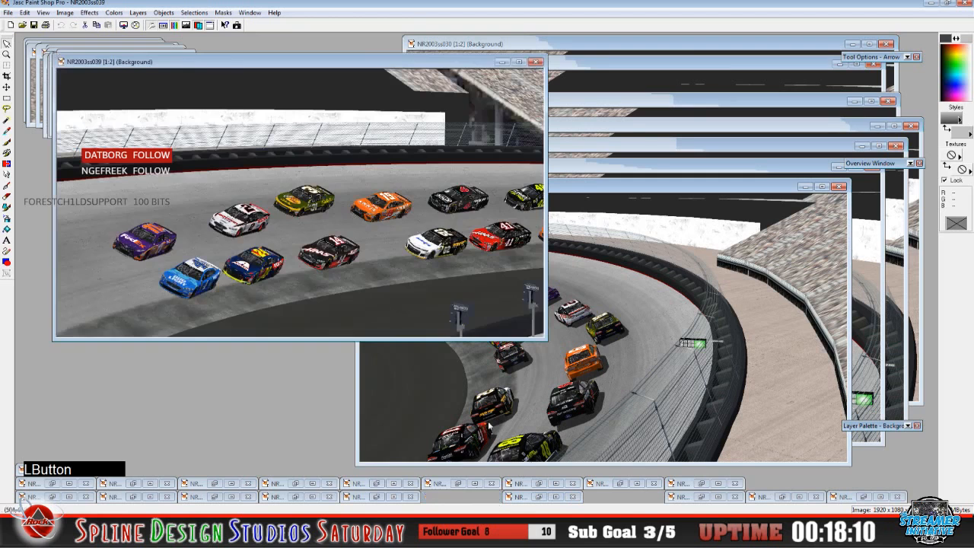
left_click(502, 62)
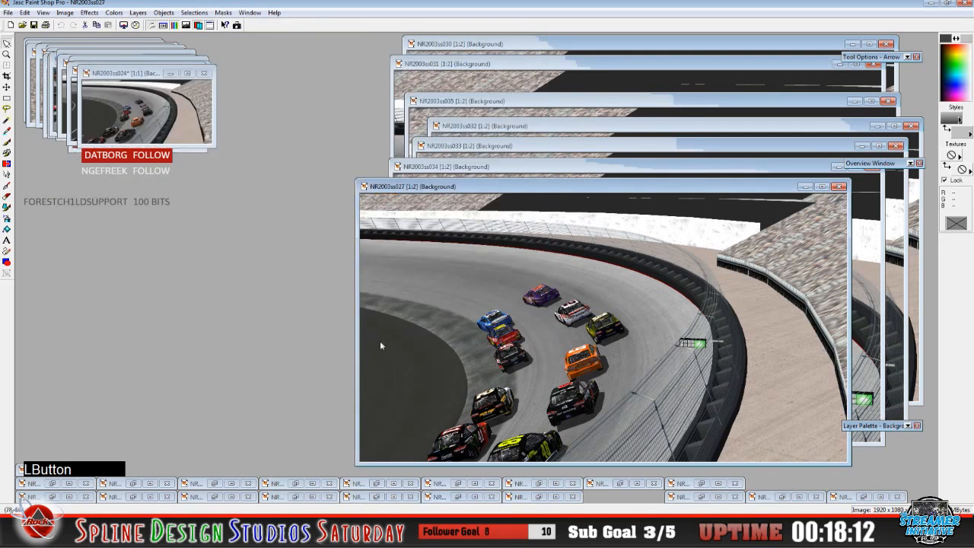
left_click(300, 495)
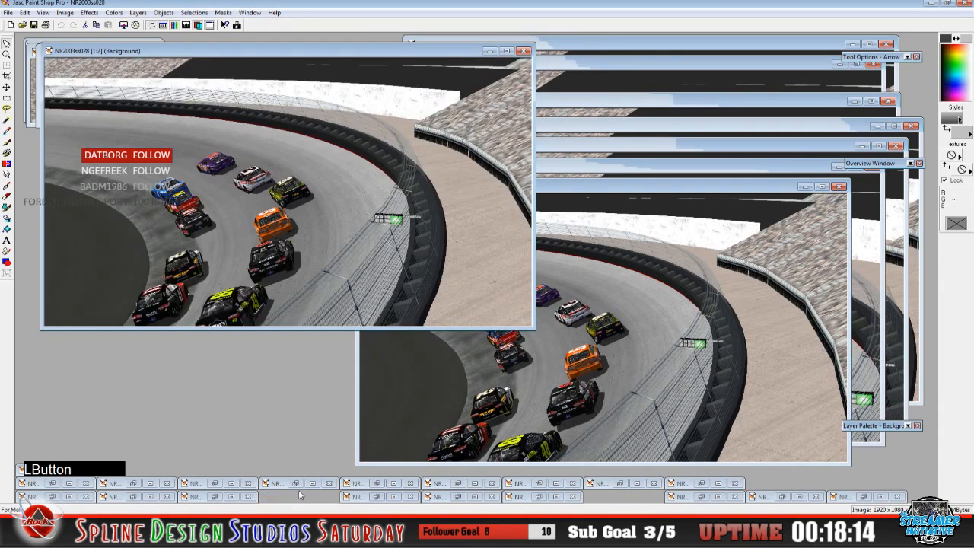
left_click_drag(260, 55, 614, 191)
Inspect the remaining minimized screenshots at the start of the rows for the missing low numbers, minimizing each non-matching image again
left_click(231, 497)
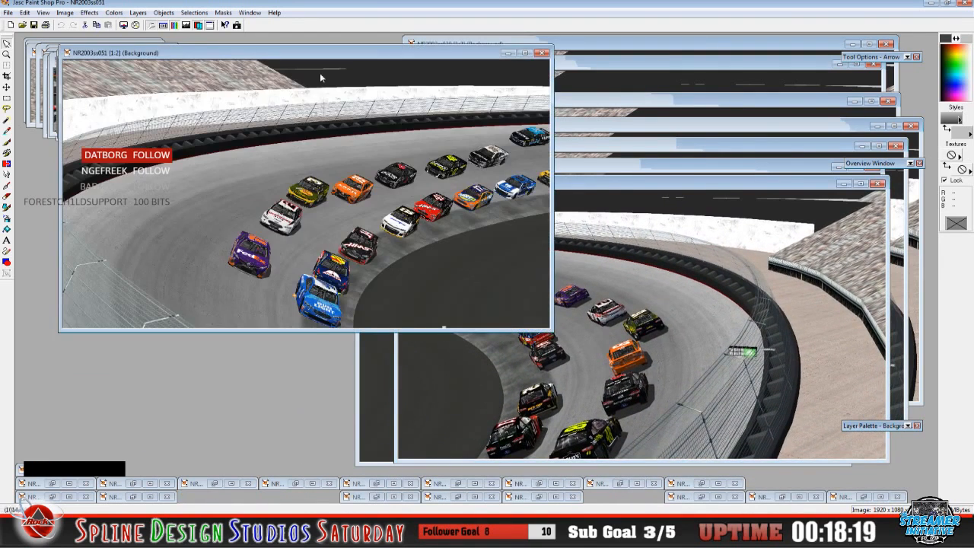
left_click(508, 54)
left_click(133, 498)
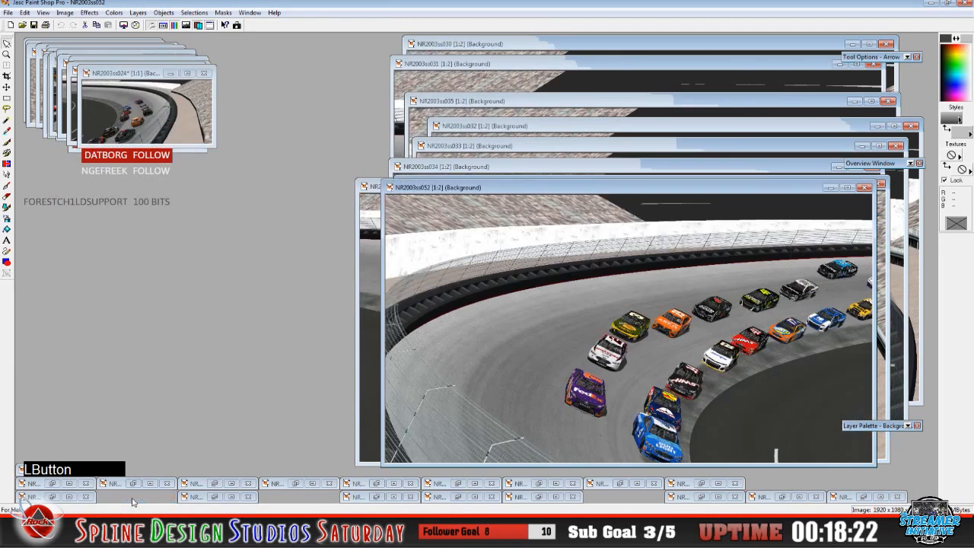
left_click(830, 188)
left_click(53, 497)
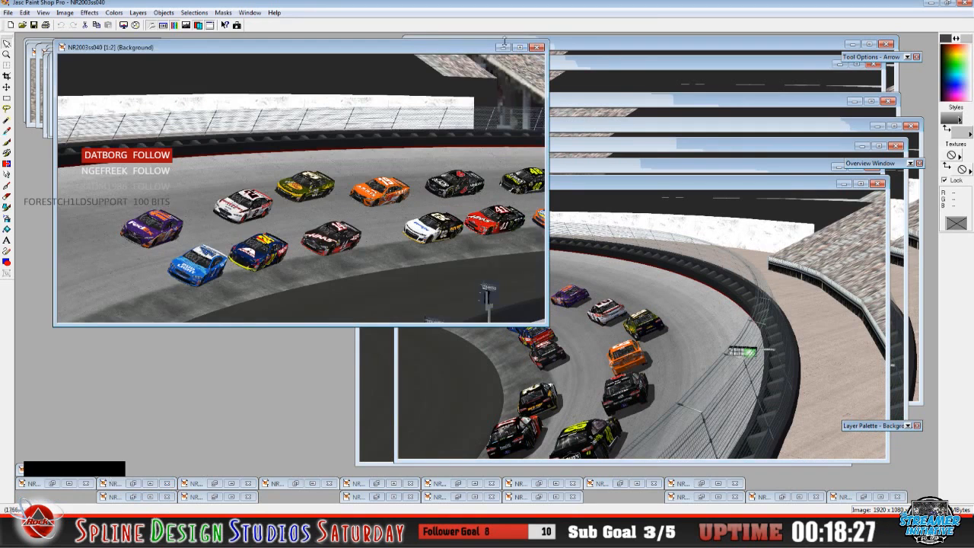
left_click(503, 46)
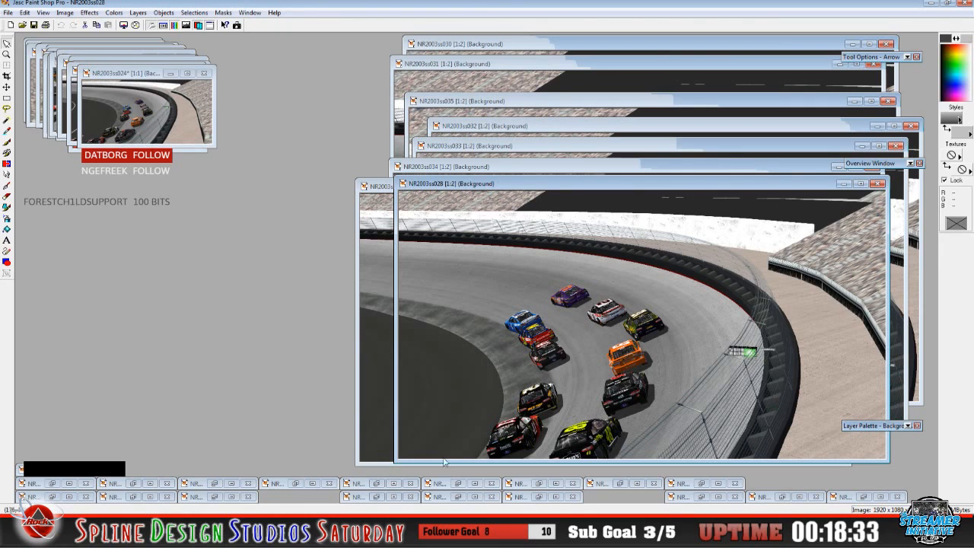
left_click(53, 470)
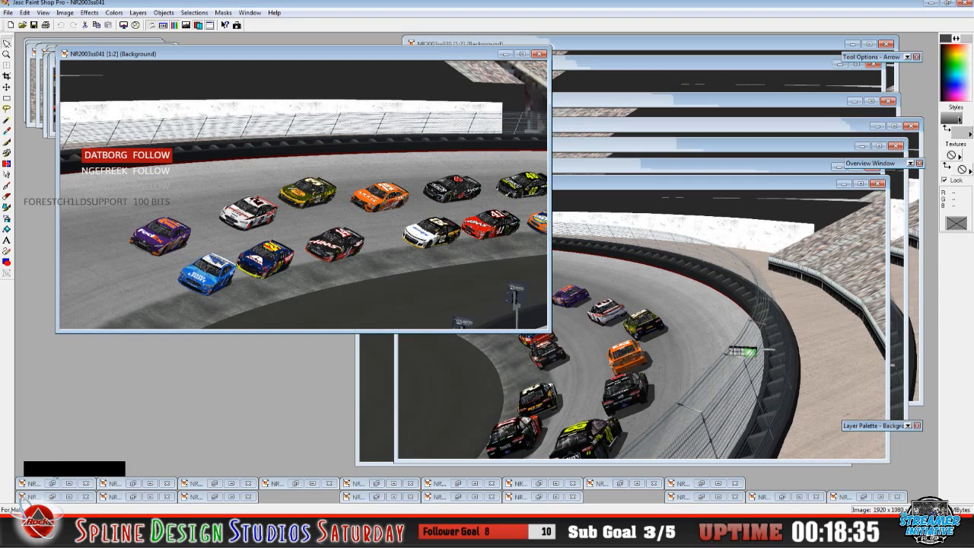
left_click(505, 54)
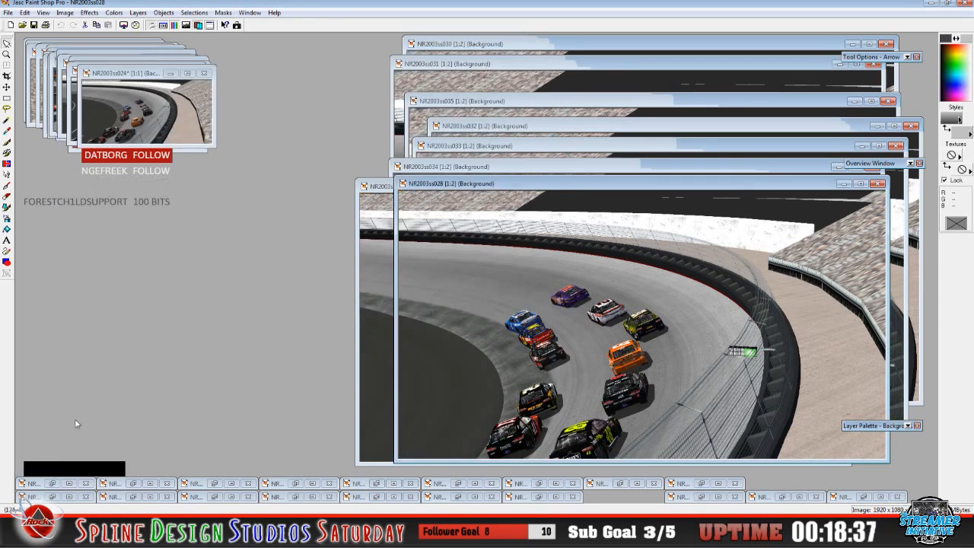
Restore NR2003ss026, move it onto the stack below NR2003ss028, and bring NR2003ss027 to the front
left_click(51, 484)
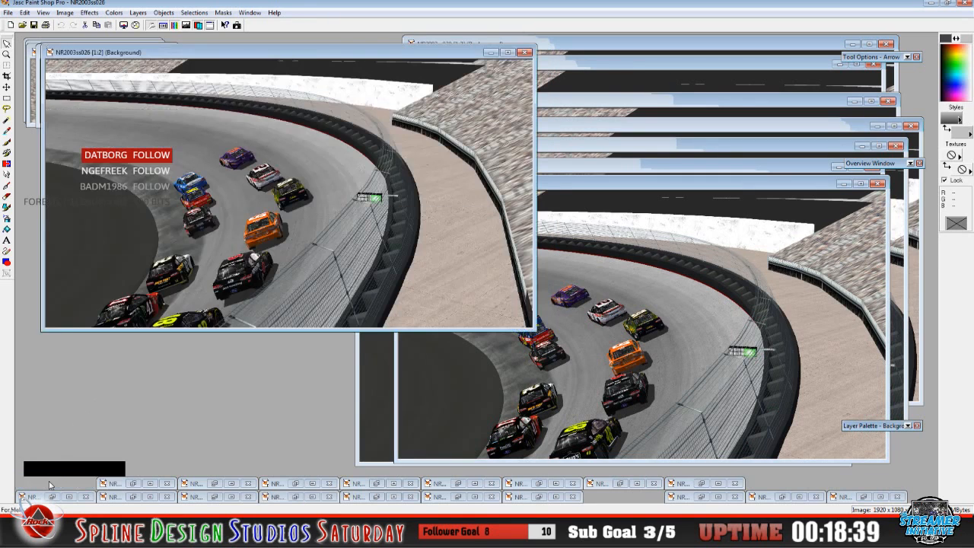
left_click(214, 56)
left_click_drag(214, 56, 585, 205)
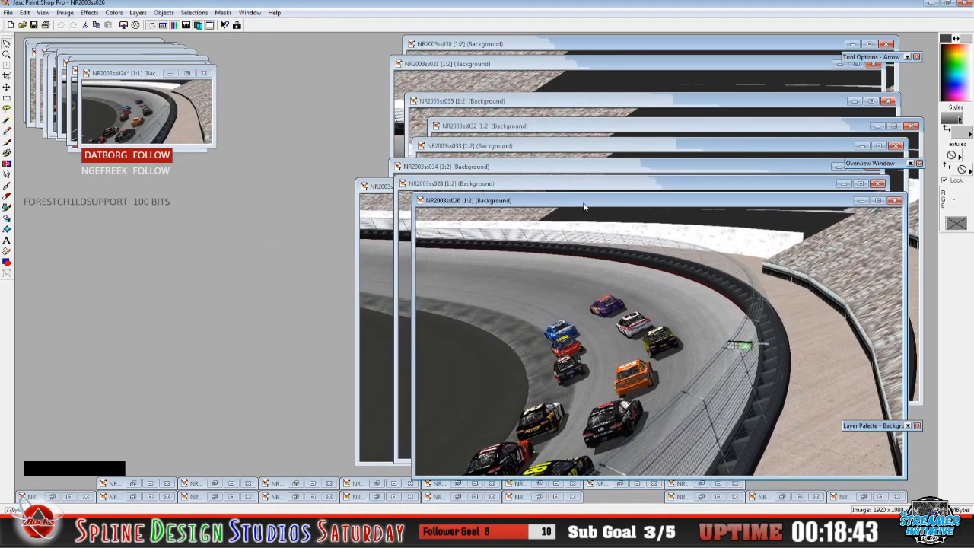
left_click(355, 220)
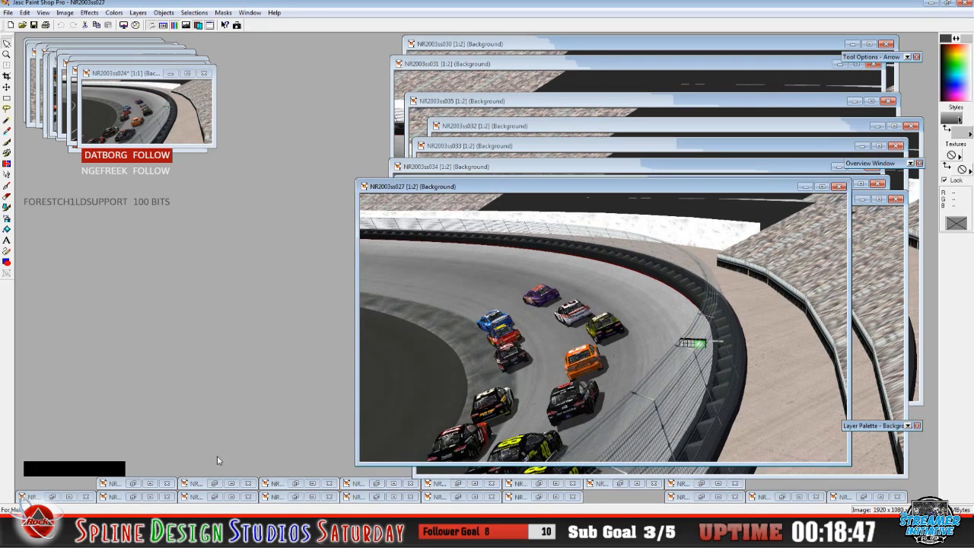
Check the minimized screenshots NR2003ss046, NR2003ss037 and NR2003ss045 for the missing low numbers, minimizing each one again
left_click(132, 484)
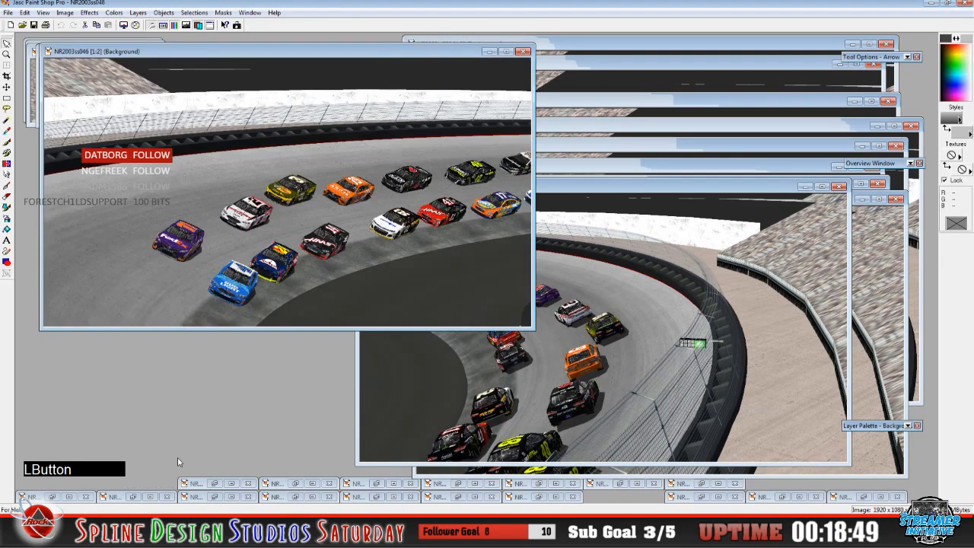
left_click(523, 51)
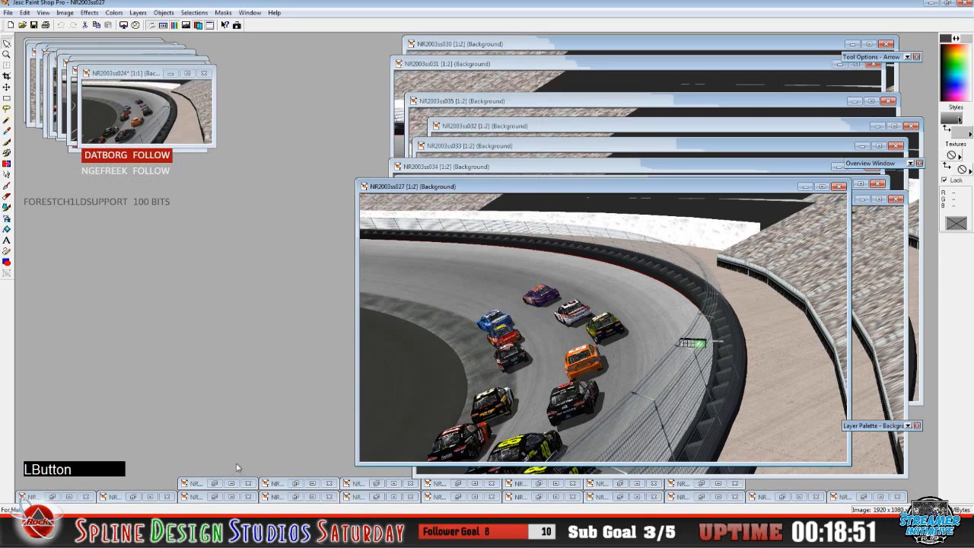
left_click(214, 483)
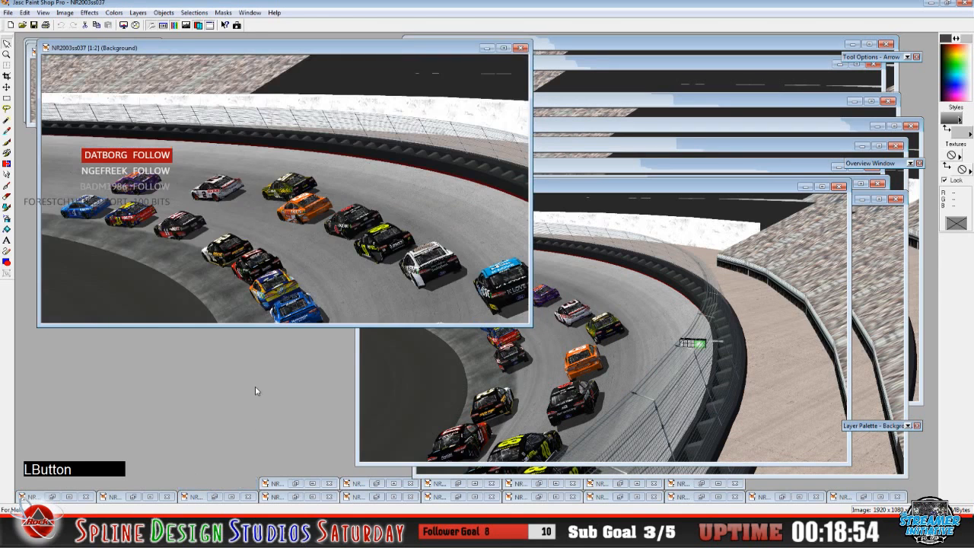
left_click(488, 49)
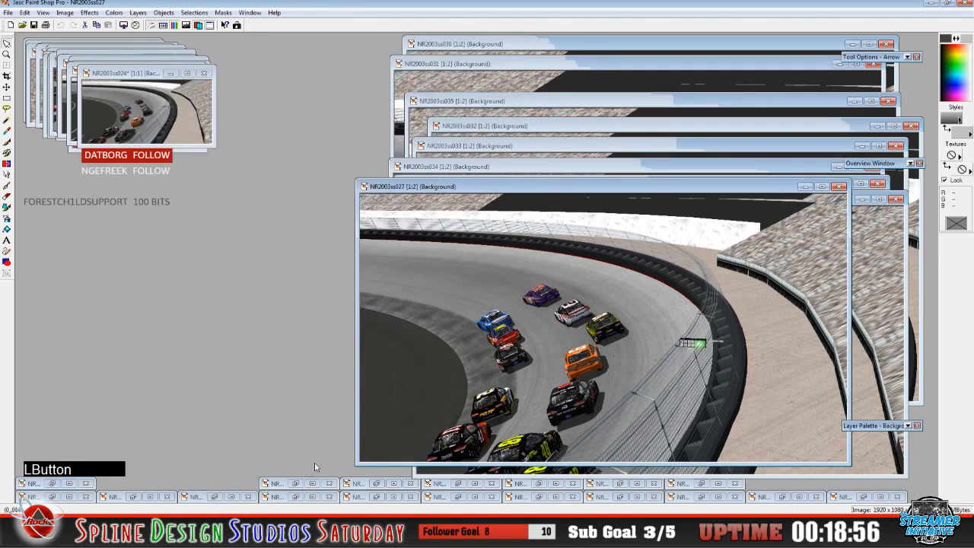
left_click(295, 483)
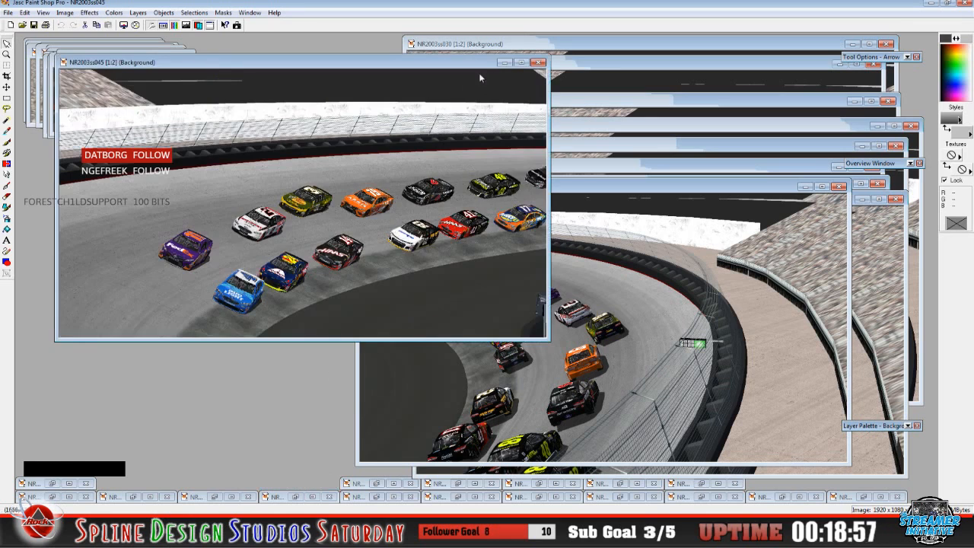
left_click(504, 63)
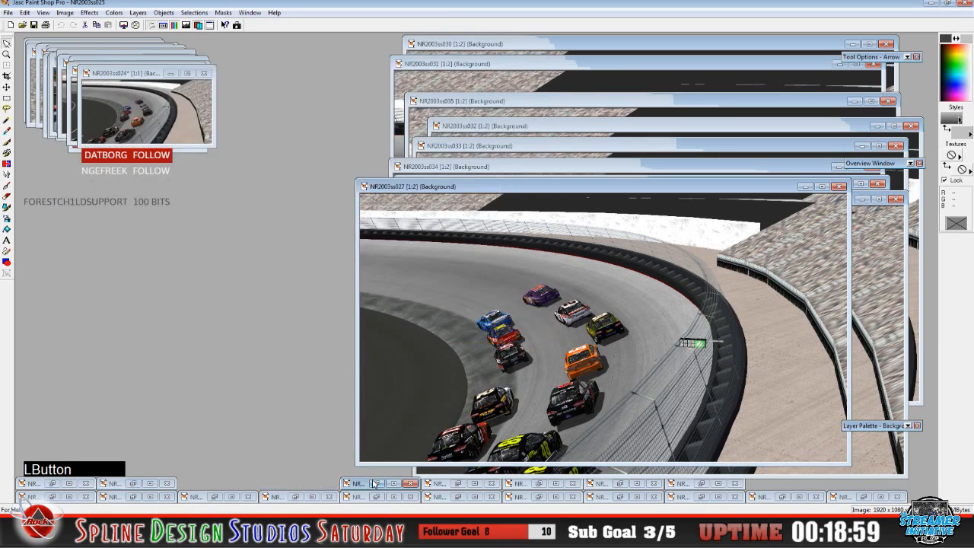
Restore NR2003ss025 from the minimized screenshots and resize it to 256 x 128 pixels
left_click(375, 484)
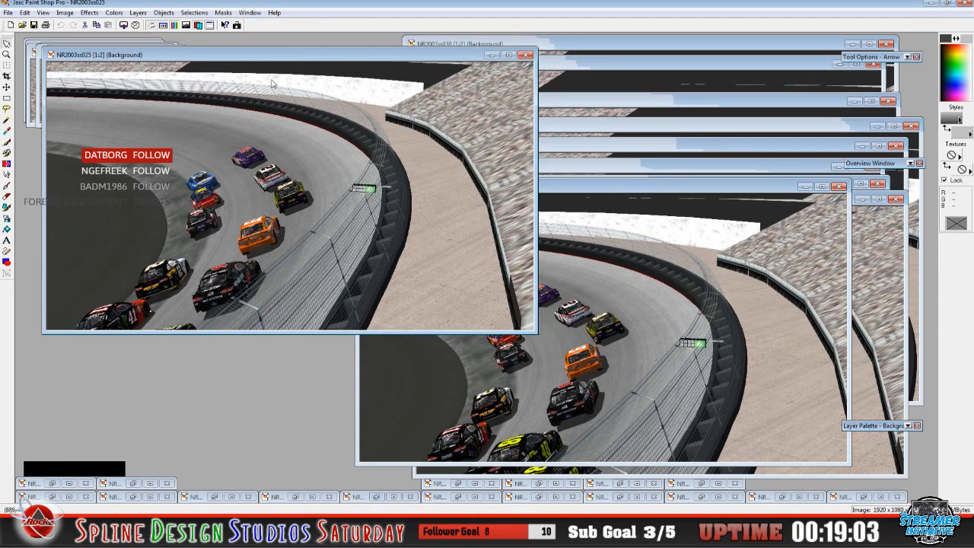
left_click_drag(263, 62, 253, 100)
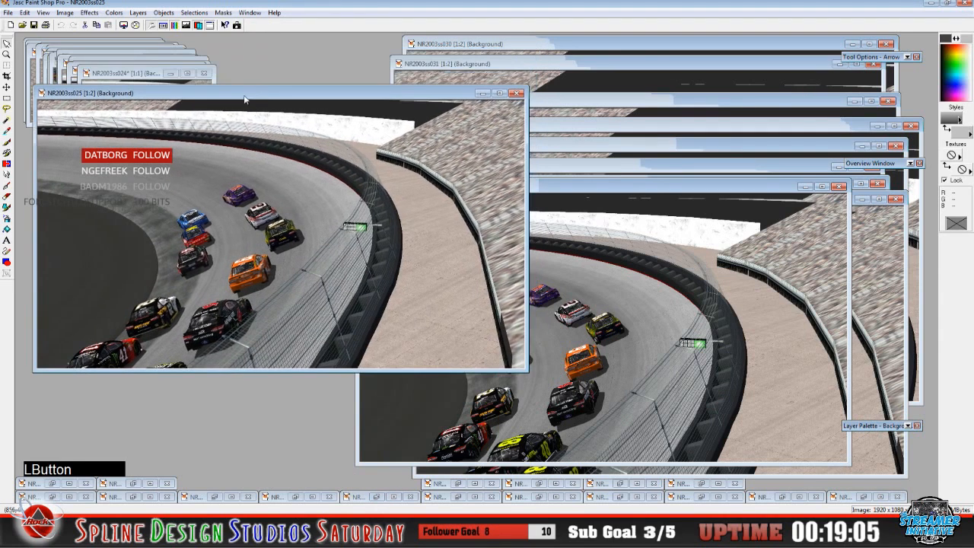
left_click(65, 13)
left_click(84, 75)
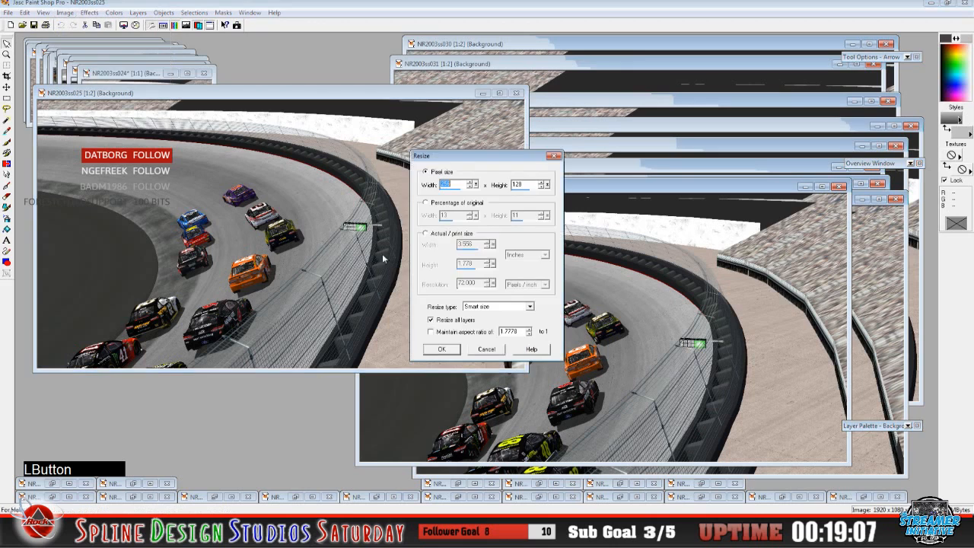
left_click(442, 348)
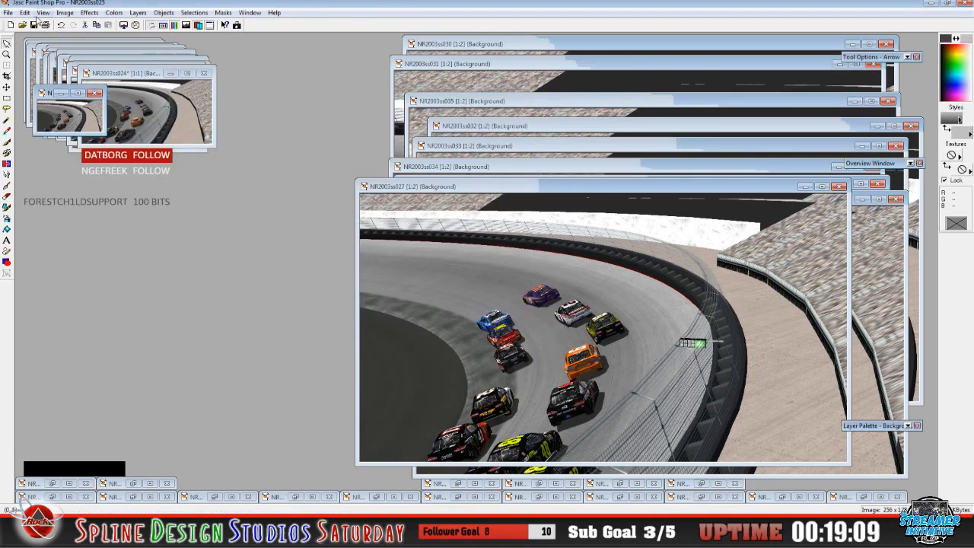
Show the resized NR2003ss025 at normal 1:1 viewing and place it on the stack of resized screenshots
left_click(44, 13)
left_click(67, 42)
left_click_drag(128, 81, 133, 76)
Resize NR2003ss026 to 256 x 128 pixels and place it at 1:1 viewing on the stack of resized screenshots
left_click_drag(447, 187, 200, 163)
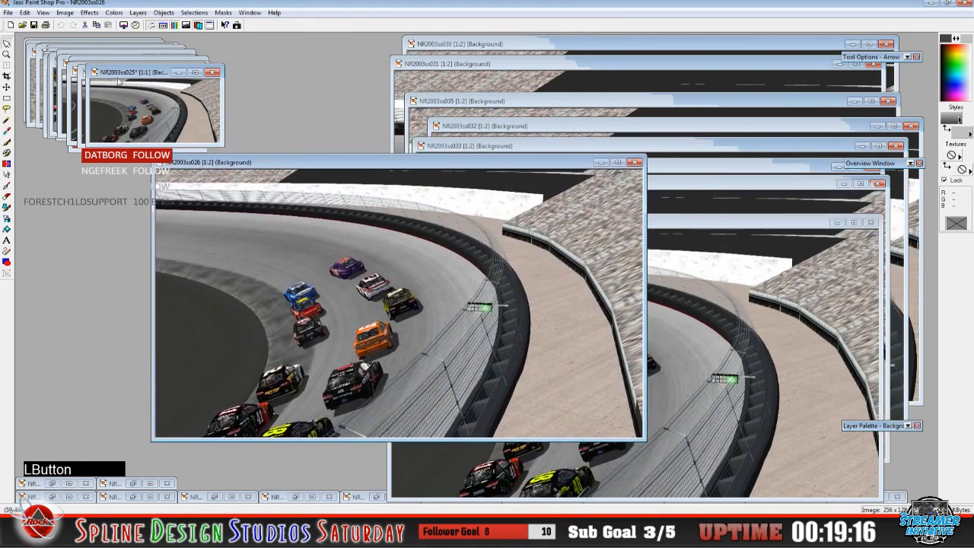
left_click(65, 12)
left_click(137, 75)
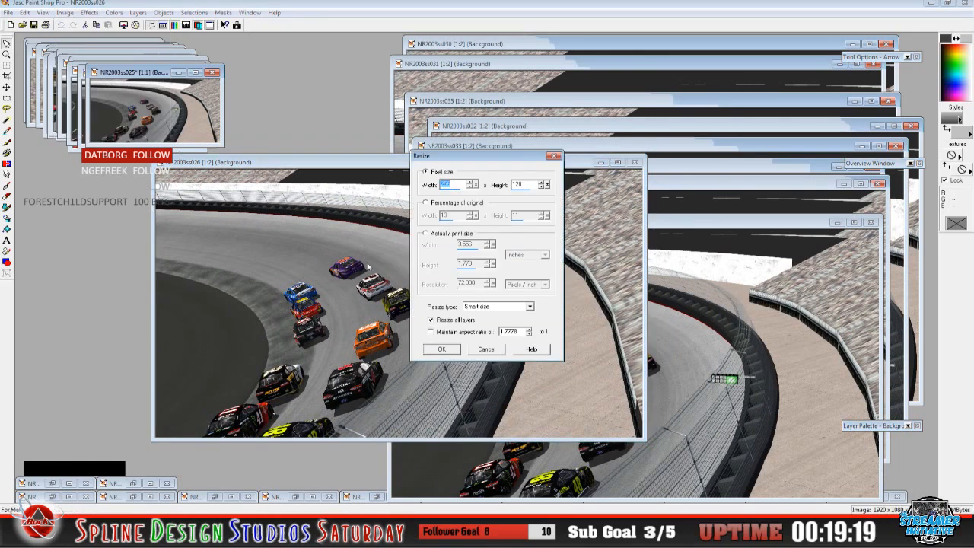
left_click(442, 349)
left_click(43, 13)
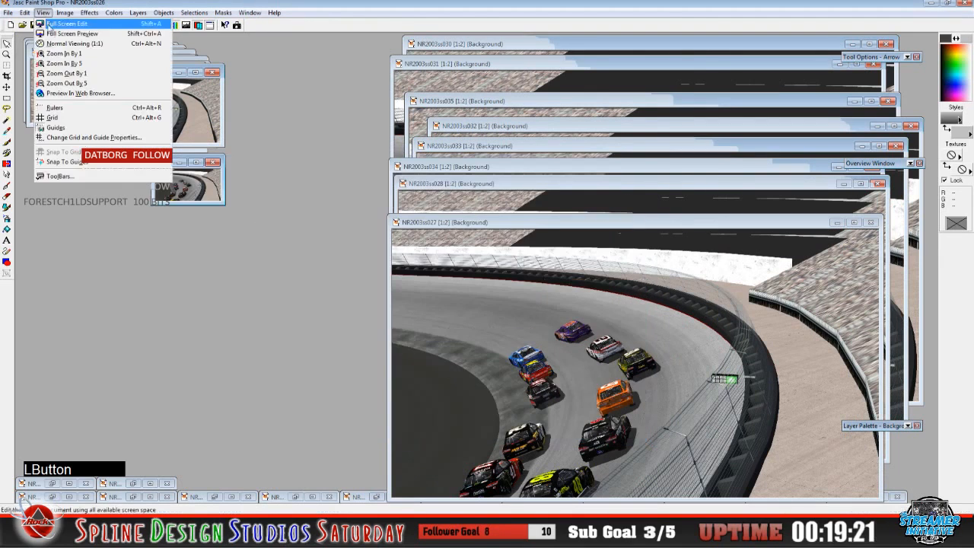
left_click(73, 44)
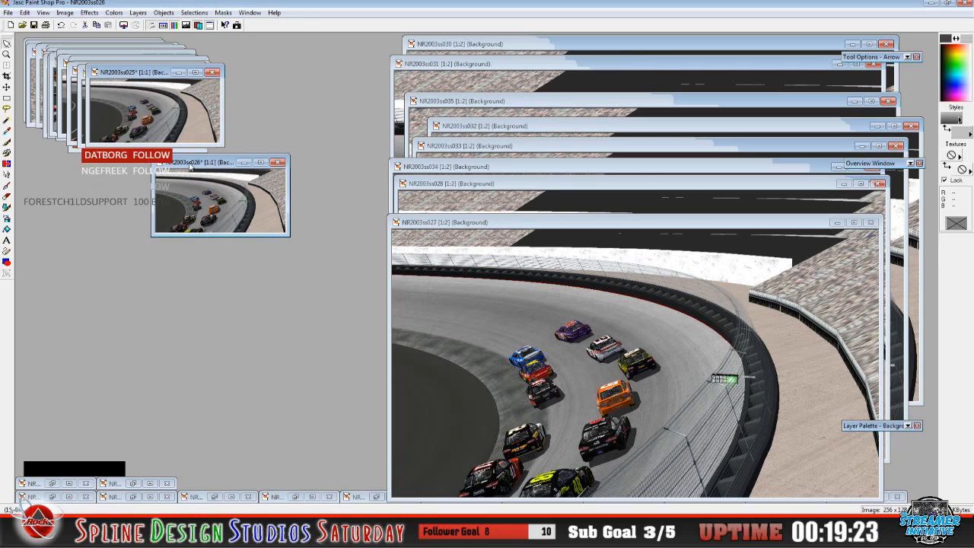
left_click_drag(190, 164, 125, 76)
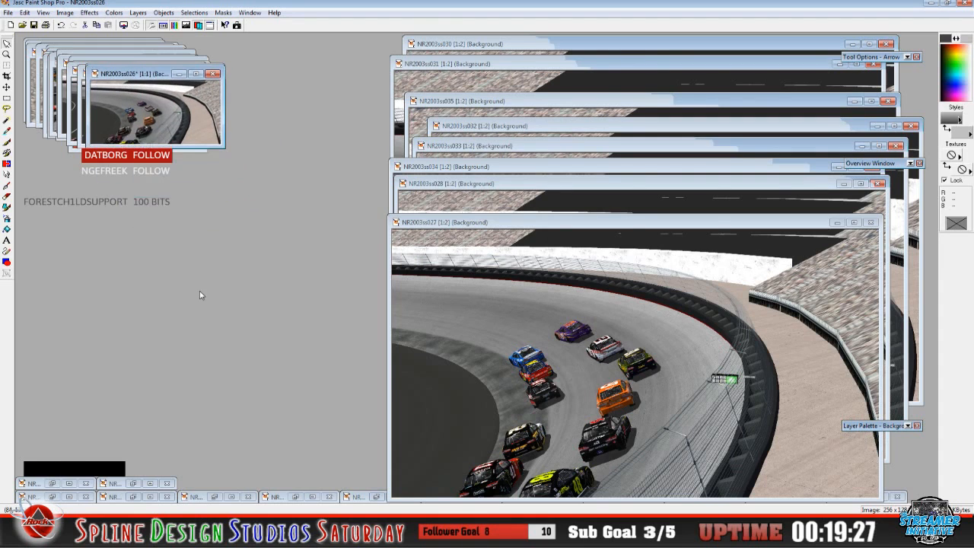
Resize NR2003ss027 to 256 x 128 pixels and place it at 1:1 viewing on the stack of resized screenshots
left_click_drag(465, 225, 349, 159)
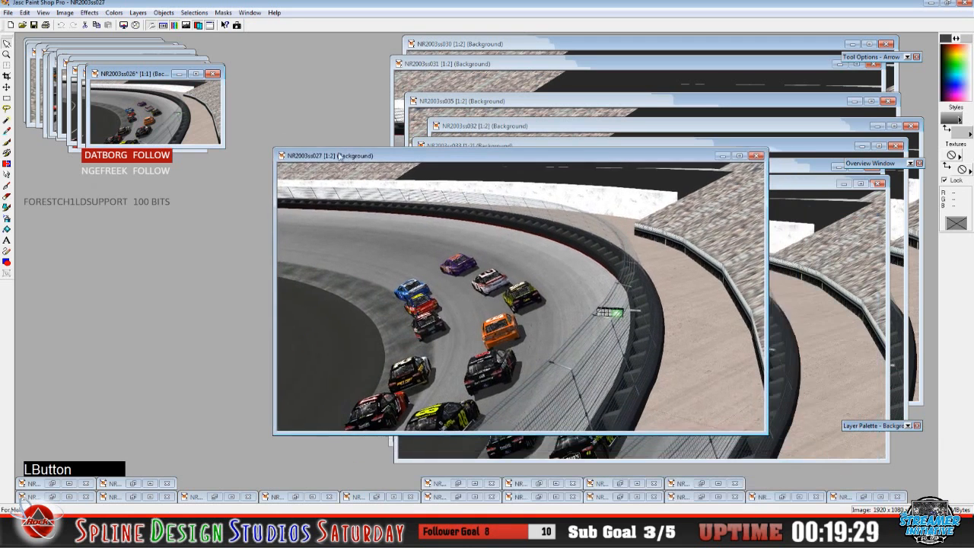
left_click(64, 12)
left_click(84, 77)
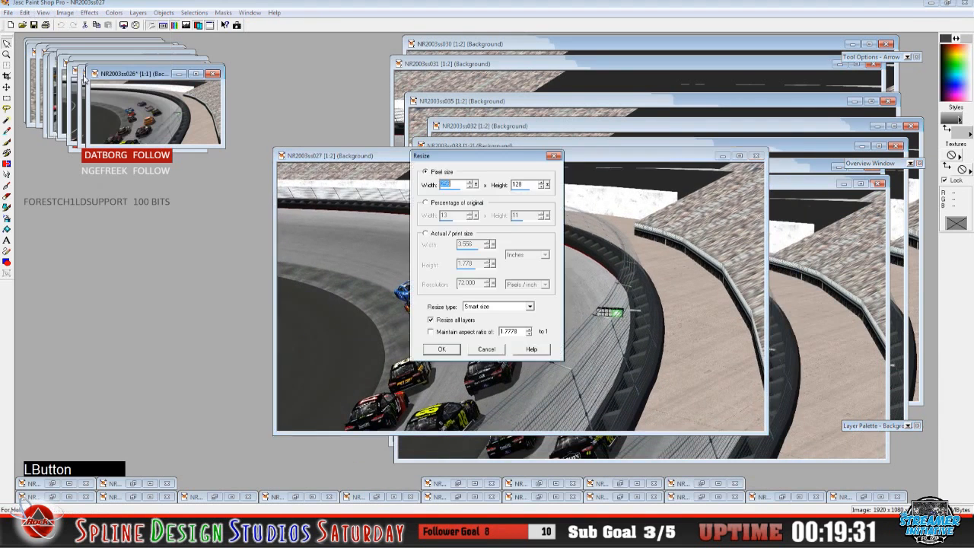
left_click(441, 349)
left_click(43, 12)
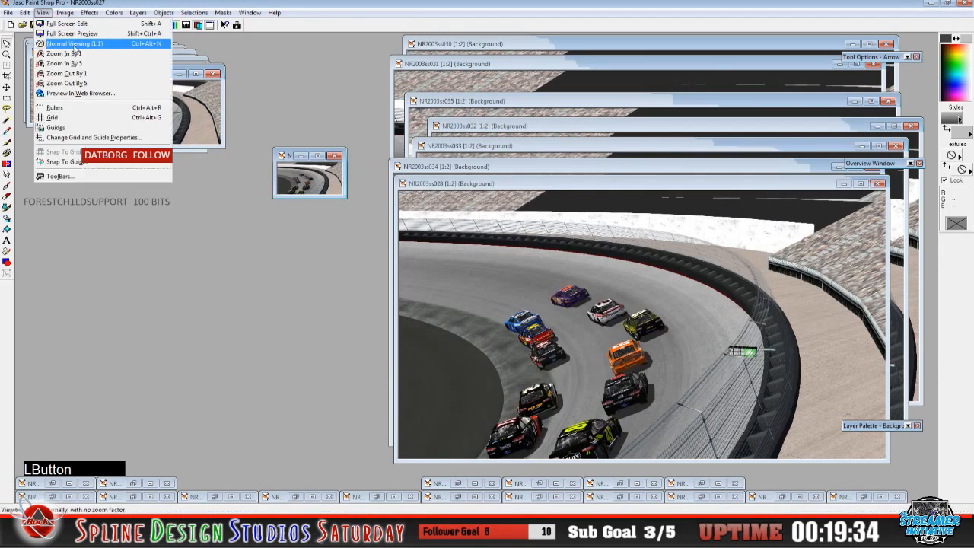
left_click(84, 43)
left_click_drag(320, 157, 126, 78)
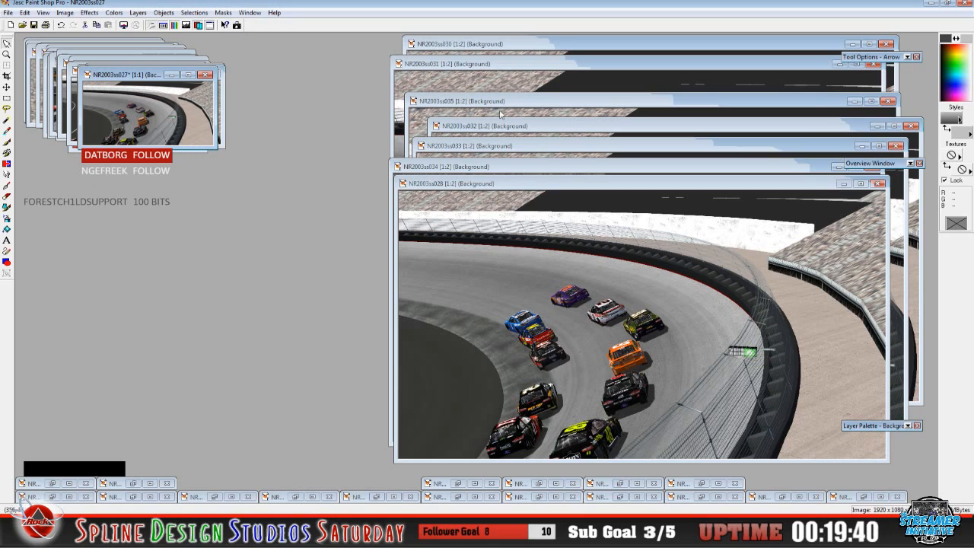
Resize NR2003ss028 to 256 x 128 pixels
left_click(446, 187)
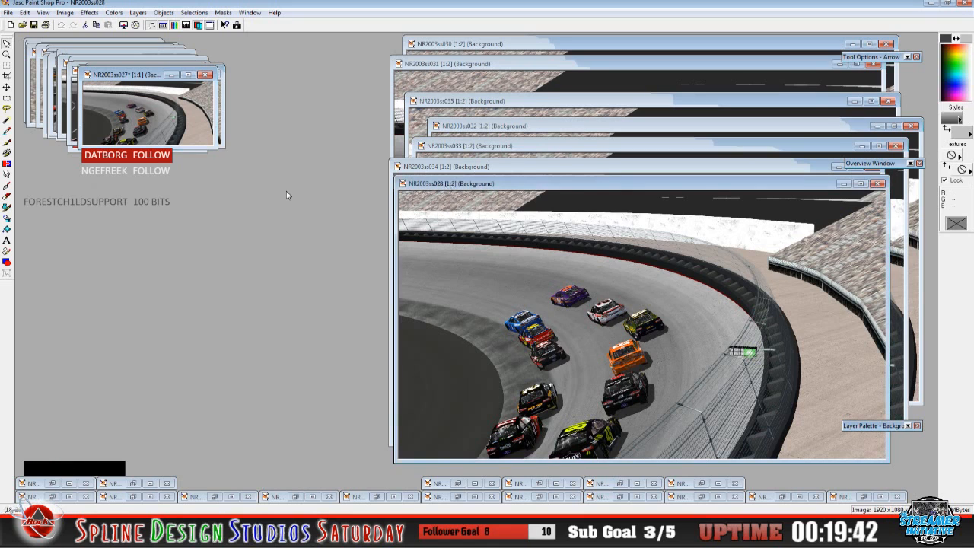
left_click(65, 13)
left_click(99, 74)
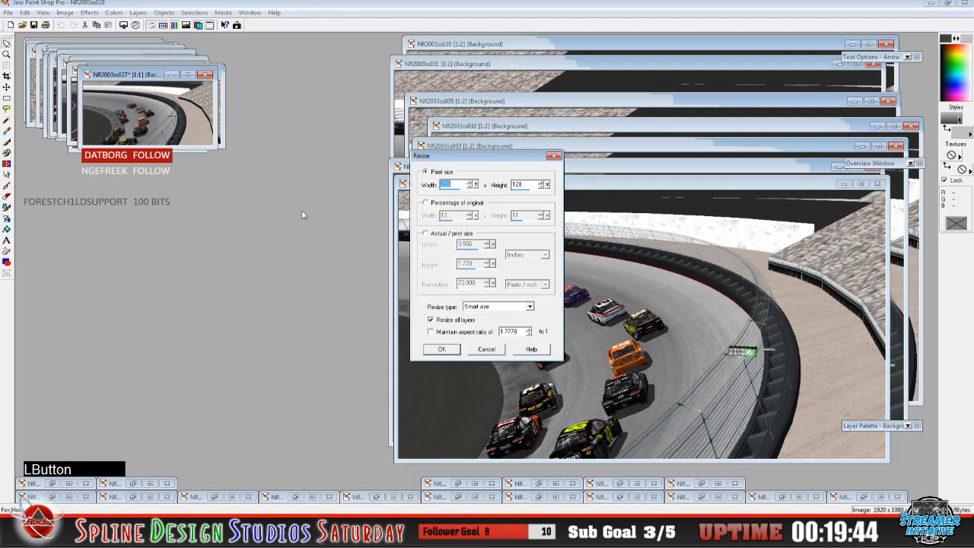
left_click(441, 348)
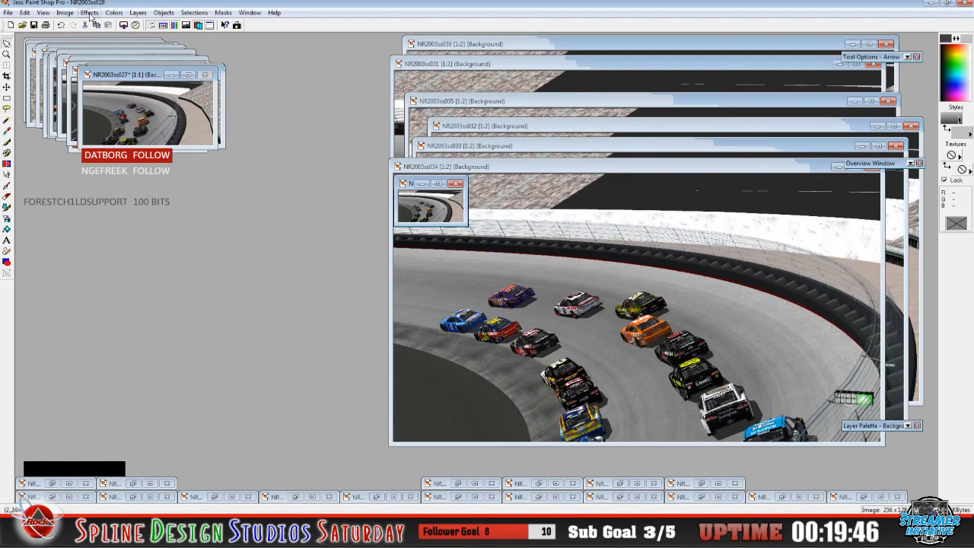
left_click(42, 13)
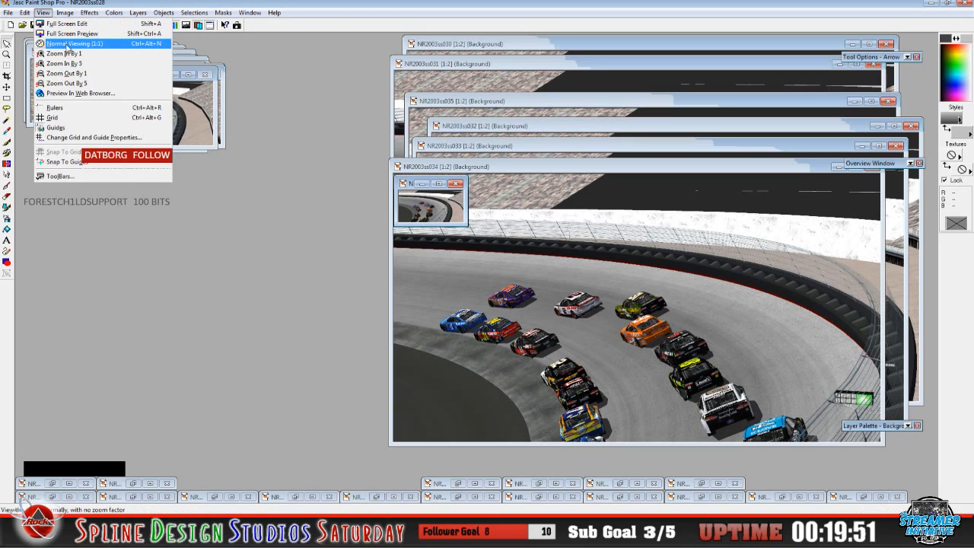
left_click(86, 76)
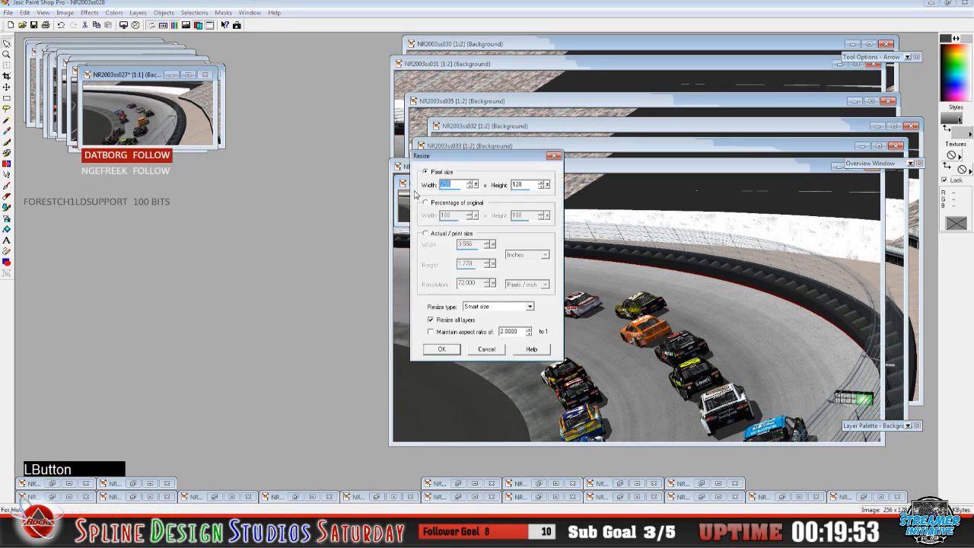
left_click(494, 350)
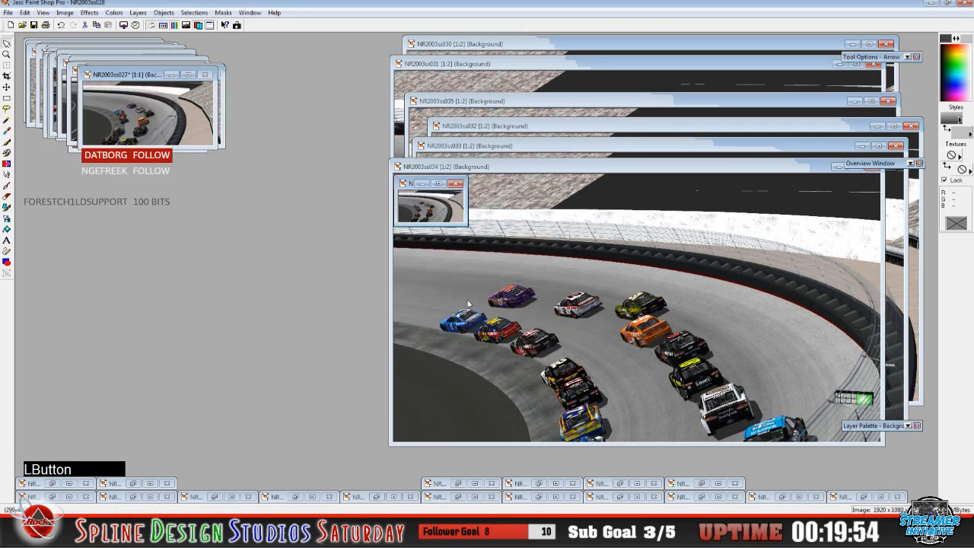
Show the resized NR2003ss028 at normal 1:1 viewing and place it on the stack of resized screenshots
left_click(44, 12)
left_click(67, 46)
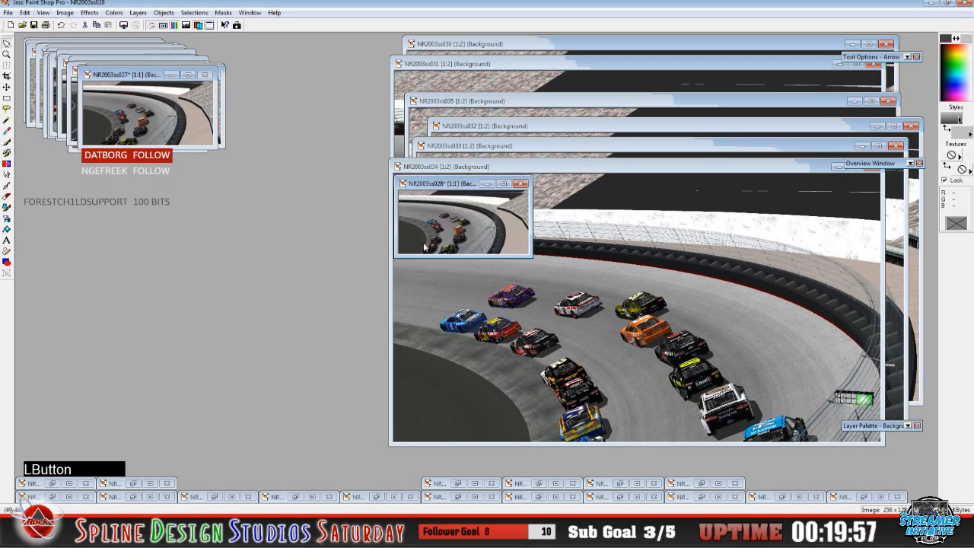
left_click_drag(435, 190, 120, 78)
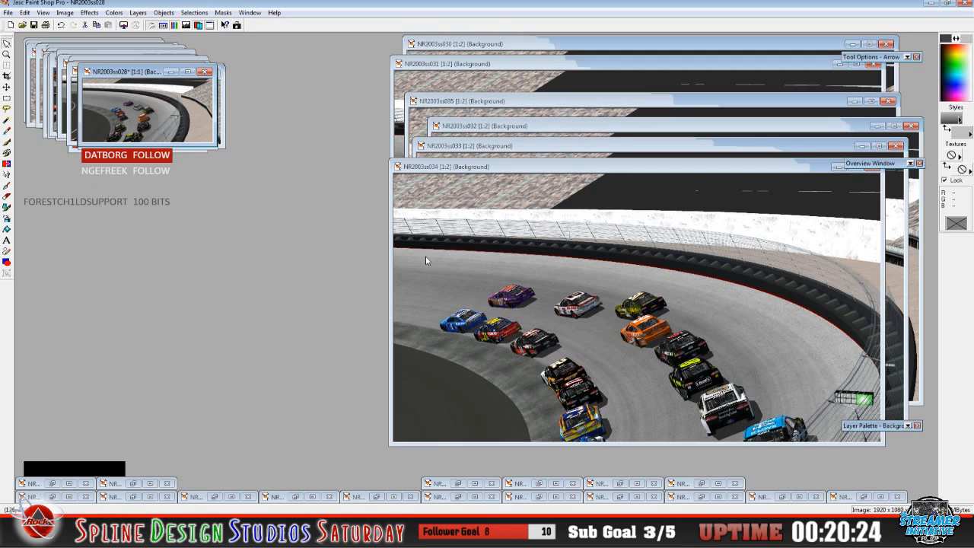
Search the remaining minimized screenshots for the next number after NR2003ss028, checking NR2003ss044, NR2003ss036, NR2003ss047 and NR2003ss038 and minimizing each again
left_click(457, 483)
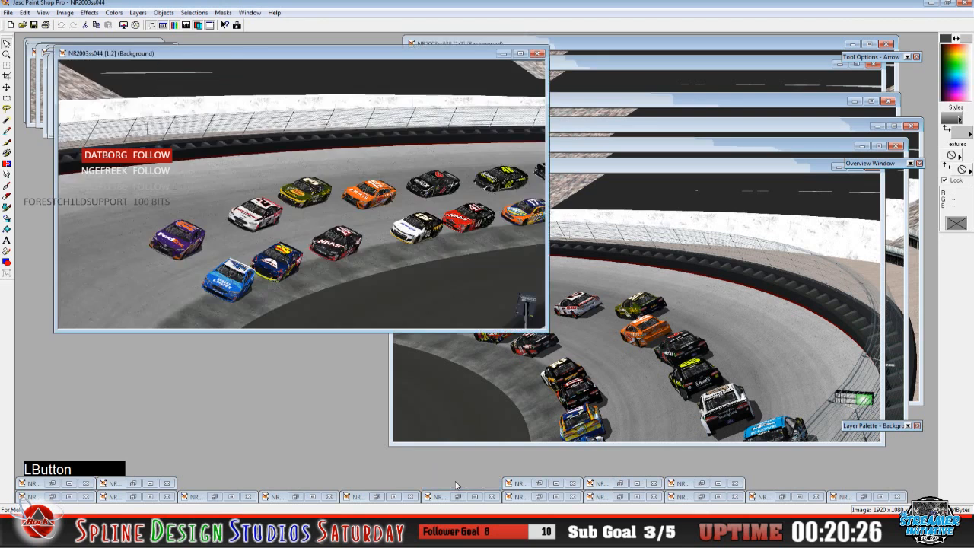
left_click(499, 57)
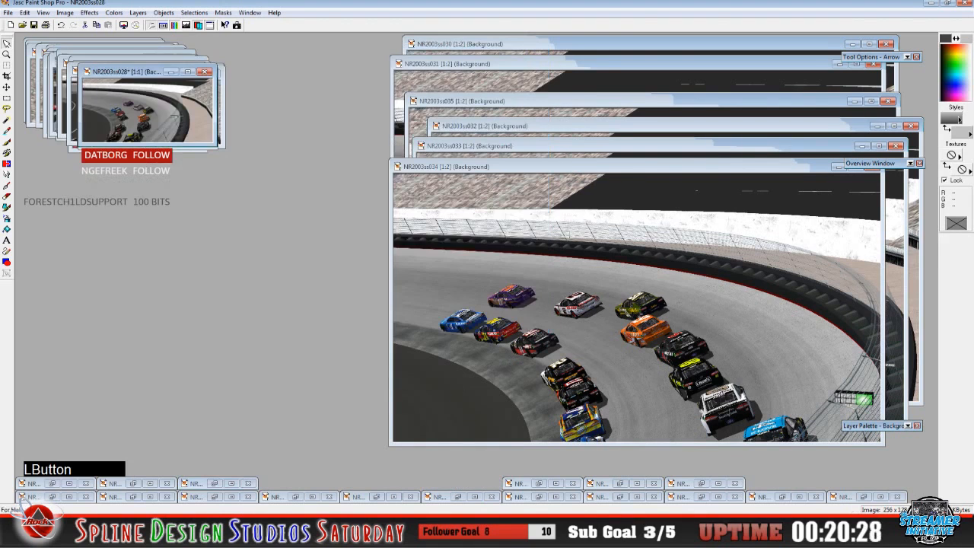
left_click(538, 483)
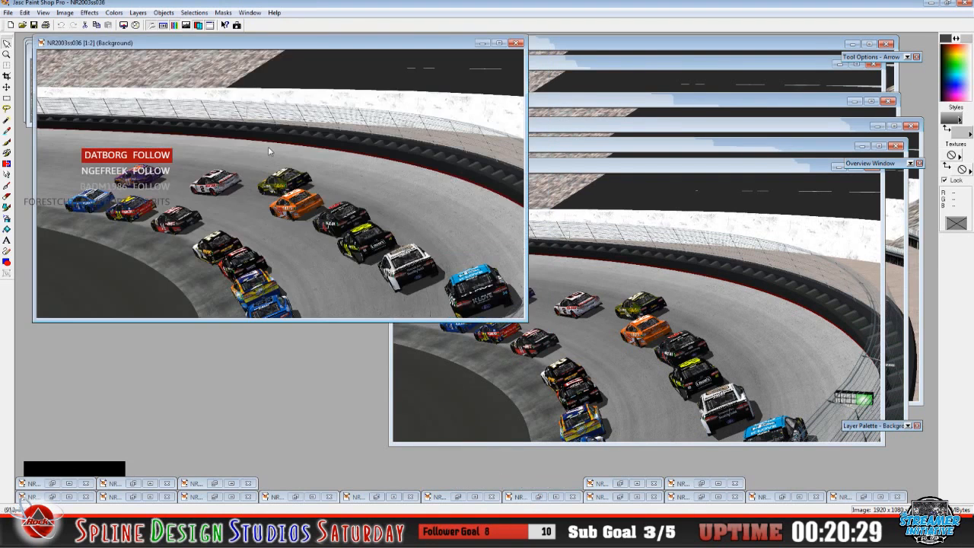
left_click(481, 43)
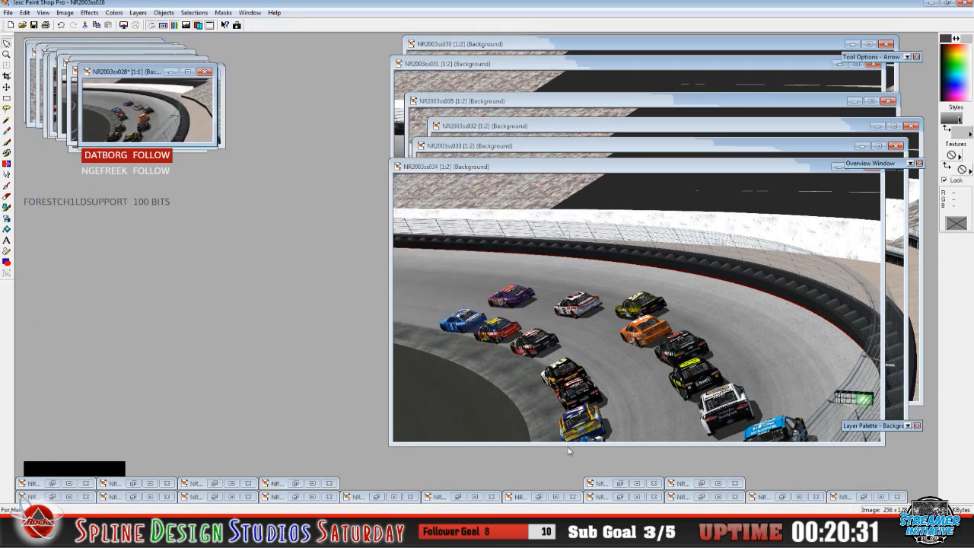
left_click(863, 497)
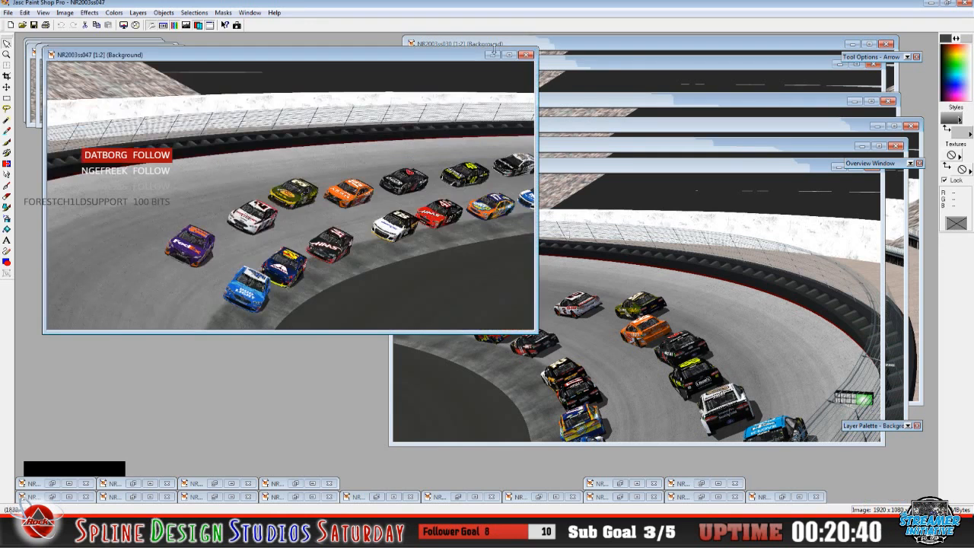
left_click(492, 55)
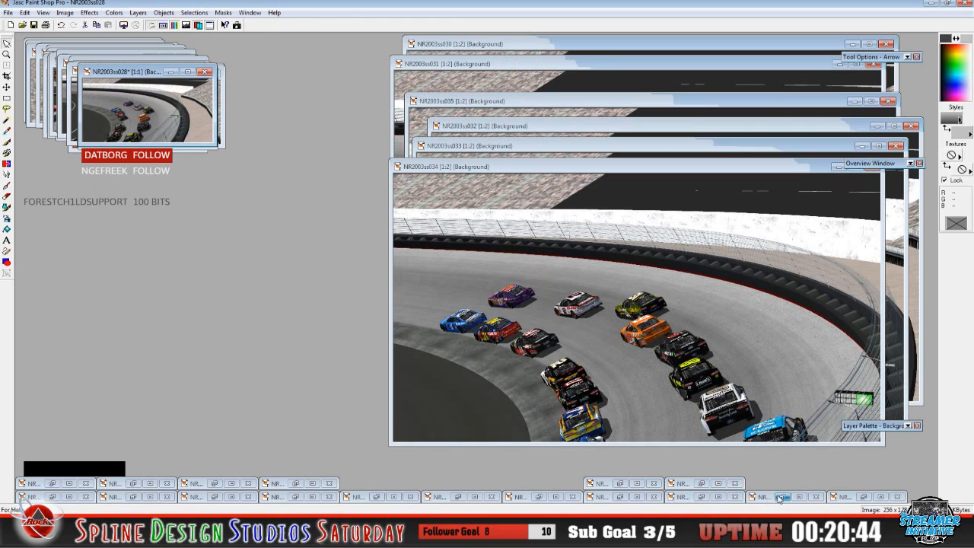
left_click(781, 497)
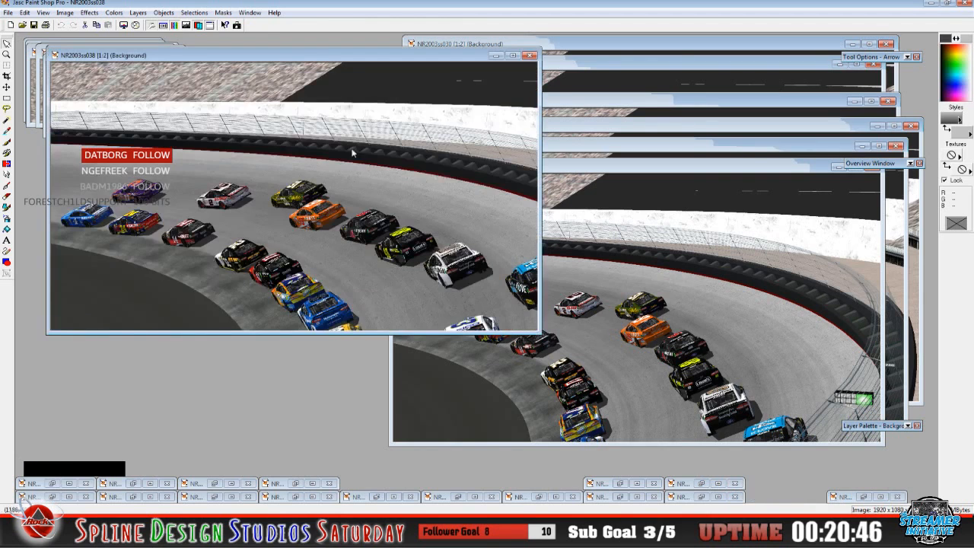
left_click(496, 55)
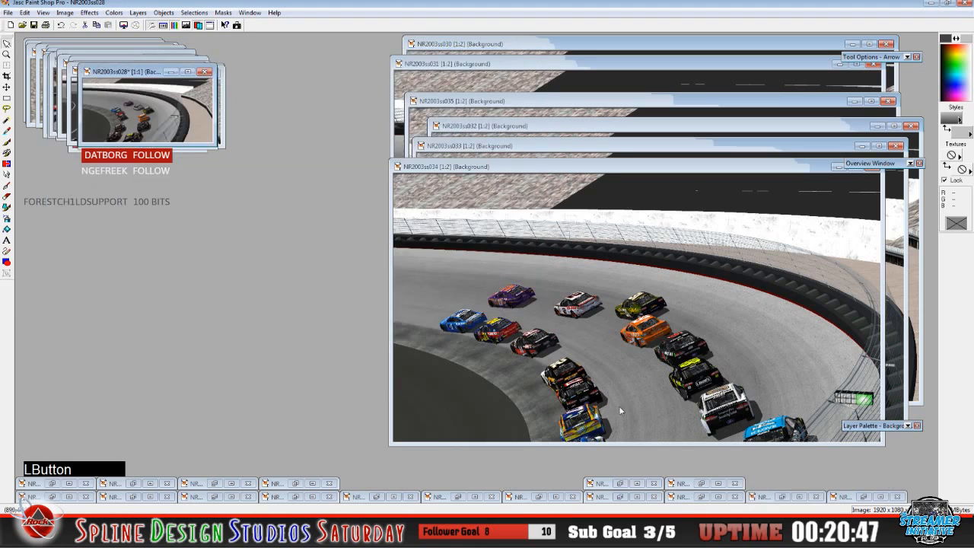
Search the minimized screenshots for the number after NR2003ss028, checking NR2003ss048, ss040, ss037, ss045 and ss044 and minimizing each again
left_click(685, 496)
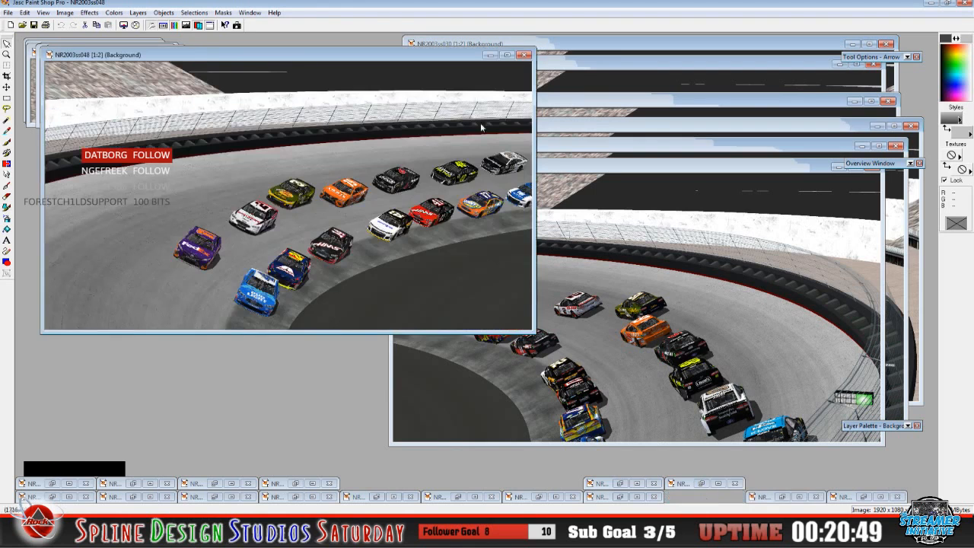
left_click(491, 55)
left_click(52, 496)
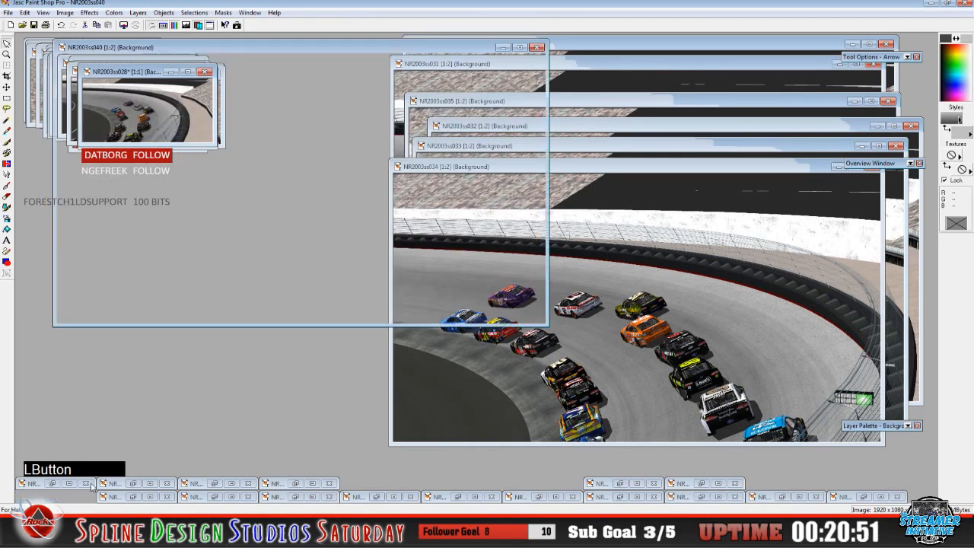
left_click(503, 48)
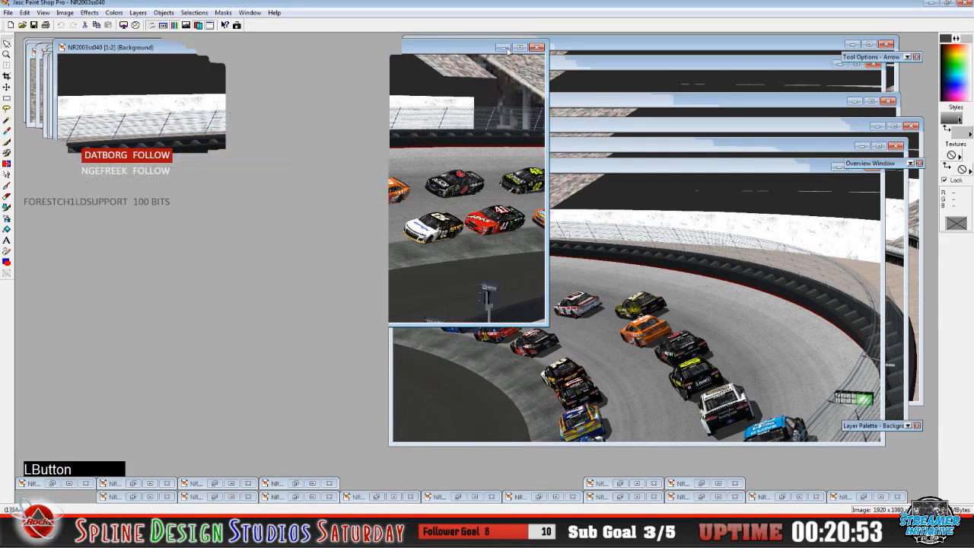
left_click(52, 483)
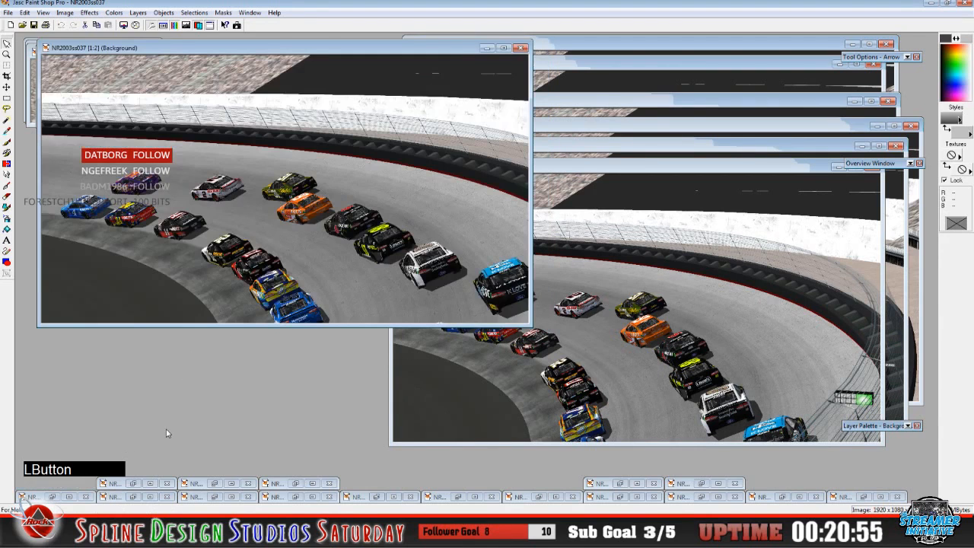
left_click(487, 48)
left_click(133, 484)
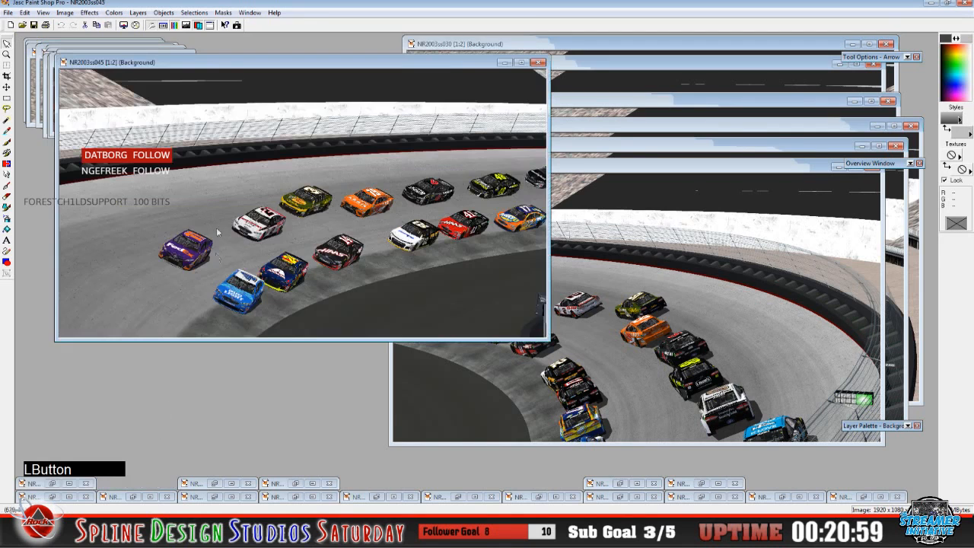
left_click(505, 63)
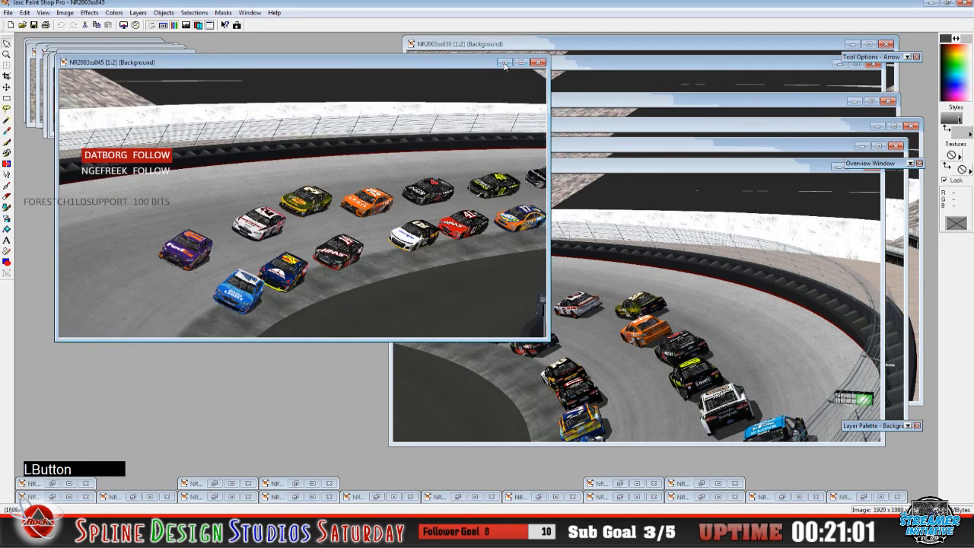
left_click(214, 483)
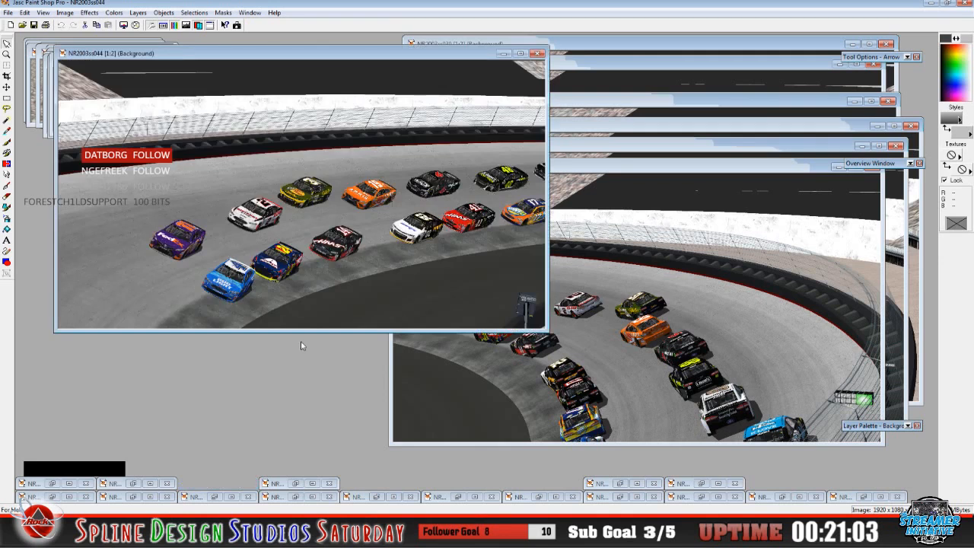
left_click(503, 60)
left_click(503, 53)
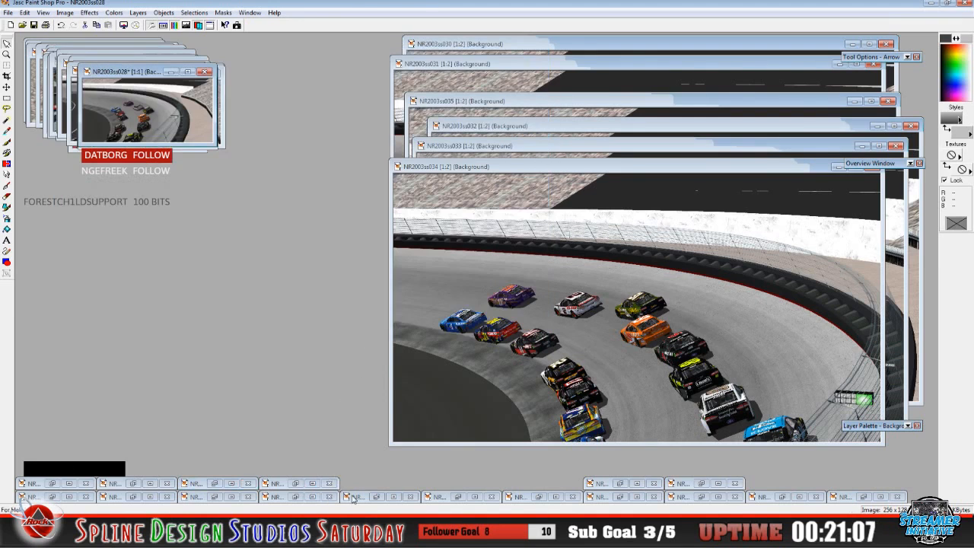
Continue searching for the next numbered screenshot by checking NR2003ss041, ss050, ss039, ss049 and ss046, minimizing each again
left_click(295, 497)
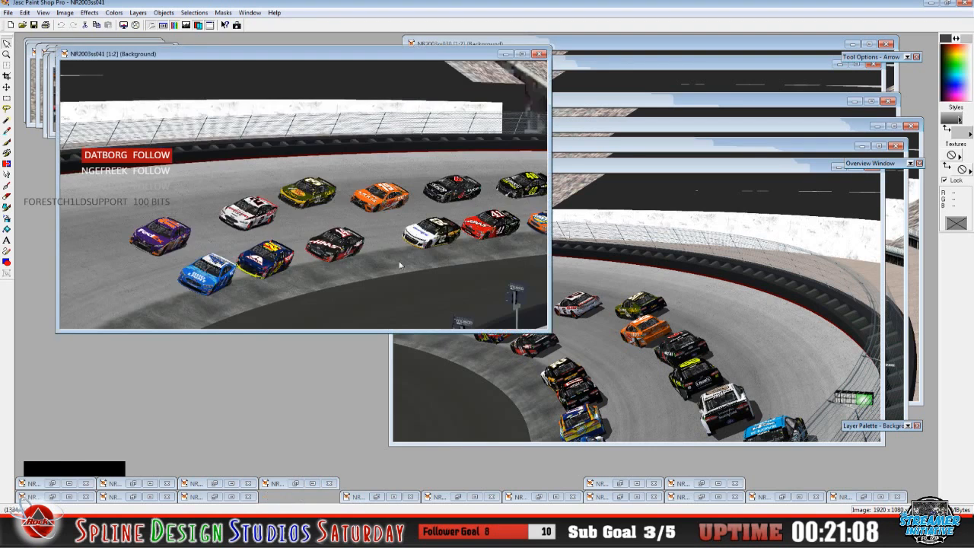
left_click(506, 54)
left_click(376, 497)
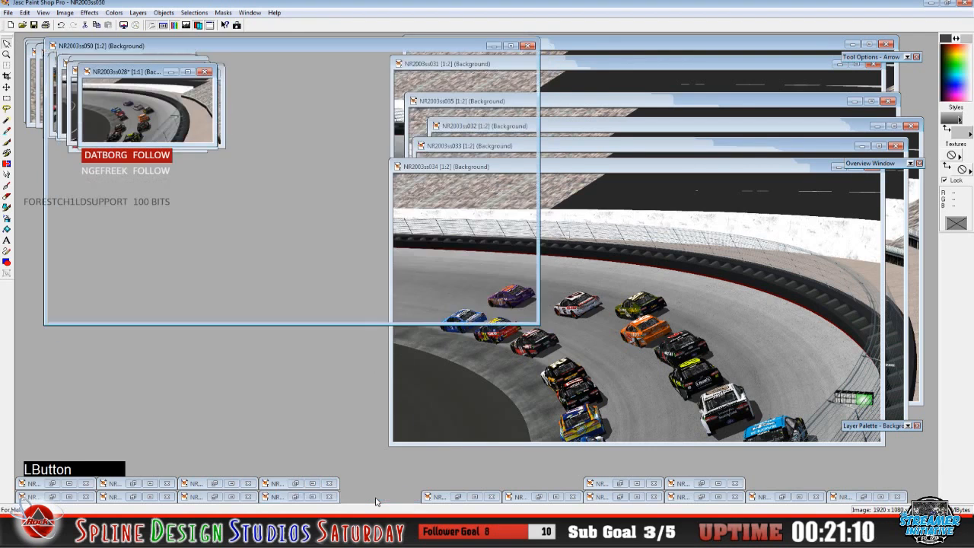
left_click(494, 46)
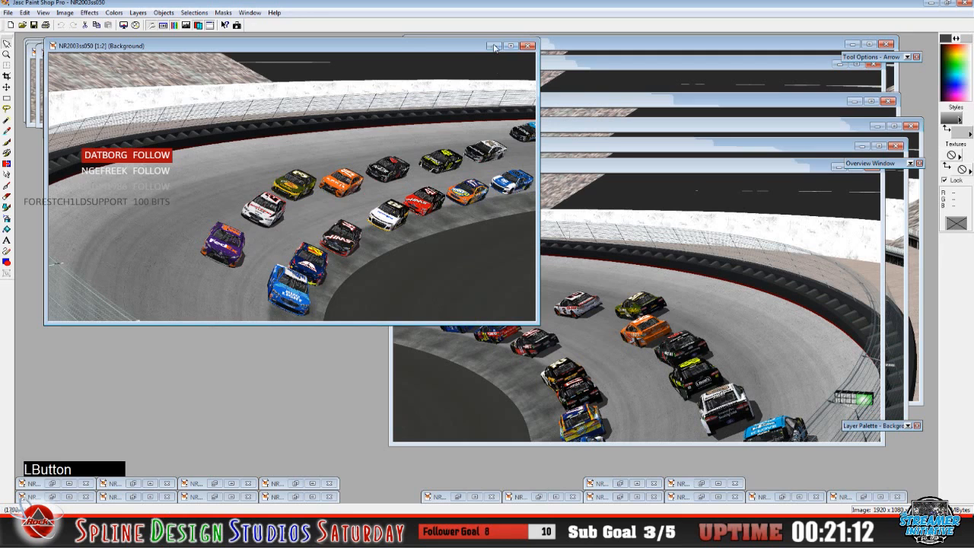
left_click(455, 496)
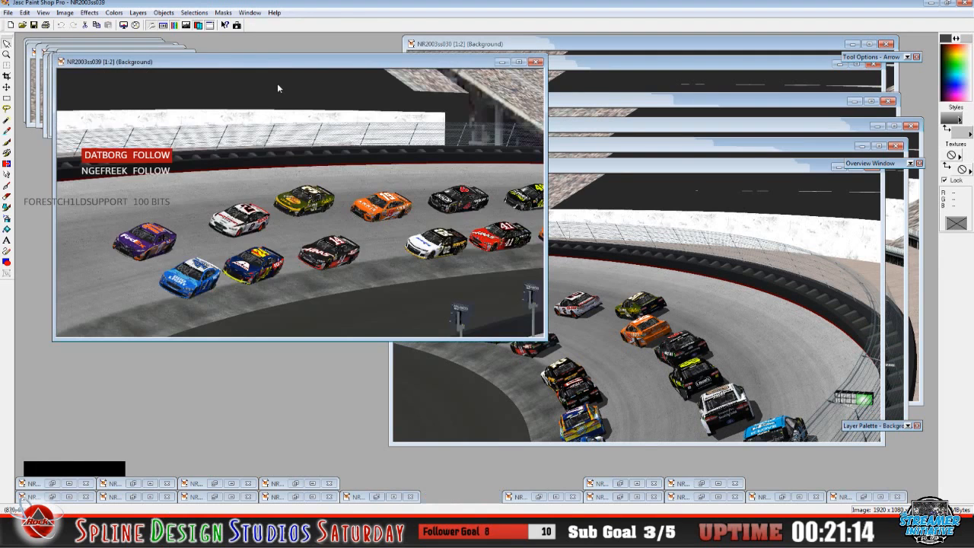
left_click(502, 62)
left_click(533, 497)
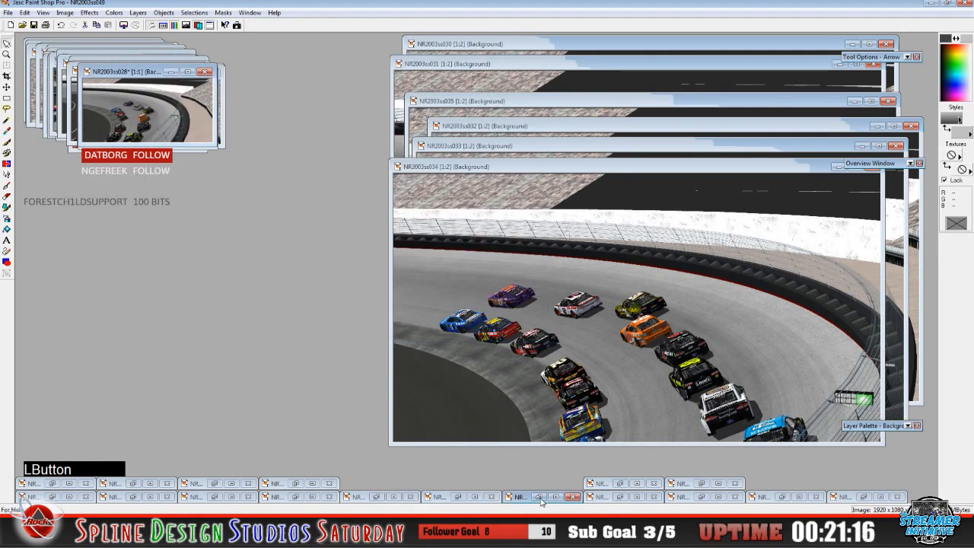
left_click(490, 44)
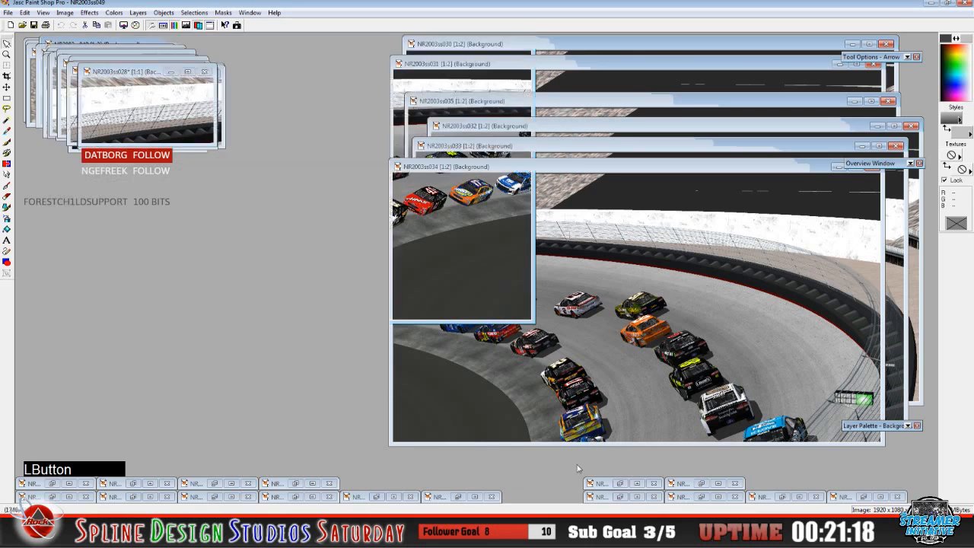
left_click(613, 496)
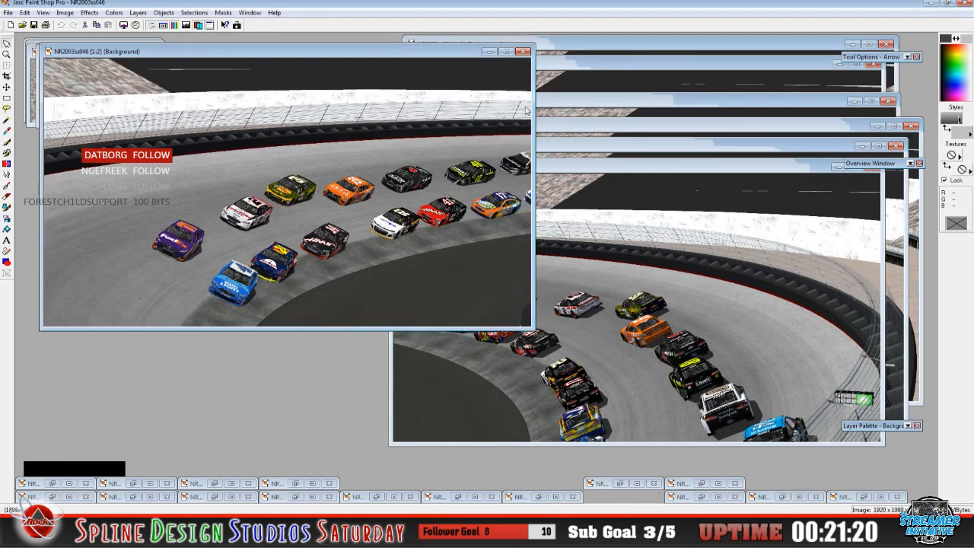
left_click(489, 52)
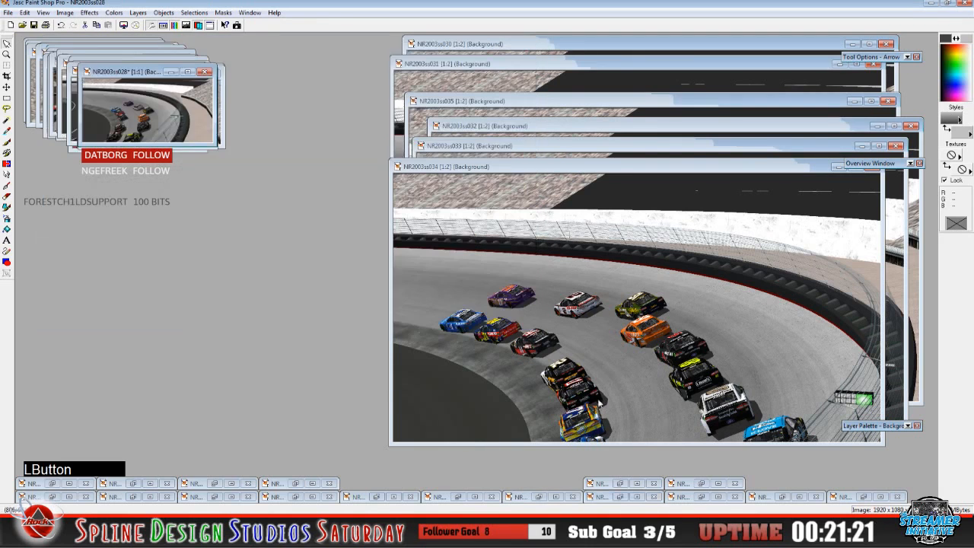
Check the last minimized screenshots, NR2003ss048, ss038, ss047, ss043 and ss042, for the next number and minimize them again
left_click(689, 499)
left_click(491, 58)
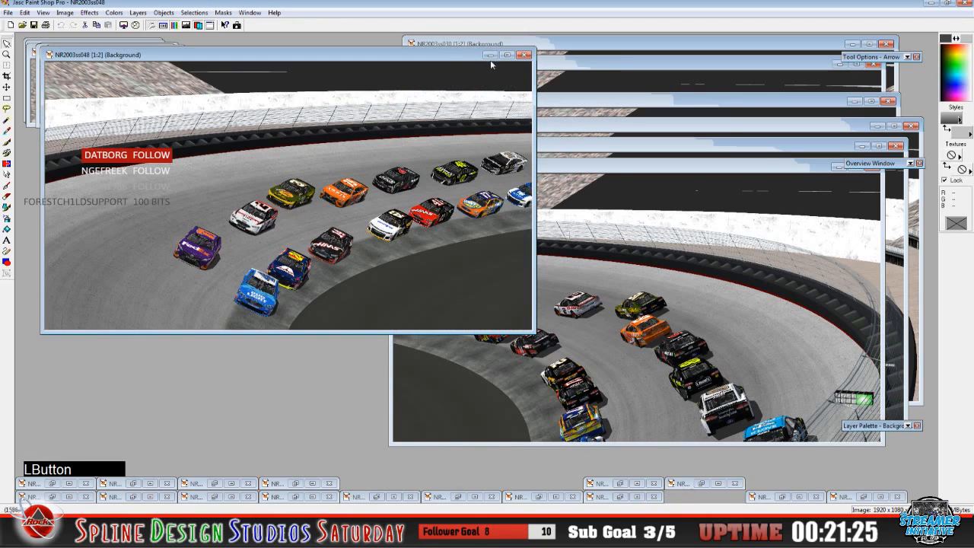
left_click(490, 54)
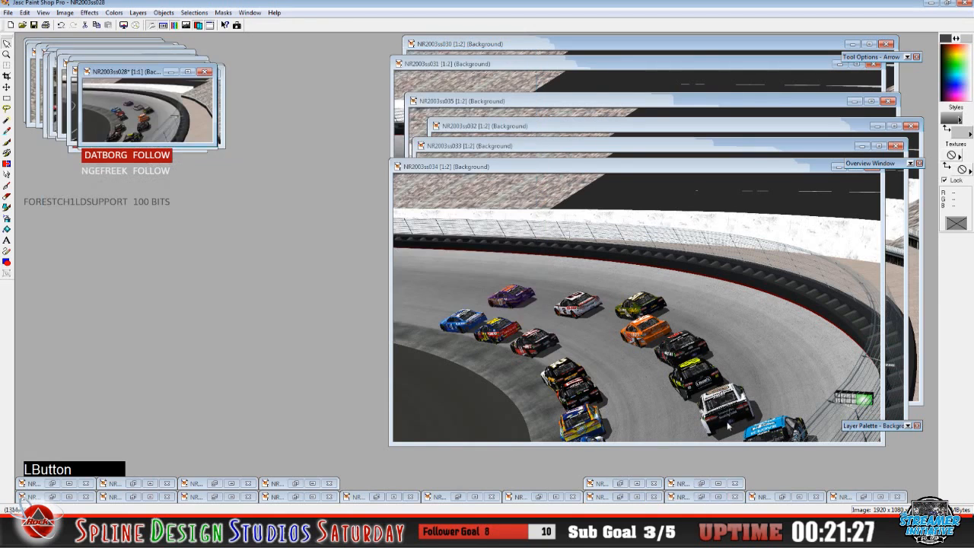
left_click(782, 497)
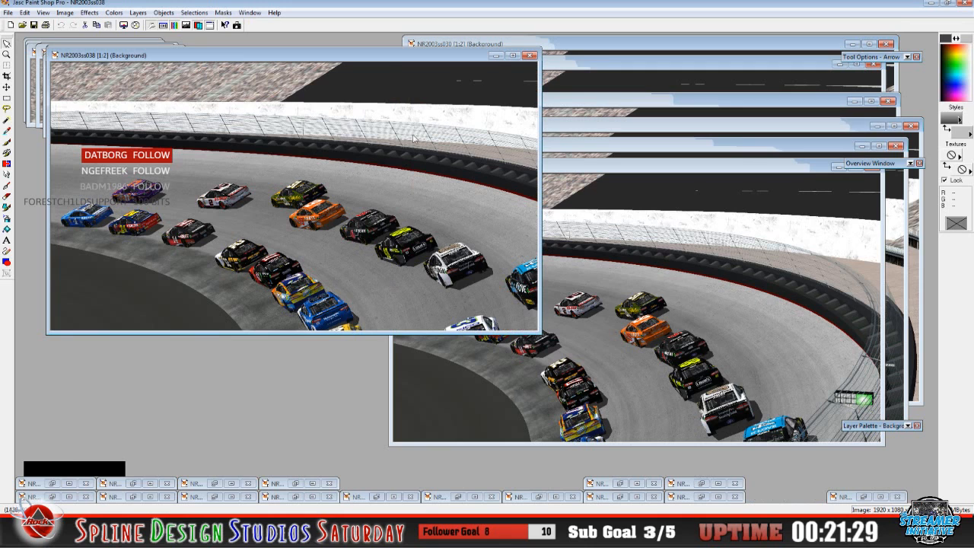
left_click(494, 57)
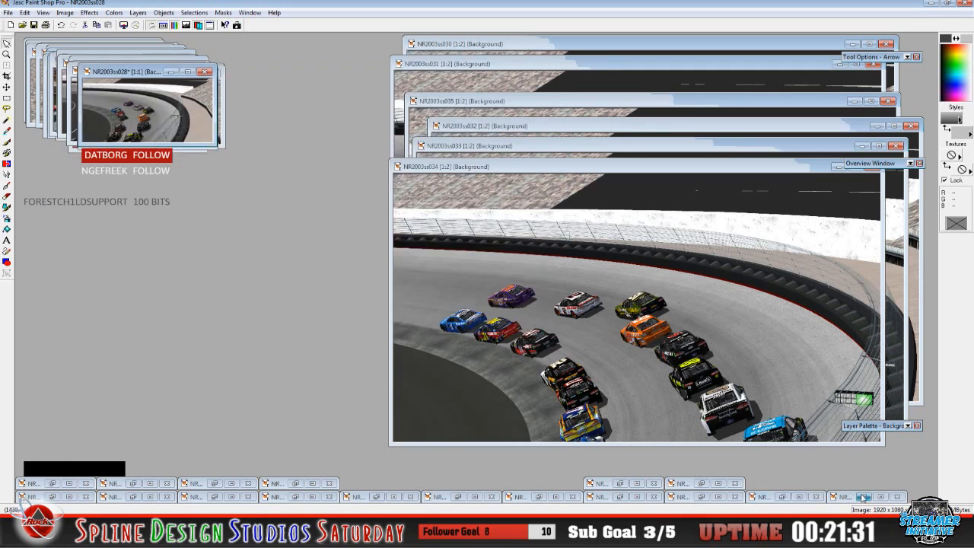
left_click(862, 497)
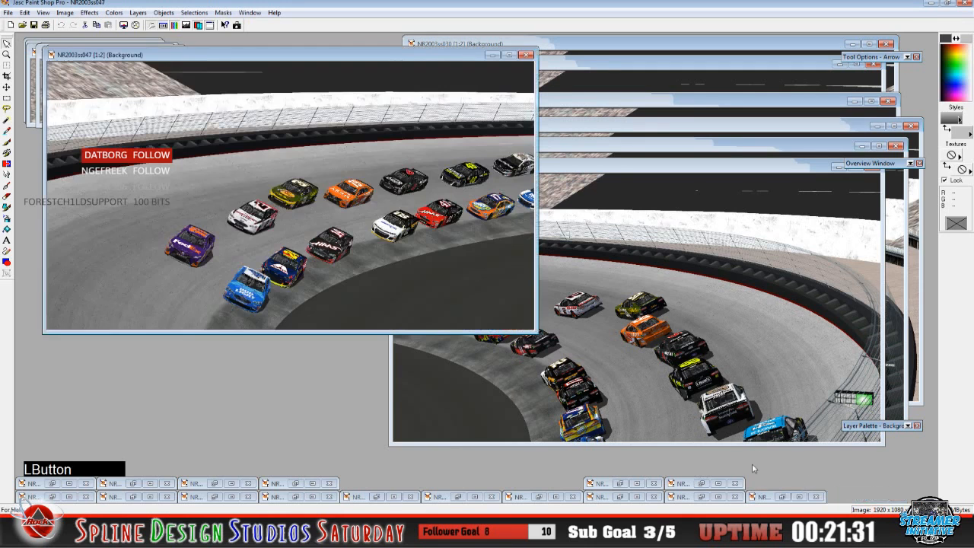
left_click(492, 55)
left_click(619, 483)
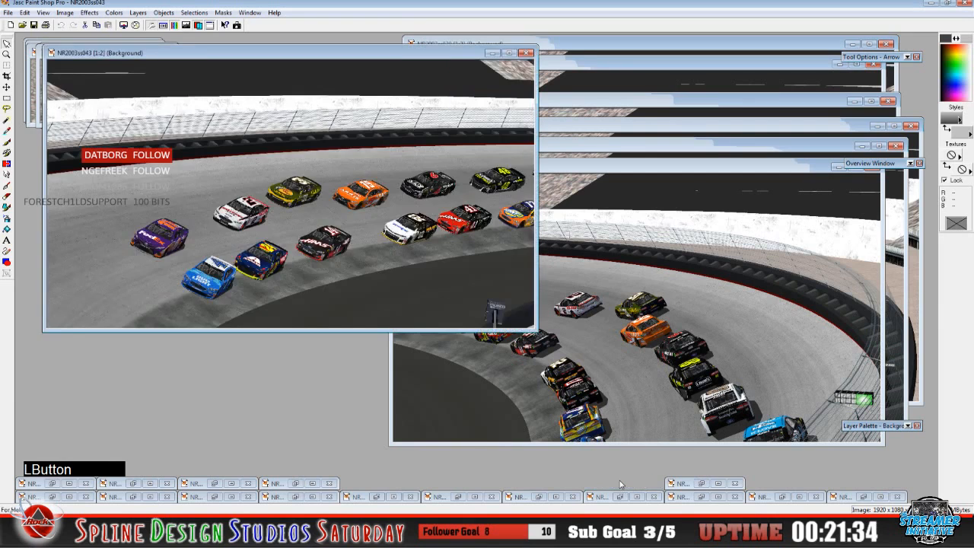
left_click(701, 483)
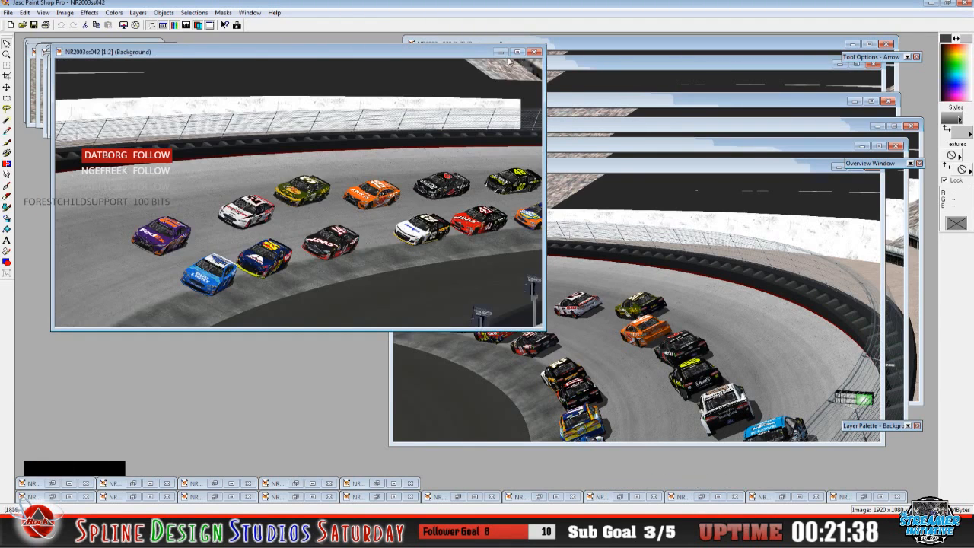
left_click(501, 51)
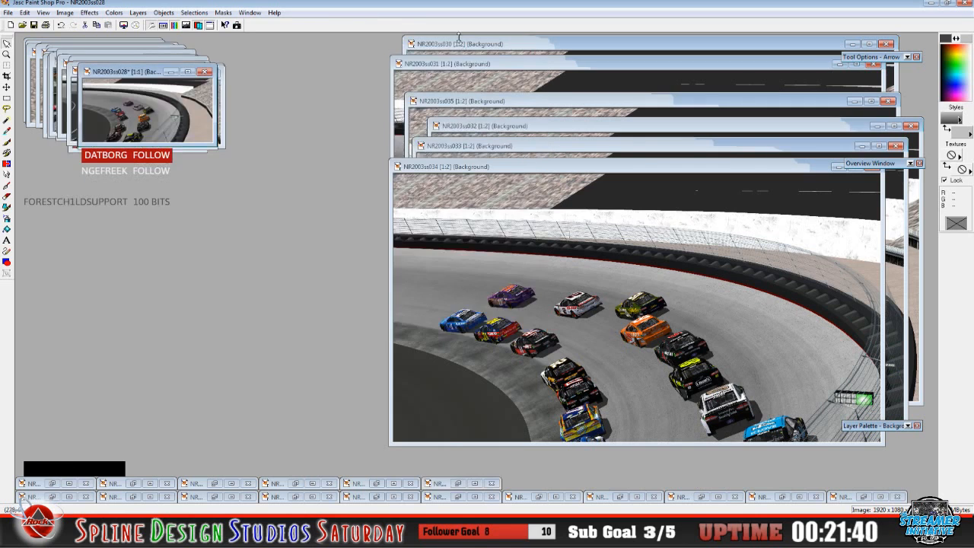
Bring NR2003ss030 to the front of the full-size screenshots, then recheck NR2003ss037, ss045 and ss044 and minimize each again
mouse_move(462, 45)
left_mouse_down()
mouse_move(450, 62)
mouse_move(482, 138)
mouse_move(434, 47)
mouse_move(444, 48)
left_mouse_up()
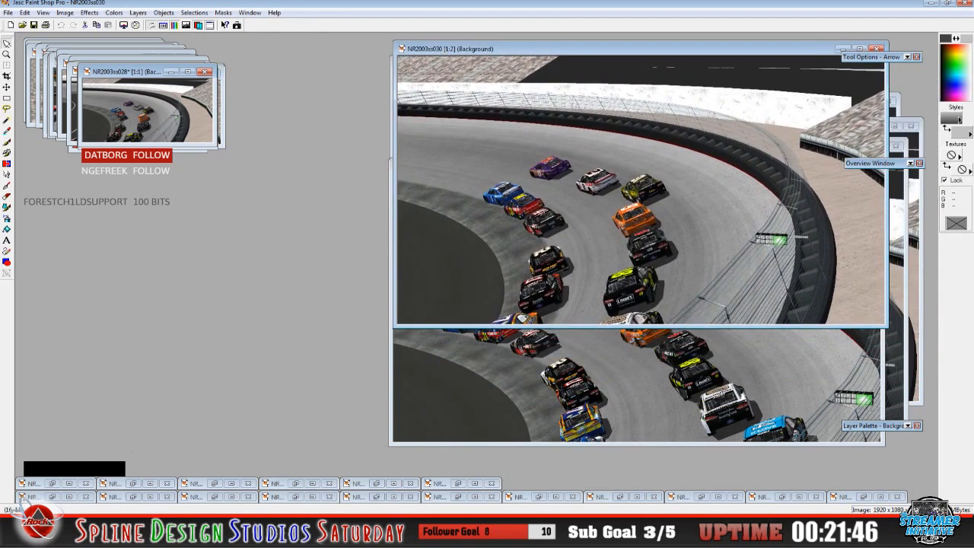
left_click(51, 484)
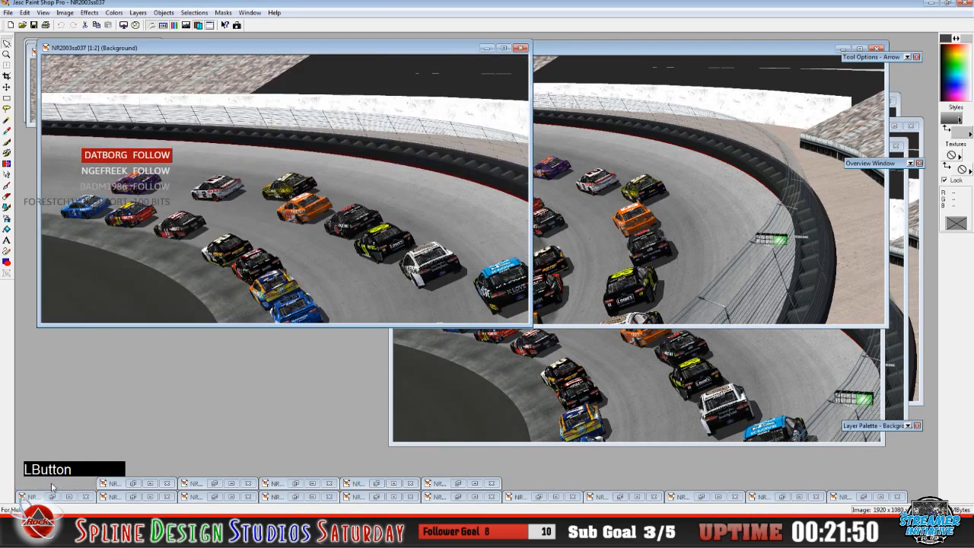
left_click(486, 48)
left_click(133, 484)
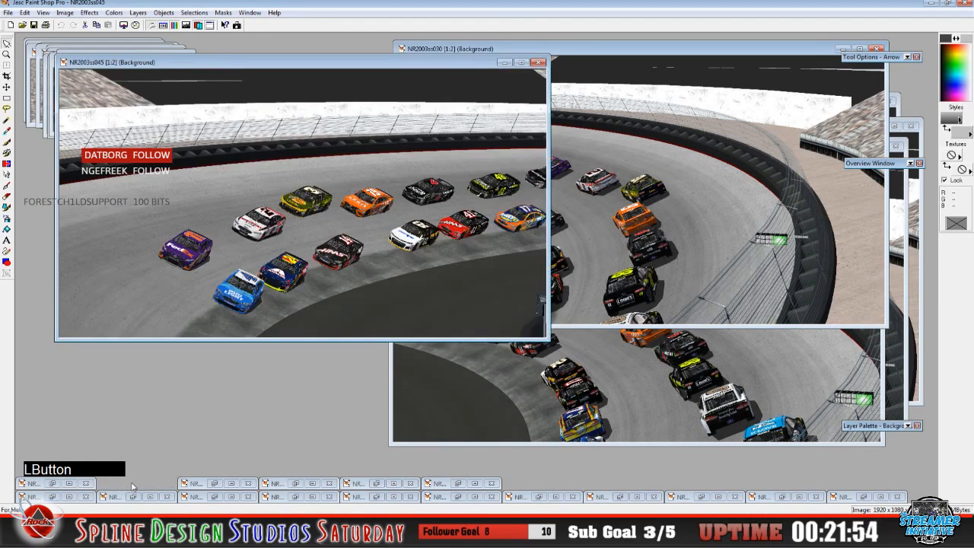
left_click(504, 62)
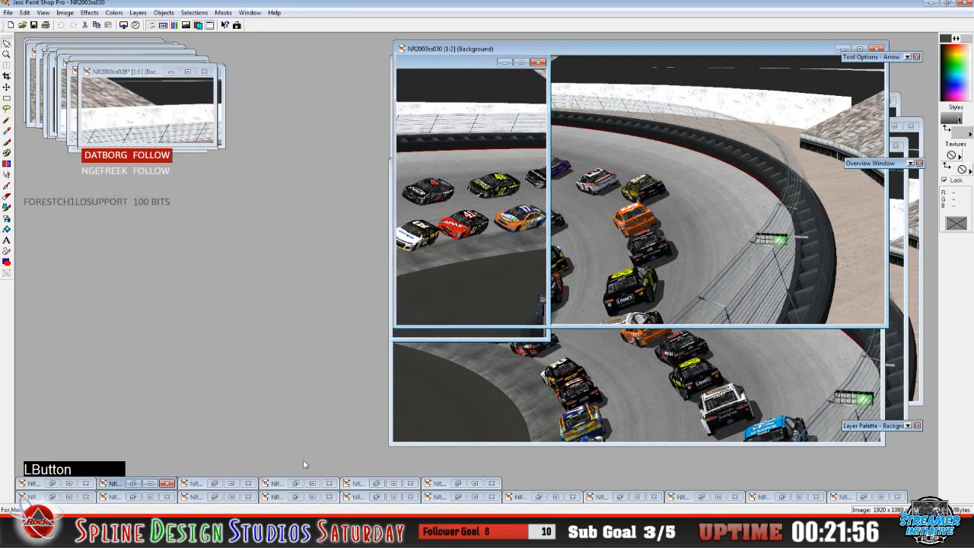
left_click(214, 484)
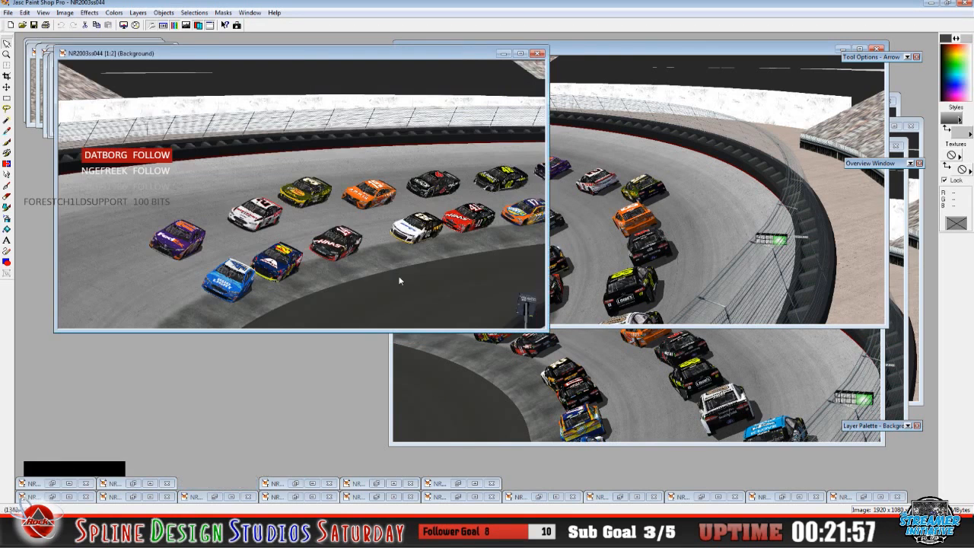
left_click(504, 53)
Restore NR2003ss036 and NR2003ss037 and place both on the stack of full-size screenshots, with NR2003ss036 in front
left_click(297, 484)
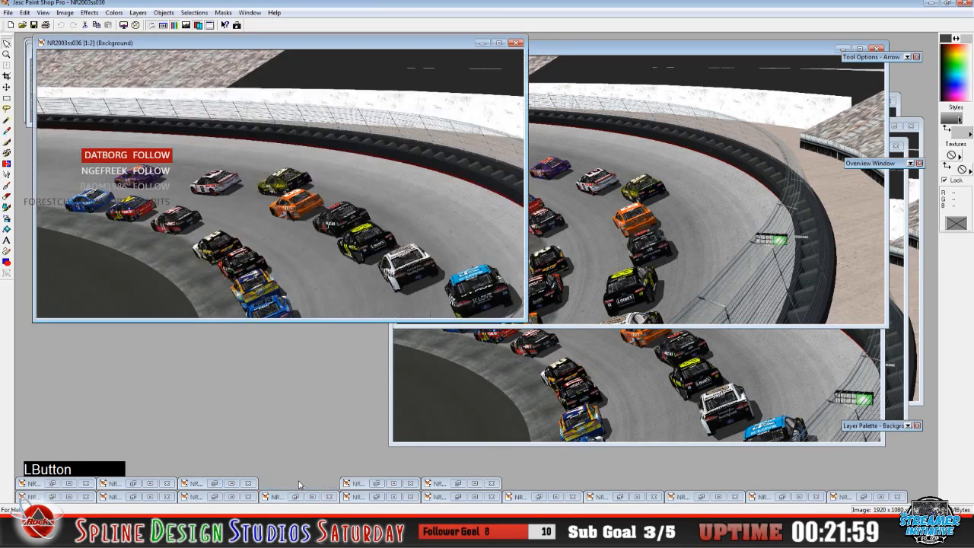
left_click_drag(286, 52, 492, 188)
left_click(54, 484)
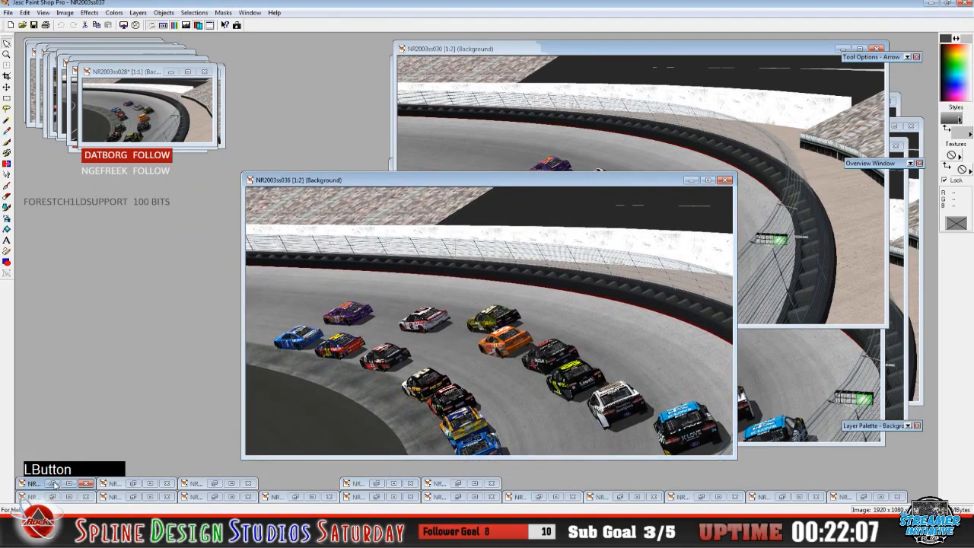
left_click(52, 484)
left_click_drag(367, 51, 686, 203)
left_click_drag(350, 181, 501, 172)
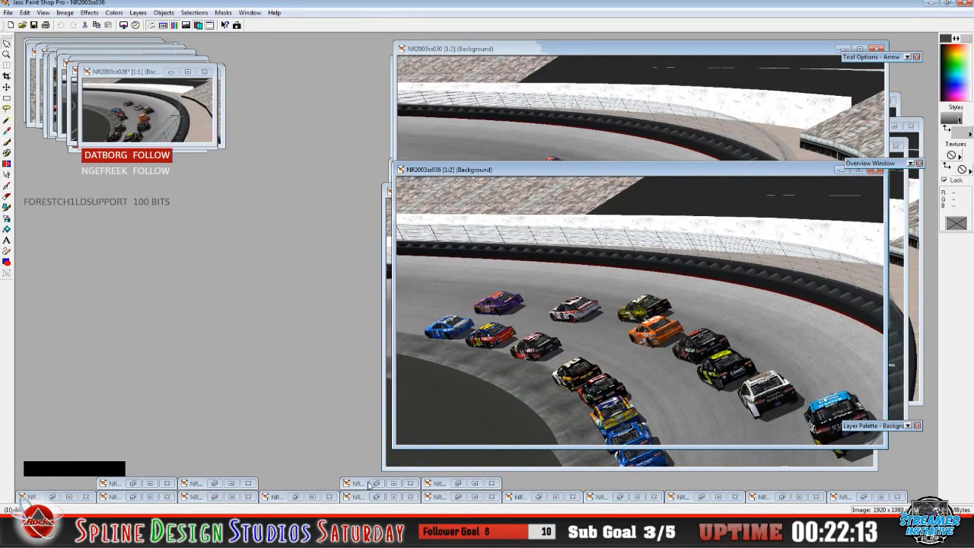
Check the numbers of minimized screenshots NR2003ss043 and NR2003ss042 and minimize both again
left_click(374, 483)
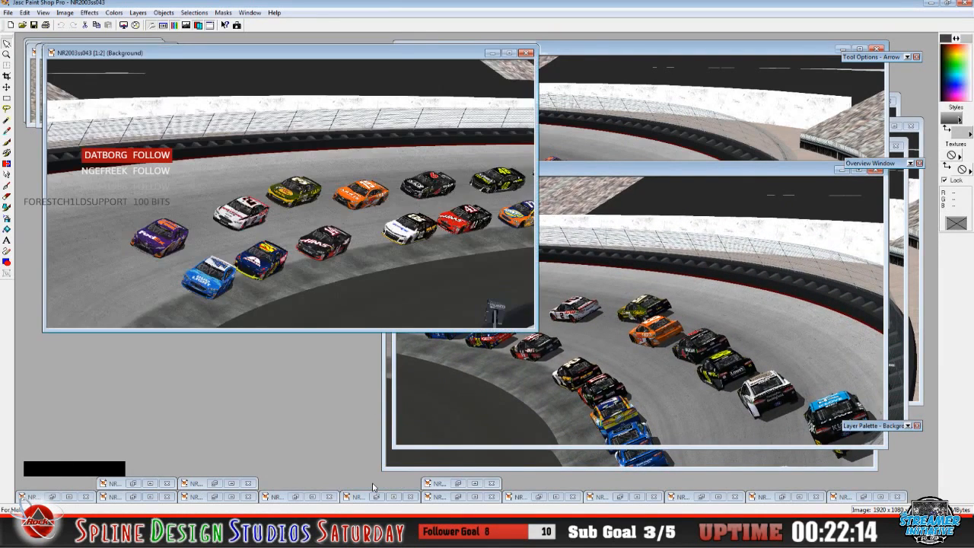
left_click(492, 53)
left_click(455, 484)
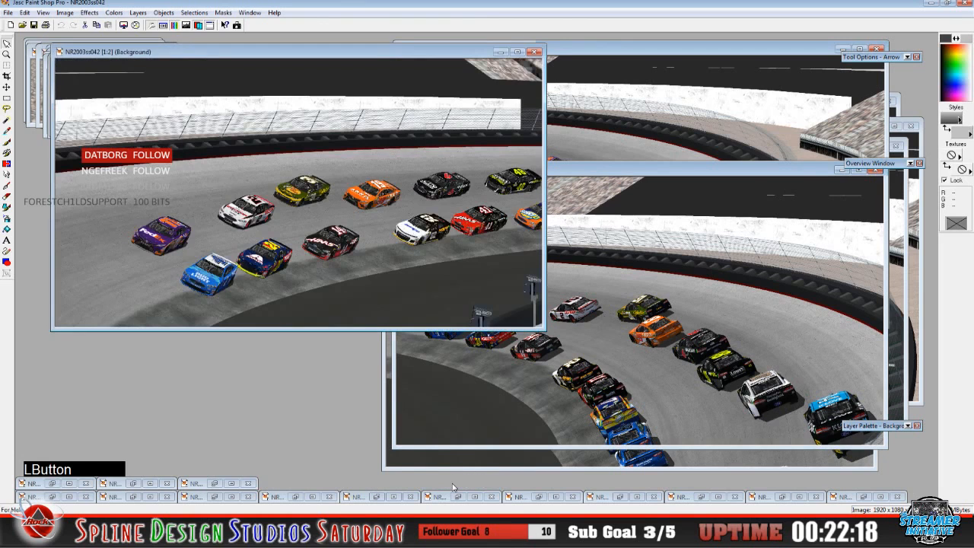
left_click(500, 51)
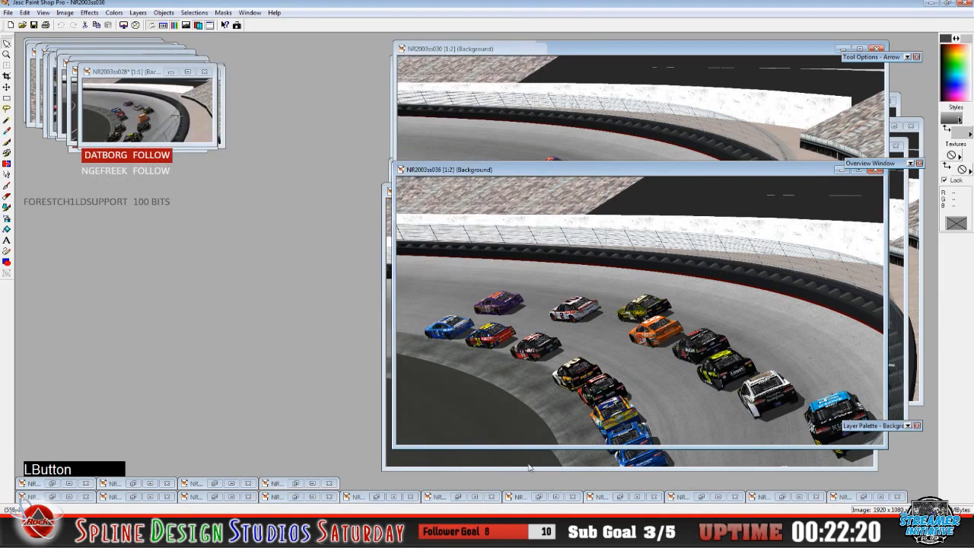
Check the numbers of minimized screenshots NR2003ss050, ss039, ss049 and ss046, minimizing each one again
left_click(377, 498)
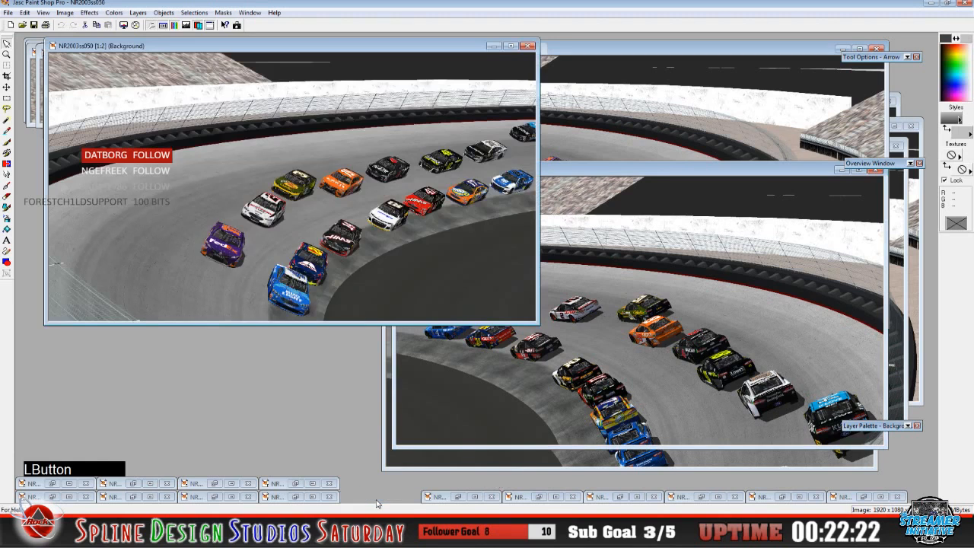
left_click(494, 46)
left_click(458, 496)
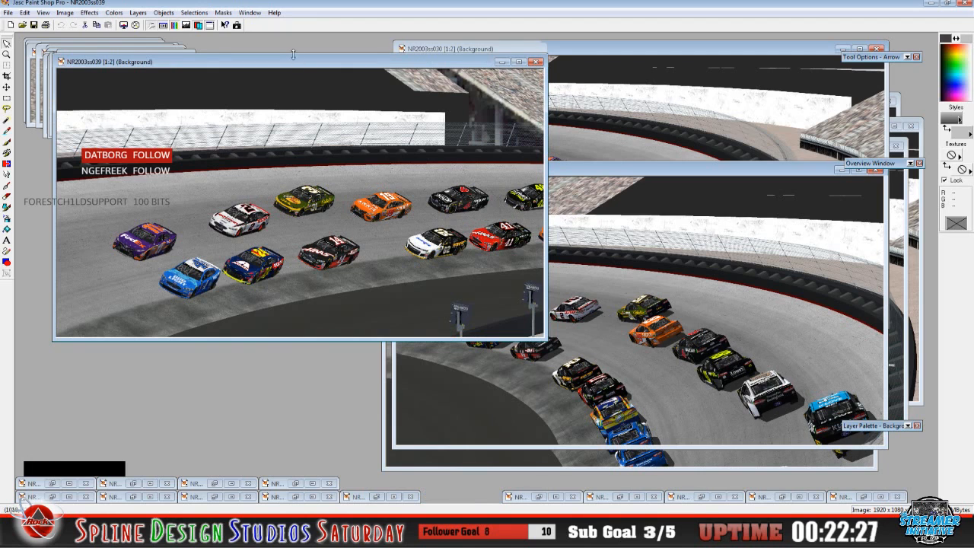
left_click_drag(293, 66, 278, 100)
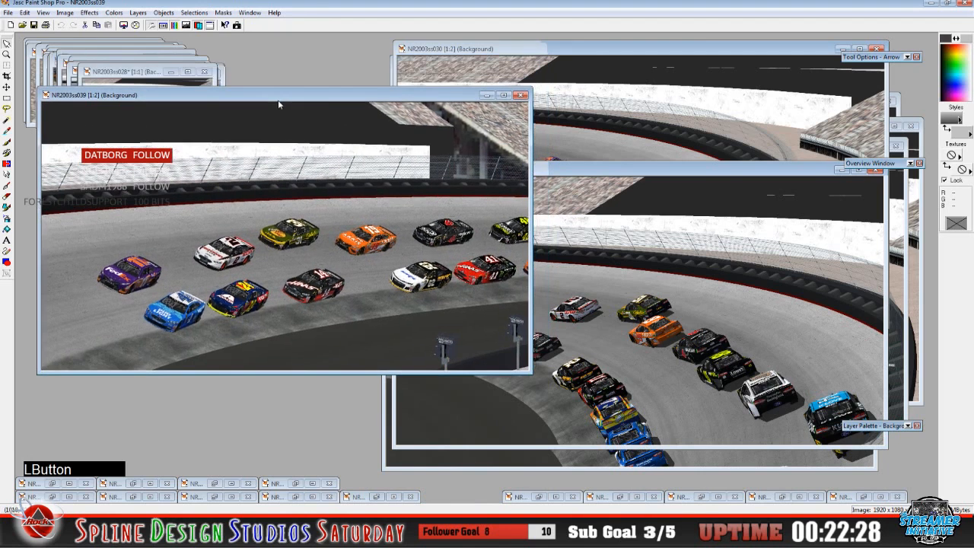
left_click(485, 96)
left_click(539, 497)
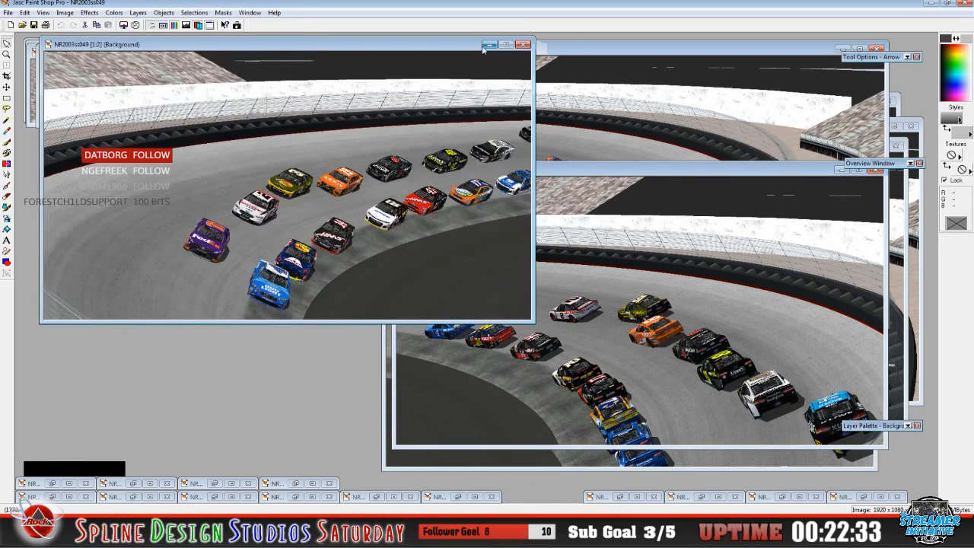
left_click(489, 44)
left_click(619, 499)
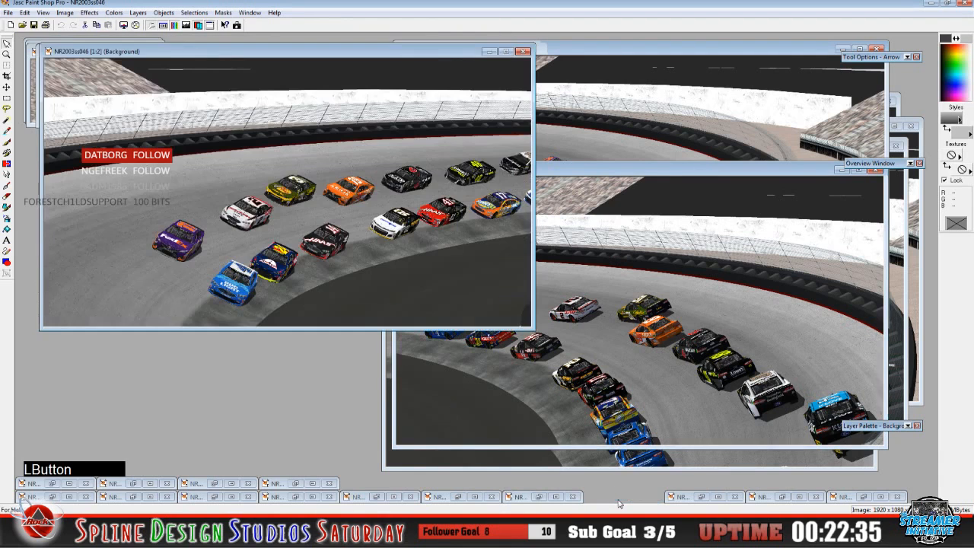
left_click(488, 51)
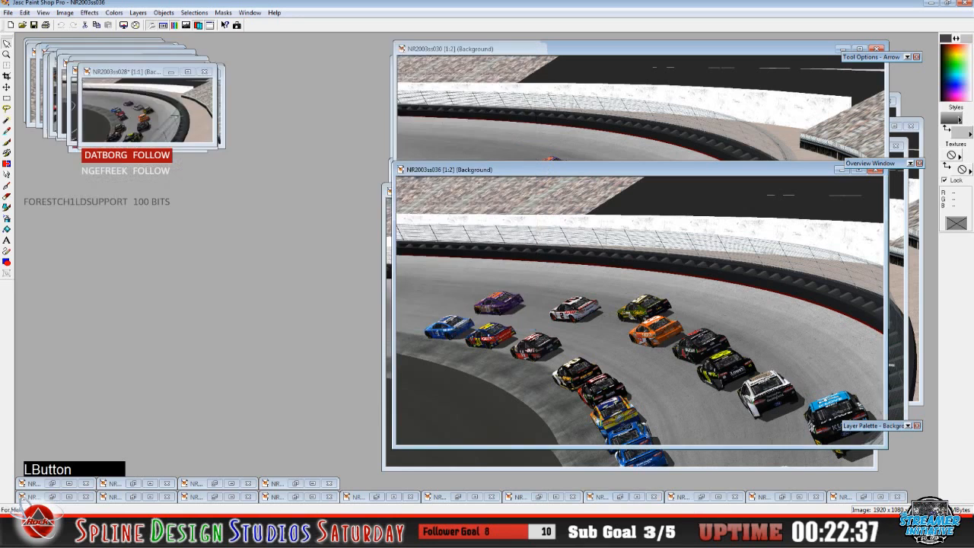
Recheck minimized screenshots NR2003ss048, ss038 and ss047 for the next number in the series and minimize each again
left_click(704, 499)
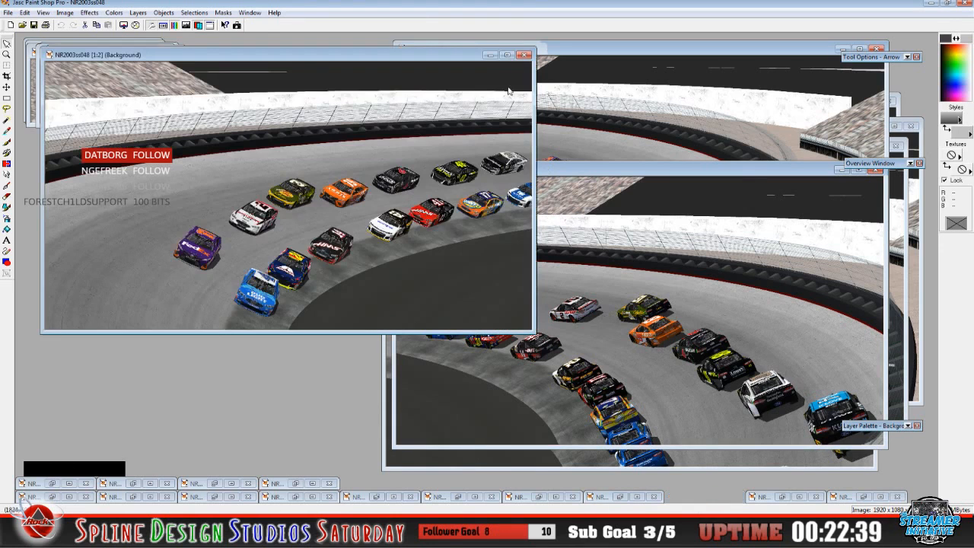
left_click(491, 55)
left_click(778, 497)
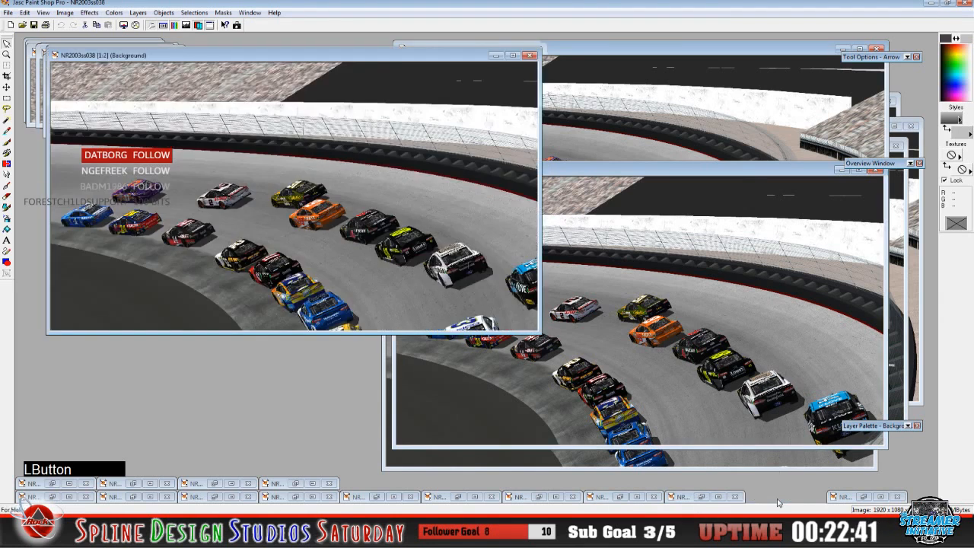
left_click(495, 55)
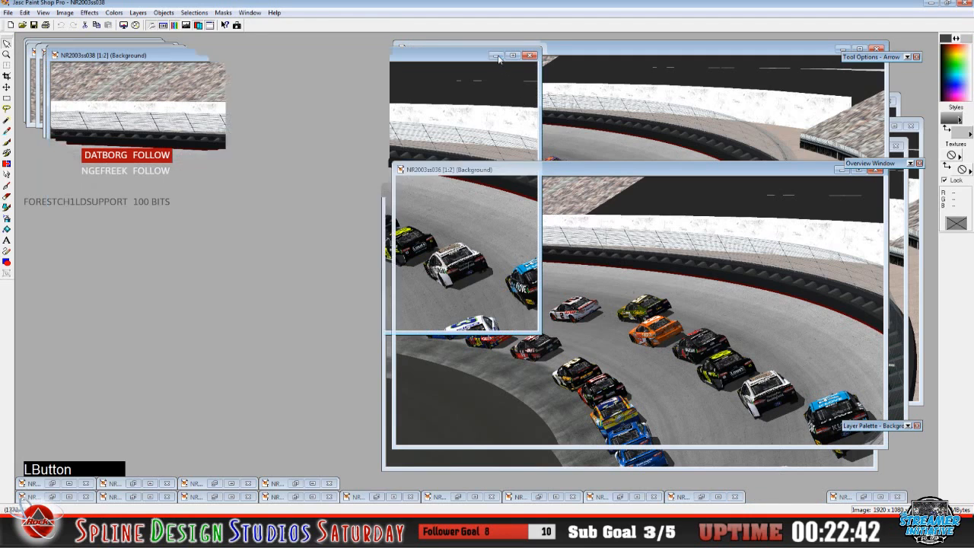
left_click(863, 497)
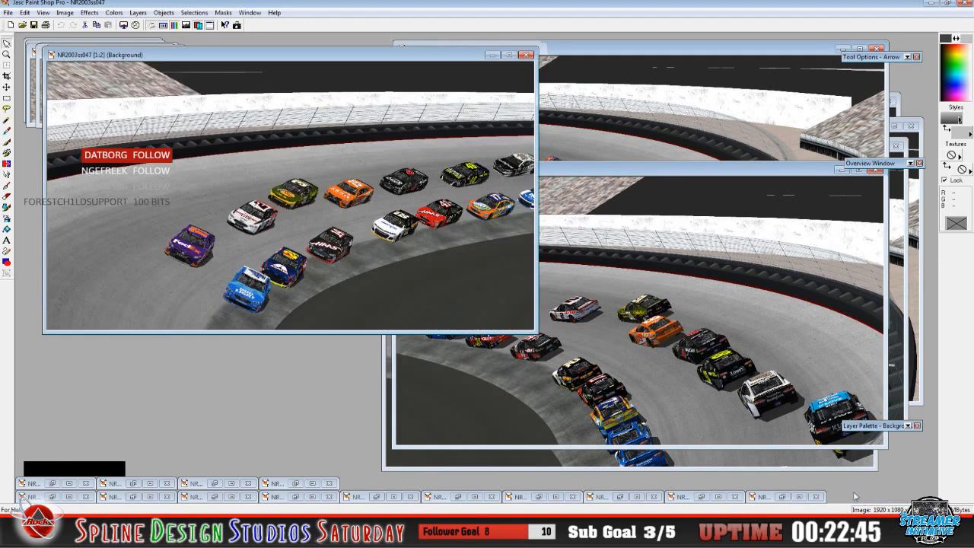
left_click(493, 56)
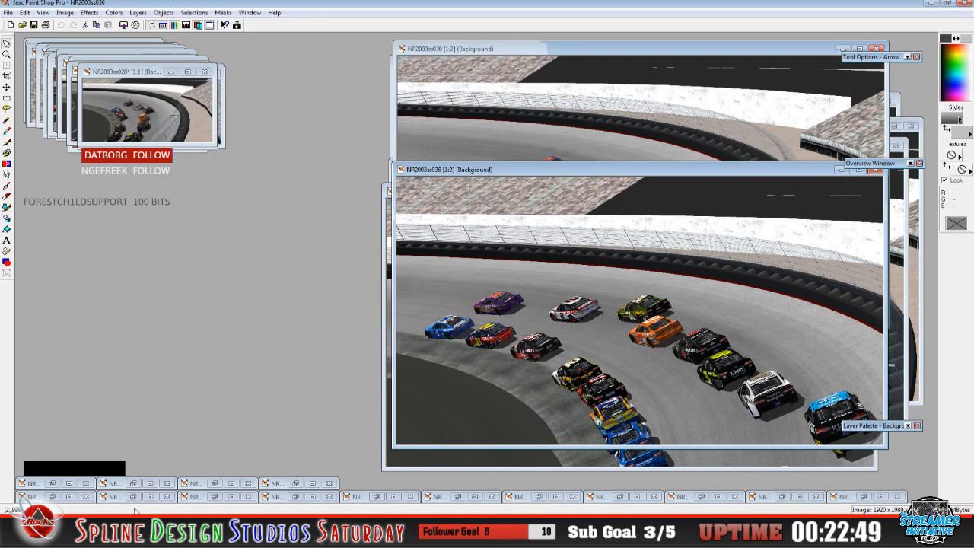
Restore the first minimized screenshots, including NR2003ss040 and NR2003ss041, and move their windows onto the pile of full-size images
left_click(51, 497)
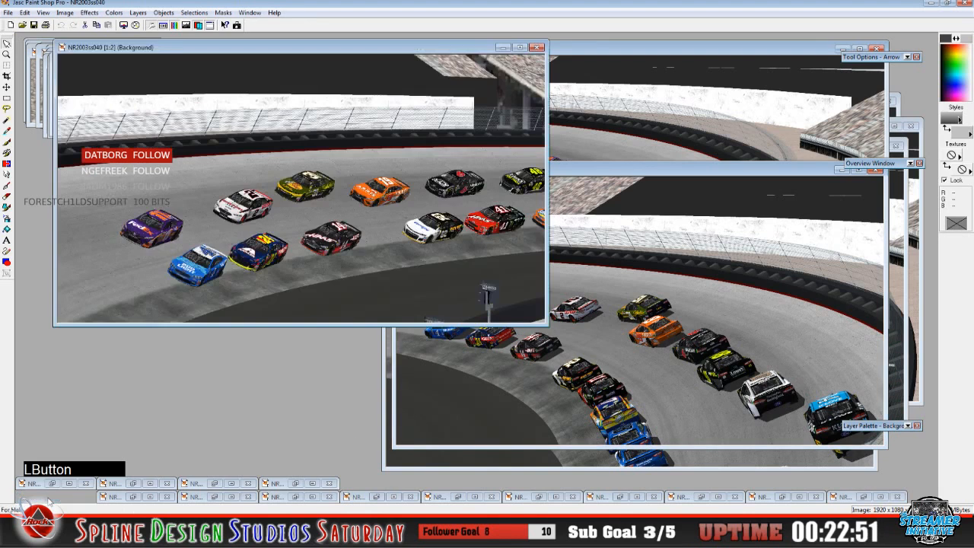
left_click_drag(196, 53, 346, 174)
left_click(130, 496)
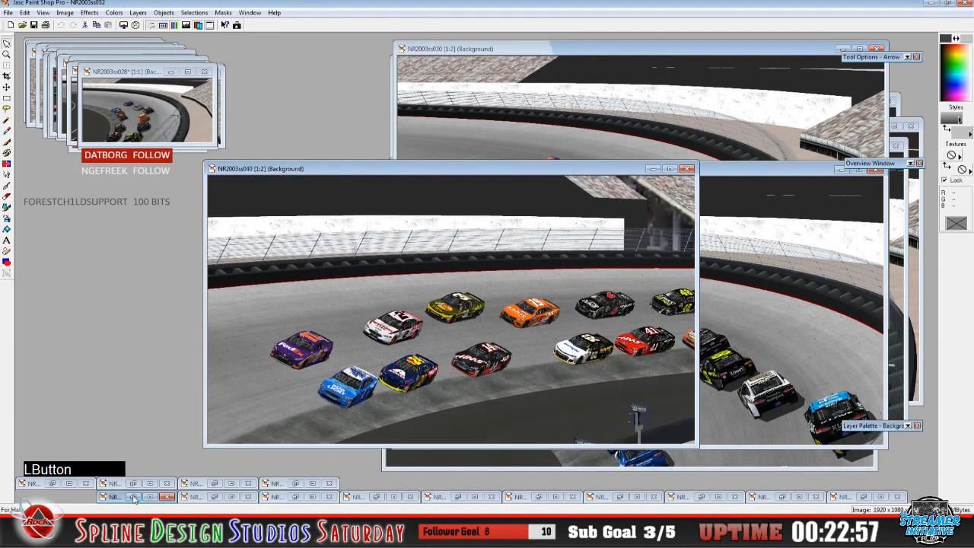
left_click(215, 496)
left_click_drag(185, 55, 506, 196)
left_click(299, 500)
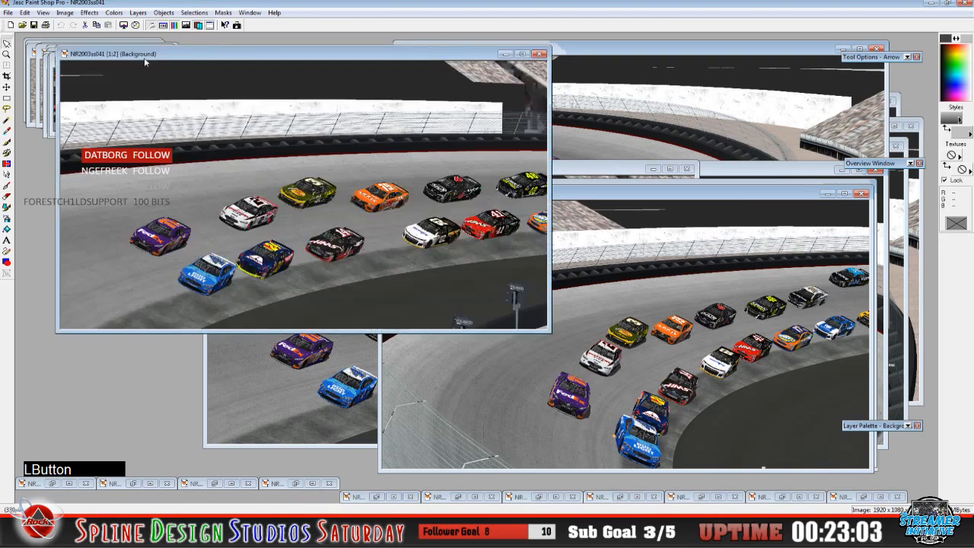
left_click_drag(149, 56, 425, 192)
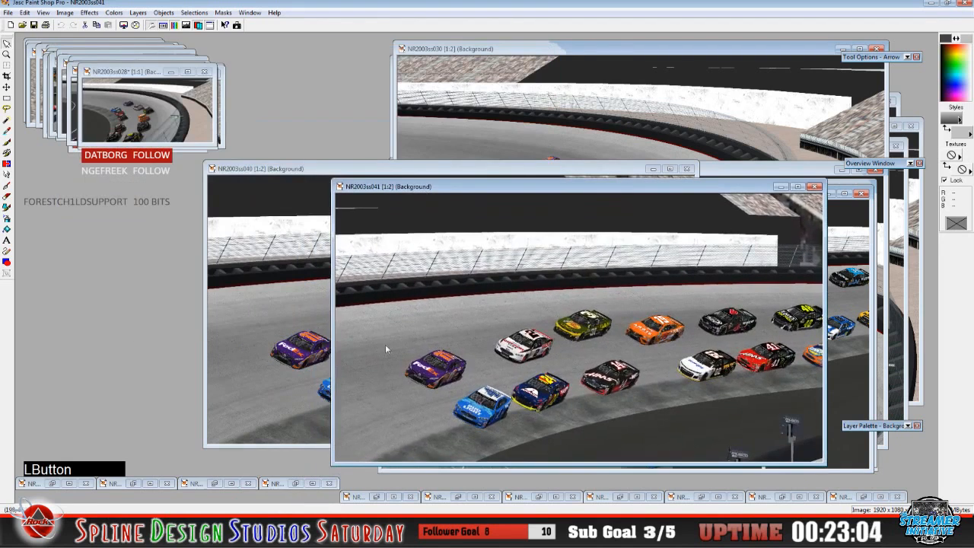
Restore the next three minimized screenshots, including NR2003ss039 and NR2003ss049, and stack them on the full-size images
left_click(358, 497)
left_click_drag(180, 49, 509, 178)
left_click(454, 504)
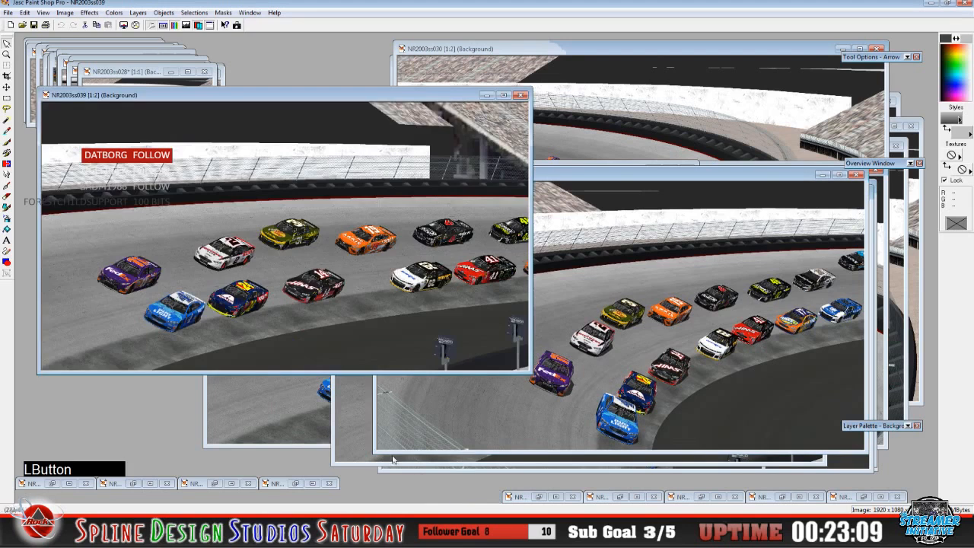
left_click_drag(180, 95, 461, 186)
left_click(519, 496)
left_click_drag(143, 44, 421, 178)
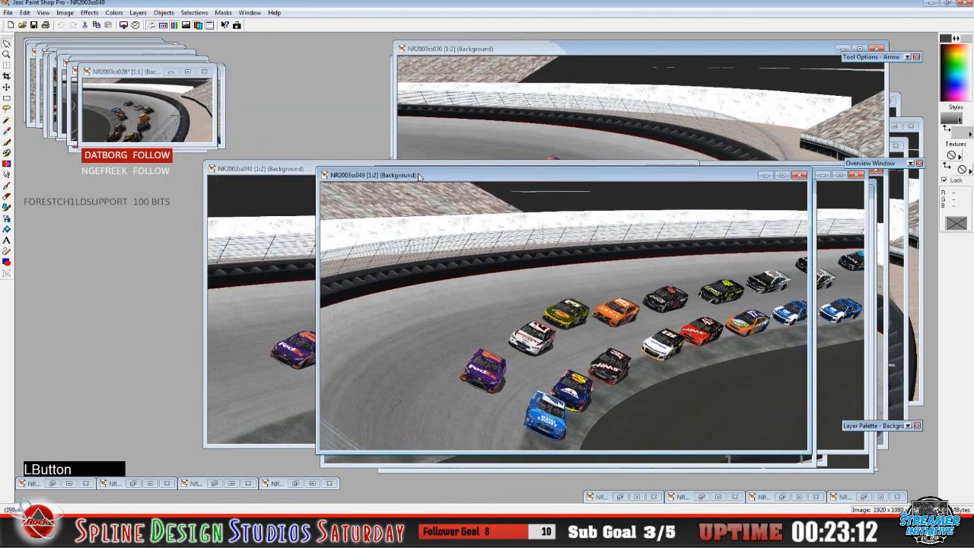
Restore the minimized NR2003ss046, NR2003ss048 and NR2003ss038 screenshots and stack them with the other full-size images
left_click(622, 498)
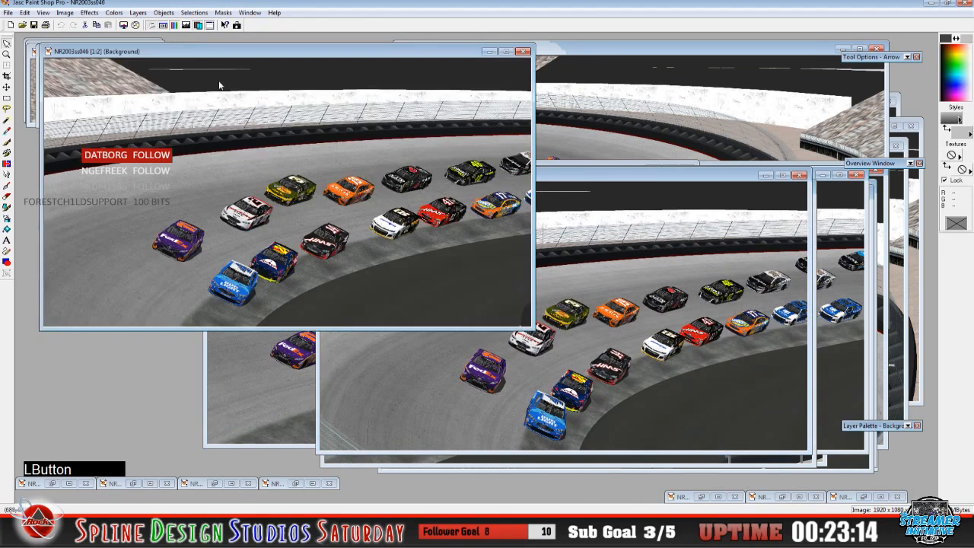
left_click_drag(199, 49, 504, 158)
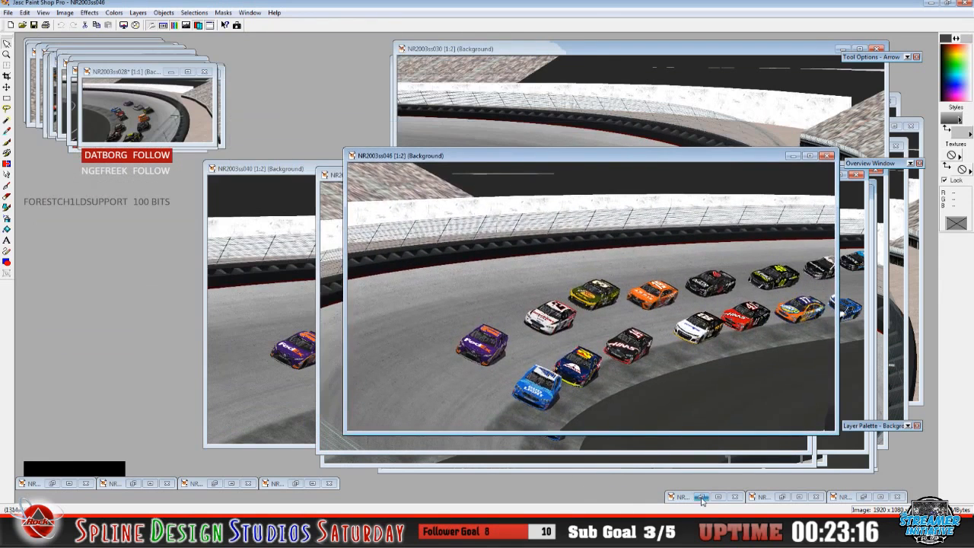
left_click(702, 496)
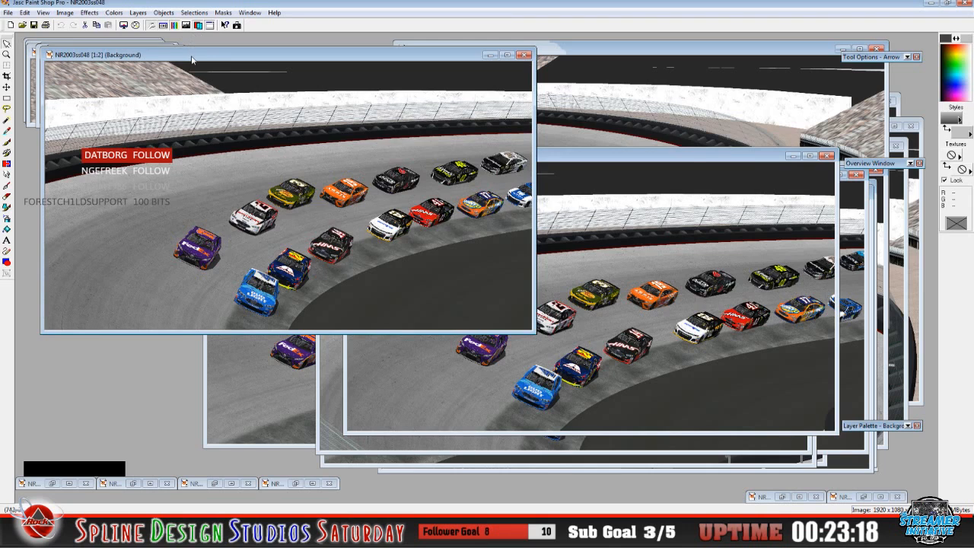
left_click_drag(192, 60, 494, 184)
left_click(781, 496)
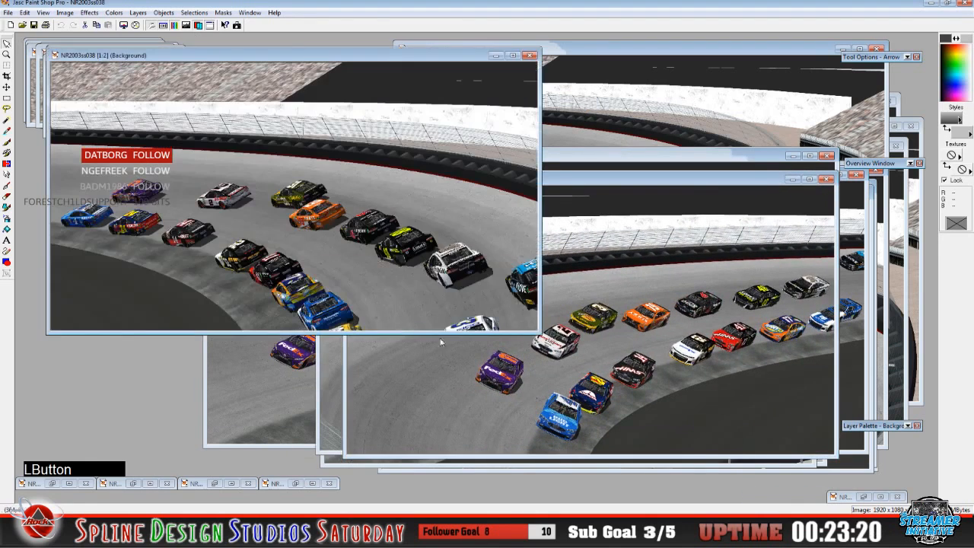
left_click_drag(183, 58, 454, 169)
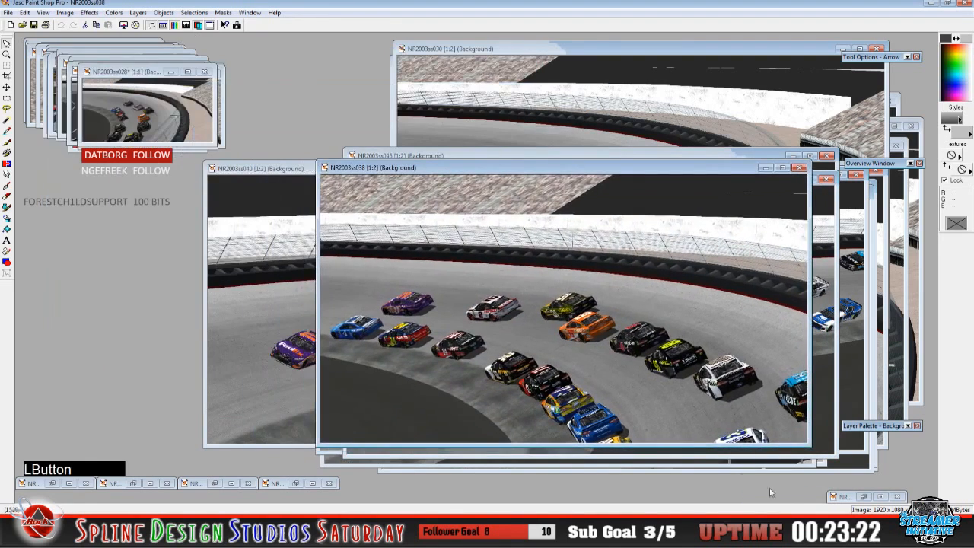
Restore the minimized NR2003ss047 and NR2003ss042 screenshots and move both windows onto the full-size pile
left_click(860, 496)
left_click_drag(195, 58, 479, 144)
left_click(293, 483)
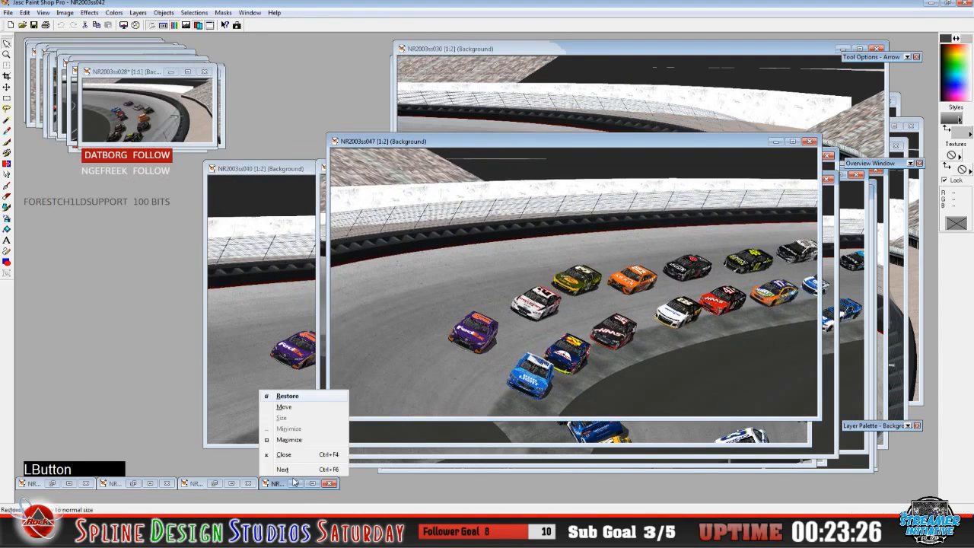
left_click(294, 483)
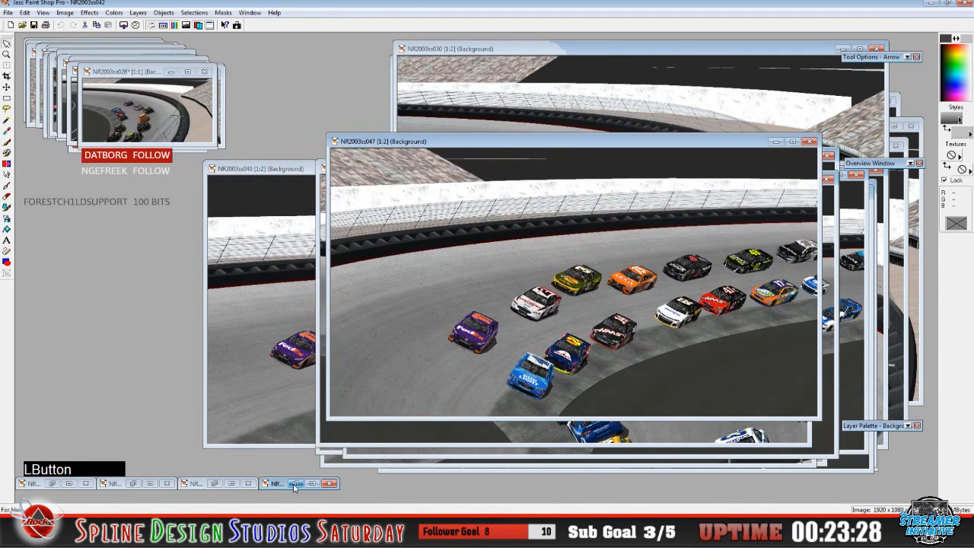
double_click(294, 484)
left_click_drag(411, 59, 640, 191)
Restore the minimized NR2003ss044 and NR2003ss045 screenshots and place them on top of the full-size images
double_click(213, 484)
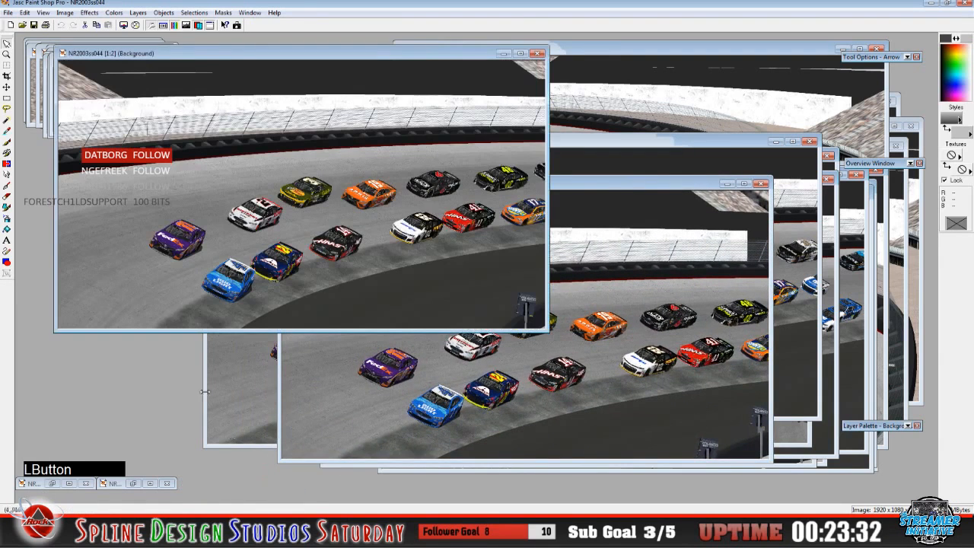
left_click_drag(173, 61, 472, 198)
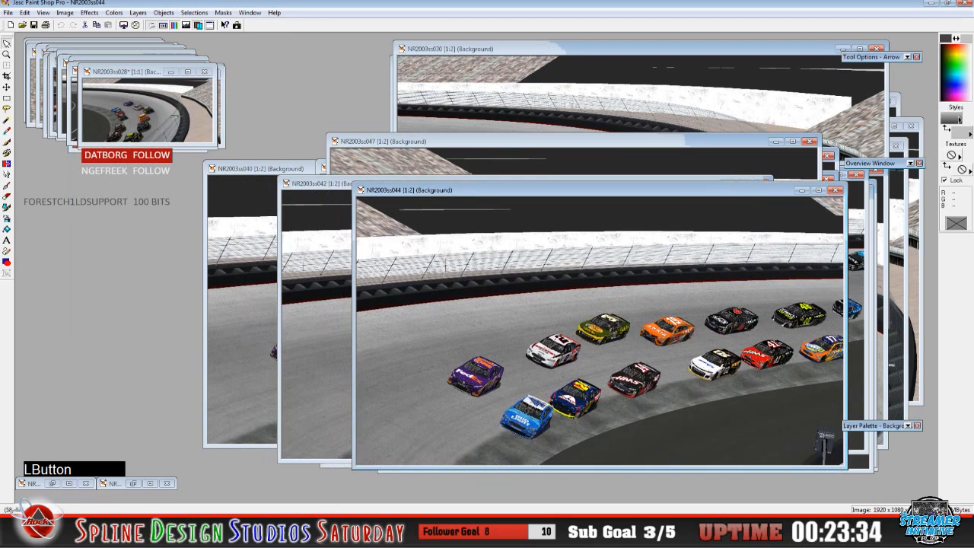
left_click(131, 484)
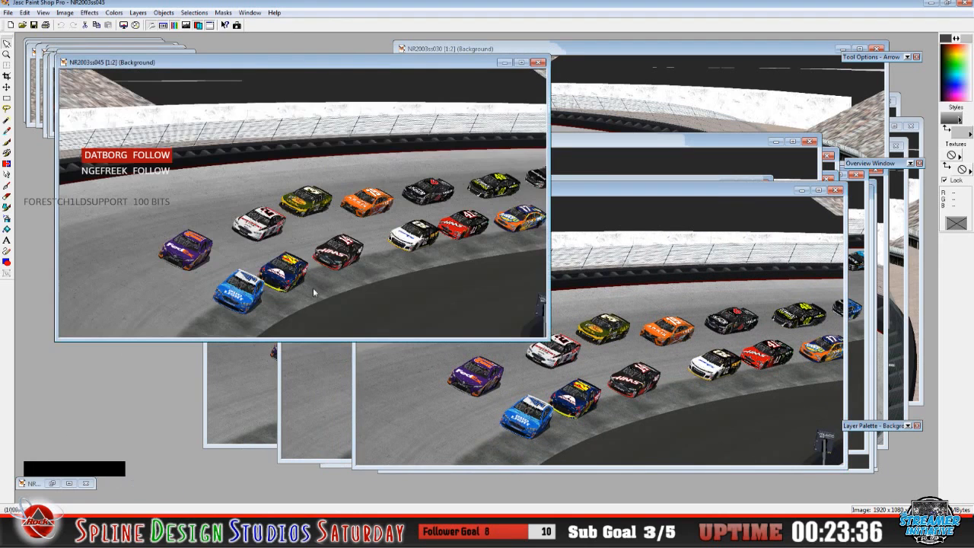
left_click_drag(337, 70, 548, 196)
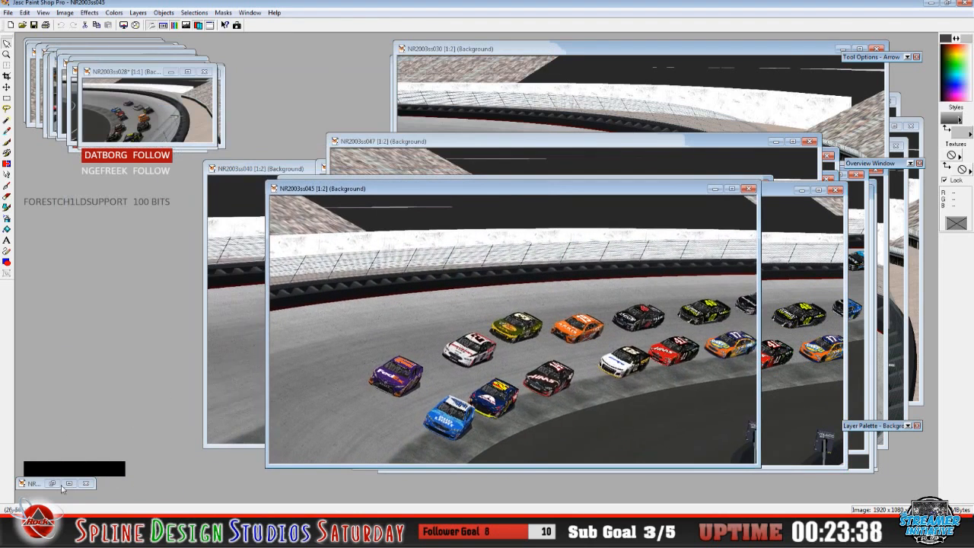
Restore the last minimized screenshot, NR2003ss043, and minimize it together with NR2003ss045
left_click(52, 484)
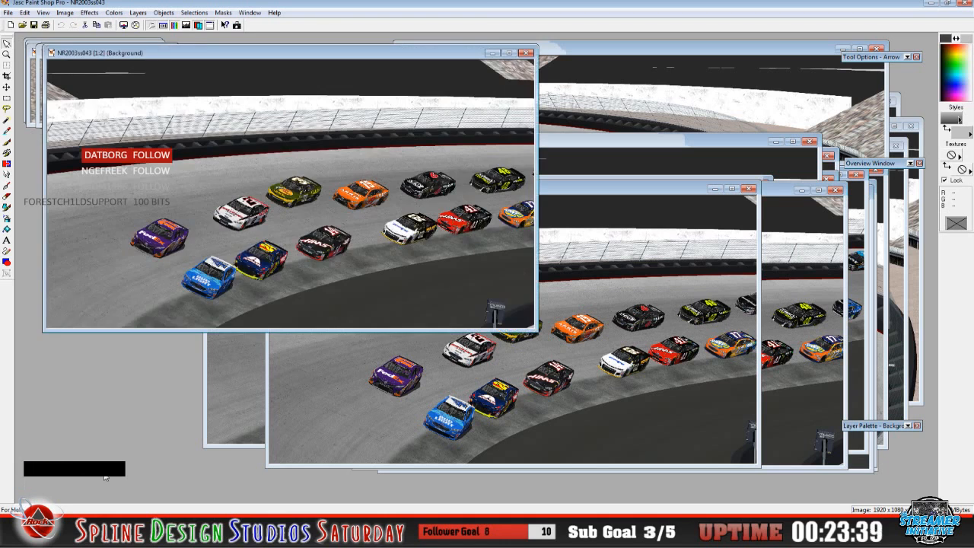
left_click(492, 52)
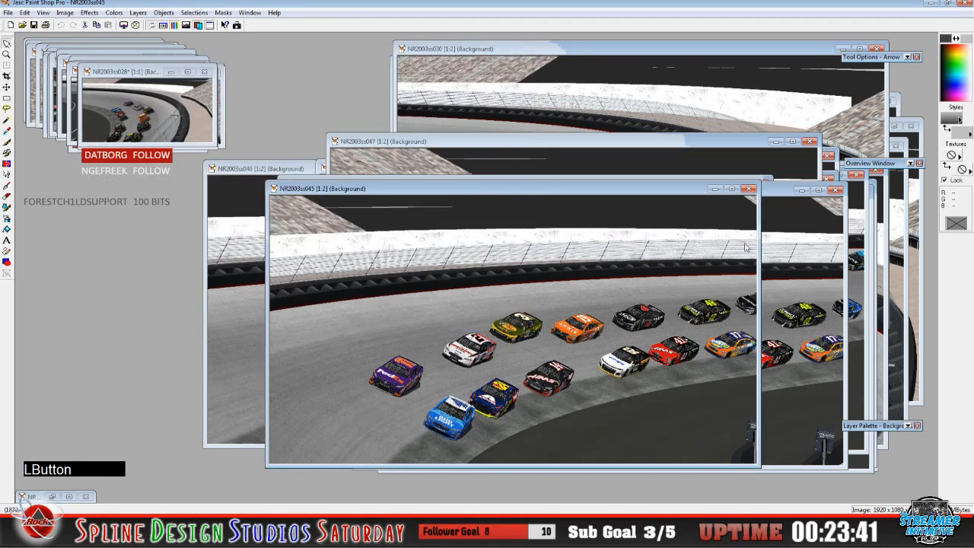
left_click(715, 188)
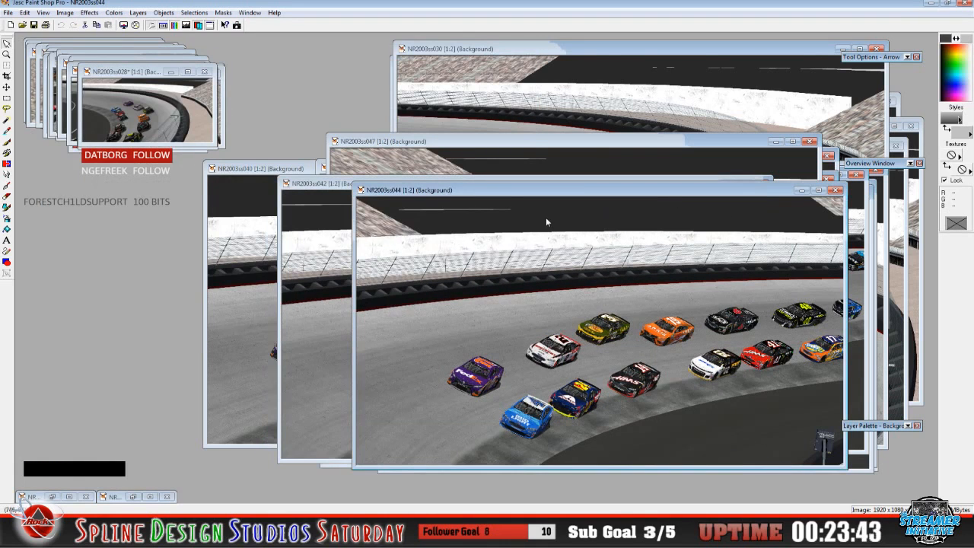
Resize the NR2003ss030 image to 256 × 128 pixels and place it at 1:1 beside the group of already reduced images
left_click_drag(462, 49, 429, 94)
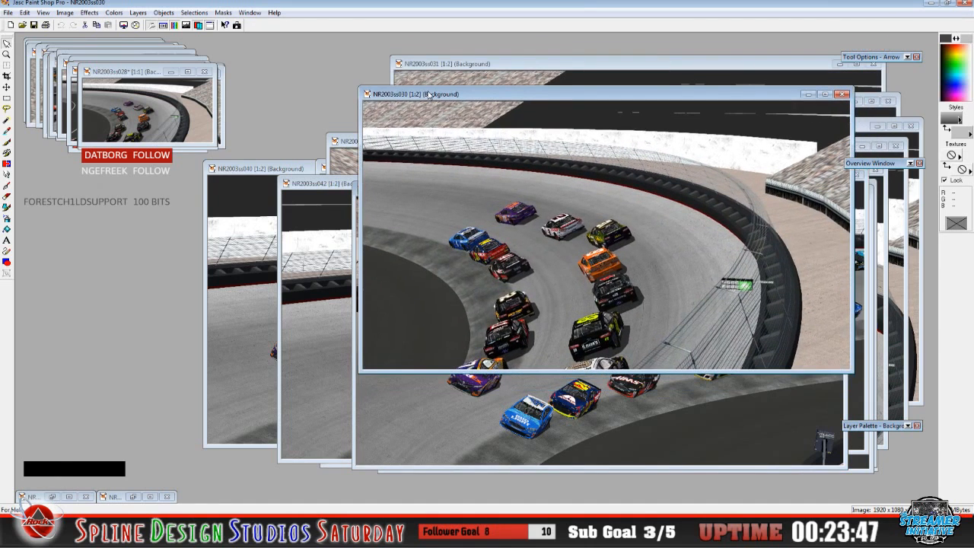
left_click(65, 12)
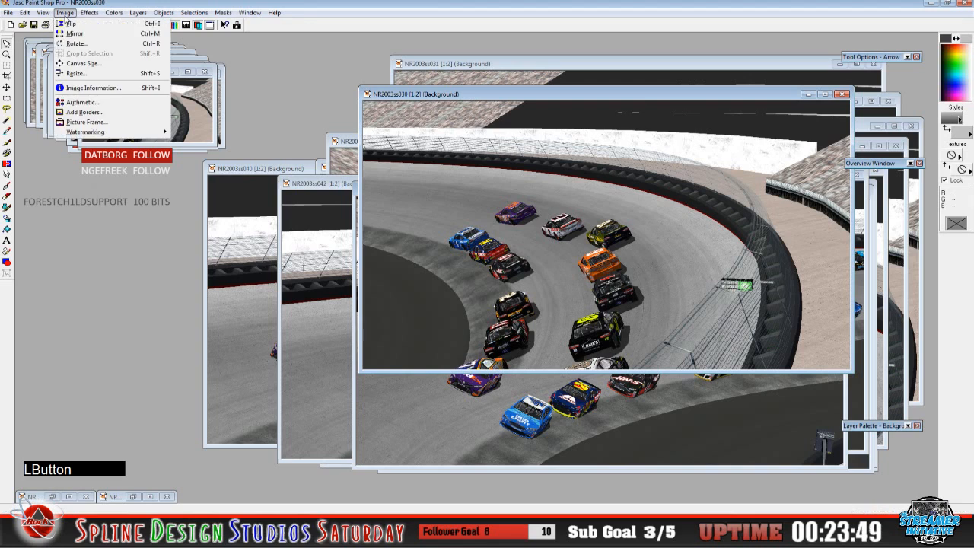
left_click(98, 75)
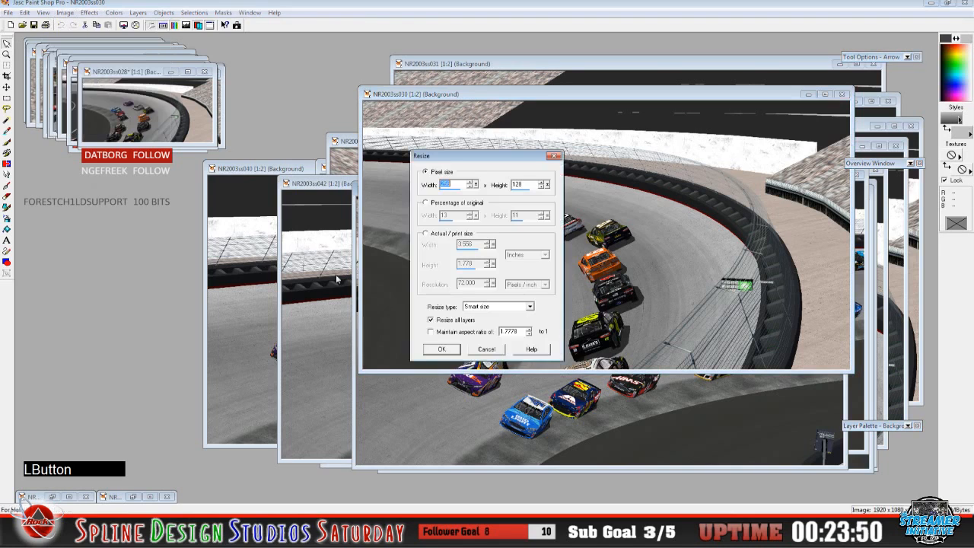
left_click(441, 349)
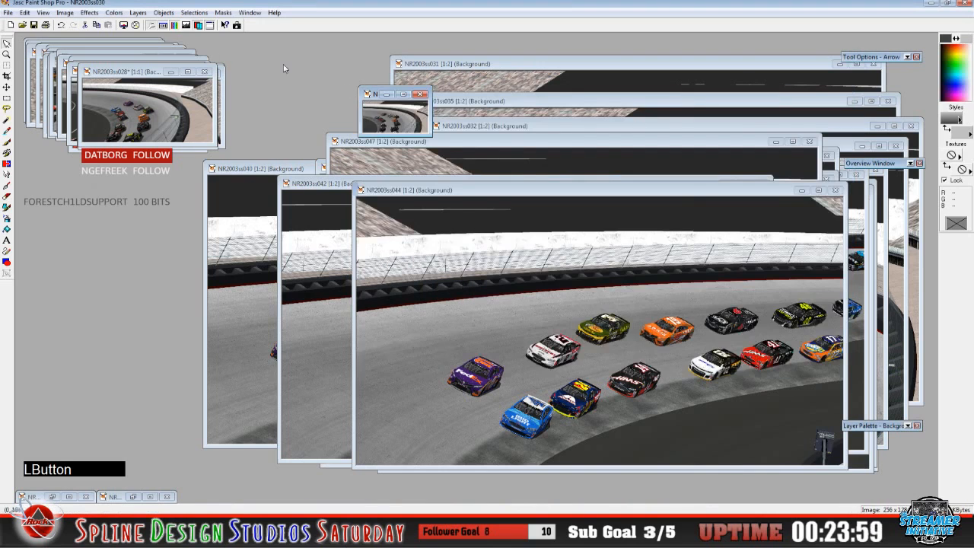
left_click(47, 13)
left_click(68, 41)
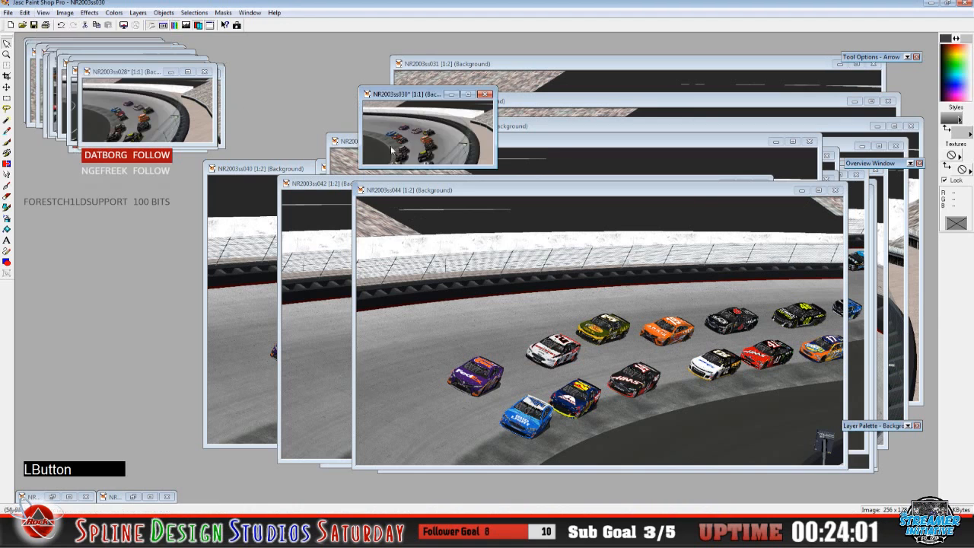
left_click_drag(397, 95, 270, 54)
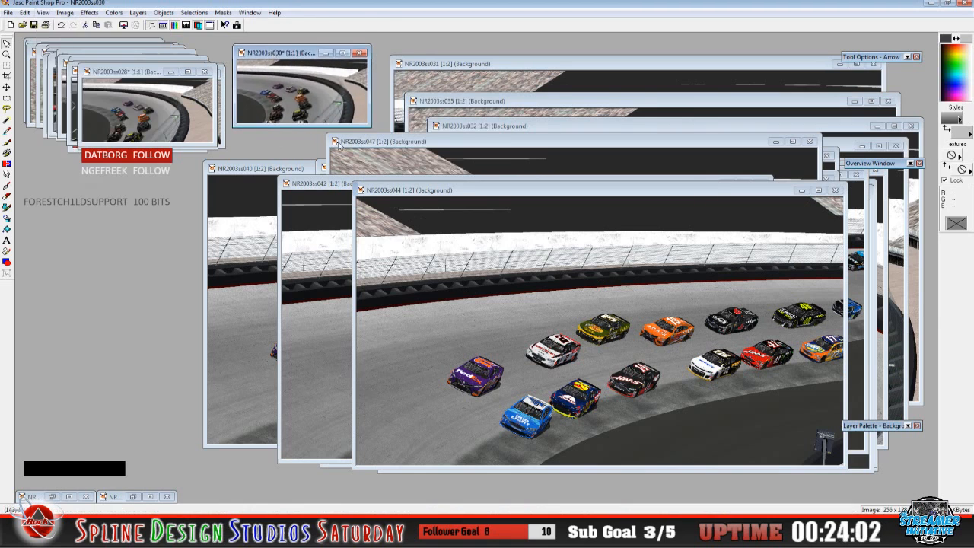
Resize the NR2003ss031 image to 256 × 128 pixels and stack it at 1:1 on the reduced NR2003ss030
left_click(454, 65)
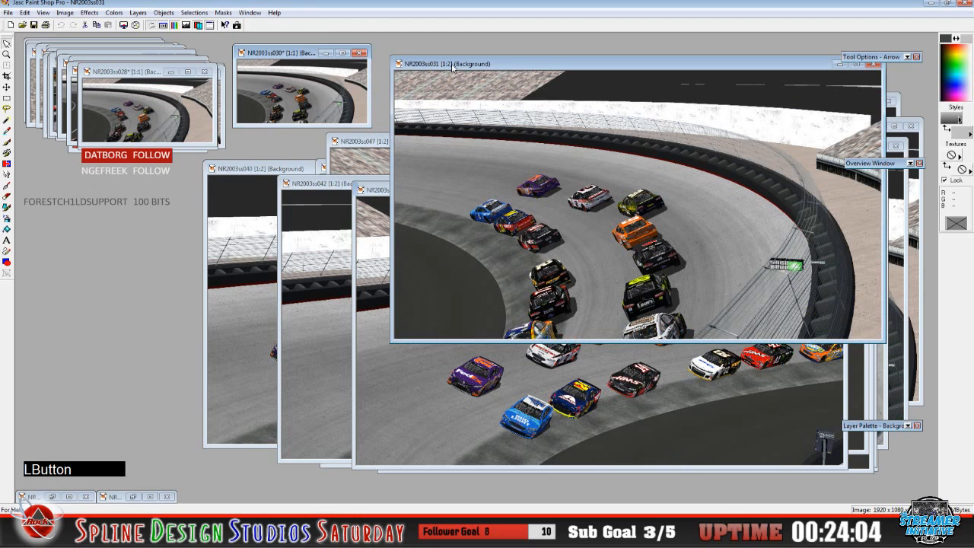
left_click(64, 13)
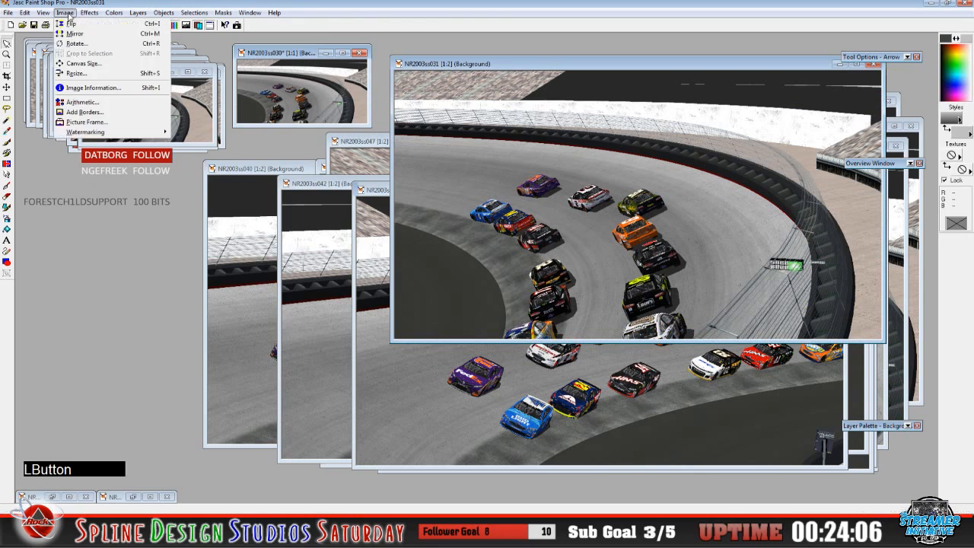
left_click(89, 74)
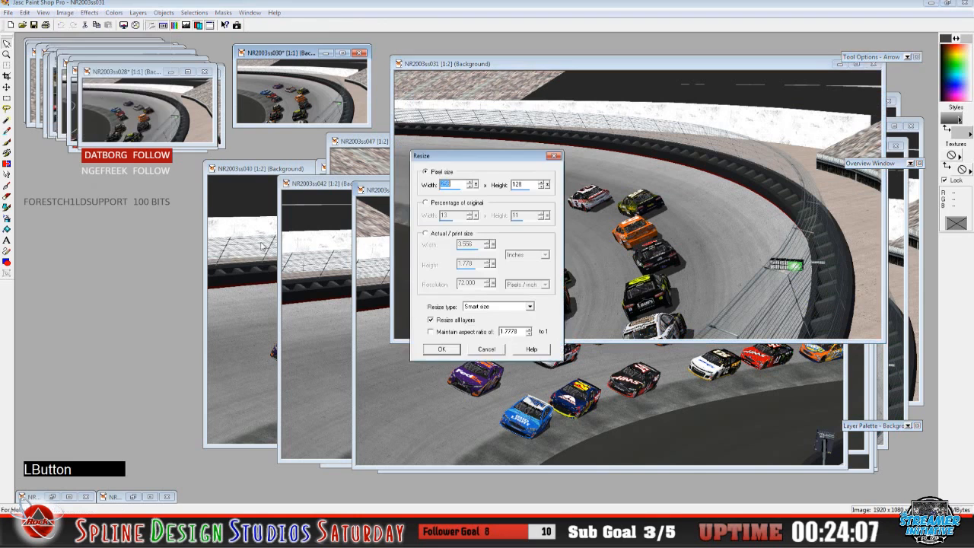
left_click(441, 349)
left_click(42, 13)
left_click(57, 43)
left_click_drag(432, 67, 286, 59)
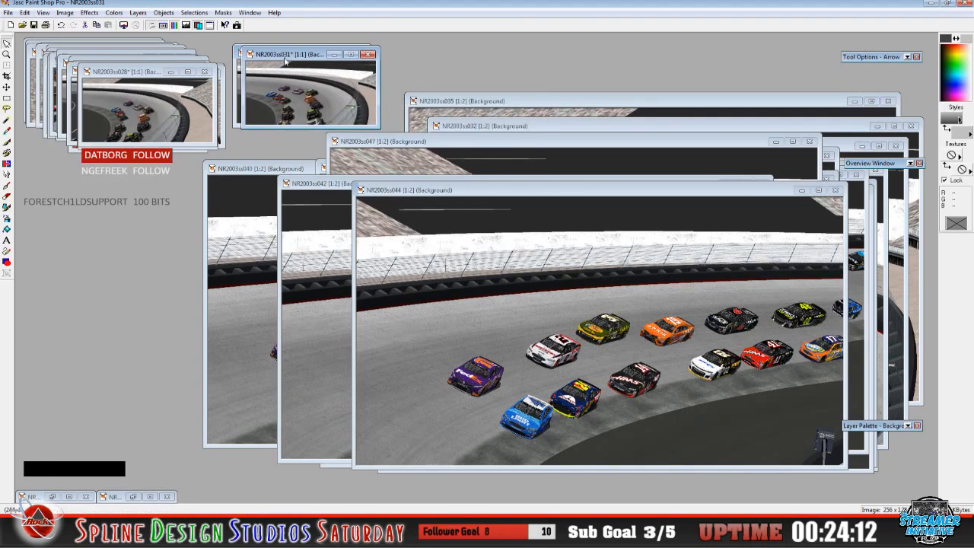
Bring the NR2003ss032 window to the front at its normal window size and move it clear of the large-image pile
double_click(483, 128)
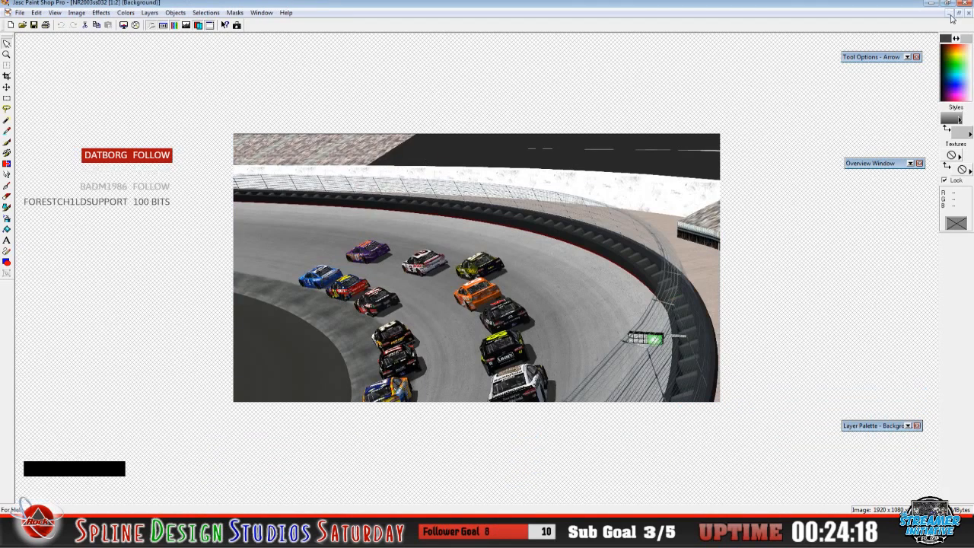
left_click(960, 15)
left_click(478, 143)
left_click_drag(546, 128, 306, 163)
left_click(65, 13)
left_click(90, 48)
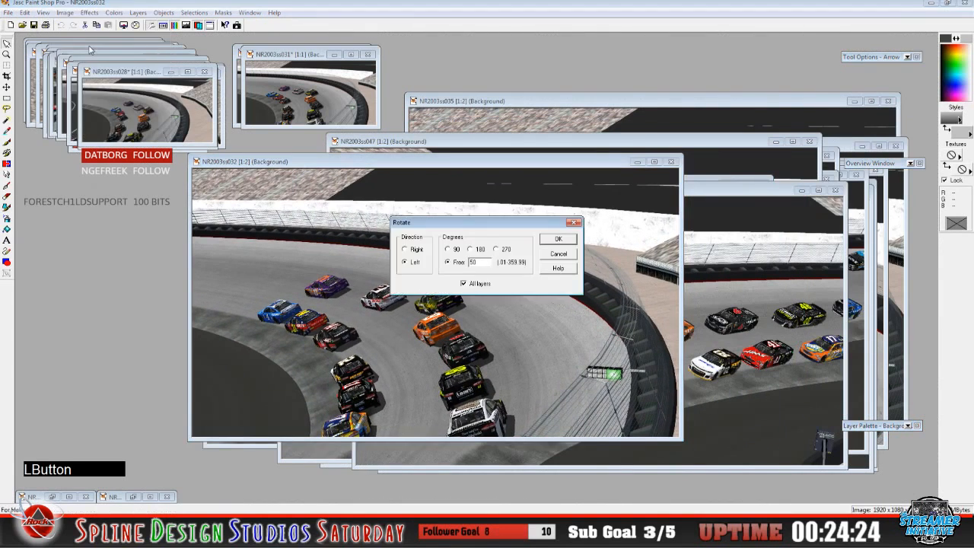
left_click(559, 253)
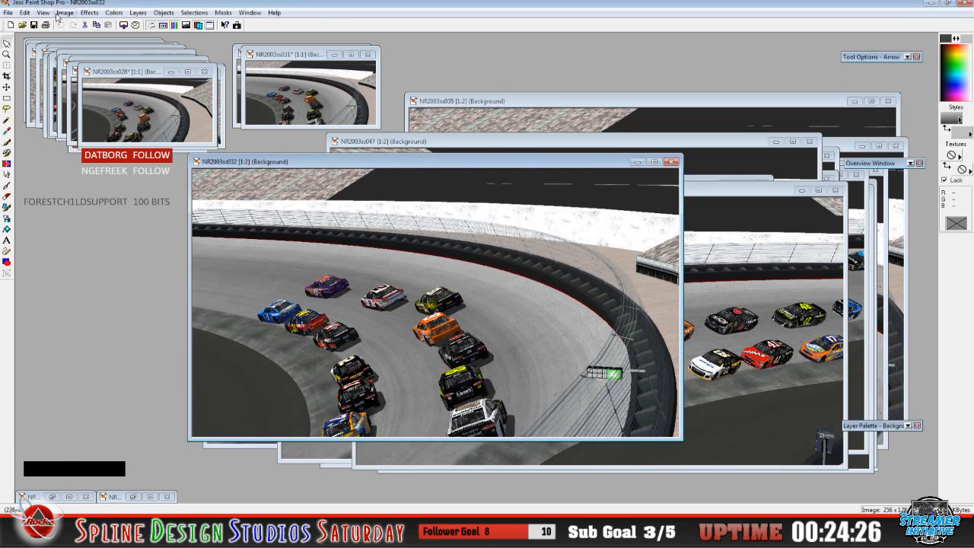
Resize the NR2003ss032 image to 256 × 128 pixels and view it at 1:1
left_click(65, 13)
left_click(76, 73)
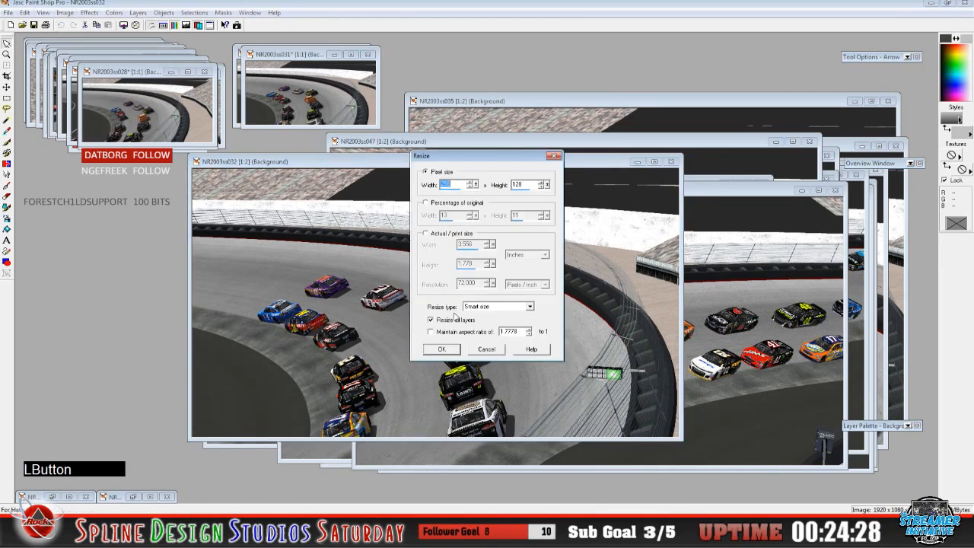
left_click(442, 349)
left_click(43, 13)
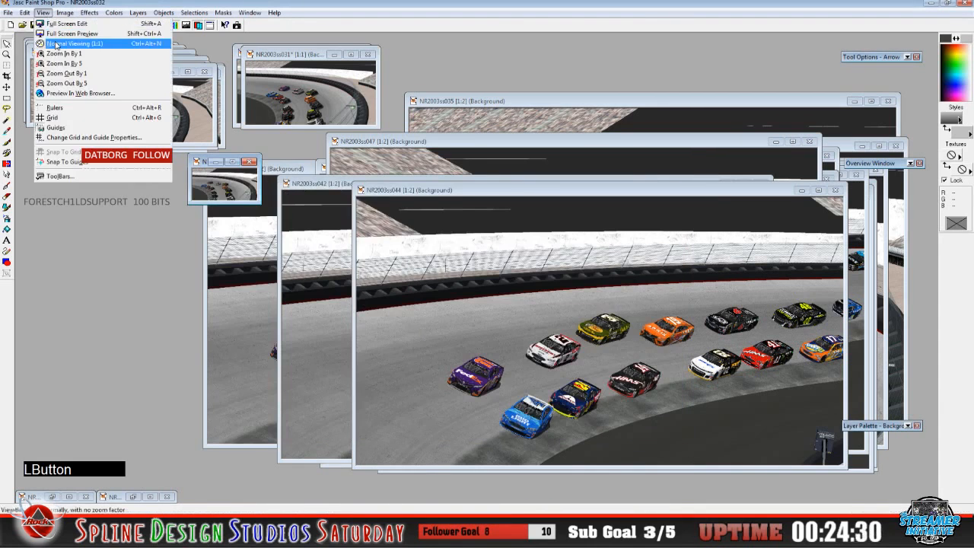
left_click(77, 89)
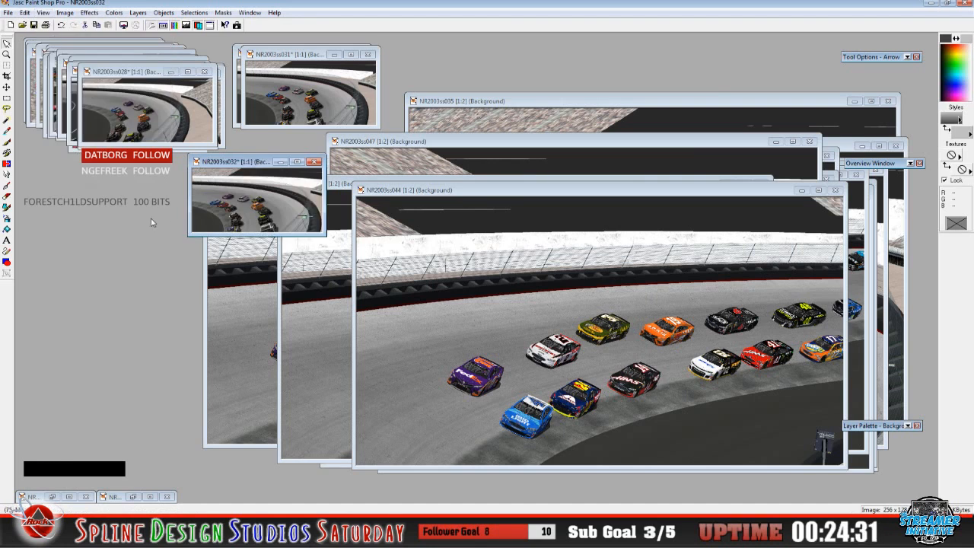
Refit the NR2003ss032 window to its image at 1:1 and stack it on the reduced NR2003ss031
left_click_drag(240, 157, 281, 56)
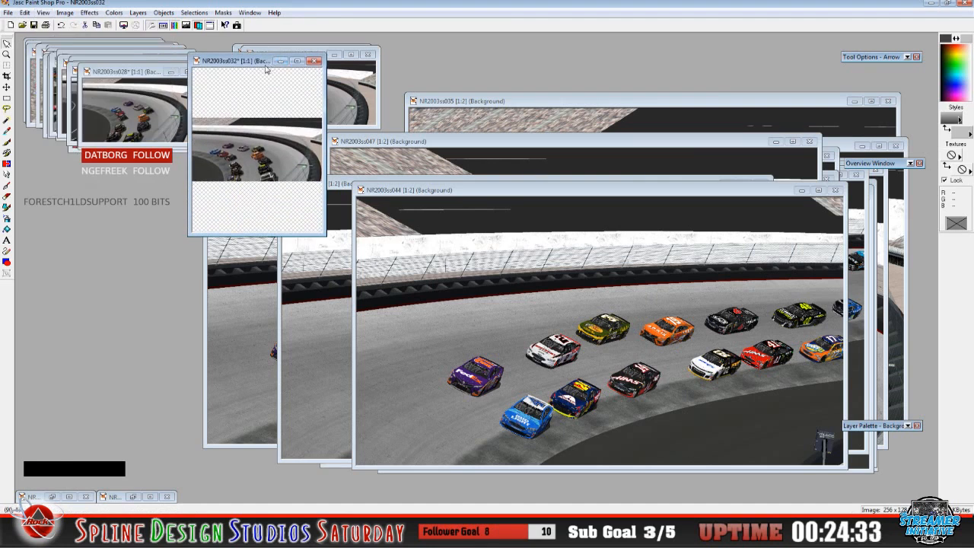
left_click(42, 12)
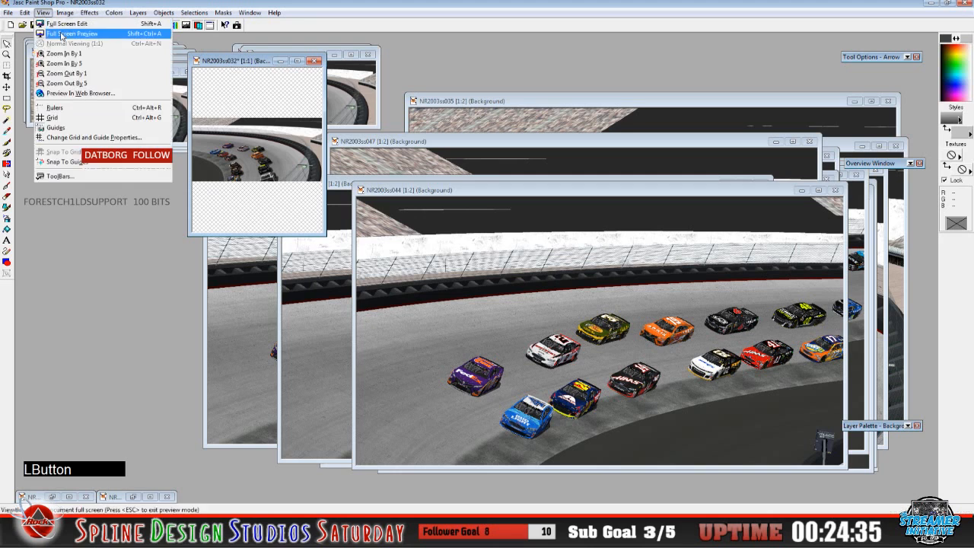
left_click(77, 74)
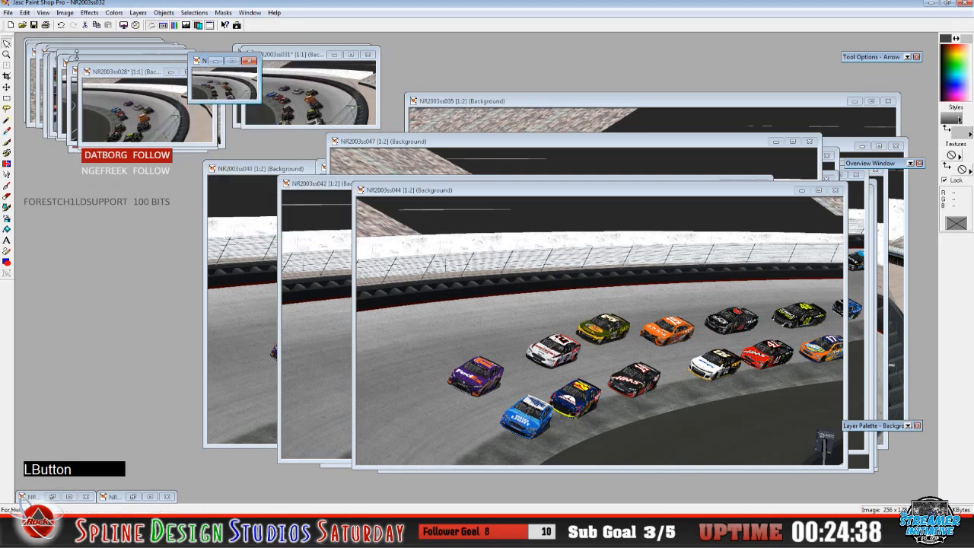
left_click(42, 13)
left_click(98, 59)
left_click_drag(220, 67, 274, 59)
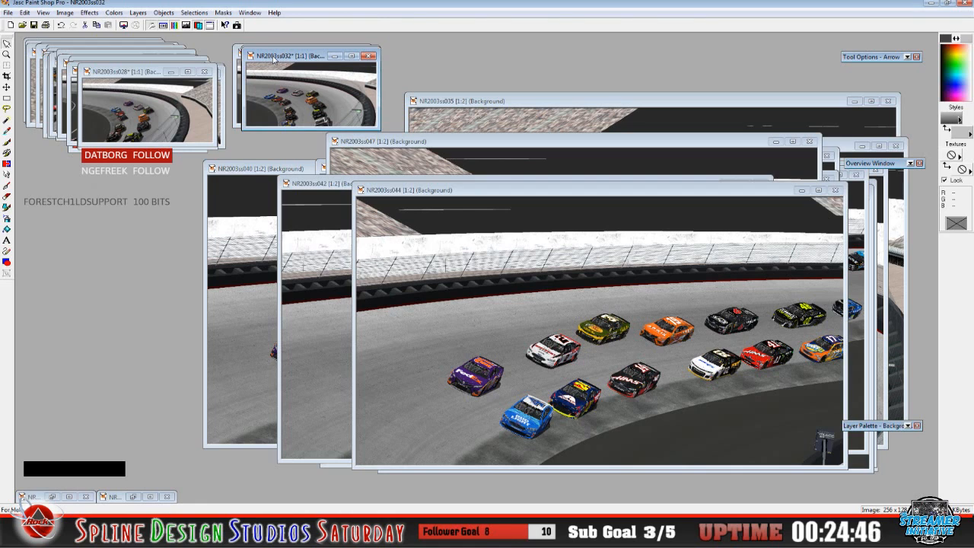
Move the NR2003ss035 window aside, then bring NR2003ss033 to the front and move it clear of the large-image pile
left_click_drag(452, 105, 318, 240)
left_click_drag(317, 235, 131, 188)
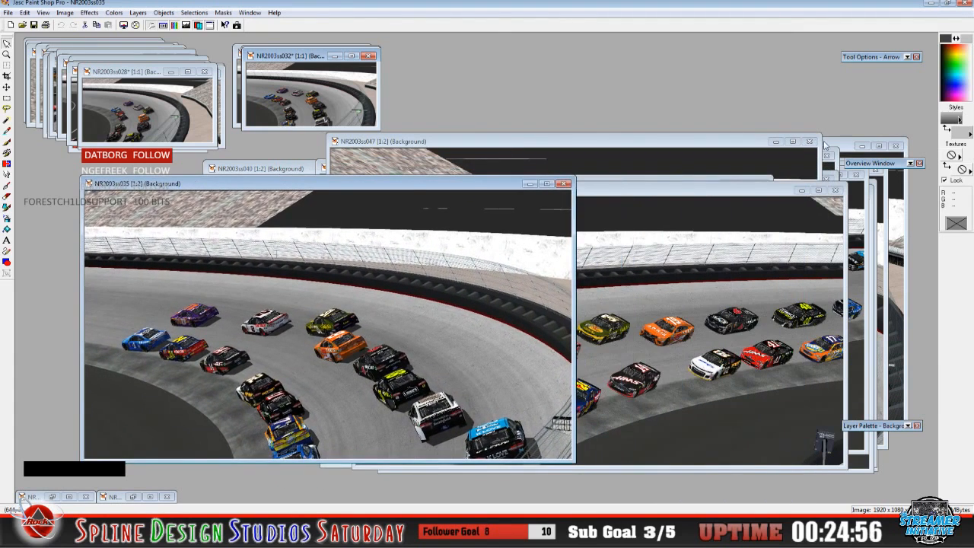
left_click(824, 142)
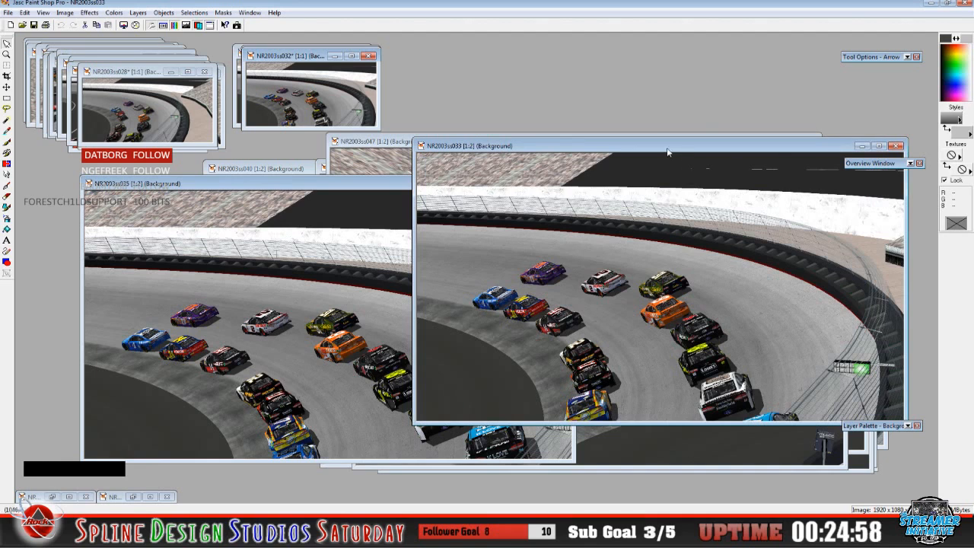
left_click_drag(668, 152, 470, 136)
Resize the NR2003ss033 image to 256 × 128 pixels and stack it at 1:1 on the reduced NR2003ss032
left_click(65, 13)
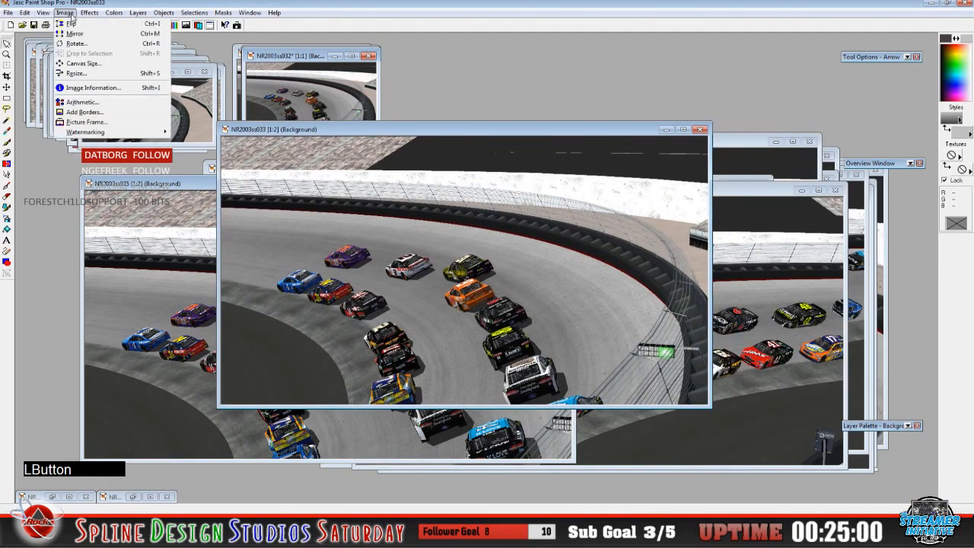
left_click(76, 73)
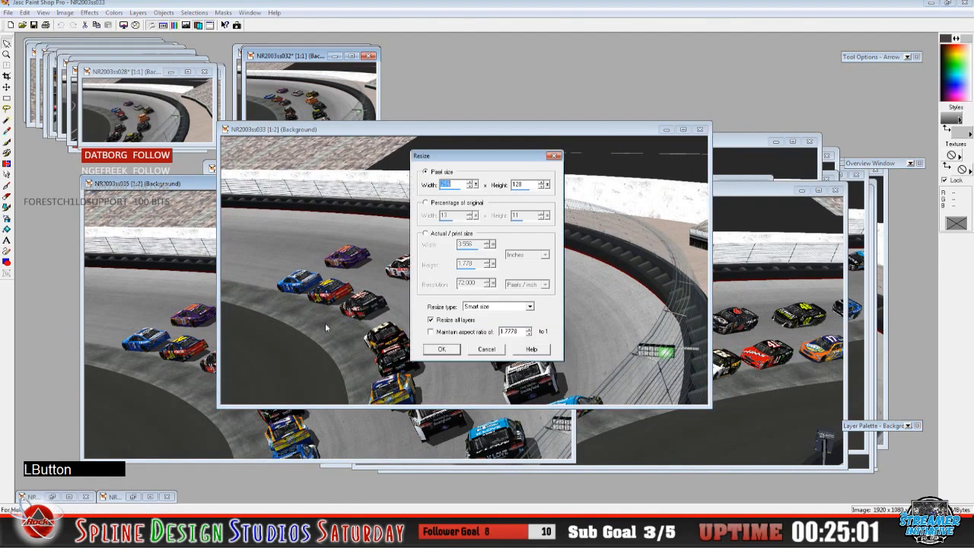
left_click(442, 349)
left_click(45, 13)
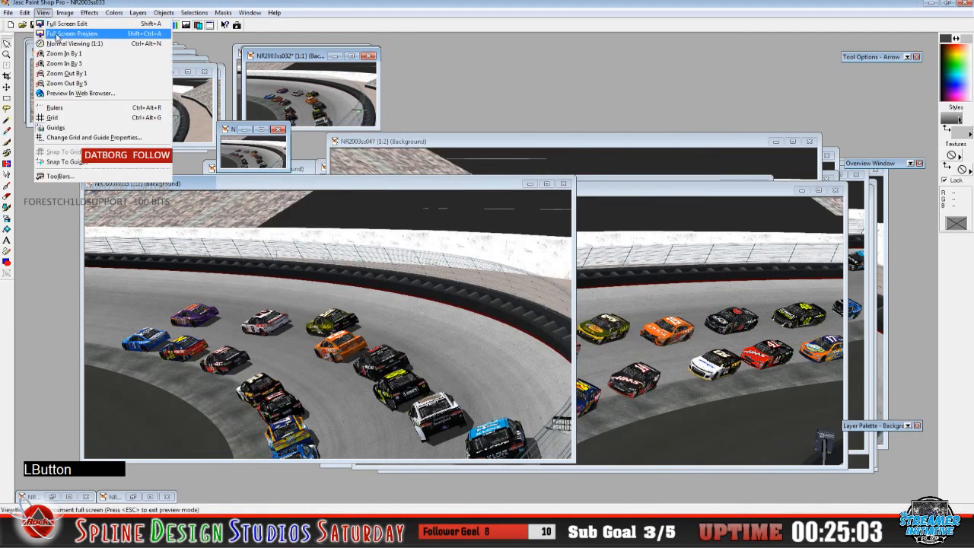
left_click(75, 45)
left_click_drag(255, 135, 283, 57)
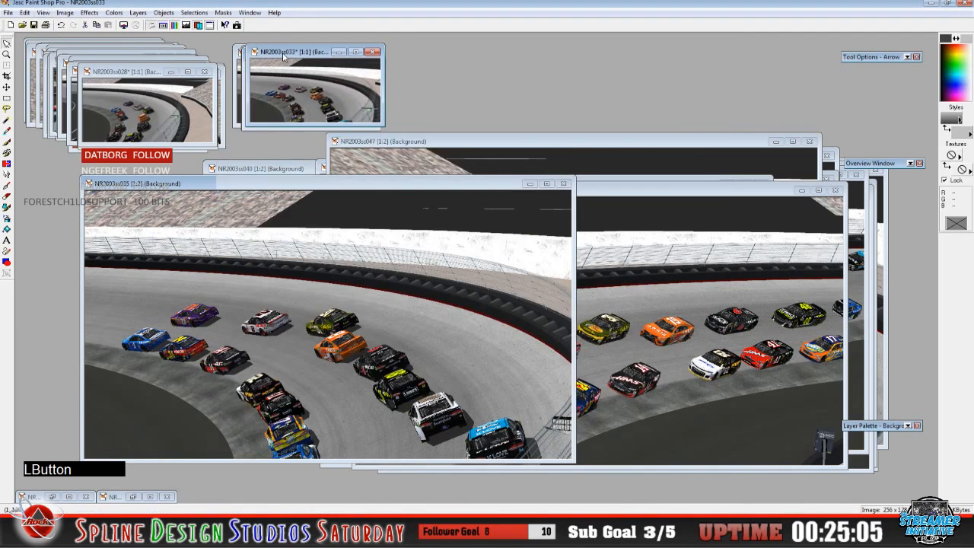
Set the NR2003ss035 window further aside and place NR2003ss036 from the large-image pile over it, leaving its title bar exposed
left_click_drag(279, 185, 232, 199)
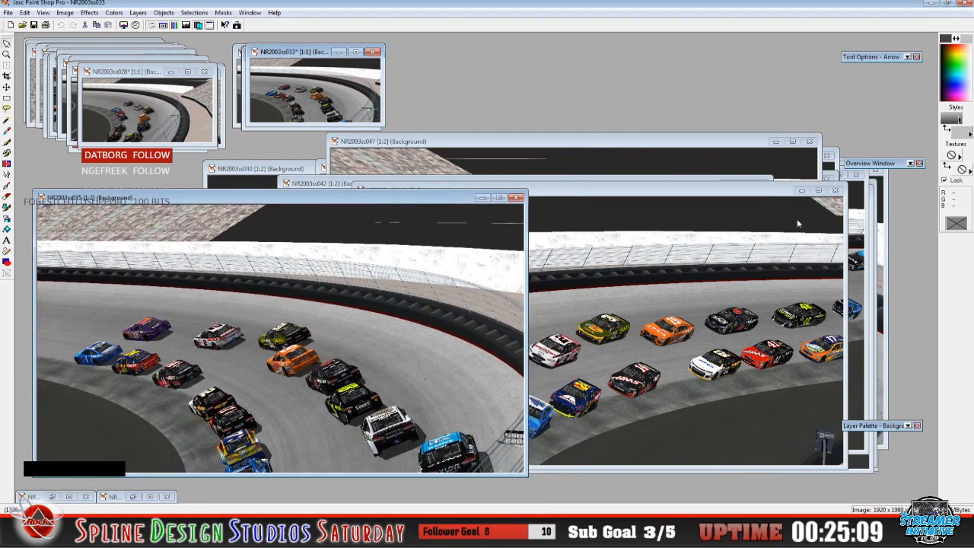
left_click(888, 246)
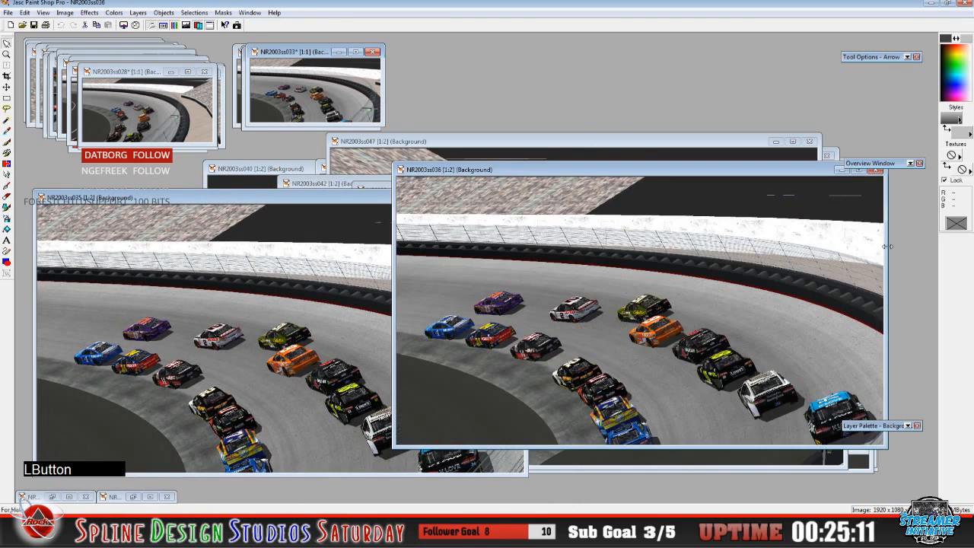
left_click_drag(531, 172, 167, 212)
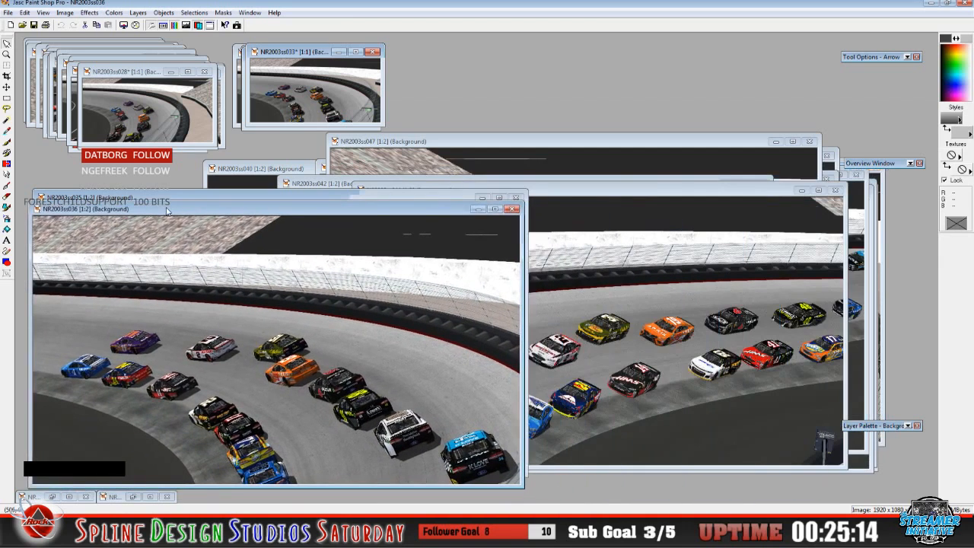
Bring NR2003ss034 to the front, resize its image to 256 × 128 pixels and stack it at 1:1 on the reduced NR2003ss033
left_click(881, 226)
left_click_drag(496, 168, 360, 164)
left_click(64, 13)
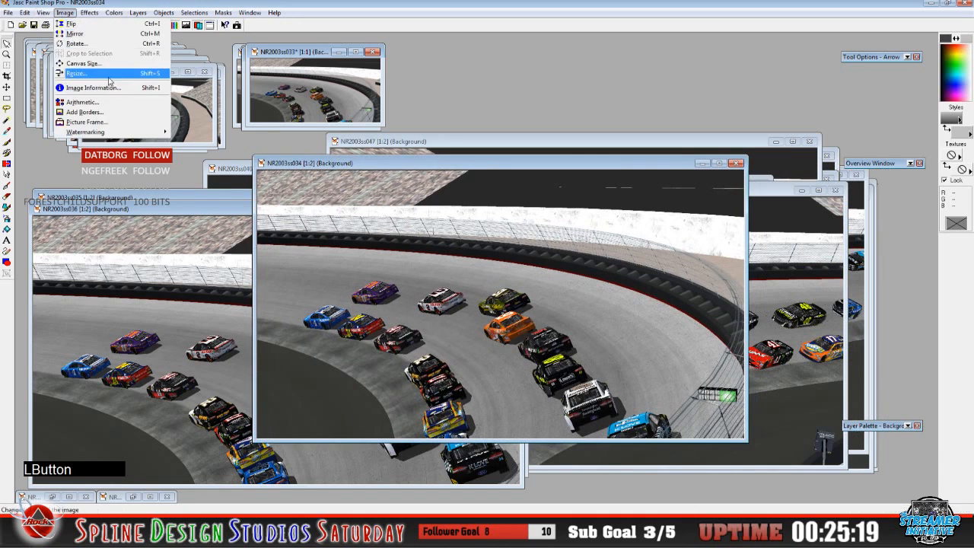
left_click(84, 73)
left_click(441, 349)
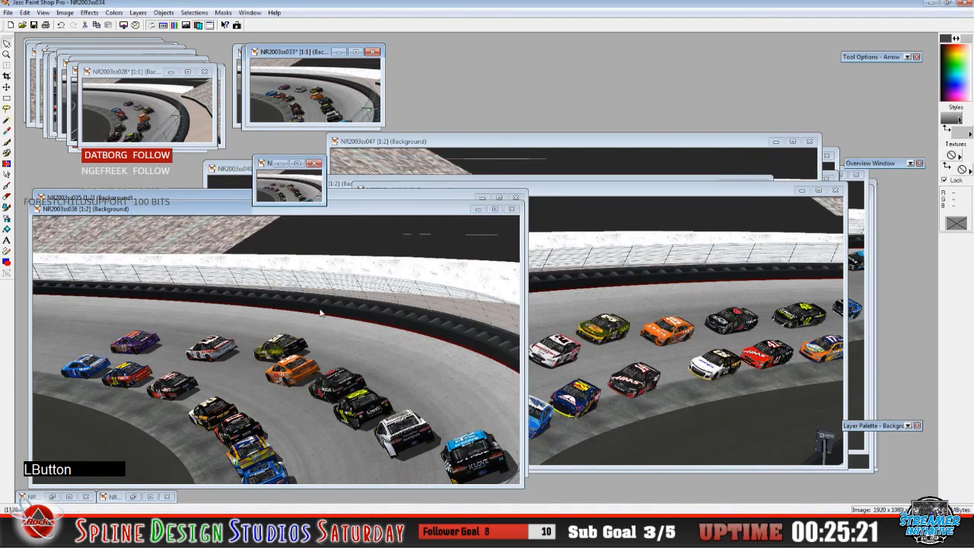
left_click(65, 13)
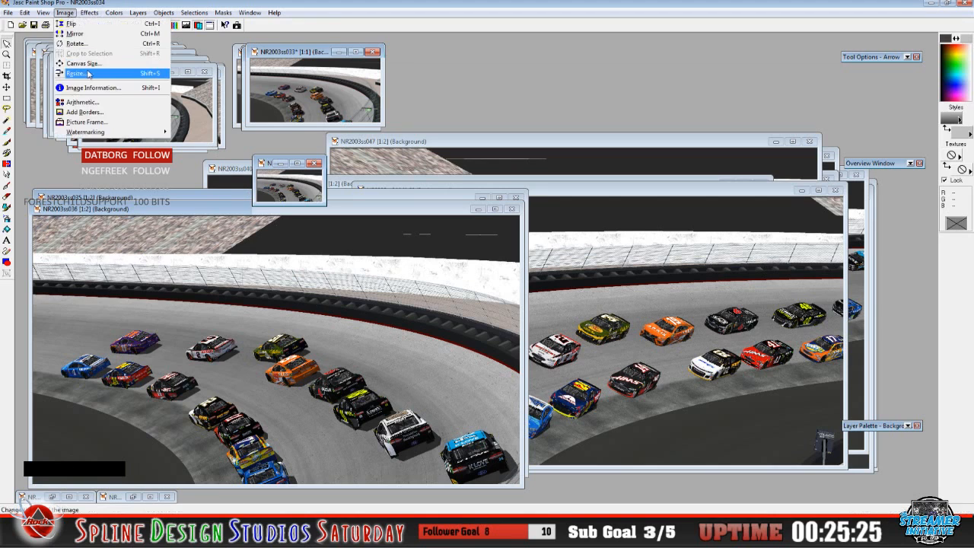
mouse_move(45, 12)
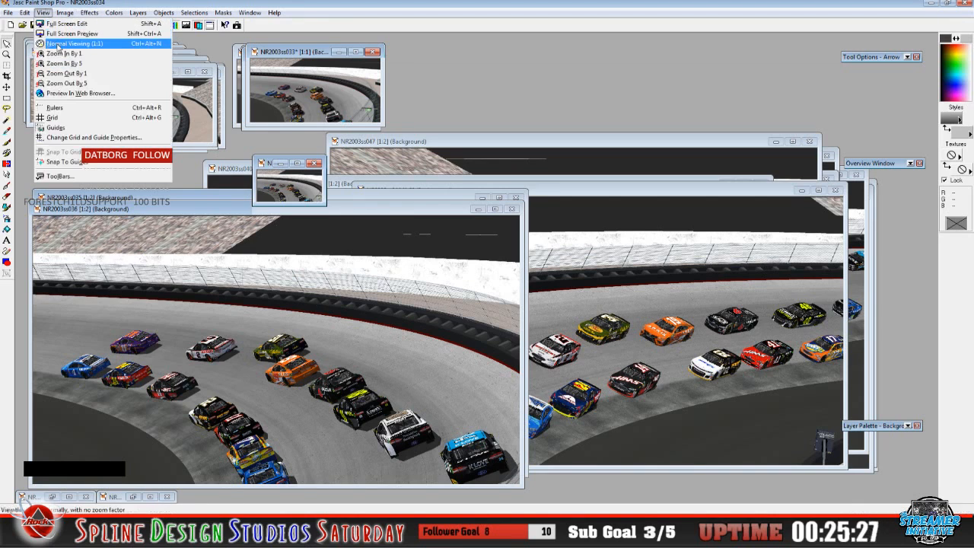
left_click(58, 43)
left_click_drag(303, 165, 297, 56)
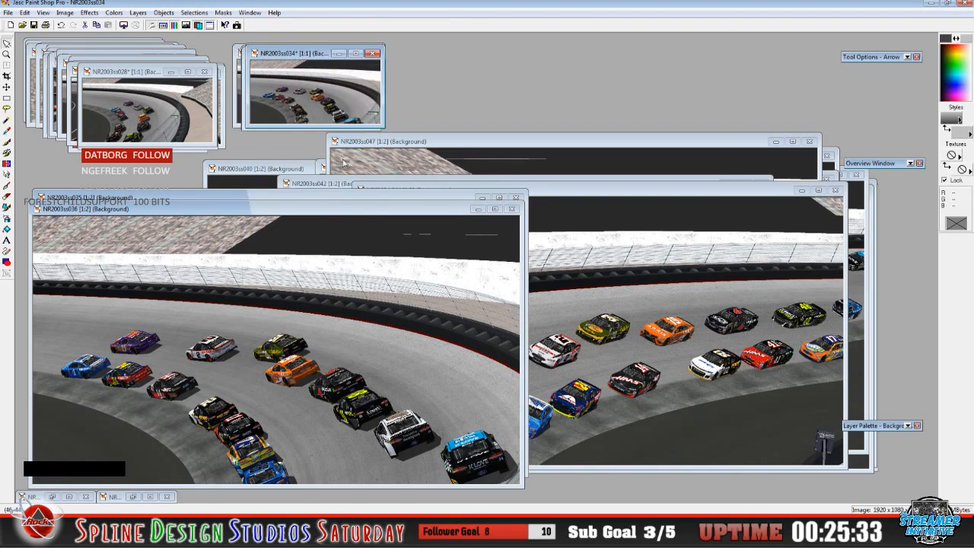
Resize the NR2003ss035 image to 256 × 128 pixels and stack it at 1:1 on the reduced NR2003ss034
left_click(165, 202)
left_click(65, 13)
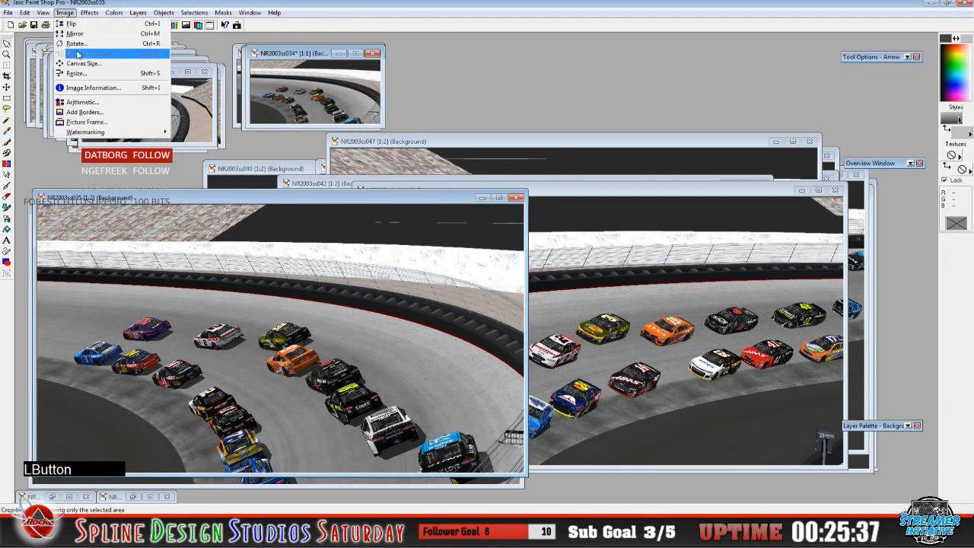
left_click(85, 75)
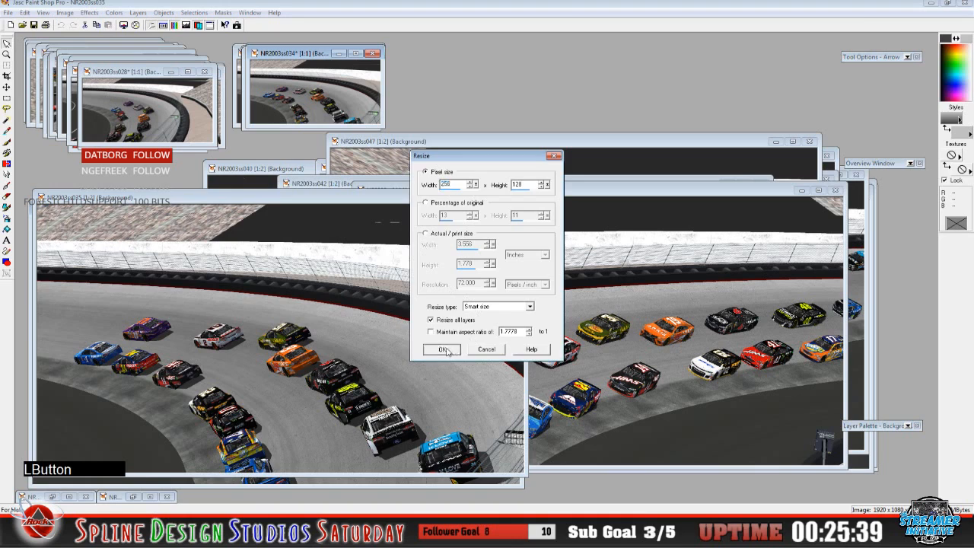
left_click(442, 350)
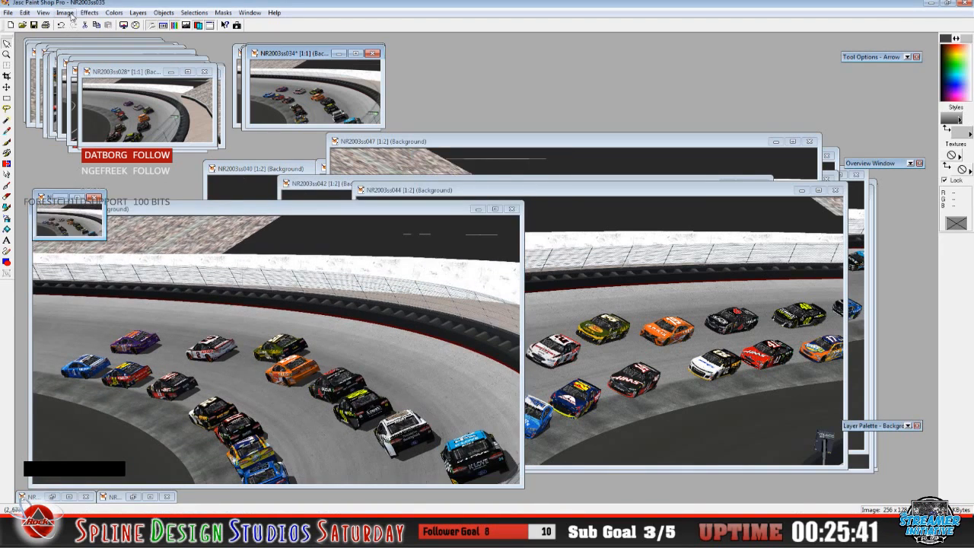
left_click(29, 13)
mouse_move(42, 13)
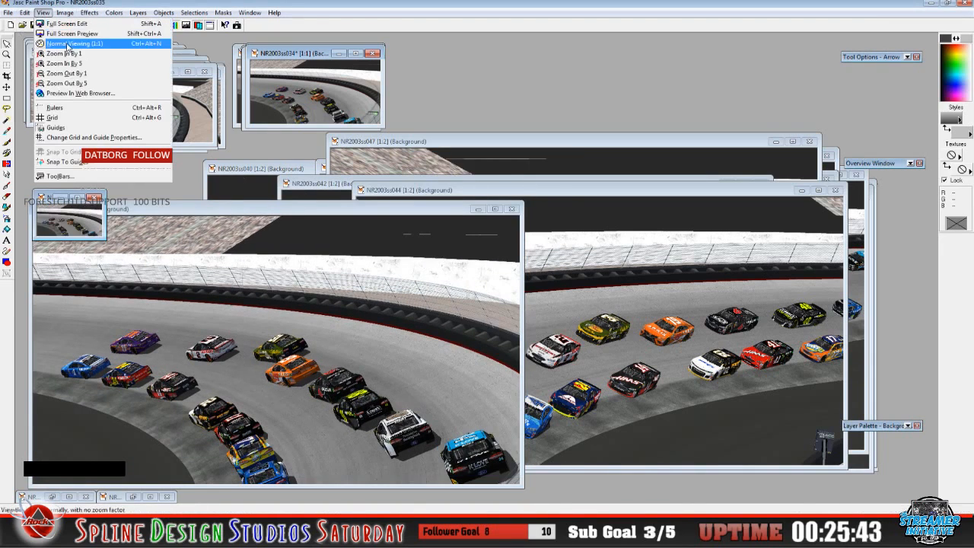
left_click(67, 44)
left_click_drag(97, 201, 306, 55)
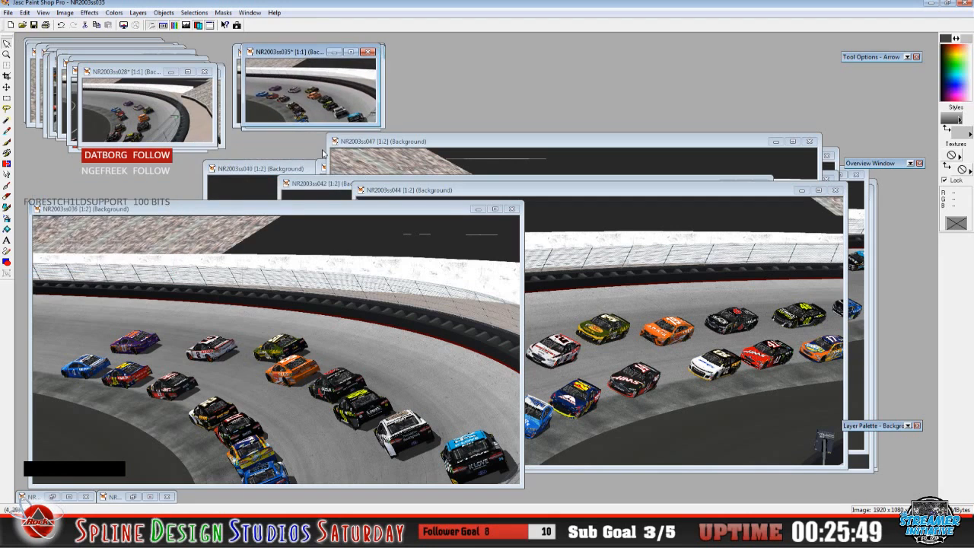
Resize the NR2003ss036 image to 256 × 128 pixels and stack it at 1:1 on the reduced NR2003ss035
left_click(245, 229)
left_click(65, 13)
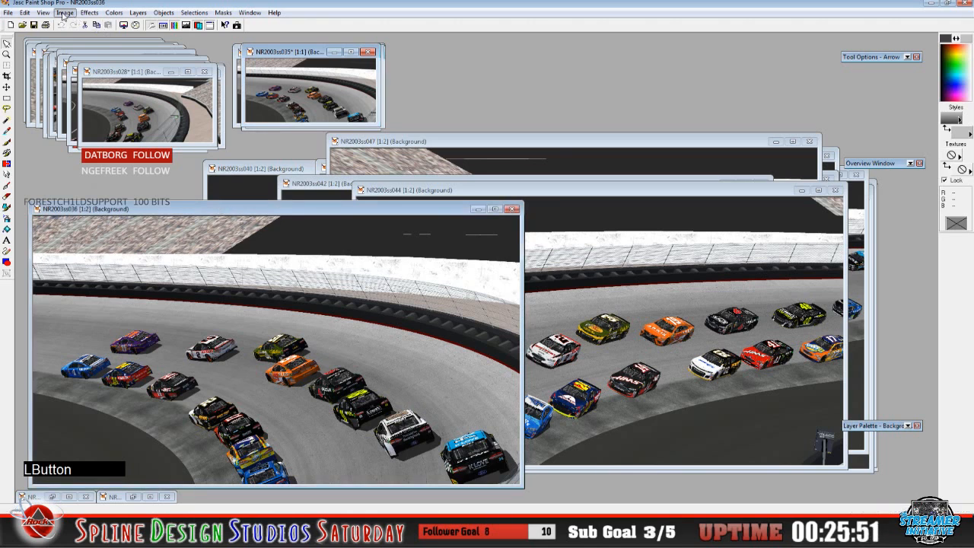
left_click(93, 73)
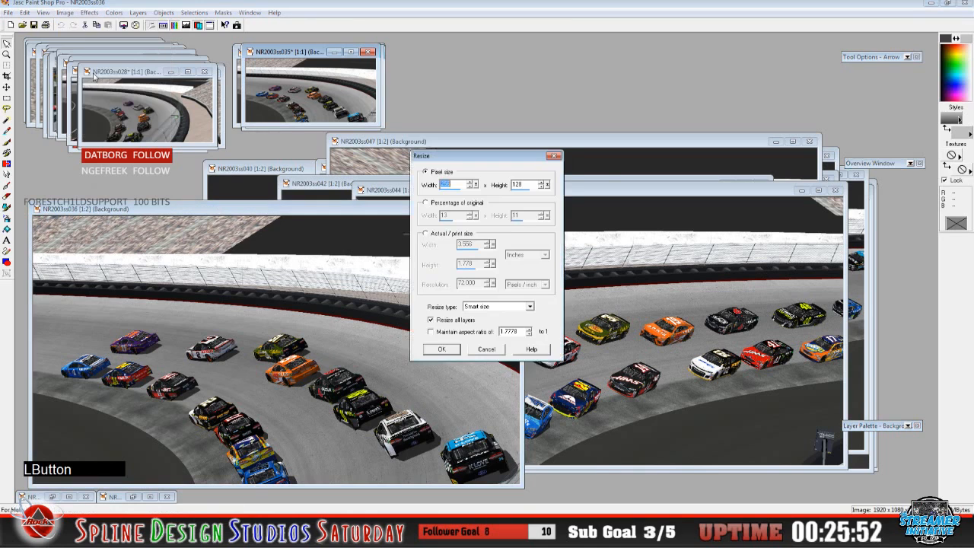
left_click(443, 348)
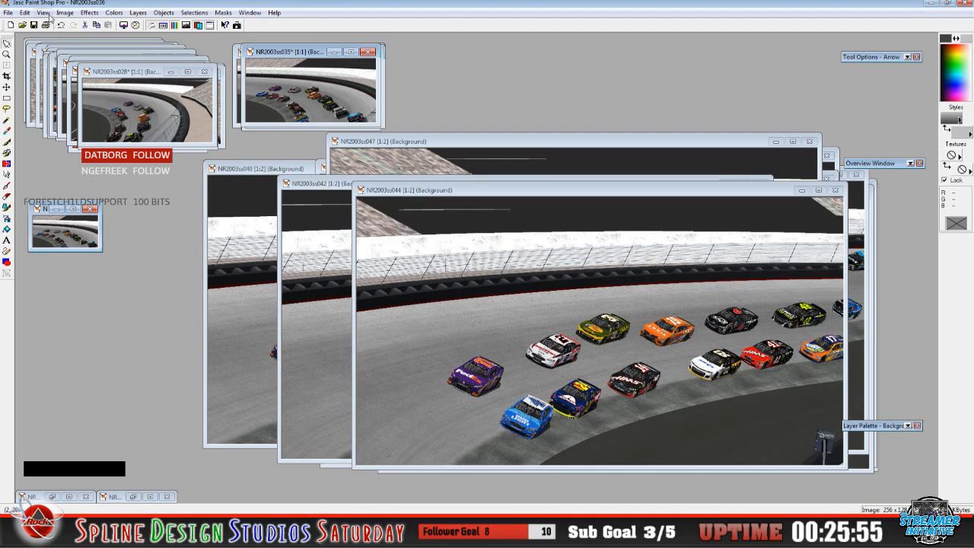
left_click(42, 12)
left_click(65, 44)
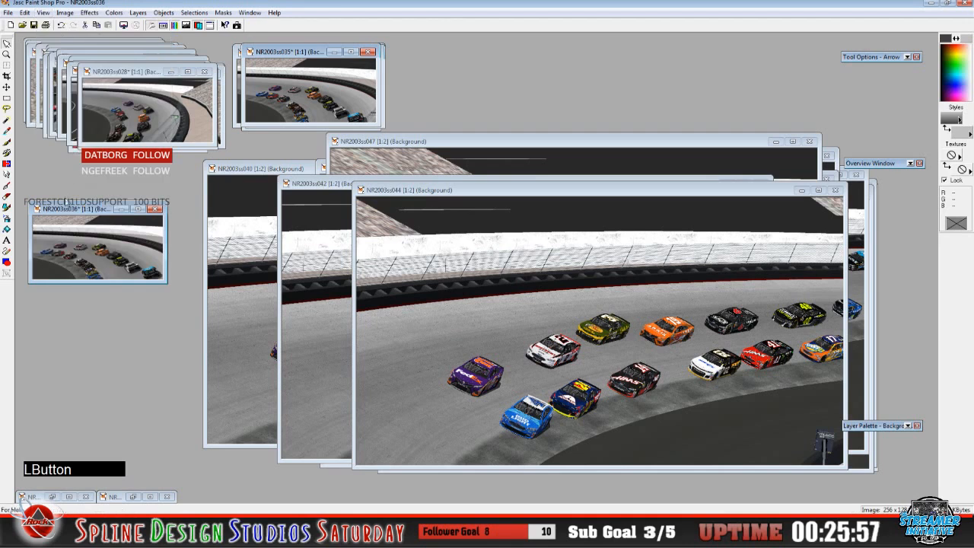
left_click_drag(80, 207, 300, 60)
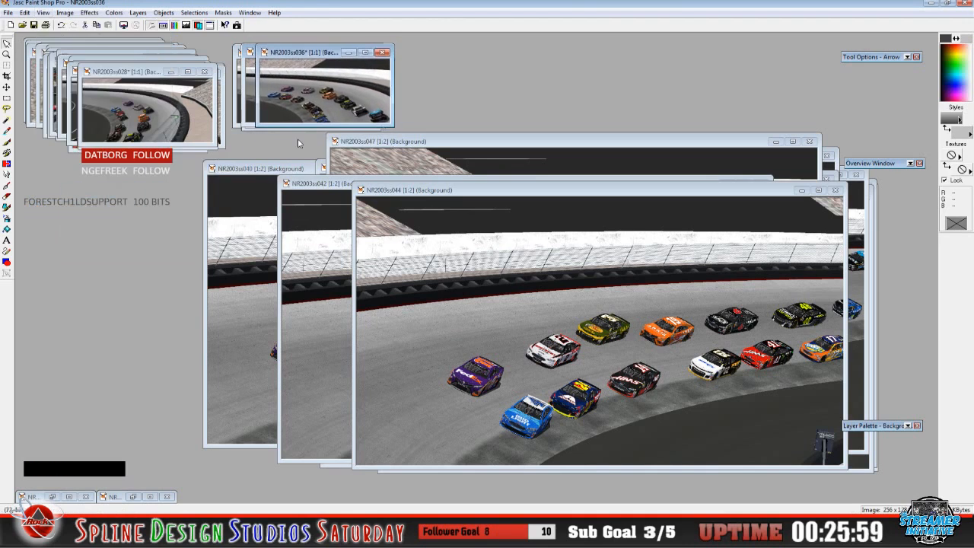
Bring NR2003ss052 forward from the large-image pile and minimize it
left_click(875, 208)
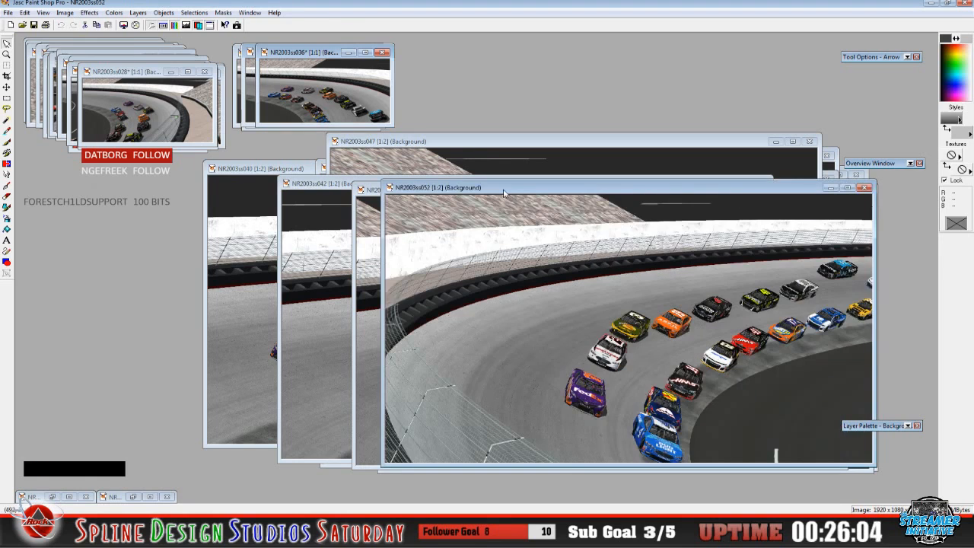
left_click(880, 253)
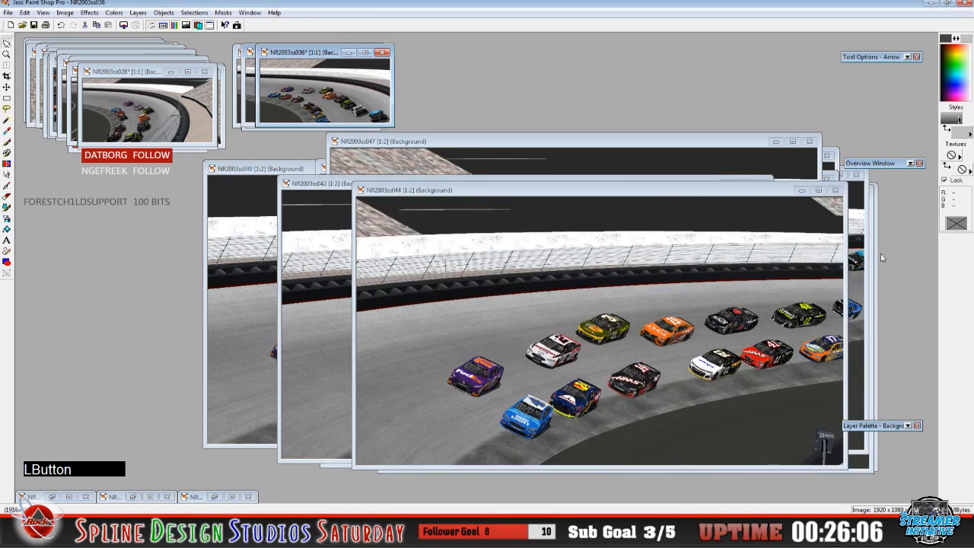
Bring NR2003ss037 to the front, resize its image to 256 × 128 pixels and stack it at 1:1 on the reduced NR2003ss036
left_click(876, 245)
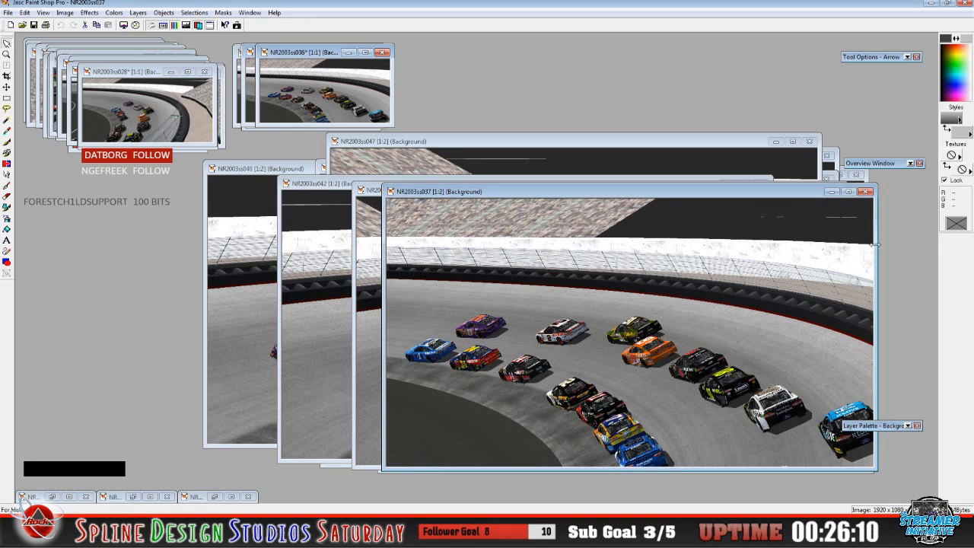
left_click_drag(504, 196, 221, 192)
left_click(65, 13)
left_click(77, 75)
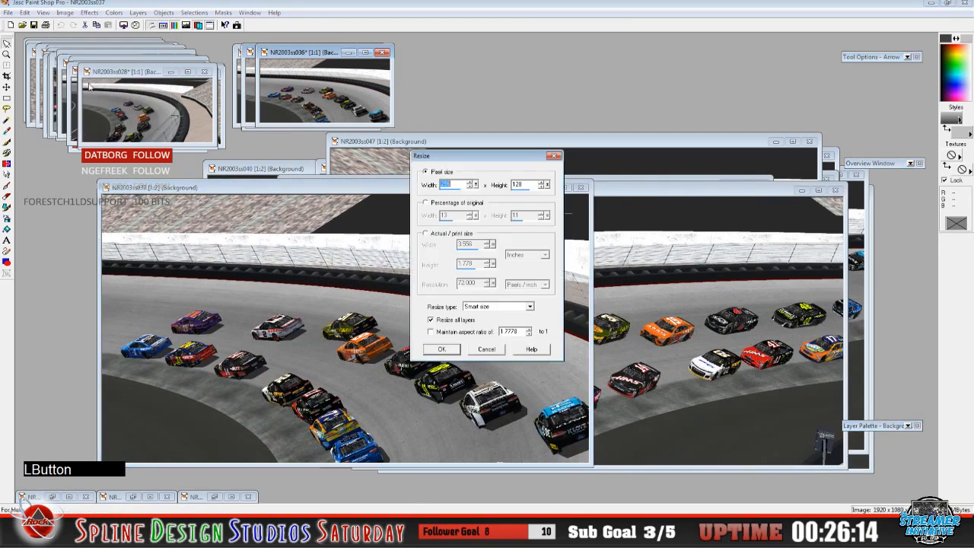
left_click(454, 350)
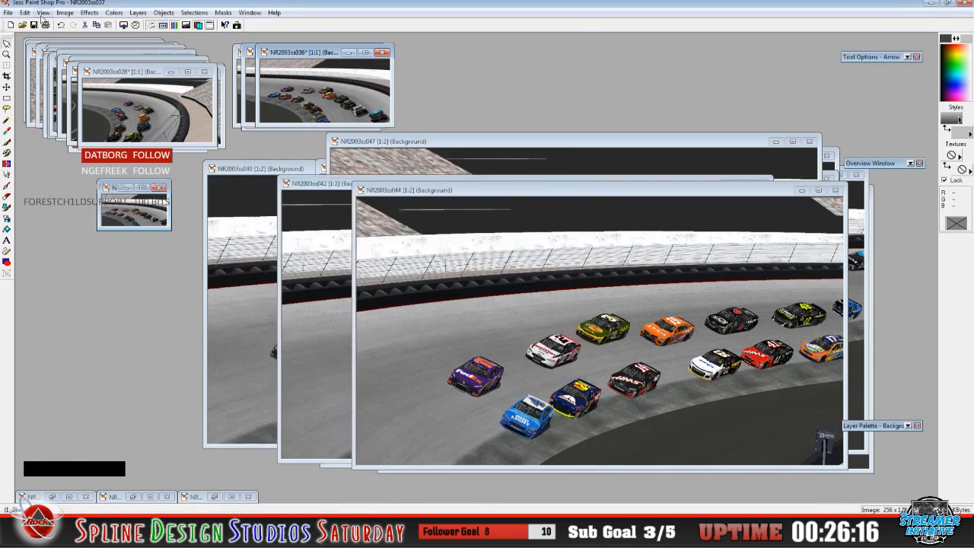
left_click(44, 13)
left_click(64, 44)
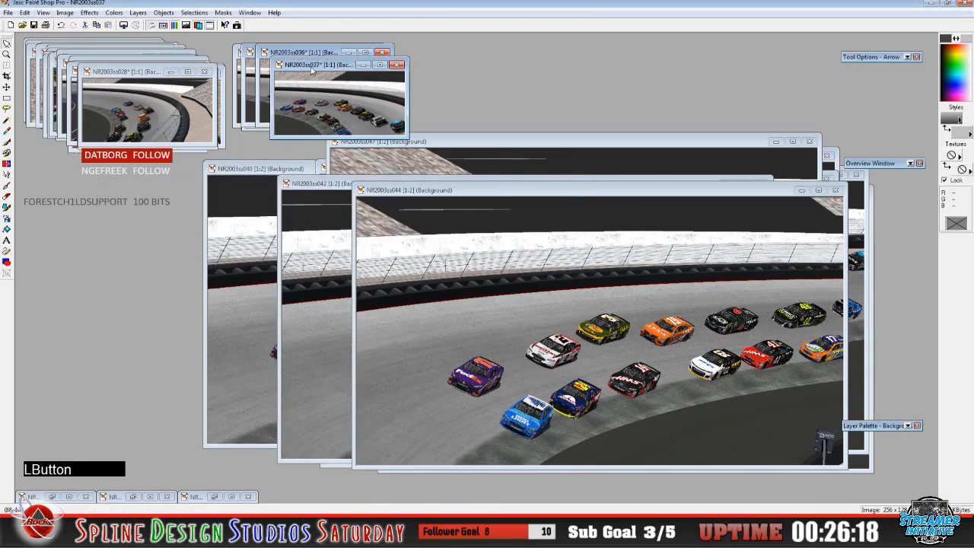
Bring NR2003ss051 and NR2003ss050 forward from the large-image pile and minimize each one
left_click(851, 267)
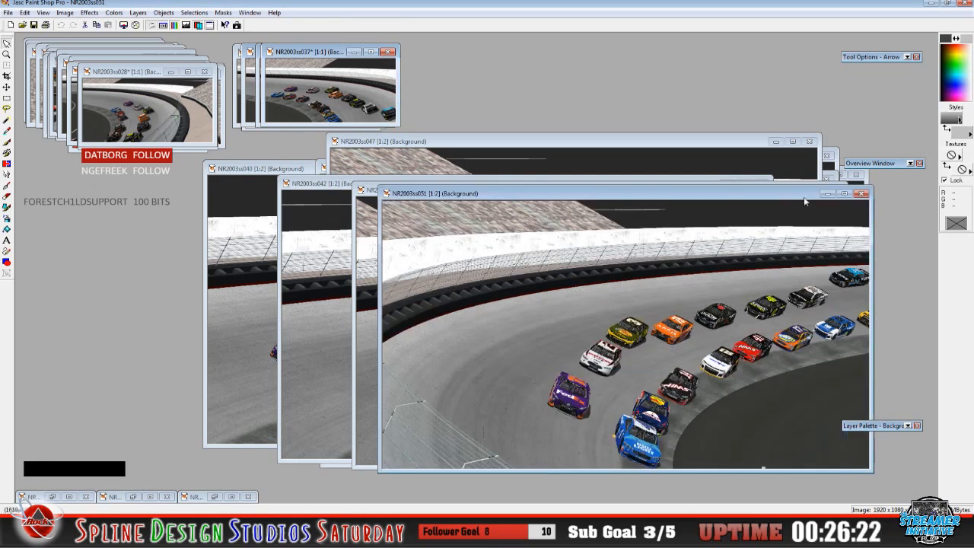
left_click(826, 194)
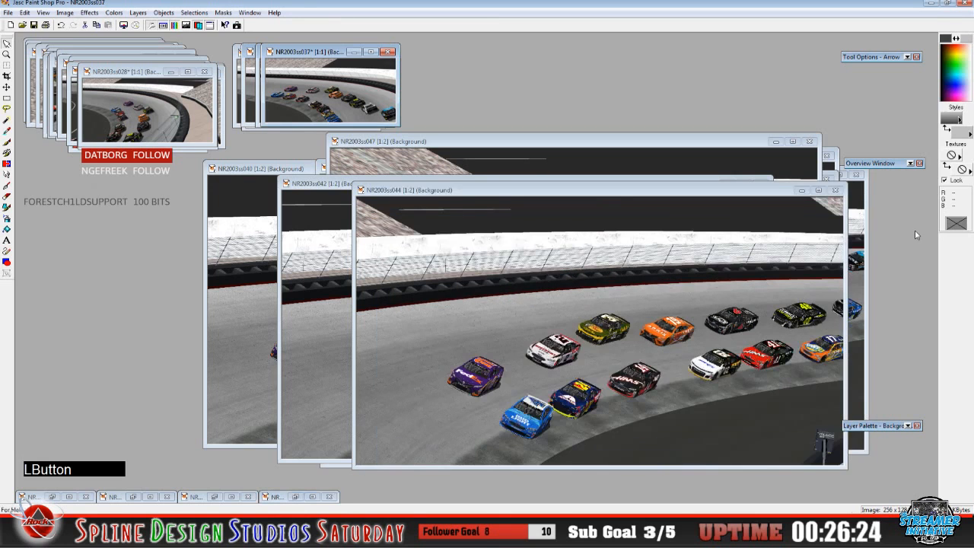
left_click(865, 224)
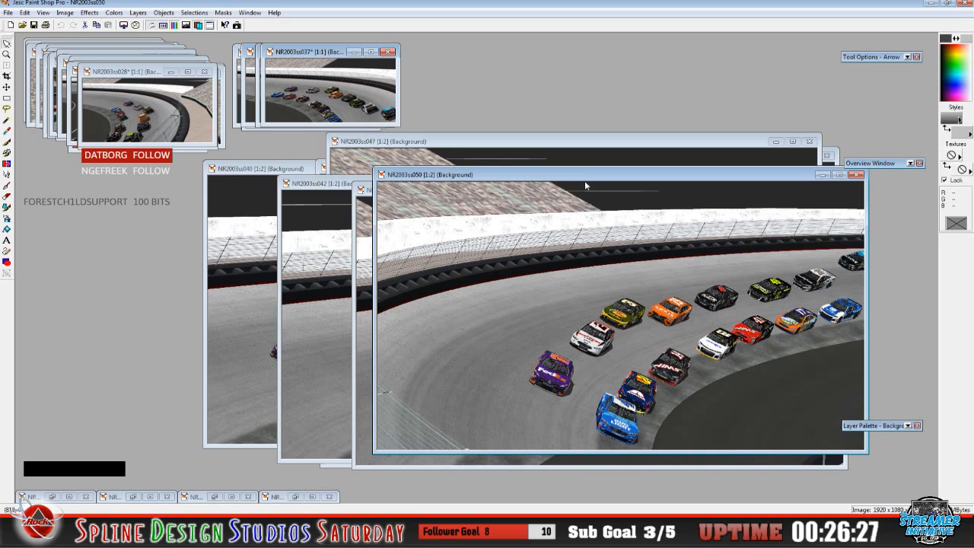
left_click(821, 174)
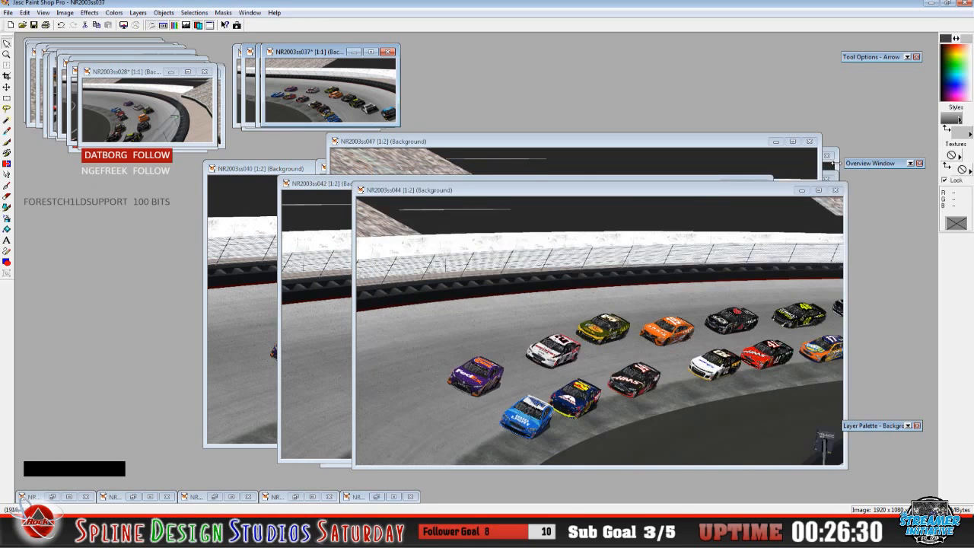
Bring NR2003ss046 and NR2003ss048 forward from the large-image pile and minimize each one
left_click(833, 161)
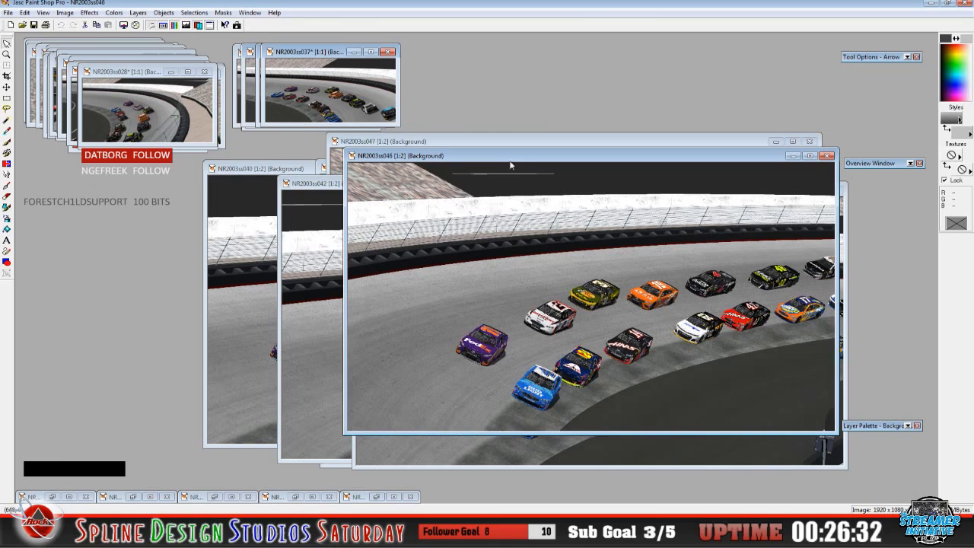
left_click_drag(510, 166, 521, 180)
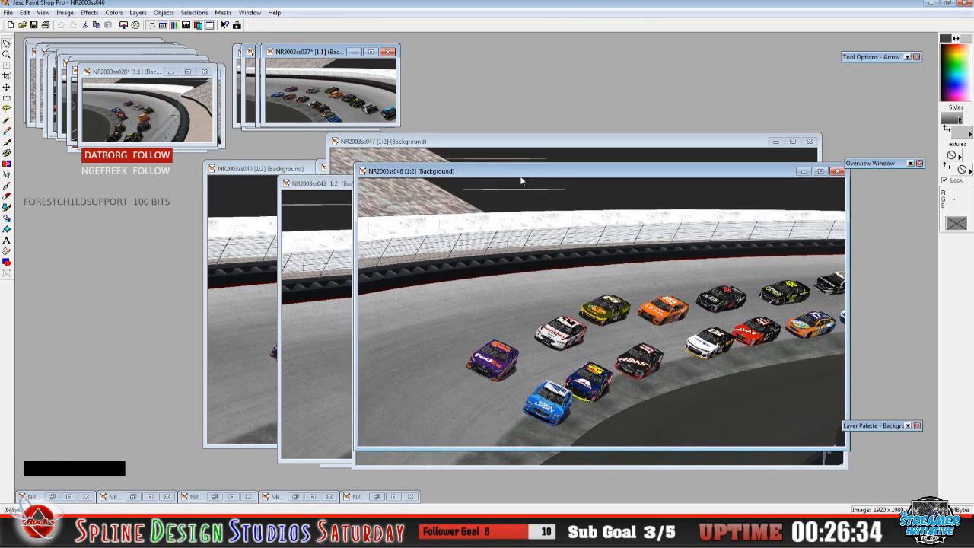
left_click(803, 171)
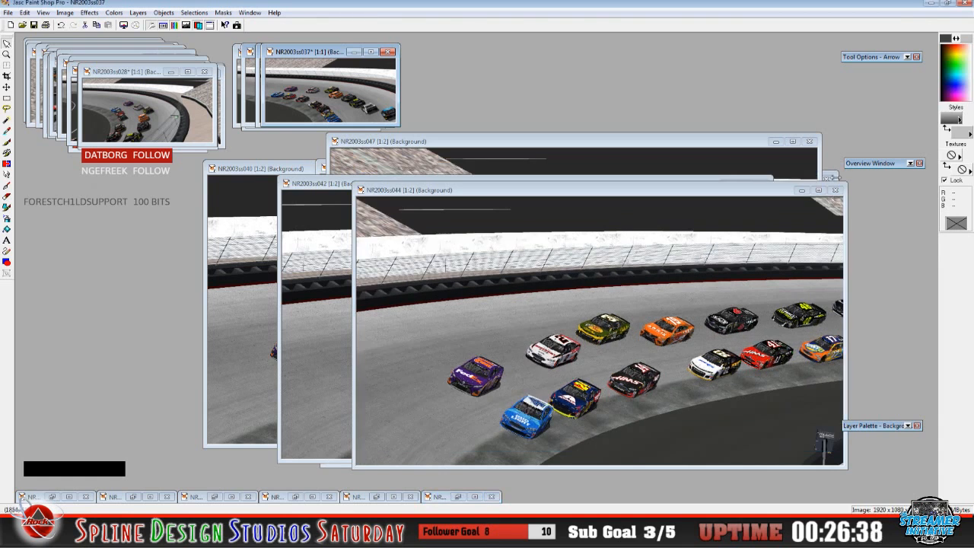
left_click(837, 176)
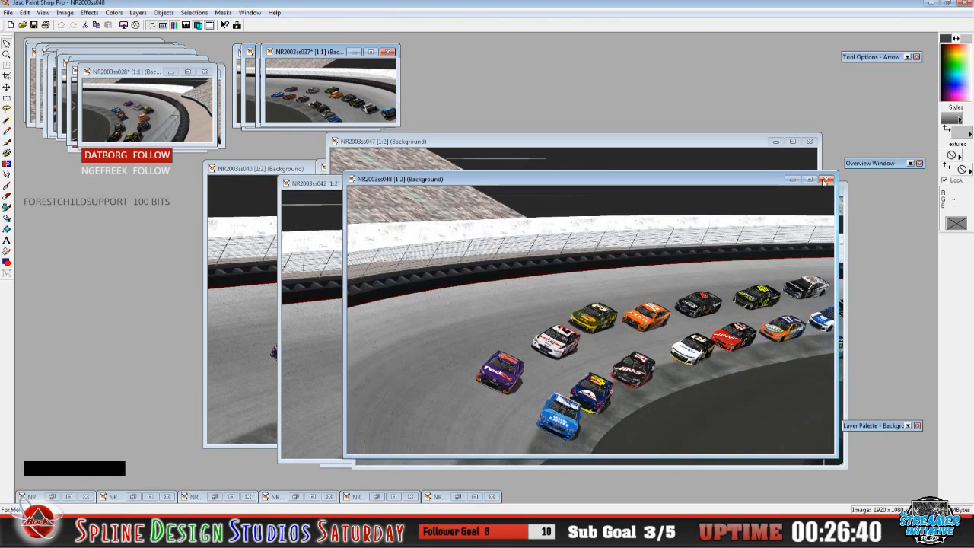
left_click(794, 180)
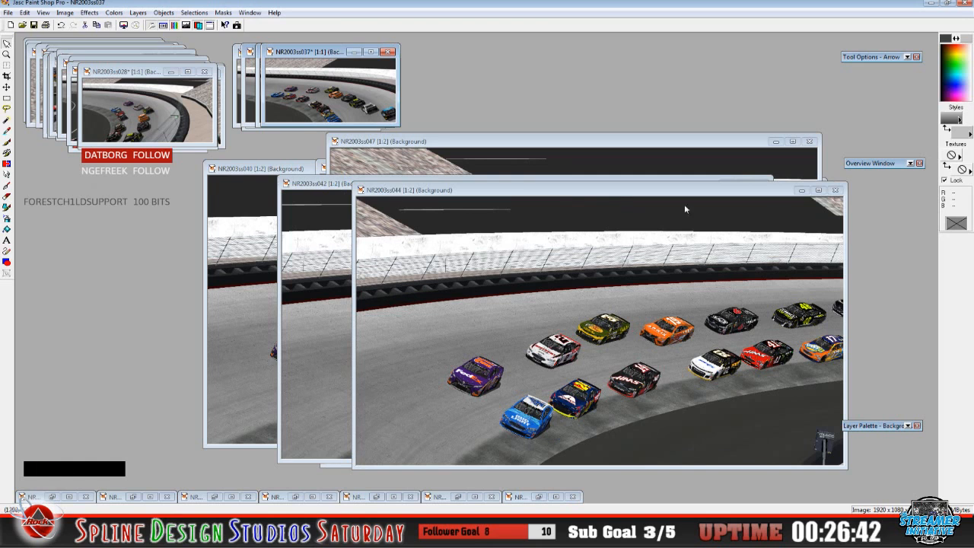
Gather NR2003ss040, NR2003ss041, NR2003ss042 and NR2003ss044 in a separate pile of large images and minimize NR2003ss047
left_click_drag(606, 196, 675, 230)
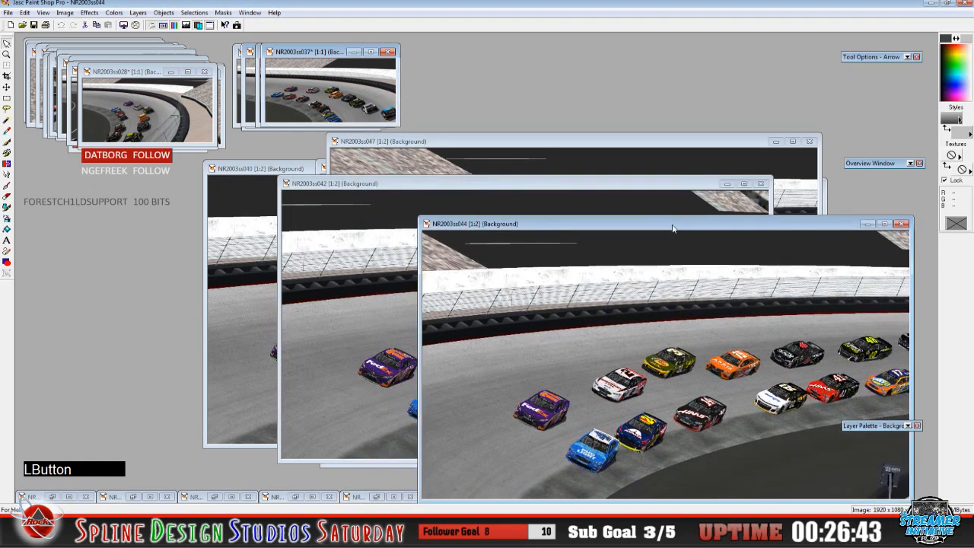
left_click(825, 200)
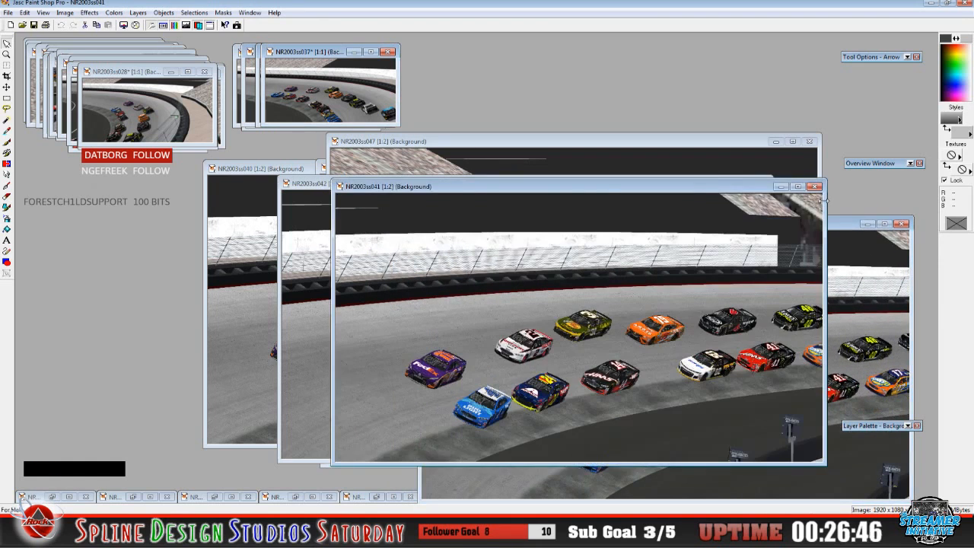
left_click_drag(556, 193, 631, 66)
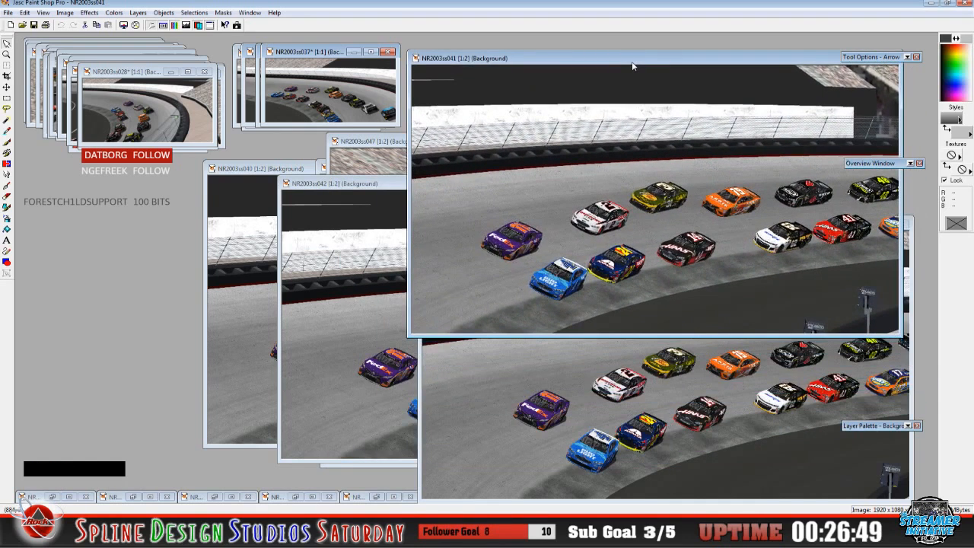
left_click_drag(236, 178, 442, 94)
left_click_drag(319, 286, 502, 188)
left_click(500, 475)
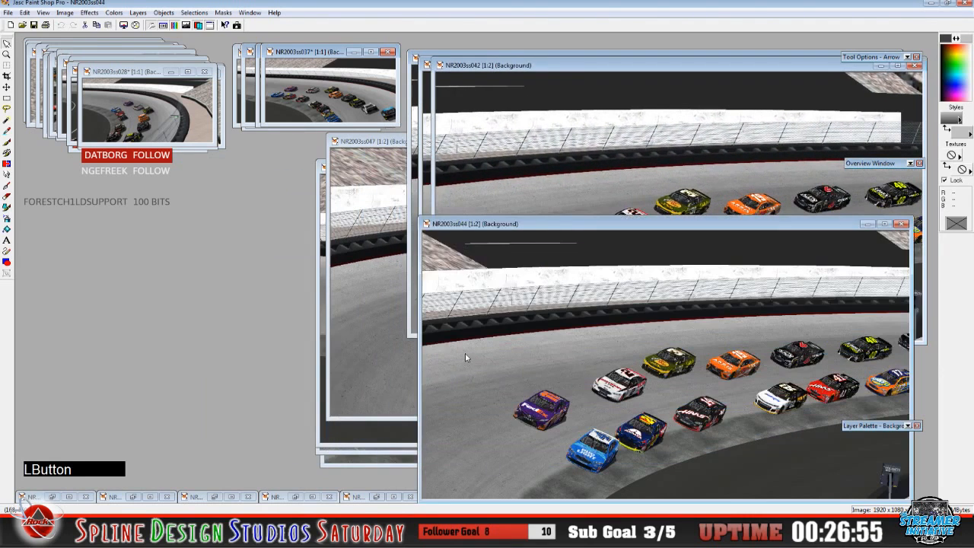
left_click_drag(471, 224, 466, 81)
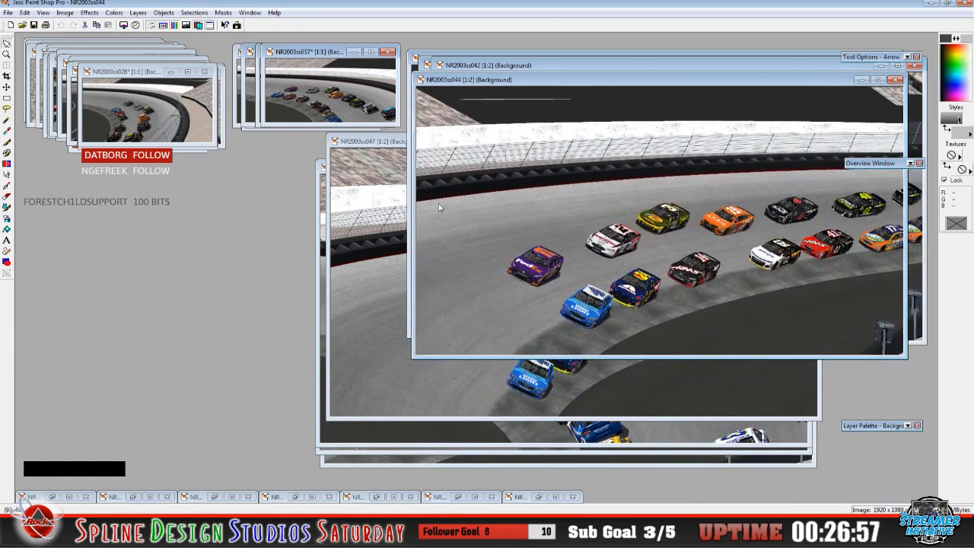
left_click(364, 148)
left_click(776, 143)
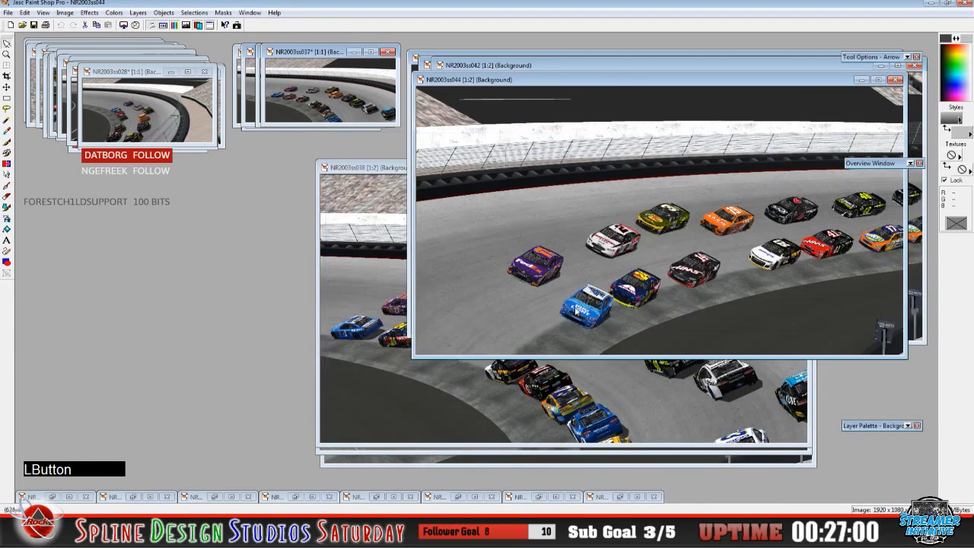
Resize the NR2003ss038 image to 256 × 128 pixels and stack it at 1:1 on the reduced NR2003ss037
left_click(371, 171)
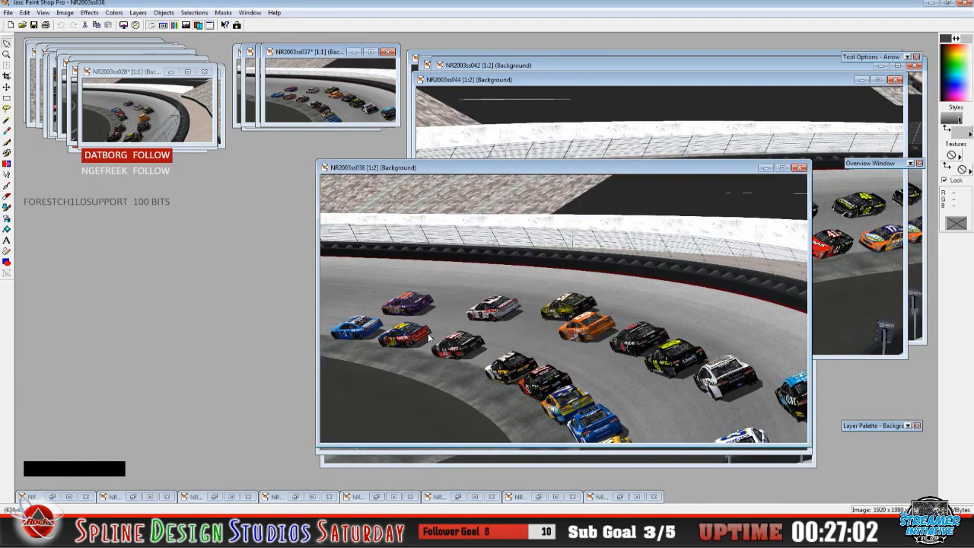
left_click(64, 12)
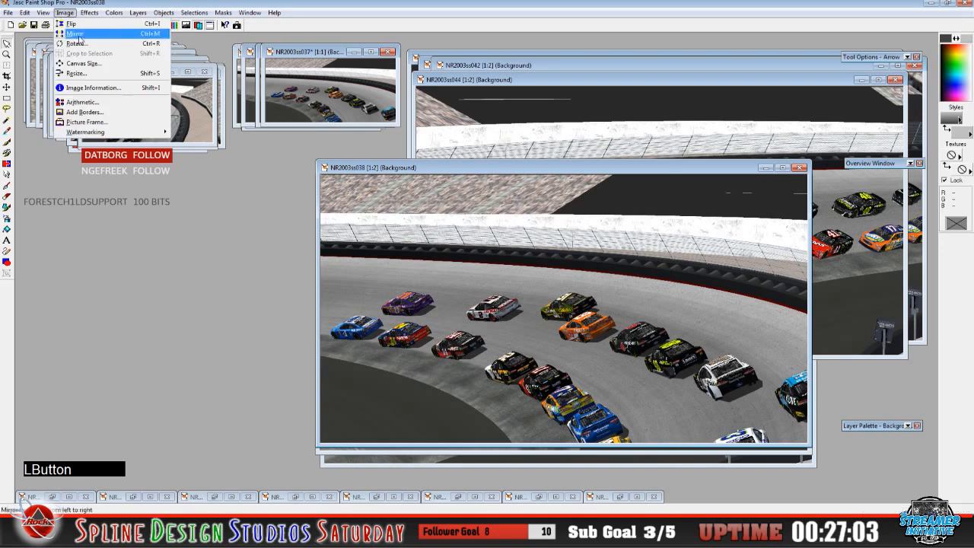
left_click(96, 74)
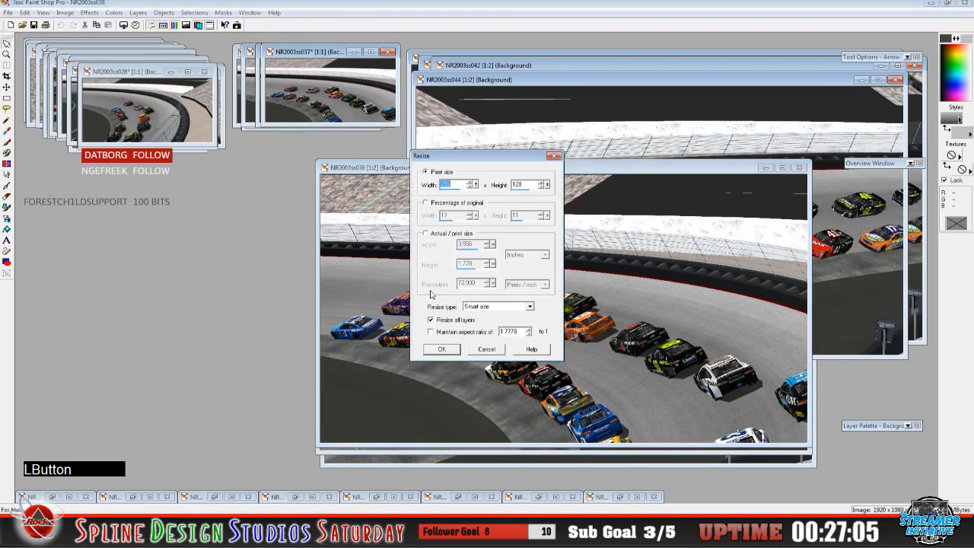
left_click(439, 349)
left_click(43, 13)
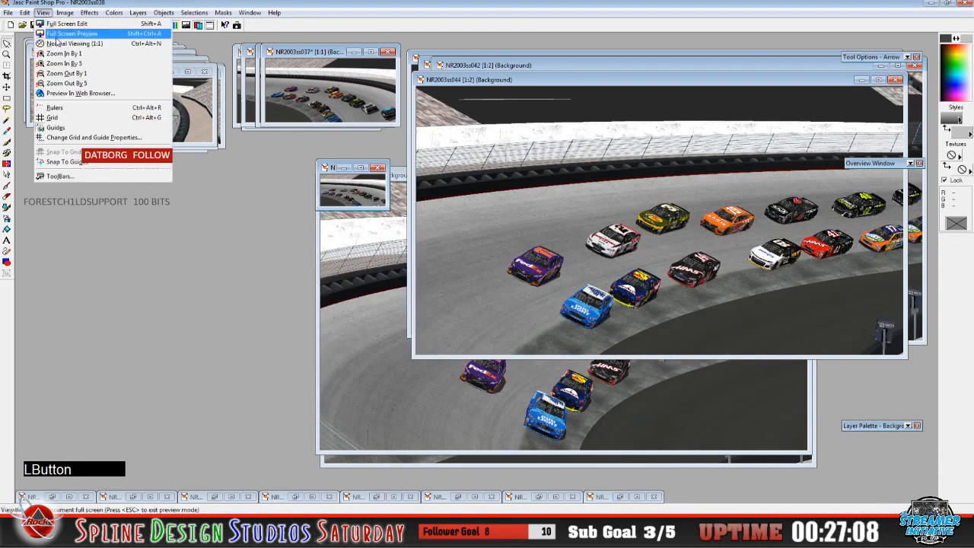
left_click(56, 36)
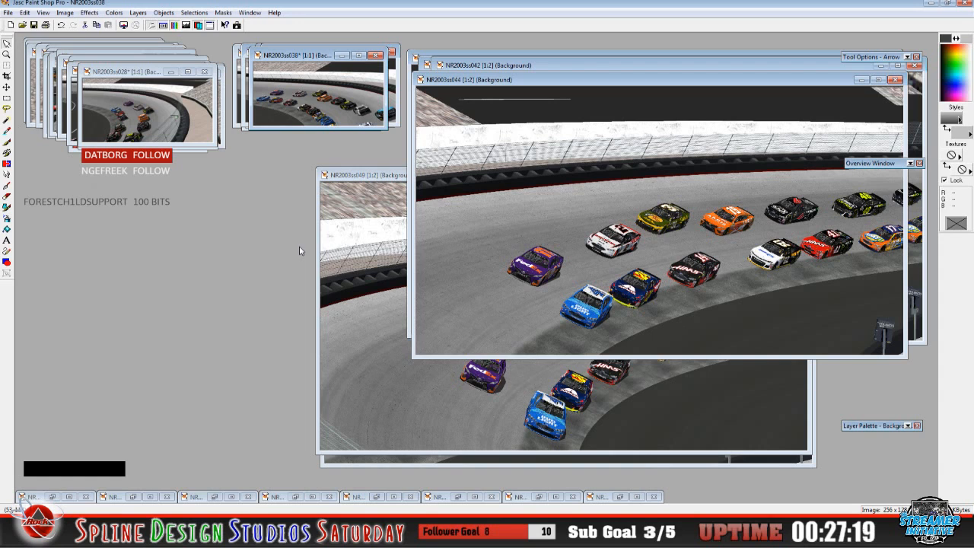
Minimize NR2003ss049, resize the NR2003ss039 image to 256 × 128 pixels and stack it at 1:1 on the reduced NR2003ss038
left_click(374, 181)
left_click(765, 175)
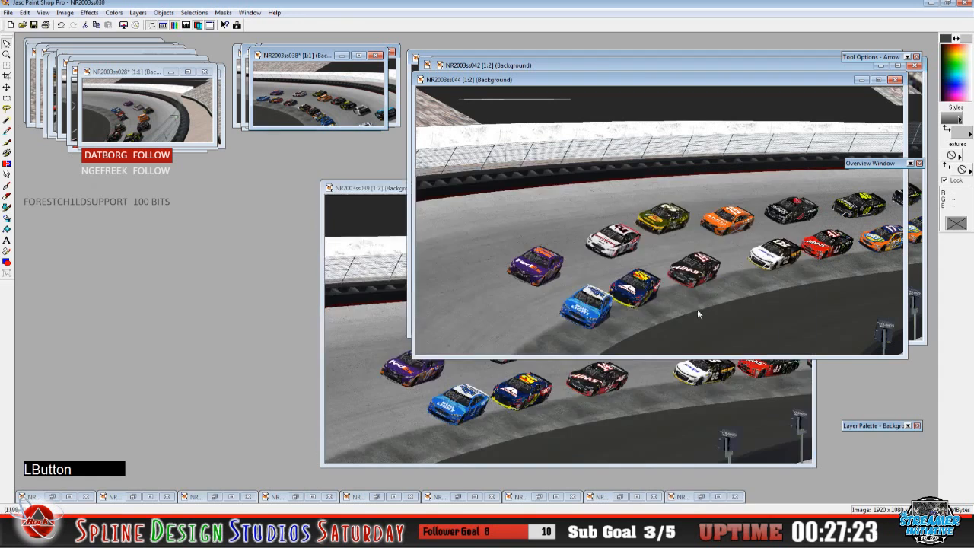
left_click(381, 238)
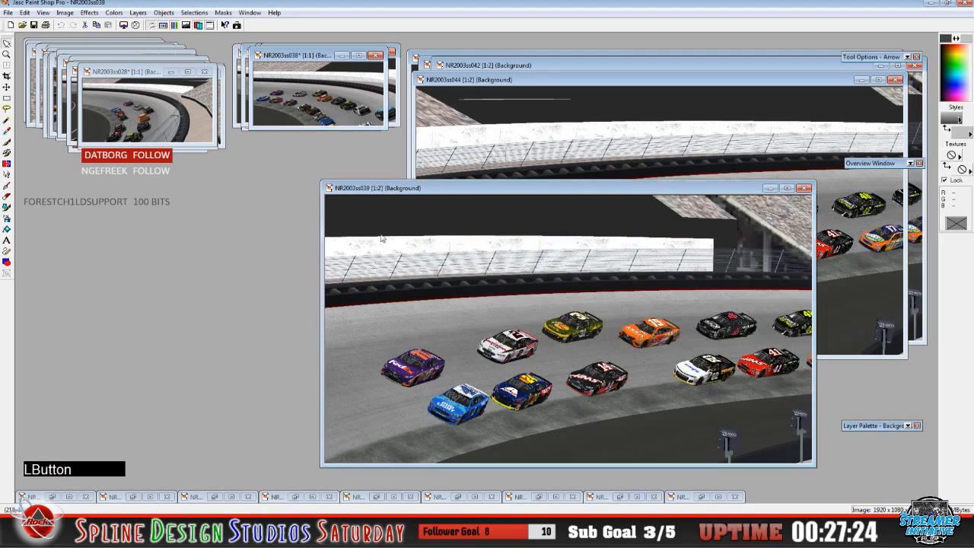
left_click(64, 12)
left_click(86, 72)
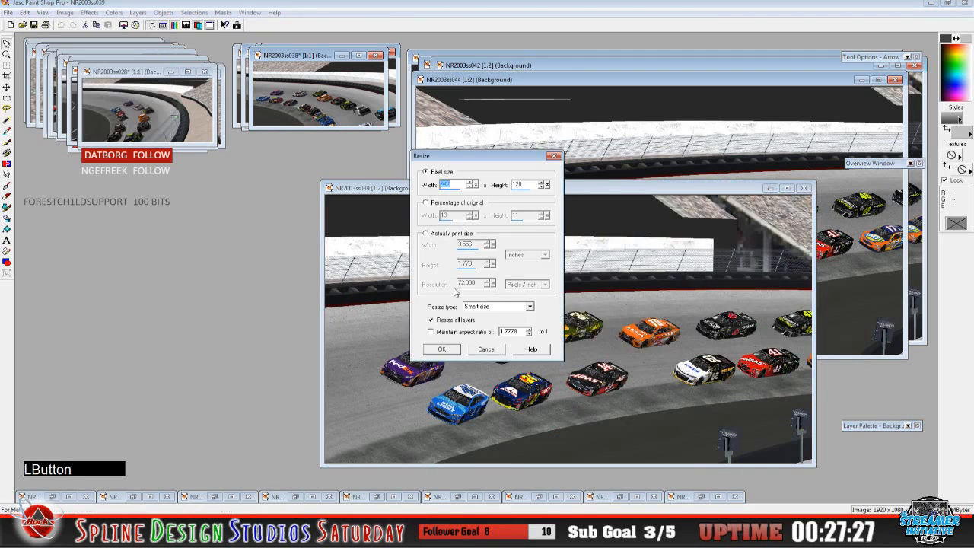
left_click(442, 349)
left_click(49, 16)
left_click(72, 45)
left_click_drag(364, 188, 291, 47)
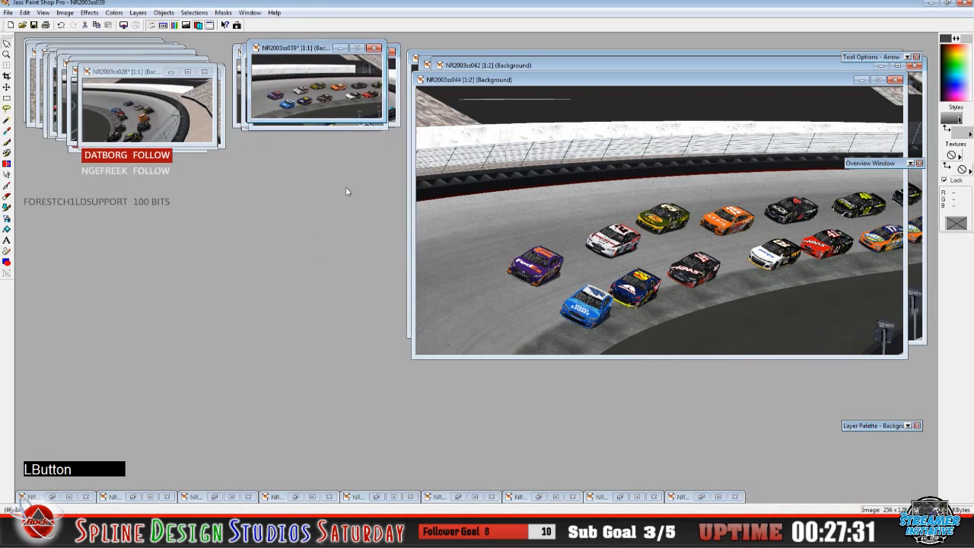
Pull NR2003ss040 out of the large-image pile, resize it to 256 × 128 pixels and stack it at 1:1 on the reduced NR2003ss039
left_click(469, 56)
left_click_drag(478, 58, 488, 84)
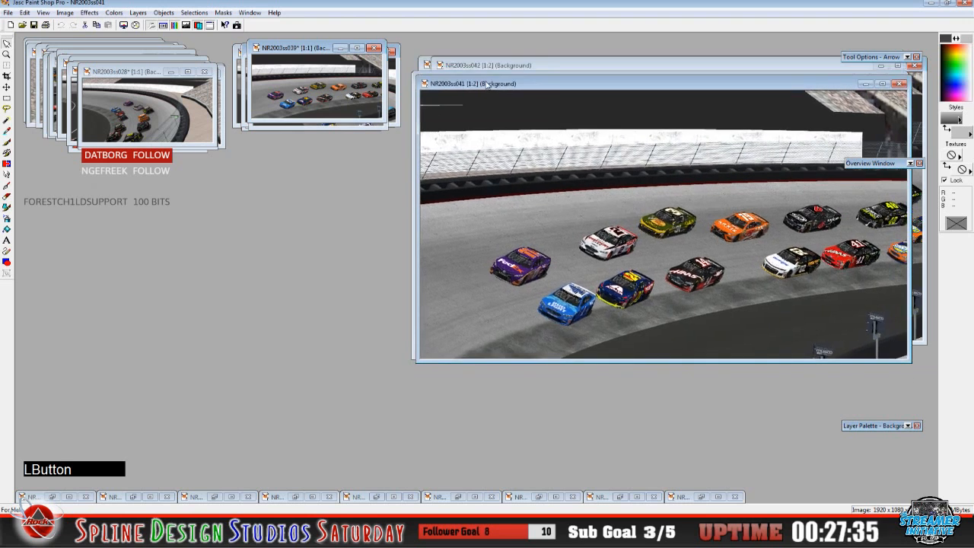
left_click(470, 65)
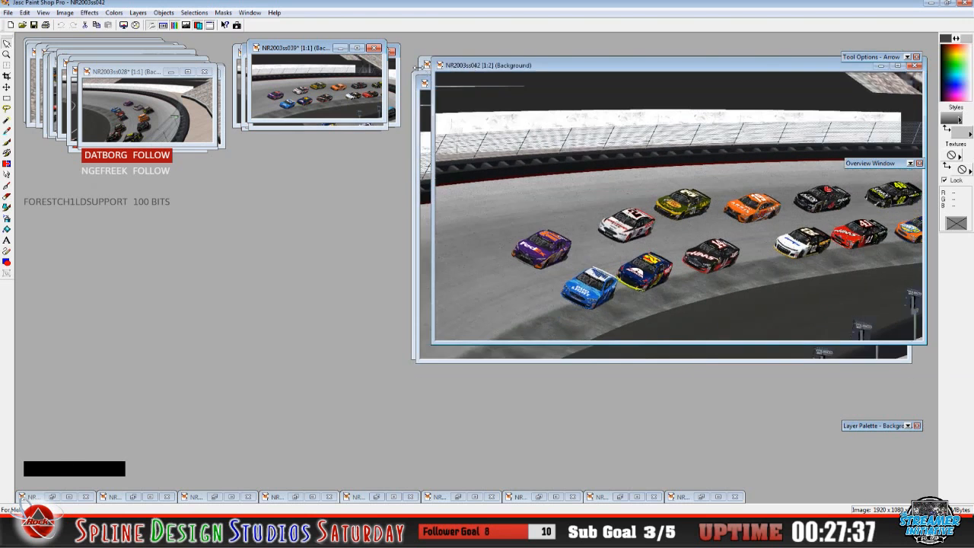
left_click_drag(476, 68, 232, 163)
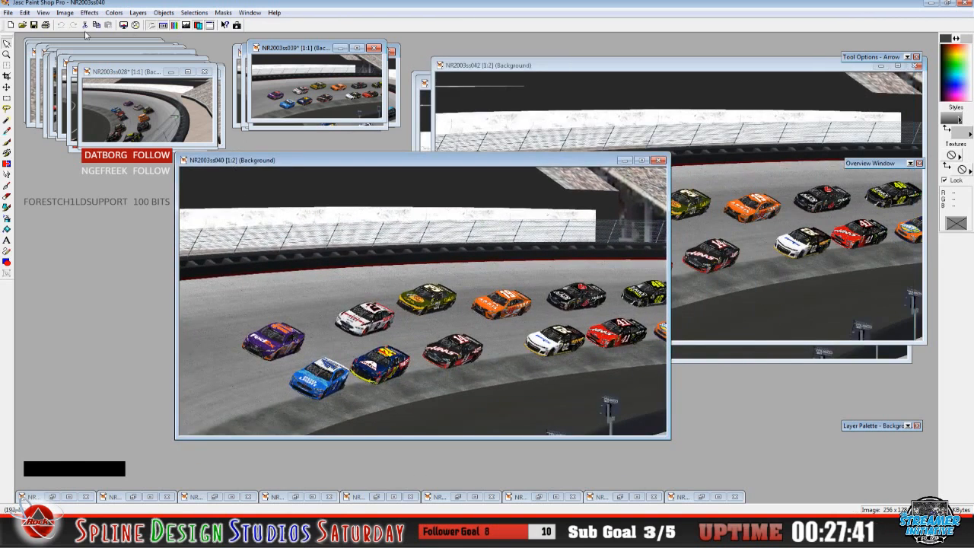
left_click(65, 12)
left_click(83, 70)
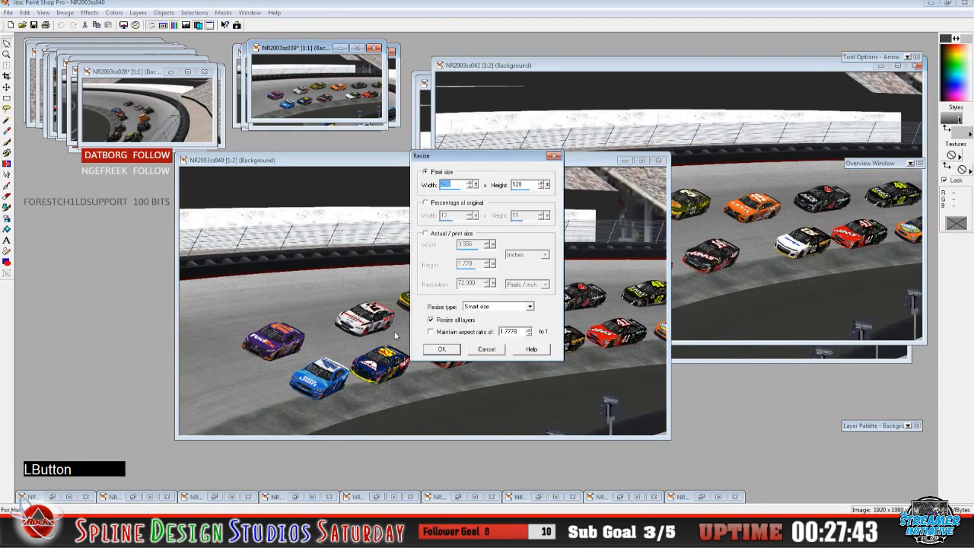
left_click(442, 349)
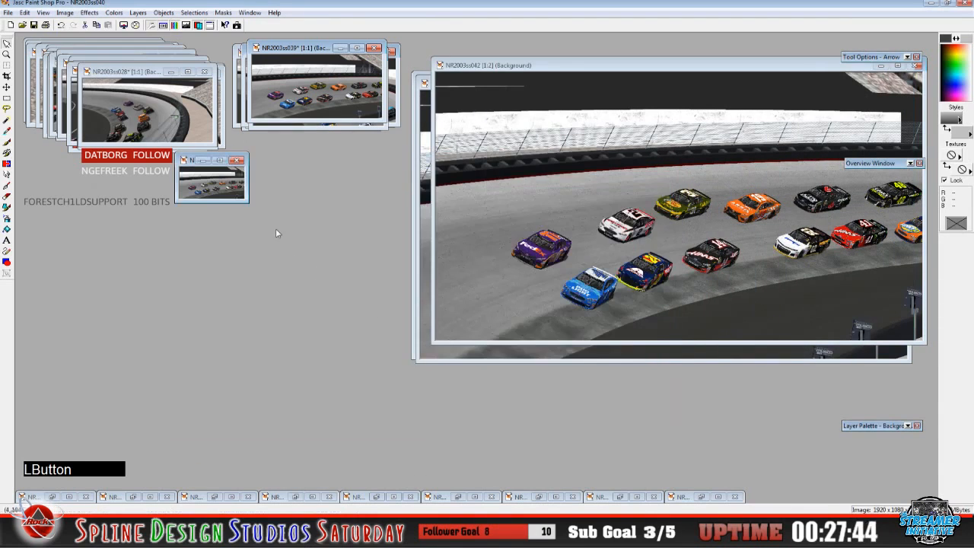
left_click(44, 13)
left_click(76, 44)
left_click_drag(219, 162, 285, 52)
Pull NR2003ss041 out from beneath NR2003ss042, resize it to 256 × 128 pixels and stack it at 1:1 on the reduced NR2003ss040
left_click_drag(481, 70, 554, 76)
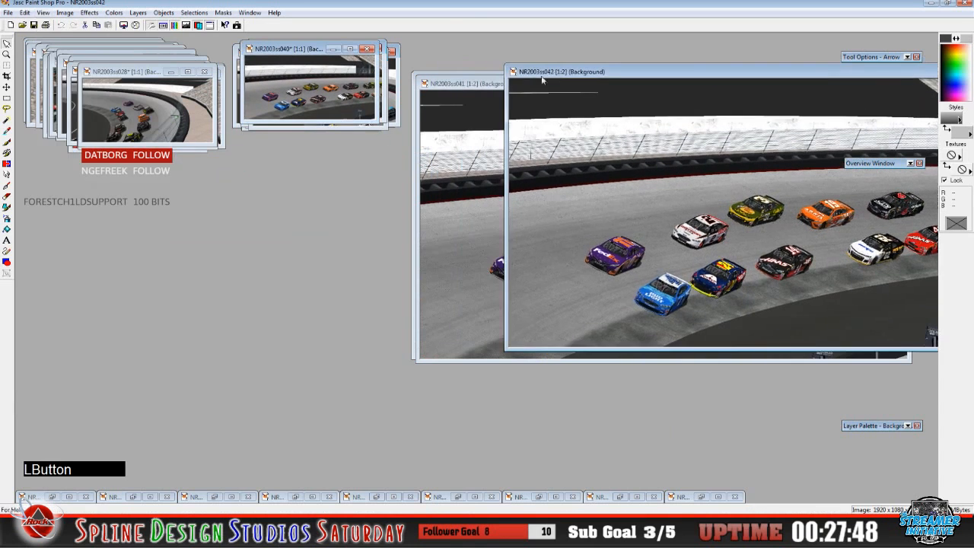
left_click_drag(475, 85, 266, 122)
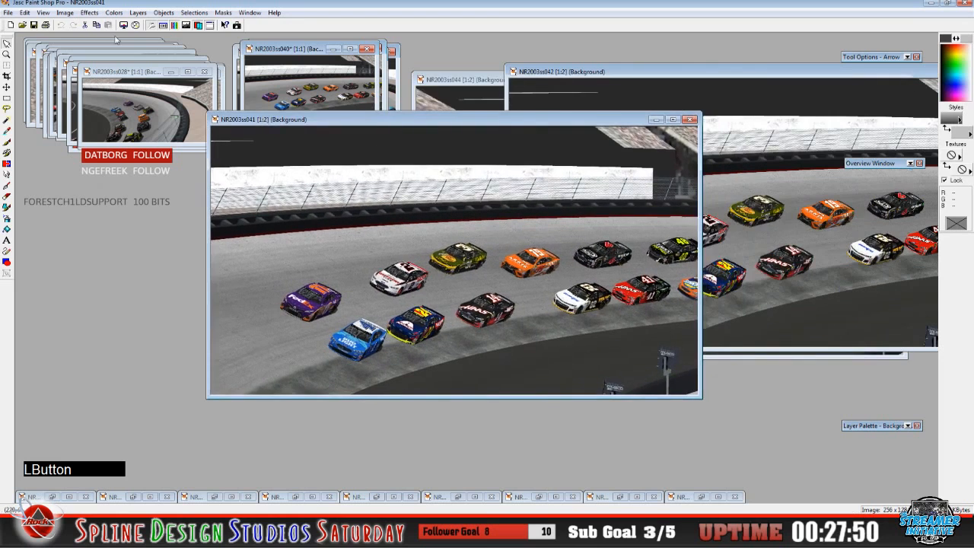
left_click(65, 13)
left_click(87, 81)
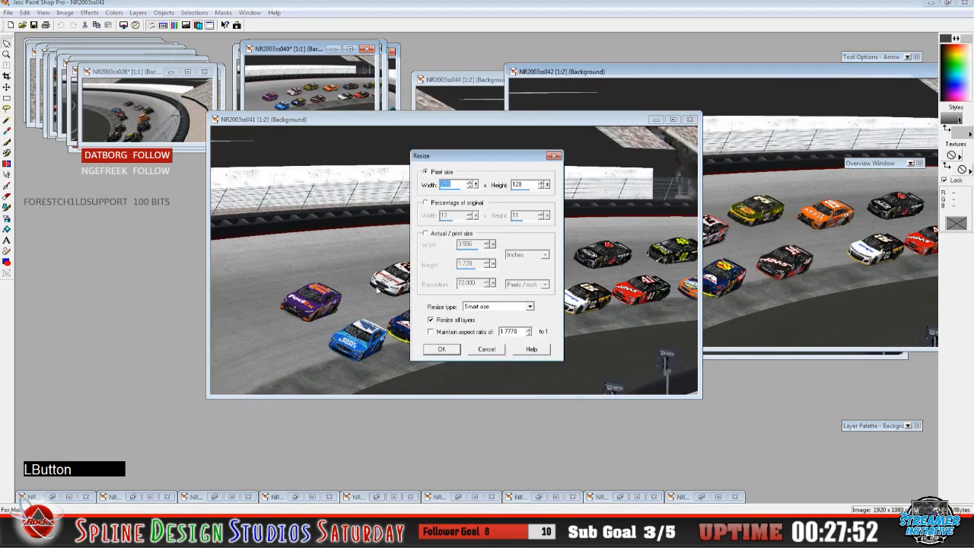
left_click(441, 350)
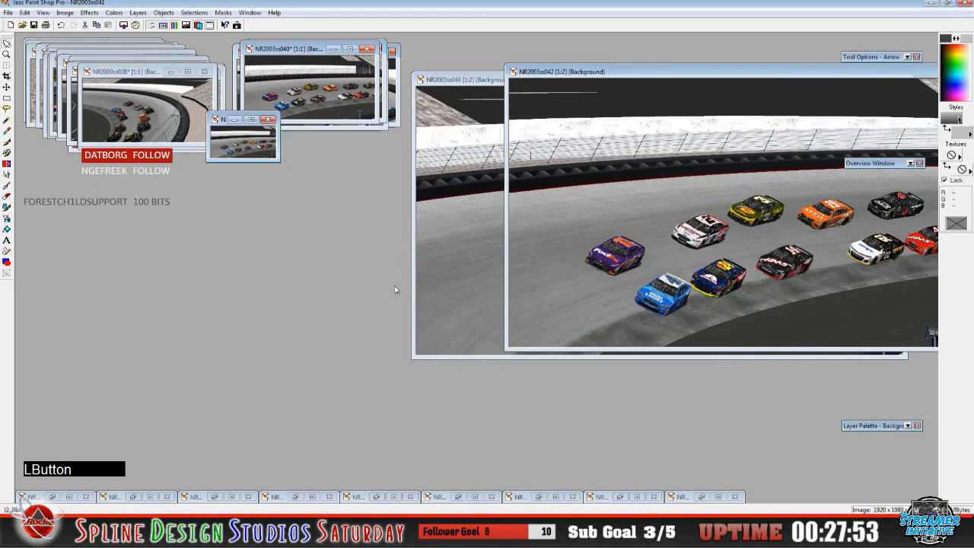
left_click(43, 13)
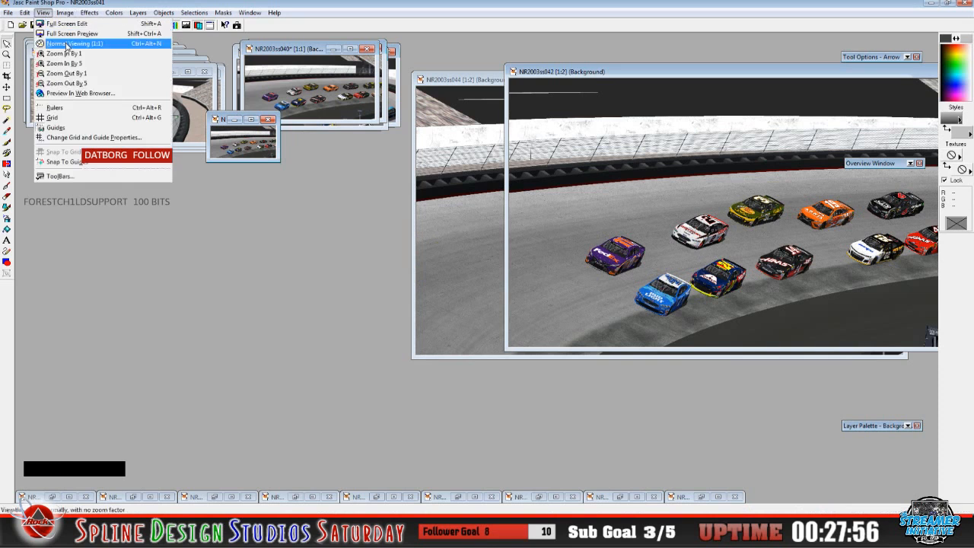
left_click(66, 47)
left_click_drag(242, 121, 294, 59)
Resize the NR2003ss042 image to 256 × 128 pixels and stack it at 1:1 on the reduced NR2003ss041
left_click_drag(573, 71, 281, 131)
left_click(65, 13)
left_click(91, 74)
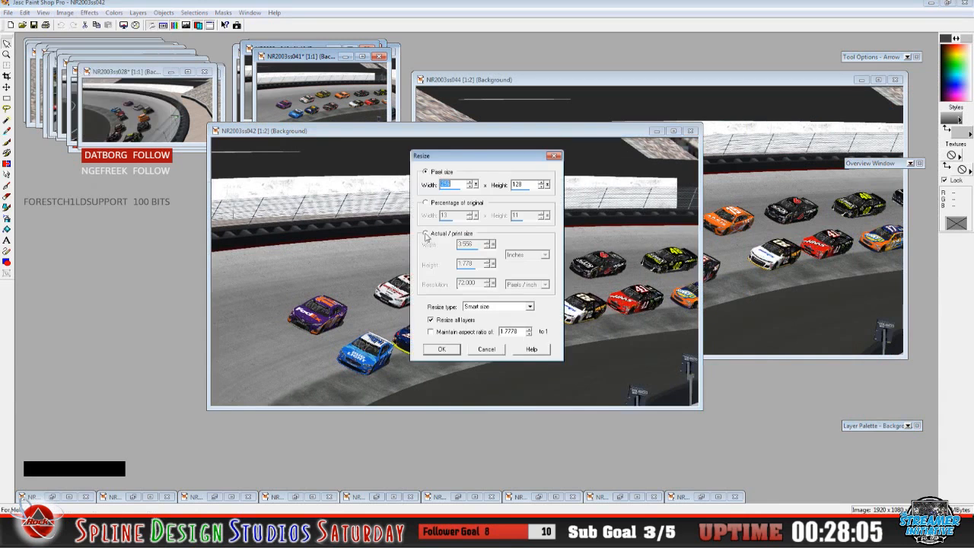
left_click(442, 348)
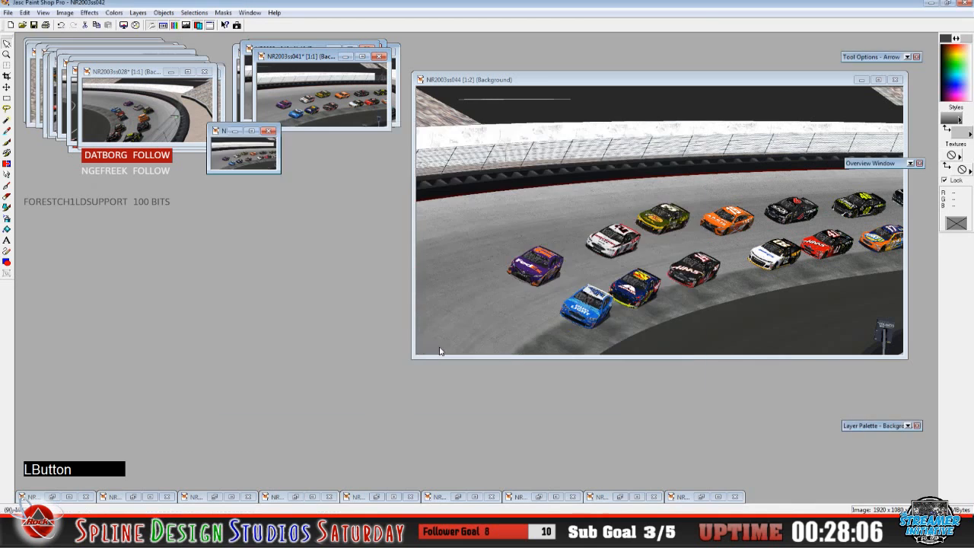
left_click(43, 13)
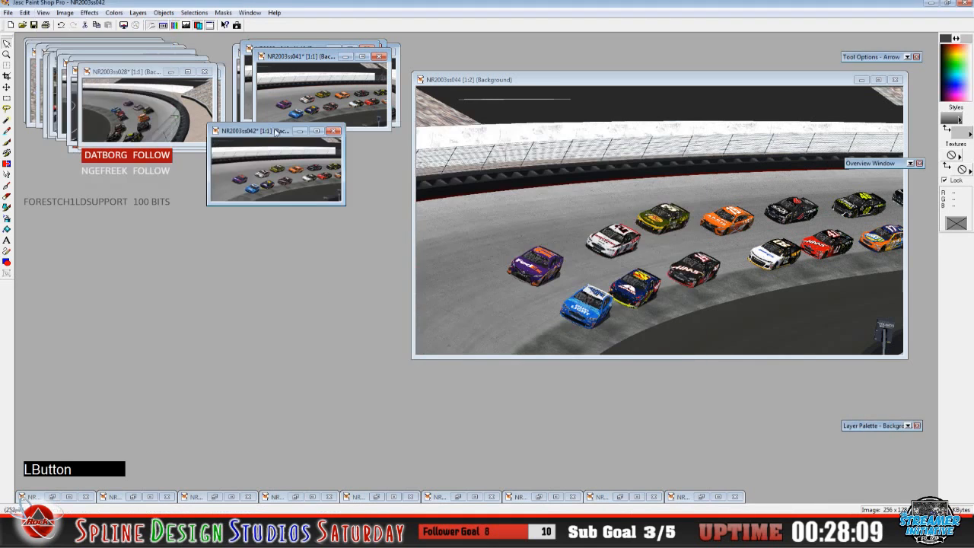
left_click_drag(264, 135, 297, 62)
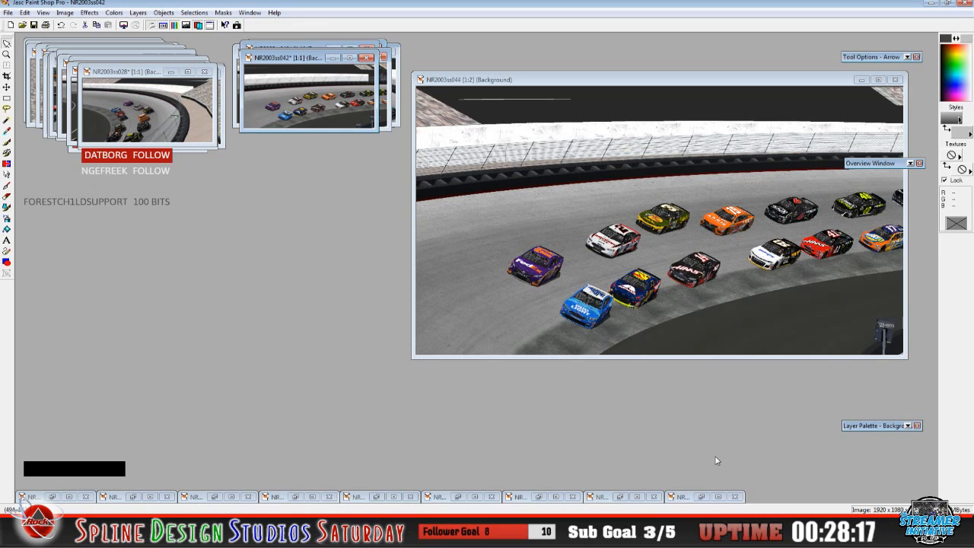
Restore the minimized NR2003ss043, resize it to 256 × 128 pixels and stack it at 1:1 on the reduced NR2003ss042
left_click(706, 493)
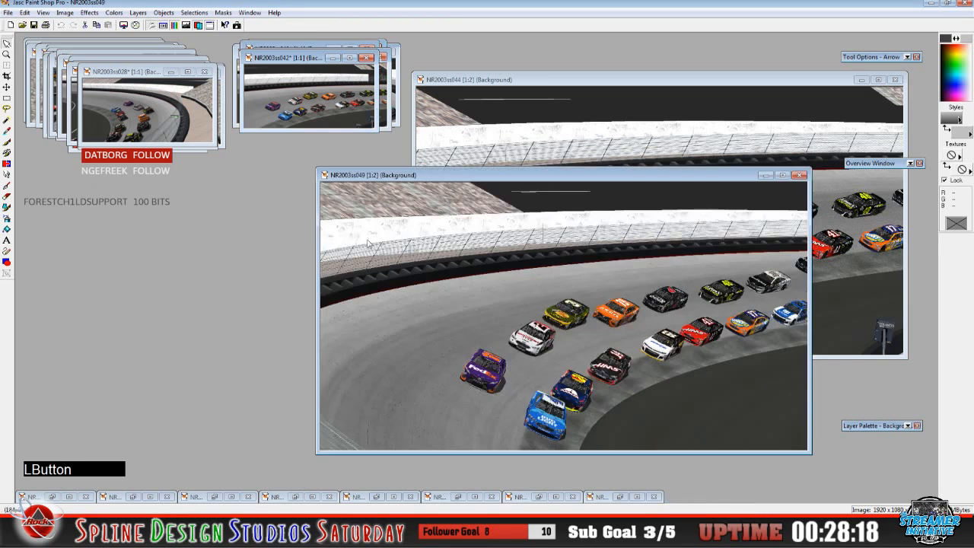
left_click(766, 175)
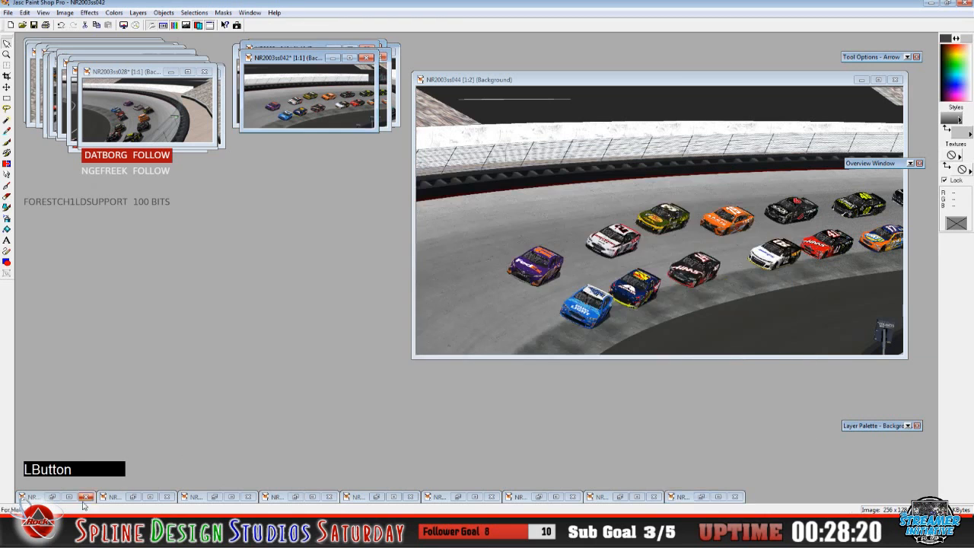
left_click(52, 496)
left_click_drag(200, 54, 213, 130)
left_click(65, 12)
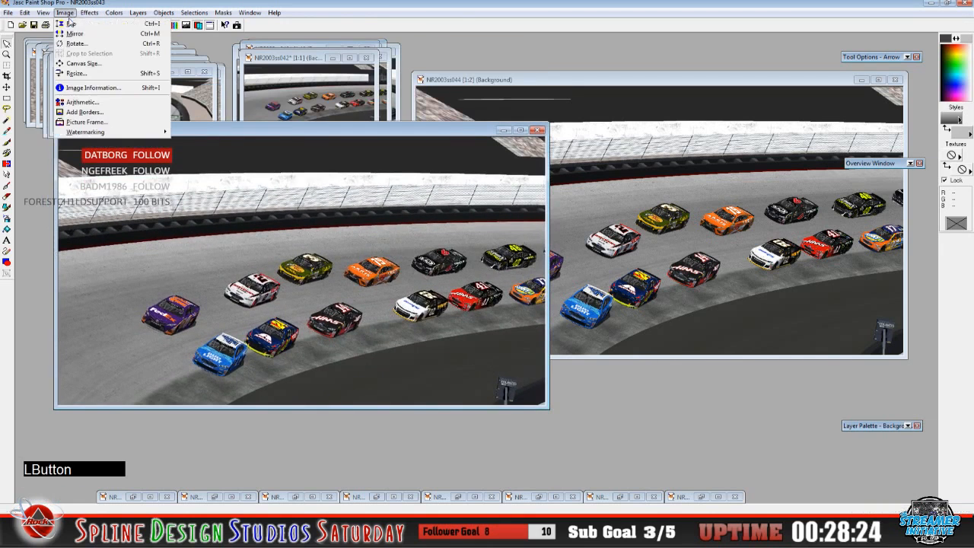
left_click(88, 75)
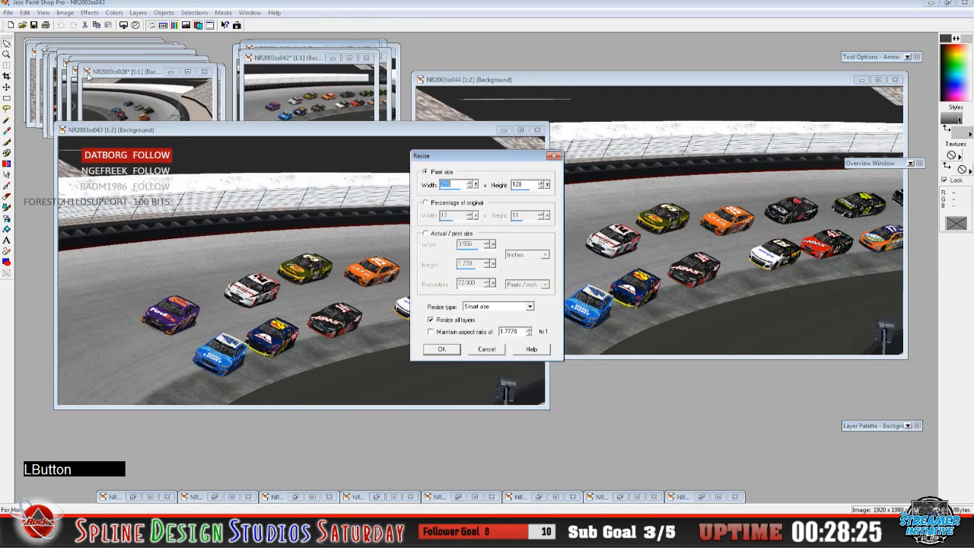
left_click(442, 349)
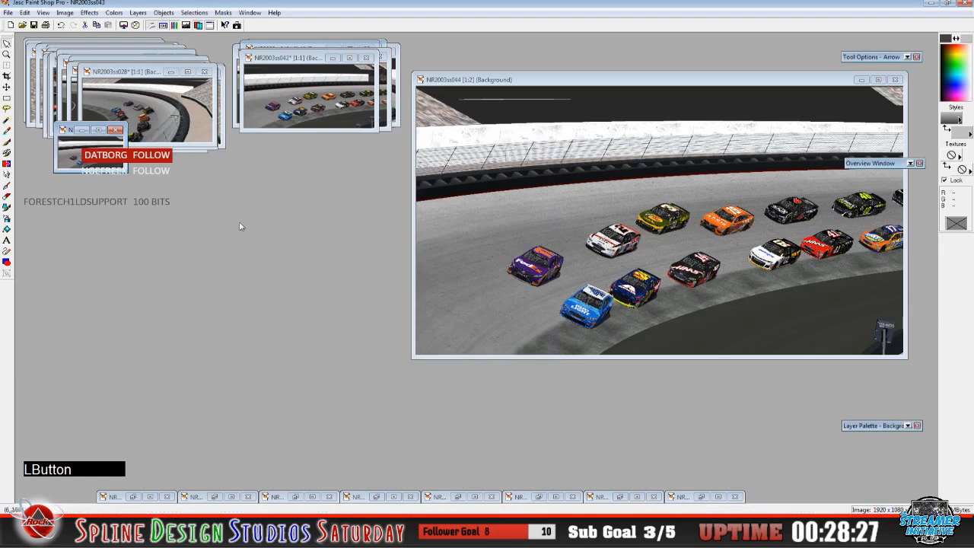
left_click(65, 12)
left_click(67, 44)
left_click_drag(111, 135, 297, 63)
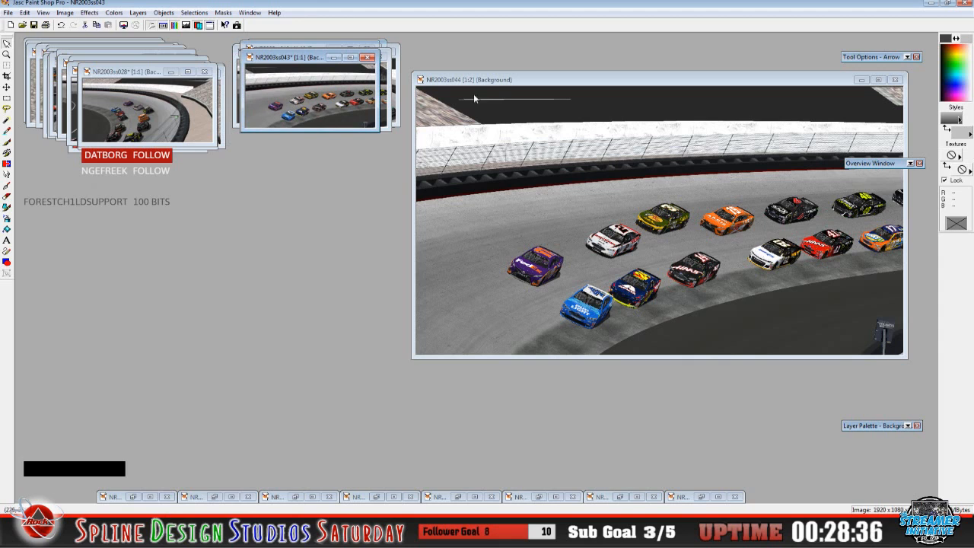
Resize the NR2003ss044 image to 256 × 128 pixels and stack it at 1:1 on the reduced NR2003ss043
left_click_drag(499, 80, 218, 173)
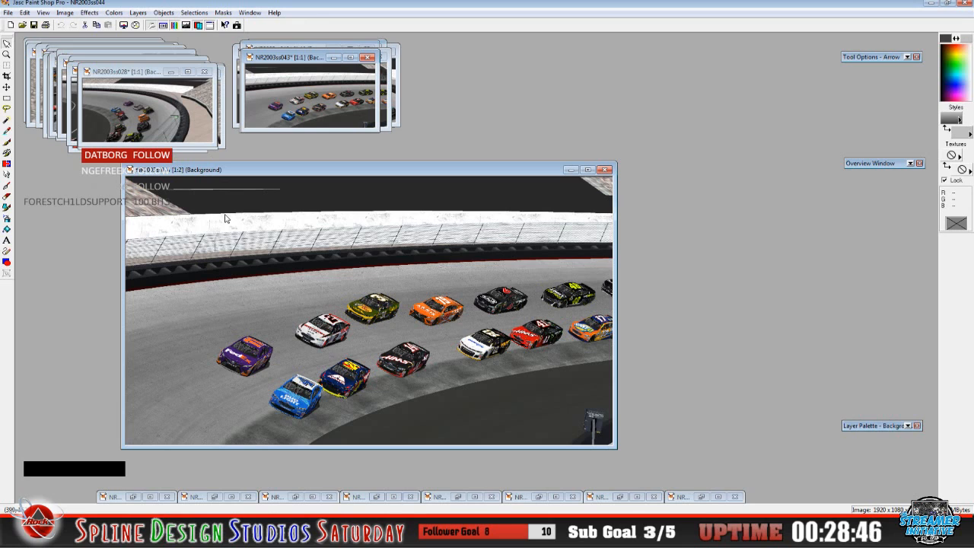
left_click_drag(256, 170, 319, 167)
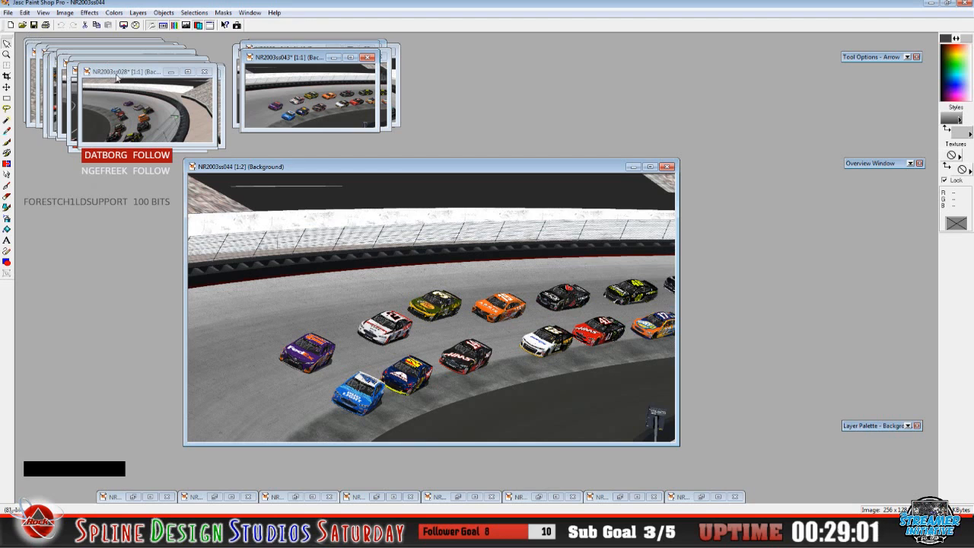
left_click(293, 181)
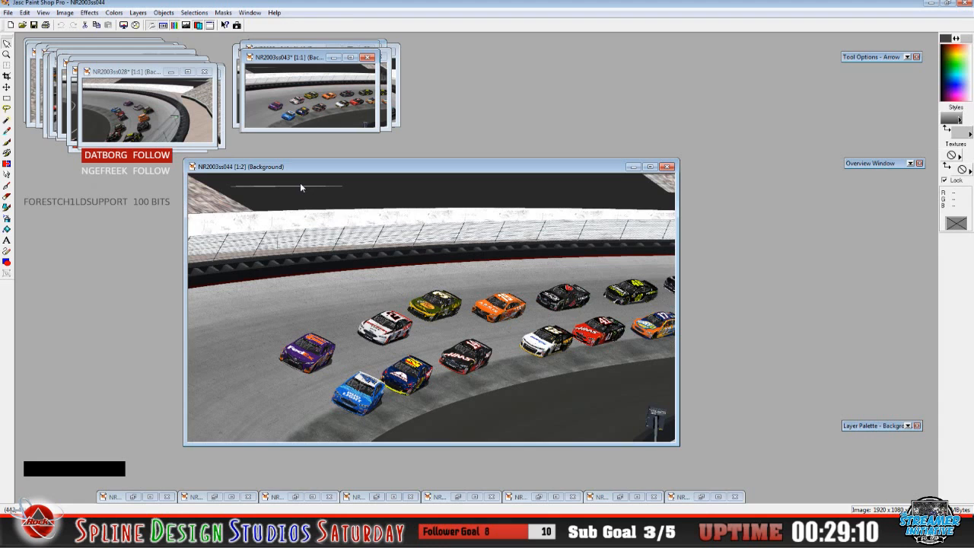
left_click(306, 168)
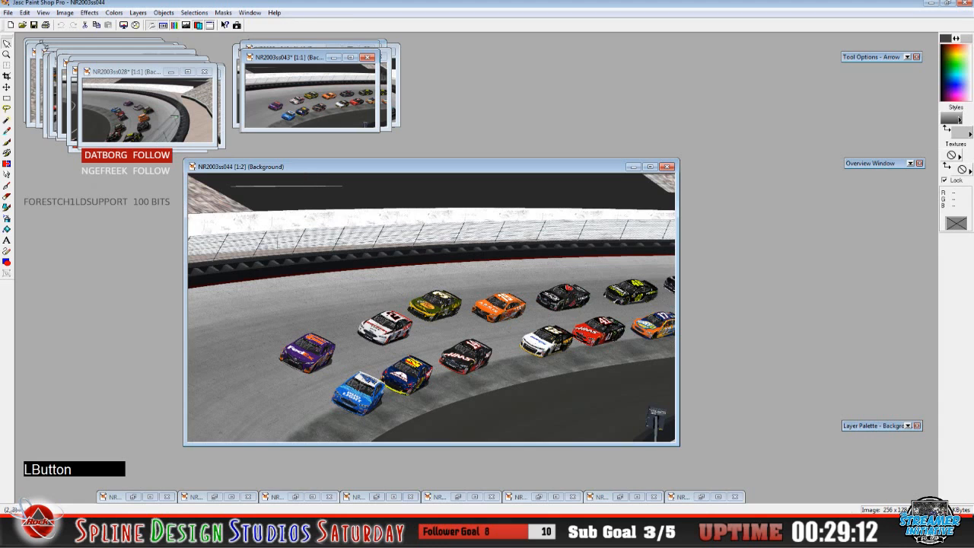
left_click(66, 13)
left_click(99, 73)
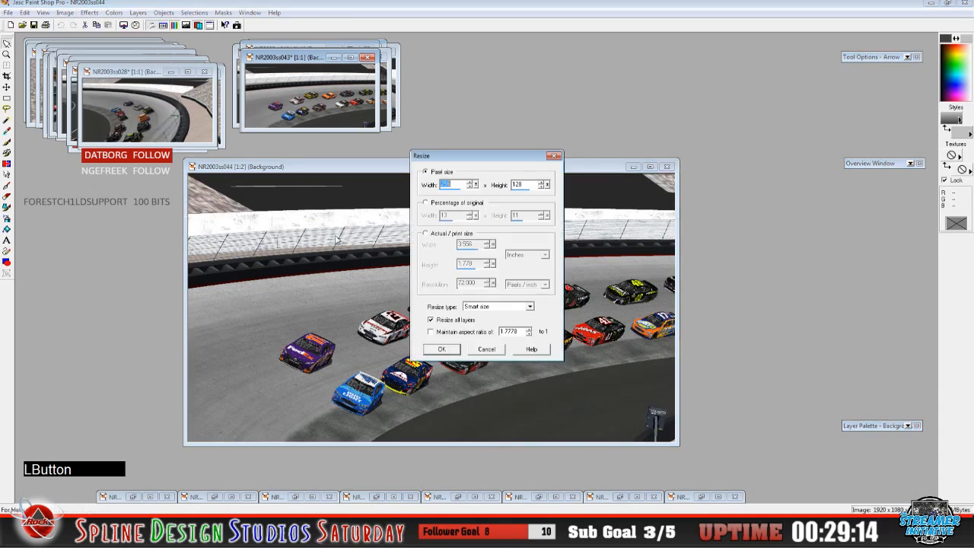
left_click(441, 349)
left_click(43, 13)
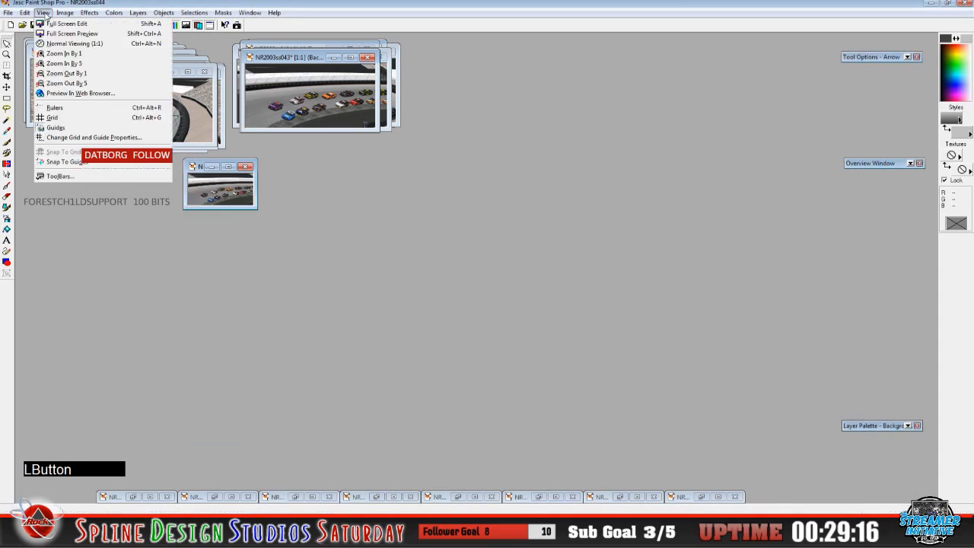
left_click(54, 43)
left_click_drag(255, 166, 306, 73)
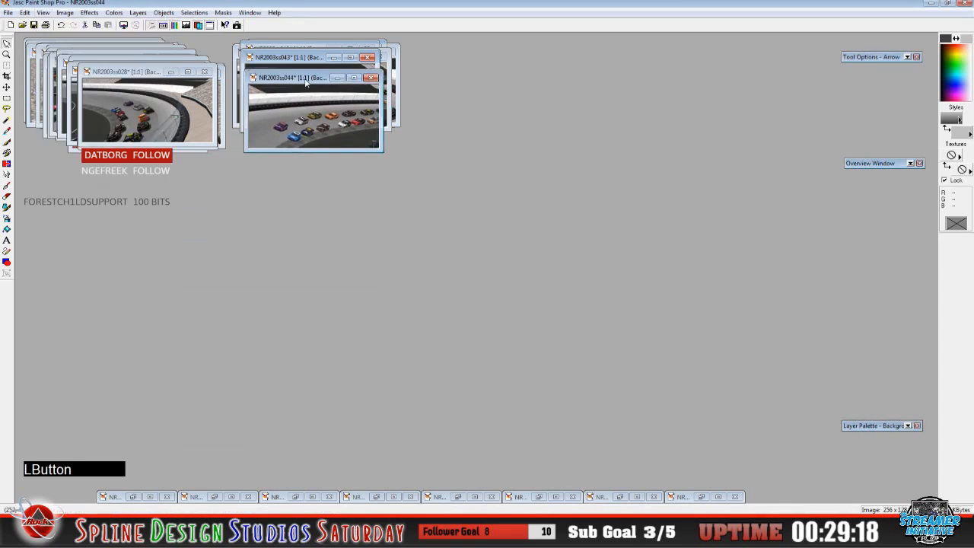
Restore the minimized NR2003ss045, resize it to 256 × 128 pixels and stack it at 1:1 on the reduced NR2003ss044
left_click(135, 498)
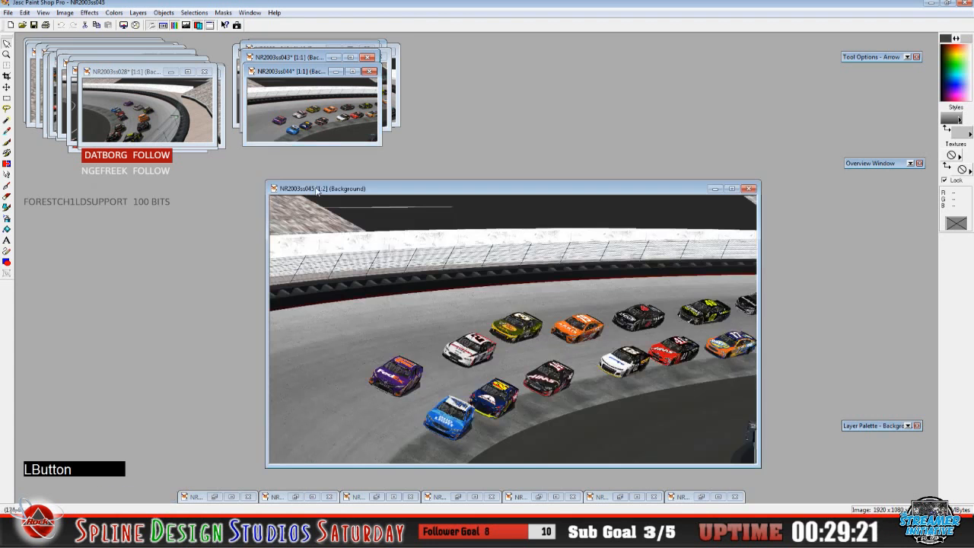
left_click(64, 12)
left_click(87, 74)
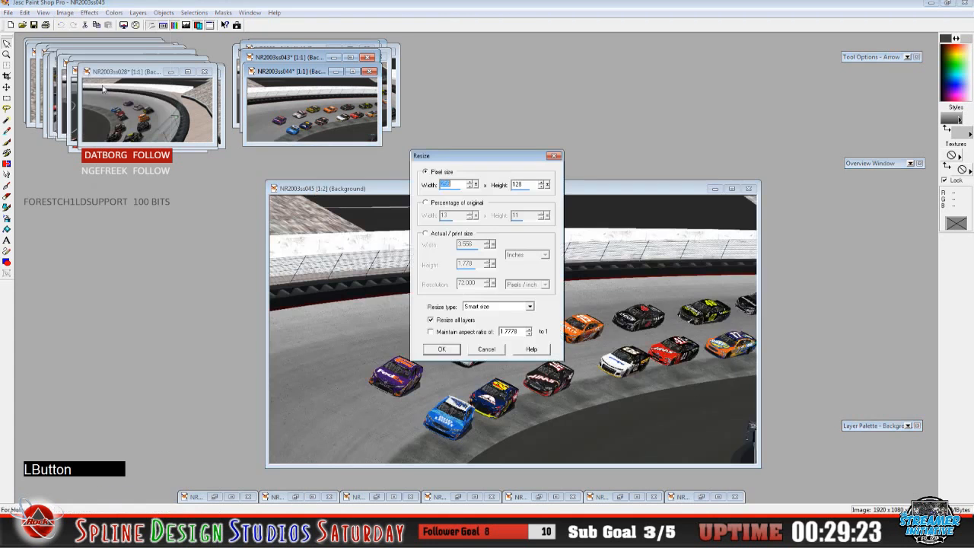
left_click(438, 349)
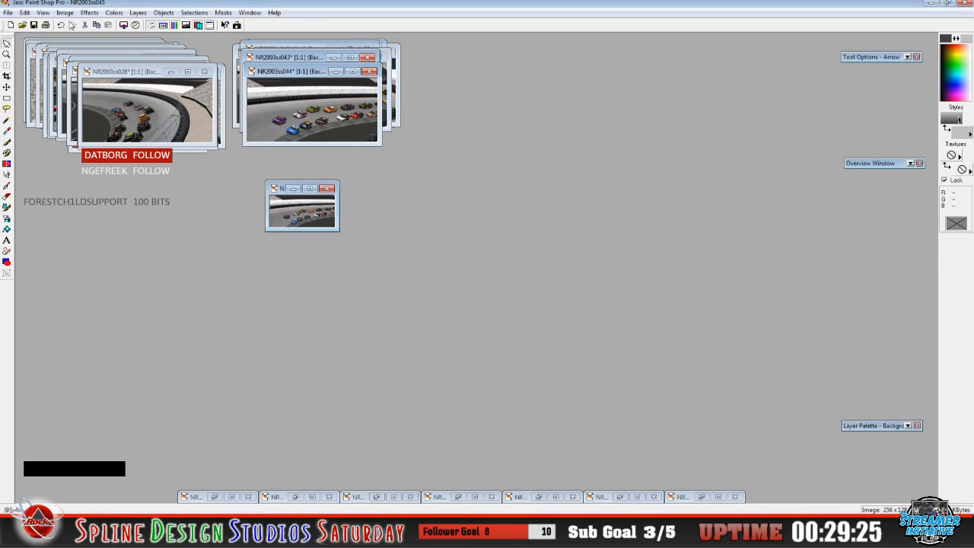
left_click(43, 13)
left_click(62, 44)
left_click_drag(305, 191, 283, 79)
Check the minimized images NR2003ss052, NR2003ss051 and NR2003ss050 in turn, minimizing each one again
left_click(215, 497)
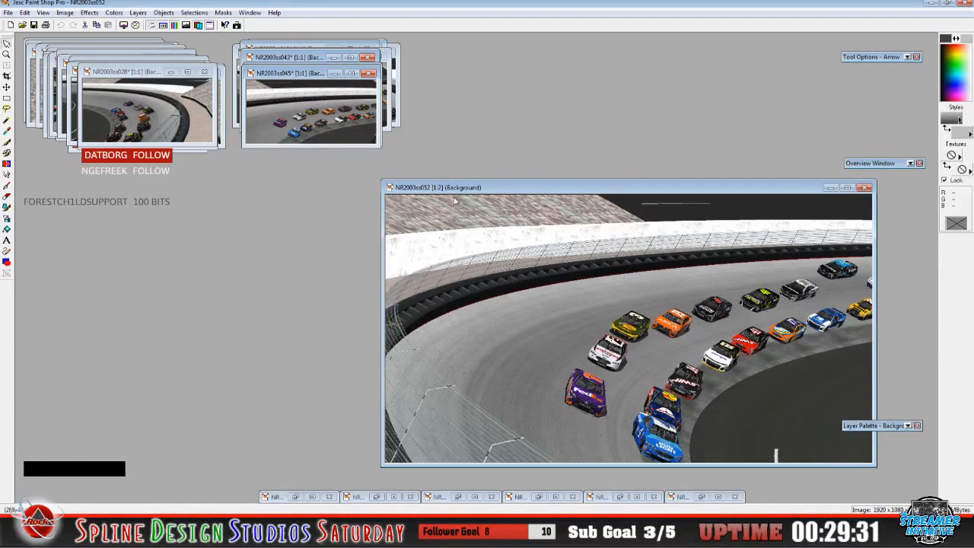
left_click(829, 188)
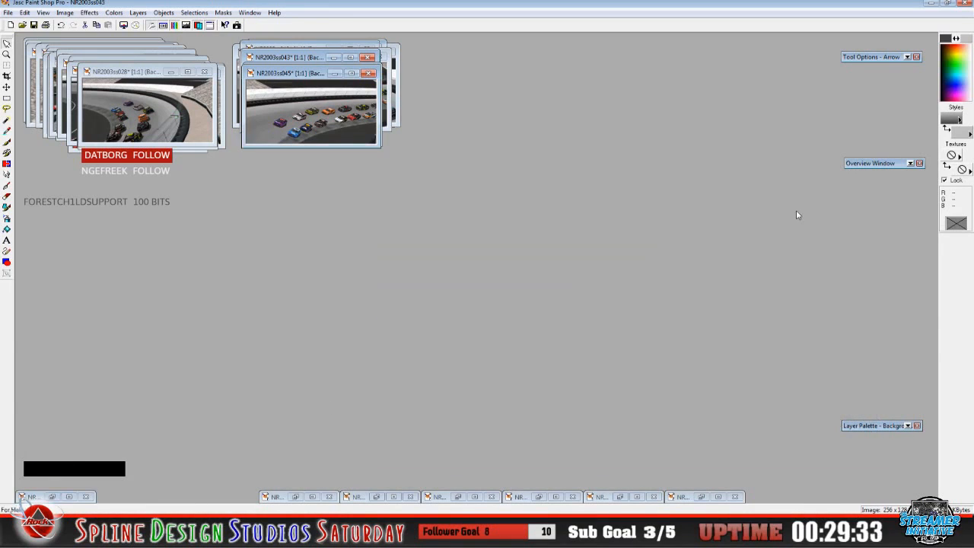
left_click(295, 497)
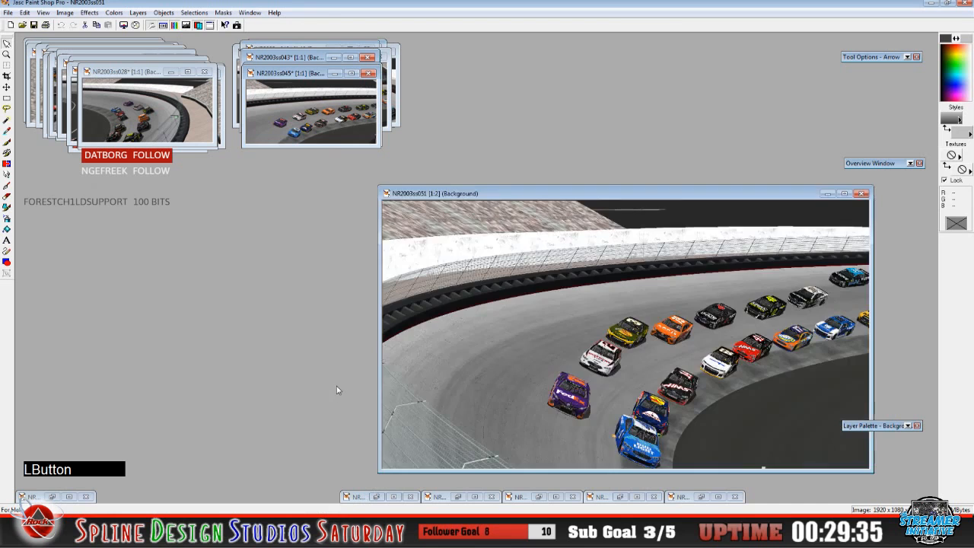
left_click(828, 193)
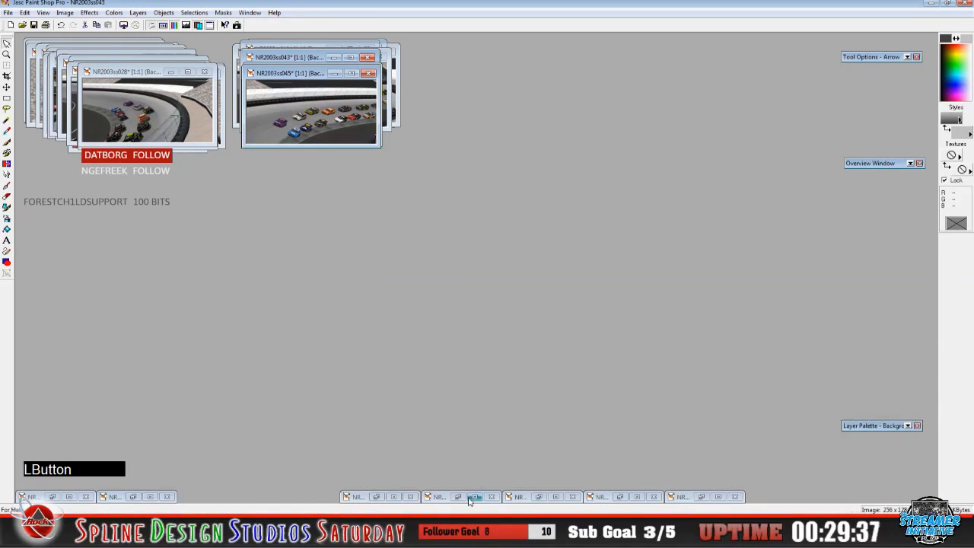
left_click(386, 497)
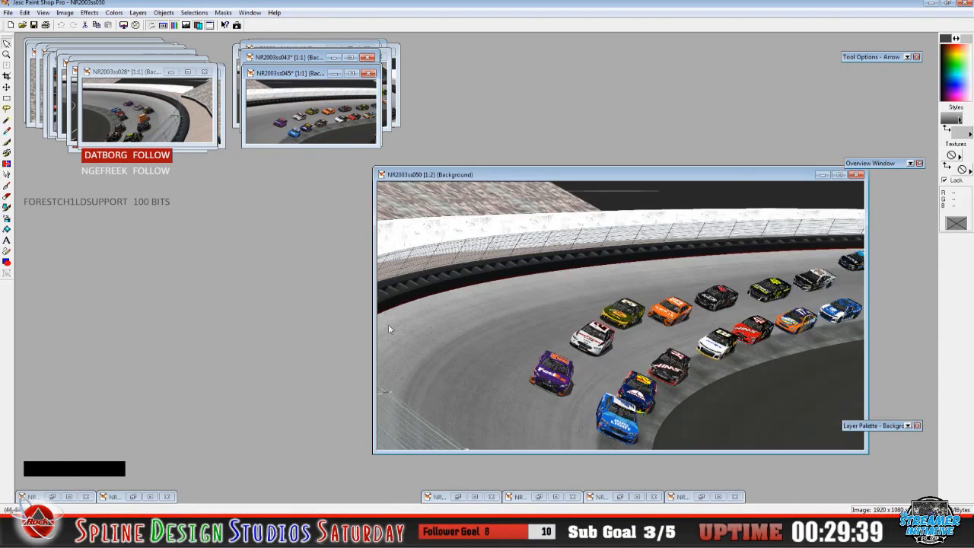
left_click(822, 175)
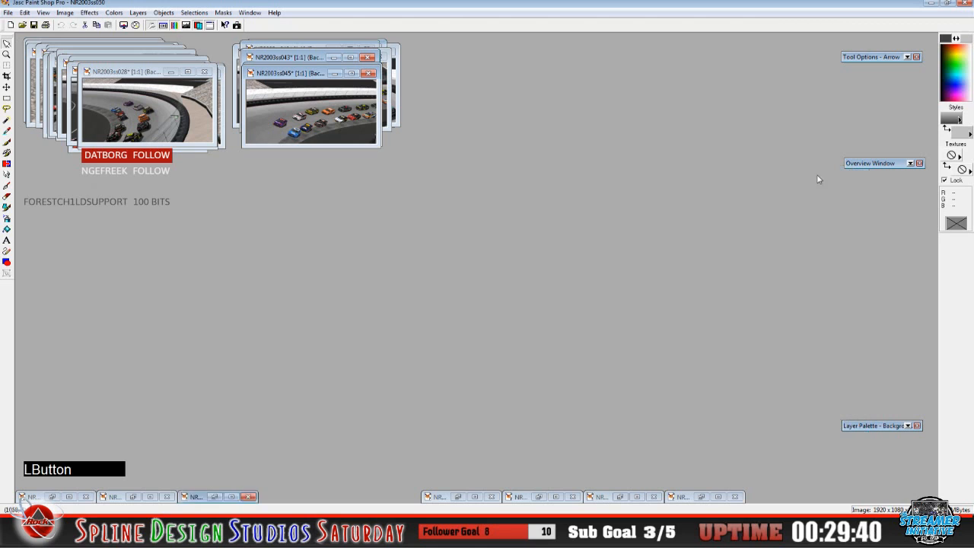
Restore the minimized NR2003ss046, resize it to 256 × 128 pixels and stack it at 1:1 on the reduced NR2003ss045
left_click(457, 497)
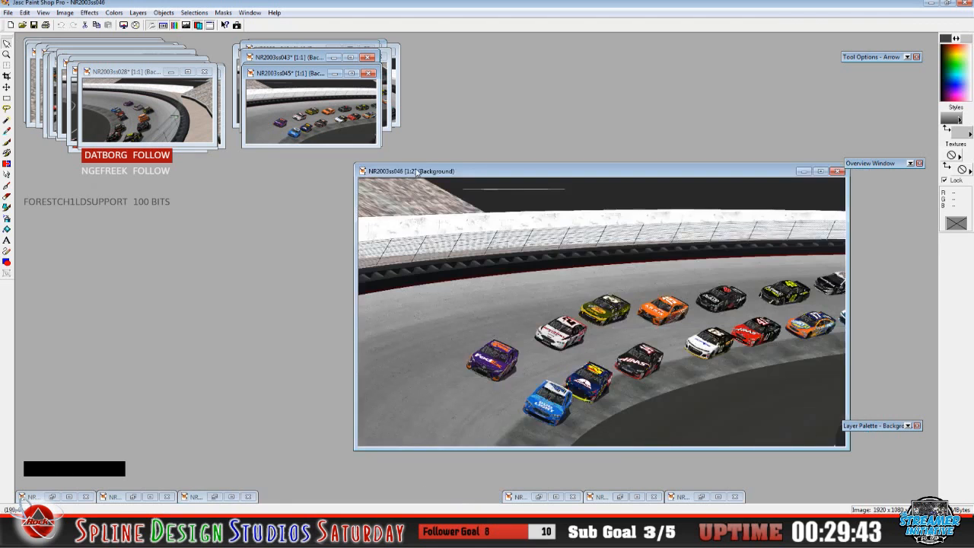
left_click_drag(417, 172, 305, 165)
left_click(65, 12)
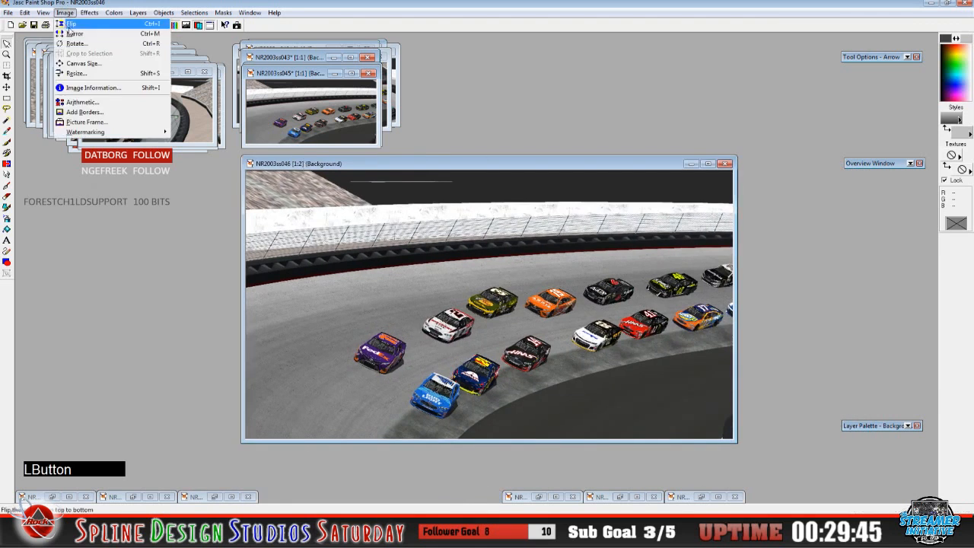
left_click(82, 74)
left_click(441, 350)
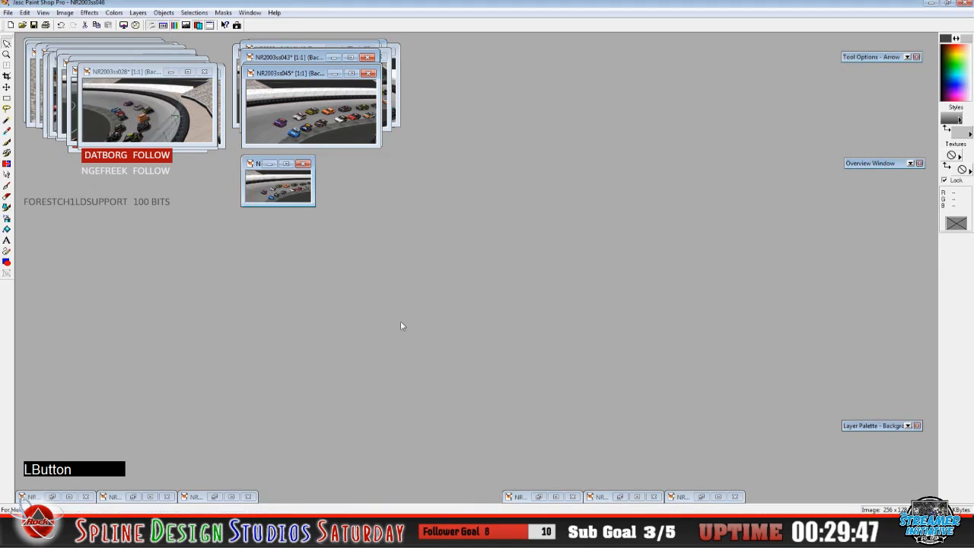
left_click(43, 12)
left_click(74, 43)
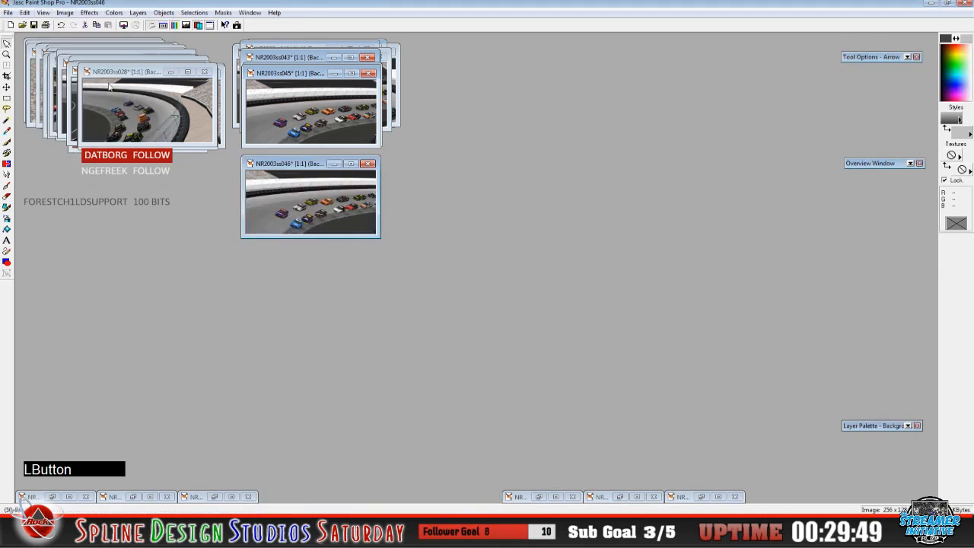
left_click_drag(297, 164, 309, 74)
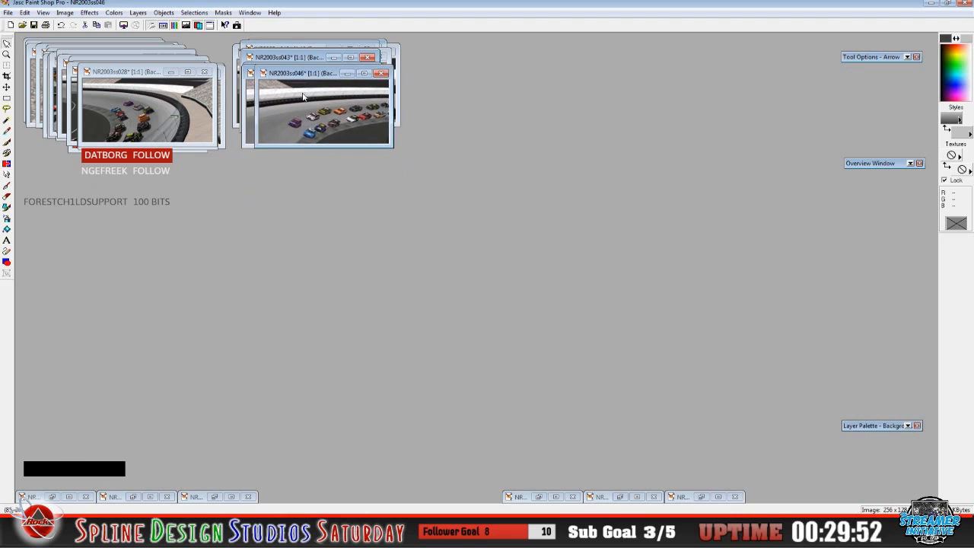
Restore the minimized NR2003ss048 and NR2003ss047 and place their windows below the stack of reduced images
left_click(539, 496)
left_click_drag(416, 179, 302, 171)
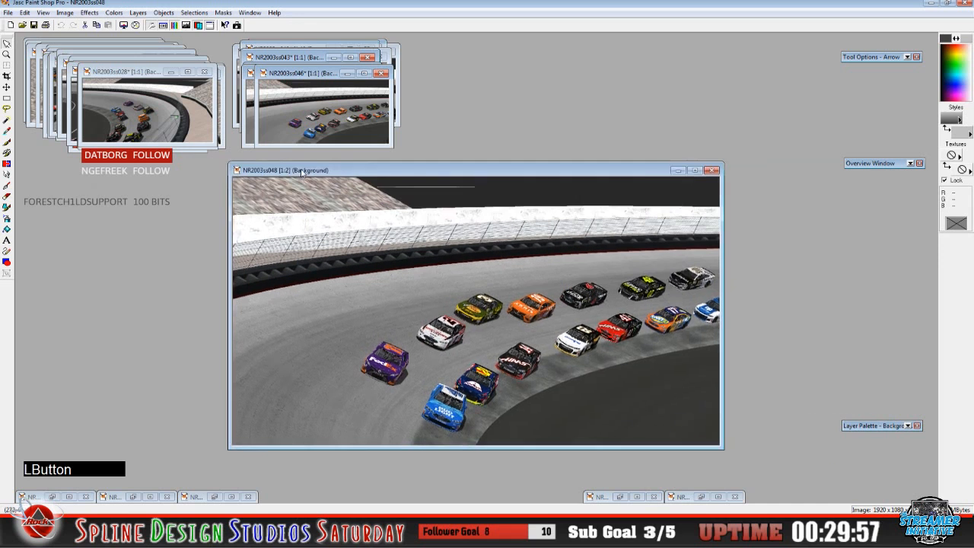
left_click(621, 497)
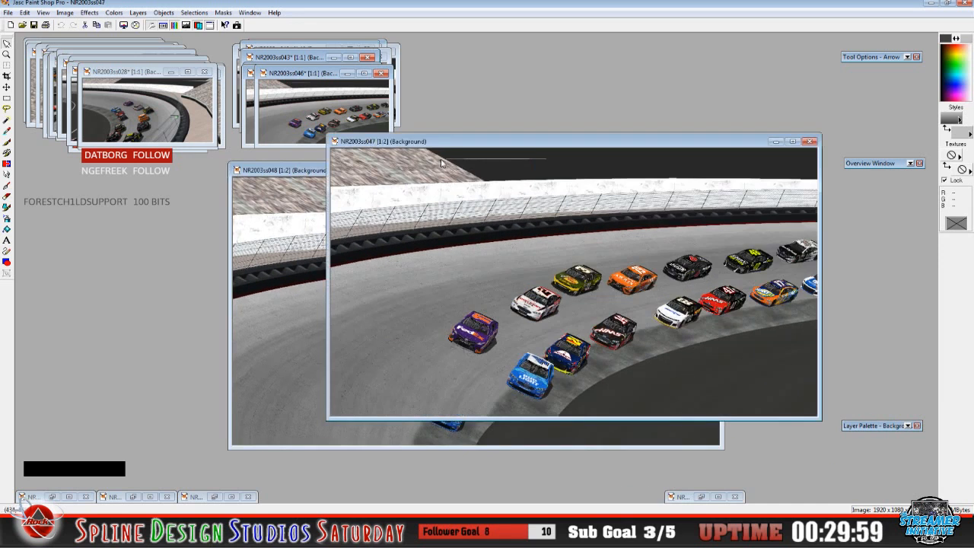
left_click_drag(443, 147, 361, 195)
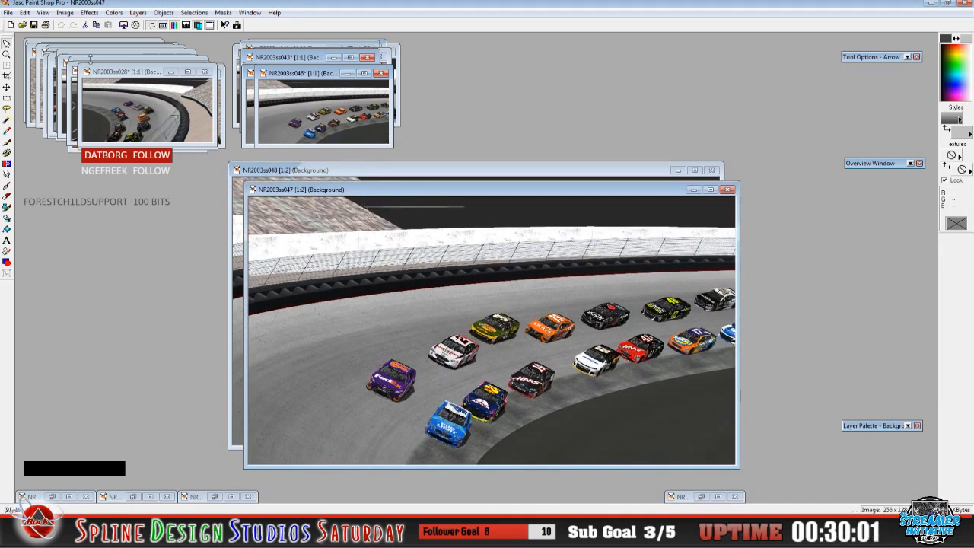
Resize the NR2003ss047 image to 256 × 128 pixels and stack it at 1:1 on the reduced NR2003ss046
left_click(65, 12)
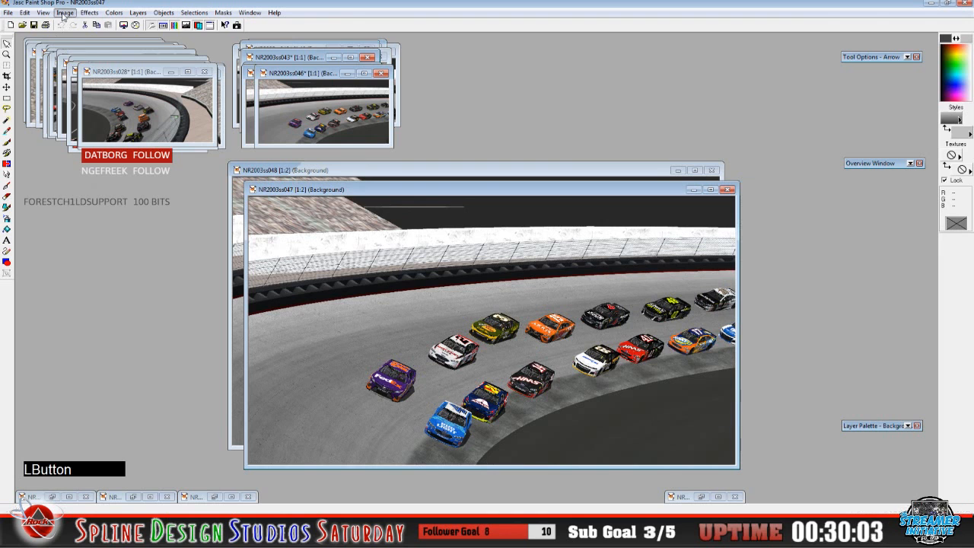
left_click(77, 76)
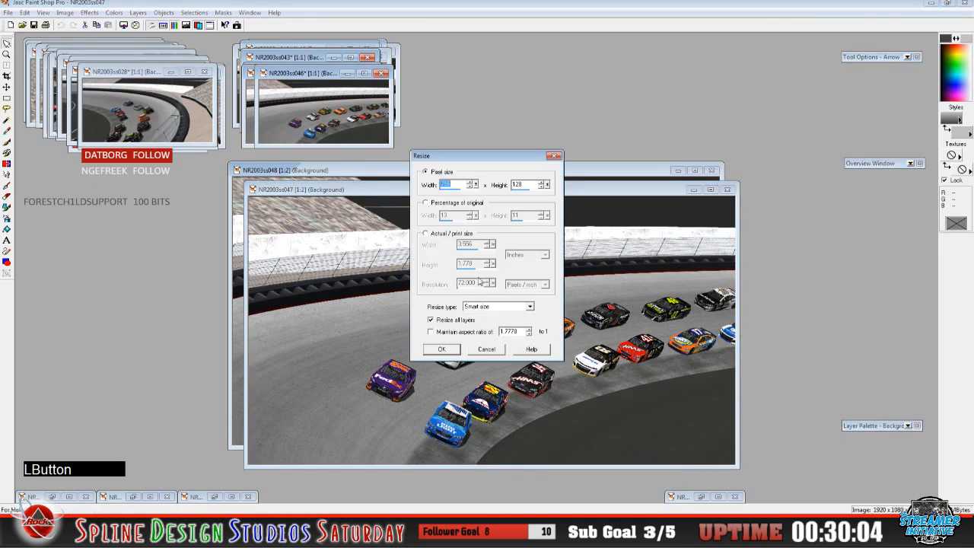
left_click(442, 349)
left_click(43, 13)
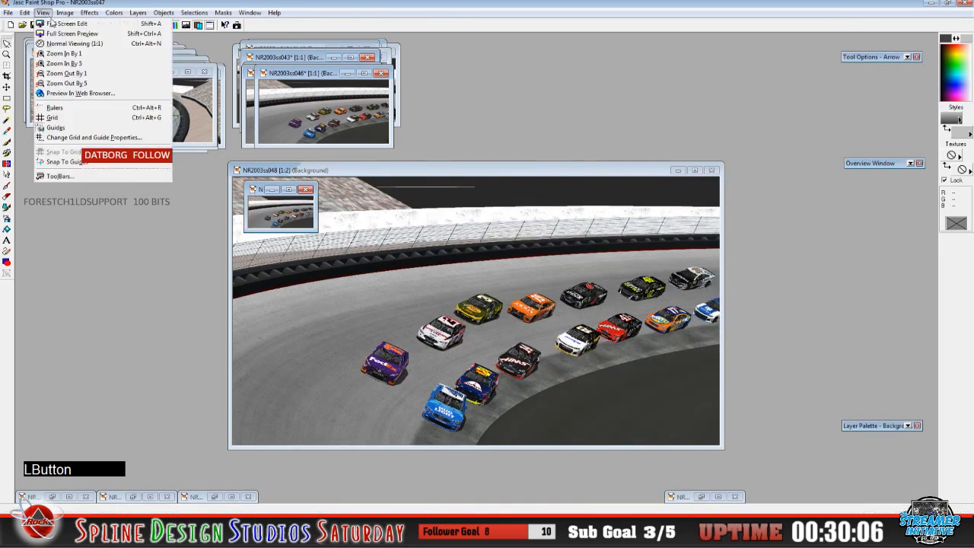
left_click(74, 54)
left_click_drag(303, 189, 310, 64)
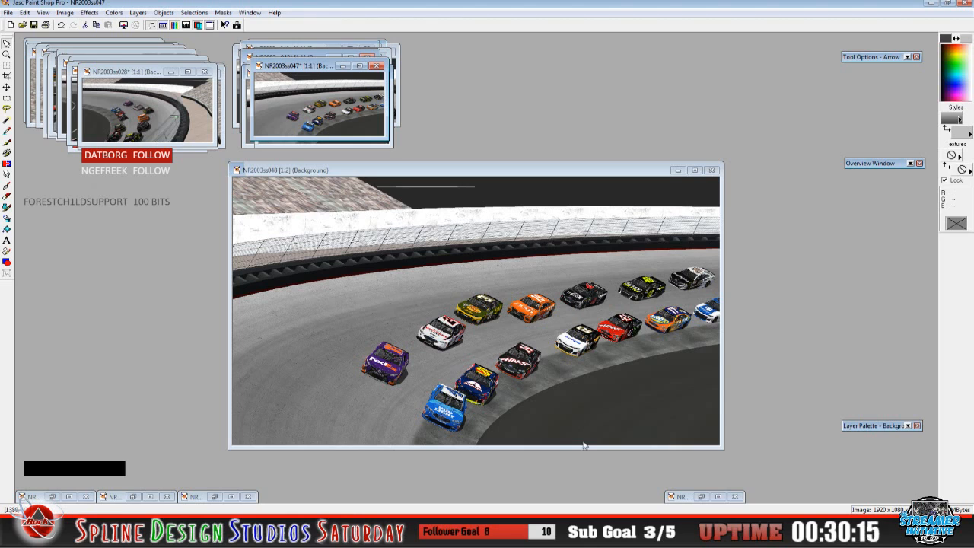
Resize the NR2003ss048 image to 256 × 128 pixels and stack it at 1:1 on the reduced NR2003ss047
left_click(516, 352)
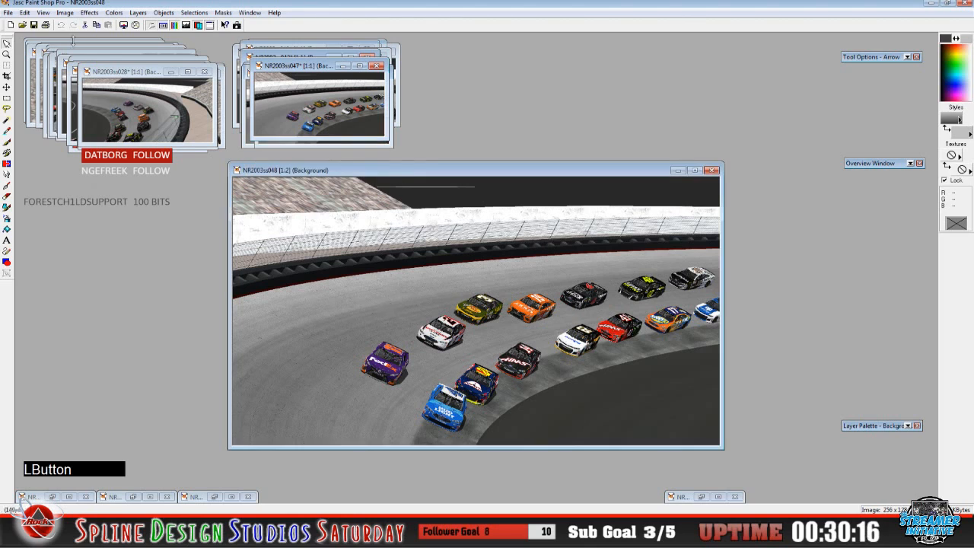
left_click(65, 12)
left_click(80, 73)
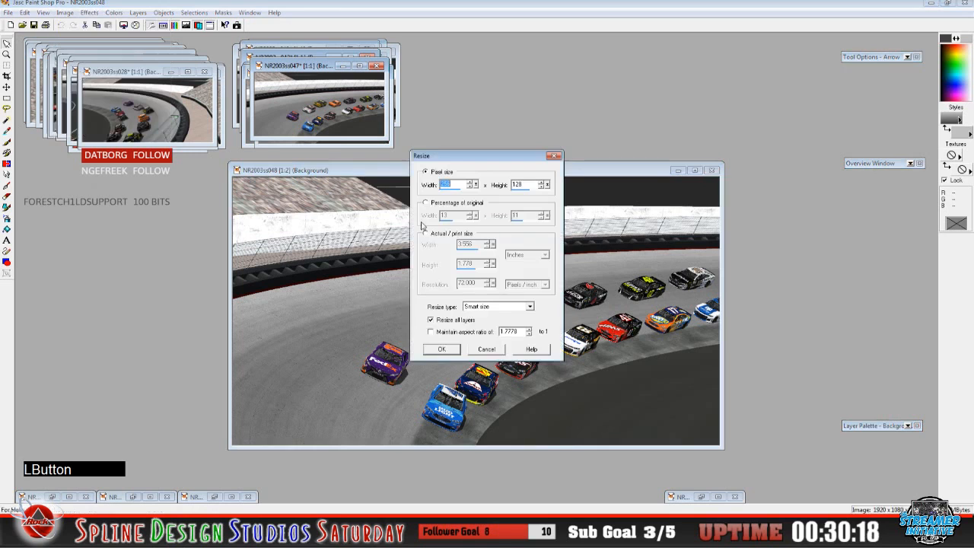
left_click(441, 349)
left_click(25, 12)
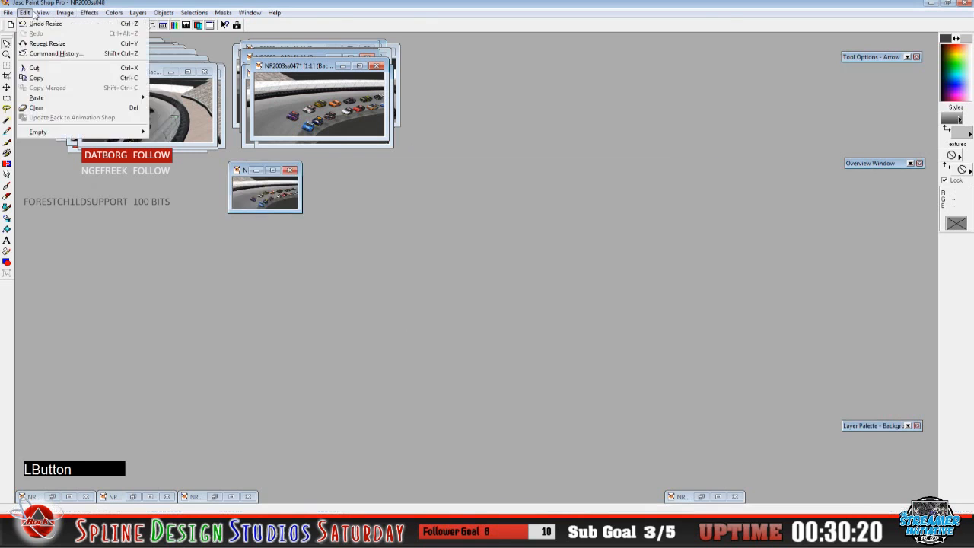
left_click(46, 23)
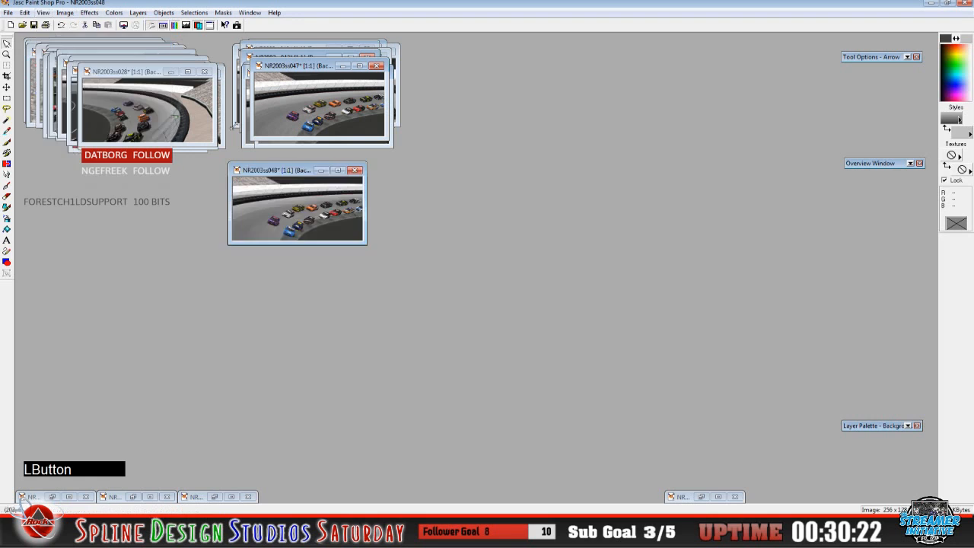
left_click_drag(294, 170, 317, 72)
Restore the minimized NR2003ss049, resize it to 256 × 128 pixels and stack it at 1:1 on the reduced NR2003ss048
left_click(699, 498)
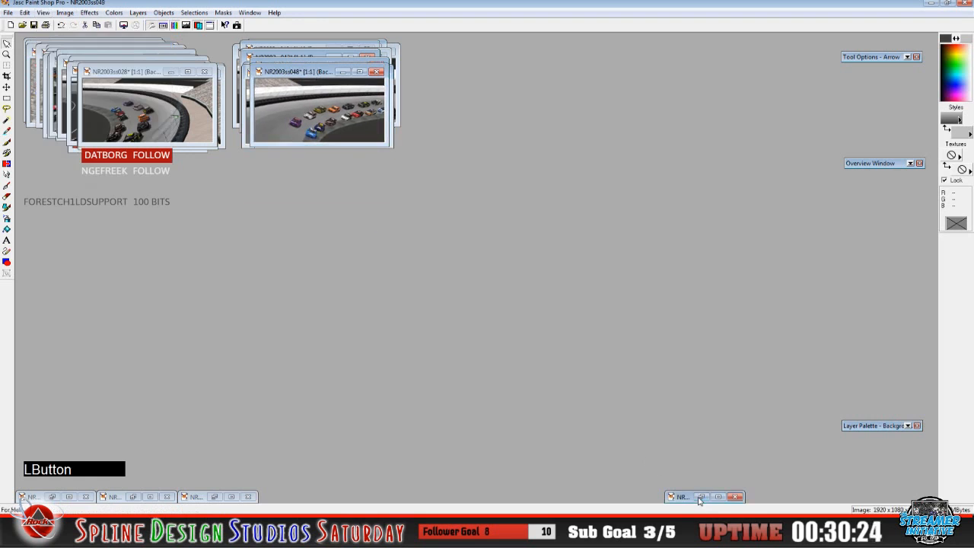
left_click(699, 499)
left_click(67, 13)
left_click(84, 72)
left_click(440, 350)
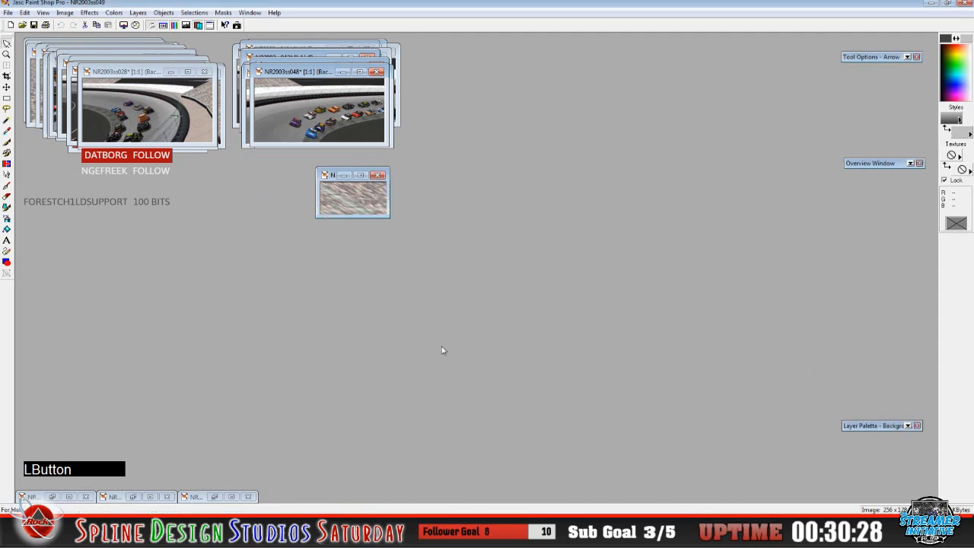
left_click(43, 13)
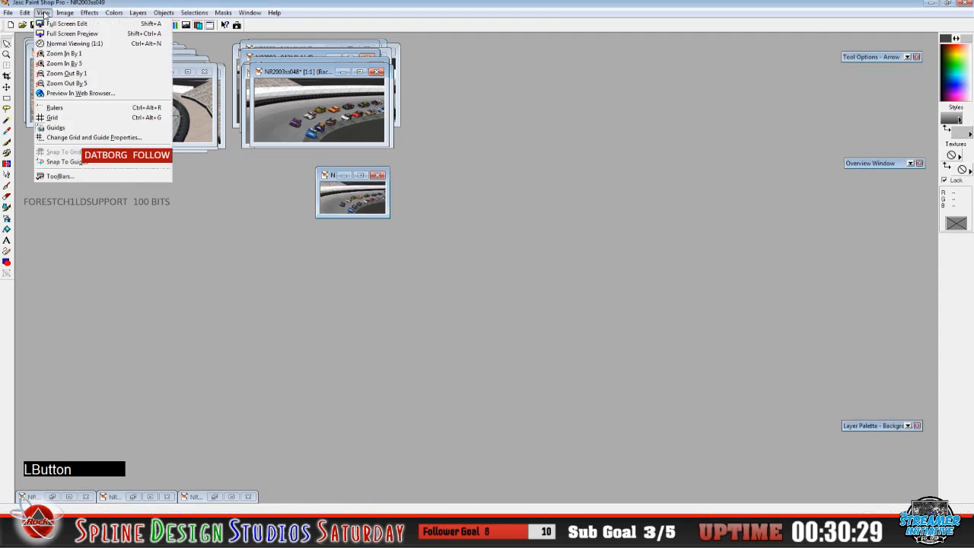
left_click(66, 44)
left_click_drag(360, 183, 295, 75)
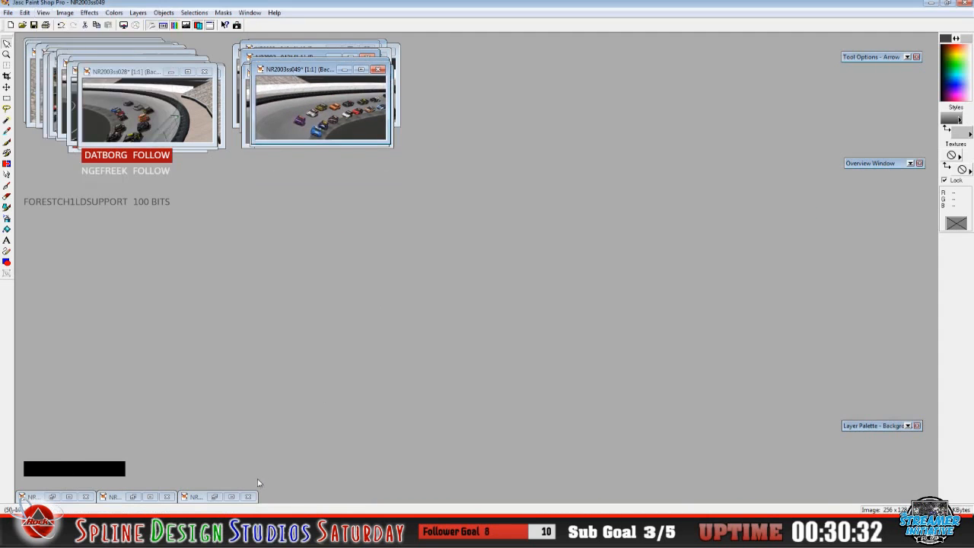
Restore the minimized NR2003ss050, resize it to 256 × 128 pixels and stack it at 1:1 on the reduced NR2003ss049
left_click(214, 497)
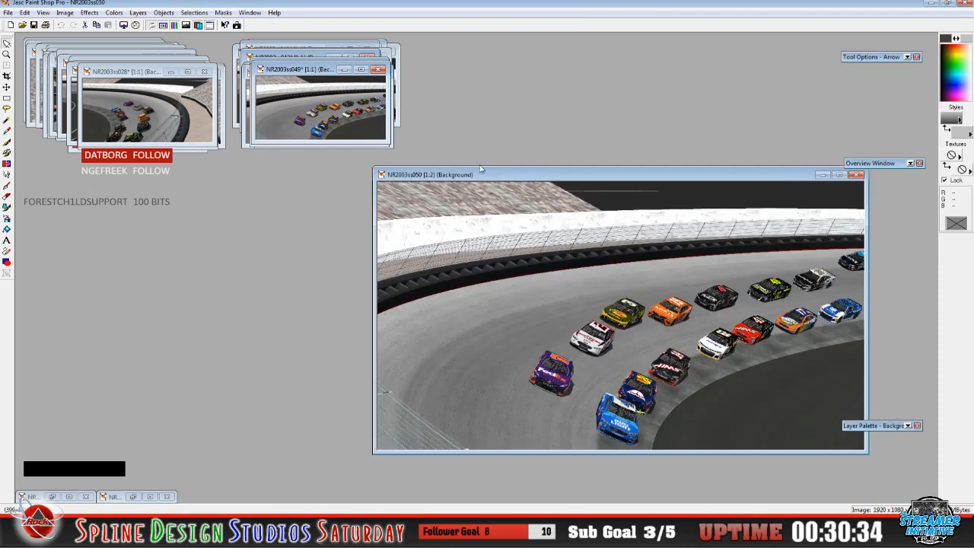
left_click_drag(484, 187, 207, 204)
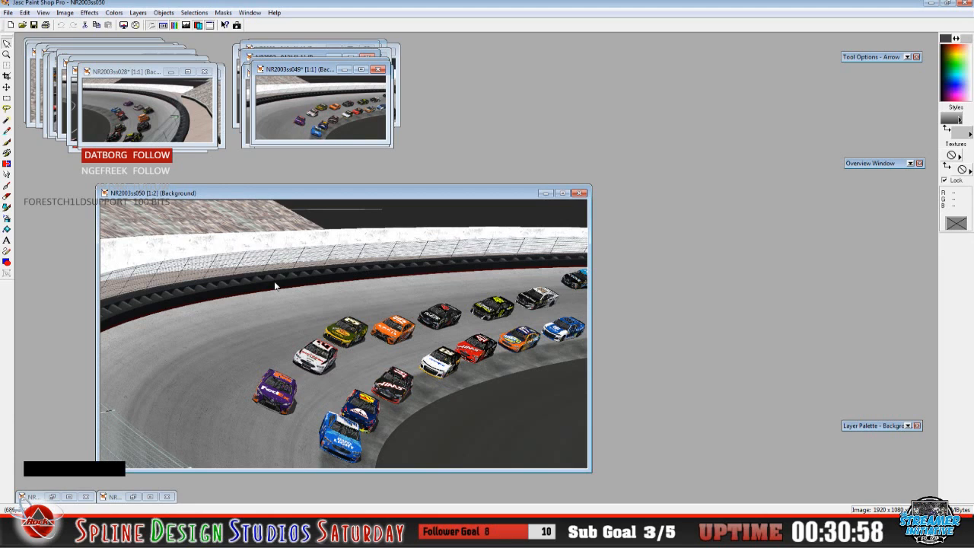
left_click_drag(249, 196, 291, 190)
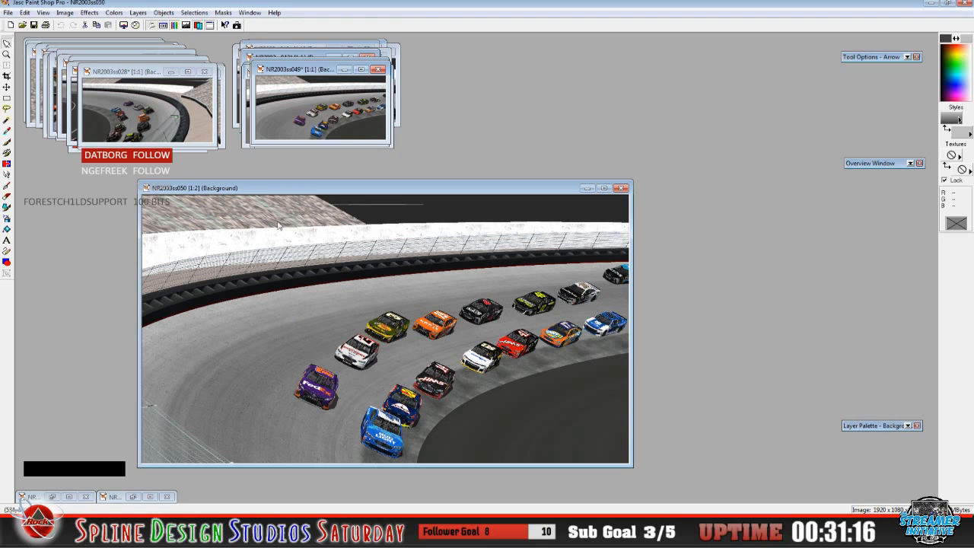
left_click(284, 189)
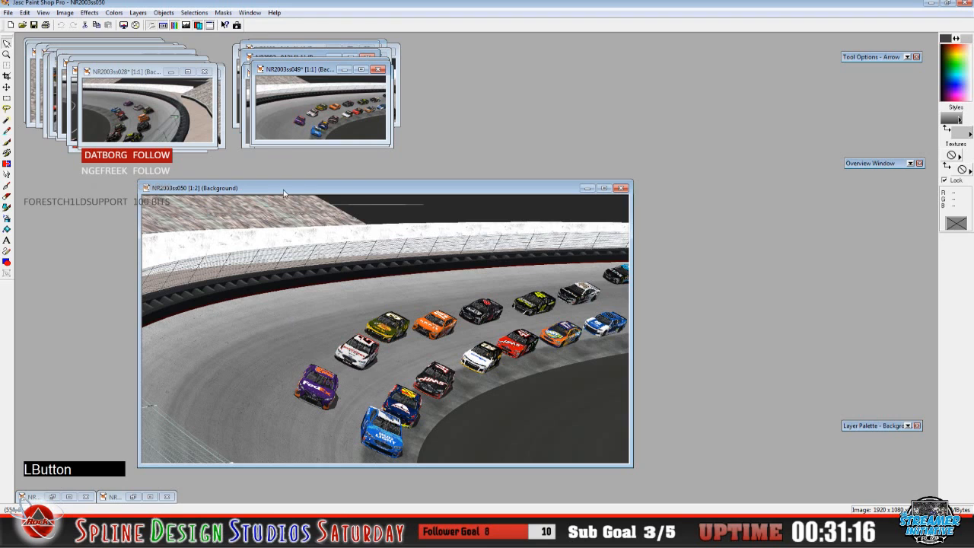
left_click(66, 13)
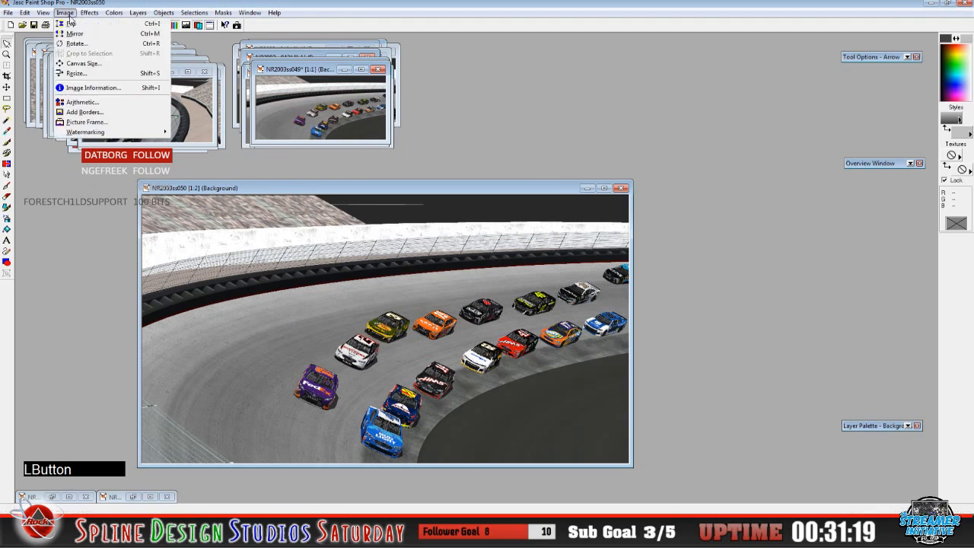
left_click(93, 80)
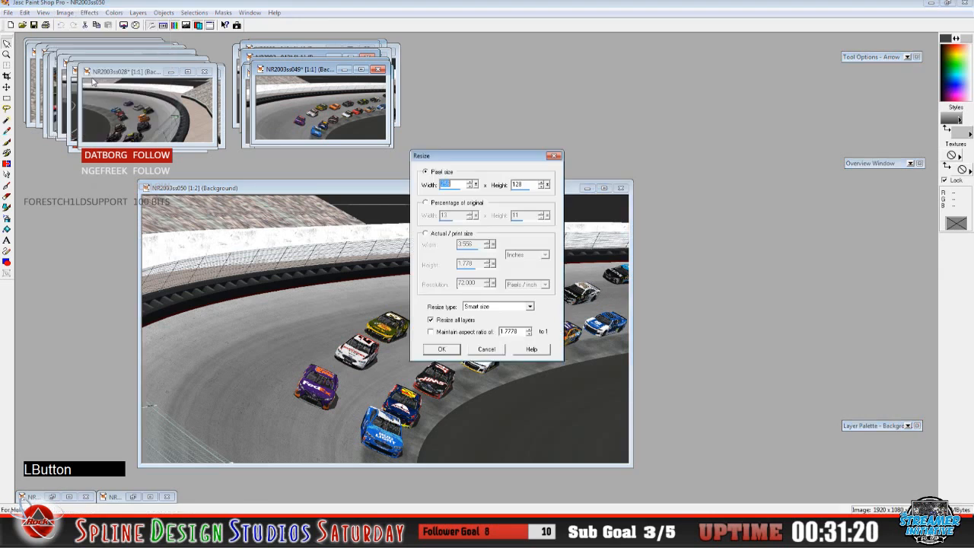
left_click(441, 349)
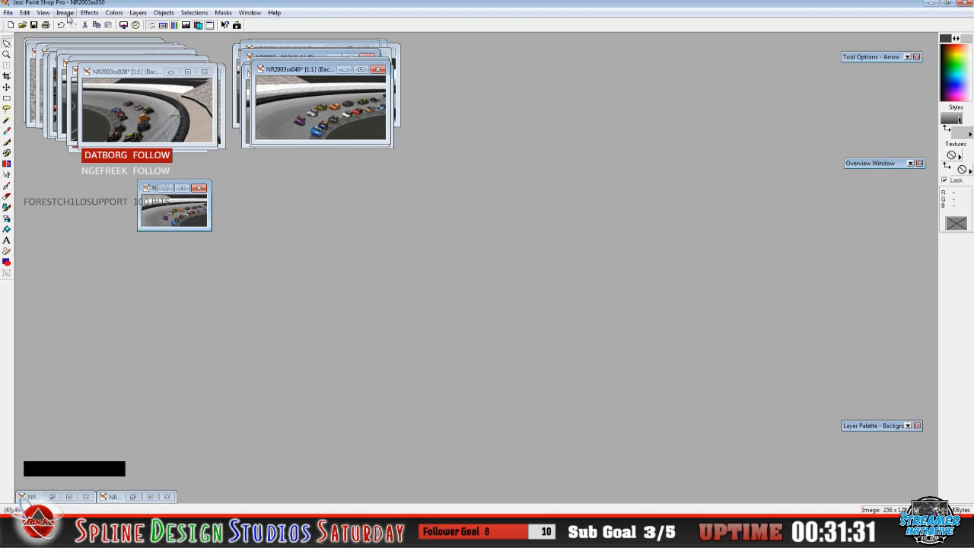
left_click(43, 13)
left_click(53, 42)
left_click_drag(178, 189, 293, 78)
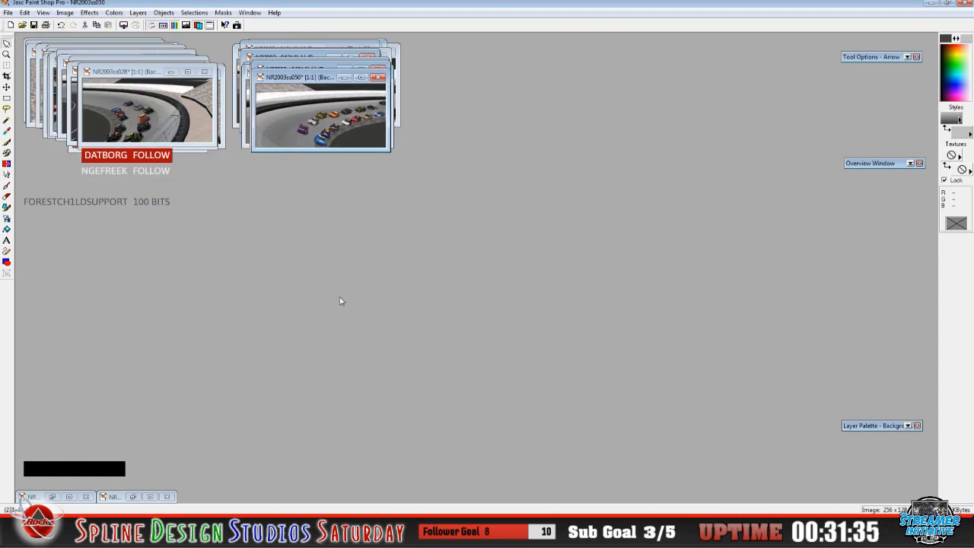
Restore the minimized NR2003ss051, resize it to 256 × 128 pixels and stack it at 1:1 on the reduced NR2003ss050
left_click(133, 496)
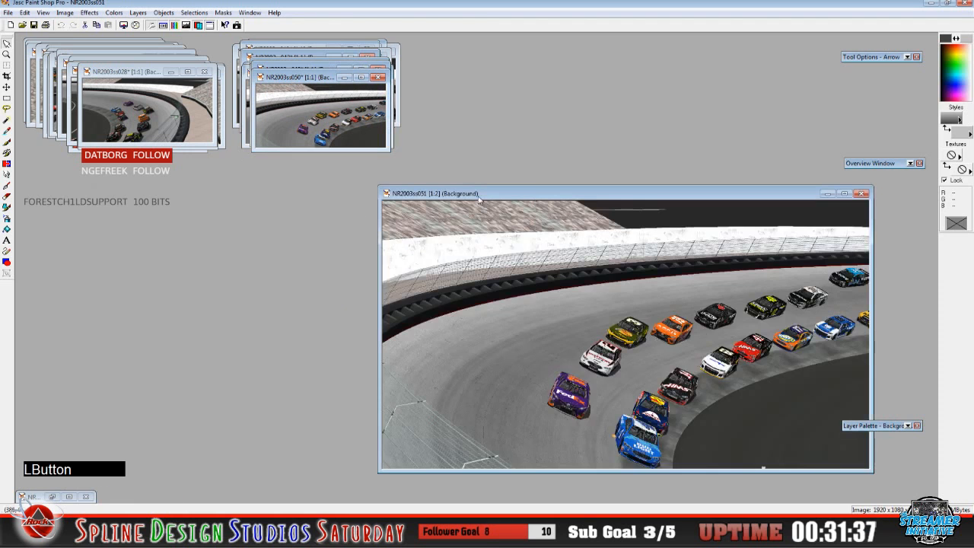
left_click_drag(479, 198, 286, 195)
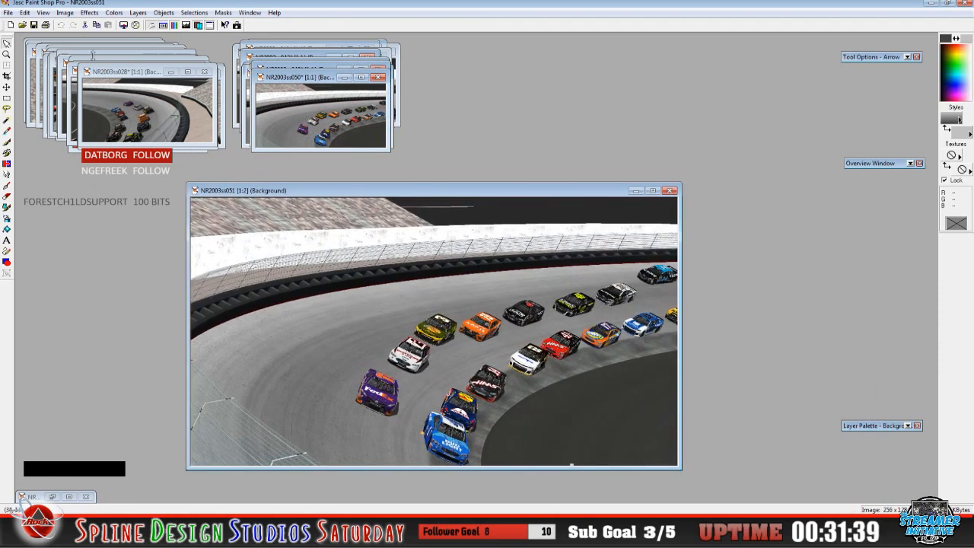
left_click(66, 14)
left_click(91, 72)
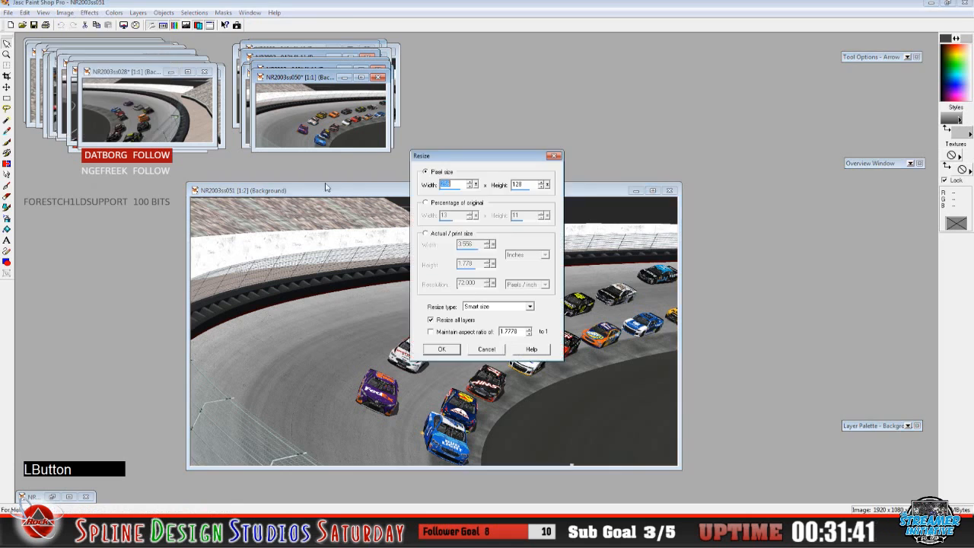
left_click(441, 348)
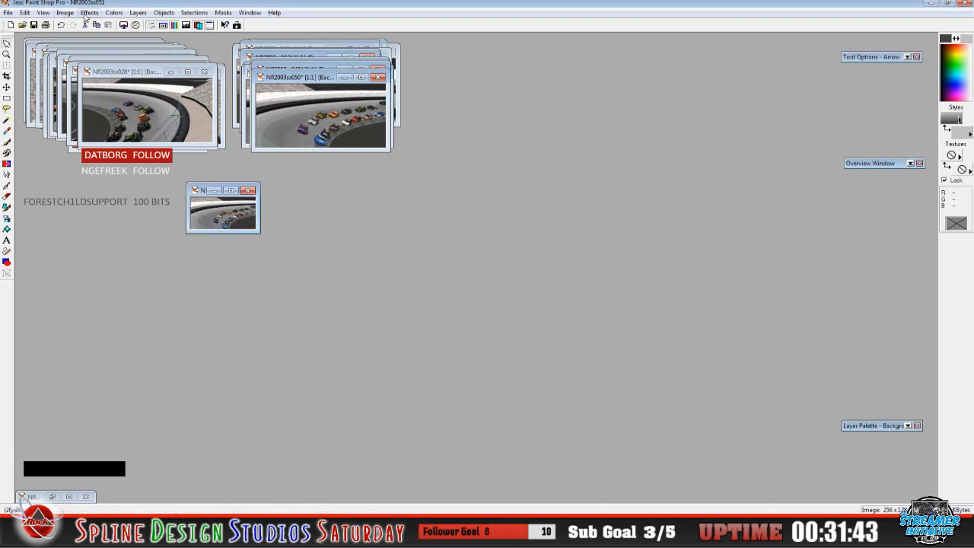
left_click(43, 14)
left_click(74, 43)
left_click_drag(221, 191, 290, 74)
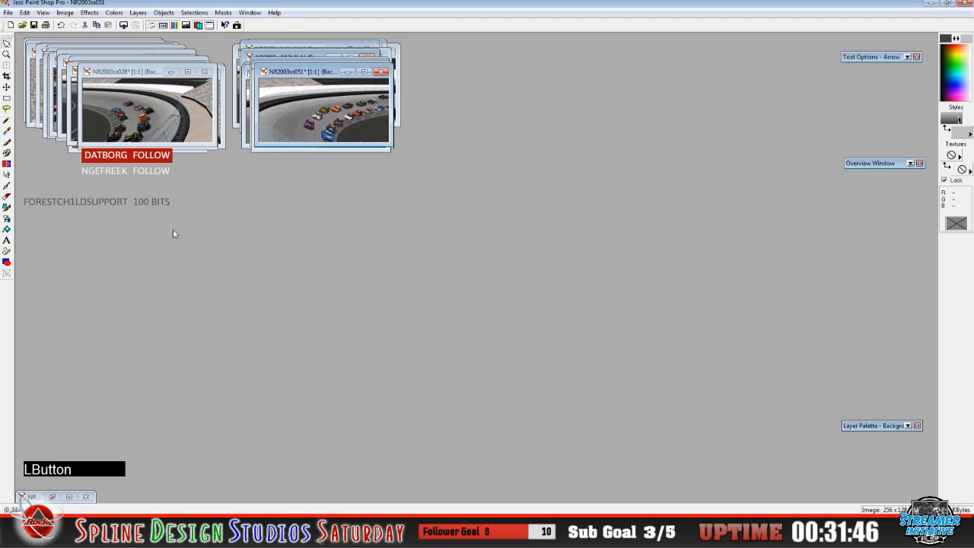
Restore the minimized NR2003ss052, resize it to 256 × 128 pixels and stack it at 1:1 on the reduced NR2003ss051
left_click(53, 497)
left_click(52, 497)
left_click_drag(431, 183, 266, 165)
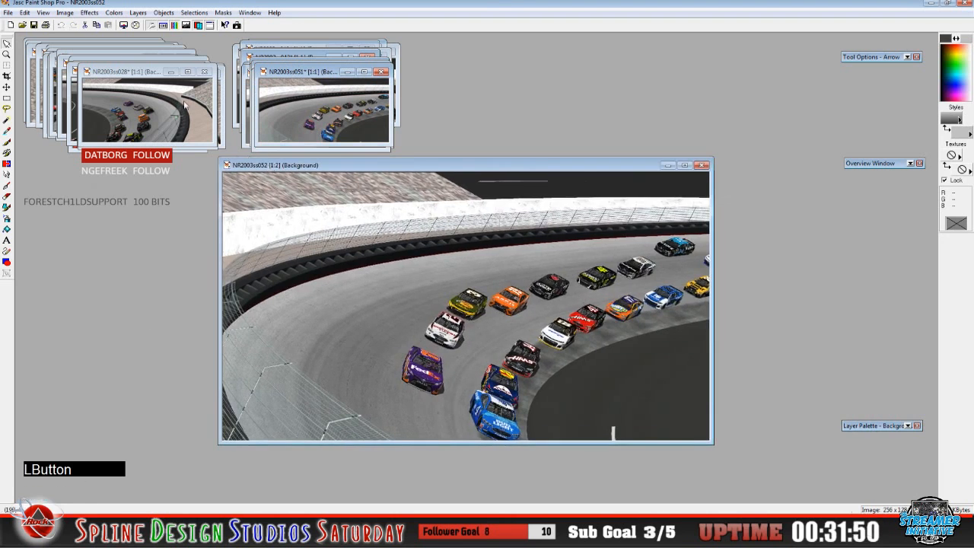
left_click(65, 12)
left_click(79, 74)
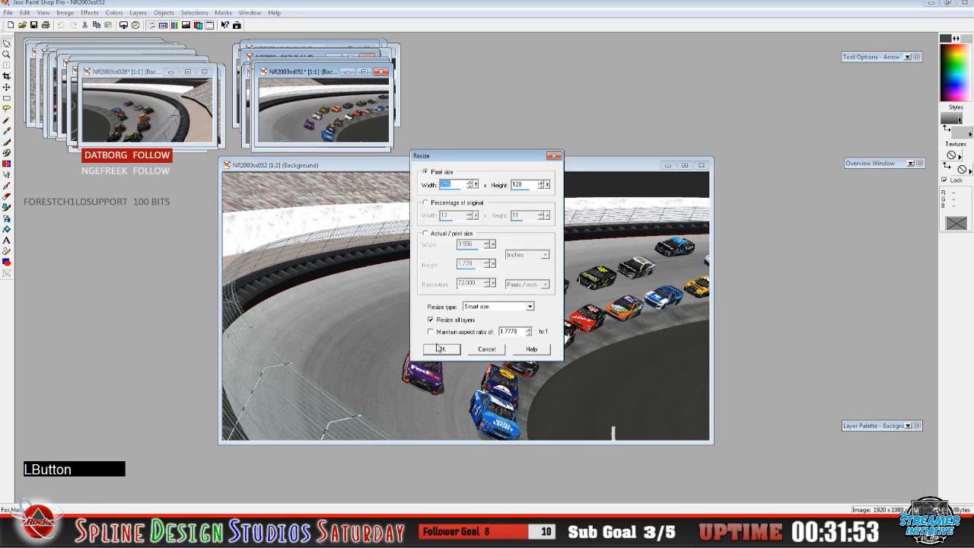
left_click(411, 341)
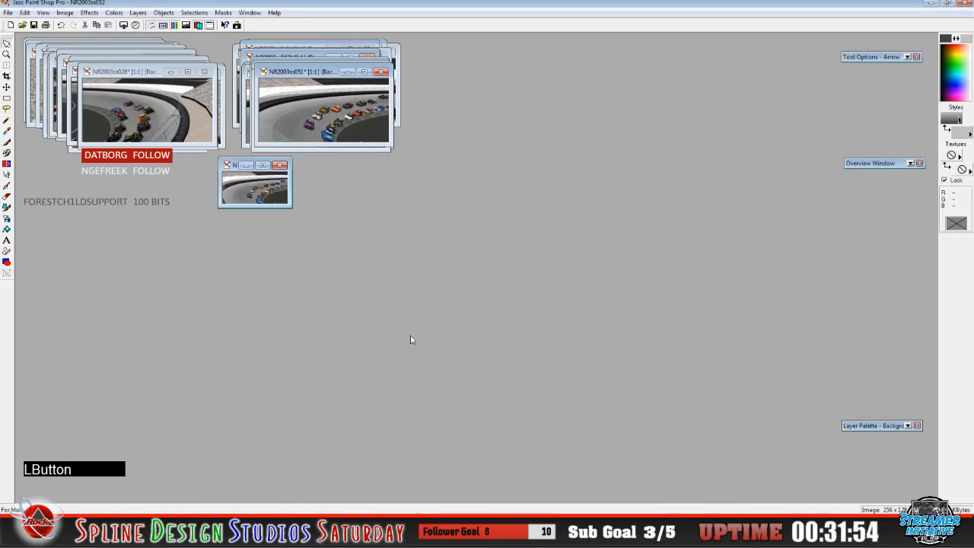
left_click(43, 13)
left_click(72, 44)
left_click_drag(252, 181, 293, 78)
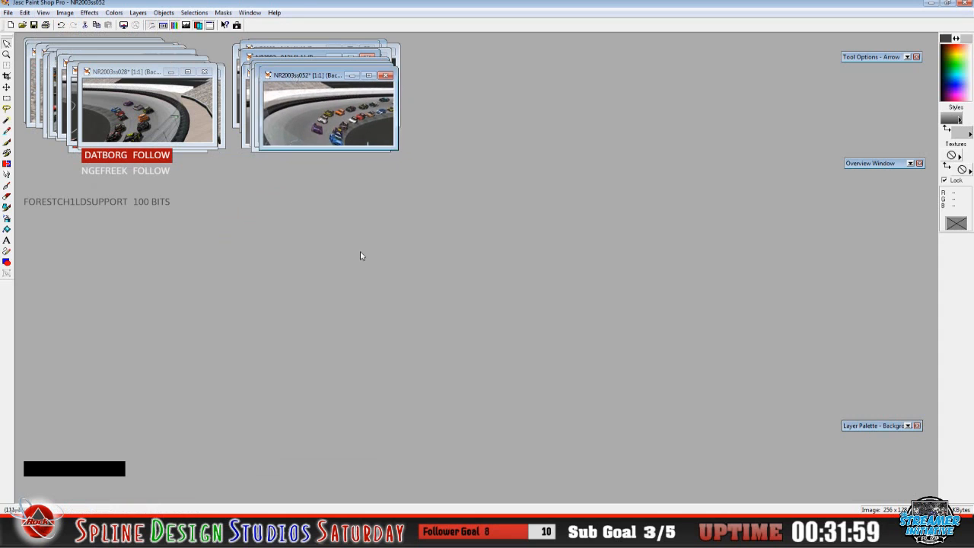
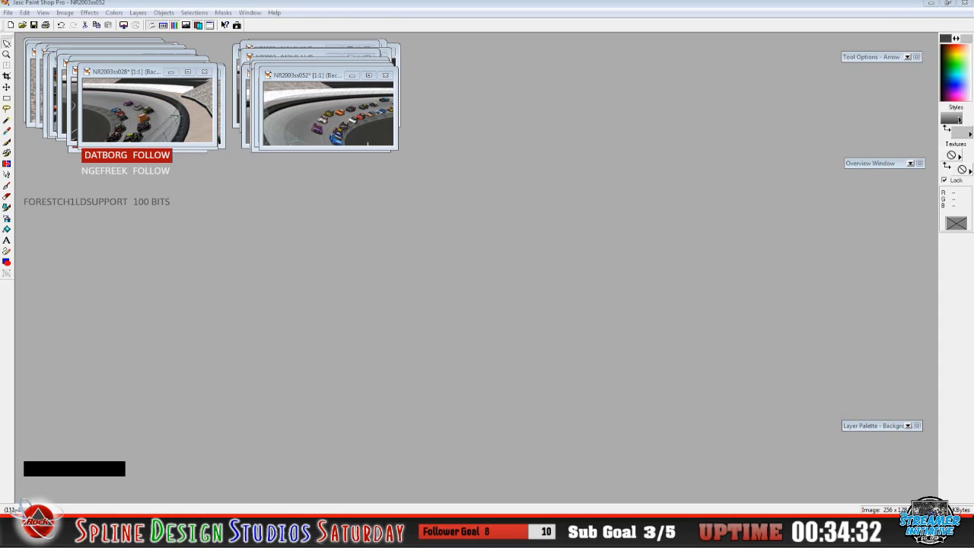
Open NR2003ss029 from the TGAs folder to bring its reduced image to the front
left_click(317, 294)
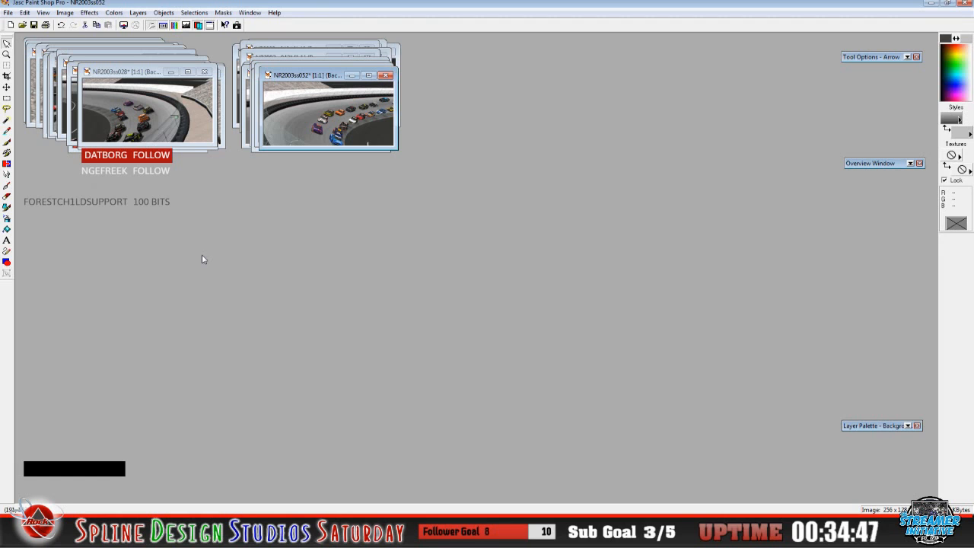
left_click(22, 25)
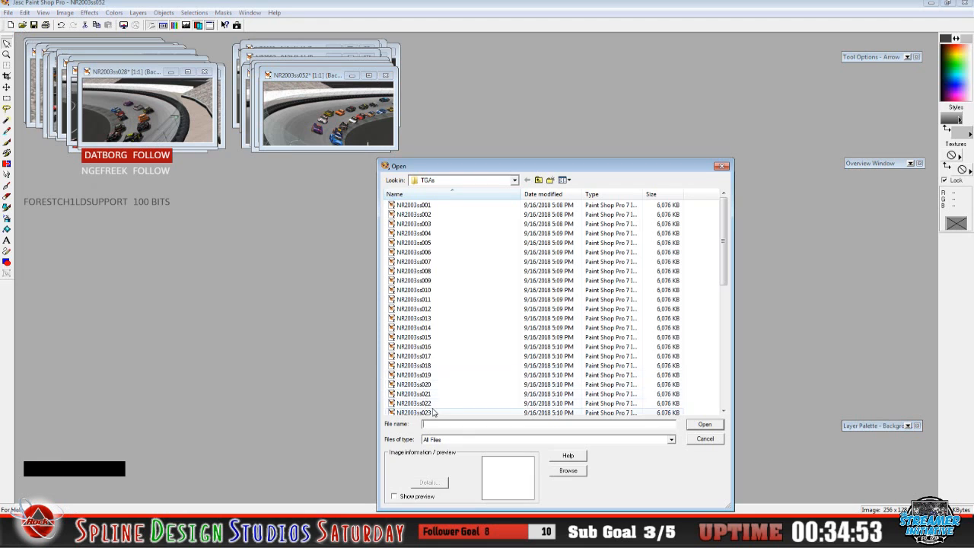
left_click(723, 411)
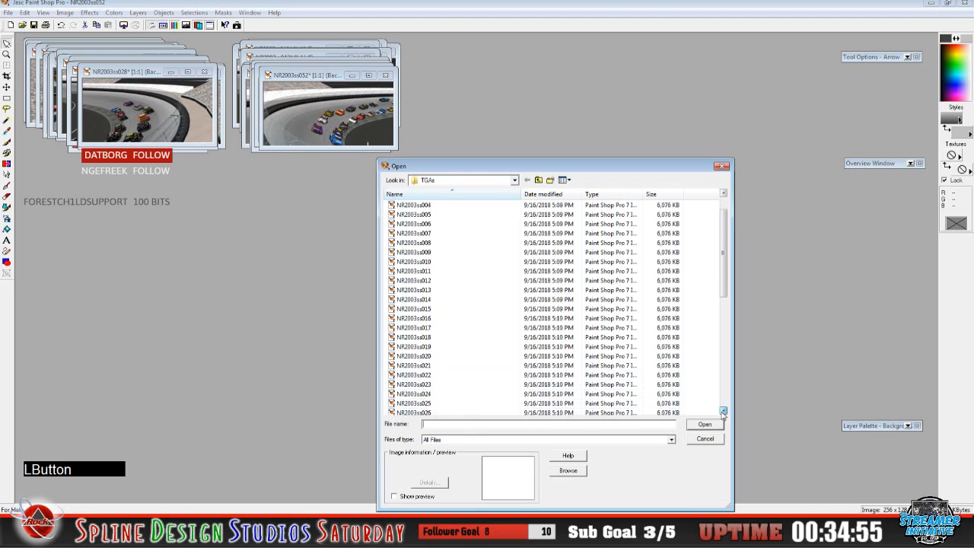
double_click(723, 411)
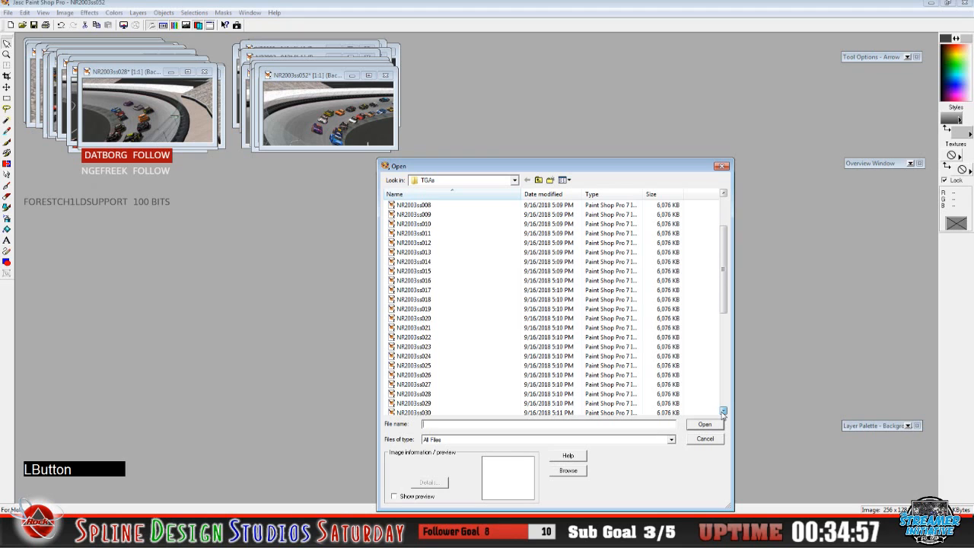
left_click(428, 404)
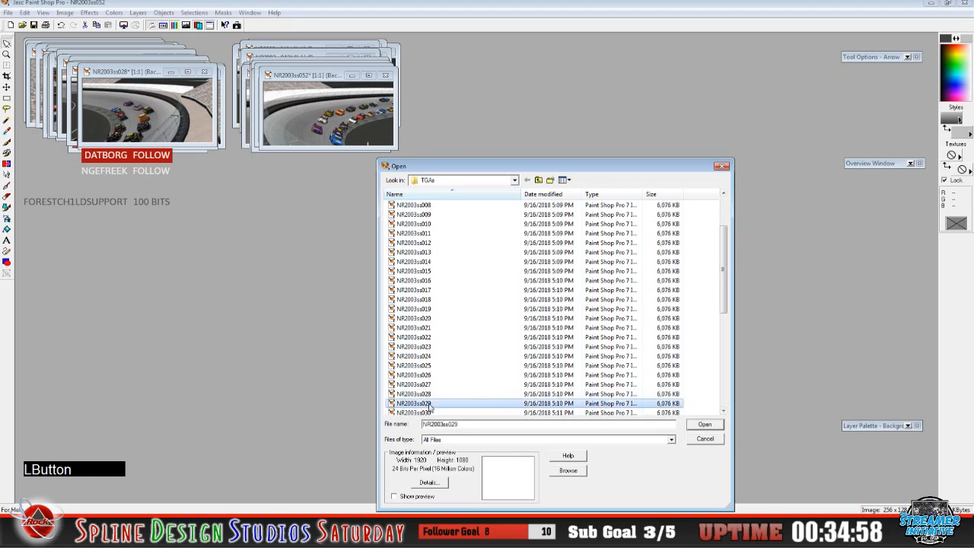
left_click(701, 427)
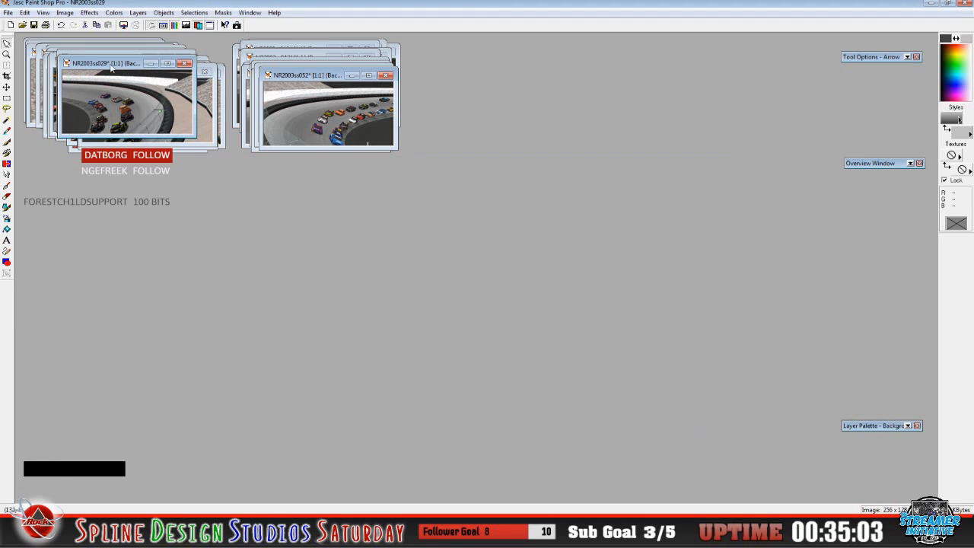
Pull NR2003ss029, NR2003ss028 and NR2003ss027 off the first stack and restack them in ascending order with NR2003ss029 on top
left_click_drag(112, 65, 164, 165)
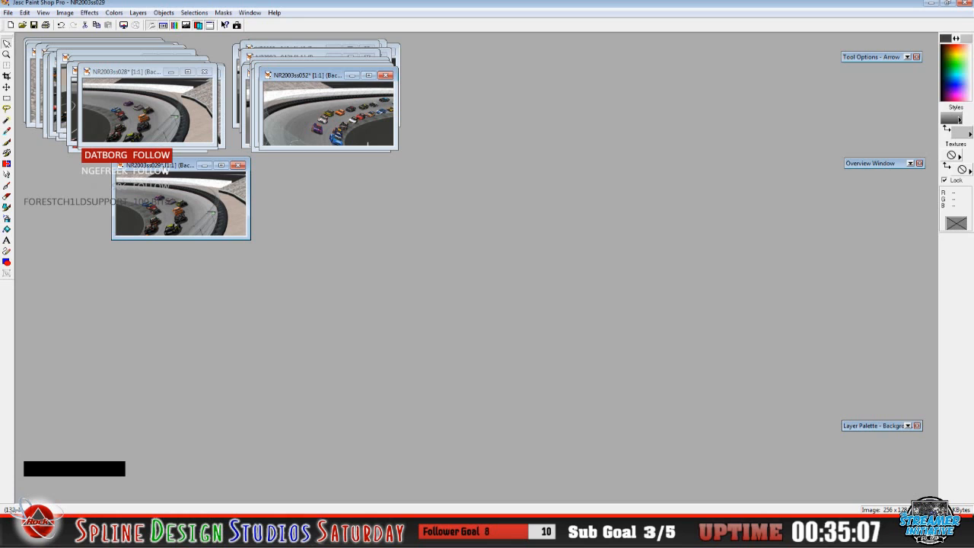
left_click_drag(175, 166, 162, 253)
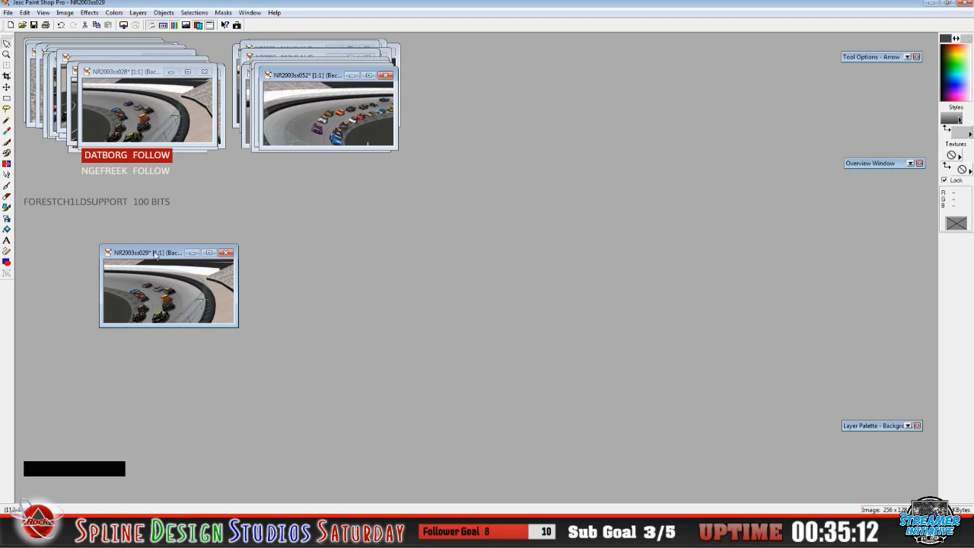
left_click_drag(120, 74, 123, 174)
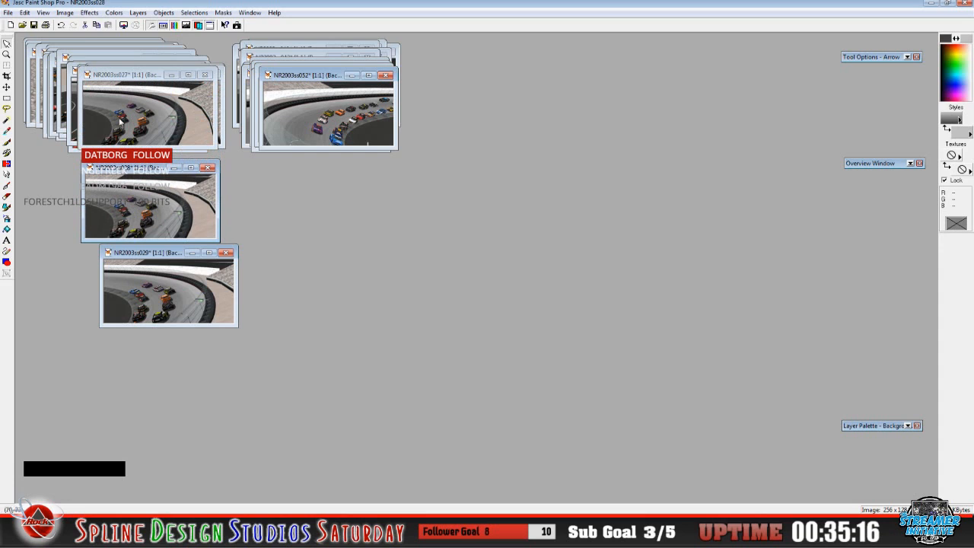
left_click_drag(129, 78, 140, 115)
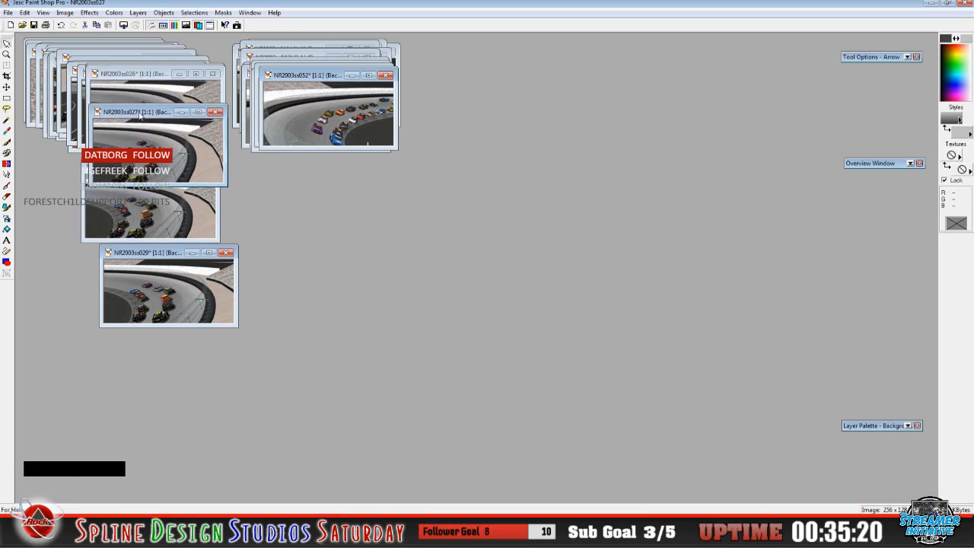
left_click_drag(139, 115, 129, 62)
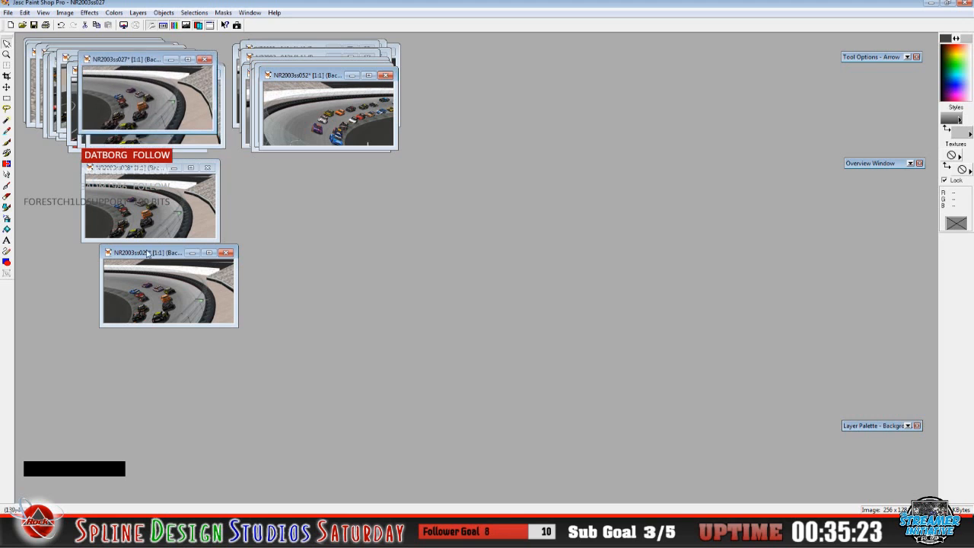
left_click_drag(132, 167, 136, 60)
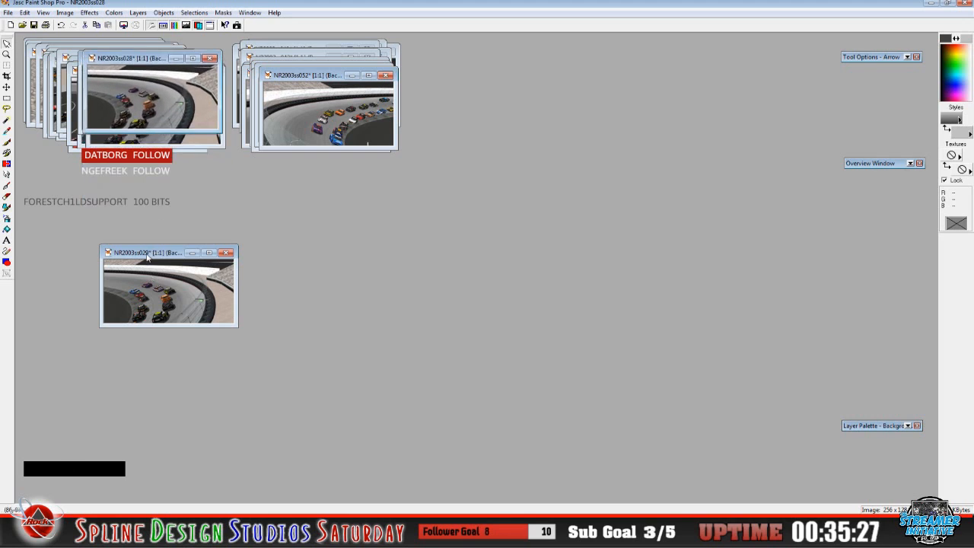
left_click_drag(147, 257, 124, 71)
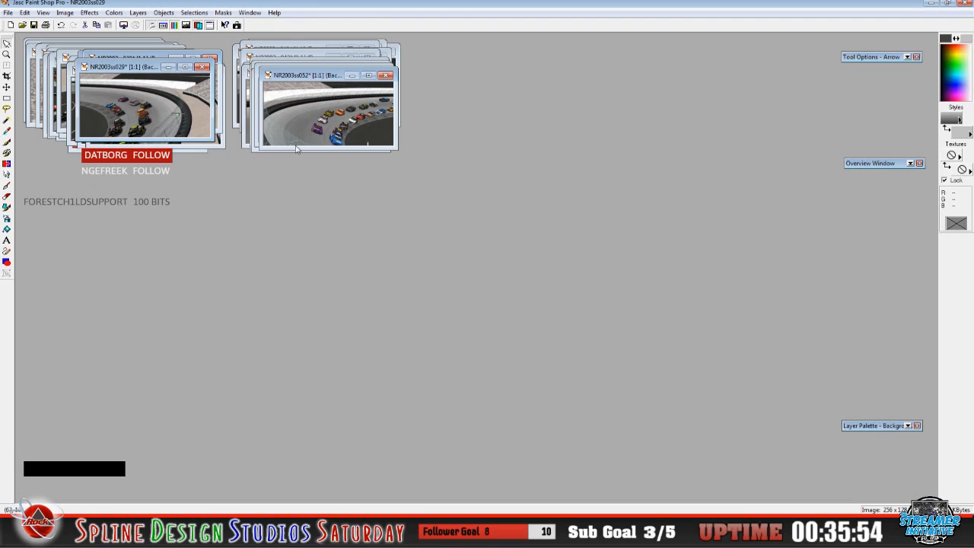
Minimize the second stack's reduced images one after another, from NR2003ss052 down to NR2003ss030
left_click(351, 80)
left_click(347, 80)
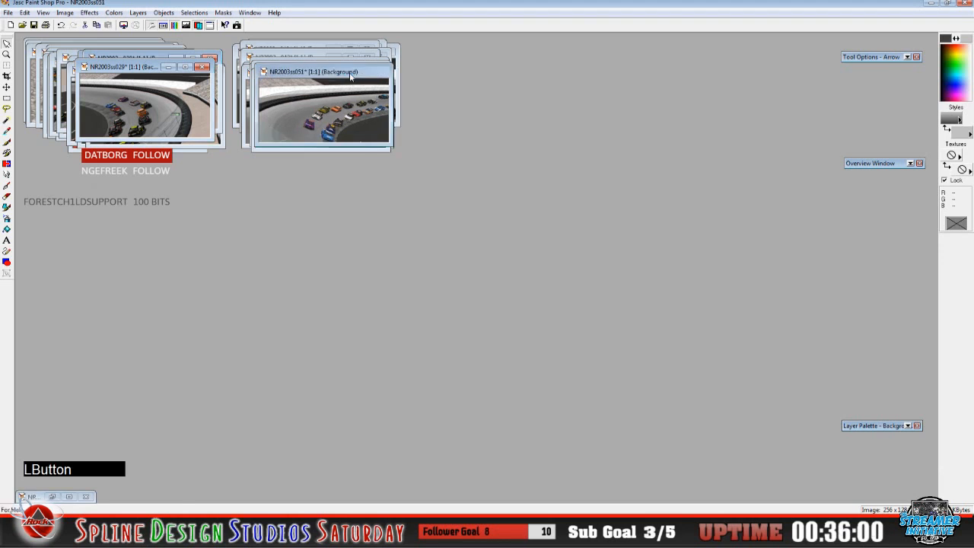
left_click(345, 79)
left_click(344, 75)
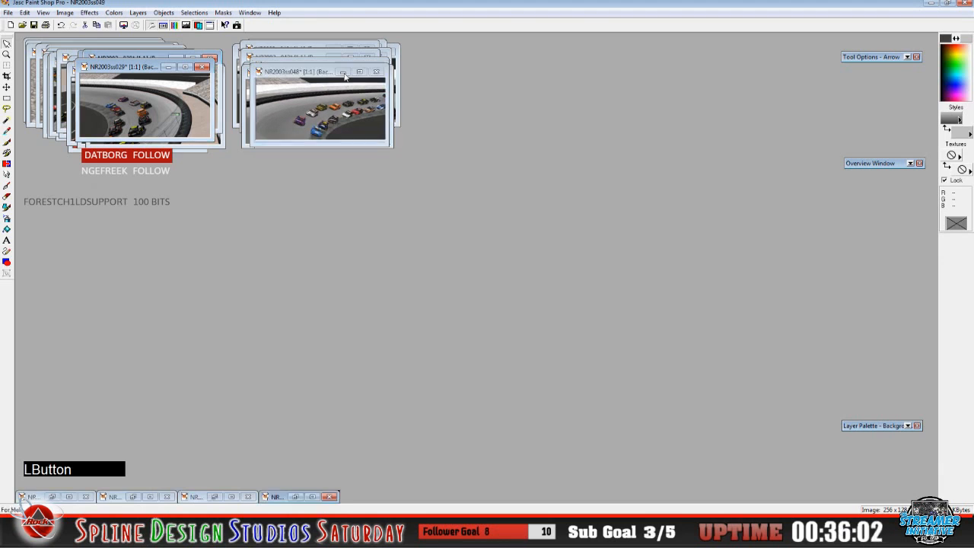
left_click(344, 73)
left_click(348, 76)
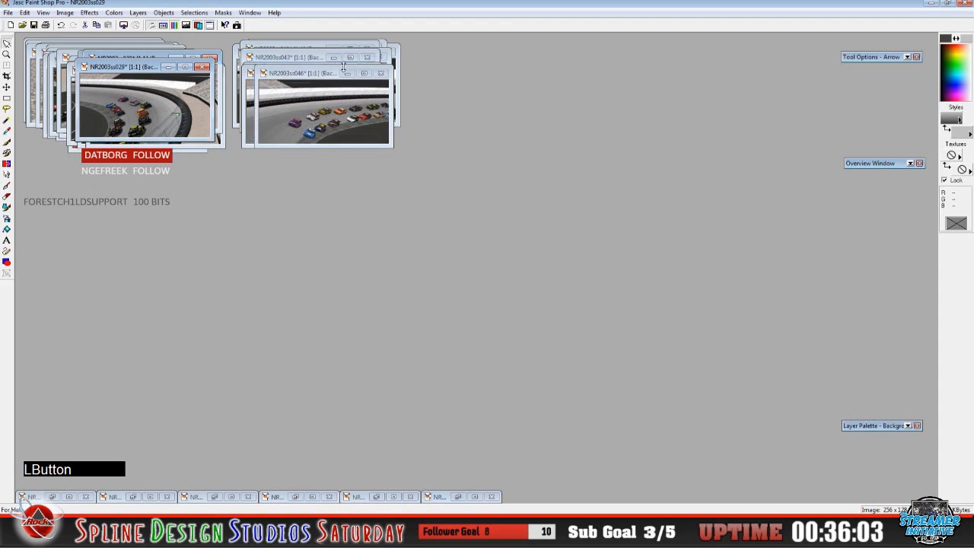
left_click(348, 76)
left_click(339, 74)
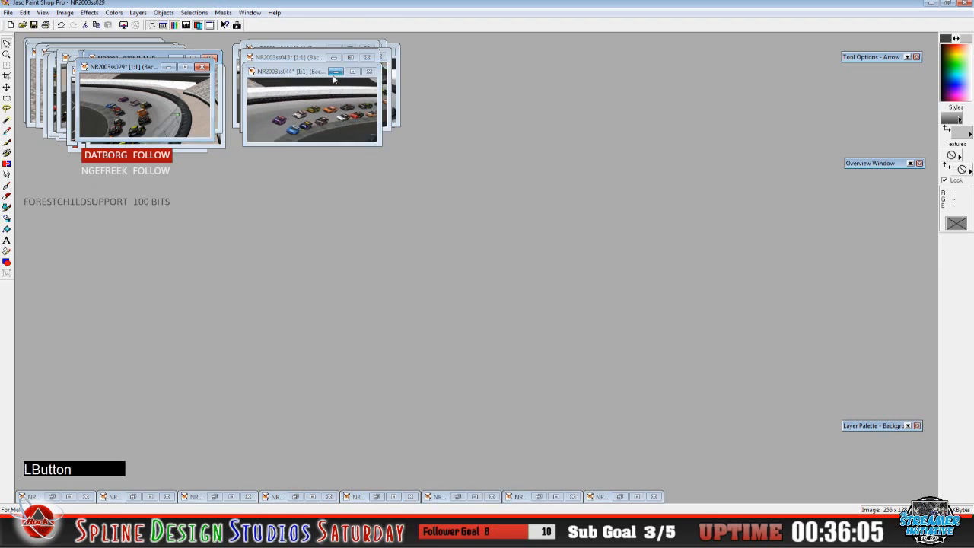
left_click(337, 71)
left_click(333, 58)
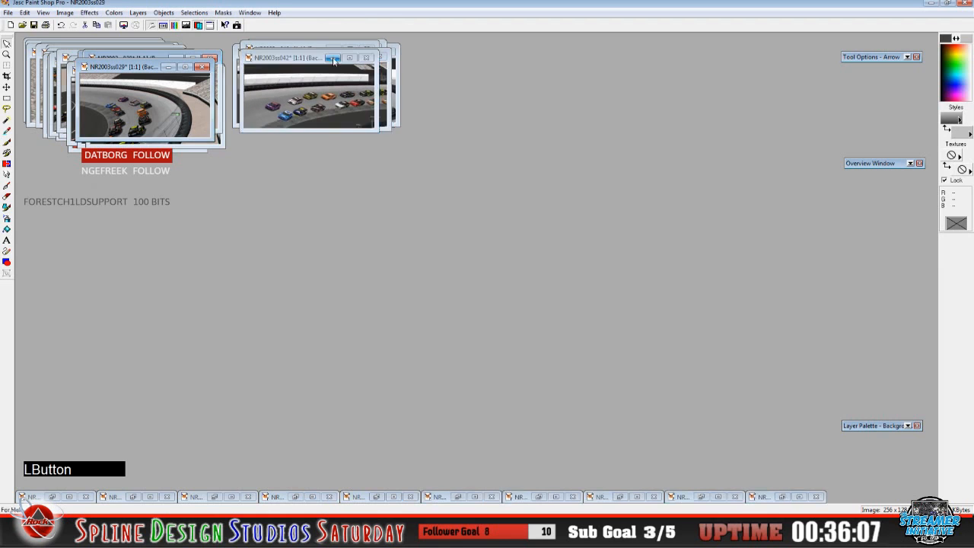
left_click(333, 59)
left_click(334, 59)
left_click(345, 56)
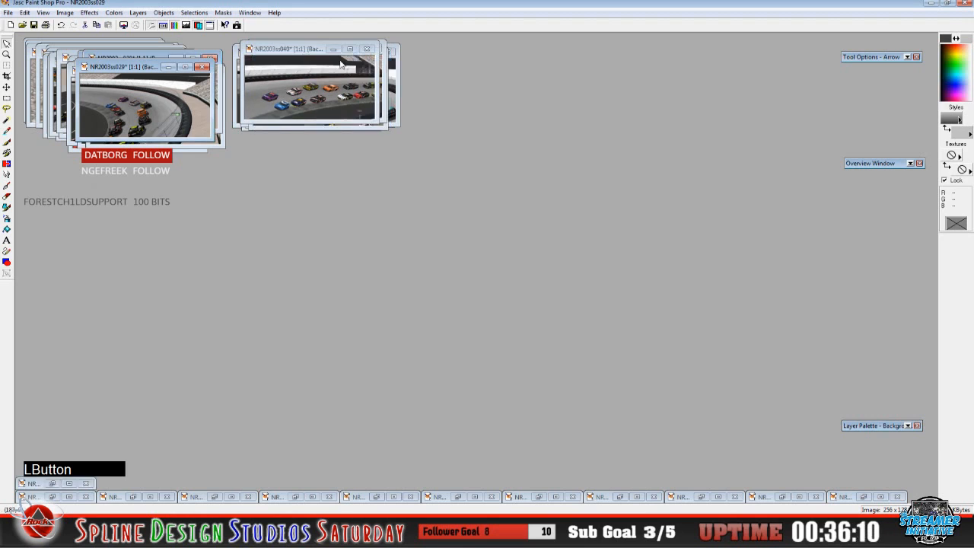
left_click(338, 58)
left_click(333, 50)
left_click(337, 53)
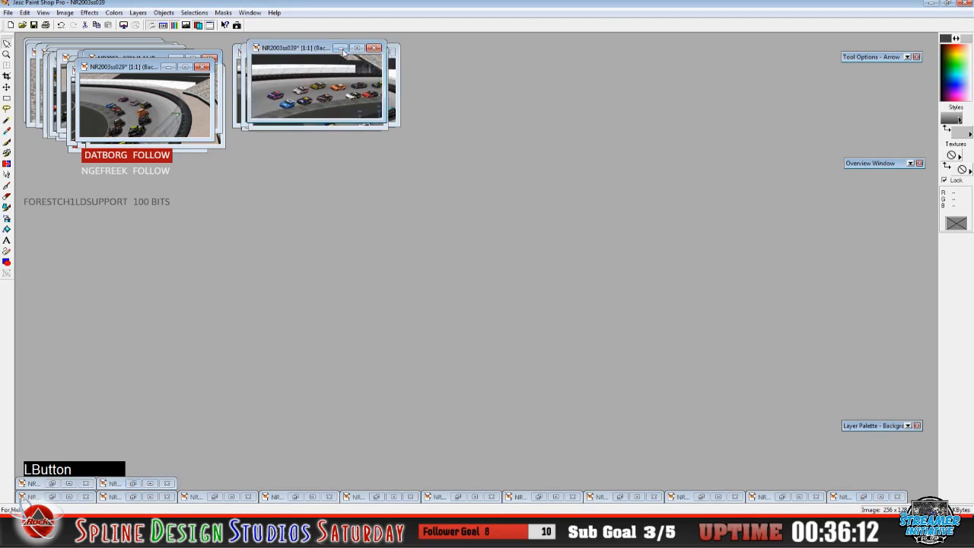
left_click(337, 52)
left_click(341, 56)
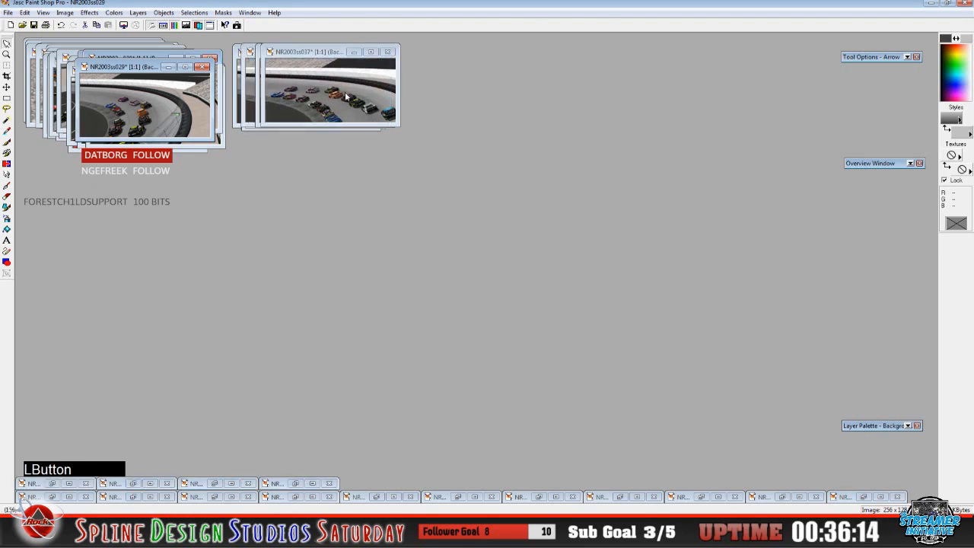
left_click(354, 52)
left_click(344, 52)
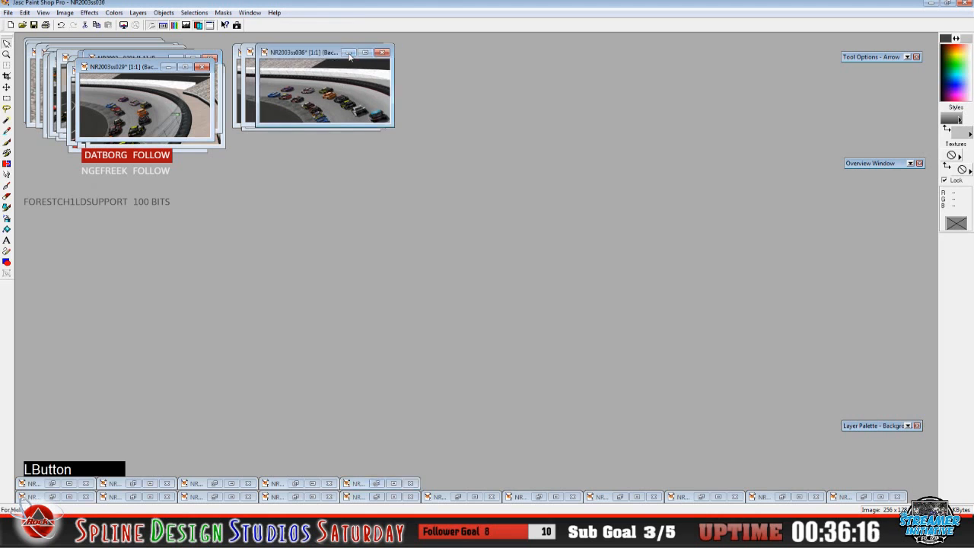
left_click(334, 52)
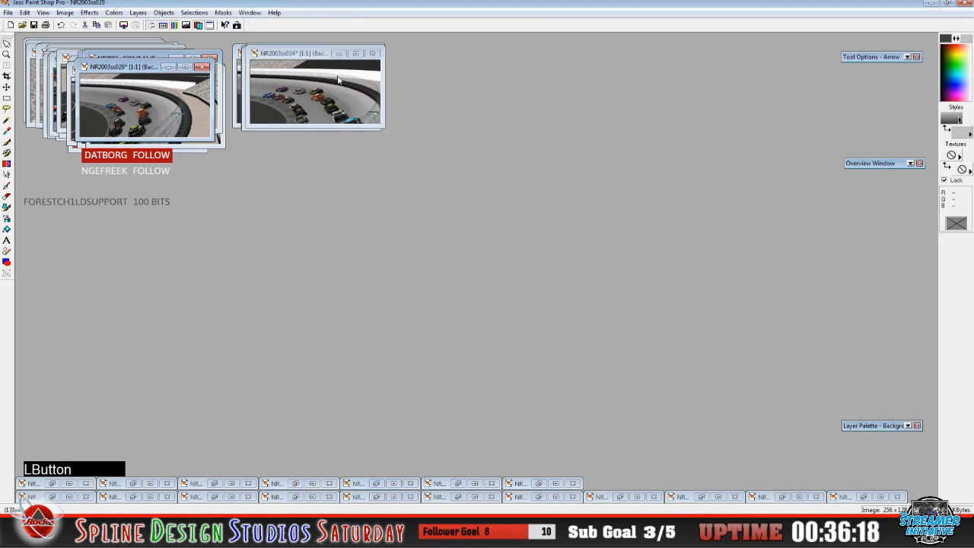
left_click(339, 53)
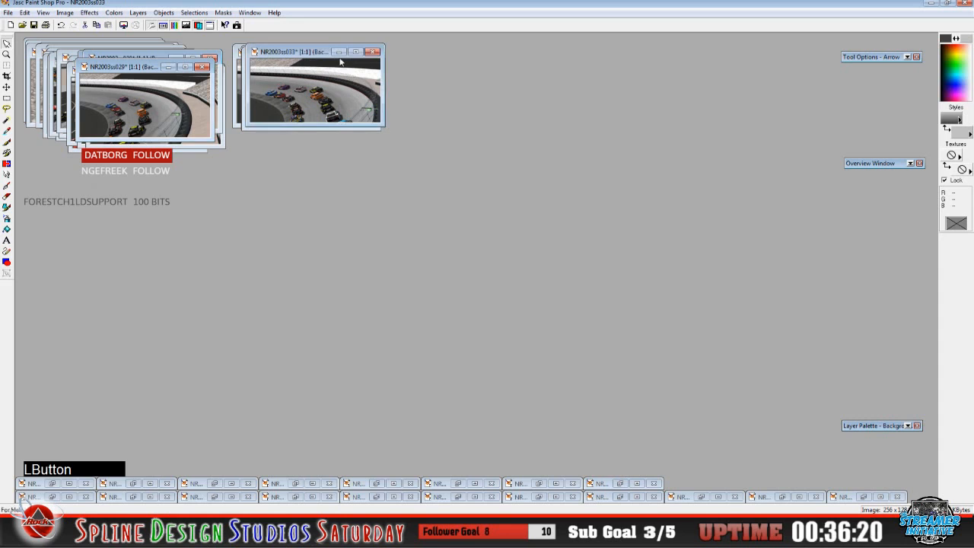
left_click(340, 53)
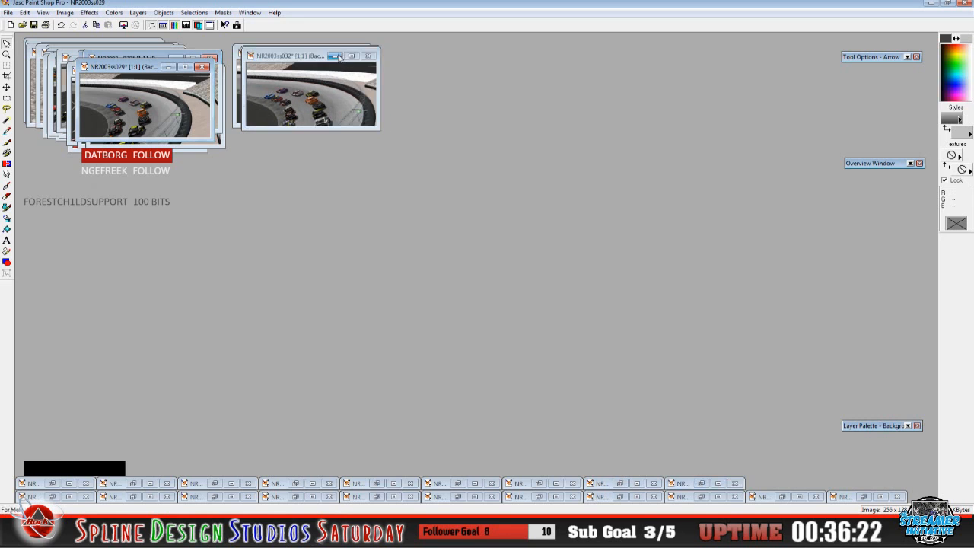
left_click(335, 57)
left_click(335, 55)
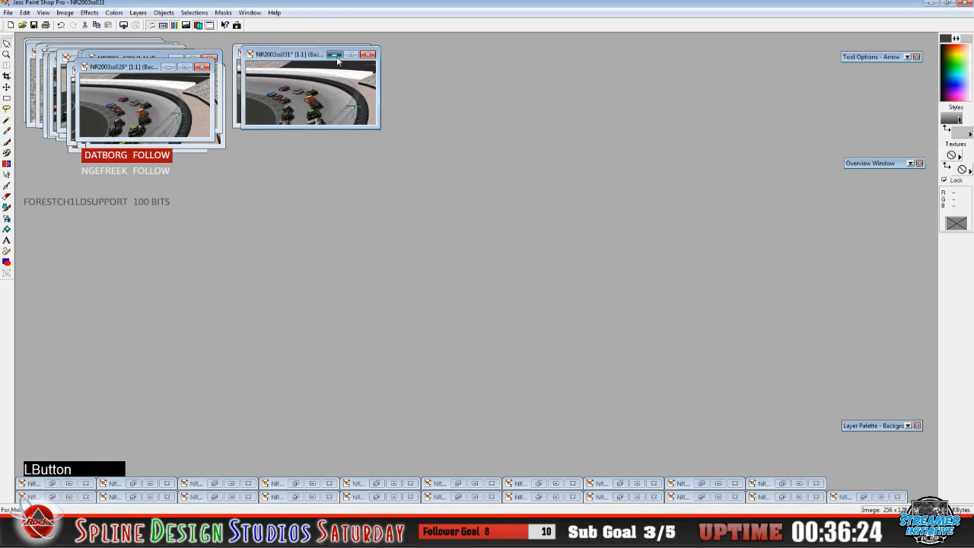
left_click(325, 53)
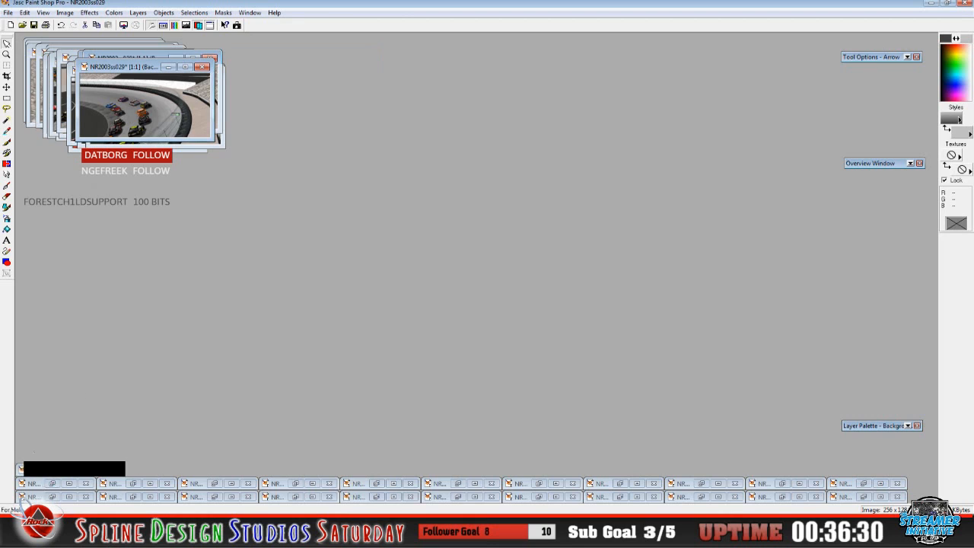
Minimize the first stack's reduced images one after another, from NR2003ss029 down to NR2003ss002, and move NR2003ss001 into the open workspace
left_click(53, 470)
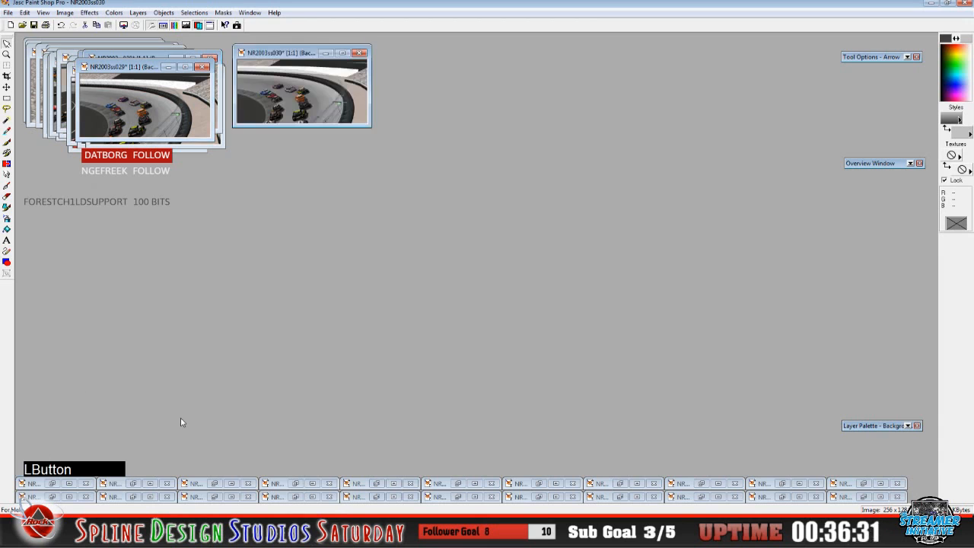
left_click(326, 53)
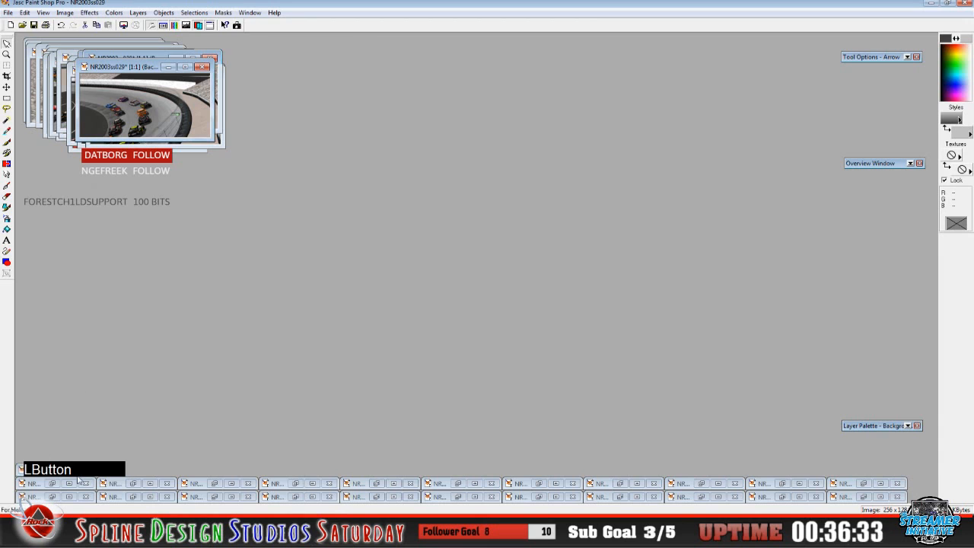
left_click(168, 67)
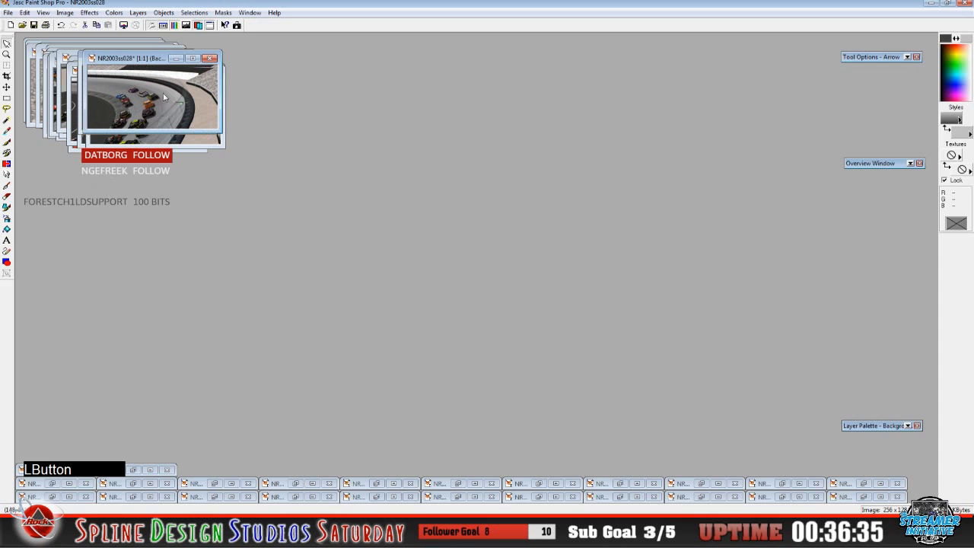
left_click(175, 59)
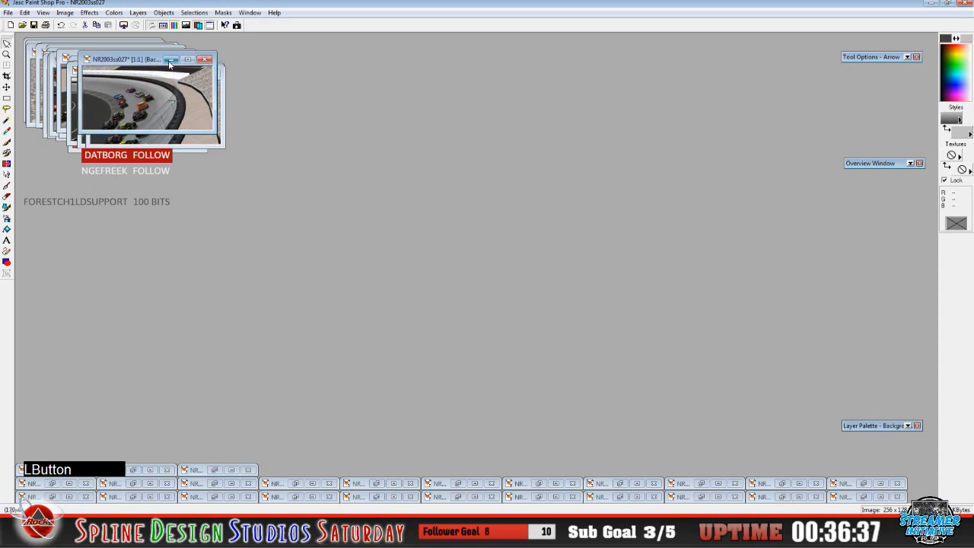
left_click(170, 61)
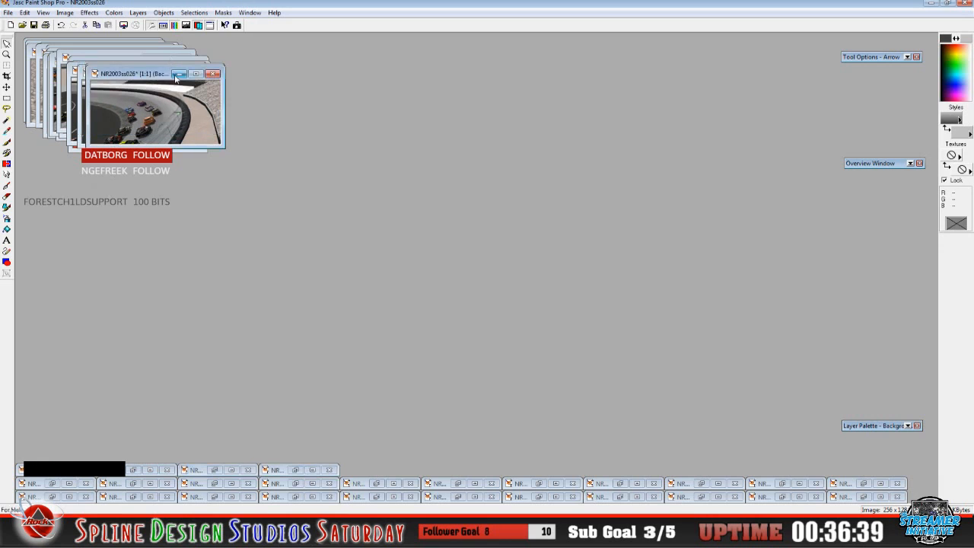
left_click(176, 74)
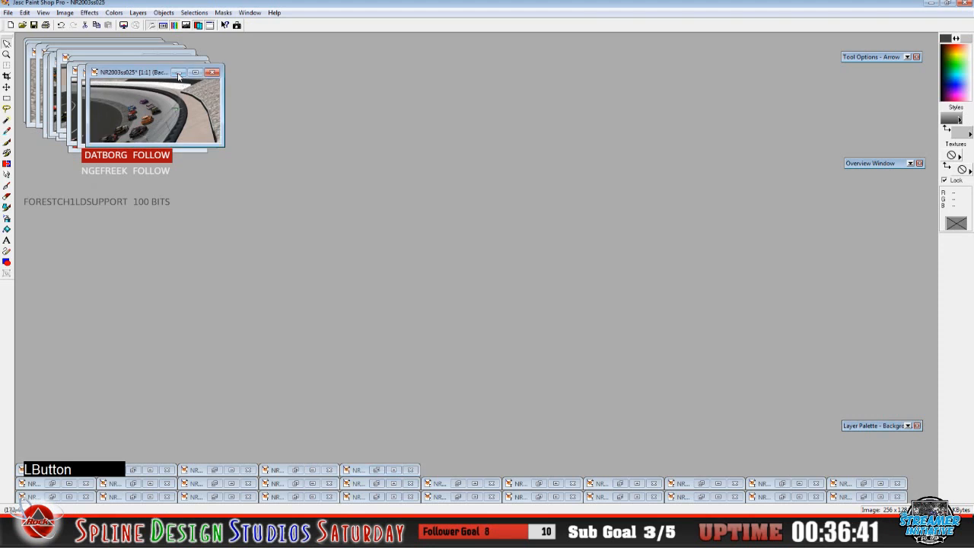
left_click(176, 74)
left_click(176, 75)
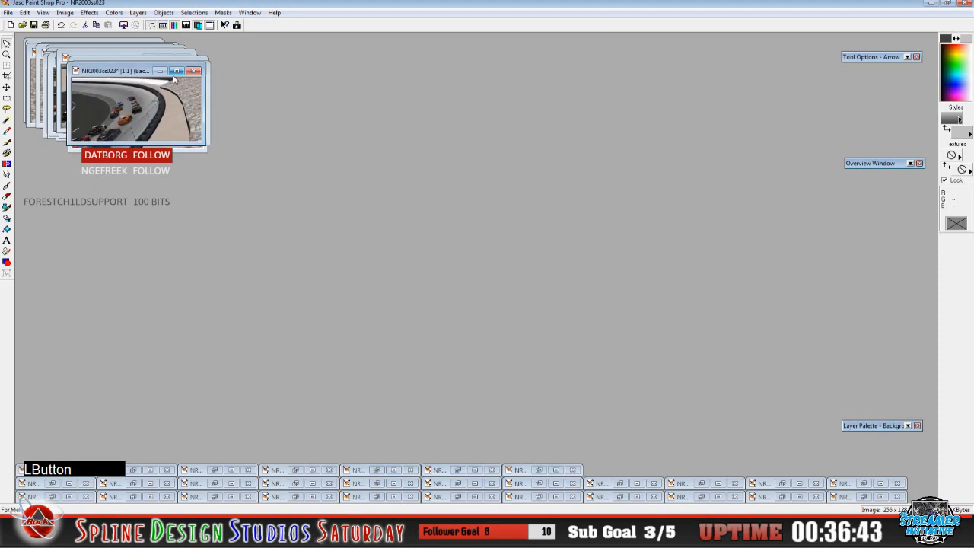
left_click(159, 73)
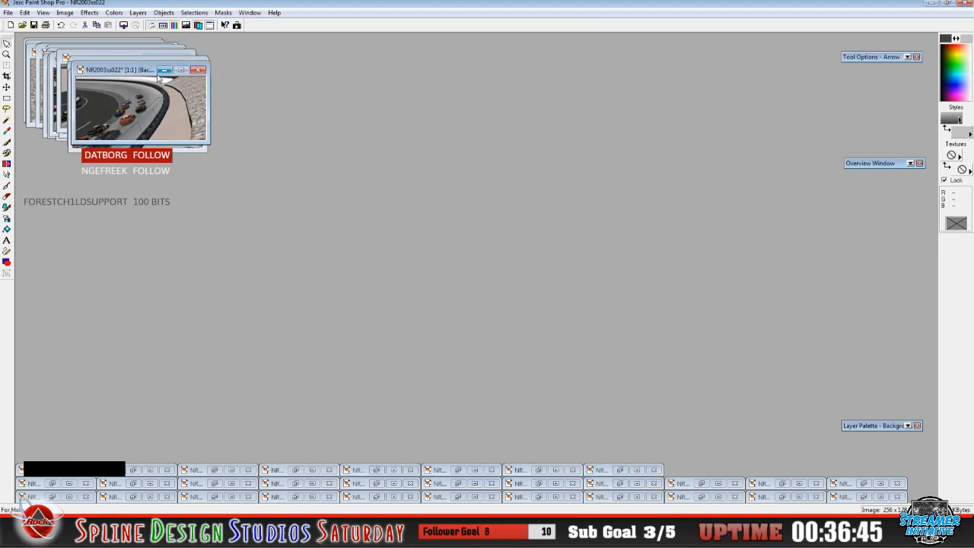
left_click(162, 72)
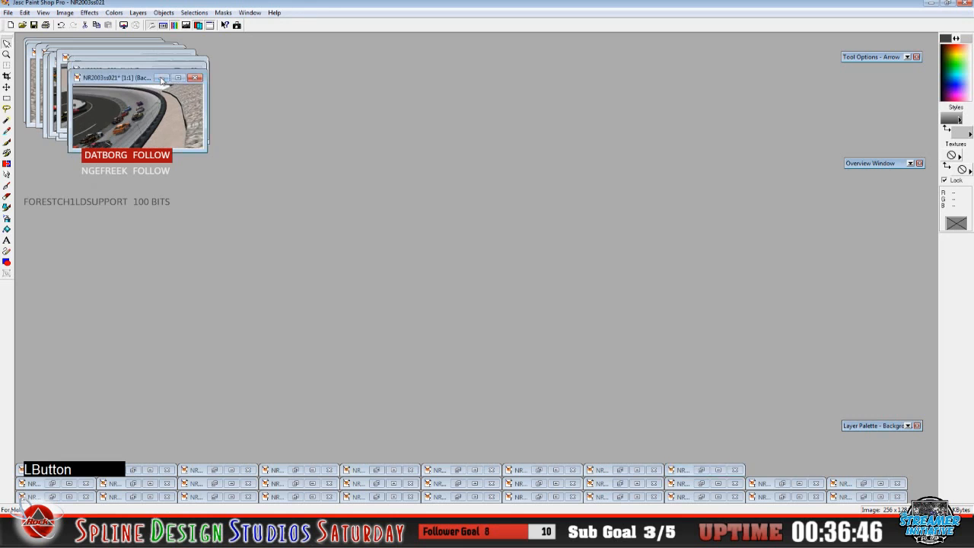
left_click(160, 72)
left_click(161, 71)
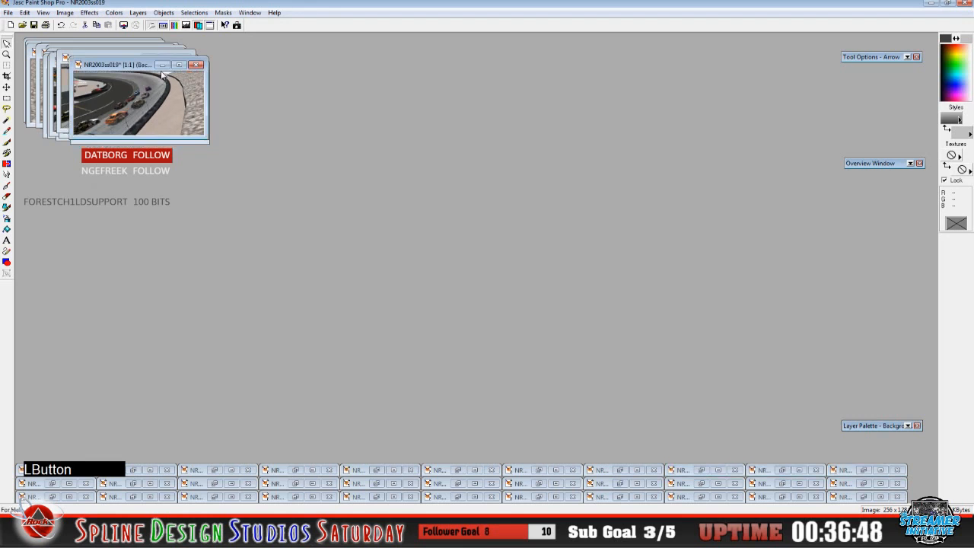
left_click(162, 65)
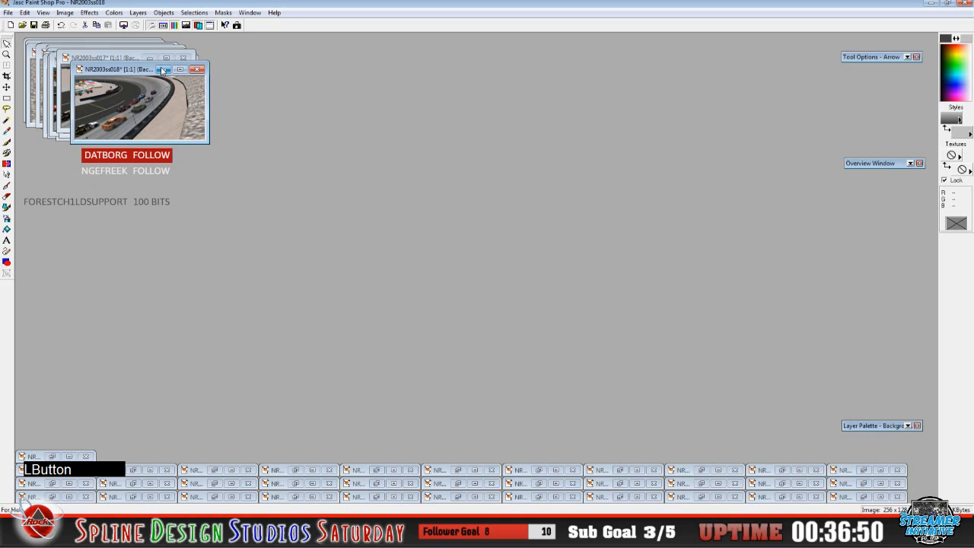
left_click(162, 71)
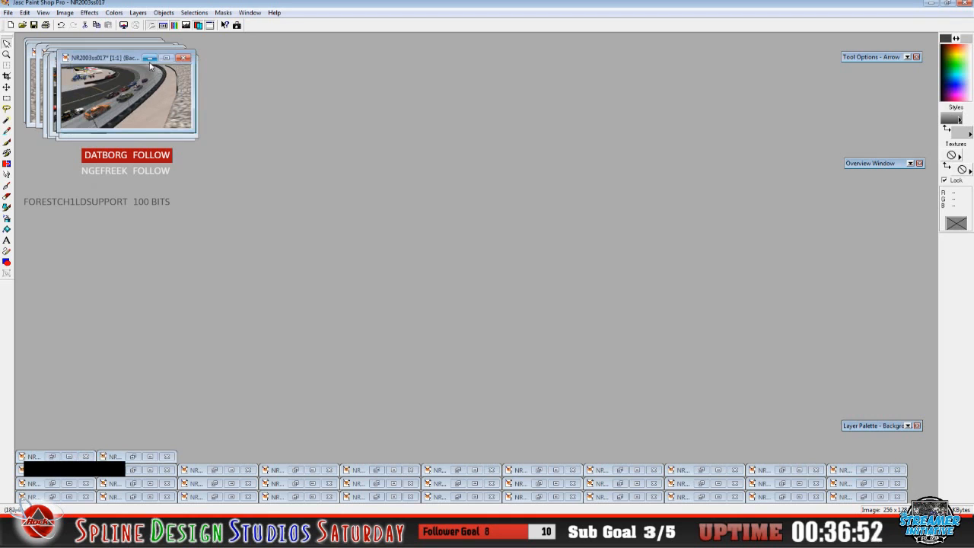
left_click(150, 60)
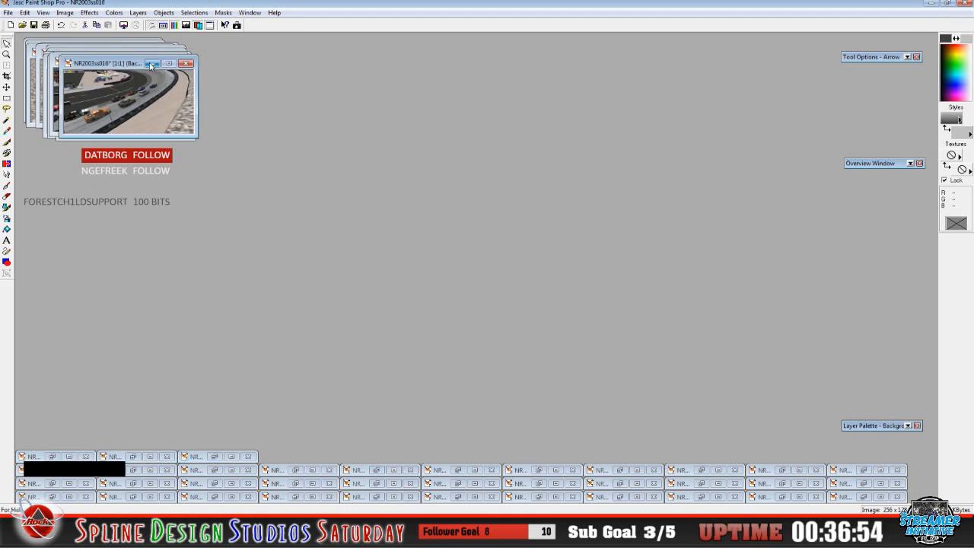
left_click(151, 64)
left_click(144, 62)
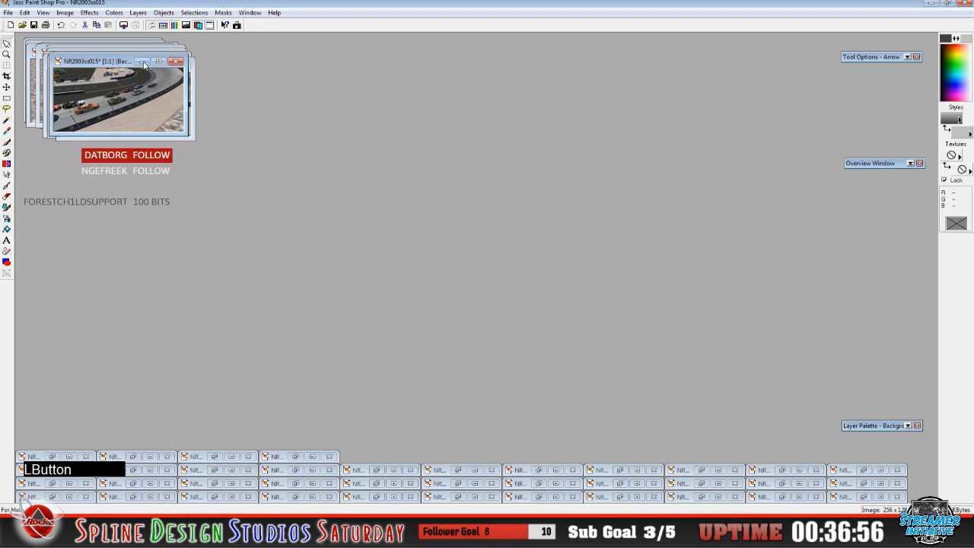
left_click(150, 66)
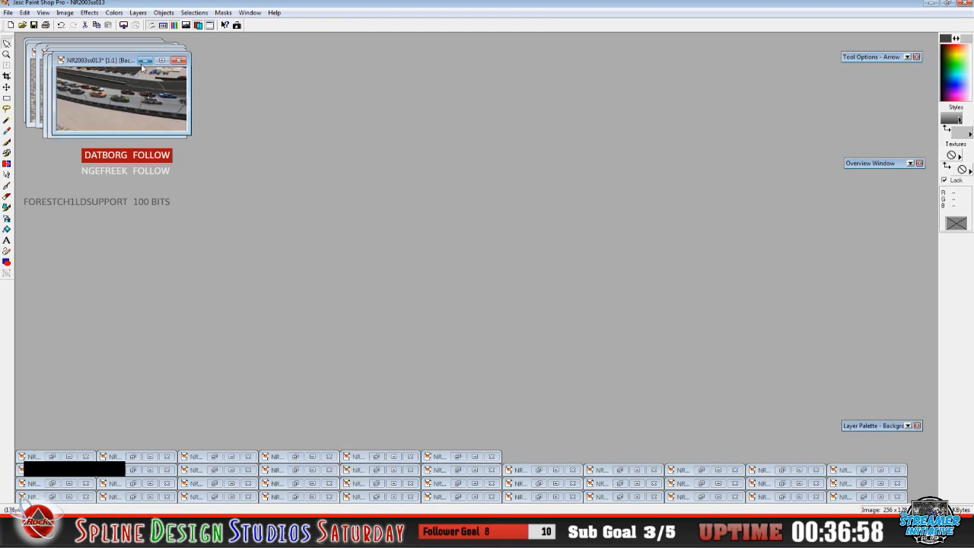
left_click(145, 64)
left_click(143, 64)
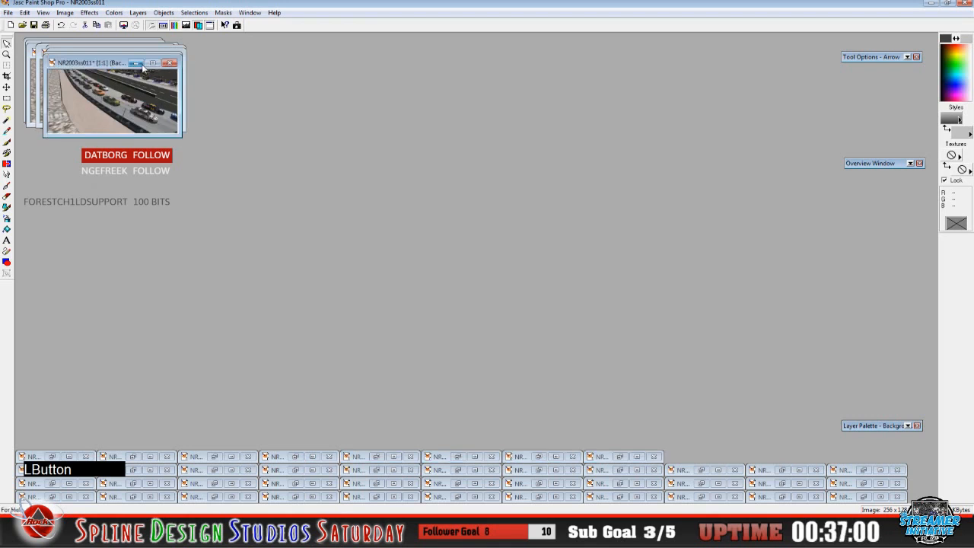
left_click(138, 64)
left_click(137, 63)
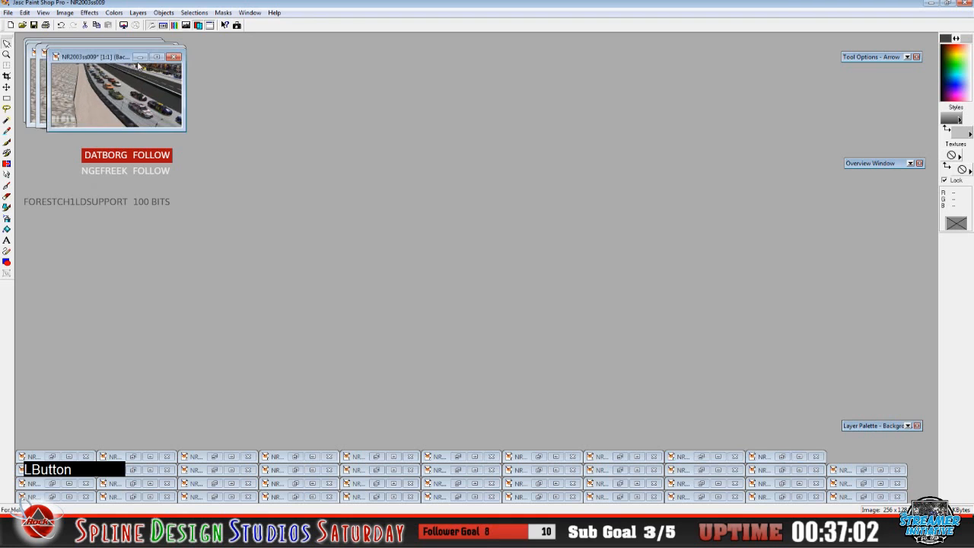
left_click(139, 61)
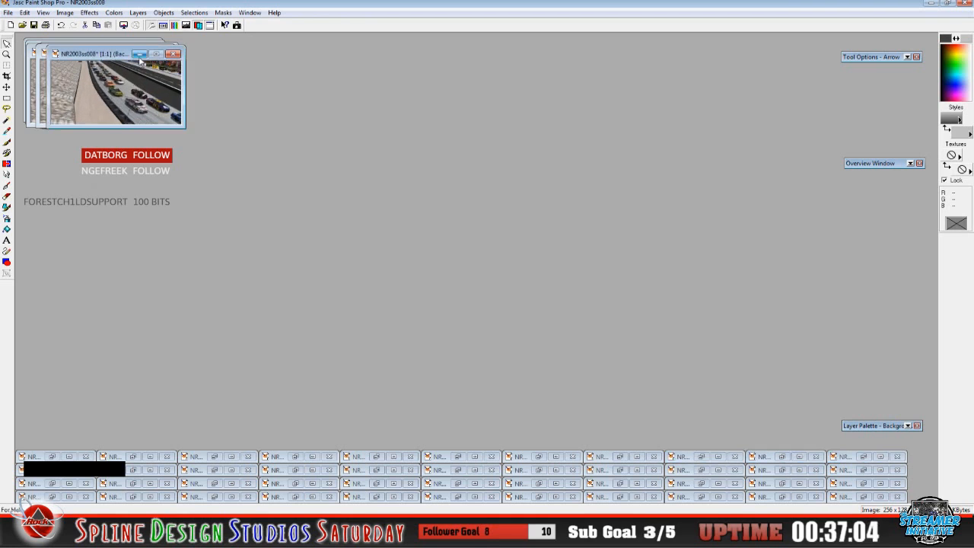
left_click(139, 60)
left_click(129, 54)
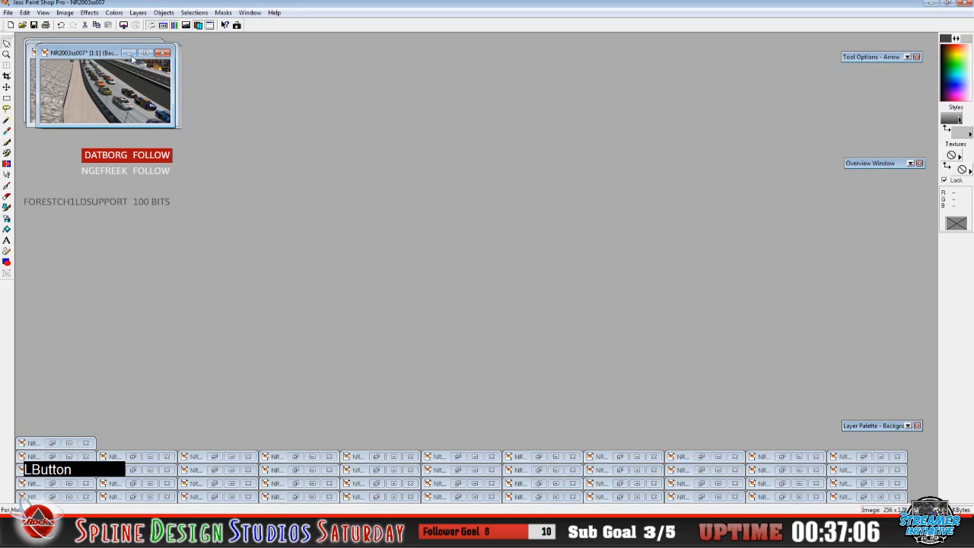
left_click(133, 52)
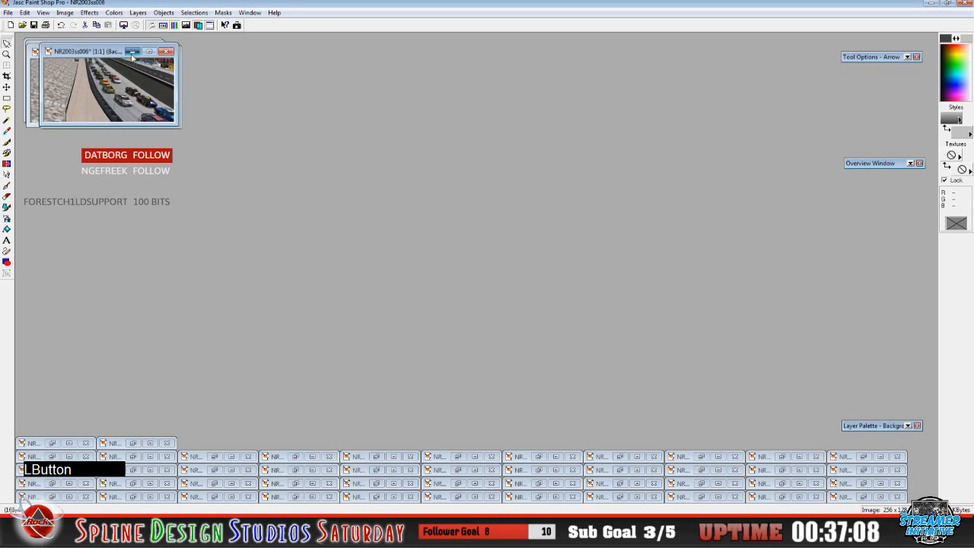
left_click(134, 54)
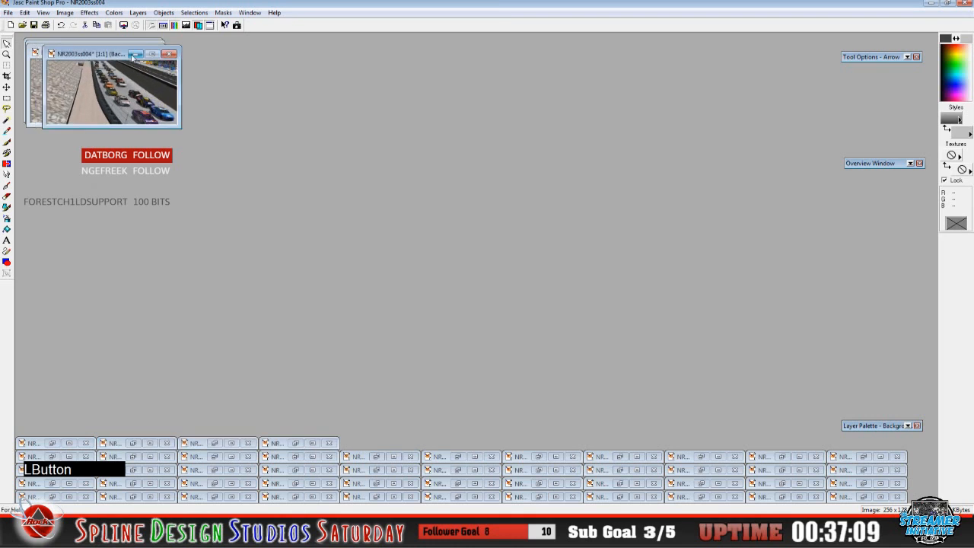
left_click(134, 55)
left_click(121, 53)
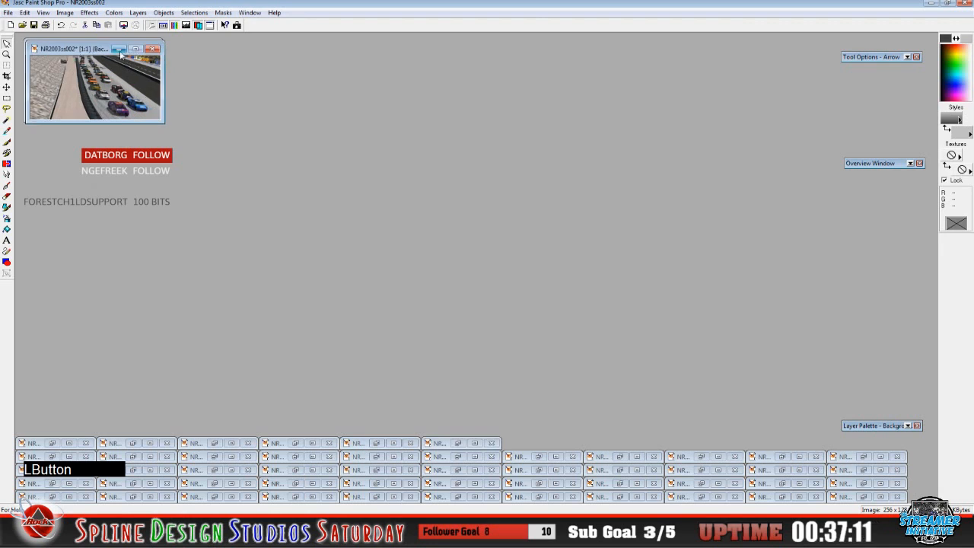
left_click(120, 54)
left_click_drag(96, 51, 317, 199)
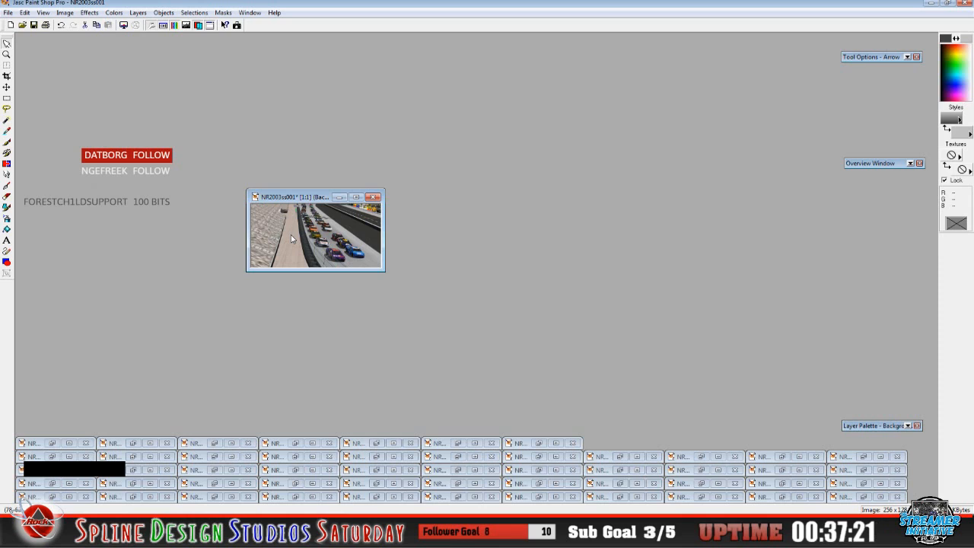
Create a new folder named BMP inside the Colossus folder on the desktop
left_click(71, 531)
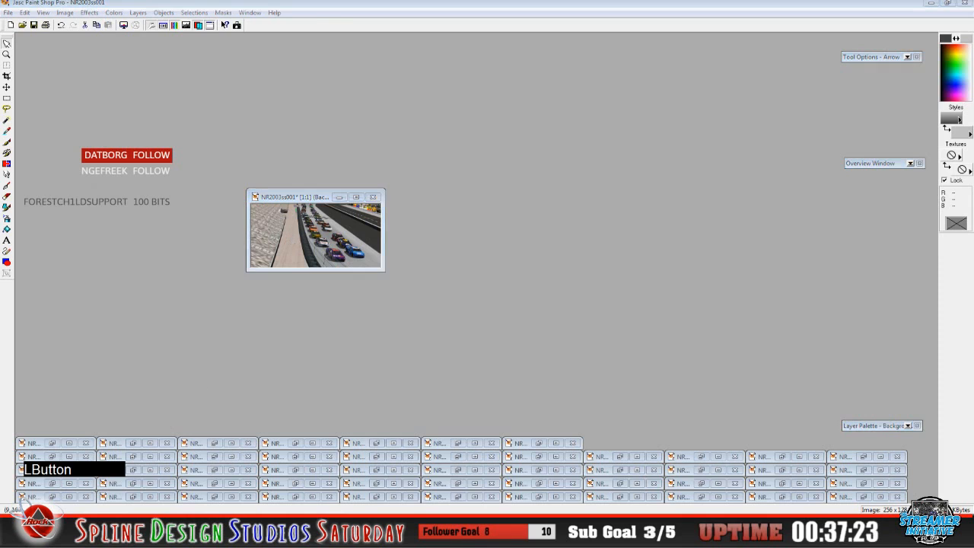
left_click(71, 531)
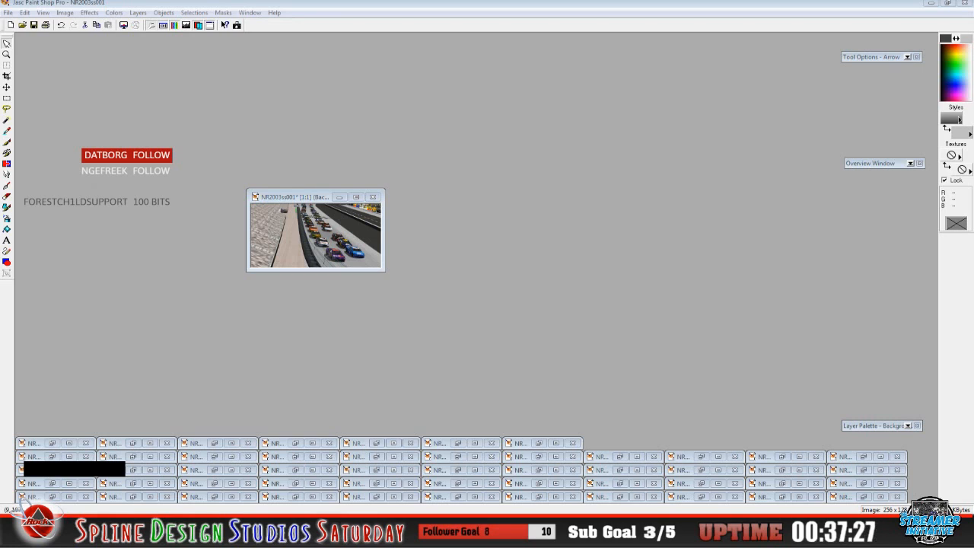
right_click(24, 500)
left_click(23, 500)
key("shift+b")
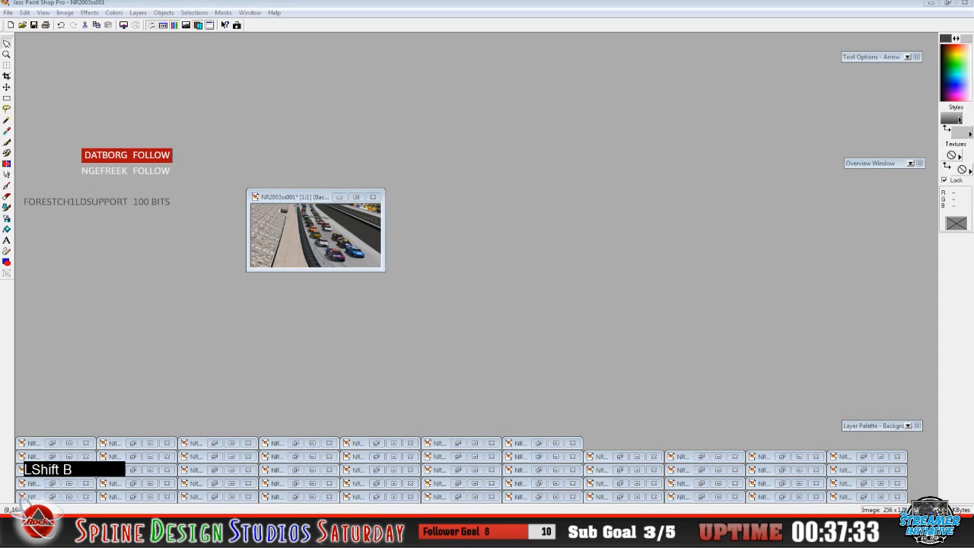
key("shift+m")
key("Return")
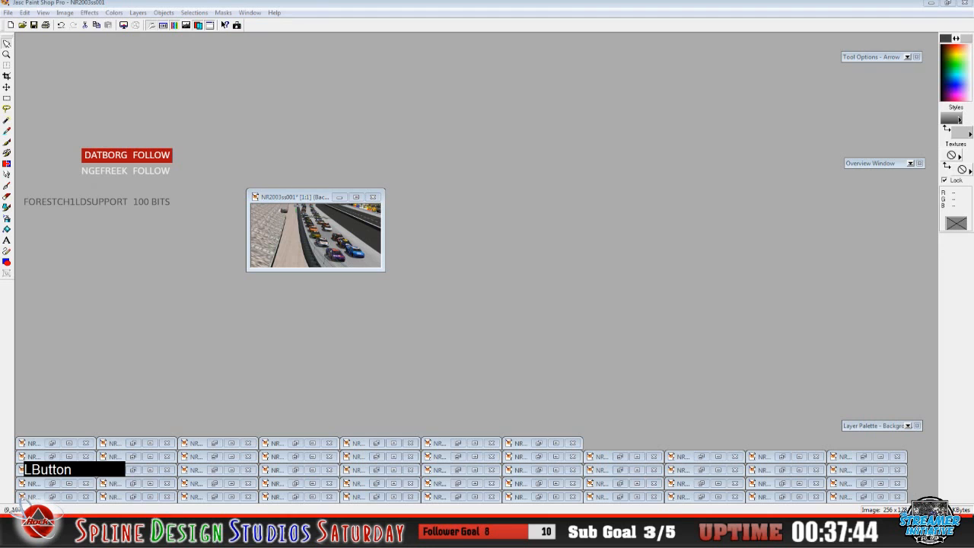
Start saving the NR2003ss001 image under a new name and browse to the Colossus folder on the desktop
left_click(306, 201)
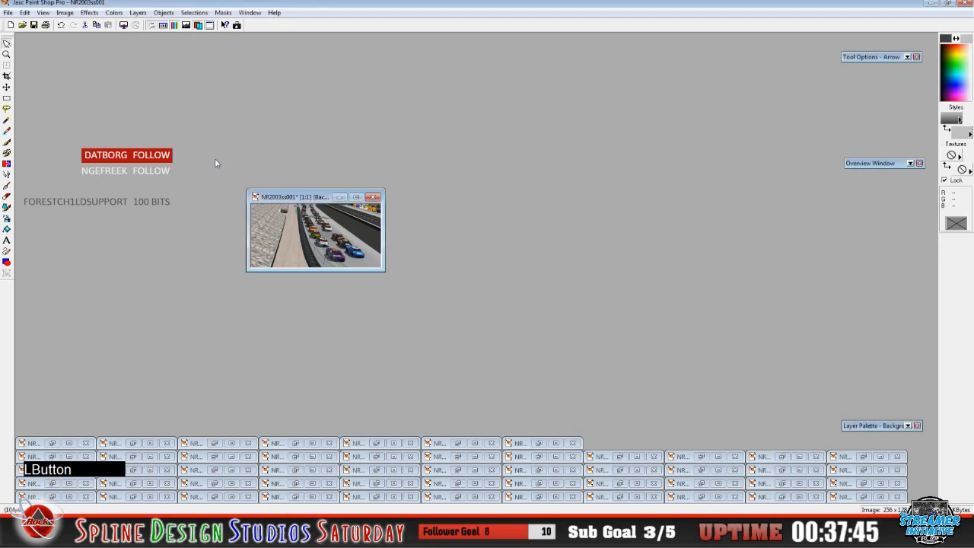
left_click(8, 13)
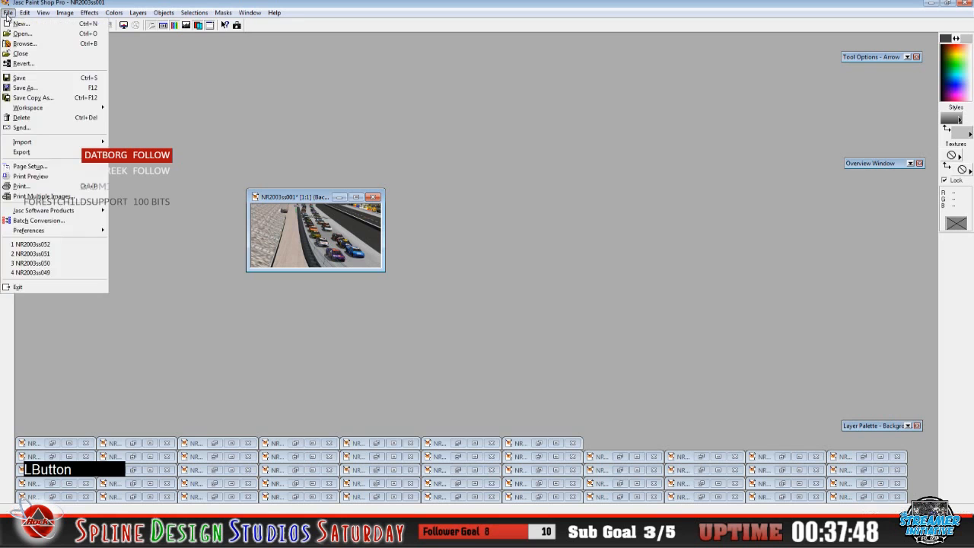
left_click(43, 90)
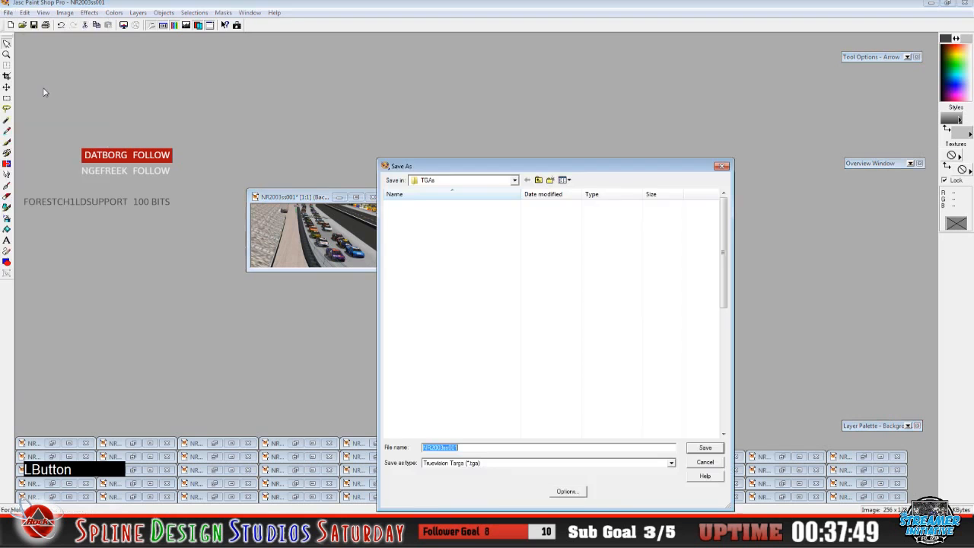
left_click(515, 180)
scroll(518, 263, "up", 3)
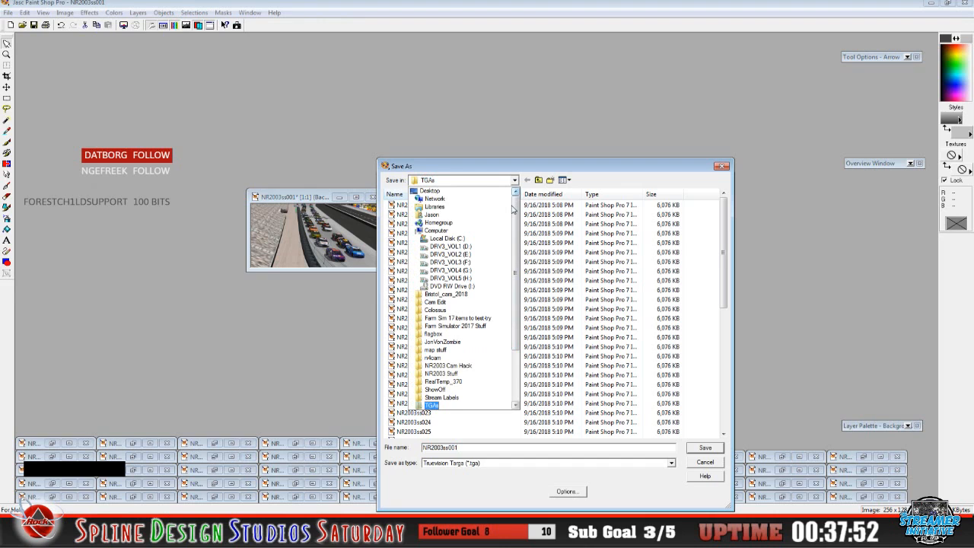
left_click(488, 193)
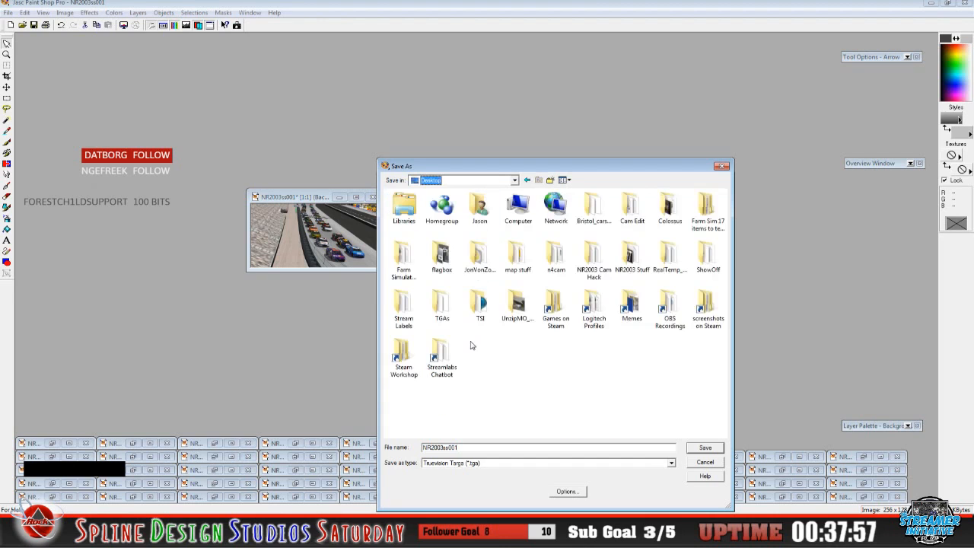
double_click(668, 215)
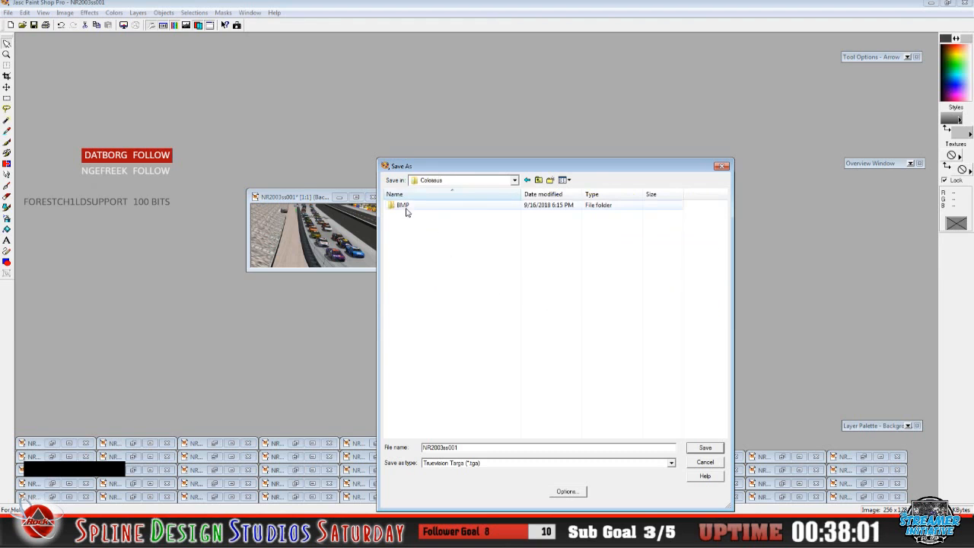
Set the file format to Windows or OS/2 Bitmap (*.bmp) and choose the BMP subfolder as the save location
left_click(673, 464)
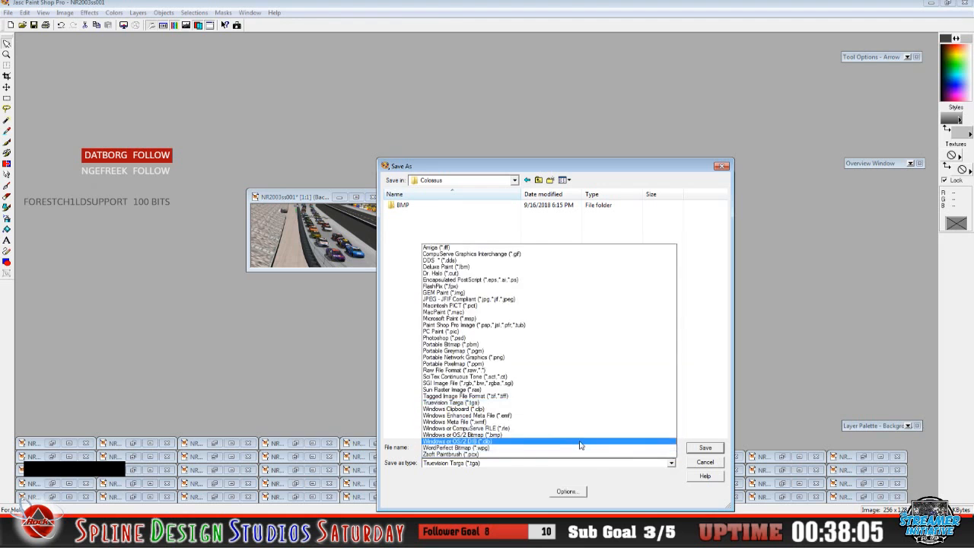
left_click(578, 438)
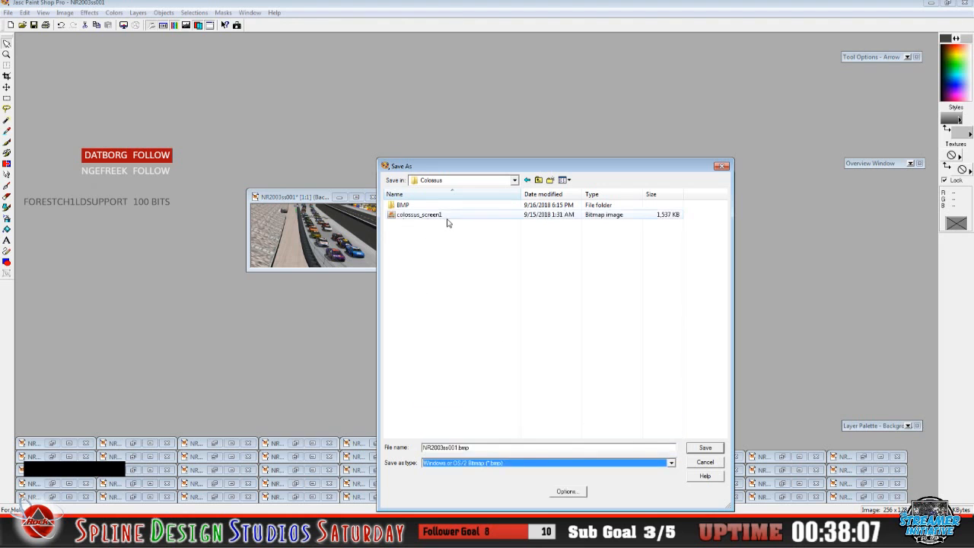
left_click_drag(468, 168, 379, 134)
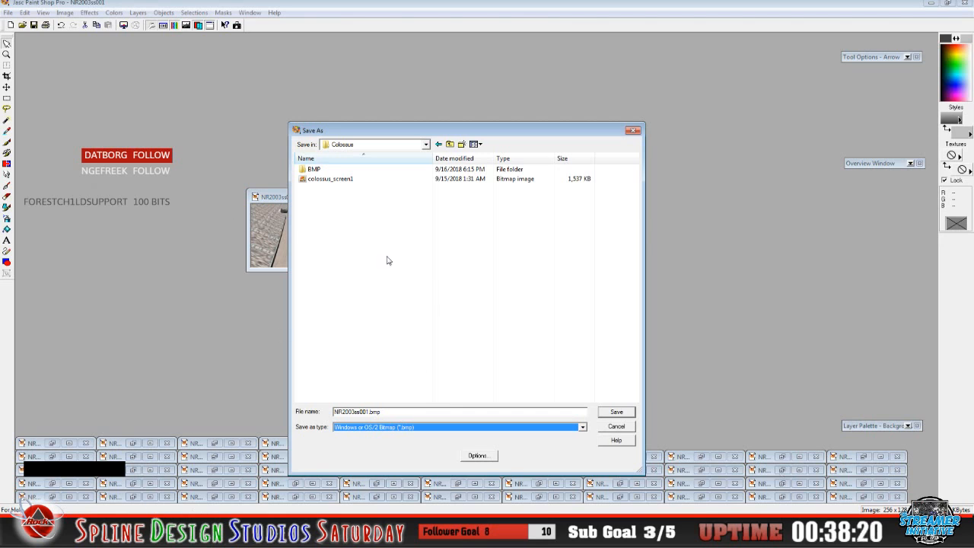
double_click(315, 170)
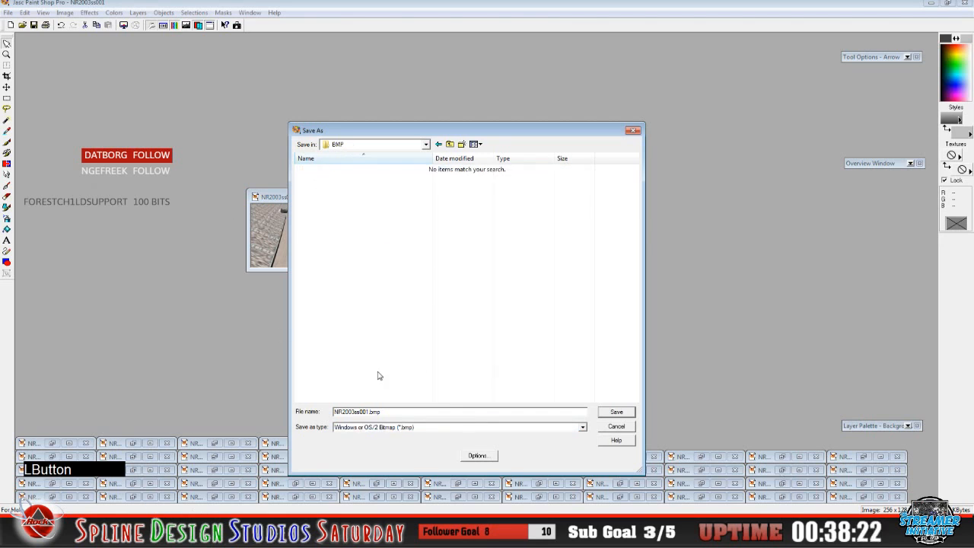
Replace the file name with colossus_screen2.bmp and save the image
left_click(392, 412)
key("Left")
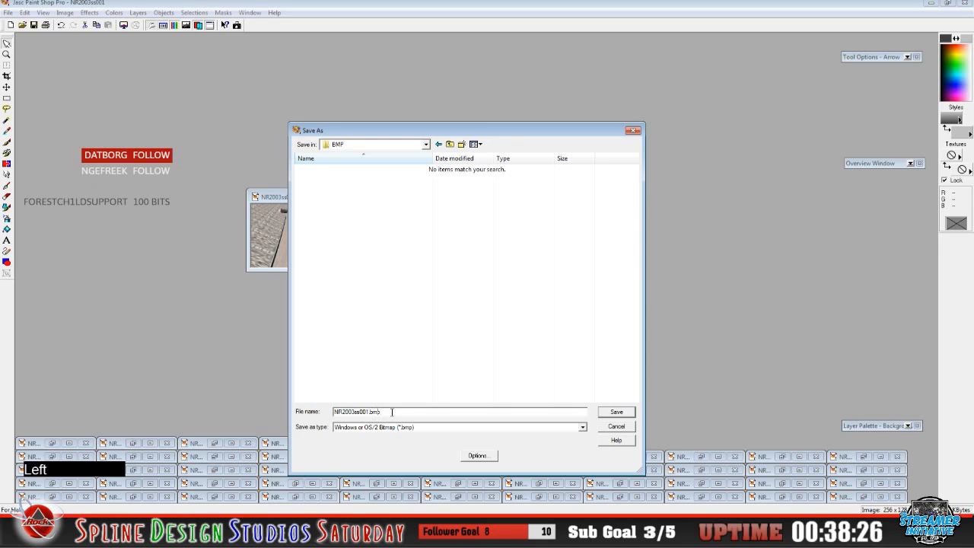
key("Left")
key("Left")
key("Delete")
key("Delete")
key("Delete")
key("Delete")
key("Delete")
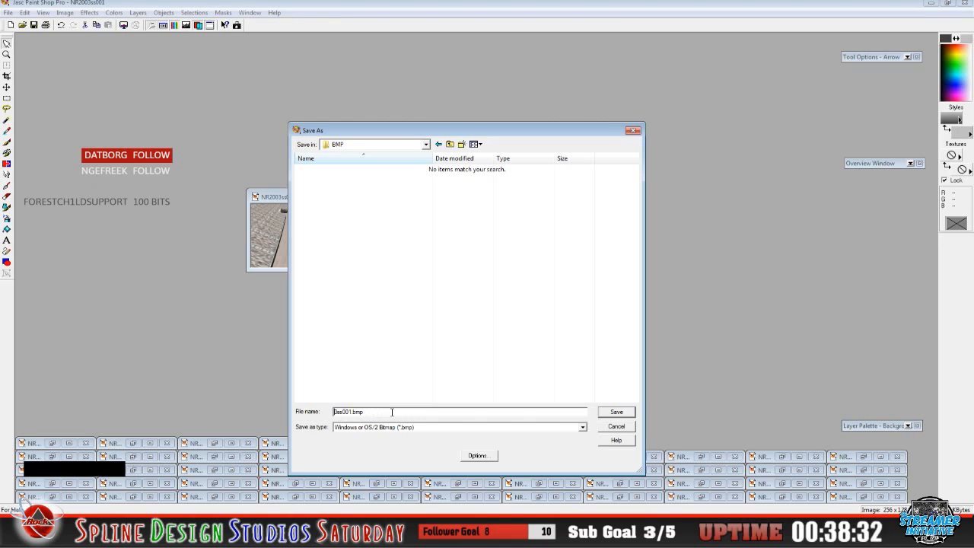
key("Delete")
key("Delete")
key("Delete")
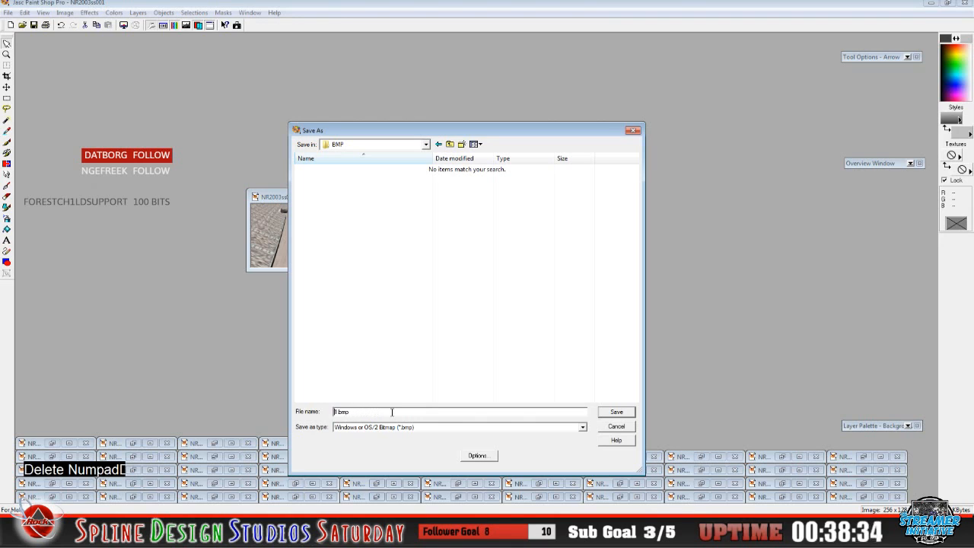
key("Delete")
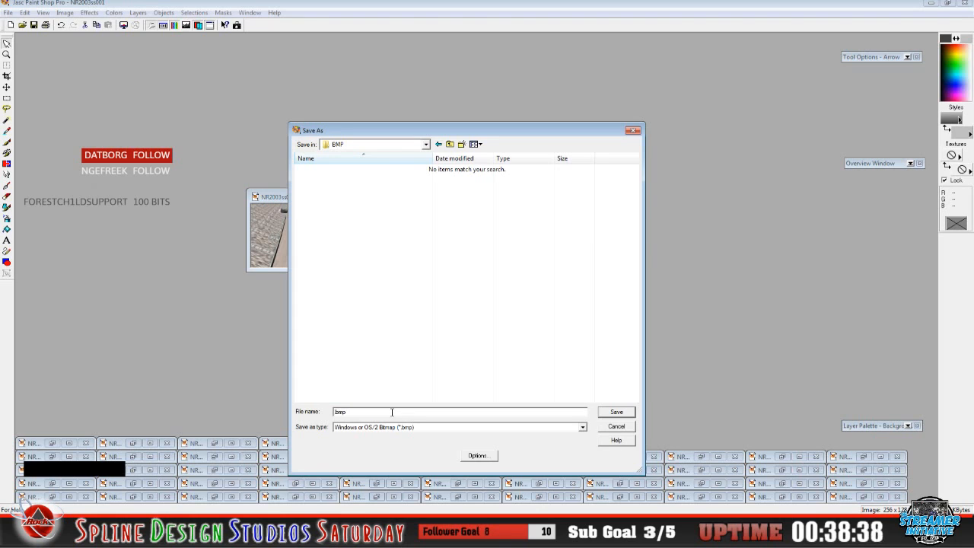
type("coloss")
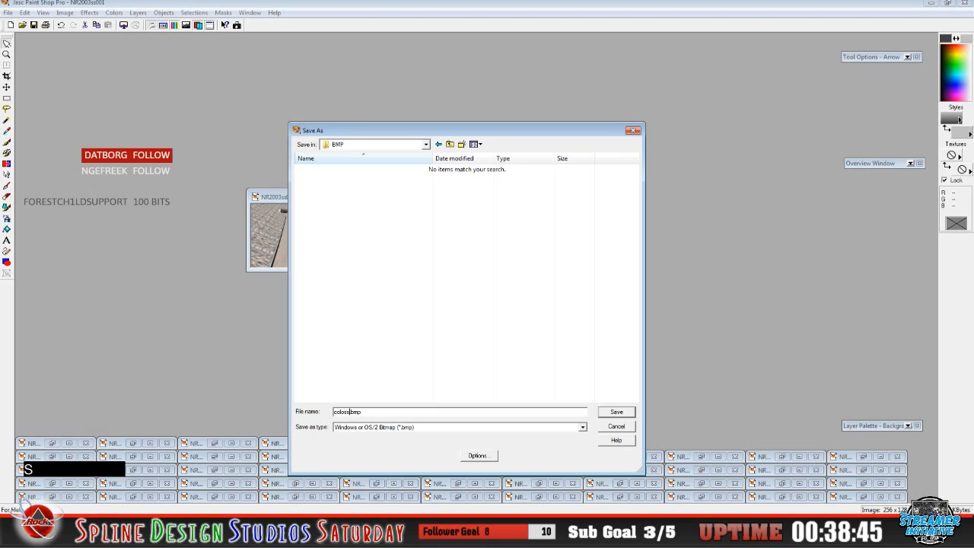
type("us_s")
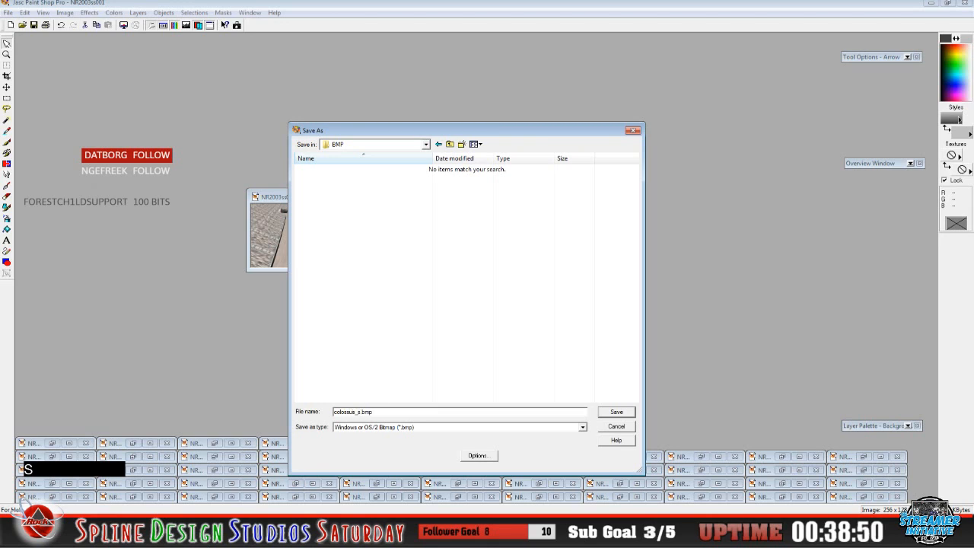
type("reen2")
key("BackSpace")
key("BackSpace")
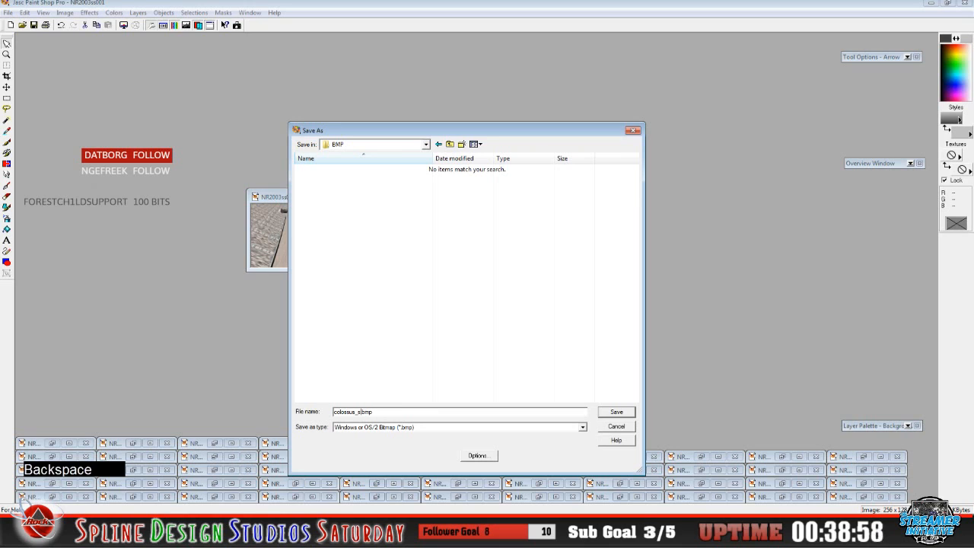
type("cr")
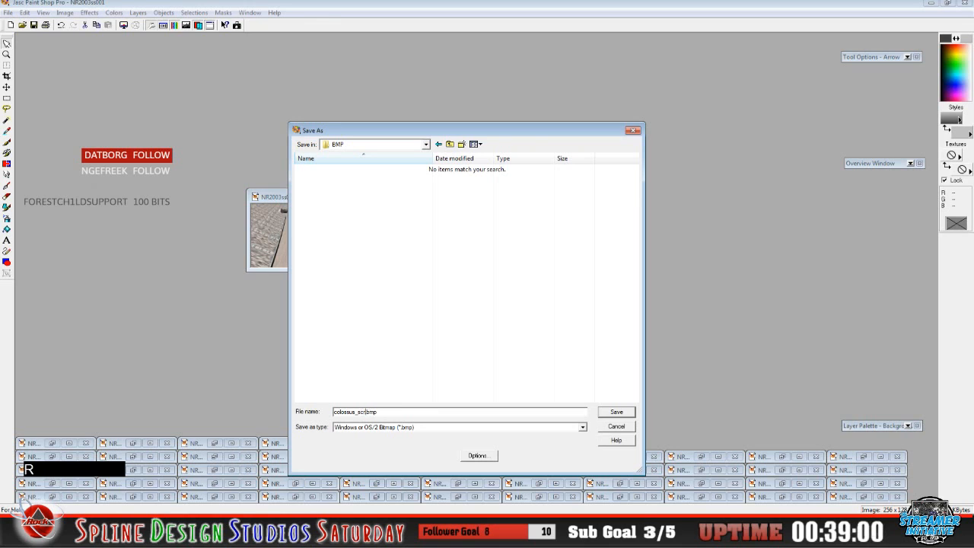
type("een2")
left_click(616, 411)
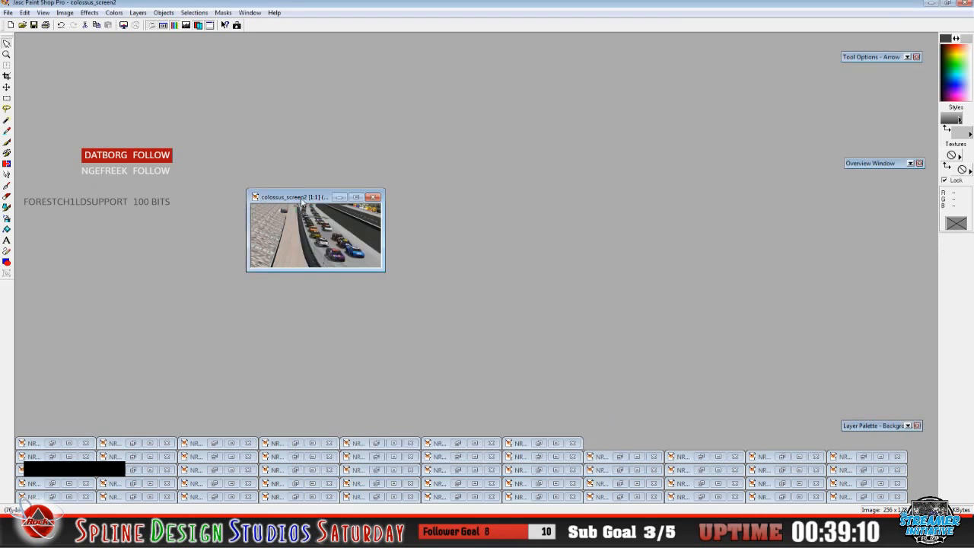
Move colossus_screen2 to the workspace's upper-left corner, then restore the minimized NR2003ss002 and place it just below
left_click_drag(303, 200, 120, 62)
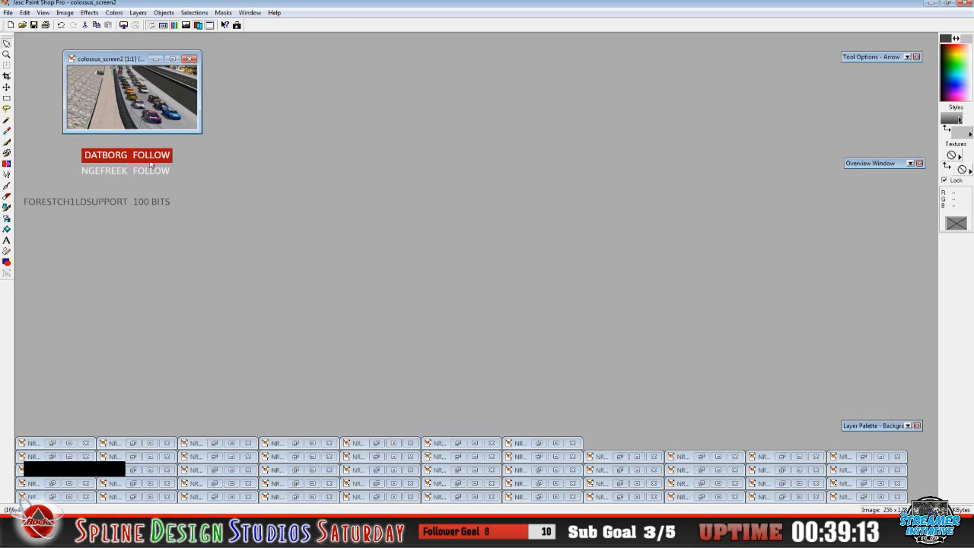
left_click(539, 445)
left_click_drag(73, 47, 177, 145)
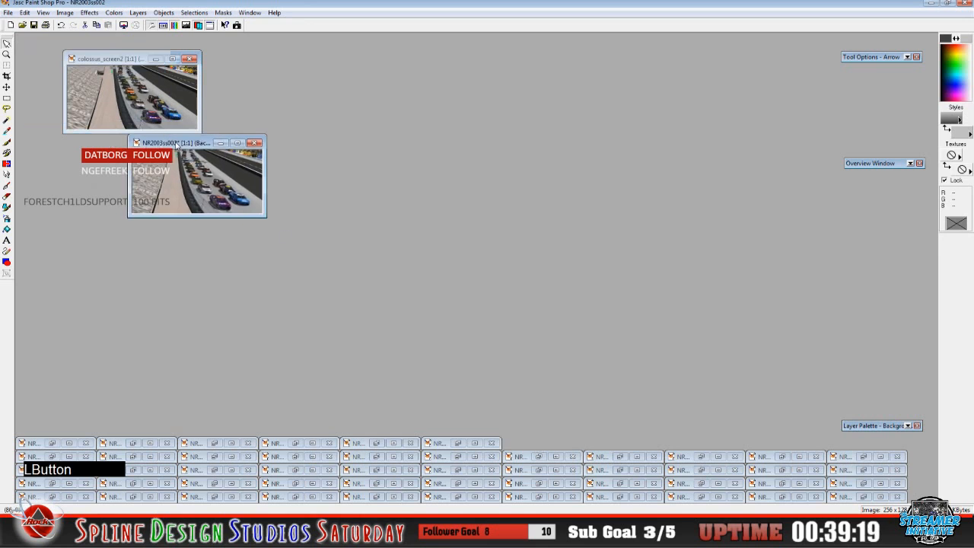
Start saving NR2003ss002 under a new name and browse to the BMP folder inside Colossus on the desktop
left_click(8, 13)
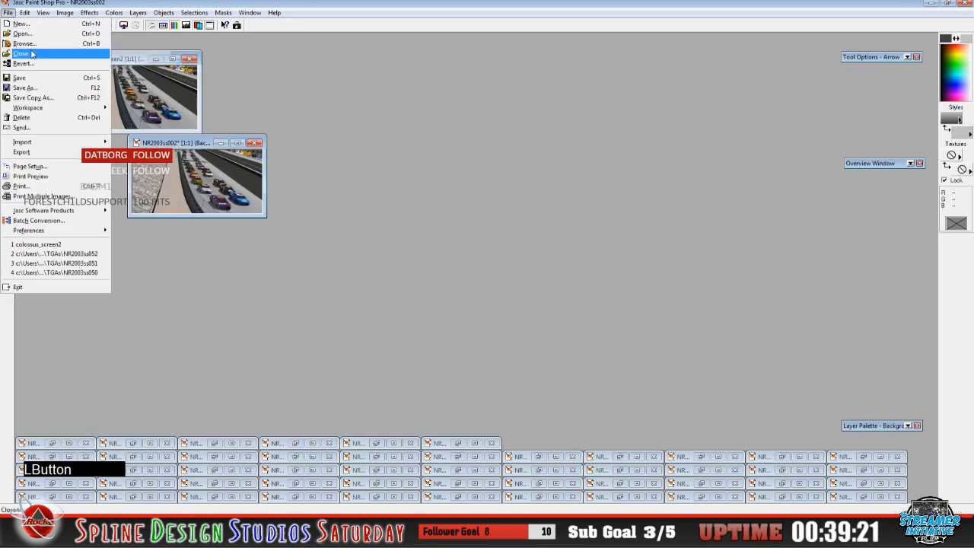
left_click(30, 88)
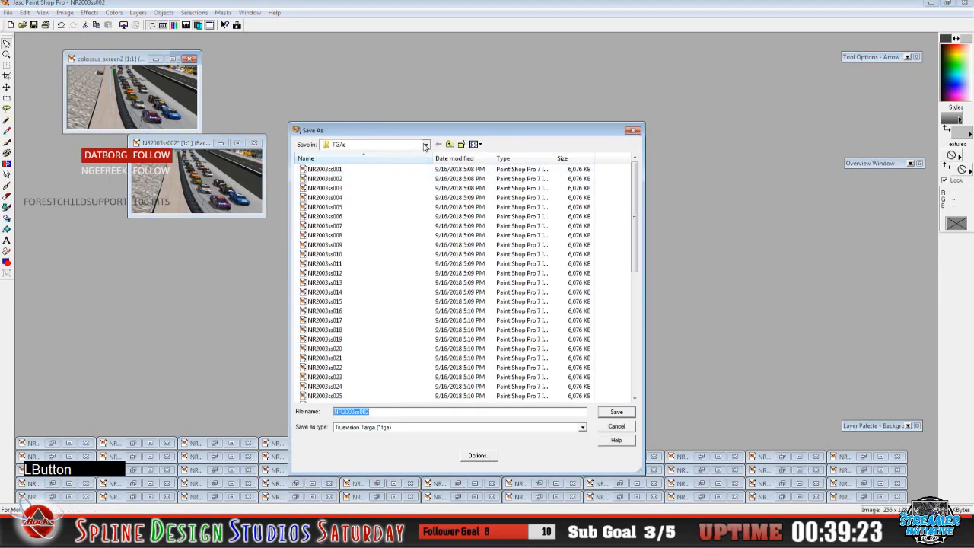
left_click(424, 146)
left_click_drag(432, 235, 427, 173)
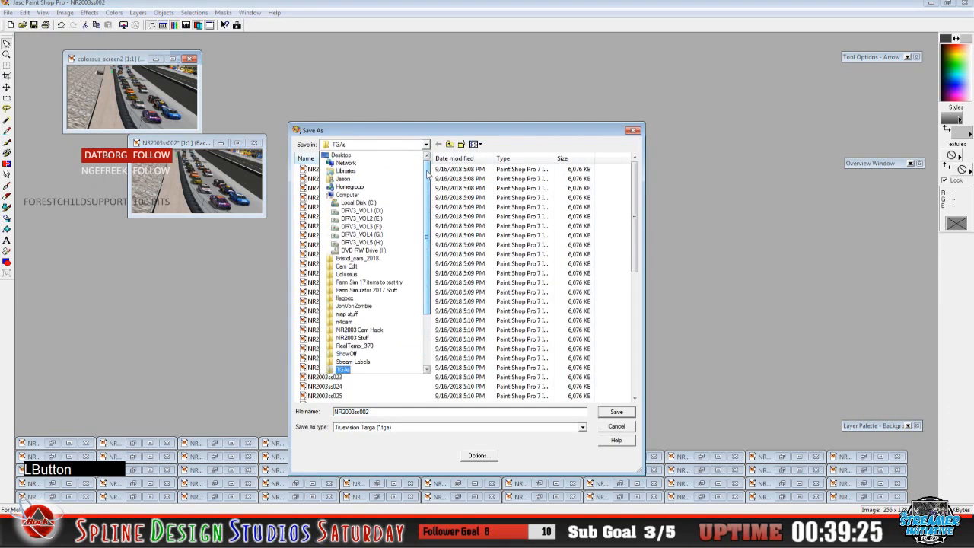
left_click(404, 155)
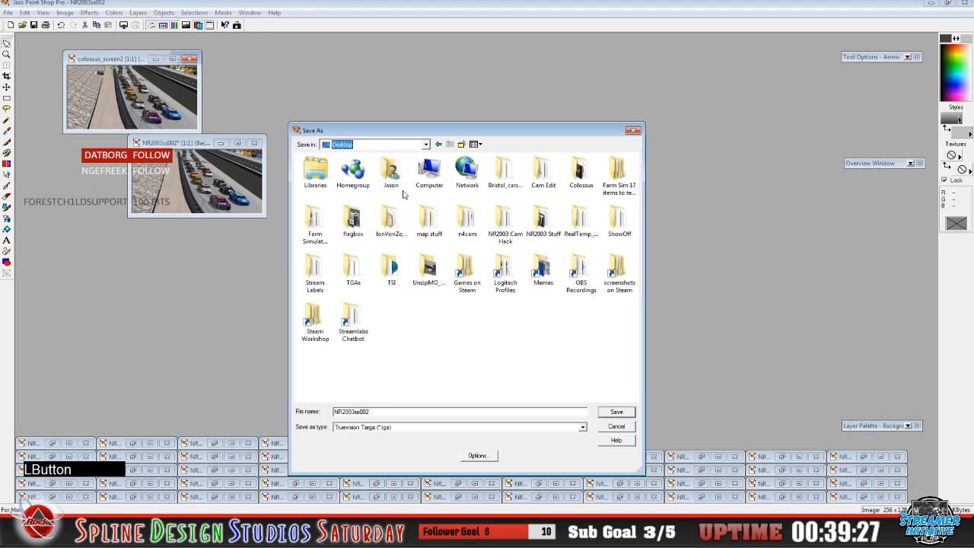
left_click(582, 175)
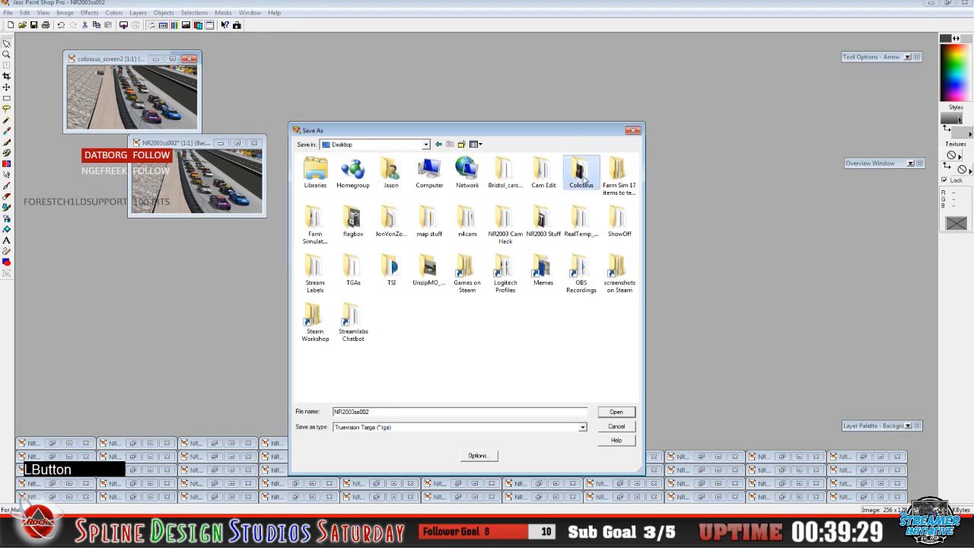
double_click(583, 177)
double_click(335, 182)
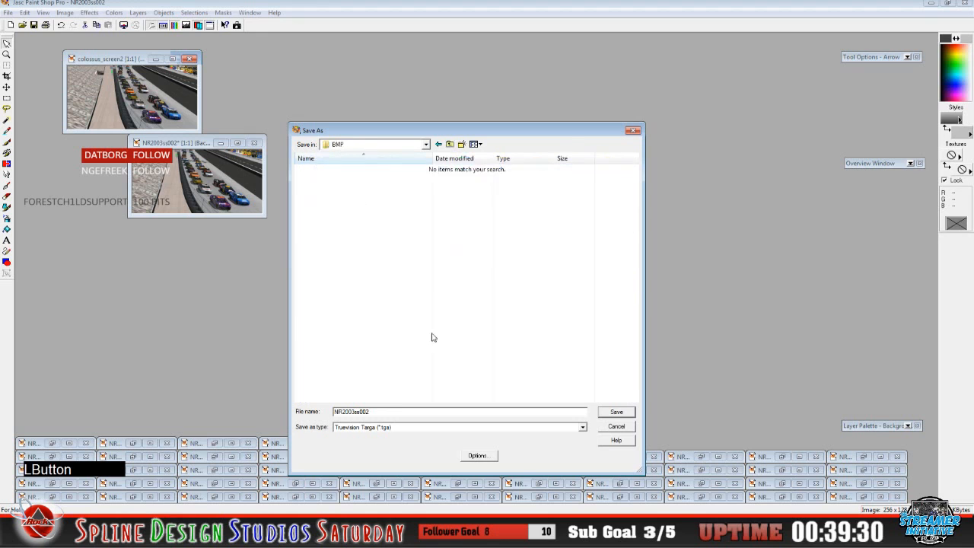
Save NR2003ss002 in Windows or OS/2 Bitmap (*.bmp) format as colossus_screen3, reusing the existing colossus_screen2 file name
left_click(582, 427)
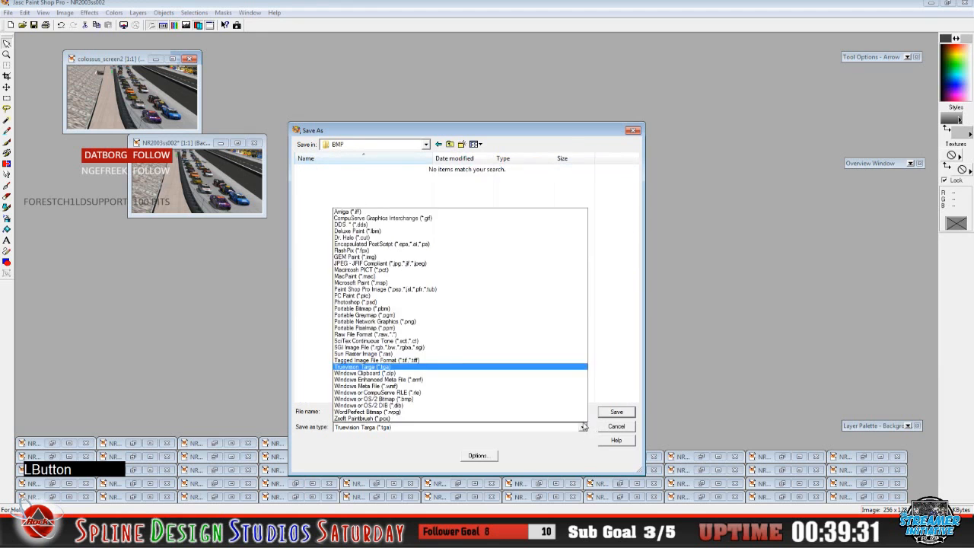
left_click(505, 398)
left_click(328, 170)
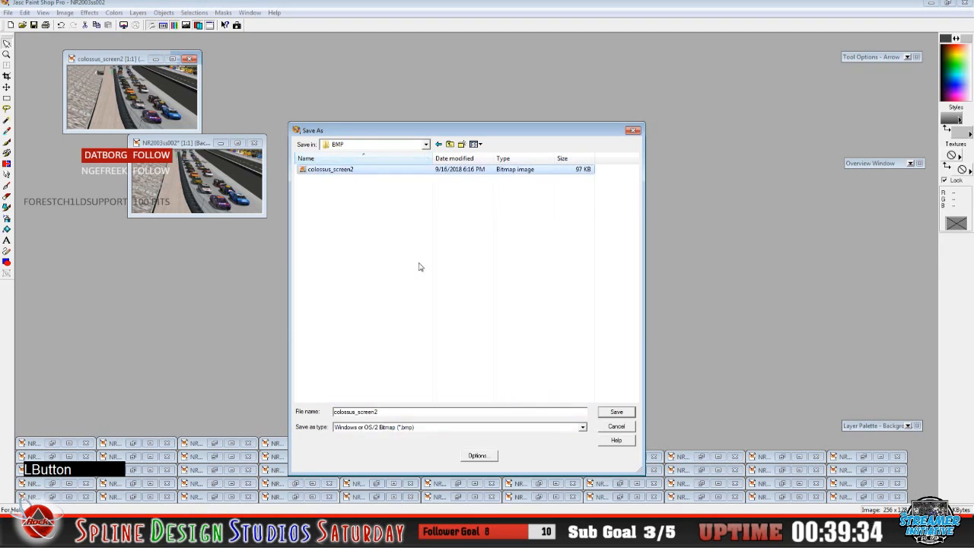
left_click(420, 410)
key("BackSpace")
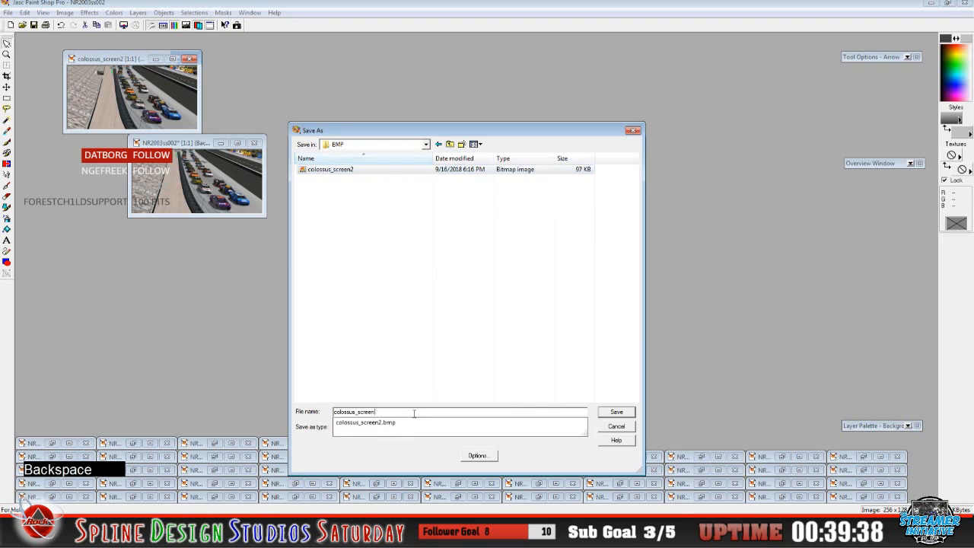
type("3")
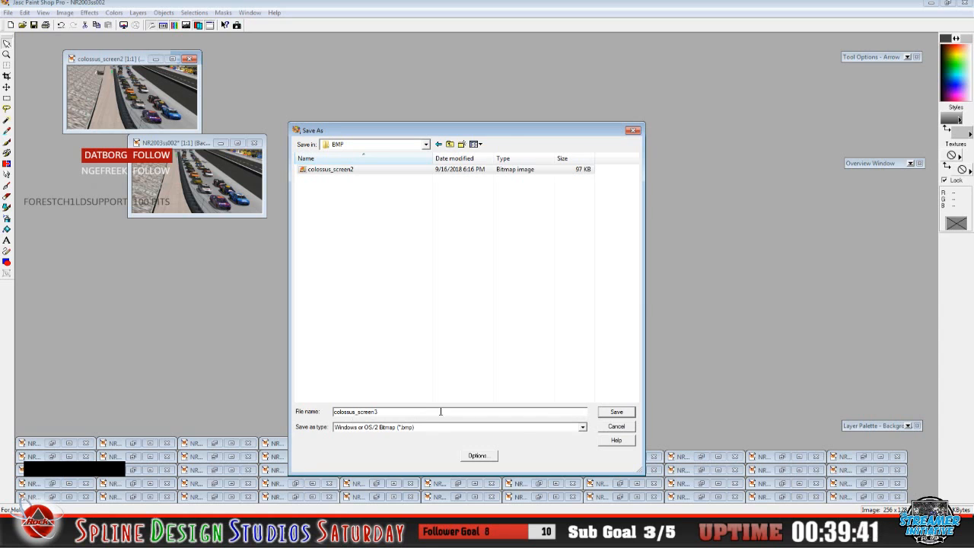
left_click(615, 412)
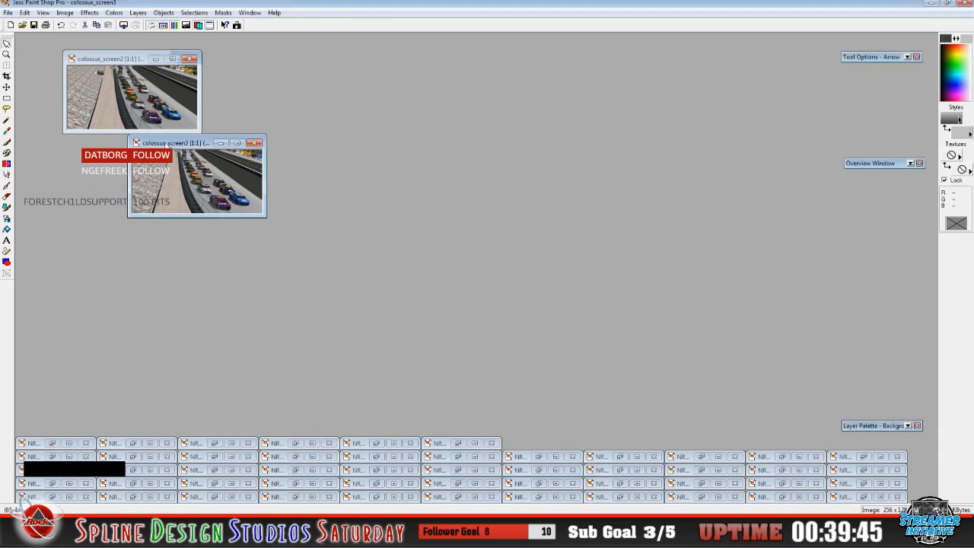
Stack colossus_screen3 on top of colossus_screen2, then restore the minimized NR2003ss003 and move it below the stack
left_click_drag(168, 143, 98, 65)
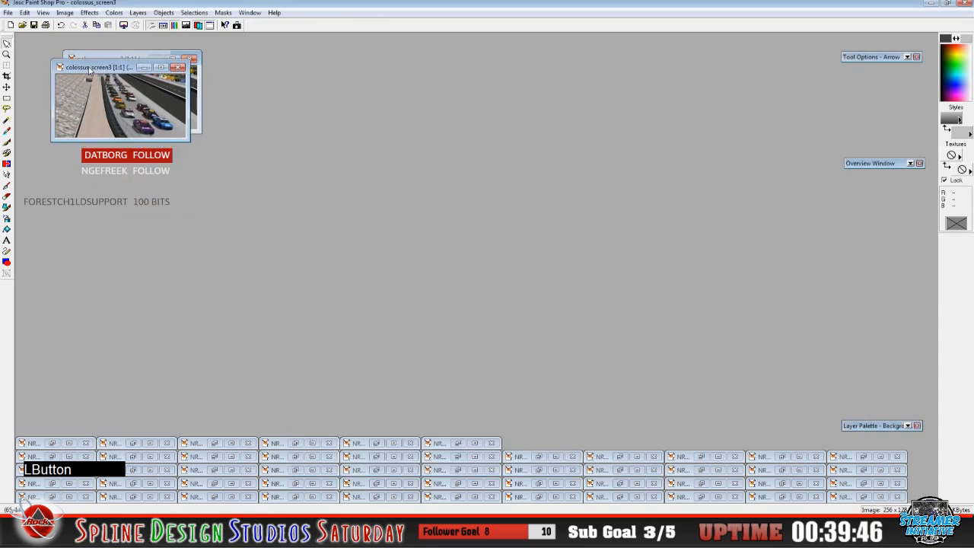
left_click(457, 443)
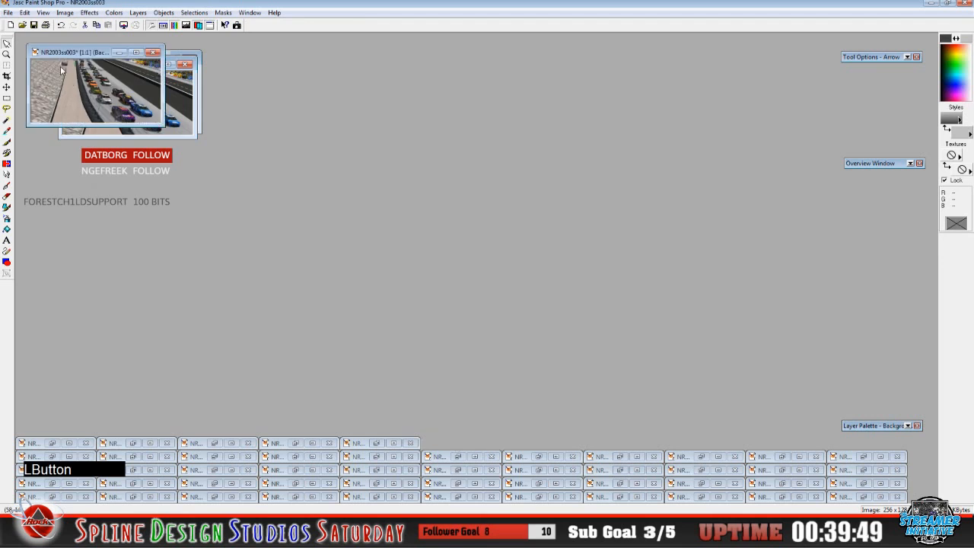
left_click_drag(71, 50, 185, 172)
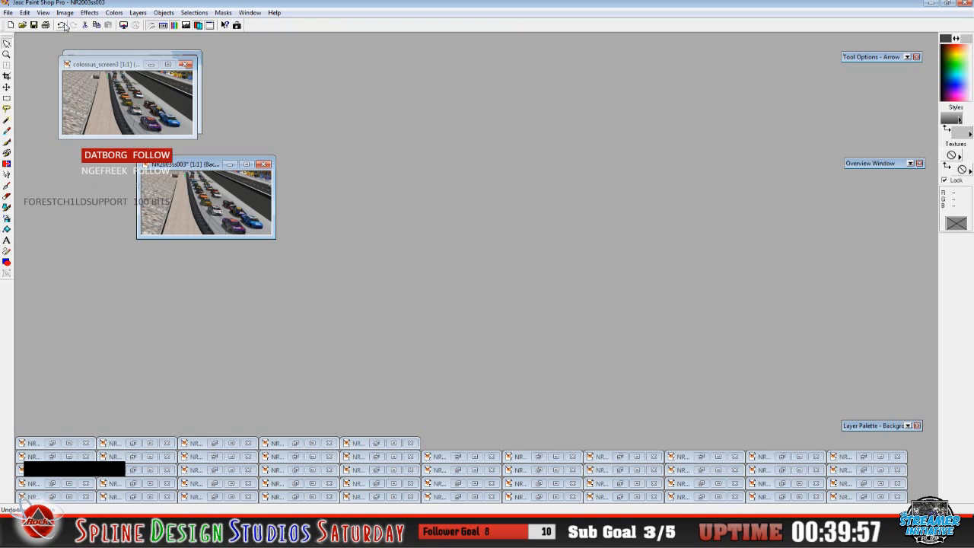
Start saving NR2003ss003 under a new name and browse to the BMP folder inside Colossus on the desktop
left_click(7, 14)
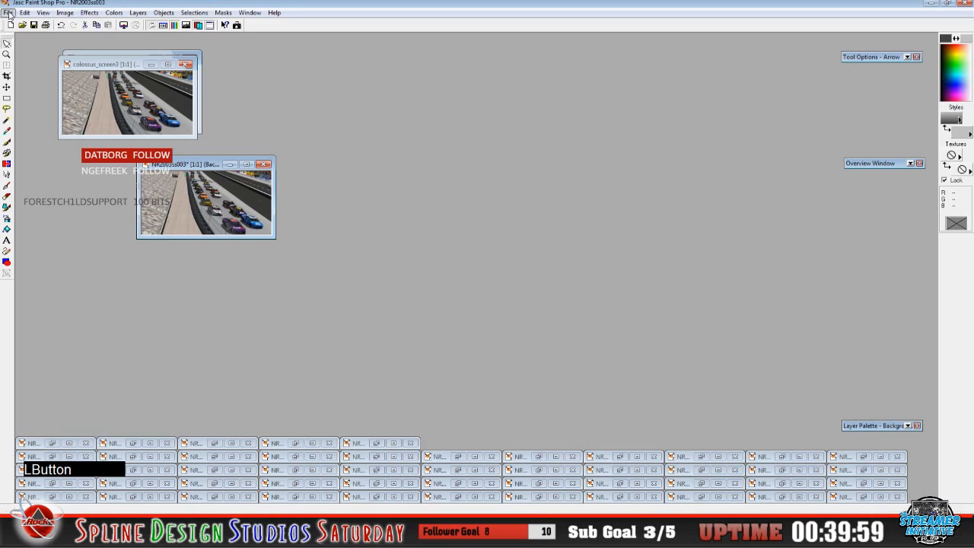
left_click(45, 91)
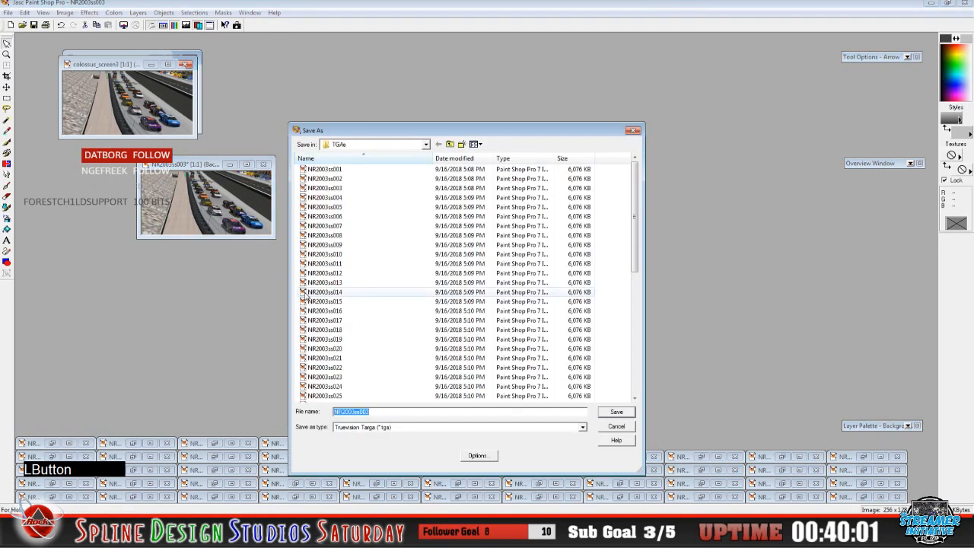
left_click(427, 144)
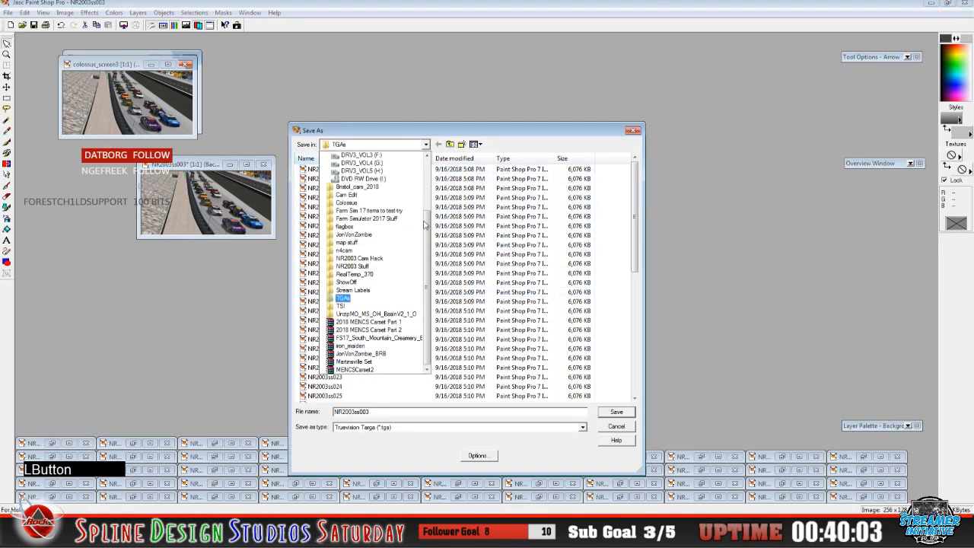
scroll(430, 175, "up", 3)
left_click(405, 156)
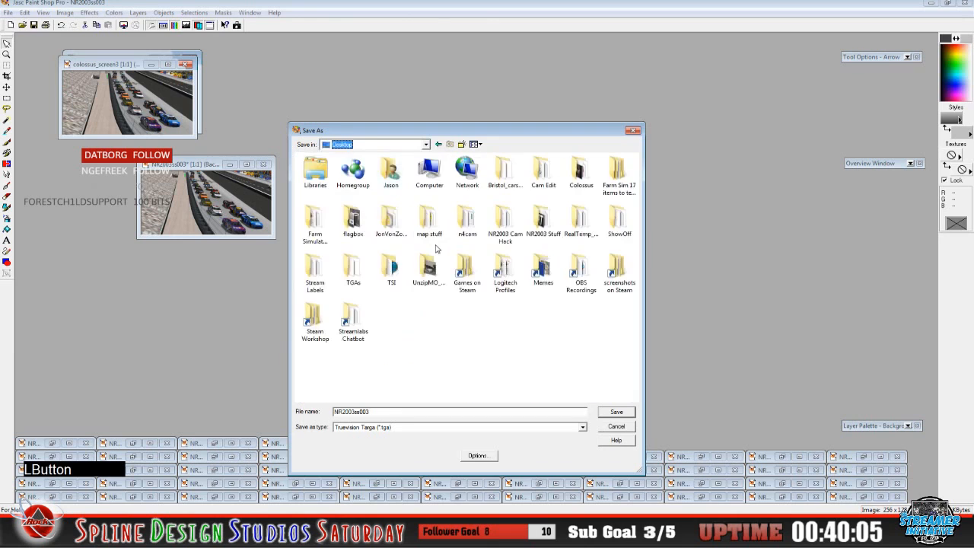
double_click(582, 183)
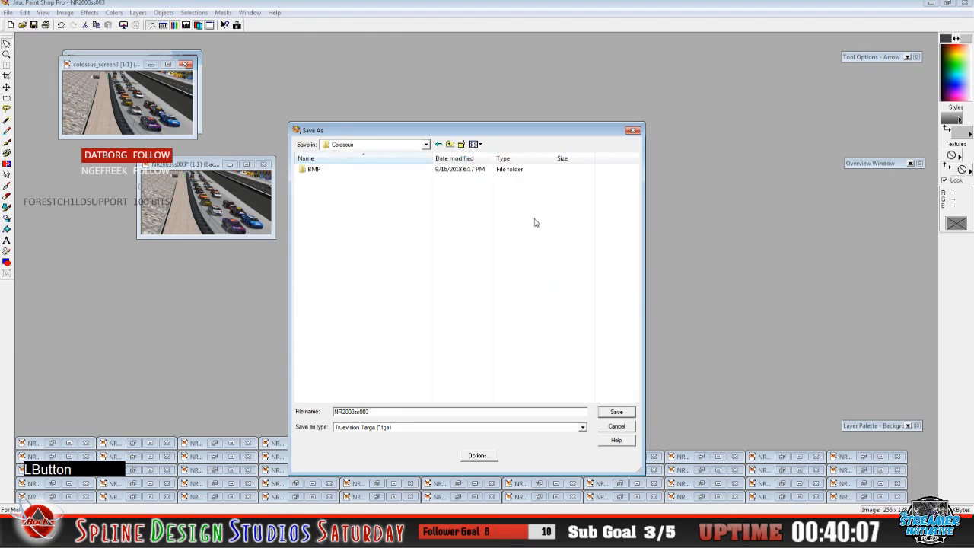
double_click(315, 175)
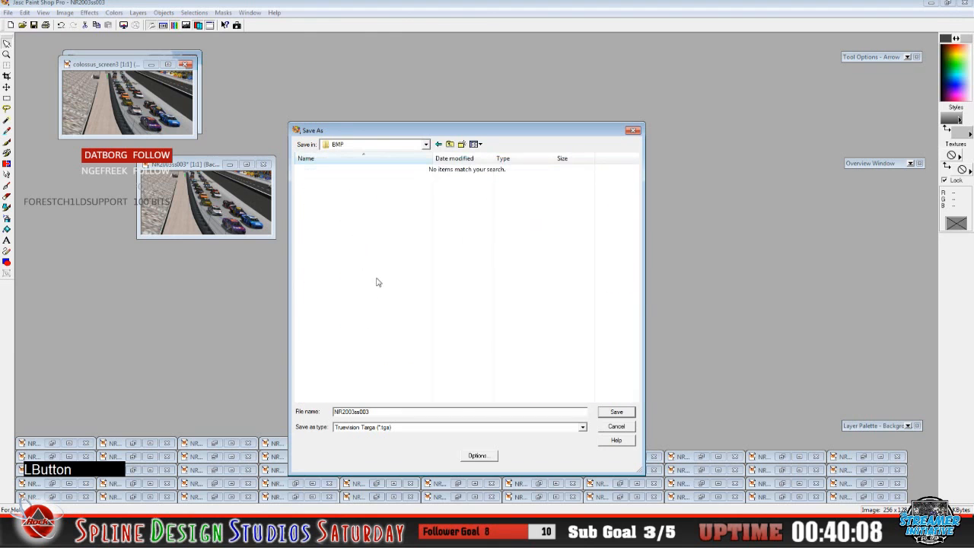
Save NR2003ss003 in Windows or OS/2 Bitmap (*.bmp) format as colossus_screen4, reusing the existing colossus_screen3 file name
left_click(582, 427)
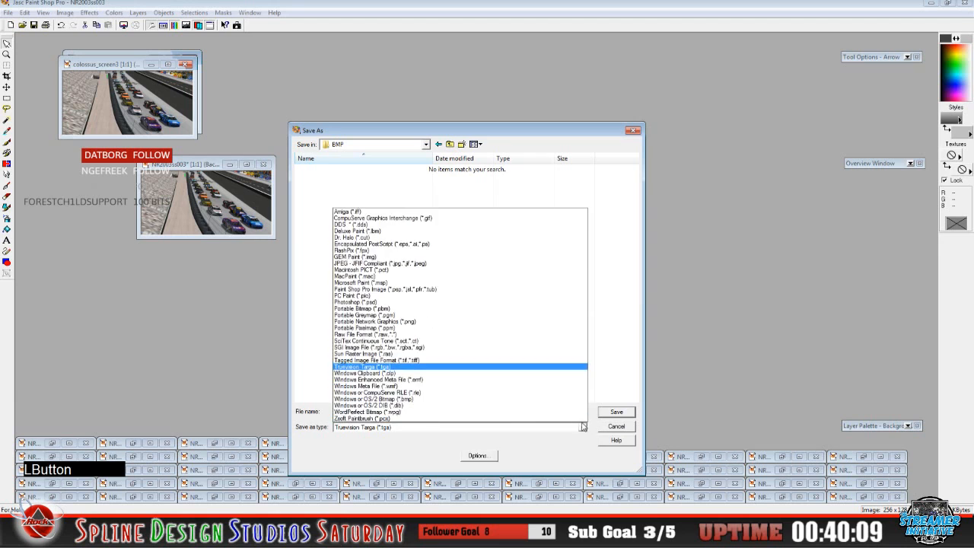
left_click(482, 400)
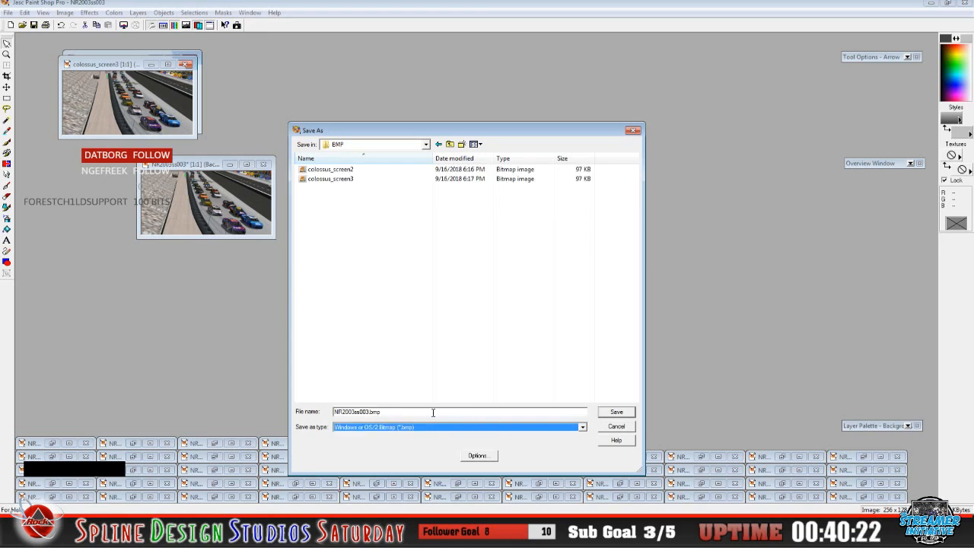
left_click(323, 181)
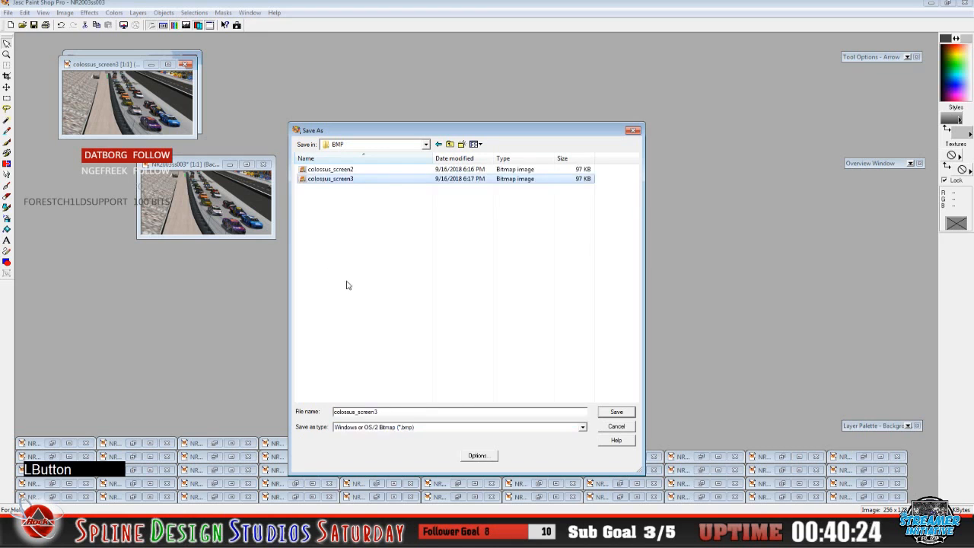
left_click(395, 413)
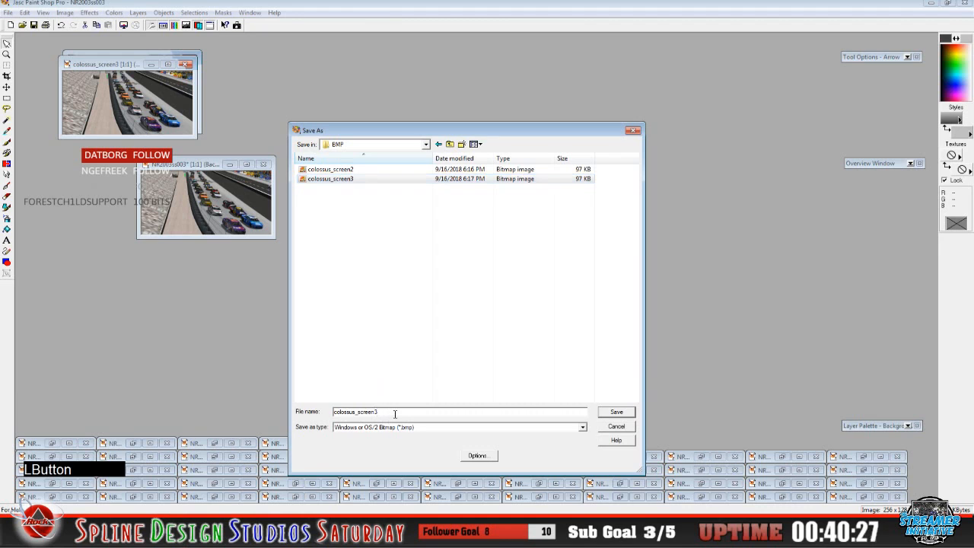
key("BackSpace")
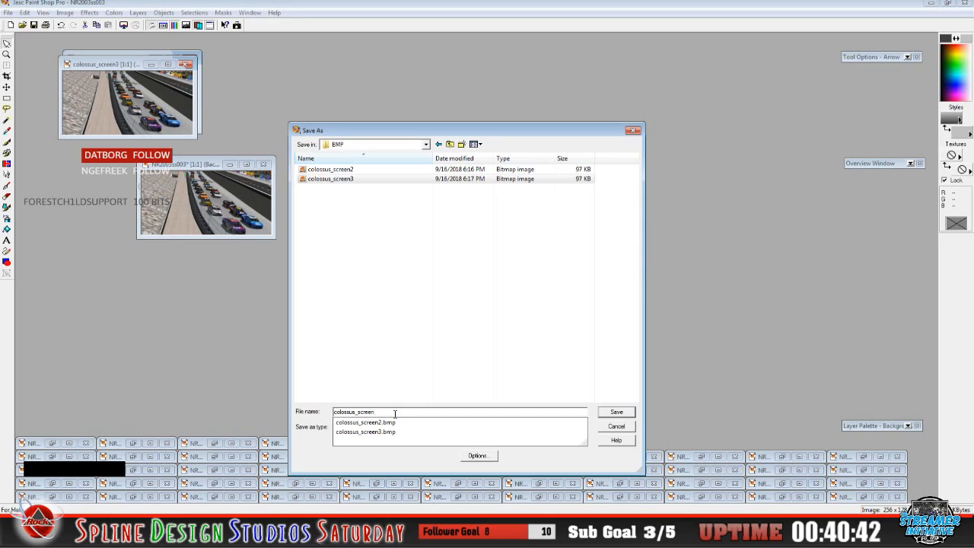
type("4")
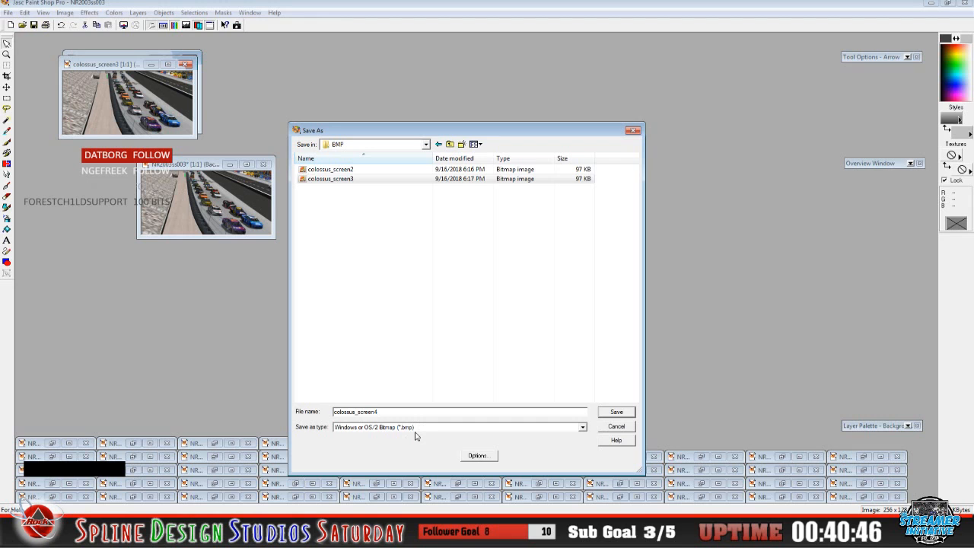
left_click(615, 412)
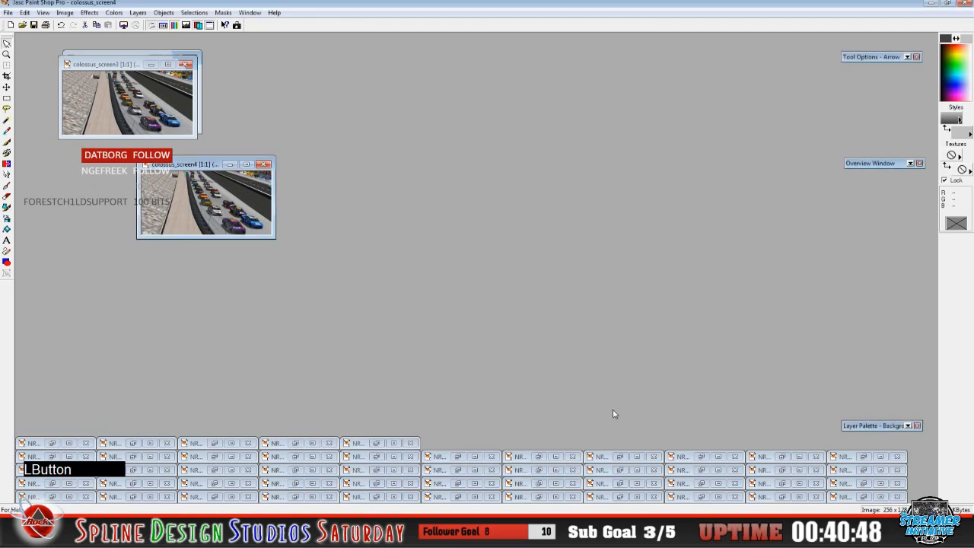
Spread out the stacked image windows, placing colossus_screen4 below colossus_screen2 and colossus_screen3 beside it on the right
left_click_drag(183, 165, 114, 76)
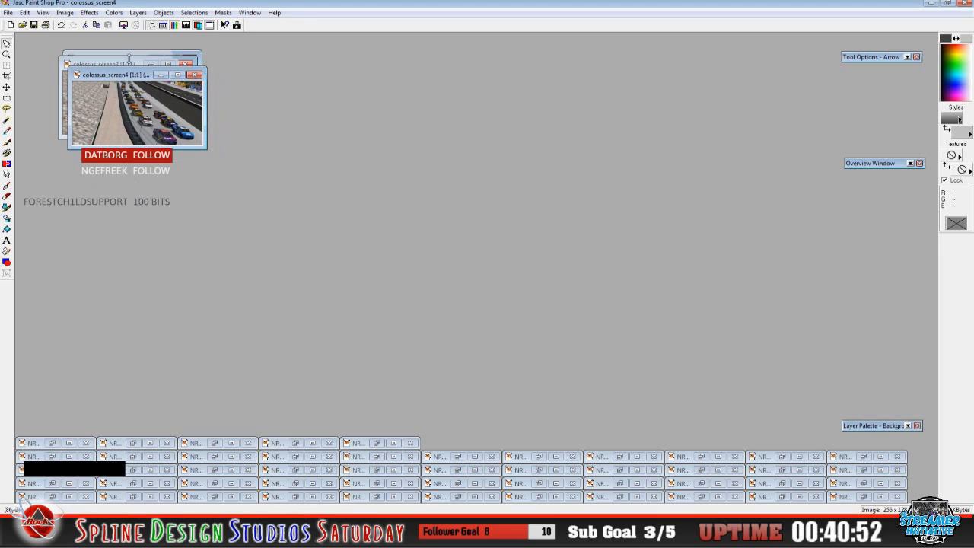
left_click_drag(114, 76, 146, 160)
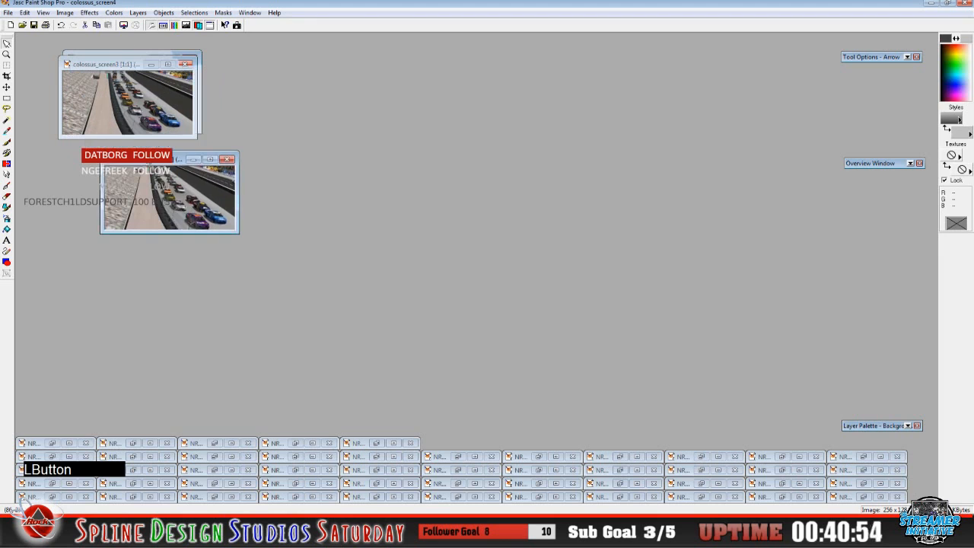
left_click(118, 76)
left_click_drag(118, 65, 272, 103)
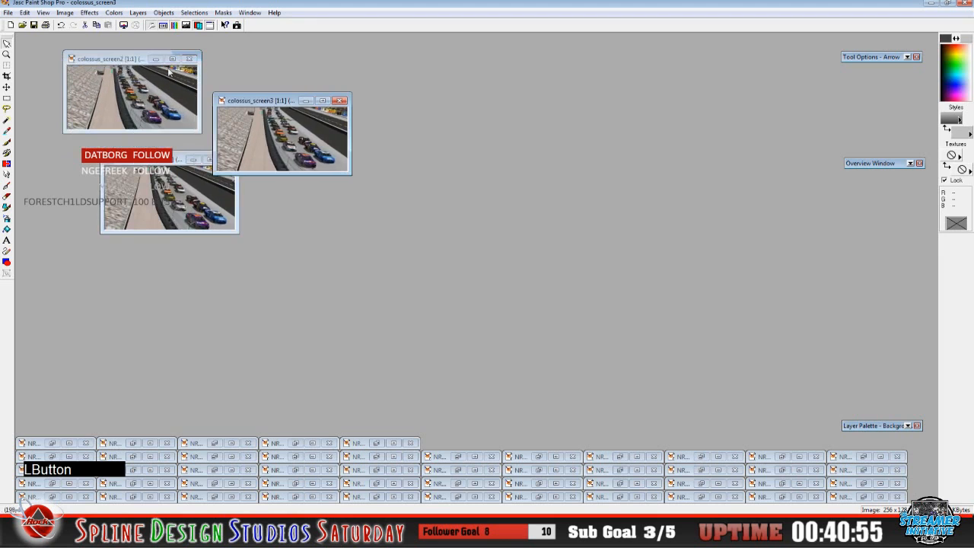
Save colossus_screen2 under the same name in Truevision Targa (*.tga) format in the BMP folder
left_click(114, 64)
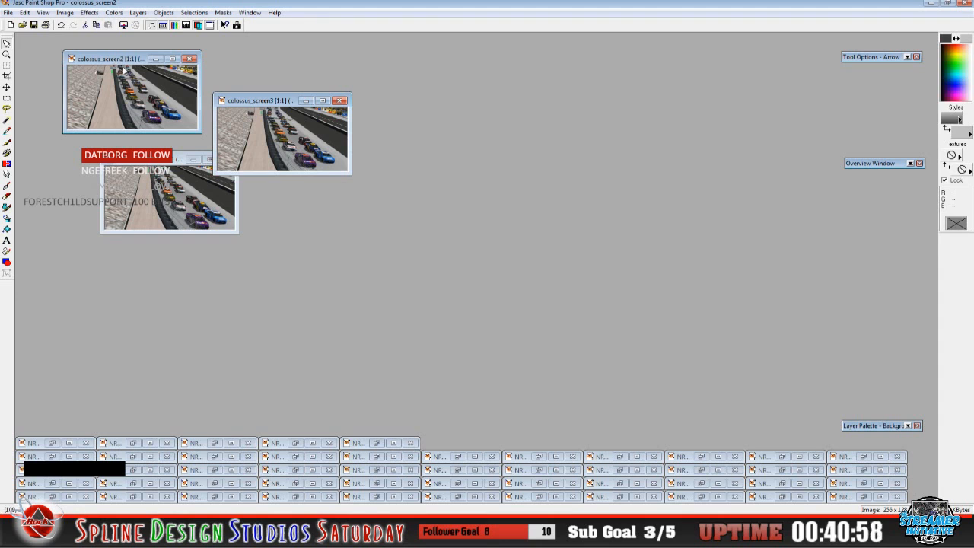
left_click(8, 12)
left_click(31, 76)
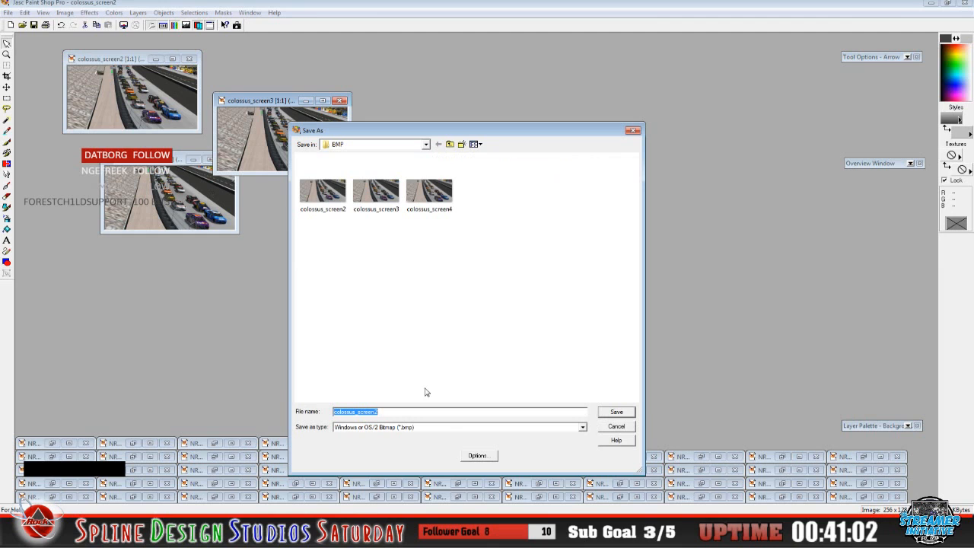
left_click(583, 428)
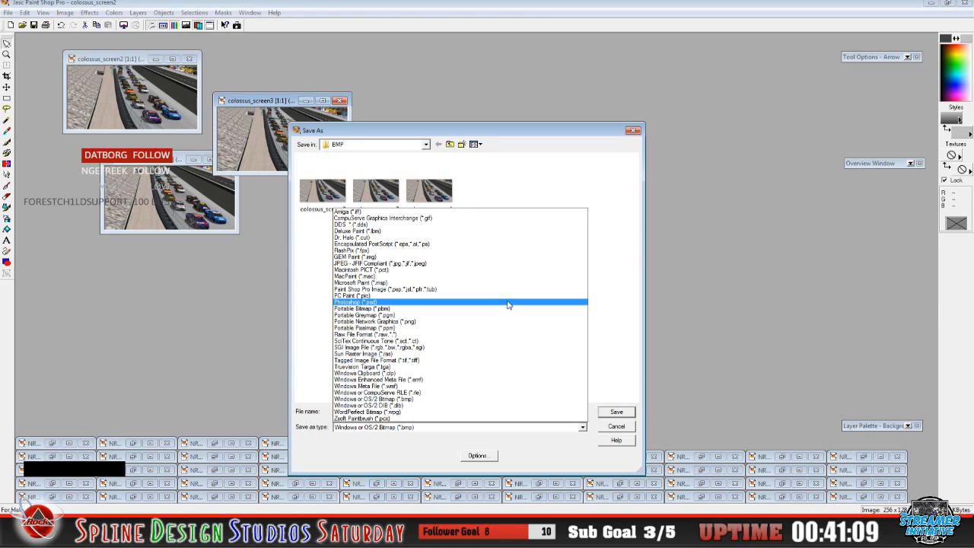
left_click(500, 366)
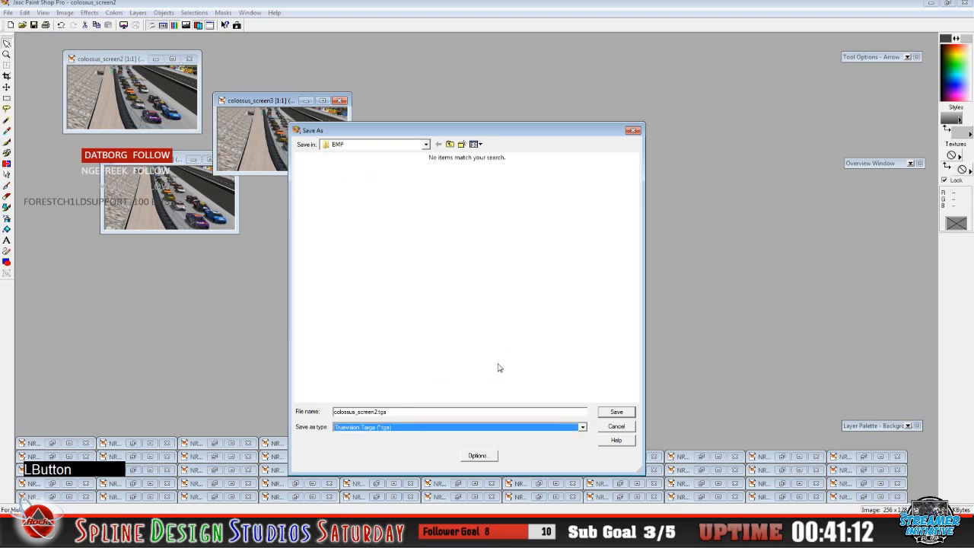
left_click(625, 418)
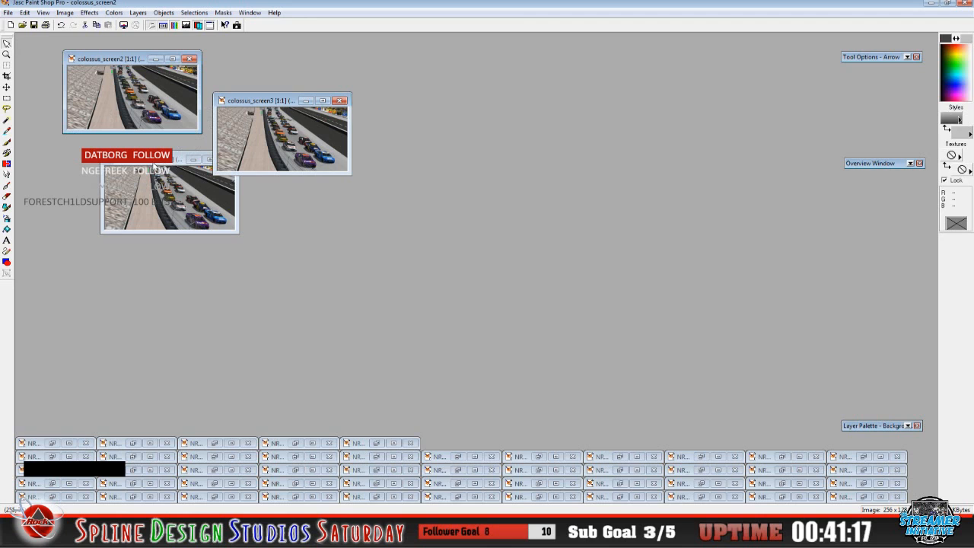
Save colossus_screen3 in Truevision Targa (*.tga) format in the BMP folder, and stack its window on colossus_screen2
left_click(322, 131)
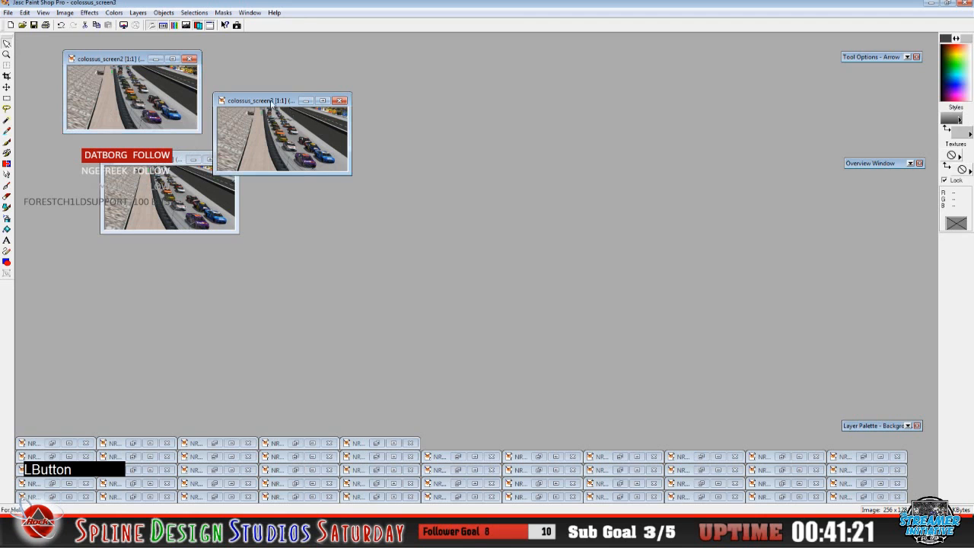
left_click(8, 13)
left_click(23, 85)
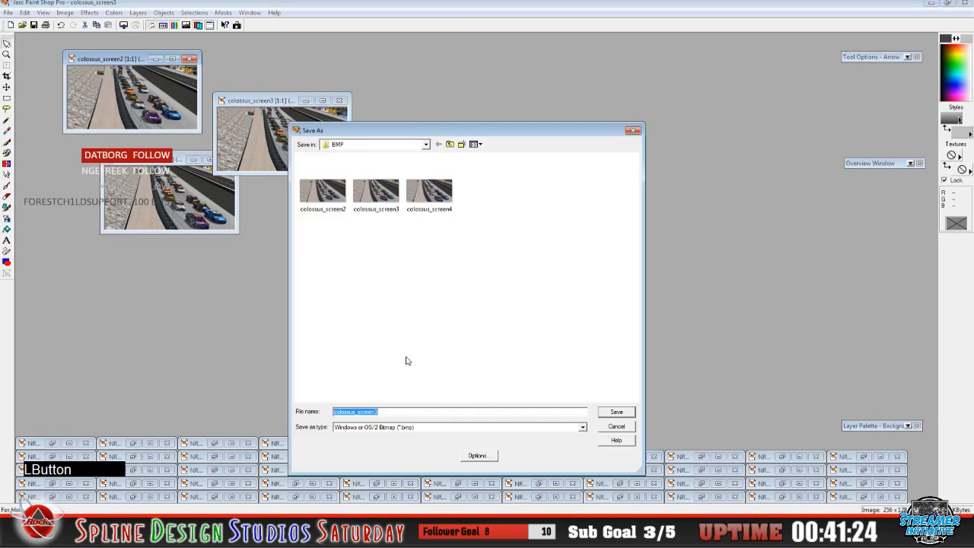
left_click(583, 427)
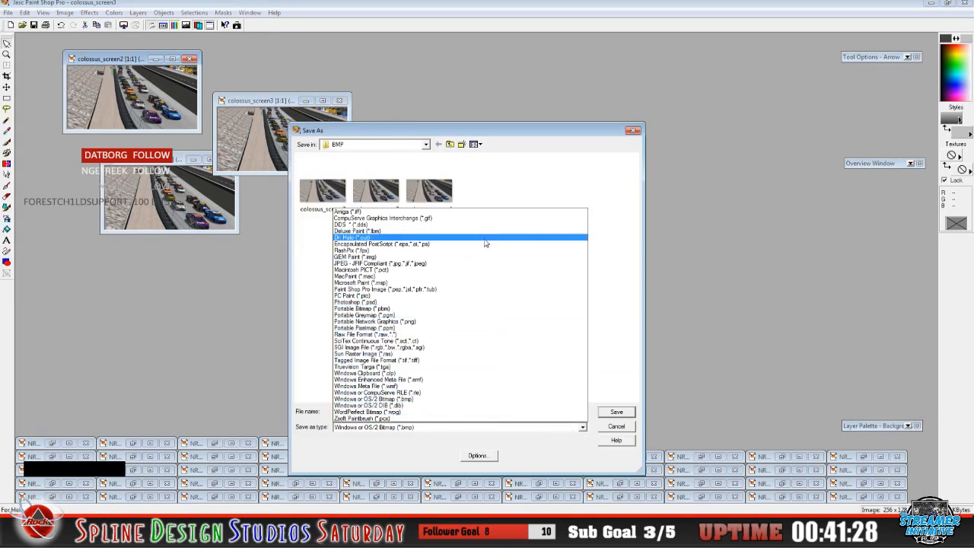
left_click(485, 368)
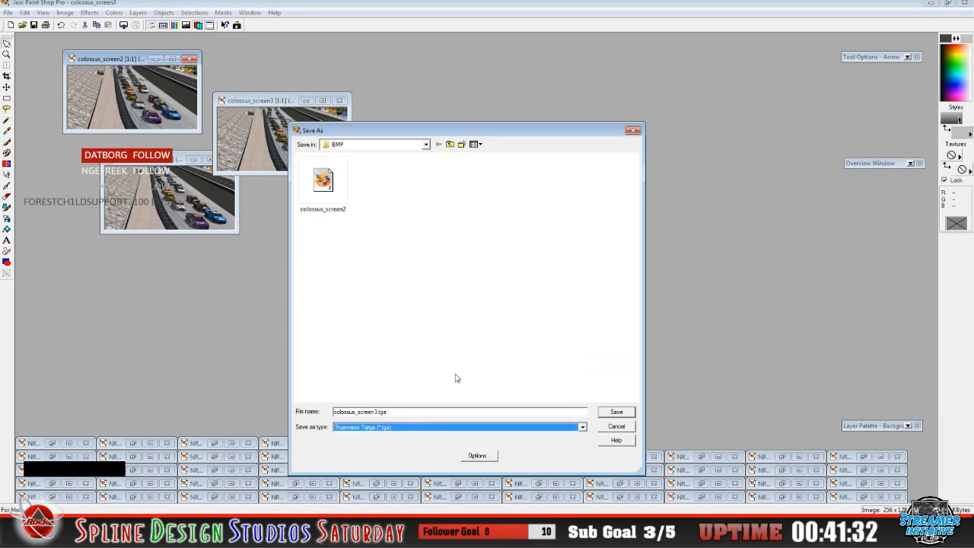
left_click(421, 411)
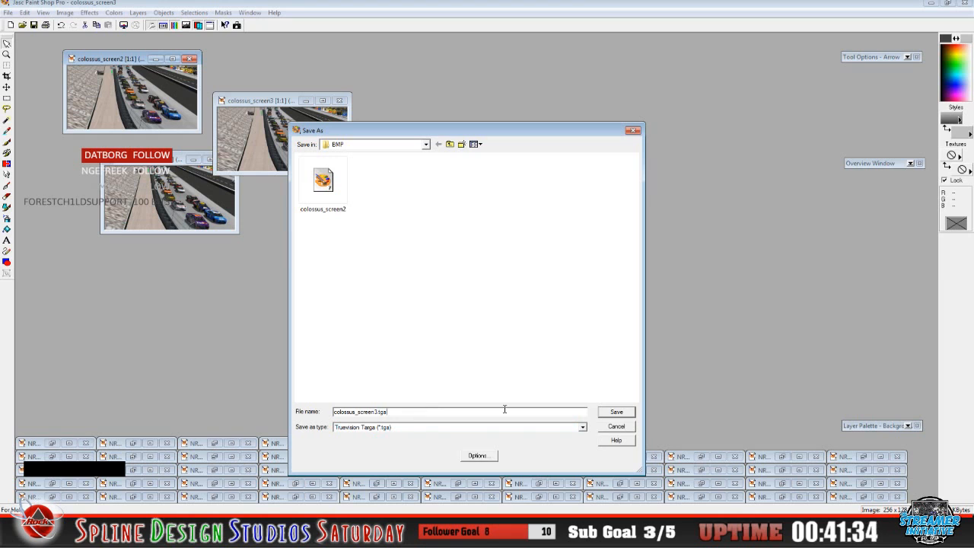
left_click(609, 412)
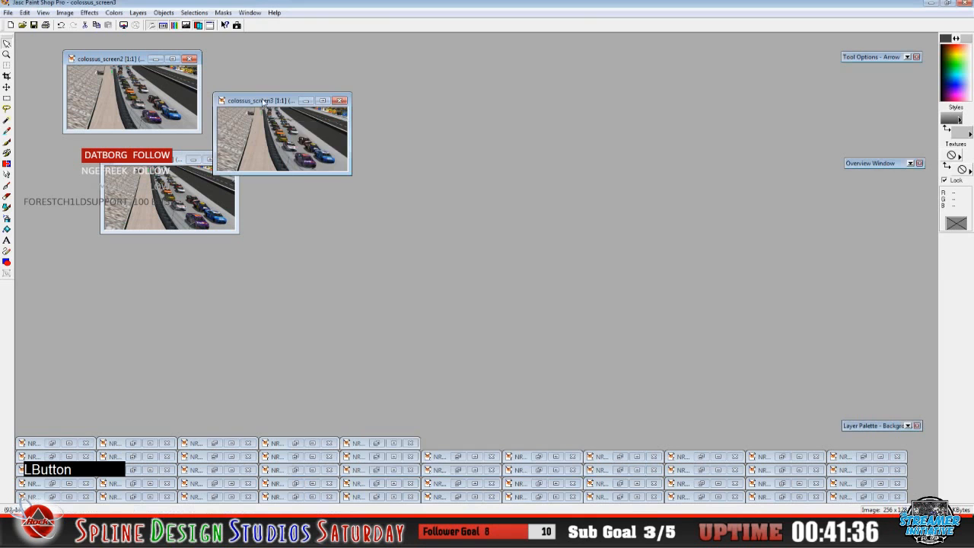
left_click_drag(265, 101, 123, 56)
Save colossus_screen4 as a Truevision Targa (*.tga) file in the BMP folder, keeping its name
left_click(149, 165)
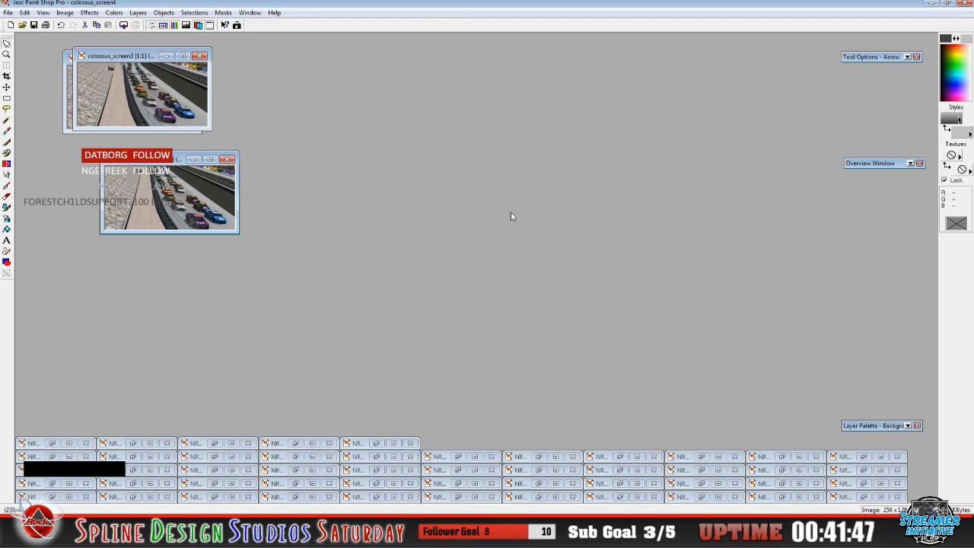
left_click(151, 163)
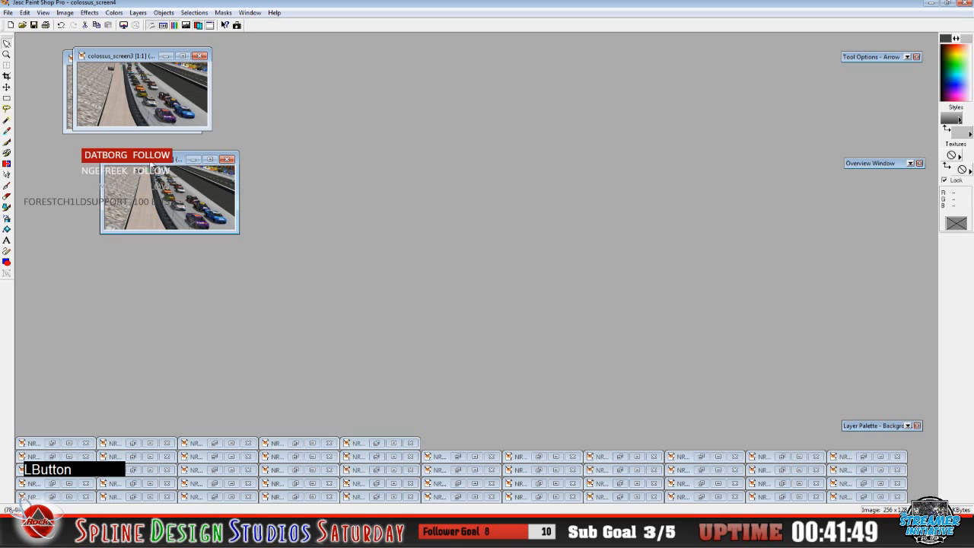
left_click(8, 13)
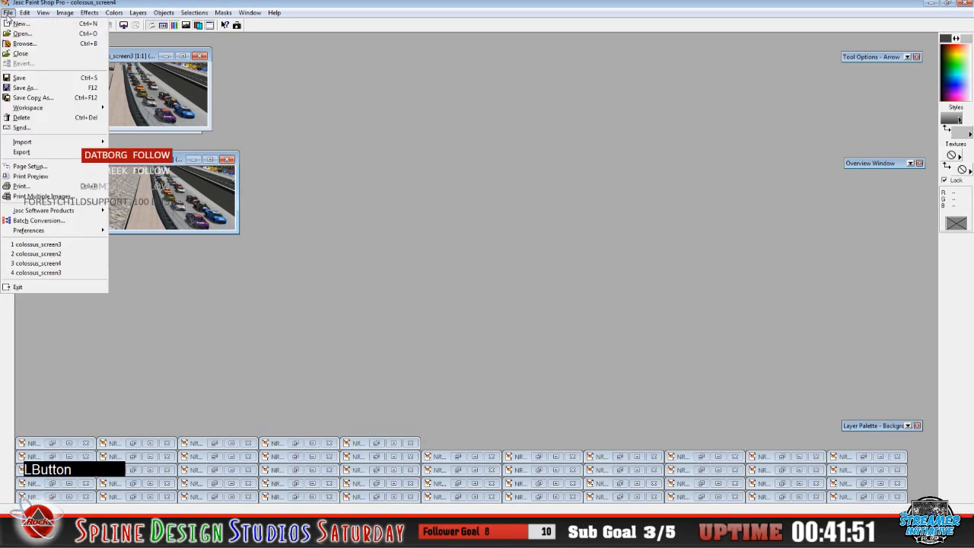
left_click(45, 80)
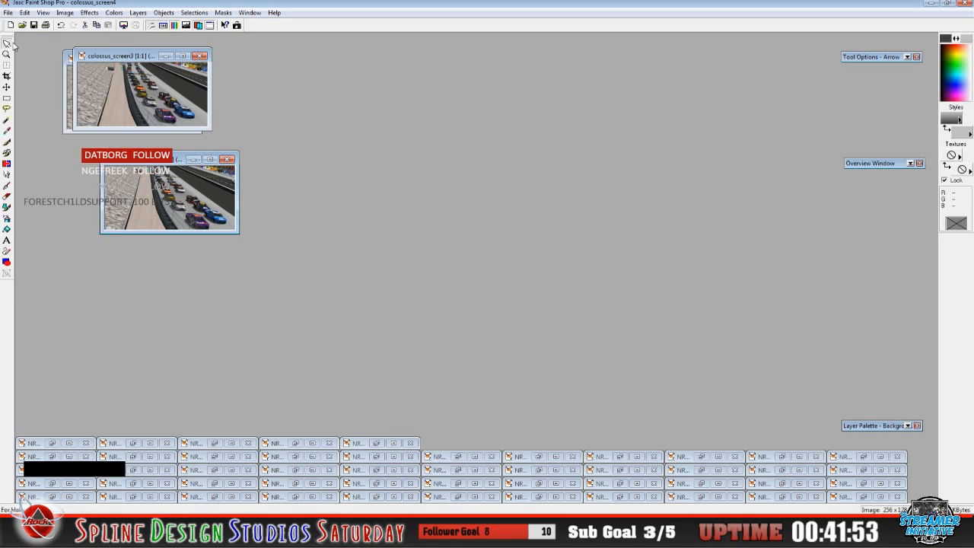
left_click(8, 12)
left_click(34, 86)
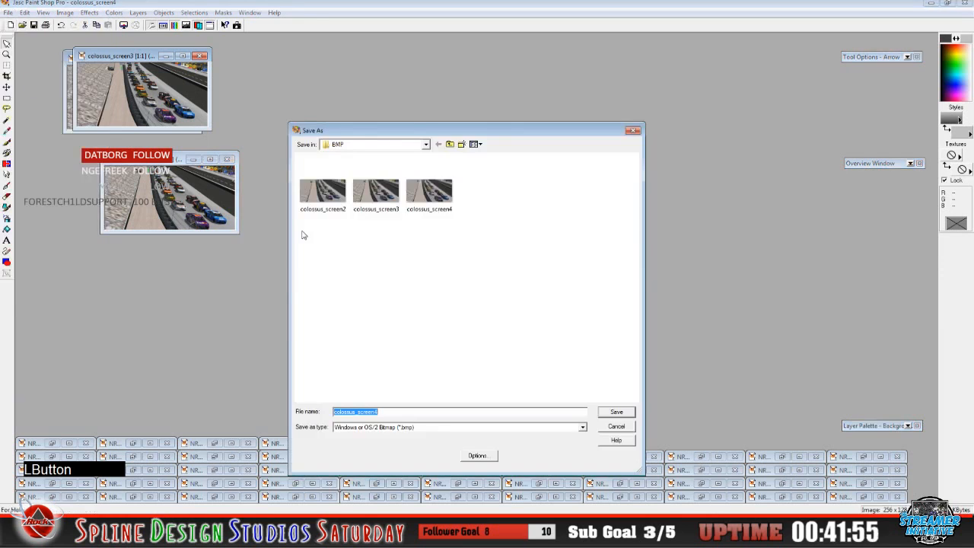
left_click(582, 427)
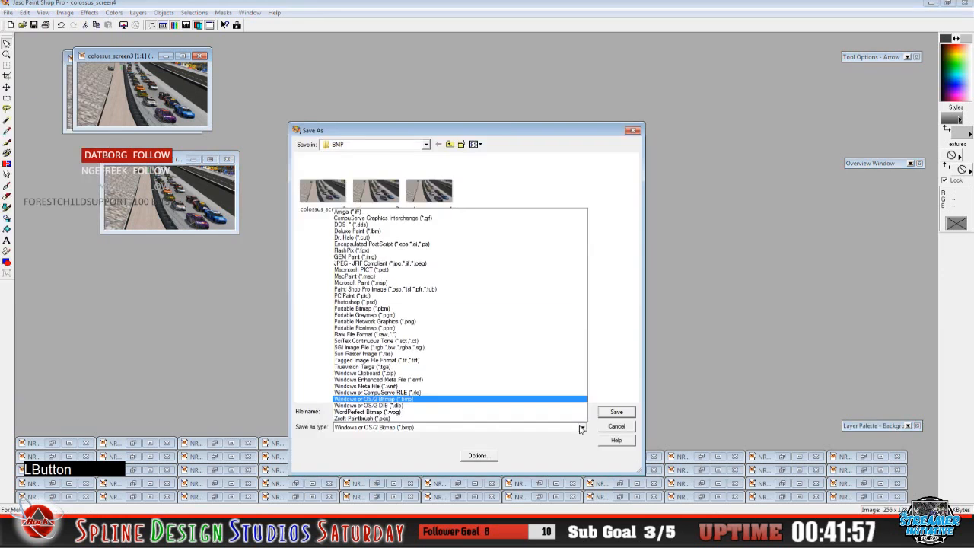
left_click(503, 368)
left_click(414, 411)
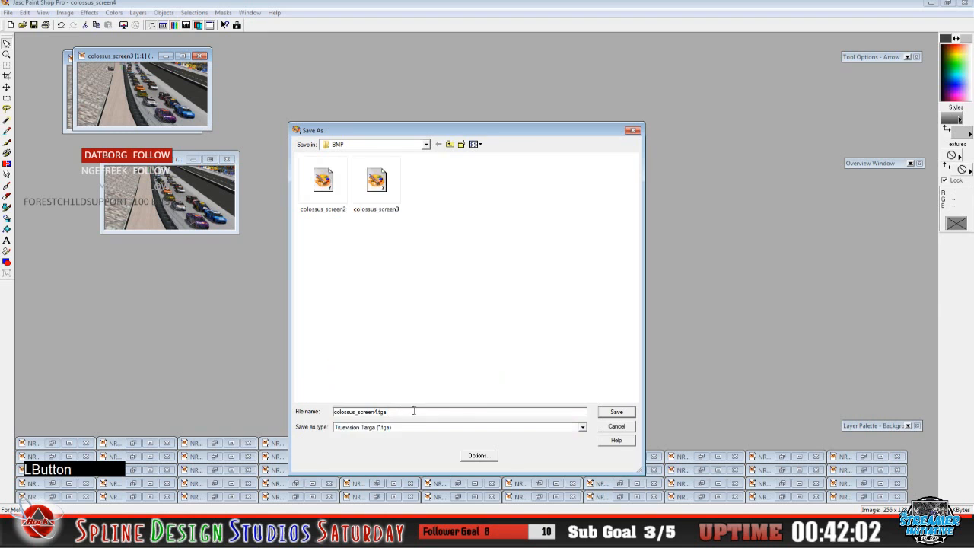
left_click(618, 417)
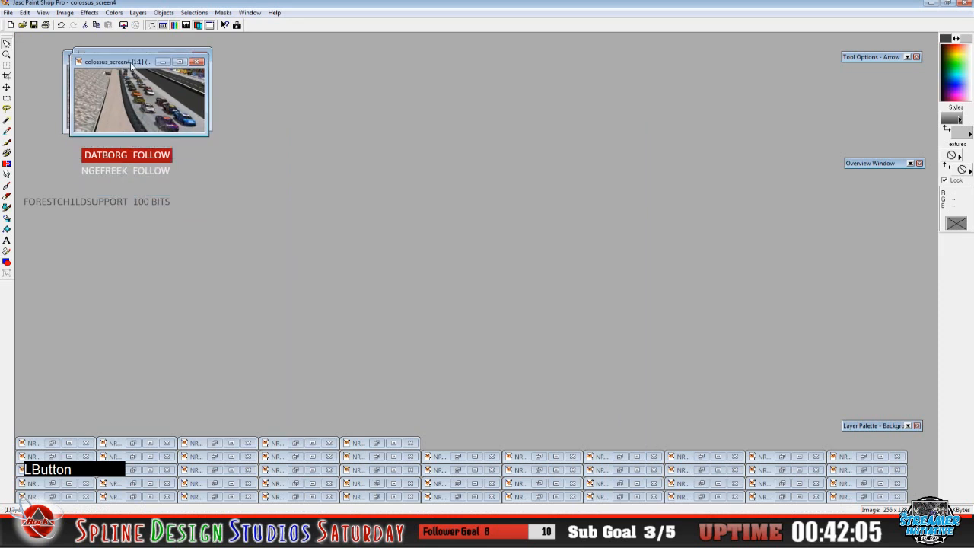
Restore the minimized NR2003ss004 image and move its window clear of the stacked colossus images, below and beside them
left_click(374, 444)
left_click(375, 443)
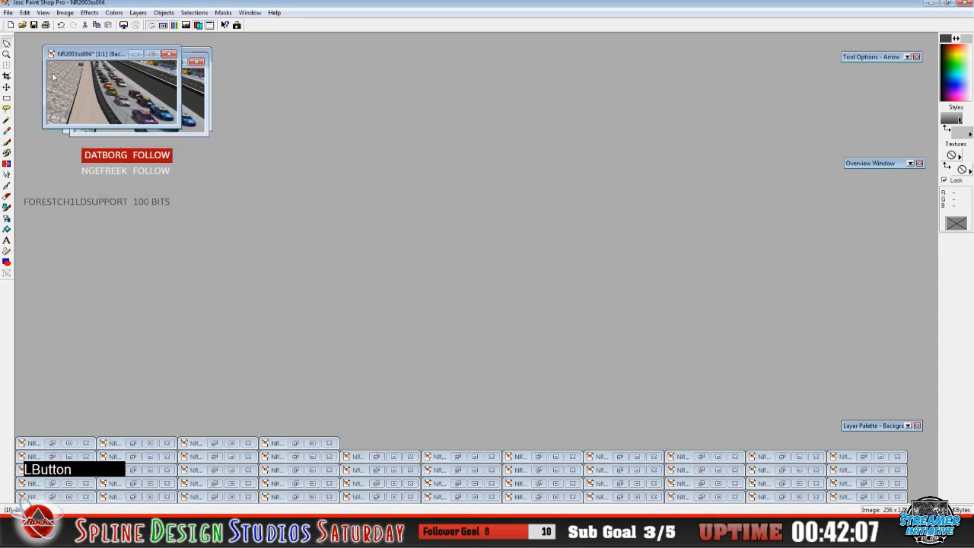
left_click_drag(181, 126, 241, 182)
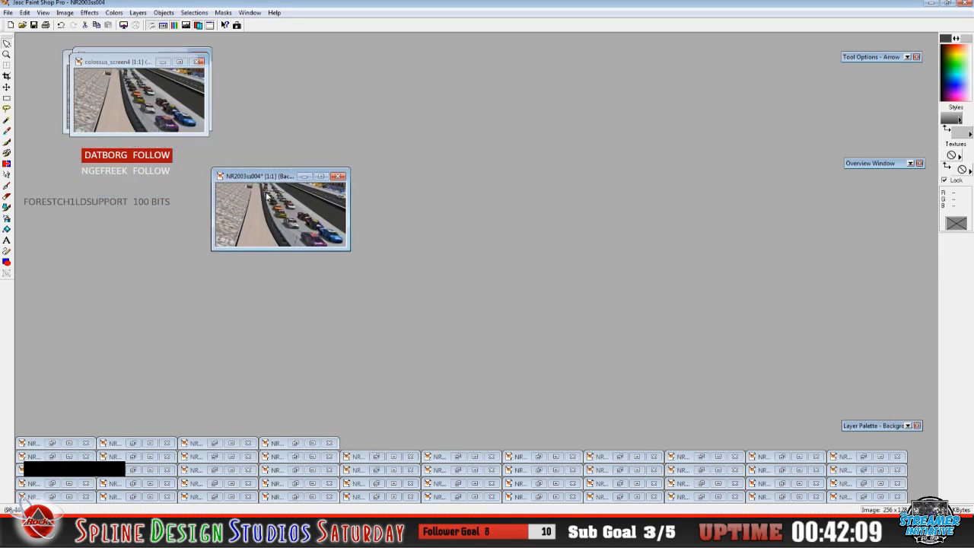
Start saving NR2003ss004 under a new name, choosing the BMP folder inside the desktop's Colossus folder as the location
left_click(7, 13)
left_click(31, 97)
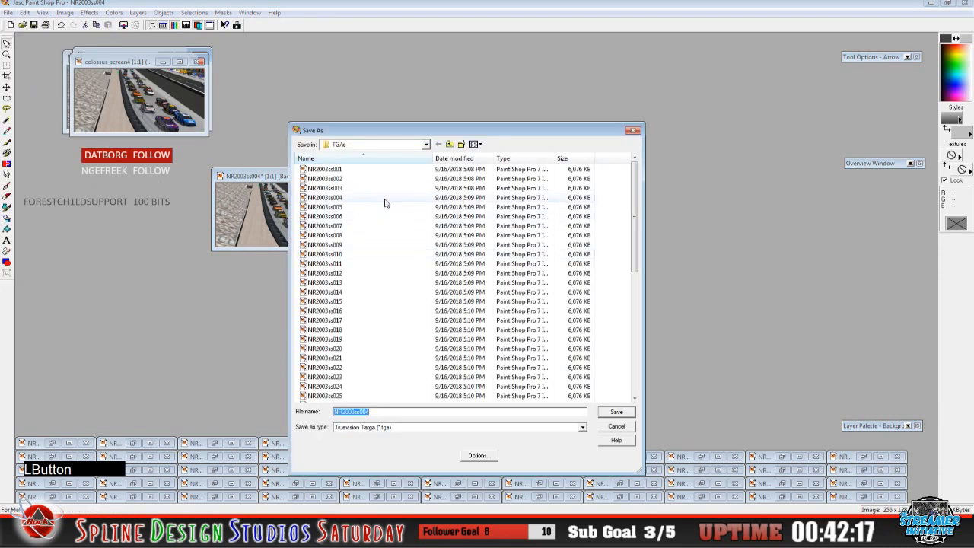
left_click(425, 144)
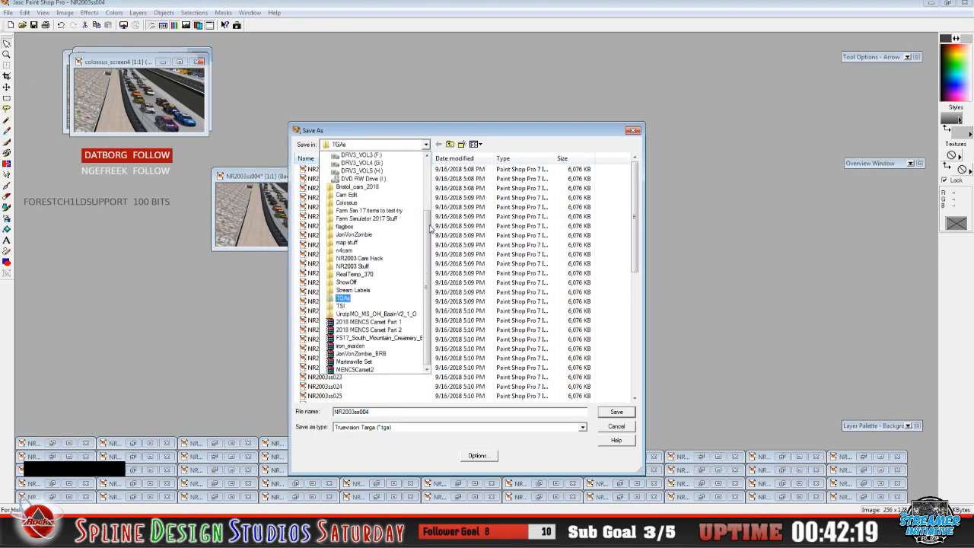
left_click_drag(429, 226, 426, 156)
left_click(394, 157)
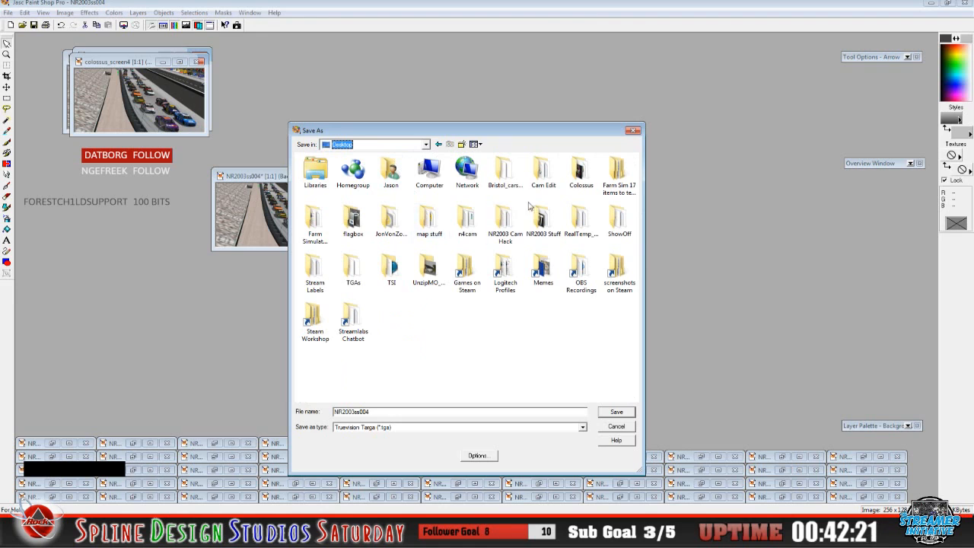
double_click(581, 171)
double_click(335, 173)
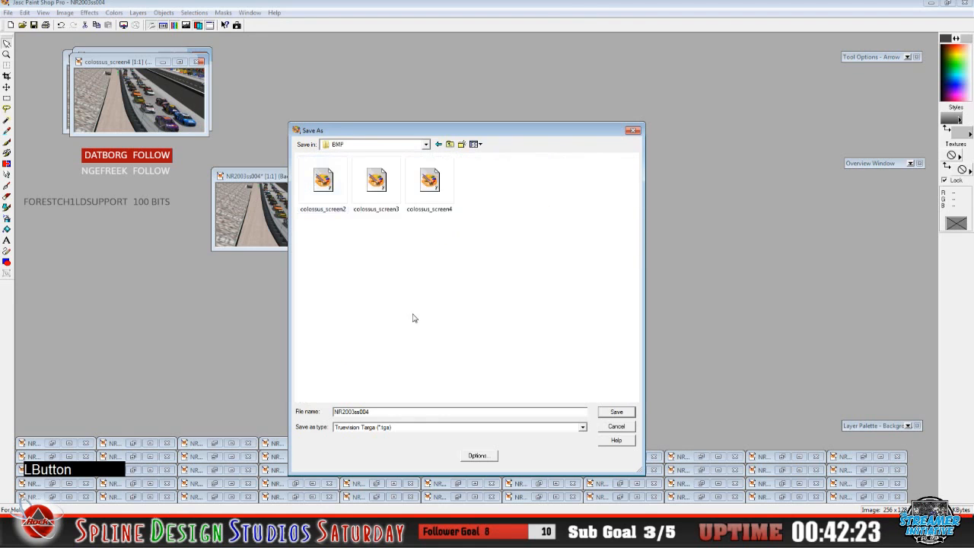
Save the image as colossus_screen5 in Truevision Targa (*.tga) format, and stack its window on colossus_screen4
left_click(427, 198)
left_click(413, 411)
key("BackSpace")
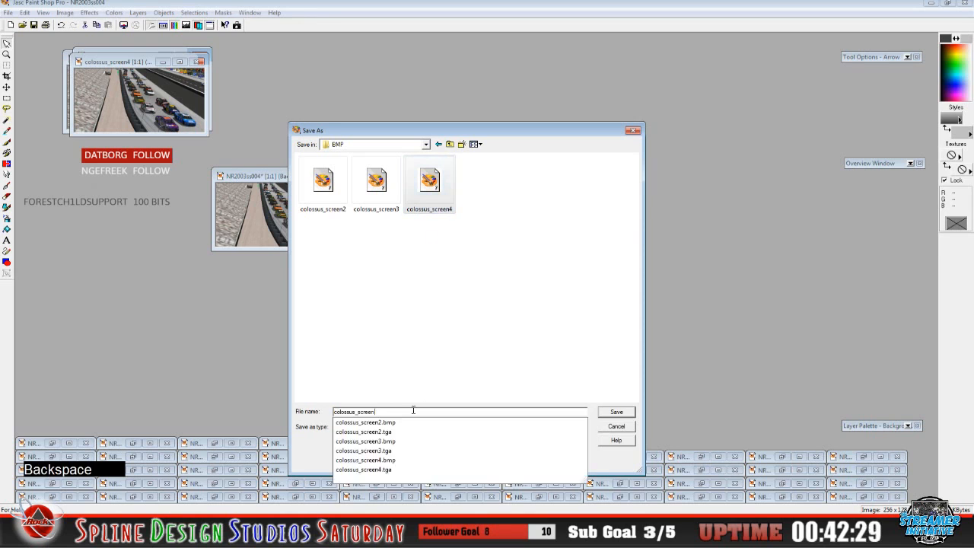
type("5")
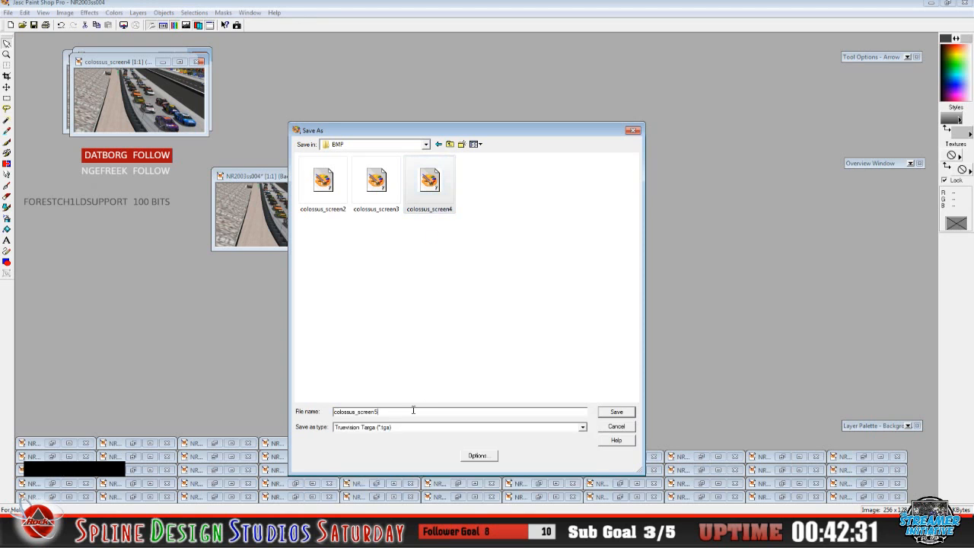
left_click(618, 413)
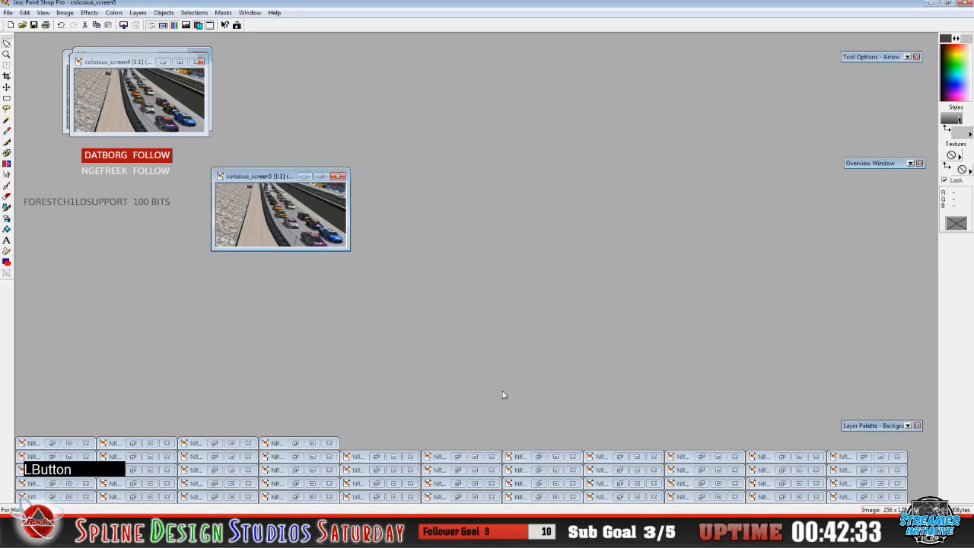
left_click_drag(263, 179, 130, 64)
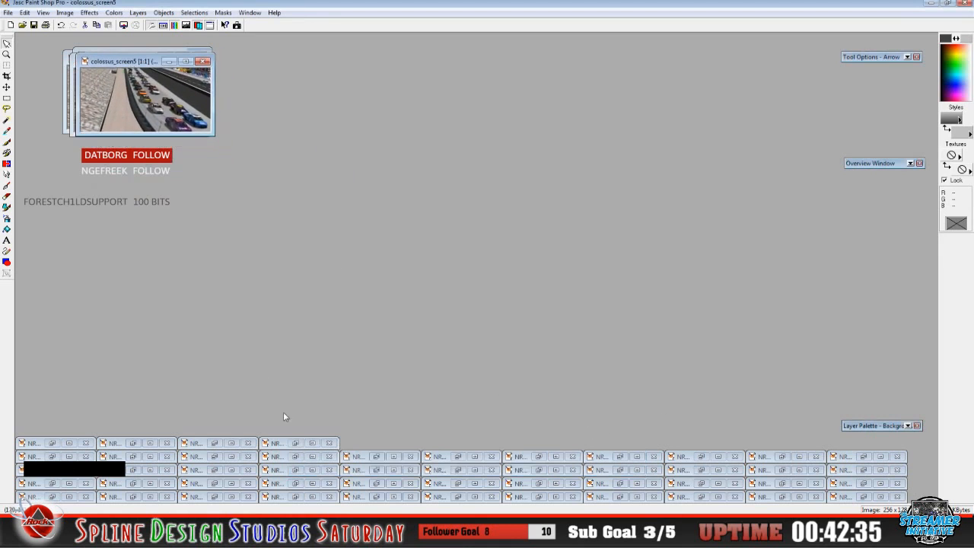
Restore the minimized NR2003ss005 image and start saving a copy of it in the desktop's Colossus BMP folder
left_click(295, 443)
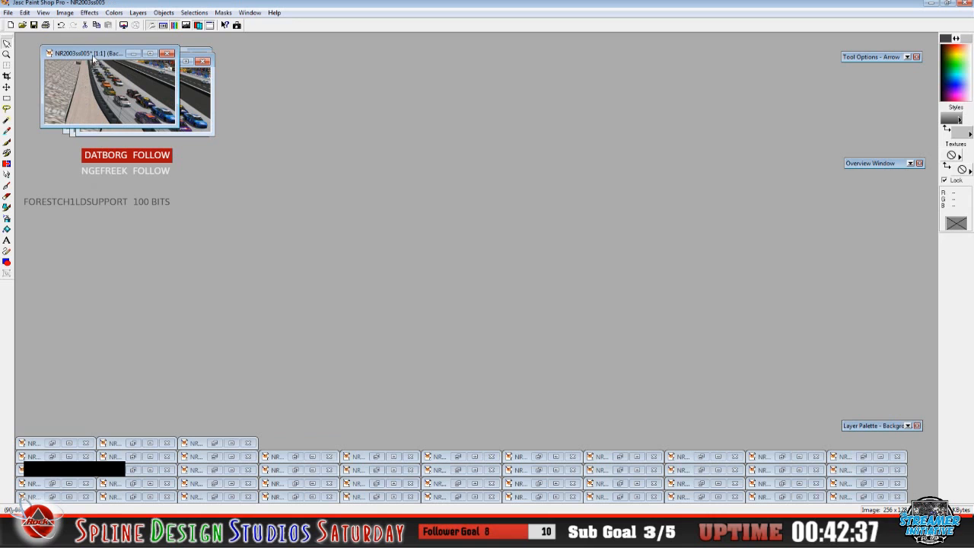
left_click(9, 12)
left_click(30, 90)
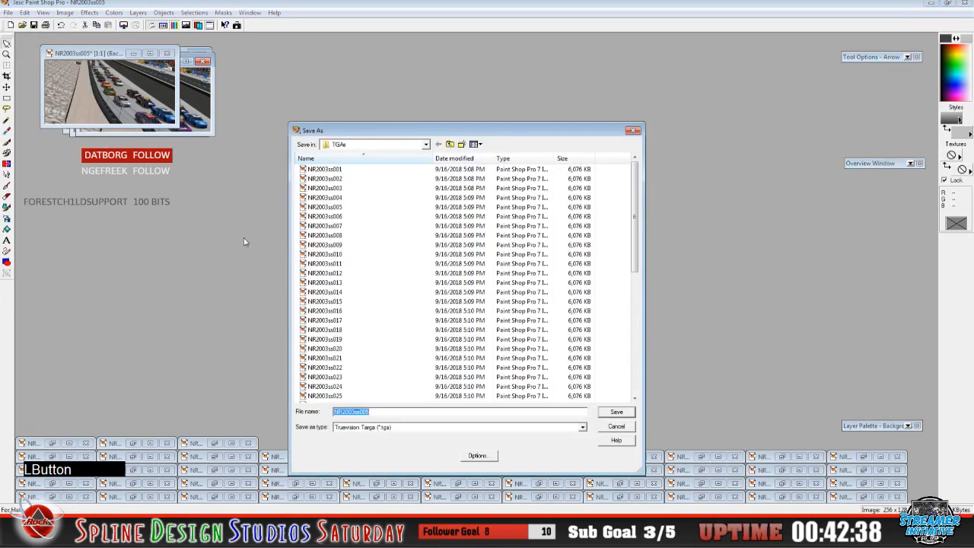
left_click(425, 143)
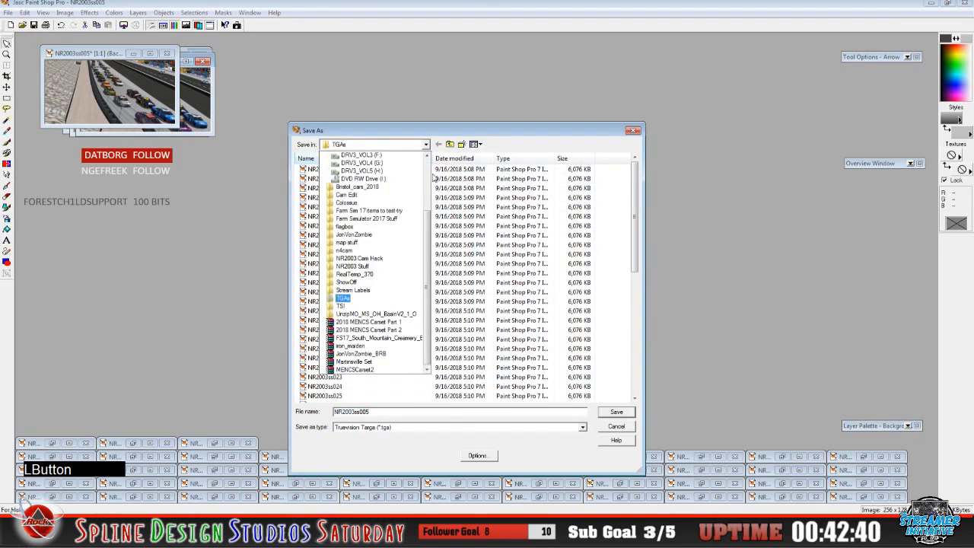
scroll(431, 235, "up", 4)
left_click(346, 155)
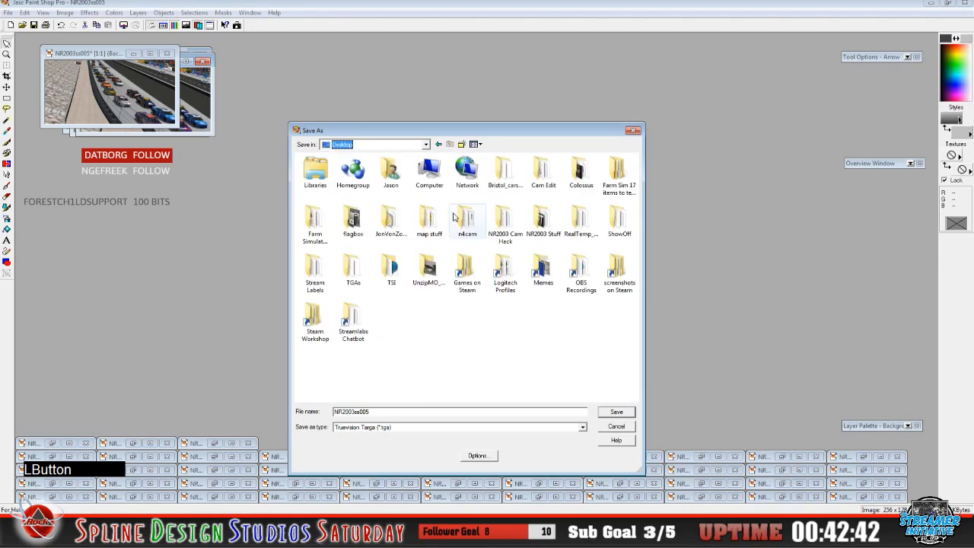
double_click(578, 179)
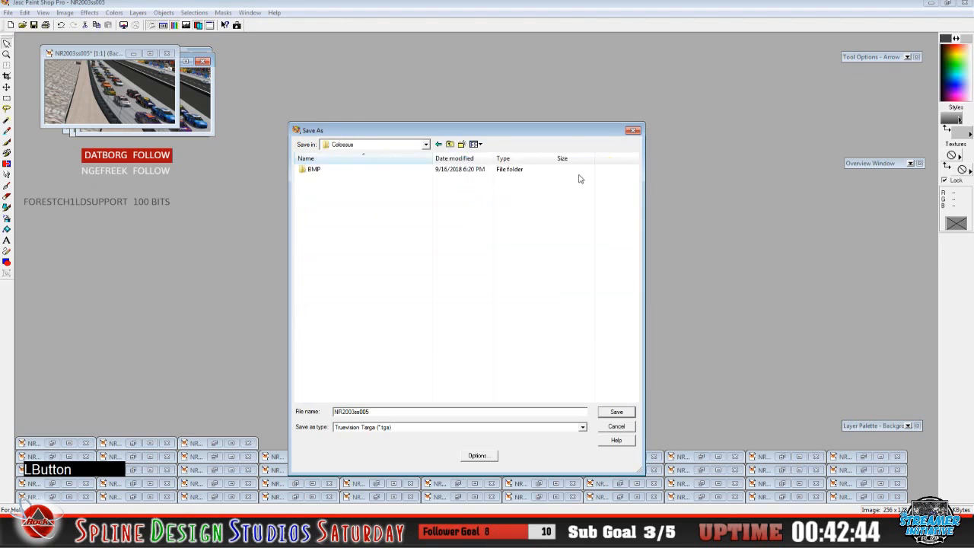
double_click(335, 171)
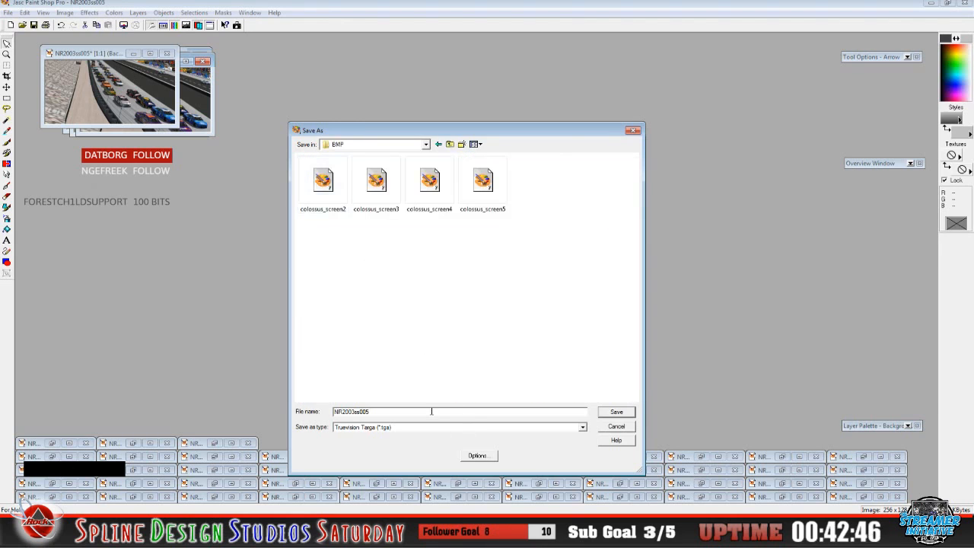
Save the NR2003ss005 image as colossus_screen6 in Truevision Targa (*.tga) format, basing the name on colossus_screen5
left_click(482, 191)
left_click(395, 412)
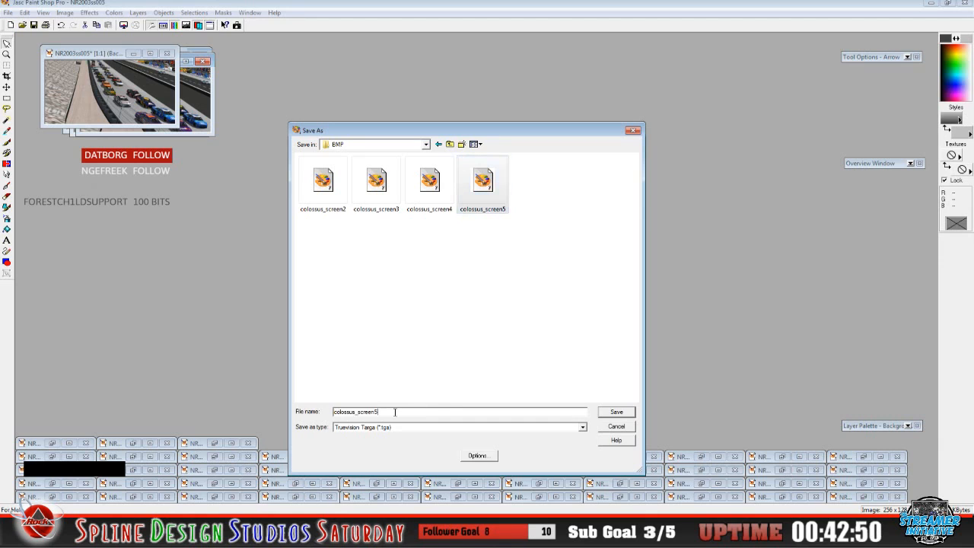
key("BackSpace")
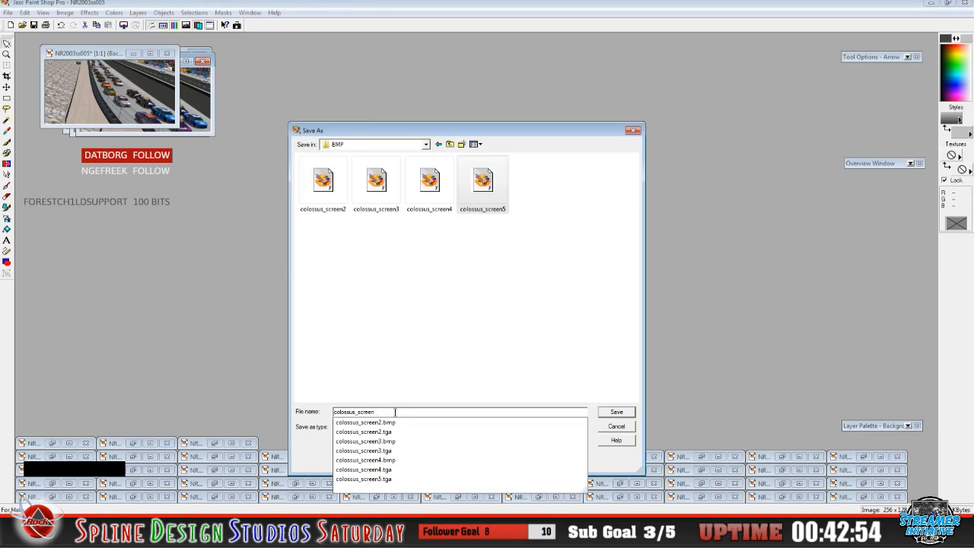
type("6")
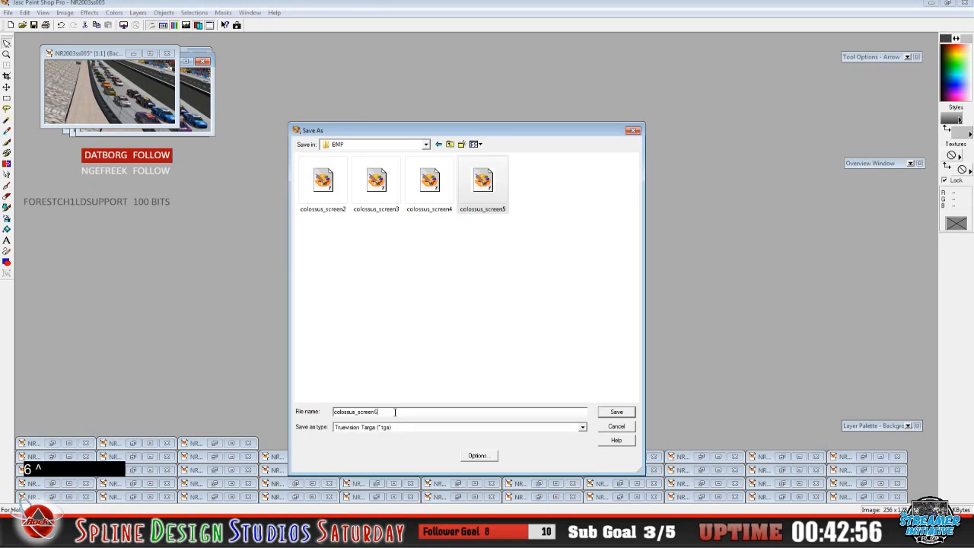
left_click(617, 413)
Restore the minimized NR2003ss006 image and start saving a copy of it in the desktop's Colossus BMP folder
double_click(194, 442)
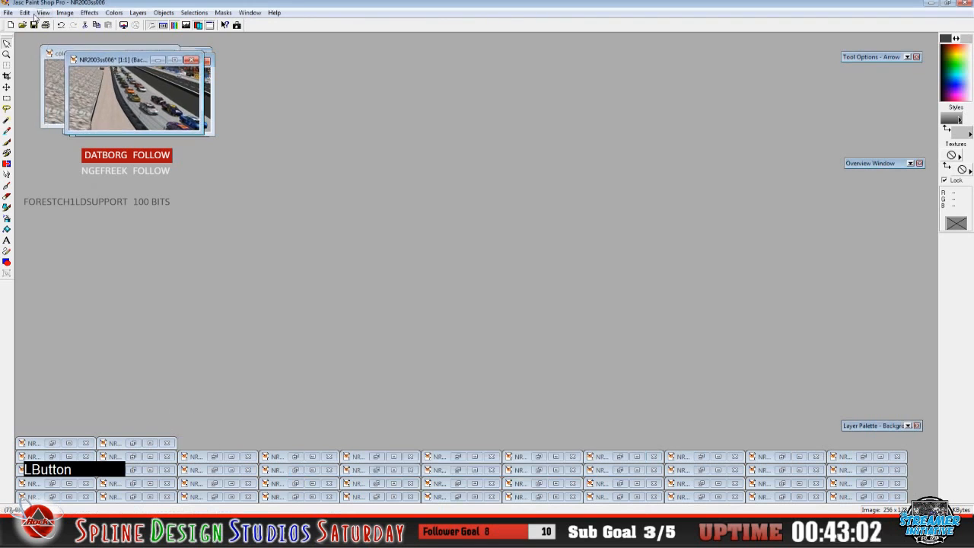
left_click(9, 13)
left_click(34, 89)
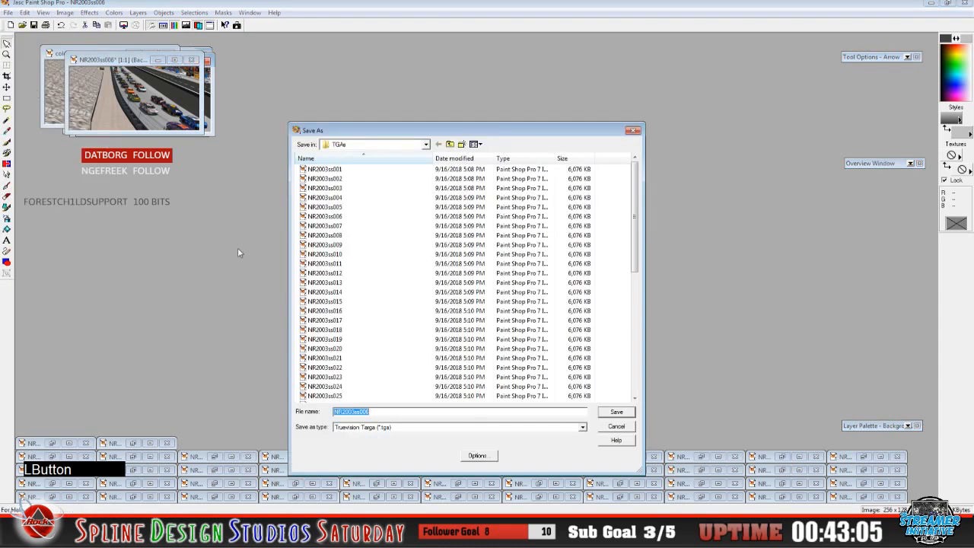
left_click(427, 146)
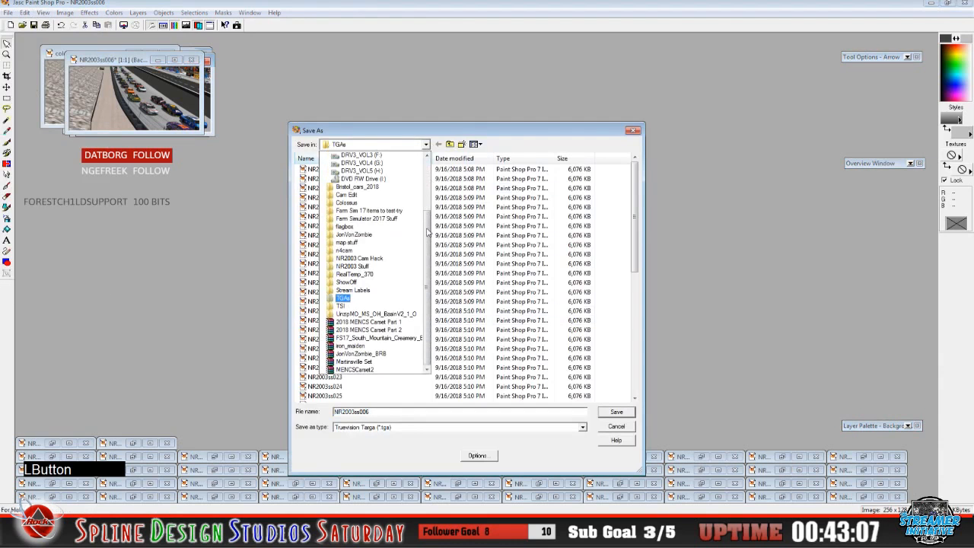
scroll(404, 162, "up", 5)
left_click(401, 156)
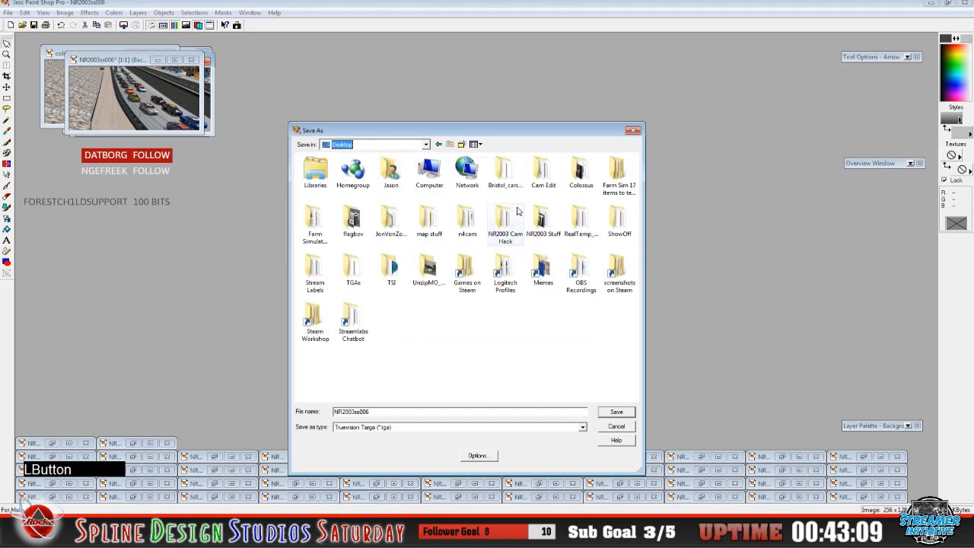
double_click(581, 171)
double_click(328, 171)
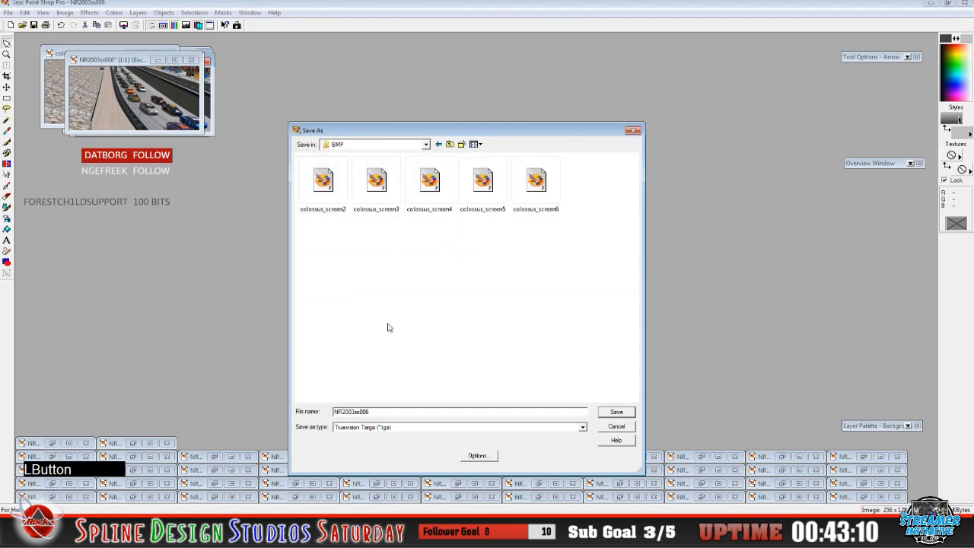
Save the NR2003ss006 image as colossus_screen7 in Truevision Targa (*.tga) format, basing the name on colossus_screen6
left_click(536, 181)
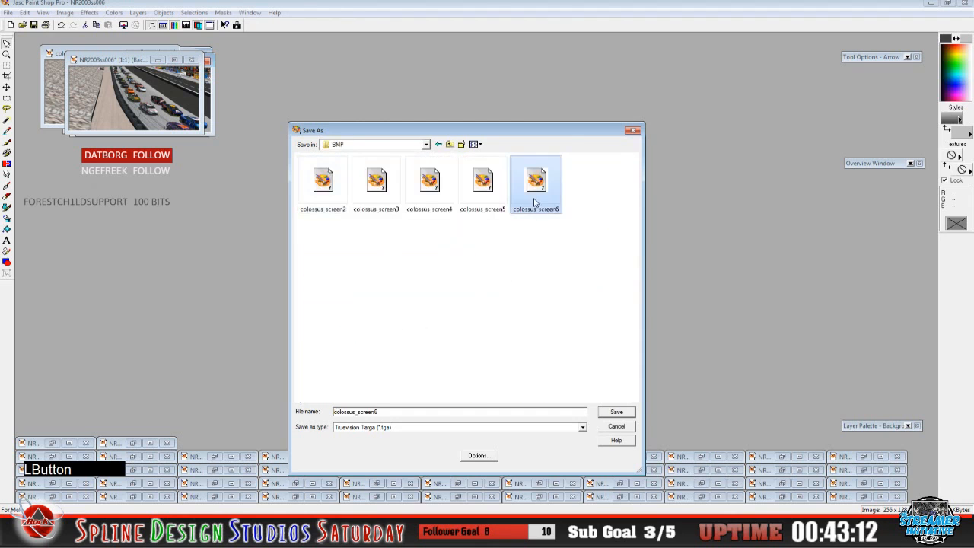
left_click(402, 412)
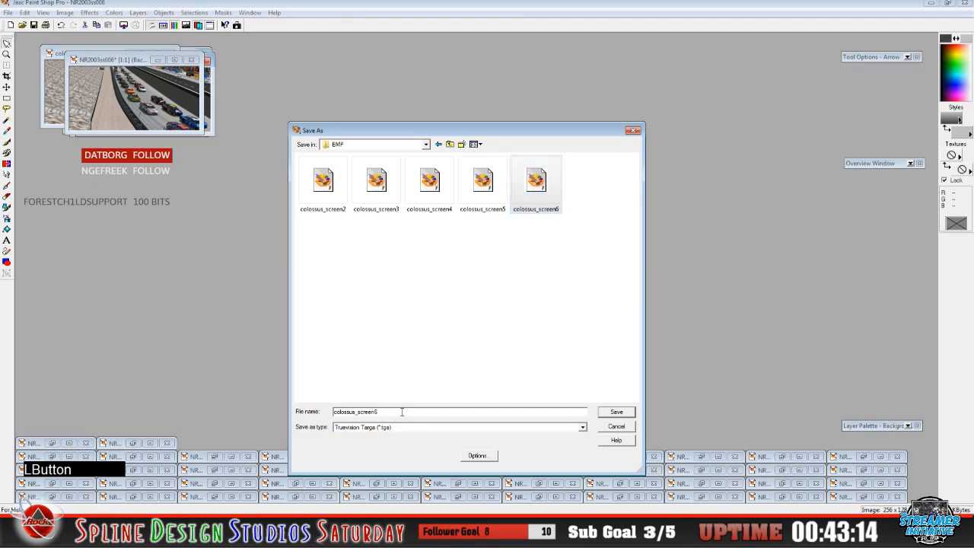
key("BackSpace")
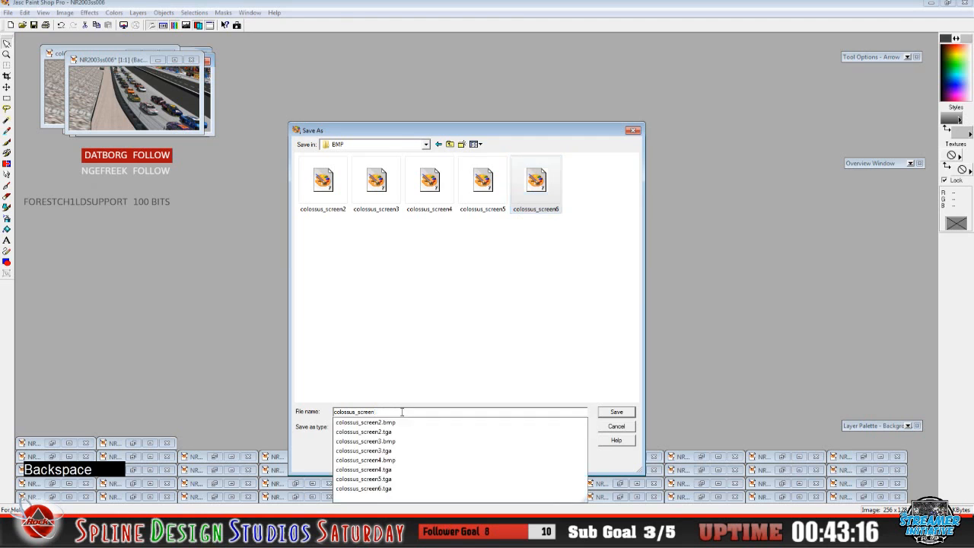
type("7")
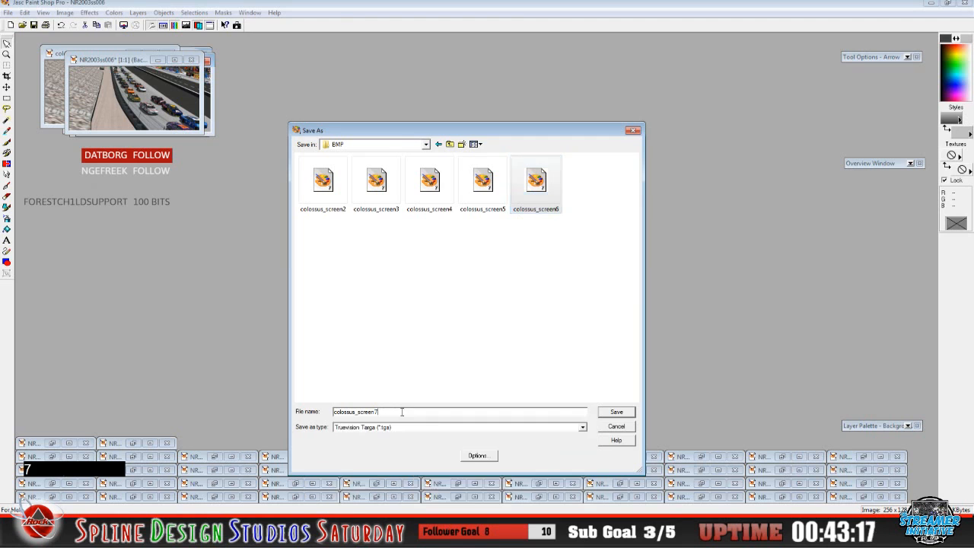
left_click(615, 412)
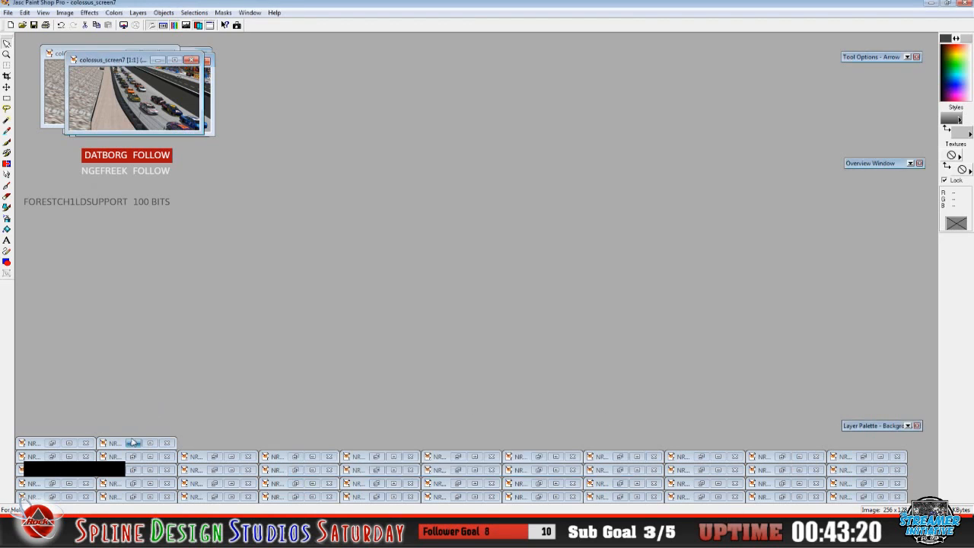
Restore the minimized NR2003ss007 image onto the window stack and start saving a copy of it in the desktop's Colossus BMP folder
left_click(133, 442)
left_click_drag(75, 53, 93, 59)
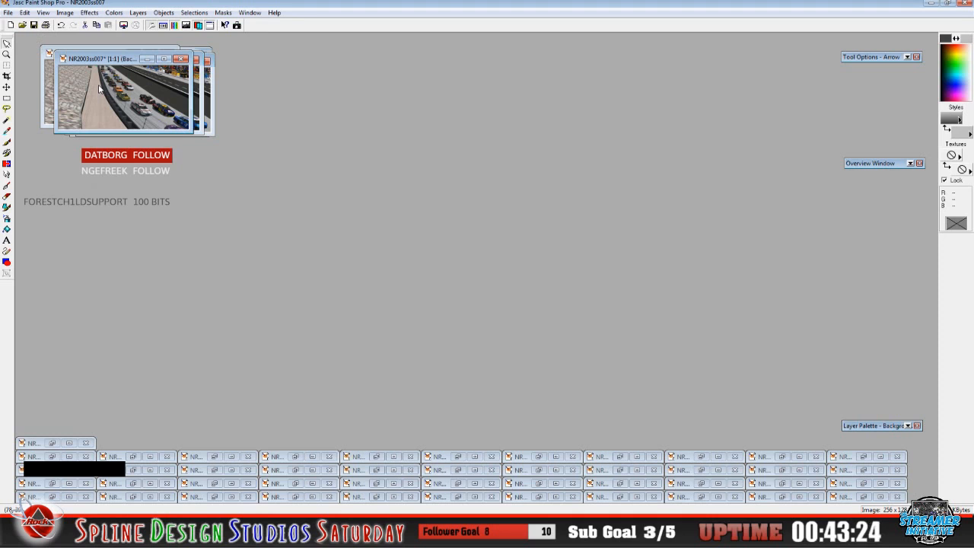
left_click(8, 12)
left_click(29, 88)
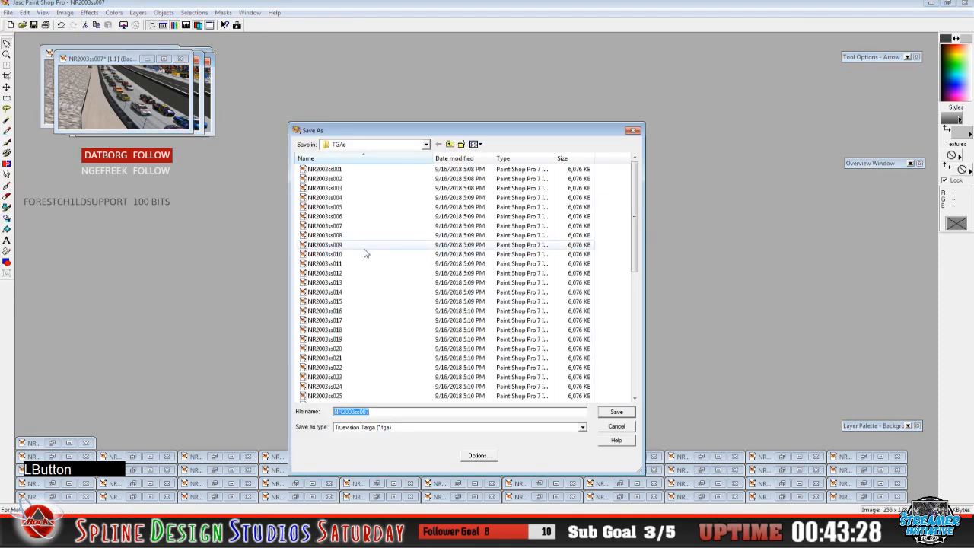
left_click(426, 144)
scroll(421, 168, "up", 5)
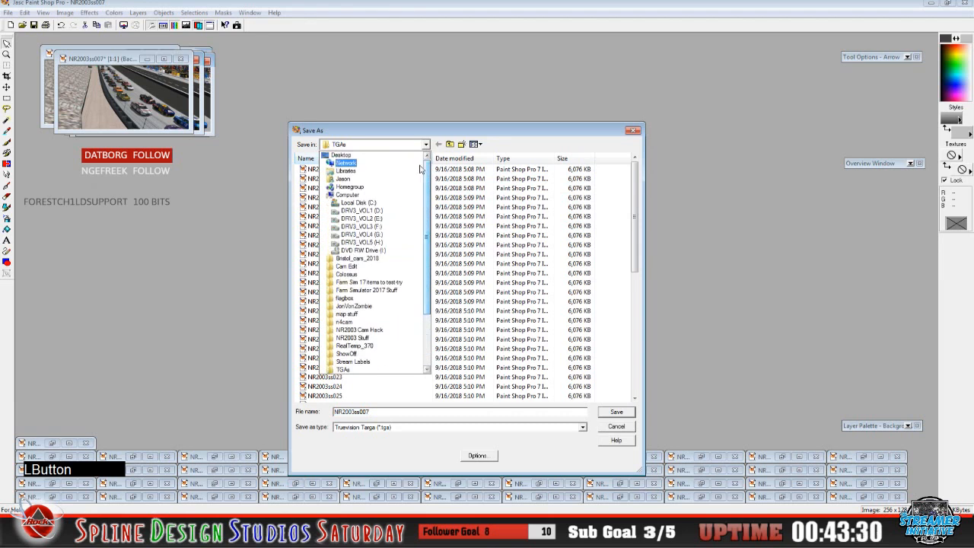
left_click(347, 154)
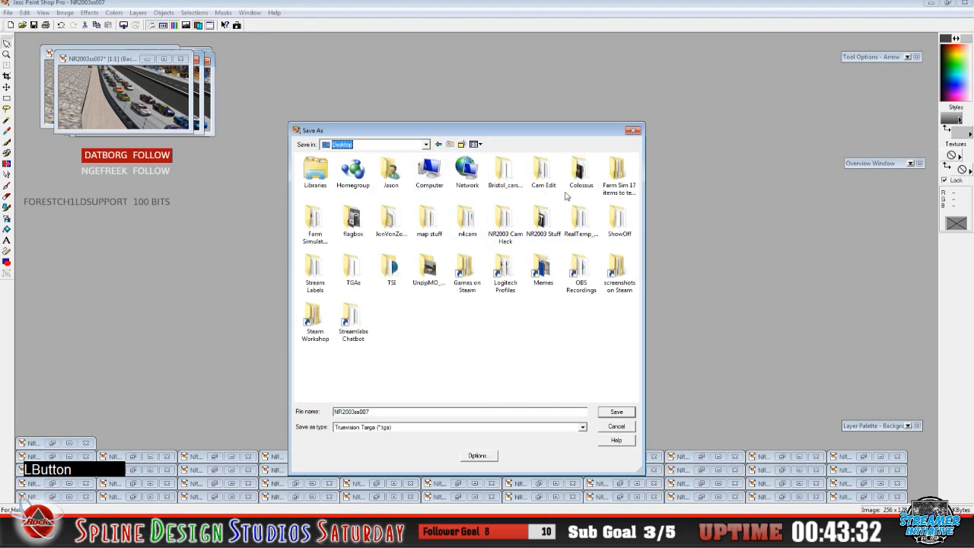
double_click(578, 172)
left_click(328, 170)
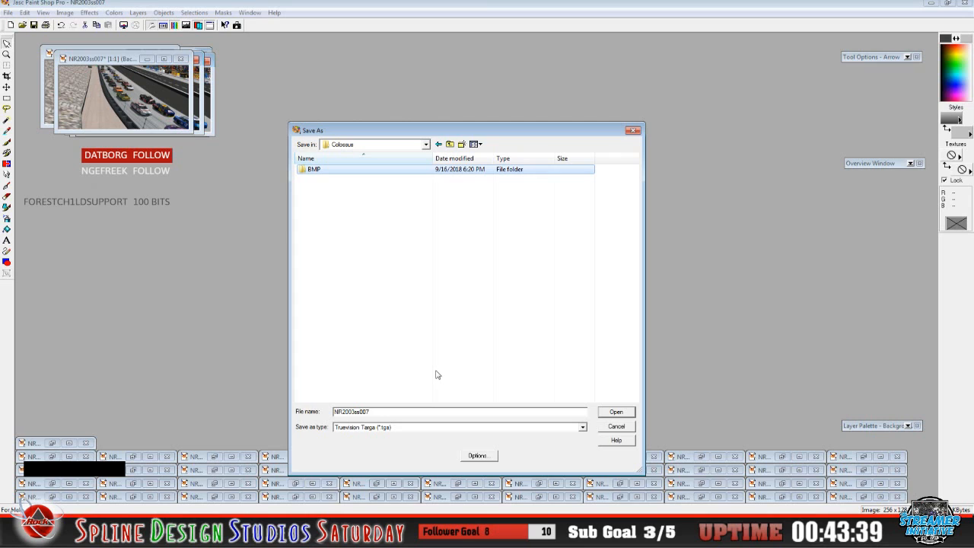
double_click(316, 172)
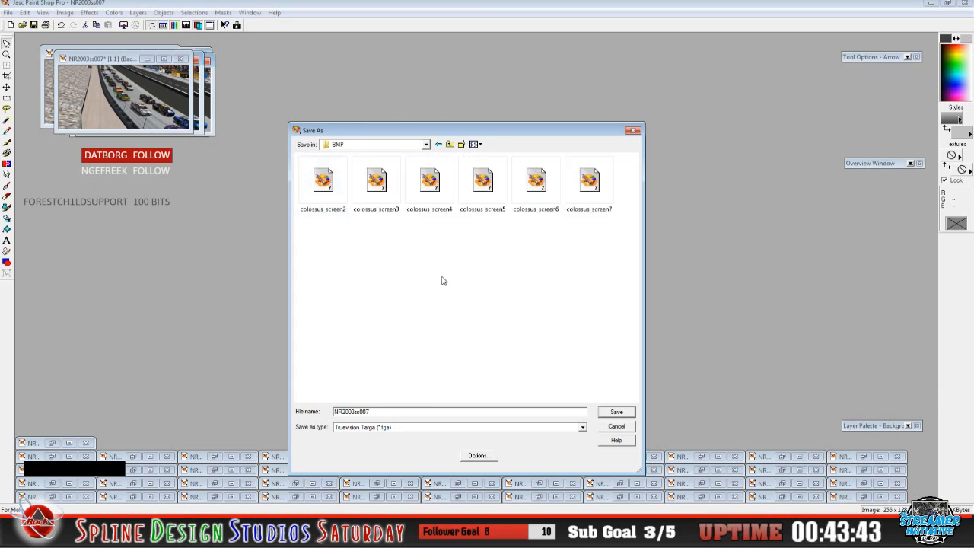
Save the NR2003ss007 image as colossus_screen8 in Truevision Targa (*.tga) format, basing the name on colossus_screen7
left_click(587, 210)
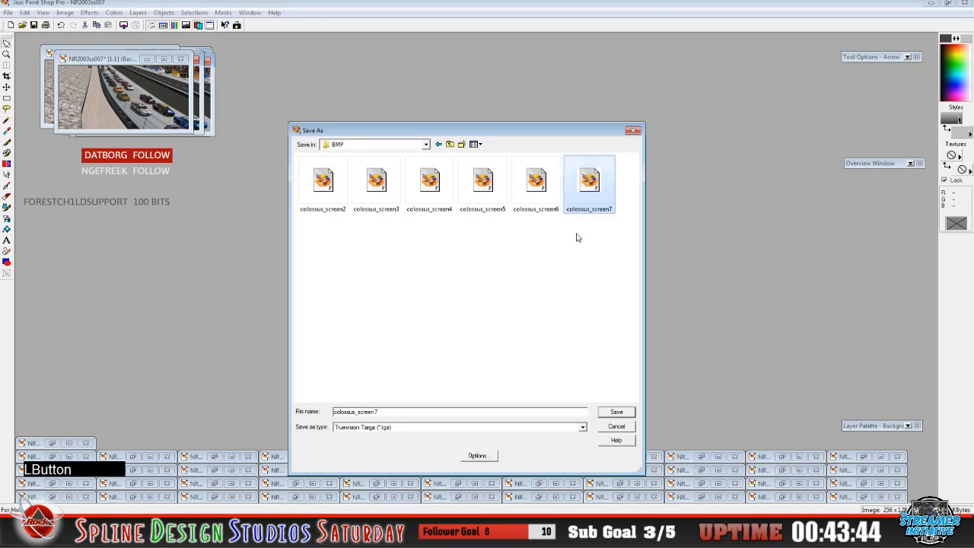
left_click(403, 413)
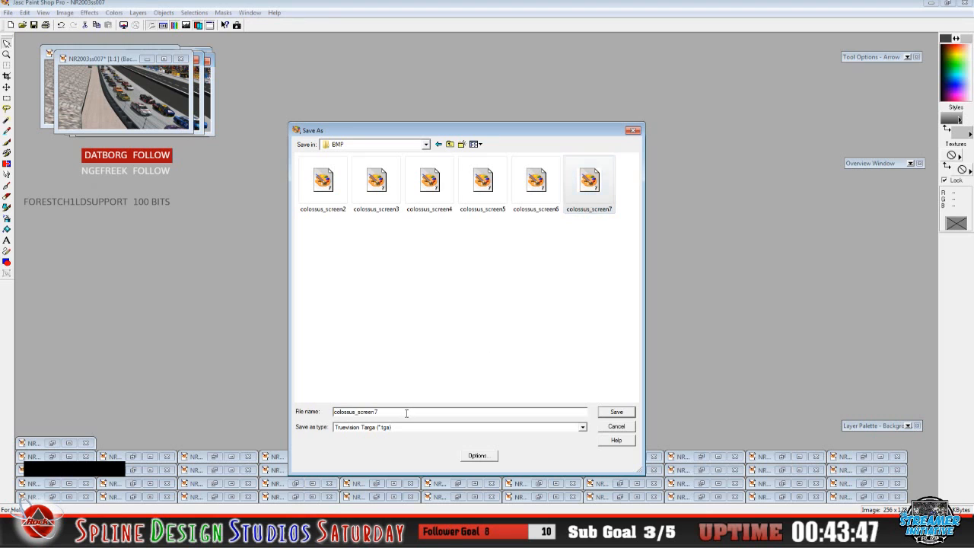
key("BackSpace")
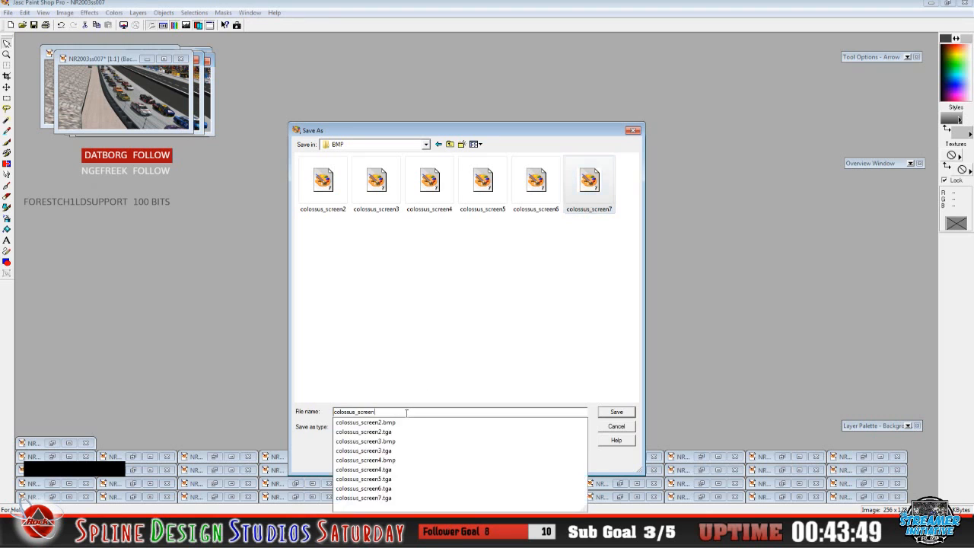
type("8")
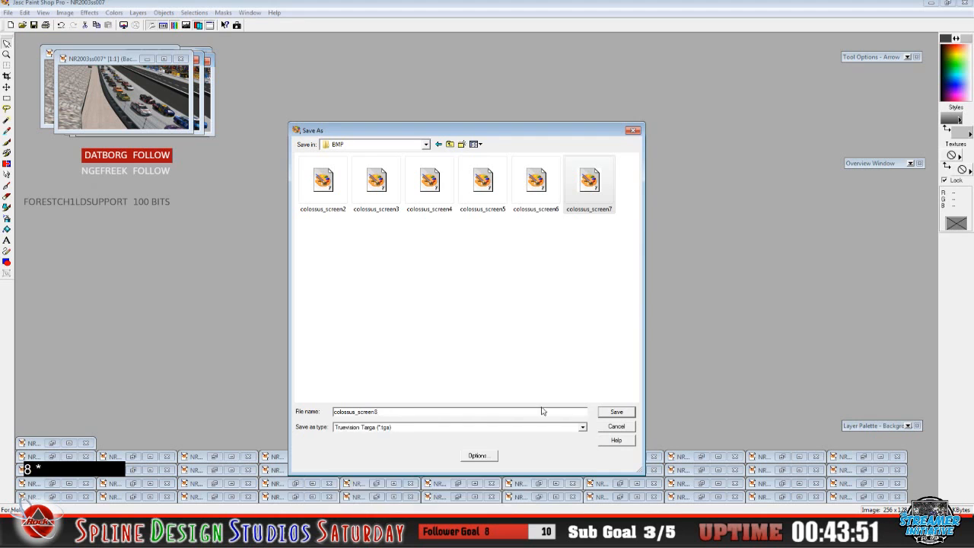
left_click(616, 413)
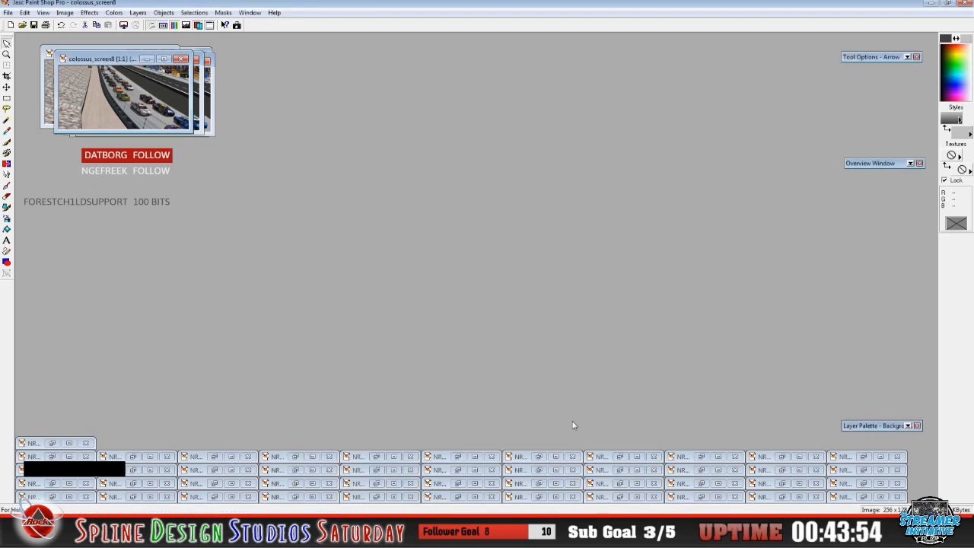
Restore the minimized NR2003ss008 image and start a Save As of it into the desktop's Colossus BMP folder
left_click(52, 443)
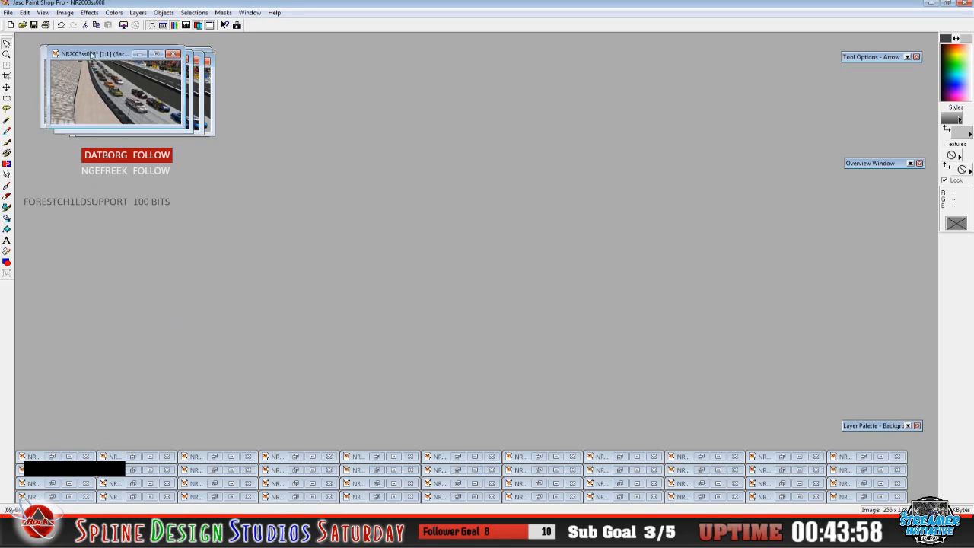
left_click(7, 13)
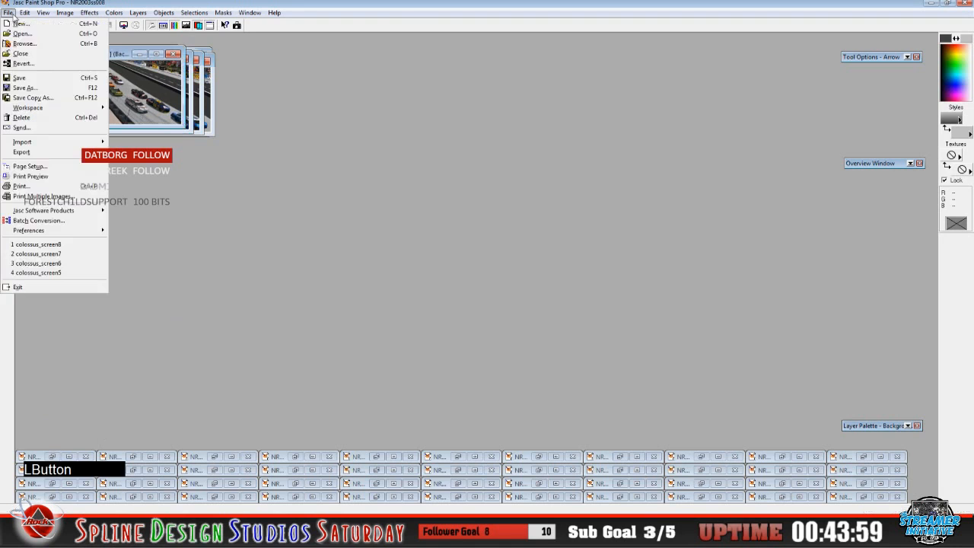
left_click(26, 83)
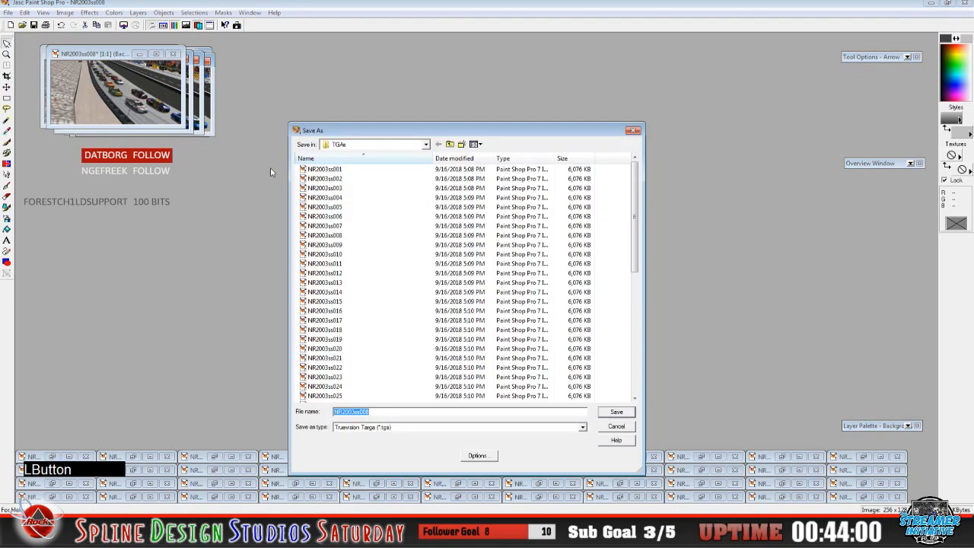
left_click(427, 145)
scroll(434, 232, "up", 4)
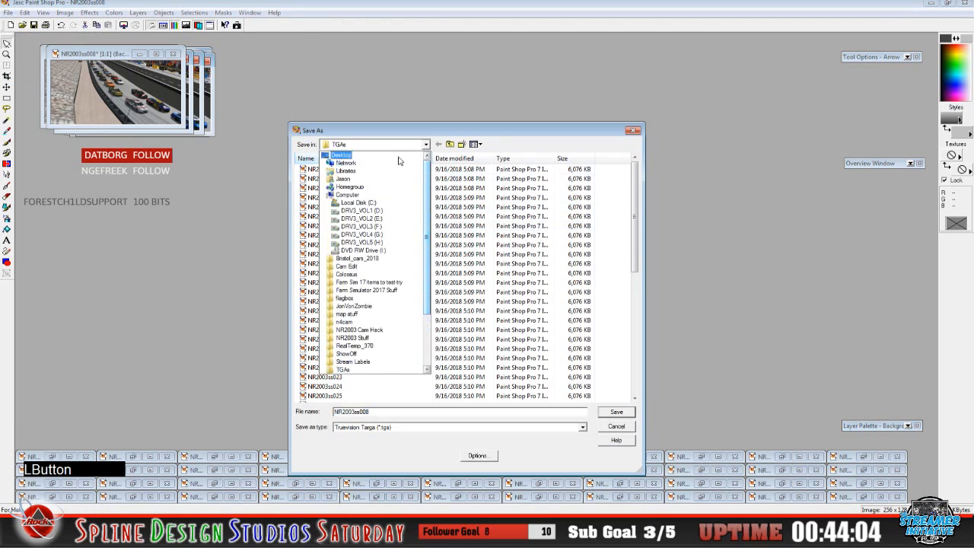
left_click(401, 160)
double_click(577, 180)
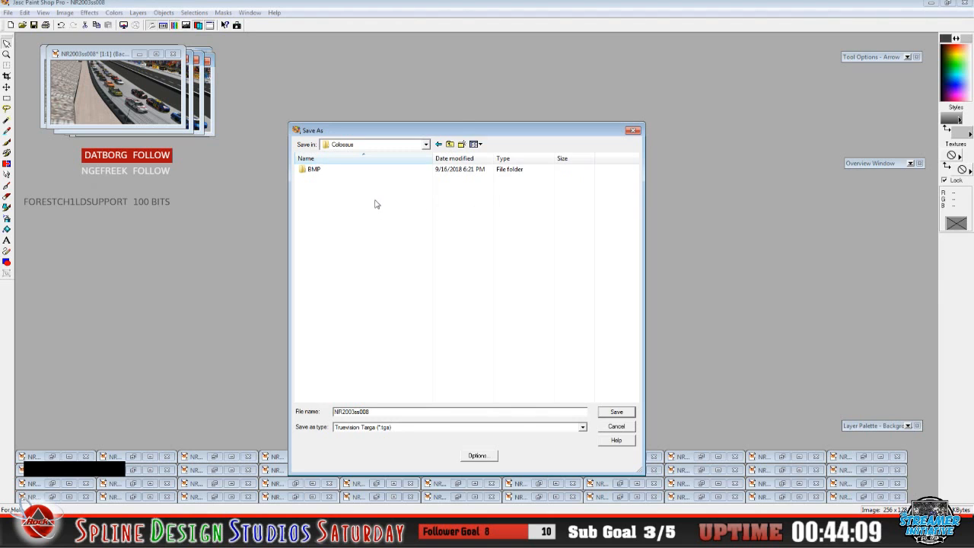
double_click(312, 172)
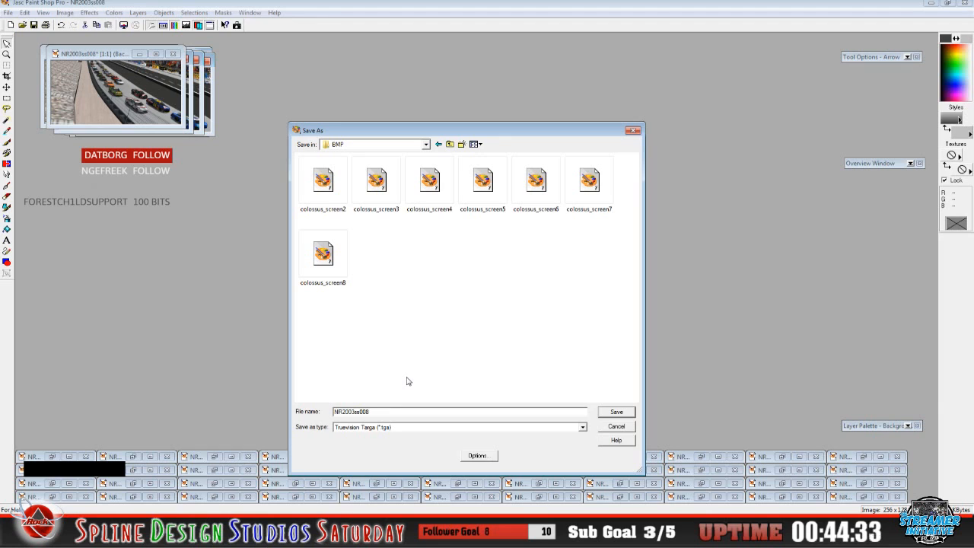
Save the NR2003ss008 image as colossus_screen9 in Truevision Targa (*.tga) format, basing the name on colossus_screen8
left_click(324, 255)
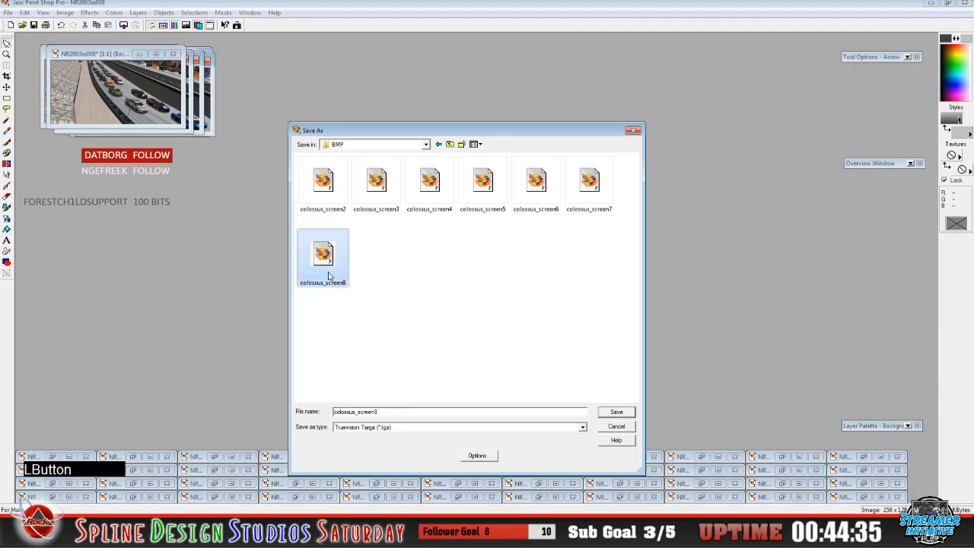
left_click(384, 413)
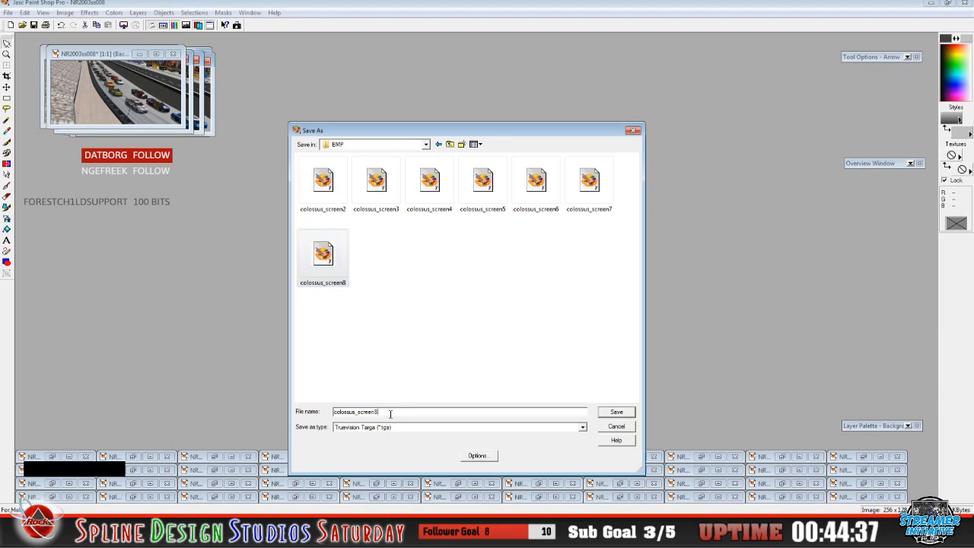
key("BackSpace")
type("9")
left_click(616, 413)
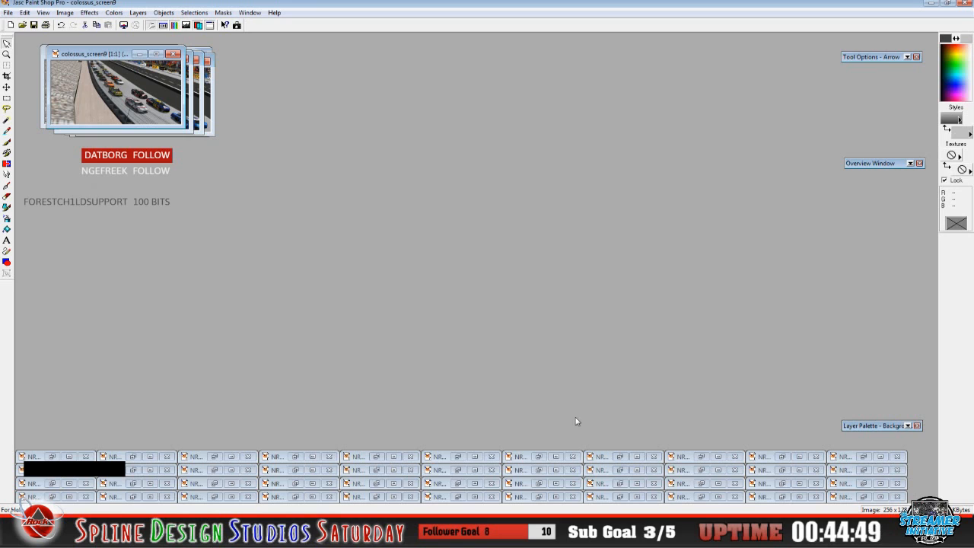
Restore the minimized NR2003ss009 image and start a Save As of it into the desktop's Colossus BMP folder
left_click(863, 456)
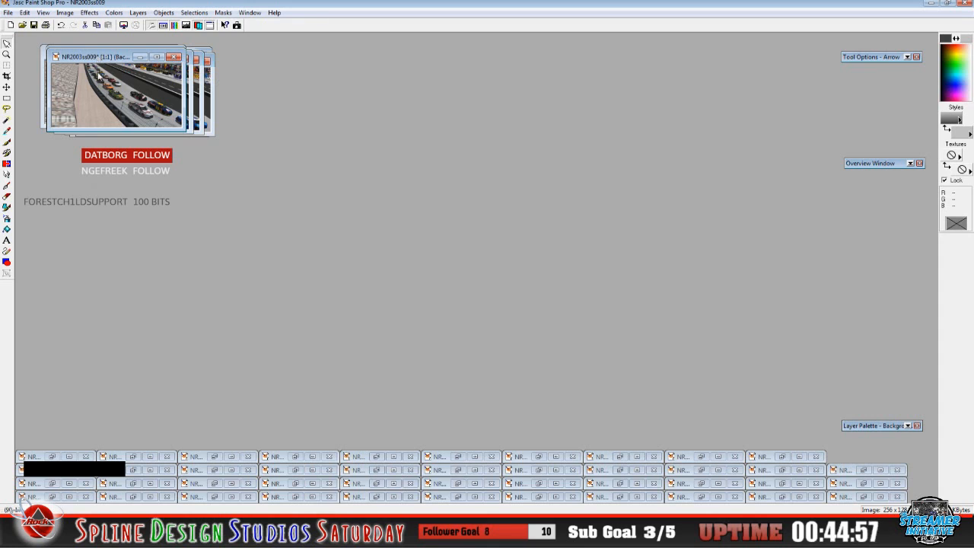
left_click(8, 13)
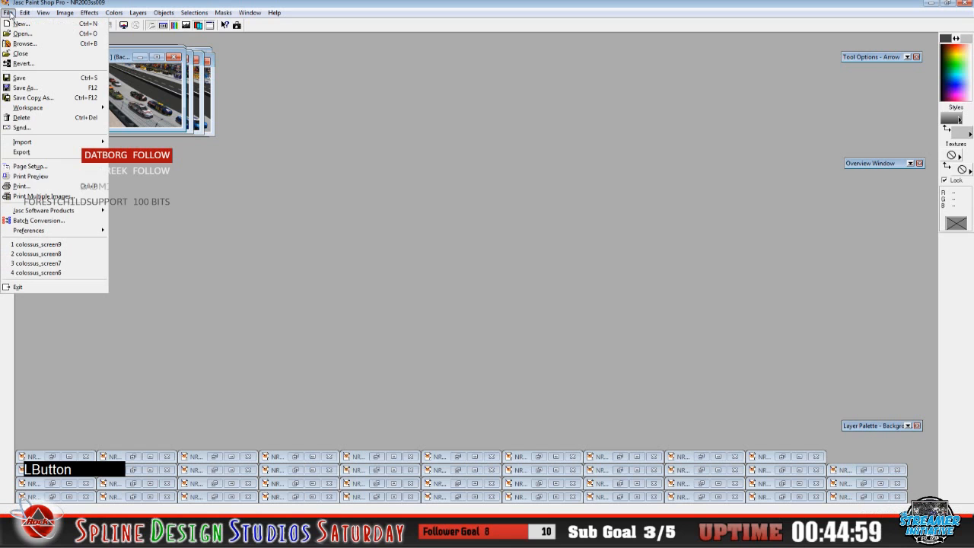
left_click(25, 88)
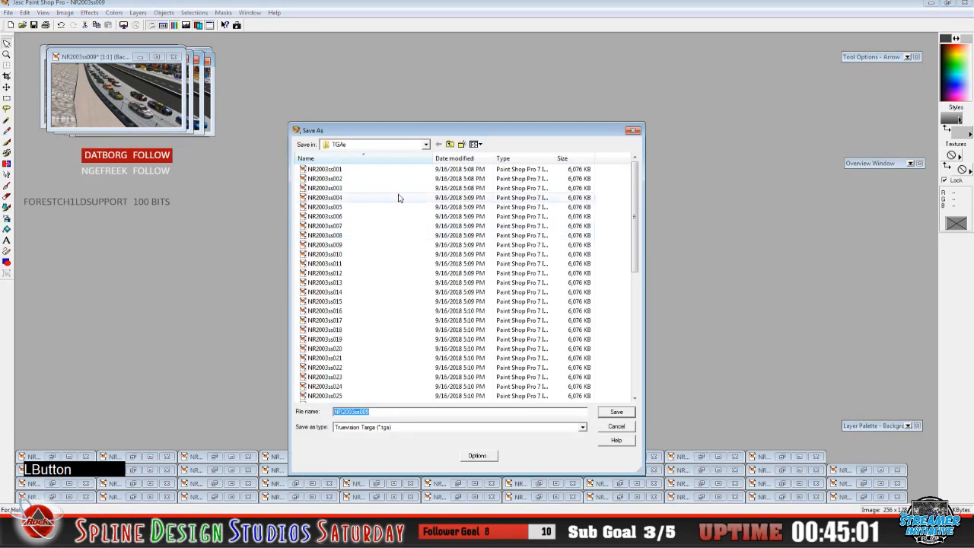
left_click(425, 144)
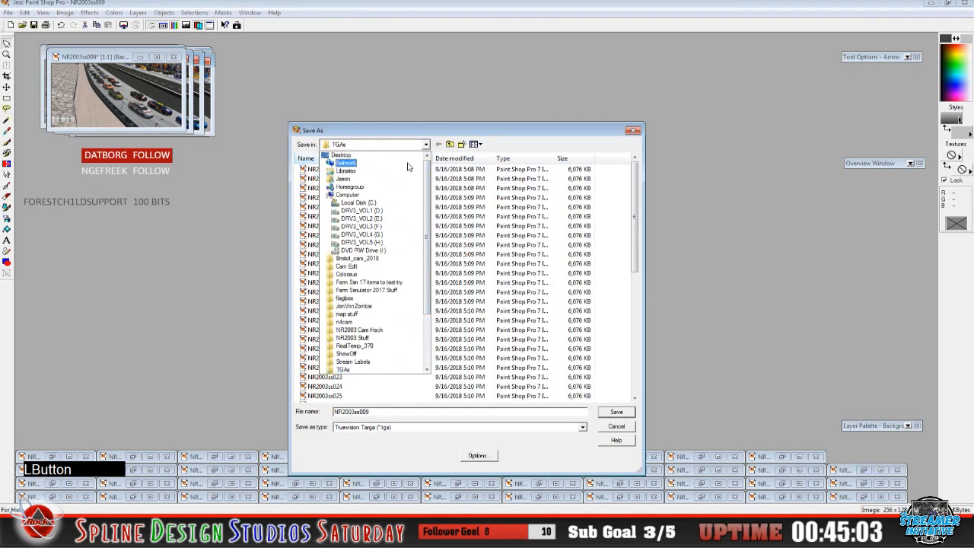
left_click(340, 155)
double_click(581, 174)
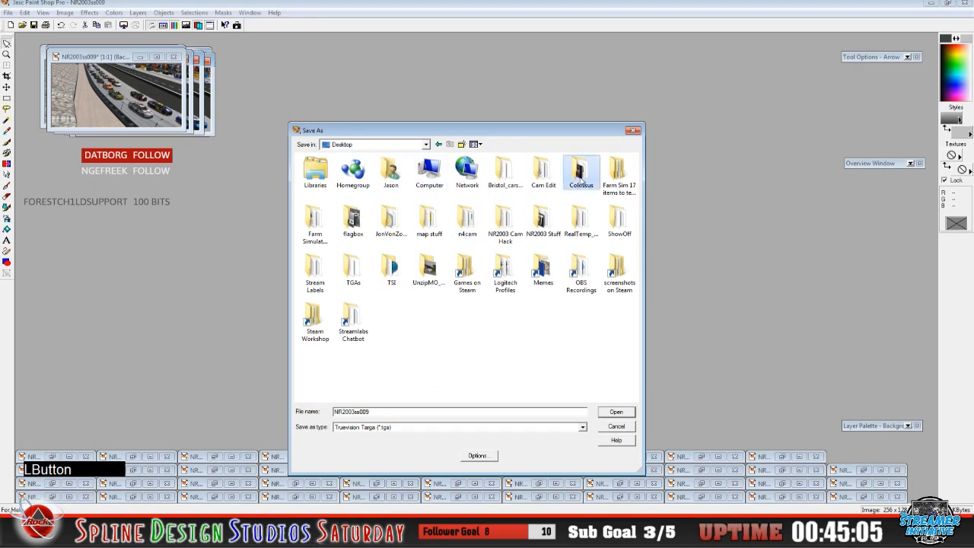
left_click(317, 172)
double_click(317, 172)
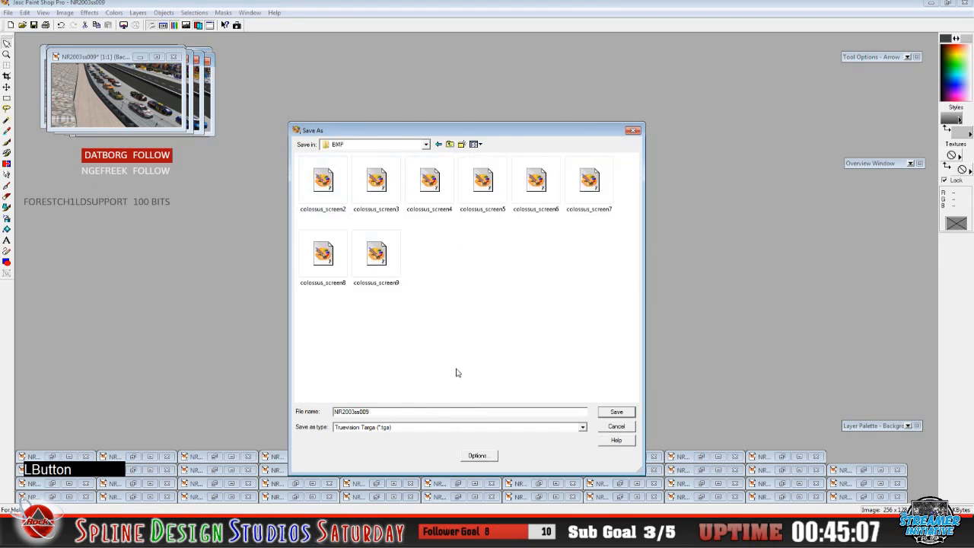
Save the NR2003ss009 image as colossus_screen10 in Truevision Targa (*.tga) format, basing the name on colossus_screen9
left_click(391, 265)
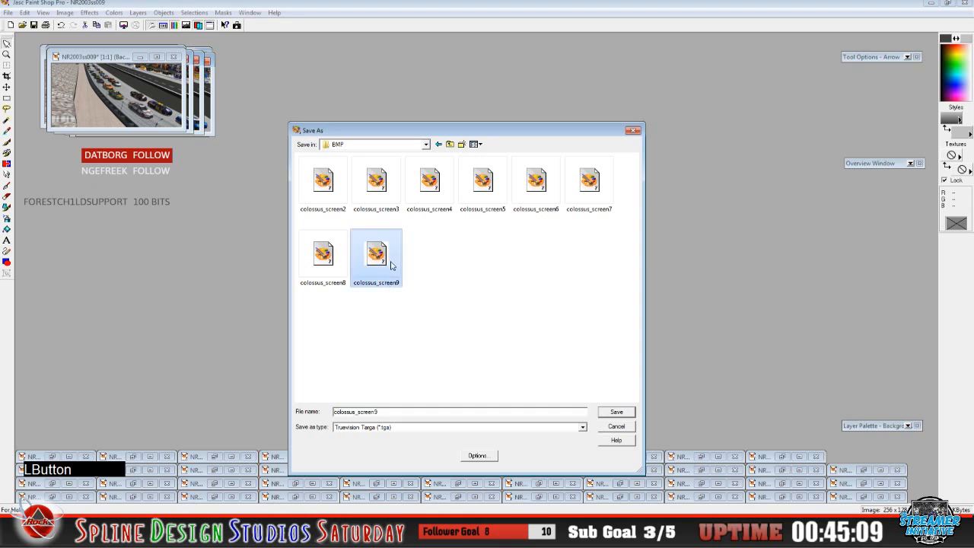
left_click(393, 411)
key("BackSpace")
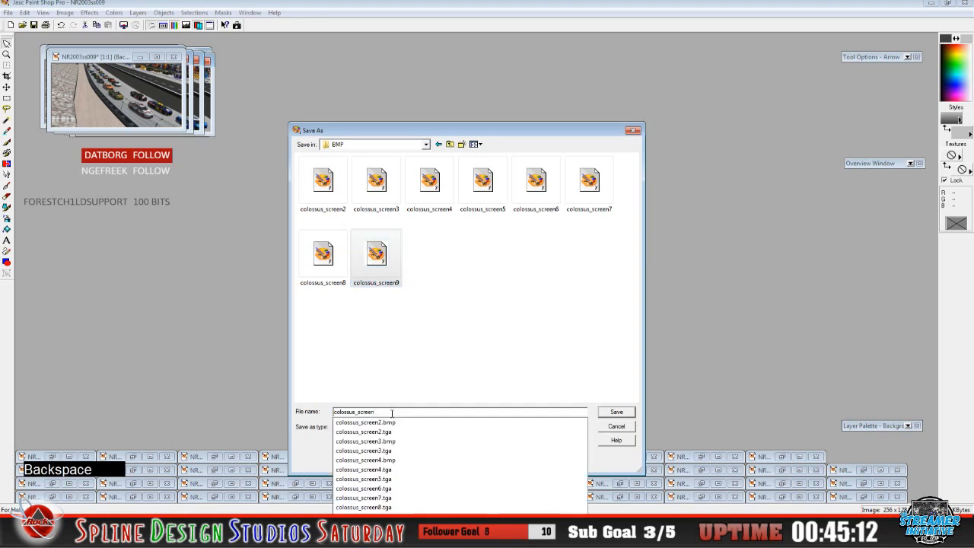
type("10")
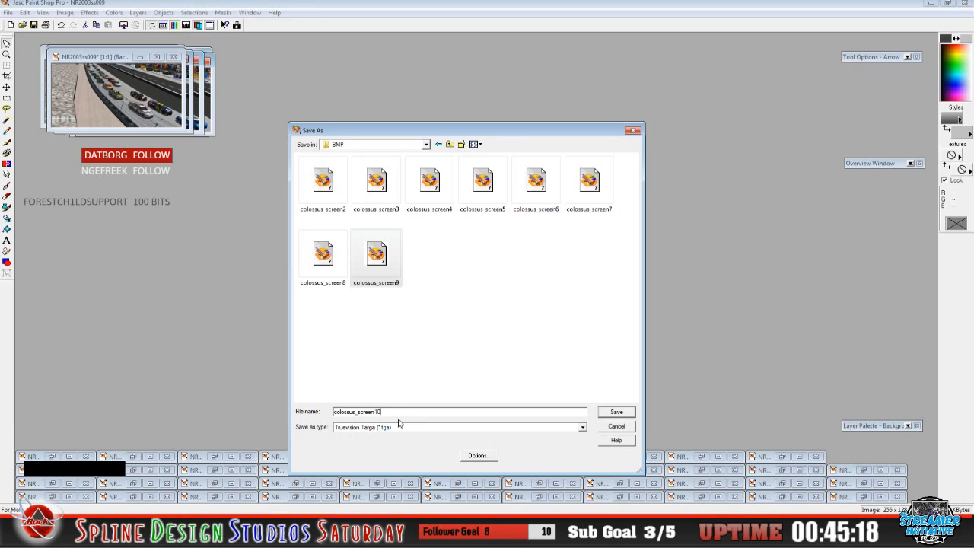
left_click(612, 413)
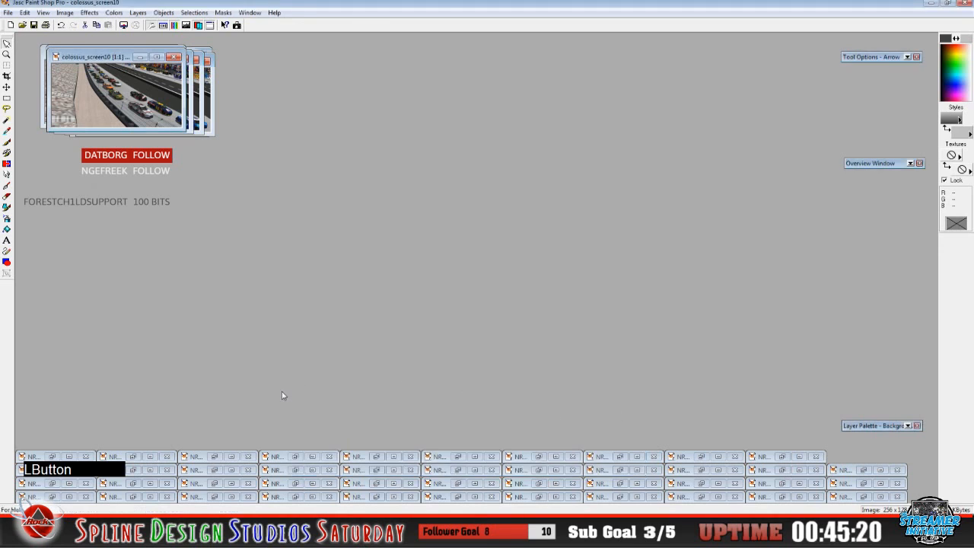
Restore the minimized NR2003ss010 image and start a Save As of it into the desktop's Colossus BMP folder
left_click(783, 457)
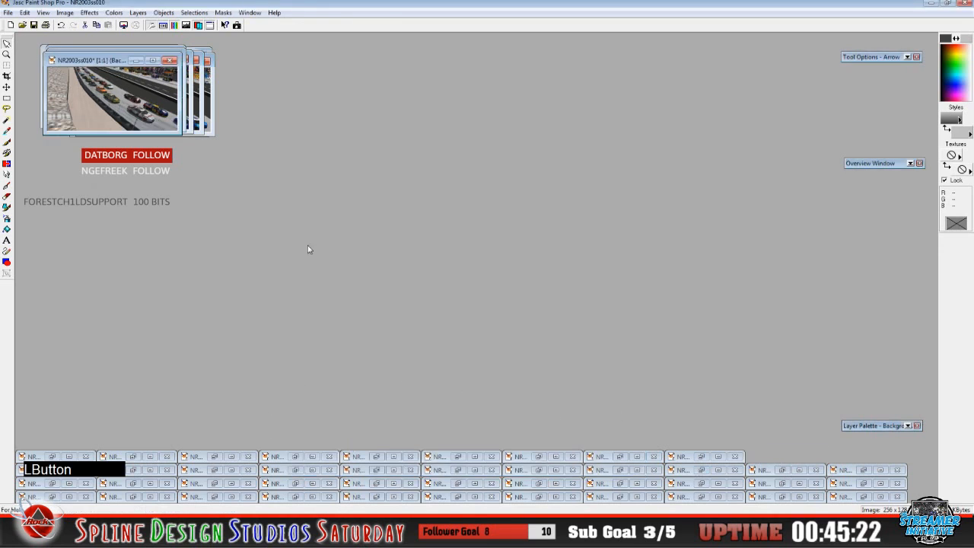
left_click(8, 13)
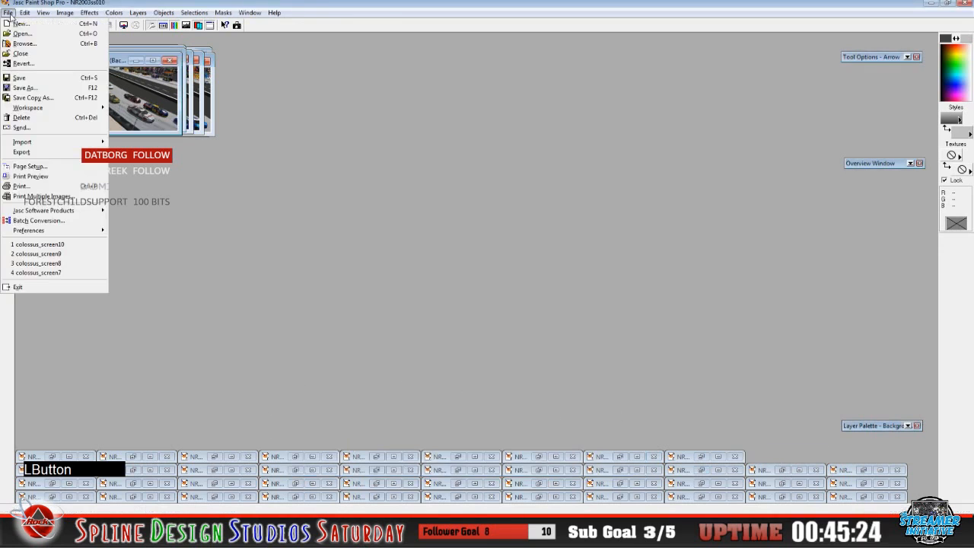
left_click(38, 89)
left_click(426, 144)
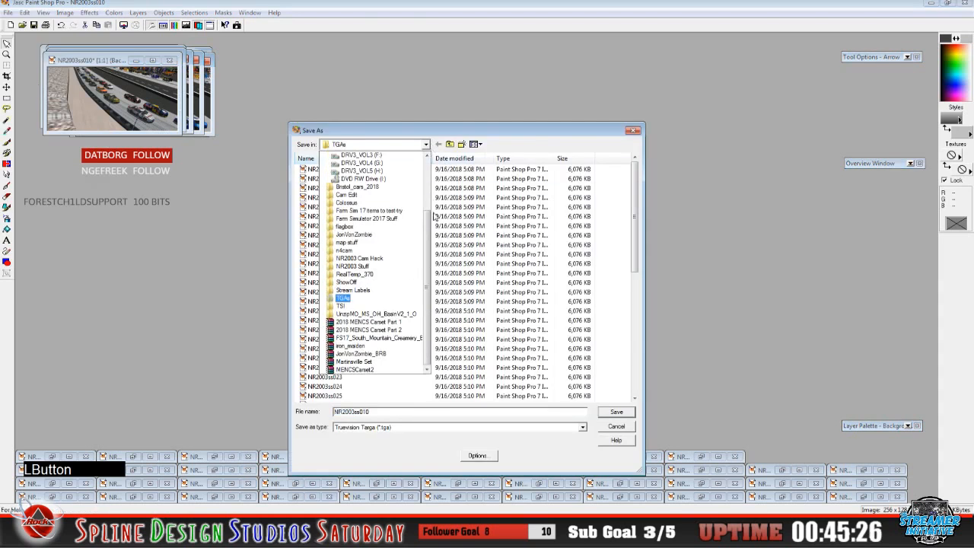
scroll(430, 220, "up", 5)
left_click(346, 156)
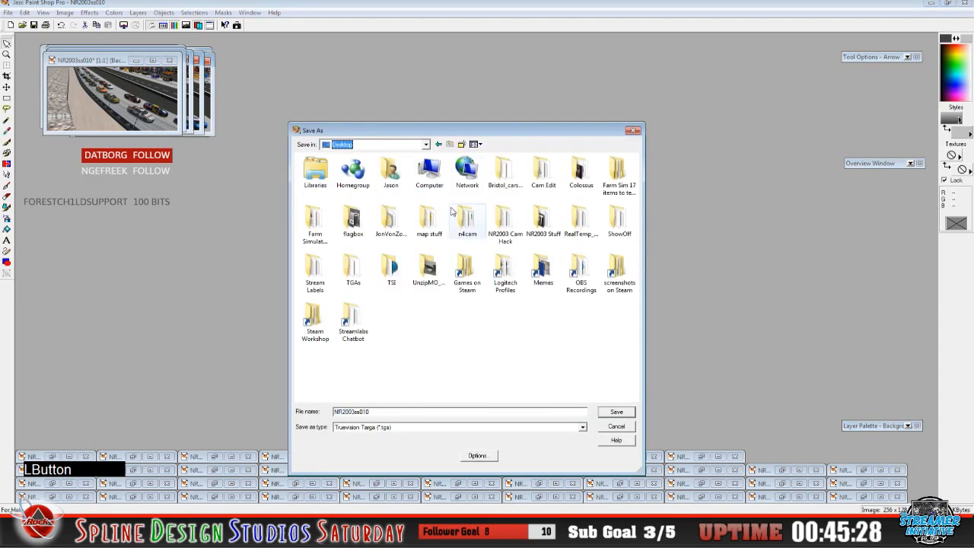
double_click(581, 177)
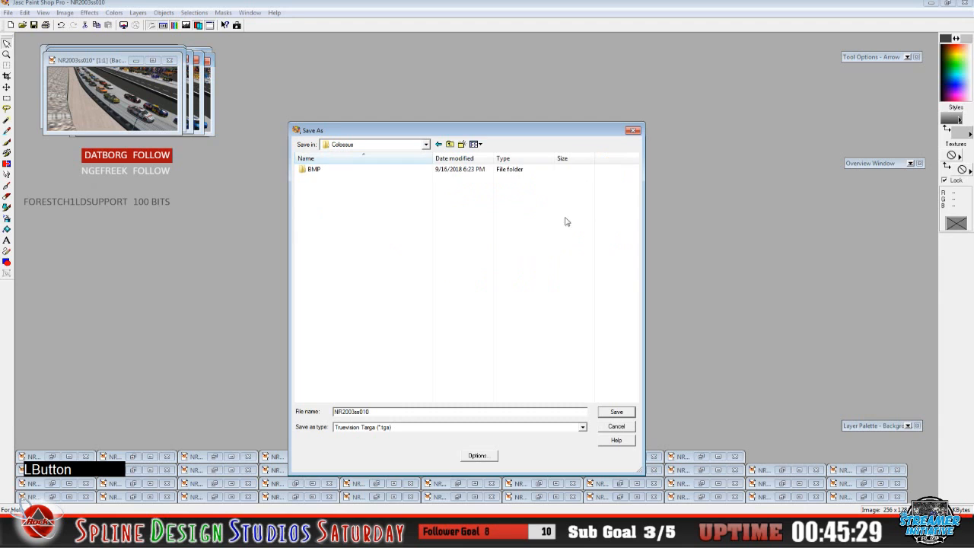
double_click(314, 174)
Save the NR2003ss010 image as colossus_screen11 in Truevision Targa (*.tga) format, basing the name on colossus_screen10
left_click(432, 262)
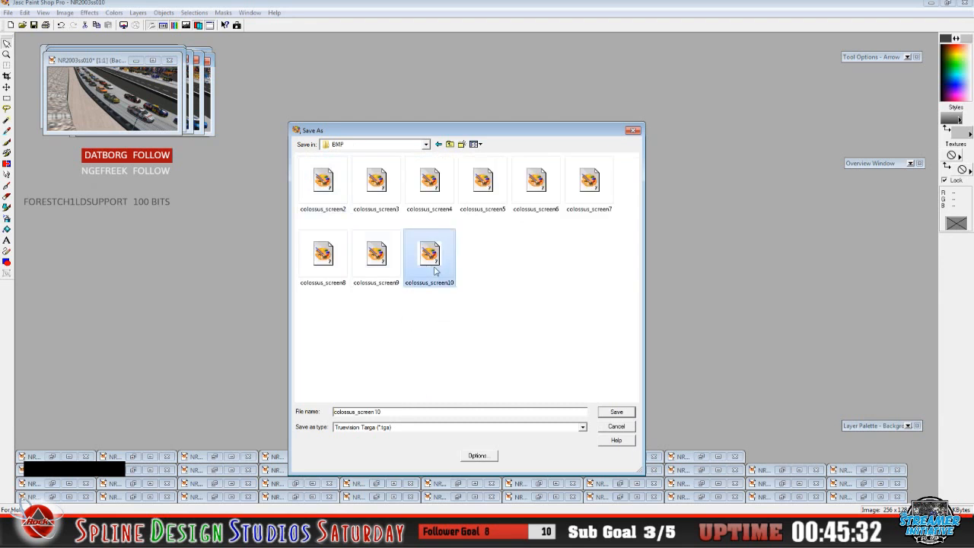
left_click(405, 411)
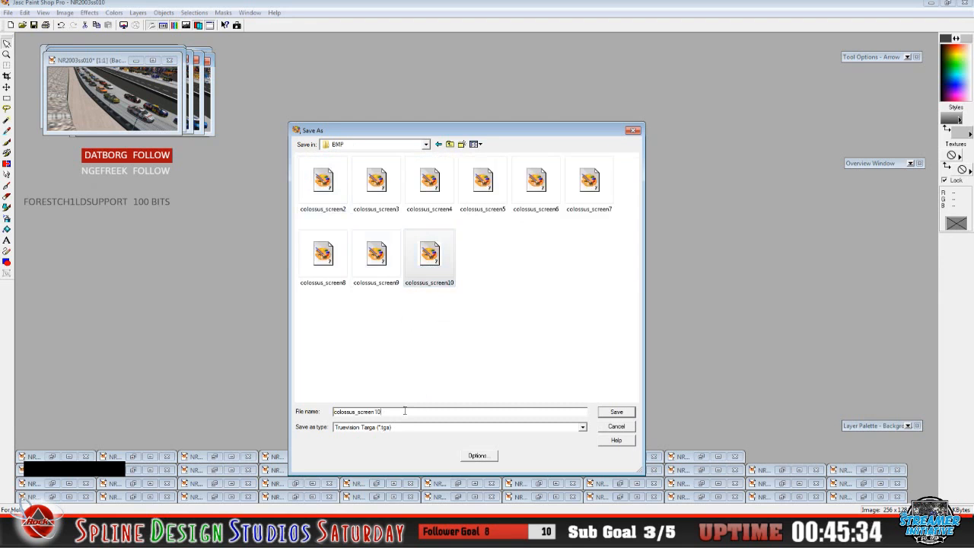
key("BackSpace")
type("1")
left_click(609, 416)
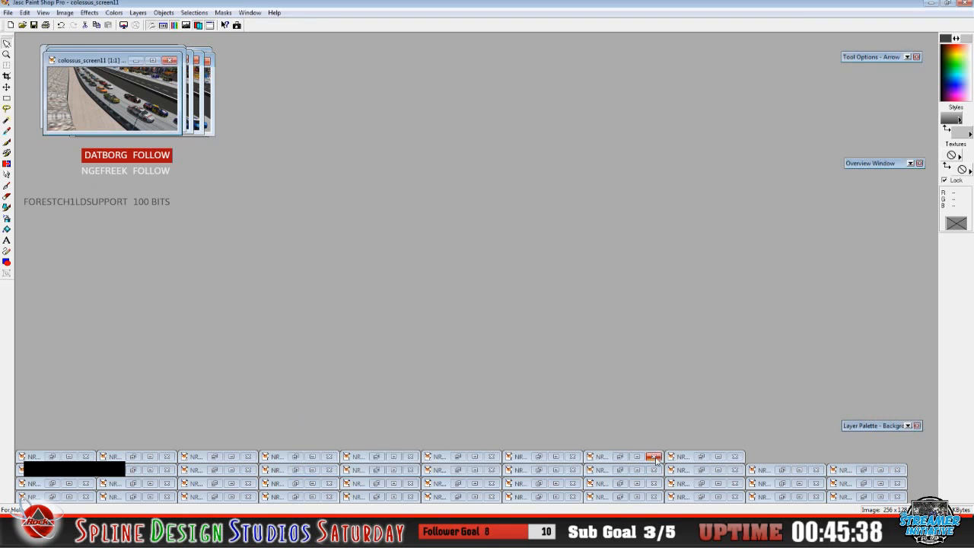
Restore the minimized NR2003ss011 image and start a Save As into the desktop's Colossus BMP folder, taking colossus_screen11 as the base name
left_click(702, 457)
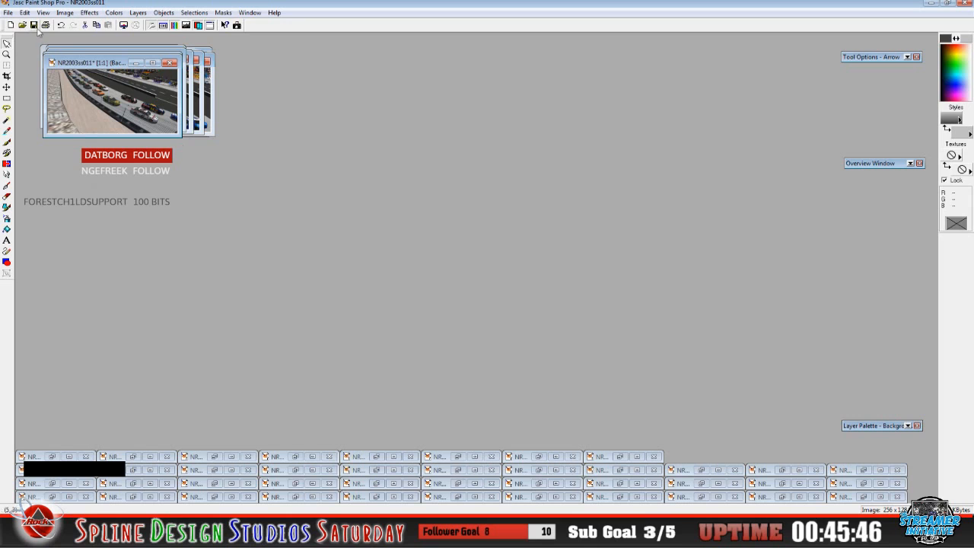
left_click(8, 13)
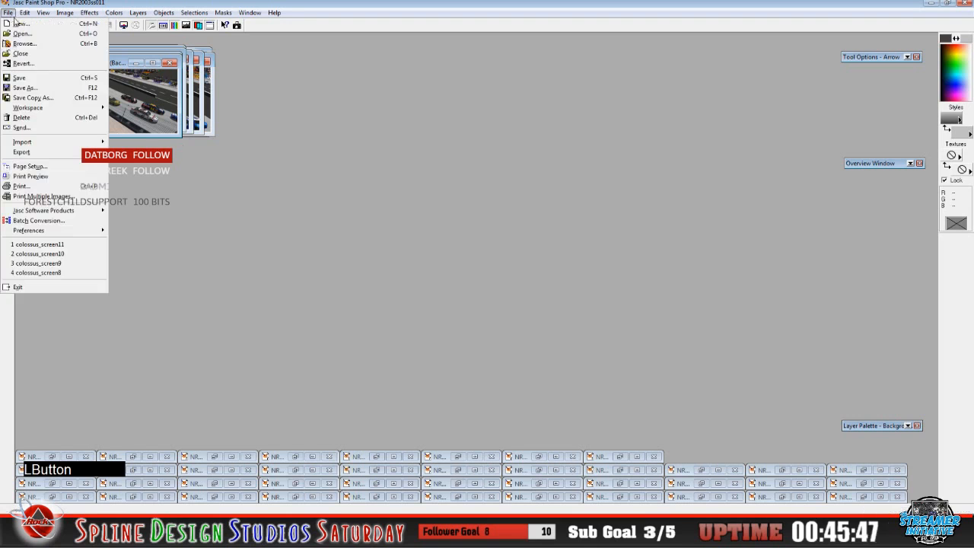
left_click(40, 87)
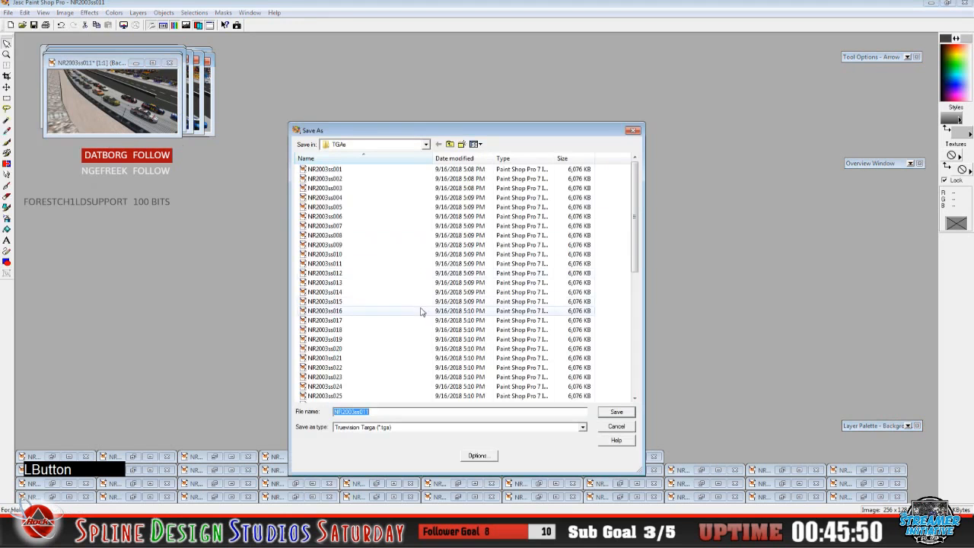
left_click(429, 145)
scroll(373, 229, "up", 10)
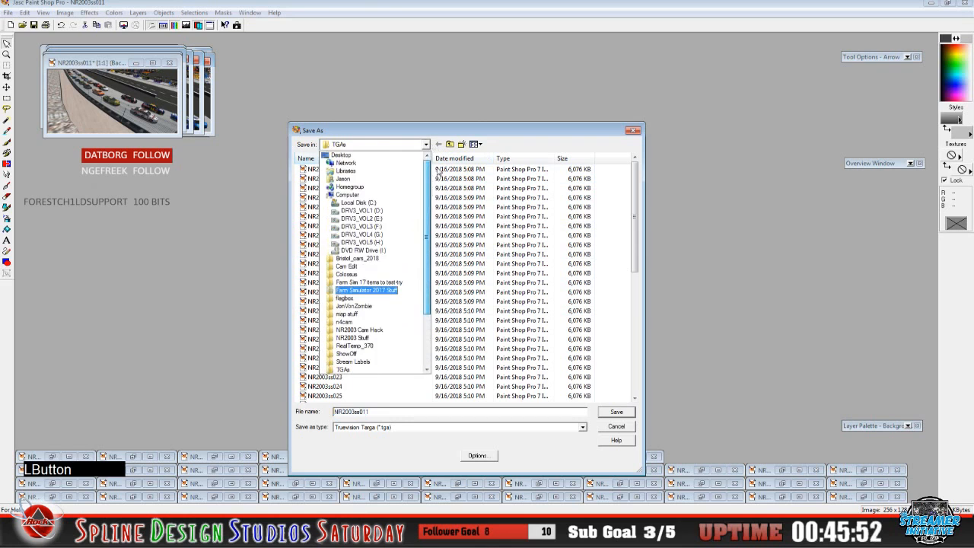
left_click(343, 155)
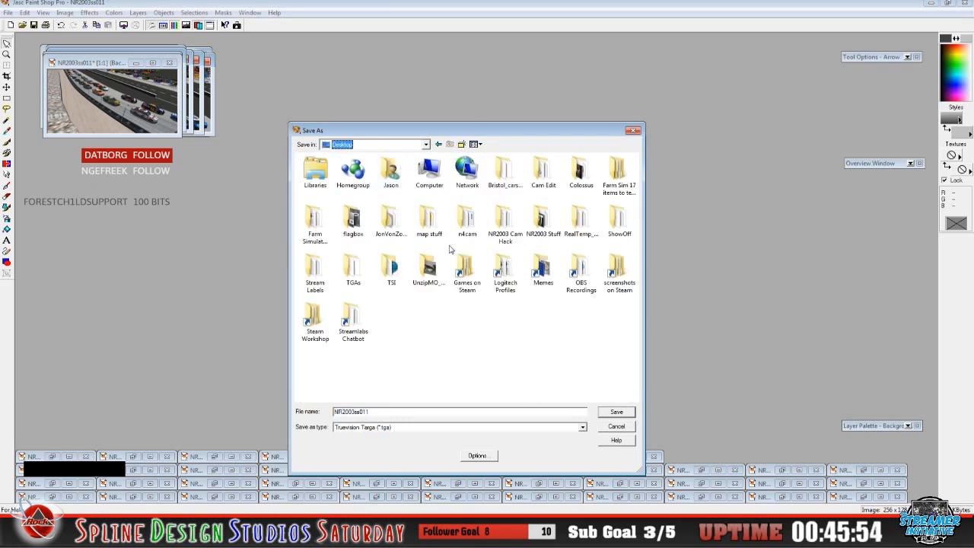
double_click(580, 172)
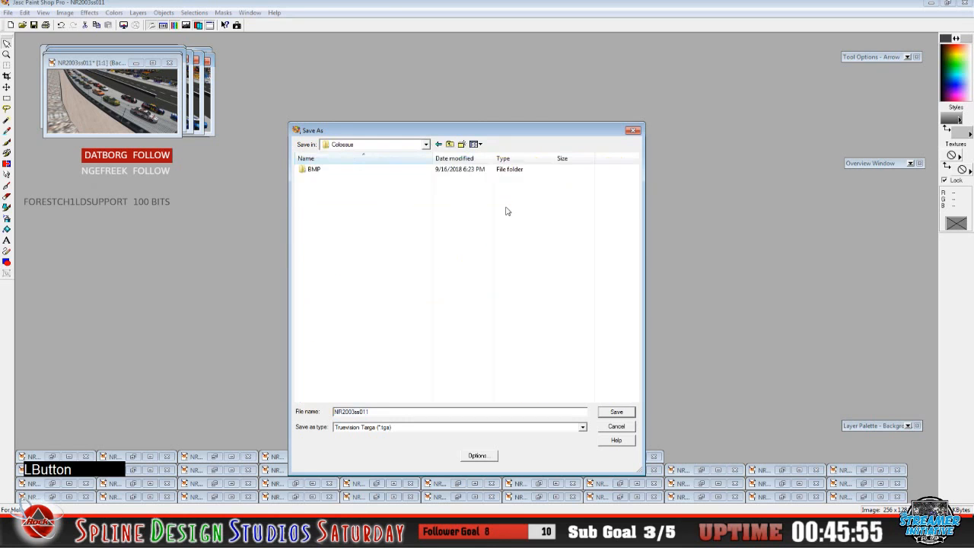
left_click(313, 170)
double_click(313, 169)
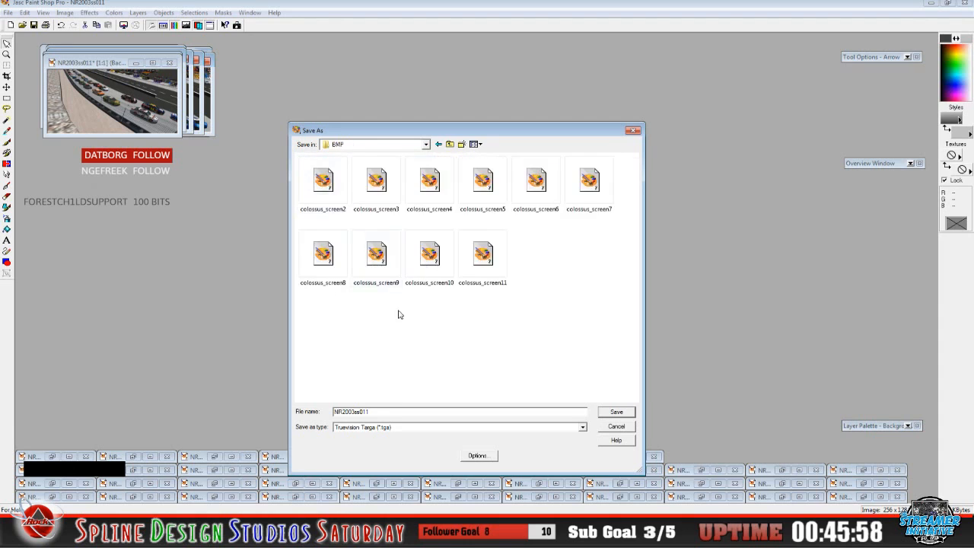
left_click(494, 283)
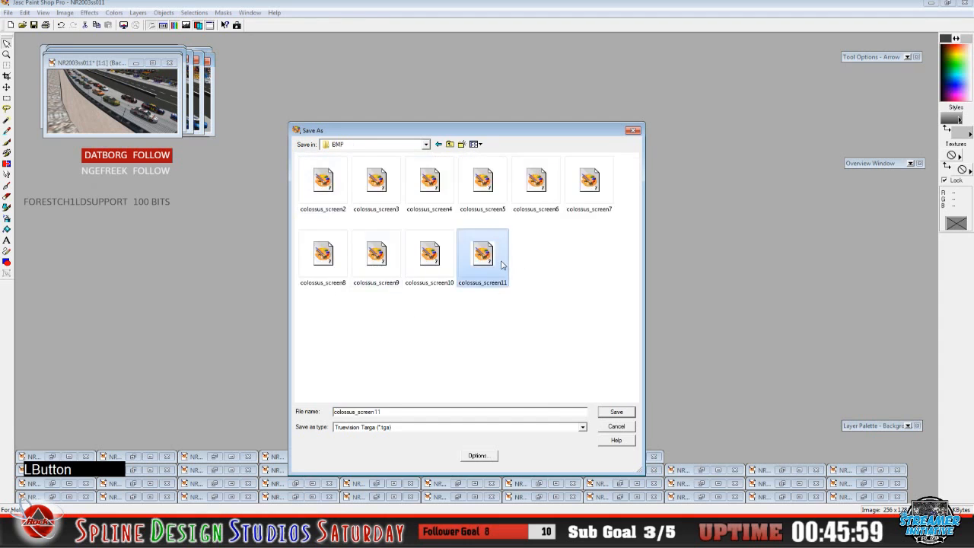
Save the NR2003ss011 image as colossus_screen12 in Truevision Targa format in the BMP folder
left_click(393, 412)
key("BackSpace")
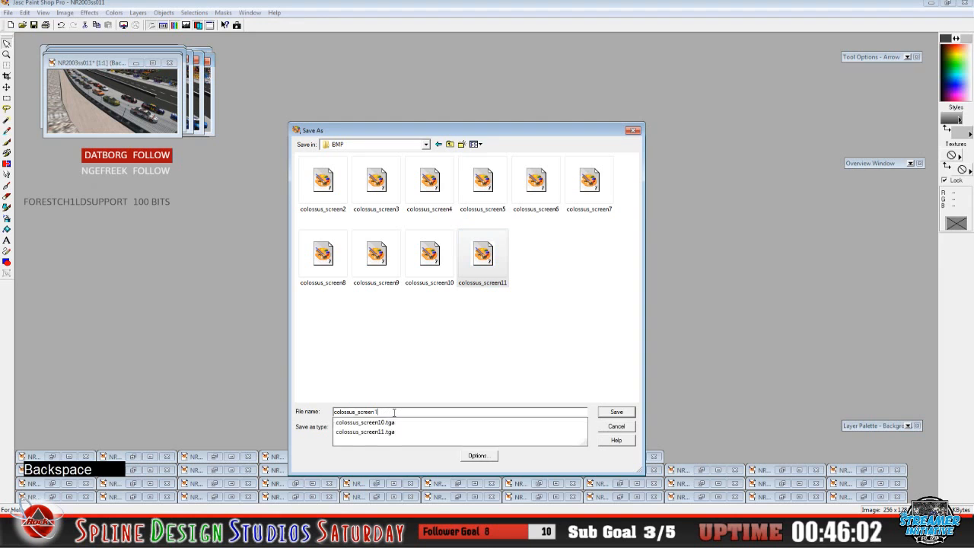
type("2")
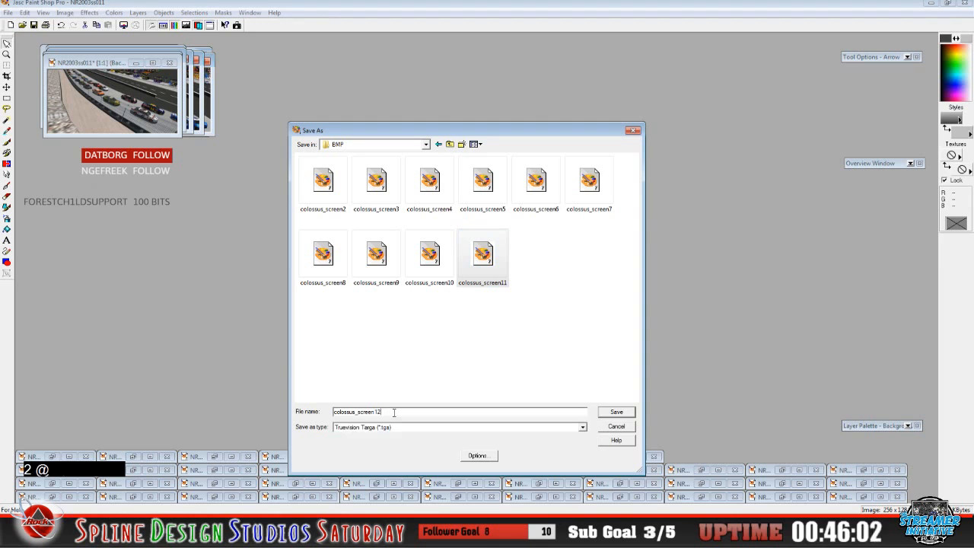
left_click(616, 415)
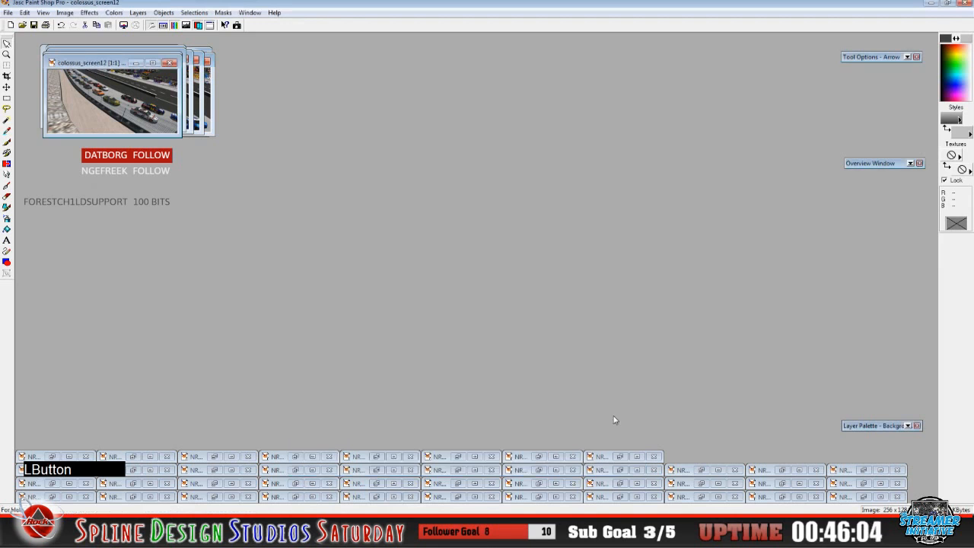
Restore the minimized NR2003ss012 image and start saving it under a new name in the desktop's Colossus > BMP folder
left_click(620, 456)
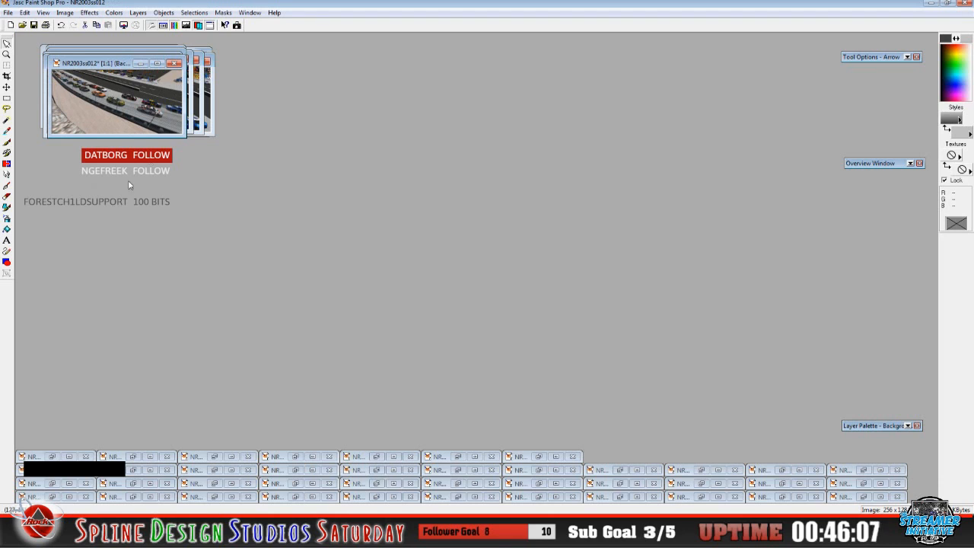
left_click(7, 13)
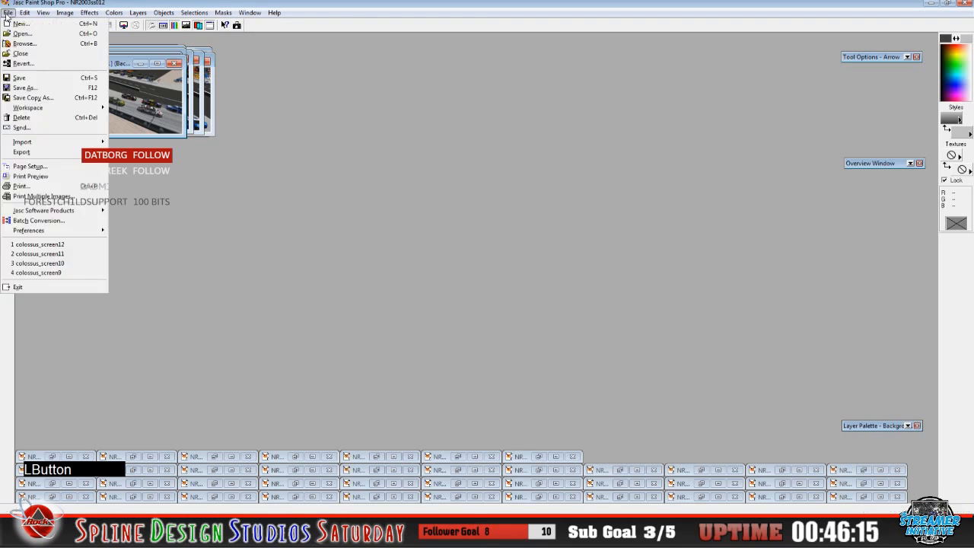
left_click(23, 85)
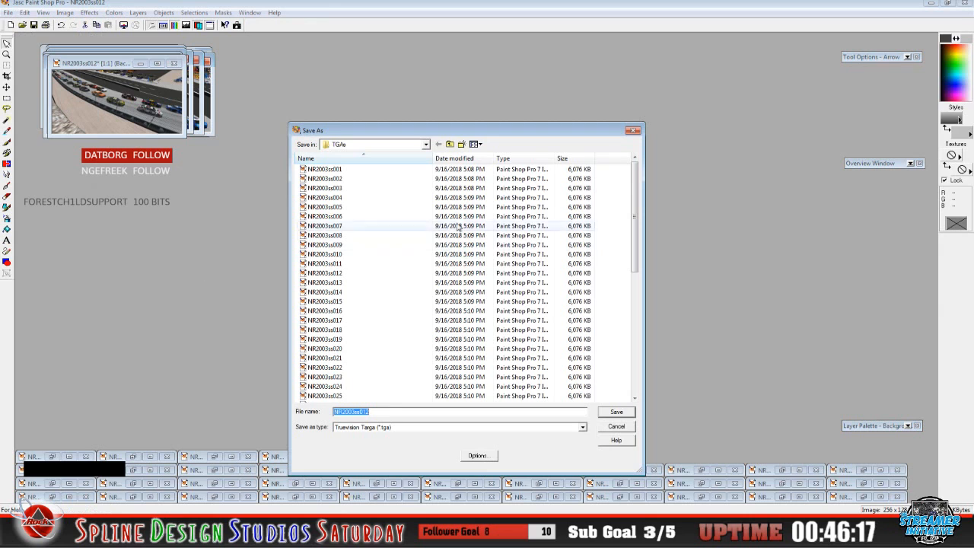
left_click(426, 144)
scroll(399, 182, "up", 3)
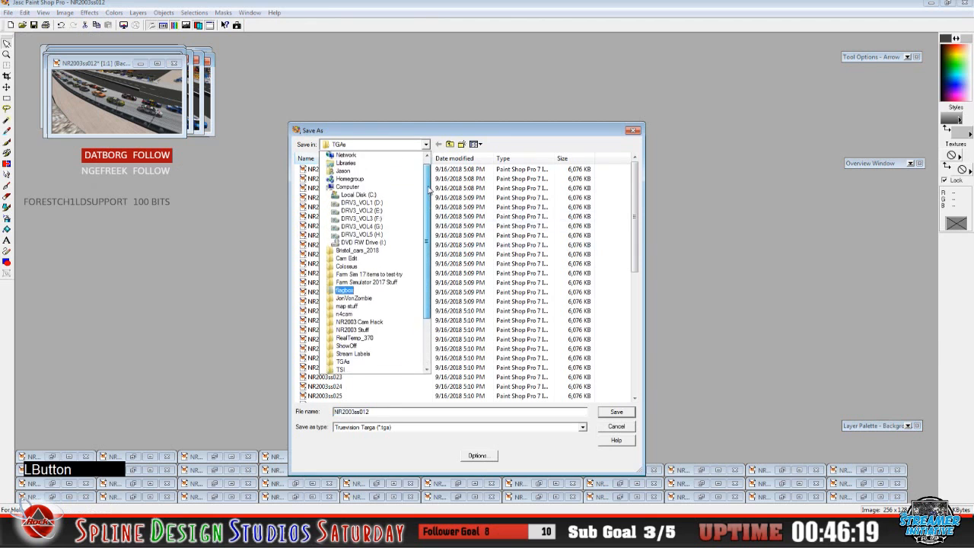
left_click(398, 154)
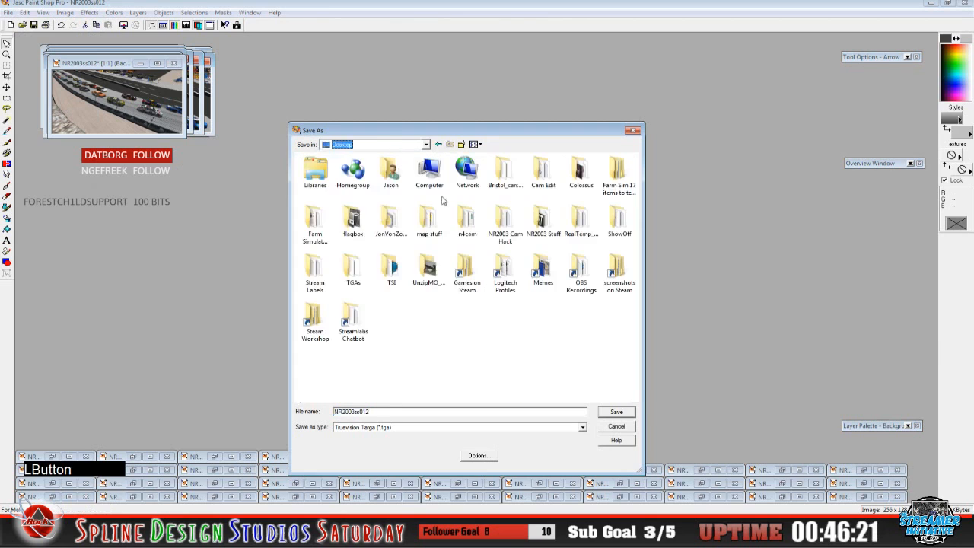
double_click(583, 178)
double_click(315, 171)
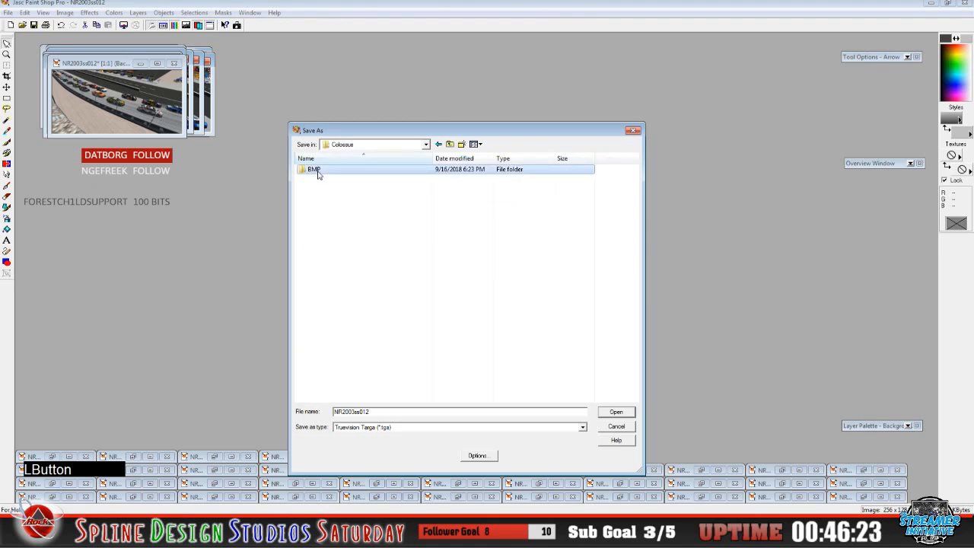
Base the file name on colossus_screen12, change it to colossus_screen13 and save the image as a Truevision Targa file
left_click(531, 278)
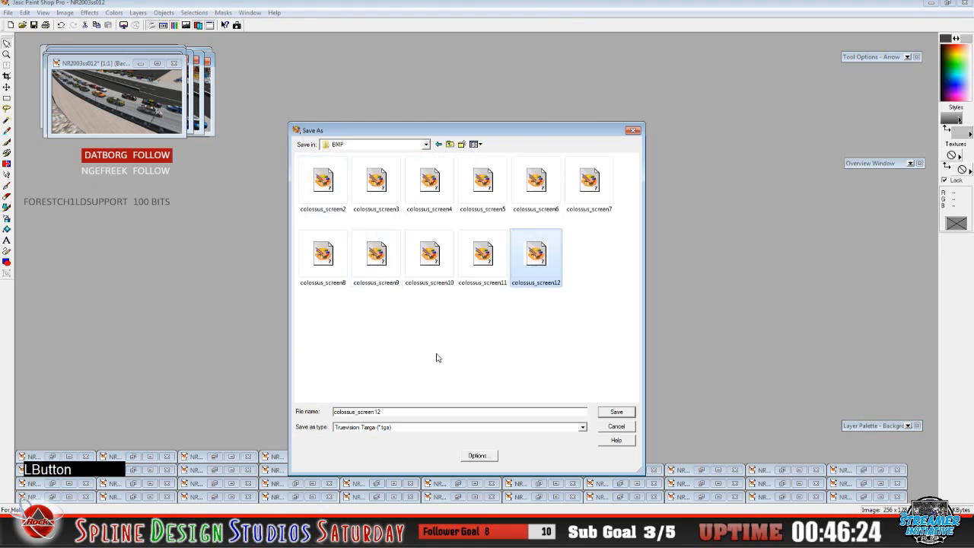
left_click(396, 411)
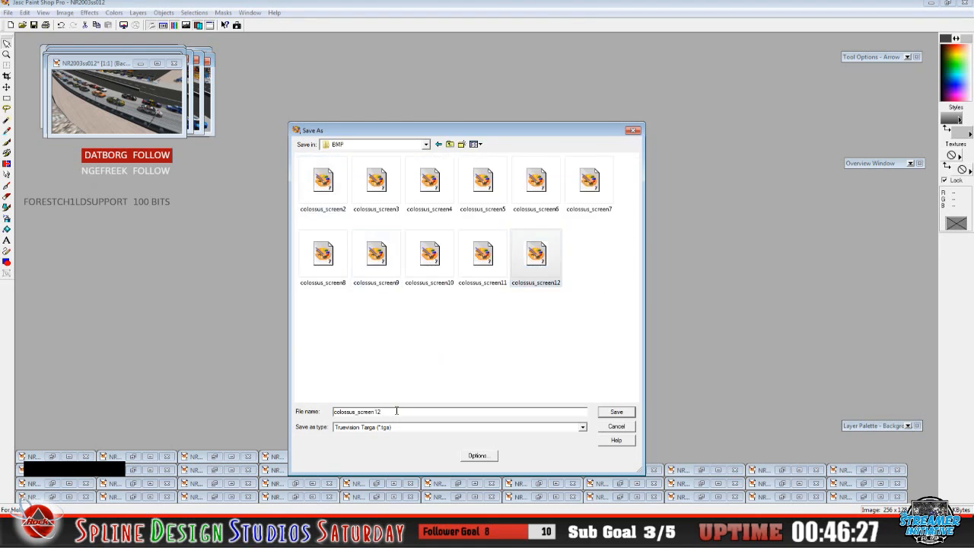
key("BackSpace")
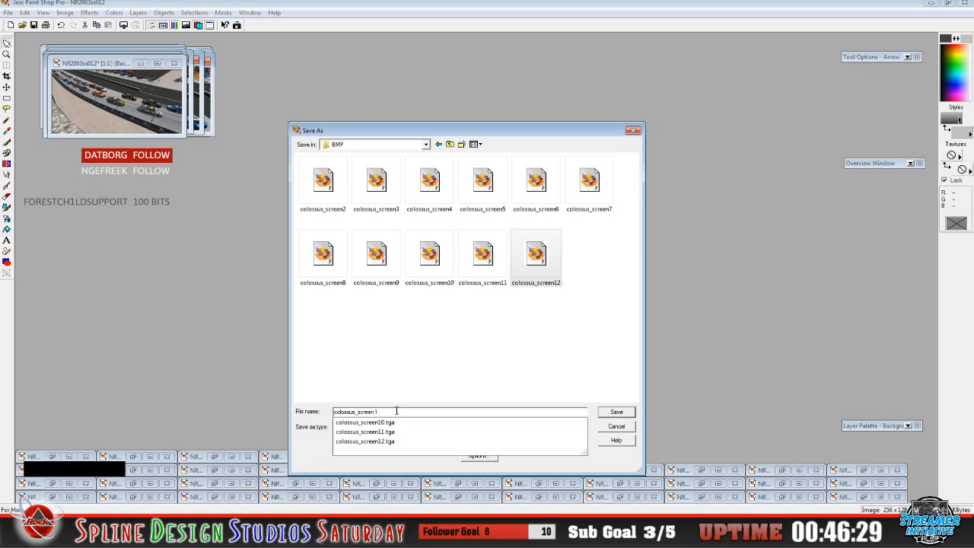
type("3")
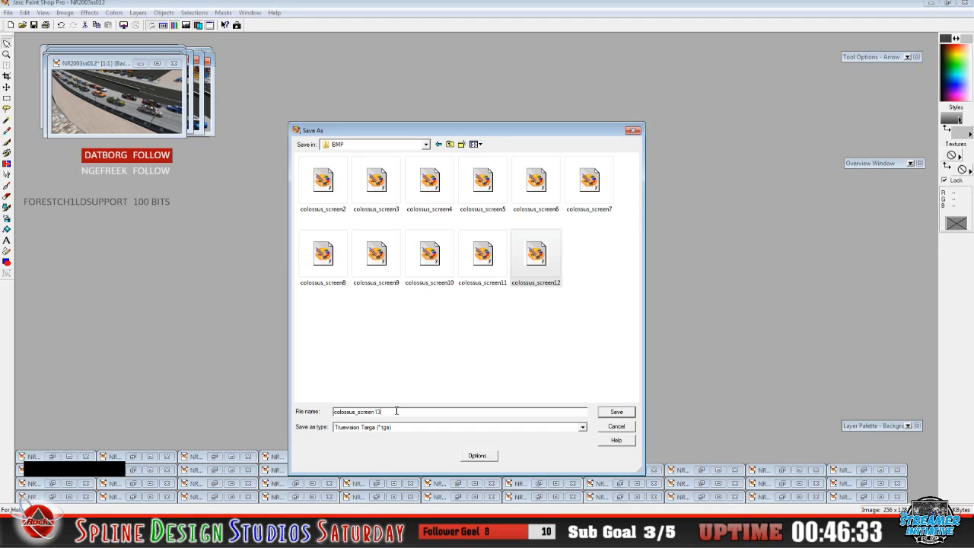
left_click(621, 414)
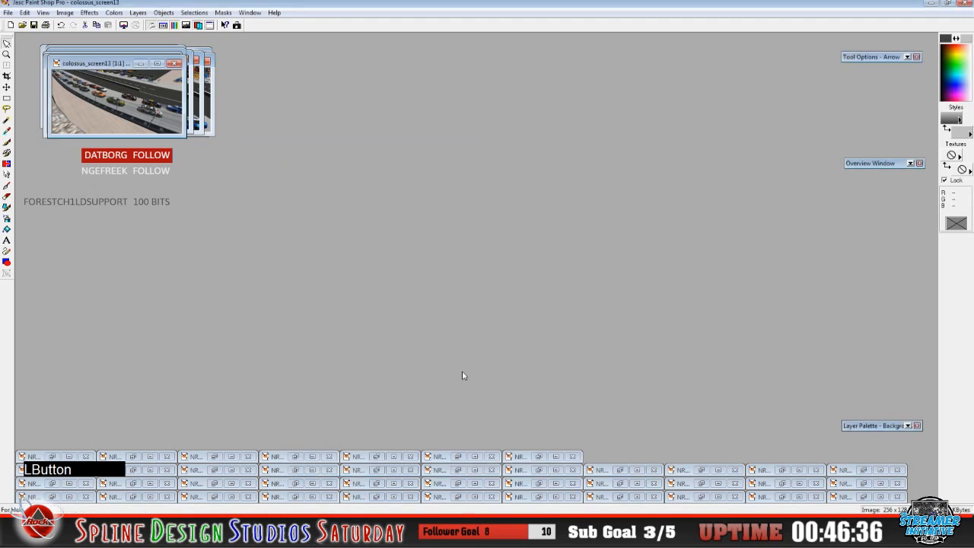
Restore the NR2003ss013 image, move its window below the stacked images and set its save location to Colossus > BMP on the desktop
left_click(539, 457)
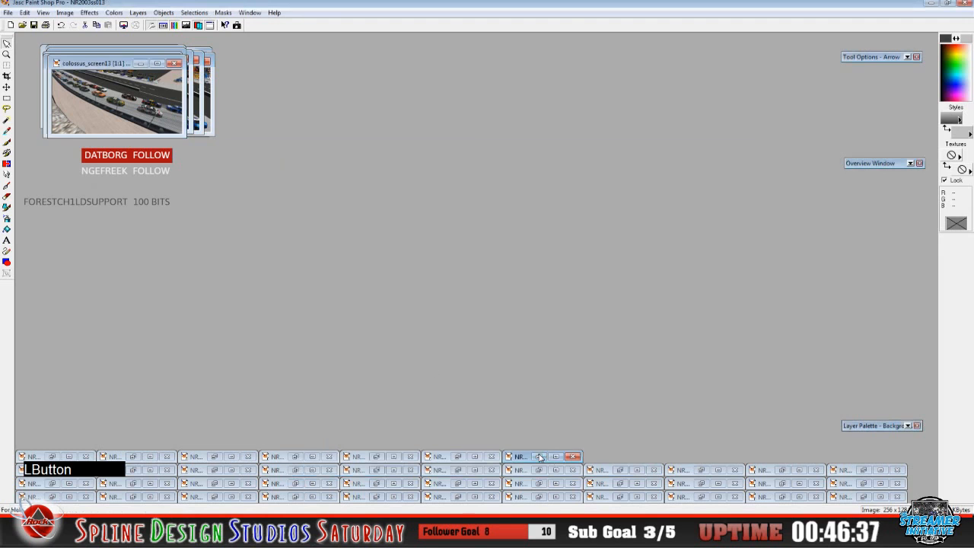
left_click_drag(108, 62, 187, 159)
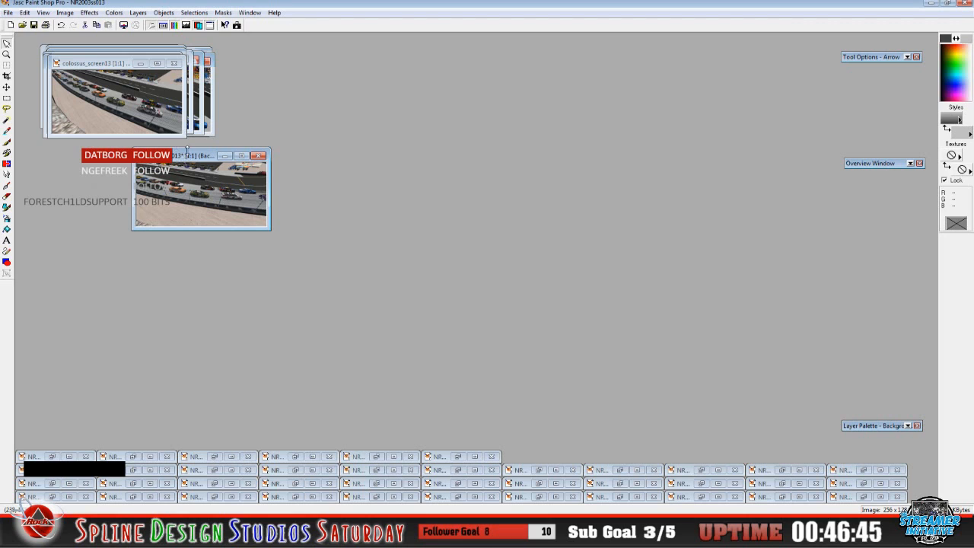
left_click(7, 13)
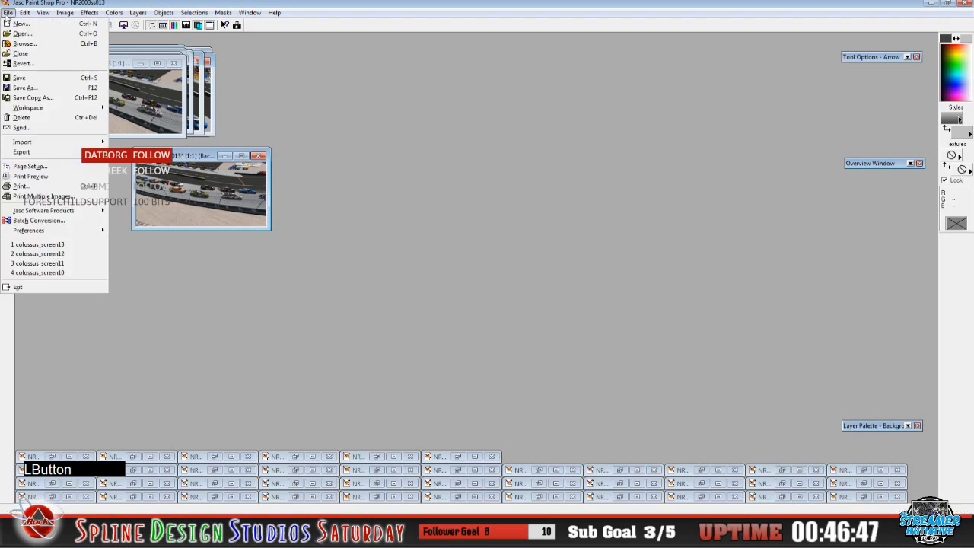
left_click(35, 88)
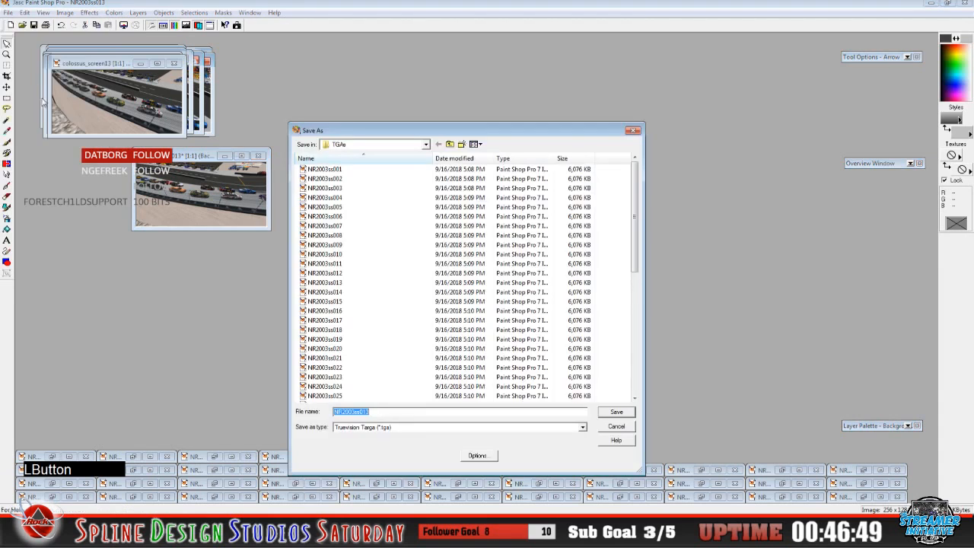
left_click(426, 144)
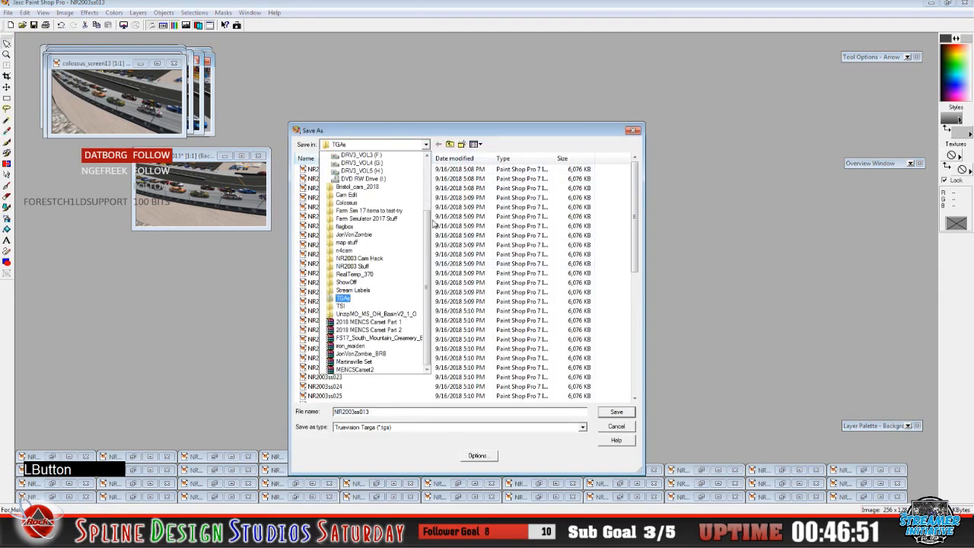
left_click_drag(429, 228, 426, 158)
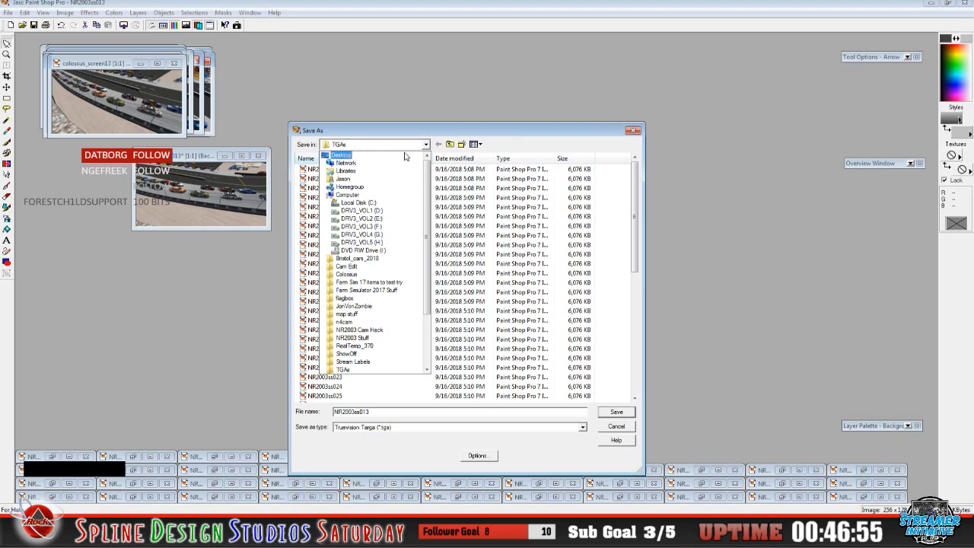
left_click(406, 155)
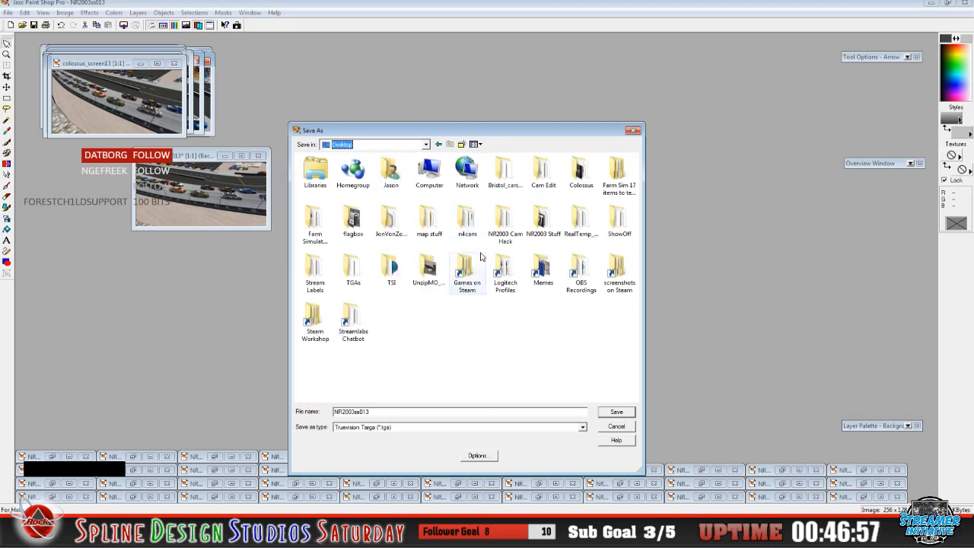
left_click(580, 182)
double_click(581, 185)
double_click(308, 174)
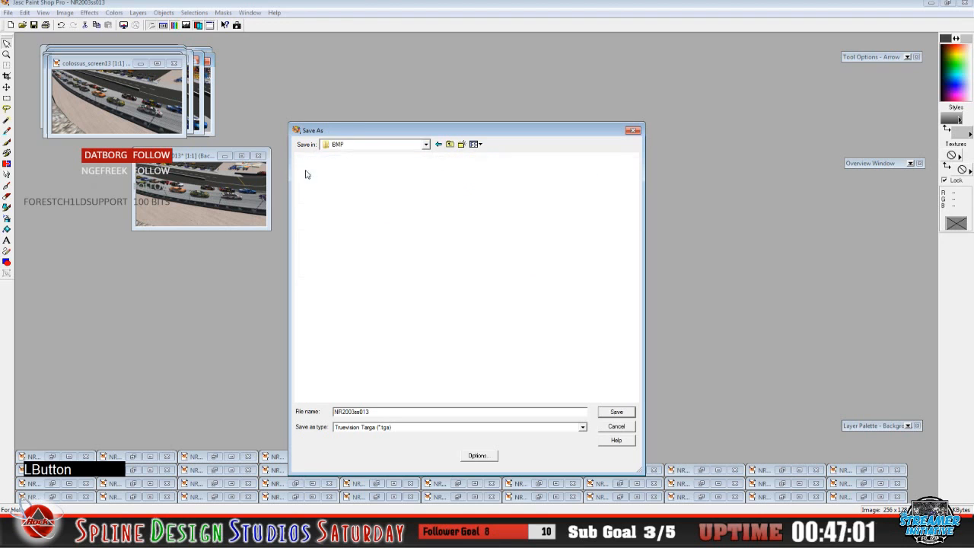
Save the NR2003ss013 image as colossus_screen14 in Targa format and move its window back onto the stack of saved images
left_click(594, 263)
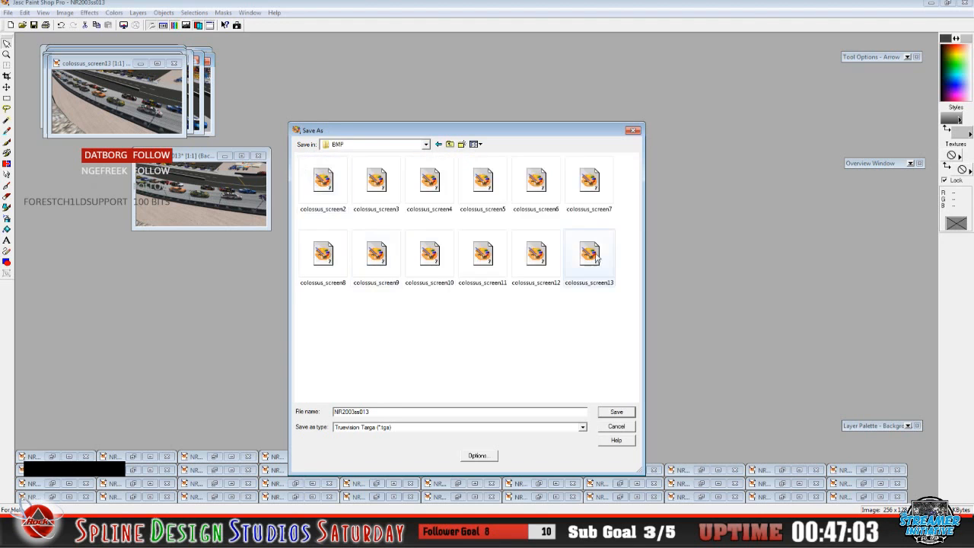
left_click(419, 412)
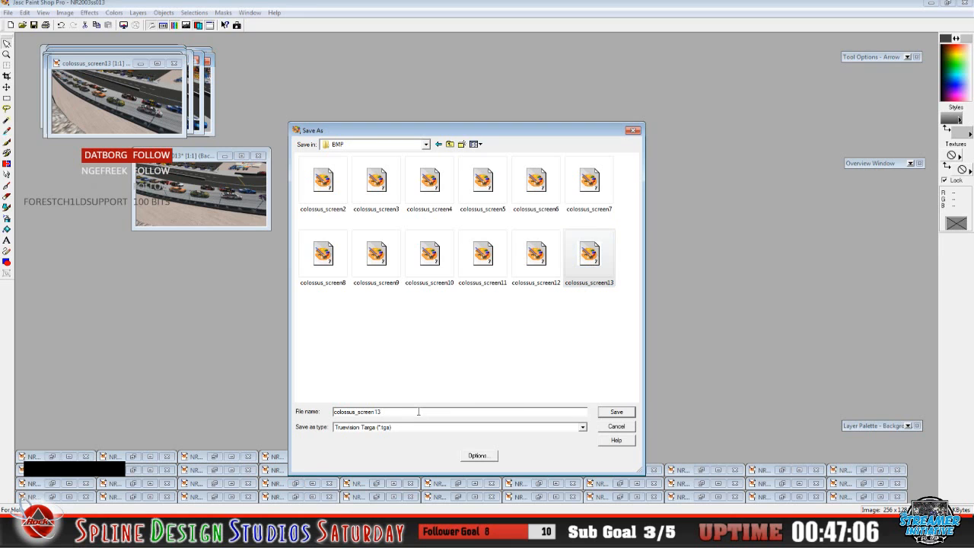
key("BackSpace")
type("4")
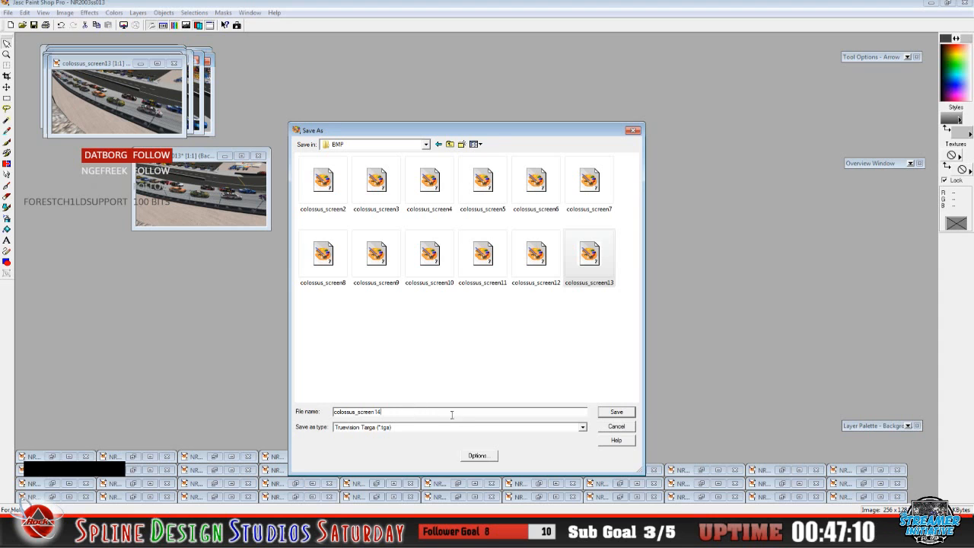
left_click(614, 414)
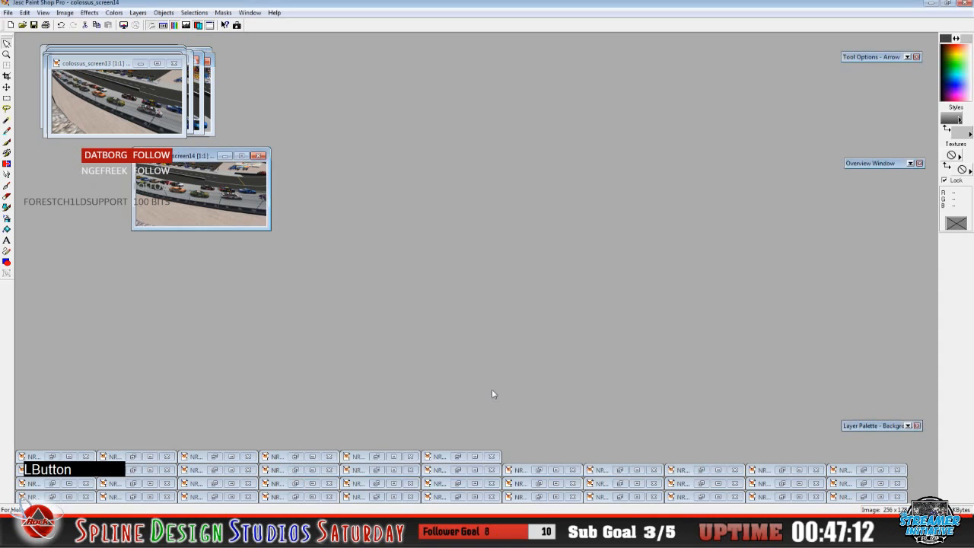
left_click_drag(168, 156, 90, 62)
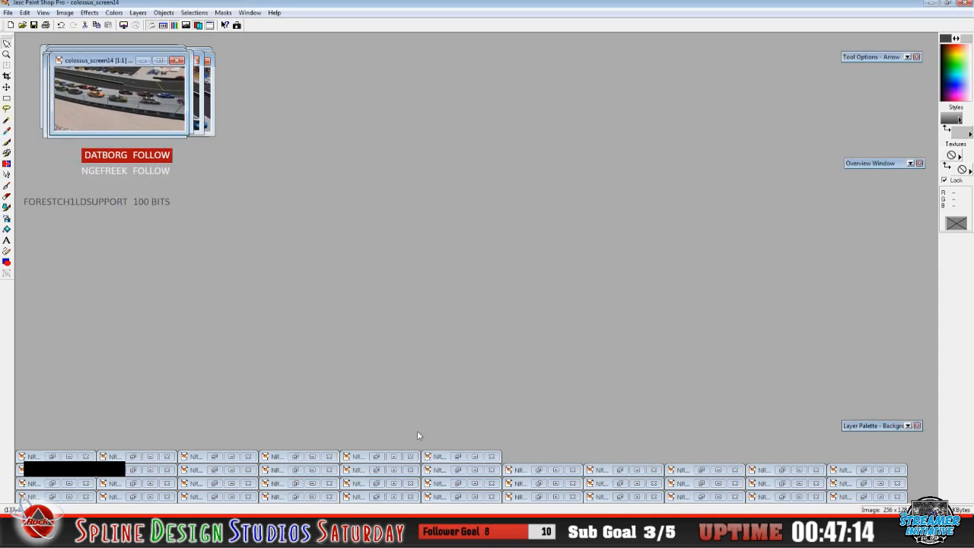
Restore the NR2003ss014 image, offset its window slightly on the stack and choose the desktop's Colossus > BMP folder for saving it
left_click(457, 456)
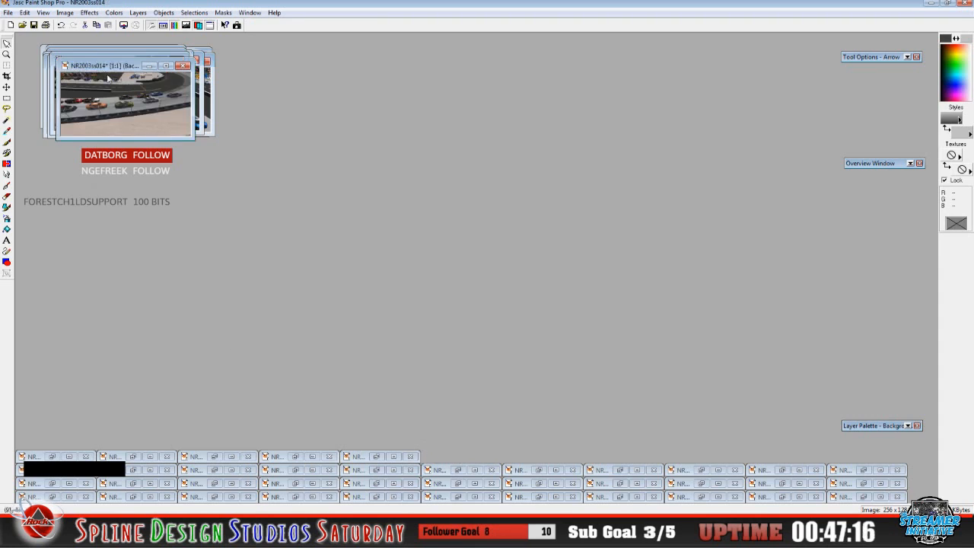
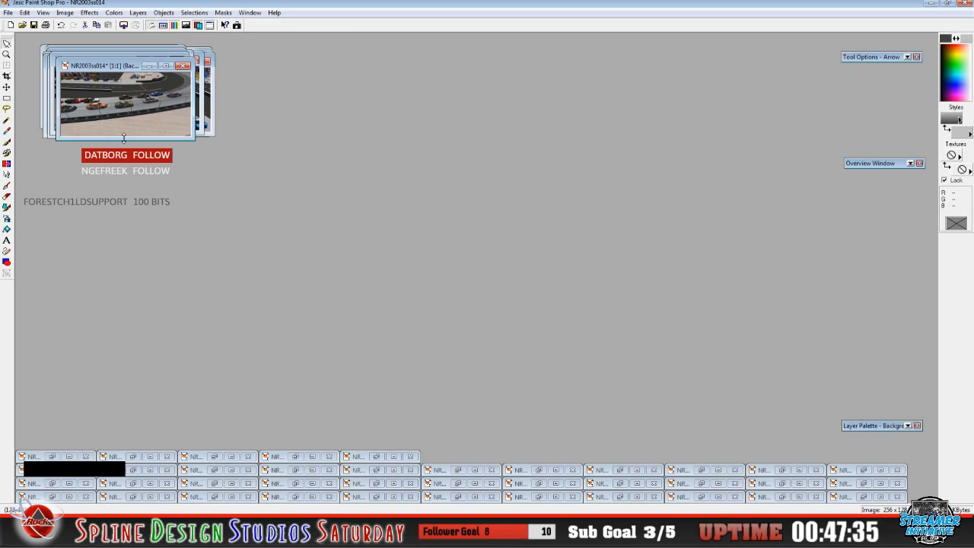
mouse_move(116, 68)
left_mouse_down()
mouse_move(135, 119)
mouse_move(126, 72)
left_mouse_up()
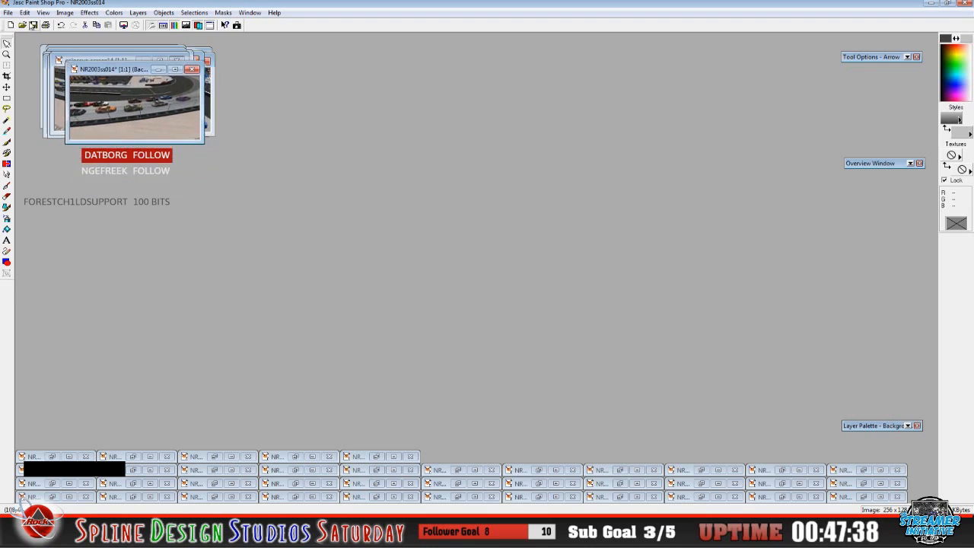
left_click(9, 12)
left_click(30, 86)
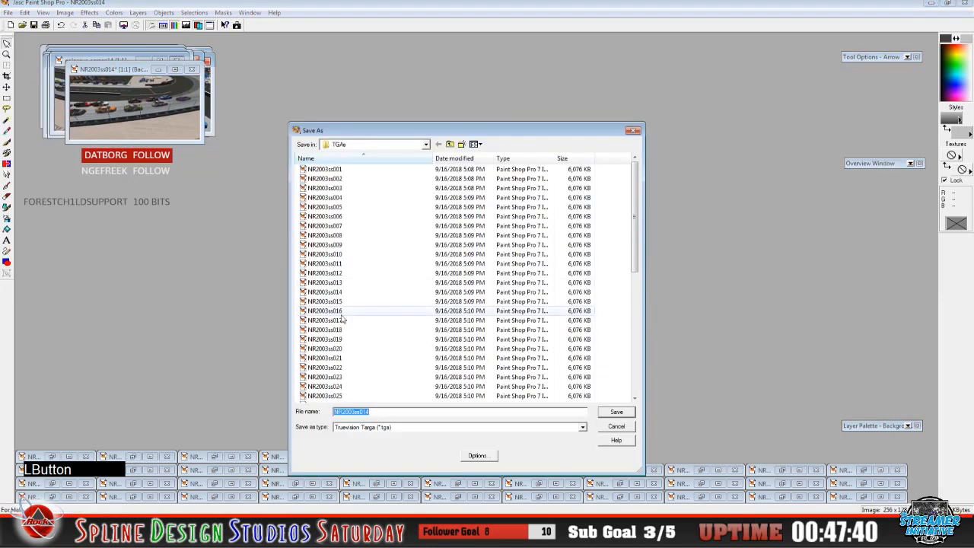
left_click(426, 145)
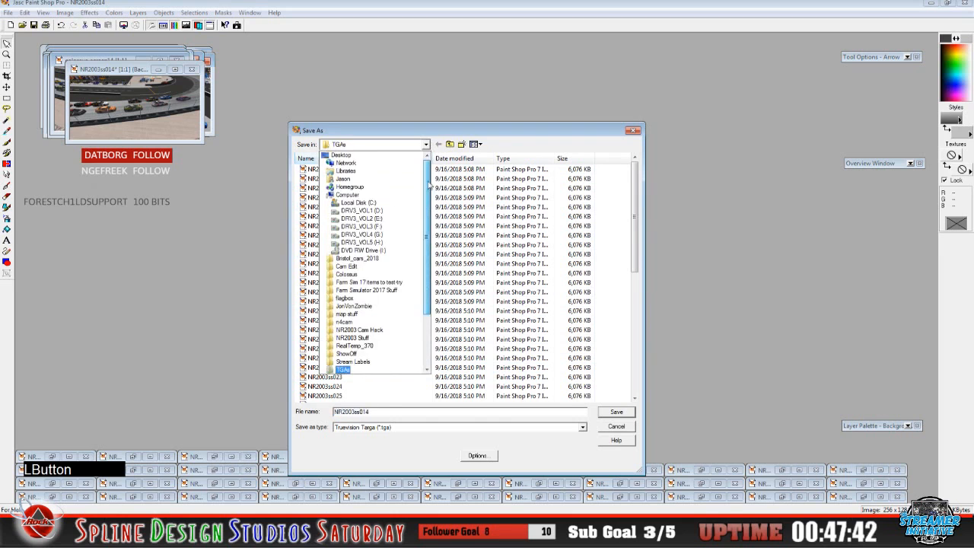
left_click(340, 155)
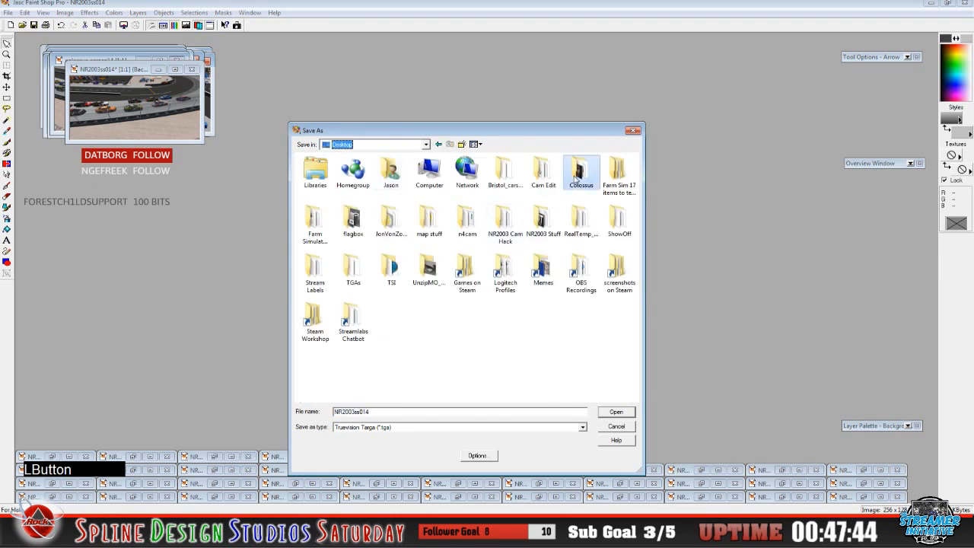
double_click(576, 175)
double_click(314, 172)
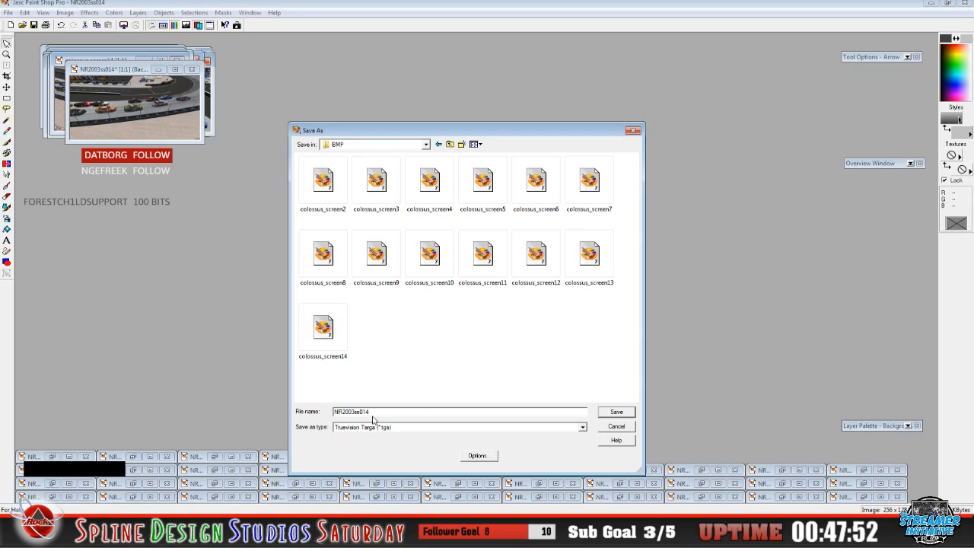
Base the file name on colossus_screen14, change it to colossus_screen15 and save the NR2003ss014 image in Targa format
left_click(324, 331)
left_click(411, 413)
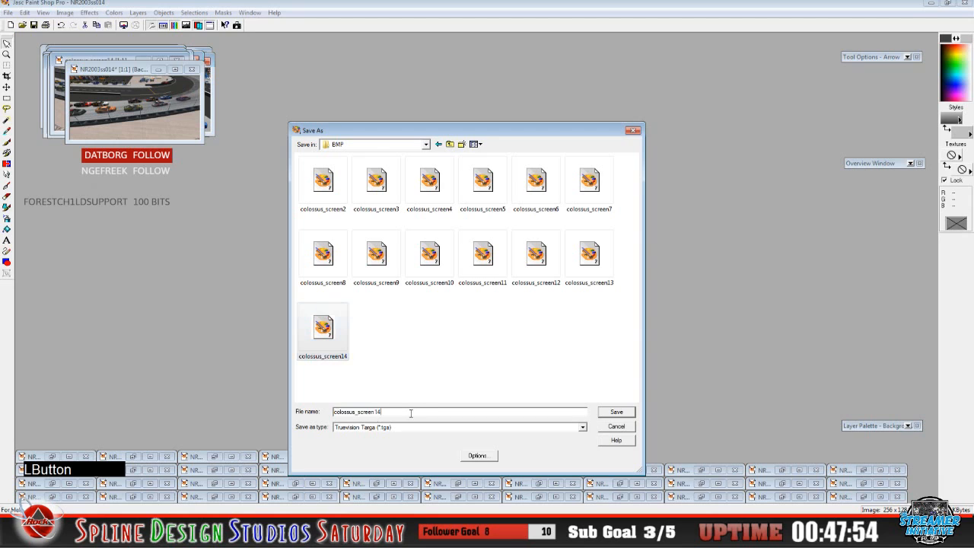
key("BackSpace")
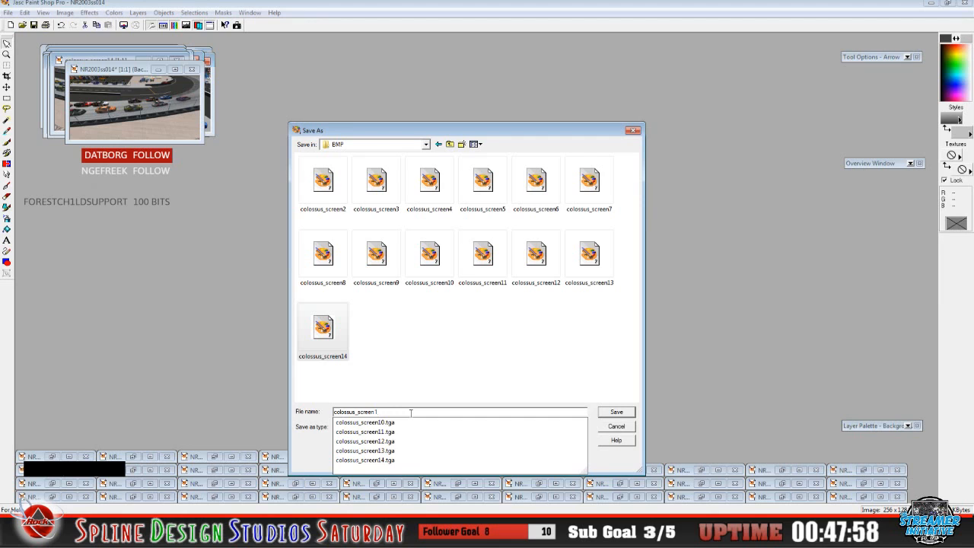
type("5")
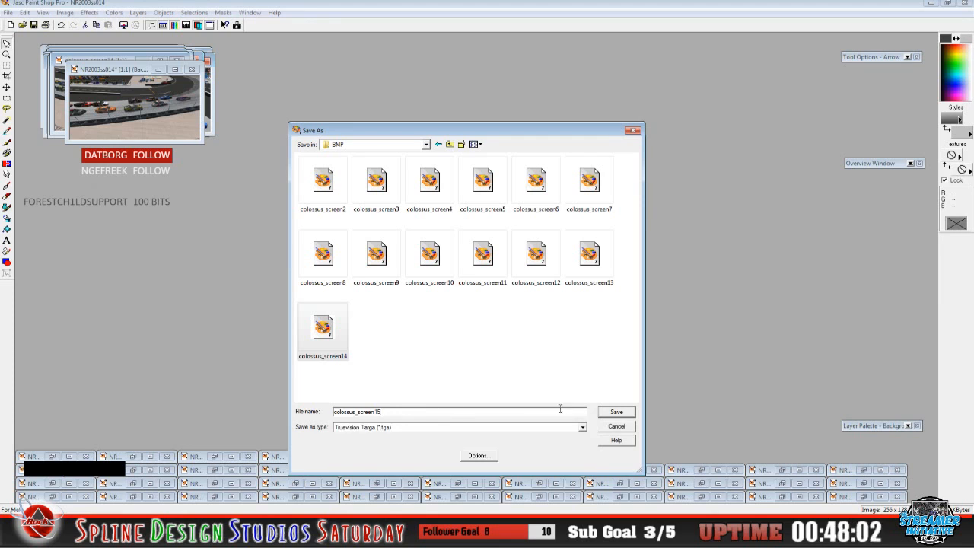
left_click(615, 412)
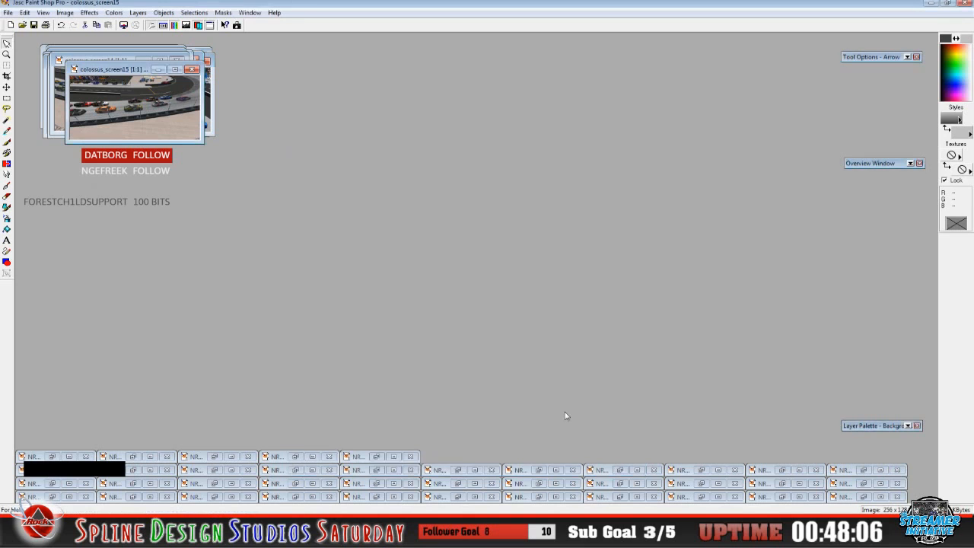
Restore the NR2003ss015 image and set its save location to the Colossus > BMP folder on the desktop
left_click(377, 457)
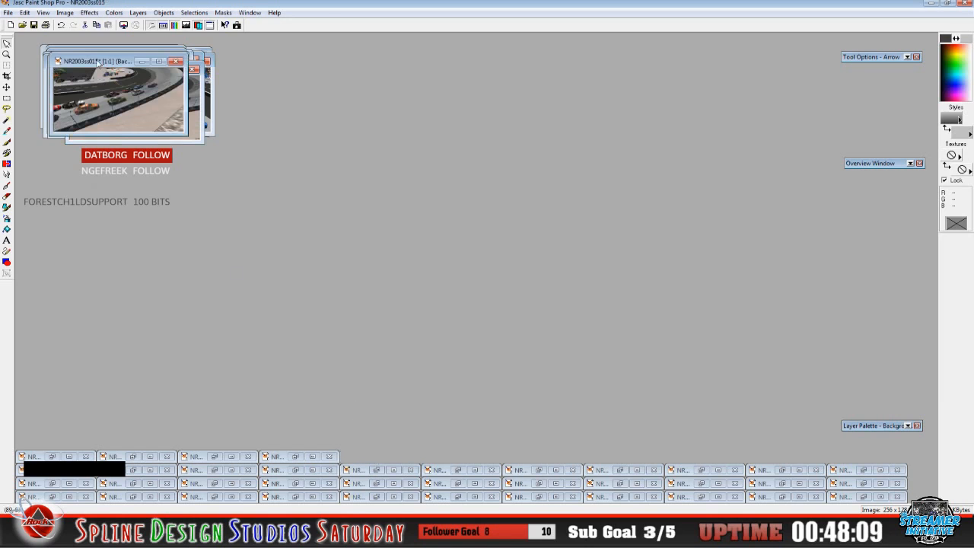
left_click(11, 13)
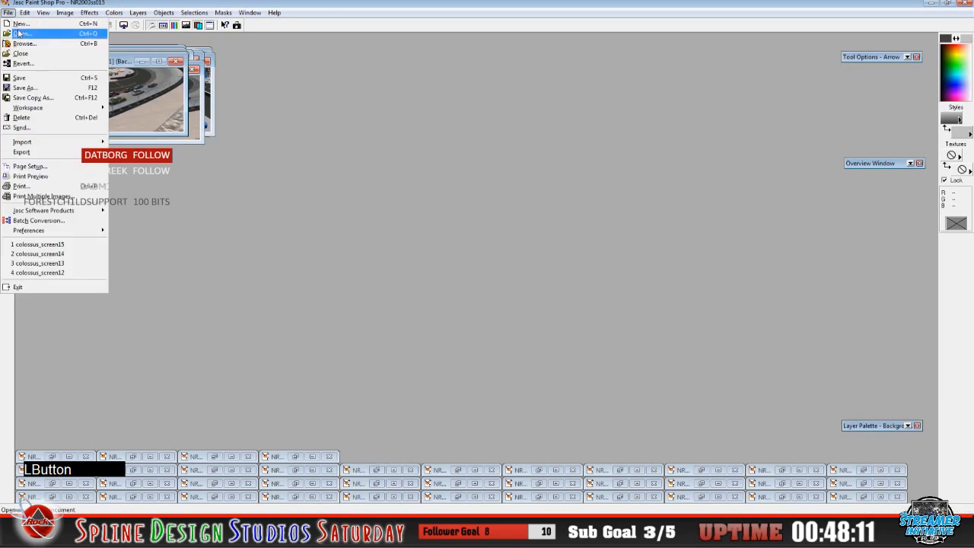
left_click(26, 88)
left_click(427, 145)
scroll(411, 228, "up", 5)
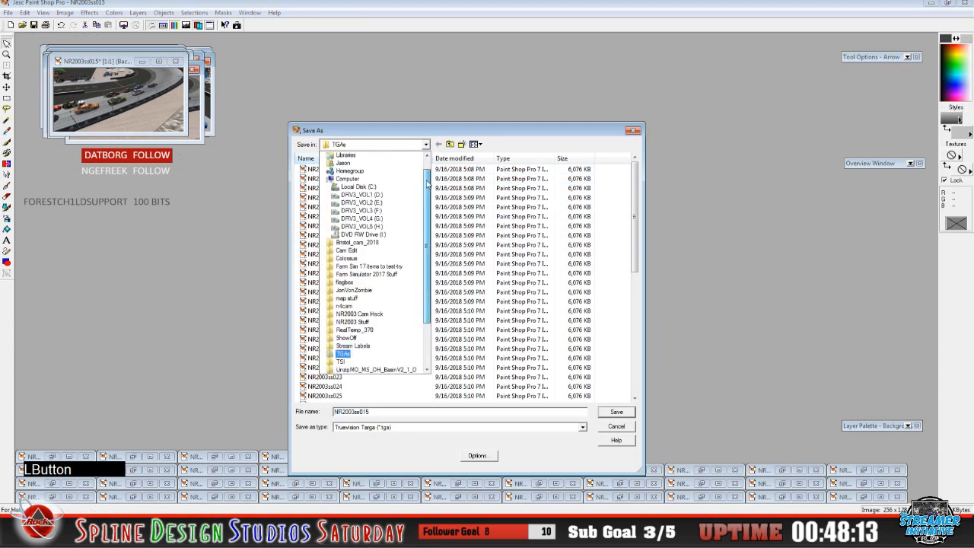
left_click(404, 157)
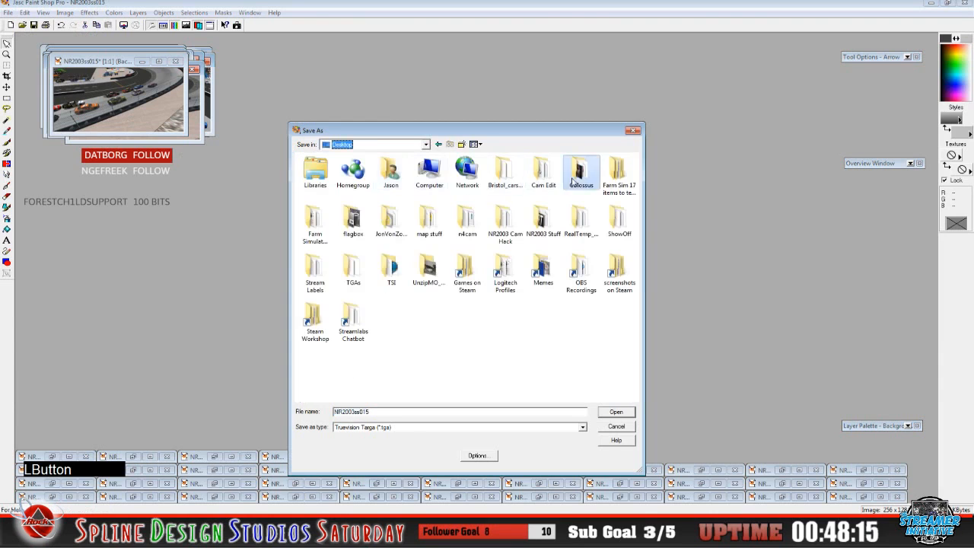
double_click(580, 171)
double_click(318, 170)
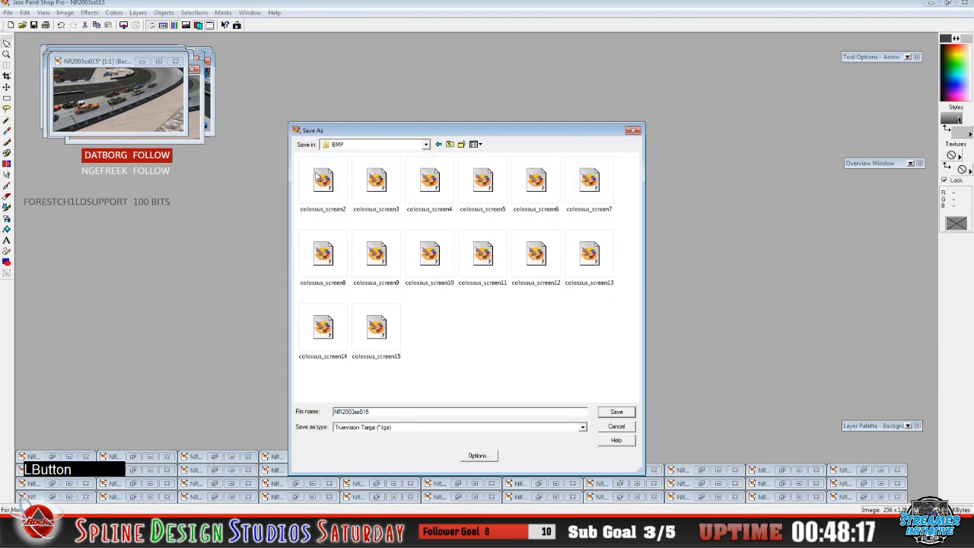
Base the file name on colossus_screen15, change it to colossus_screen16 and save the NR2003ss015 image as a Truevision Targa file
left_click(400, 358)
left_click(400, 413)
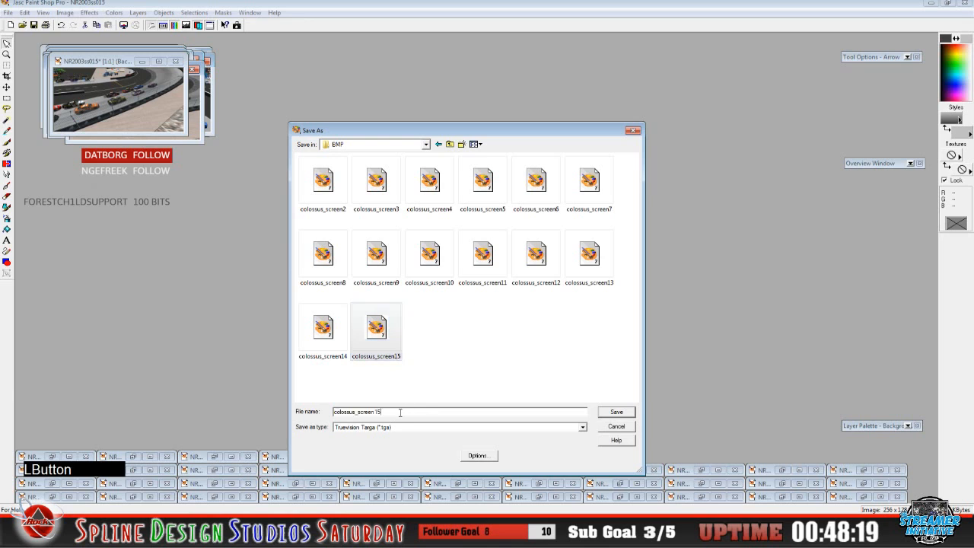
key("BackSpace")
type("8")
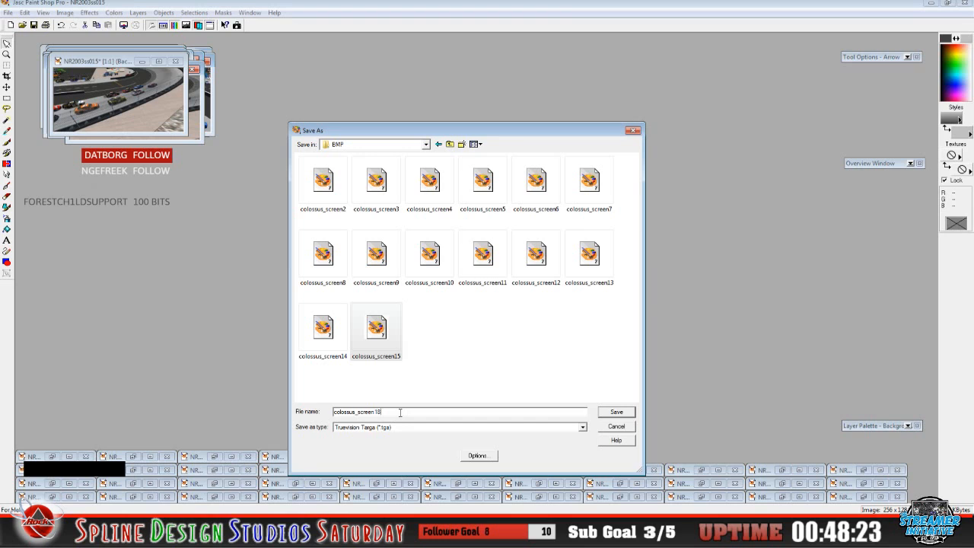
key("BackSpace")
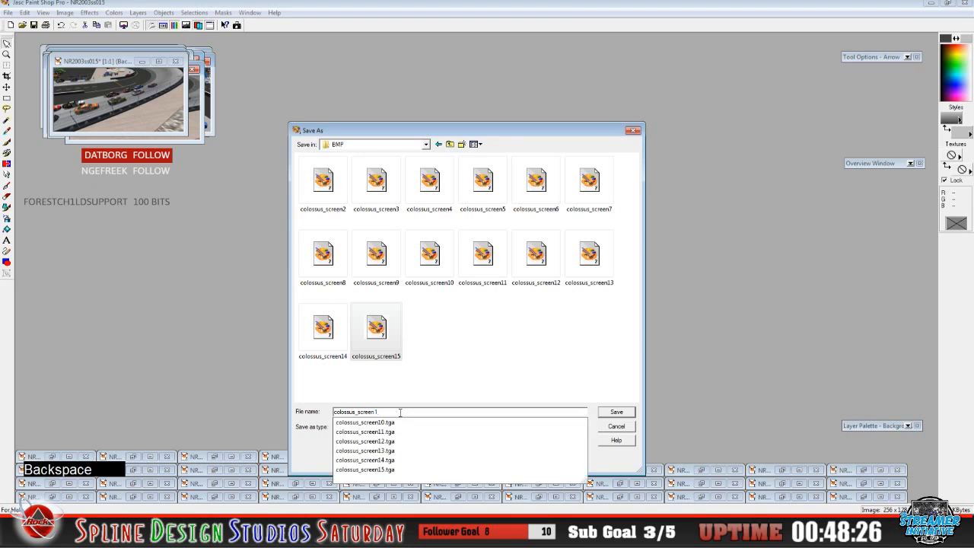
type("6")
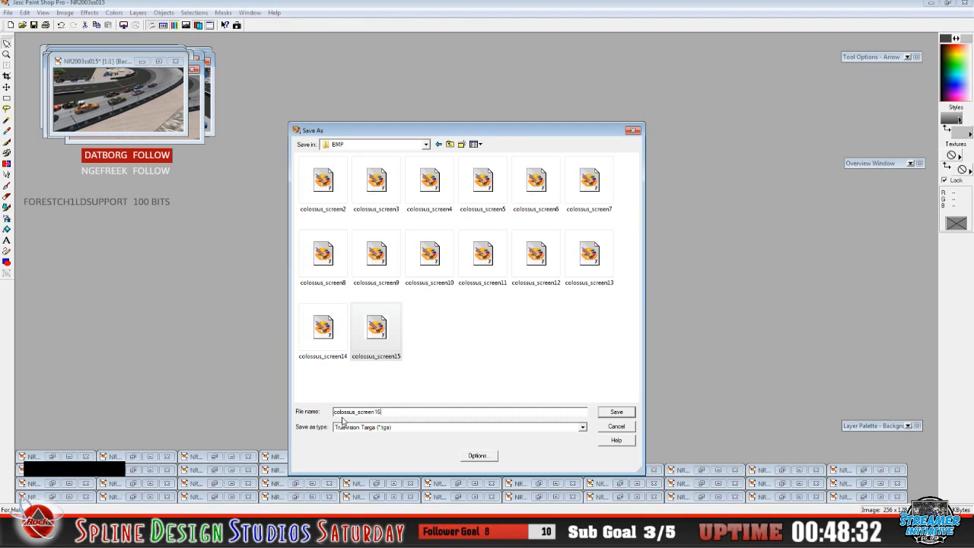
left_click(616, 411)
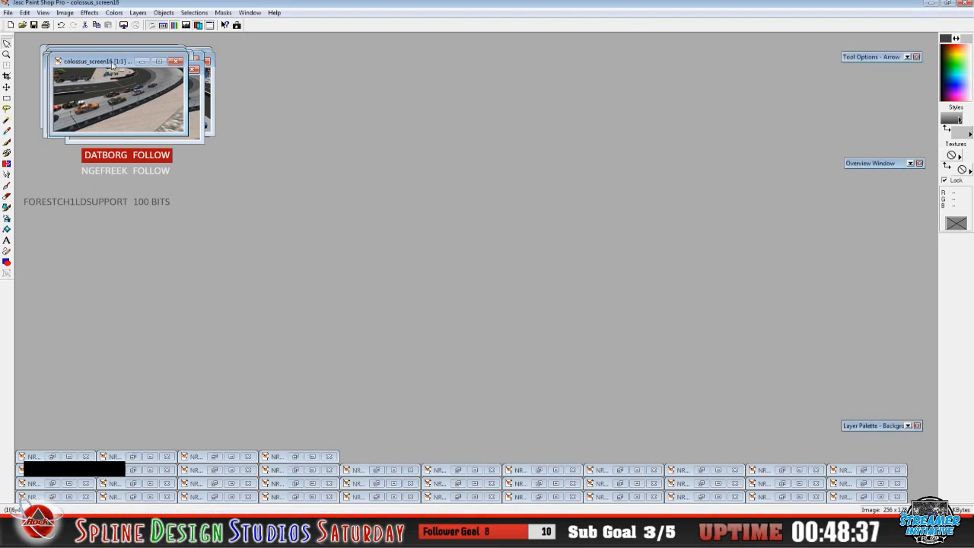
Restore the NR2003ss016 image and choose the desktop's Colossus > BMP folder for saving it
left_click(296, 457)
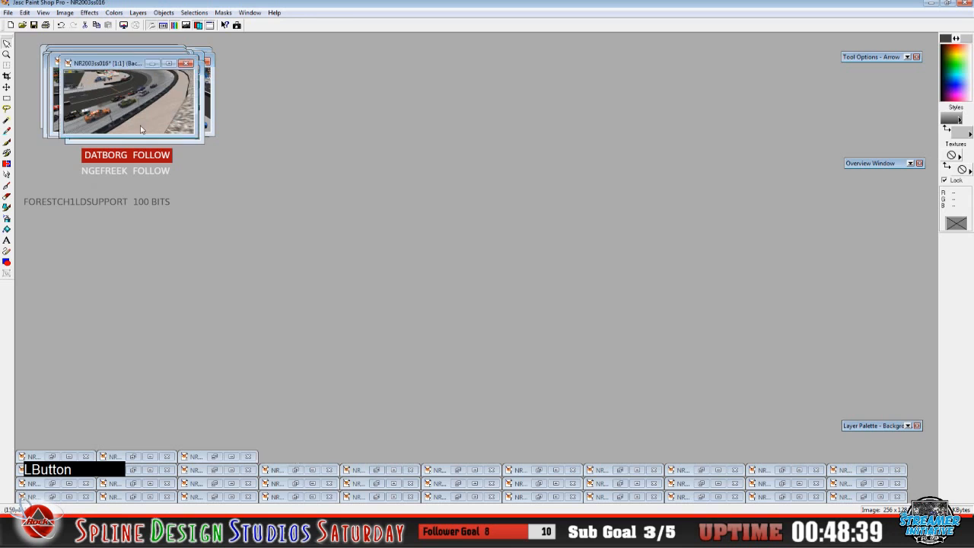
left_click(11, 13)
left_click(31, 91)
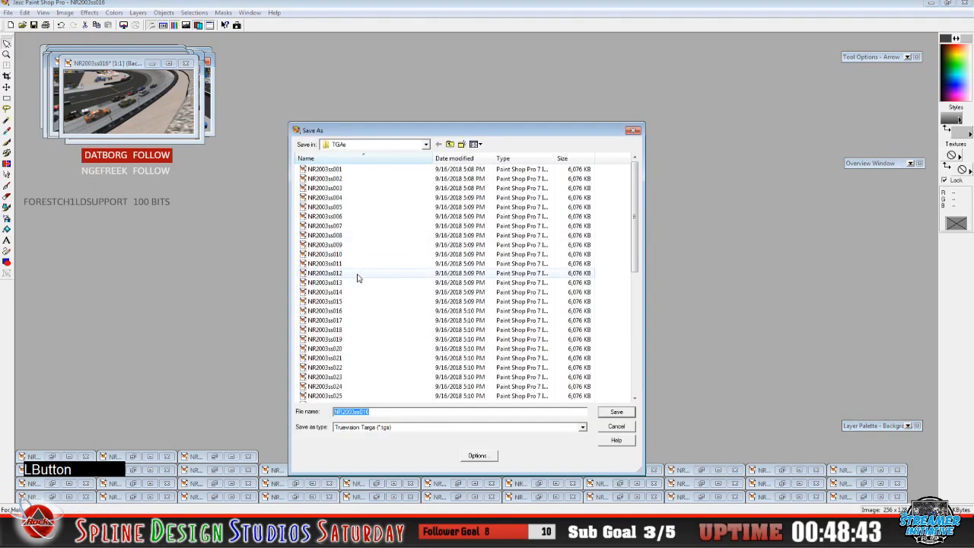
left_click(426, 144)
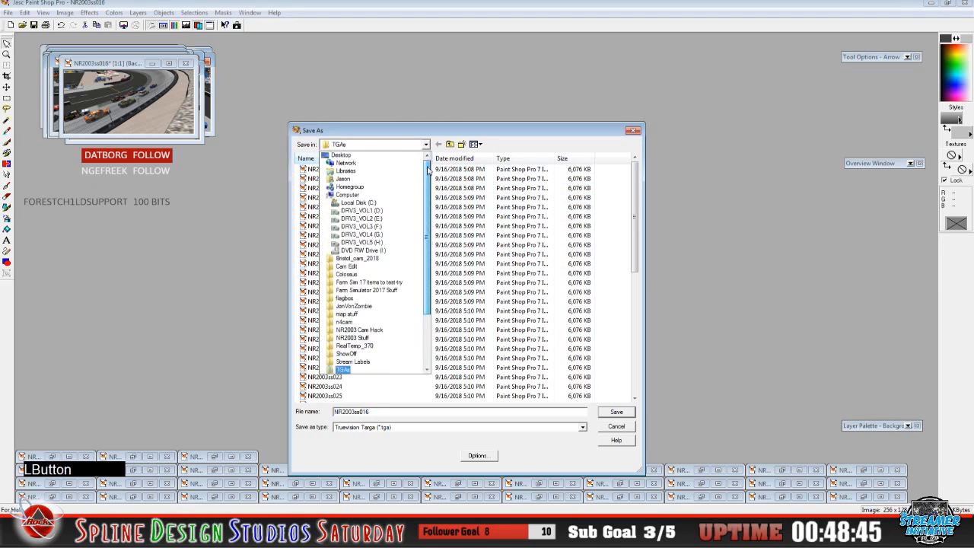
left_click(392, 156)
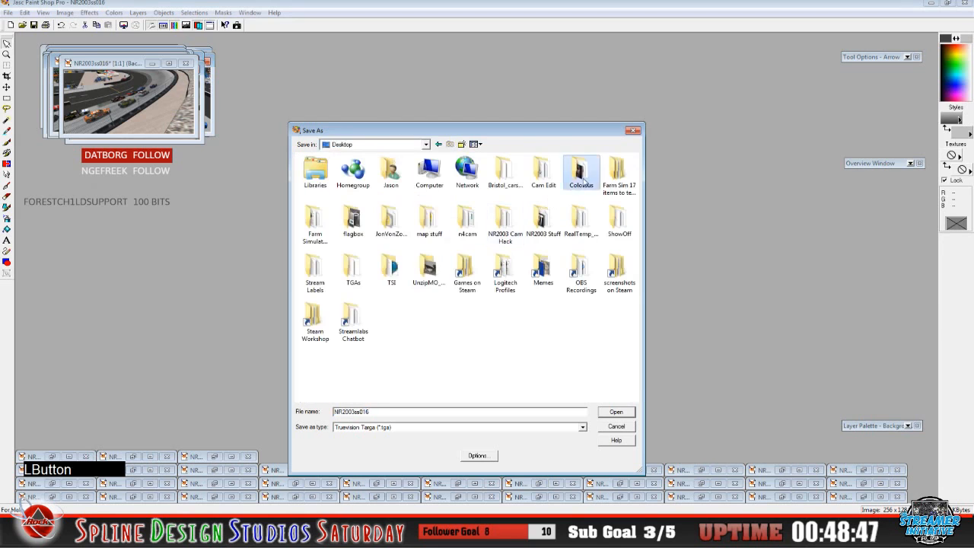
double_click(581, 175)
double_click(335, 170)
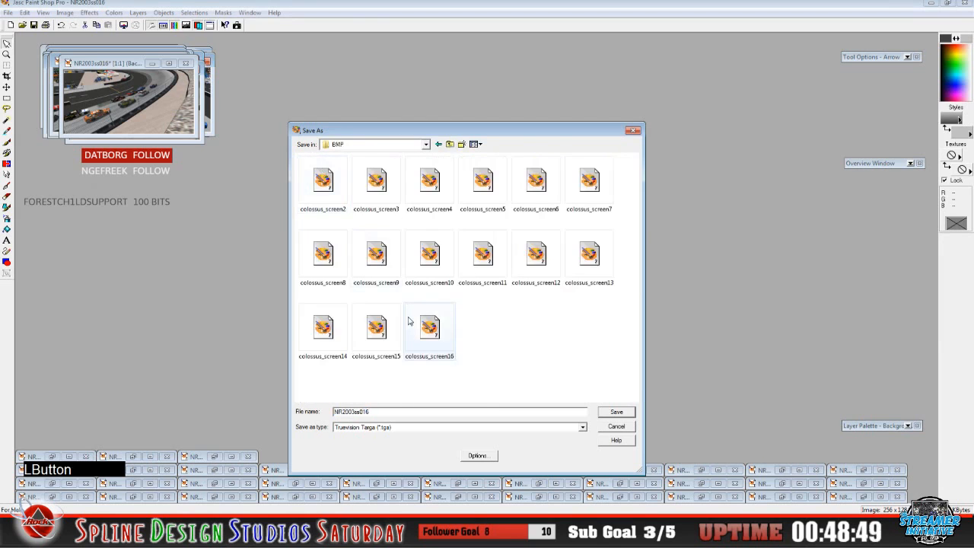
Reuse the colossus_screen16 file name, change it to colossus_screen17 and save the NR2003ss016 image in Targa format
left_click(423, 329)
left_click(408, 412)
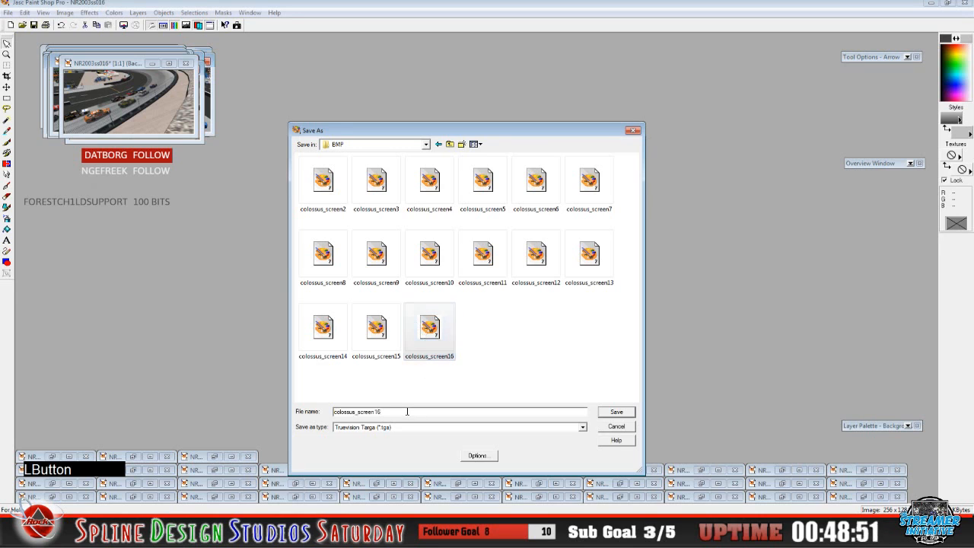
key("BackSpace")
type("7")
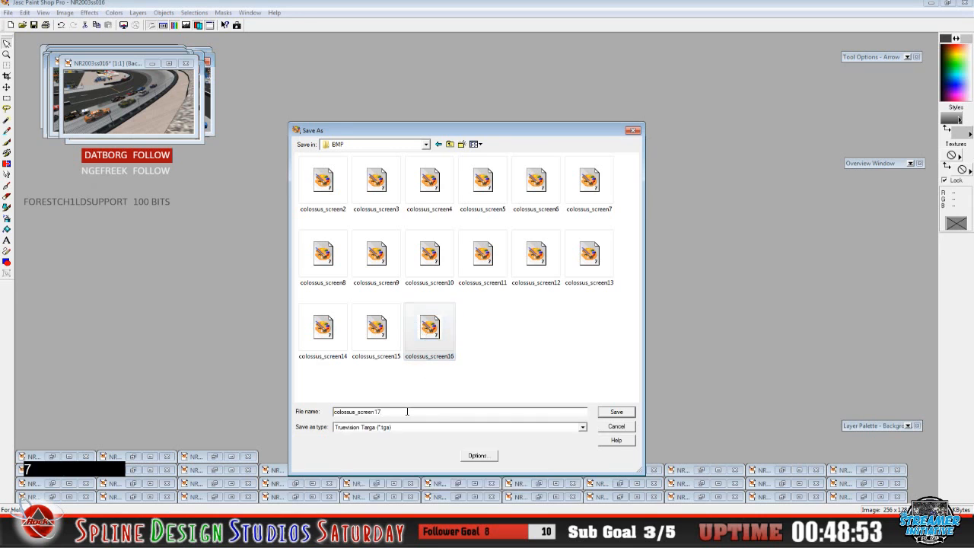
left_click(613, 412)
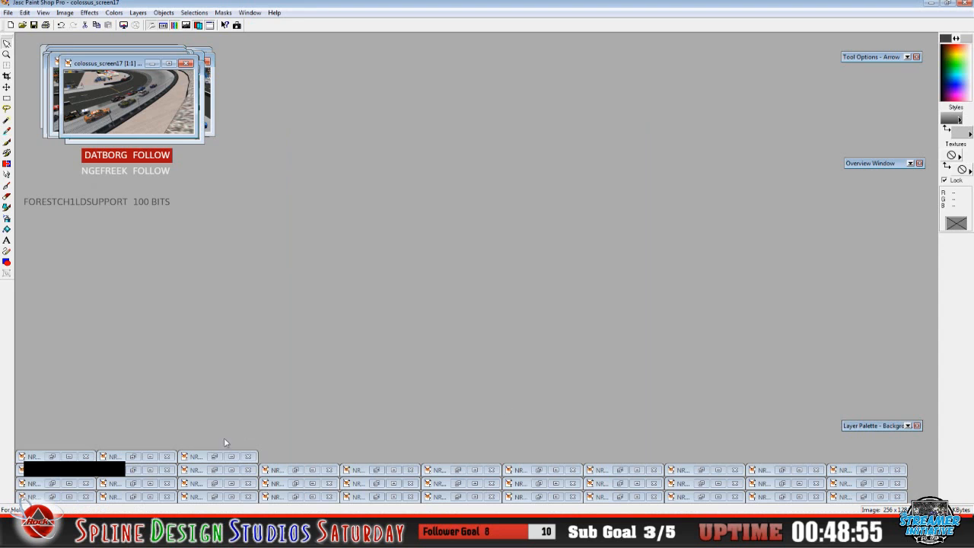
Restore the NR2003ss017 image and point its save location to Colossus > BMP on the desktop
left_click(217, 456)
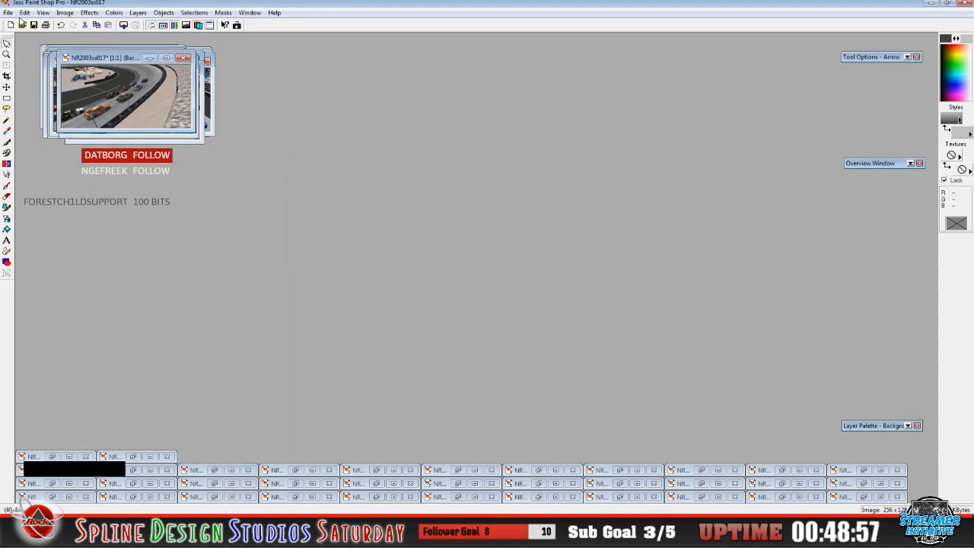
left_click(7, 15)
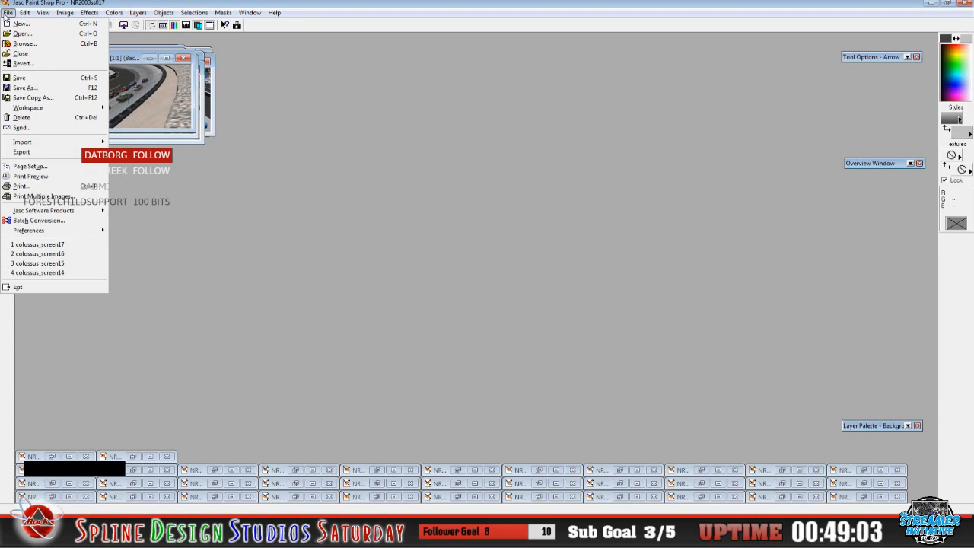
left_click(23, 89)
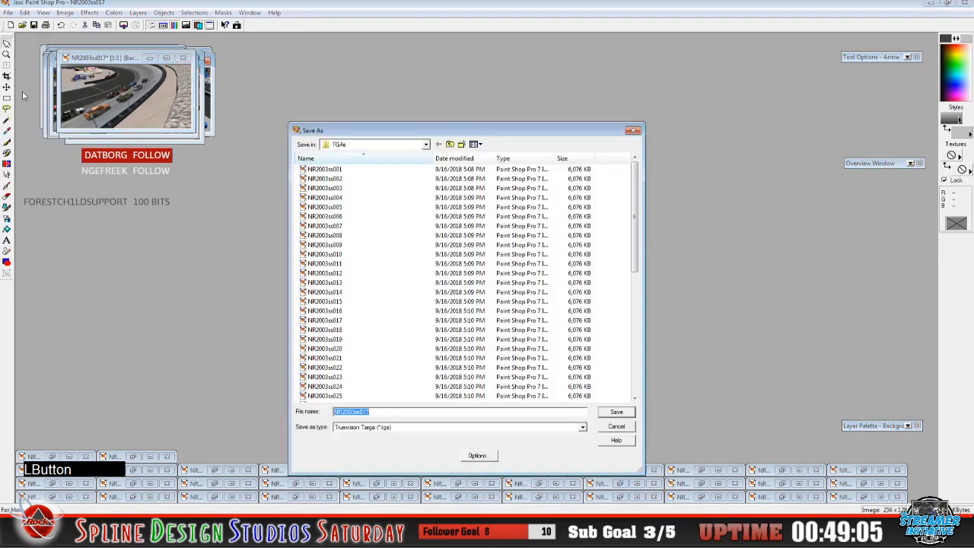
left_click(426, 144)
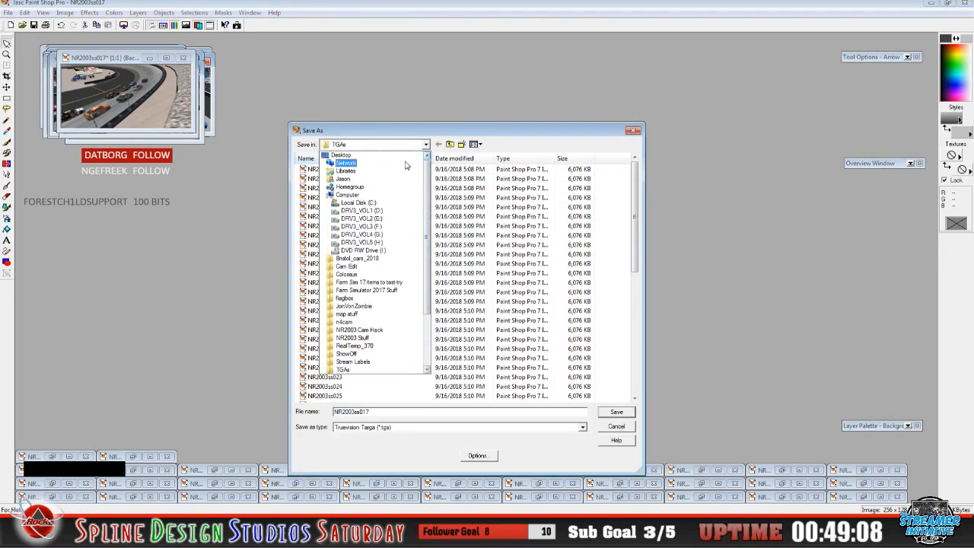
left_click(408, 155)
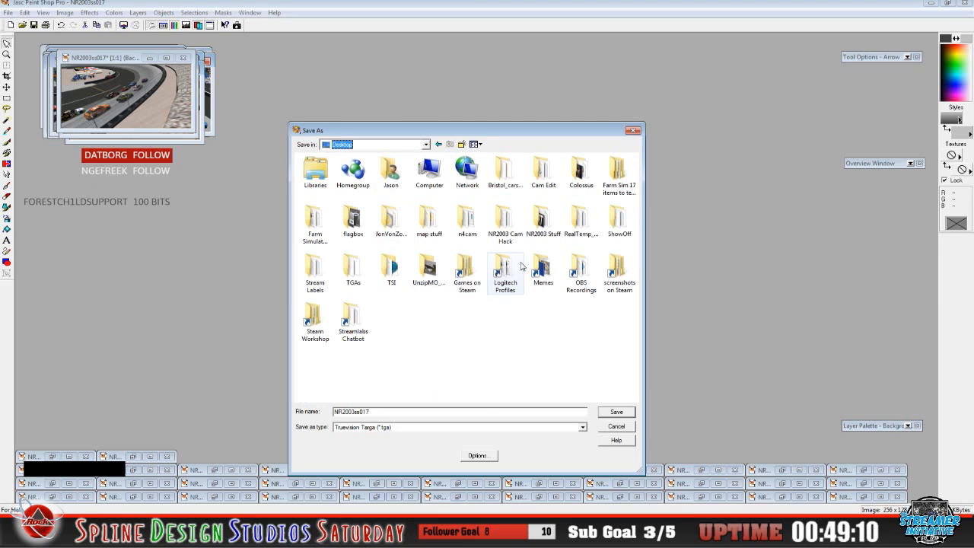
left_click(574, 183)
double_click(574, 182)
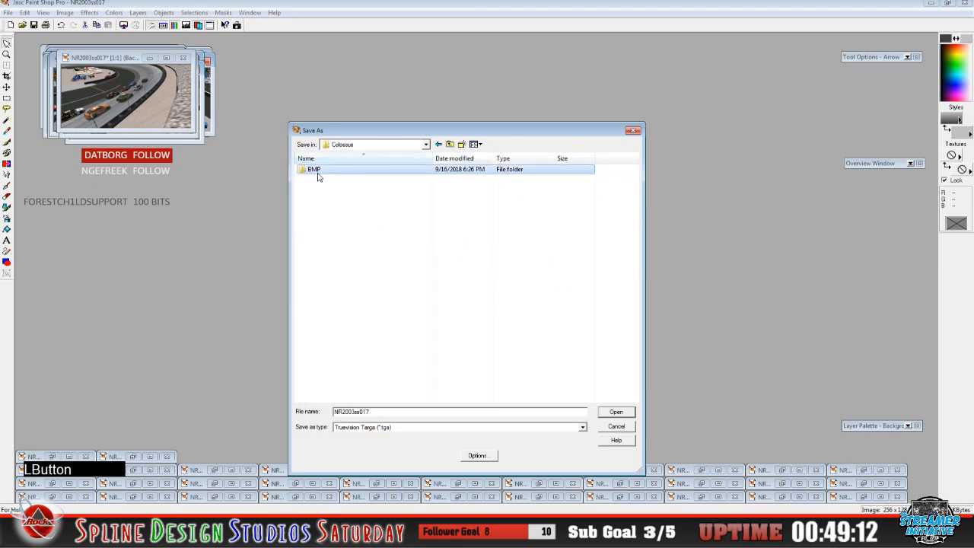
double_click(322, 179)
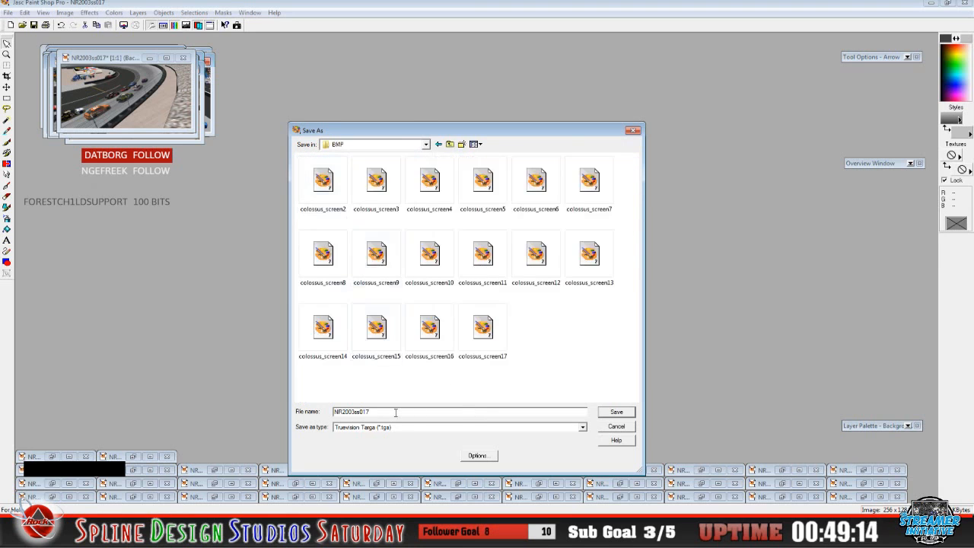
Reuse the colossus_screen17 file name, change it to colossus_screen18 and save the NR2003ss017 image as a Truevision Targa file
left_click(479, 354)
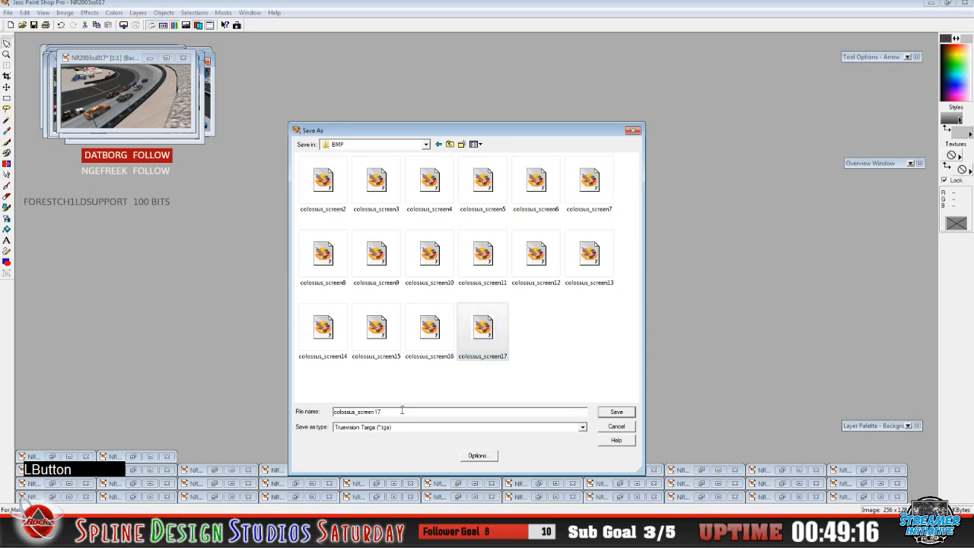
key("BackSpace")
type("8")
left_click(601, 416)
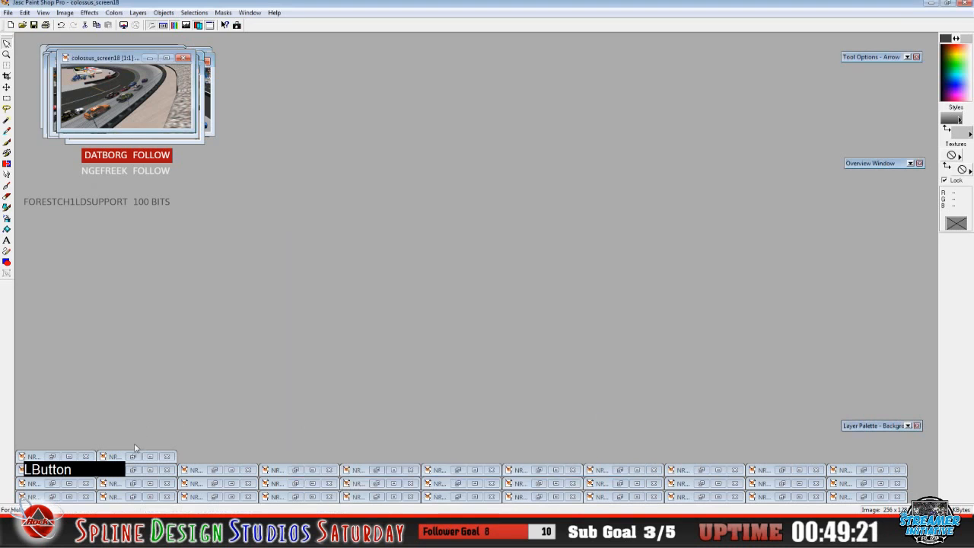
Restore the NR2003ss018 image and set its save location to the desktop's Colossus > BMP folder
left_click(133, 456)
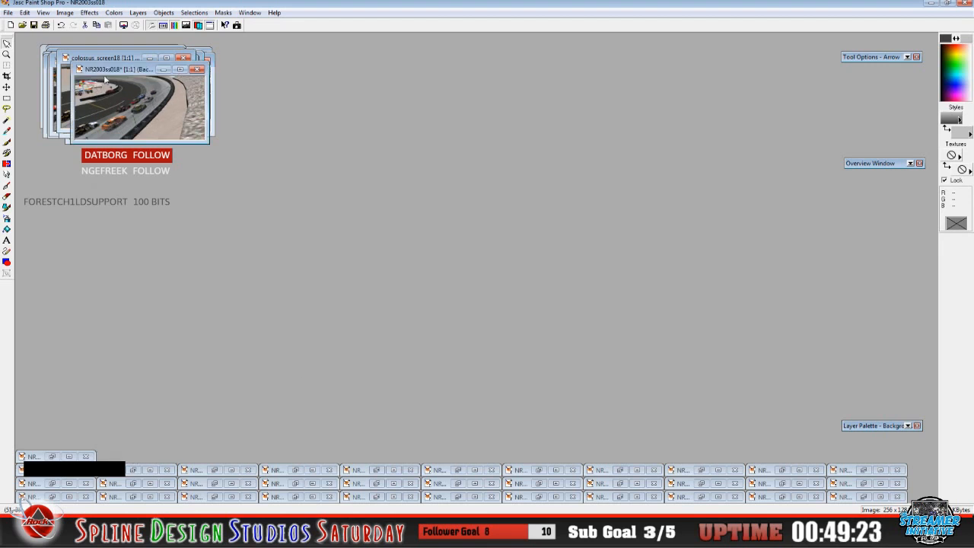
left_click(8, 12)
left_click(23, 86)
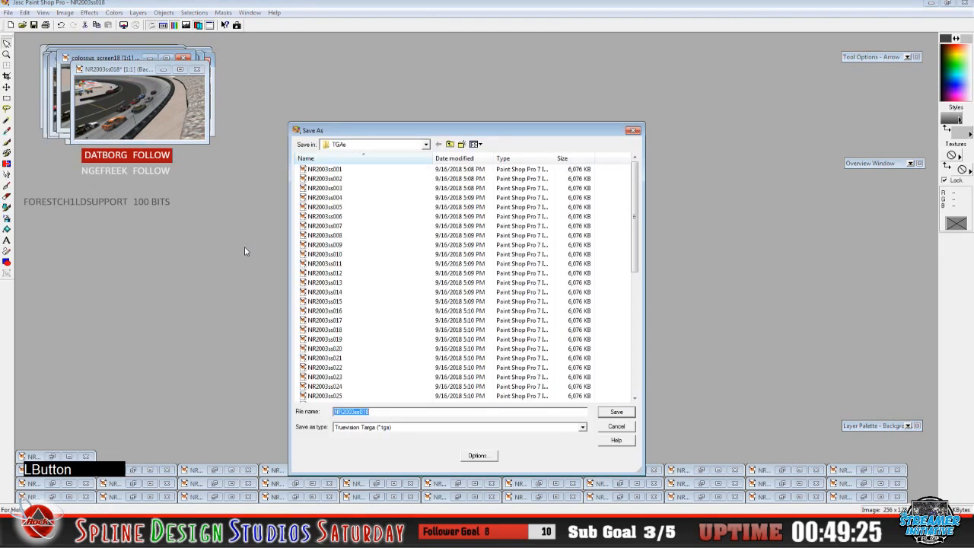
left_click(396, 145)
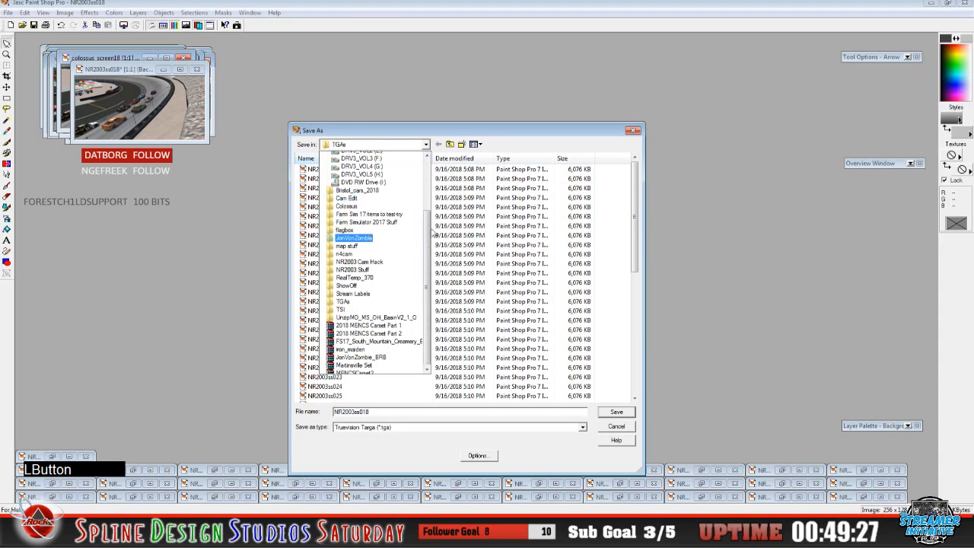
left_click(346, 163)
left_click(404, 144)
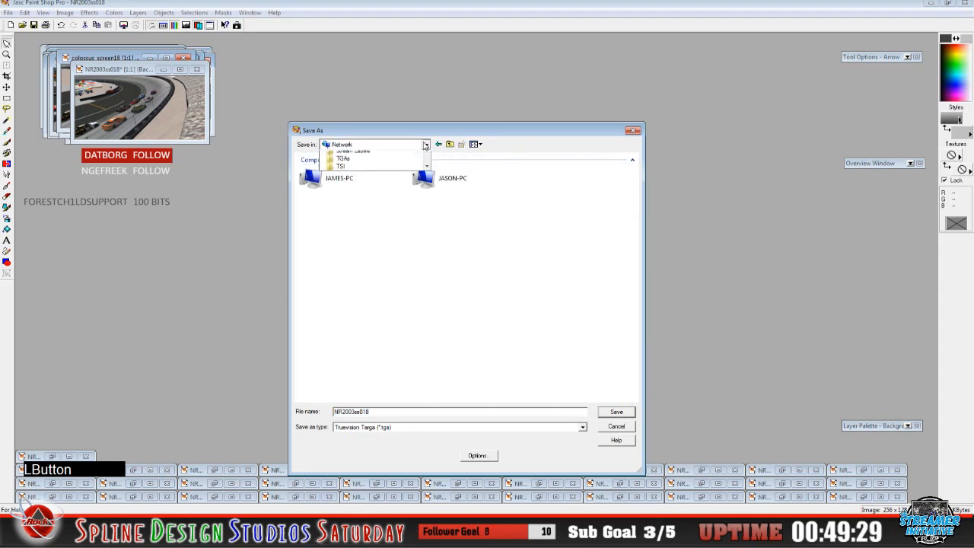
left_click(395, 157)
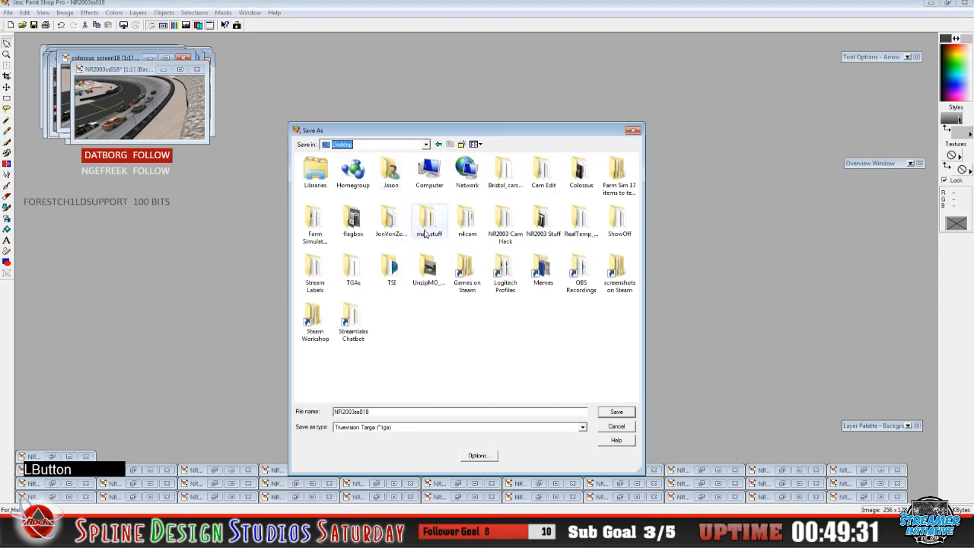
double_click(572, 186)
double_click(323, 170)
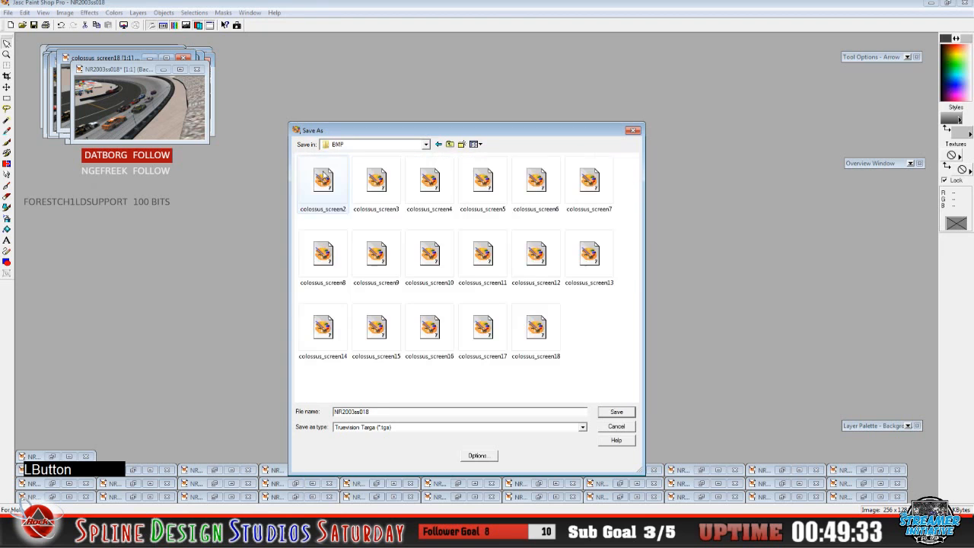
Reuse the colossus_screen18 file name, change it to colossus_screen19 and save the NR2003ss018 image in Truevision Targa format
left_click(539, 331)
left_click(409, 412)
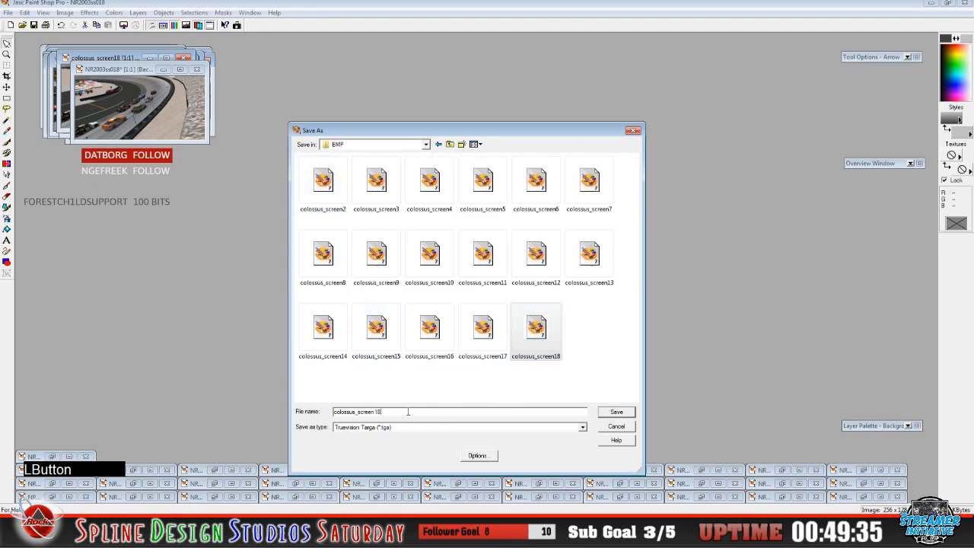
key("BackSpace")
type("9")
left_click(613, 411)
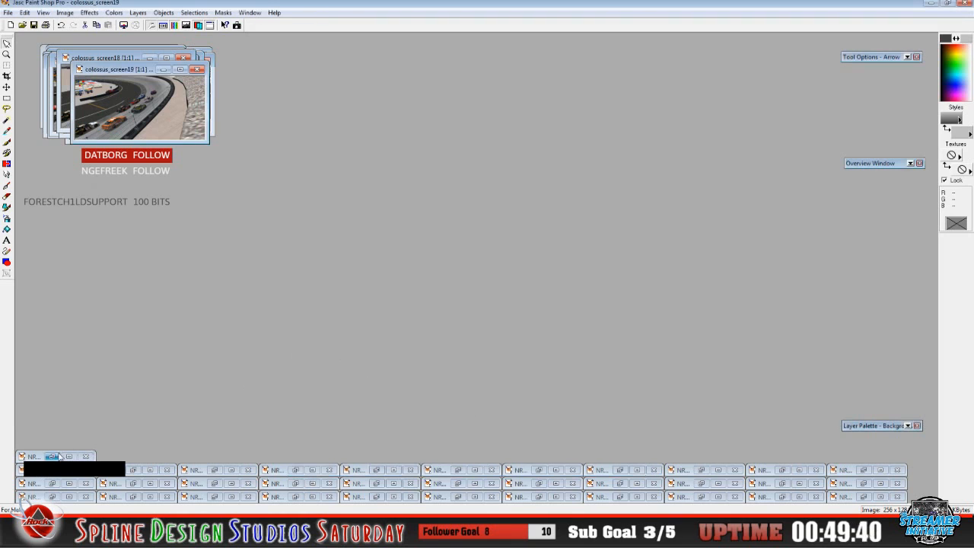
Restore the NR2003ss019 image and choose Colossus > BMP on the desktop as its save folder
left_click(59, 456)
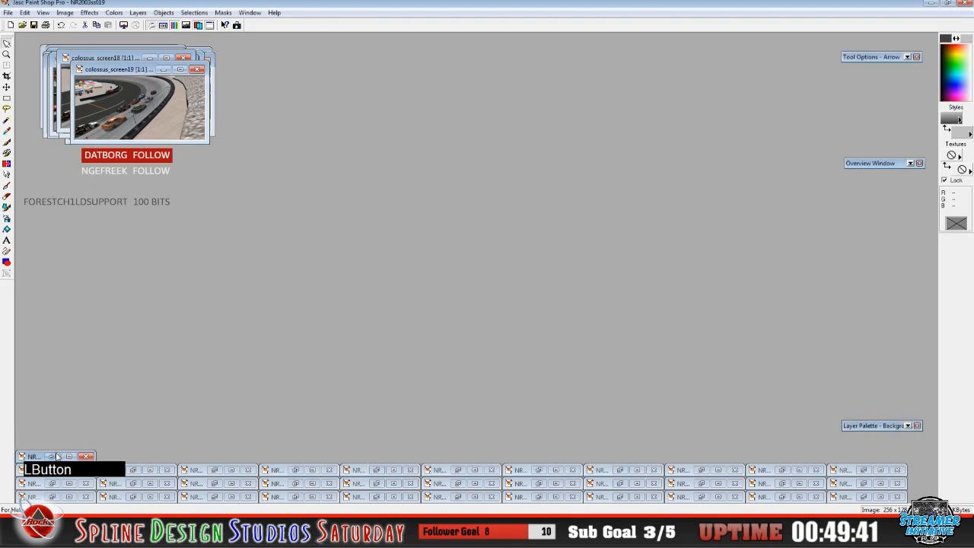
left_click(10, 13)
left_click(30, 87)
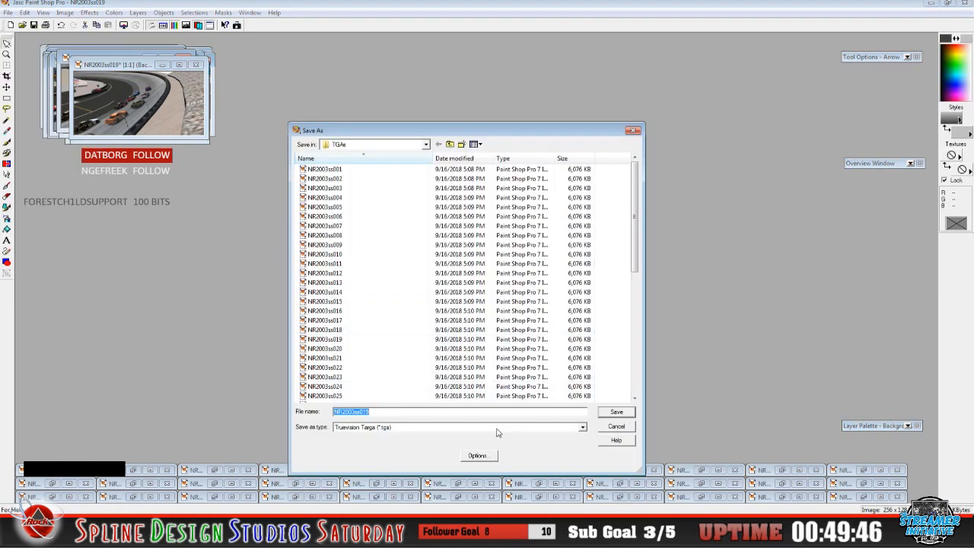
left_click(426, 144)
left_click(424, 168)
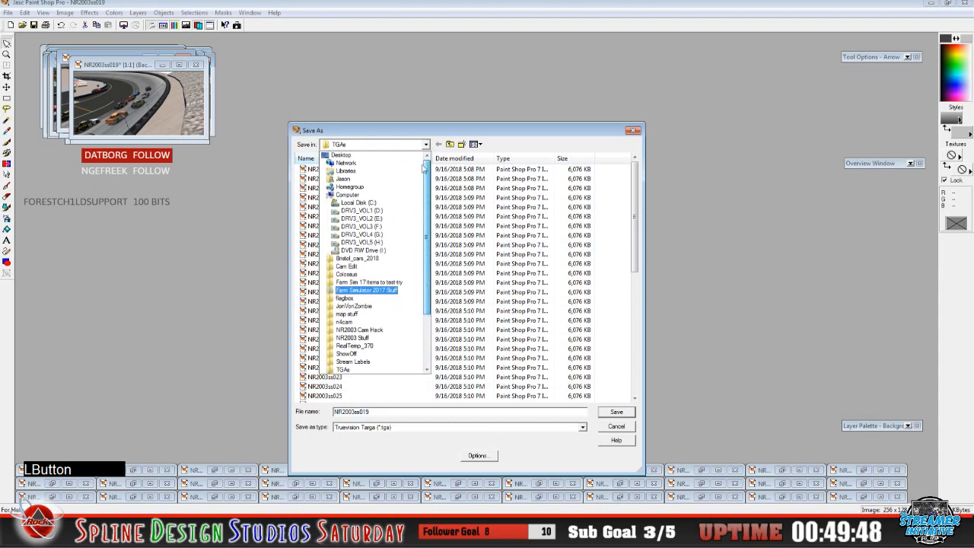
left_click(385, 154)
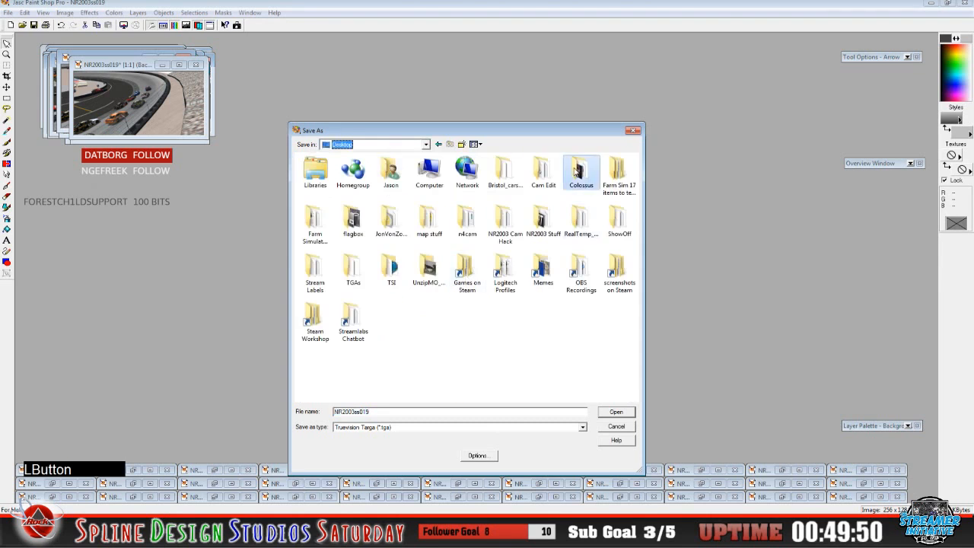
double_click(577, 171)
left_click(314, 170)
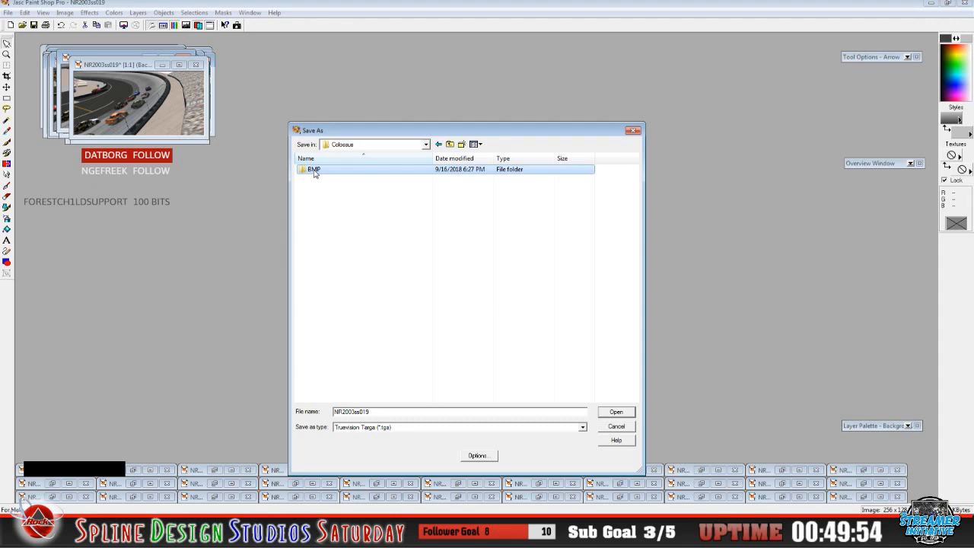
double_click(315, 170)
Reuse the colossus_screen19 file name, change it to colossus_screen20 and save the NR2003ss019 image as a Targa file
left_click(593, 335)
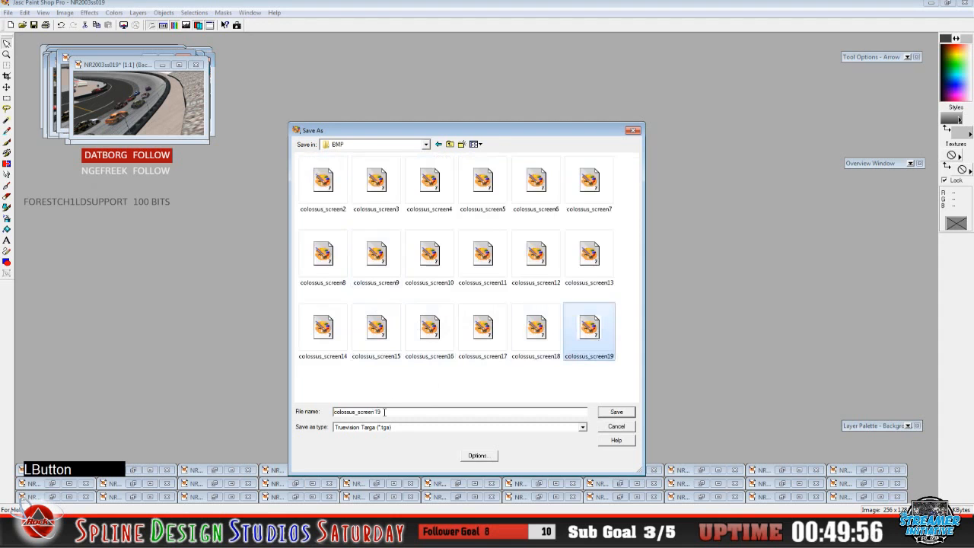
left_click(384, 412)
key("BackSpace")
key("BackSpace")
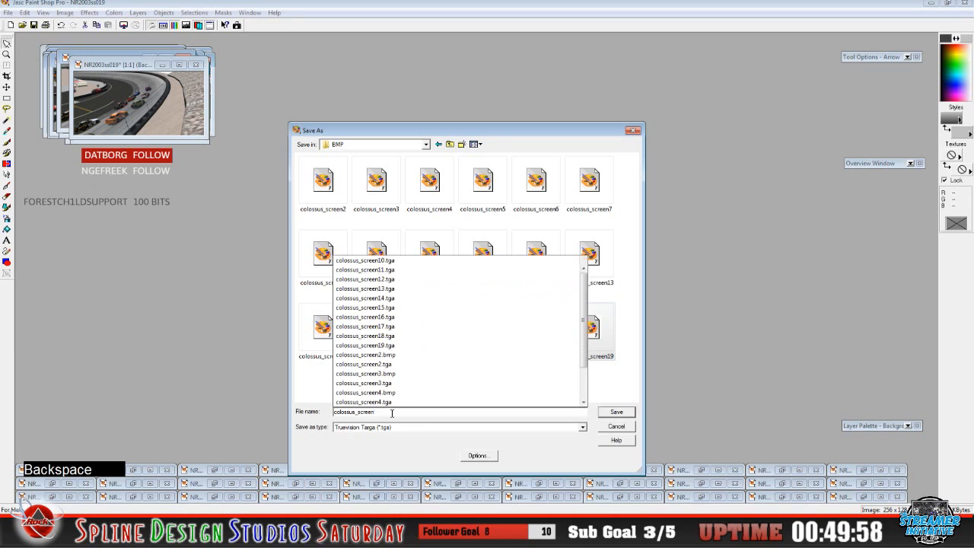
type("20")
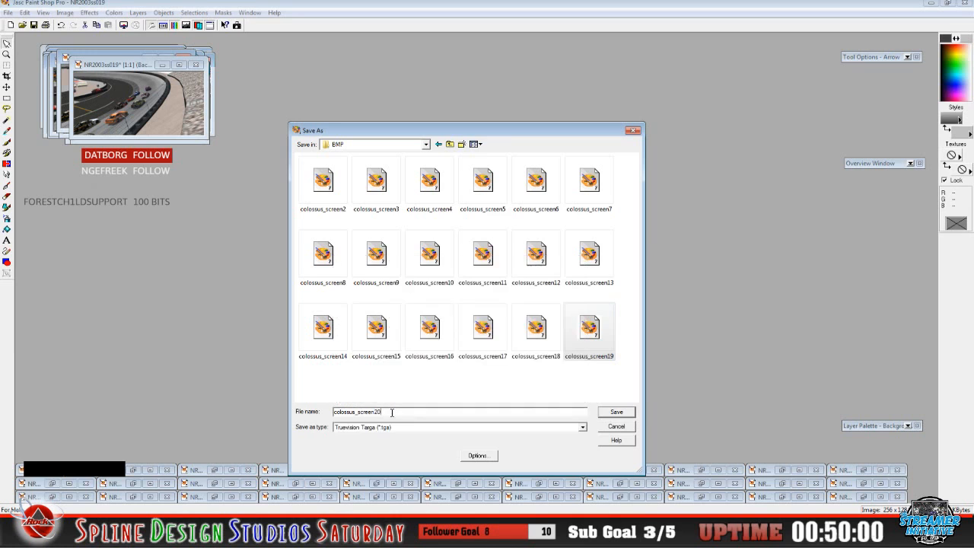
left_click(616, 412)
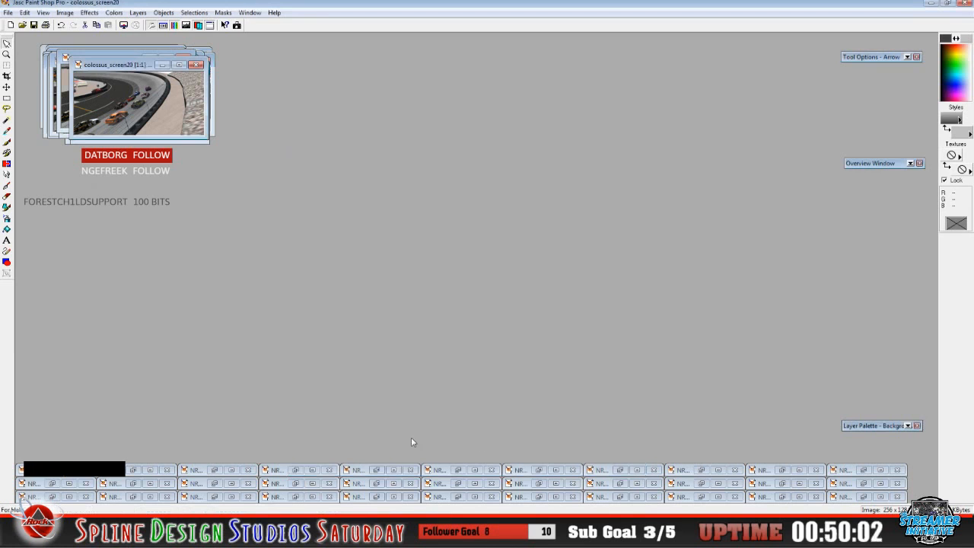
Restore the NR2003ss020 image and point its save location to the Colossus > BMP folder on the desktop
left_click(864, 470)
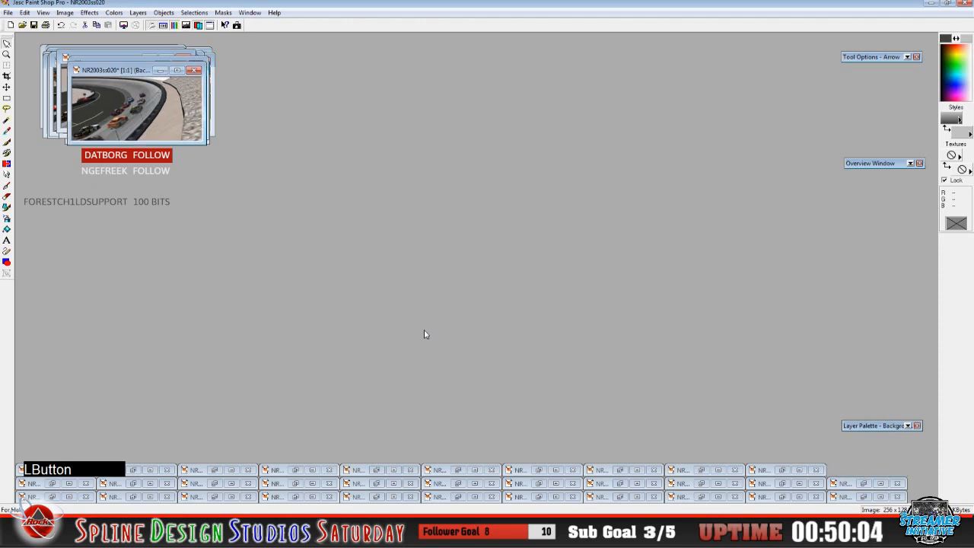
left_click(117, 75)
left_click(8, 13)
left_click(31, 82)
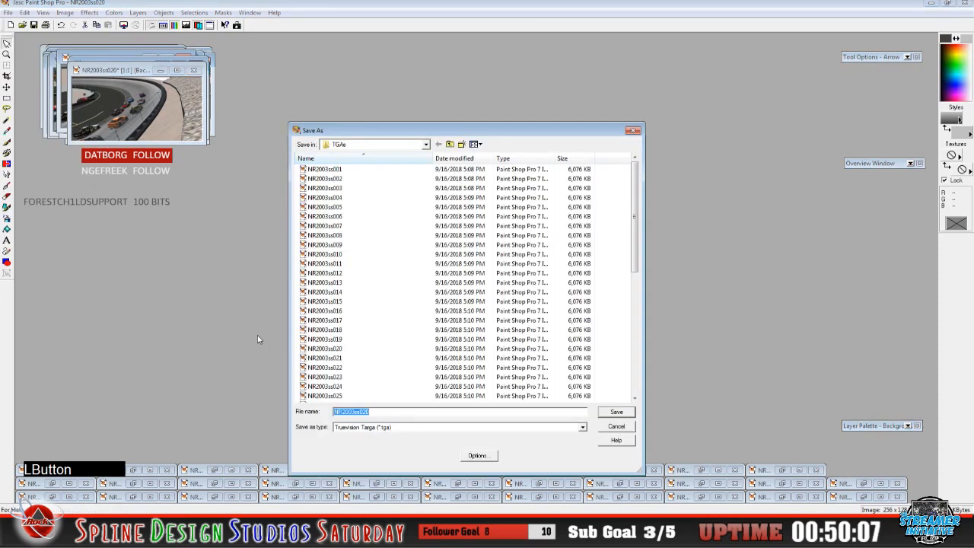
left_click(426, 145)
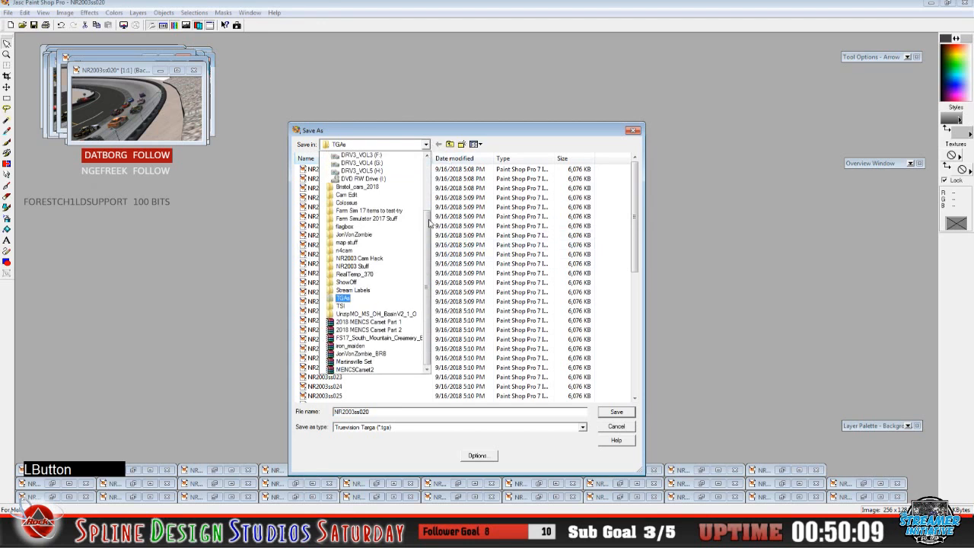
left_click_drag(428, 221, 427, 156)
left_click(427, 147)
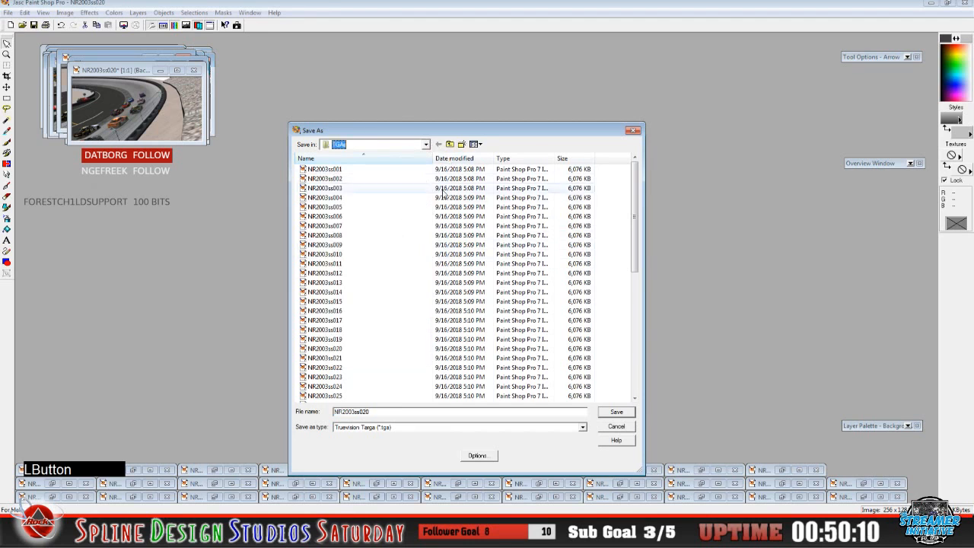
left_click(426, 144)
left_click_drag(428, 230, 427, 156)
left_click(350, 155)
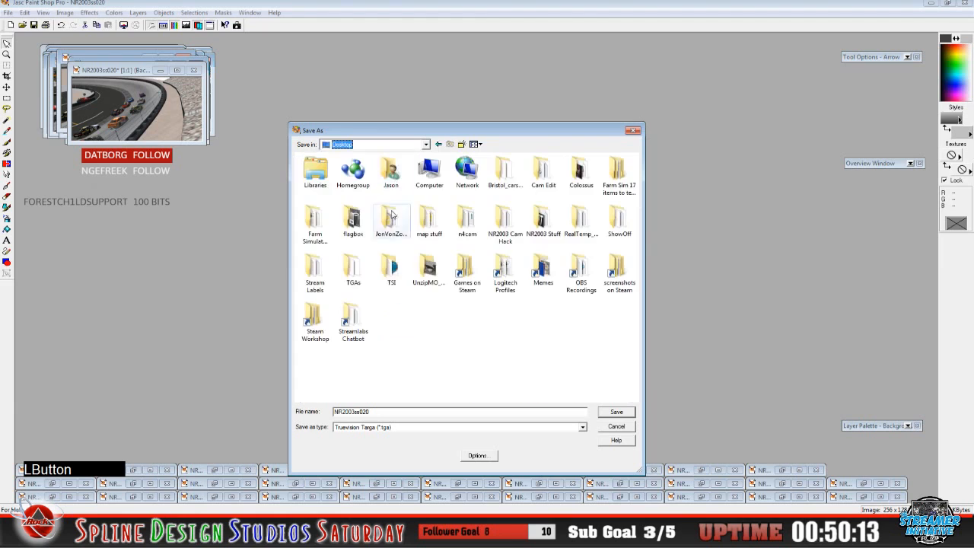
double_click(579, 171)
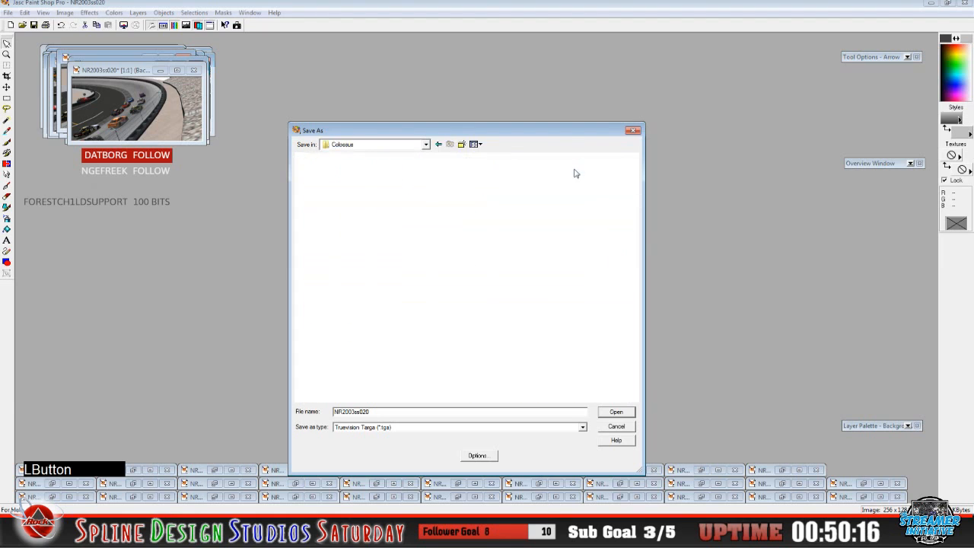
double_click(316, 170)
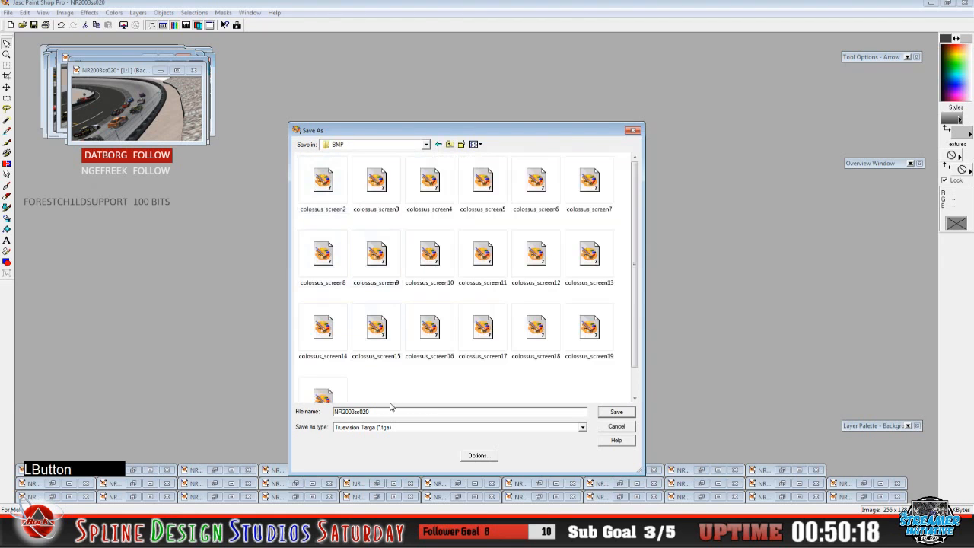
Reuse the colossus_screen20 file name, change it to colossus_screen21 and save the NR2003ss020 image in Targa format
left_click(634, 398)
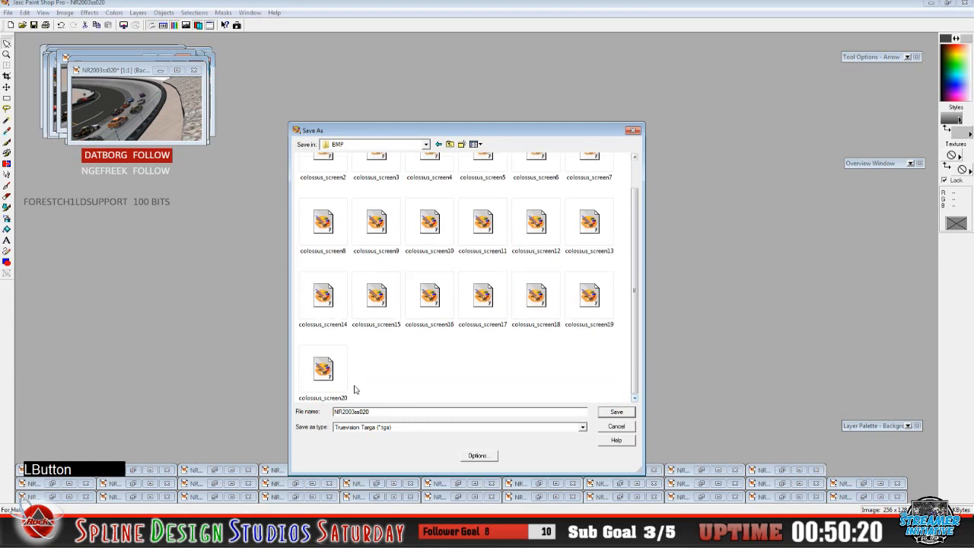
left_click(322, 370)
left_click(405, 411)
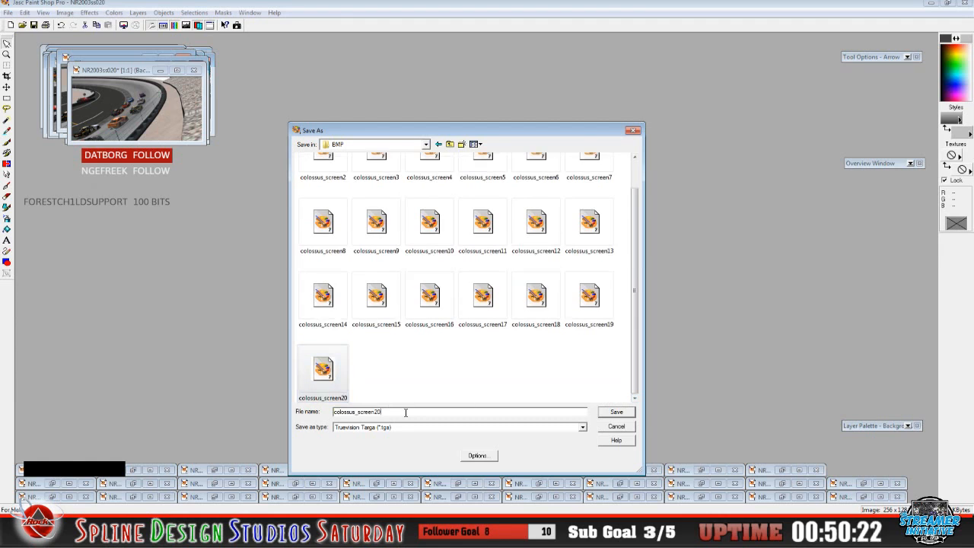
key("BackSpace")
type("1")
left_click(616, 412)
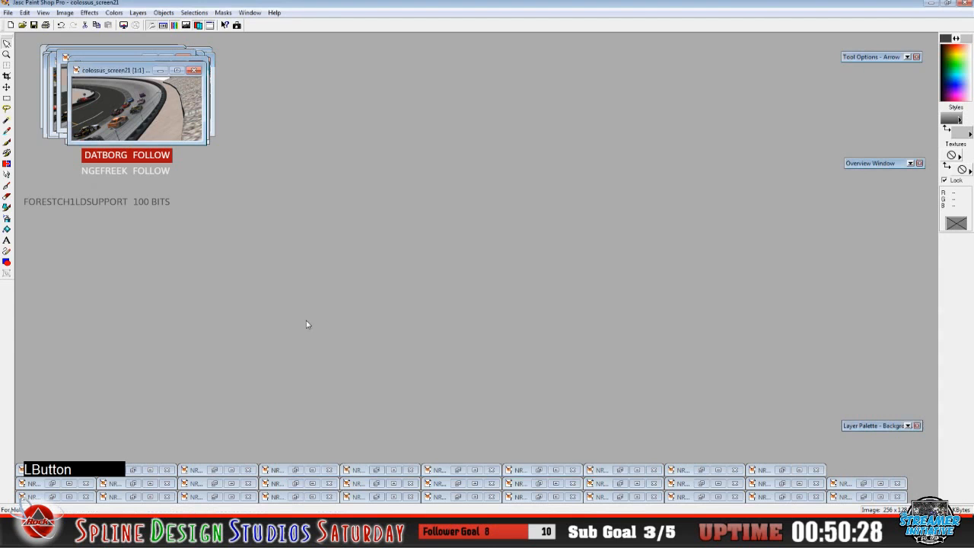
Restore the NR2003ss021 image and select the desktop's Colossus > BMP folder for saving it
left_click(783, 470)
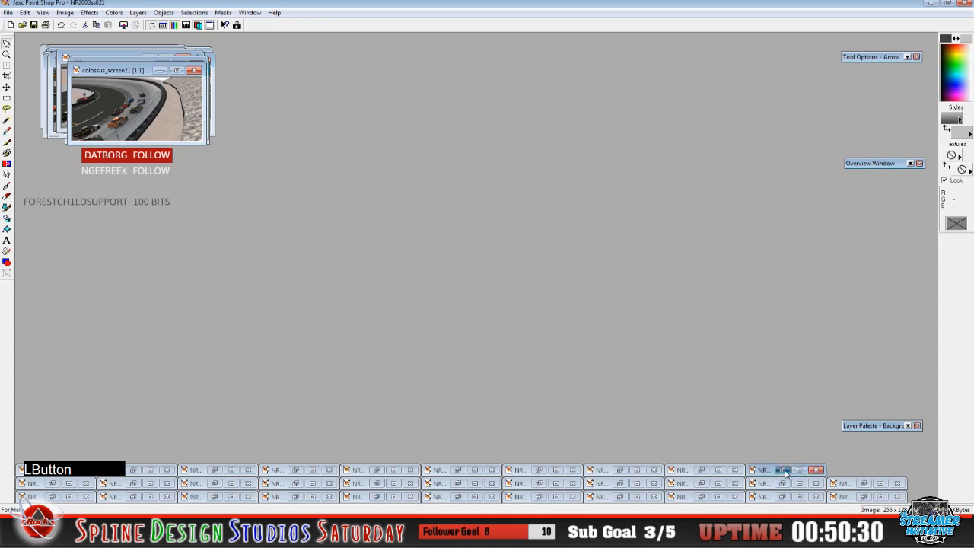
left_click(8, 12)
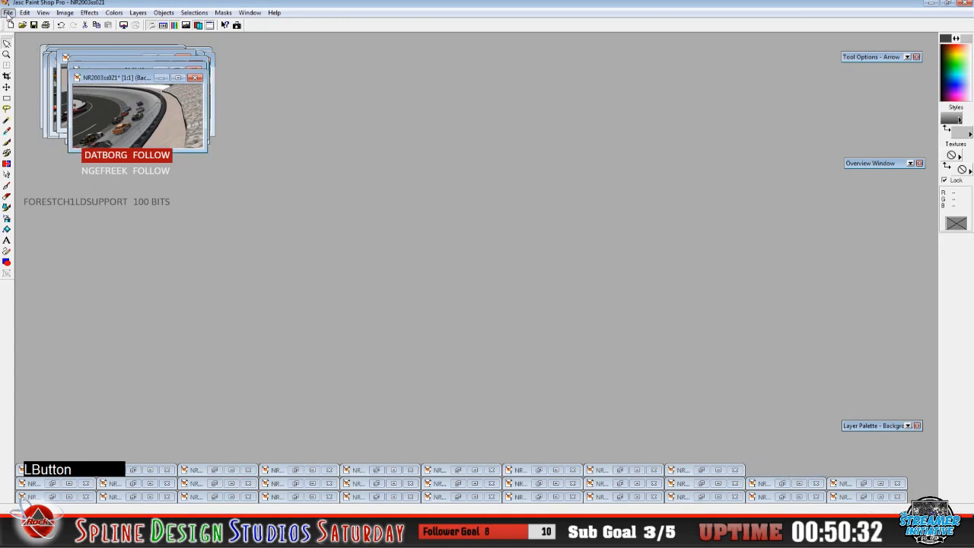
left_click(30, 88)
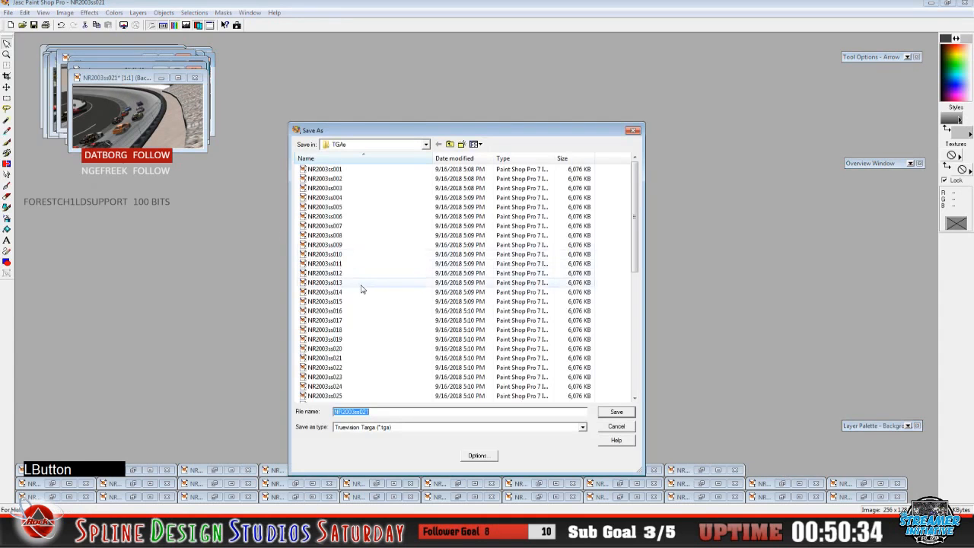
left_click(425, 145)
left_click_drag(428, 230, 424, 154)
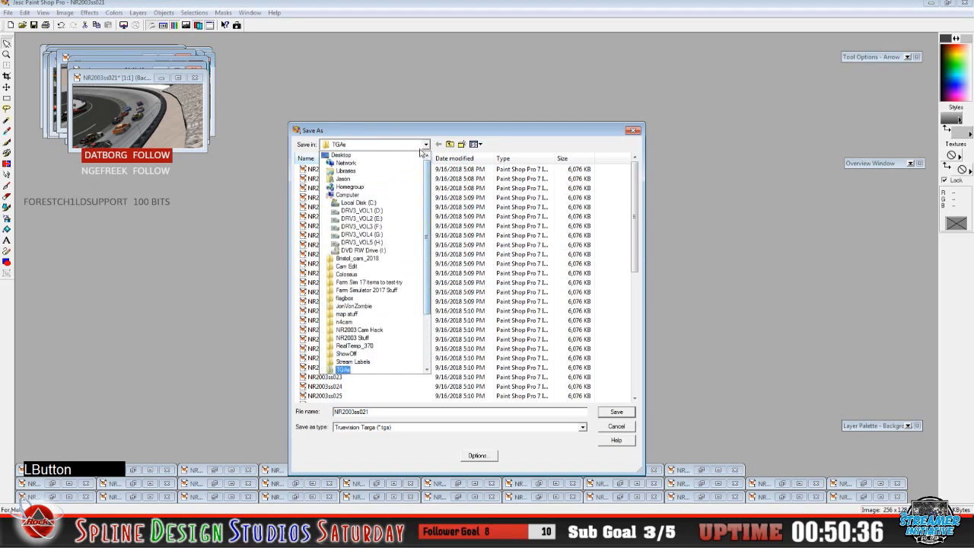
left_click(343, 156)
double_click(584, 177)
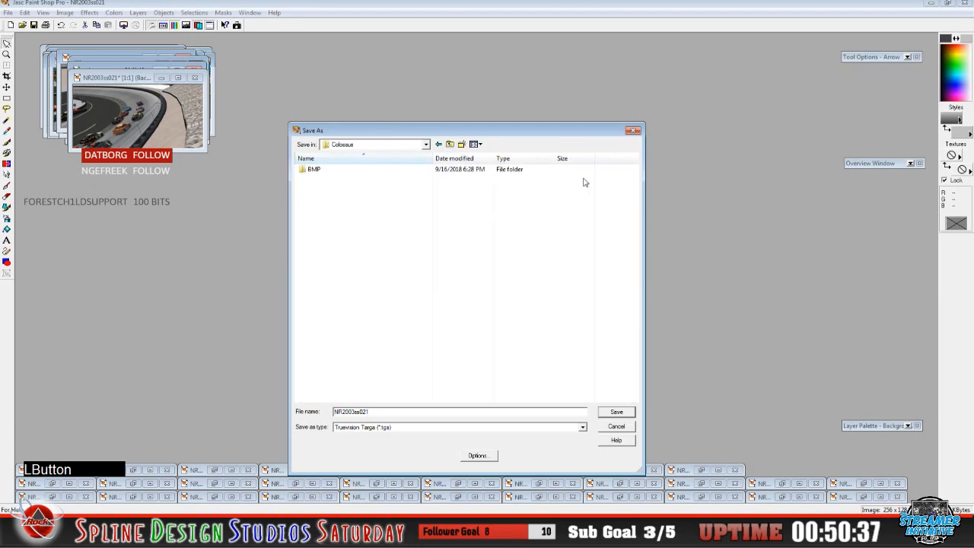
double_click(321, 178)
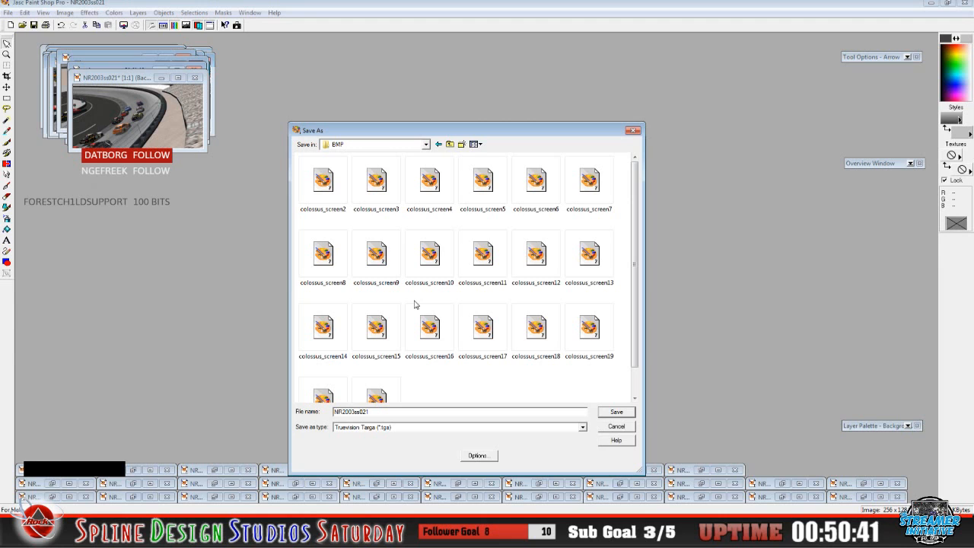
Reuse the colossus_screen21 file name, change it to colossus_screen22 and save the NR2003ss021 image as a Targa file
left_click(635, 397)
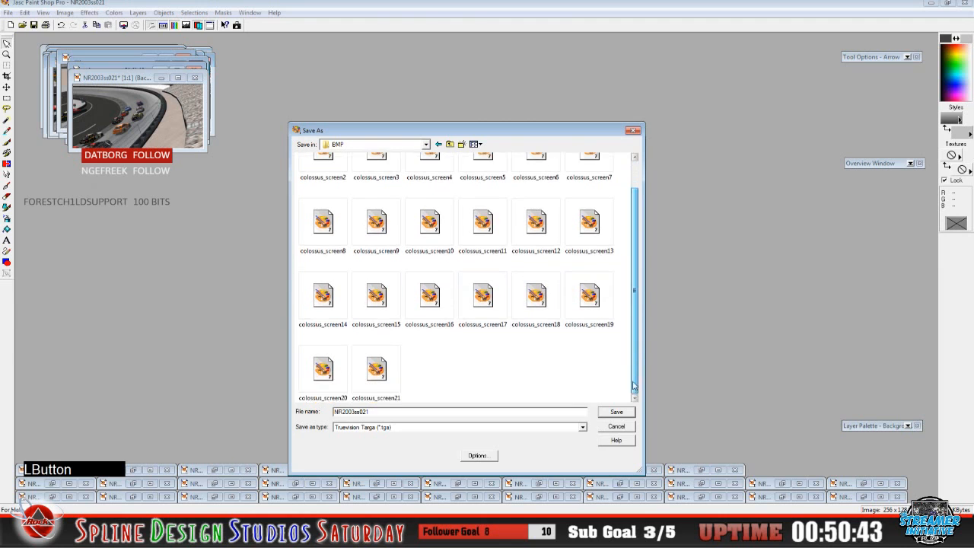
left_click(377, 373)
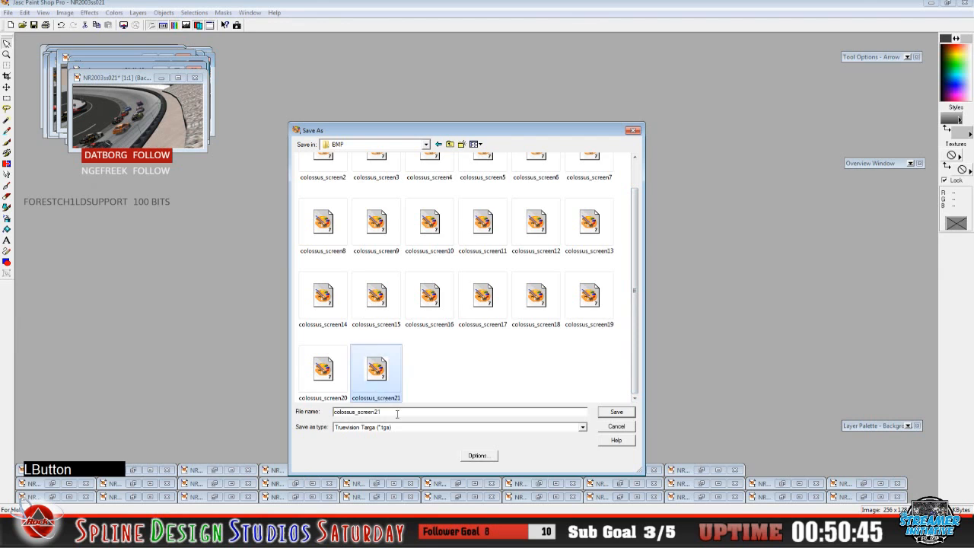
left_click(396, 414)
key("BackSpace")
type("2")
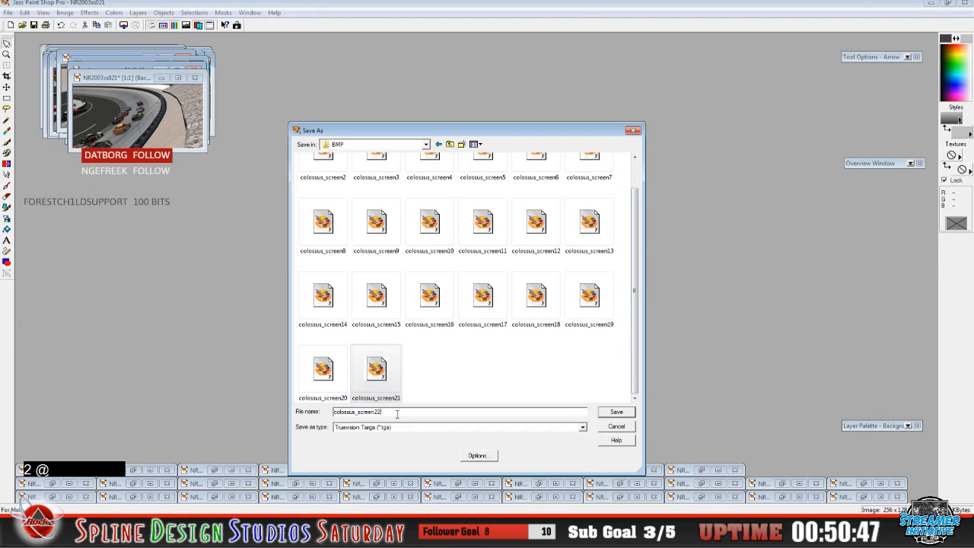
left_click(605, 412)
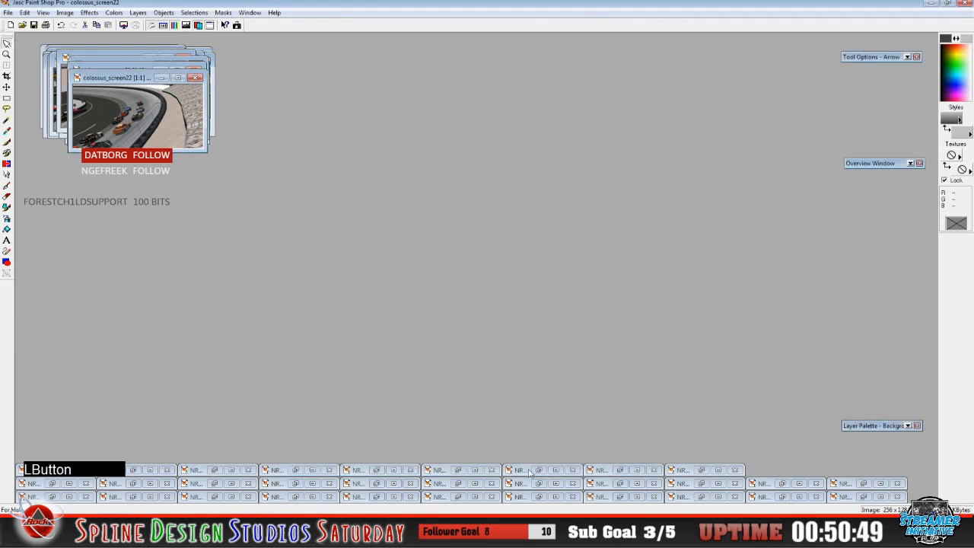
Restore the NR2003ss022 image and point its save location to the Colossus > BMP folder on the desktop
left_click(701, 469)
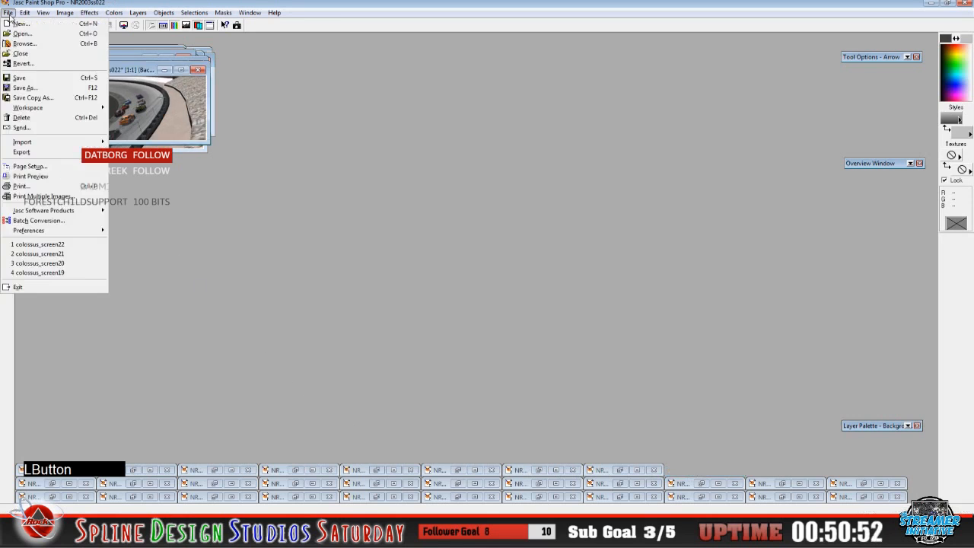
left_click(25, 88)
left_click(427, 144)
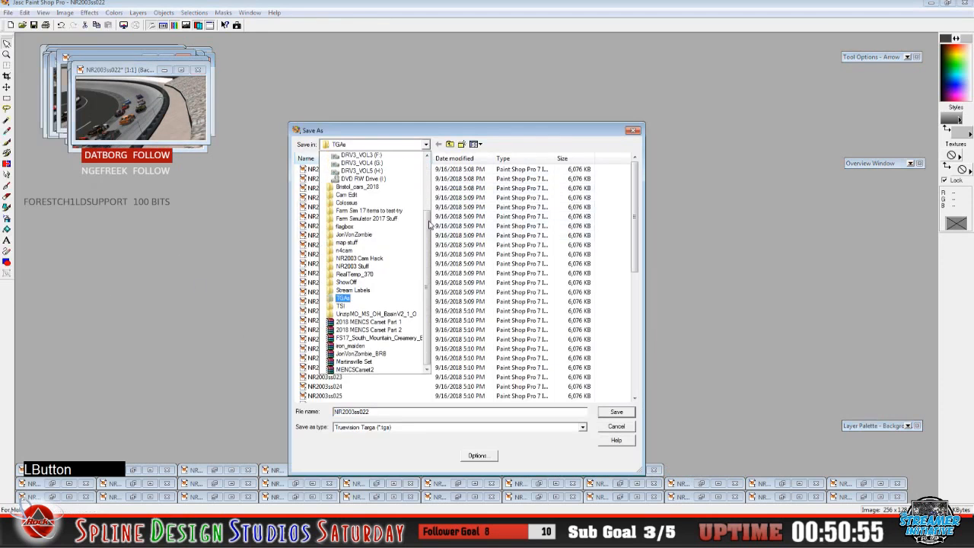
left_click_drag(428, 223, 427, 159)
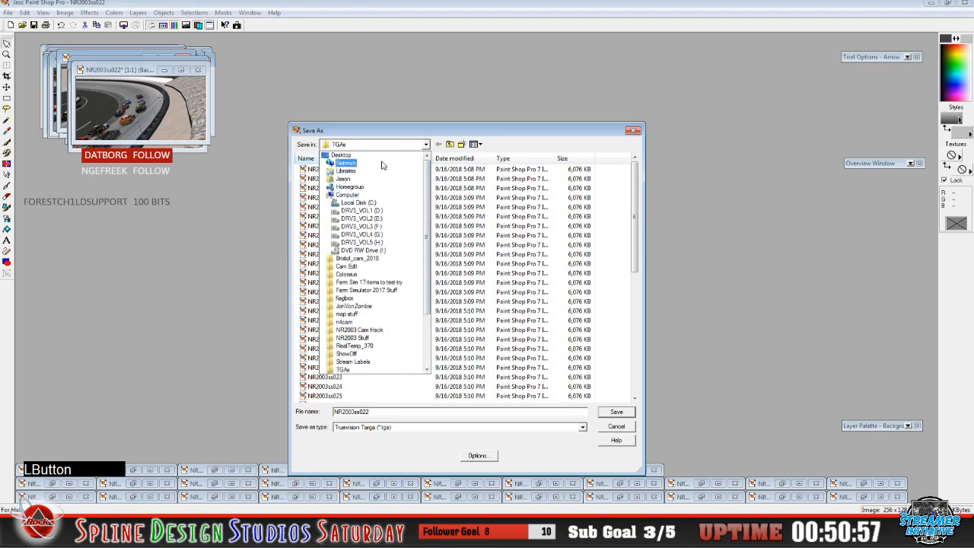
left_click(358, 154)
double_click(574, 180)
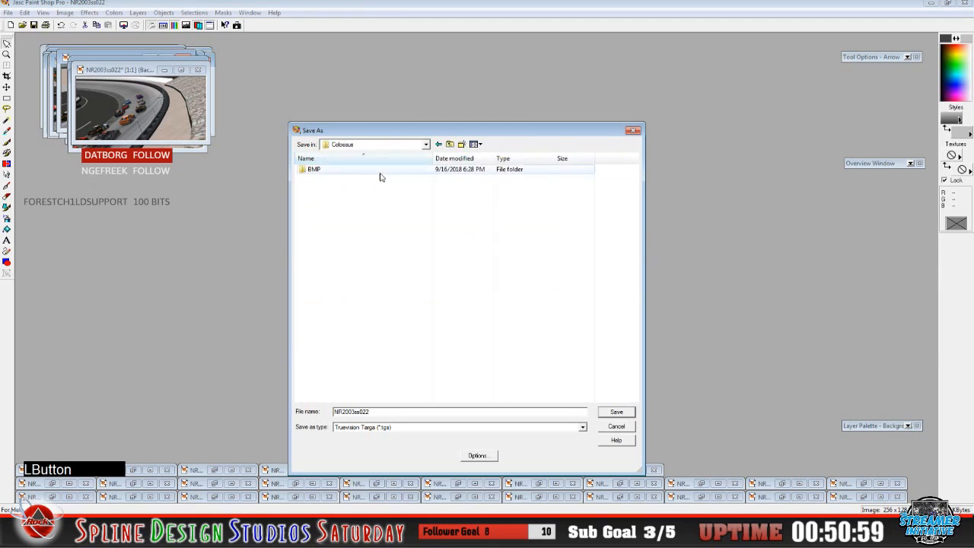
double_click(322, 176)
Reuse the colossus_screen22 file name, change it to colossus_screen23 and save the NR2003ss022 image in Targa format
left_click(437, 391)
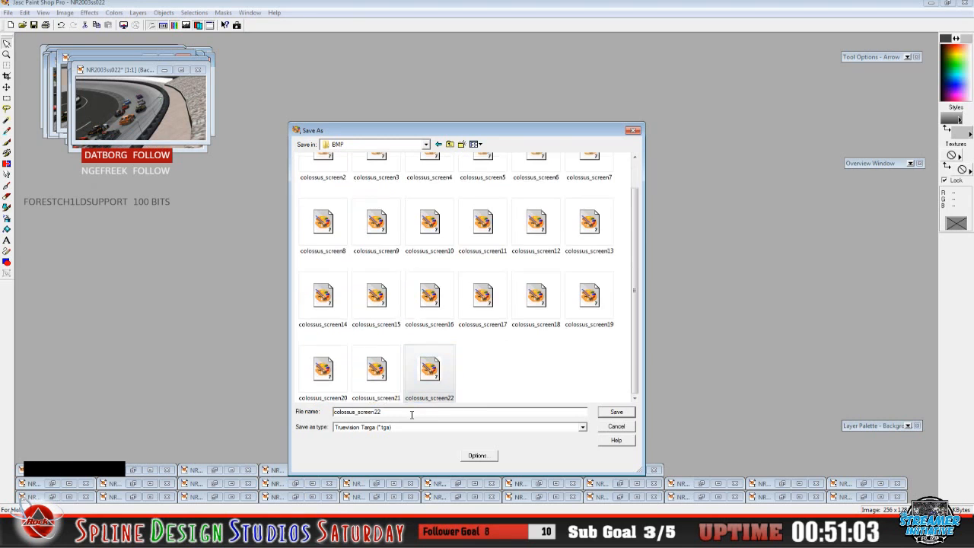
key("BackSpace")
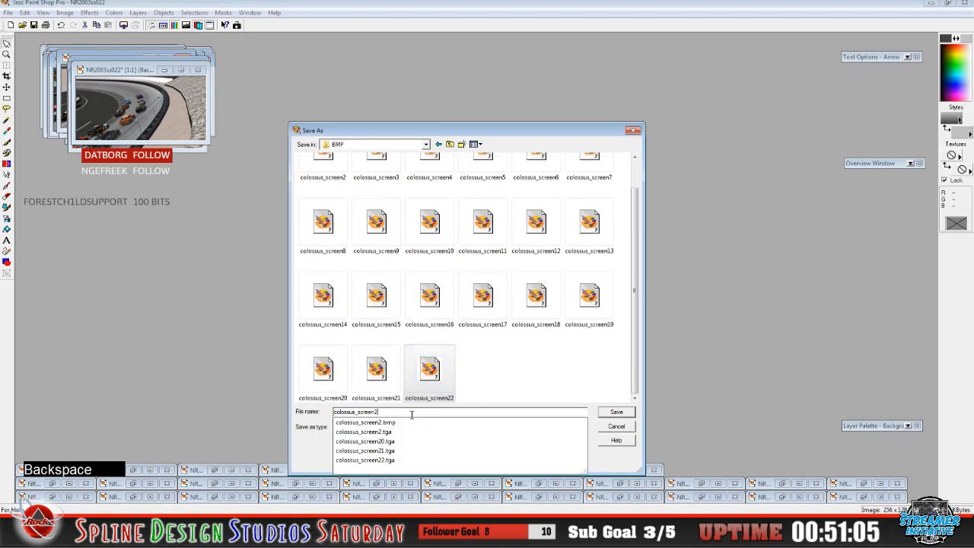
type("3")
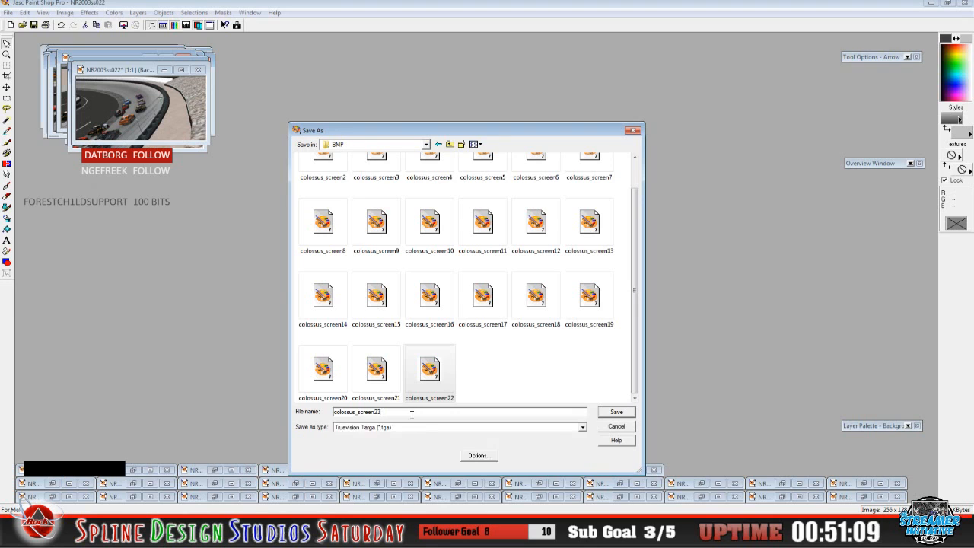
left_click(618, 412)
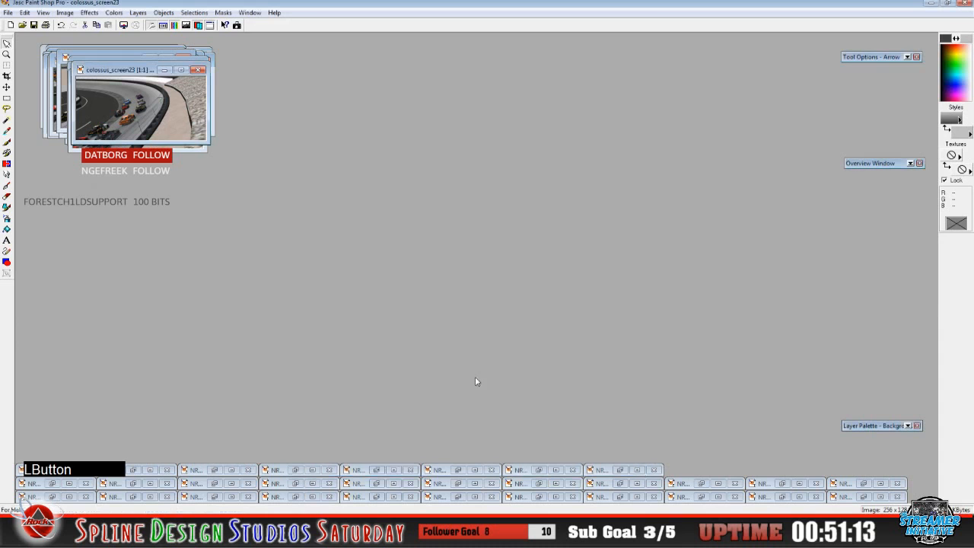
Restore the NR2003ss023 image and select the desktop's Colossus > BMP folder for saving it
left_click(621, 469)
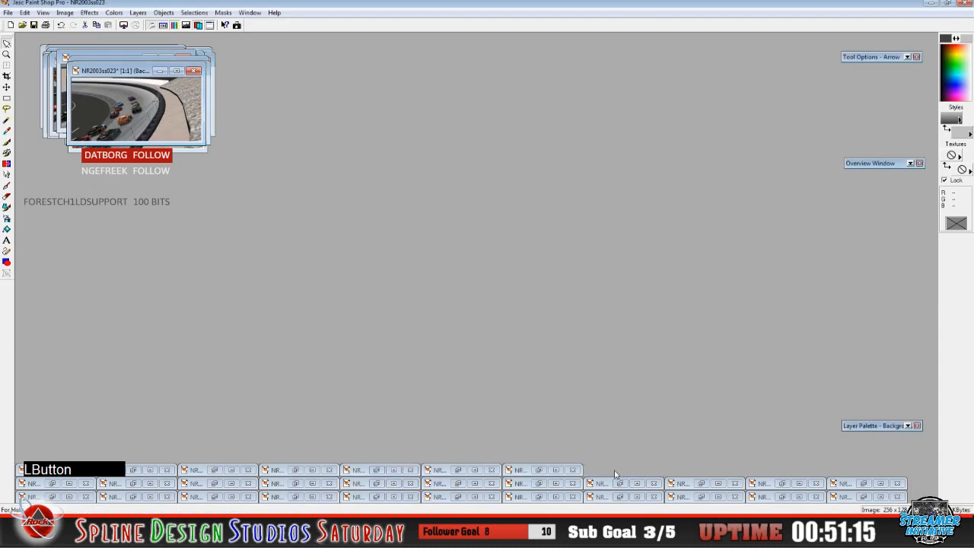
left_click(7, 12)
left_click(49, 92)
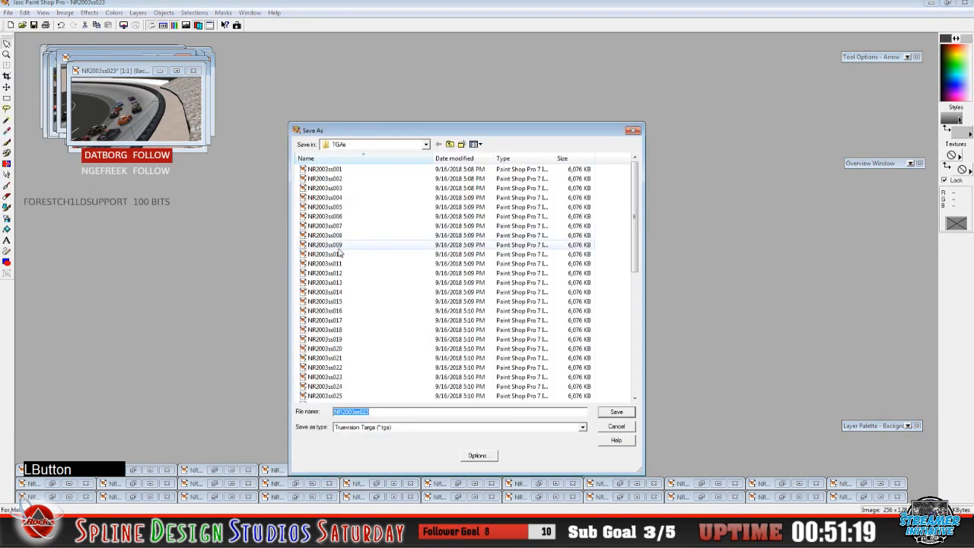
left_click(424, 144)
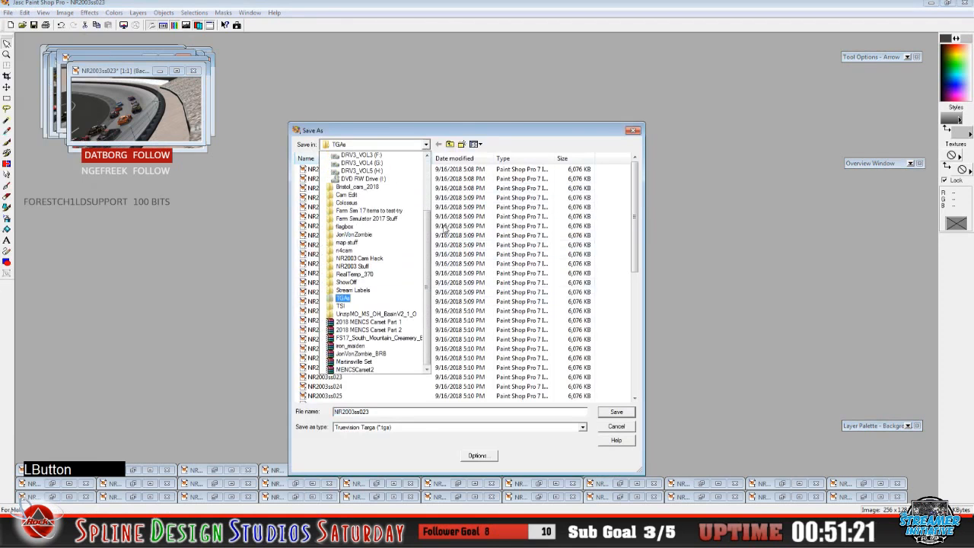
scroll(405, 160, "up", 4)
left_click(405, 159)
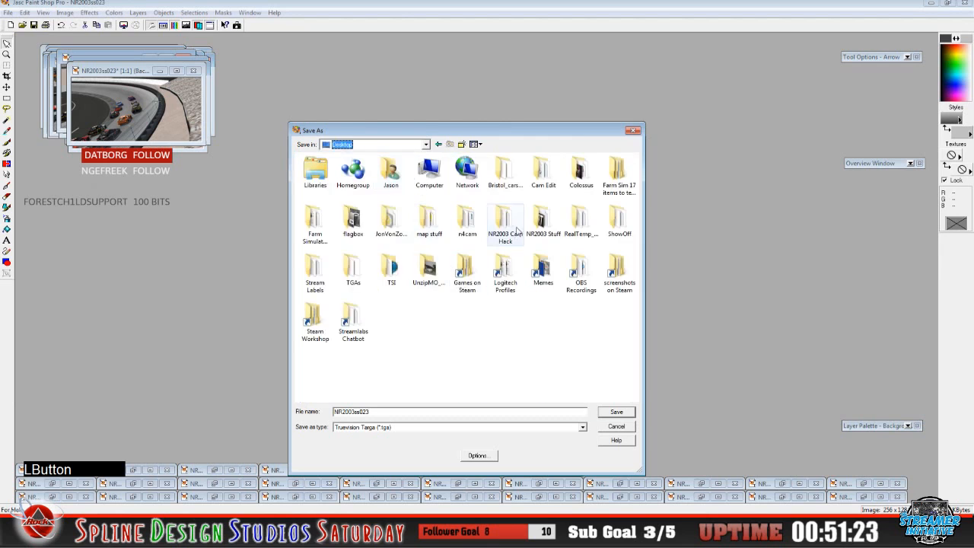
double_click(577, 181)
double_click(327, 169)
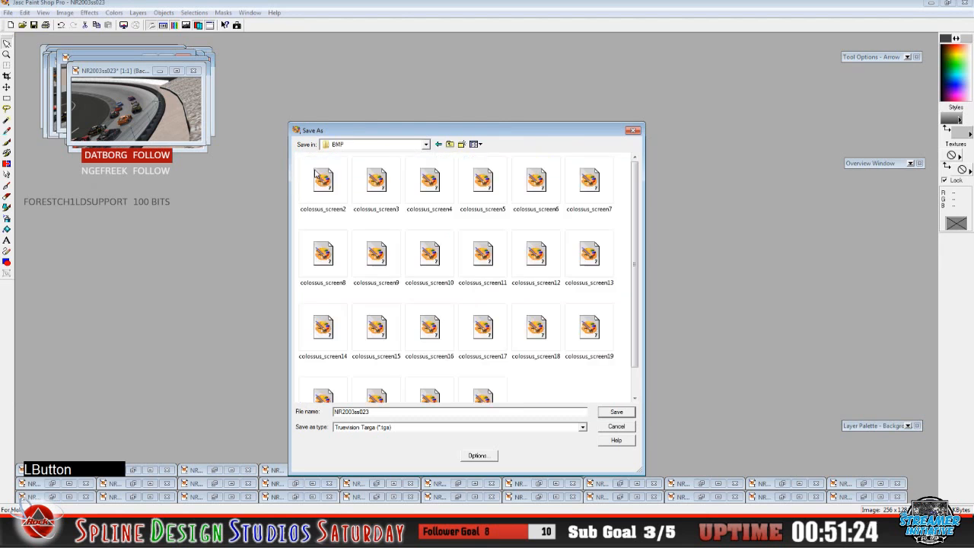
Reuse the colossus_screen23 file name, change it to colossus_screen24 and save the NR2003ss023 image as a Targa file
left_click(468, 388)
left_click(418, 413)
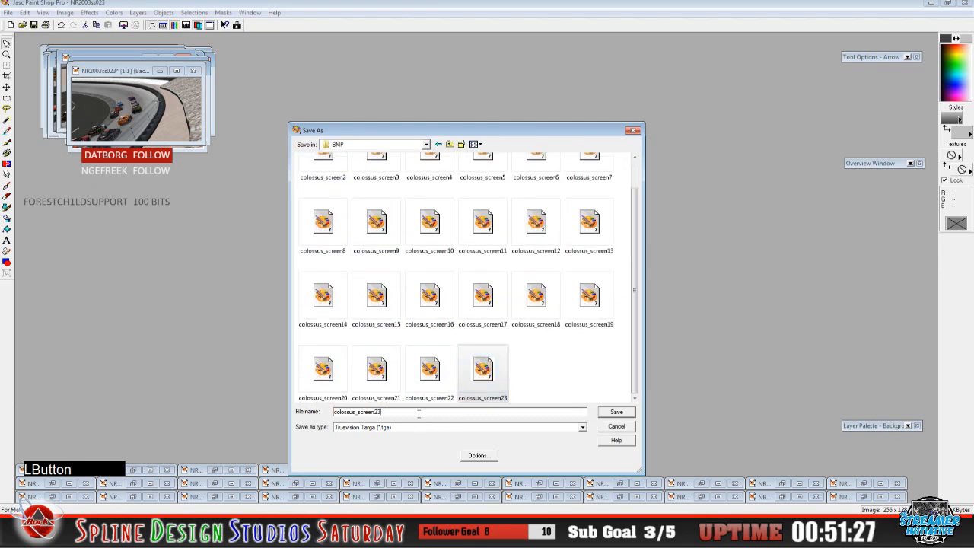
key("BackSpace")
type("4")
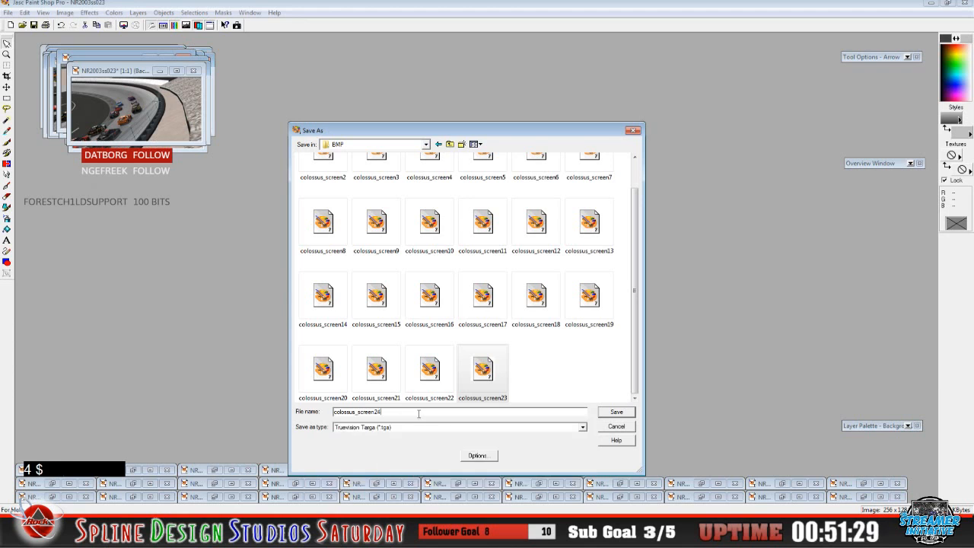
left_click(617, 412)
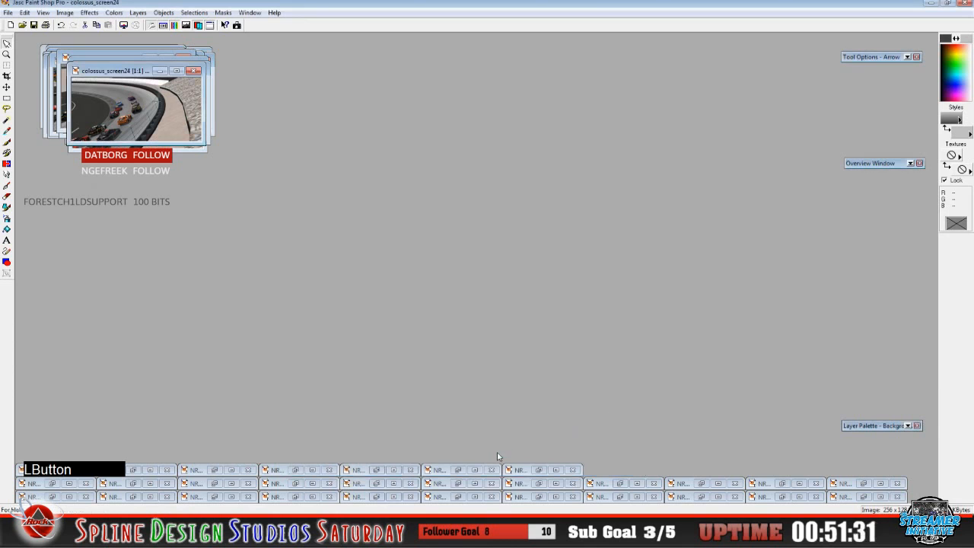
Restore the NR2003ss024 image and set its save location to the Colossus > BMP folder on the desktop
left_click(538, 470)
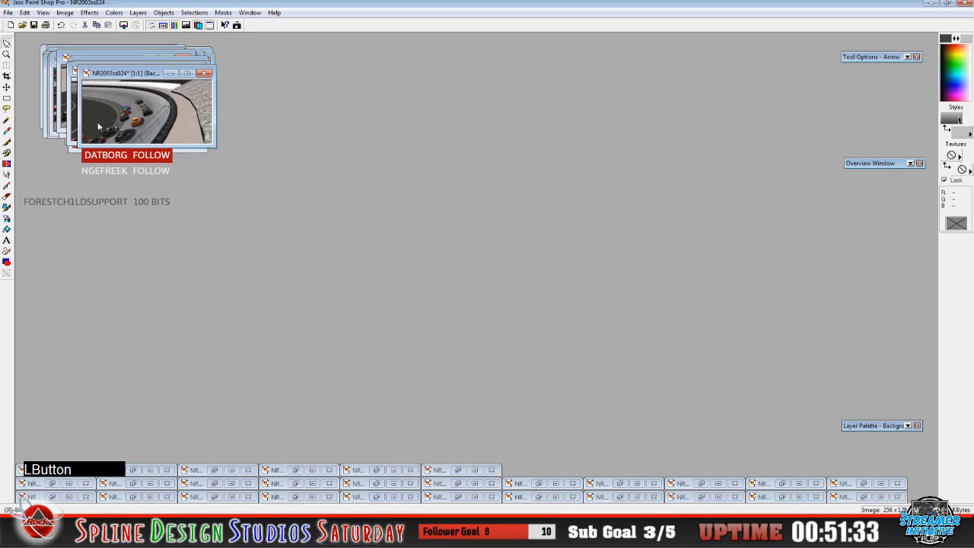
left_click(8, 12)
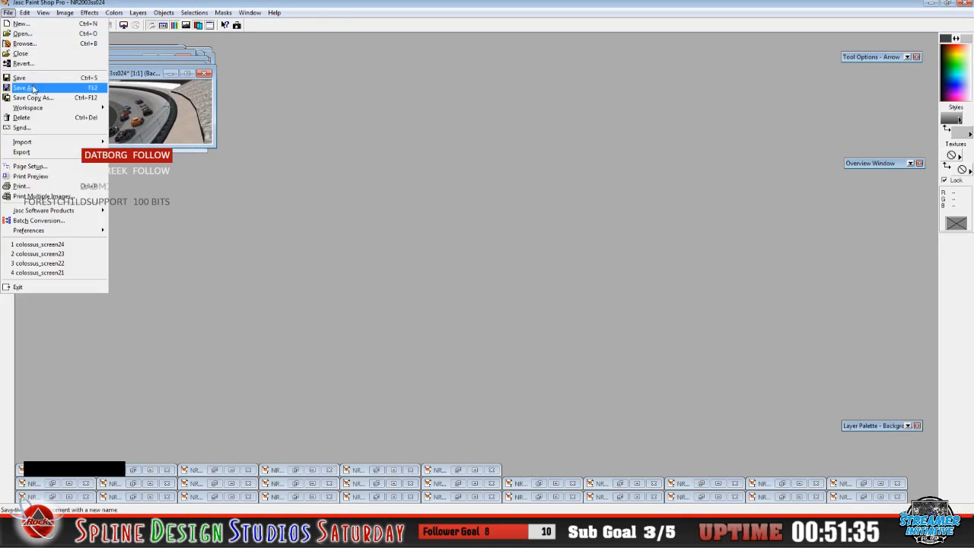
left_click(26, 86)
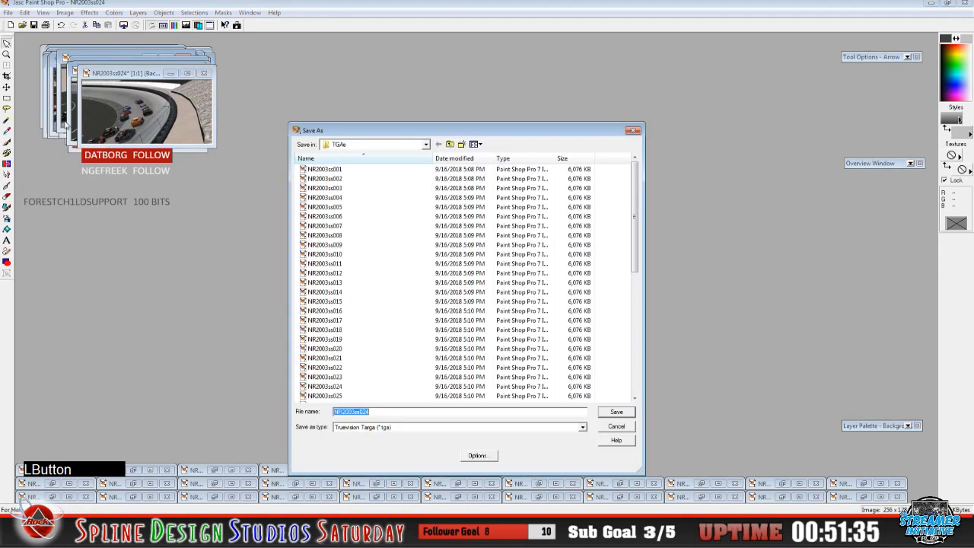
left_click(427, 145)
left_click_drag(427, 240, 421, 177)
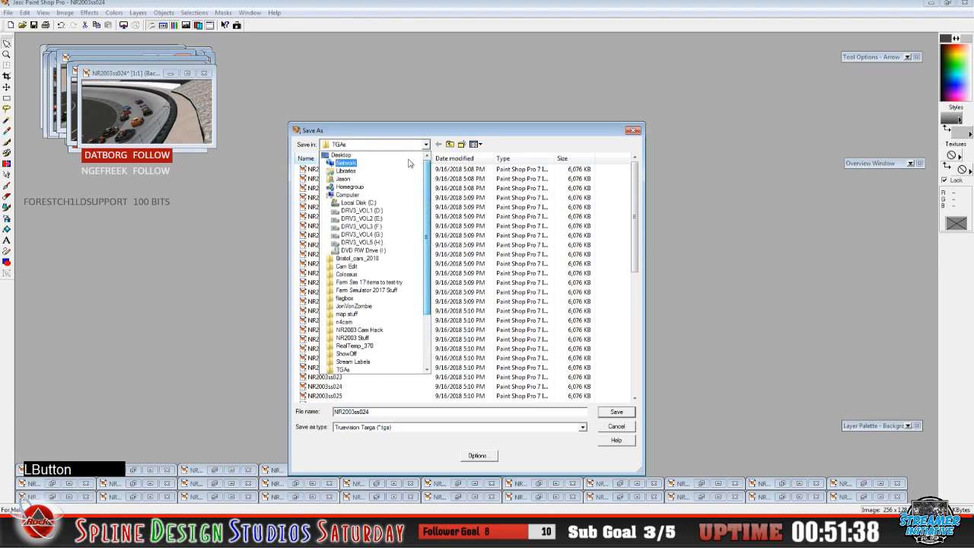
left_click(391, 155)
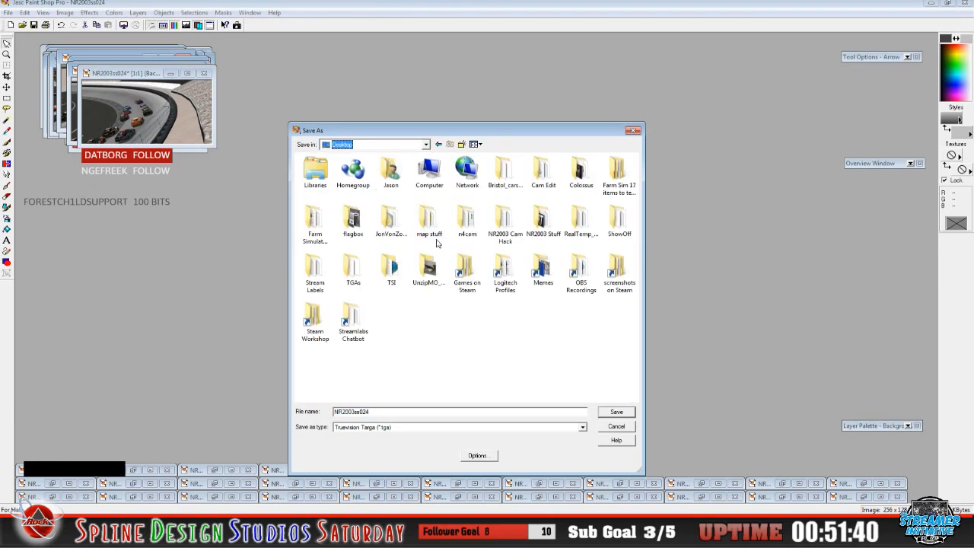
double_click(581, 173)
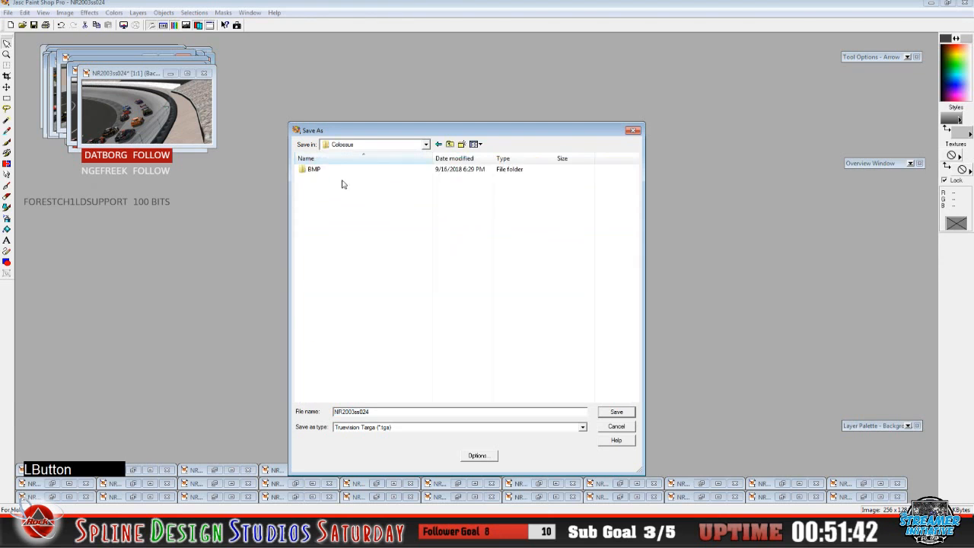
double_click(313, 169)
Reuse the colossus_screen24 file name, change it to colossus_screen25 and save the NR2003ss024 image in Targa format
left_click(542, 388)
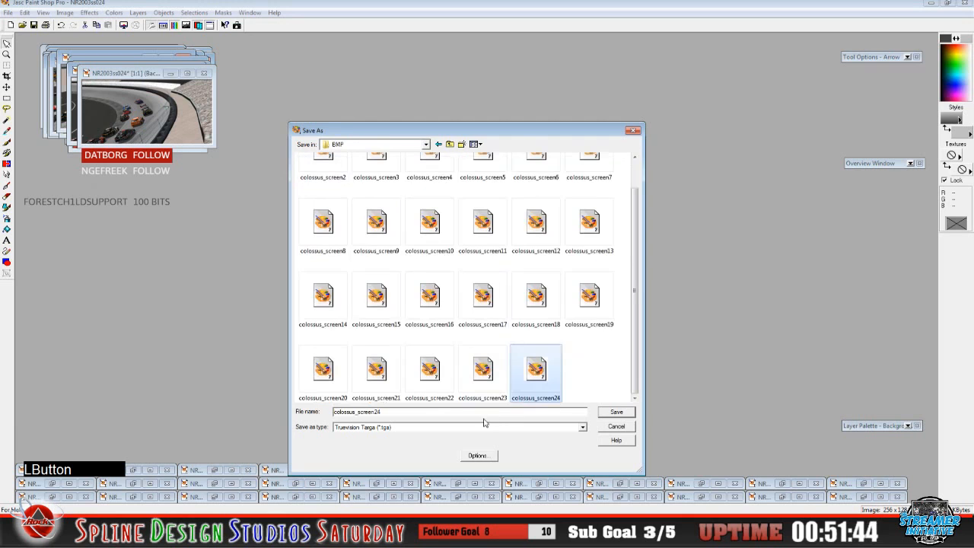
left_click(446, 412)
key("BackSpace")
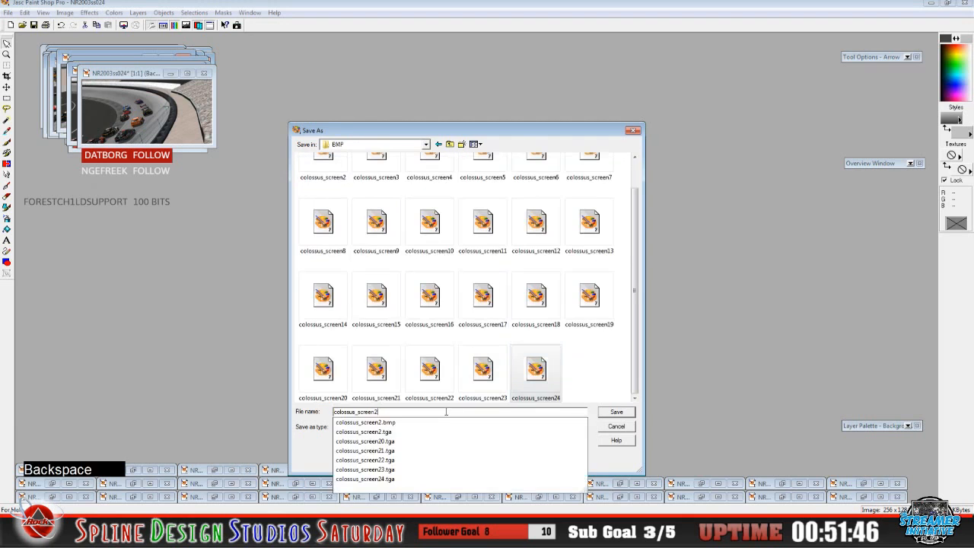
type("5")
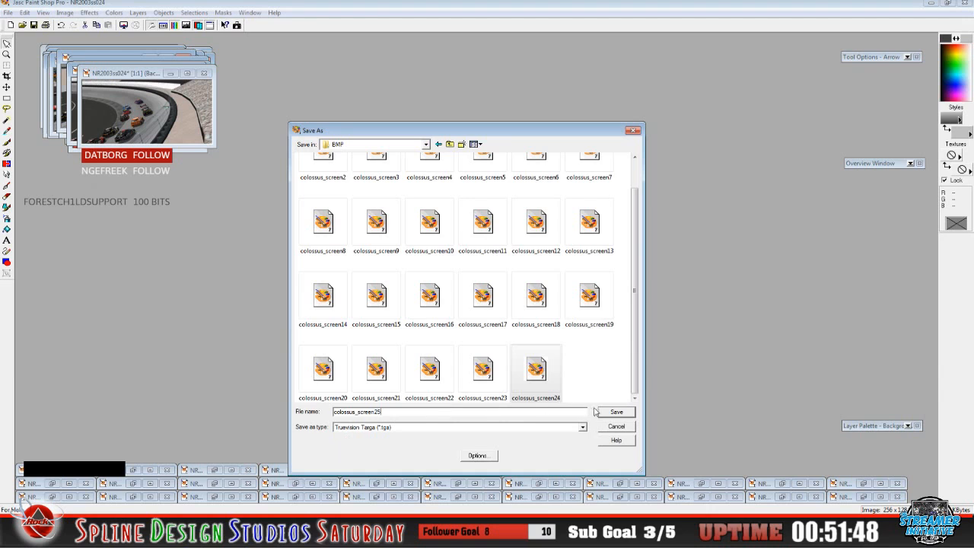
left_click(613, 412)
Restore the NR2003ss025 image and choose the desktop's Colossus > BMP folder as its save location
double_click(448, 469)
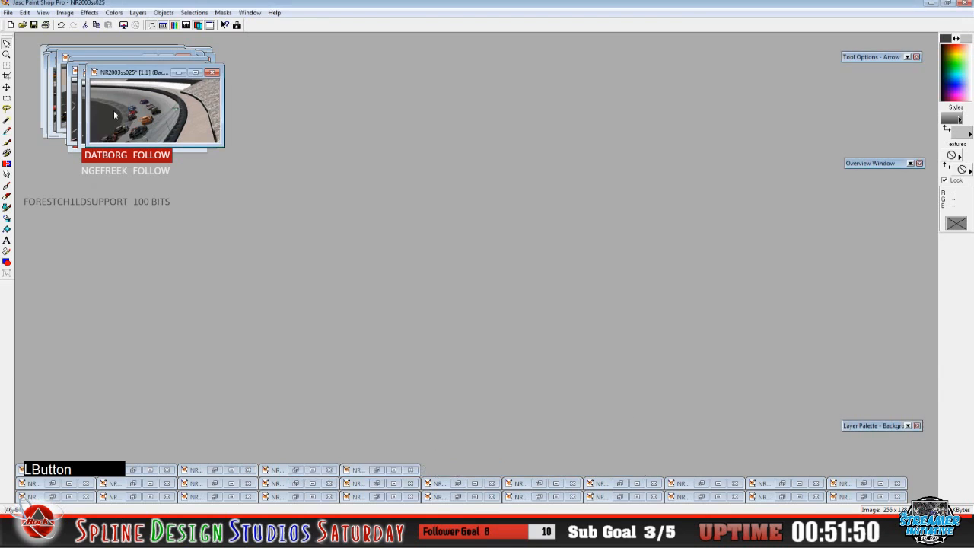
left_click(8, 13)
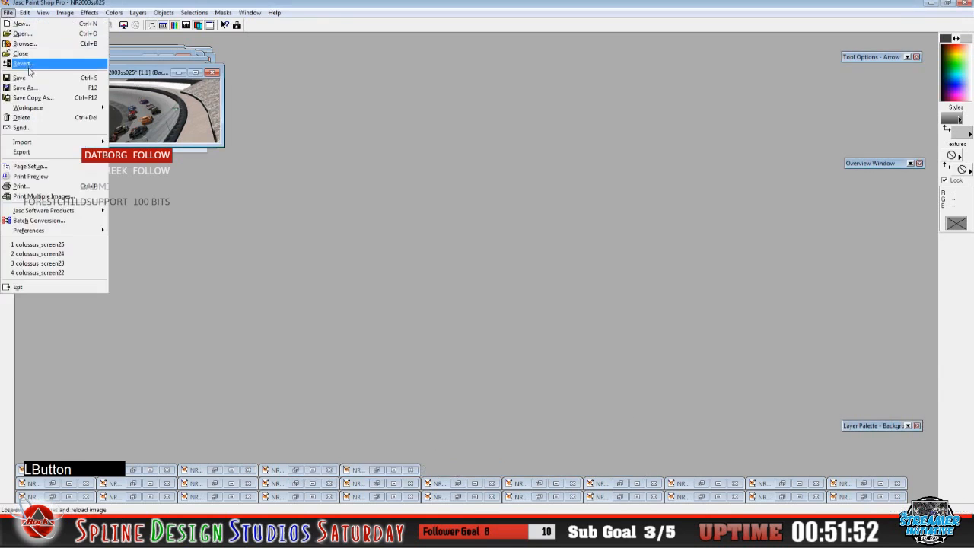
left_click(27, 74)
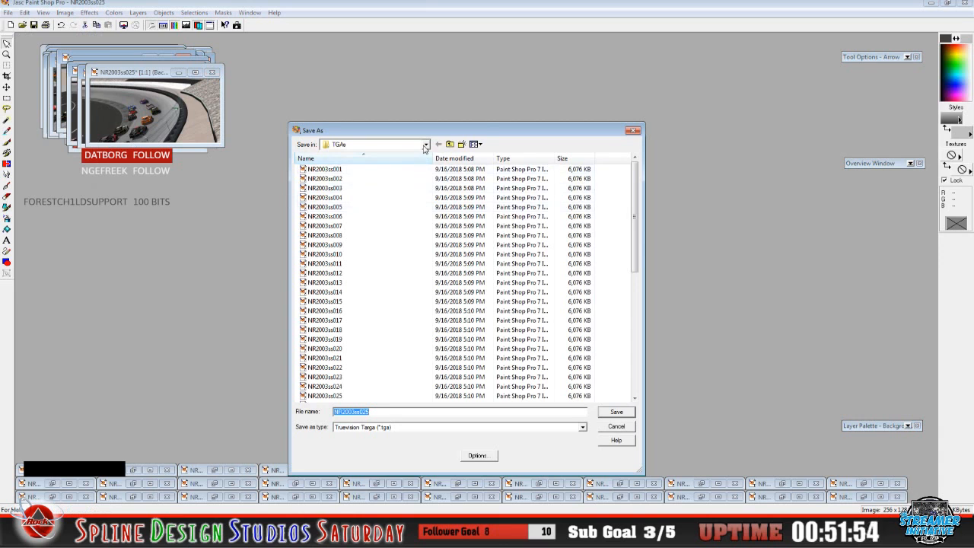
left_click(411, 145)
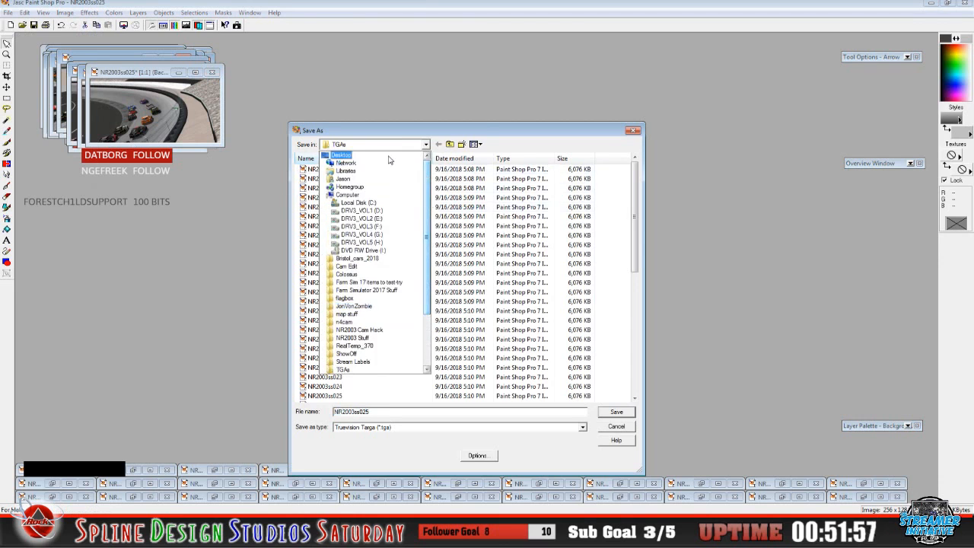
left_click(392, 156)
double_click(584, 178)
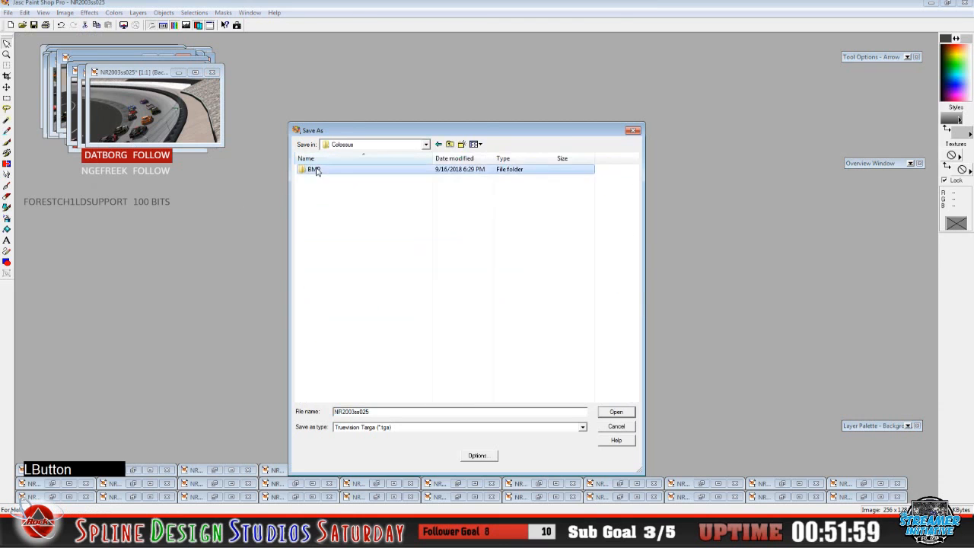
double_click(314, 169)
left_click(533, 259)
scroll(508, 320, "down", 1)
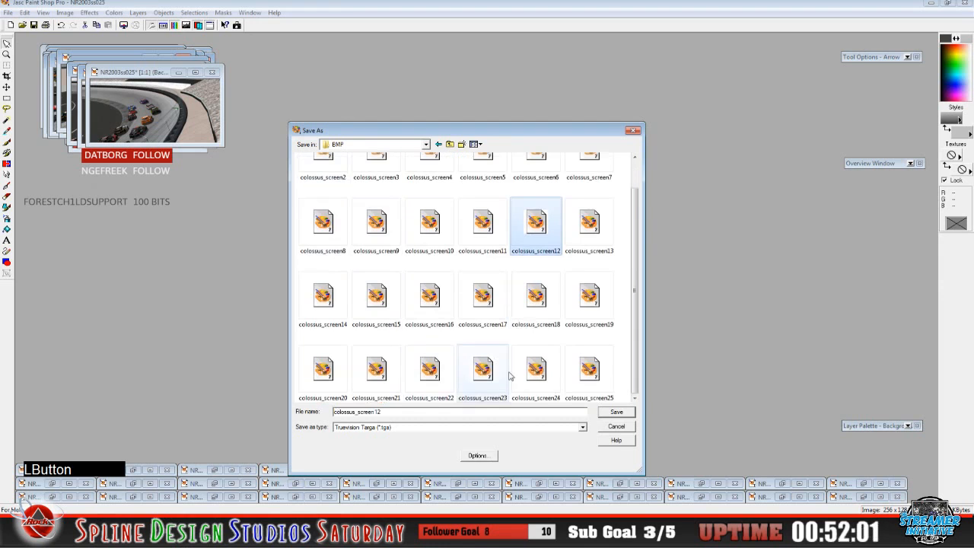
Reuse the colossus_screen25 file name, change it to colossus_screen26 and save the NR2003ss025 image as a Targa file
left_click(584, 372)
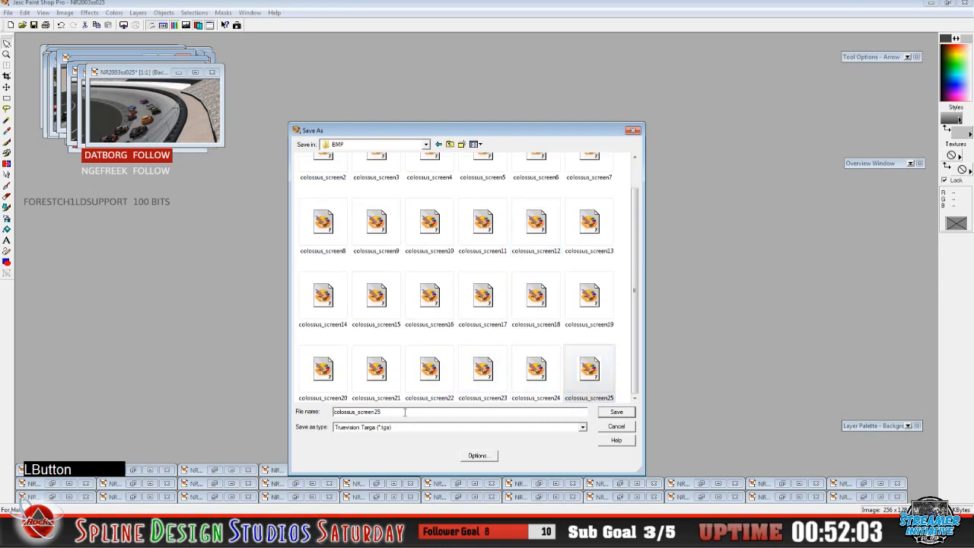
key("BackSpace")
type("6")
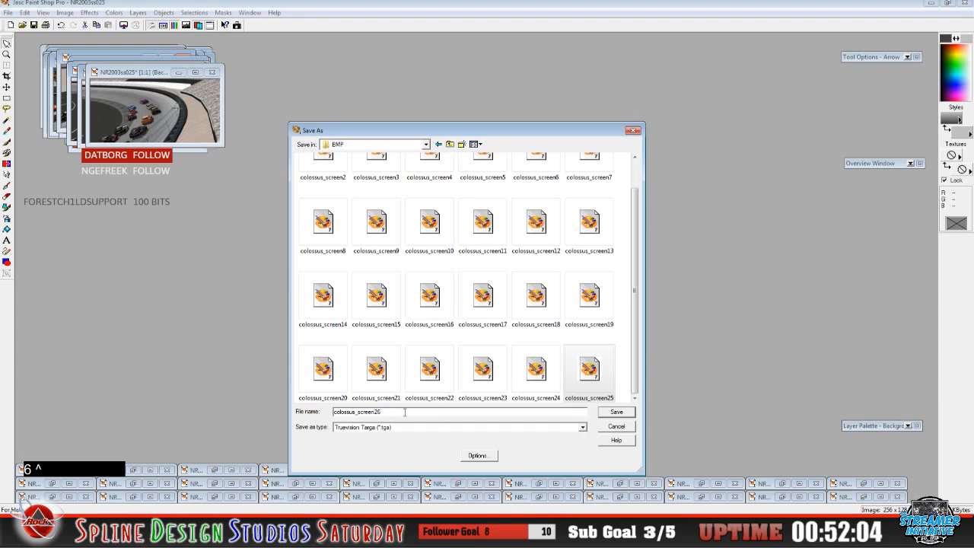
left_click(615, 412)
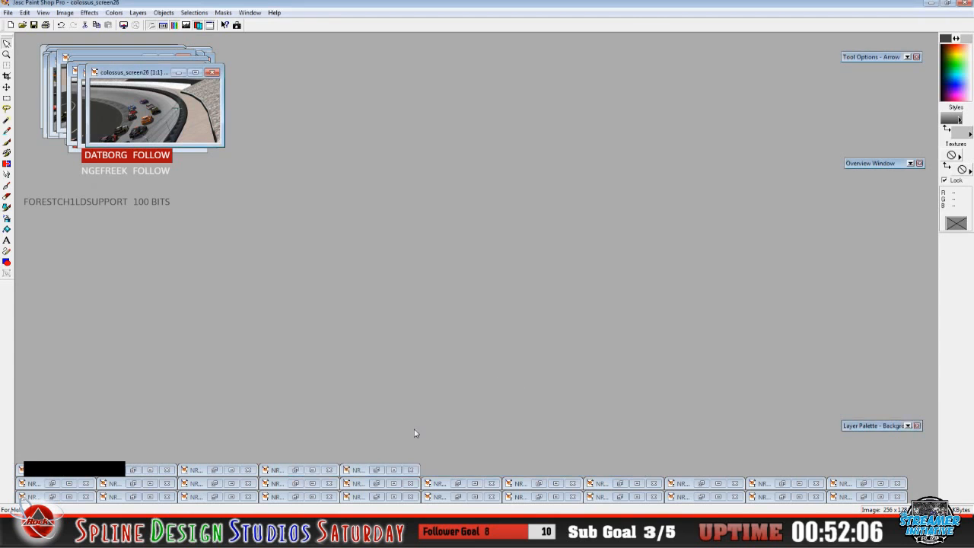
Restore the NR2003ss026 image and set its save location to the Colossus > BMP folder on the desktop
left_click(376, 469)
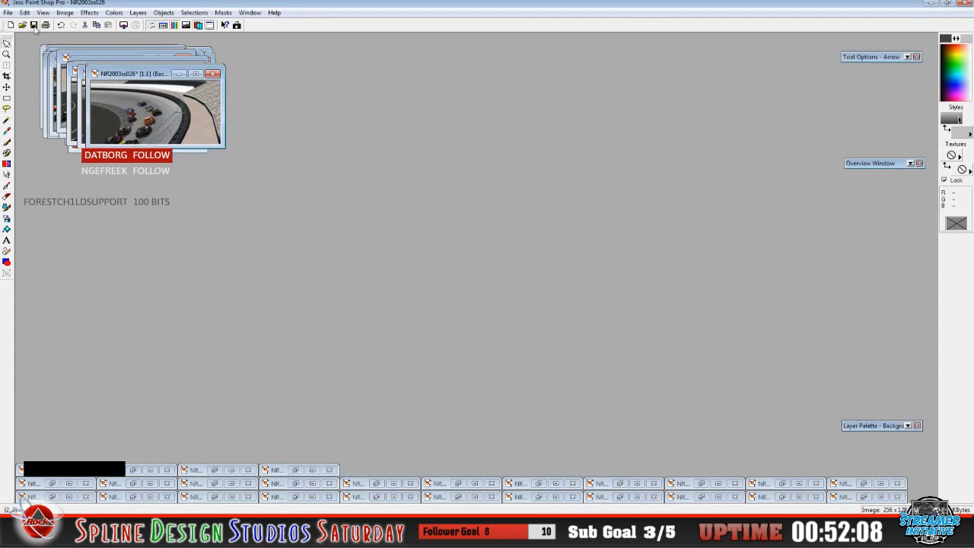
left_click(8, 13)
left_click(35, 85)
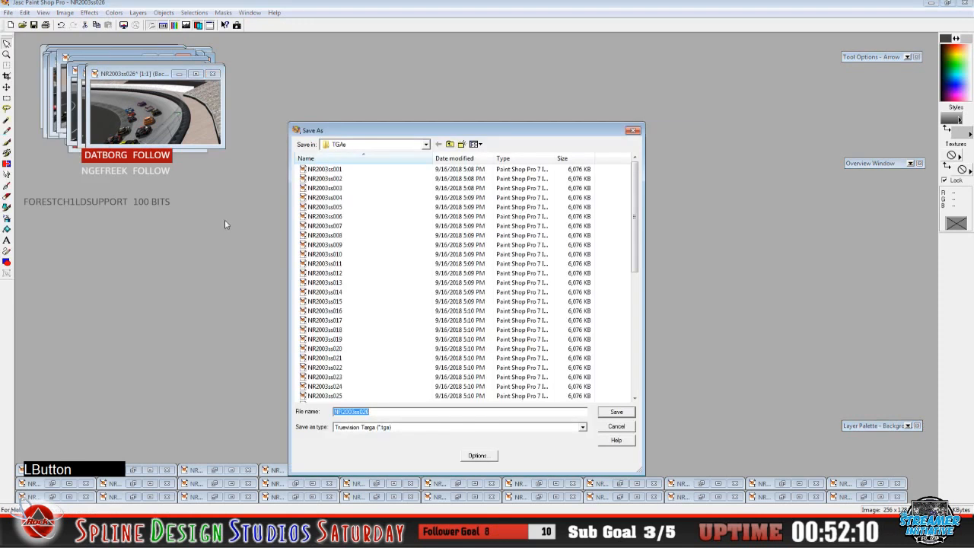
left_click(427, 145)
left_click_drag(427, 222, 429, 156)
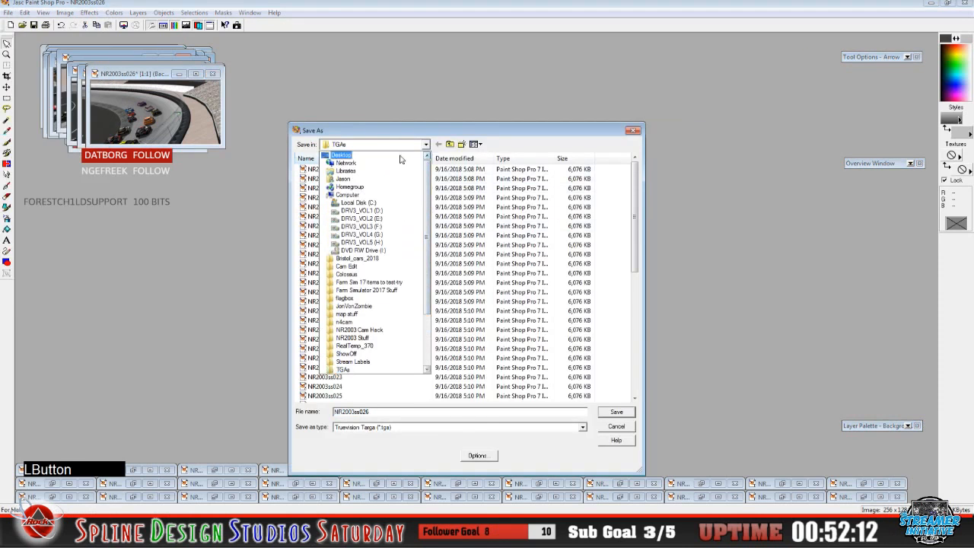
left_click(342, 155)
double_click(583, 170)
double_click(312, 169)
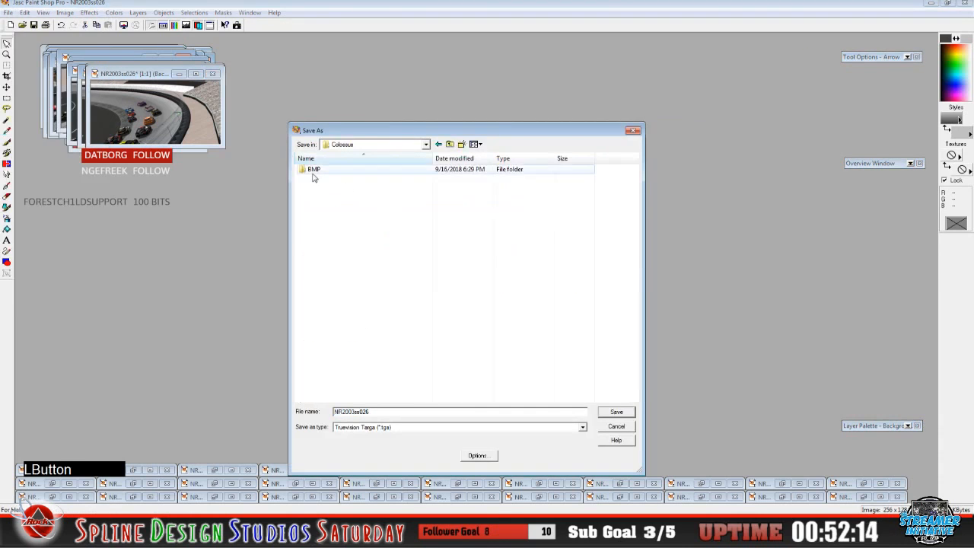
Reuse the colossus_screen26 file name, change it to colossus_screen27 and save the NR2003ss026 image in Targa format
left_click(564, 343)
scroll(564, 346, "down", 3)
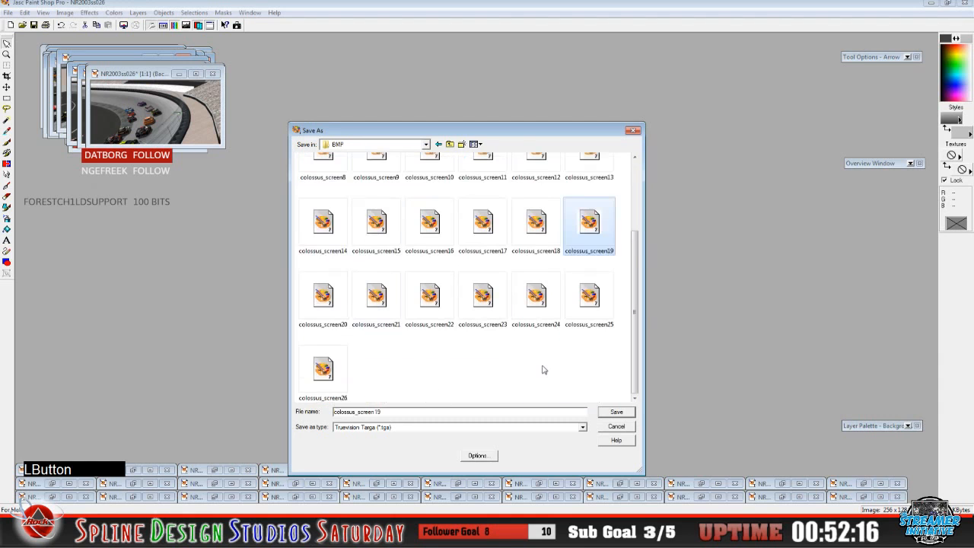
left_click(322, 374)
left_click(398, 411)
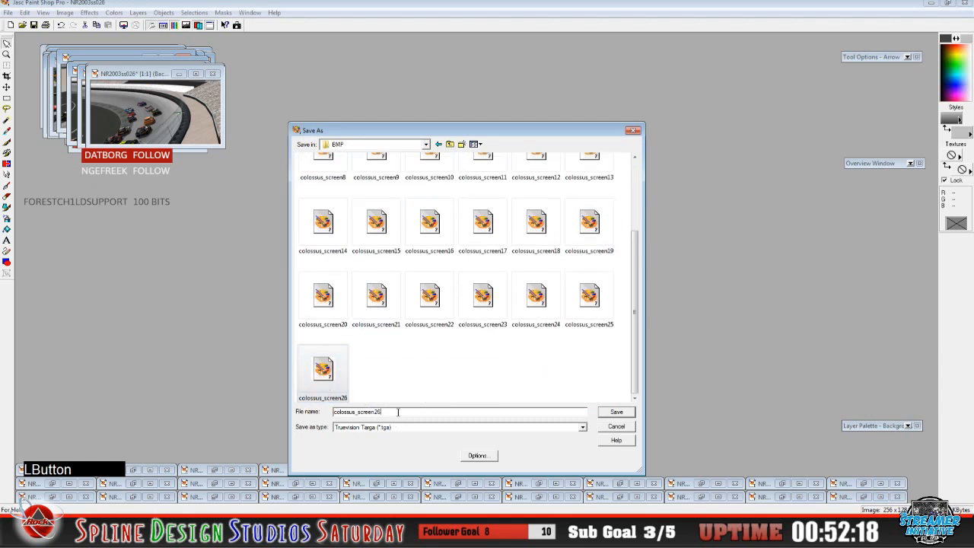
key("BackSpace")
type("7")
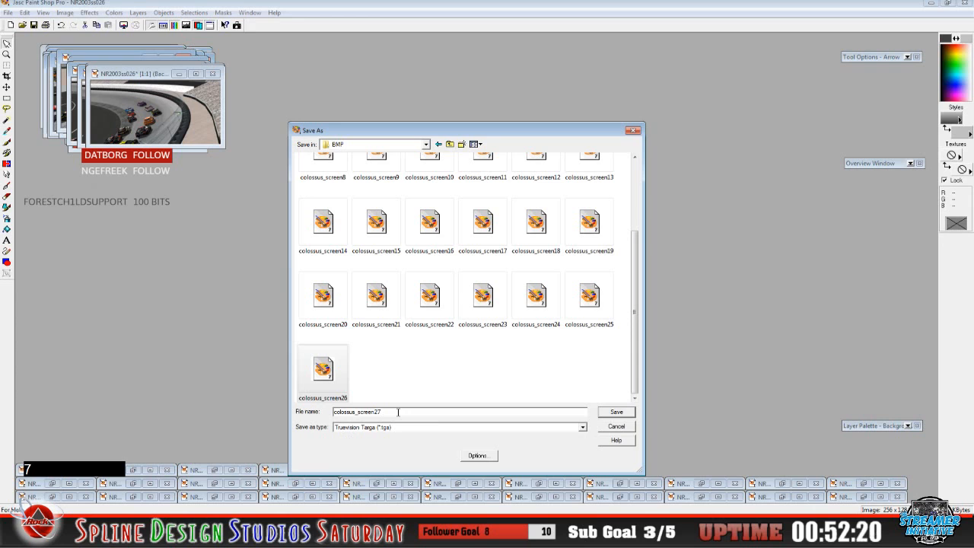
left_click(617, 414)
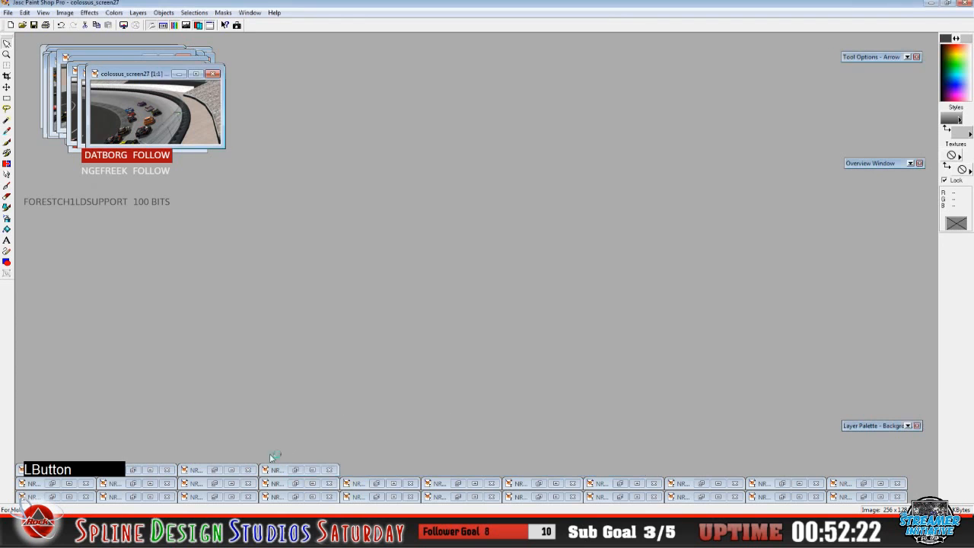
Restore the NR2003ss027 image and choose the desktop's Colossus > BMP folder as its save location
left_click(296, 470)
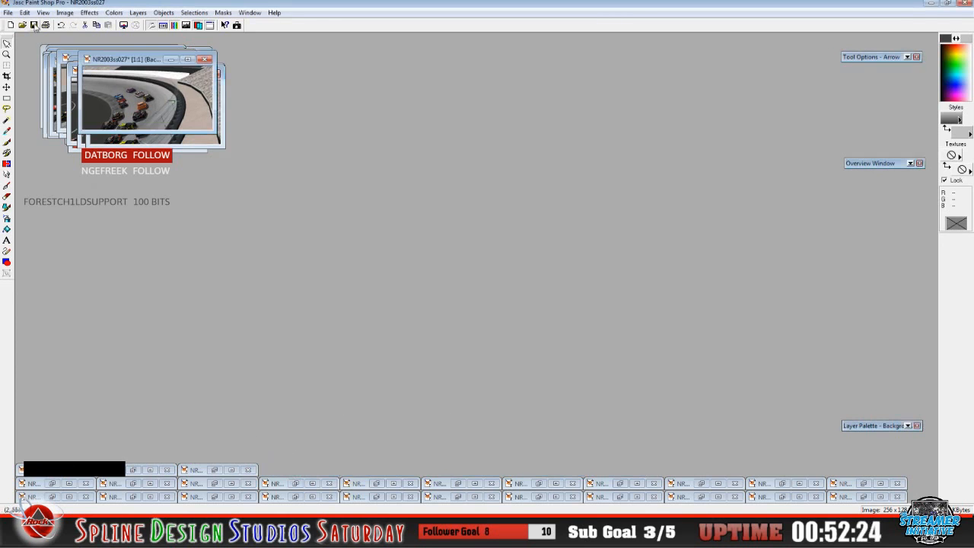
left_click(6, 12)
left_click(45, 96)
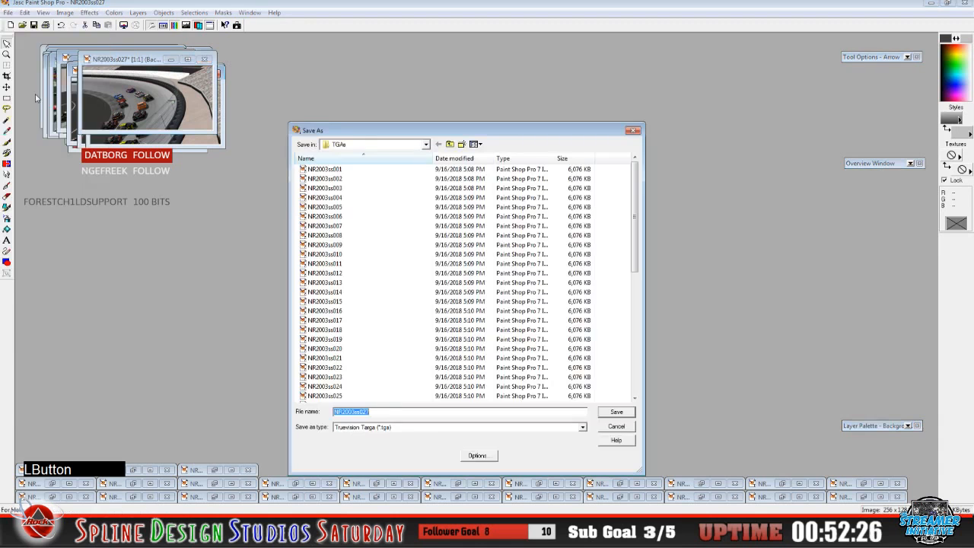
left_click(426, 144)
scroll(428, 236, "down", 5)
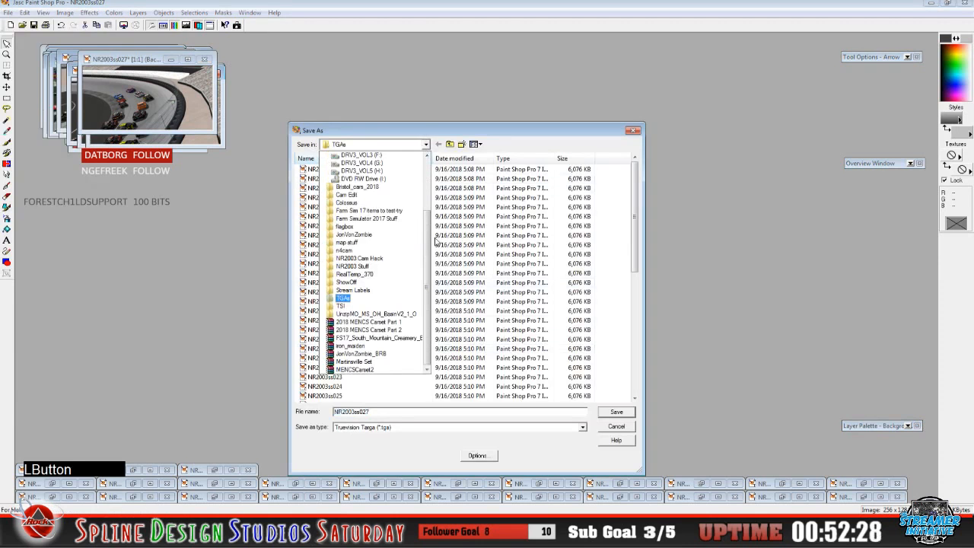
scroll(429, 236, "up", 5)
left_click(377, 160)
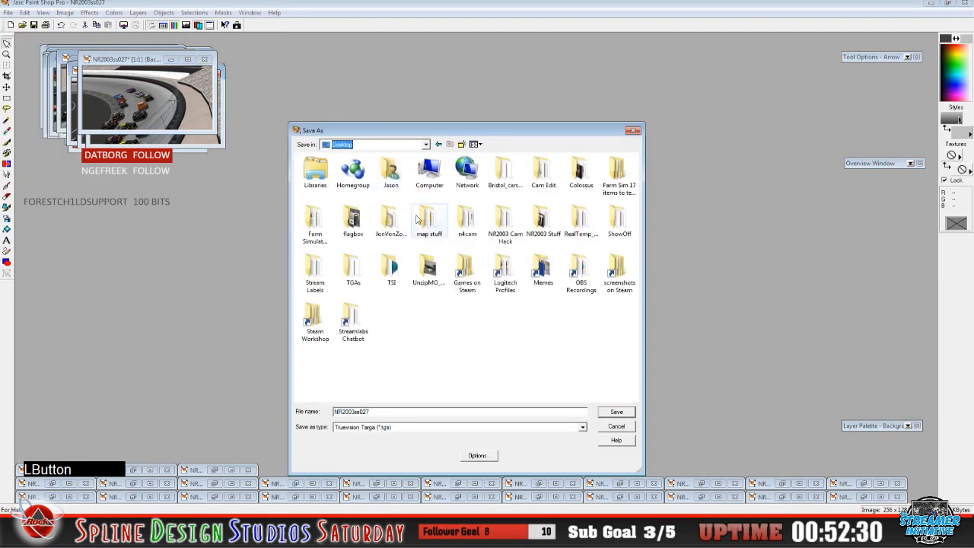
double_click(580, 180)
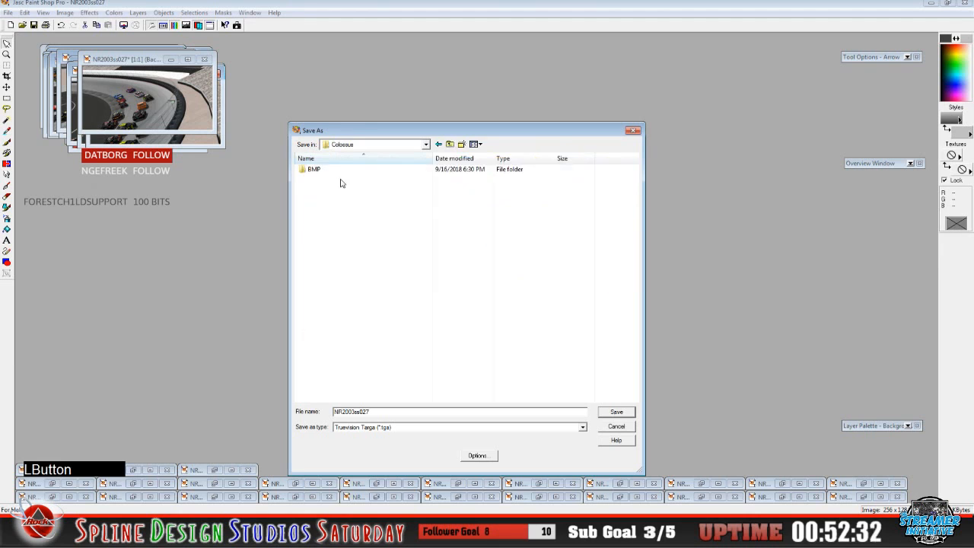
left_click(319, 173)
double_click(318, 172)
Reuse the colossus_screen27 file name, change it to colossus_screen28 and save the NR2003ss027 image as a Targa file
left_click(482, 324)
scroll(464, 348, "down", 3)
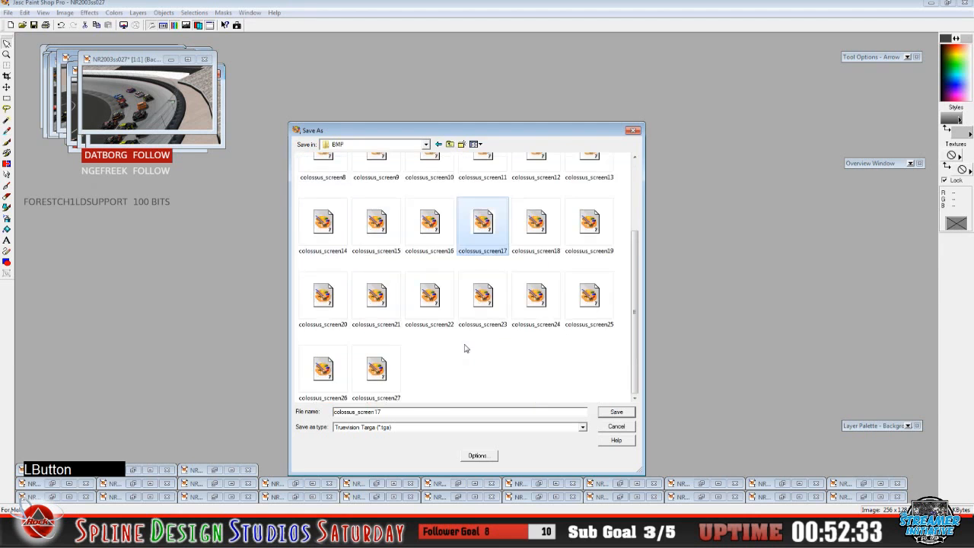
left_click(380, 393)
left_click(402, 413)
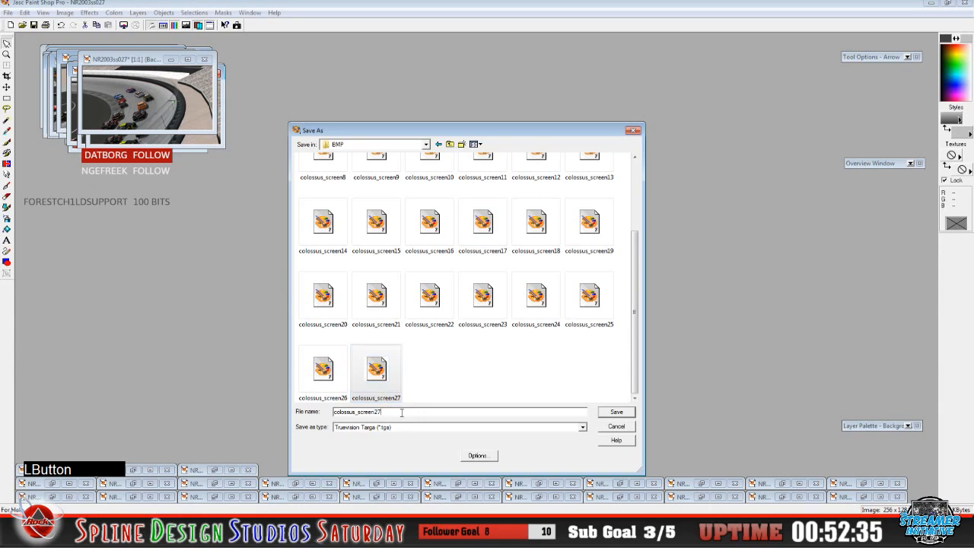
key("BackSpace")
type("8")
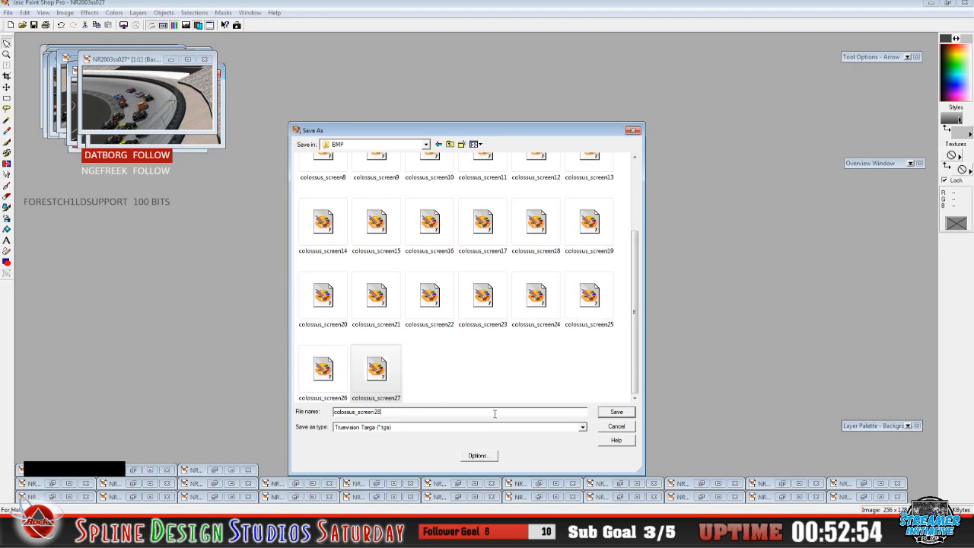
left_click(616, 412)
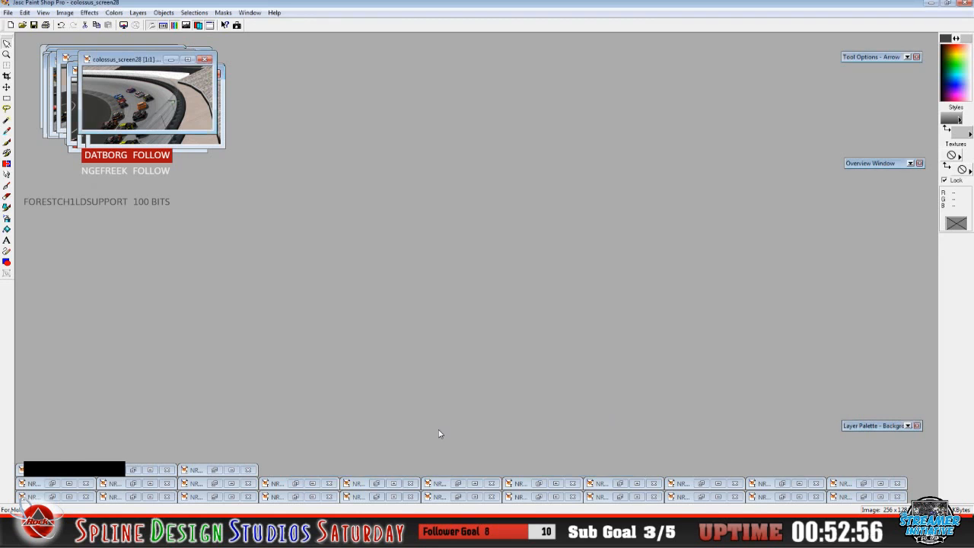
Restore the NR2003ss028 image below the colossus_screen28 title bar and set its save location to the desktop's Colossus > BMP folder
left_click(216, 471)
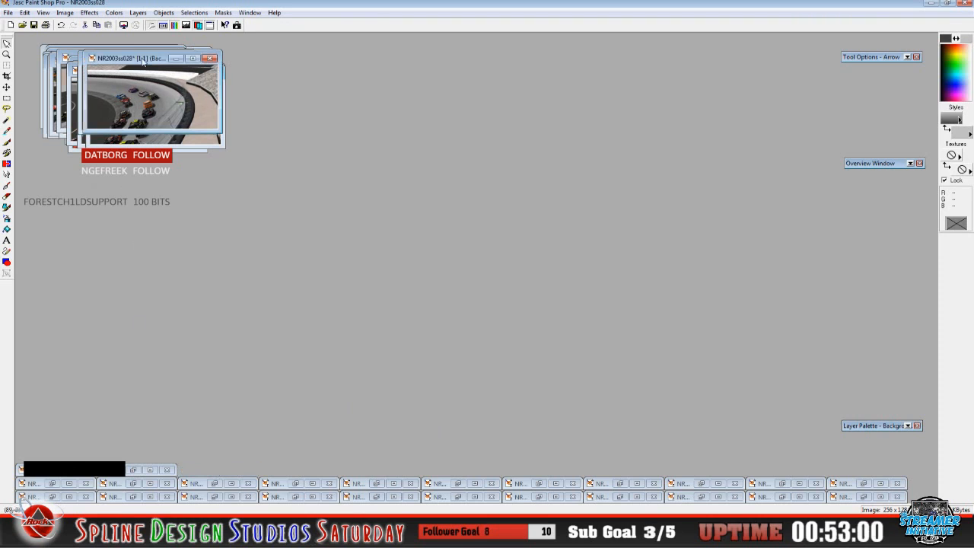
left_click(142, 76)
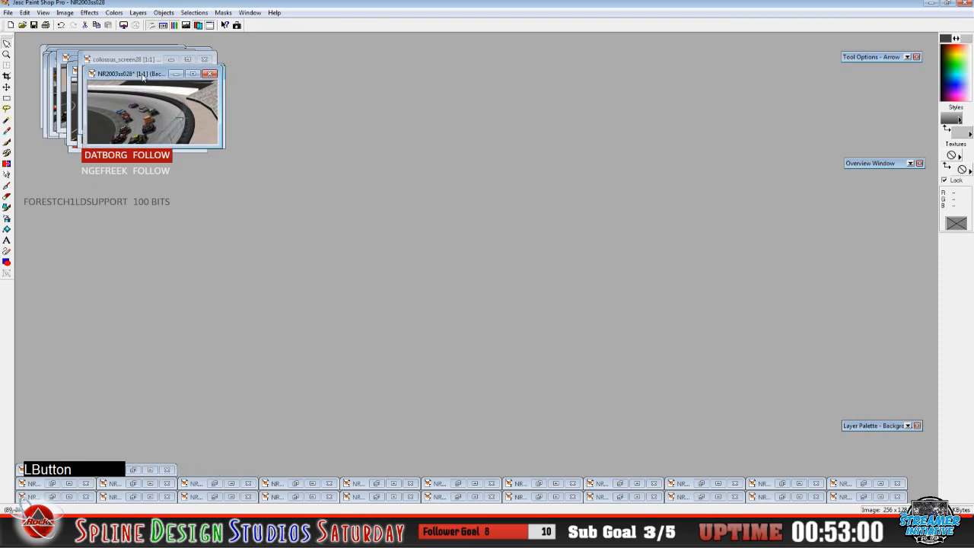
left_click(8, 13)
left_click(25, 88)
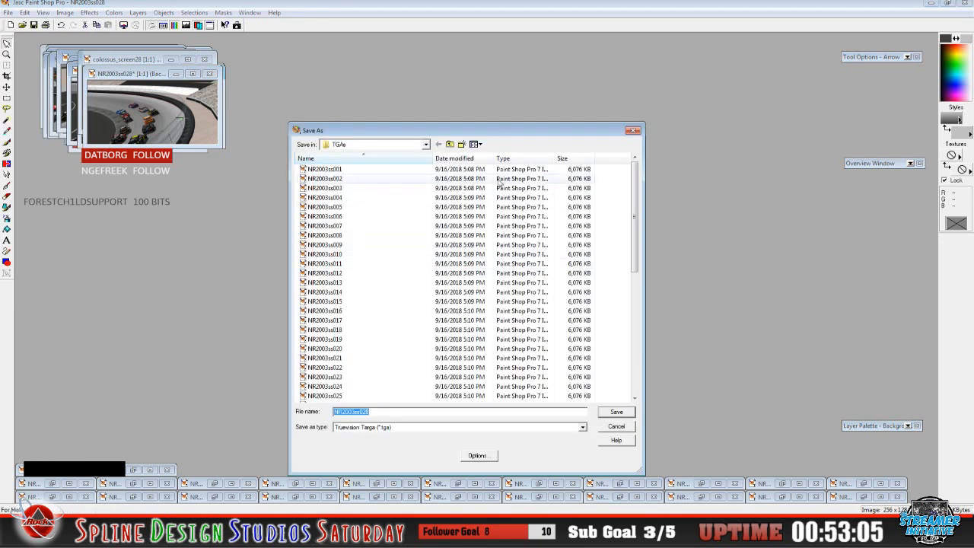
left_click(427, 146)
scroll(428, 152, "up", 5)
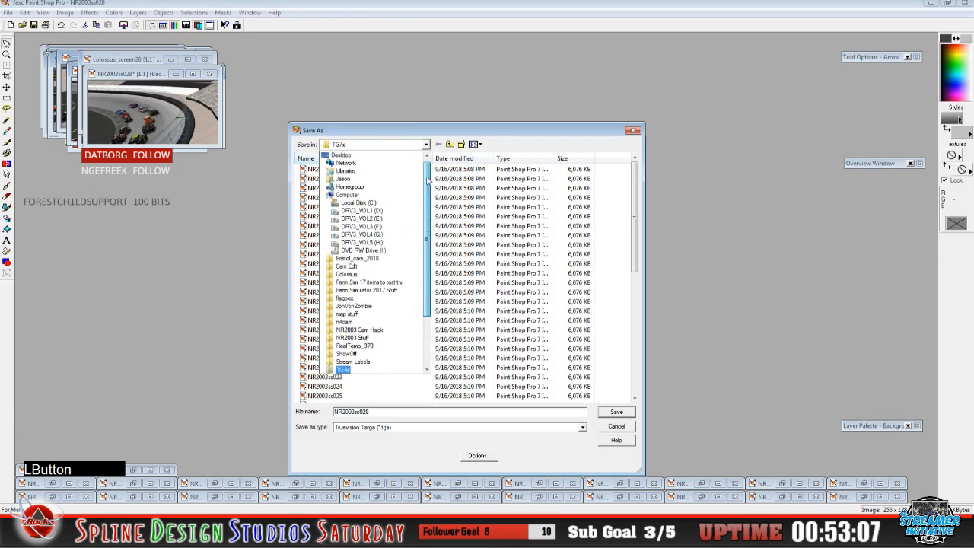
left_click(393, 158)
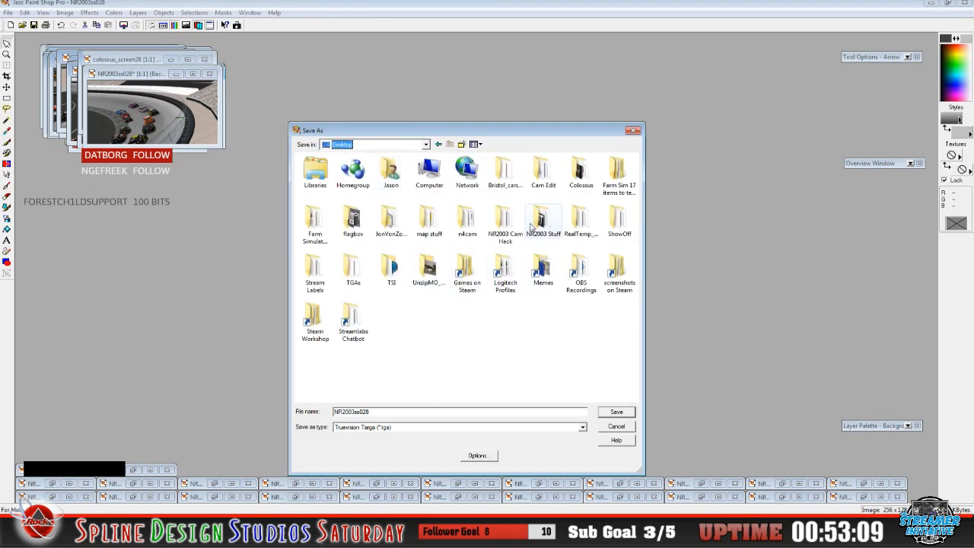
double_click(581, 172)
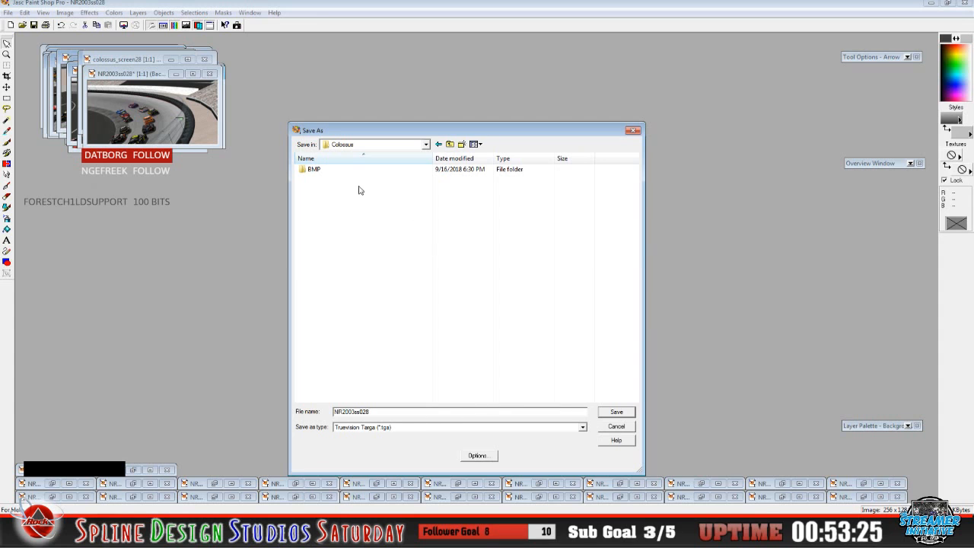
double_click(326, 172)
Reuse the colossus_screen28 file name, change it to colossus_screen29 and save the NR2003ss028 image in Targa format
left_click(588, 328)
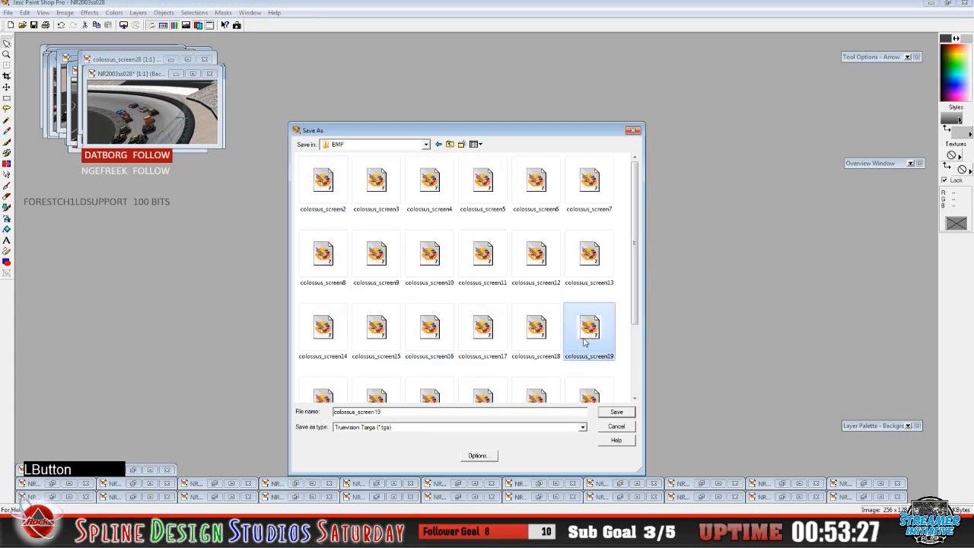
scroll(500, 384, "down", 2)
left_click(429, 380)
left_click(407, 412)
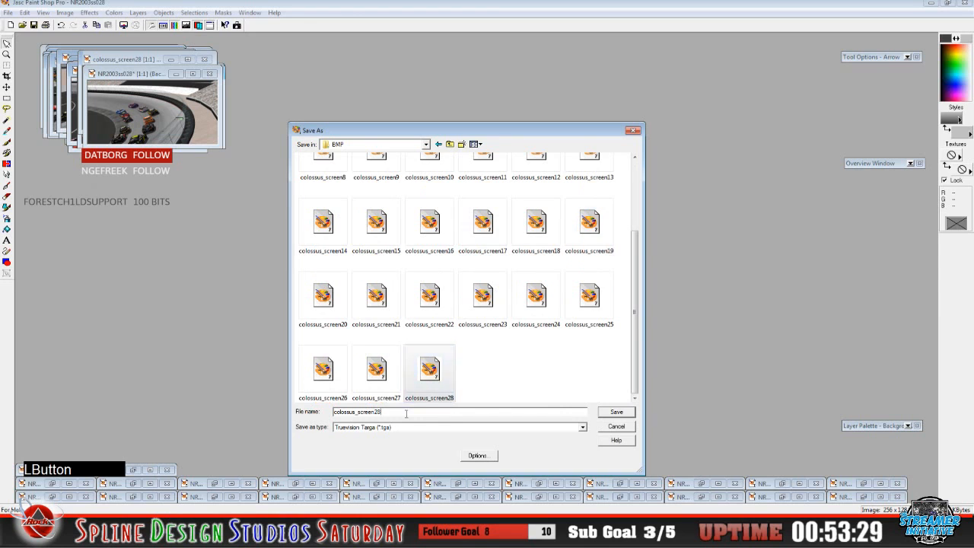
key("BackSpace")
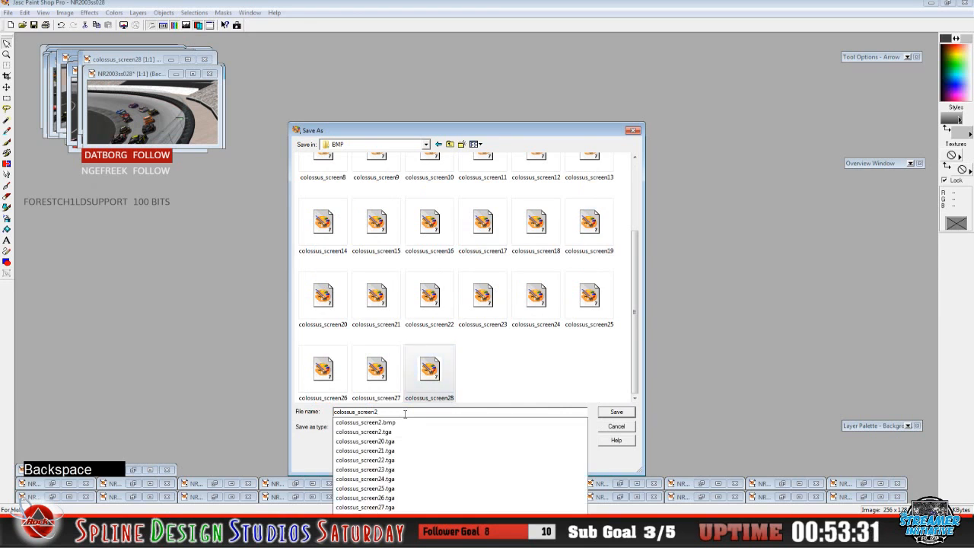
type("9")
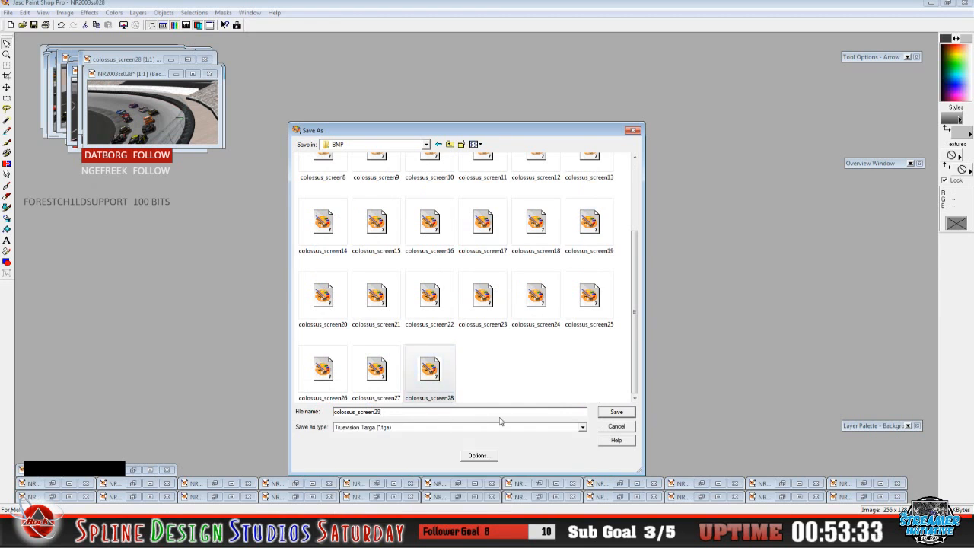
left_click(614, 414)
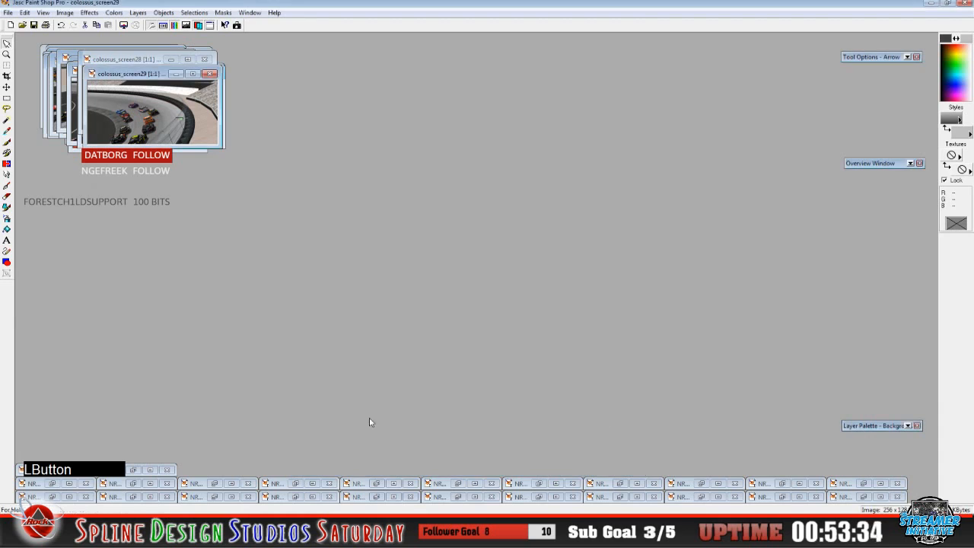
Restore the NR2003ss029 image and move its window just below the colossus_screen29 title bar
left_click(132, 468)
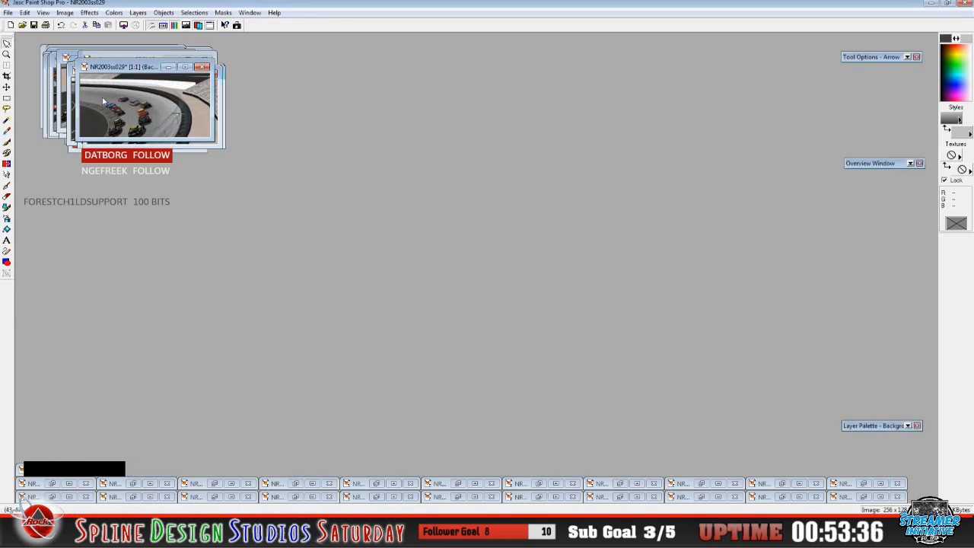
left_click_drag(133, 70, 147, 131)
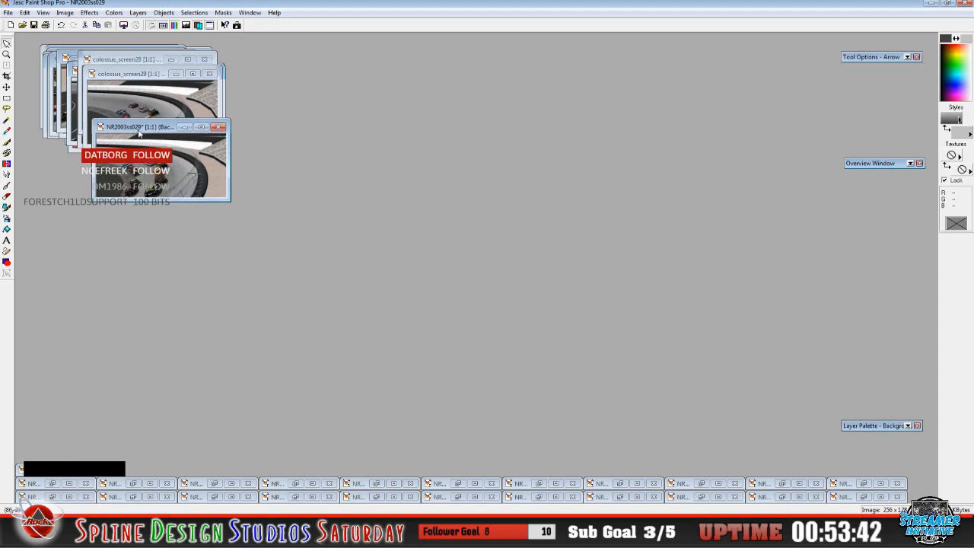
left_click_drag(138, 134, 130, 92)
Start saving the NR2003ss029 image under a new name and set its location to the desktop's Colossus > BMP folder
left_click(8, 12)
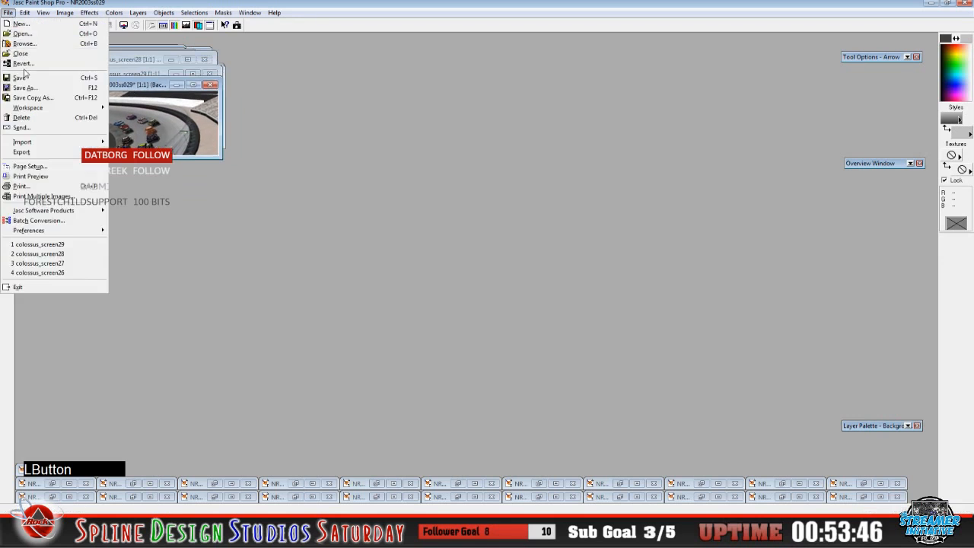
left_click(29, 91)
left_click(427, 144)
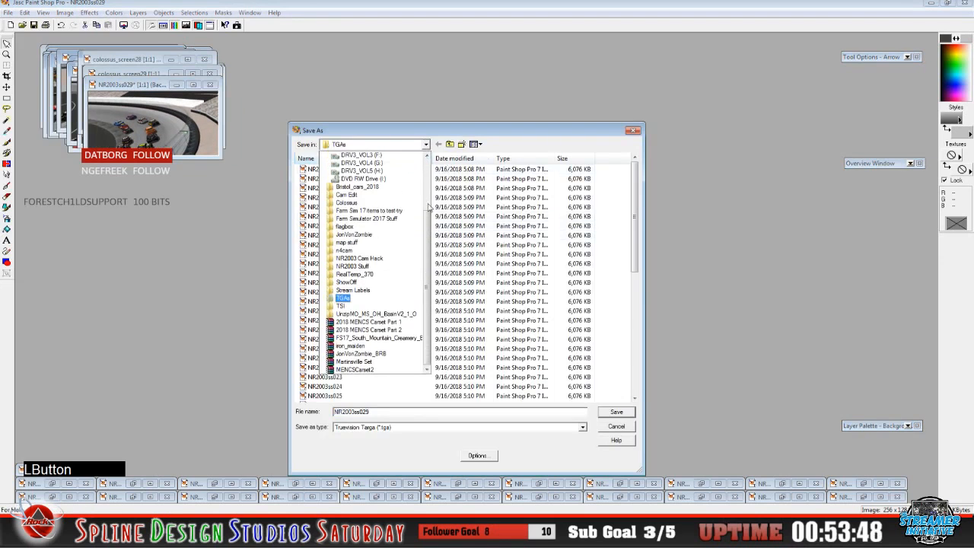
left_click(401, 155)
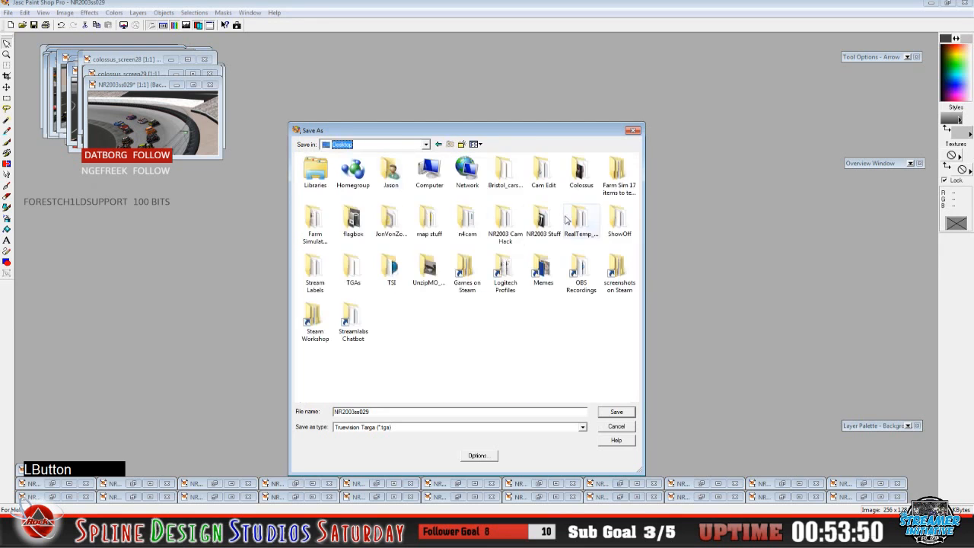
double_click(576, 173)
double_click(336, 173)
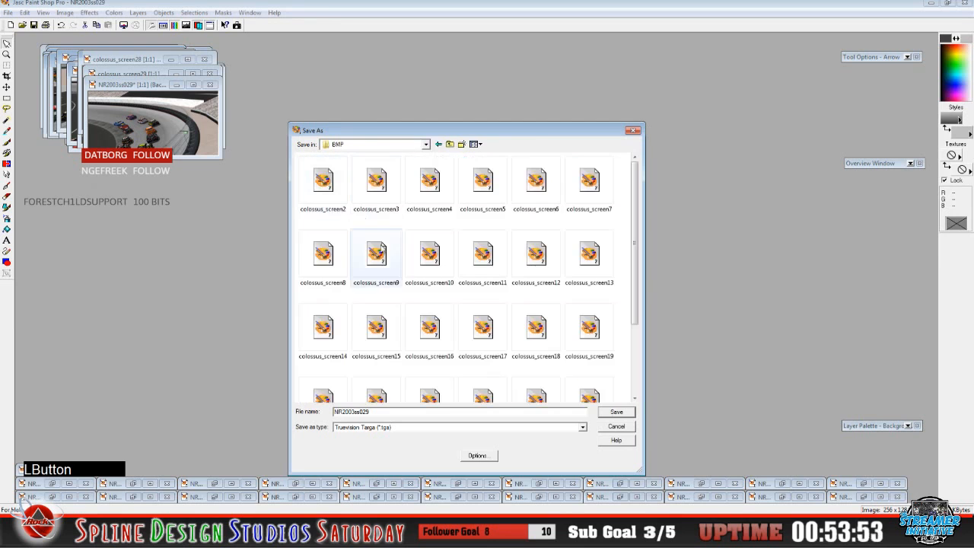
Reuse the colossus_screen29 file name, change it to colossus_screen30 and save the NR2003ss029 image as a Targa file
left_click(483, 251)
scroll(459, 361, "down", 1)
scroll(458, 361, "down", 1)
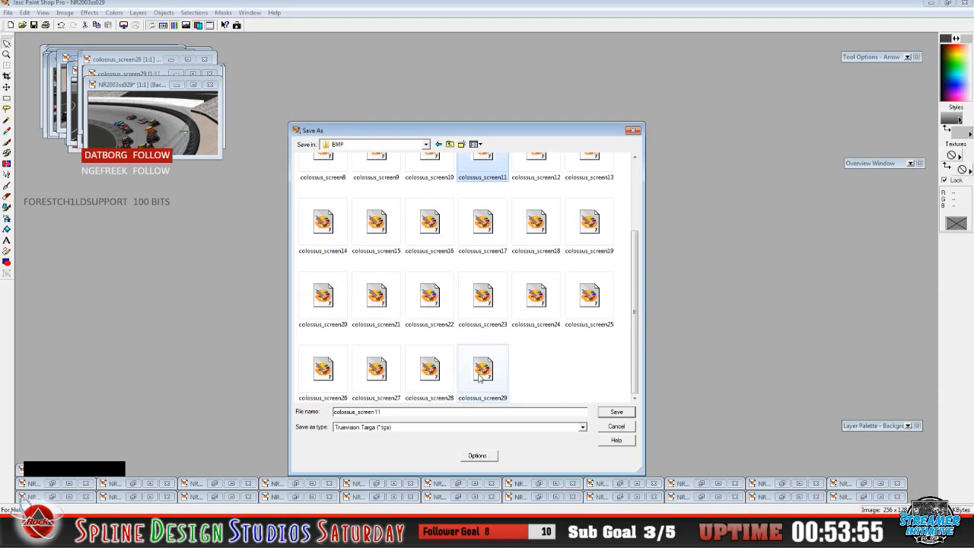
left_click(482, 369)
left_click(426, 411)
key("BackSpace")
key("BackSpace")
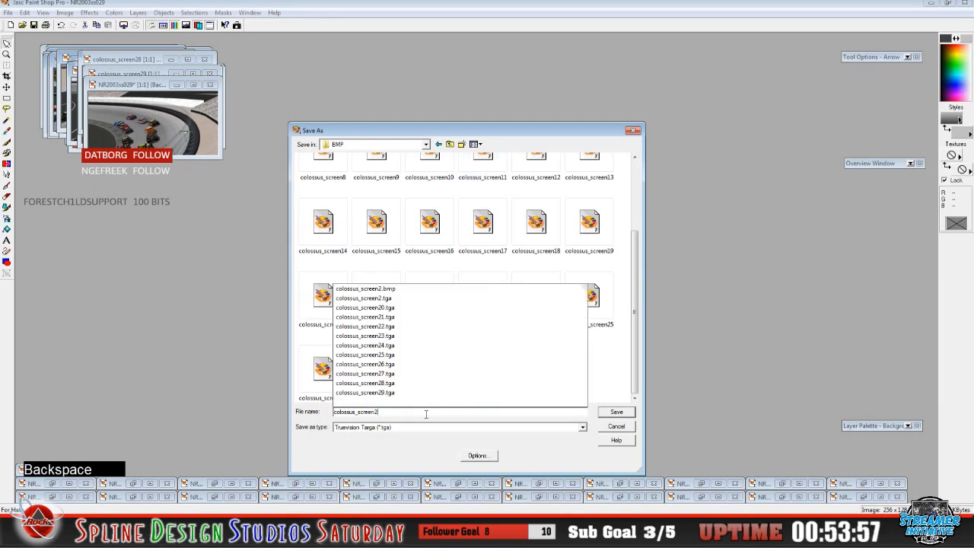
type("30")
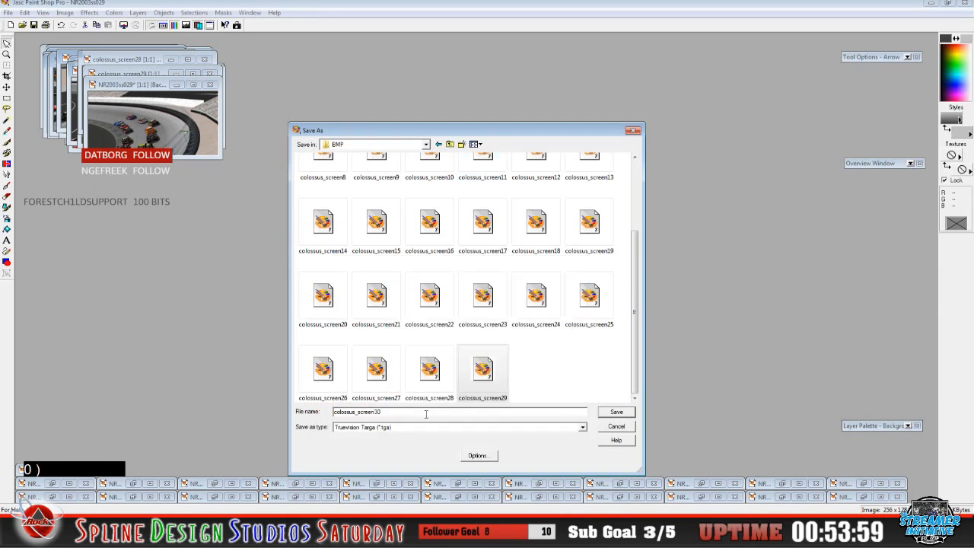
key("Return")
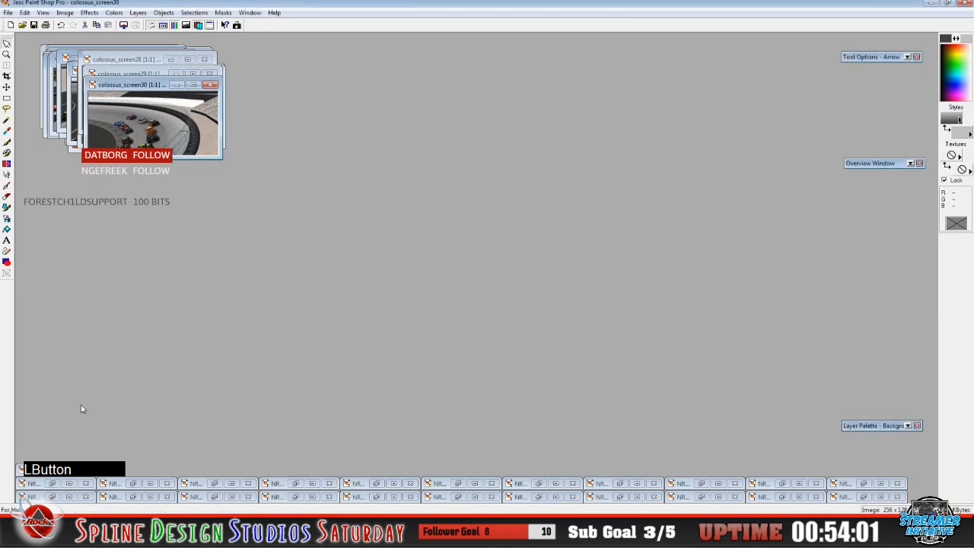
Restore the NR2003ss030 image beside the colossus_screen30 window and set its save location to the desktop's Colossus > BMP folder
left_click(52, 469)
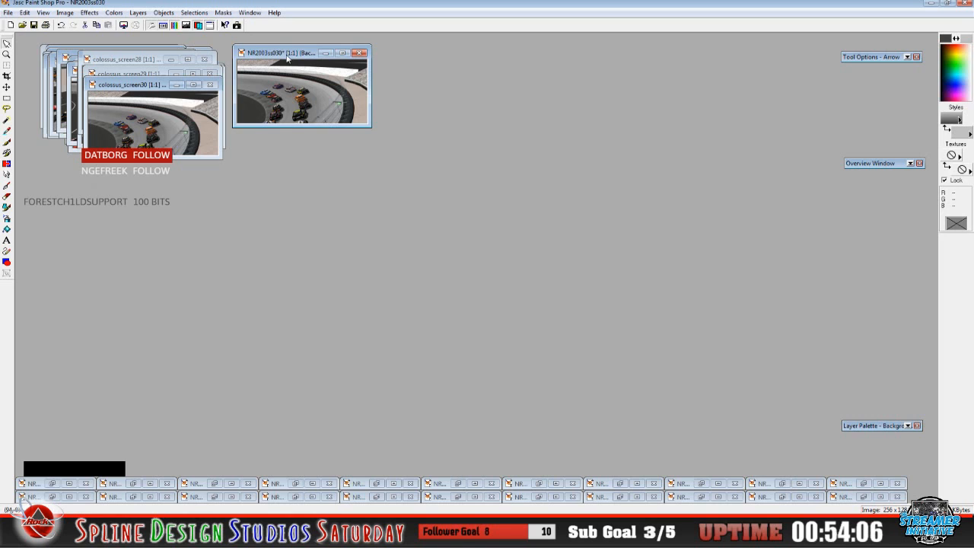
left_click_drag(287, 58, 293, 68)
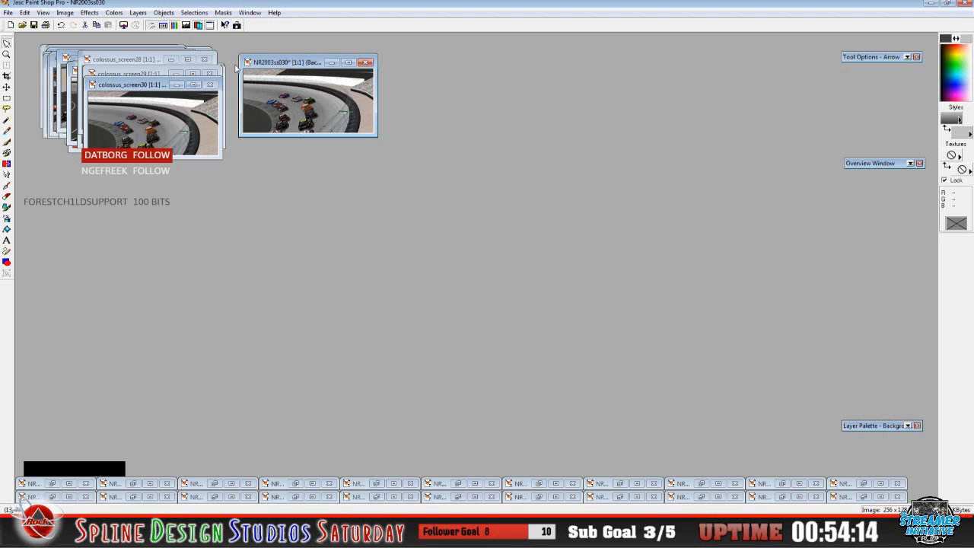
left_click(9, 12)
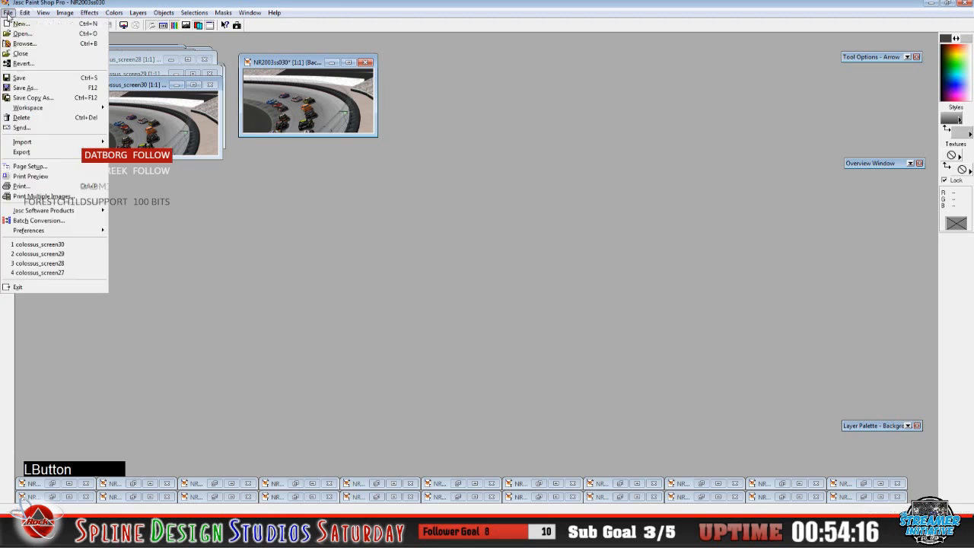
left_click(30, 87)
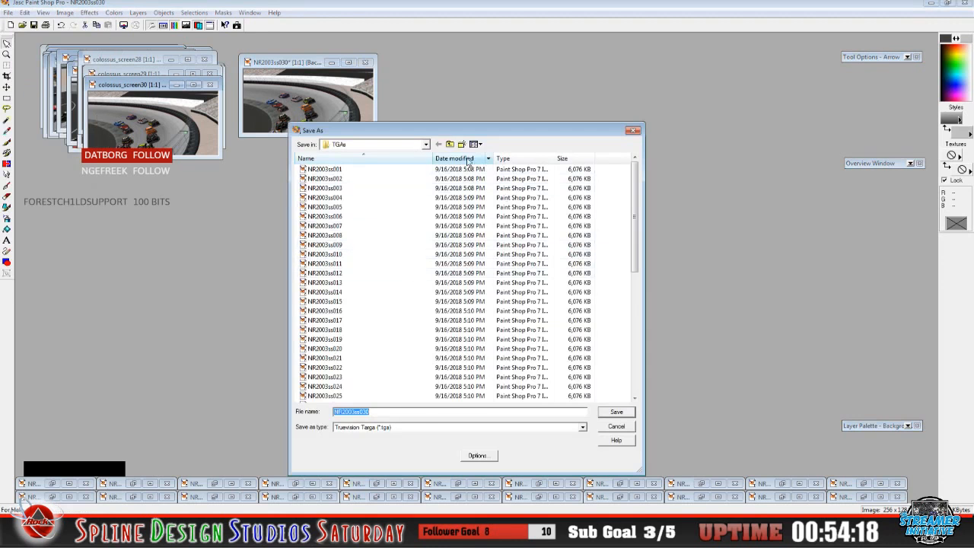
left_click(426, 144)
scroll(415, 213, "up", 5)
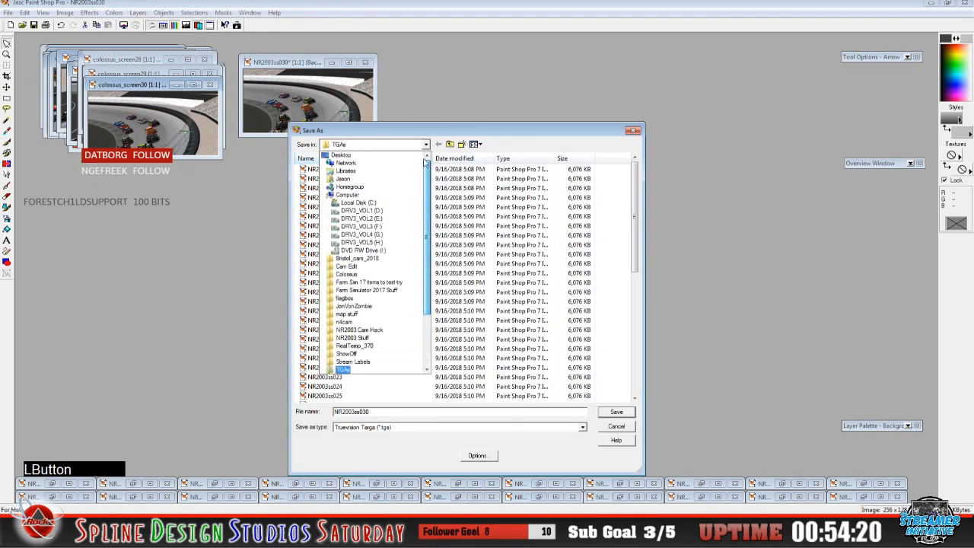
left_click(397, 157)
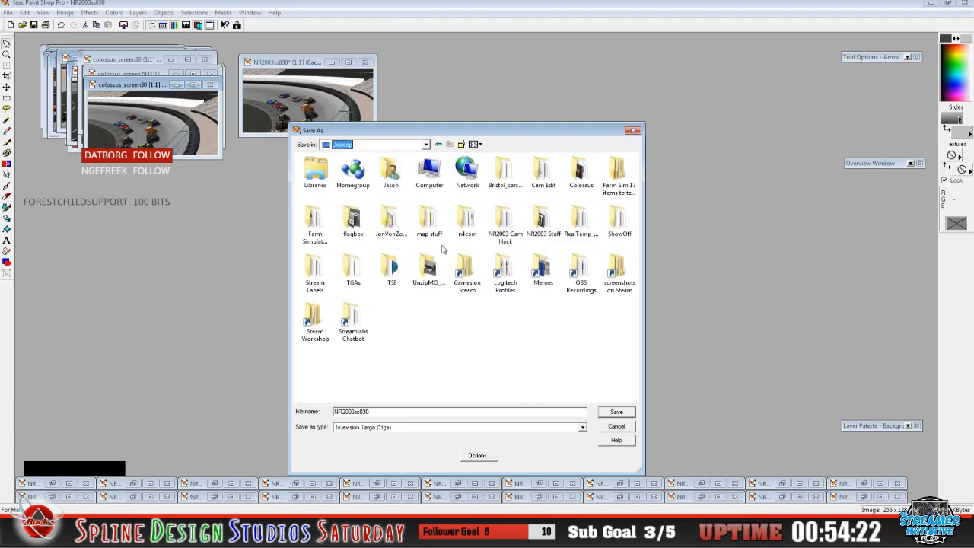
double_click(582, 174)
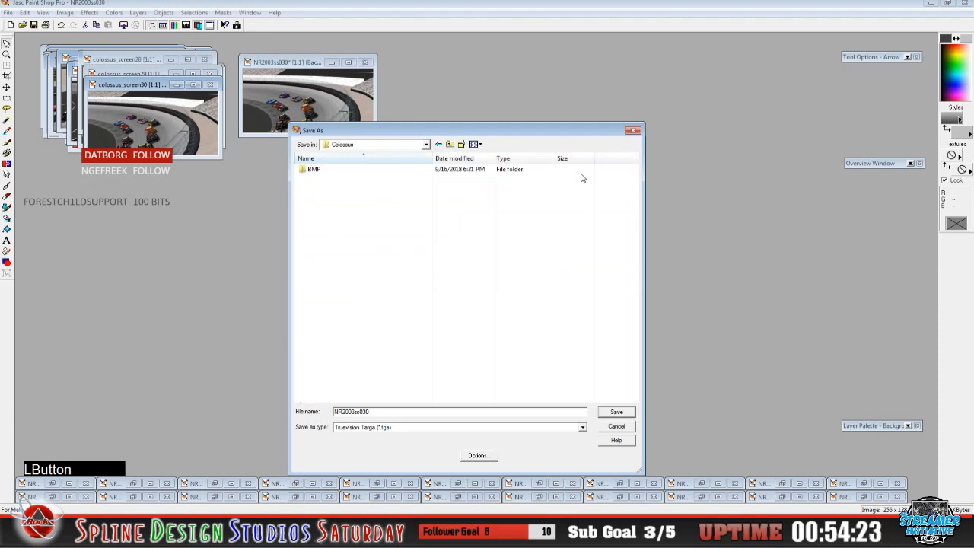
double_click(315, 170)
Reuse the colossus_screen30 file name, change it to colossus_screen31 and save the NR2003ss030 image in Targa format
left_click(482, 329)
scroll(485, 350, "down", 2)
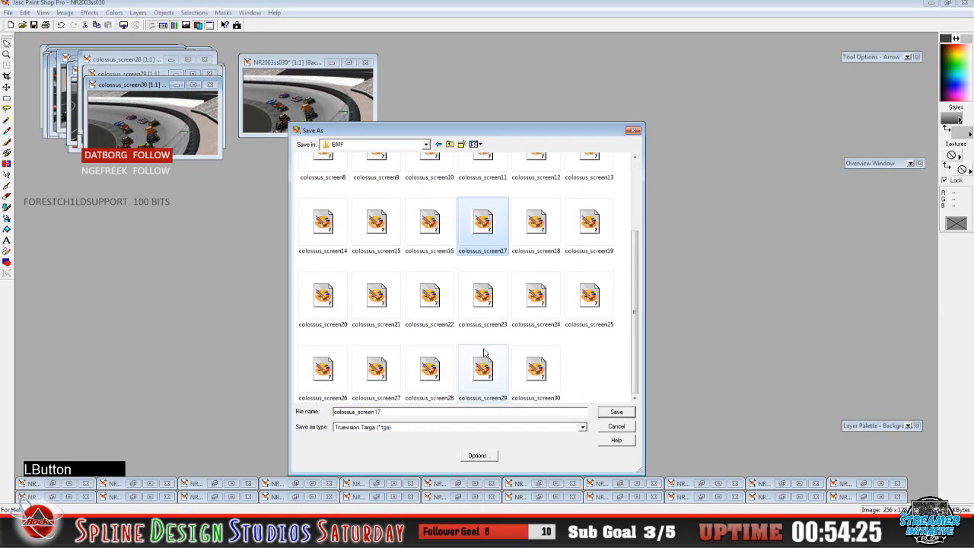
left_click(536, 370)
left_click(465, 415)
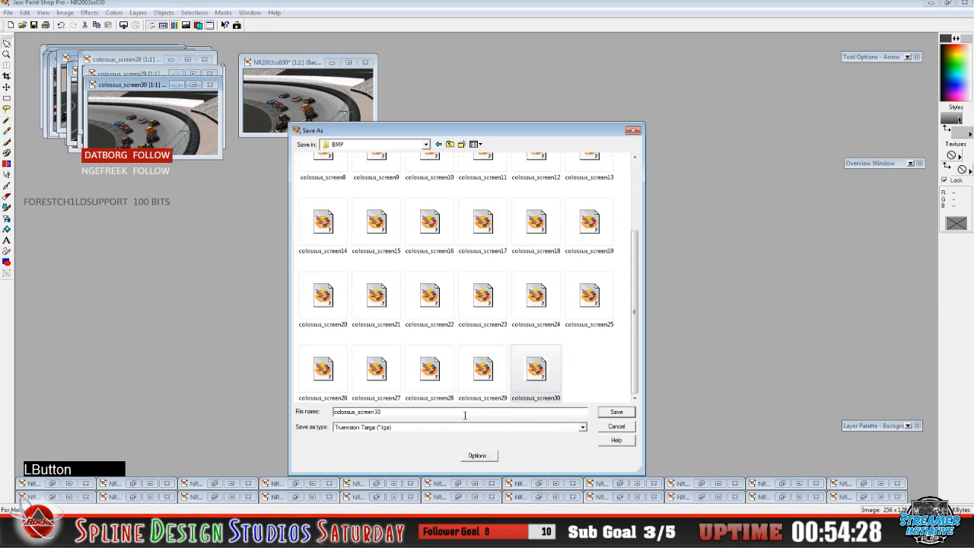
key("BackSpace")
type("1")
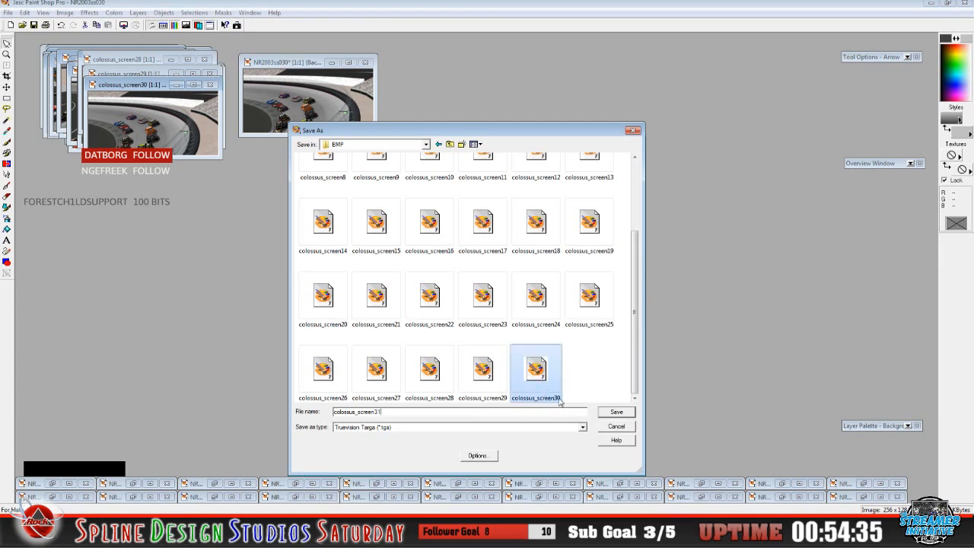
left_click(616, 413)
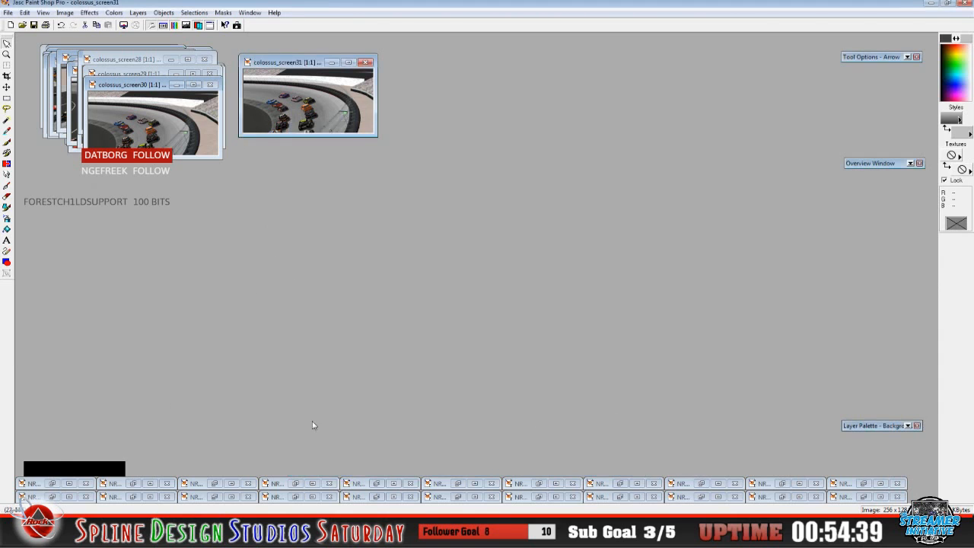
Restore the NR2003ss031 image just below the colossus_screen31 title bar and set its save location to the desktop's Colossus > BMP folder
left_click(863, 483)
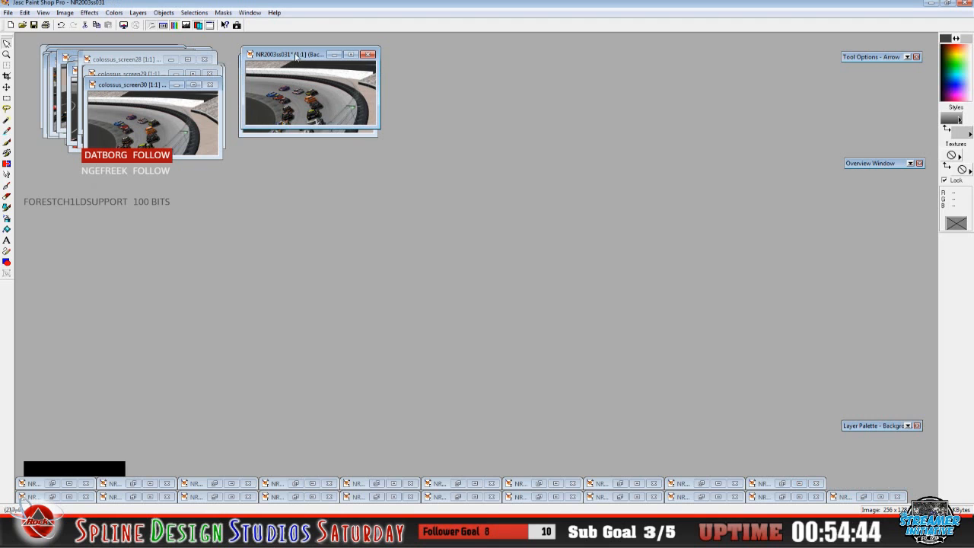
left_click_drag(296, 57, 270, 74)
left_click(7, 13)
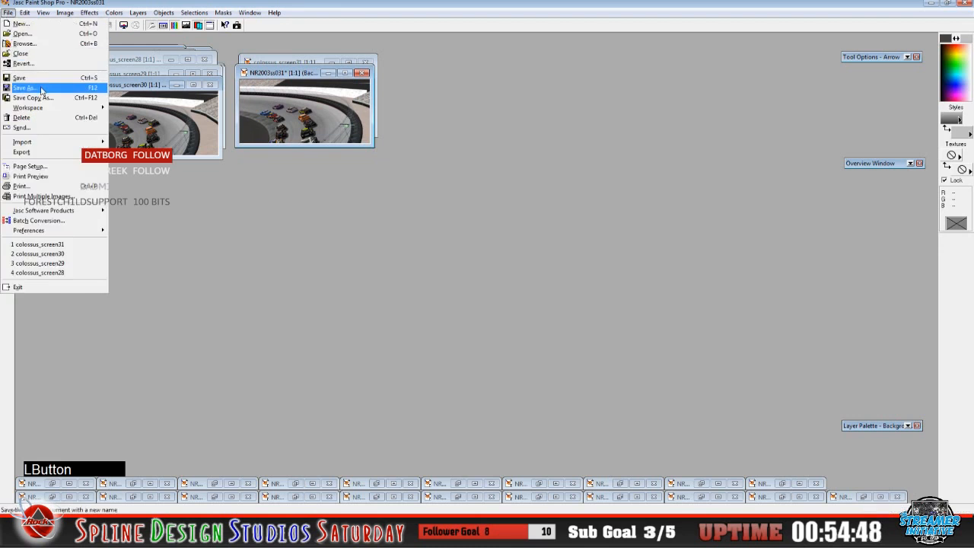
left_click(31, 85)
left_click(408, 145)
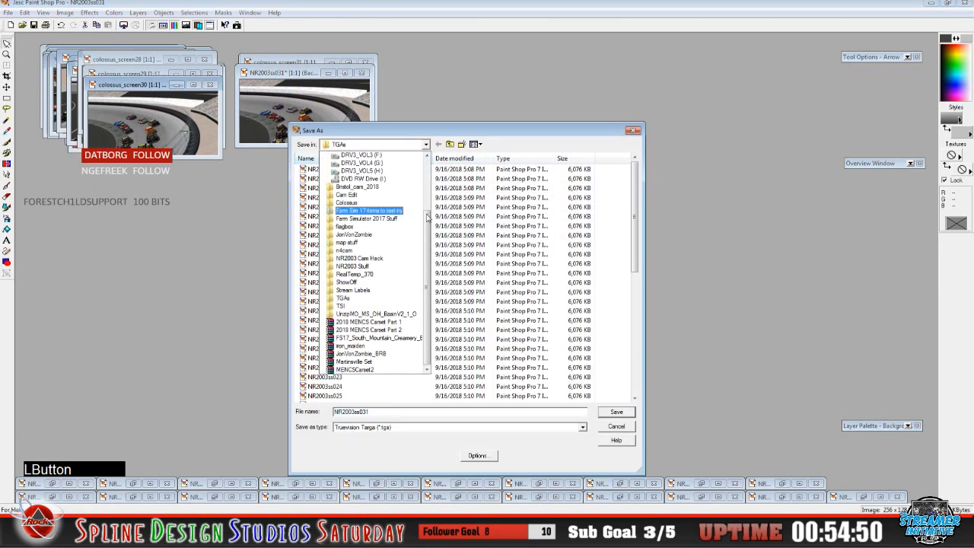
scroll(408, 162, "up", 3)
left_click(405, 160)
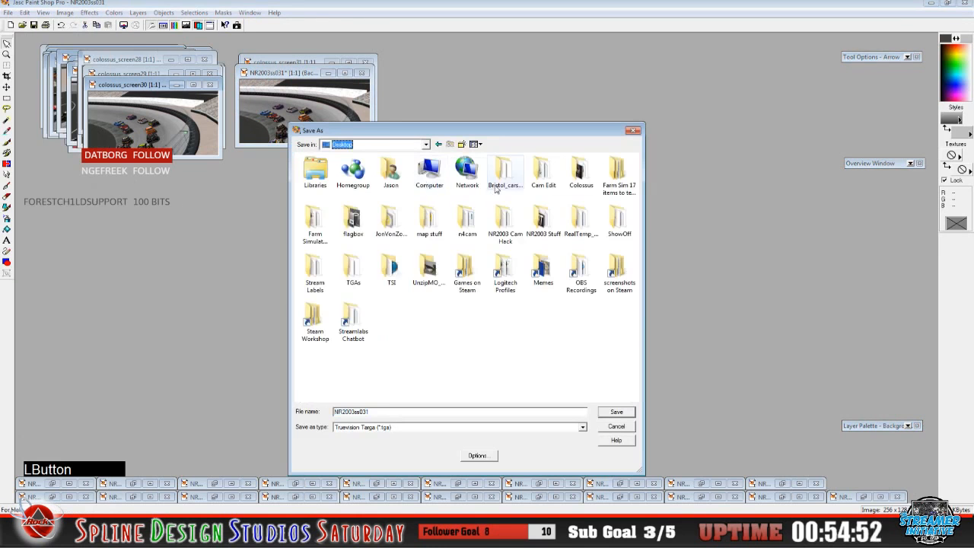
double_click(583, 172)
double_click(337, 172)
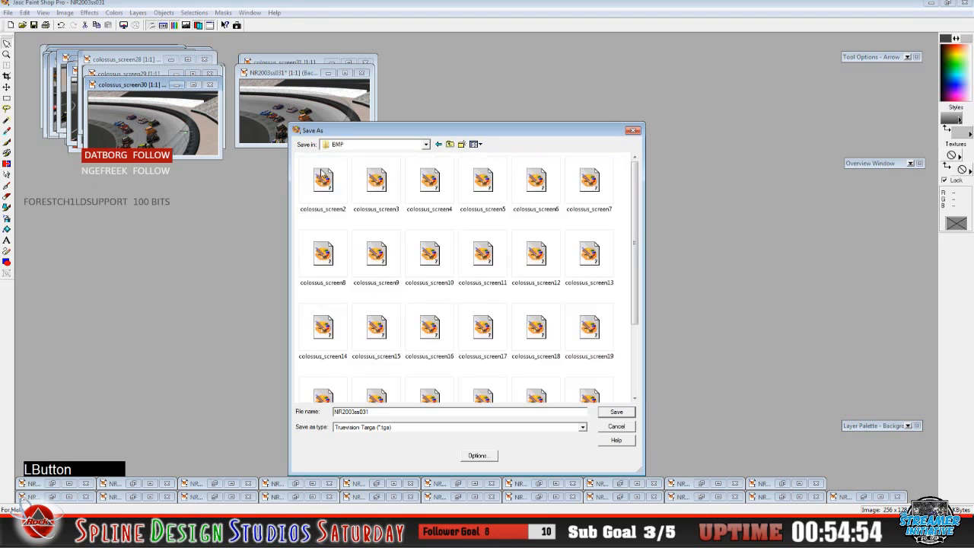
Reuse the colossus_screen31 file name, change it to colossus_screen32 and save the NR2003ss031 image as a Targa file
left_click(426, 329)
scroll(430, 368, "down", 3)
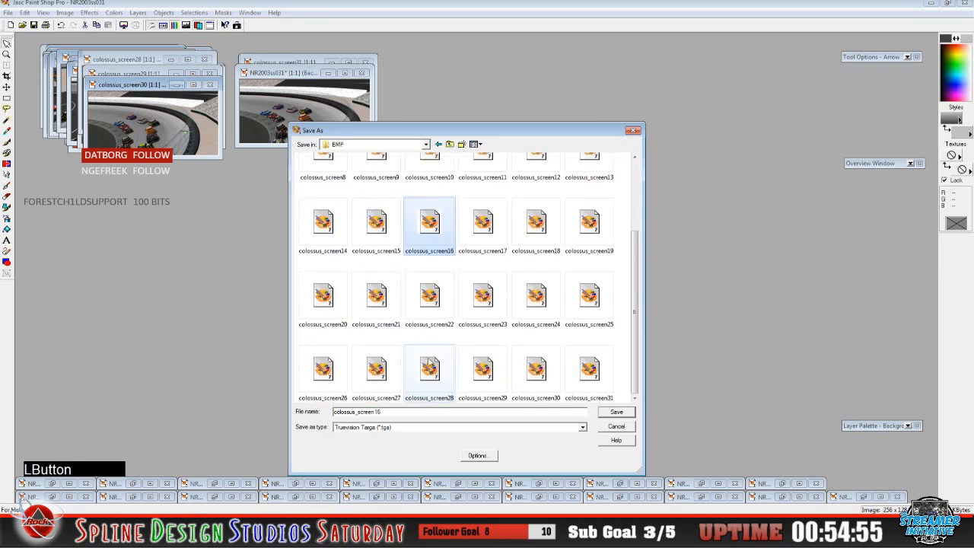
left_click(579, 377)
left_click(430, 413)
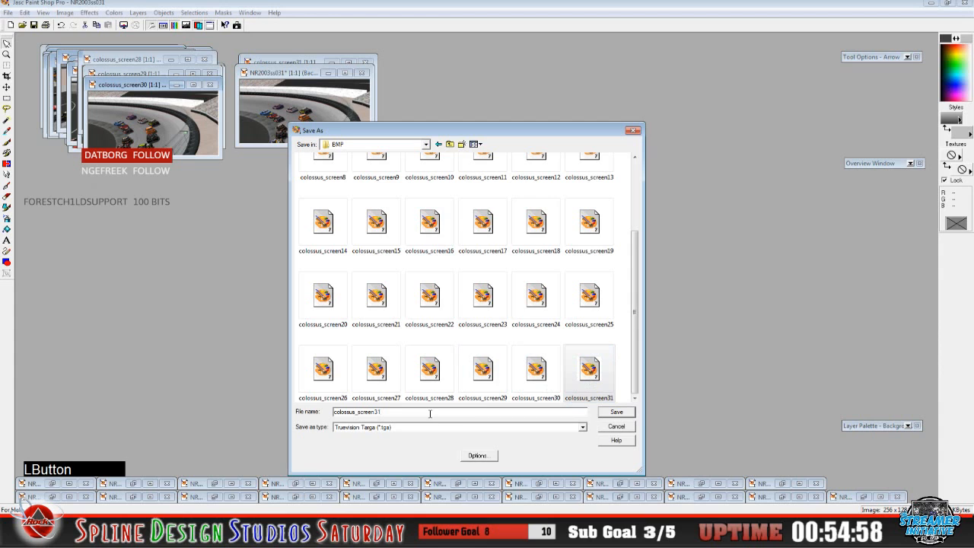
key("BackSpace")
type("2")
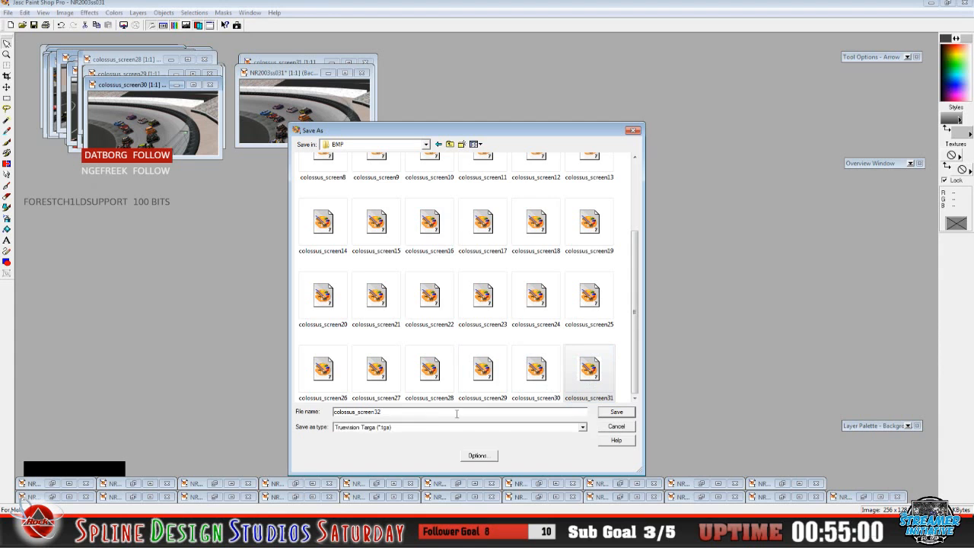
left_click(613, 412)
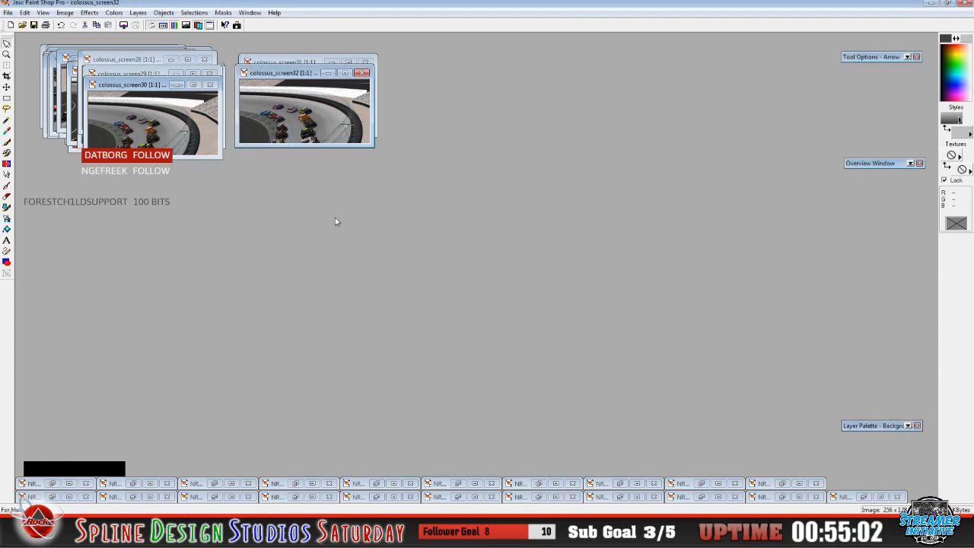
Restore the NR2003ss032 image, place it over the colossus_screen32 window and set its save location to the desktop's Colossus > BMP folder
left_click(782, 483)
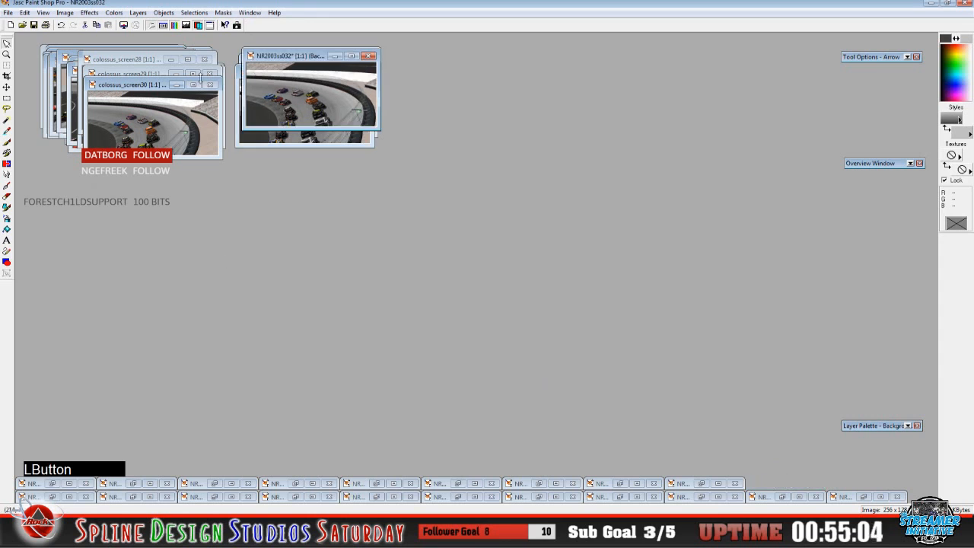
left_click_drag(286, 60, 288, 74)
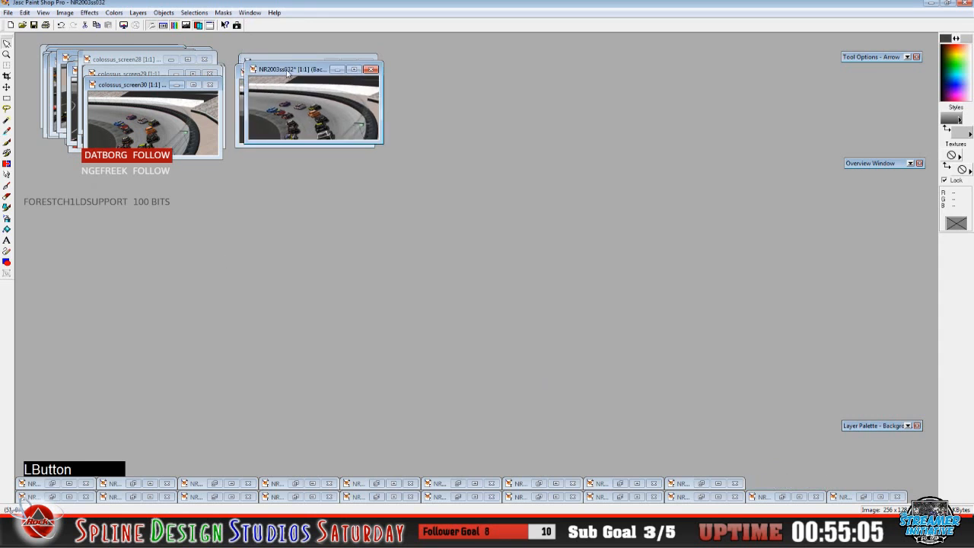
left_click(9, 13)
left_click(46, 89)
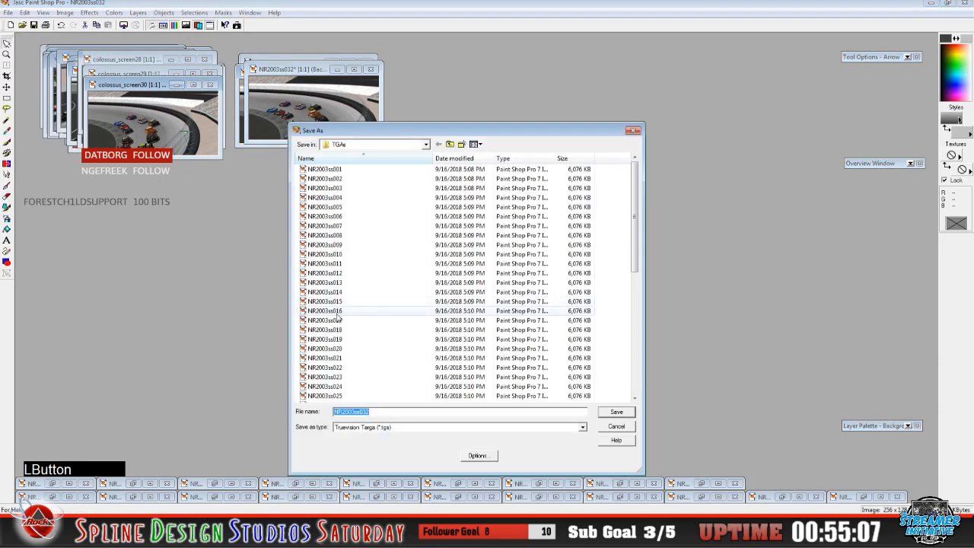
left_click(425, 144)
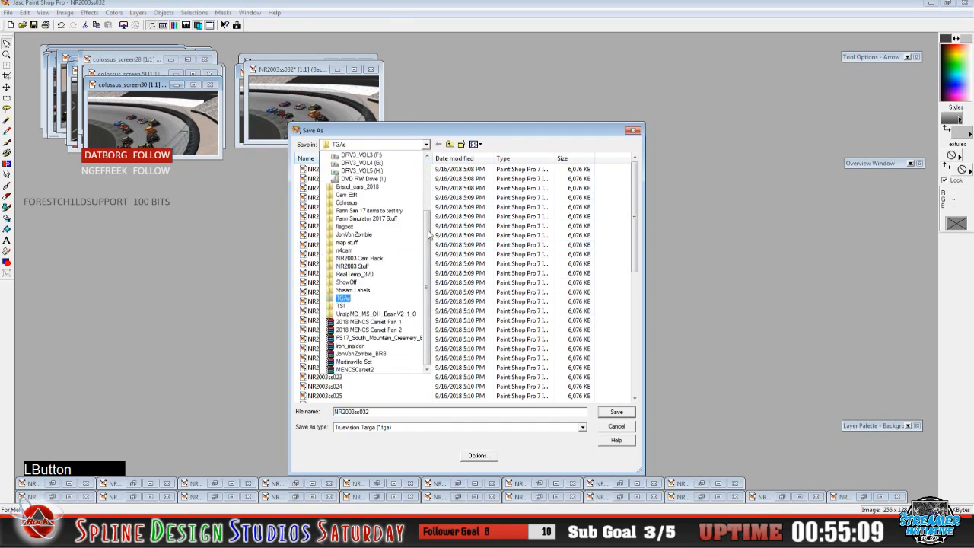
left_click_drag(429, 237, 391, 168)
left_click(387, 156)
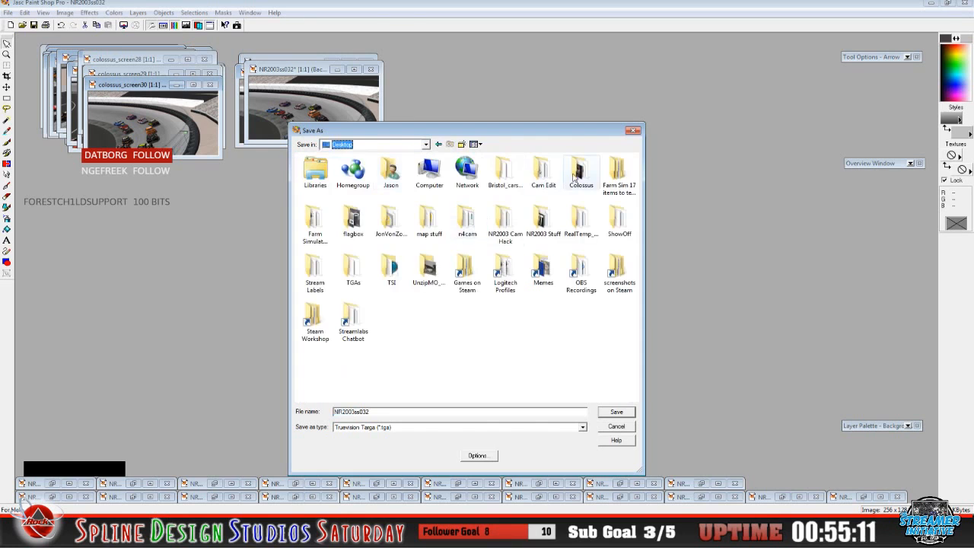
double_click(576, 176)
double_click(319, 174)
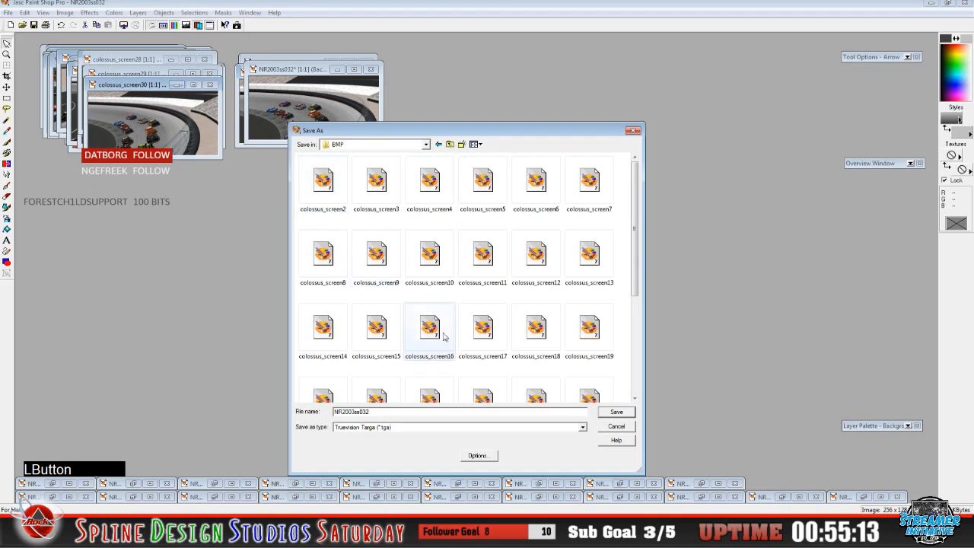
Reuse the colossus_screen32 file name, change it to colossus_screen33 and save the NR2003ss032 image in Targa format
left_click(429, 255)
scroll(418, 353, "down", 2)
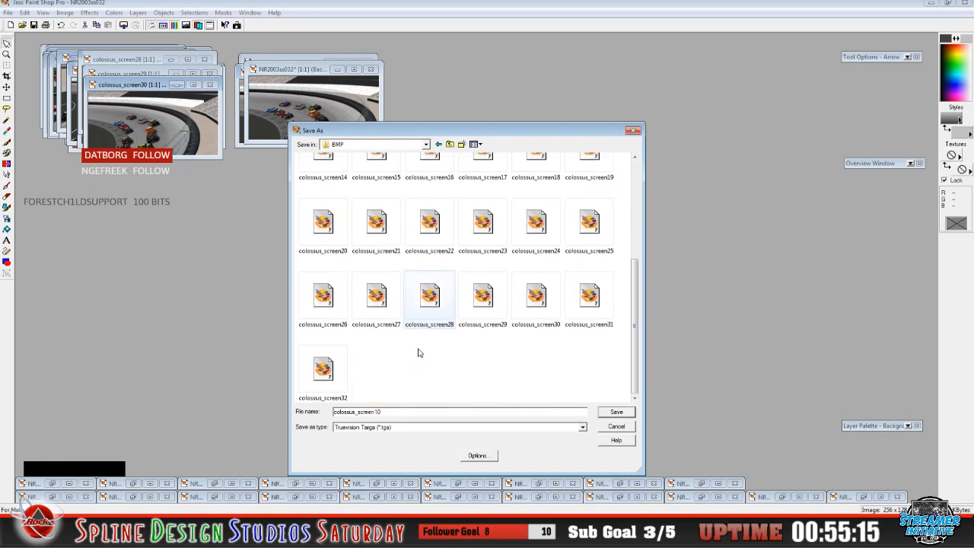
left_click(335, 373)
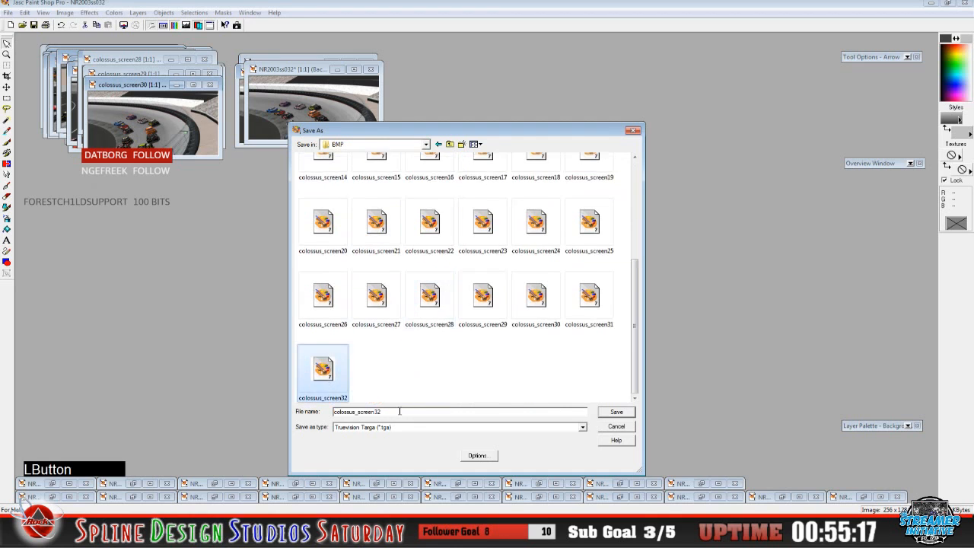
left_click(399, 411)
key("BackSpace")
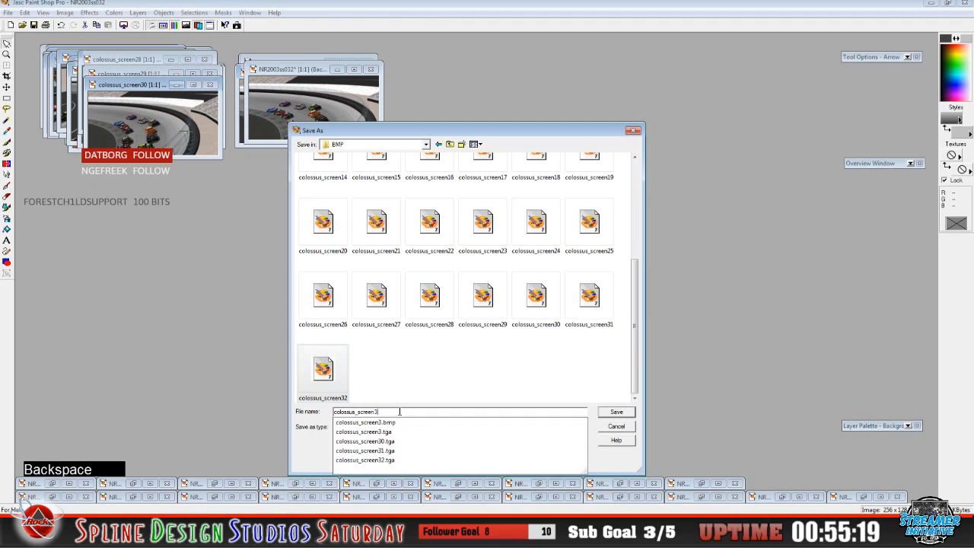
type("3")
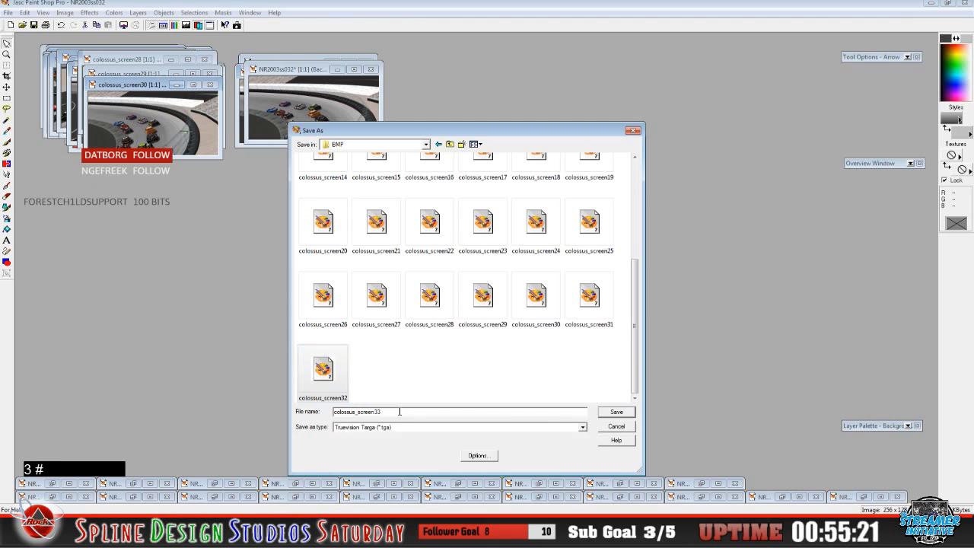
left_click(614, 413)
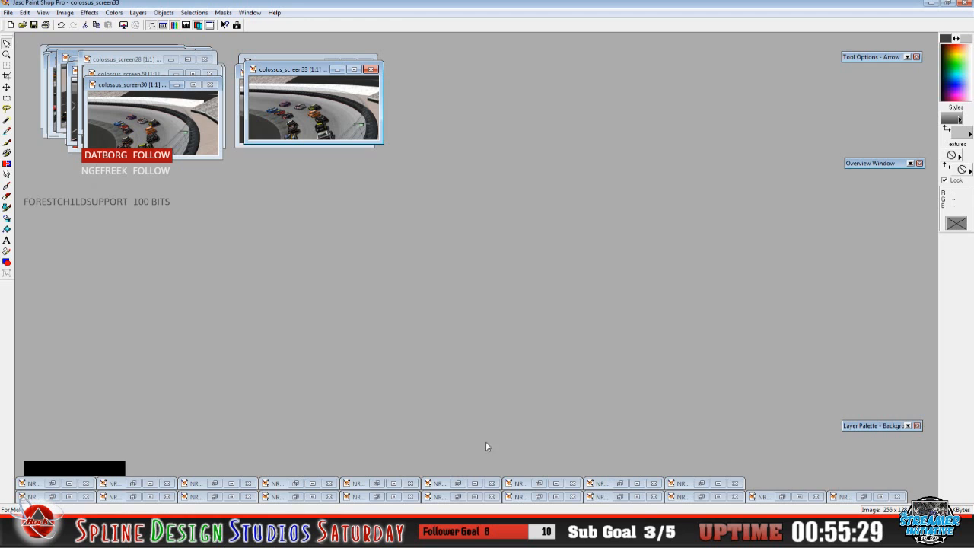
Restore the NR2003ss033 image just below the colossus_screen33 title bar and set its save location to the desktop's Colossus > BMP folder
left_click(701, 483)
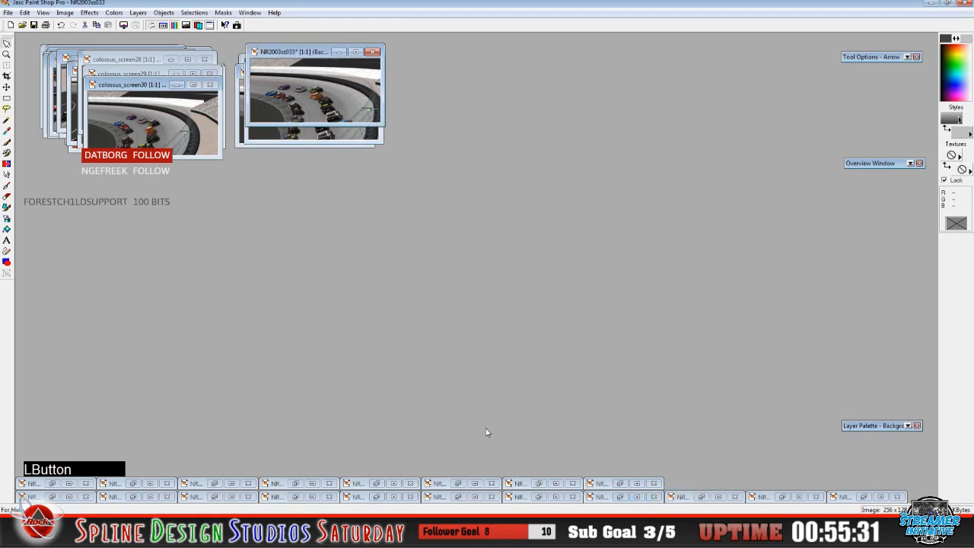
left_click_drag(288, 52, 290, 82)
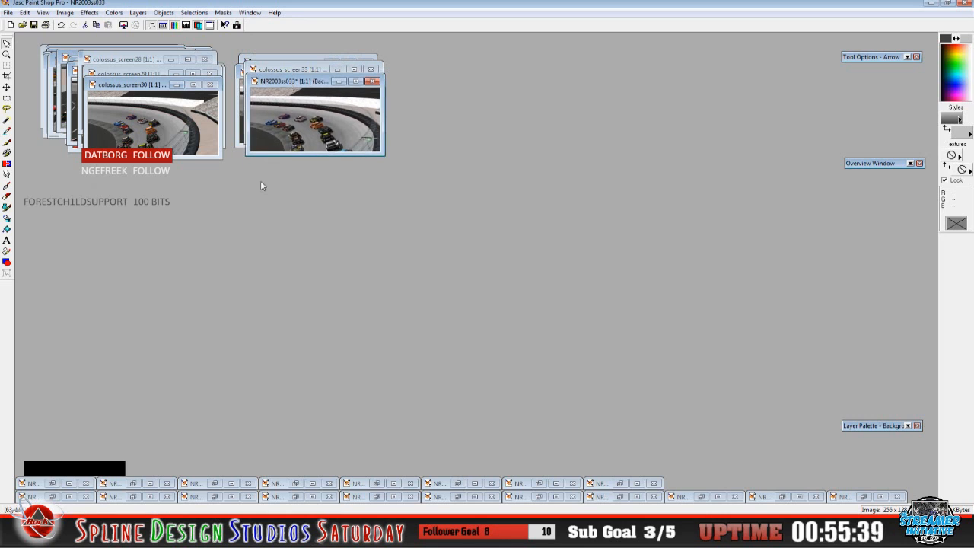
left_click(9, 13)
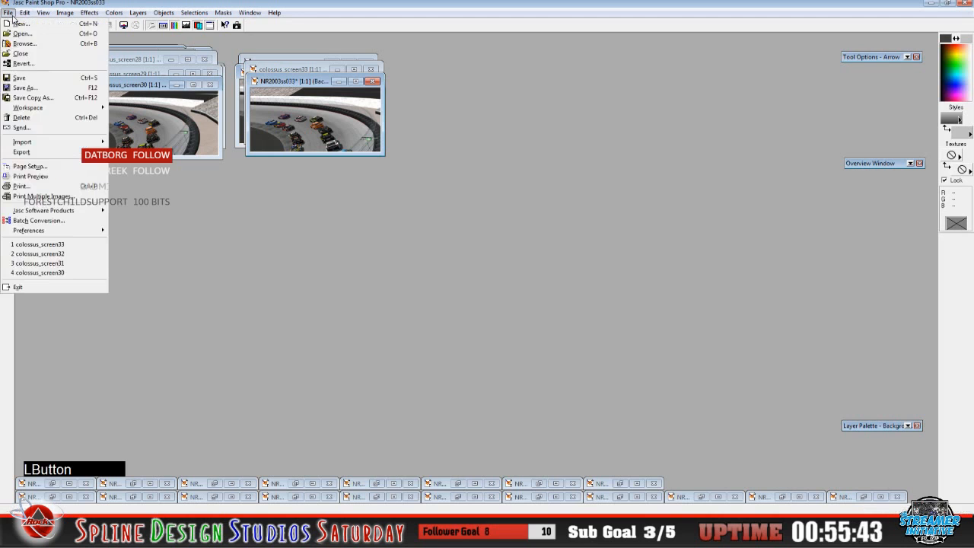
left_click(42, 86)
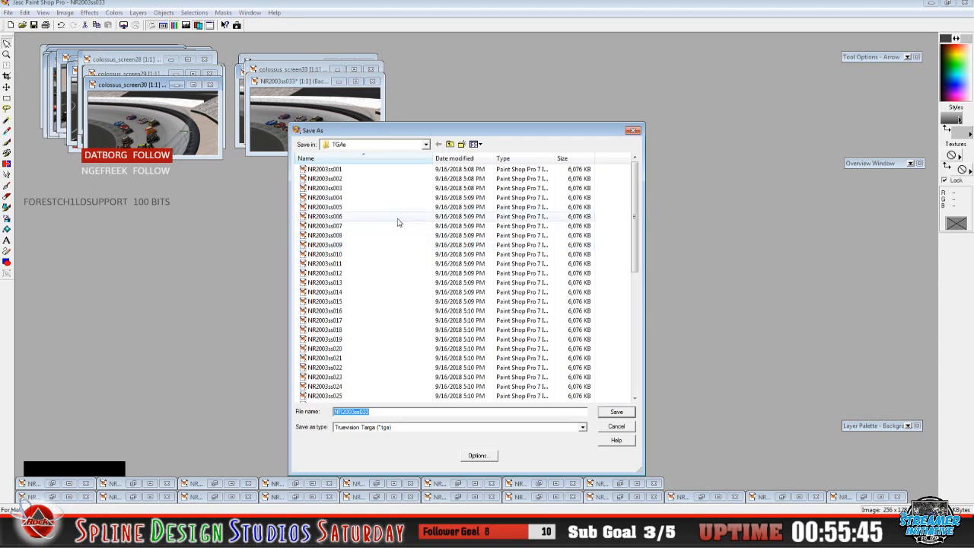
left_click(426, 143)
scroll(426, 232, "up", 3)
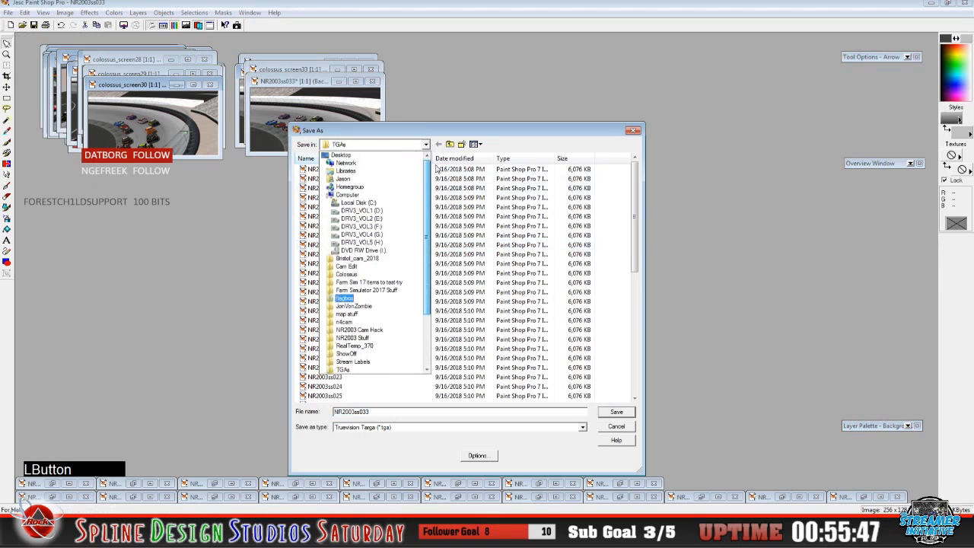
left_click(417, 160)
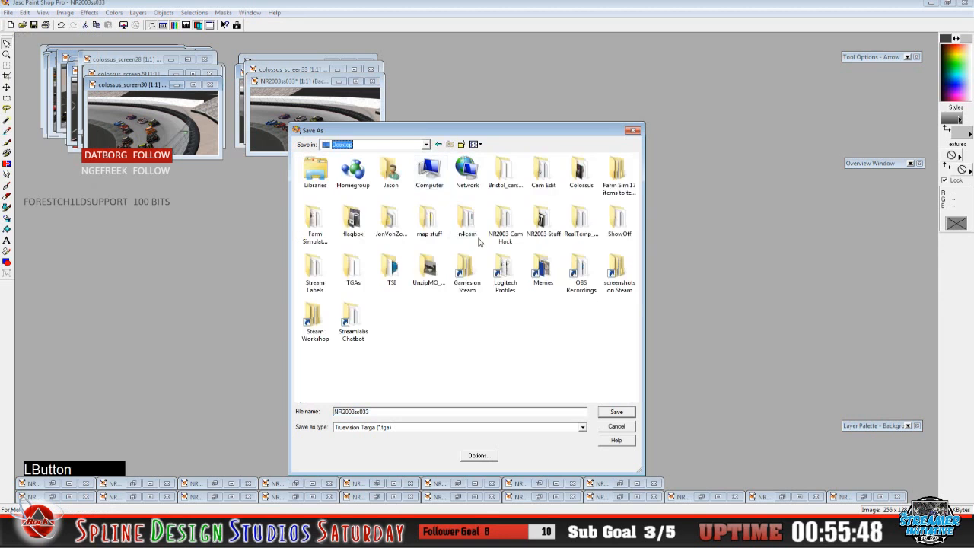
double_click(577, 180)
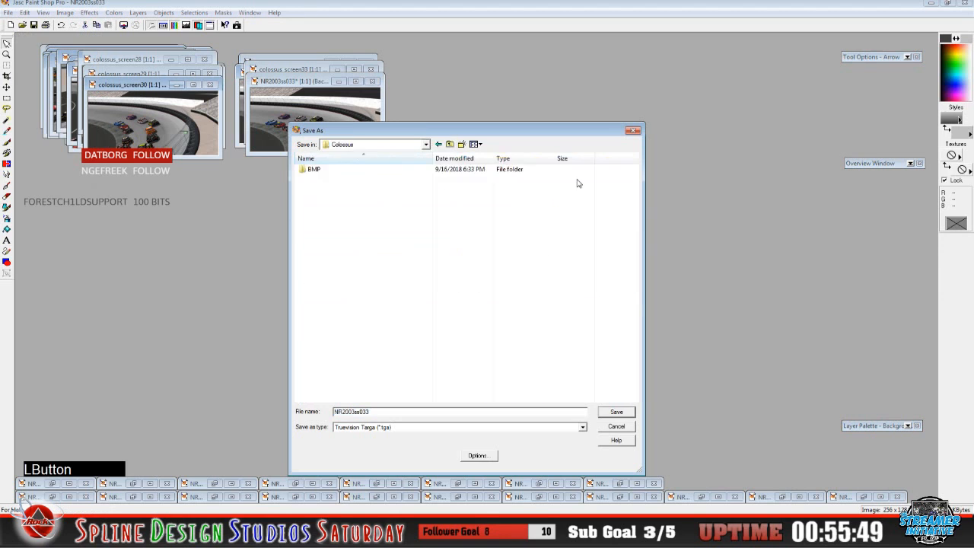
double_click(318, 175)
Reuse the colossus_screen33 file name, change it to colossus_screen34 and save the NR2003ss033 image as a Targa file
left_click(362, 282)
scroll(417, 364, "down", 2)
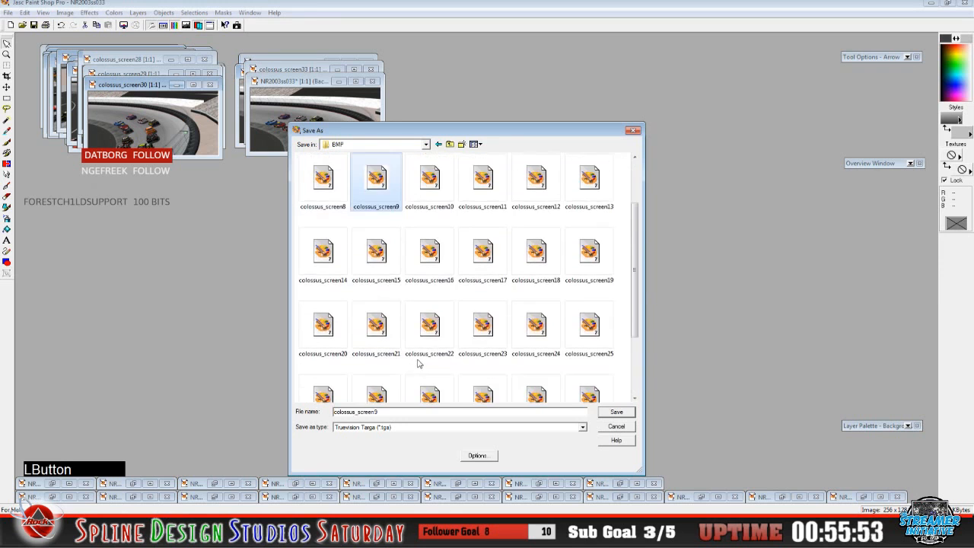
scroll(417, 364, "down", 2)
left_click(376, 371)
left_click(405, 412)
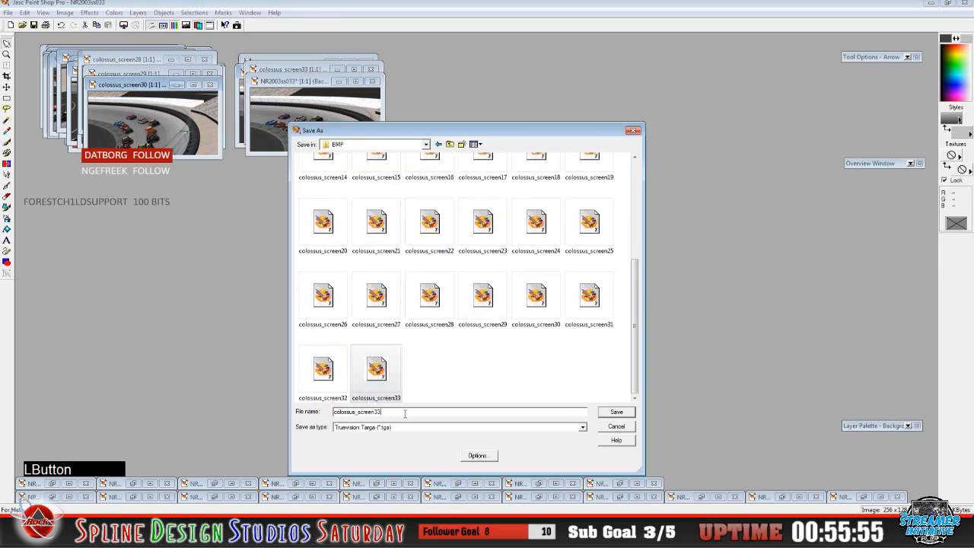
key("BackSpace")
type("4")
left_click(614, 414)
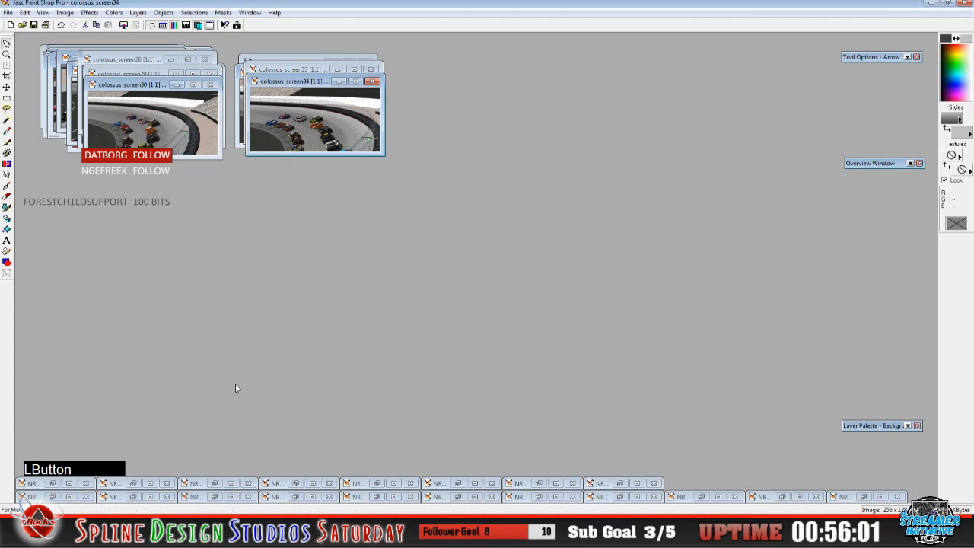
Restore the NR2003ss034 image just below the colossus_screen34 title bar and set its save location to the desktop's Colossus > BMP folder
left_click(620, 483)
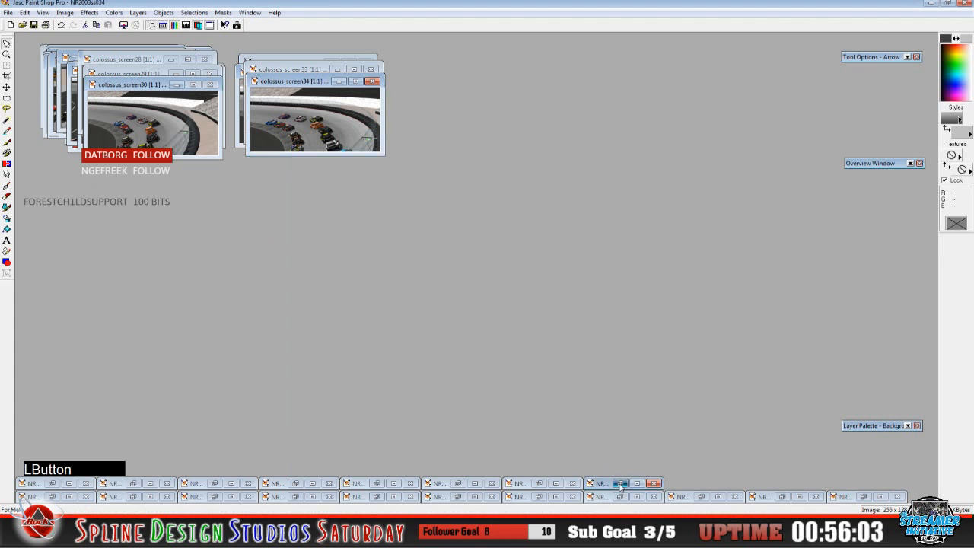
left_click_drag(298, 55, 303, 95)
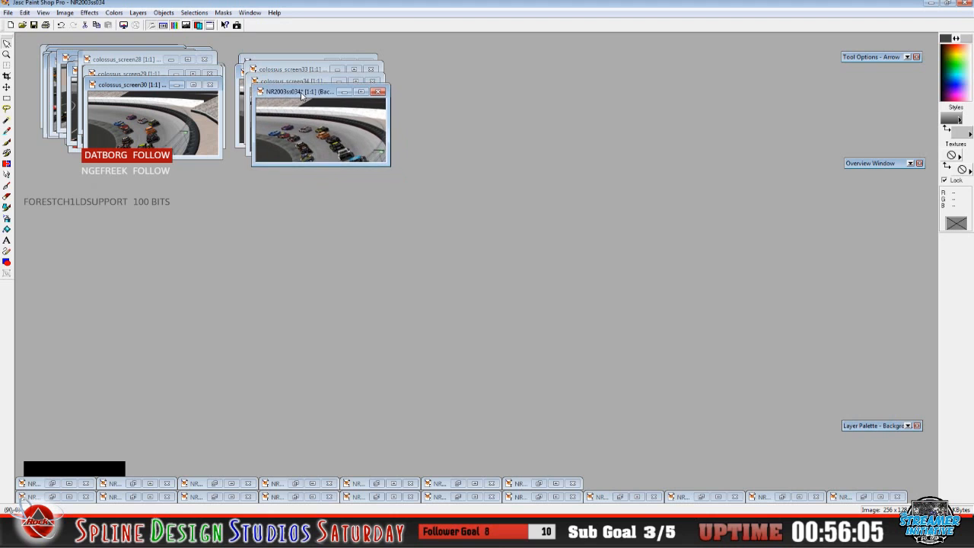
left_click(9, 13)
left_click(30, 80)
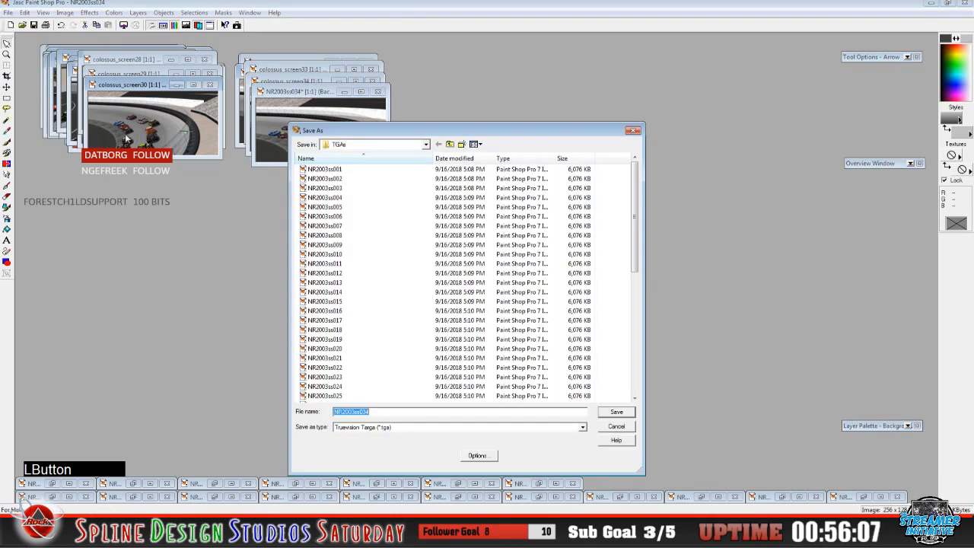
left_click(427, 144)
left_click_drag(429, 230, 428, 170)
left_click(394, 156)
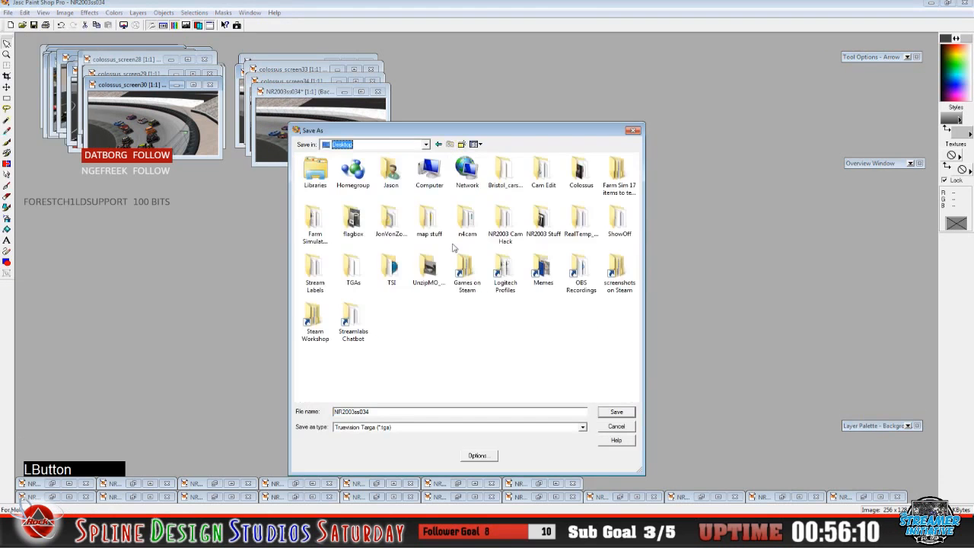
double_click(579, 182)
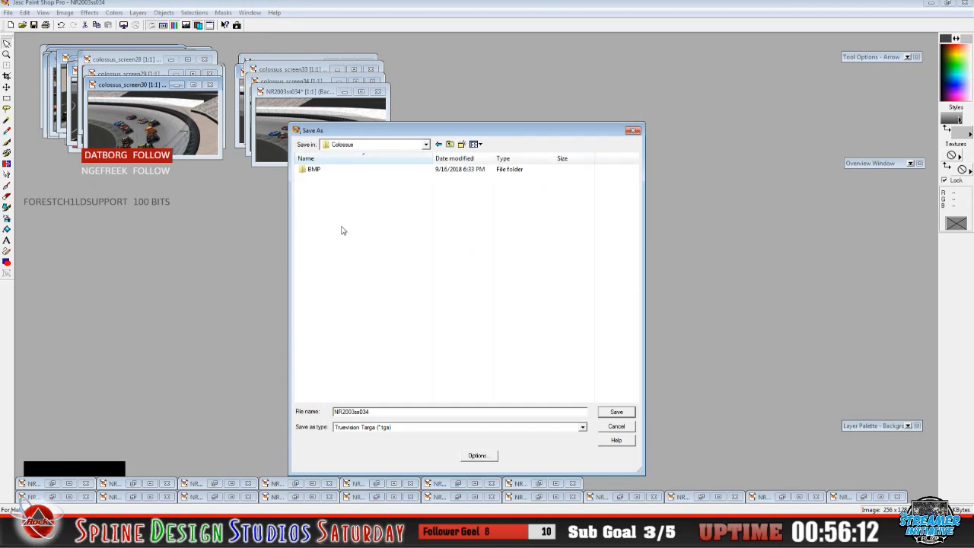
double_click(310, 169)
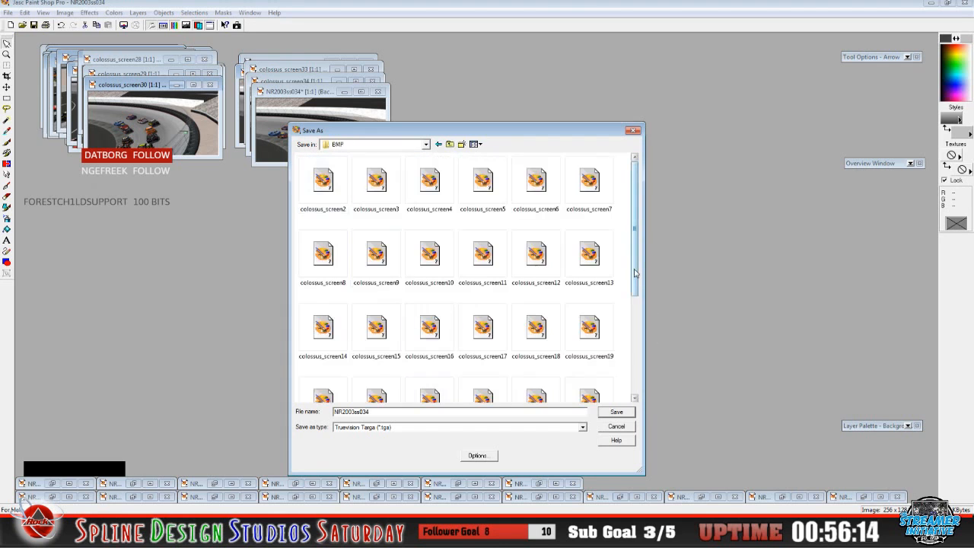
Reuse the colossus_screen34 file name, change it to colossus_screen35 and save the NR2003ss034 image in Targa format
left_click_drag(635, 271, 631, 393)
left_click(430, 373)
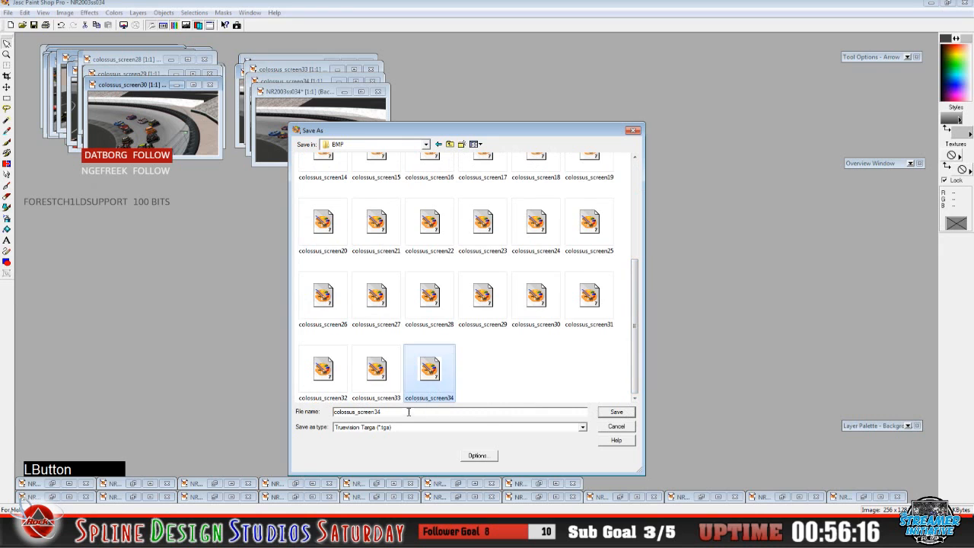
left_click(407, 412)
key("BackSpace")
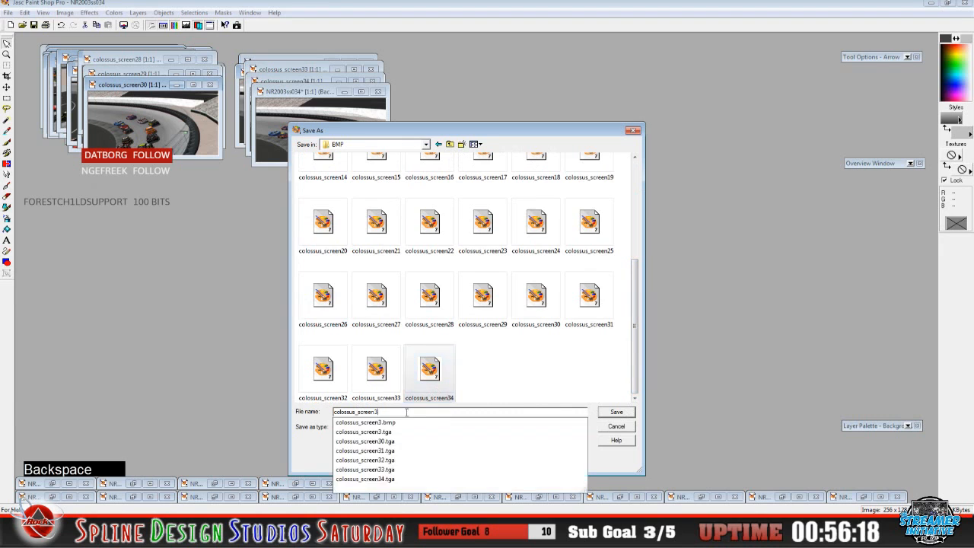
type("5")
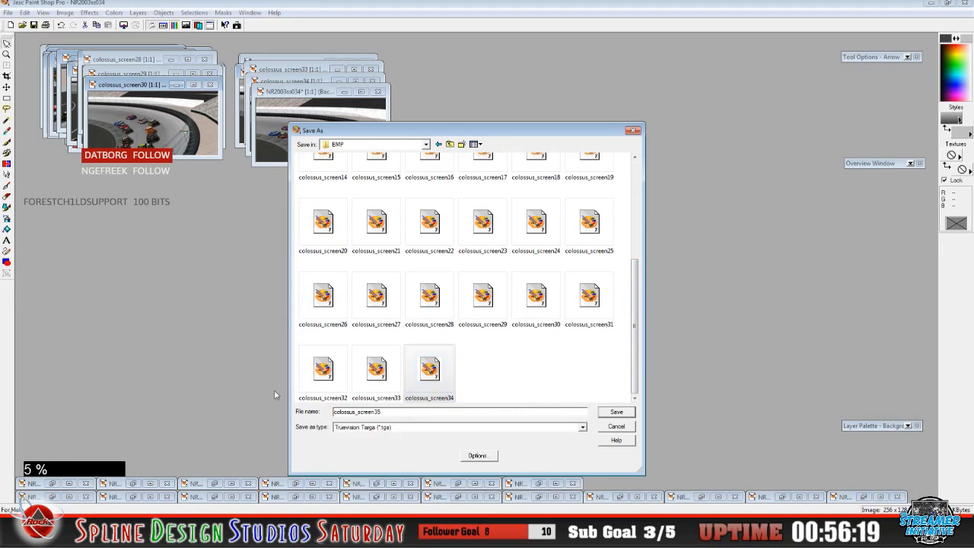
left_click(617, 412)
Restore the NR2003ss035 image, place it over the colossus_screen35 window and set its save location to the desktop's Colossus > BMP folder
left_click(538, 483)
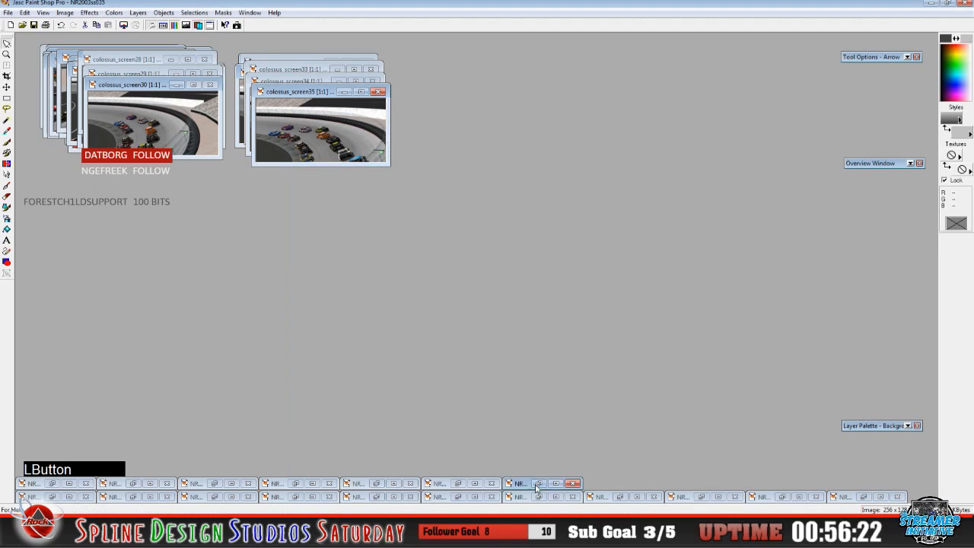
left_click_drag(298, 53, 315, 84)
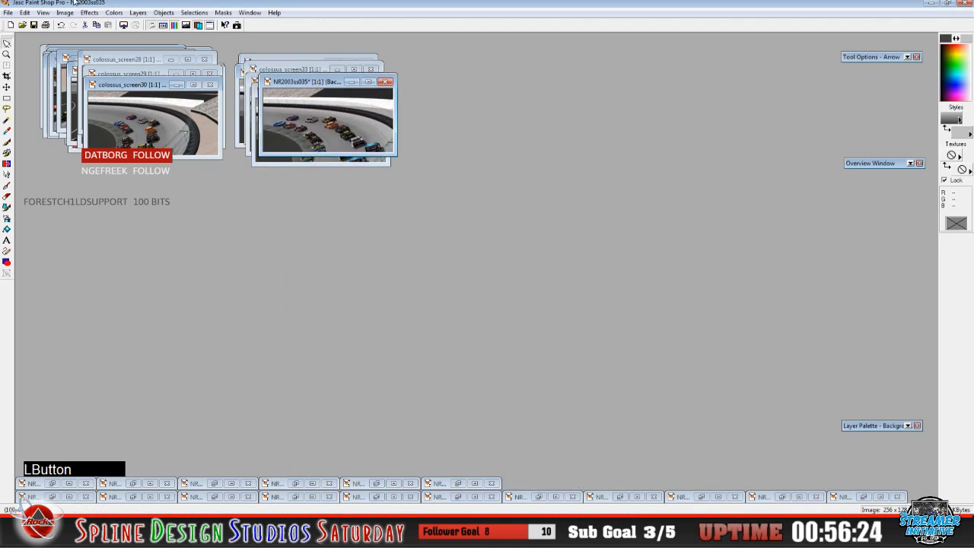
left_click(7, 12)
left_click(30, 81)
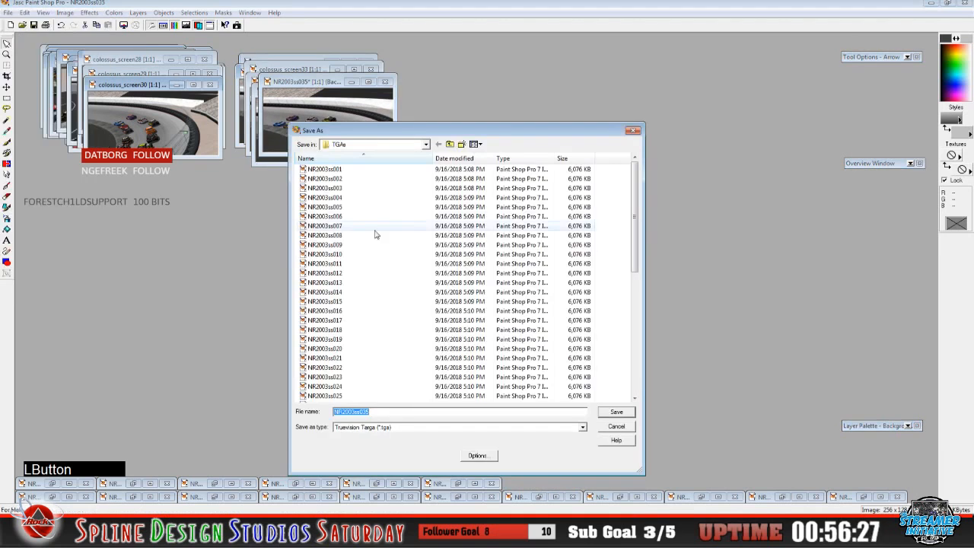
left_click(403, 144)
scroll(399, 160, "up", 3)
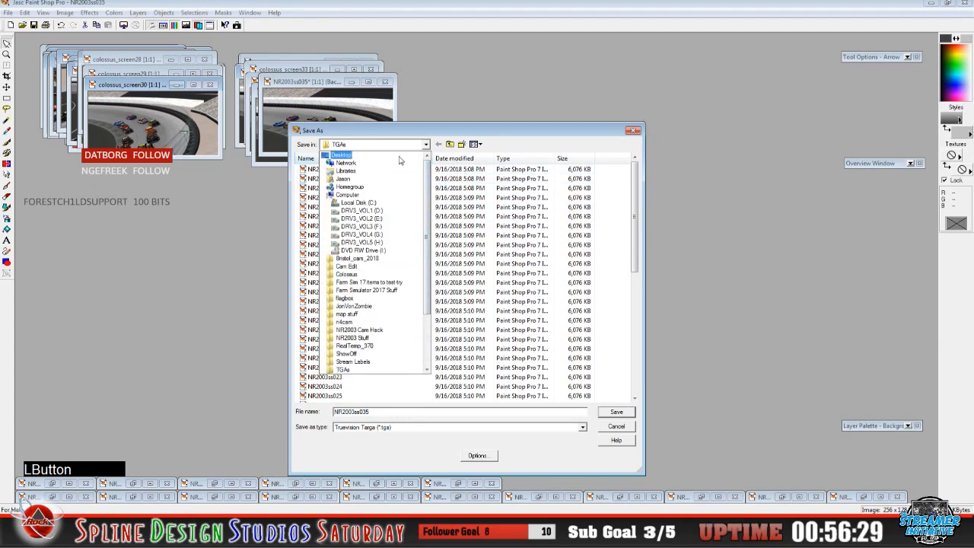
left_click(400, 158)
double_click(411, 198)
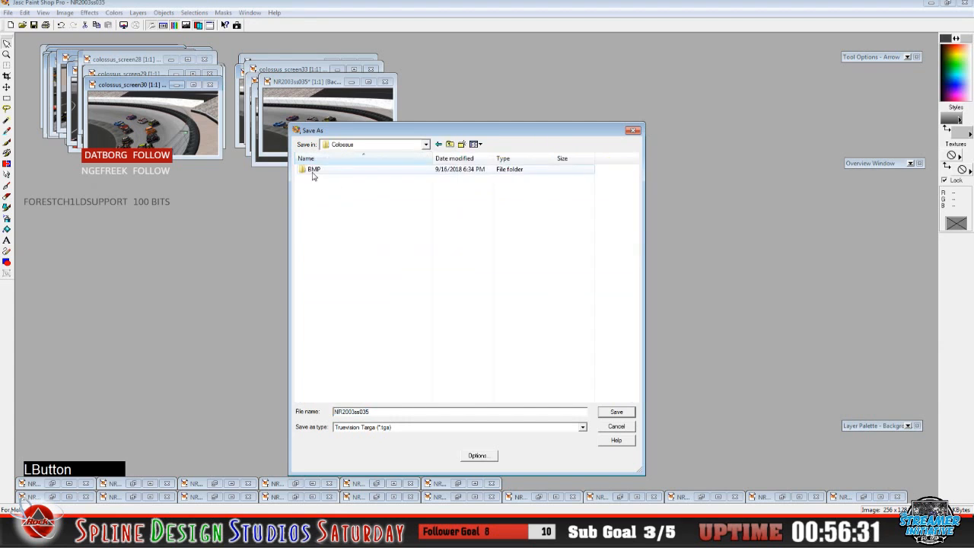
double_click(313, 170)
Reuse the colossus_screen35 file name, change it to colossus_screen36 and save the NR2003ss035 image as a Targa file
scroll(491, 320, "down", 5)
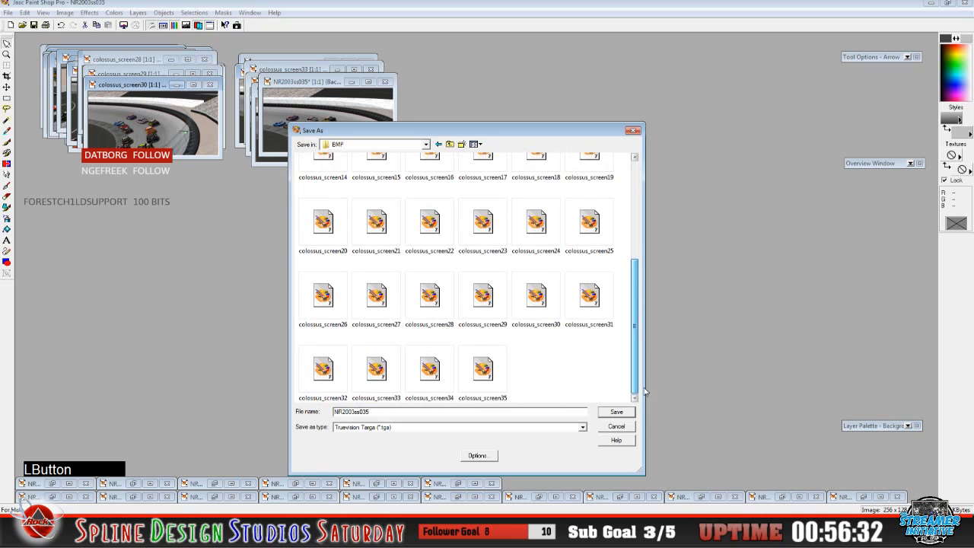
left_click(487, 381)
left_click(439, 411)
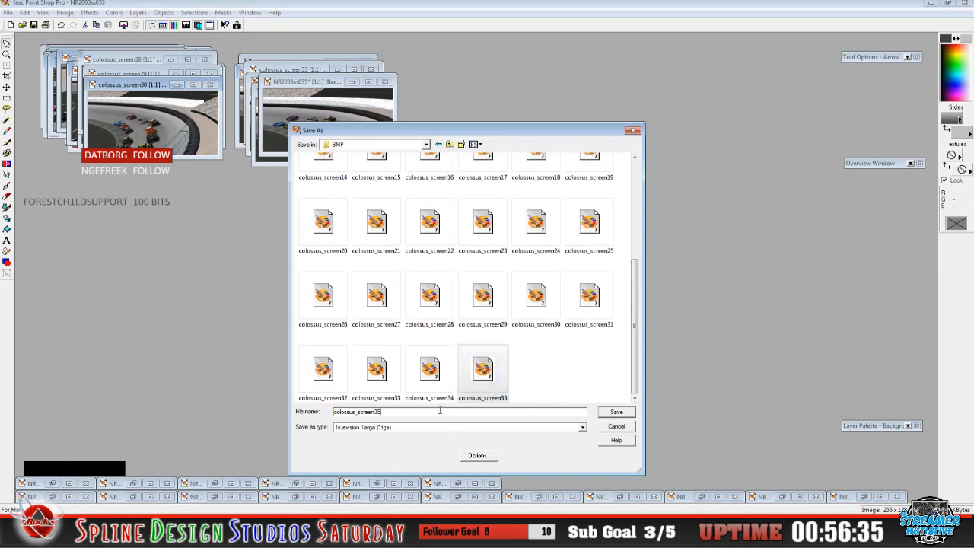
key("BackSpace")
type("6")
left_click(605, 413)
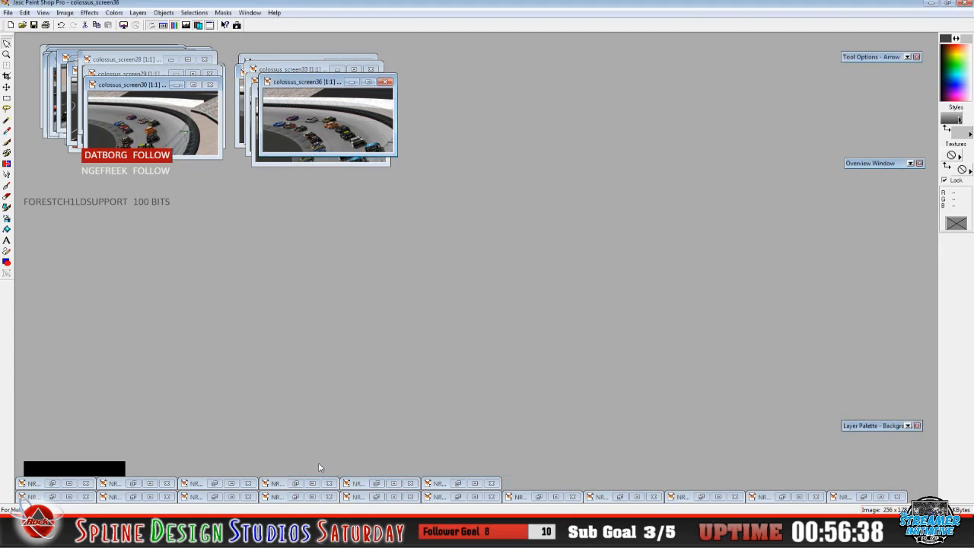
Restore the NR2003ss036 image, place it just below the colossus_screen36 title bar and set its save location to the desktop's Colossus > BMP folder
left_click(459, 484)
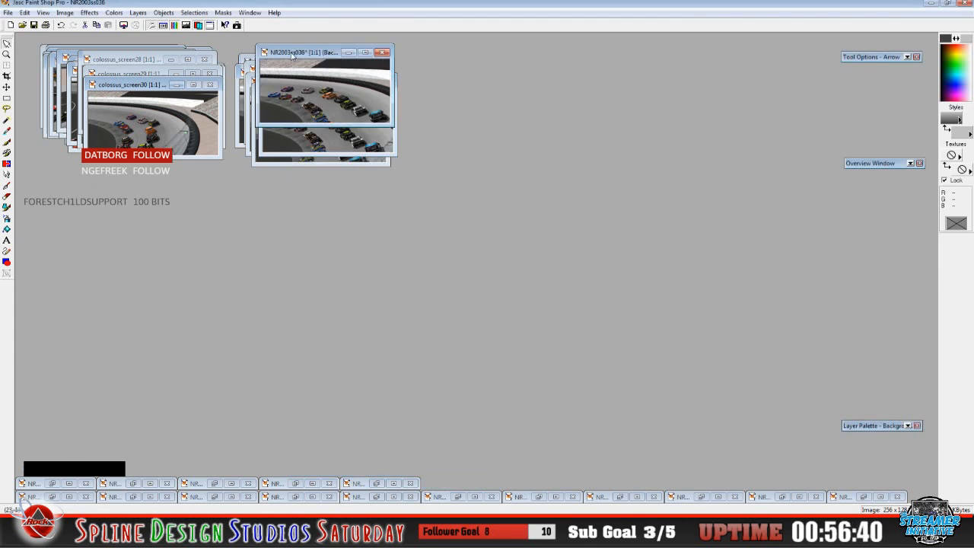
left_click_drag(291, 54, 297, 93)
left_click(7, 12)
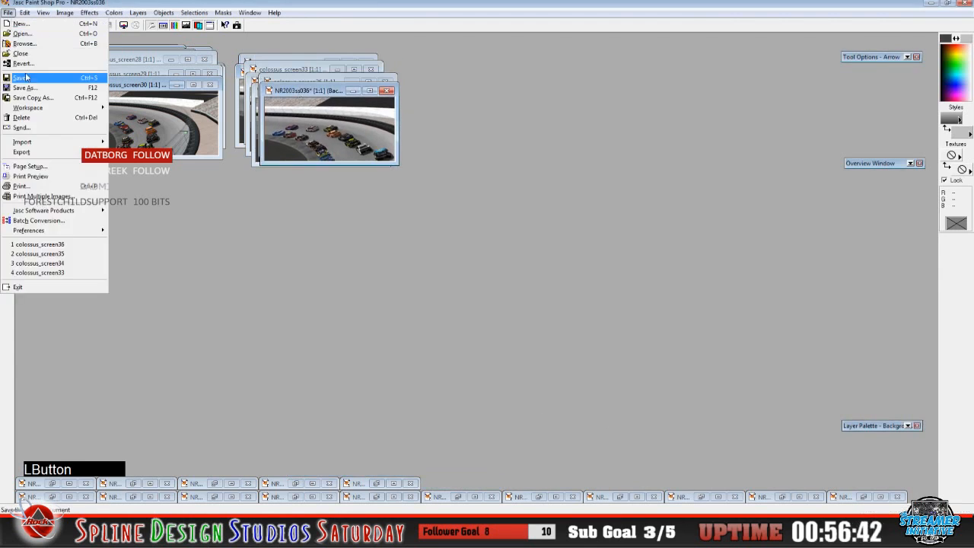
left_click(30, 78)
left_click(427, 144)
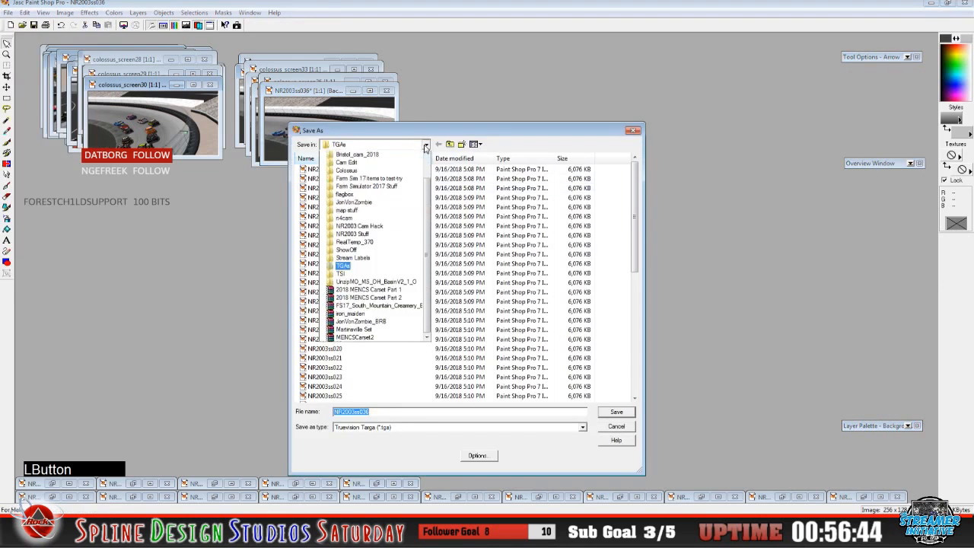
left_click_drag(428, 230, 428, 165)
left_click(397, 156)
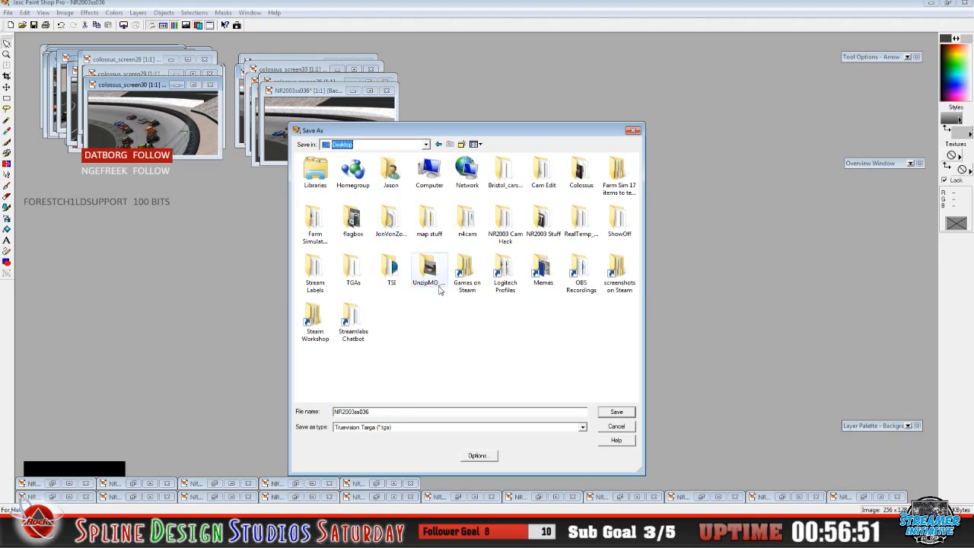
double_click(580, 172)
double_click(313, 169)
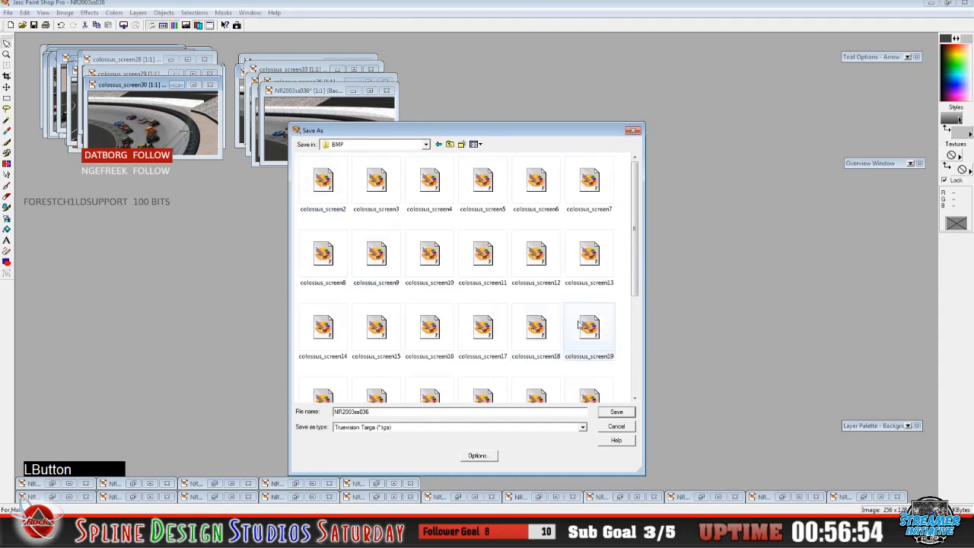
Reuse the colossus_screen36 file name, change it to colossus_screen37 and save the NR2003ss036 image in Targa format
left_click_drag(635, 228, 647, 373)
left_click(542, 385)
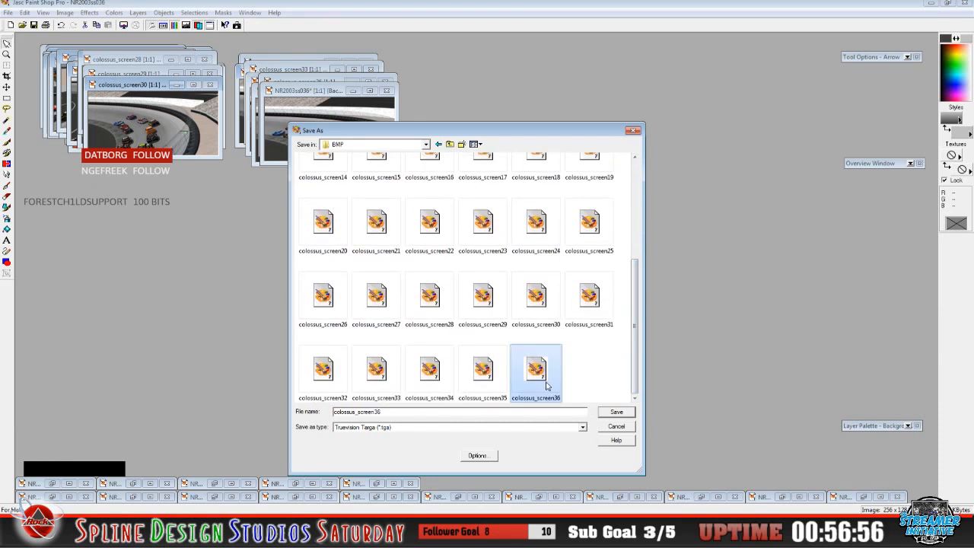
left_click(449, 411)
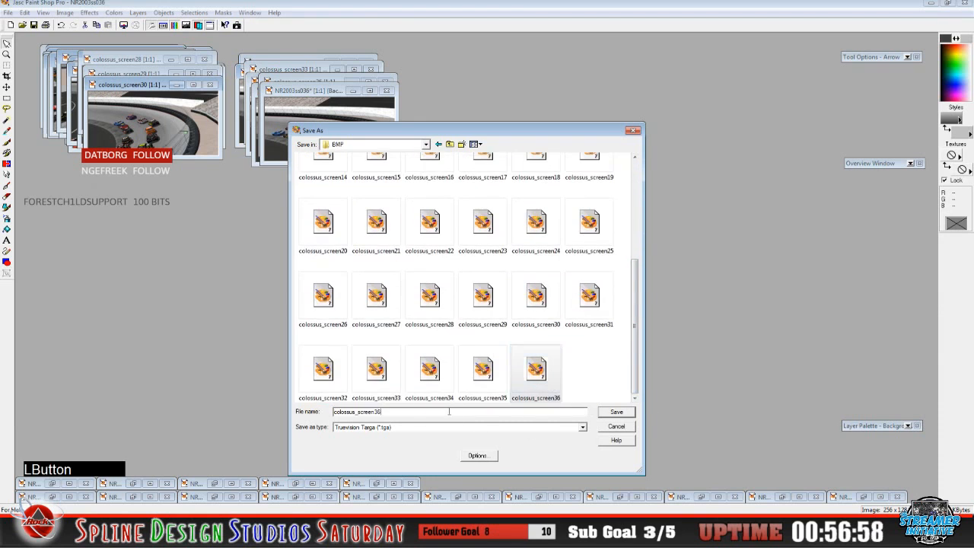
key("BackSpace")
type("7")
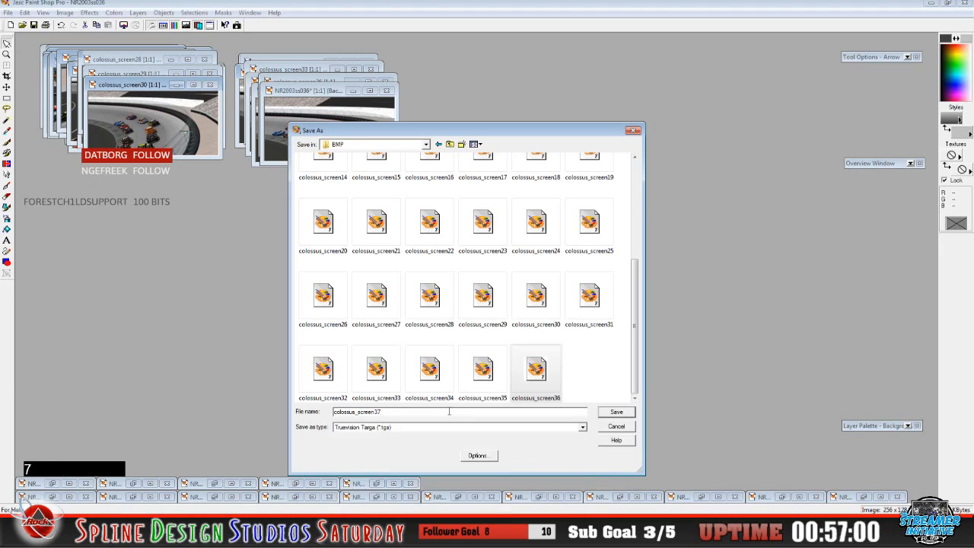
left_click(612, 412)
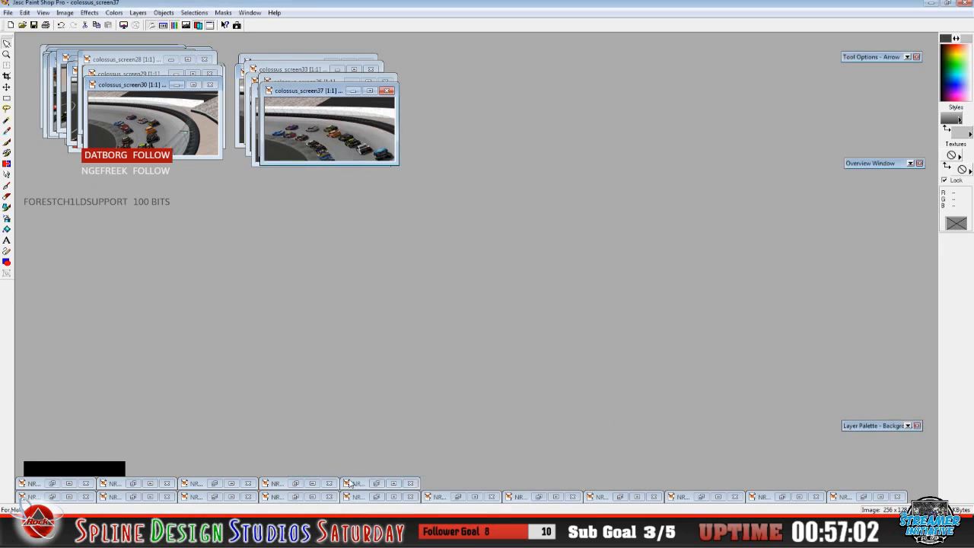
Restore the NR2003ss037 image, place it over the colossus_screen37 window and set its save location to the desktop's Colossus > BMP folder
left_click(377, 483)
left_click_drag(293, 53, 295, 88)
left_click(7, 12)
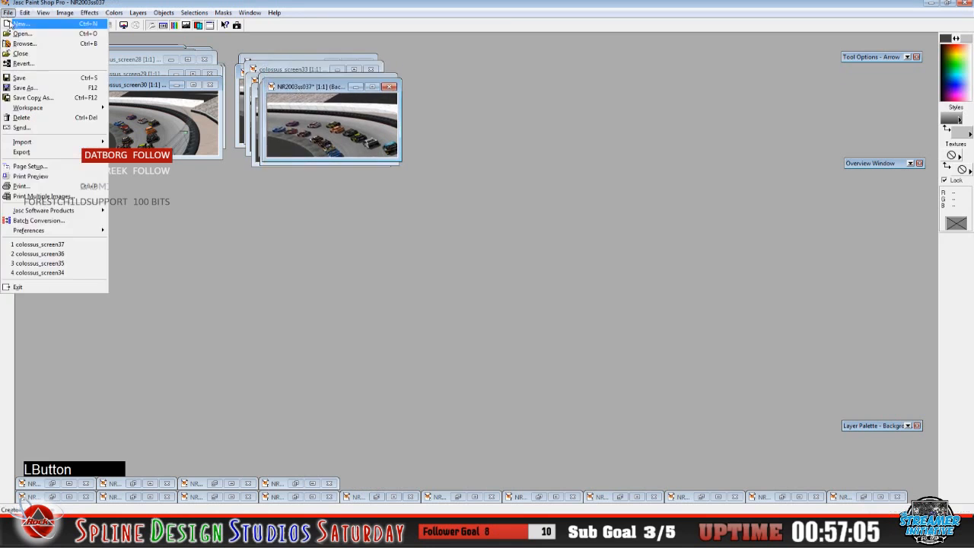
left_click(29, 88)
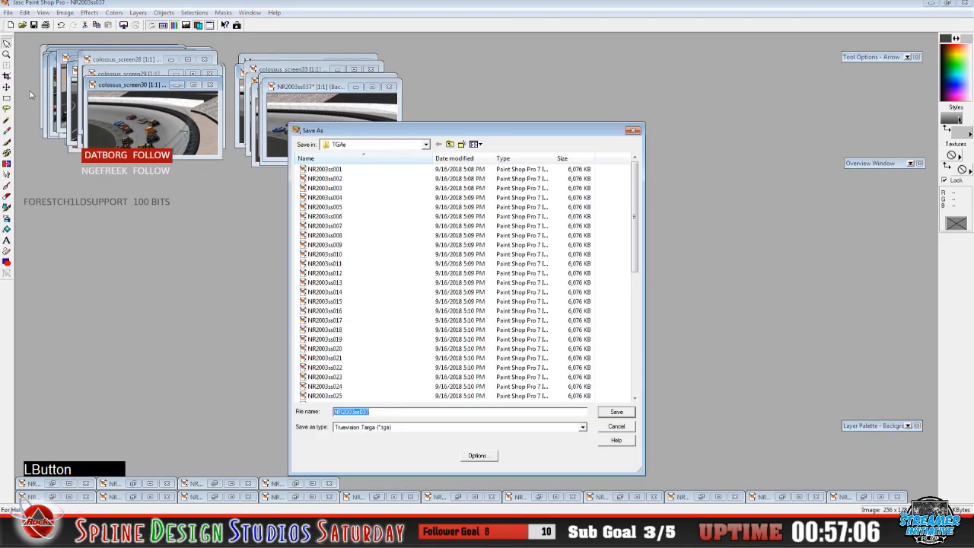
left_click(425, 145)
left_click_drag(428, 229, 424, 172)
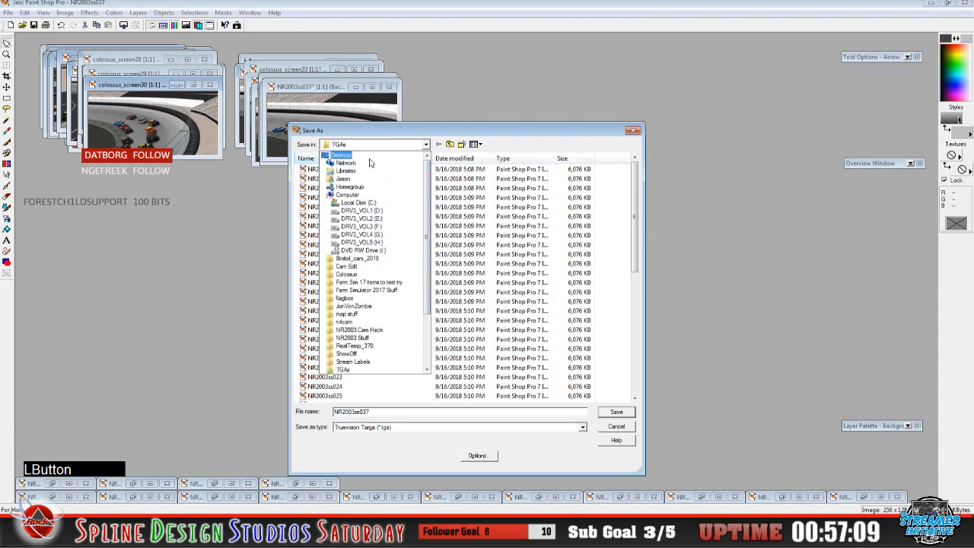
left_click(368, 157)
double_click(581, 171)
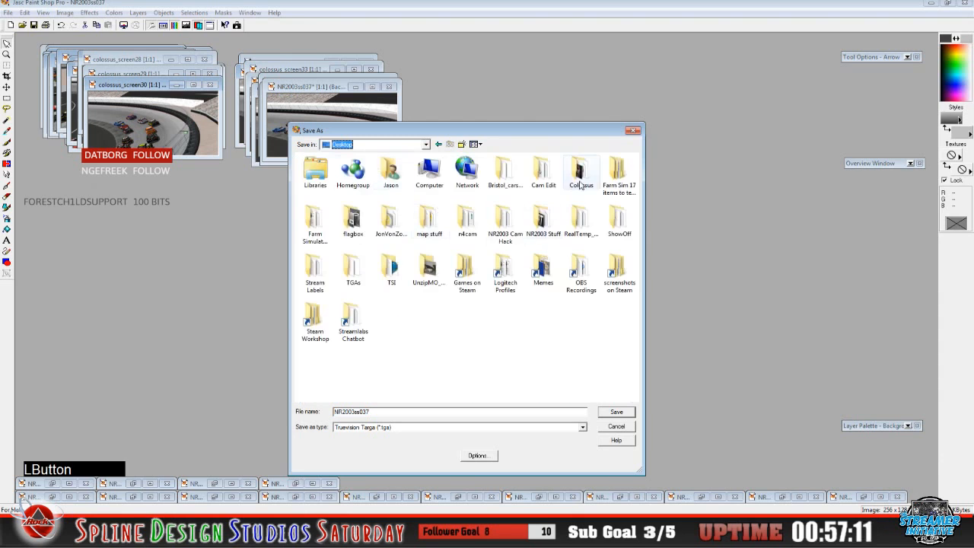
left_click(311, 170)
double_click(311, 170)
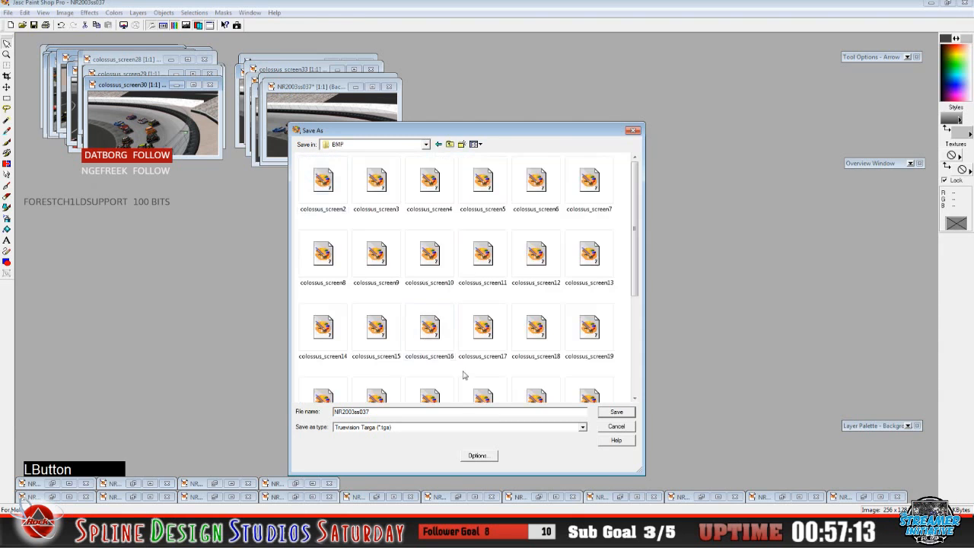
Reuse the colossus_screen37 file name, change it to colossus_screen38 and save the NR2003ss037 image as a Targa file
left_click(638, 357)
left_click(598, 380)
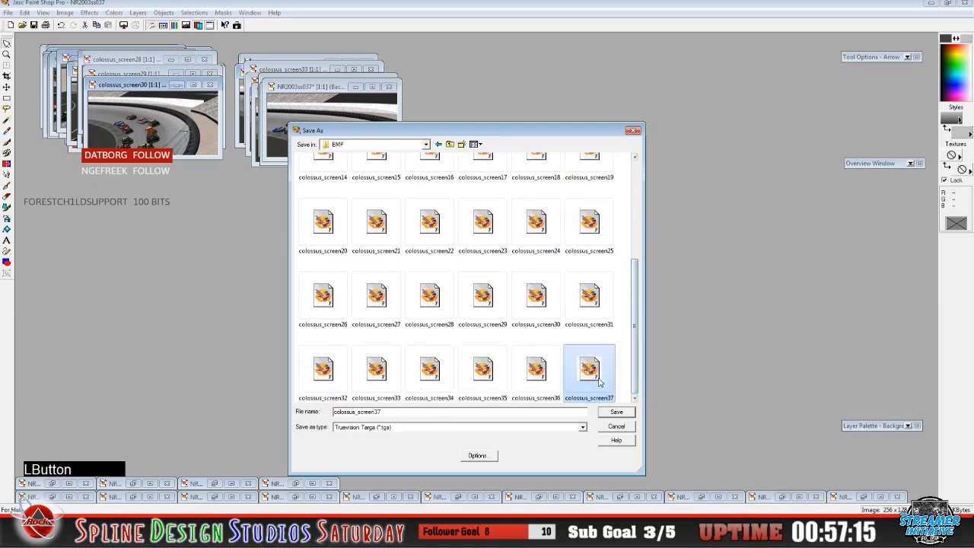
left_click(435, 414)
key("BackSpace")
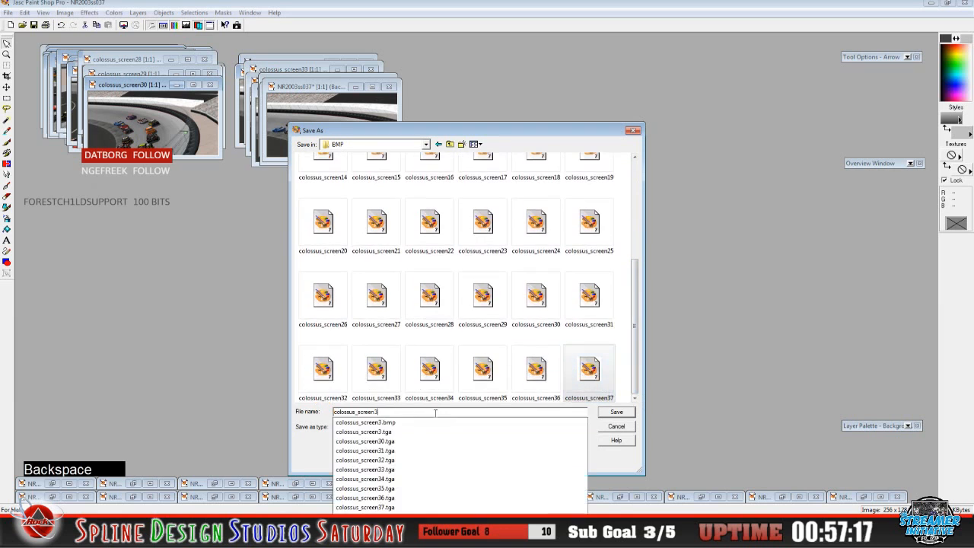
type("8")
left_click(611, 415)
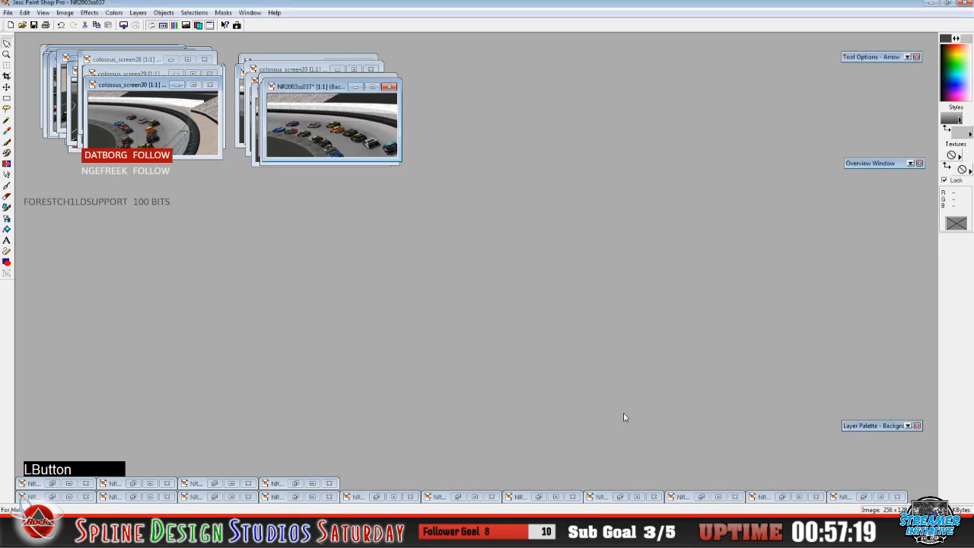
Restore the NR2003ss038 image, stack it over the colossus_screen38 window and set its save location to the desktop's Colossus > BMP folder
left_click(297, 485)
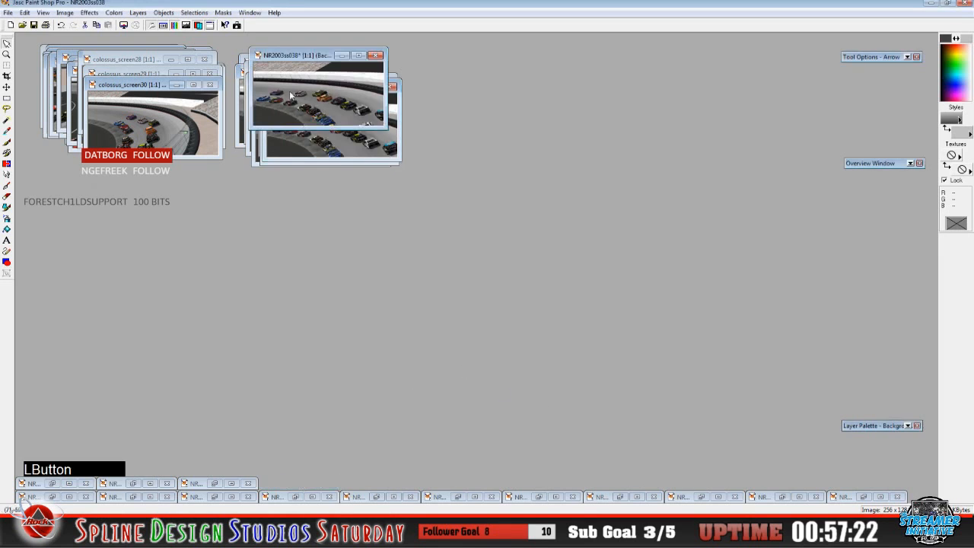
left_click_drag(299, 58, 313, 97)
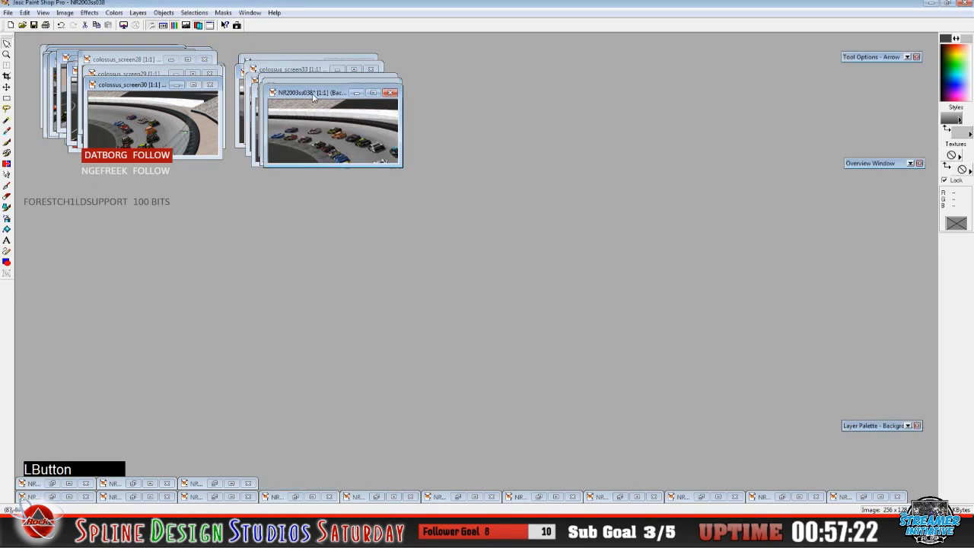
left_click(7, 12)
left_click(22, 84)
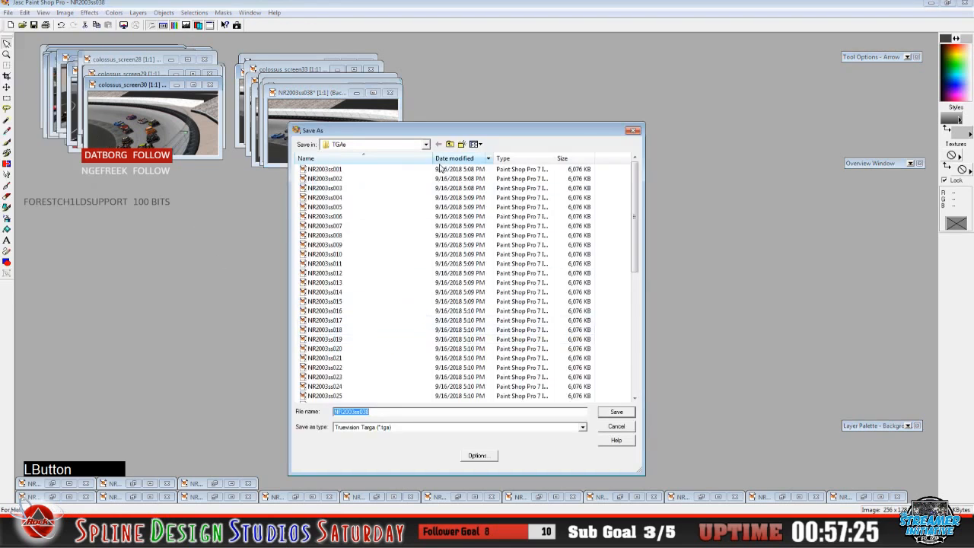
left_click(427, 145)
left_click_drag(427, 224, 427, 164)
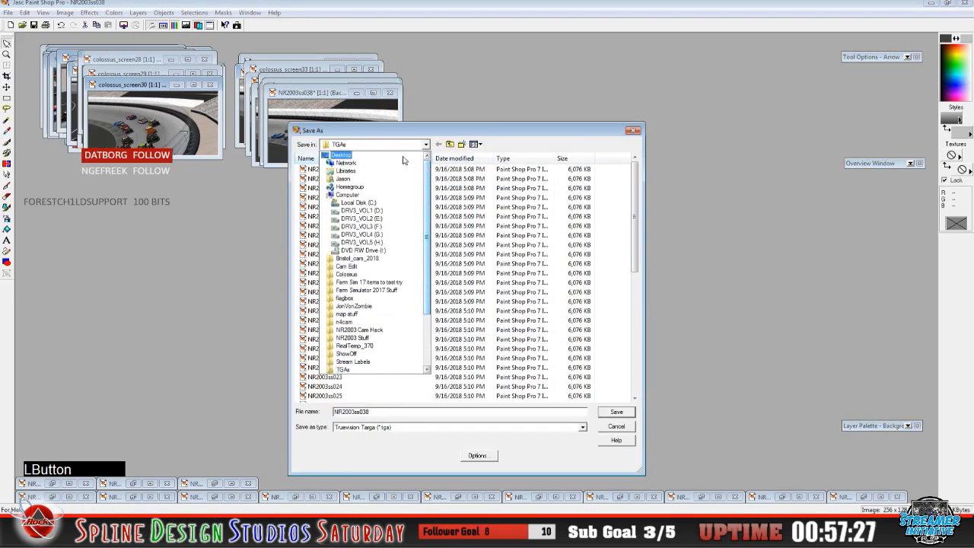
left_click(404, 157)
double_click(579, 185)
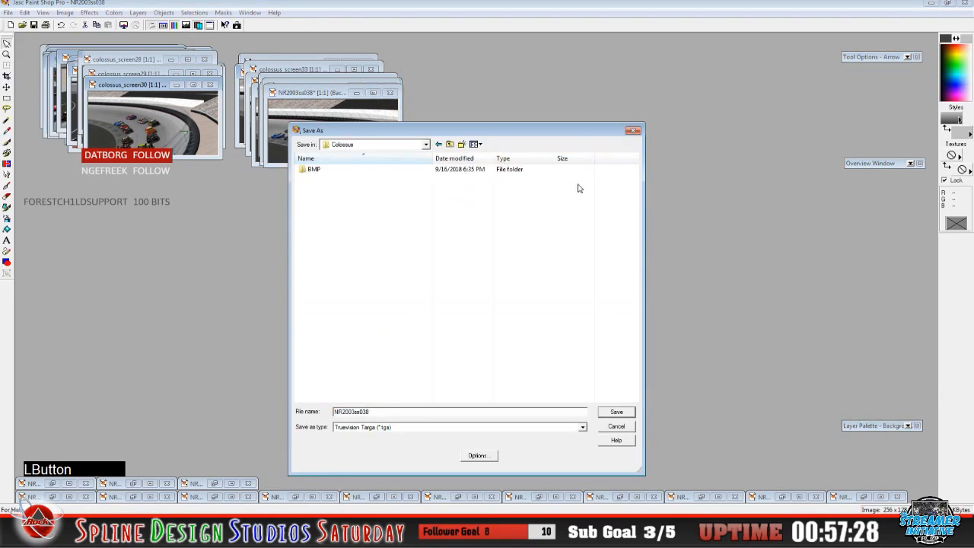
double_click(311, 169)
Reuse the colossus_screen38 file name, change it to colossus_screen39 and save the NR2003ss038 image in Targa format
left_click(580, 346)
scroll(518, 326, "down", 5)
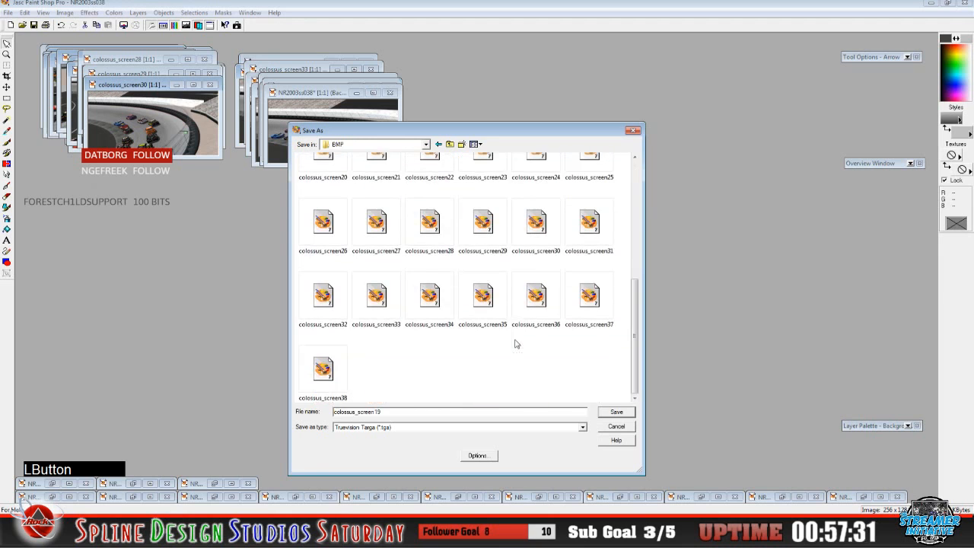
left_click(344, 380)
left_click(401, 412)
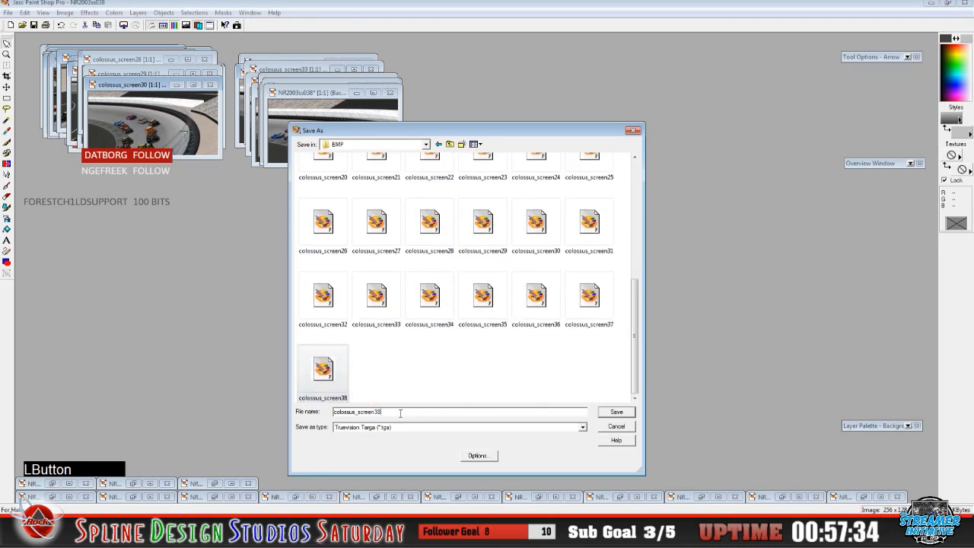
key("BackSpace")
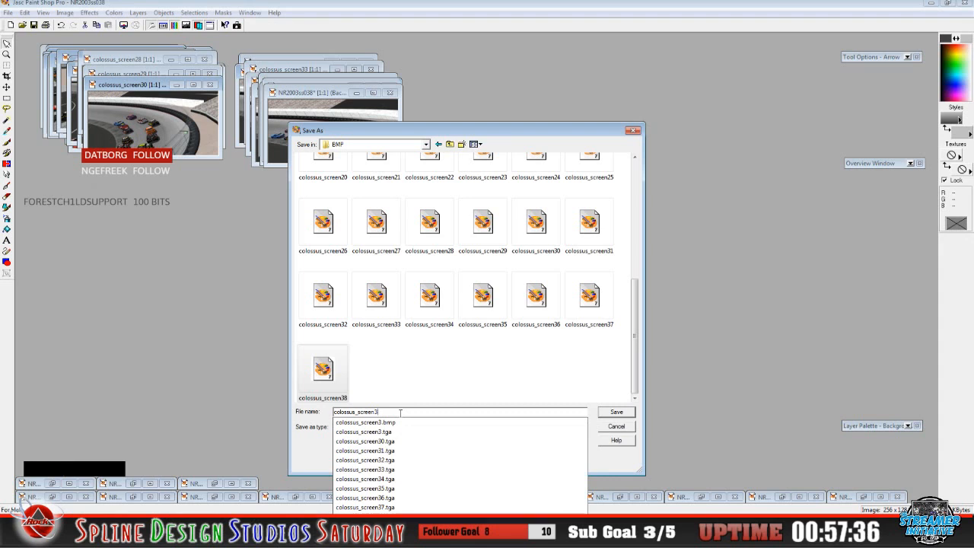
type("9")
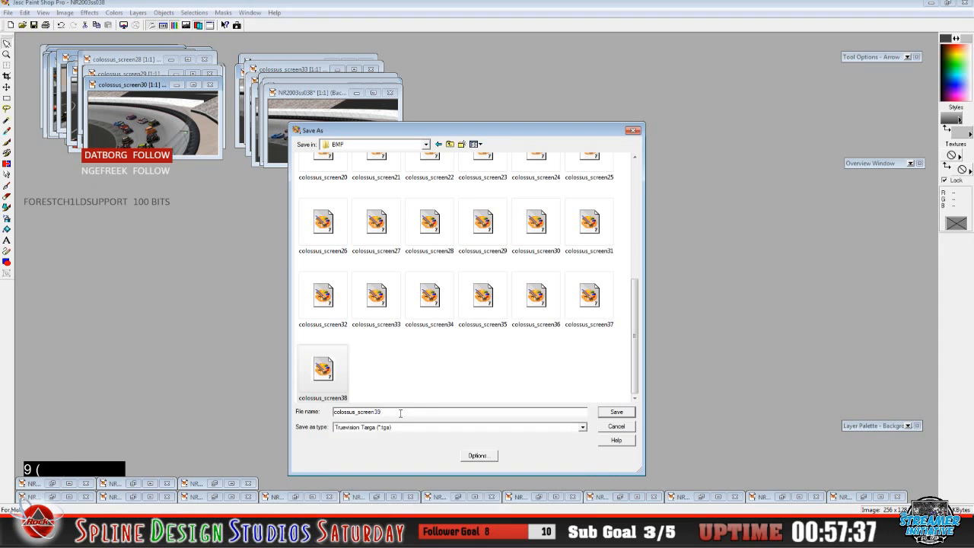
left_click(617, 412)
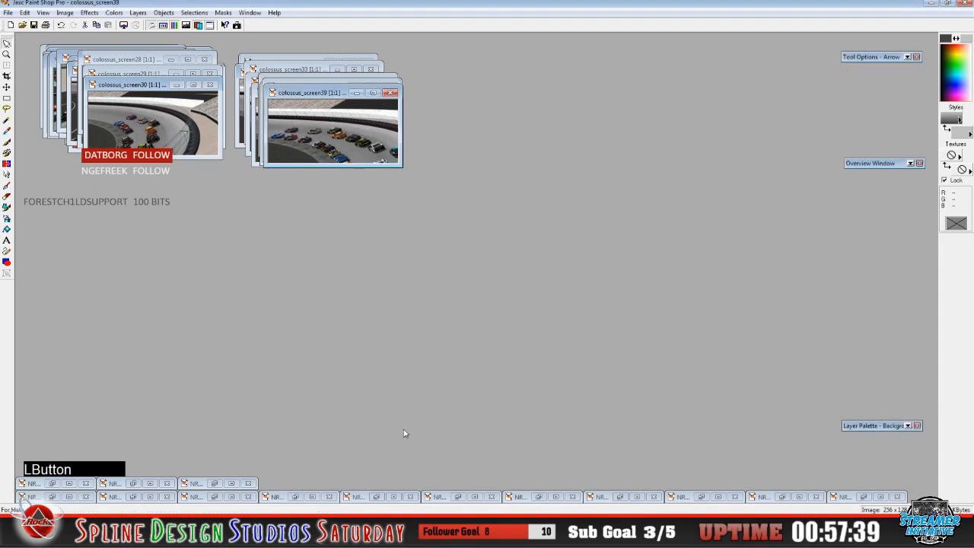
Restore the NR2003ss039 image, place it over the colossus_screen39 window and set its save location to the desktop's Colossus > BMP folder
left_click(215, 483)
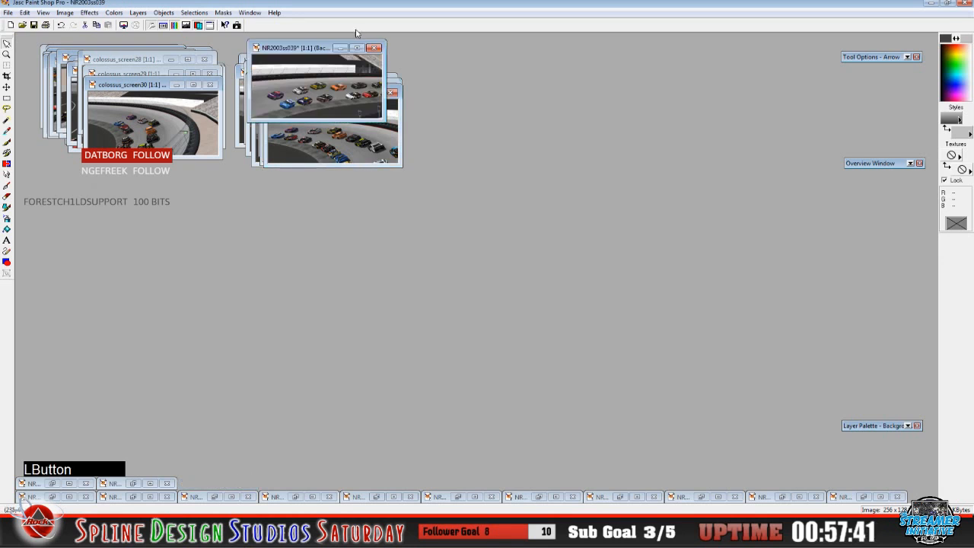
left_click_drag(298, 47, 313, 92)
left_click(8, 13)
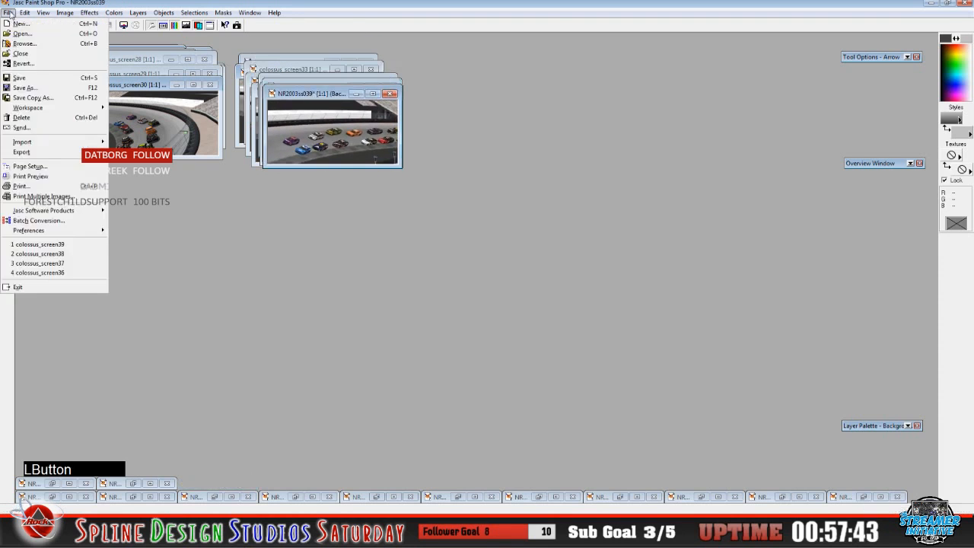
left_click(23, 88)
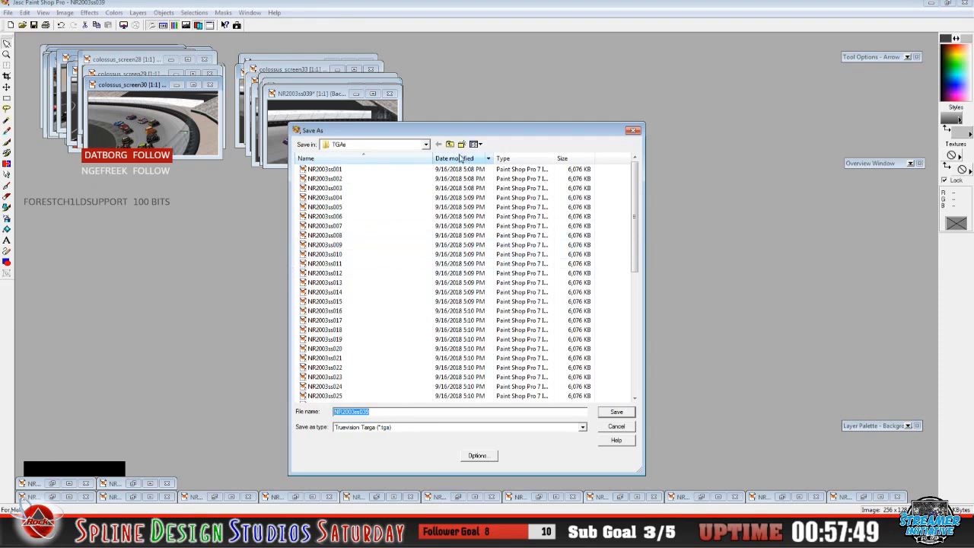
left_click(426, 144)
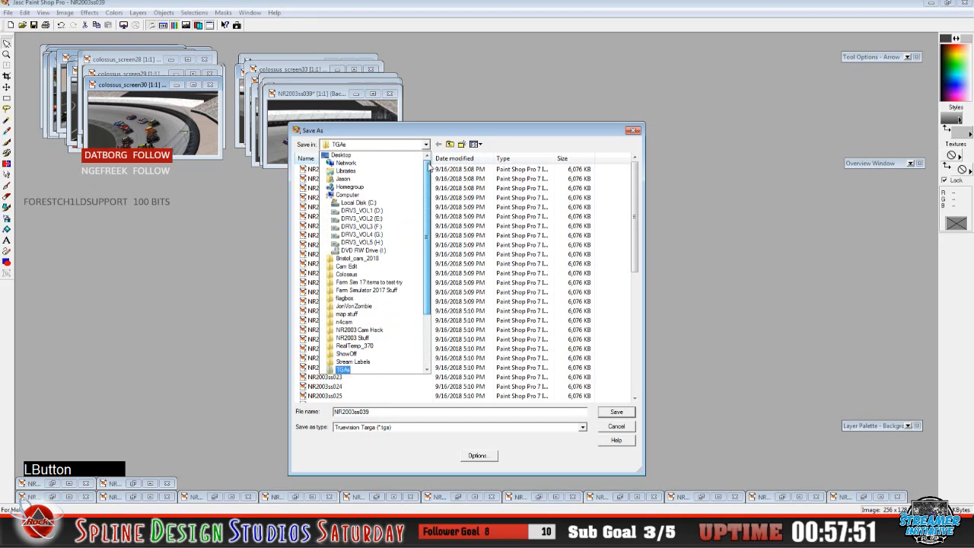
left_click(377, 156)
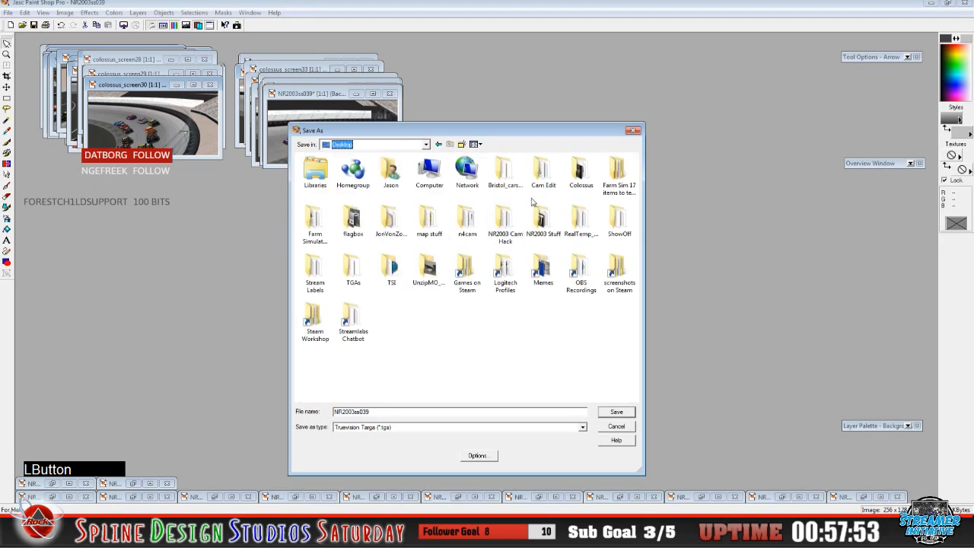
double_click(581, 170)
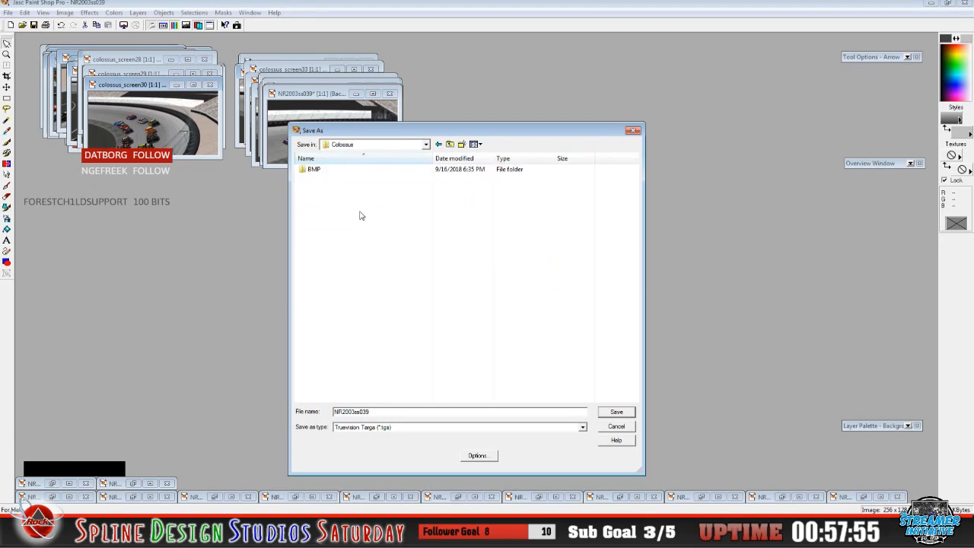
double_click(313, 169)
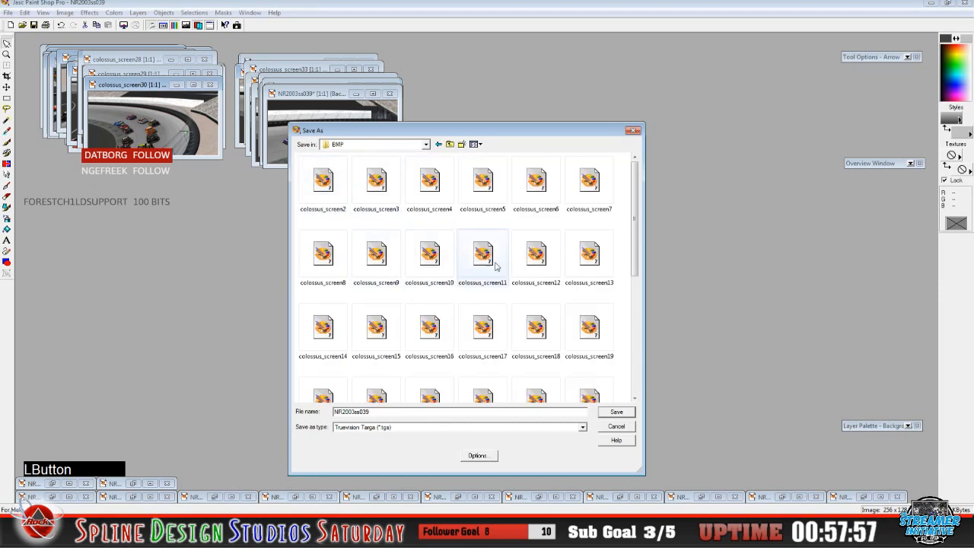
Reuse the colossus_screen39 file name, change it to colossus_screen40 and save the NR2003ss039 image as a Targa file
left_click(480, 279)
scroll(468, 320, "down", 5)
left_click(376, 371)
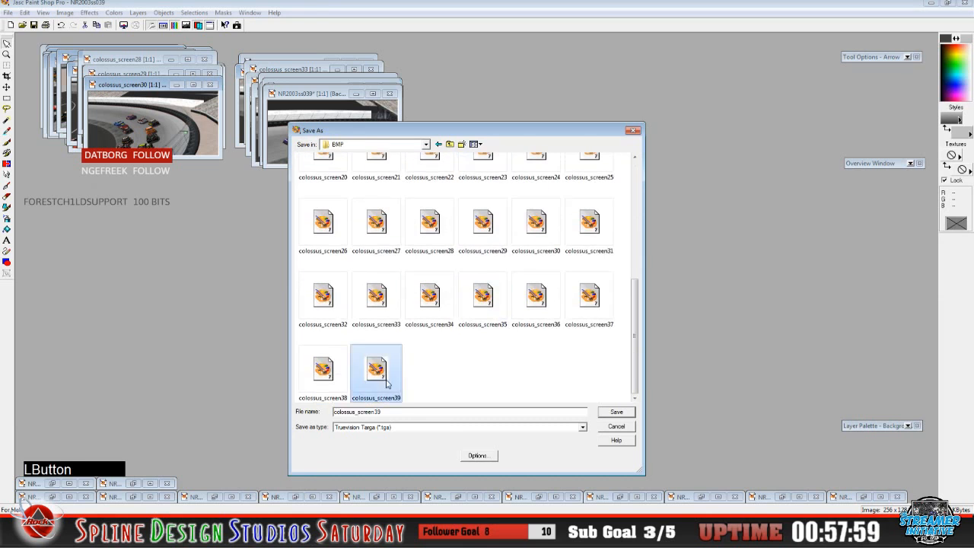
left_click(403, 411)
key("BackSpace")
key("BackSpace")
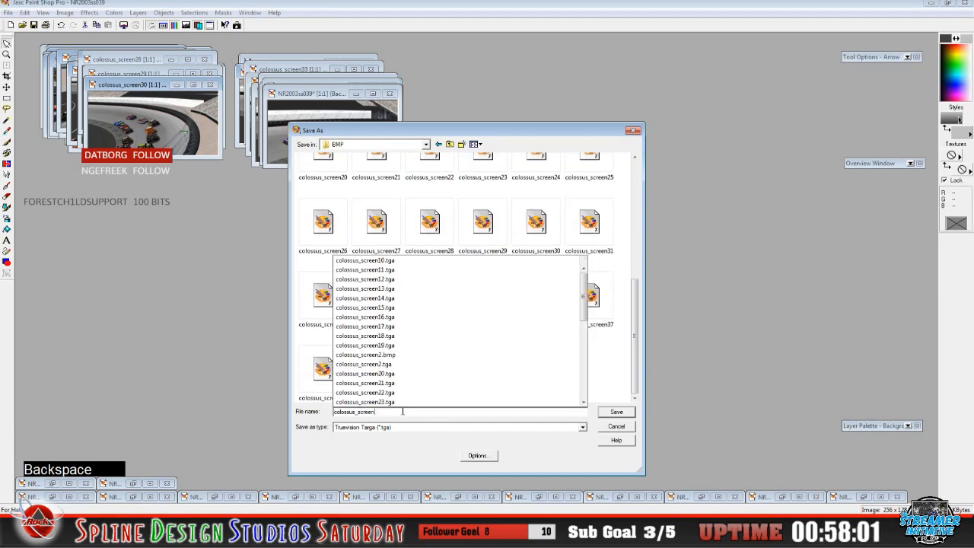
type("40")
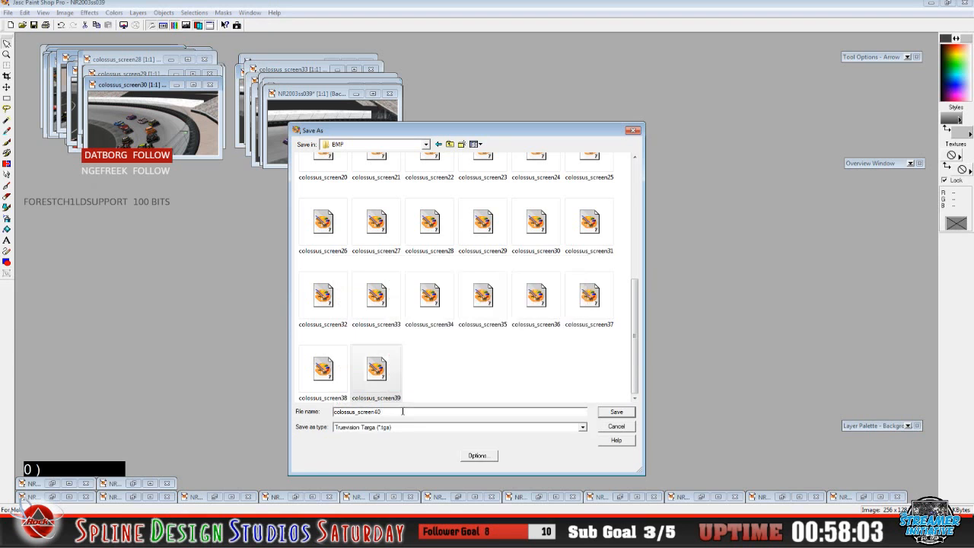
left_click(616, 413)
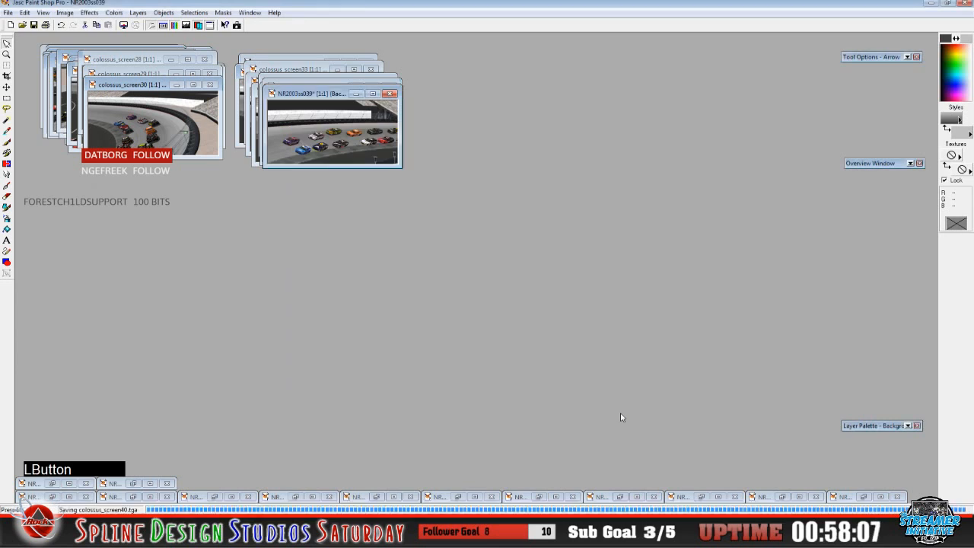
Restore the minimized NR2003ss040 image and place its window just below the title bar of the colossus_screen40 window
left_click(133, 483)
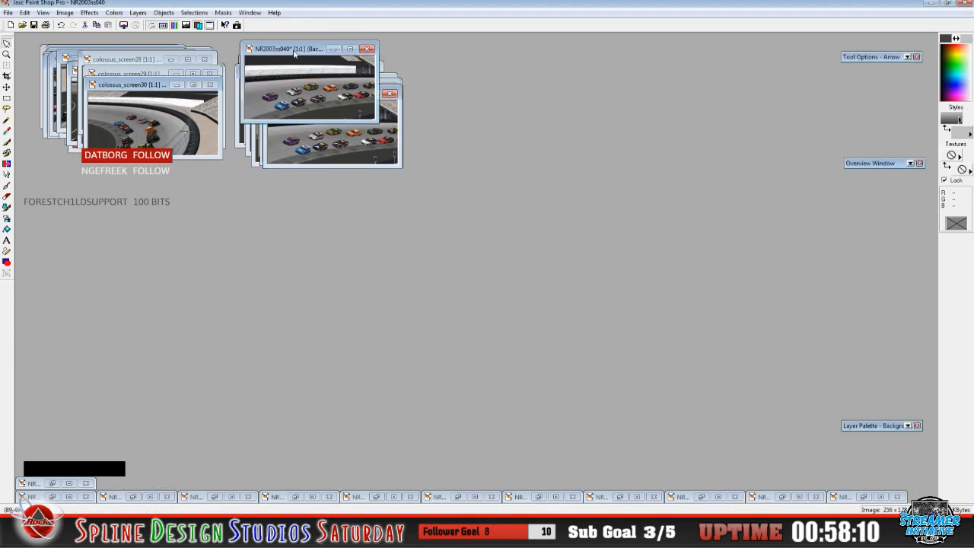
left_click_drag(294, 53, 319, 127)
left_click(7, 12)
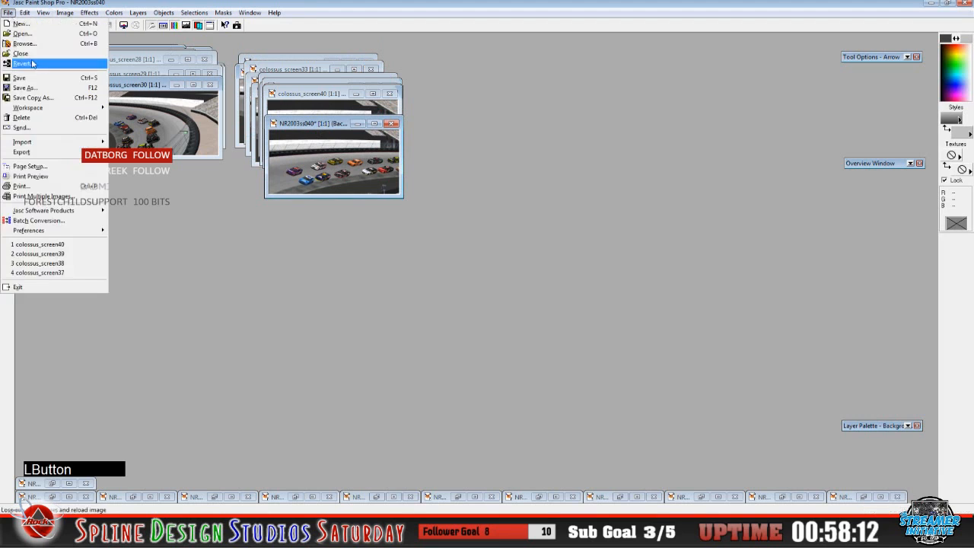
left_click(420, 326)
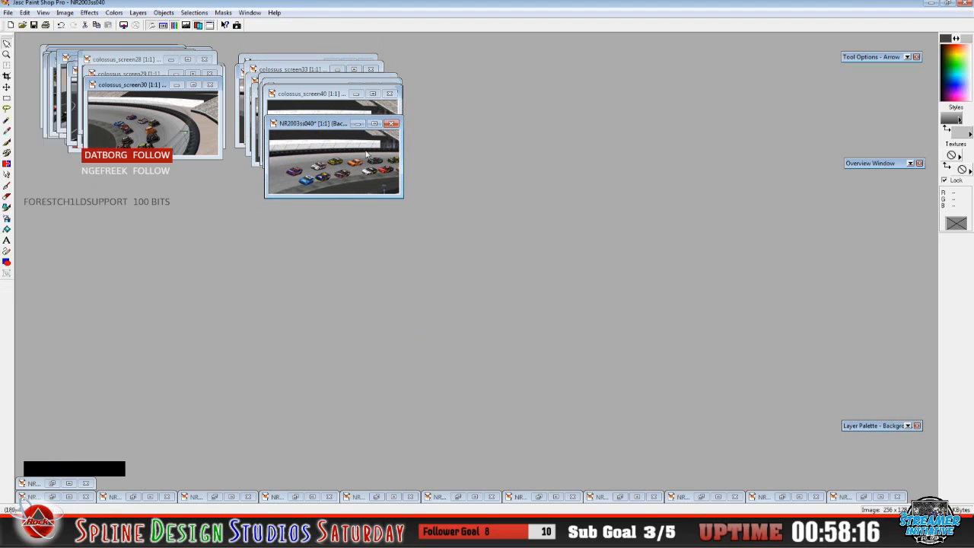
left_click(333, 126)
Start saving the NR2003ss040 image under a new name, with the desktop's Colossus > BMP folder as the save location
left_click(7, 12)
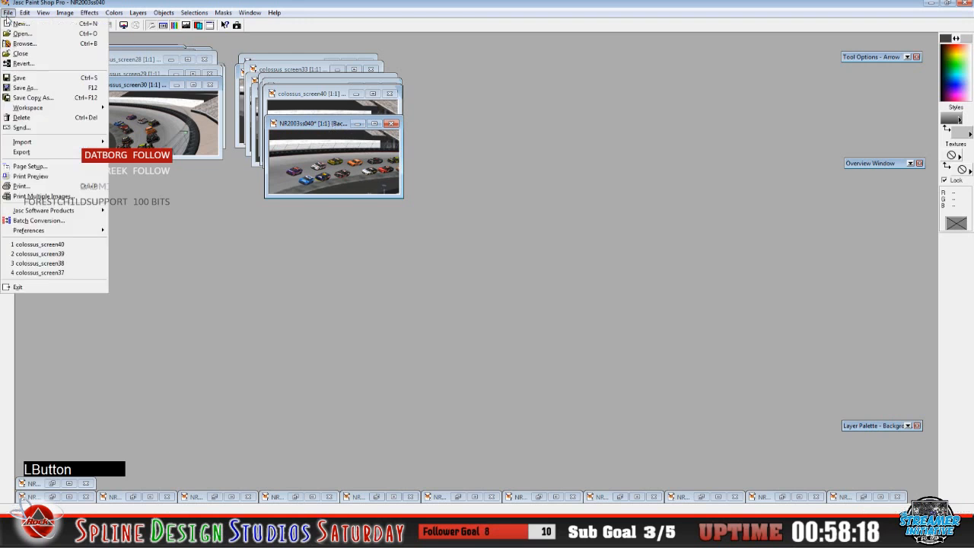
left_click(36, 89)
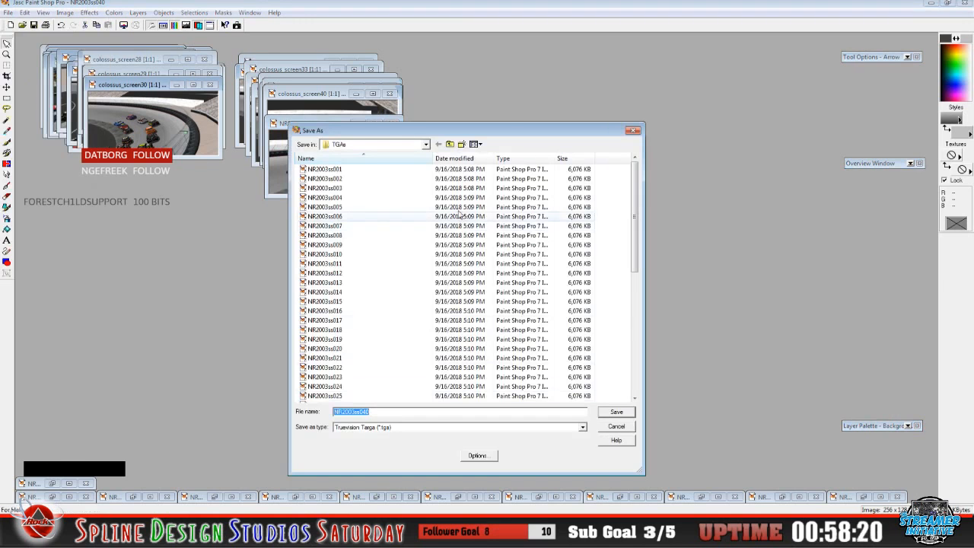
left_click(425, 143)
scroll(427, 161, "up", 3)
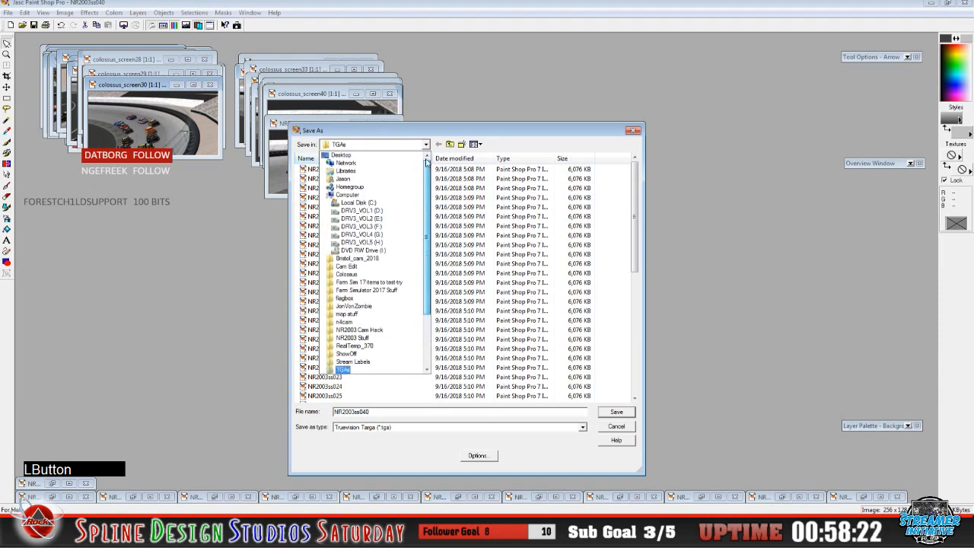
left_click(393, 161)
left_click(426, 144)
scroll(427, 181, "up", 4)
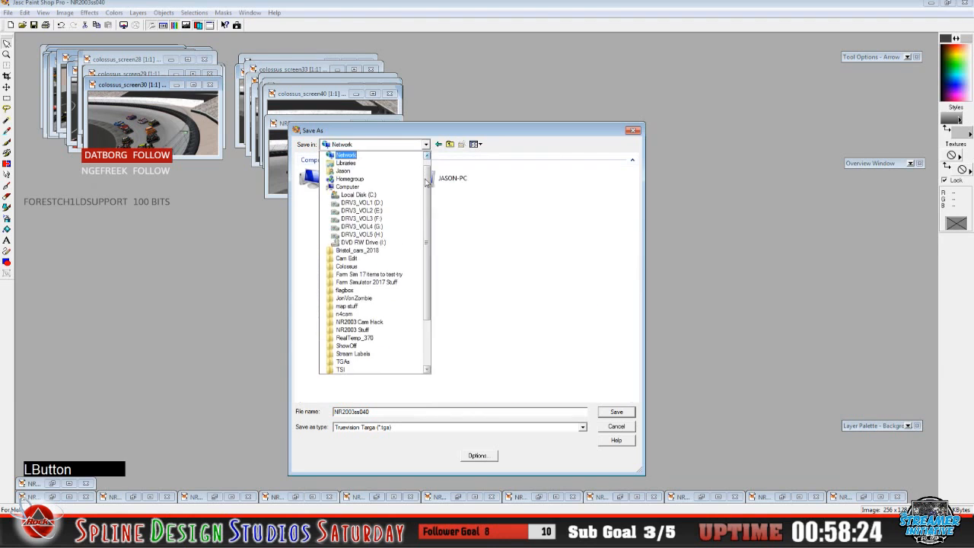
scroll(425, 180, "up", 1)
left_click(393, 156)
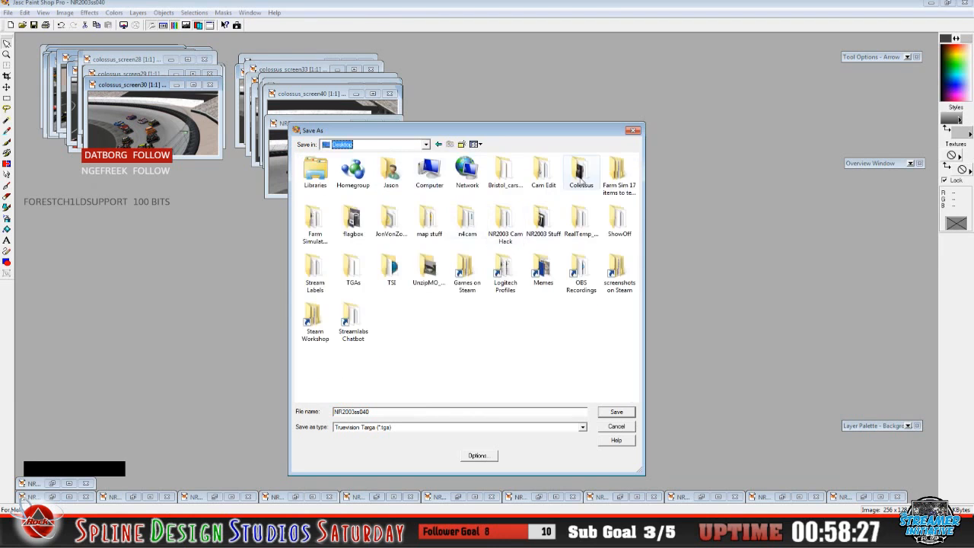
double_click(580, 177)
double_click(315, 171)
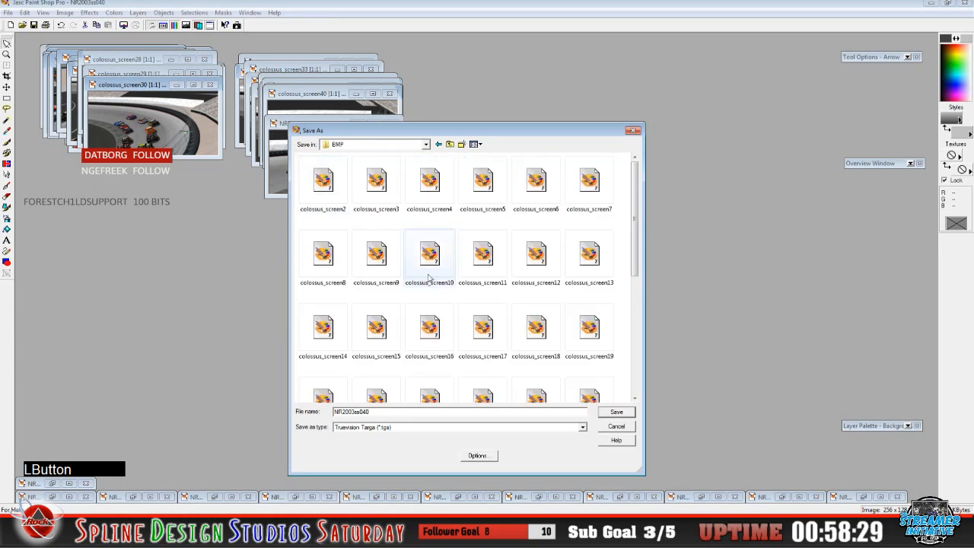
Reuse the colossus_screen40 file name, change it to colossus_screen41 and save the NR2003ss040 image in Targa format
left_click(466, 281)
scroll(465, 320, "down", 5)
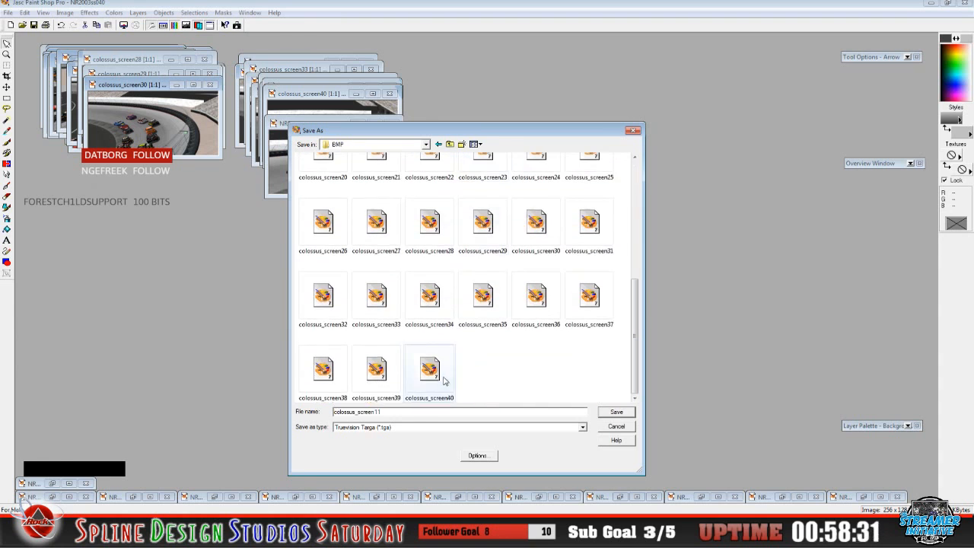
left_click(444, 380)
left_click(402, 412)
key("BackSpace")
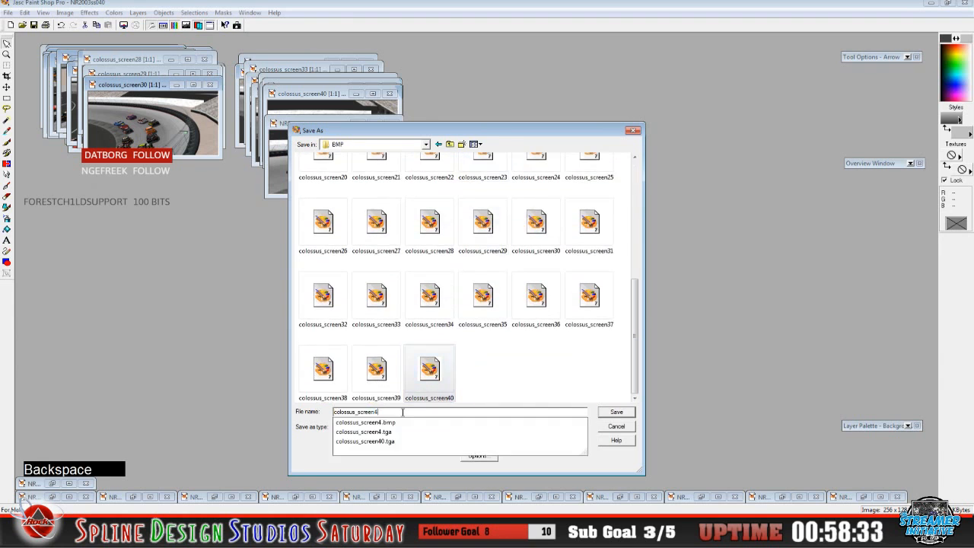
type("1")
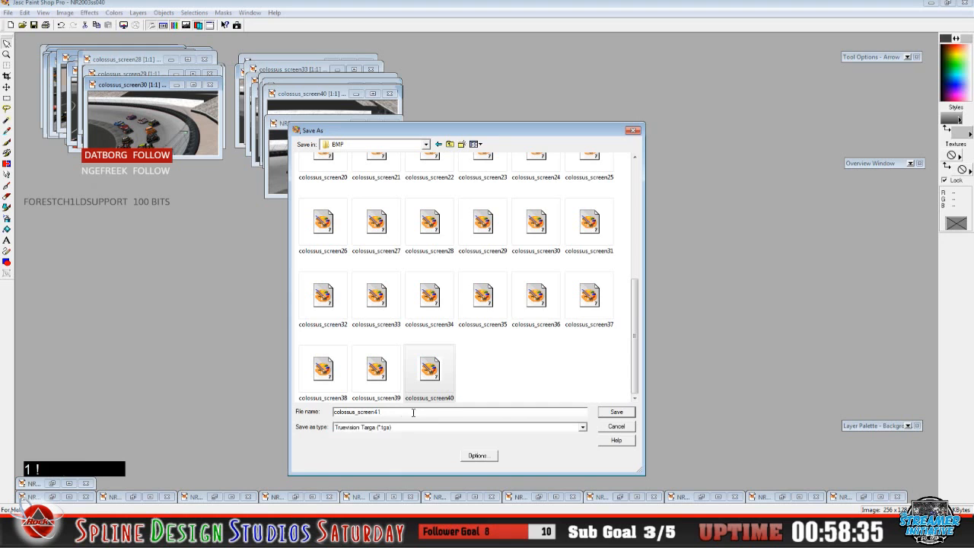
left_click(613, 414)
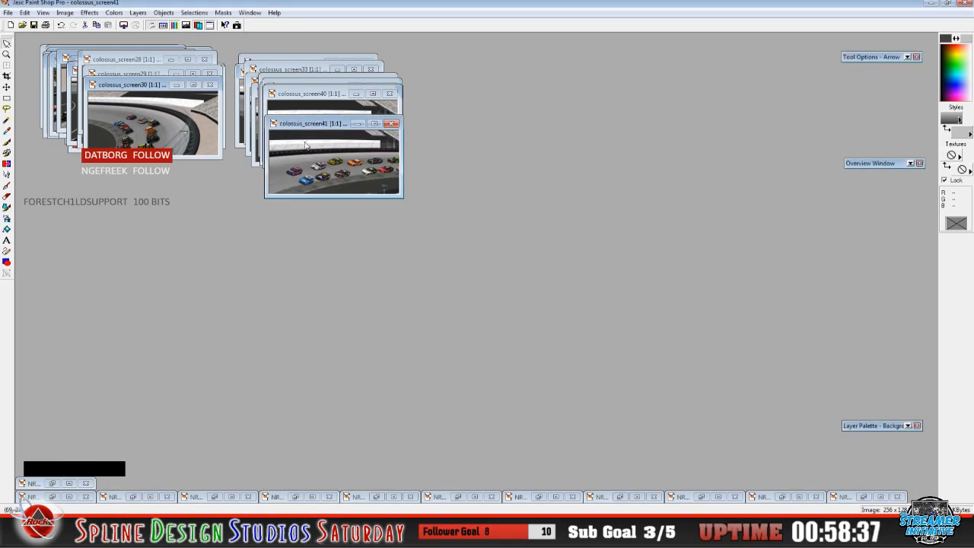
Stack the colossus_screen41 window closely over colossus_screen40, then restore the NR2003ss041 image and place it on top of the stack
left_click_drag(318, 125, 317, 104)
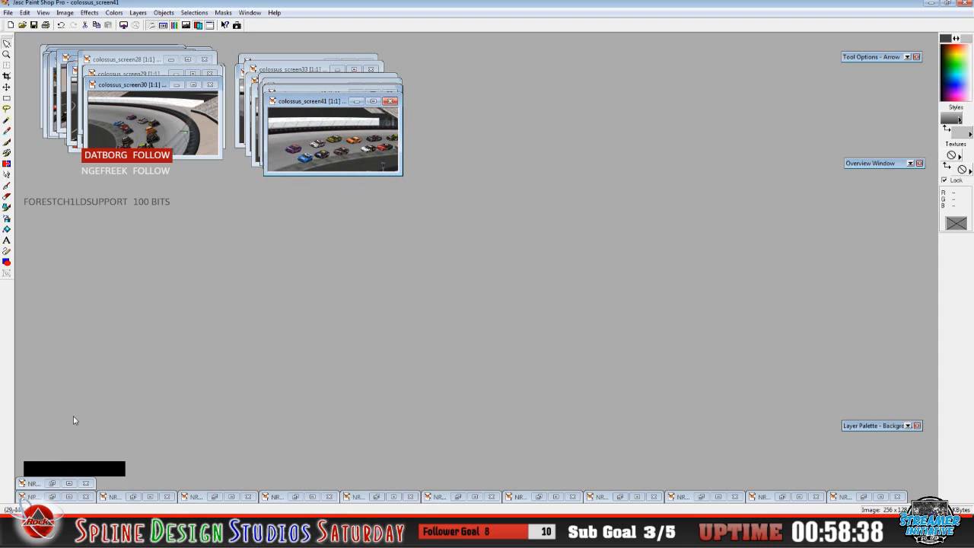
left_click(51, 483)
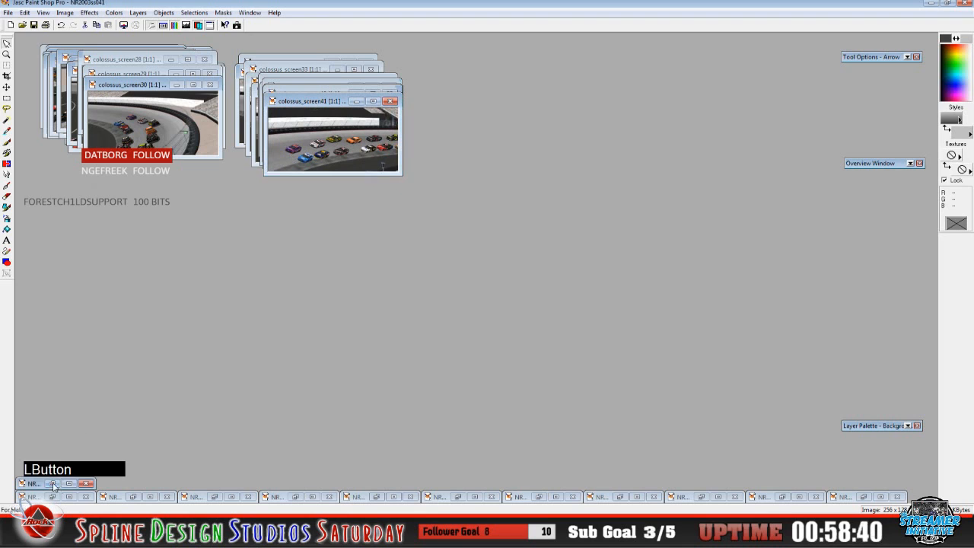
left_click_drag(291, 64, 310, 118)
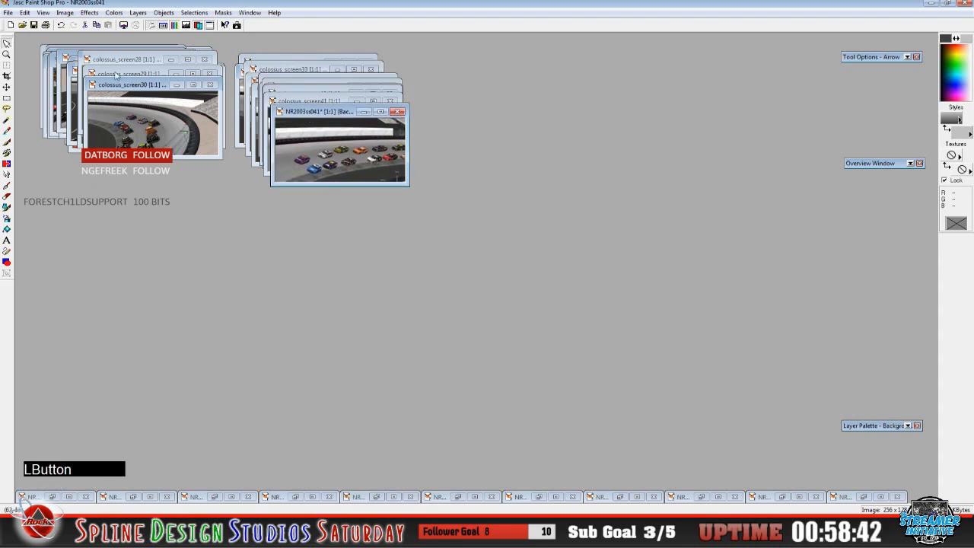
Start saving the NR2003ss041 image under a new name and set its location to the desktop's Colossus > BMP folder
left_click(8, 13)
left_click(25, 88)
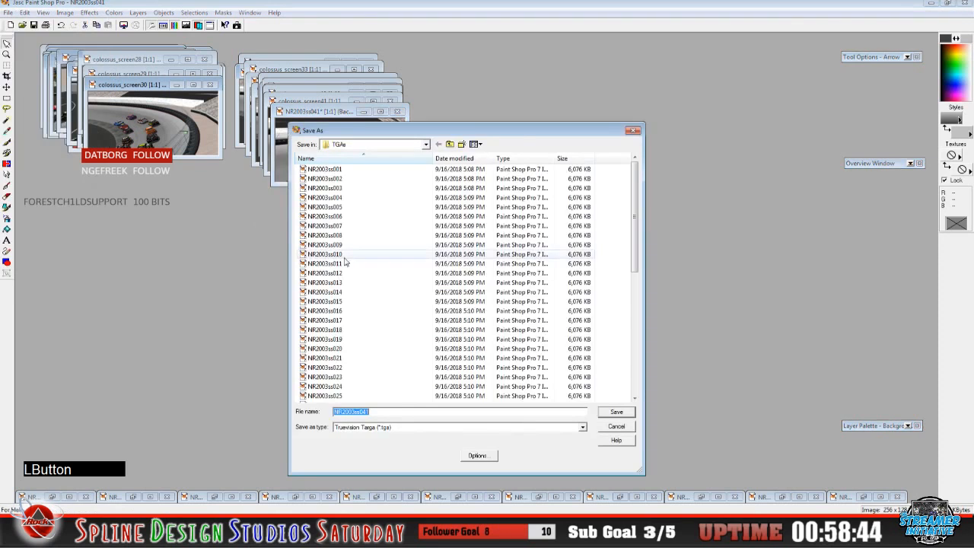
left_click(426, 144)
scroll(434, 226, "up", 5)
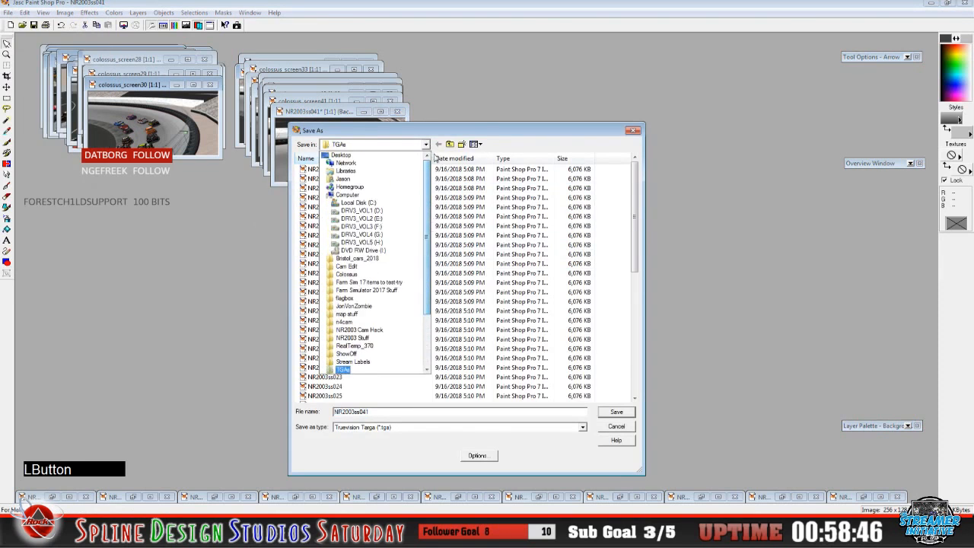
left_click(384, 156)
double_click(580, 174)
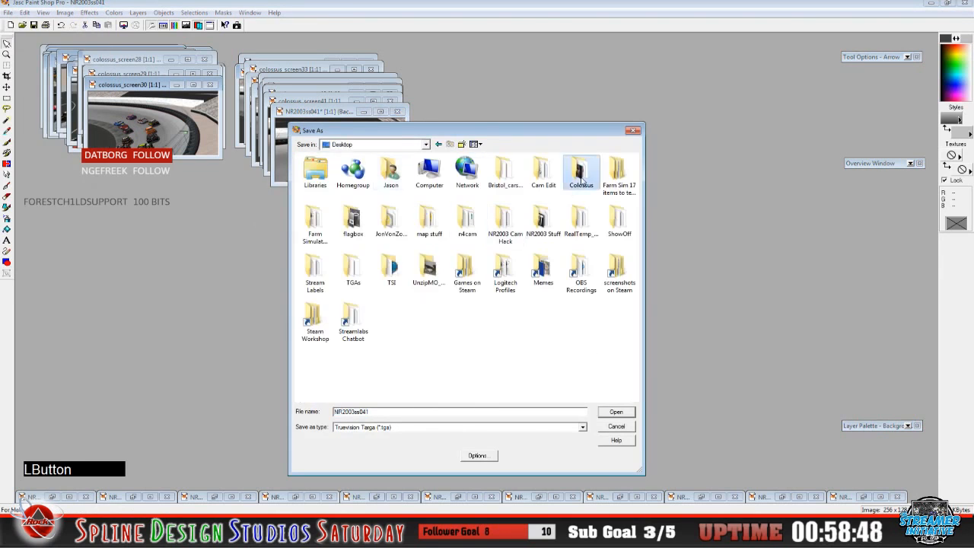
left_click(308, 170)
double_click(307, 171)
Reuse the colossus_screen41 file name, change it to colossus_screen42 and save the NR2003ss041 image as a Targa file
left_click(429, 251)
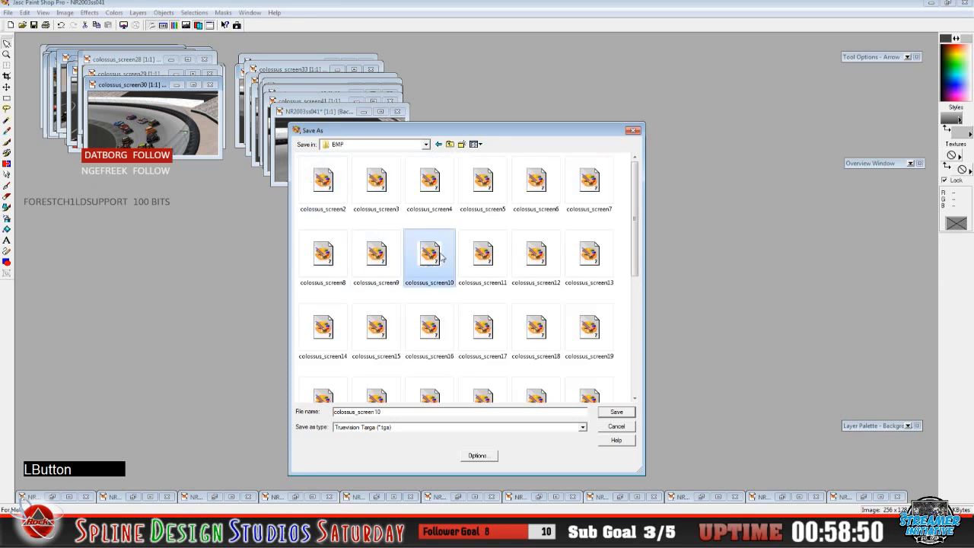
scroll(433, 338, "down", 5)
left_click(487, 373)
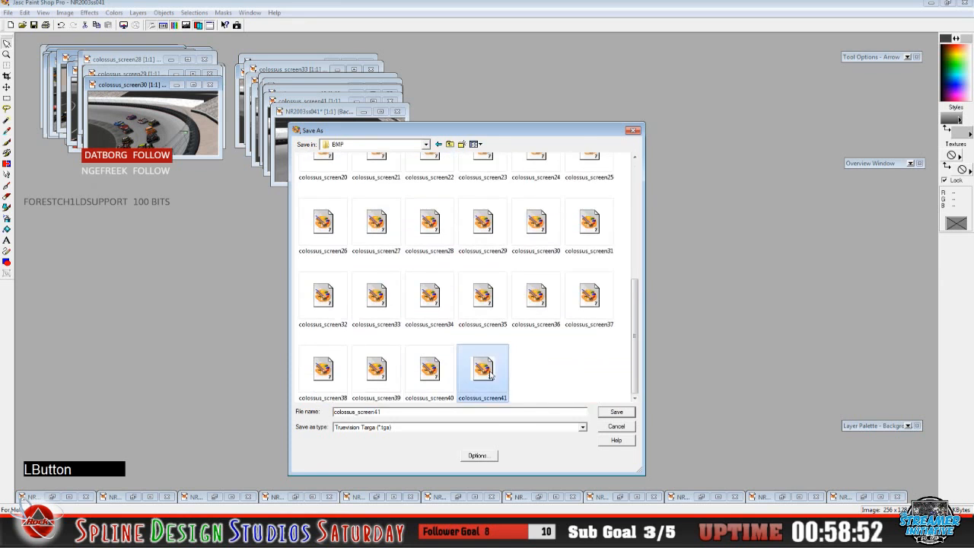
left_click(408, 413)
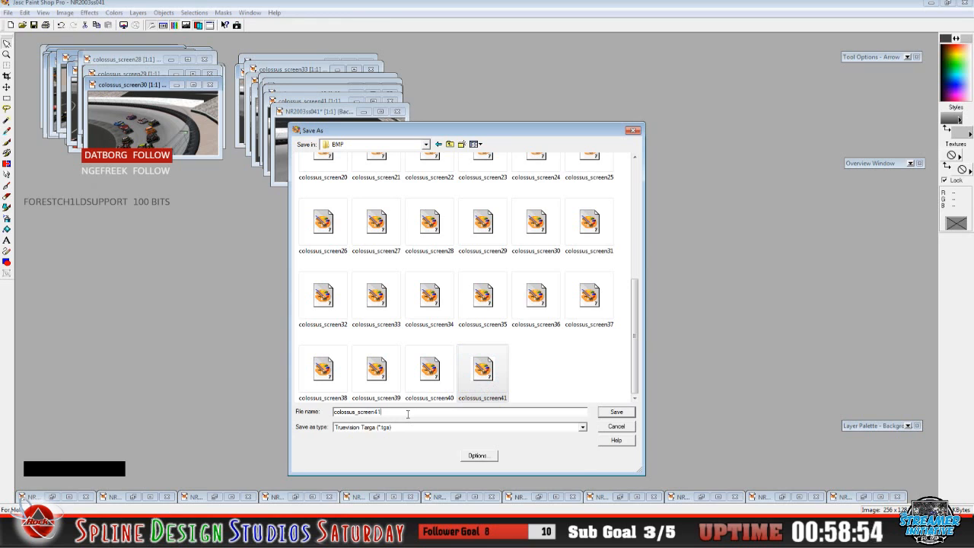
key("BackSpace")
type("2")
left_click(616, 412)
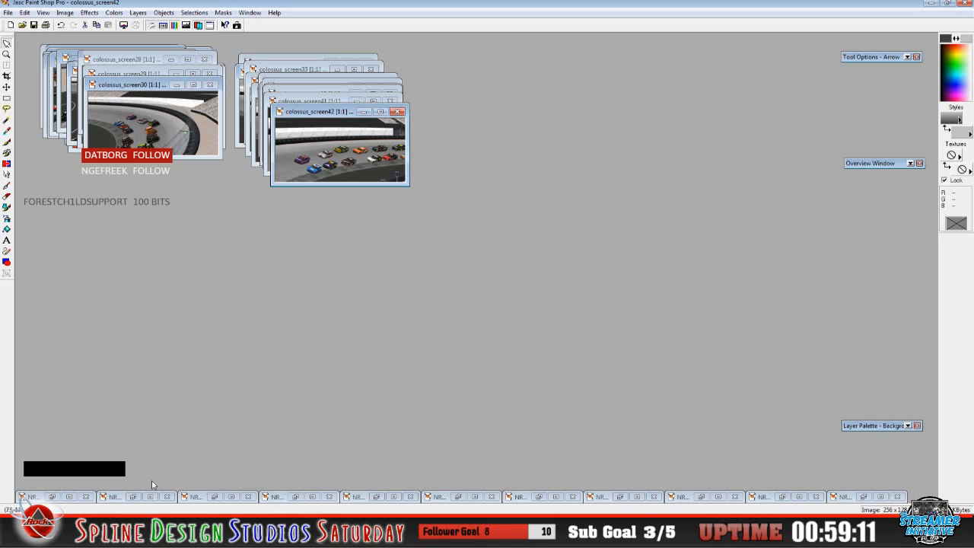
Restore the minimized NR2003ss042 image and stack its window over the colossus_screen42 window, leaving that window's title bar visible
left_click(863, 496)
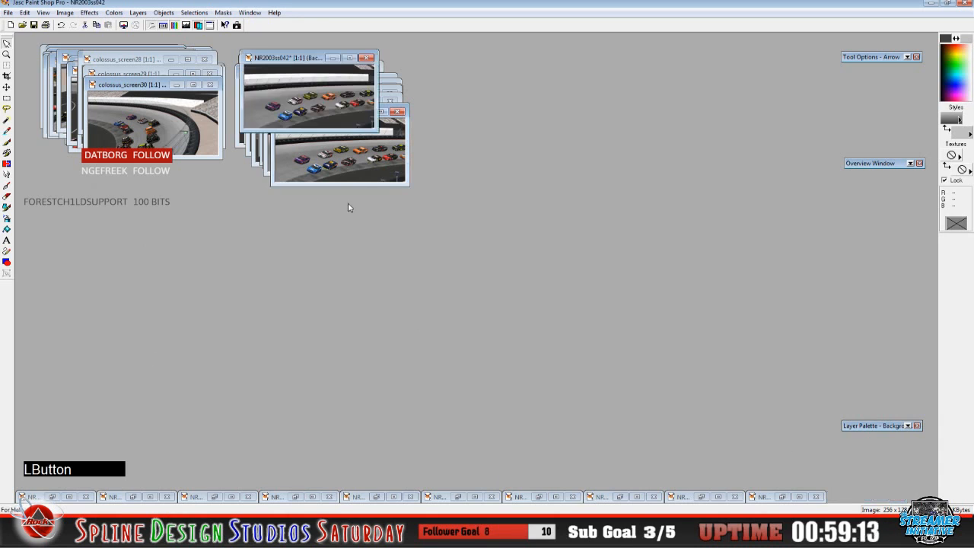
left_click(295, 68)
left_click_drag(295, 68, 326, 127)
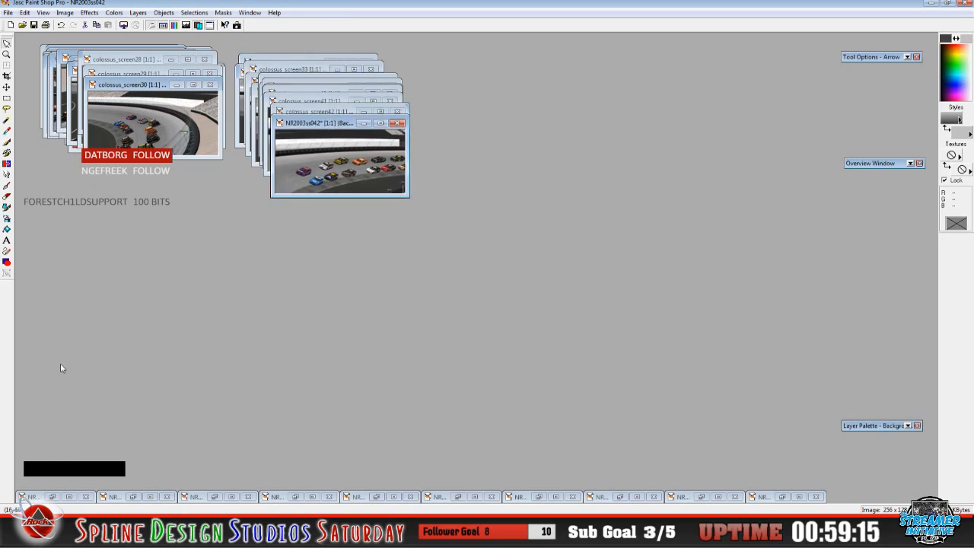
Switch to Windows Media Player, play the DemoII album by the artist born and select God From the Machine in the play list
left_click(19, 487)
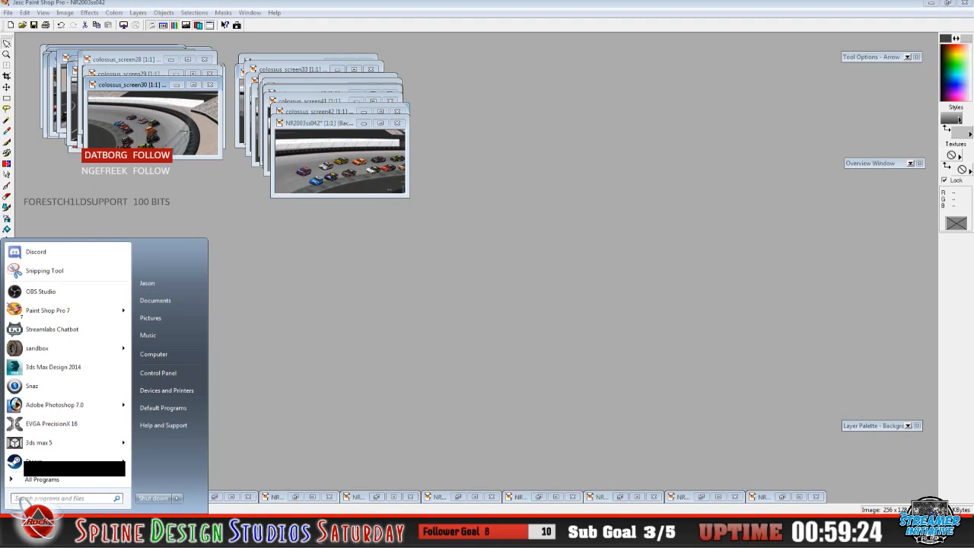
left_click(20, 527)
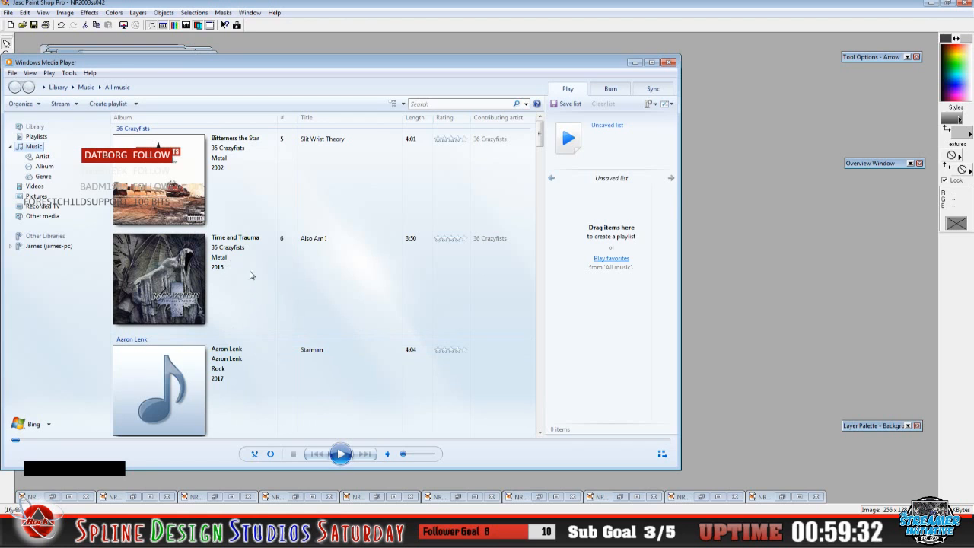
scroll(254, 351, "down", 5)
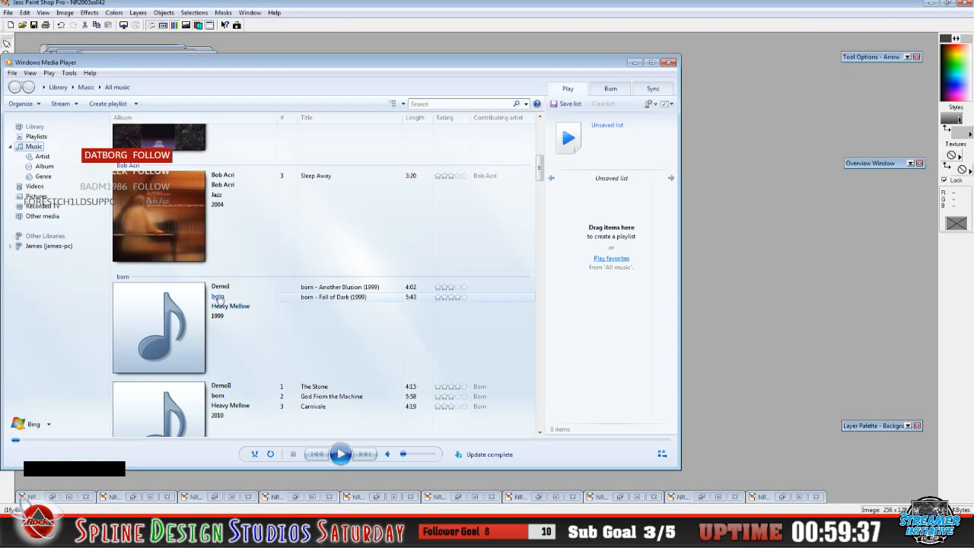
left_click(220, 297)
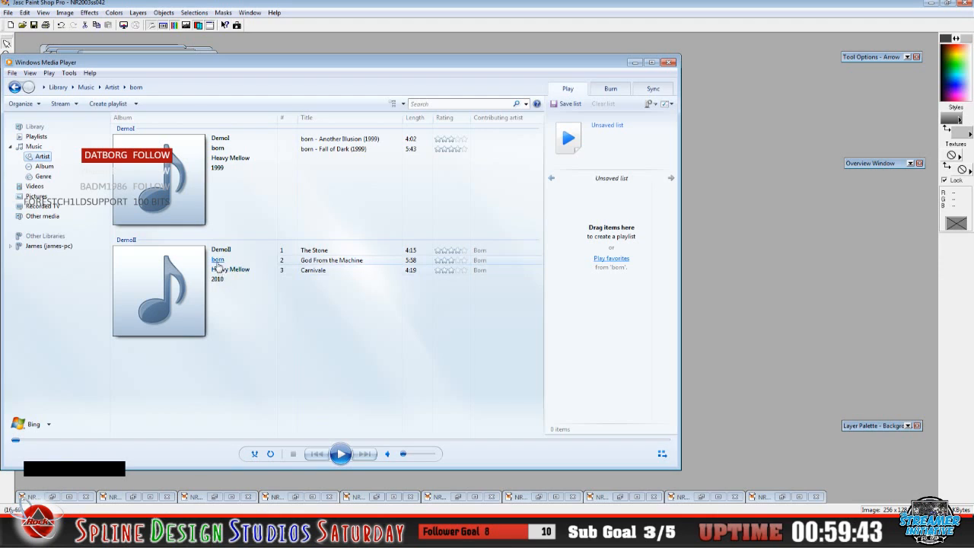
left_click(218, 265)
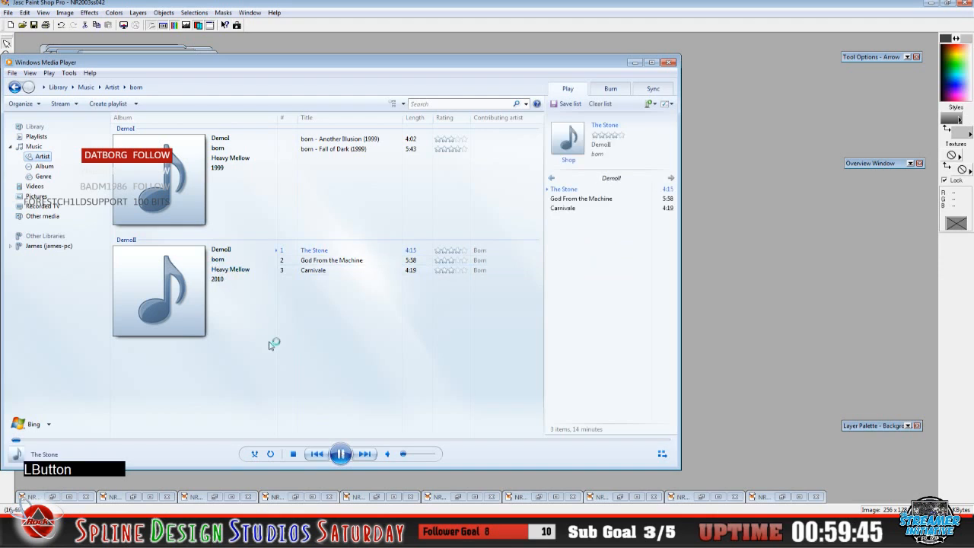
left_click(578, 199)
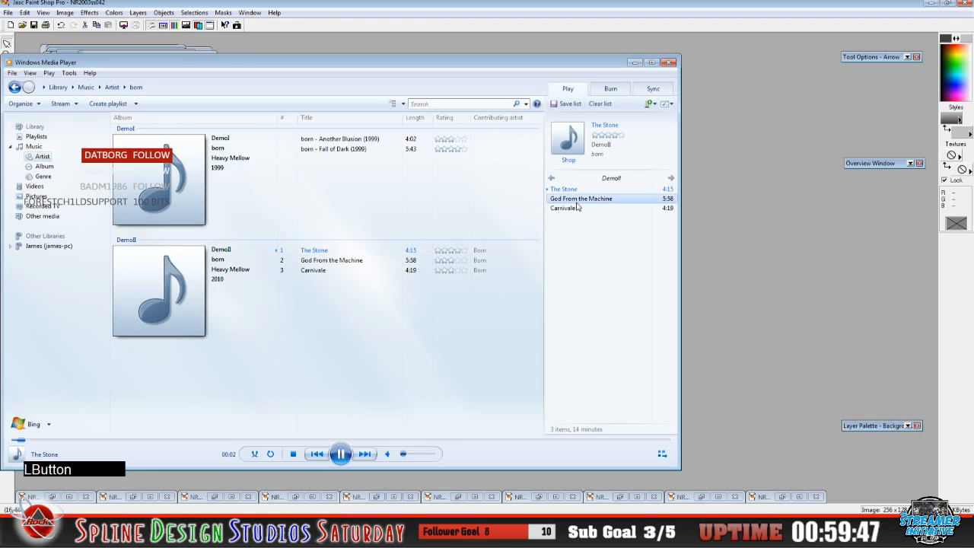
Restart The Stone from the play list at a slightly higher player volume and minimize Windows Media Player
left_click(563, 208)
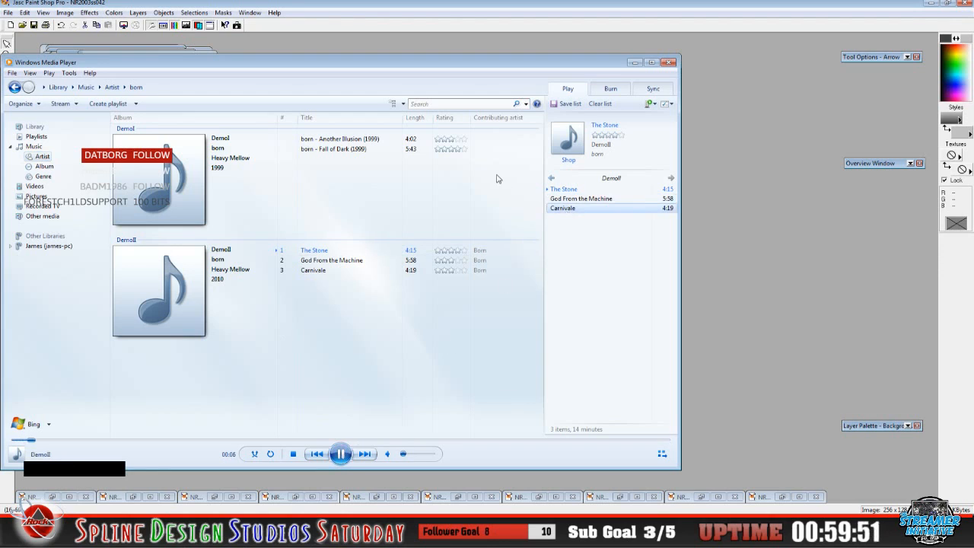
left_click(564, 190)
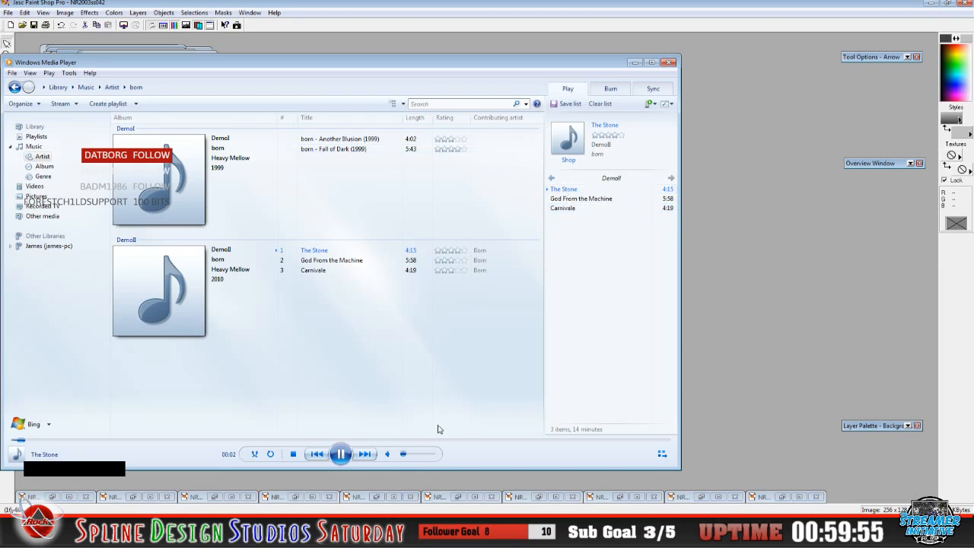
left_click(405, 455)
left_click_drag(406, 456, 409, 456)
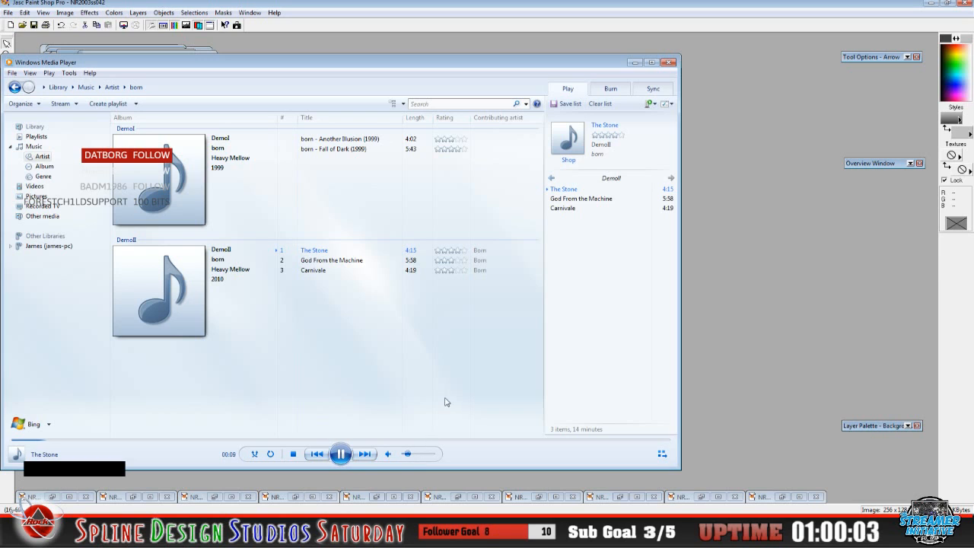
left_click(635, 63)
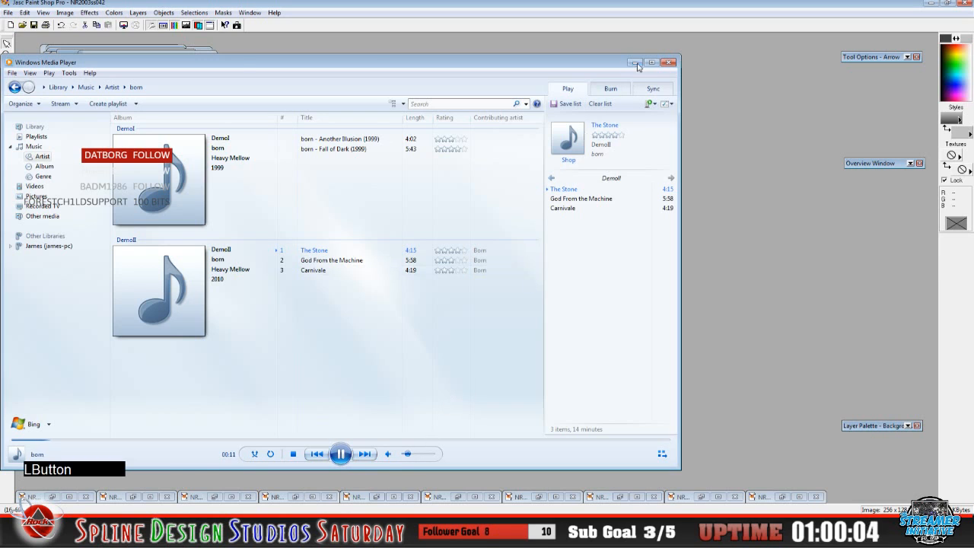
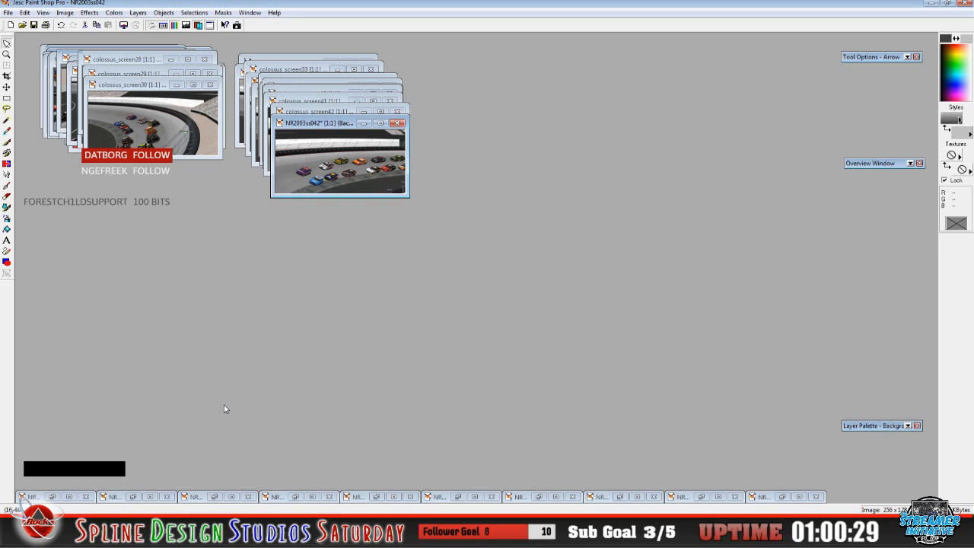
Restore the minimized NR2003ss043 image and move its window to the empty area below the stacked images
left_click(782, 496)
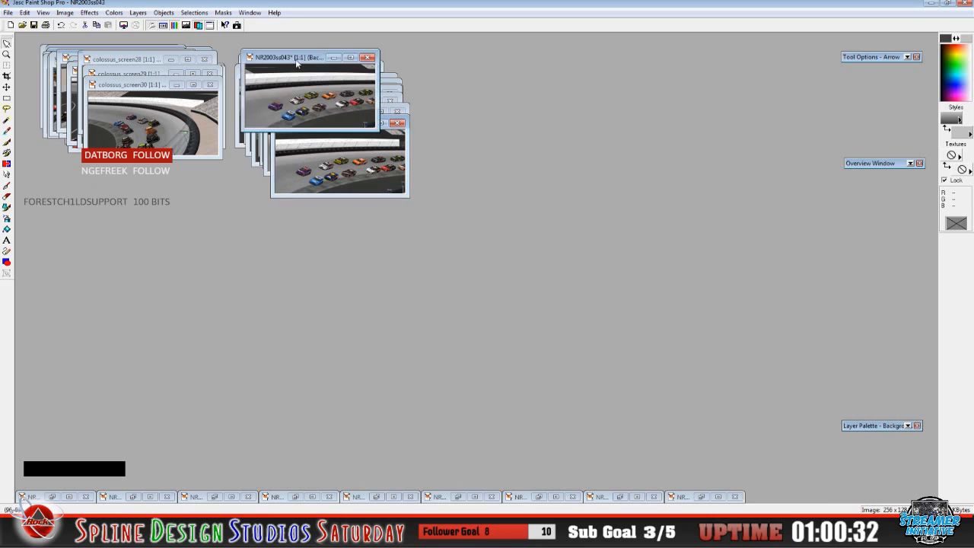
left_click_drag(297, 64, 315, 236)
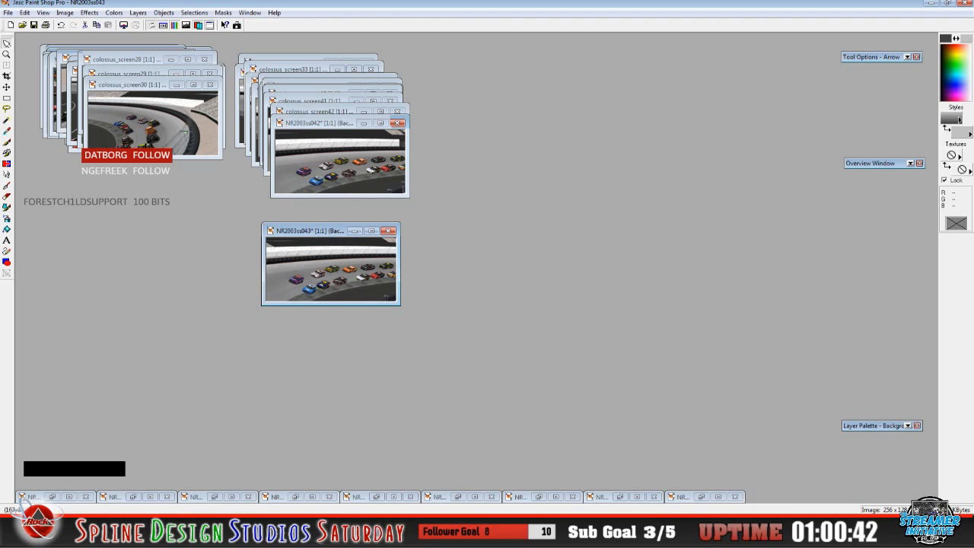
Examine the volume levels of the individual applications in the Windows Volume Mixer and close it
left_click(899, 532)
left_click(900, 452)
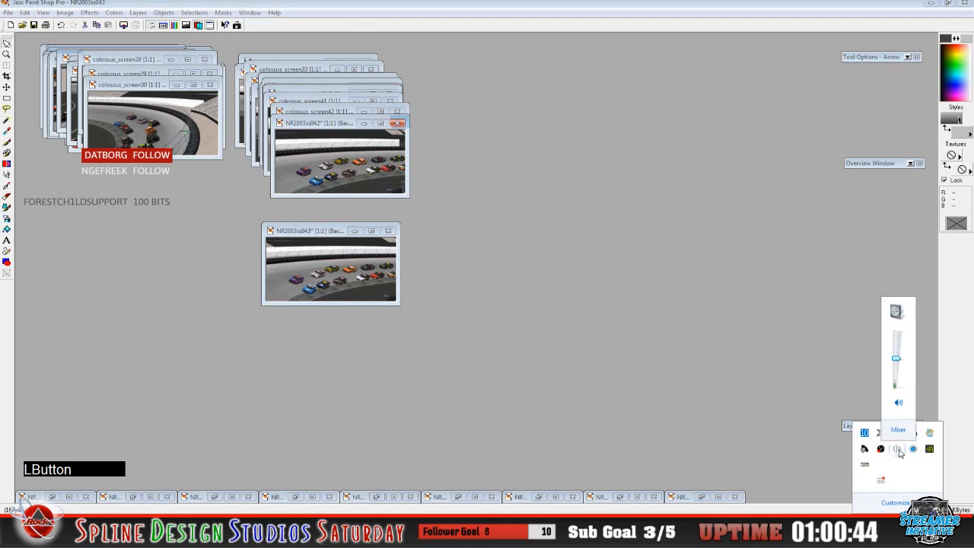
left_click(902, 436)
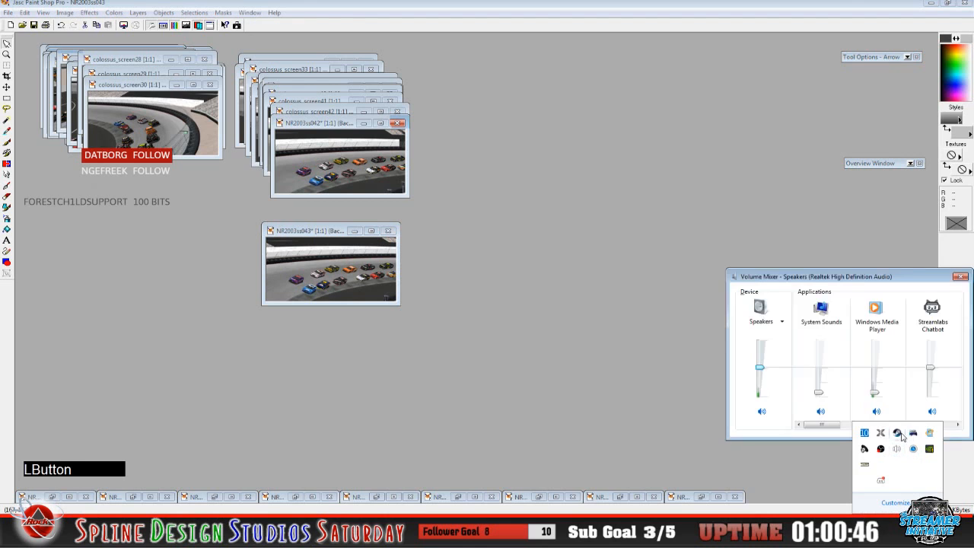
left_click_drag(859, 279, 654, 259)
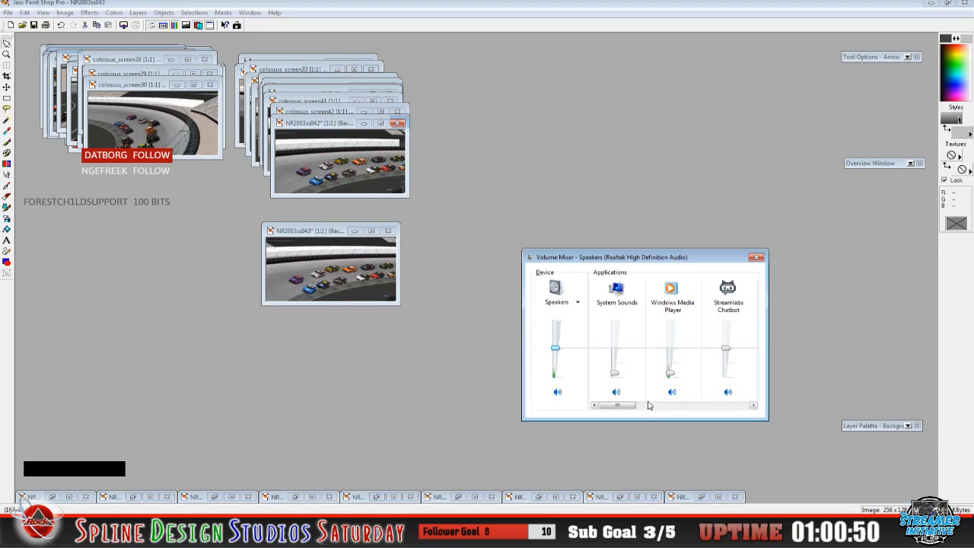
left_click(752, 406)
left_click(752, 406)
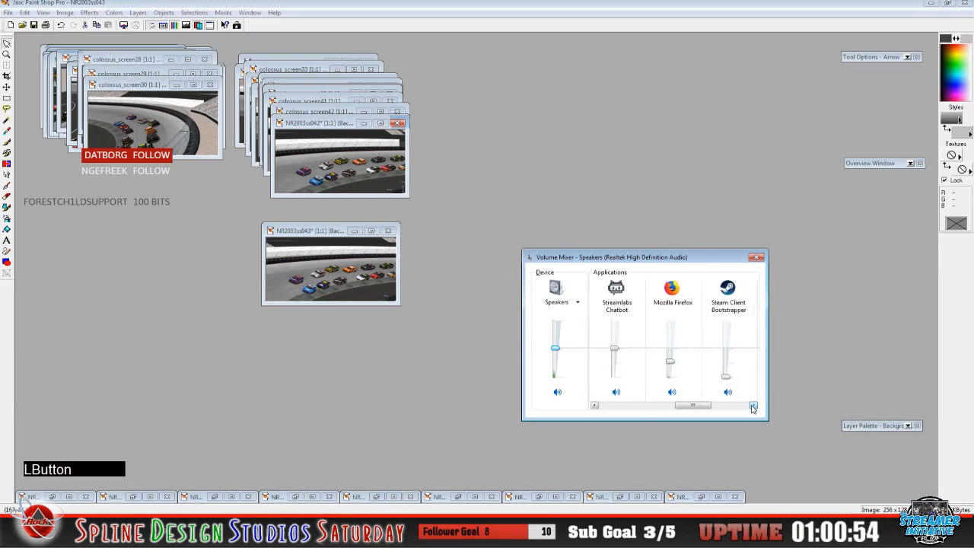
left_click_drag(694, 406, 624, 407)
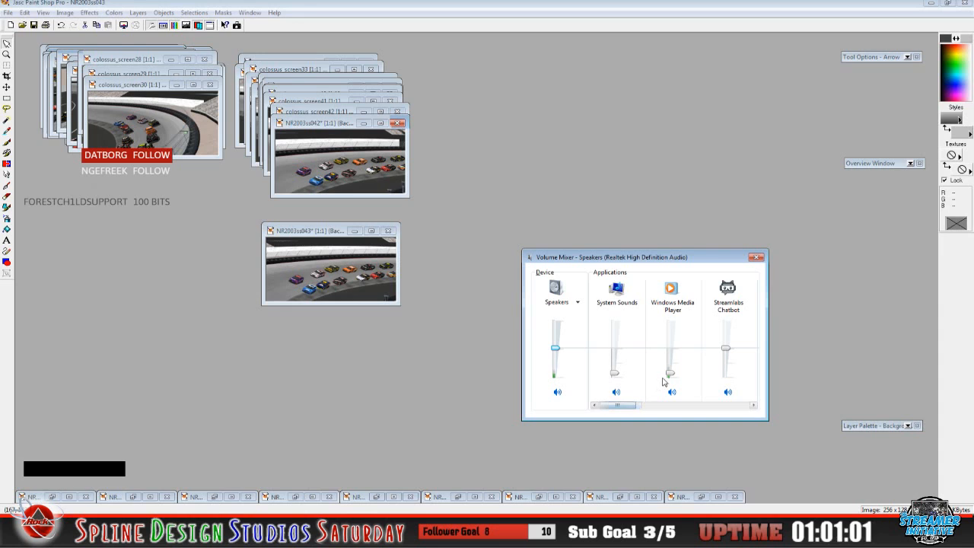
left_click(756, 258)
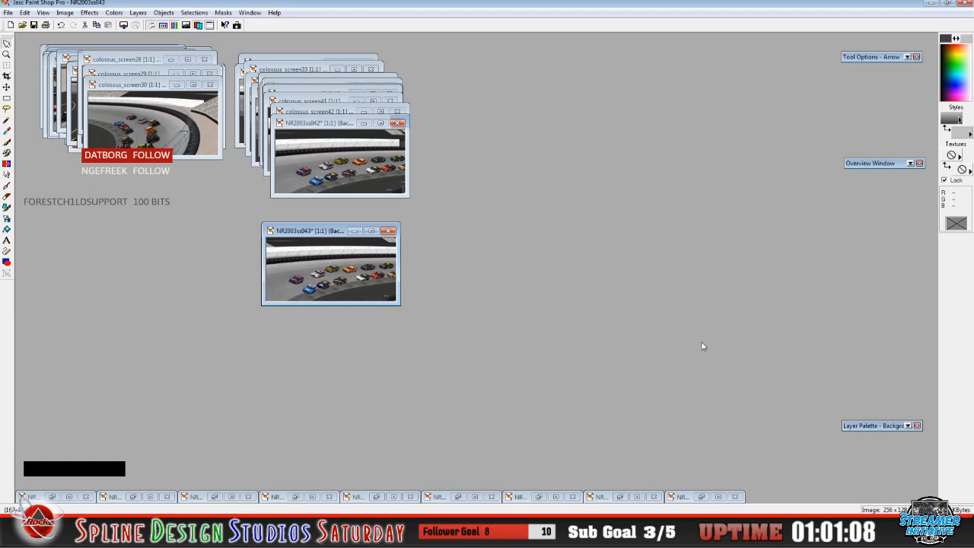
Start saving the NR2003ss043 image under a new name and set its location to the desktop's Colossus > BMP folder
left_click(531, 349)
left_click(320, 234)
left_click(8, 12)
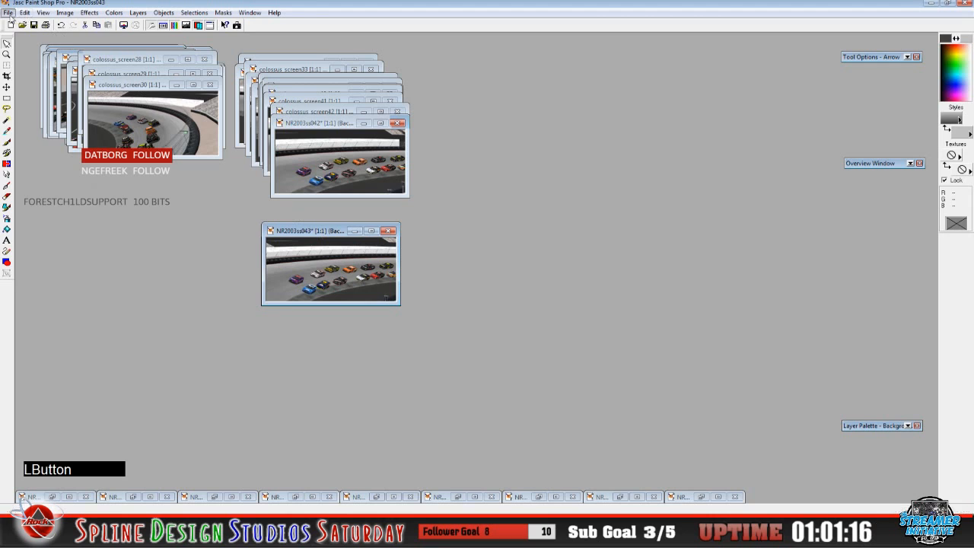
left_click(46, 88)
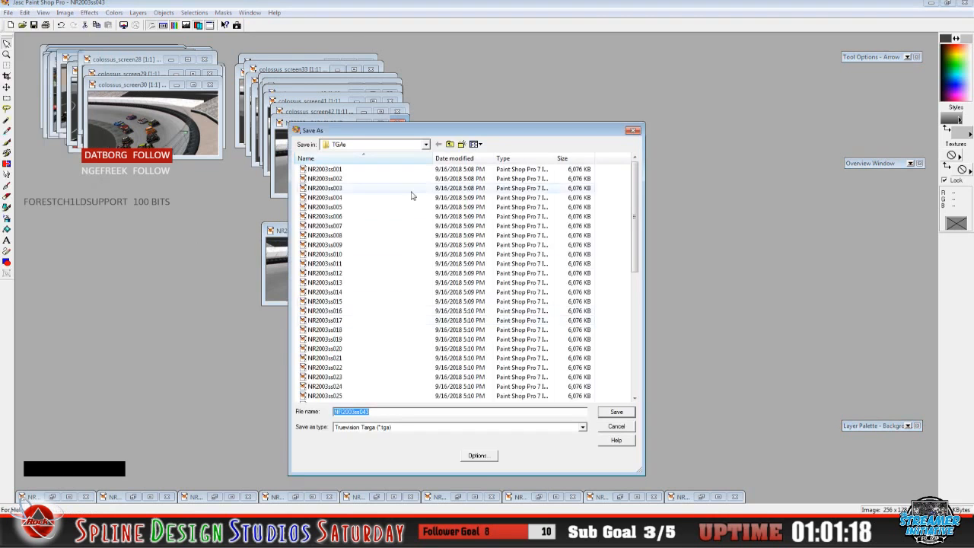
left_click(427, 145)
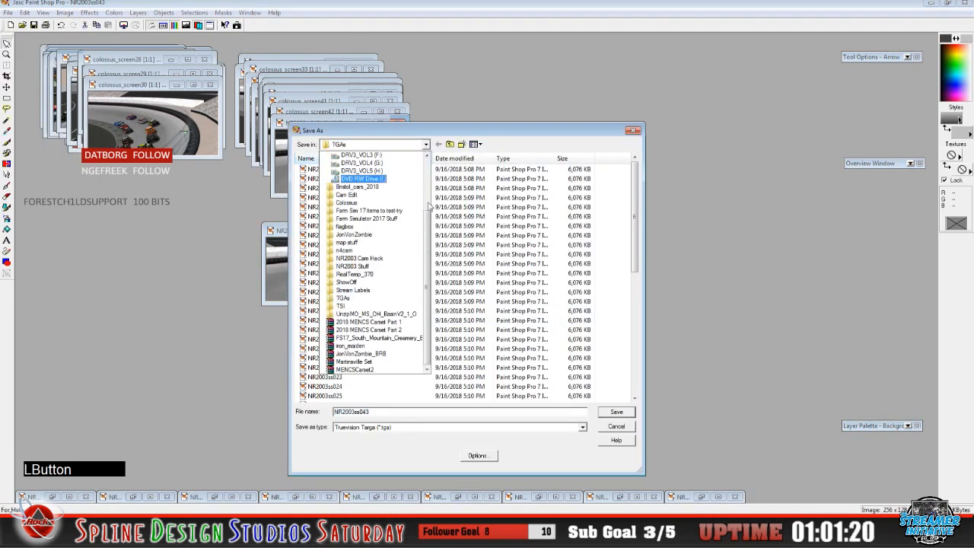
left_click(386, 157)
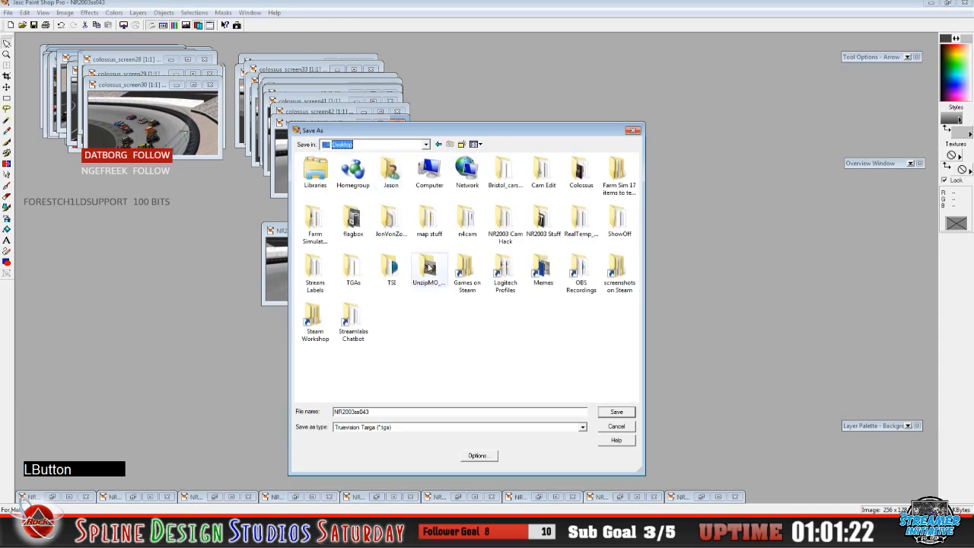
left_click(580, 180)
double_click(581, 179)
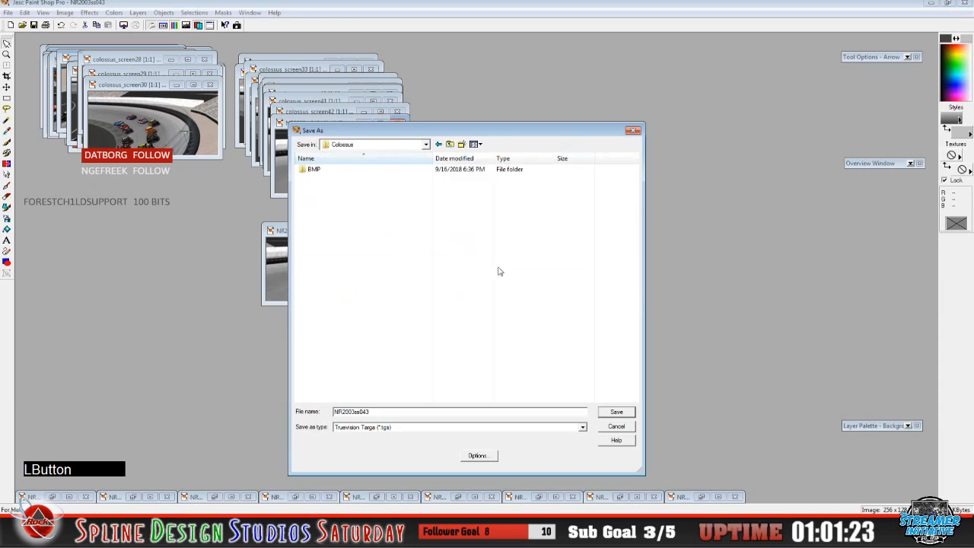
left_click(312, 170)
double_click(318, 171)
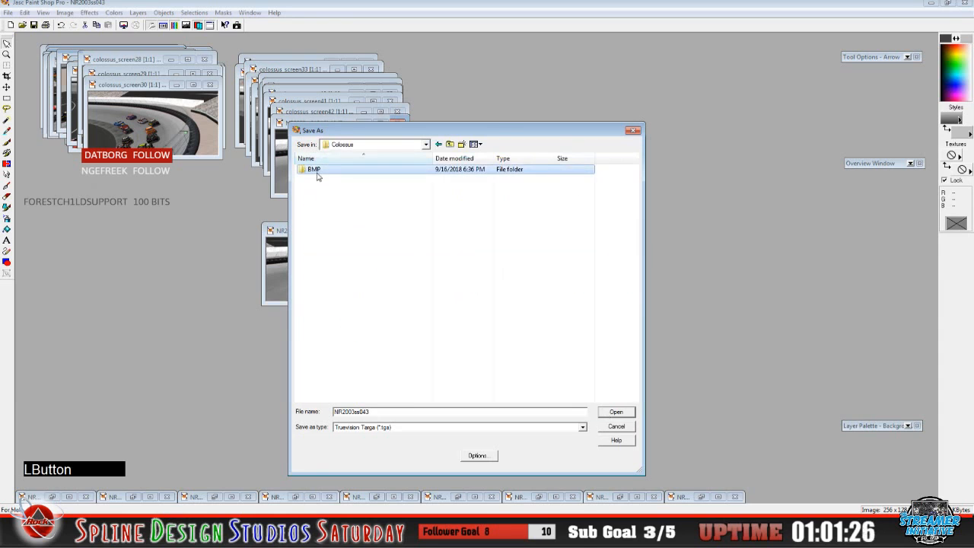
Reuse the colossus_screen42 file name, change it to colossus_screen43 and save the NR2003ss043 image as a Targa file
left_click(401, 316)
scroll(401, 316, "down", 5)
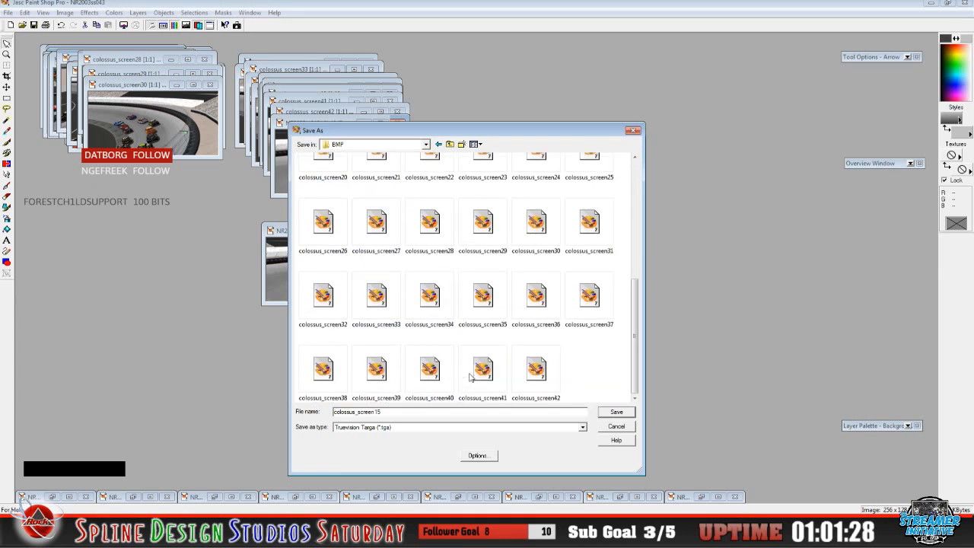
left_click(536, 370)
left_click(415, 411)
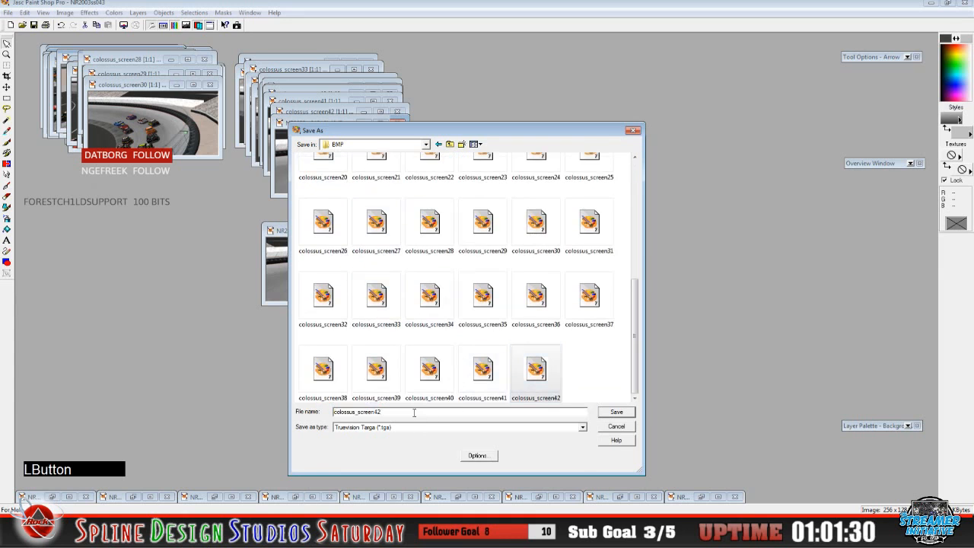
key("BackSpace")
type("3")
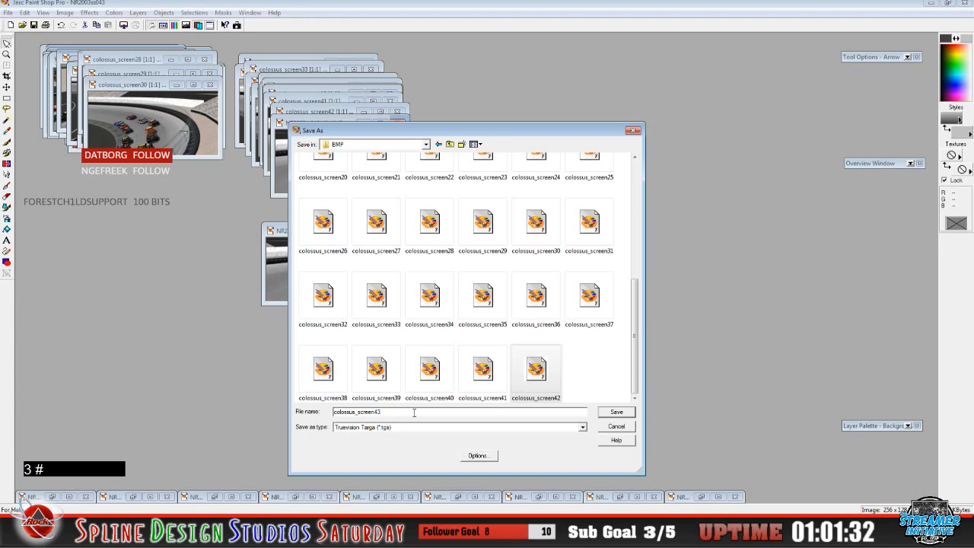
left_click(616, 412)
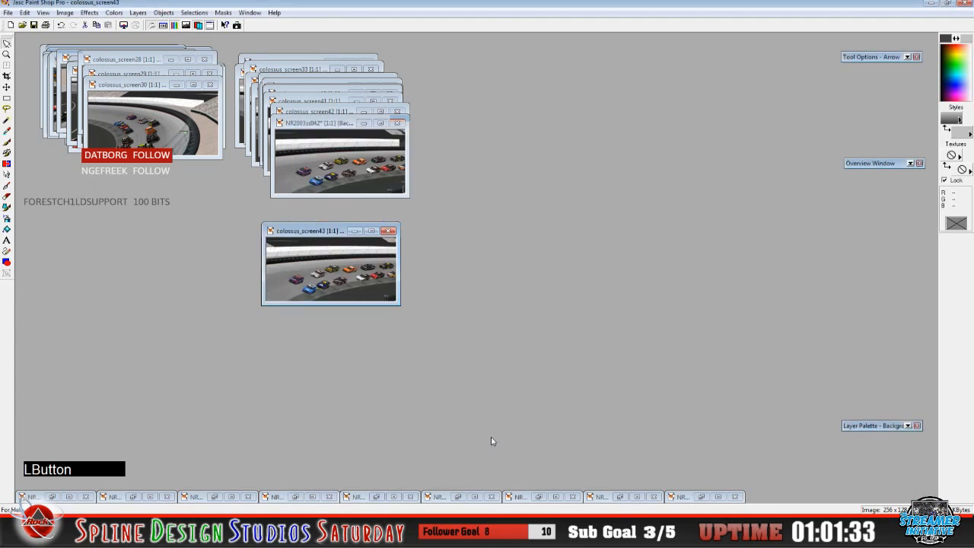
Stack the colossus_screen43 window over the NR2003ss042 window and place the restored NR2003ss044 image below the stack
left_click_drag(305, 240, 318, 131)
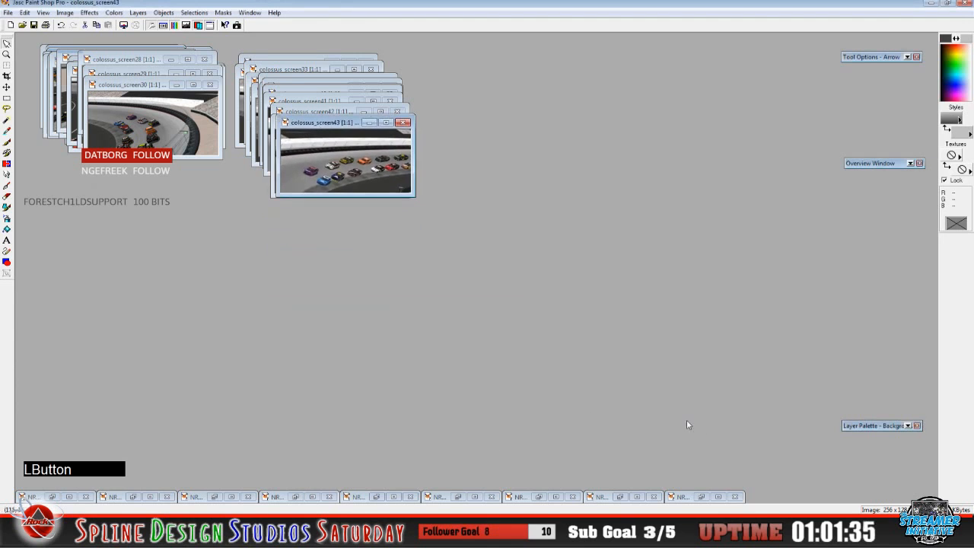
left_click(679, 496)
left_click_drag(282, 74, 348, 235)
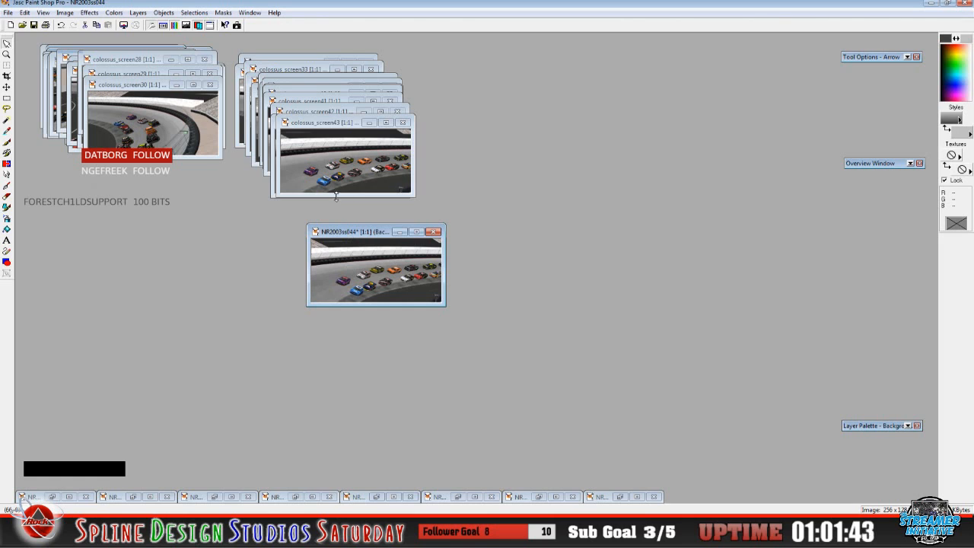
Pull the colossus_screen43 window off the stack into empty space and shift the NR2003ss042 window slightly below the colossus_screen42 title bar
left_click_drag(329, 127, 343, 168)
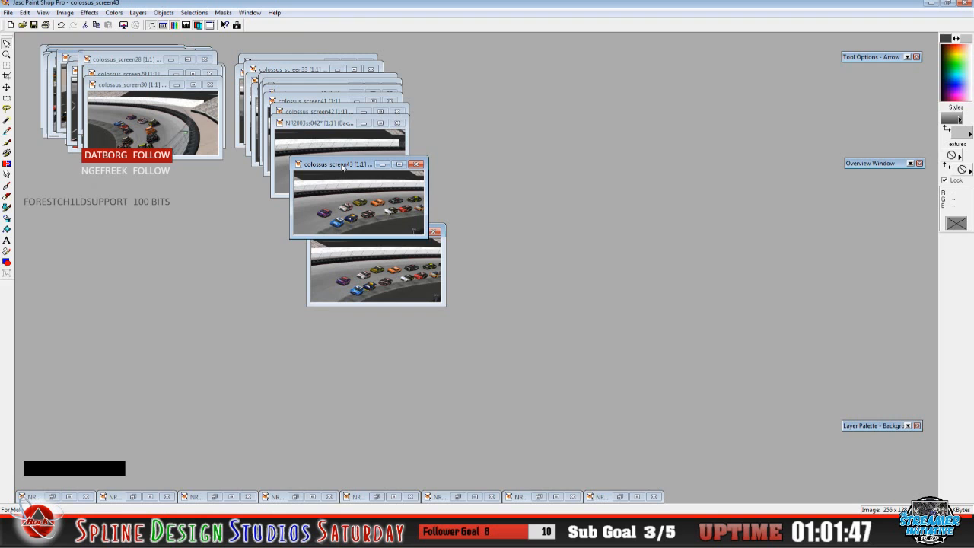
left_click_drag(342, 167, 511, 230)
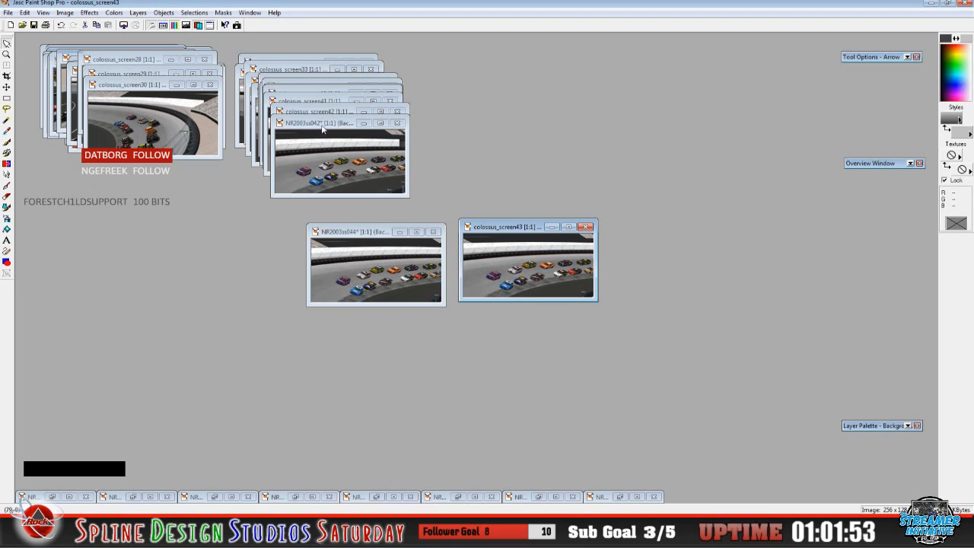
mouse_move(323, 125)
left_mouse_down()
mouse_move(328, 142)
mouse_move(320, 134)
left_mouse_up()
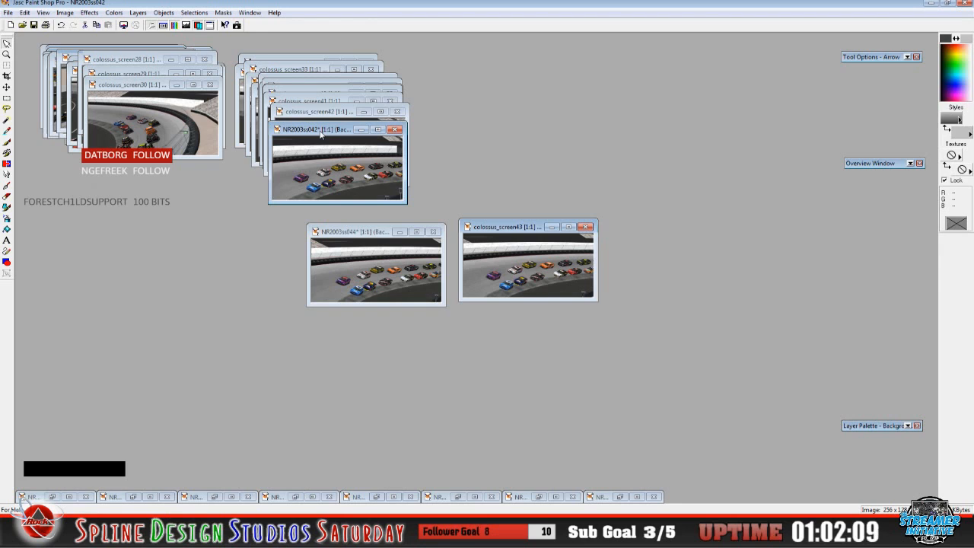
left_click_drag(510, 227, 553, 202)
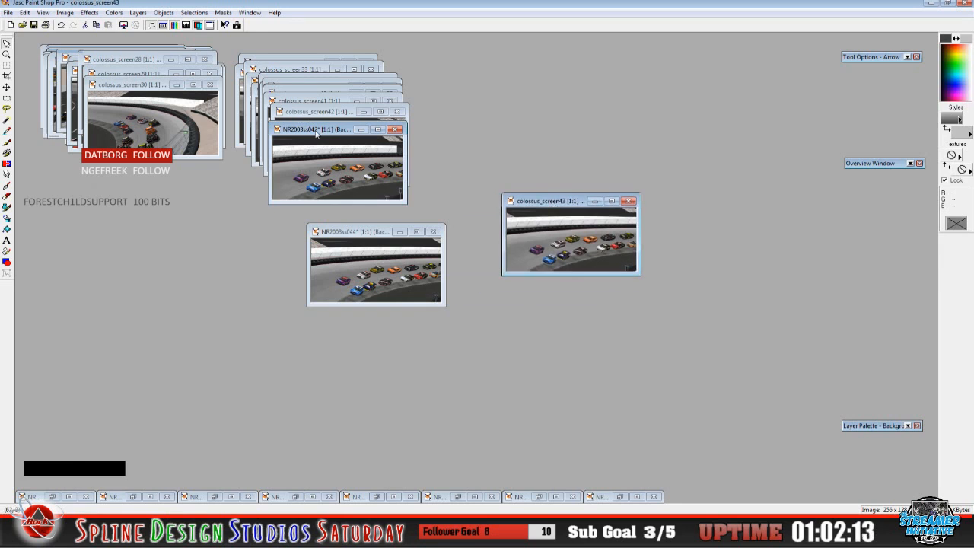
left_click_drag(317, 133, 330, 156)
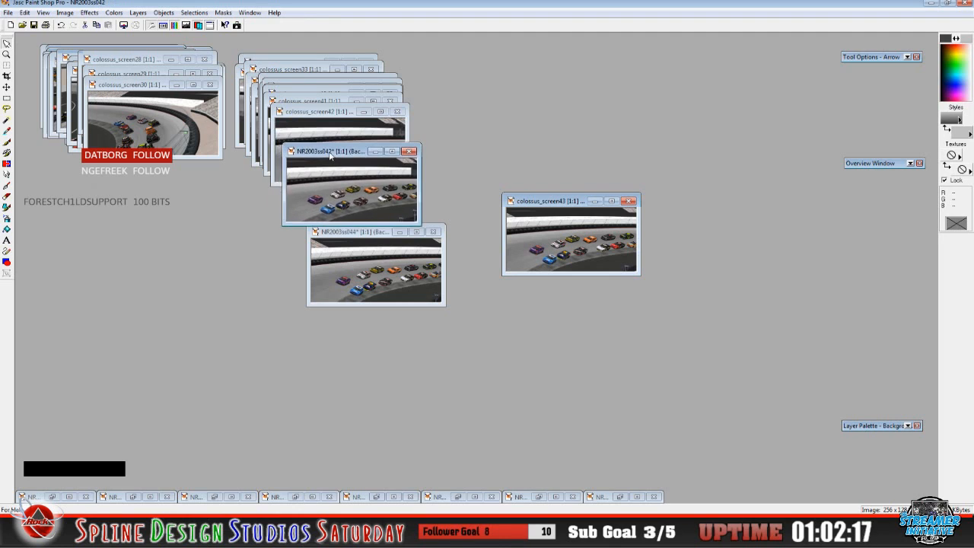
left_click_drag(330, 156, 322, 143)
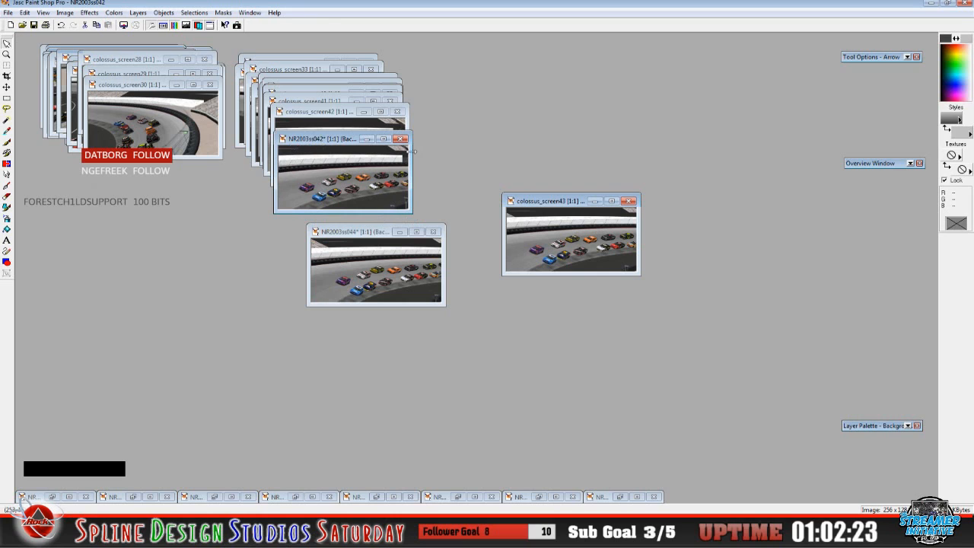
Undo the resize of the colossus_screen43 image, resize it back to 256 x 128 pixels and show it at 1:1 in open space
left_click(545, 202)
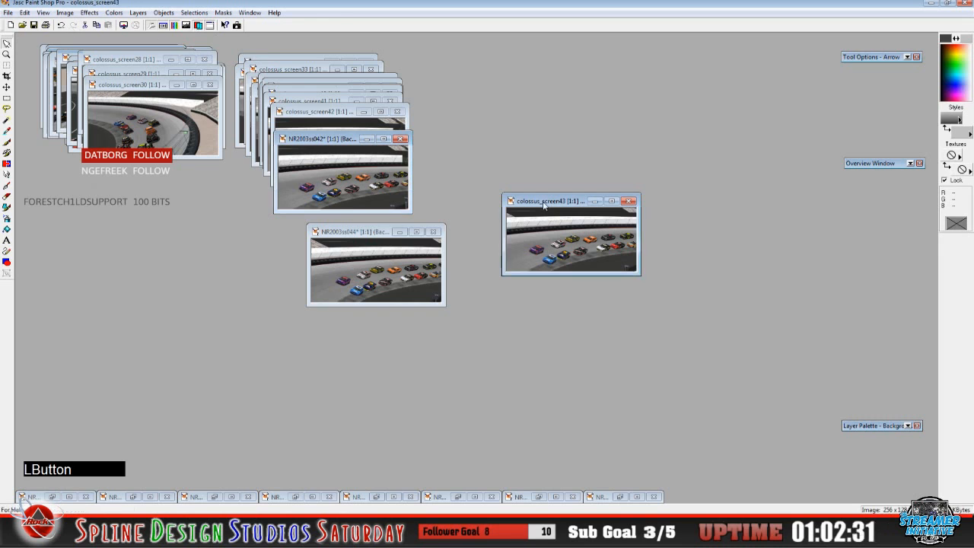
left_click(62, 26)
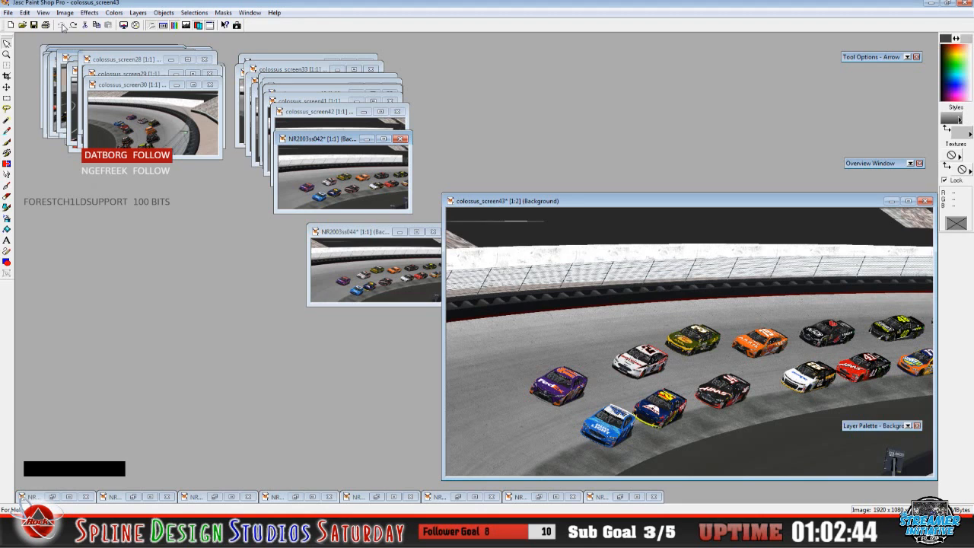
left_click(64, 12)
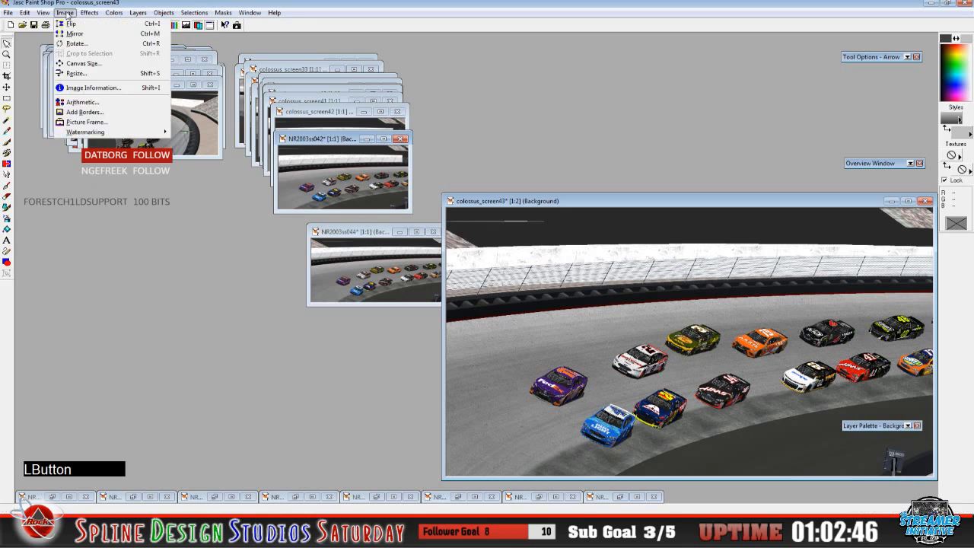
left_click(85, 70)
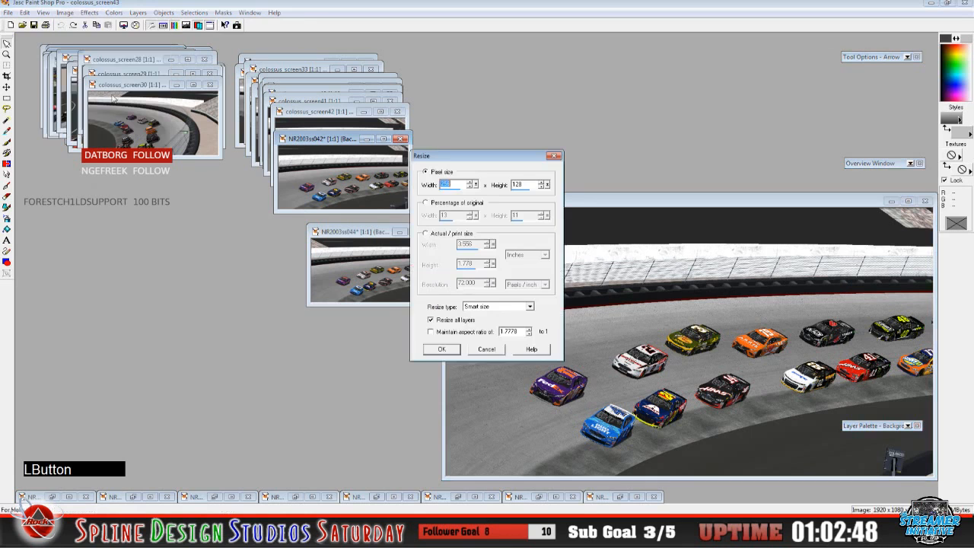
left_click(436, 348)
left_click(44, 13)
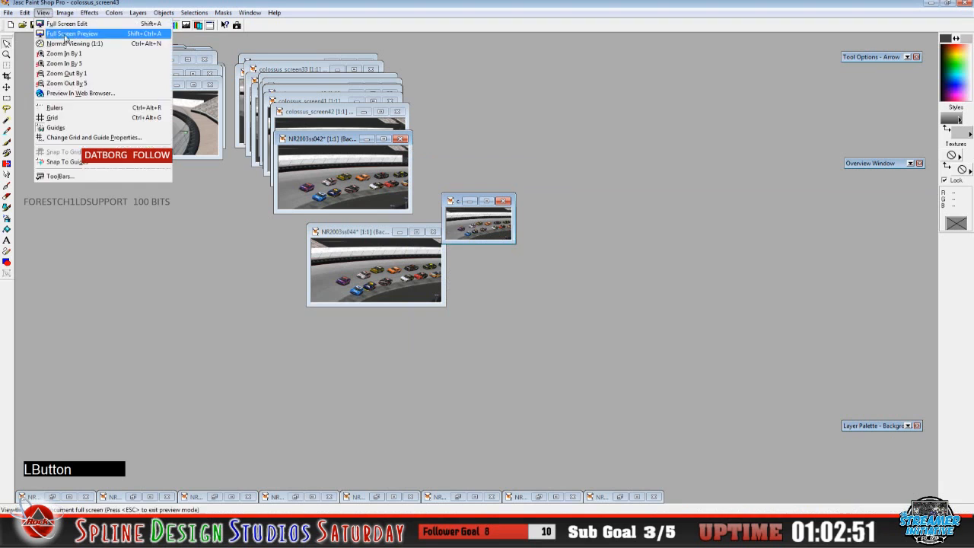
left_click(68, 43)
left_click_drag(510, 211, 551, 184)
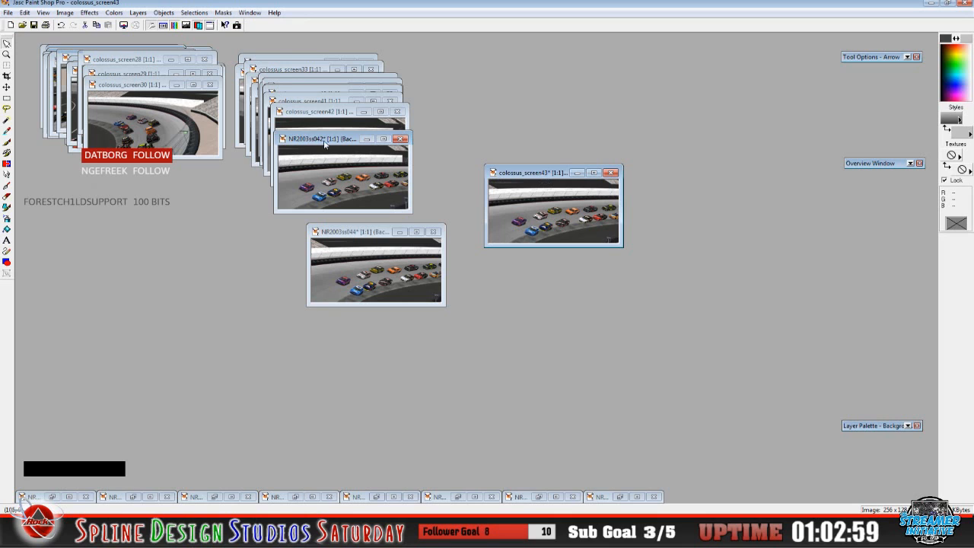
Pull the NR2003ss042 and colossus_screen42 windows off the stack, raise the colossus_screen41 window and put colossus_screen42 back over it
left_click_drag(324, 142, 240, 233)
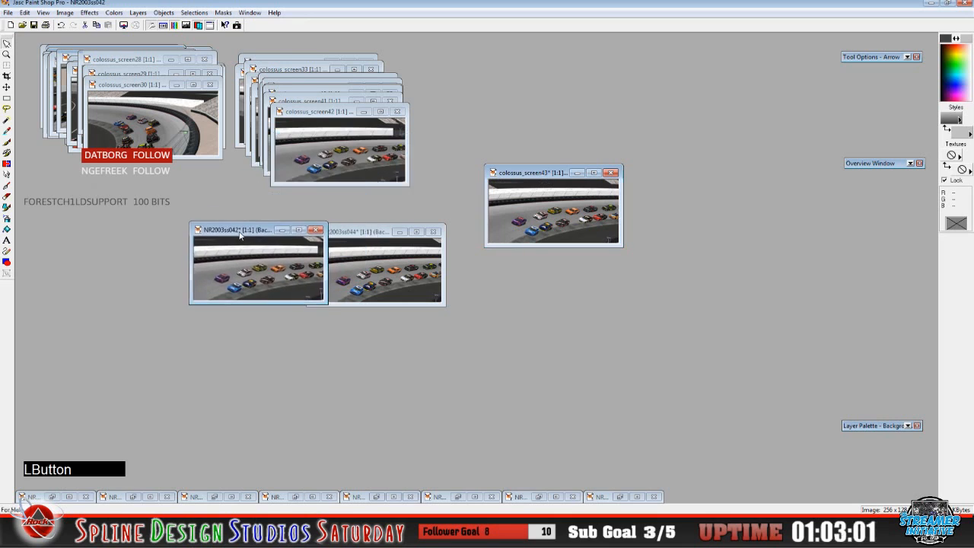
left_click_drag(315, 116, 320, 138)
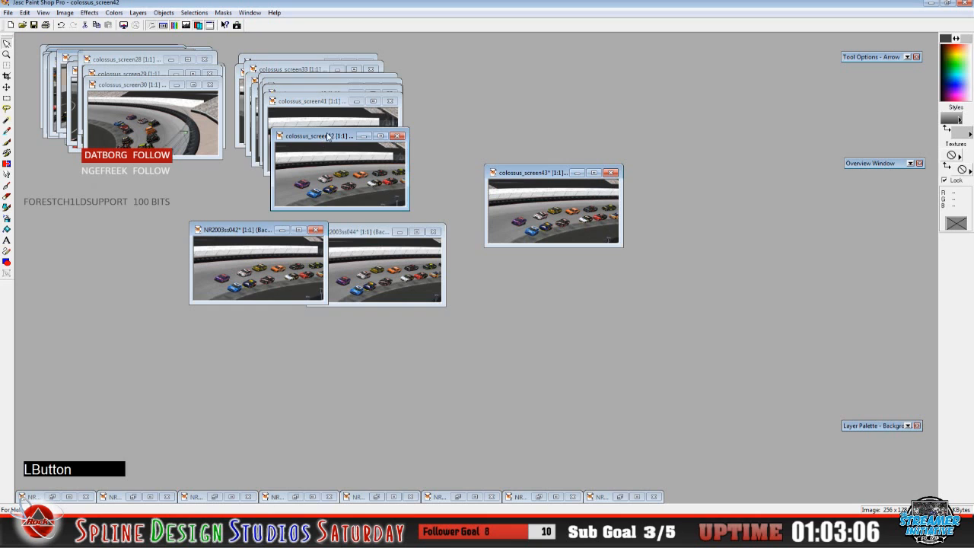
left_click_drag(328, 133, 338, 141)
mouse_move(320, 101)
left_mouse_down()
mouse_move(325, 118)
mouse_move(326, 86)
left_mouse_up()
left_click(328, 188)
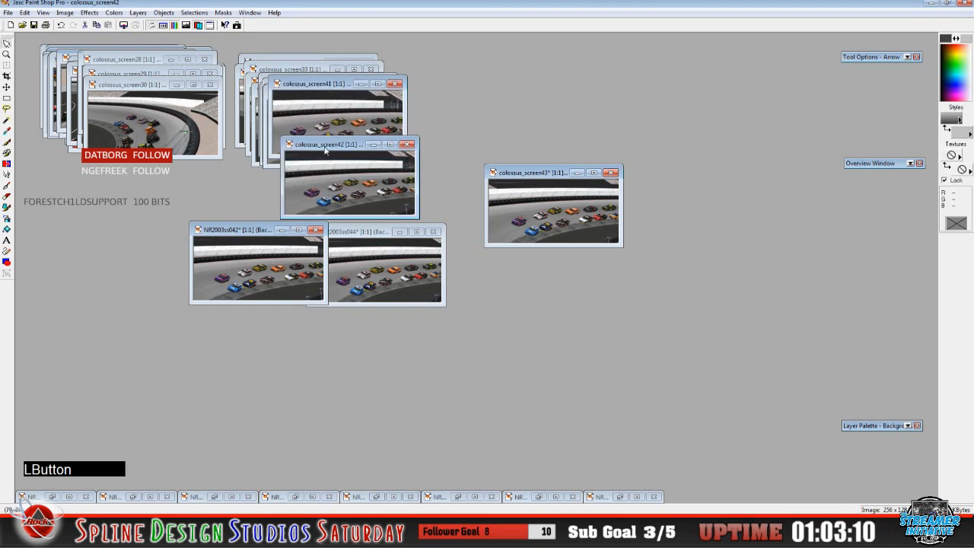
left_click_drag(328, 151, 309, 95)
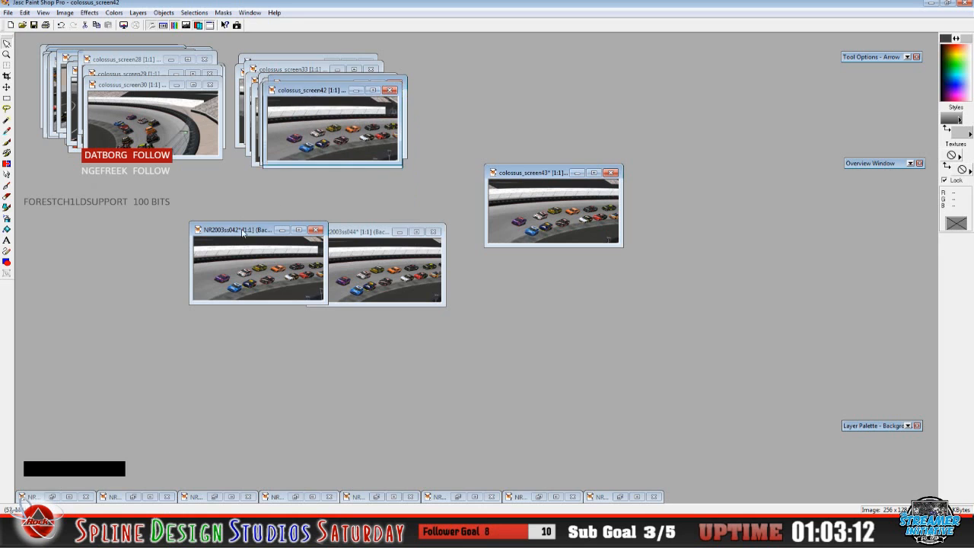
Compare the NR2003ss042 image with colossus_screen42 and stack its window just below the colossus_screen42 title bar
left_click_drag(242, 232, 328, 173)
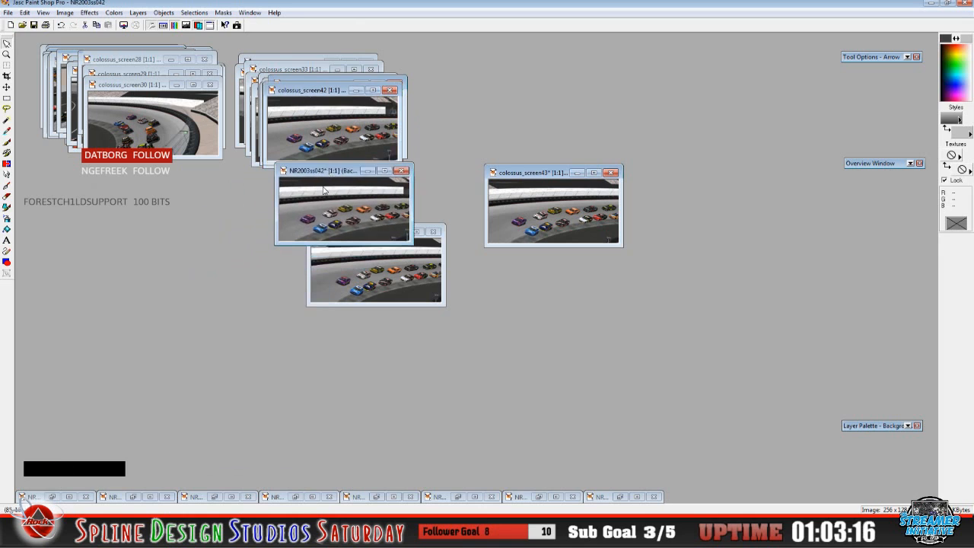
left_click_drag(333, 170, 198, 219)
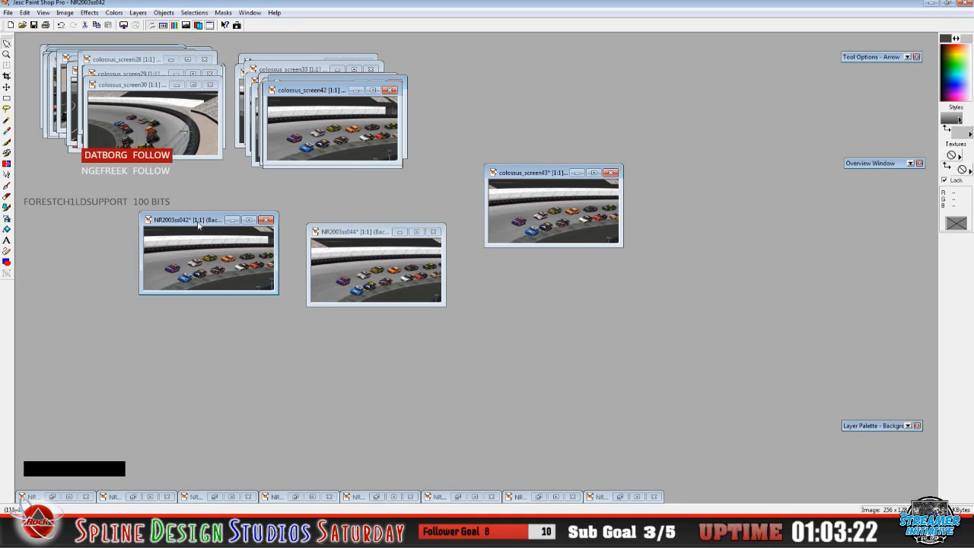
left_click_drag(198, 223, 321, 116)
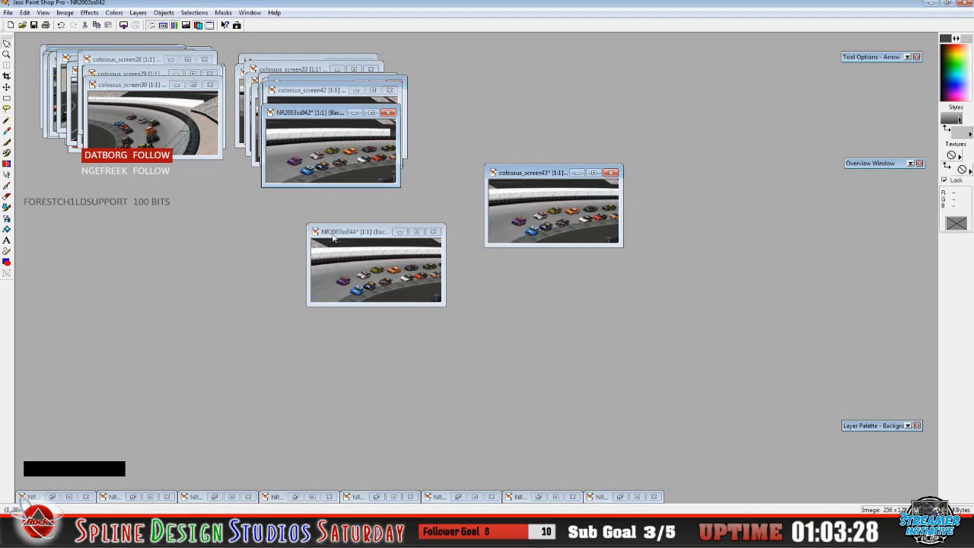
Save the colossus_screen43 image as a Targa file named colossus_screen45 in the BMP folder
left_click(549, 181)
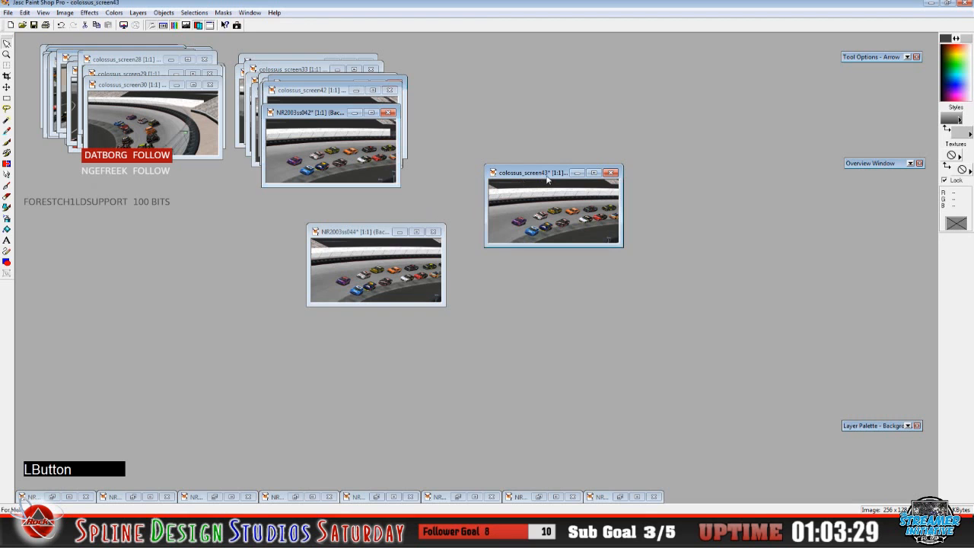
left_click(8, 12)
left_click(34, 90)
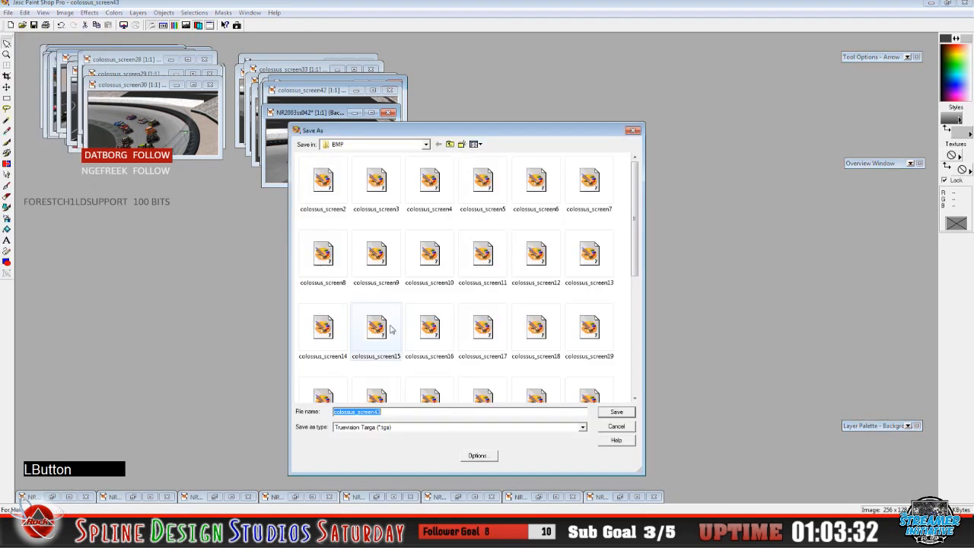
left_click(412, 413)
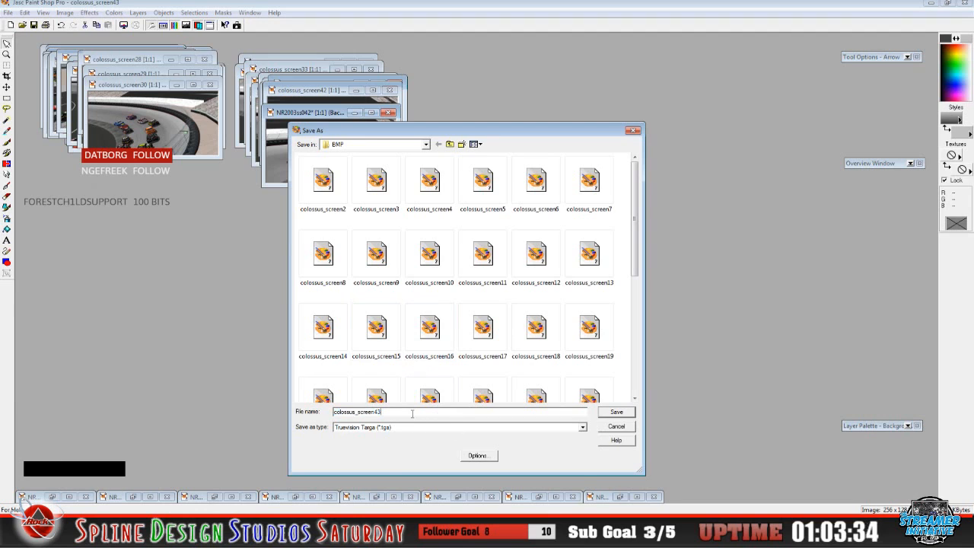
key("BackSpace")
type("5")
left_click(607, 414)
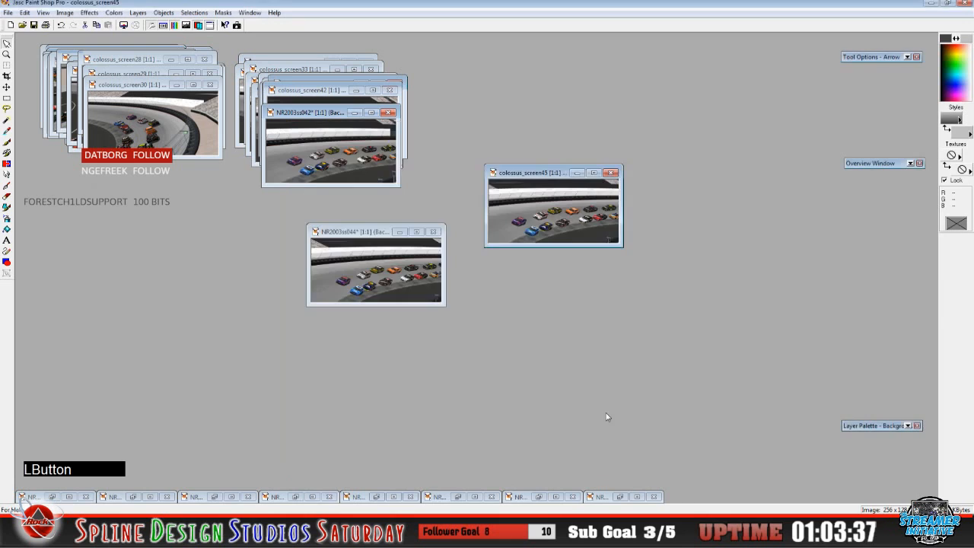
Start saving the NR2003ss042 image under a new name and set its location to the desktop's Colossus > BMP folder
left_click(306, 121)
left_click(6, 13)
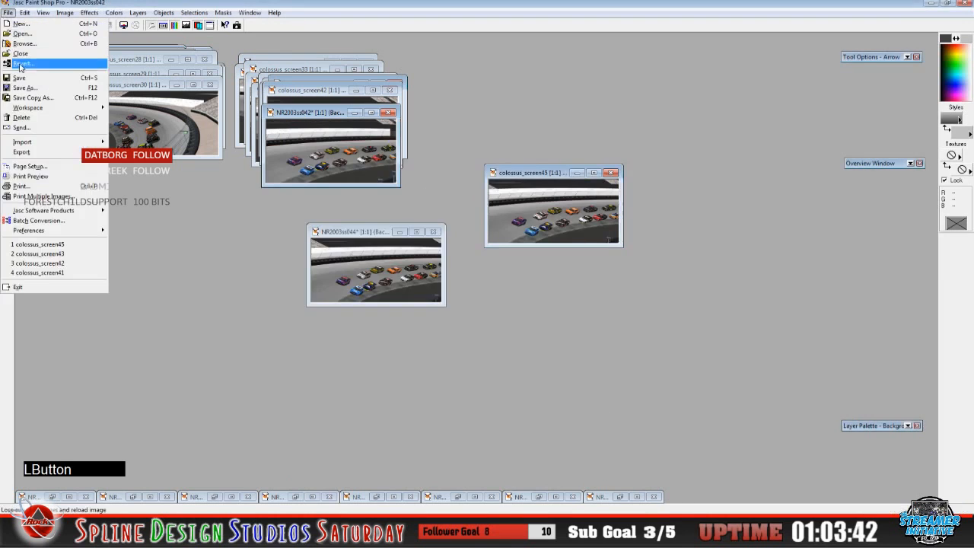
left_click(24, 87)
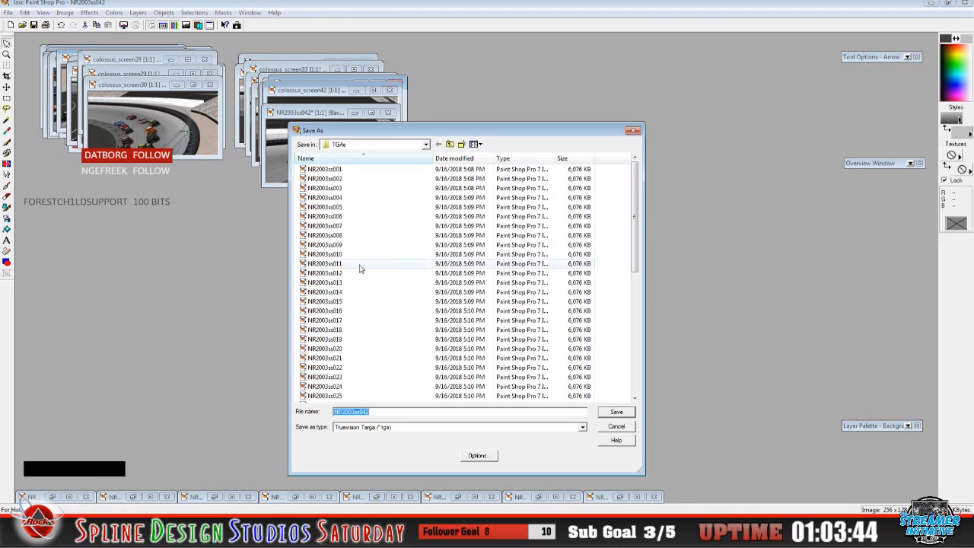
left_click(426, 144)
left_click_drag(427, 226, 427, 160)
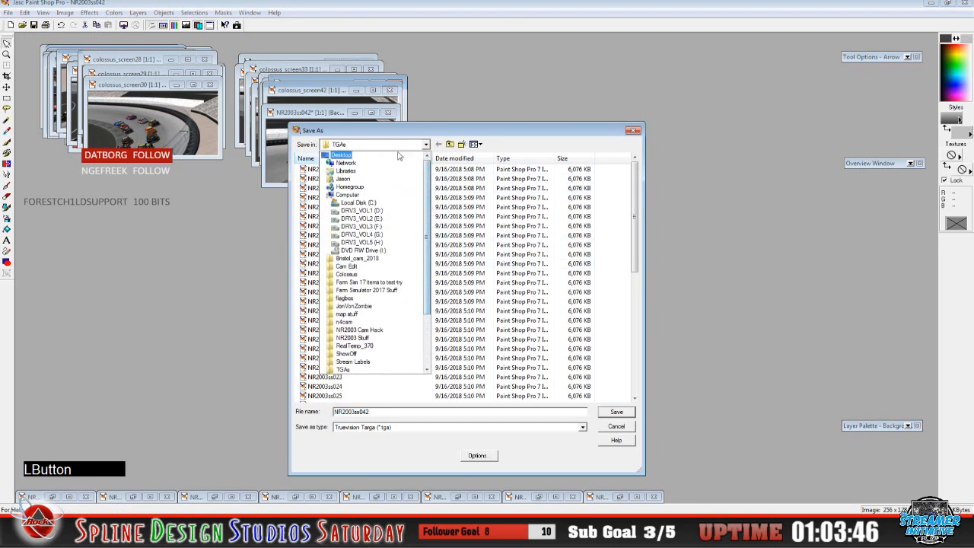
left_click(347, 156)
double_click(579, 179)
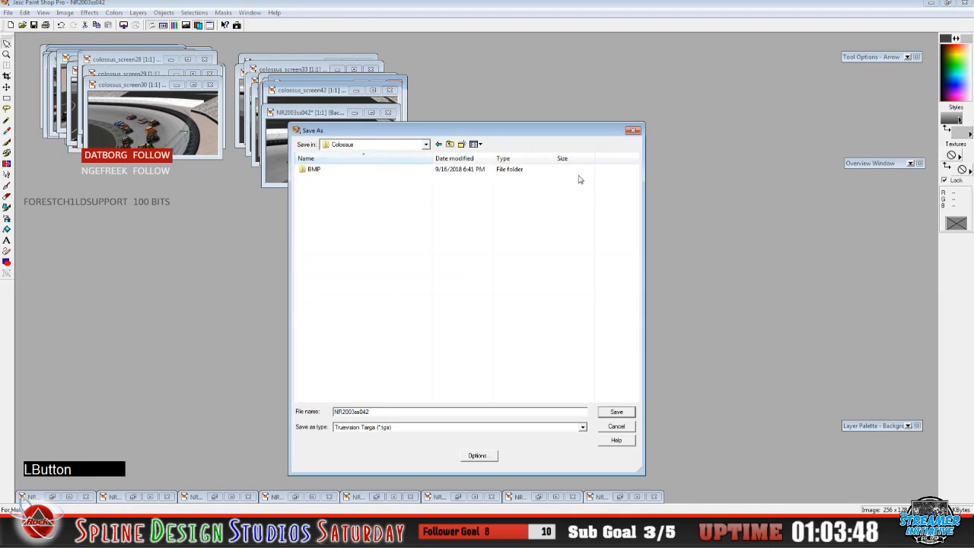
double_click(313, 178)
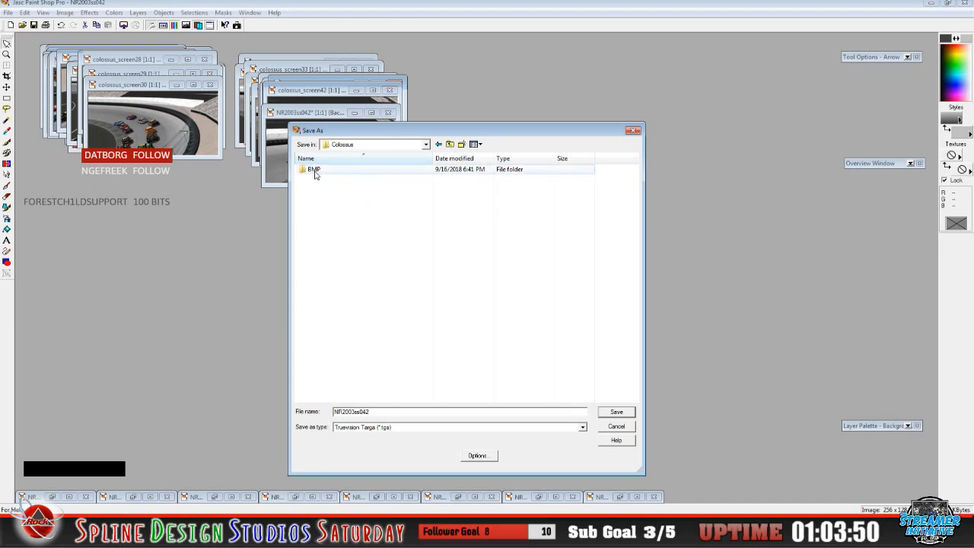
Save the NR2003ss042 image as a Targa file over the existing colossus_screen43 file
left_click(478, 193)
scroll(491, 329, "down", 5)
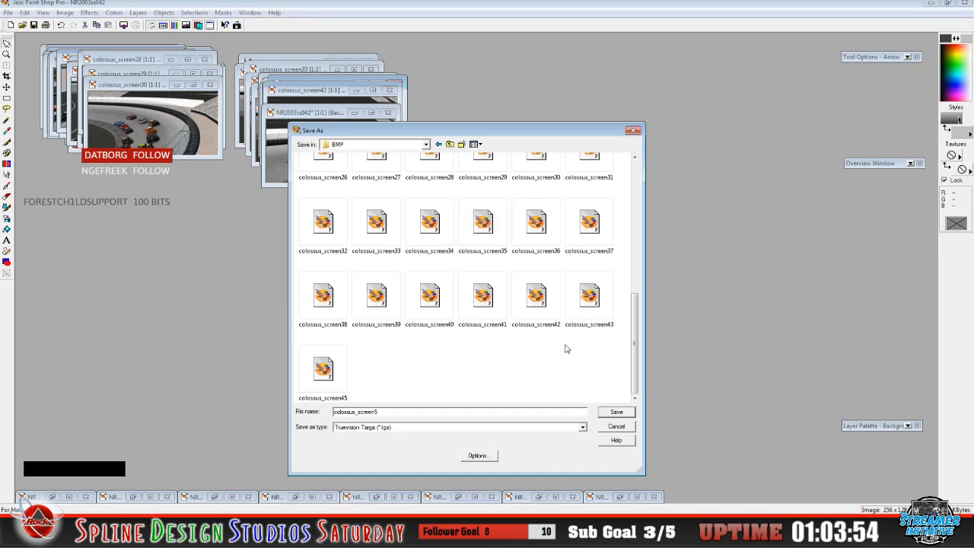
left_click(592, 299)
left_click(609, 414)
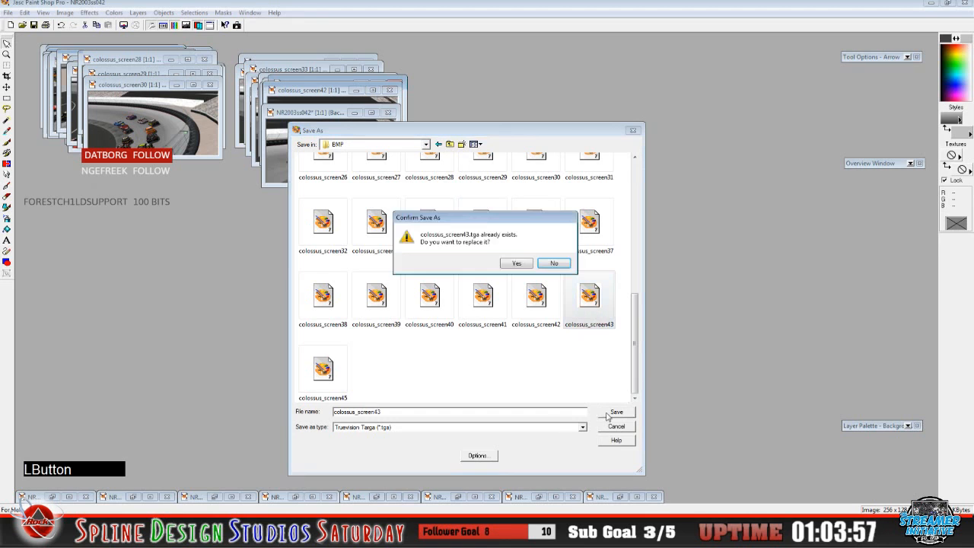
left_click(517, 264)
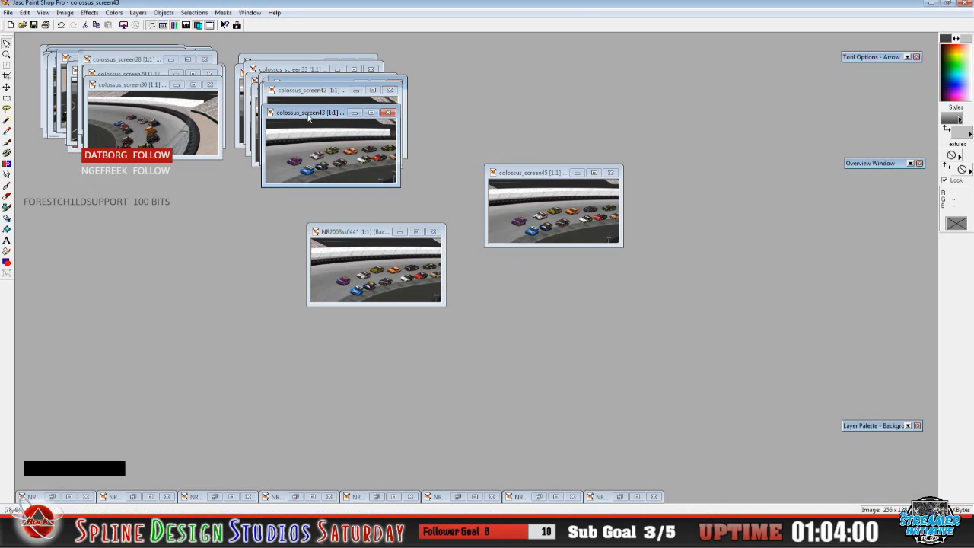
Pull the colossus_screen43 and colossus_screen42 windows apart to compare them, and restack them in order with colossus_screen43 on top
left_click_drag(311, 116, 330, 123)
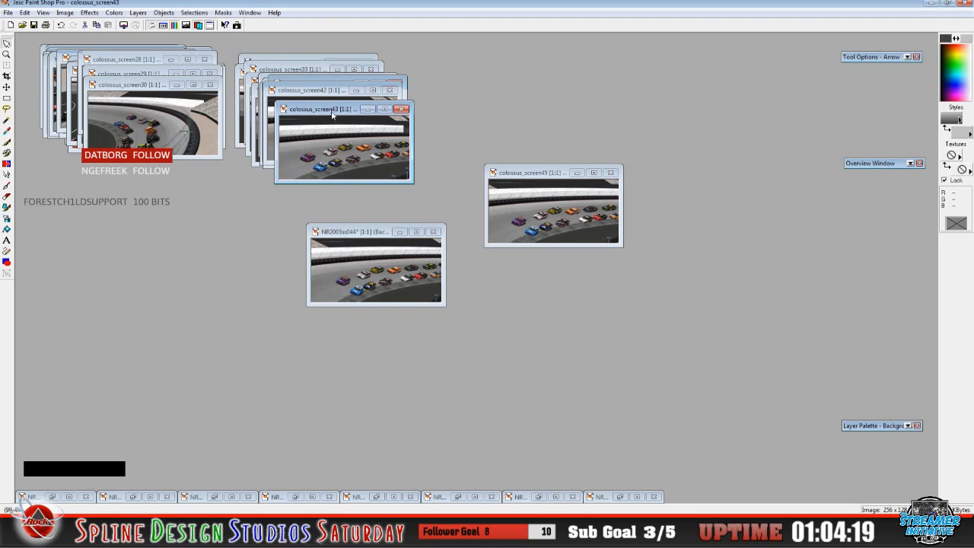
left_click_drag(332, 114, 339, 149)
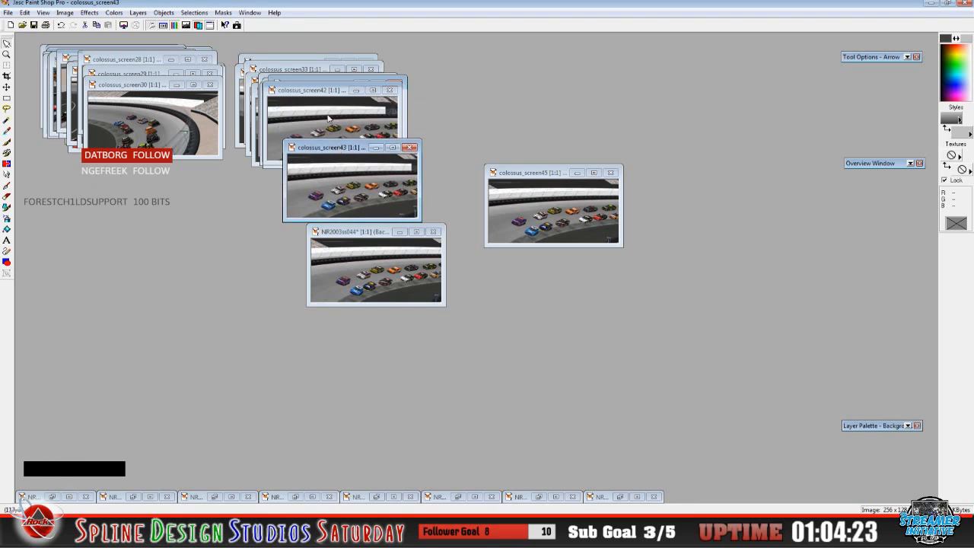
left_click_drag(326, 90, 333, 122)
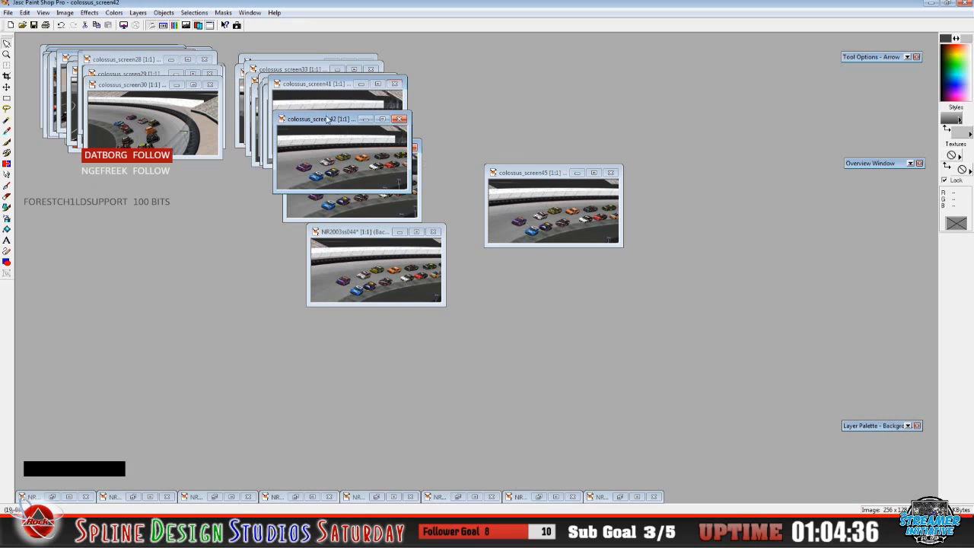
left_click_drag(328, 116, 330, 68)
left_click(347, 155)
left_click_drag(345, 151, 335, 89)
Start saving the colossus_screen45 image under a new name and remove the last digit of its file name
left_click(529, 175)
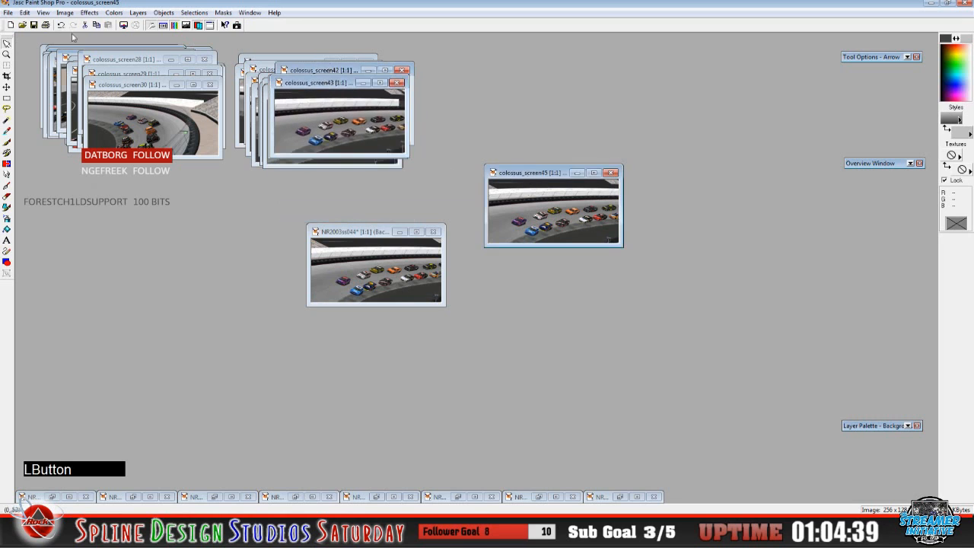
left_click(8, 12)
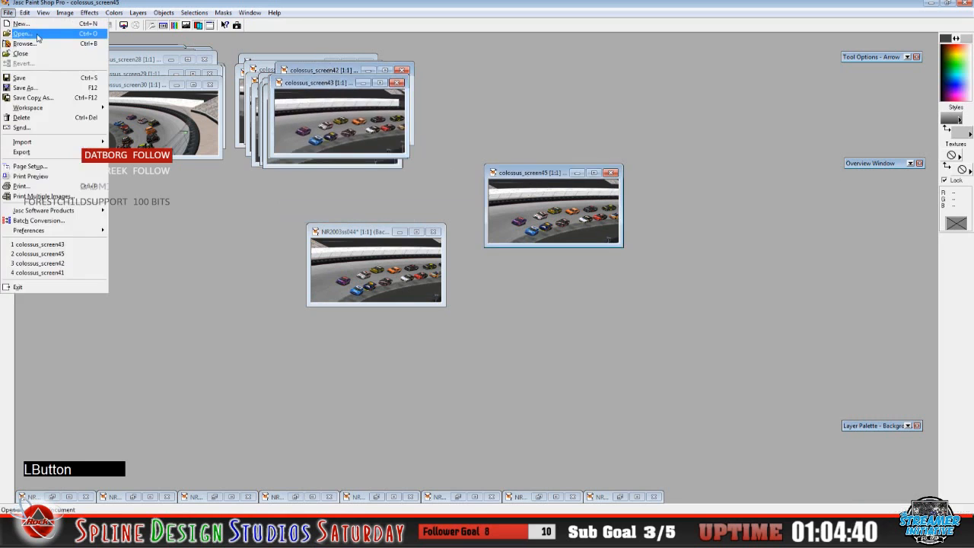
left_click(43, 90)
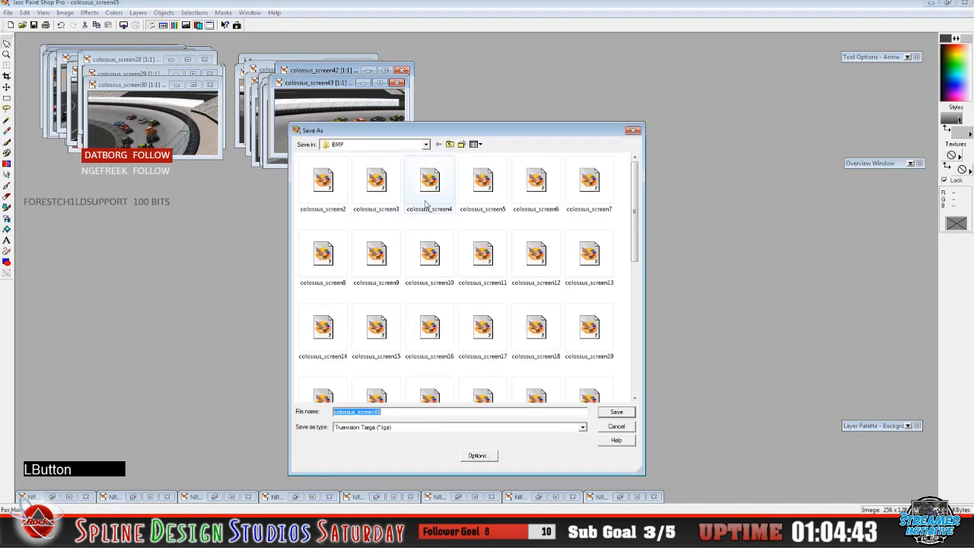
key("End")
key("BackSpace")
scroll(440, 367, "down", 5)
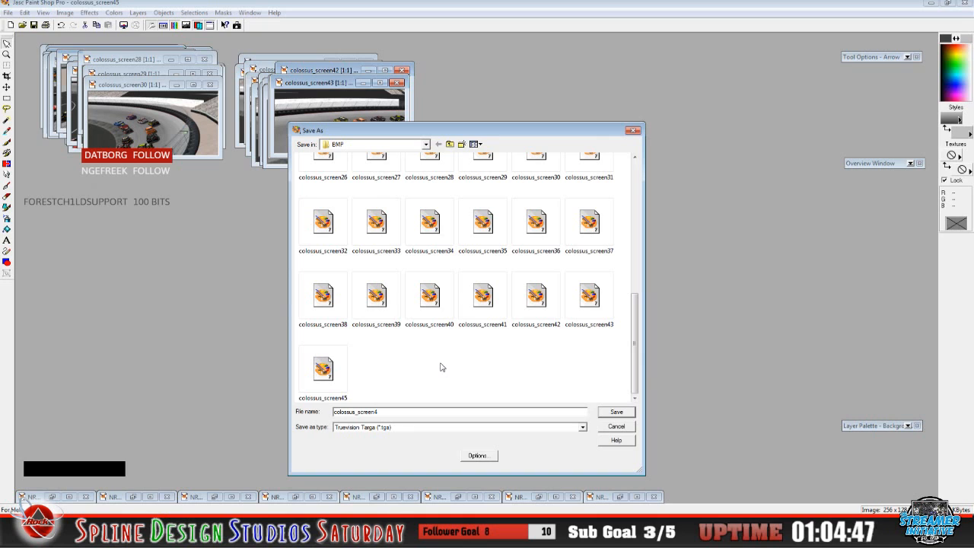
left_click(323, 371)
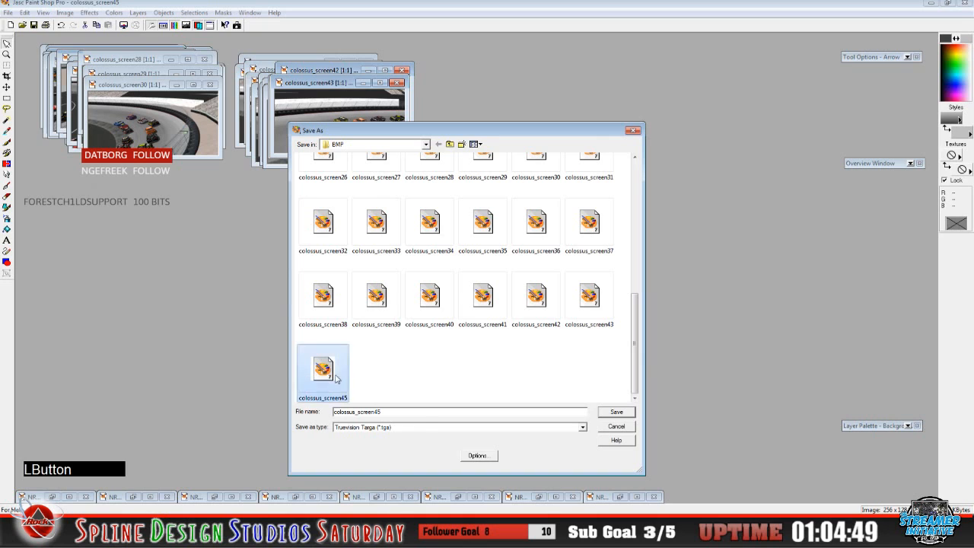
left_click(415, 414)
key("BackSpace")
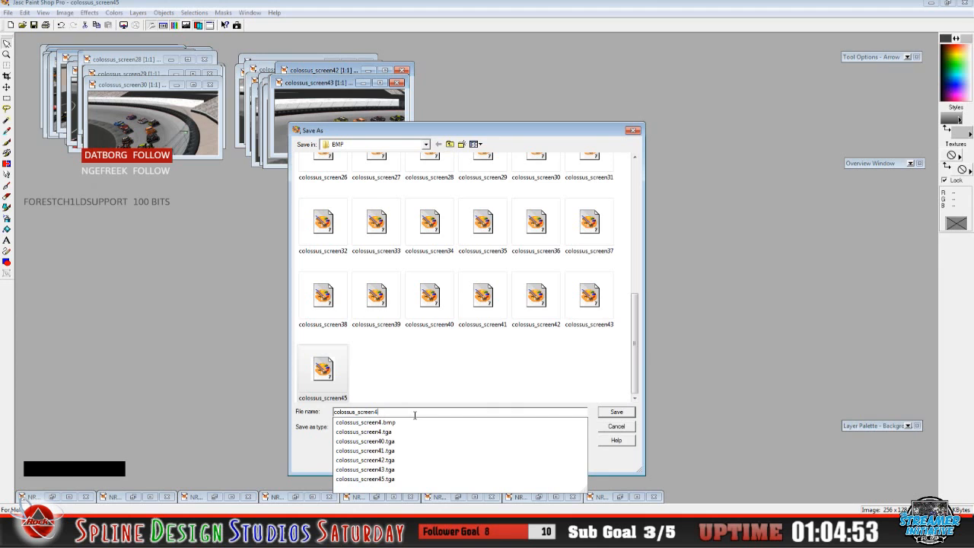
Save the image as colossus_screen44 in Targa format in the BMP folder and move its window onto the finished stack
type("4")
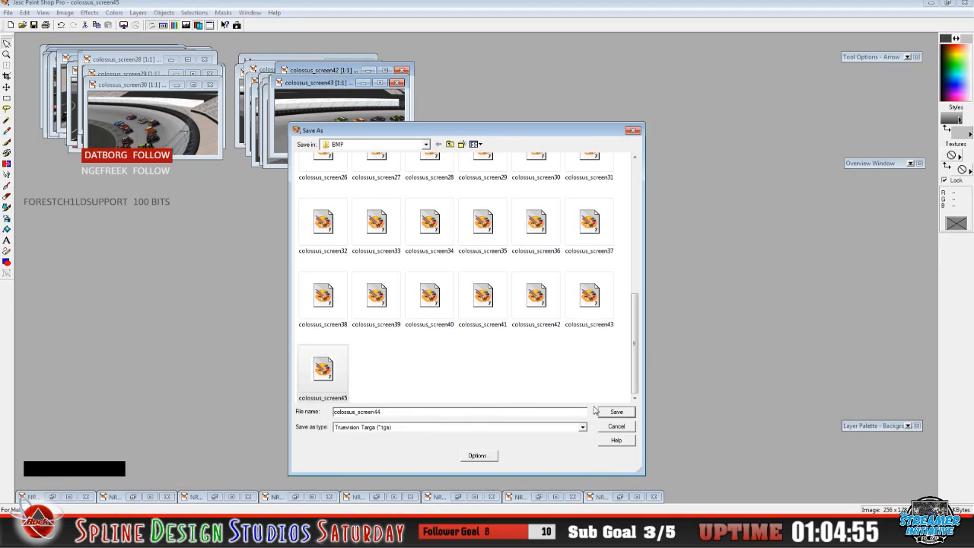
left_click(616, 414)
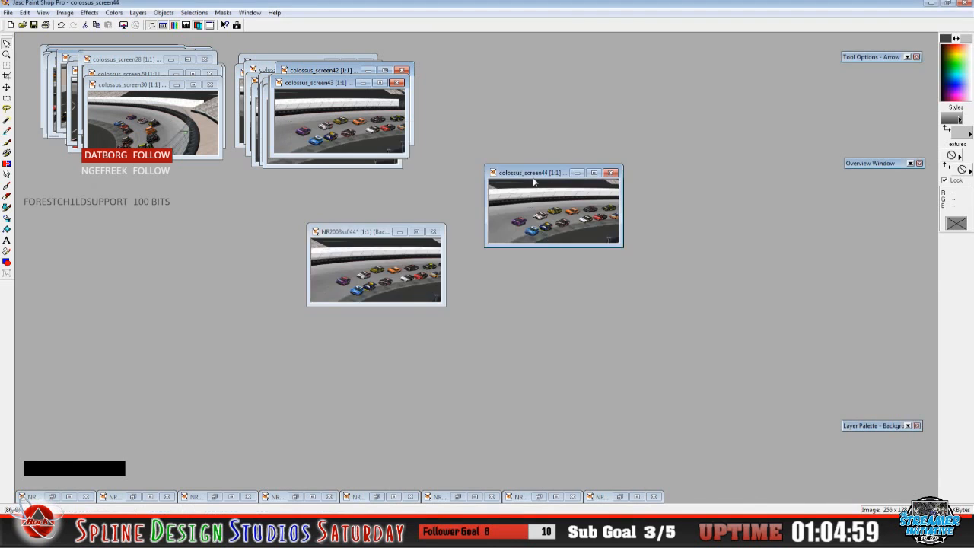
left_click_drag(534, 174, 333, 92)
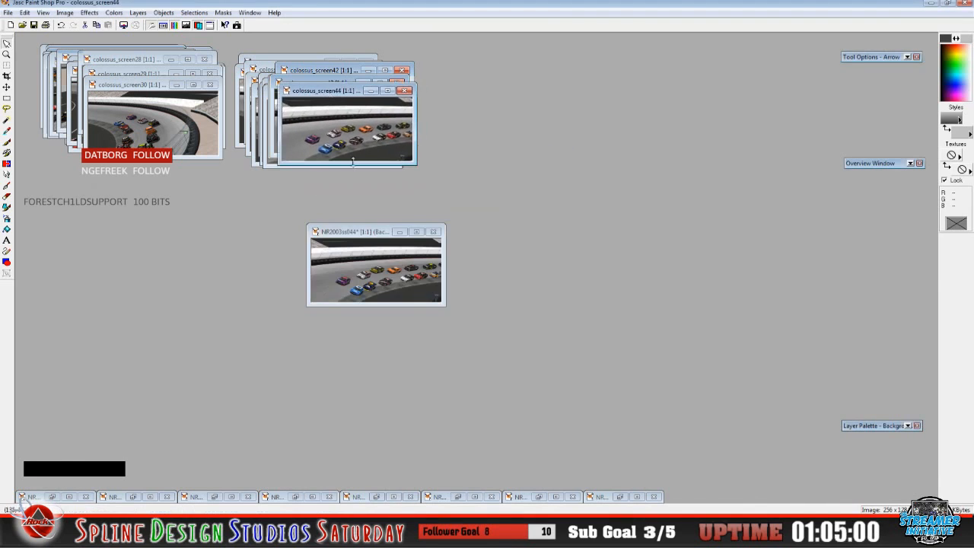
Start a Save As for the NR2003ss044 image and browse to the BMP folder inside Colossus on the Desktop
left_click(356, 231)
left_click(9, 13)
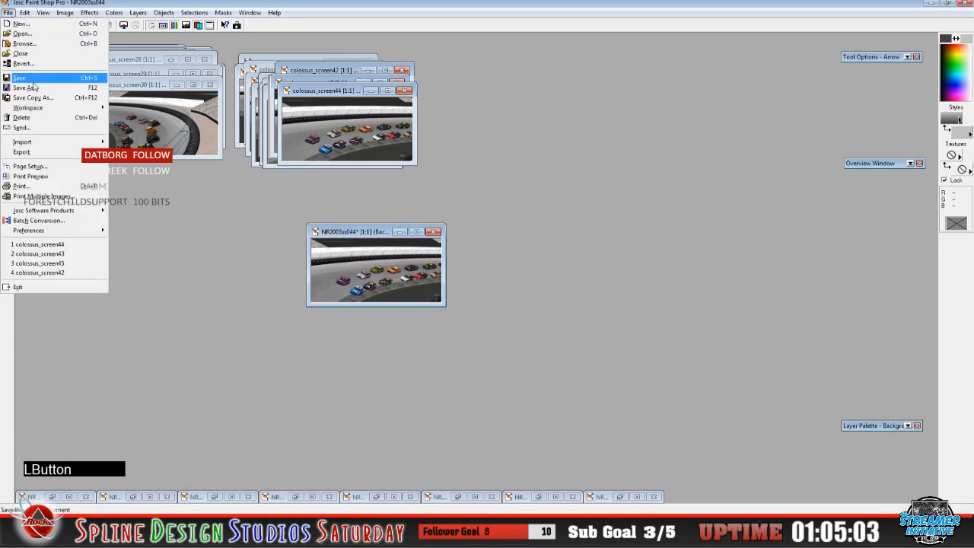
left_click(31, 84)
left_click(411, 144)
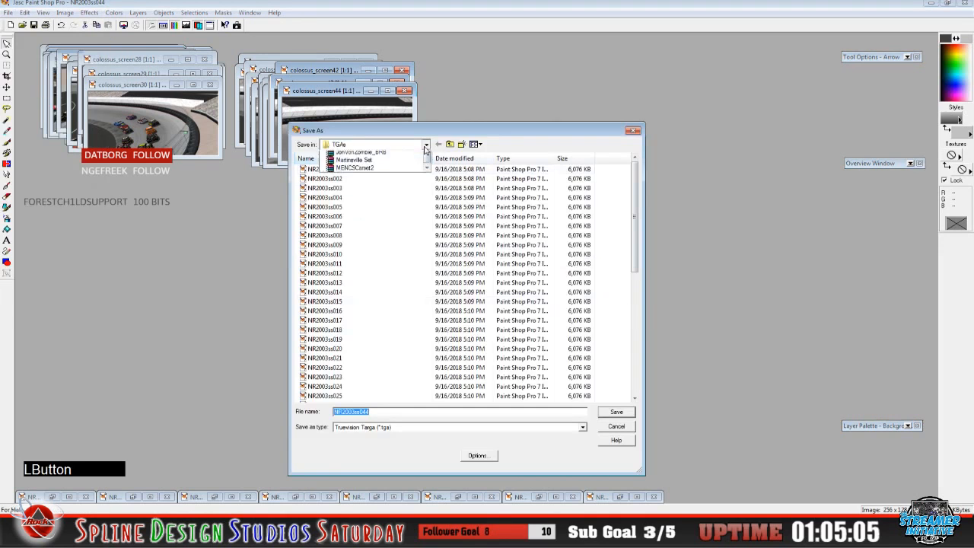
left_click(393, 156)
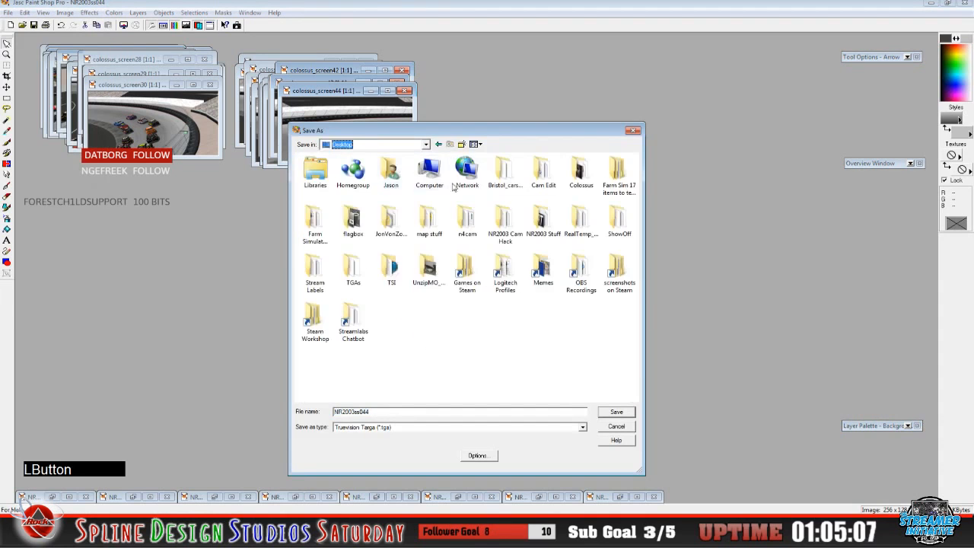
double_click(568, 187)
double_click(335, 174)
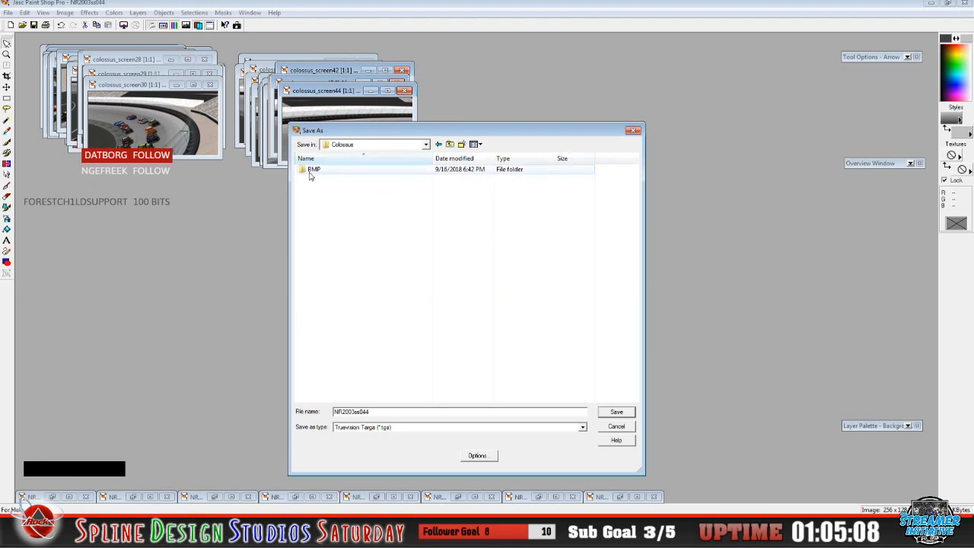
Save the image as colossus_screen45, replacing the existing file, and move its window onto the finished stack
left_click(484, 257)
scroll(499, 335, "down", 5)
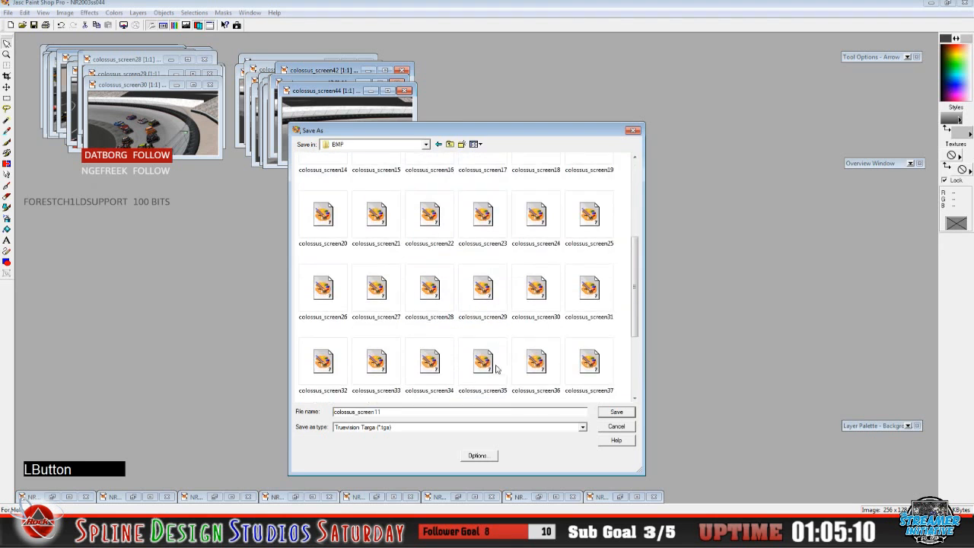
left_click(376, 370)
left_click(610, 411)
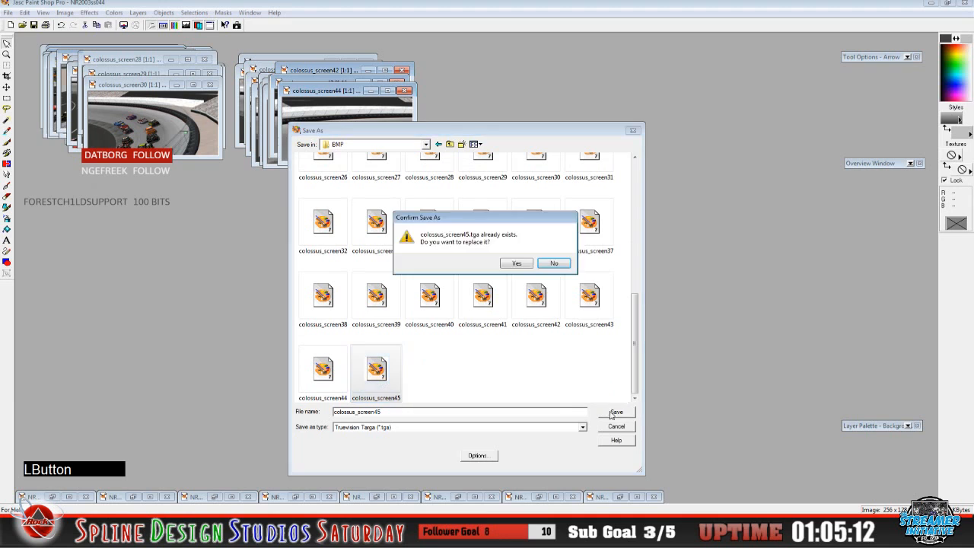
left_click(522, 264)
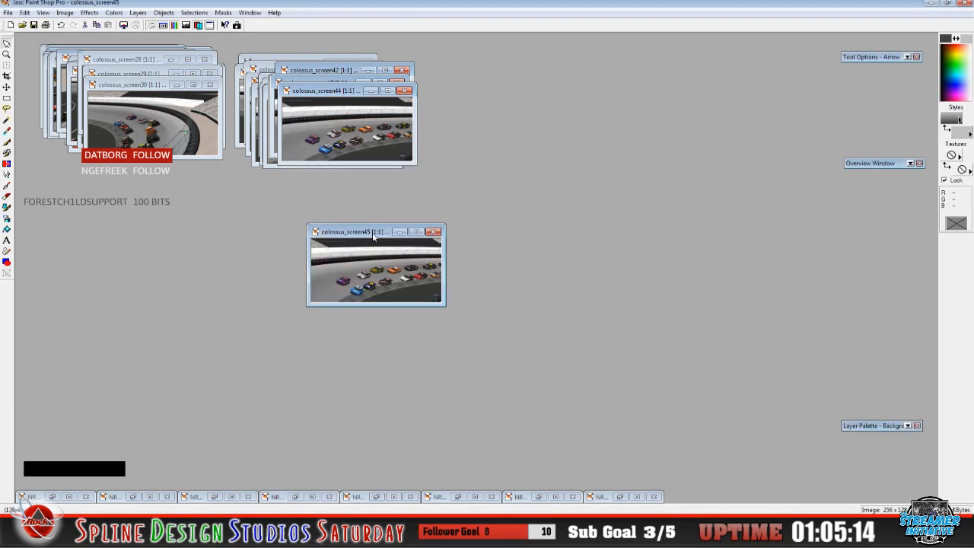
left_click_drag(374, 235, 338, 90)
Restore the minimized NR2003ss045 image, place it over the stack, and start a Save As in the Desktop's Colossus\BMP folder
left_click(620, 497)
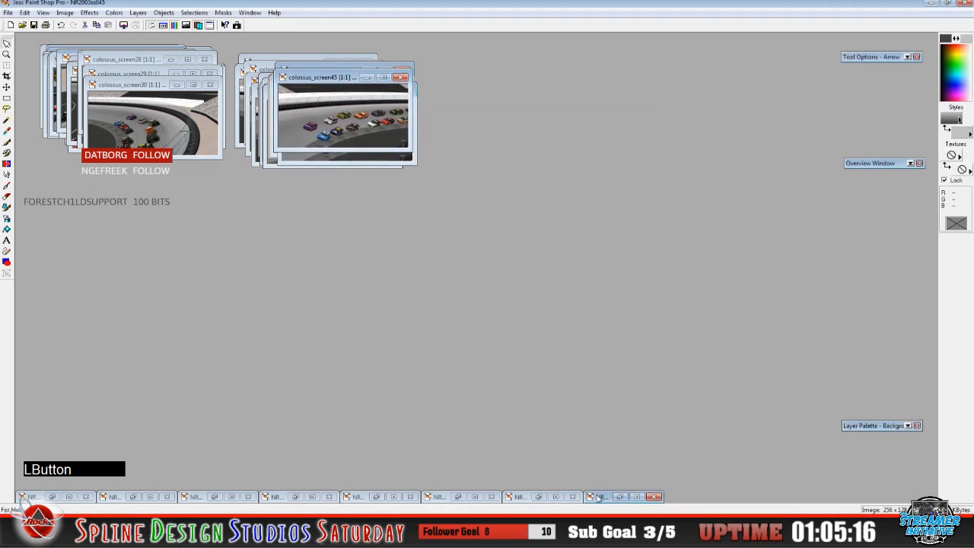
left_click_drag(296, 75, 323, 116)
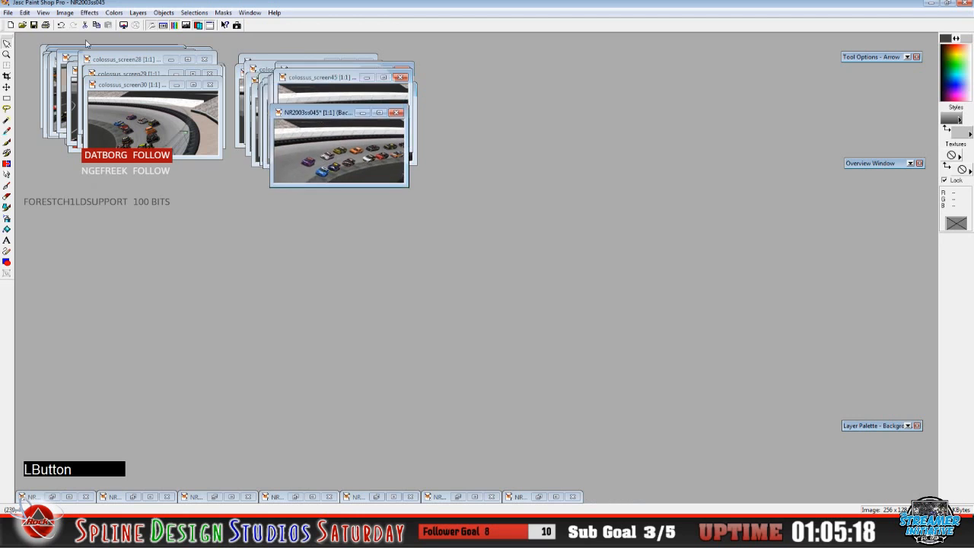
left_click(8, 12)
left_click(22, 87)
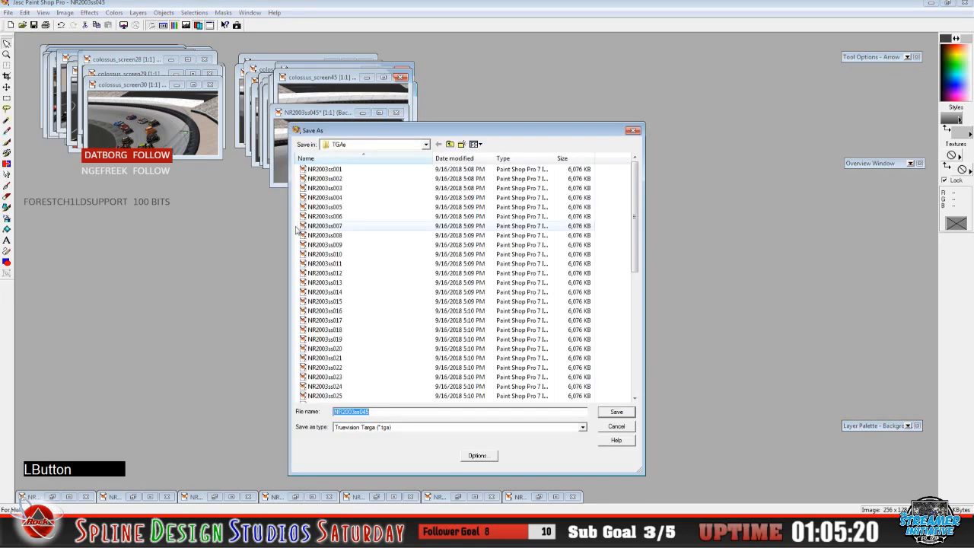
left_click(425, 144)
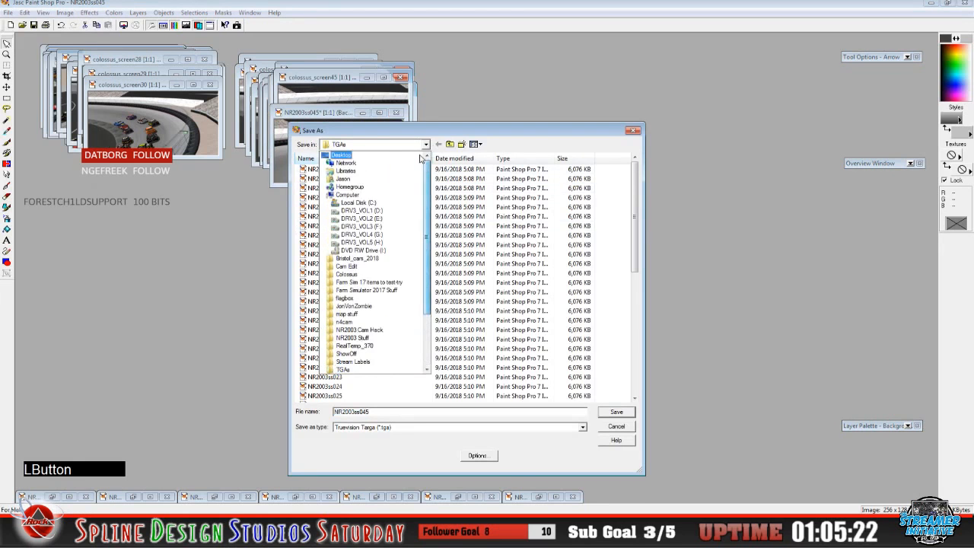
left_click(421, 156)
left_click(583, 181)
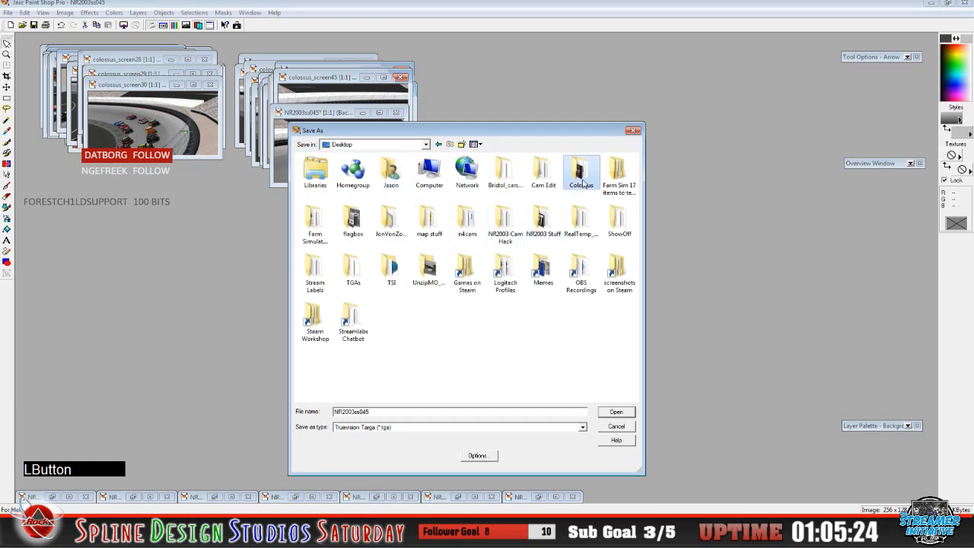
double_click(583, 181)
left_click(319, 175)
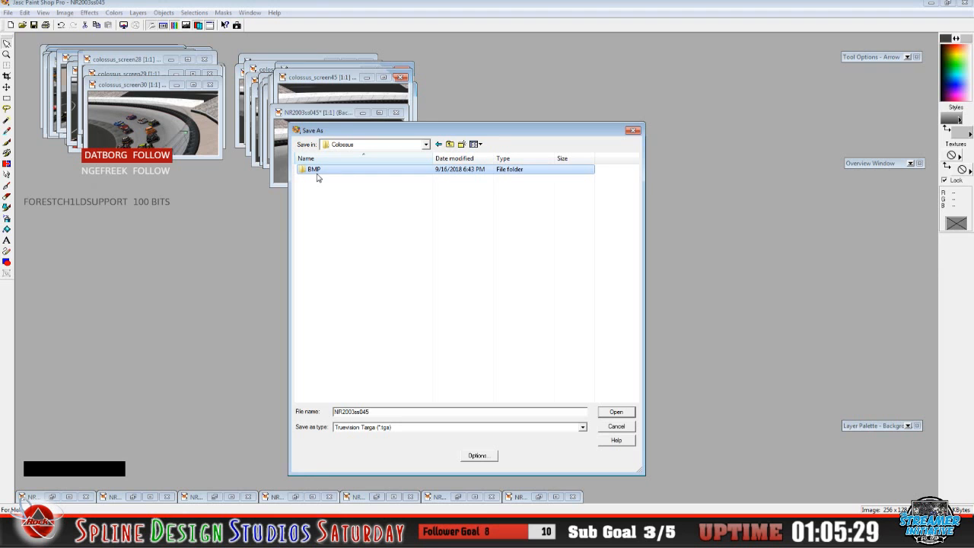
double_click(317, 177)
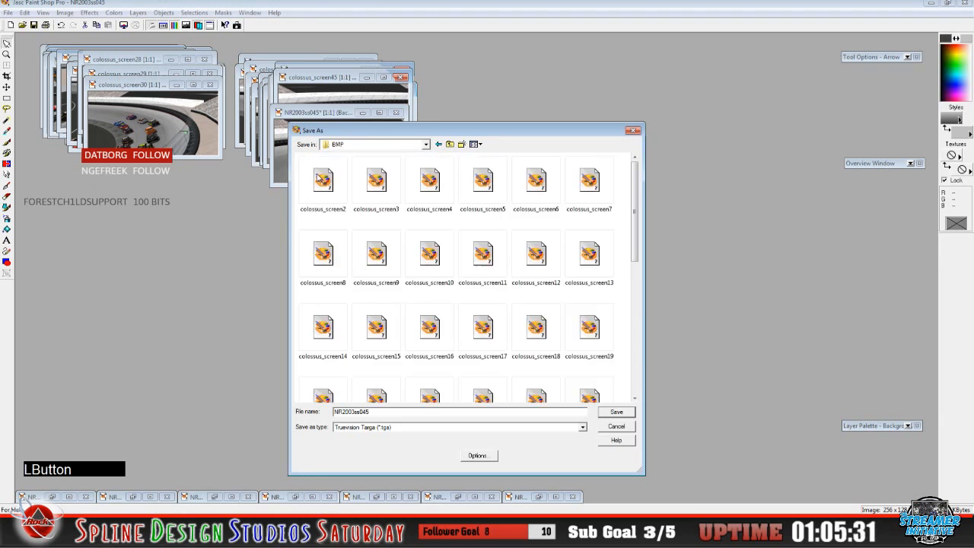
Save the NR2003ss045 image under the name colossus_screen46 in Targa format
left_click(429, 334)
scroll(459, 382, "down", 5)
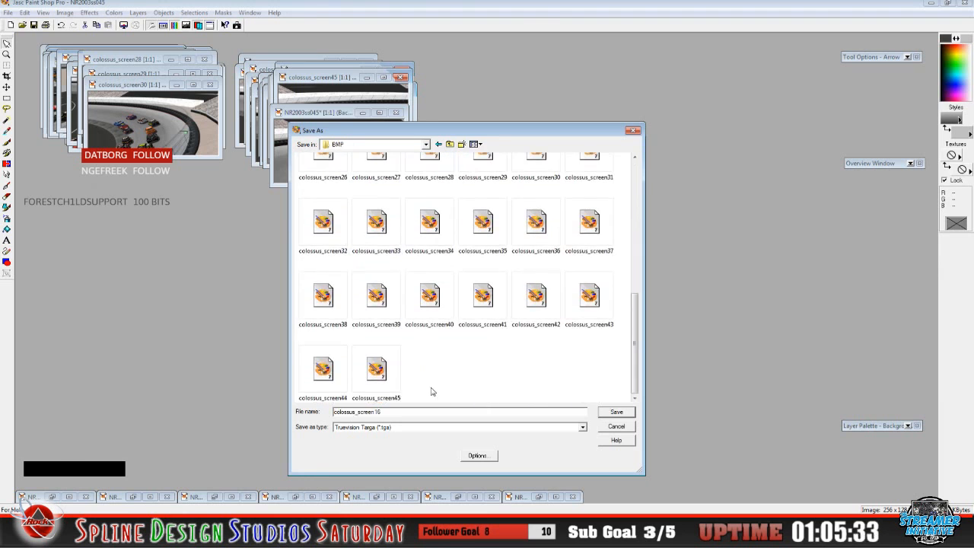
left_click(376, 373)
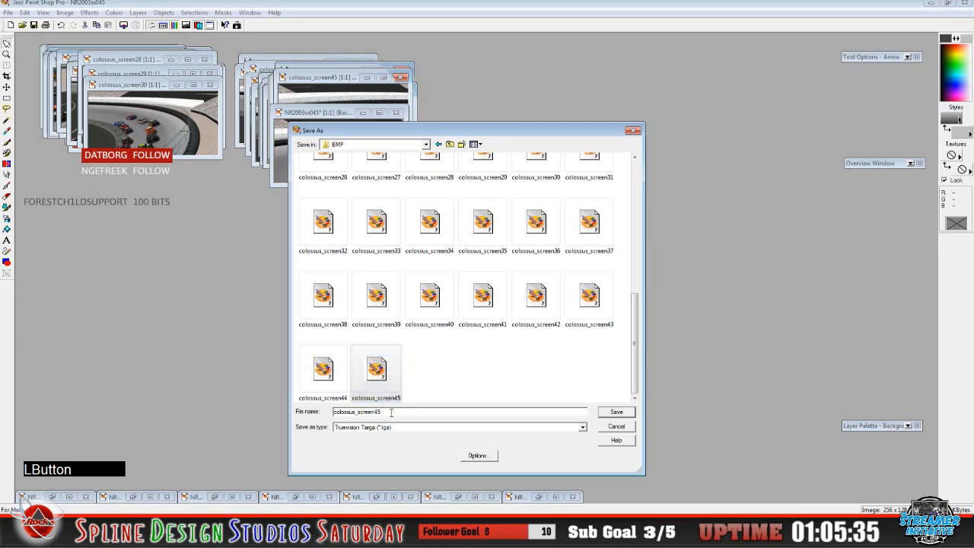
key("BackSpace")
type("6")
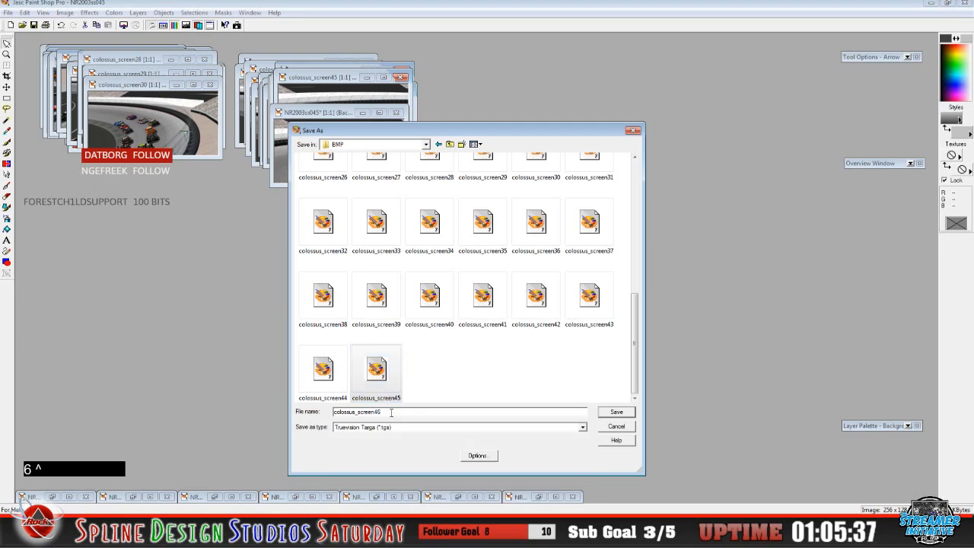
left_click(616, 412)
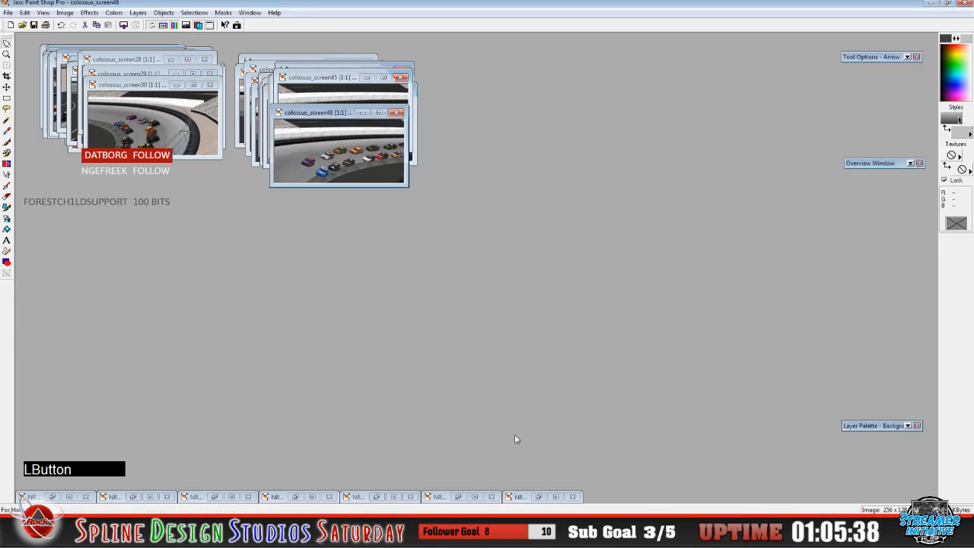
Restore the minimized NR2003ss046 image, place it over the stack, and start a Save As in the Desktop's Colossus\BMP folder
left_click(536, 498)
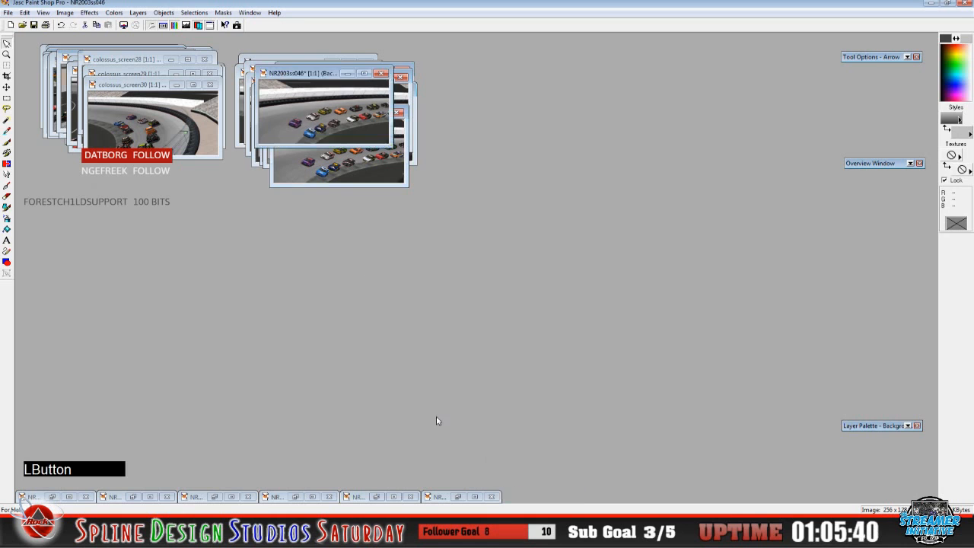
left_click_drag(307, 81, 339, 134)
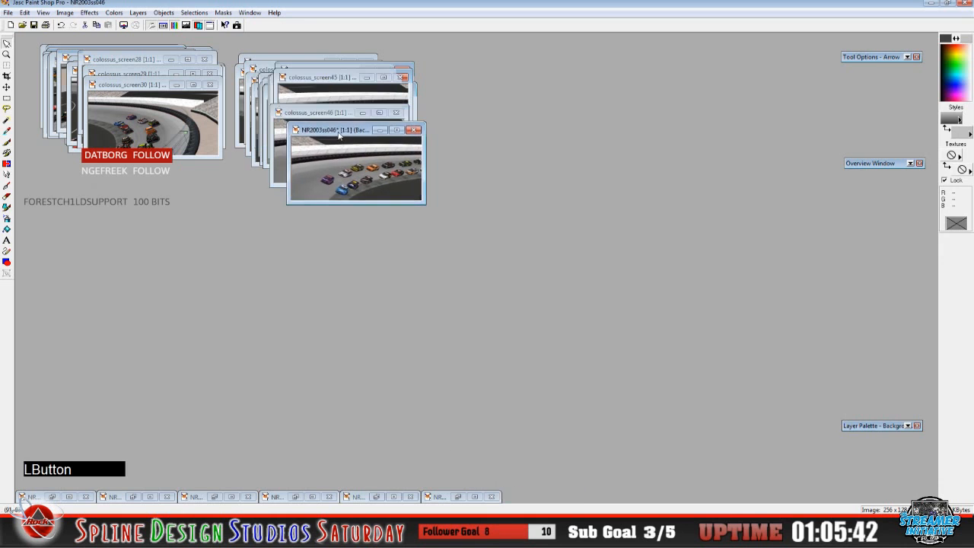
left_click(8, 13)
left_click(23, 88)
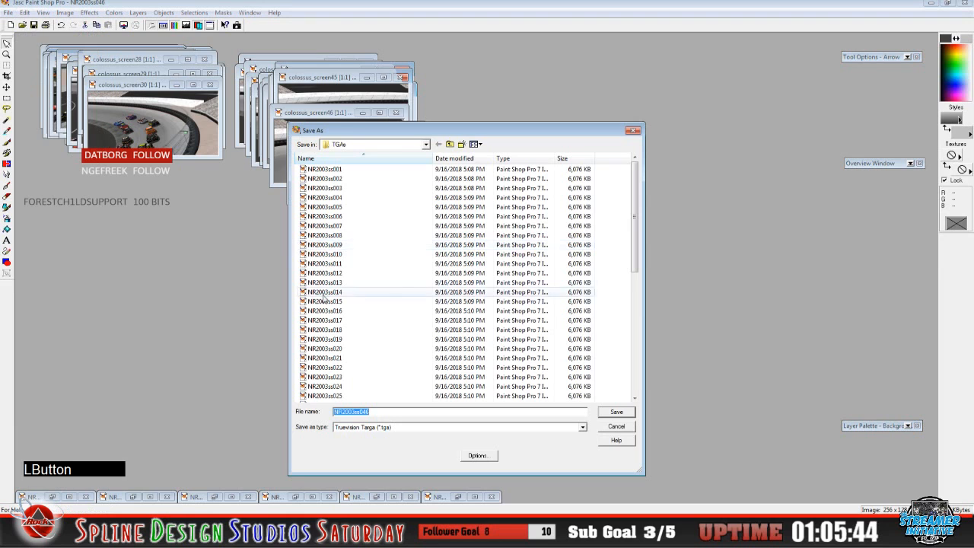
left_click(426, 143)
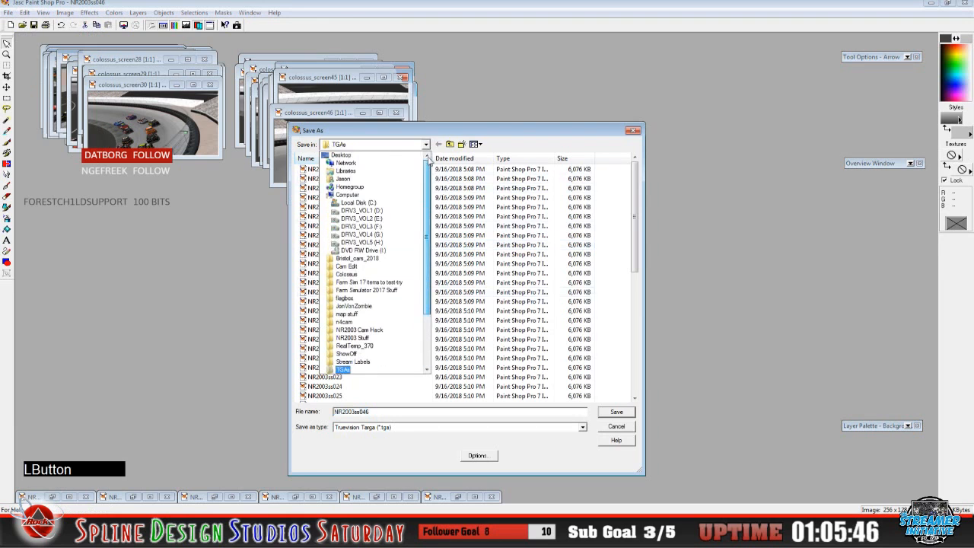
left_click(341, 154)
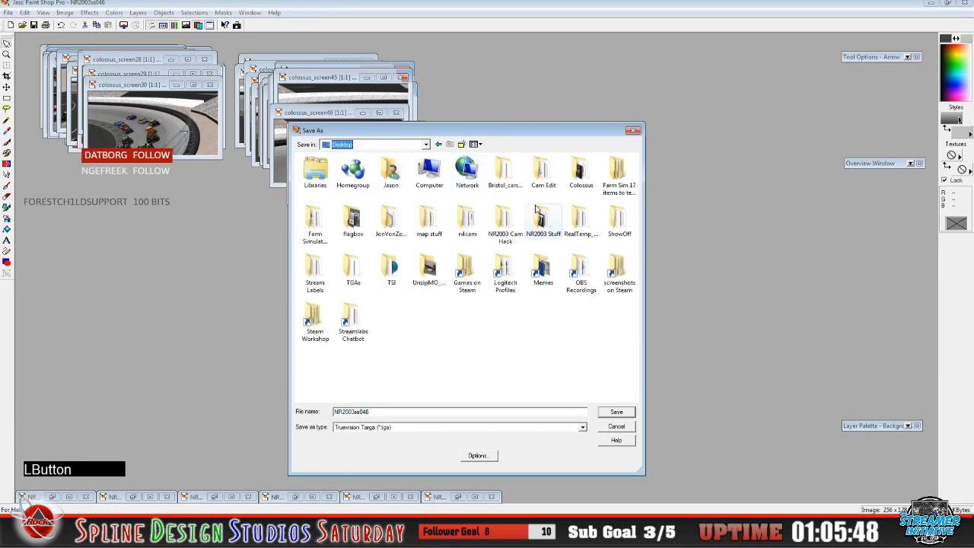
double_click(581, 171)
double_click(327, 170)
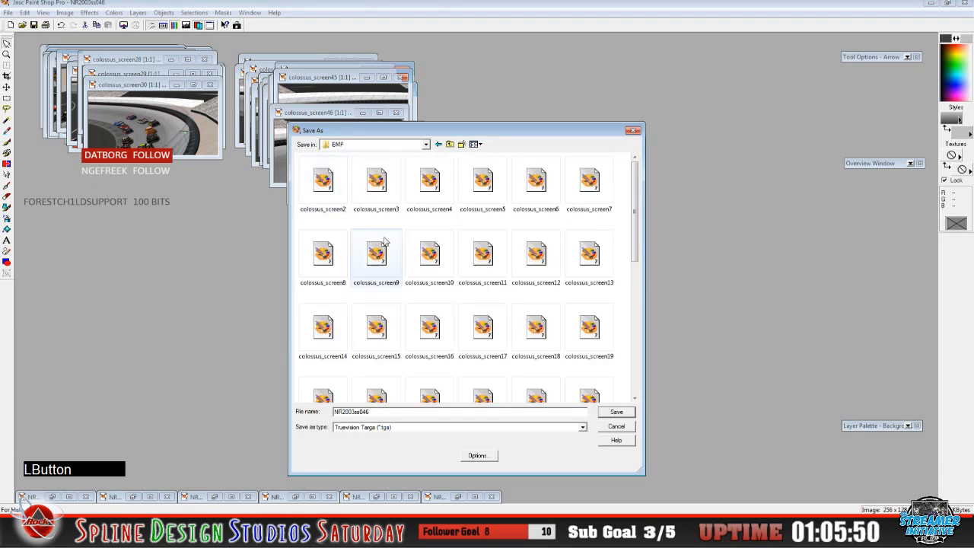
Save the NR2003ss046 image under the name colossus_screen47 in Targa format
left_click(483, 254)
scroll(433, 320, "down", 5)
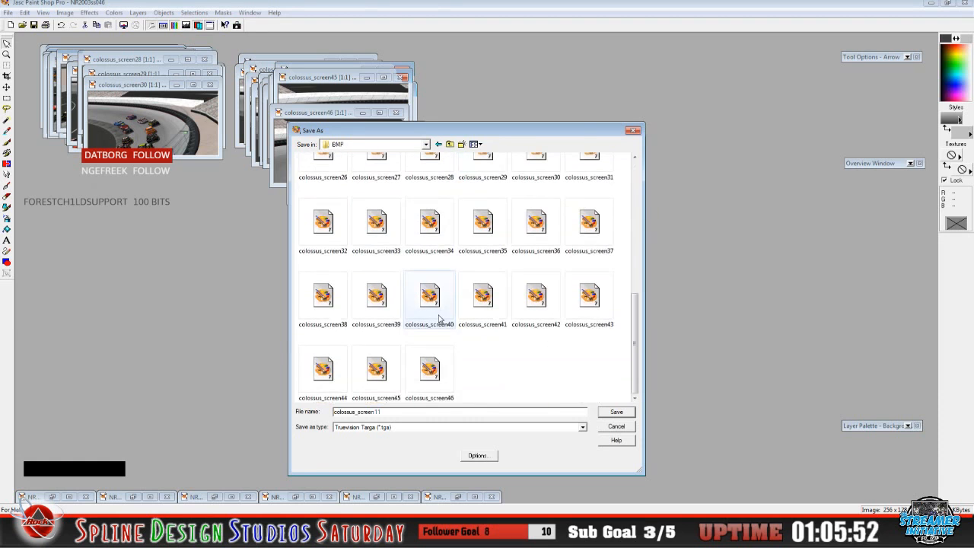
left_click(431, 373)
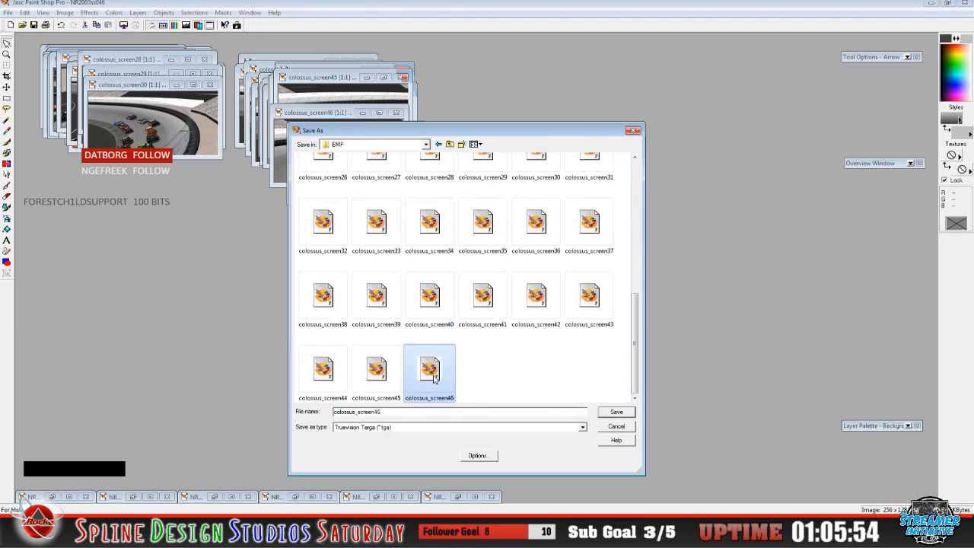
left_click(415, 412)
key("BackSpace")
type("7")
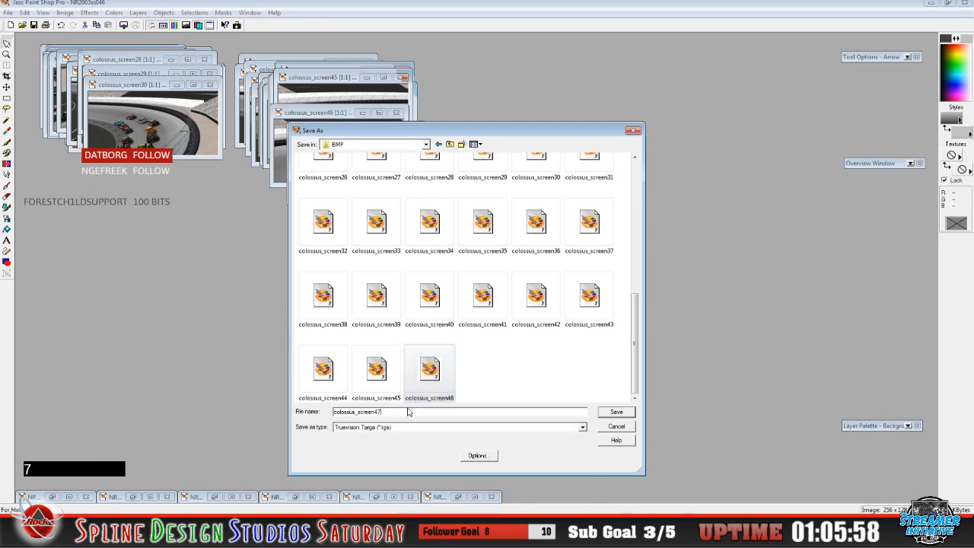
left_click(616, 413)
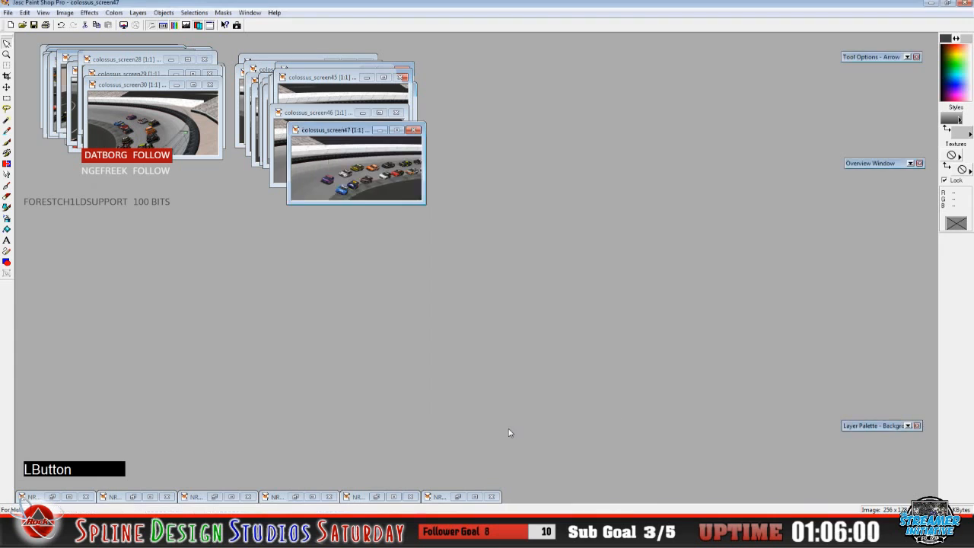
Restore the minimized NR2003ss047 image, place it over the stack, and start a Save As in the Desktop's Colossus\BMP folder
left_click(457, 497)
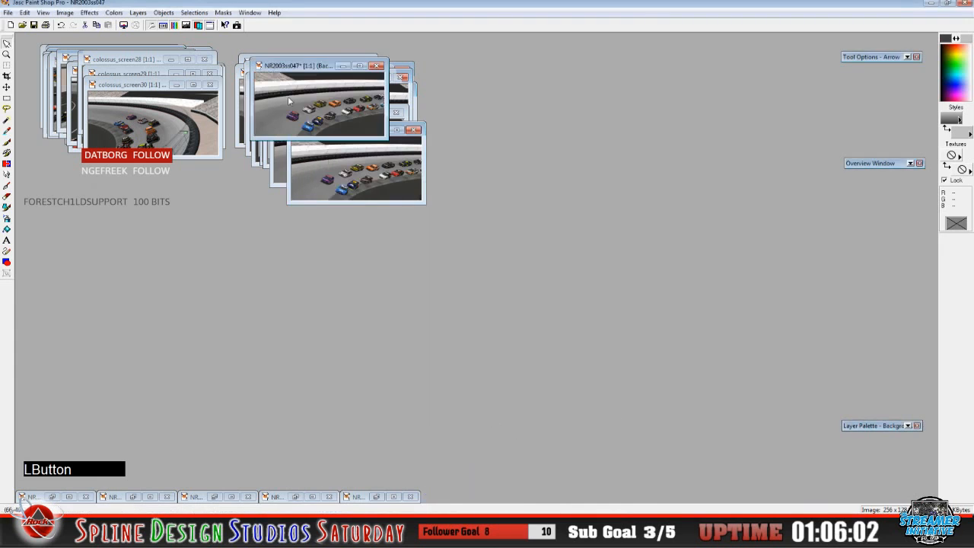
left_click_drag(299, 71, 338, 136)
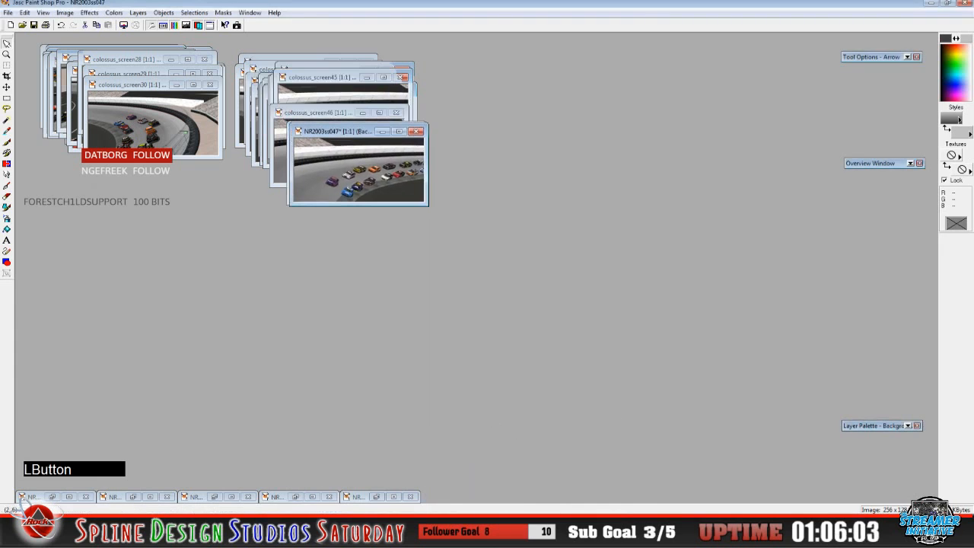
left_click(9, 13)
left_click(25, 88)
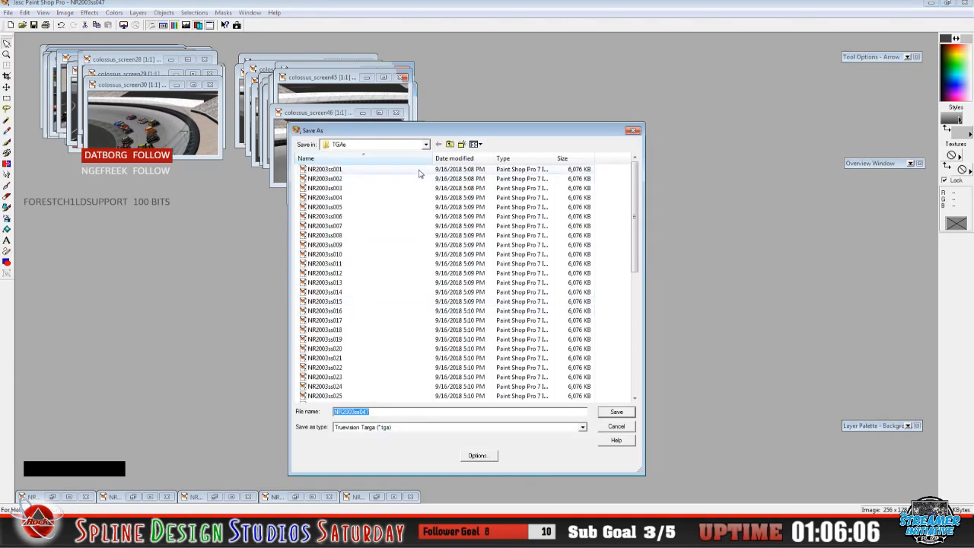
left_click(426, 144)
scroll(432, 231, "up", 5)
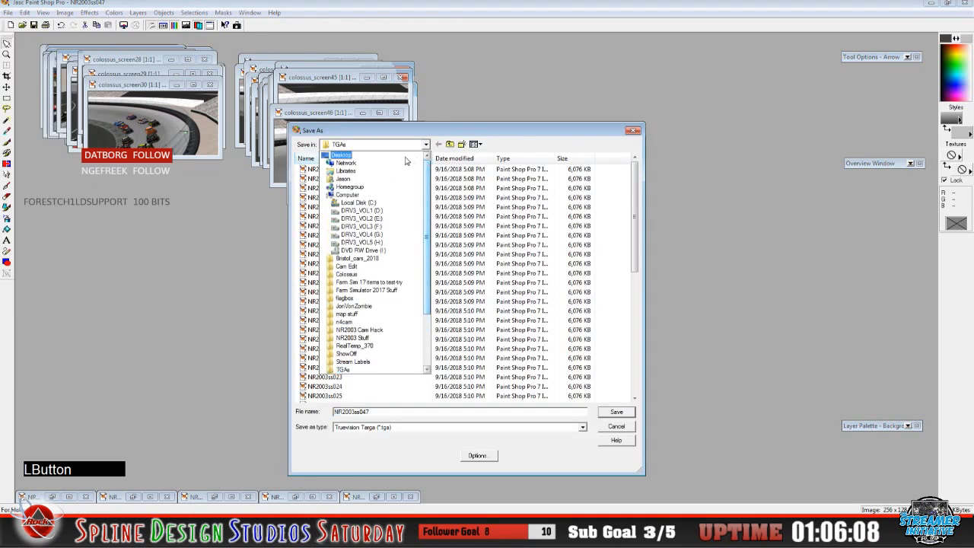
left_click(407, 155)
double_click(581, 171)
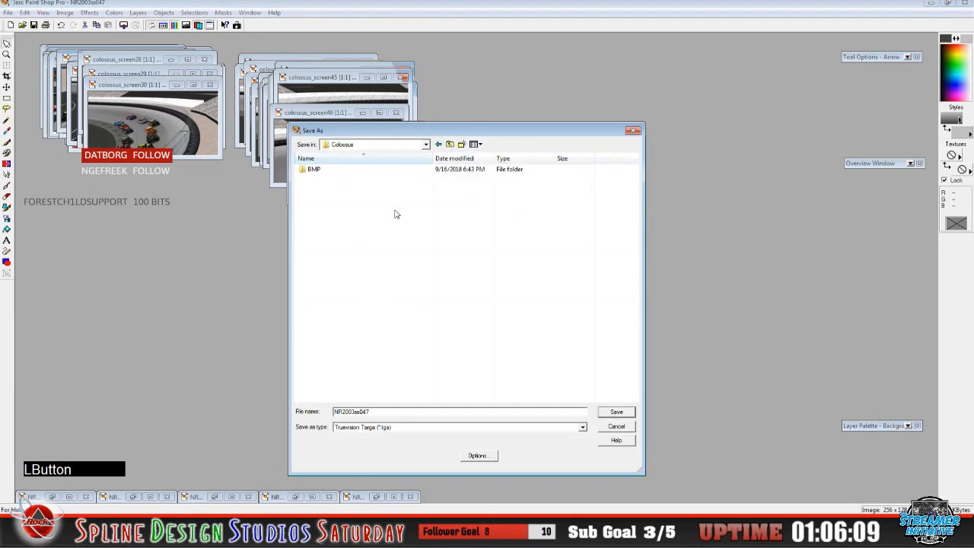
double_click(314, 169)
Save the NR2003ss047 image under the name colossus_screen48 in Targa format
left_click(536, 251)
scroll(502, 331, "down", 1)
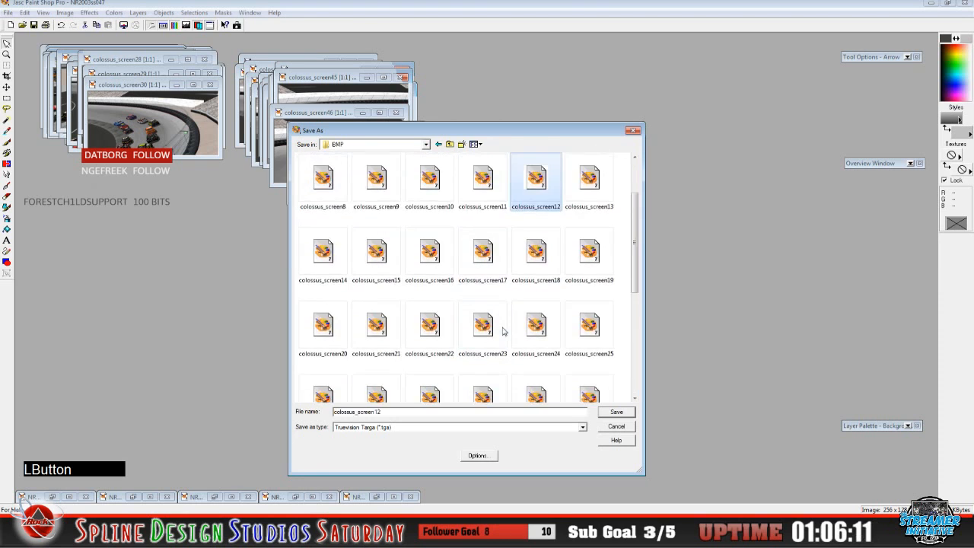
scroll(502, 331, "down", 3)
left_click(493, 370)
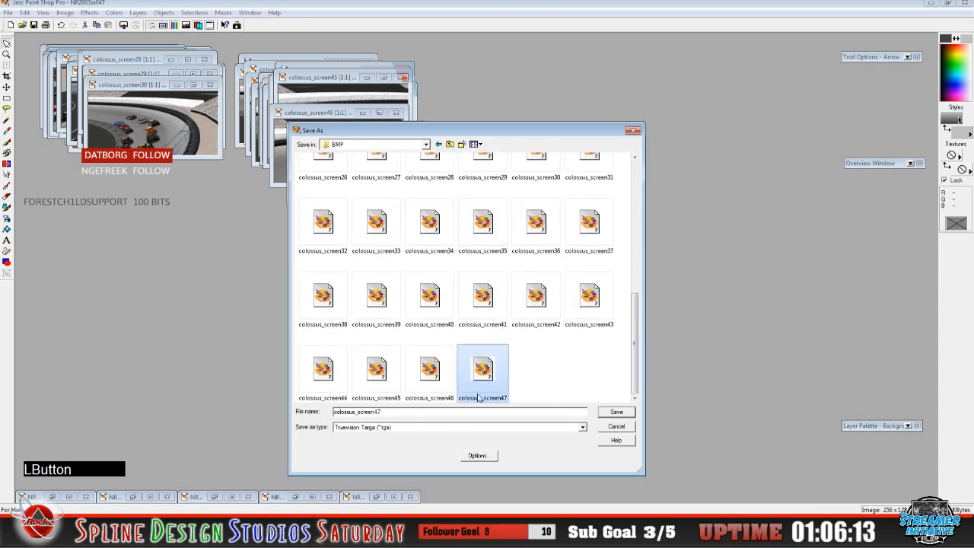
left_click(411, 412)
key("BackSpace")
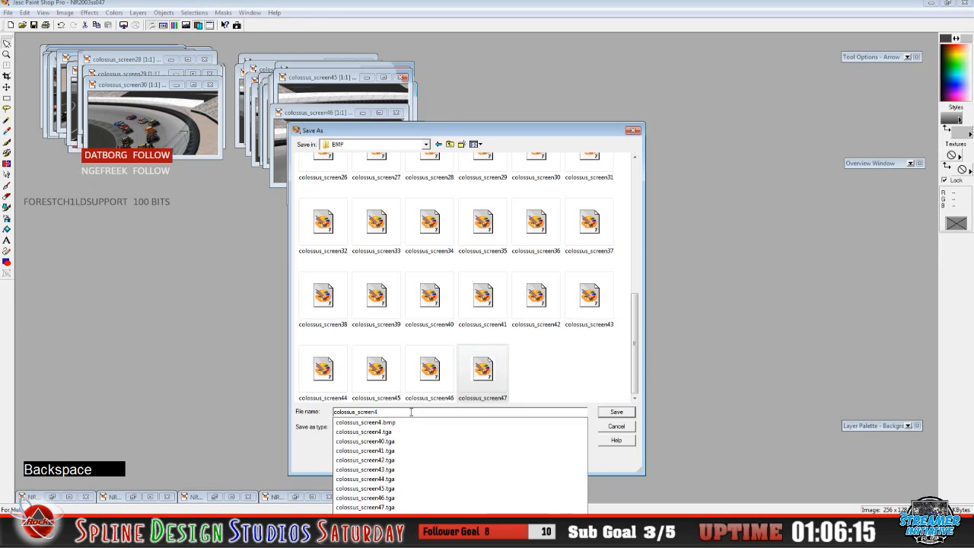
type("8")
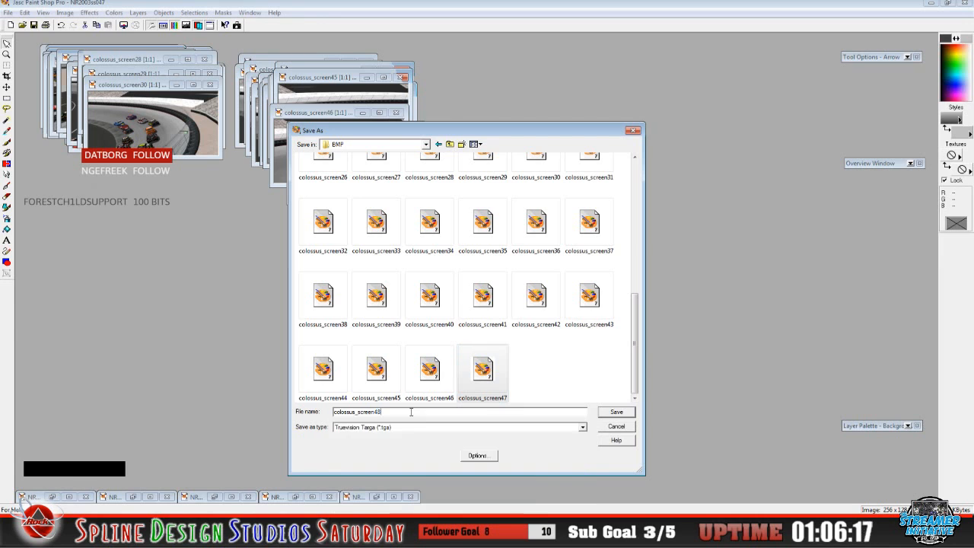
left_click(616, 413)
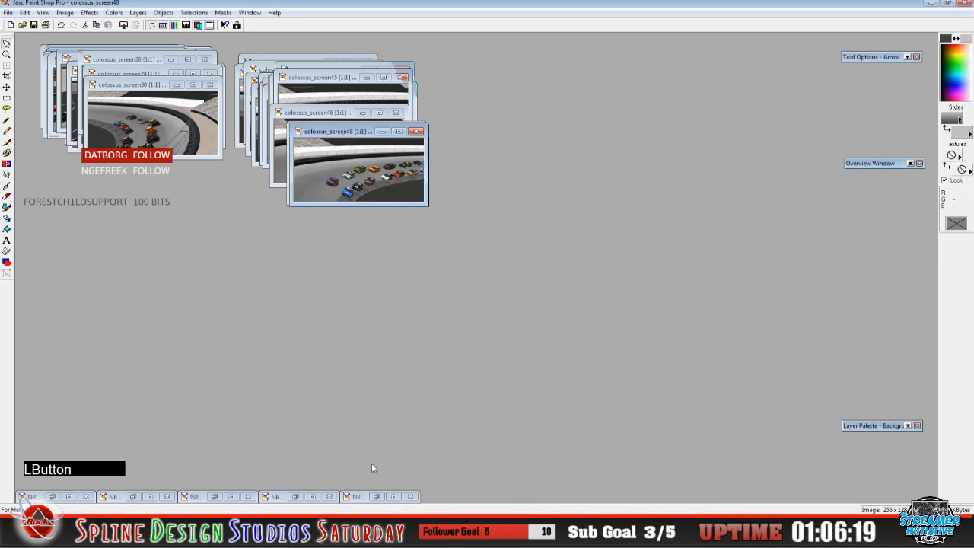
Restore the minimized NR2003ss048 image, place it over the stack, and start a Save As in the Desktop's Colossus\BMP folder
left_click(376, 496)
left_click_drag(298, 90, 318, 145)
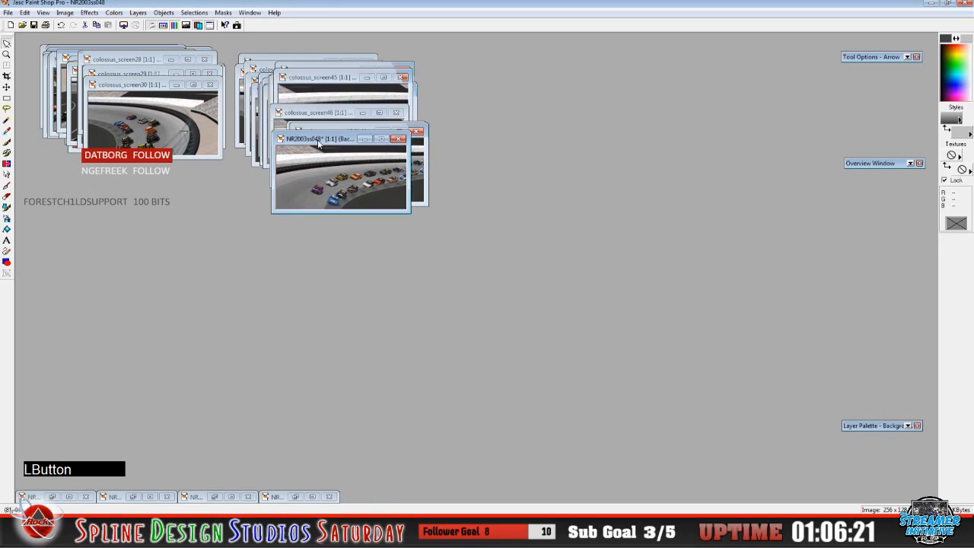
left_click(8, 12)
left_click(31, 88)
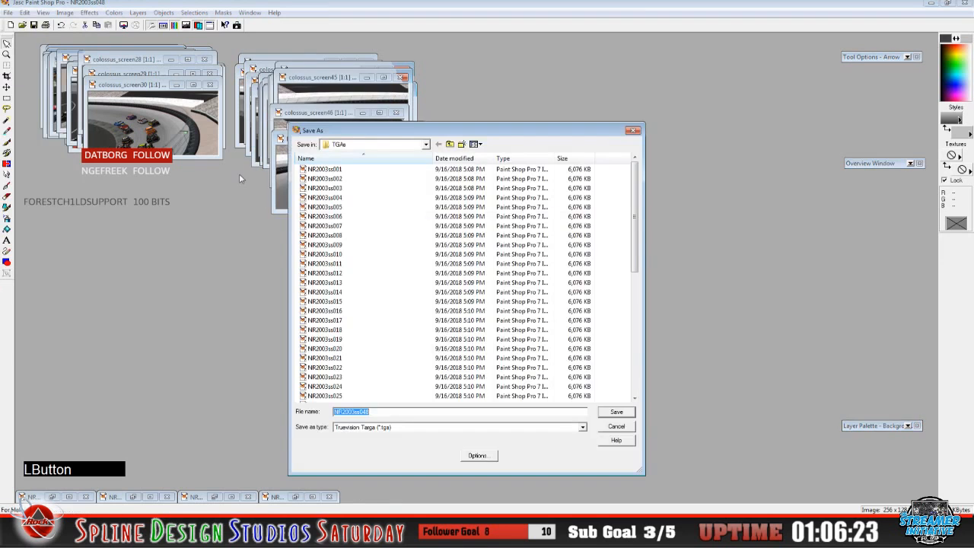
left_click(426, 145)
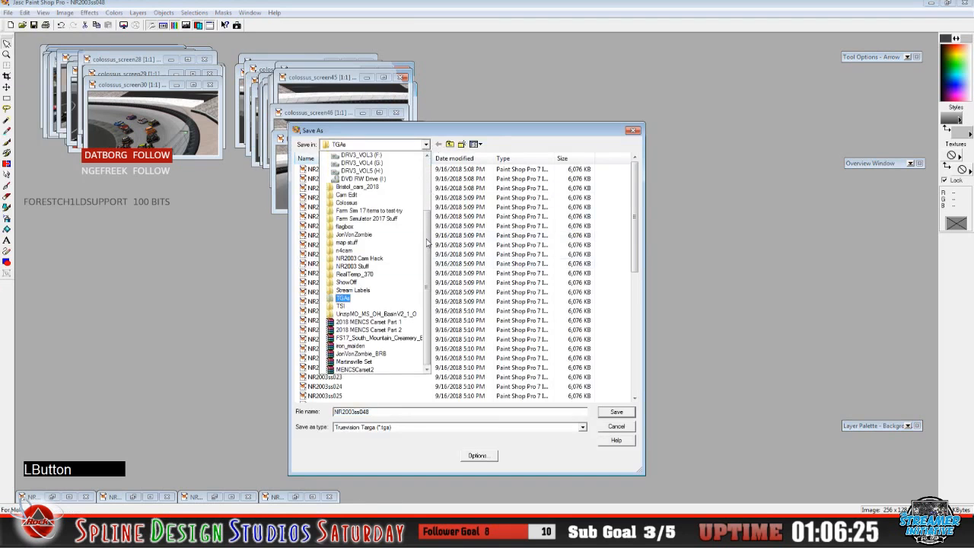
left_click_drag(426, 236, 425, 164)
left_click(398, 156)
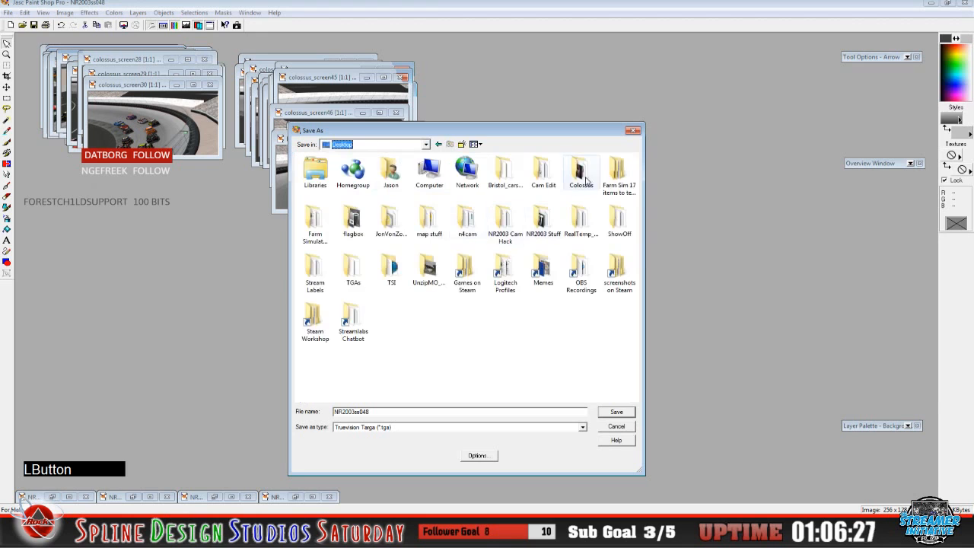
double_click(571, 184)
double_click(330, 180)
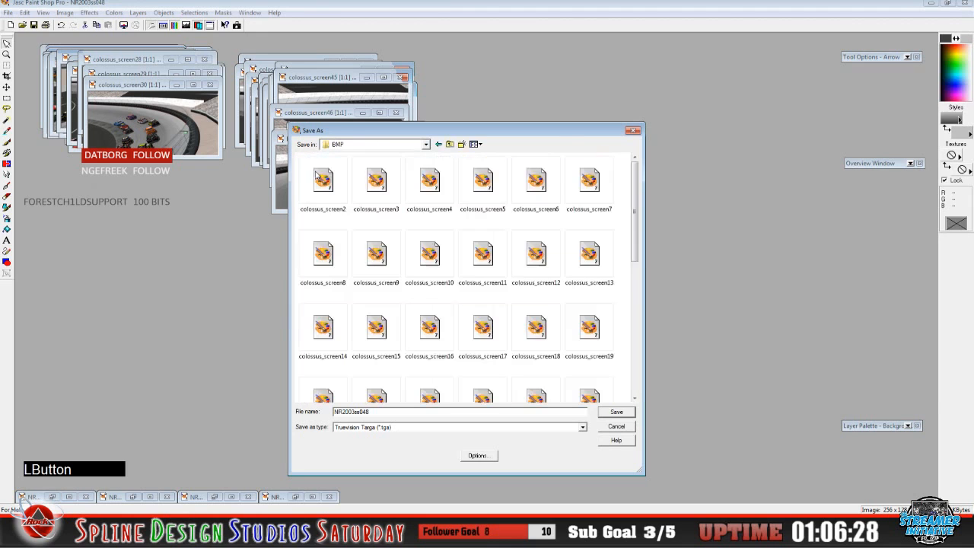
Save the NR2003ss048 image under the name colossus_screen49 in Targa format
left_click(534, 256)
scroll(485, 312, "down", 5)
left_click(536, 369)
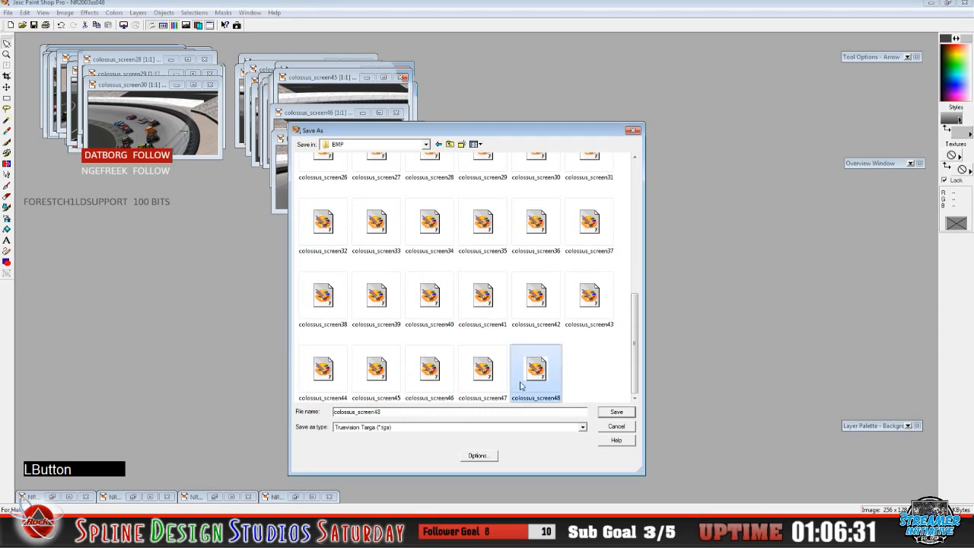
left_click(406, 412)
key("BackSpace")
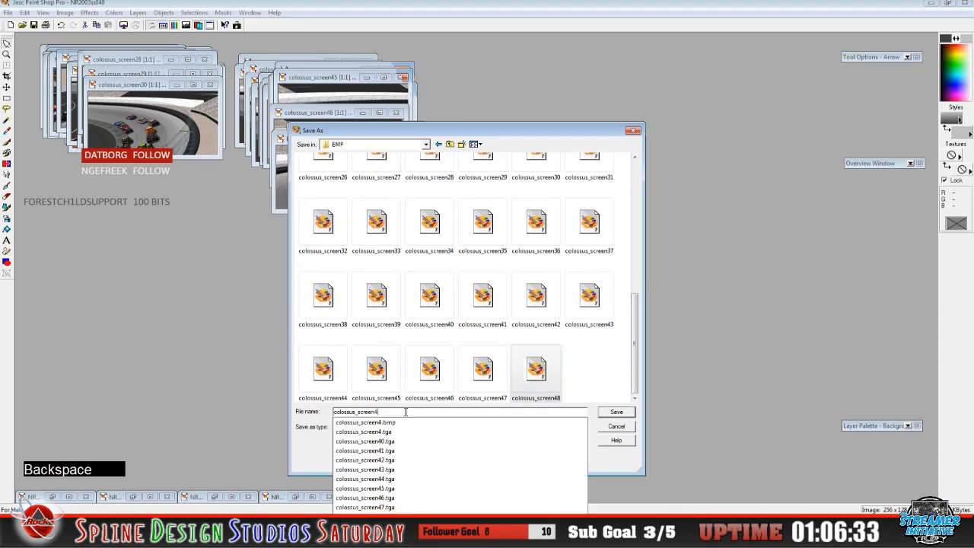
type("9")
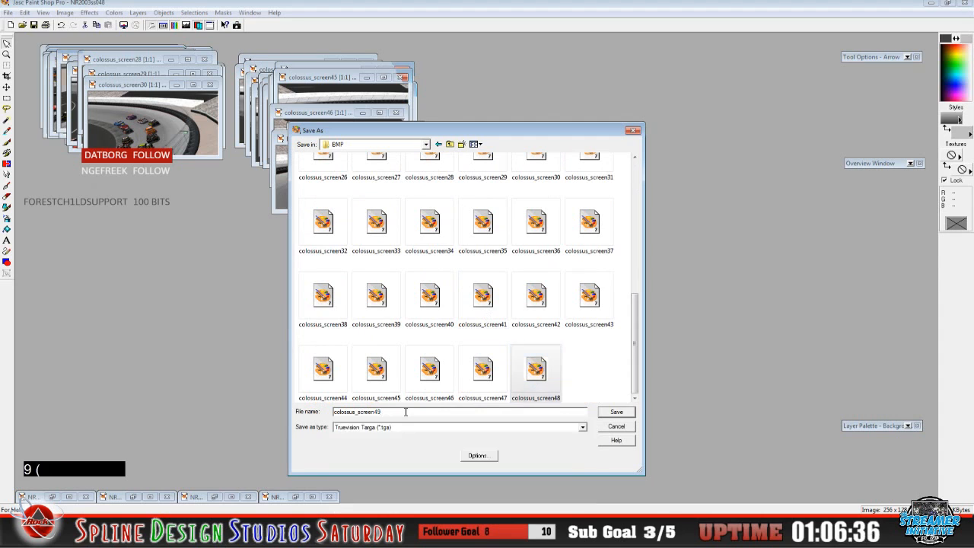
left_click(608, 415)
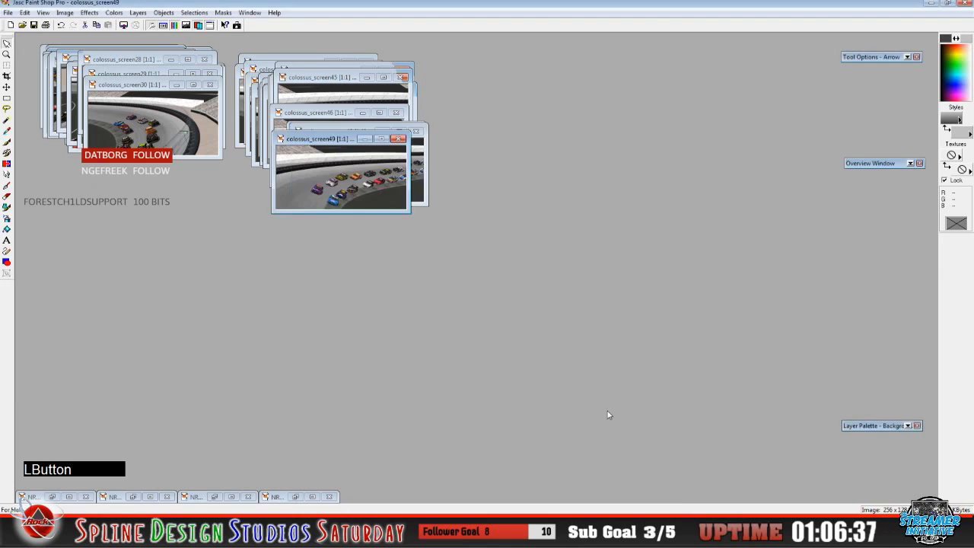
Restore the minimized NR2003ss049 image, place it over the stack, and start a Save As in the Desktop's Colossus\BMP folder
left_click(296, 496)
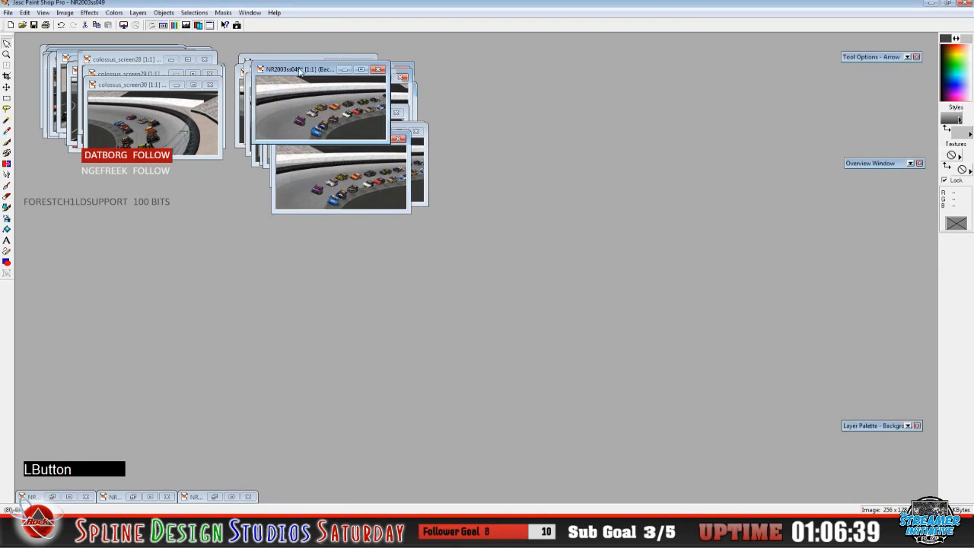
left_click_drag(300, 70, 324, 134)
left_click(9, 16)
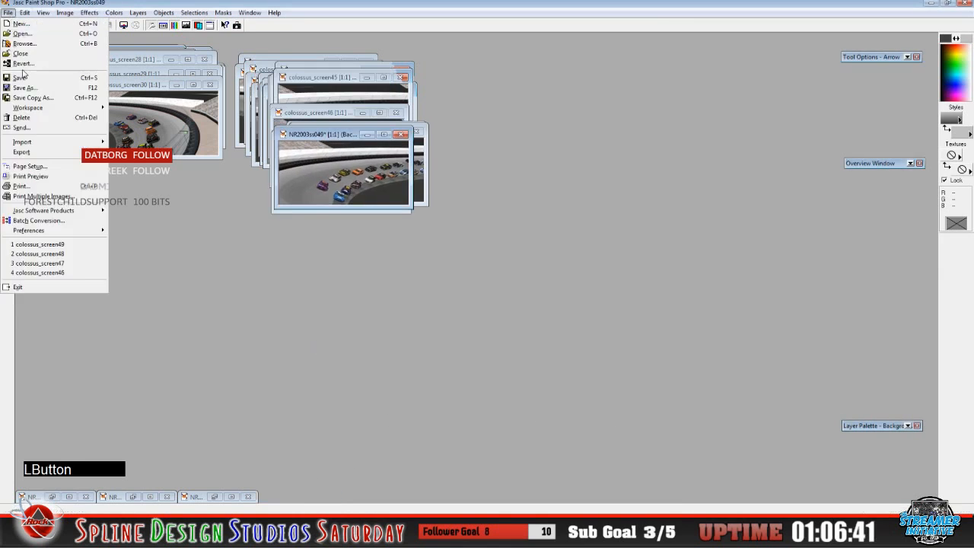
left_click(29, 89)
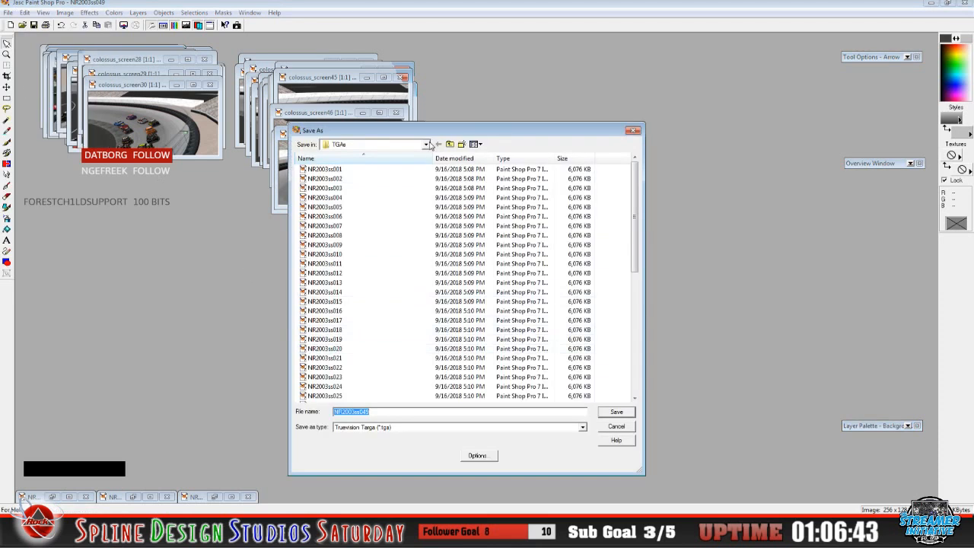
left_click(426, 144)
left_click(405, 156)
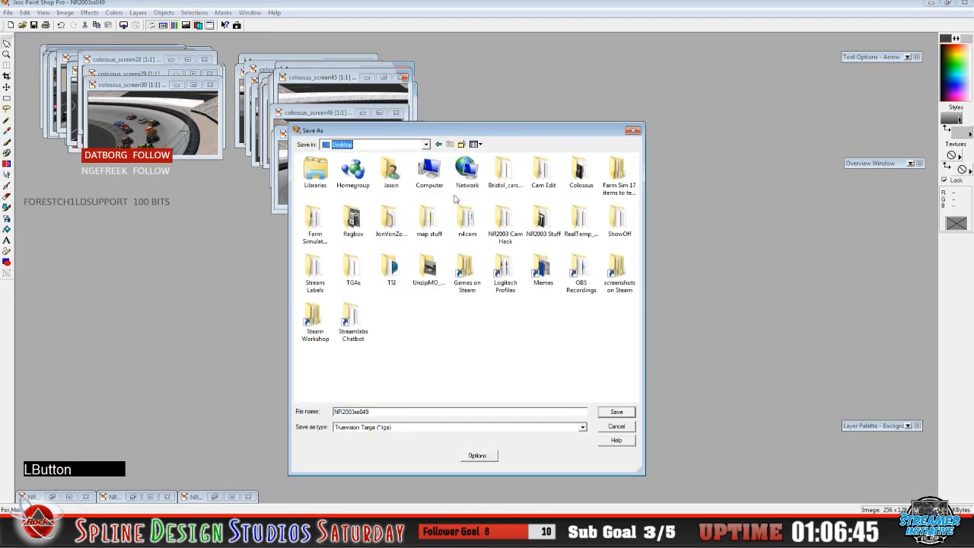
double_click(582, 172)
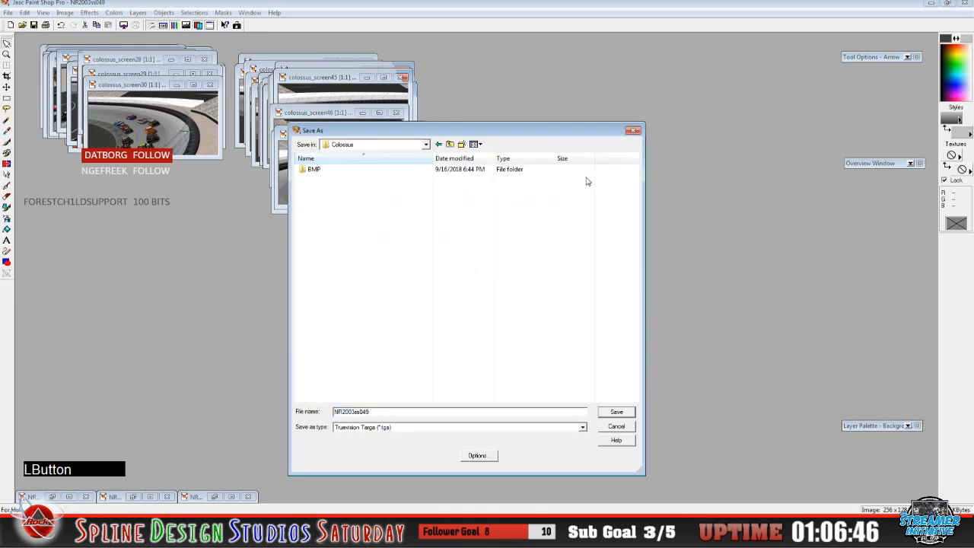
double_click(312, 169)
Save the NR2003ss049 image under the name colossus_screen50 in Targa format
left_click(482, 254)
scroll(466, 325, "down", 1)
scroll(465, 324, "down", 4)
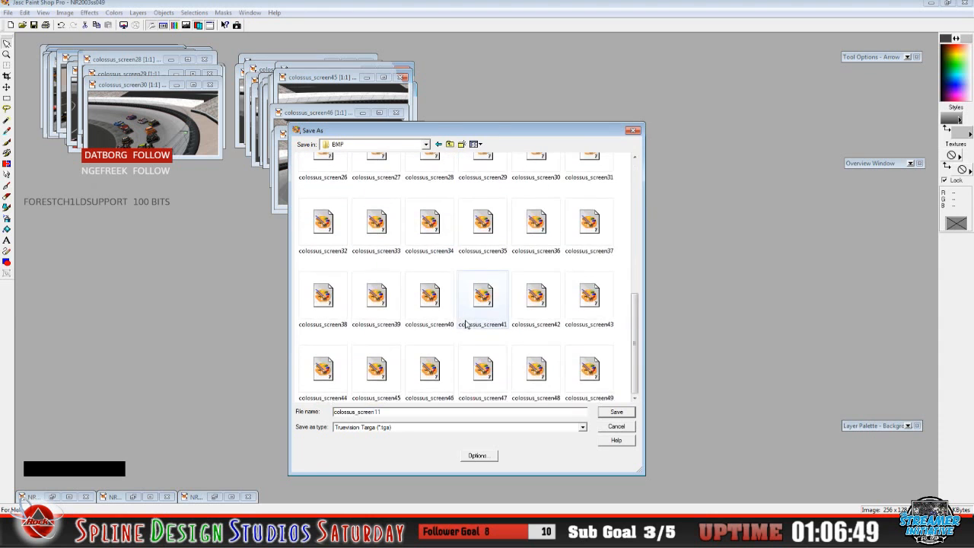
left_click(589, 371)
left_click(412, 412)
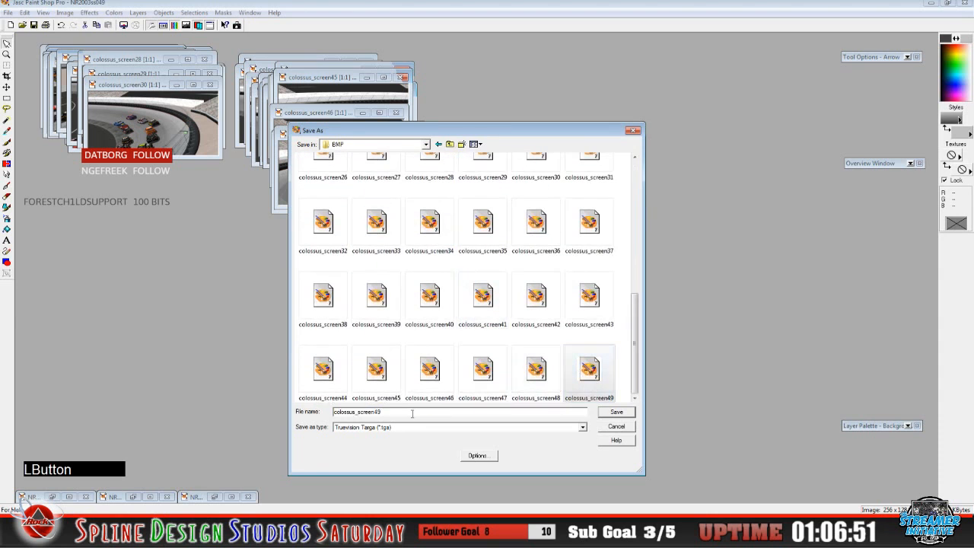
key("BackSpace")
key("BackSpace")
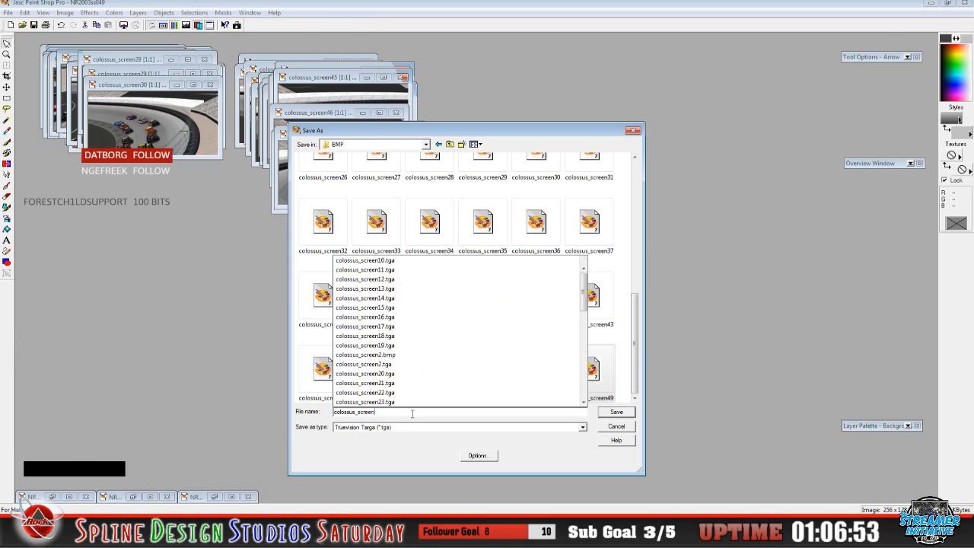
type("5")
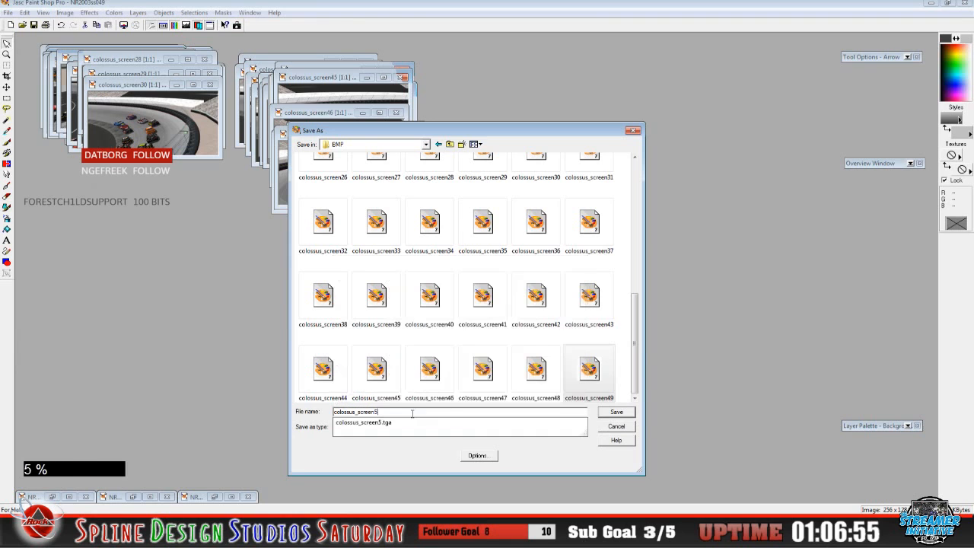
type("0")
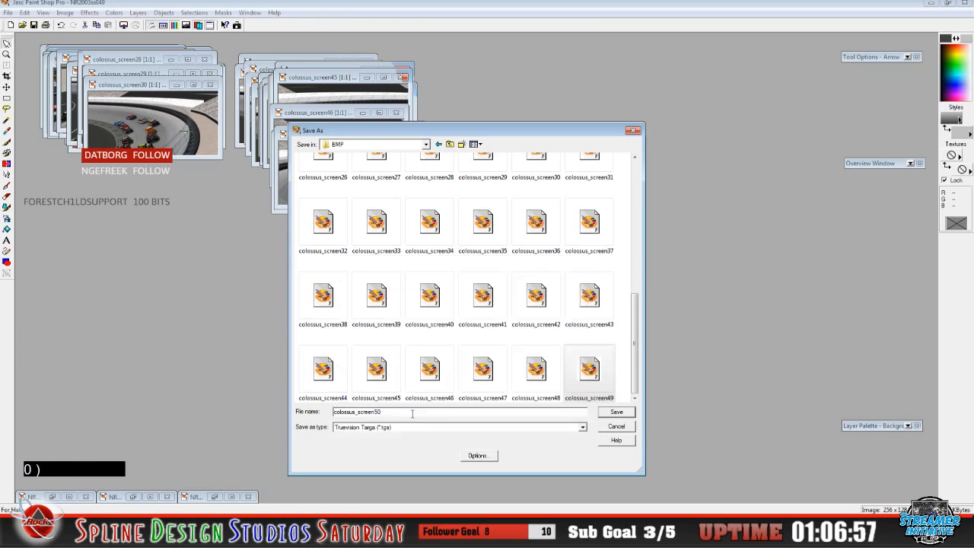
left_click(610, 413)
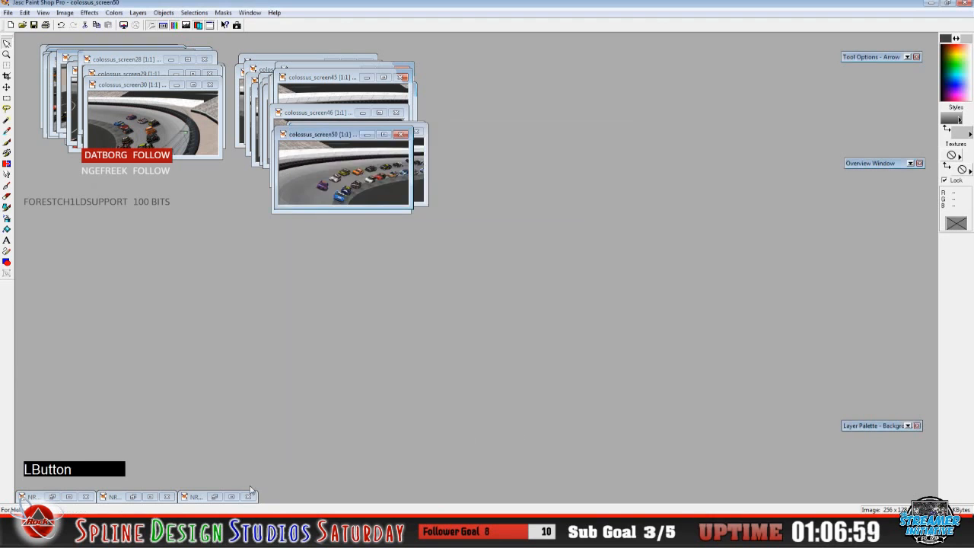
Restore the minimized NR2003ss050 image, place it over the stack, and start a Save As in the Desktop's Colossus\BMP folder
left_click(214, 496)
left_click_drag(284, 80, 314, 135)
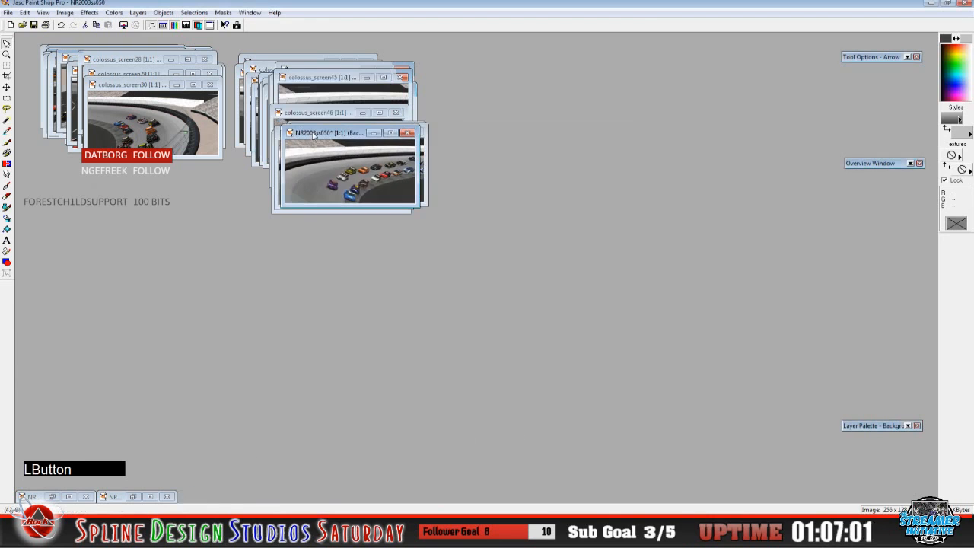
left_click(8, 13)
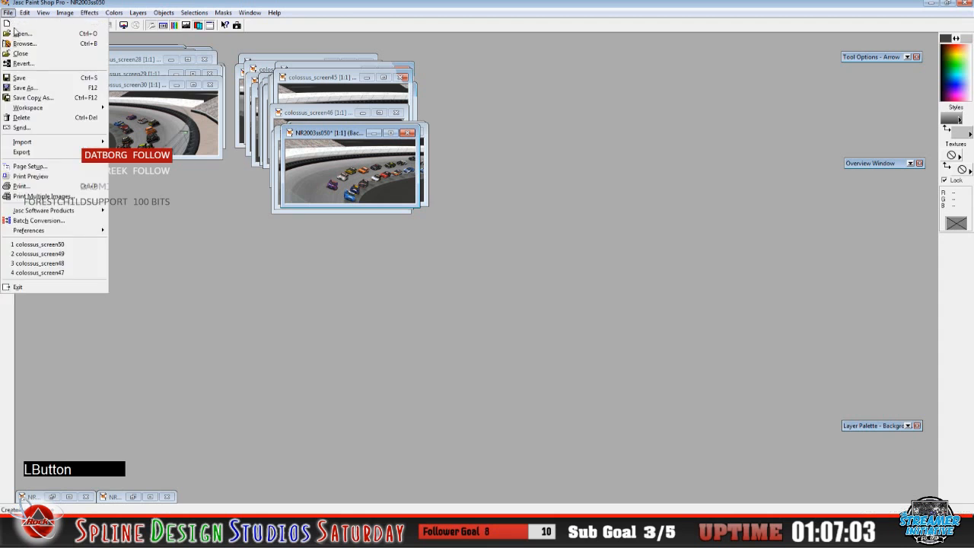
left_click(31, 87)
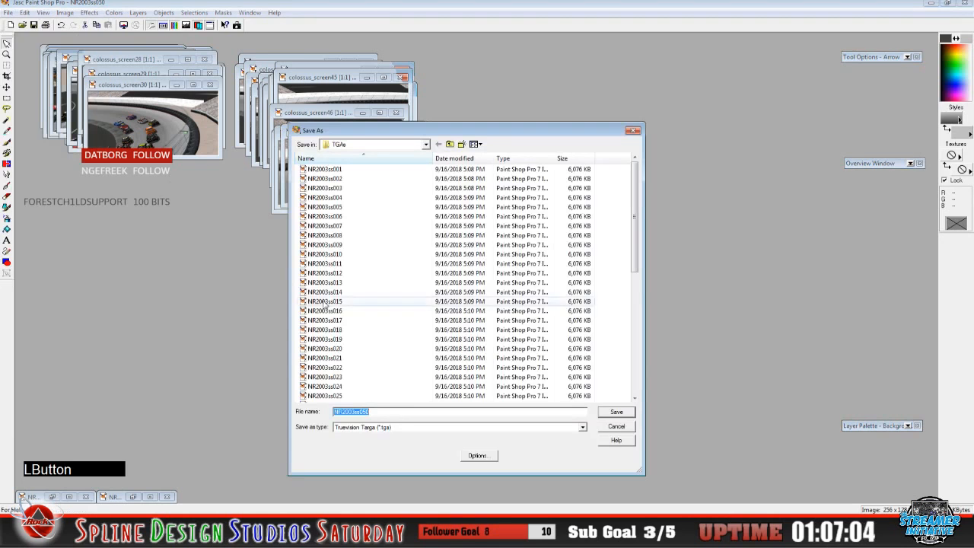
left_click(425, 144)
left_click(399, 149)
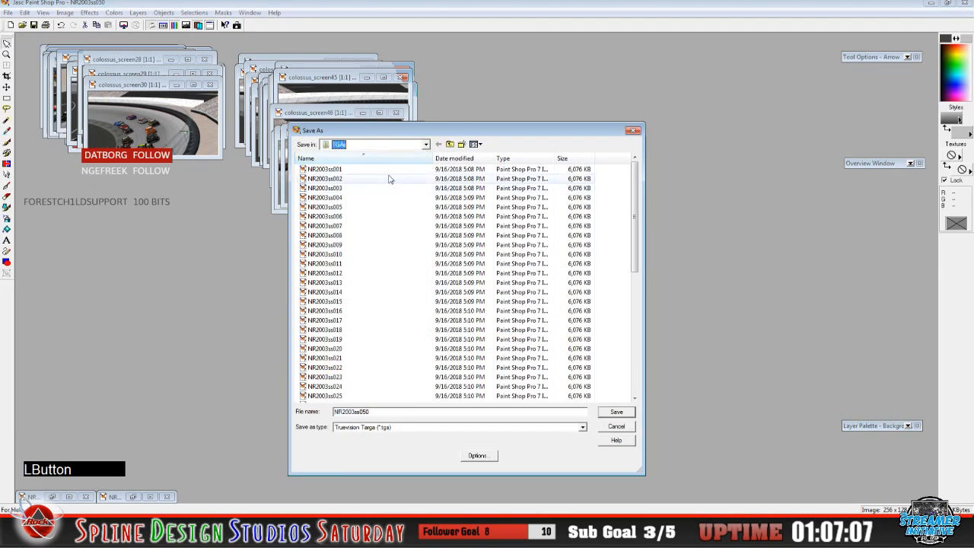
left_click(402, 145)
left_click_drag(430, 215, 430, 160)
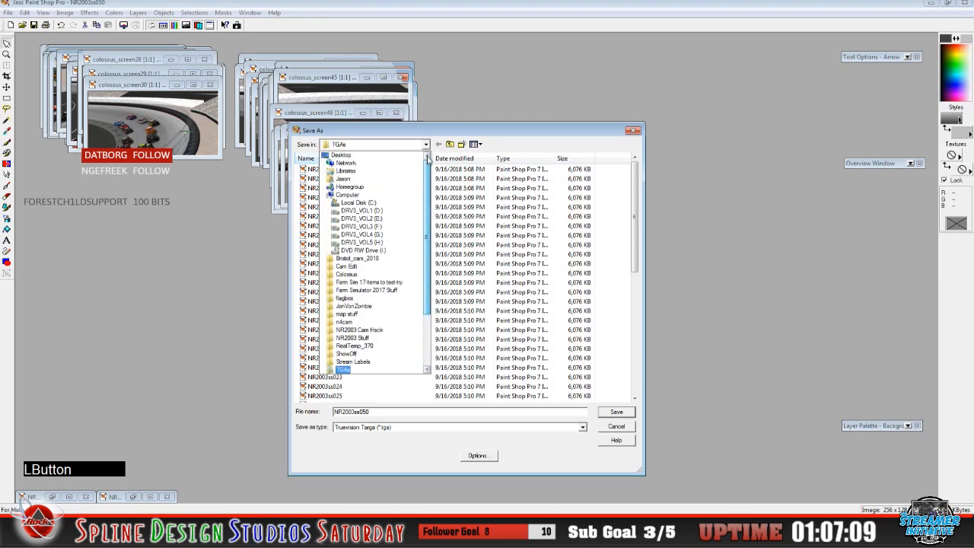
left_click(409, 156)
double_click(578, 175)
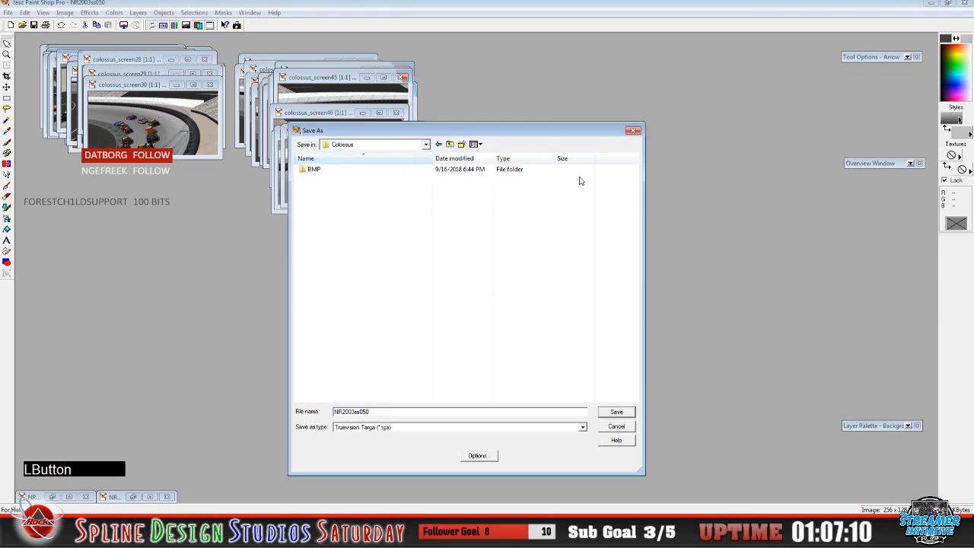
double_click(315, 170)
Save the NR2003ss050 image under the name colossus_screen51 in Targa format
left_click(482, 259)
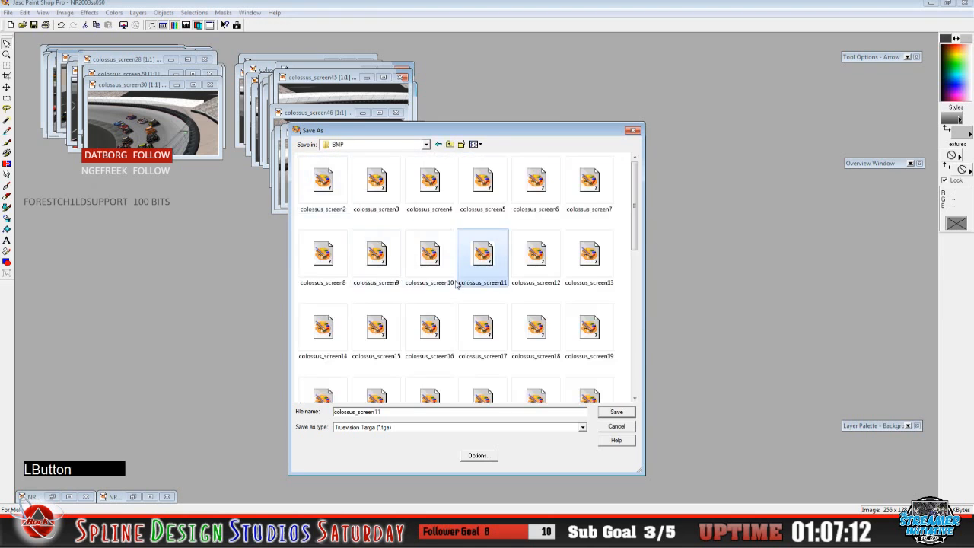
scroll(358, 350, "down", 10)
left_click(344, 373)
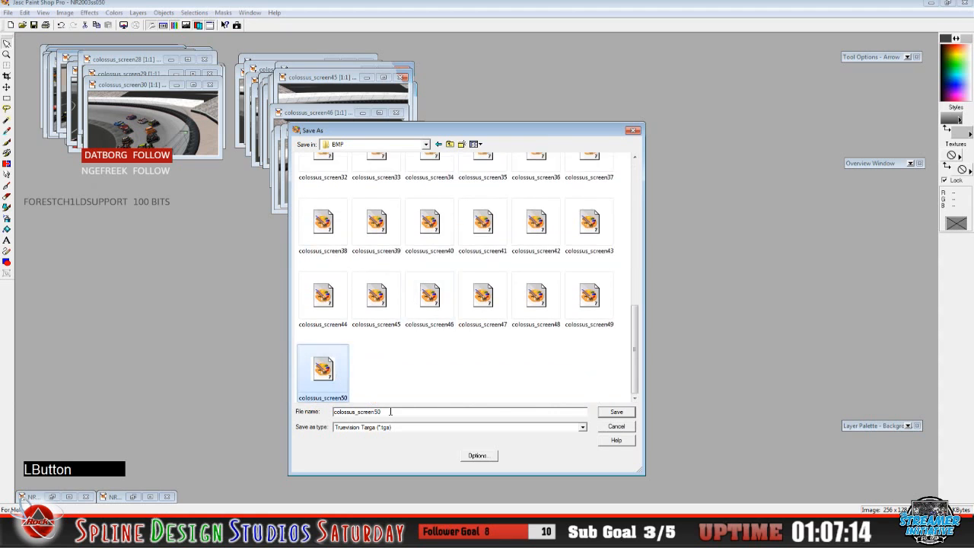
left_click(394, 413)
key("BackSpace")
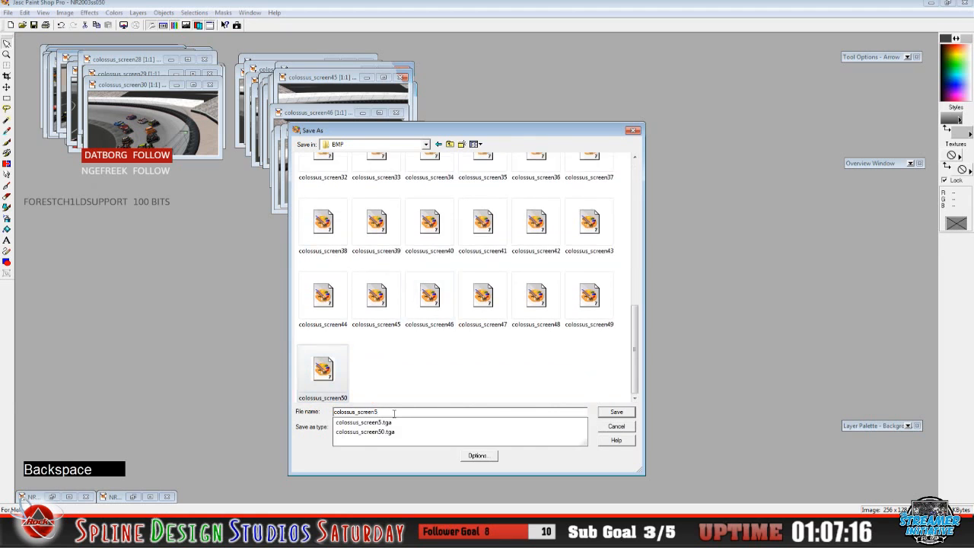
type("1")
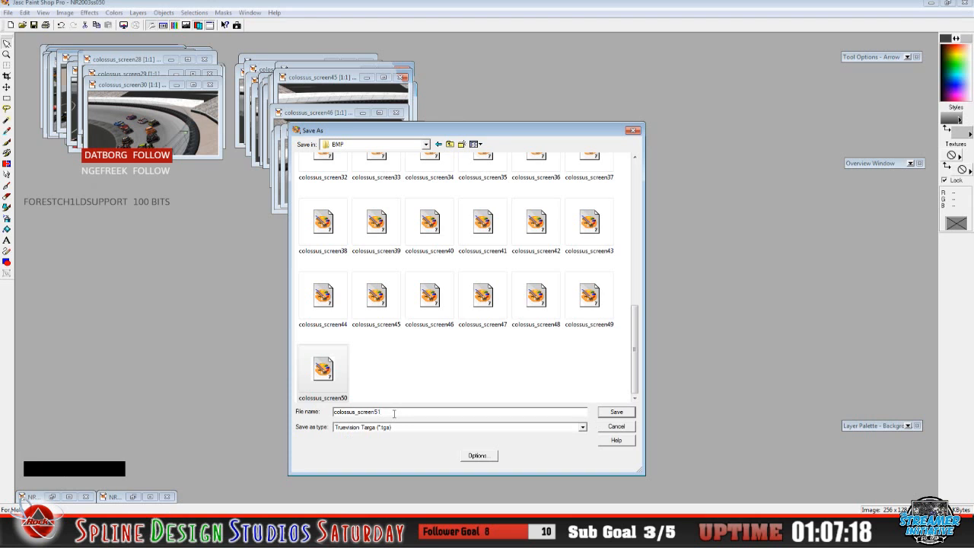
left_click(616, 412)
Restore the minimized NR2003ss051 image, place it over the stack, and start a Save As in the Desktop's Colossus\BMP folder
left_click(134, 497)
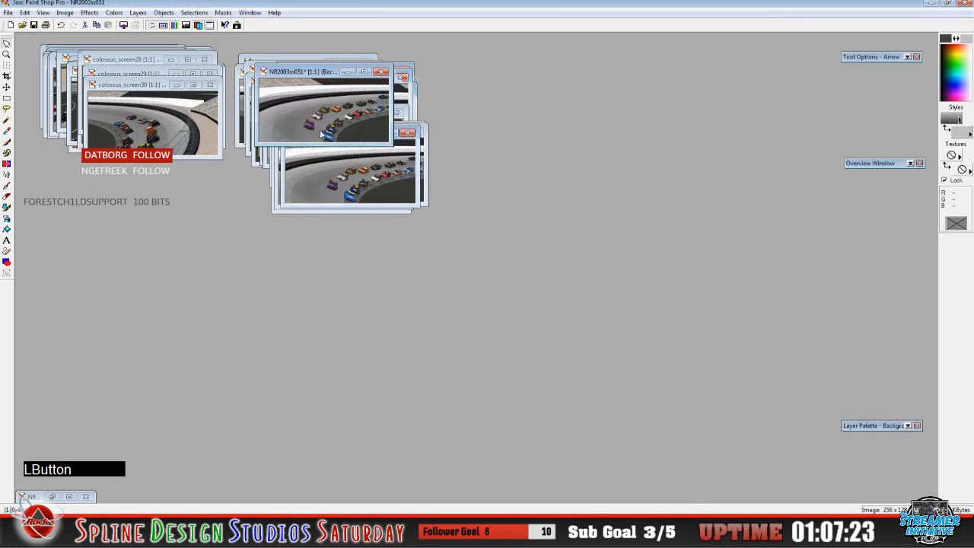
left_click_drag(310, 76, 332, 143)
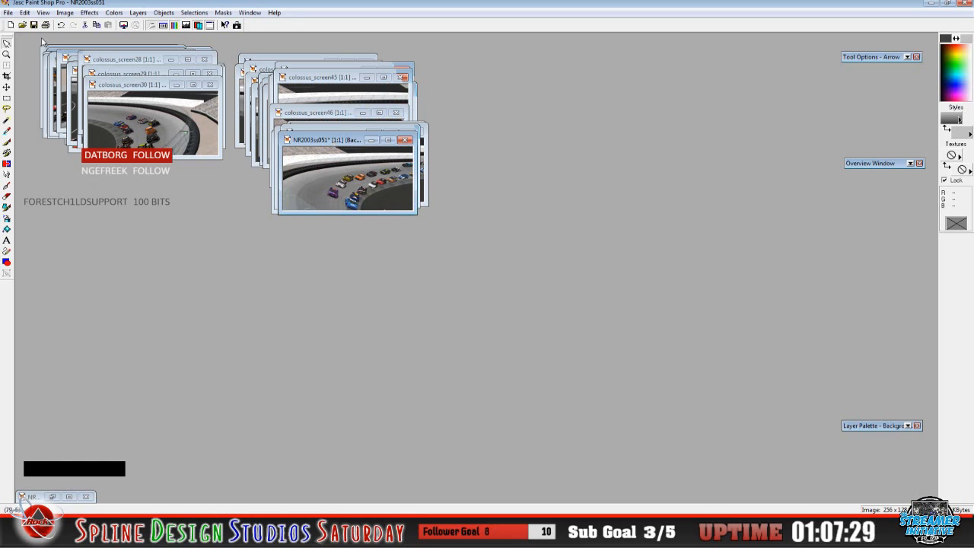
left_click(9, 12)
left_click(23, 80)
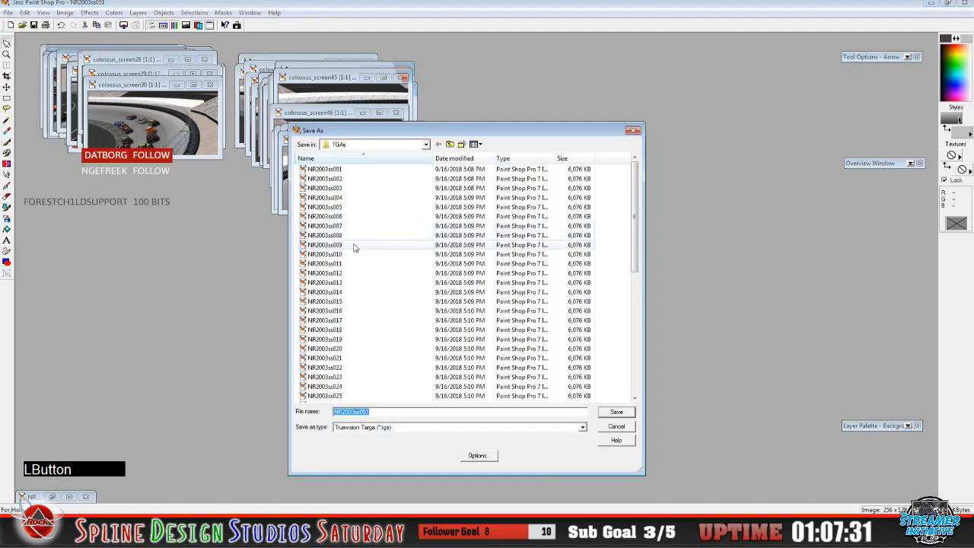
left_click(426, 145)
scroll(381, 160, "up", 3)
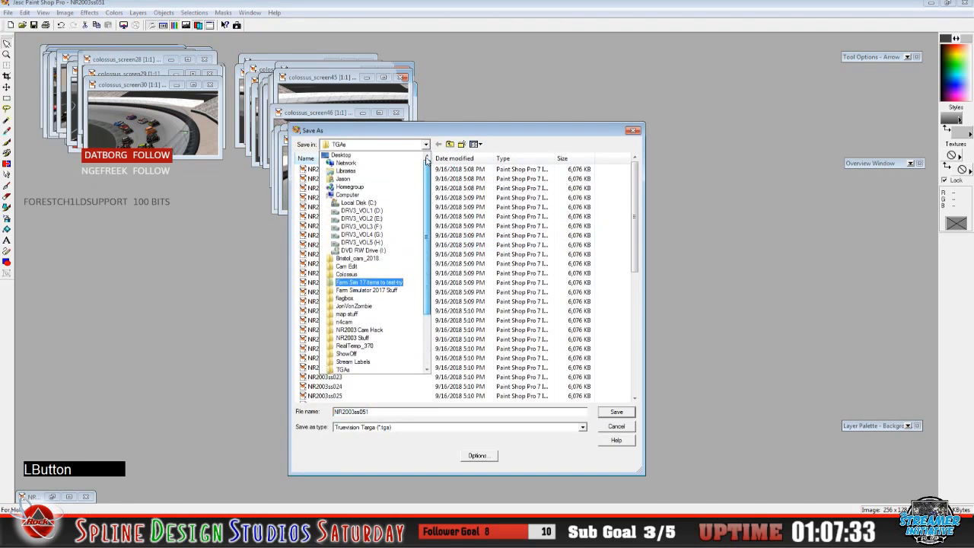
left_click(386, 155)
double_click(581, 169)
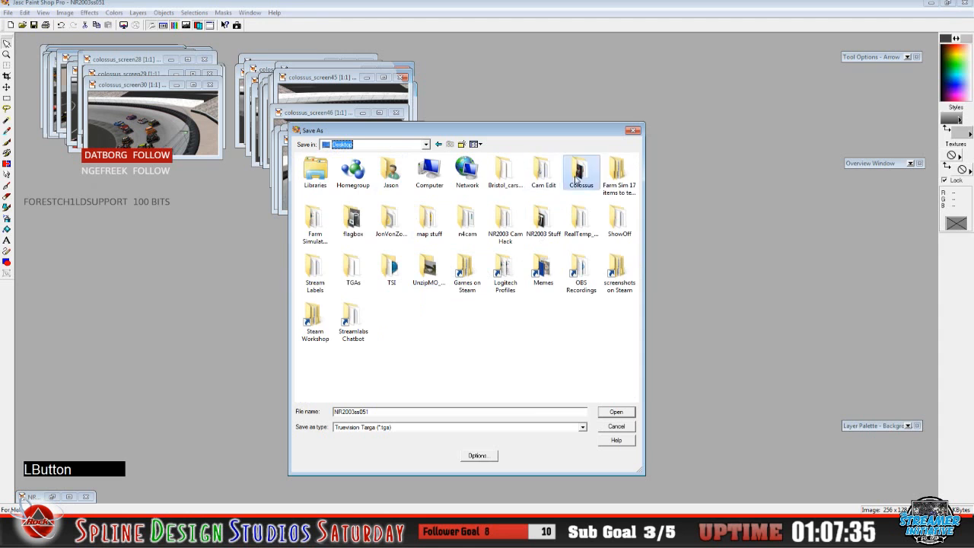
double_click(313, 171)
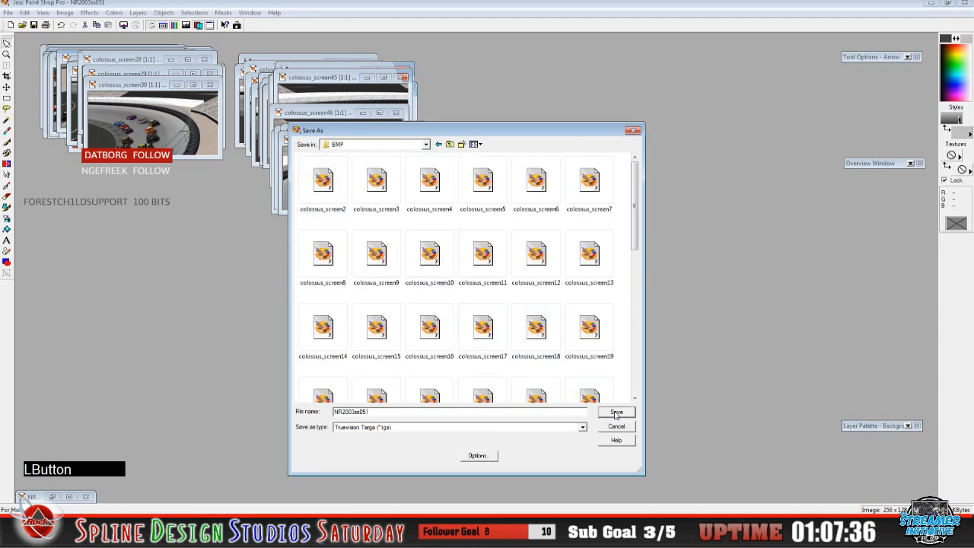
Save the NR2003ss051 image under the name colossus_screen52 in Targa format
left_click_drag(634, 228, 651, 400)
left_click(376, 370)
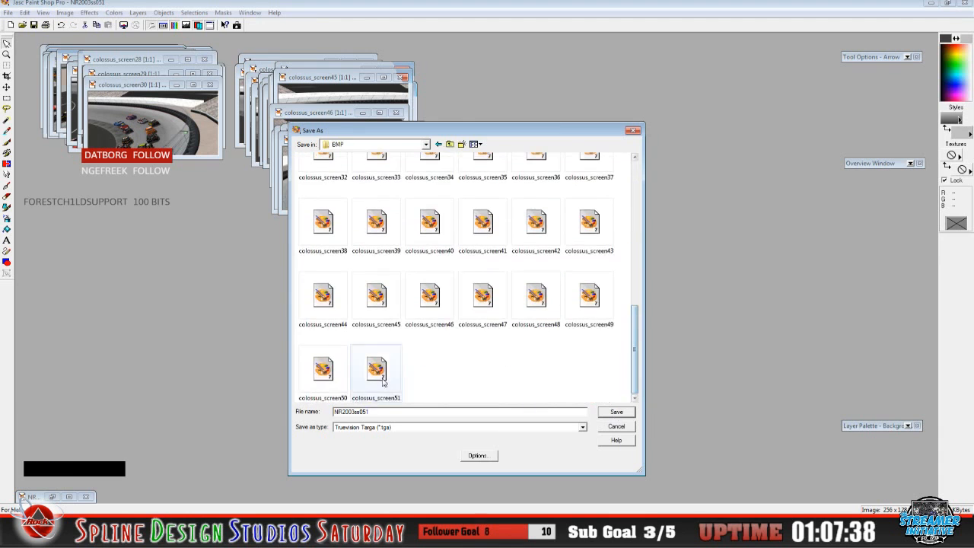
left_click(410, 411)
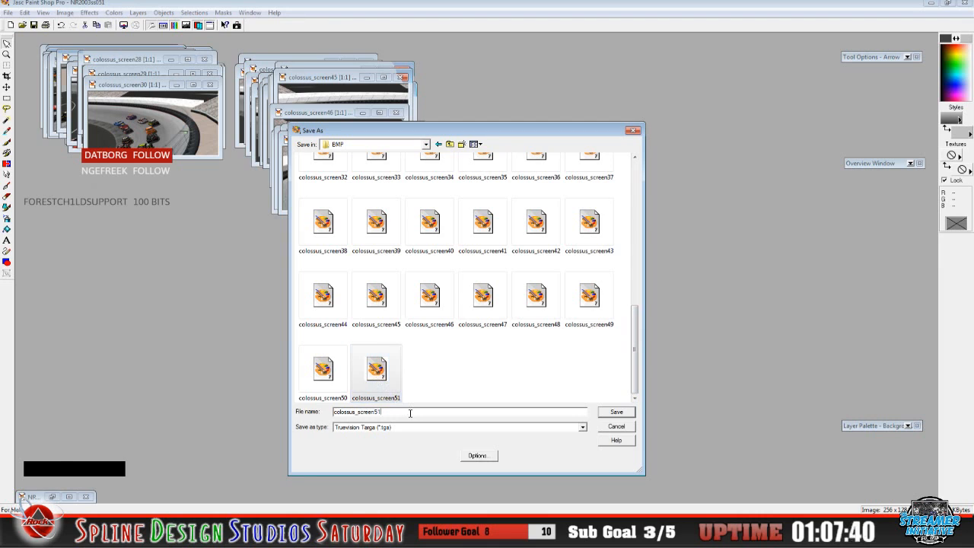
key("BackSpace")
type("2")
left_click(618, 413)
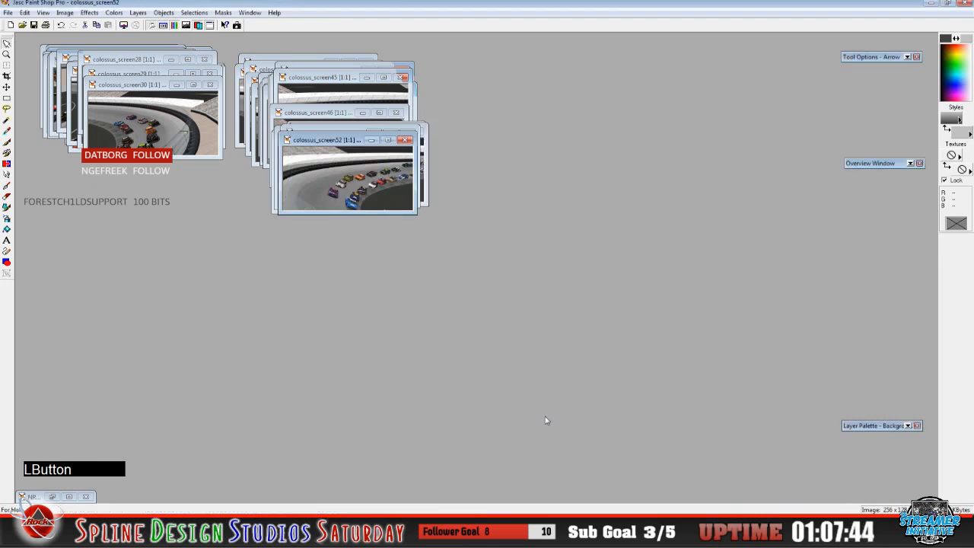
Restore the minimized NR2003ss052 image, place it over the stack, and start a Save As in the Desktop's Colossus\BMP folder
left_click(52, 497)
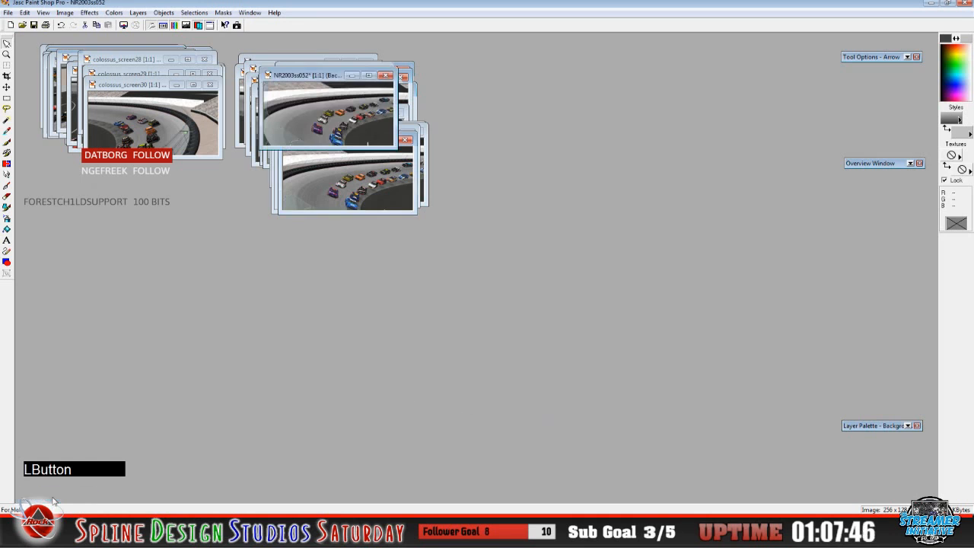
left_click_drag(308, 76, 328, 116)
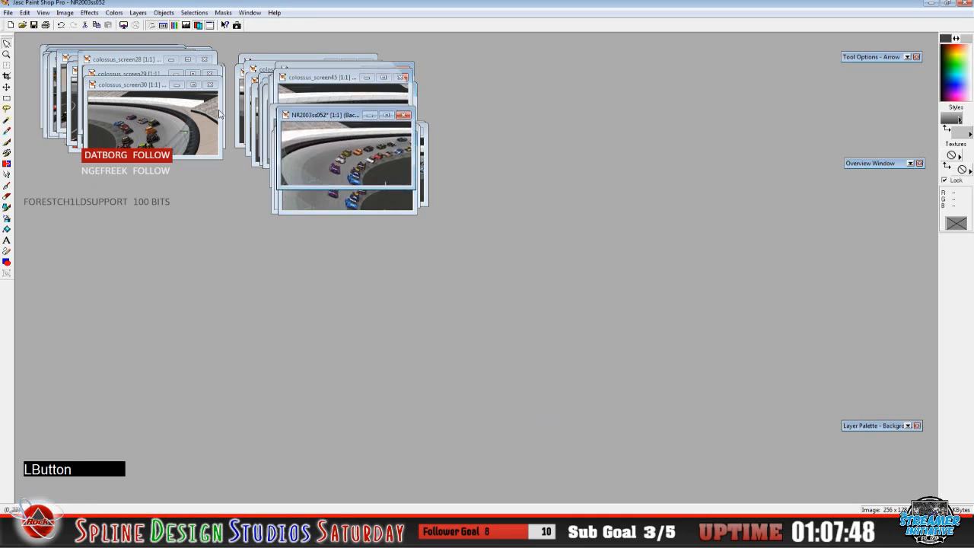
left_click(8, 12)
left_click(23, 87)
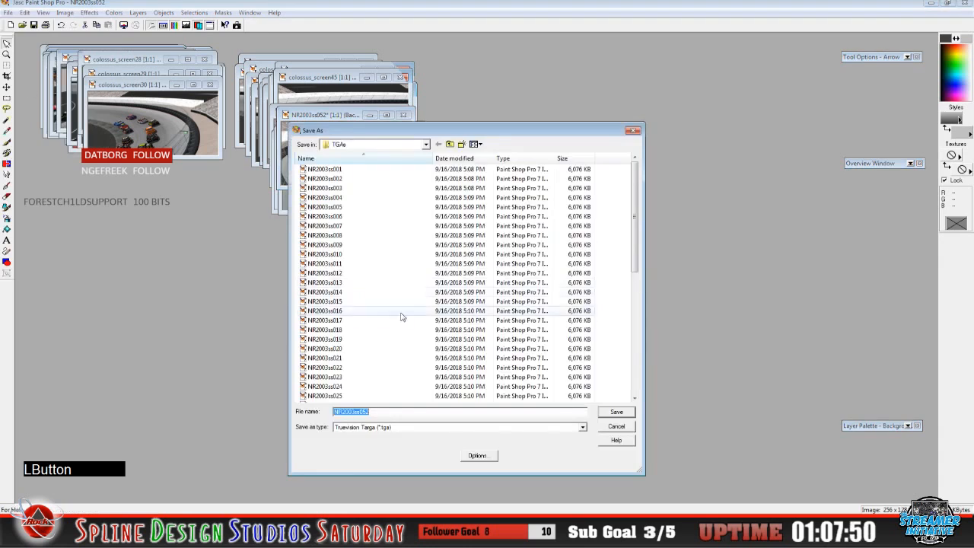
left_click(426, 144)
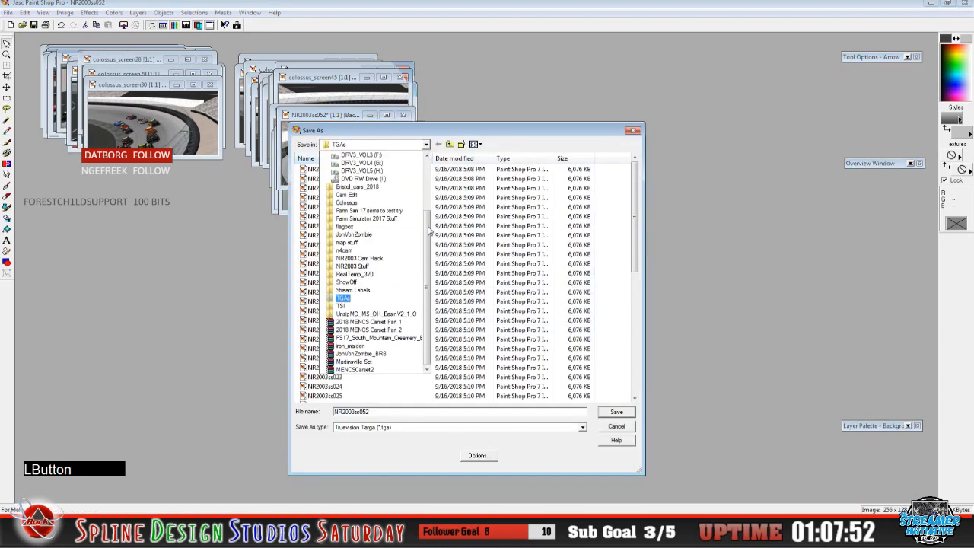
scroll(430, 232, "up", 5)
left_click(396, 156)
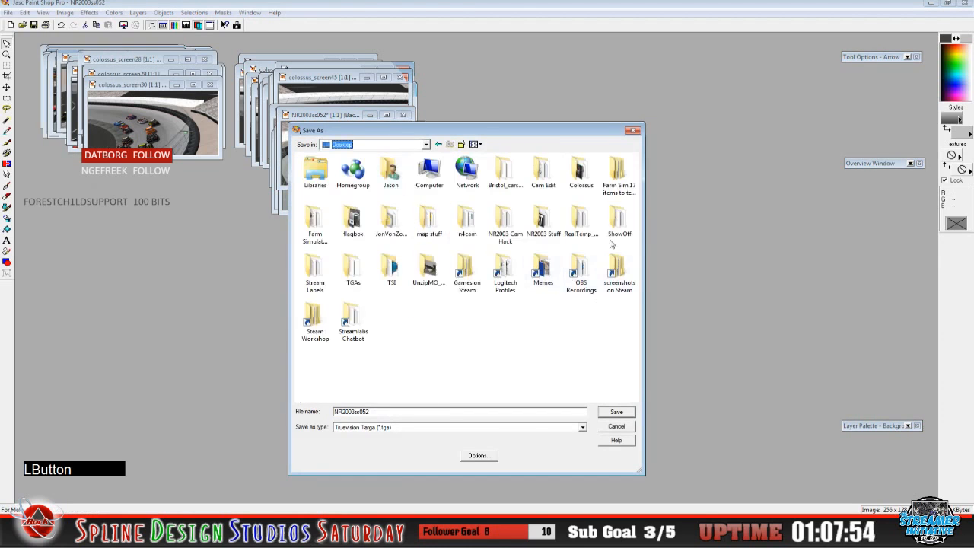
double_click(582, 171)
double_click(312, 171)
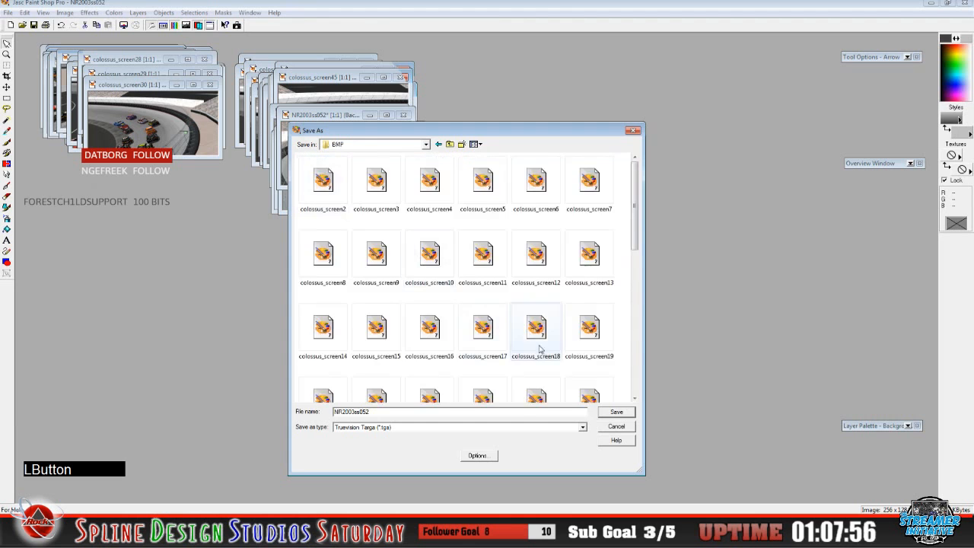
Save the NR2003ss052 image under the name colossus_screen53 in Targa format
left_click_drag(635, 238, 648, 397)
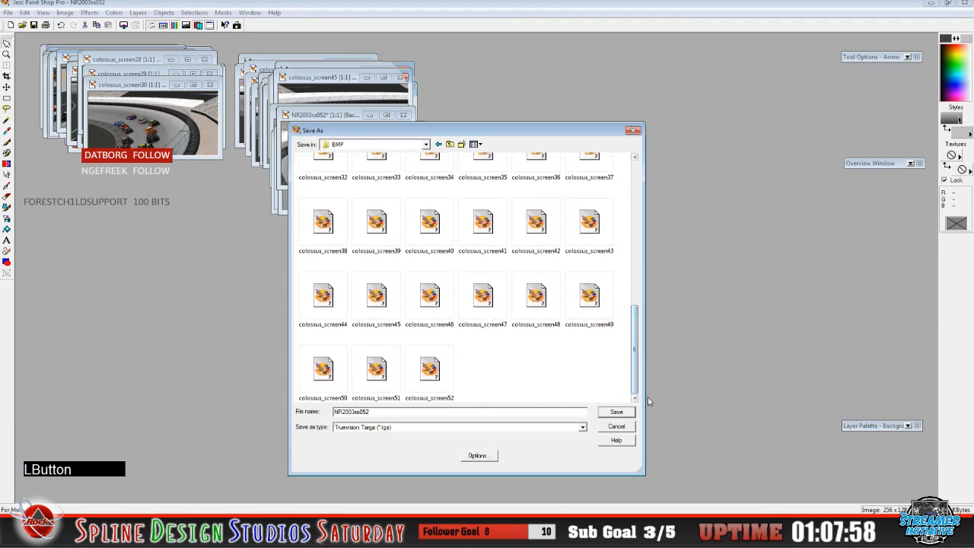
left_click(438, 371)
left_click(418, 413)
key("BackSpace")
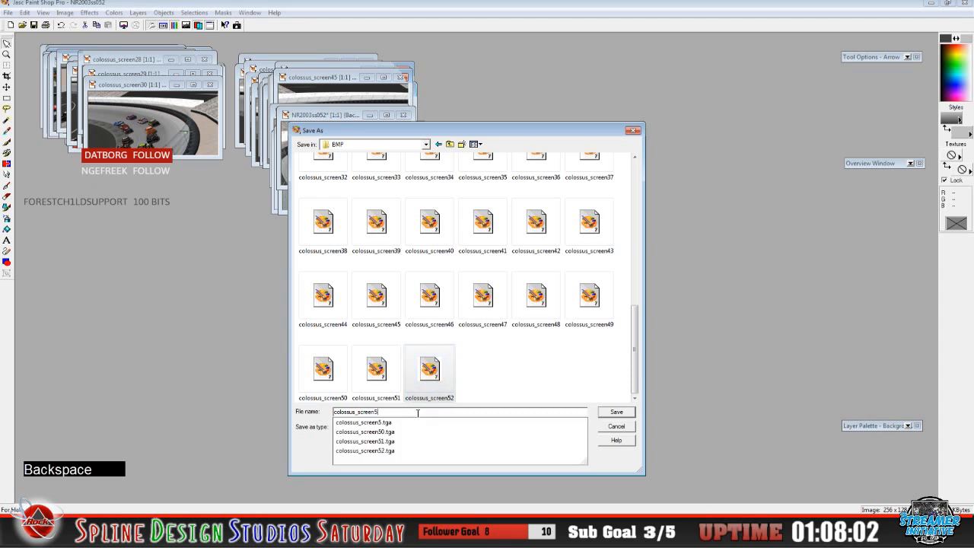
type("3")
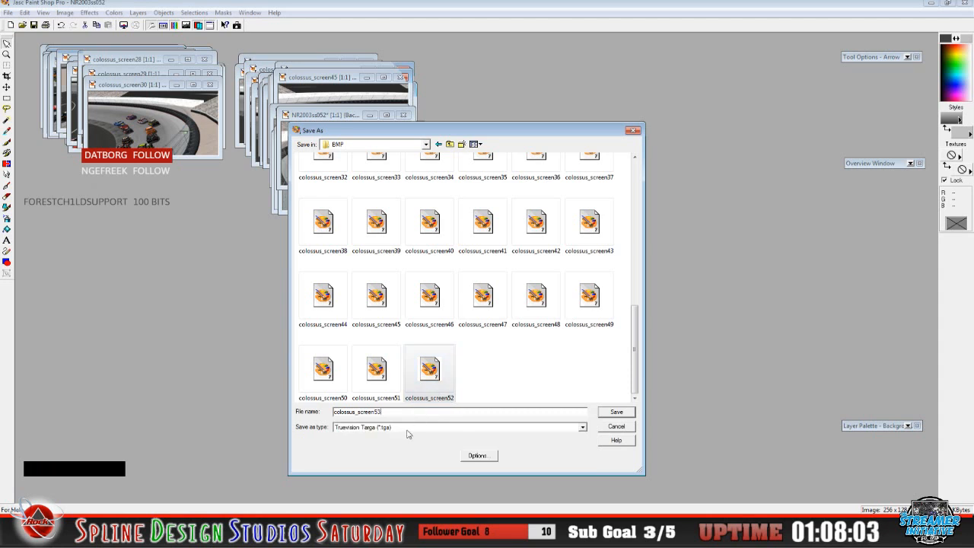
left_click(615, 412)
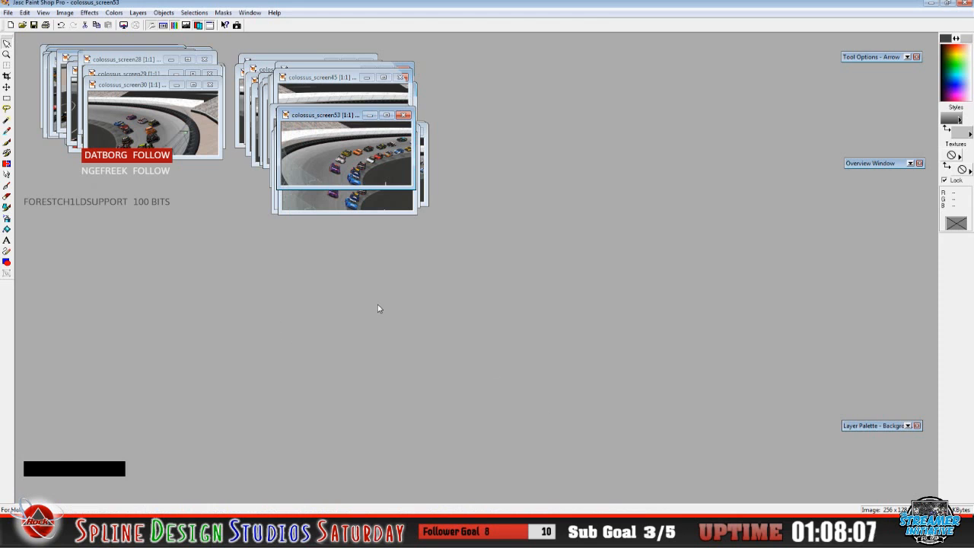
Switch to the Colossus folder in Windows Explorer and inspect its colossus_screen1 bitmap image and BMP subfolder
left_click(79, 536)
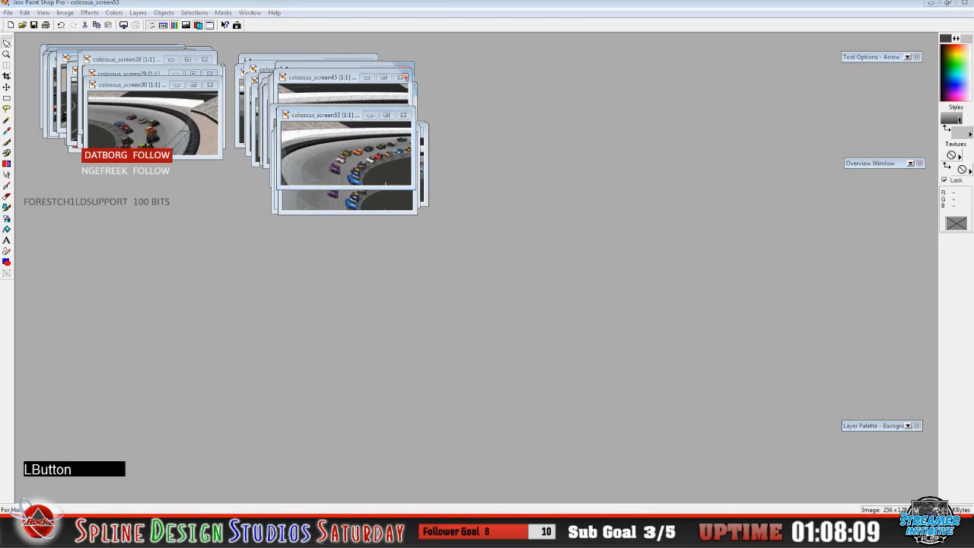
left_click(79, 536)
mouse_move(0, 82)
left_mouse_down()
mouse_move(516, 65)
mouse_move(499, 5)
left_mouse_up()
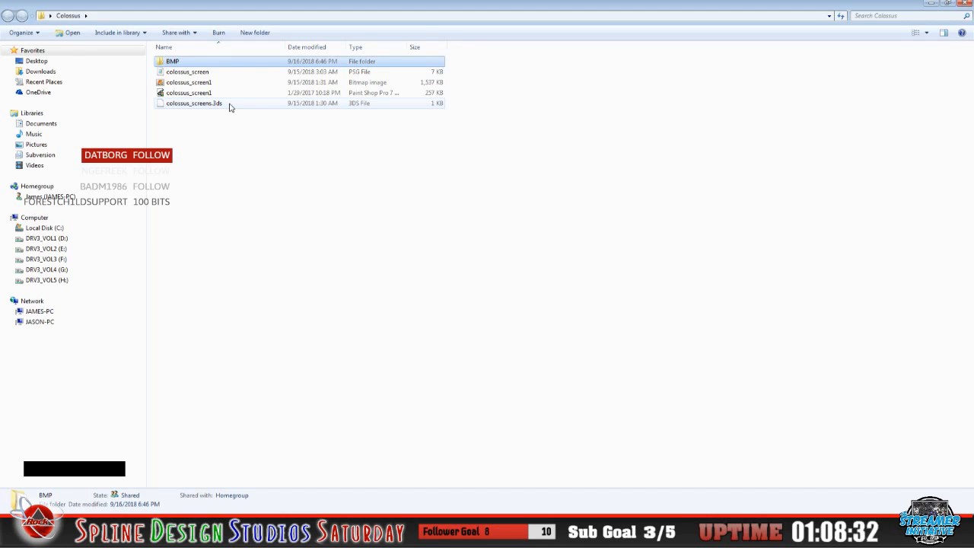
left_click(208, 83)
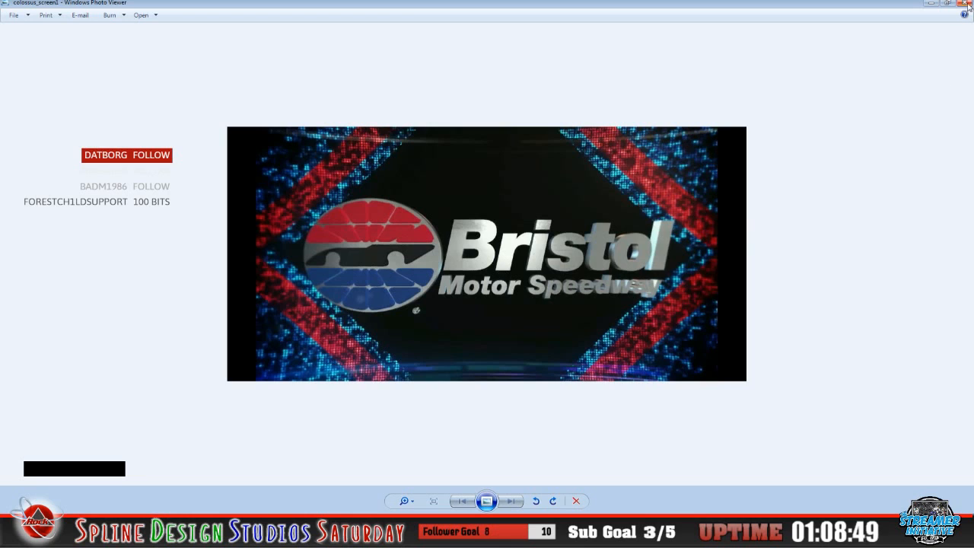
left_click(967, 4)
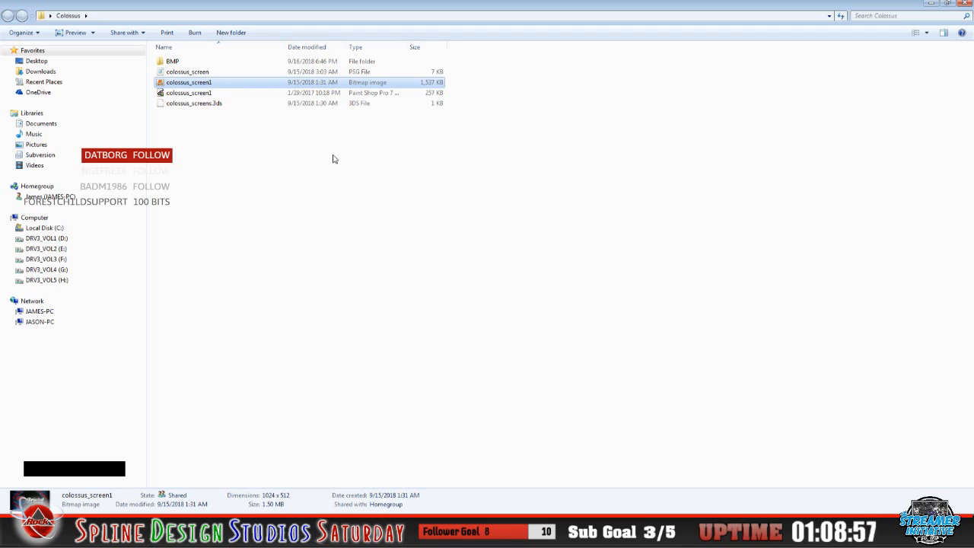
left_click(174, 66)
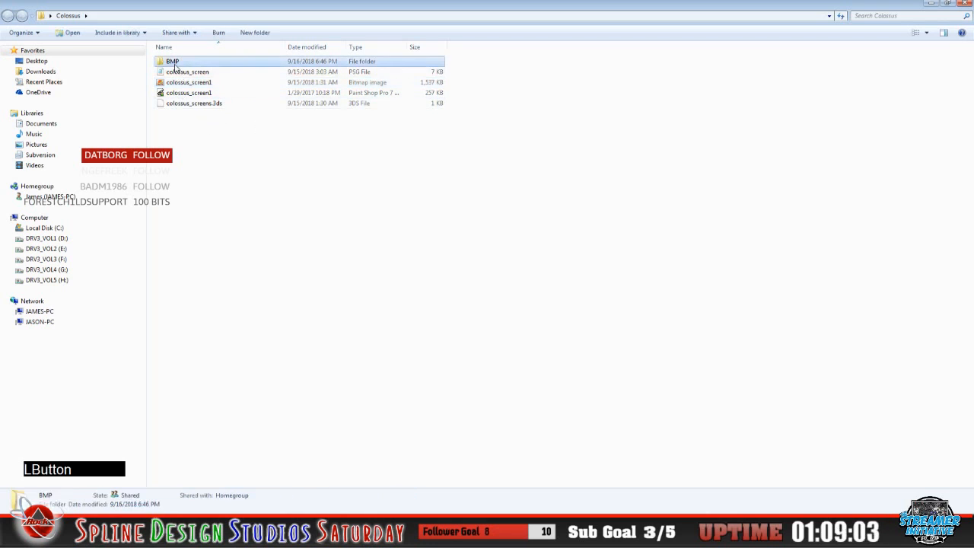
double_click(175, 66)
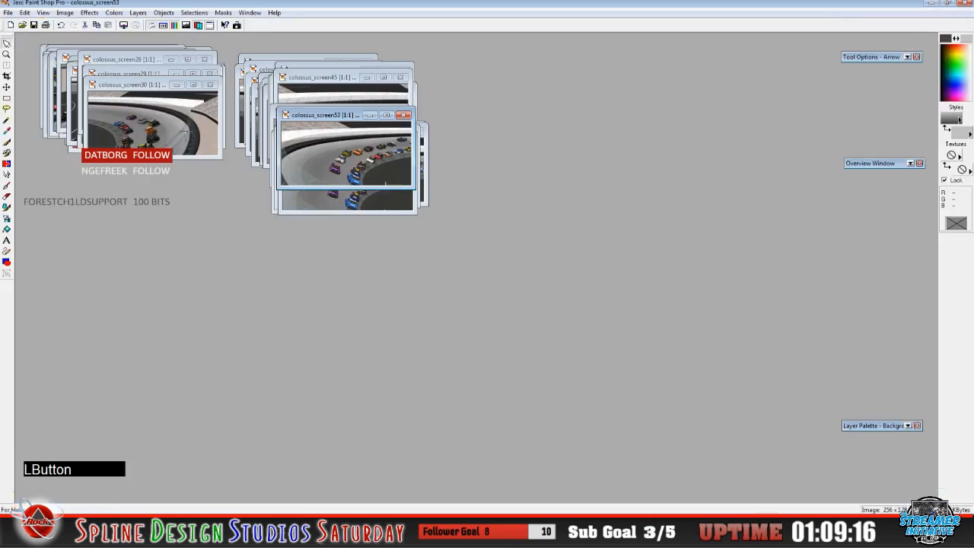
Switch back to Paint Shop Pro, close the colossus_screen53 image, and exit the program
left_click(315, 512)
left_click(8, 13)
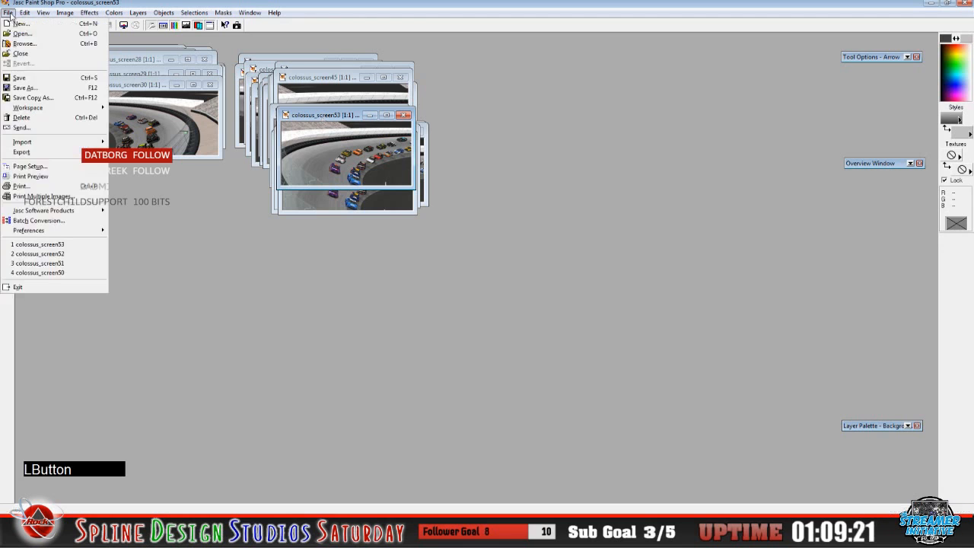
left_click(35, 54)
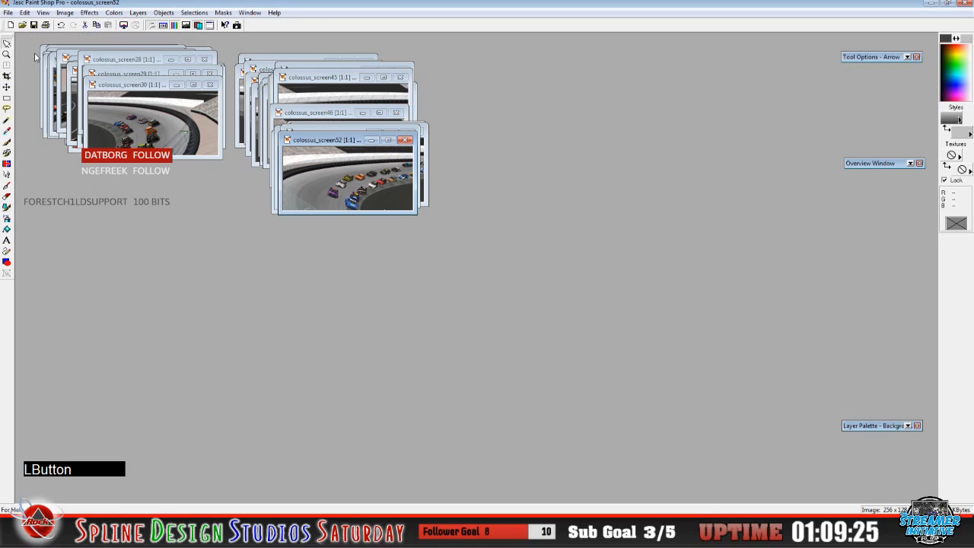
left_click(8, 12)
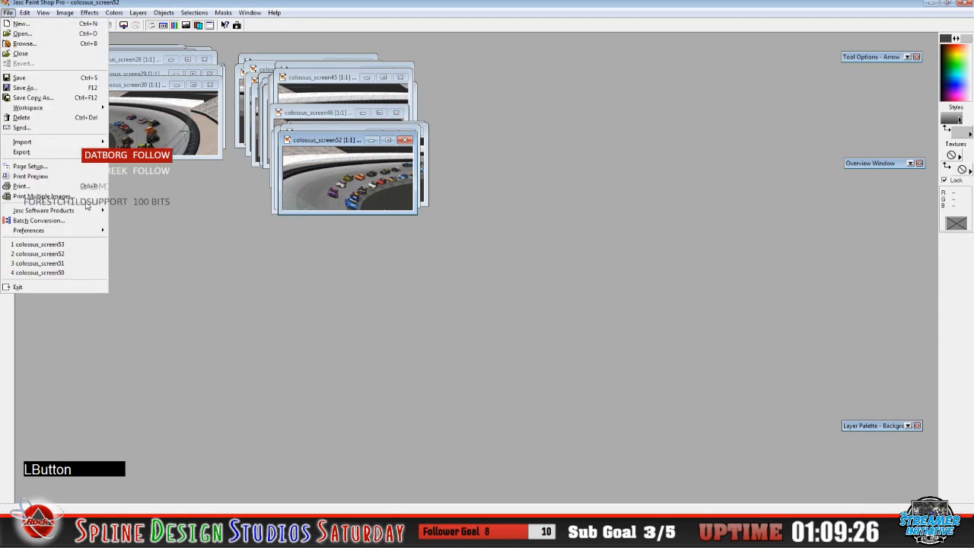
left_click(72, 290)
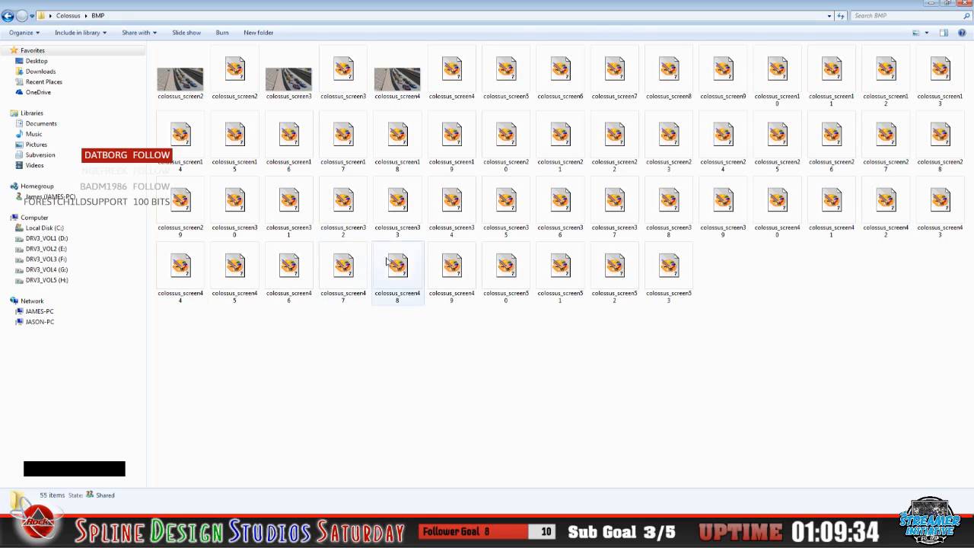
Return to the Colossus folder and rename its BMP subfolder as TGA resived
left_click(7, 16)
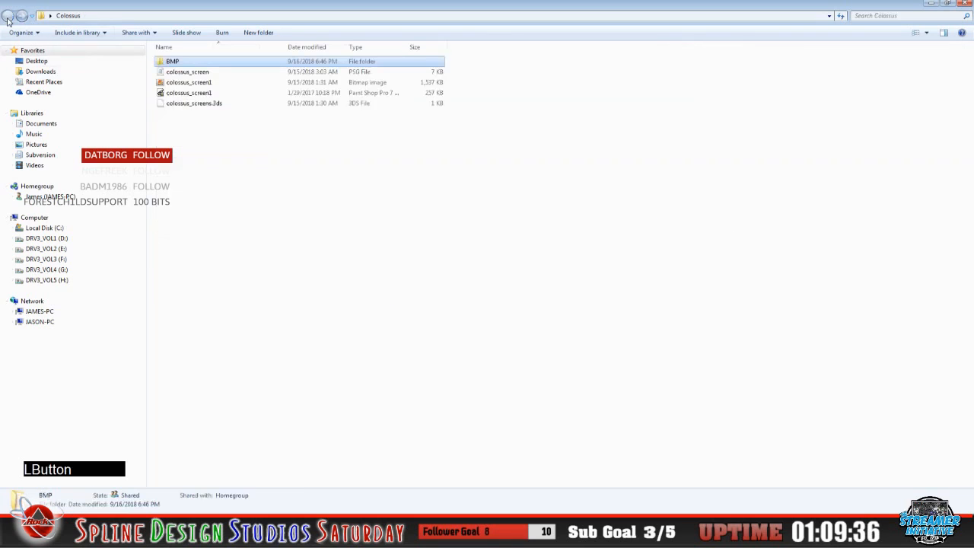
right_click(174, 64)
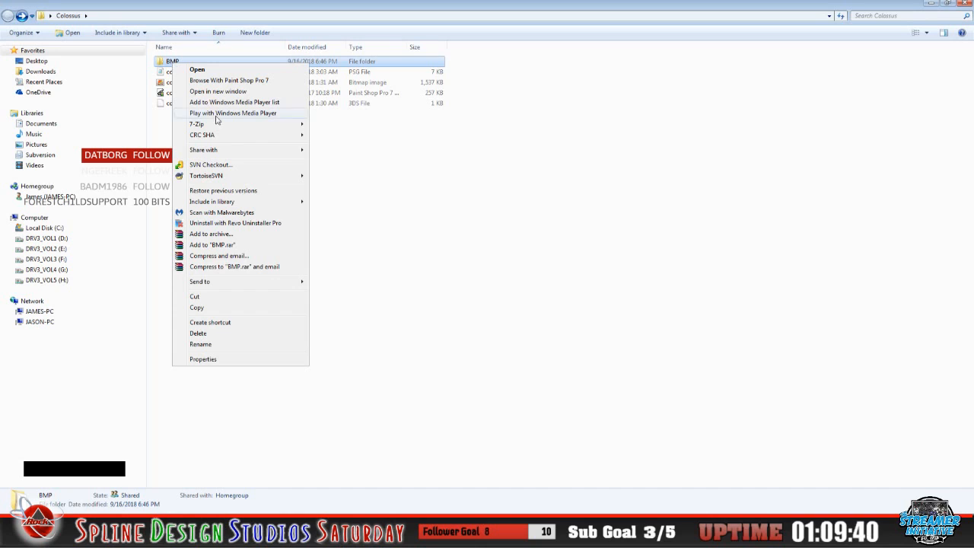
left_click(234, 344)
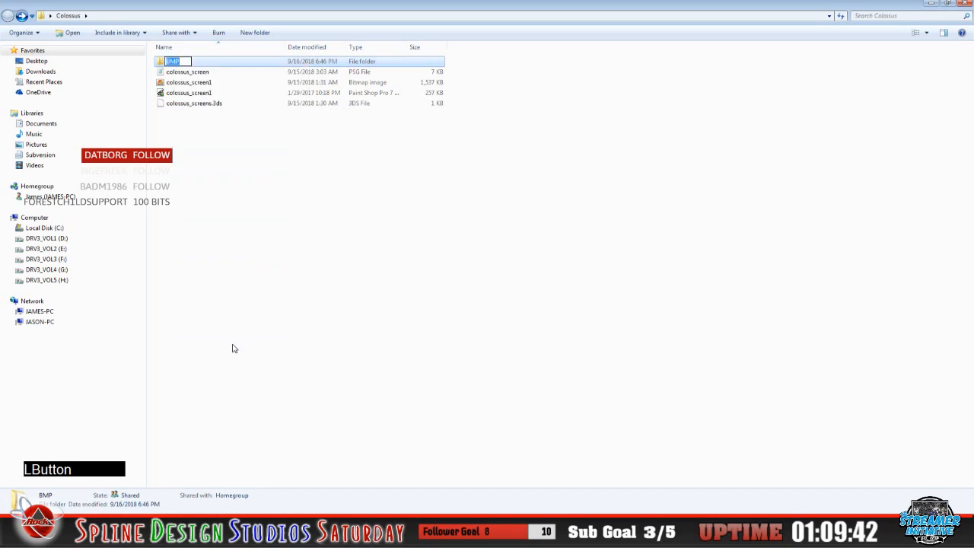
key("Left")
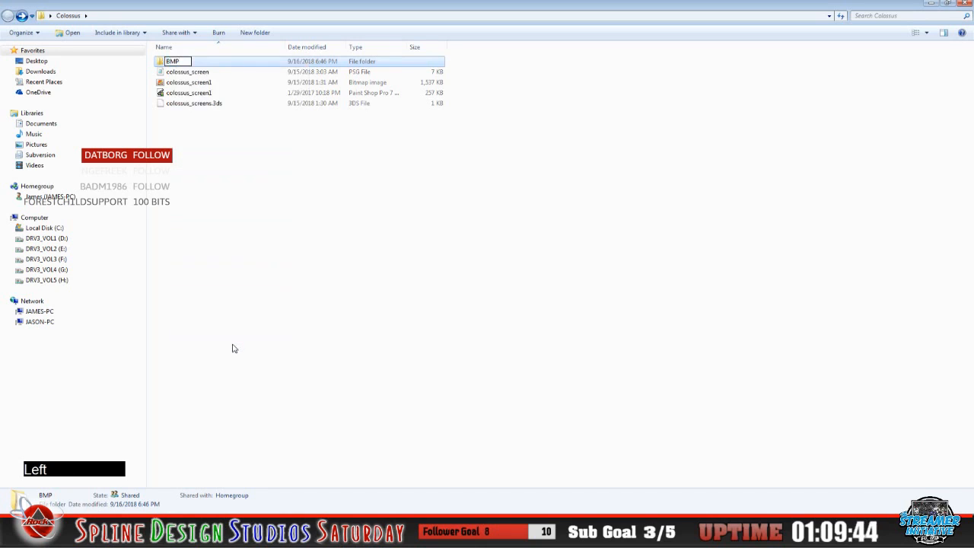
key("Delete")
key("Delete")
key("Delete")
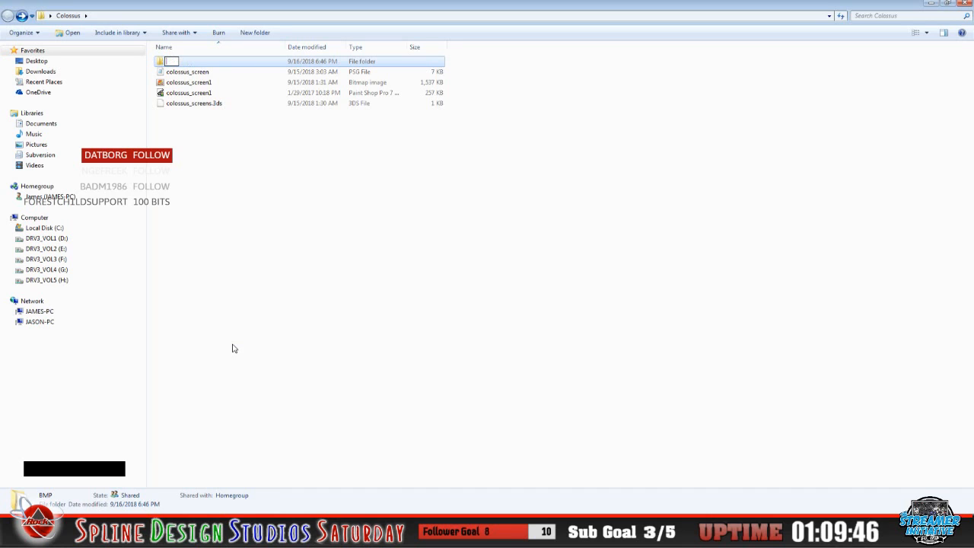
type("TGA")
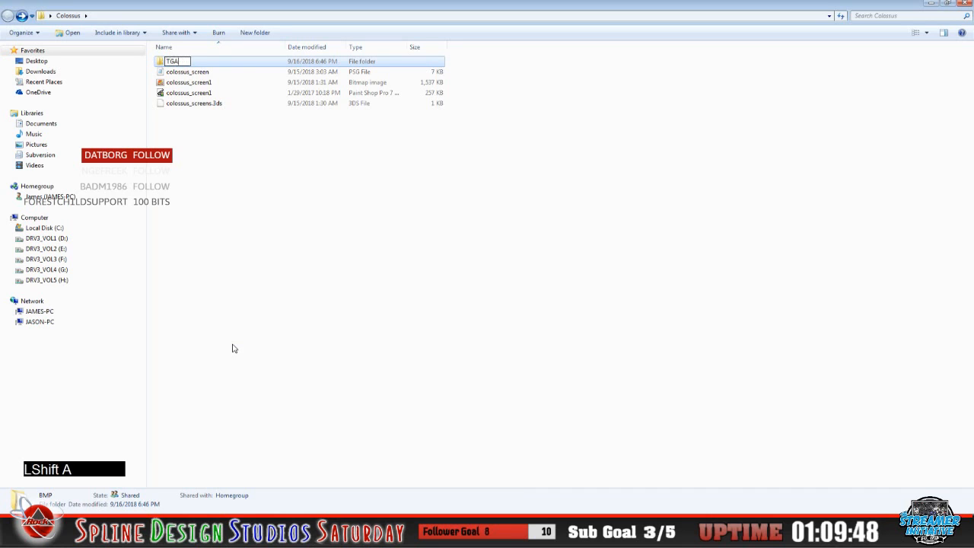
type(" re")
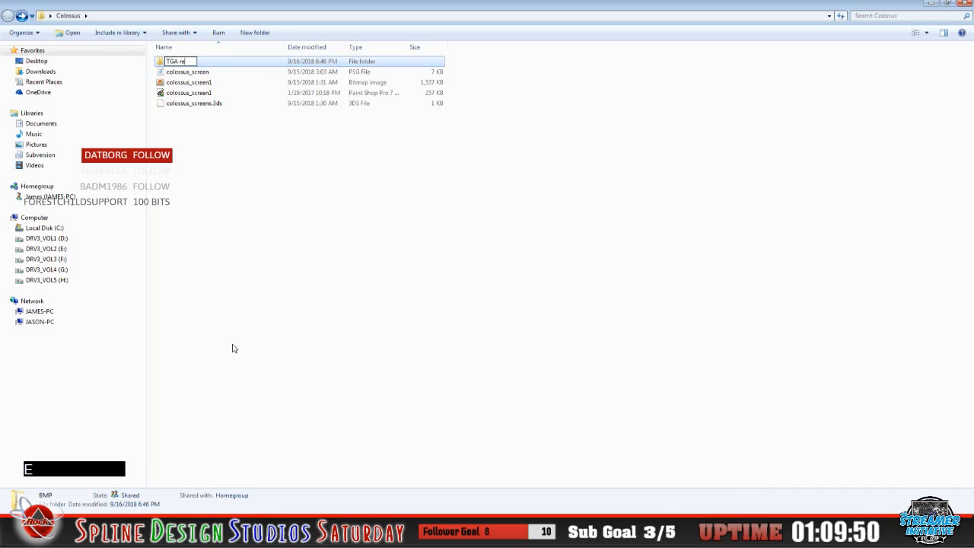
type("sived")
key("Return")
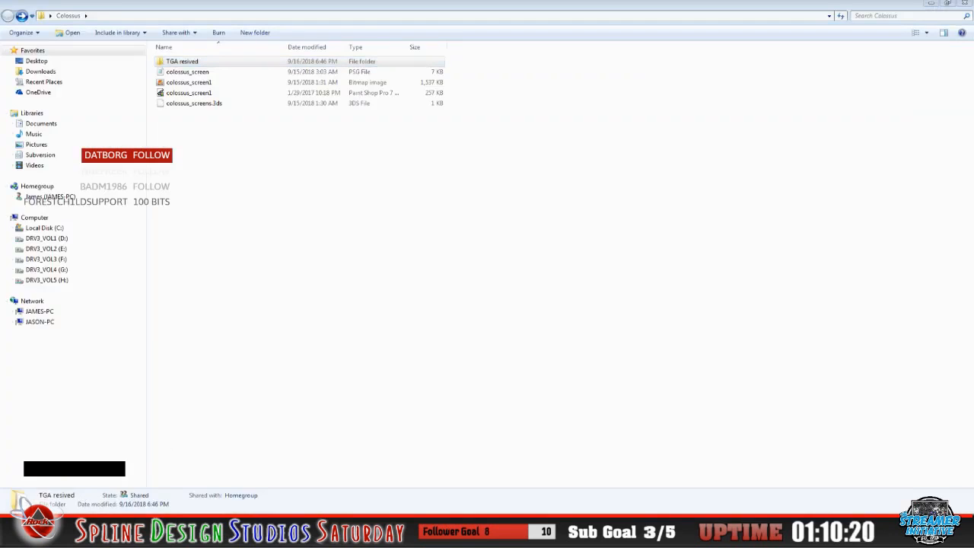
Paste the copied TGAs folder into the Colossus folder
right_click(315, 217)
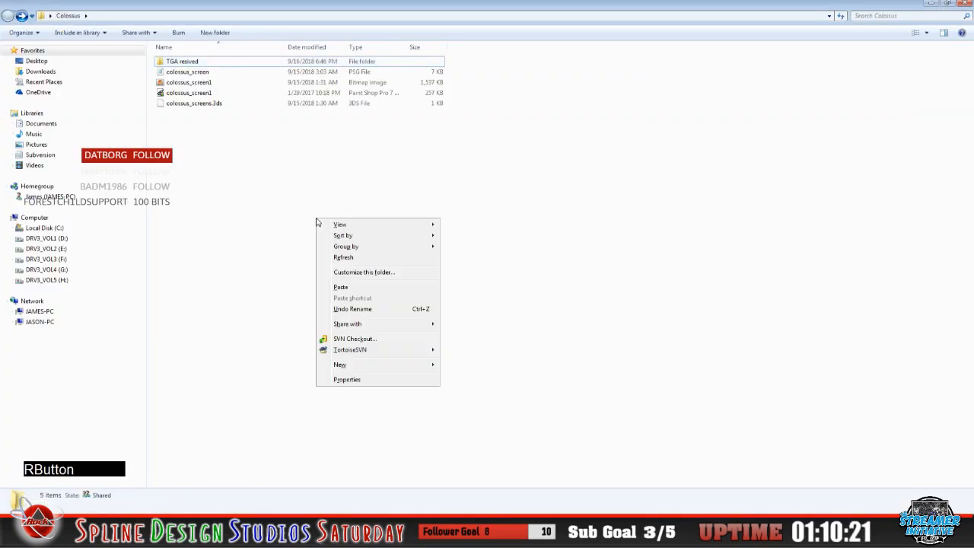
left_click(340, 298)
right_click(294, 276)
left_click(314, 311)
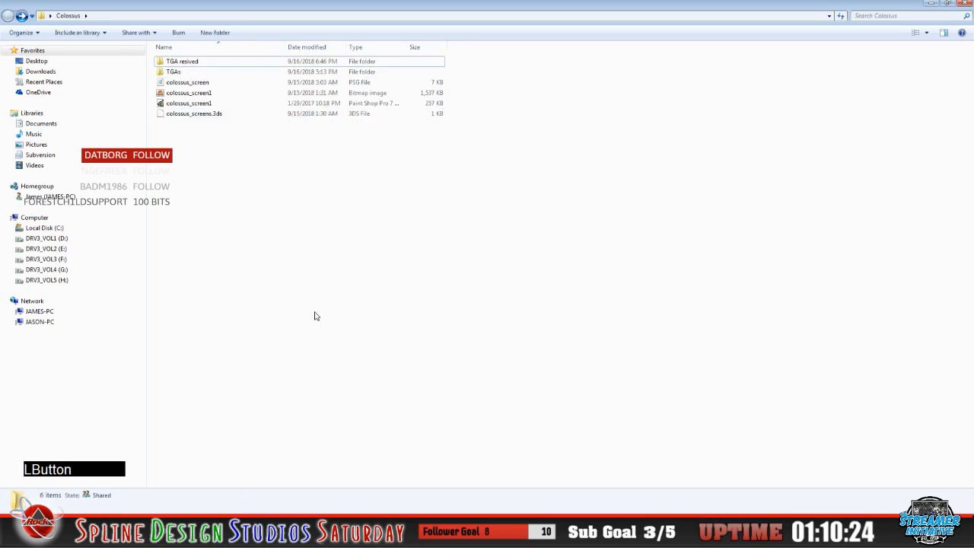
Look through the TGAs folder's NR2003 screenshots as medium icons and return to the Colossus folder
double_click(174, 72)
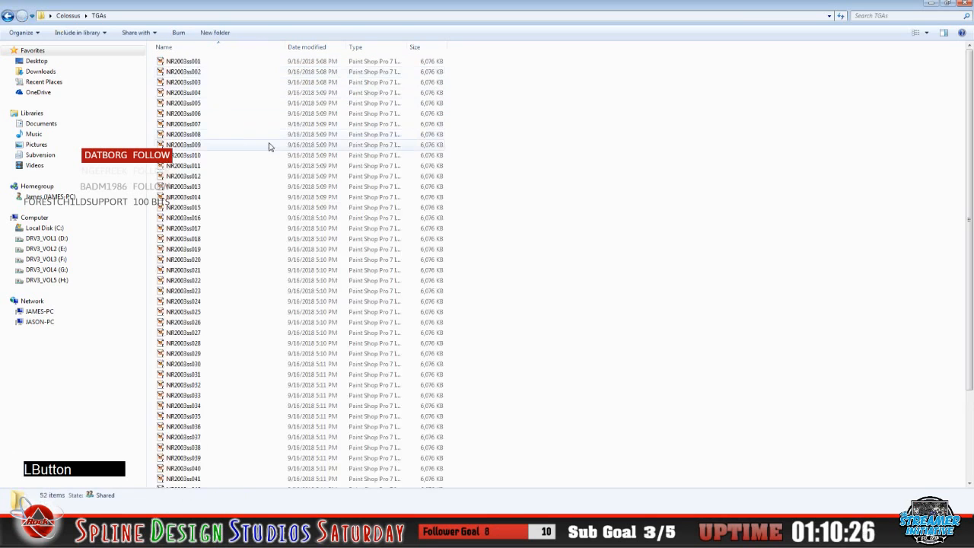
left_click(926, 33)
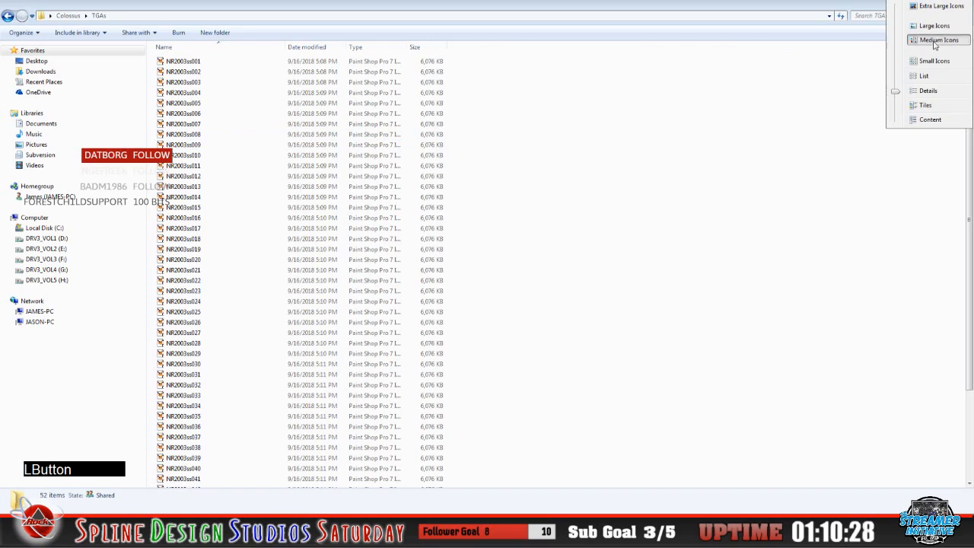
left_click(883, 39)
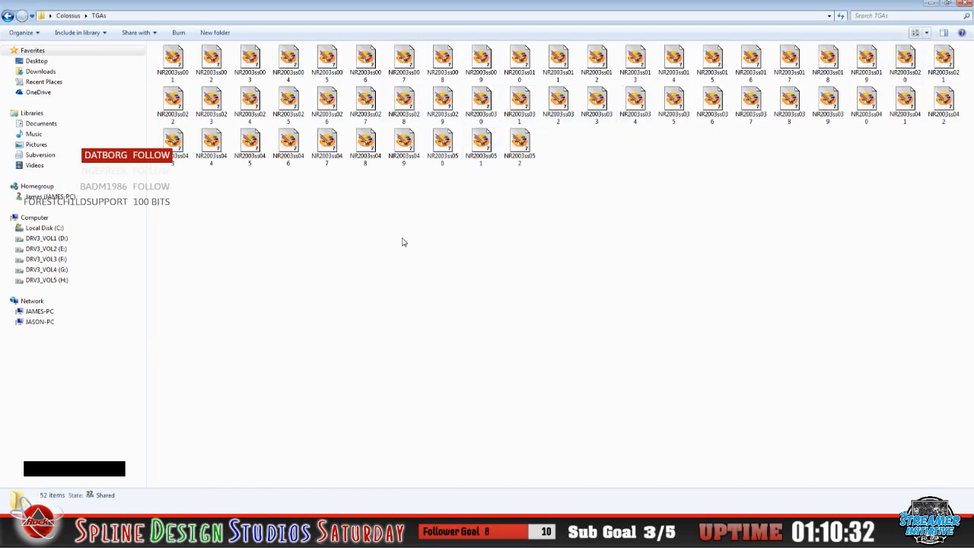
left_click(8, 15)
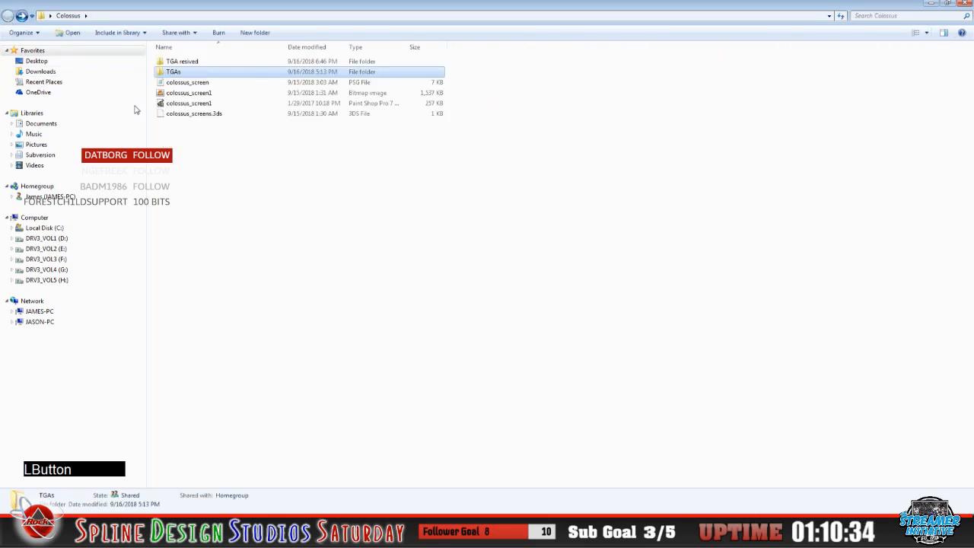
Shorten the name of the TGA resived folder to TGA
right_click(191, 62)
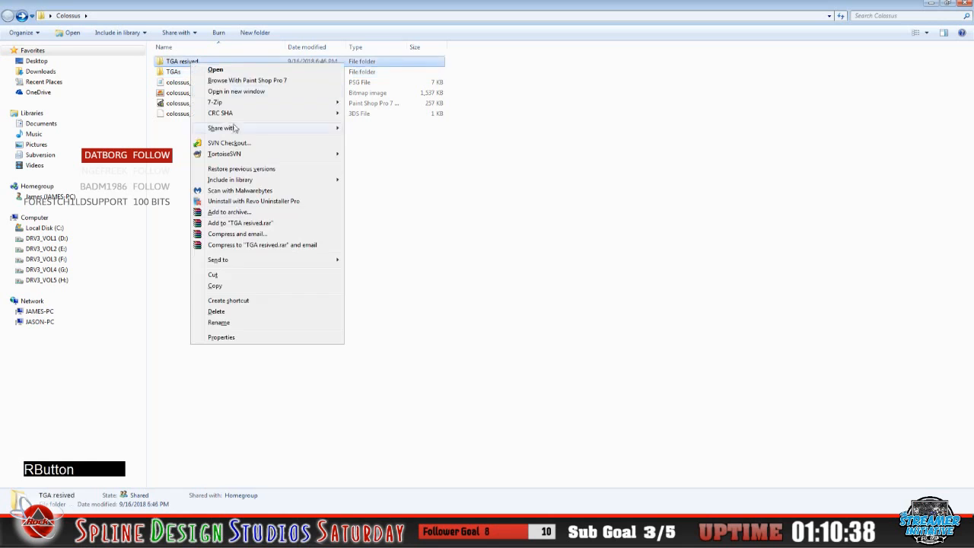
left_click(242, 323)
key("Right")
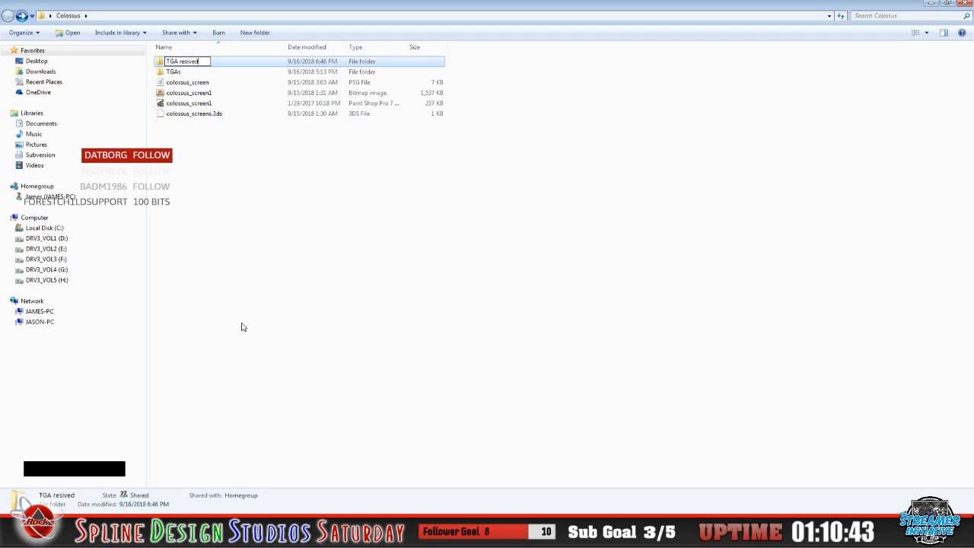
key("BackSpace")
key("BackSpace")
key("BackSpace")
key("BackSpace")
key("BackSpace")
key("BackSpace")
key("BackSpace")
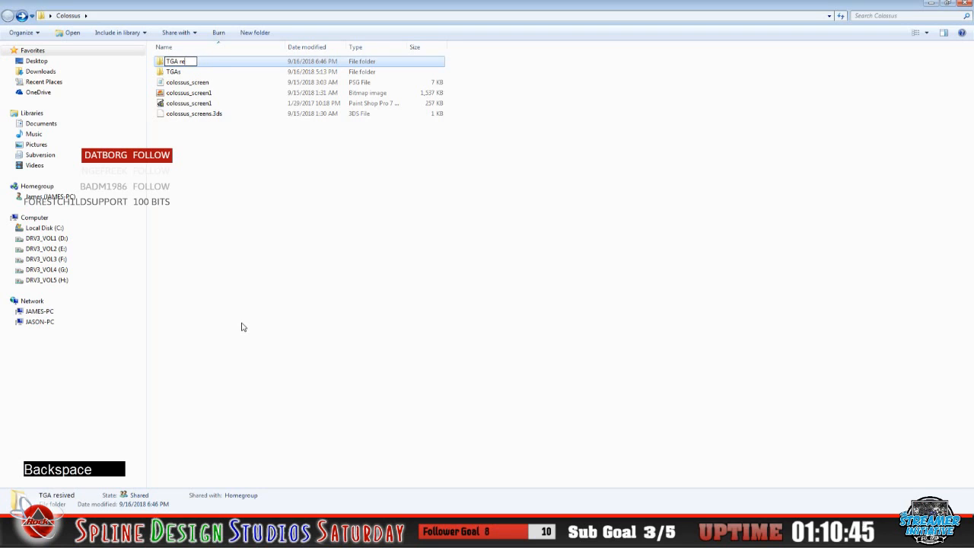
key("Return")
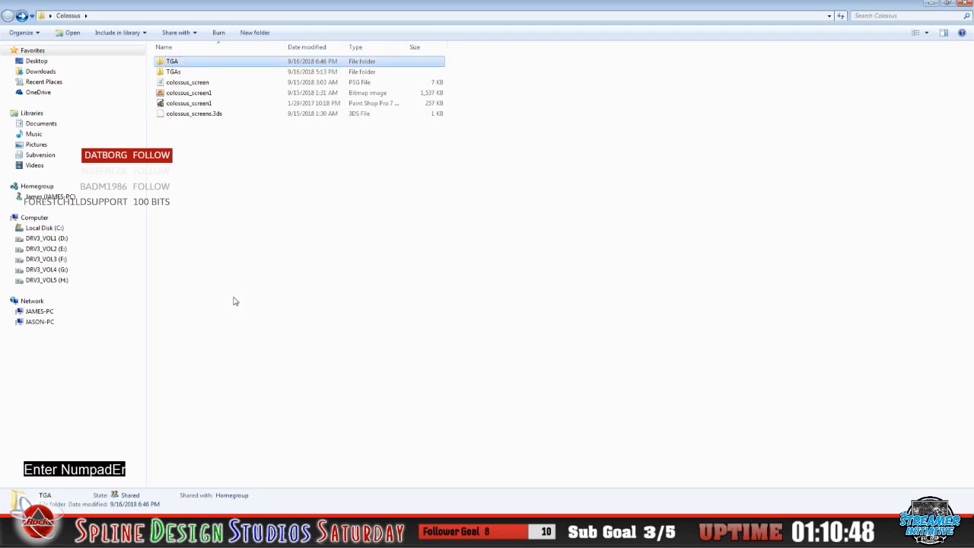
Look through the TGA folder's colossus_screen files as medium icons and return to the Colossus folder
double_click(165, 62)
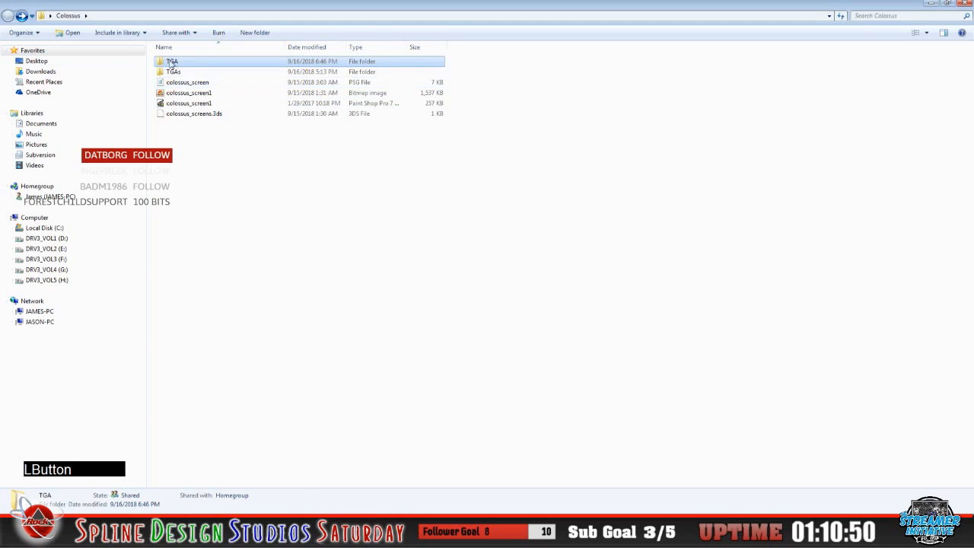
left_click(926, 33)
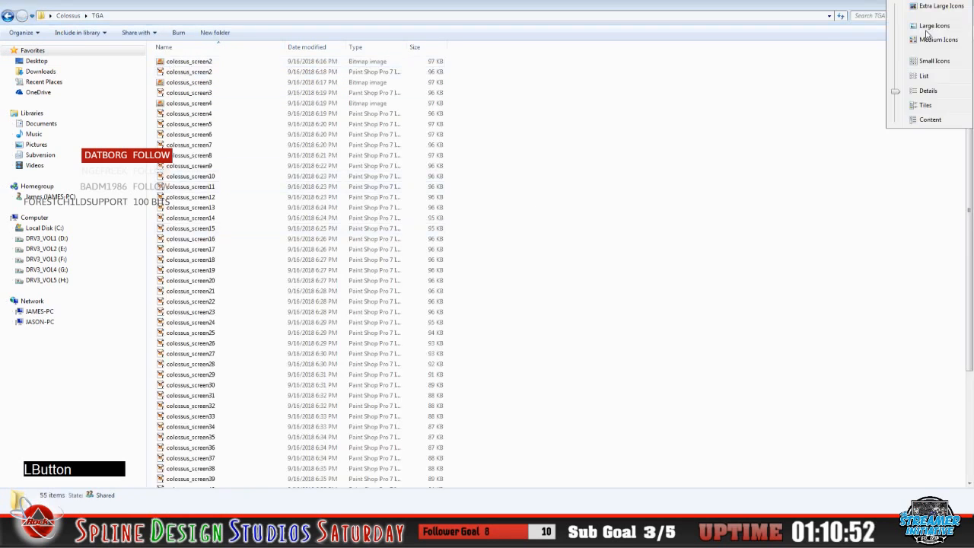
left_click(939, 39)
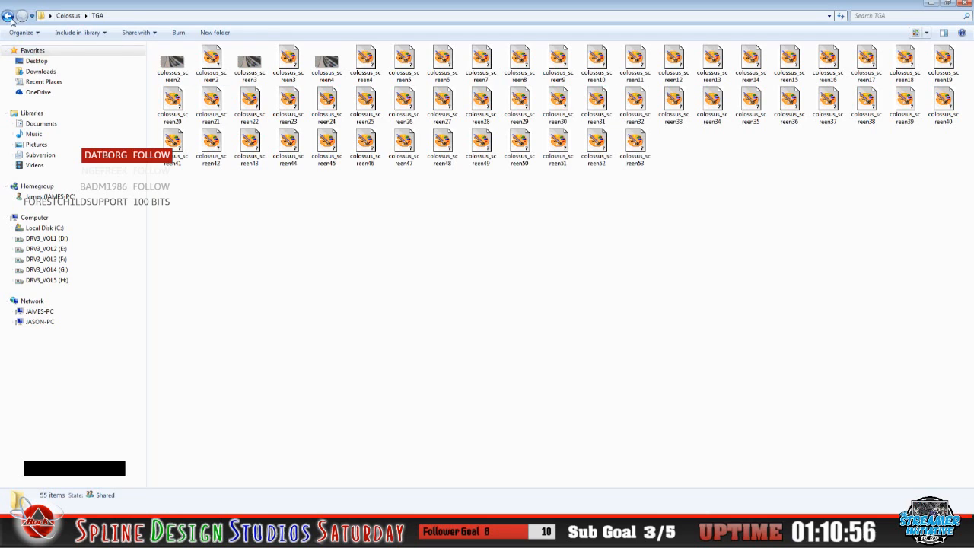
left_click(8, 16)
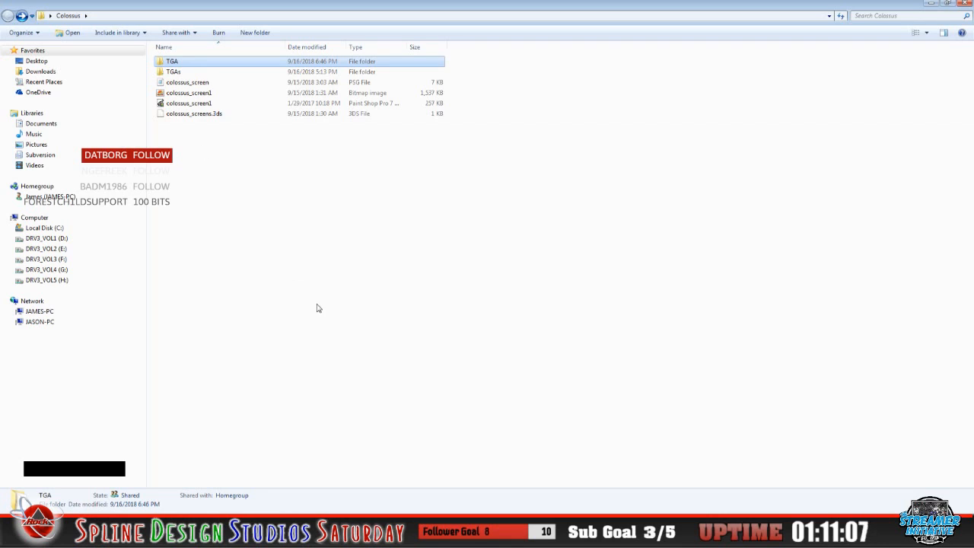
Minimize the Colossus folder window and launch 3ds max 5 from the desktop
left_click(930, 4)
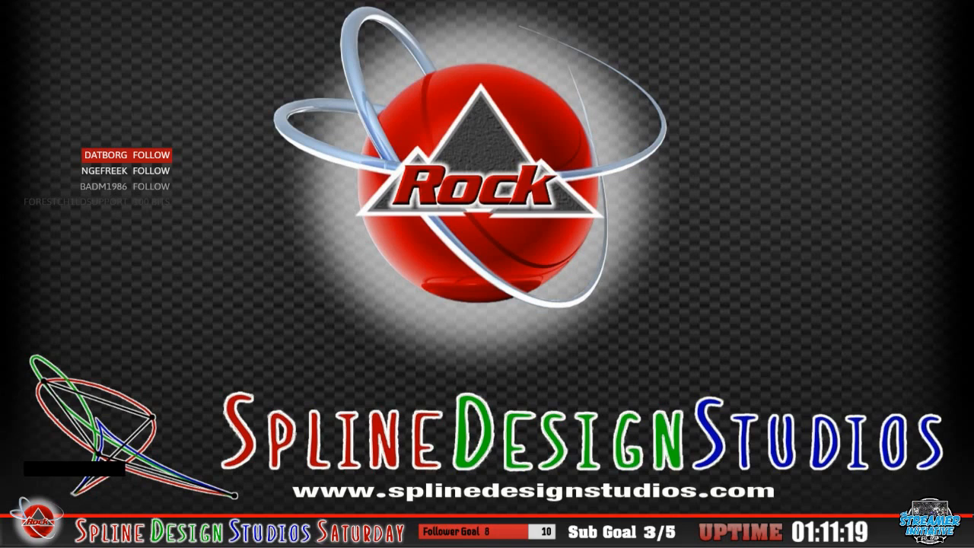
left_click(2, 318)
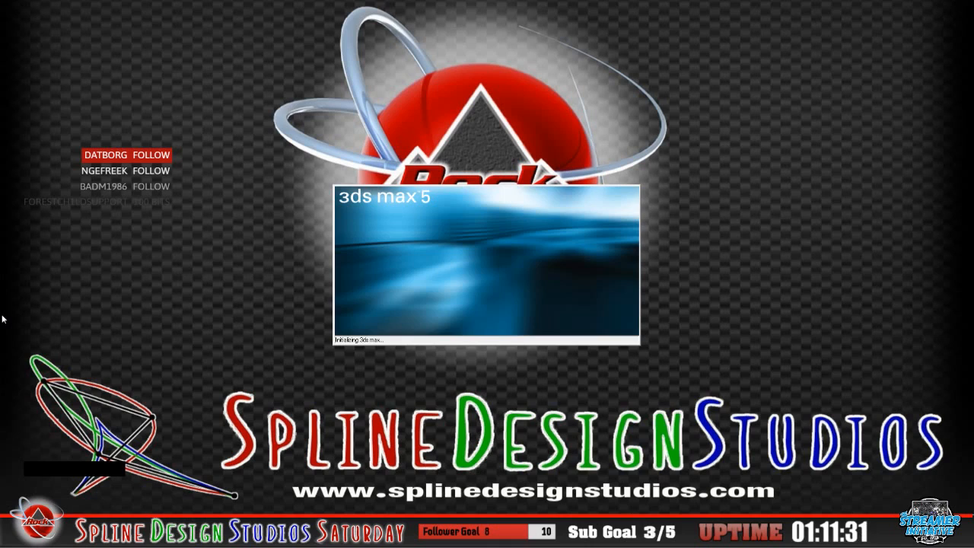
left_click(576, 299)
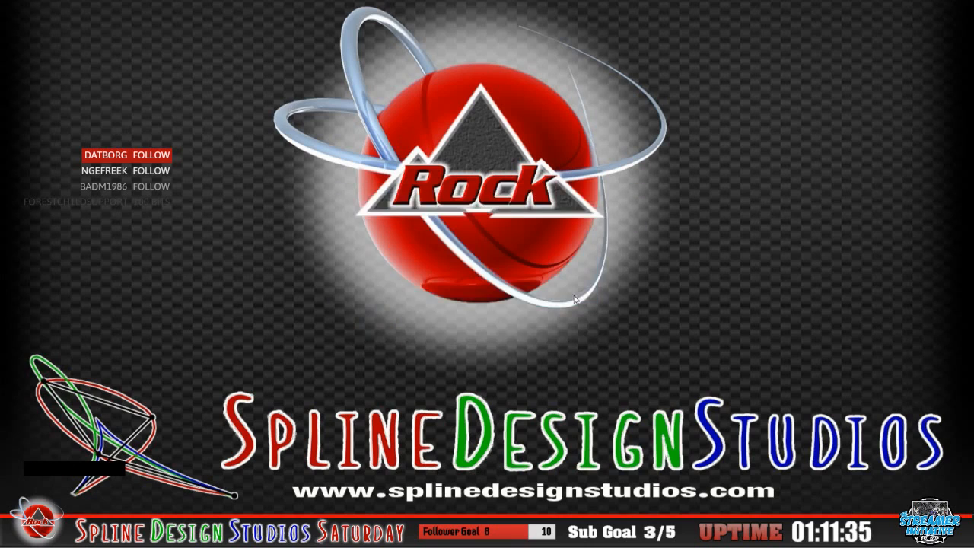
left_click(527, 308)
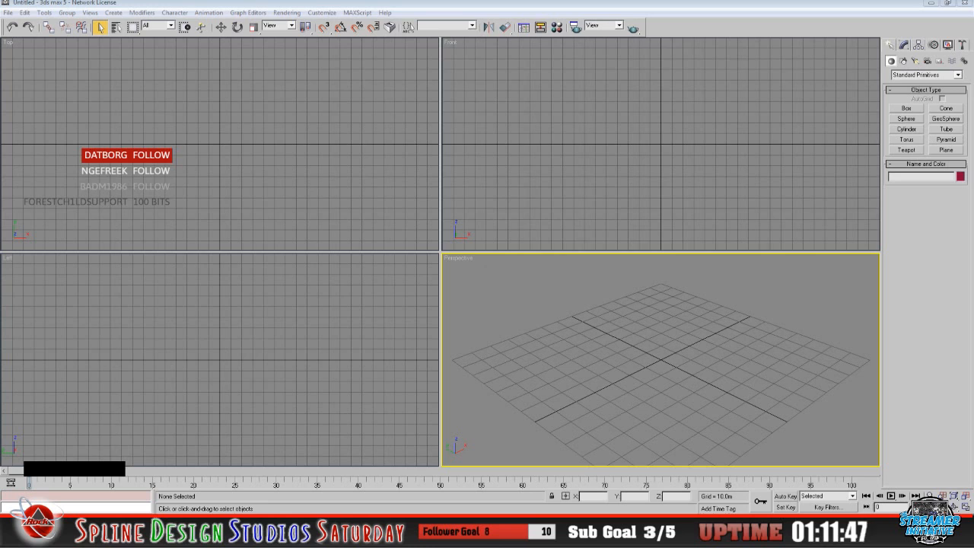
Switch to the Colossus folder and inspect the colossus_screen PSG file in Notepad and the colossus_screen1 bitmap in Windows Photo Viewer
left_click(64, 537)
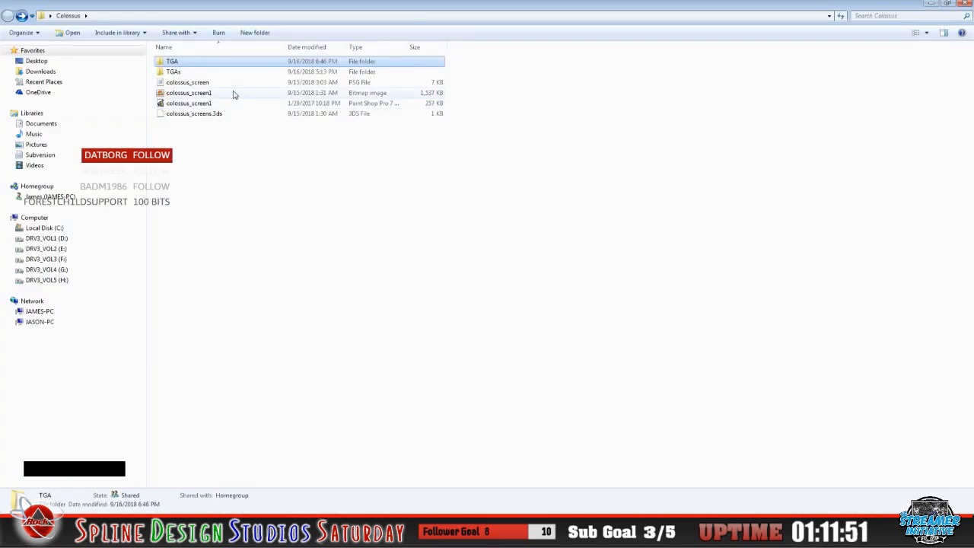
left_click(199, 83)
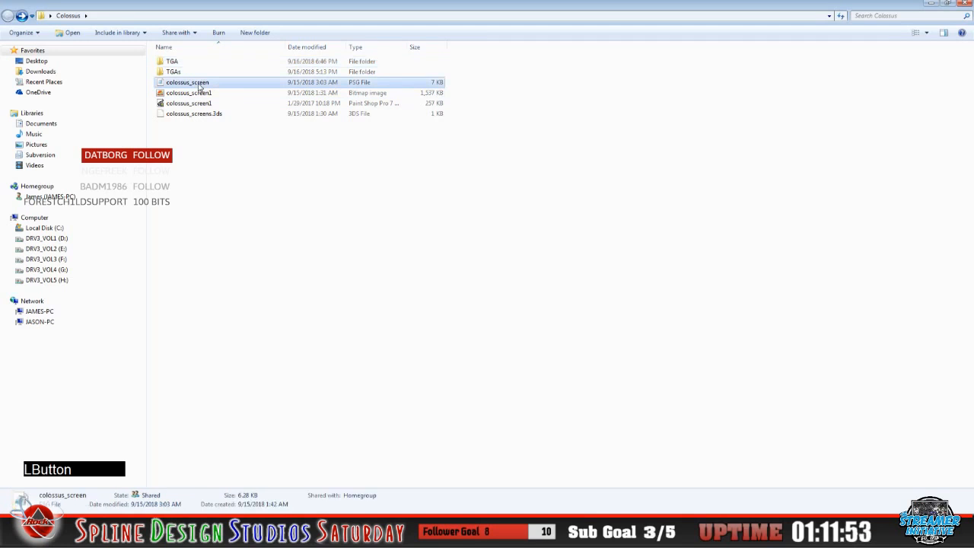
double_click(190, 82)
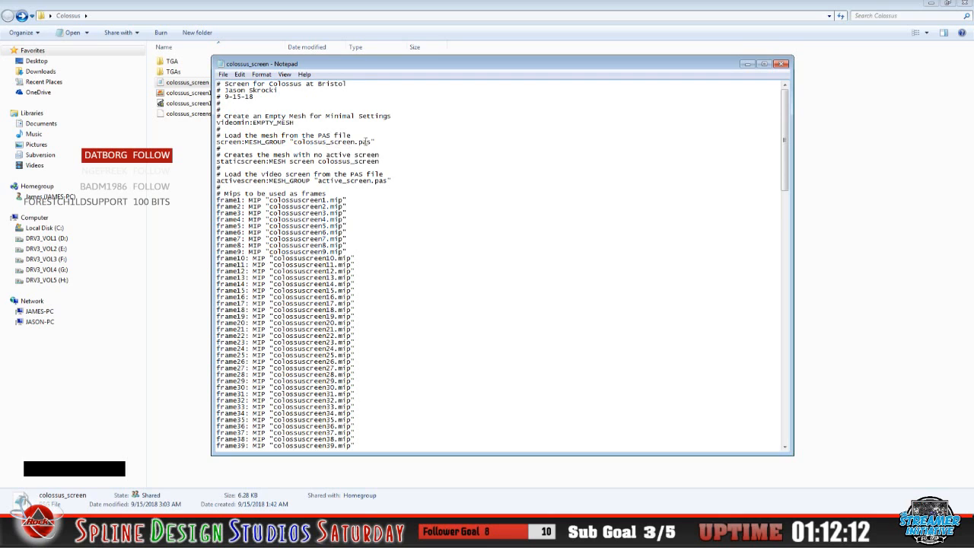
left_click(747, 64)
double_click(194, 94)
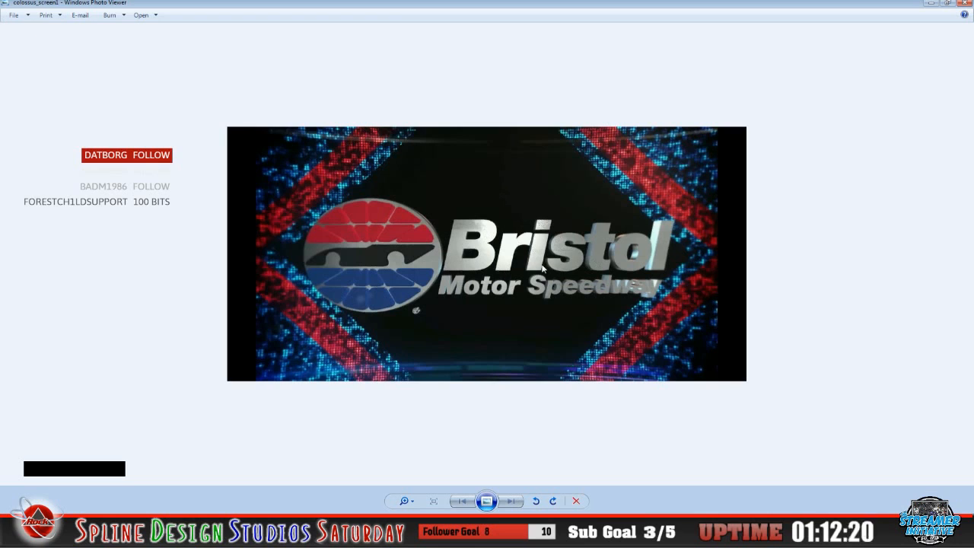
left_click(964, 3)
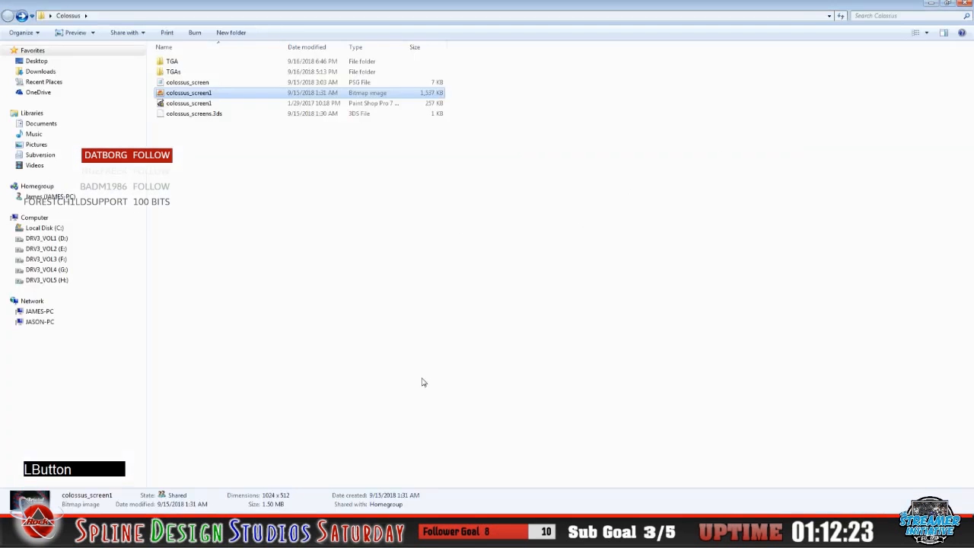
Reopen the colossus_screen script in Notepad and review its mesh setup and the frame1 to frame52 MIP definitions
left_click(366, 535)
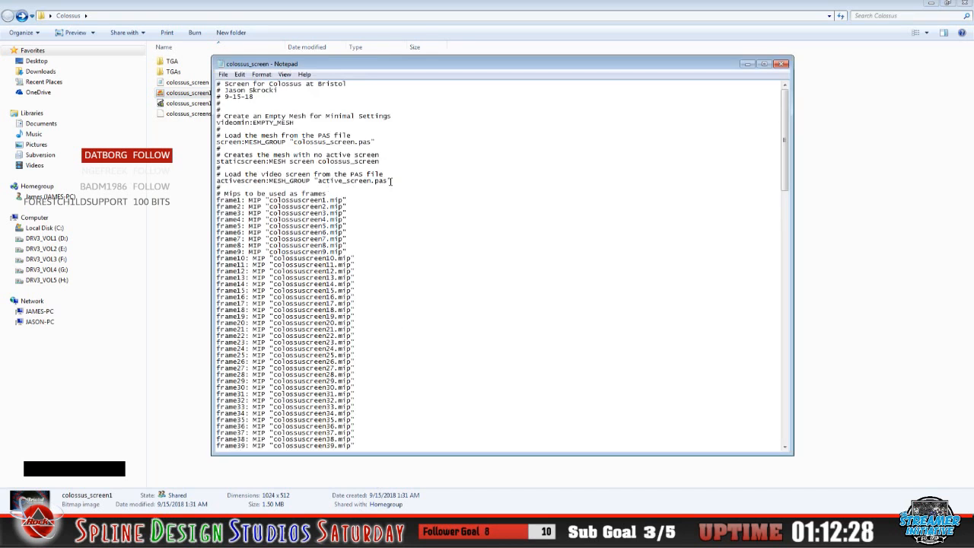
left_click(299, 220)
scroll(305, 241, "down", 8)
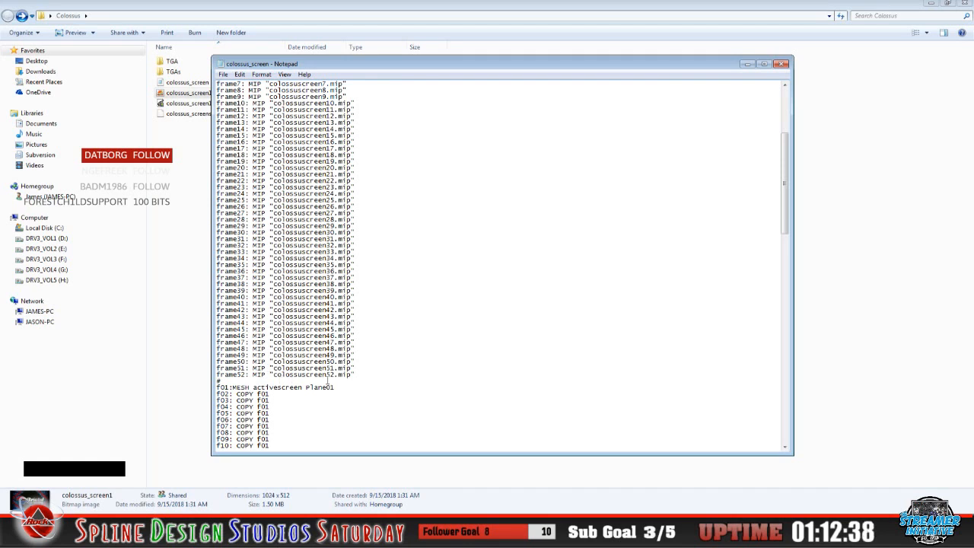
left_click(747, 64)
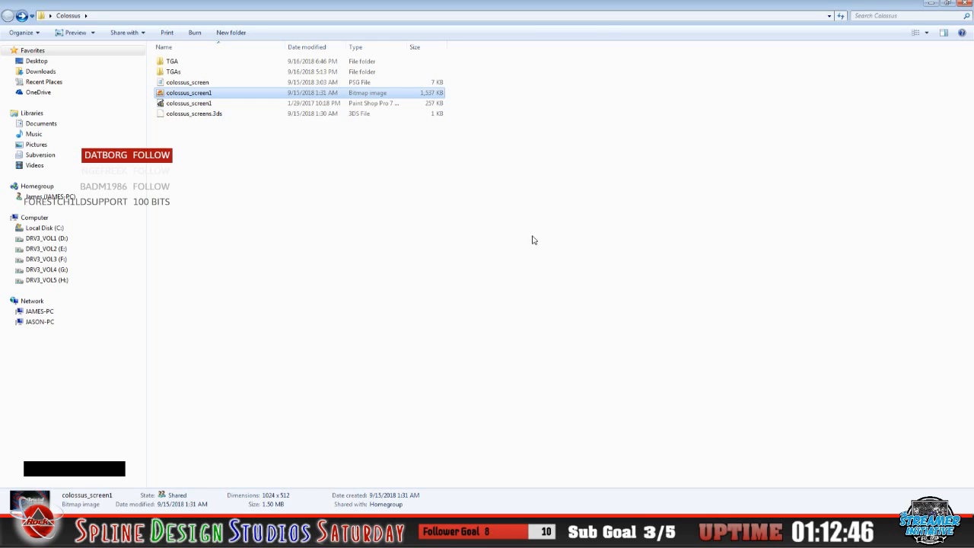
left_click(293, 537)
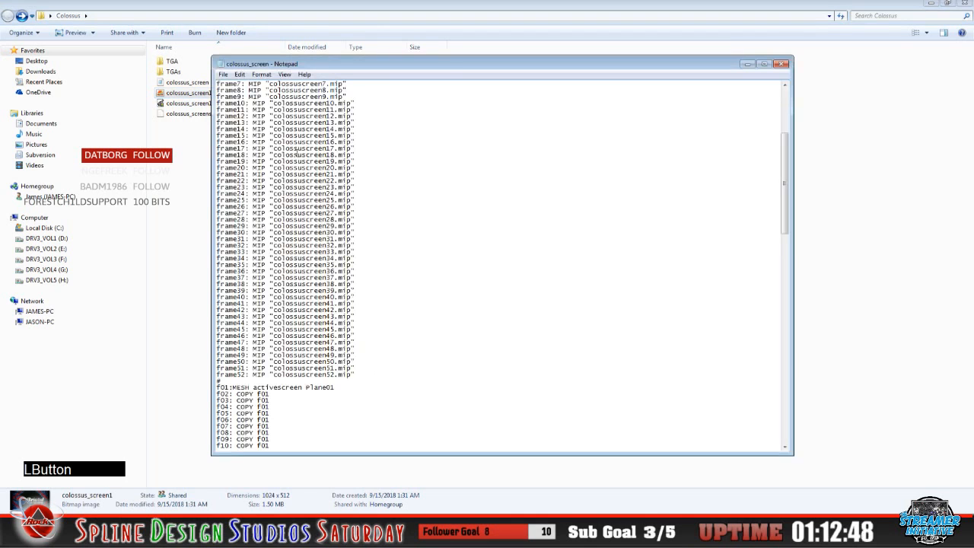
scroll(295, 219, "up", 3)
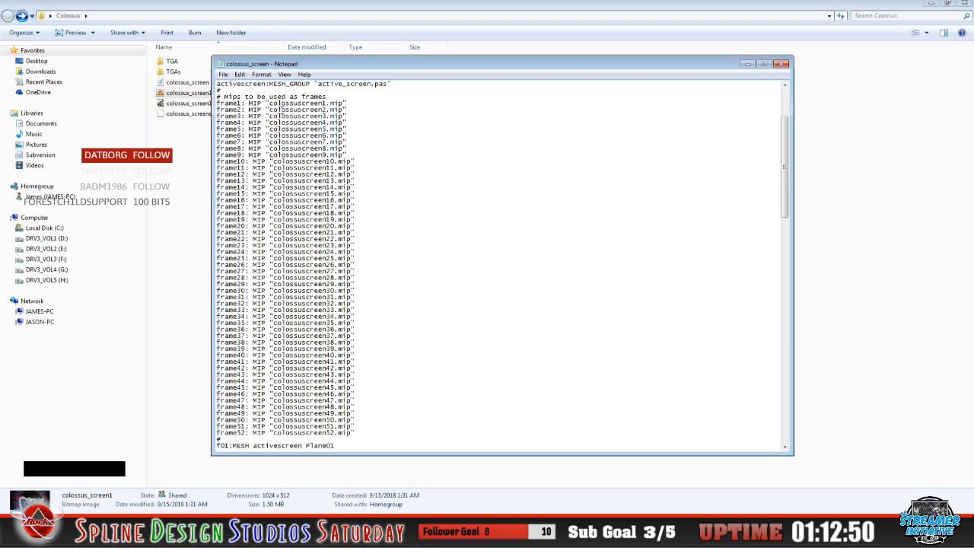
scroll(307, 222, "down", 3)
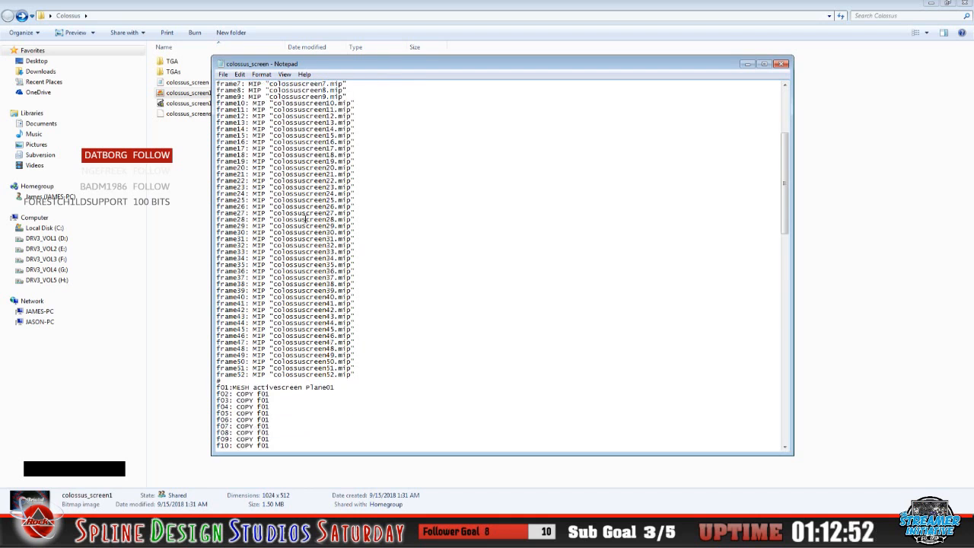
scroll(312, 198, "up", 5)
scroll(311, 342, "down", 13)
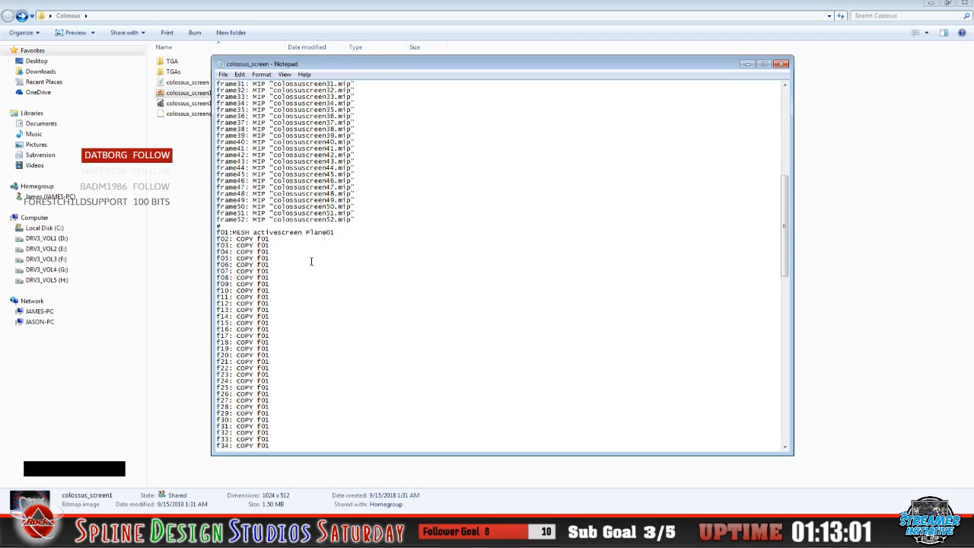
scroll(312, 261, "up", 15)
scroll(308, 304, "down", 2)
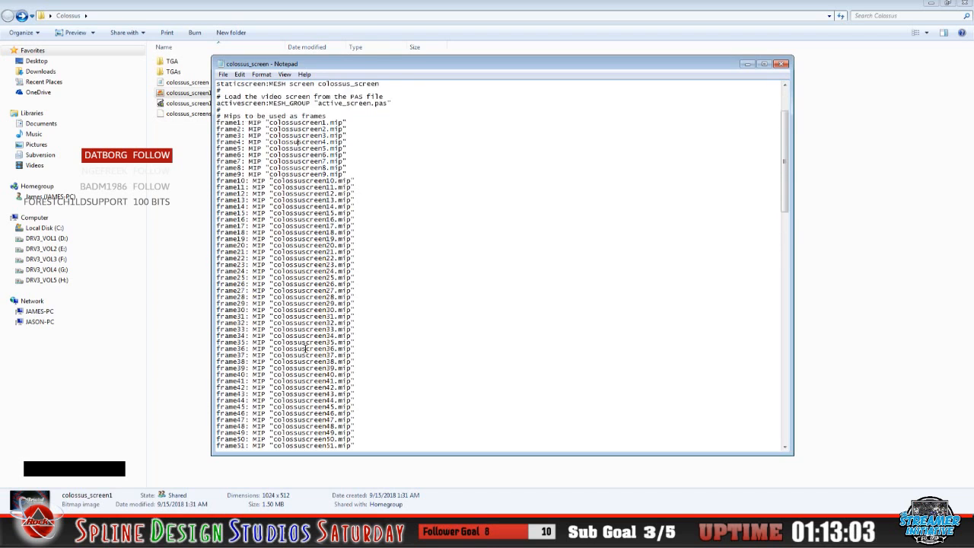
Examine the script's f02 to f52 COPY lines, the MODIFY TEXTURE lines and the screenAn animation switch through the 3do output
scroll(305, 349, "down", 9)
scroll(282, 375, "down", 8)
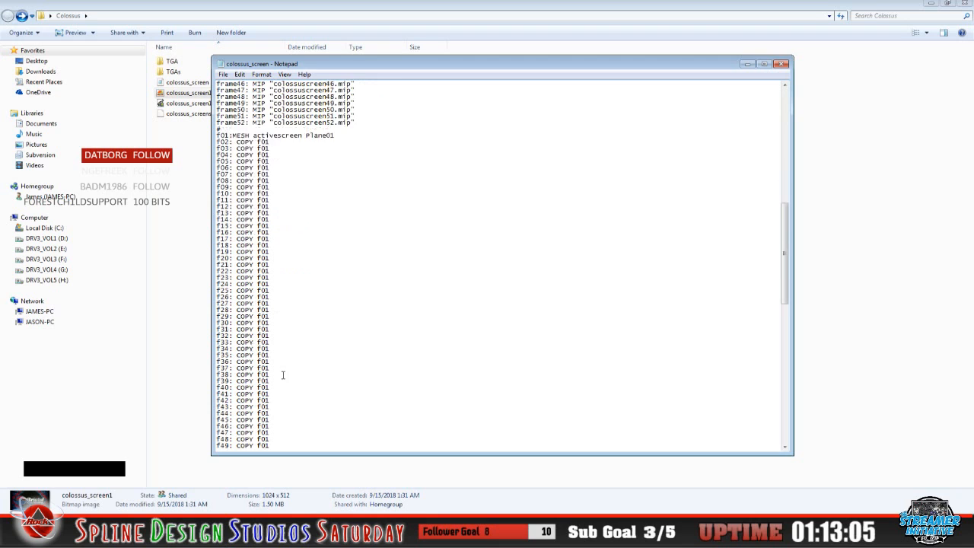
scroll(282, 374, "down", 10)
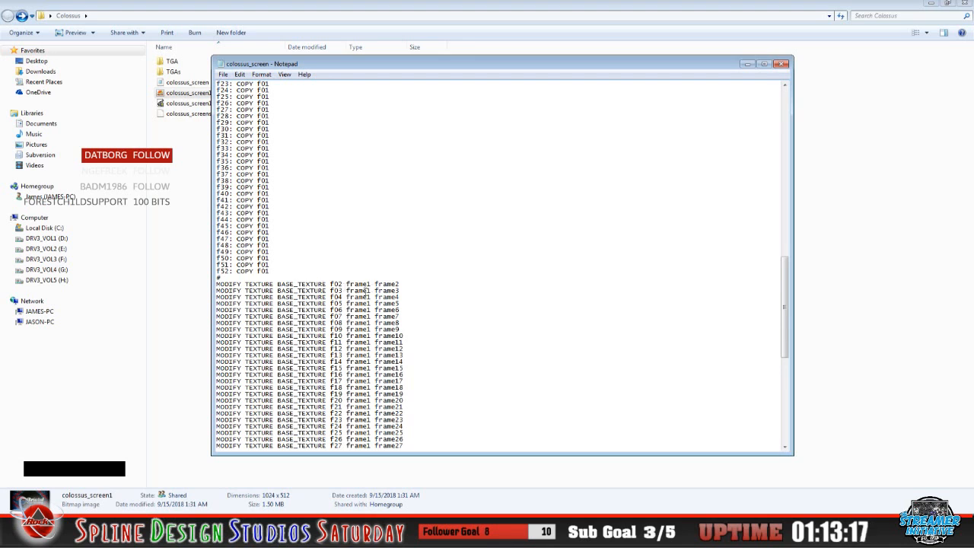
scroll(252, 277, "down", 5)
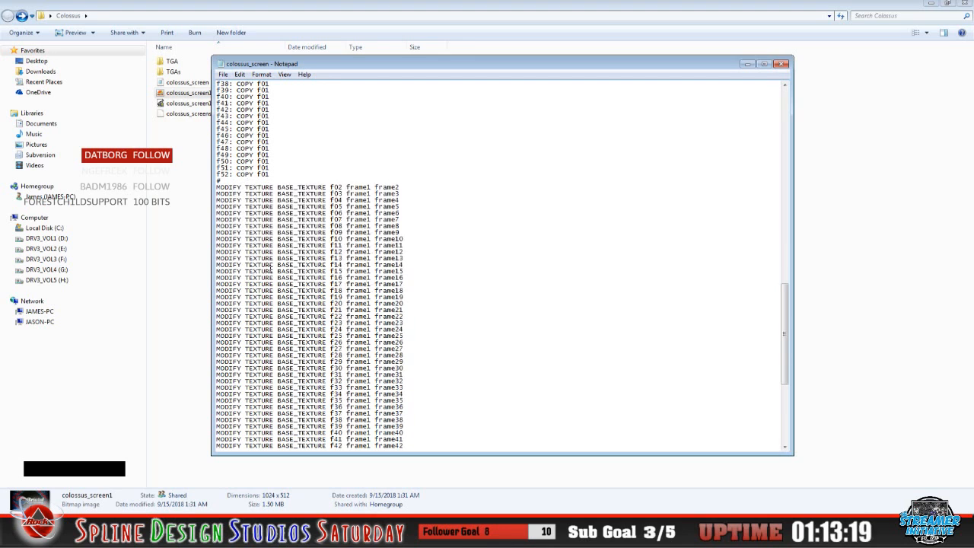
scroll(376, 344, "down", 10)
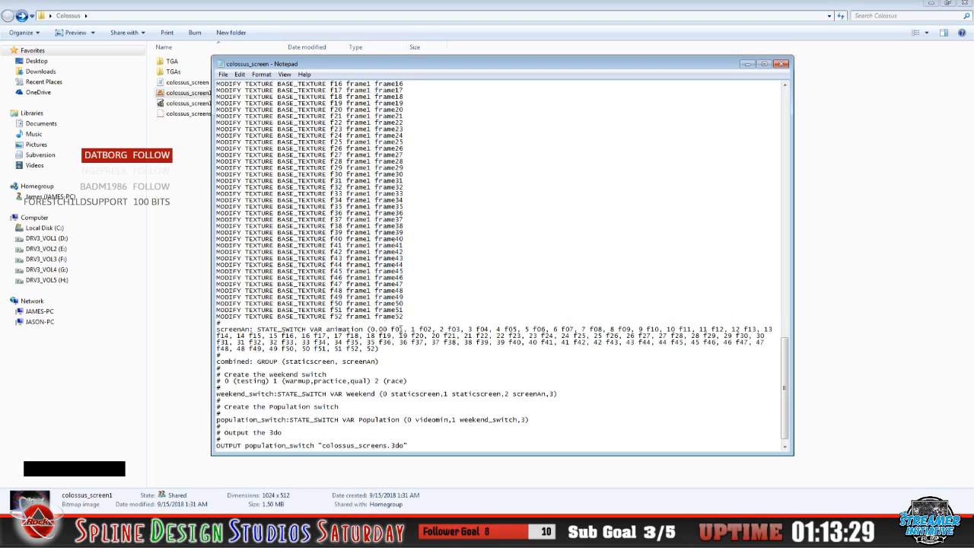
scroll(398, 278, "up", 5)
scroll(303, 194, "up", 3)
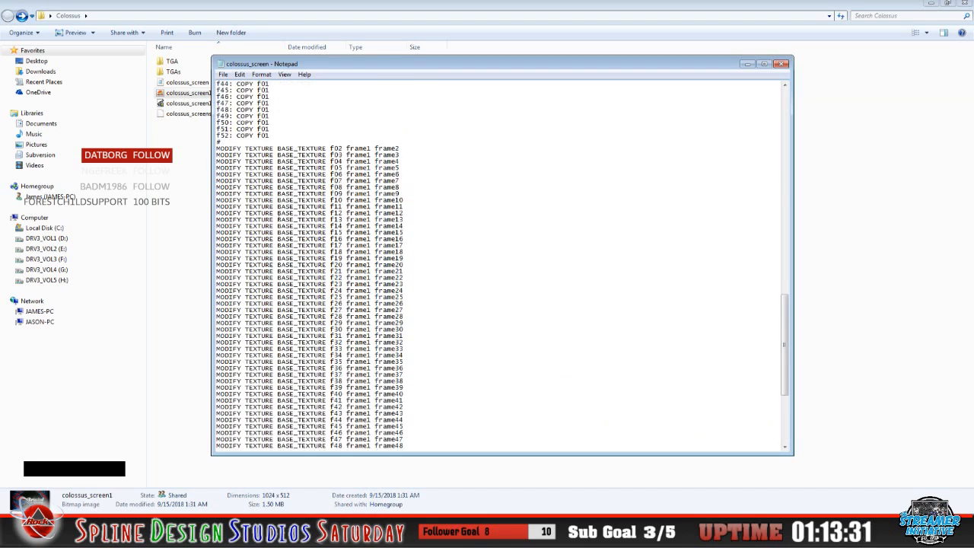
scroll(278, 222, "up", 19)
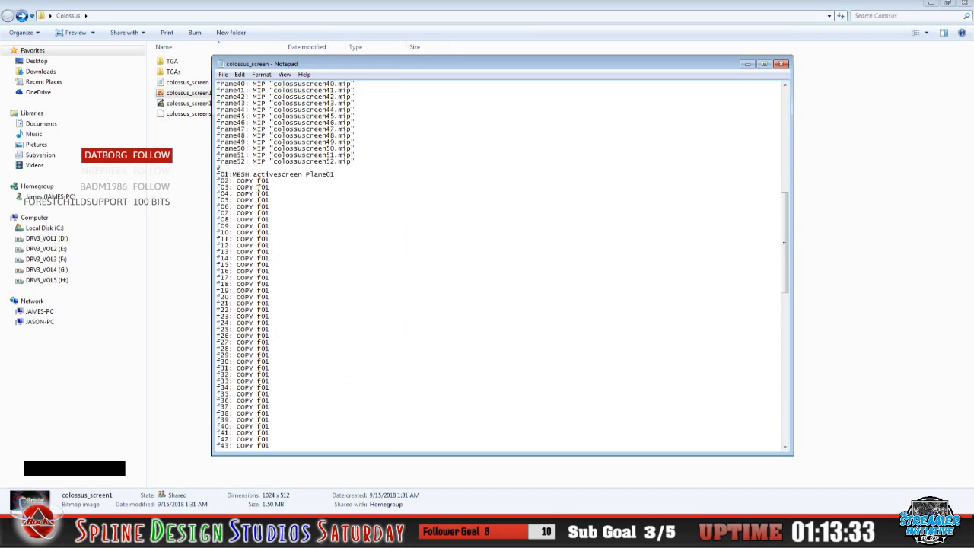
scroll(331, 362, "down", 20)
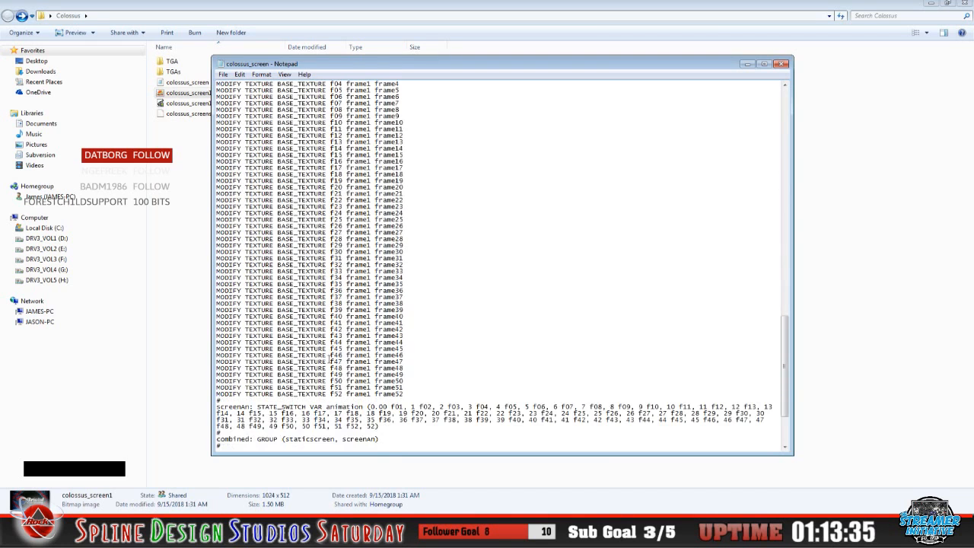
scroll(329, 355, "down", 4)
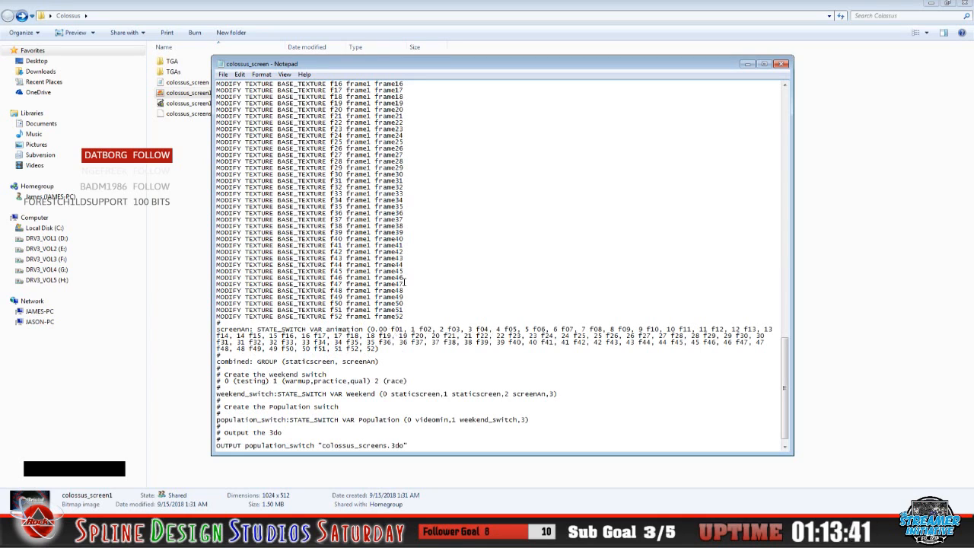
scroll(392, 298, "up", 9)
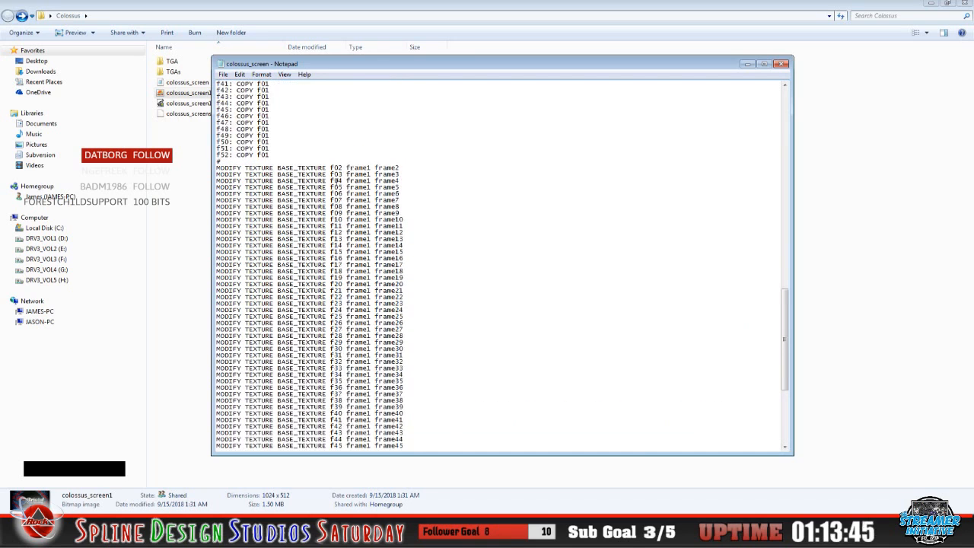
scroll(396, 332, "down", 9)
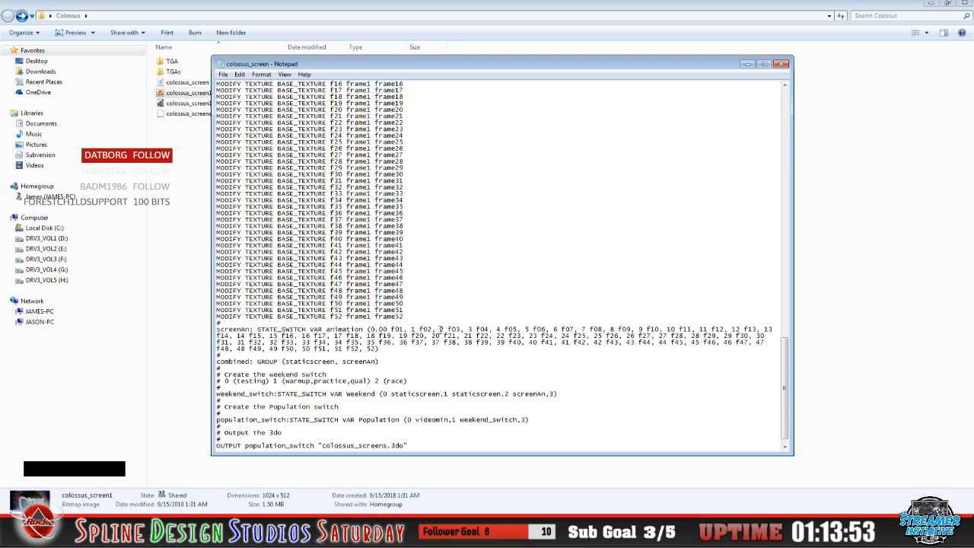
scroll(367, 287, "up", 8)
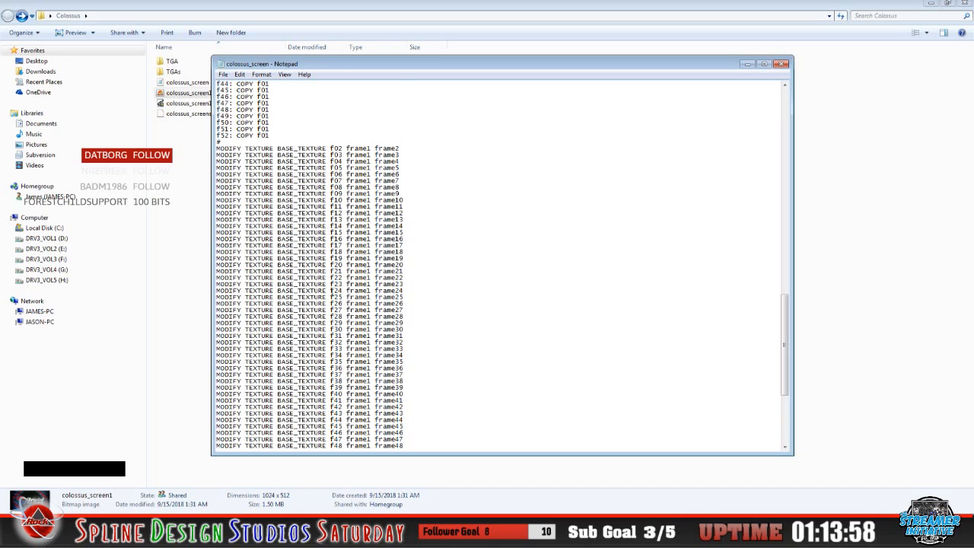
scroll(350, 320, "down", 8)
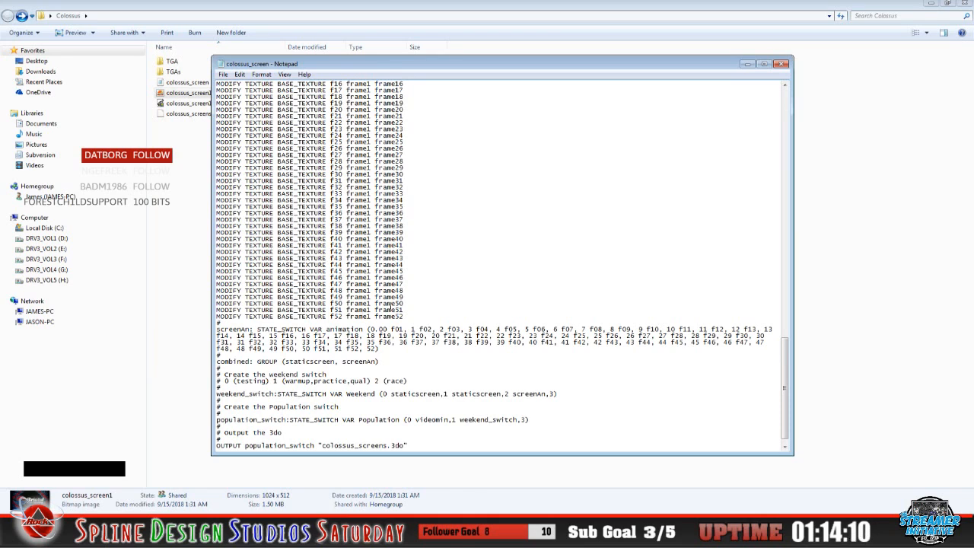
scroll(392, 318, "down", 1)
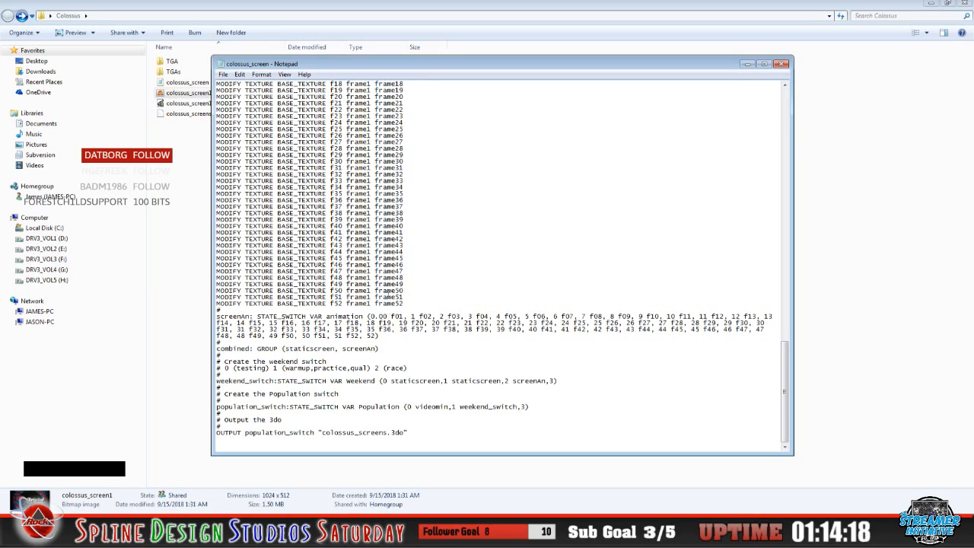
Recheck the colossus_screen script from its header to the output line, and return through the COPY lines to the MIP frame list
scroll(388, 293, "up", 20)
scroll(388, 293, "up", 20)
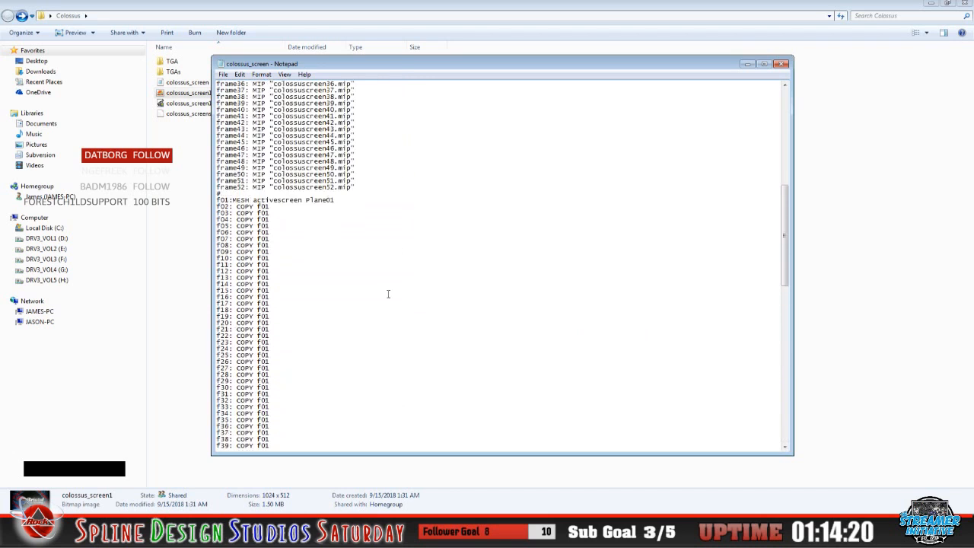
scroll(399, 355, "up", 6)
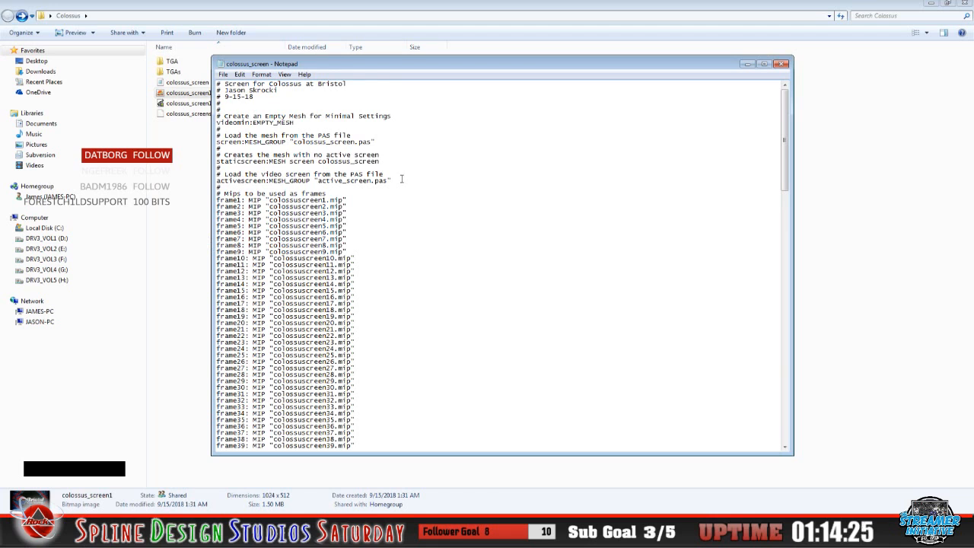
scroll(278, 427, "down", 6)
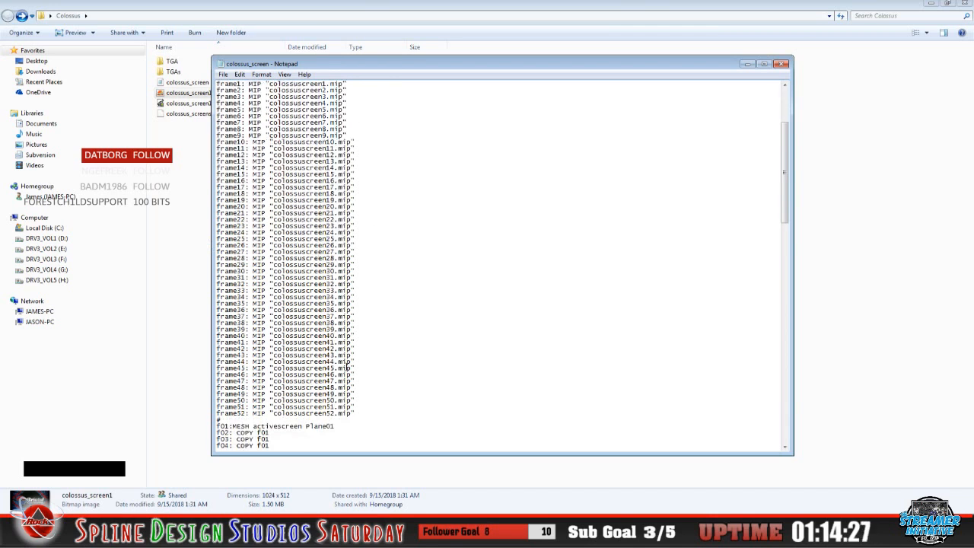
scroll(363, 376, "down", 20)
scroll(365, 378, "down", 18)
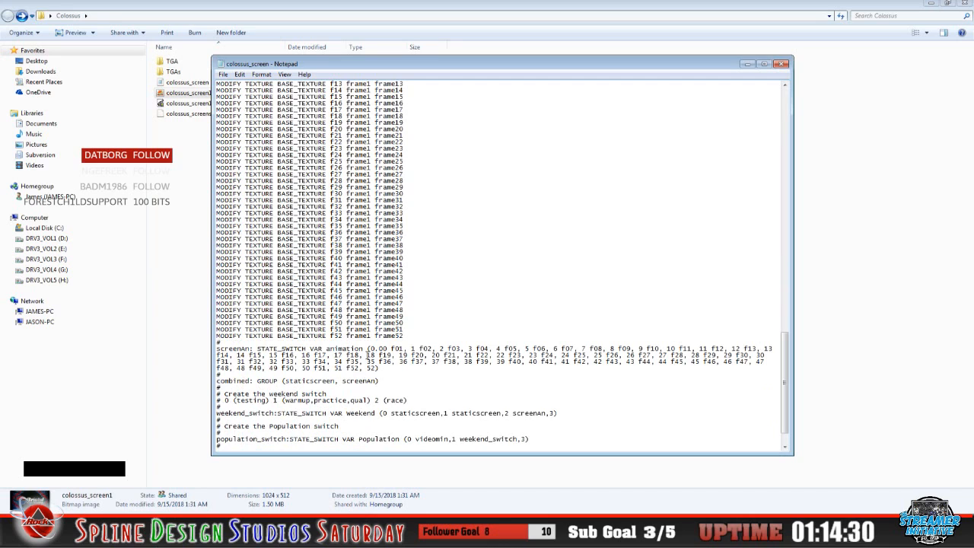
type("# Output the 3do # OUTPUT population_switch \"colossus_screens.3do\"")
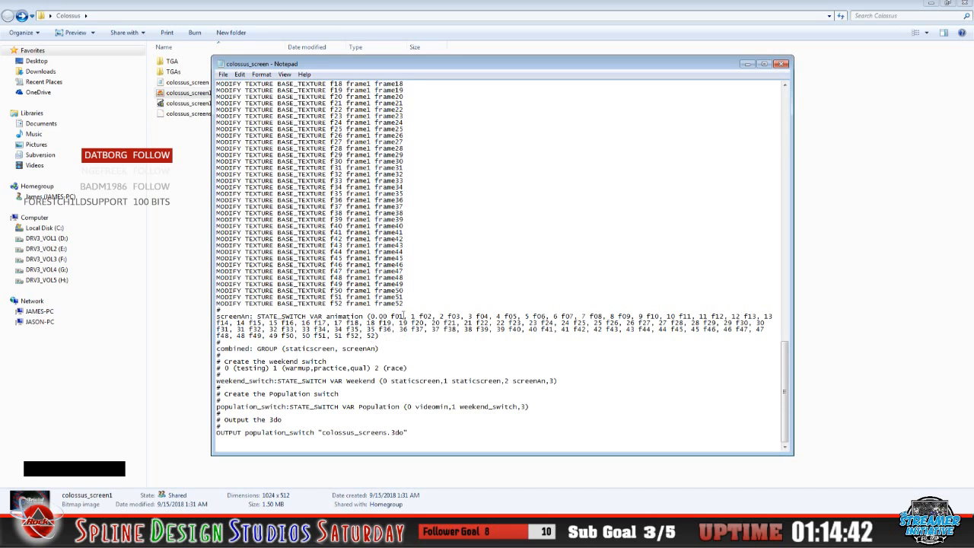
scroll(404, 315, "up", 11)
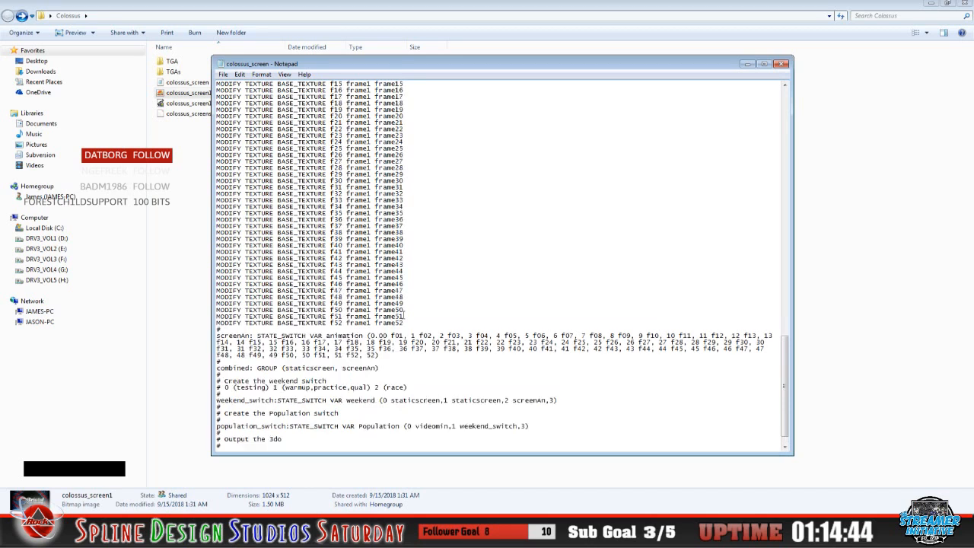
scroll(403, 315, "up", 15)
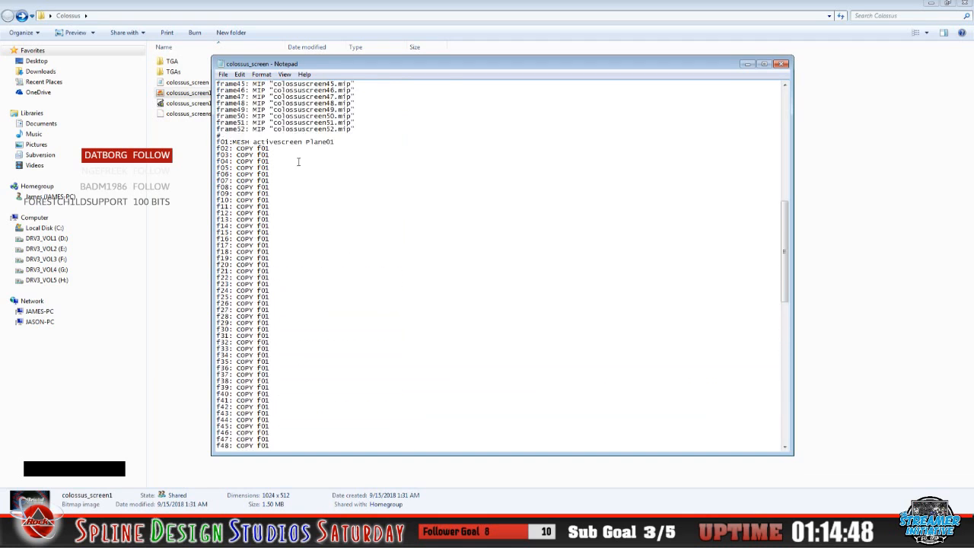
scroll(290, 229, "down", 4)
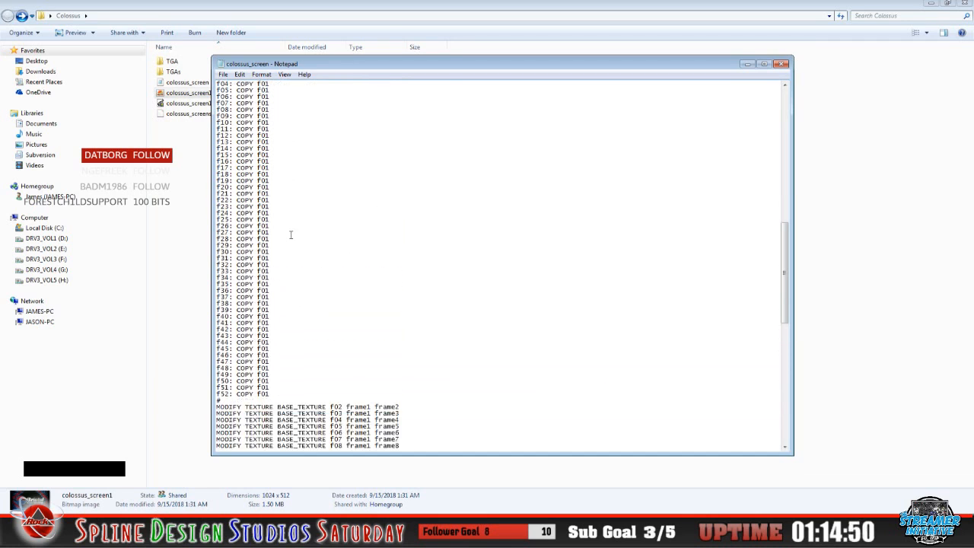
scroll(291, 234, "up", 5)
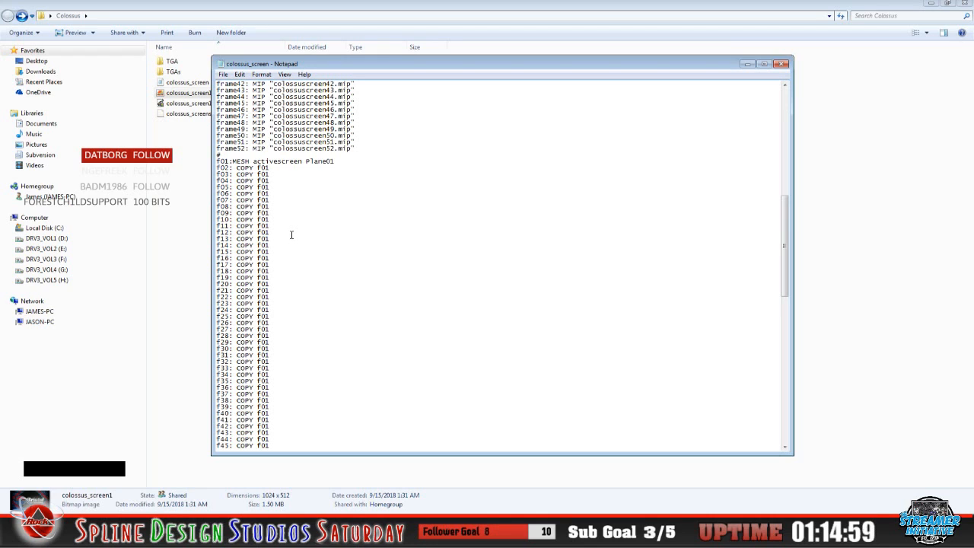
scroll(291, 234, "up", 3)
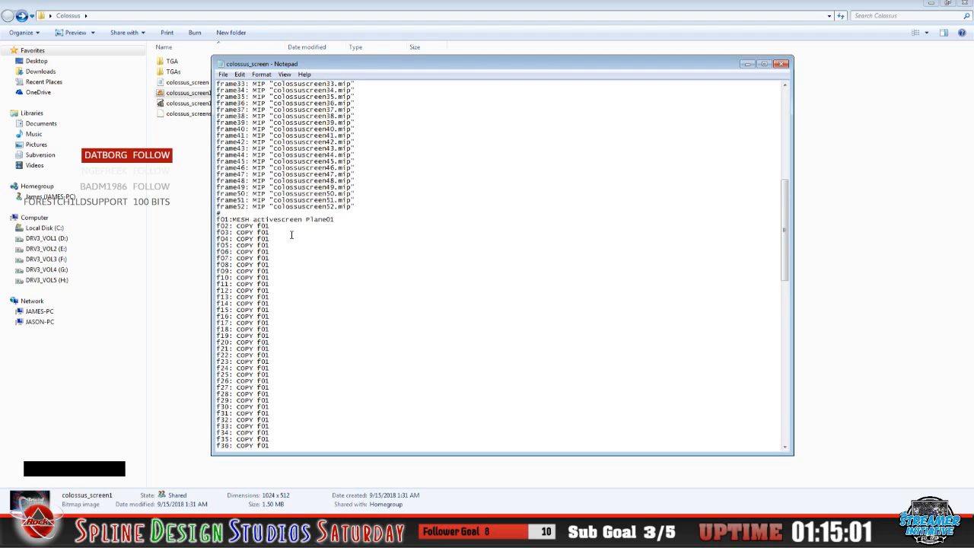
scroll(291, 235, "up", 12)
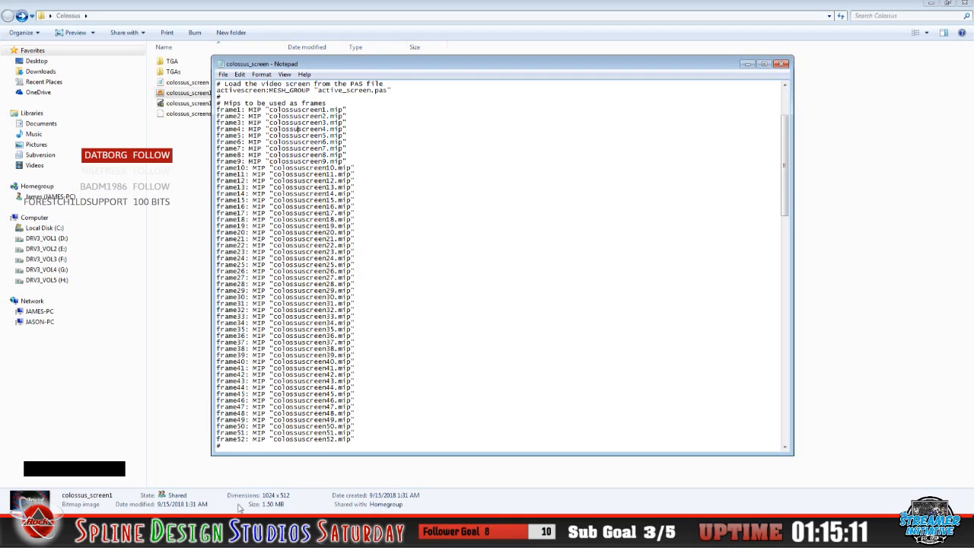
Switch to Windows Media Player and move its window off the visible desktop
left_click(174, 535)
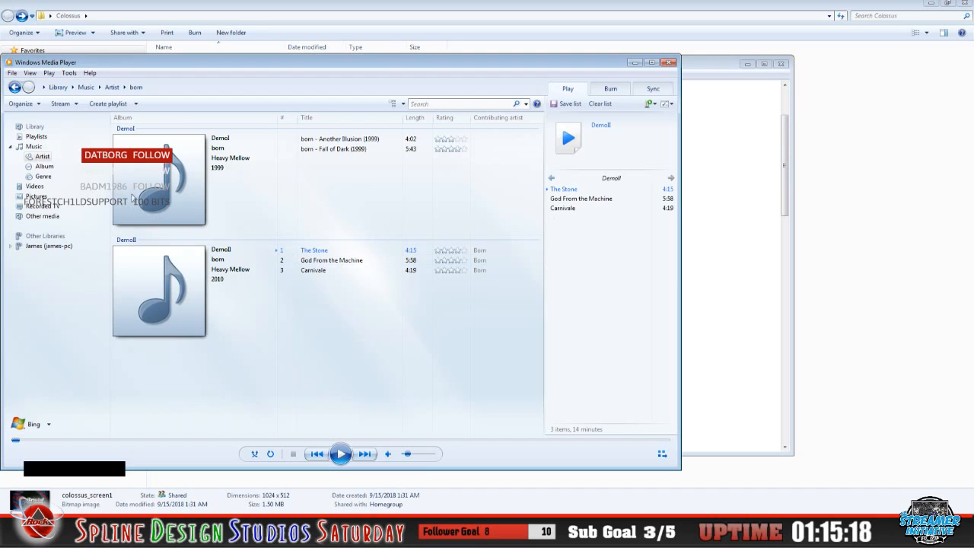
left_click(38, 131)
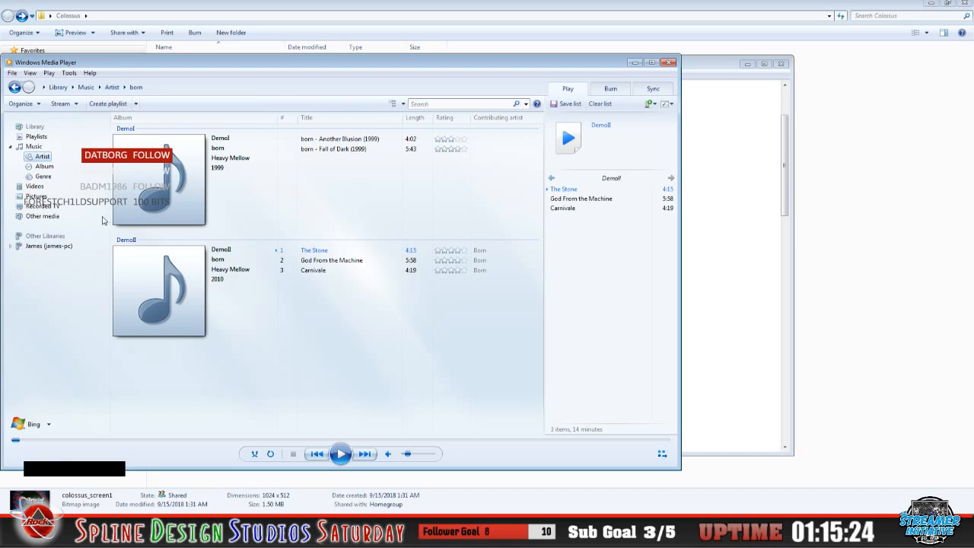
left_click(185, 70)
left_click_drag(186, 67, 0, 95)
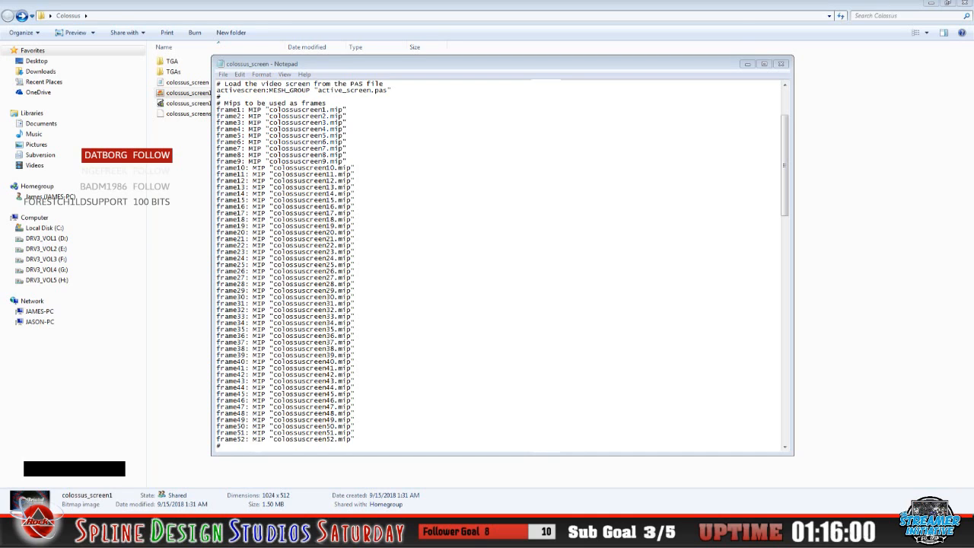
left_click(189, 533)
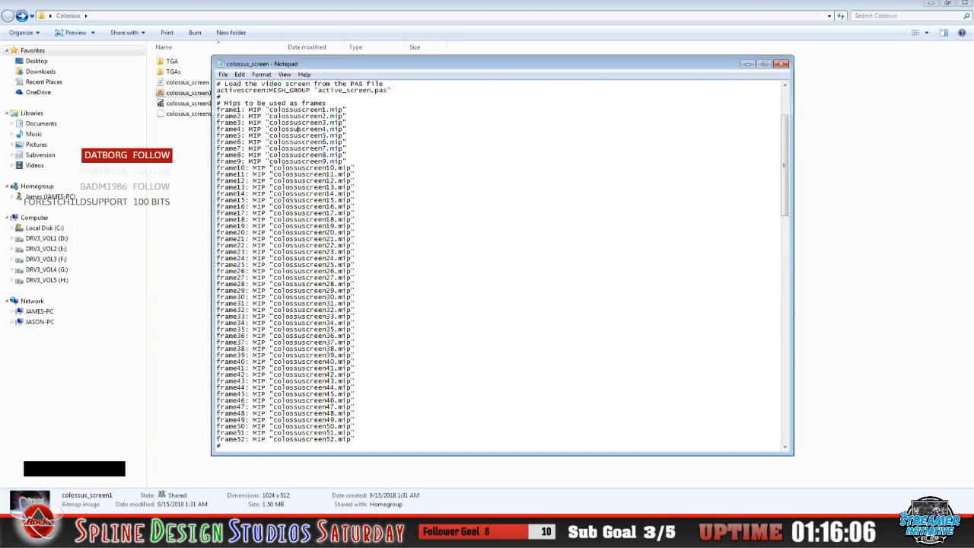
left_click(189, 533)
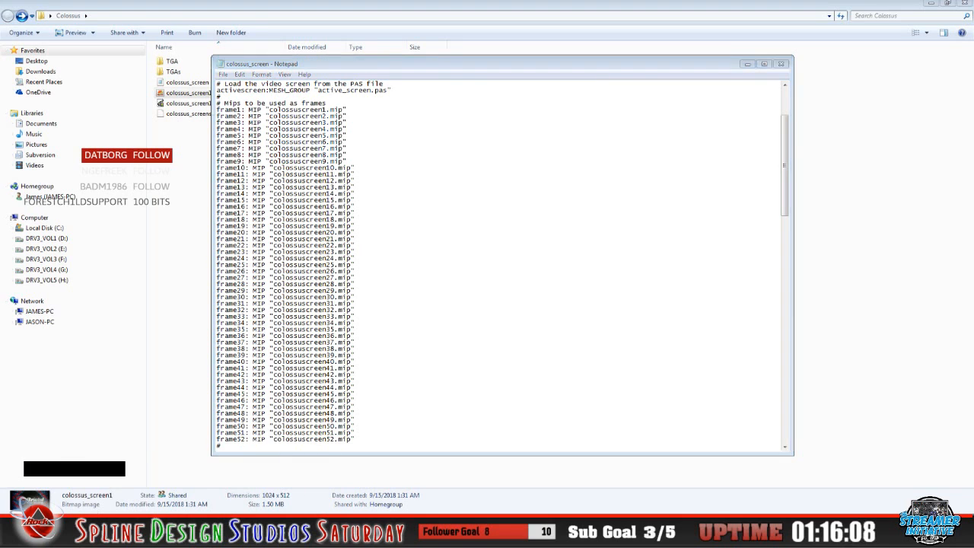
left_click(189, 533)
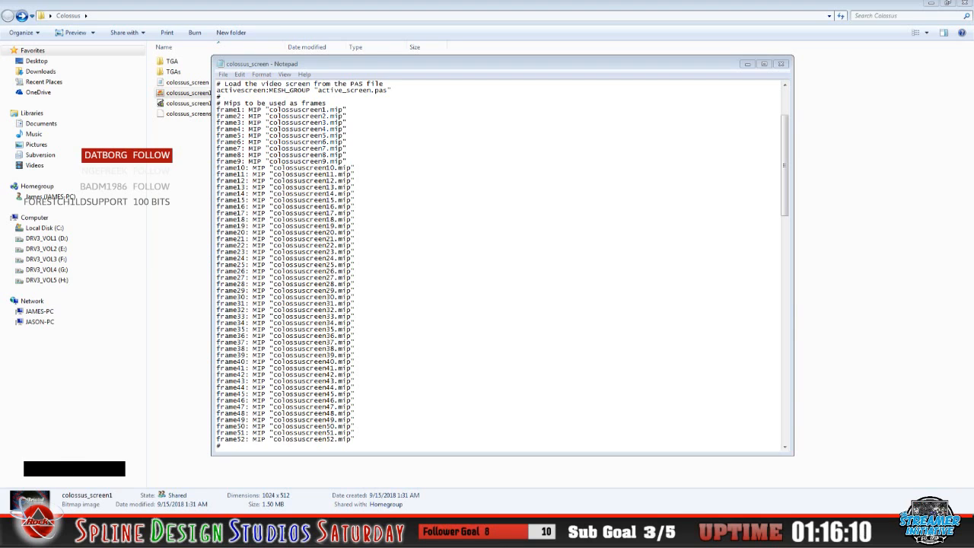
left_click(412, 361)
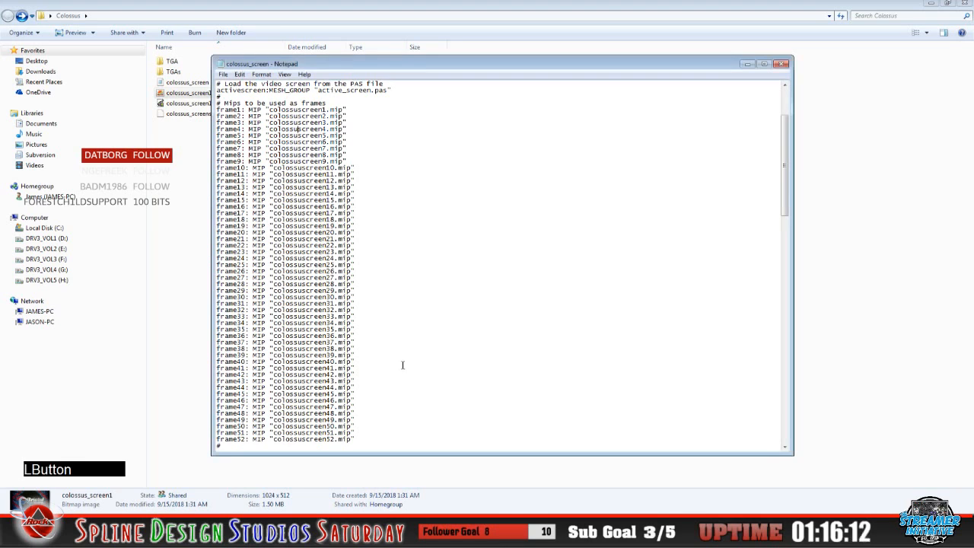
left_click(289, 264)
scroll(289, 264, "down", 4)
scroll(290, 264, "up", 5)
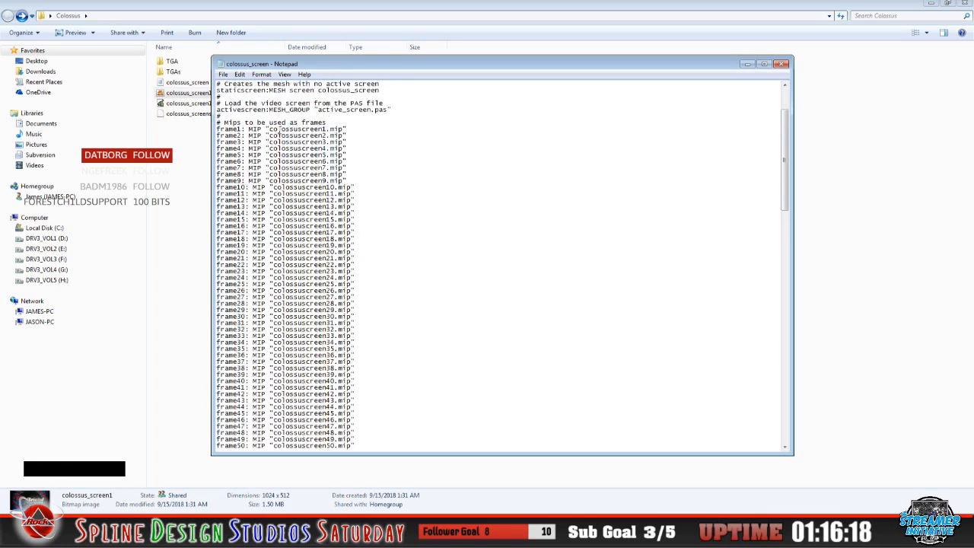
left_click_drag(411, 66, 472, 111)
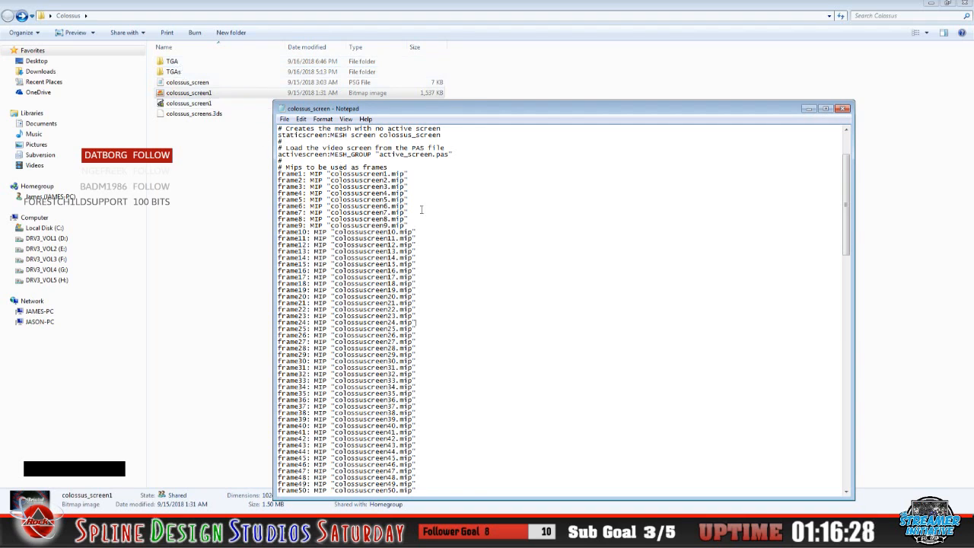
left_click_drag(460, 109, 409, 62)
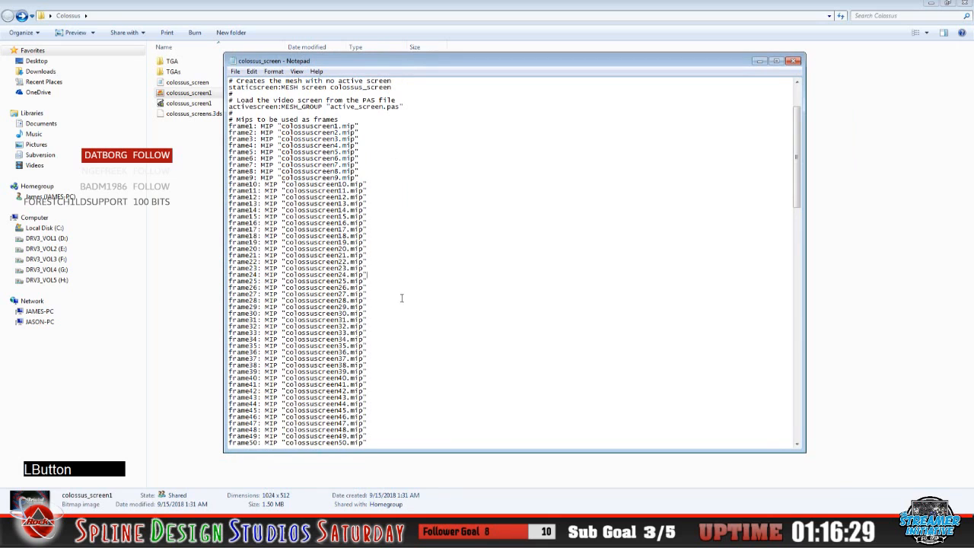
Review the script's COPY lines, MODIFY TEXTURE lines, animation, weekend and population switches through the 3do output, and return to its header
scroll(372, 250, "down", 8)
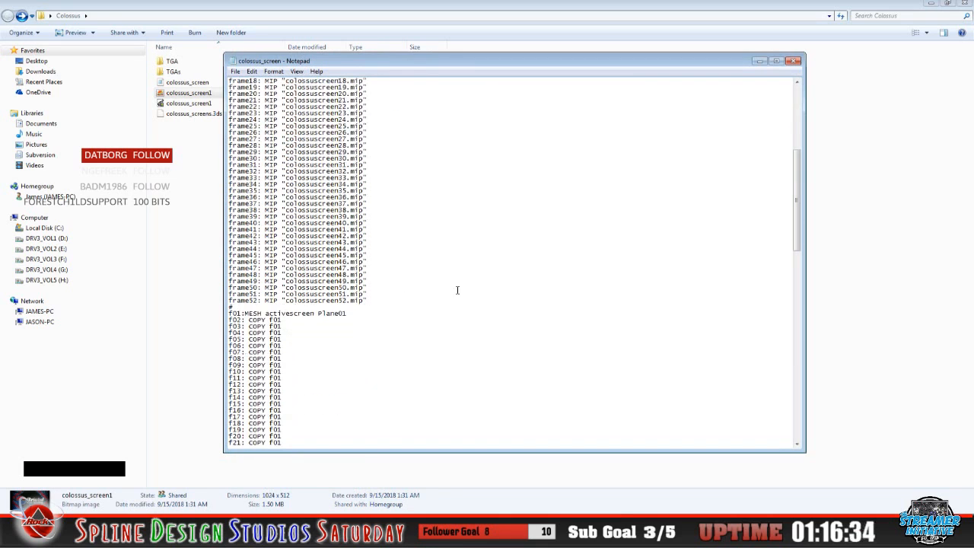
scroll(352, 358, "down", 9)
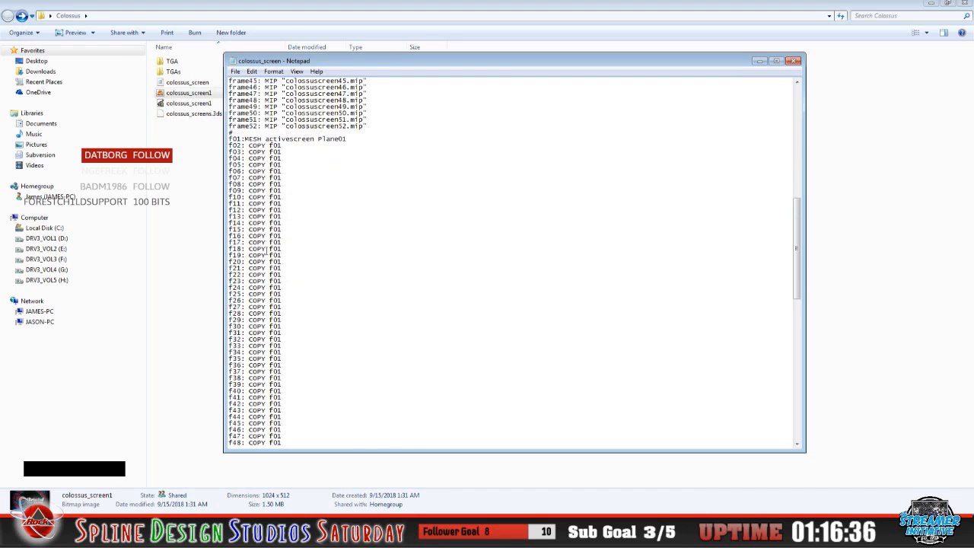
scroll(274, 266, "down", 7)
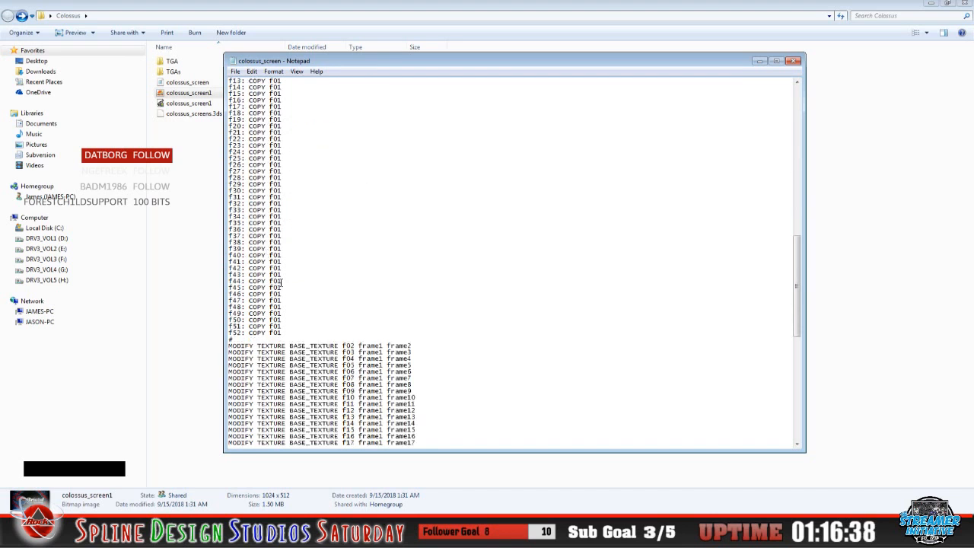
scroll(281, 282, "down", 15)
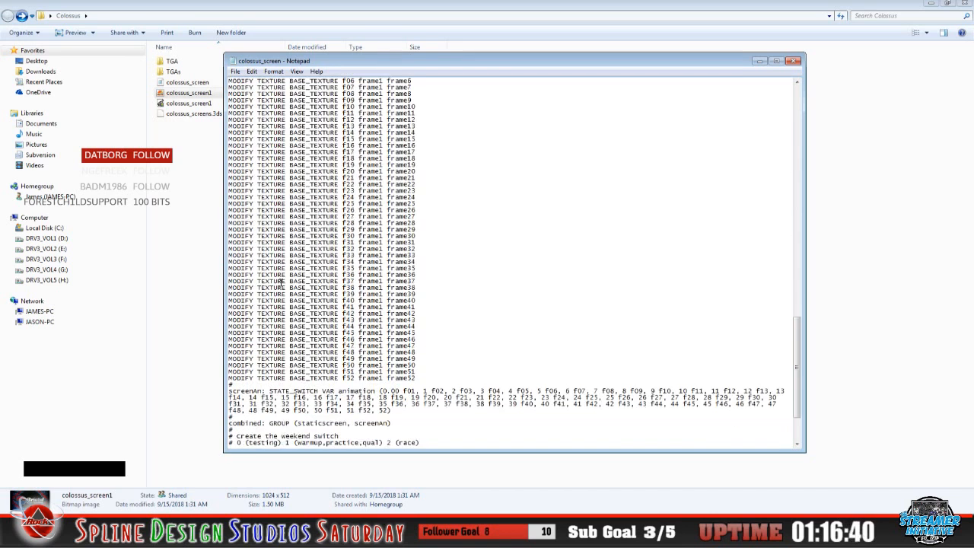
scroll(420, 402, "up", 2)
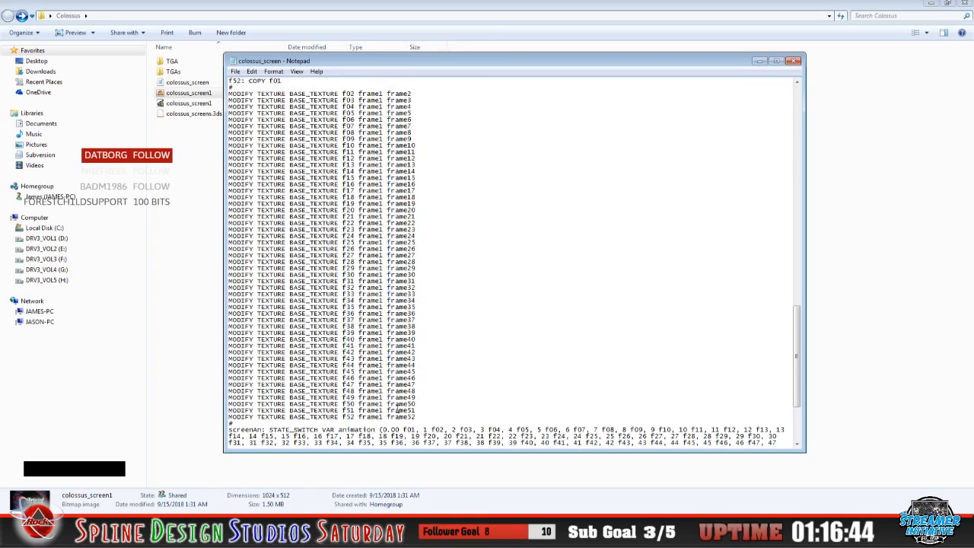
scroll(396, 407, "down", 3)
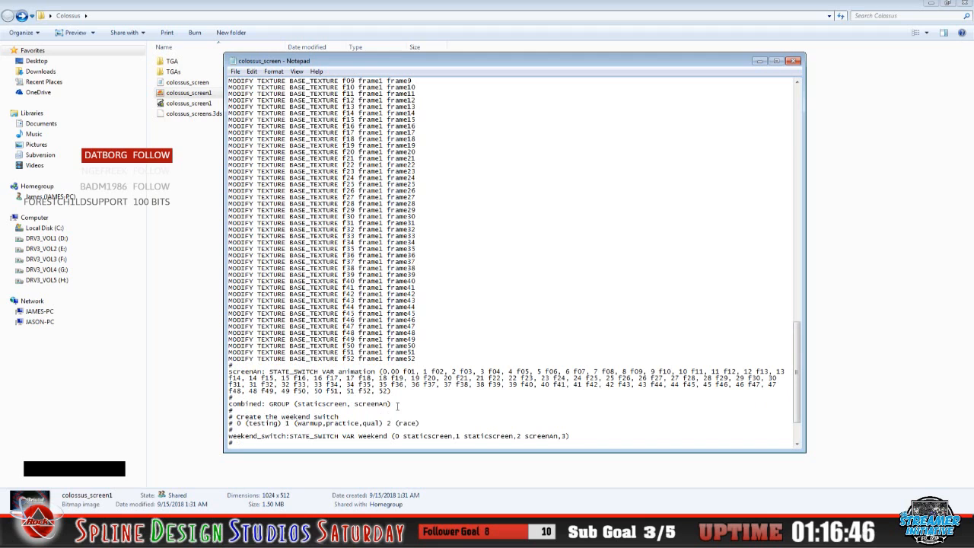
scroll(397, 406, "down", 3)
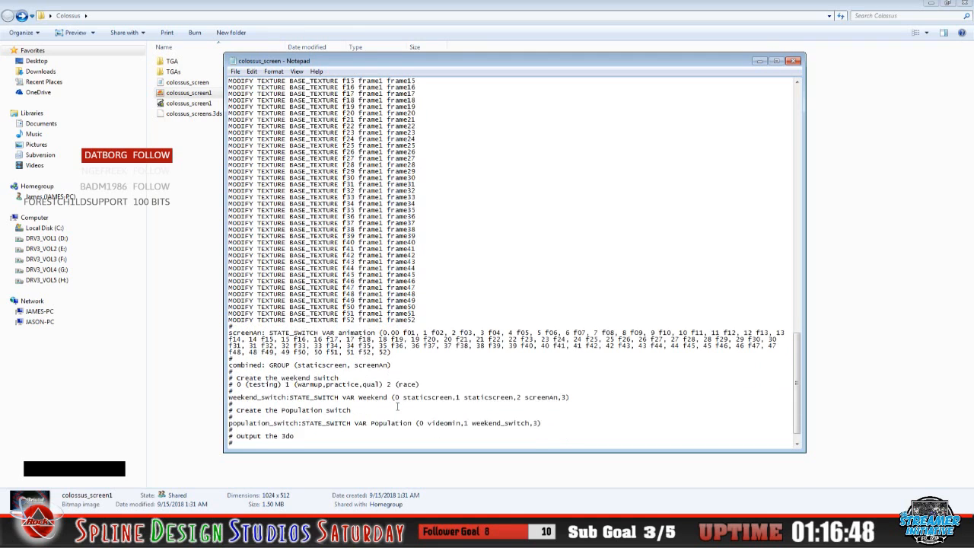
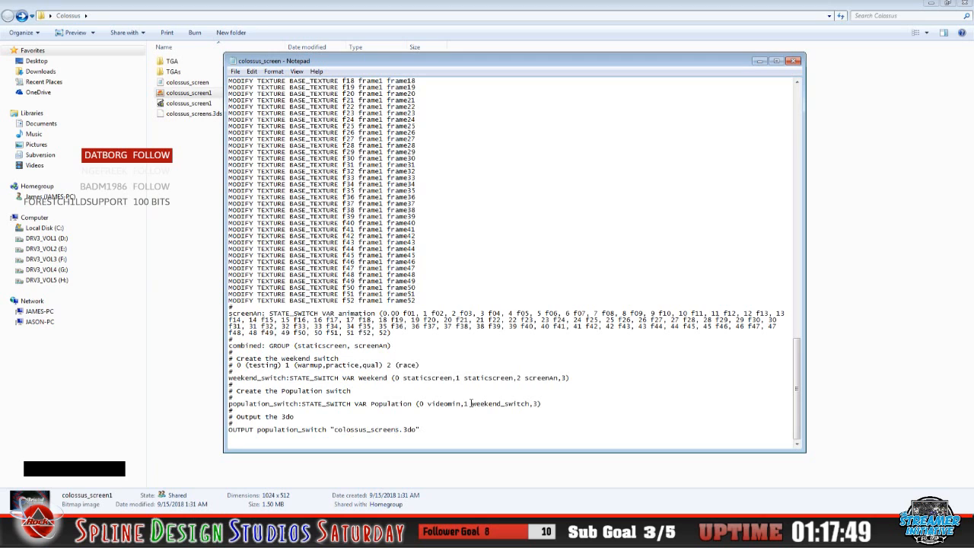
scroll(467, 408, "up", 9)
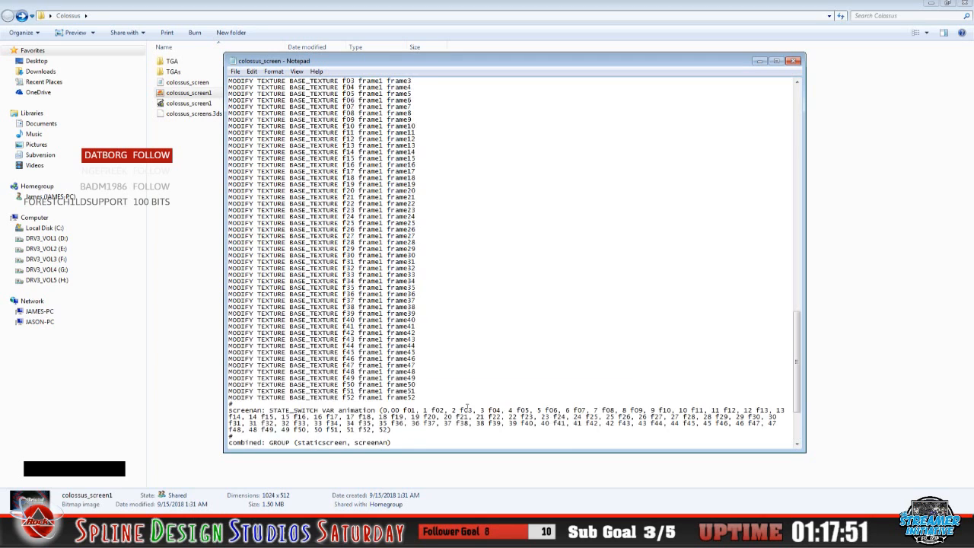
scroll(468, 408, "up", 20)
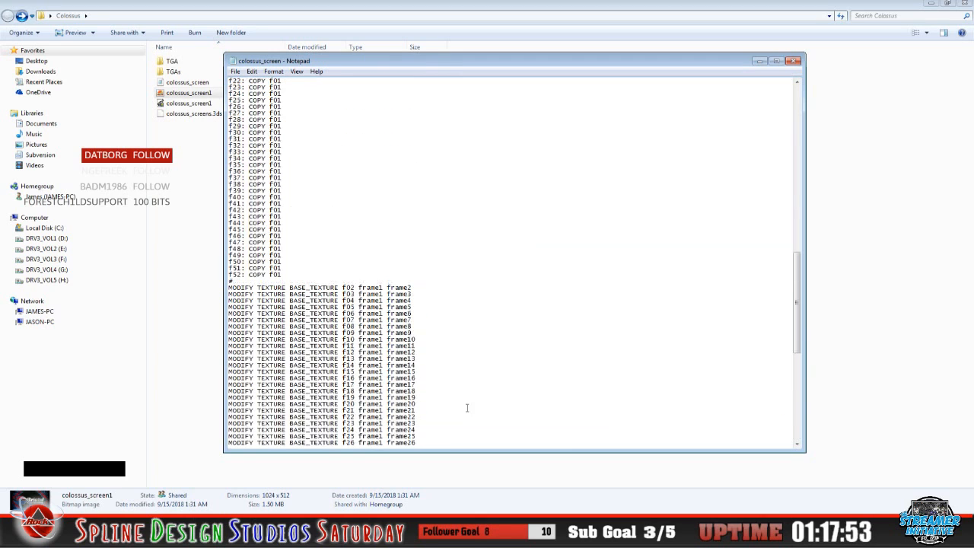
scroll(467, 408, "up", 10)
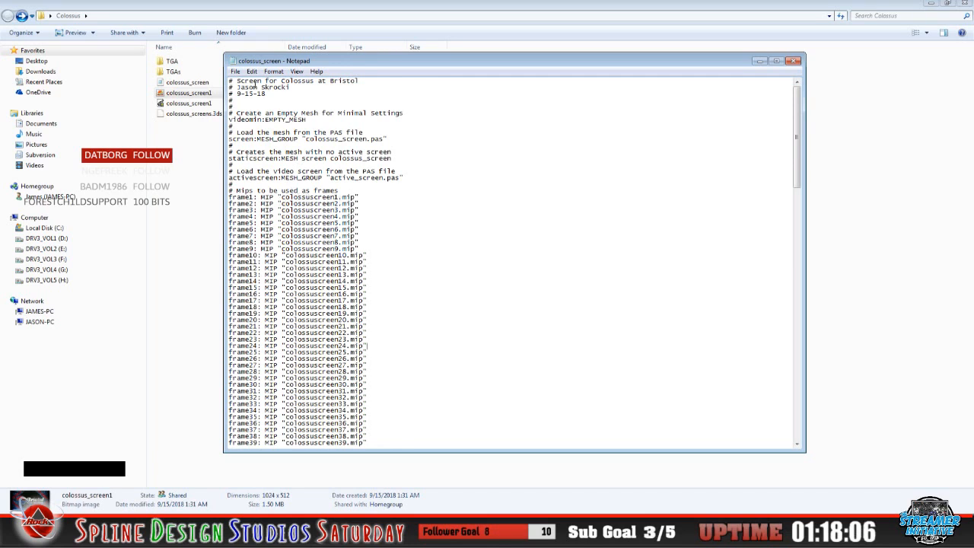
Open the TGA folder and copy the file name colossus_screen2 from that TGA image's properties without changing the file
double_click(197, 64)
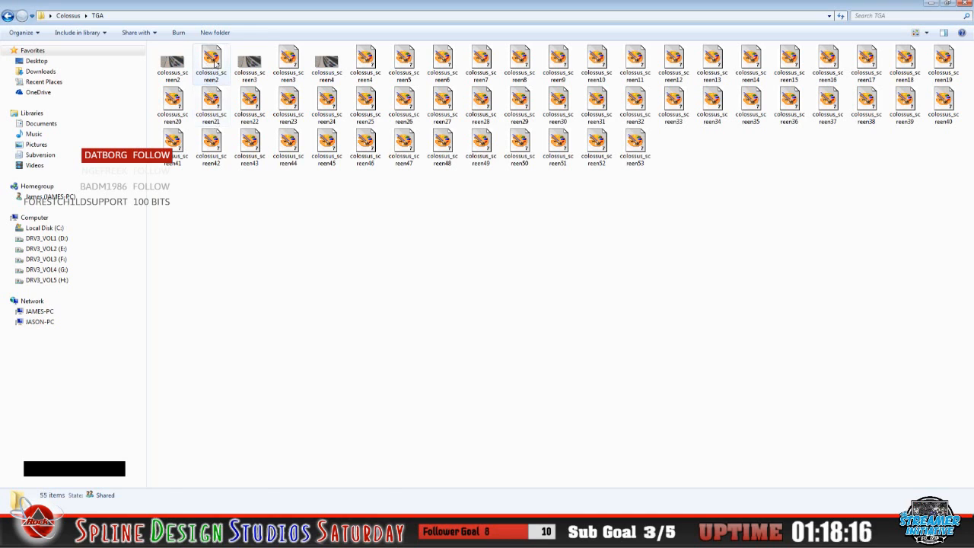
right_click(216, 64)
left_click(243, 314)
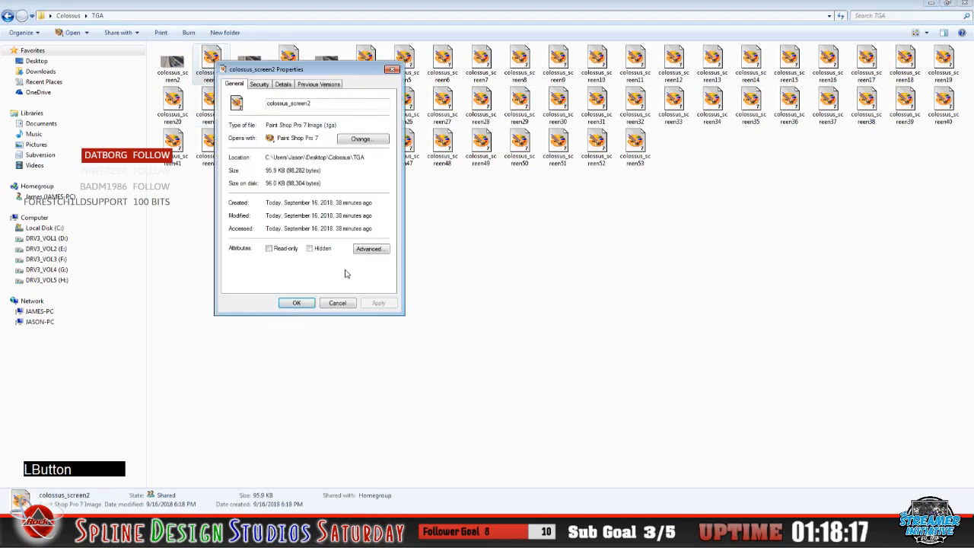
double_click(339, 104)
right_click(279, 105)
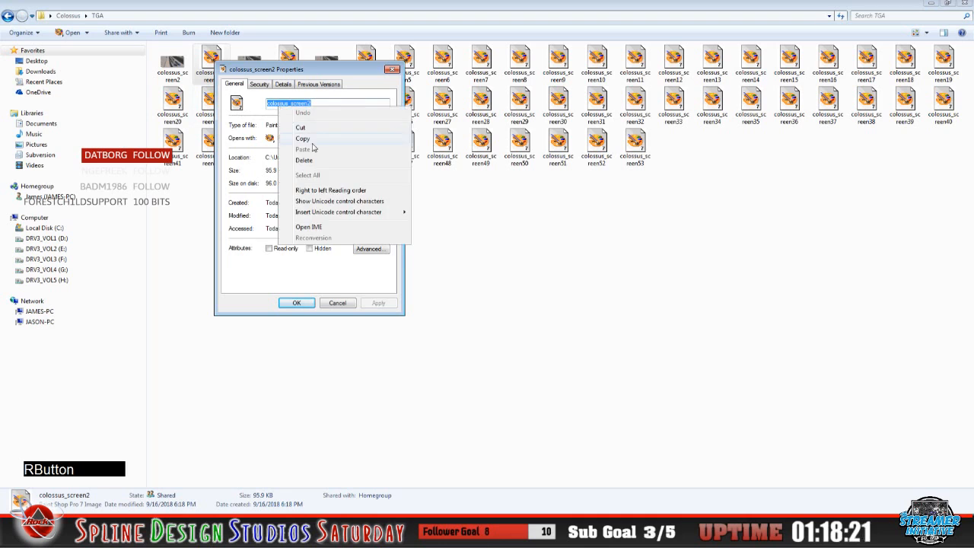
left_click(303, 139)
left_click(335, 304)
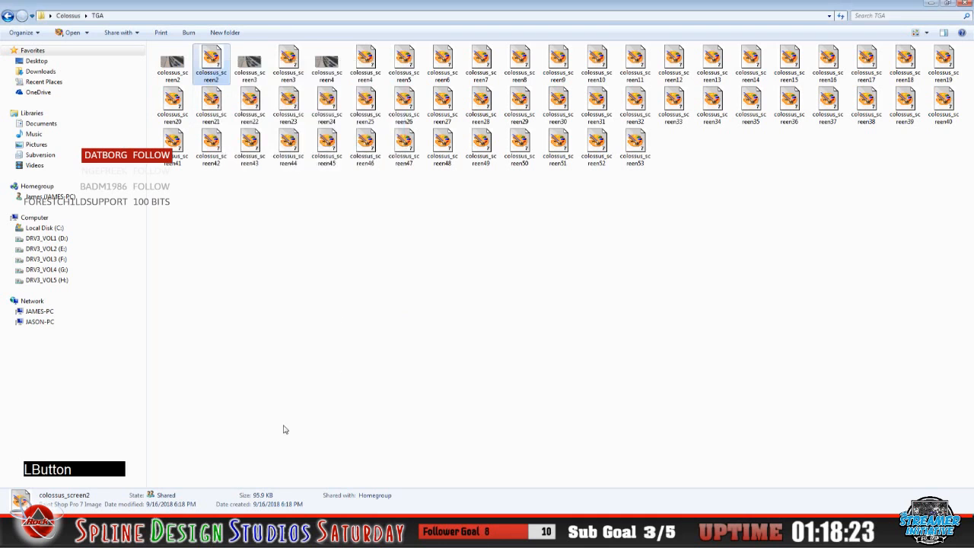
Return to the colossus_screen script and replace frame1's MIP base name with the copied colossus_screen2, keeping the .mip extension
left_click(347, 535)
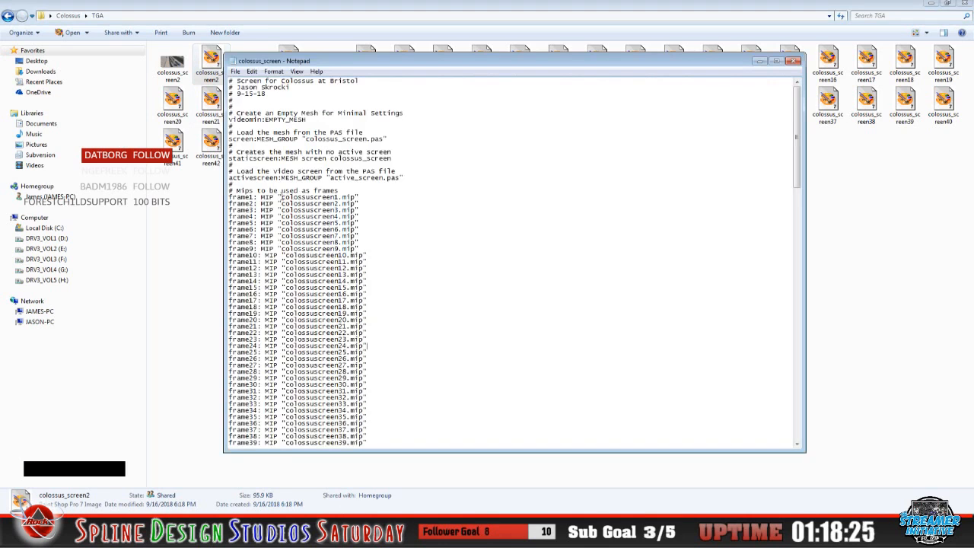
left_click_drag(282, 197, 340, 197)
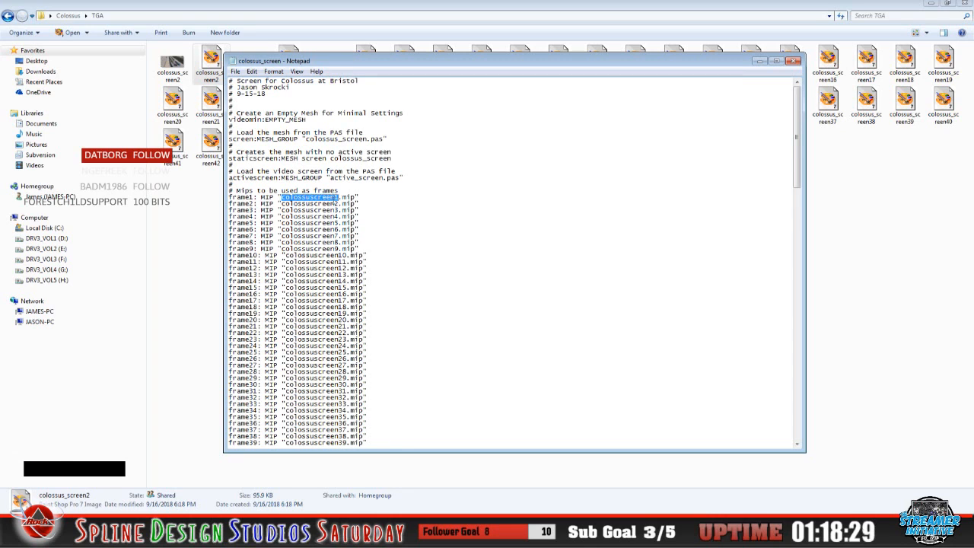
right_click(333, 200)
left_click(369, 244)
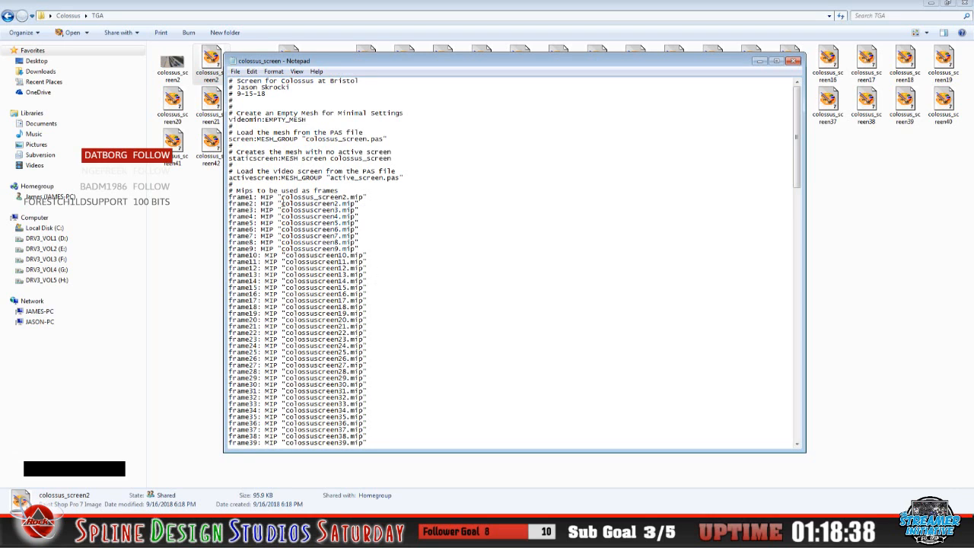
Replace frame2's MIP base name with the copied file name and change its number so it reads colossus_screen3.mip
left_click_drag(282, 203, 338, 204)
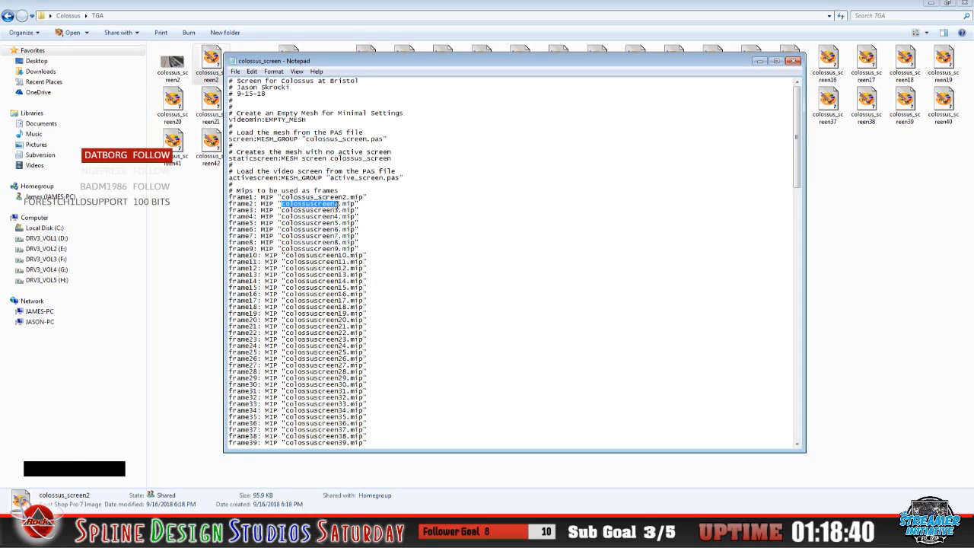
right_click(334, 204)
left_click(357, 248)
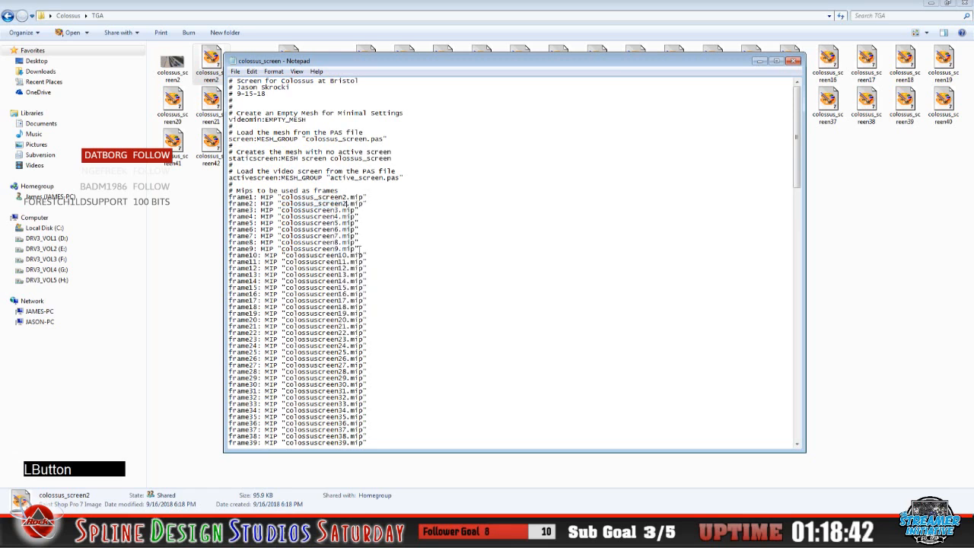
left_click(345, 204)
key("Delete")
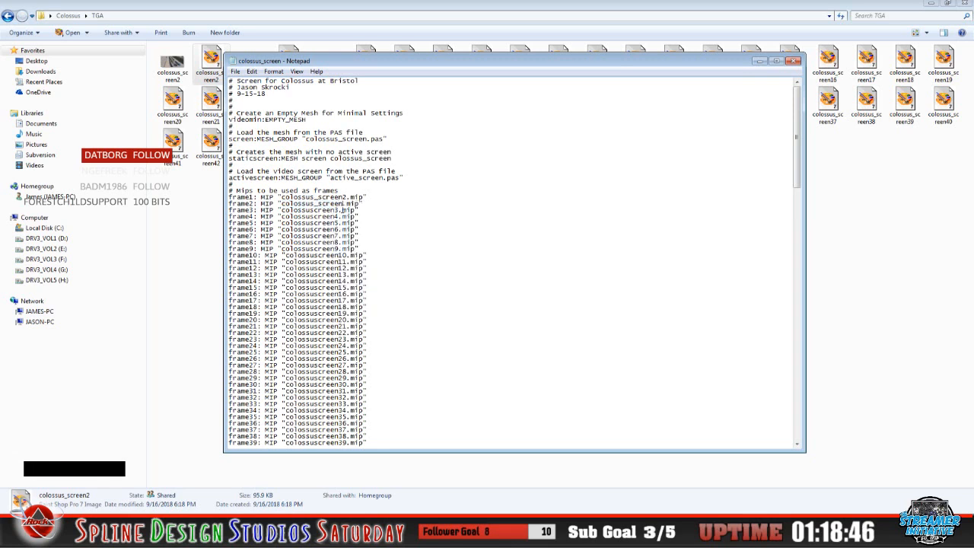
type("3")
Replace frame3's MIP base name with the copied file name and change its number so it reads colossus_screen4.mip
left_click_drag(281, 210, 339, 210)
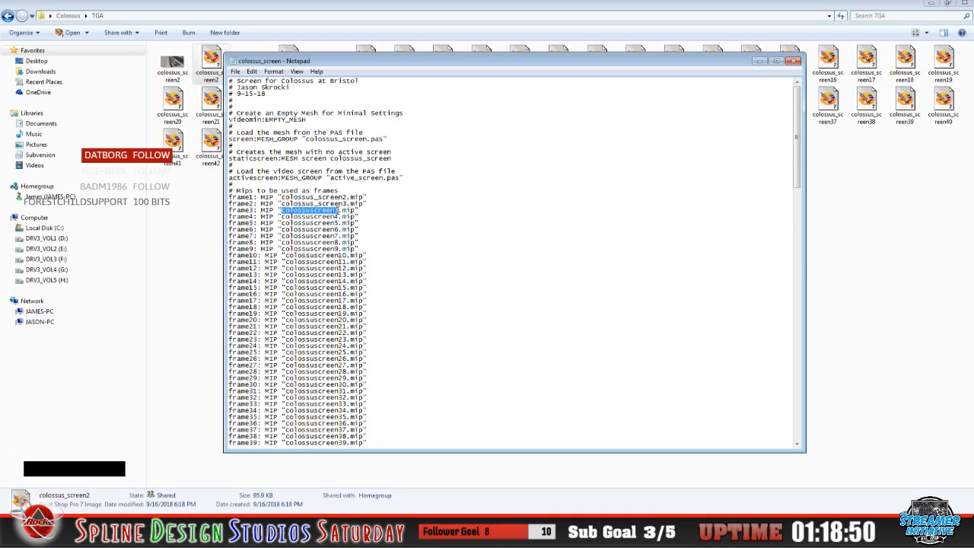
right_click(339, 212)
left_click(350, 255)
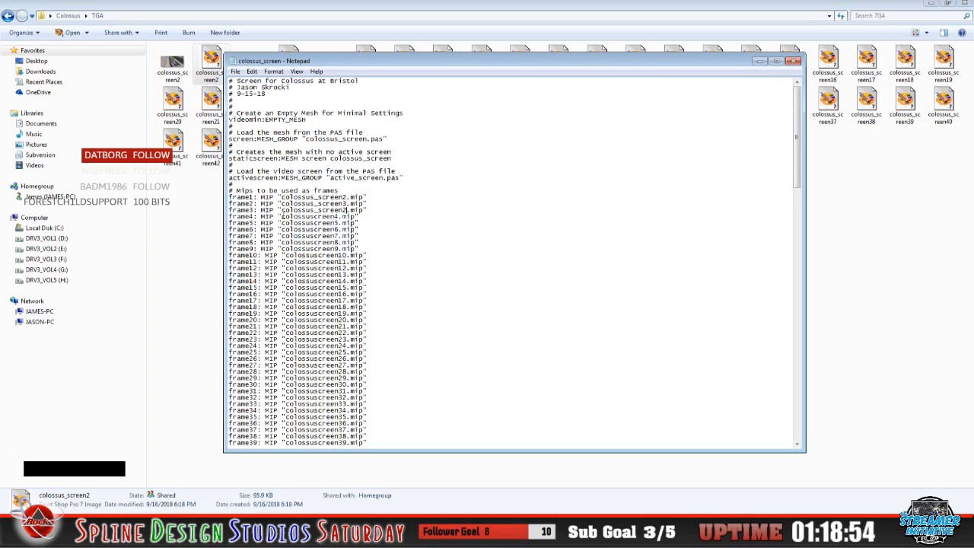
key("BackSpace")
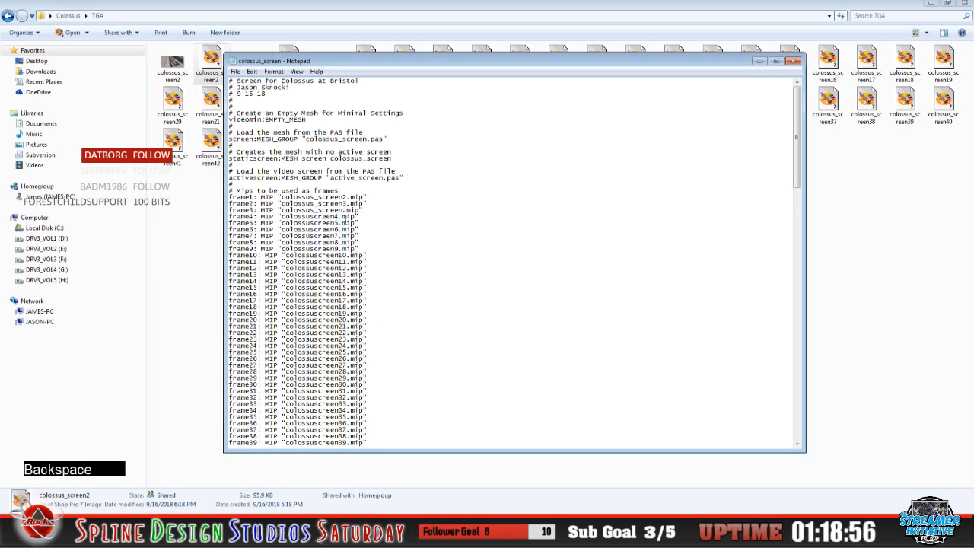
type("4")
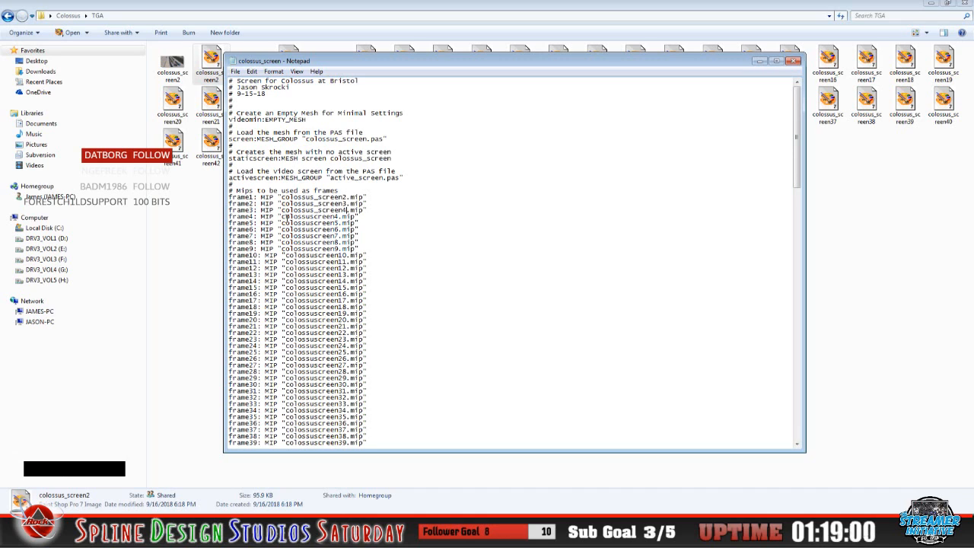
Replace frame4's MIP base name with the copied file name and change its number so it reads colossus_screen5.mip
left_click_drag(282, 217, 339, 218)
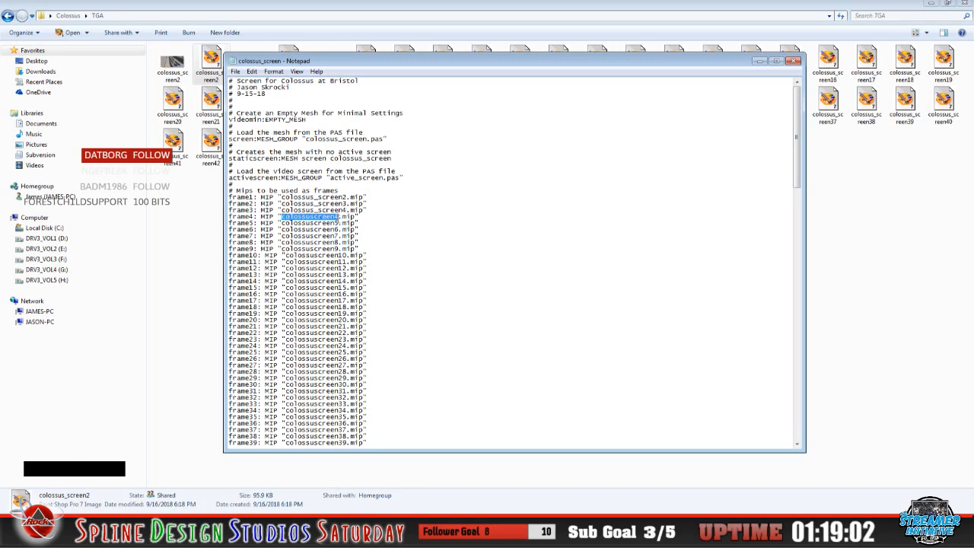
right_click(329, 217)
left_click(354, 261)
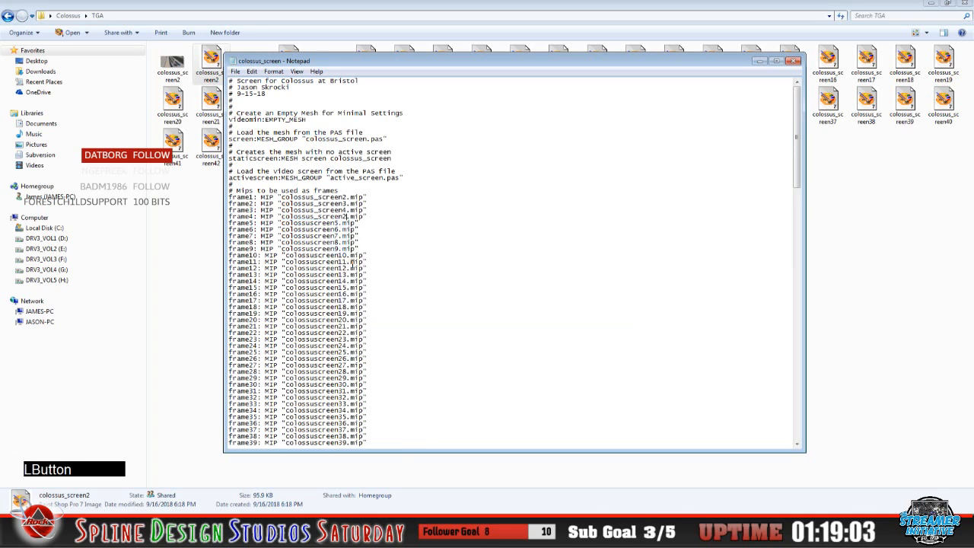
key("BackSpace")
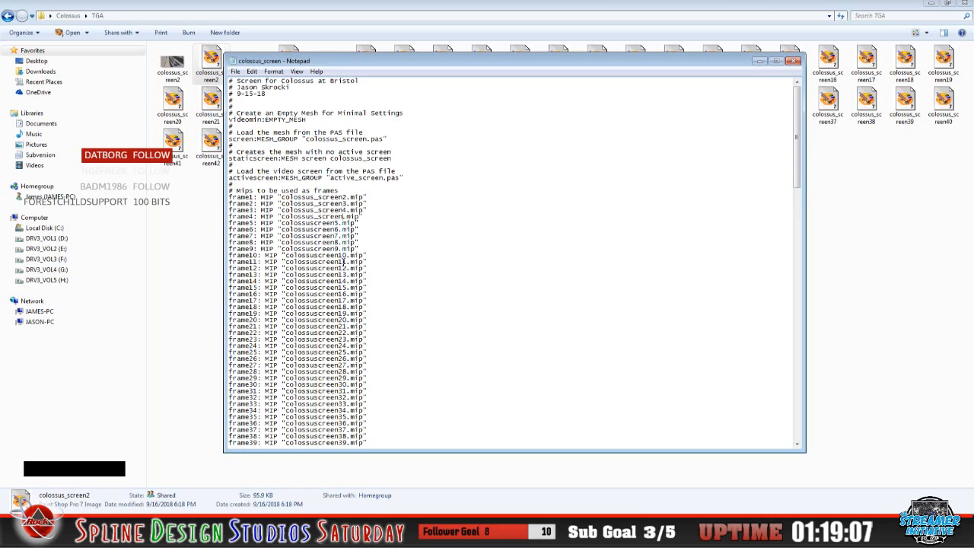
type("5")
Replace frame5's MIP base name with the copied file name and change its number so it reads colossus_screen6.mip
left_click_drag(282, 223, 338, 223)
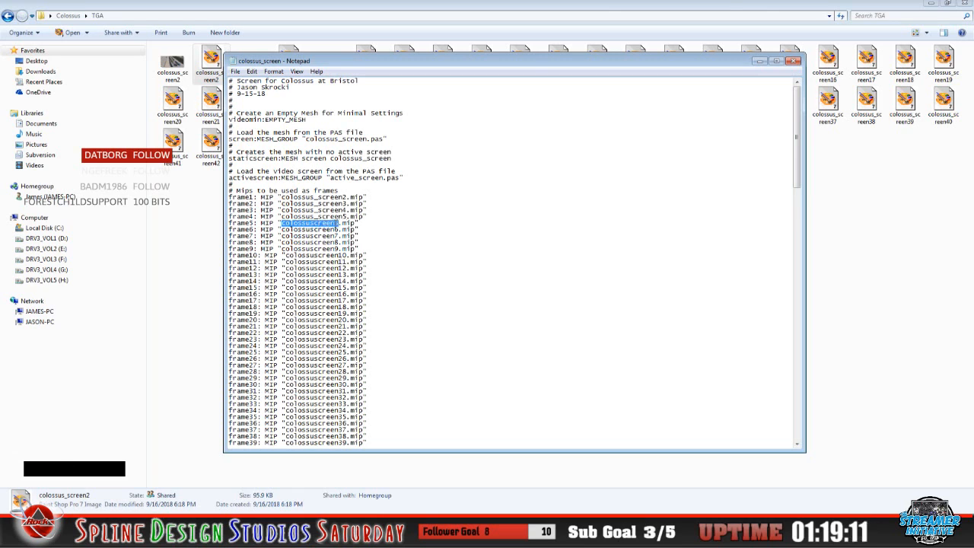
right_click(337, 223)
left_click(361, 268)
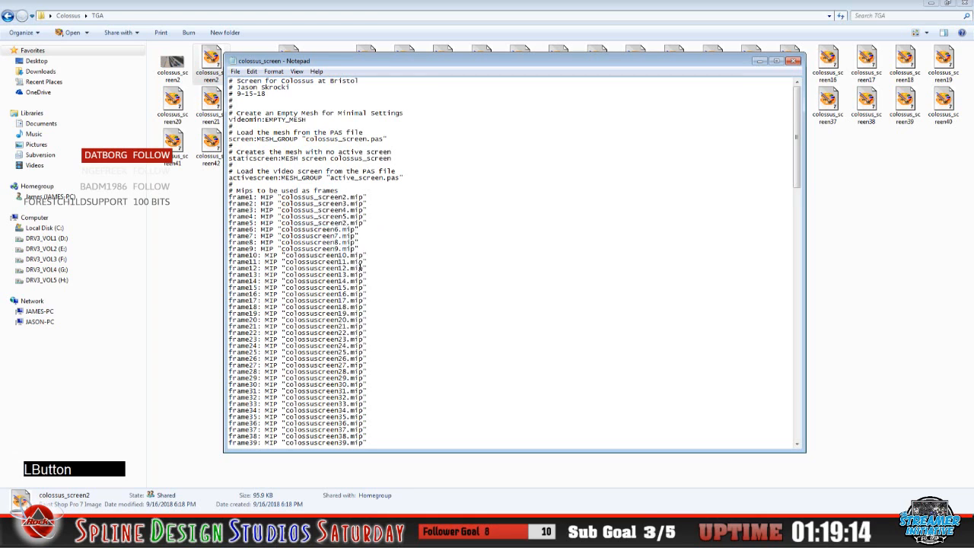
key("BackSpace")
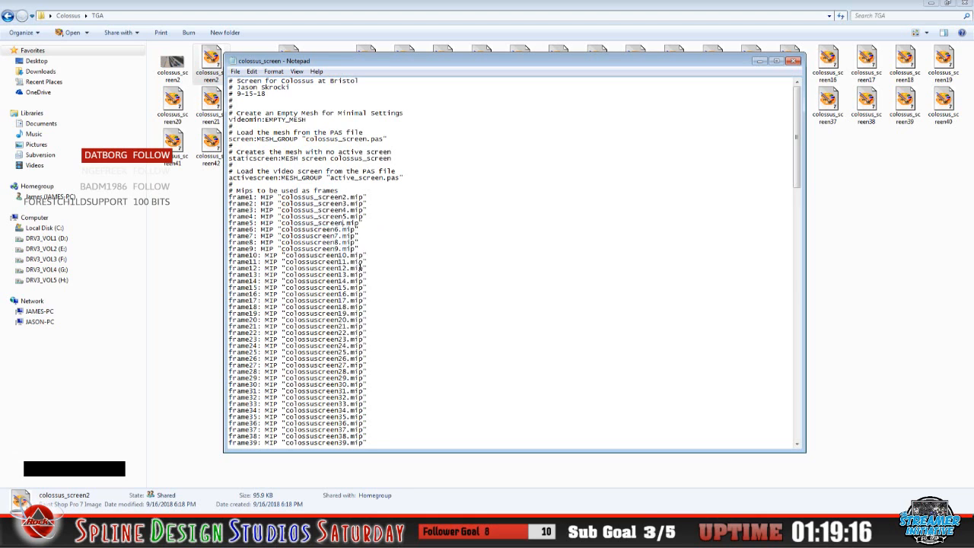
type("6")
Replace frame6's MIP base name with the copied file name and change its number so it reads colossus_screen7.mip
left_click_drag(340, 229, 282, 230)
right_click(287, 228)
left_click(327, 276)
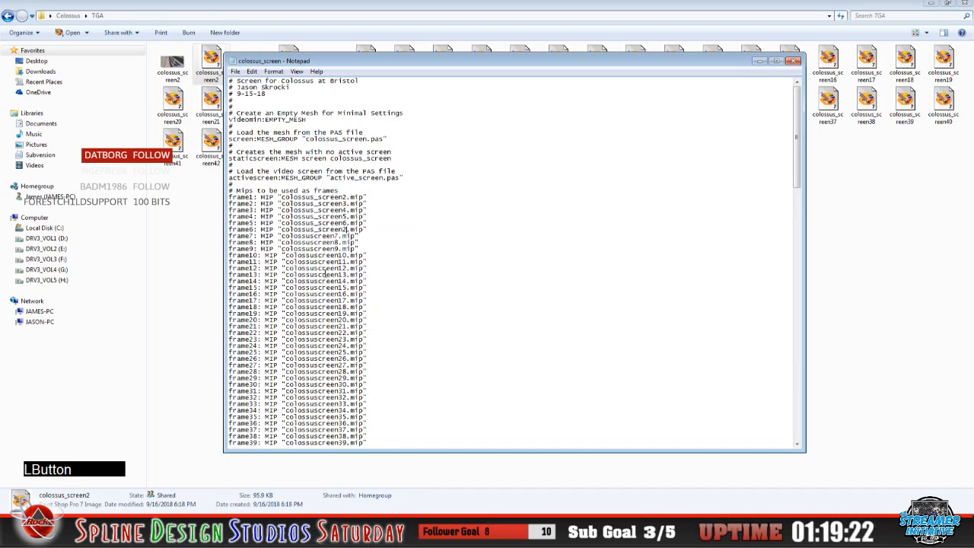
key("BackSpace")
type("7")
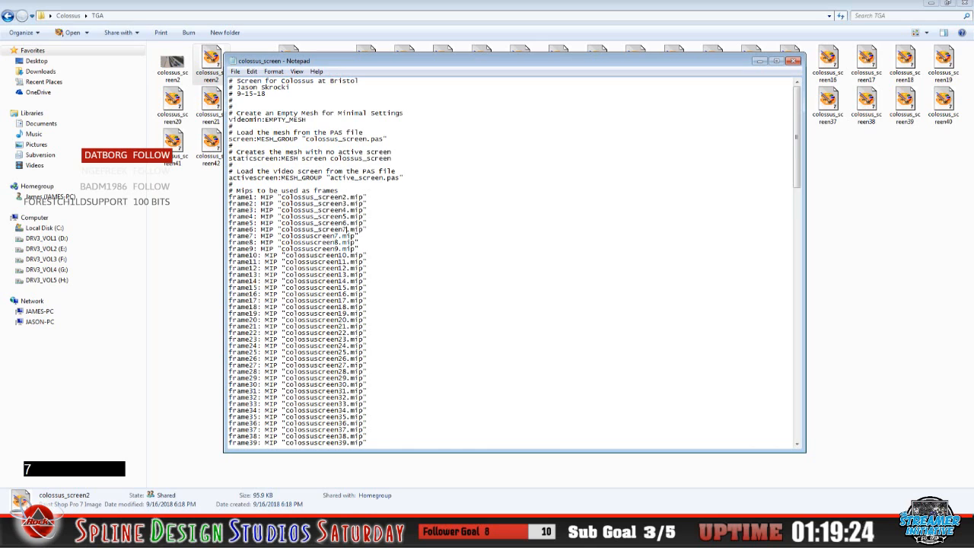
Replace frame7's MIP base name with the copied file name and change its number so it reads colossus_screen8.mip
left_click_drag(282, 236, 336, 236)
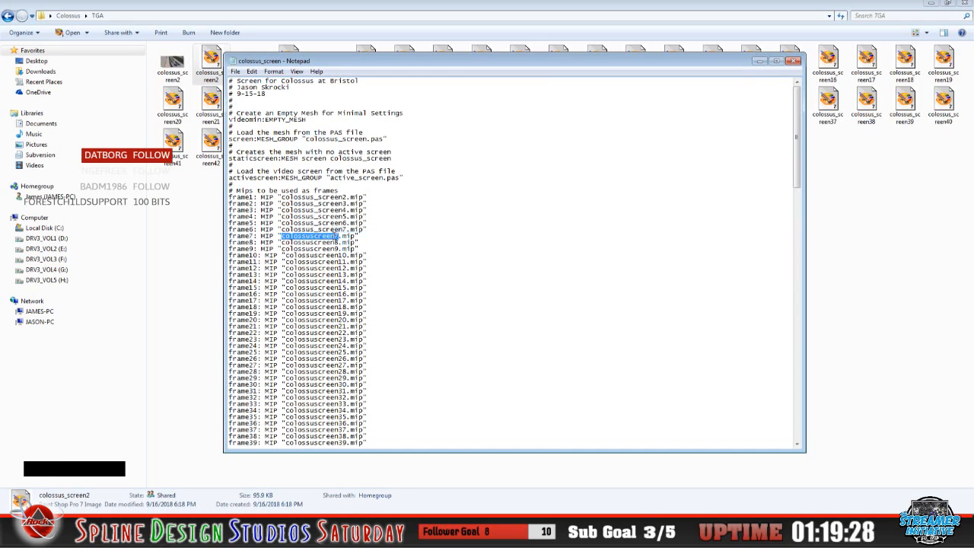
right_click(333, 237)
left_click(356, 279)
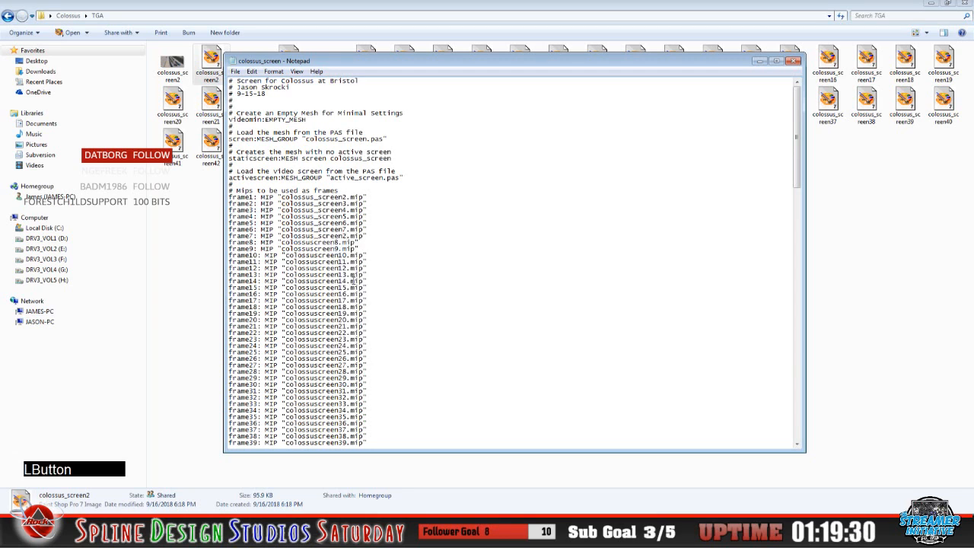
key("BackSpace")
type("8")
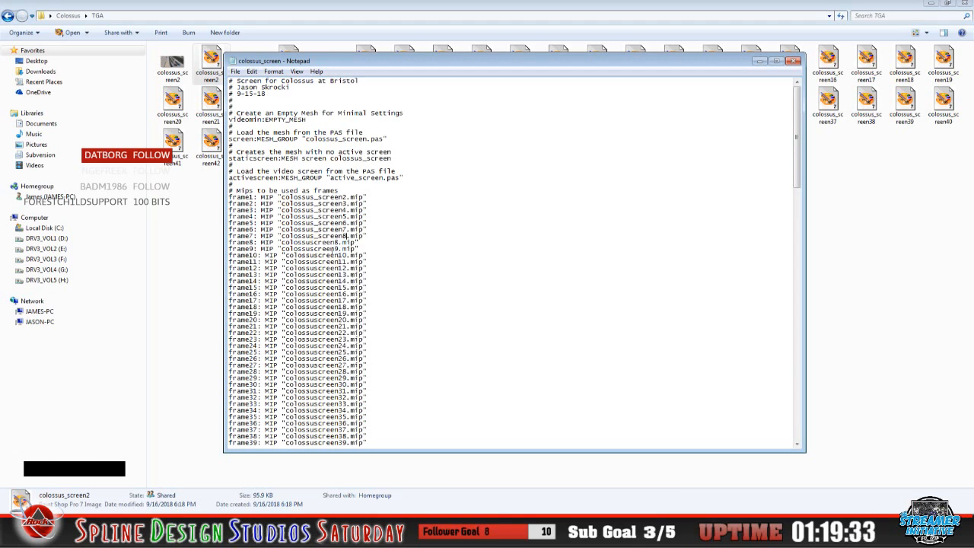
Replace frame8's MIP base name with the copied file name and change its number so it reads colossus_screen9.mip
left_click_drag(282, 242, 336, 242)
right_click(332, 242)
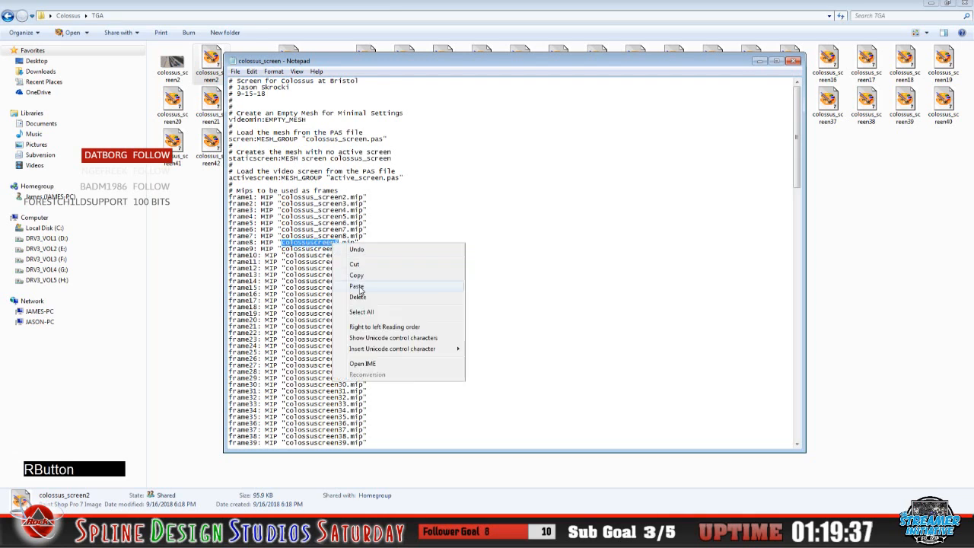
left_click(361, 288)
key("BackSpace")
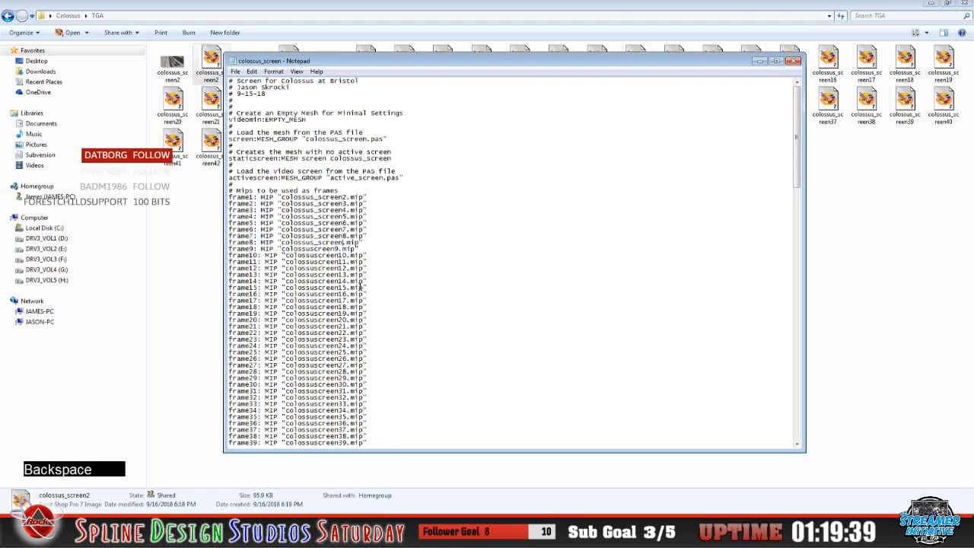
type("9")
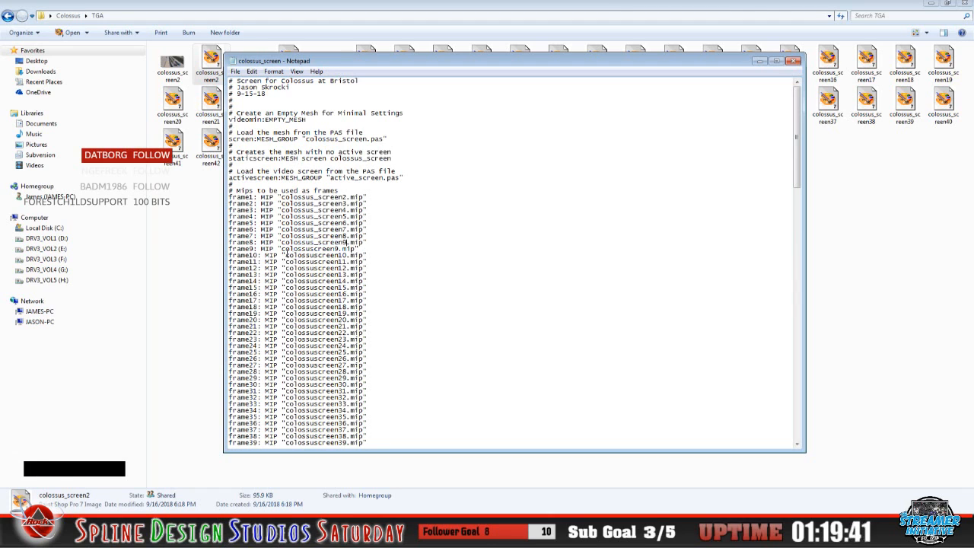
Replace frame9's MIP base name with the copied file name and change its number so it reads colossus_screen10.mip
left_click_drag(282, 249, 339, 248)
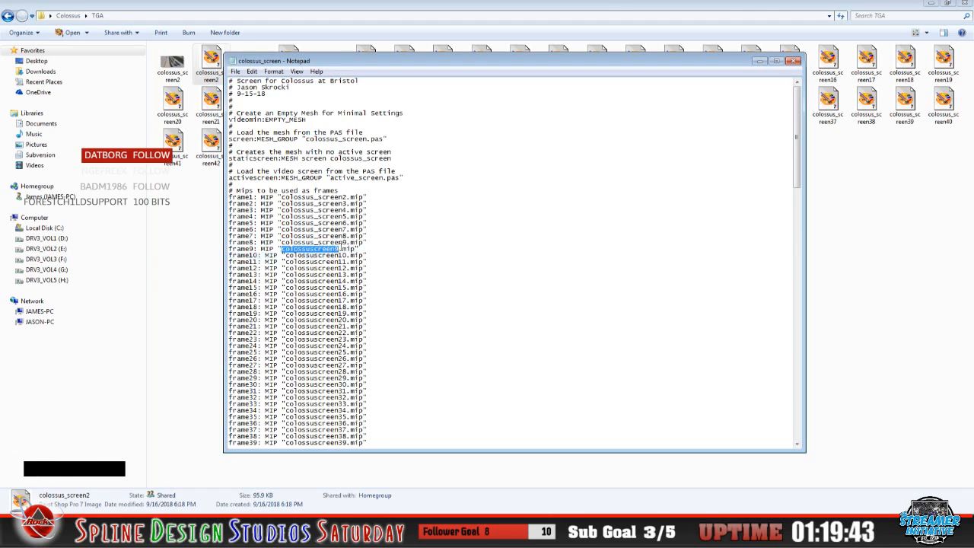
right_click(337, 249)
left_click(359, 291)
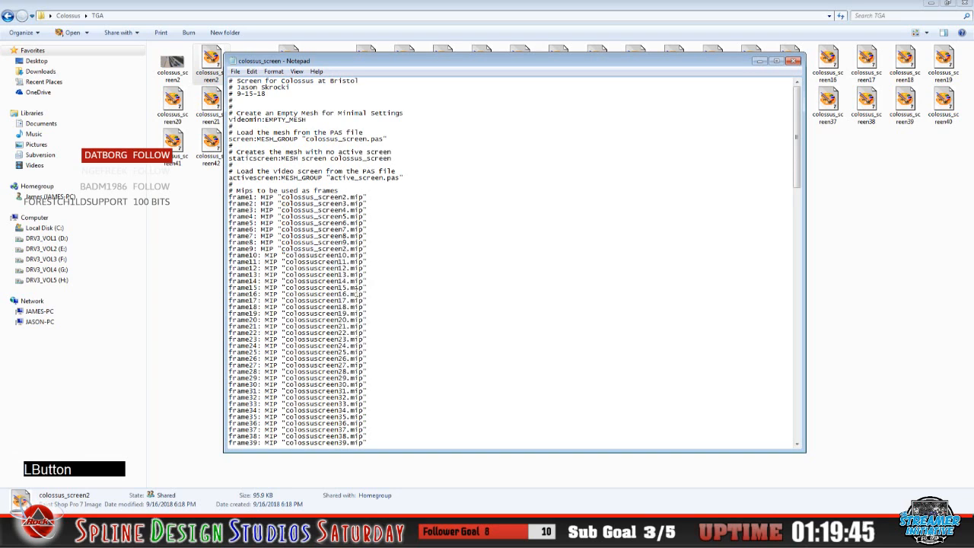
key("BackSpace")
type("10")
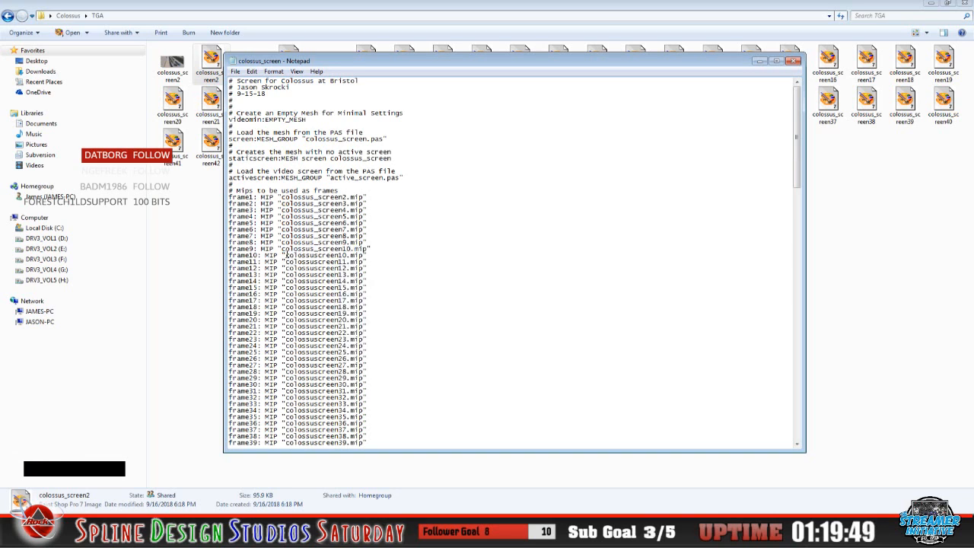
Replace frame10's MIP base name with the copied file name and change its number so it reads colossus_screen11.mip
left_click_drag(287, 255, 348, 257)
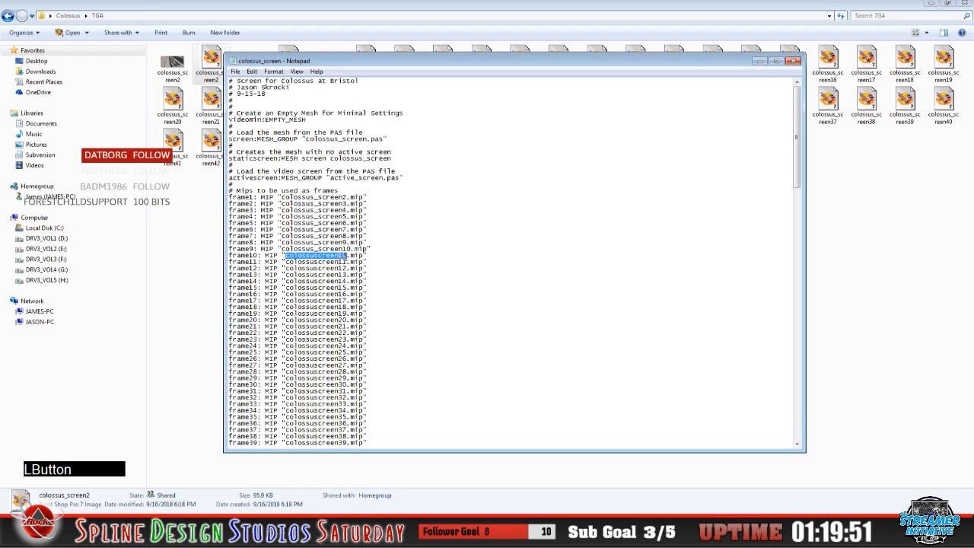
right_click(341, 257)
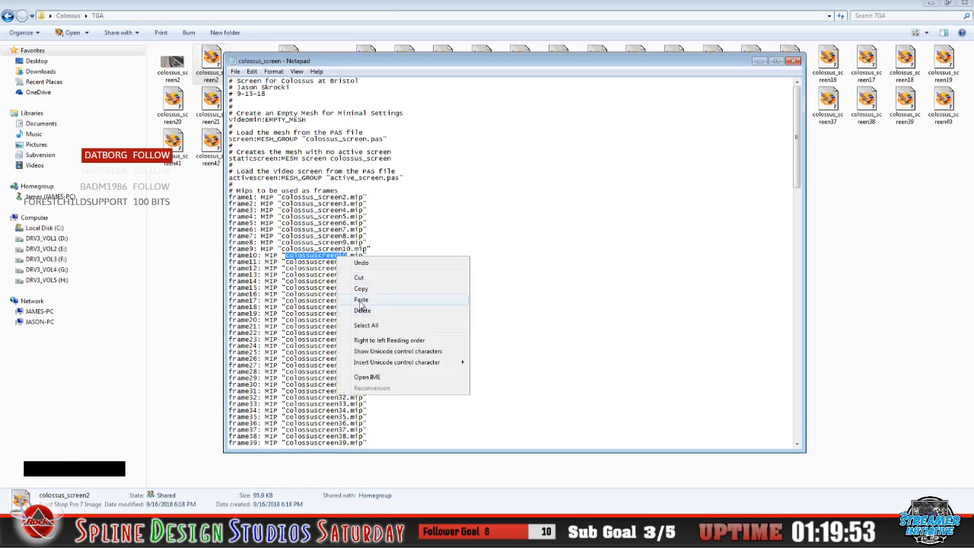
left_click(361, 300)
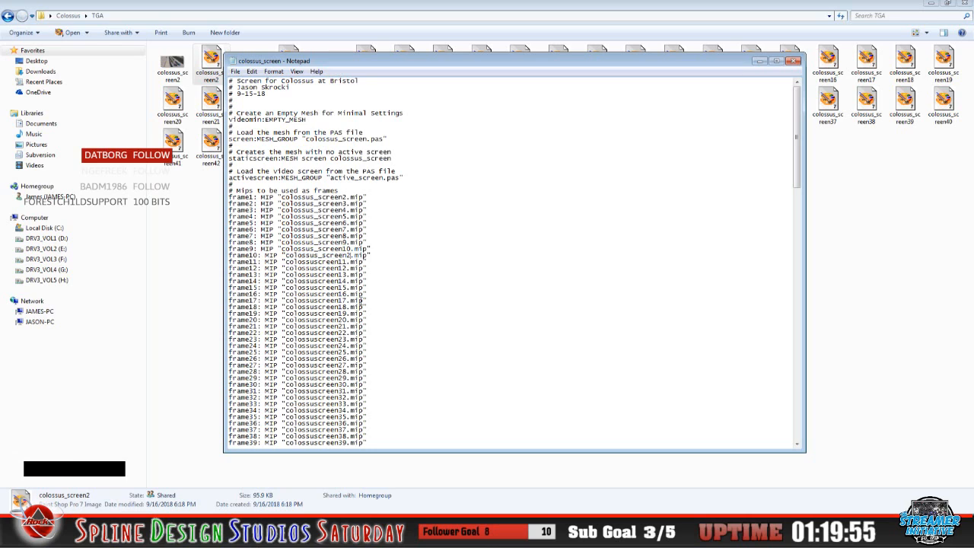
key("BackSpace")
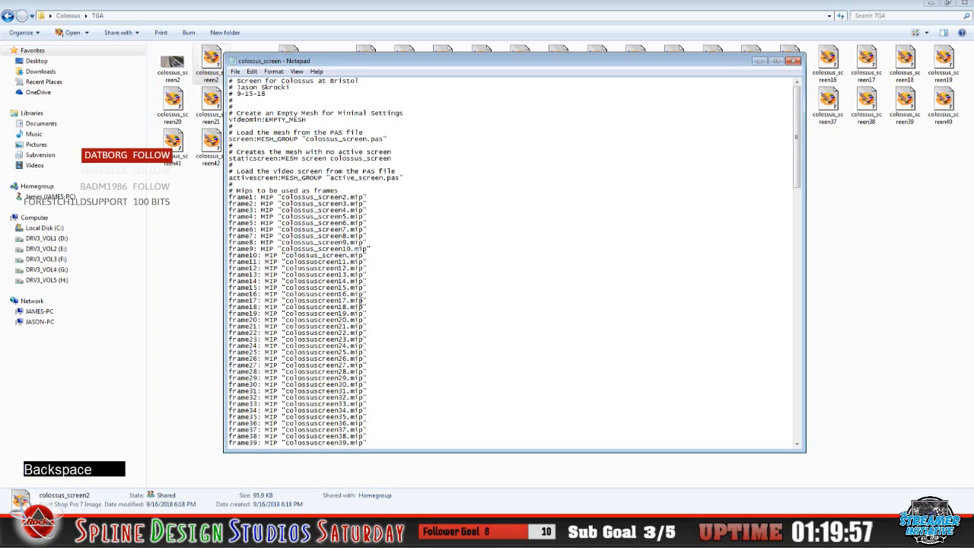
type("11")
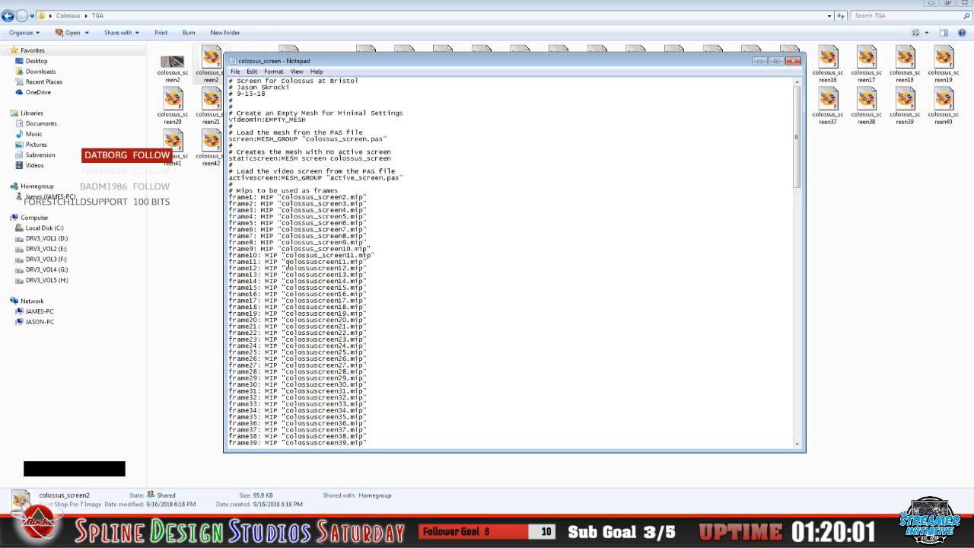
Replace frame11's MIP base name with the copied file name and change its number so it reads colossus_screen12.mip
left_click_drag(285, 262, 347, 262)
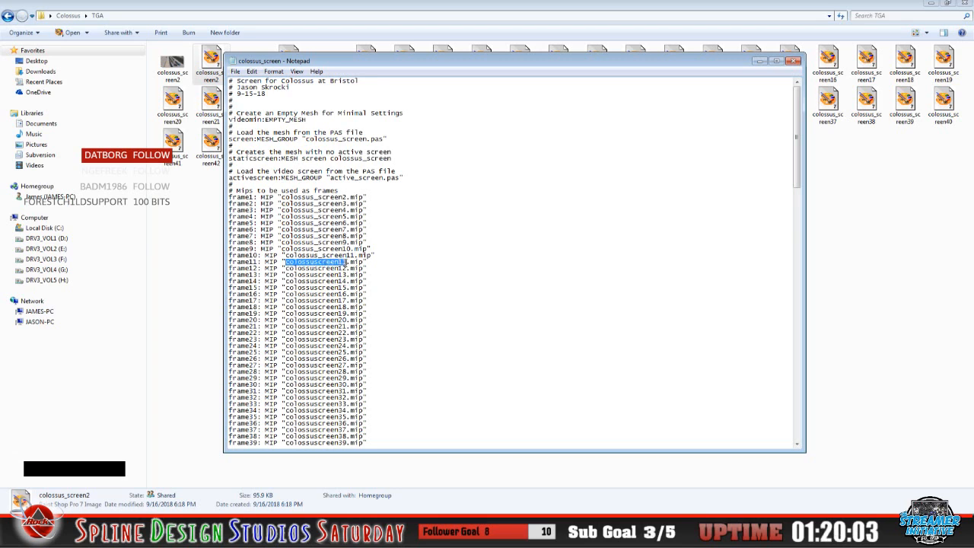
right_click(339, 262)
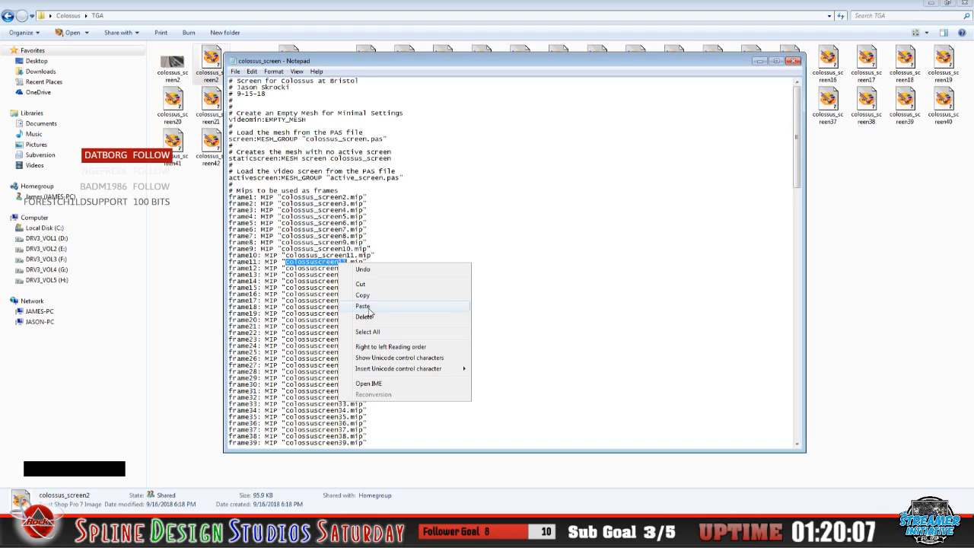
left_click(368, 308)
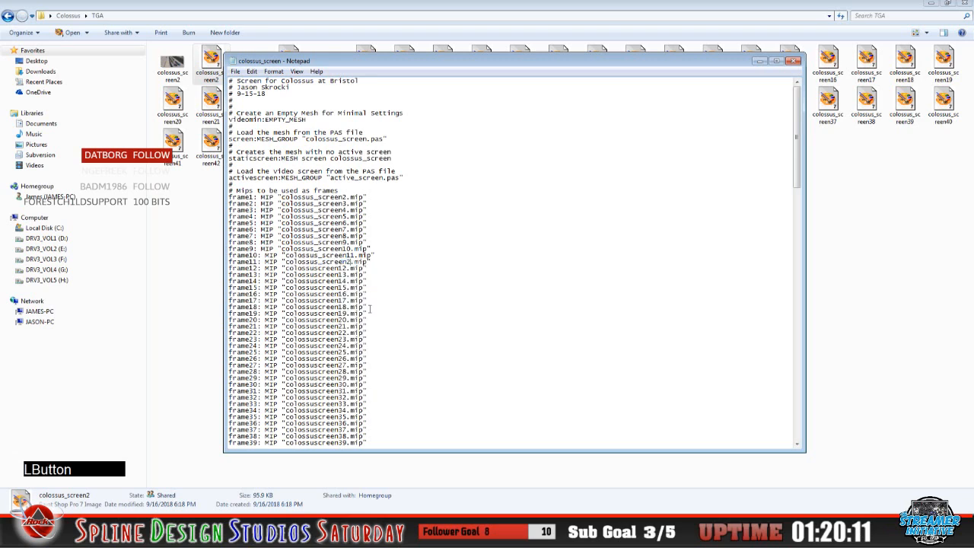
key("BackSpace")
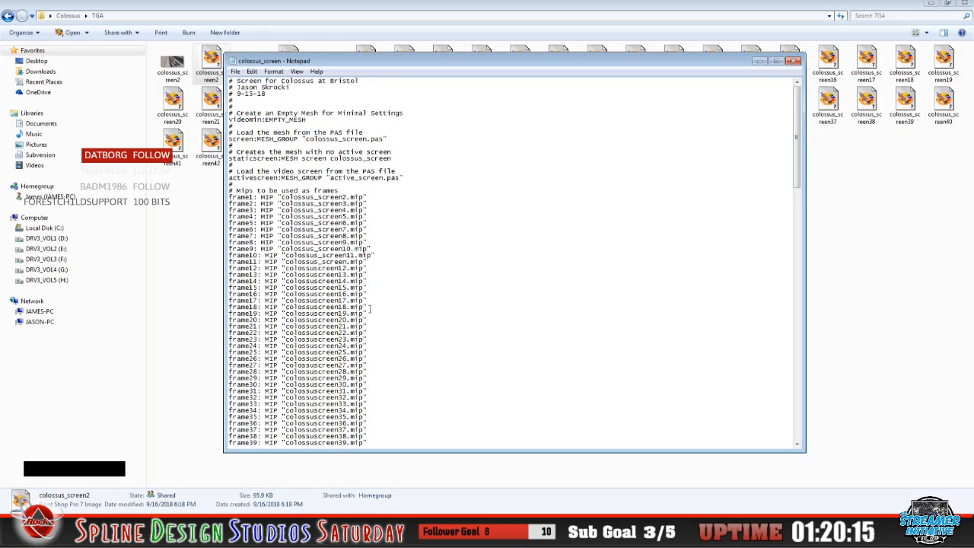
type("12")
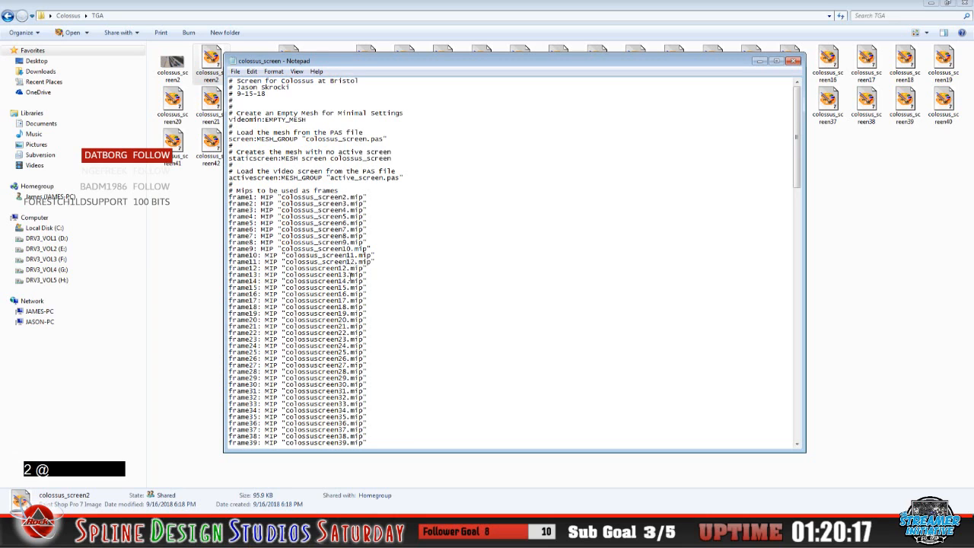
Replace frame12's MIP base name with the copied file name and change its number so it reads colossus_screen13.mip
left_click_drag(285, 268, 347, 269)
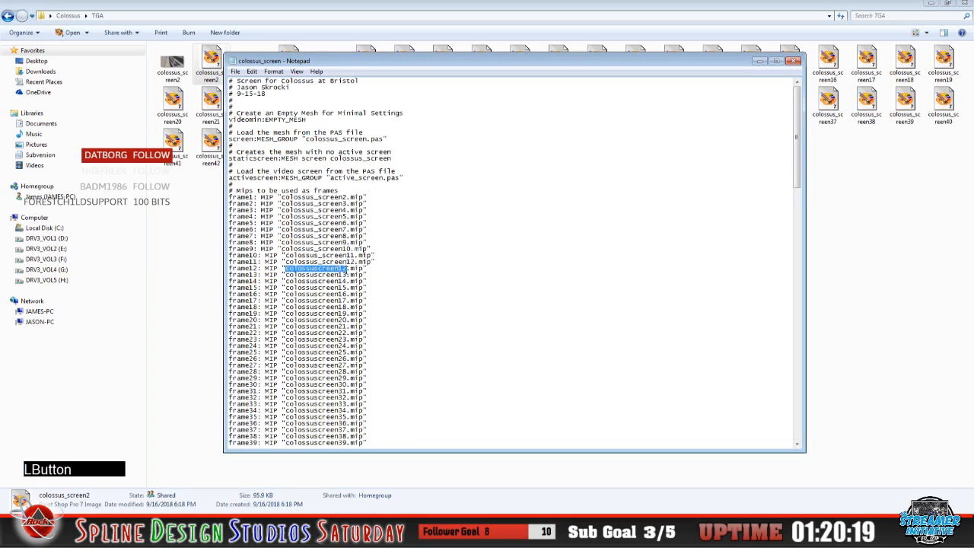
right_click(345, 270)
left_click(368, 318)
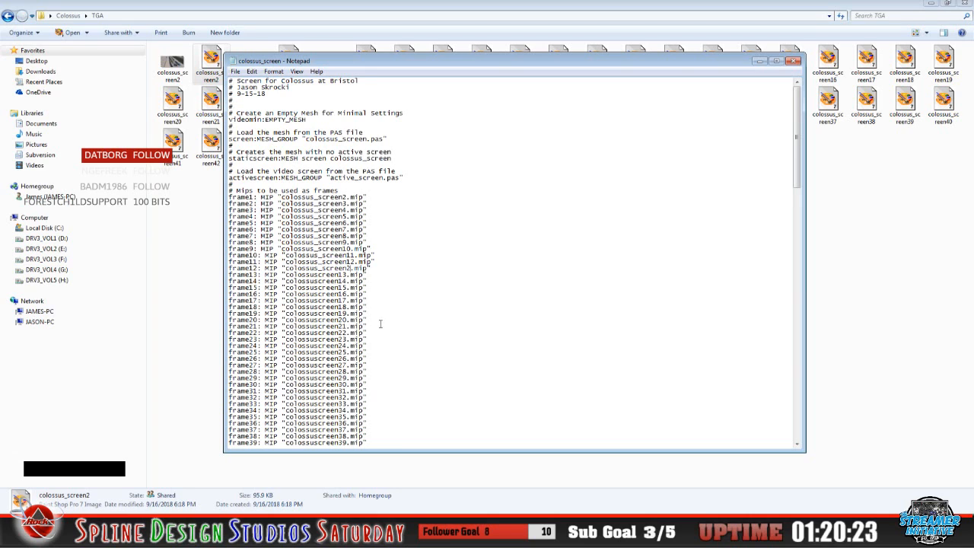
key("BackSpace")
type("13")
Replace frame13's MIP base name with the copied file name and change its number so it reads colossus_screen14.mip
left_click_drag(287, 275, 346, 274)
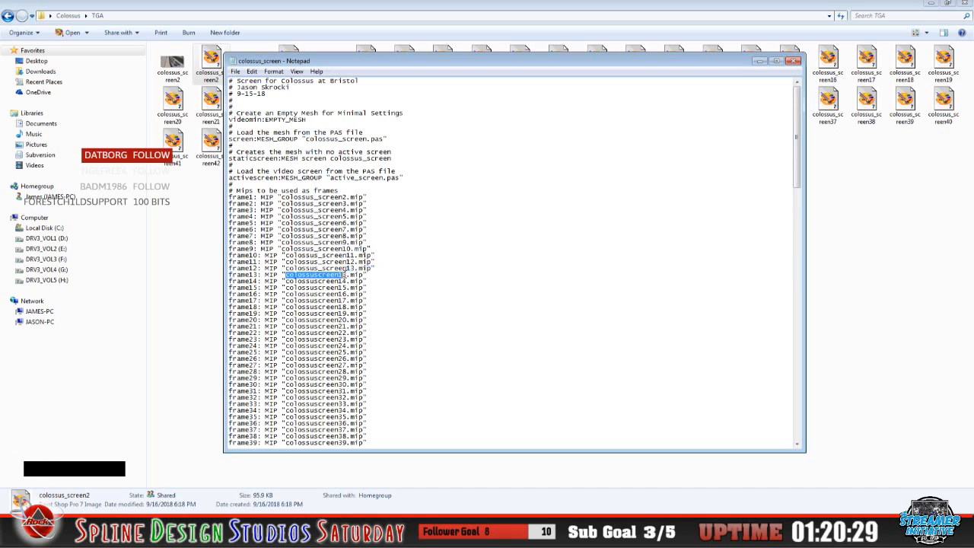
right_click(328, 278)
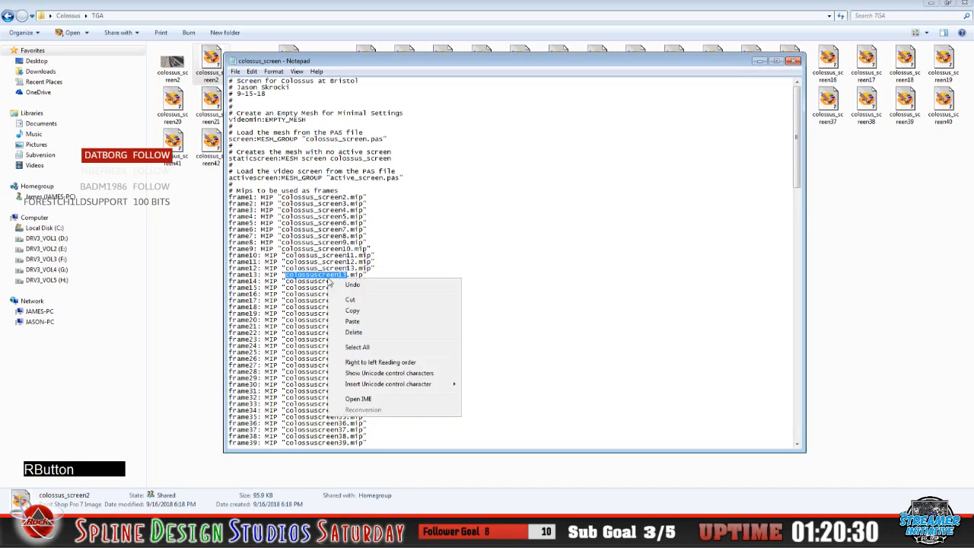
left_click(352, 321)
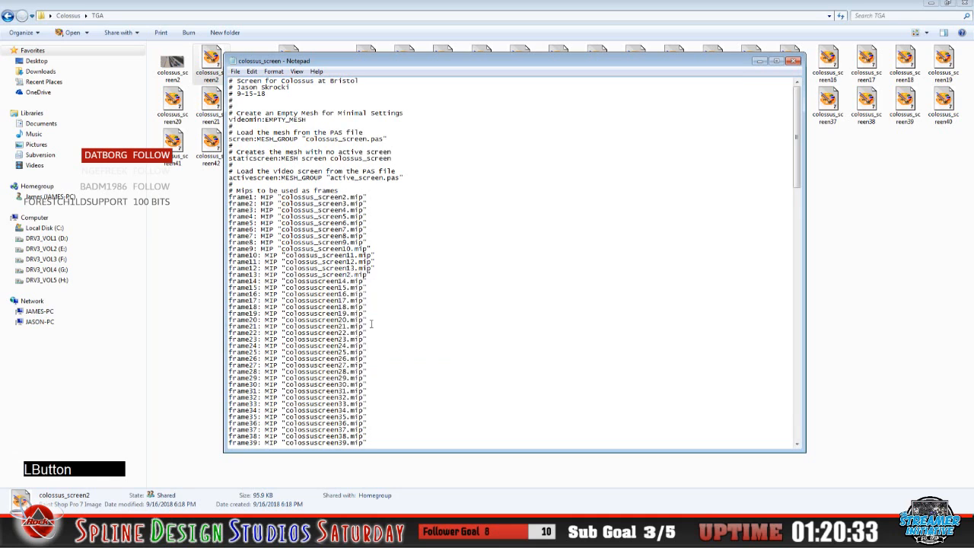
key("BackSpace")
type("14")
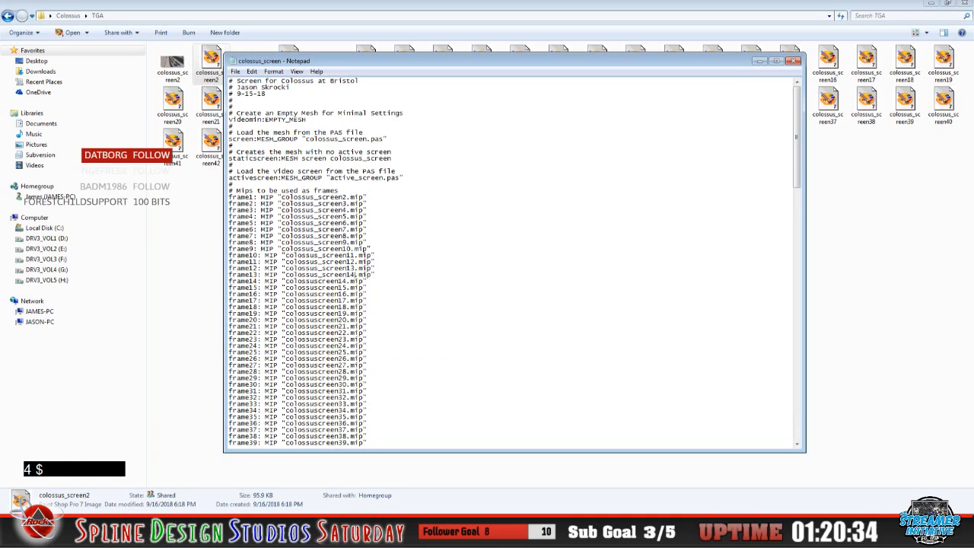
Replace frame14's MIP base name with the copied file name and change its number so it reads colossus_screen15.mip
left_click_drag(287, 281, 349, 281)
right_click(348, 281)
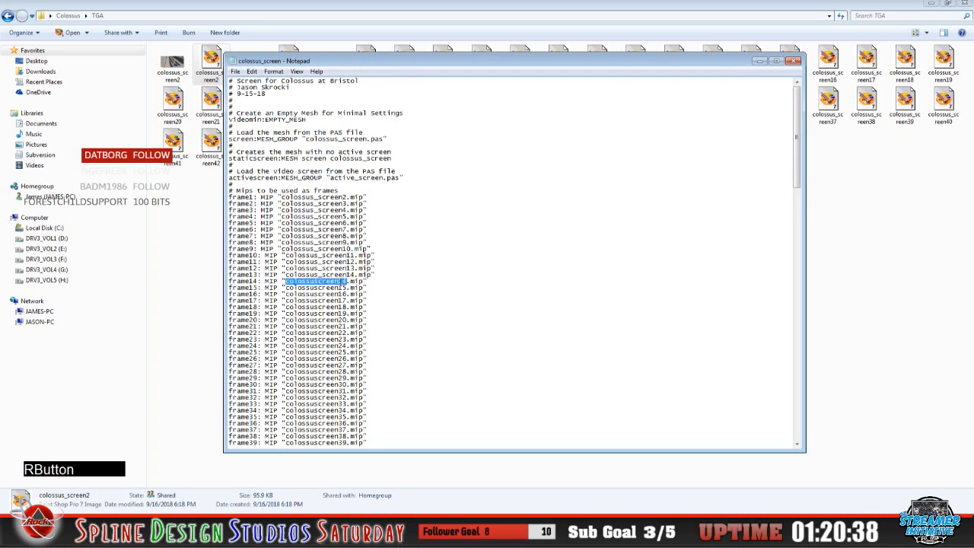
left_click(364, 325)
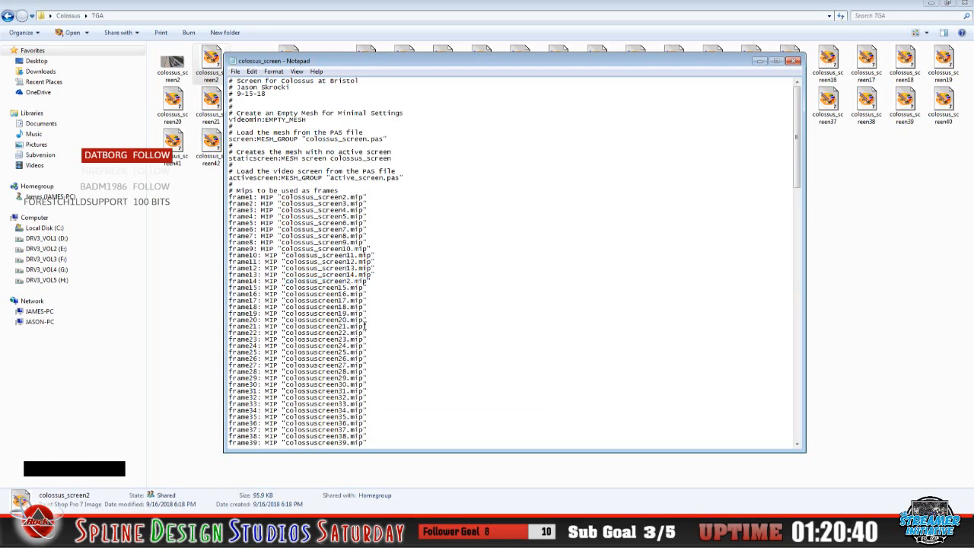
key("BackSpace")
type("15")
Replace frame15's MIP base name with the copied file name and change its number so it reads colossus_screen16.mip
left_click_drag(285, 290, 347, 289)
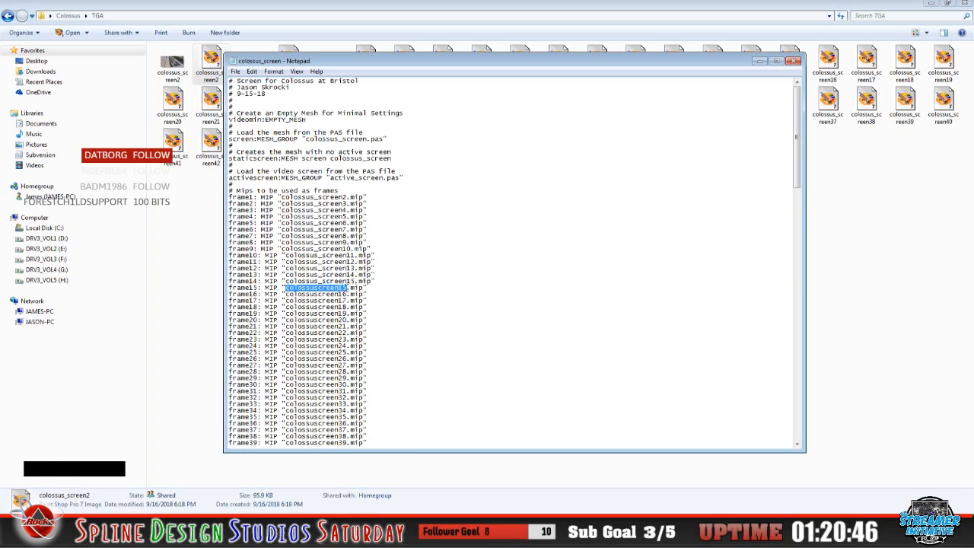
right_click(344, 289)
left_click(364, 331)
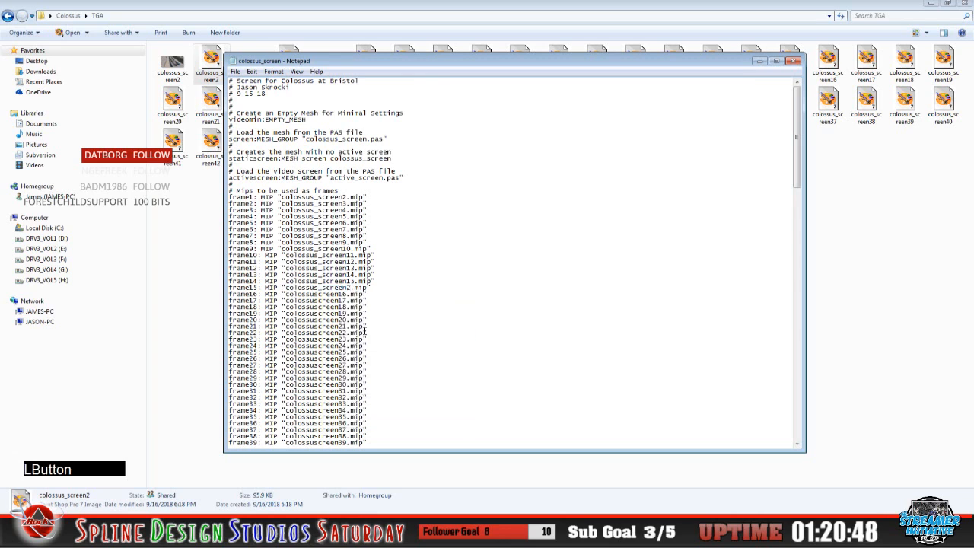
key("BackSpace")
type("16")
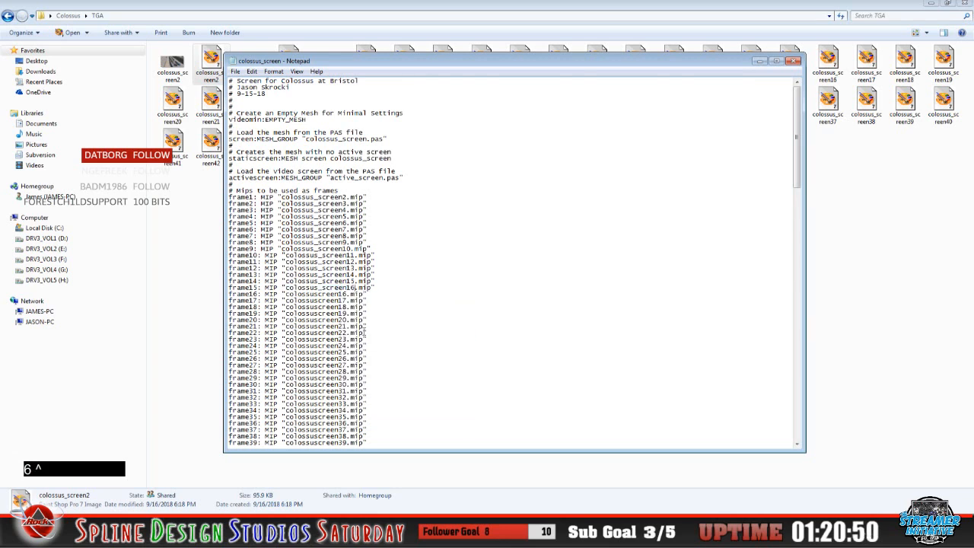
Replace frame16's MIP base name with the copied file name and change its number so it reads colossus_screen17.mip
left_click_drag(285, 294, 340, 295)
right_click(341, 298)
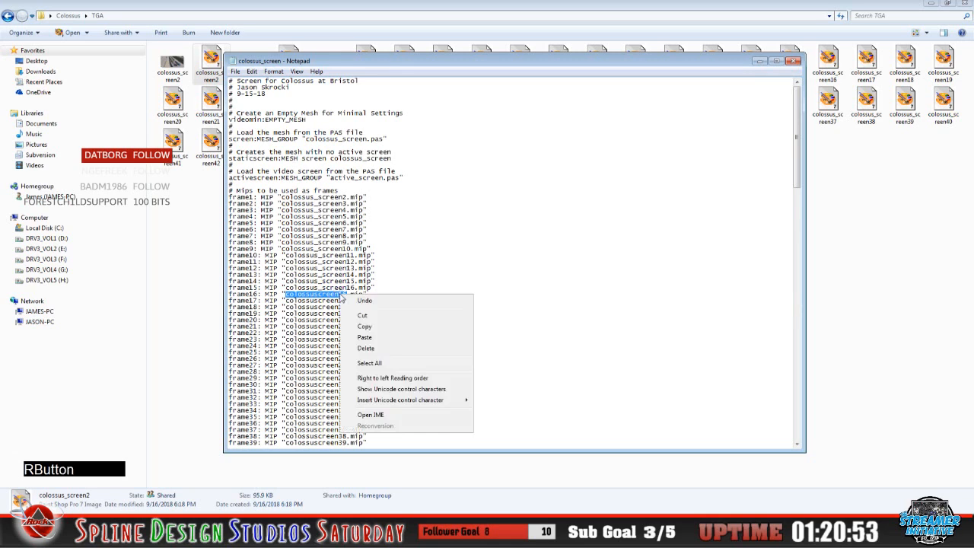
left_click(365, 337)
key("BackSpace")
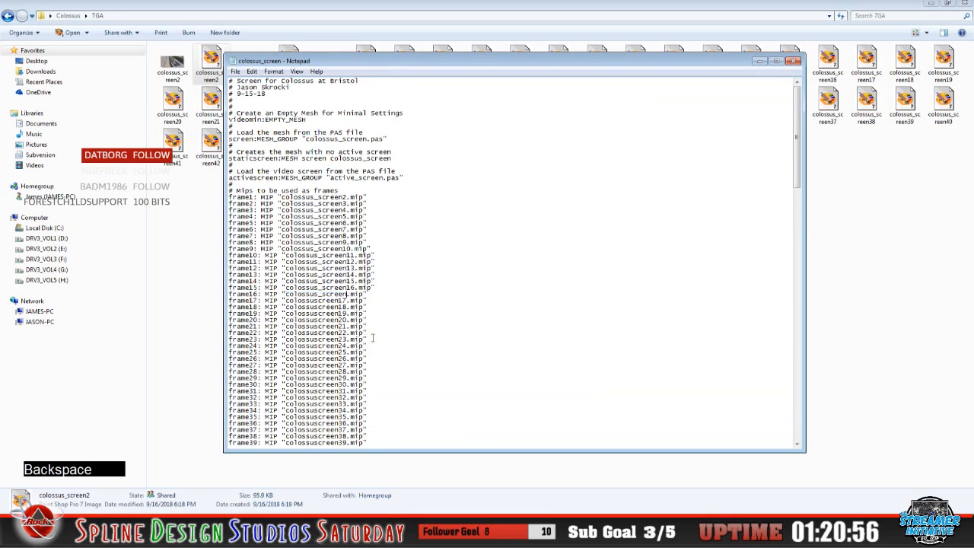
type("17")
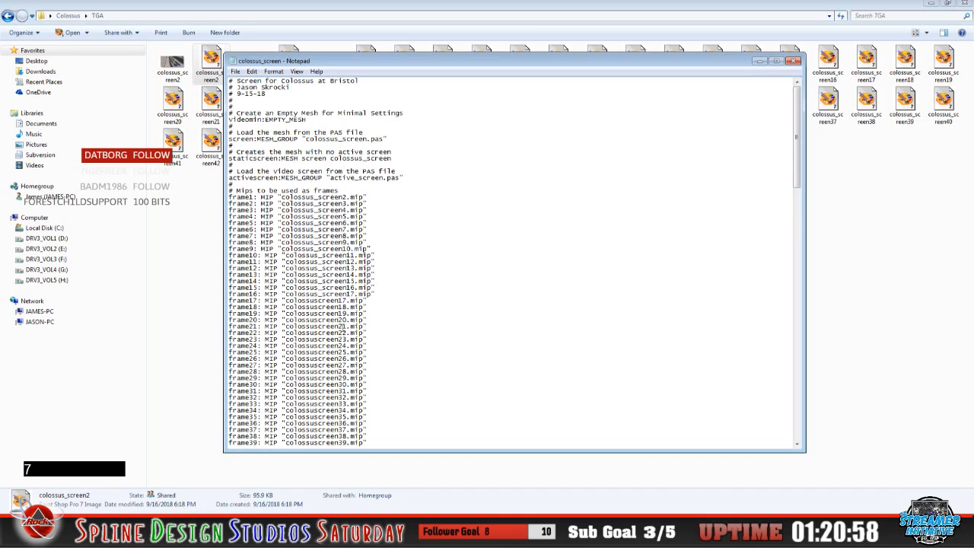
Replace frame17's MIP base name with the copied file name and change its number so it reads colossus_screen18.mip
left_click_drag(286, 302, 347, 302)
right_click(347, 301)
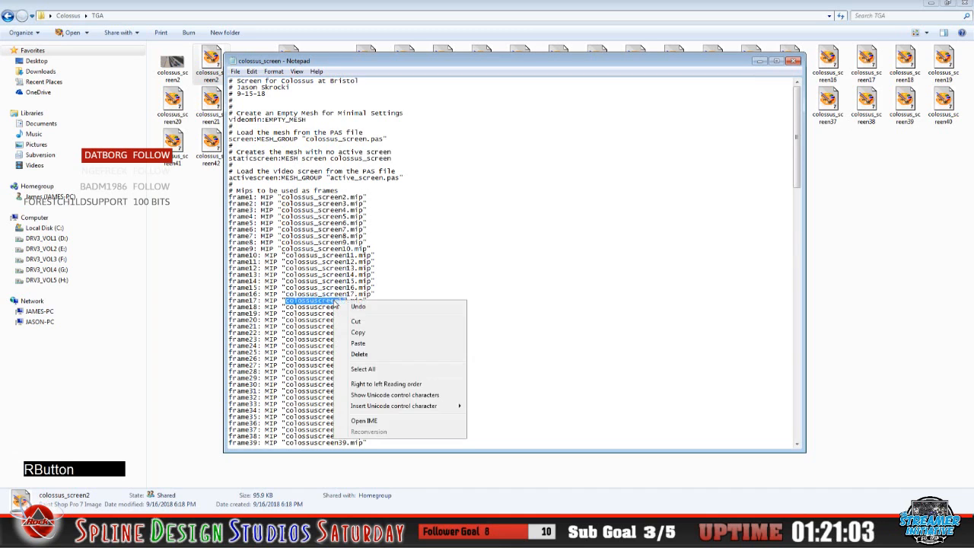
left_click(364, 344)
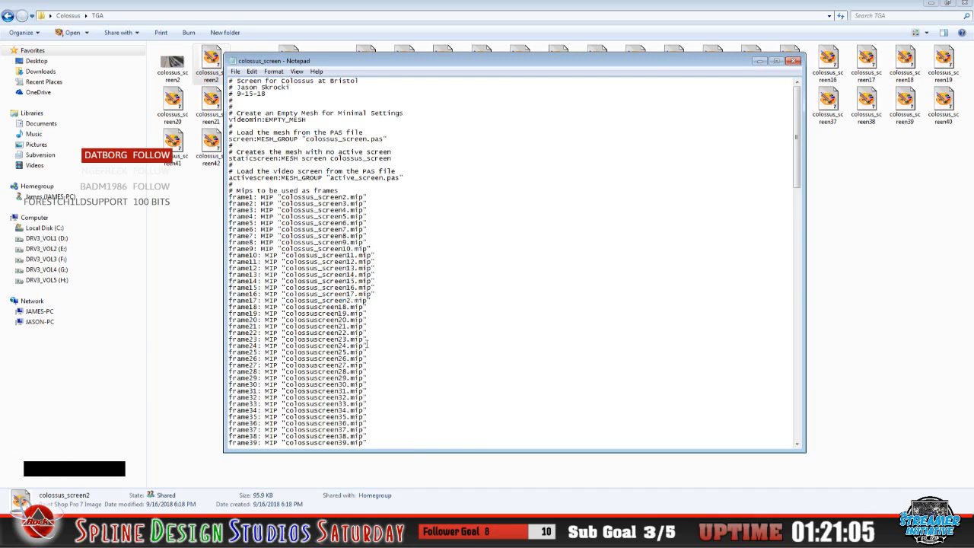
key("BackSpace")
type("18")
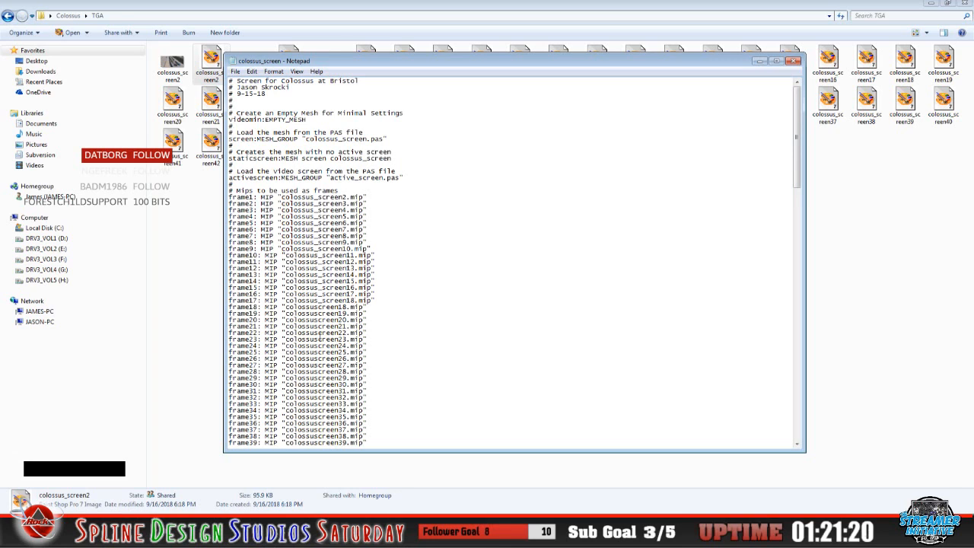
Replace frame18's MIP base name with the copied file name and change its number so it reads colossus_screen19.mip
left_click_drag(286, 308, 346, 307)
right_click(346, 307)
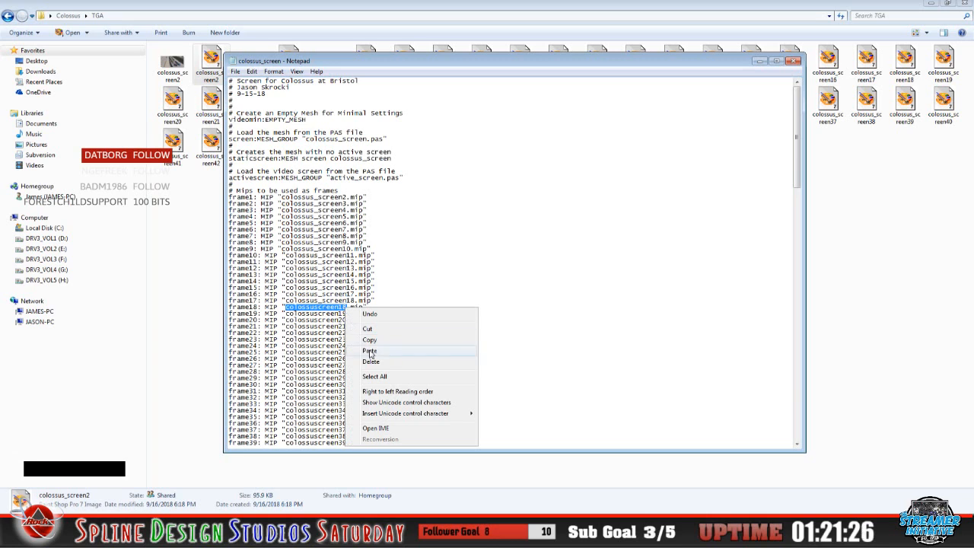
left_click(370, 352)
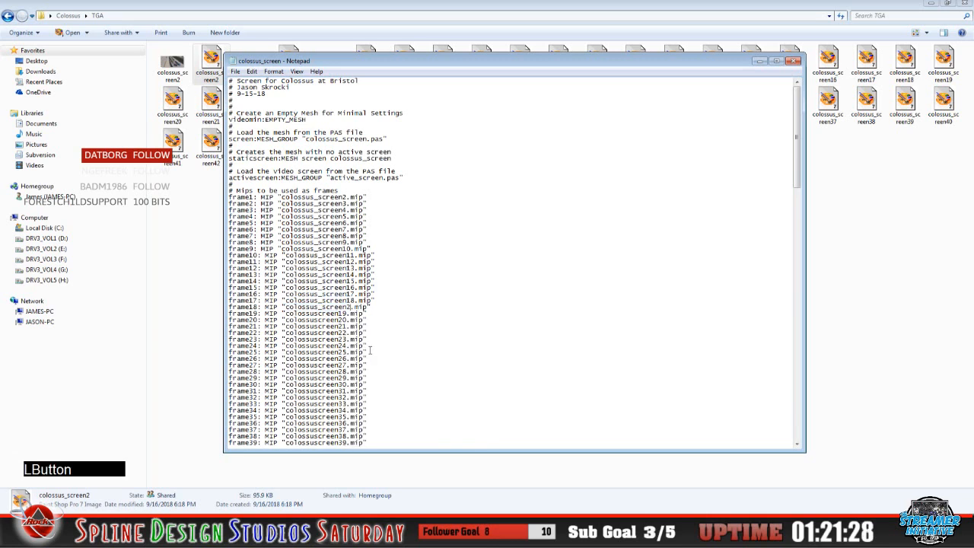
key("BackSpace")
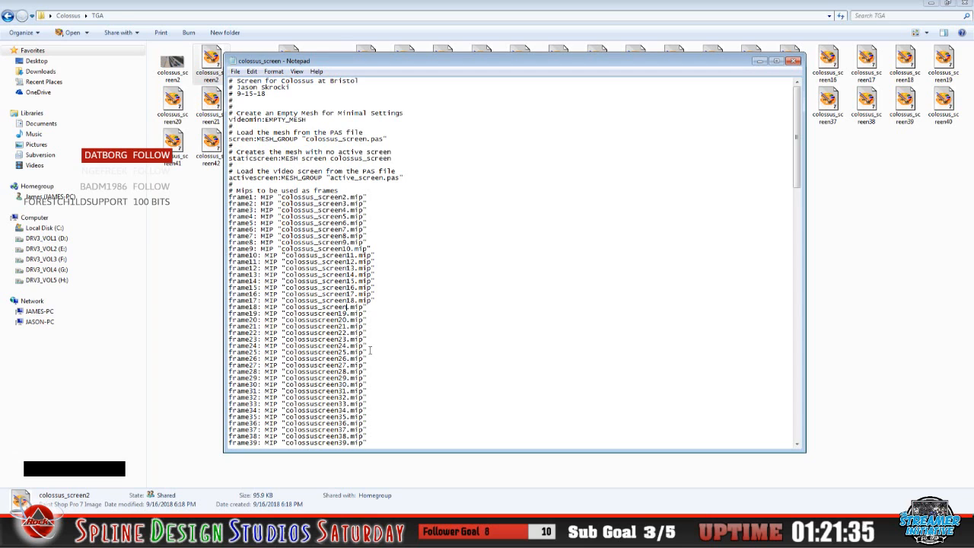
type("19")
Replace frame19's MIP base name with the copied file name and change its number so it reads colossus_screen20.mip
left_click_drag(348, 314, 285, 315)
right_click(290, 318)
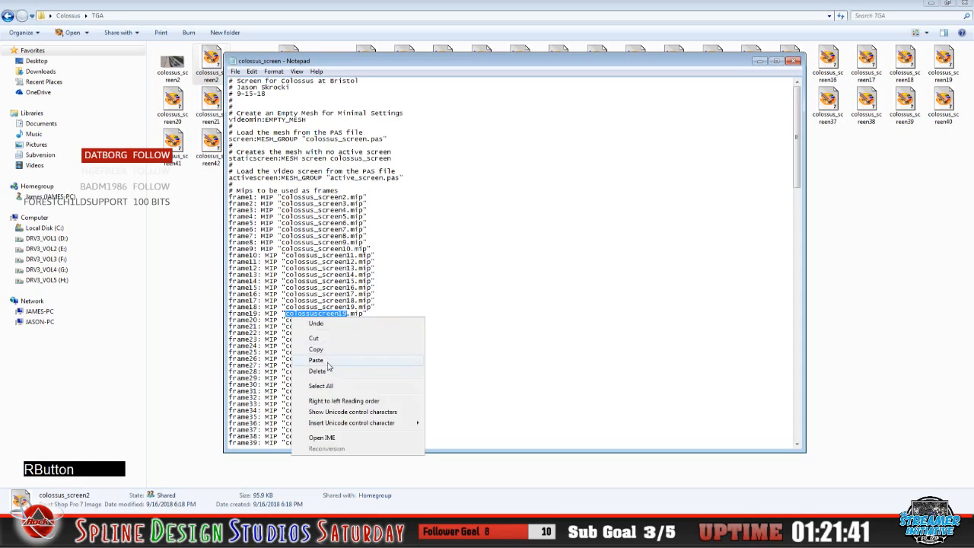
left_click(330, 361)
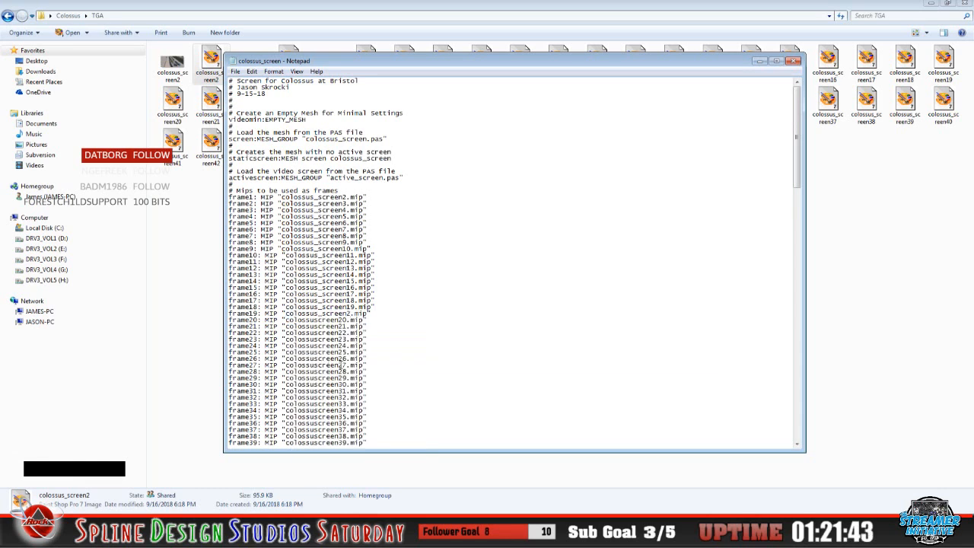
key("BackSpace")
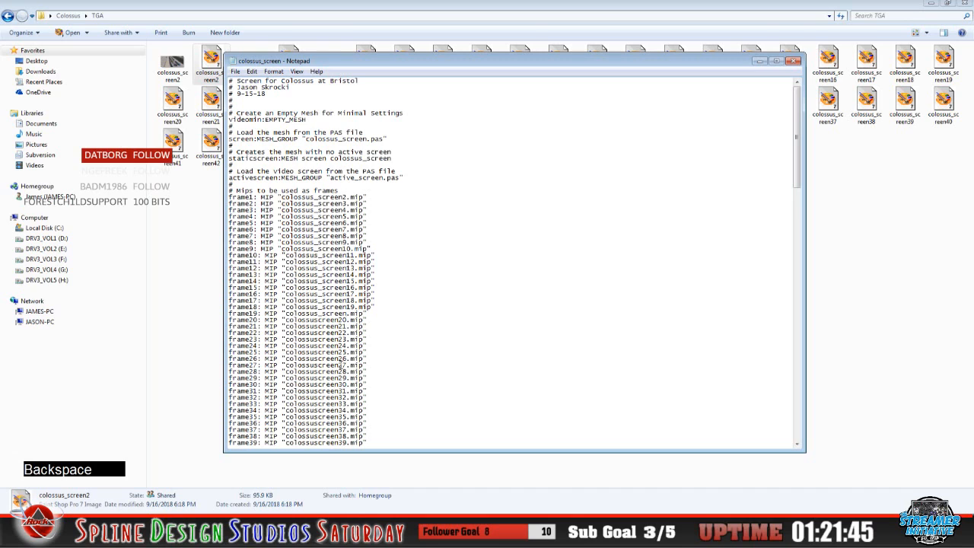
type("20")
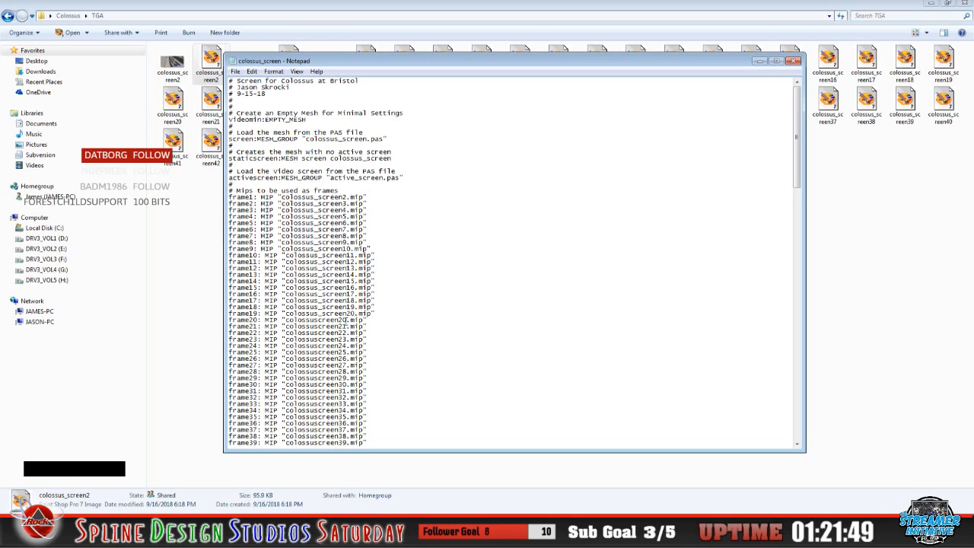
Replace frame20's MIP base name with the copied file name and add a 1 so it reads colossus_screen21.mip
left_click_drag(348, 322, 288, 323)
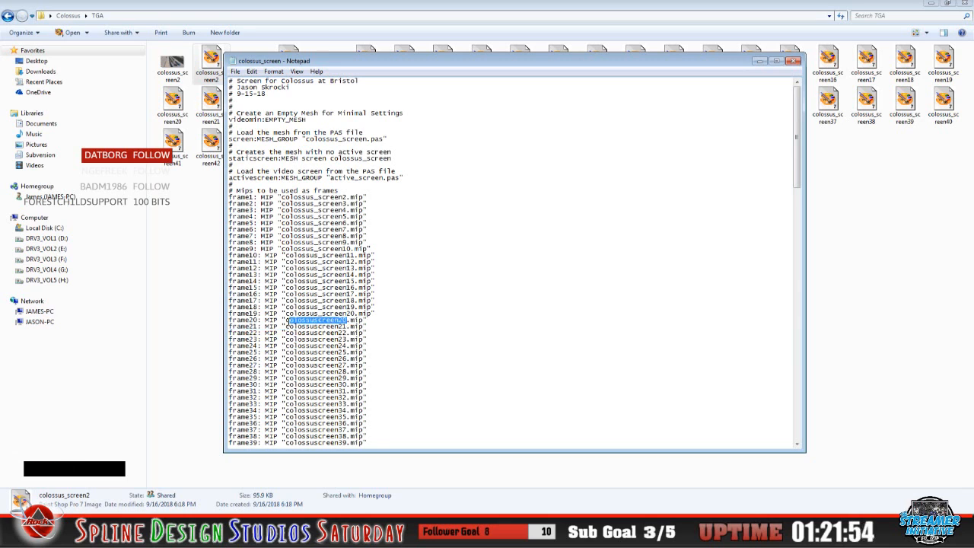
right_click(286, 321)
left_click(322, 362)
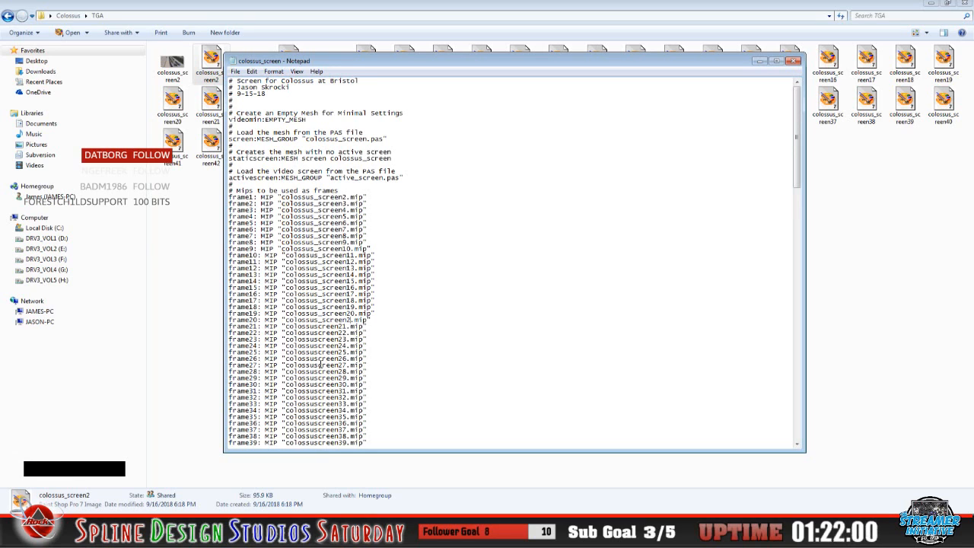
type("1")
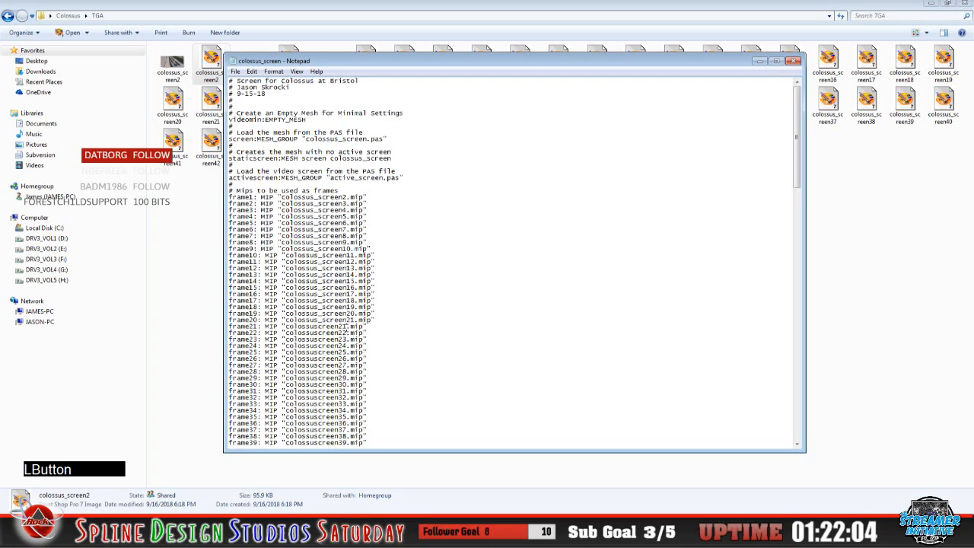
Replace frame21's MIP base name with the copied file name and add a 2 so it reads colossus_screen22.mip
left_click_drag(347, 326, 288, 326)
right_click(289, 327)
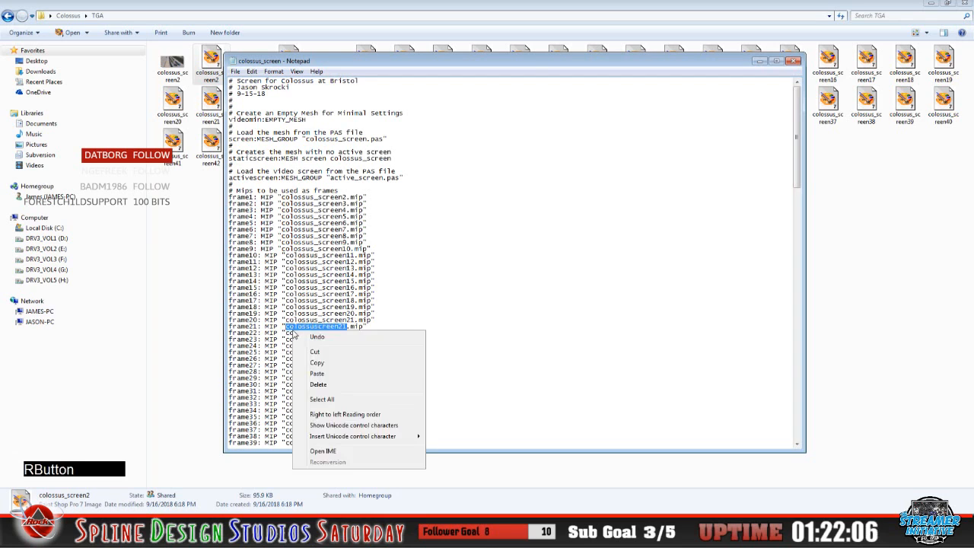
left_click(329, 373)
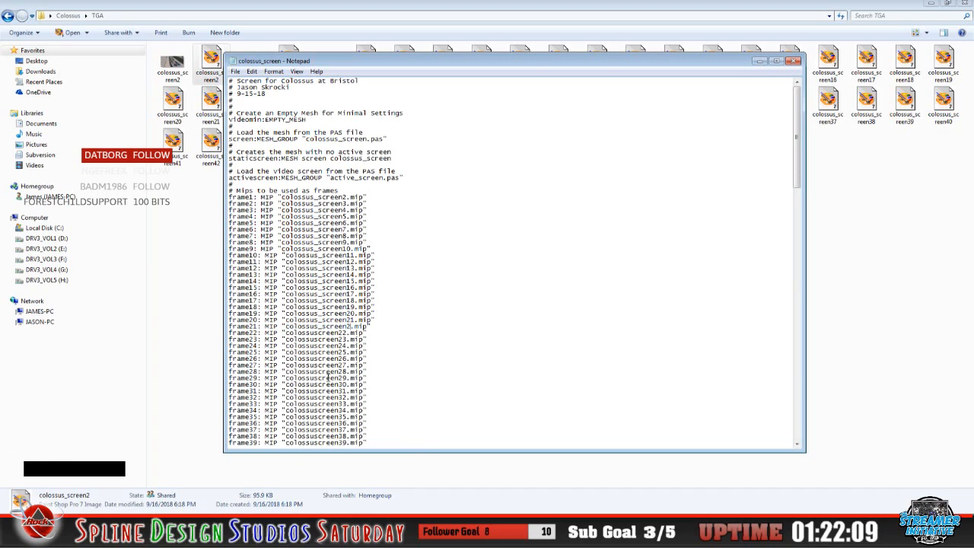
type("2")
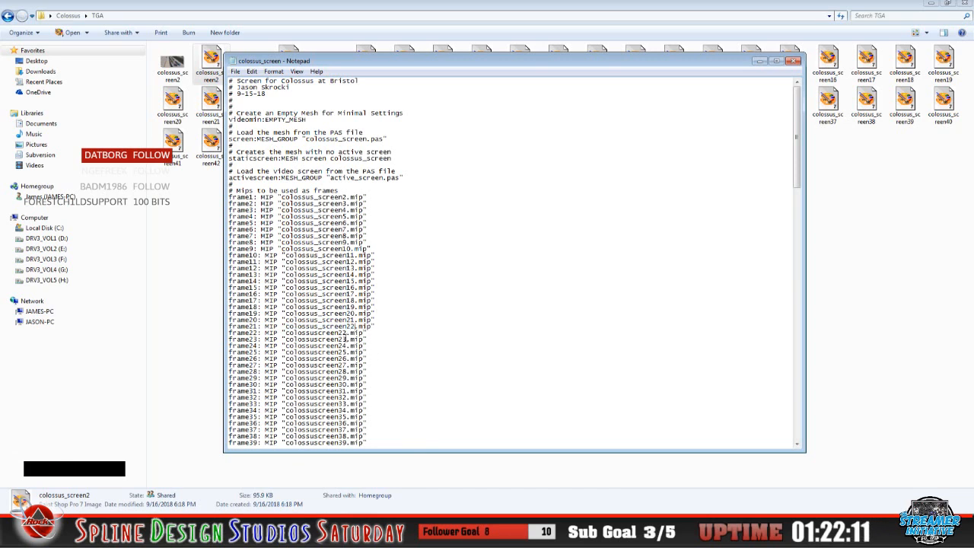
Replace frame22's MIP base name with the copied file name and add a 3 so it reads colossus_screen23.mip
left_click_drag(347, 334, 285, 333)
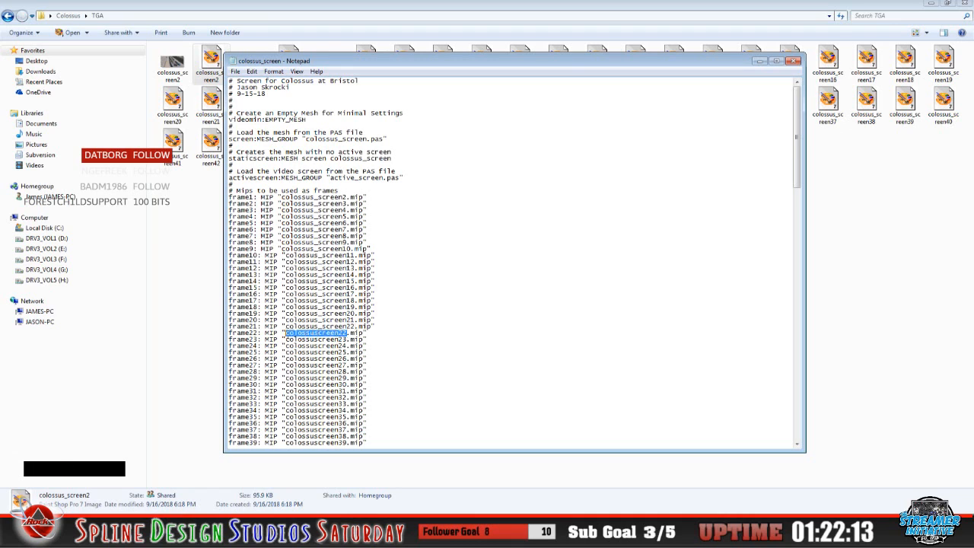
right_click(288, 335)
left_click(329, 381)
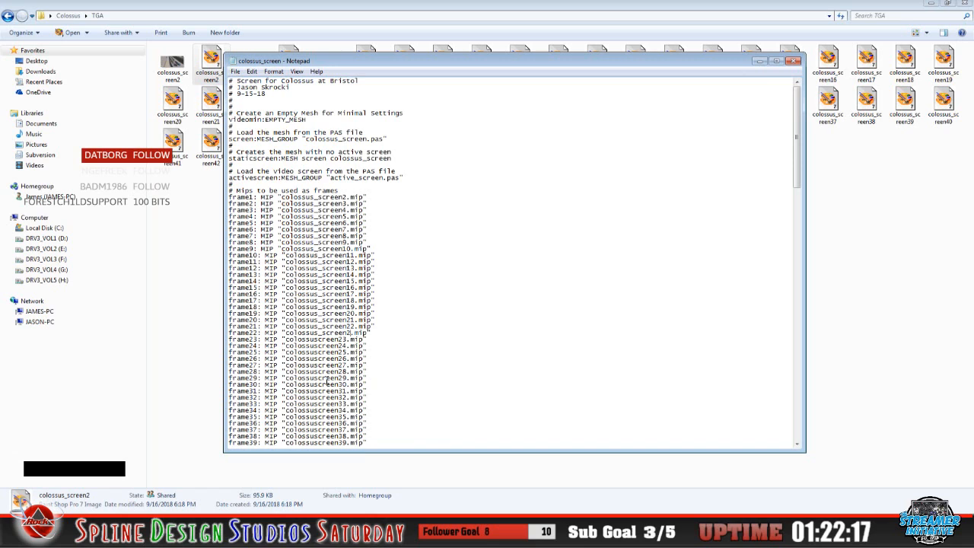
type("3")
Replace frame23's MIP base name with the copied file name and add a 4 so it reads colossus_screen24.mip
left_click_drag(348, 339, 286, 339)
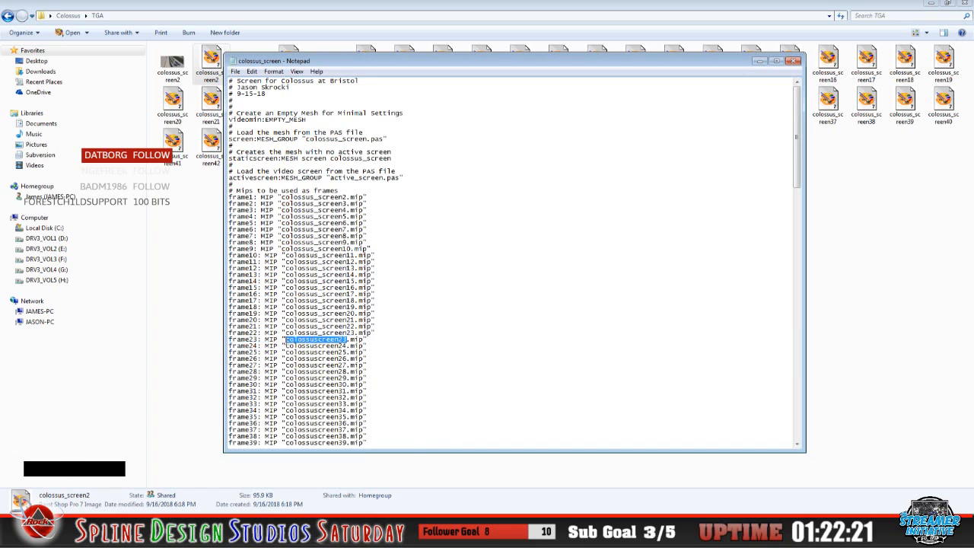
right_click(286, 340)
left_click(330, 385)
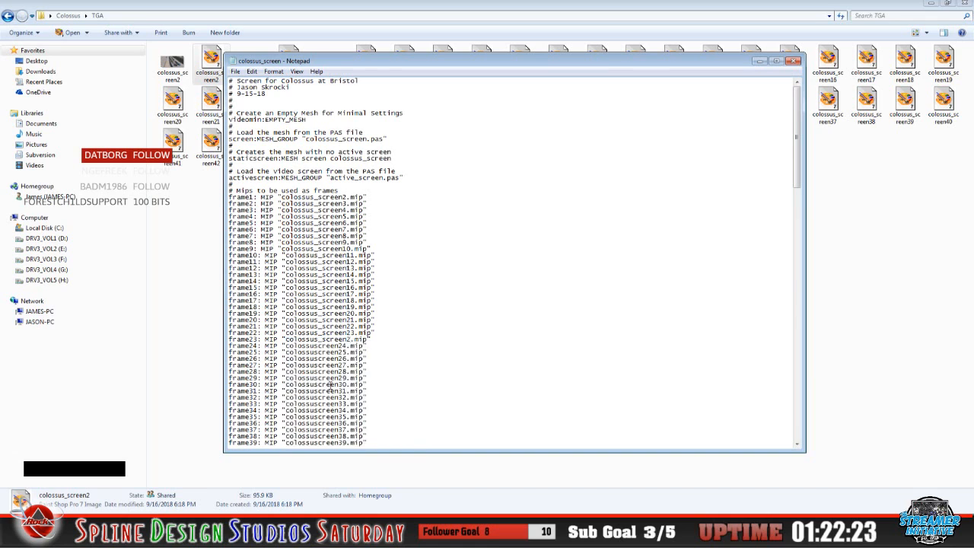
type("3")
key("BackSpace")
type("4")
Replace frame24's MIP base name with the copied file name and add a 5 so it reads colossus_screen25.mip
left_click_drag(347, 346, 287, 346)
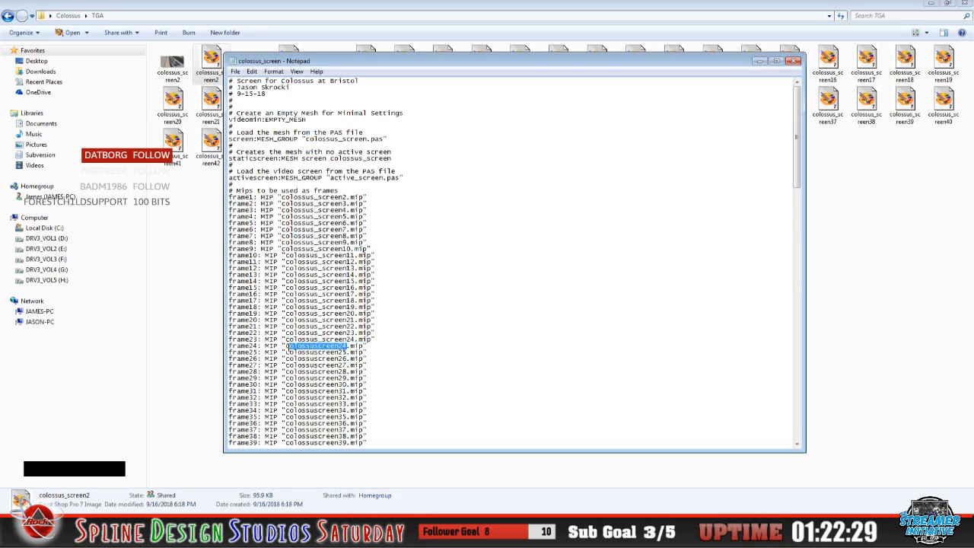
right_click(288, 347)
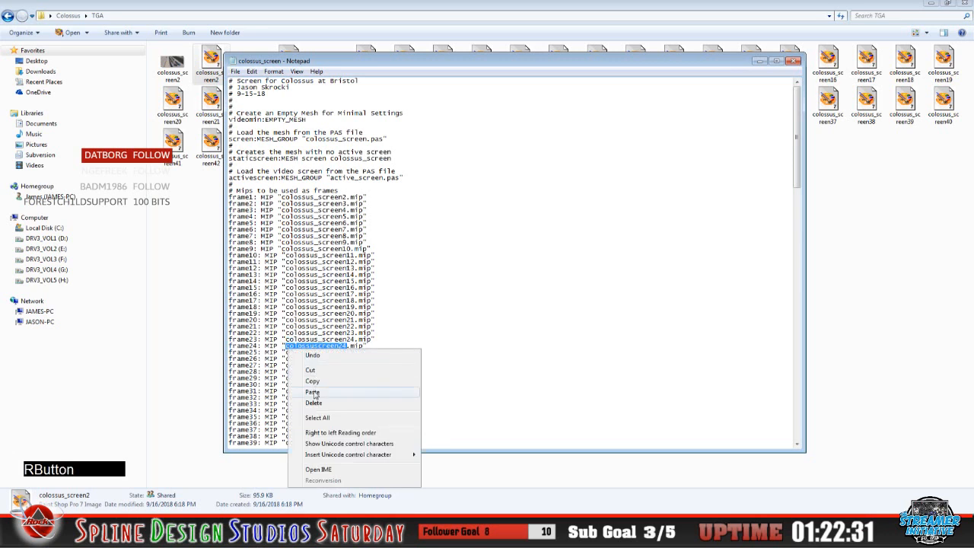
left_click(314, 391)
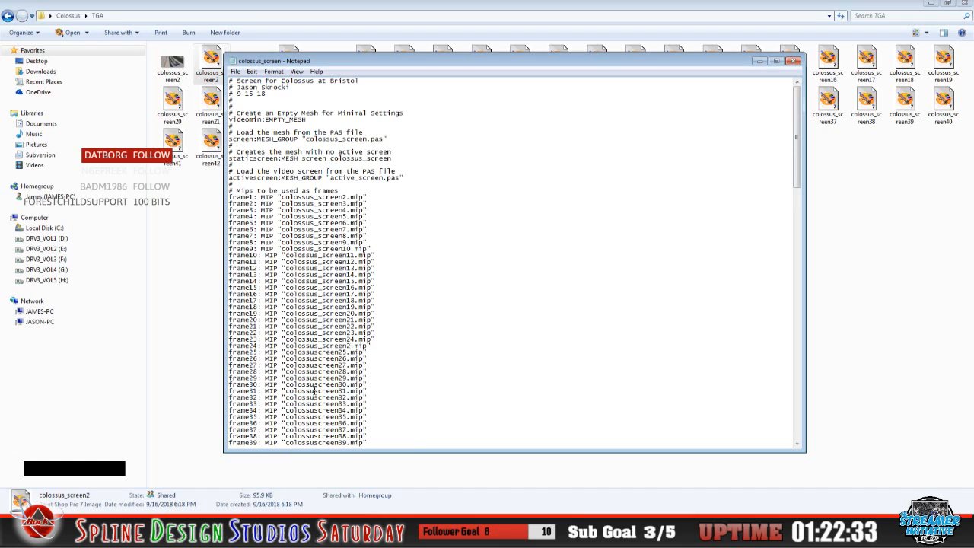
type("5")
Replace frame25's MIP base name with the copied file name and add a 6 so it reads colossus_screen26.mip
left_click(344, 352)
left_click_drag(344, 351, 286, 352)
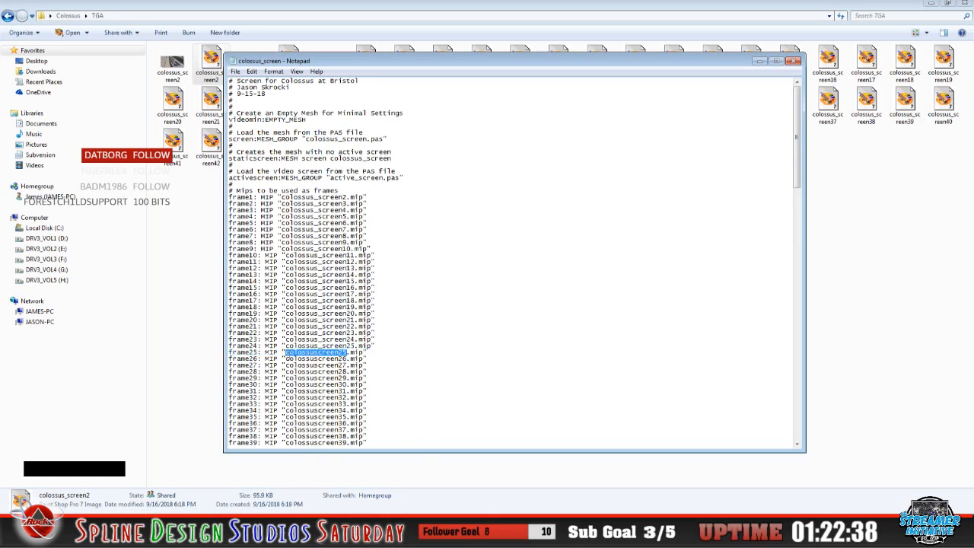
right_click(286, 352)
left_click(326, 396)
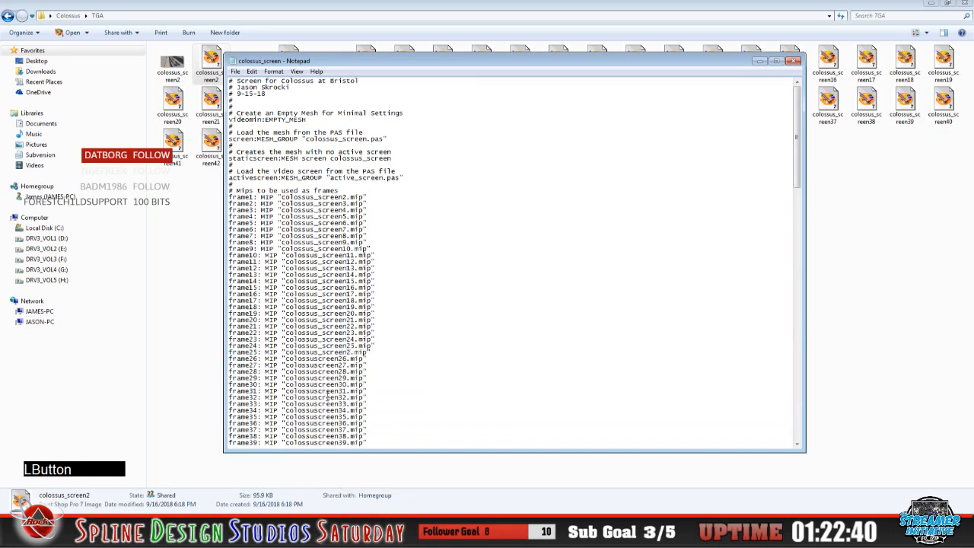
type("6")
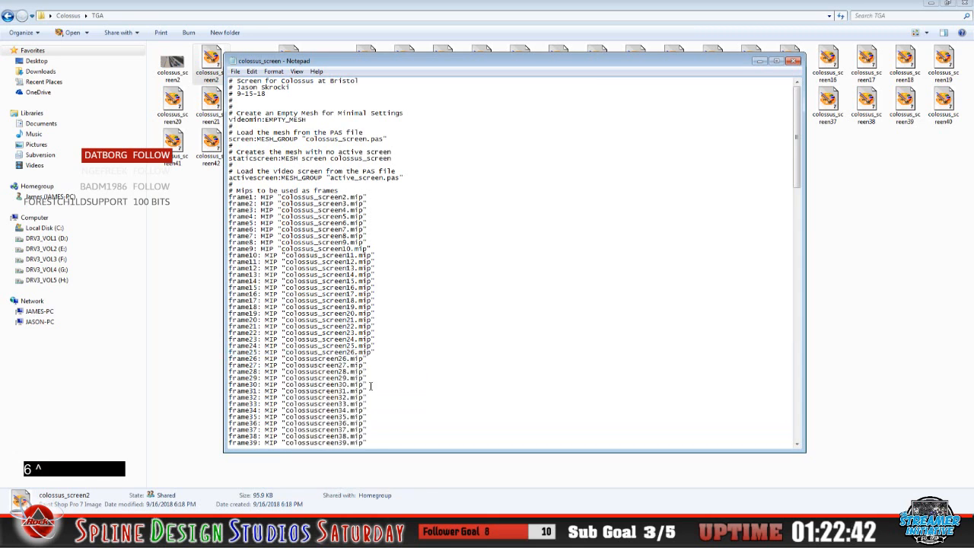
Replace frame26's MIP base name with the copied file name and add a 7 so it reads colossus_screen27.mip
left_click_drag(346, 360, 287, 361)
right_click(289, 360)
left_click(328, 398)
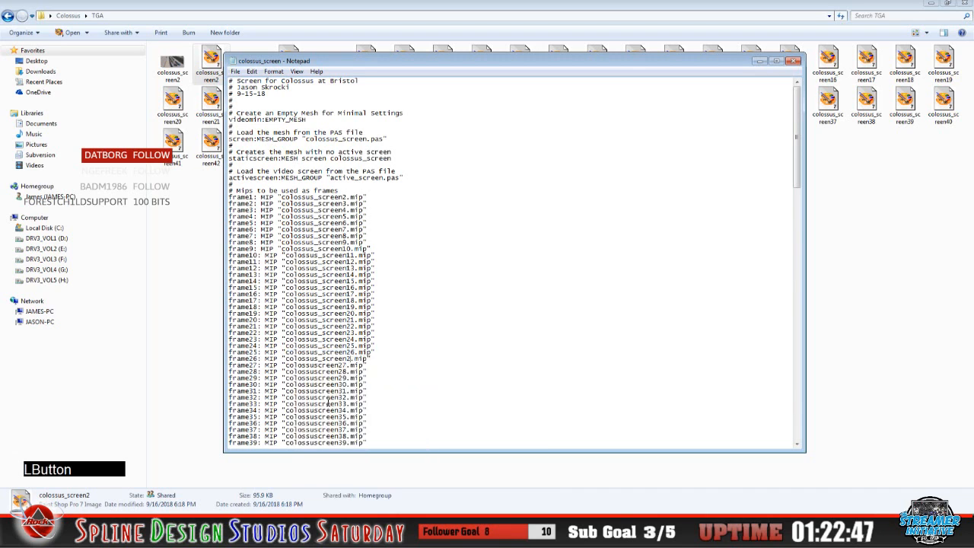
type("7")
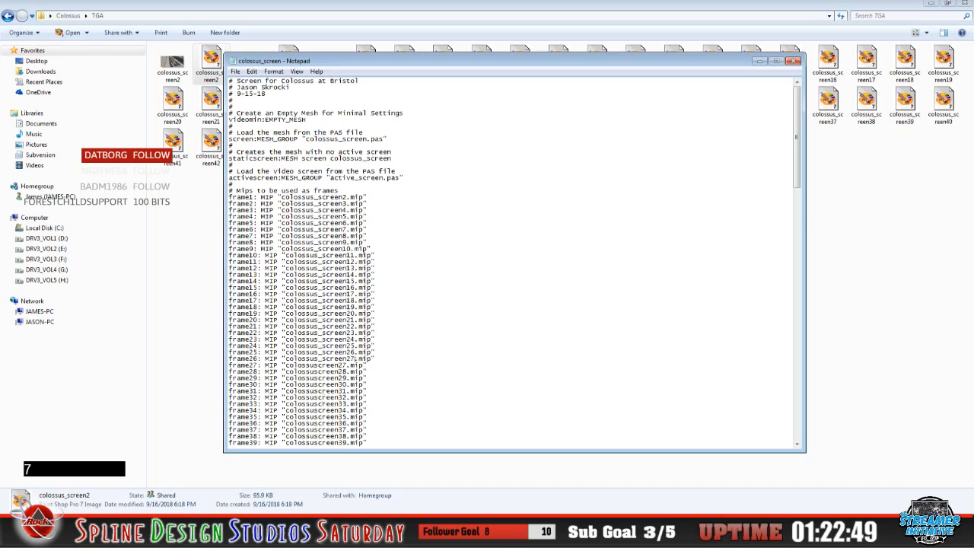
Replace frame27's MIP base name with the copied file name and add an 8 so it reads colossus_screen28.mip
left_click_drag(347, 366, 289, 369)
right_click(289, 369)
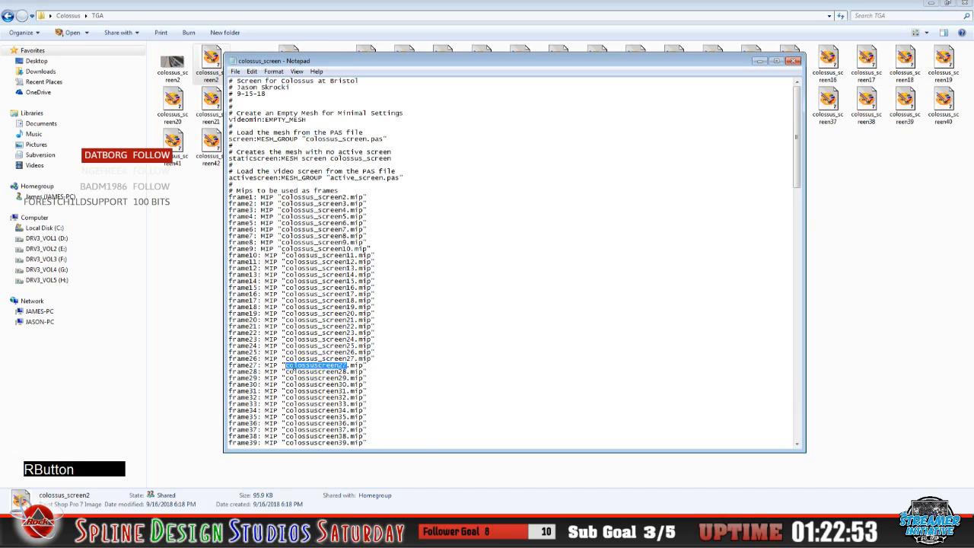
left_click(320, 409)
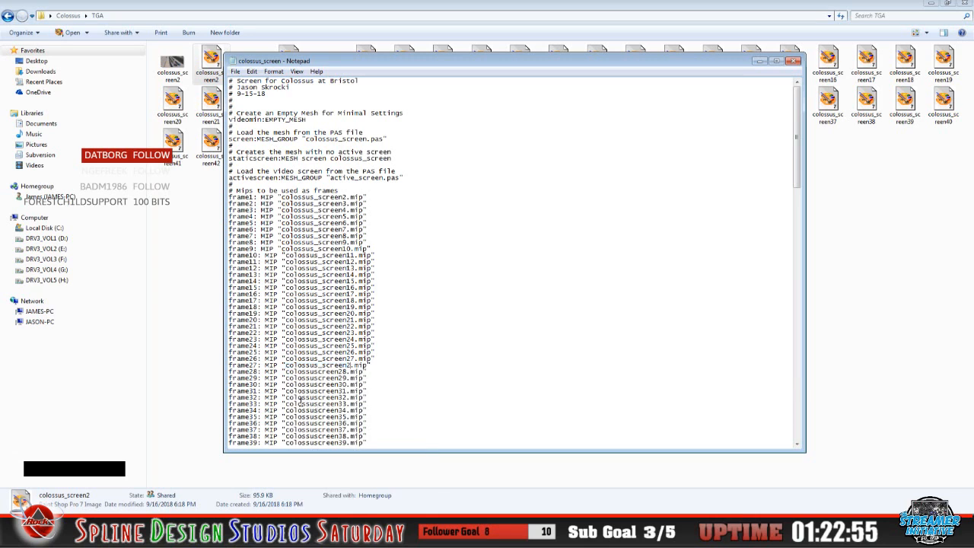
type("8")
Replace frame28's MIP base name with the copied file name and add a 9 so it reads colossus_screen29.mip
left_click_drag(346, 371, 288, 371)
right_click(288, 372)
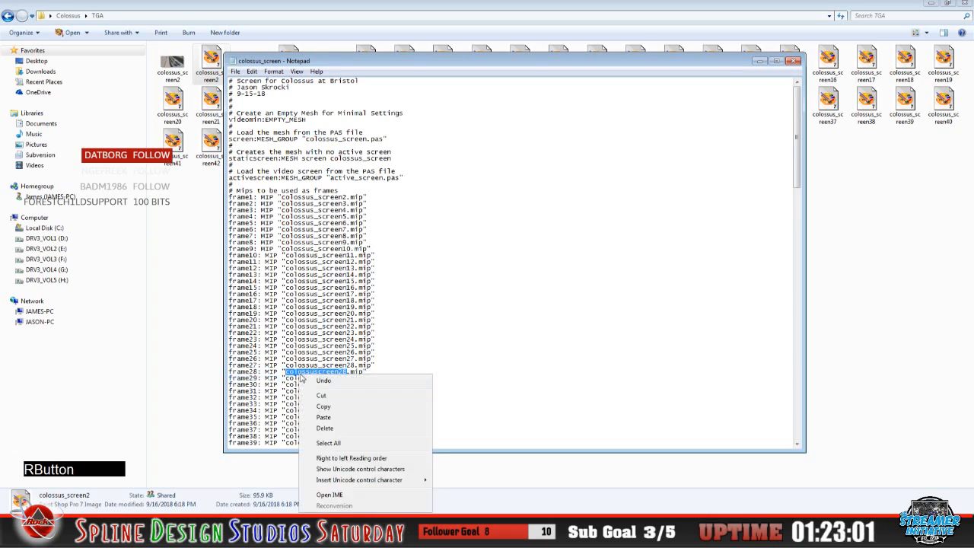
left_click(328, 415)
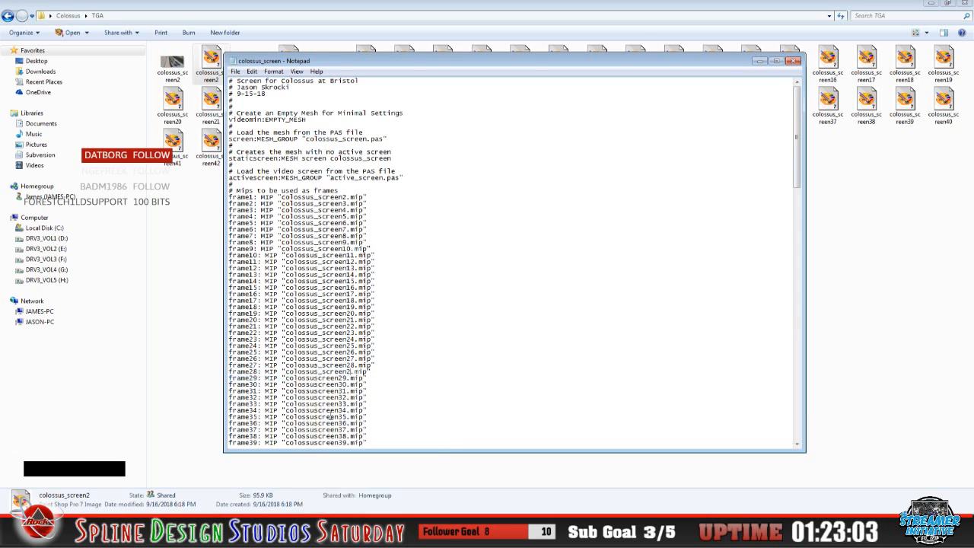
type("9")
Replace frame29's MIP base name with the copied file name and change its ending to 30 so it reads colossus_screen30.mip
left_click_drag(346, 378, 287, 380)
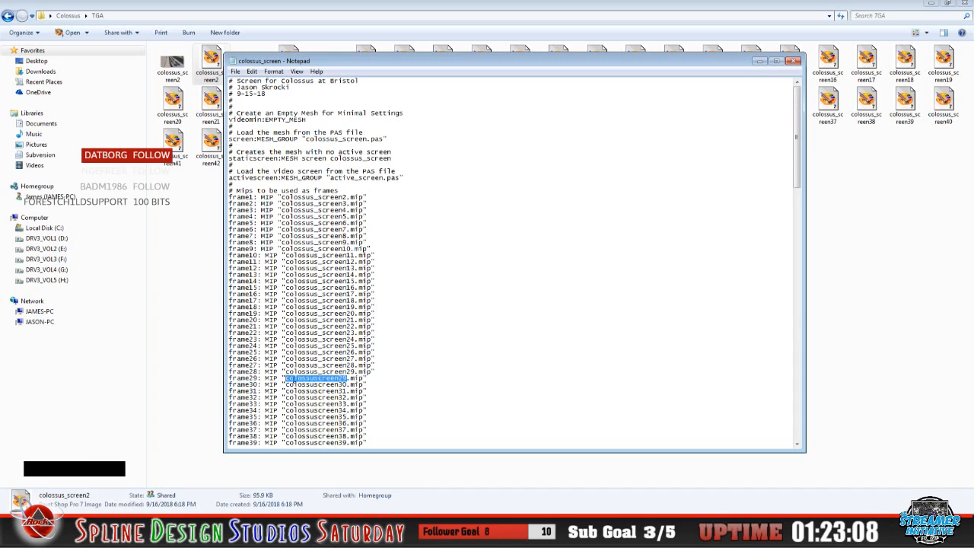
right_click(288, 380)
left_click(330, 286)
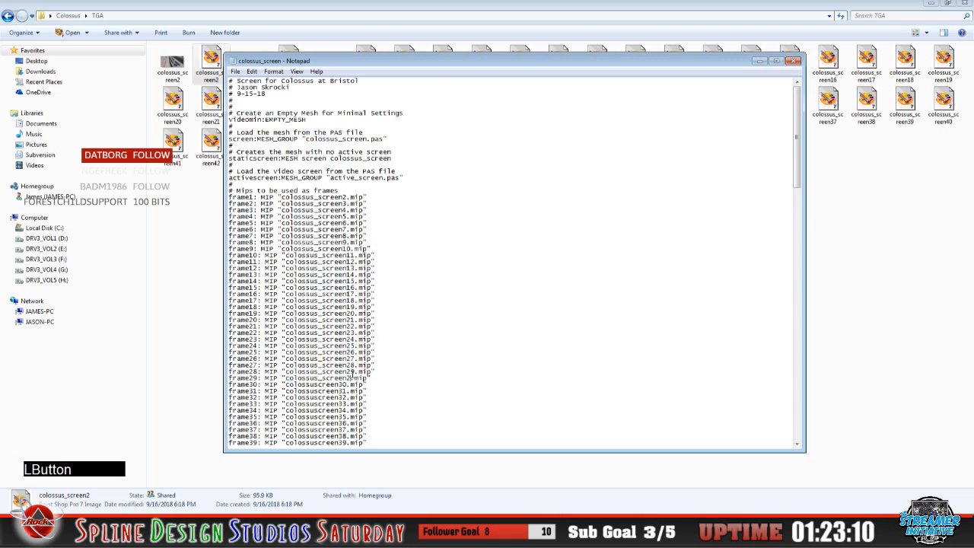
key("BackSpace")
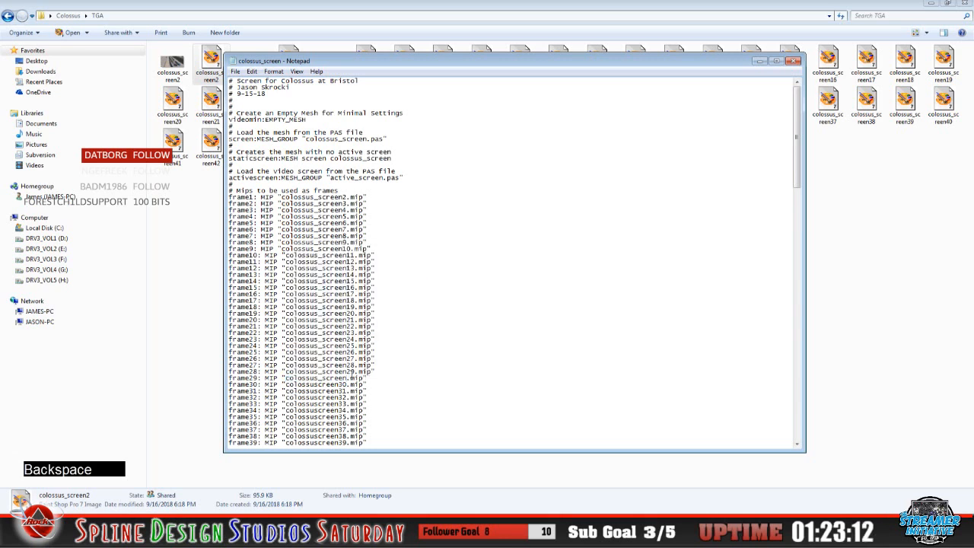
type("30")
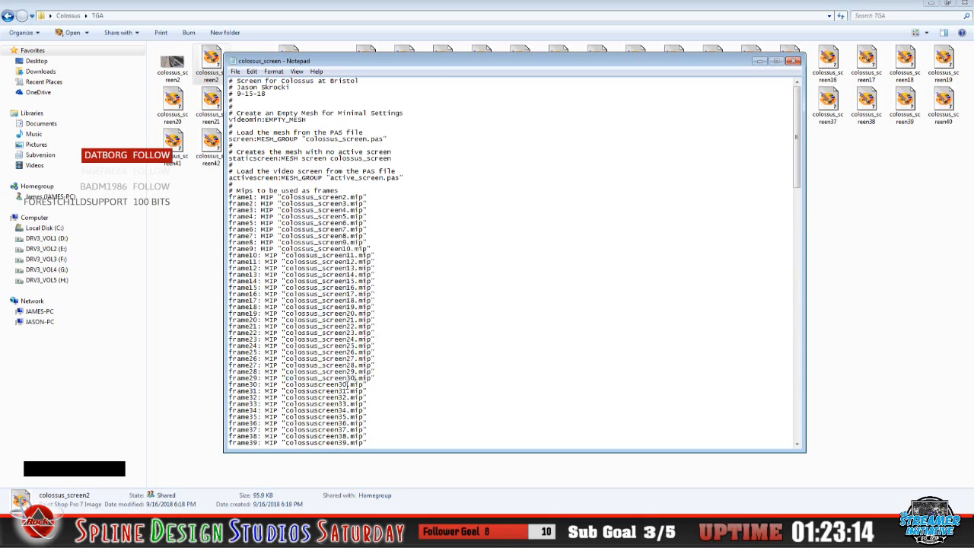
left_click_drag(348, 385, 289, 388)
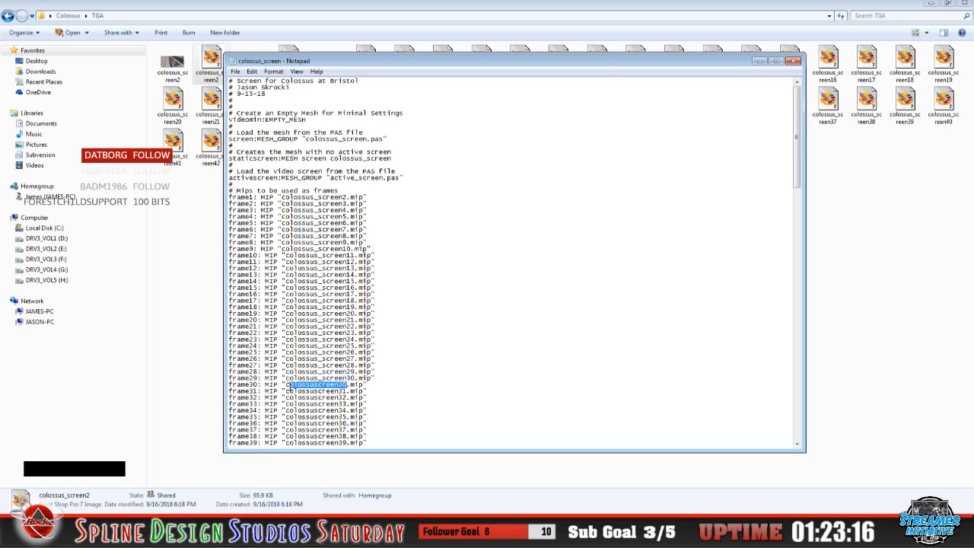
right_click(291, 389)
left_click(286, 387)
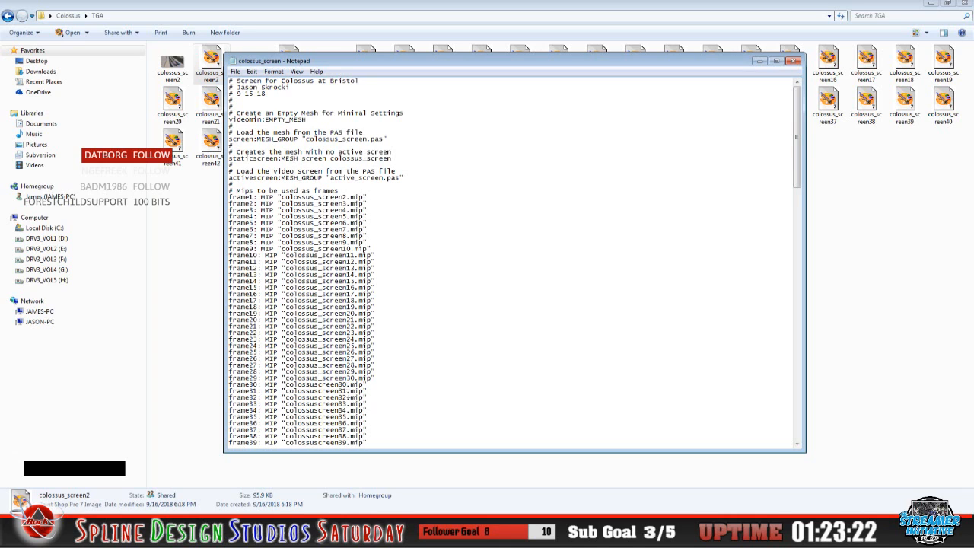
Replace frame30's MIP base name with the copied file name and change its ending to 31 so it reads colossus_screen31.mip
left_click_drag(348, 385, 286, 386)
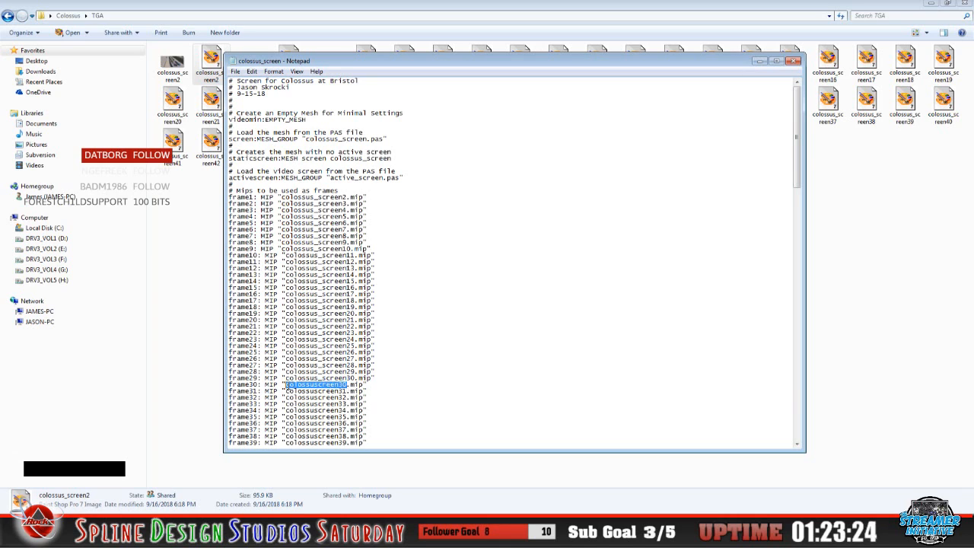
right_click(303, 395)
left_click(328, 290)
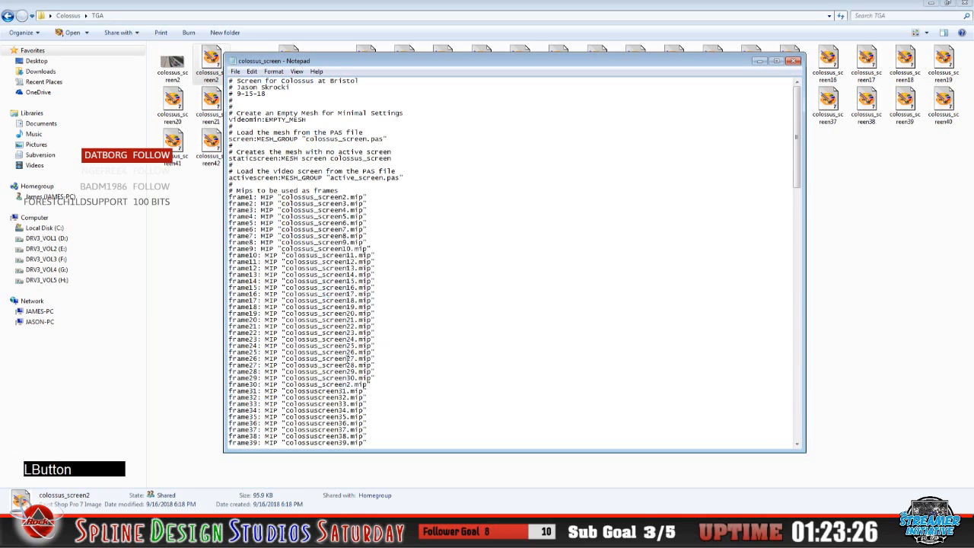
key("BackSpace")
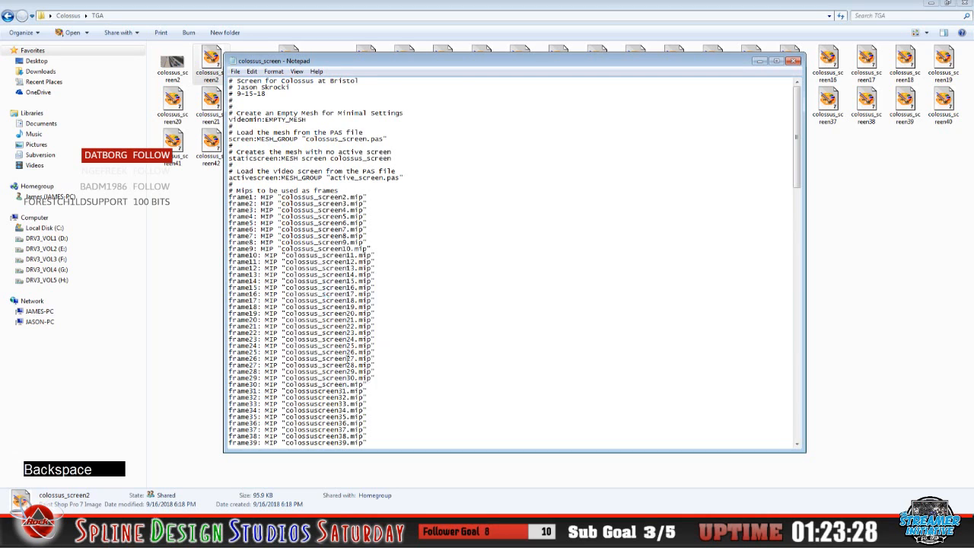
type("31")
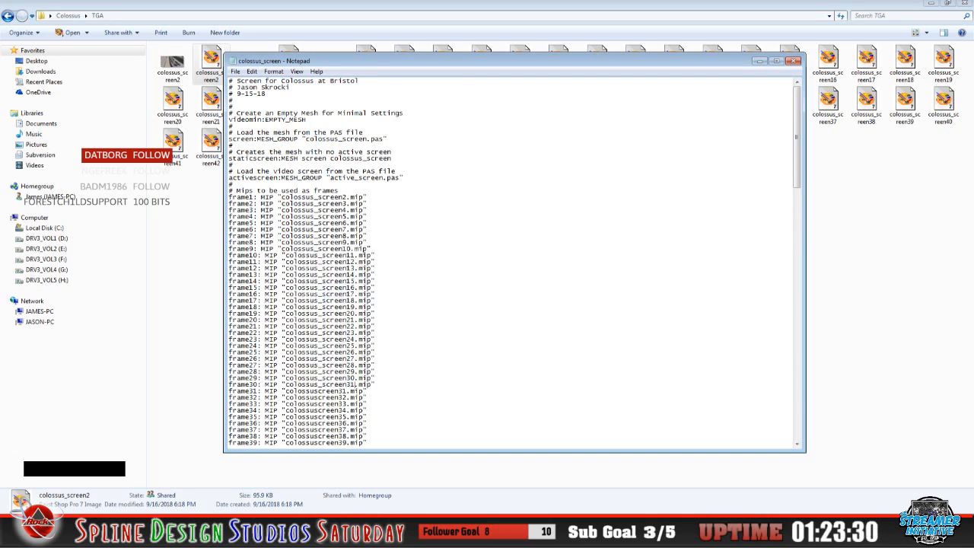
Replace frame31's MIP base name with the copied file name and change its ending to 32 so it reads colossus_screen32.mip
scroll(362, 376, "down", 5)
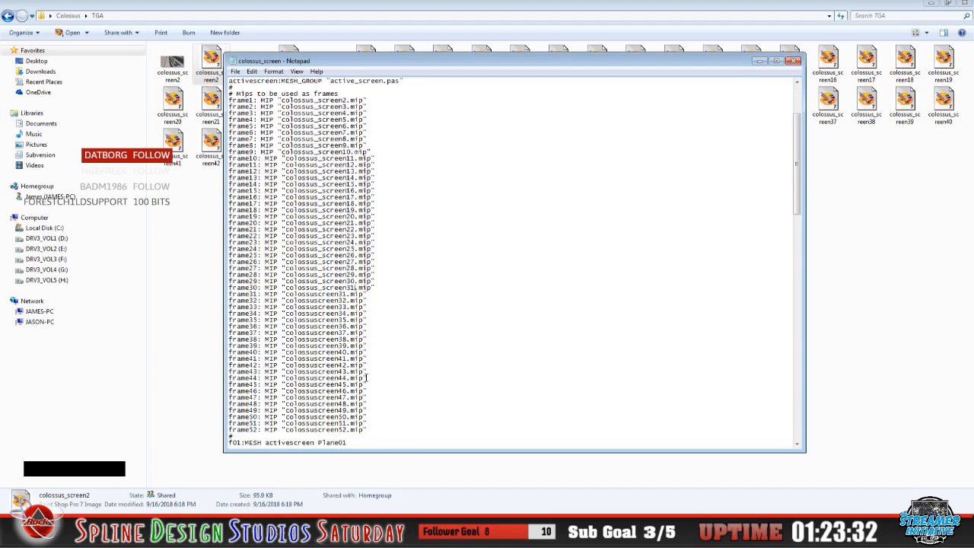
left_click_drag(345, 295, 287, 296)
right_click(286, 297)
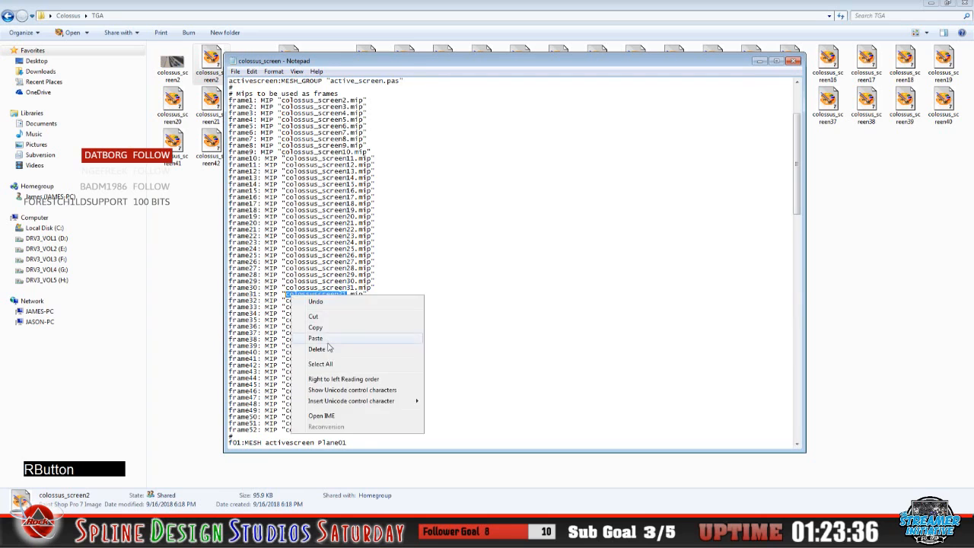
left_click(329, 341)
key("BackSpace")
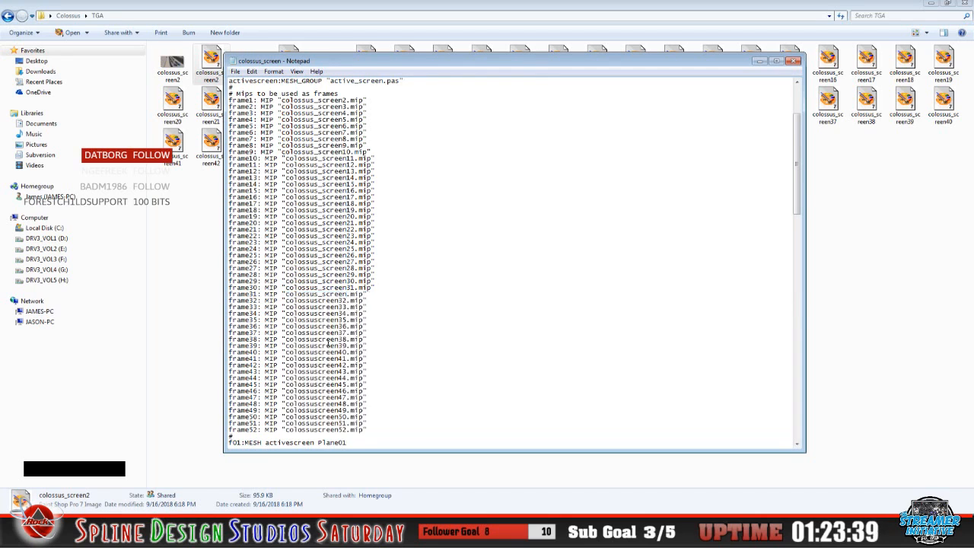
type("32")
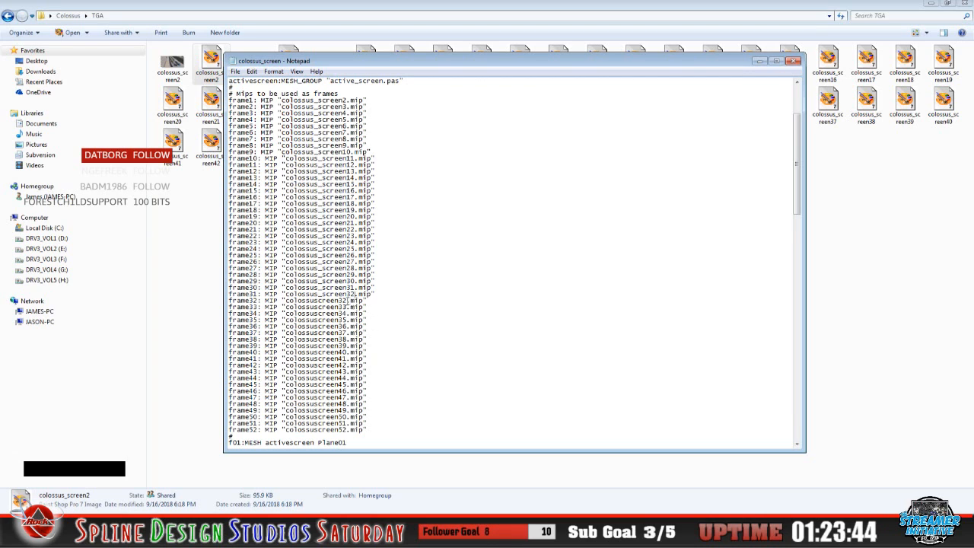
Replace frame32's MIP base name with the copied file name and change its ending to 33 so it reads colossus_screen33.mip
left_click_drag(348, 301, 293, 300)
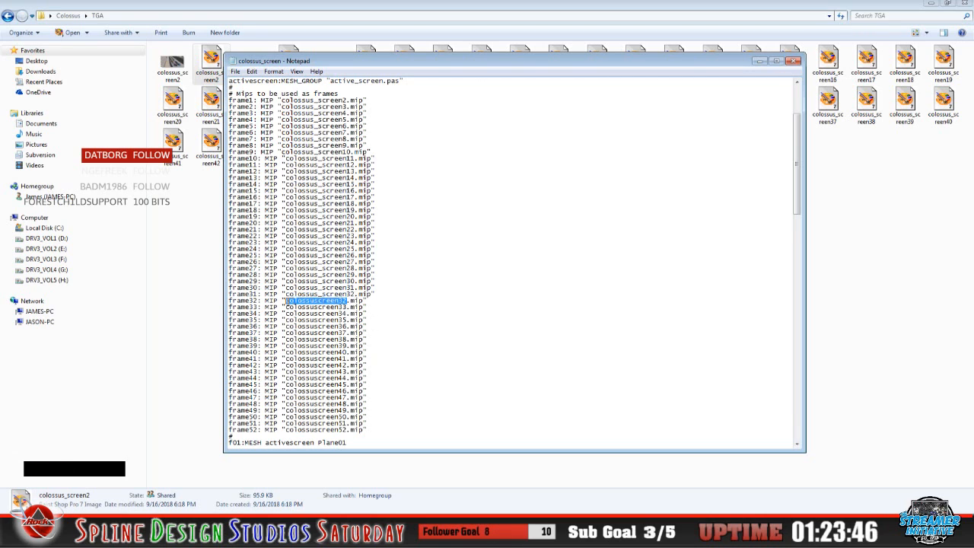
right_click(306, 302)
left_click(319, 346)
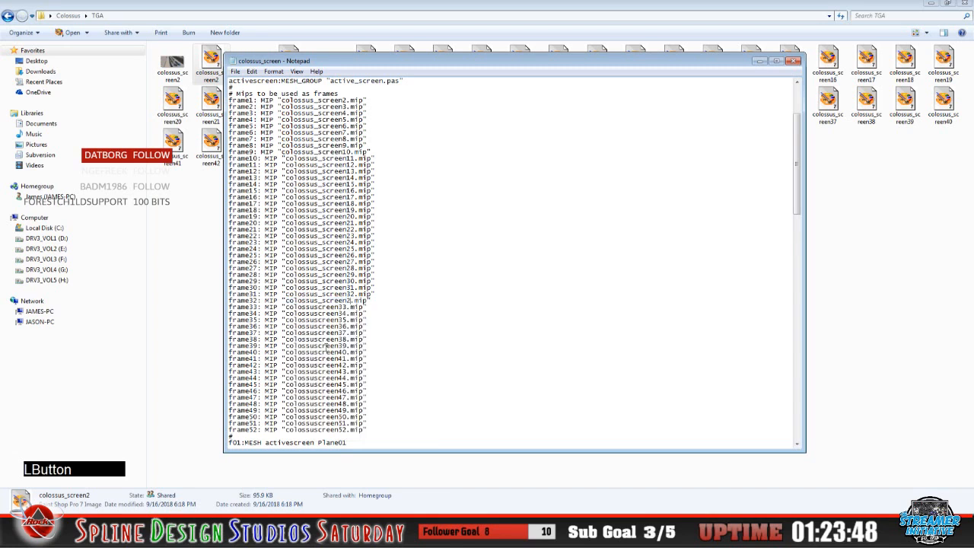
key("BackSpace")
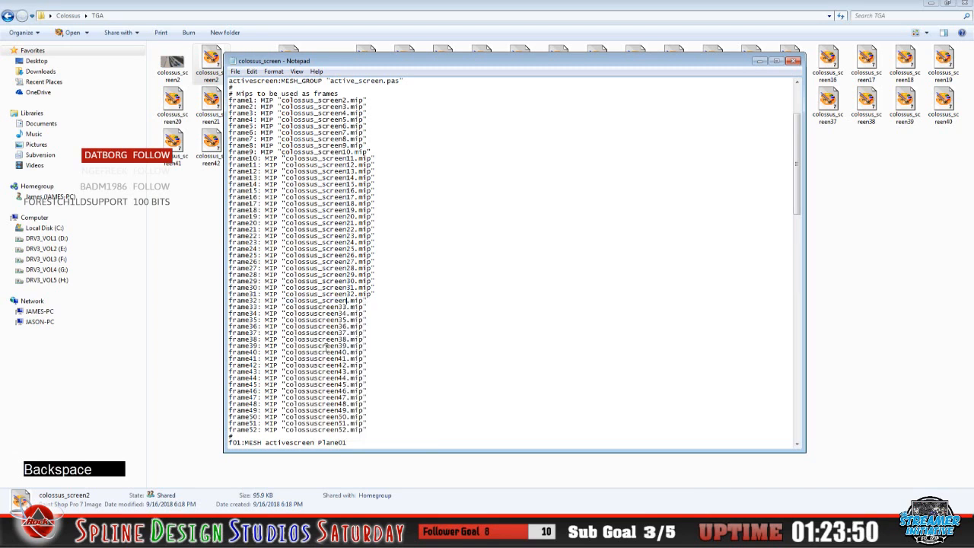
type("33")
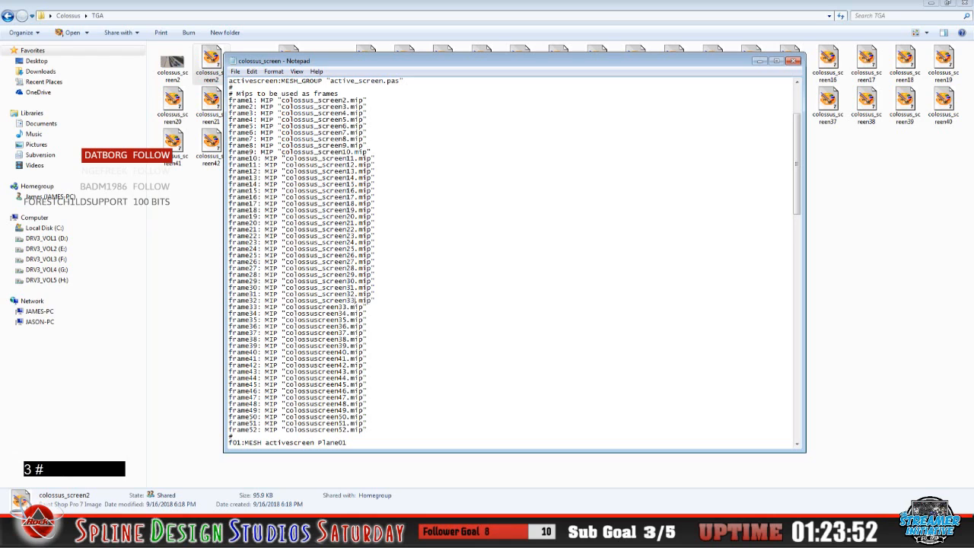
Replace frame33's MIP base name with the copied file name and change its ending to 32 so it reads colossus_screen32.mip
left_click(345, 307)
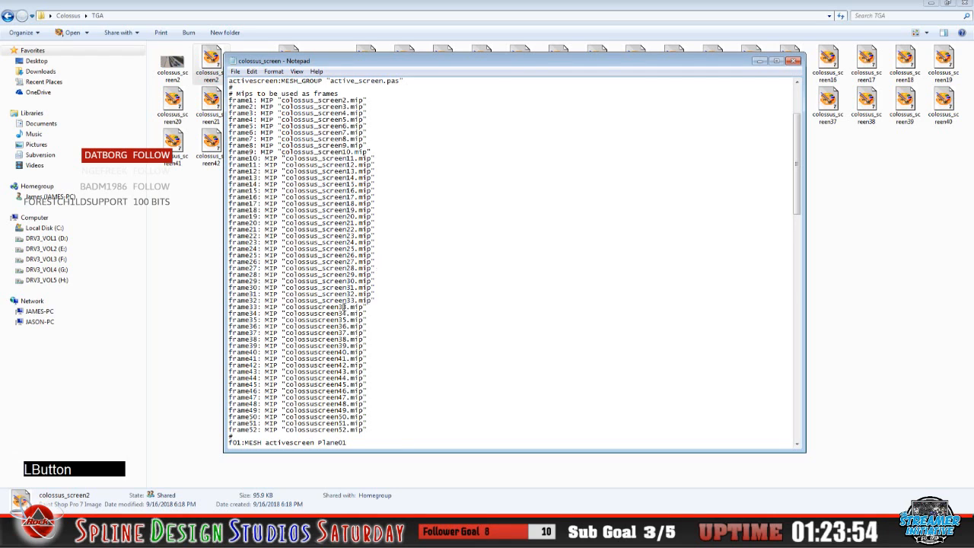
left_click_drag(346, 307, 286, 307)
right_click(292, 309)
left_click(318, 353)
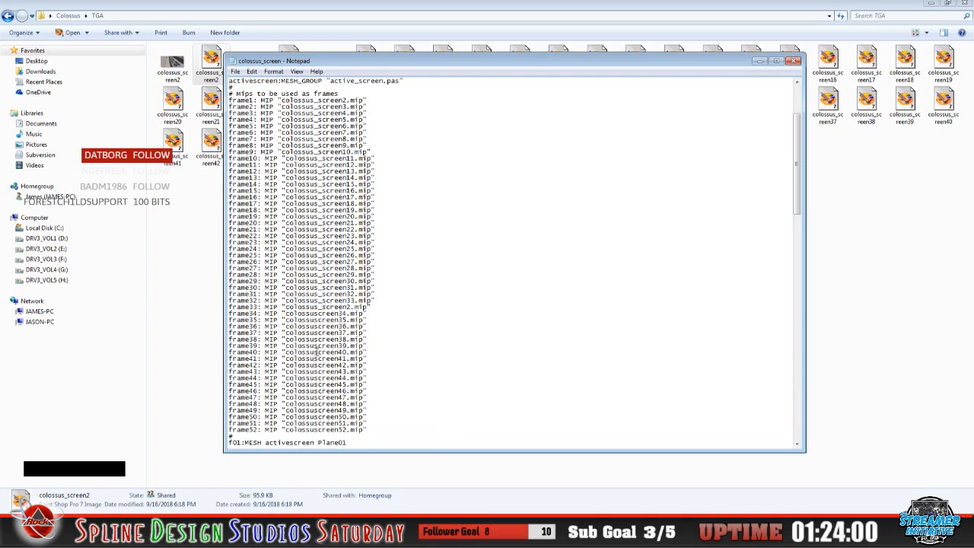
key("BackSpace")
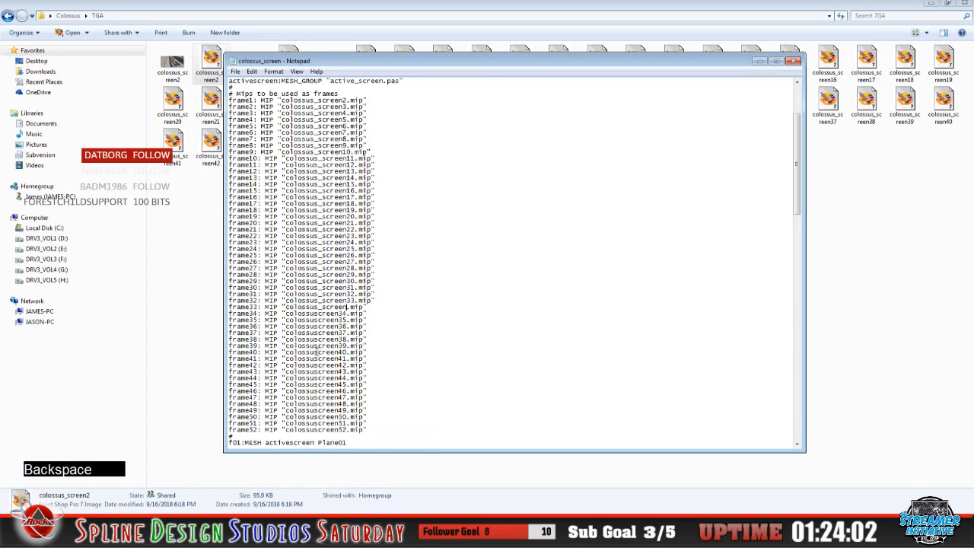
type("32")
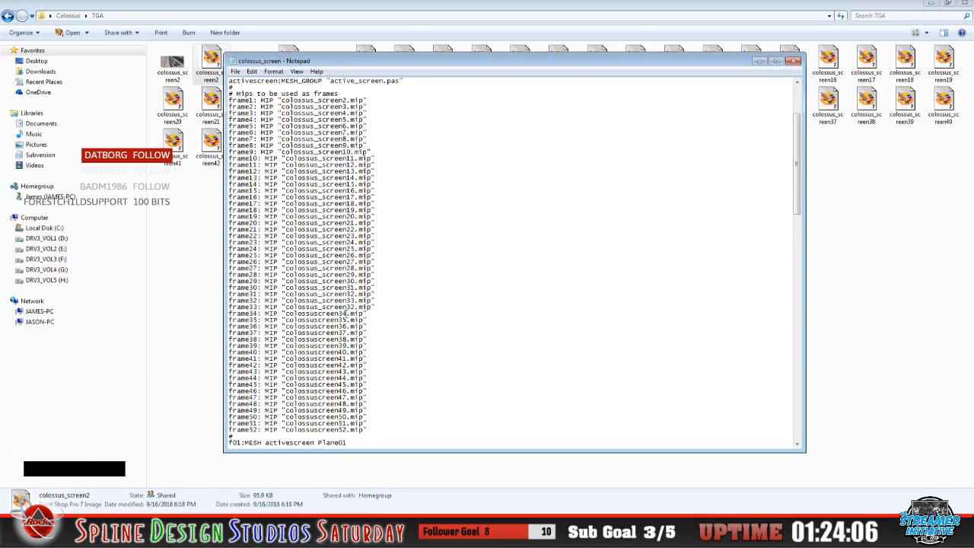
Replace frame34's MIP base name with the copied file name and change its ending to 33 so it reads colossus_screen33.mip
left_click(346, 313)
left_click_drag(346, 314, 286, 315)
right_click(314, 315)
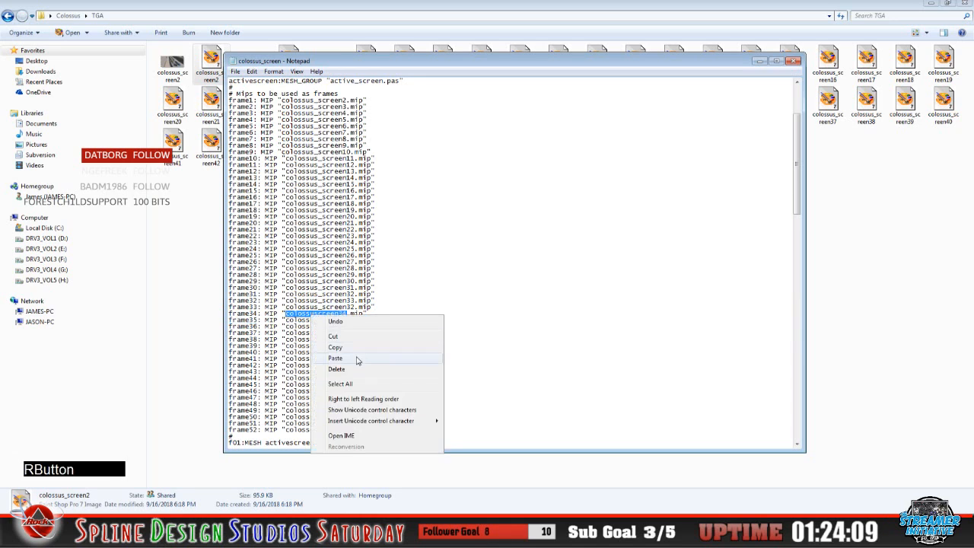
left_click(357, 361)
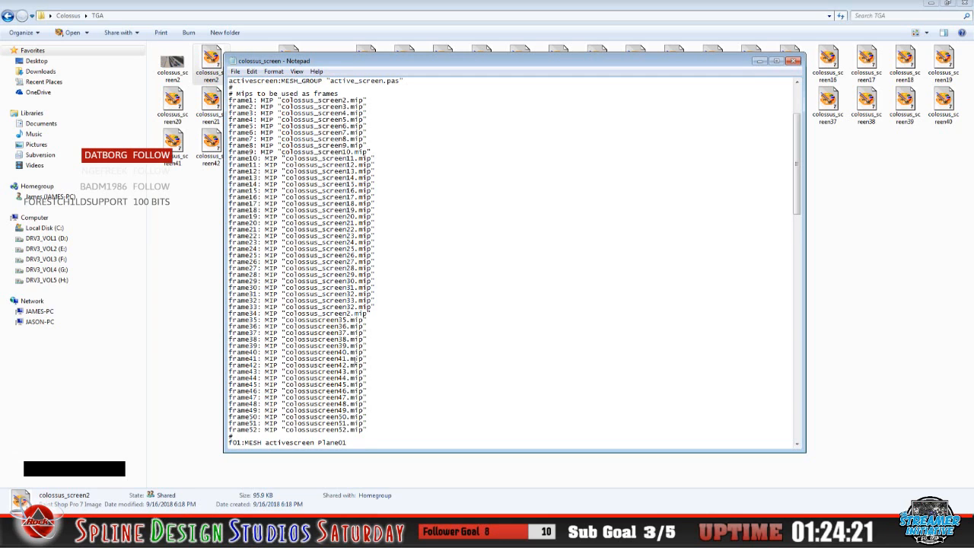
key("BackSpace")
type("33")
Replace frame35's MIP base name with the copied file name and change its ending to 34 so it reads colossus_screen34.mip
left_click_drag(347, 321, 286, 321)
right_click(299, 321)
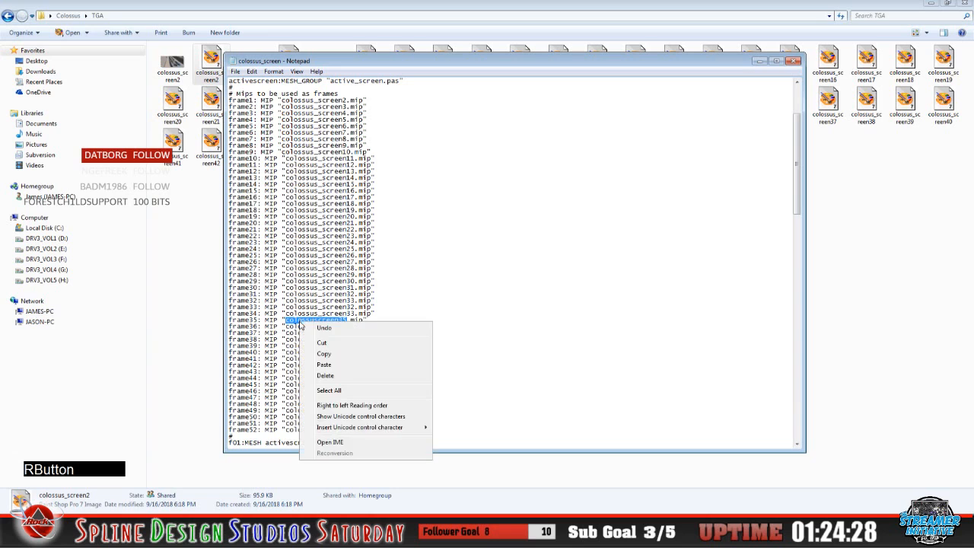
left_click(339, 364)
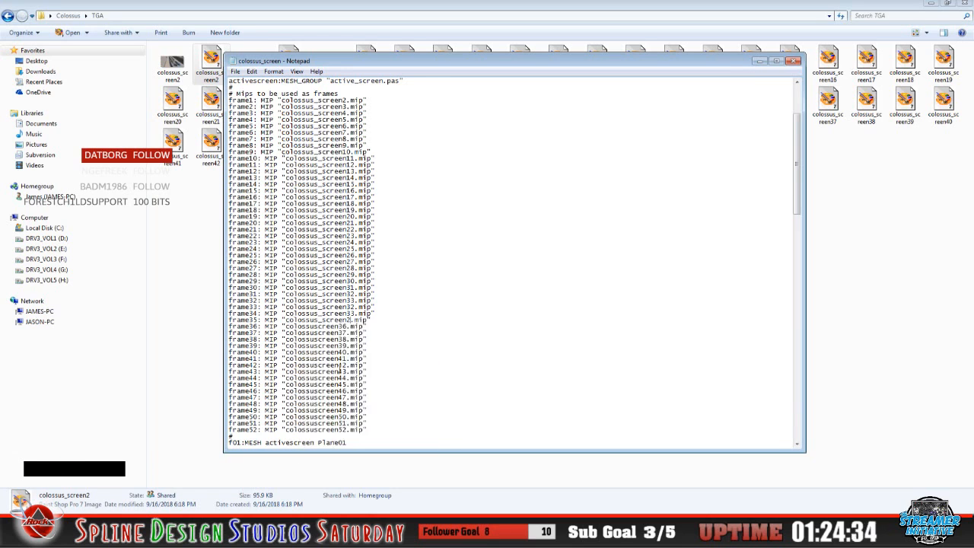
key("BackSpace")
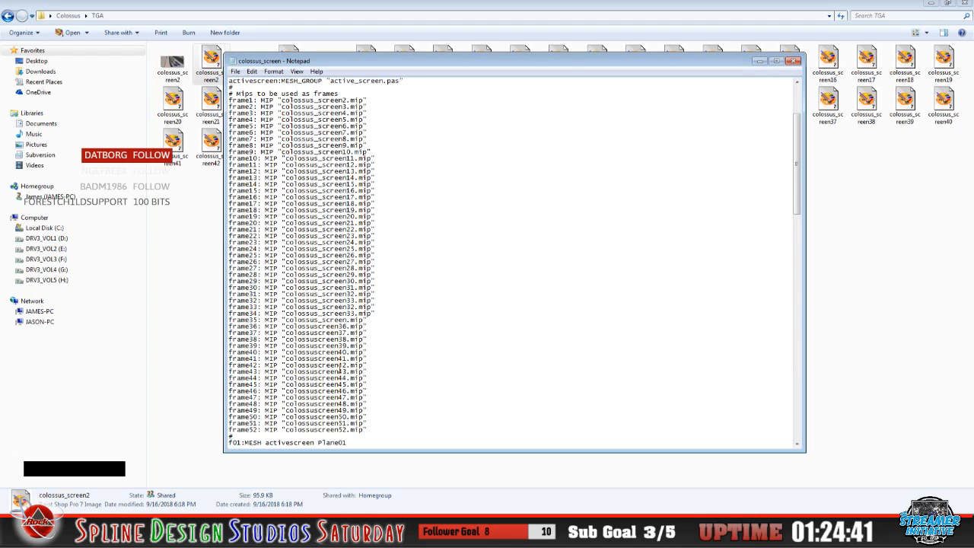
type("34")
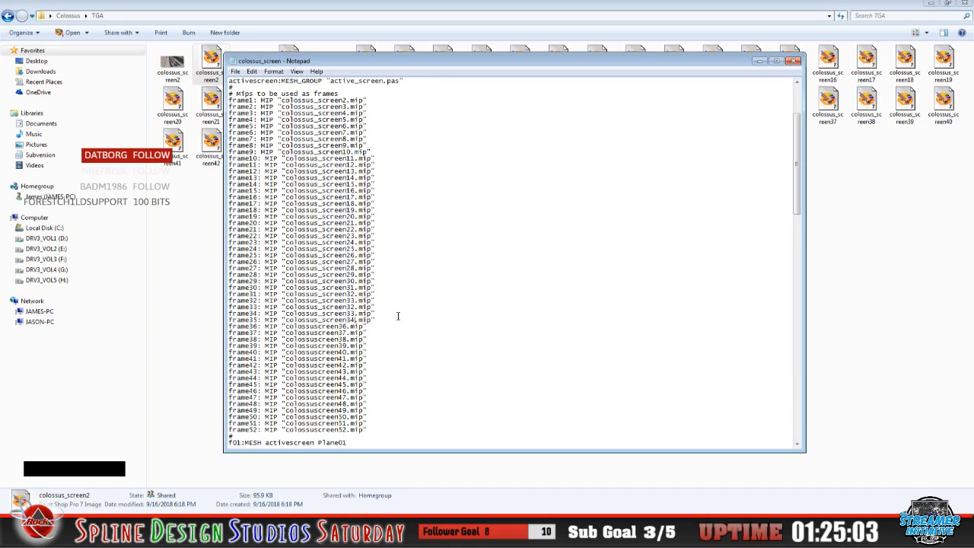
Replace frame36's MIP base name with the copied file name and change its ending to 35 so it reads colossus_screen35.mip
left_click_drag(344, 327, 285, 327)
right_click(295, 329)
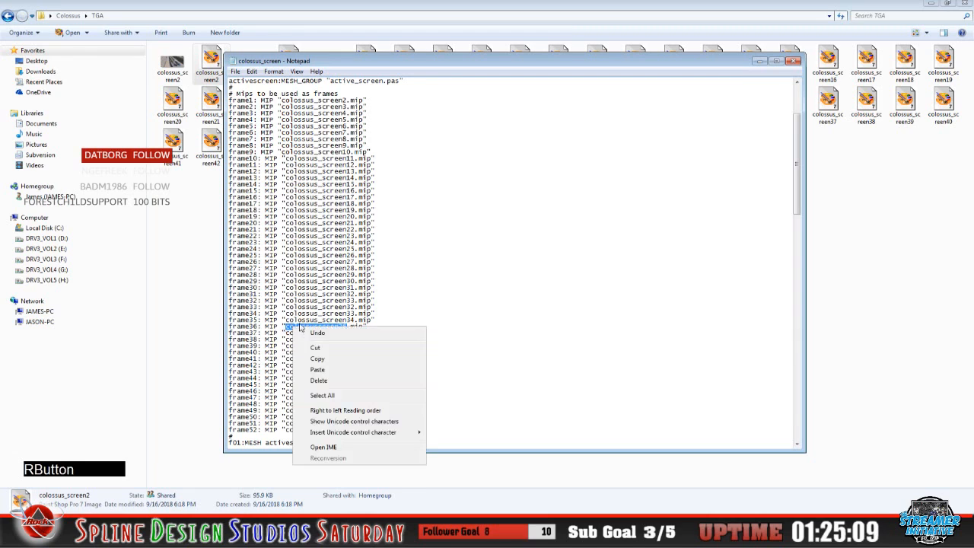
left_click(335, 371)
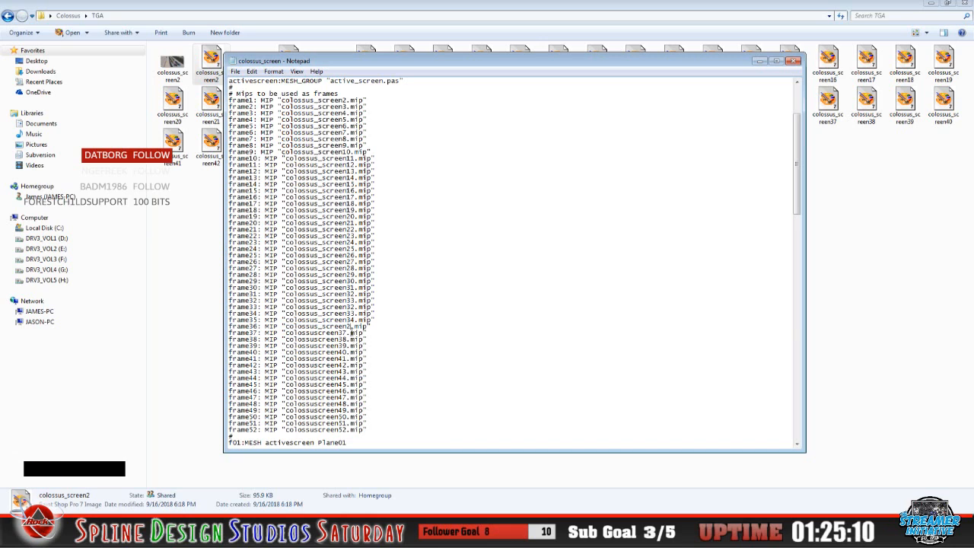
left_click(351, 346)
key("BackSpace")
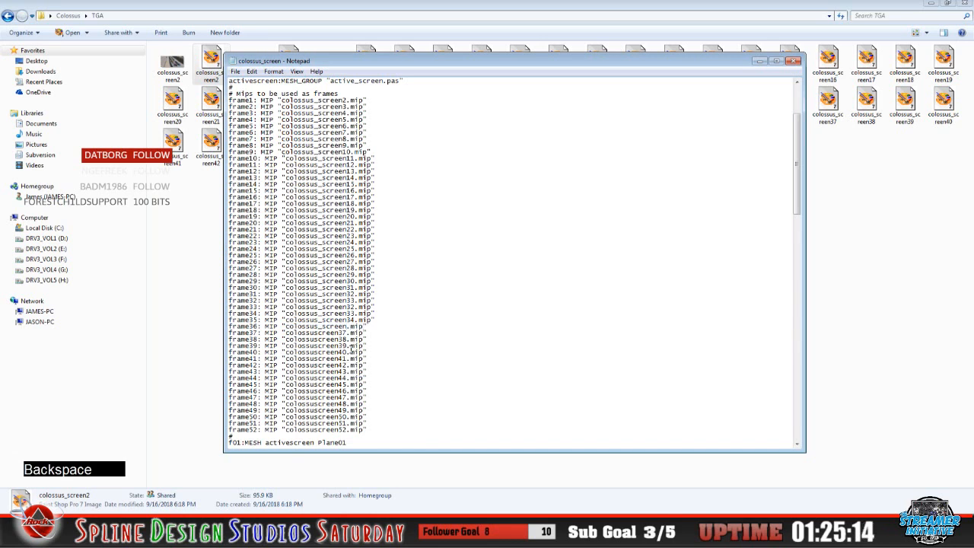
type("35")
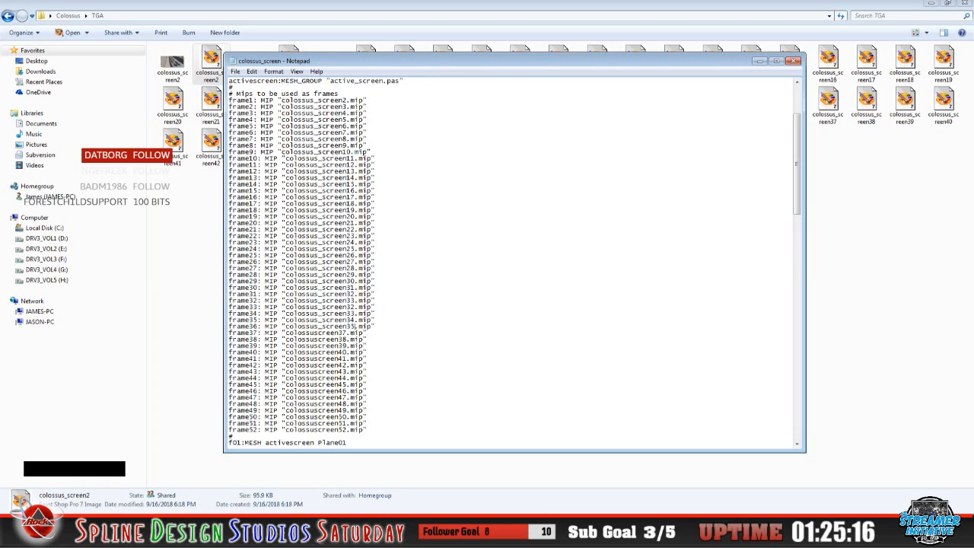
Replace frame37's MIP base name with the copied file name and change its ending to 36 so it reads colossus_screen36.mip
left_click(347, 332)
left_click_drag(346, 332, 286, 332)
right_click(290, 333)
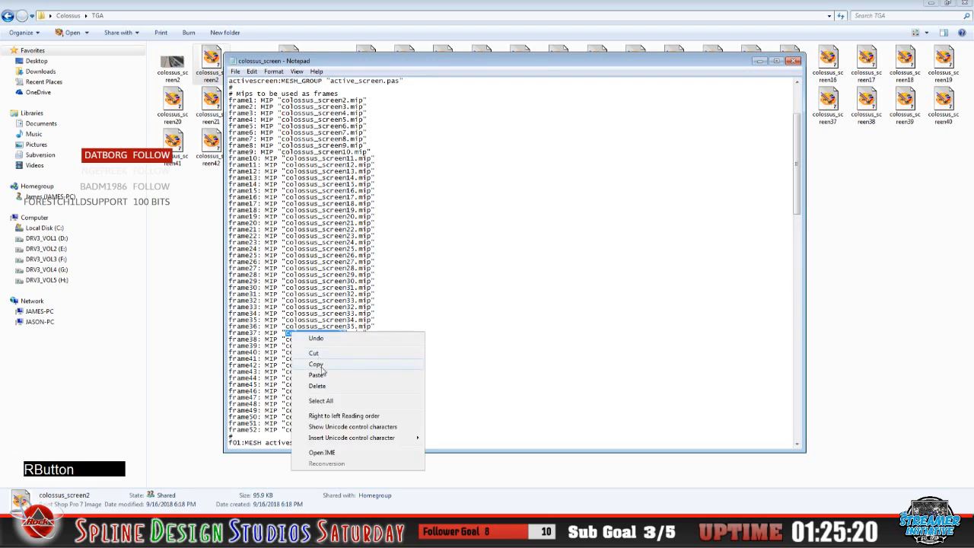
left_click(318, 374)
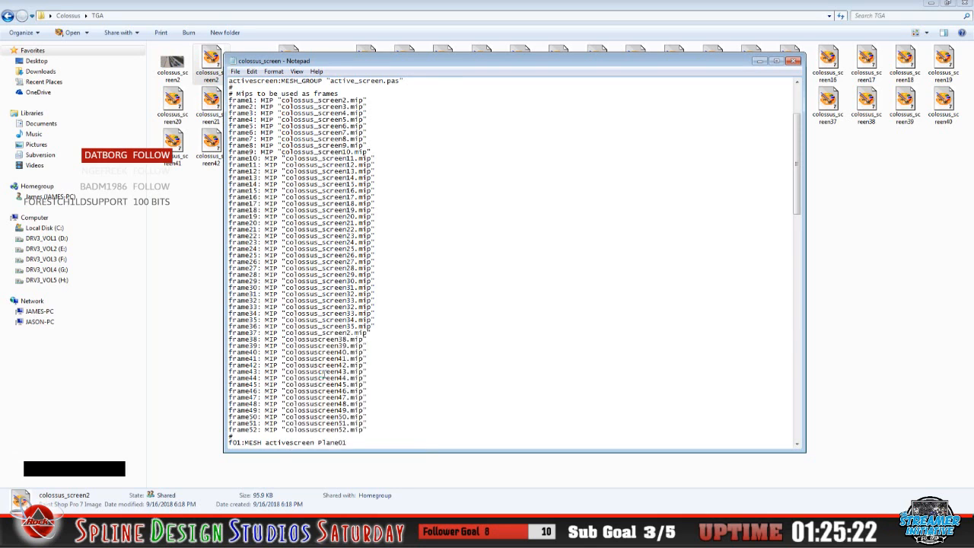
key("BackSpace")
type("36")
Replace frame38's MIP base name with the copied file name colossus_screen2
left_click(349, 340)
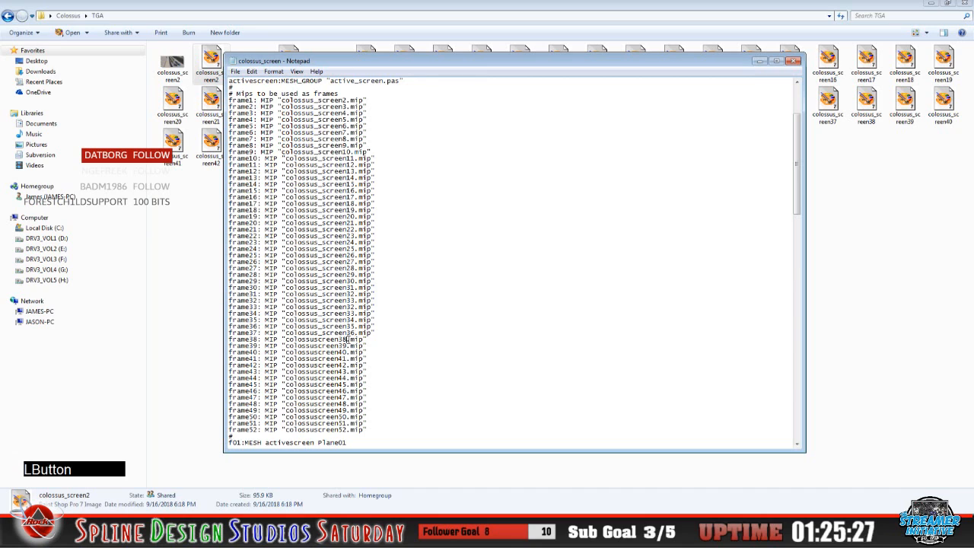
left_click_drag(348, 339, 285, 341)
right_click(298, 340)
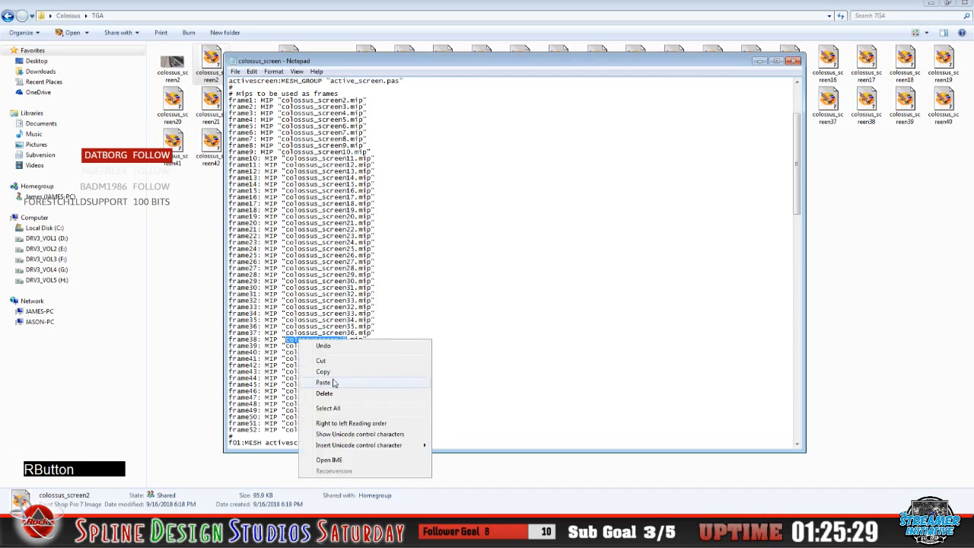
left_click(333, 383)
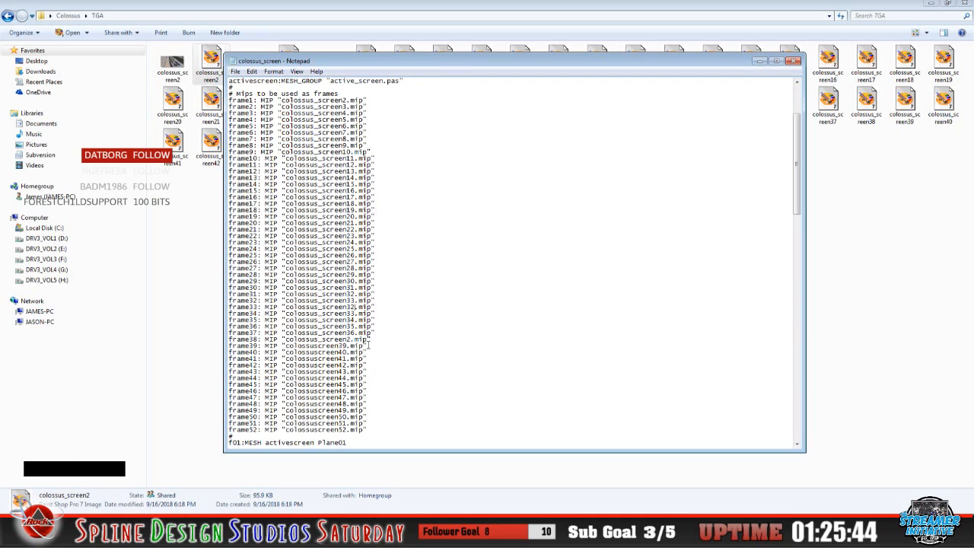
Correct the MIP numbers of frame33 and frame34 to colossus_screen34.mip and colossus_screen35.mip
key("BackSpace")
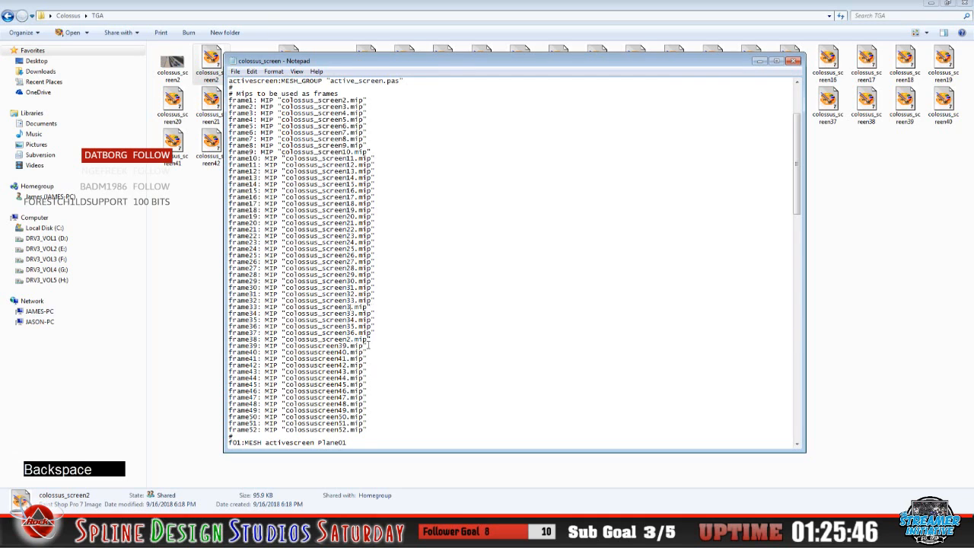
type("4")
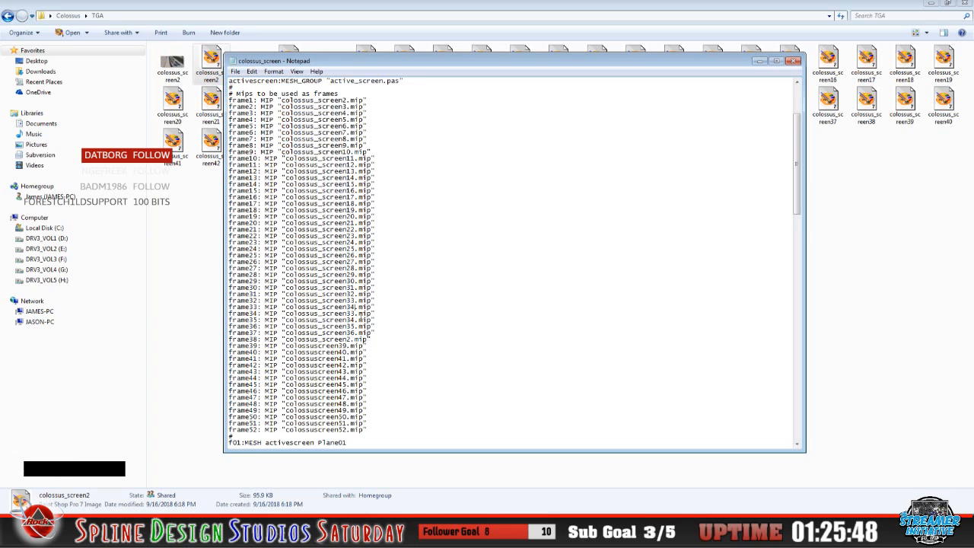
left_click(350, 312)
key("Delete")
type("5")
Correct frame35's MIP number so it reads colossus_screen36.mip
left_click(374, 344)
left_click(355, 320)
key("Delete")
type("6")
Correct the MIP numbers of frame36 and frame37 to colossus_screen37.mip and colossus_screen38.mip
left_click(320, 362)
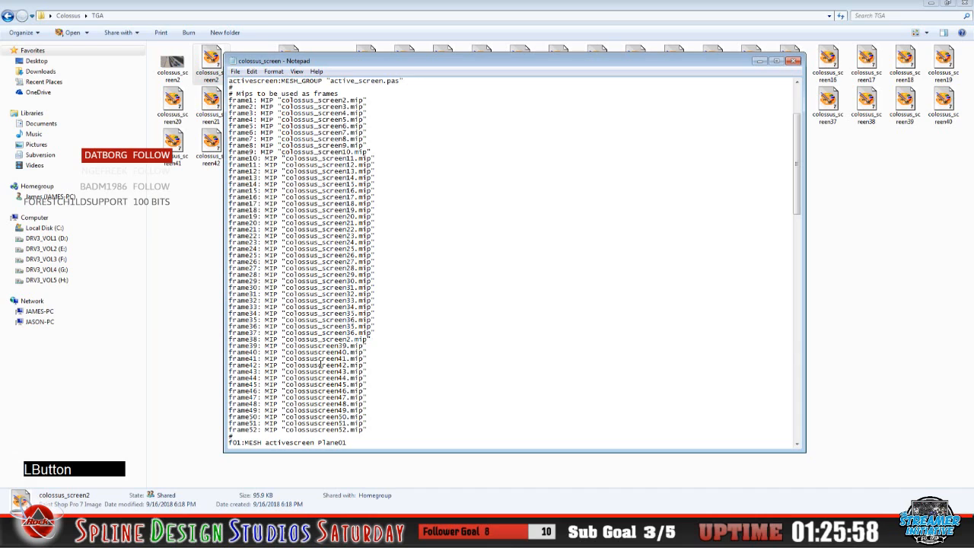
key("Delete")
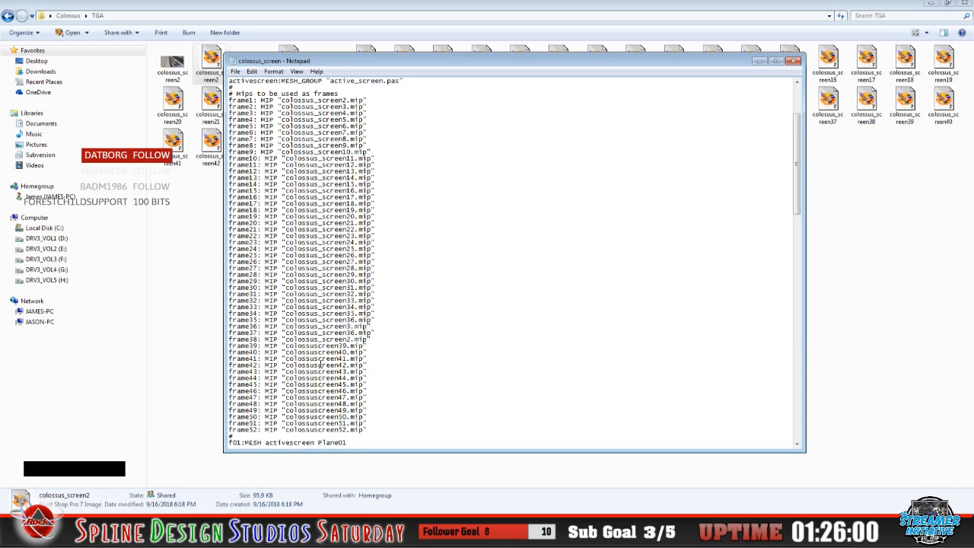
type("7")
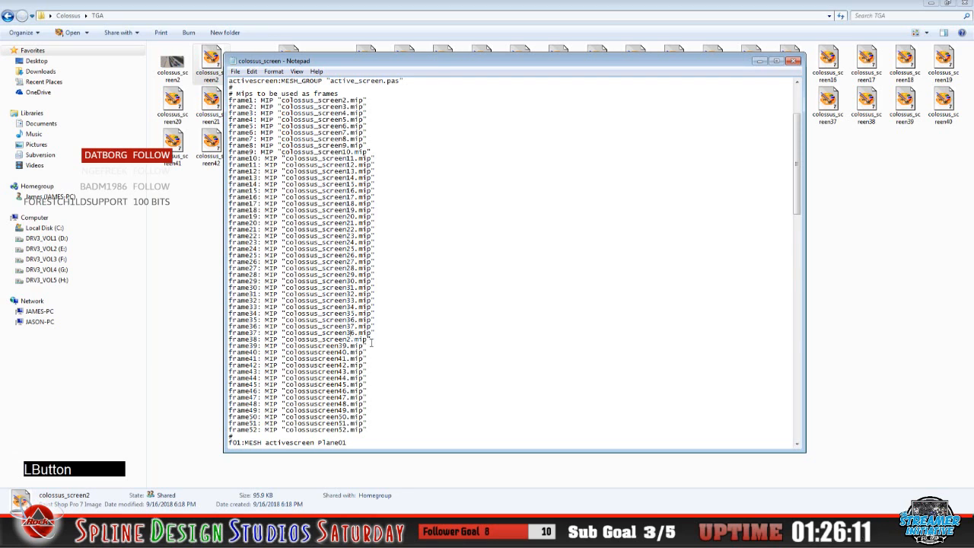
key("Delete")
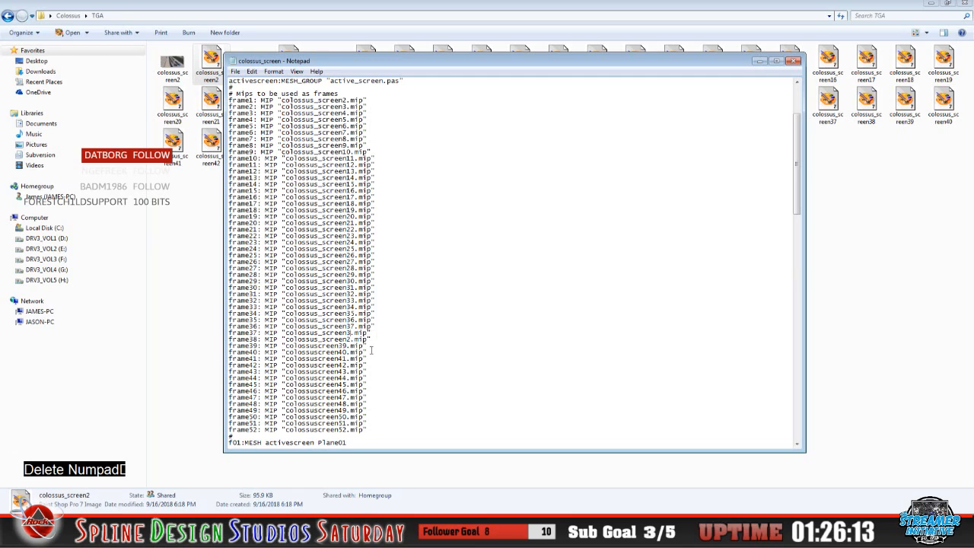
type("8")
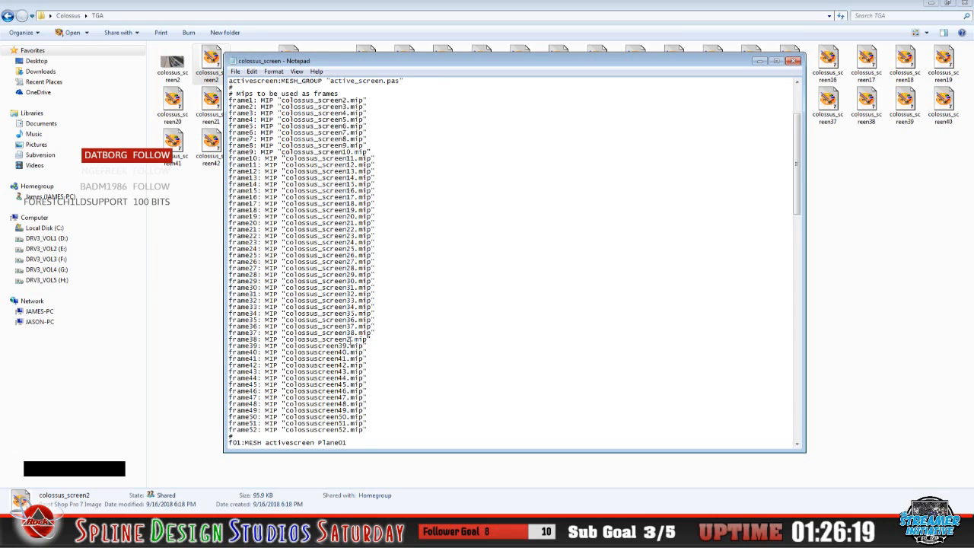
Change the number ending of frame38's MIP name to 39 so it reads colossus_screen39.mip
left_click_drag(352, 340, 287, 338)
key("ctrl+c")
right_click(294, 345)
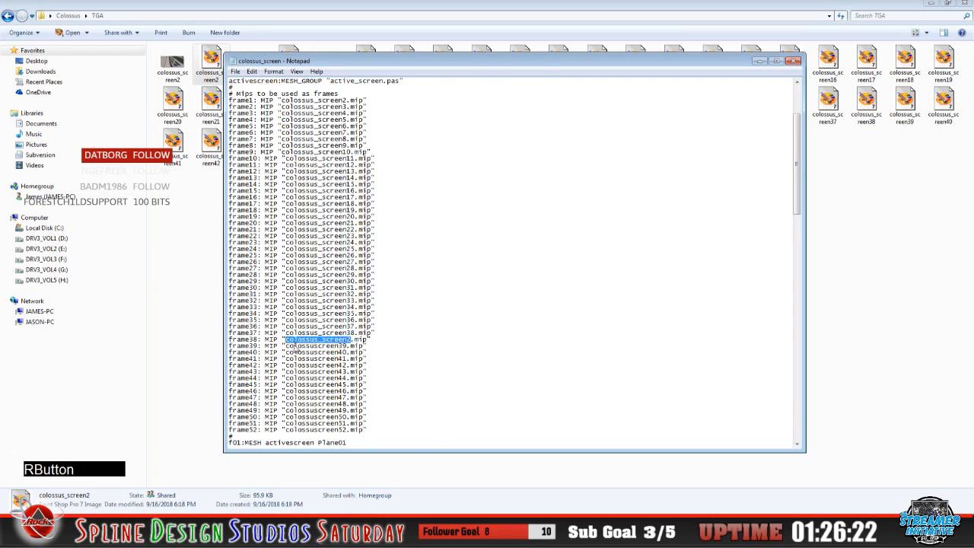
left_click(326, 389)
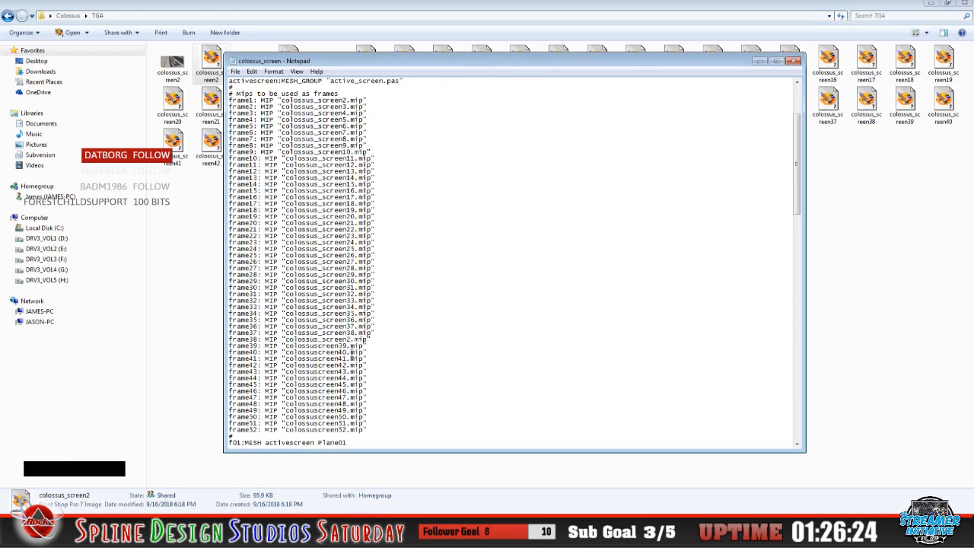
left_click(347, 340)
key("Delete")
type("39")
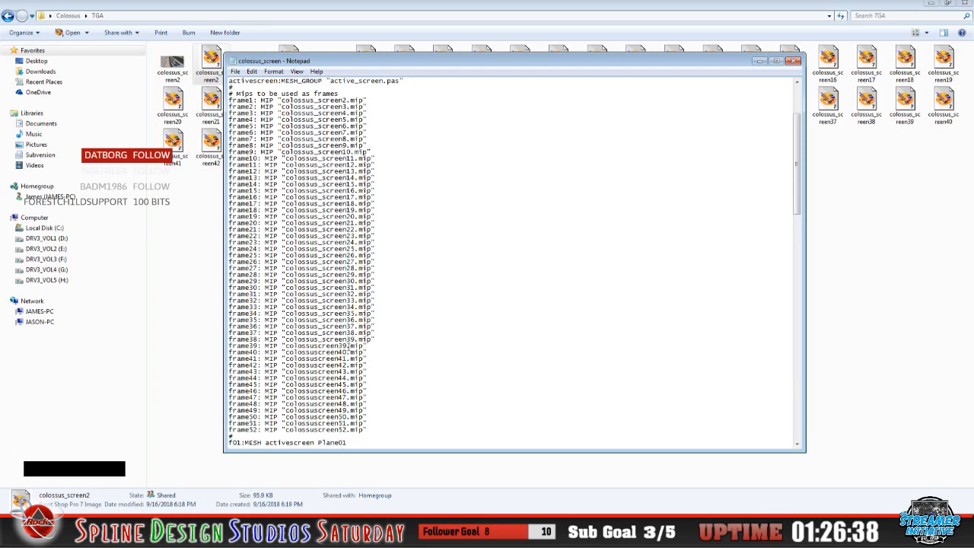
Replace frame39's MIP base name with the copied file name and change its ending to 40 so it reads colossus_screen40.mip
left_click_drag(347, 346, 286, 347)
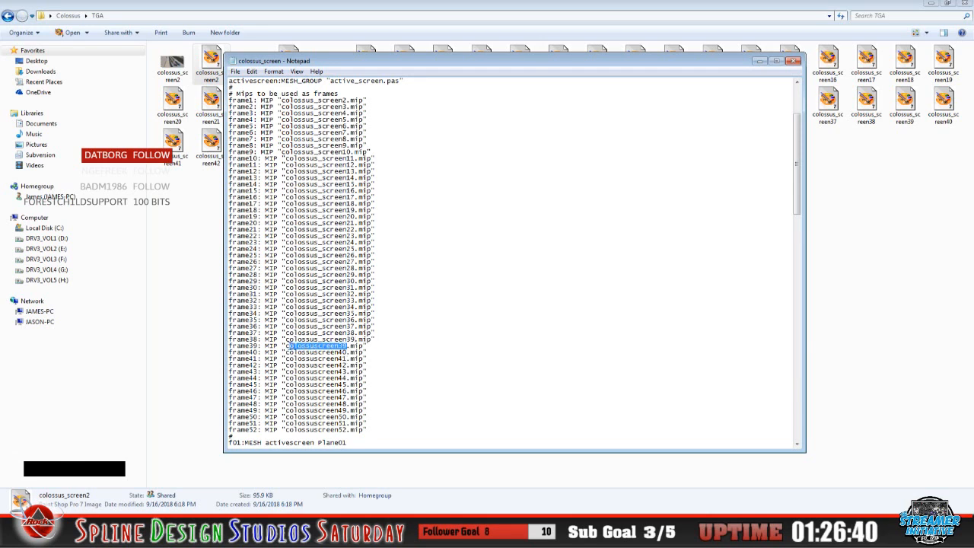
right_click(297, 346)
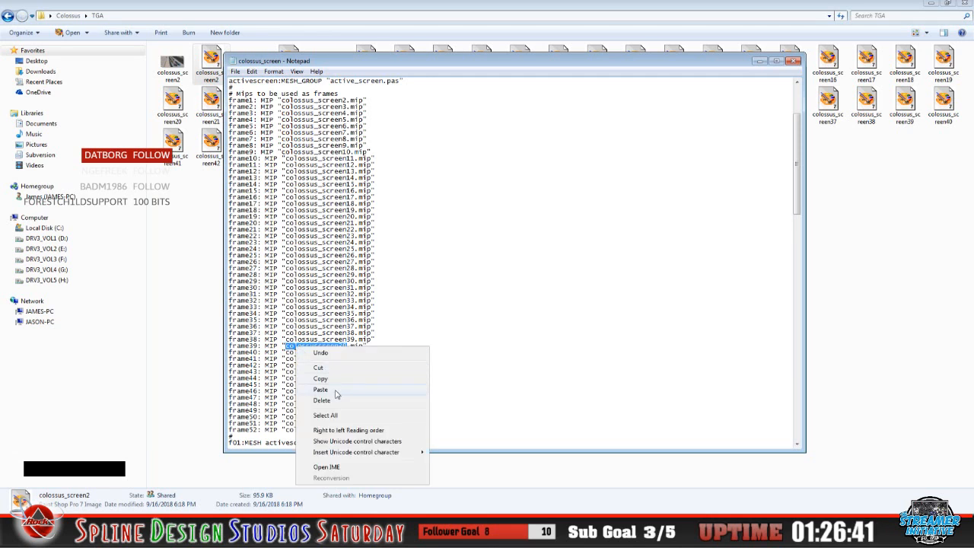
left_click(321, 388)
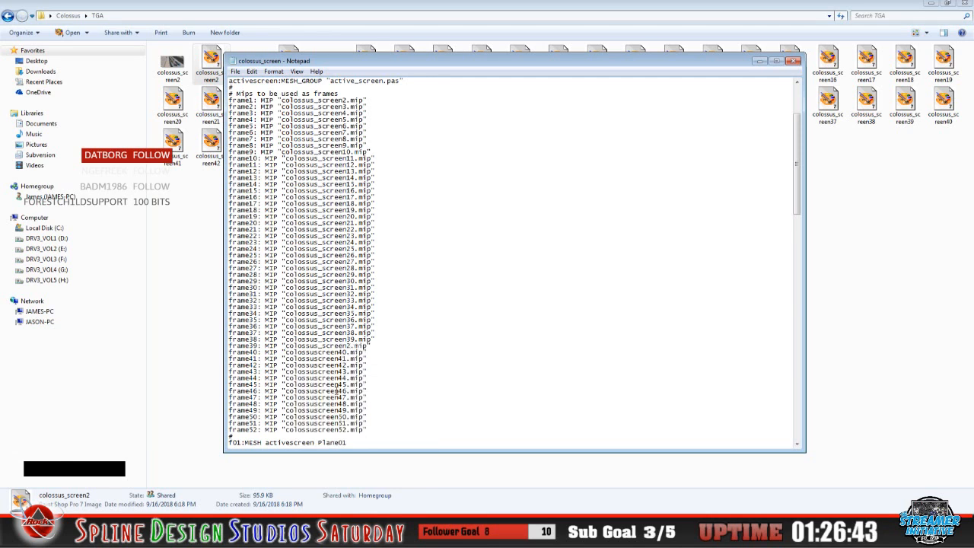
key("BackSpace")
type("40")
Replace frame40's MIP base name with the copied file name and change its ending to 41 so it reads colossus_screen41.mip
left_click_drag(348, 353, 286, 354)
right_click(293, 360)
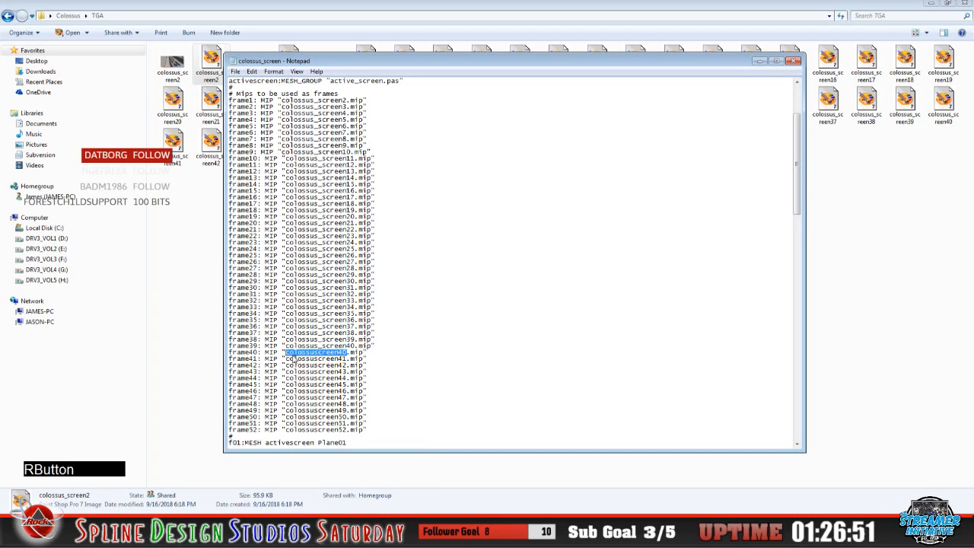
left_click(318, 401)
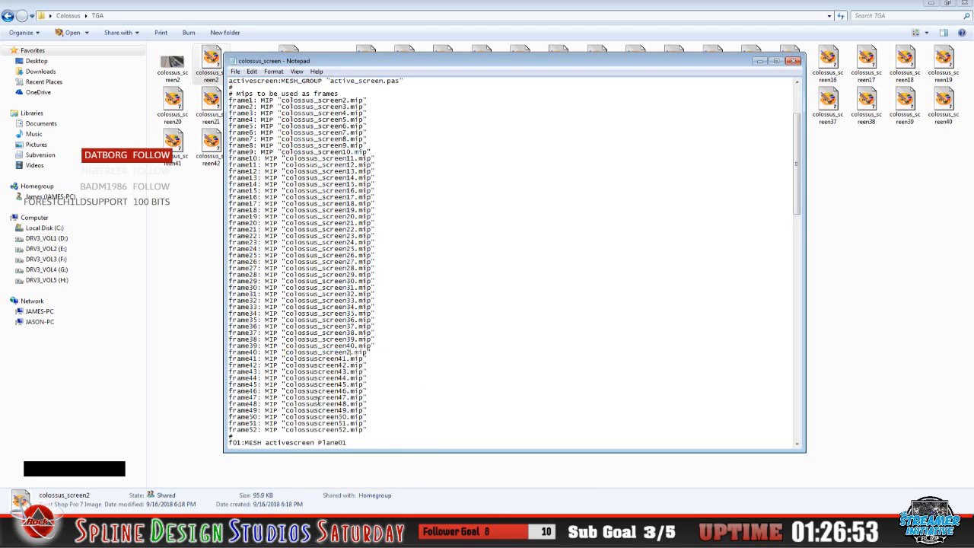
key("BackSpace")
type("41")
Replace frame41's MIP base name with the copied file name and change its ending to 42 so it reads colossus_screen42.mip
left_click_drag(347, 358, 286, 359)
right_click(292, 364)
left_click(321, 404)
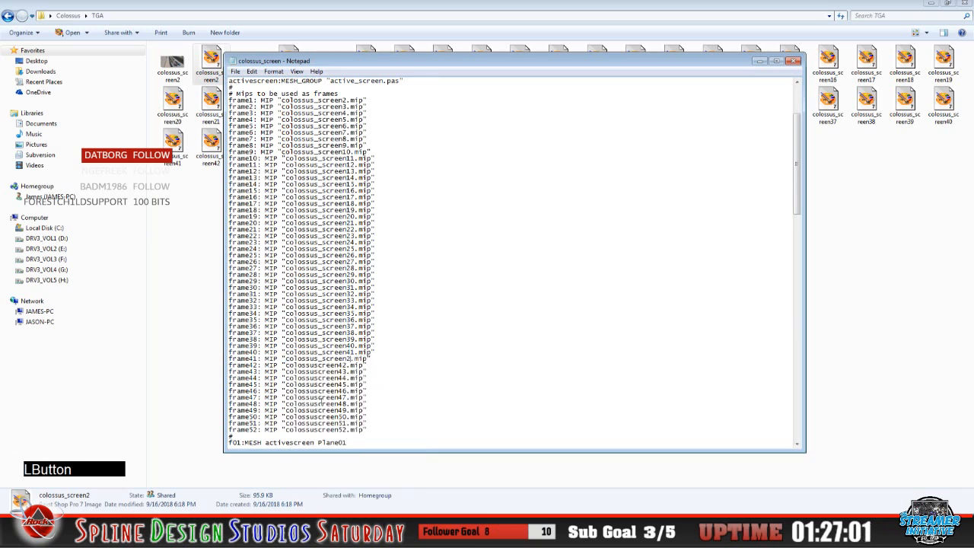
key("BackSpace")
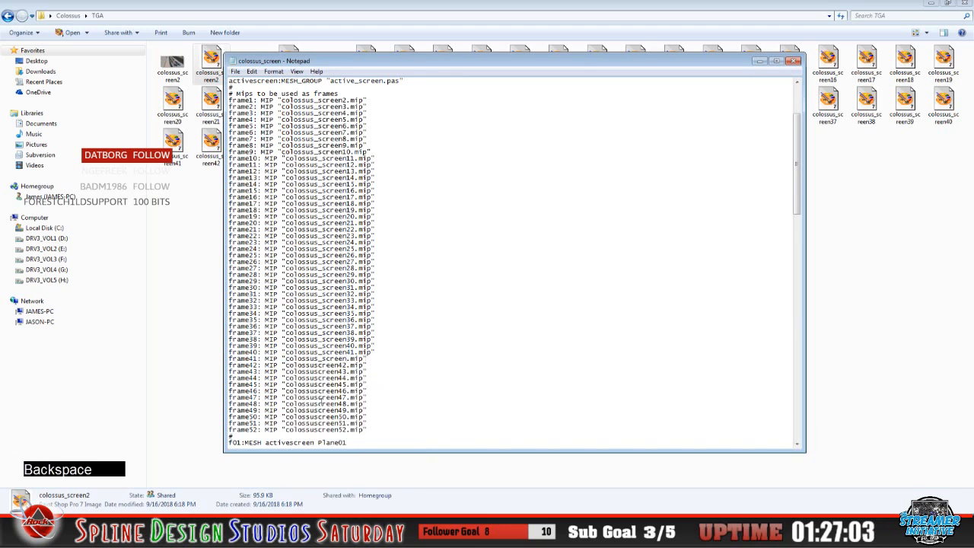
type("42")
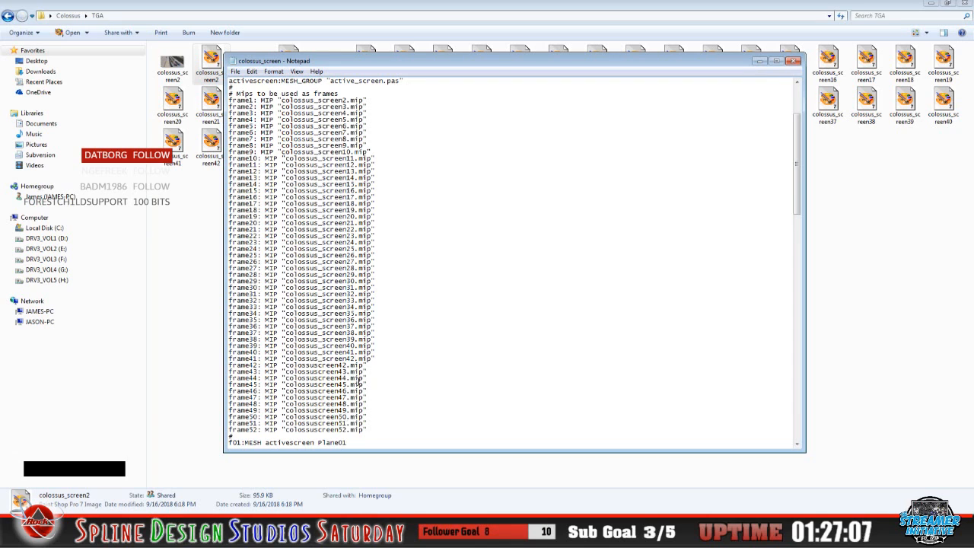
Replace frame42's MIP base name with the copied file name and change its ending to 43 so it reads colossus_screen43.mip
left_click_drag(347, 366, 290, 366)
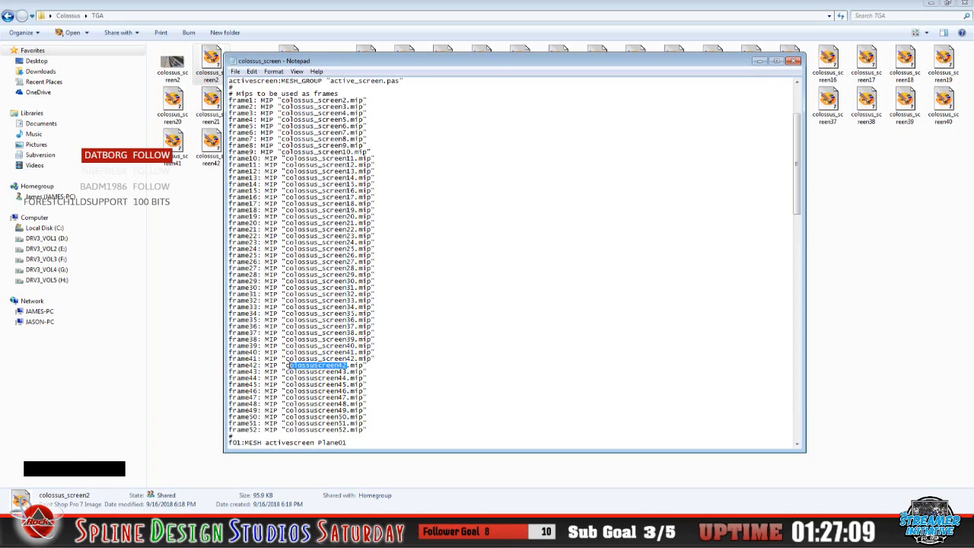
right_click(290, 366)
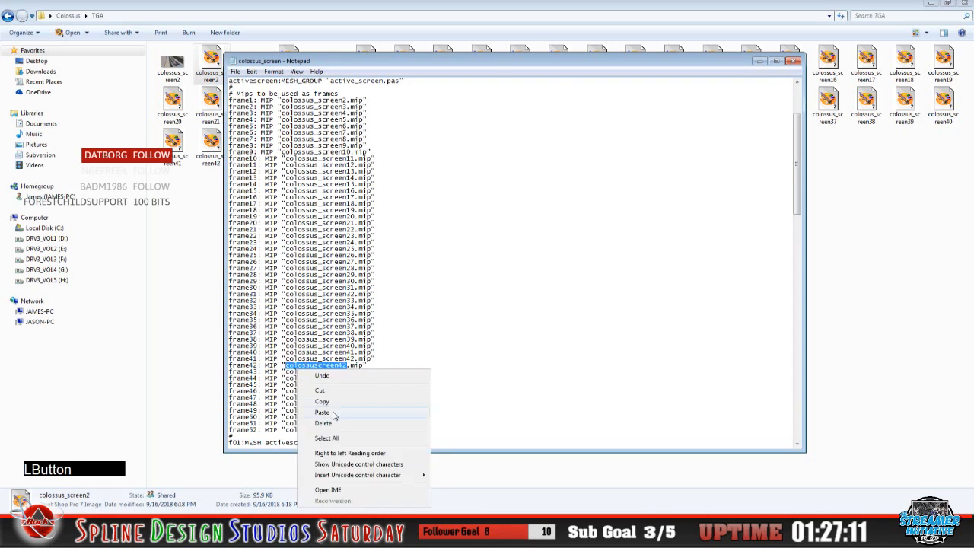
left_click(335, 415)
key("BackSpace")
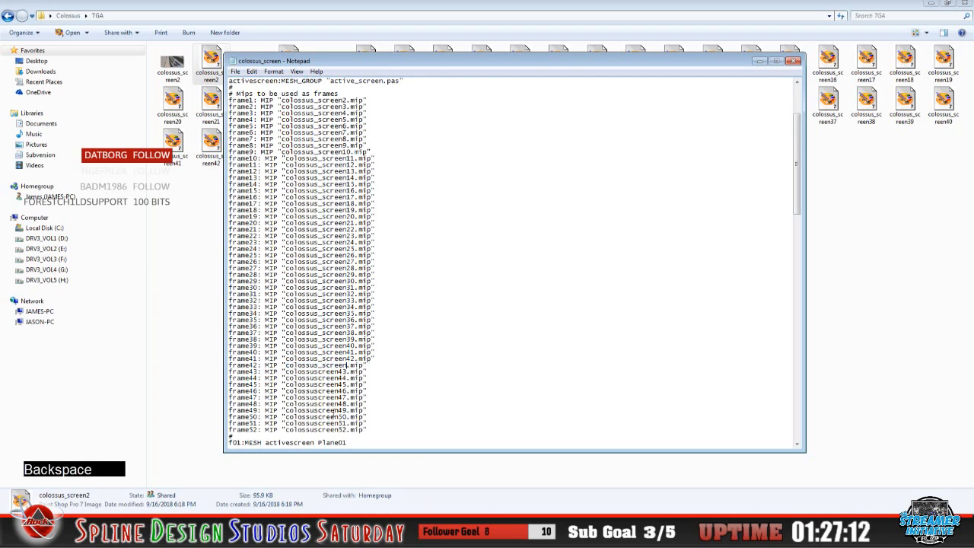
type("43")
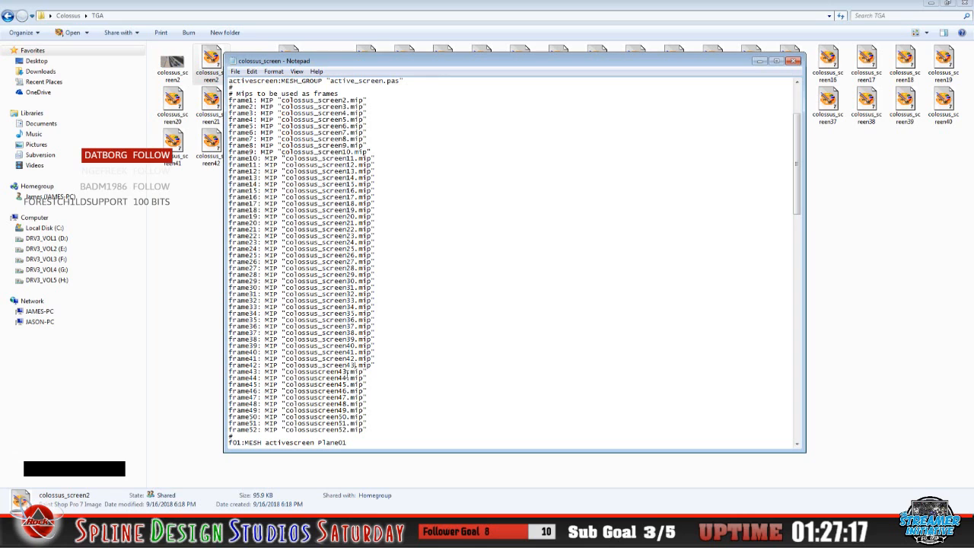
Replace frame43's MIP base name with the copied file name and change its ending to 44 so it reads colossus_screen44.mip
left_click_drag(347, 372, 286, 372)
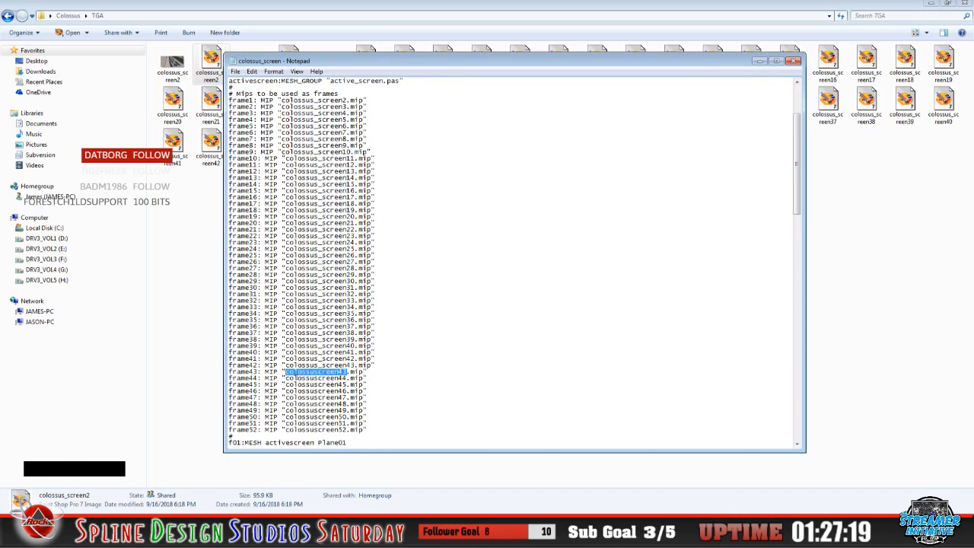
right_click(297, 378)
left_click(328, 291)
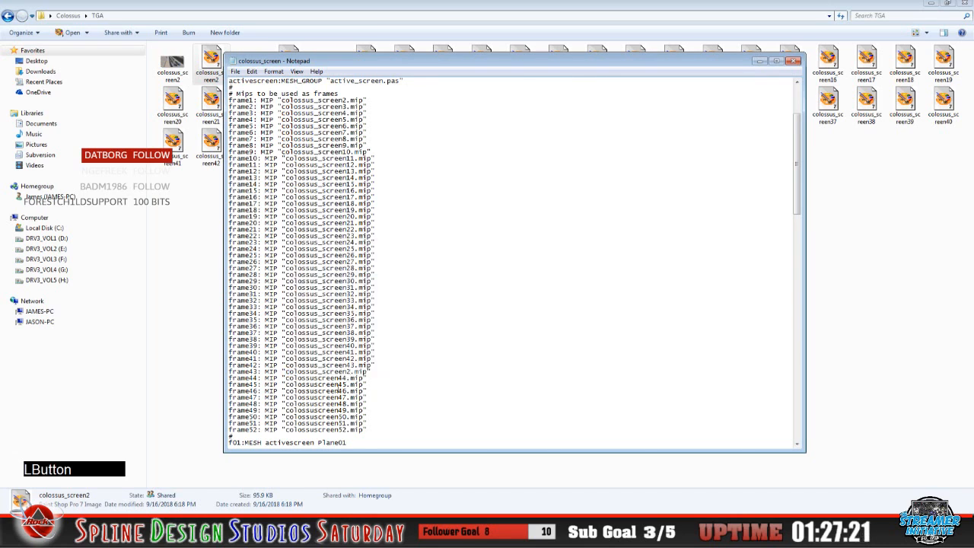
key("BackSpace")
type("44")
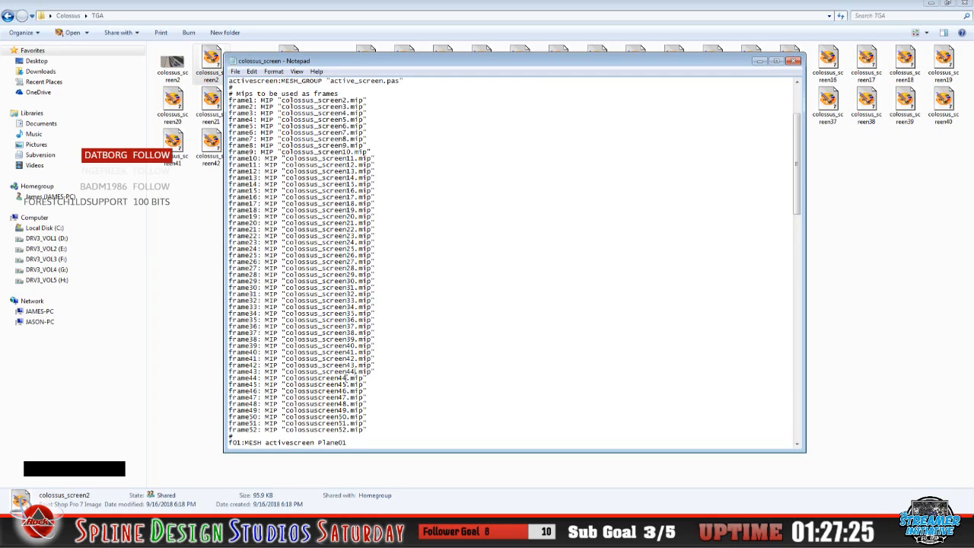
Replace frame44's MIP base name with the copied file name and change its ending to 45 so it reads colossus_screen45.mip
left_click_drag(347, 378, 287, 378)
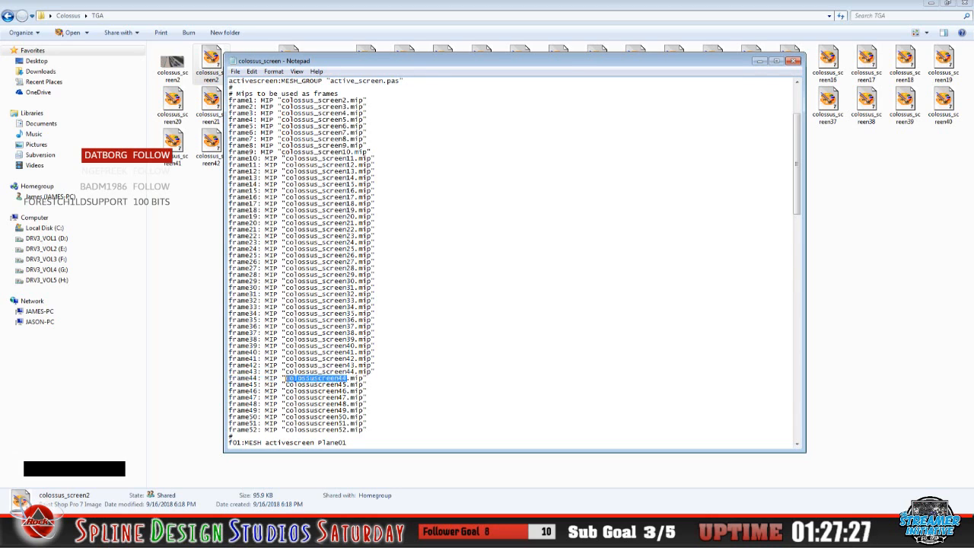
right_click(288, 378)
left_click(316, 285)
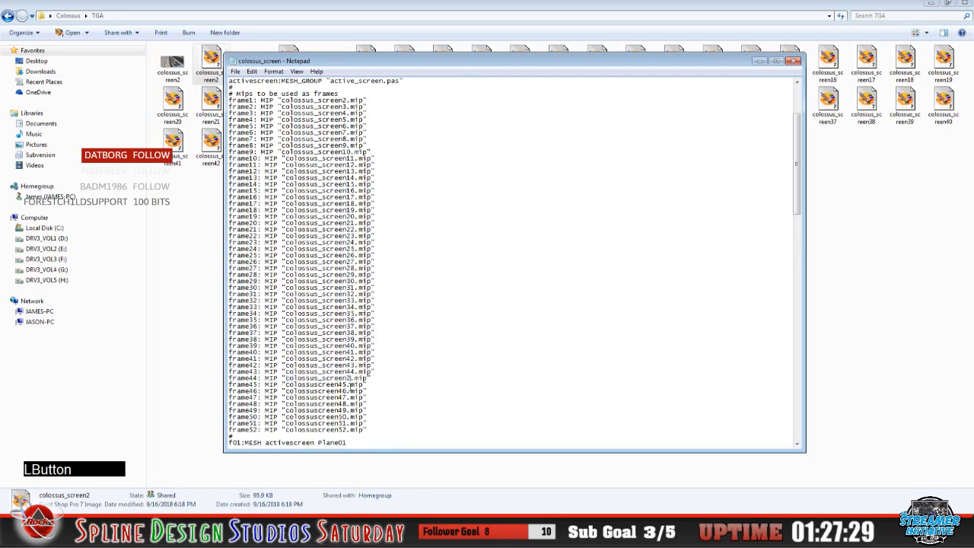
key("BackSpace")
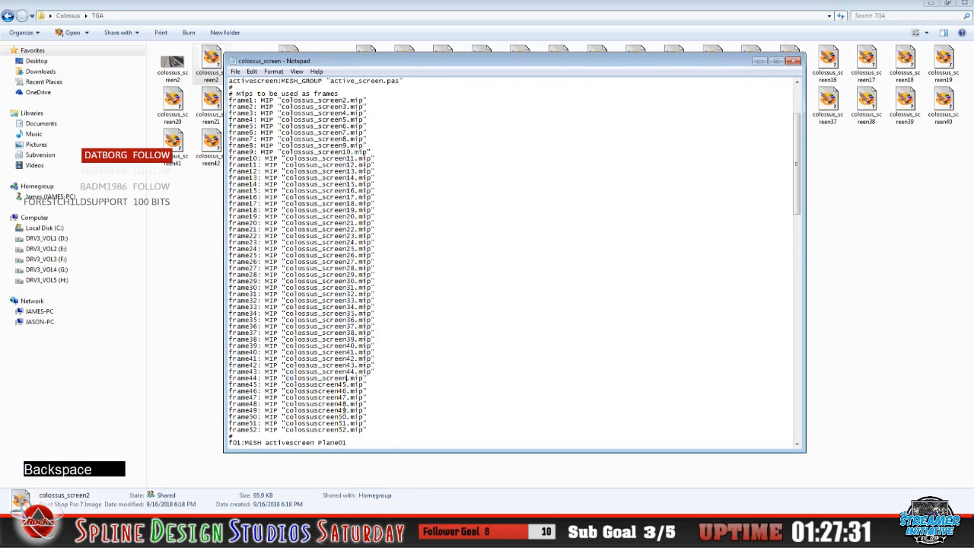
type("45")
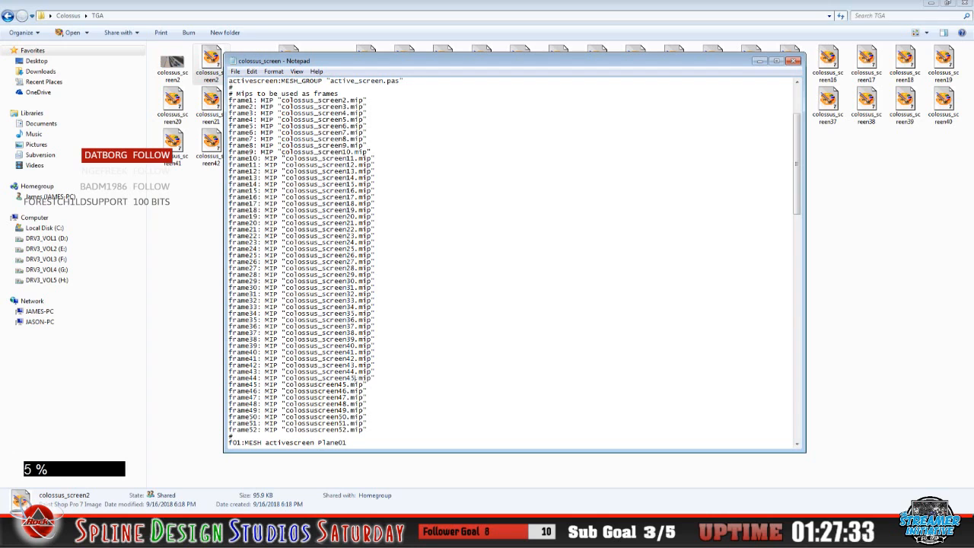
Replace frame45's MIP base name with the copied file name and change its ending to 46 so it reads colossus_screen46.mip
left_click_drag(347, 385, 285, 385)
right_click(295, 386)
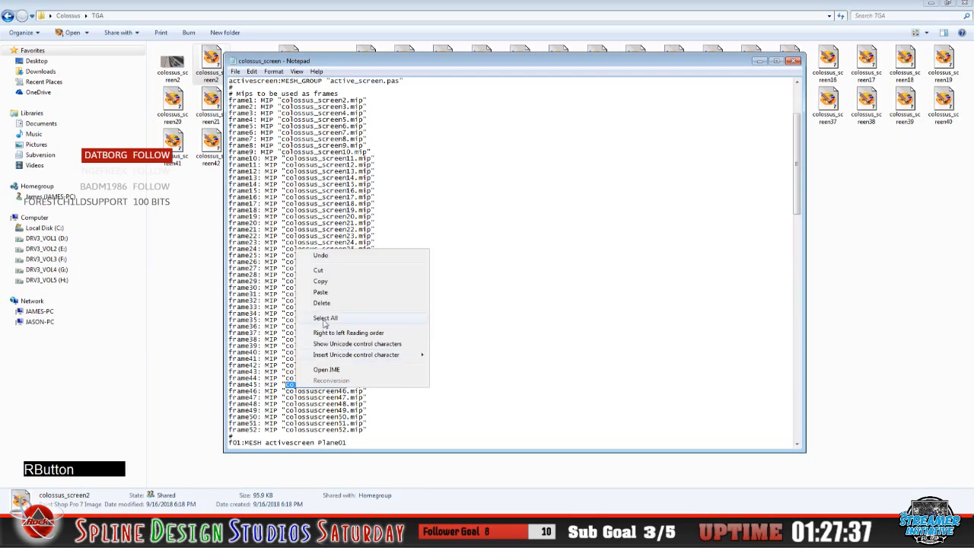
left_click(321, 292)
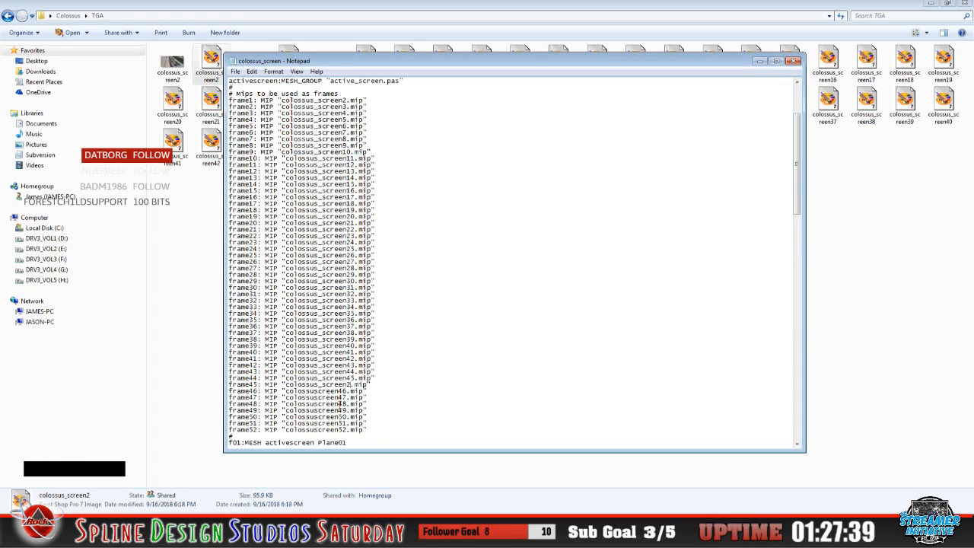
key("BackSpace")
type("46")
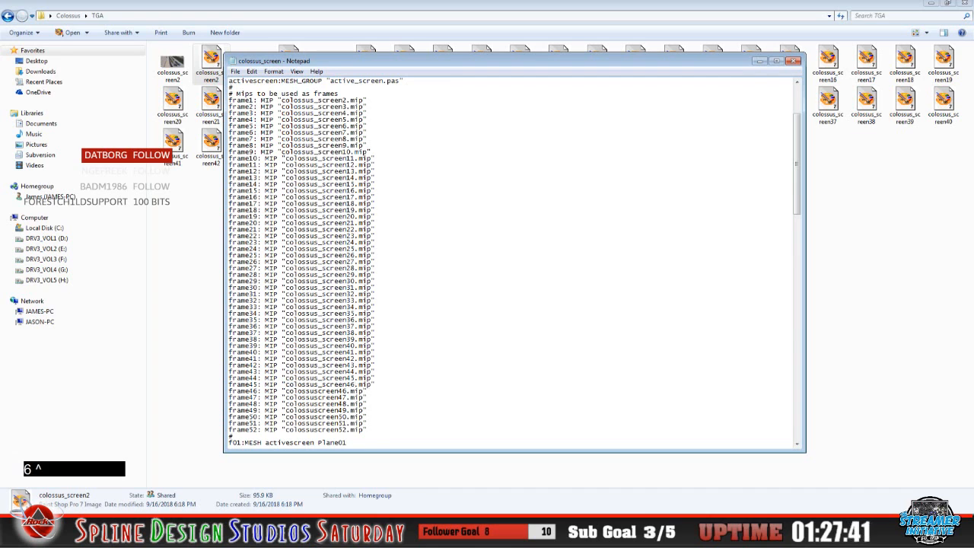
Replace frame46's MIP base name with the copied file name and change its ending to 47 so it reads colossus_screen47.mip
left_click_drag(286, 391, 347, 391)
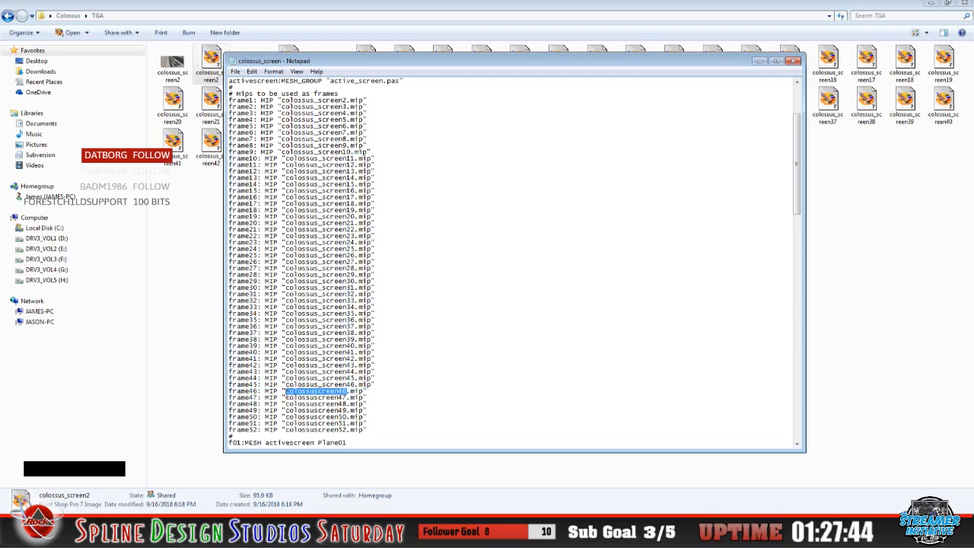
right_click(291, 397)
left_click(335, 299)
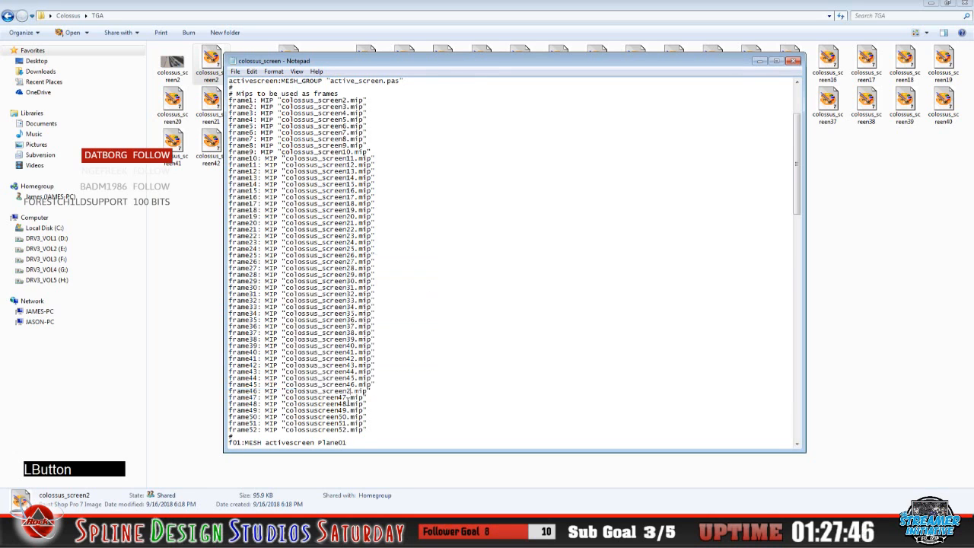
key("BackSpace")
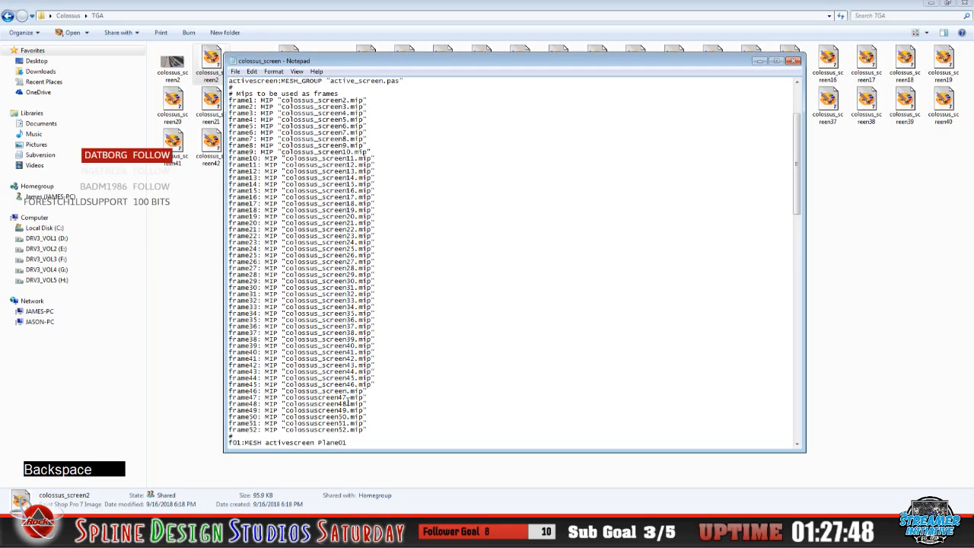
type("47")
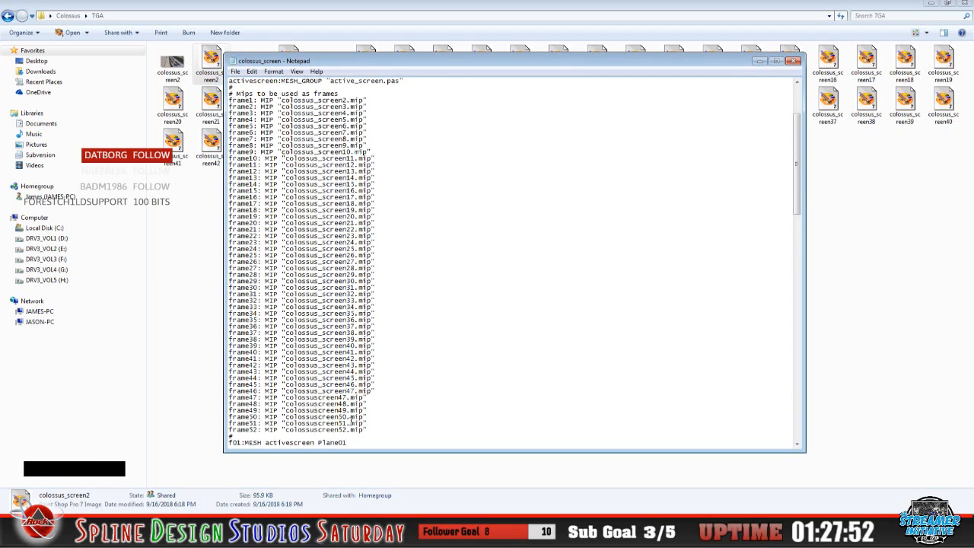
Replace frame47's MIP base name with the copied file name and change its ending to 48 so it reads colossus_screen48.mip
left_click_drag(349, 399, 286, 399)
right_click(286, 401)
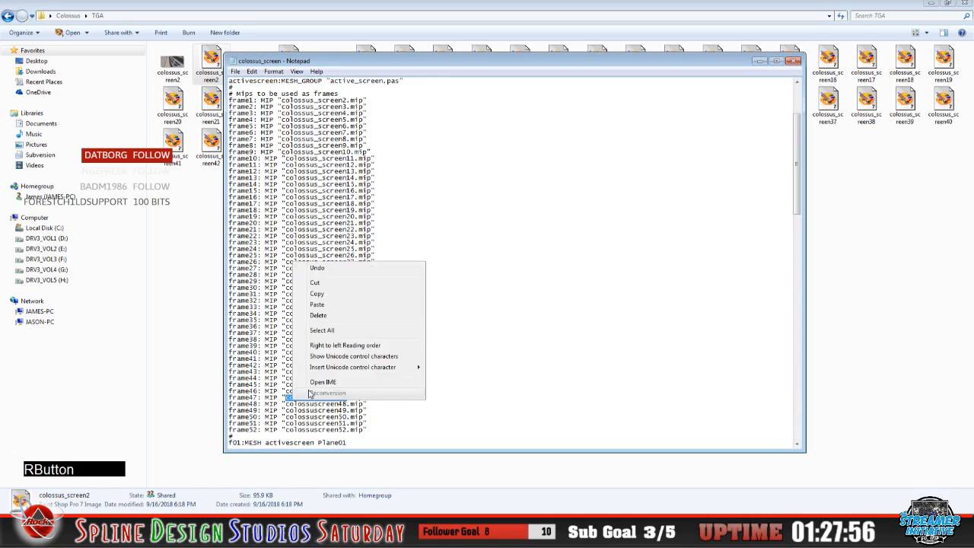
left_click(321, 311)
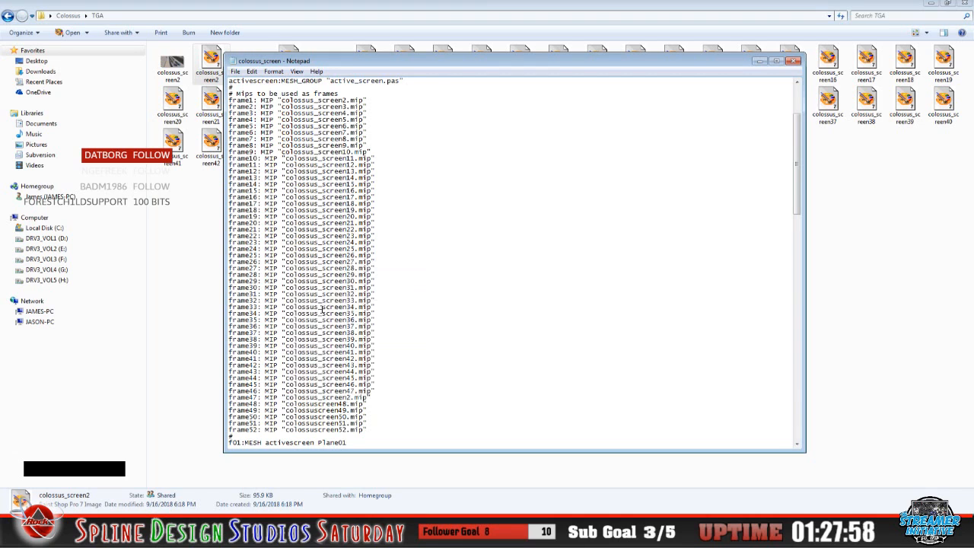
key("BackSpace")
type("48")
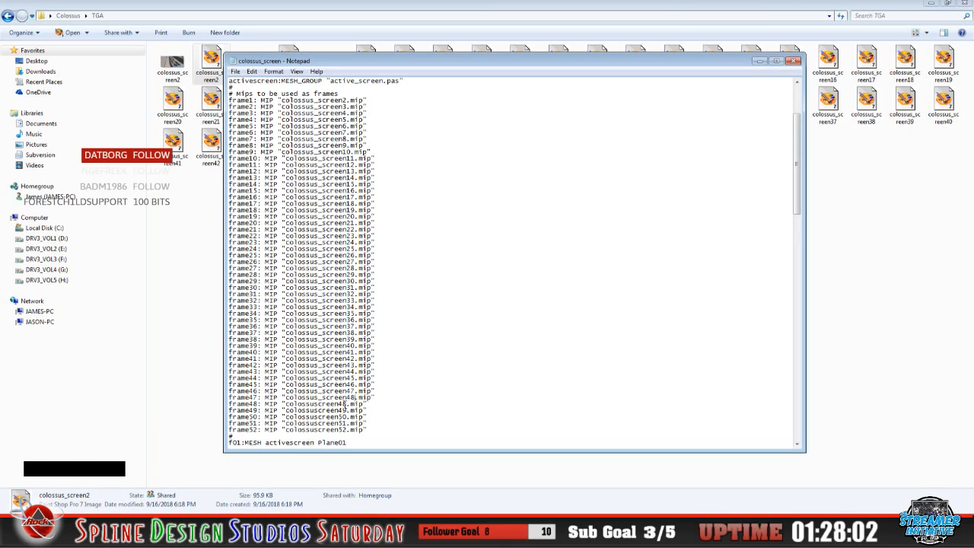
Replace frame48's MIP base name with the copied file name and change its ending to 49 so it reads colossus_screen49.mip
left_click_drag(346, 403, 290, 404)
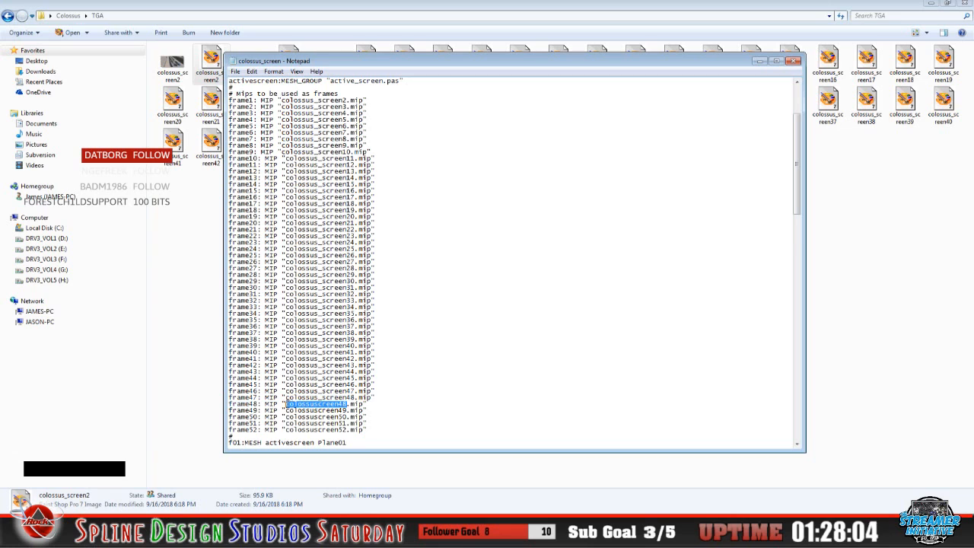
right_click(300, 404)
left_click(328, 311)
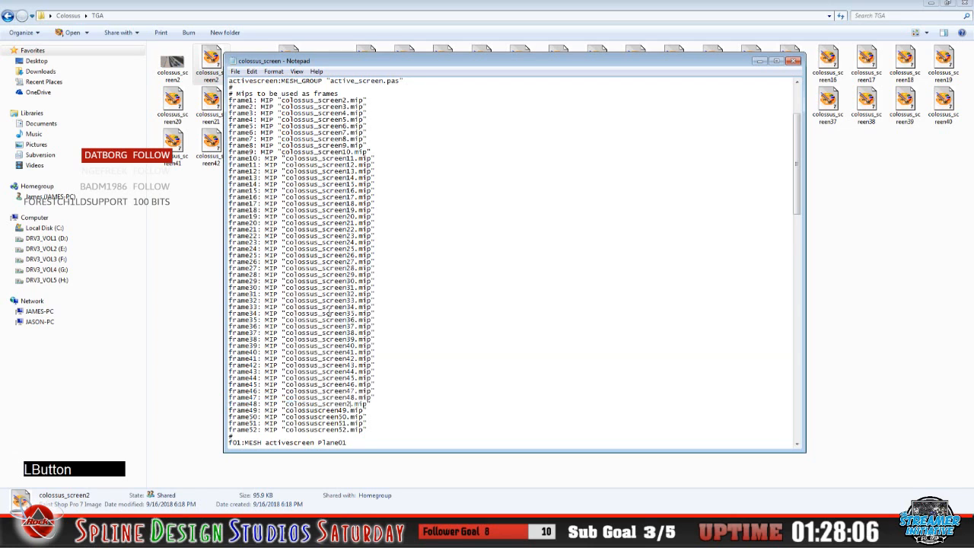
key("BackSpace")
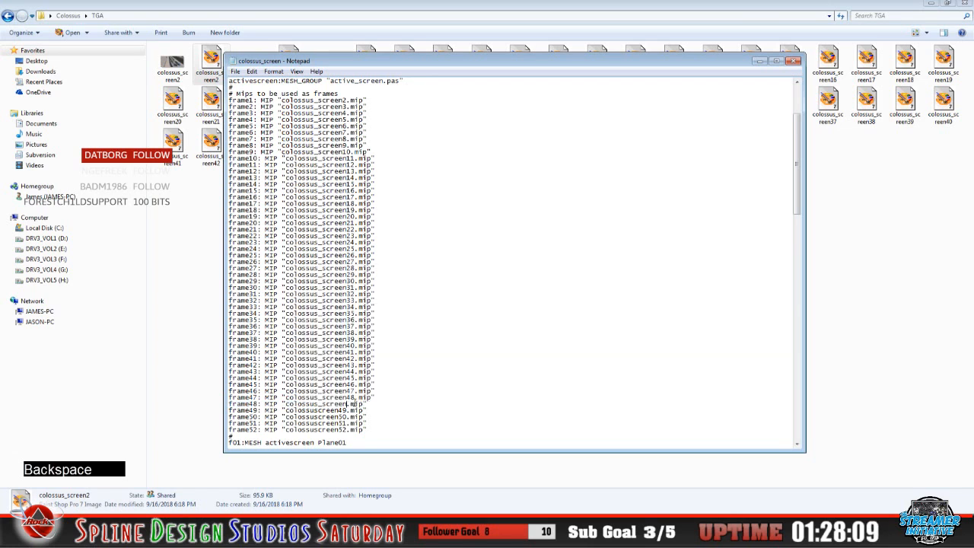
type("49")
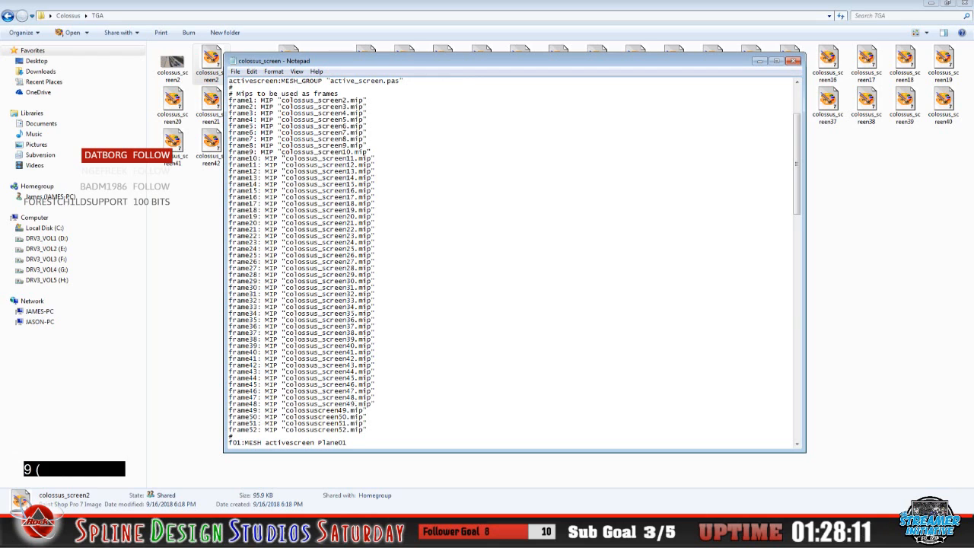
Replace frame49's MIP base name with the copied file name and change its ending to 50 so it reads colossus_screen50.mip
left_click_drag(347, 410, 285, 410)
right_click(296, 414)
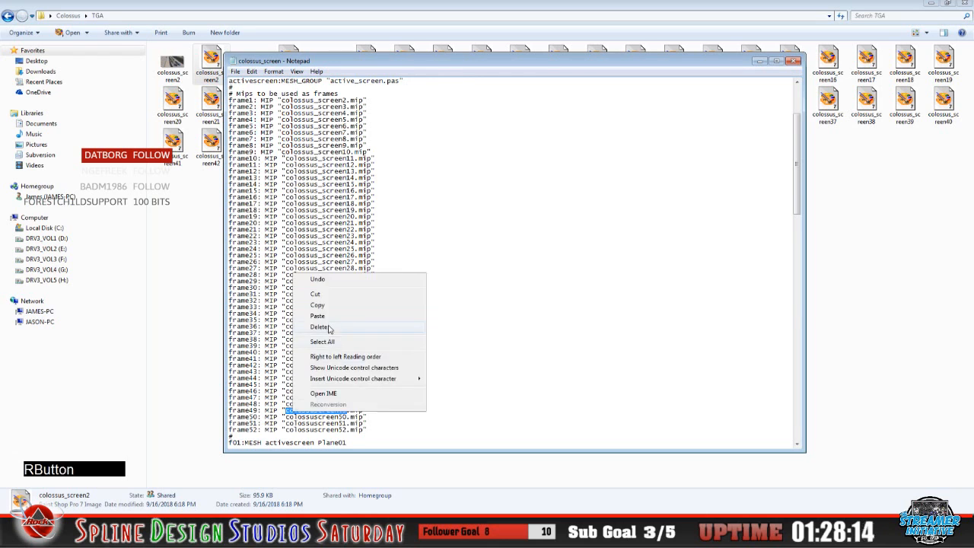
left_click(330, 319)
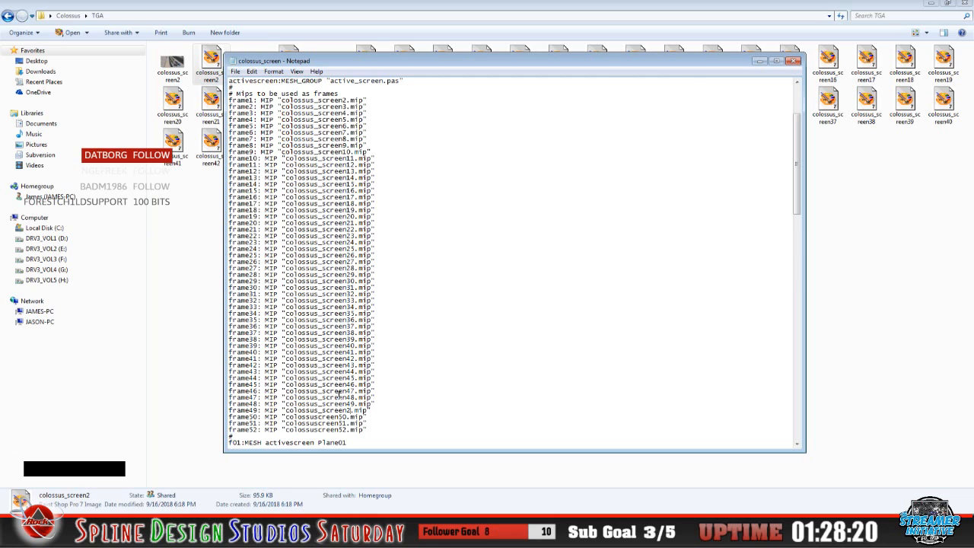
key("BackSpace")
type("50")
Replace frame50's MIP base name with the copied file name and change its ending to 51 so it reads colossus_screen51.mip
scroll(459, 369, "down", 1)
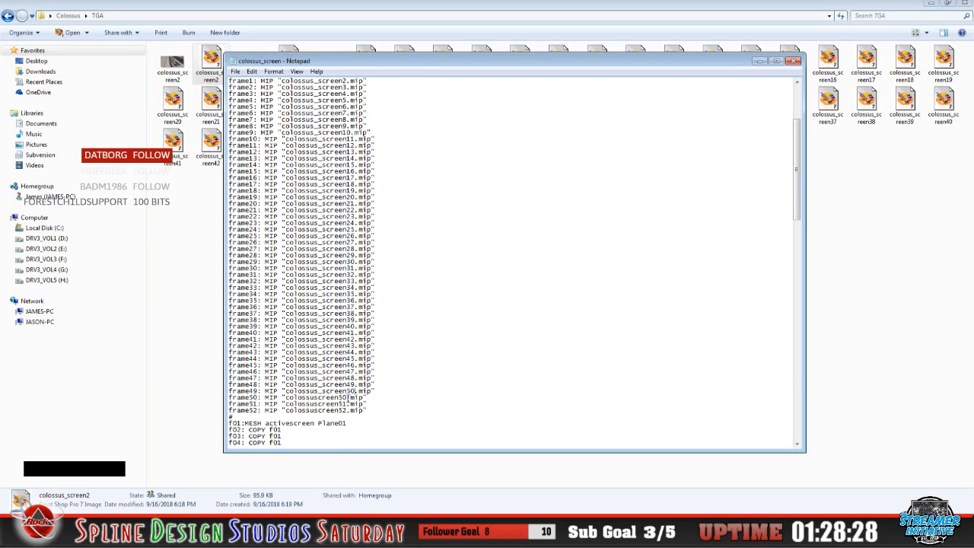
left_click_drag(348, 398, 286, 397)
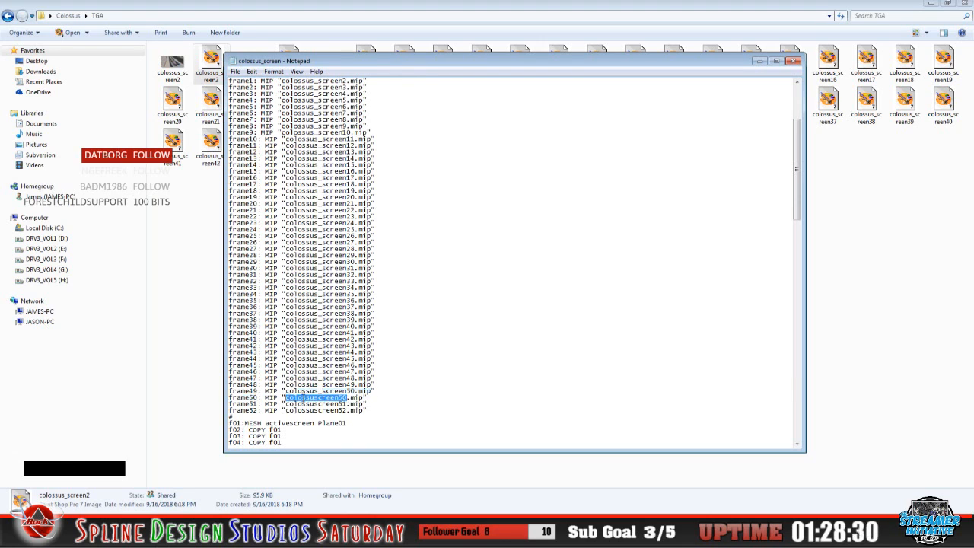
right_click(286, 398)
left_click(338, 307)
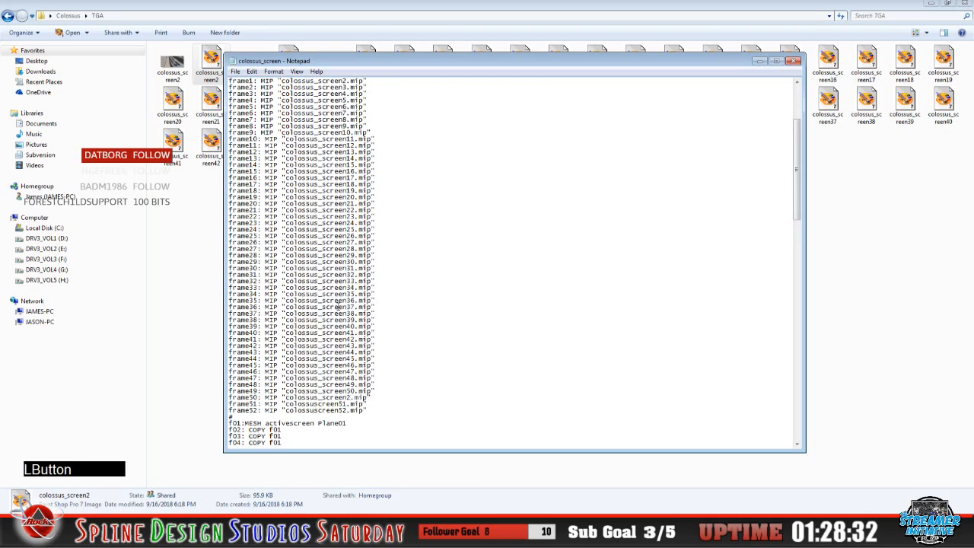
key("BackSpace")
type("51")
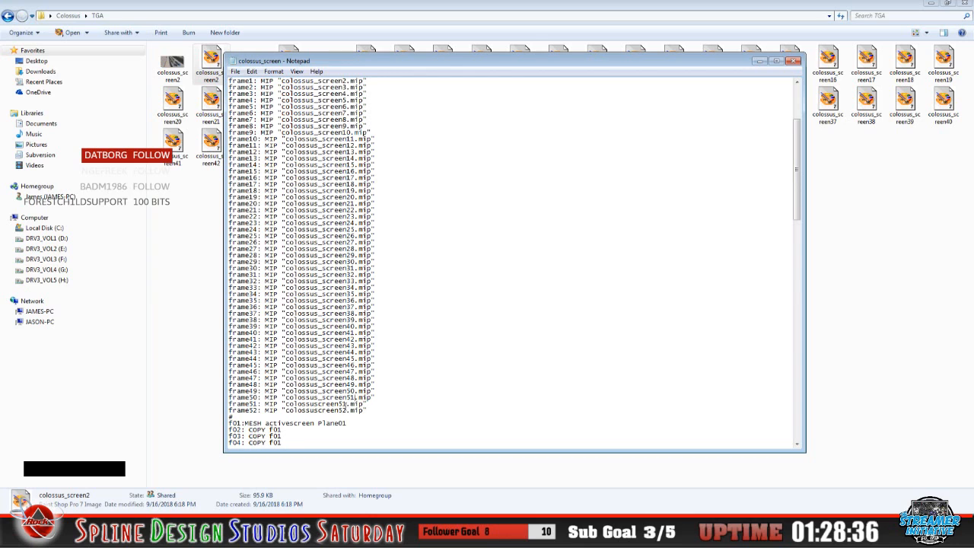
Replace frame51's MIP base name with the copied file name and change its ending to 52 so it reads colossus_screen52.mip
left_click_drag(340, 404, 289, 404)
right_click(303, 396)
left_click(317, 311)
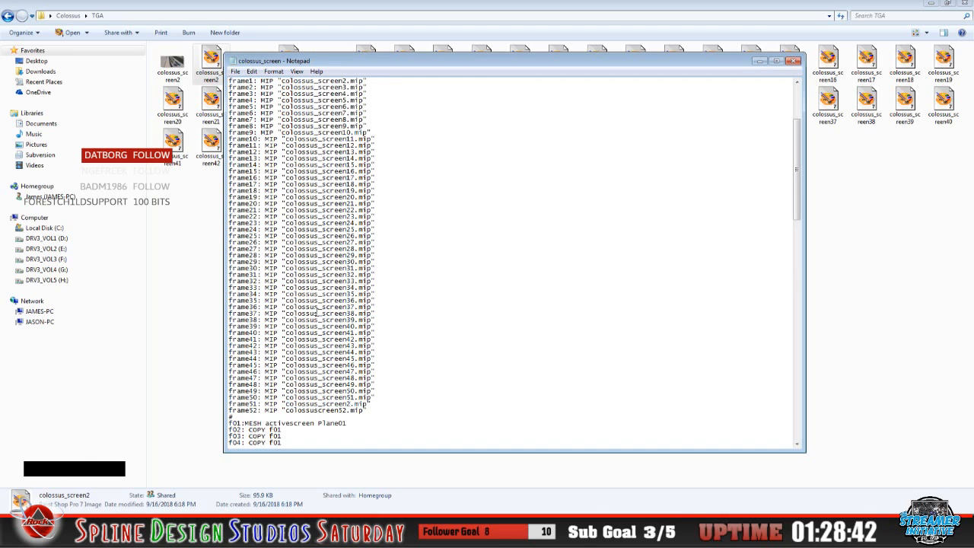
key("BackSpace")
type("52")
Replace frame52's MIP base name with the copied file name and change its ending to 53 so it reads colossus_screen53.mip
left_click_drag(348, 411, 286, 411)
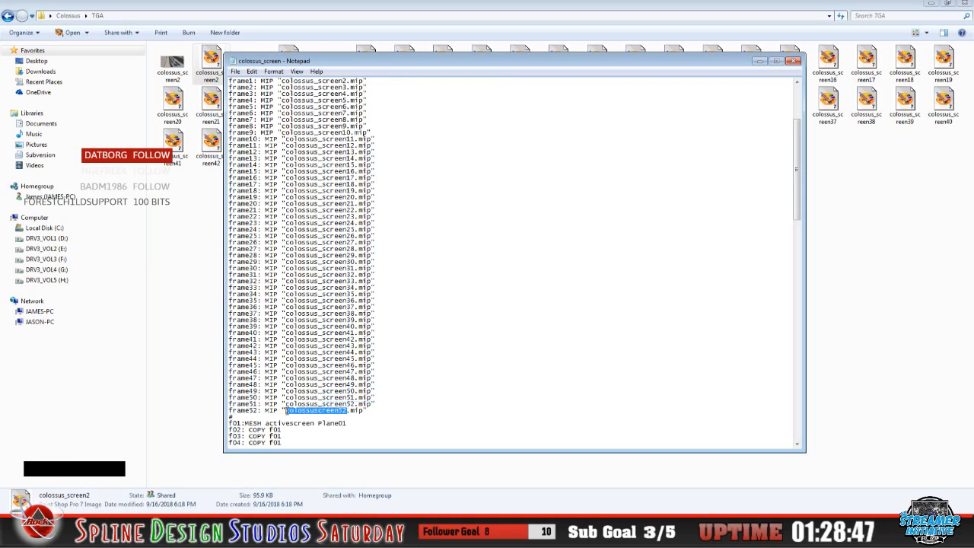
right_click(299, 411)
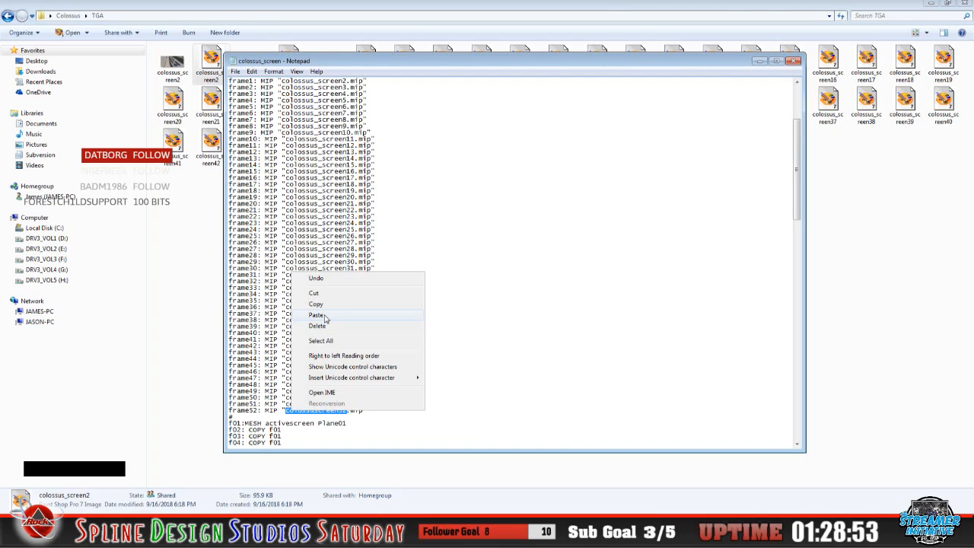
left_click(324, 317)
left_click(348, 410)
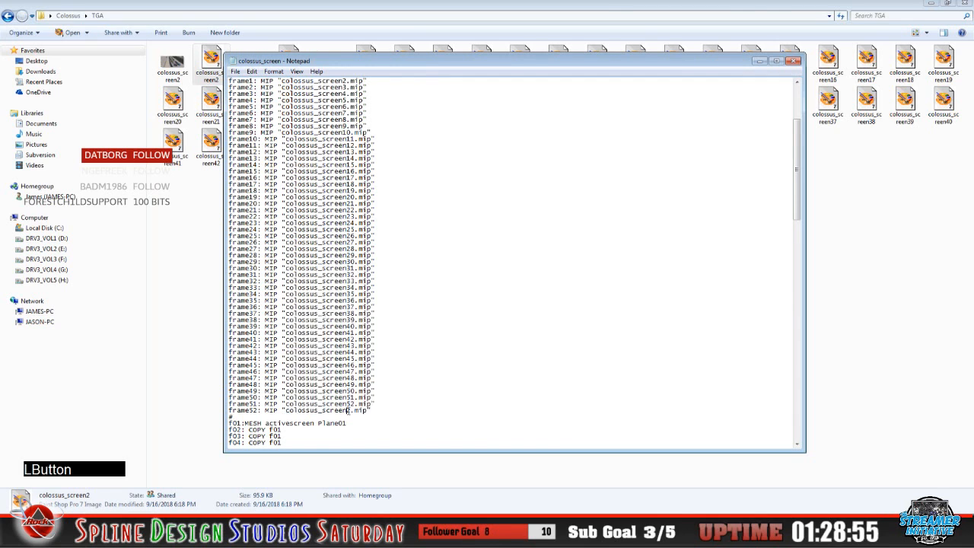
key("Delete")
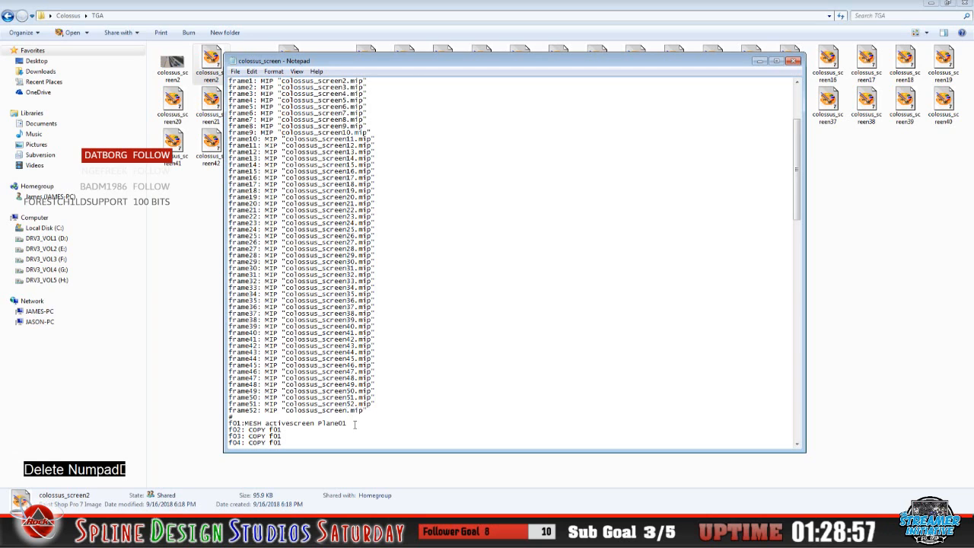
type("53")
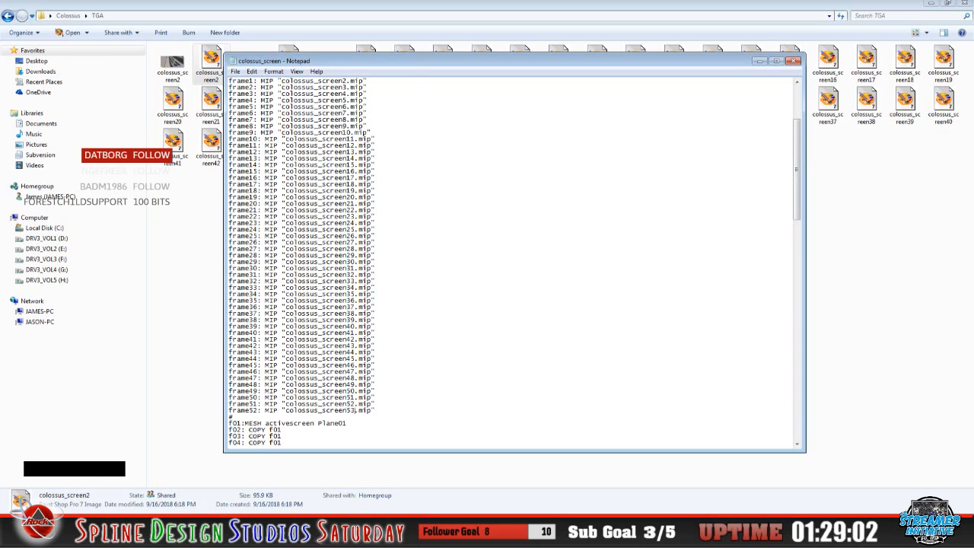
Minimize the script to return to the TGA folder and select the bitmap images colossus_screen2 and colossus_screen3 together
left_click(760, 61)
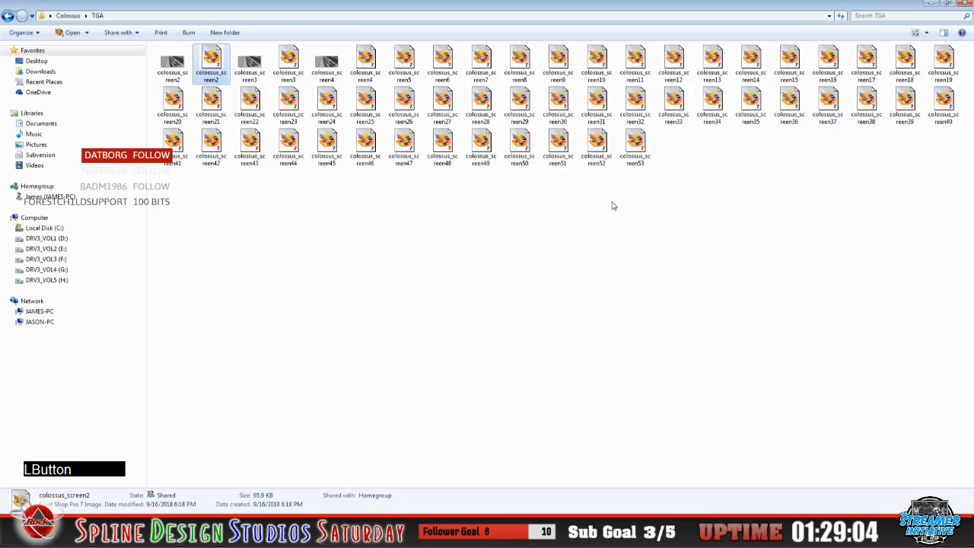
left_click(636, 145)
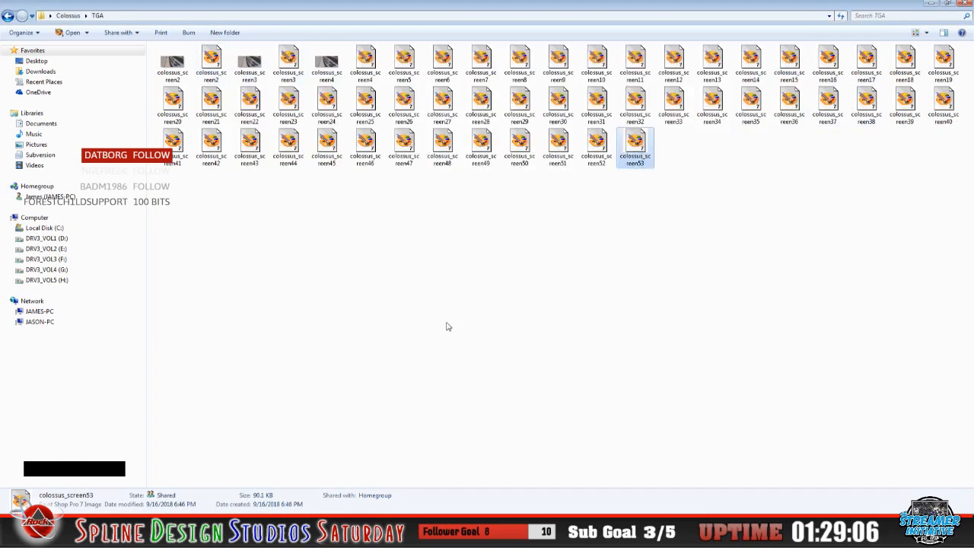
left_click(177, 70)
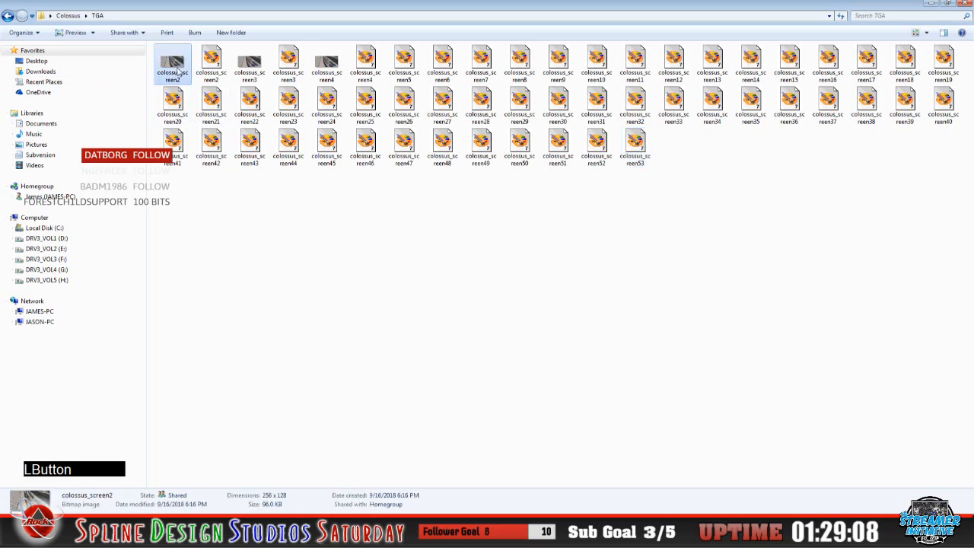
left_click(250, 67, "ctrl")
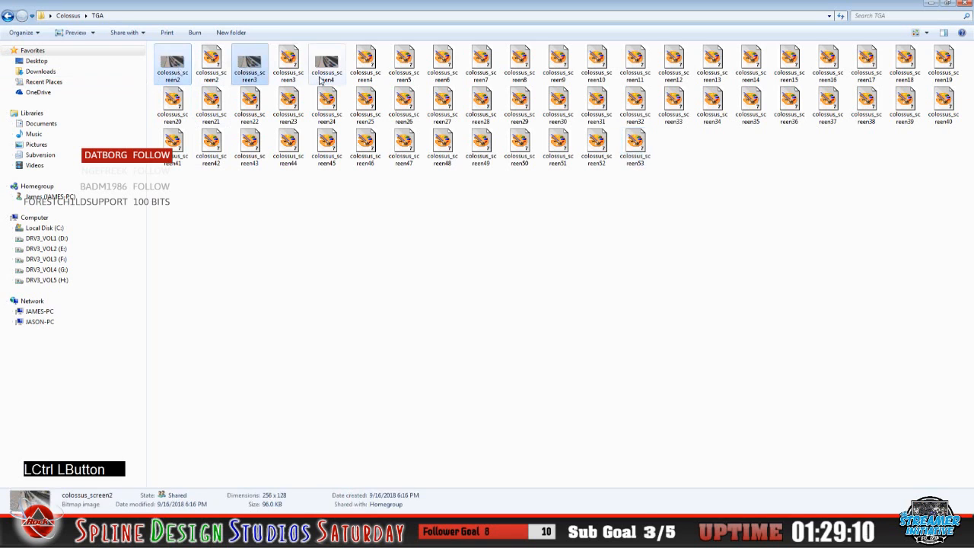
Delete the three bitmap images colossus_screen2, colossus_screen3 and colossus_screen4 from the TGA folder, keeping the TGA files
right_click(330, 71)
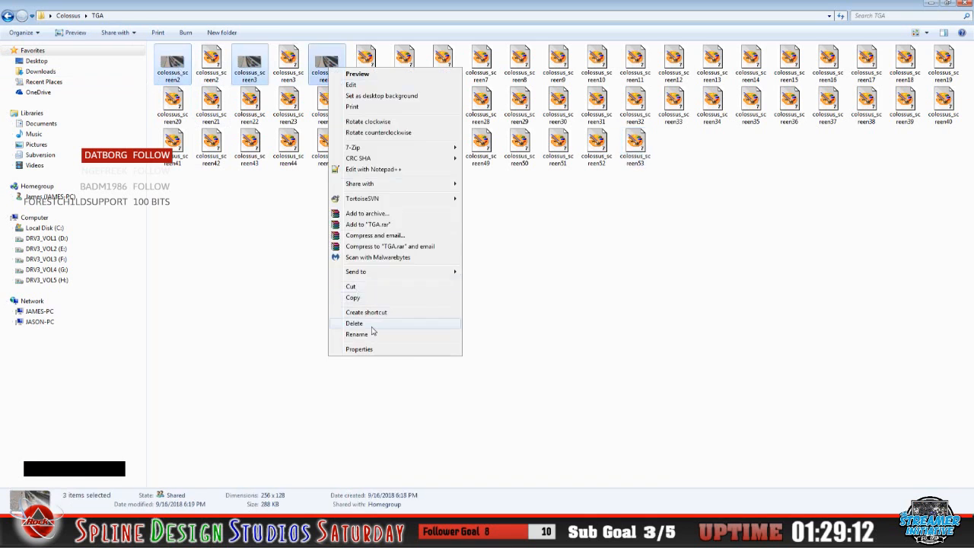
left_click(399, 321)
left_click(516, 268)
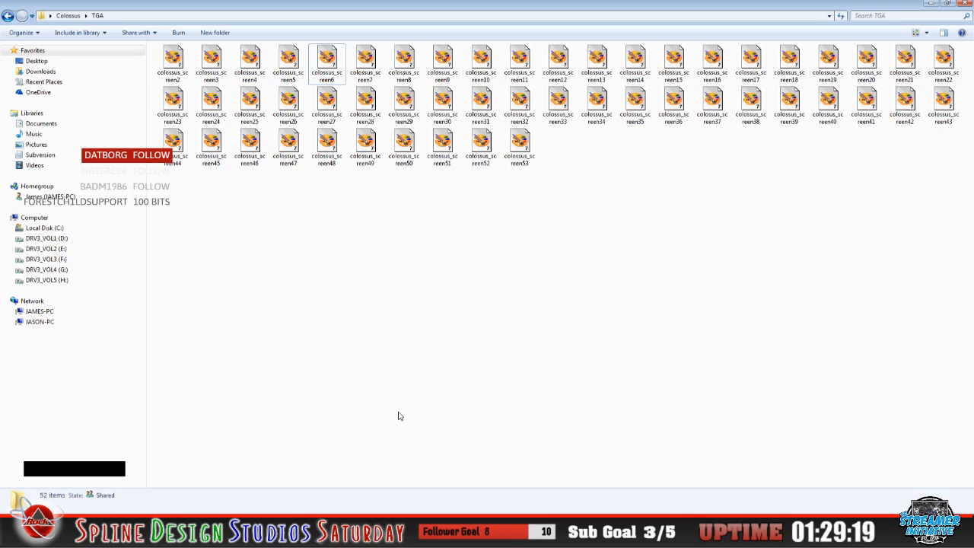
Review the MIP frame and mesh copy lines of the colossus_screen script in Notepad, and return to the Colossus folder
left_click(387, 536)
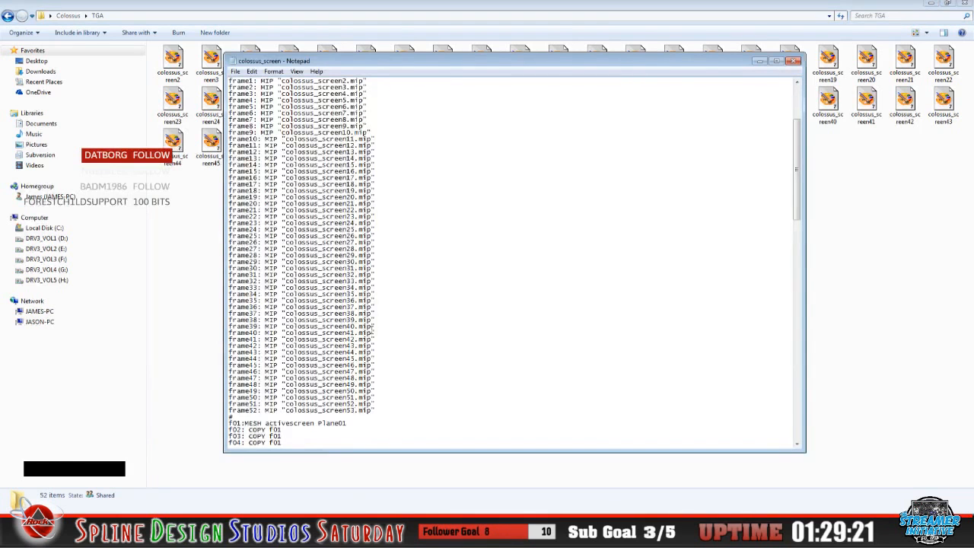
left_click(319, 264)
scroll(318, 265, "down", 12)
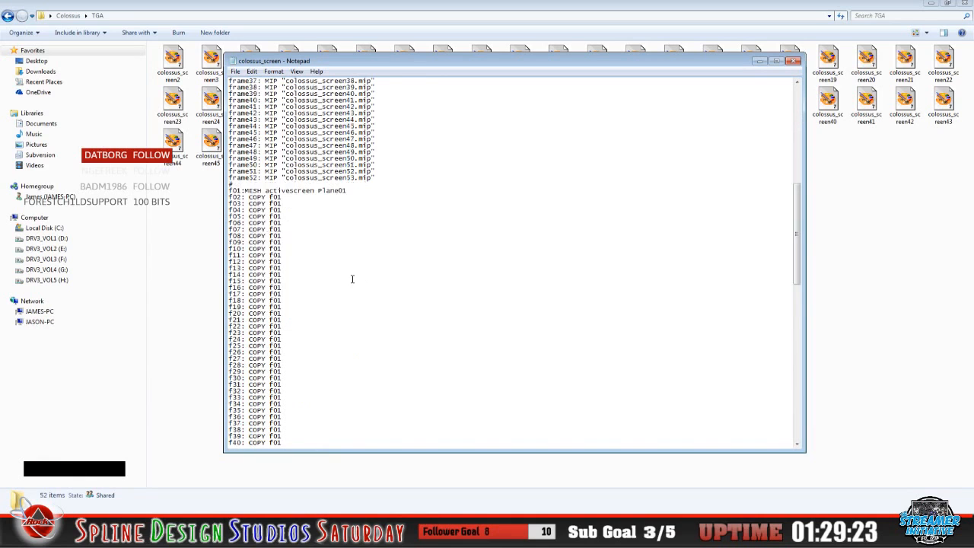
left_click_drag(803, 240, 793, 135)
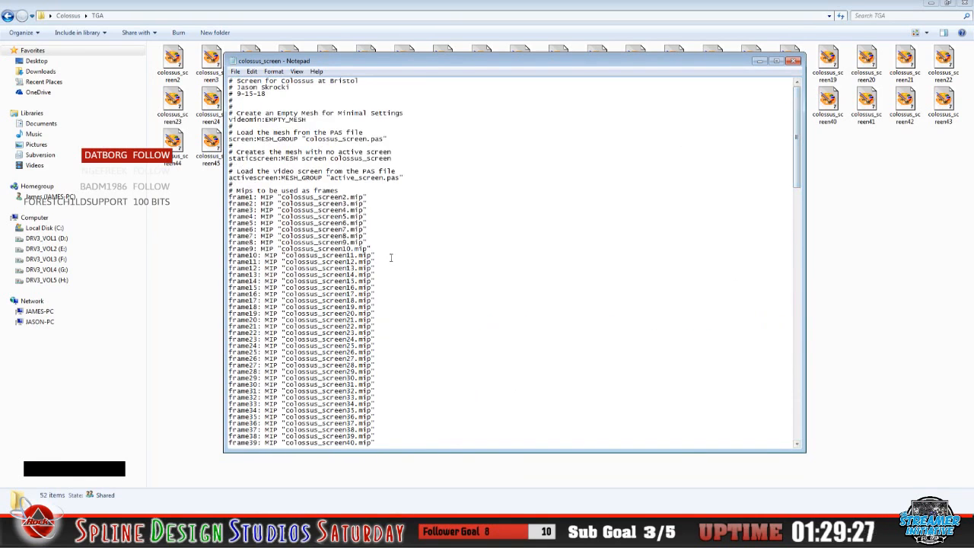
left_click(58, 488)
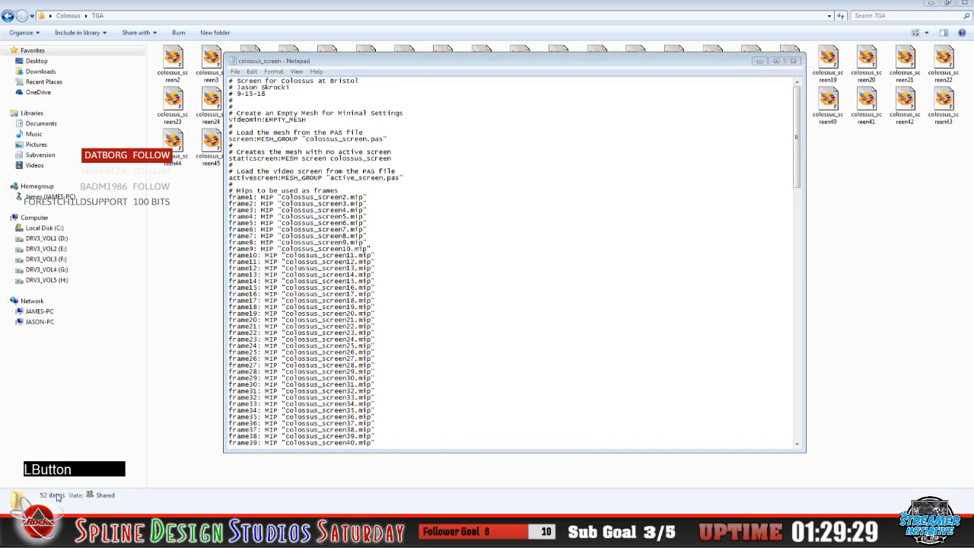
left_click(54, 509)
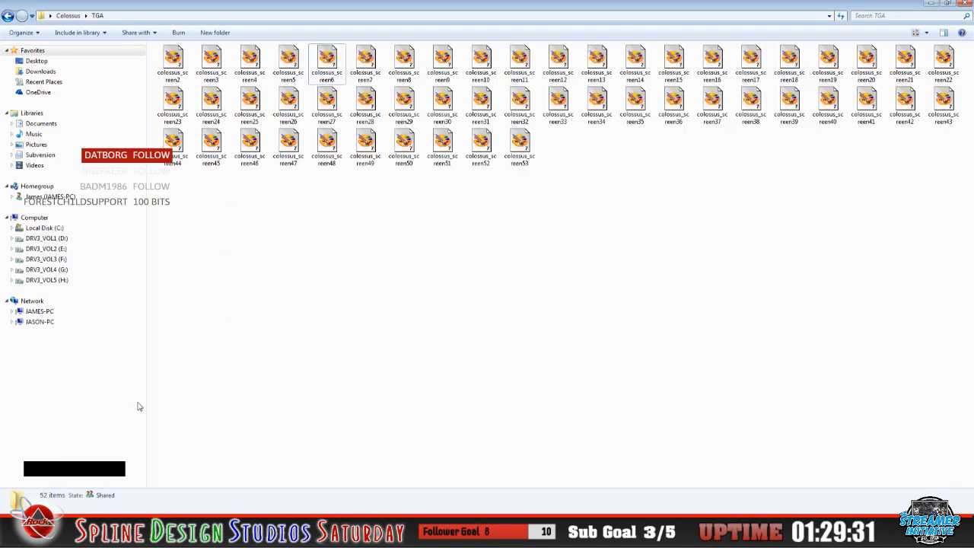
left_click(8, 15)
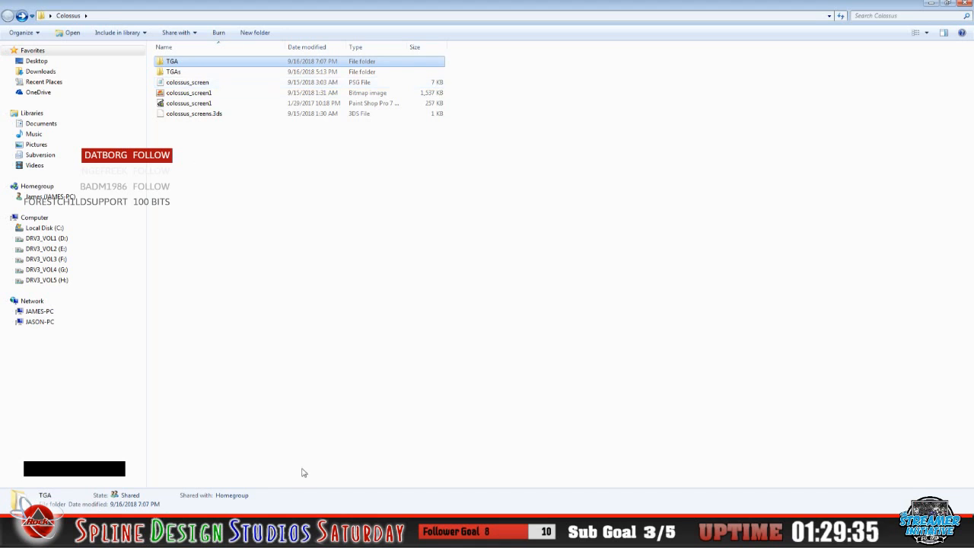
left_click(312, 536)
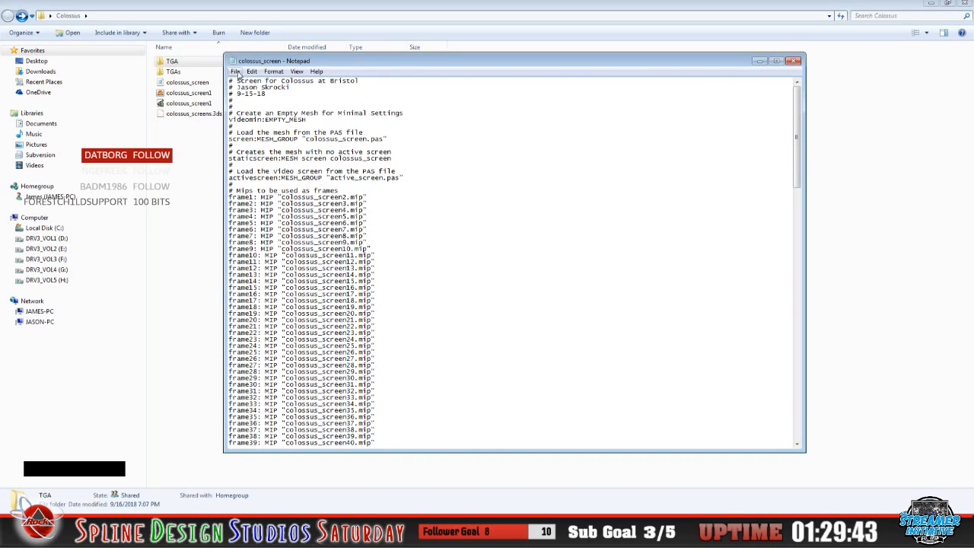
left_click(237, 72)
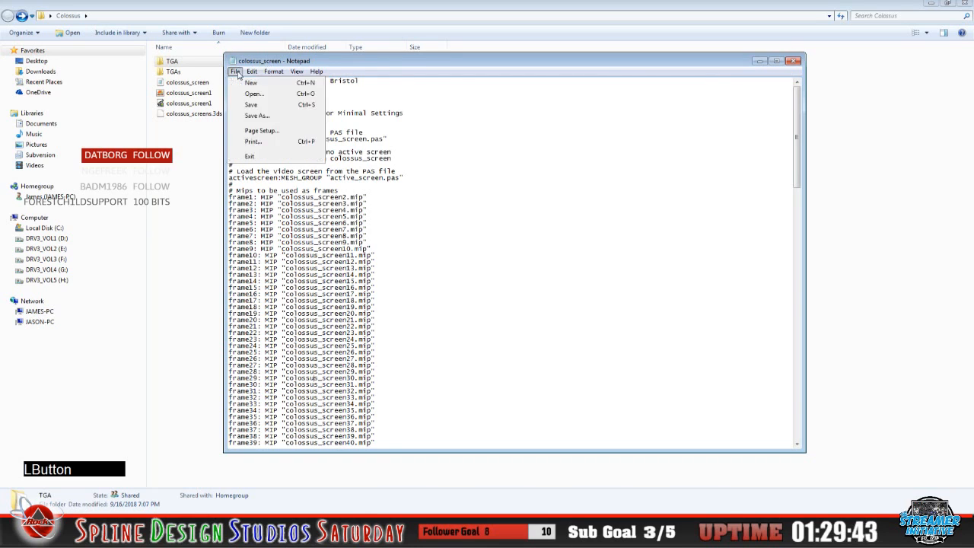
left_click(257, 116)
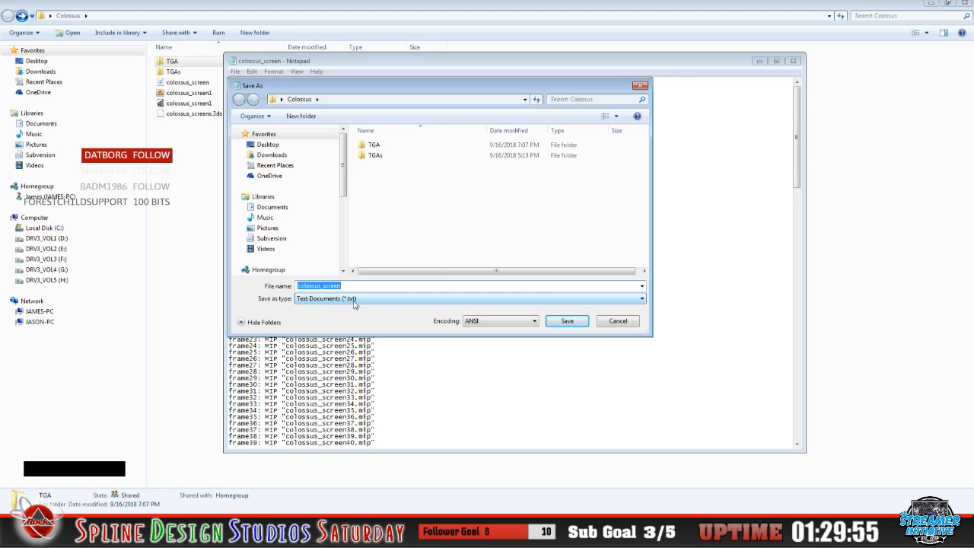
left_click(642, 302)
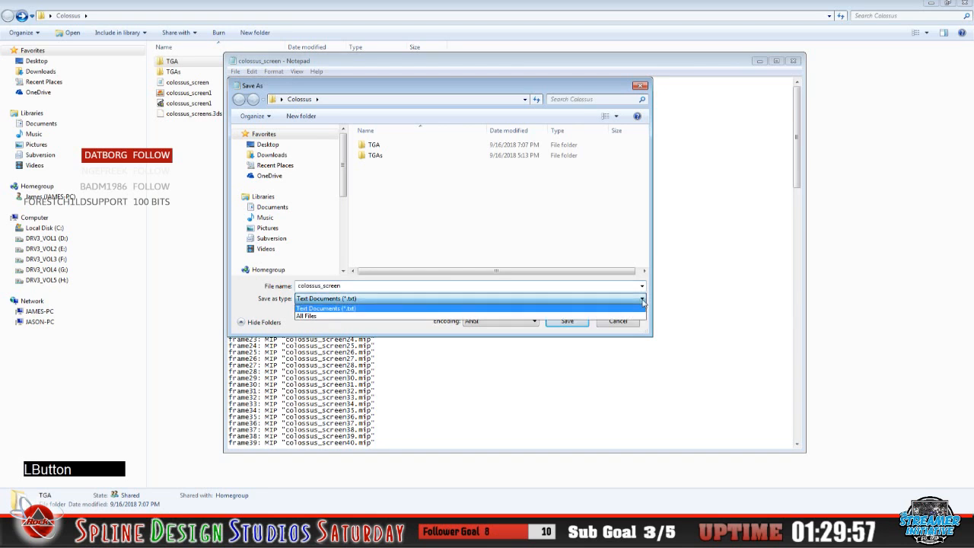
left_click(595, 302)
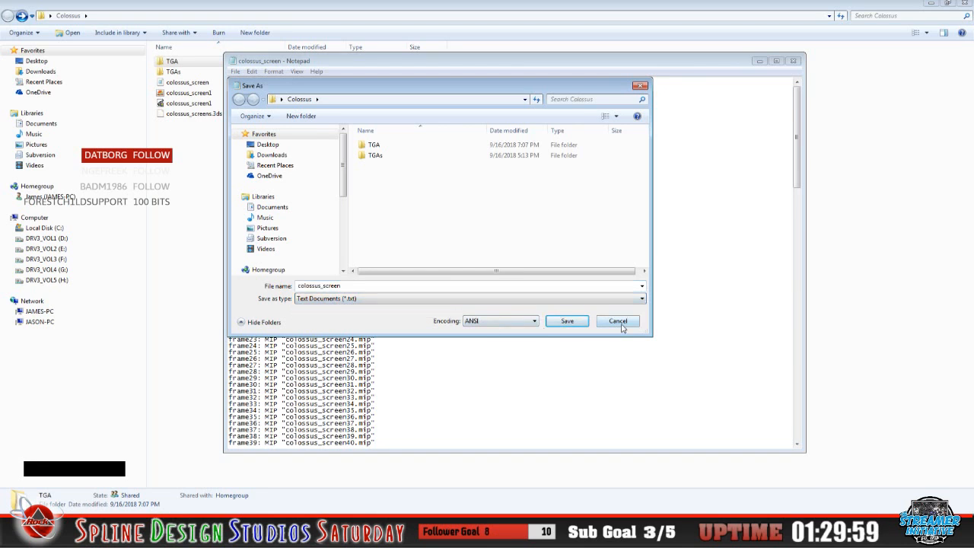
left_click(621, 323)
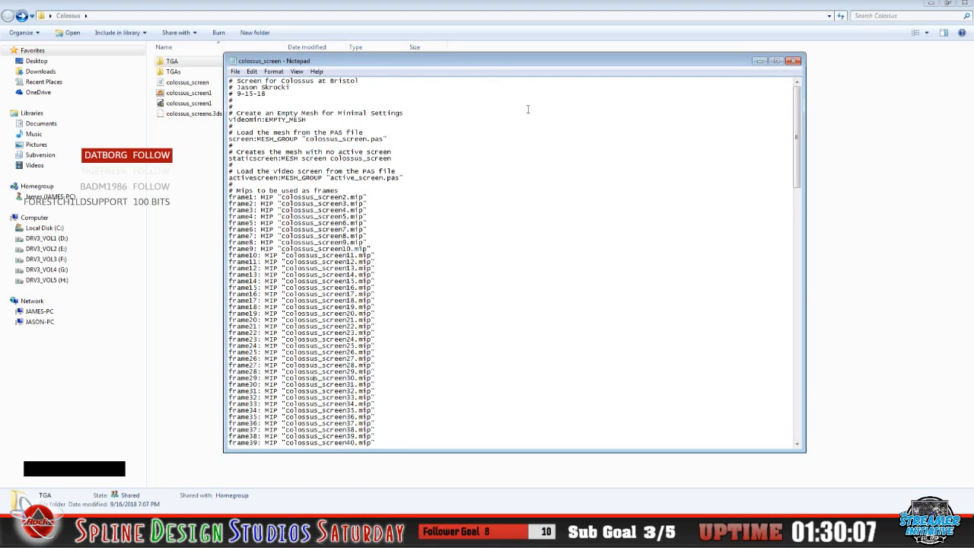
Check the file type of colossus_screen in its properties in the Colossus folder
left_click(170, 256)
right_click(198, 82)
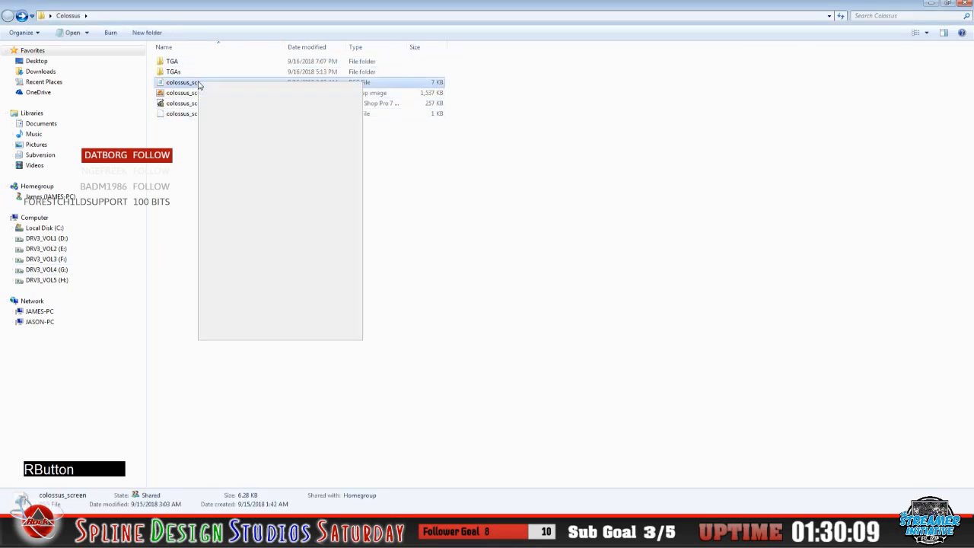
left_click(237, 332)
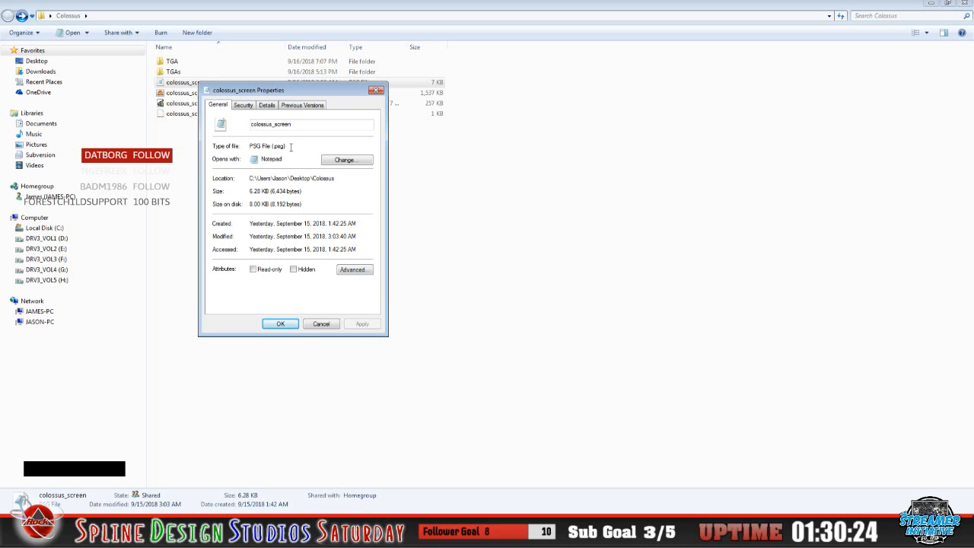
left_click(322, 324)
Save the colossus_screen script in Notepad and close it
left_click(305, 532)
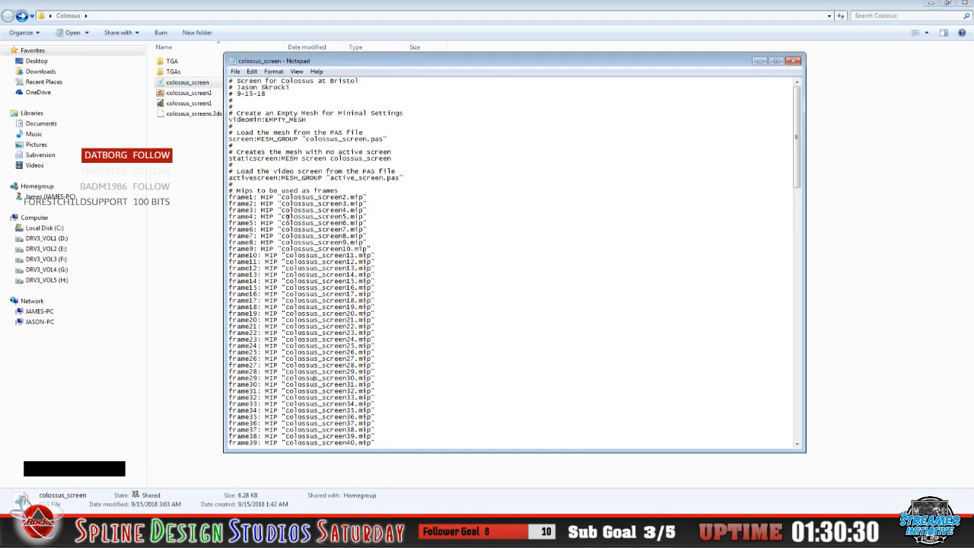
left_click(235, 71)
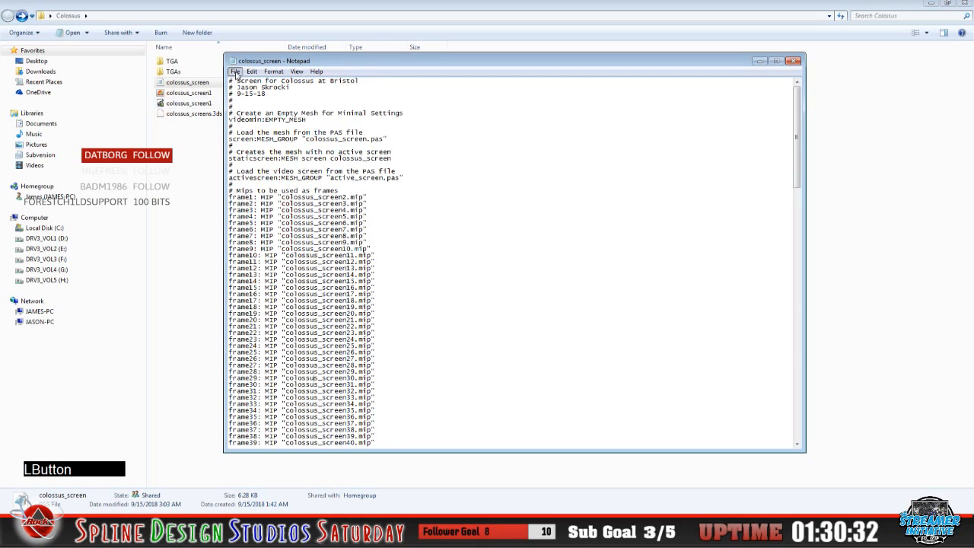
left_click(255, 106)
left_click(236, 71)
left_click(263, 164)
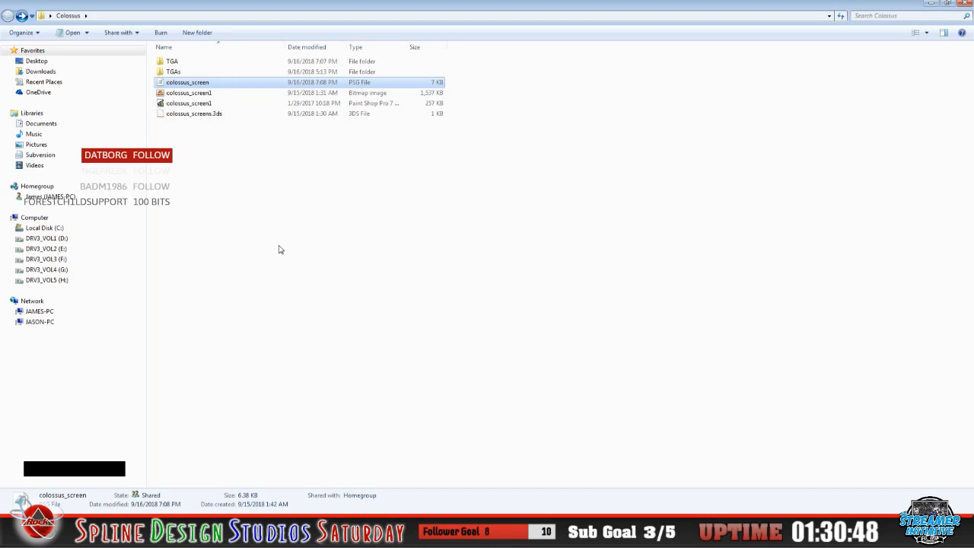
Switch to 3ds Max and import colossus_screens.3ds from the desktop's Colossus folder, completely replacing the current scene
left_click(933, 7)
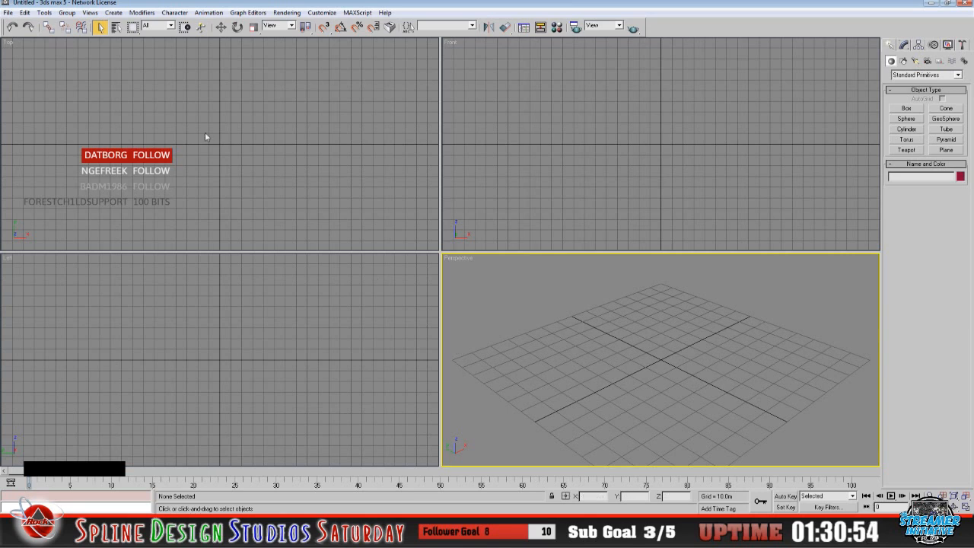
left_click(10, 15)
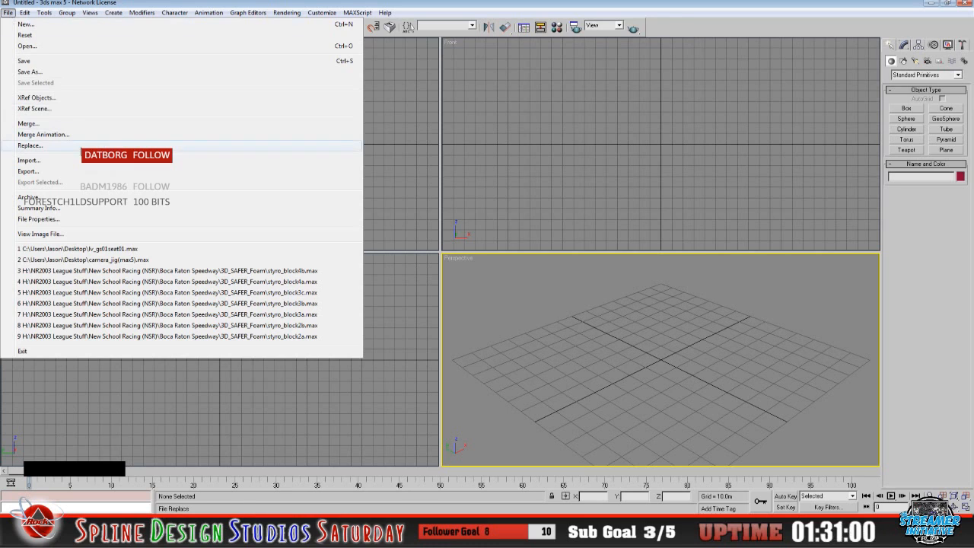
left_click(114, 160)
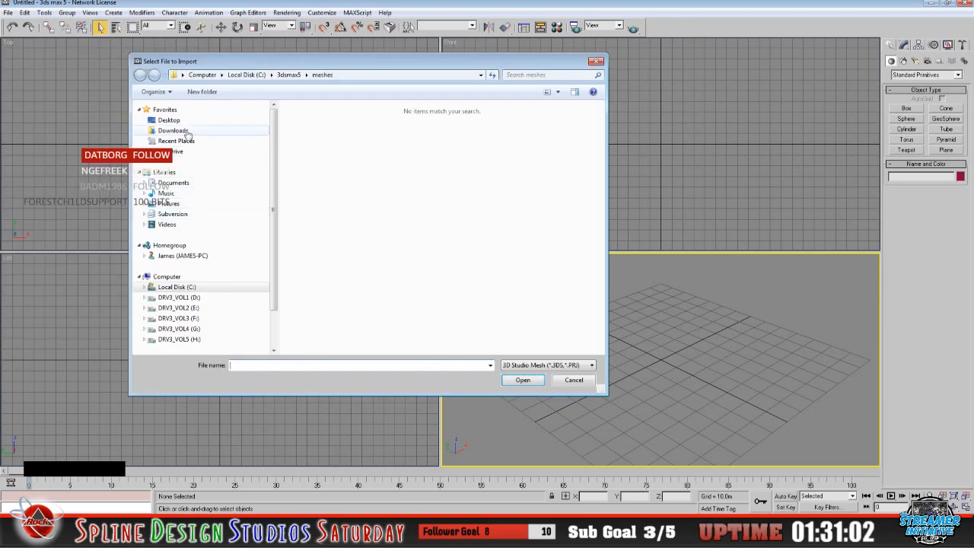
left_click(169, 120)
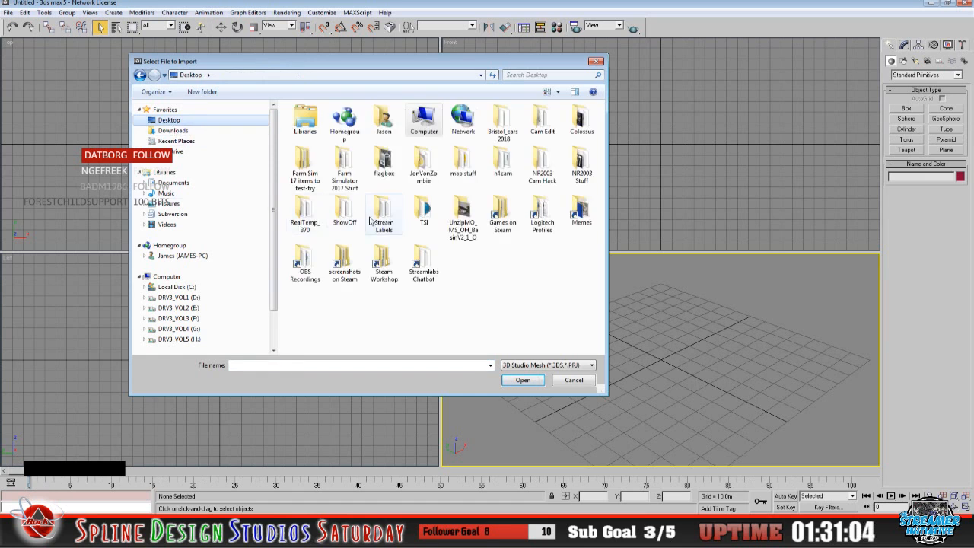
left_click(583, 122)
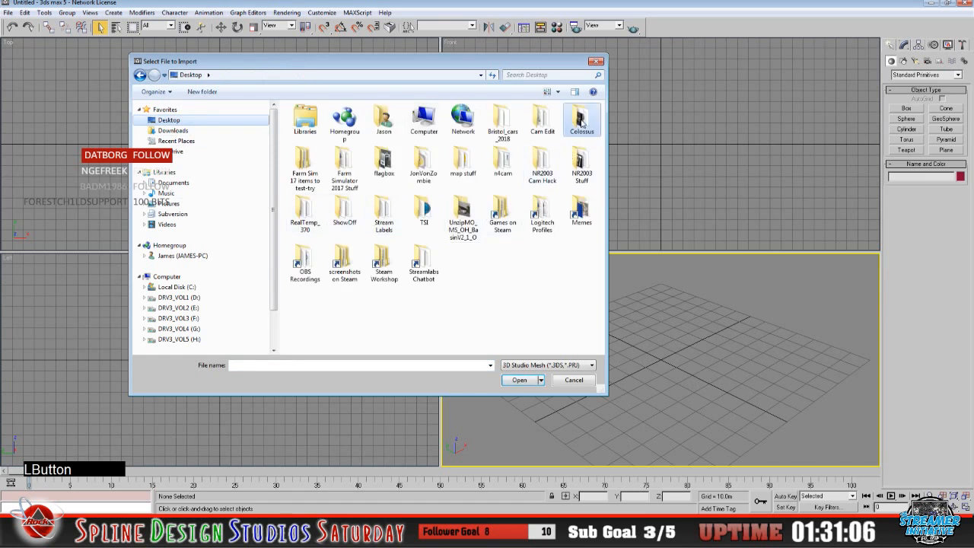
double_click(583, 122)
left_click(327, 143)
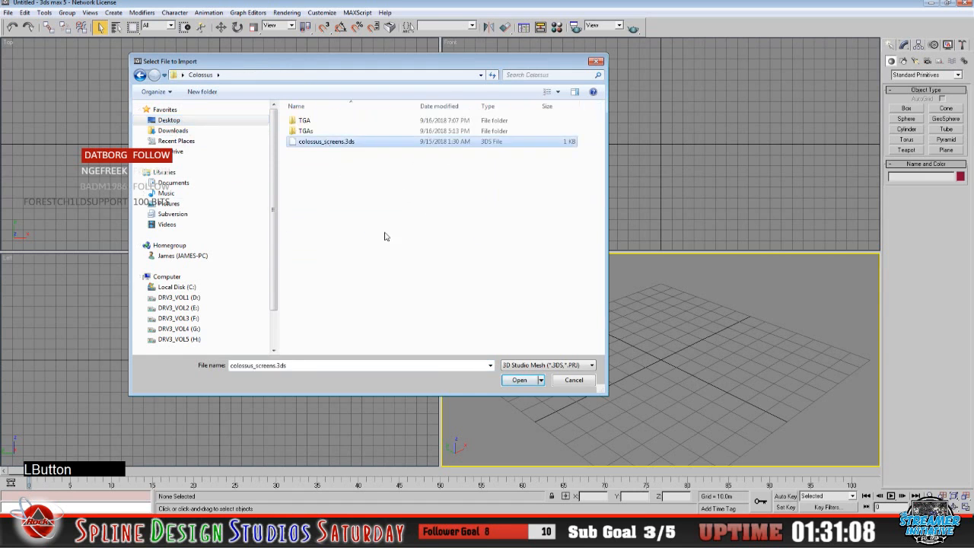
left_click(519, 380)
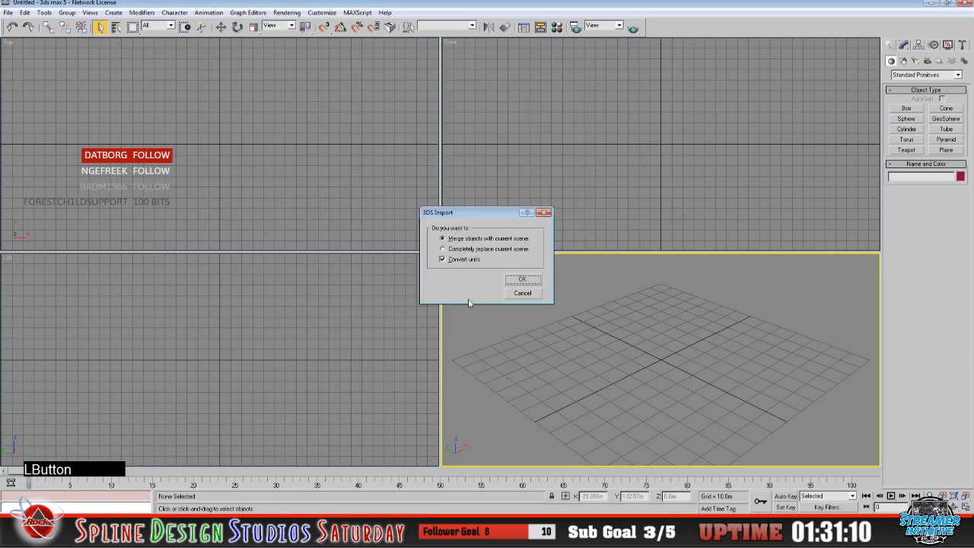
left_click(457, 249)
left_click(521, 279)
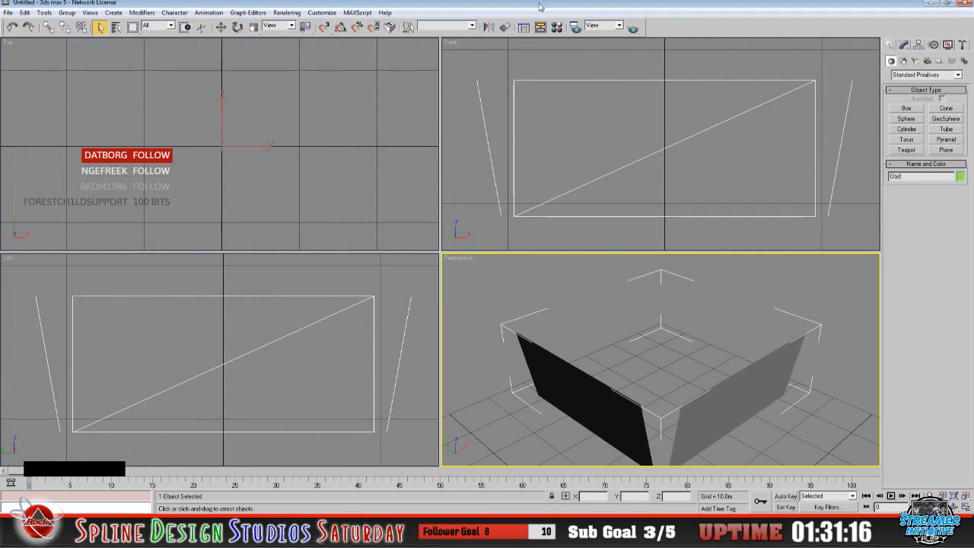
Maximize the Perspective view and examine the imported screen panels and their height above the grid from several angles
left_click(964, 507)
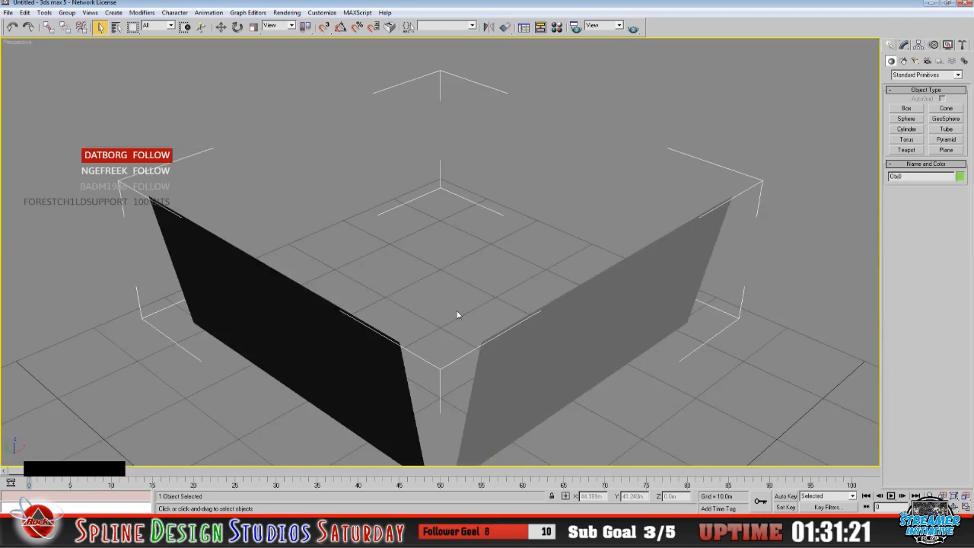
scroll(458, 314, "down", 5)
scroll(457, 315, "up", 3)
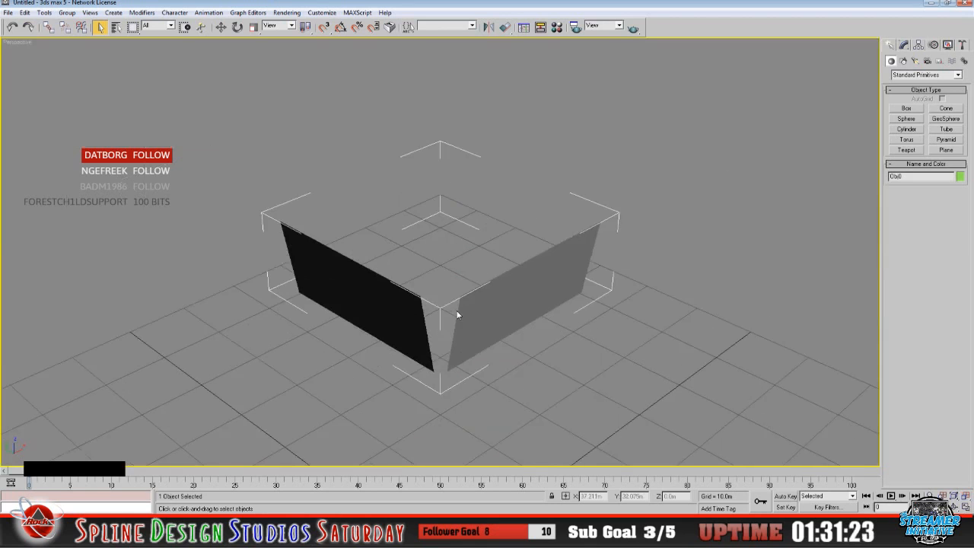
left_click(954, 507)
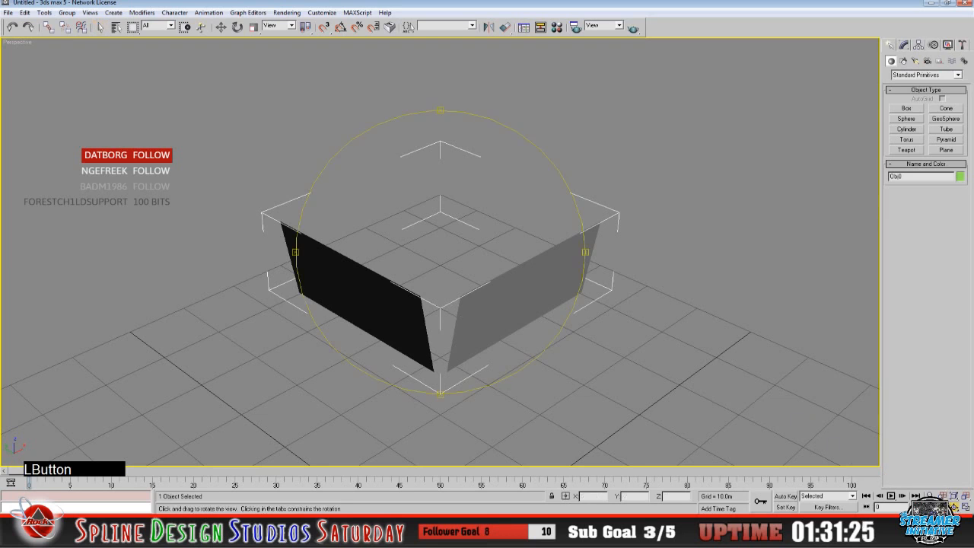
left_click_drag(426, 347, 372, 318)
scroll(372, 318, "down", 5)
scroll(371, 318, "up", 2)
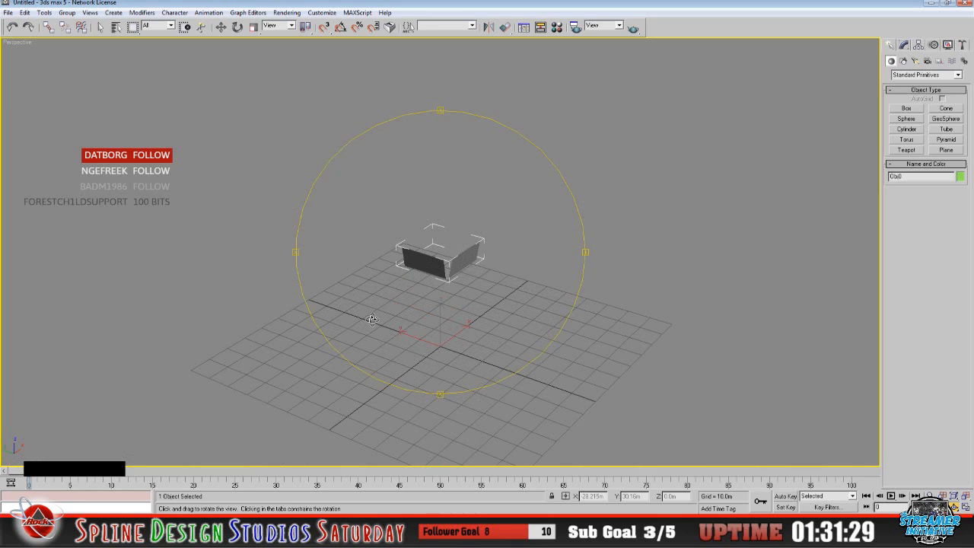
left_click_drag(372, 320, 364, 326)
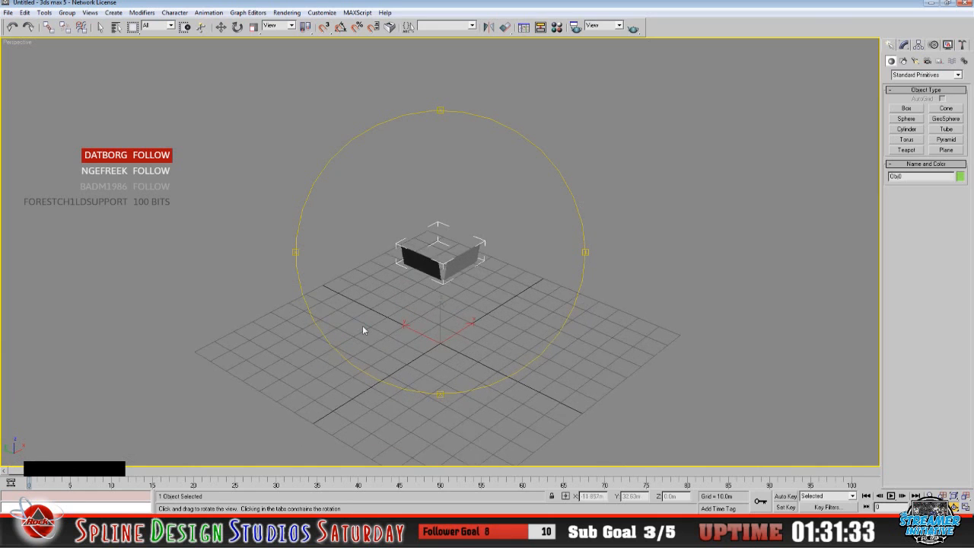
left_click_drag(456, 373, 413, 305)
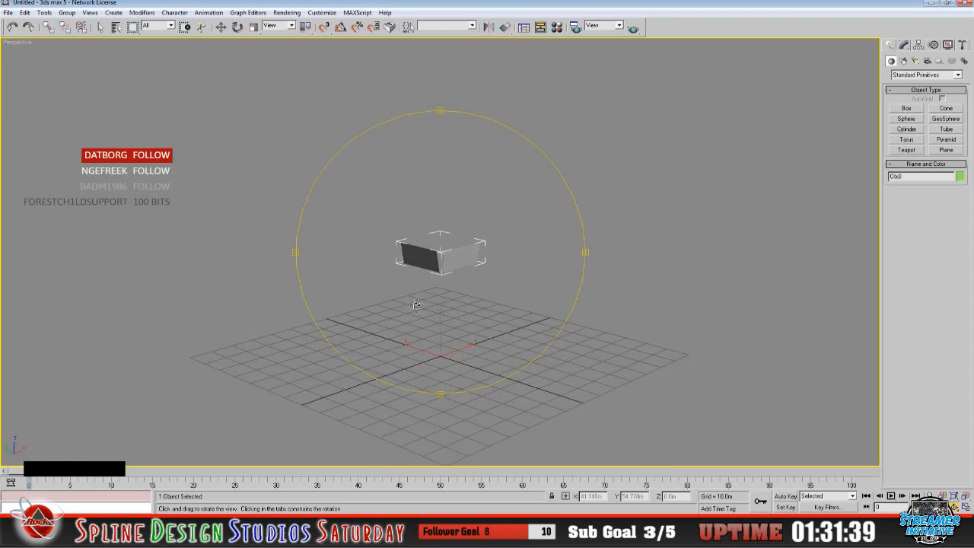
left_click_drag(415, 358, 448, 312)
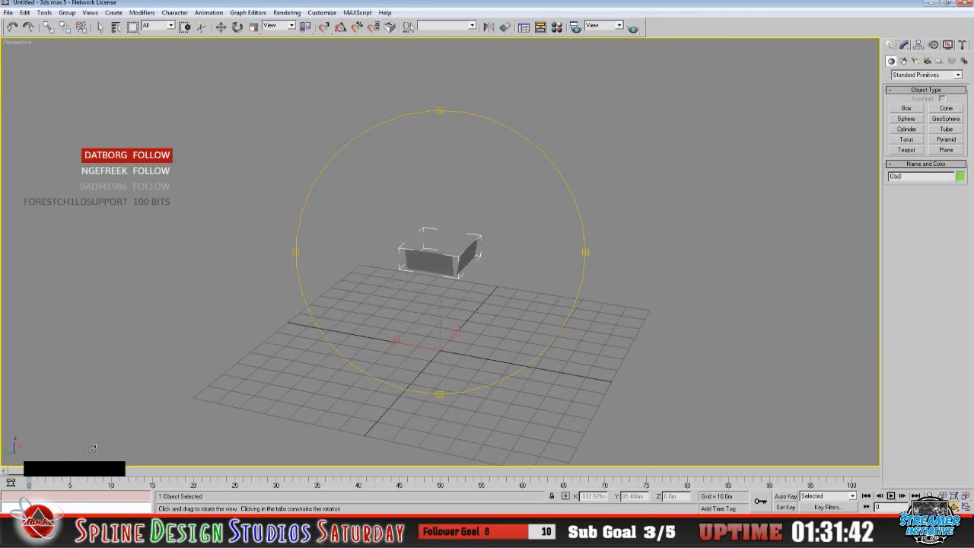
Open the colossus_screens object from the Bristol_2018_SRA folder in 3DSimED3 and examine its textured screen panels
left_click(868, 531)
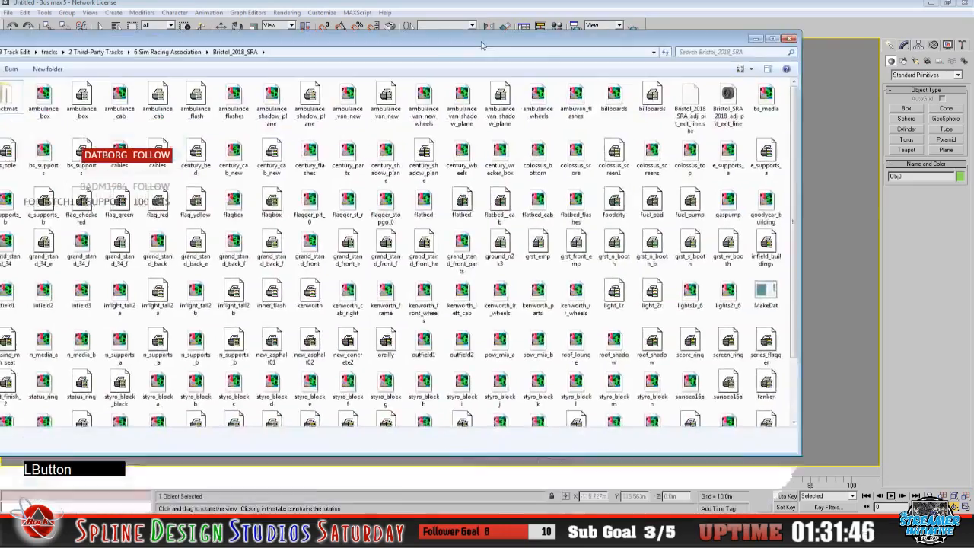
left_click_drag(481, 44, 560, 53)
double_click(561, 54)
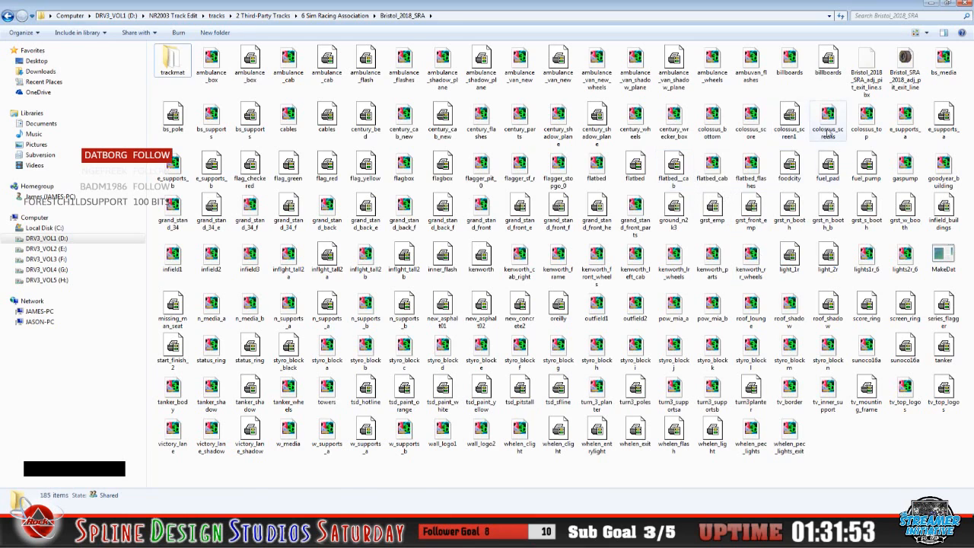
left_click(828, 131)
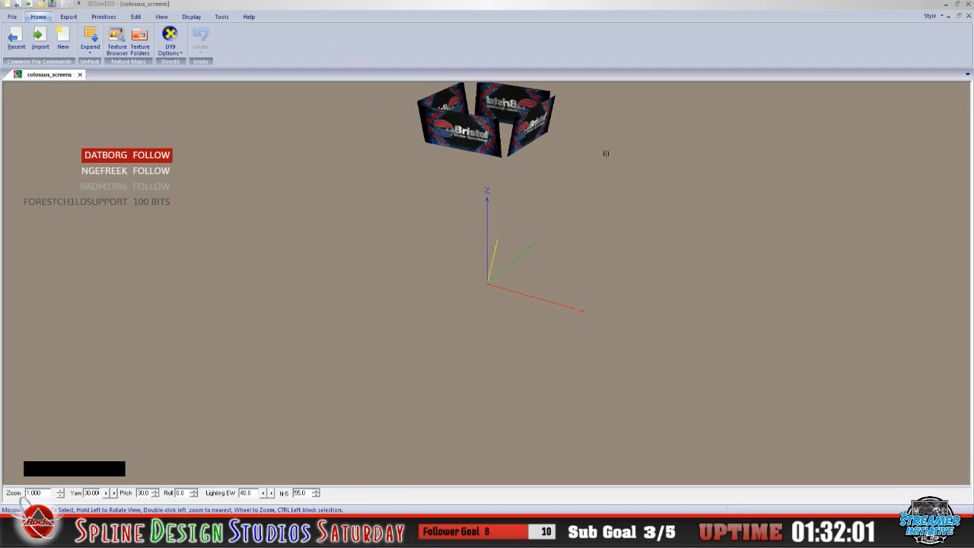
left_click_drag(606, 153, 466, 251)
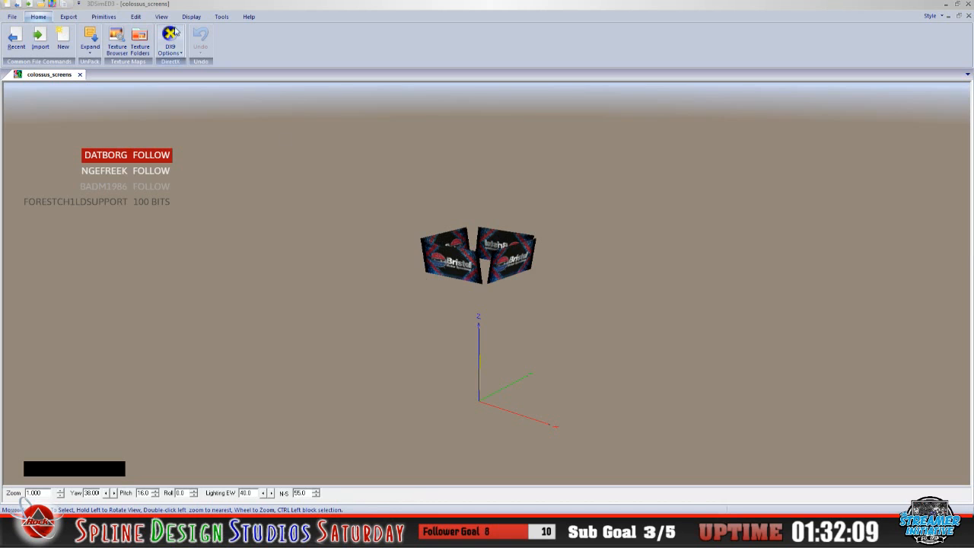
Look over the export formats available in 3DSimED3 for colossus_screens and exit the program
left_click(77, 19)
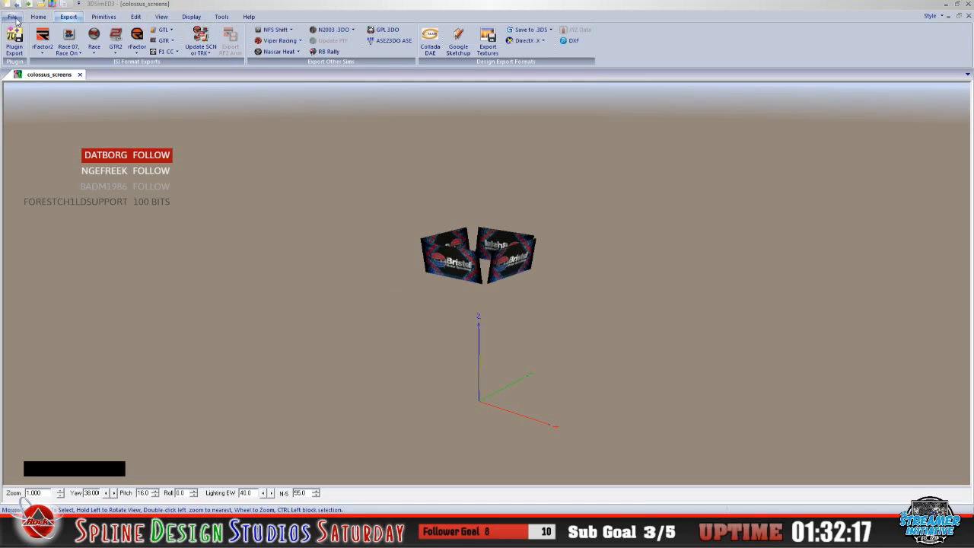
left_click(13, 18)
left_click(226, 296)
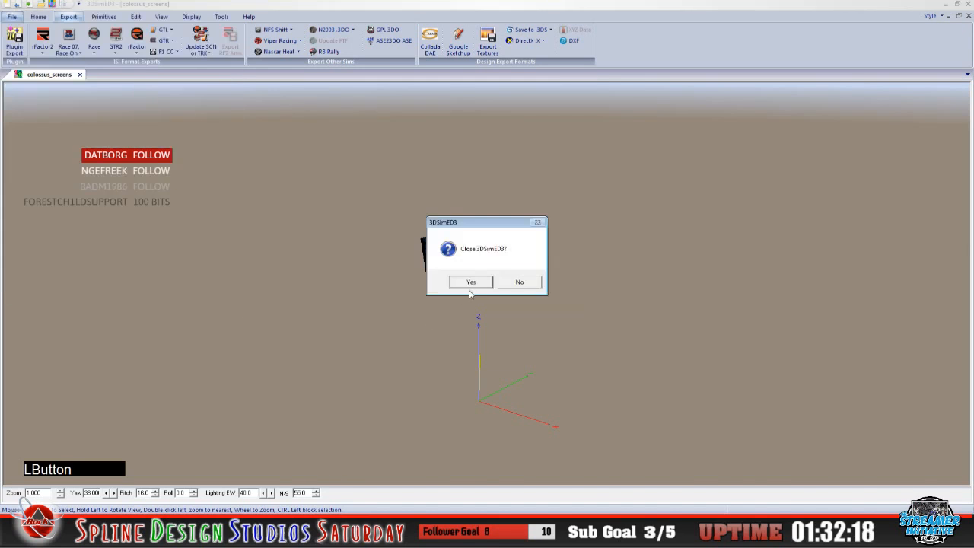
left_click(471, 281)
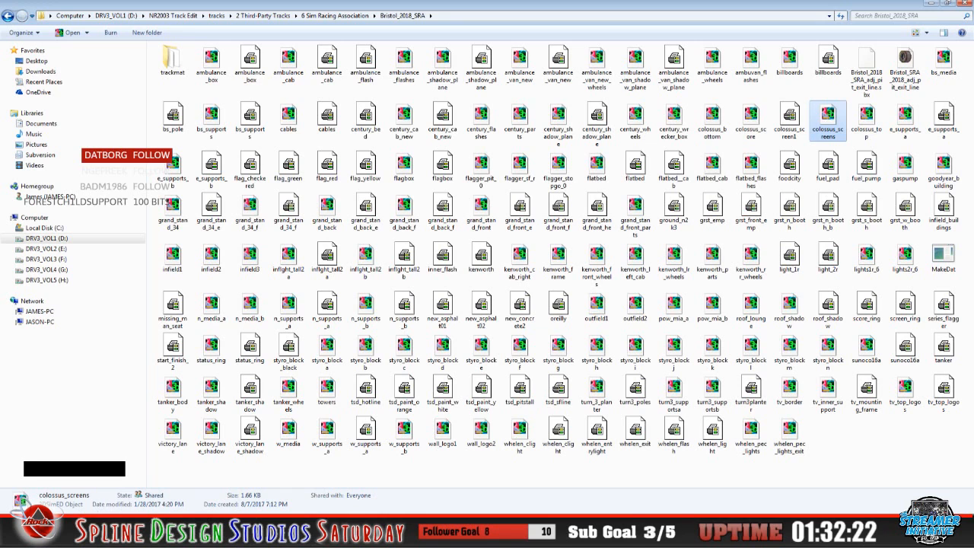
Check the files in the Colossus folder, switch back to 3ds Max and examine the imported screen panels close up
left_click(228, 533)
left_click(236, 495)
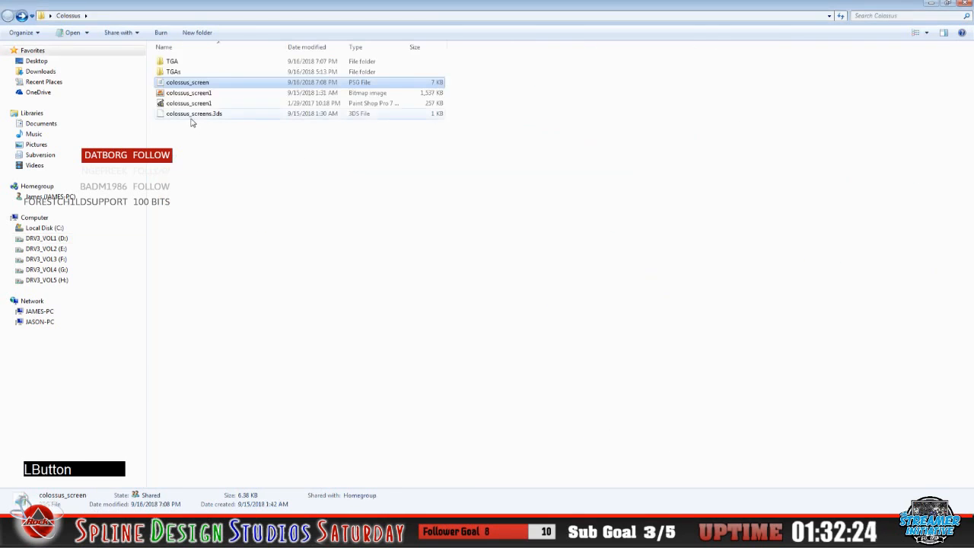
left_click(327, 533)
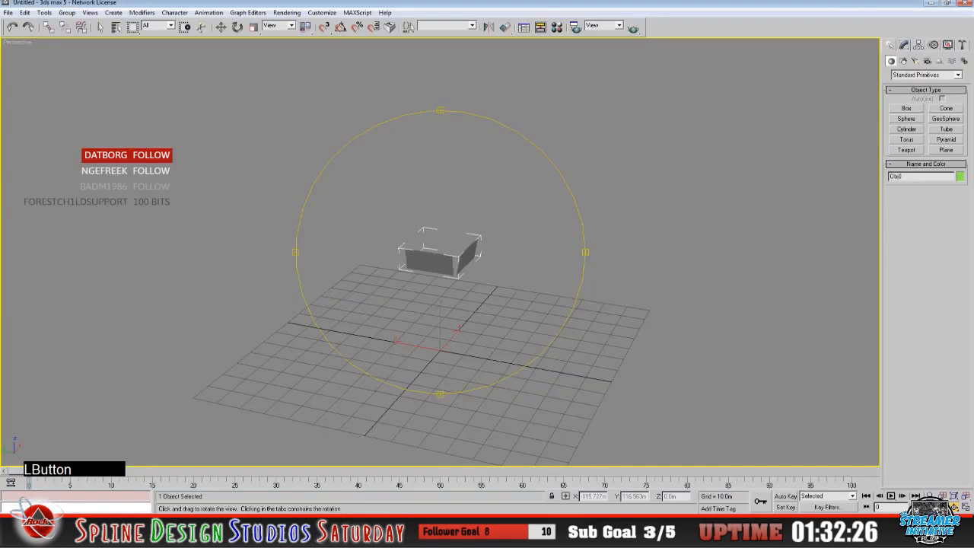
left_click_drag(445, 330, 434, 315)
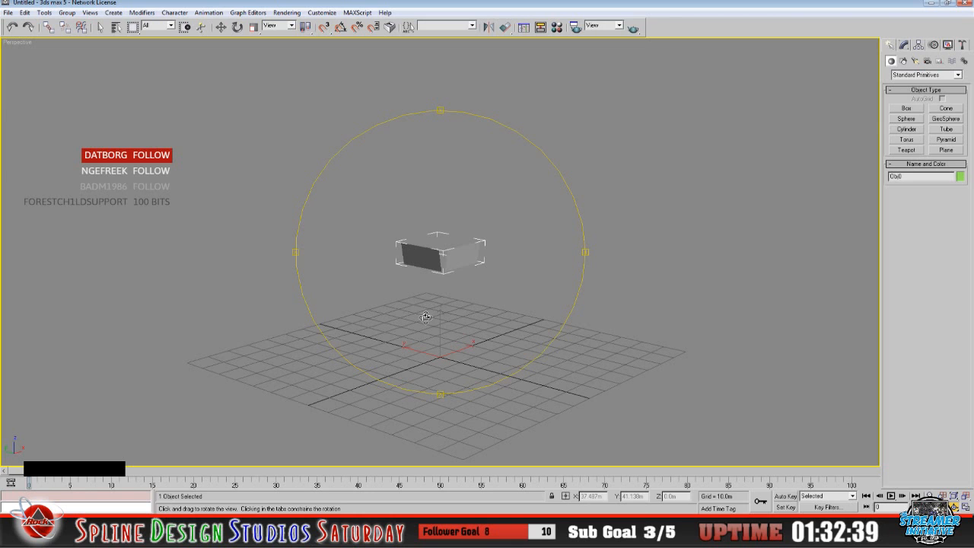
left_click_drag(426, 316, 421, 323)
scroll(458, 313, "up", 3)
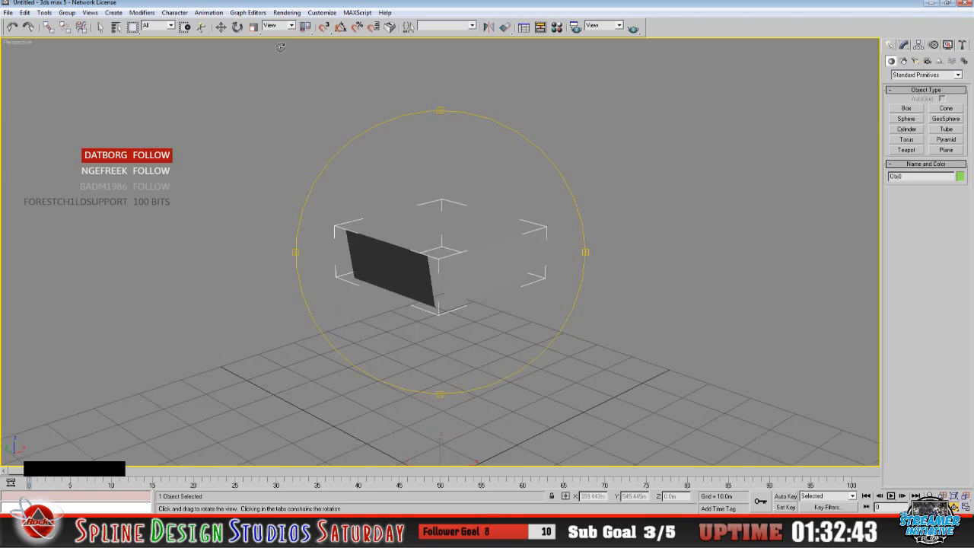
Open the Material Editor and add a Bitmap map to the diffuse color of the first material
left_click(287, 12)
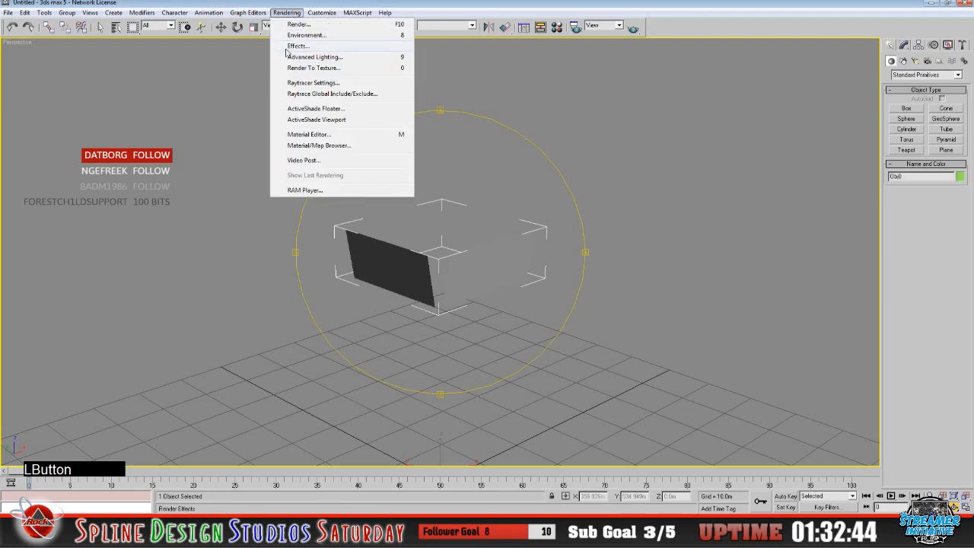
left_click(327, 134)
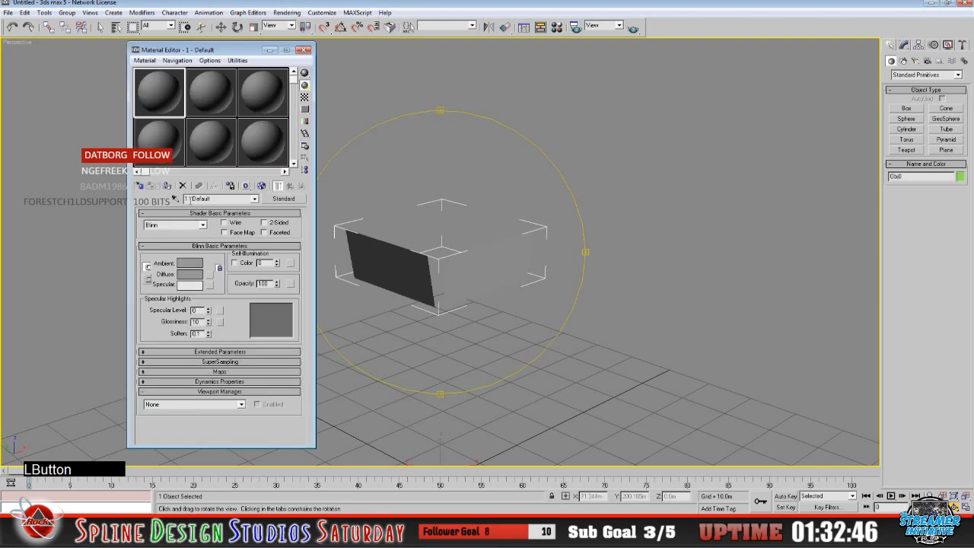
left_click(211, 278)
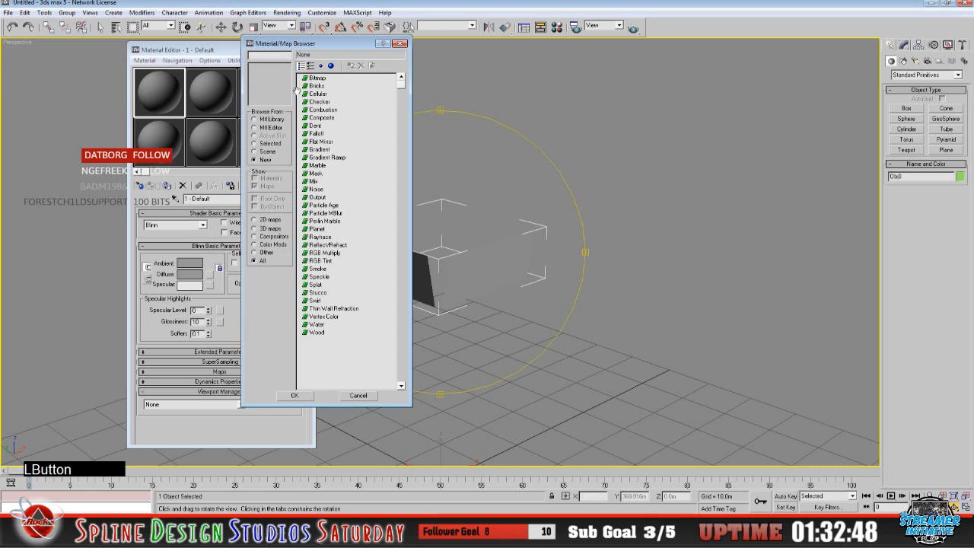
left_click(317, 78)
left_click(294, 395)
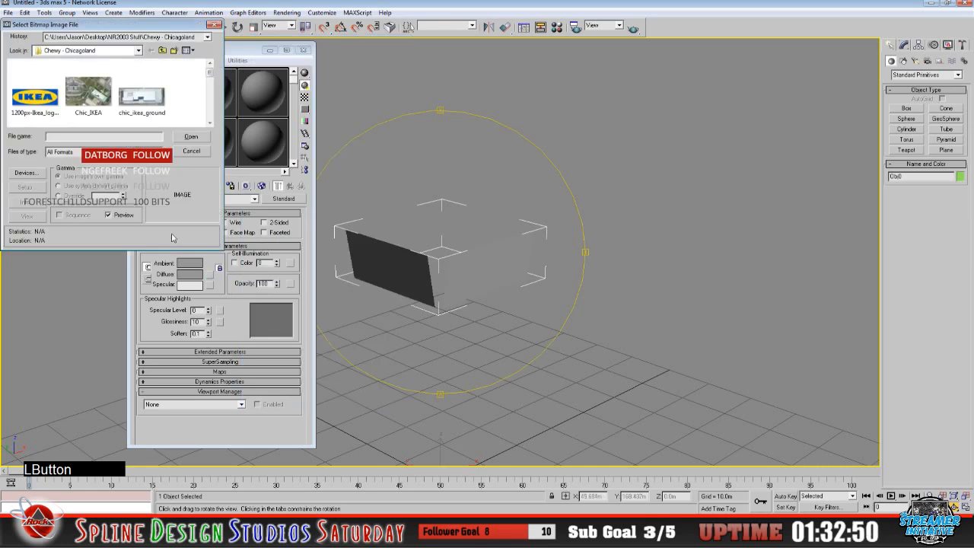
Load colossus_screen1 from the desktop's Colossus folder as the material's diffuse bitmap
left_click(139, 50)
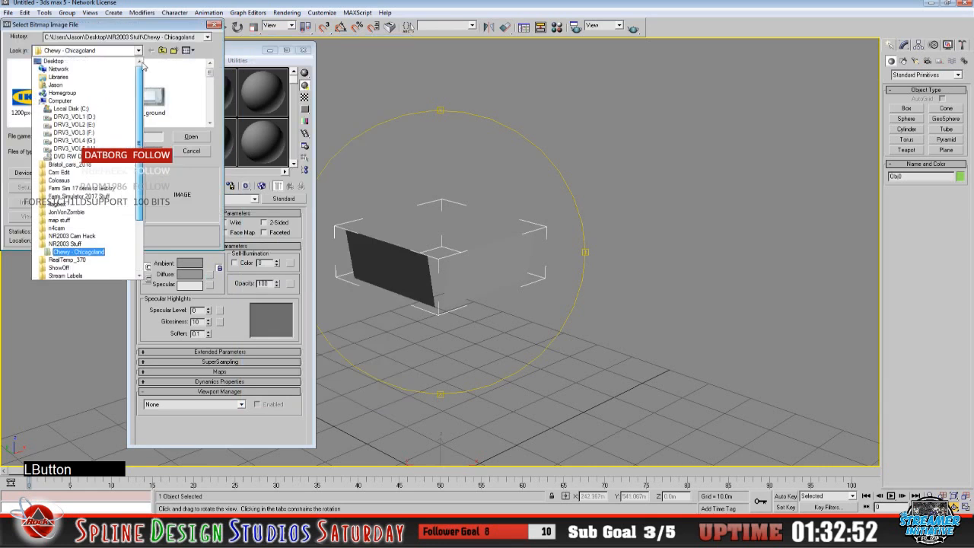
left_click(110, 61)
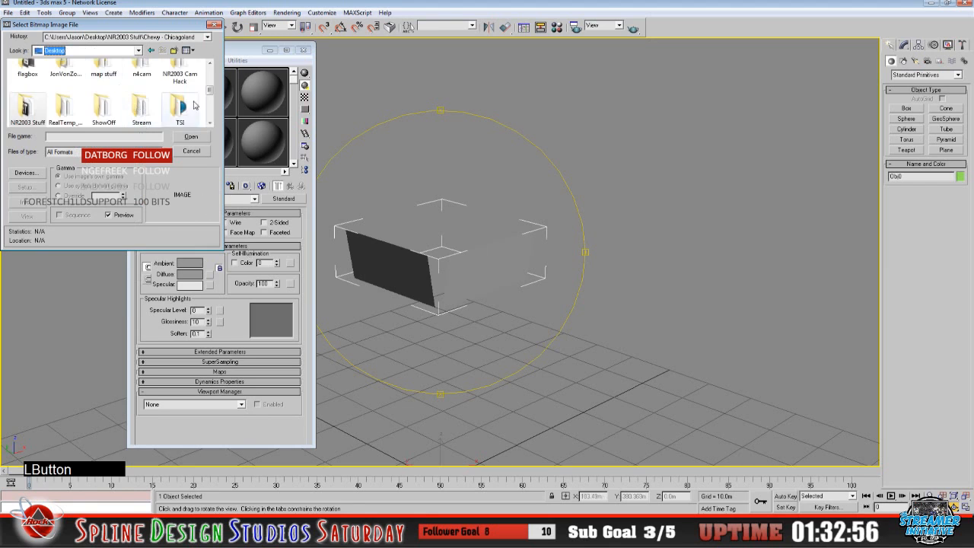
left_click_drag(165, 26, 271, 120)
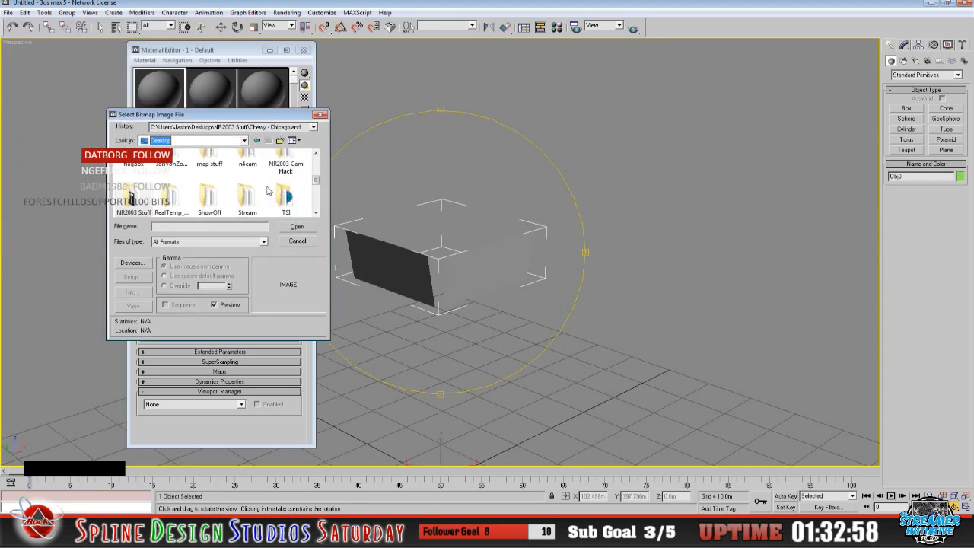
mouse_move(317, 184)
left_mouse_down()
mouse_move(317, 156)
mouse_move(316, 169)
left_mouse_up()
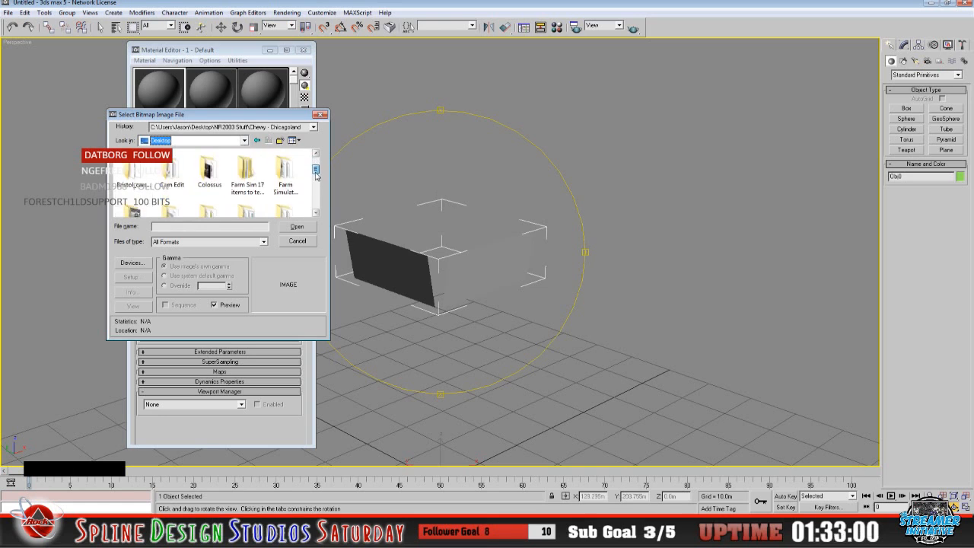
left_click(209, 174)
double_click(210, 181)
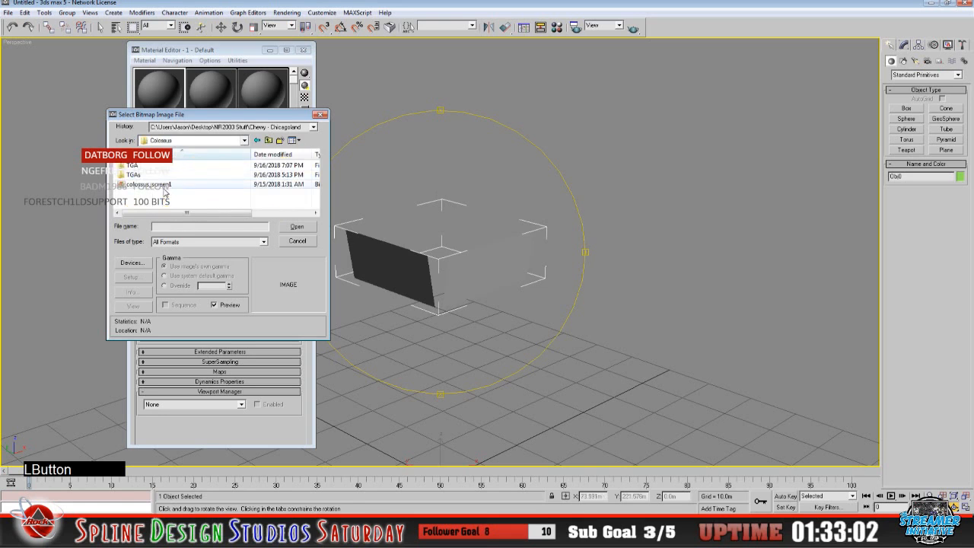
left_click(163, 185)
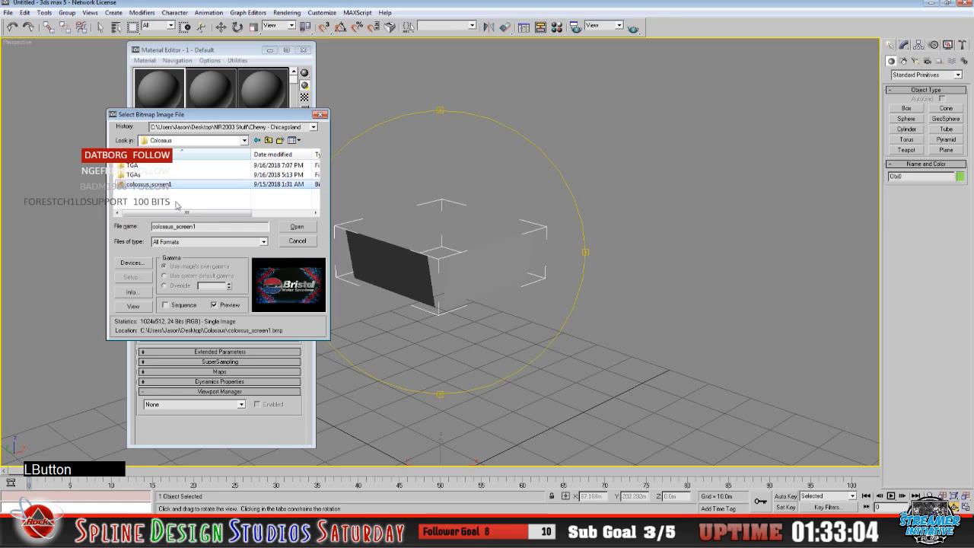
left_click(298, 226)
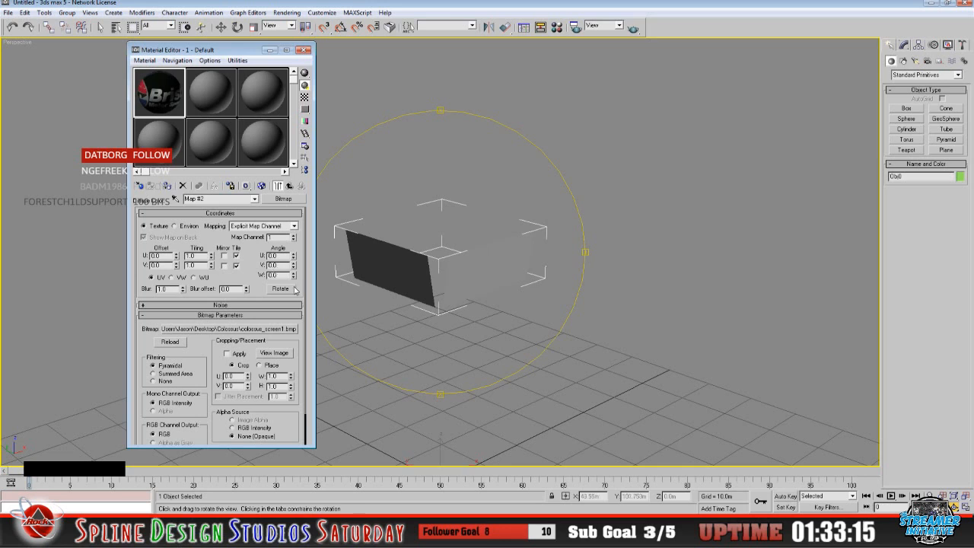
Show the bitmap in the viewport, assign the material to the selected screen mesh and minimize the Material Editor
left_click(261, 185)
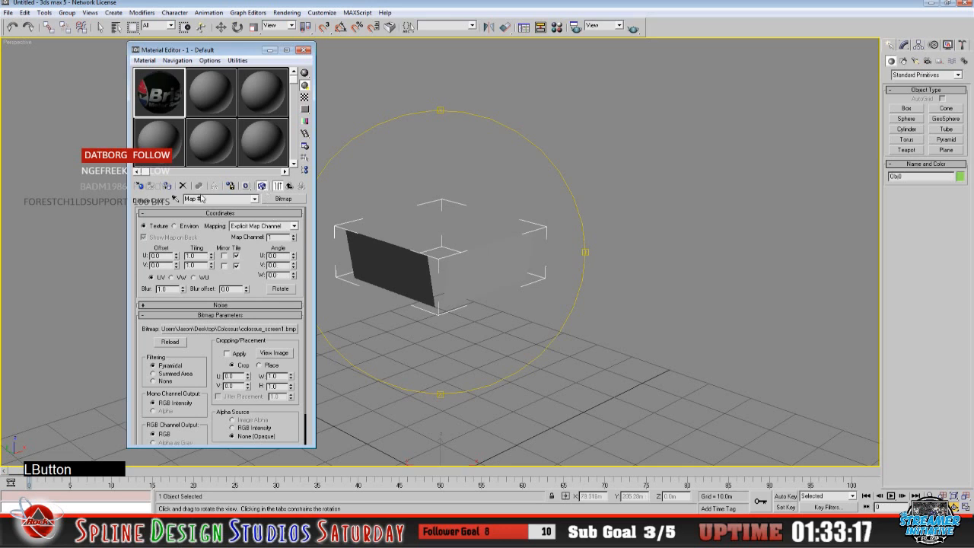
left_click(169, 187)
left_click(271, 49)
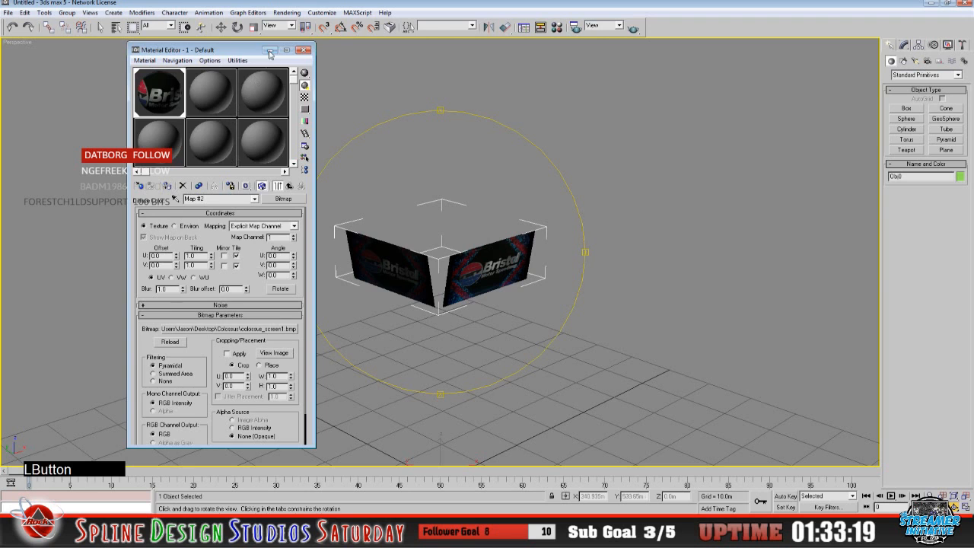
left_click_drag(507, 308, 600, 313)
left_click_drag(515, 329, 504, 320)
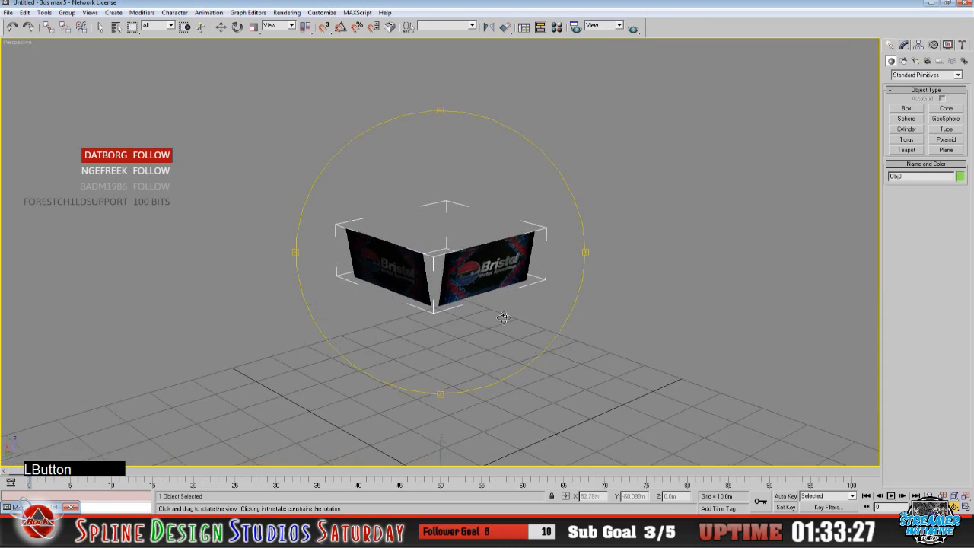
Rename the selected screen mesh to static
left_click(904, 46)
left_click(905, 60)
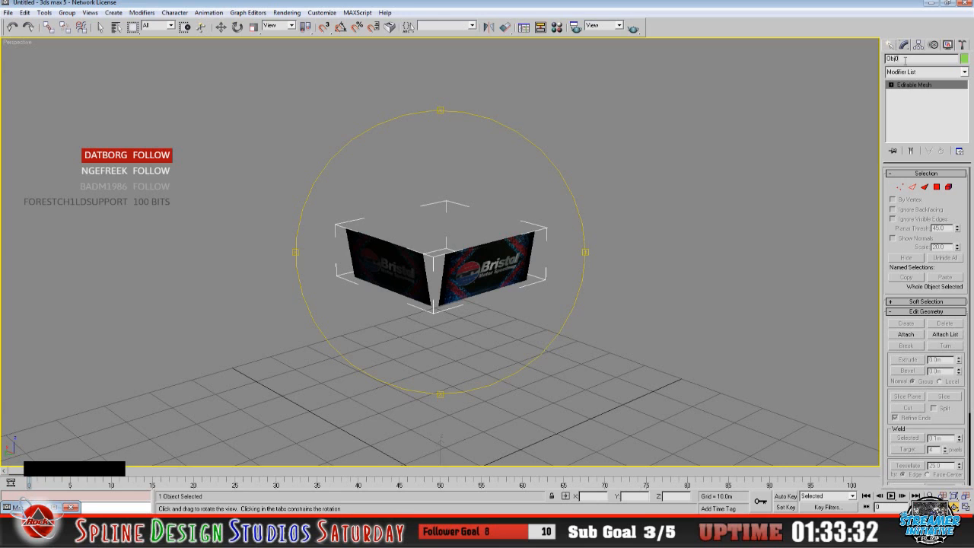
key("BackSpace")
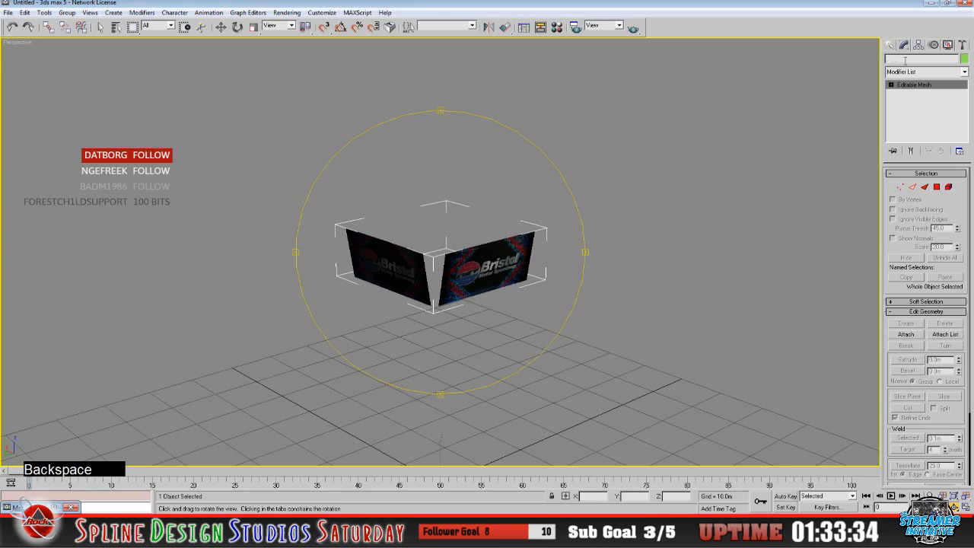
type("s")
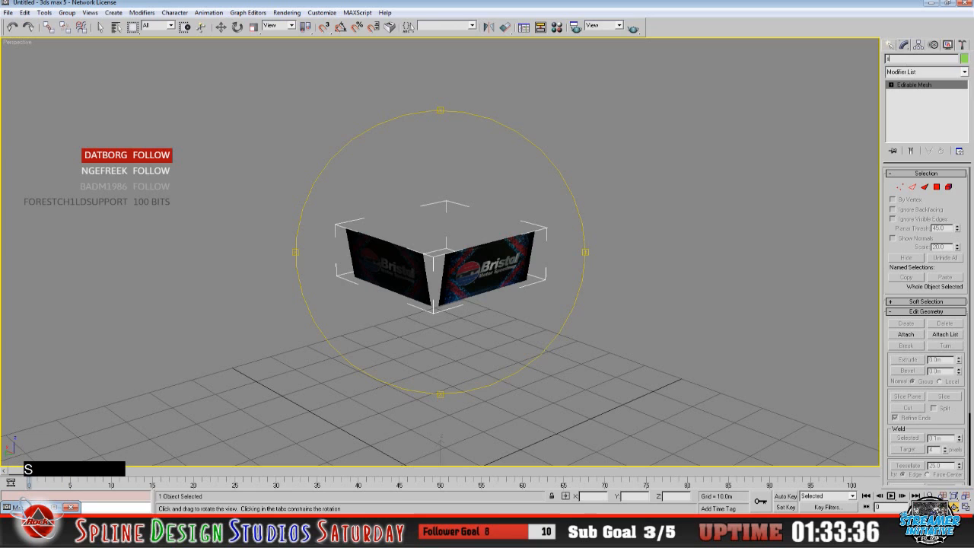
type("tatic")
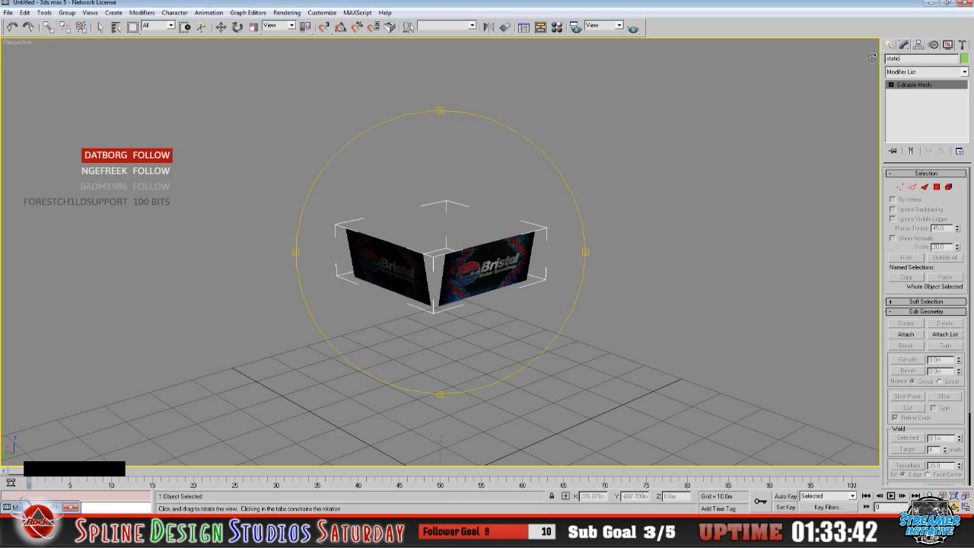
Start exporting the scene to the desktop's Colossus folder with Papy ASCII Scene Export (*.PAS) as the file type
left_click(8, 13)
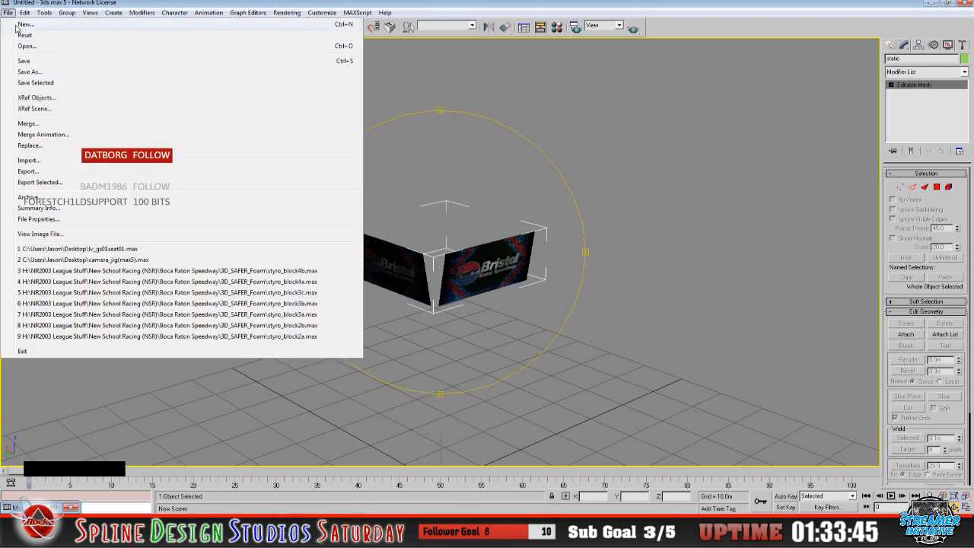
left_click(38, 172)
left_click(169, 120)
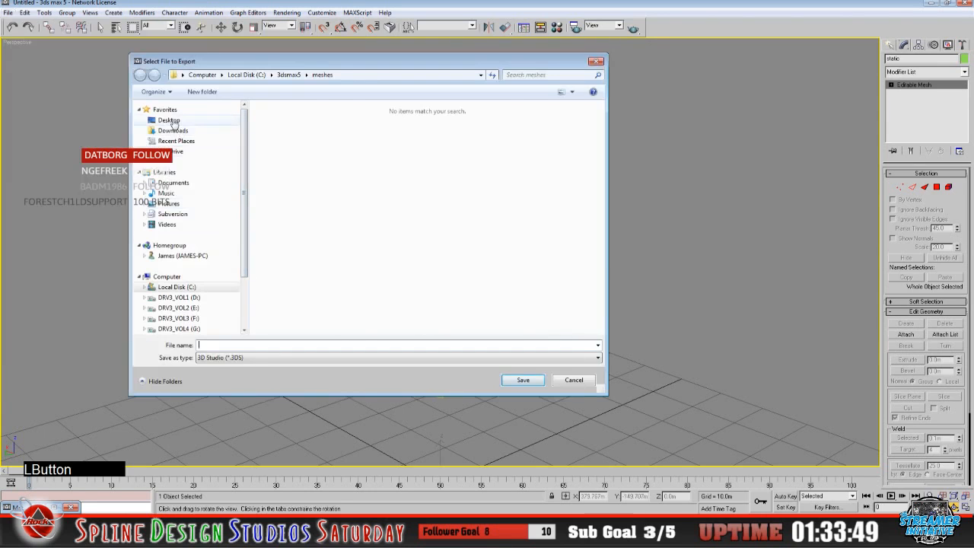
double_click(545, 121)
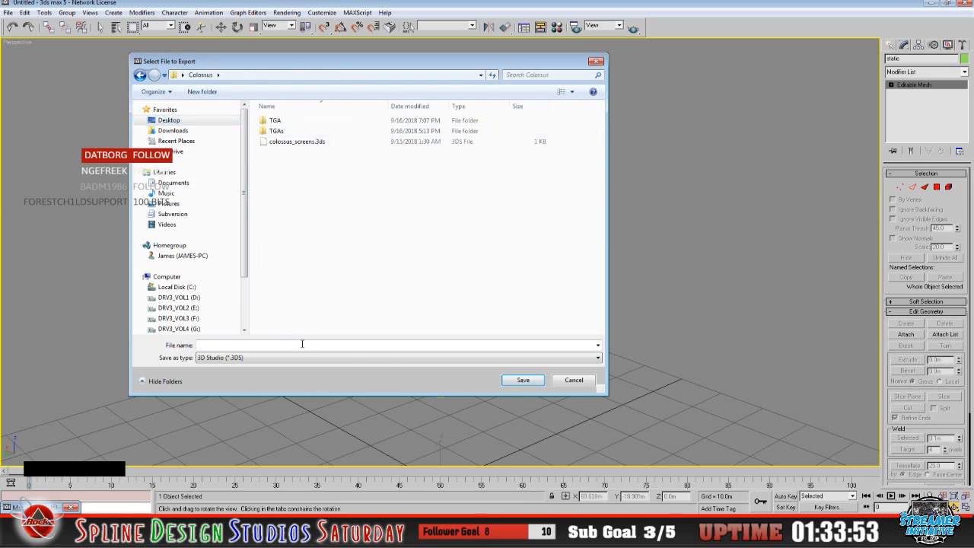
left_click(597, 358)
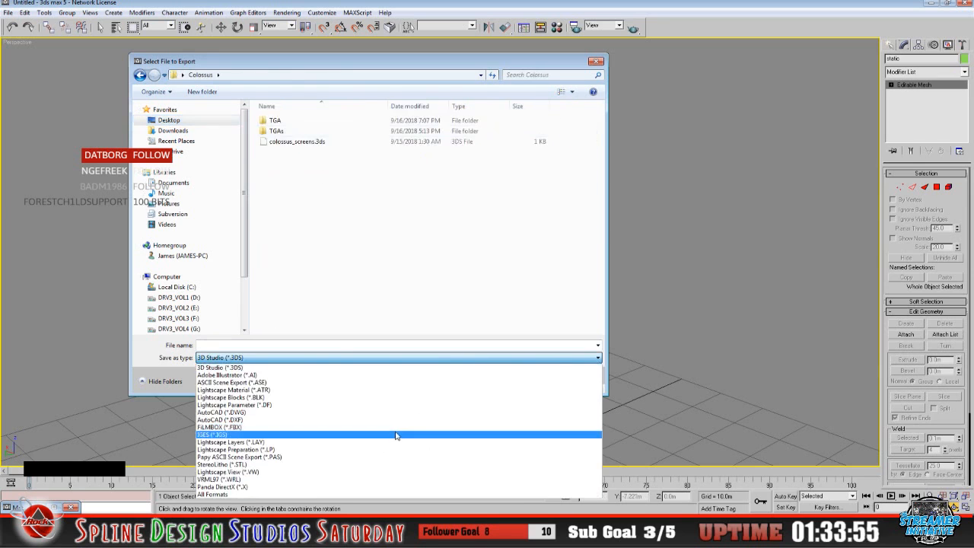
left_click(393, 459)
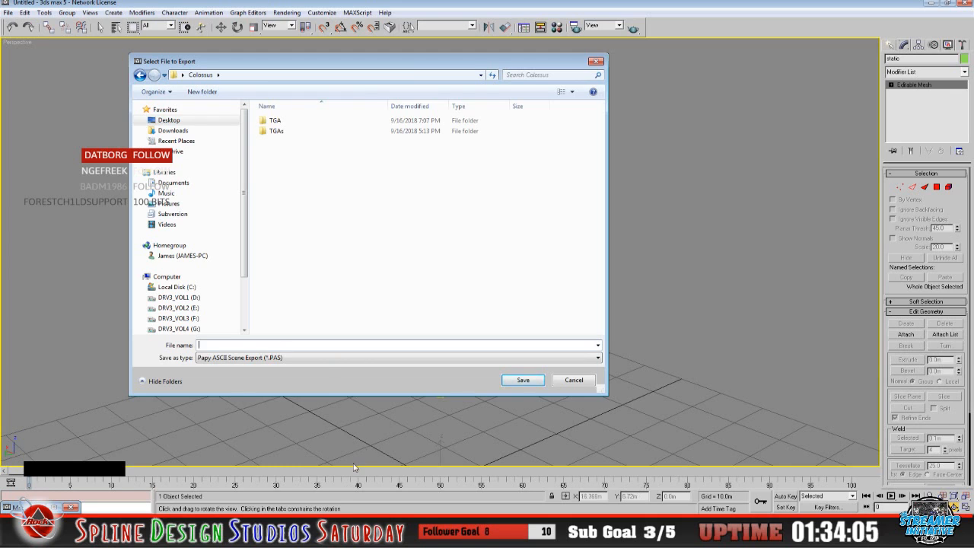
Switch to the colossus_screen script in Notepad and copy the name colossus_screen from its first MESH_GROUP line
left_click(106, 537)
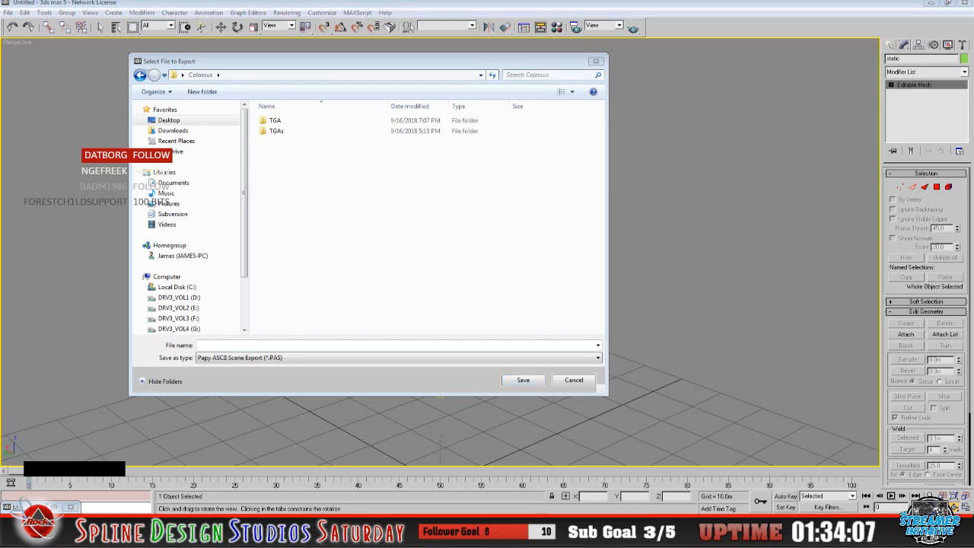
left_click(114, 526)
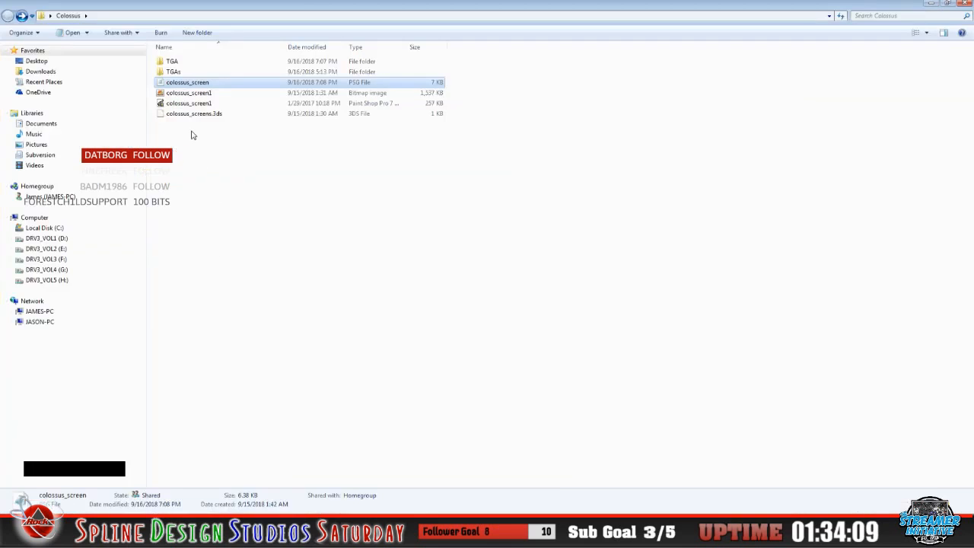
left_click(186, 85)
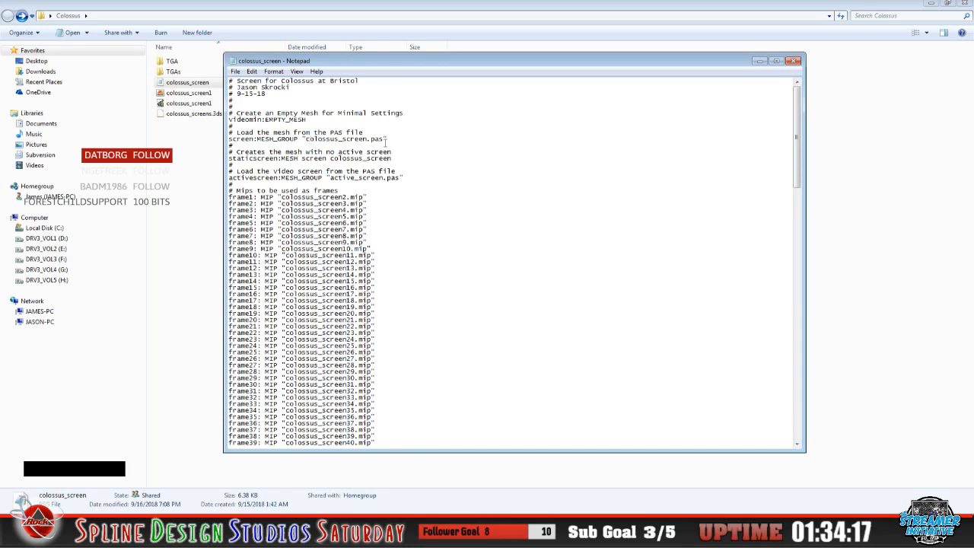
left_click(181, 503)
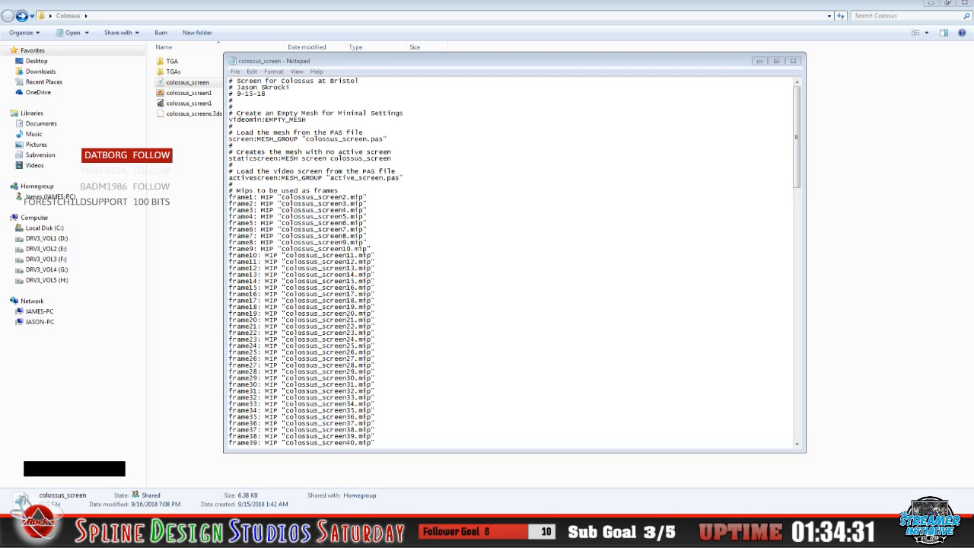
left_click(403, 333)
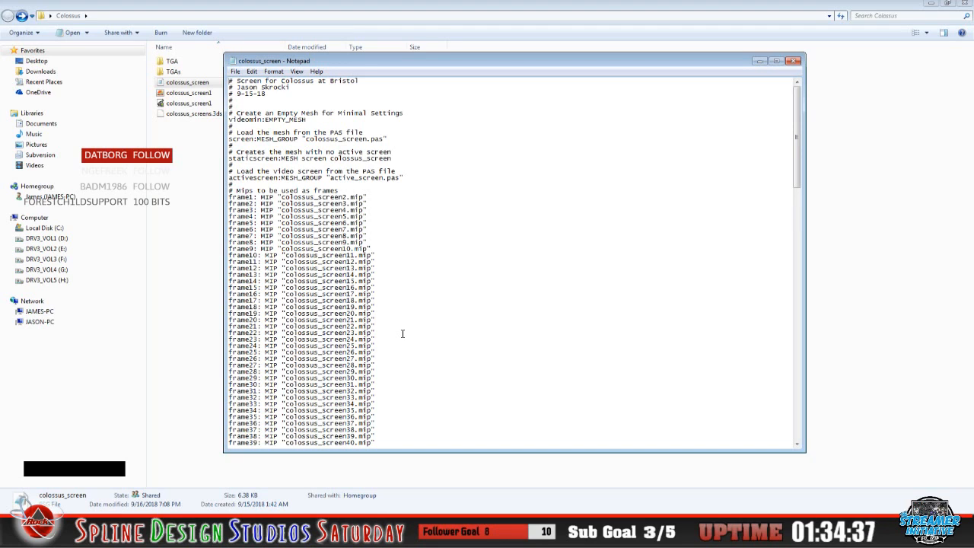
left_click_drag(306, 139, 368, 139)
right_click(354, 139)
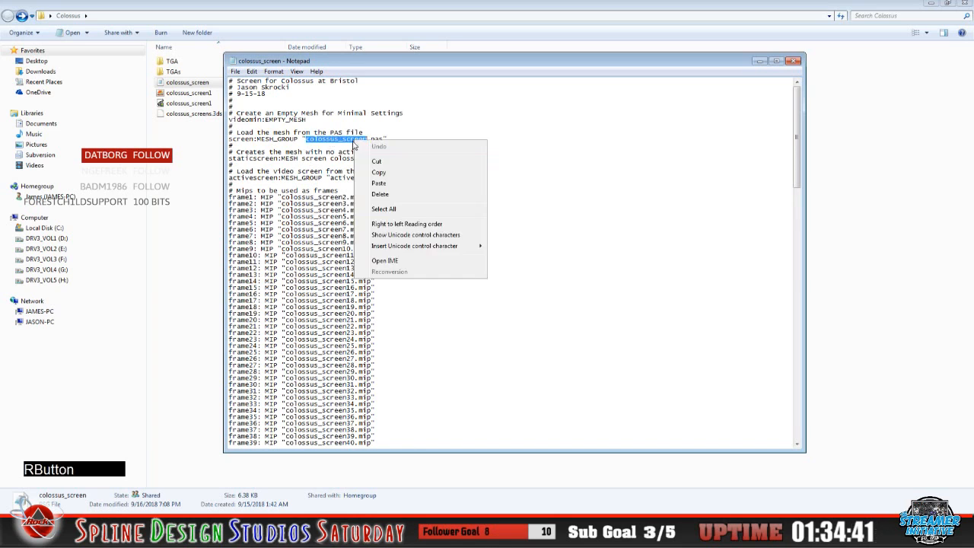
left_click(381, 172)
left_click(393, 153)
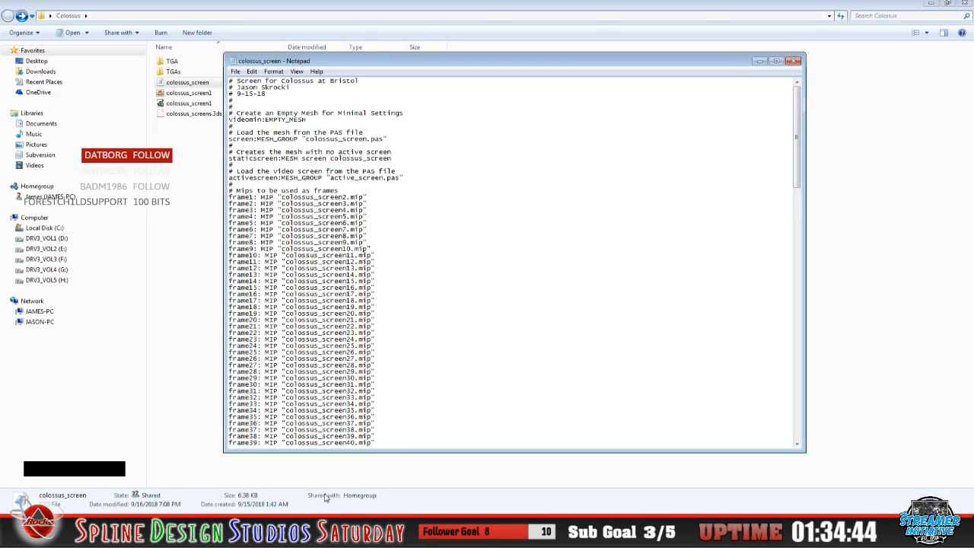
Return to 3ds Max, paste colossus_screen as the export file name and save the PAS file
left_click(327, 530)
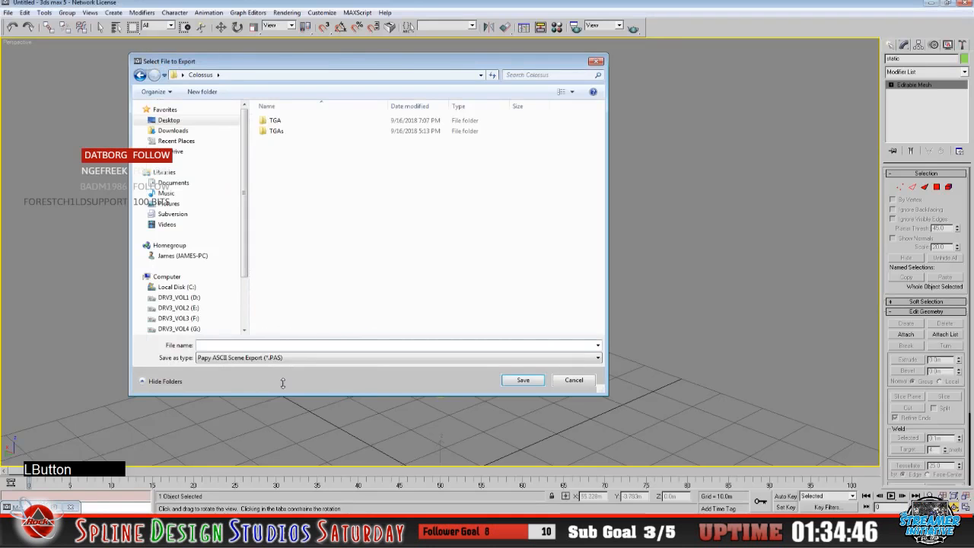
left_click(261, 345)
right_click(261, 346)
left_click(297, 386)
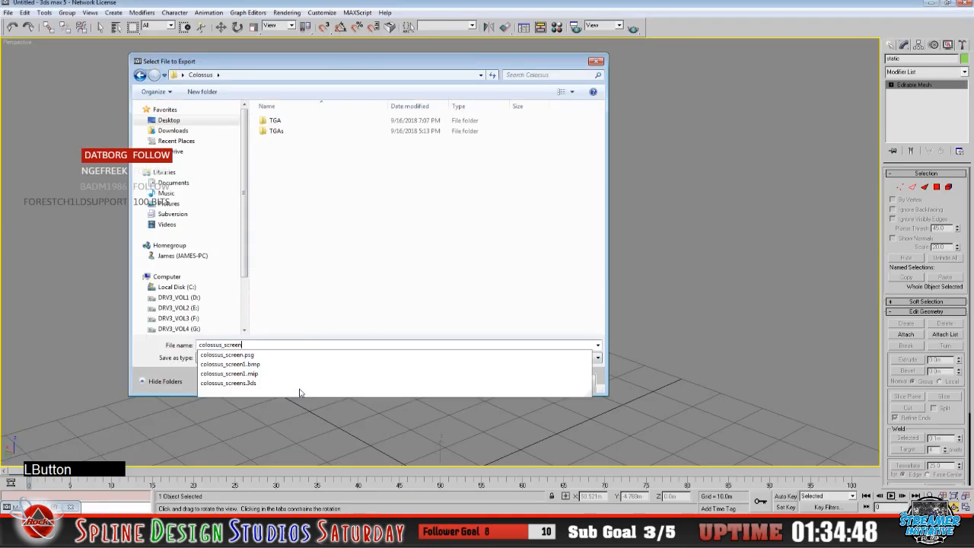
left_click(139, 350)
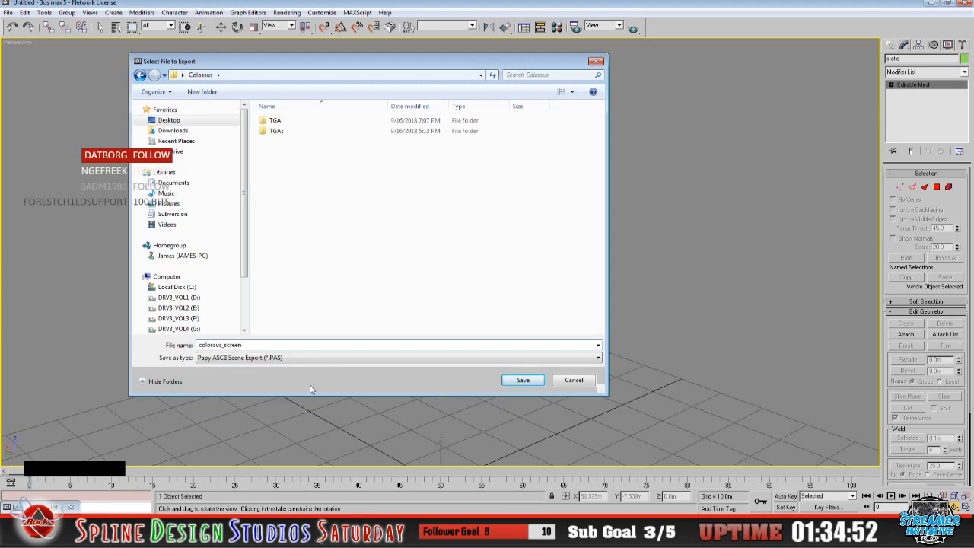
left_click(523, 381)
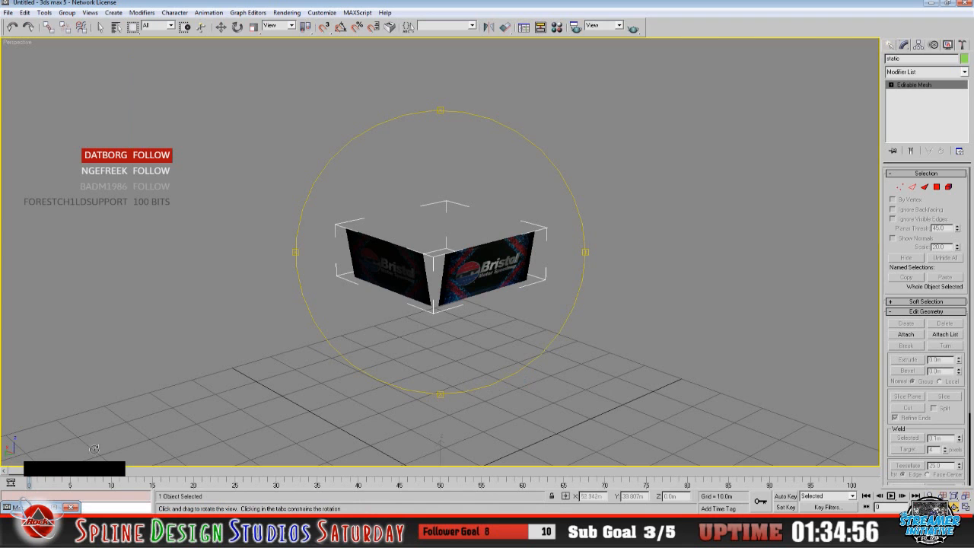
Restore the Material Editor and add a Bitmap map to the diffuse color of the second material
left_click(30, 507)
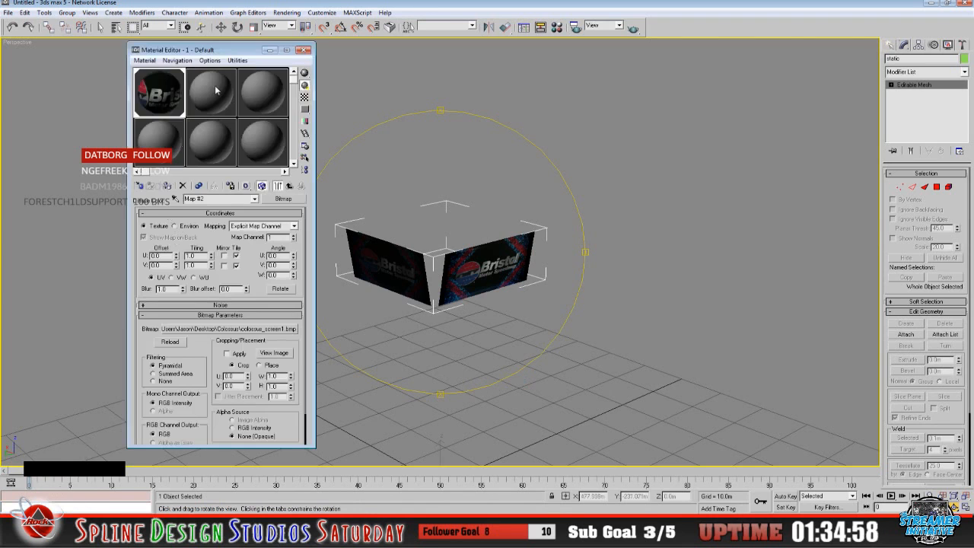
left_click(216, 90)
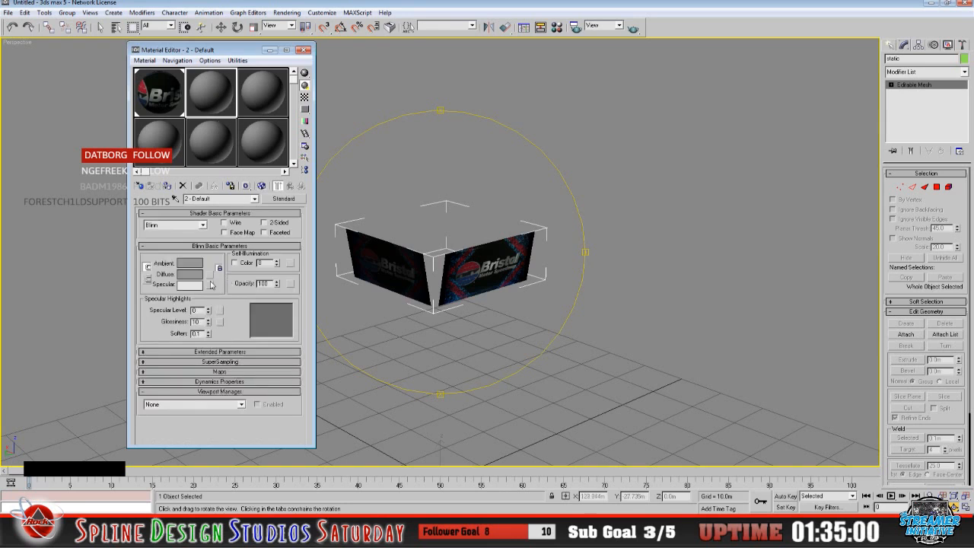
left_click(211, 275)
left_click(317, 78)
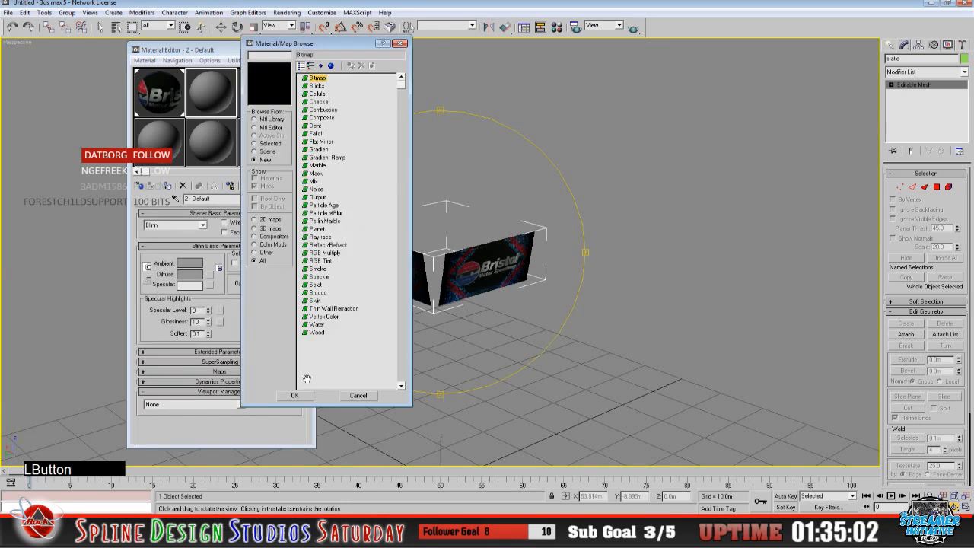
left_click(297, 397)
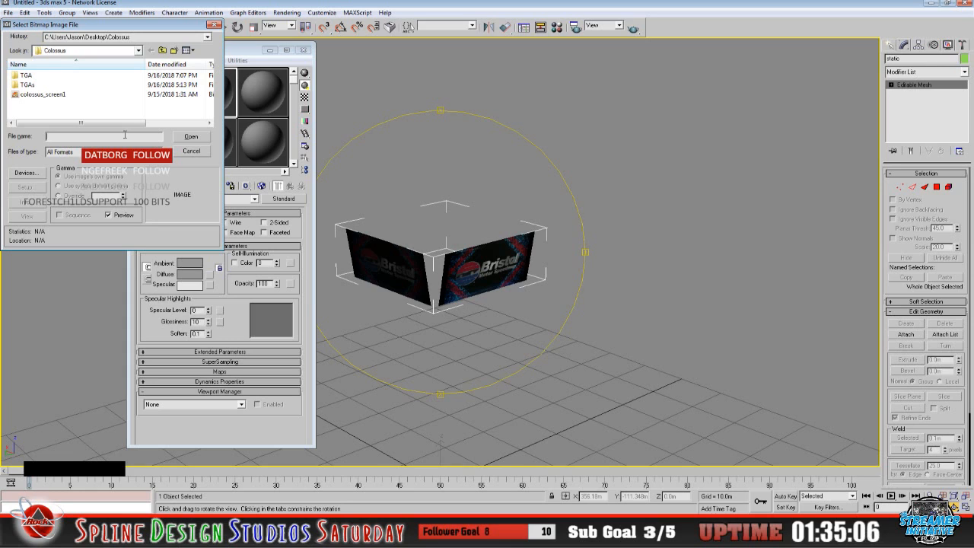
Load colossus_screen2 from the Colossus folder's TGA subfolder as the second material's diffuse bitmap
double_click(26, 76)
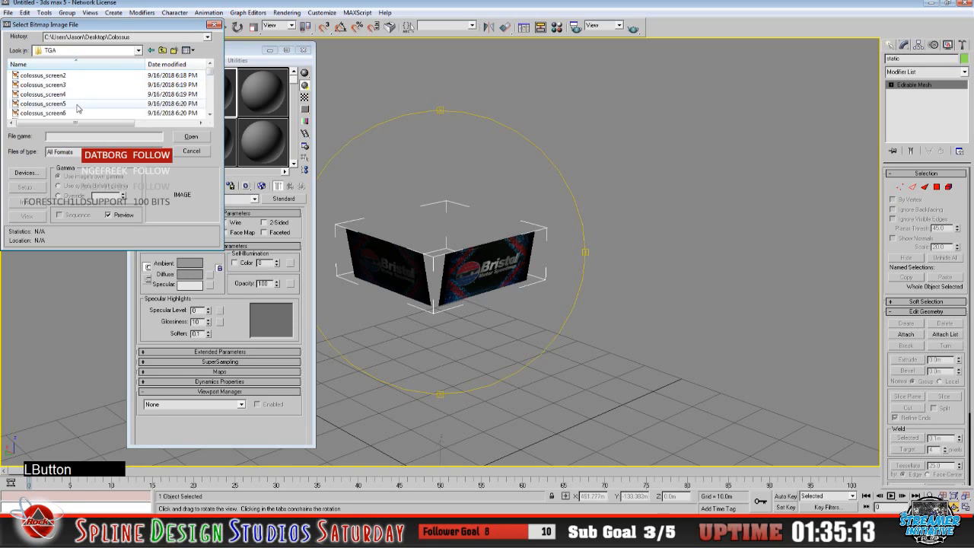
left_click(52, 76)
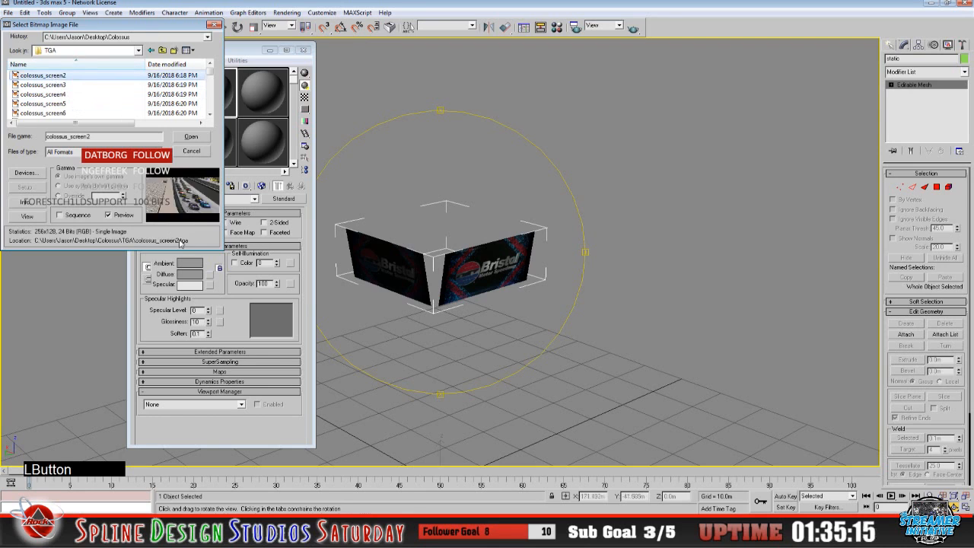
left_click(191, 137)
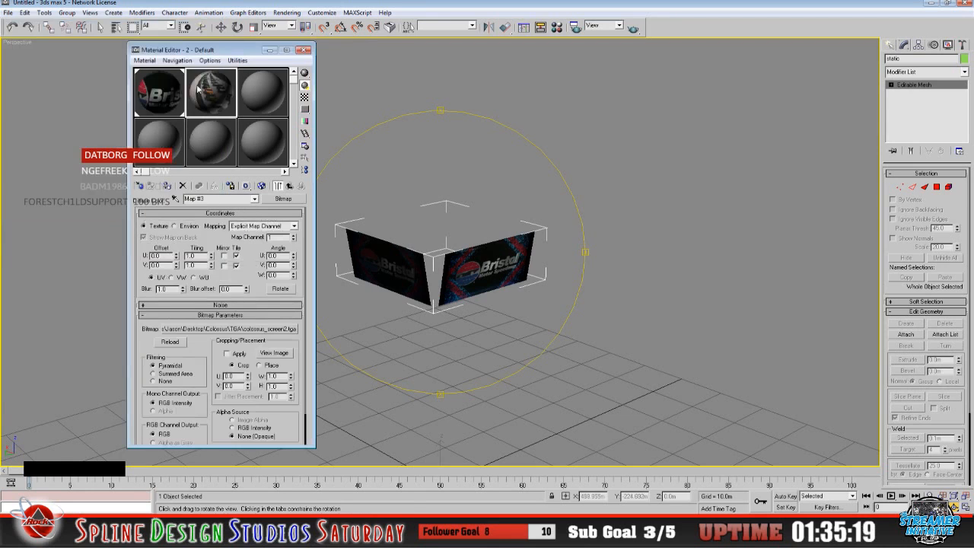
Show the second material's bitmap in the viewport, assign the material to the screen mesh and minimize the Material Editor
left_click(203, 107)
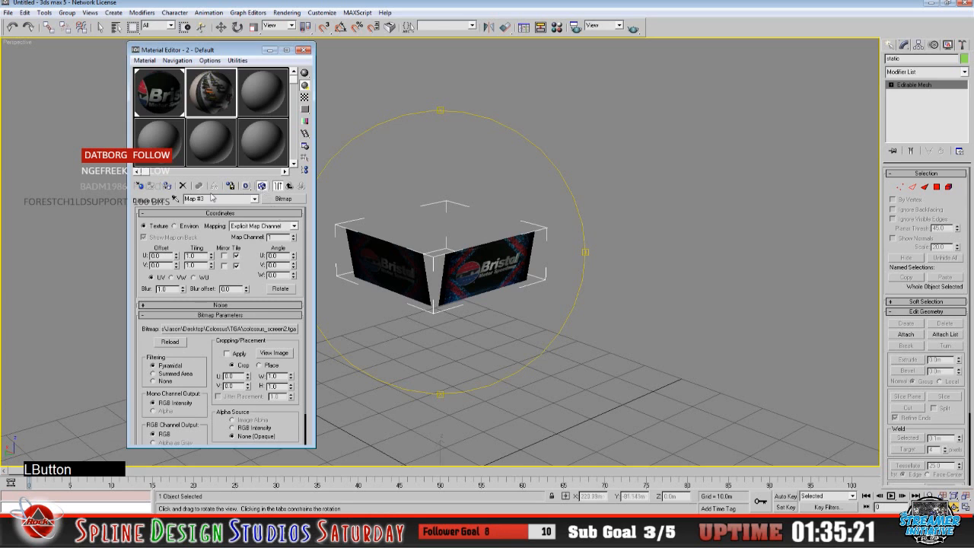
left_click(168, 187)
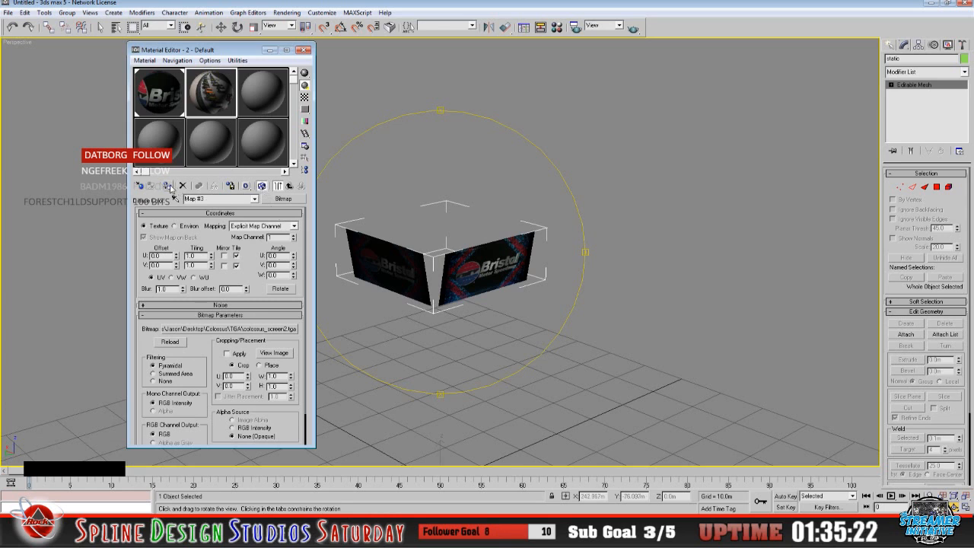
left_click(271, 49)
left_click_drag(469, 277, 456, 271)
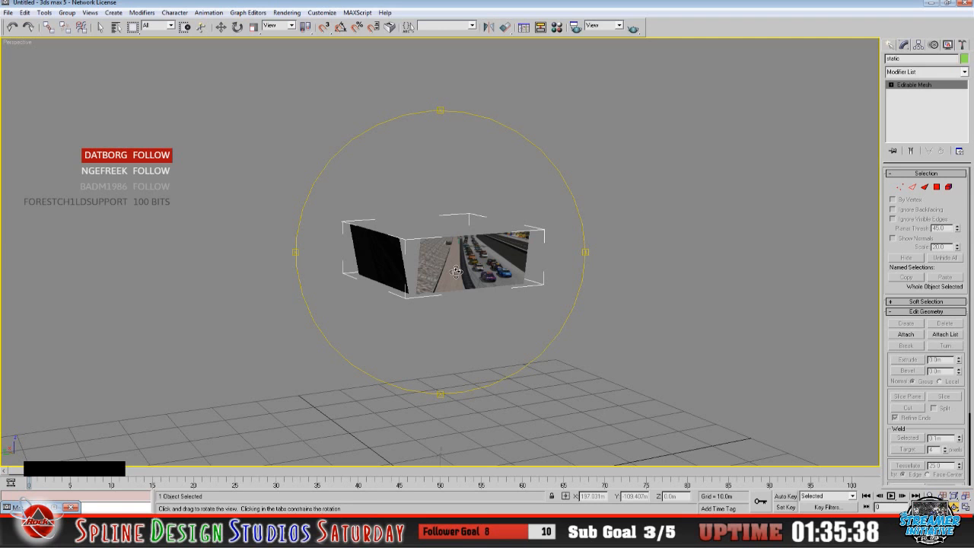
left_click_drag(456, 272, 404, 277)
Switch to the colossus_screen script in Notepad, copy the name active_screen from the activescreen line and minimize the script window
left_click(348, 536)
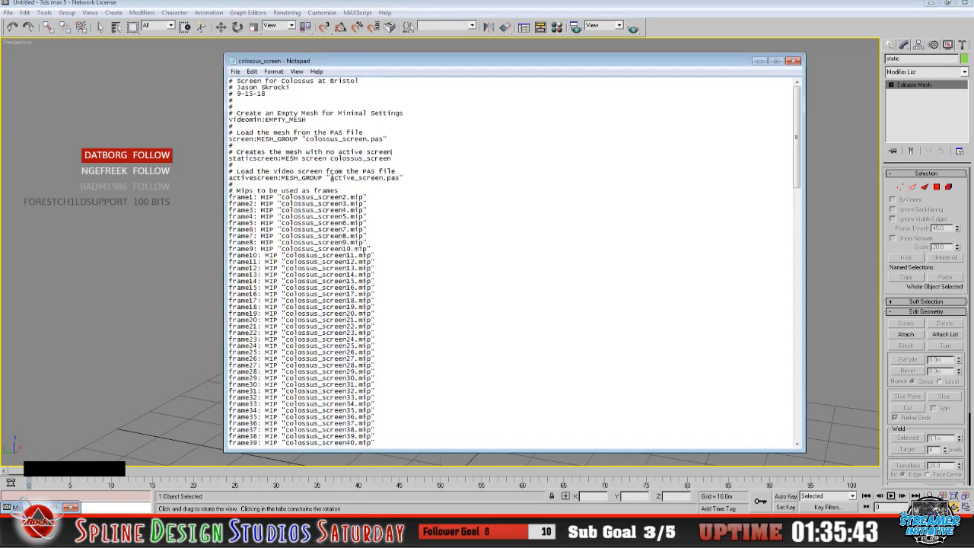
left_click(336, 177)
left_click_drag(331, 178, 377, 177)
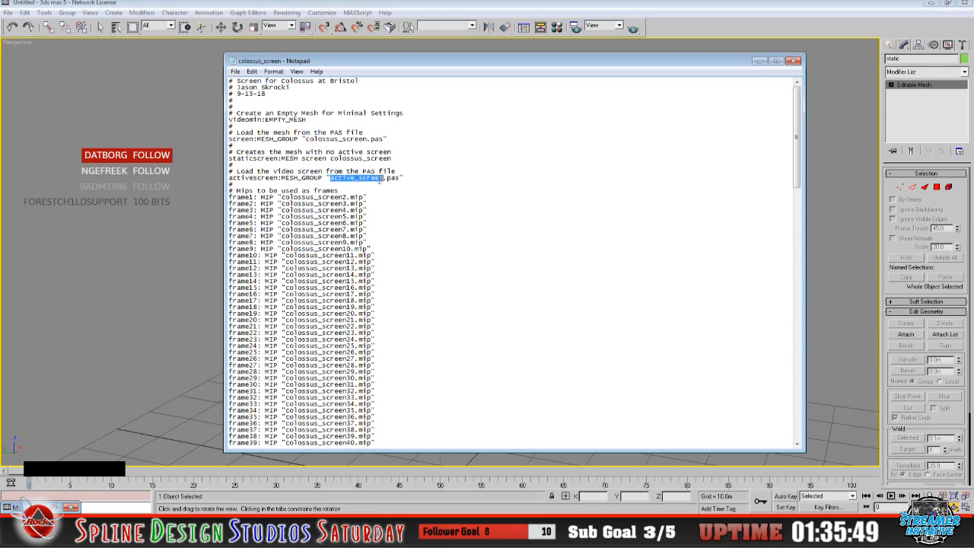
right_click(379, 179)
left_click(404, 212)
left_click(435, 187)
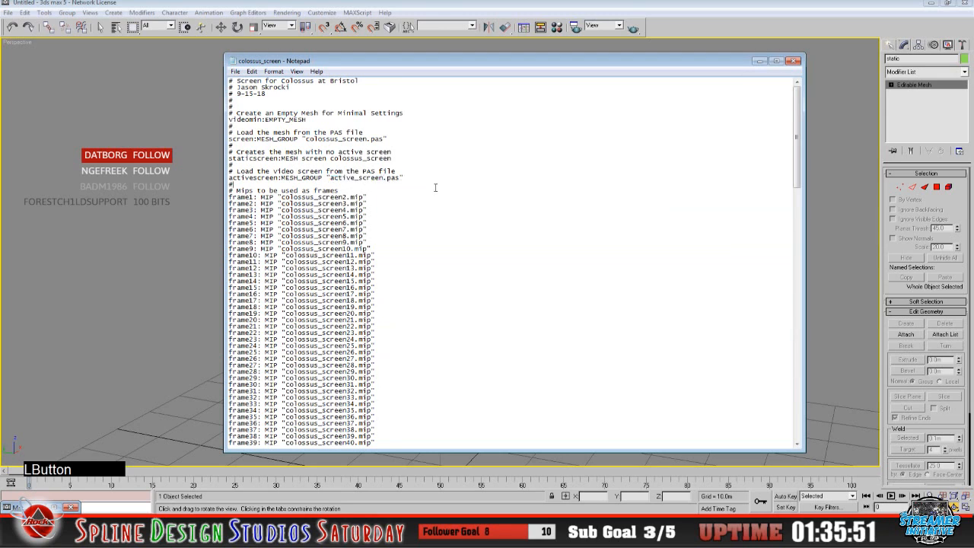
left_click(762, 63)
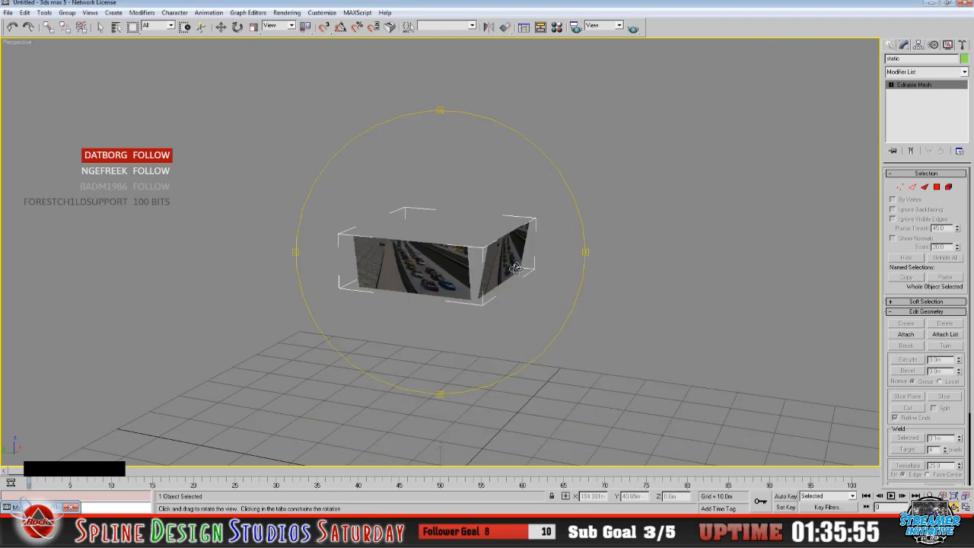
Rename the screen mesh to active
left_click(910, 58)
key("BackSpace")
key("BackSpace")
key("BackSpace")
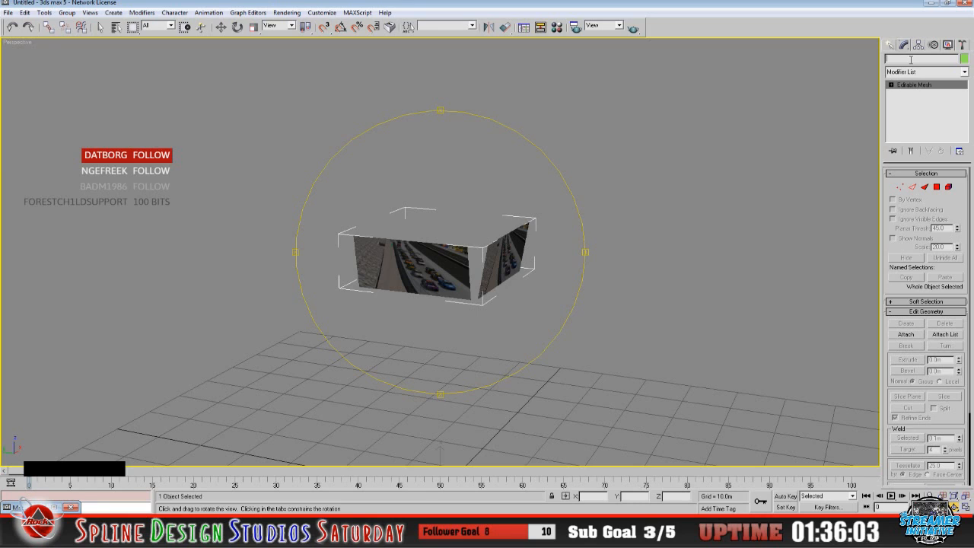
type("active")
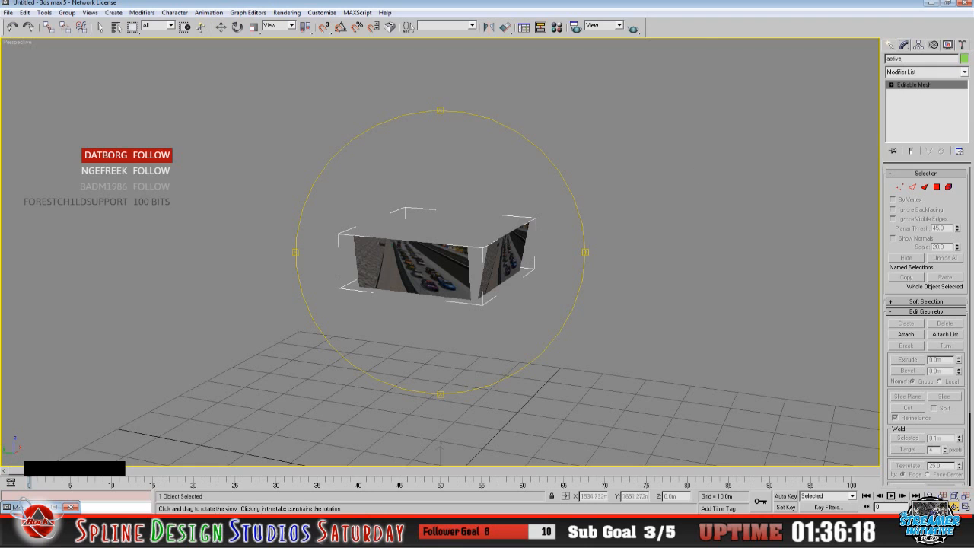
Export the active mesh to the Colossus folder as a Papy ASCII Scene Export (PAS) file named active_screen
left_click(7, 12)
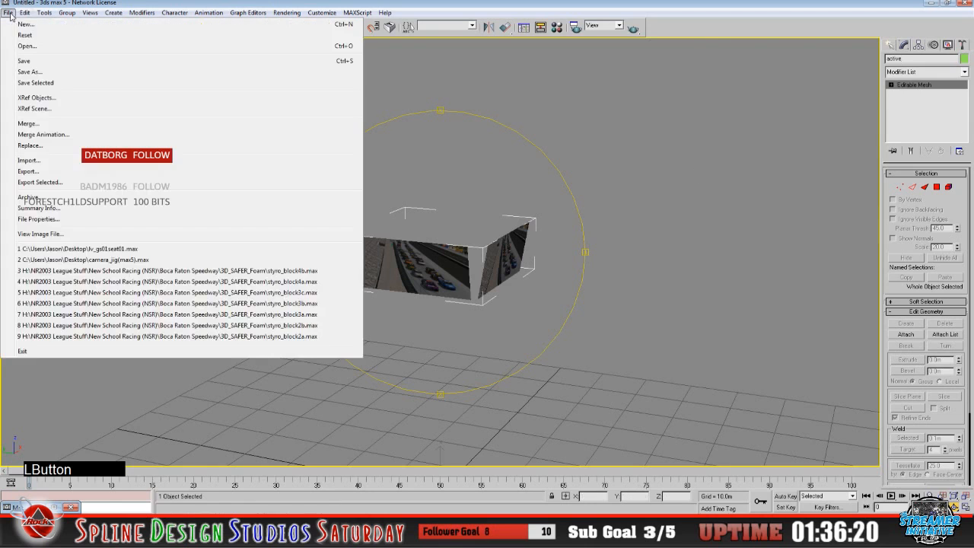
left_click(40, 172)
right_click(264, 345)
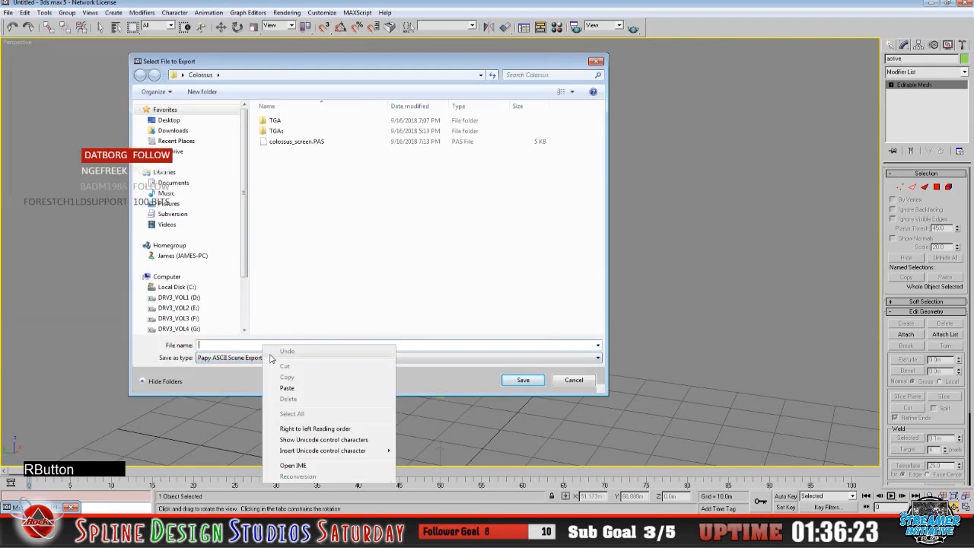
left_click(287, 387)
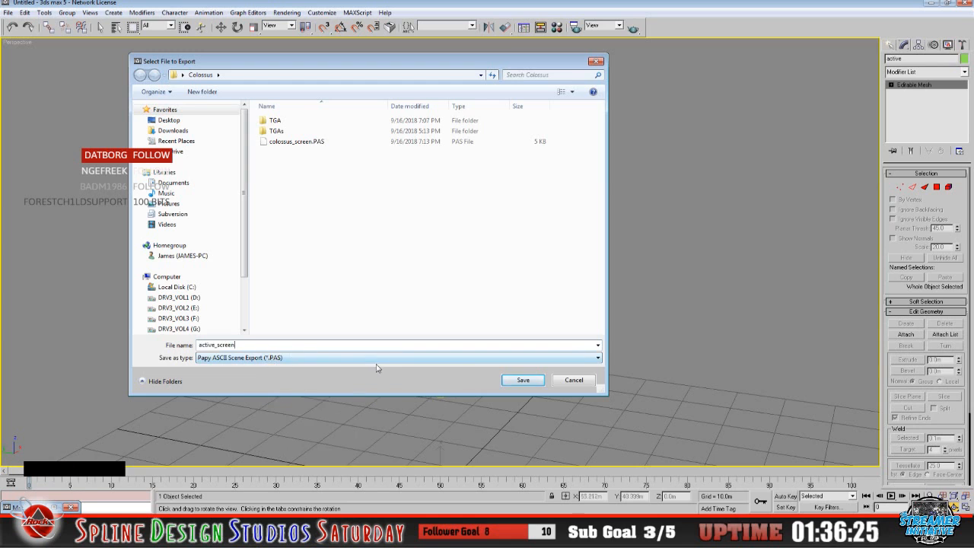
left_click(526, 385)
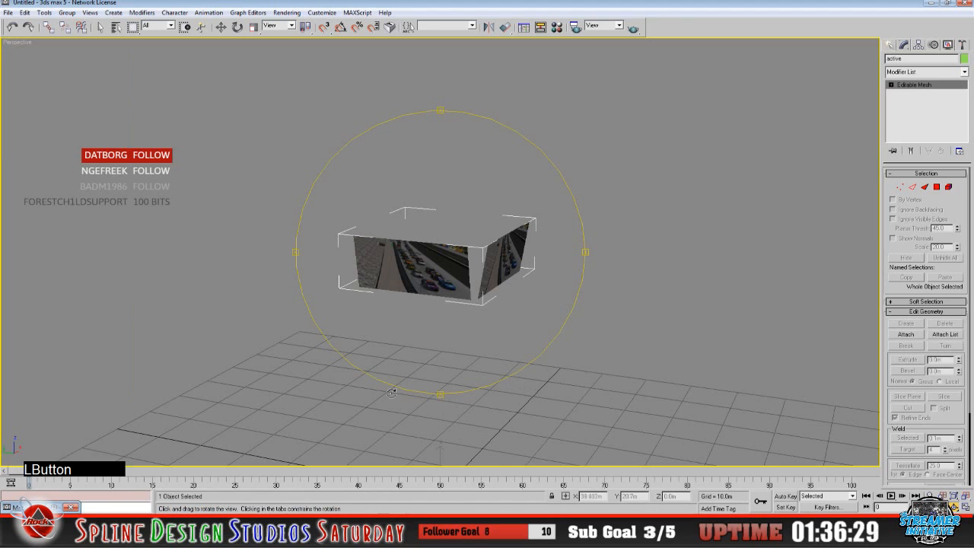
Switch to the Colossus folder in Windows Explorer, briefly open the colossus_screen script and close it
left_click(115, 471)
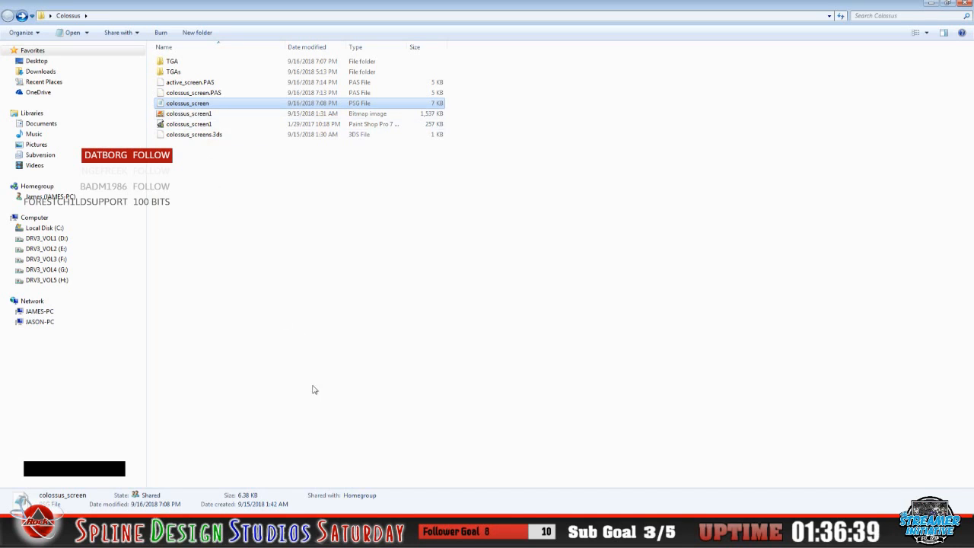
double_click(187, 102)
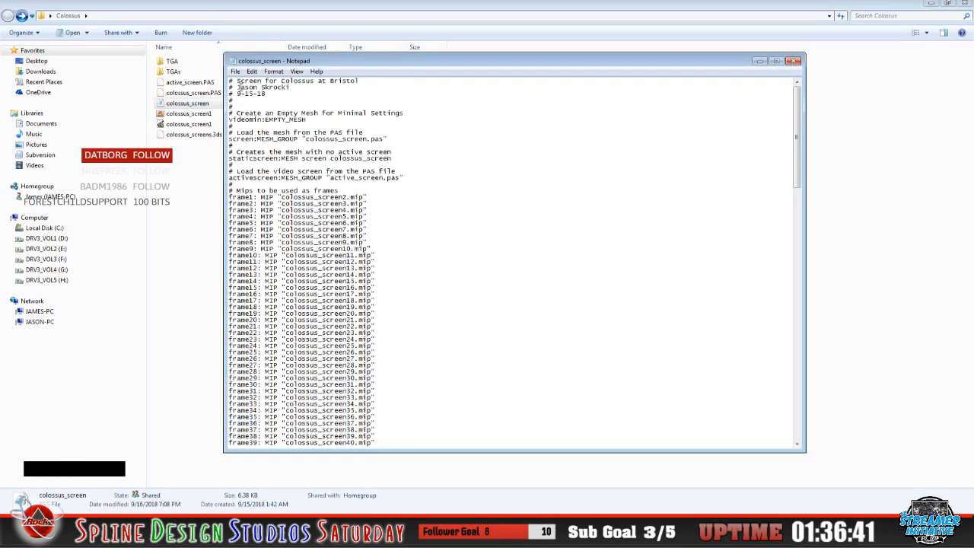
left_click(236, 72)
left_click(262, 157)
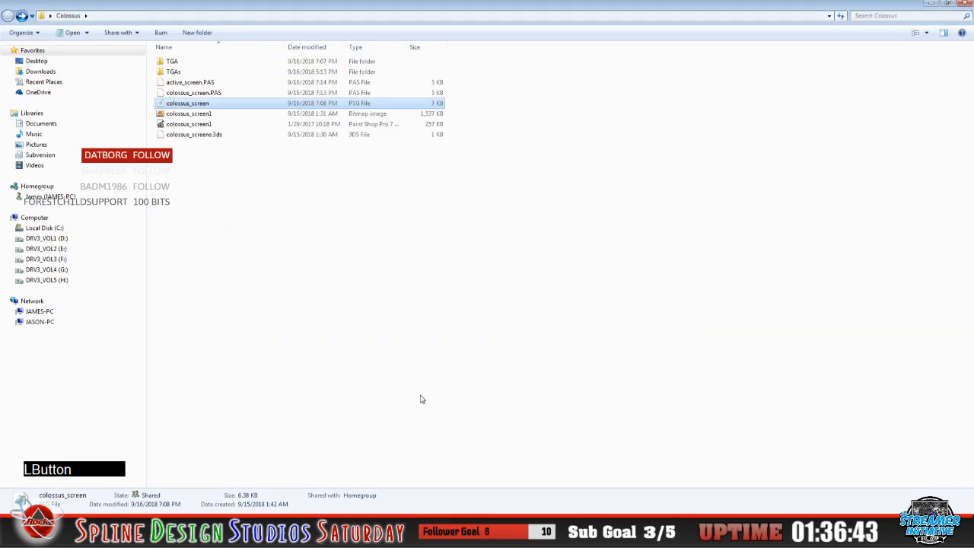
Return to 3ds Max and inspect the textured faces of the active mesh from different angles
key("alt+Tab")
left_click_drag(426, 323, 446, 321)
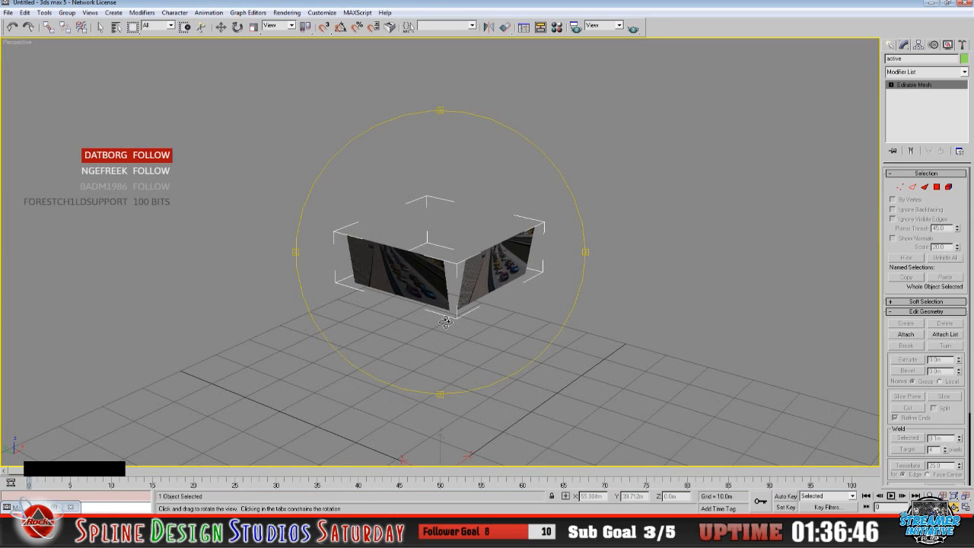
mouse_move(446, 321)
left_mouse_down()
mouse_move(426, 304)
mouse_move(430, 328)
mouse_move(441, 311)
mouse_move(437, 320)
left_mouse_up()
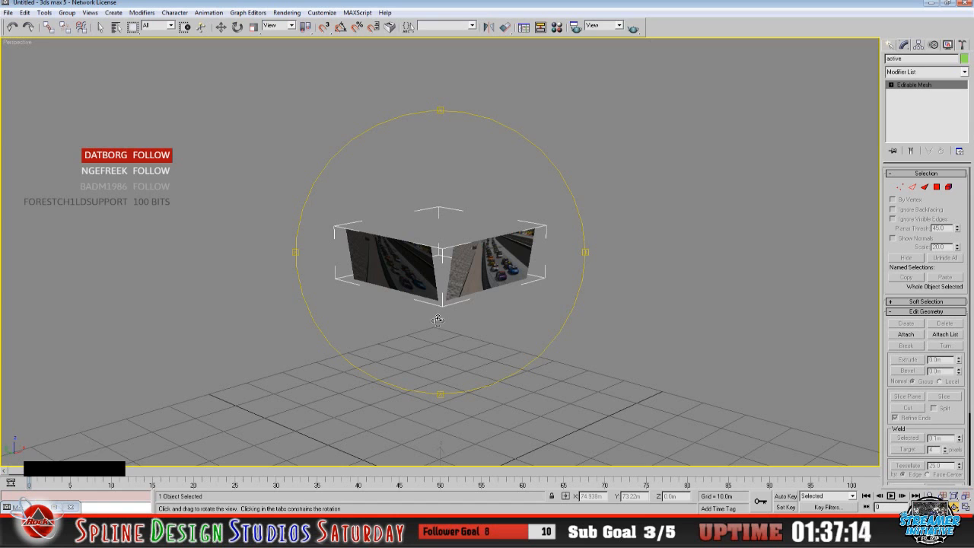
mouse_move(459, 327)
left_mouse_down()
mouse_move(472, 328)
mouse_move(456, 327)
left_mouse_up()
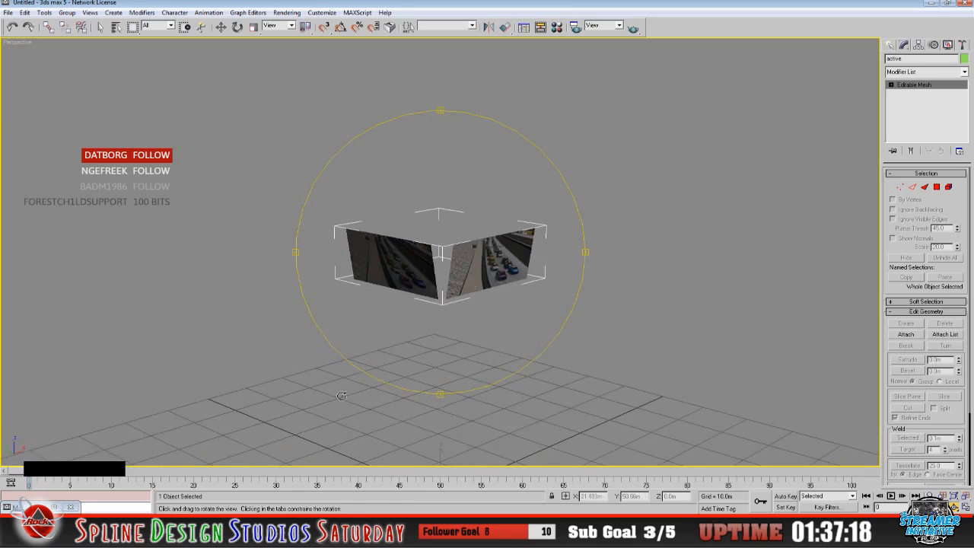
Reopen the colossus_screen script from the Colossus folder in Notepad and review its PAS mesh lines and MIP frame list
left_click(358, 533)
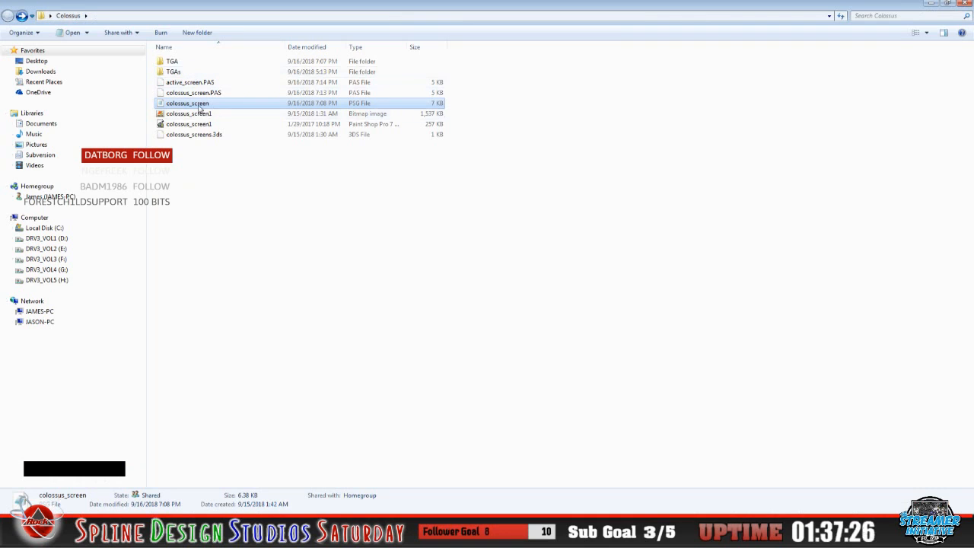
double_click(201, 107)
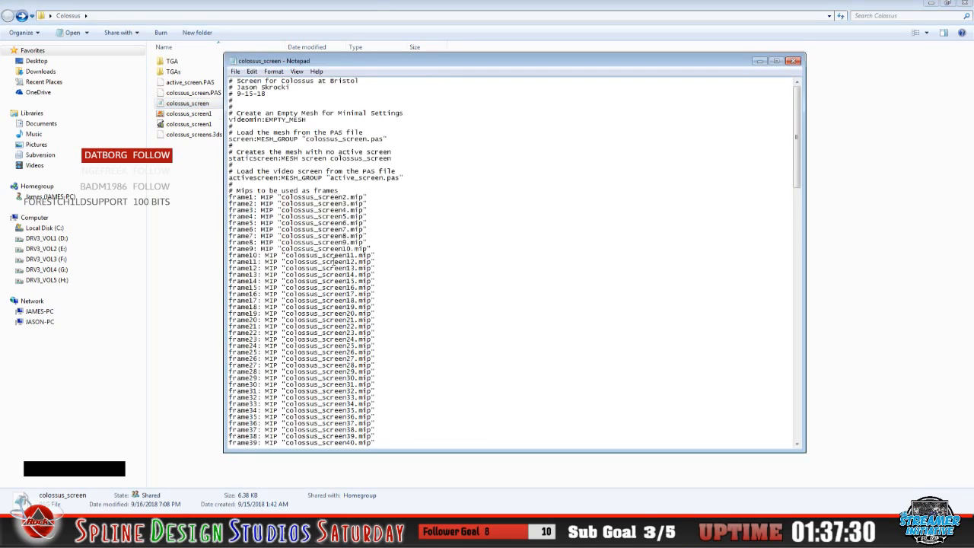
scroll(335, 263, "down", 11)
scroll(343, 287, "up", 5)
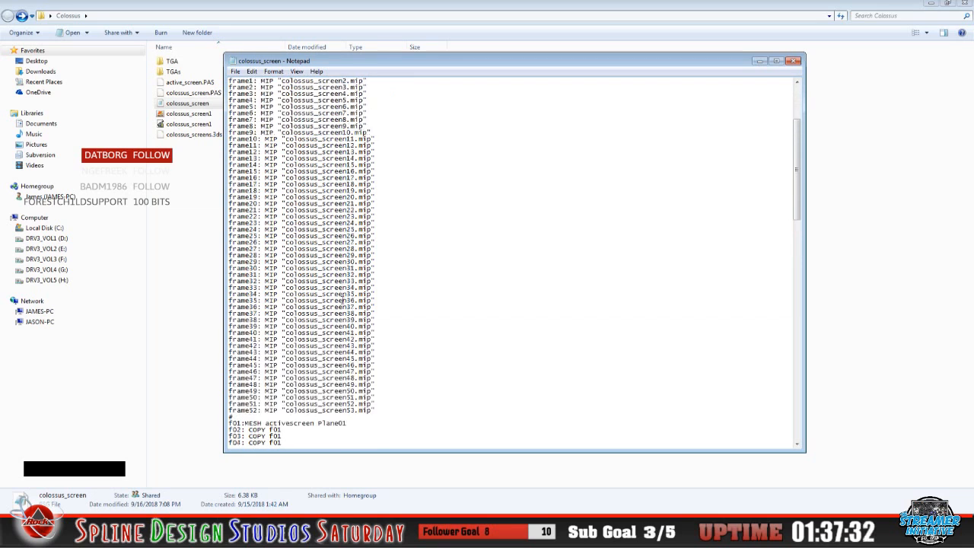
scroll(313, 316, "down", 6)
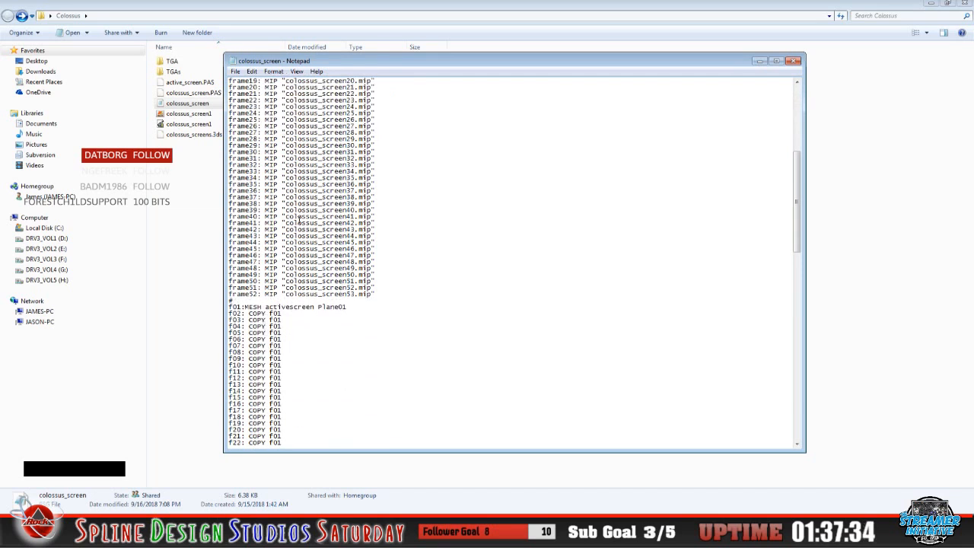
scroll(328, 124, "up", 7)
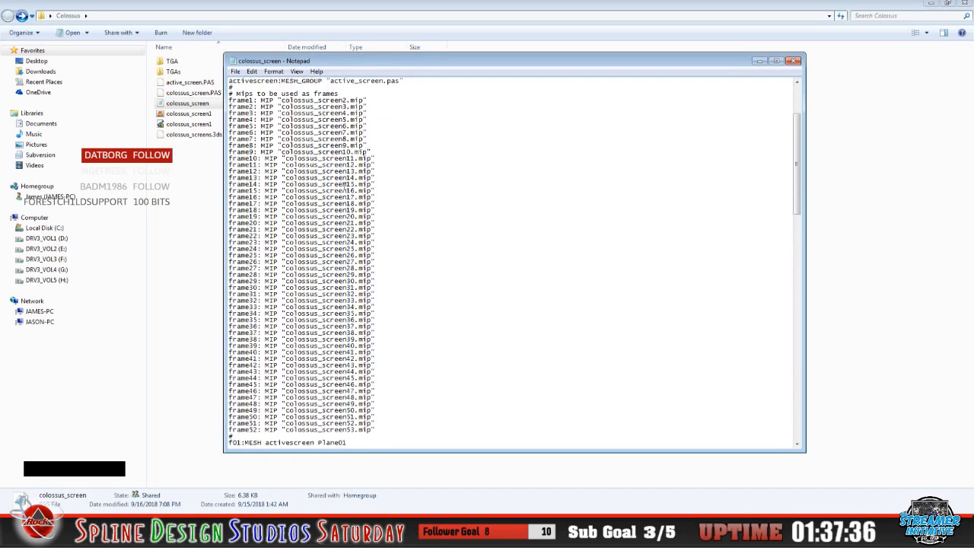
scroll(347, 187, "down", 1)
scroll(346, 188, "up", 2)
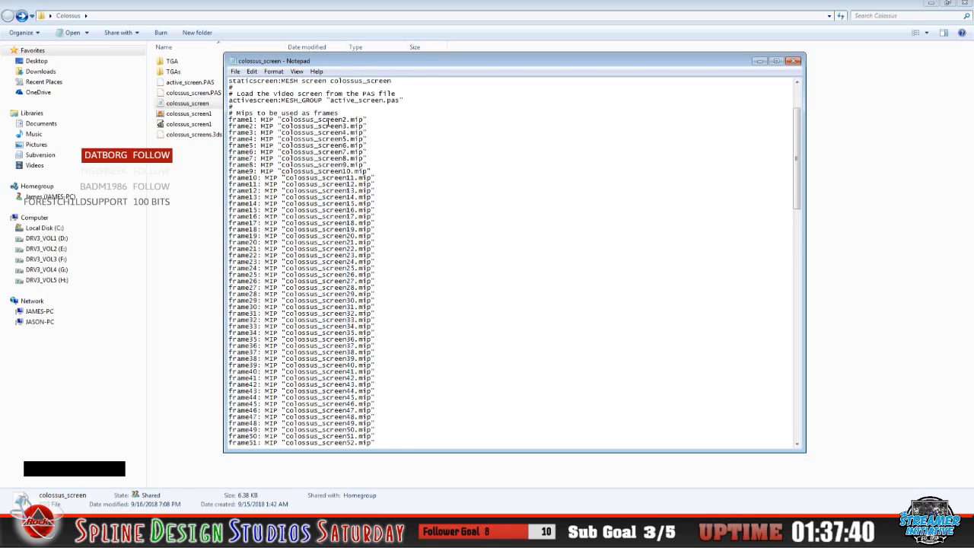
scroll(268, 326, "down", 8)
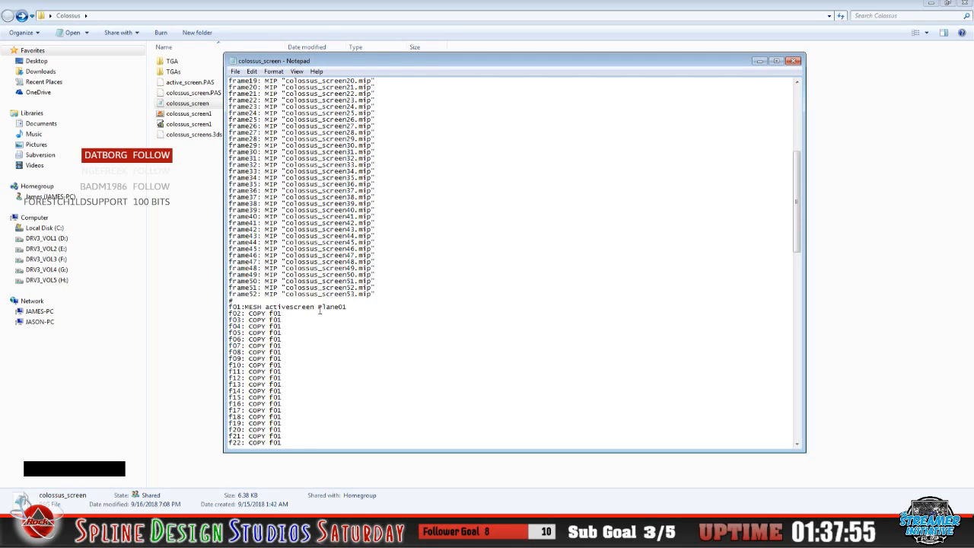
scroll(319, 309, "up", 12)
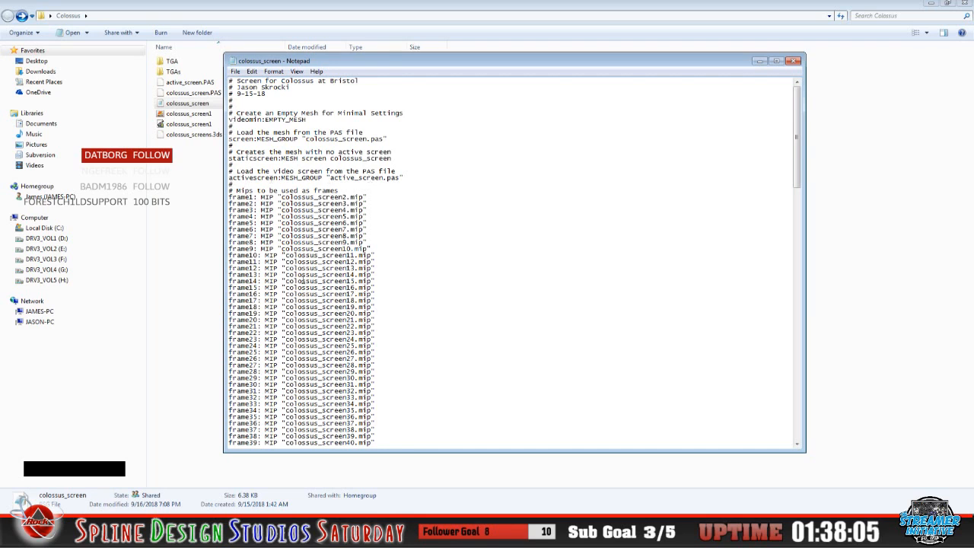
scroll(262, 266, "down", 11)
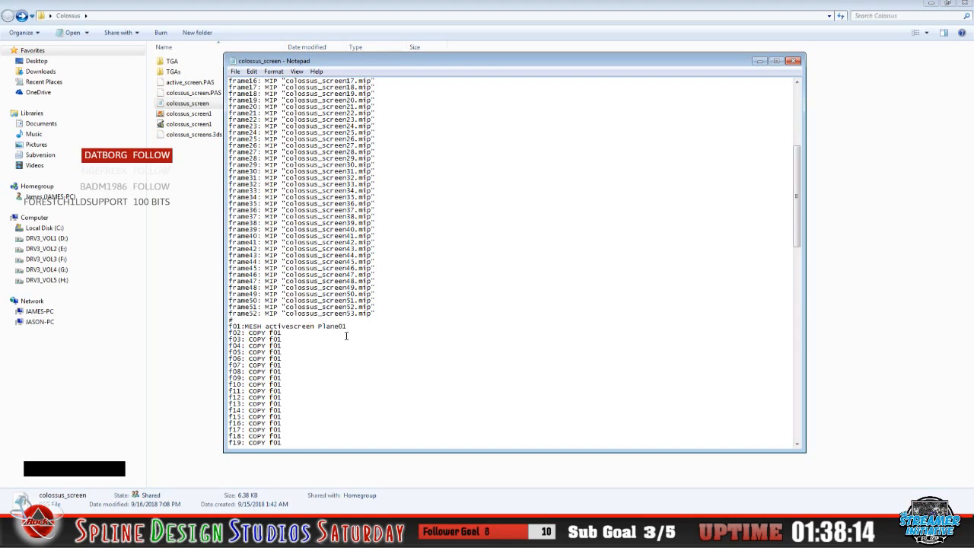
Change the mesh name at the end of the script's f01 MESH activescreen line to active
left_click(319, 327)
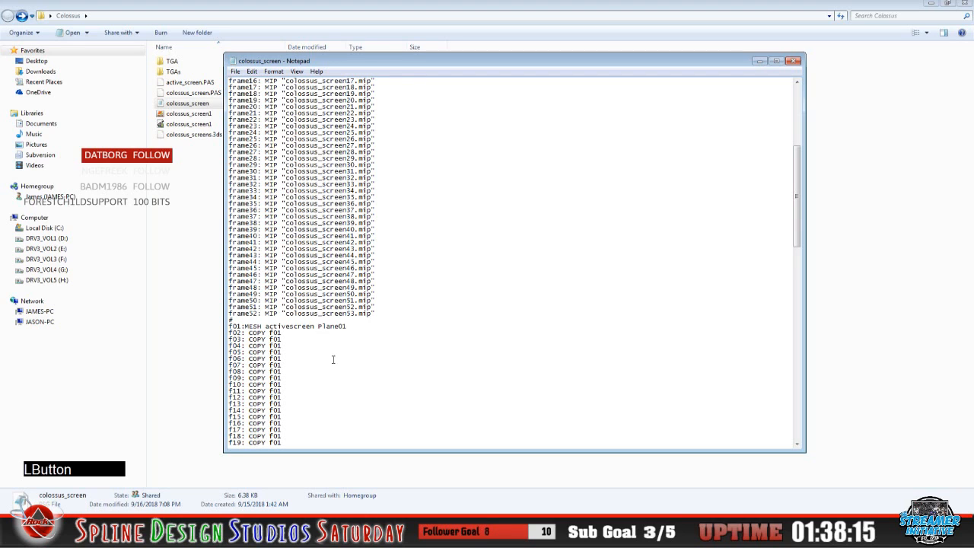
key("Delete")
key("Delete")
key("Delete")
key("Delete")
key("Delete")
key("Delete")
key("Delete")
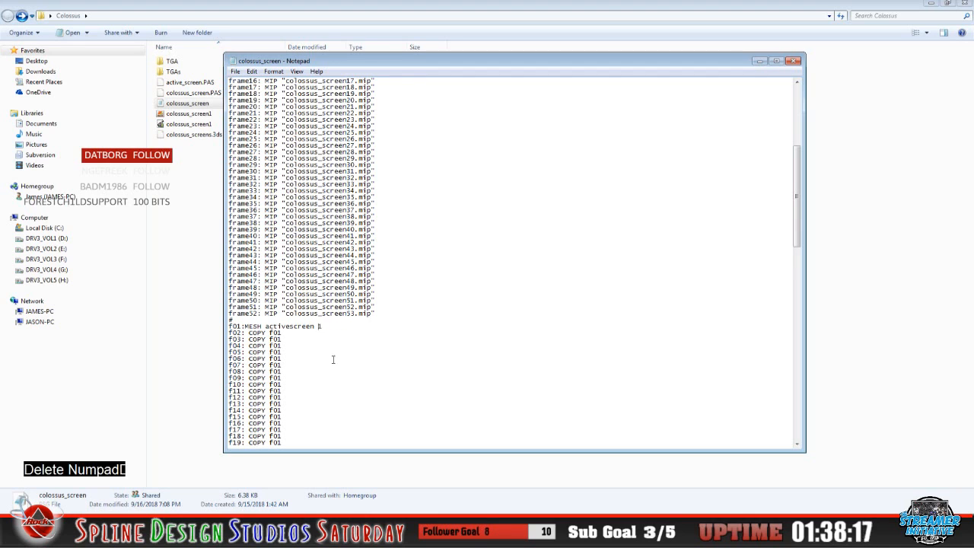
type("acti")
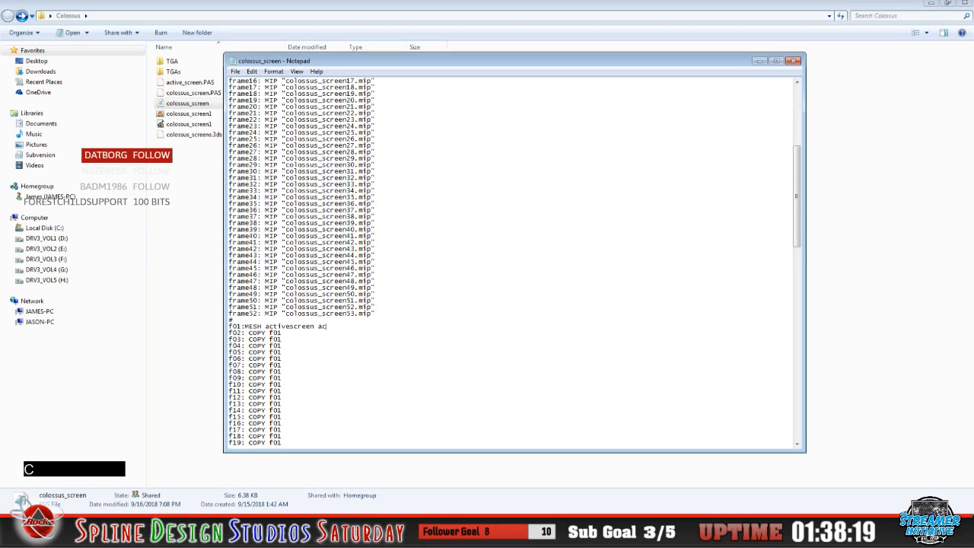
type("ve")
double_click(320, 327)
left_click(361, 340)
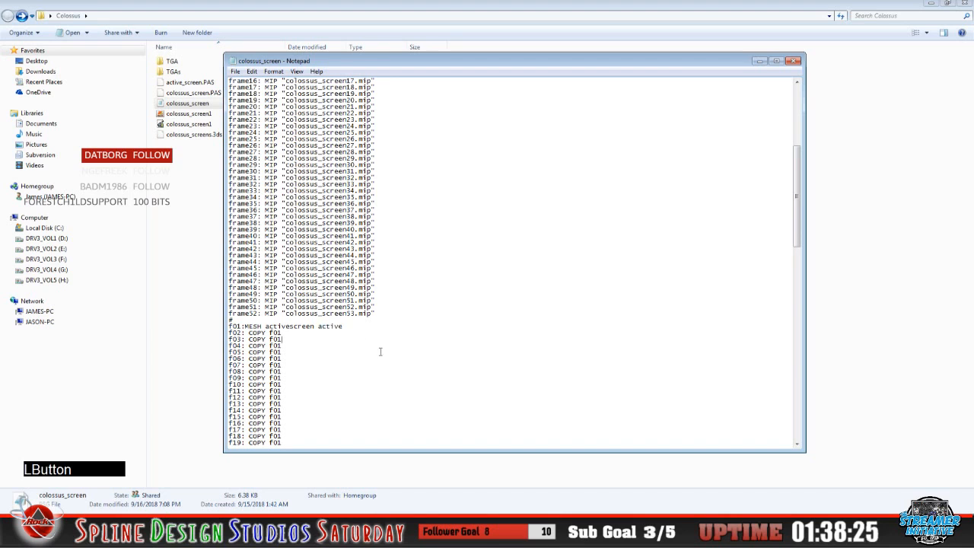
Compare the mesh name in 3ds Max with the script's activescreen and f01 lines, and minimize the script window
left_click(346, 532)
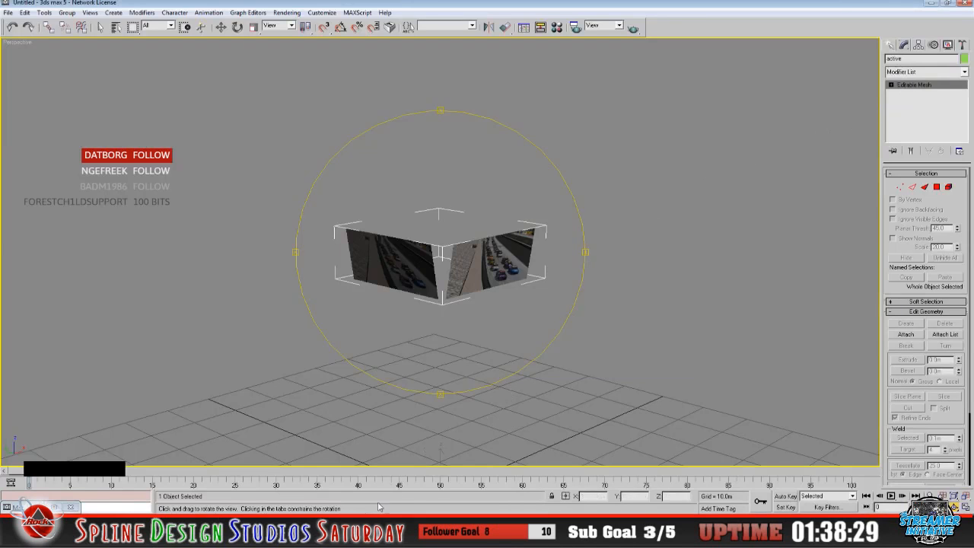
left_click(380, 533)
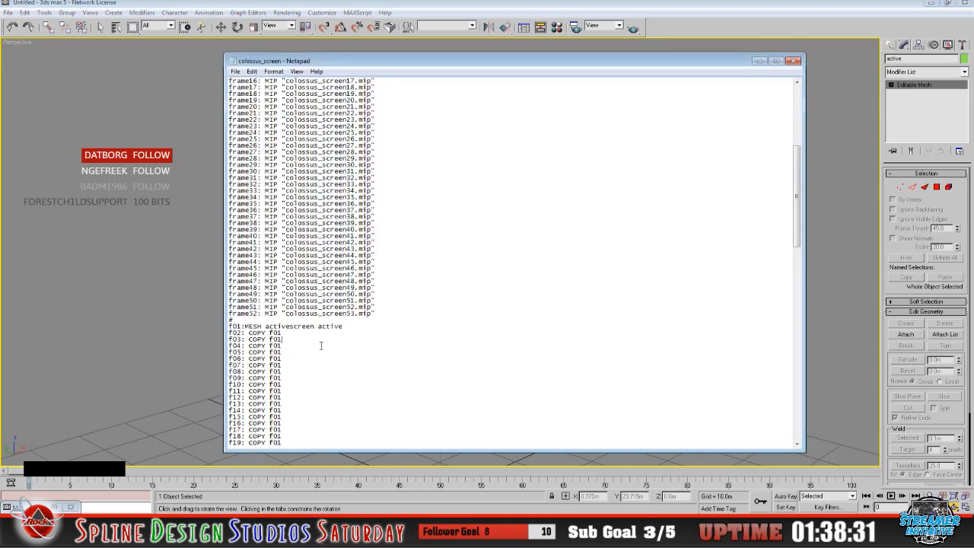
scroll(321, 346, "up", 11)
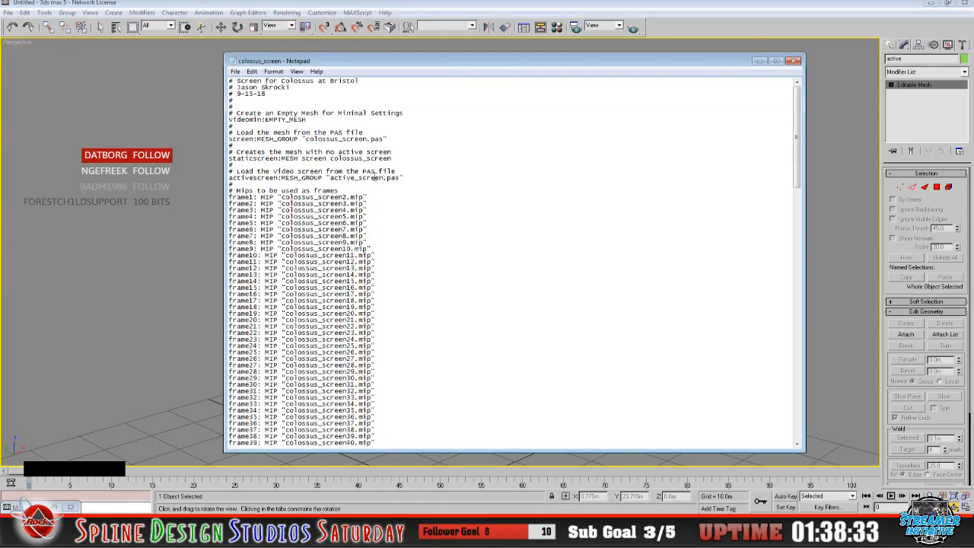
scroll(373, 183, "down", 14)
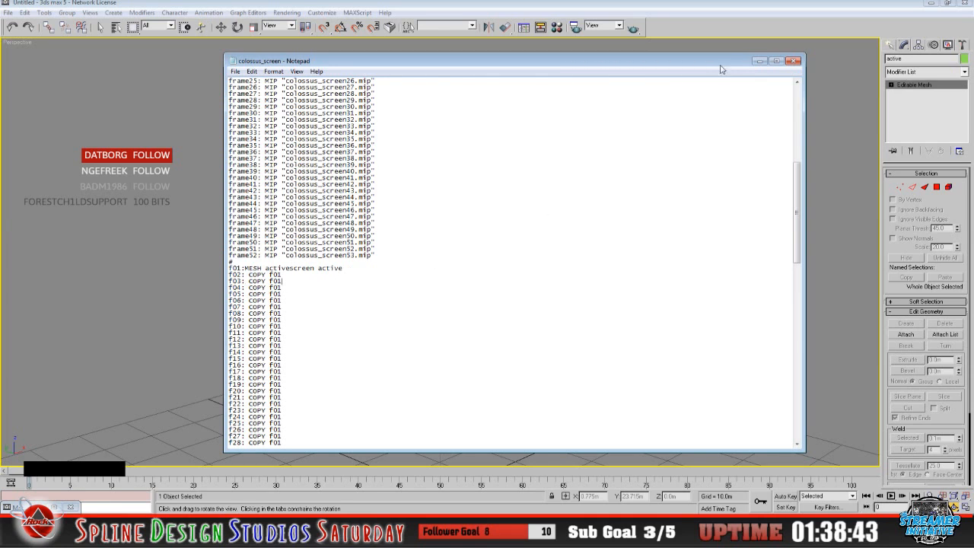
left_click(760, 61)
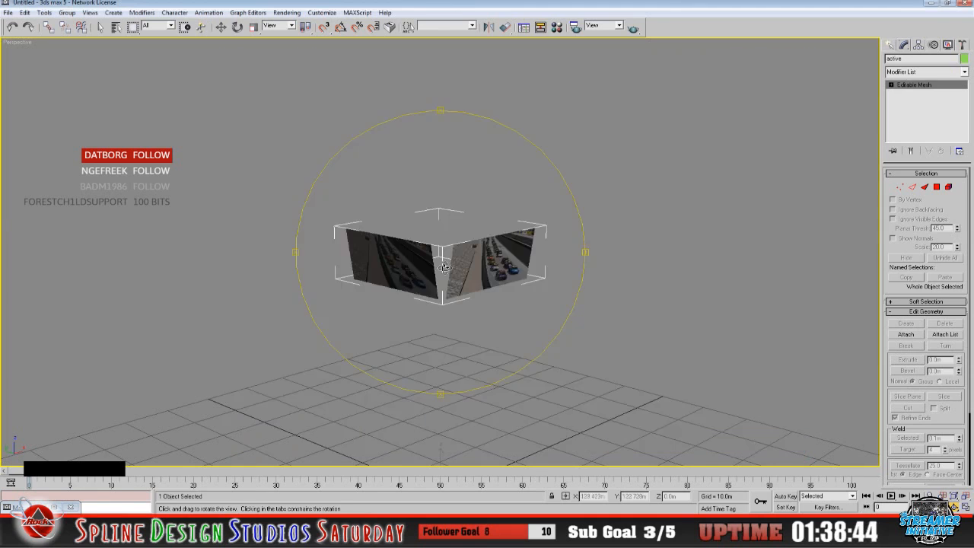
Restore the script window and examine how the COPY f01 lines relate to the MODIFY TEXTURE BASE_TEXTURE lines
left_click(388, 537)
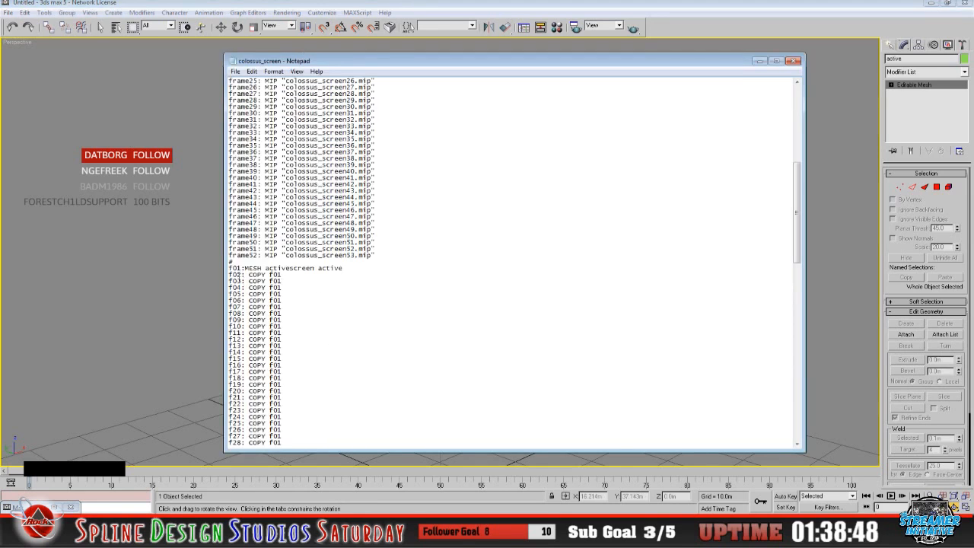
scroll(289, 335, "down", 4)
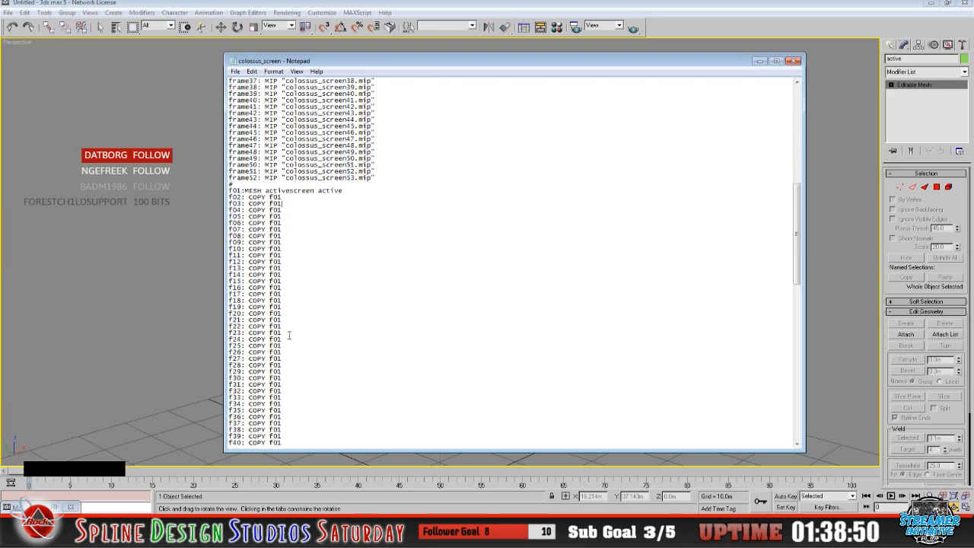
scroll(289, 335, "down", 12)
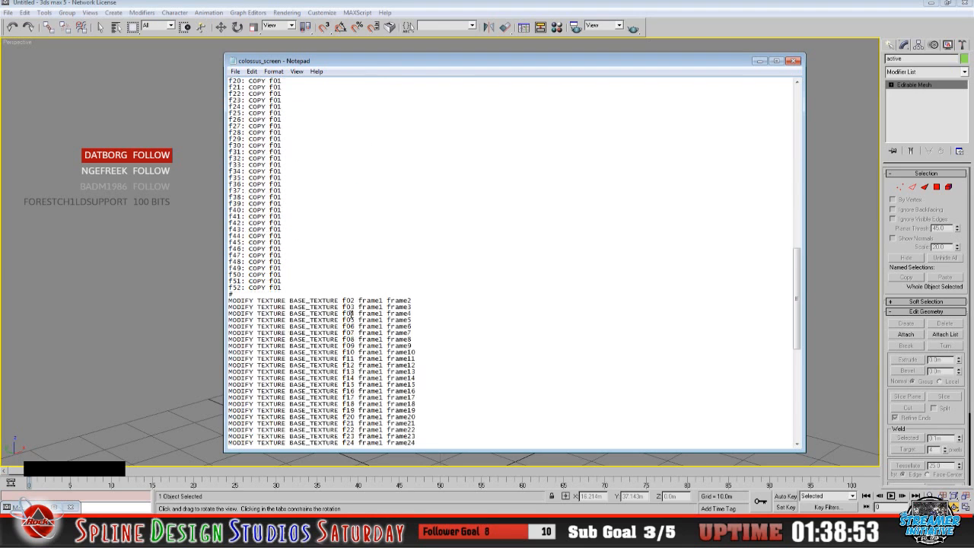
scroll(339, 312, "up", 10)
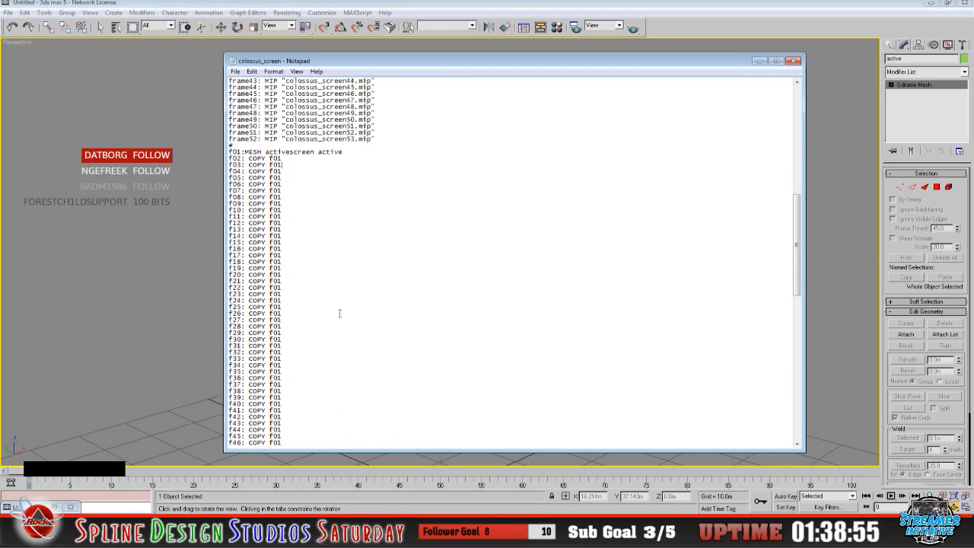
scroll(365, 396, "down", 7)
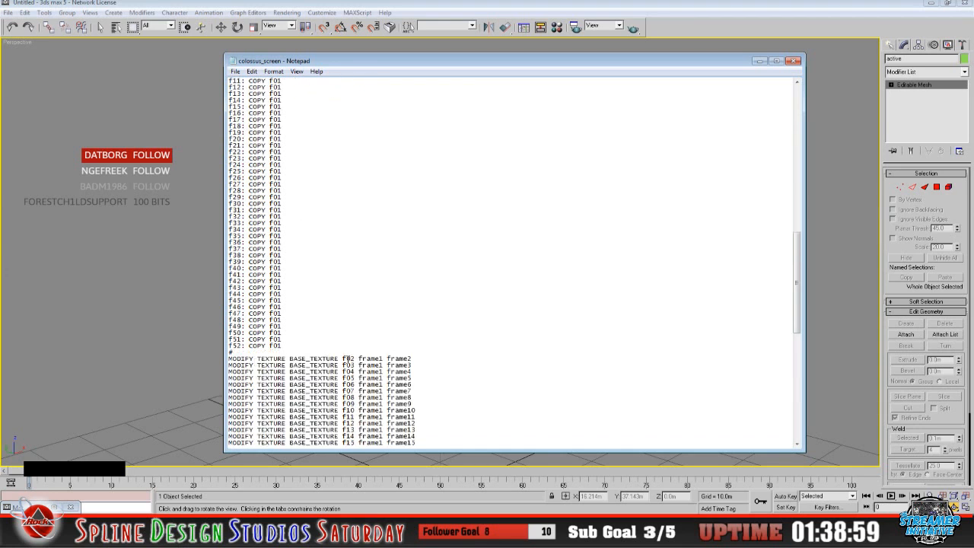
scroll(339, 358, "up", 6)
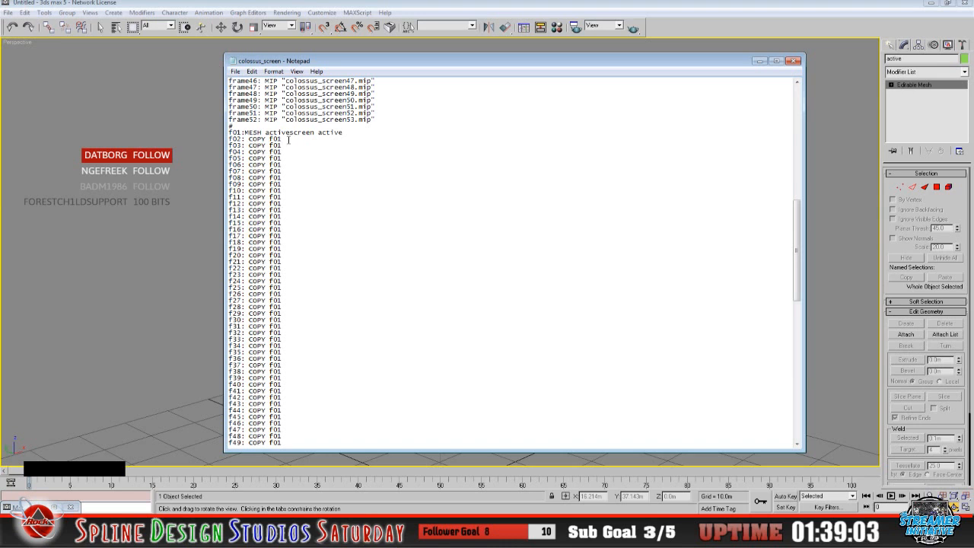
scroll(381, 333, "down", 6)
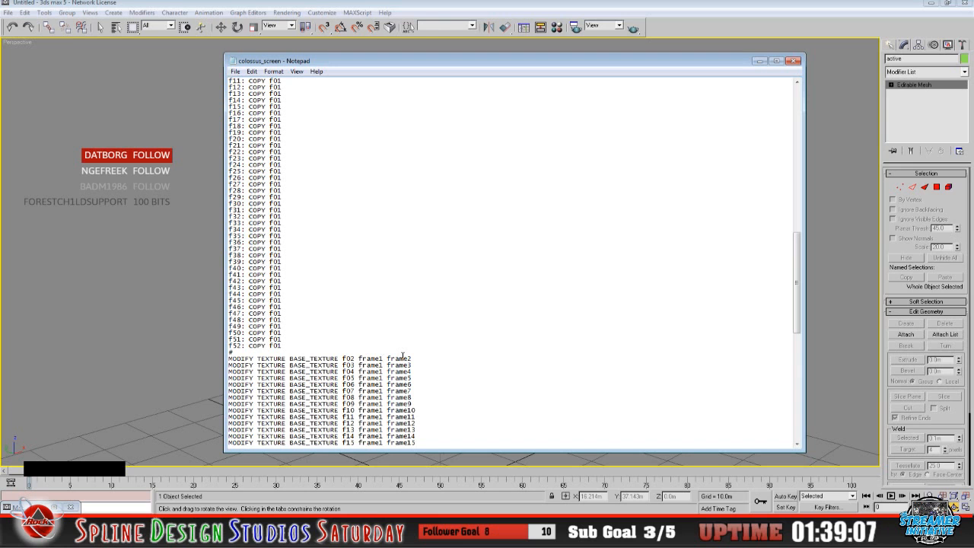
Compare the script's MIP frame list with its COPY f01 lines and MODIFY TEXTURE BASE_TEXTURE lines
scroll(402, 355, "down", 16)
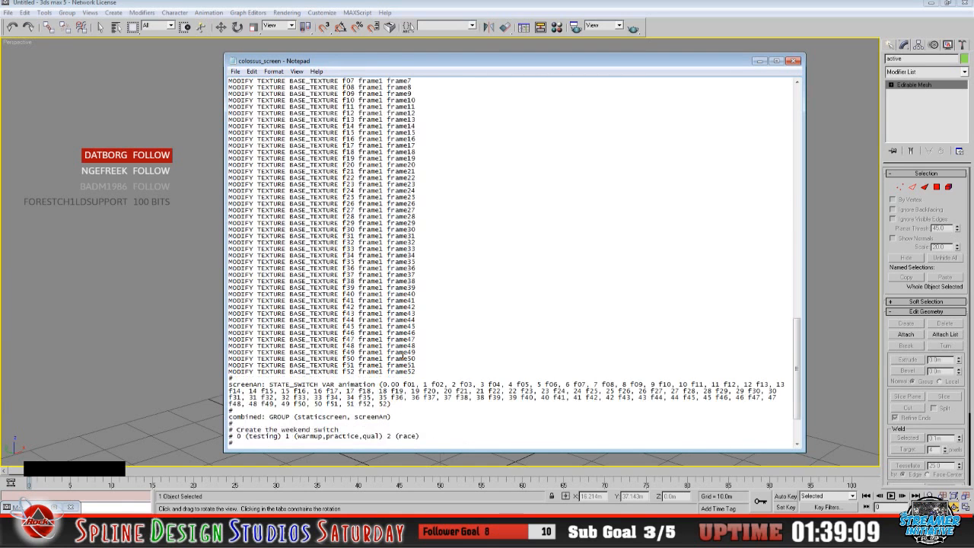
scroll(401, 356, "up", 9)
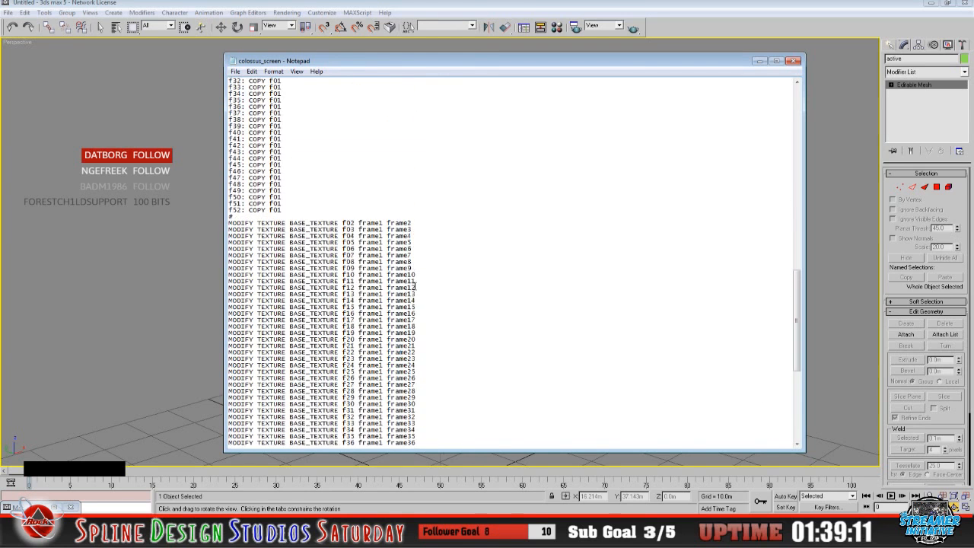
scroll(396, 336, "up", 20)
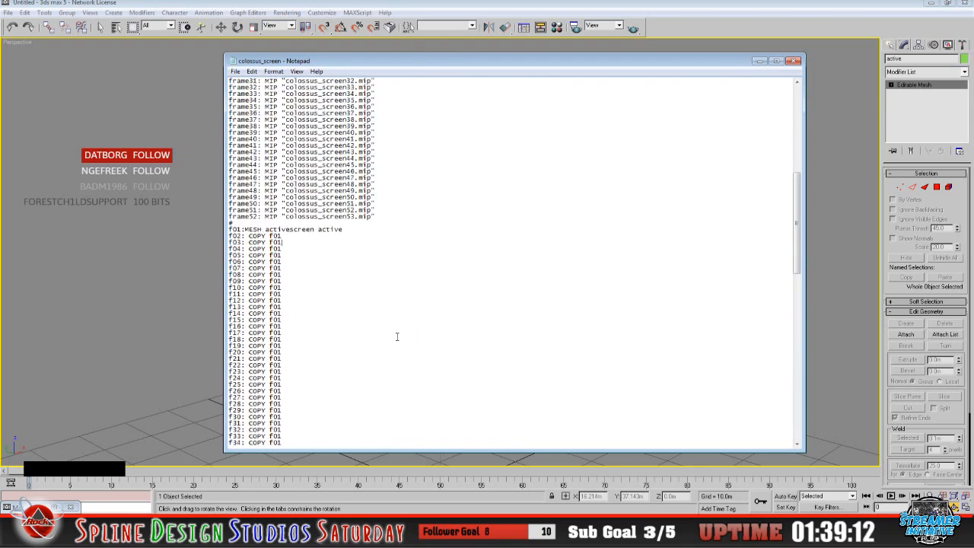
scroll(392, 329, "up", 4)
scroll(381, 331, "down", 8)
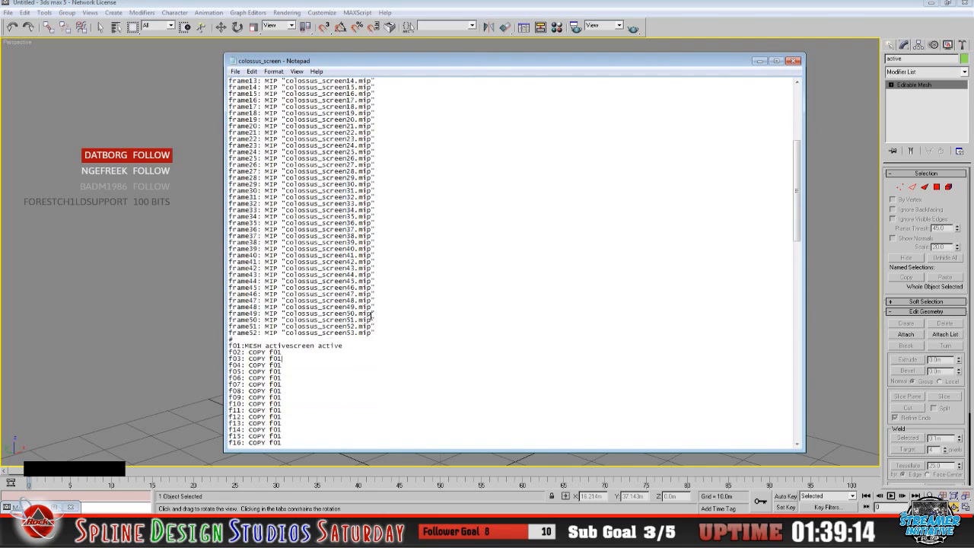
scroll(370, 336, "down", 12)
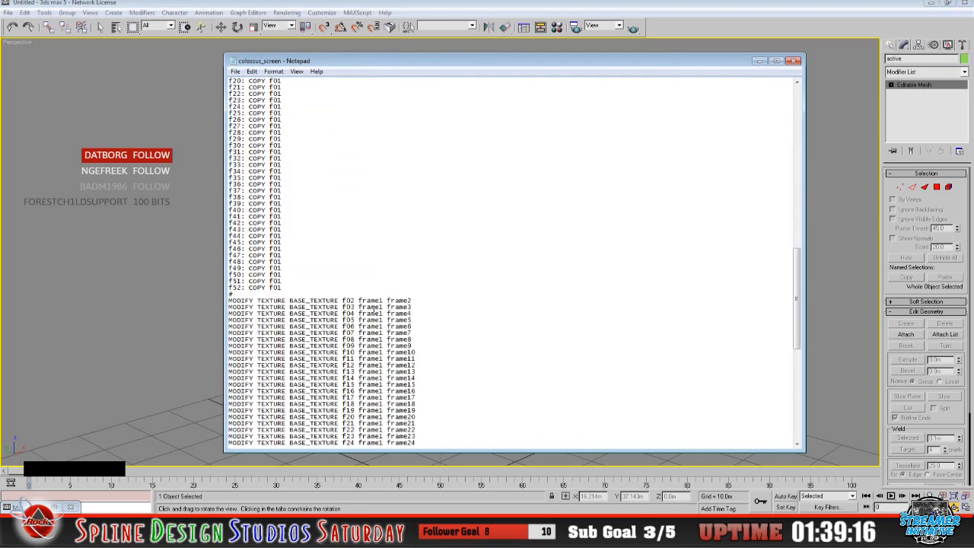
scroll(385, 298, "up", 17)
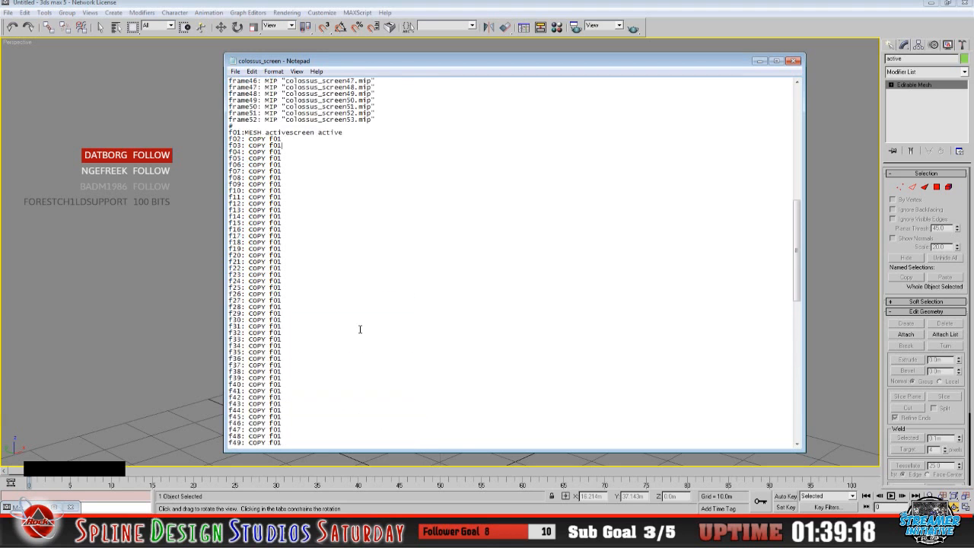
scroll(378, 292, "up", 13)
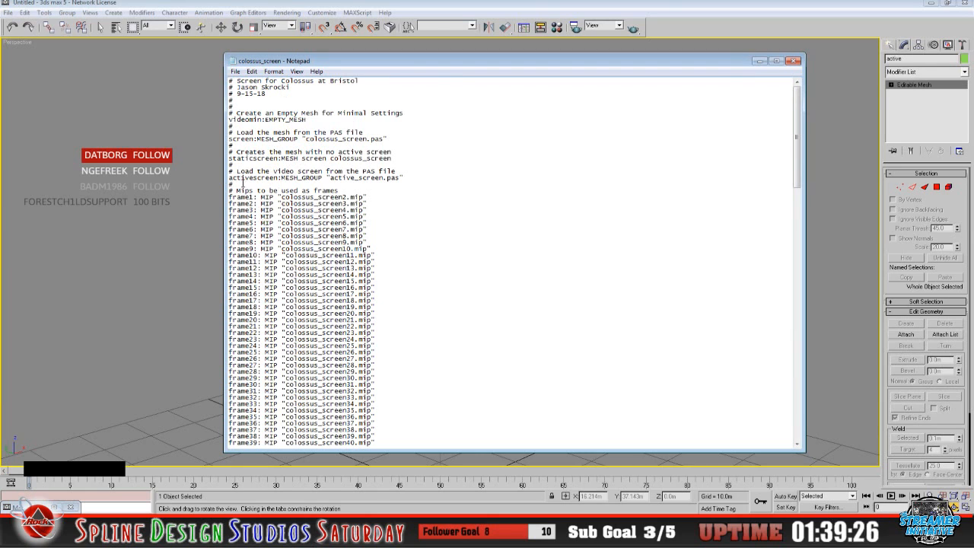
Trace the active_screen.pas mesh through the f01 MESH activescreen line, its COPY f01 lines and the start of the texture modifications
scroll(332, 335, "down", 13)
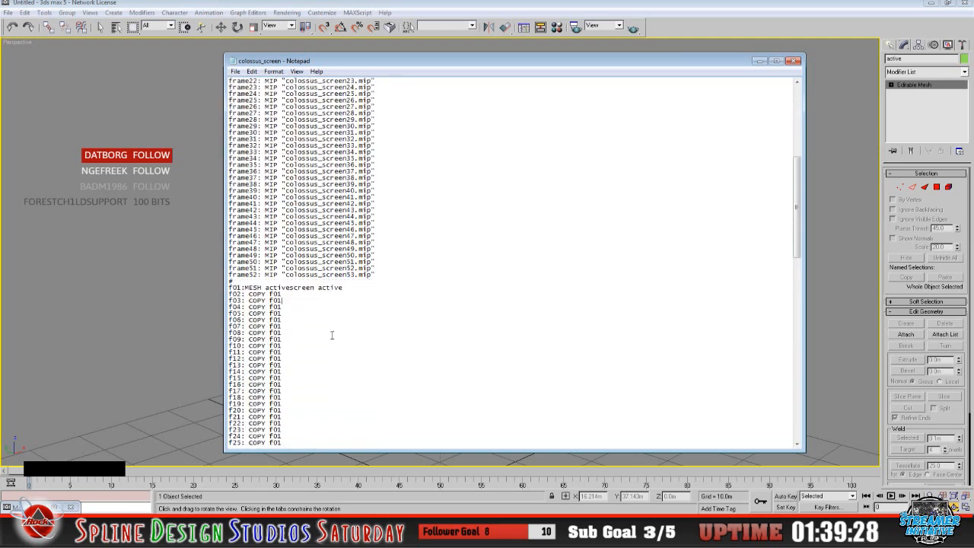
scroll(316, 319, "down", 16)
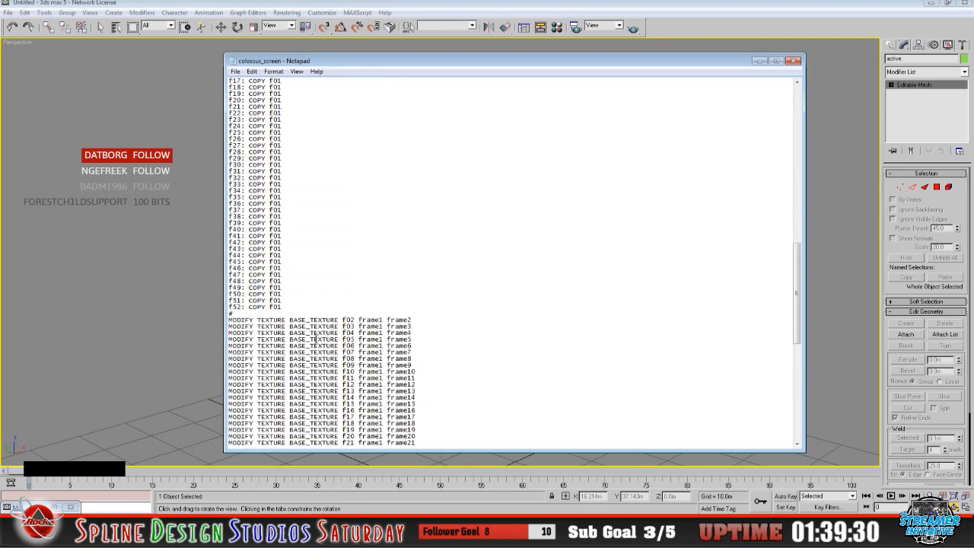
scroll(312, 268, "up", 10)
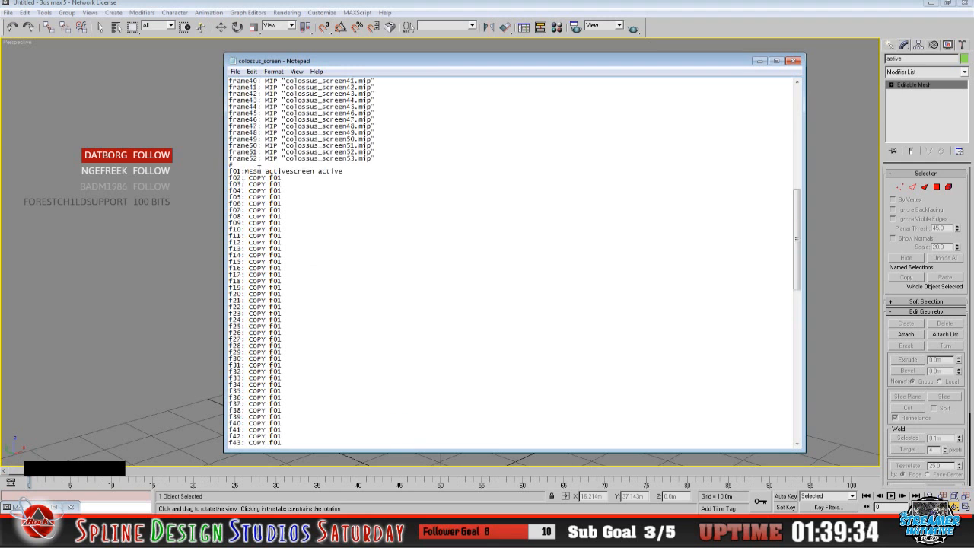
scroll(315, 246, "down", 12)
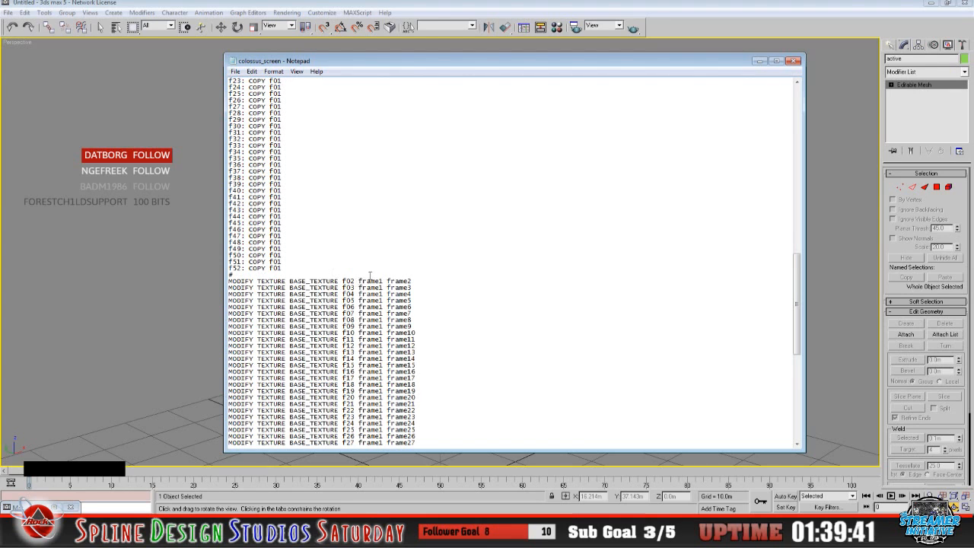
scroll(338, 258, "up", 5)
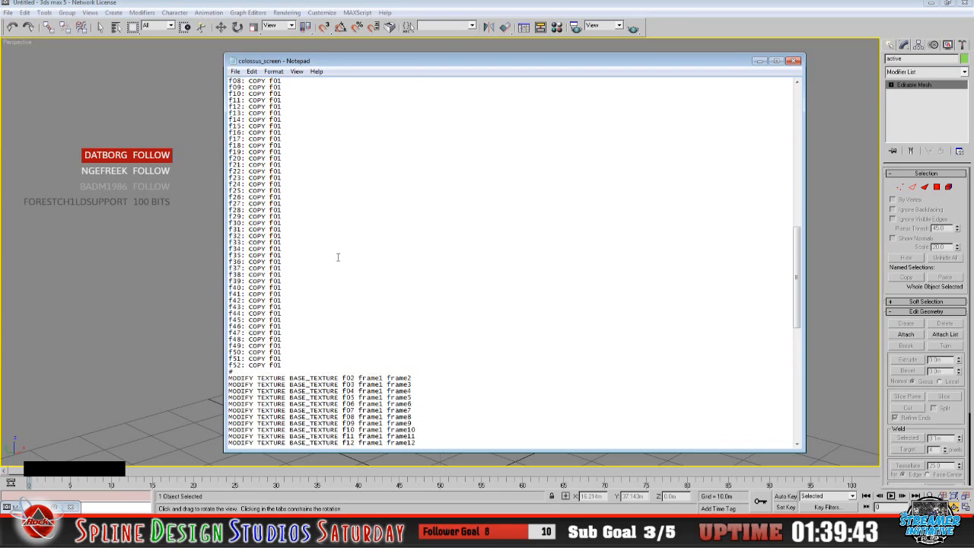
scroll(338, 258, "up", 20)
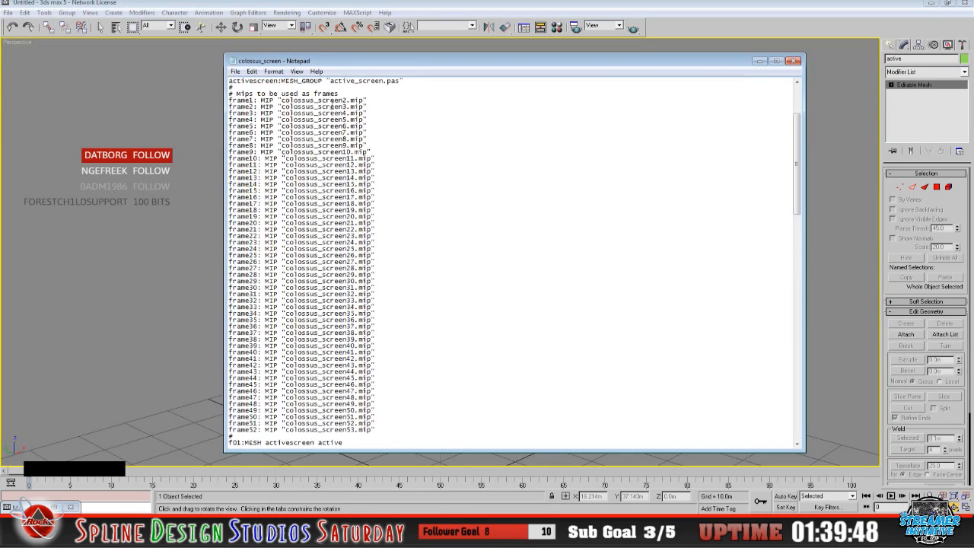
Highlight the frame2 MIP line and check how the MODIFY TEXTURE lines swap frame1 for each following frame
mouse_move(370, 103)
left_mouse_down()
mouse_move(265, 108)
mouse_move(371, 108)
left_mouse_up()
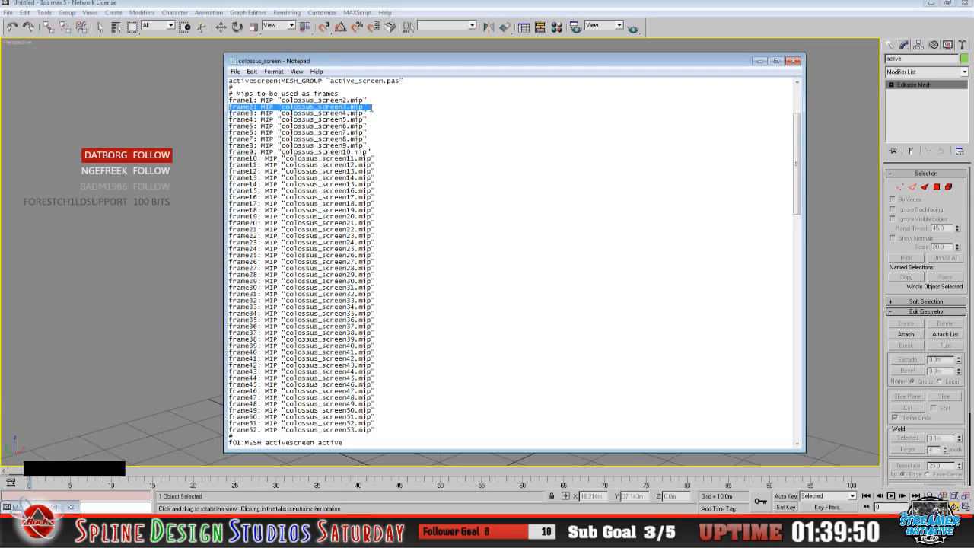
left_click(399, 208)
scroll(377, 379, "down", 9)
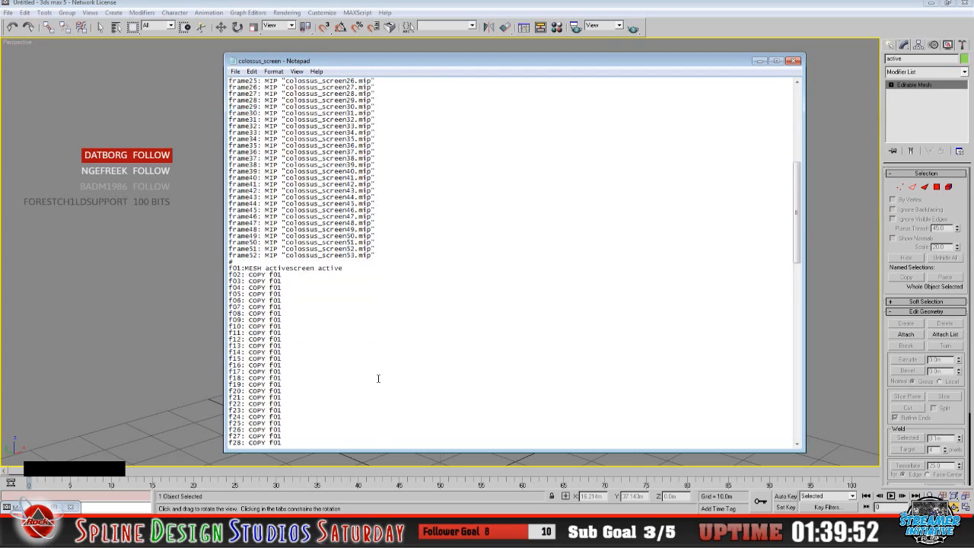
scroll(378, 378, "down", 15)
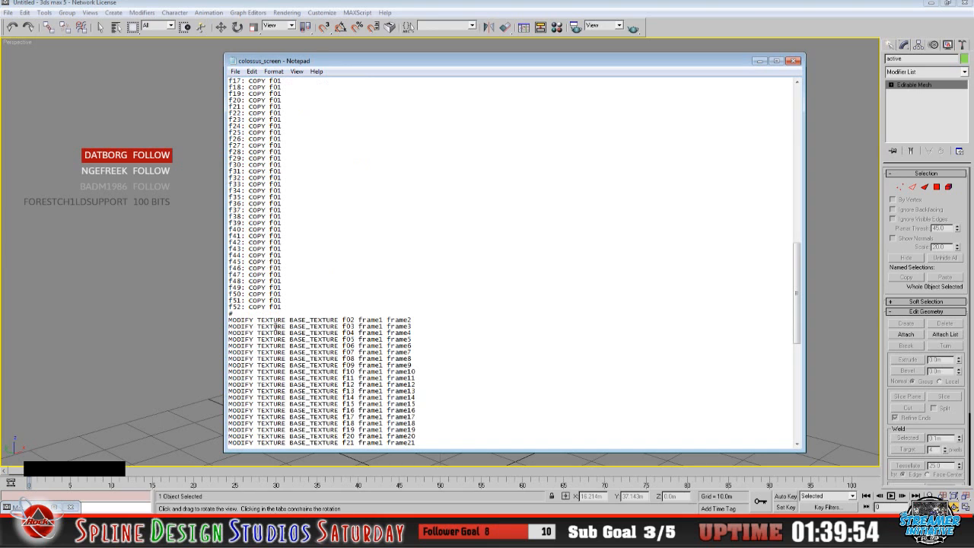
scroll(373, 332, "down", 4)
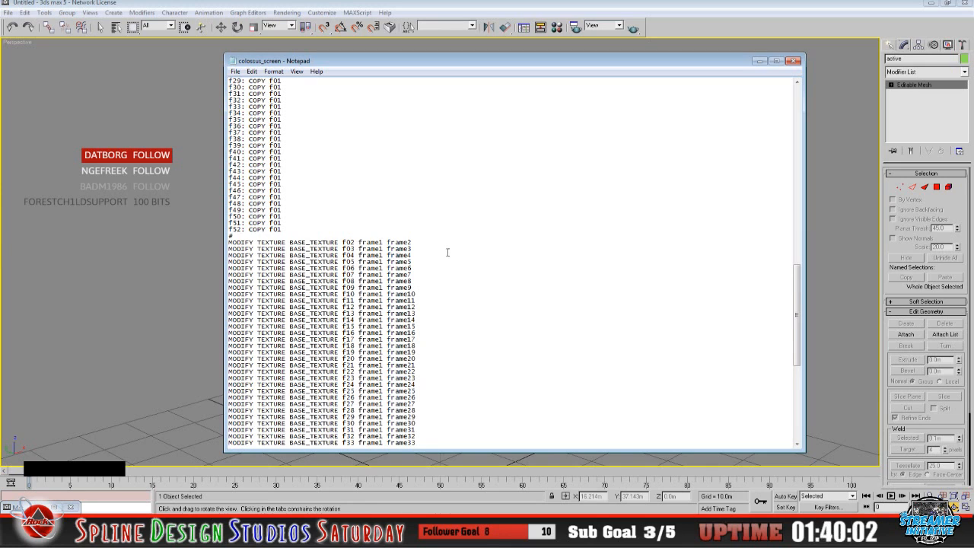
scroll(447, 251, "down", 3)
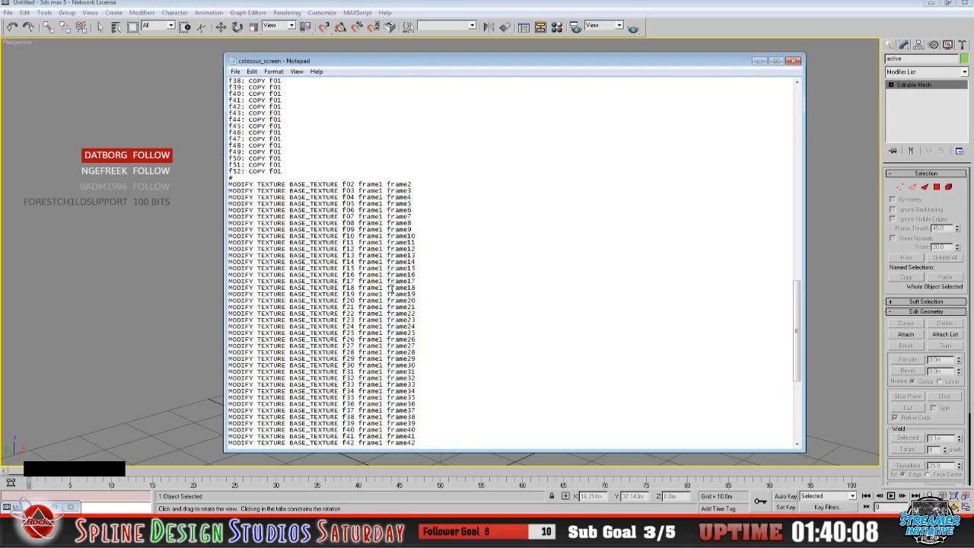
scroll(391, 289, "down", 5)
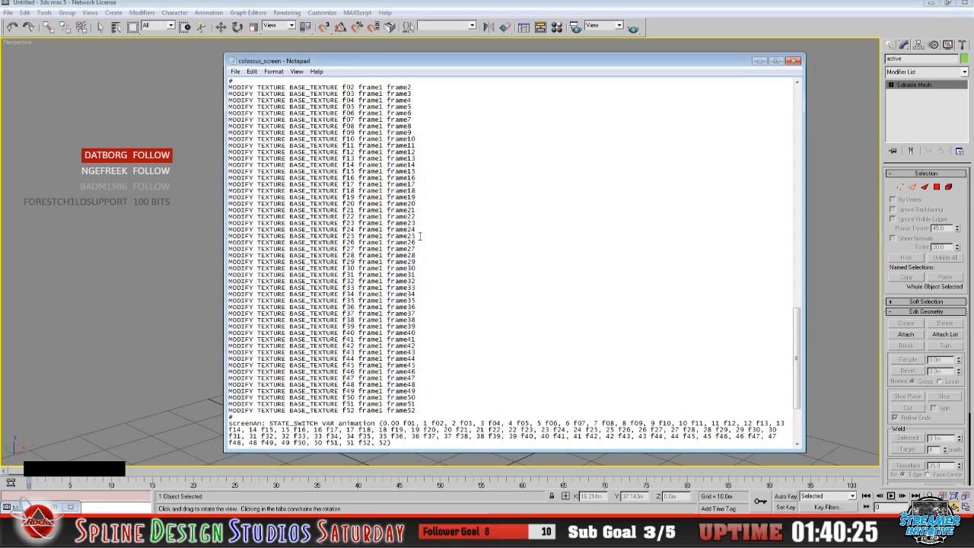
Review the script from its header to the screenAn, weekend and population switches and the colossus_screens.3do output line
scroll(419, 235, "up", 10)
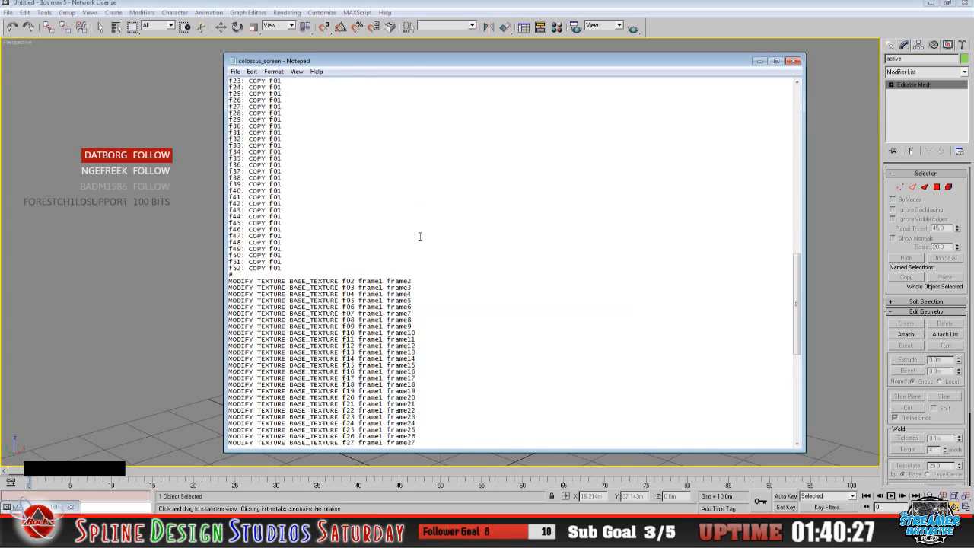
scroll(419, 236, "up", 20)
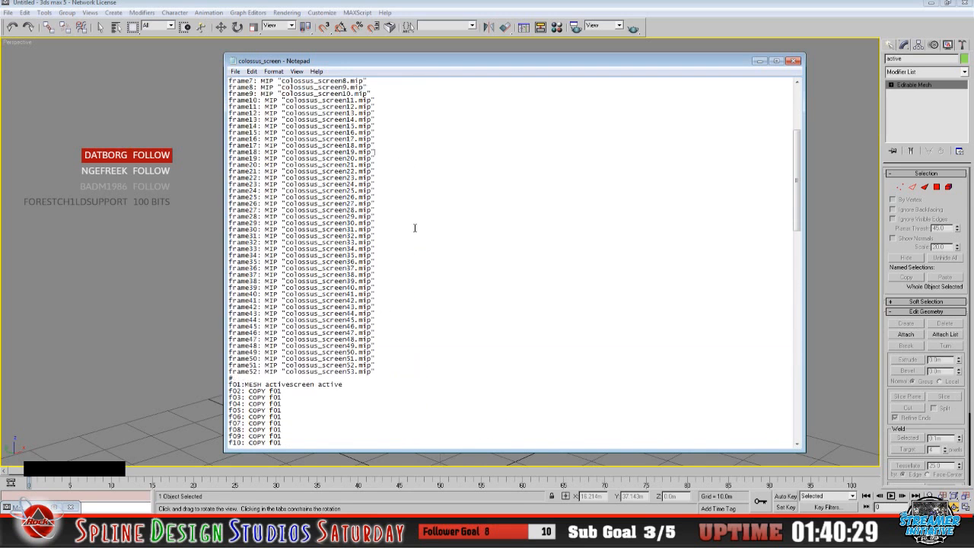
scroll(415, 228, "up", 3)
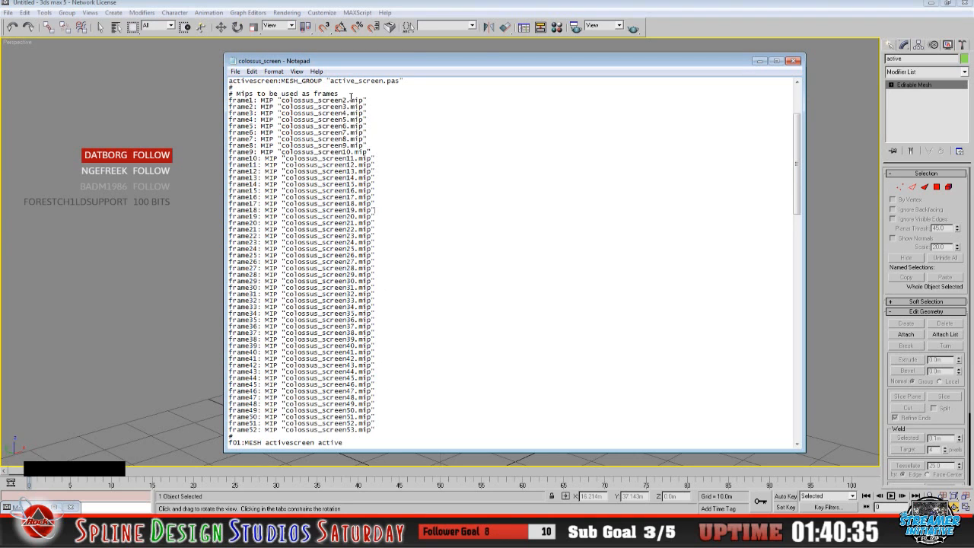
scroll(352, 104, "up", 5)
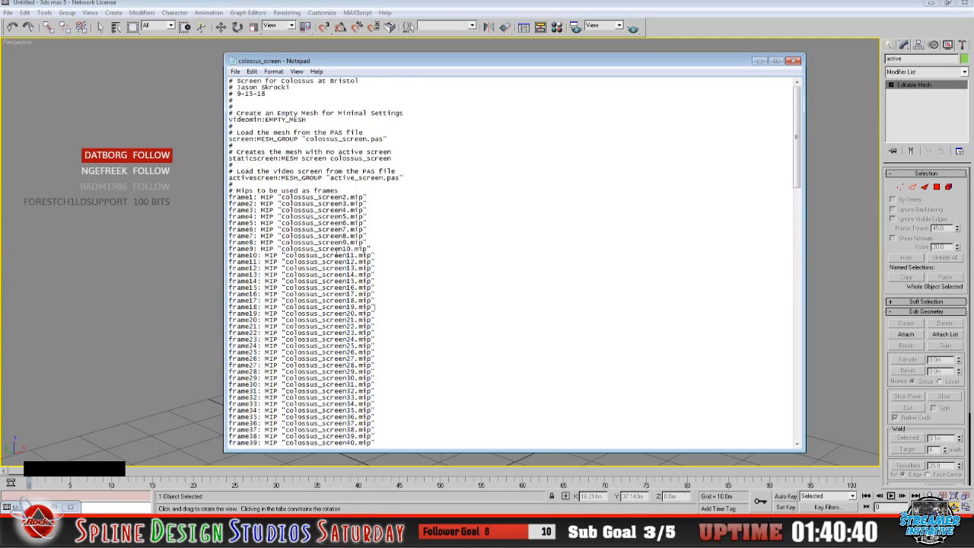
scroll(333, 274, "down", 14)
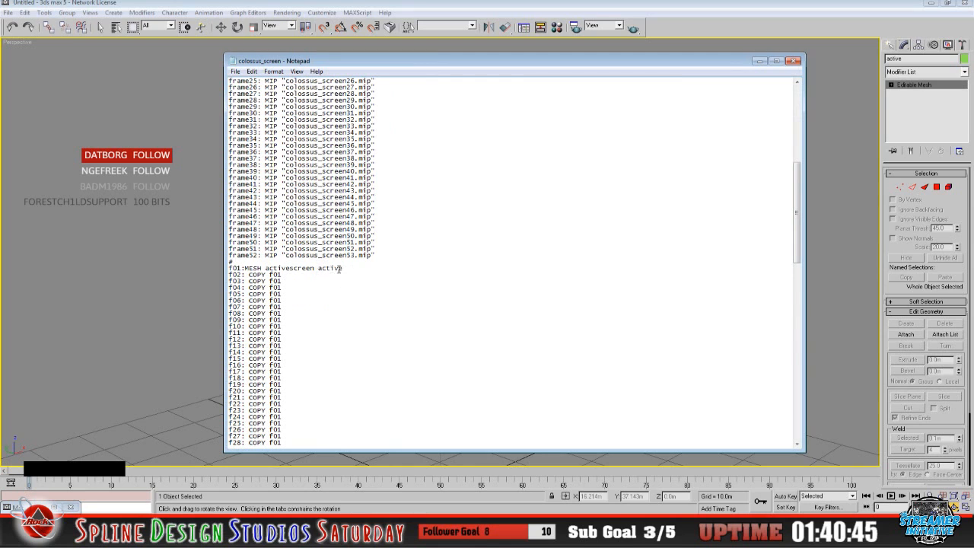
scroll(342, 322, "down", 20)
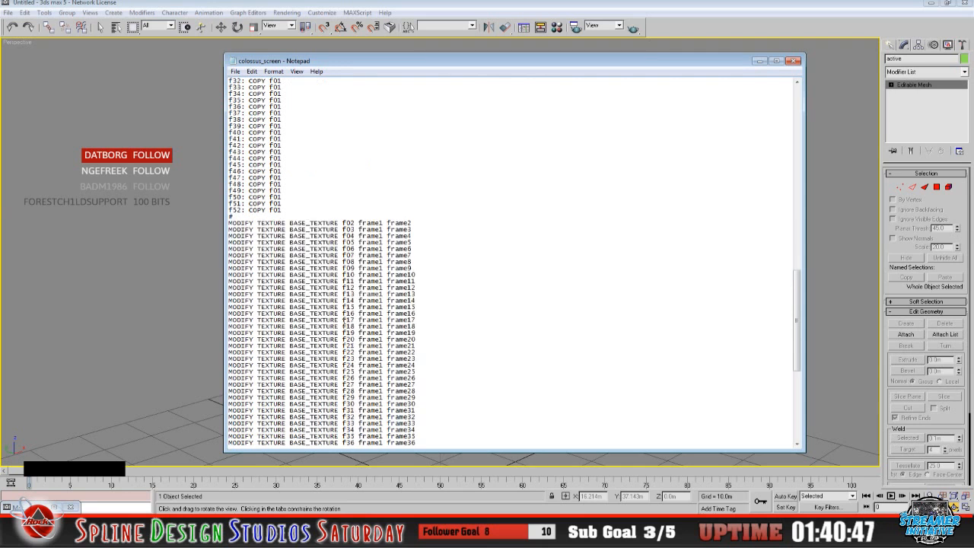
scroll(344, 320, "down", 13)
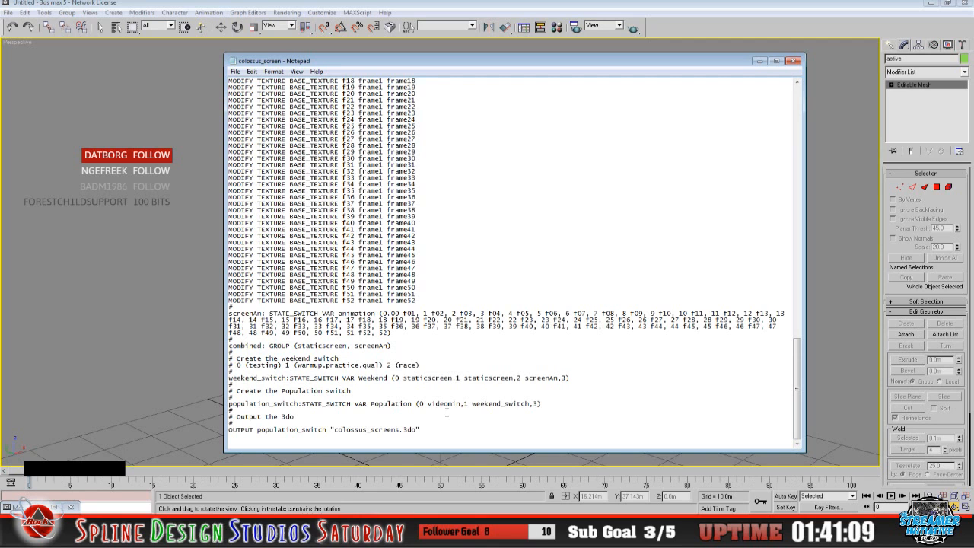
Return to the beginning of the colossus_screen script and close it
scroll(442, 415, "up", 20)
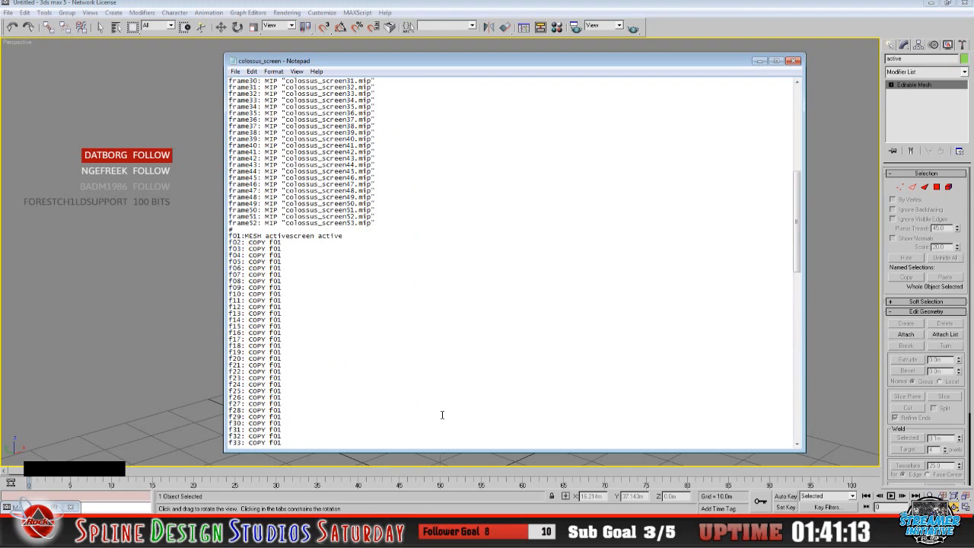
scroll(441, 415, "up", 16)
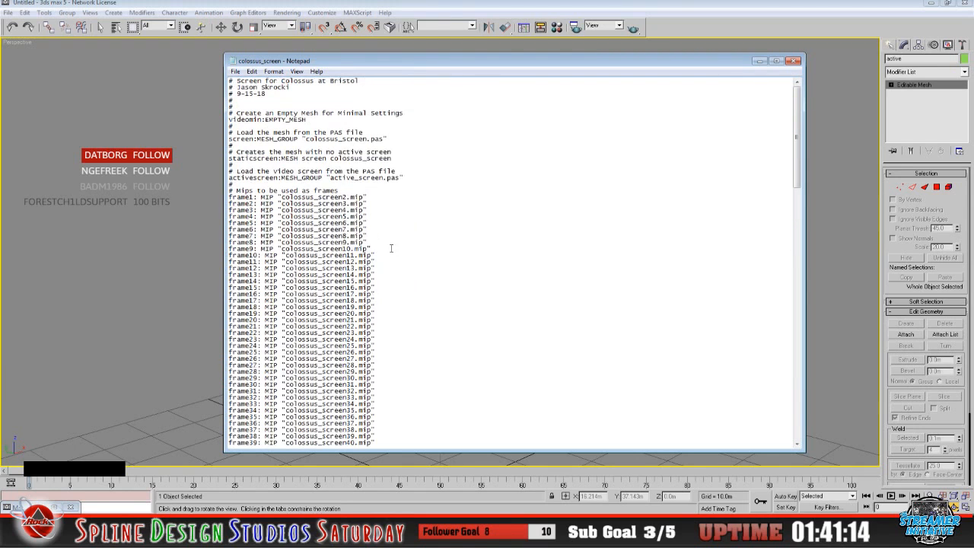
left_click(235, 72)
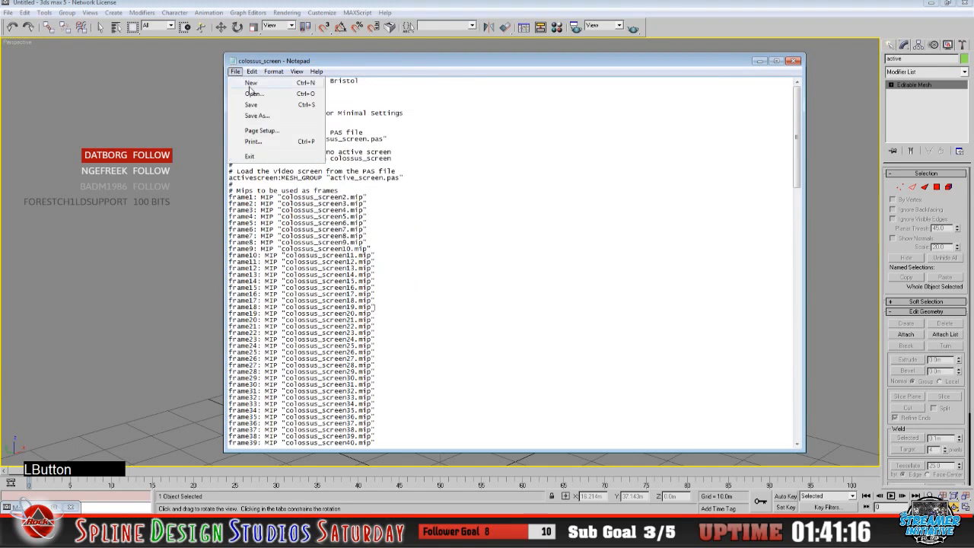
left_click(237, 72)
left_click(237, 72)
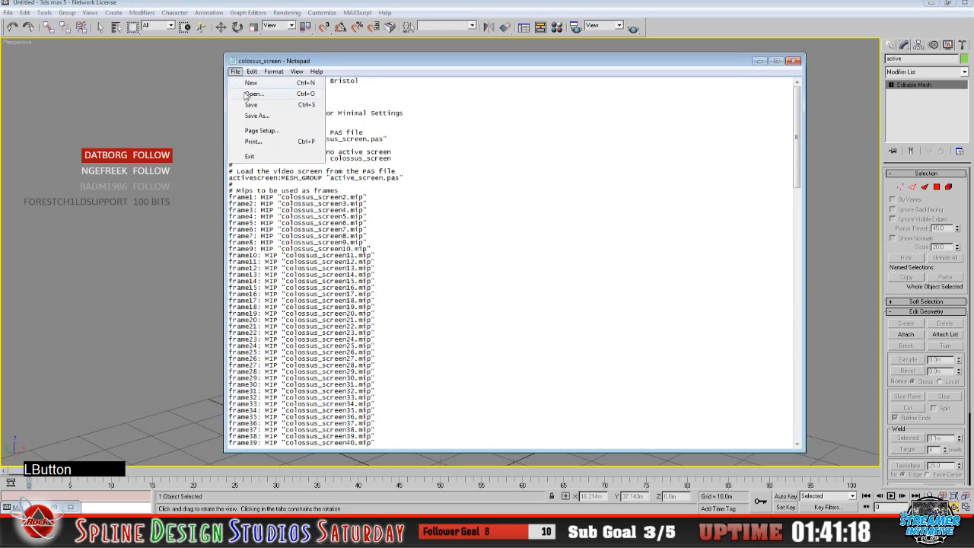
left_click(251, 156)
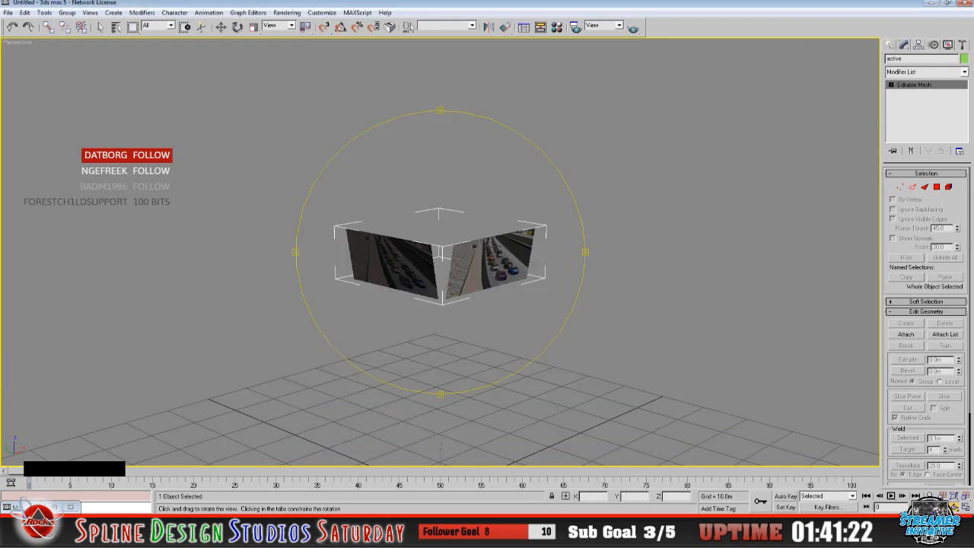
Switch to the Colossus folder in Windows Explorer, inspect the frame images in the TGA folder, and return to the Colossus folder
left_click(342, 535)
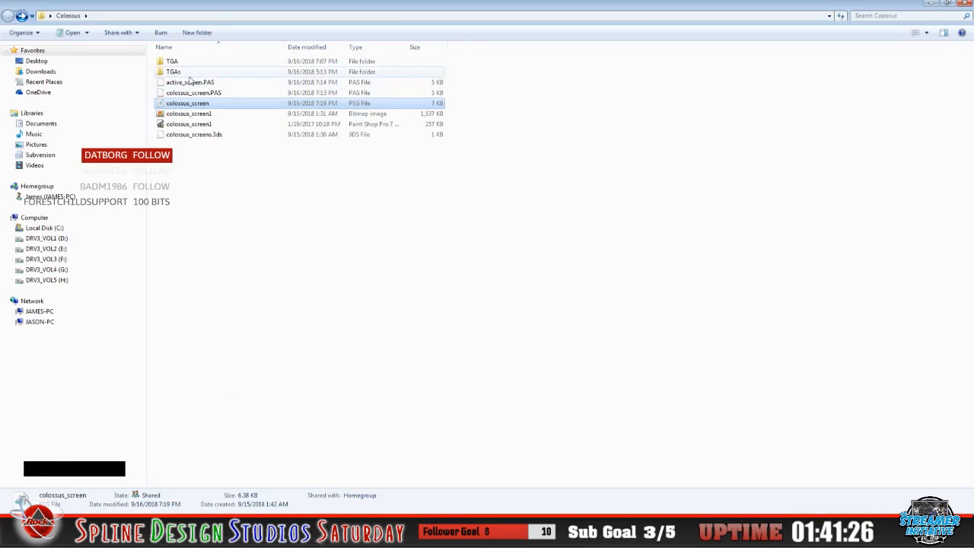
double_click(173, 62)
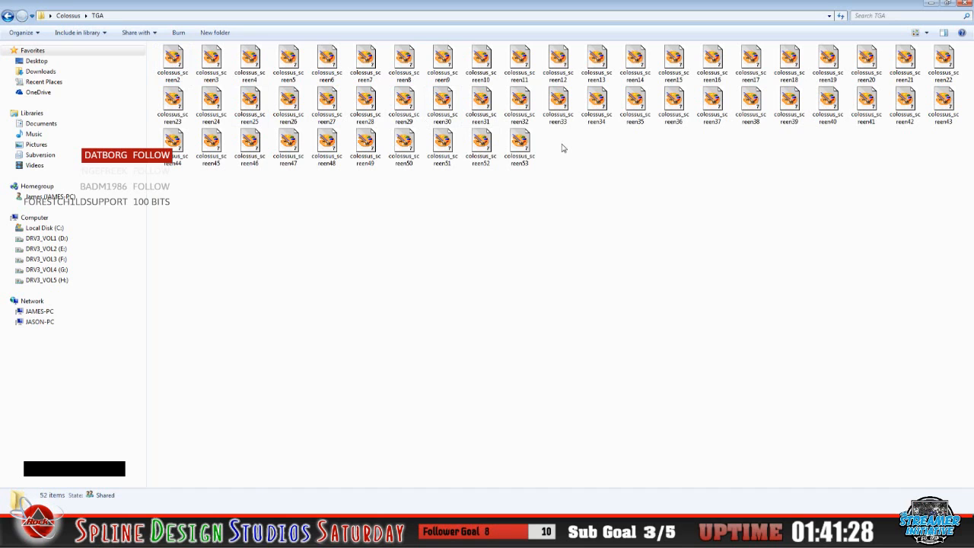
left_click(7, 15)
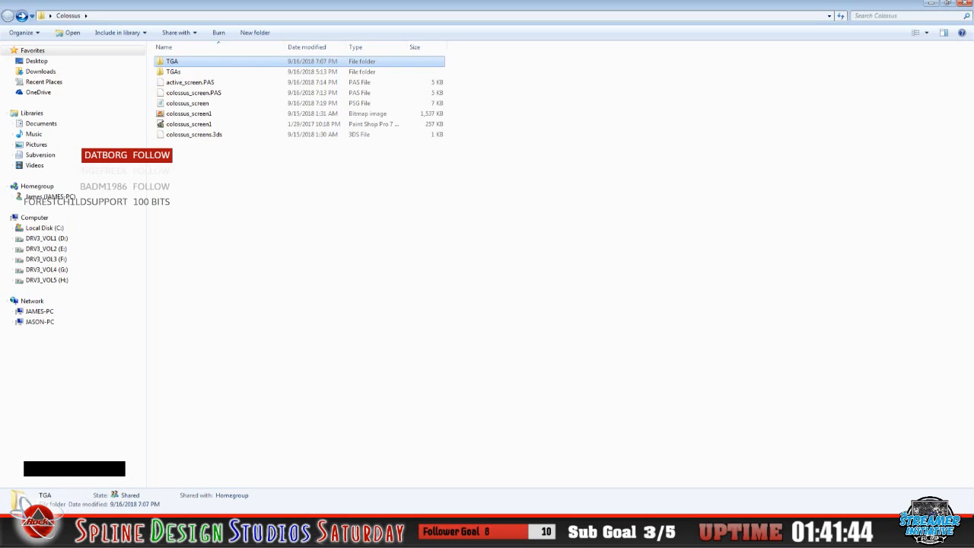
left_click(52, 504)
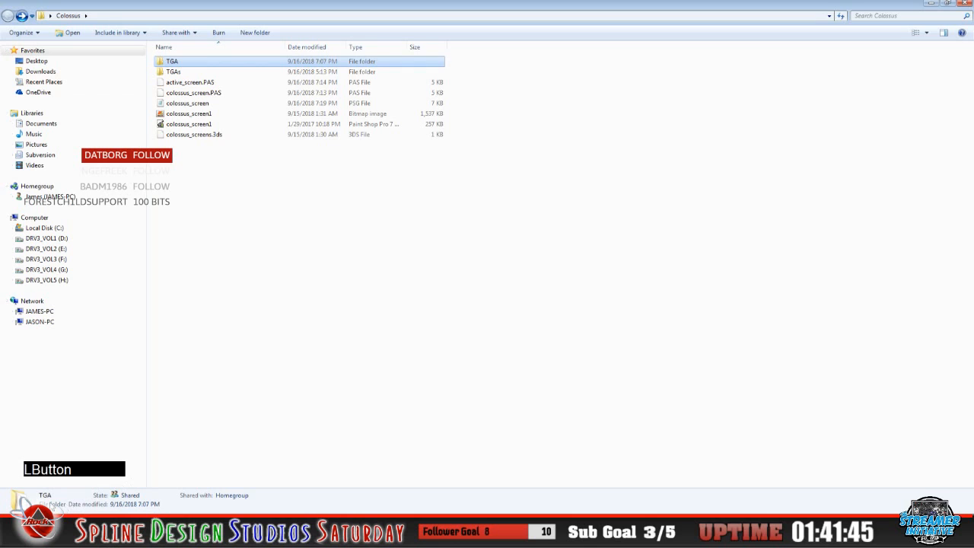
Create a new folder named MIPs inside the Colossus folder
double_click(172, 62)
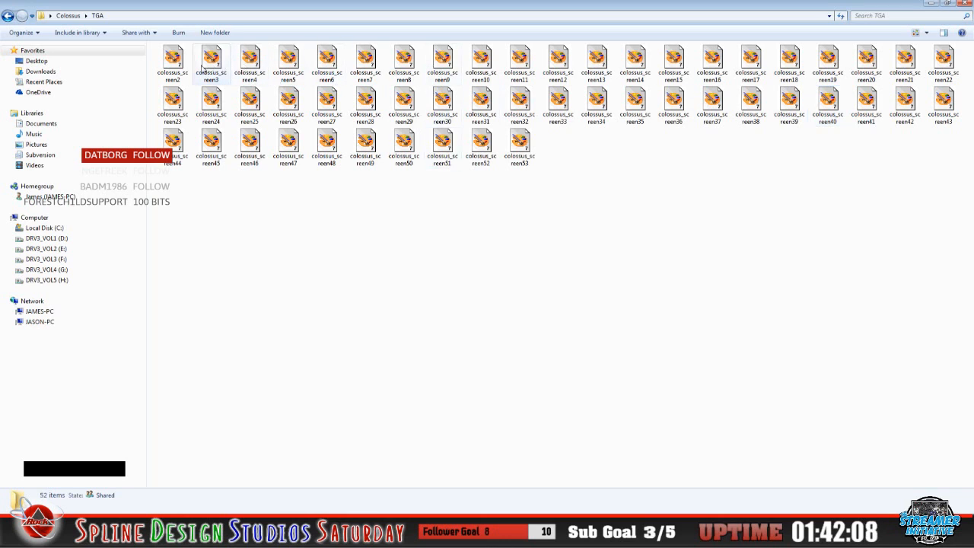
left_click(8, 15)
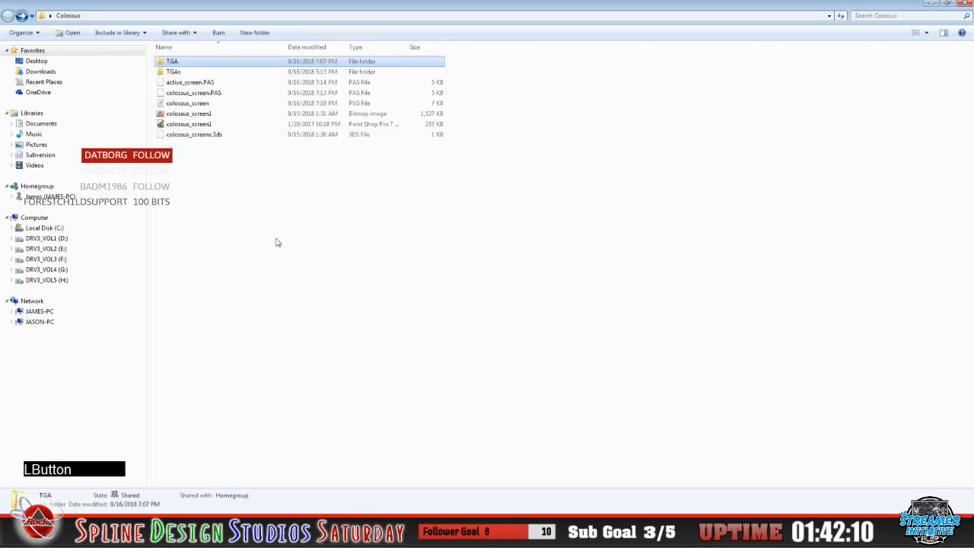
right_click(262, 250)
mouse_move(297, 391)
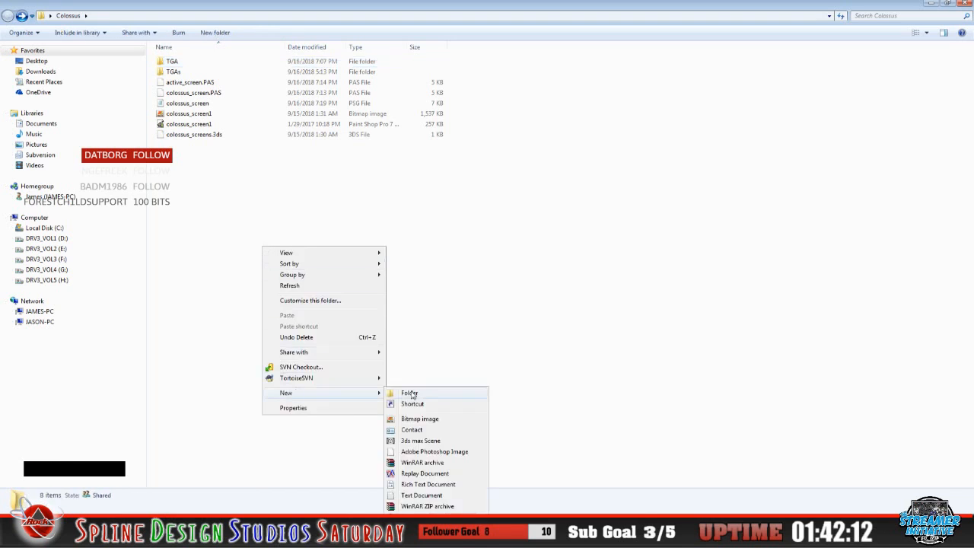
left_click(411, 393)
type("M")
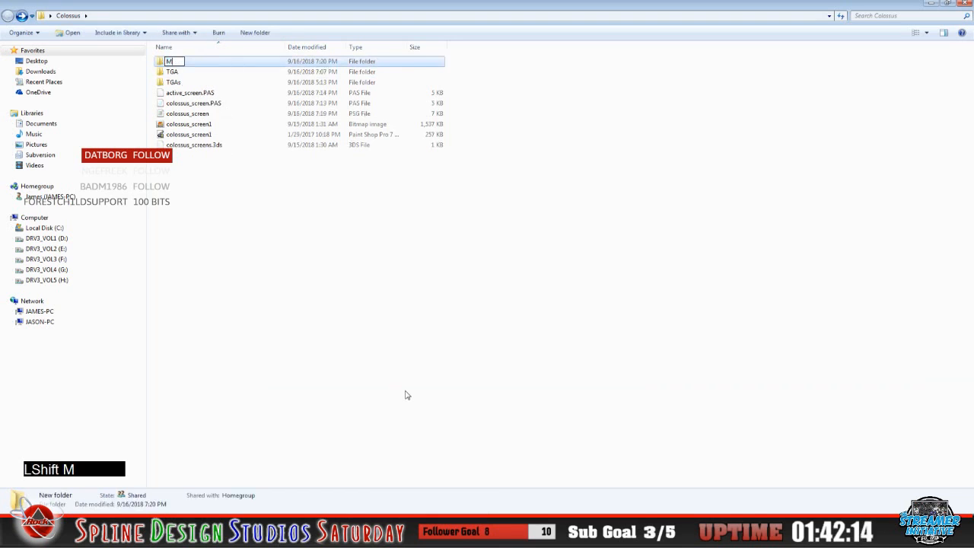
type("IPs")
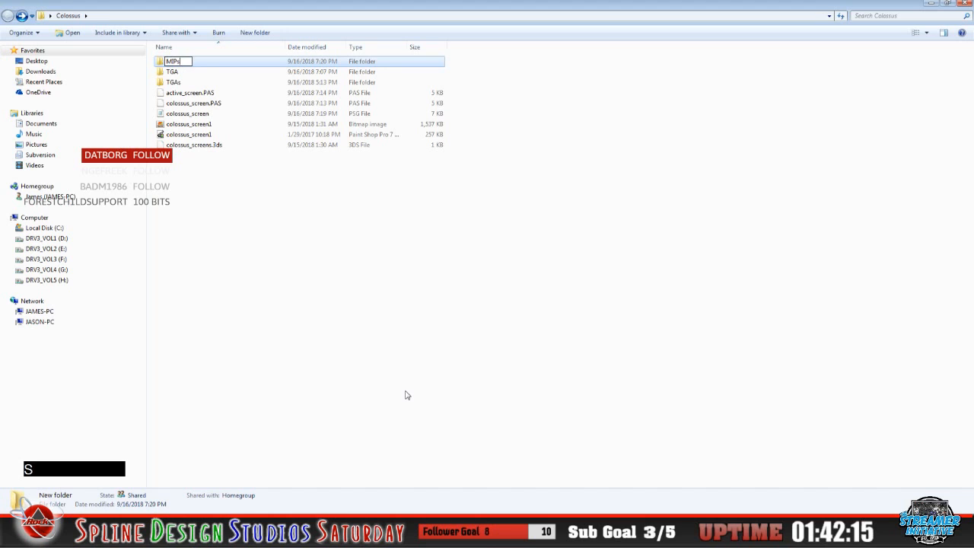
key("Return")
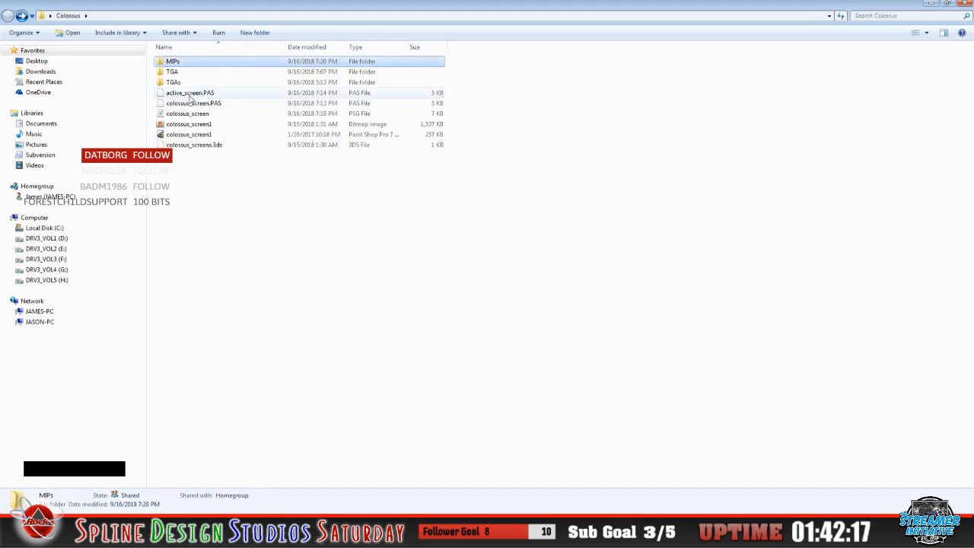
Launch WinMip2 from the colossus_screen2 image in the TGA folder
double_click(174, 72)
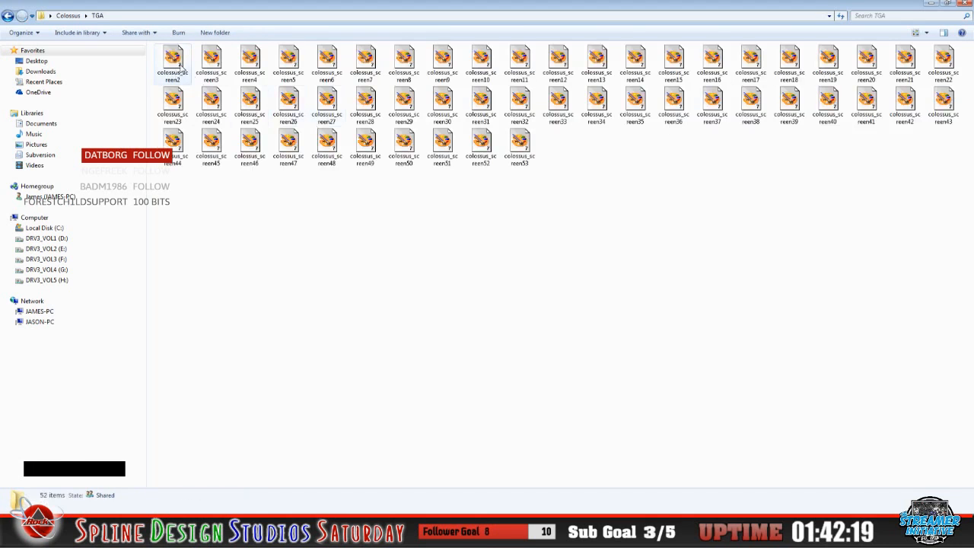
right_click(180, 65)
mouse_move(228, 125)
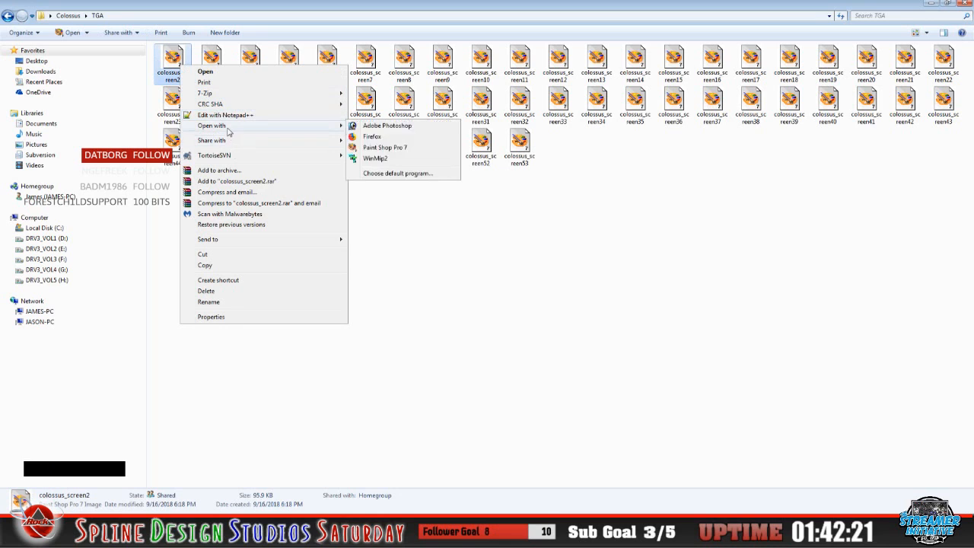
left_click(393, 162)
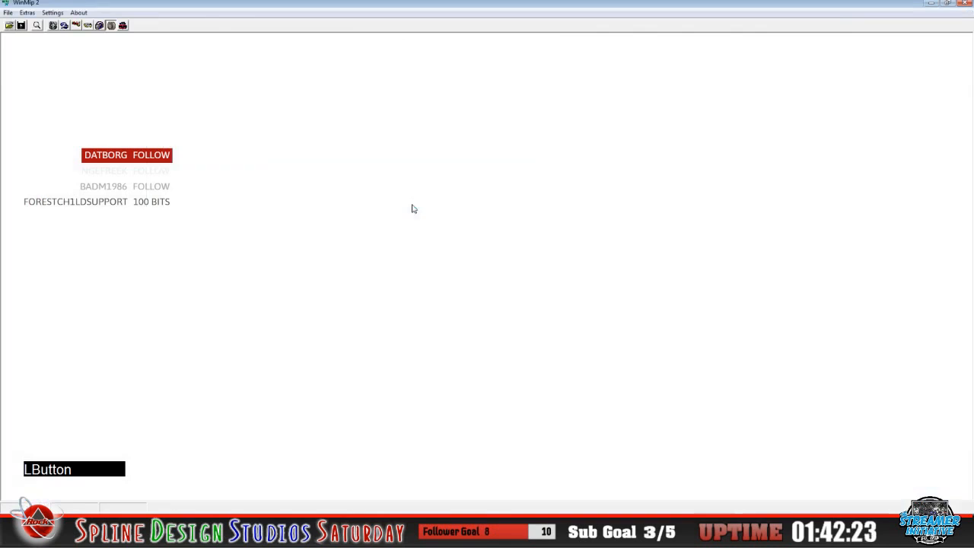
Open colossus_screen2 from the Colossus TGA folder and change its file format to mip
left_click(10, 26)
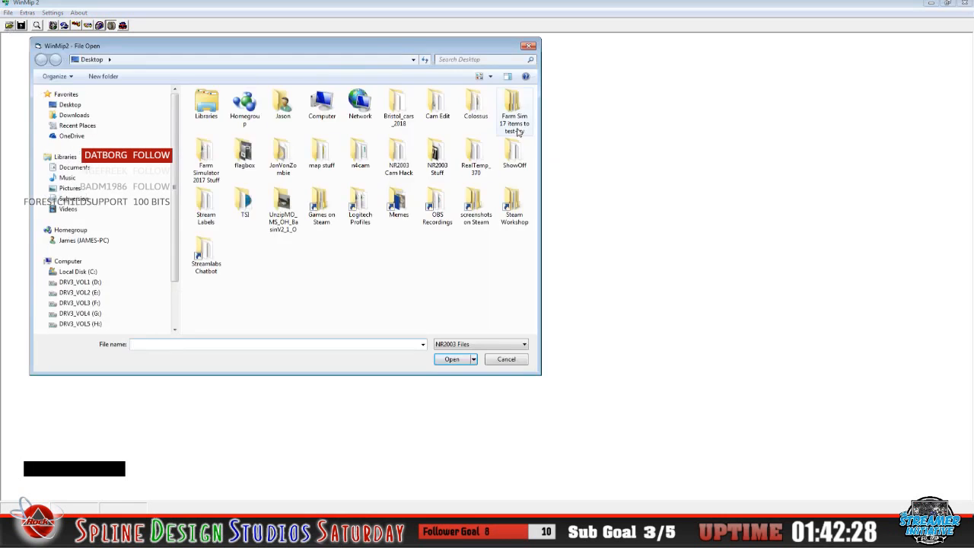
double_click(473, 105)
double_click(228, 115)
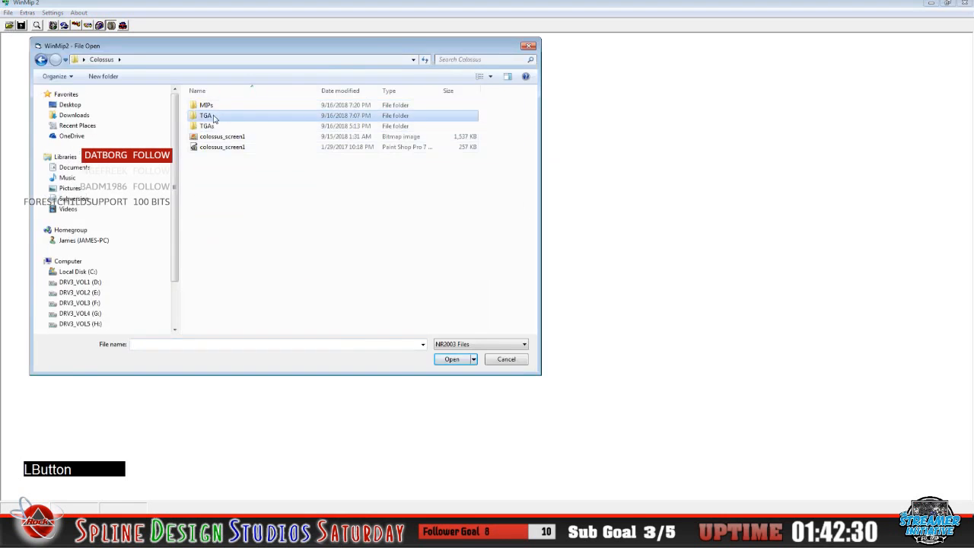
double_click(231, 109)
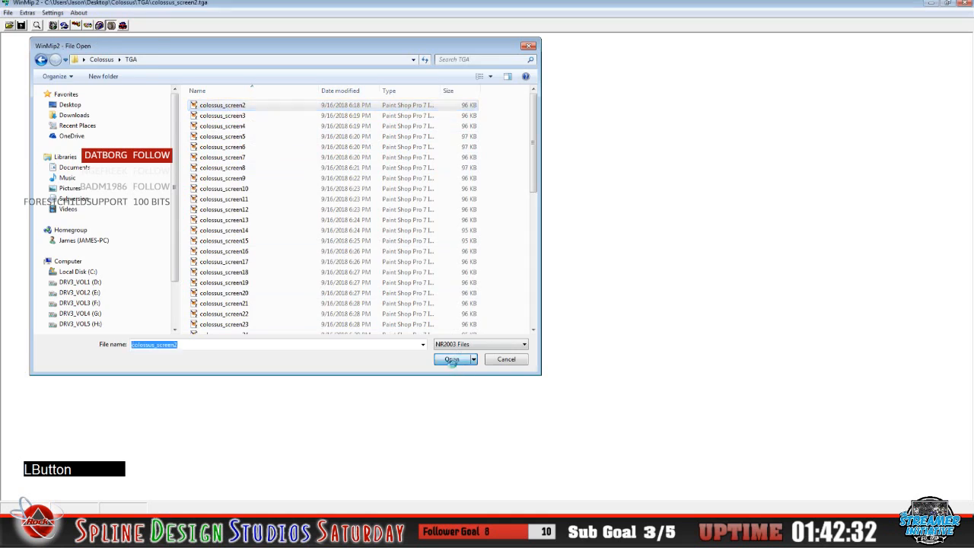
left_click_drag(114, 43, 204, 121)
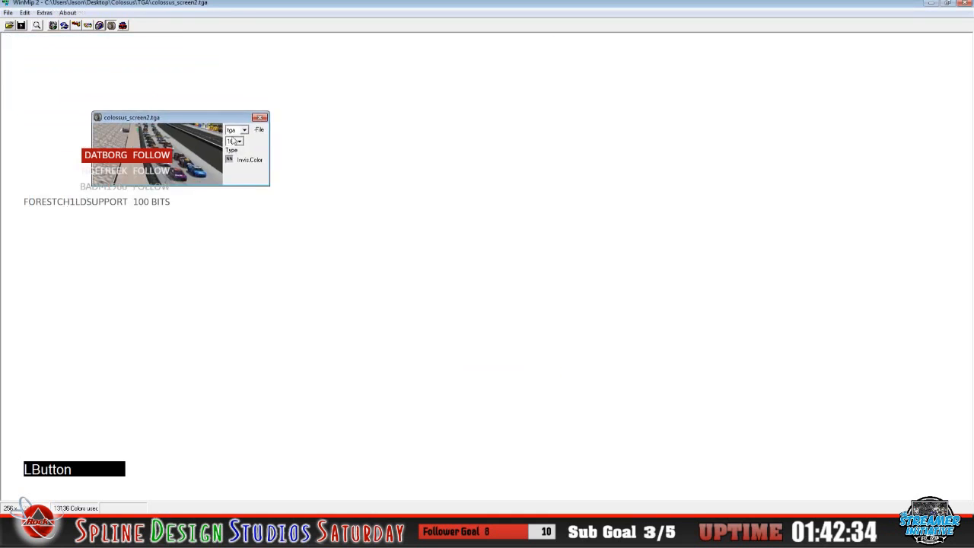
left_click(247, 132)
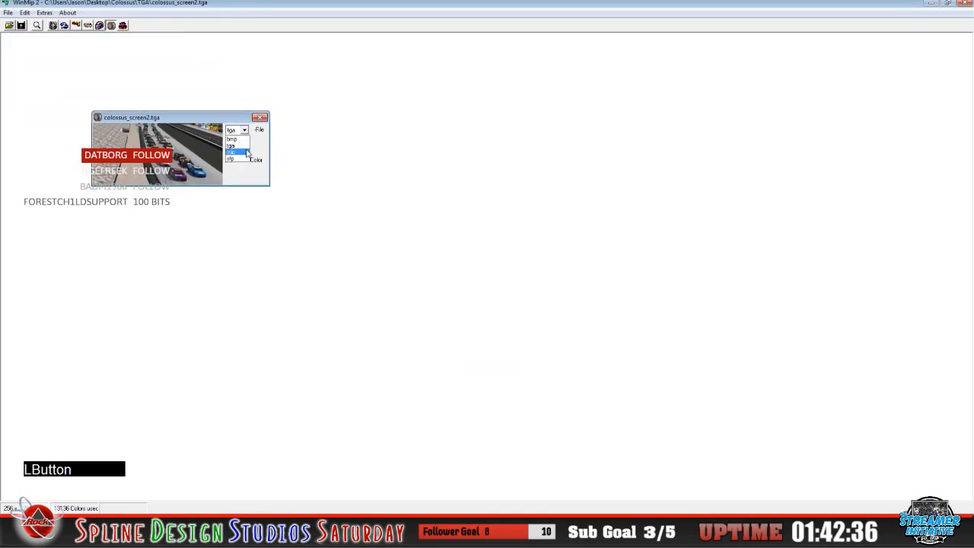
left_click(242, 151)
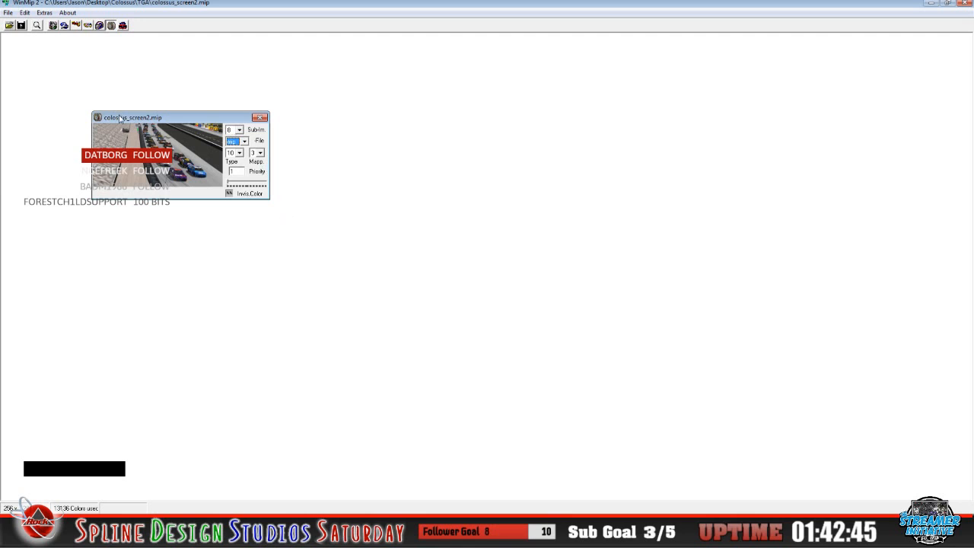
Begin saving the converted colossus_screen2 image under the mip format, with the Colossus MIPs folder as destination
left_click(8, 12)
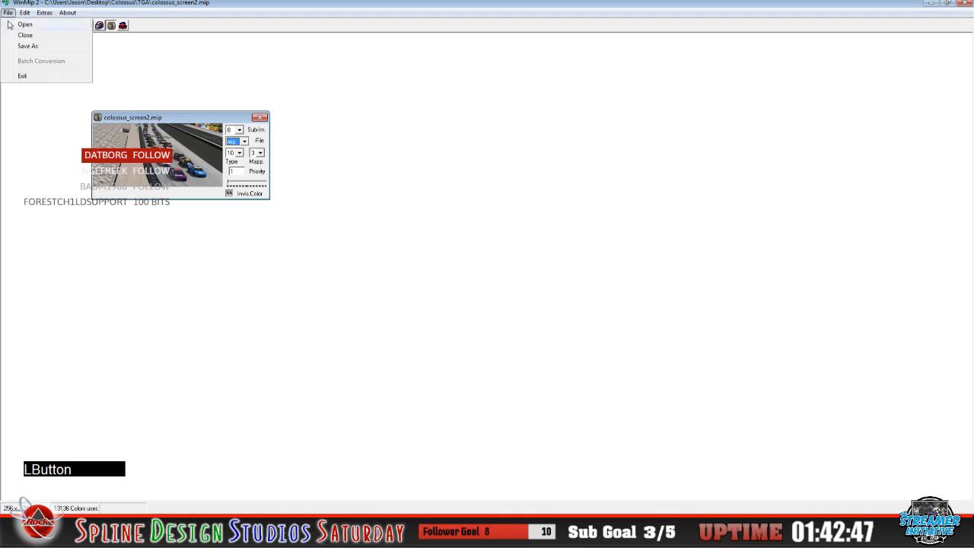
left_click(19, 47)
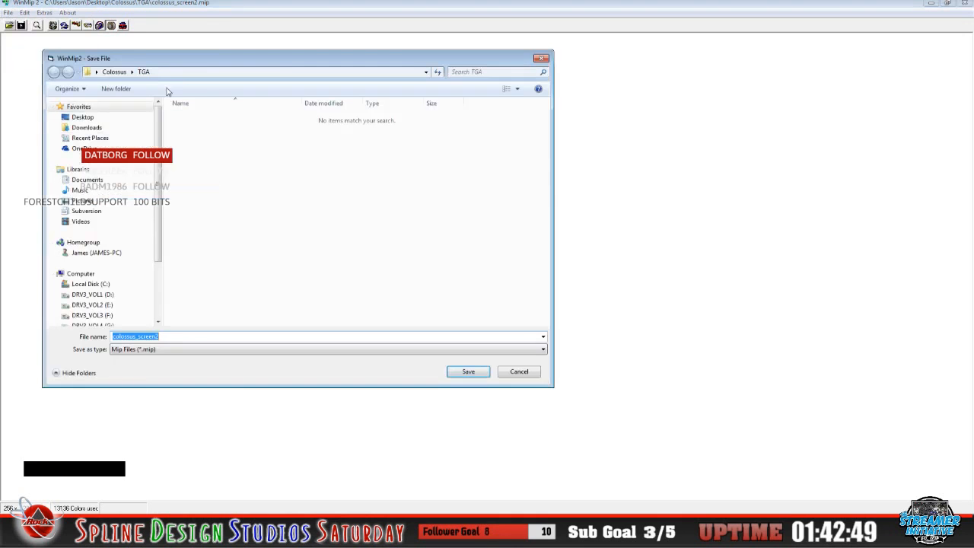
left_click(176, 73)
left_click(225, 73)
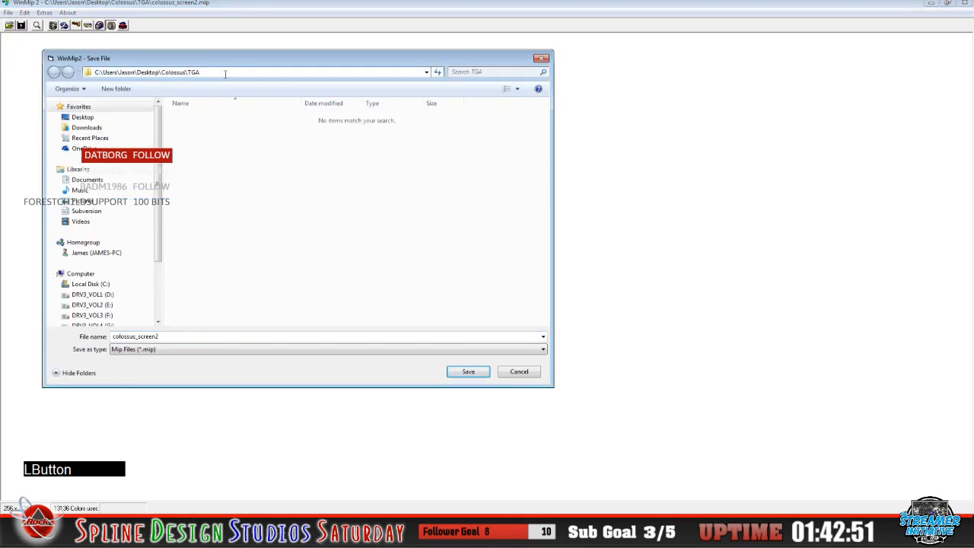
key("BackSpace")
key("BackSpace")
key("BackSpace")
key("Return")
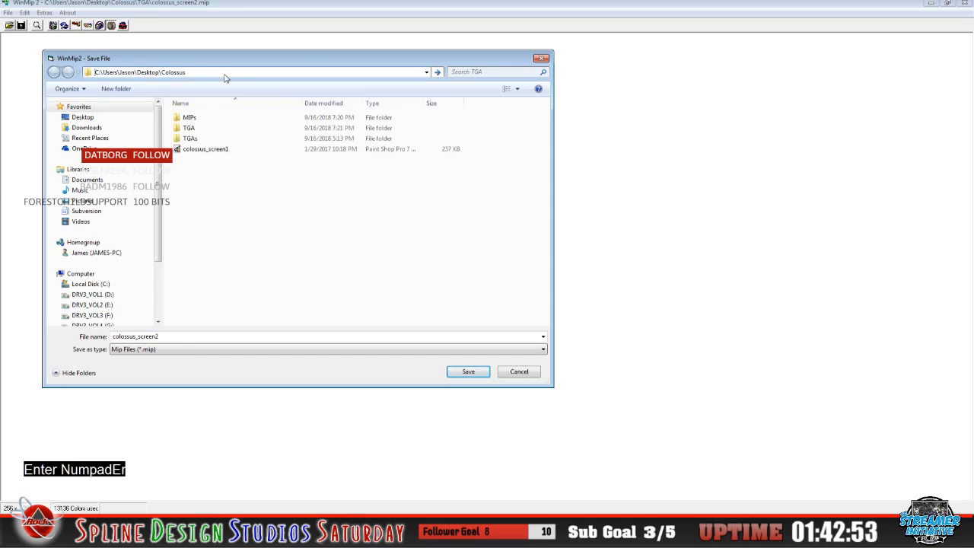
double_click(190, 118)
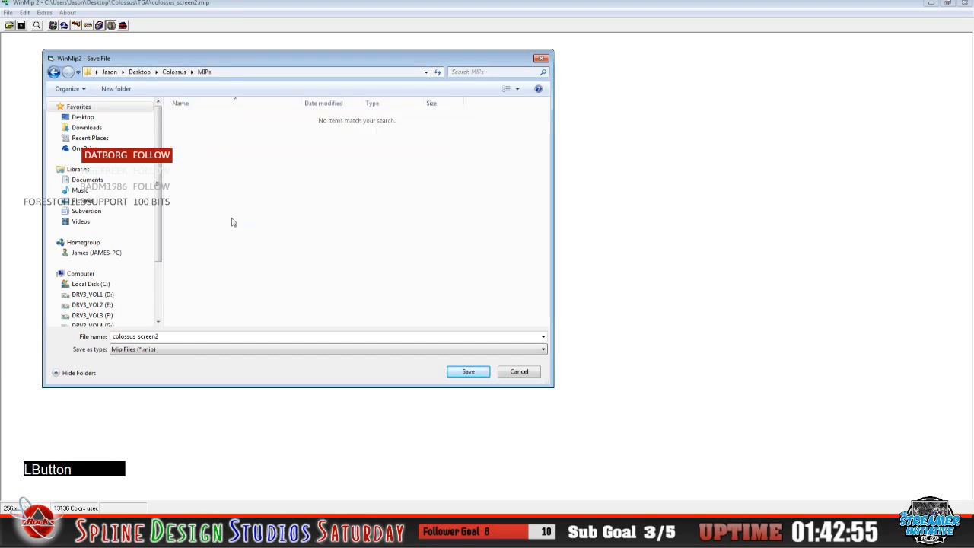
Save the file as colossus_screen2 in the MIPs folder and close the image
left_click(236, 336)
left_click(307, 333)
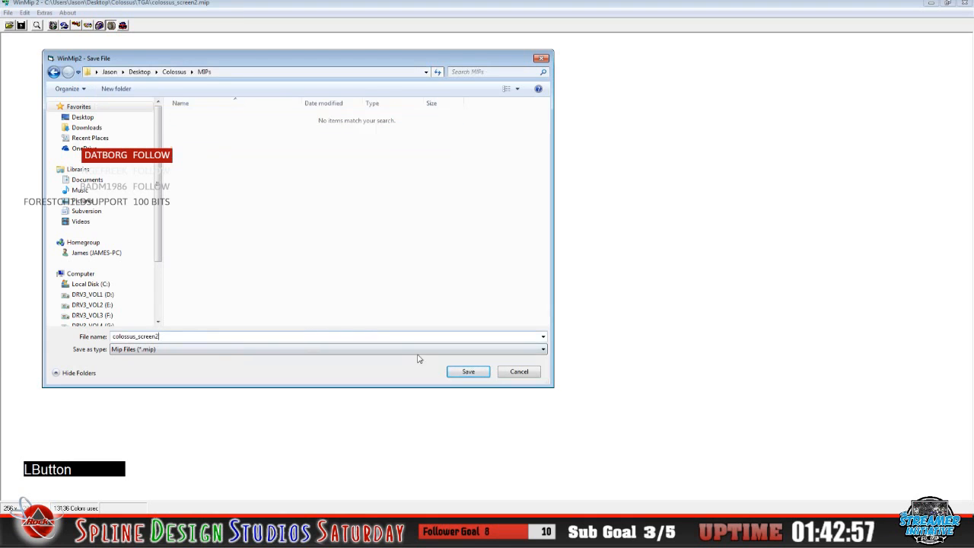
left_click(462, 373)
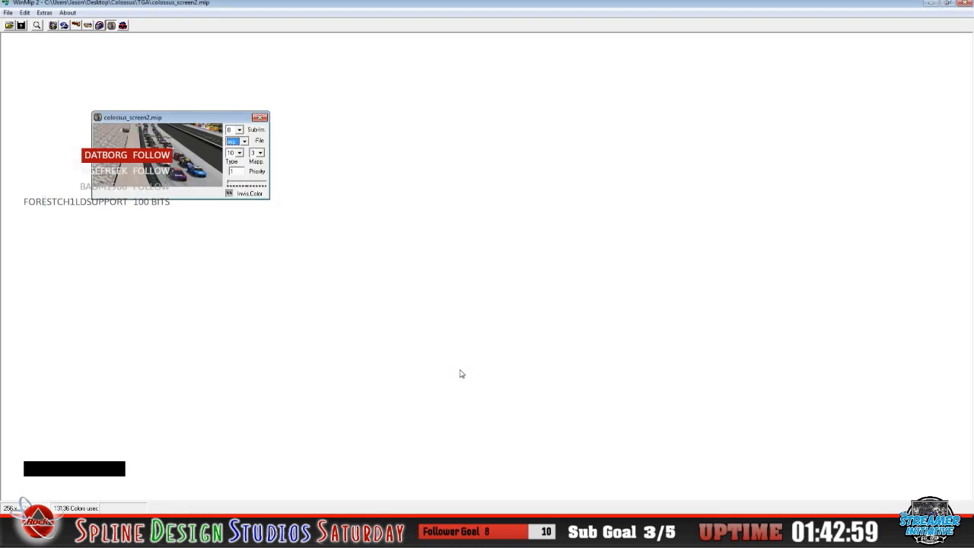
left_click(8, 12)
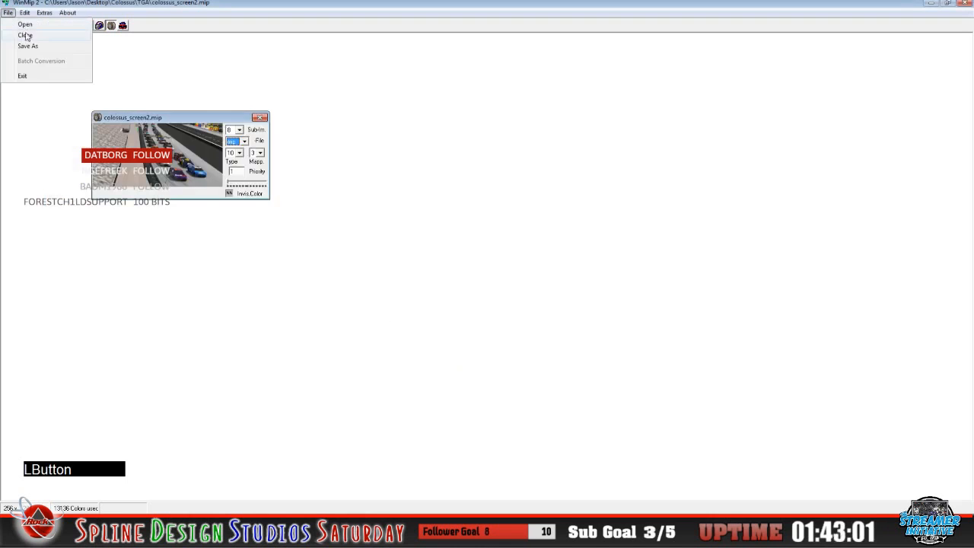
left_click(26, 36)
Open colossus_screen3 from the TGA folder and change its file format to mip
left_click(9, 25)
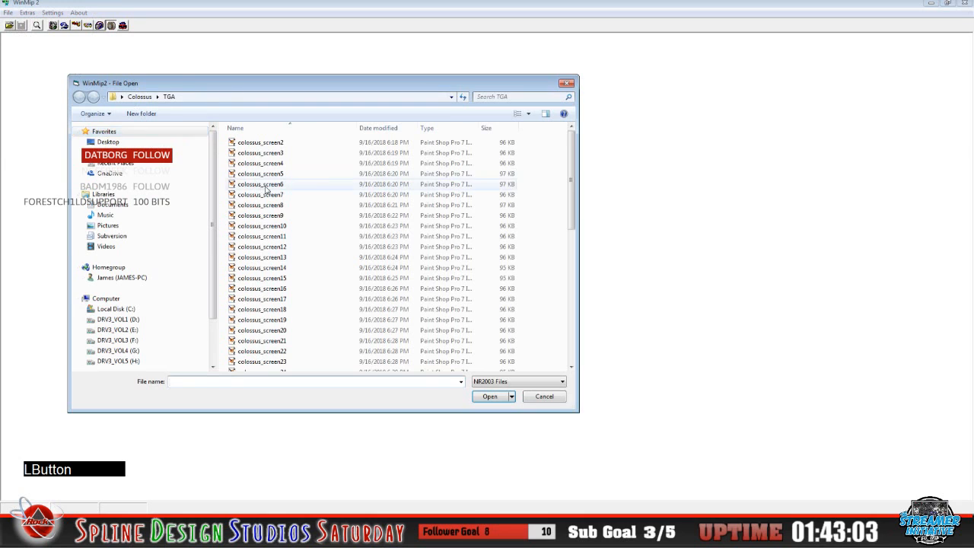
left_click(268, 153)
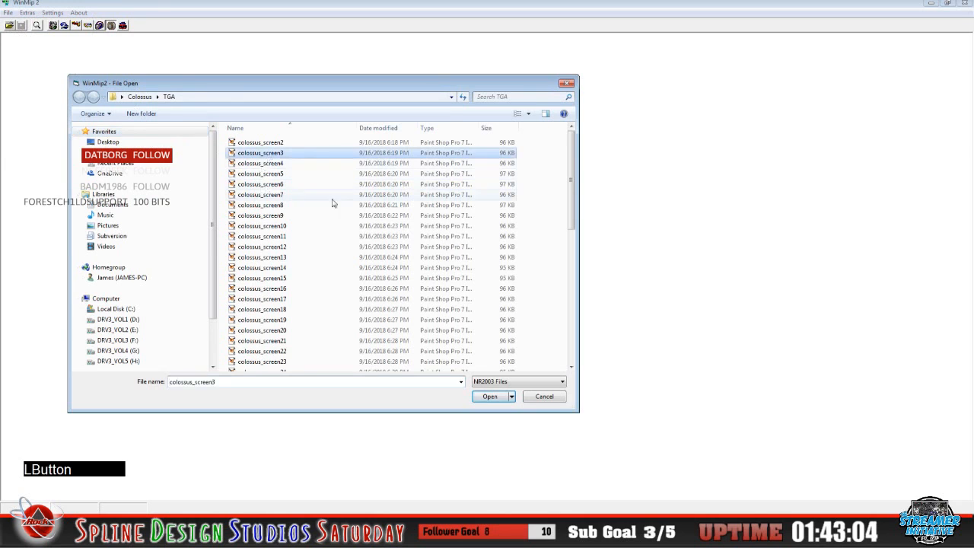
left_click(491, 397)
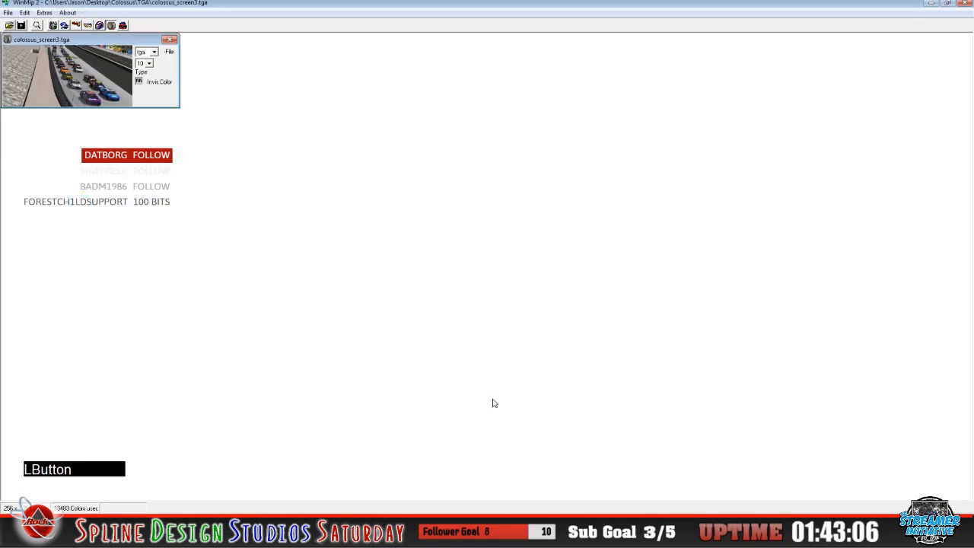
left_click(97, 44)
left_click_drag(97, 44, 201, 130)
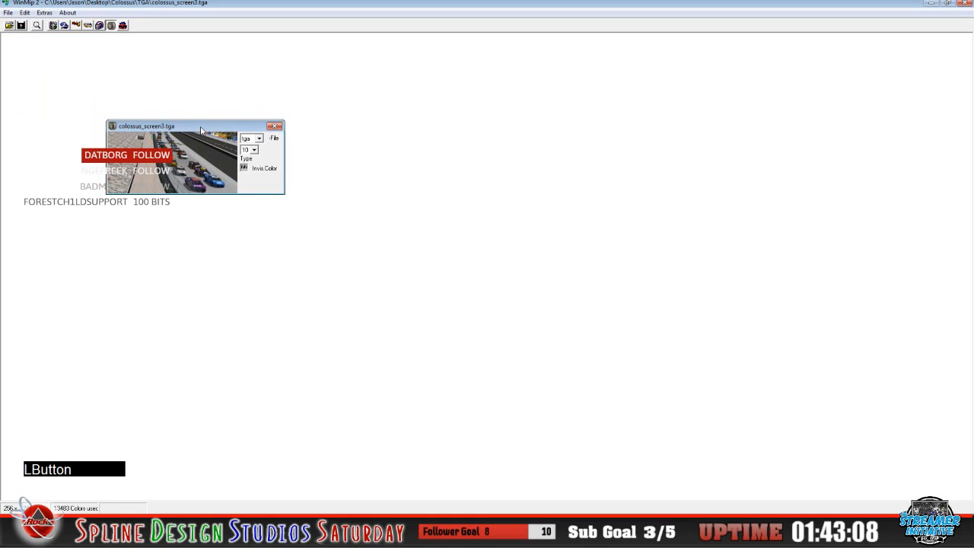
left_click(44, 13)
mouse_move(34, 17)
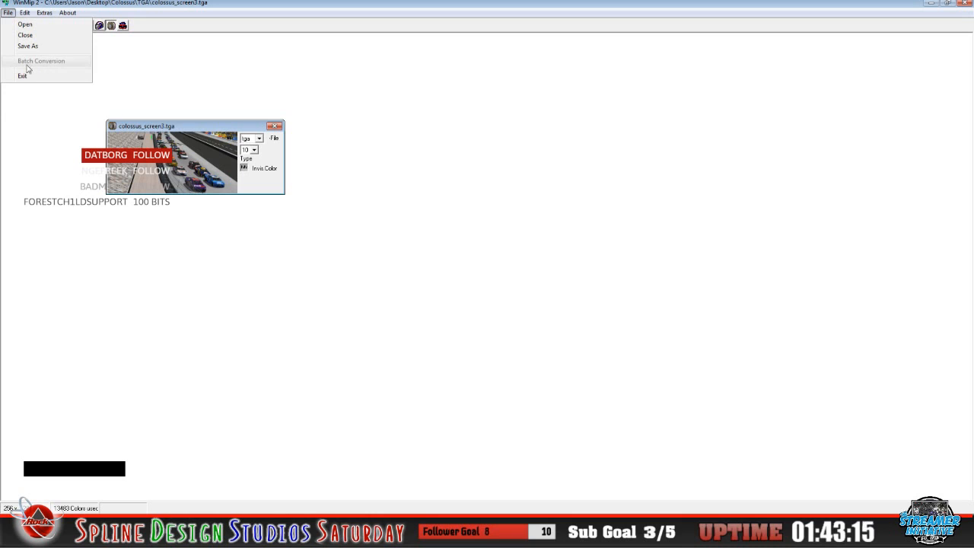
left_click(258, 139)
left_click(262, 161)
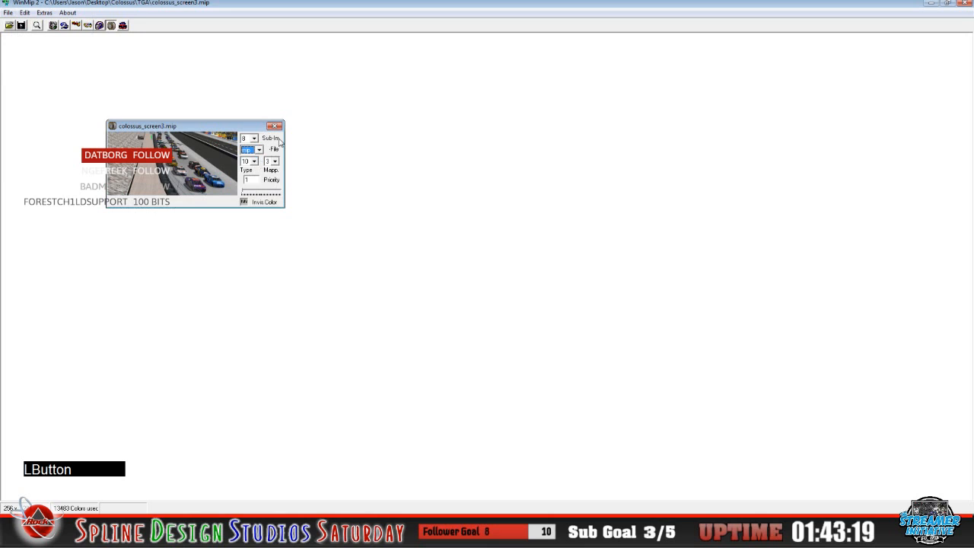
Save colossus_screen3 as a mip file in the MIPs folder and close the image
left_click(8, 13)
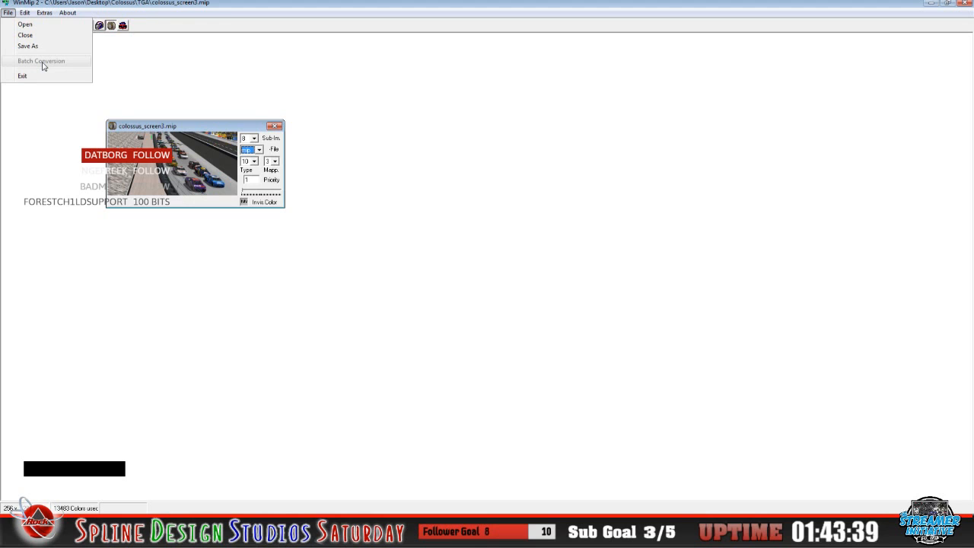
left_click(225, 87)
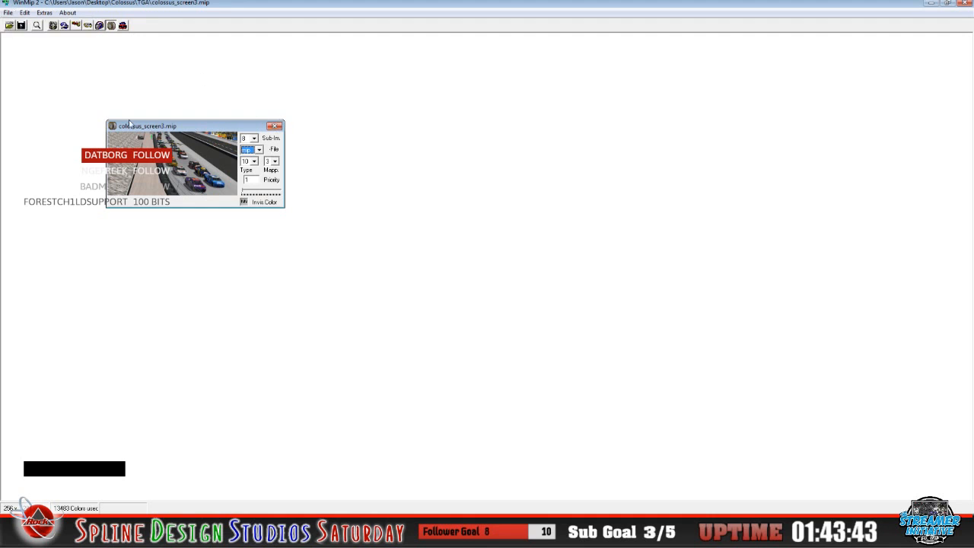
left_click(8, 13)
left_click(34, 49)
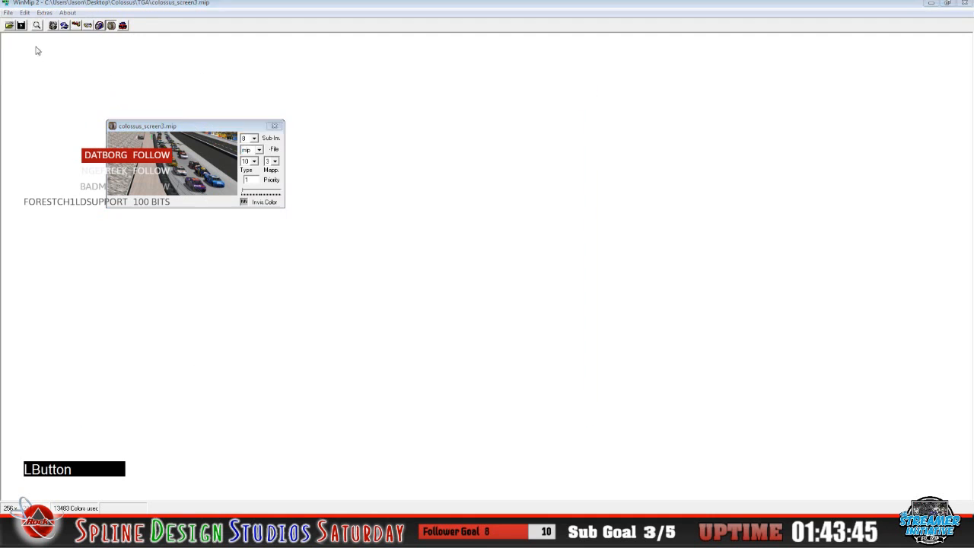
left_click(218, 374)
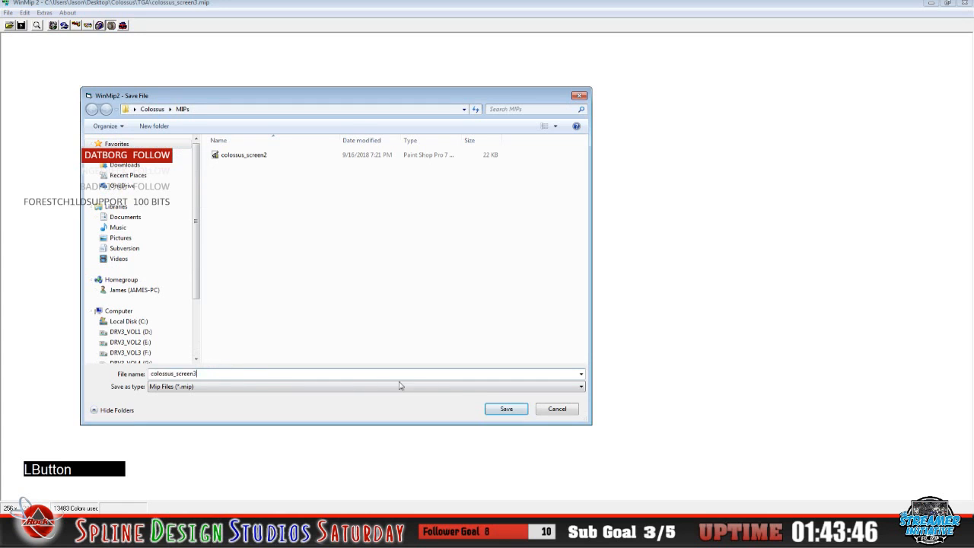
left_click(506, 409)
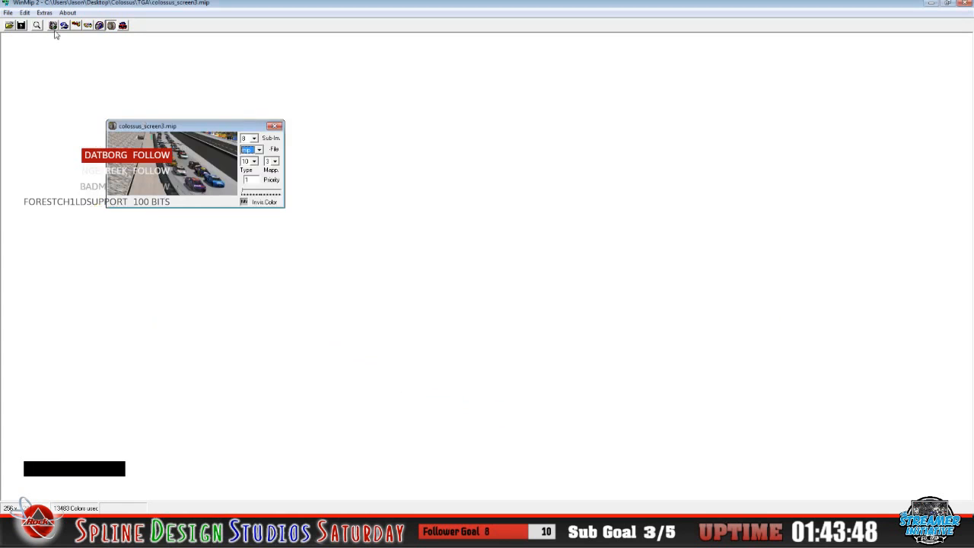
left_click(8, 13)
left_click(26, 36)
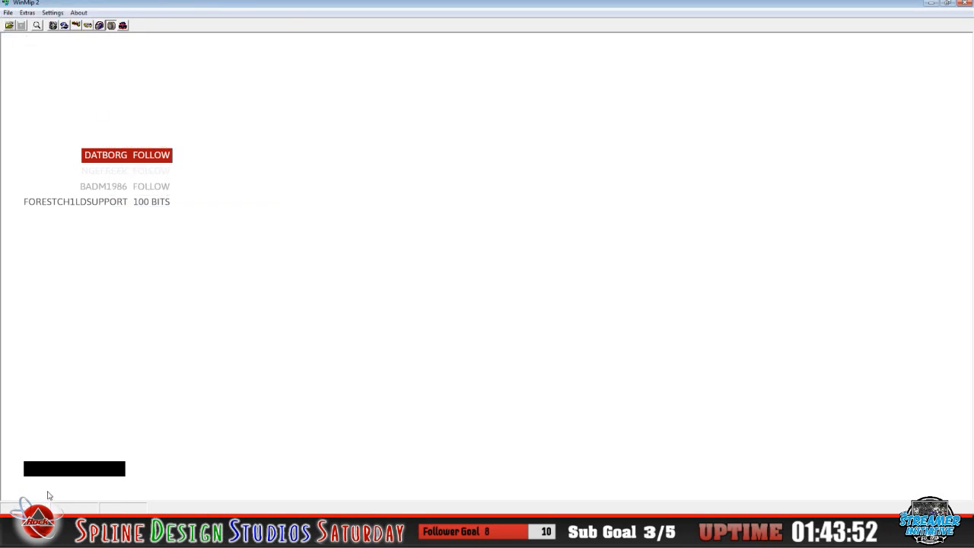
Open the Colossus MIPs folder to check the saved mip files
left_click(91, 537)
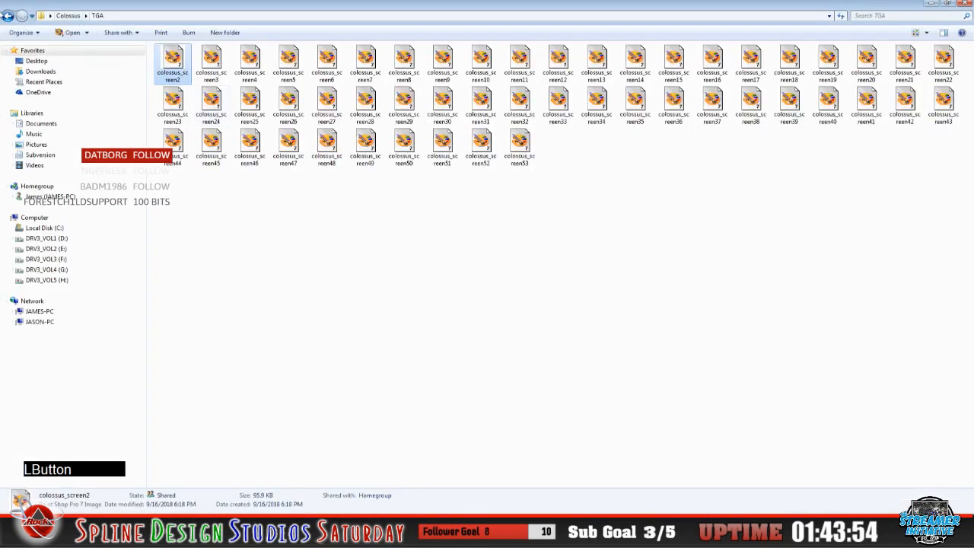
left_click(8, 15)
double_click(172, 61)
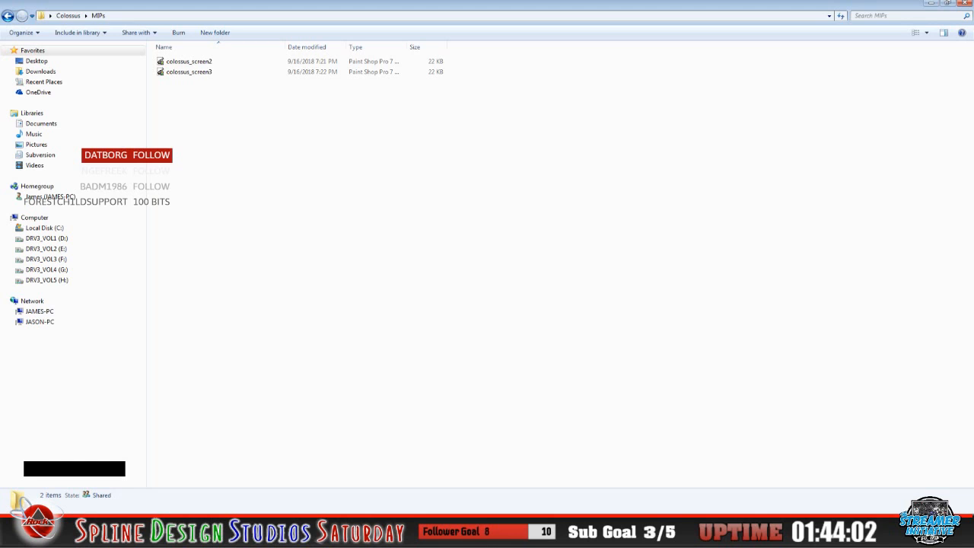
Exit WinMip 2 and return to the parent Colossus folder
left_click(305, 532)
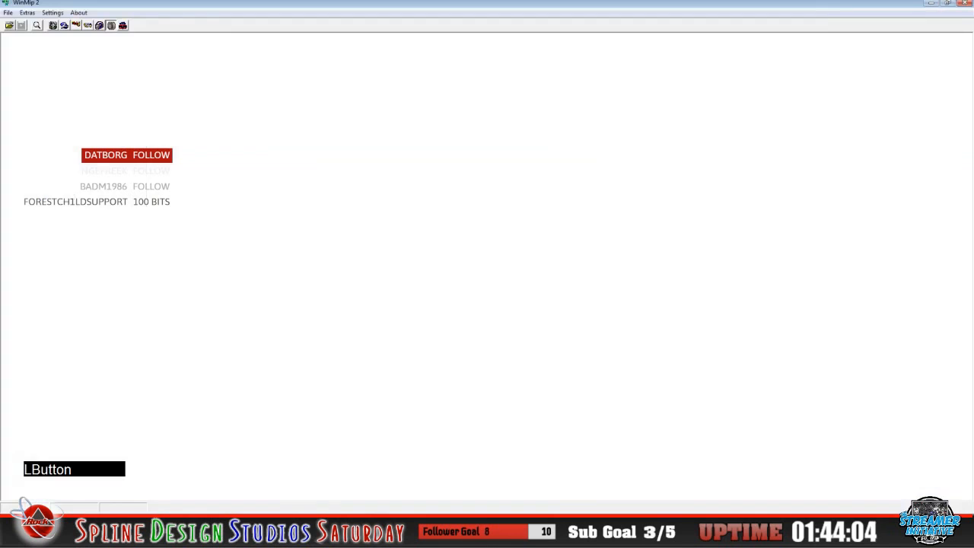
left_click(7, 12)
left_click(28, 76)
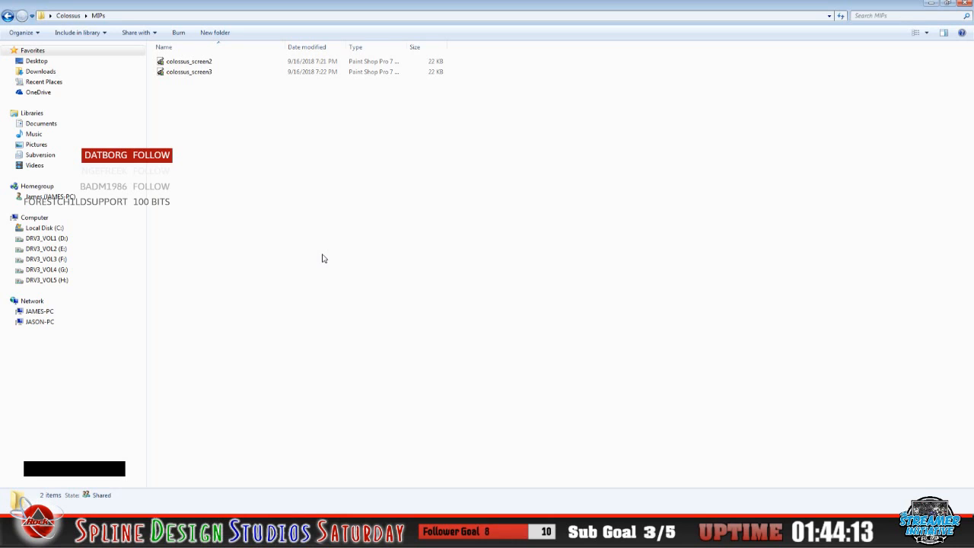
left_click(7, 15)
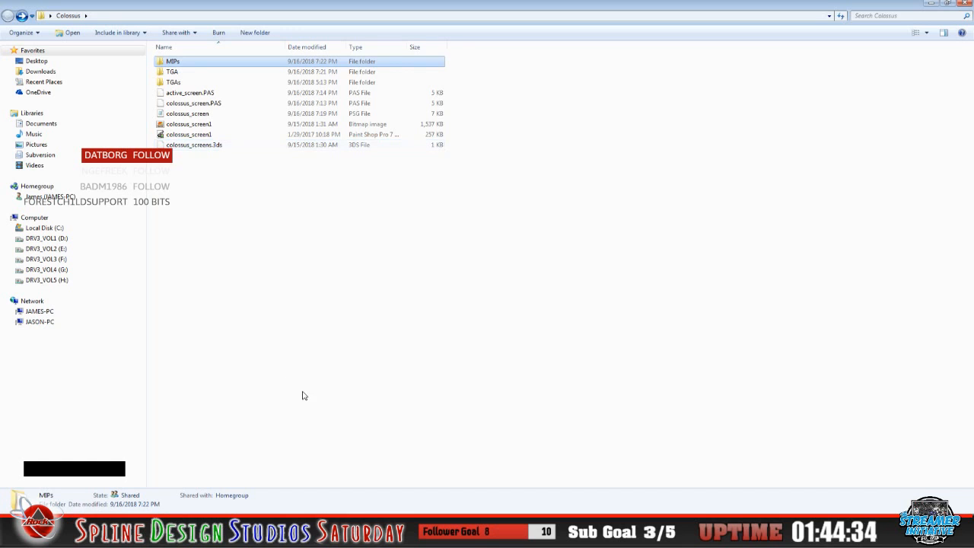
Switch to 3ds max, reset the scene without saving its changes and exit the program
left_click(426, 531)
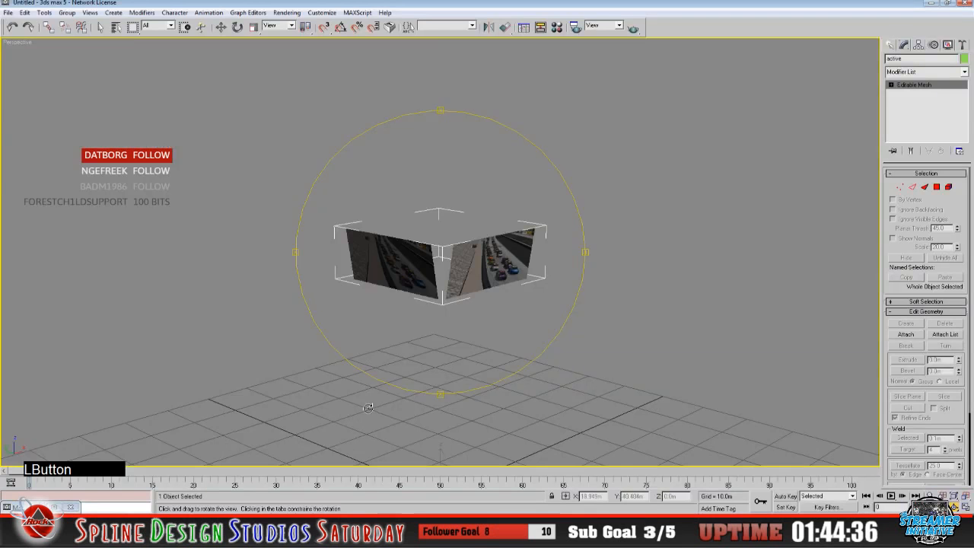
left_click_drag(468, 323, 450, 329)
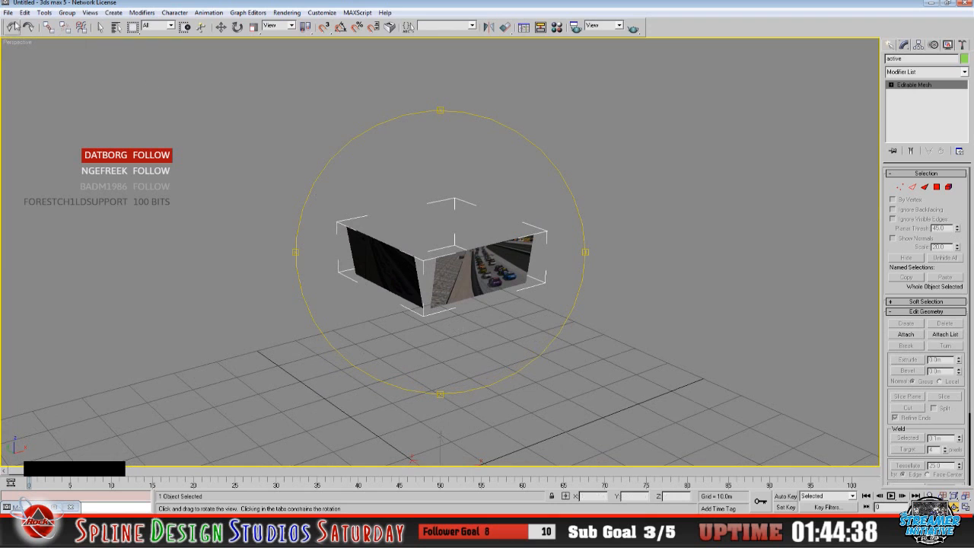
left_click(10, 14)
left_click(24, 35)
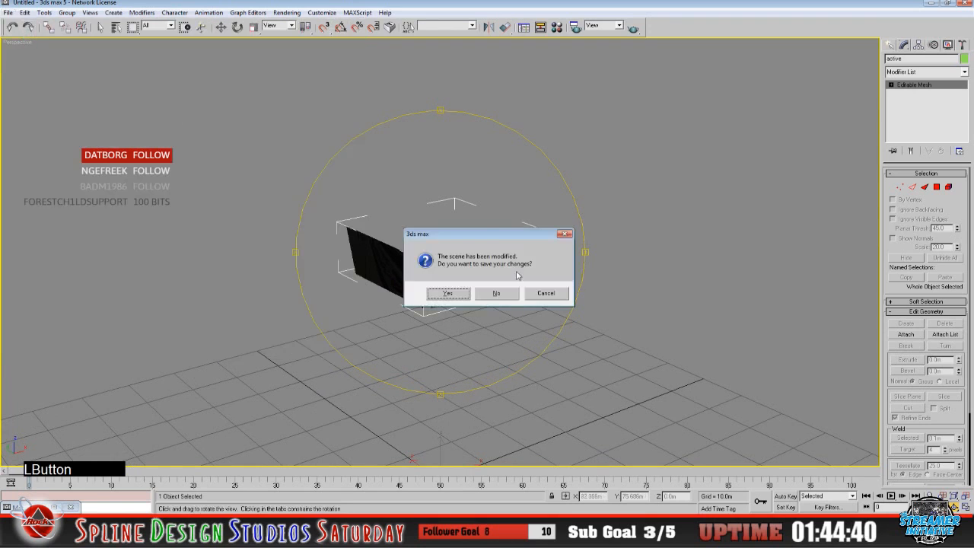
left_click(497, 292)
left_click(458, 276)
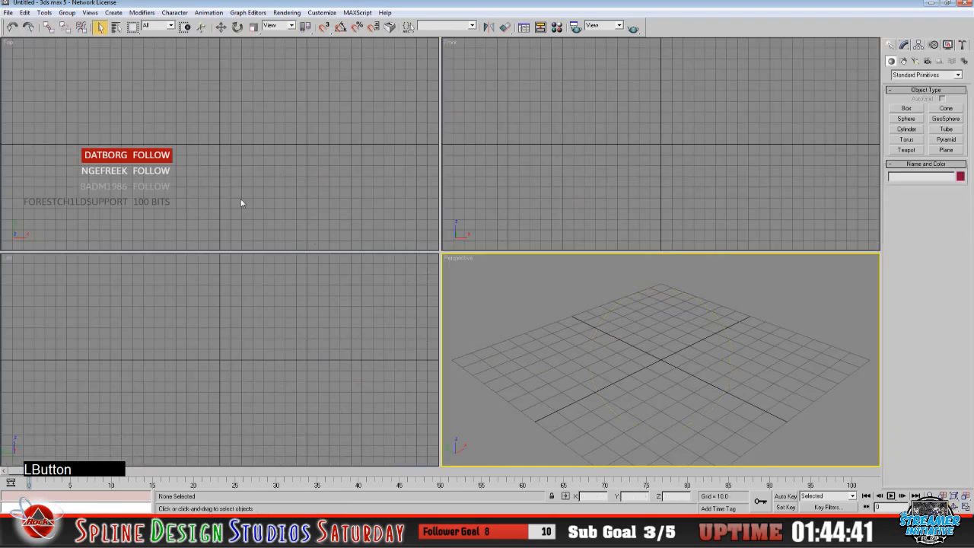
left_click(11, 15)
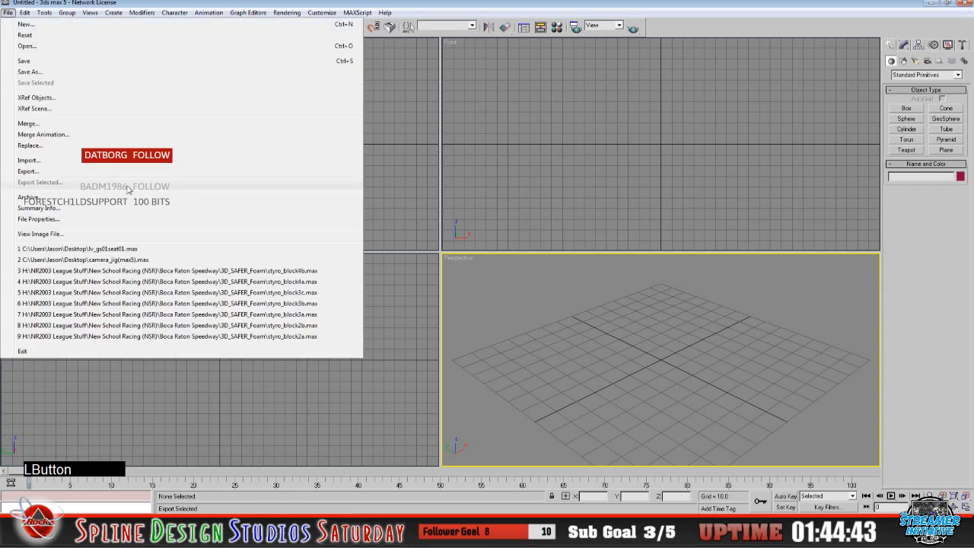
left_click(94, 352)
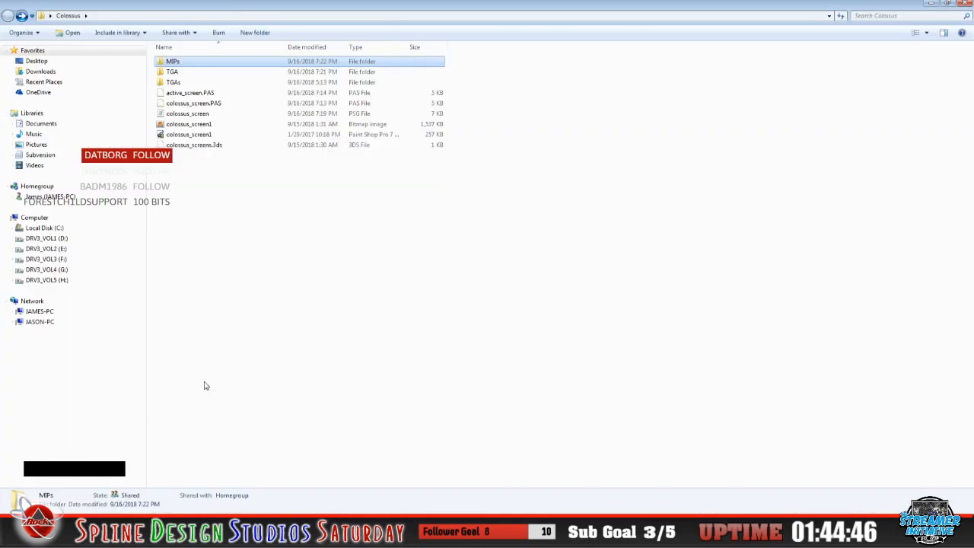
Open Local Disk (C:) in a new Explorer window and go to Program Files (x86)\sandbox\make3do
left_click(153, 532)
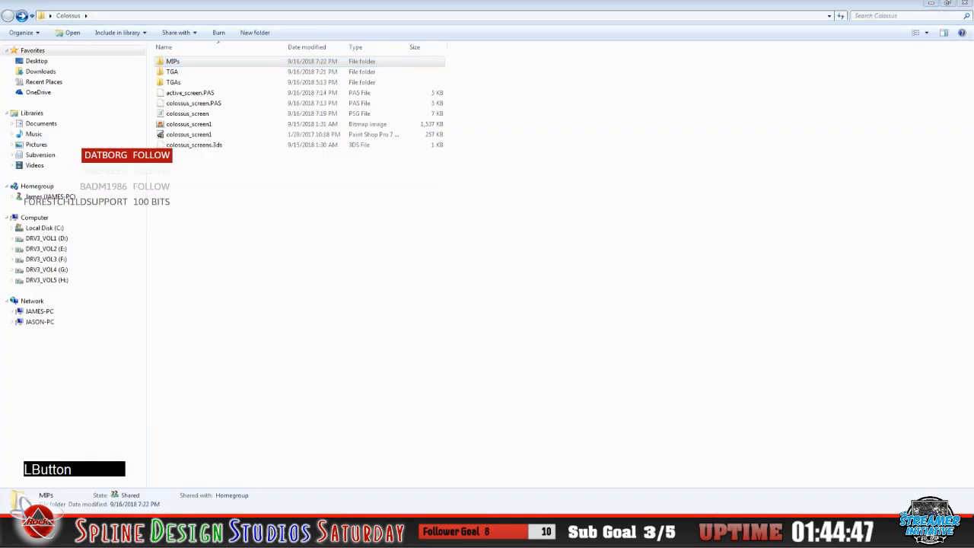
left_click(49, 502)
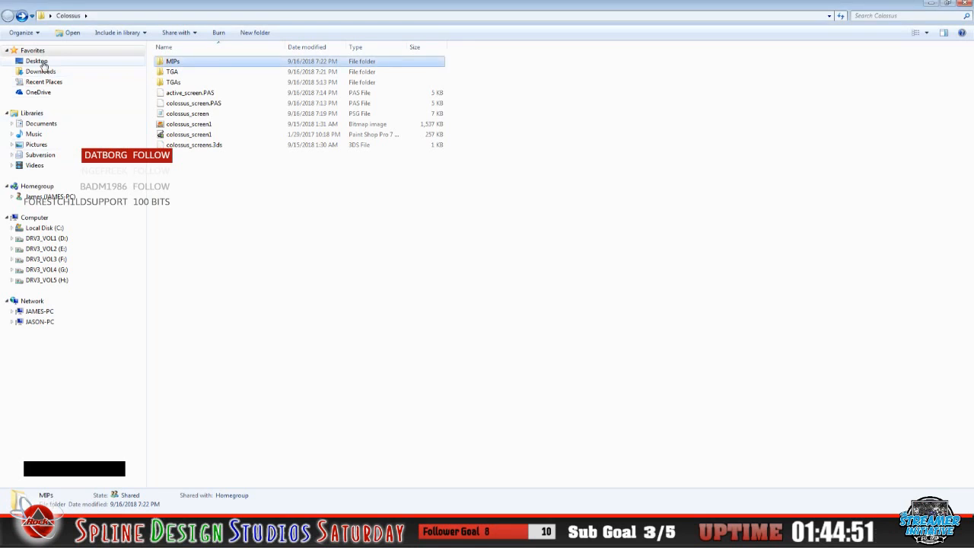
right_click(63, 229)
left_click(118, 274)
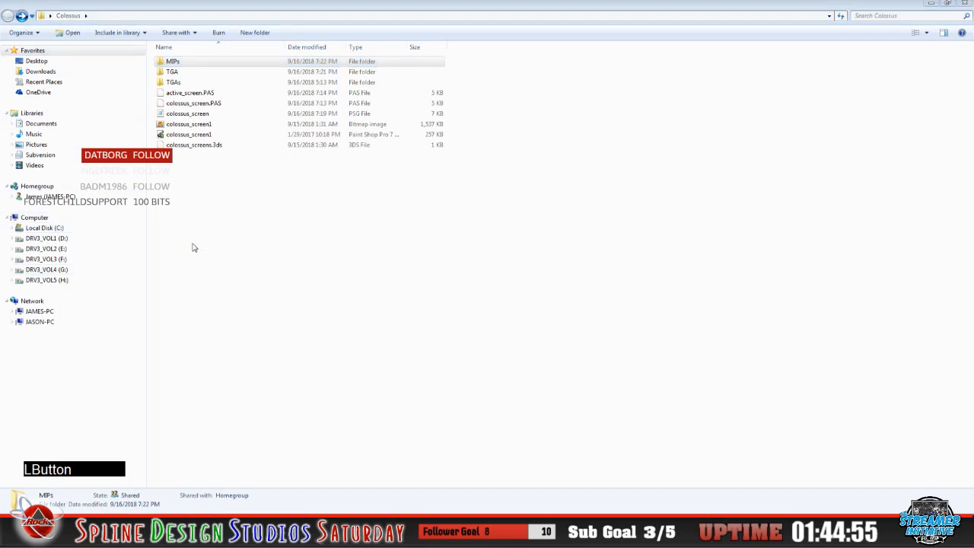
double_click(526, 26)
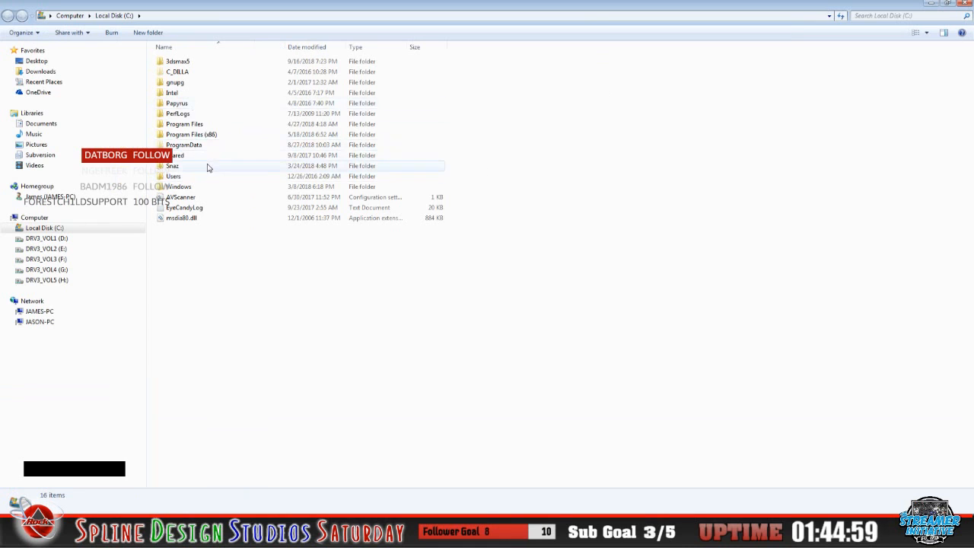
left_click(202, 136)
double_click(201, 137)
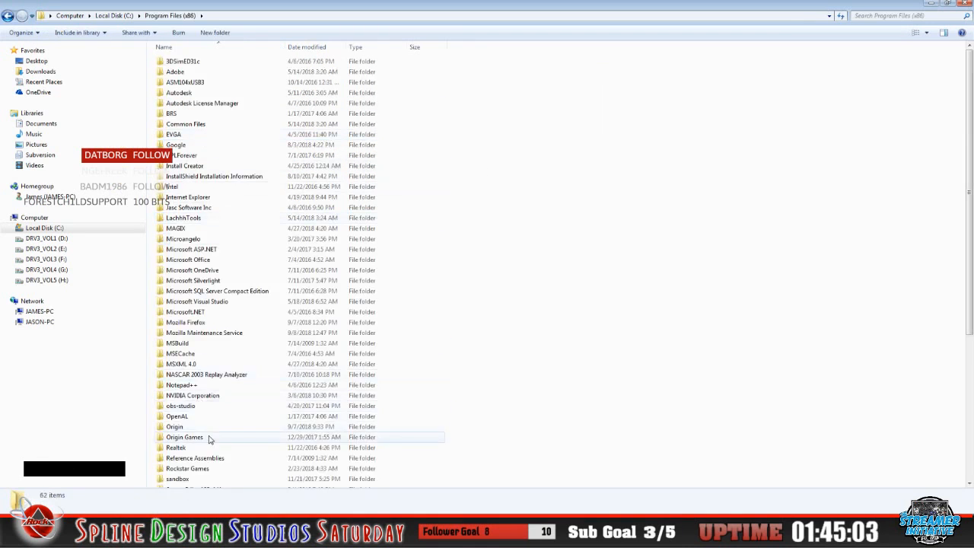
double_click(180, 480)
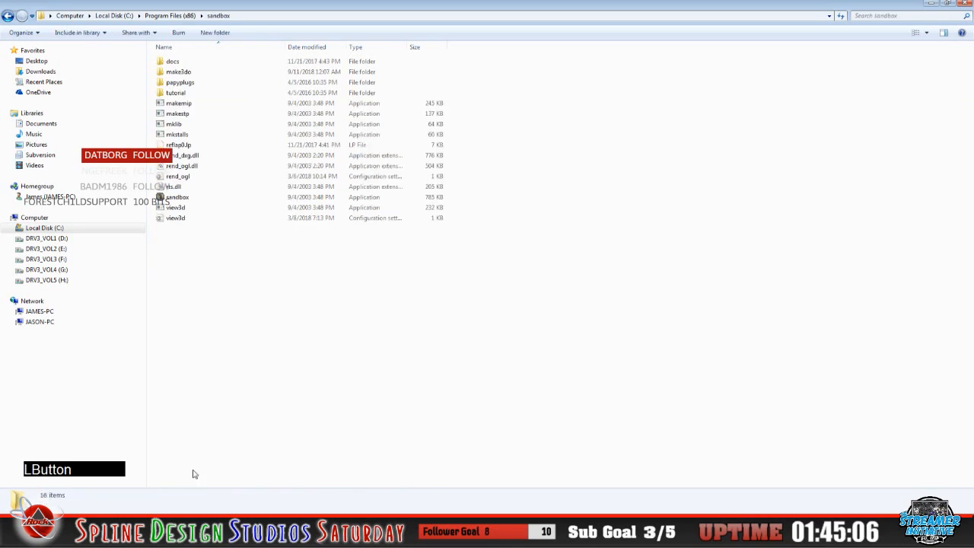
double_click(187, 72)
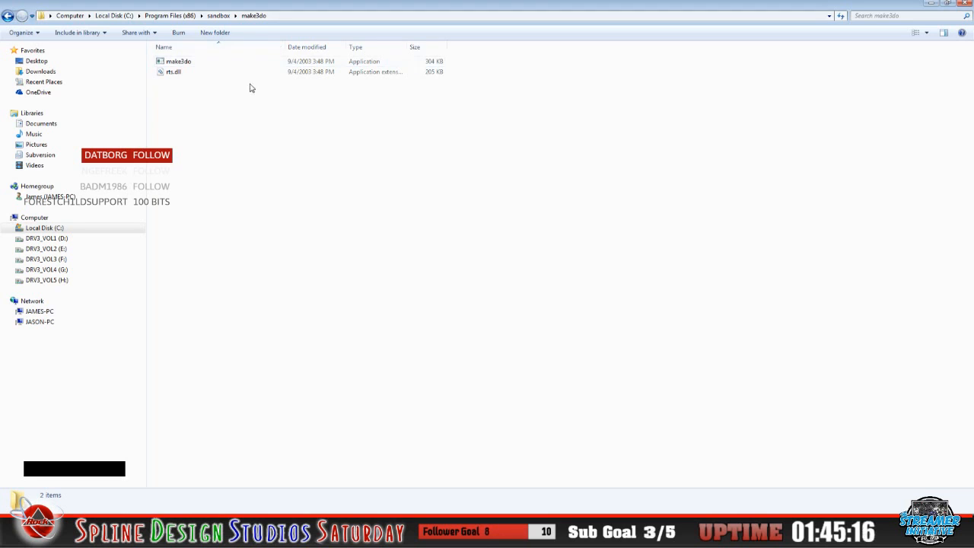
In the Colossus folder, copy active_screen.PAS, colossus_screen.PAS, the colossus_screen PSG file and the colossus_screen1 bitmap
left_click(79, 537)
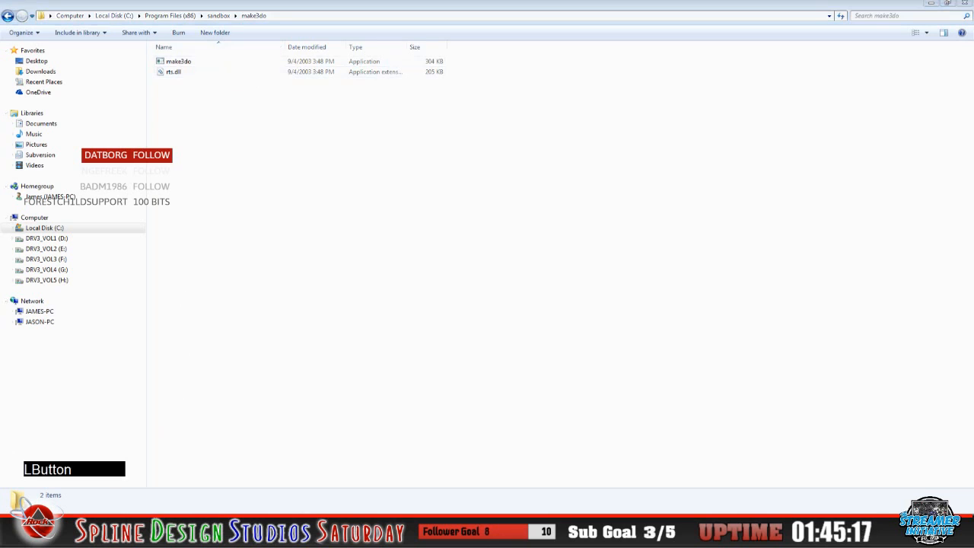
left_click(33, 491)
left_click(204, 93)
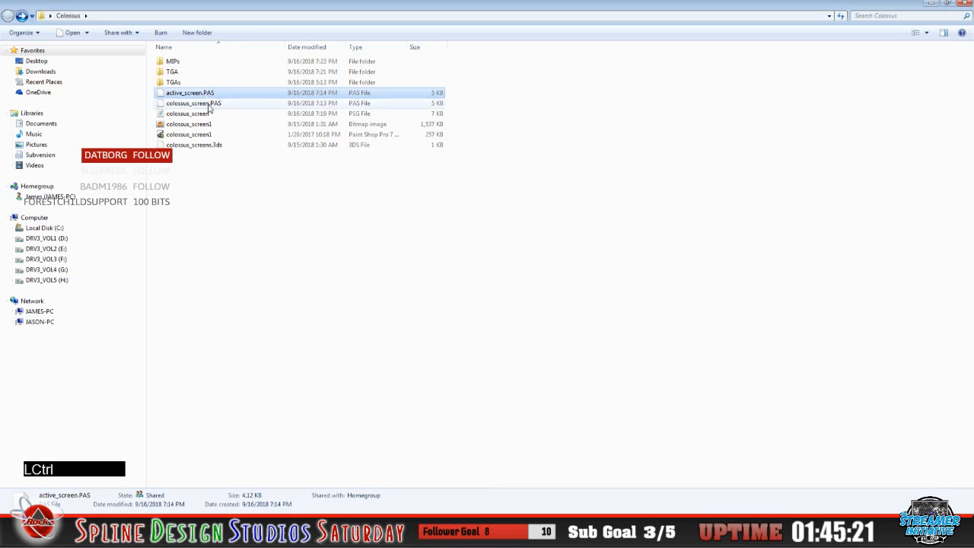
left_click(206, 106, "ctrl")
left_click(205, 114, "ctrl")
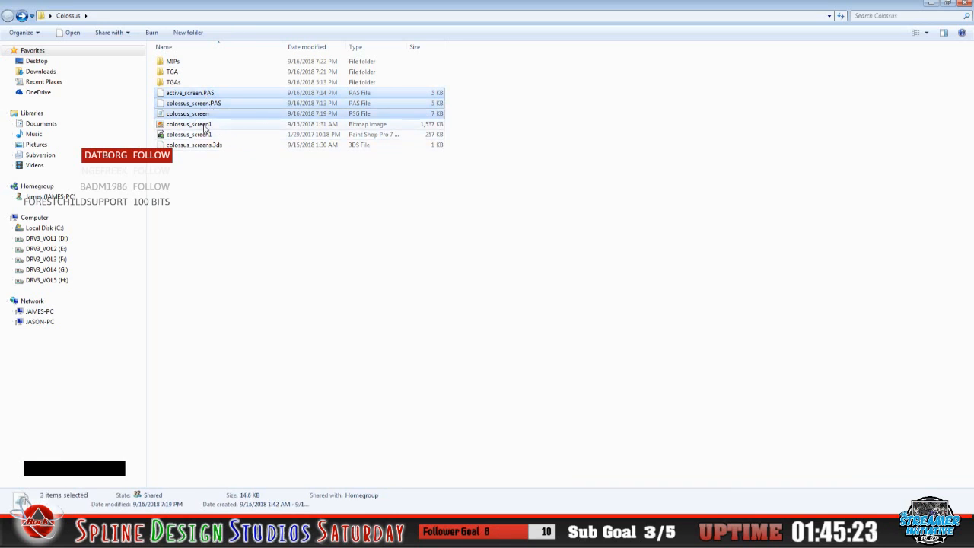
left_click(205, 124, "ctrl")
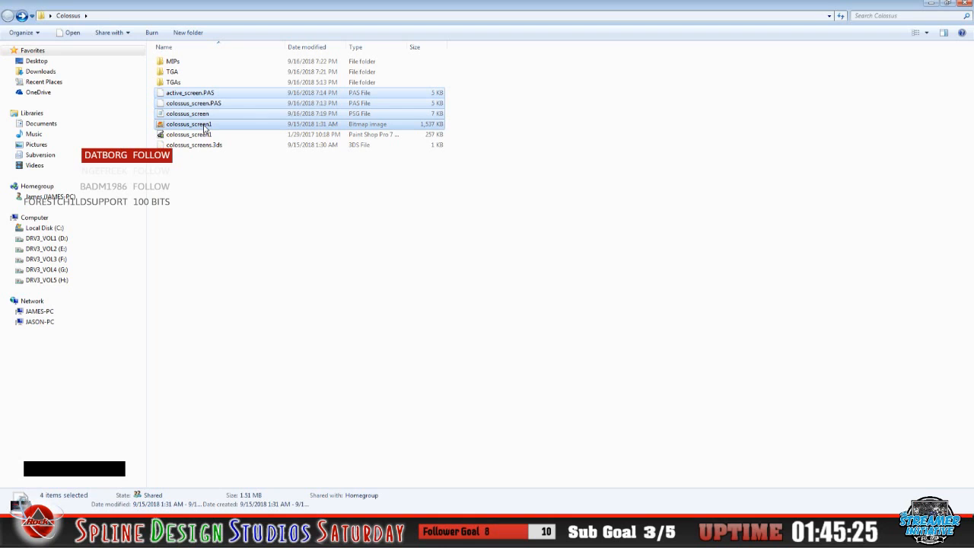
right_click(204, 126)
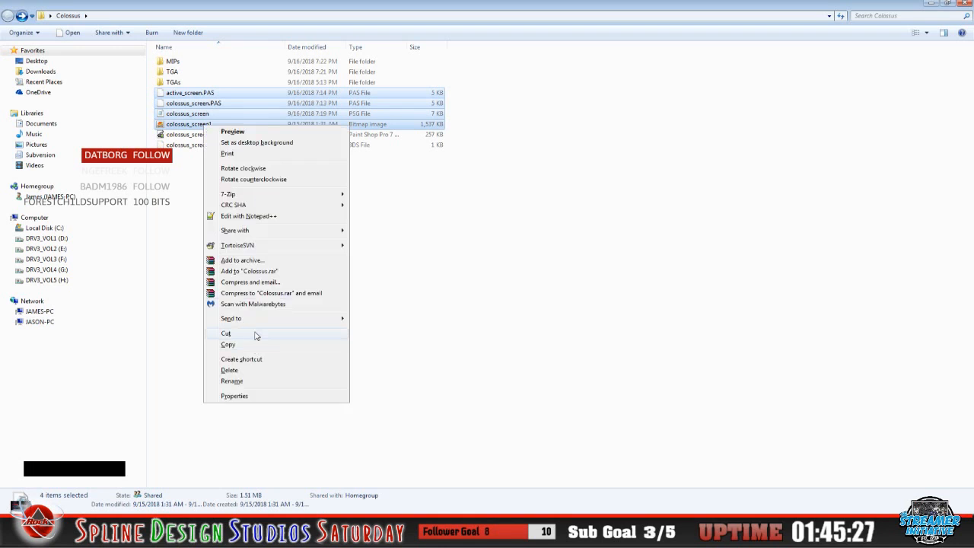
left_click(402, 322)
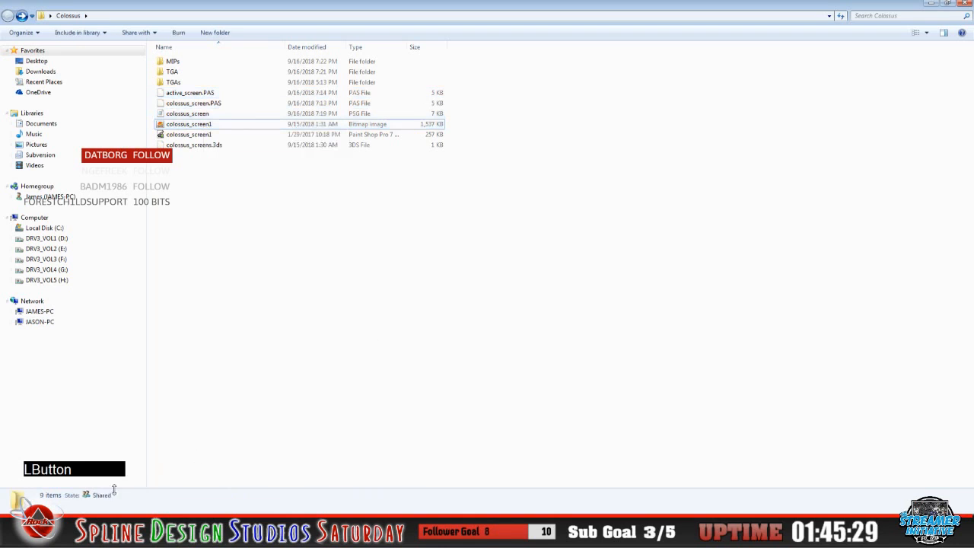
Paste the copied PAS, PSG and bitmap files into the sandbox make3do folder
left_click(114, 532)
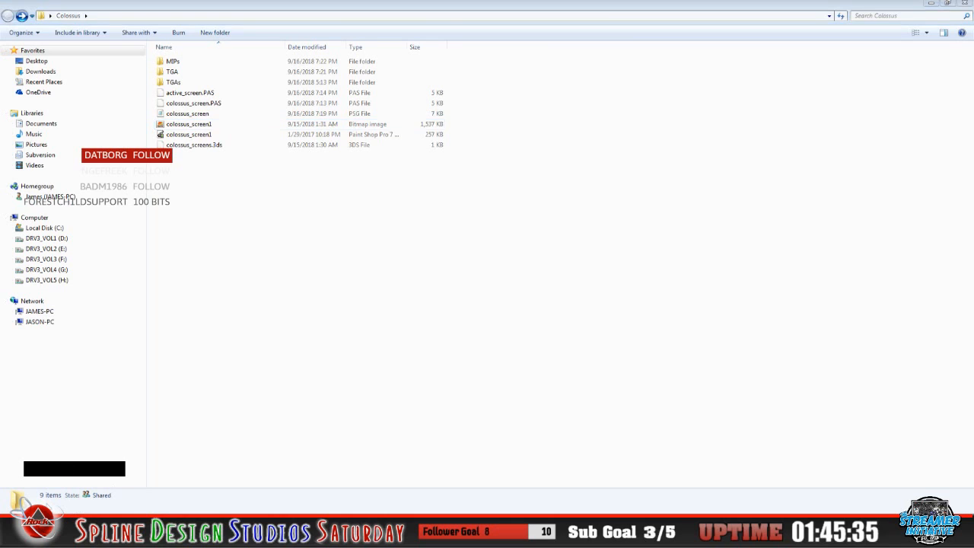
left_click(346, 535)
right_click(348, 329)
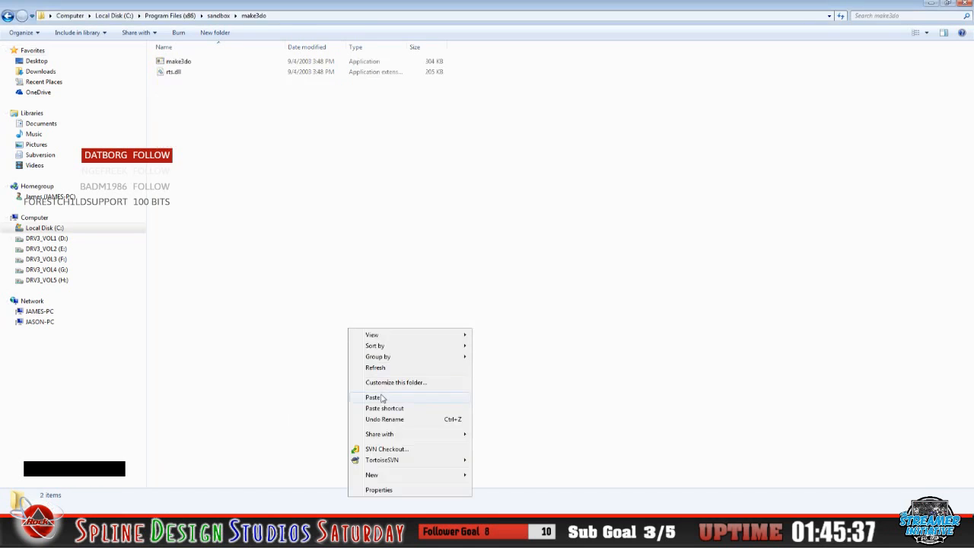
left_click(379, 399)
left_click(298, 368)
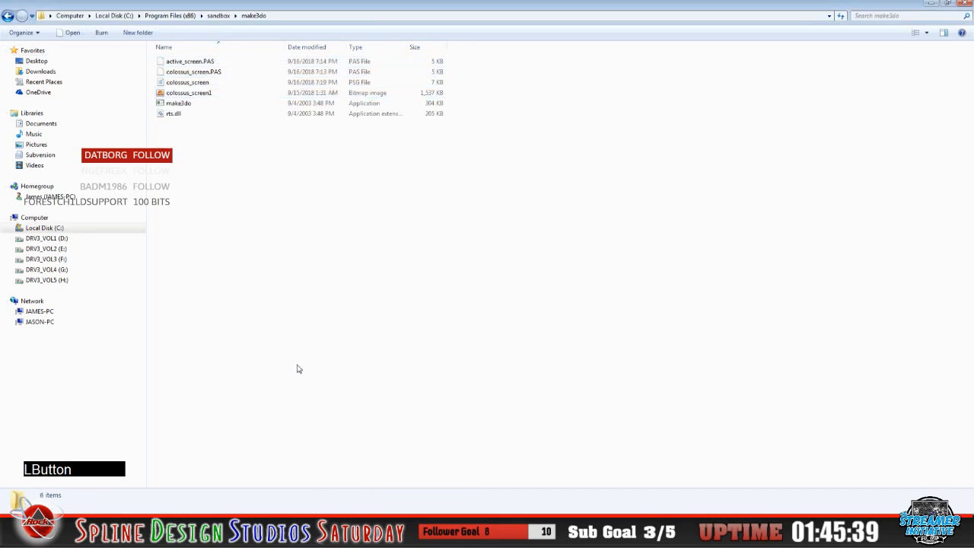
Copy colossus_screen2 from the Colossus TGA folder into the make3do folder
left_click(48, 494)
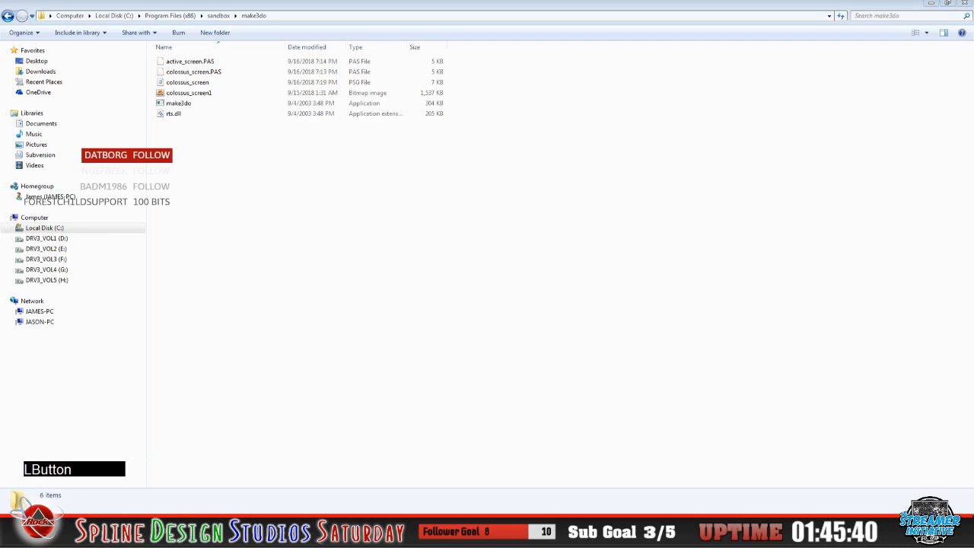
left_click(46, 493)
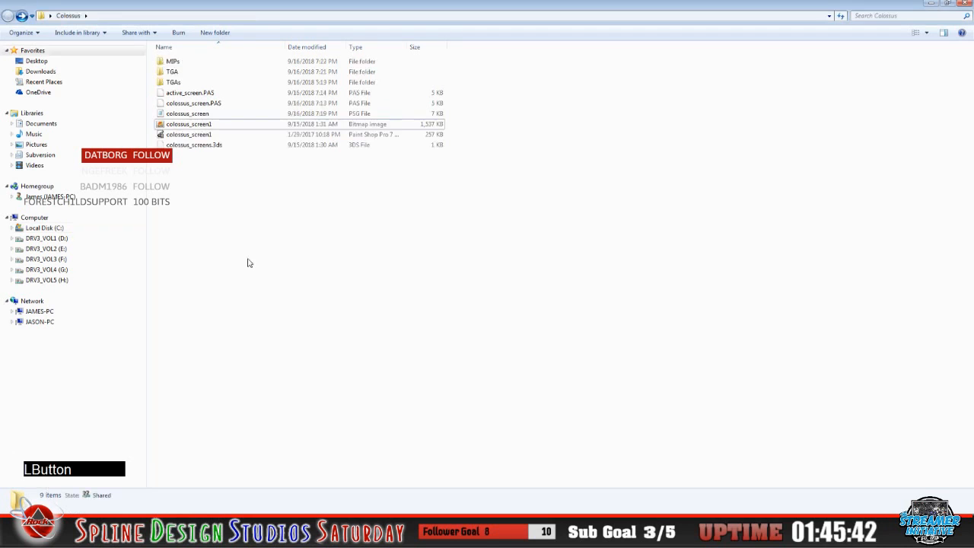
left_click(175, 73)
double_click(175, 73)
right_click(181, 67)
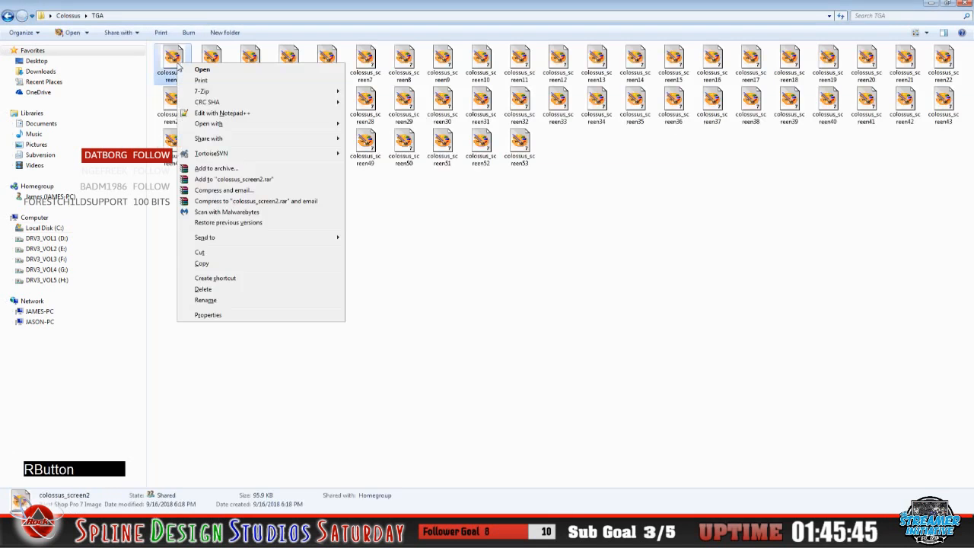
left_click(207, 265)
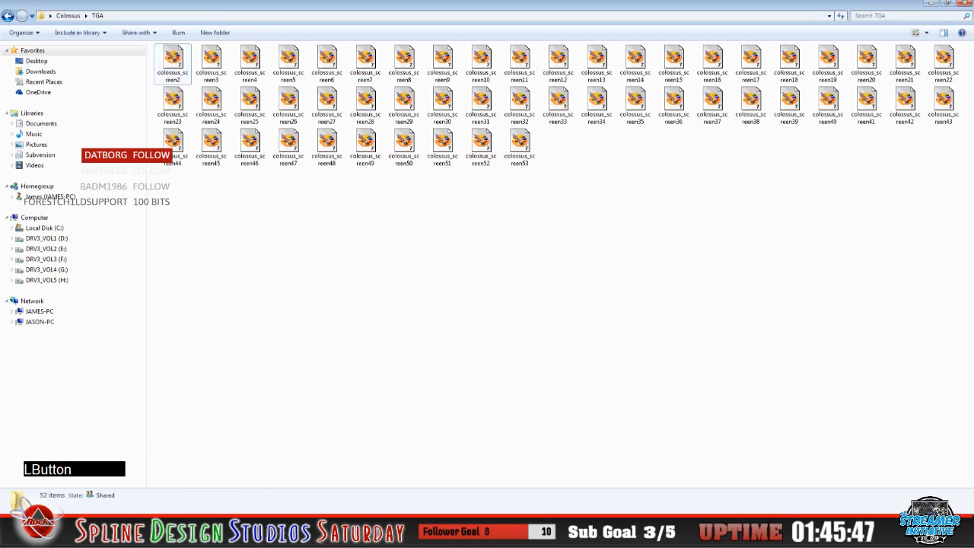
left_click(57, 532)
left_click(216, 526)
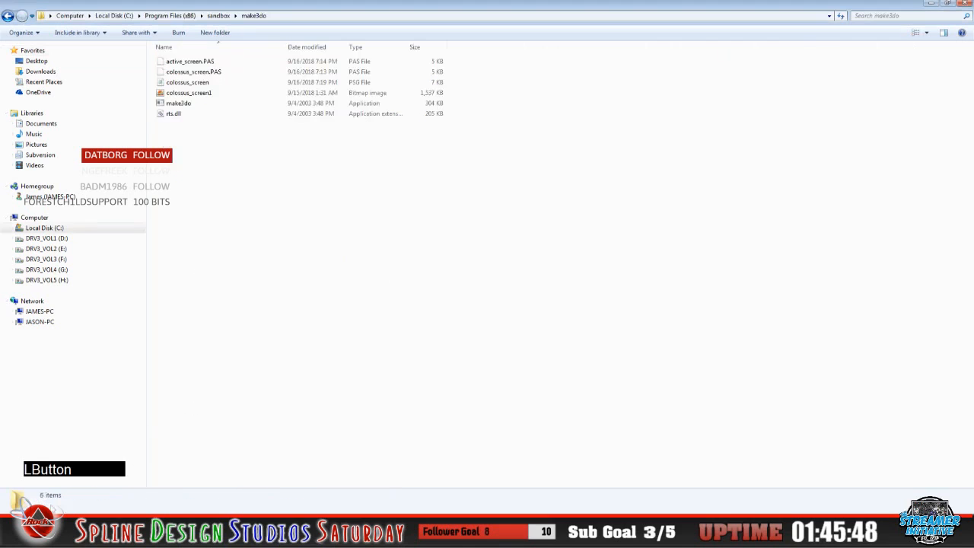
right_click(261, 419)
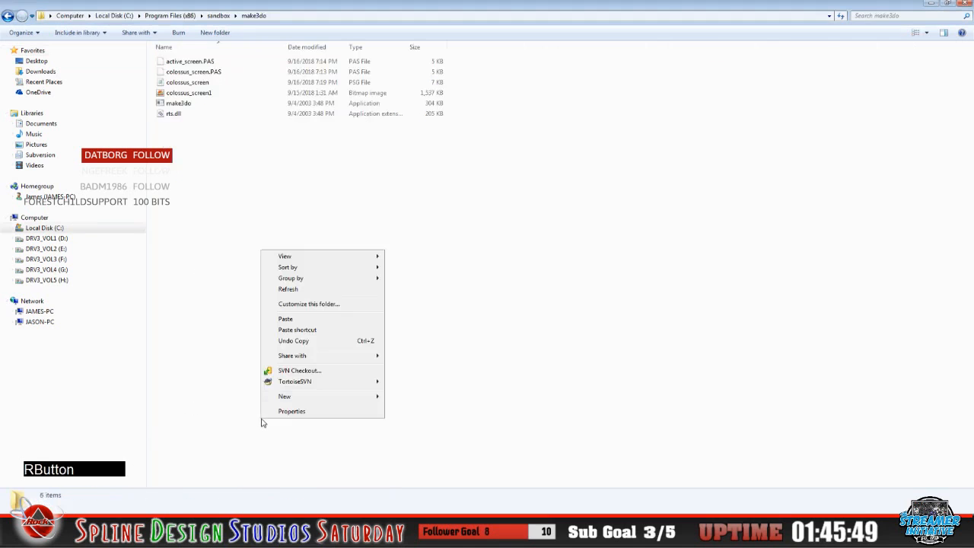
left_click(308, 319)
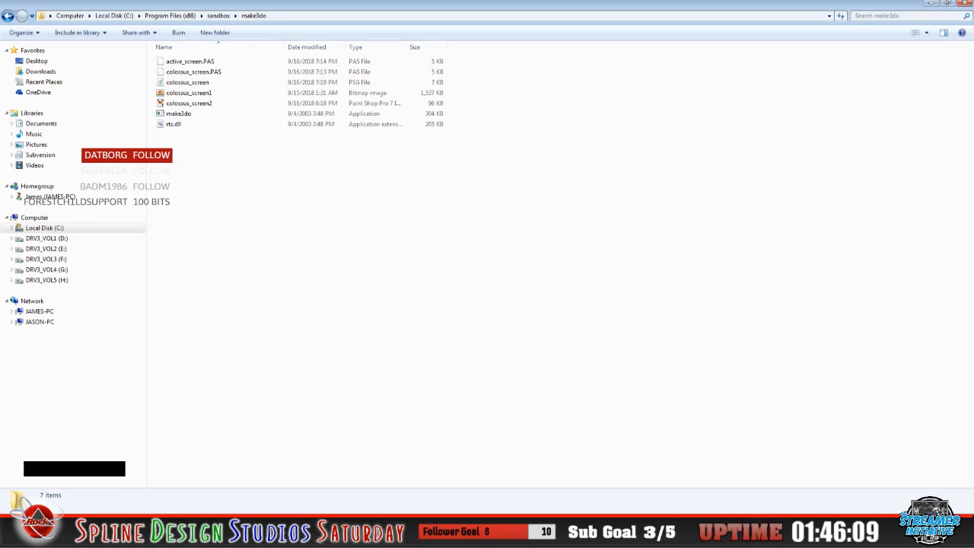
Find cmd among the installed programs and open a Command Prompt window over the make3do folder
left_click(16, 533)
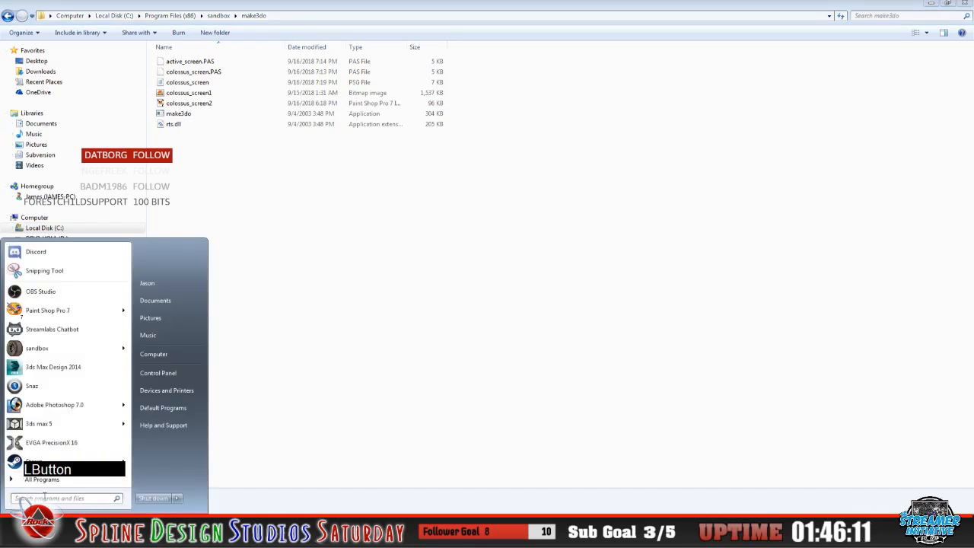
type("cmd")
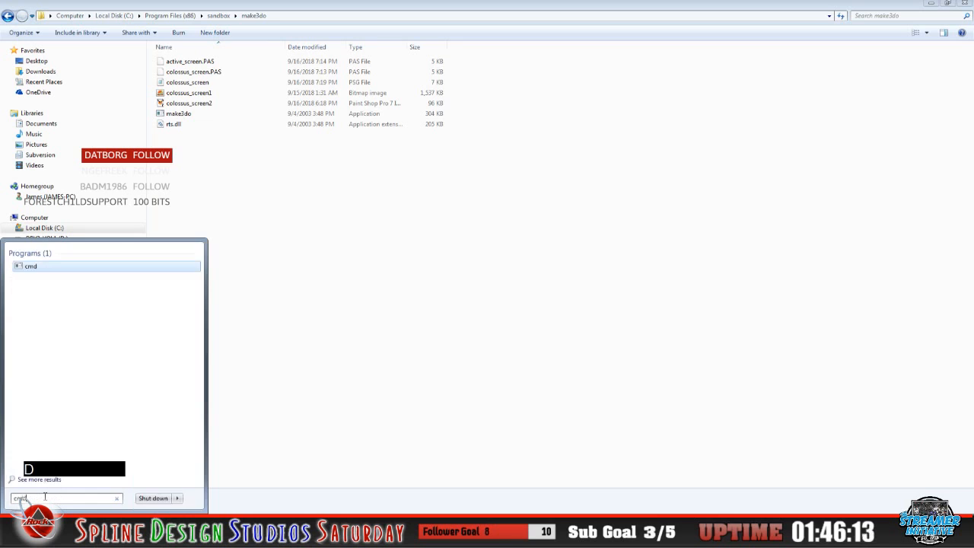
left_click(32, 267)
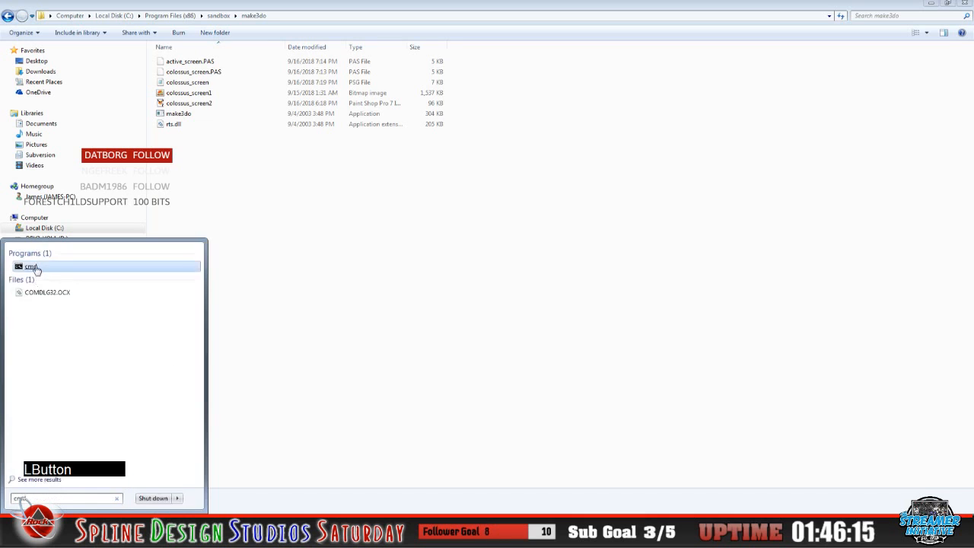
left_click_drag(239, 105, 323, 231)
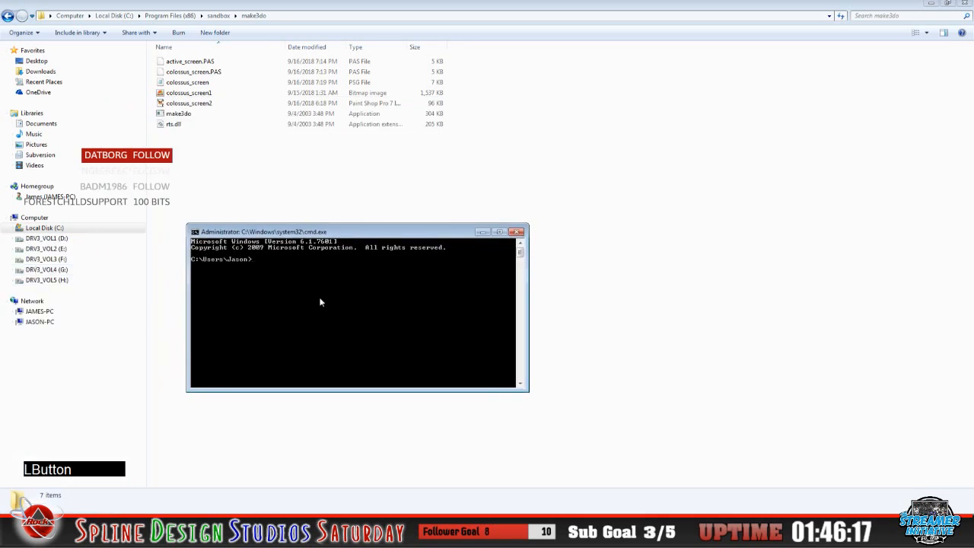
Change the command prompt's directory to C:\Program Files (x86)\sandbox\make3do
type("cd\\")
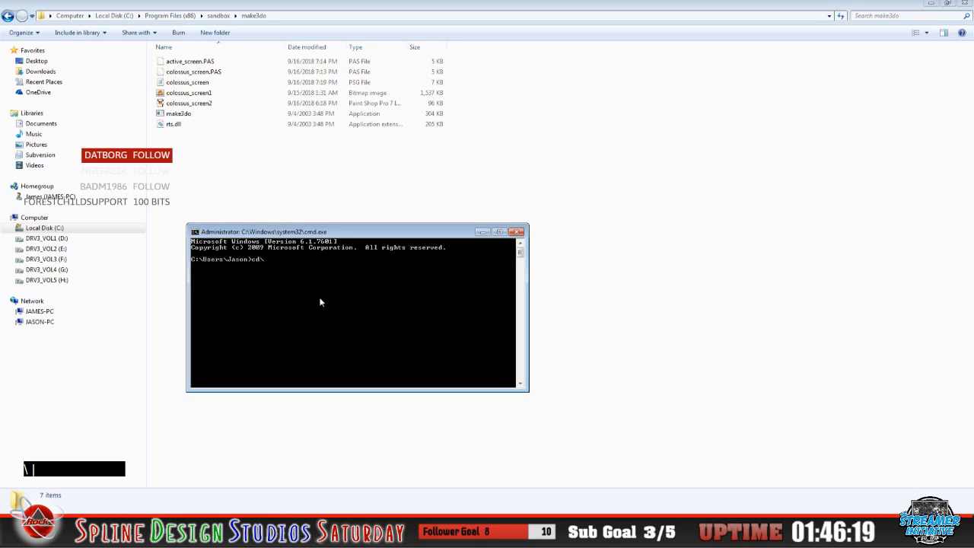
key("Return")
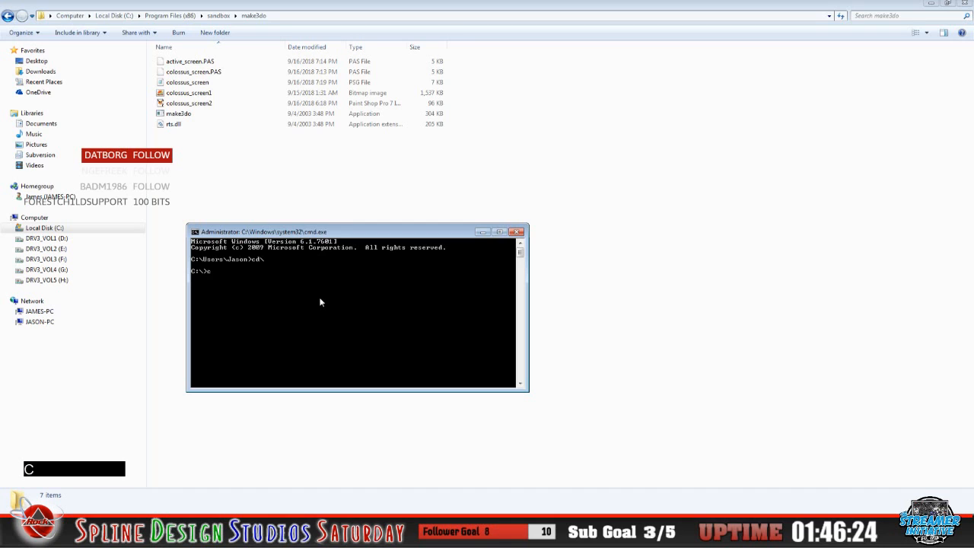
type("d\\program file")
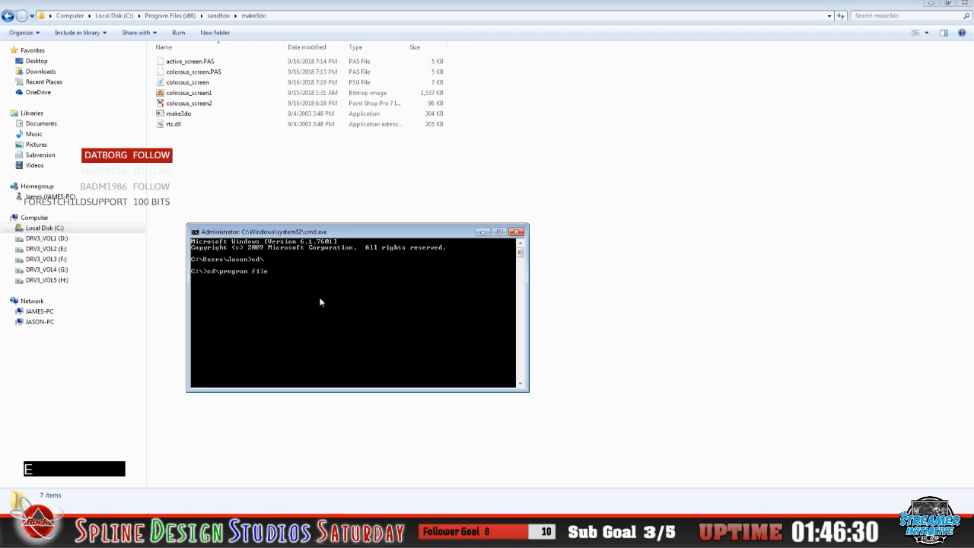
type("s (x86)\\sandbox\\")
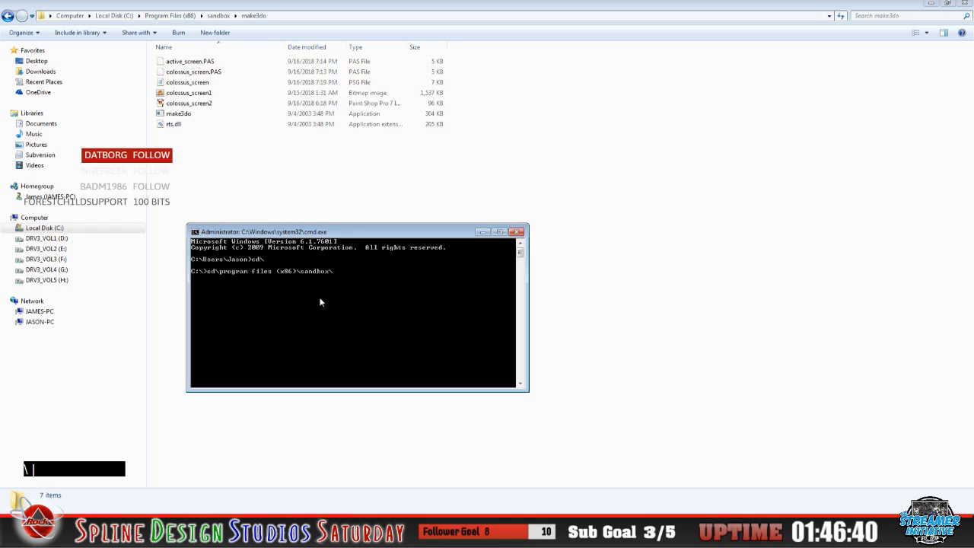
type("make3do")
key("Return")
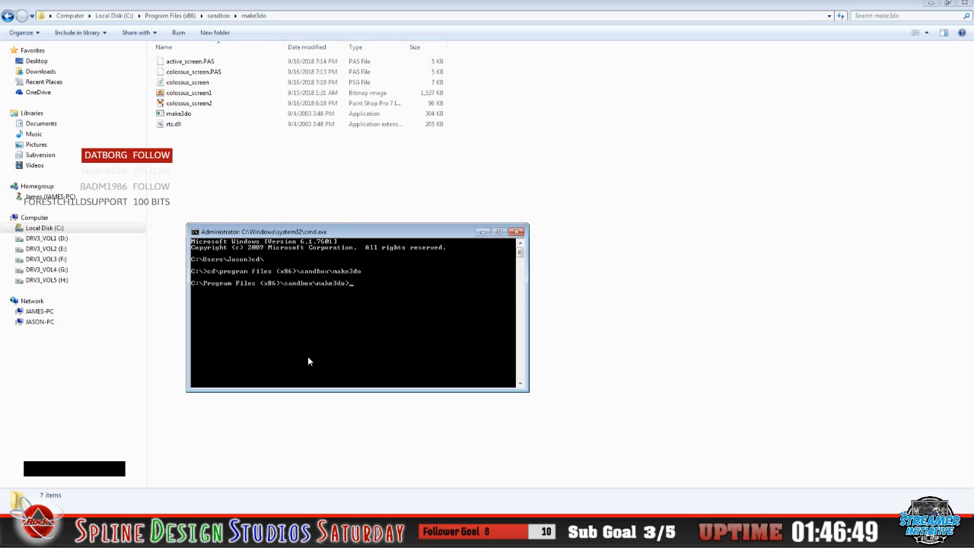
Try to build the 3do object by running make3do -s colossus_screen.psg
type("make3")
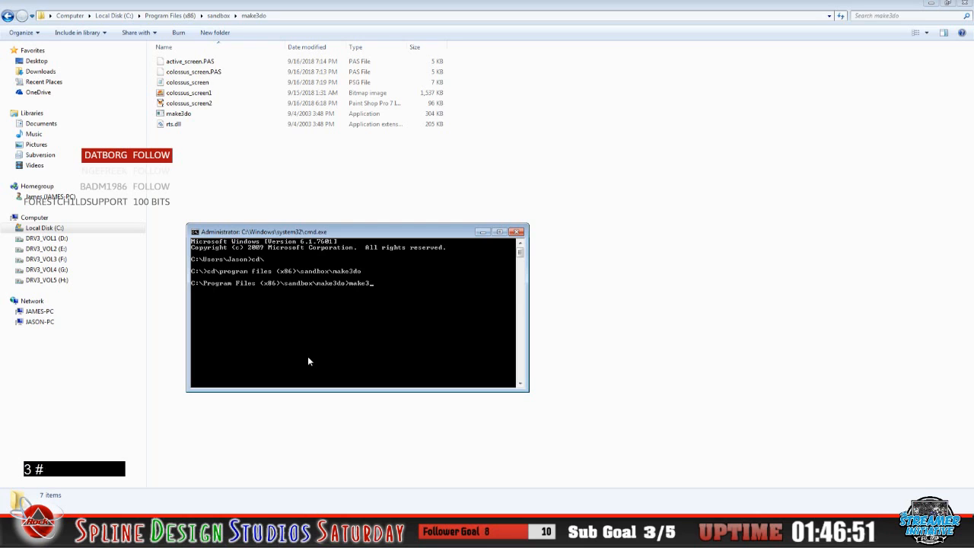
type("do")
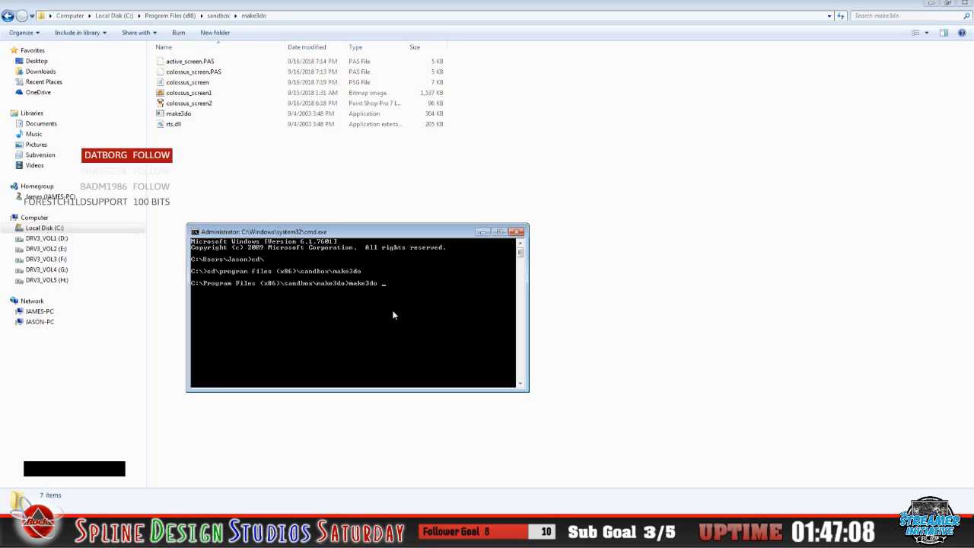
type("-s")
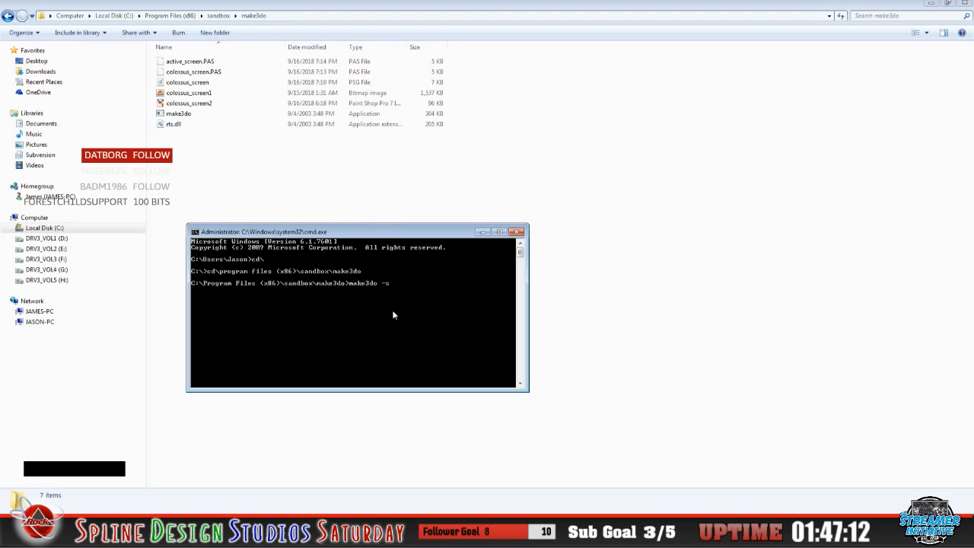
type(" coll")
key("BackSpace")
type("ossus")
key("shift")
type("_scre")
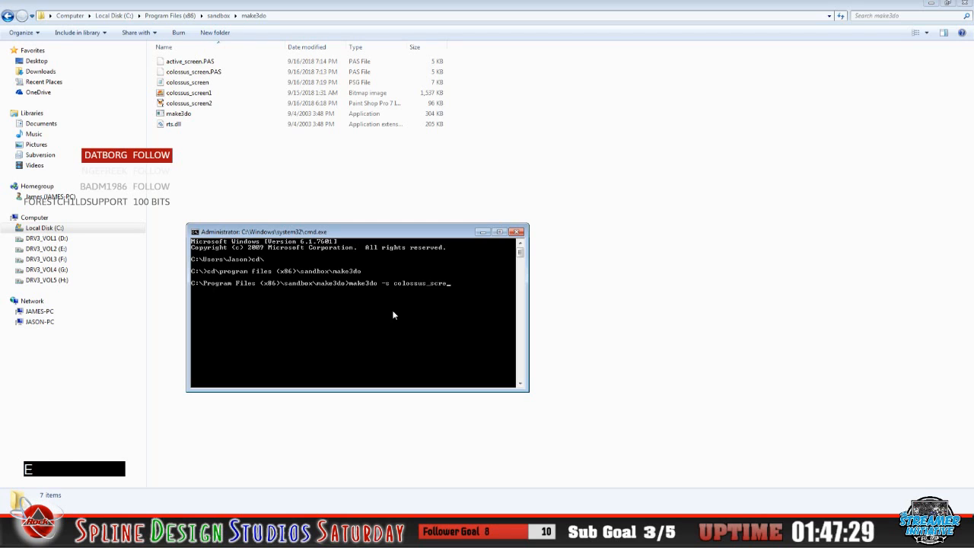
type("en.psg")
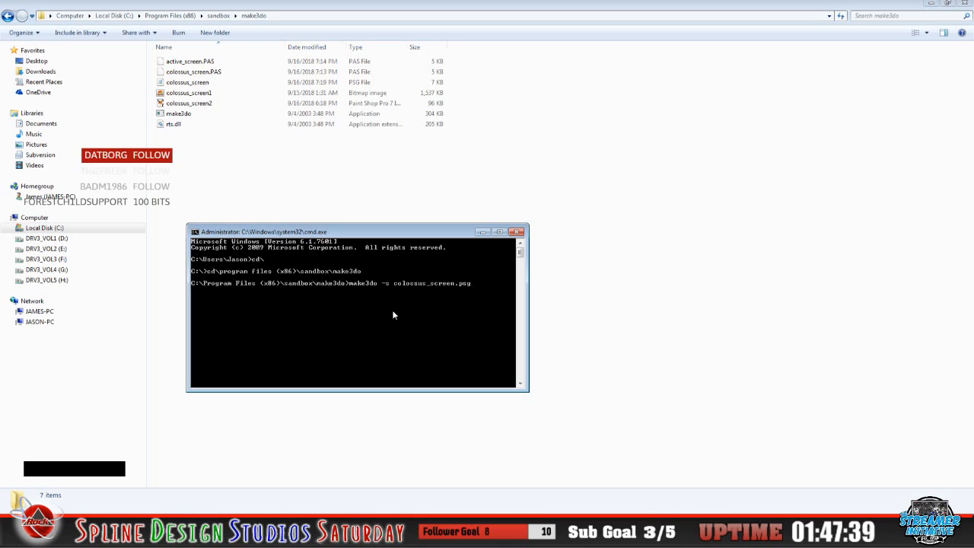
key("Return")
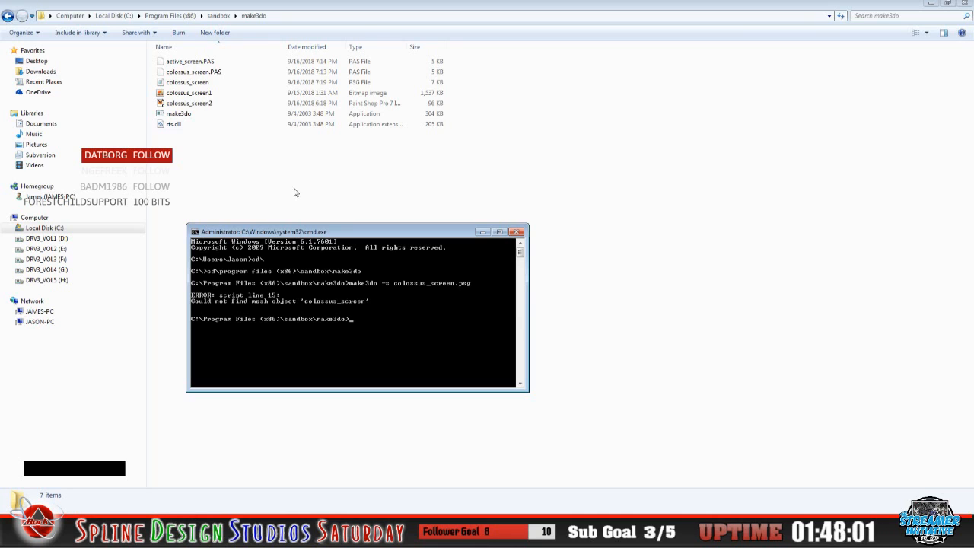
In the colossus_screen PSG script, change the mesh name at the end of the staticscreen:MESH screen line to static
double_click(188, 82)
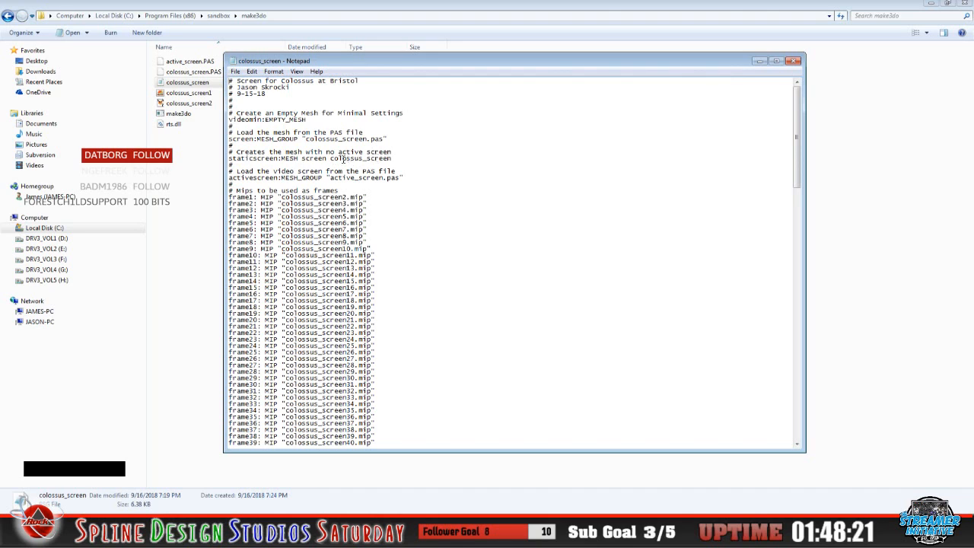
left_click(348, 182)
key("Delete")
key("Delete")
key("Delete")
key("Delete")
key("Delete")
key("Delete")
key("Delete")
key("Delete")
key("Delete")
key("Delete")
key("Delete")
key("Delete")
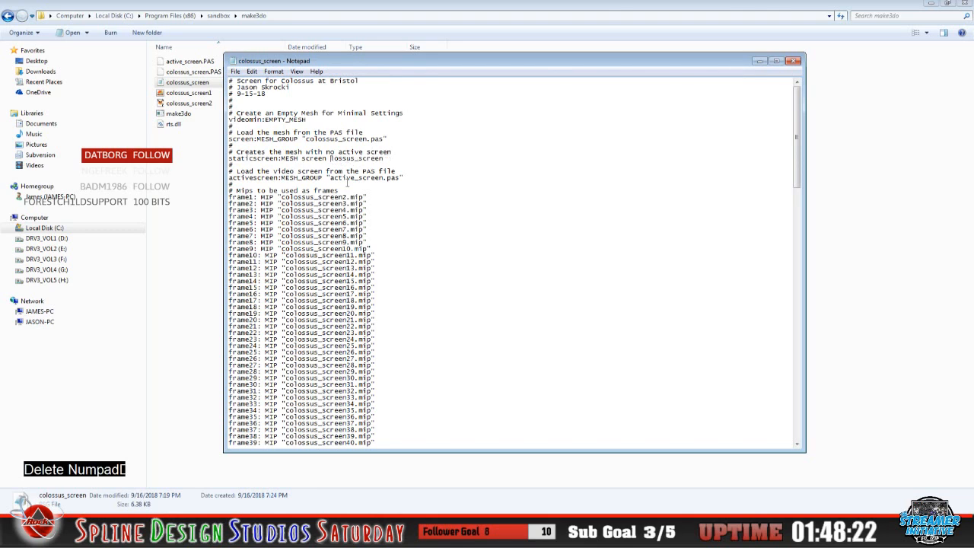
key("Delete")
key("Delete")
key("Delete")
type("stat")
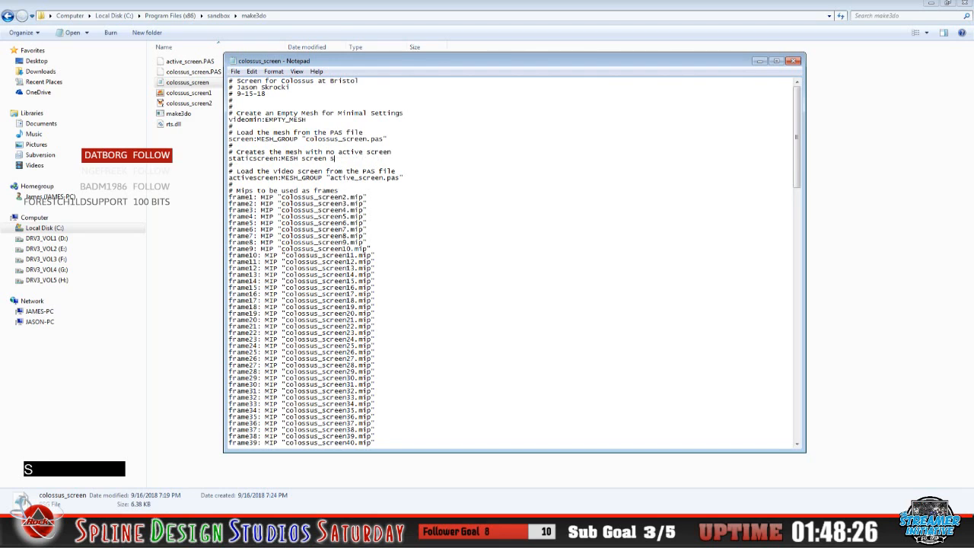
type("ic")
Save the edited colossus_screen PSG script and close Notepad
left_click(235, 71)
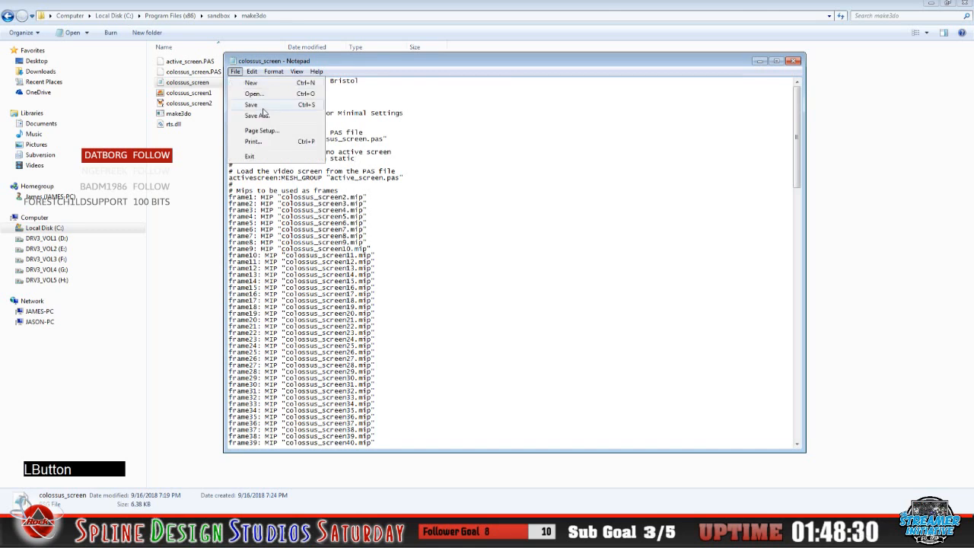
left_click(301, 150)
left_click(236, 72)
left_click(248, 156)
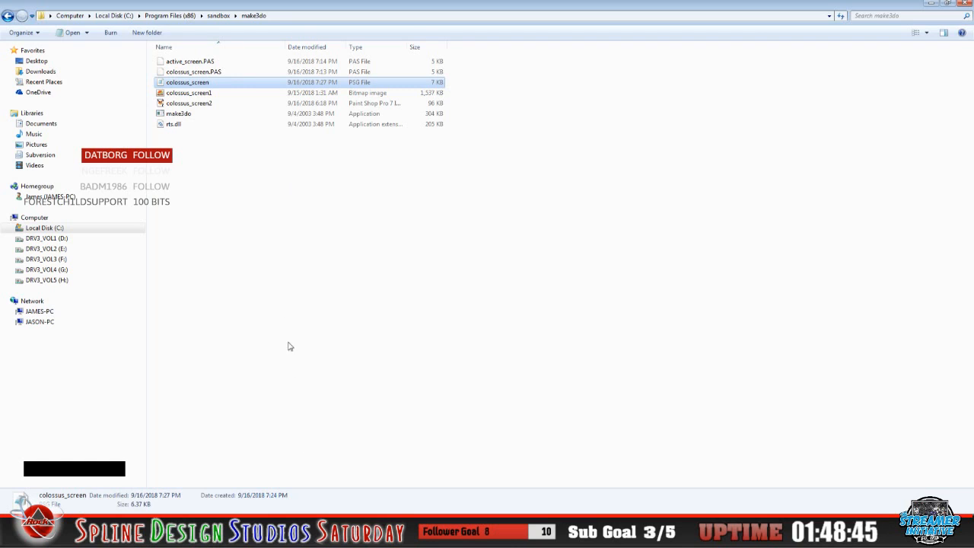
Run make3do -s colossus_screen.psg again from the make3do directory in the Command Prompt
left_click(355, 537)
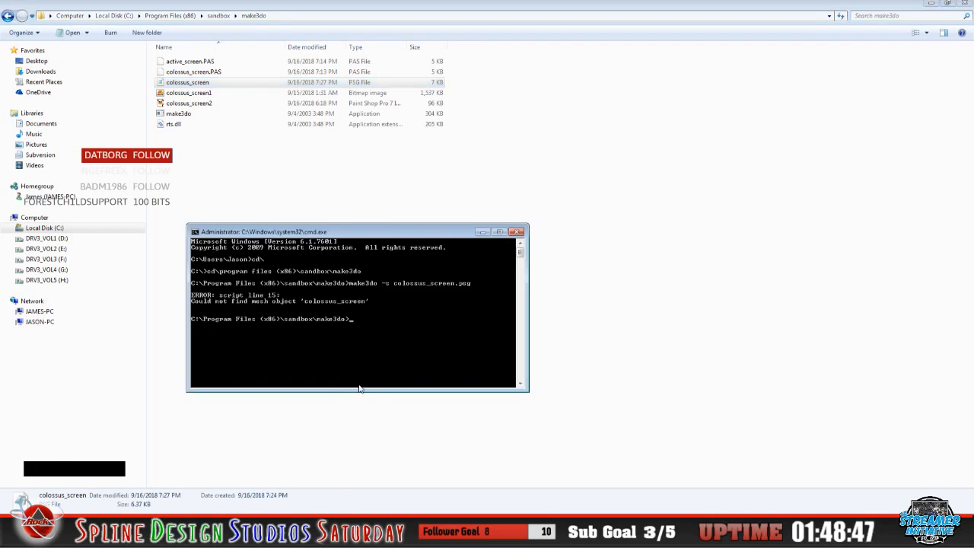
key("F8")
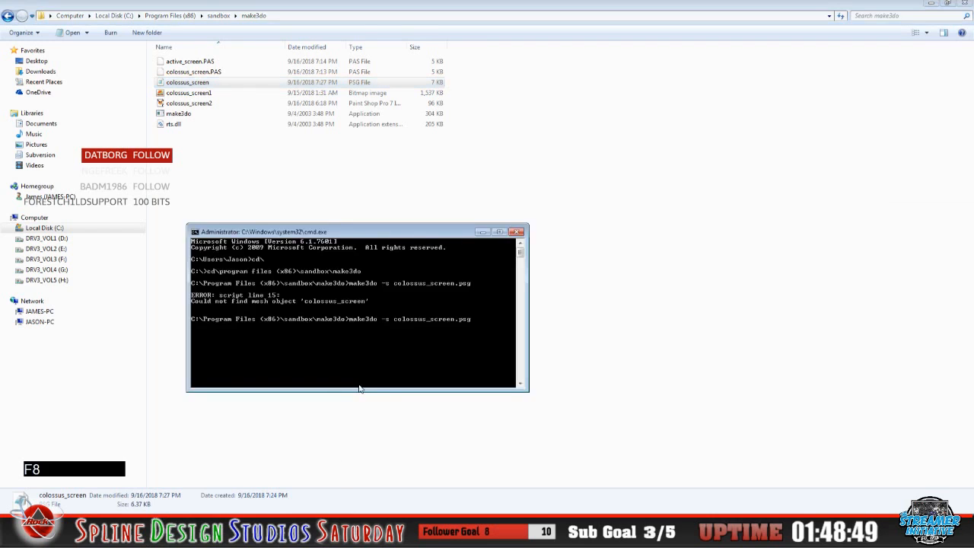
key("Right")
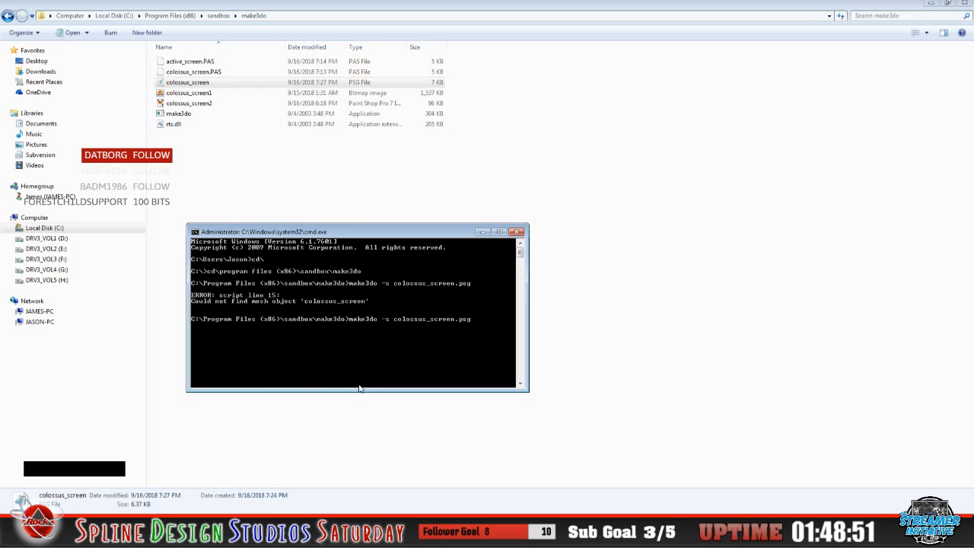
key("Right")
key("Right")
key("Right")
key("Right")
key("Right")
key("Right")
key("Right")
key("Right")
key("Right")
key("Right")
key("Right")
key("Right")
key("Right")
key("Right")
key("Right")
key("Right")
key("Right")
key("Right")
key("Right")
key("Return")
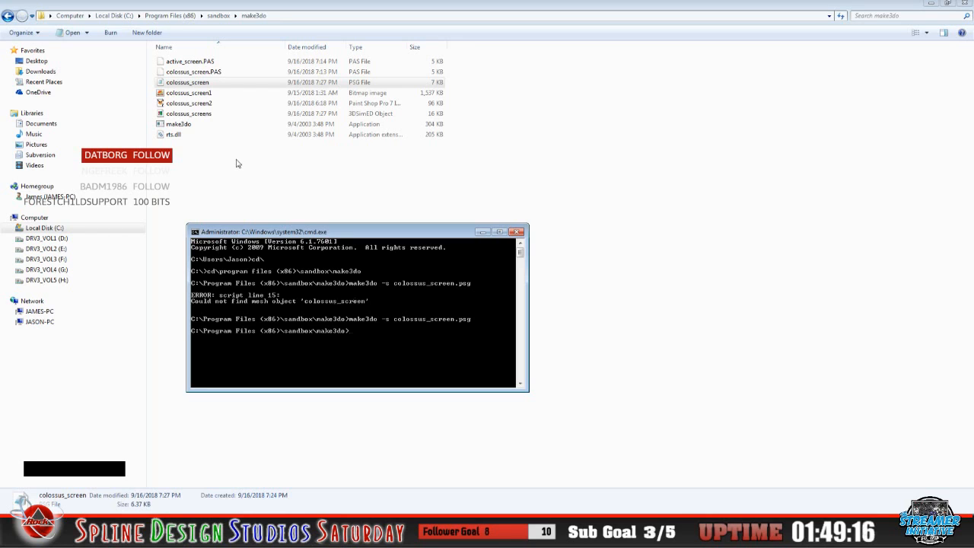
Open the built colossus_screens object in 3DSimED, inspect its screen panels from another angle, and close the program
left_click(200, 118)
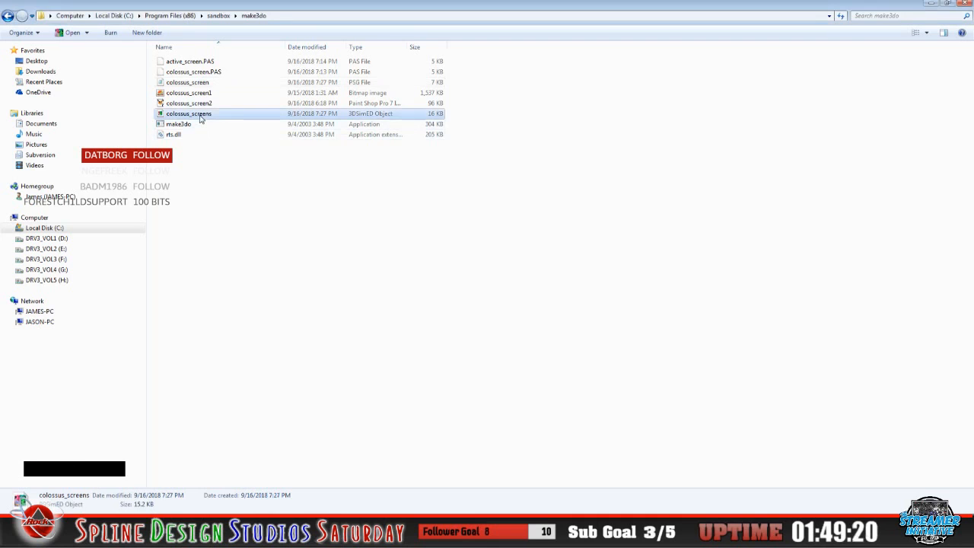
double_click(200, 116)
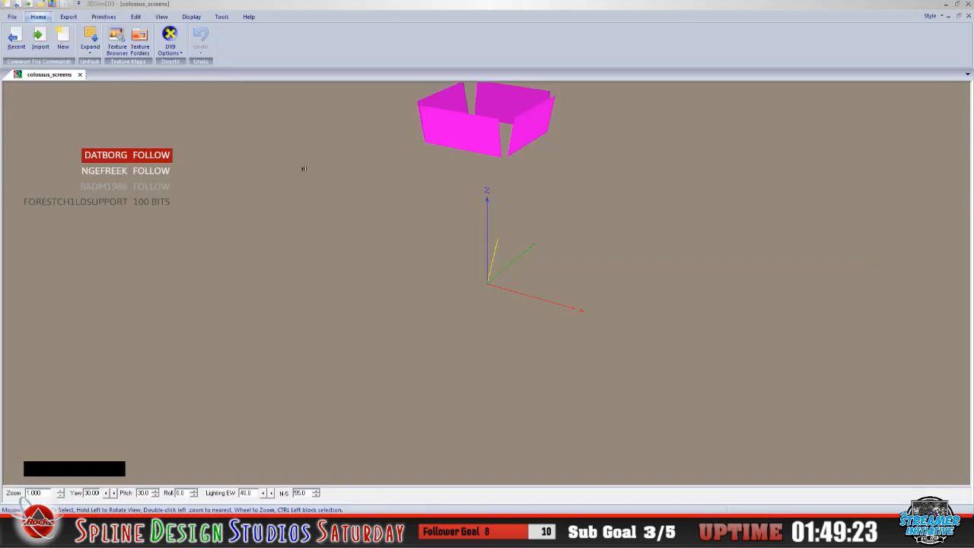
right_click(419, 129)
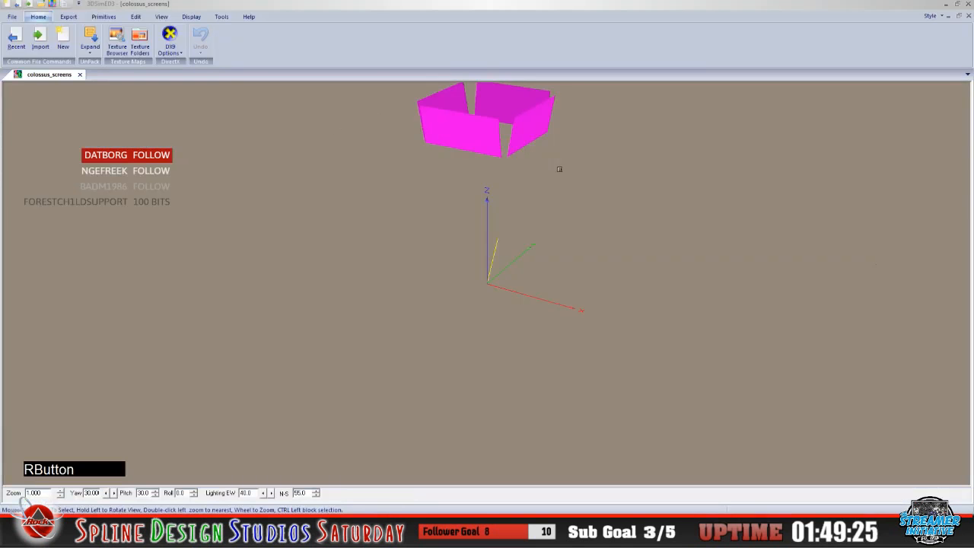
mouse_move(561, 168)
left_mouse_down()
mouse_move(543, 153)
mouse_move(548, 181)
left_mouse_up()
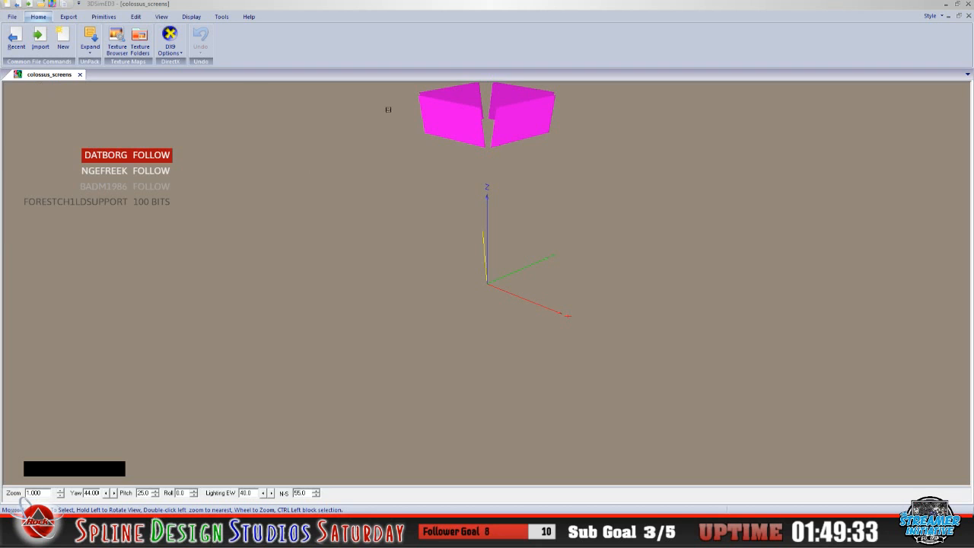
double_click(583, 121)
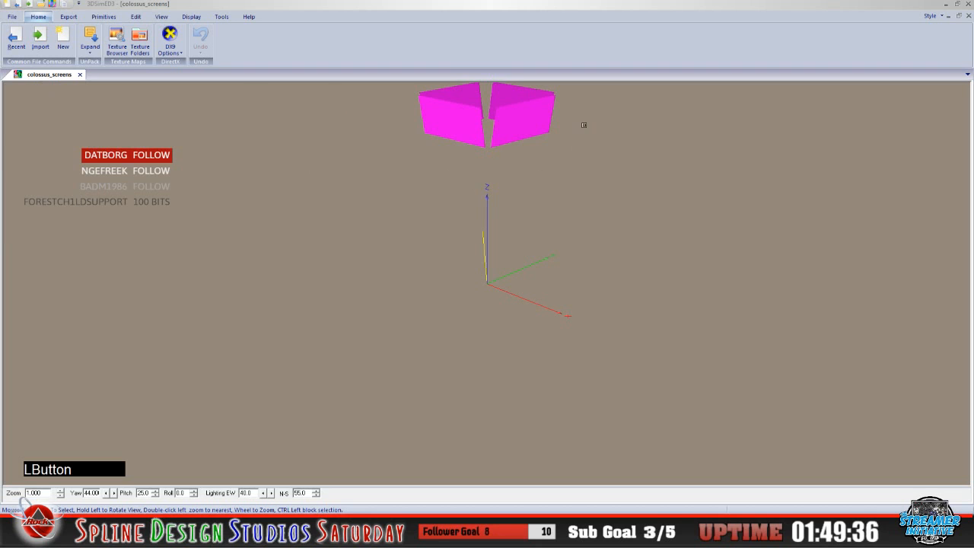
left_click_drag(412, 320, 374, 272)
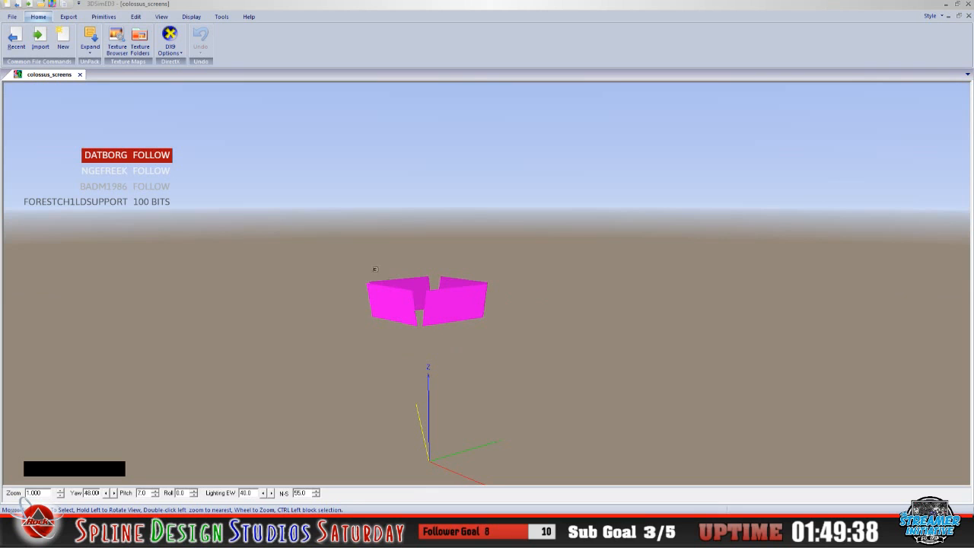
left_click(13, 17)
left_click(226, 294)
left_click(456, 293)
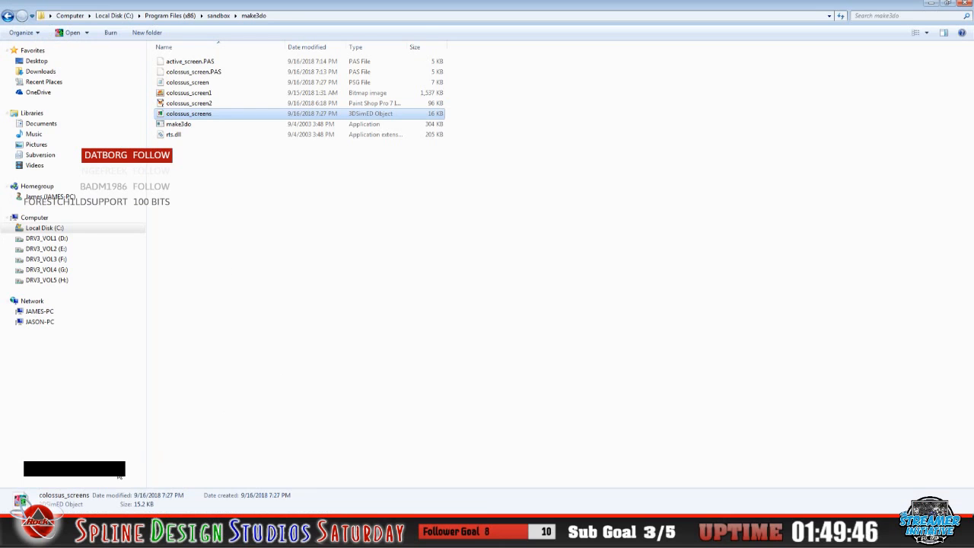
Copy the colossus_screen1 MIP texture from the Bristol_2018_SRA track folder into the make3do folder
left_click(44, 531)
left_click(84, 471)
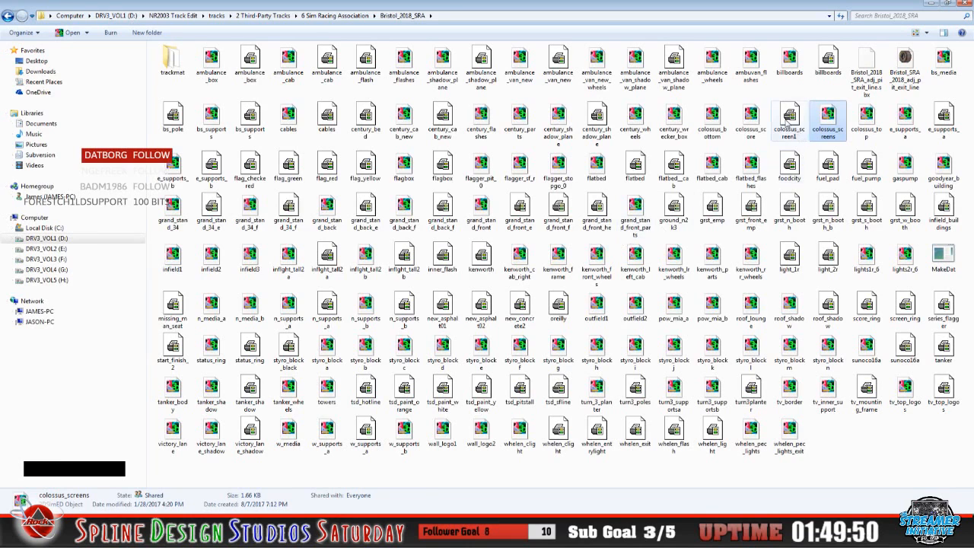
left_click(788, 120)
right_click(788, 120)
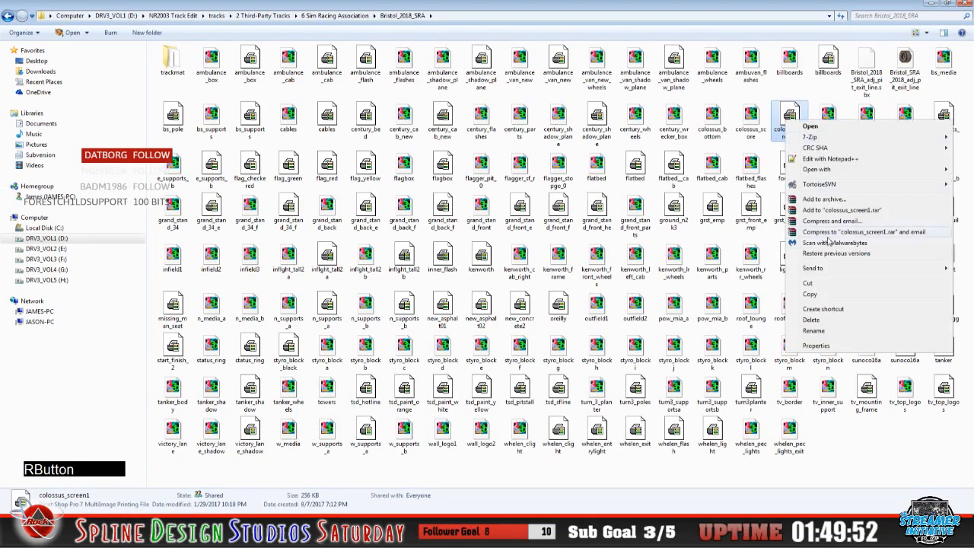
left_click(811, 294)
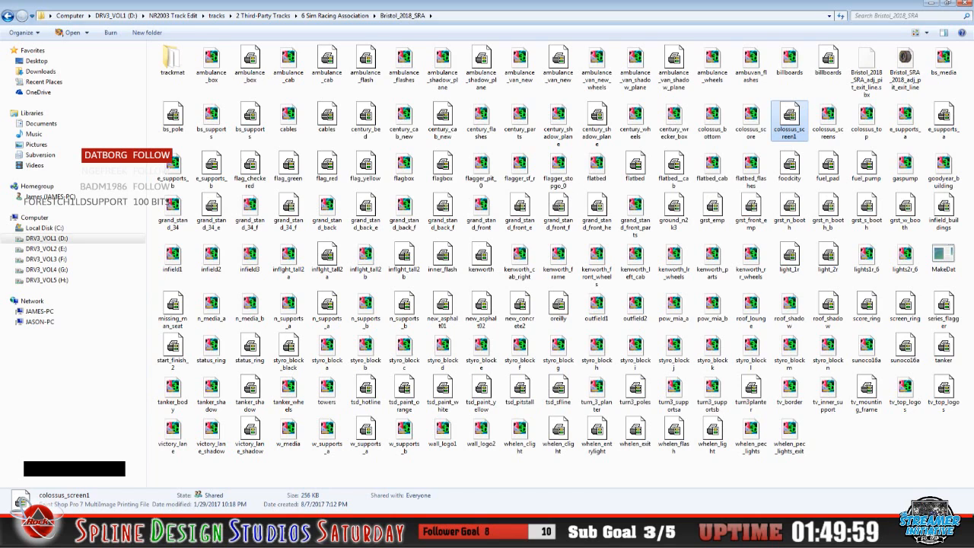
left_click(220, 536)
right_click(283, 338)
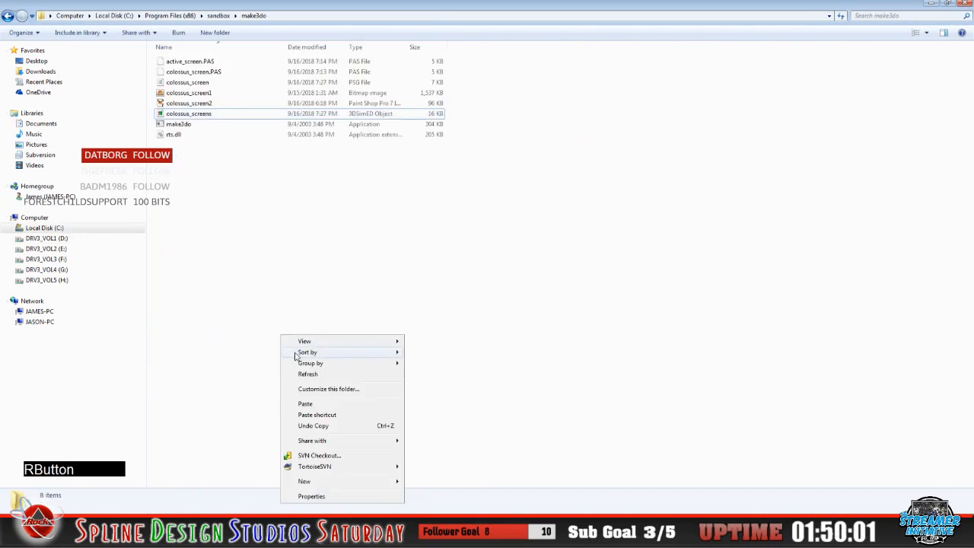
left_click(305, 403)
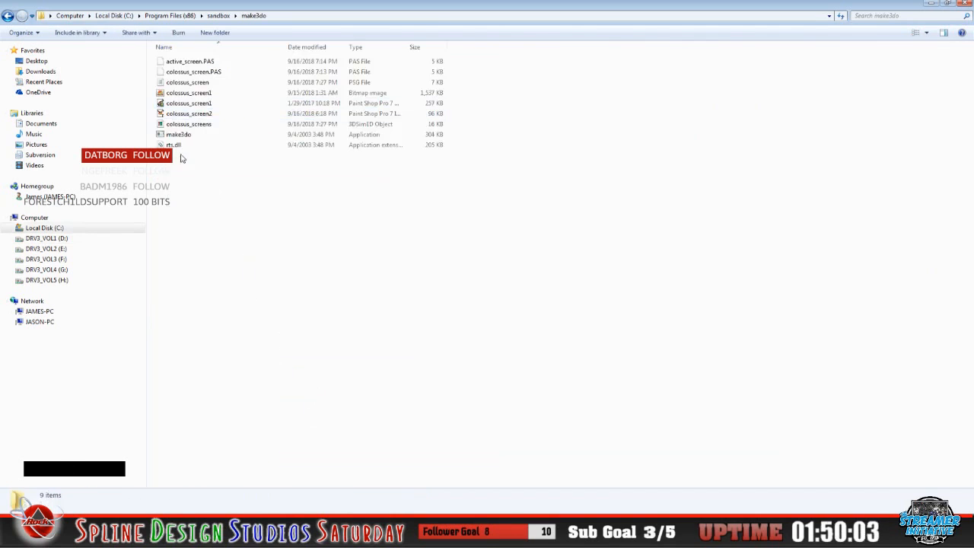
Open the colossus_screens object in 3DSimED to check its texturing, and close the program
double_click(196, 126)
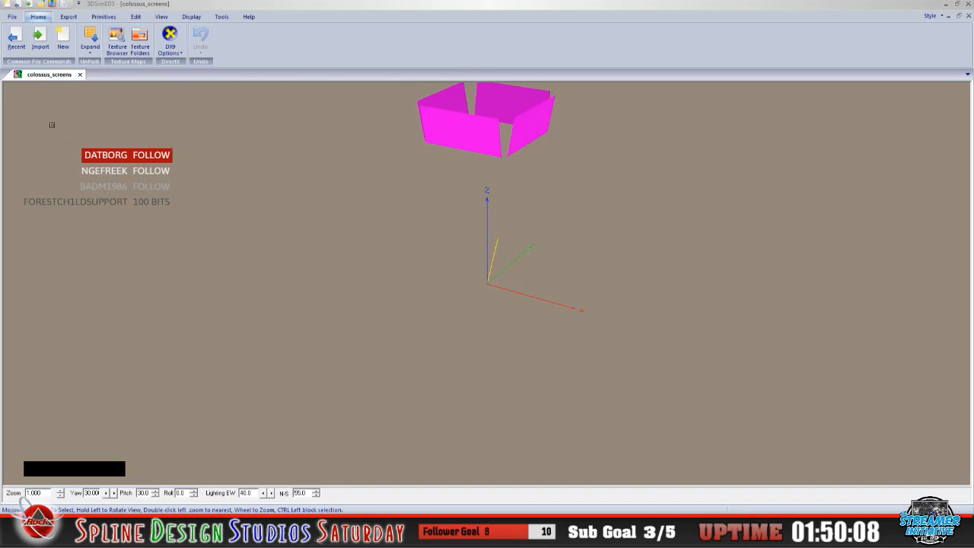
left_click(12, 16)
left_click(228, 297)
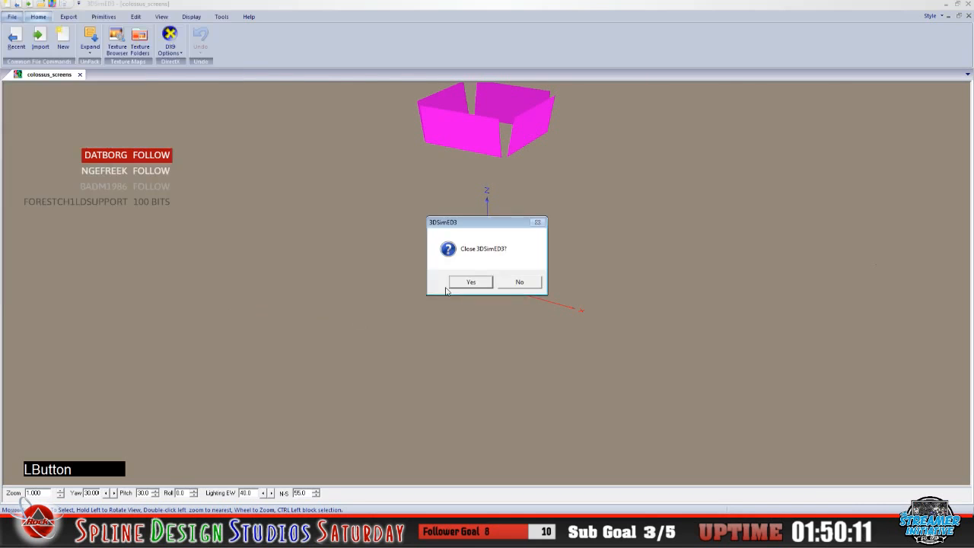
left_click(466, 281)
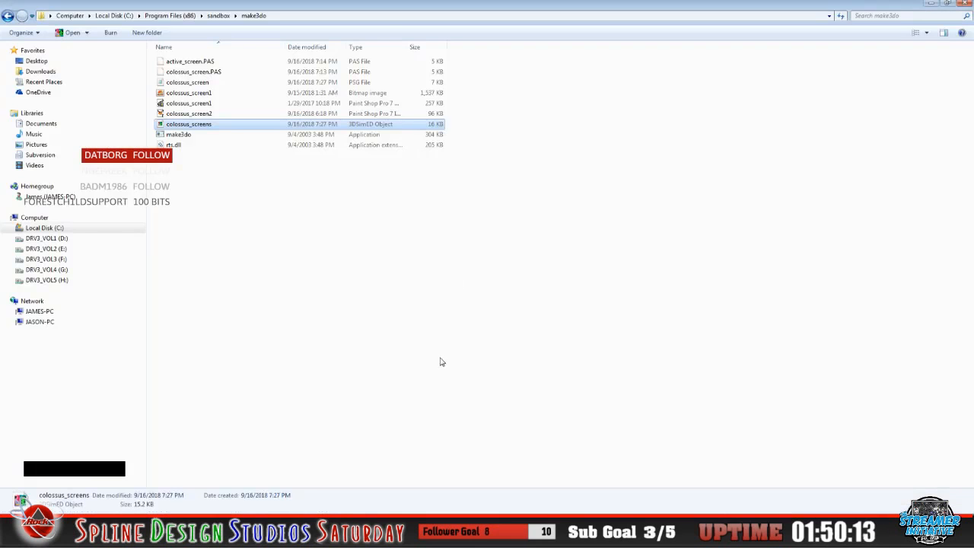
Open the colossus_screens object file in Notepad to read its embedded texture references
right_click(203, 129)
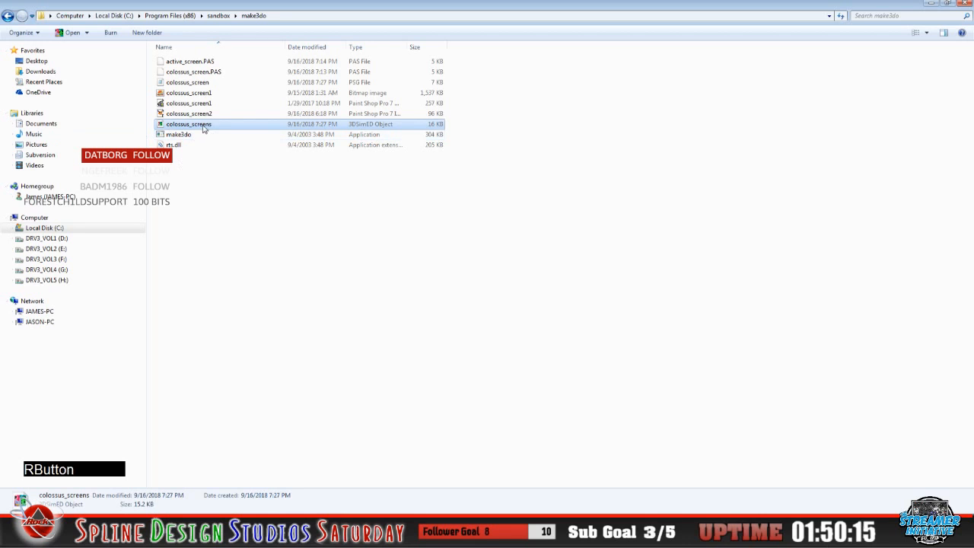
mouse_move(347, 190)
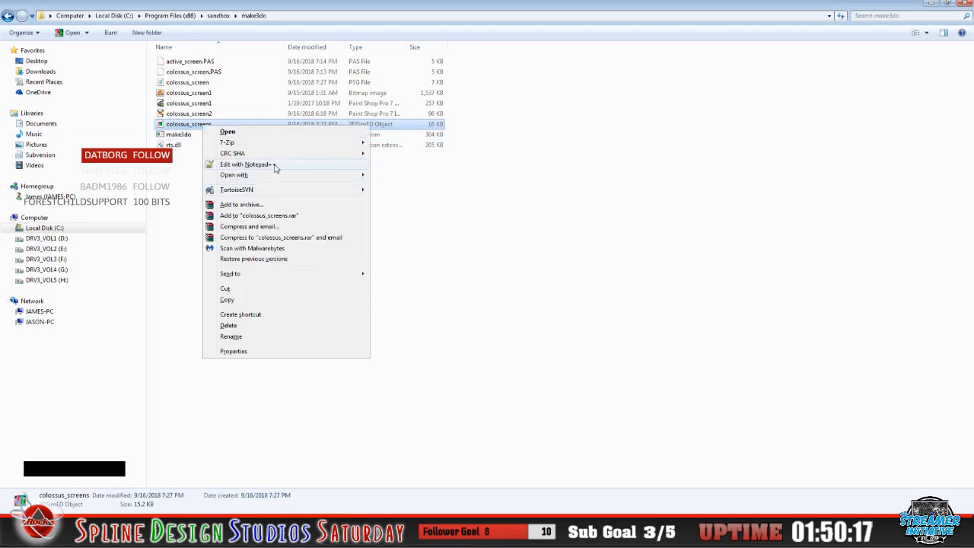
mouse_move(275, 175)
left_click(421, 199)
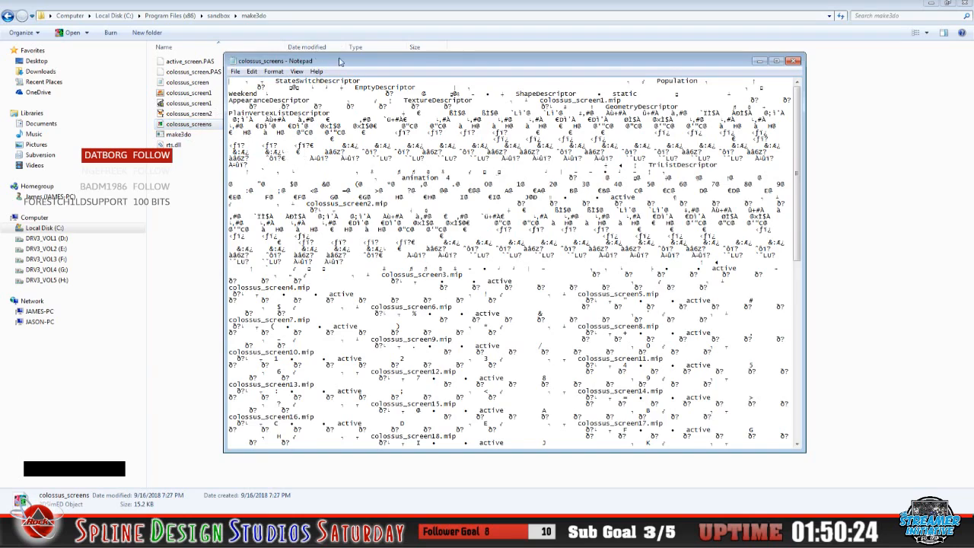
left_click_drag(342, 62, 411, 59)
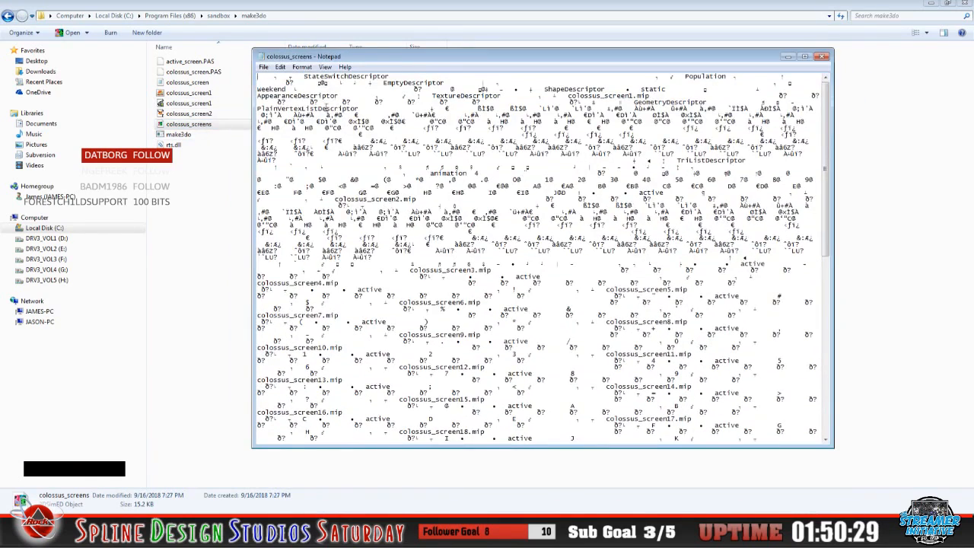
Search the object file's text for mip and close Notepad
left_click(280, 67)
left_click(303, 144)
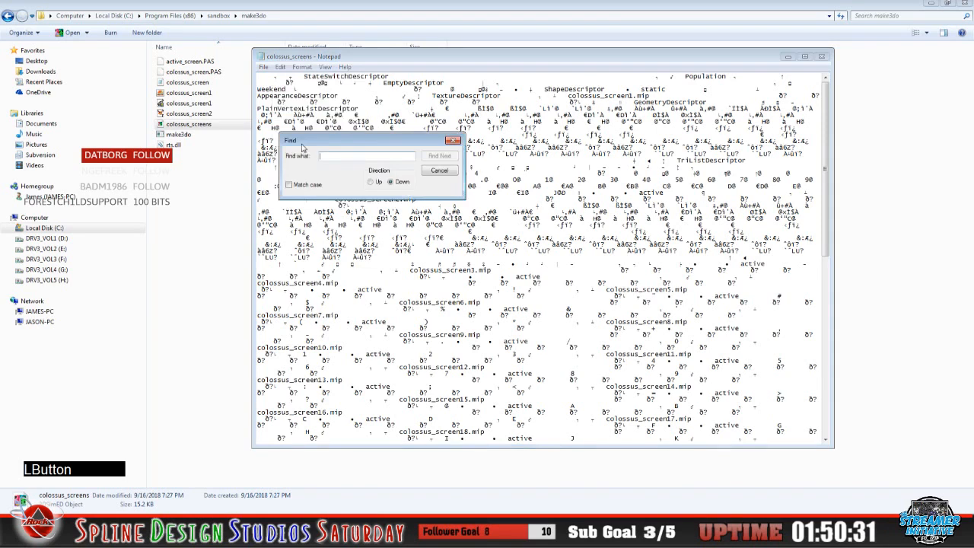
type("mip")
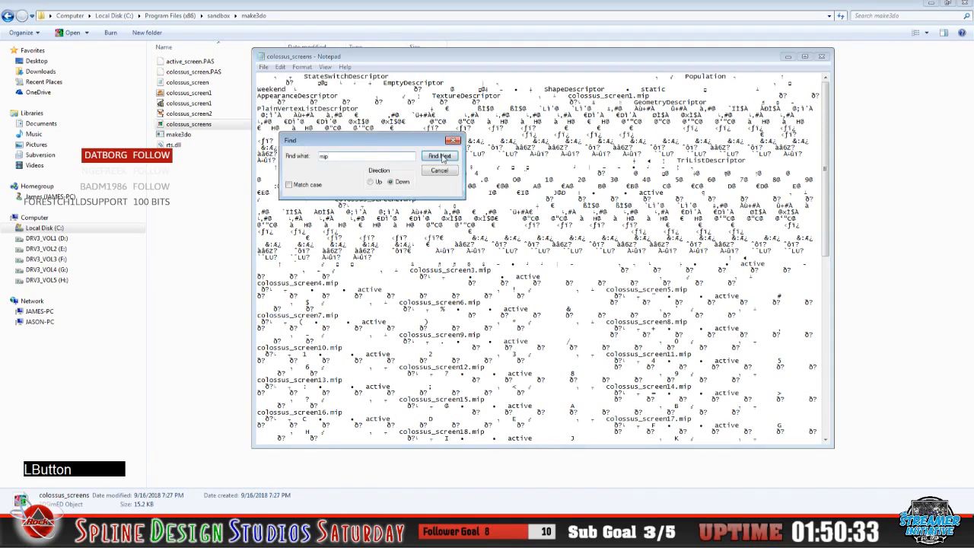
left_click(443, 158)
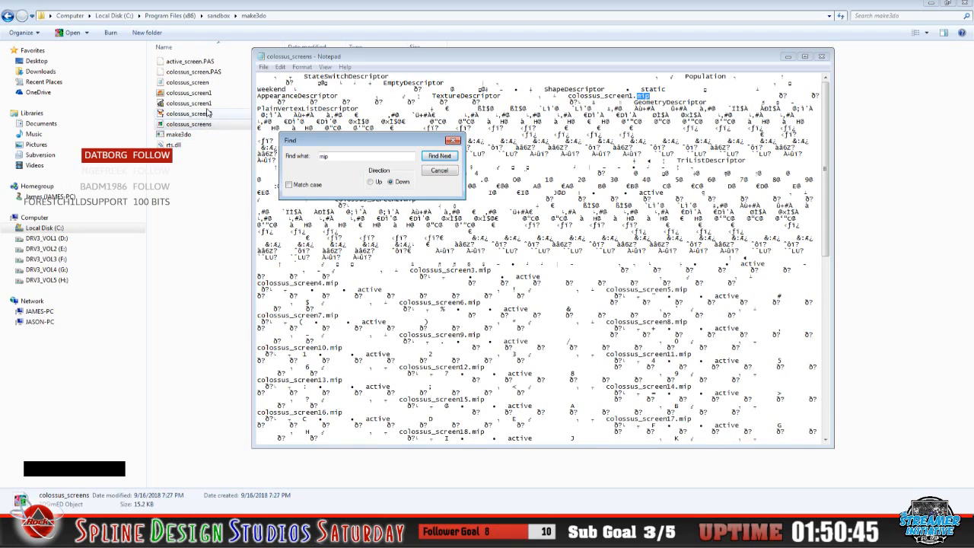
left_click(432, 169)
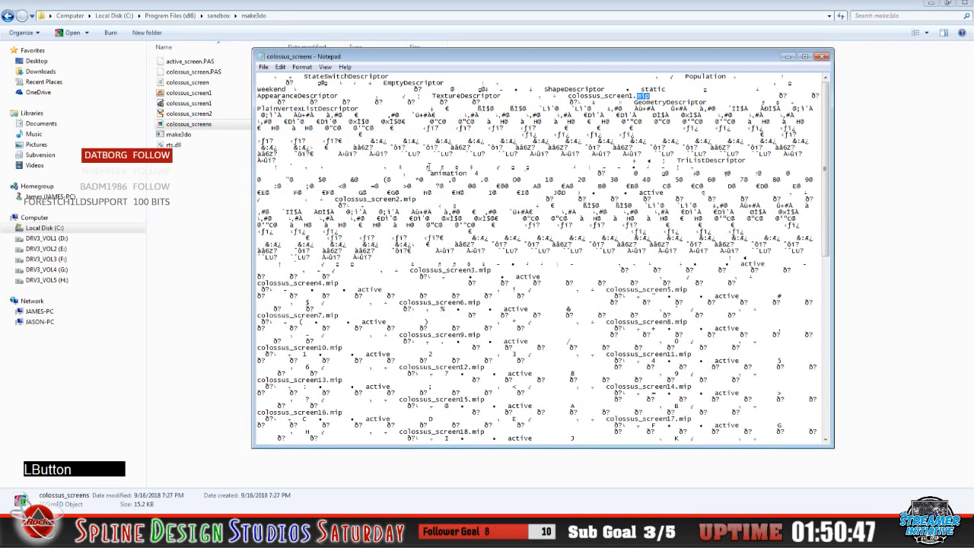
left_click(266, 68)
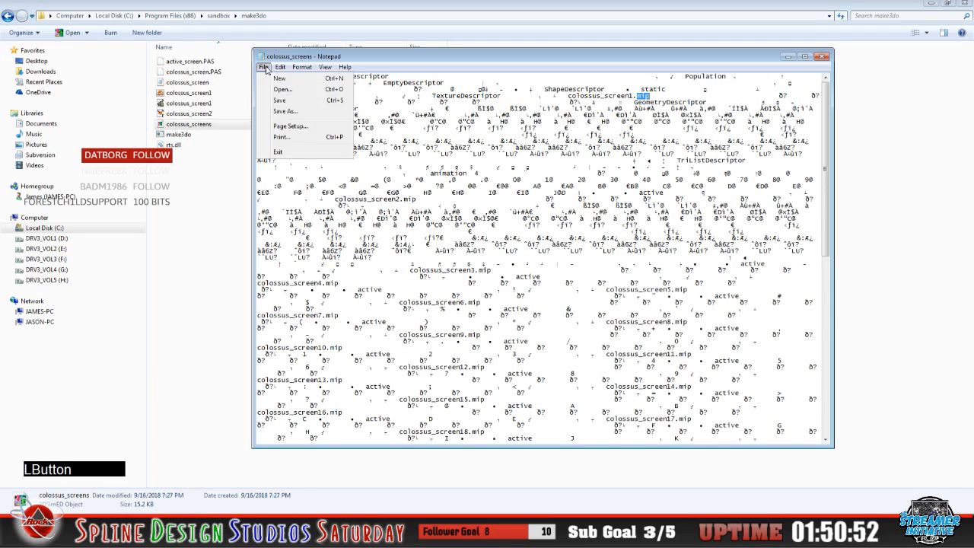
left_click(278, 156)
Copy the colossus_screen2 MIP texture from the Colossus MIPs folder into the make3do folder
left_click(99, 534)
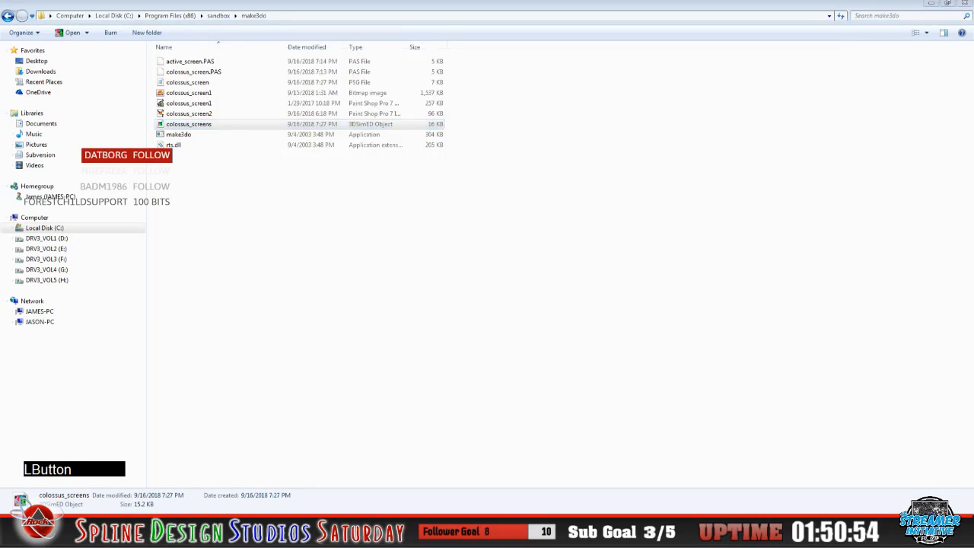
left_click(37, 487)
left_click(9, 16)
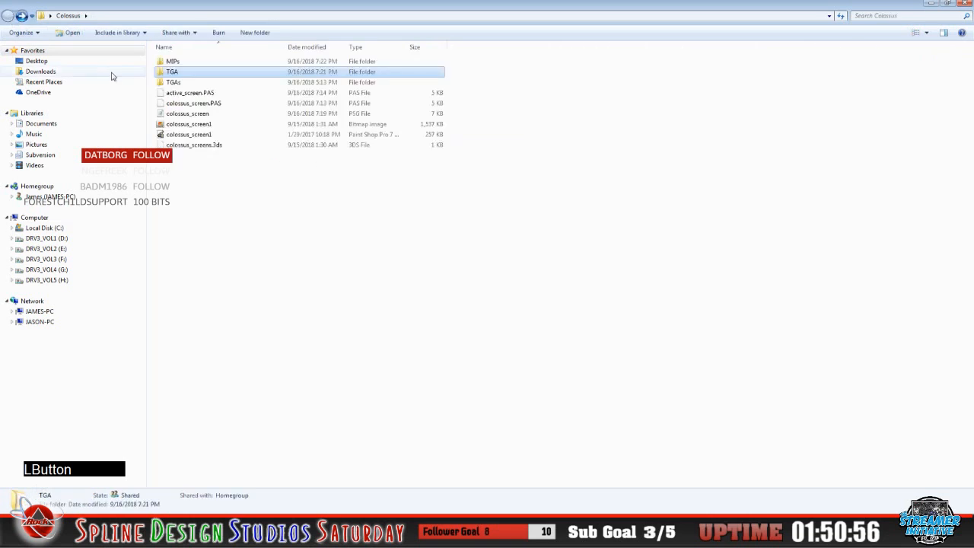
double_click(170, 61)
right_click(184, 65)
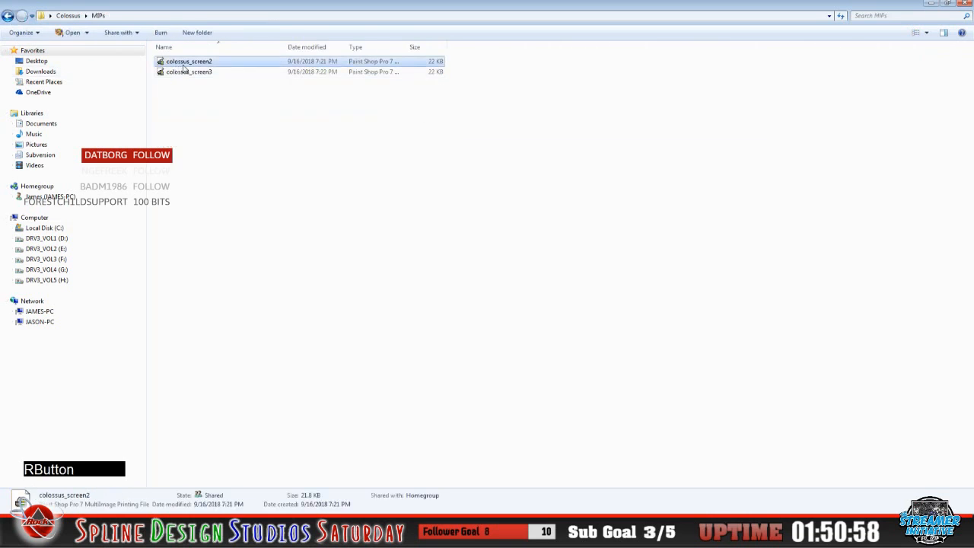
left_click(209, 255)
left_click(239, 258)
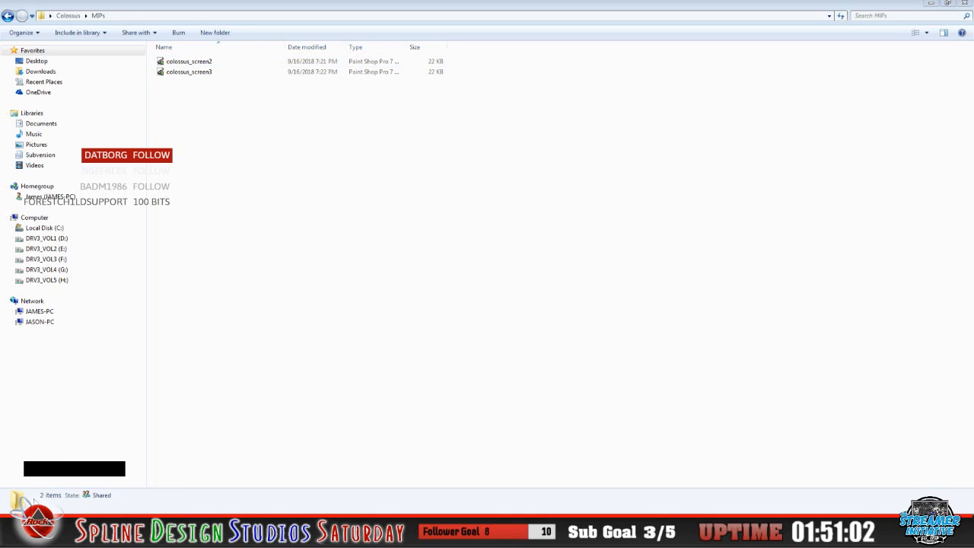
left_click(293, 420)
right_click(297, 415)
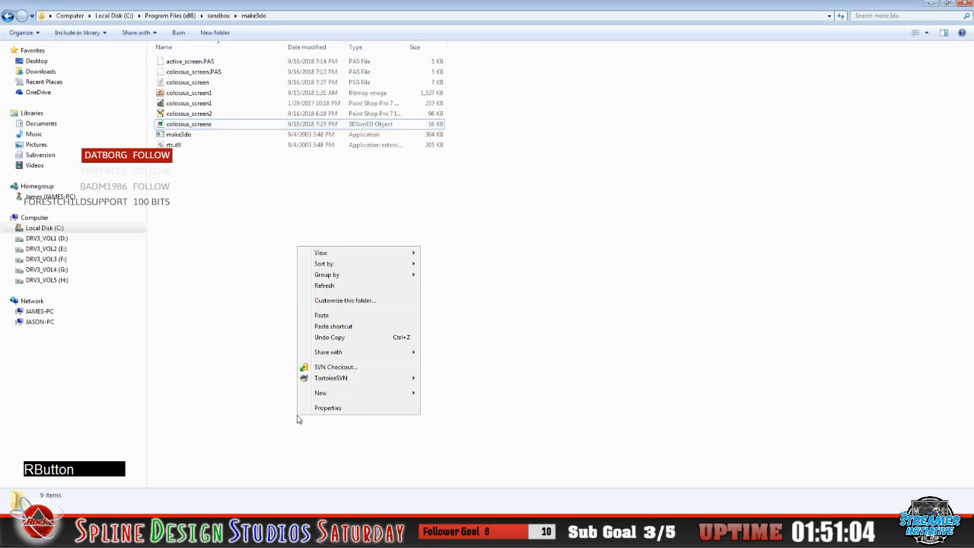
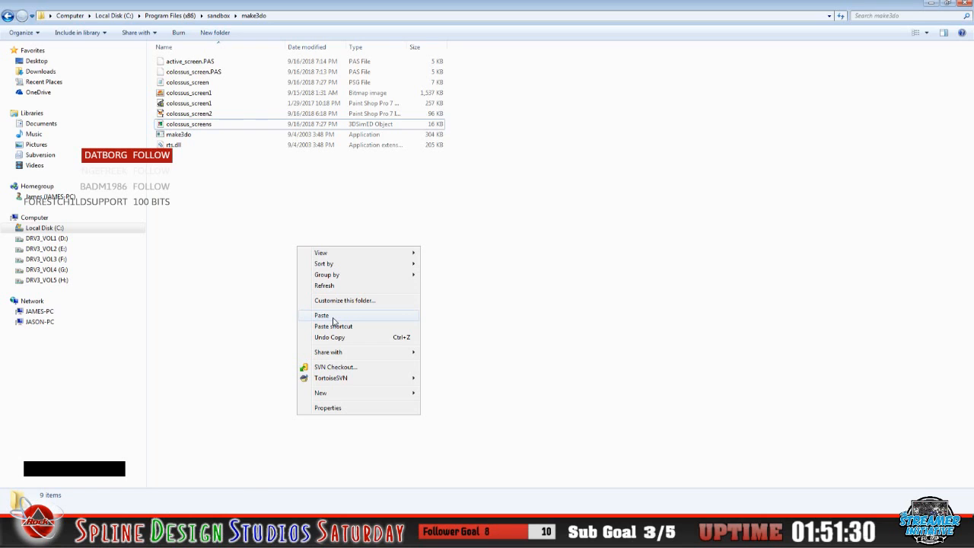
left_click(321, 315)
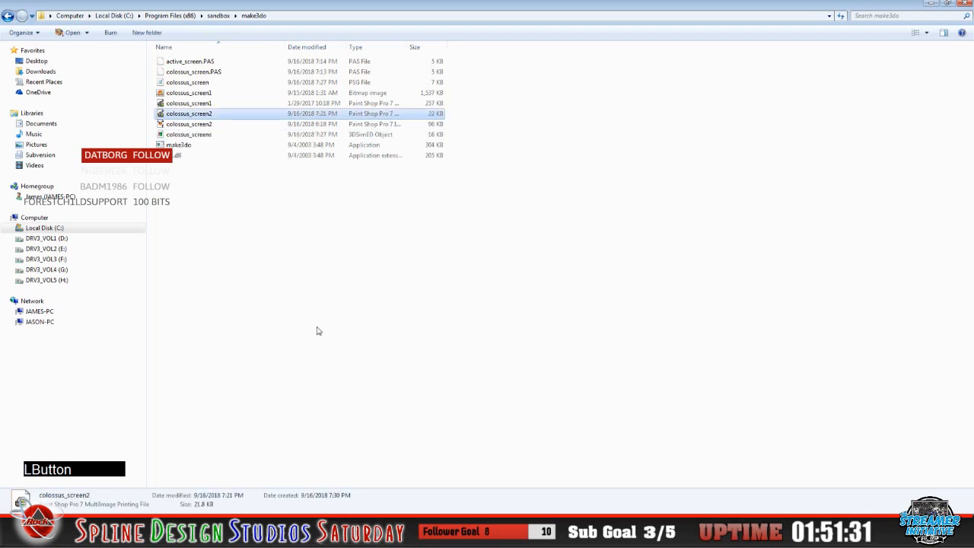
Reopen the colossus_screens object in 3DSimED, inspect the textures on its screen panels, and exit the program
double_click(184, 135)
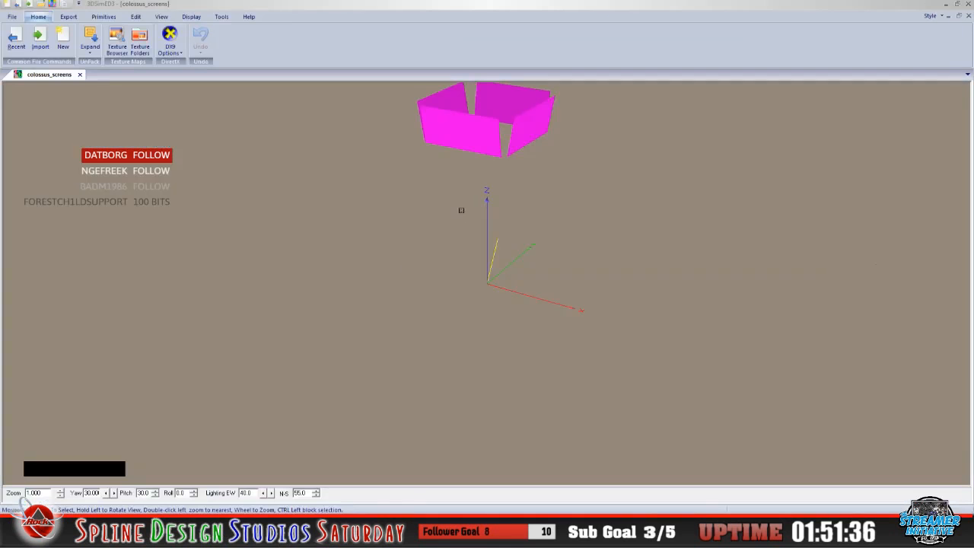
right_click(496, 156)
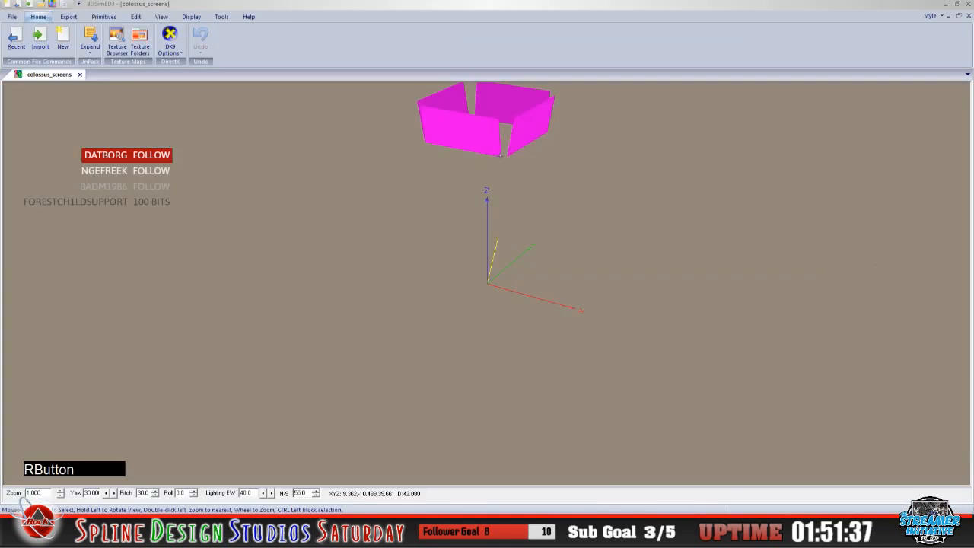
left_click(536, 146)
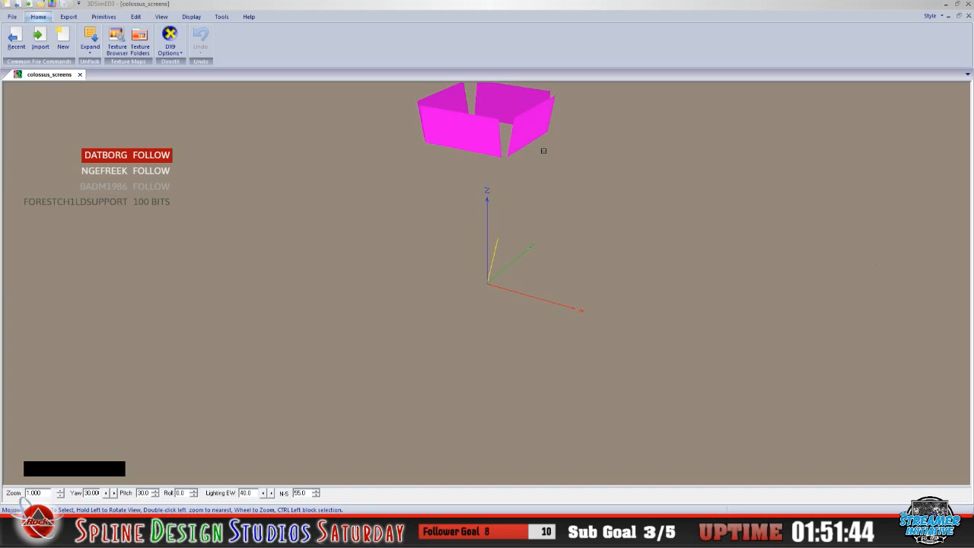
double_click(555, 121)
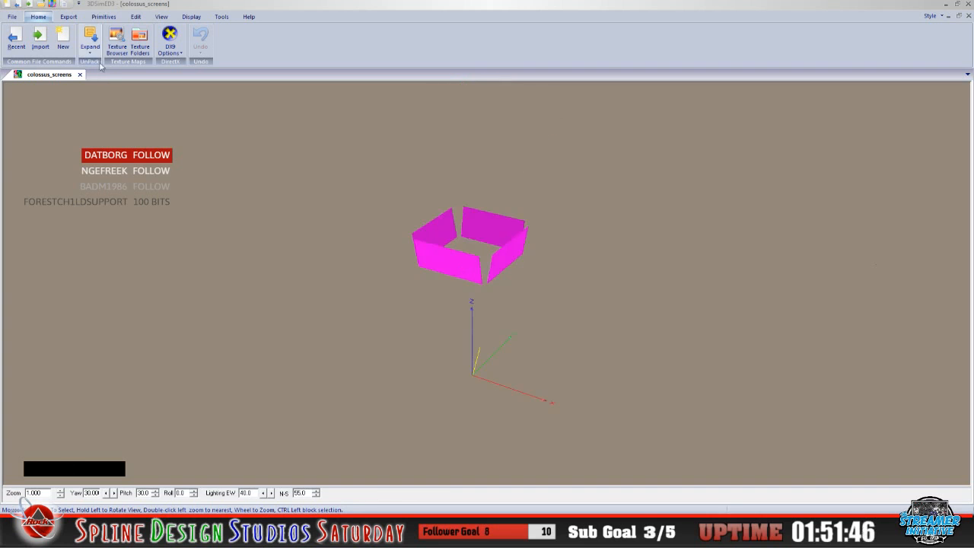
left_click(12, 17)
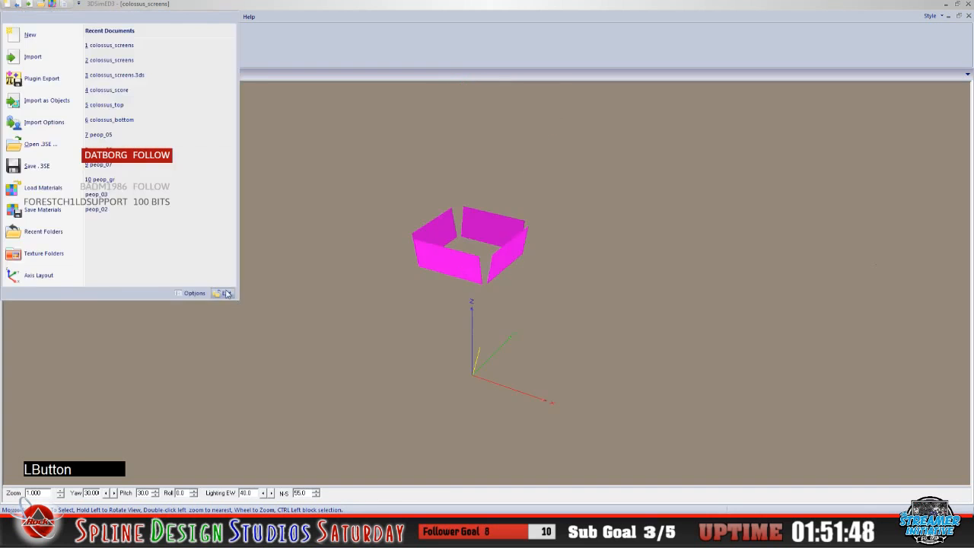
left_click(226, 293)
left_click(472, 283)
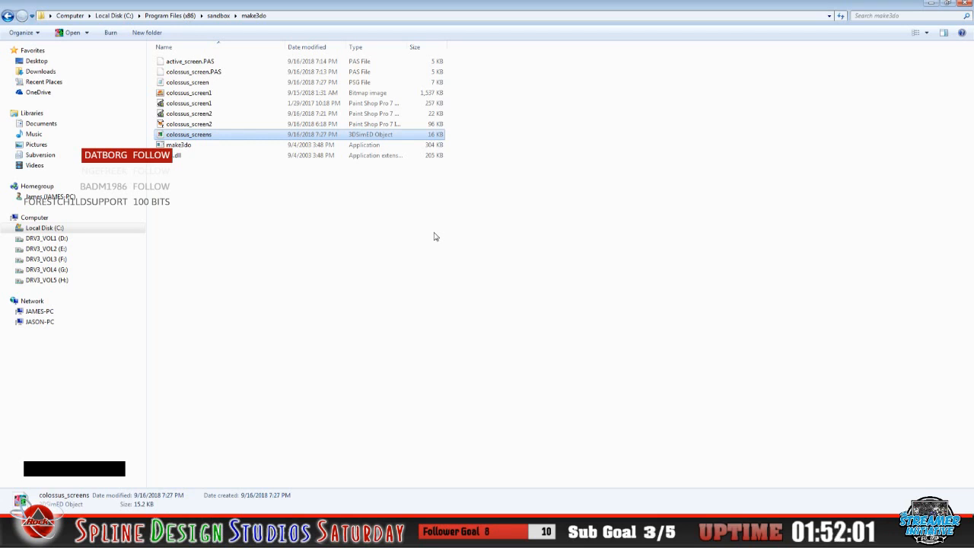
Copy the colossus_screens 3do object from the make3do folder into the Colossus folder and minimize the Command Prompt window
right_click(209, 140)
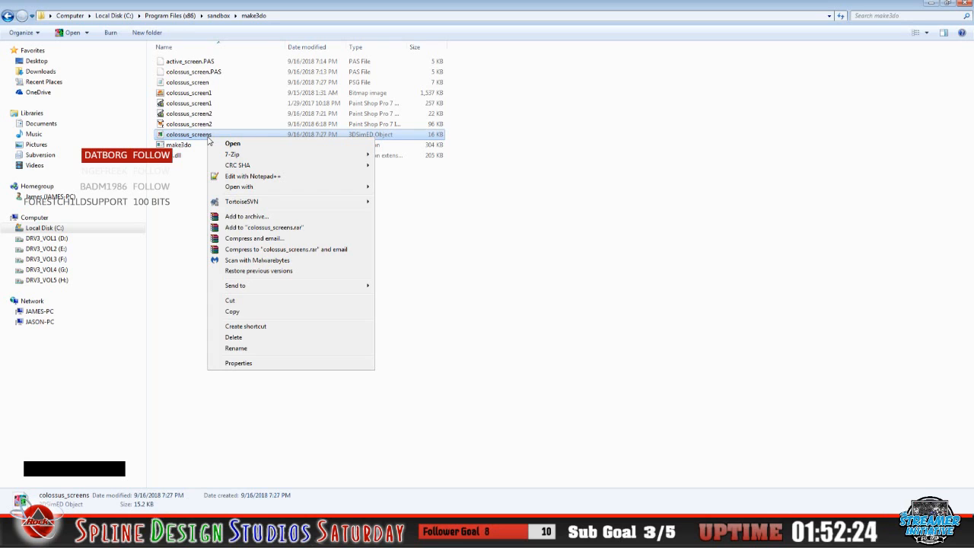
right_click(210, 142)
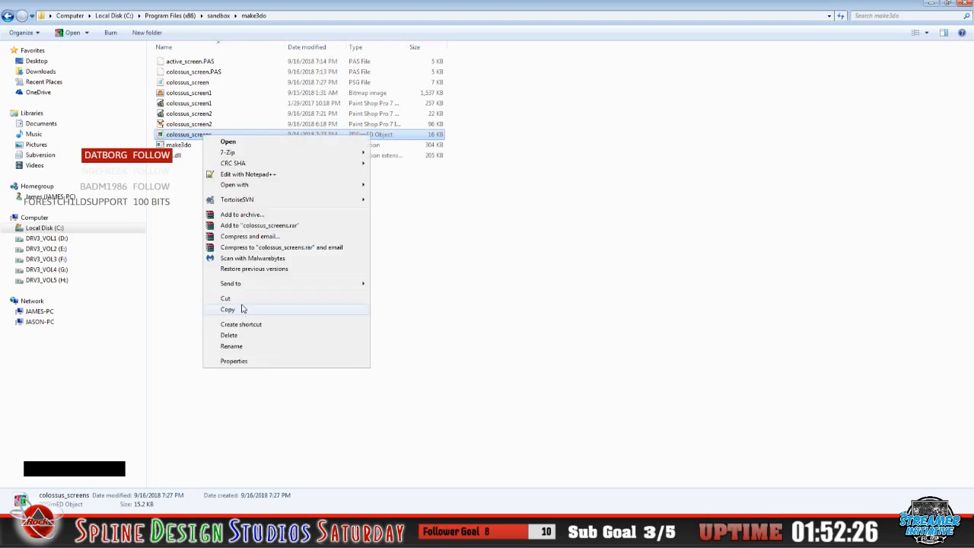
left_click(242, 302)
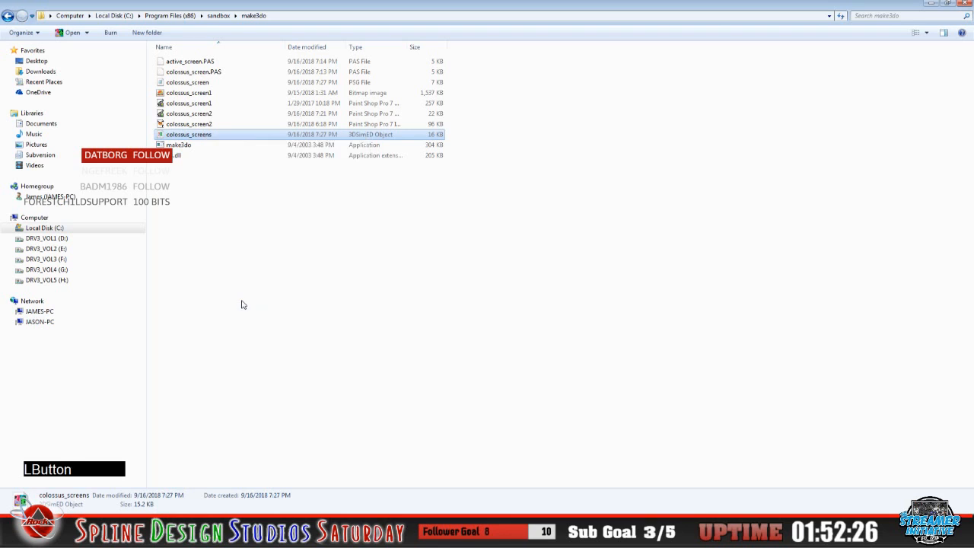
left_click(41, 487)
left_click(8, 15)
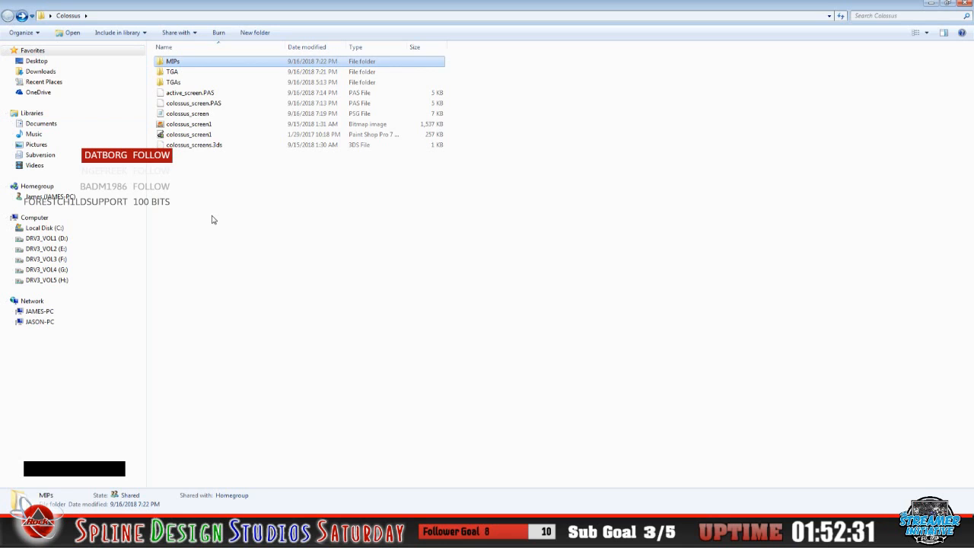
right_click(215, 187)
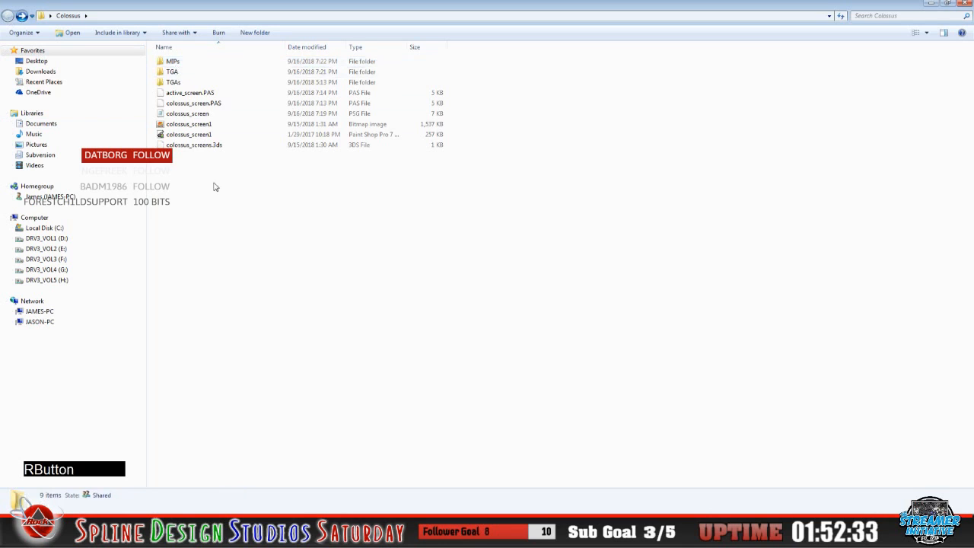
left_click(233, 252)
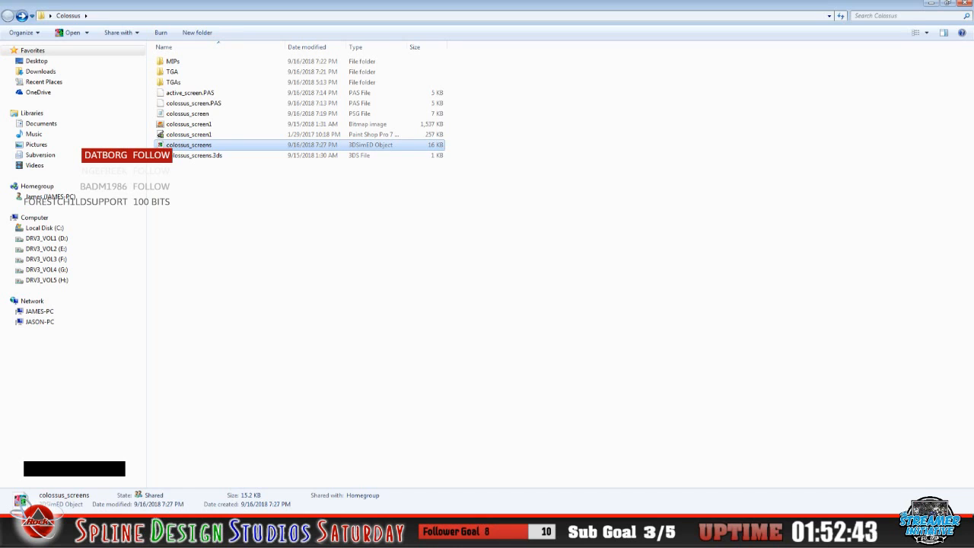
left_click(373, 536)
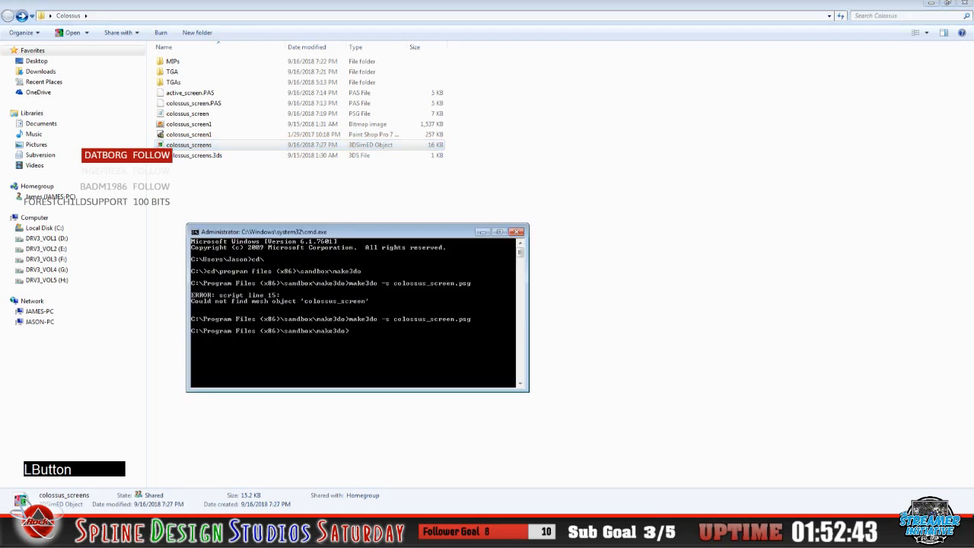
left_click(483, 231)
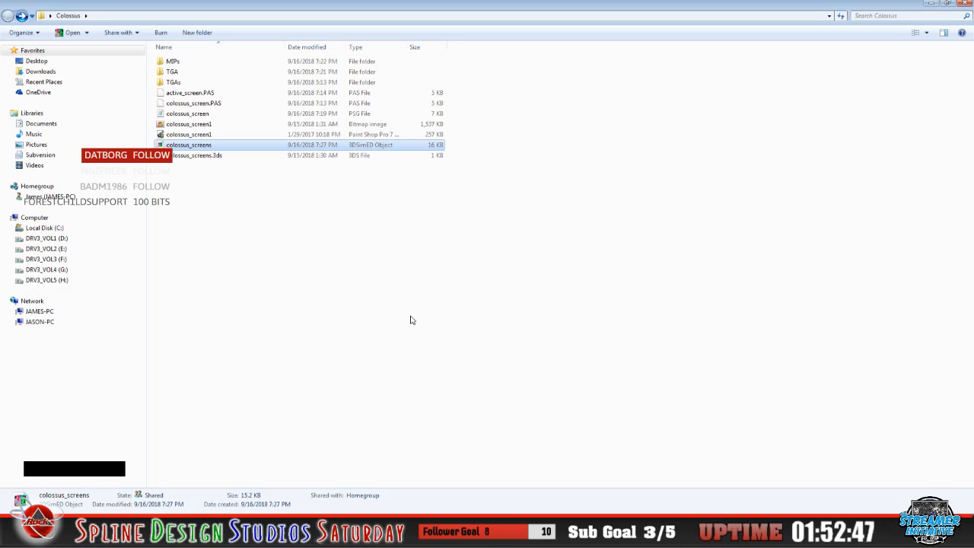
Check the Colossus MIPs folder and launch WinMip 2 from the colossus_screen4 image in the TGA folder
double_click(169, 64)
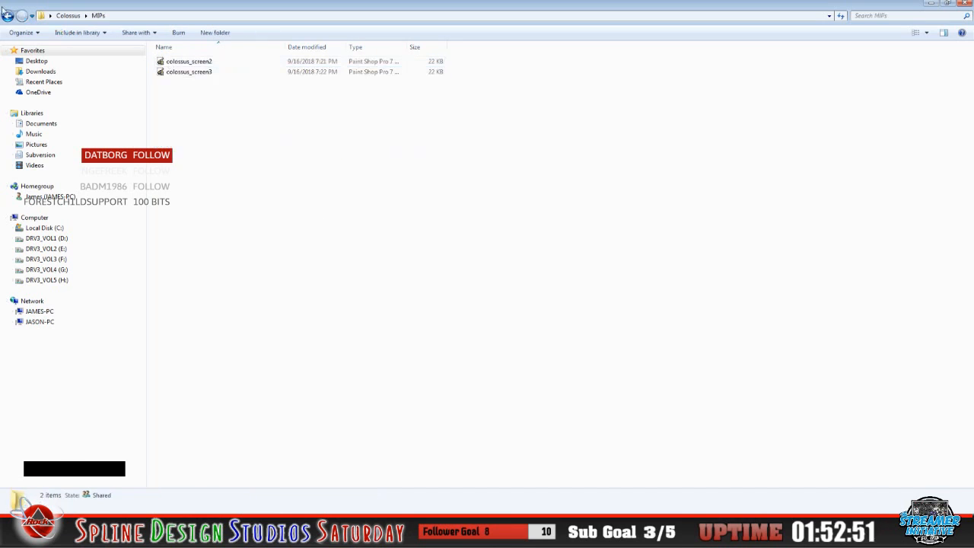
left_click(8, 17)
double_click(172, 71)
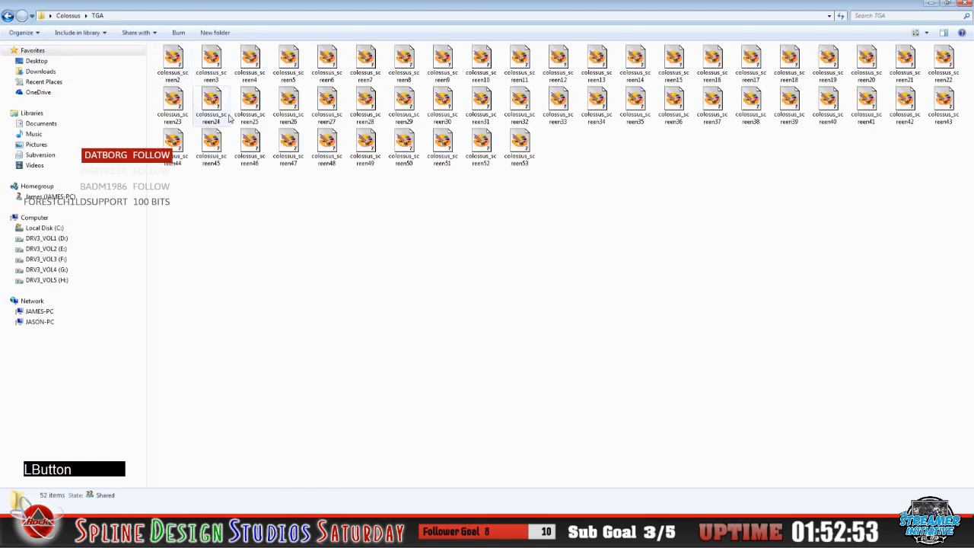
right_click(250, 72)
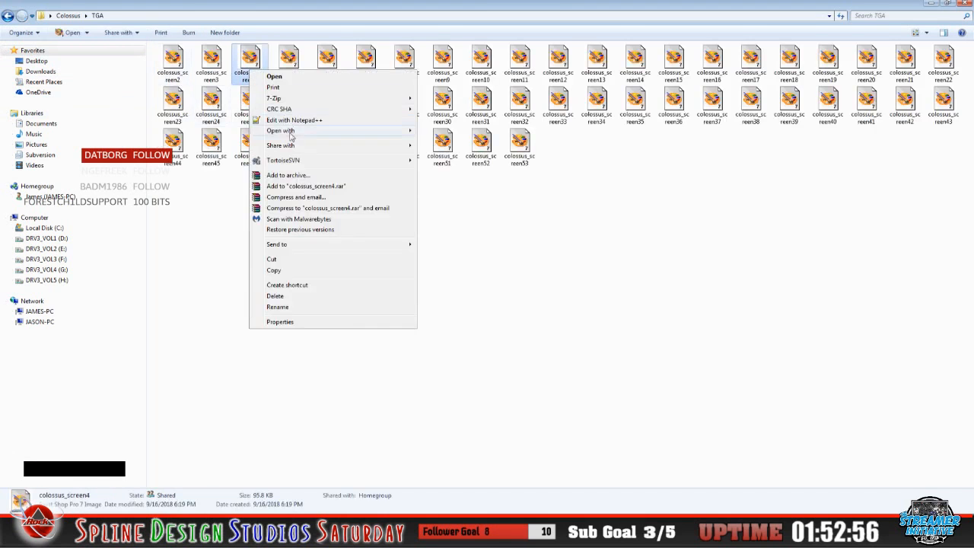
mouse_move(292, 132)
left_click(444, 162)
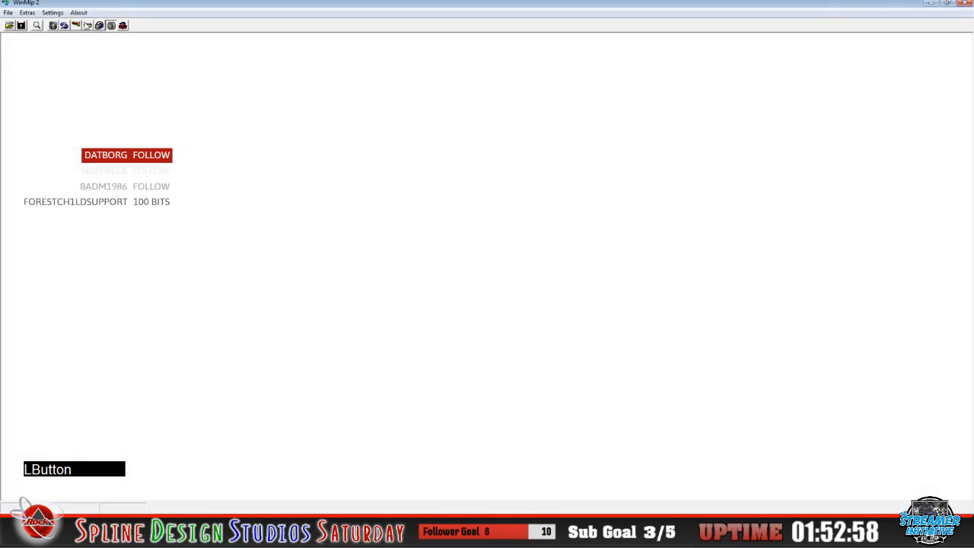
Open the colossus_screen4 TGA from the Colossus TGA folder in WinMip 2
left_click(9, 26)
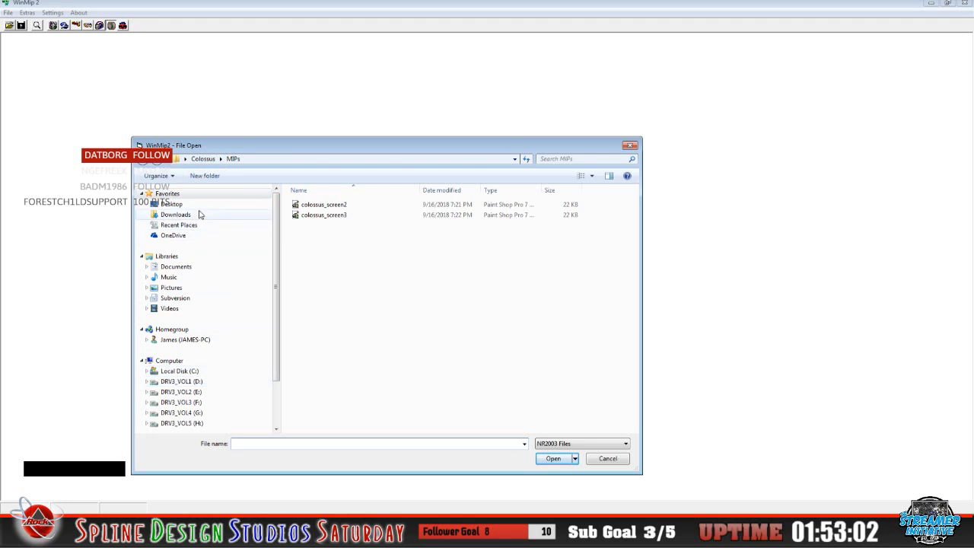
left_click(174, 206)
double_click(579, 201)
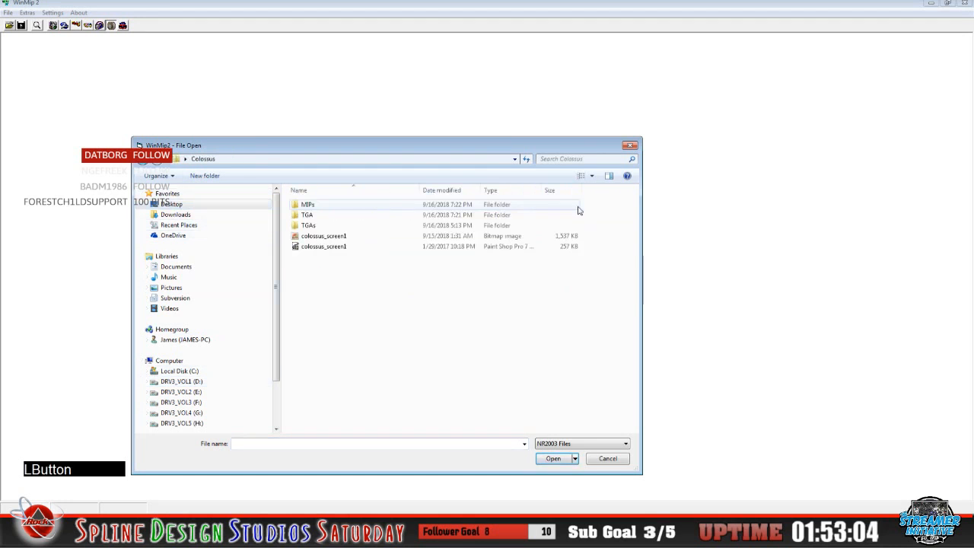
double_click(312, 215)
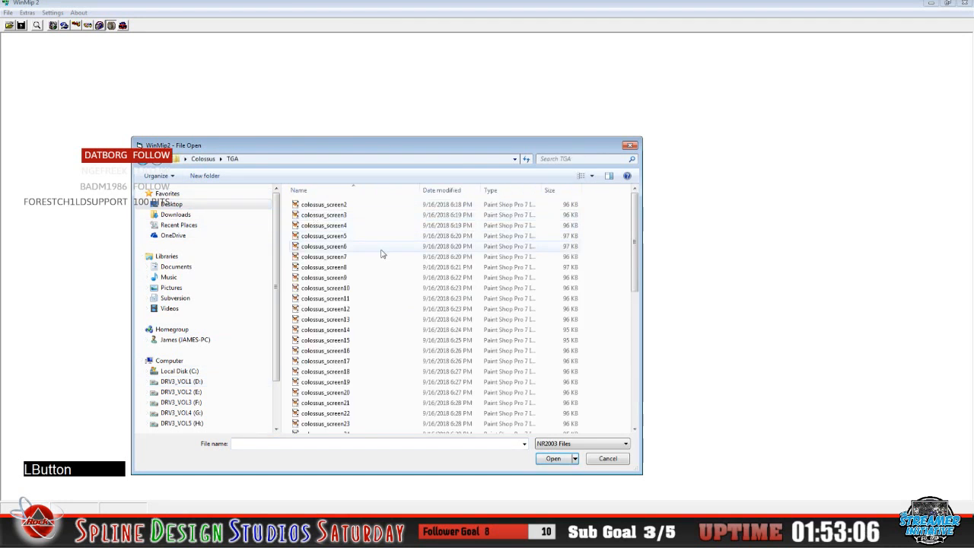
left_click(355, 226)
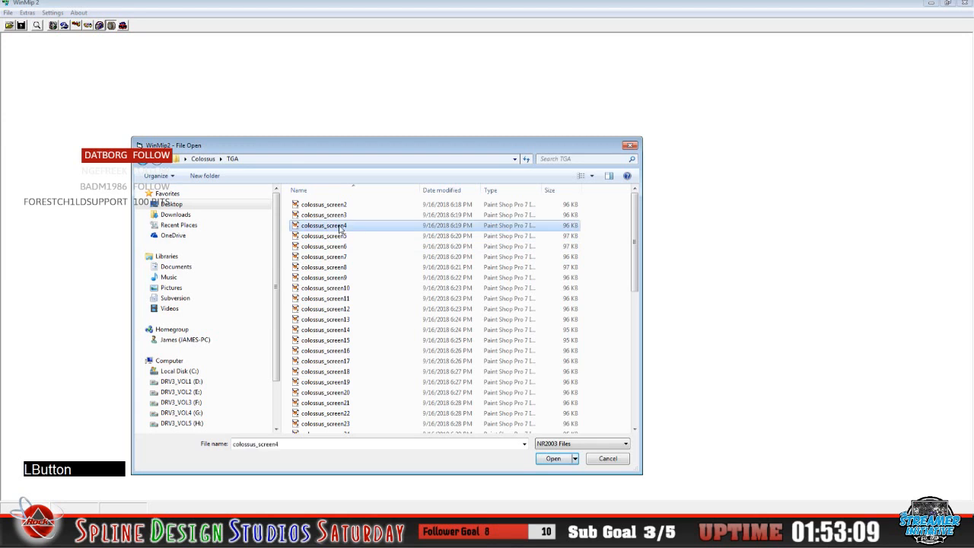
left_click(553, 459)
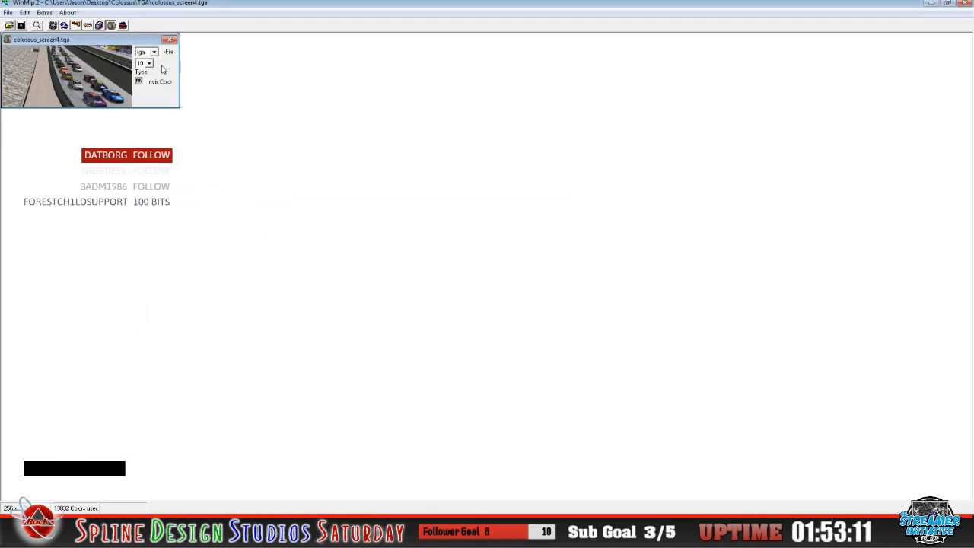
Set the colossus_screen4 image's file format to mip and move its window clear of the corner
left_click(155, 52)
left_click(151, 74)
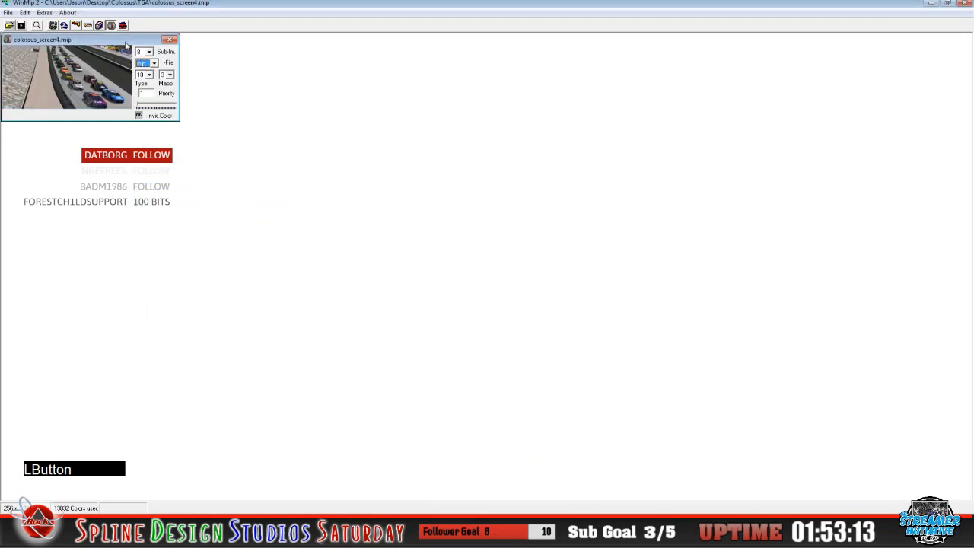
left_click_drag(125, 43, 205, 104)
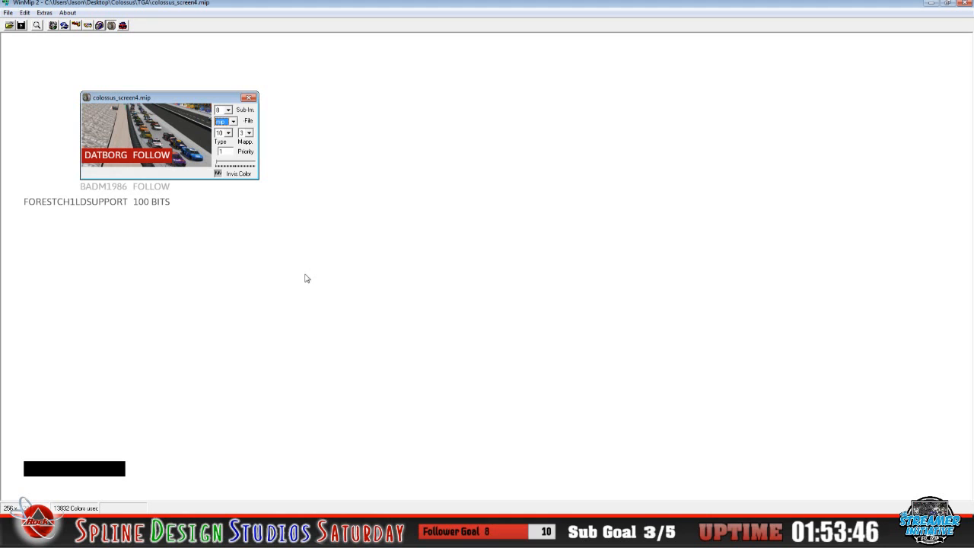
left_click(142, 98)
Save the image as colossus_screen4 in Mip format in the Colossus MIPs folder and close it
left_click(9, 13)
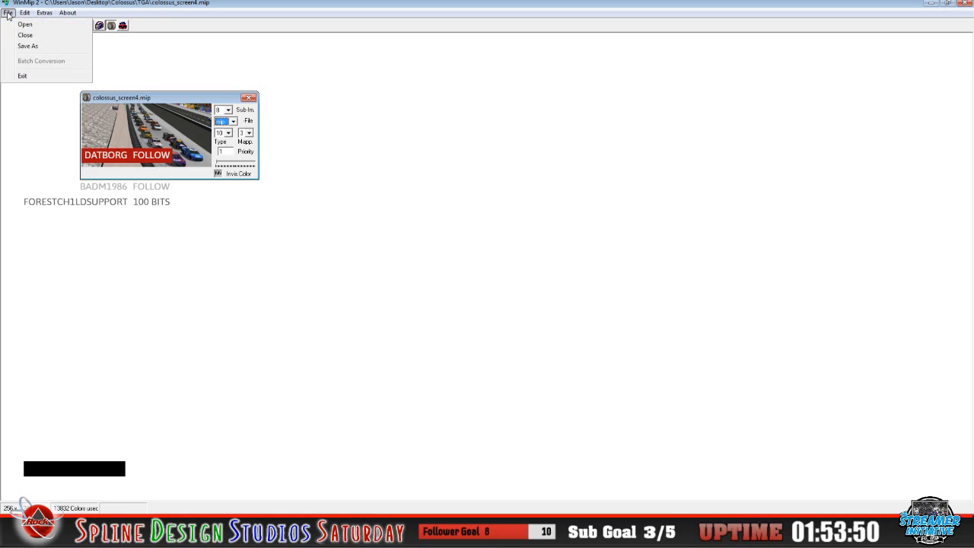
left_click(27, 46)
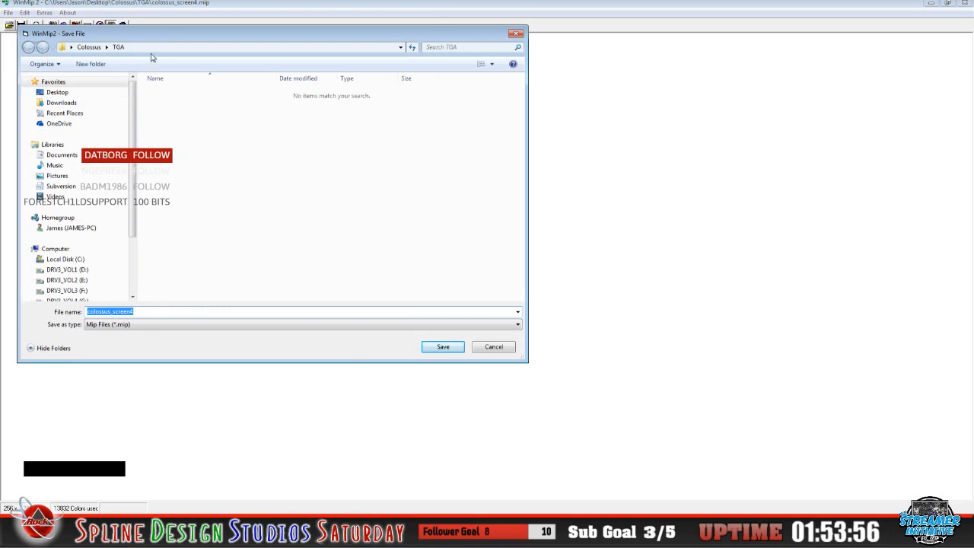
left_click(193, 47)
key("BackSpace")
key("BackSpace")
key("BackSpace")
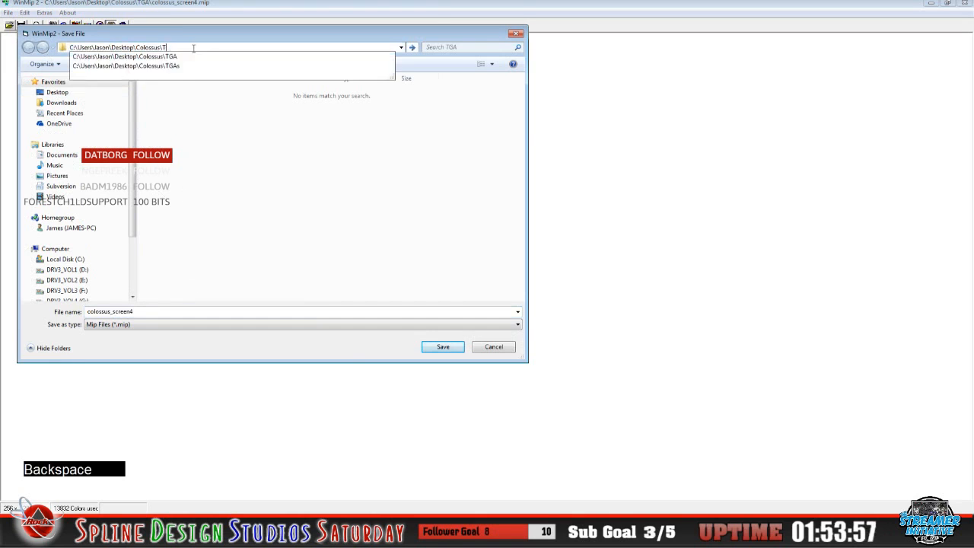
key("Return")
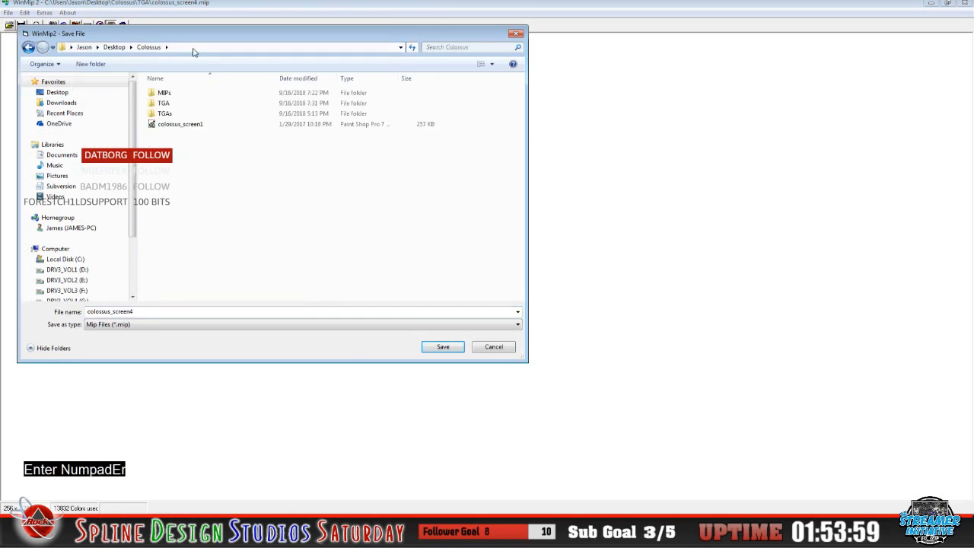
double_click(181, 93)
left_click(195, 312)
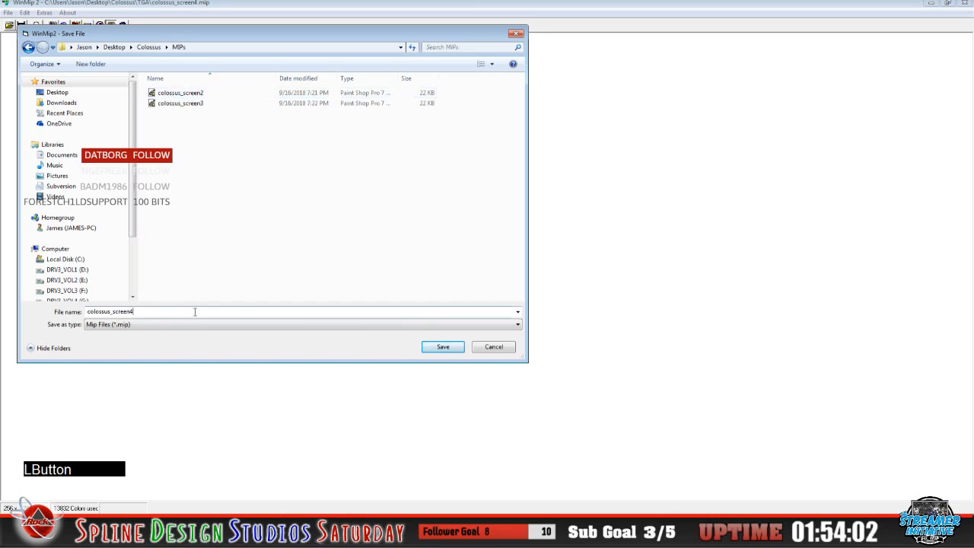
left_click(450, 348)
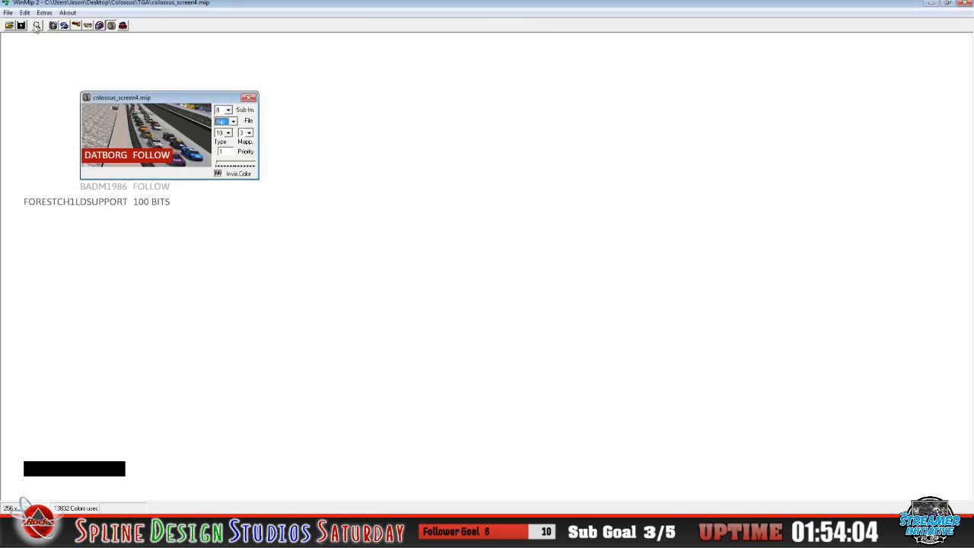
left_click(7, 13)
left_click(28, 43)
Open the colossus_screen5 TGA from the TGA folder and set its file format to mip
left_click(9, 25)
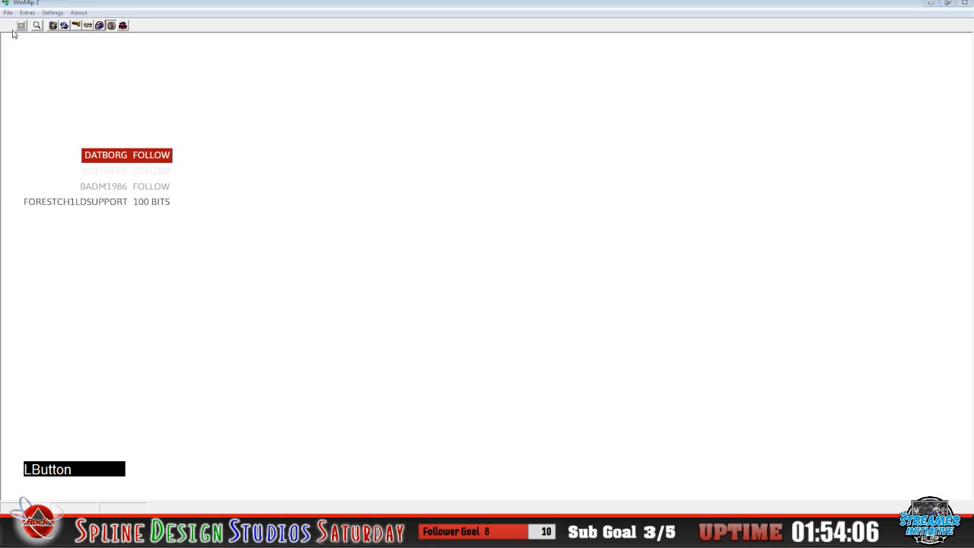
left_click(256, 150)
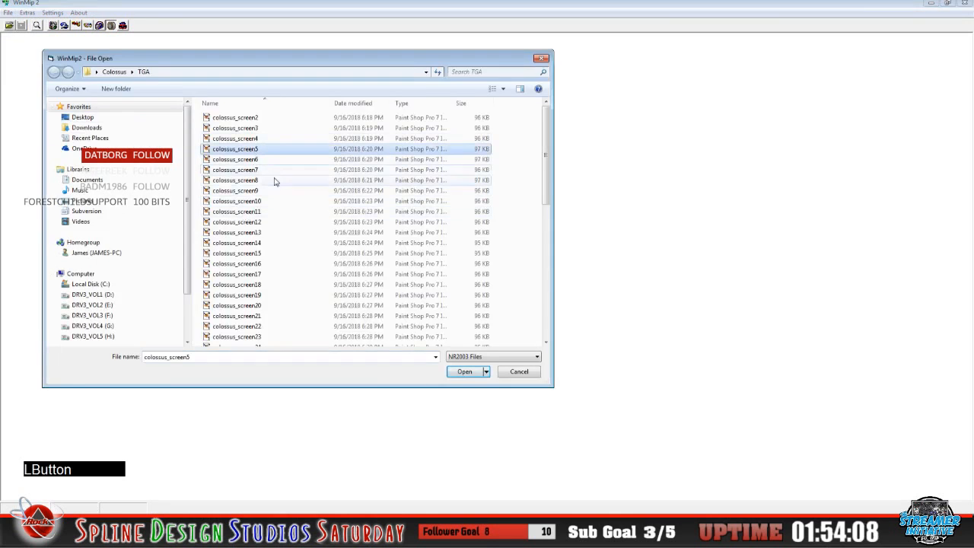
left_click(464, 372)
left_click(153, 51)
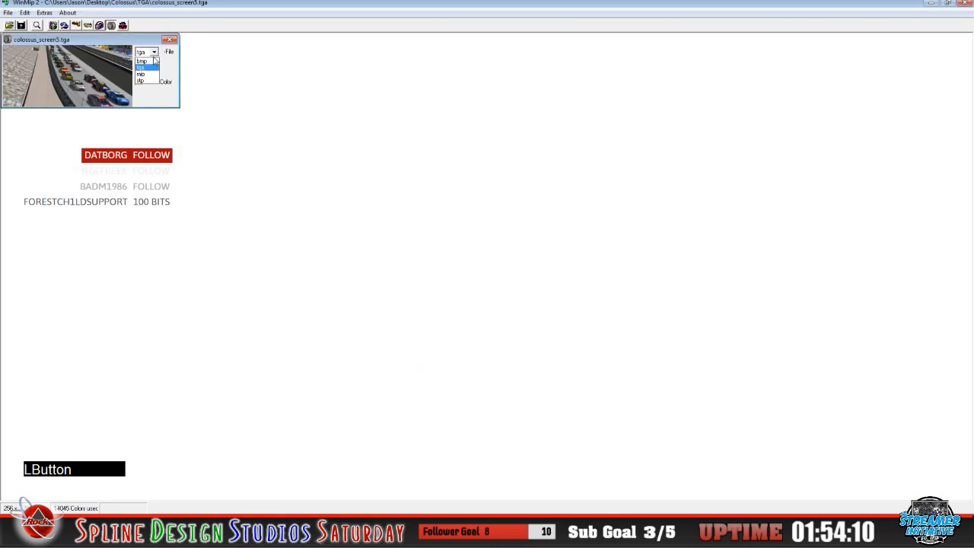
left_click(154, 74)
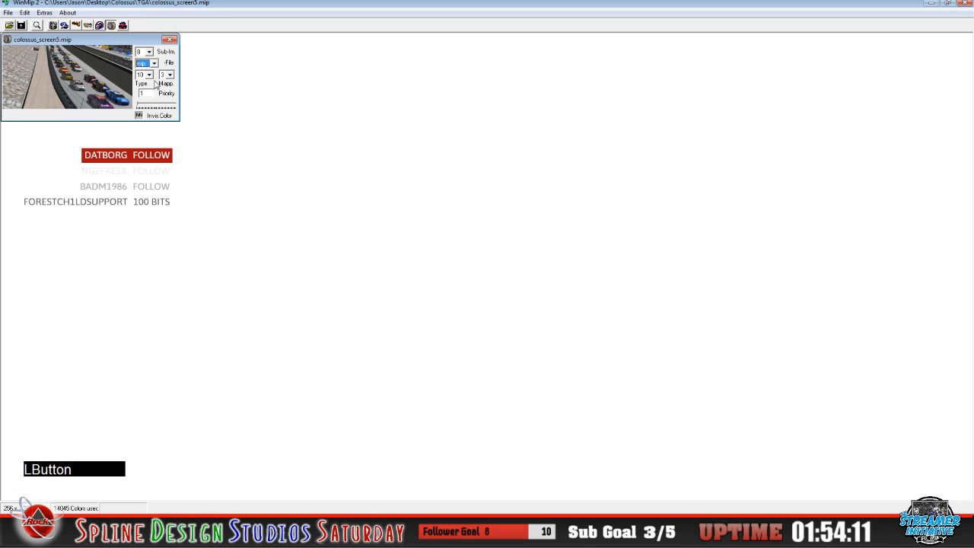
Save the image as colossus_screen5 in Mip format in the Colossus MIPs folder and close it
left_click(8, 13)
left_click(25, 46)
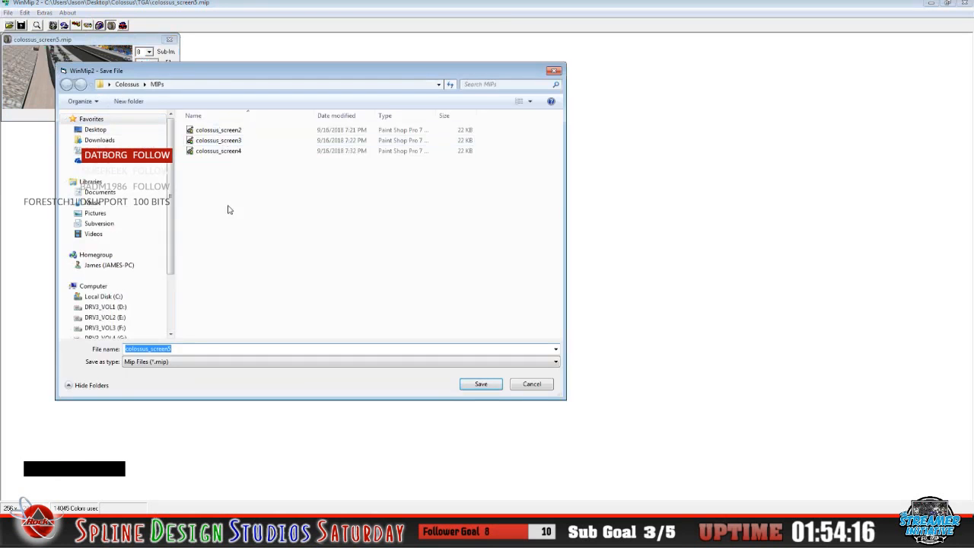
left_click(266, 349)
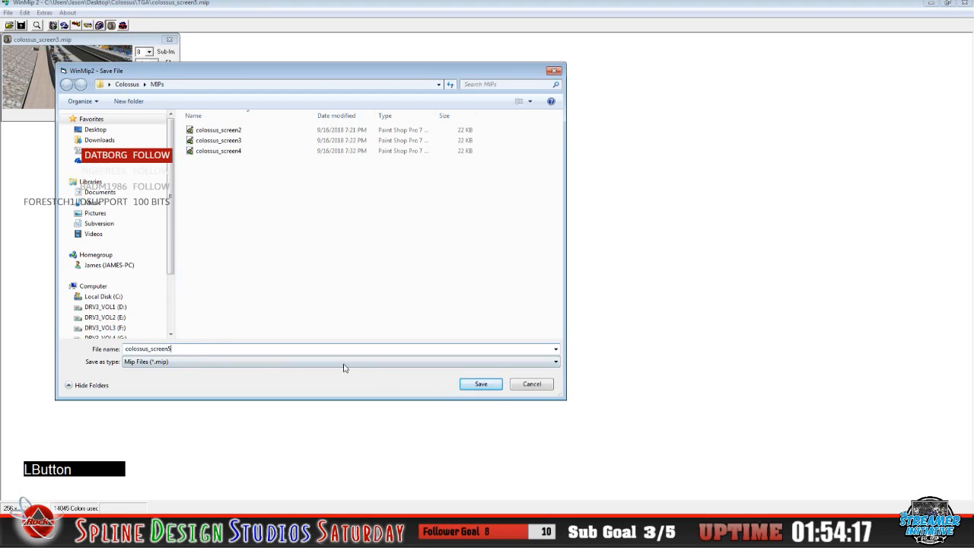
left_click(481, 385)
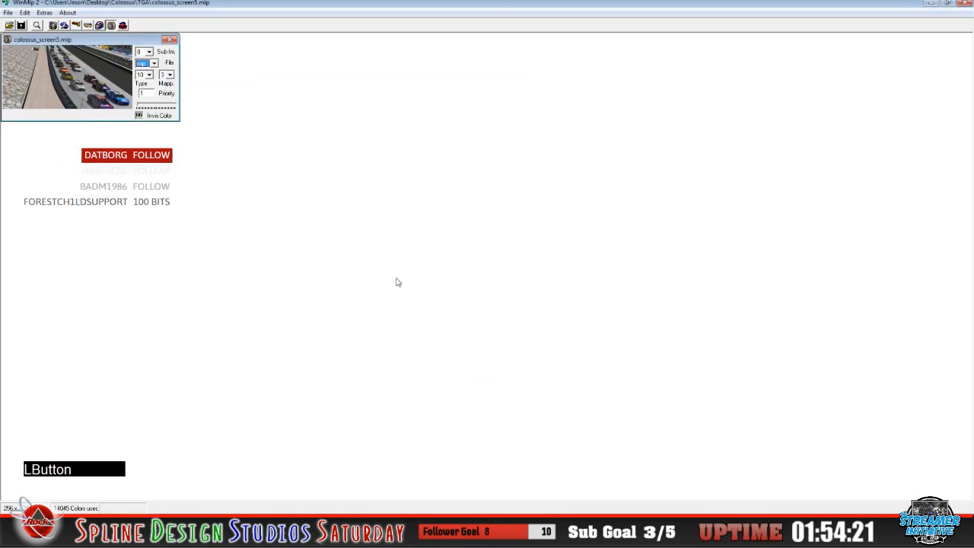
left_click(9, 13)
left_click(25, 35)
Open the colossus_screen6 TGA from the TGA folder and set its file format to mip
left_click(10, 26)
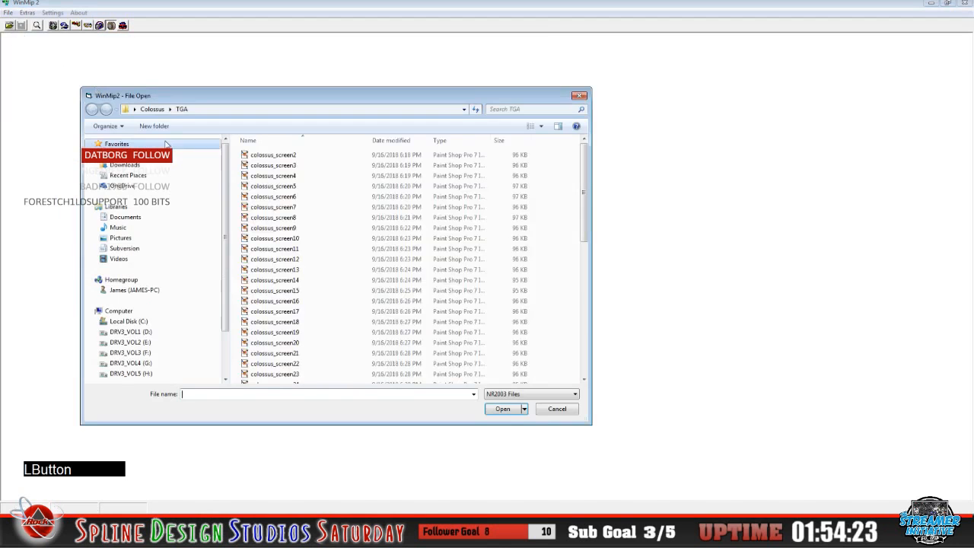
left_click(274, 206)
left_click(503, 410)
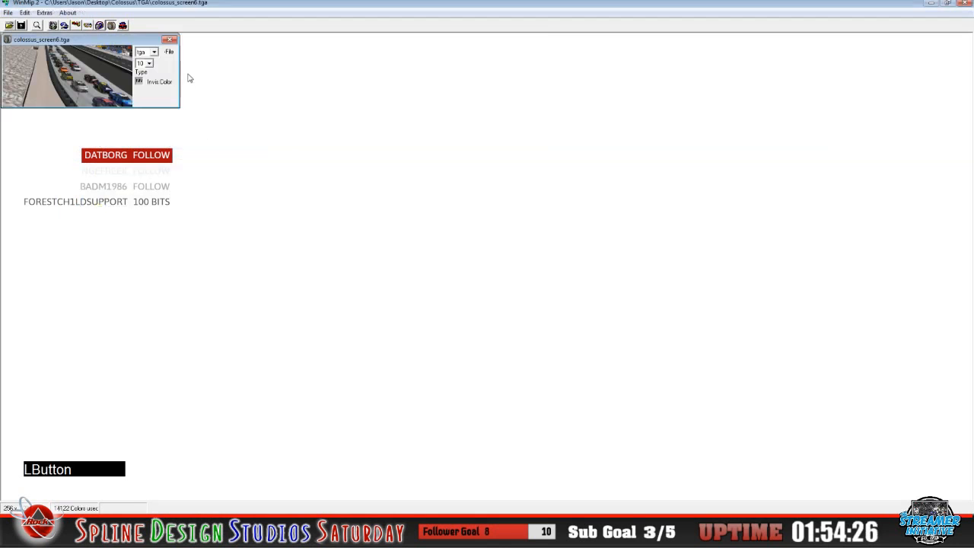
left_click(154, 53)
left_click(155, 74)
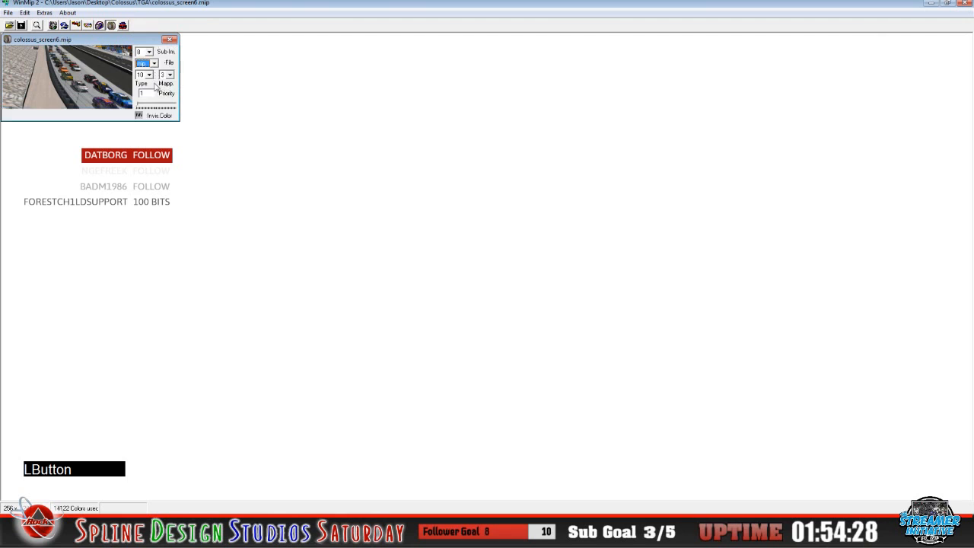
Save the image as colossus_screen6 in Mip format in the Colossus MIPs folder and close it
left_click(7, 13)
left_click(23, 46)
left_click(518, 421)
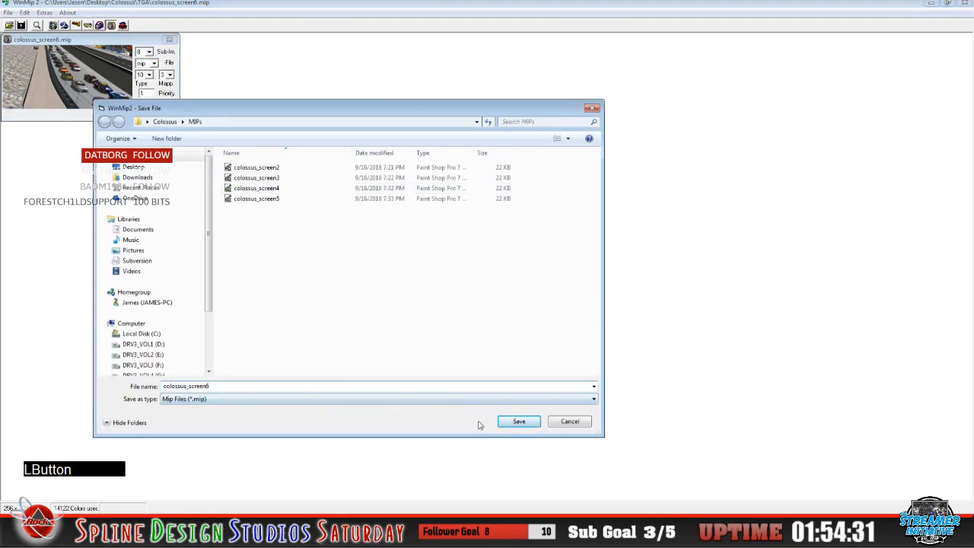
left_click(8, 13)
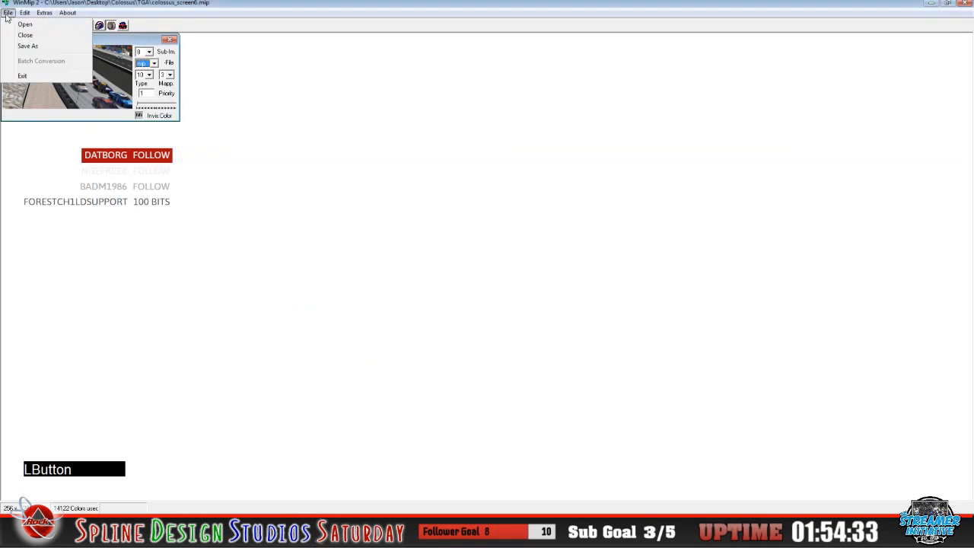
left_click(22, 35)
Open the colossus_screen7 TGA from the Colossus TGA folder
left_click(9, 25)
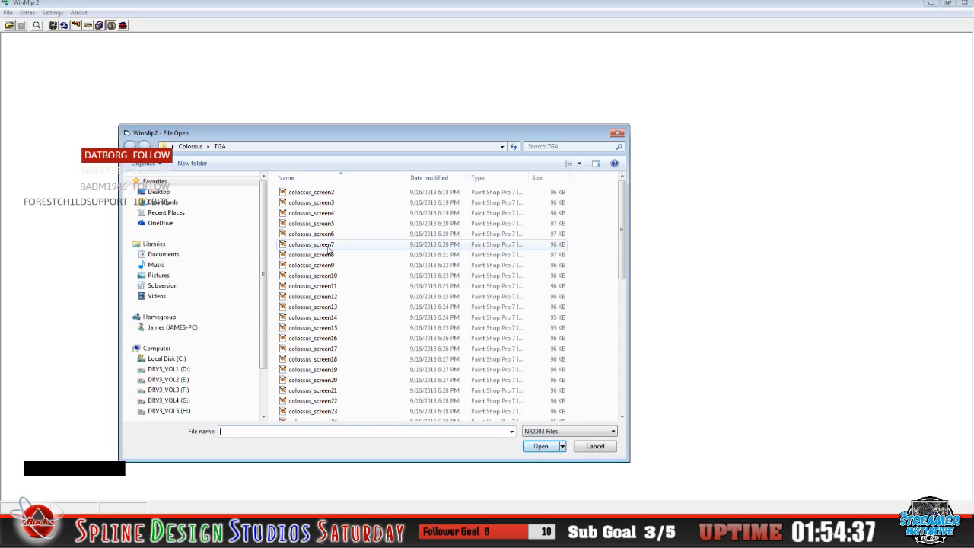
left_click(328, 244)
left_click(540, 446)
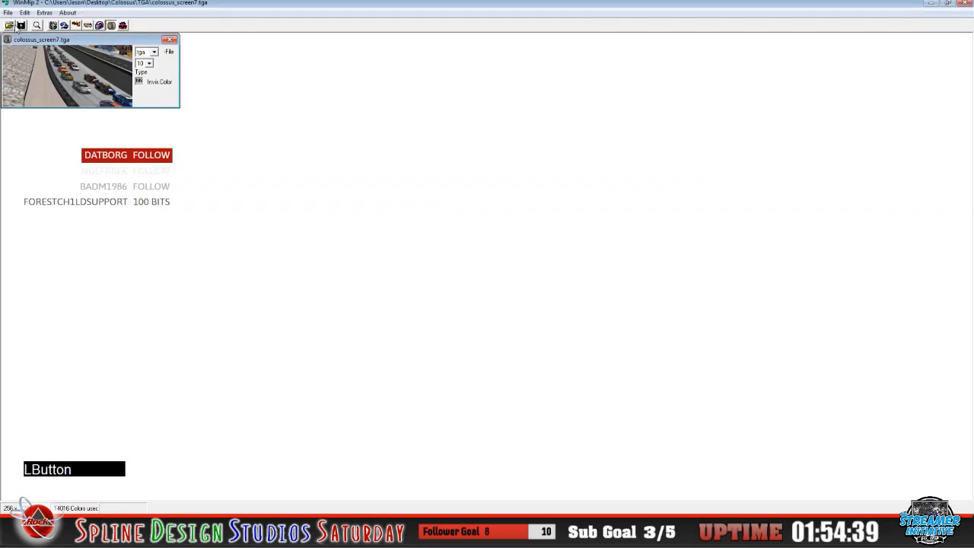
left_click(8, 13)
left_click(28, 47)
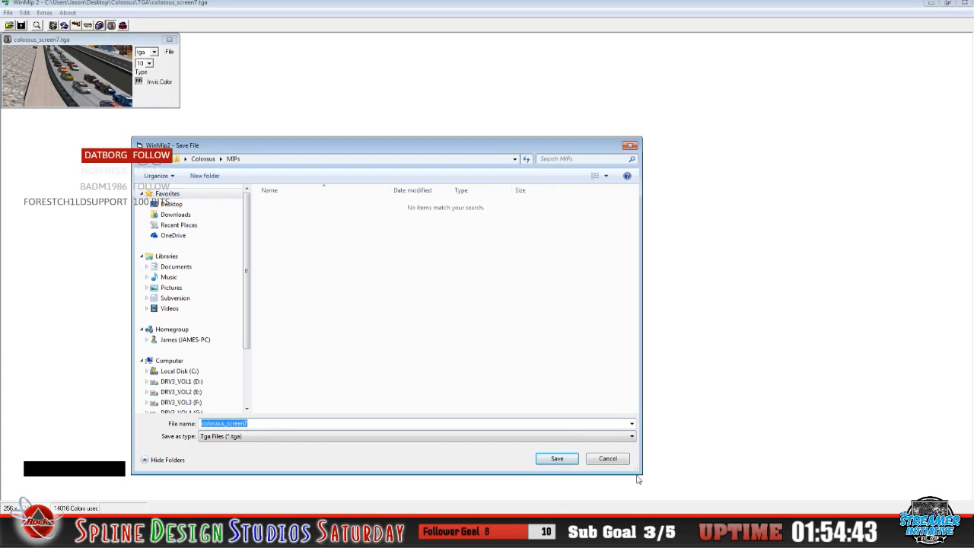
left_click(618, 460)
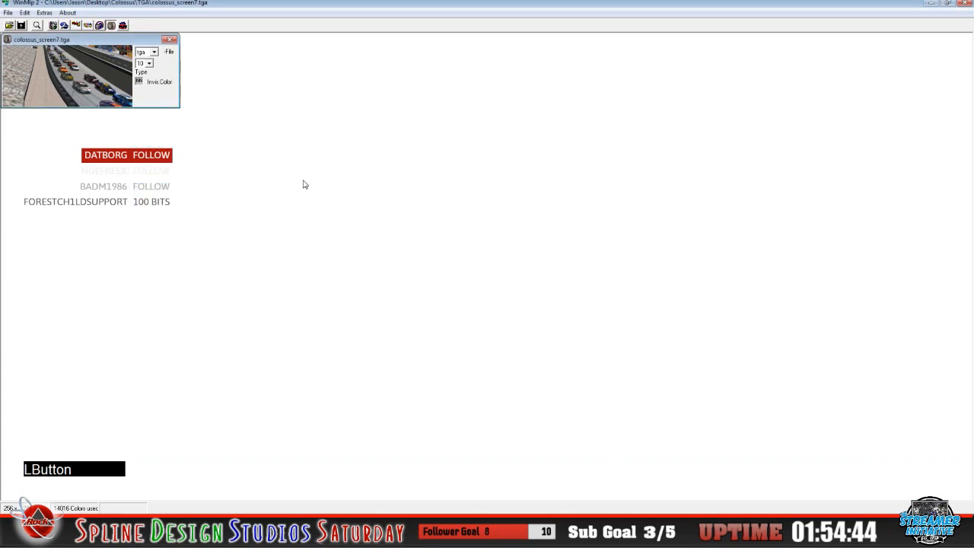
Set the image's file format to mip, save it as colossus_screen7 in the Colossus MIPs folder and close it
left_click(153, 52)
left_click(142, 74)
left_click(8, 13)
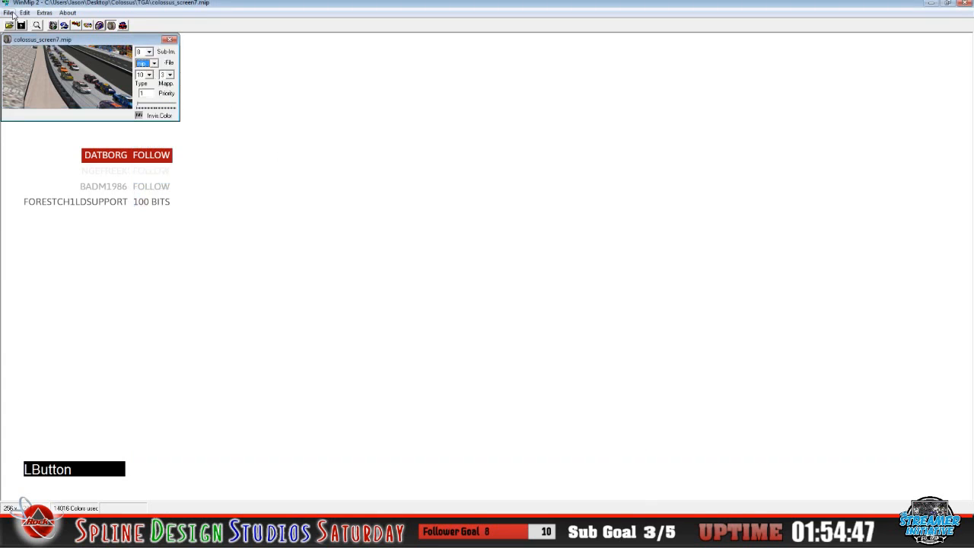
left_click(35, 46)
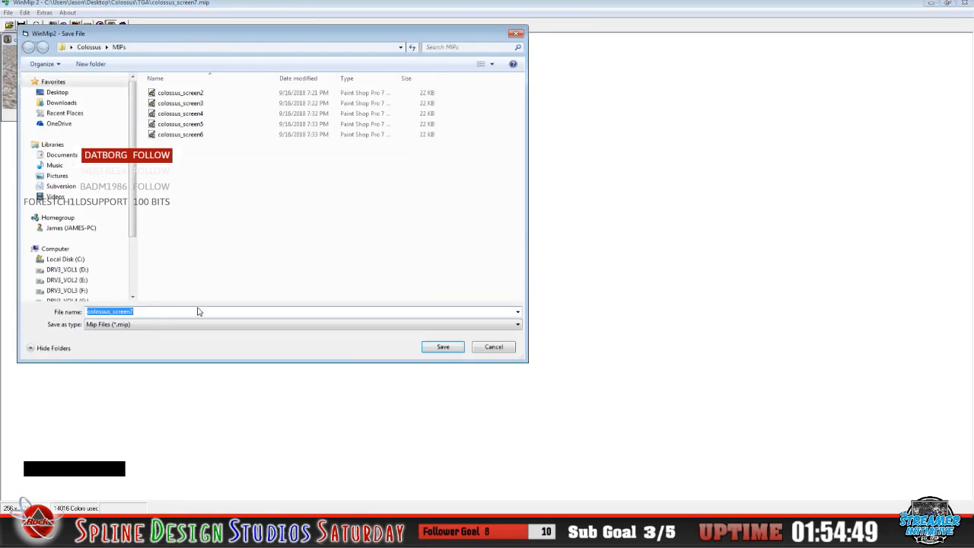
left_click(209, 312)
left_click(442, 347)
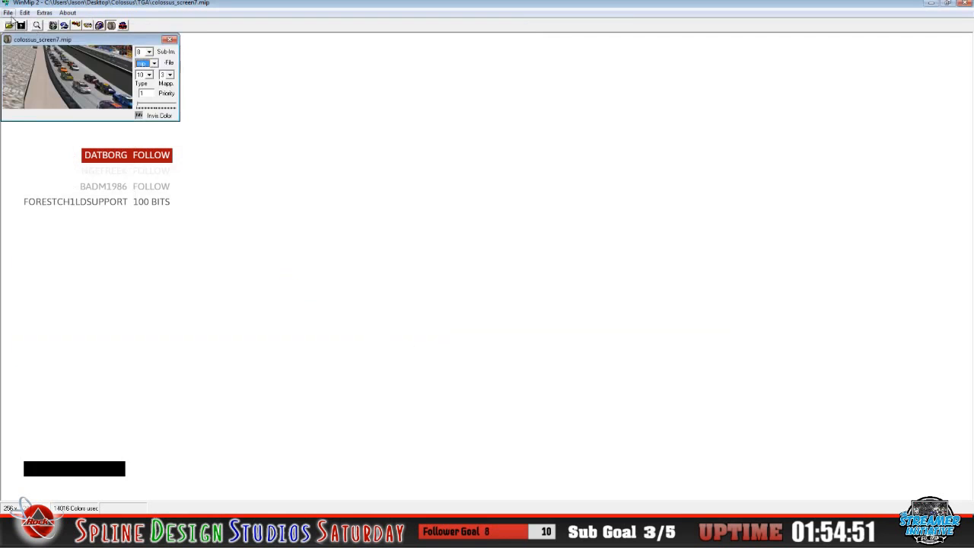
left_click(8, 13)
left_click(25, 35)
Open the colossus_screen8 TGA from the TGA folder and set its file format to mip
left_click(9, 25)
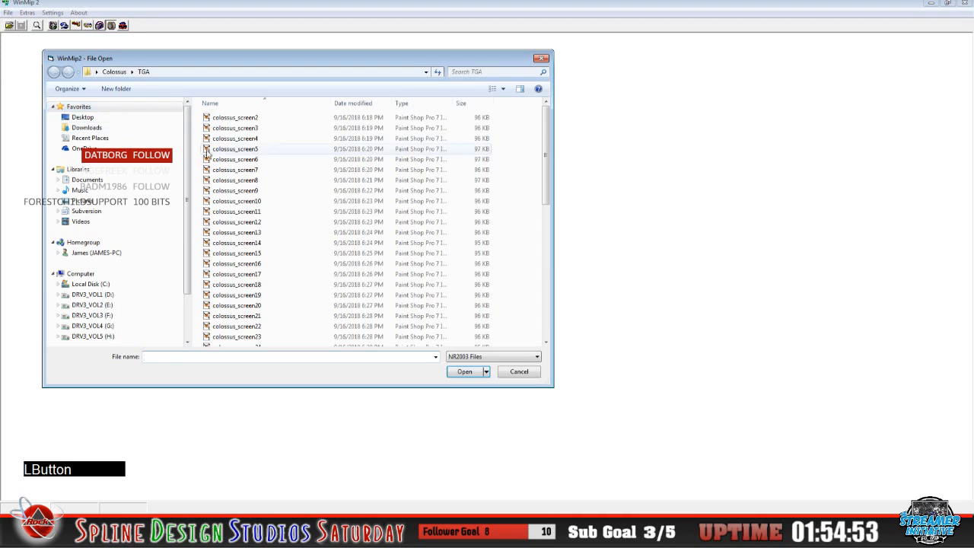
left_click(255, 181)
left_click(464, 371)
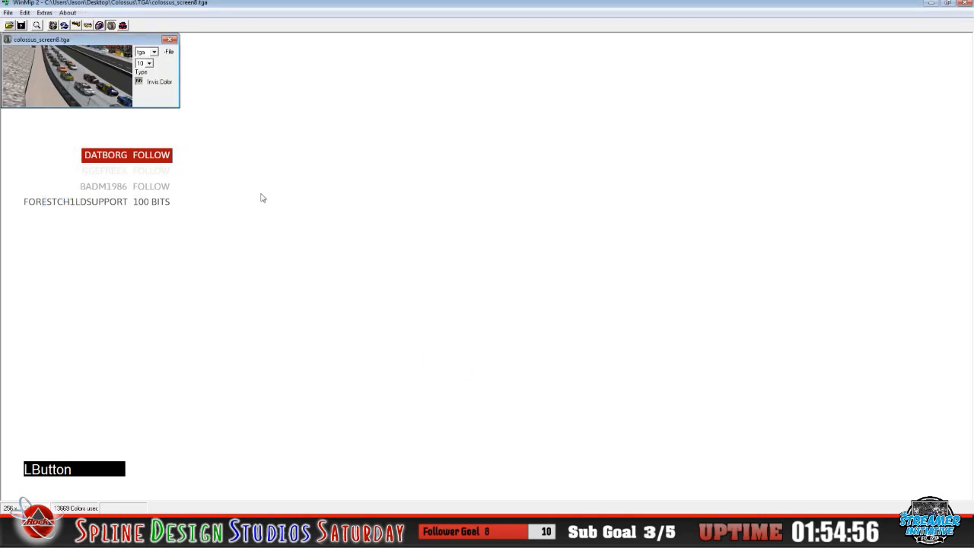
left_click(154, 51)
left_click(155, 78)
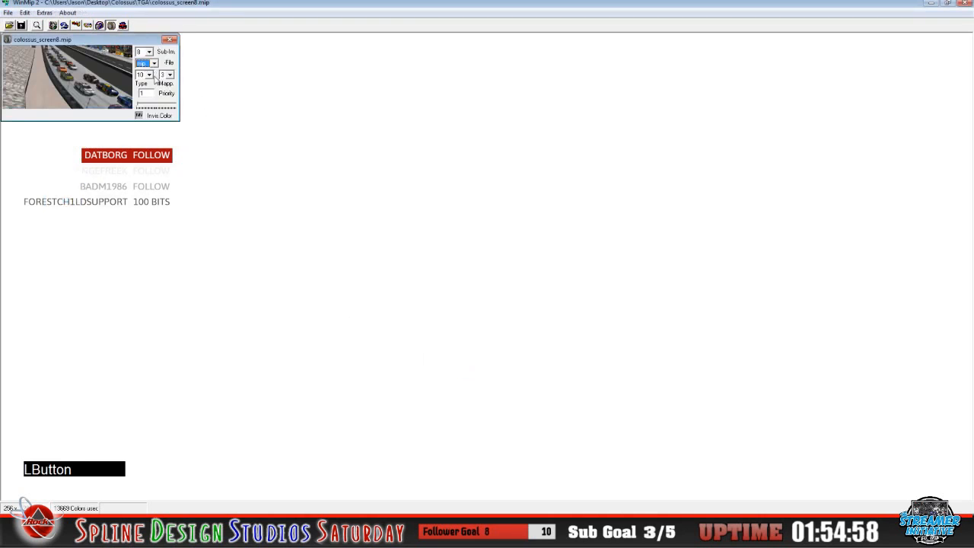
Save the image as colossus_screen8 in Mip format in the Colossus MIPs folder and close it
left_click(8, 12)
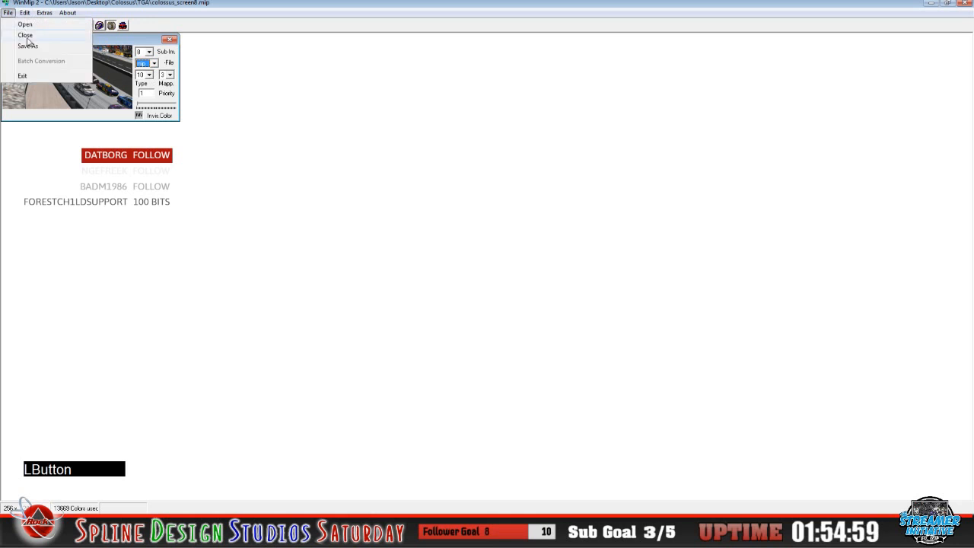
left_click(27, 44)
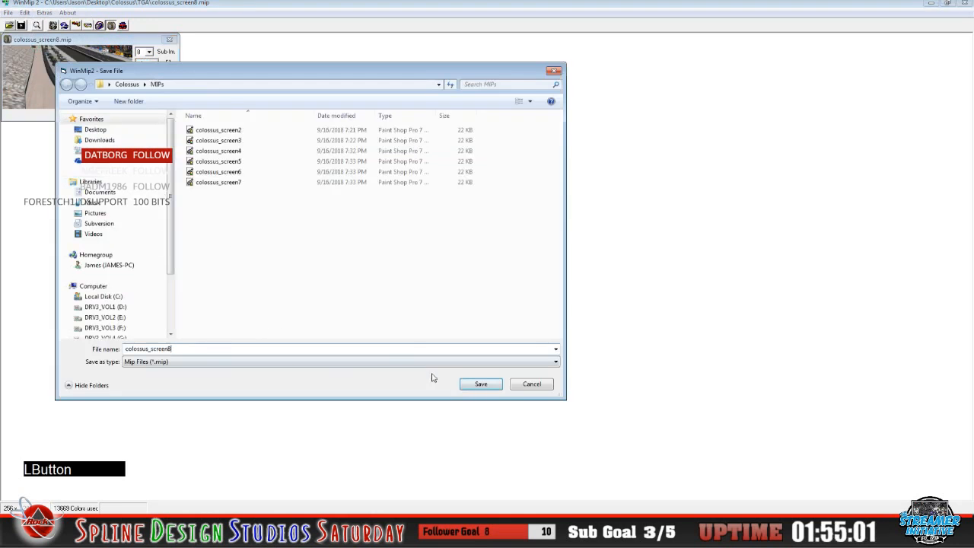
left_click(467, 385)
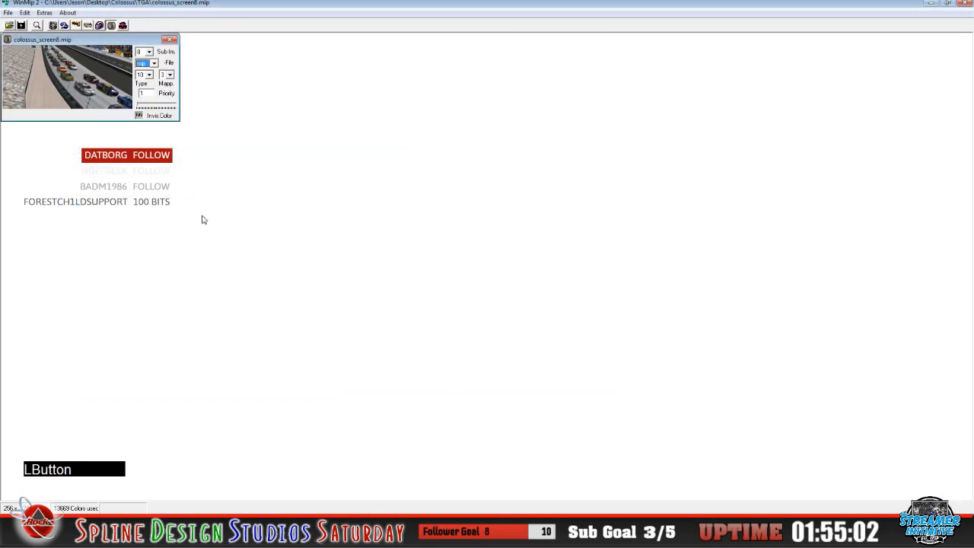
left_click(7, 12)
left_click(25, 42)
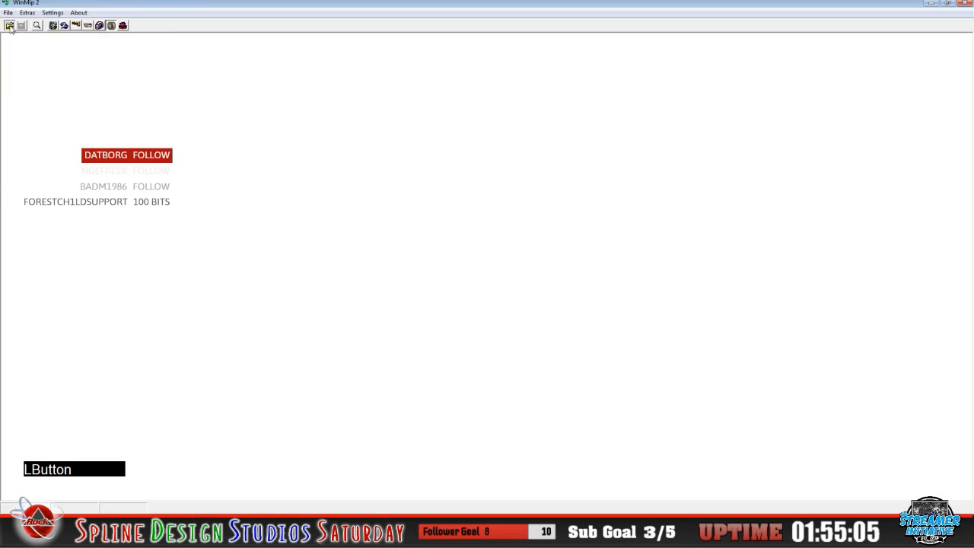
Open the colossus_screen9 TGA from the TGA folder and set its file format to mip
left_click(9, 25)
left_click(278, 227)
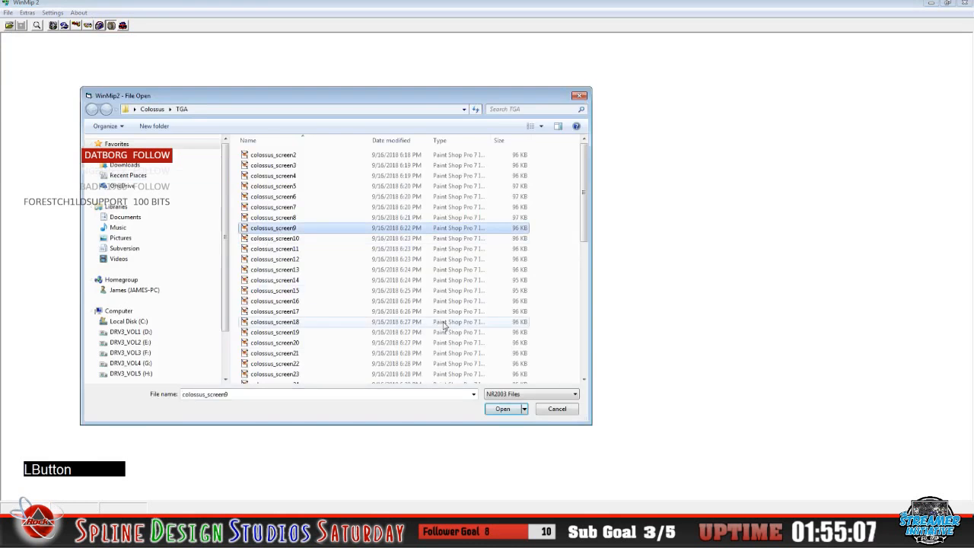
left_click(502, 409)
left_click(153, 51)
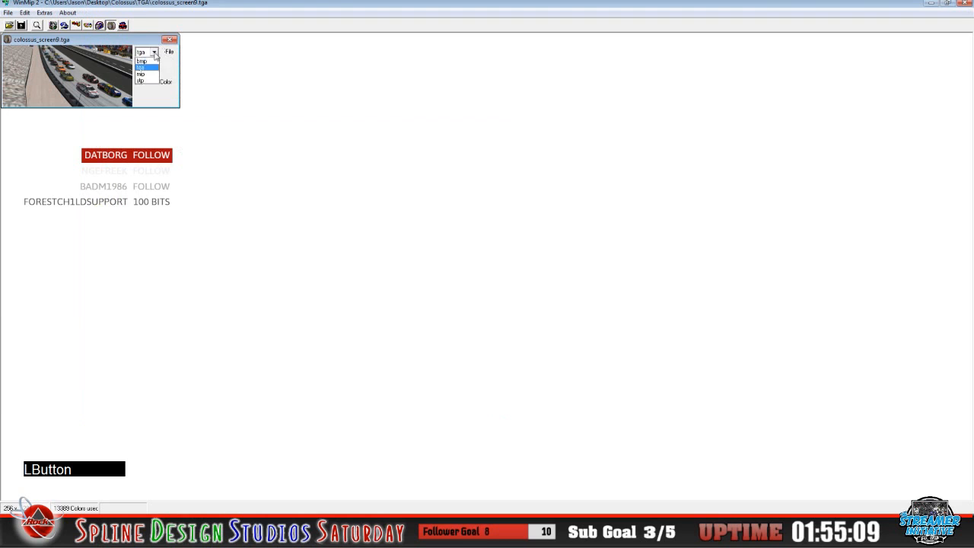
left_click(145, 67)
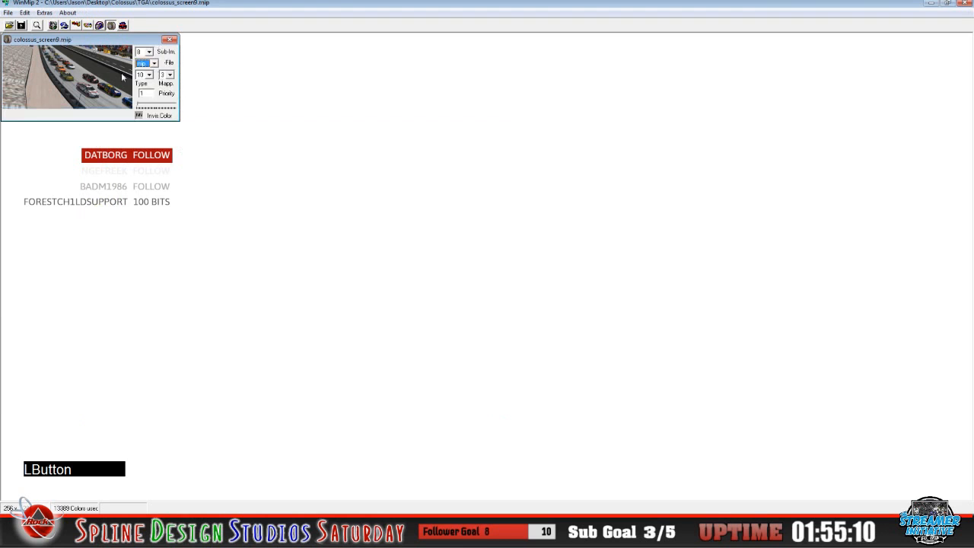
Save the image as colossus_screen9 in Mip format in the Colossus MIPs folder and close it
left_click(9, 13)
left_click(23, 49)
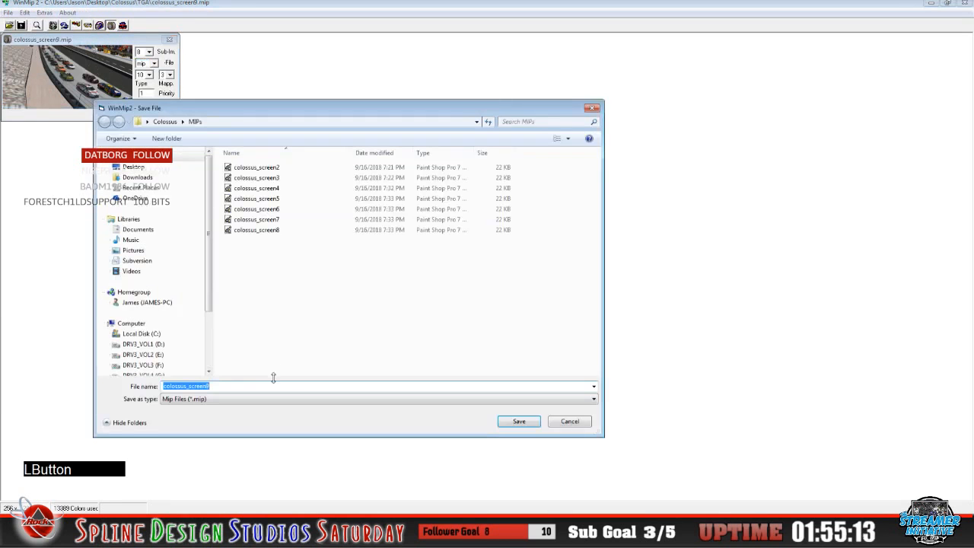
left_click(333, 386)
left_click(509, 423)
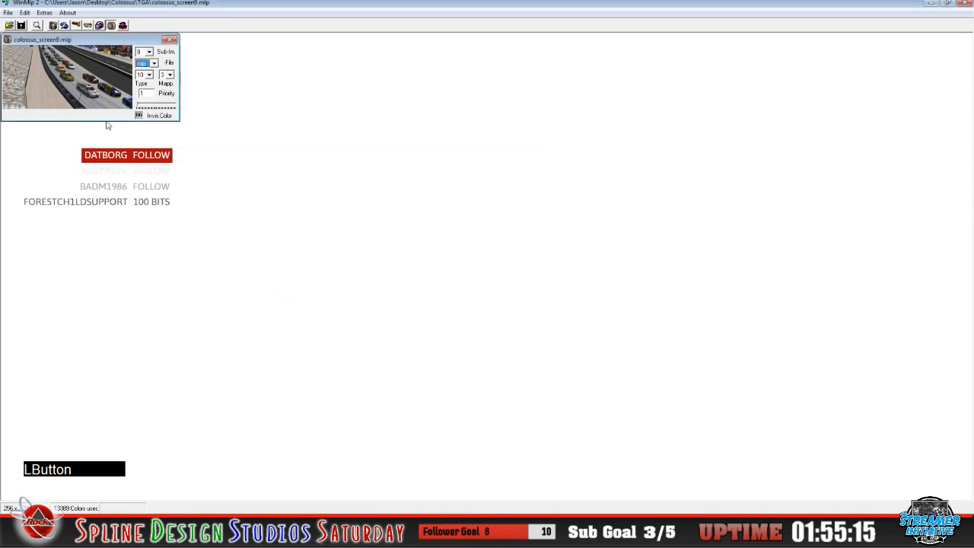
left_click(7, 13)
left_click(19, 33)
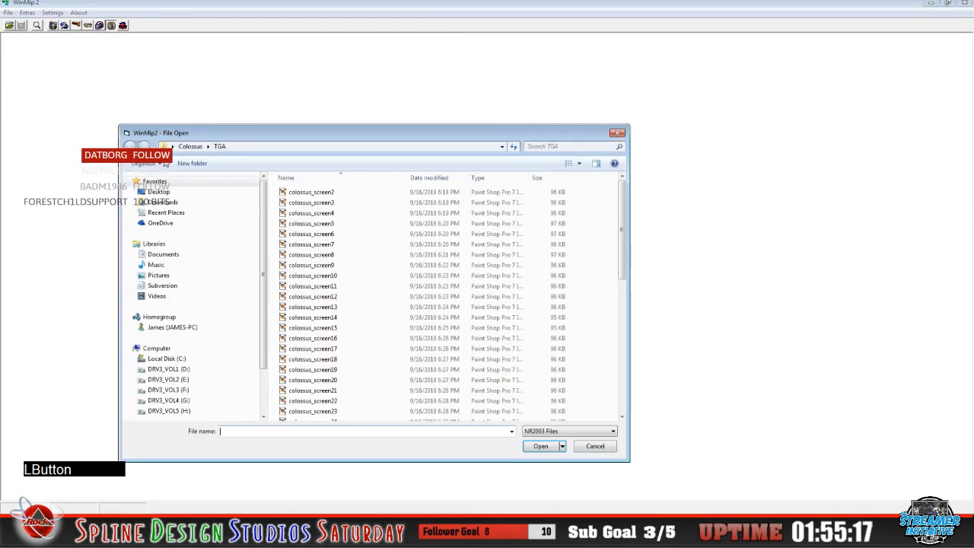
Open the colossus_screen10 TGA from the TGA folder and set its file format to mip
left_click(336, 276)
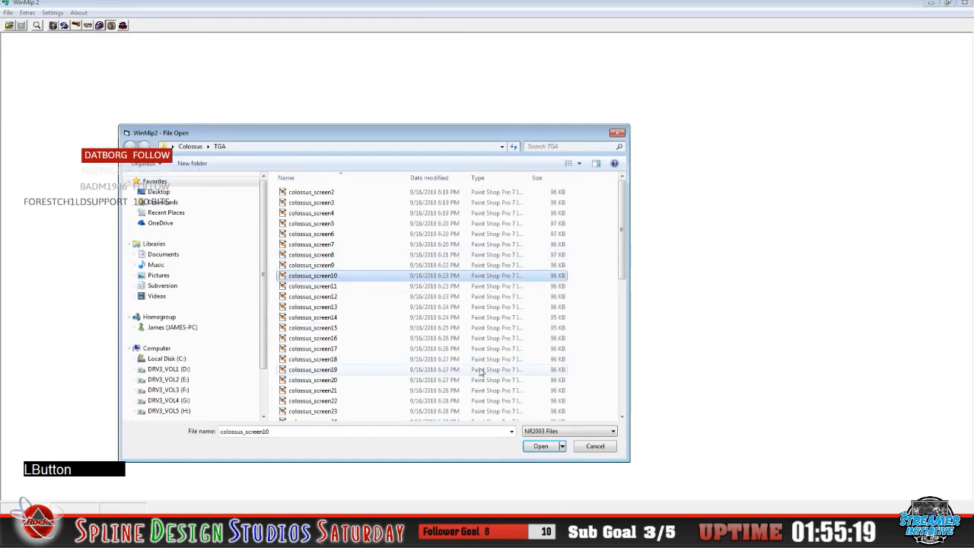
left_click(540, 447)
left_click(155, 53)
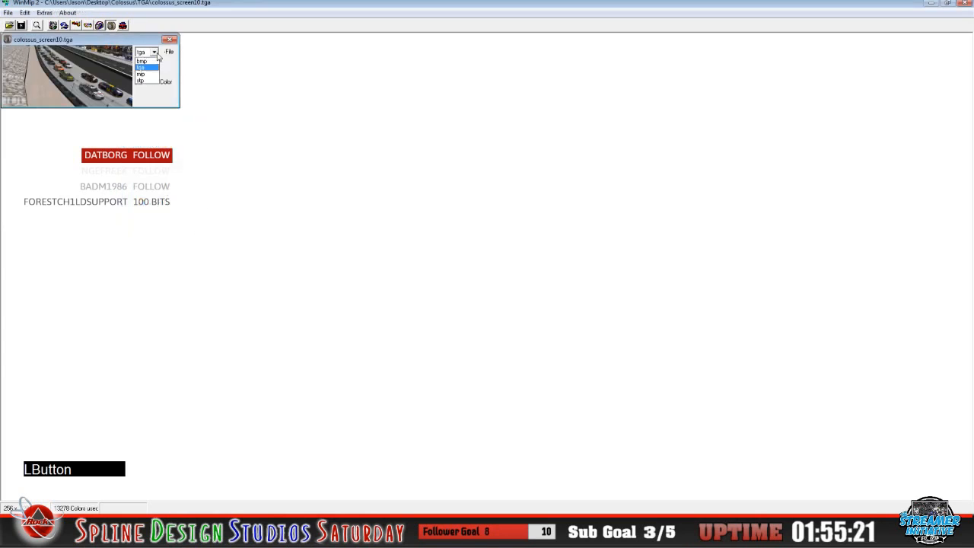
left_click(158, 74)
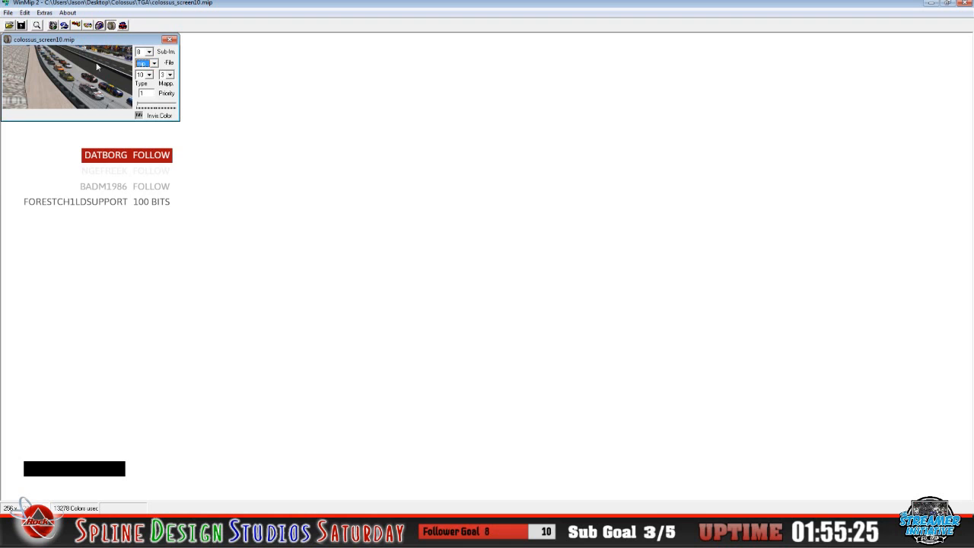
Save the image as colossus_screen10 in Mip format in the Colossus MIPs folder and close it
left_click(8, 12)
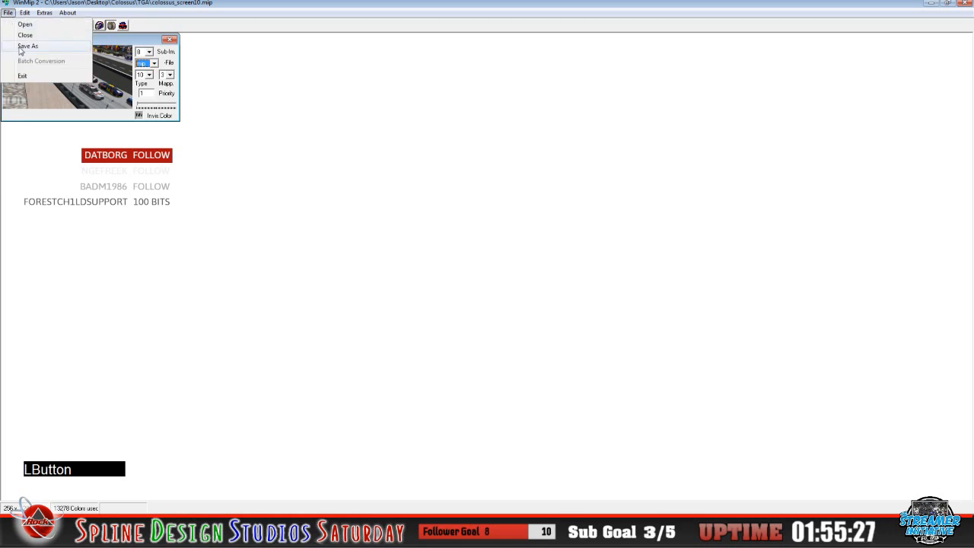
left_click(21, 44)
left_click(276, 423)
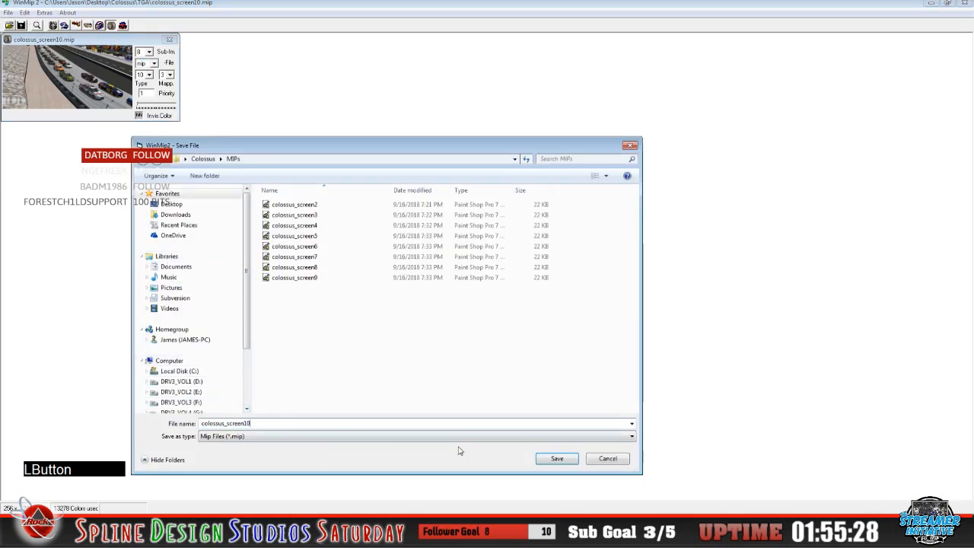
left_click(557, 458)
left_click(8, 12)
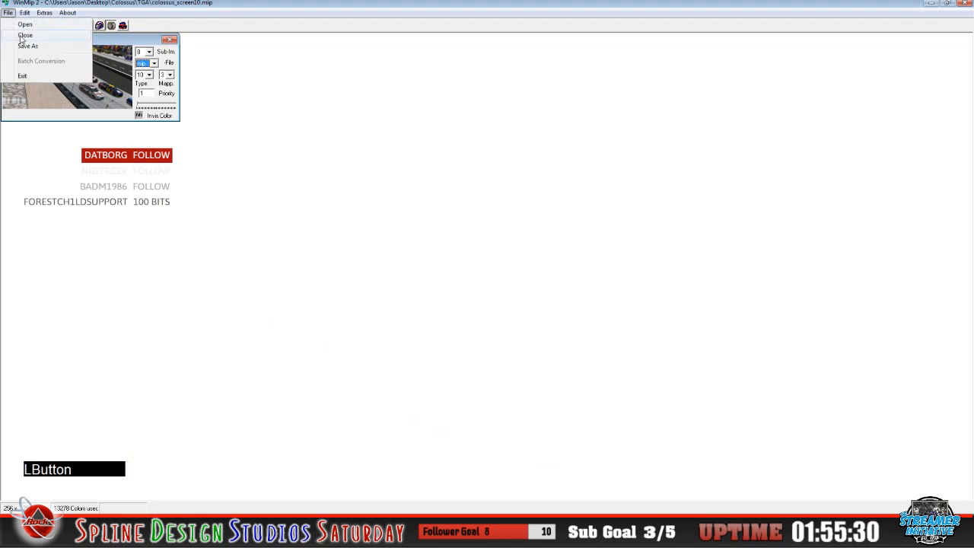
left_click(13, 31)
Open the colossus_screen11 TGA from the TGA folder and set its file format to mip
left_click(10, 25)
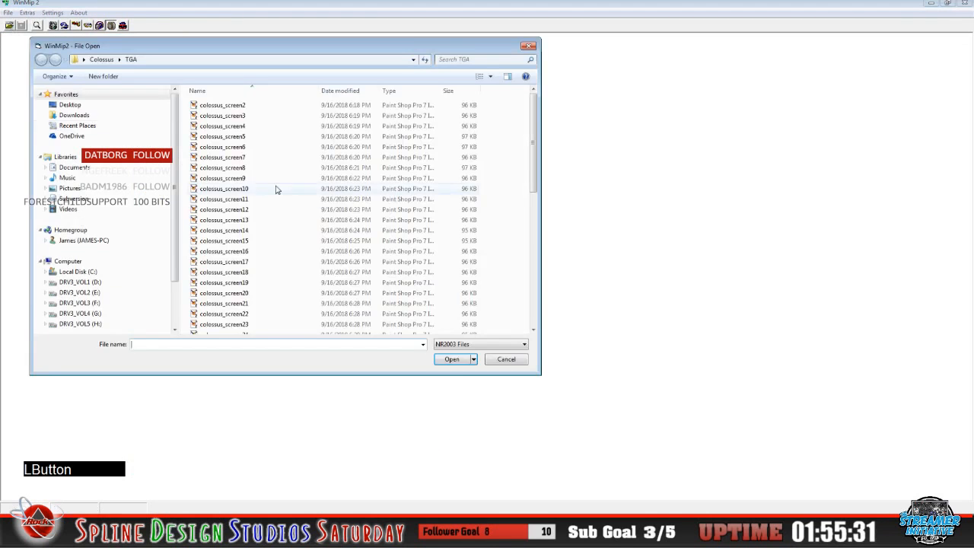
left_click(228, 200)
left_click(464, 360)
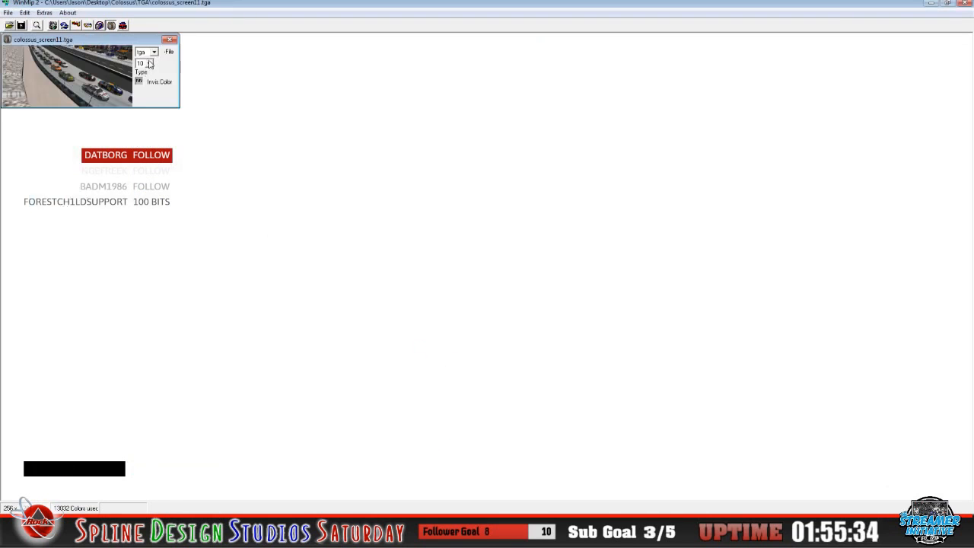
left_click(154, 51)
left_click(149, 74)
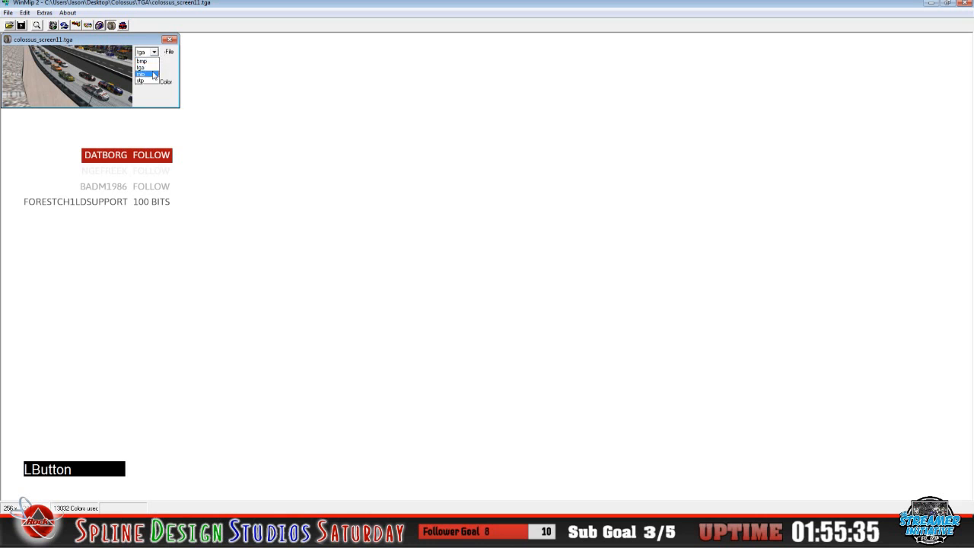
Save the image as colossus_screen11 in Mip format in the Colossus MIPs folder and close it
left_click(7, 13)
left_click(20, 46)
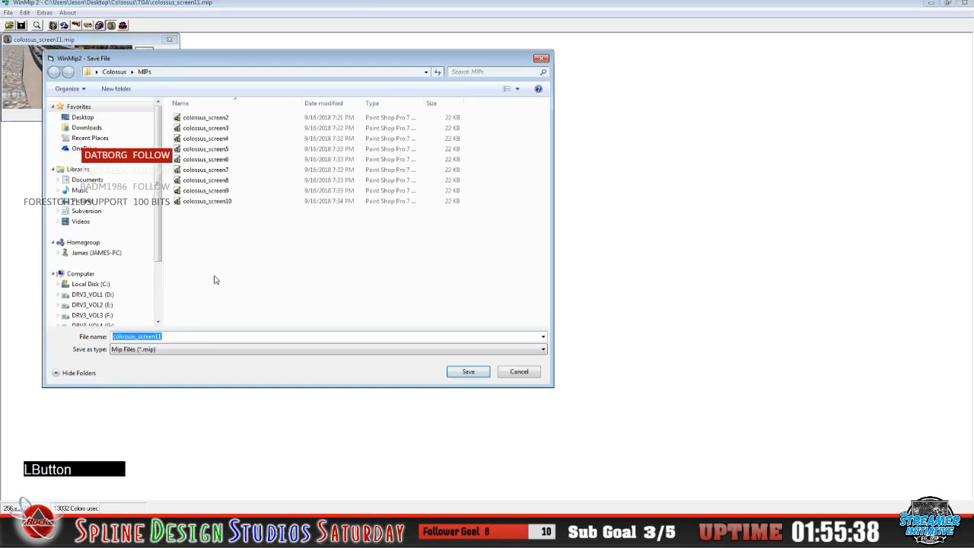
left_click(179, 333)
left_click(468, 372)
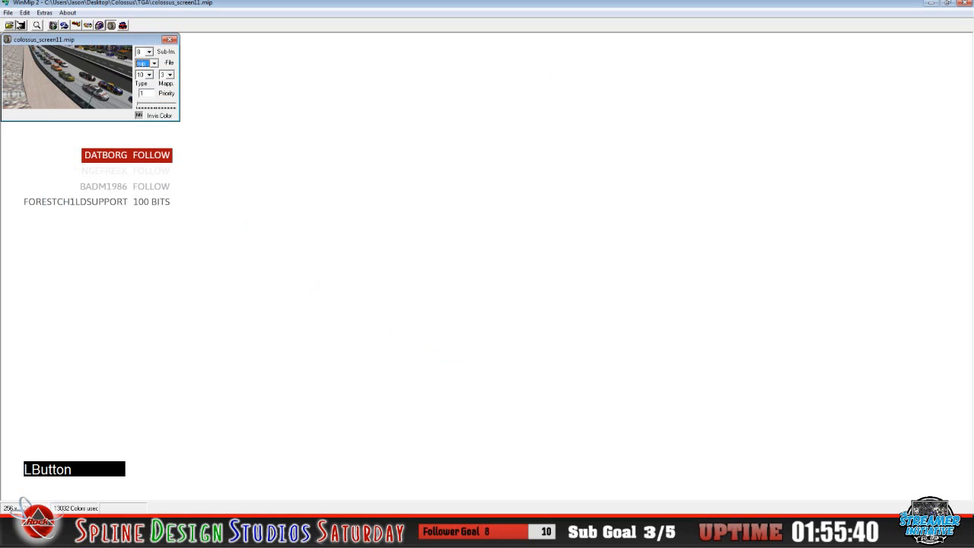
left_click(9, 13)
left_click(20, 34)
Open the colossus_screen12 TGA from the Colossus TGA folder
left_click(9, 25)
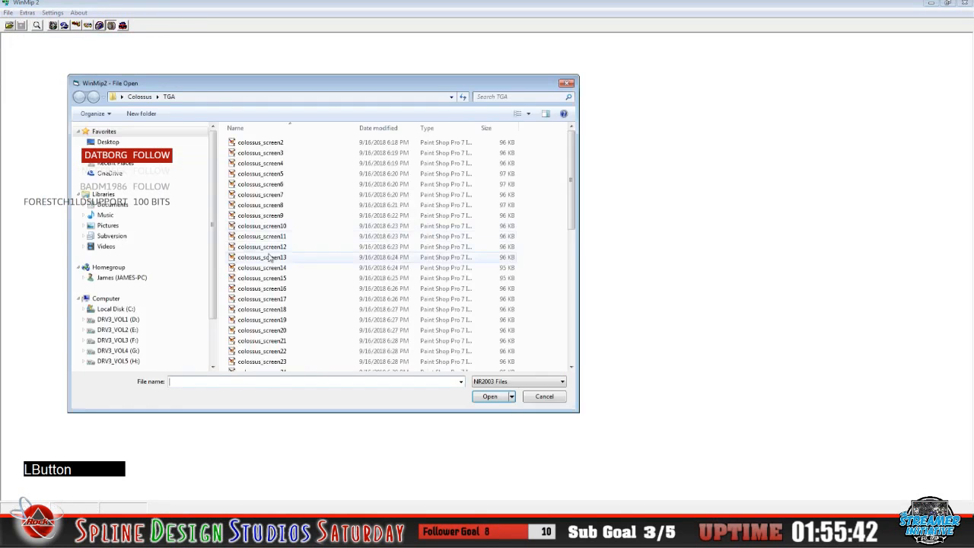
left_click(272, 247)
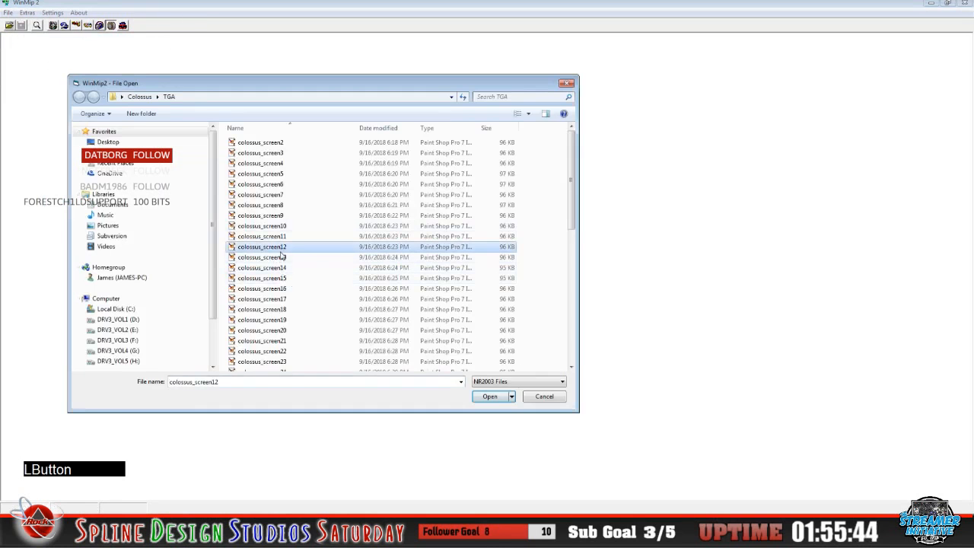
left_click(490, 397)
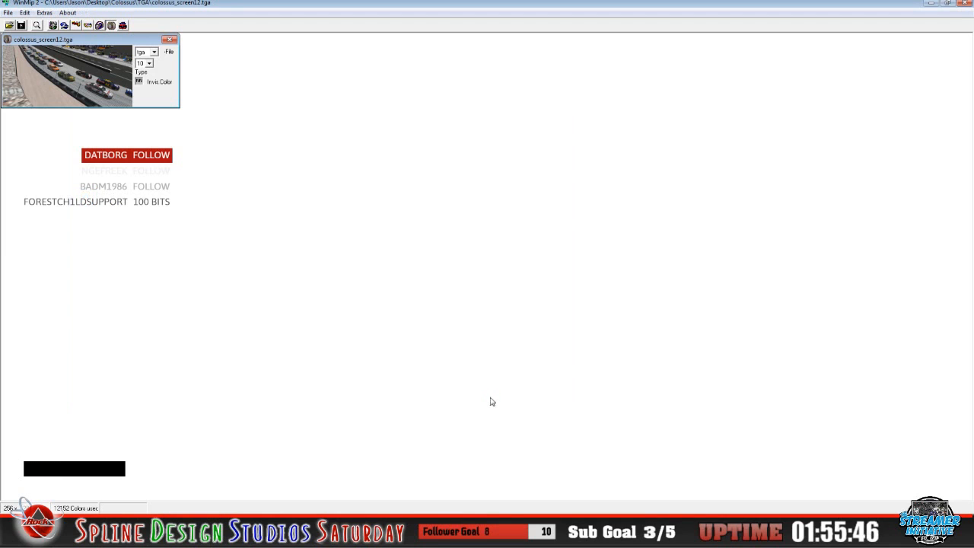
Try to save the open colossus_screen12 image in the tga format
left_click(8, 12)
left_click(17, 45)
left_click(219, 374)
left_click(496, 409)
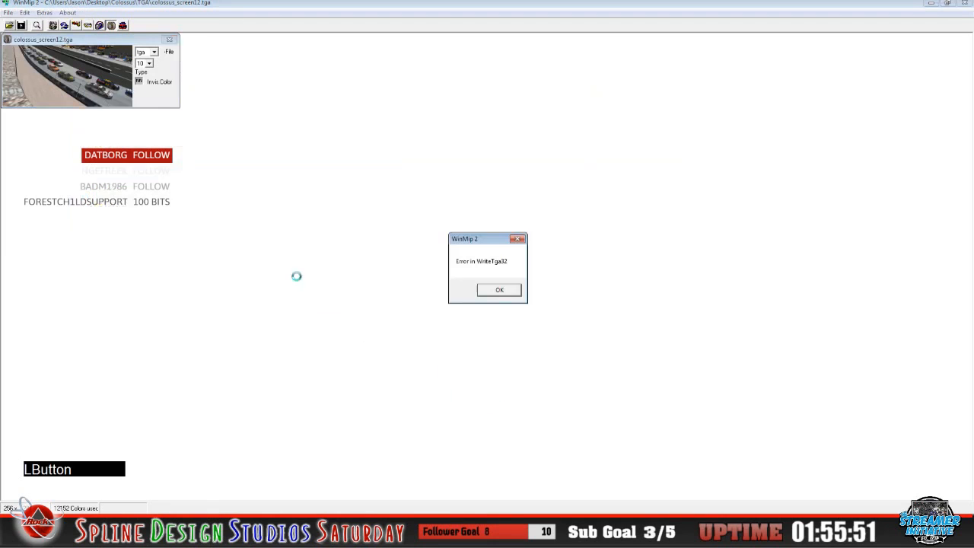
left_click(491, 295)
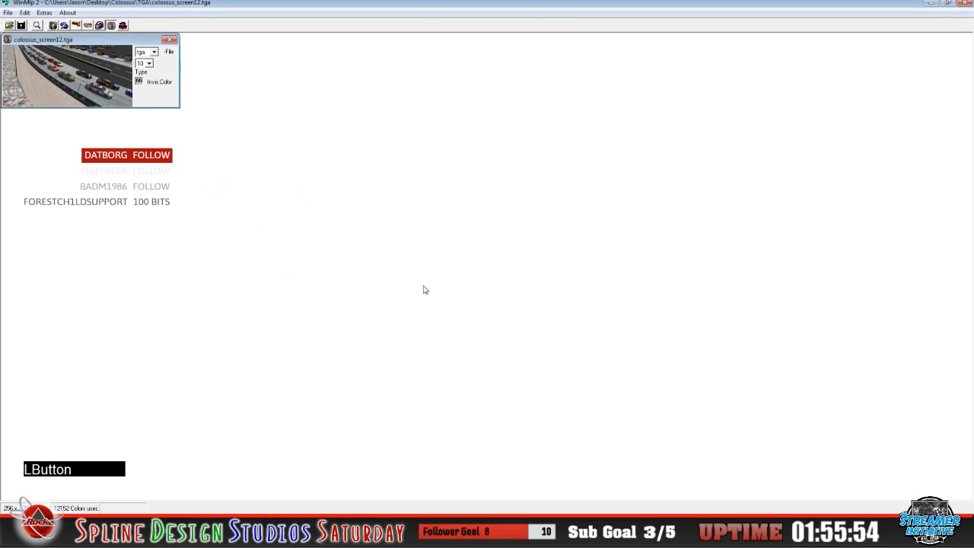
Set the file format of colossus_screen12 to mip and save it as colossus_screen12 in the MIPs folder
left_click(154, 52)
left_click(158, 78)
left_click(155, 53)
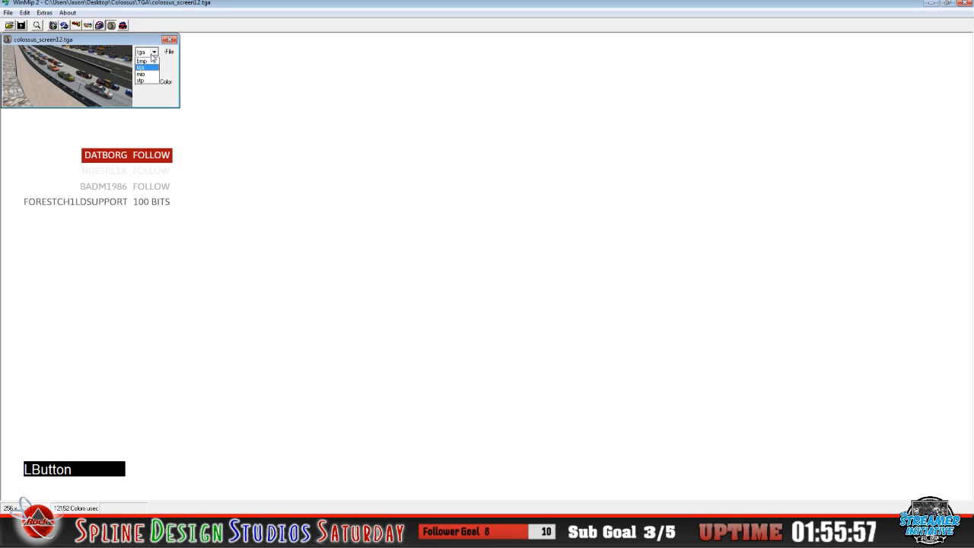
left_click(155, 76)
left_click(9, 13)
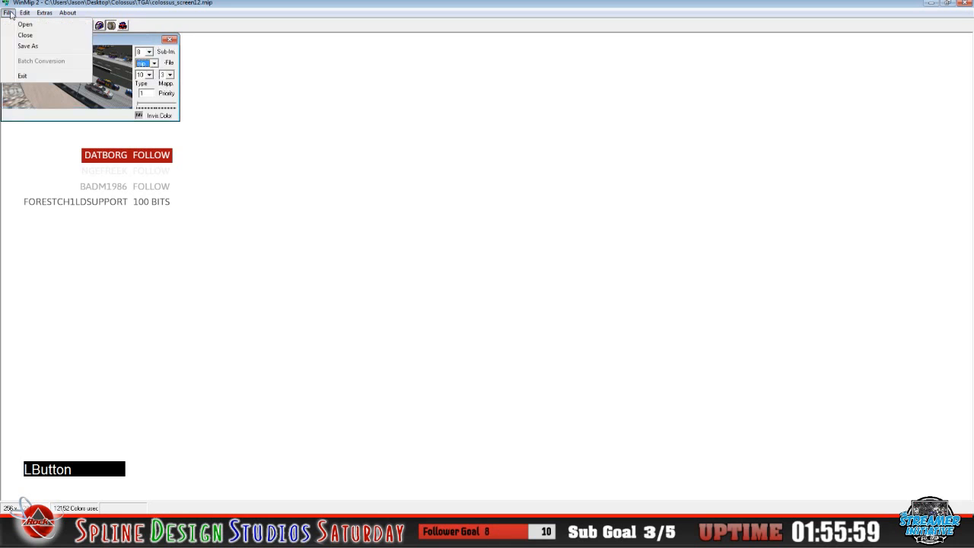
left_click(30, 49)
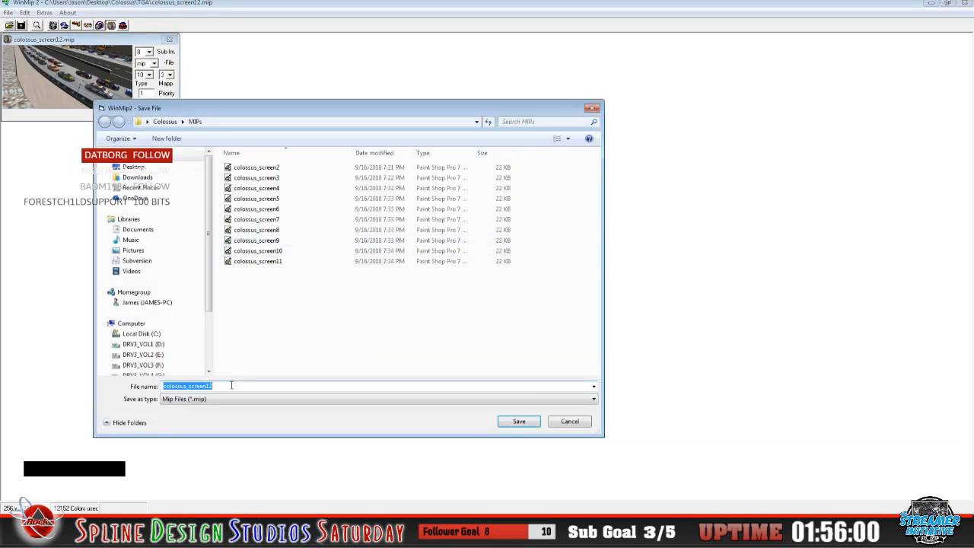
left_click(388, 389)
left_click(518, 422)
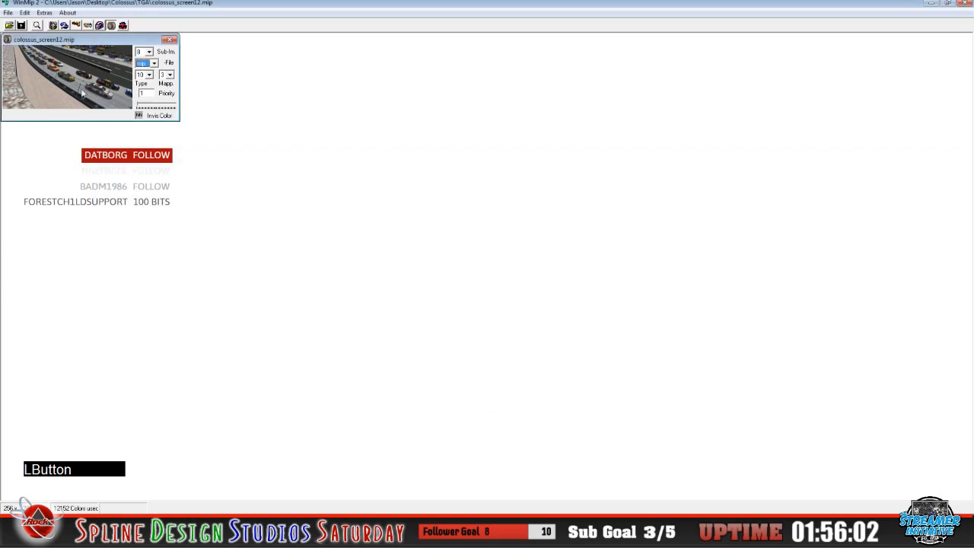
Close the colossus_screen12 image and open colossus_screen13 from the TGA folder
left_click(9, 13)
left_click(28, 47)
left_click(8, 25)
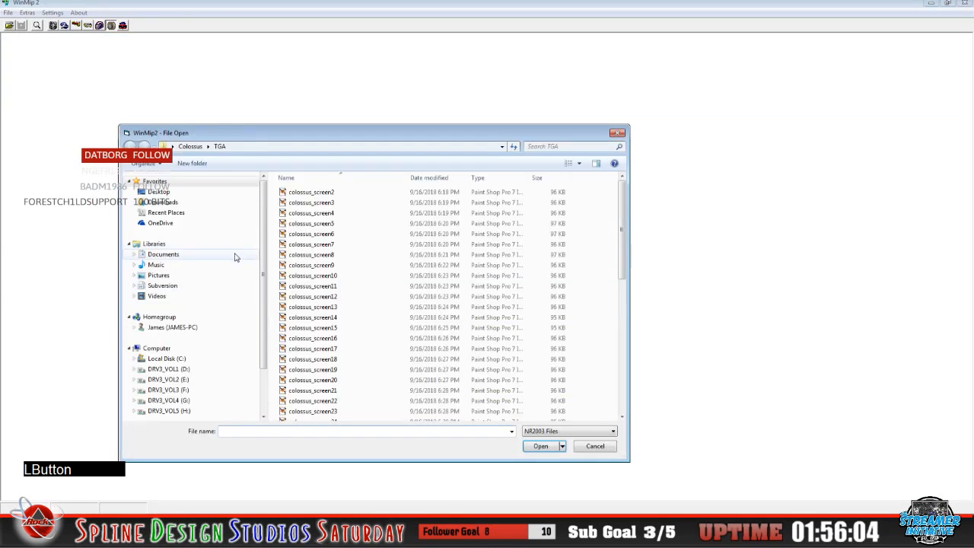
left_click(327, 306)
left_click(540, 446)
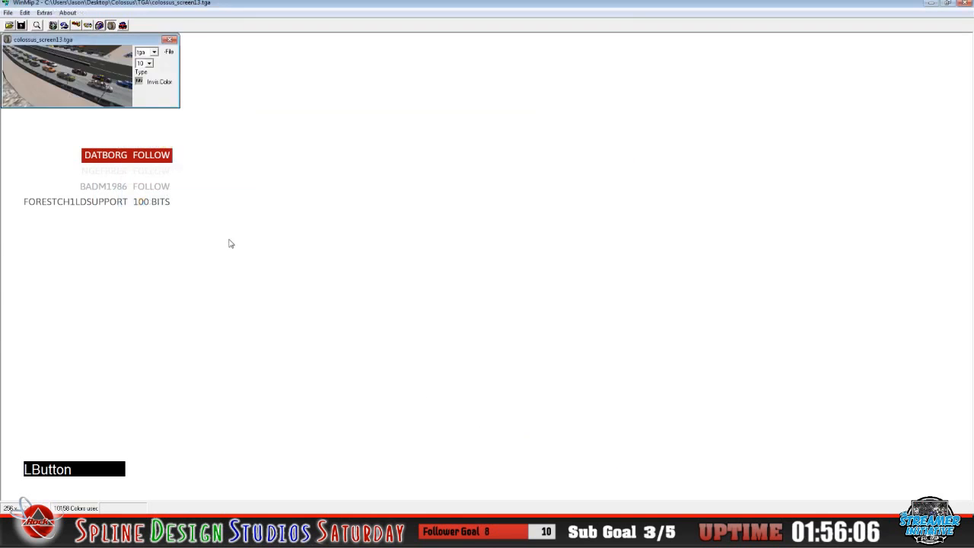
Set the file format of colossus_screen13 to mip and save it as colossus_screen13 in the MIPs folder
left_click(153, 52)
left_click(152, 73)
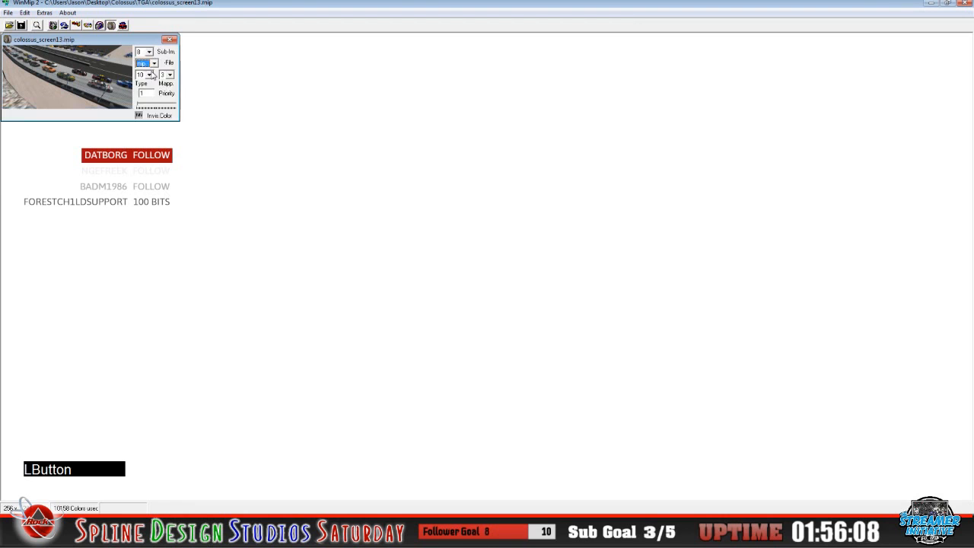
left_click(9, 12)
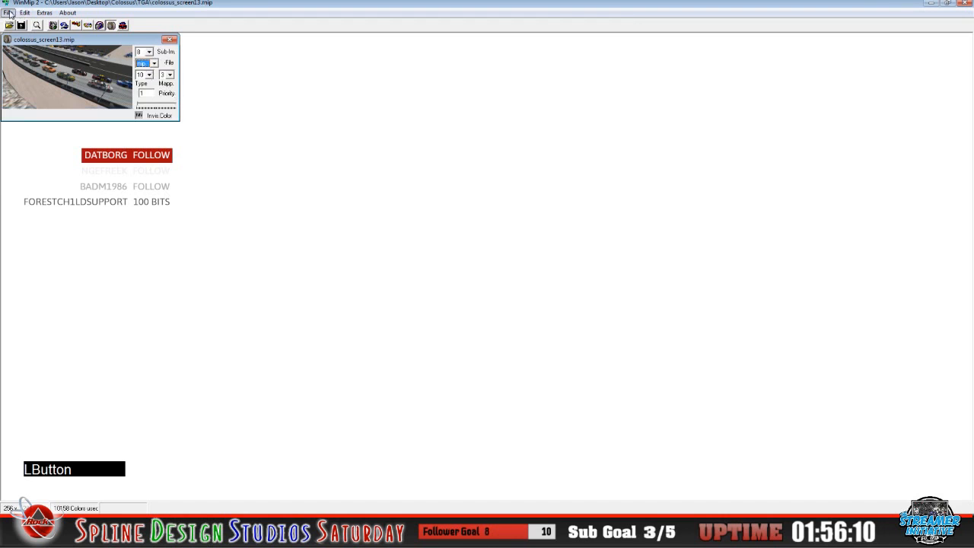
left_click(27, 46)
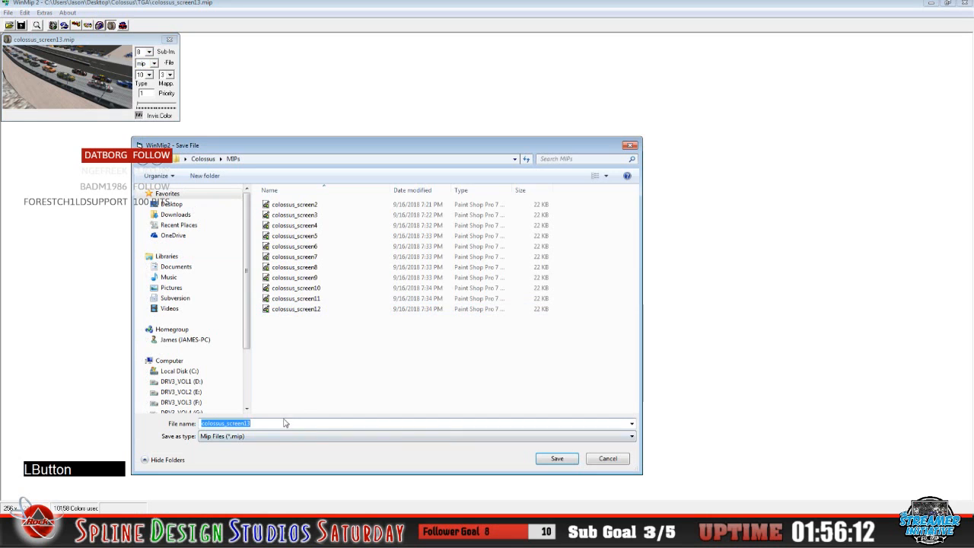
left_click(394, 436)
left_click(376, 421)
left_click(555, 458)
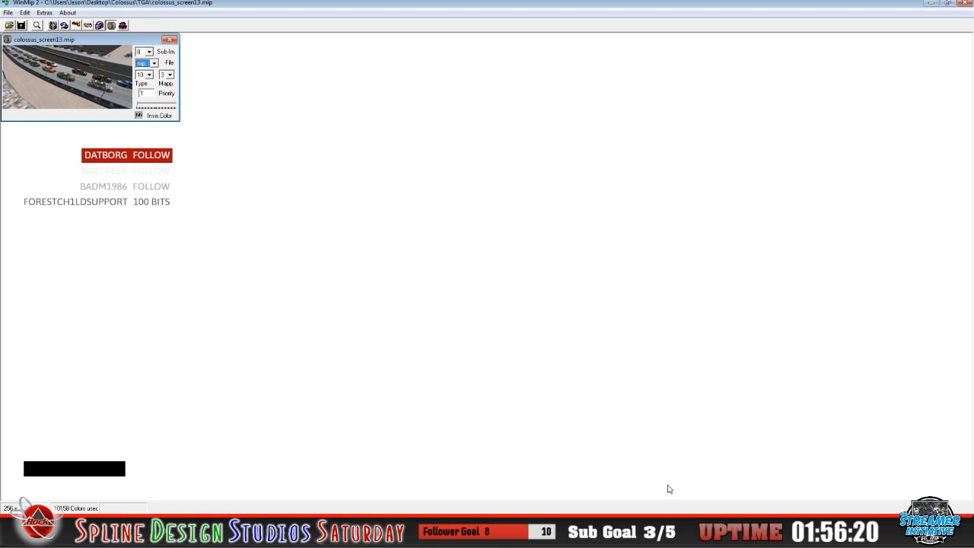
Close the colossus_screen13 image and open colossus_screen14 from the TGA folder
left_click(10, 13)
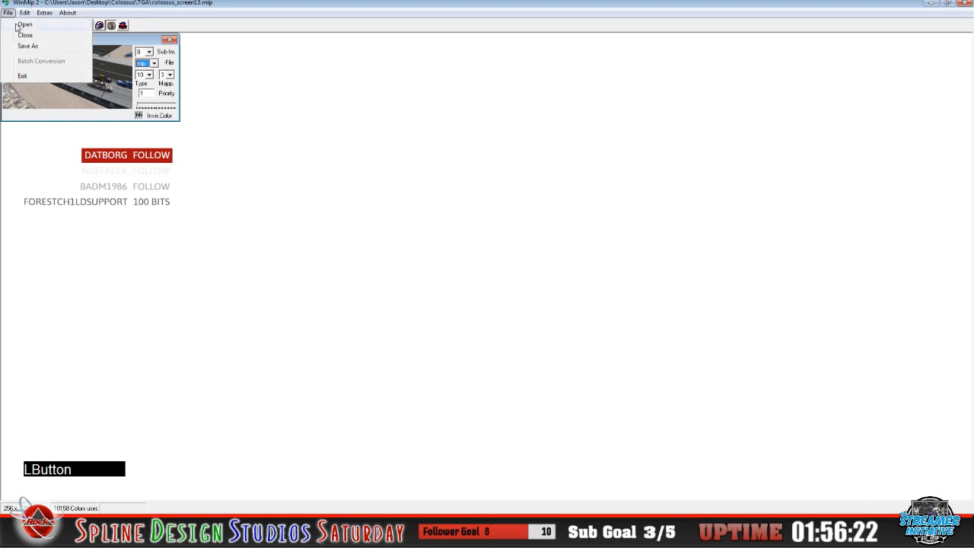
left_click(24, 42)
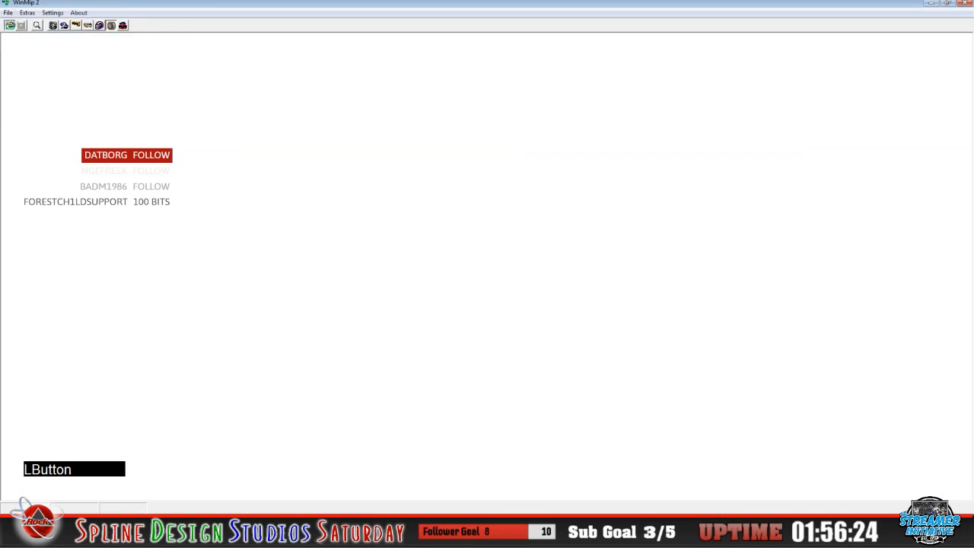
left_click(9, 25)
left_click(242, 231)
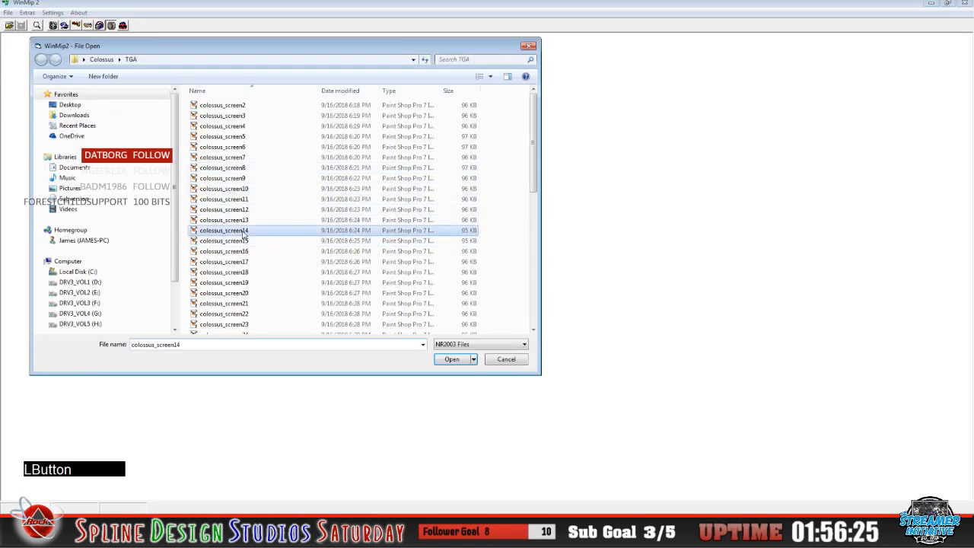
left_click(457, 361)
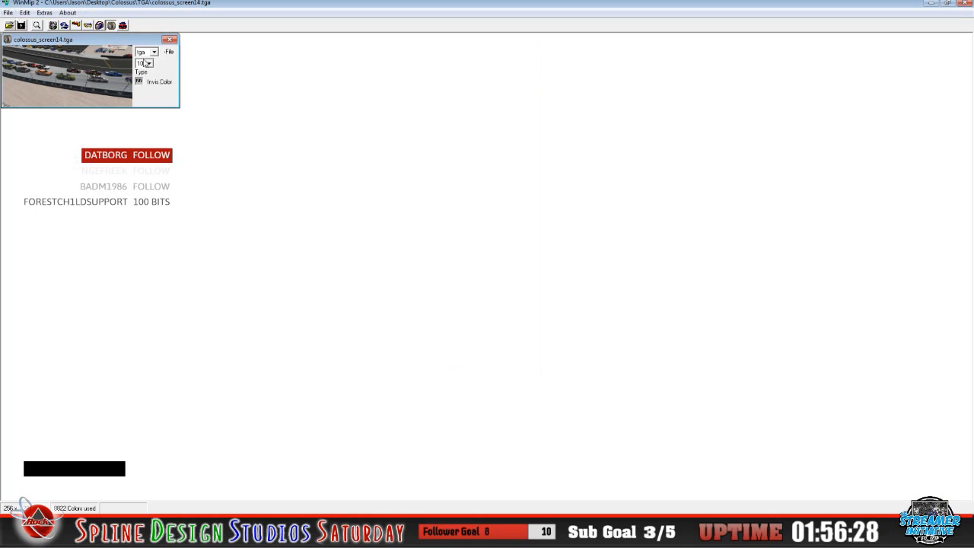
Set the file format of colossus_screen14 to mip and save it as colossus_screen14 in the MIPs folder
left_click(22, 26)
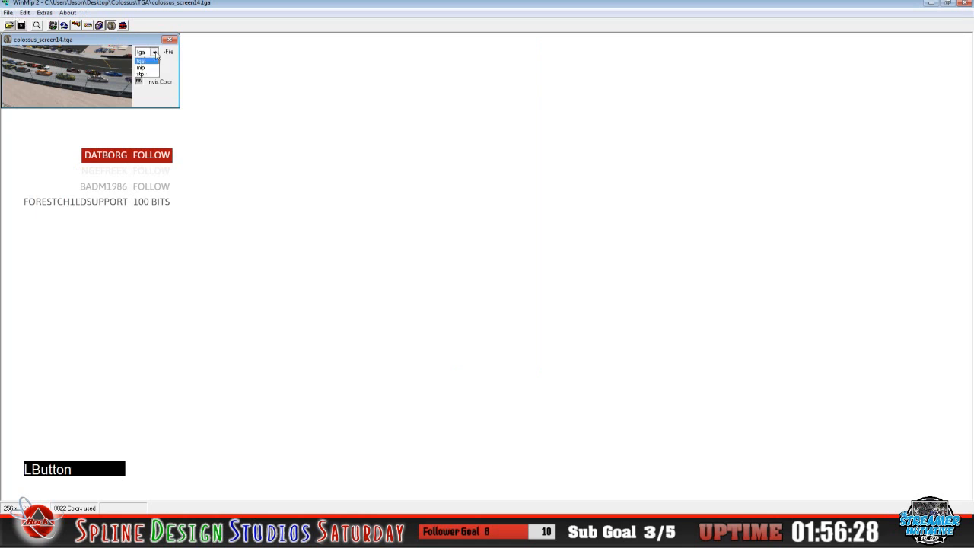
left_click(7, 13)
left_click(23, 51)
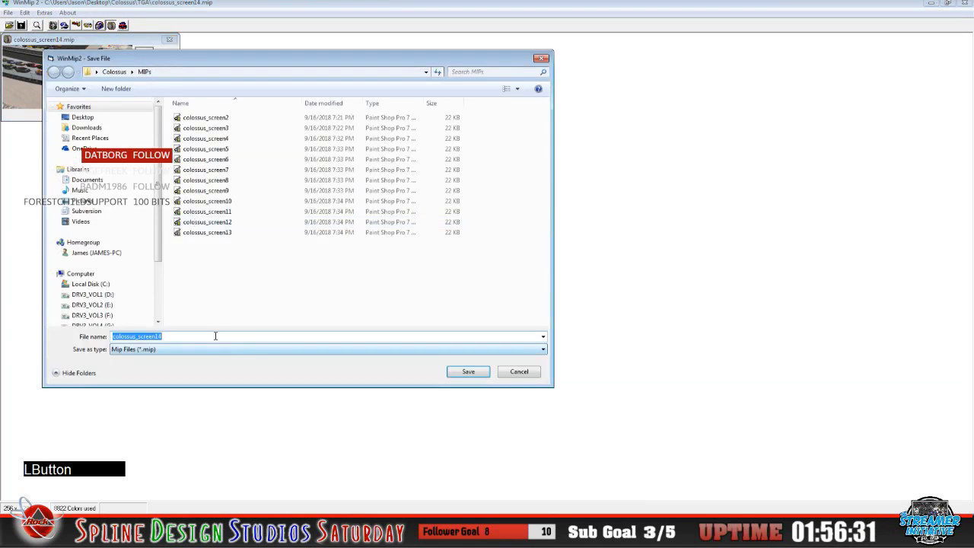
left_click(469, 377)
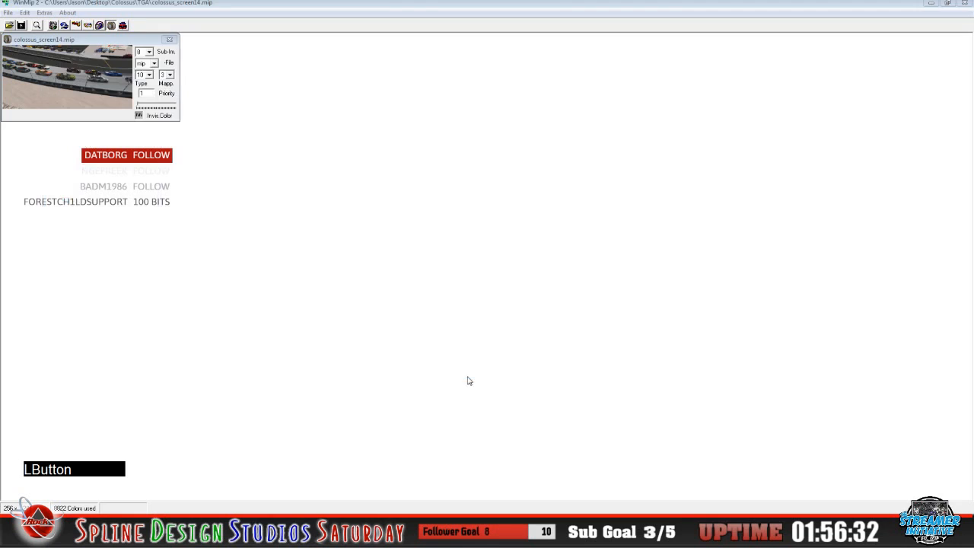
Close the colossus_screen14 image and open colossus_screen15 from the TGA folder
left_click(19, 14)
mouse_move(10, 12)
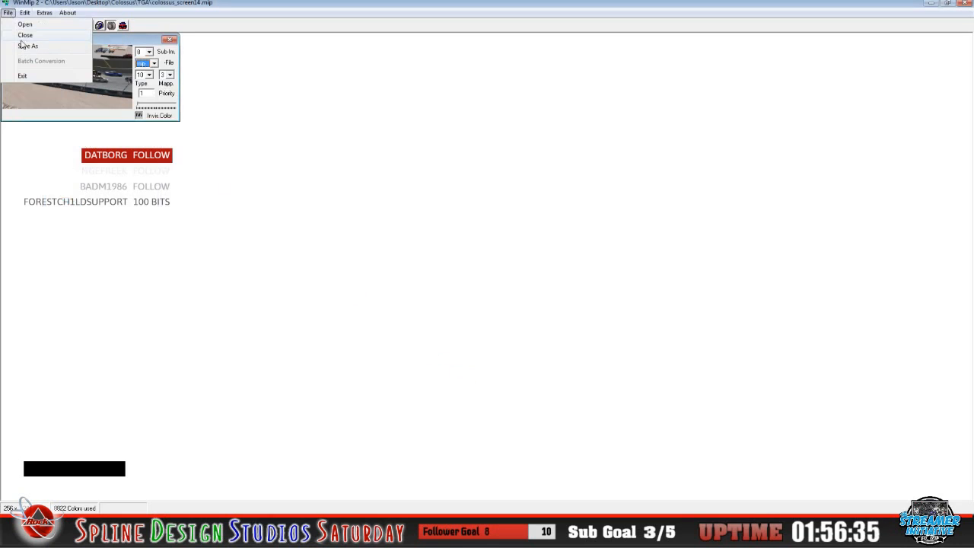
left_click(21, 36)
left_click(9, 25)
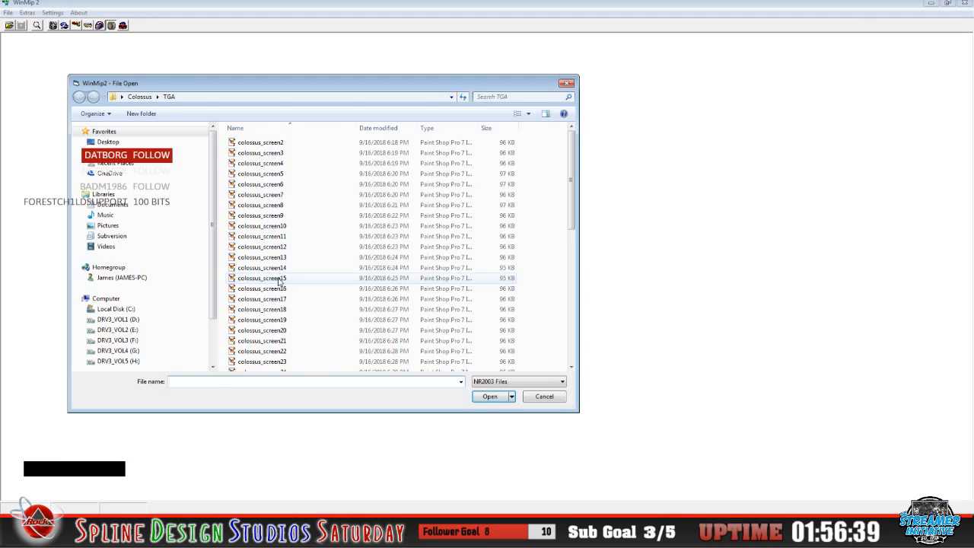
left_click(280, 278)
left_click(490, 397)
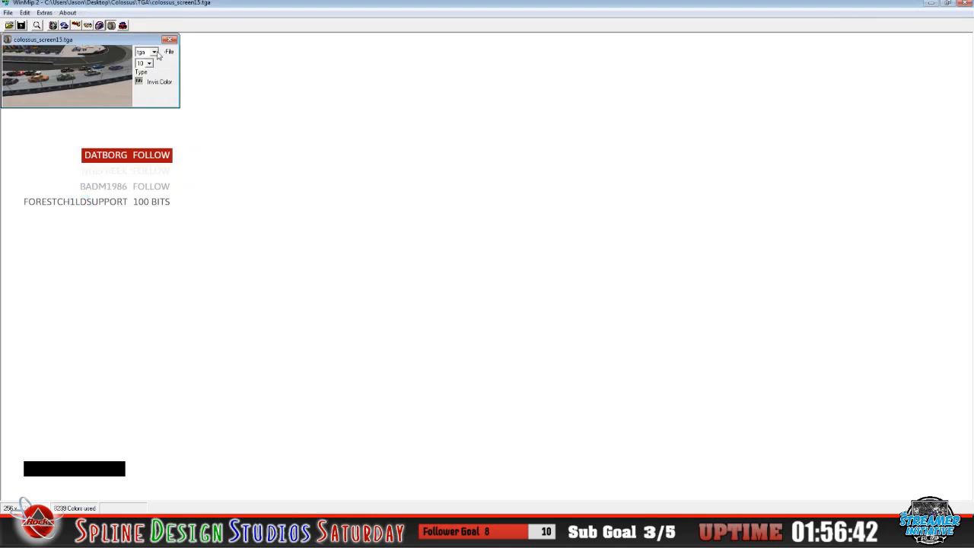
Save colossus_screen15 in the mip format as colossus_screen15 in the MIPs folder, and close the image
left_click(154, 52)
left_click(149, 75)
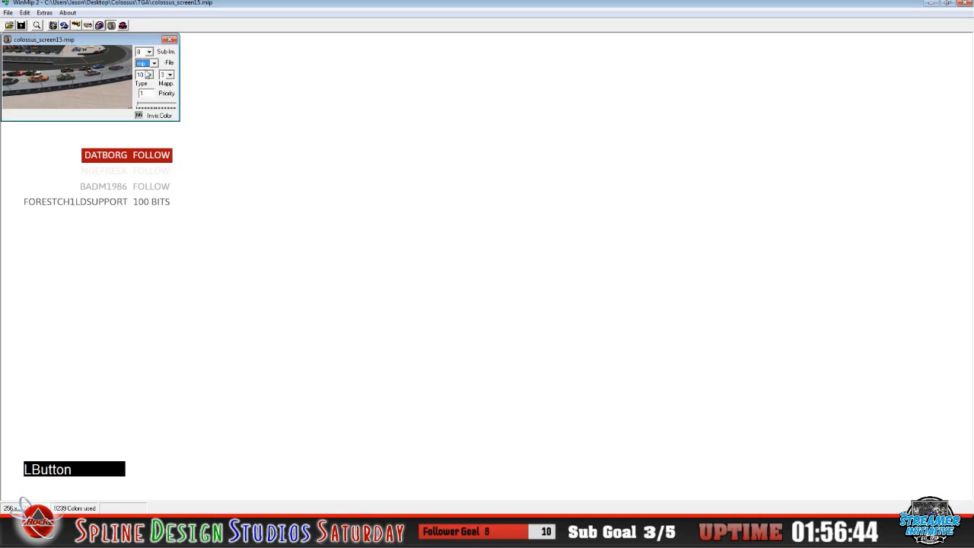
left_click(7, 13)
left_click(23, 44)
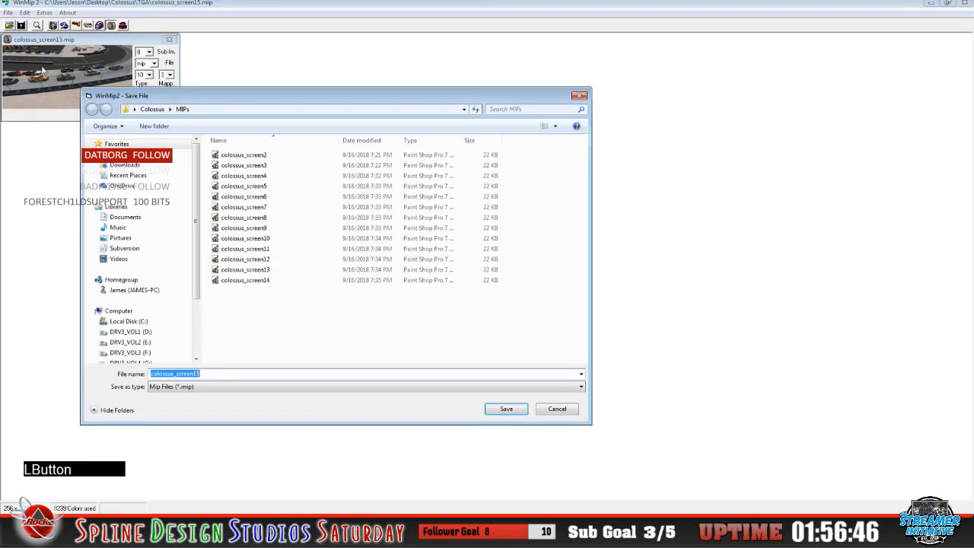
left_click(226, 373)
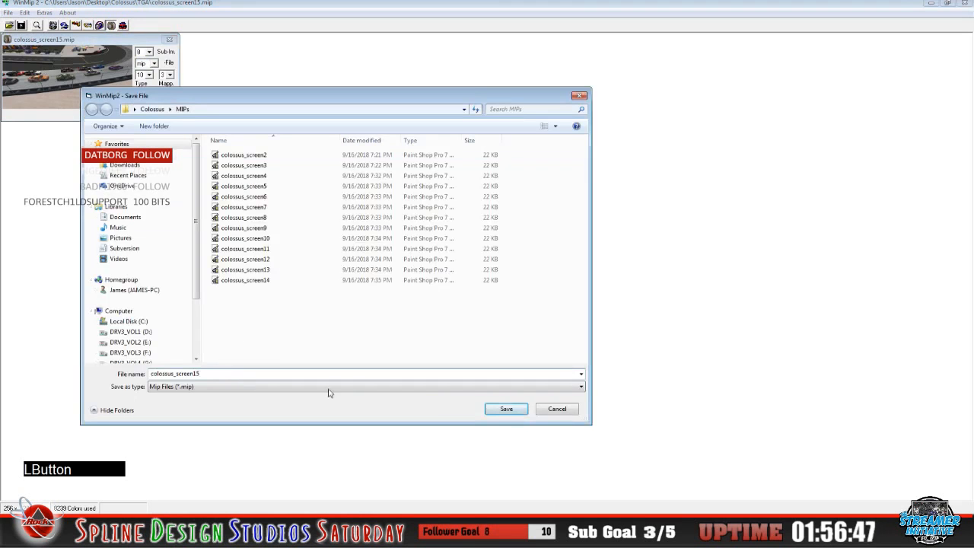
left_click(507, 409)
left_click(8, 12)
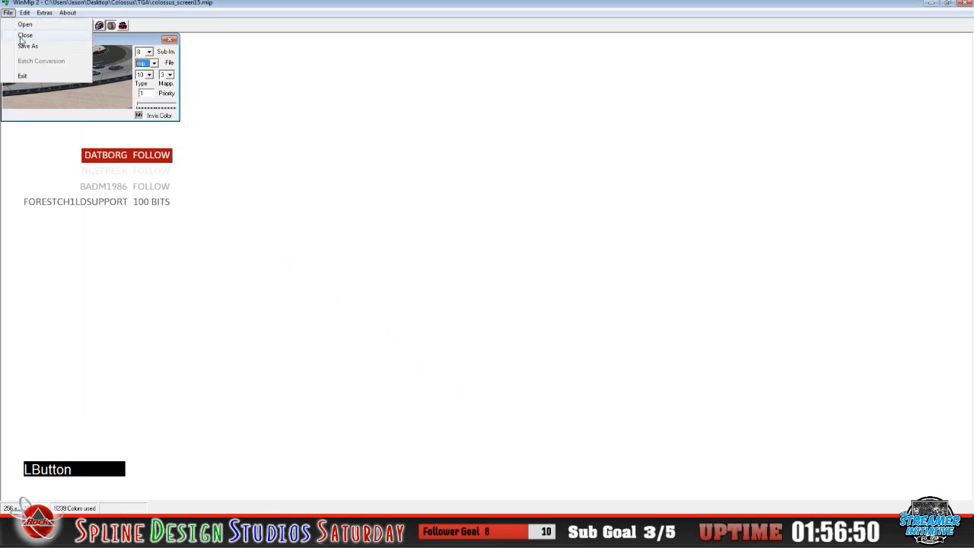
left_click(23, 33)
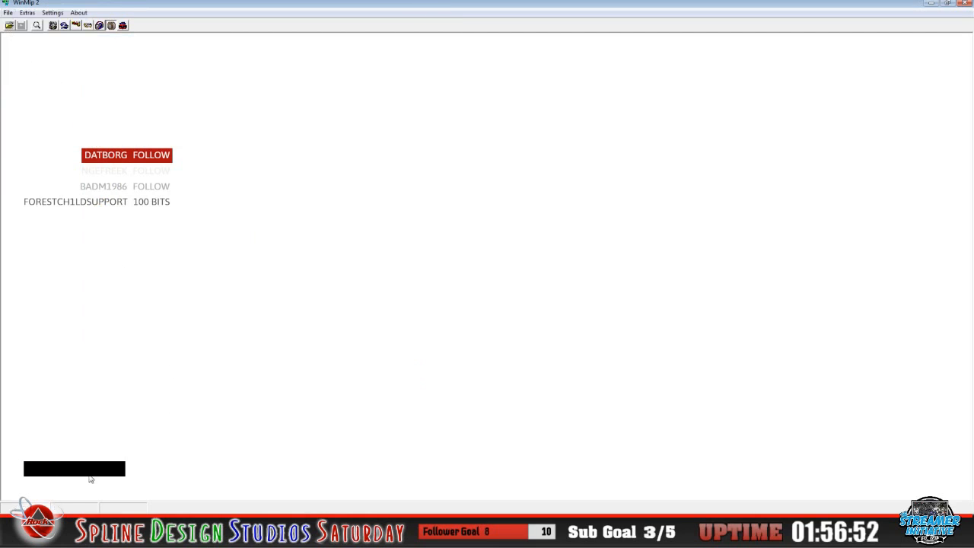
Switch to Windows Explorer to view the TGA files and the parent Colossus folder, and return to WinMip 2
left_click(229, 533)
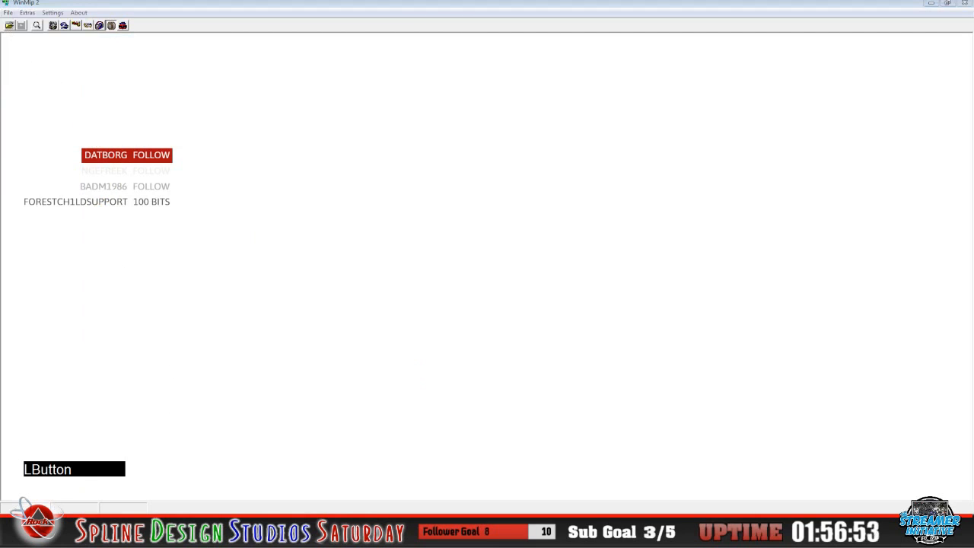
left_click(40, 495)
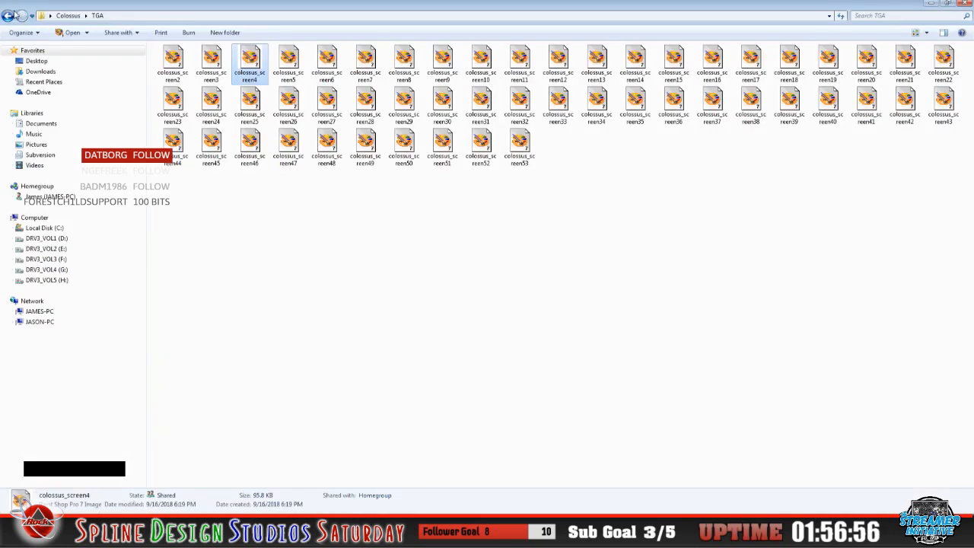
left_click(8, 16)
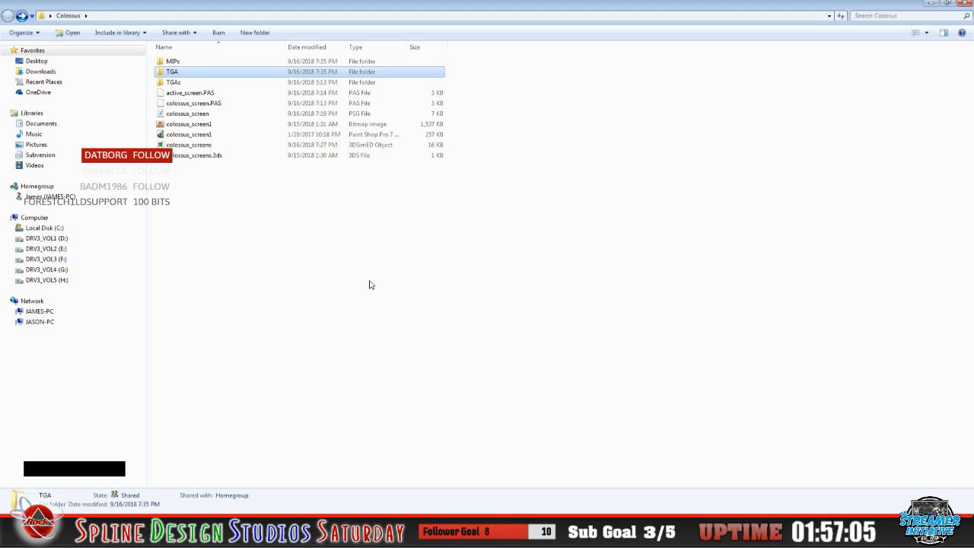
left_click(371, 508)
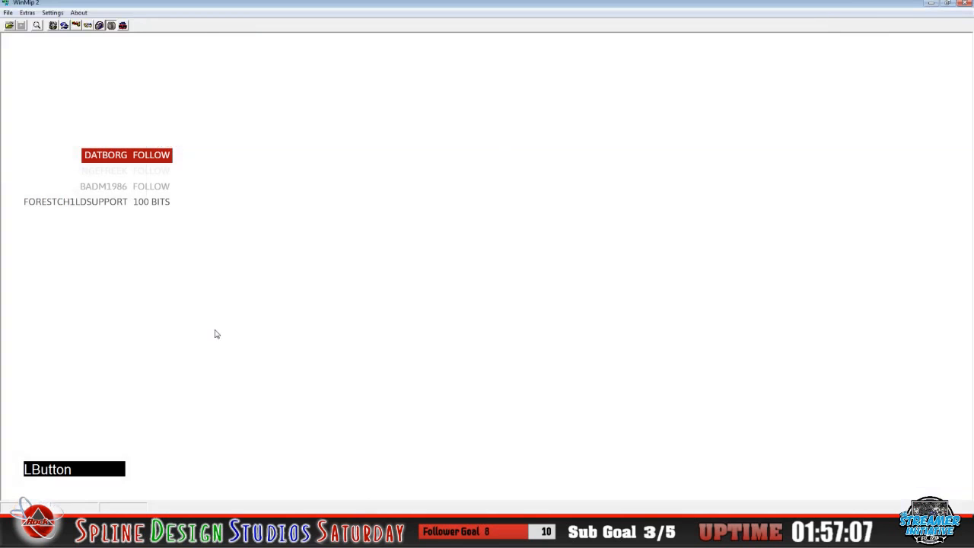
Open the colossus_screen16 image from the TGA folder
left_click(9, 25)
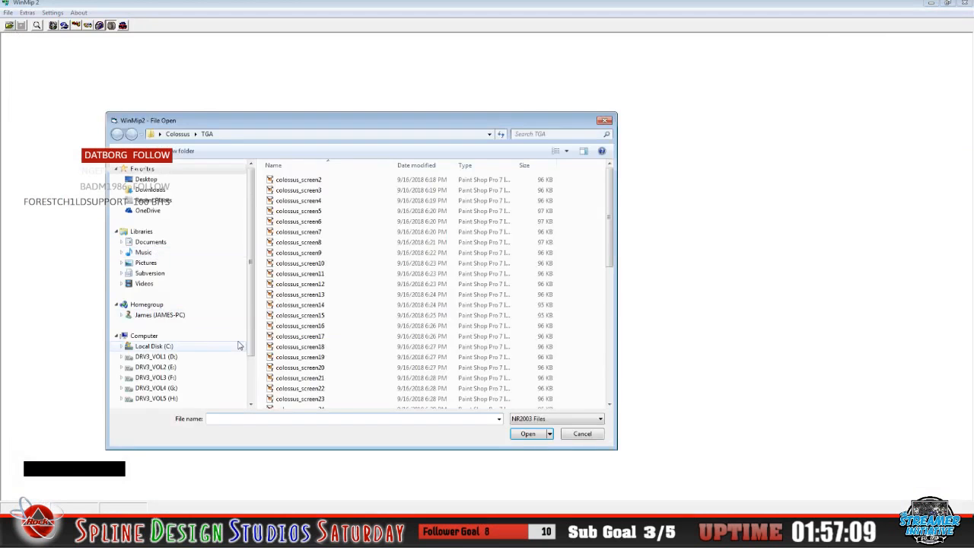
left_click(327, 325)
left_click(524, 435)
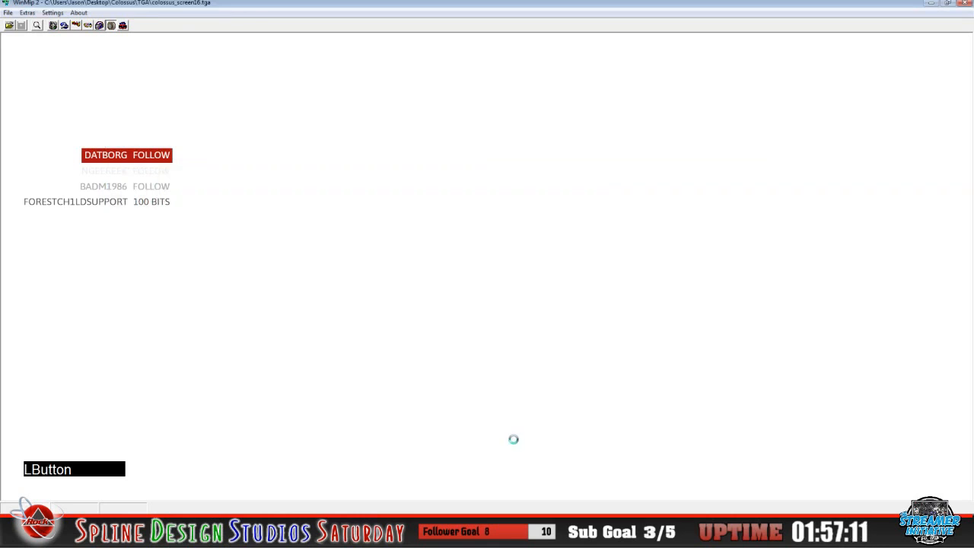
Convert colossus_screen16 to the mip format and save it as colossus_screen16 in the MIPs folder
left_click(155, 53)
left_click(152, 83)
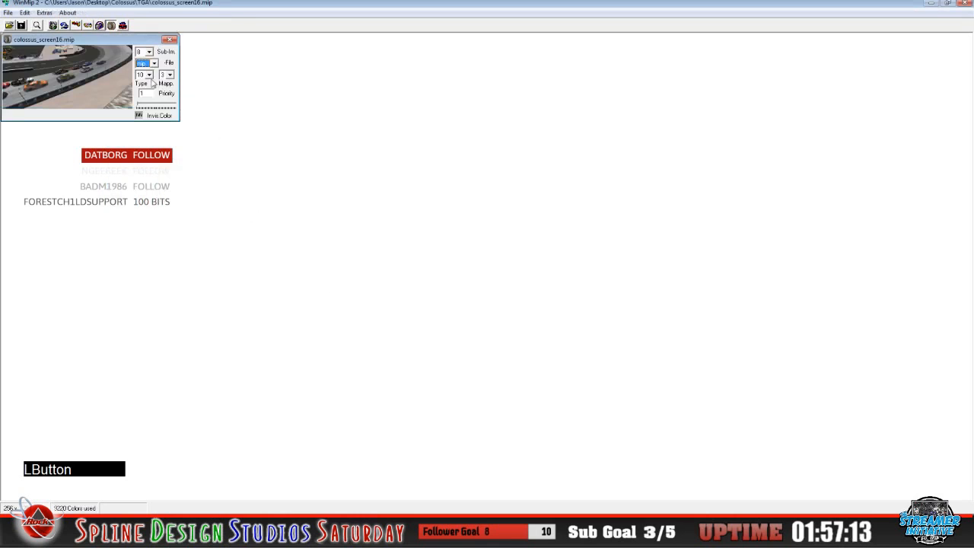
left_click(10, 13)
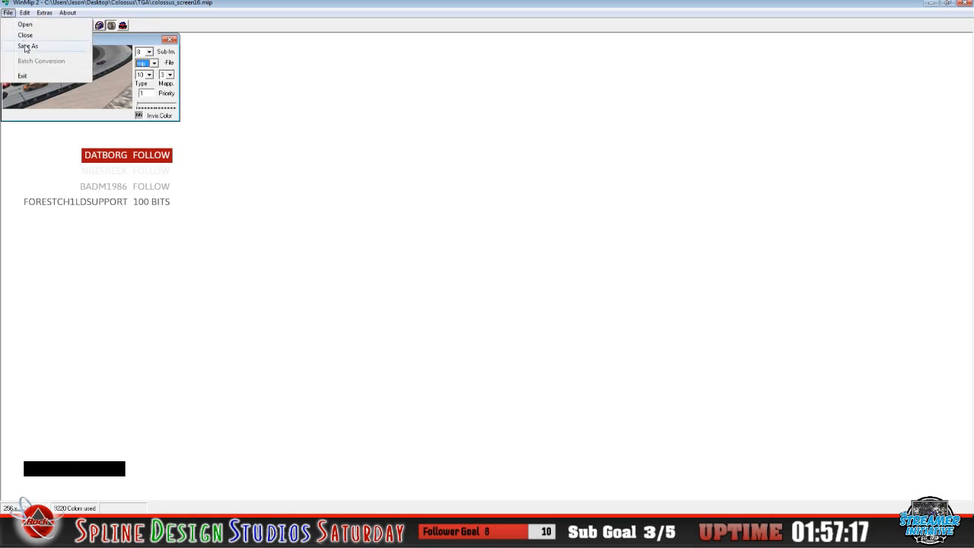
left_click(27, 45)
left_click(258, 411)
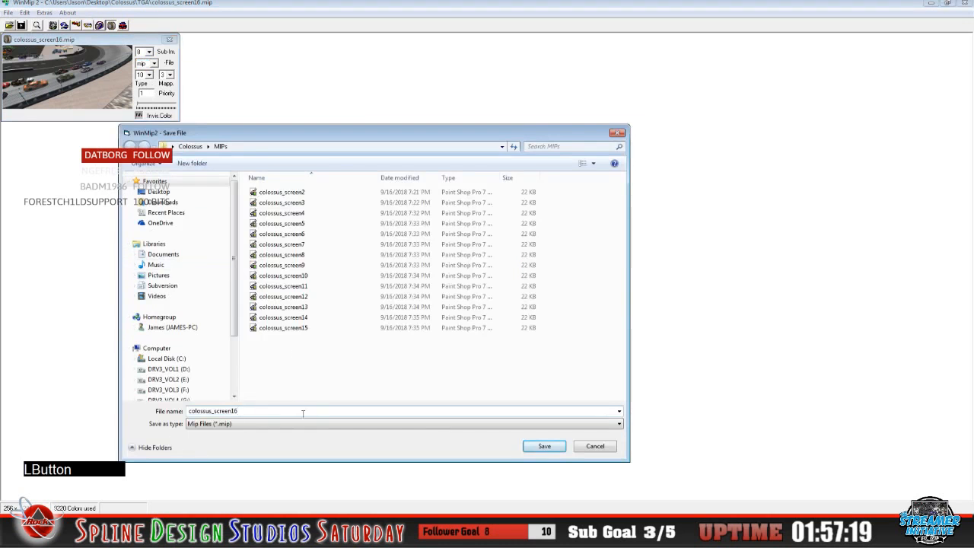
left_click(545, 446)
Close the colossus_screen16 image and open colossus_screen17 from the TGA folder
left_click(8, 12)
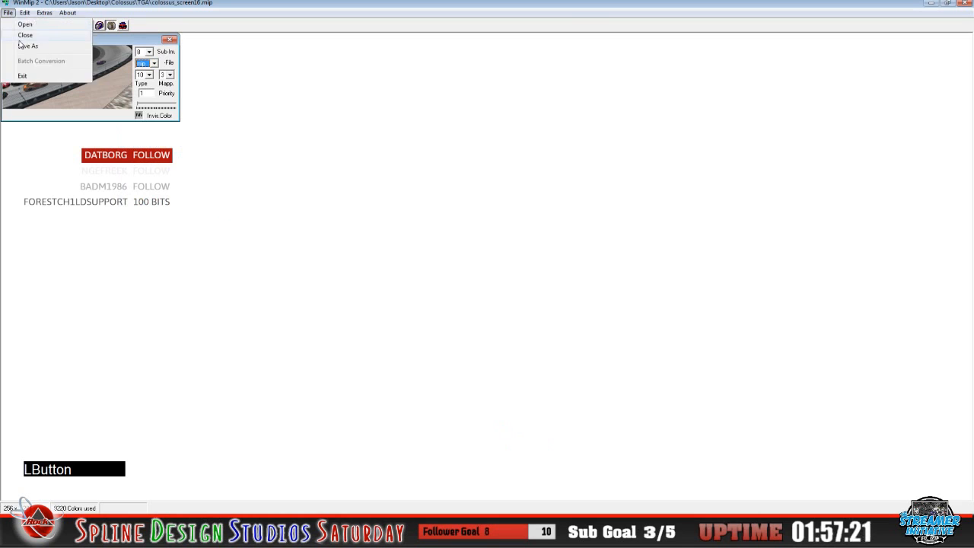
left_click(23, 34)
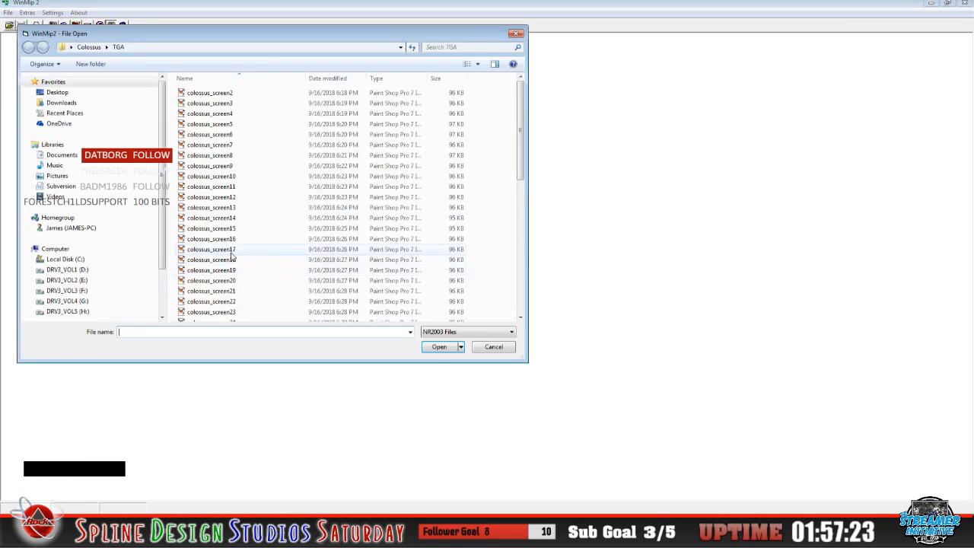
left_click(244, 249)
left_click(439, 347)
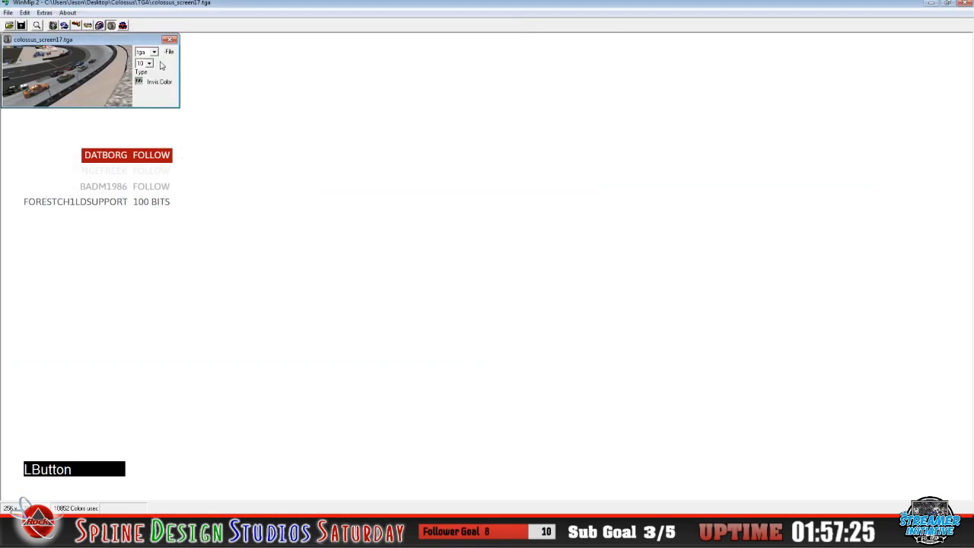
Convert colossus_screen17 to the mip format and save it as colossus_screen17 in the MIPs folder
left_click(154, 52)
left_click(144, 66)
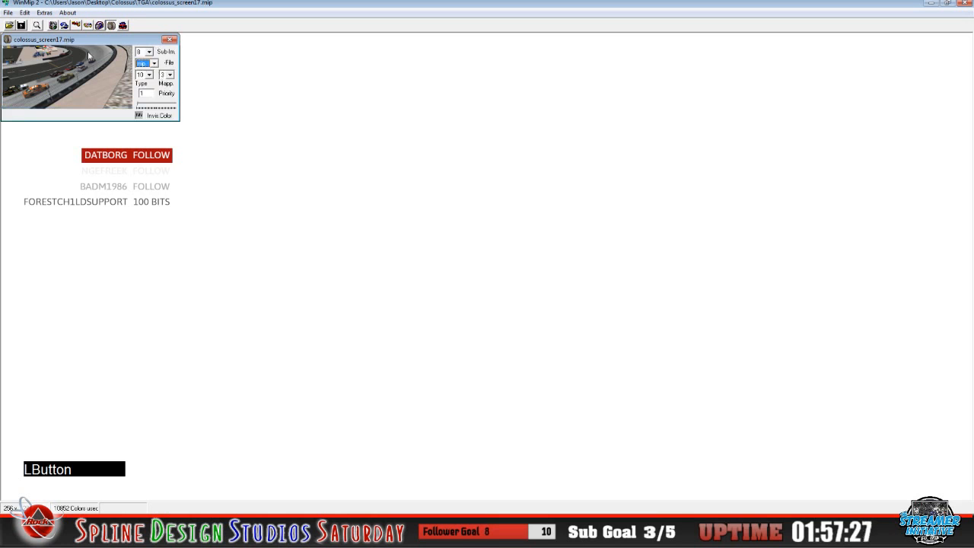
left_click(8, 12)
left_click(31, 47)
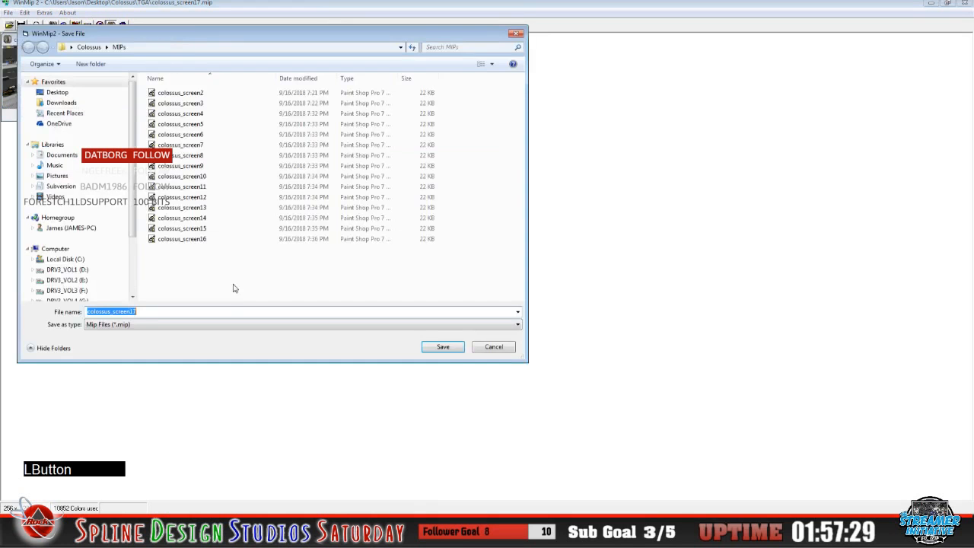
left_click(429, 349)
left_click(428, 349)
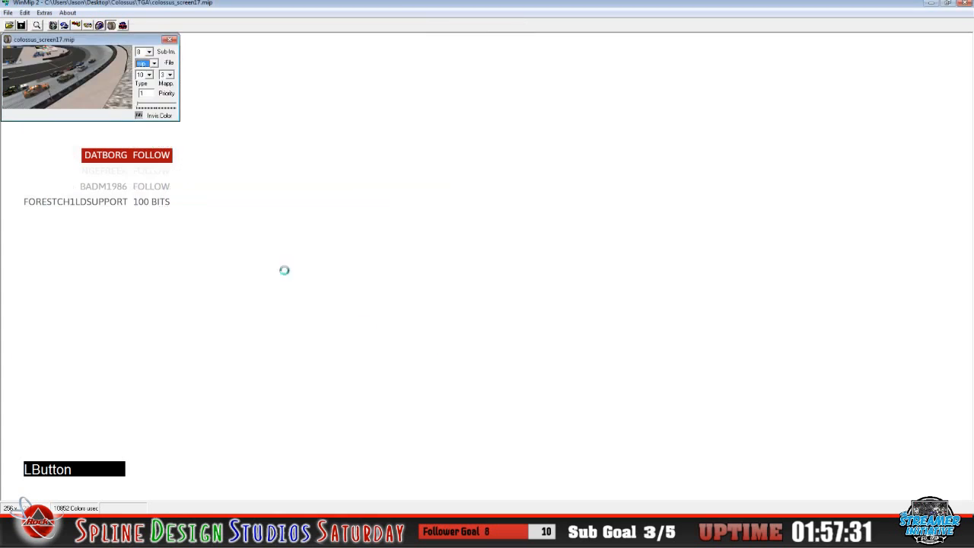
Close the colossus_screen17 image and open colossus_screen18 from the TGA folder
left_click(11, 14)
left_click(24, 31)
left_click(10, 26)
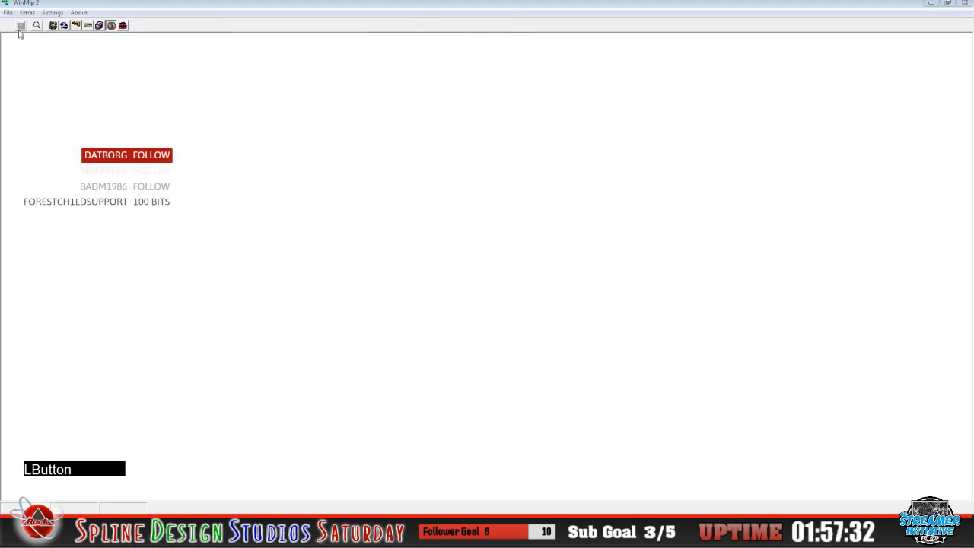
left_click(245, 285)
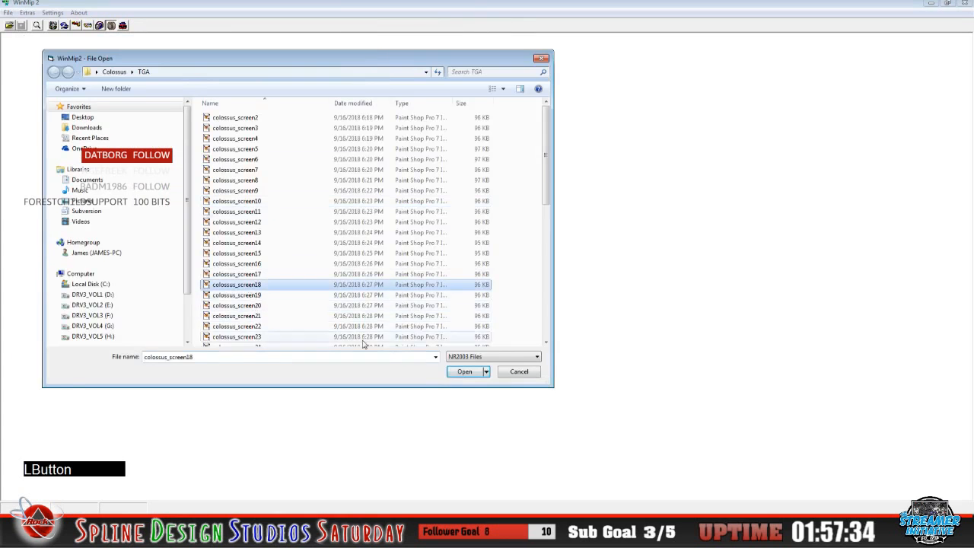
left_click(464, 372)
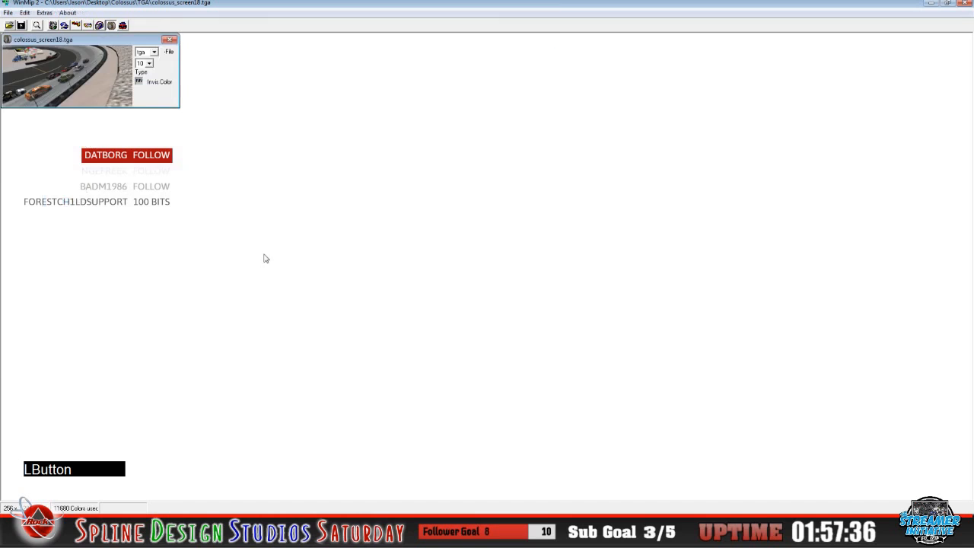
Convert colossus_screen18 to the mip format and save it as colossus_screen18 in the MIPs folder
left_click(153, 52)
left_click(143, 67)
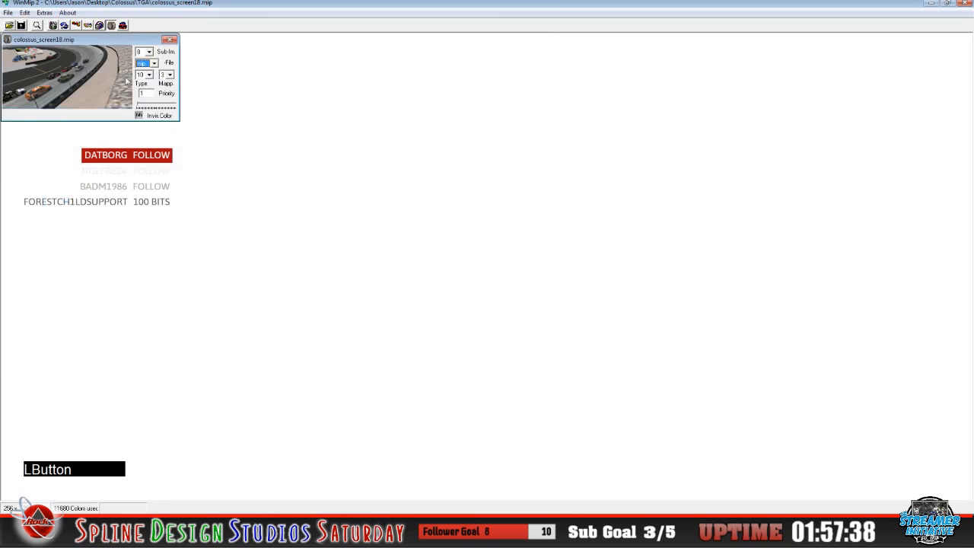
left_click(12, 14)
left_click(30, 47)
left_click(259, 352)
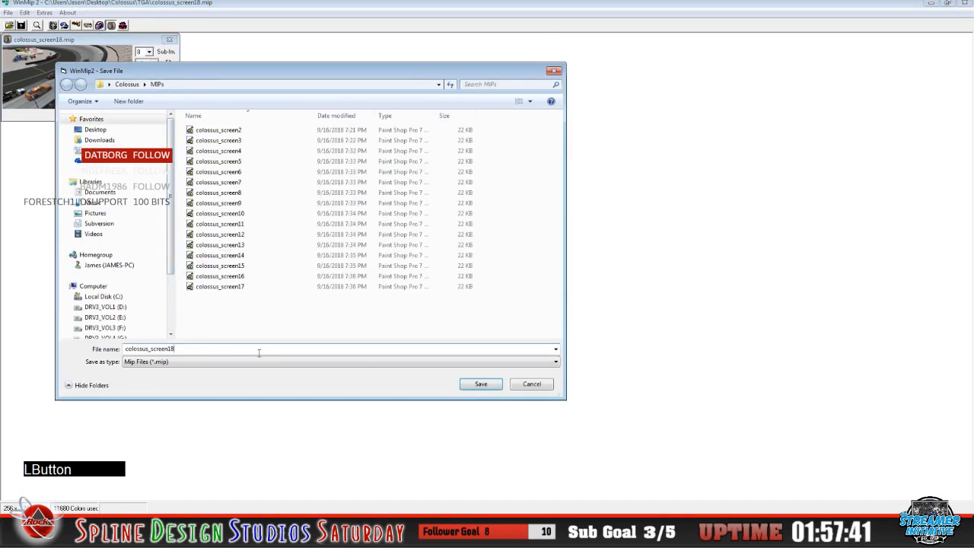
left_click(471, 385)
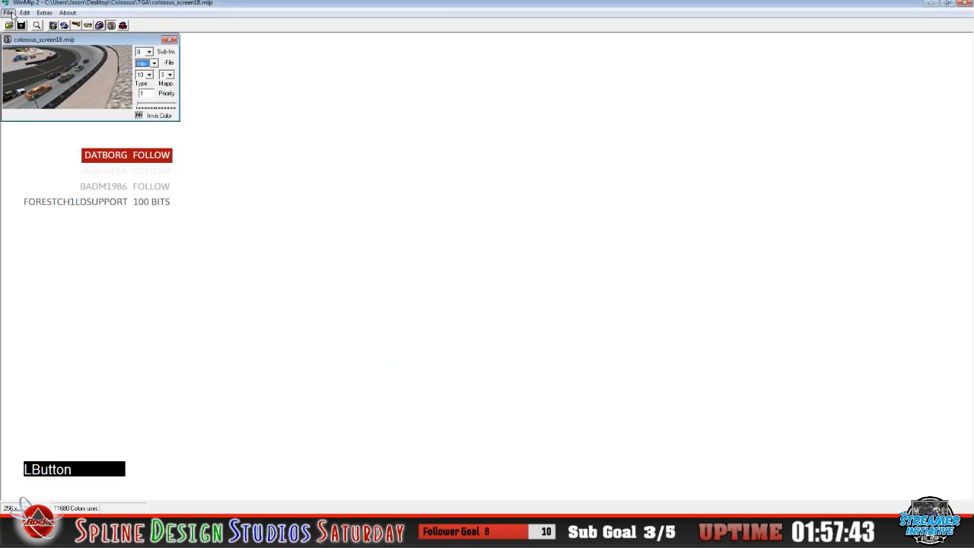
Close the colossus_screen18 image and open colossus_screen19 from the TGA folder
left_click(10, 13)
left_click(19, 34)
left_click(10, 25)
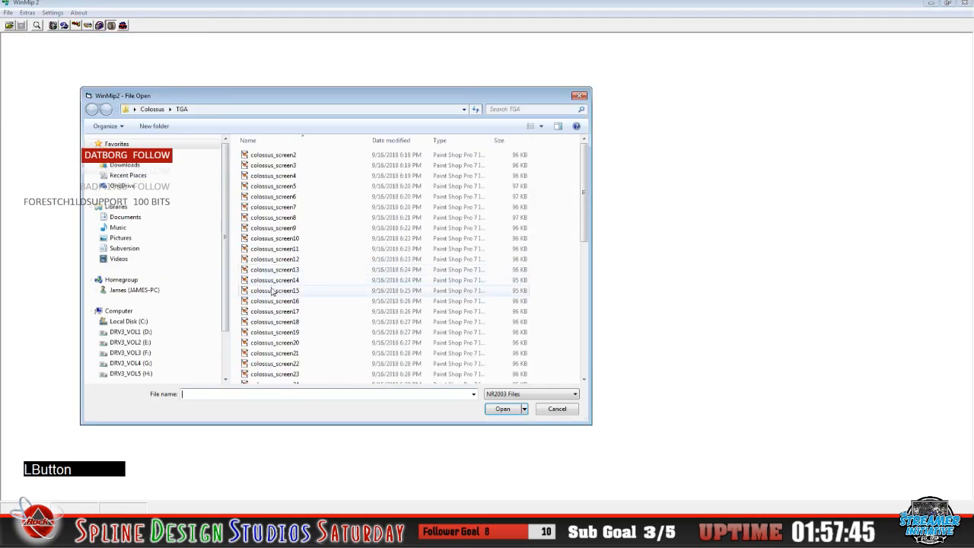
left_click(308, 332)
left_click(503, 409)
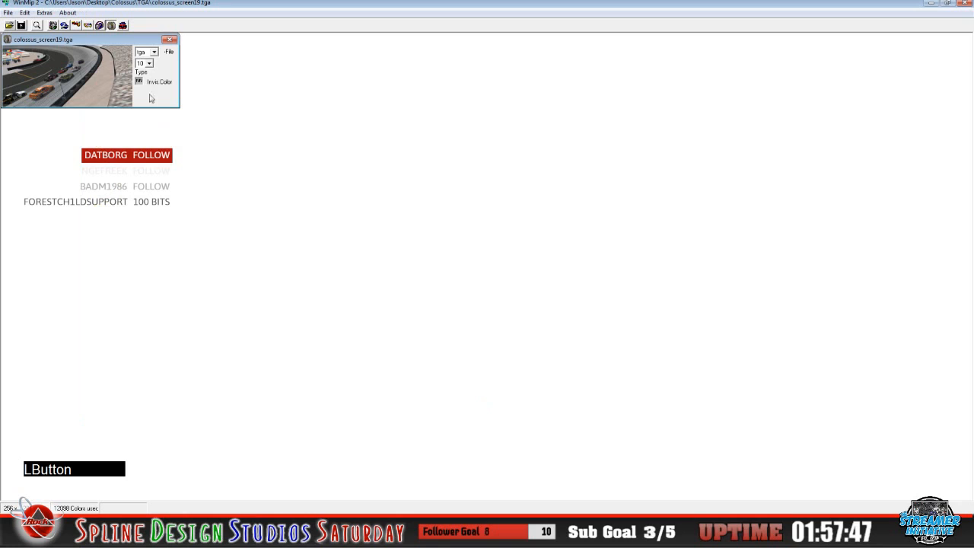
Convert colossus_screen19 to the mip format and save it as colossus_screen19 in the MIPs folder
left_click(157, 53)
left_click(158, 73)
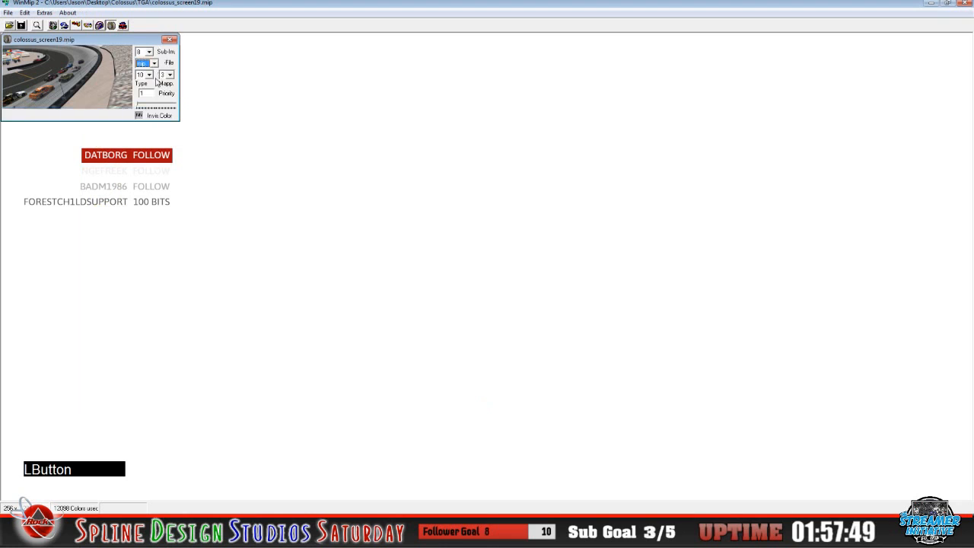
left_click(8, 13)
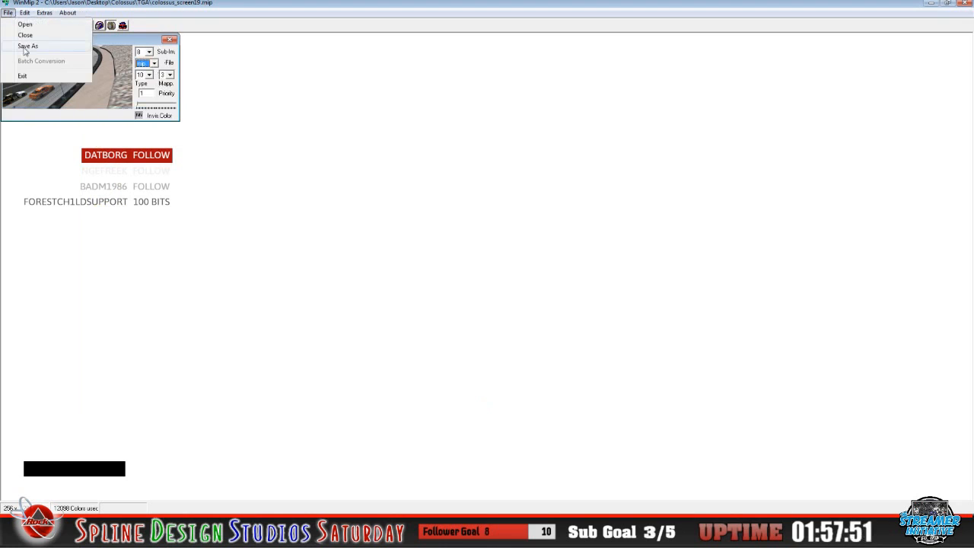
left_click(27, 47)
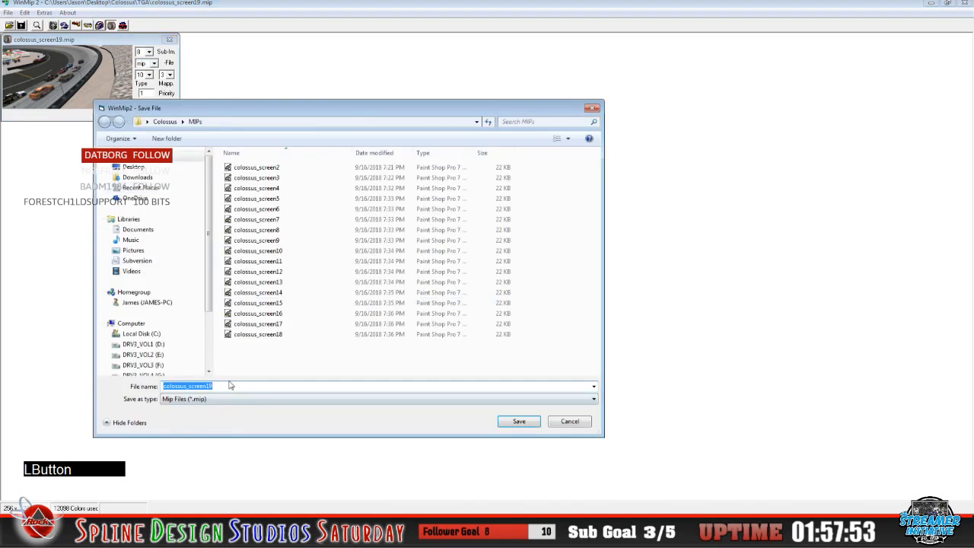
left_click(230, 385)
left_click(519, 421)
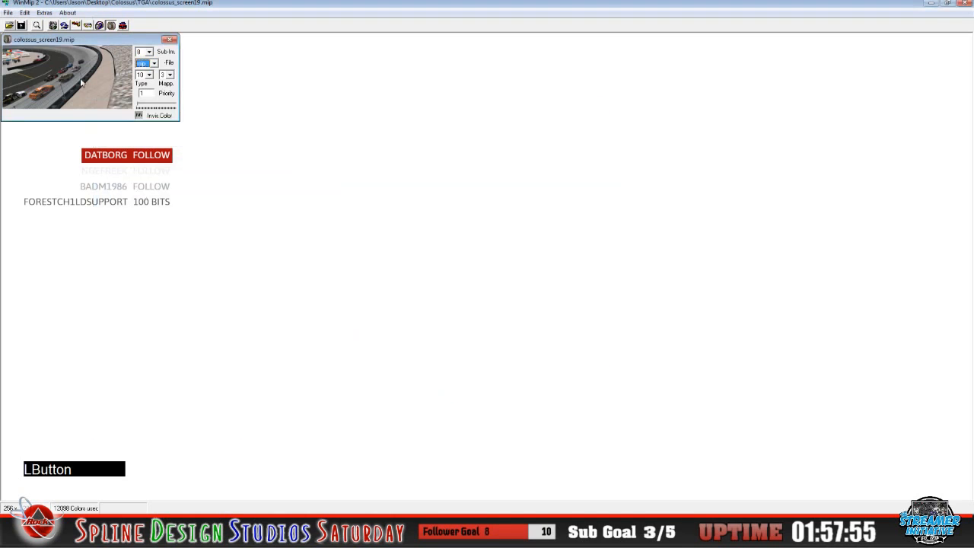
Close the colossus_screen19 image and open colossus_screen20 from the TGA folder
left_click(7, 13)
left_click(19, 37)
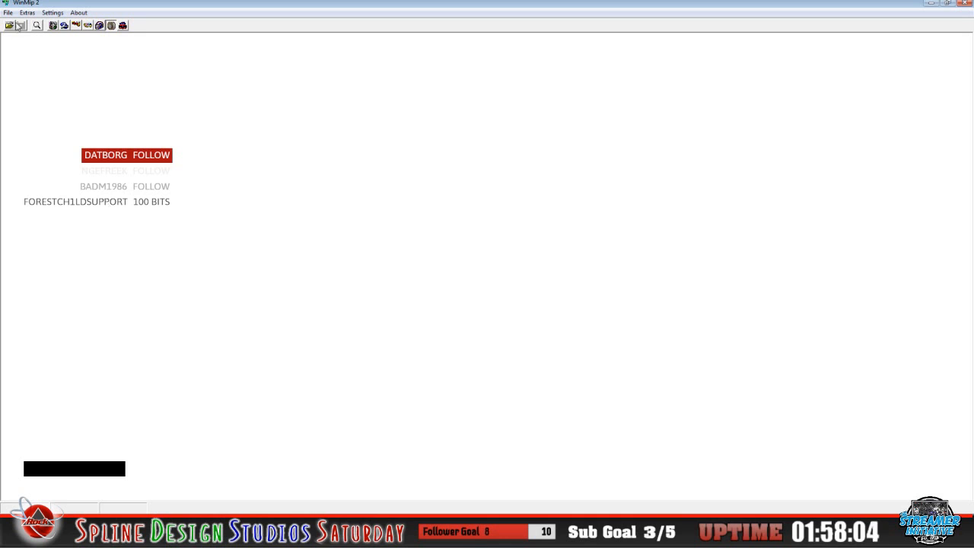
left_click(9, 26)
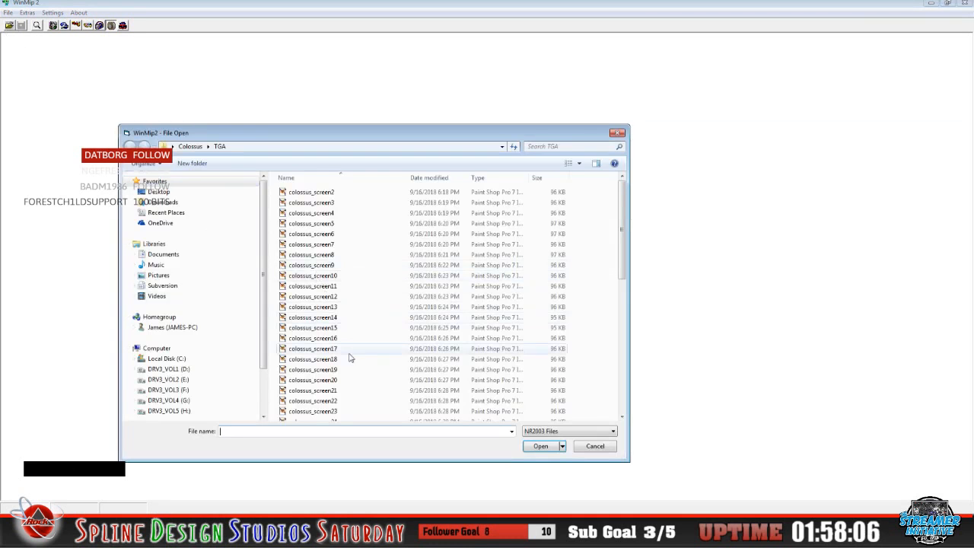
left_click(331, 380)
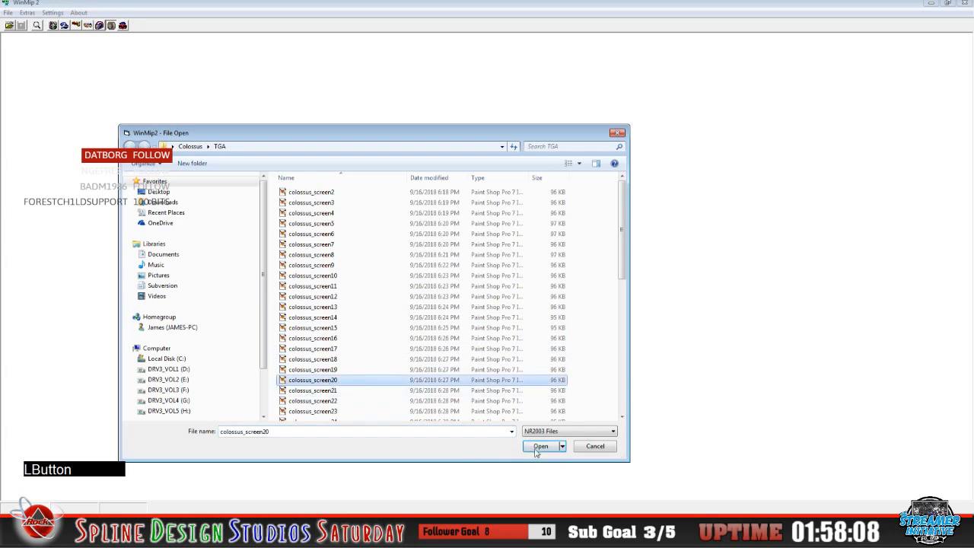
left_click(537, 450)
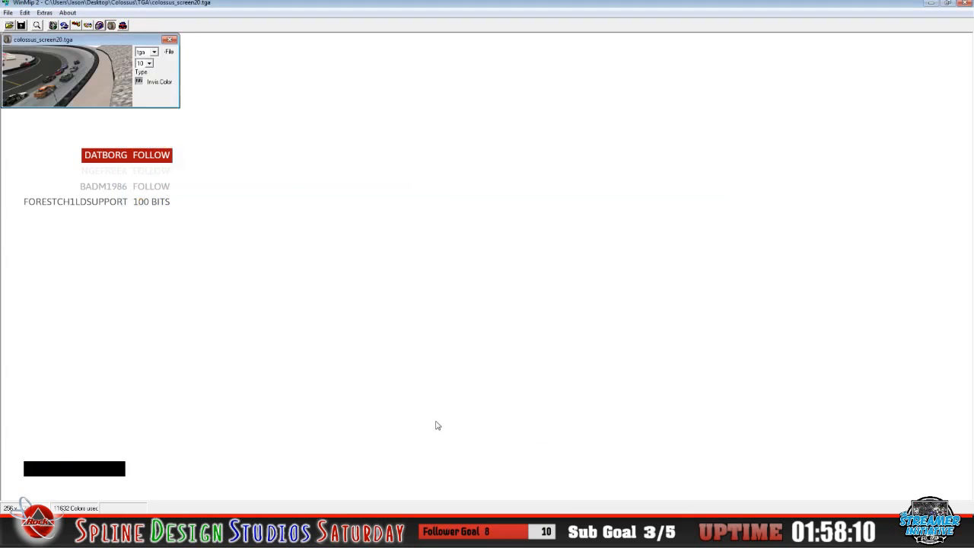
Convert colossus_screen20 to the mip format and save it as colossus_screen20 in the MIPs folder
left_click(8, 13)
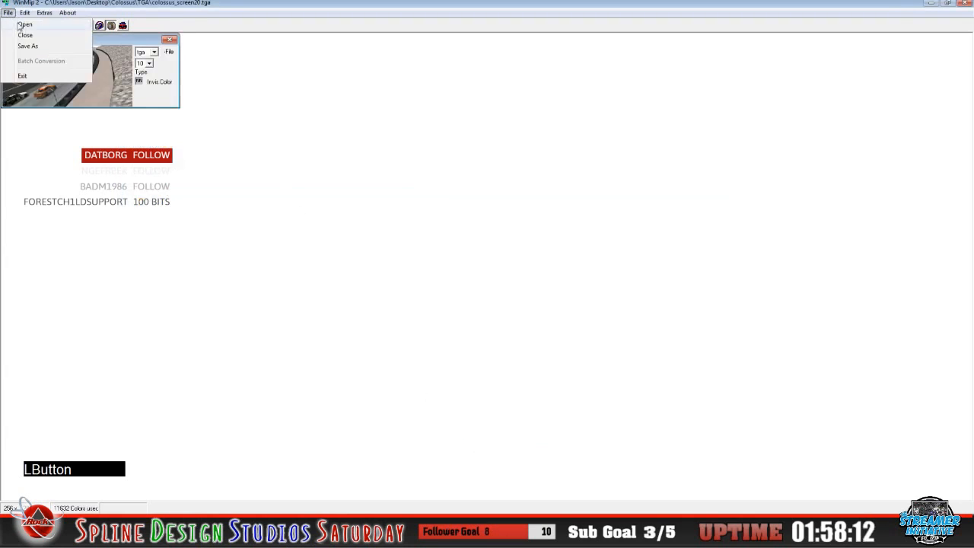
left_click(155, 54)
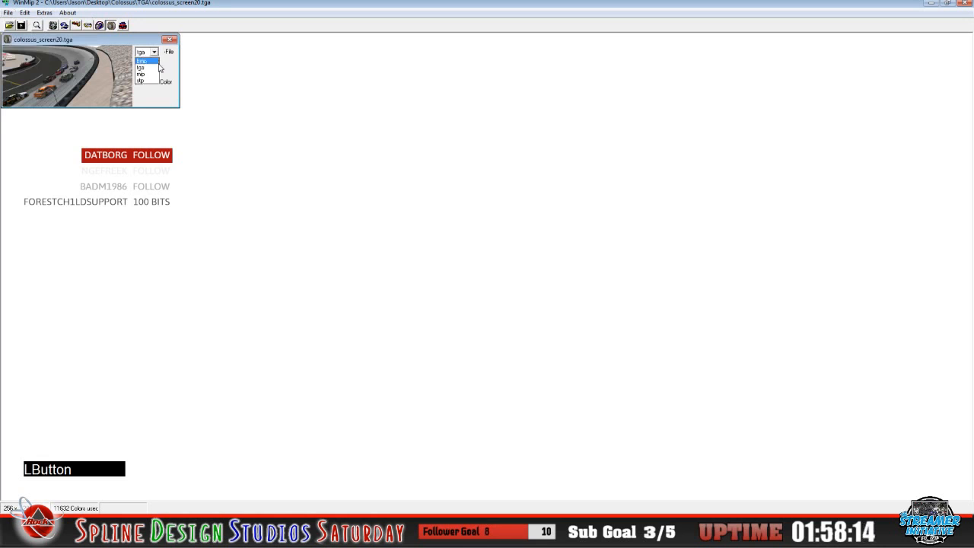
left_click(158, 75)
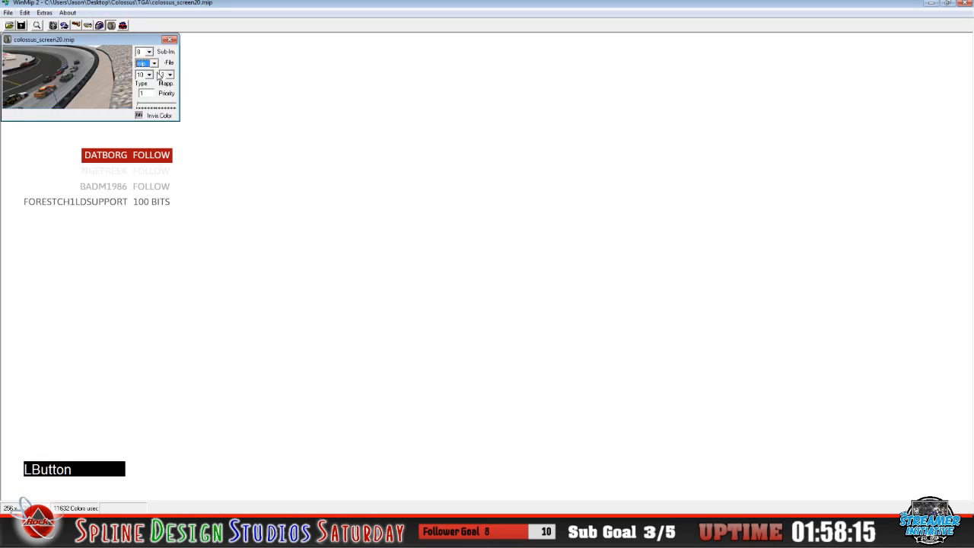
left_click(7, 13)
left_click(18, 44)
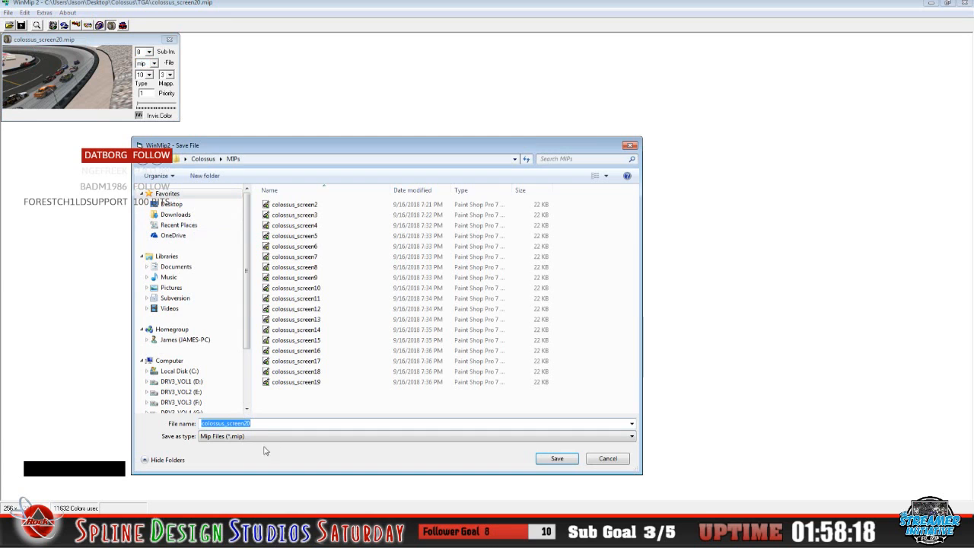
left_click(265, 433)
left_click(546, 459)
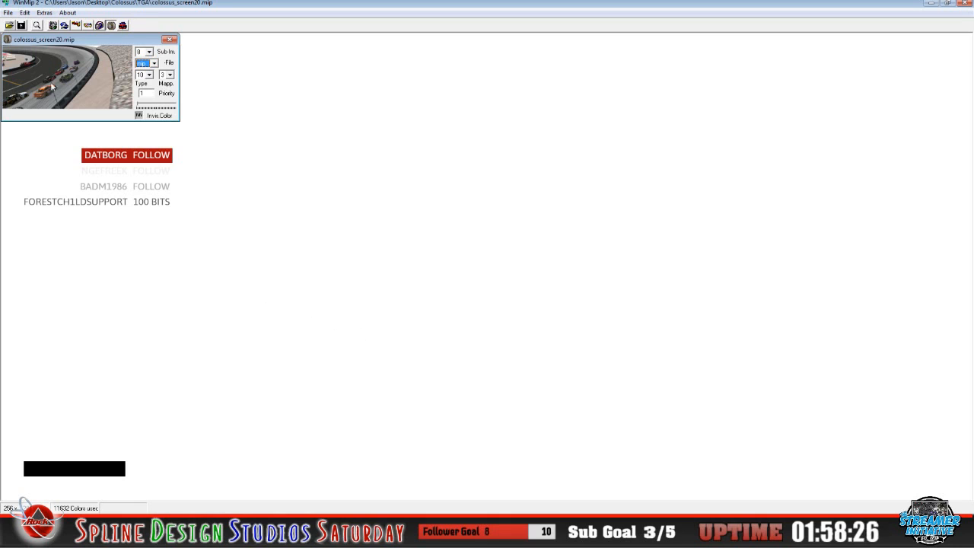
Close the colossus_screen20 image and open colossus_screen21 from the TGA folder
left_click(11, 13)
left_click(17, 35)
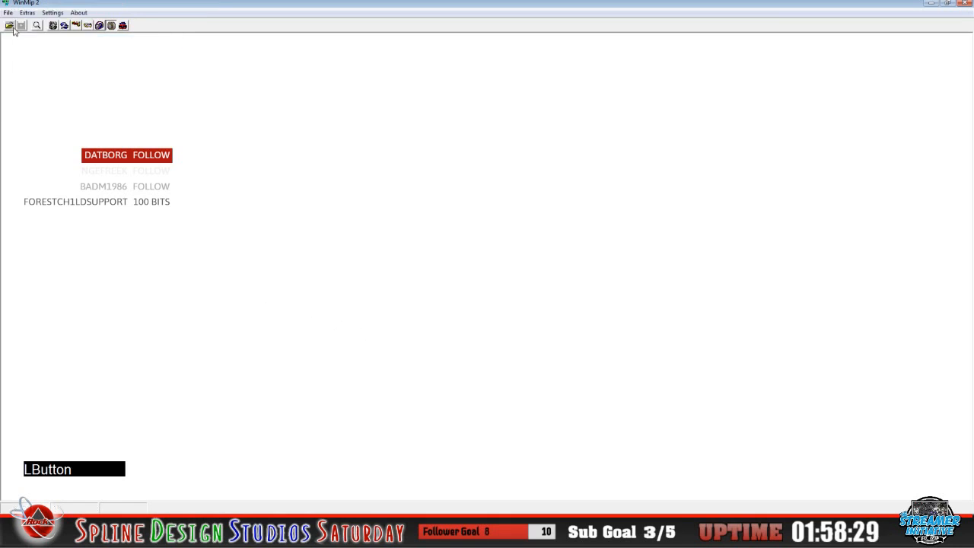
left_click(232, 303)
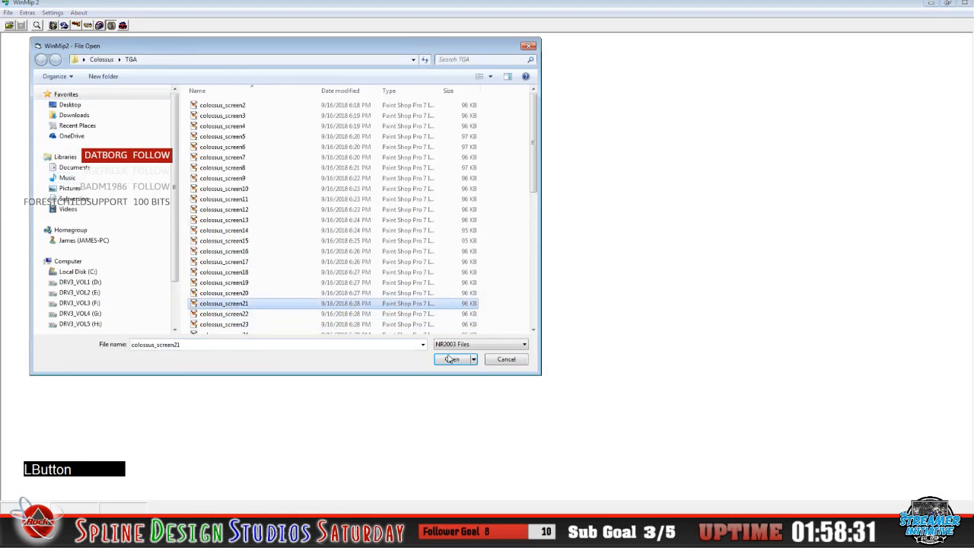
left_click(448, 357)
Convert colossus_screen21 to the mip format and save it as colossus_screen21 in the MIPs folder
left_click(153, 51)
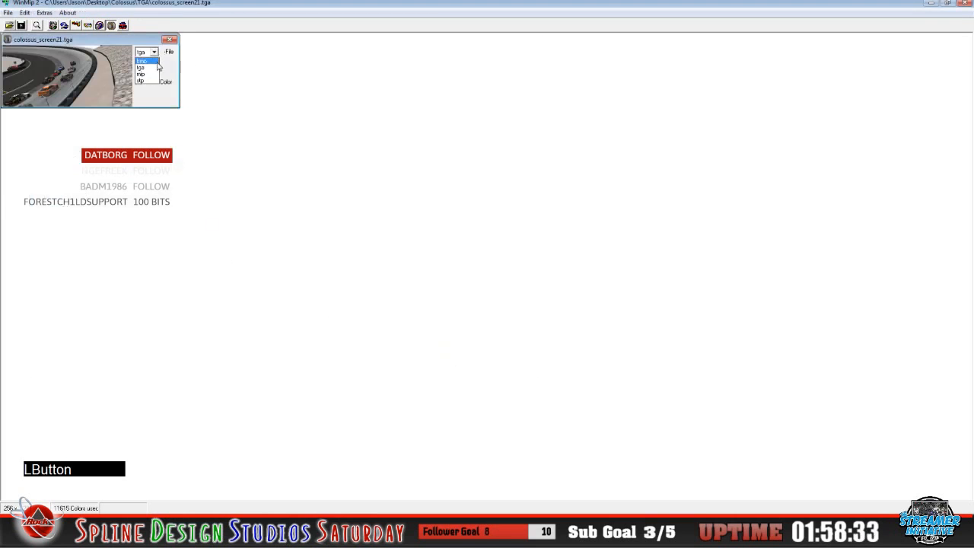
left_click(152, 74)
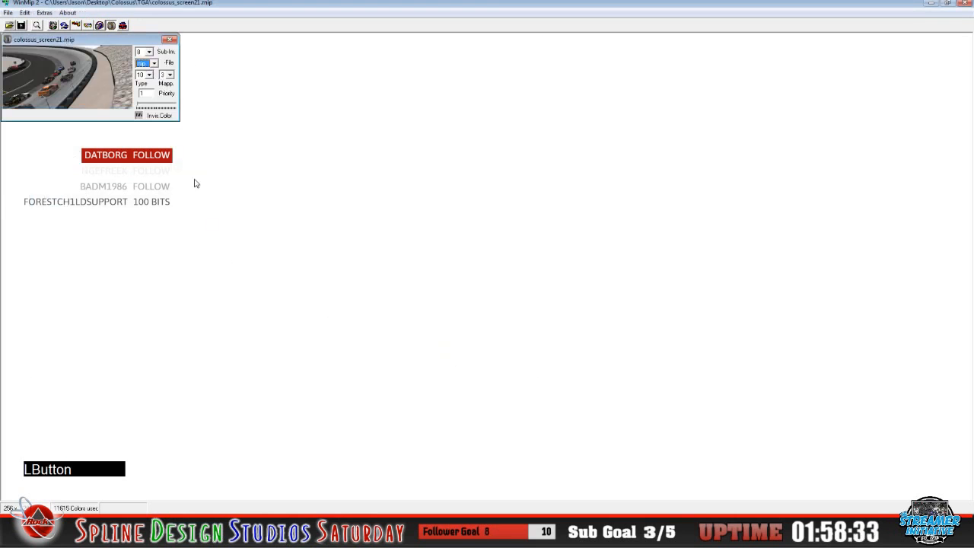
left_click(7, 13)
left_click(22, 45)
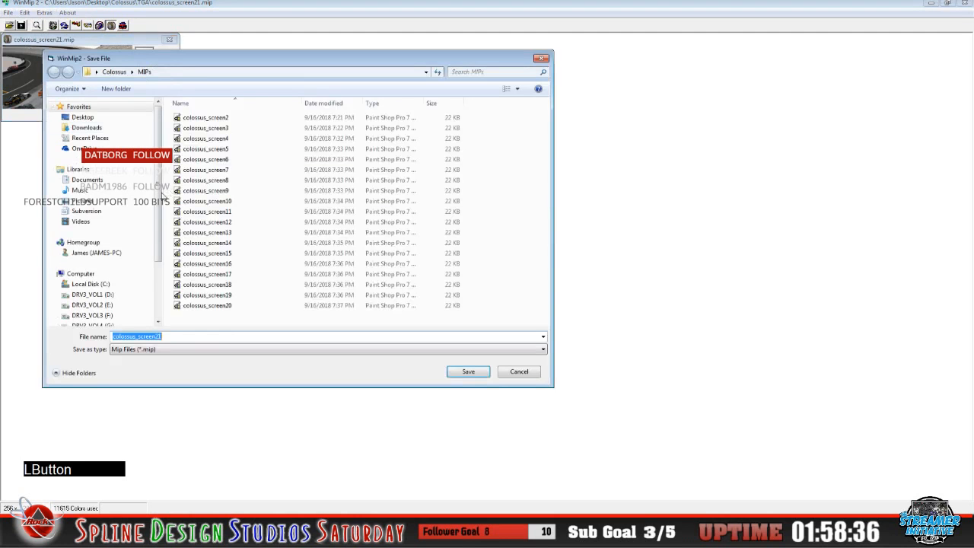
left_click(204, 338)
left_click(451, 368)
Close the colossus_screen21 image and open colossus_screen22 from the TGA folder
left_click(9, 14)
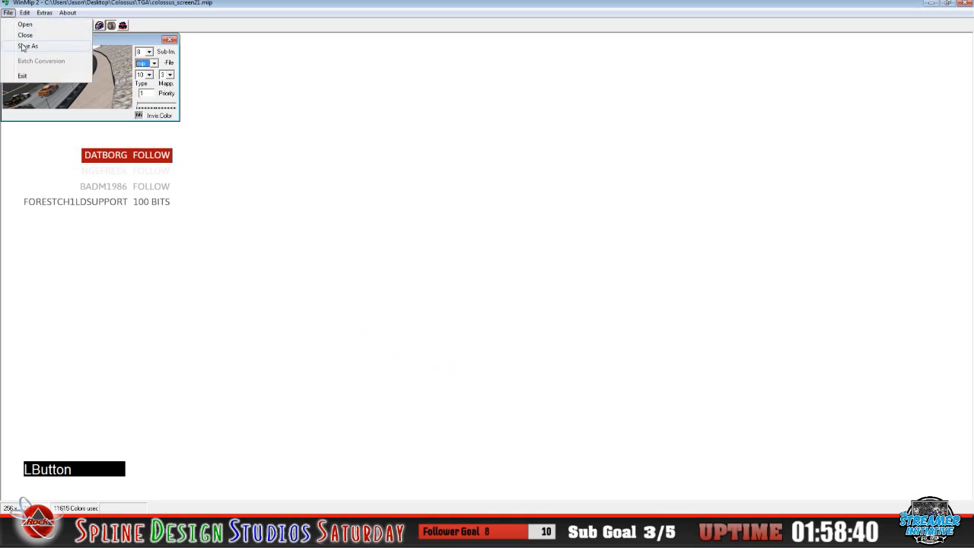
left_click(22, 35)
left_click(12, 26)
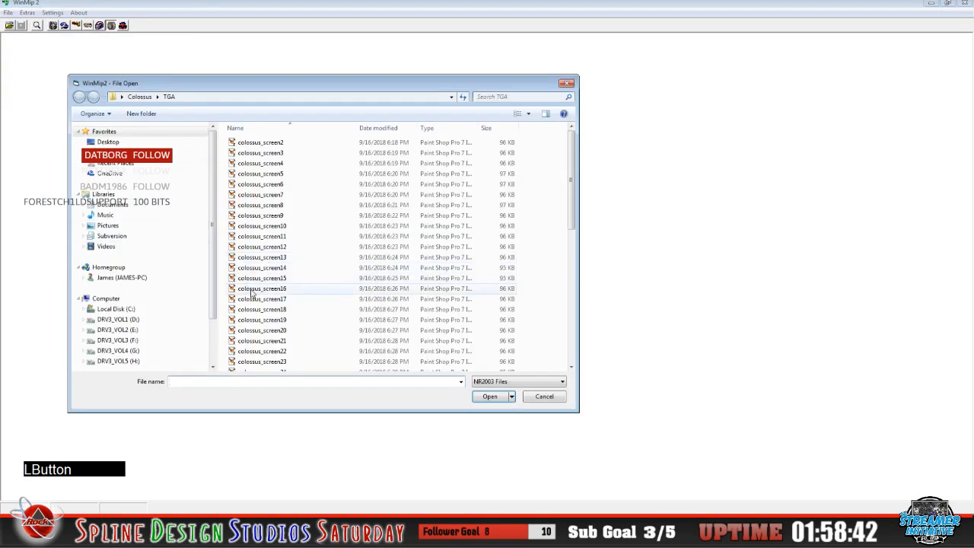
left_click(284, 352)
left_click(490, 397)
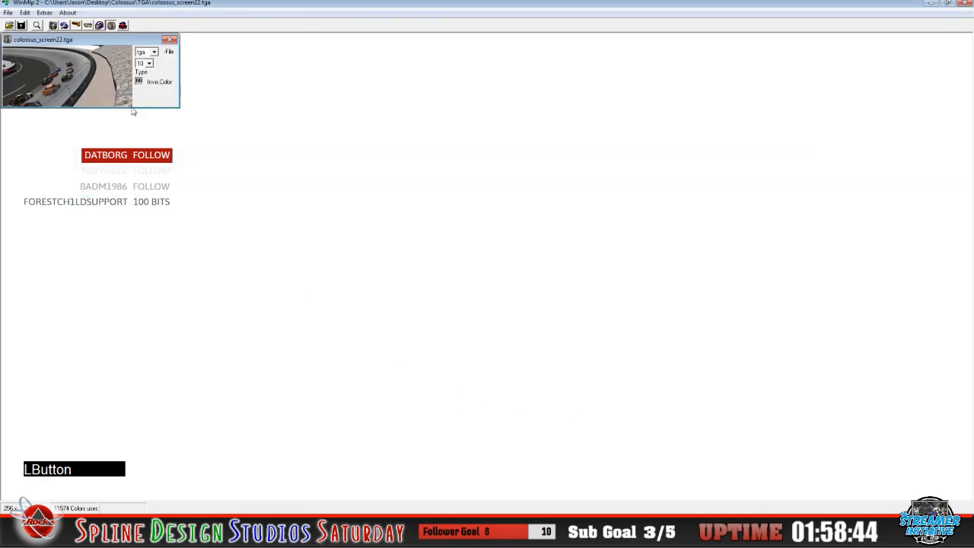
Convert colossus_screen22 to the mip format and save it as colossus_screen22 in the MIPs folder
left_click(154, 52)
left_click(142, 71)
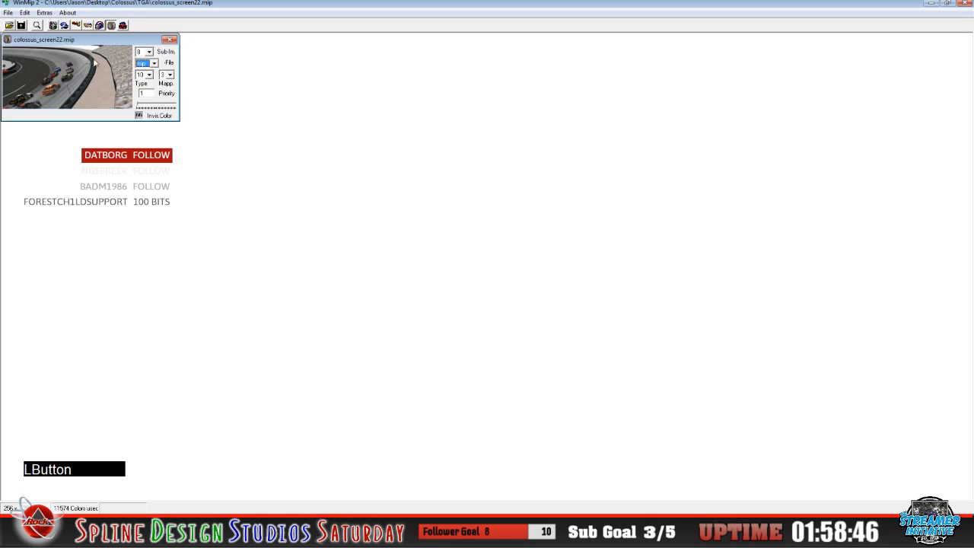
left_click(8, 13)
left_click(29, 47)
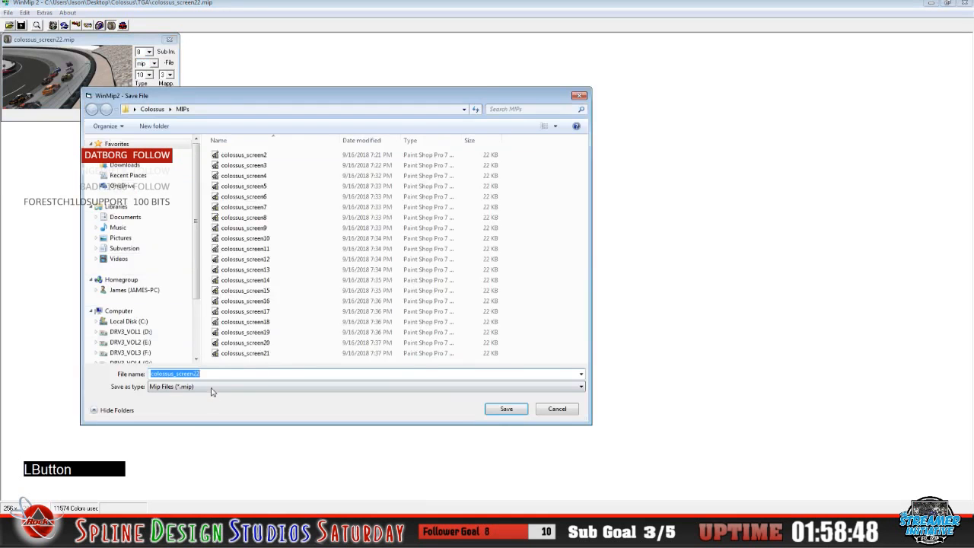
key("End")
left_click(506, 410)
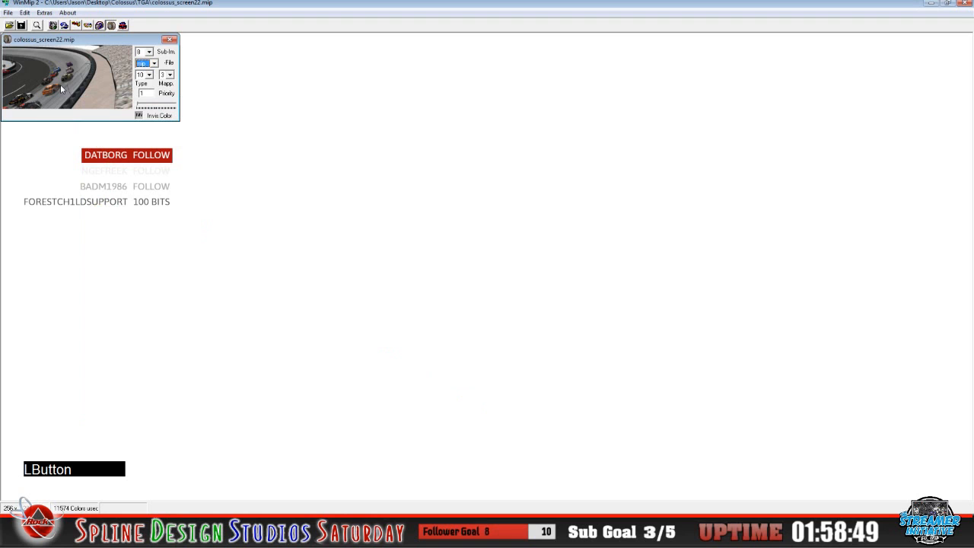
Close the colossus_screen22 image and open colossus_screen23 from the TGA folder
left_click(9, 13)
left_click(22, 37)
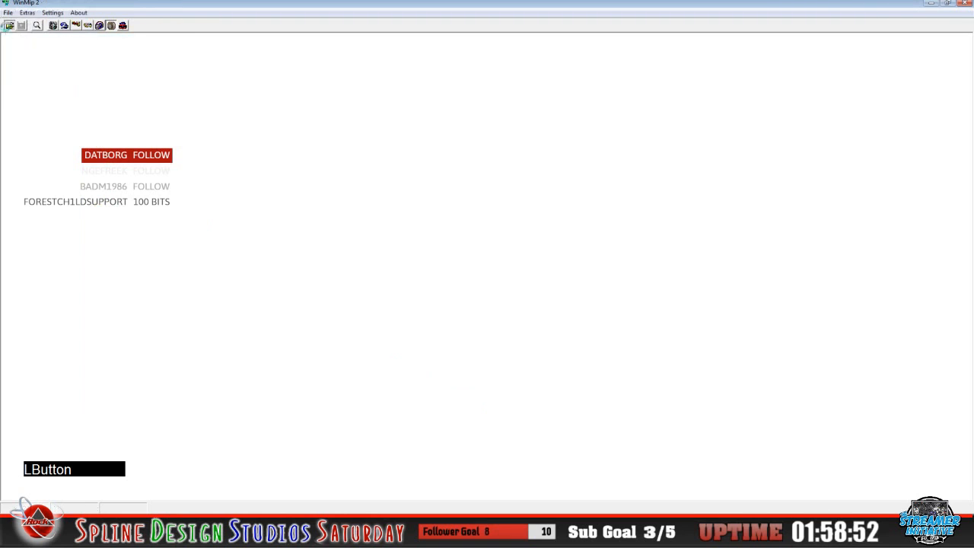
left_click(9, 25)
left_click(316, 399)
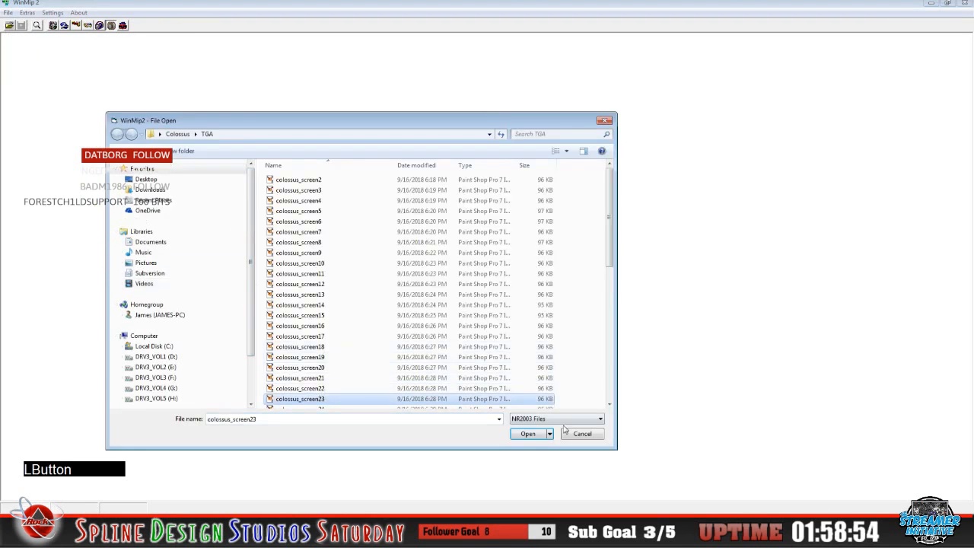
left_click(528, 435)
Convert colossus_screen23 to the mip format and save it as colossus_screen23 in the MIPs folder
left_click(153, 51)
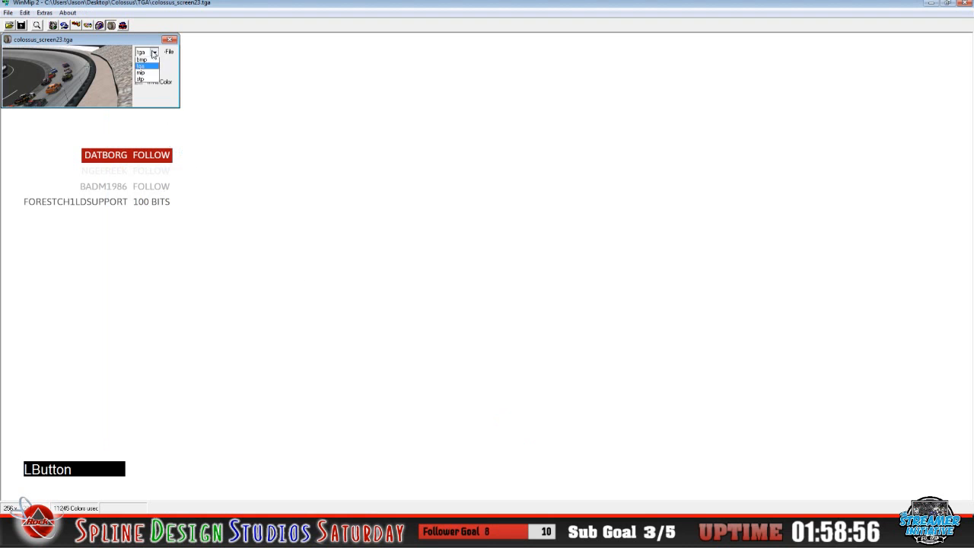
left_click(154, 76)
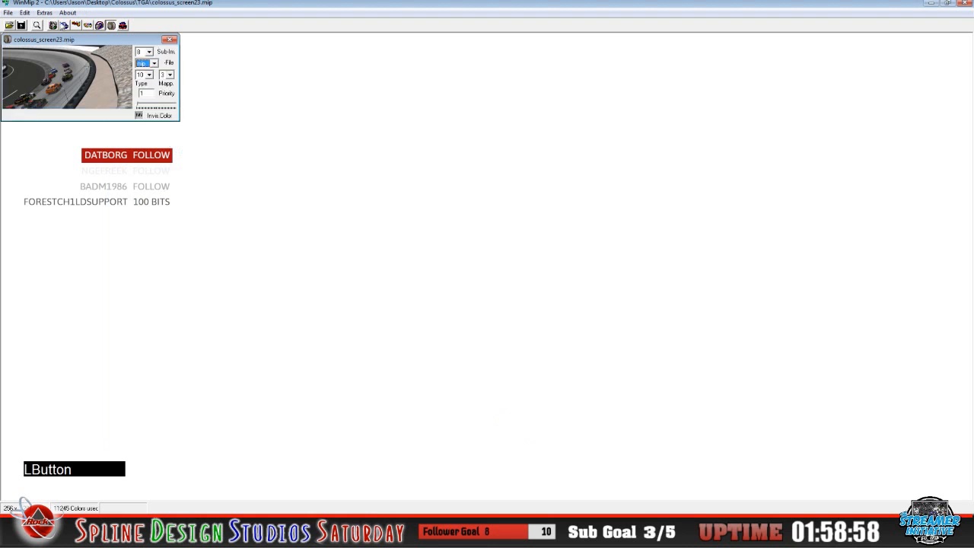
left_click(8, 12)
left_click(19, 46)
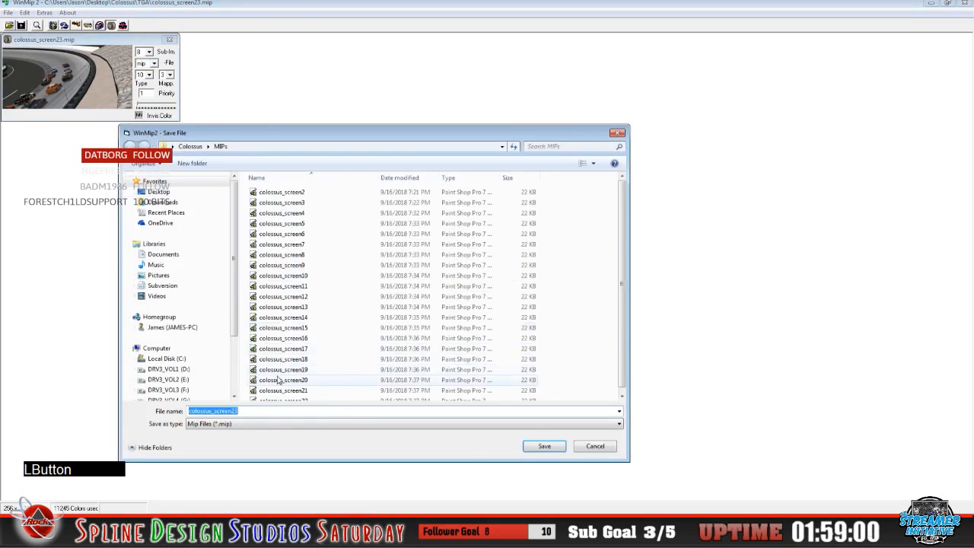
left_click(275, 411)
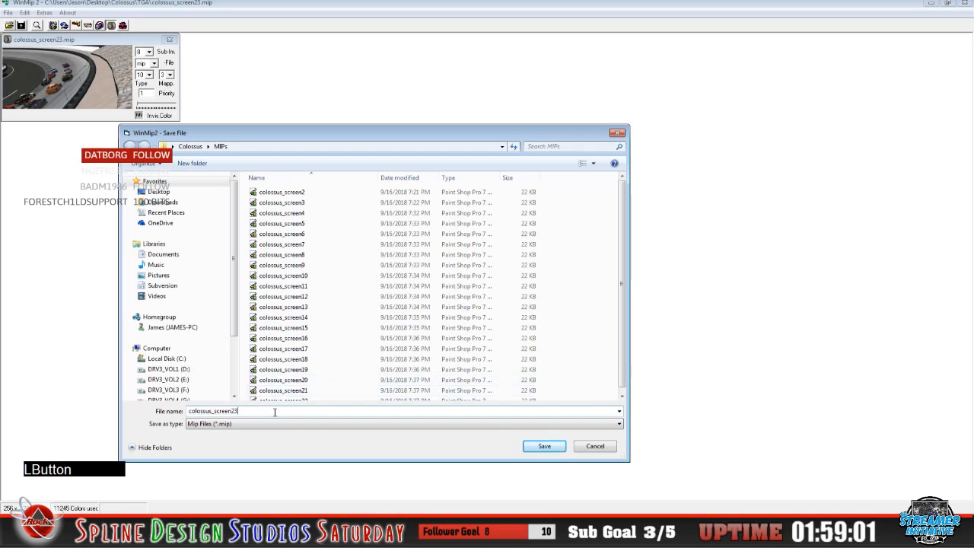
left_click(545, 447)
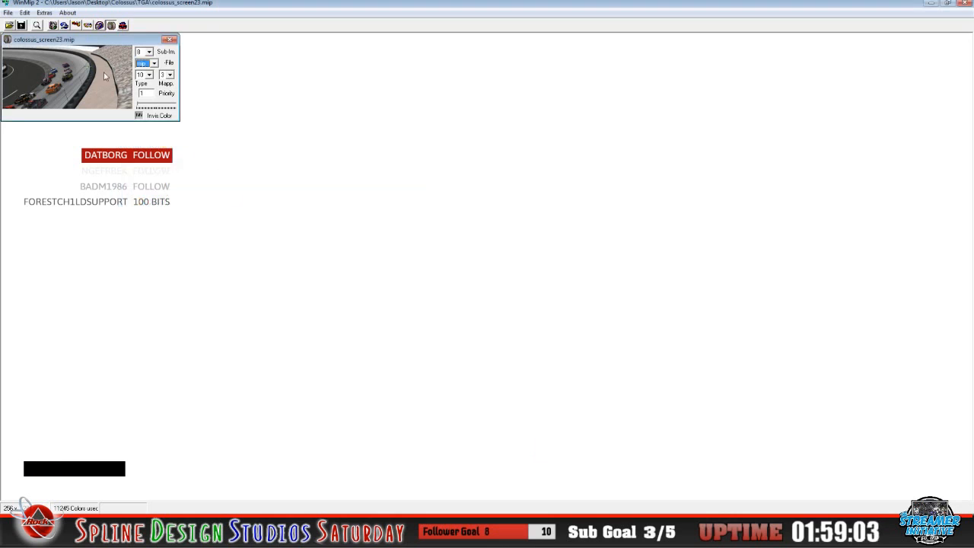
Close the colossus_screen23 image and open colossus_screen24 from the TGA folder
left_click(10, 13)
left_click(17, 34)
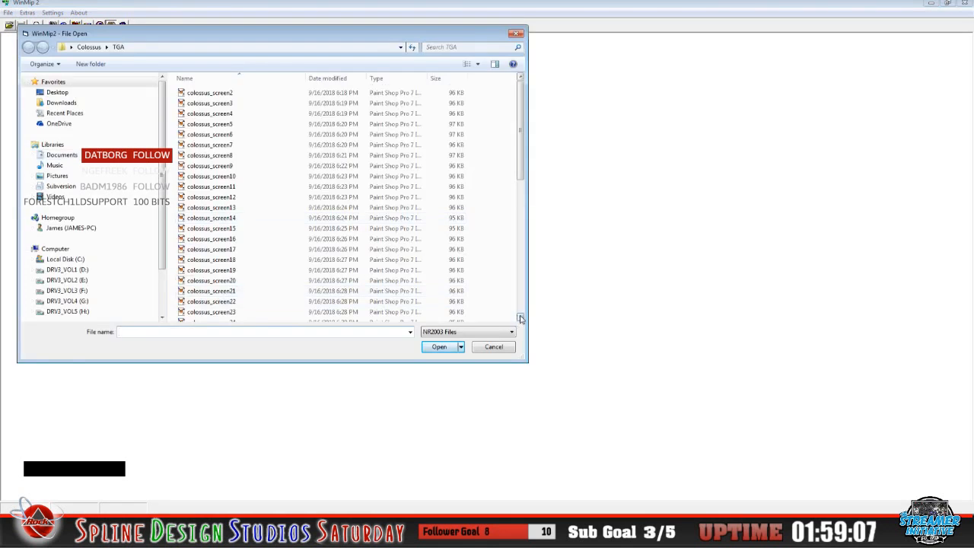
left_click(521, 318)
left_click(227, 295)
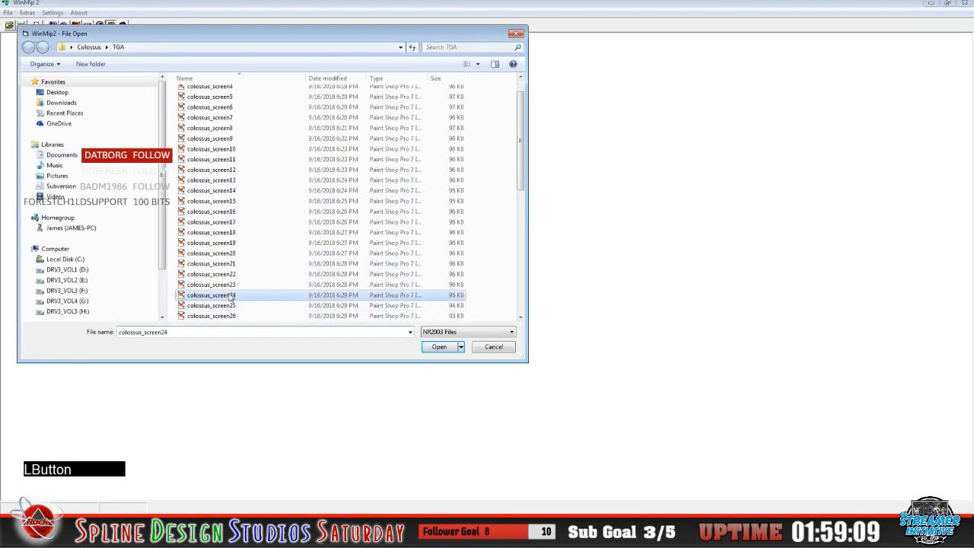
left_click(432, 347)
Convert colossus_screen24 to the mip format and save it as colossus_screen24 in the MIPs folder
left_click(154, 52)
left_click(144, 65)
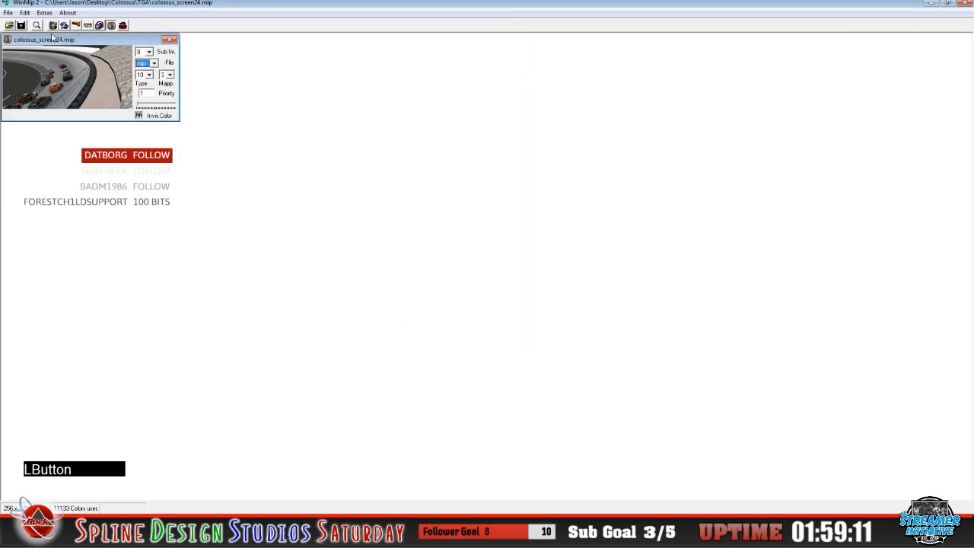
left_click(8, 13)
left_click(23, 46)
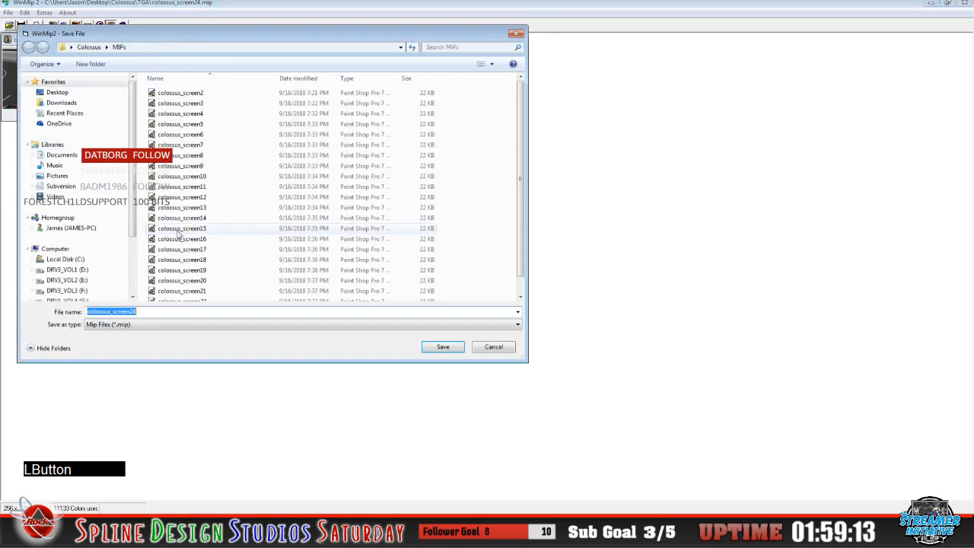
left_click(173, 312)
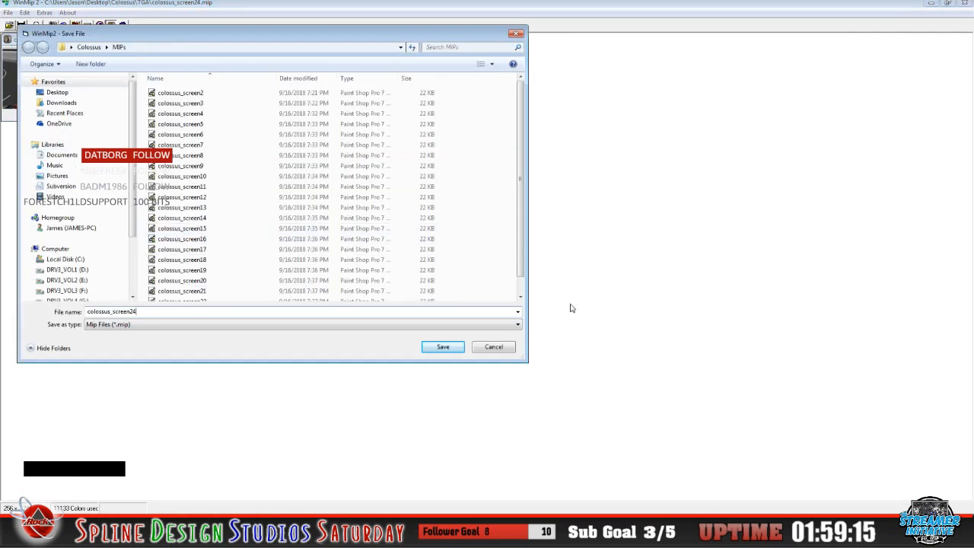
left_click(520, 298)
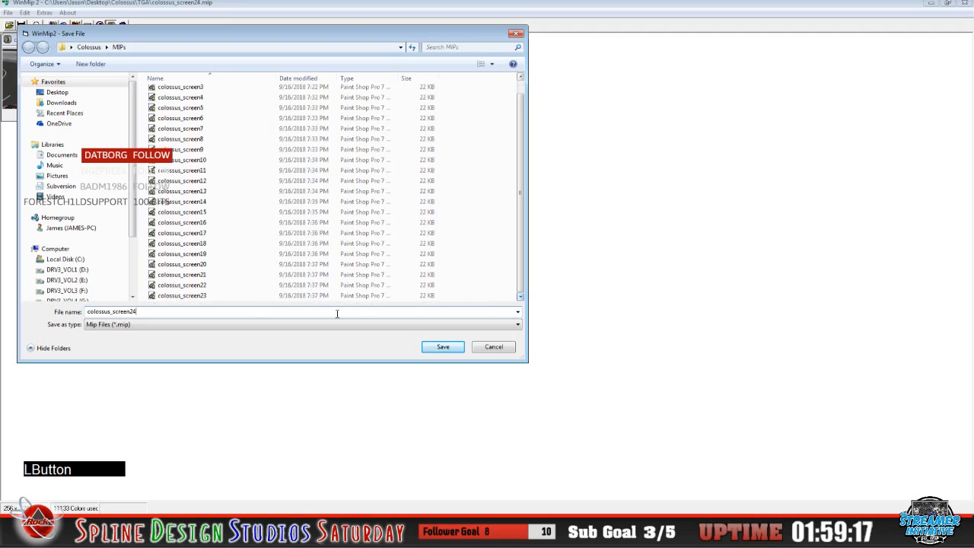
left_click(442, 347)
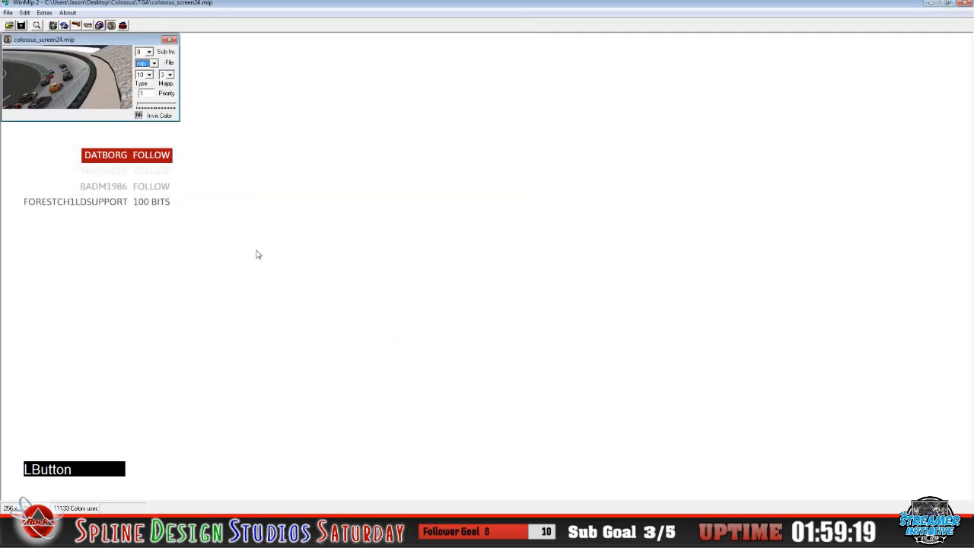
Close the colossus_screen24 image and open colossus_screen25 from the TGA folder
left_click(9, 14)
left_click(24, 36)
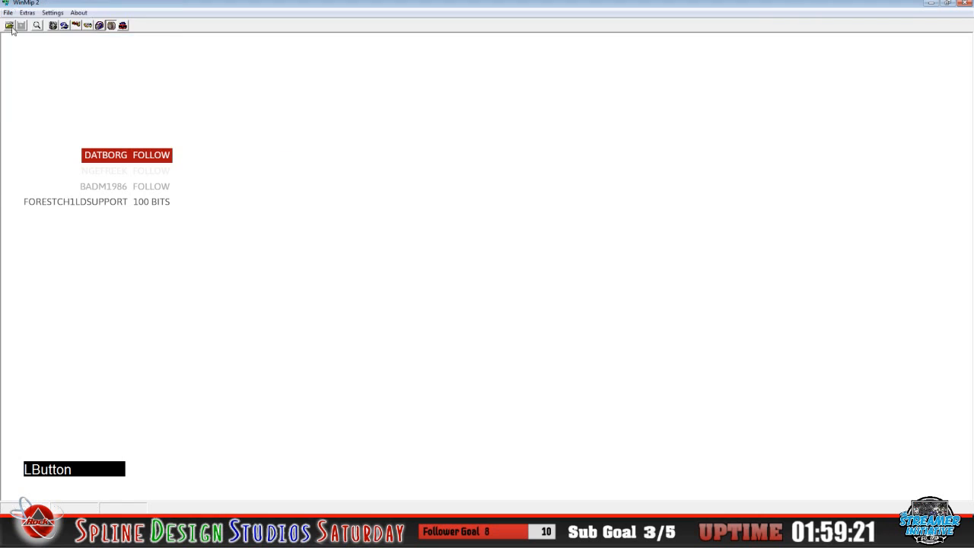
left_click(9, 26)
left_click(288, 334)
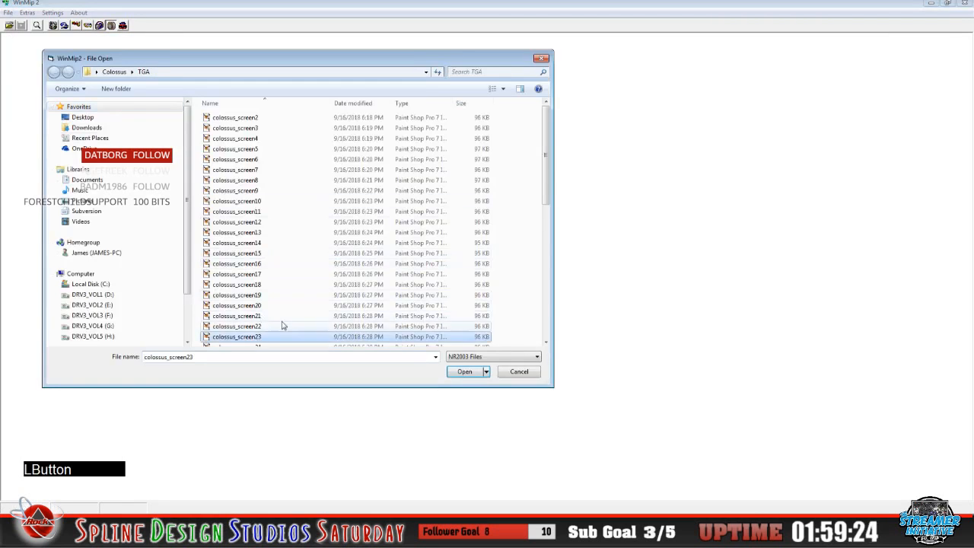
scroll(289, 324, "down", 2)
left_click(257, 299)
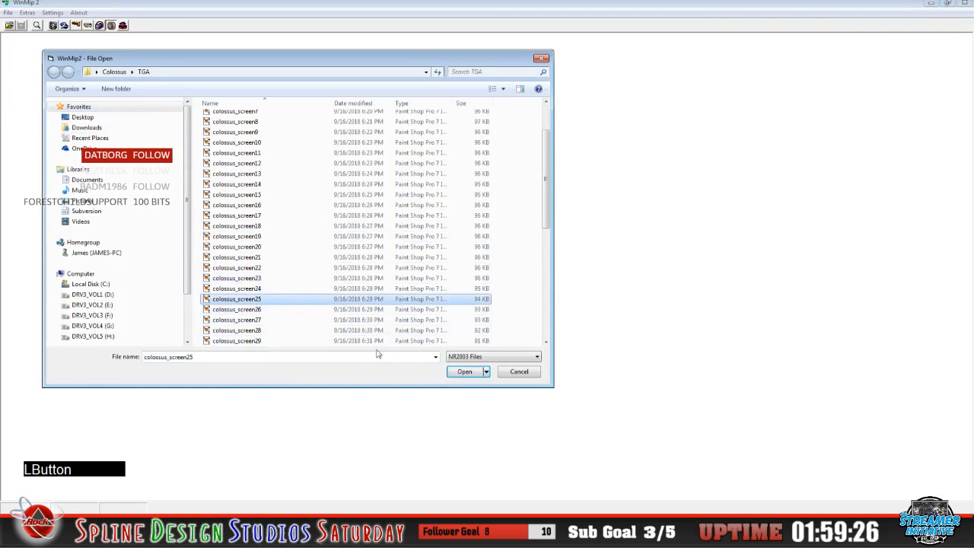
left_click(455, 372)
Convert colossus_screen25 to the mip format and save it as colossus_screen25 in the MIPs folder
left_click(153, 52)
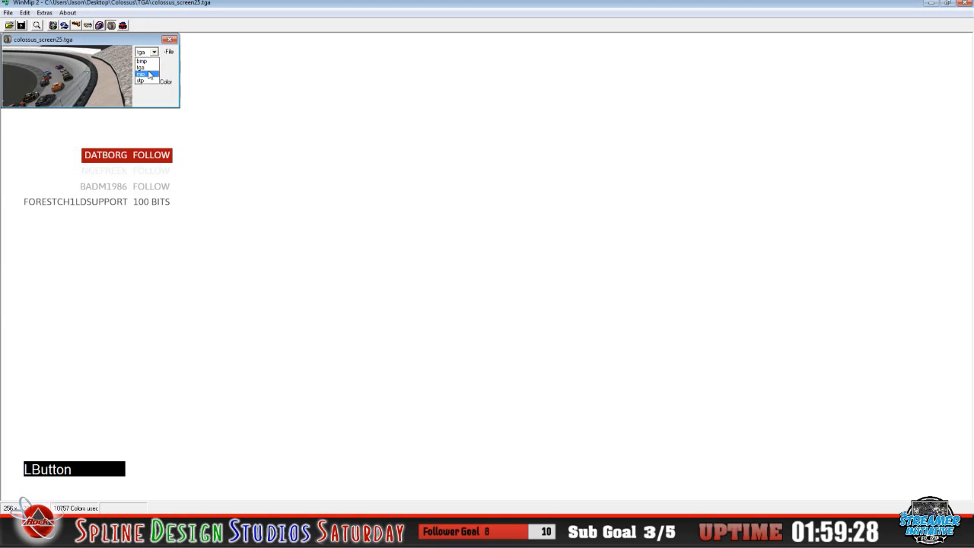
left_click(149, 82)
left_click(8, 12)
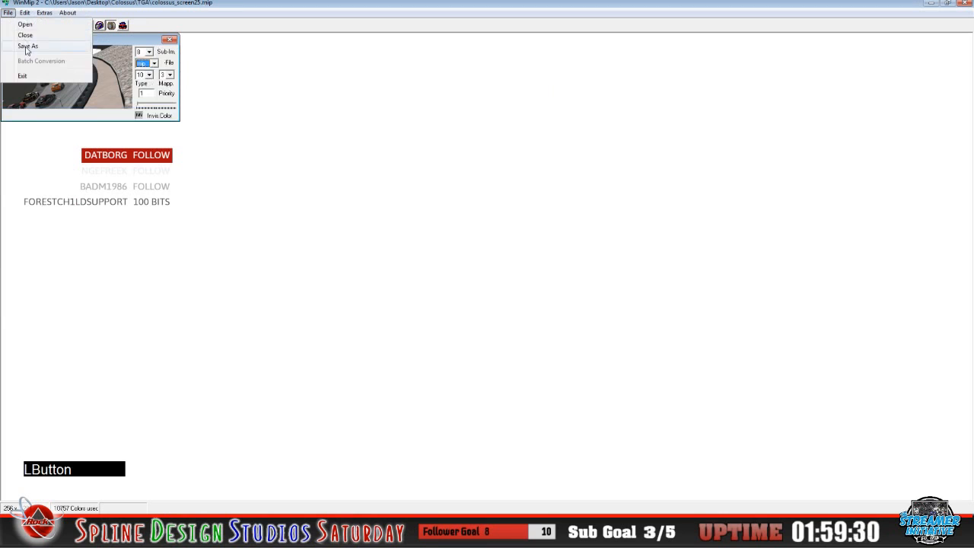
left_click(23, 45)
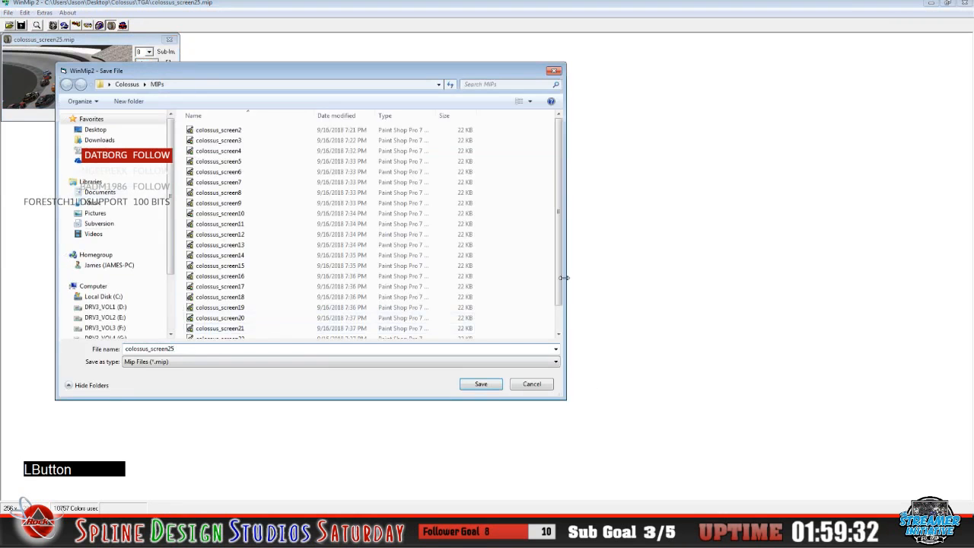
left_click_drag(560, 280, 573, 339)
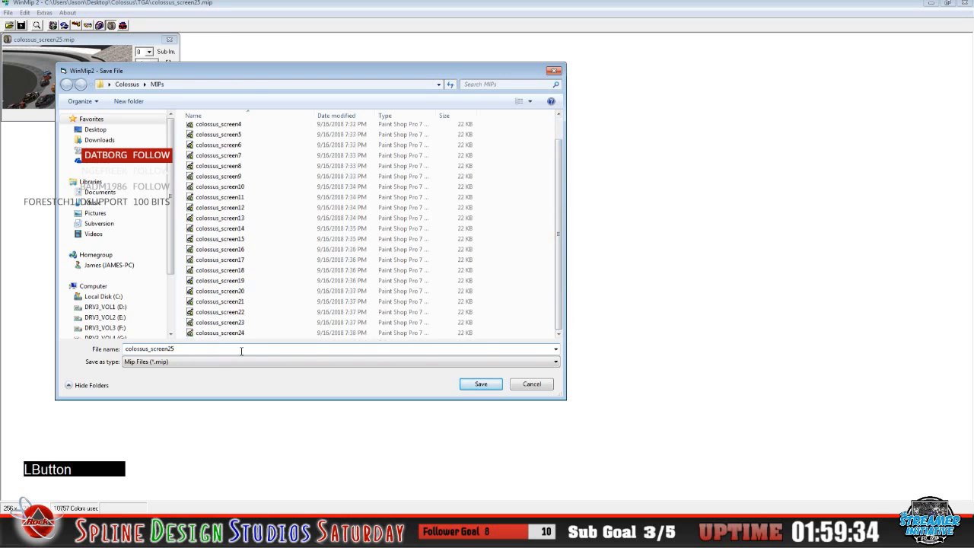
left_click(487, 389)
Close the colossus_screen25 image and open colossus_screen26 from the TGA folder
left_click(8, 13)
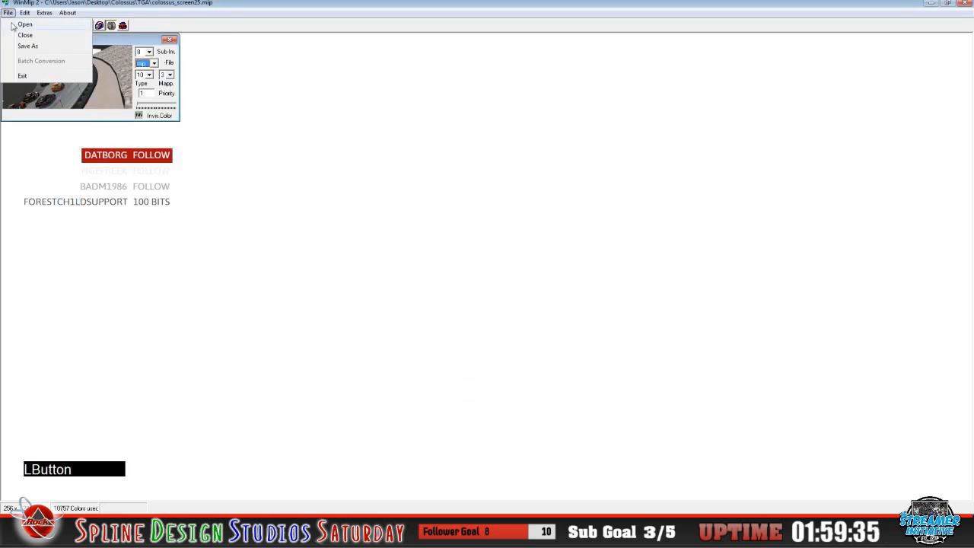
left_click(19, 41)
left_click(9, 25)
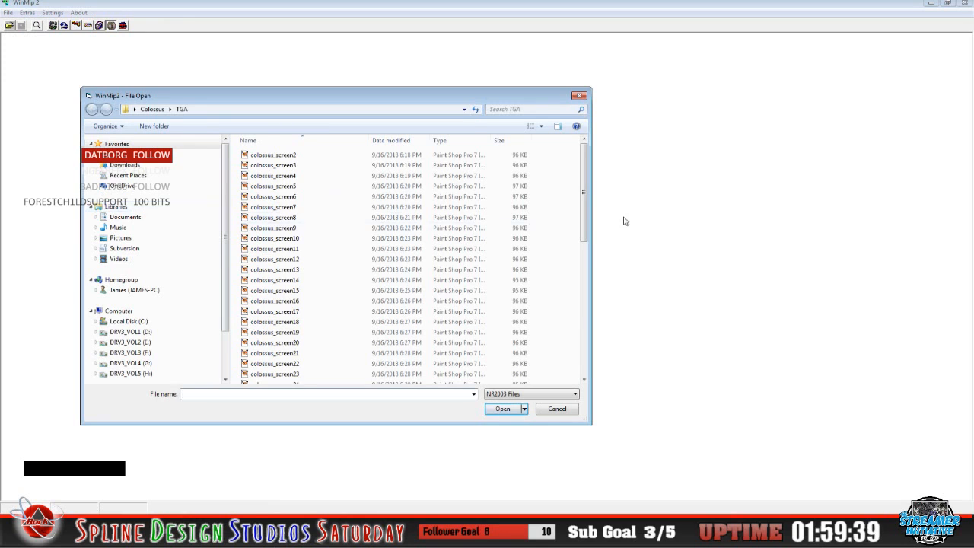
left_click_drag(586, 217, 595, 307)
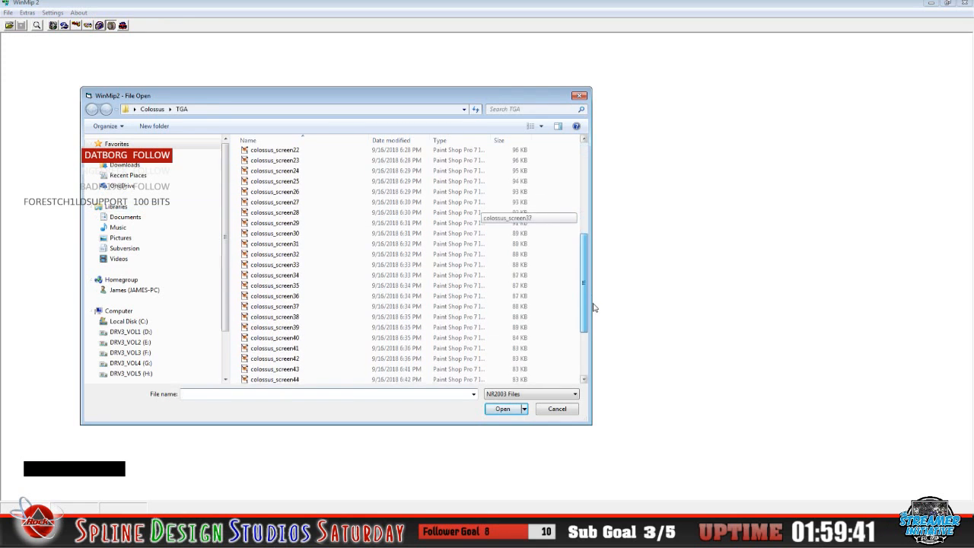
left_click(296, 194)
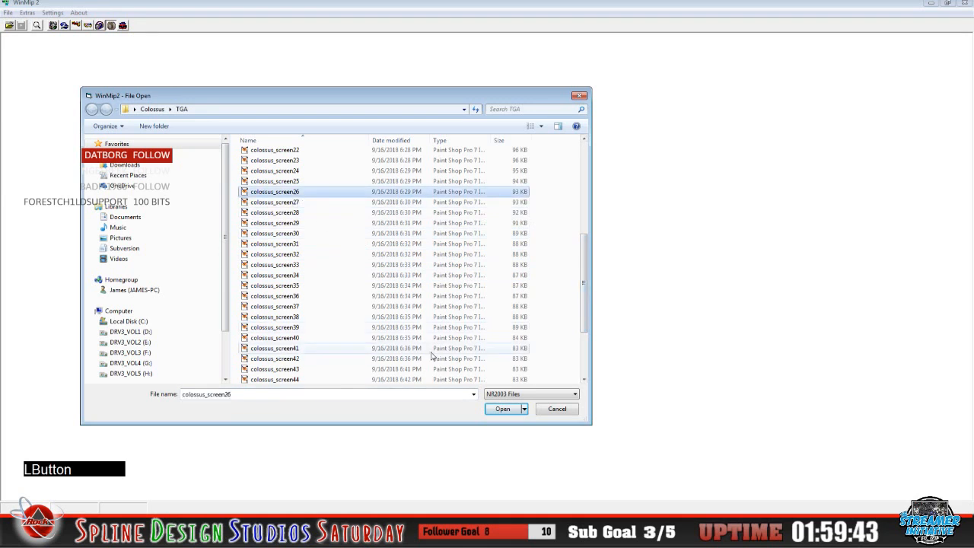
left_click(502, 409)
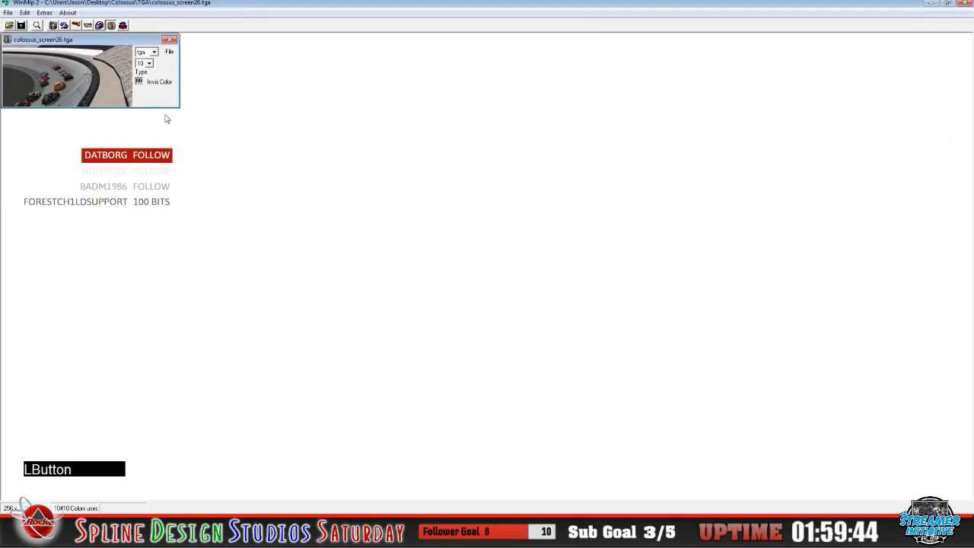
Convert colossus_screen26 to the mip format and save it as colossus_screen26 in the MIPs folder
left_click(155, 52)
left_click(159, 76)
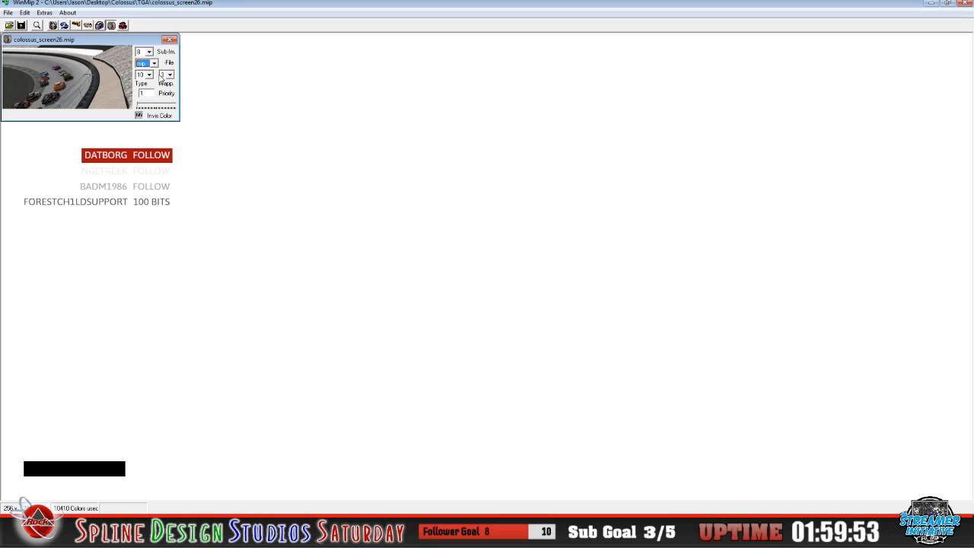
left_click(8, 13)
left_click(30, 48)
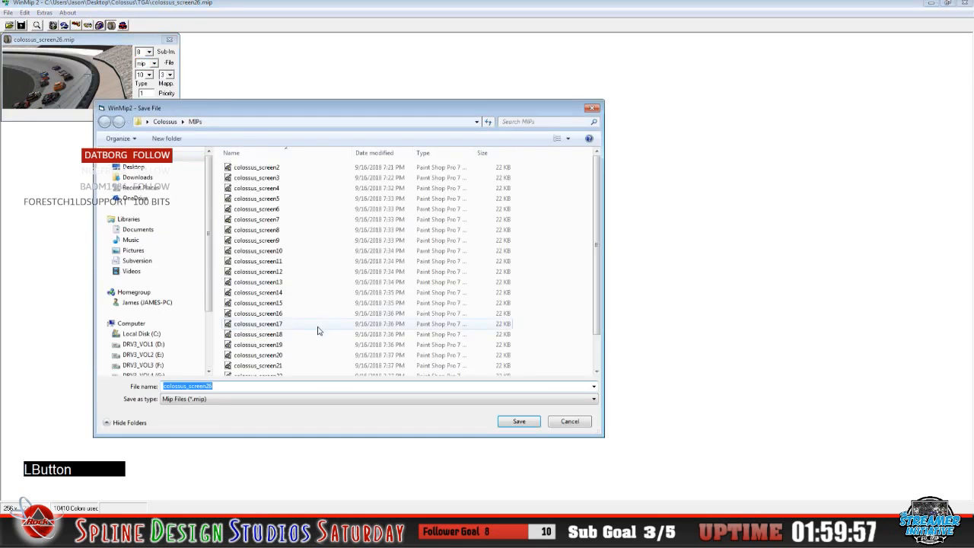
left_click(258, 388)
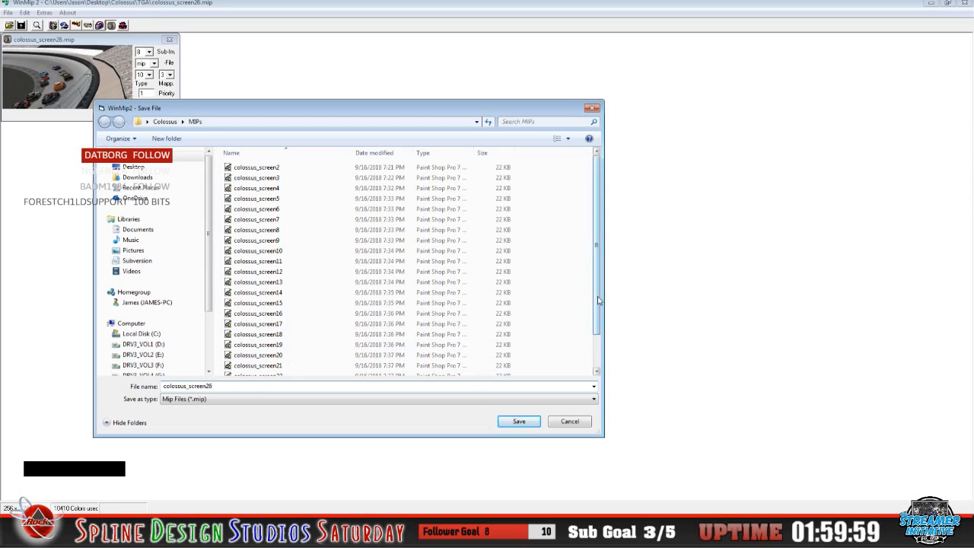
left_click_drag(598, 299, 615, 394)
left_click(290, 387)
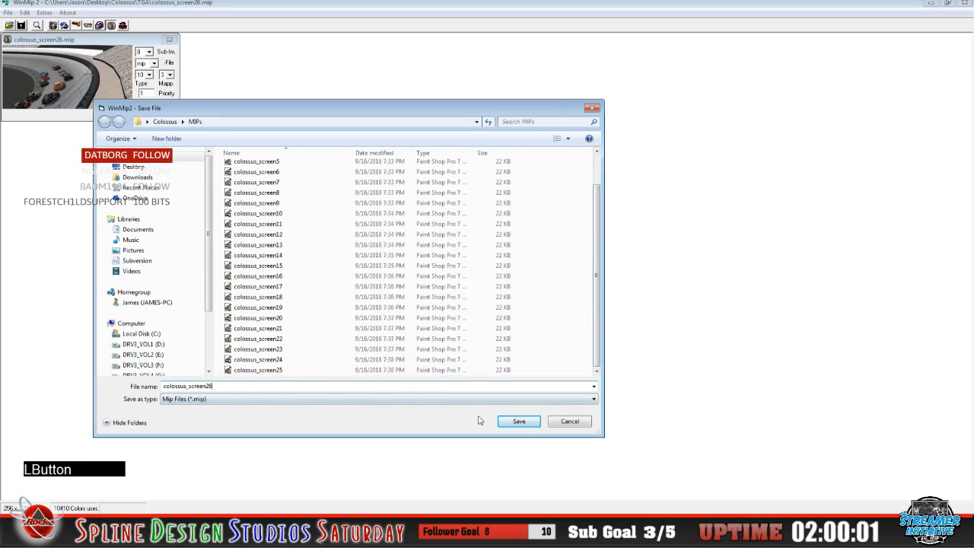
left_click(508, 421)
Close the colossus_screen26 image and open colossus_screen53 from the TGA folder
left_click(9, 13)
left_click(25, 35)
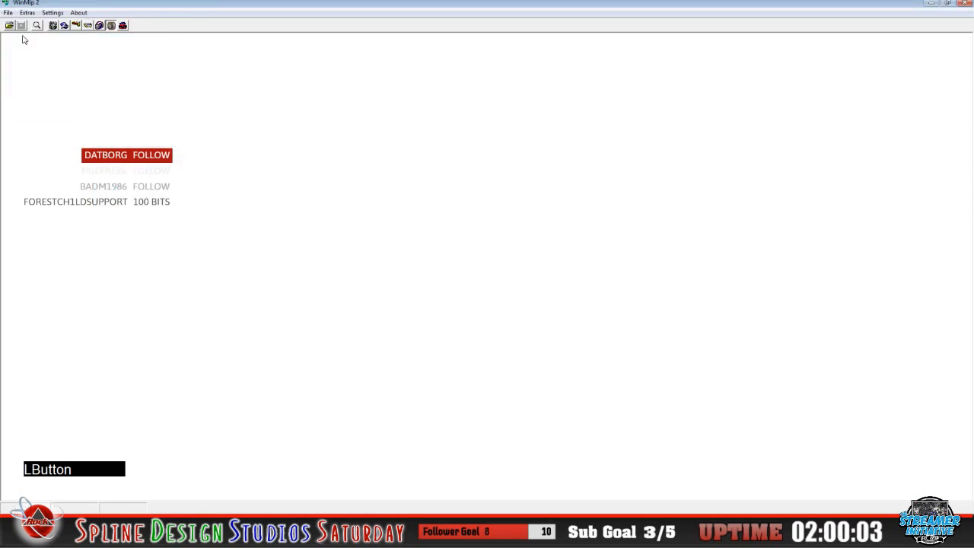
left_click(9, 25)
left_click_drag(625, 265, 623, 411)
left_click(323, 418)
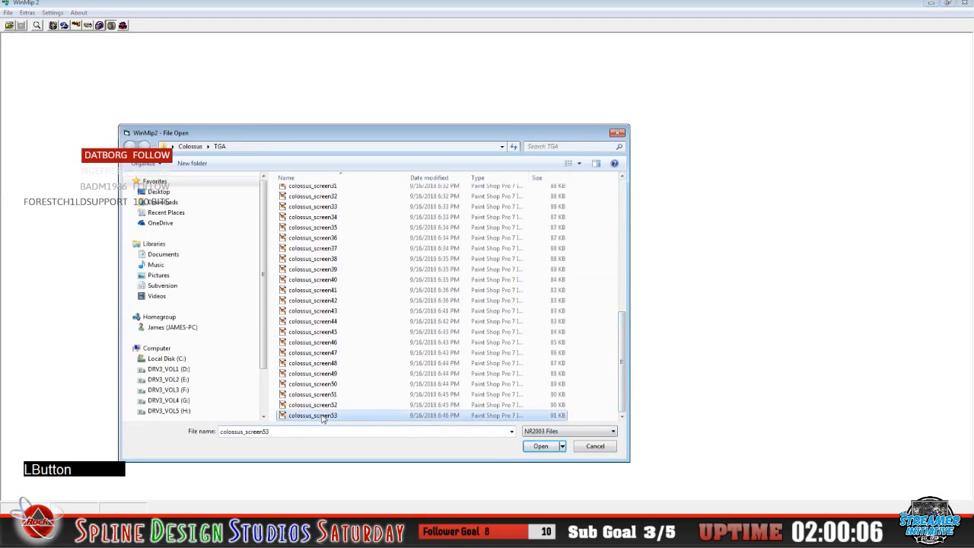
left_click(539, 448)
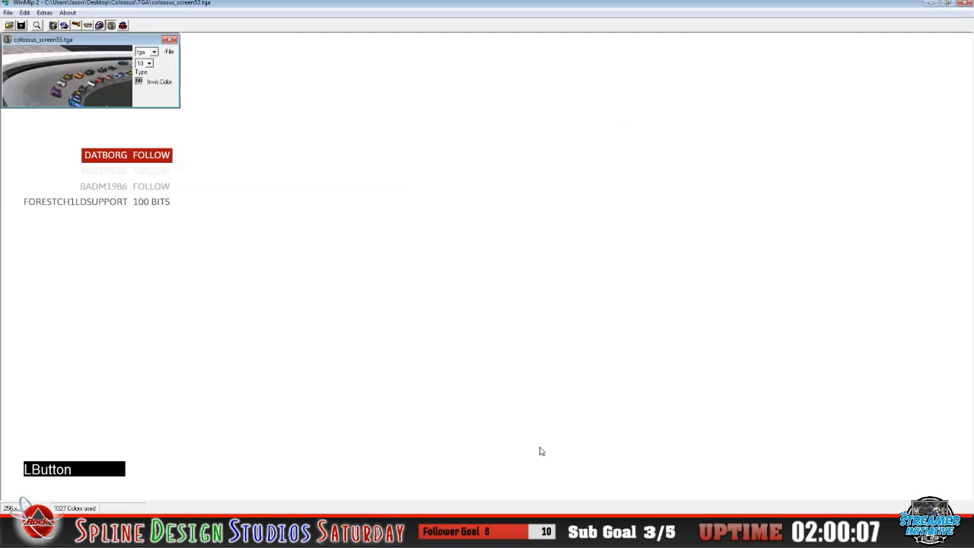
Convert colossus_screen53 to the mip format and save it as colossus_screen53 in the MIPs folder
left_click(153, 52)
left_click(149, 79)
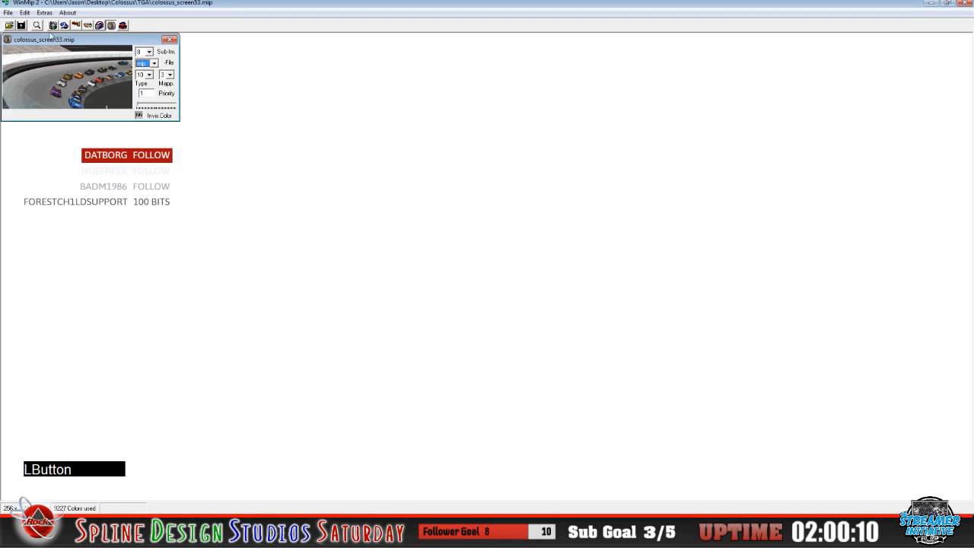
left_click(8, 12)
left_click(19, 45)
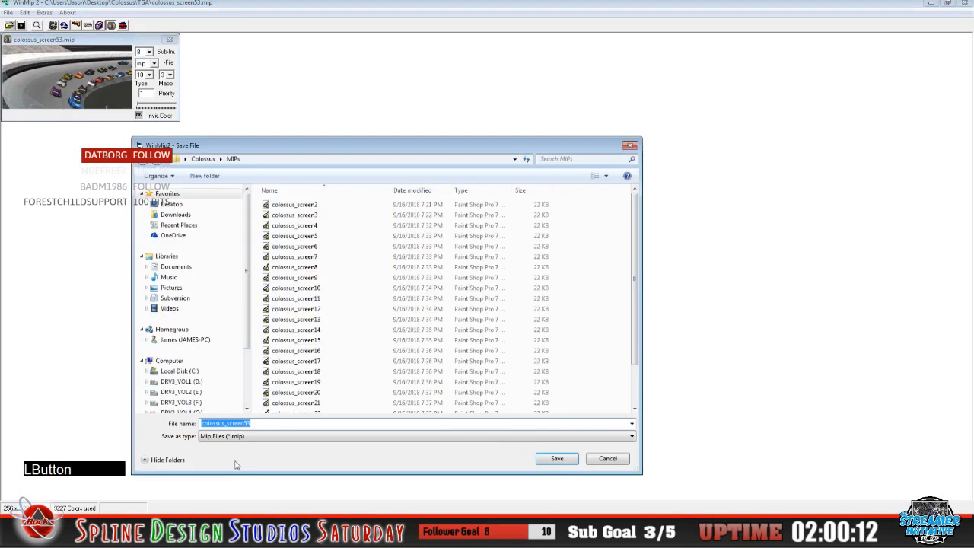
left_click(277, 424)
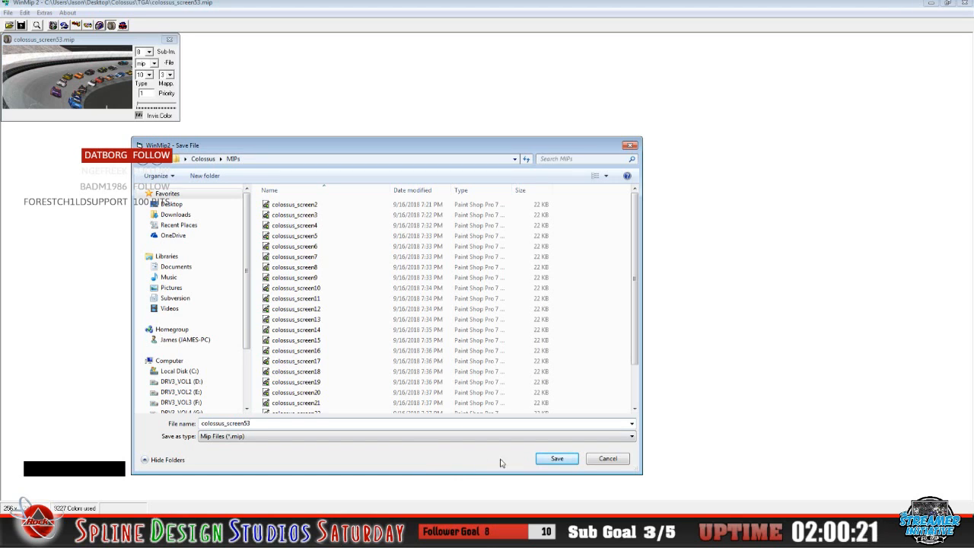
left_click(557, 459)
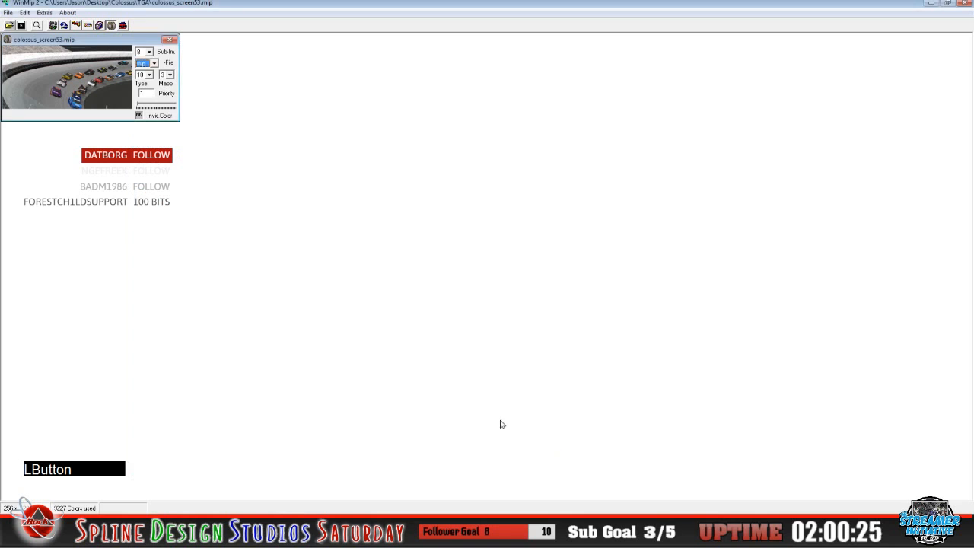
Close the colossus_screen53 image and open colossus_screen52 from the TGA folder
left_click(8, 12)
left_click(15, 34)
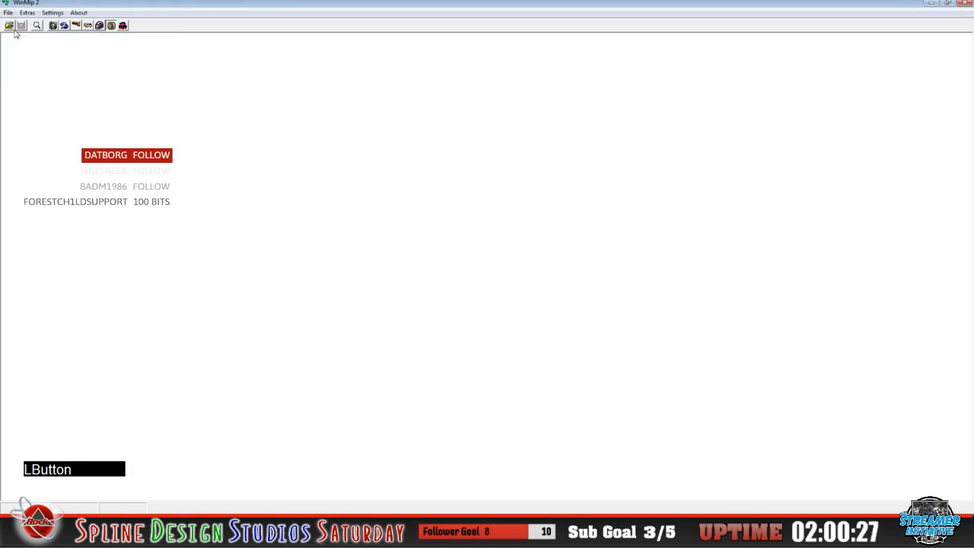
left_click(10, 26)
scroll(290, 327, "down", 5)
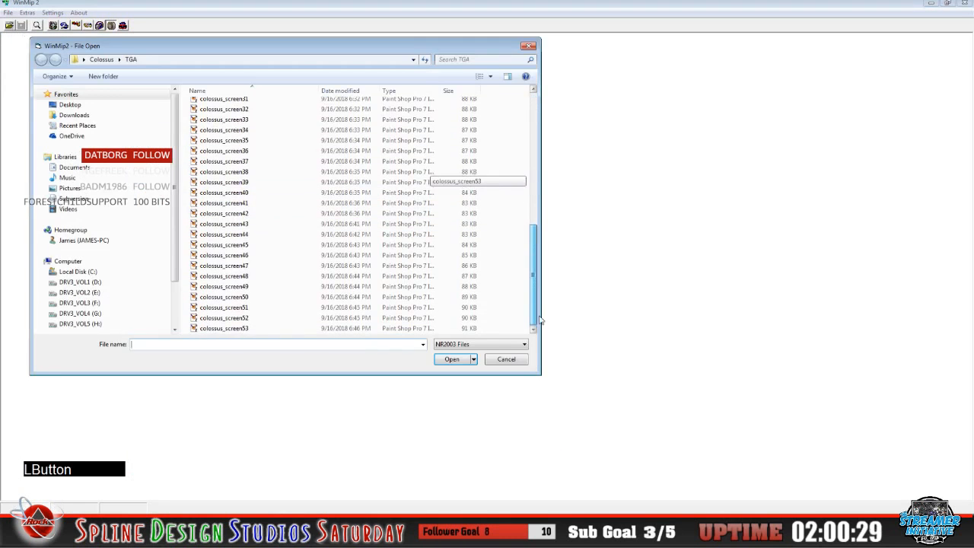
left_click(243, 318)
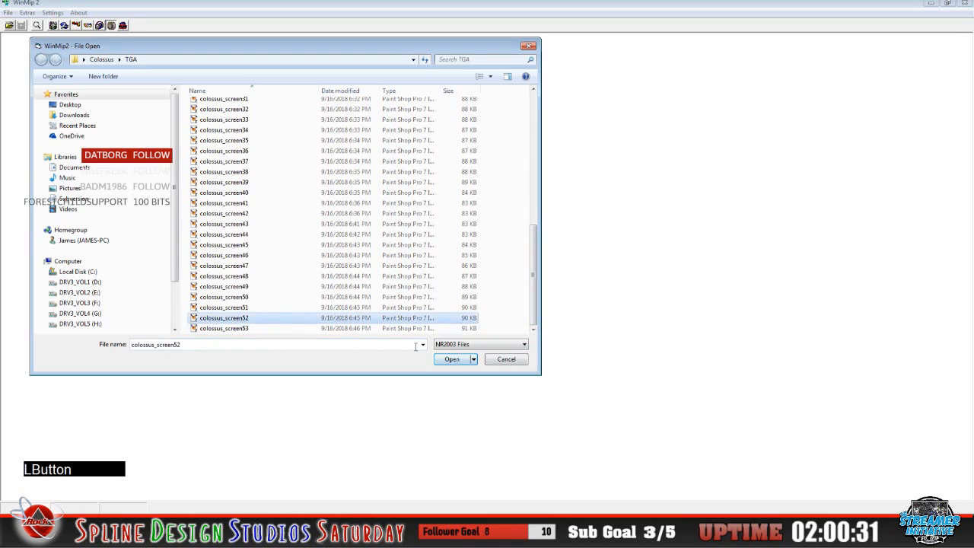
left_click(451, 361)
Convert colossus_screen52 to the mip format and save it as colossus_screen52 in the MIPs folder
left_click(153, 51)
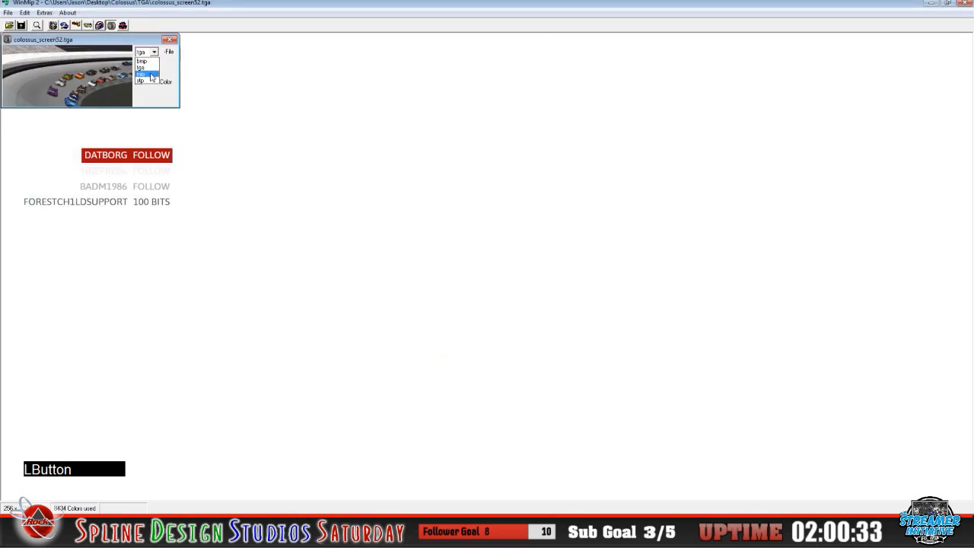
left_click(144, 76)
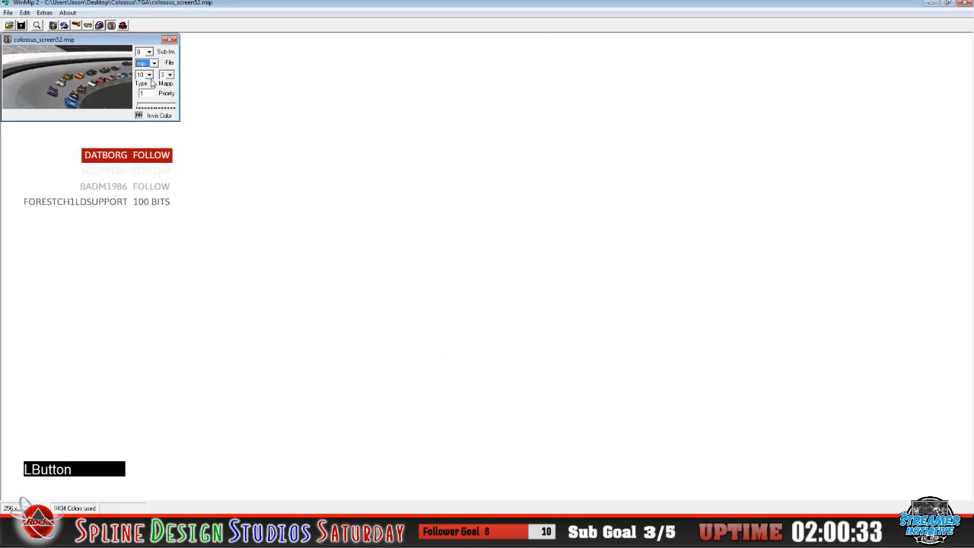
left_click(7, 13)
left_click(24, 46)
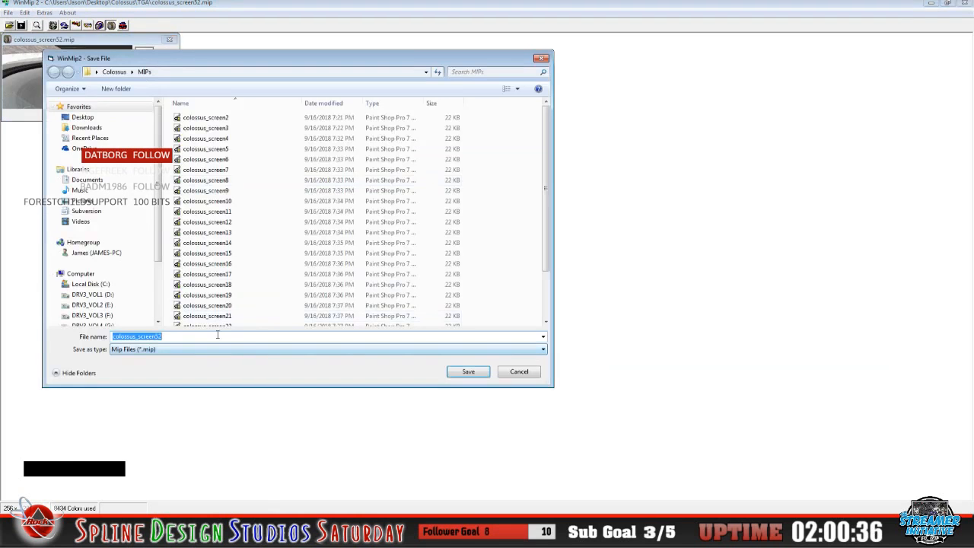
left_click(450, 372)
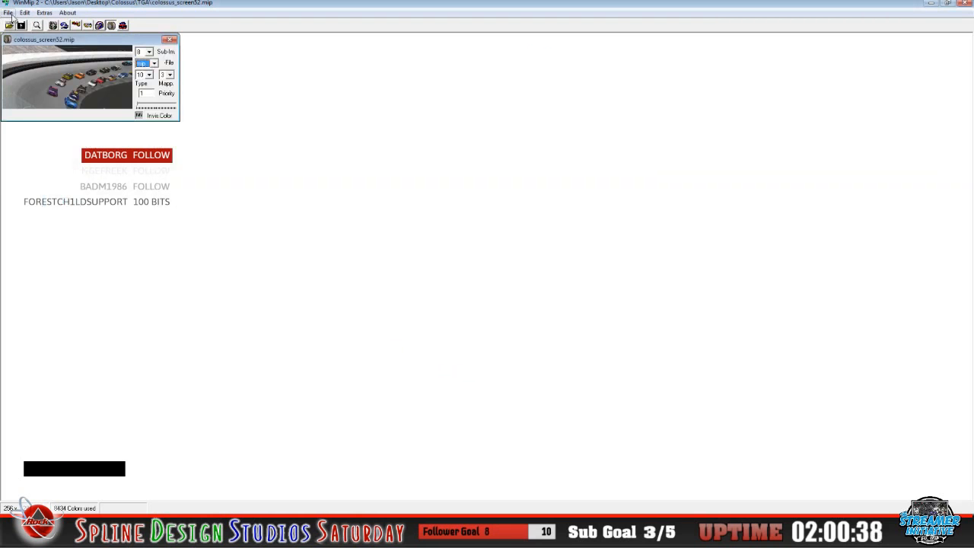
Close the colossus_screen52 image and open colossus_screen51 from the TGA folder
left_click(7, 13)
left_click(19, 45)
left_click(9, 25)
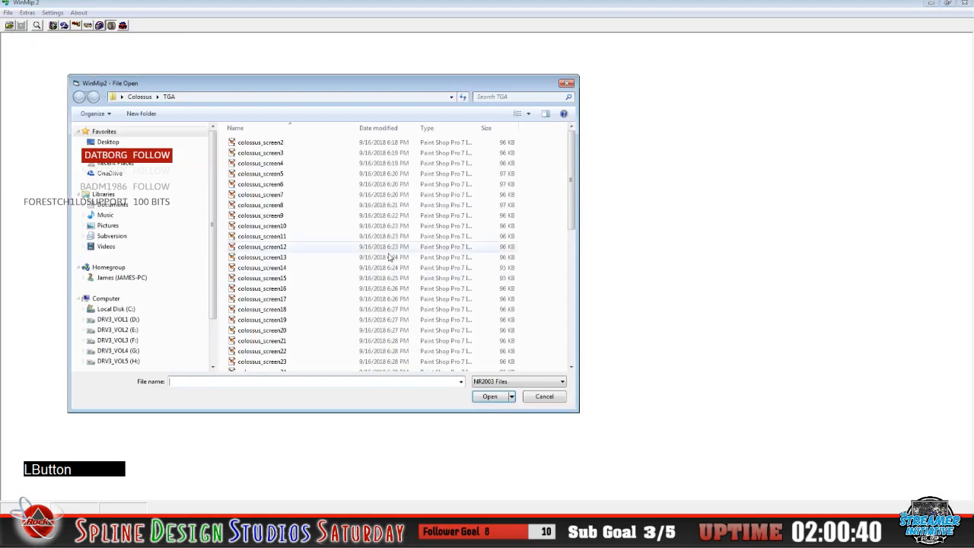
scroll(495, 217, "down", 10)
left_click(305, 335)
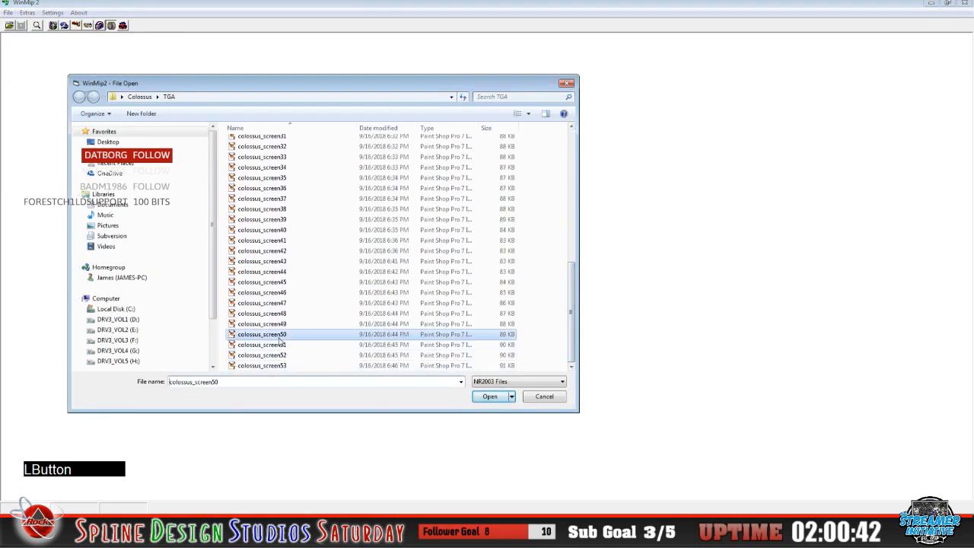
left_click(304, 345)
left_click(490, 396)
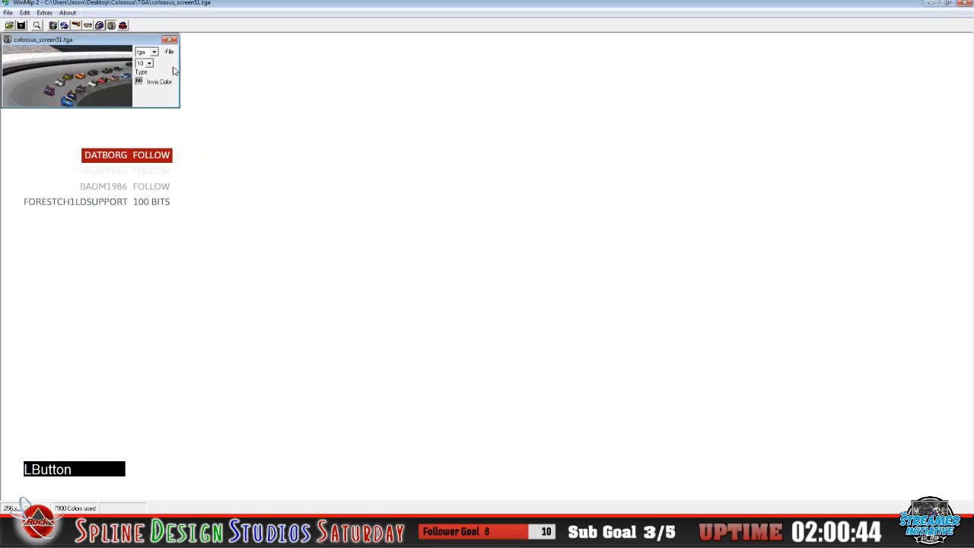
Convert colossus_screen51 to the mip format and save it as colossus_screen51 in the MIPs folder
left_click(154, 51)
left_click(155, 79)
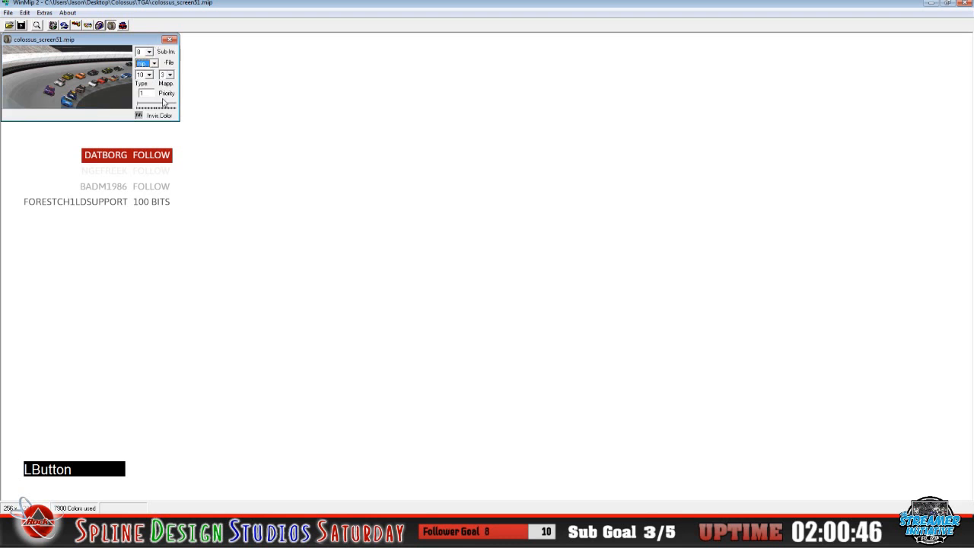
left_click(7, 12)
left_click(27, 50)
left_click(225, 373)
left_click(517, 409)
Close the colossus_screen51 image and open colossus_screen50 from the TGA folder
left_click(8, 13)
left_click(27, 37)
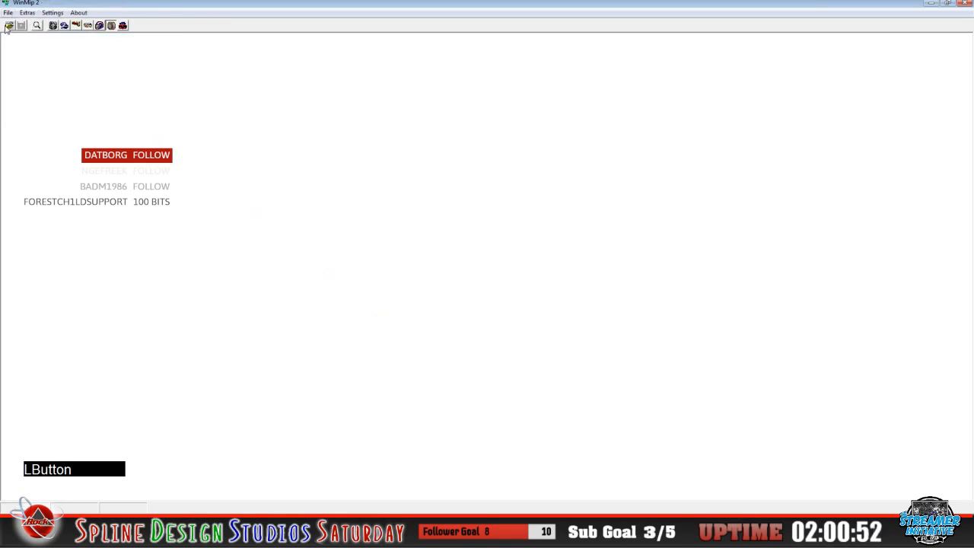
left_click_drag(611, 251, 603, 407)
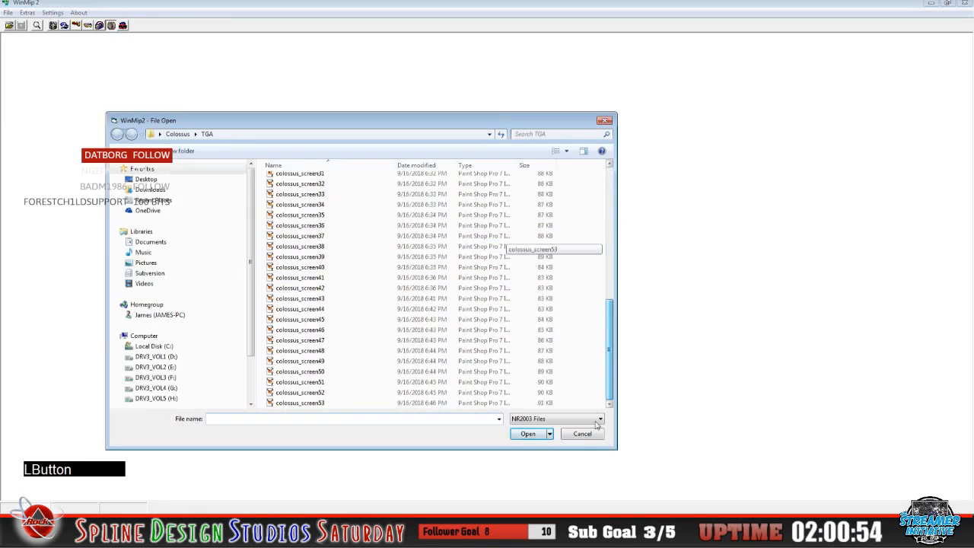
left_click(327, 373)
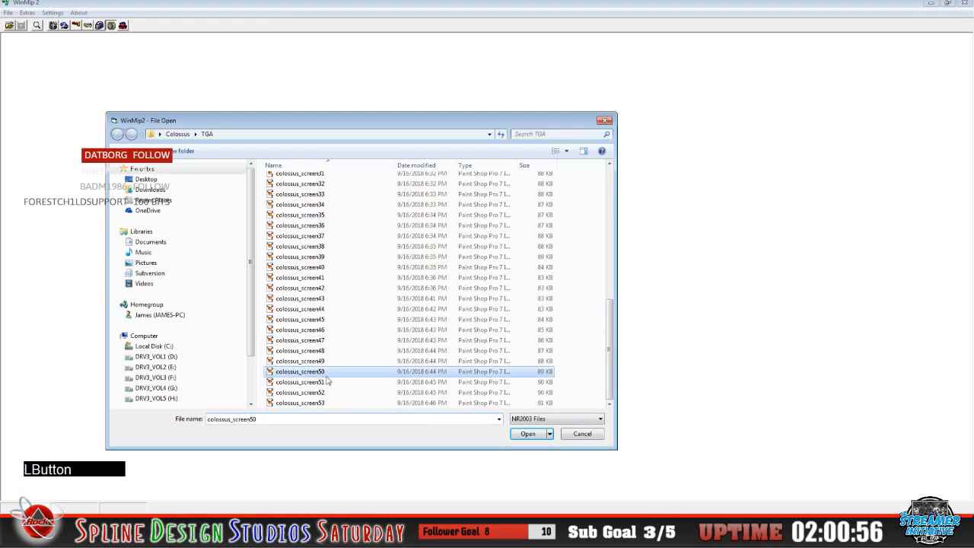
left_click(528, 434)
Convert colossus_screen50 to the mip format and save it as colossus_screen50 in the MIPs folder
left_click(153, 51)
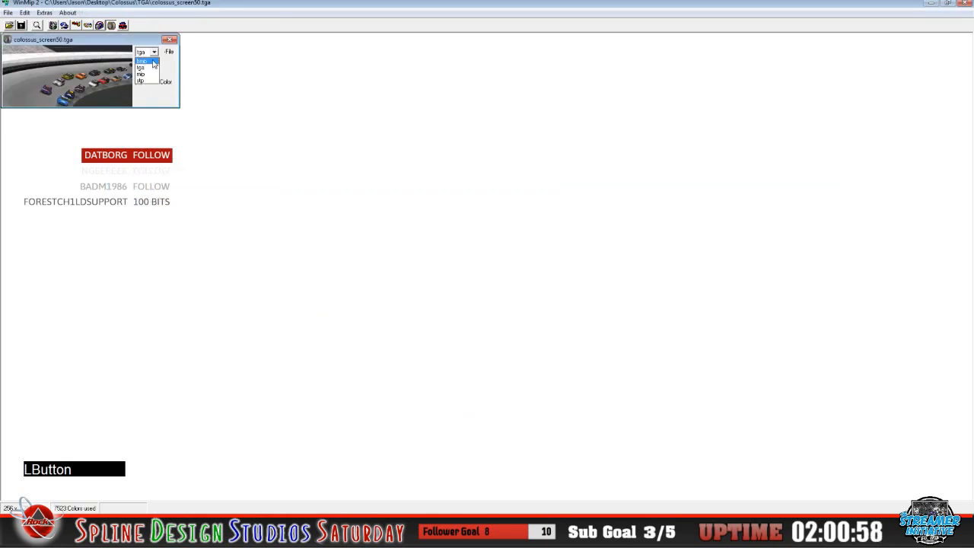
left_click(143, 73)
left_click(7, 12)
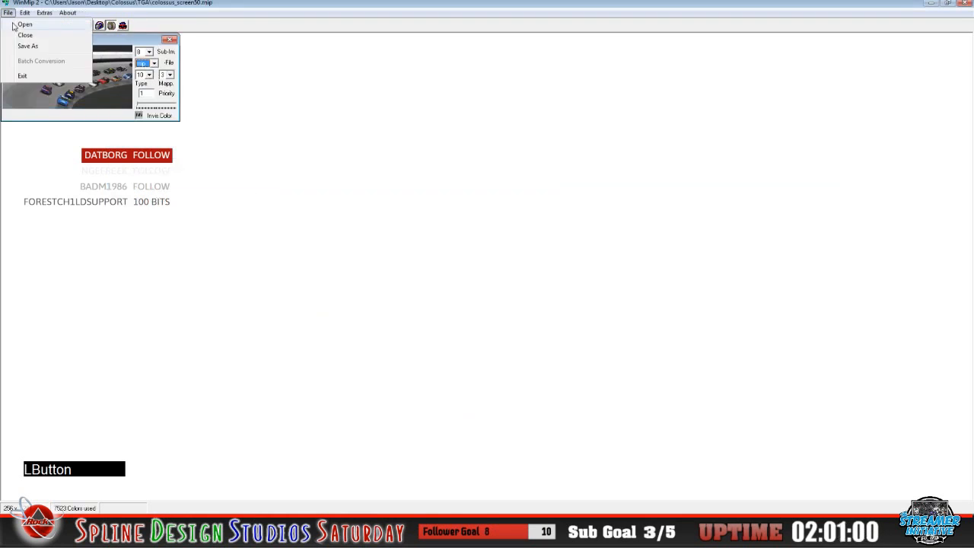
left_click(19, 48)
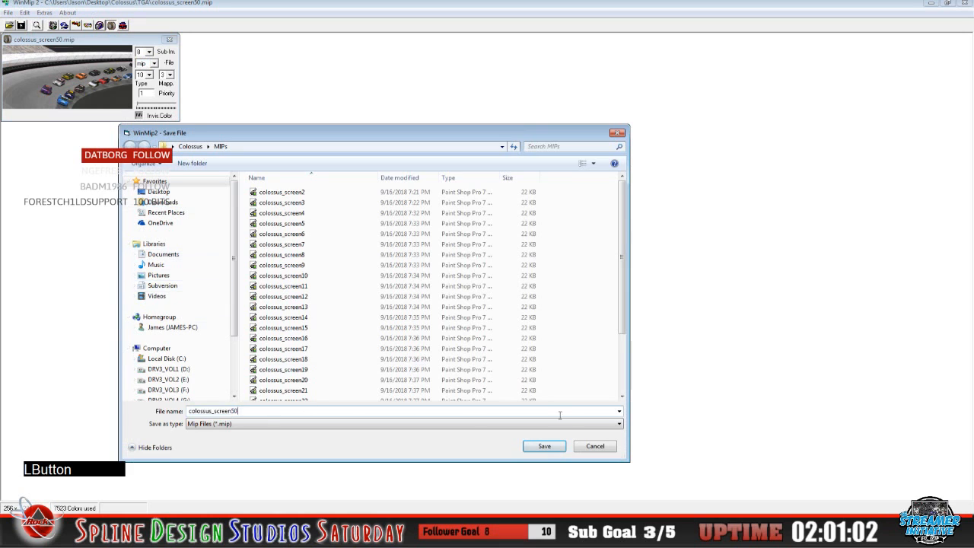
left_click(540, 447)
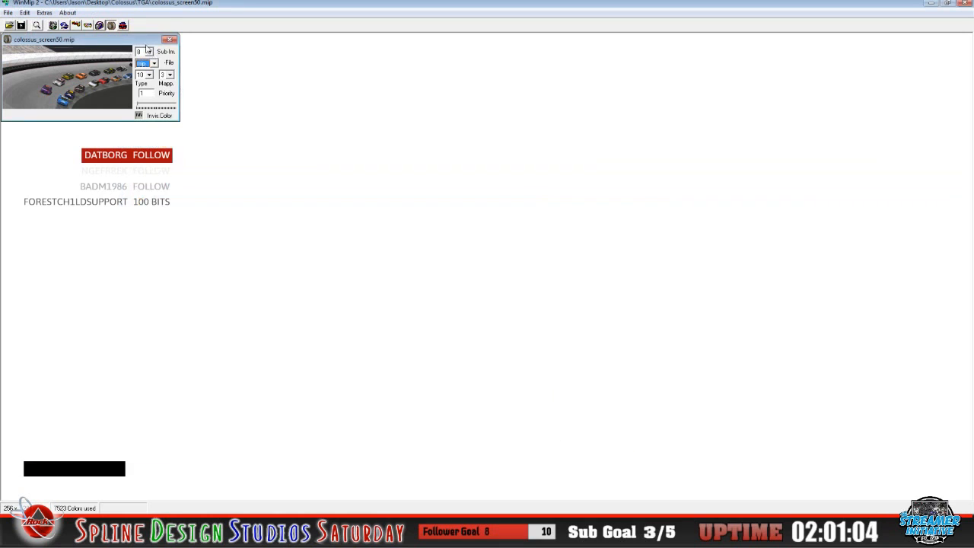
Close the colossus_screen50 image and open colossus_screen49 from the TGA folder
left_click(8, 13)
left_click(15, 35)
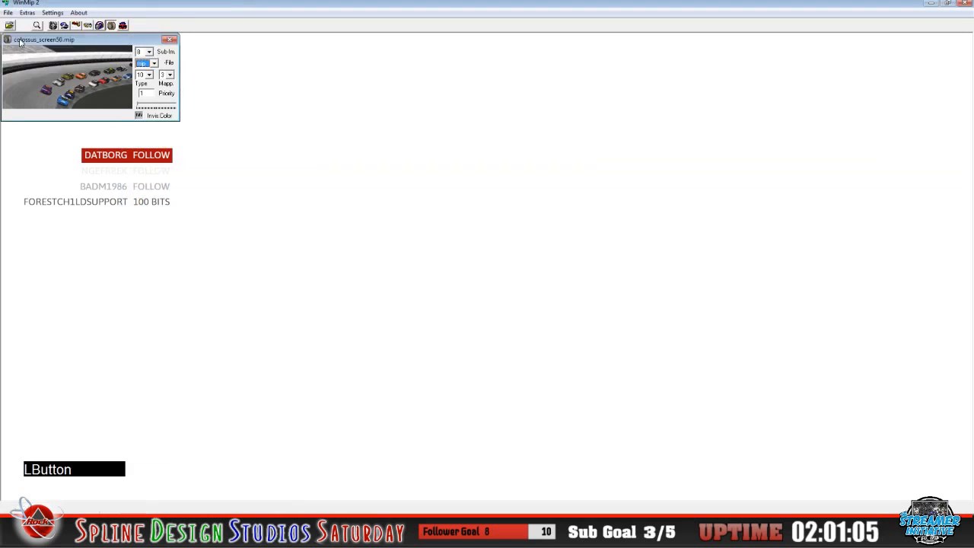
left_click(9, 25)
left_click(521, 308)
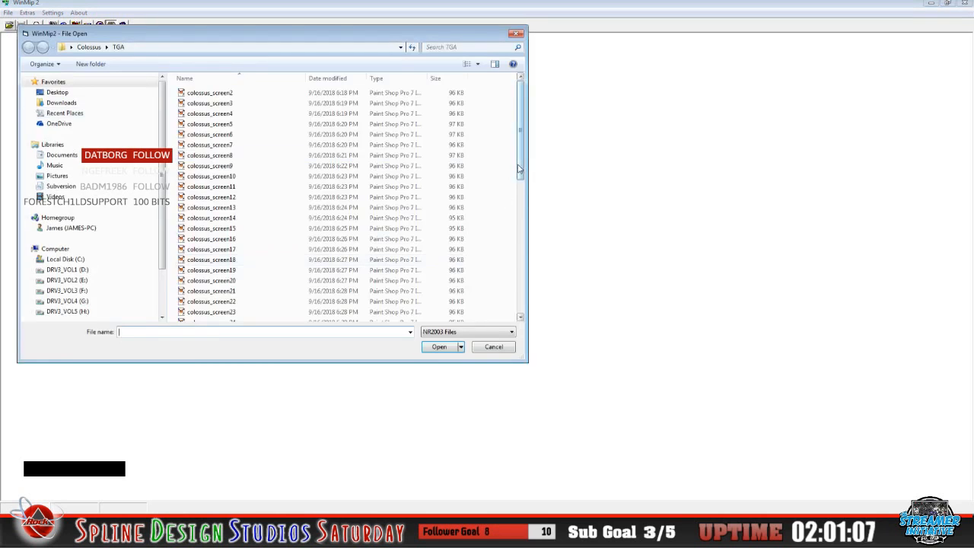
left_click(228, 274)
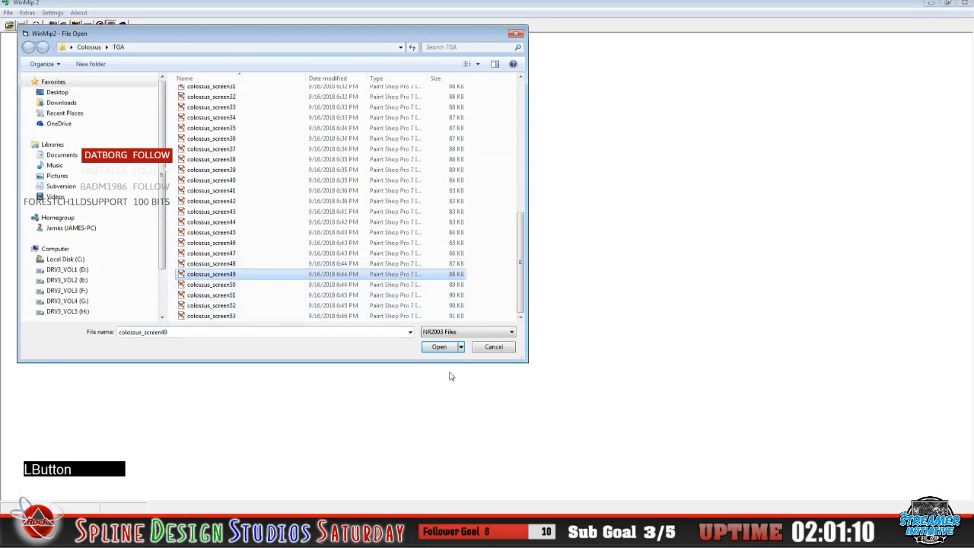
left_click(436, 347)
Convert colossus_screen49 to the mip format and save it as colossus_screen49 in the MIPs folder
left_click(154, 51)
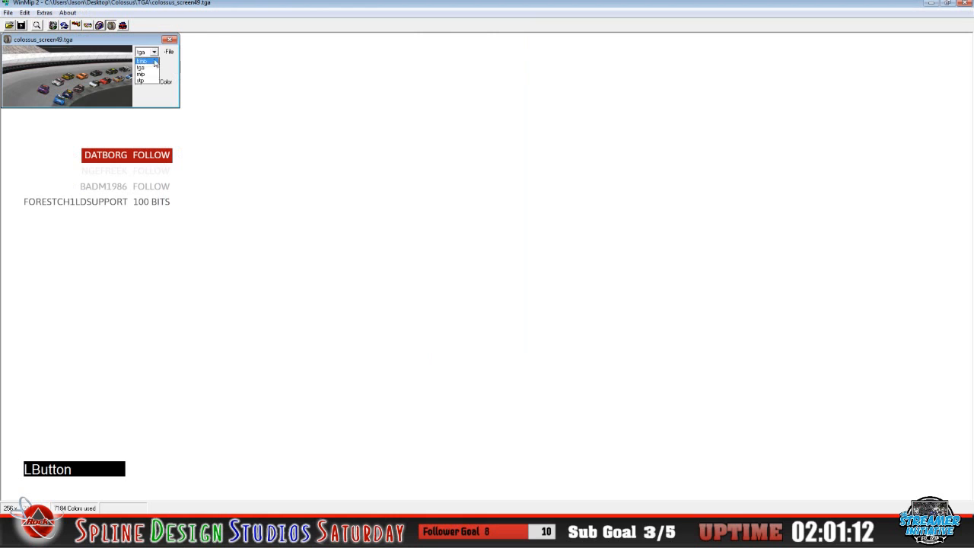
left_click(154, 74)
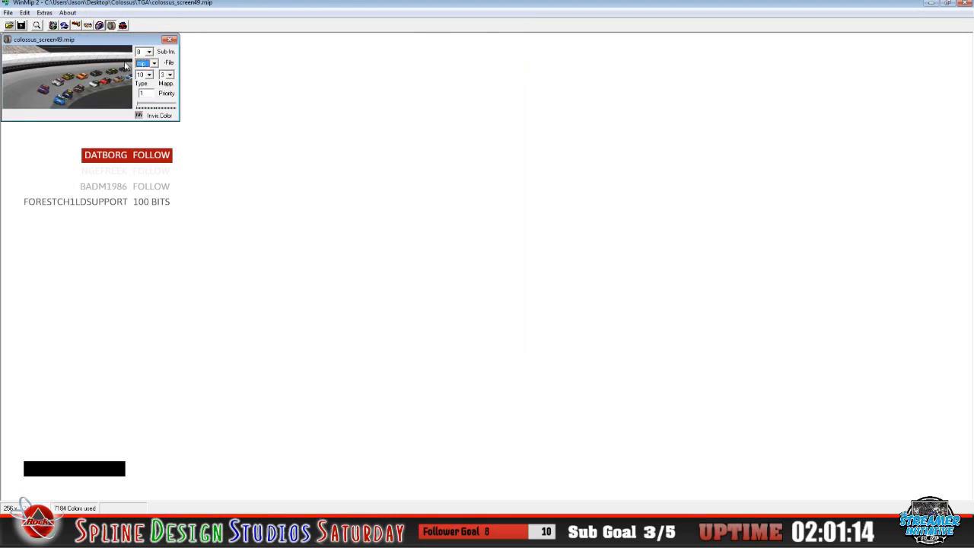
left_click(9, 13)
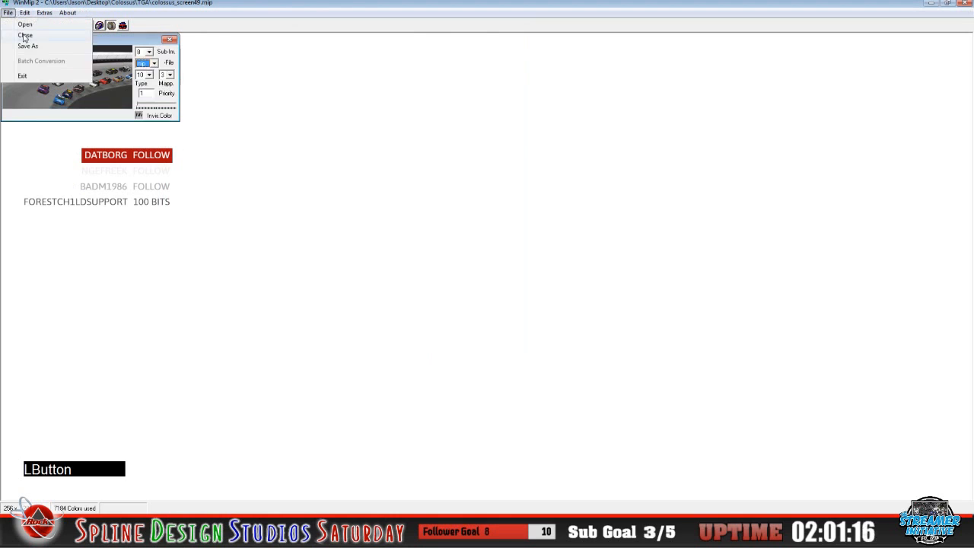
left_click(23, 44)
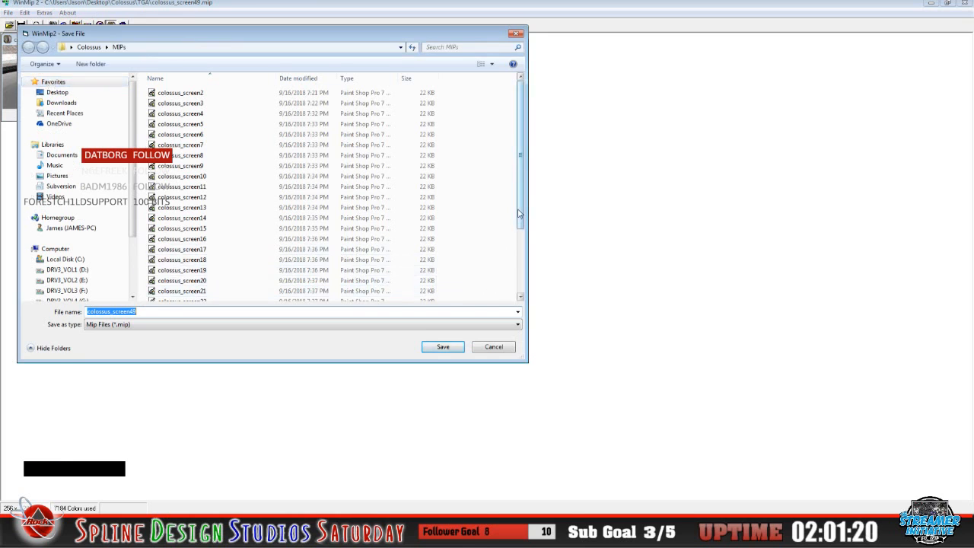
left_click(443, 347)
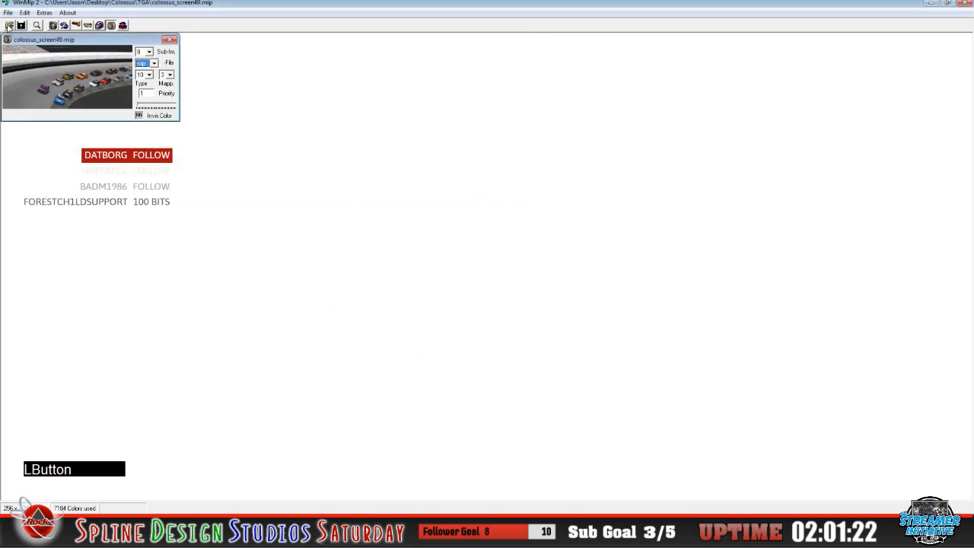
Close the colossus_screen49 image and open colossus_screen48 from the TGA folder
left_click(8, 12)
left_click(12, 35)
left_click(9, 25)
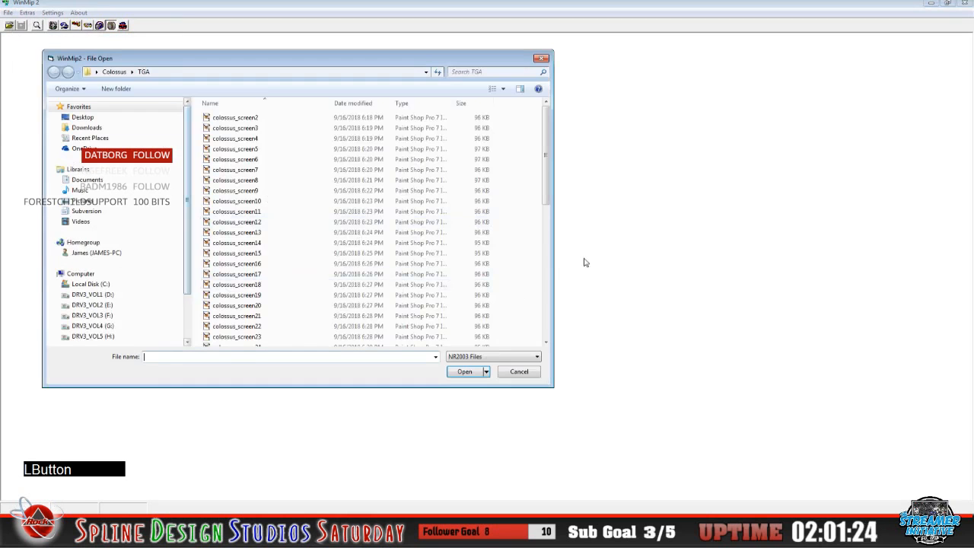
left_click_drag(548, 204, 561, 324)
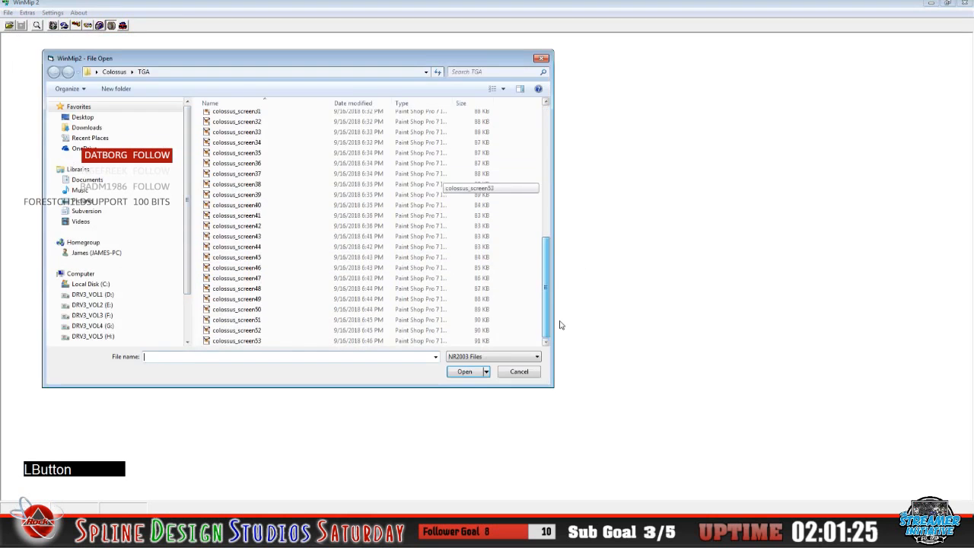
left_click(255, 290)
left_click(464, 372)
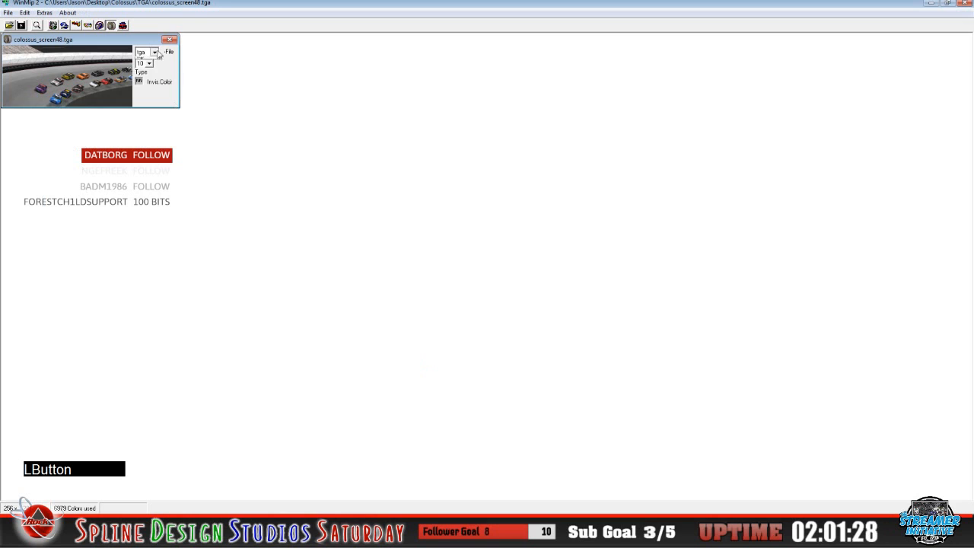
Convert colossus_screen48 to the mip format and save it as colossus_screen48 in the MIPs folder
left_click(155, 53)
left_click(144, 74)
left_click(7, 13)
left_click(20, 47)
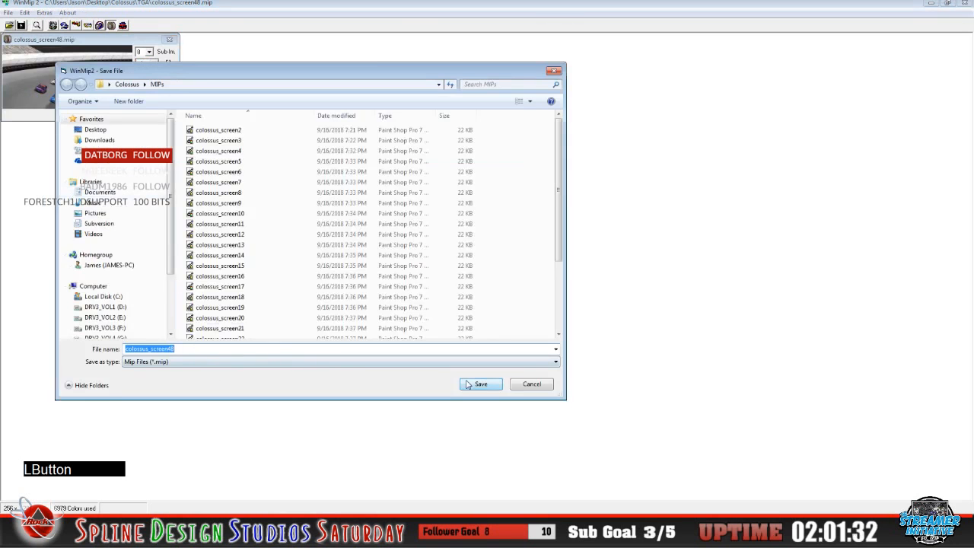
left_click(481, 383)
Close the colossus_screen48 image and open colossus_screen47 from the TGA folder
left_click(8, 12)
left_click(23, 38)
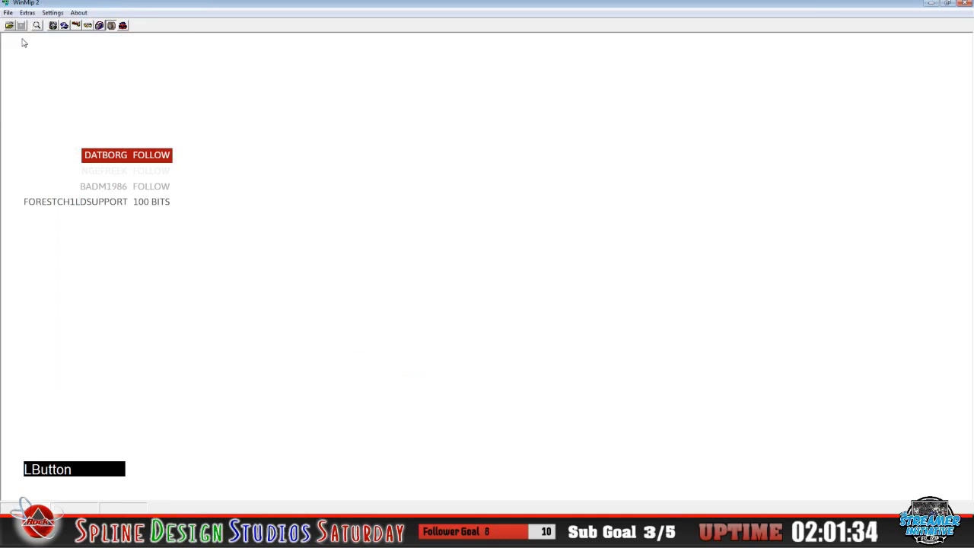
left_click(13, 27)
scroll(598, 364, "down", 10)
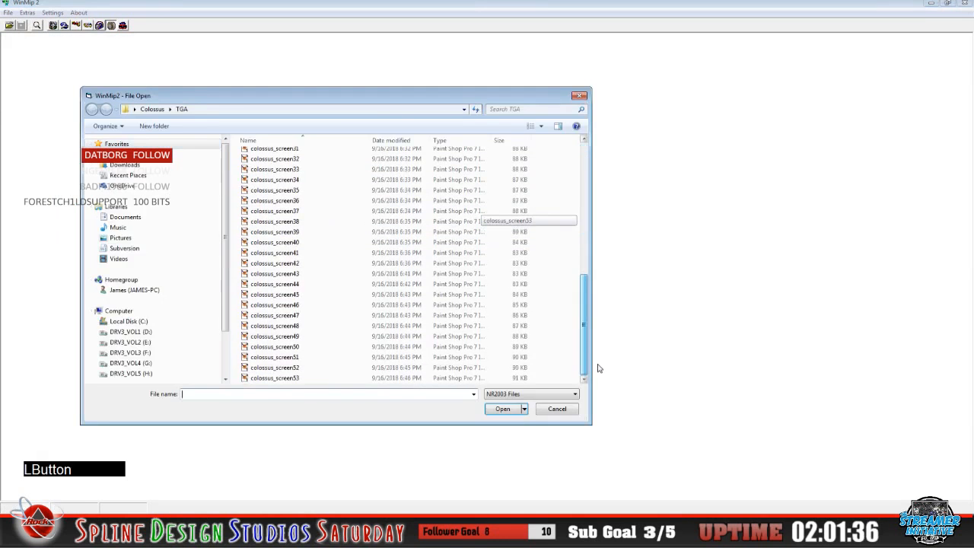
left_click(297, 316)
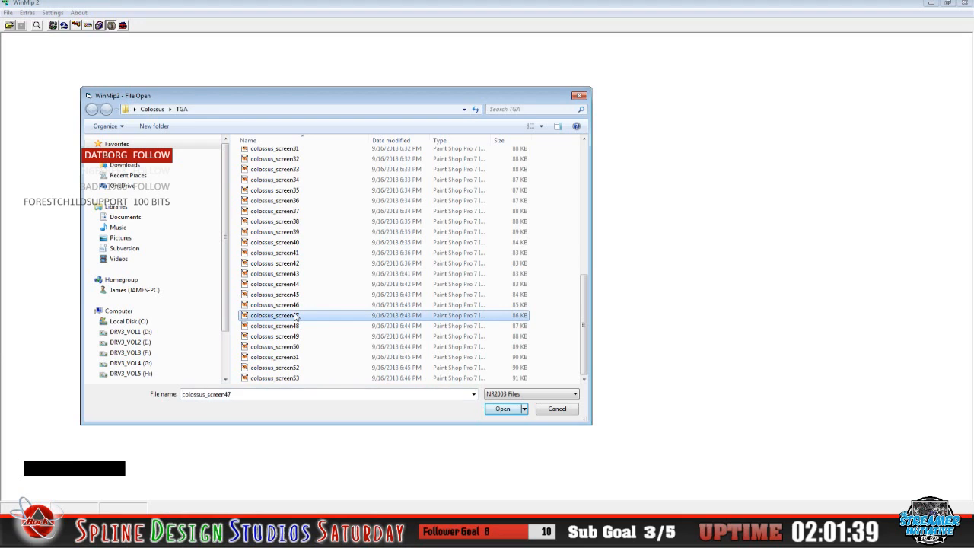
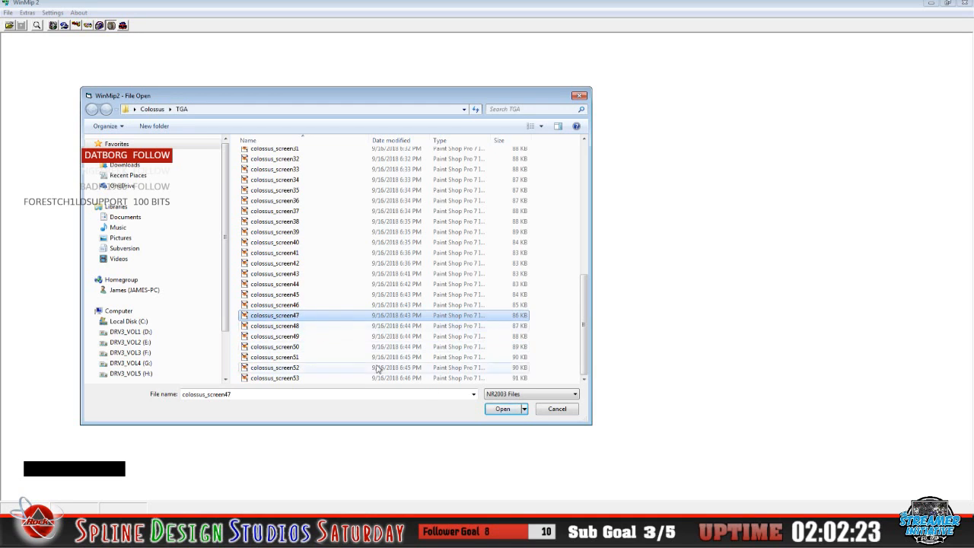
left_click(502, 409)
Convert colossus_screen47 to the mip format and save it as colossus_screen47 in the MIPs folder
left_click(154, 52)
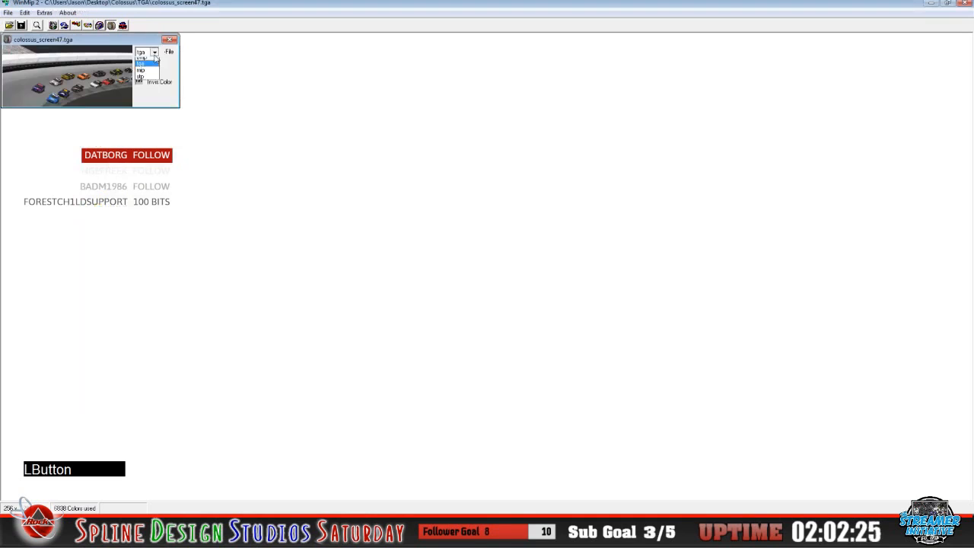
left_click(150, 76)
left_click(8, 13)
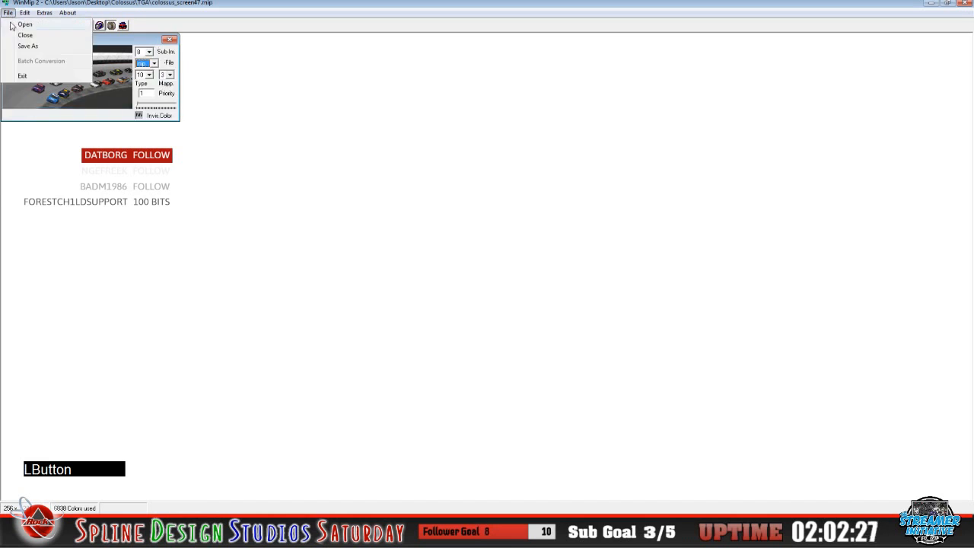
left_click(23, 46)
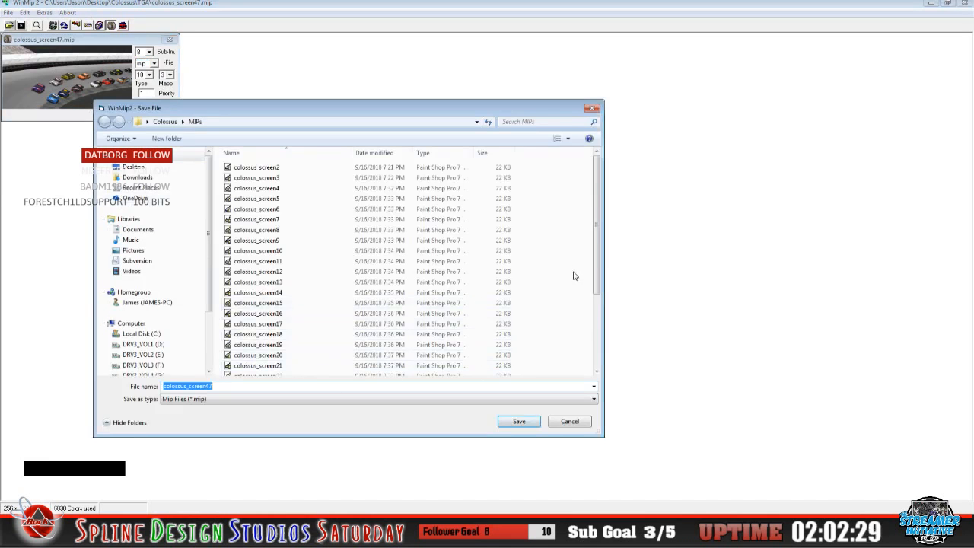
left_click_drag(597, 259, 609, 370)
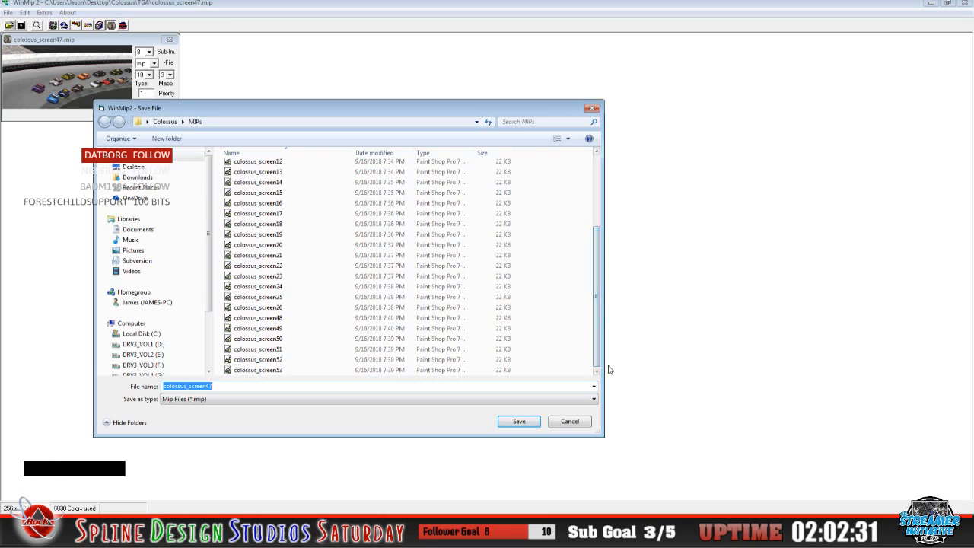
left_click(198, 387)
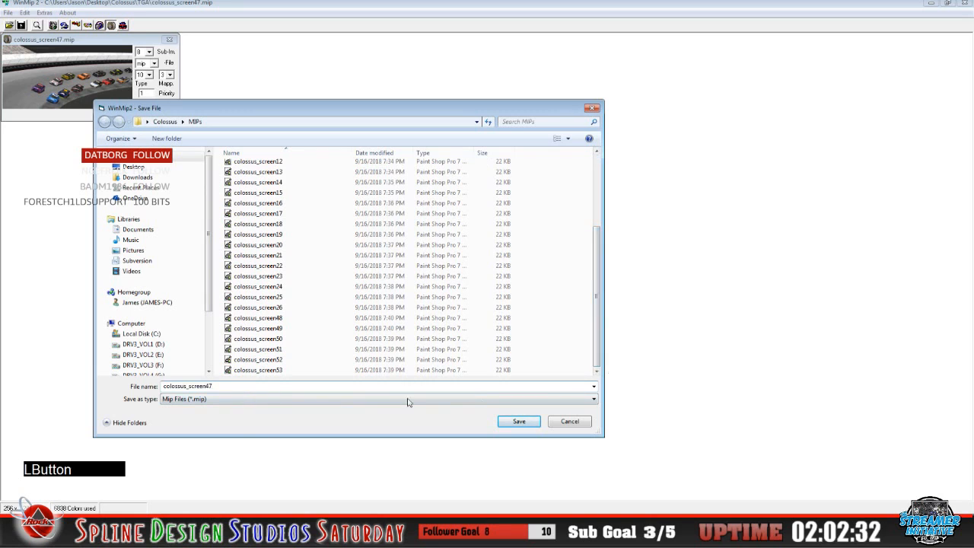
left_click(518, 422)
Close the colossus_screen47 image and open colossus_screen46 from the TGA folder
left_click(7, 12)
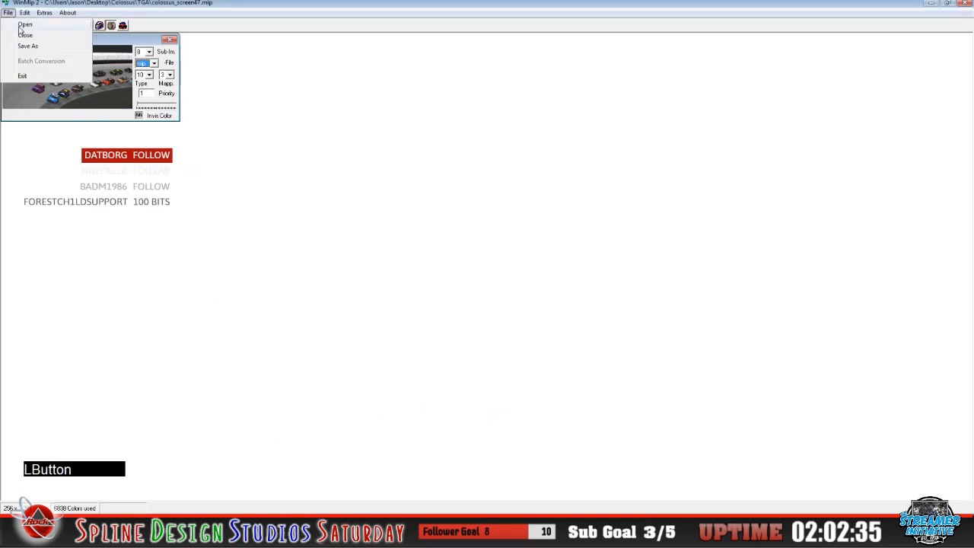
left_click(23, 40)
left_click(9, 25)
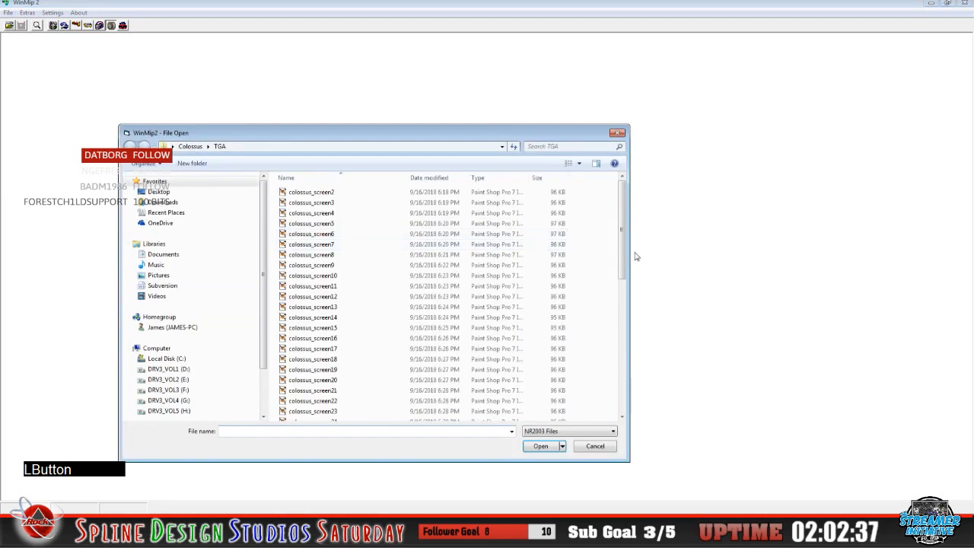
left_click_drag(620, 251, 626, 381)
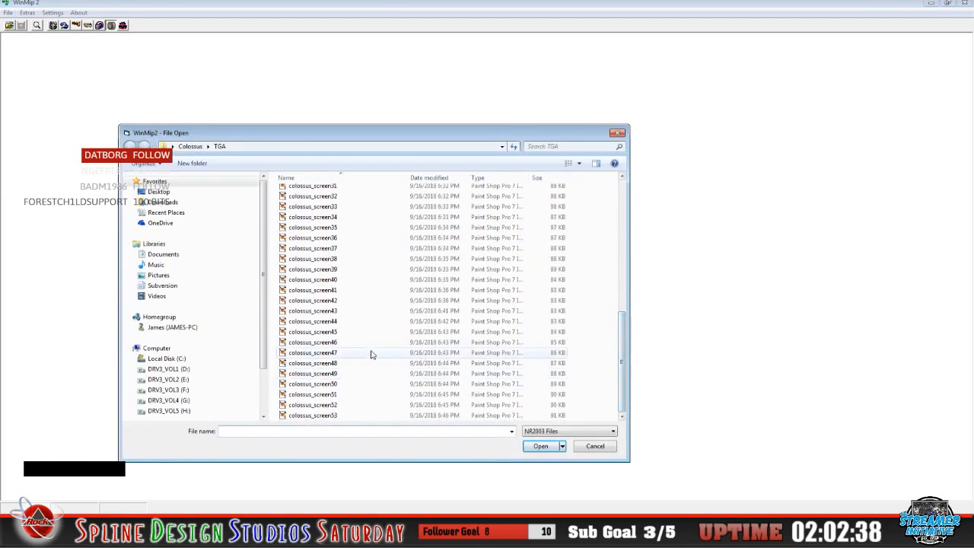
left_click(337, 344)
left_click(541, 446)
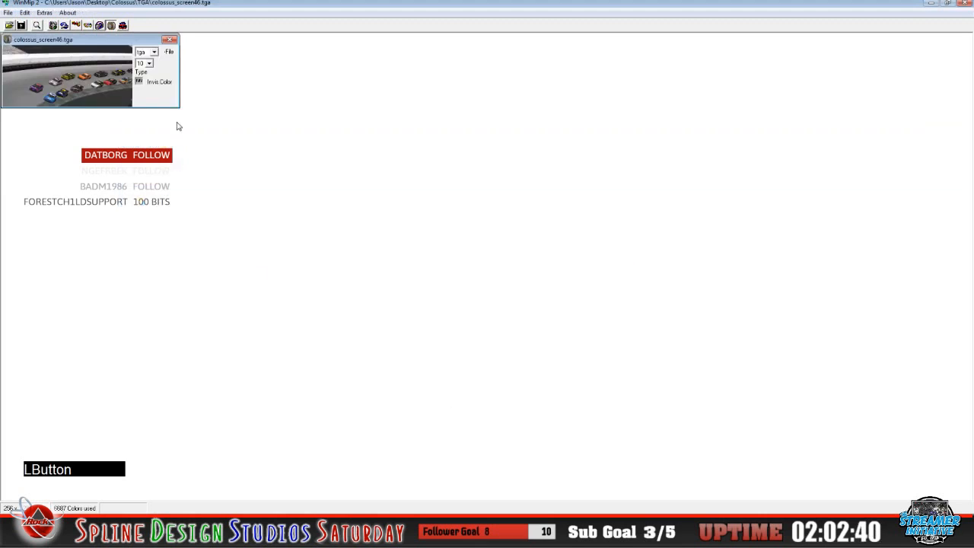
left_click(154, 52)
left_click(152, 80)
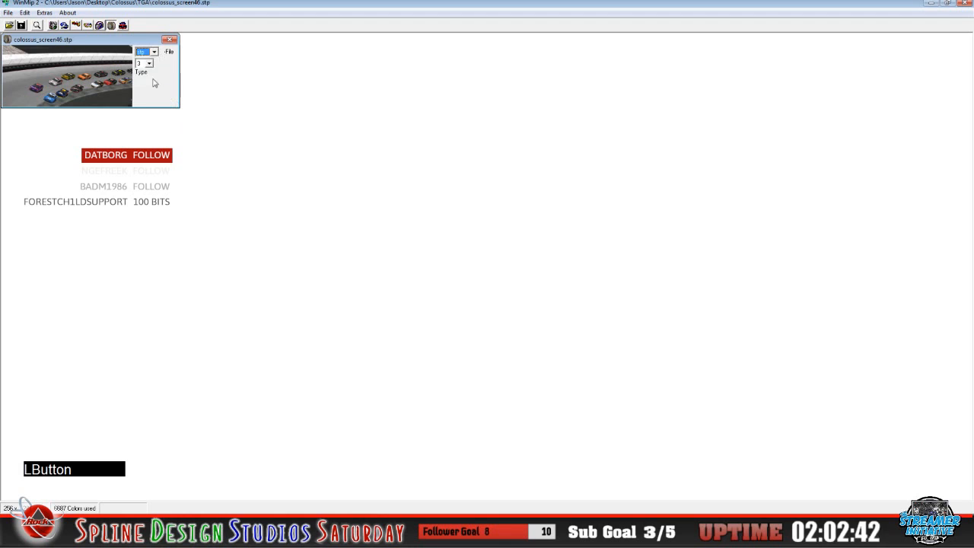
left_click(154, 52)
left_click(85, 40)
Close the colossus_screen46 image without saving it and reopen colossus_screen46 from the TGA folder
left_click(8, 13)
left_click(19, 34)
left_click(9, 26)
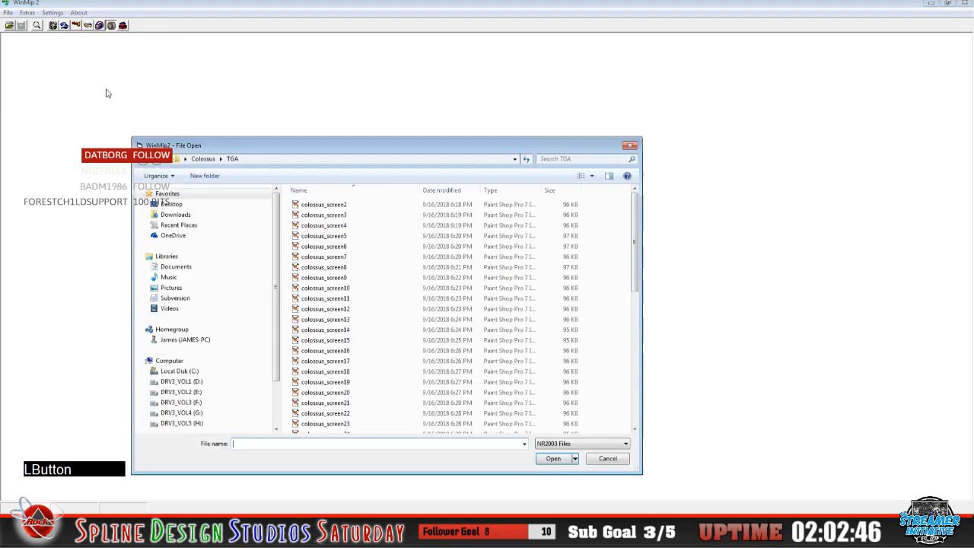
left_click_drag(635, 256, 646, 391)
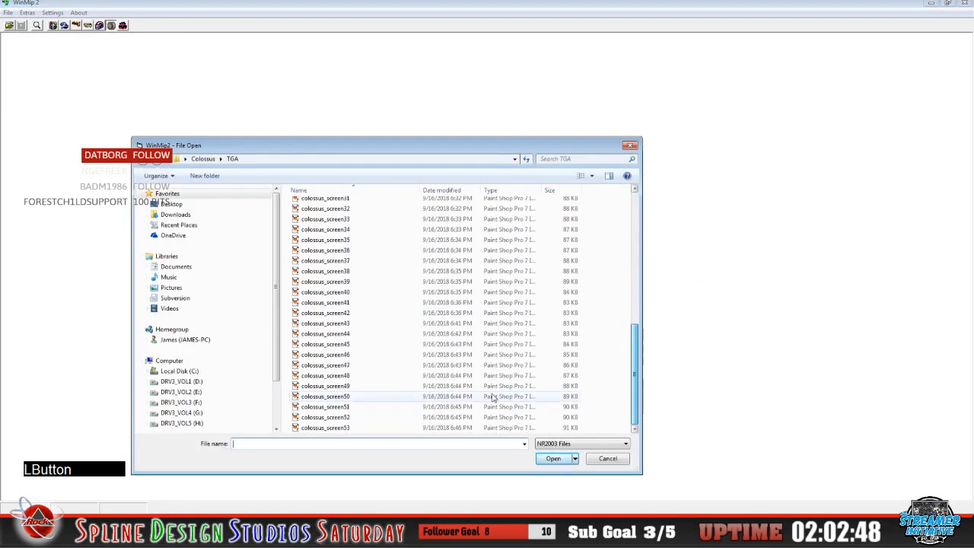
left_click(348, 355)
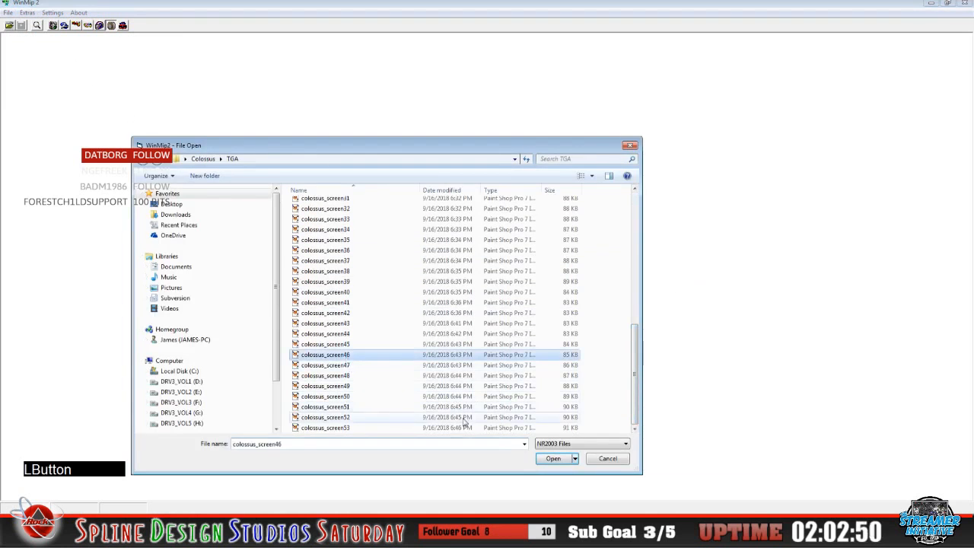
left_click(551, 459)
Convert colossus_screen46 to the mip format and save it as colossus_screen46 in the MIPs folder
left_click(154, 52)
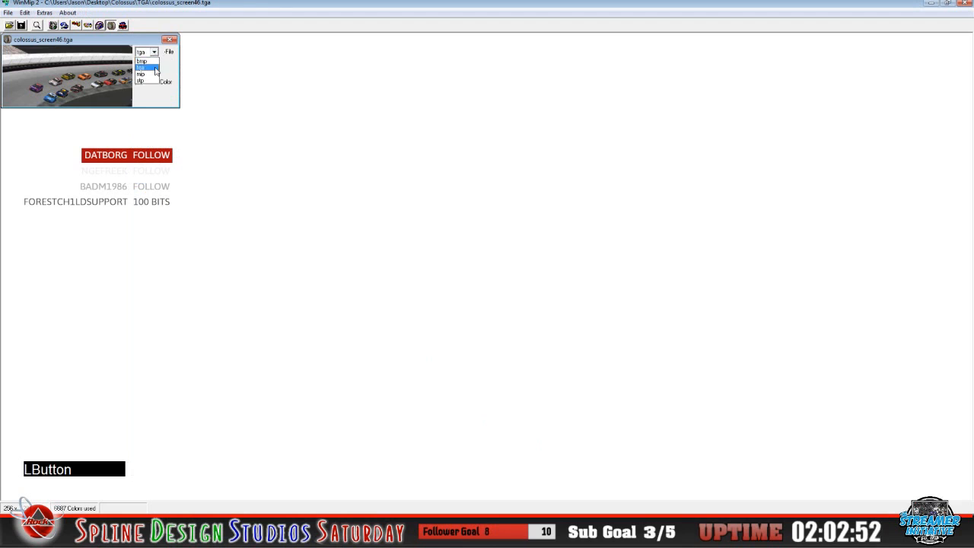
left_click(147, 69)
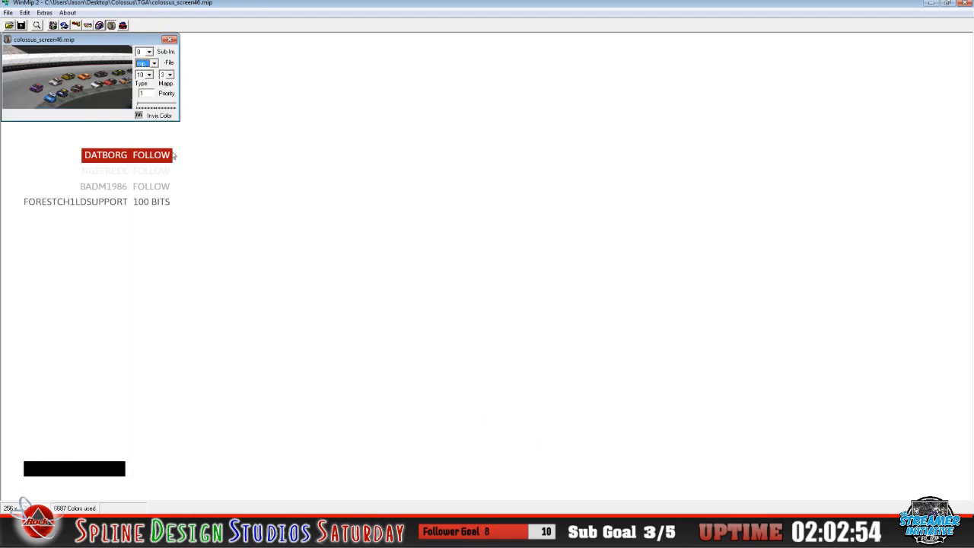
left_click(7, 13)
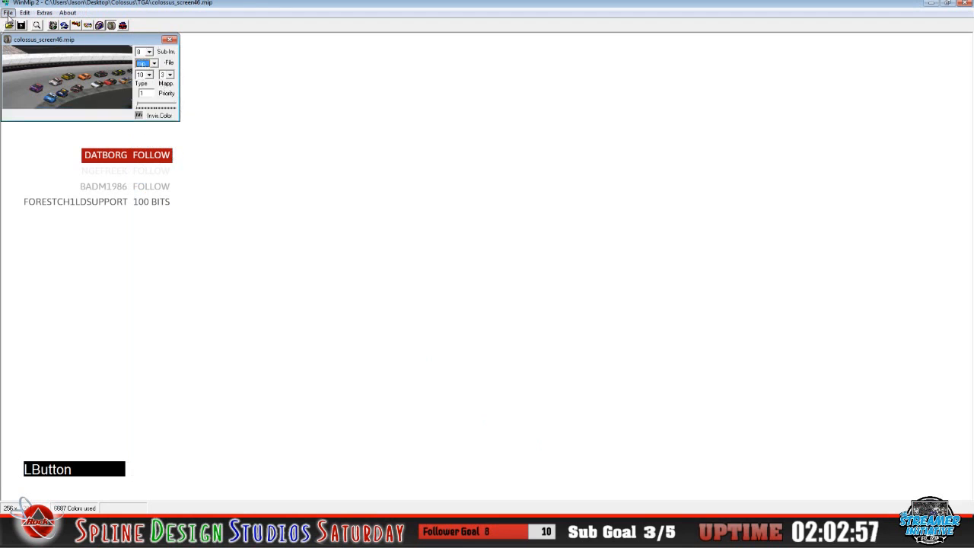
left_click(23, 46)
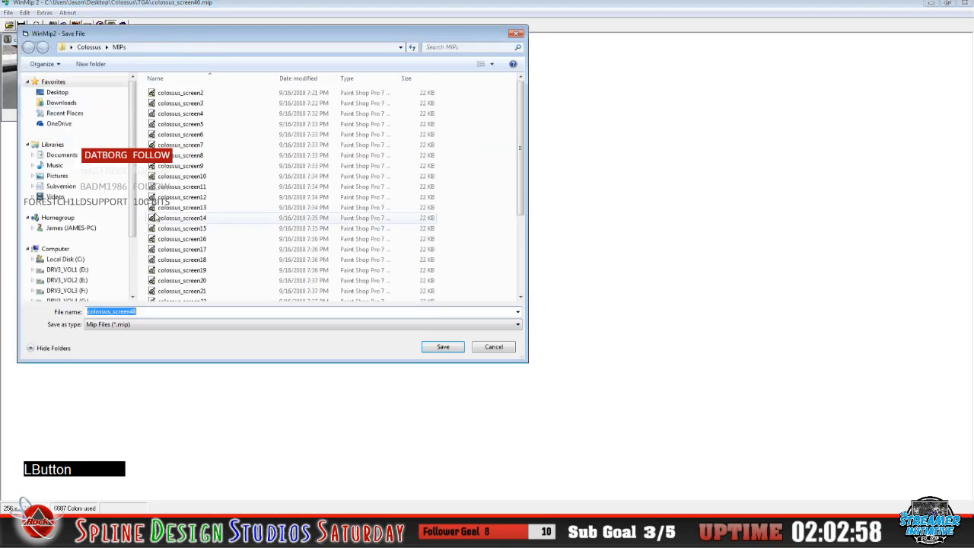
left_click(155, 311)
left_click(443, 346)
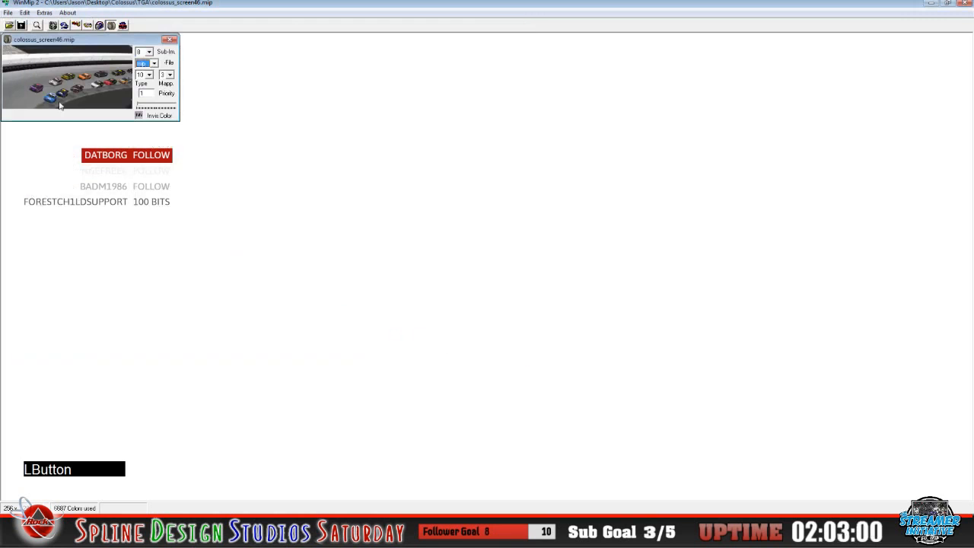
Close the colossus_screen46 image and open colossus_screen45 from the TGA folder
left_click(7, 12)
left_click(21, 33)
left_click(10, 25)
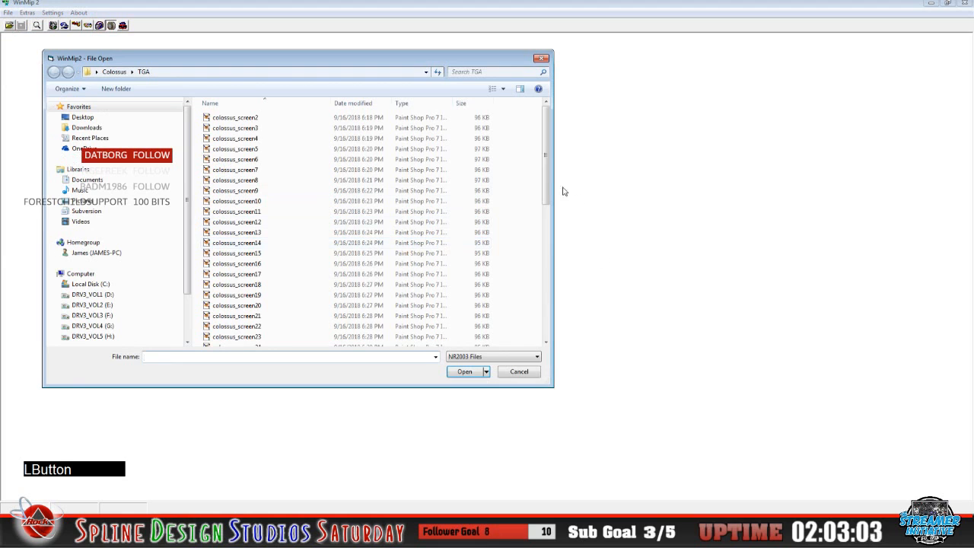
left_click_drag(548, 188, 556, 319)
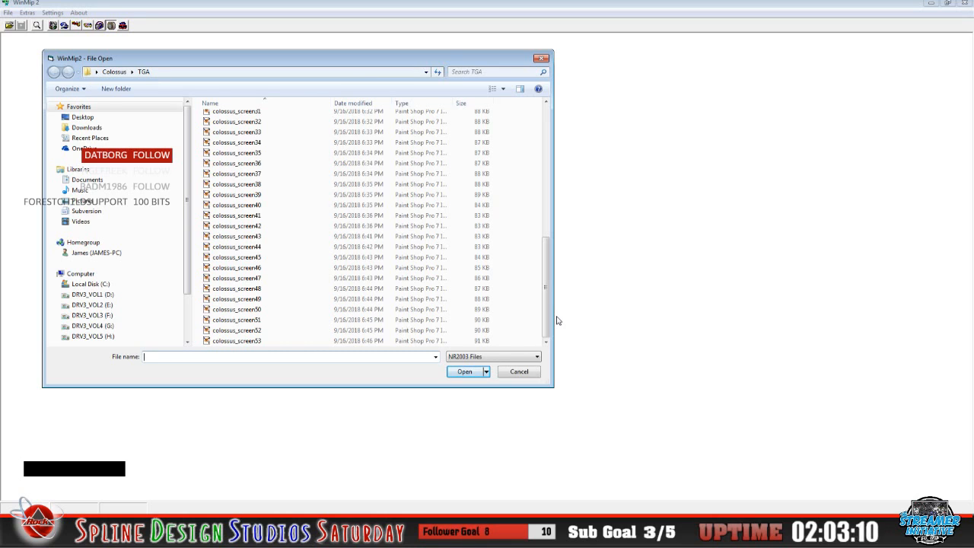
left_click(255, 258)
left_click(462, 371)
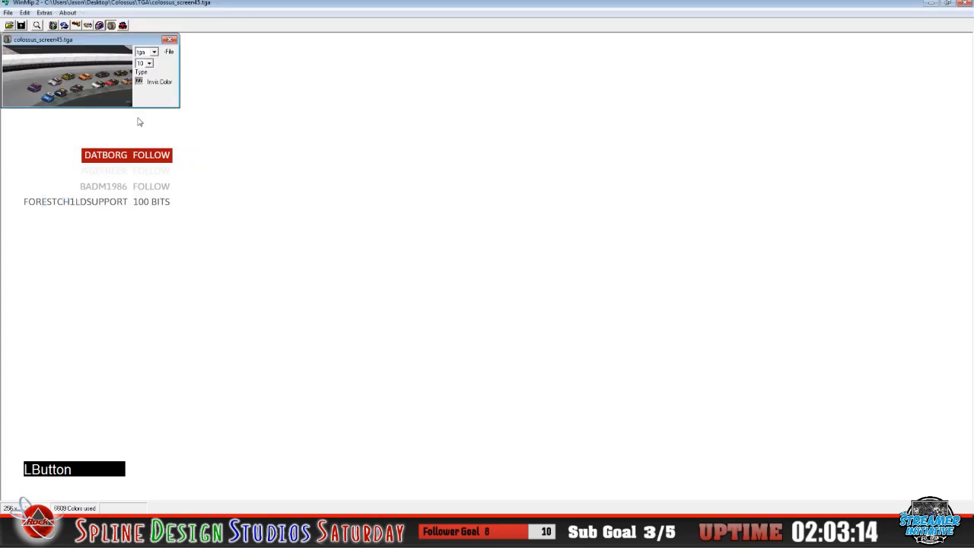
Convert colossus_screen45 to the mip format and save it as colossus_screen45 in the MIPs folder
left_click(152, 52)
left_click(143, 81)
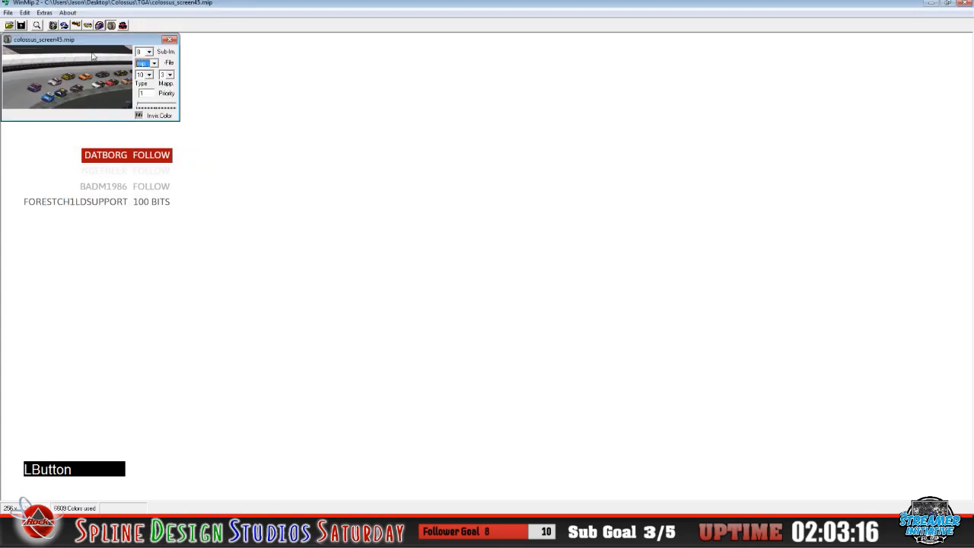
left_click(10, 13)
left_click(21, 46)
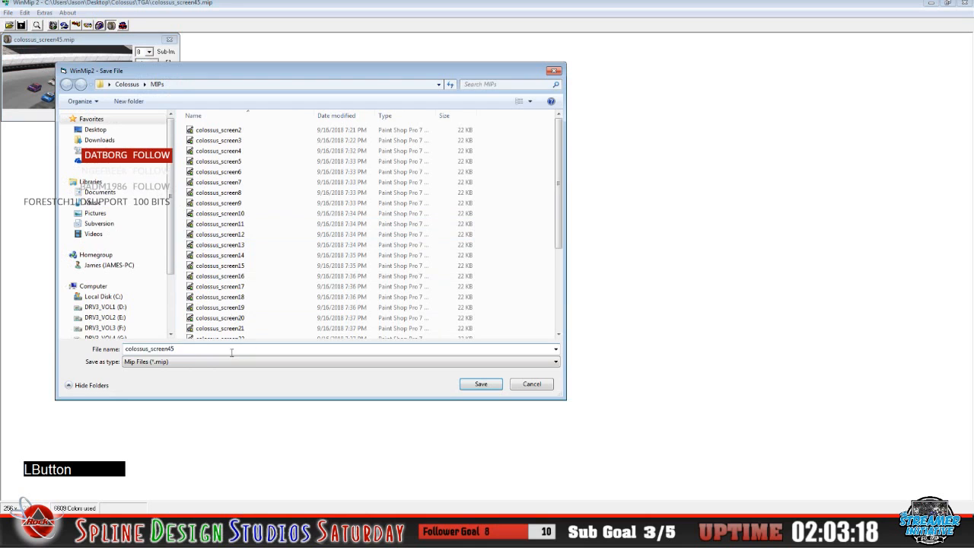
left_click(491, 384)
Close the colossus_screen45 image and open colossus_screen44 from the TGA folder
left_click(10, 13)
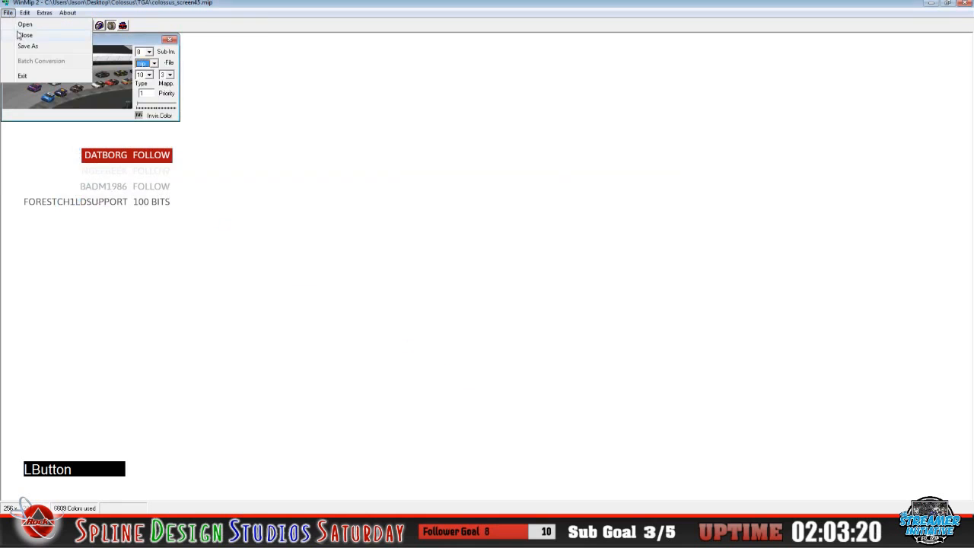
left_click(12, 31)
left_click(9, 26)
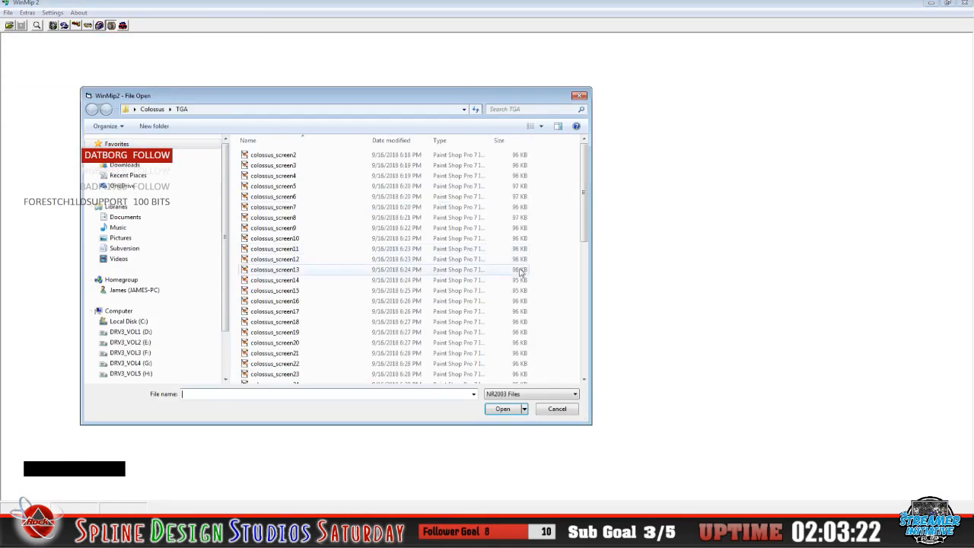
scroll(495, 218, "down", 10)
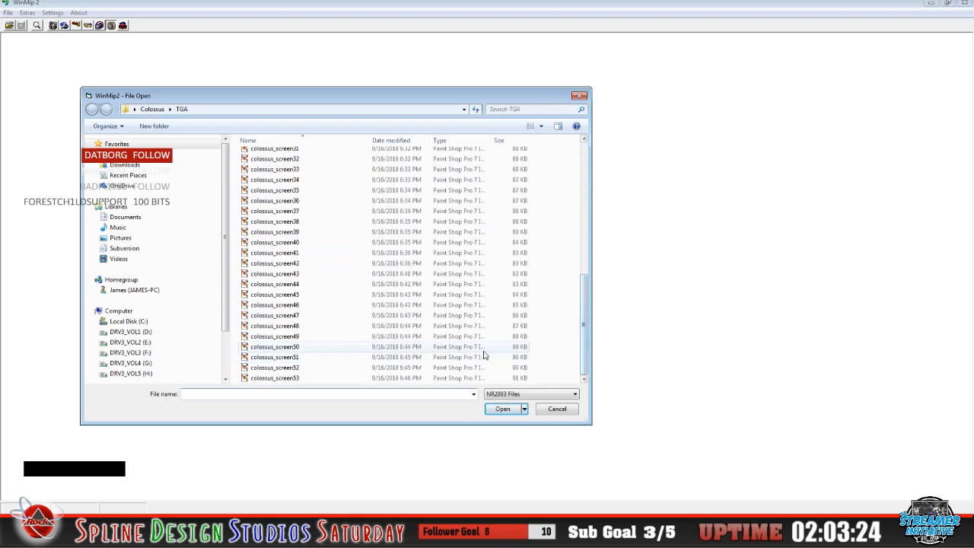
left_click(289, 284)
left_click(502, 409)
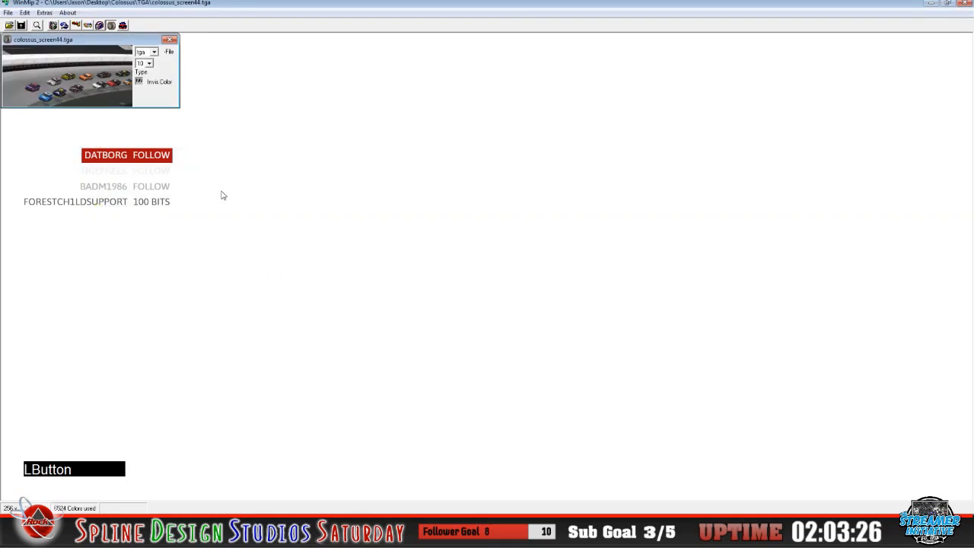
Convert colossus_screen44 to the mip format and save it as colossus_screen44 in the MIPs folder
left_click(153, 52)
left_click(143, 67)
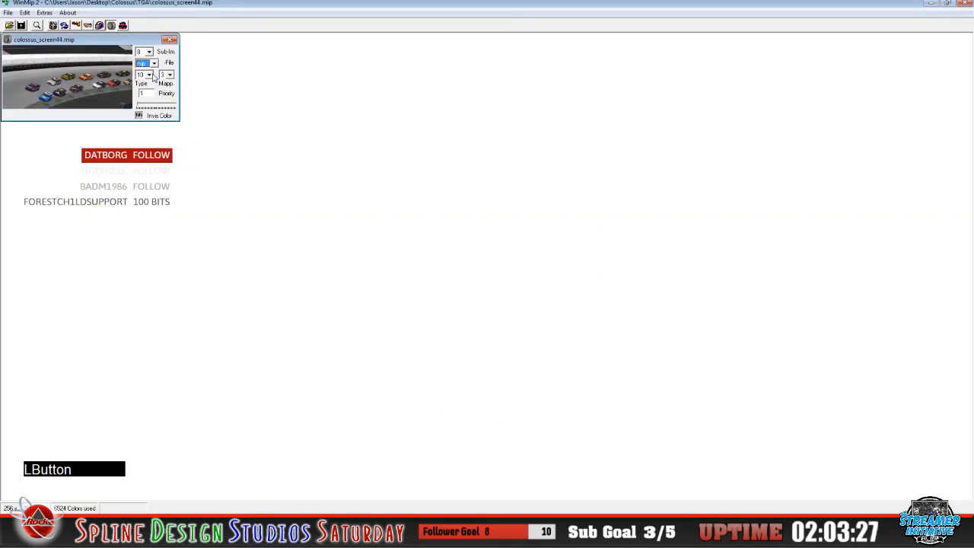
left_click(8, 13)
left_click(27, 46)
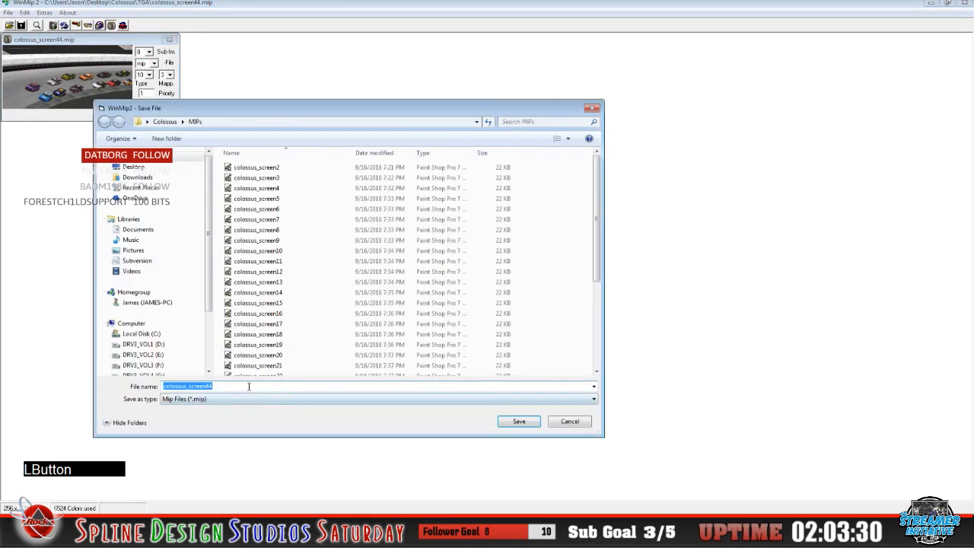
left_click(518, 422)
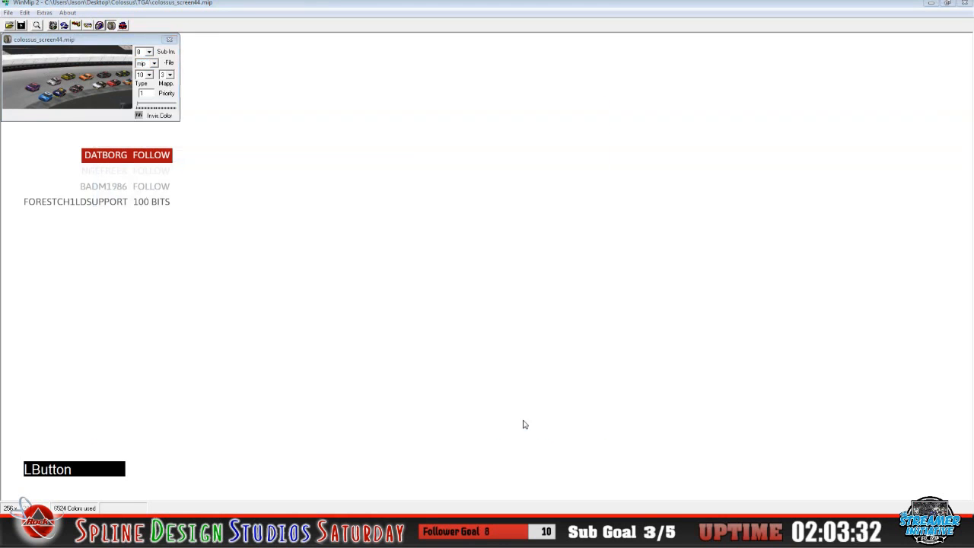
Close the colossus_screen44 image and open colossus_screen43 from the TGA folder
left_click(9, 13)
left_click(19, 23)
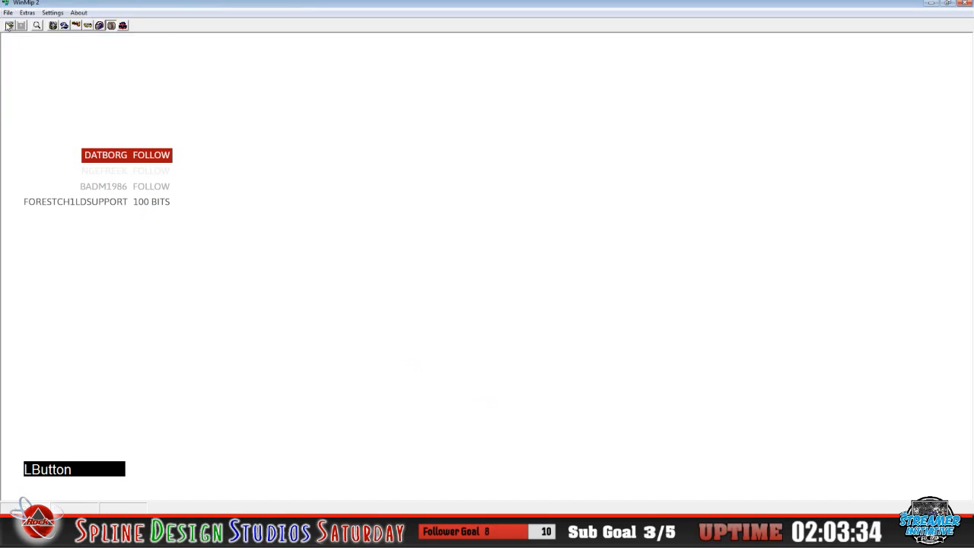
left_click_drag(621, 254, 633, 411)
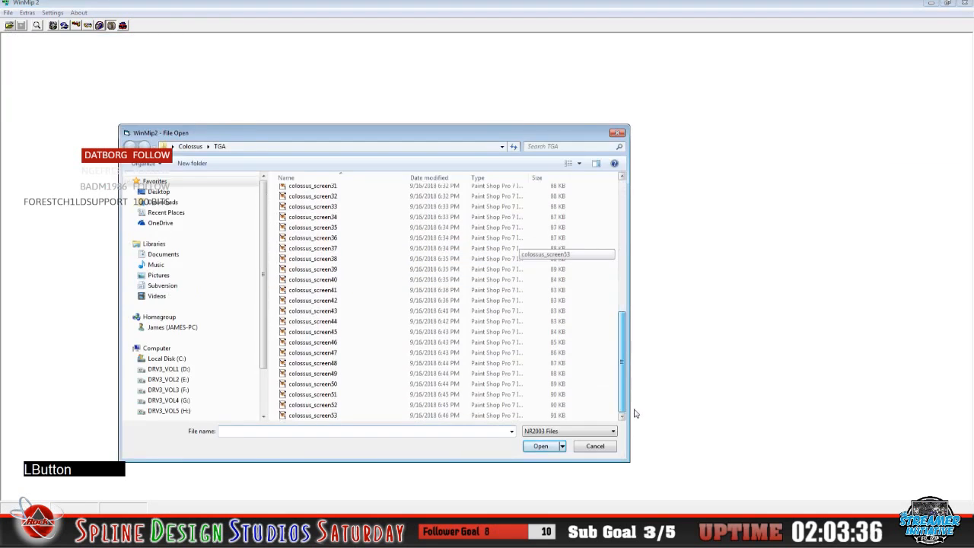
left_click(312, 311)
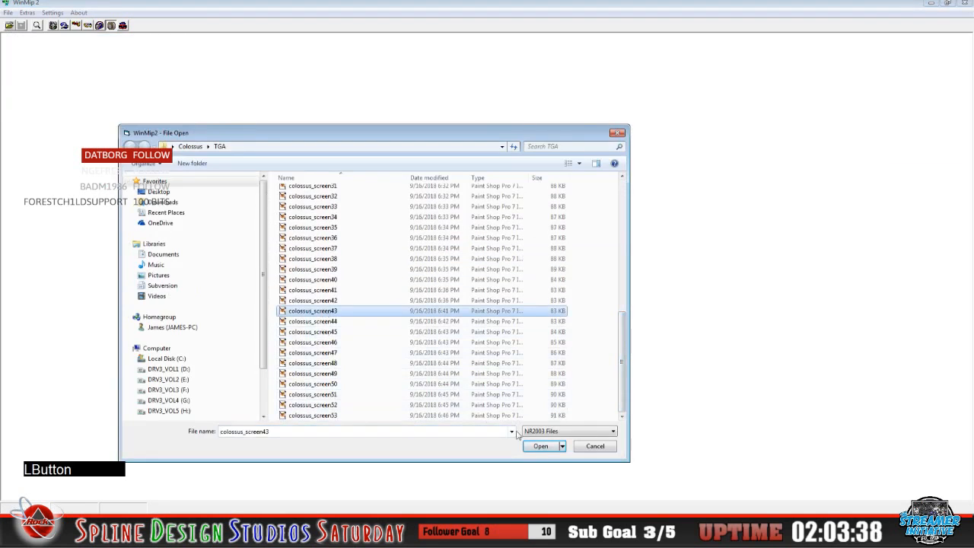
double_click(308, 314)
Convert colossus_screen43 to the mip format and save it as colossus_screen43 in the MIPs folder
left_click(153, 52)
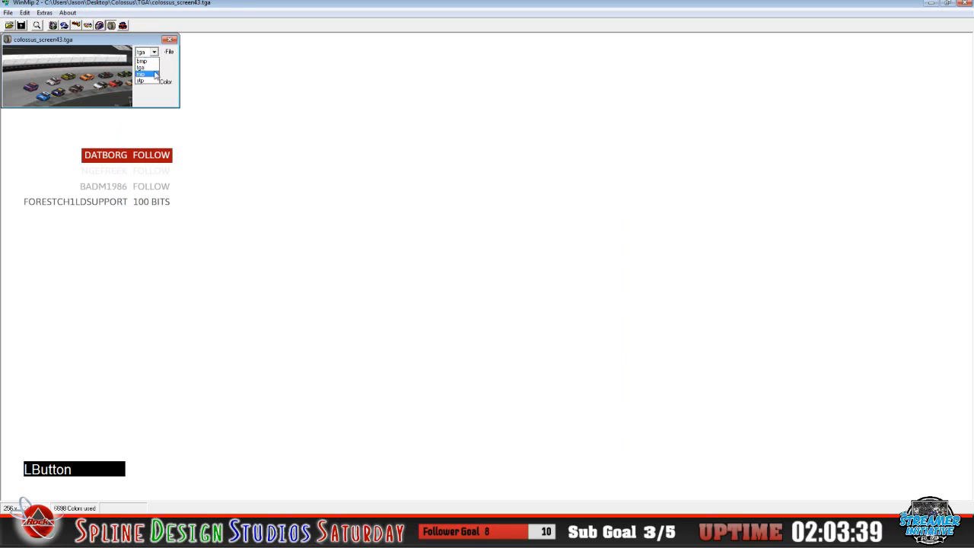
left_click(154, 73)
left_click(7, 13)
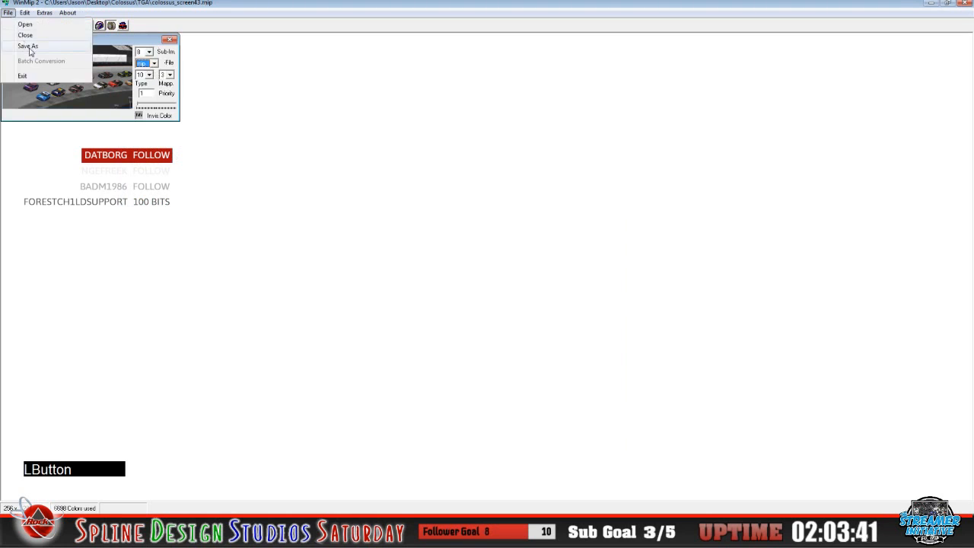
left_click(16, 50)
left_click(375, 425)
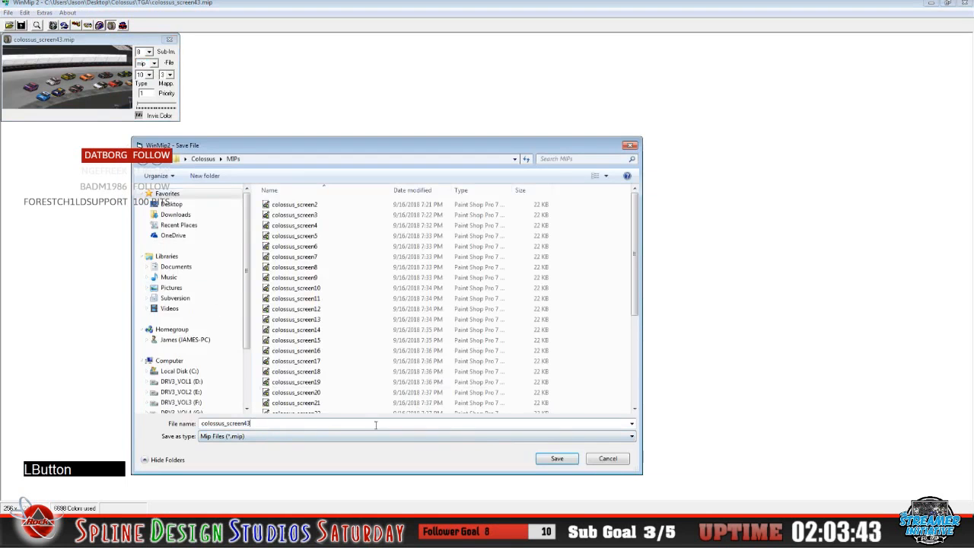
left_click(561, 457)
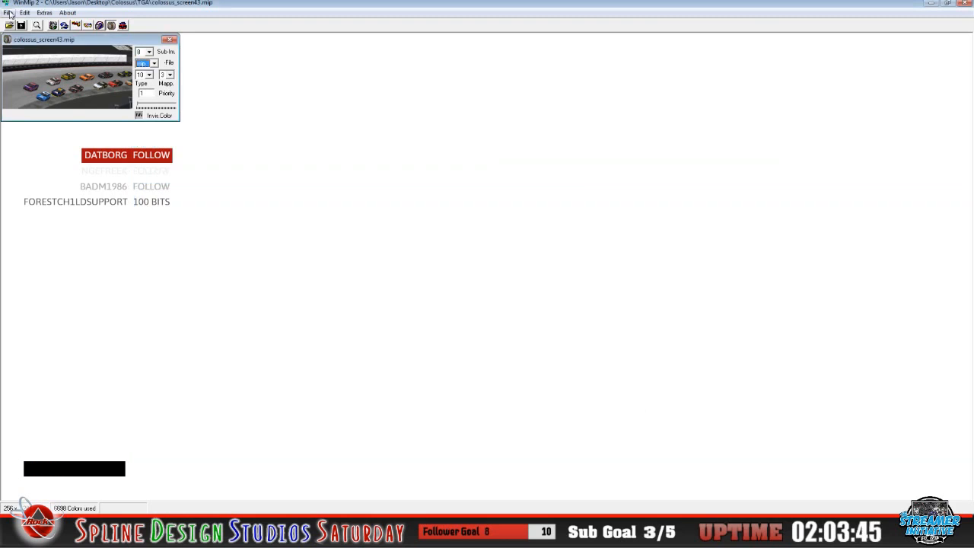
Close the colossus_screen43 image and open colossus_screen42 from the TGA folder
left_click(9, 13)
left_click(18, 35)
left_click(10, 26)
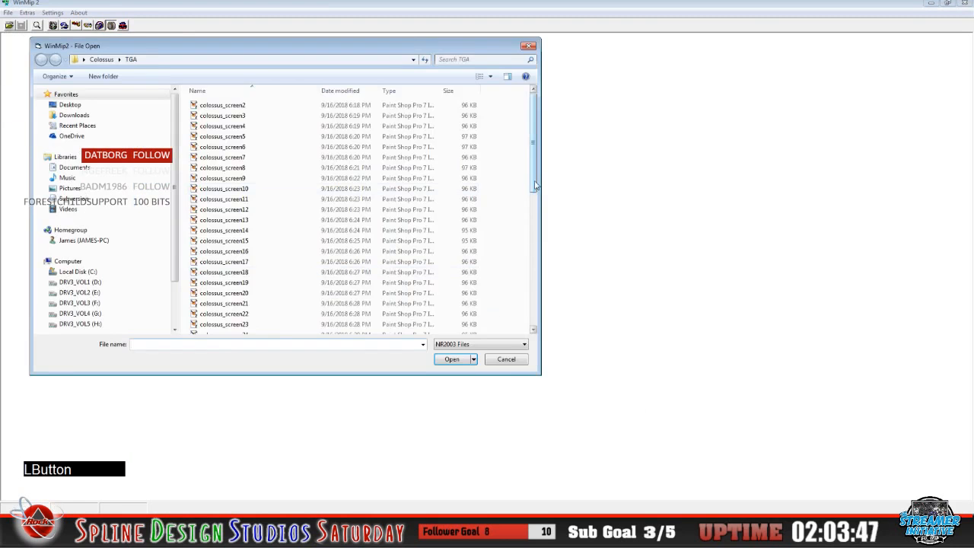
left_click_drag(535, 185, 535, 319)
left_click(242, 213)
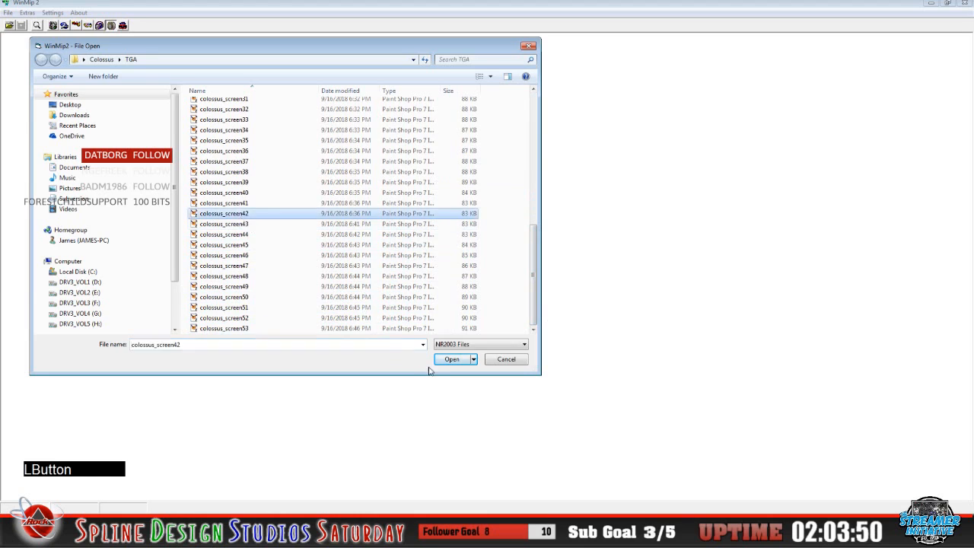
left_click(450, 359)
Convert colossus_screen42 to the mip format and save it as colossus_screen42 in the MIPs folder
left_click(153, 52)
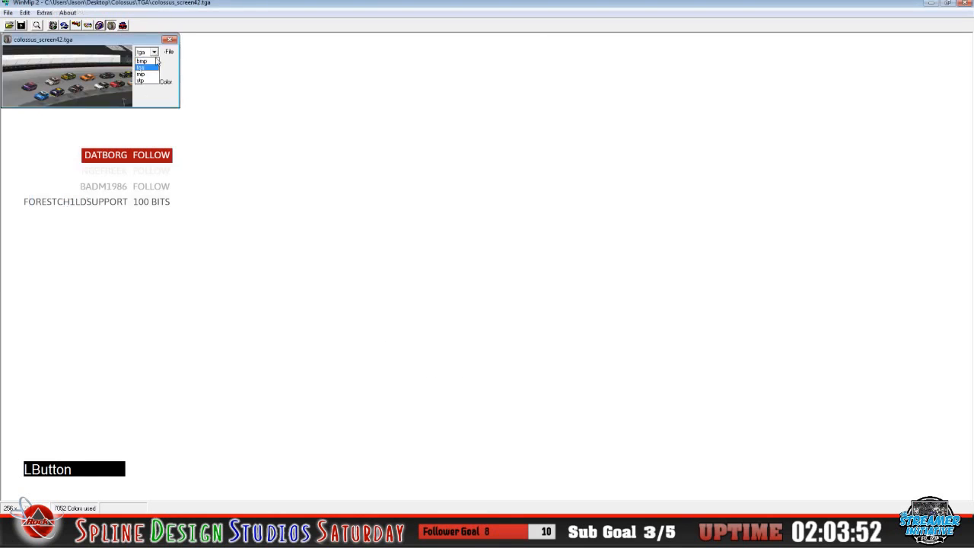
left_click(151, 74)
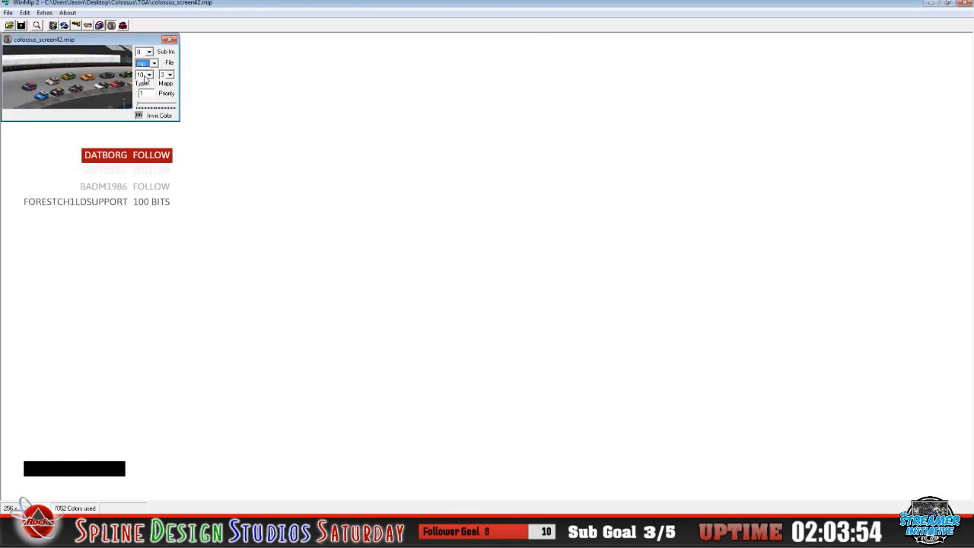
left_click(7, 12)
left_click(29, 46)
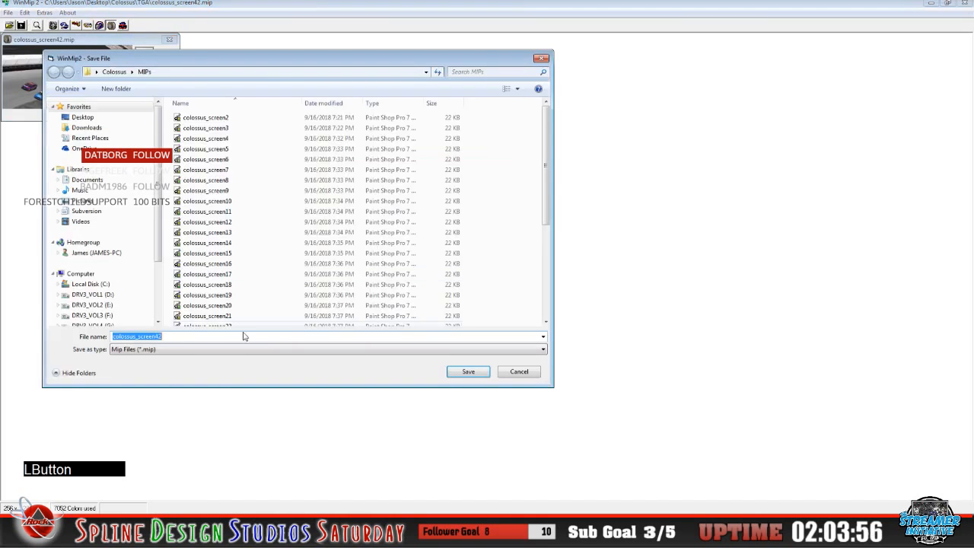
left_click(468, 371)
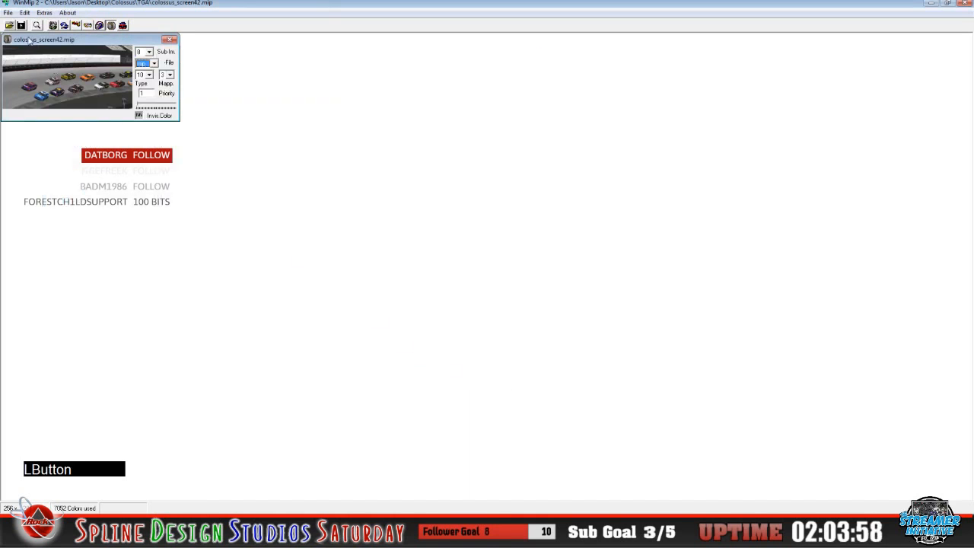
Close the colossus_screen42 image and open colossus_screen41 from the TGA folder
left_click(8, 13)
left_click(17, 36)
left_click(10, 27)
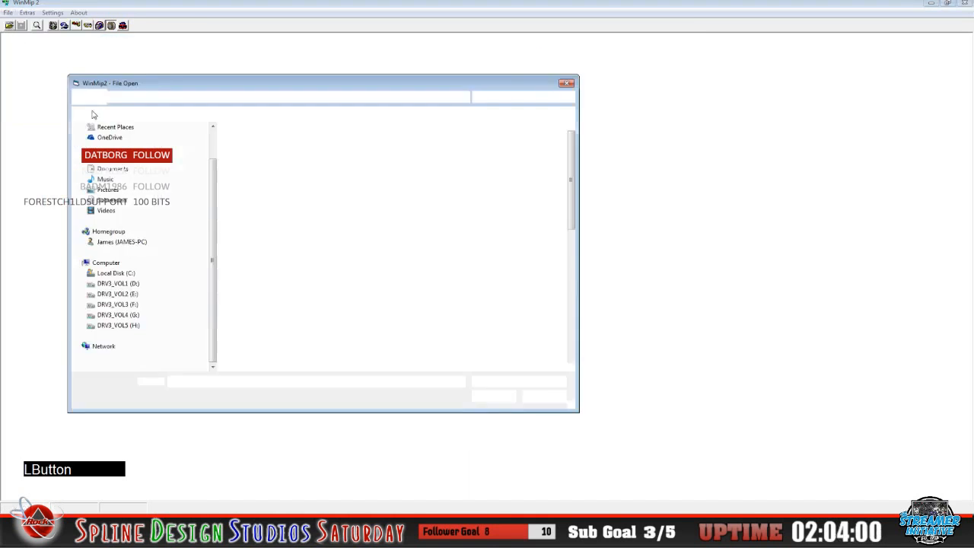
scroll(563, 247, "down", 10)
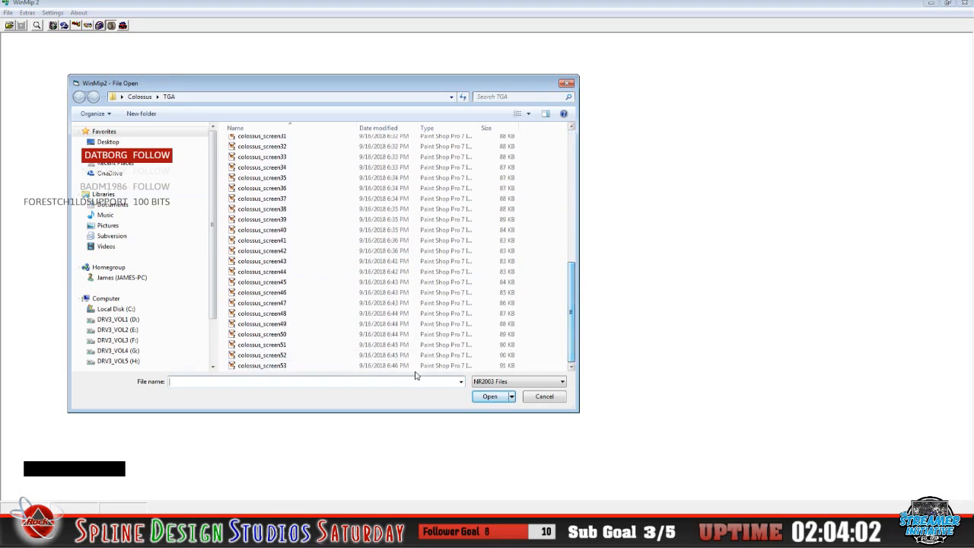
double_click(303, 241)
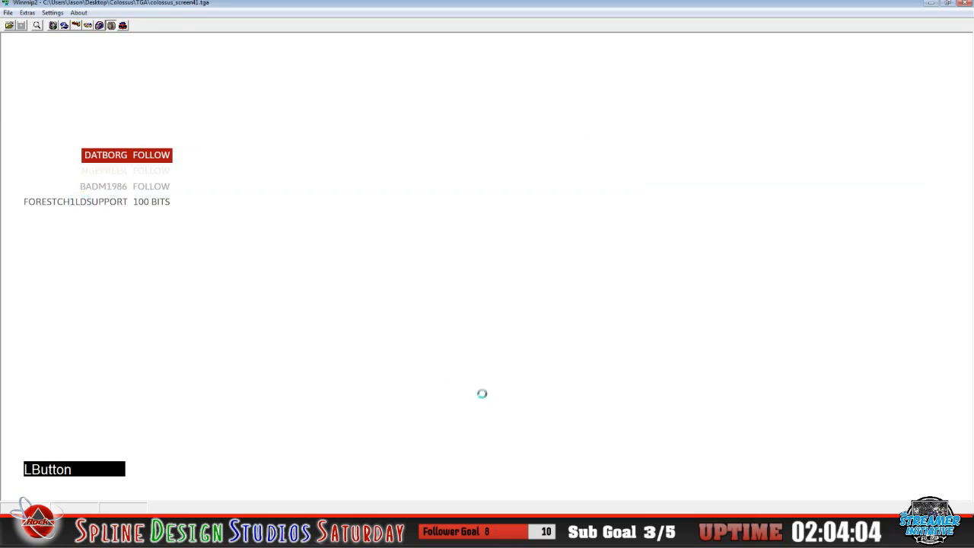
Convert colossus_screen41 to the mip format and save it as colossus_screen41 in the MIPs folder
left_click(153, 52)
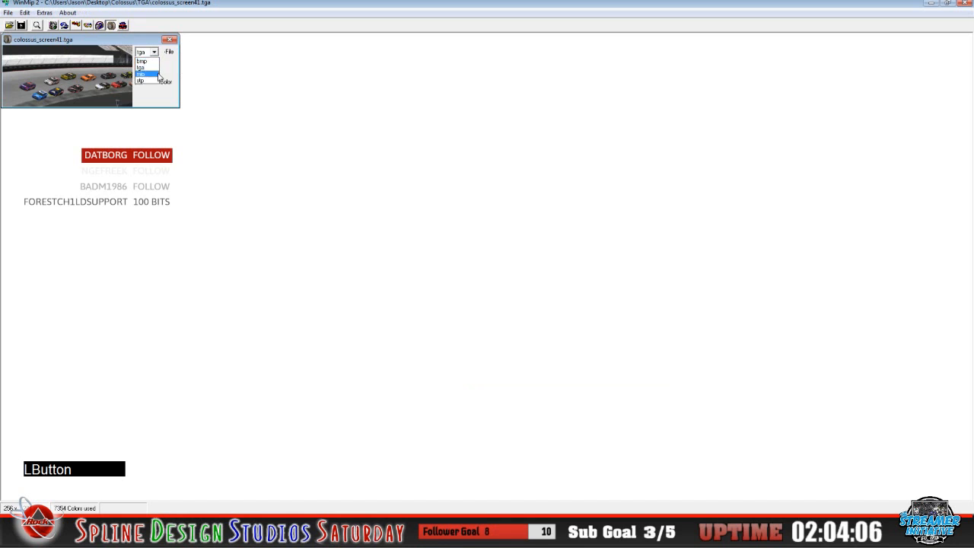
left_click(149, 75)
left_click(7, 13)
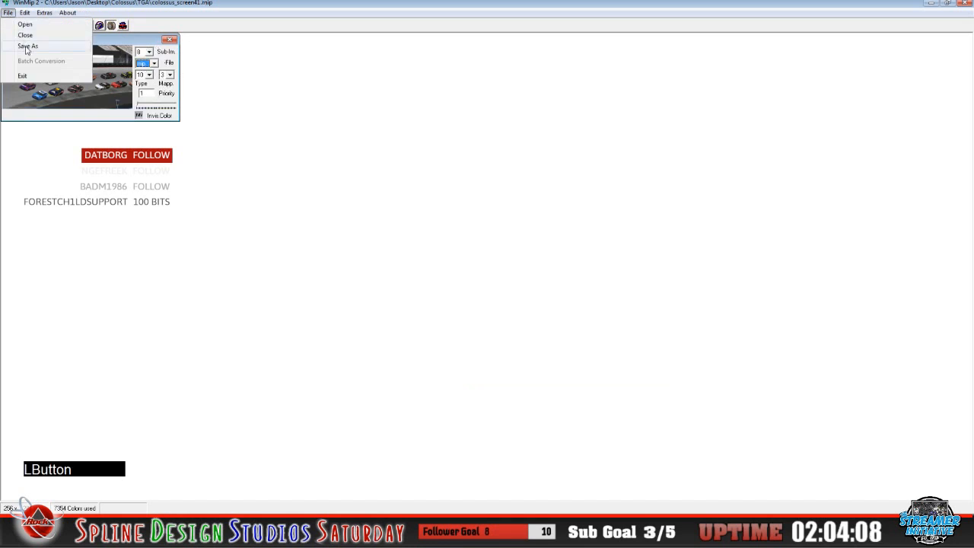
left_click(30, 51)
left_click(250, 376)
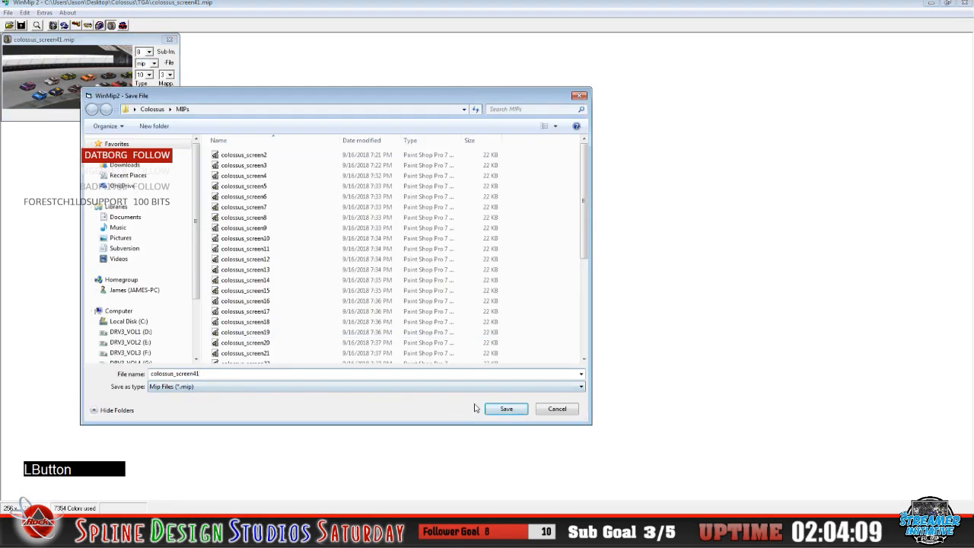
left_click(506, 410)
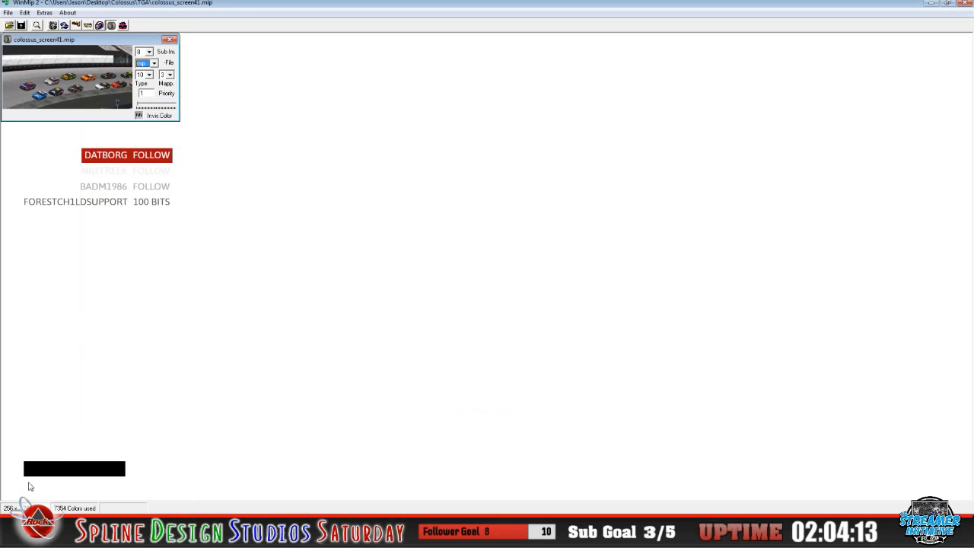
left_click(13, 526)
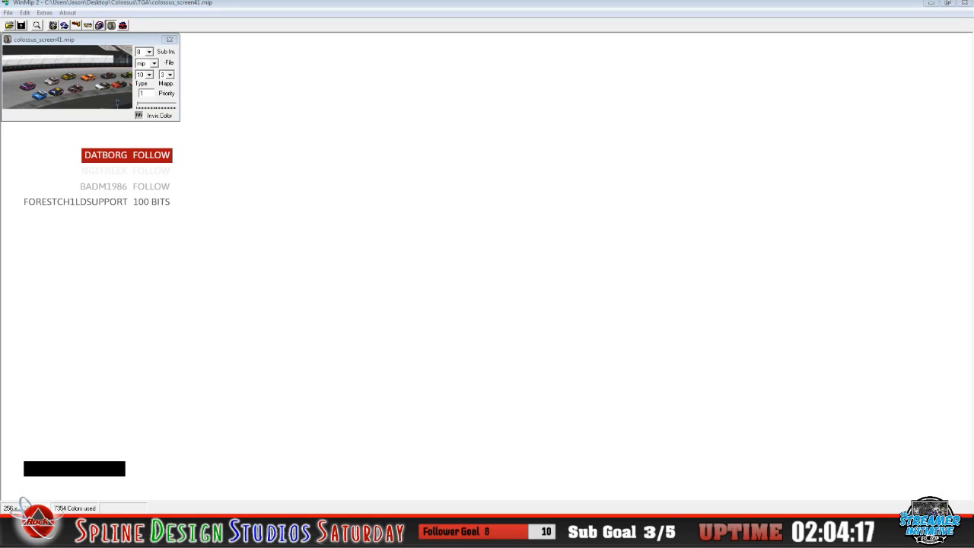
left_click(23, 500)
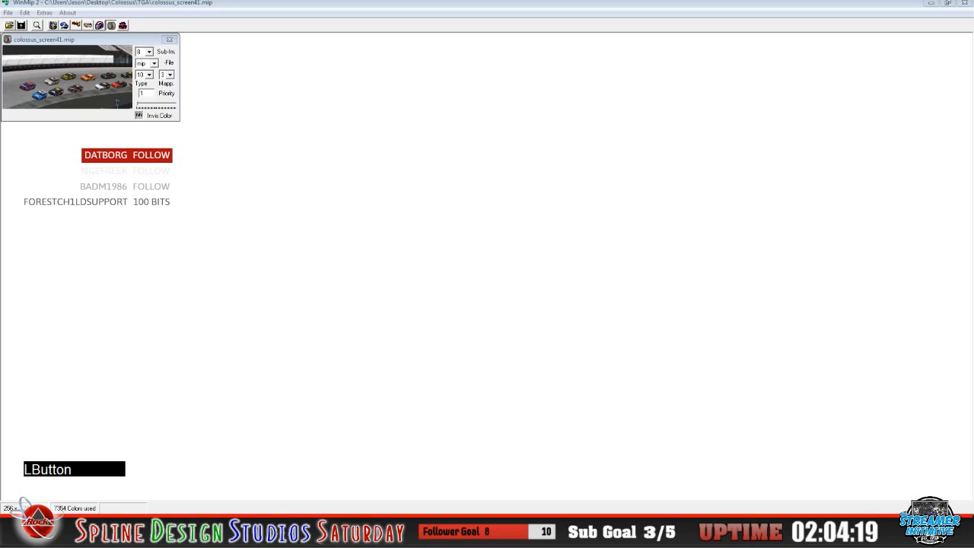
left_click(23, 499)
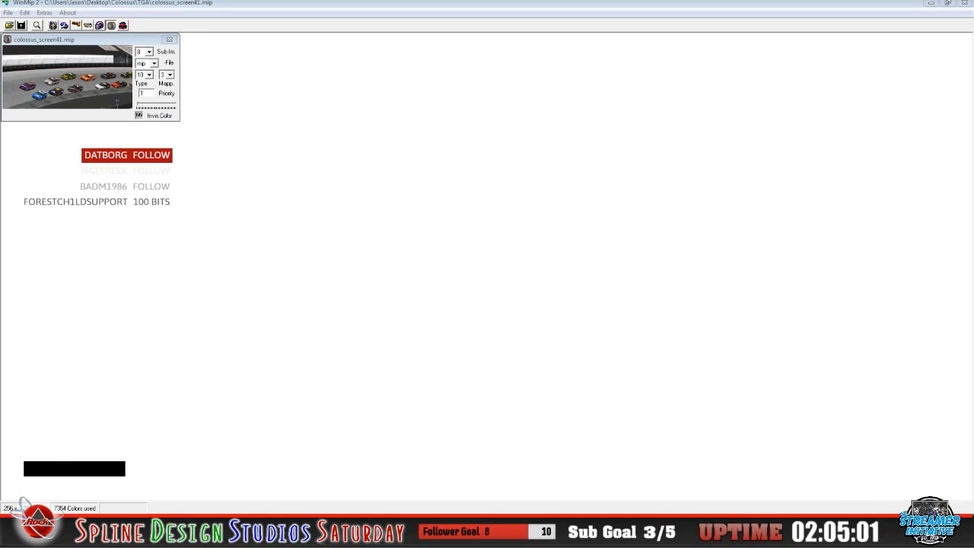
left_click(188, 220)
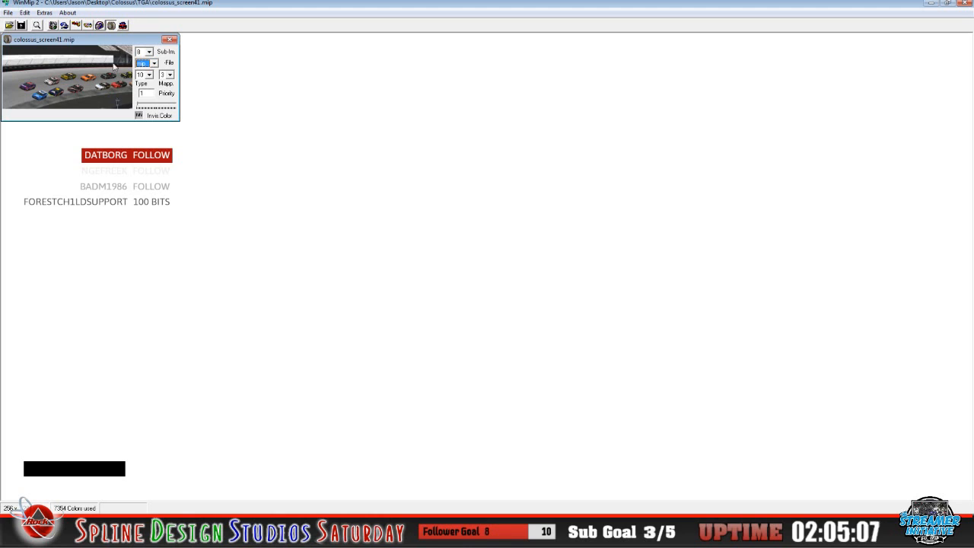
Save colossus_screen41 again as a mip file in the MIPs folder, overwriting the existing file
left_click(8, 13)
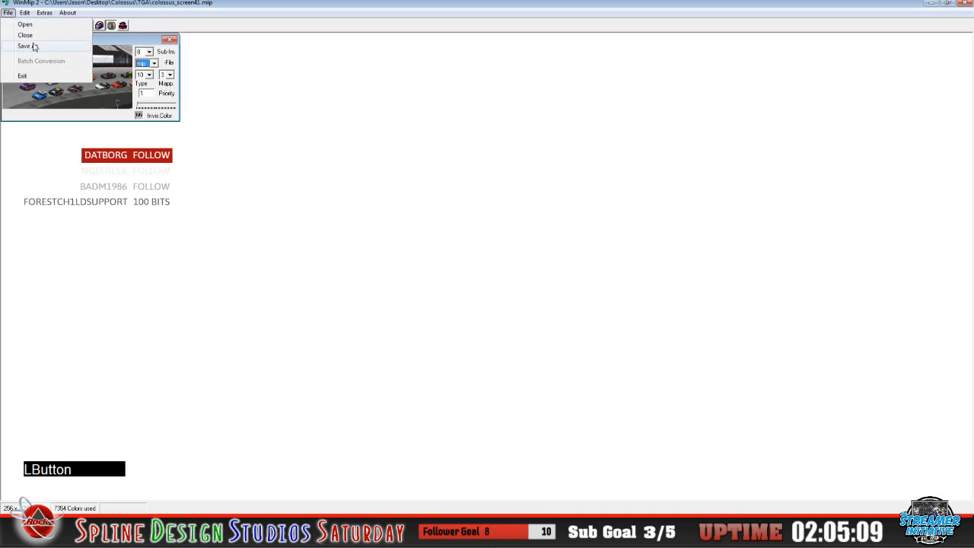
left_click(30, 47)
left_click(280, 399)
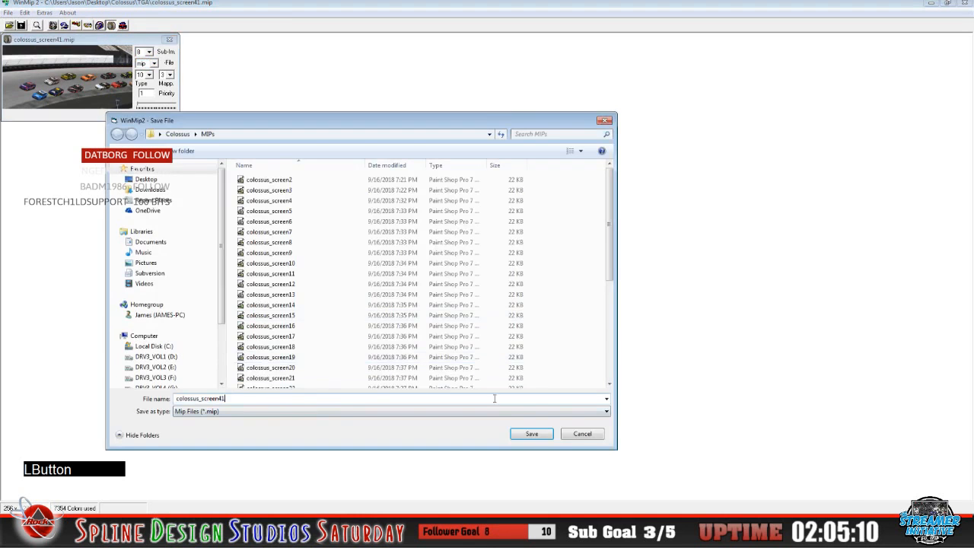
left_click(531, 435)
left_click(476, 293)
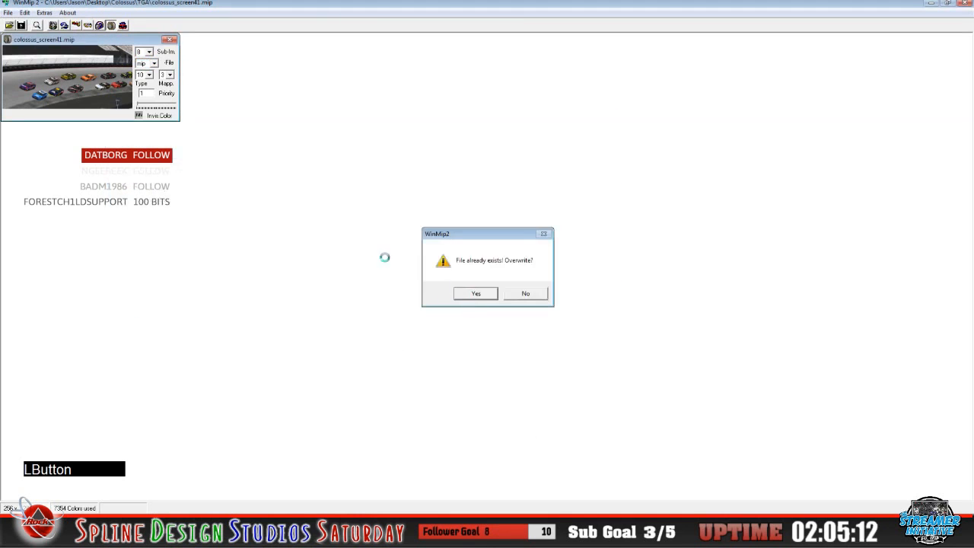
Close the colossus_screen41 image and open colossus_screen40 from the TGA folder
left_click(8, 13)
left_click(25, 41)
left_click(9, 25)
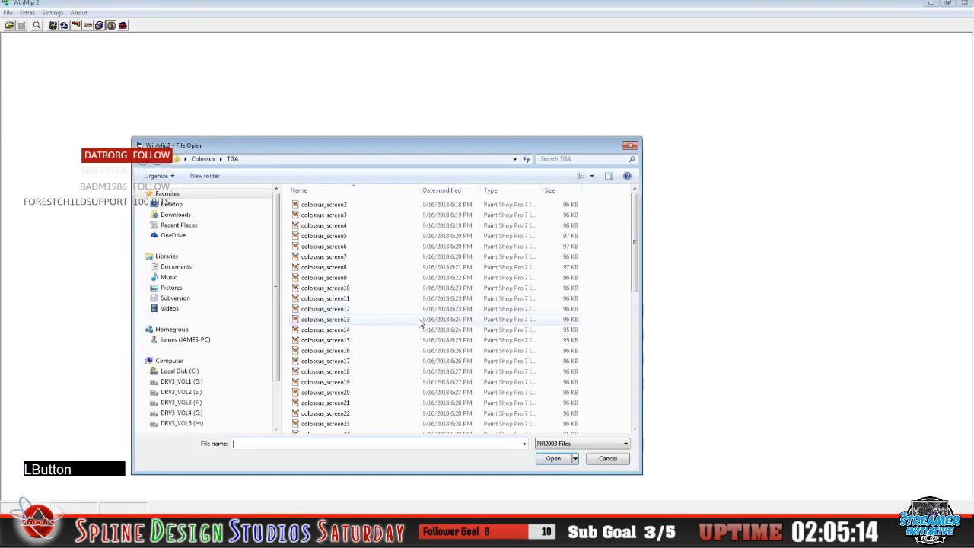
left_click(350, 341)
scroll(374, 386, "down", 1)
scroll(375, 386, "down", 9)
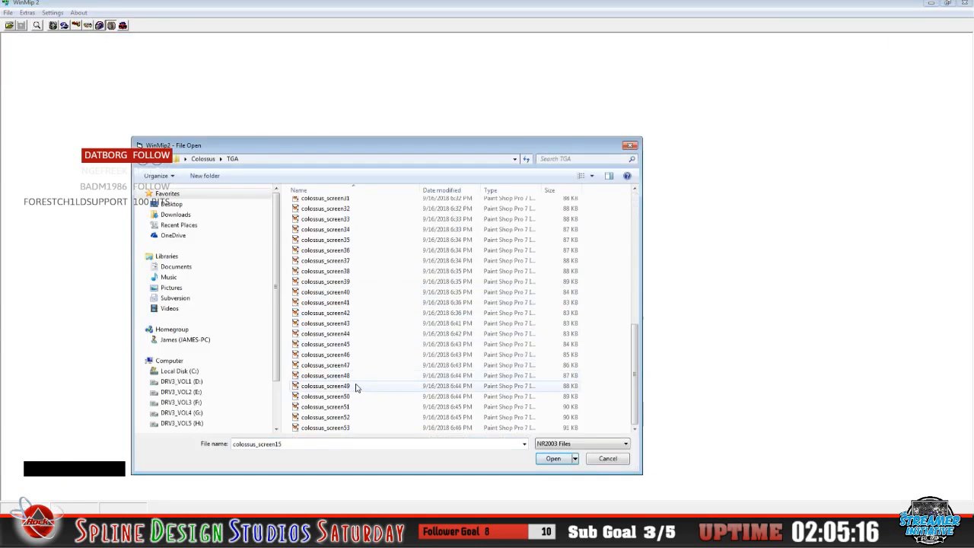
left_click(341, 296)
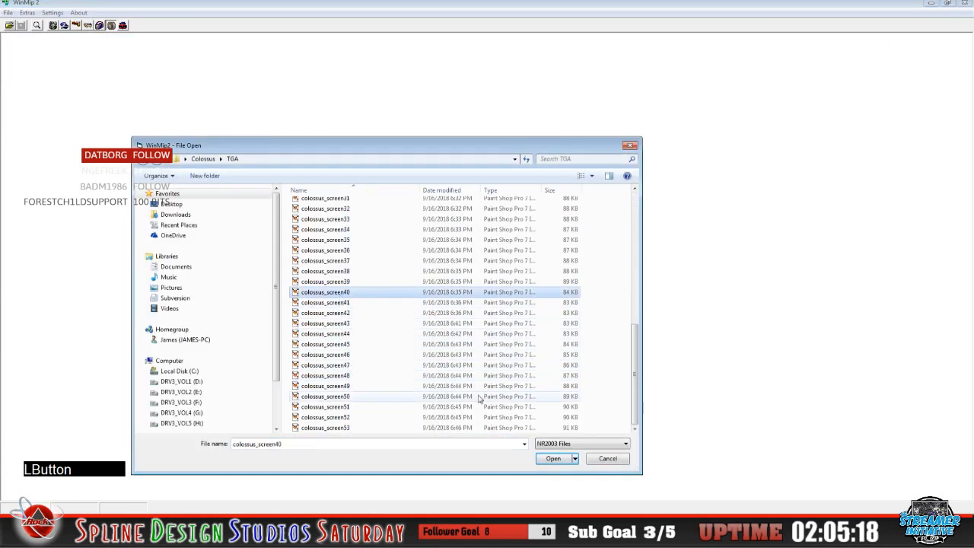
left_click(544, 460)
Convert colossus_screen40 to the mip format and save it as colossus_screen40 in the MIPs folder
left_click(154, 51)
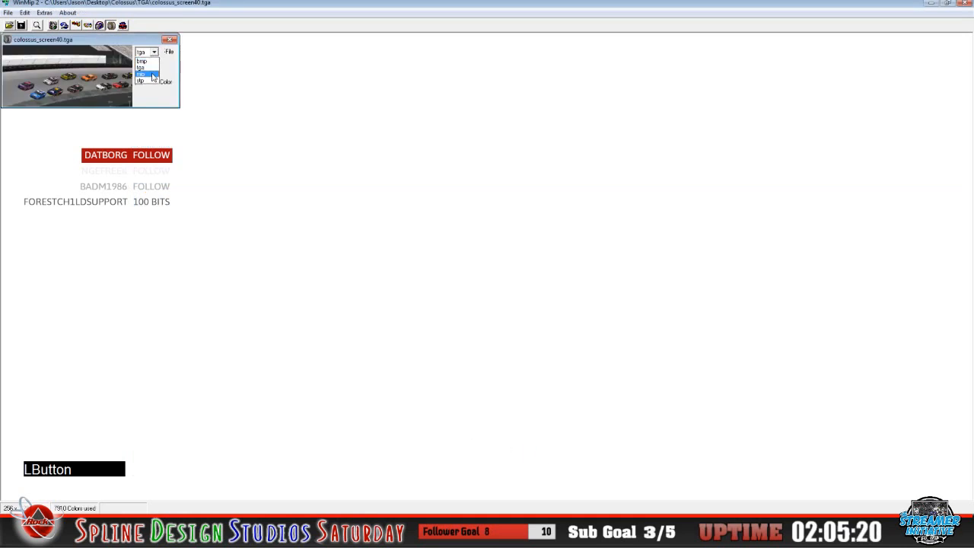
left_click(146, 79)
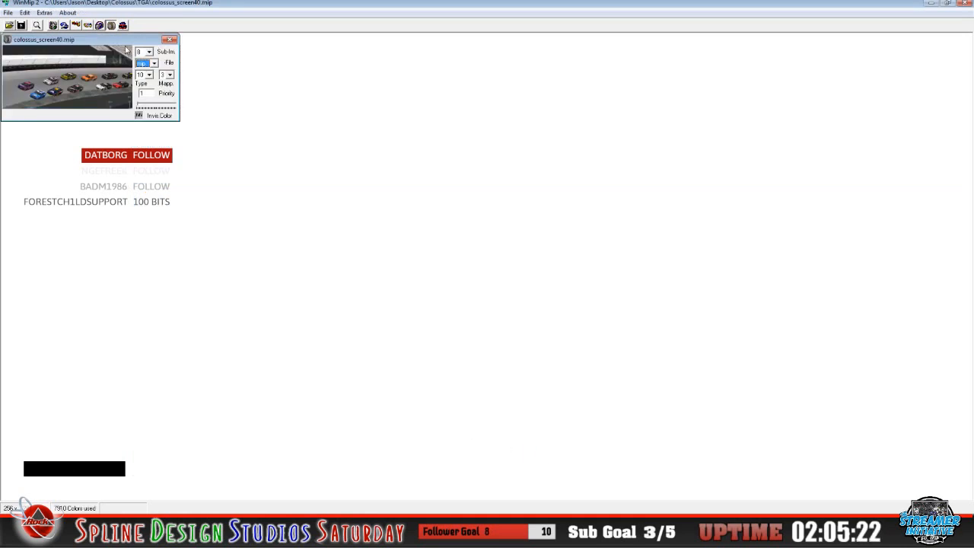
left_click(7, 12)
left_click(30, 47)
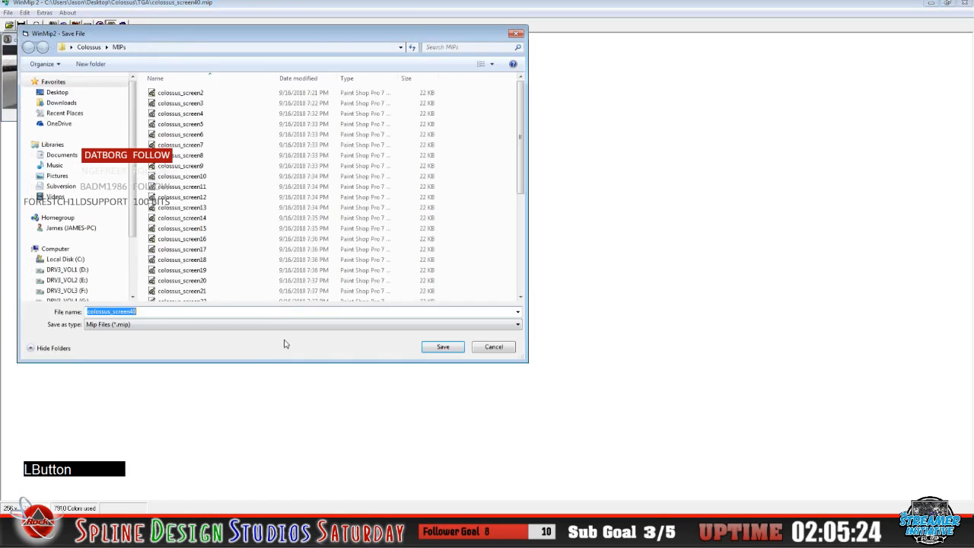
left_click(181, 311)
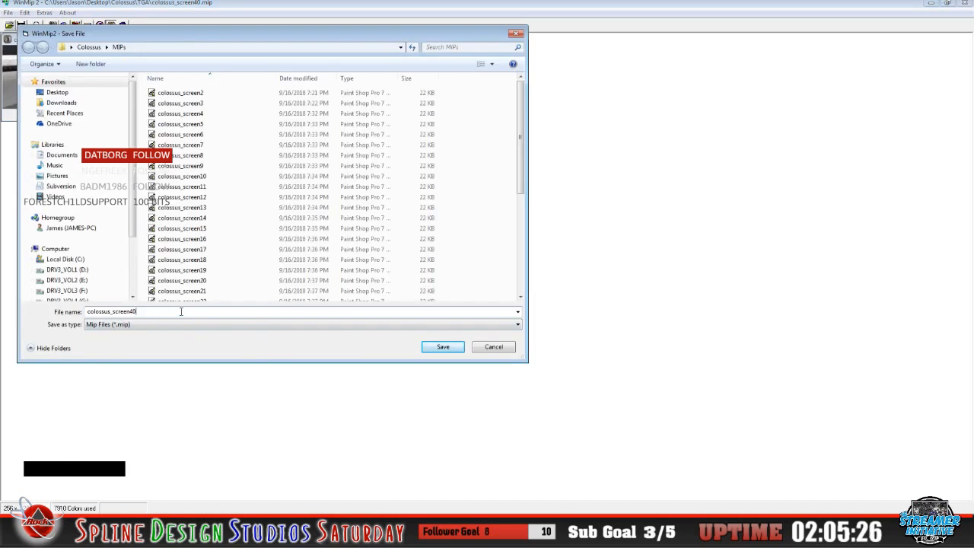
left_click(428, 349)
Close the colossus_screen40 image and open colossus_screen39 from the TGA folder
left_click(9, 13)
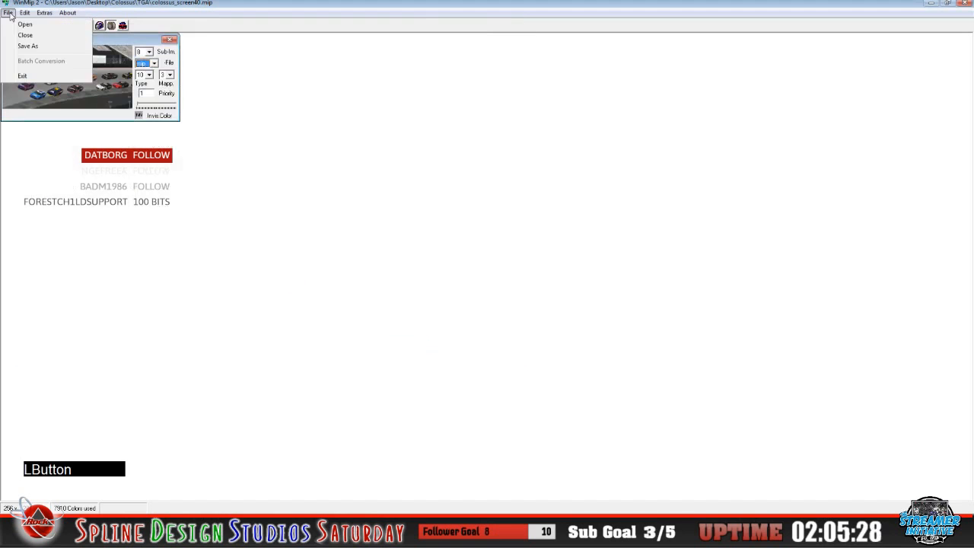
left_click(19, 36)
left_click(9, 25)
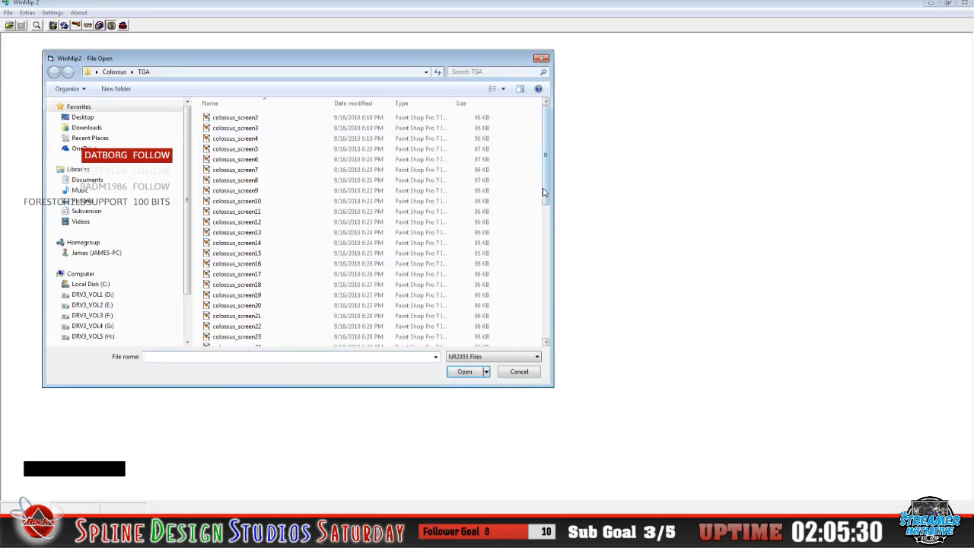
left_click_drag(546, 191, 550, 335)
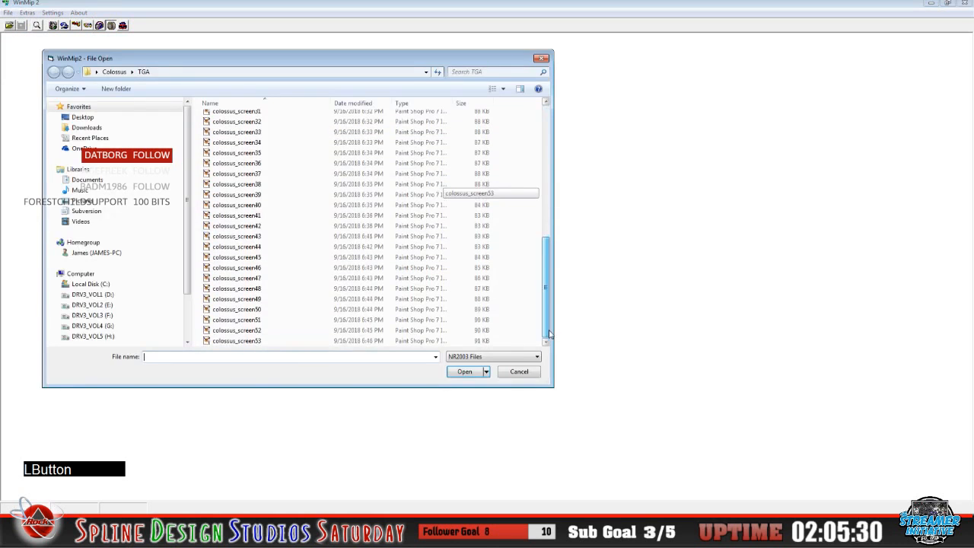
left_click(275, 196)
left_click(459, 372)
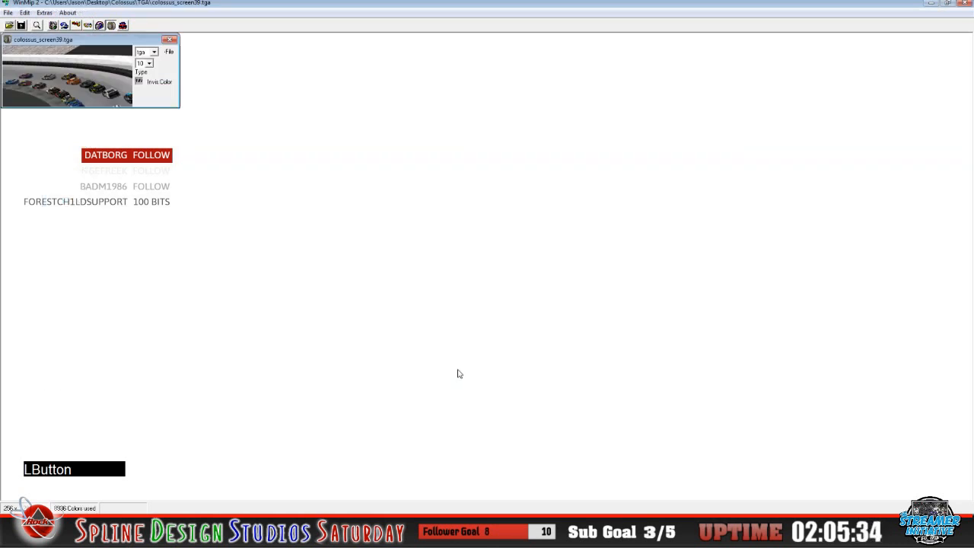
Convert colossus_screen39 to the mip format and save it in the MIPs folder under the same name
left_click(154, 52)
left_click(152, 73)
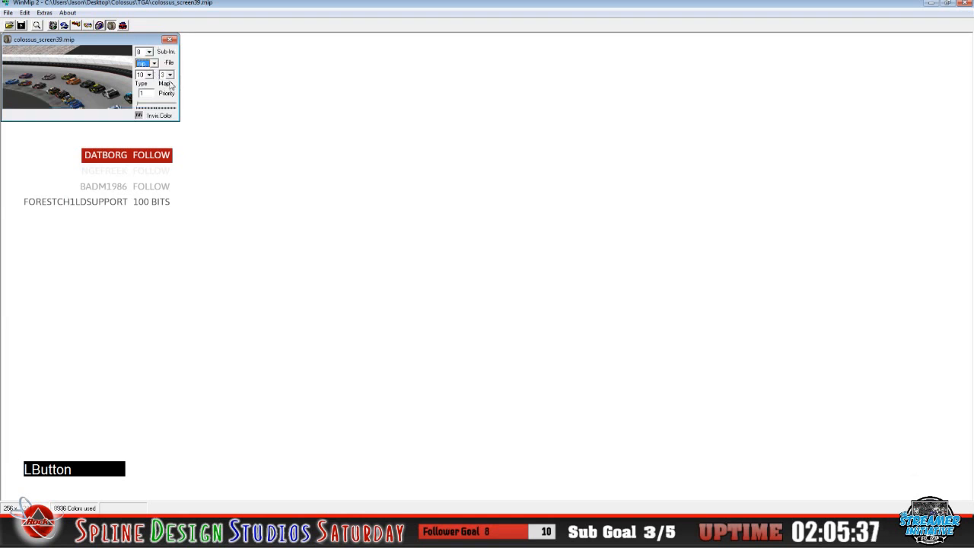
left_click(7, 12)
left_click(20, 43)
left_click(196, 350)
left_click(479, 383)
Close the colossus_screen39 image and open colossus_screen38 from the TGA folder
left_click(7, 15)
left_click(21, 37)
left_click(9, 28)
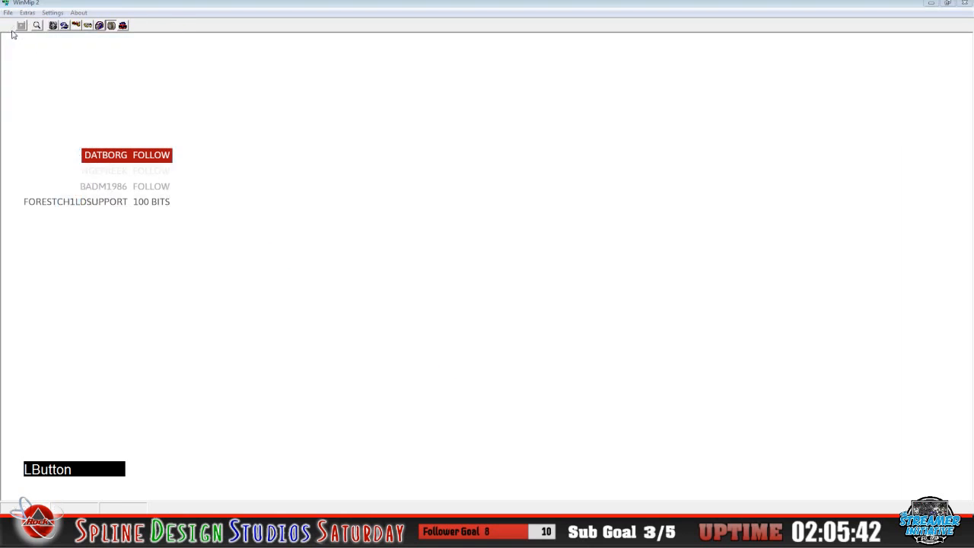
left_click_drag(590, 231, 593, 386)
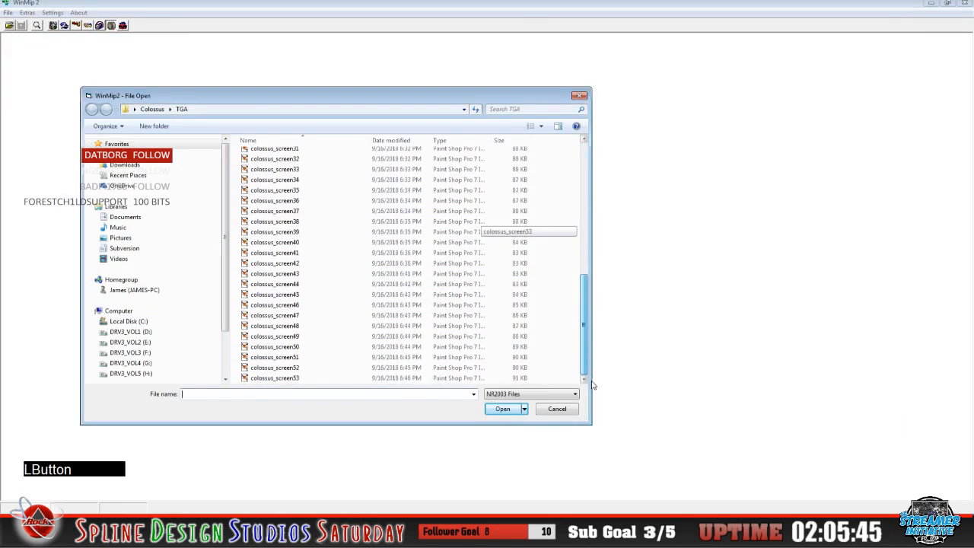
left_click(297, 222)
left_click(502, 409)
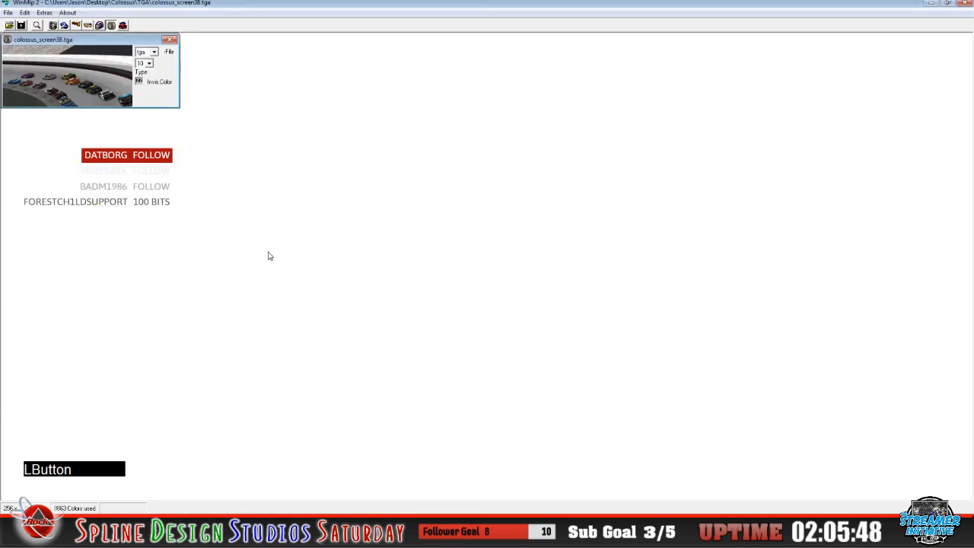
Convert colossus_screen38 to the mip format and save it as colossus_screen38 in the MIPs folder
left_click(155, 52)
left_click(152, 74)
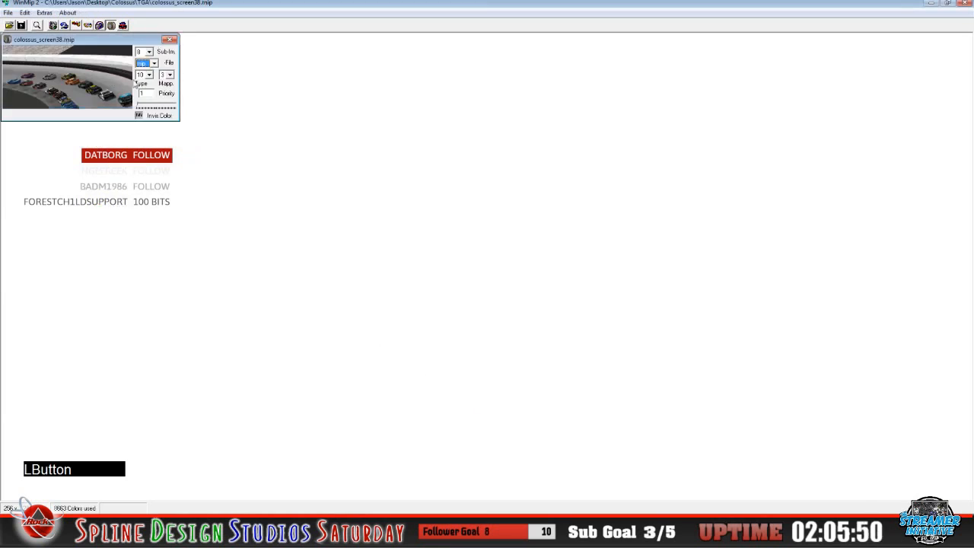
left_click(9, 13)
left_click(19, 47)
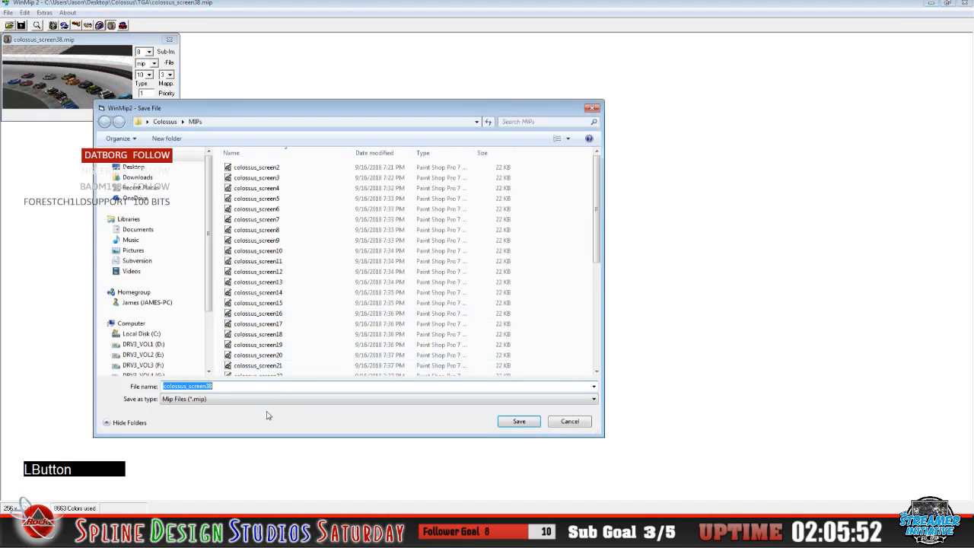
left_click(233, 394)
left_click(516, 422)
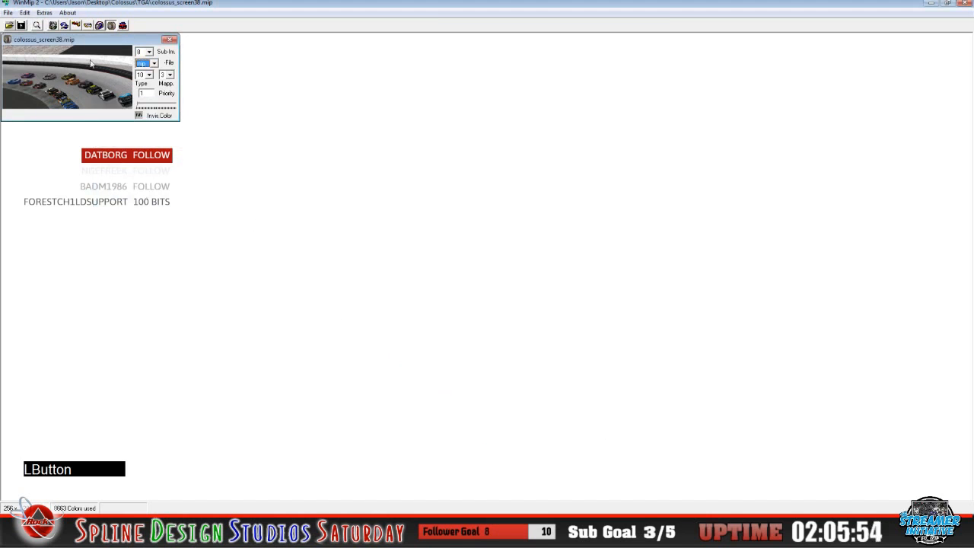
Close the colossus_screen38 image and open colossus_screen37 from the TGA folder
left_click(9, 13)
left_click(15, 30)
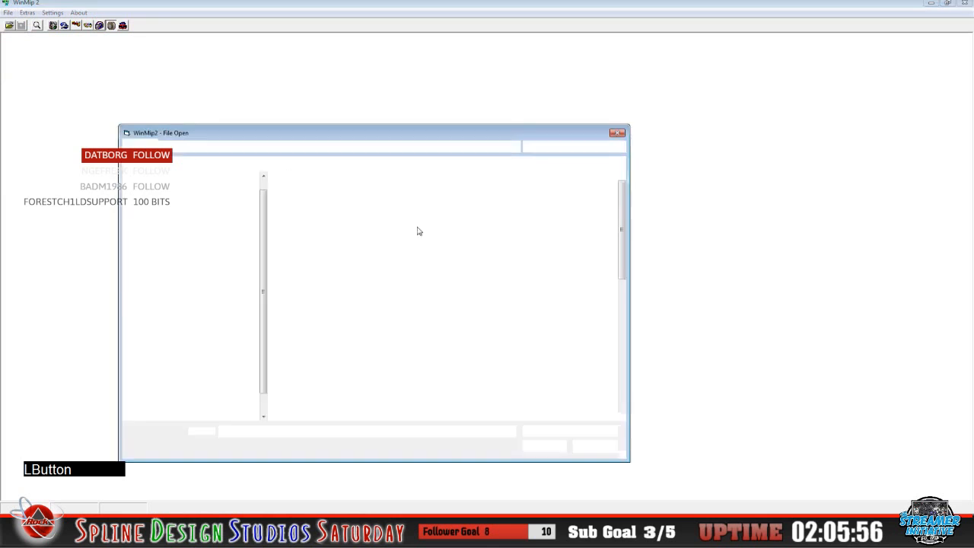
scroll(367, 377, "down", 10)
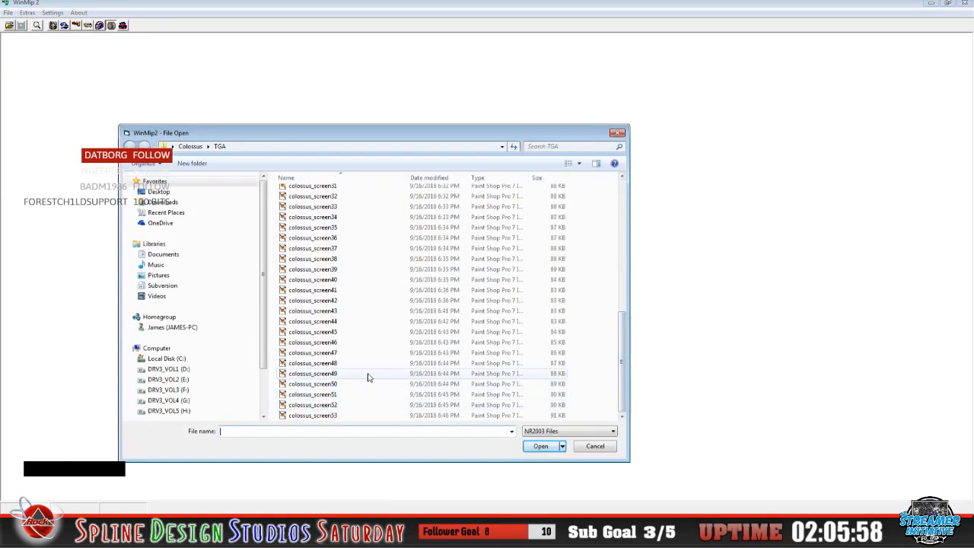
left_click(337, 248)
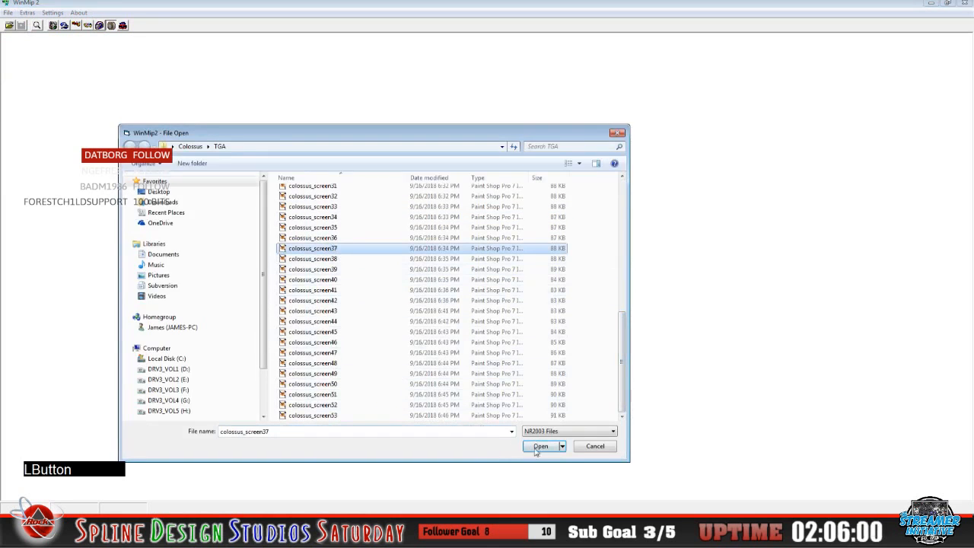
left_click(539, 447)
Convert colossus_screen37 to the mip format and save it in the MIPs folder under the same name
left_click(153, 52)
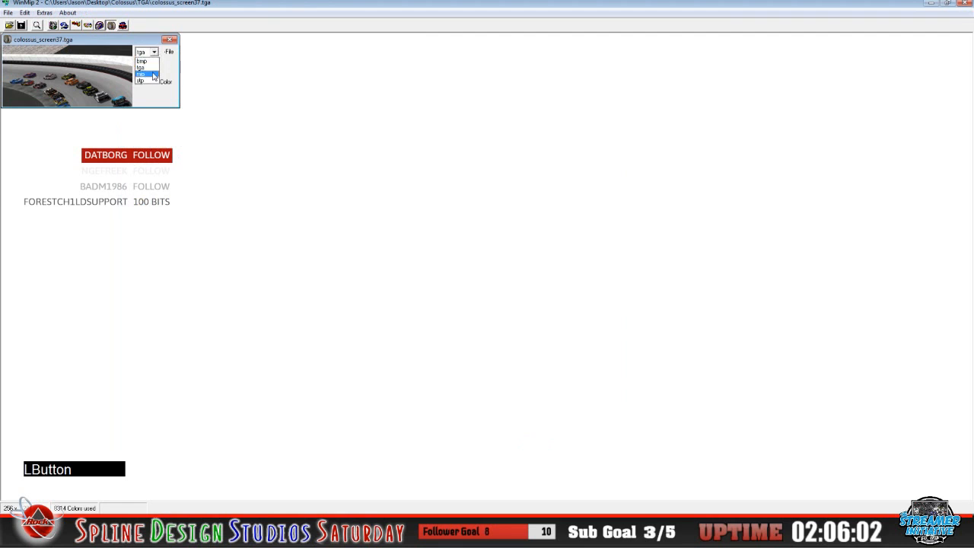
left_click(152, 74)
left_click(7, 13)
left_click(22, 46)
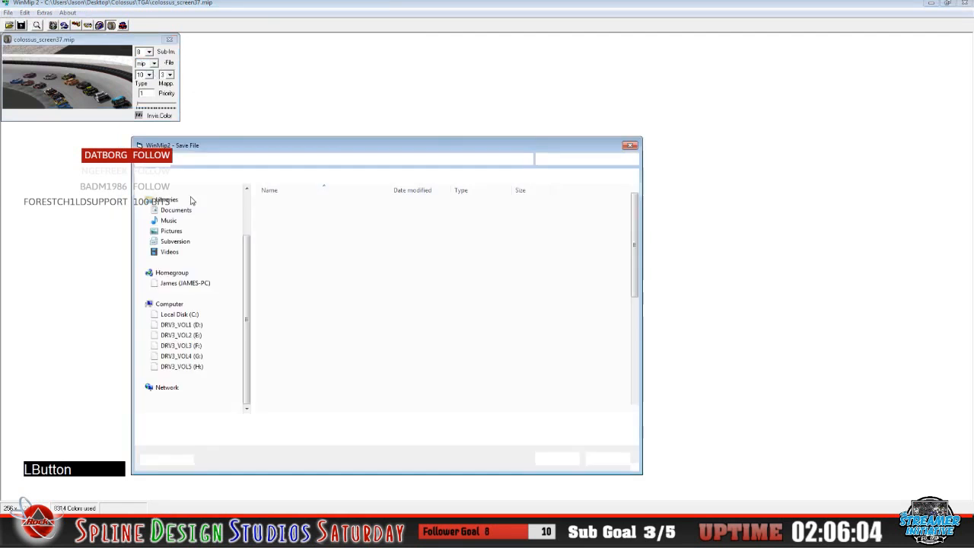
left_click(558, 459)
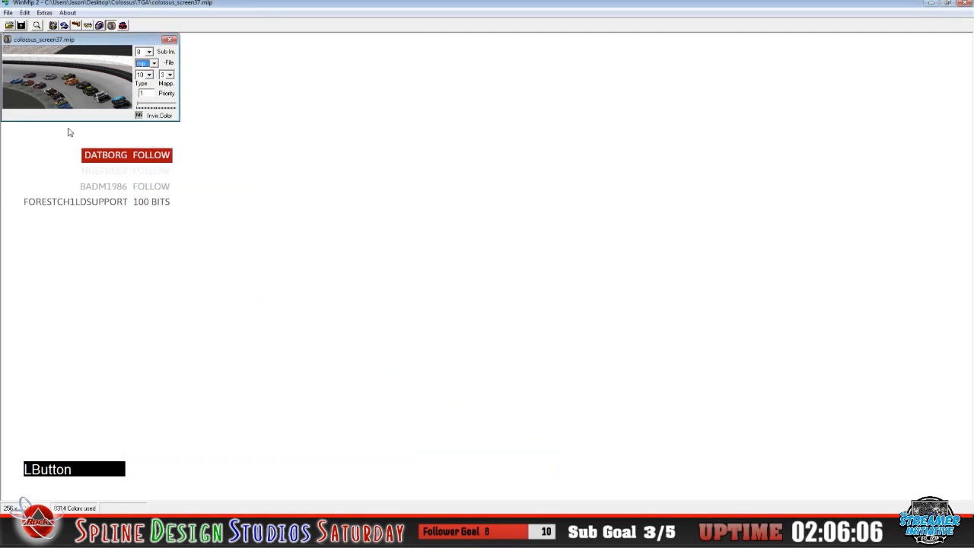
Close the colossus_screen37 image and open colossus_screen36 from the TGA folder
left_click(8, 13)
left_click(20, 35)
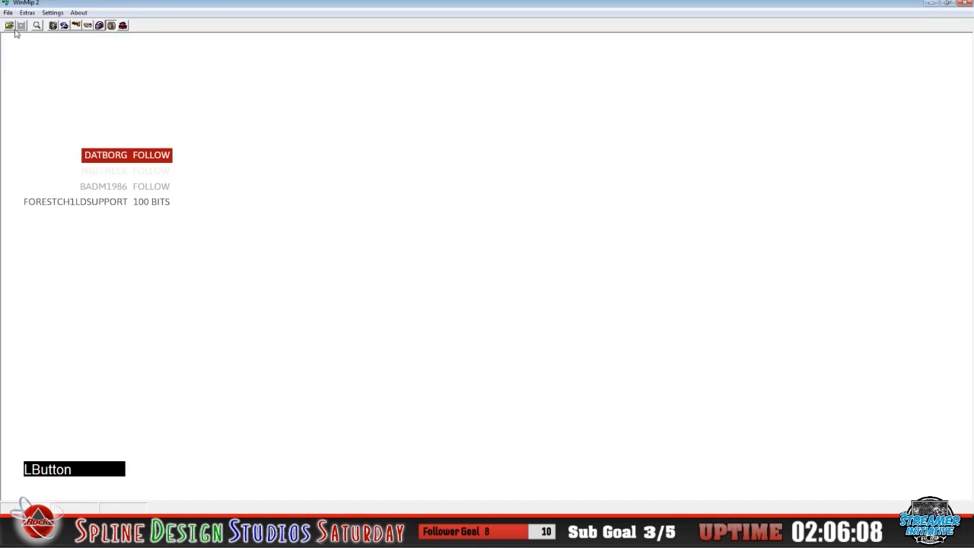
left_click(9, 25)
scroll(352, 229, "down", 10)
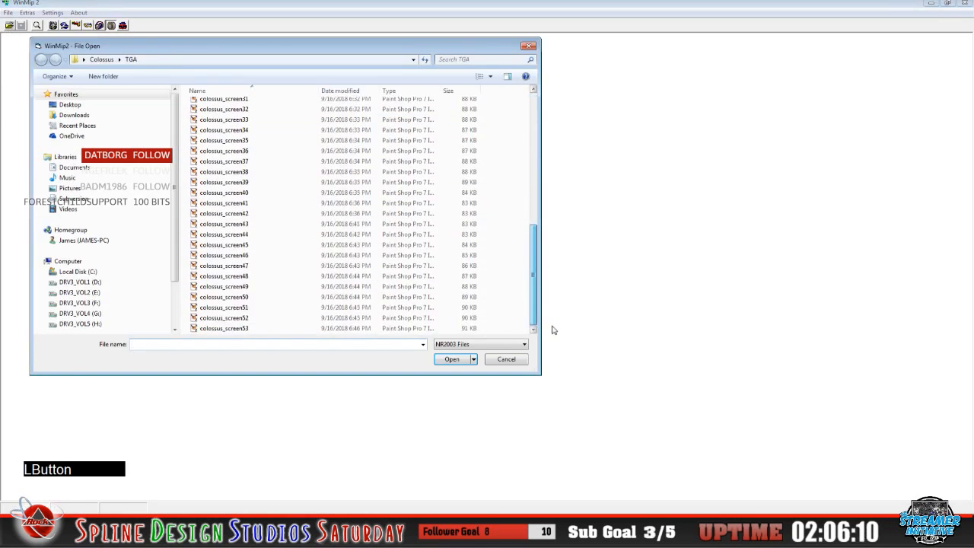
left_click(229, 151)
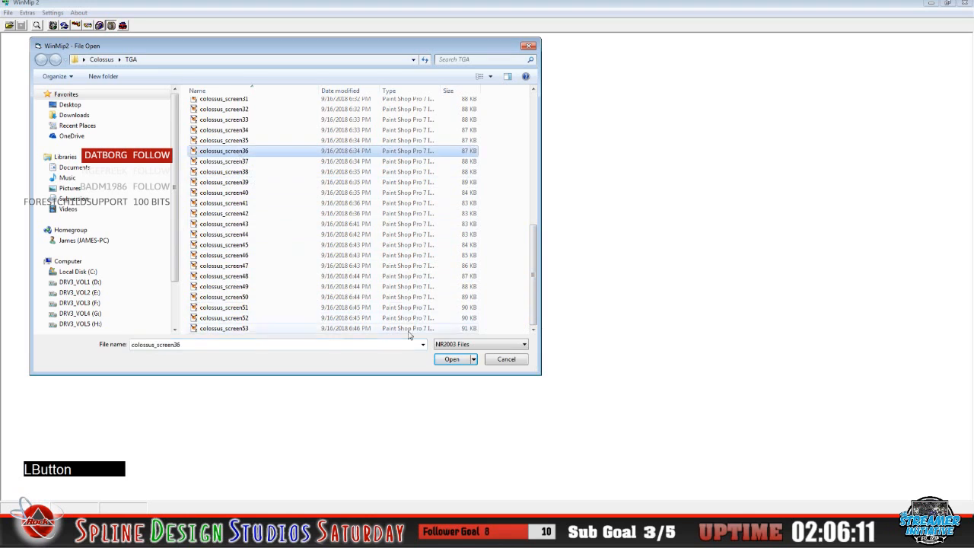
left_click(449, 358)
Convert colossus_screen36 to the mip format and save it as colossus_screen36 in the MIPs folder
left_click(153, 52)
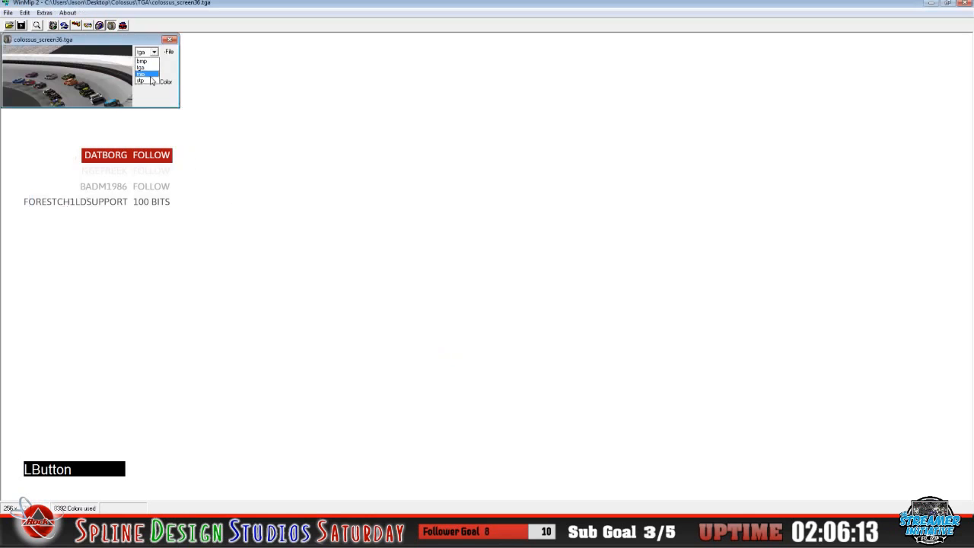
left_click(150, 74)
left_click(7, 12)
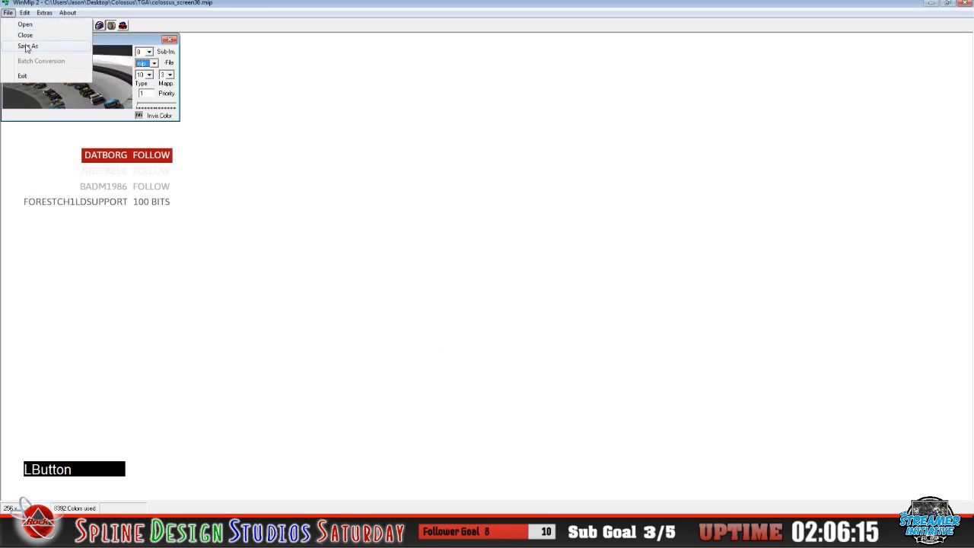
left_click(23, 48)
left_click(186, 338)
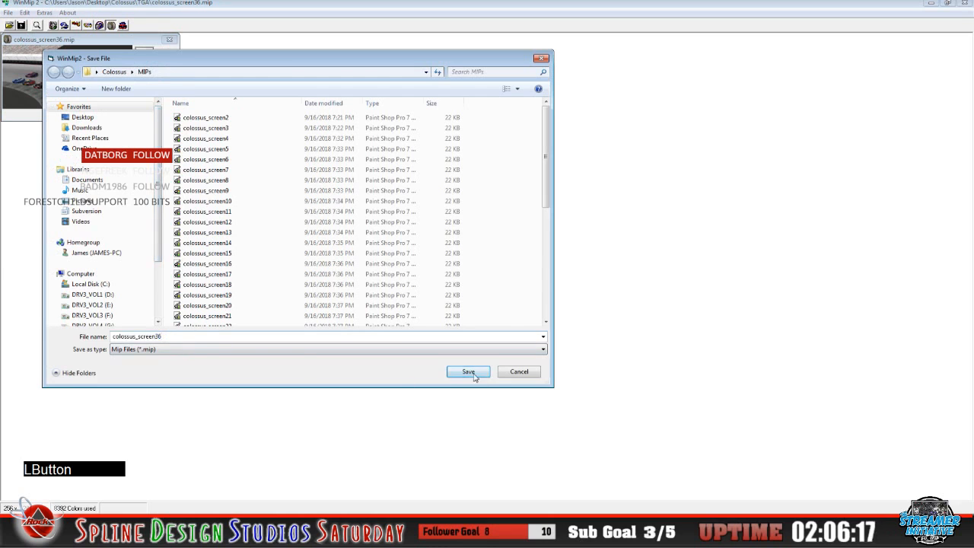
left_click(469, 372)
Close the colossus_screen36 image and open colossus_screen35 from the TGA folder
left_click(7, 12)
left_click(11, 31)
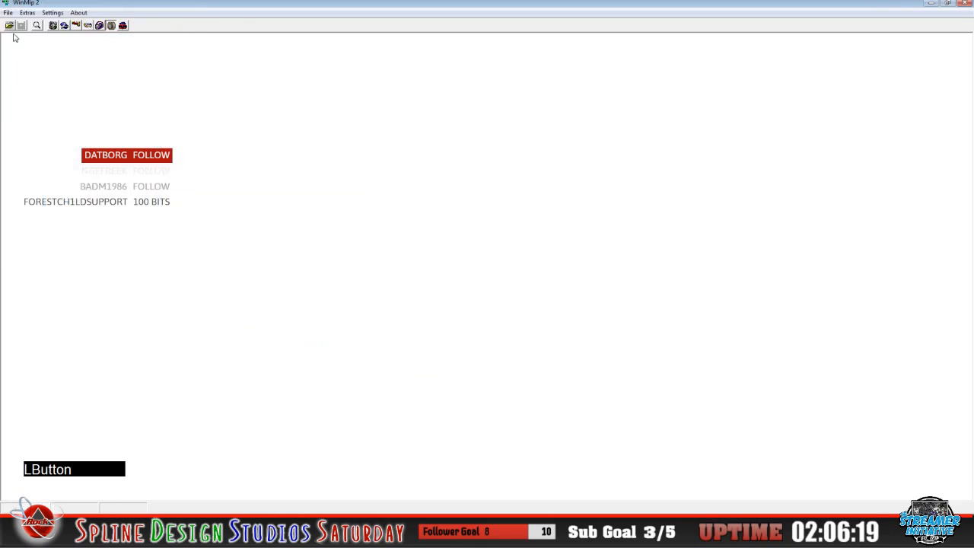
left_click_drag(570, 216, 583, 368)
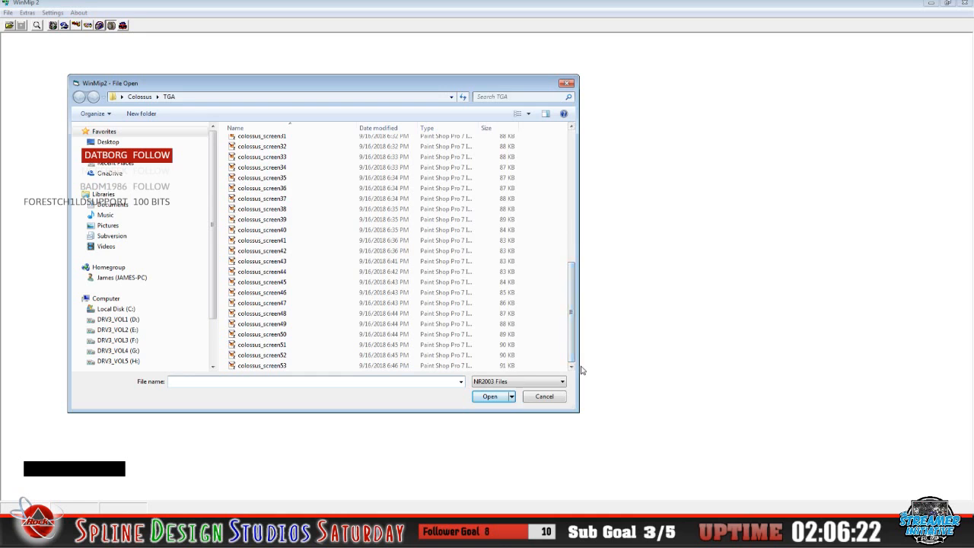
double_click(283, 177)
Convert colossus_screen35 to the mip format and save it under the same name in the MIPs folder
left_click(153, 52)
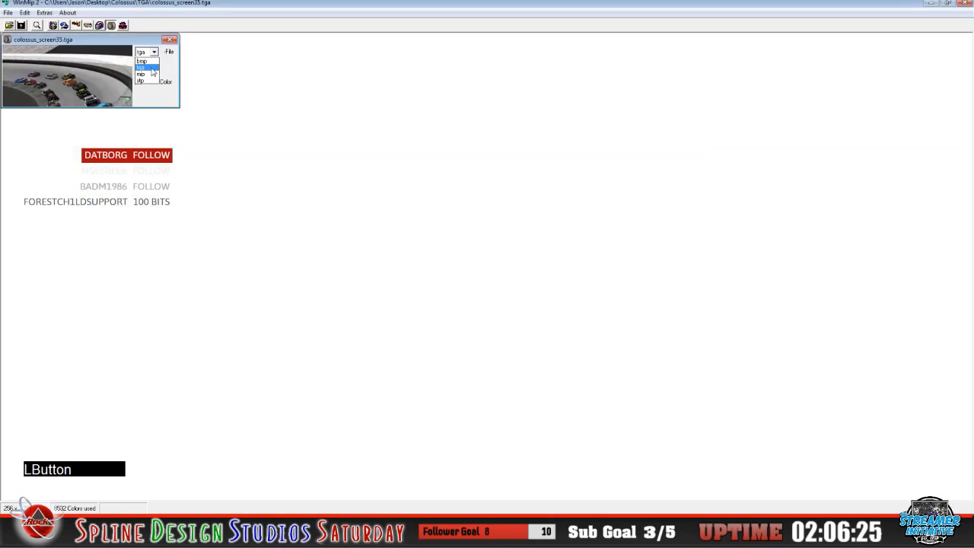
left_click(144, 65)
left_click(26, 46)
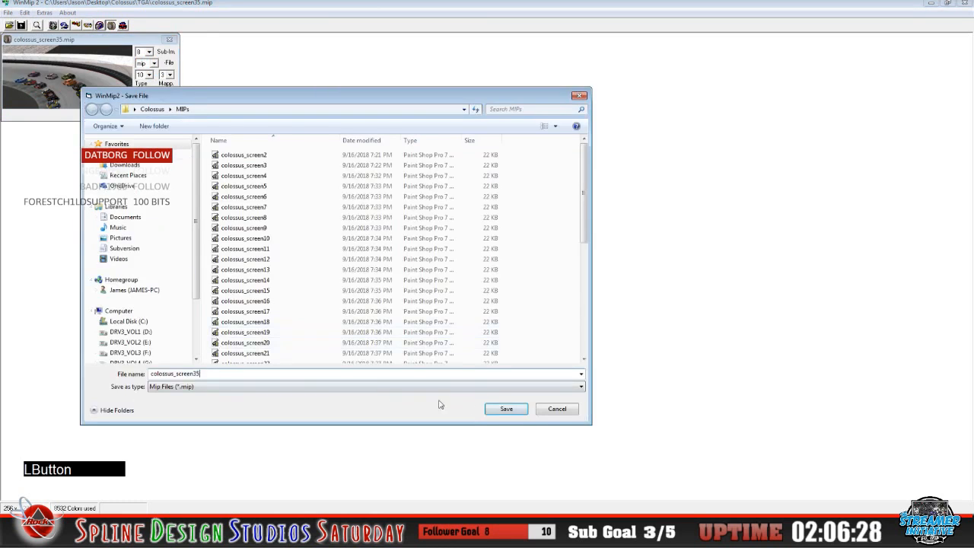
left_click(499, 408)
Close the colossus_screen35 image and reopen colossus_screen35 from the TGA folder
left_click(8, 13)
left_click(20, 35)
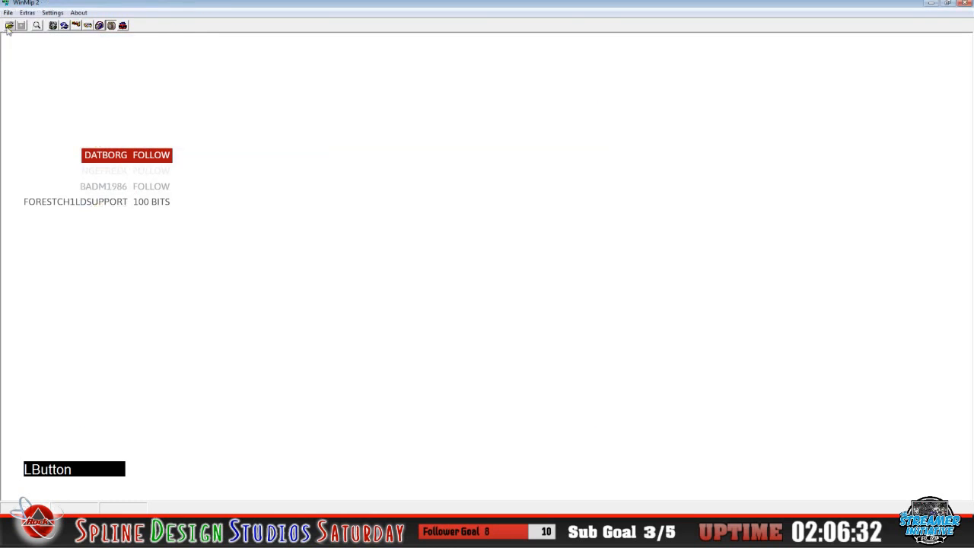
left_click(9, 25)
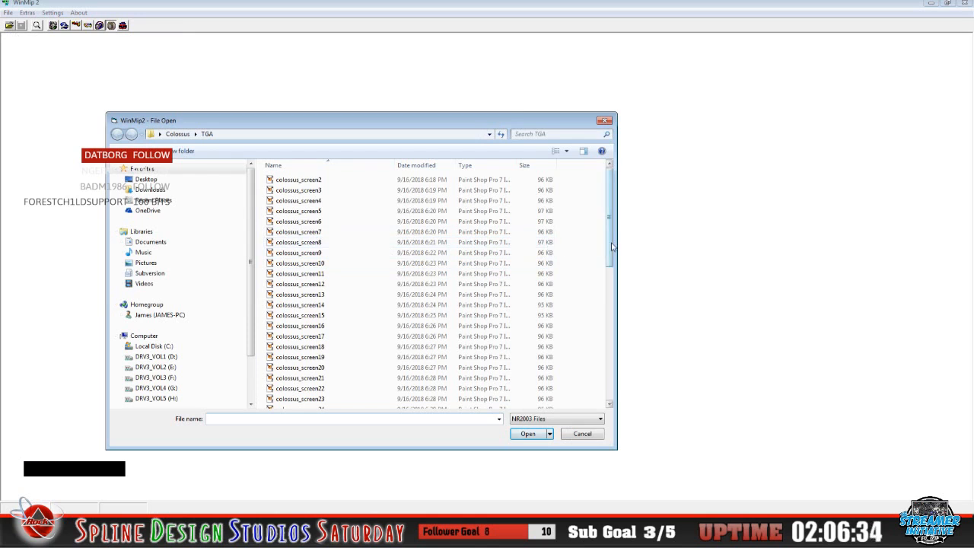
left_click_drag(610, 247, 610, 387)
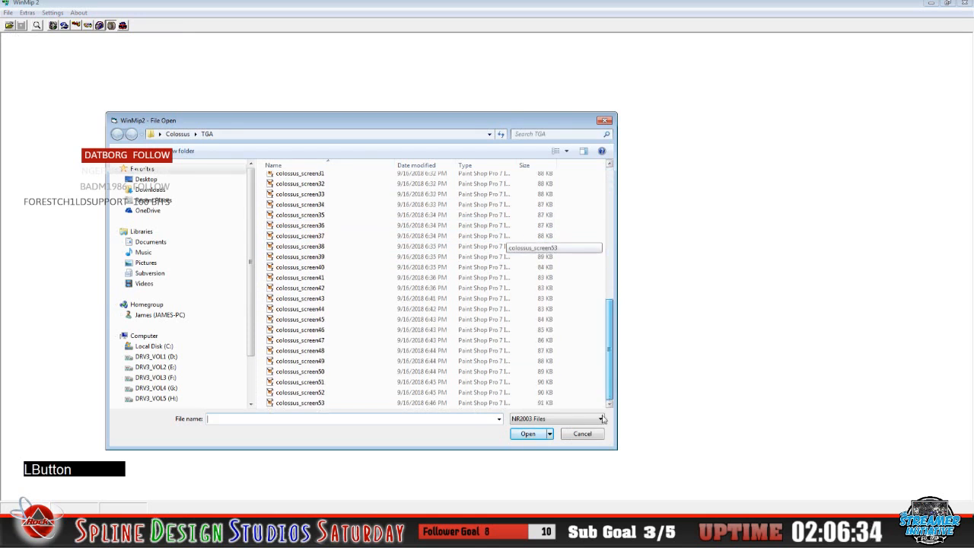
left_click(320, 217)
left_click(528, 434)
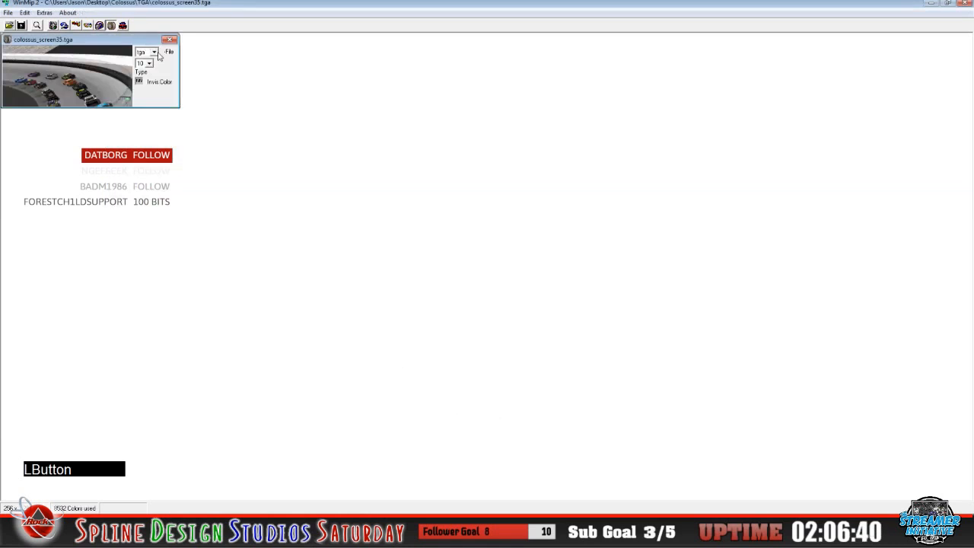
Convert the TGA image colossus_screen35 to mip and save it in the MIPs folder, overwriting the existing colossus_screen35 file
left_click(7, 13)
left_click(17, 47)
left_click(365, 411)
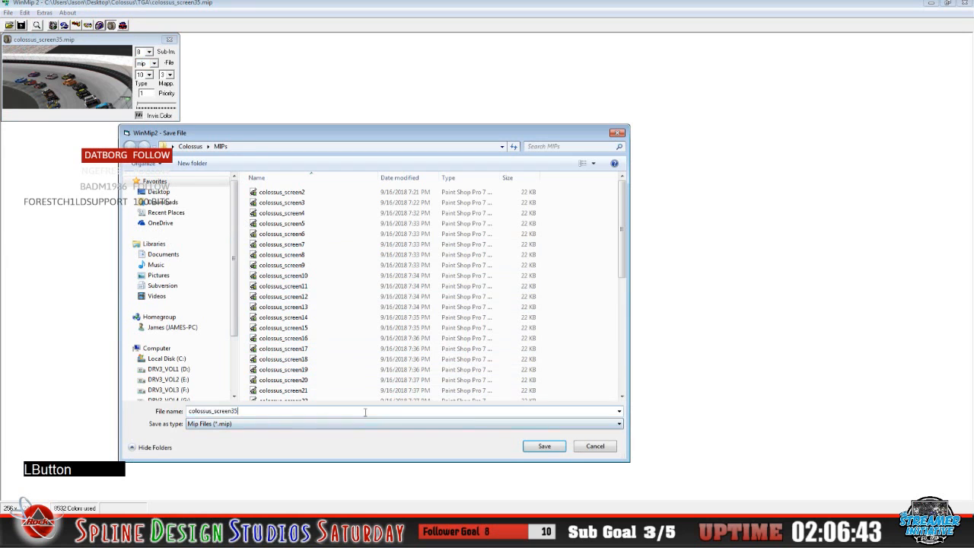
left_click(543, 448)
left_click(476, 293)
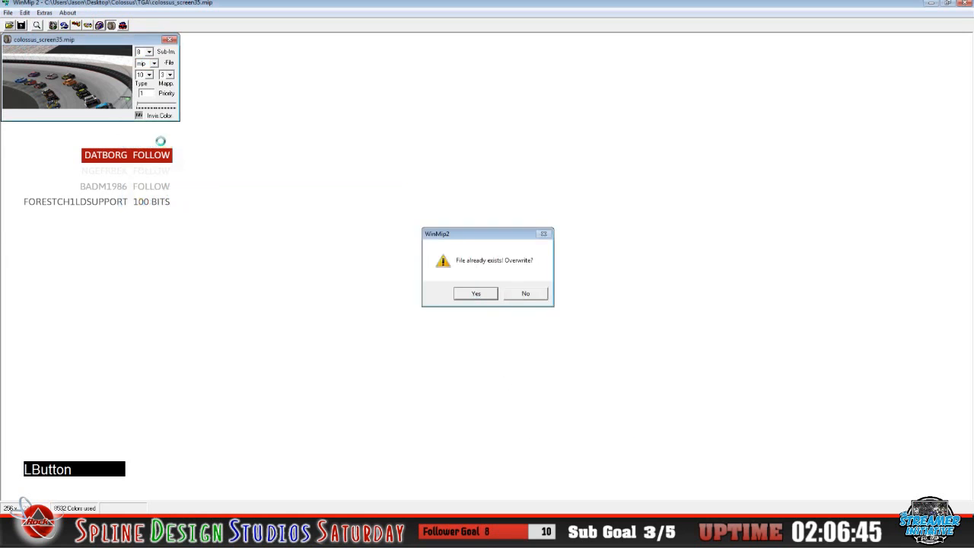
Close the colossus_screen35 image and open colossus_screen34 from the TGA folder
left_click(8, 13)
left_click(17, 24)
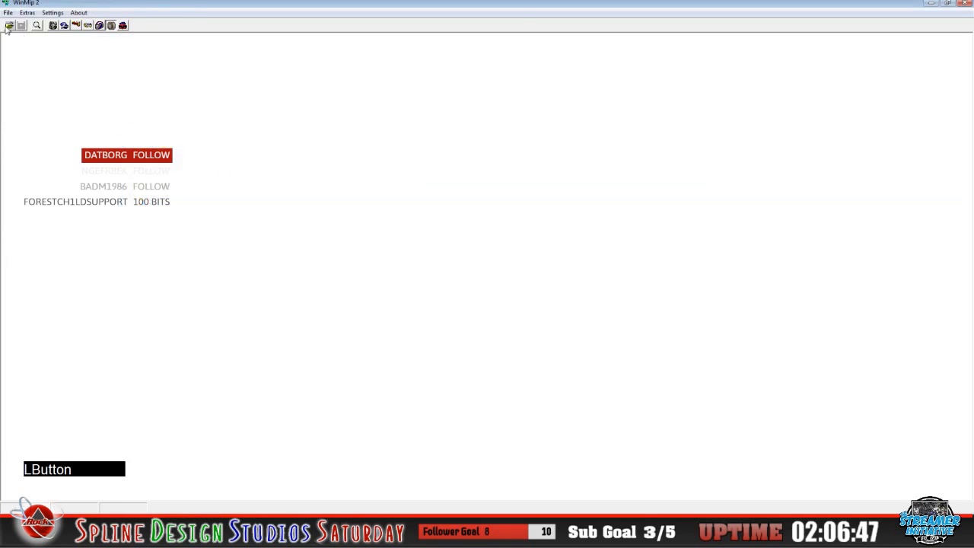
left_click_drag(521, 175, 521, 313)
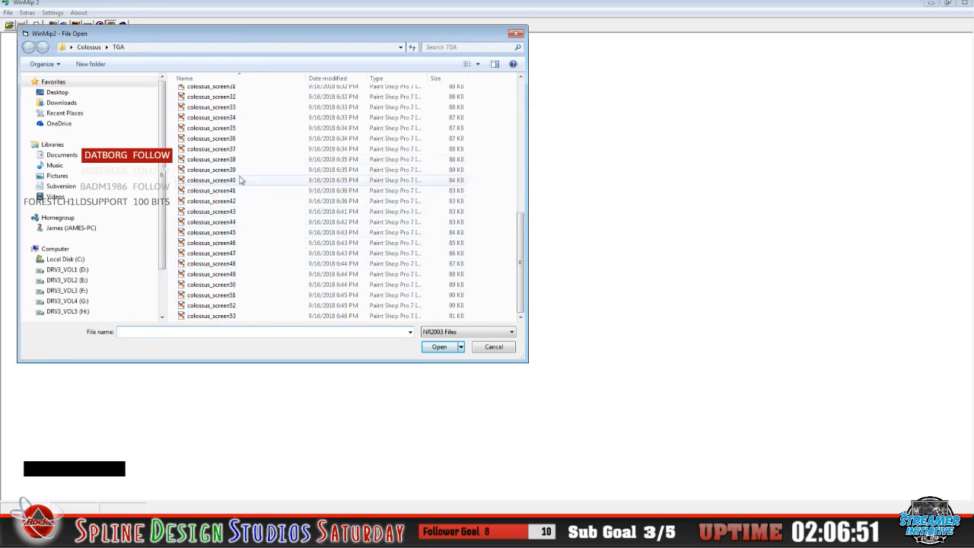
left_click(221, 117)
left_click(438, 347)
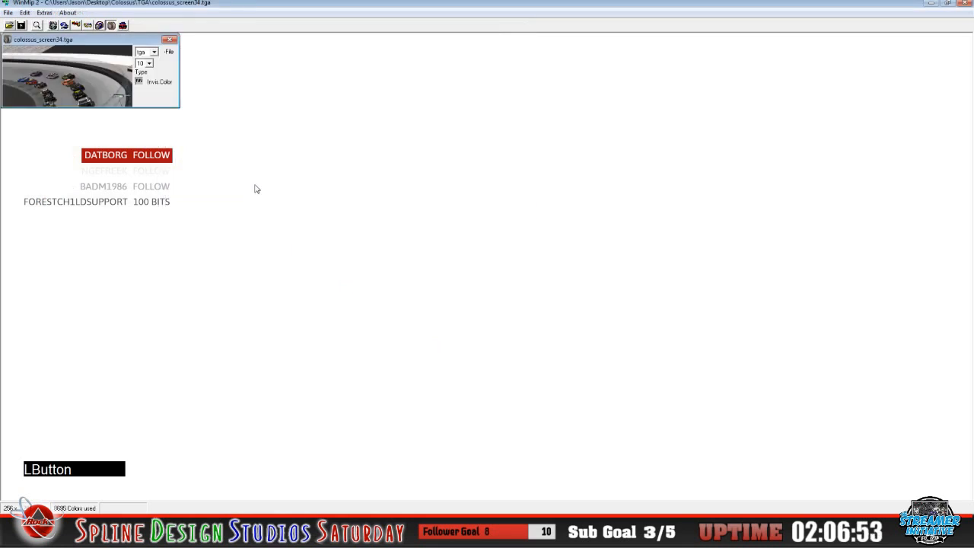
Convert colossus_screen34 to the mip format and save it in the MIPs folder under the same name
left_click(153, 63)
left_click(156, 78)
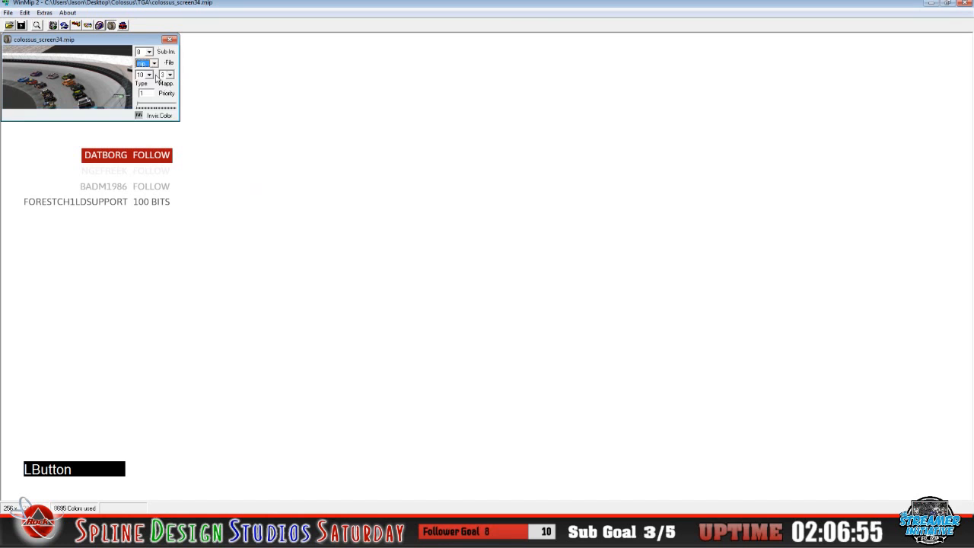
left_click(8, 13)
left_click(23, 45)
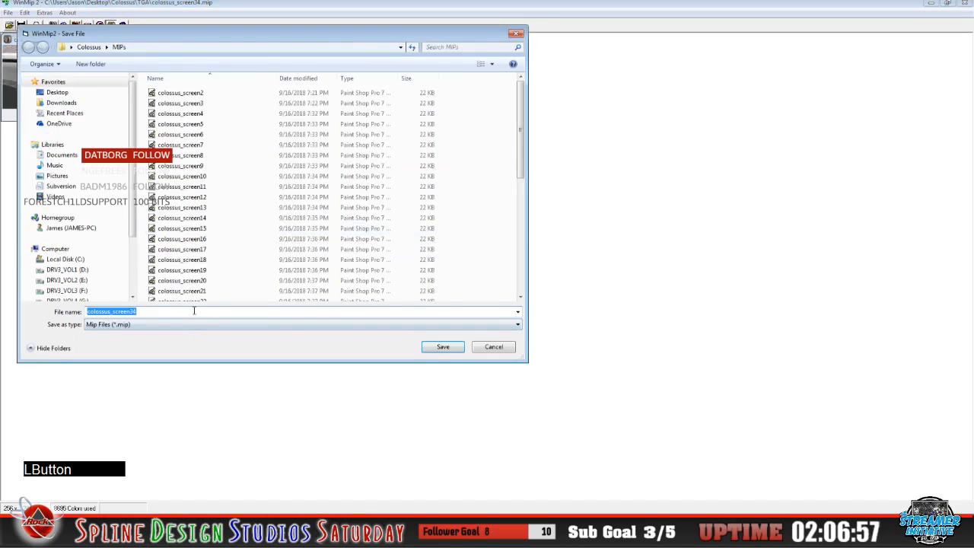
left_click(441, 347)
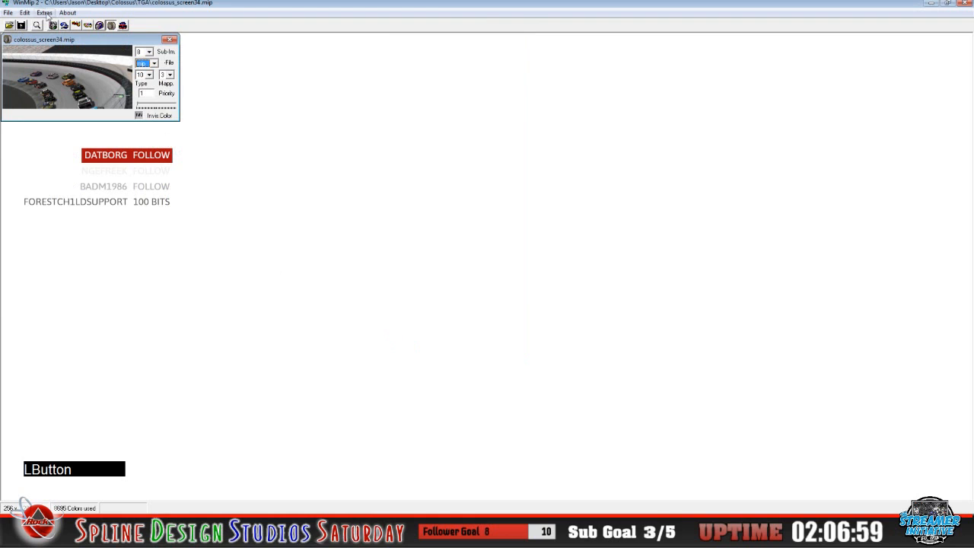
Close the colossus_screen34 image and open colossus_screen33 from the TGA folder
left_click(8, 13)
left_click(18, 35)
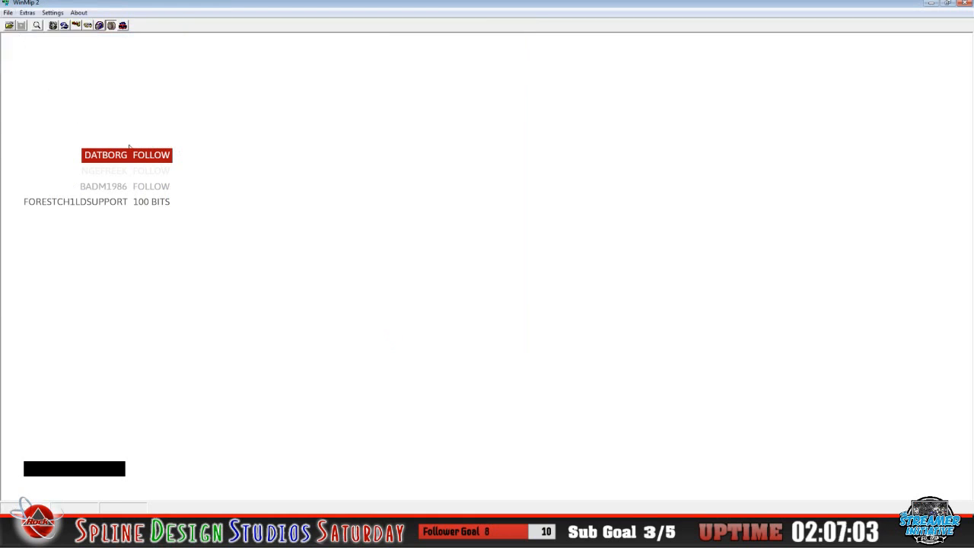
left_click(9, 14)
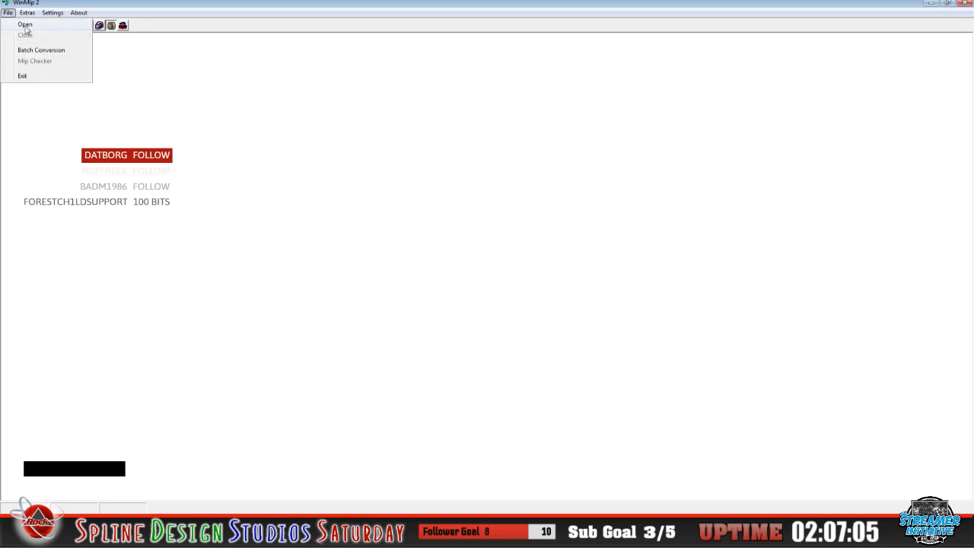
left_click(25, 24)
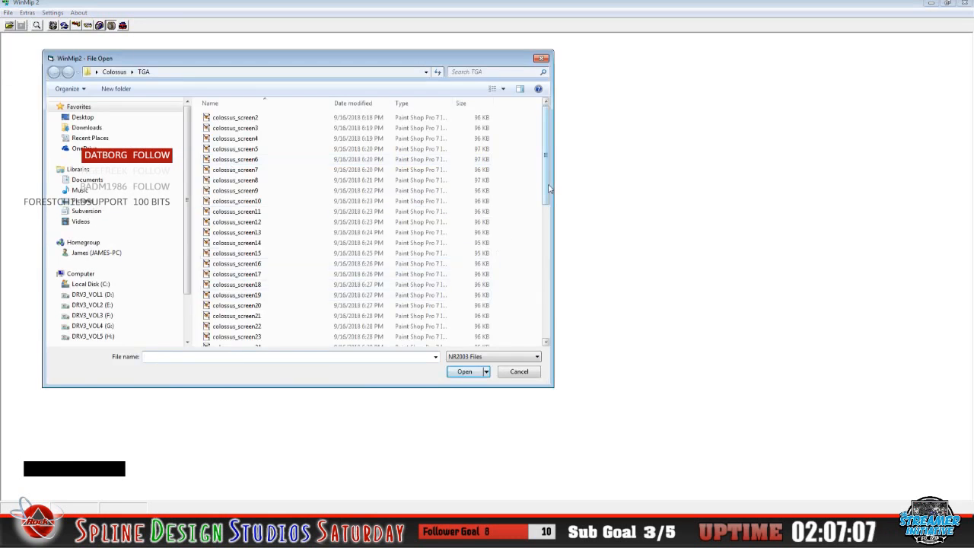
left_click(546, 335)
left_click(246, 133)
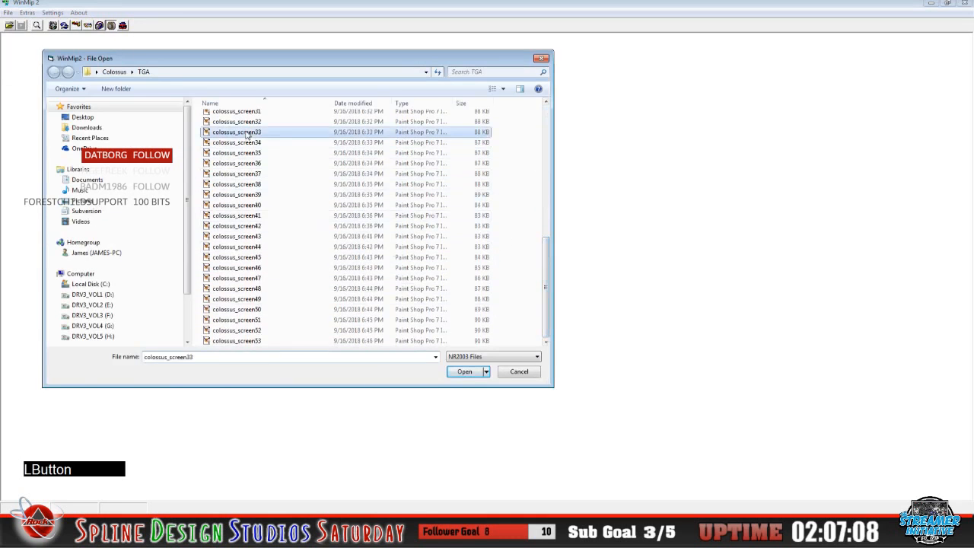
left_click(464, 372)
Convert colossus_screen33 to the mip format and save it as colossus_screen33 in the MIPs folder
left_click(151, 52)
left_click(143, 74)
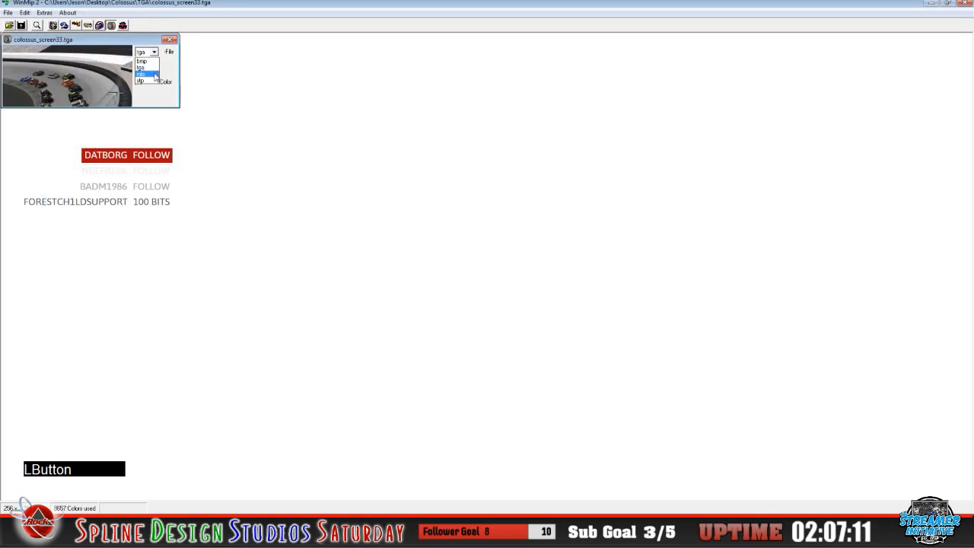
left_click(8, 13)
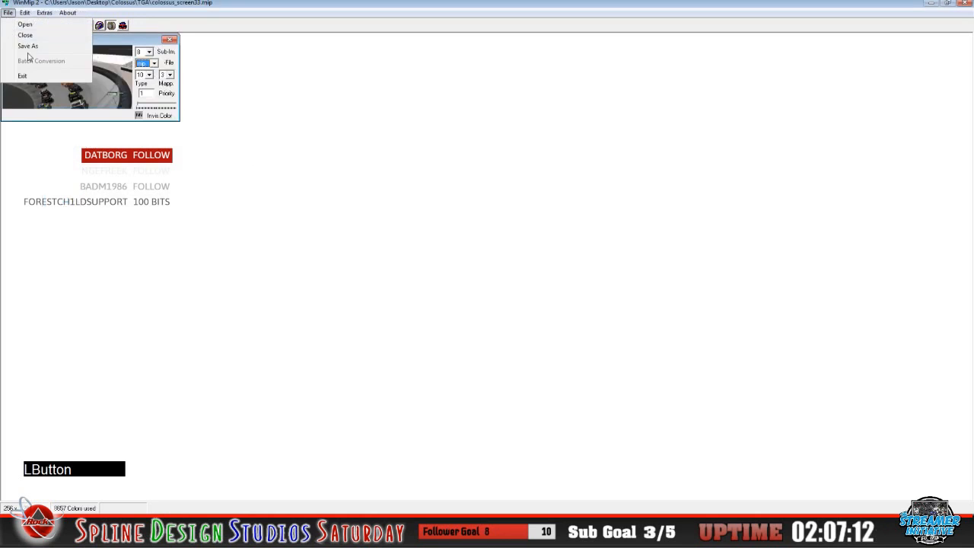
left_click(31, 55)
left_click(195, 350)
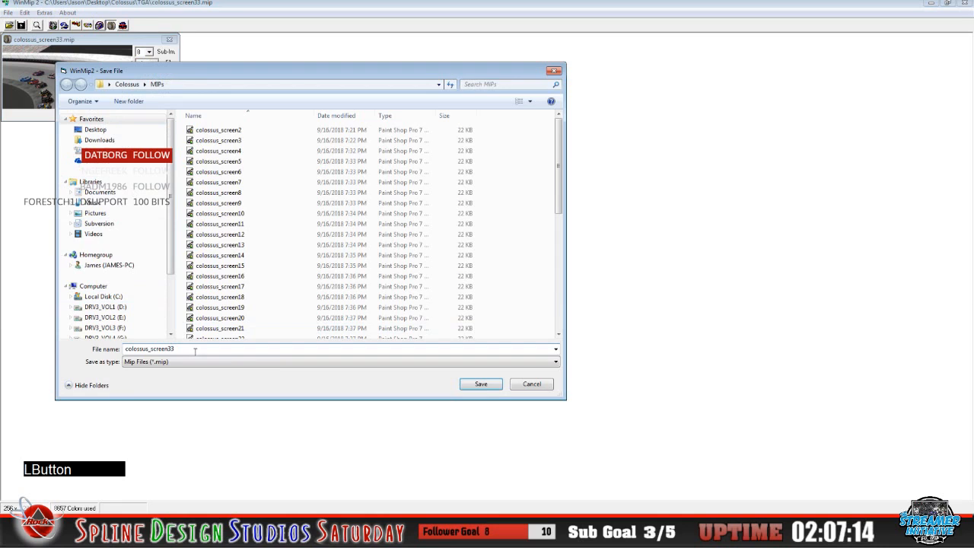
left_click(485, 386)
Close the colossus_screen33 image and open colossus_screen32 from the TGA folder
left_click(9, 13)
left_click(17, 34)
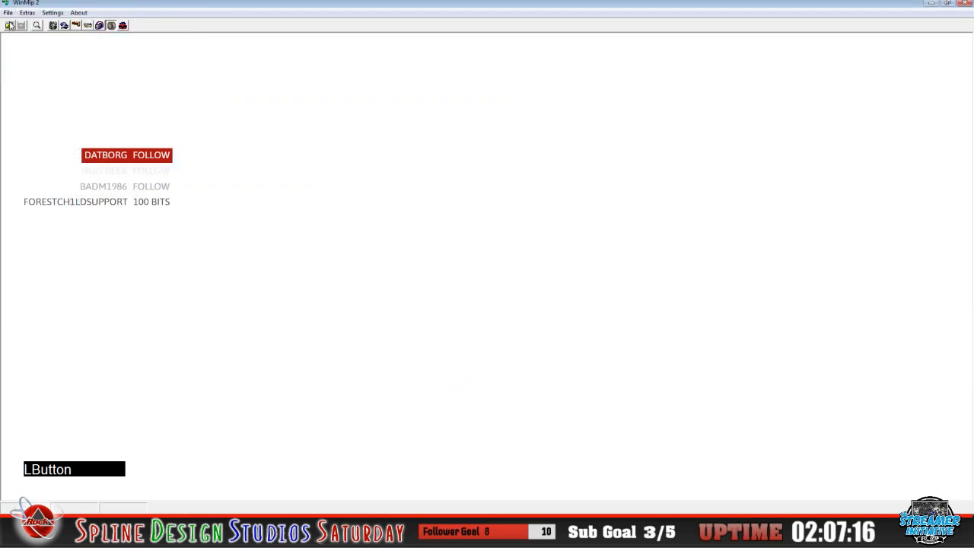
left_click(7, 25)
left_click_drag(584, 221, 585, 366)
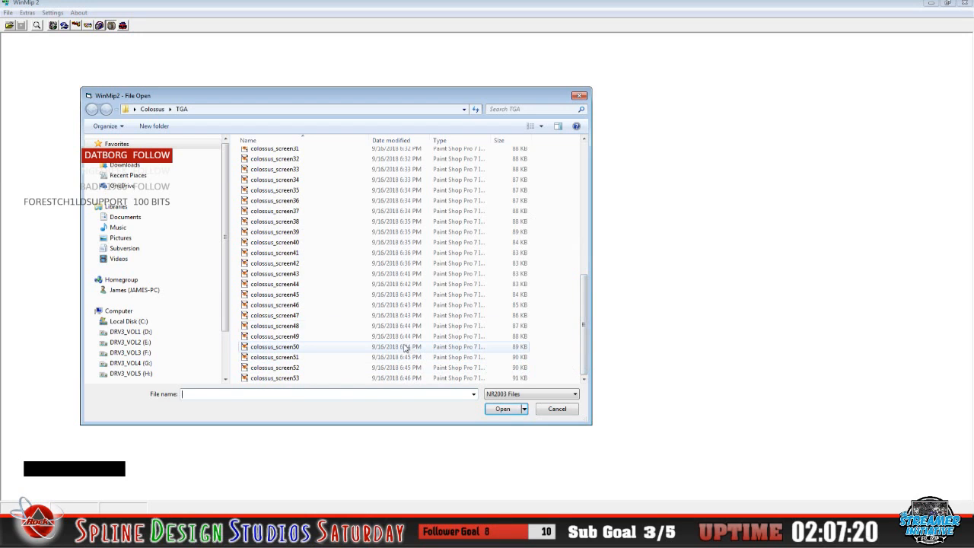
left_click(301, 158)
left_click(501, 411)
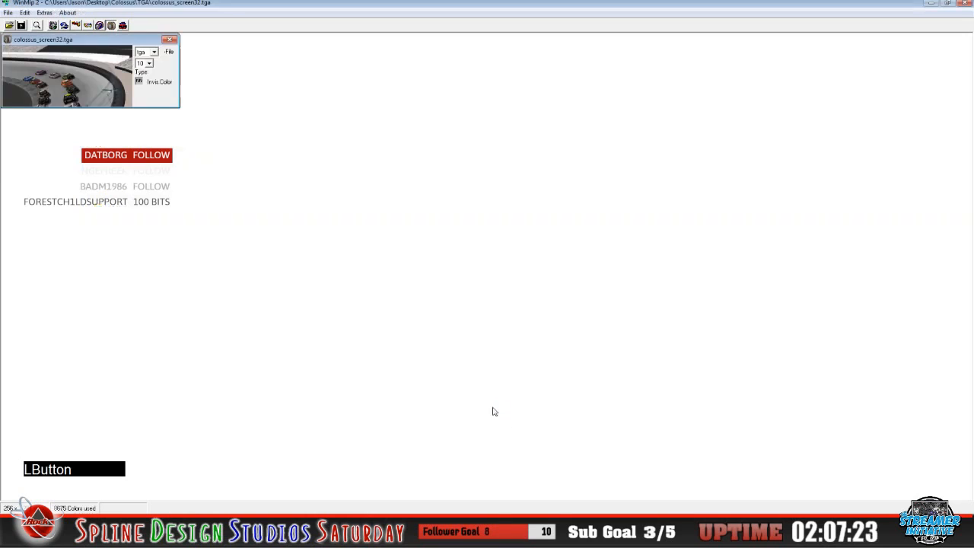
Convert colossus_screen32 to the mip format and save it in the MIPs folder under the same name
left_click(152, 52)
left_click(147, 74)
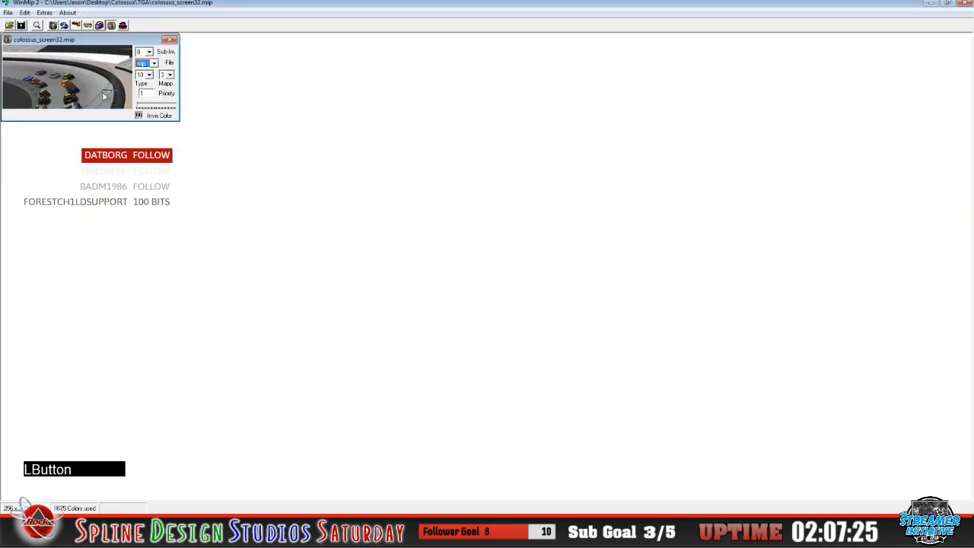
left_click(8, 13)
left_click(28, 46)
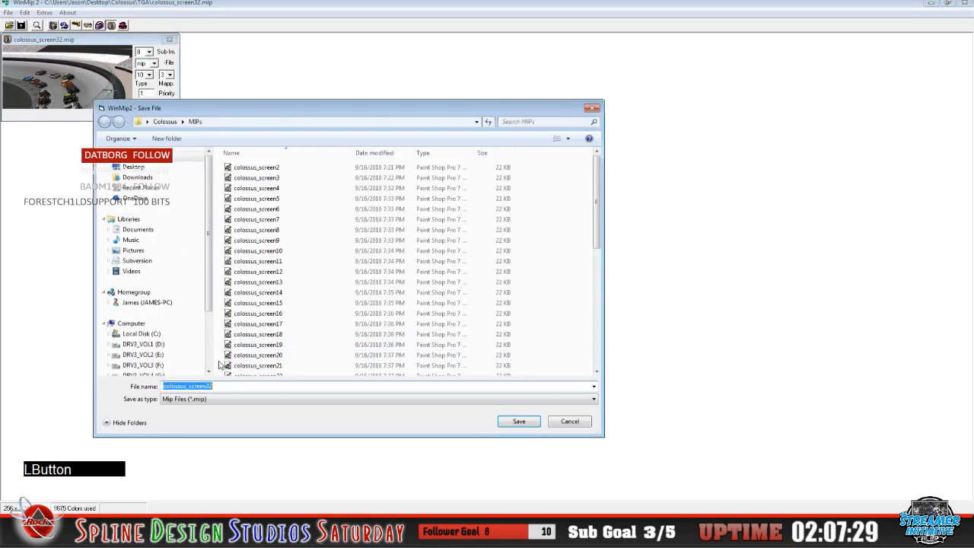
left_click(515, 419)
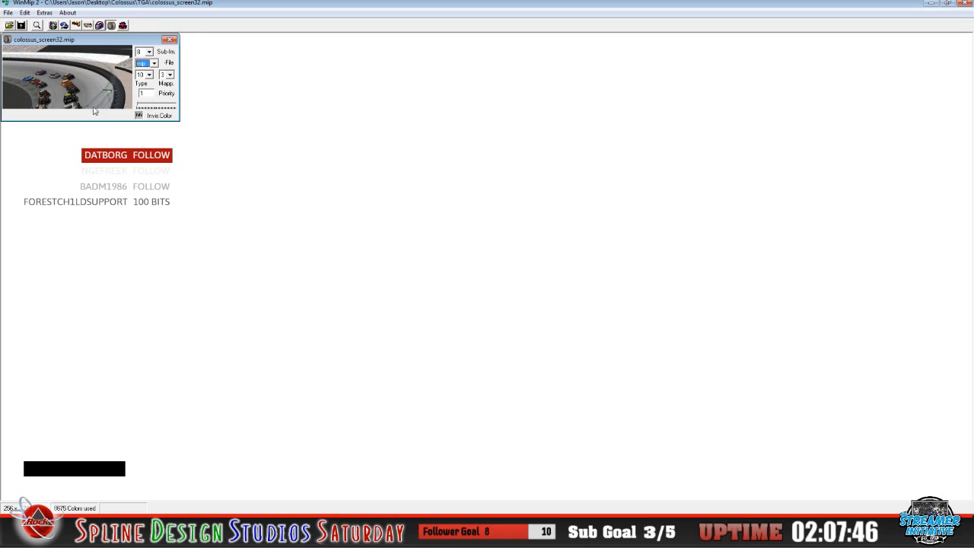
Close the colossus_screen32 image and open colossus_screen31 from the TGA folder
left_click(7, 13)
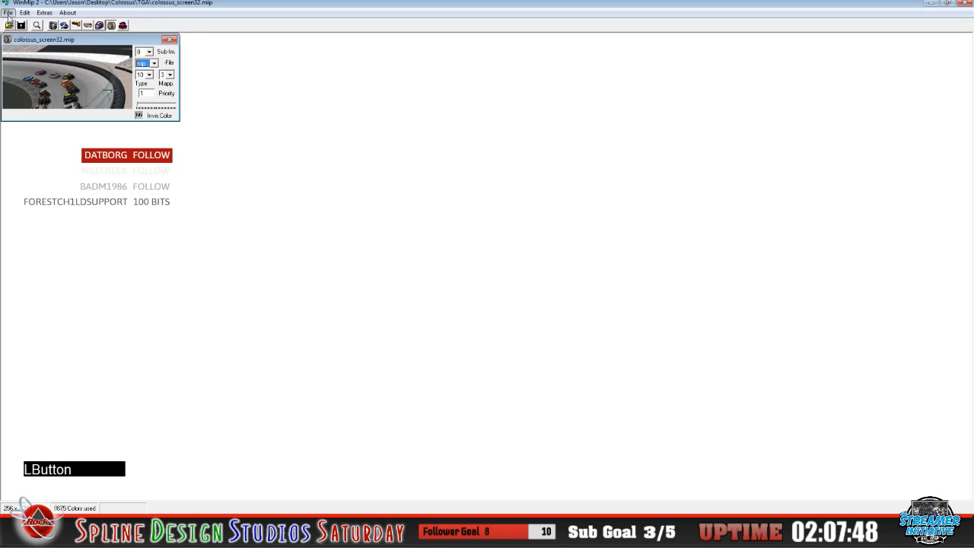
left_click(34, 38)
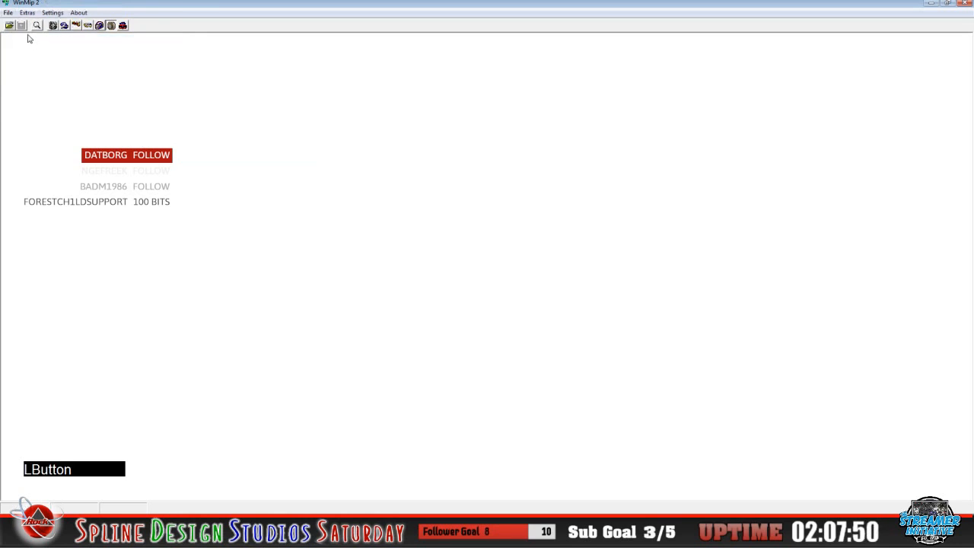
left_click(9, 25)
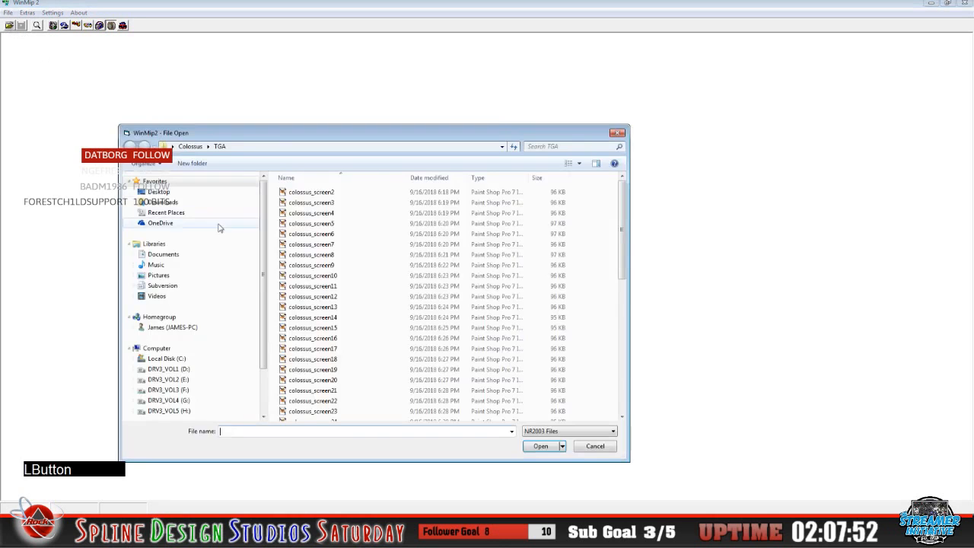
left_click(316, 264)
scroll(358, 312, "down", 6)
scroll(366, 326, "down", 4)
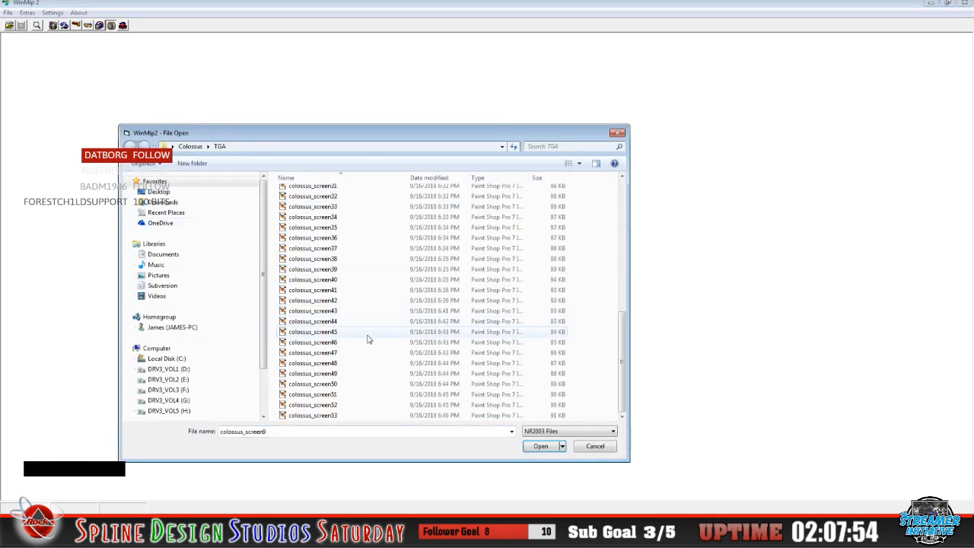
left_click(334, 188)
left_click(540, 446)
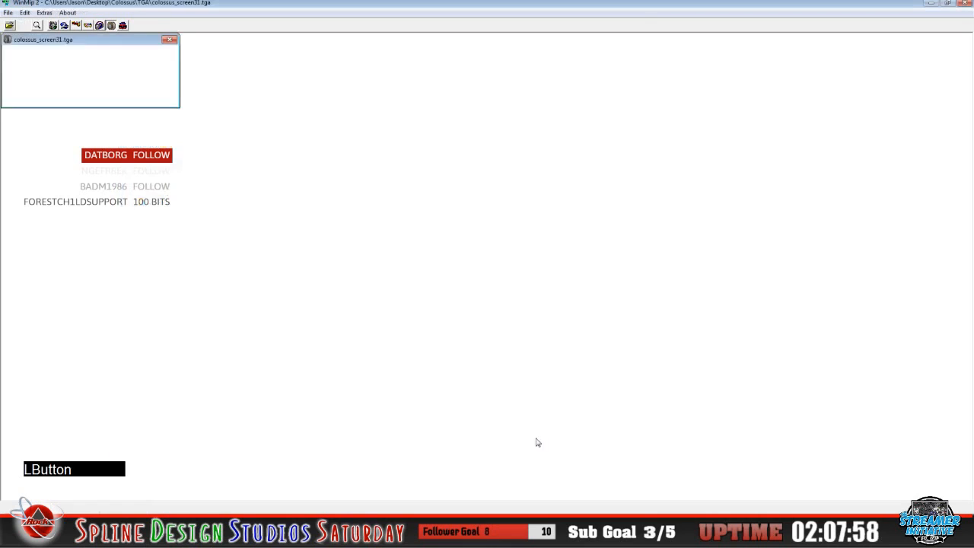
Convert colossus_screen31 to the mip format and save it in the MIPs folder under the same name
left_click(152, 52)
left_click(153, 73)
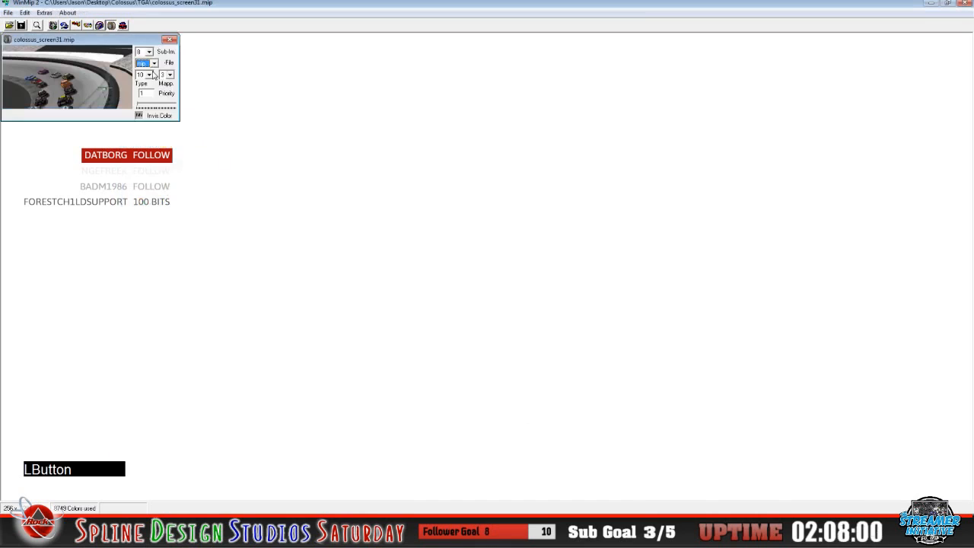
left_click(7, 13)
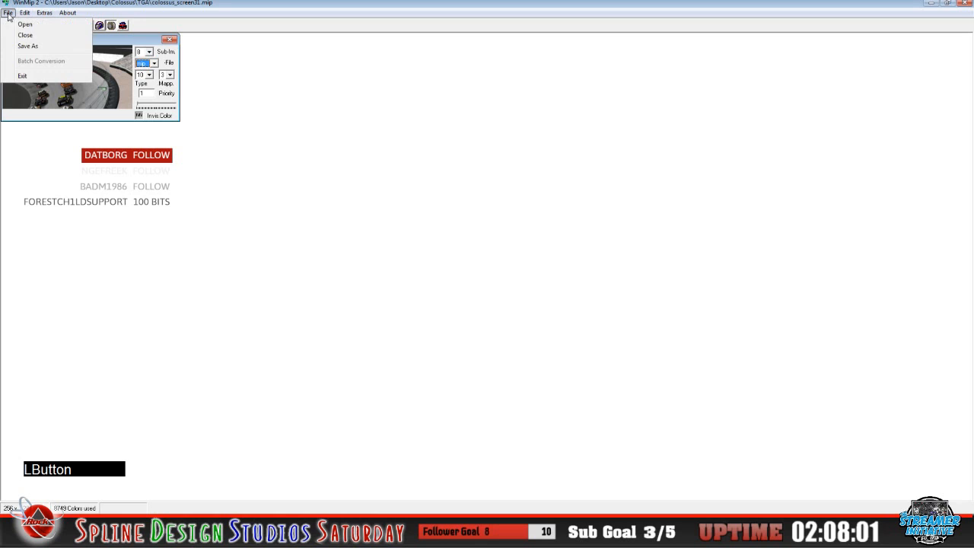
left_click(31, 47)
left_click(551, 458)
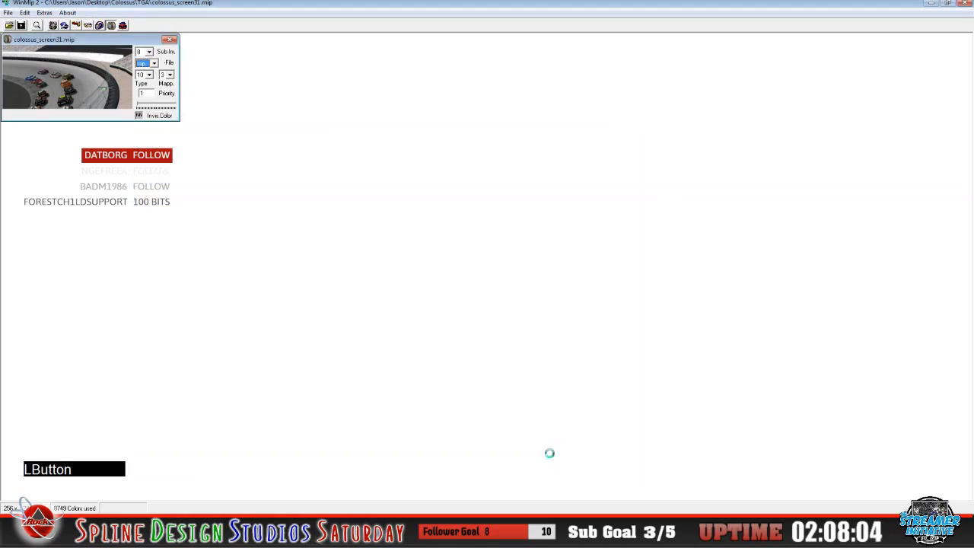
Close the colossus_screen31 image and open colossus_screen30 from the TGA folder
left_click(8, 13)
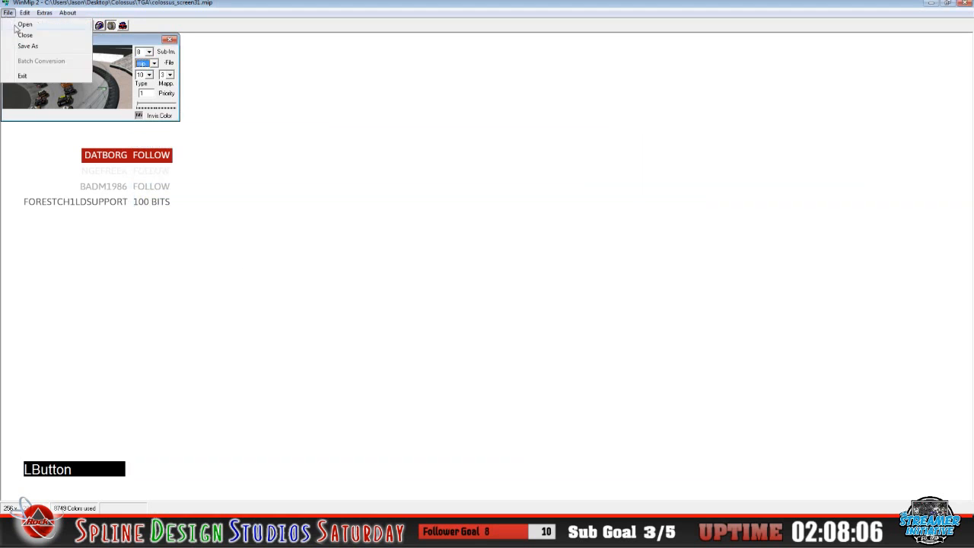
left_click(19, 33)
left_click(9, 25)
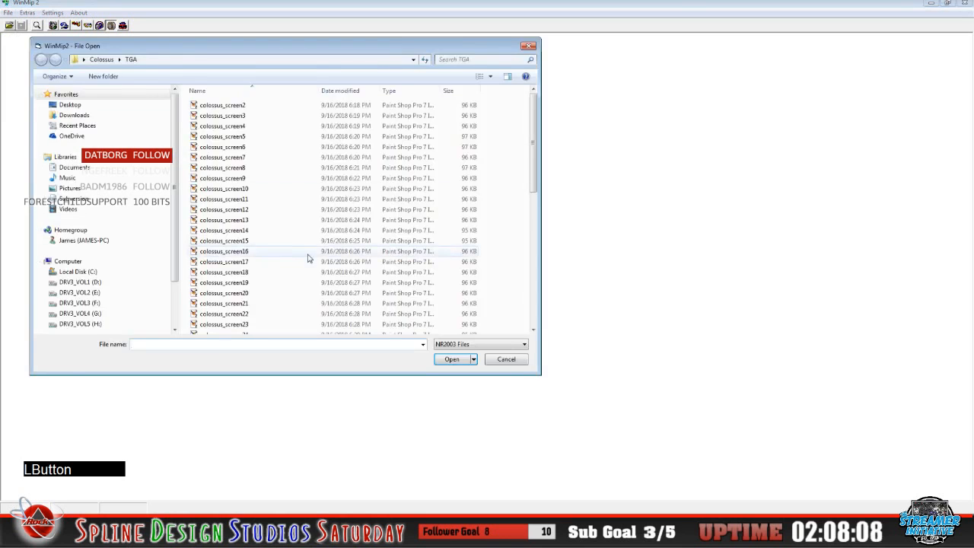
left_click_drag(535, 160, 541, 276)
left_click(246, 118)
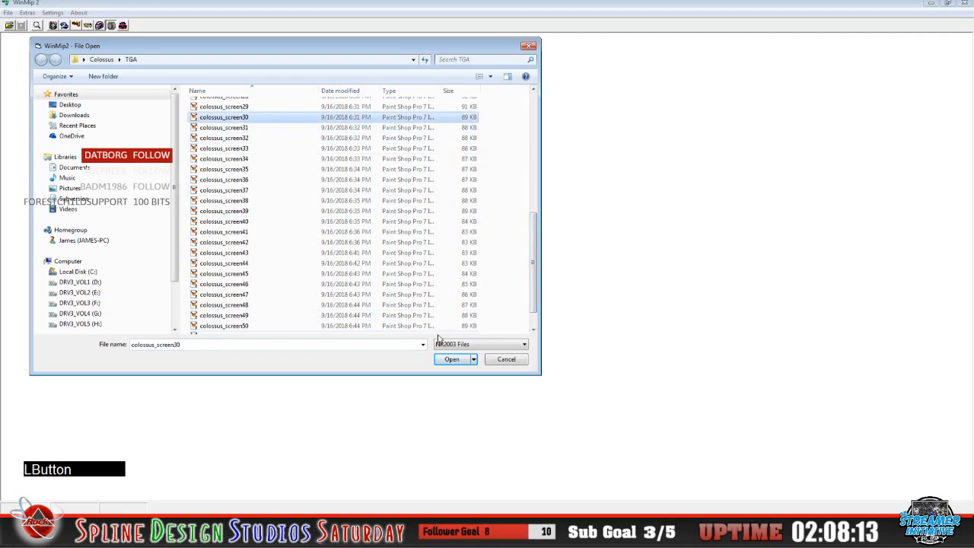
left_click(449, 358)
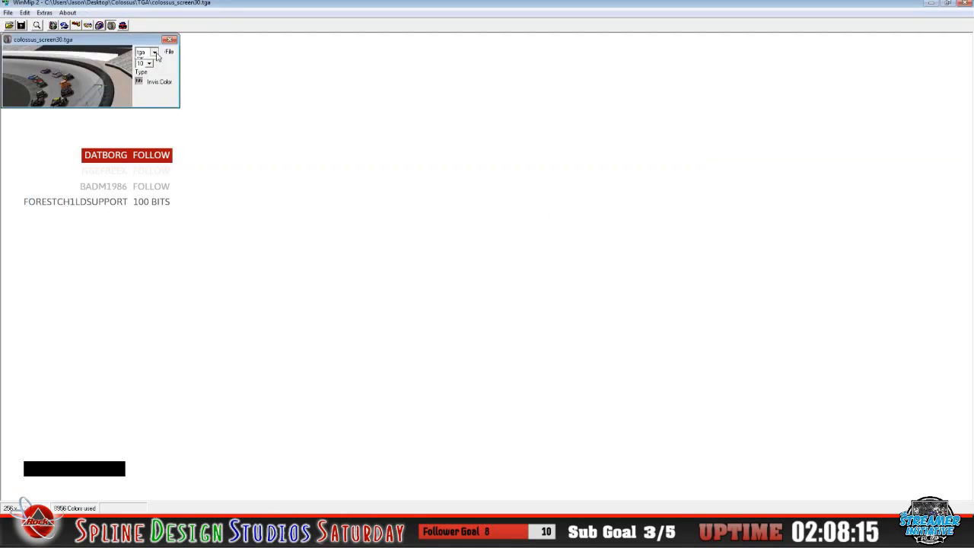
Convert colossus_screen30 to the mip format and save it as colossus_screen30 in the MIPs folder
left_click(154, 53)
left_click(146, 68)
left_click(9, 14)
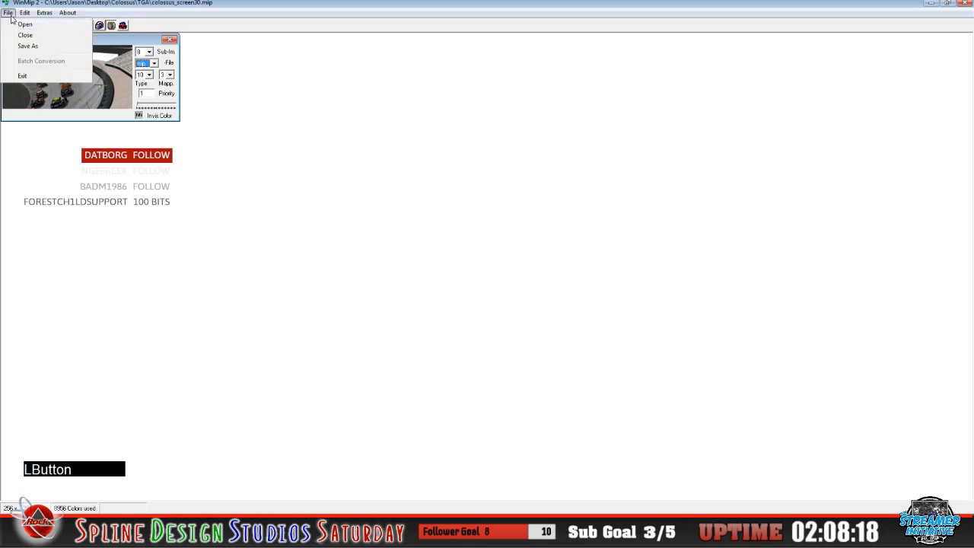
left_click(28, 46)
left_click(193, 335)
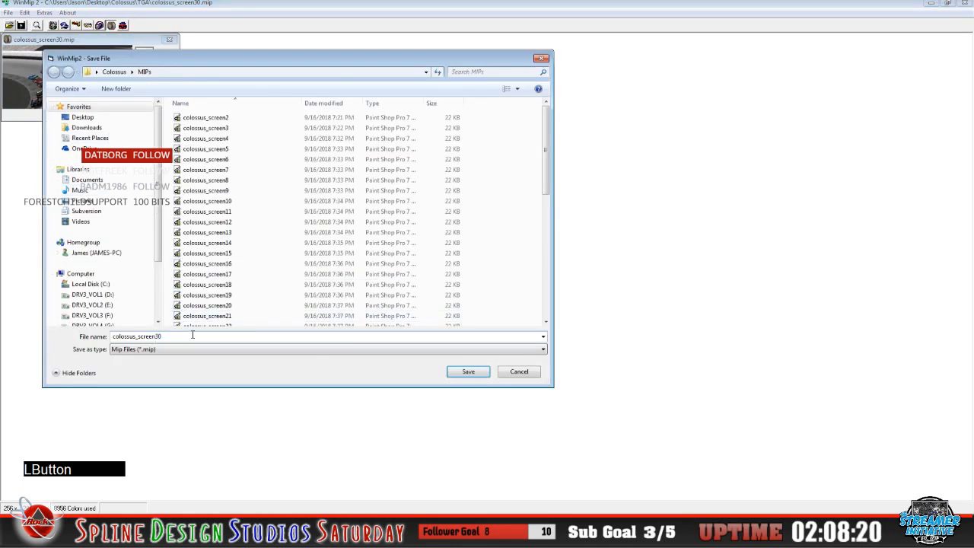
left_click(451, 372)
Close the colossus_screen30 image and open colossus_screen29 from the TGA folder
left_click(7, 13)
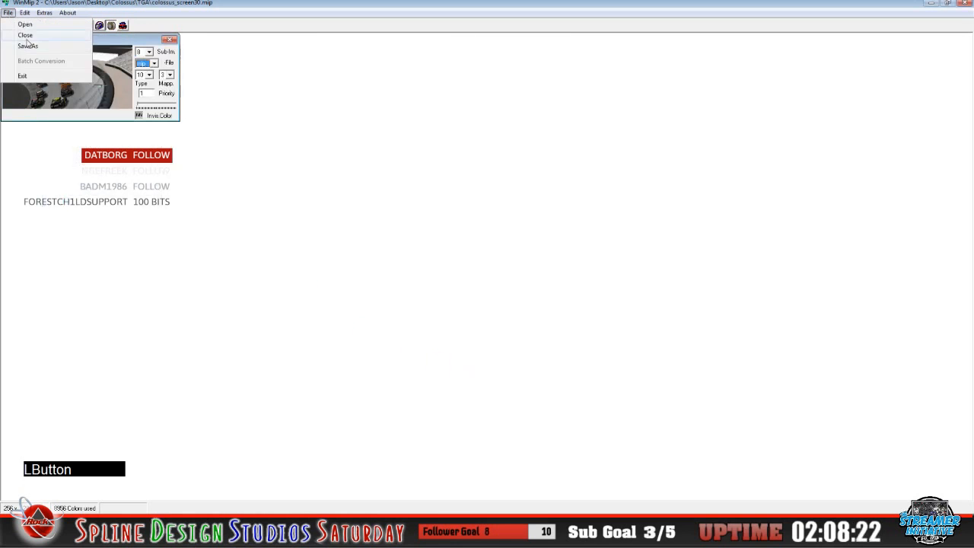
left_click(26, 44)
left_click(9, 25)
left_click_drag(570, 217, 572, 320)
left_click(261, 155)
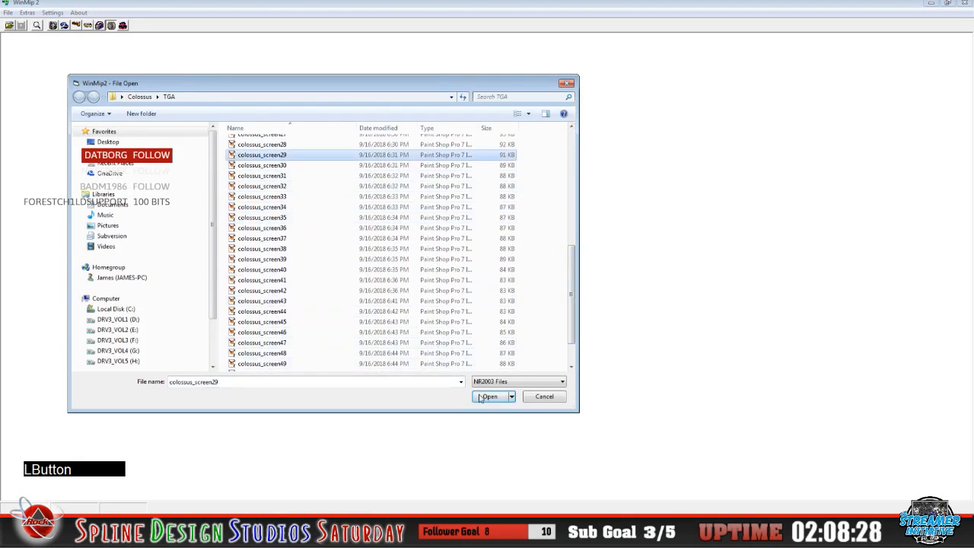
left_click(488, 397)
Convert colossus_screen29 to the mip format and save it as colossus_screen29 in the MIPs folder
left_click(154, 51)
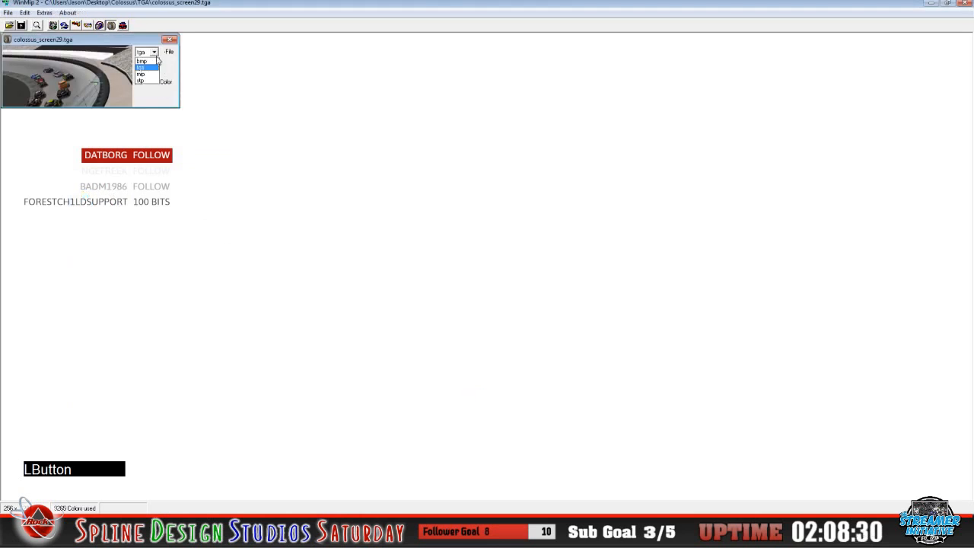
left_click(156, 77)
left_click(9, 13)
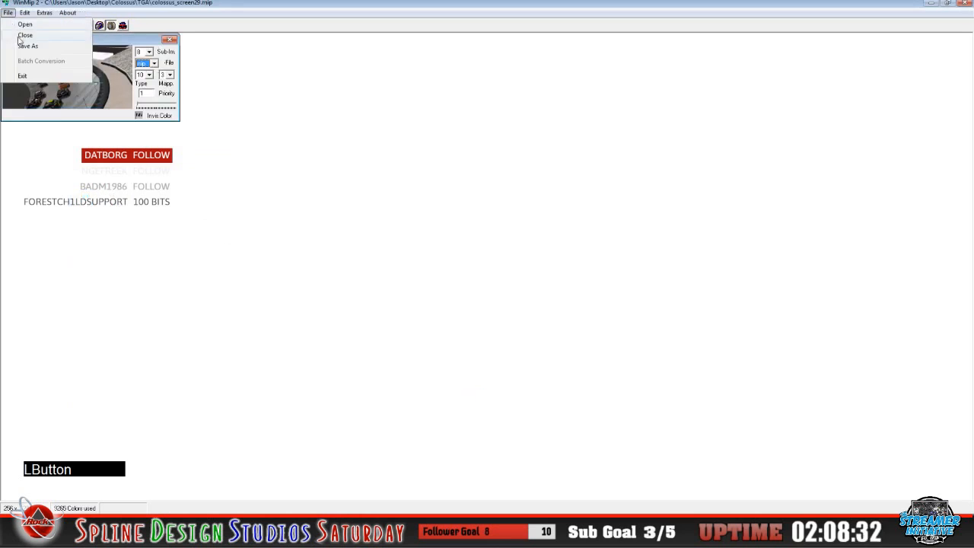
left_click(15, 43)
left_click(233, 374)
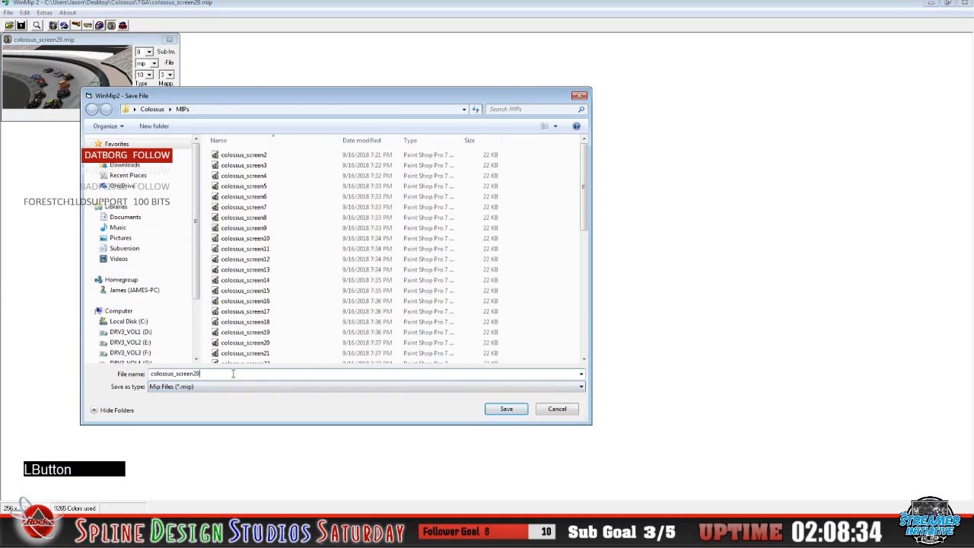
left_click(506, 410)
Close the converted colossus_screen29 image
left_click(8, 13)
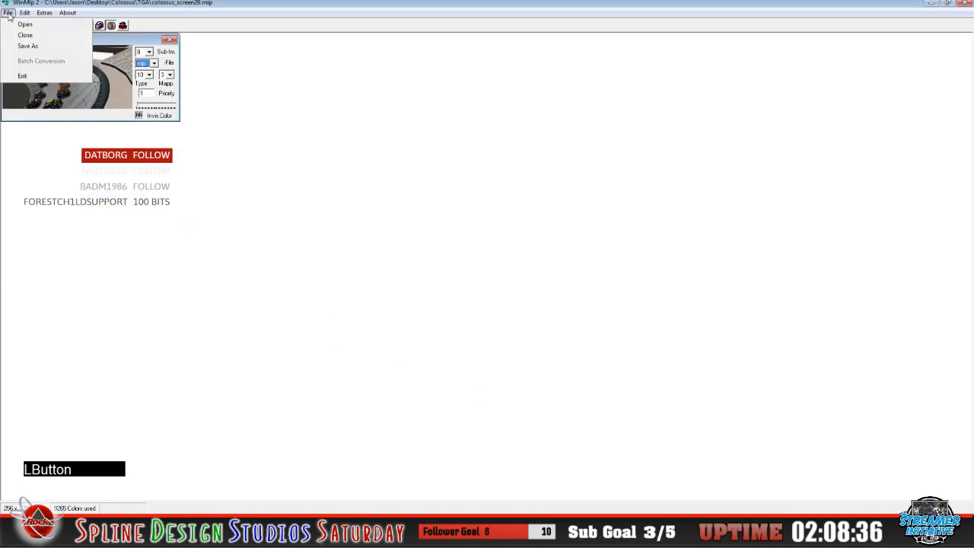
left_click(24, 35)
left_click(9, 25)
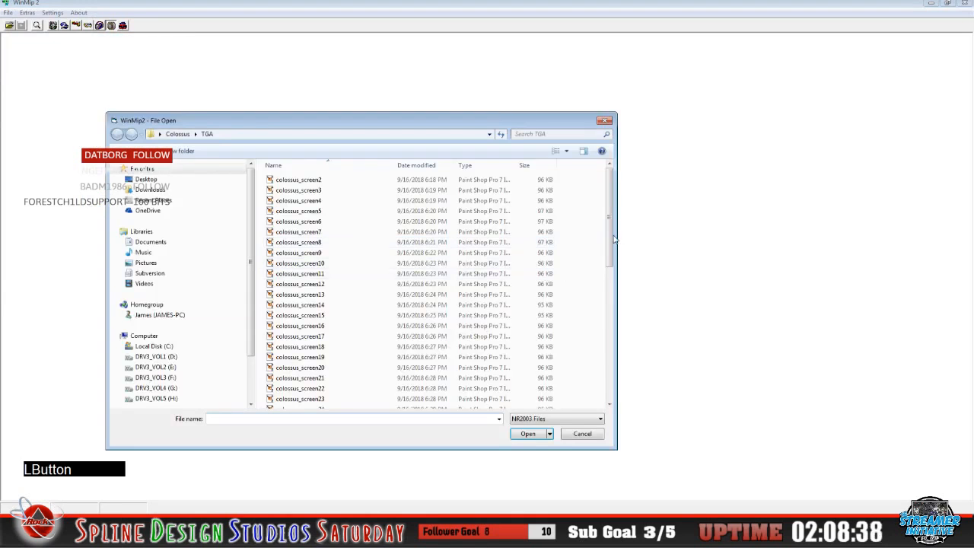
mouse_move(620, 286)
left_mouse_down()
mouse_move(619, 302)
mouse_move(621, 290)
left_mouse_up()
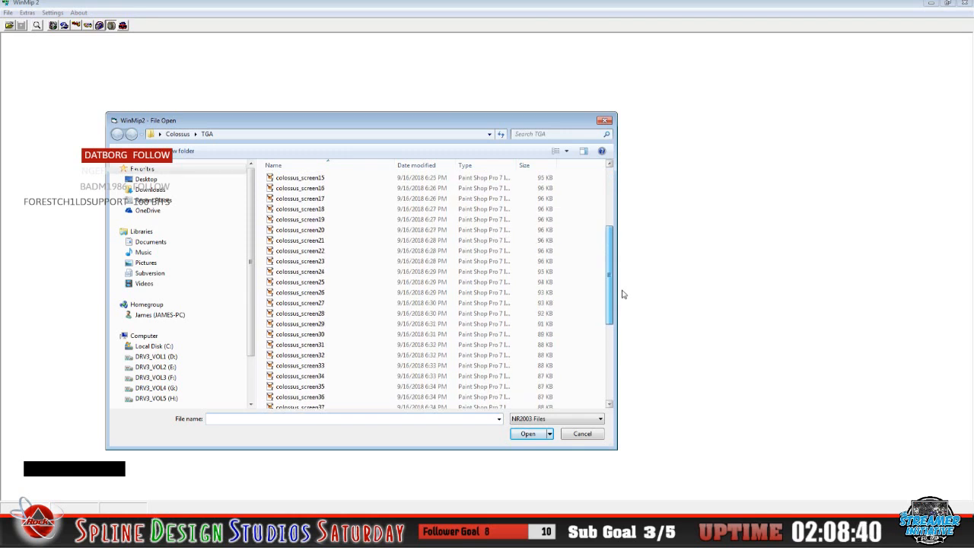
left_click(622, 291)
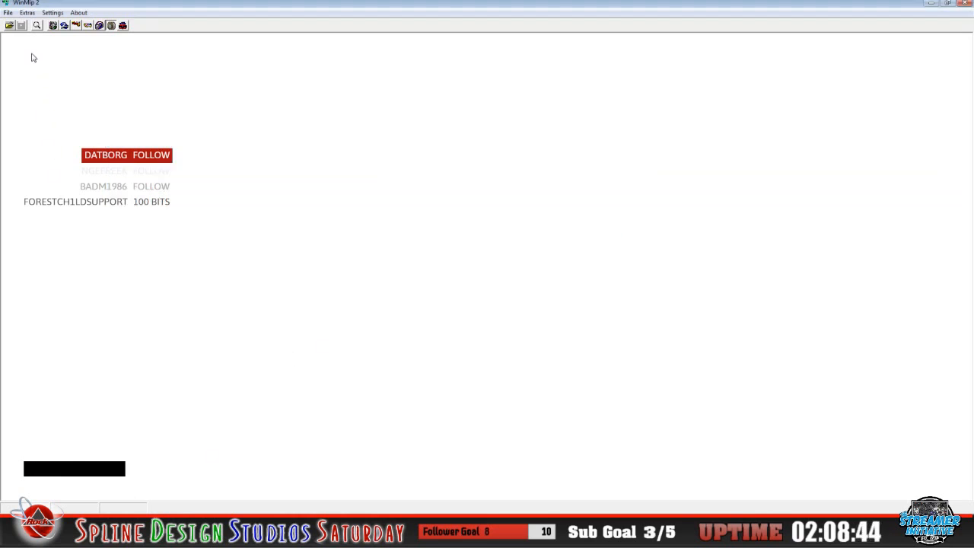
Open colossus_screen28 from the TGA folder
left_click(9, 25)
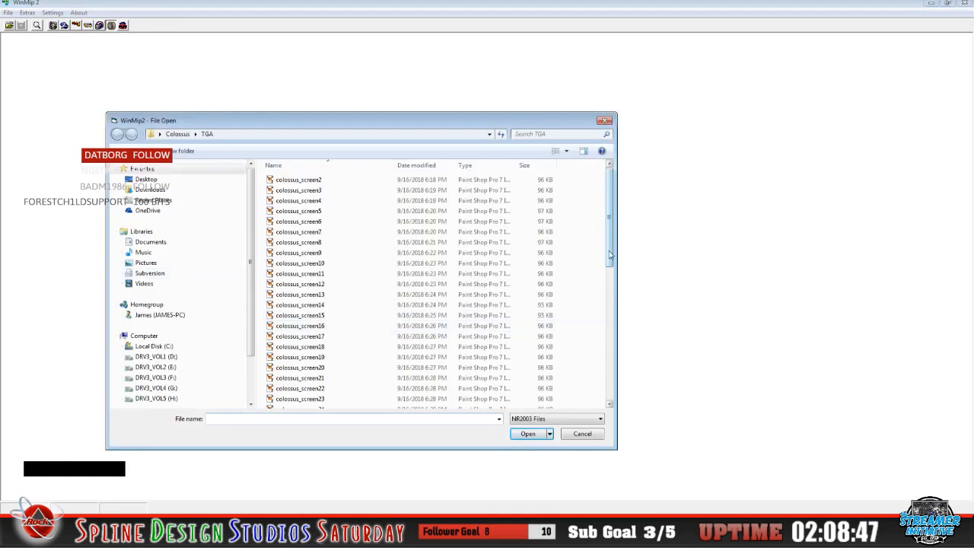
left_click_drag(610, 255, 616, 328)
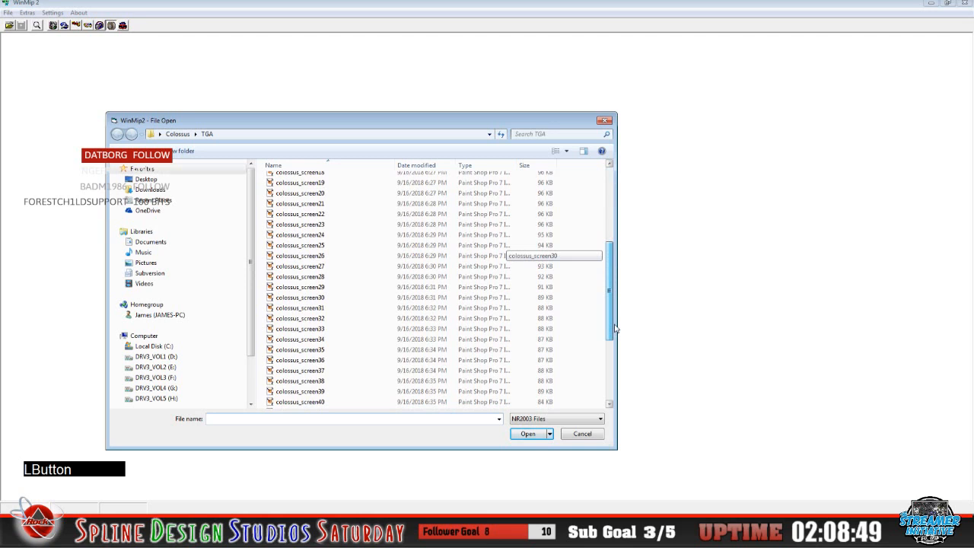
left_click(305, 276)
left_click(528, 434)
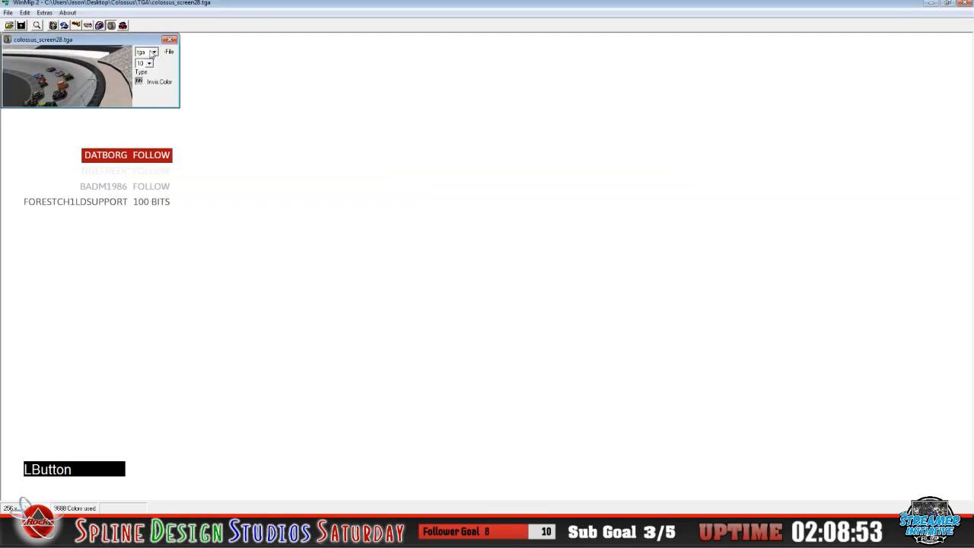
Convert colossus_screen28 to the mip format and save it as colossus_screen28 in the MIPs folder
left_click(153, 52)
left_click(142, 82)
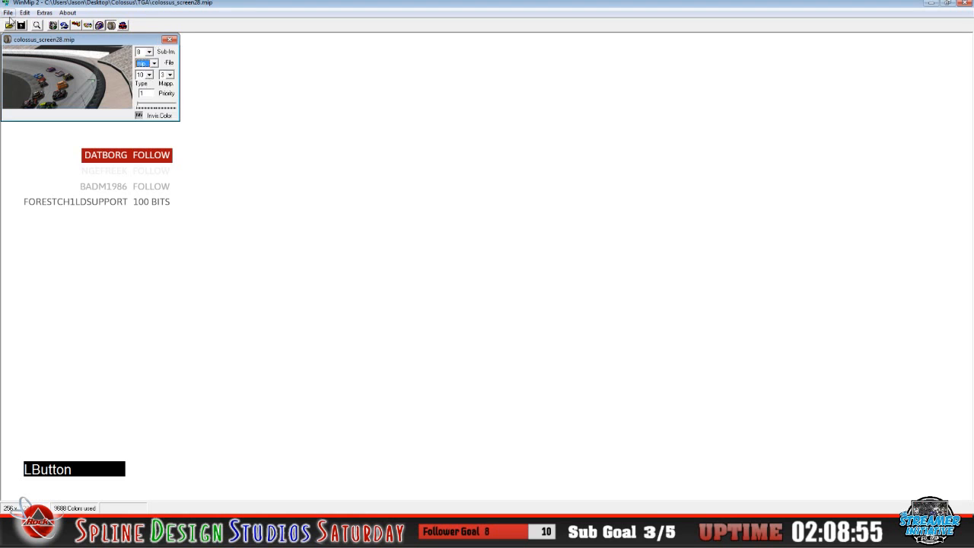
left_click(8, 13)
left_click(27, 47)
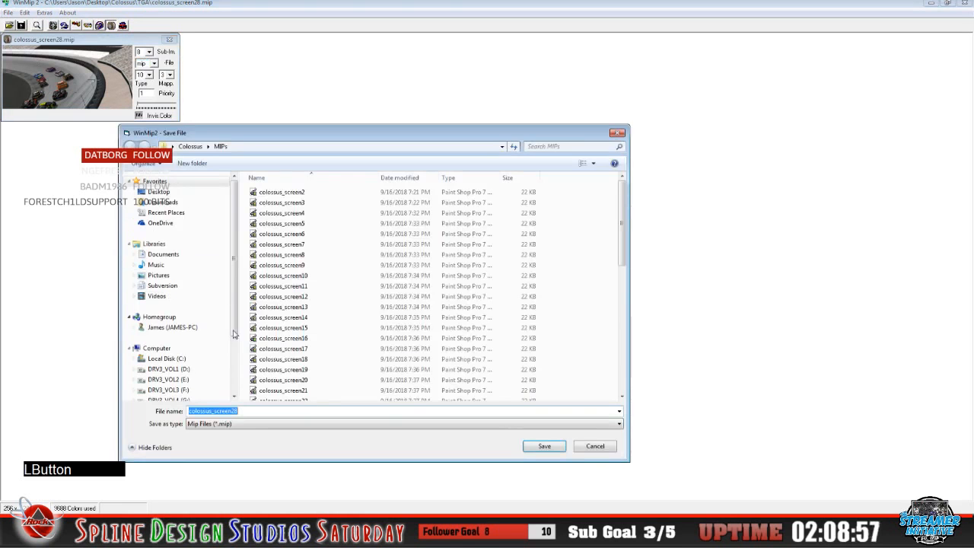
left_click(263, 409)
left_click(532, 440)
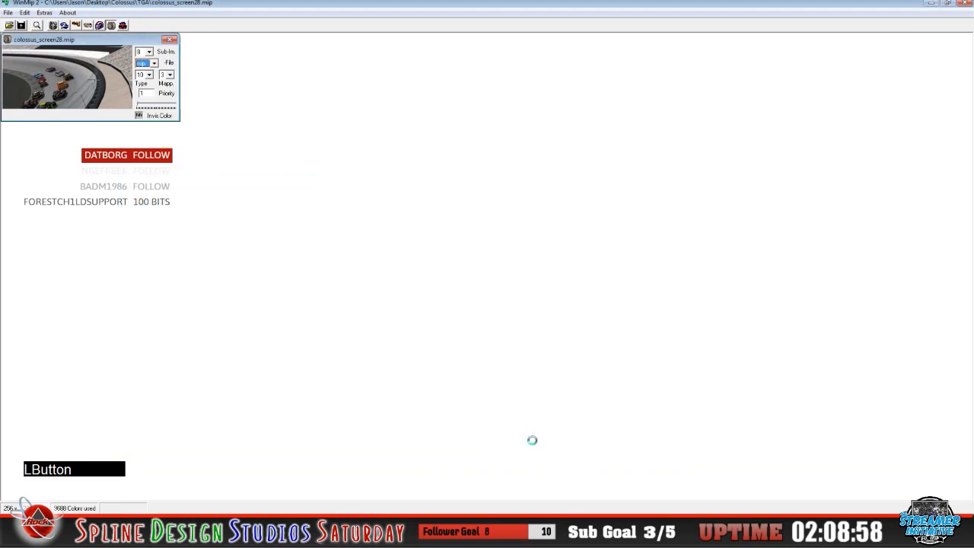
Close the colossus_screen28 image and open colossus_screen27 from the TGA folder
left_click(8, 13)
left_click(20, 33)
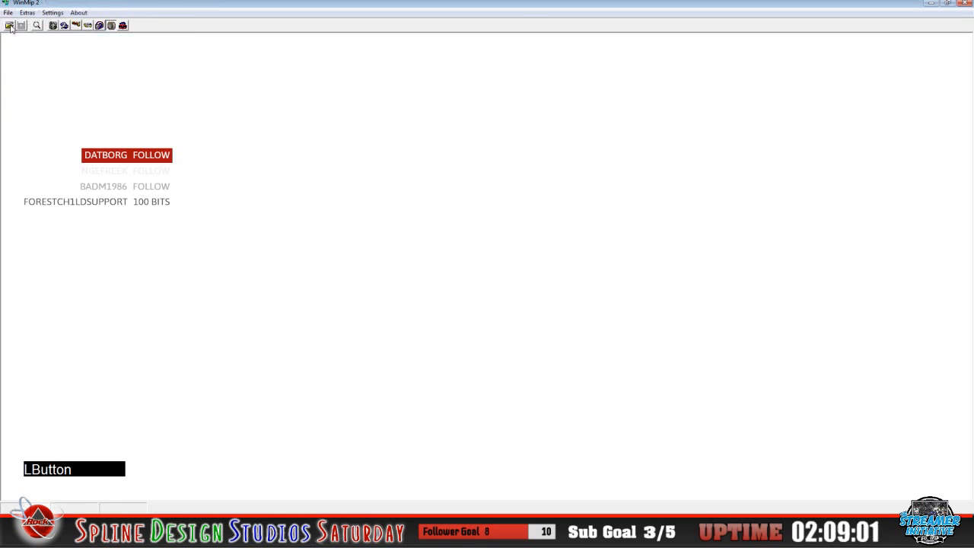
left_click(10, 25)
left_click_drag(522, 151, 522, 225)
left_click(266, 171)
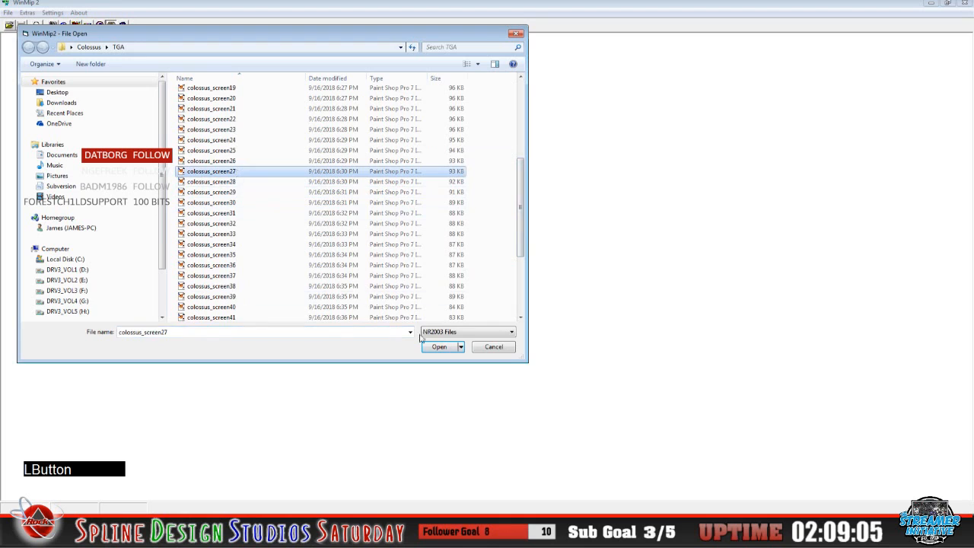
left_click(440, 346)
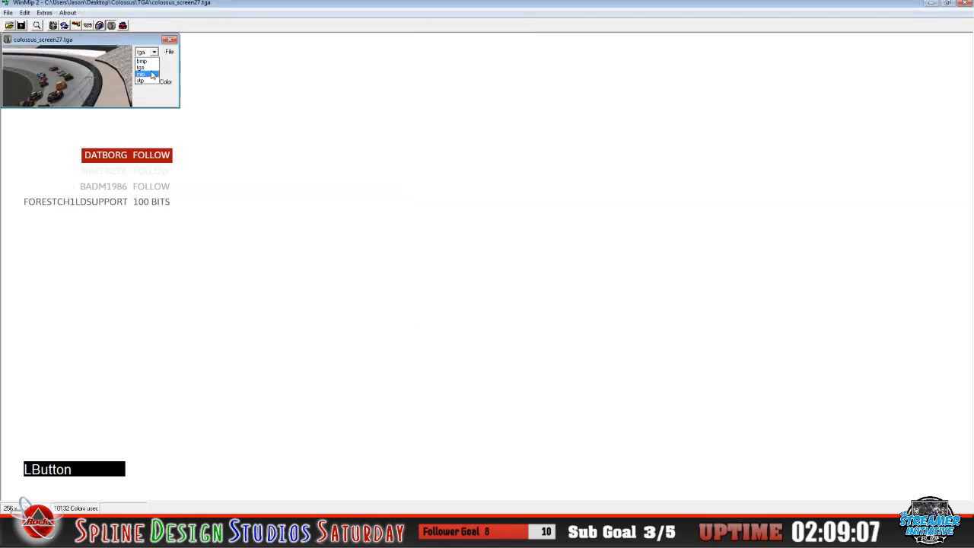
Convert colossus_screen27 to the mip format and save it in the MIPs folder under the same name
left_click(7, 13)
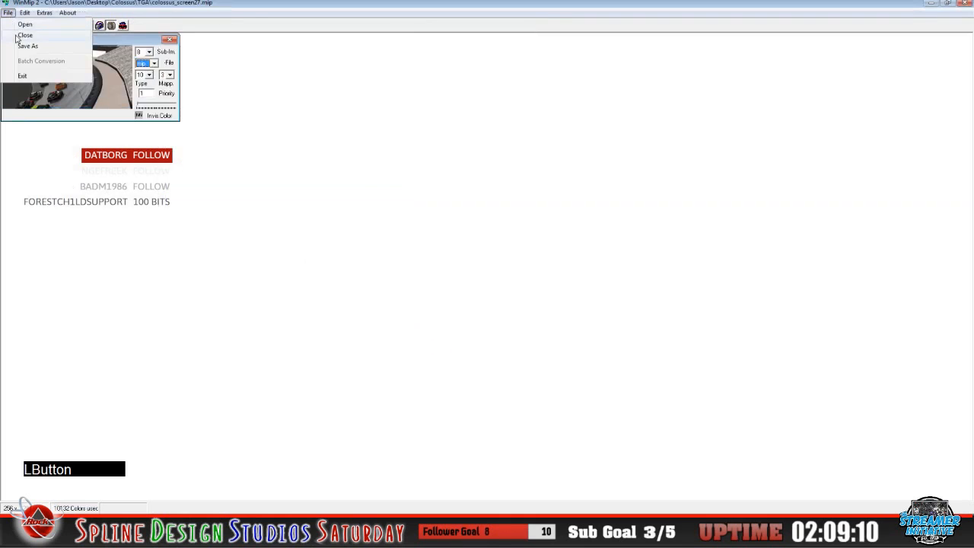
left_click(20, 45)
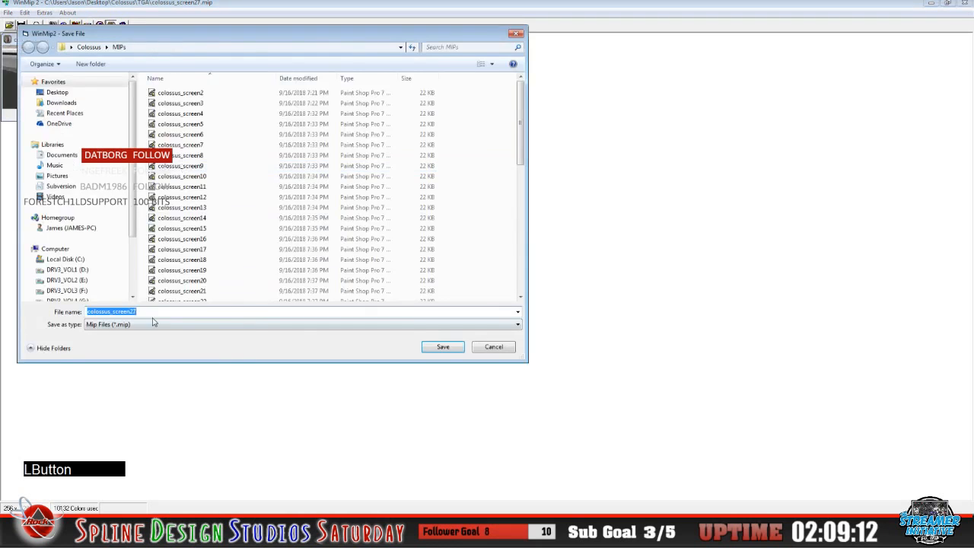
left_click(446, 347)
Close the colossus_screen27 image and open the Colossus MIPs folder in Windows Explorer
left_click(21, 25)
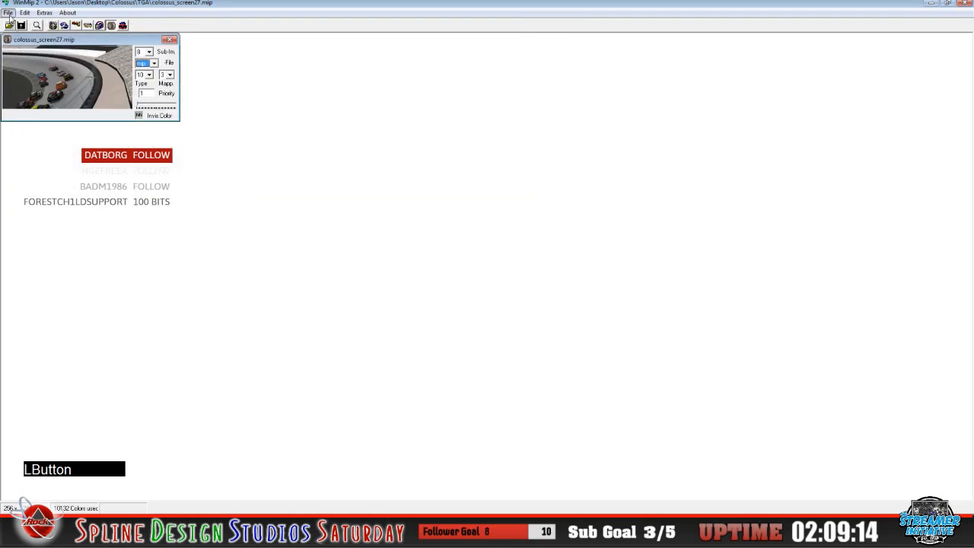
left_click(65, 533)
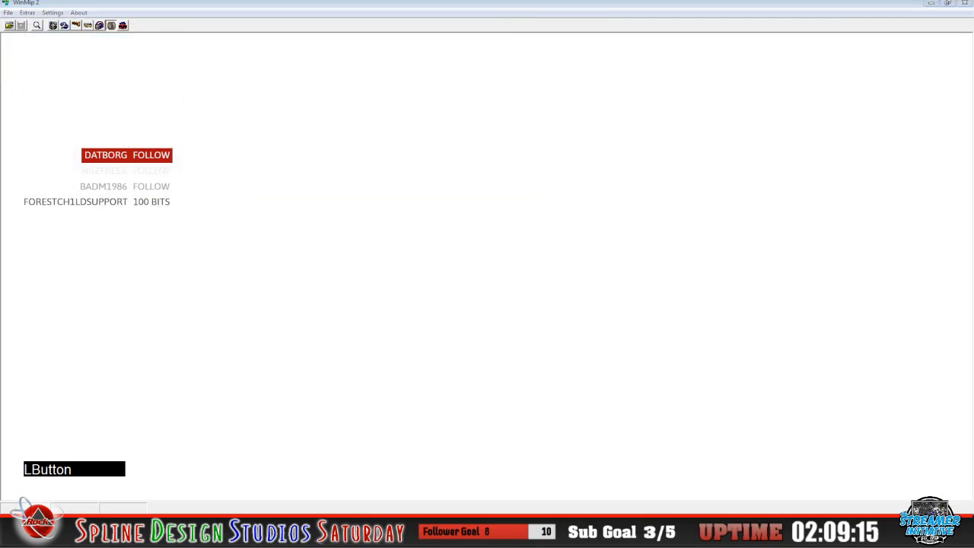
left_click(47, 495)
double_click(174, 62)
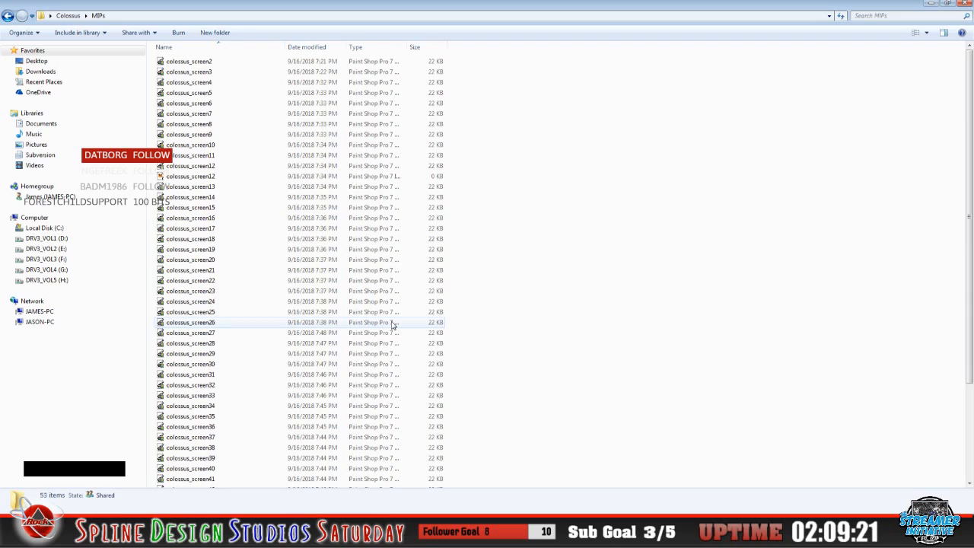
Delete the empty 0 KB duplicate of colossus_screen12 from the MIPs folder
right_click(207, 179)
left_click(246, 404)
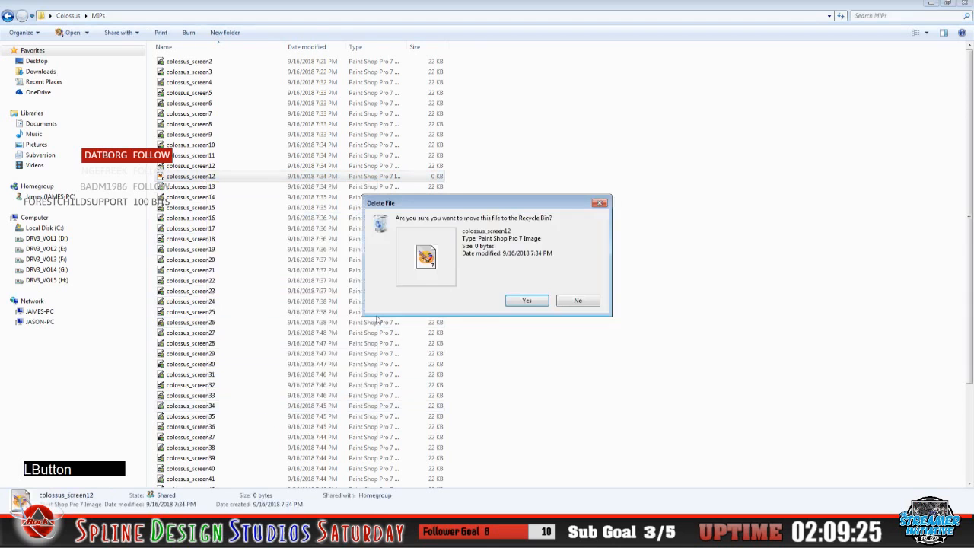
left_click(529, 302)
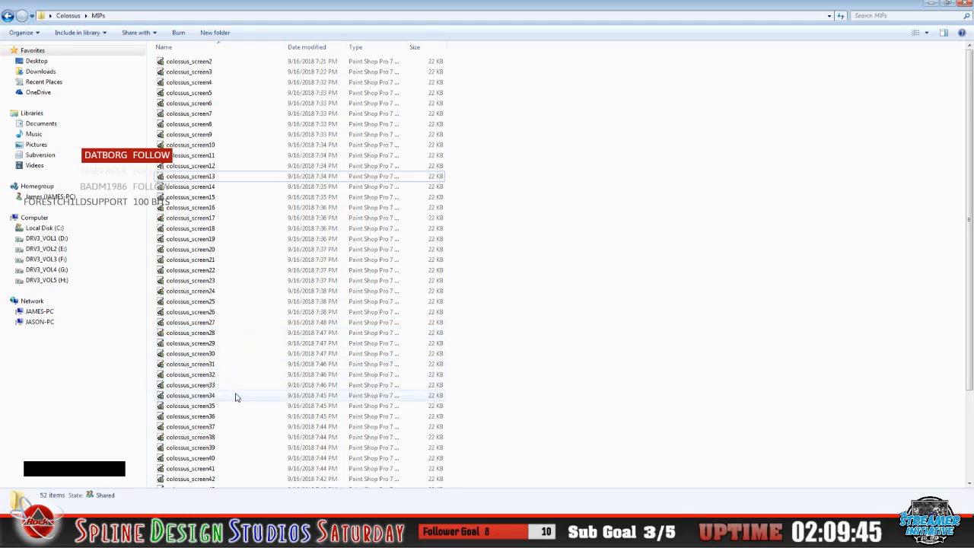
scroll(232, 418, "down", 1)
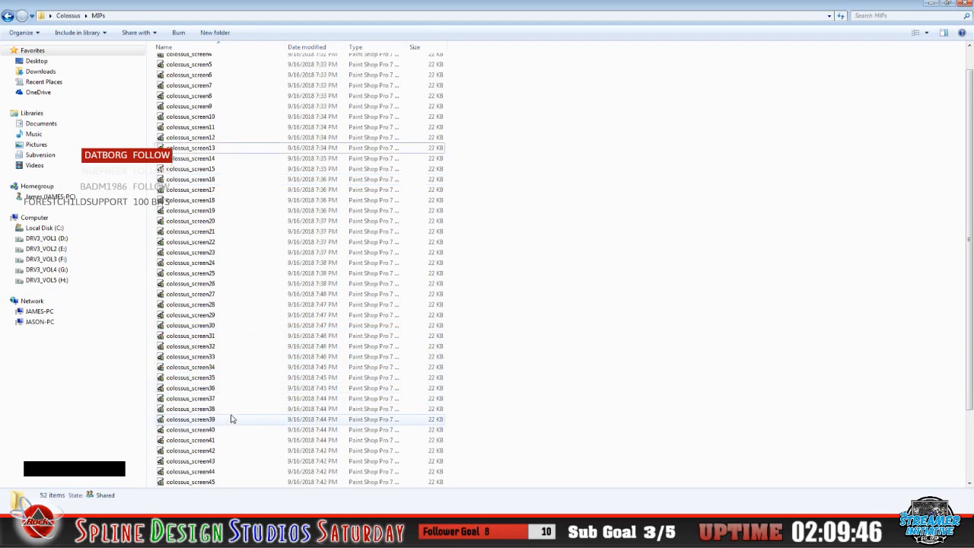
Check the list of colossus_screen mip files in the MIPs folder for gaps in the numbering up to colossus_screen53
left_click(228, 409)
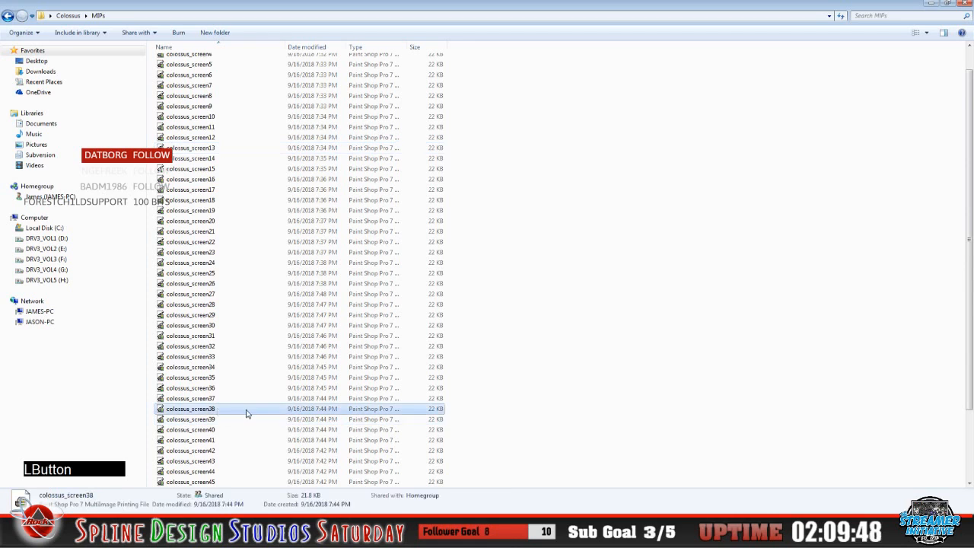
scroll(246, 414, "down", 3)
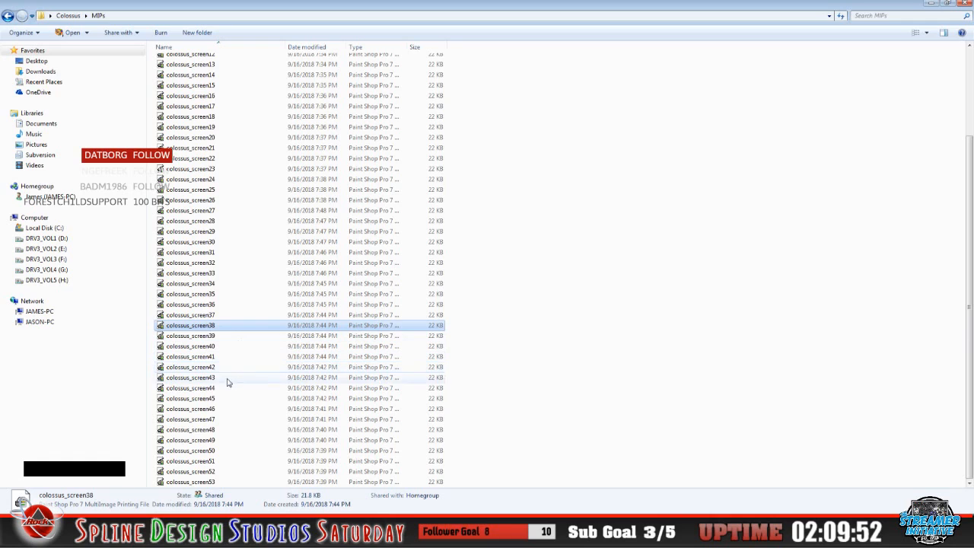
left_click(222, 377)
left_click(212, 389)
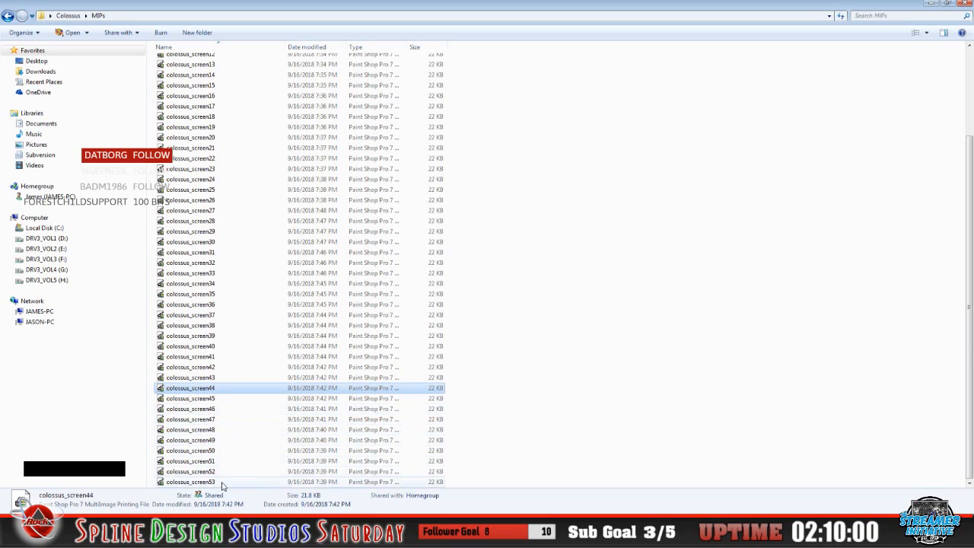
scroll(252, 340, "up", 3)
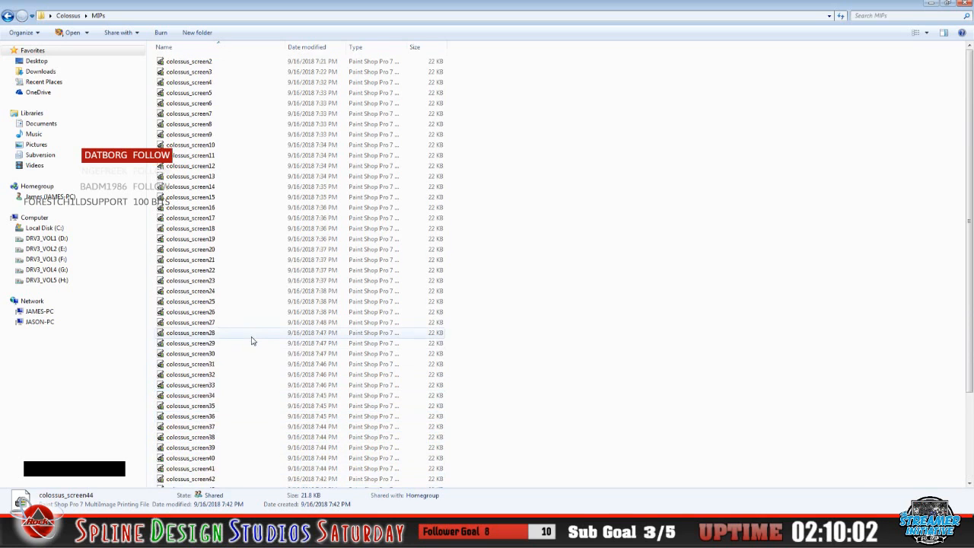
Reopen the MIPs folder from the Colossus folder and copy all of its colossus_screen mip files
left_click(8, 15)
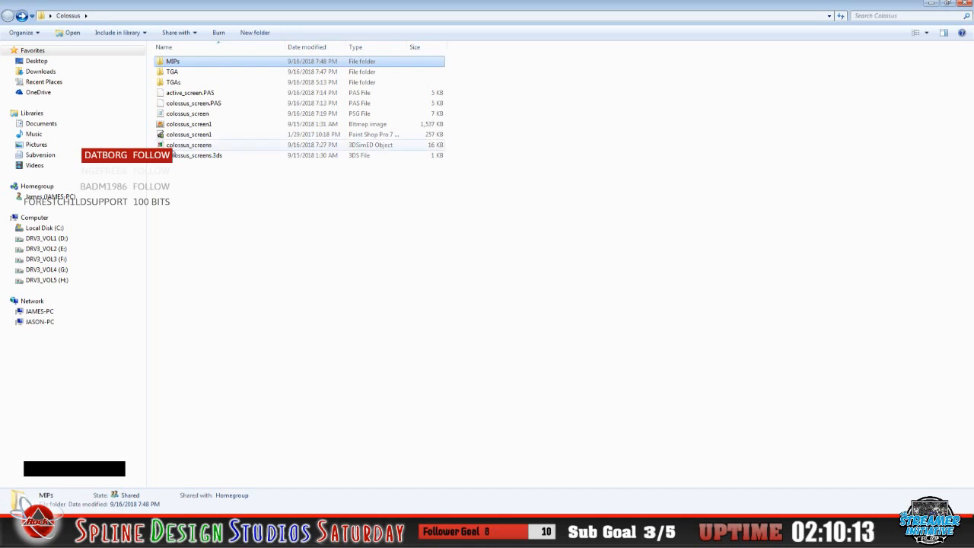
double_click(177, 62)
left_click(36, 34)
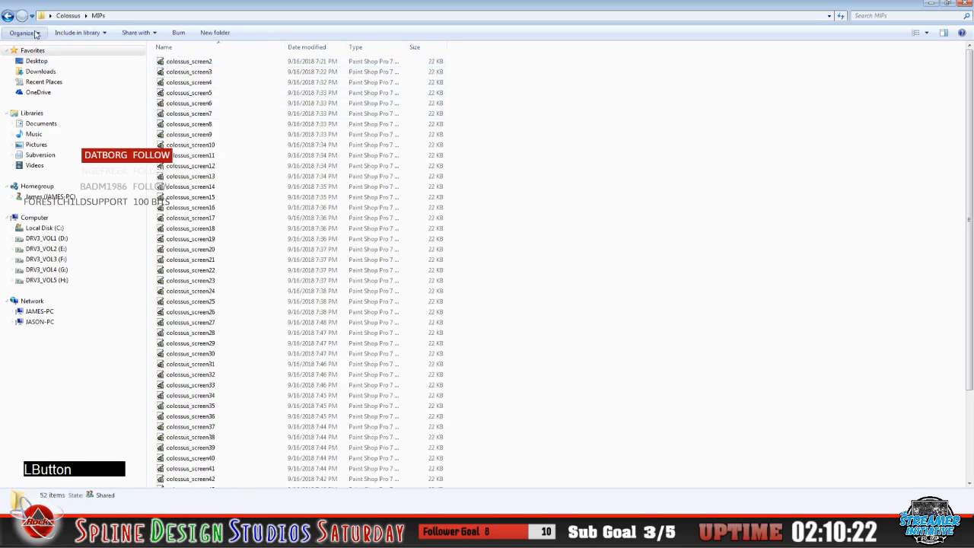
left_click(35, 102)
right_click(200, 134)
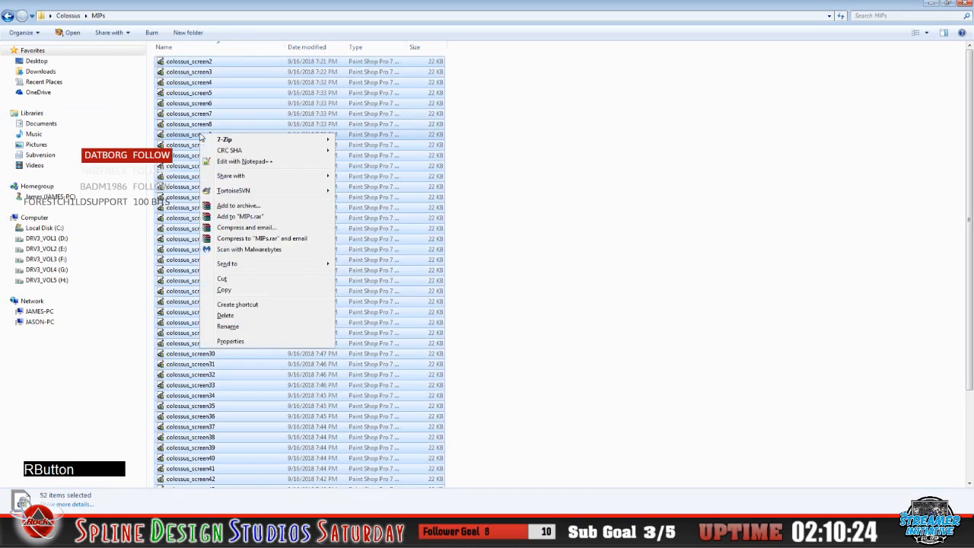
left_click(236, 291)
left_click(540, 320)
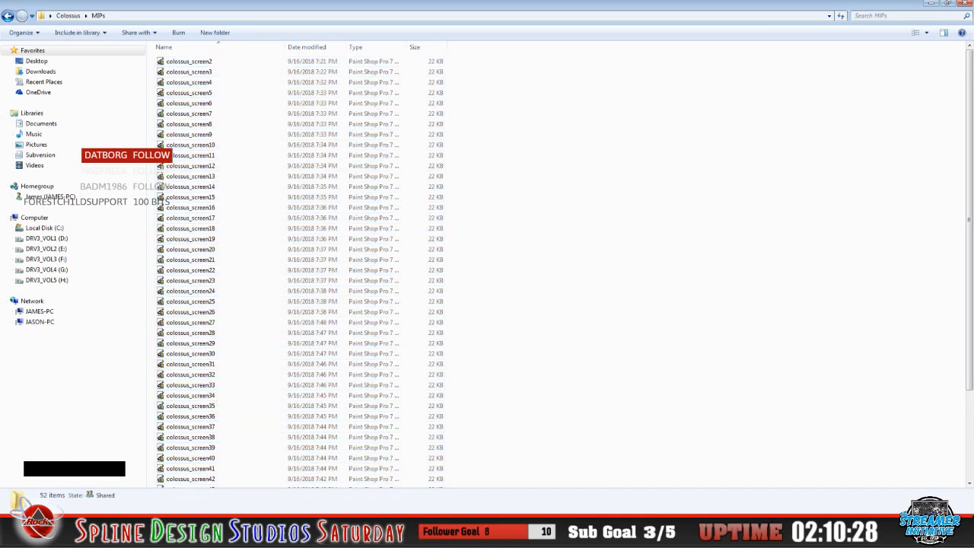
Paste the mip files into the sandbox make3do folder, replacing the existing colossus_screen2.mip
left_click(99, 533)
right_click(240, 428)
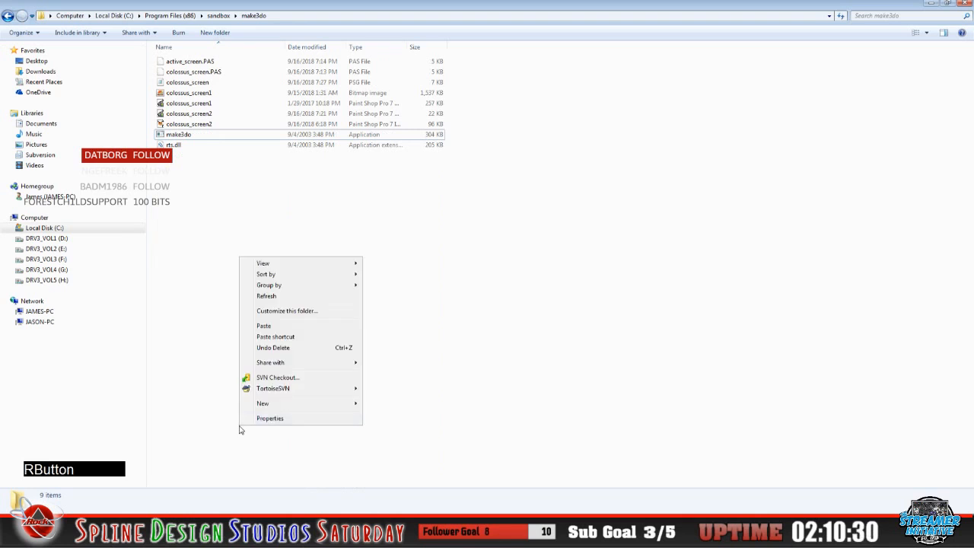
left_click(277, 329)
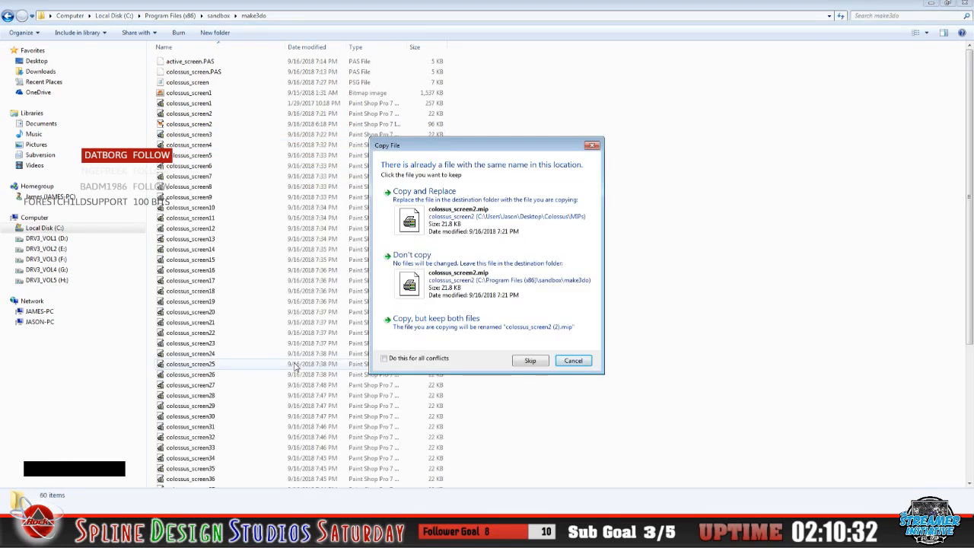
left_click(424, 192)
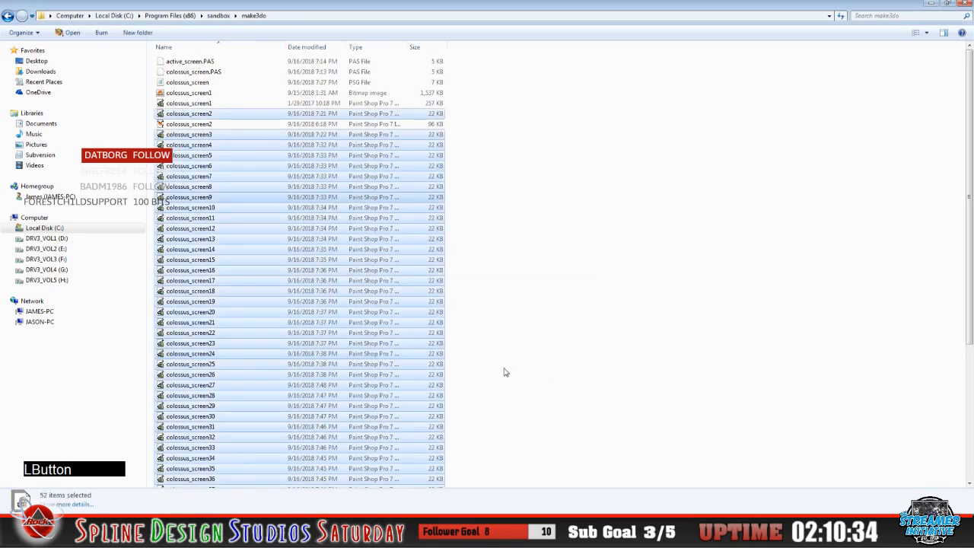
left_click(551, 362)
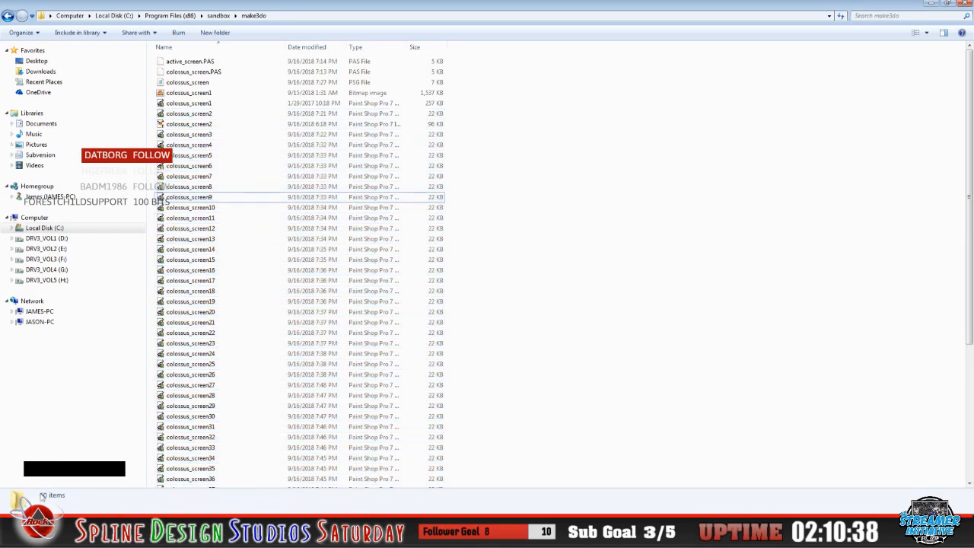
Copy the colossus_screens 3DSimED object from the Colossus folder into the make3do folder
left_click(20, 537)
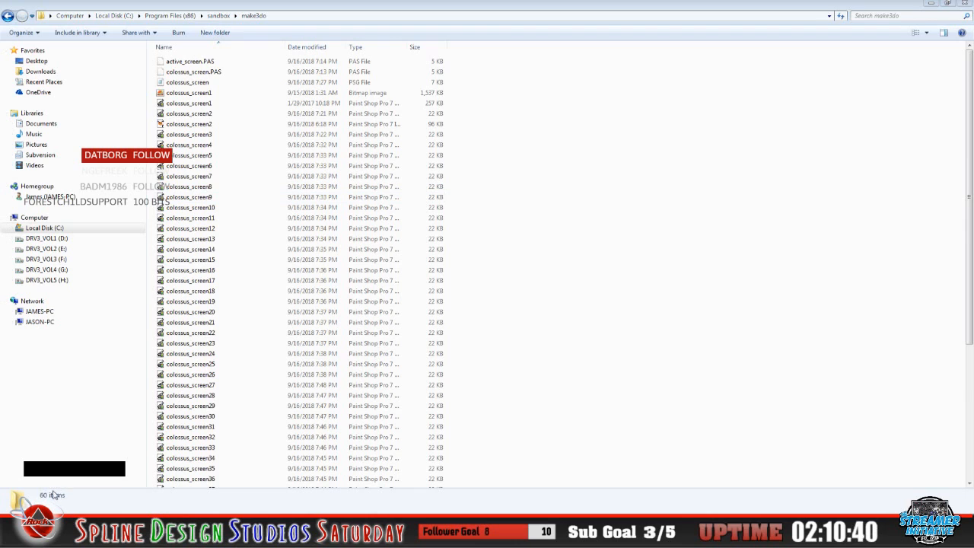
left_click(58, 496)
left_click(9, 16)
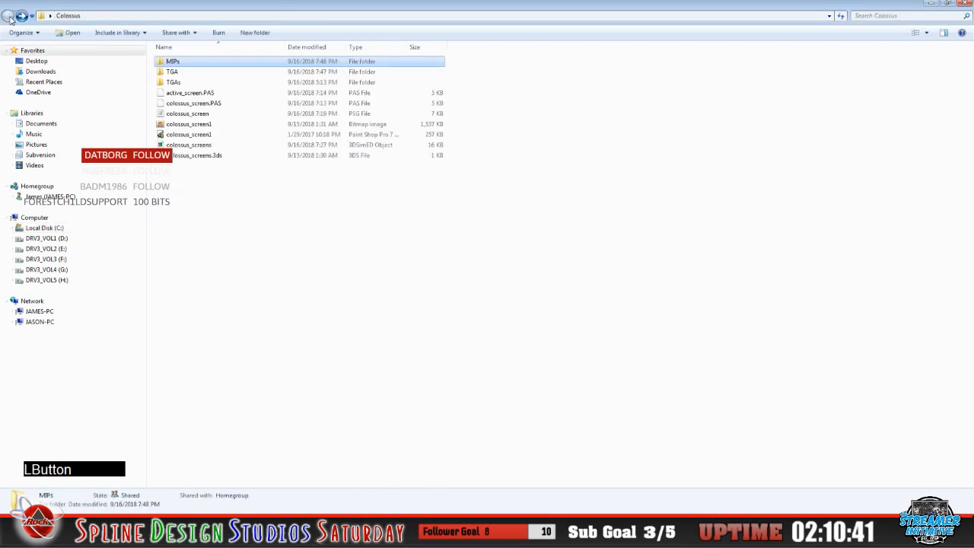
right_click(187, 147)
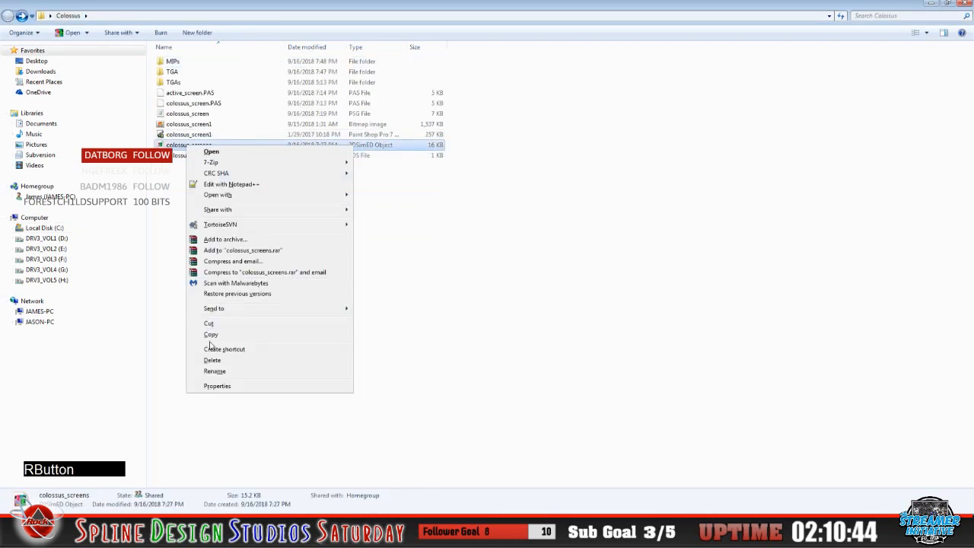
left_click(289, 346)
left_click(53, 508)
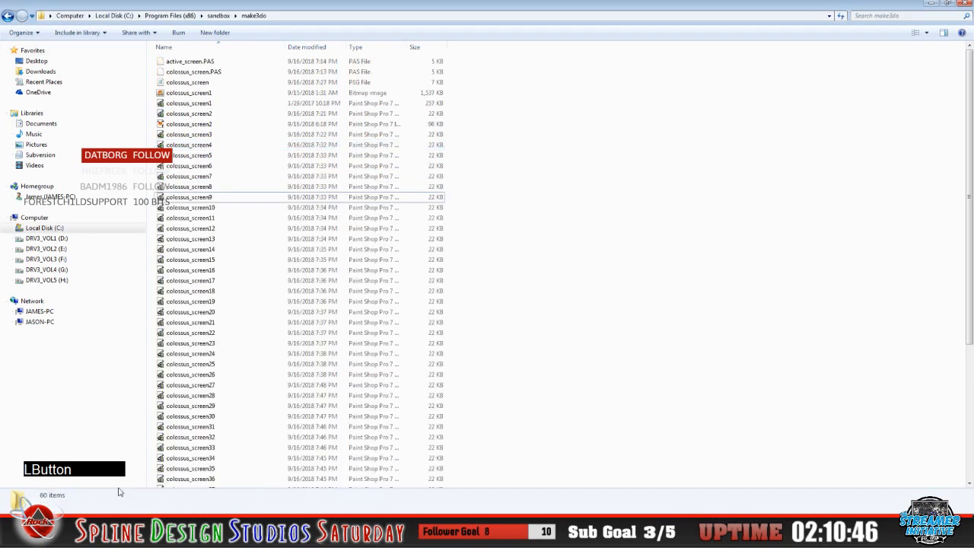
right_click(264, 415)
left_click(299, 313)
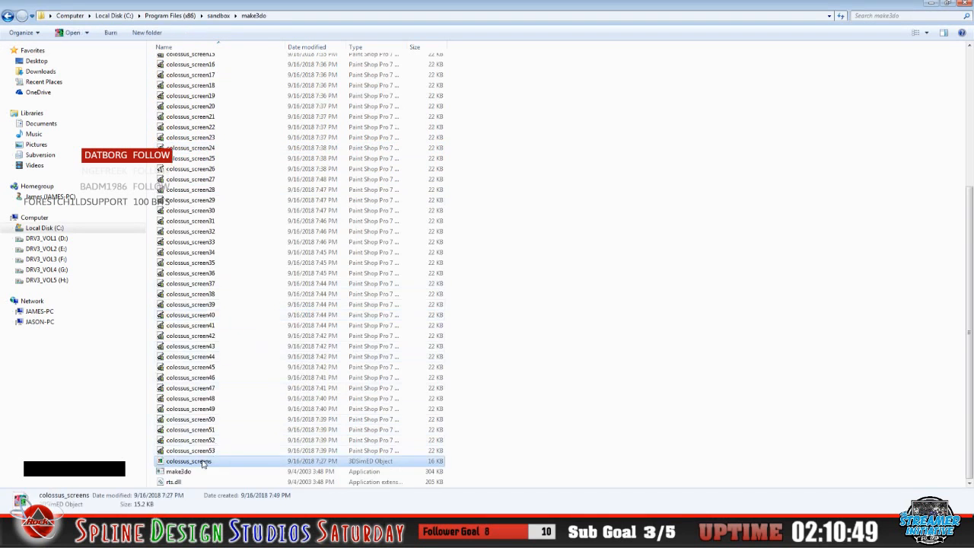
Open the make3do folder's colossus_screens object in 3DSimED and examine the textures on its screens up close
double_click(201, 462)
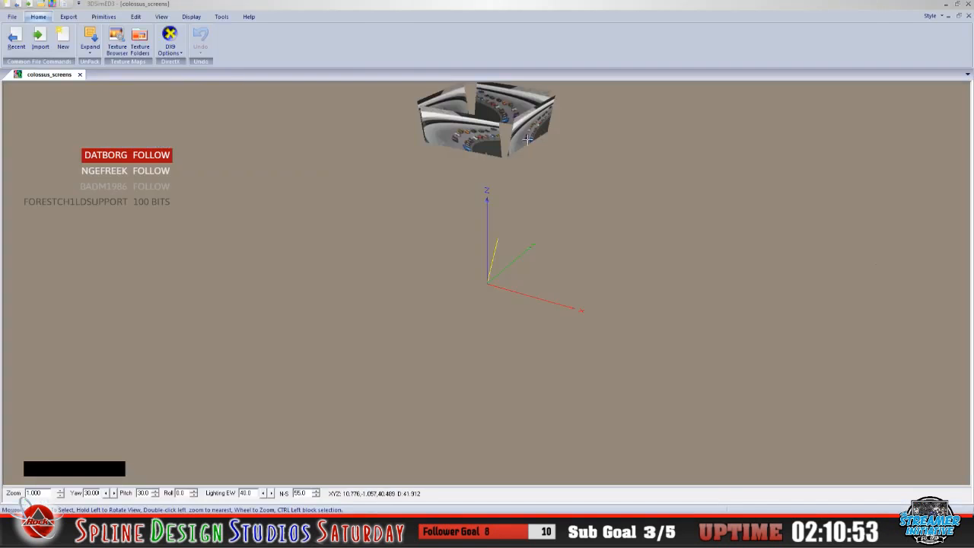
left_click_drag(528, 140, 504, 136)
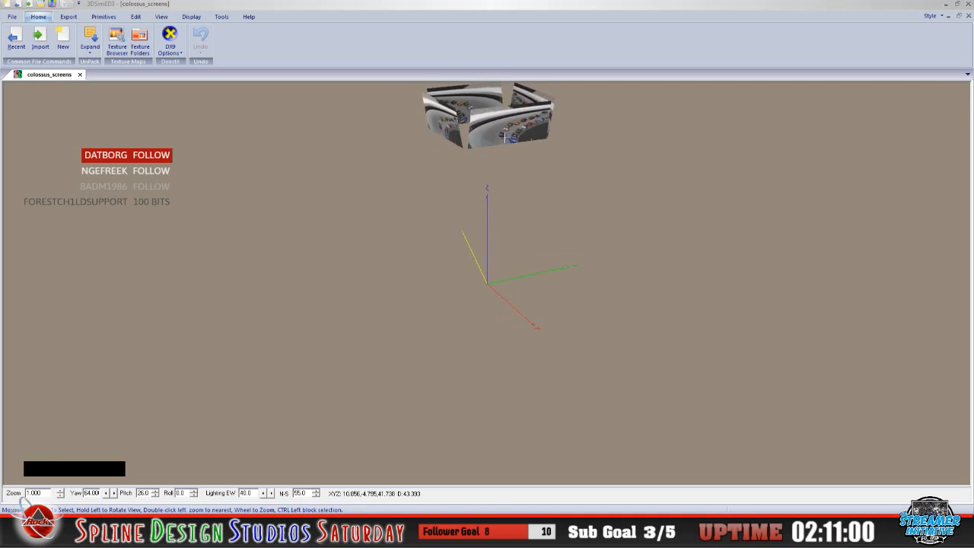
left_click_drag(587, 106, 486, 328)
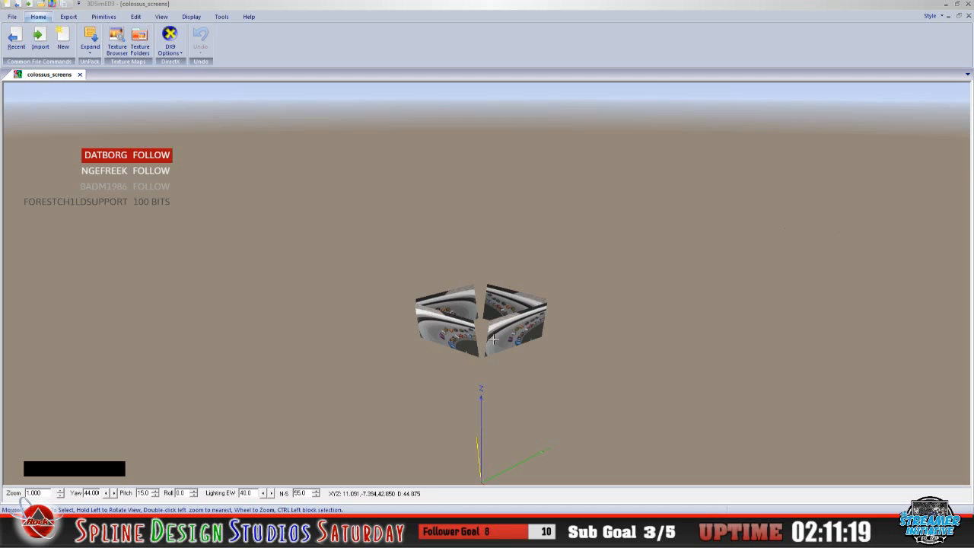
scroll(488, 353, "up", 5)
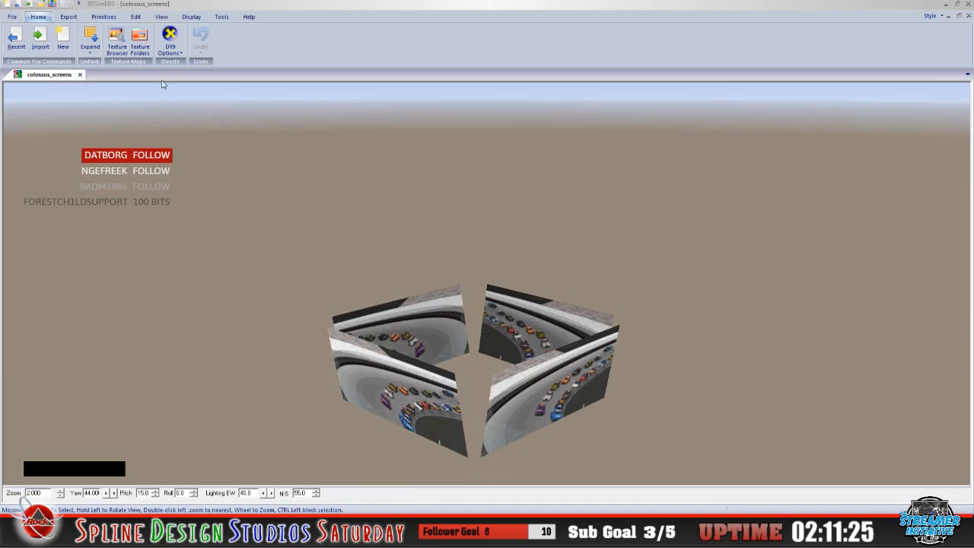
Exit 3DSimED and look through the files in the make3do folder
left_click(11, 17)
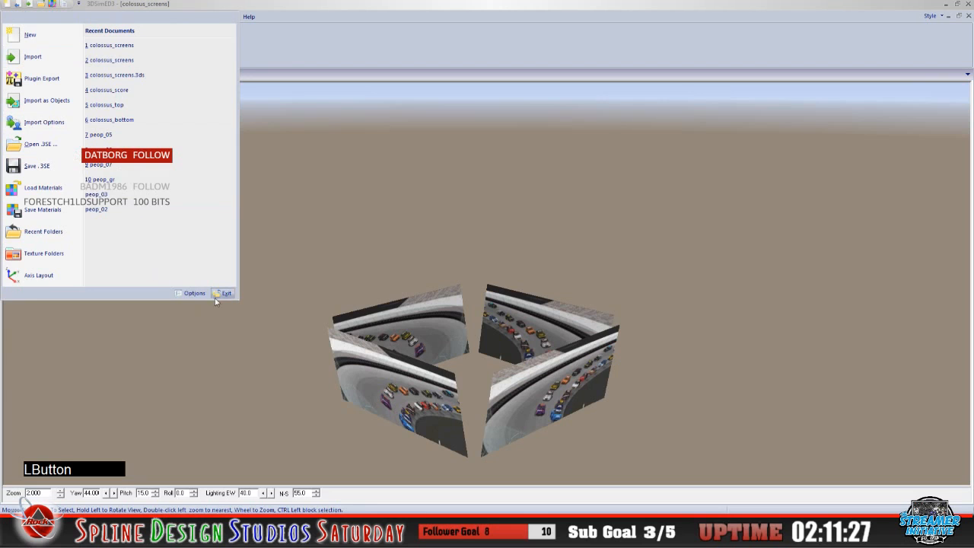
left_click(223, 293)
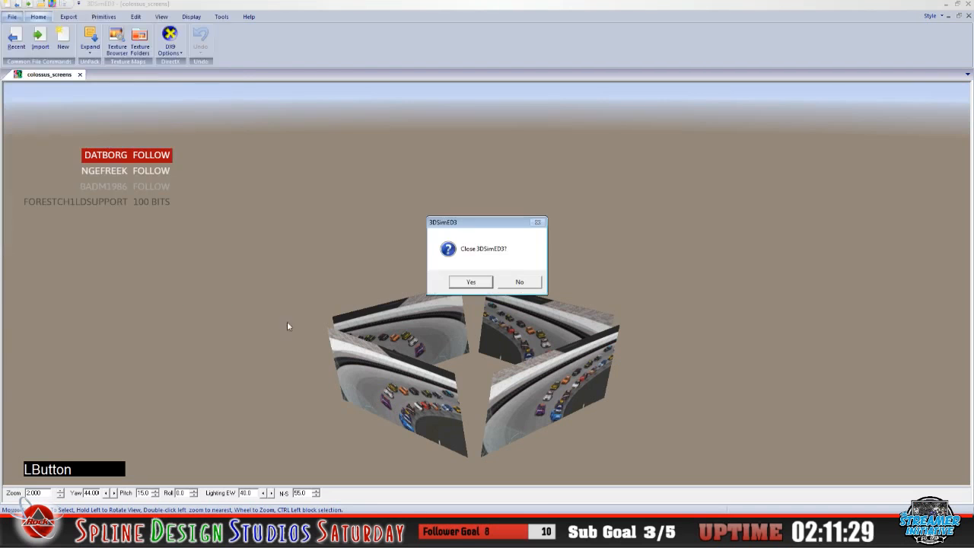
left_click(470, 282)
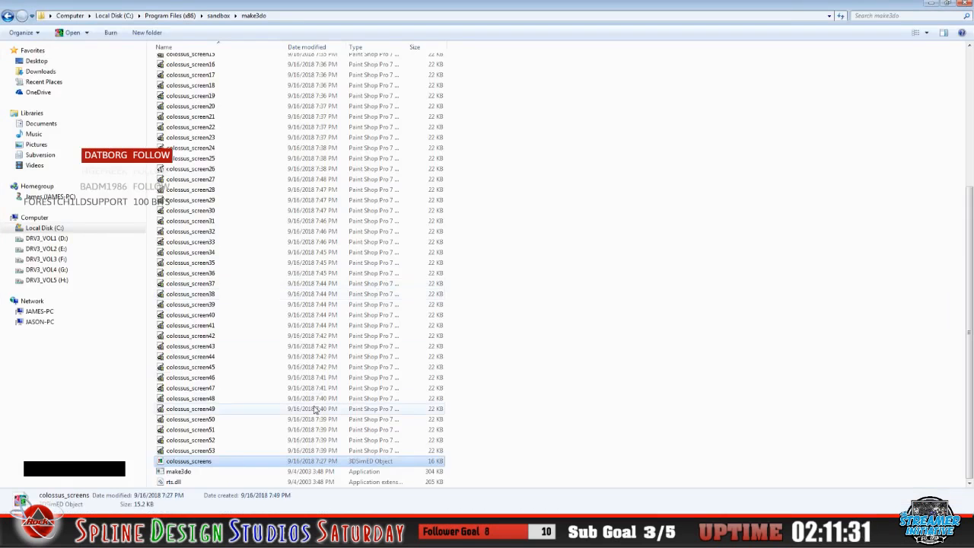
scroll(315, 409, "up", 7)
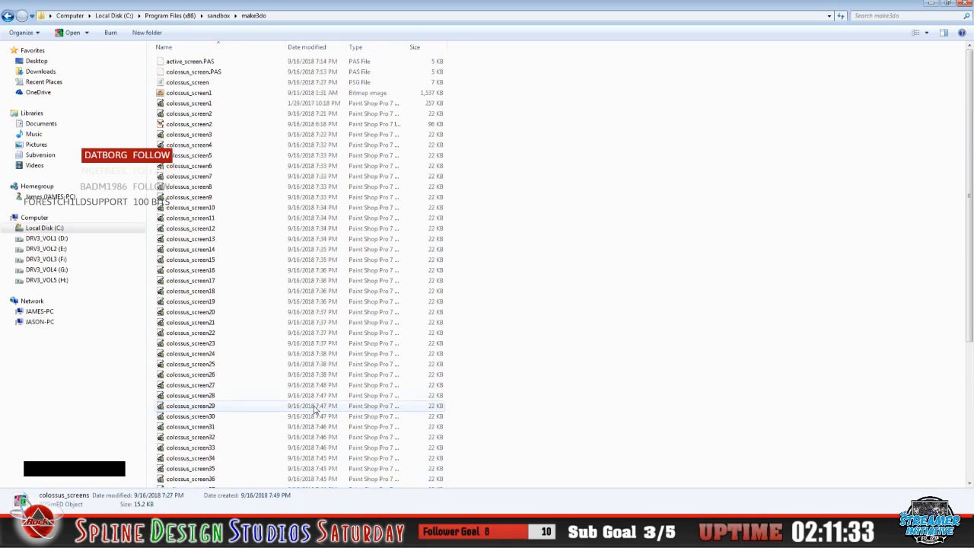
scroll(314, 409, "down", 7)
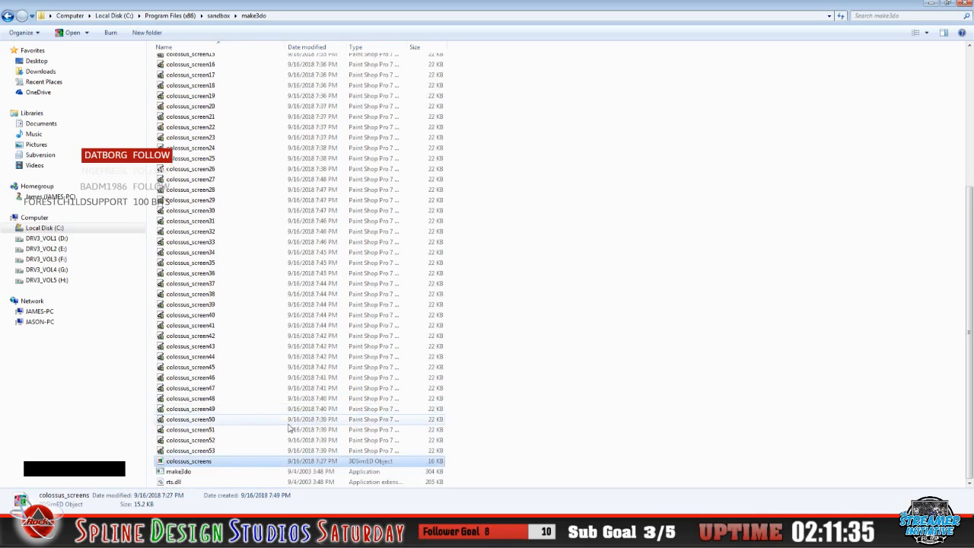
Switch to the Bristol_2018_SRA track folder window in Windows Explorer
left_click(47, 504)
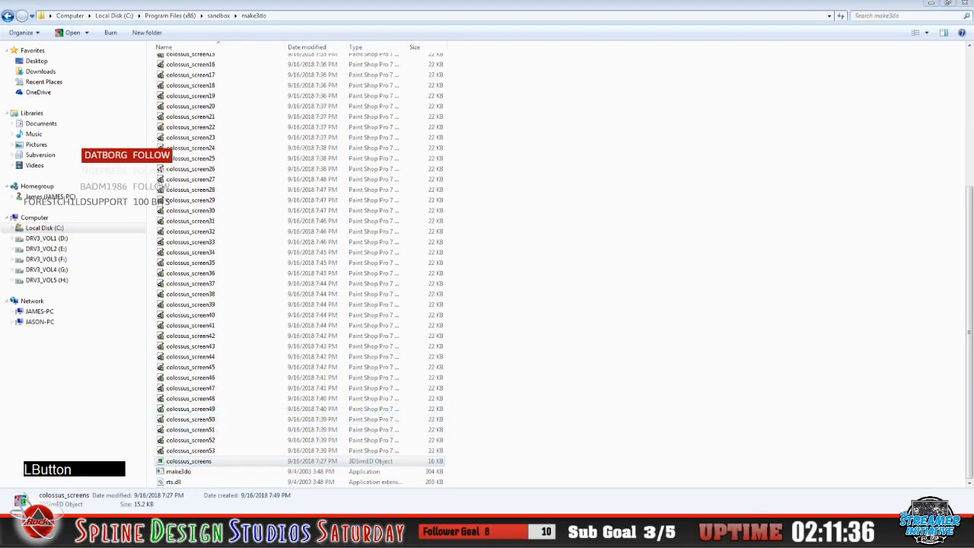
left_click(56, 477)
left_click(359, 468)
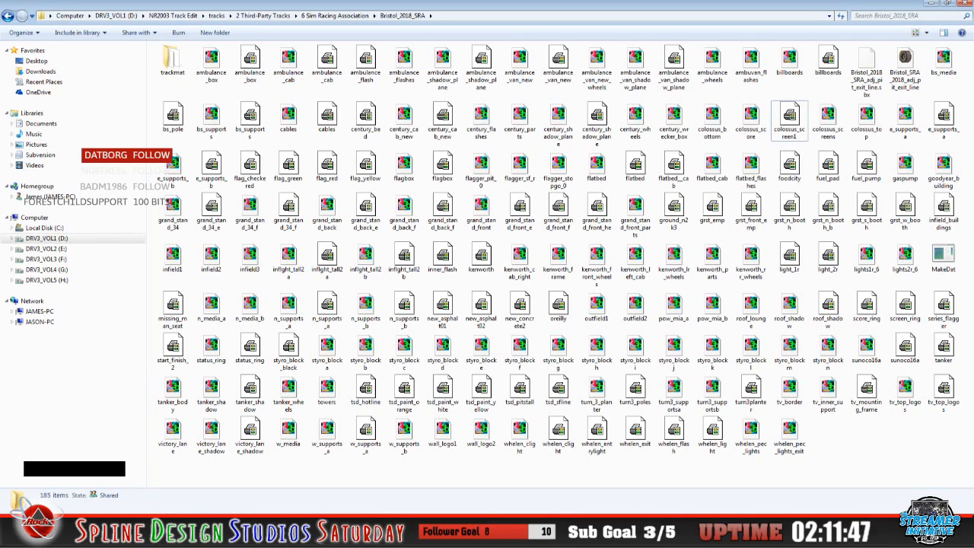
Switch to the Colossus folder window, open its MIPs folder and copy all the colossus_screen mip files
left_click(106, 537)
left_click(47, 491)
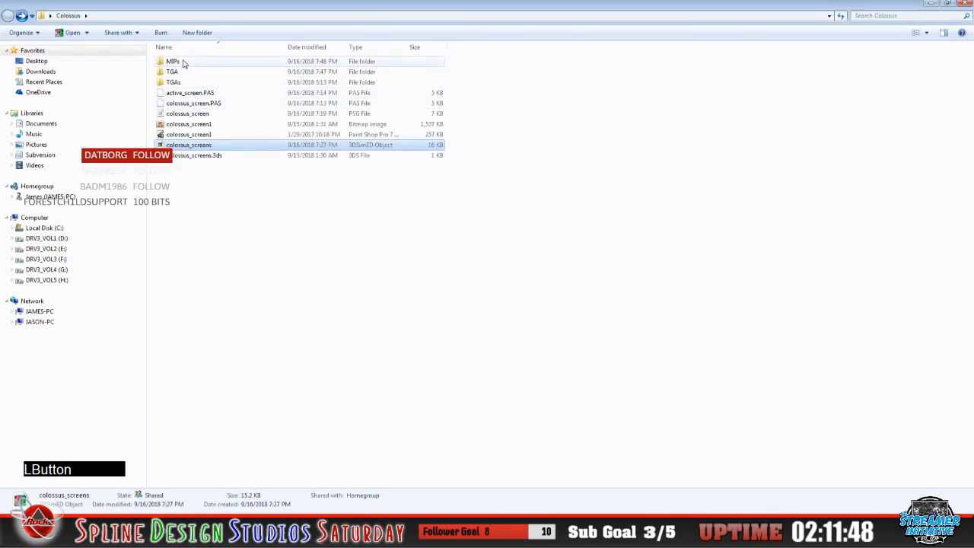
double_click(185, 64)
left_click(21, 31)
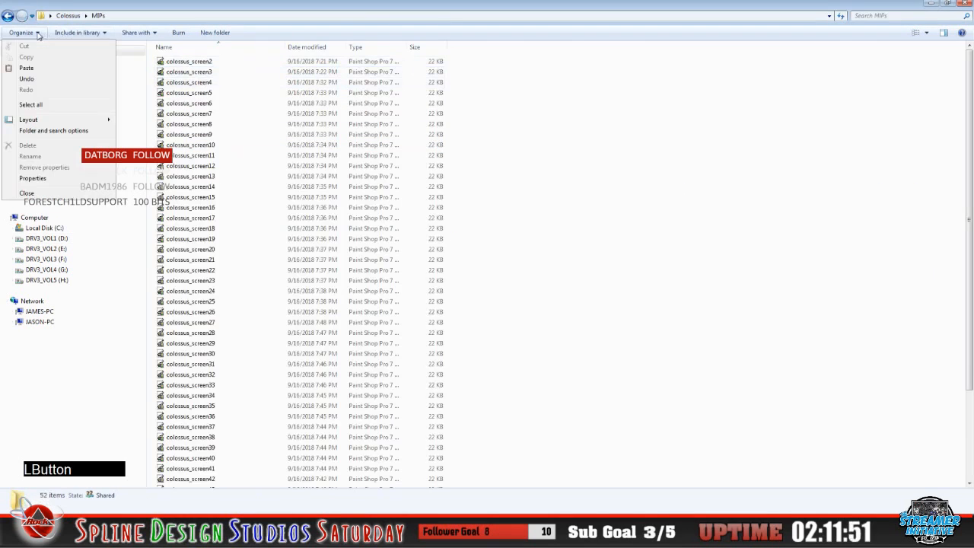
left_click(38, 109)
right_click(201, 152)
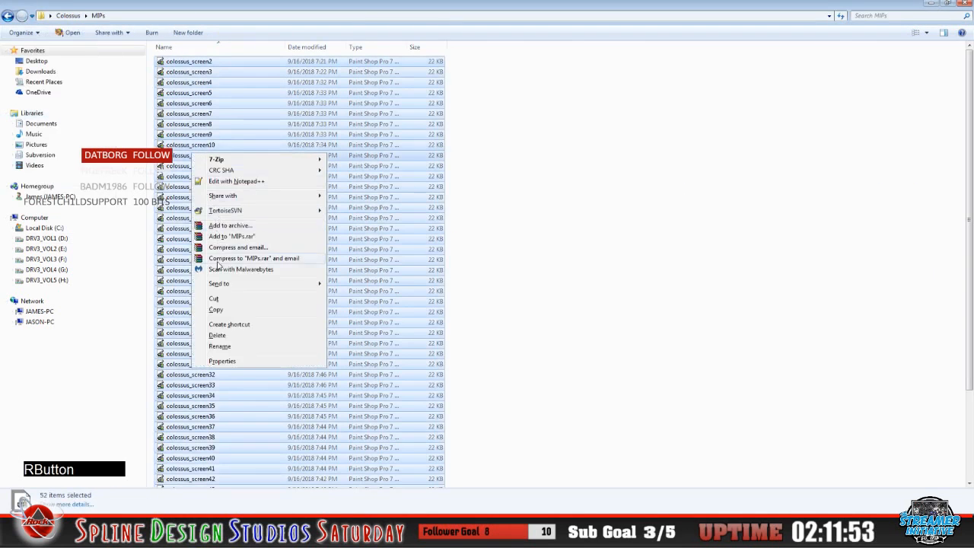
left_click(222, 313)
left_click(620, 321)
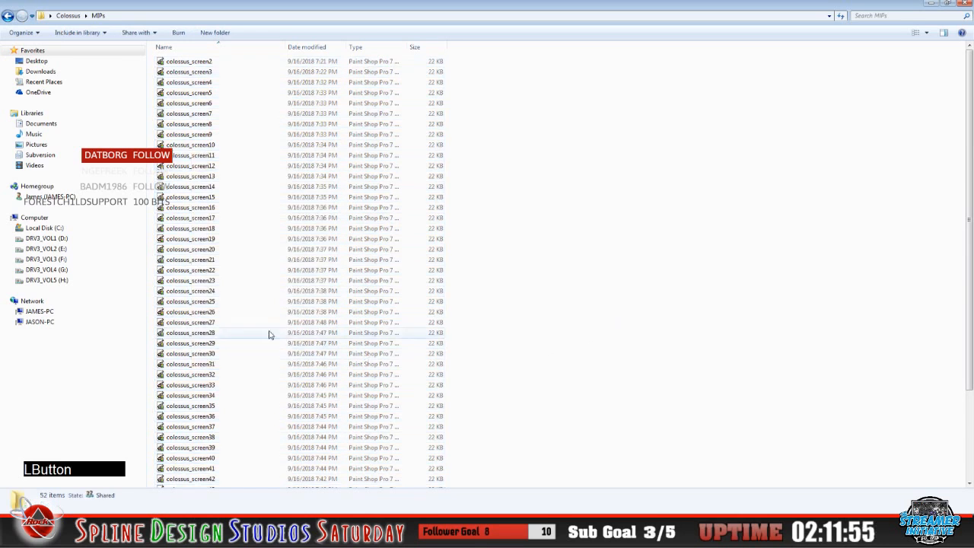
Return to the Colossus folder's top level and paste the copied colossus_screen mip files into the Bristol_2018_SRA track folder
left_click(7, 15)
left_click(112, 535)
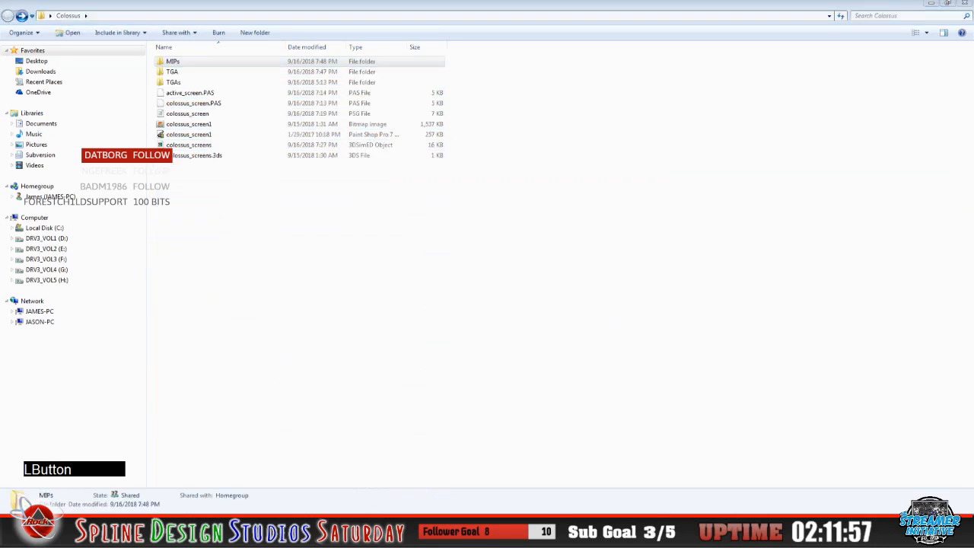
left_click(48, 492)
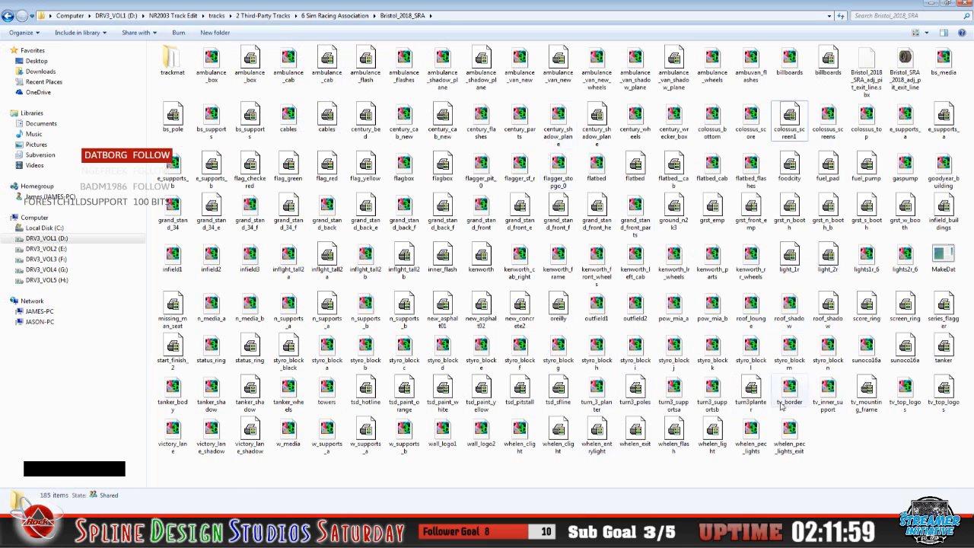
right_click(870, 452)
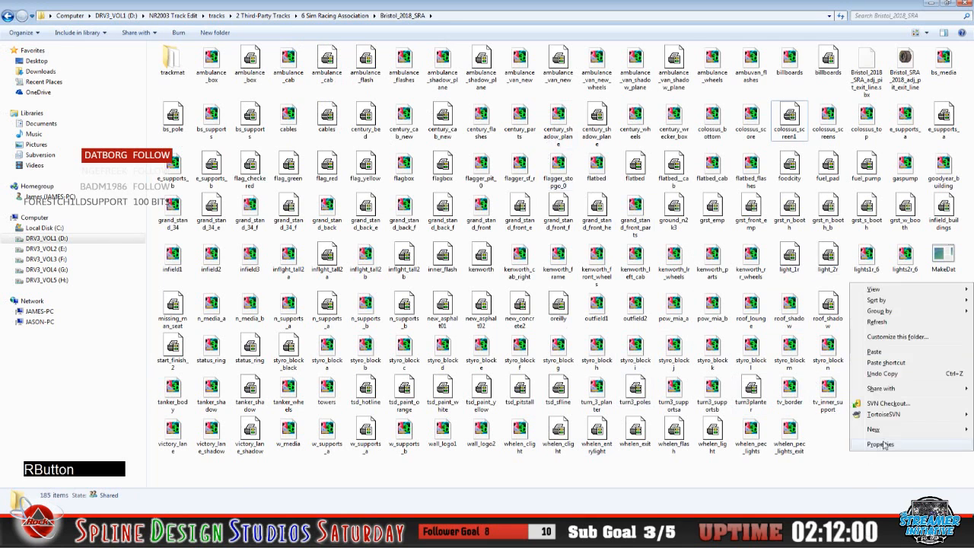
left_click(875, 352)
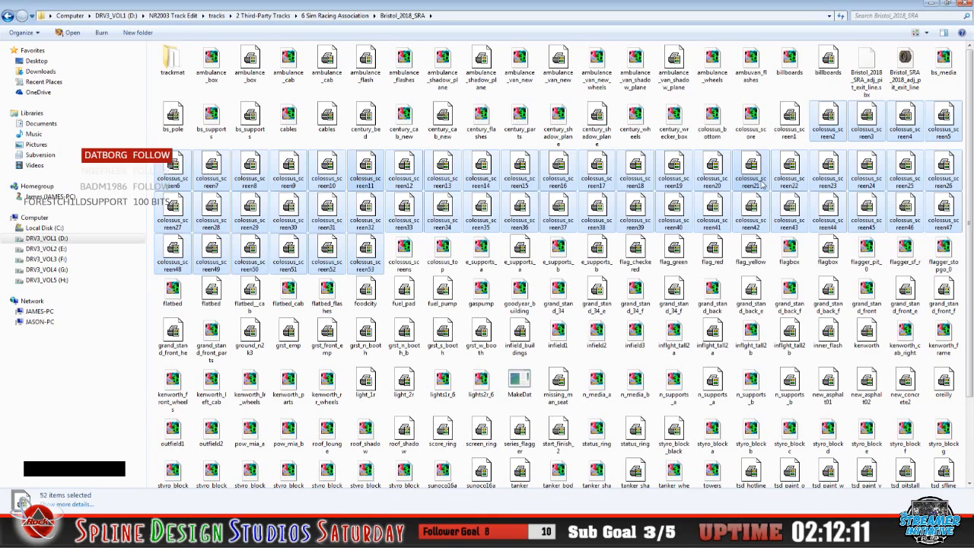
Rename the original colossus_screens object in the Bristol_2018_SRA folder to BUcolossus_screens as a backup
right_click(409, 253)
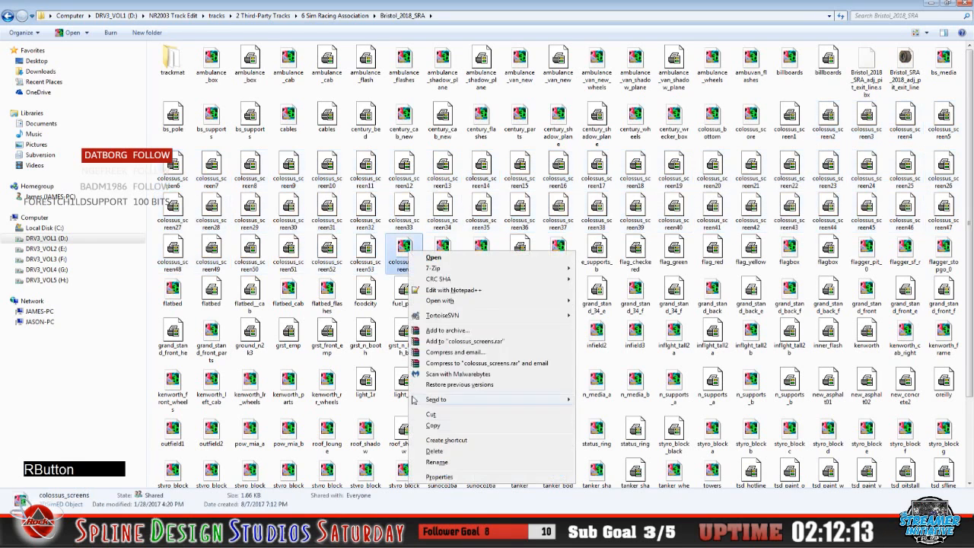
left_click(449, 462)
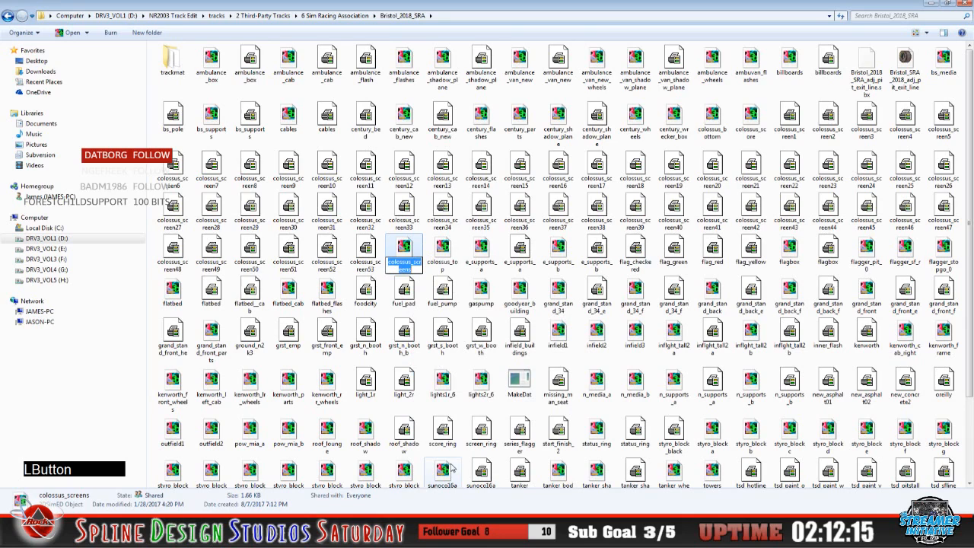
key("Left")
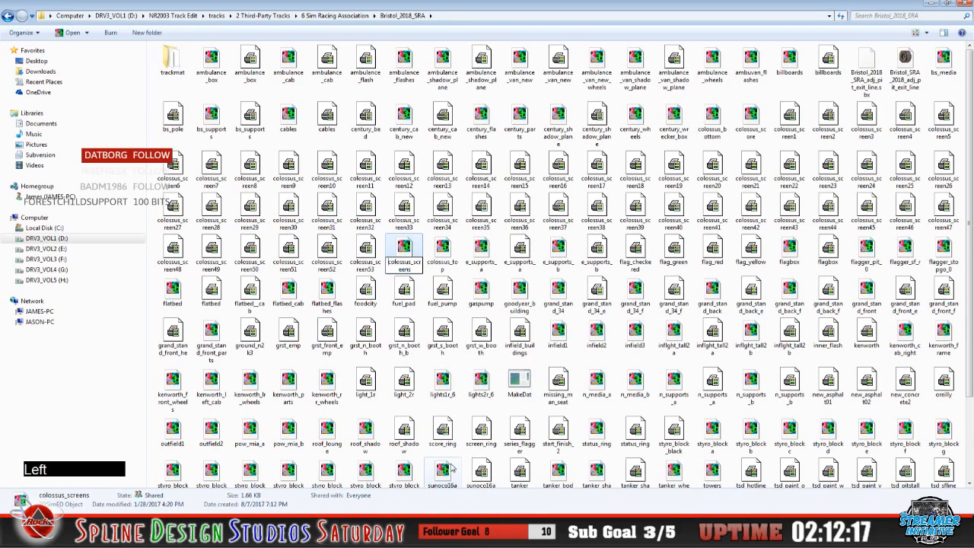
type("OR")
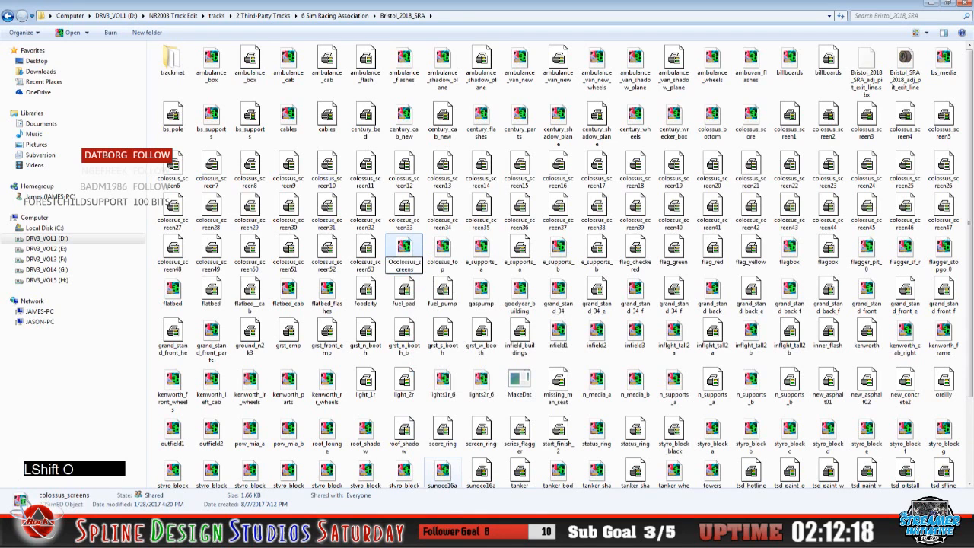
type("G")
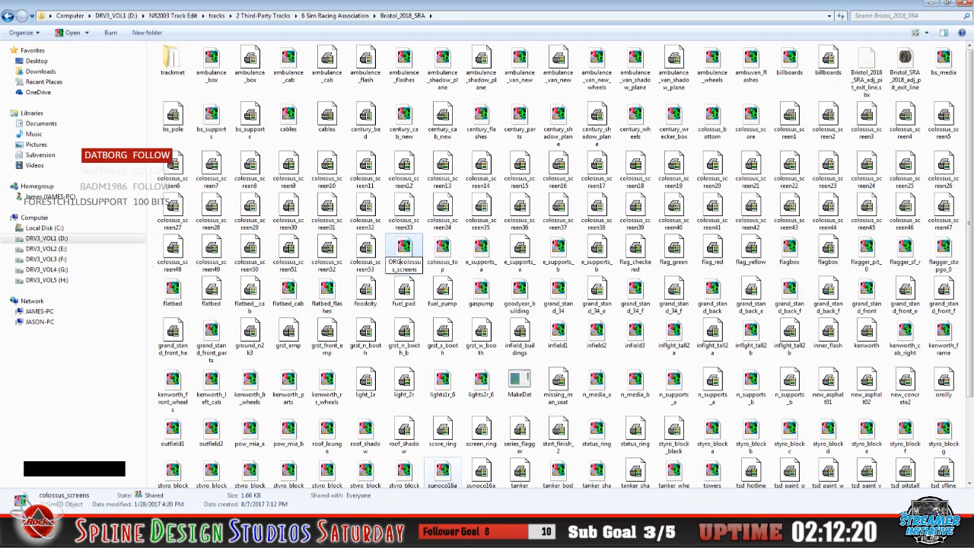
key("BackSpace")
key("BackSpace")
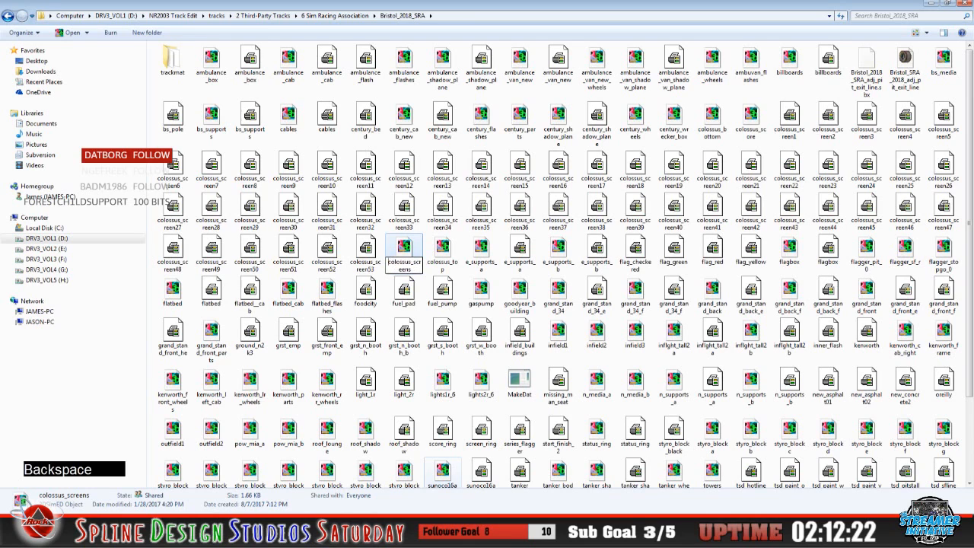
type("BU")
key("Return")
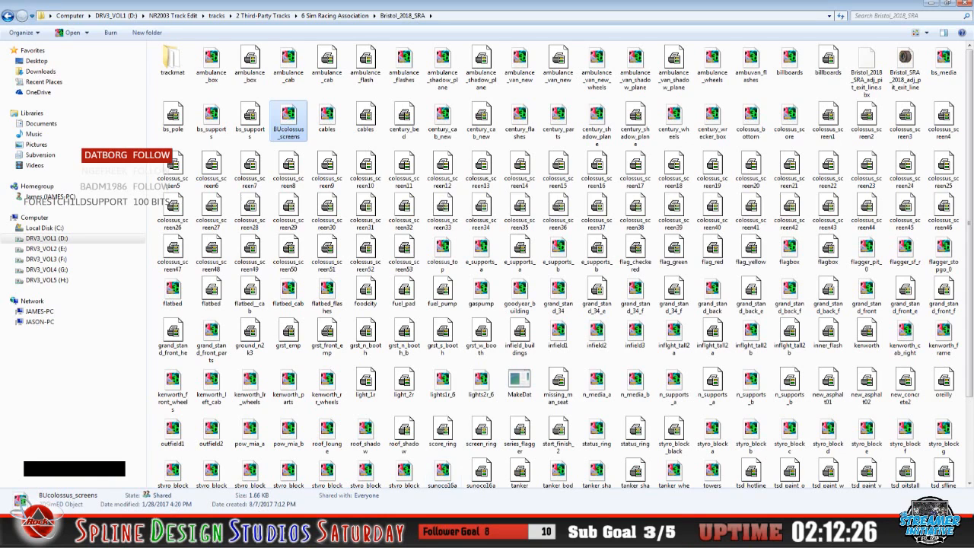
Copy the colossus_screens 3DSimED object from the Colossus folder into the Bristol_2018_SRA track folder
left_click(33, 489)
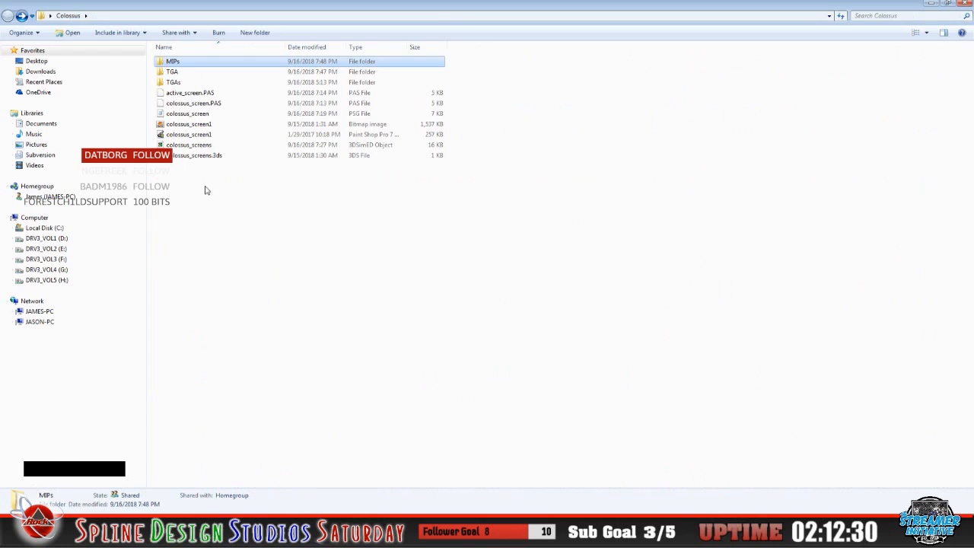
right_click(189, 145)
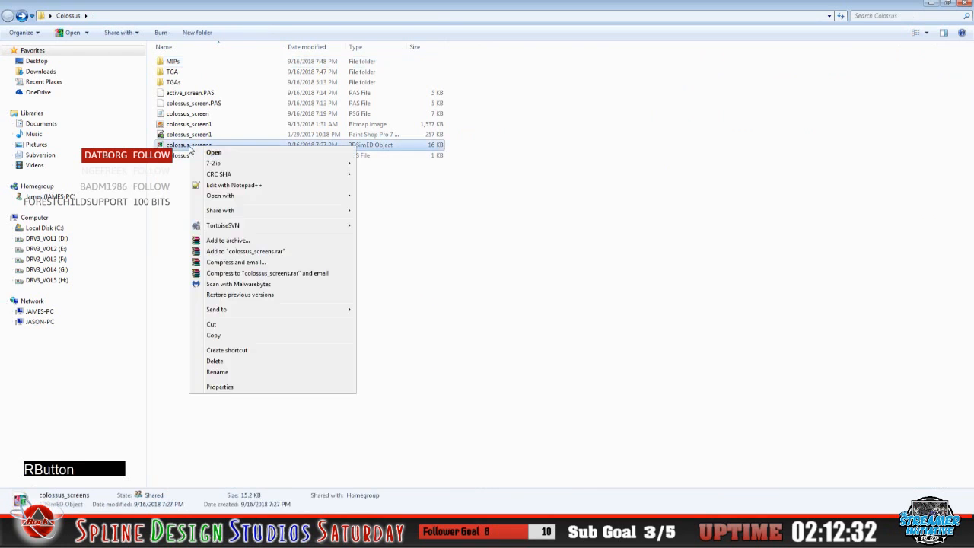
left_click(252, 336)
left_click(312, 338)
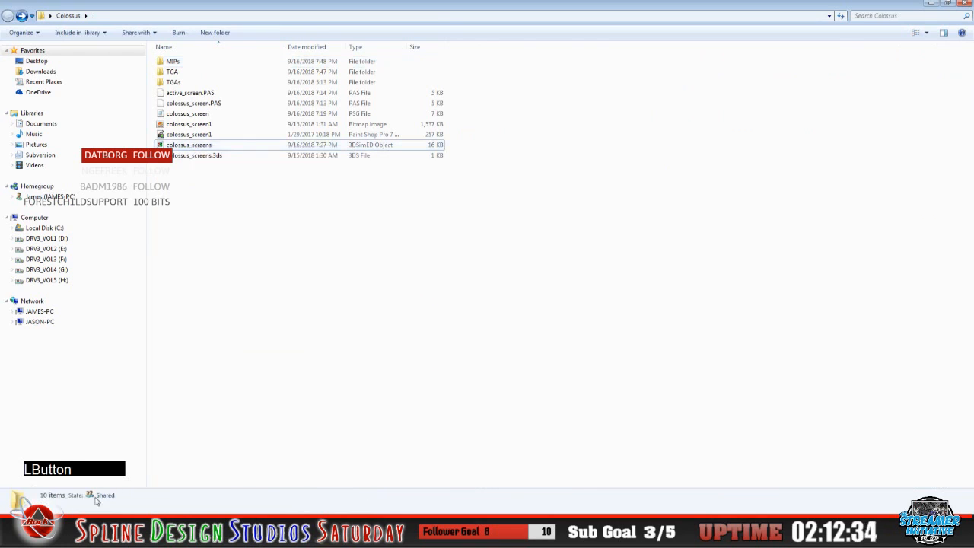
left_click(98, 533)
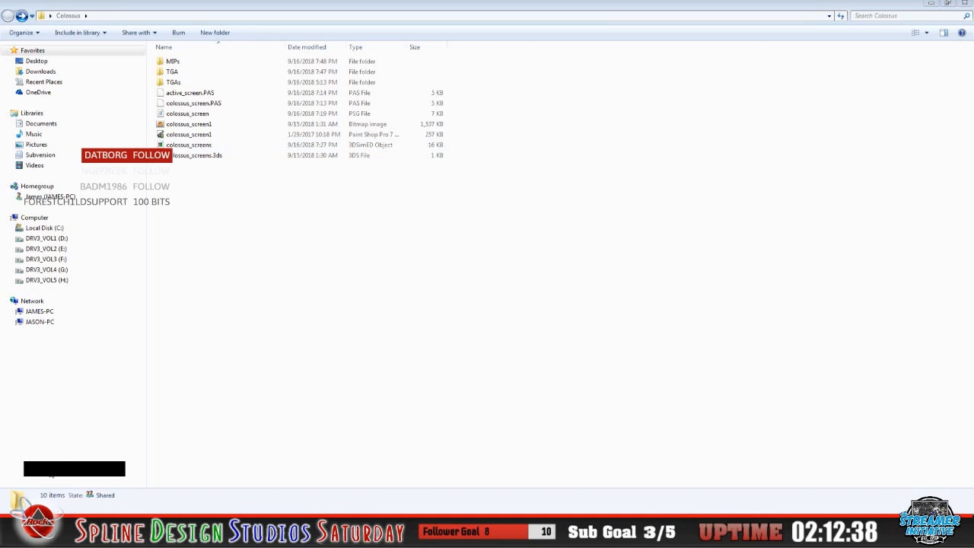
left_click(52, 474)
scroll(373, 426, "down", 2)
right_click(428, 468)
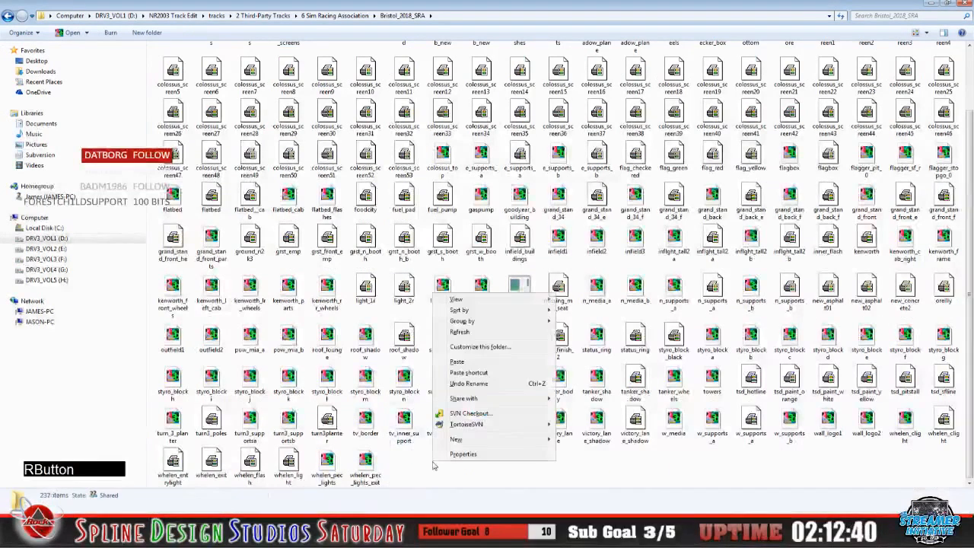
left_click(461, 367)
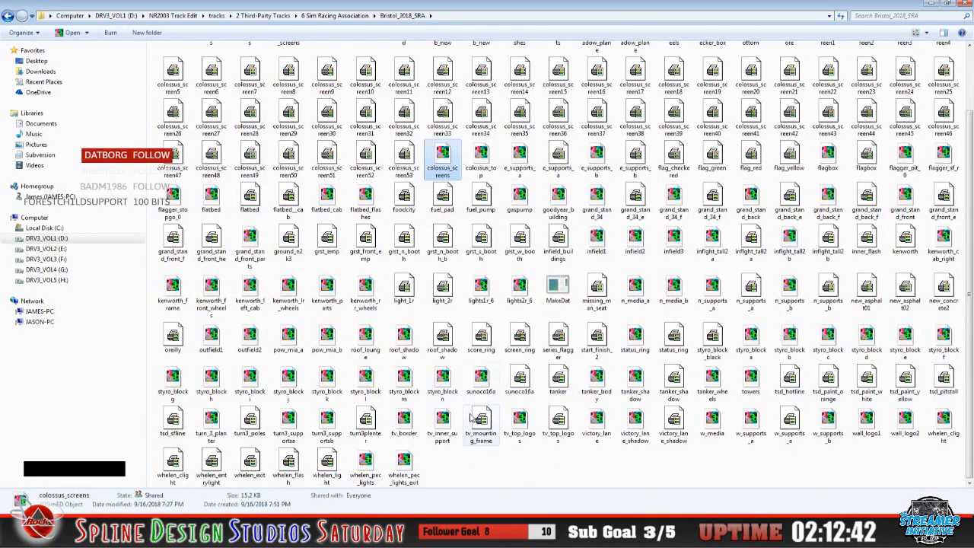
View the newly pasted colossus_screens object in 3DSimED to check its textures, and exit 3DSimED
scroll(472, 417, "up", 2)
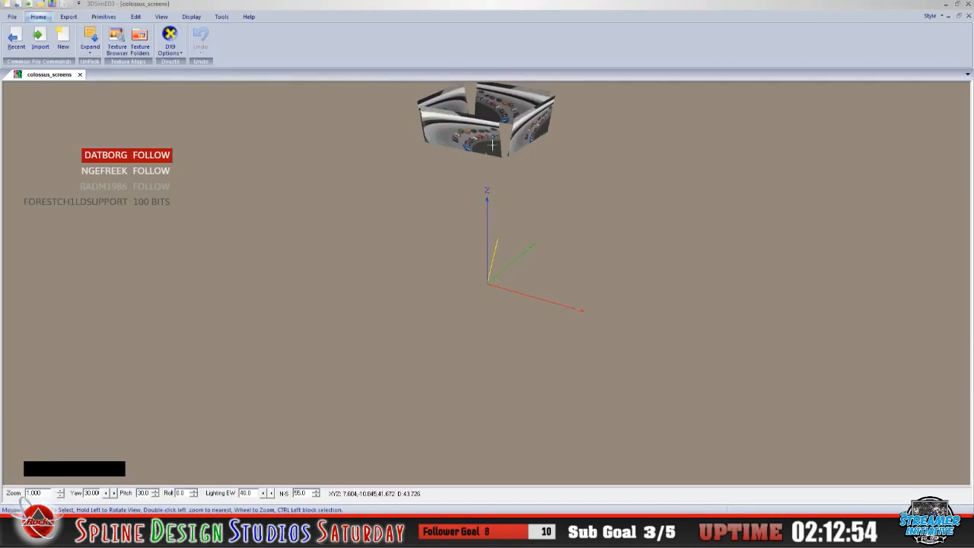
left_click(14, 17)
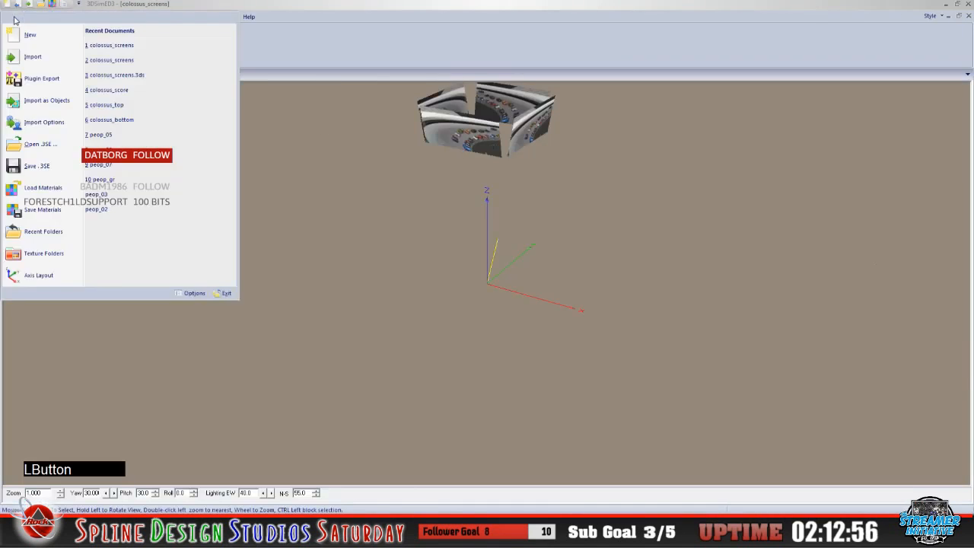
left_click(224, 294)
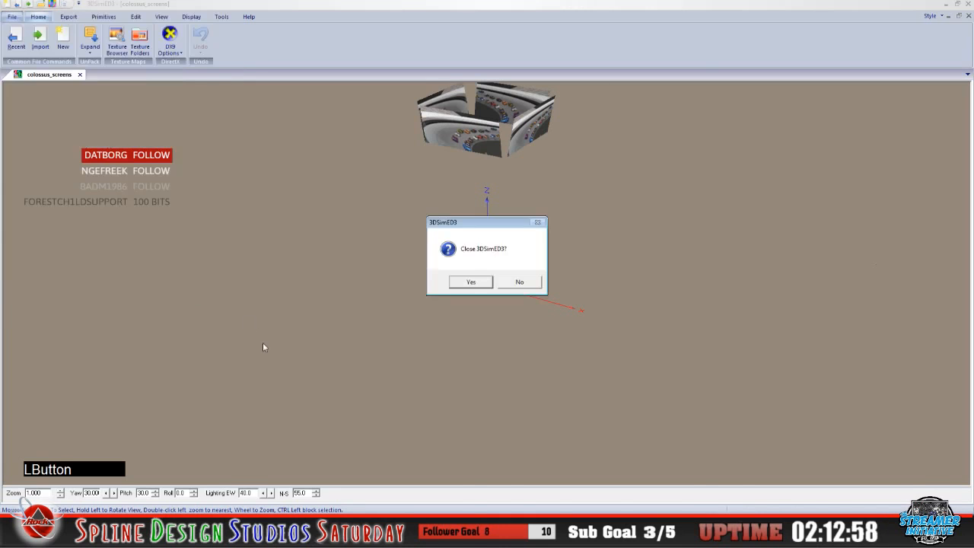
left_click(472, 283)
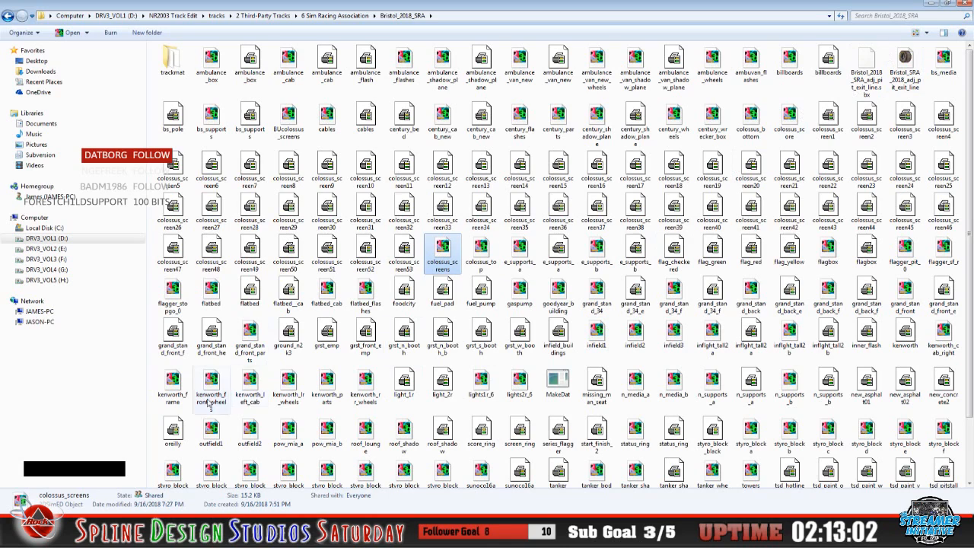
Launch Sandbox, maximize its track window and open the Bristol_SRA_2018_adj_pit_exit_line track from the Bristol_2018_SRA folder
left_click(21, 532)
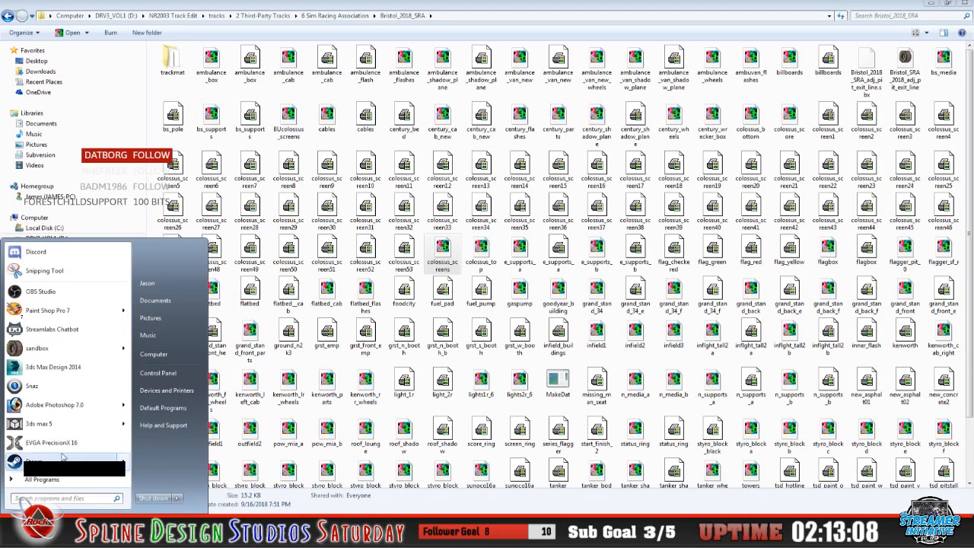
left_click(38, 348)
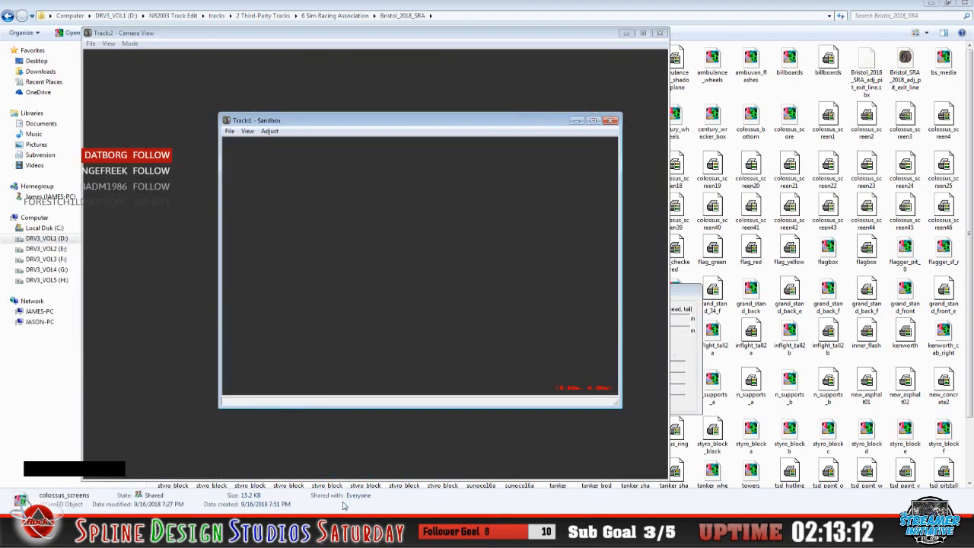
left_click(594, 120)
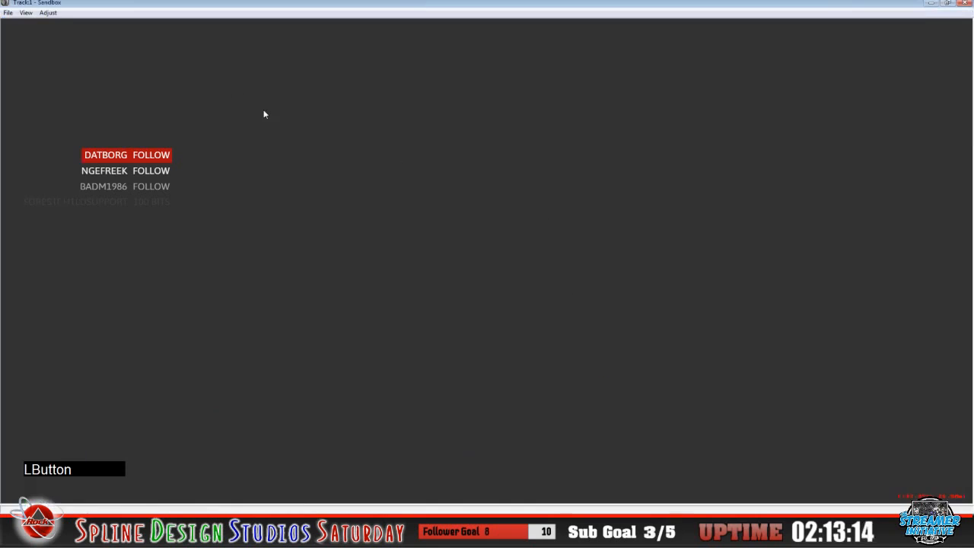
left_click(8, 12)
left_click(19, 34)
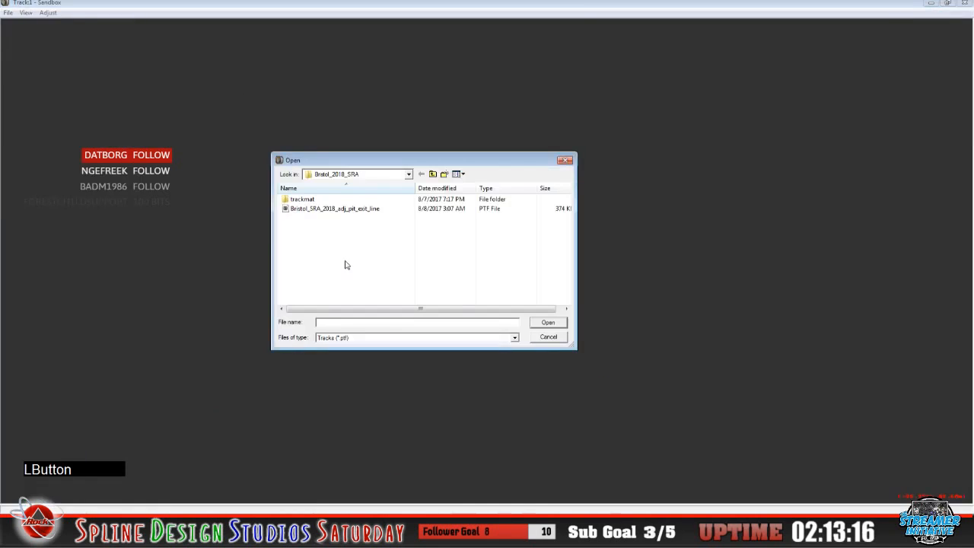
left_click(351, 208)
double_click(351, 209)
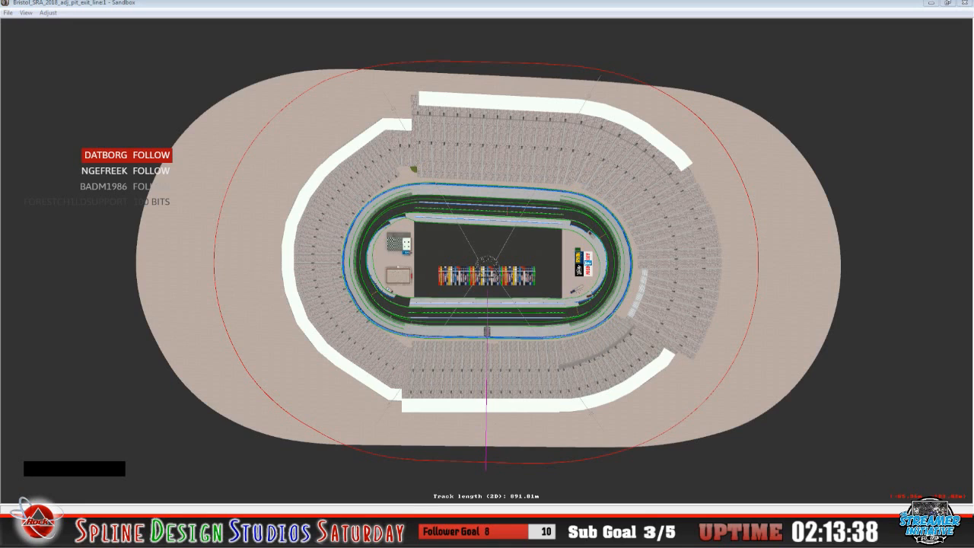
Bring up the Camera View window and fly the camera around the hanging Colossus scoreboard to examine its screens
left_click(411, 529)
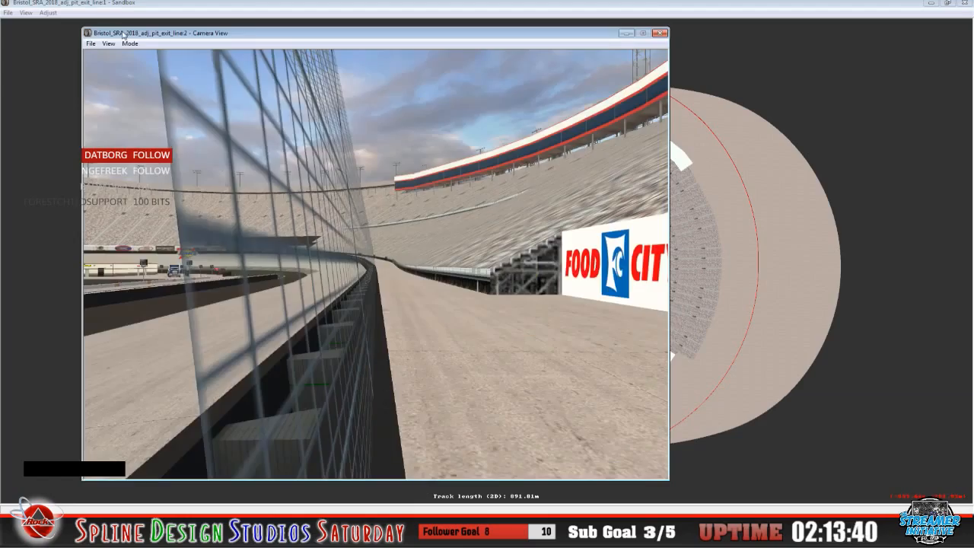
left_click(129, 45)
left_click(148, 67)
right_click(376, 264)
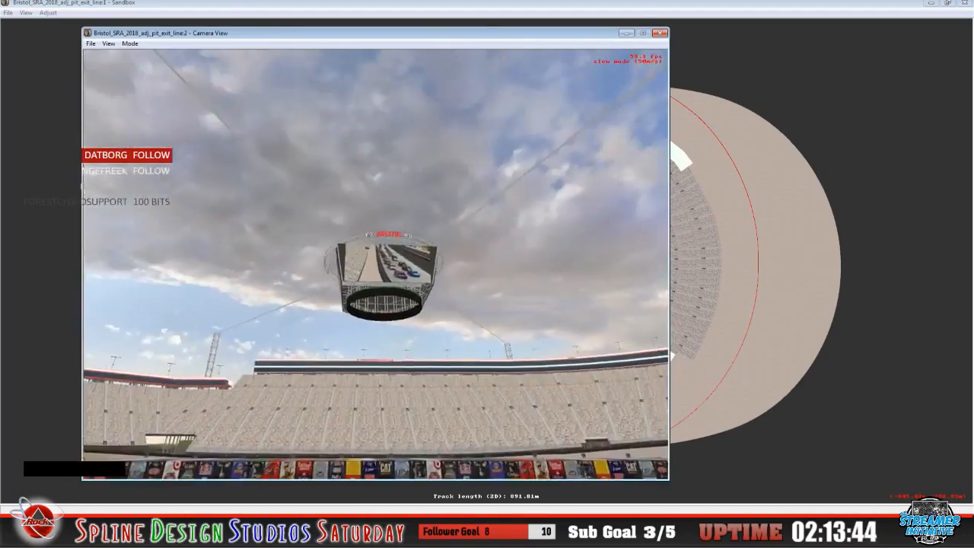
right_click(376, 265)
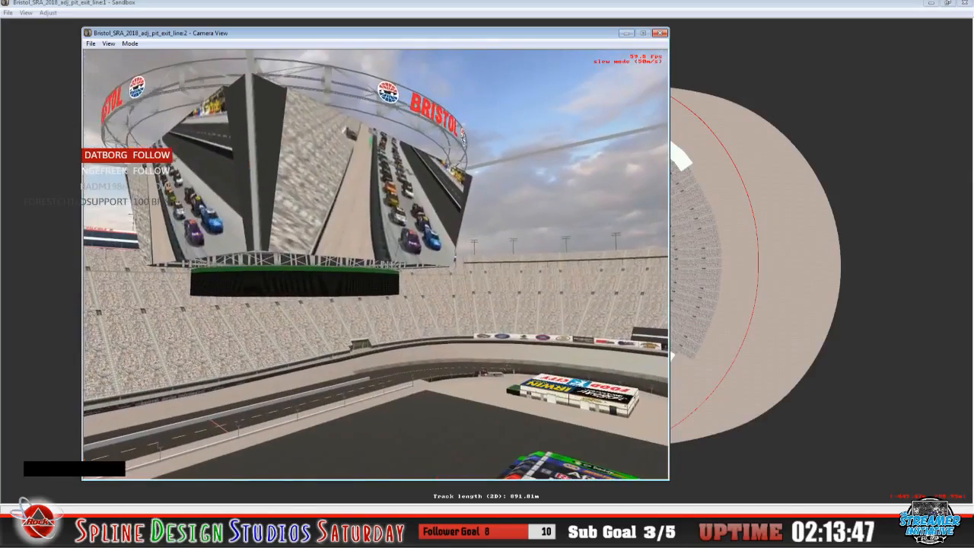
left_click(376, 264)
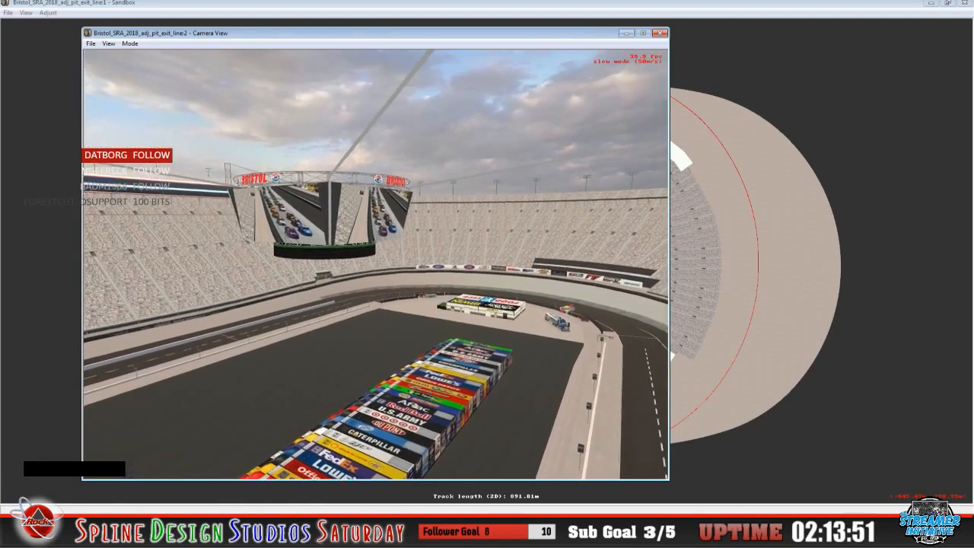
right_click(376, 264)
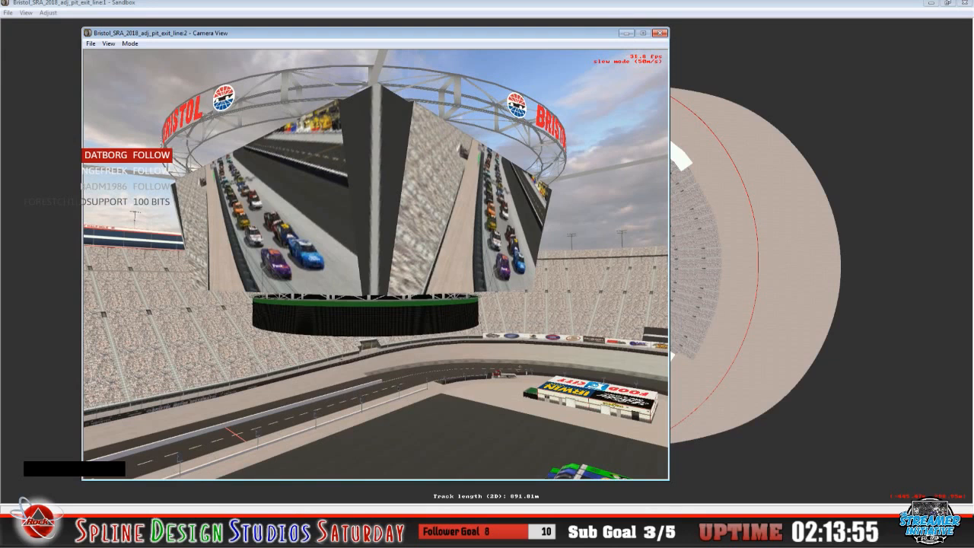
left_click_drag(375, 264, 375, 262)
key("space")
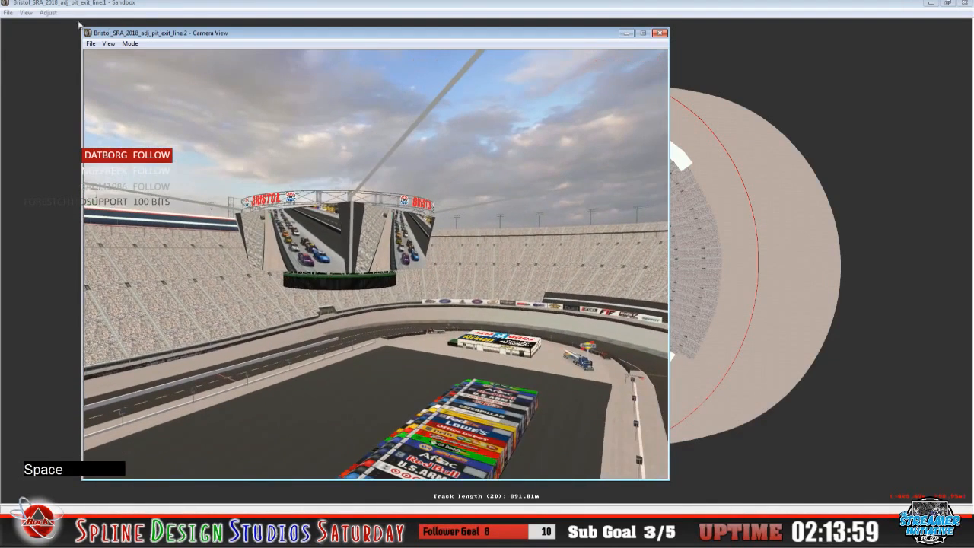
Open the Set State Variable dialog for the track in the Sandbox window
left_click(47, 13)
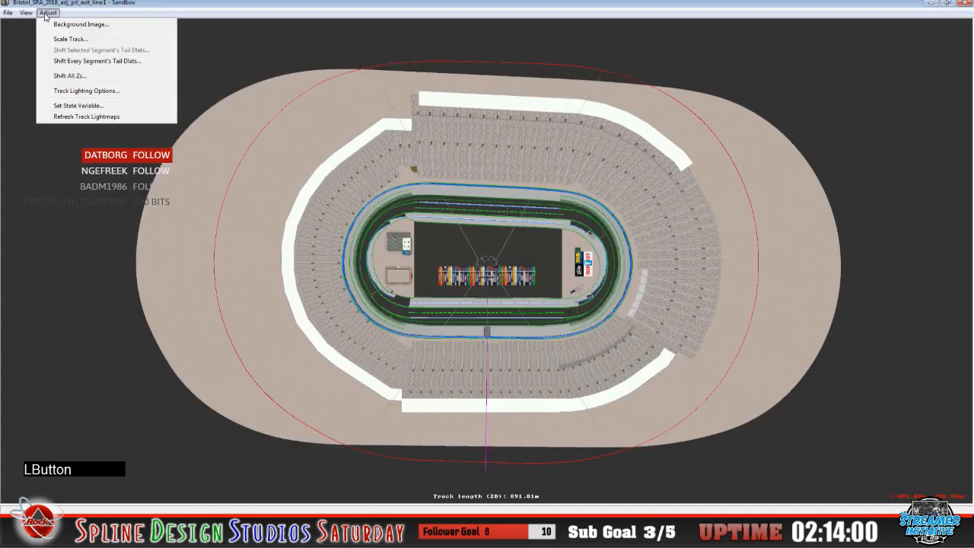
left_click(102, 105)
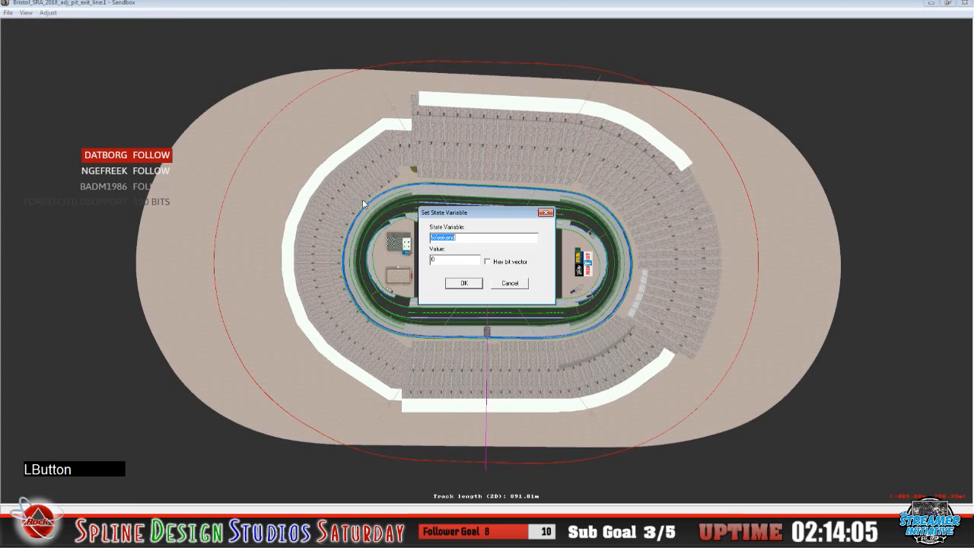
Apply the Weekend state variable with value 0 and look around the speedway in the camera view
left_click(458, 261)
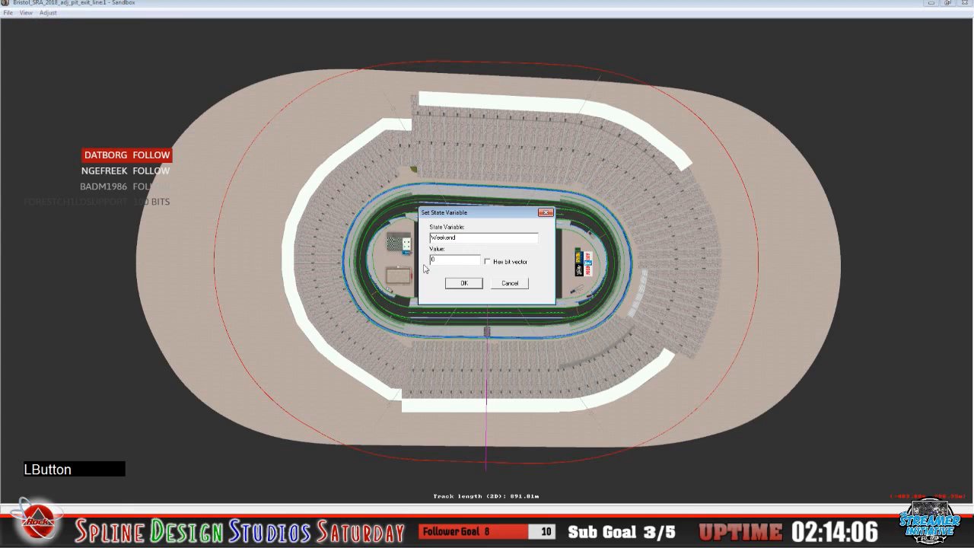
left_click(470, 284)
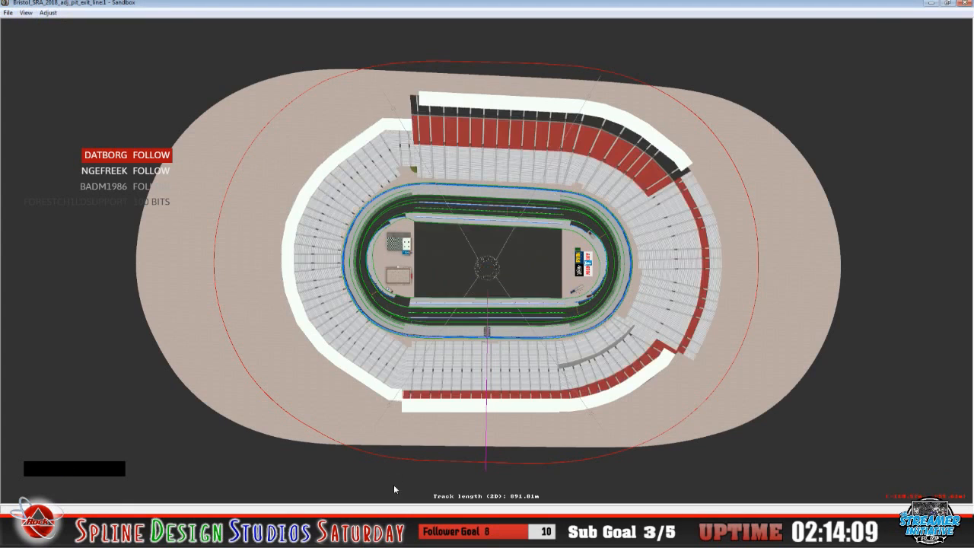
left_click(392, 510)
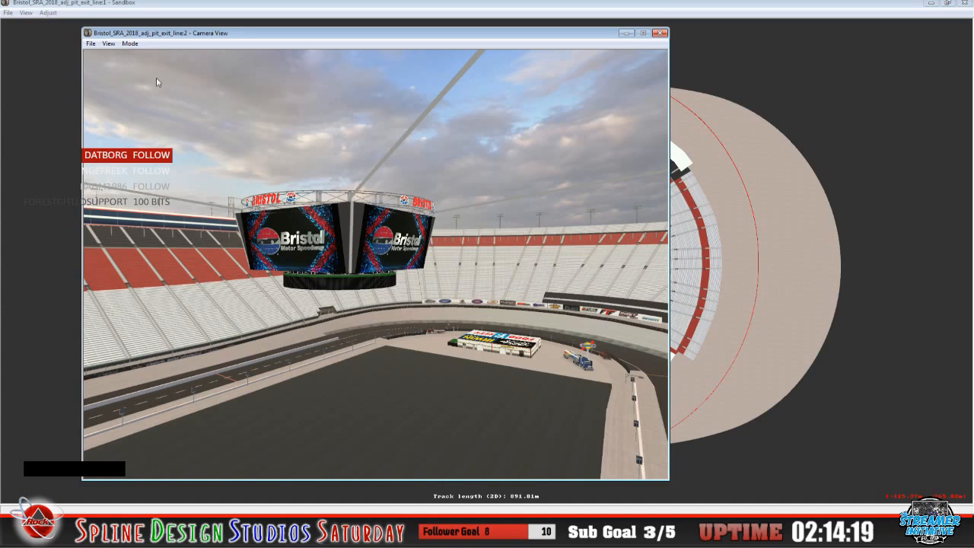
left_click(128, 45)
left_click(137, 68)
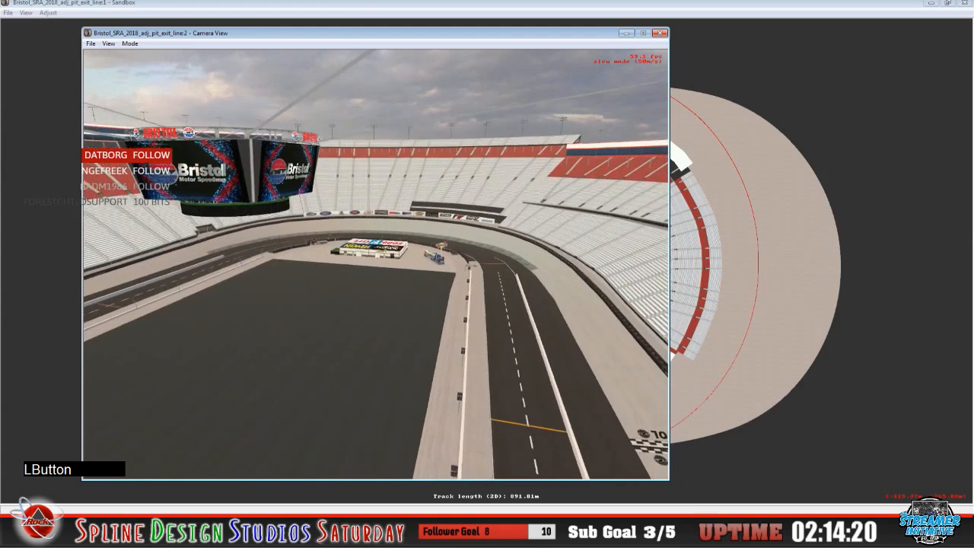
key("space")
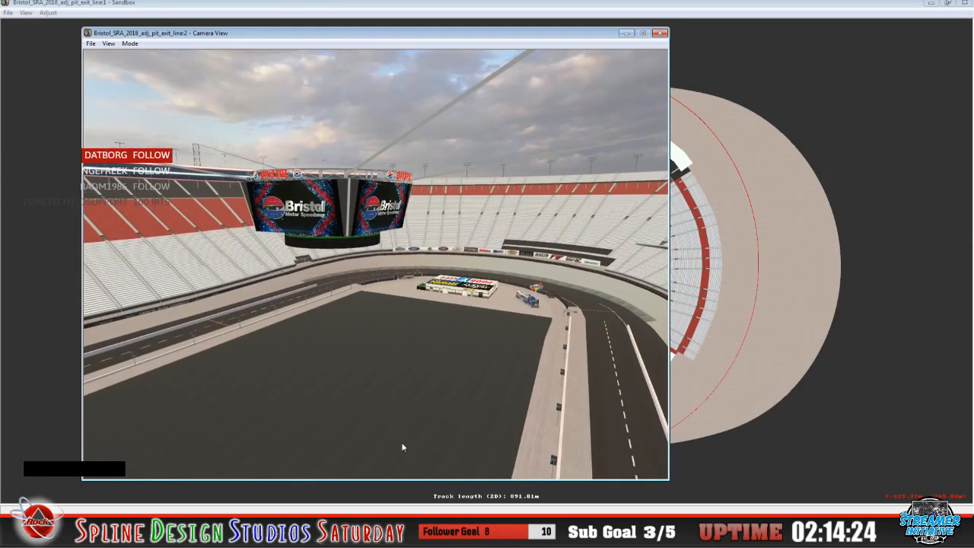
Set the Weekend state variable to 1 for the track
left_click(51, 13)
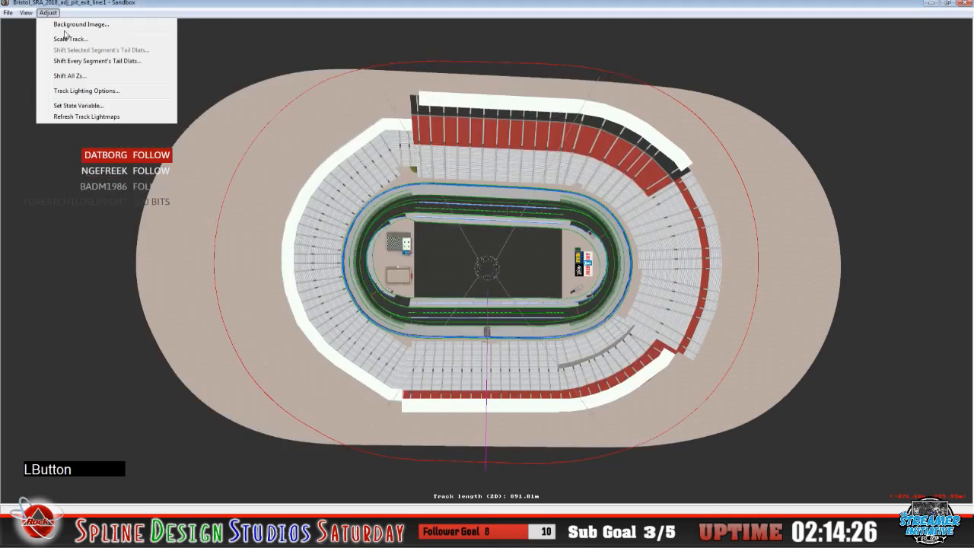
left_click(97, 109)
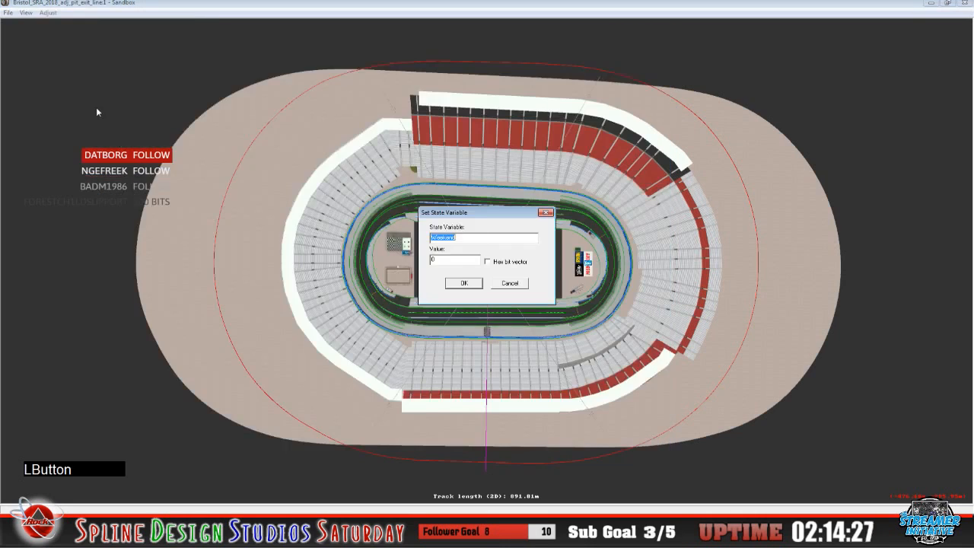
left_click(440, 261)
key("BackSpace")
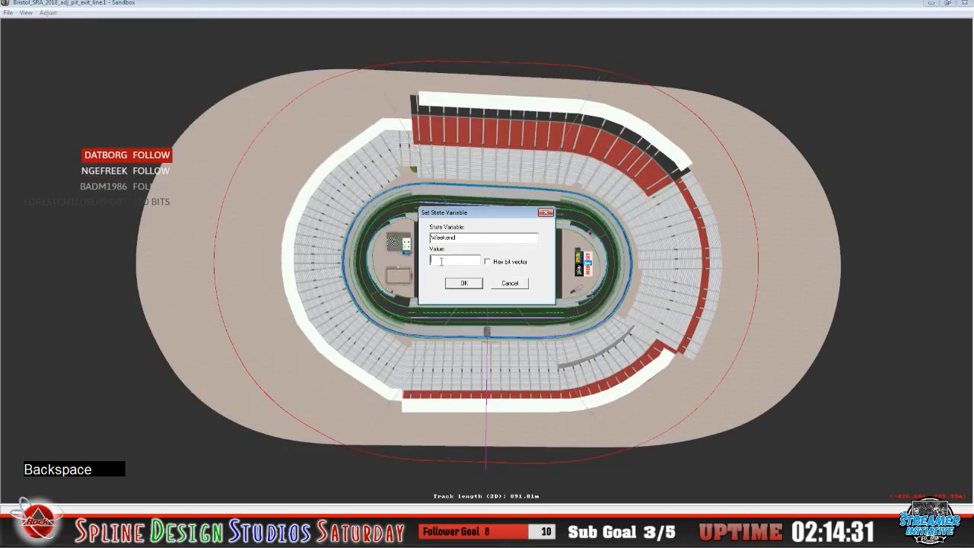
type("1")
left_click(460, 287)
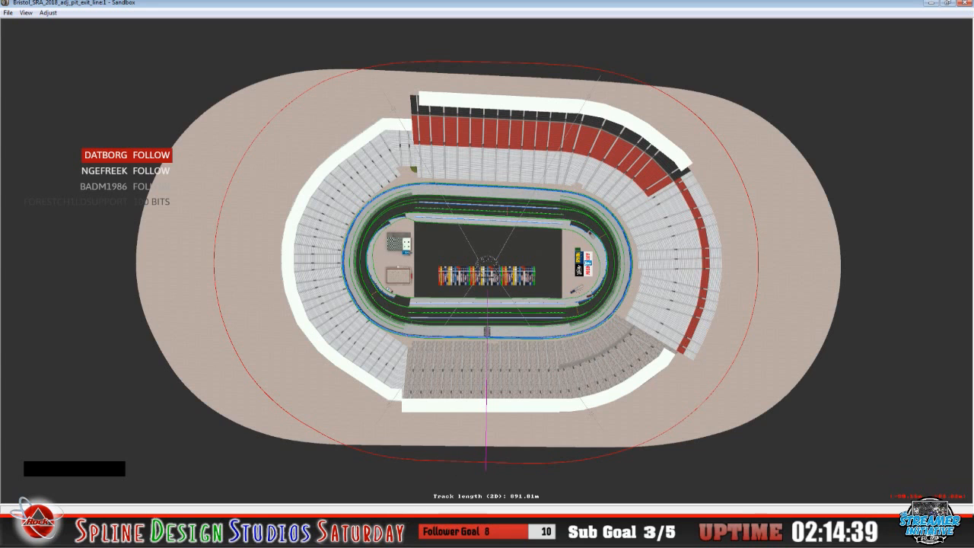
Examine the infield and its surroundings in the camera view with the new Weekend state applied
left_click(396, 533)
left_click(409, 487)
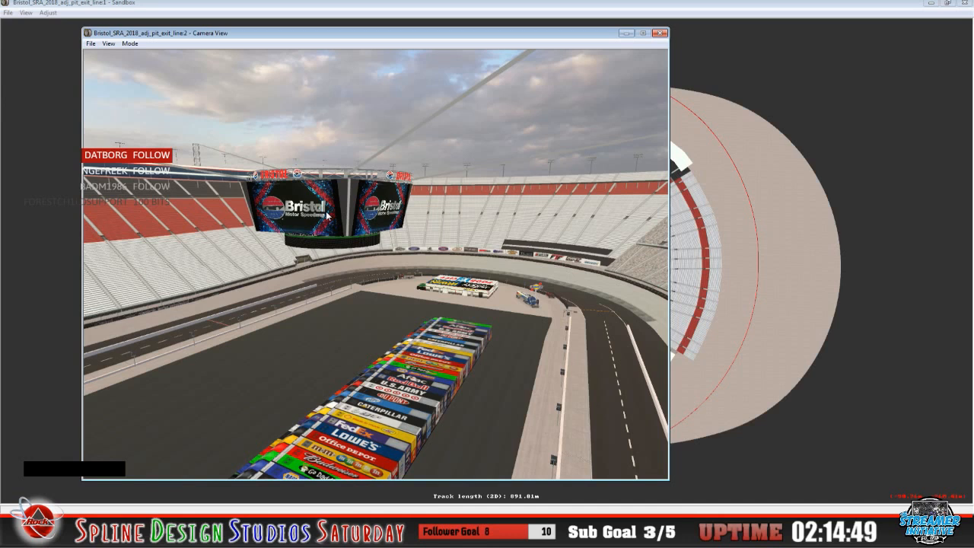
left_click(130, 43)
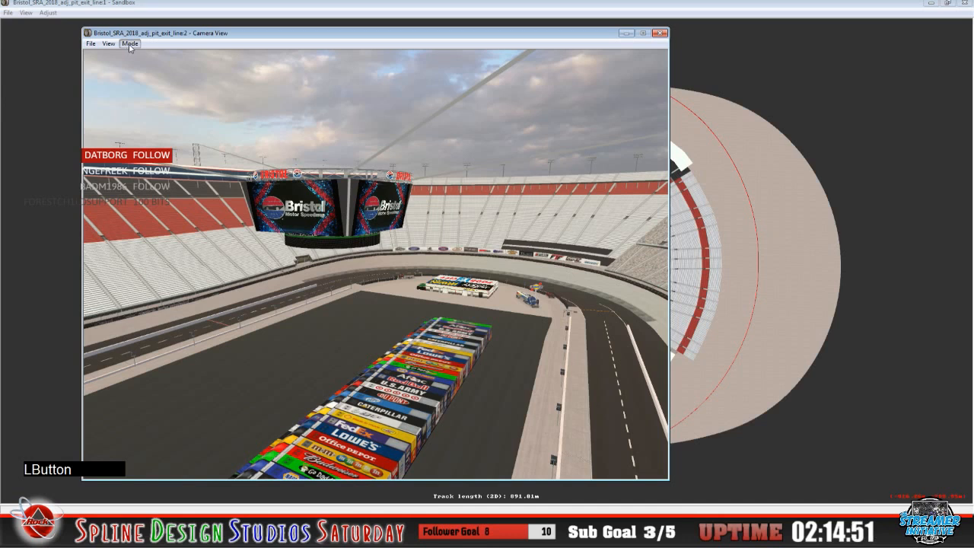
left_click(141, 66)
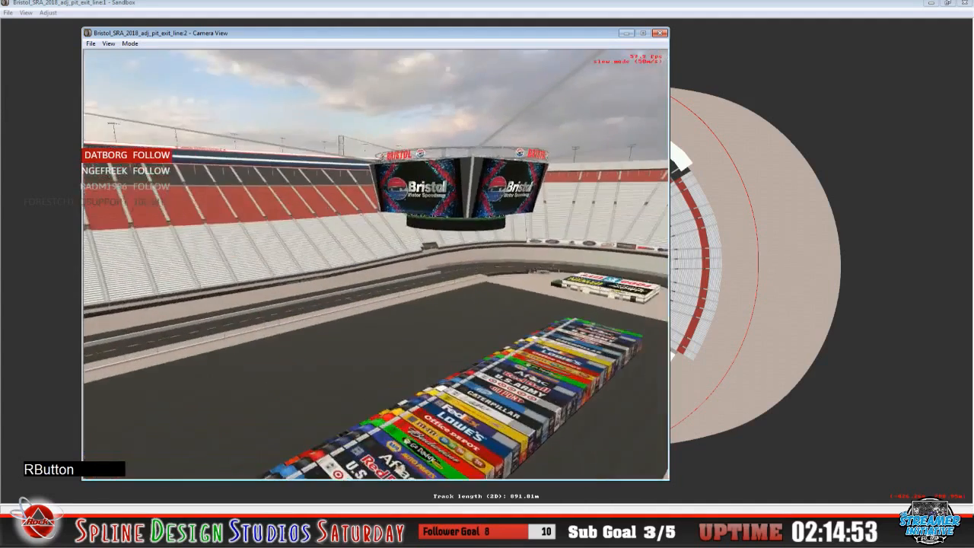
left_click_drag(376, 265, 464, 281)
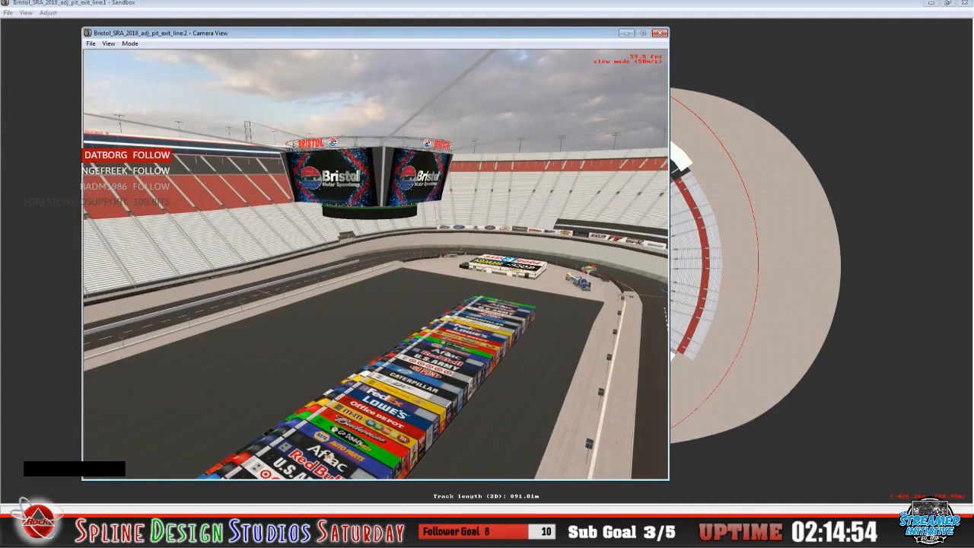
key("space")
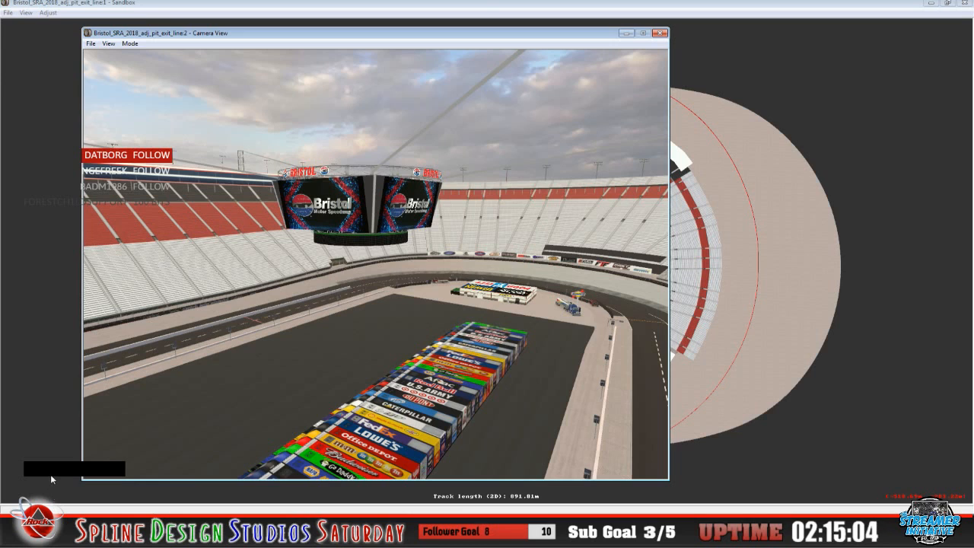
Leave the track editor and open the TGA subfolder of the Colossus folder in Windows Explorer
left_click(476, 3)
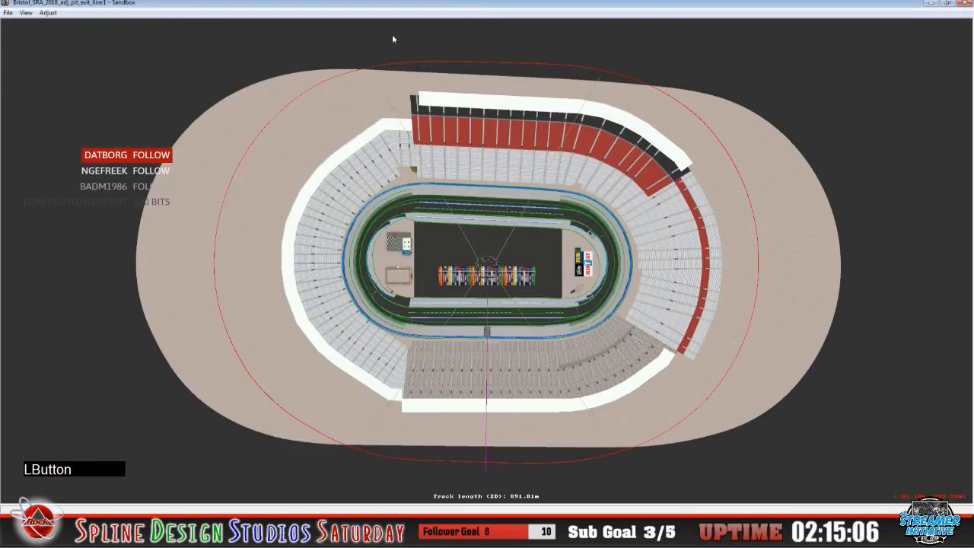
left_click(7, 14)
left_click(41, 46)
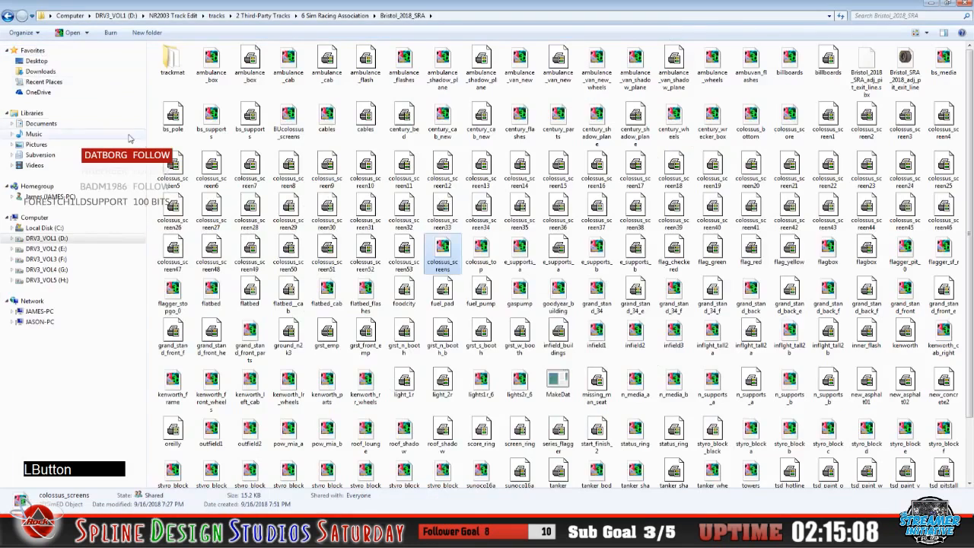
left_click(38, 482)
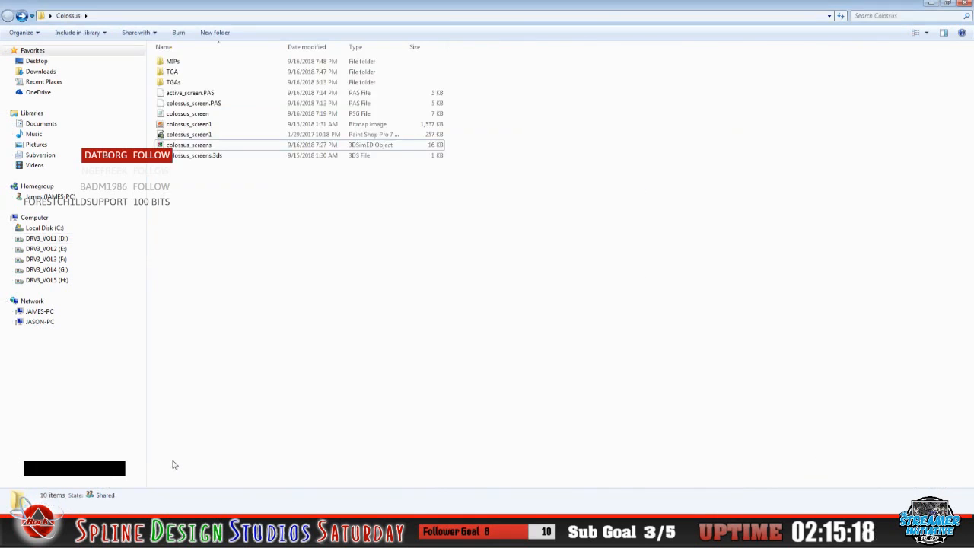
double_click(173, 72)
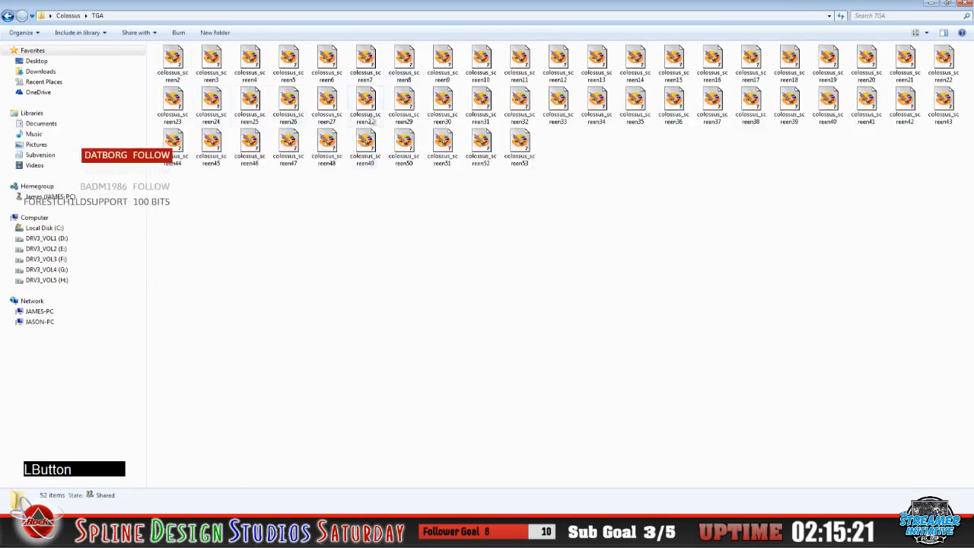
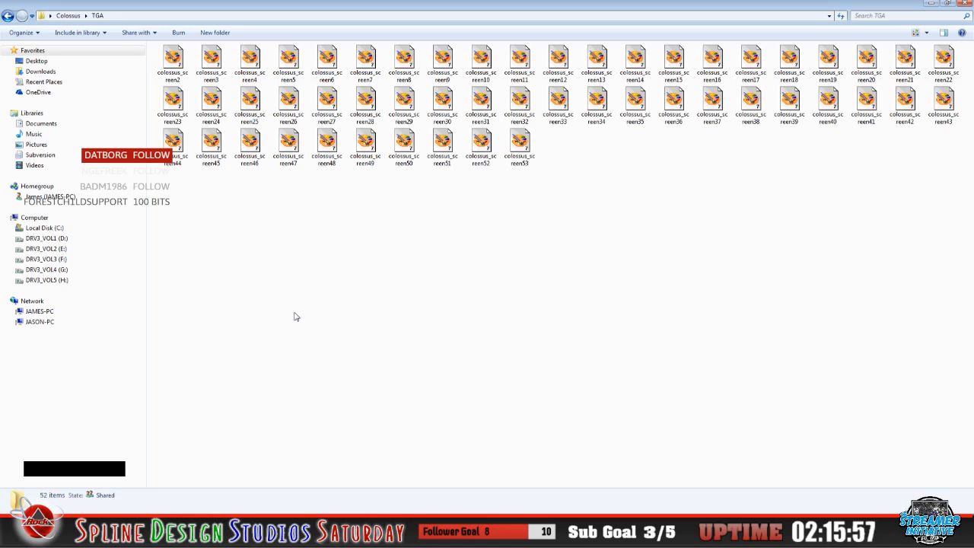
Open colossus_screen2 in Paint Shop Pro and save it in the TGA folder as a Windows or OS/2 Bitmap
double_click(173, 61)
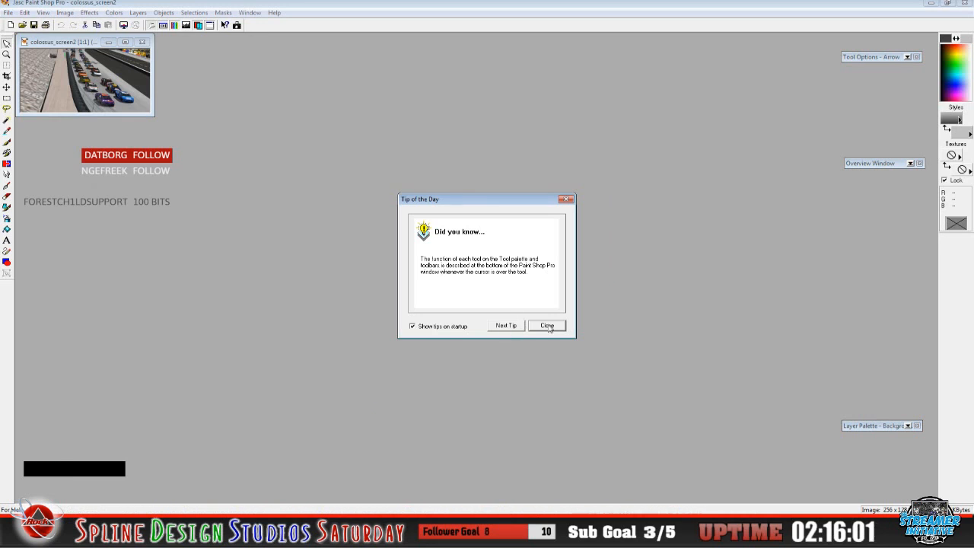
left_click(547, 326)
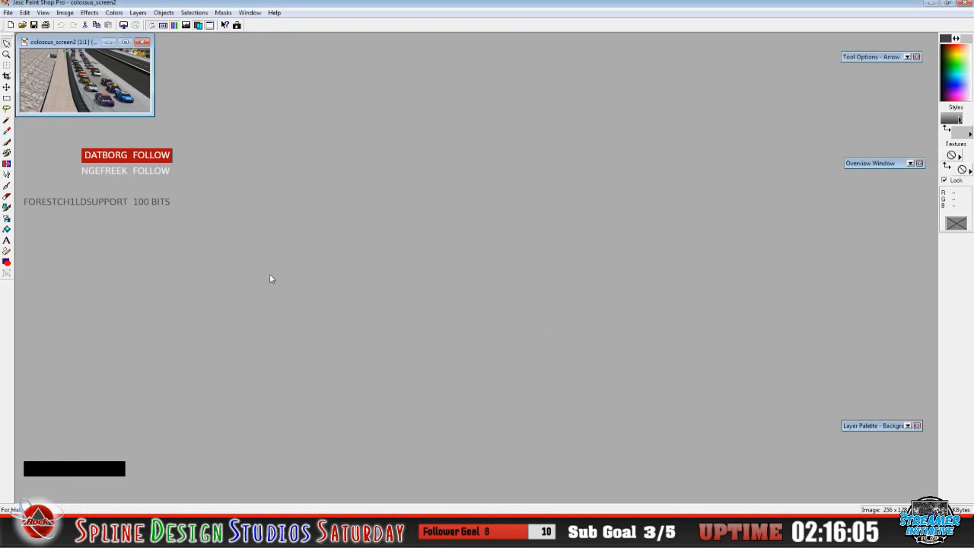
left_click(7, 12)
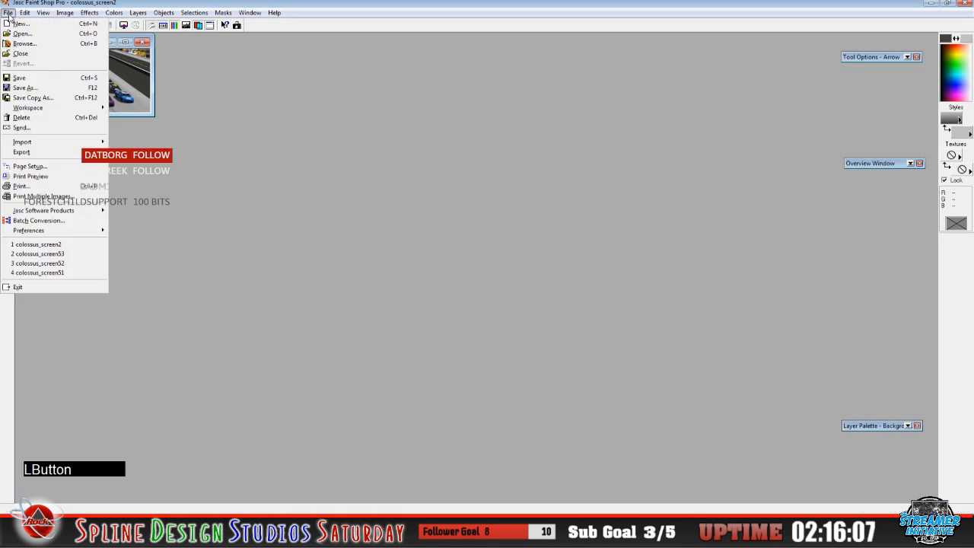
left_click(30, 90)
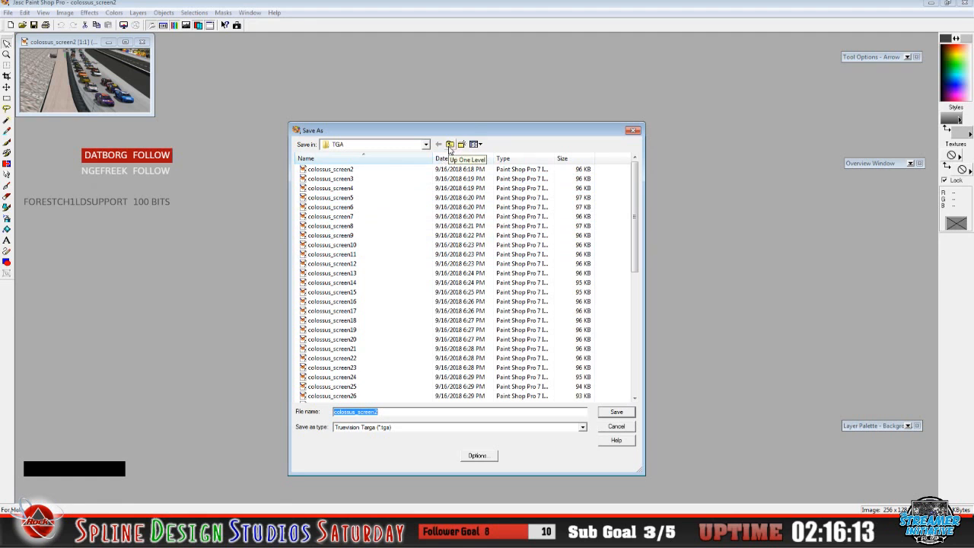
left_click(582, 427)
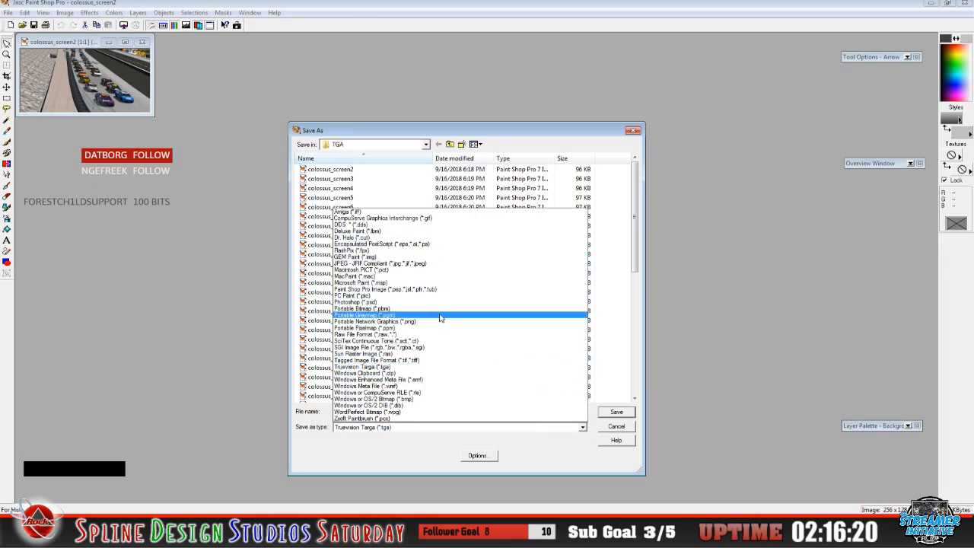
left_click(447, 399)
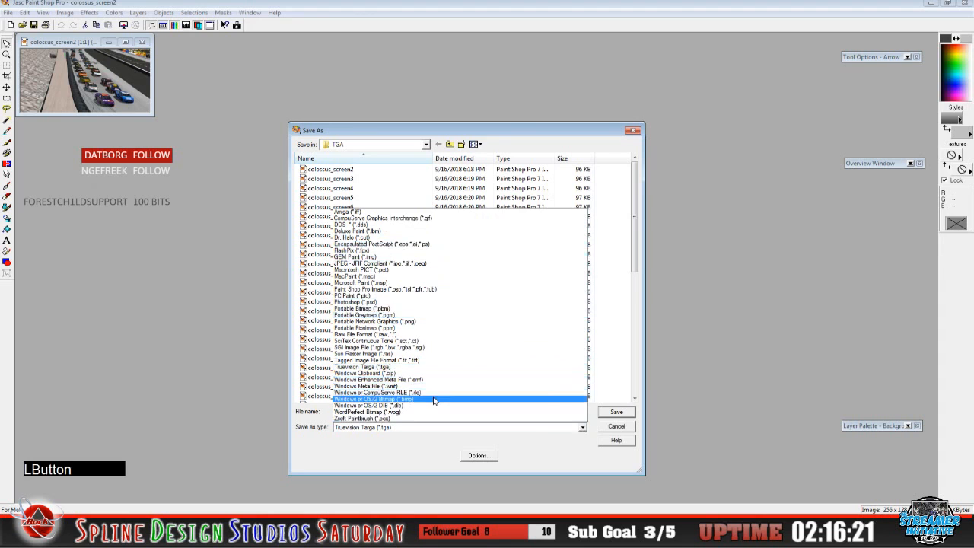
left_click(626, 415)
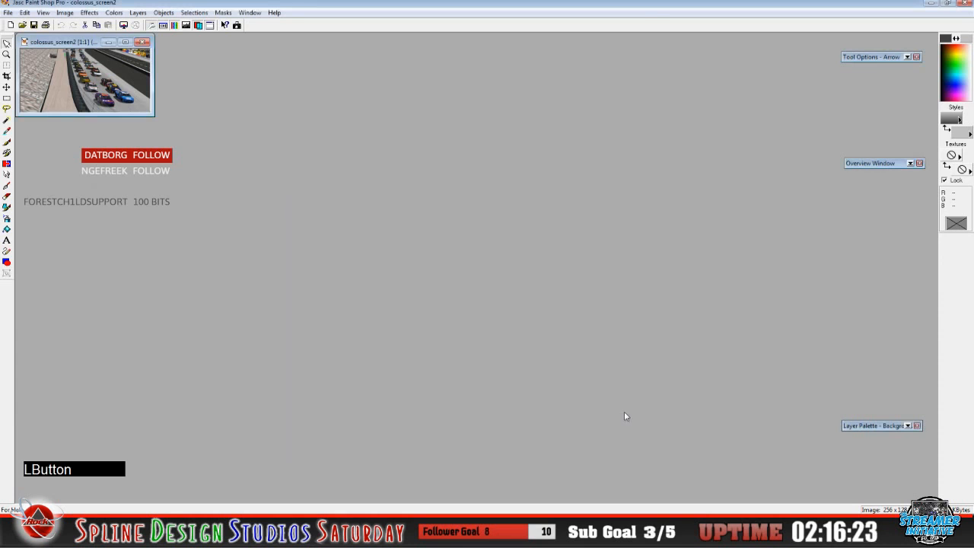
Open the colossus_screen3 image from the TGA folder and move its window clear of colossus_screen2
left_click(23, 25)
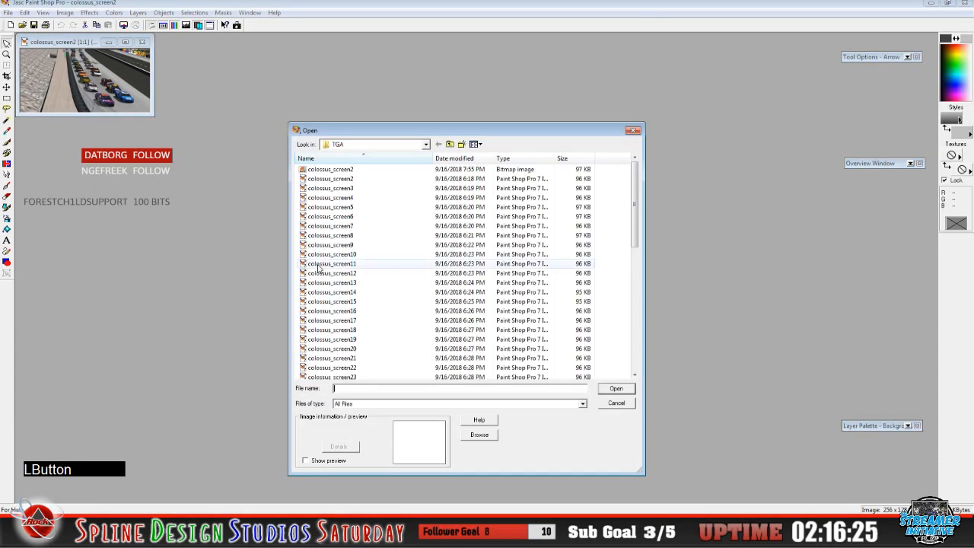
left_click(346, 188)
left_click(615, 389)
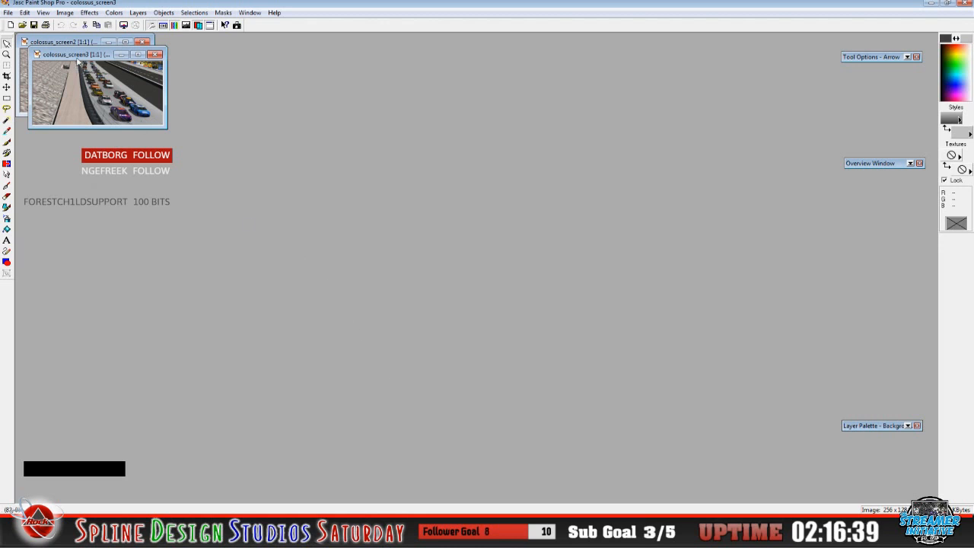
left_click_drag(81, 58, 99, 77)
Save colossus_screen3 in the TGA folder as a Windows or OS/2 Bitmap named colossus_screen3.bmp
left_click(8, 12)
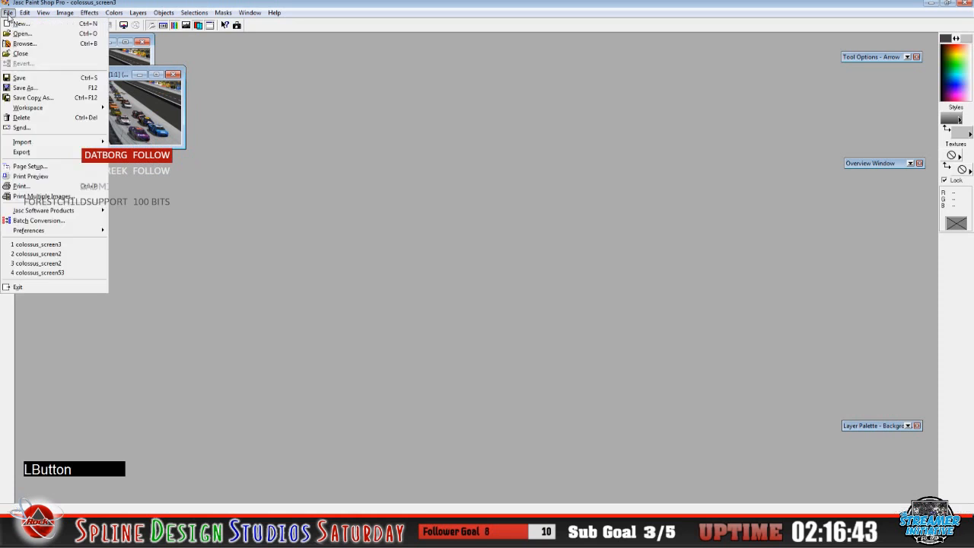
left_click(24, 87)
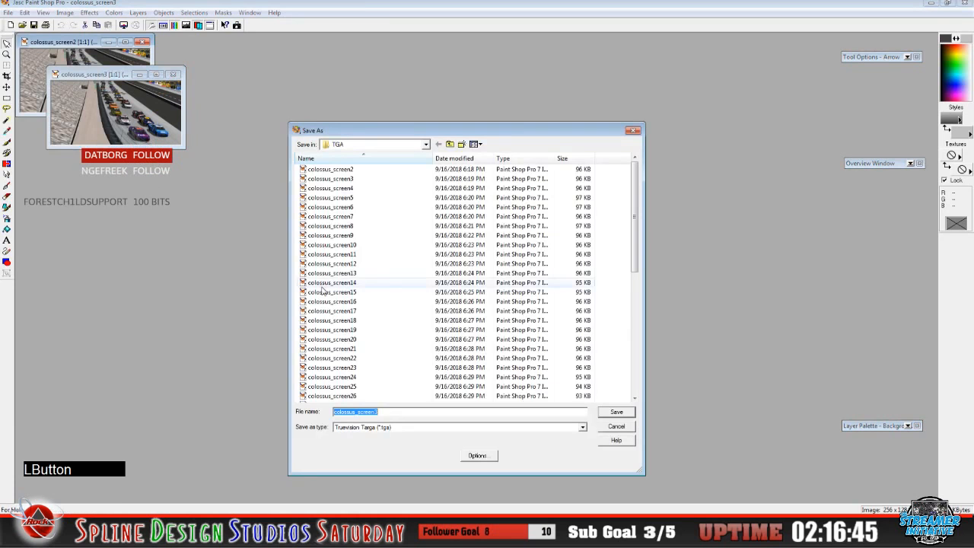
left_click(398, 414)
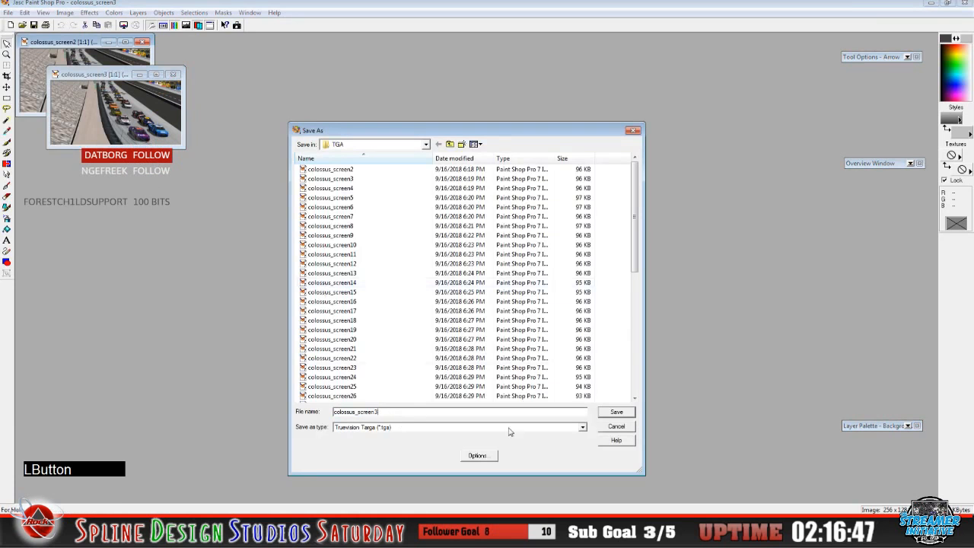
left_click(583, 427)
left_click(502, 398)
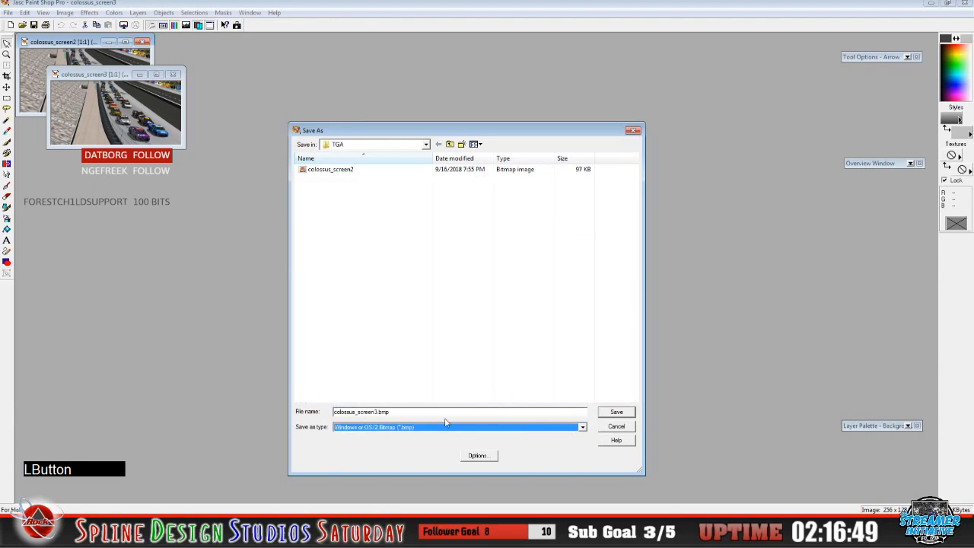
left_click(449, 412)
left_click(615, 412)
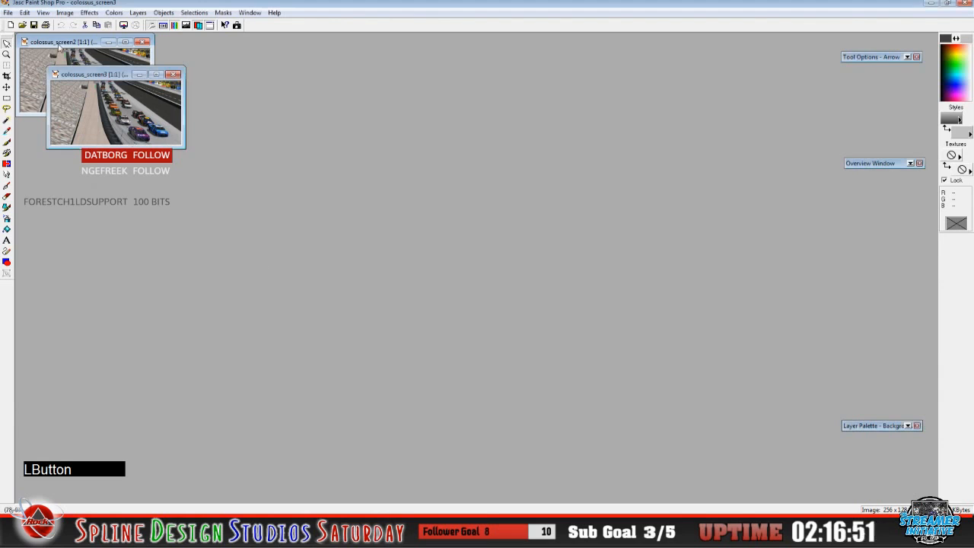
Open the colossus_screen4 image from the TGA folder and move its window clear of colossus_screen3
left_click(22, 25)
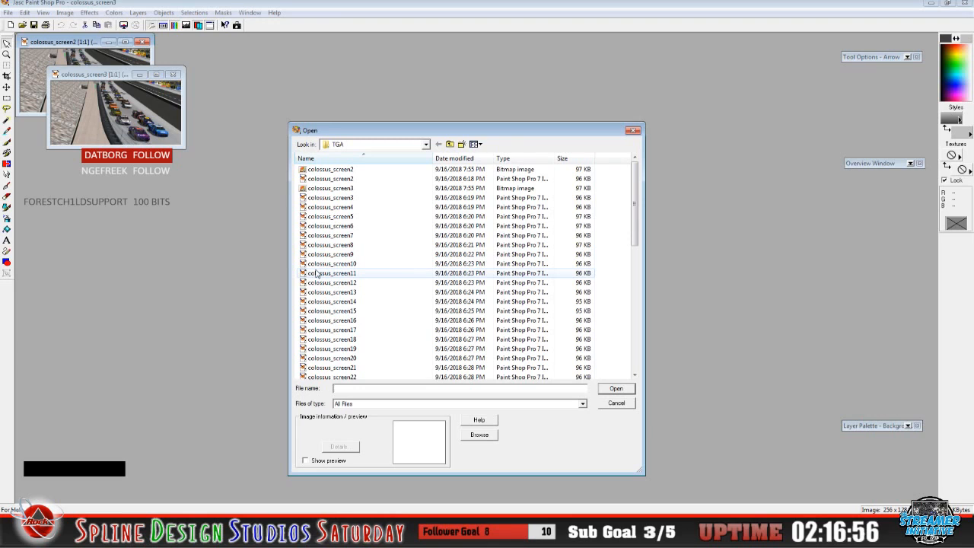
left_click(340, 208)
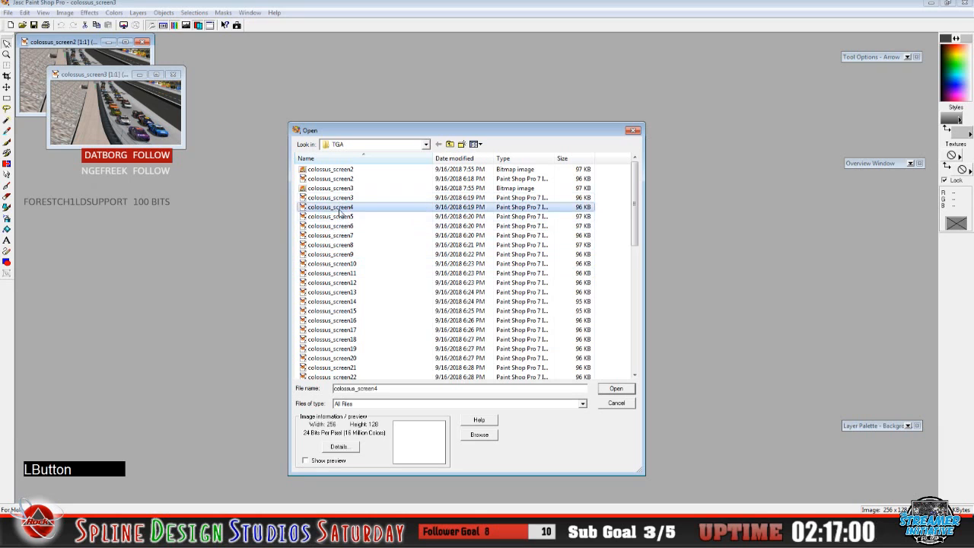
left_click(617, 389)
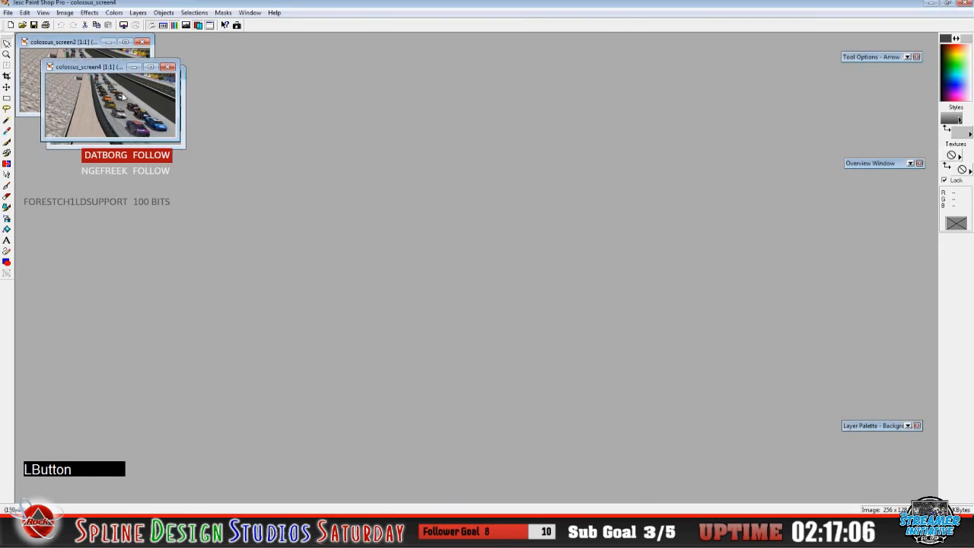
left_click_drag(101, 68, 156, 154)
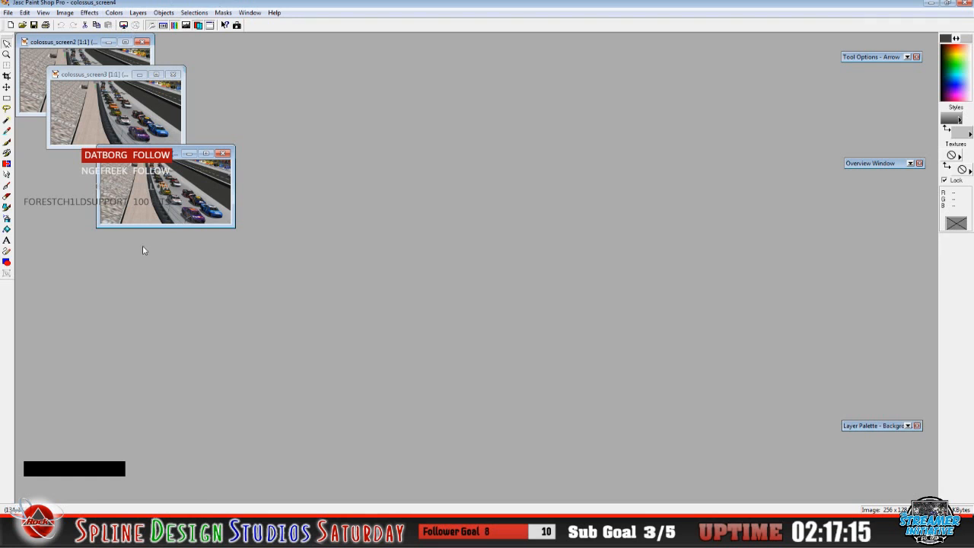
Save colossus_screen4 in the TGA folder as a Windows or OS/2 Bitmap named colossus_screen4.bmp
left_click(8, 12)
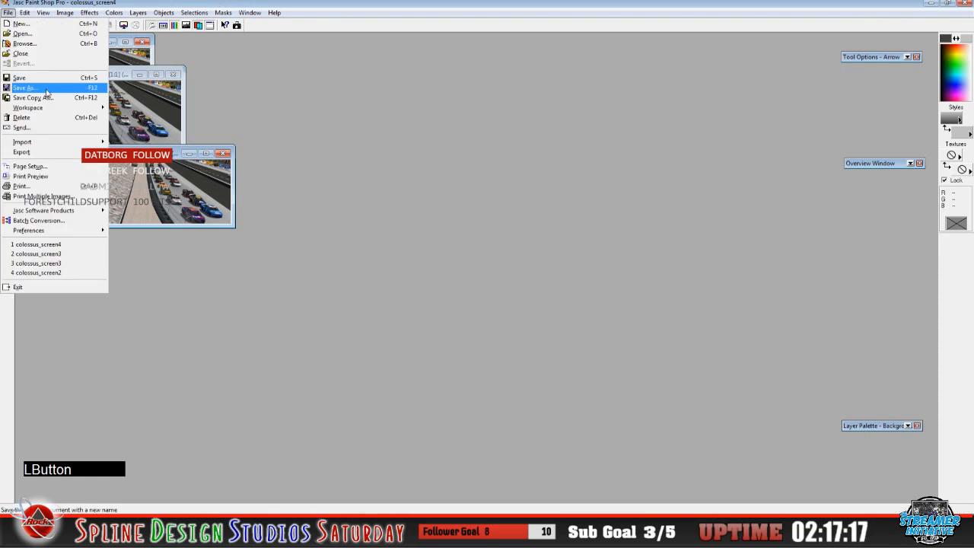
left_click(46, 88)
left_click(398, 412)
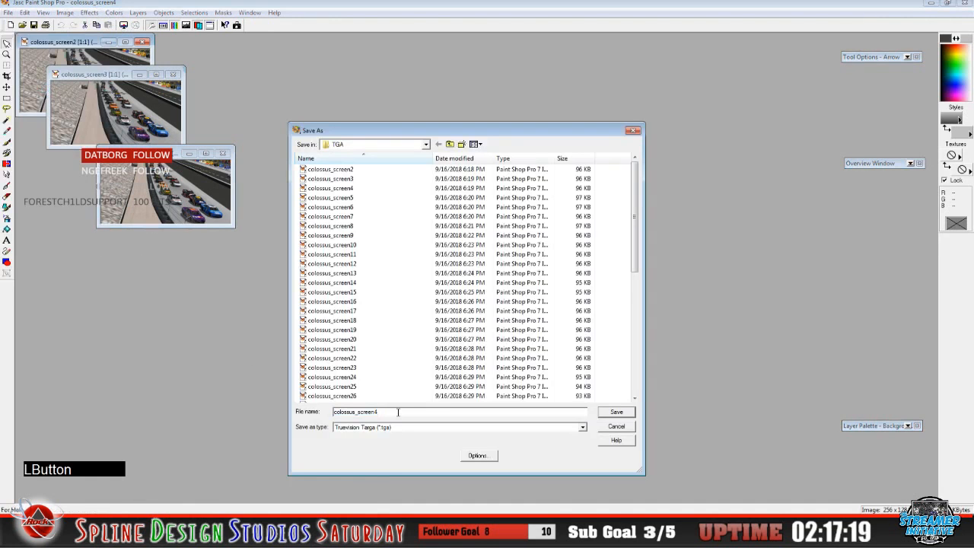
left_click(582, 427)
left_click(513, 404)
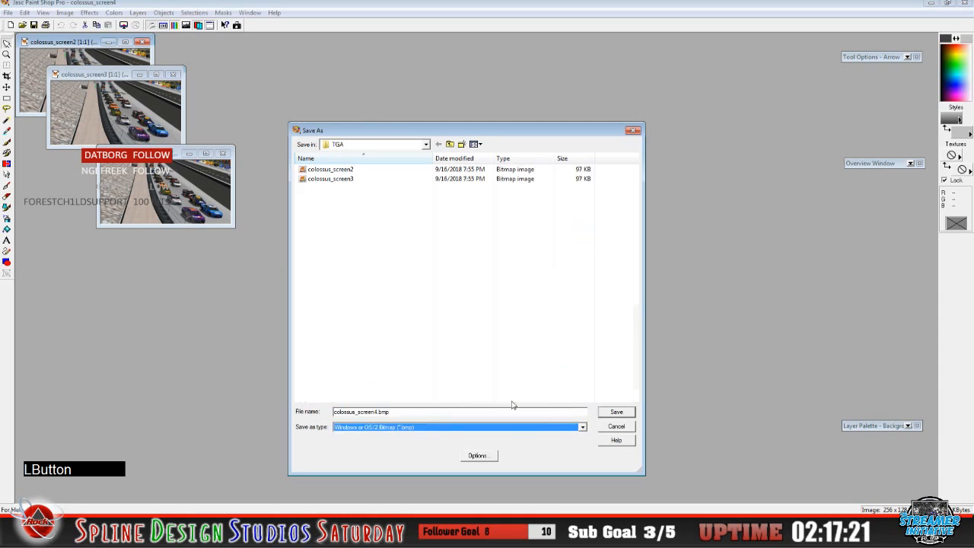
left_click(620, 416)
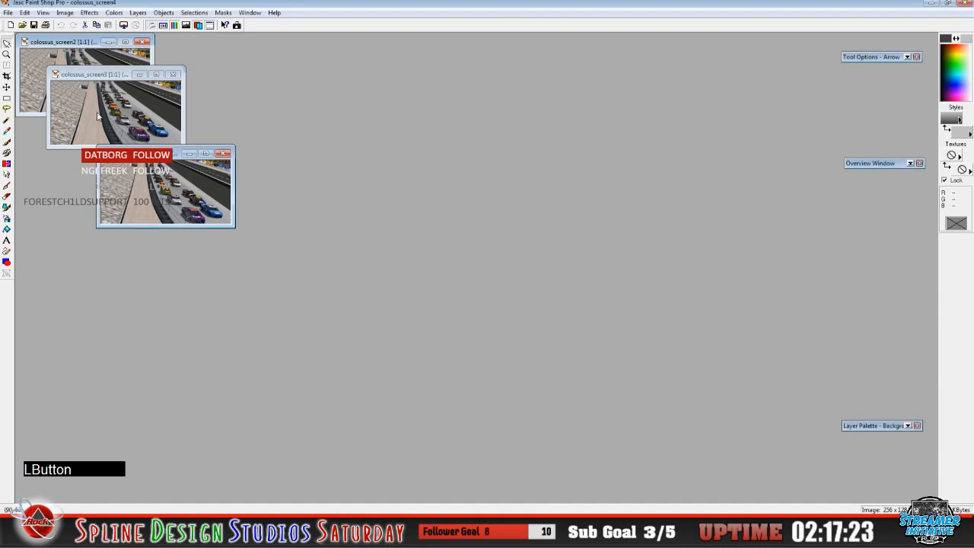
Open the colossus_screen5 image from the TGA folder and move its window clear of colossus_screen4
left_click(22, 25)
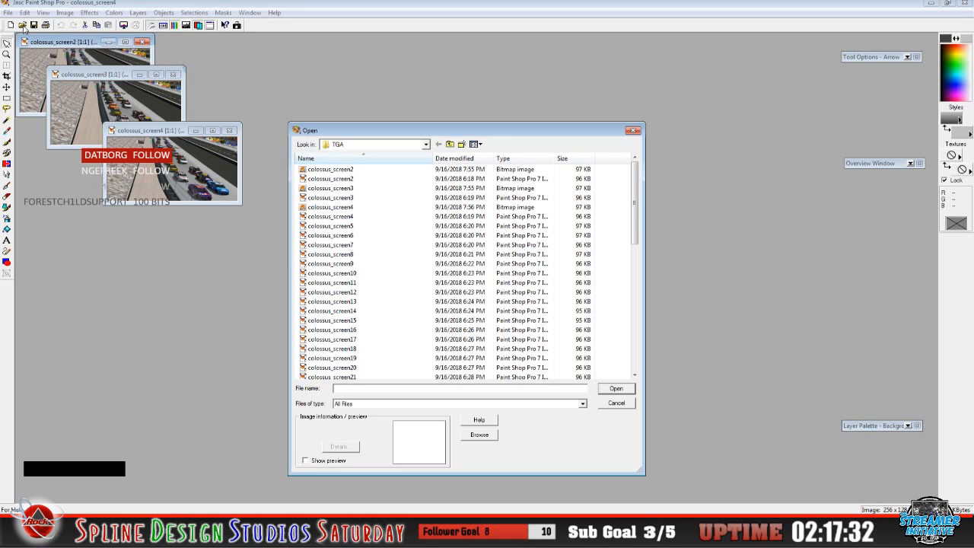
left_click(327, 226)
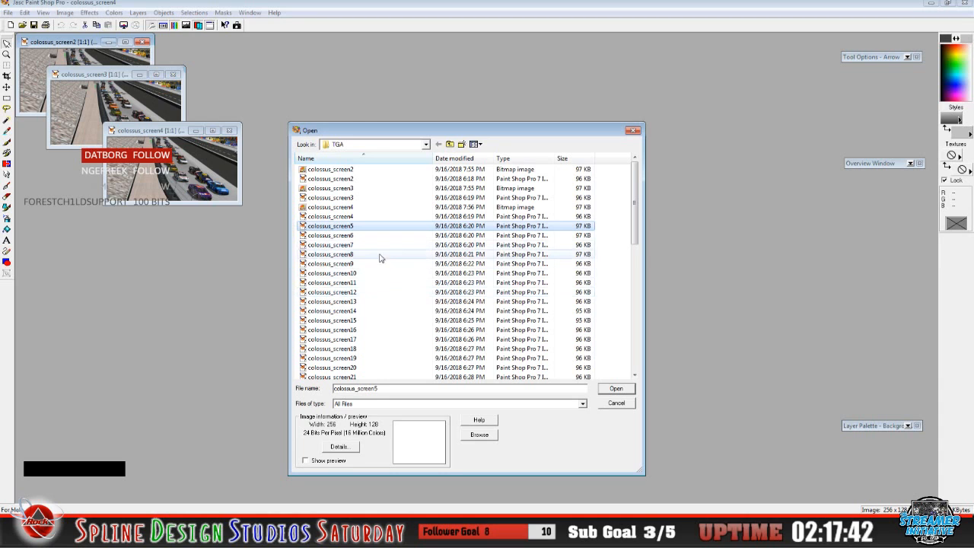
left_click(616, 388)
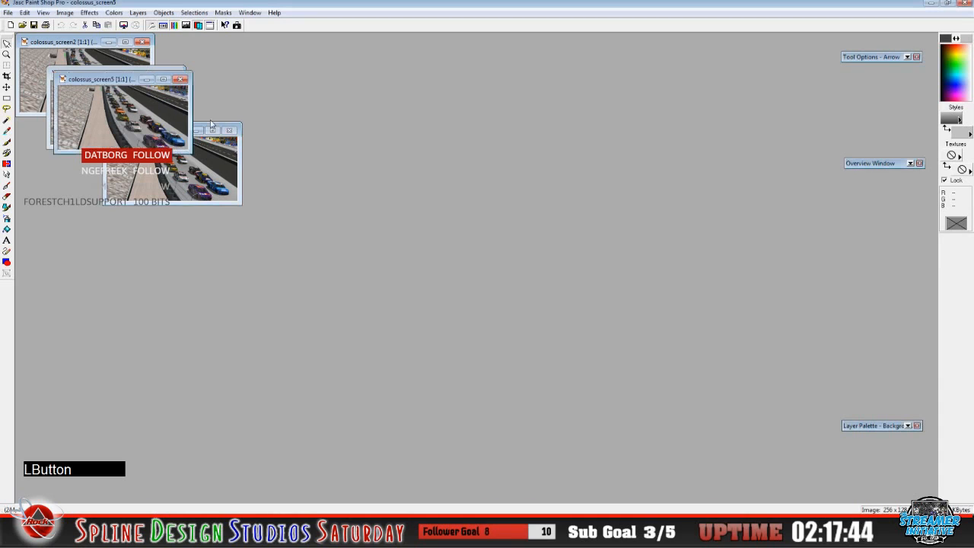
left_click_drag(107, 84, 186, 206)
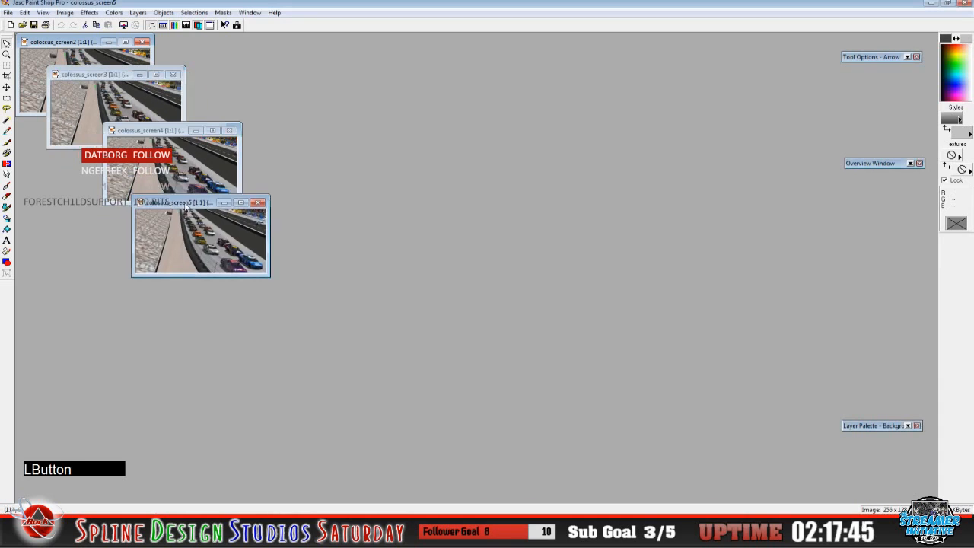
Save colossus_screen5 in the TGA folder as a Windows or OS/2 Bitmap named colossus_screen5.bmp
left_click(7, 12)
left_click(49, 89)
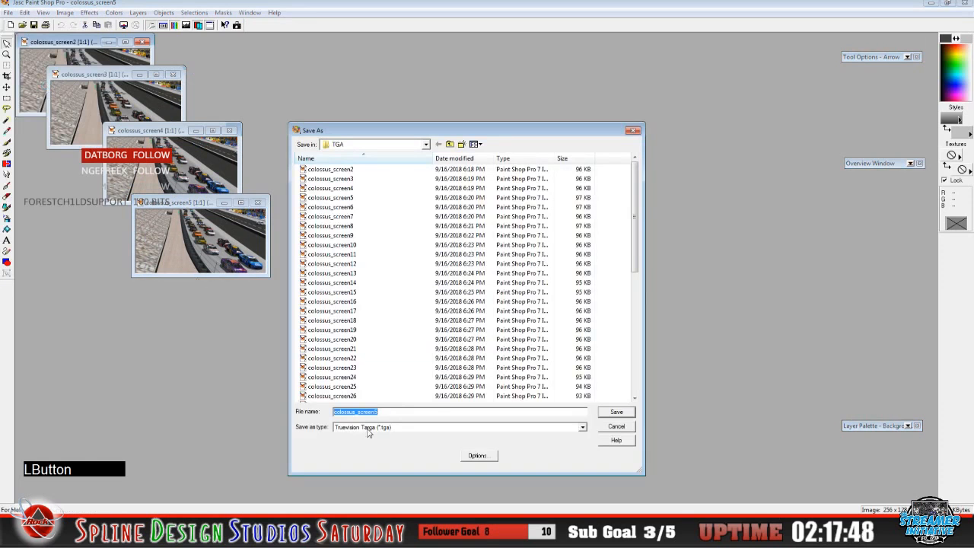
left_click(583, 427)
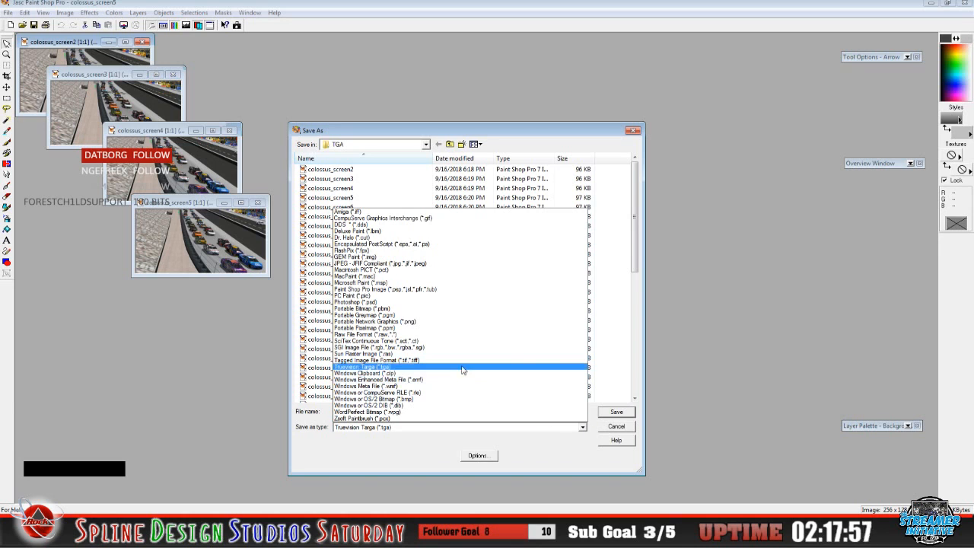
left_click(475, 398)
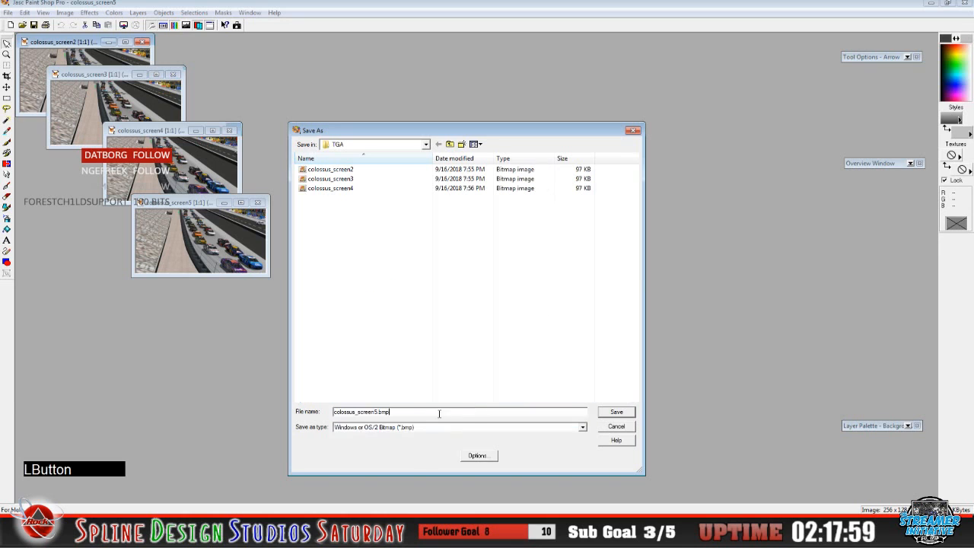
left_click(611, 415)
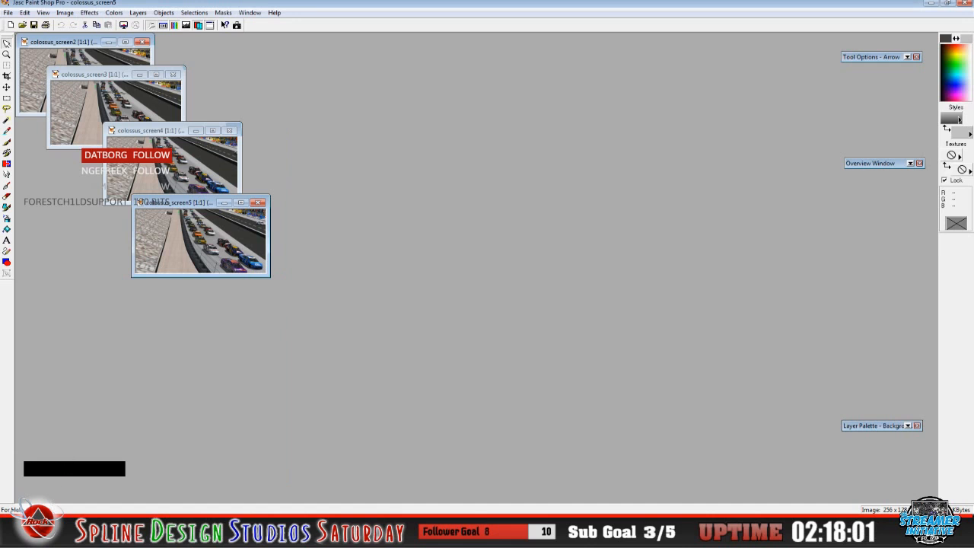
Open the colossus_screen2 bitmap from the TGA folder in Windows Photo Viewer and flip repeatedly through the converted frames to preview the animation
left_click(42, 489)
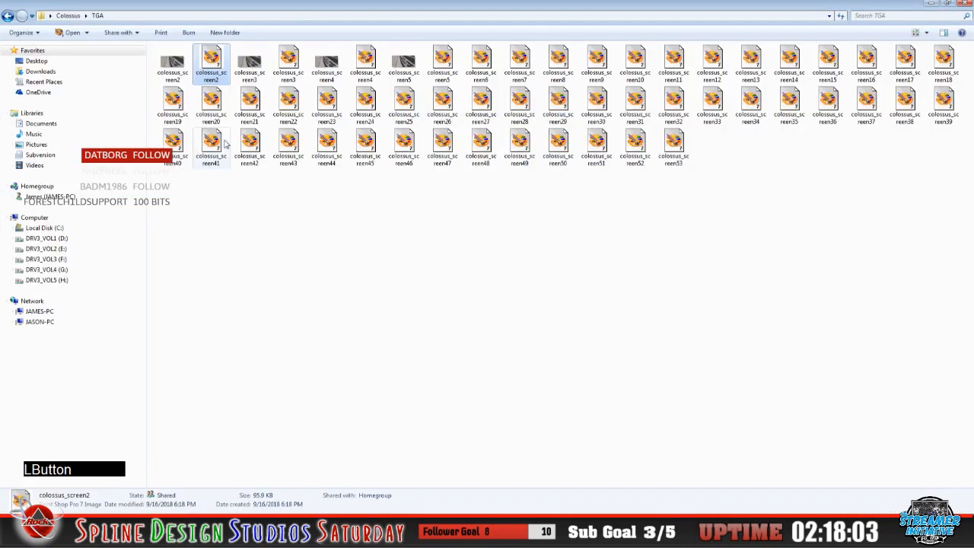
double_click(172, 65)
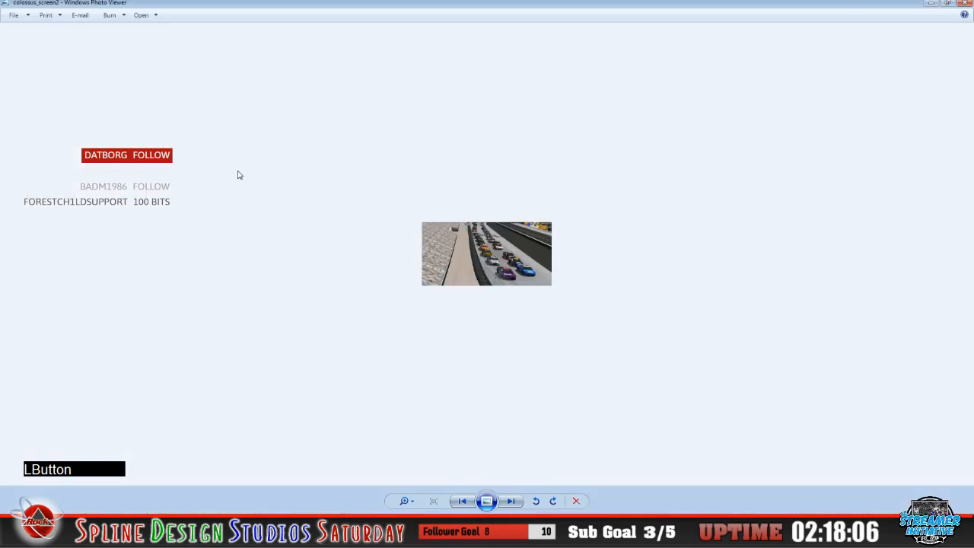
left_click(510, 500)
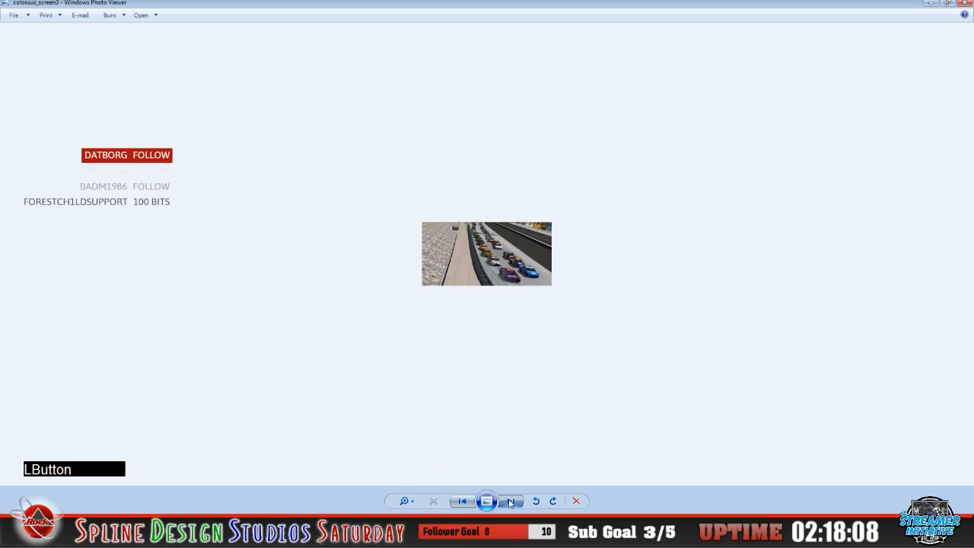
left_click(510, 500)
left_click(510, 500)
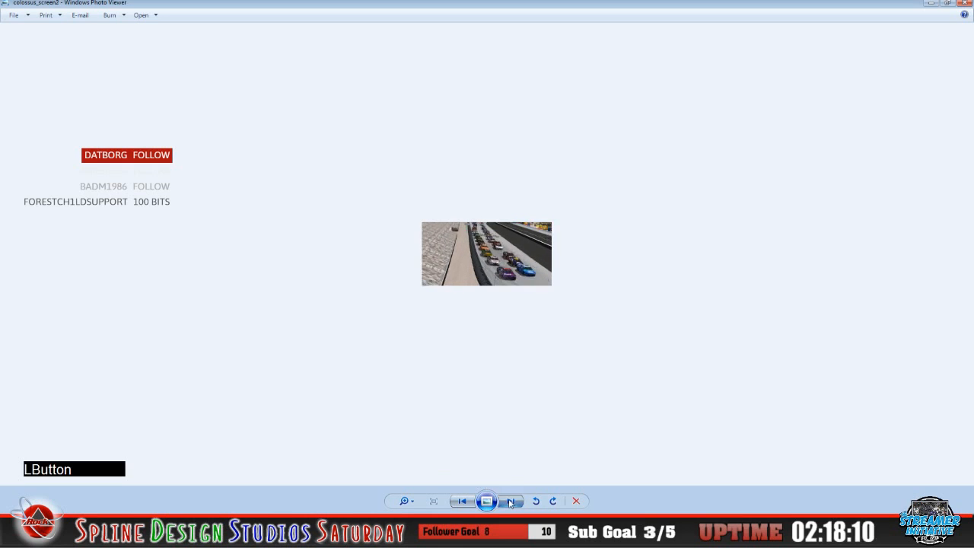
left_click(510, 500)
left_click(510, 501)
left_click(510, 501)
left_click(510, 501)
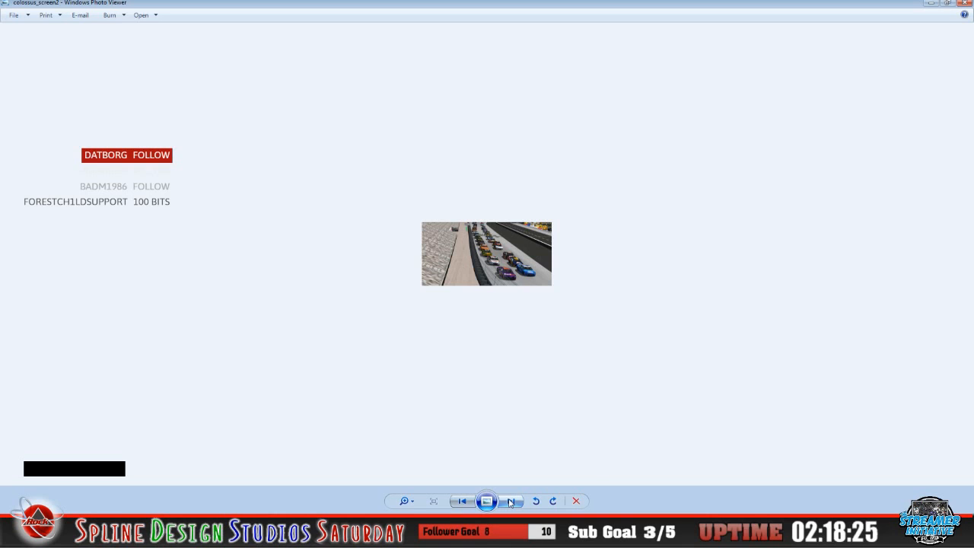
left_click(968, 3)
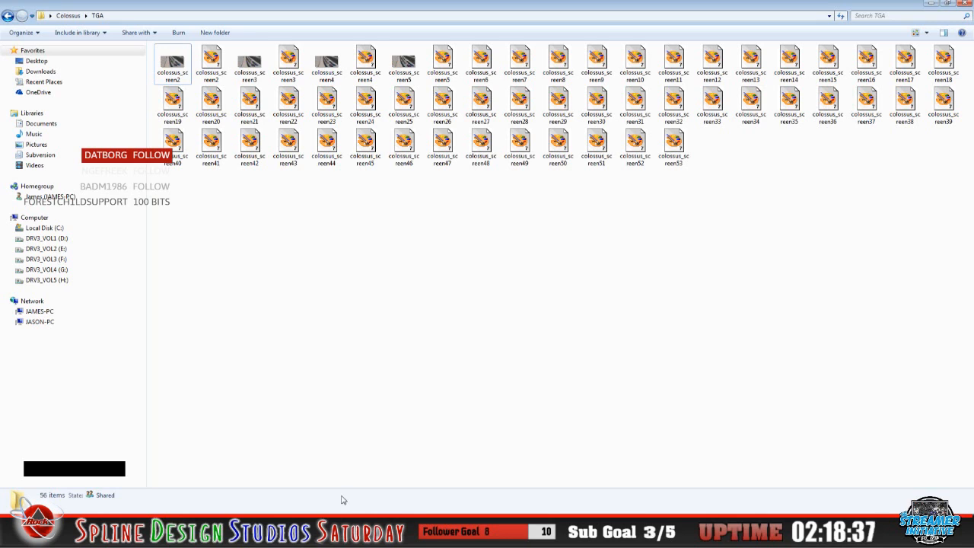
Copy colossus_screens and colossus_screen2 through colossus_screen53 from the Bristol_2018_SRA track edit folder on drive D
left_click(54, 533)
left_click(57, 478)
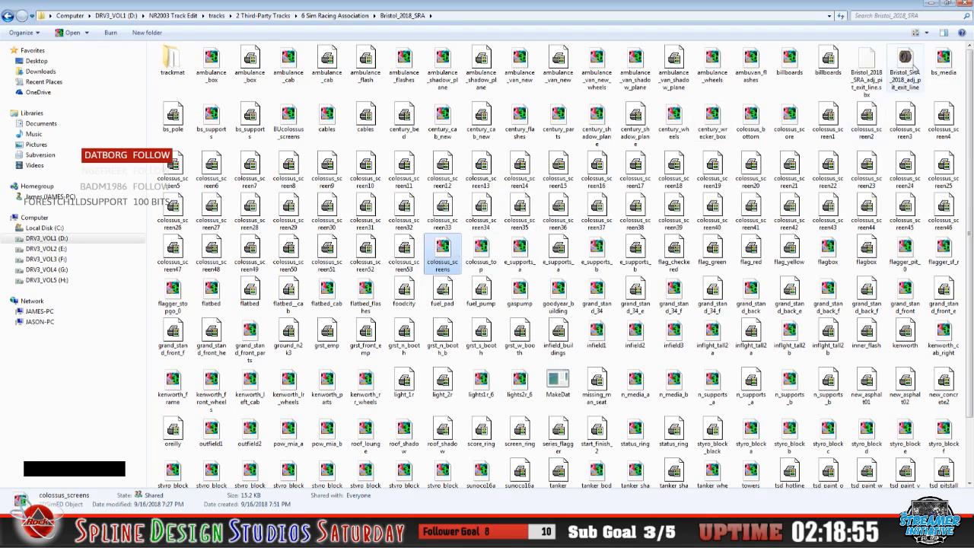
left_click(439, 253)
left_click(404, 253, "ctrl")
left_click(366, 252, "ctrl")
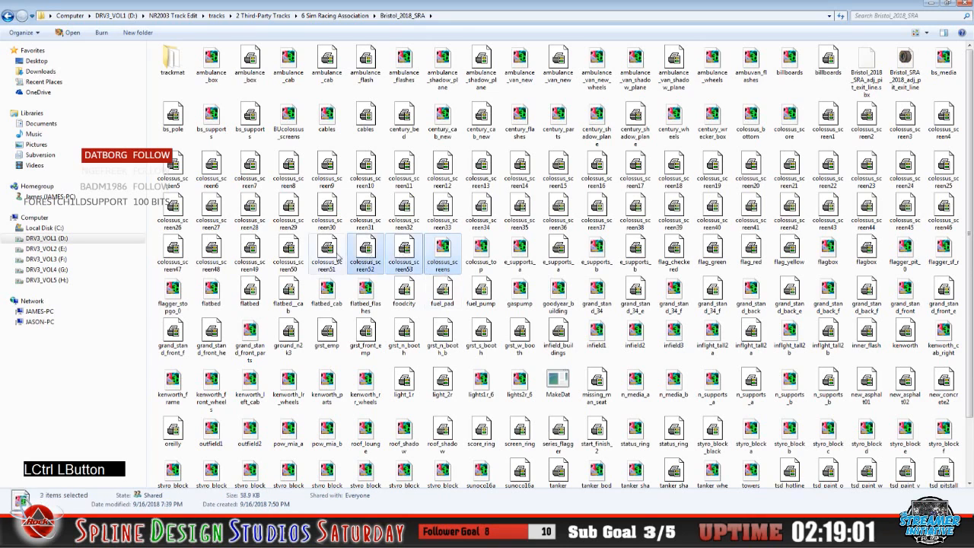
left_click(338, 259, "ctrl")
left_click(290, 252, "ctrl")
left_click(251, 253, "ctrl")
left_click(213, 252, "ctrl")
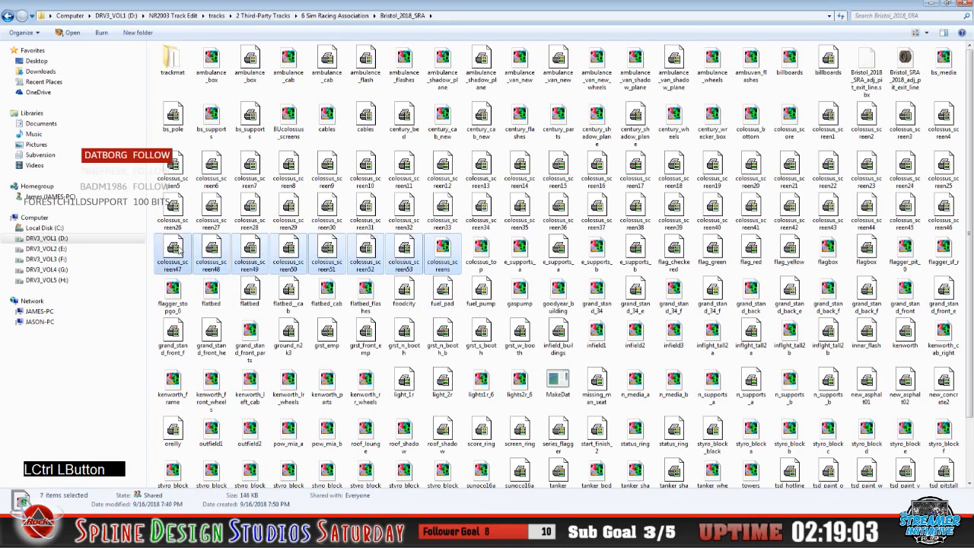
left_click(178, 214, "ctrl")
left_click(212, 214, "ctrl")
left_click(253, 214, "ctrl")
left_click(289, 214, "ctrl")
left_click(328, 215, "ctrl")
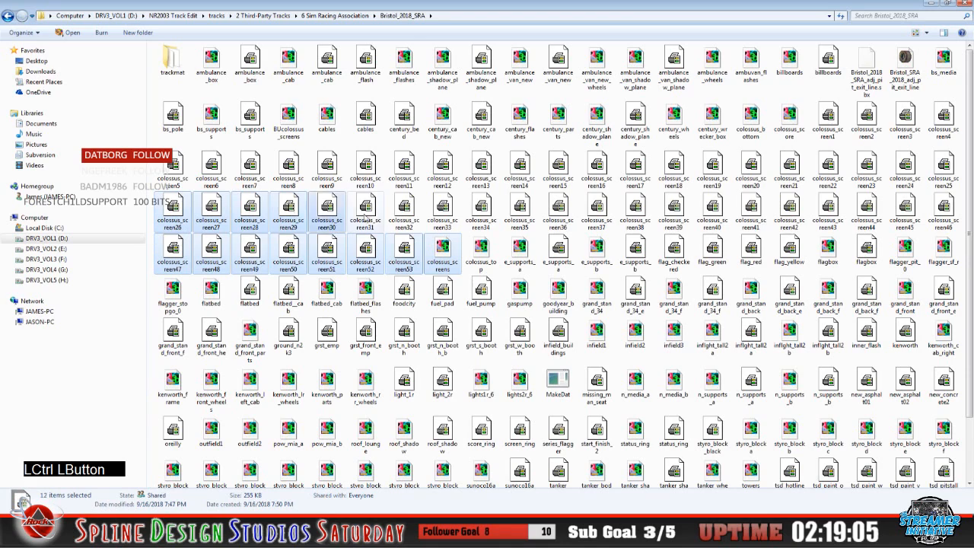
left_click(366, 215, "ctrl")
left_click(404, 215, "ctrl")
left_click(443, 215, "ctrl")
left_click(482, 215, "ctrl")
left_click(520, 216, "ctrl")
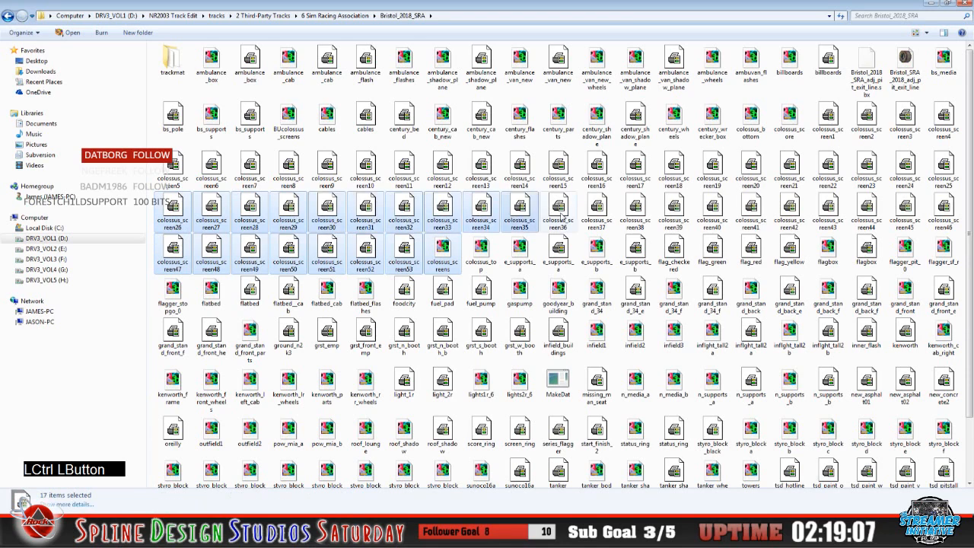
left_click(559, 215, "ctrl")
left_click(598, 216, "ctrl")
left_click(635, 216, "ctrl")
left_click(674, 216, "ctrl")
left_click(712, 215, "ctrl")
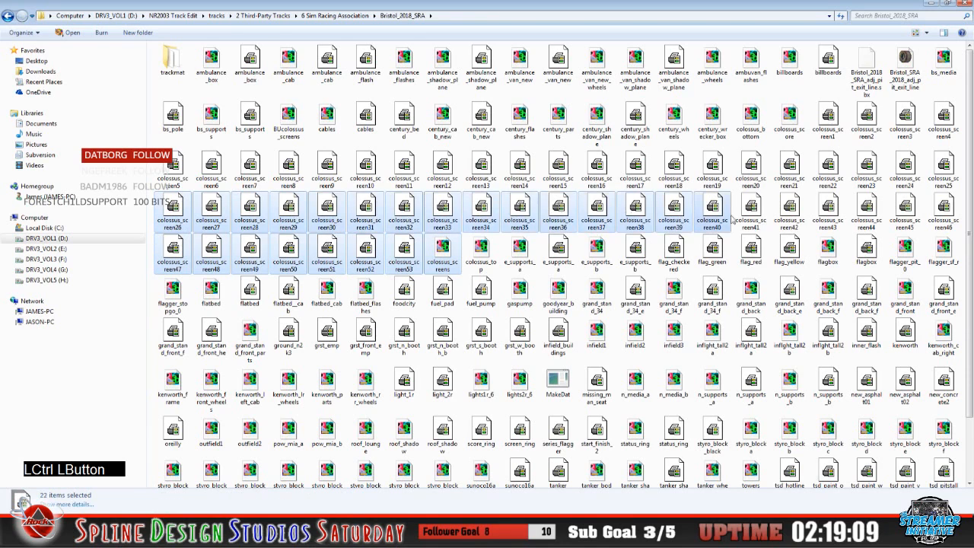
left_click(751, 216, "ctrl")
left_click(790, 216, "ctrl")
left_click(828, 216, "ctrl")
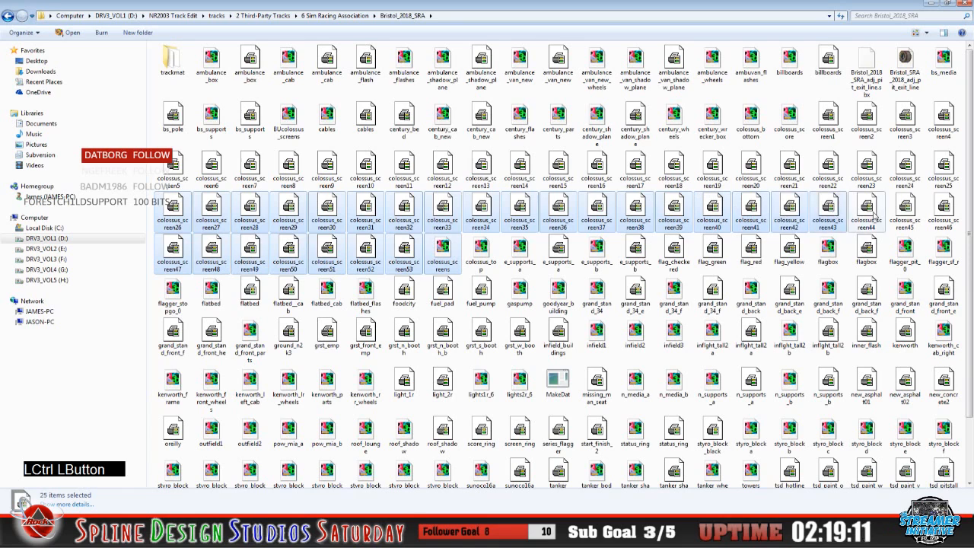
left_click(867, 216, "ctrl")
left_click(904, 216, "ctrl")
left_click(944, 216, "ctrl")
left_click(944, 174, "ctrl")
left_click(905, 173, "ctrl")
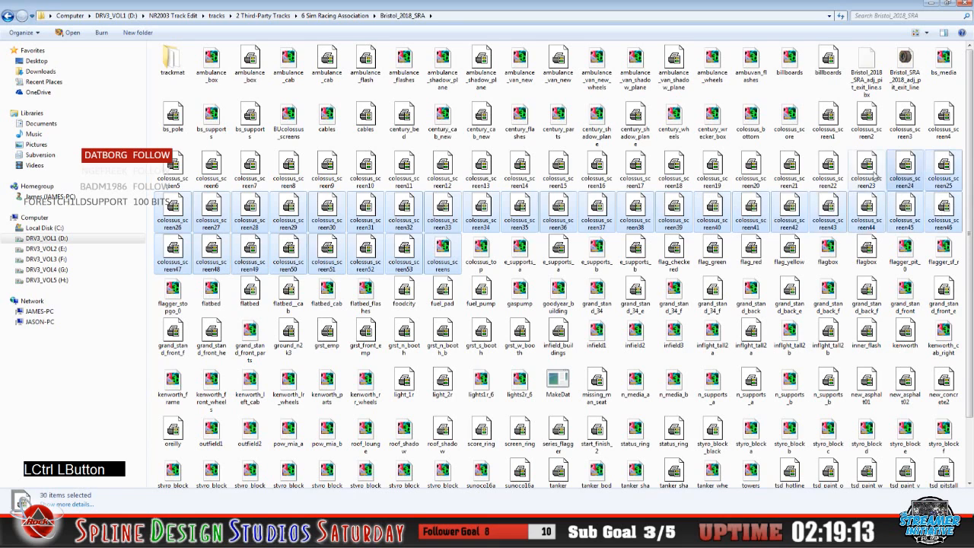
left_click(867, 174, "ctrl")
left_click(828, 173, "ctrl")
left_click(790, 174, "ctrl")
left_click(752, 173, "ctrl")
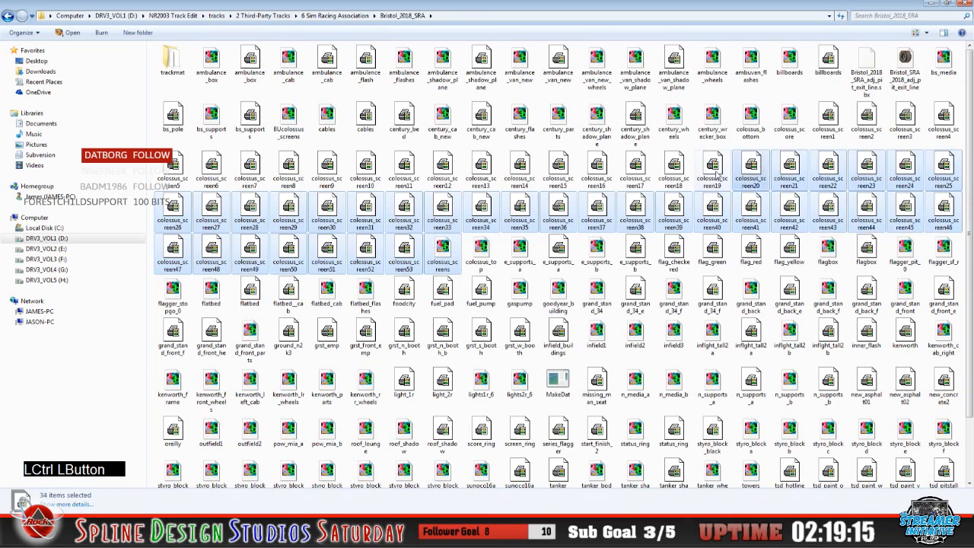
left_click(712, 174, "ctrl")
left_click(674, 174, "ctrl")
left_click(636, 173, "ctrl")
left_click(598, 173, "ctrl")
left_click(558, 174, "ctrl")
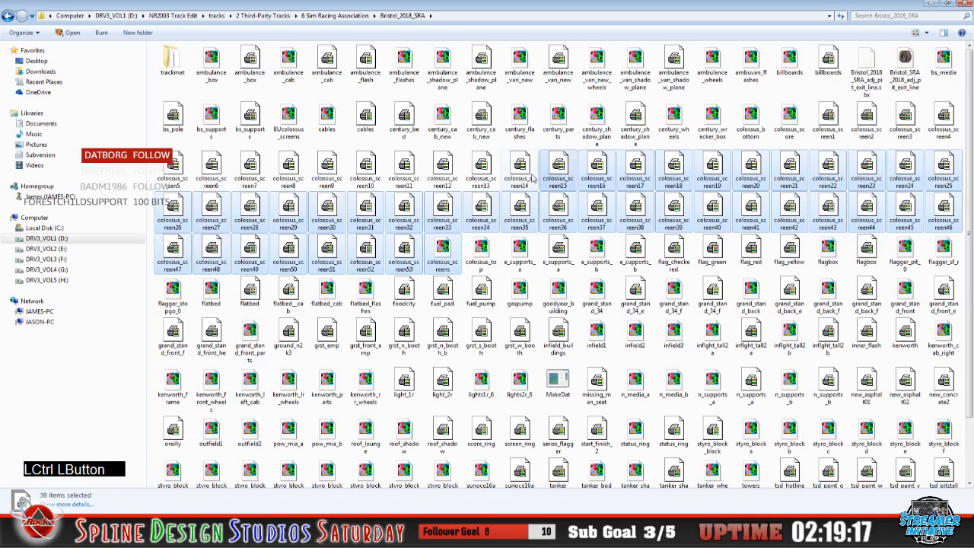
left_click(519, 174, "ctrl")
left_click(481, 174, "ctrl")
left_click(442, 174, "ctrl")
left_click(404, 174, "ctrl")
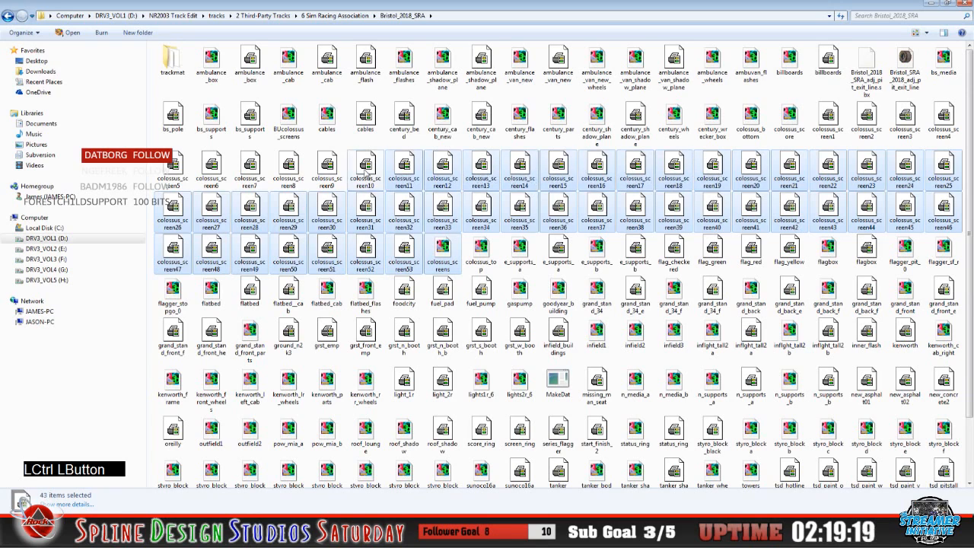
left_click(366, 171, "ctrl")
left_click(327, 173, "ctrl")
left_click(288, 174, "ctrl")
left_click(250, 173, "ctrl")
left_click(212, 173, "ctrl")
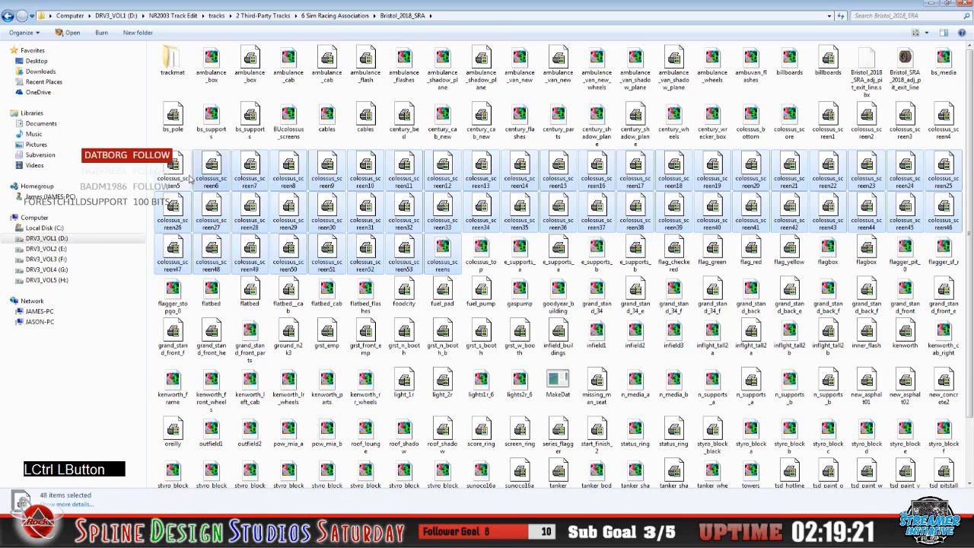
left_click(187, 175, "ctrl")
left_click(944, 131, "ctrl")
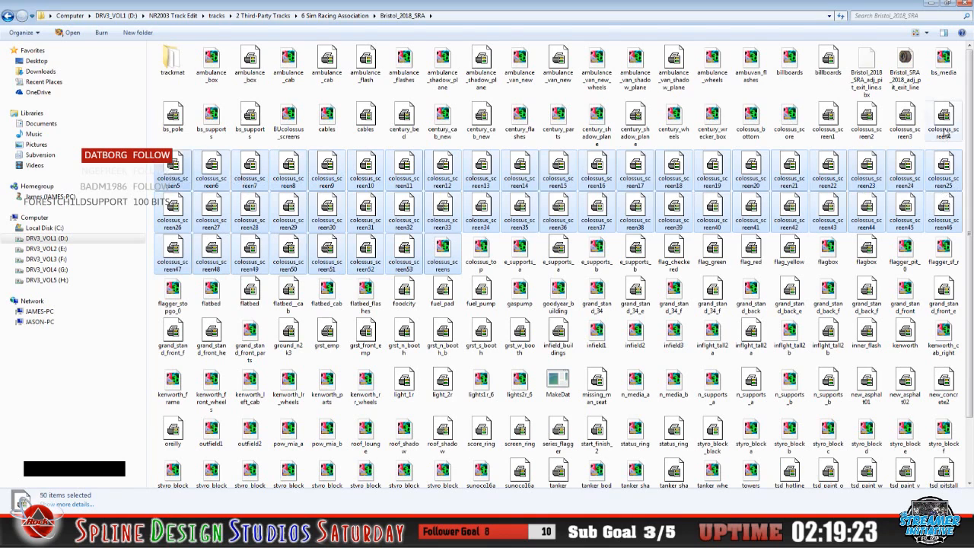
left_click(943, 131, "ctrl")
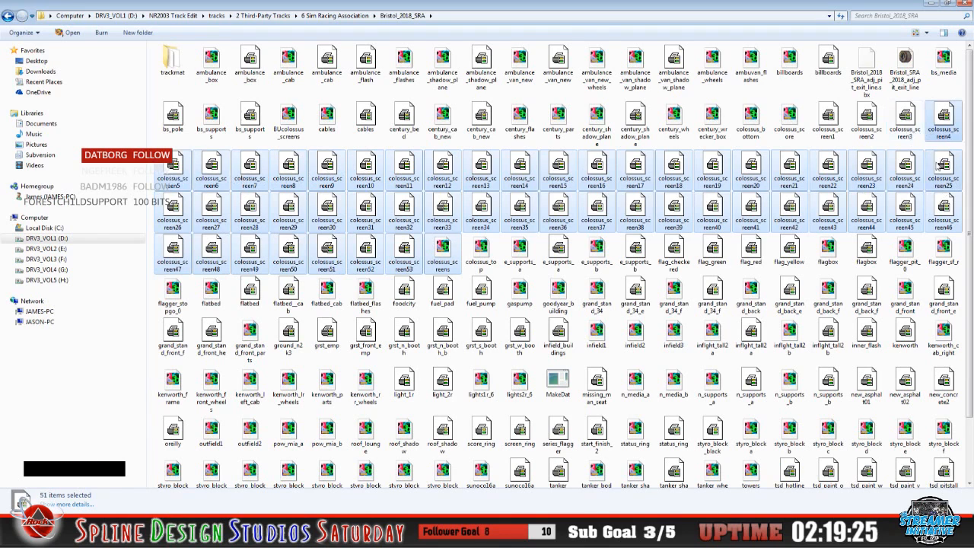
left_click(906, 128, "ctrl")
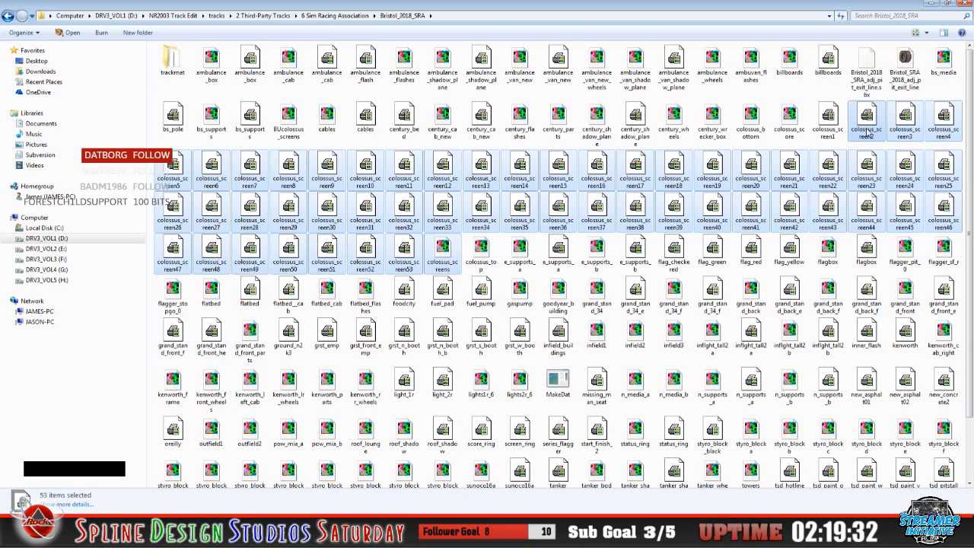
right_click(868, 133)
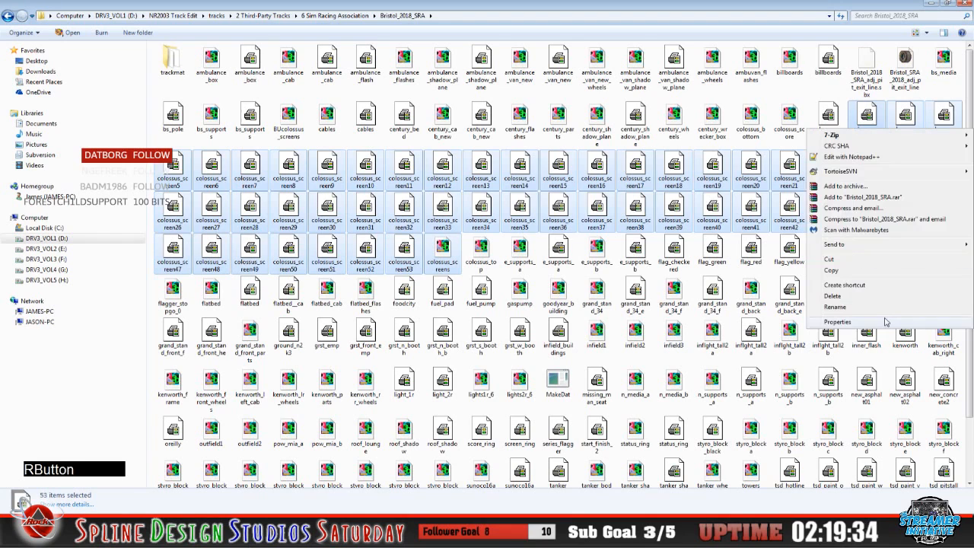
left_click(846, 275)
left_click(750, 333)
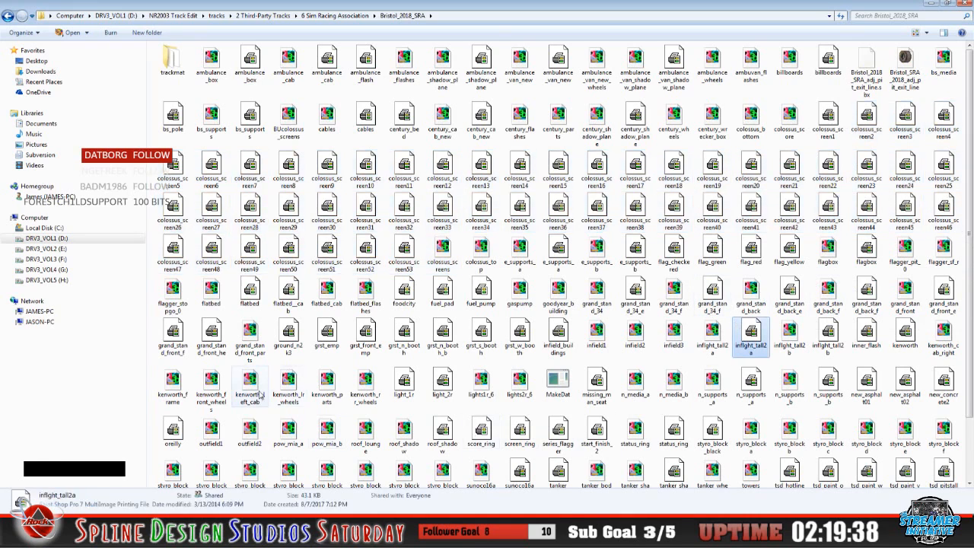
Open drive C in a new window and go to the Bristol_2018_SRA folder under Papyrus, NASCAR Racing 2003 Season, tracks
left_click(487, 533)
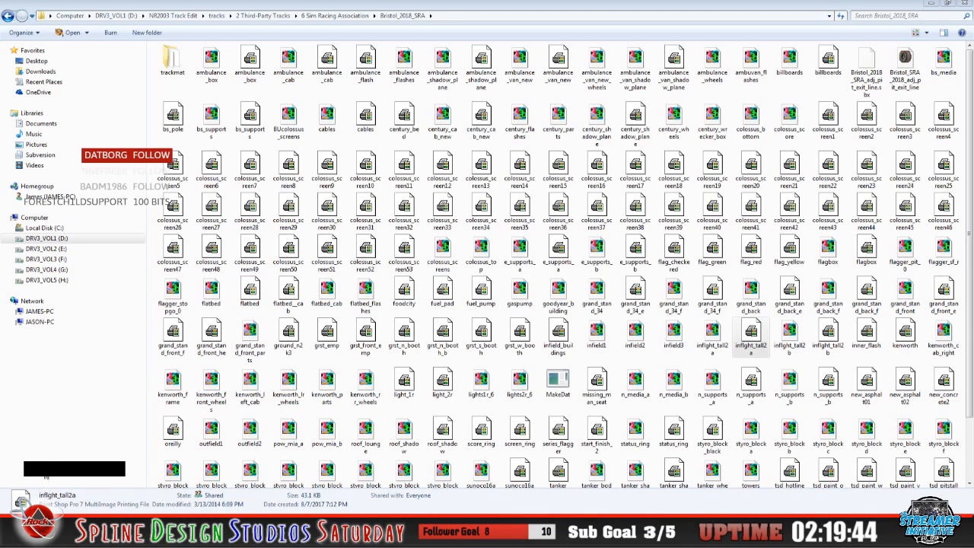
left_click(751, 336)
right_click(54, 228)
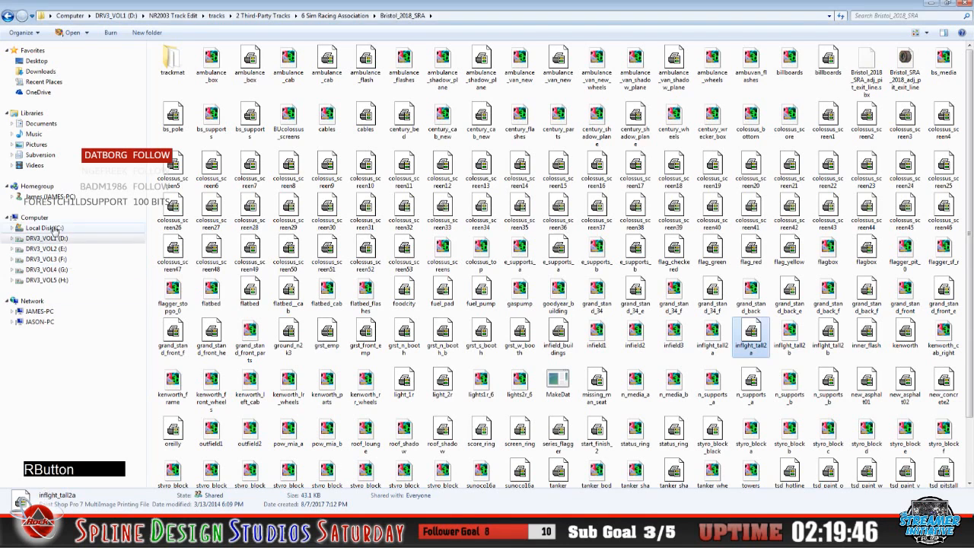
left_click(92, 270)
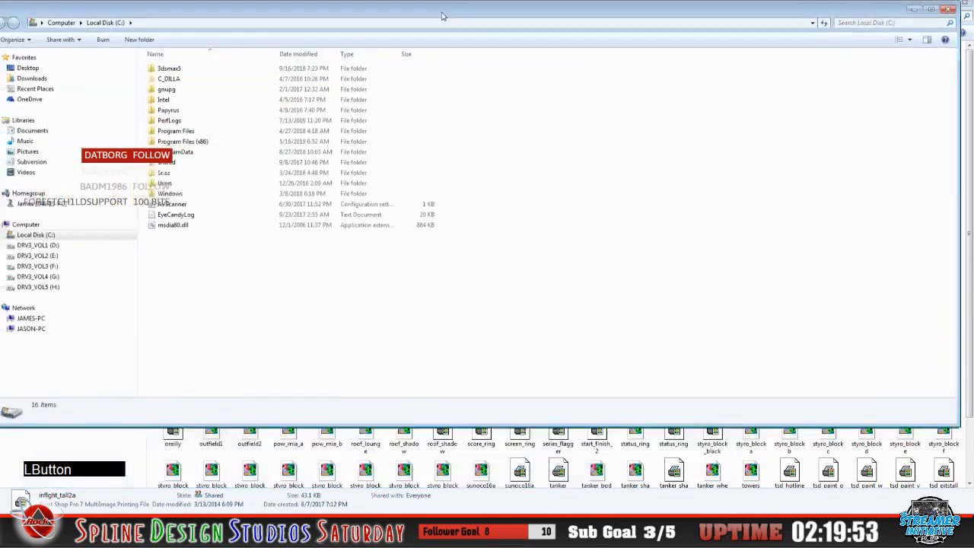
double_click(183, 102)
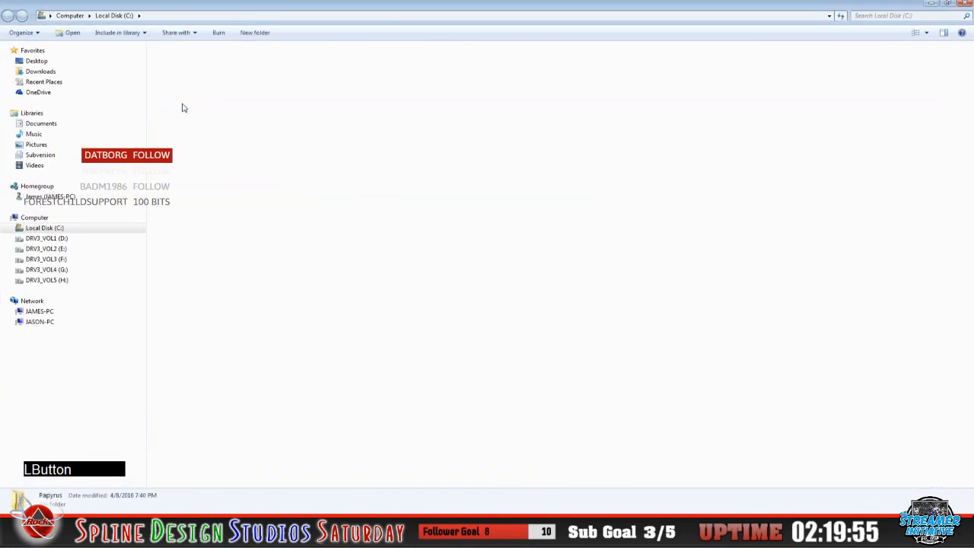
double_click(182, 100)
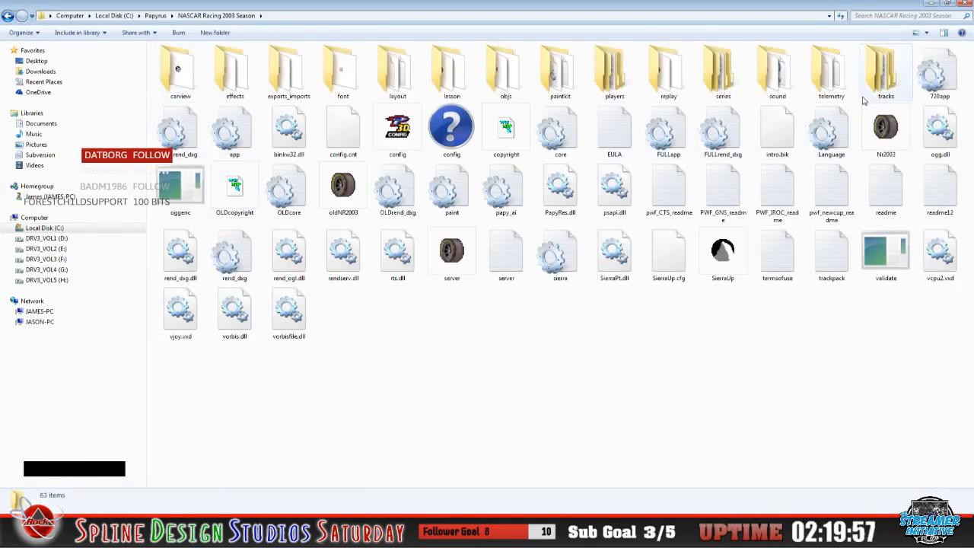
double_click(883, 76)
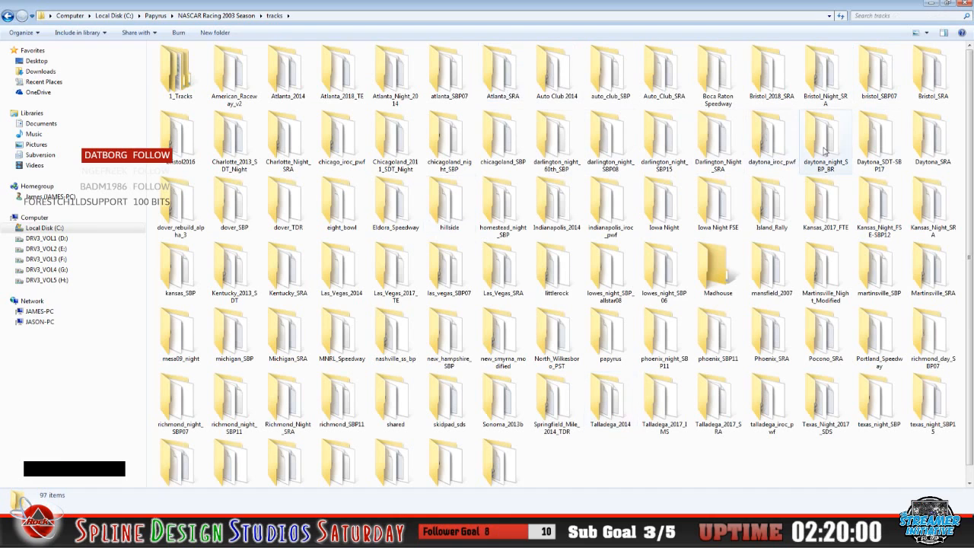
double_click(770, 76)
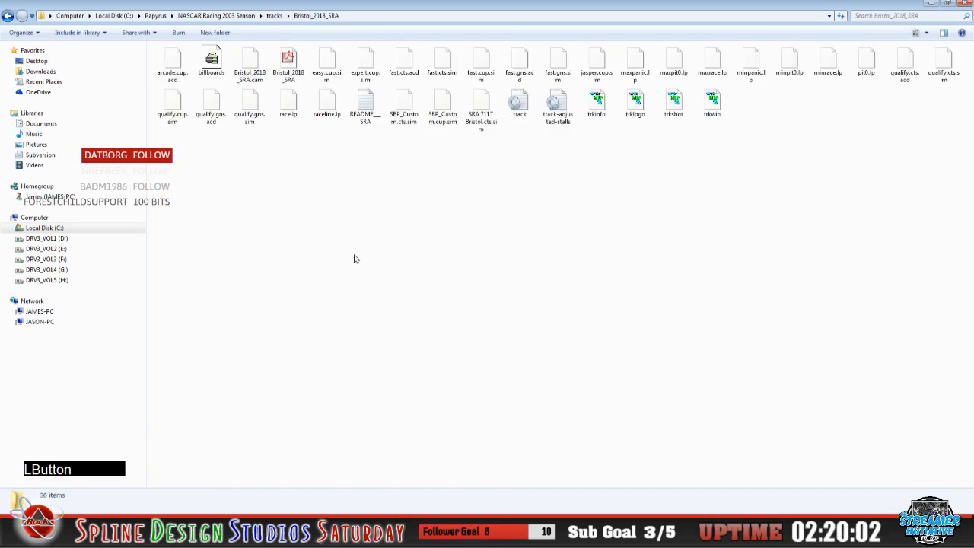
Paste the copied Colossus screen files into the game's Bristol_2018_SRA track folder
right_click(320, 239)
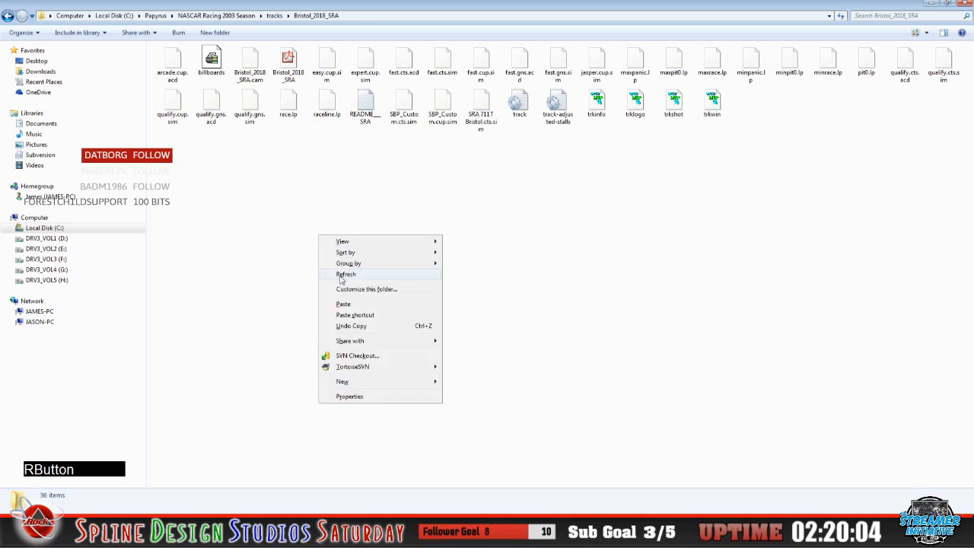
left_click(343, 304)
left_click(533, 319)
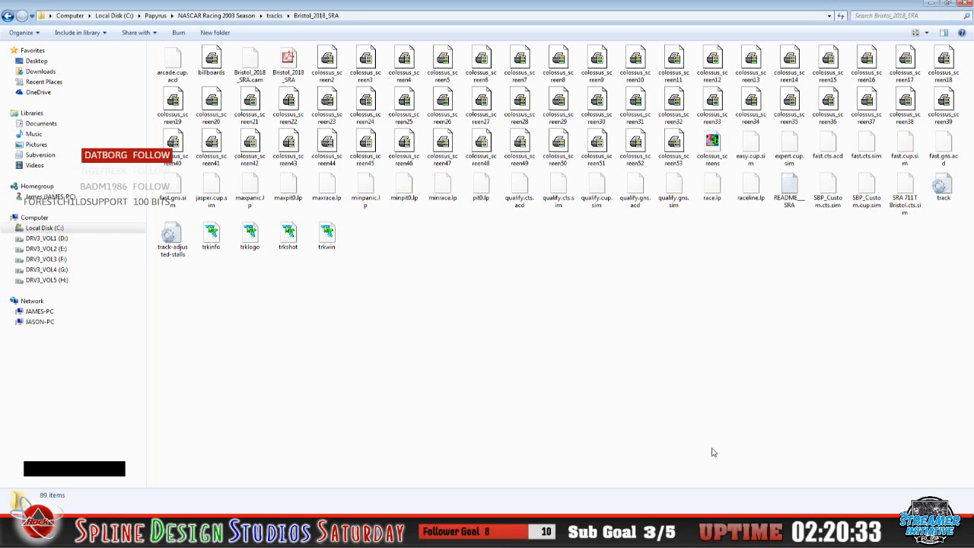
Open Logitech Profiler and launch the NASCAR Racing 2003 Season game
left_click(899, 530)
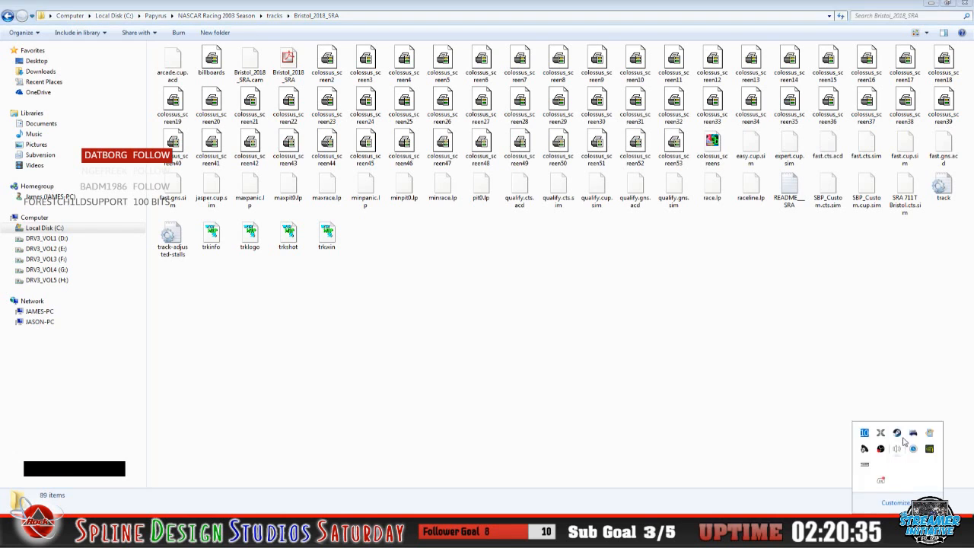
left_click(912, 433)
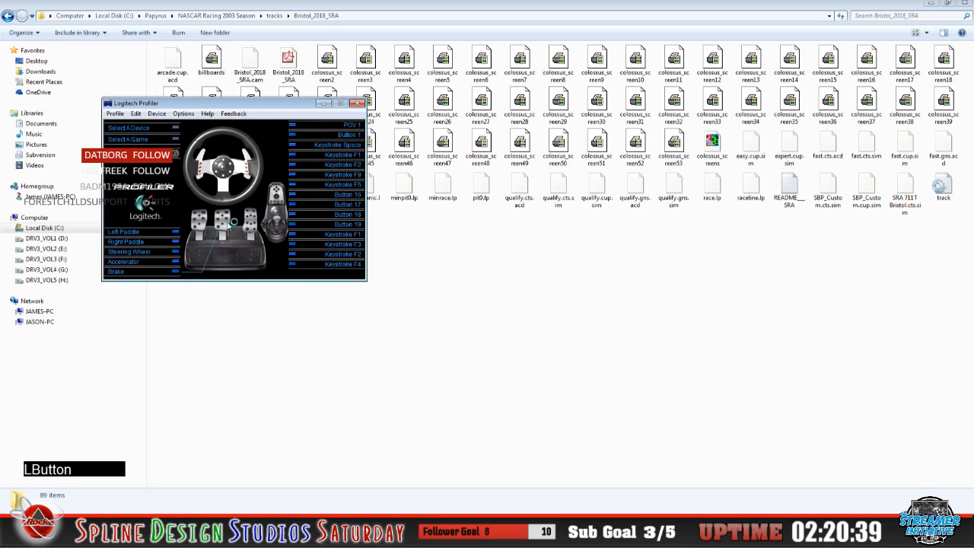
left_click(404, 373)
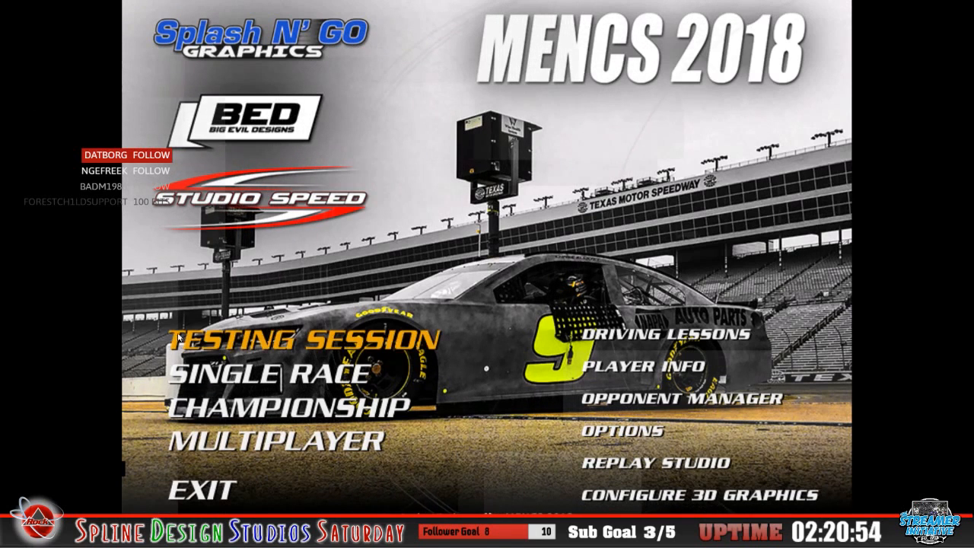
Load a single race session at Bristol 2018 SRA to view the track, and leave the session
left_click(485, 384)
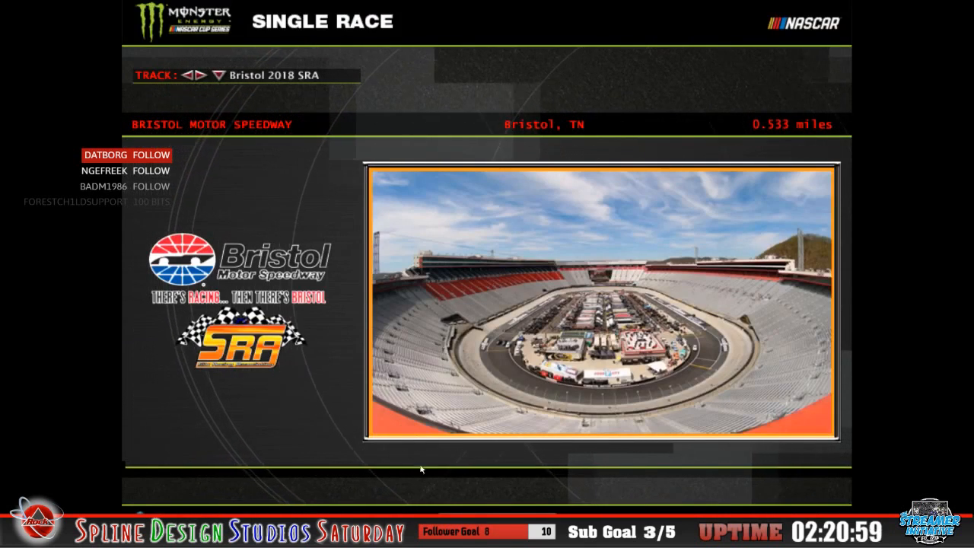
left_click(486, 381)
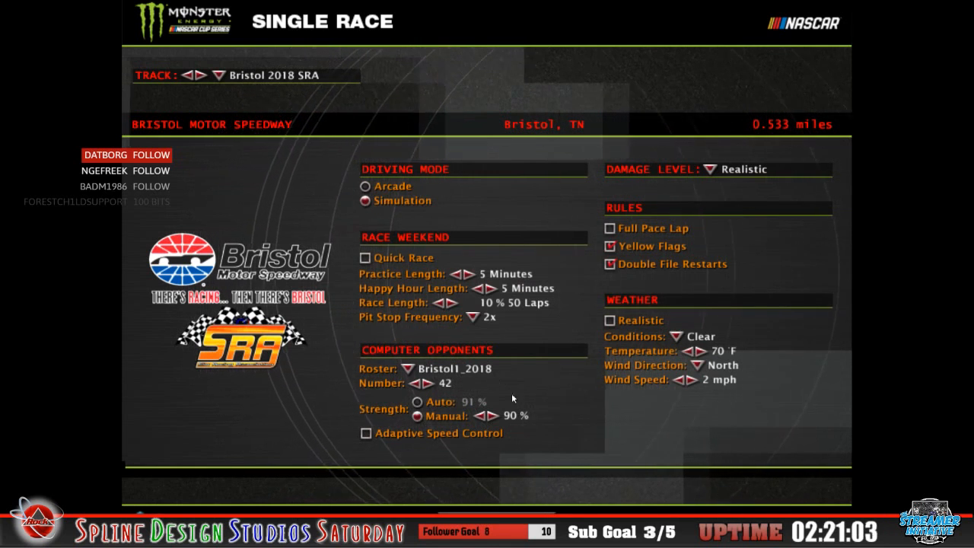
left_click(497, 524)
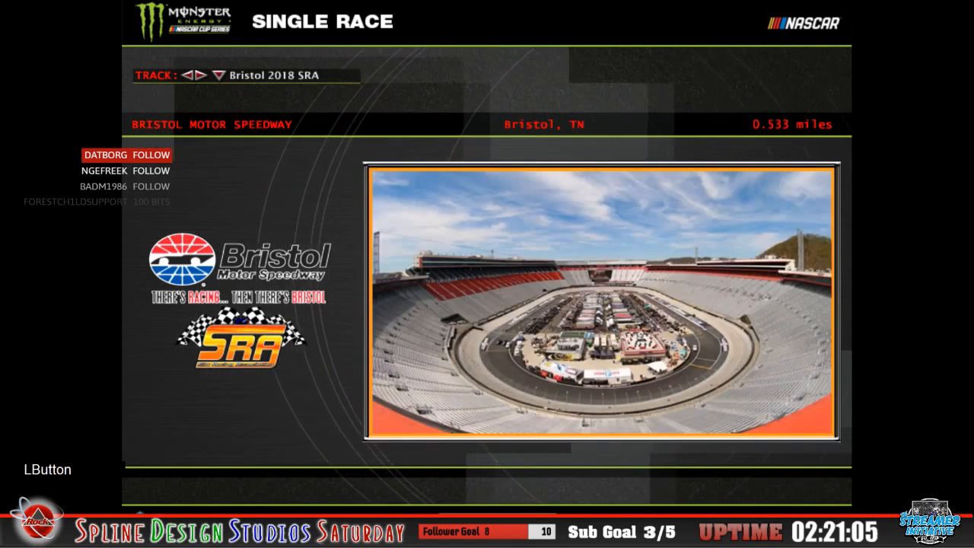
left_click(709, 500)
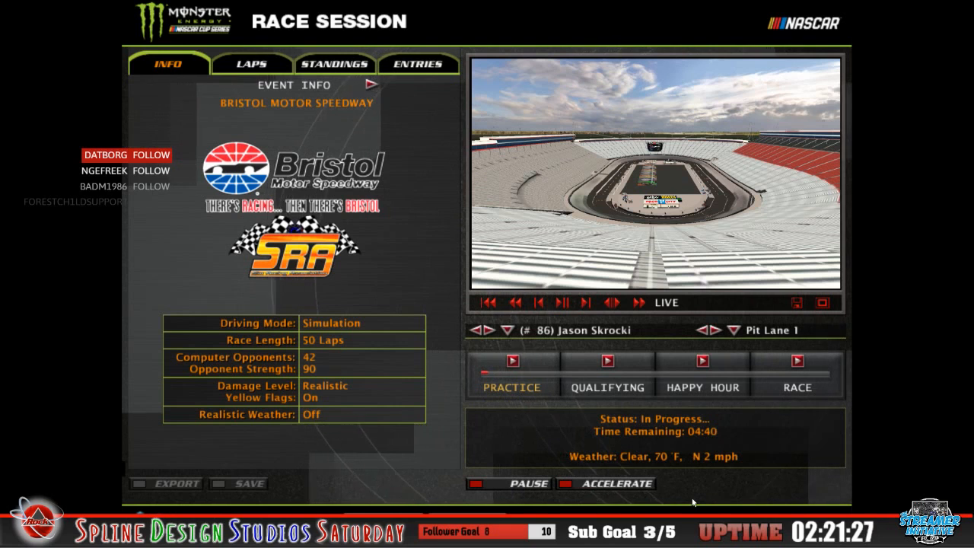
left_click(694, 502)
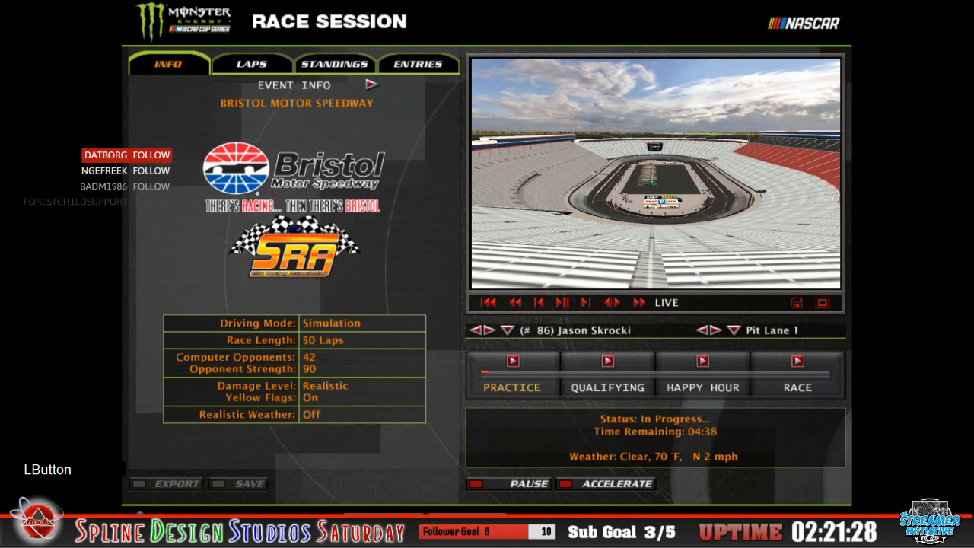
left_click(415, 344)
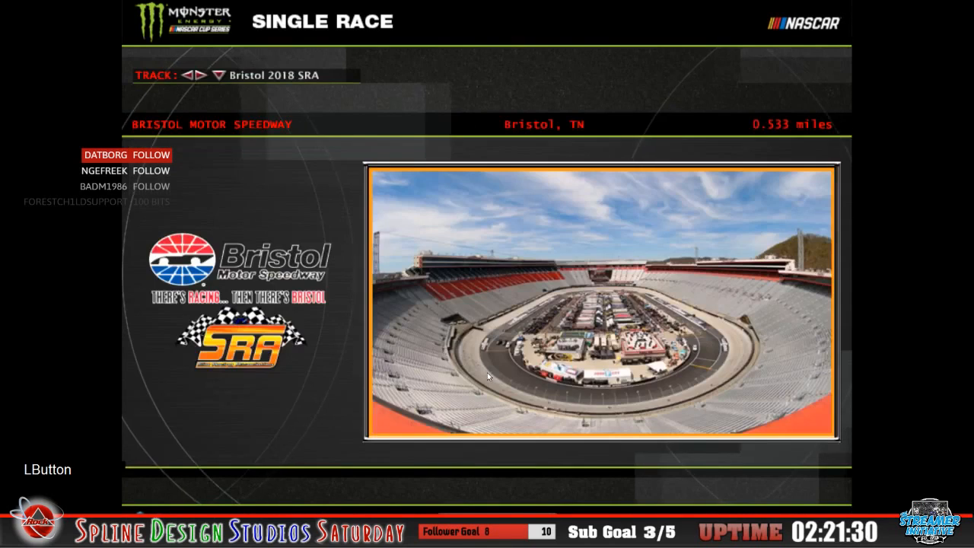
Leave the single race setup, exit the game to the desktop, and hide Logitech Profiler
left_click(711, 493)
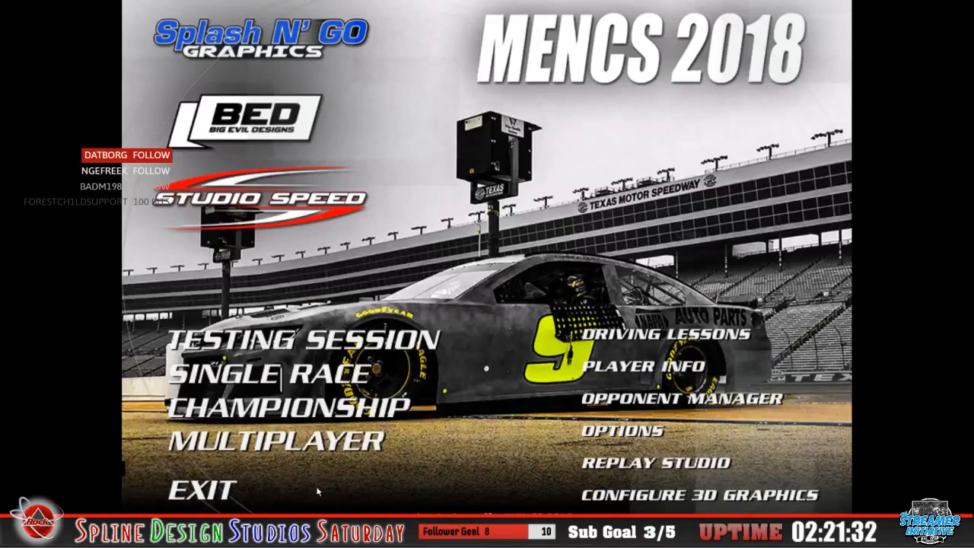
left_click(210, 490)
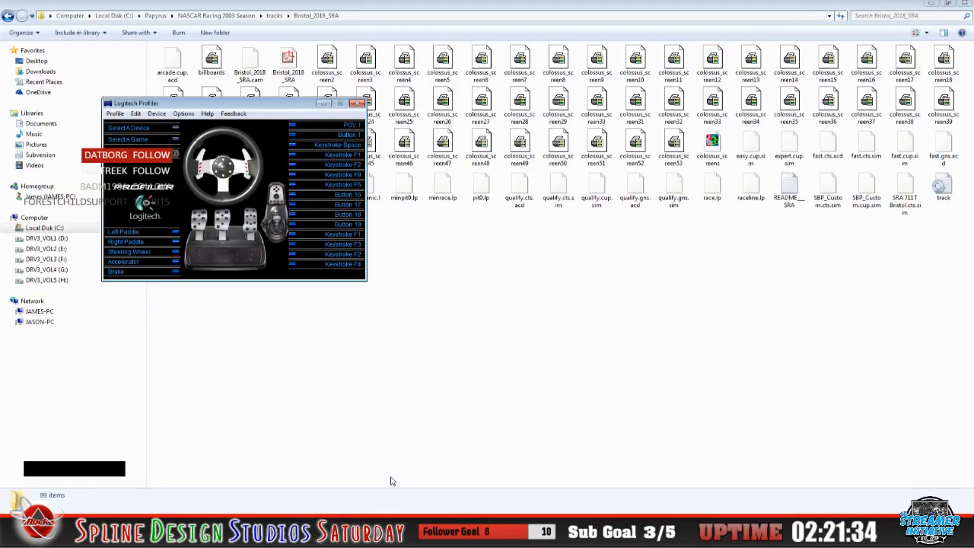
left_click(115, 113)
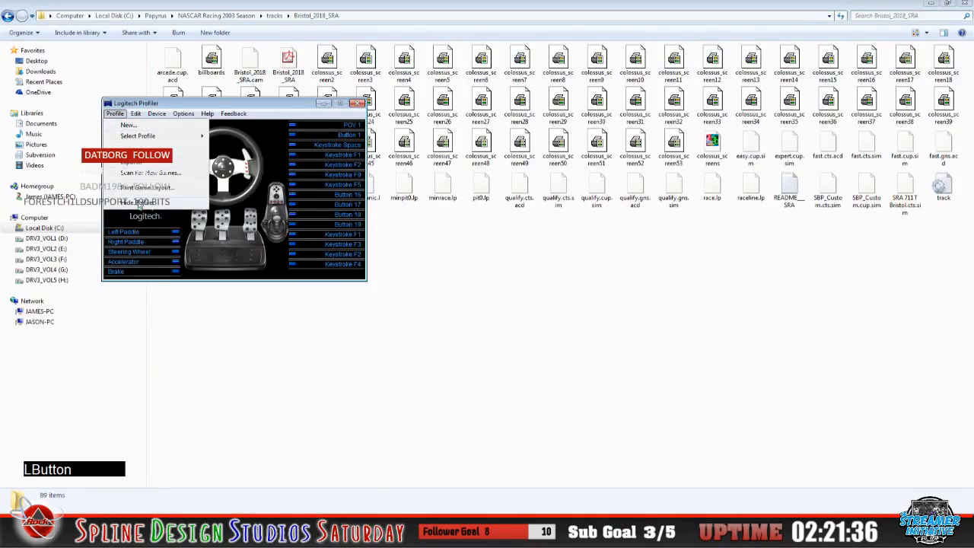
left_click(139, 203)
Minimize the open Bristol_2018_SRA folder windows and bring Jasc Paint Shop Pro into view
left_click(929, 3)
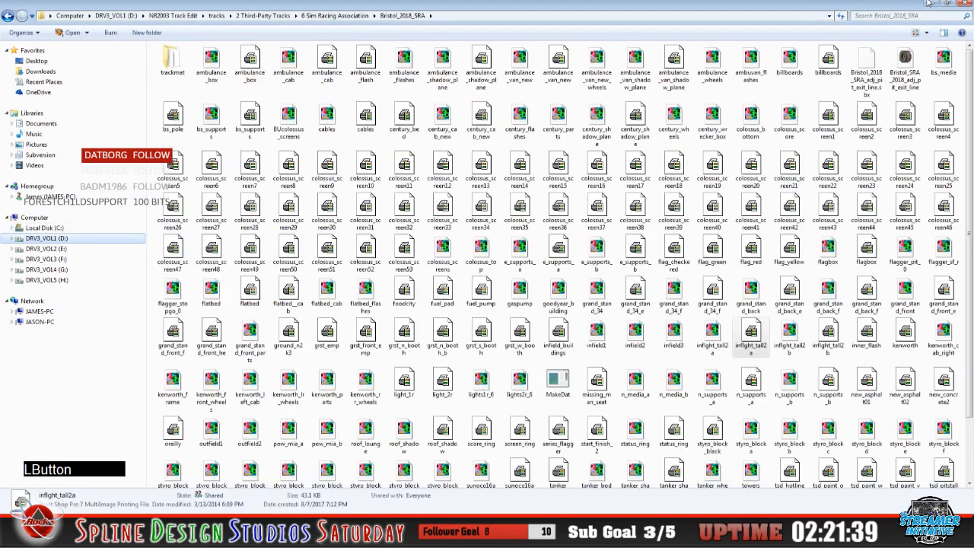
left_click(928, 3)
left_click(928, 3)
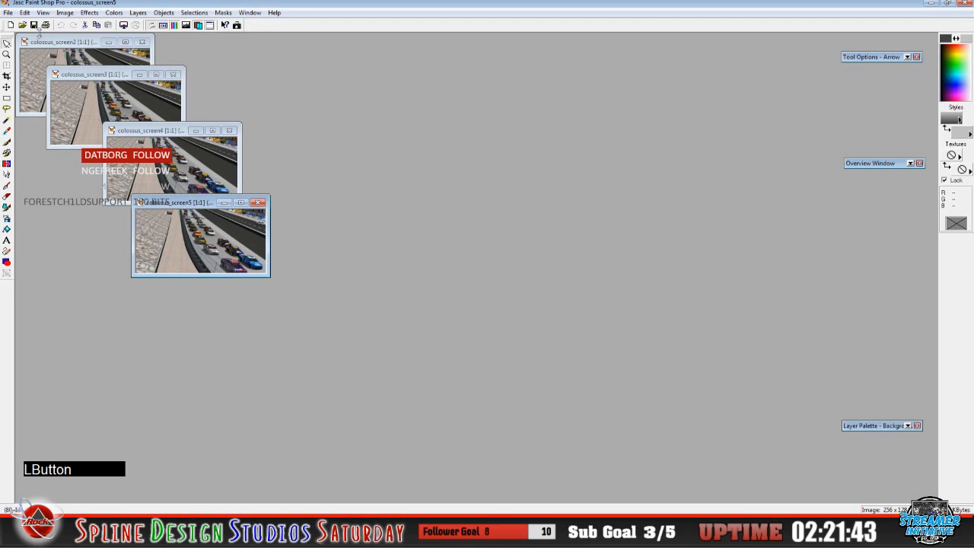
Close the images colossus_screen5, 4, 3 and 2, and clear the remaining windows from the desktop
left_click(8, 12)
left_click(31, 53)
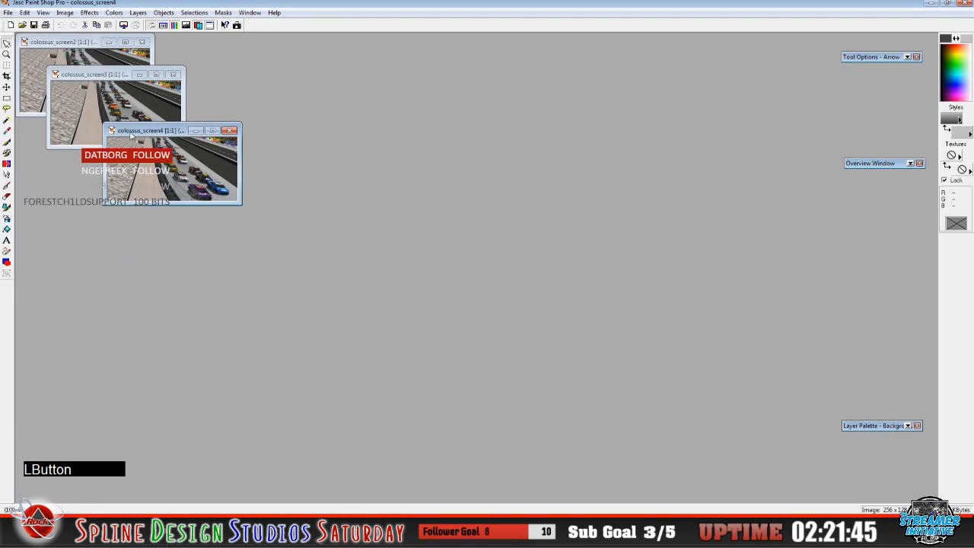
left_click(8, 12)
left_click(30, 52)
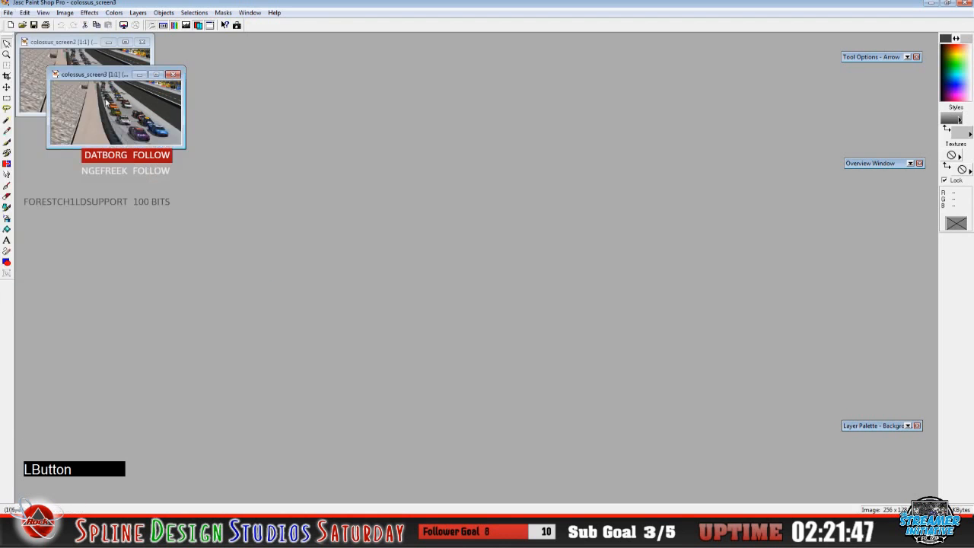
left_click(10, 13)
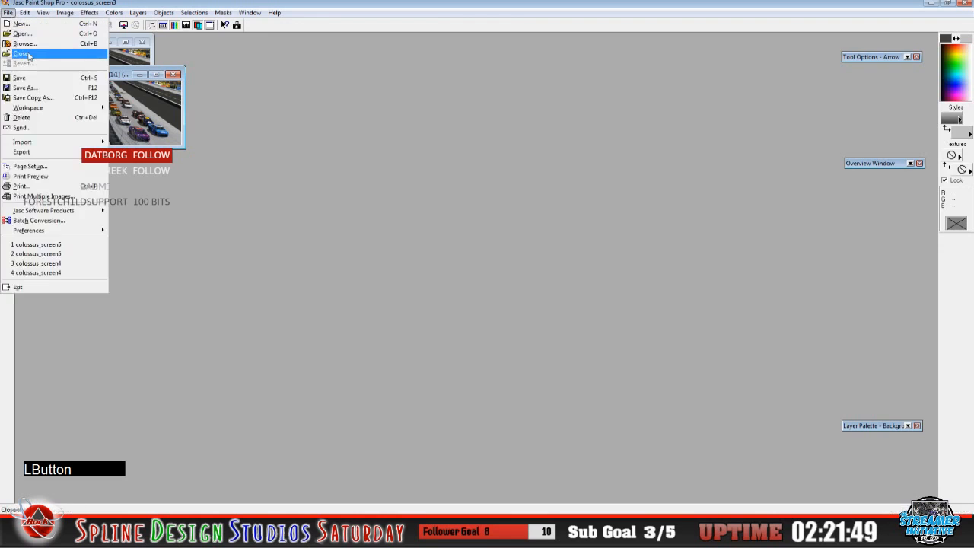
left_click(31, 52)
left_click(7, 12)
left_click(30, 52)
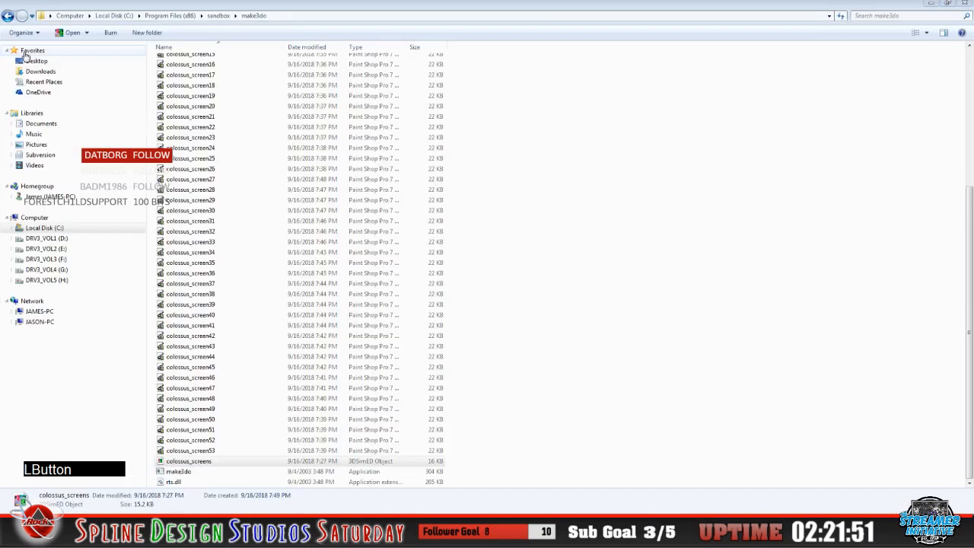
left_click(930, 3)
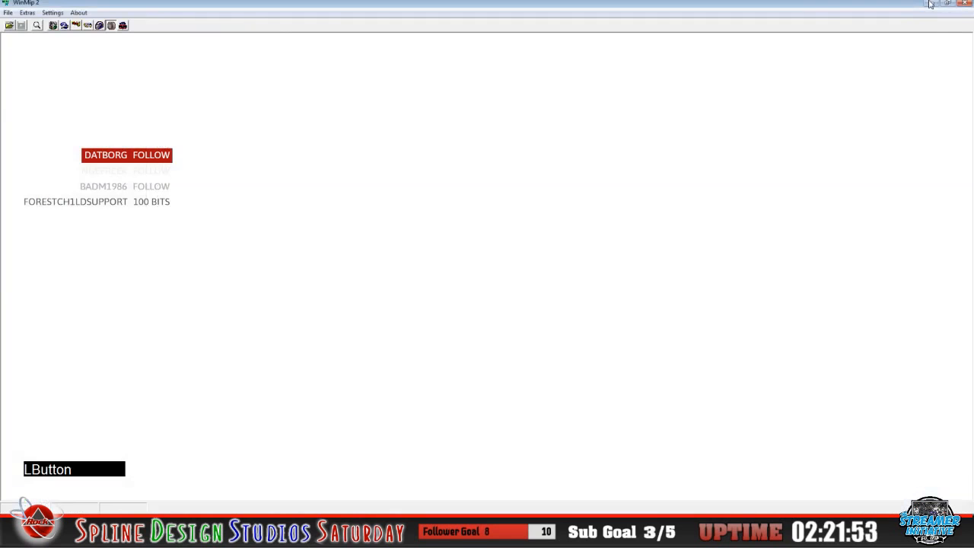
left_click(929, 4)
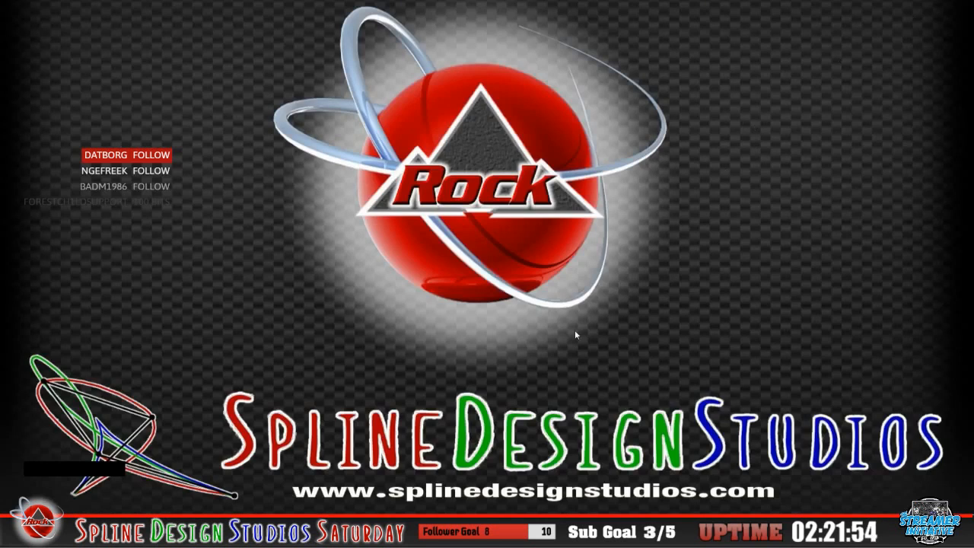
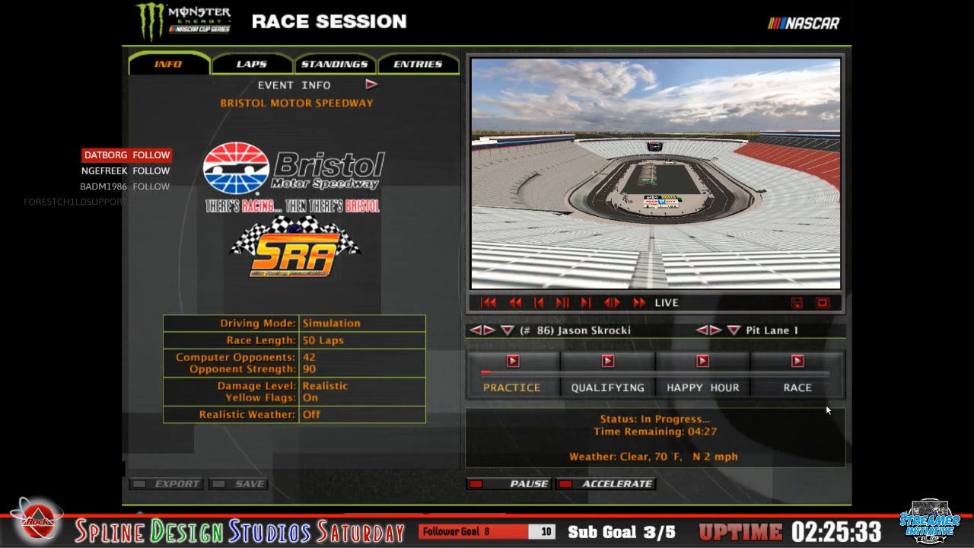
View the Bristol practice session full screen to check the Colossus screen, and return to the session info
left_click(822, 303)
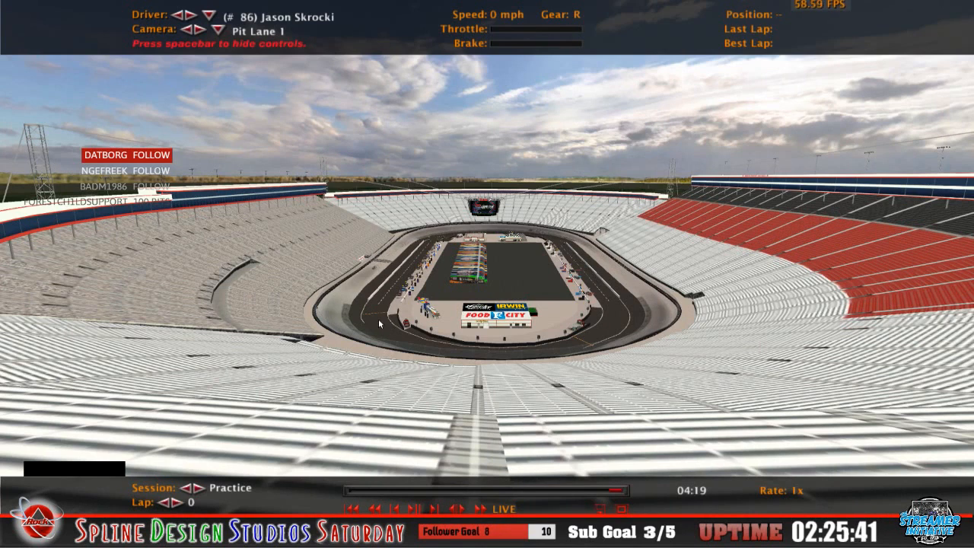
key("Delete")
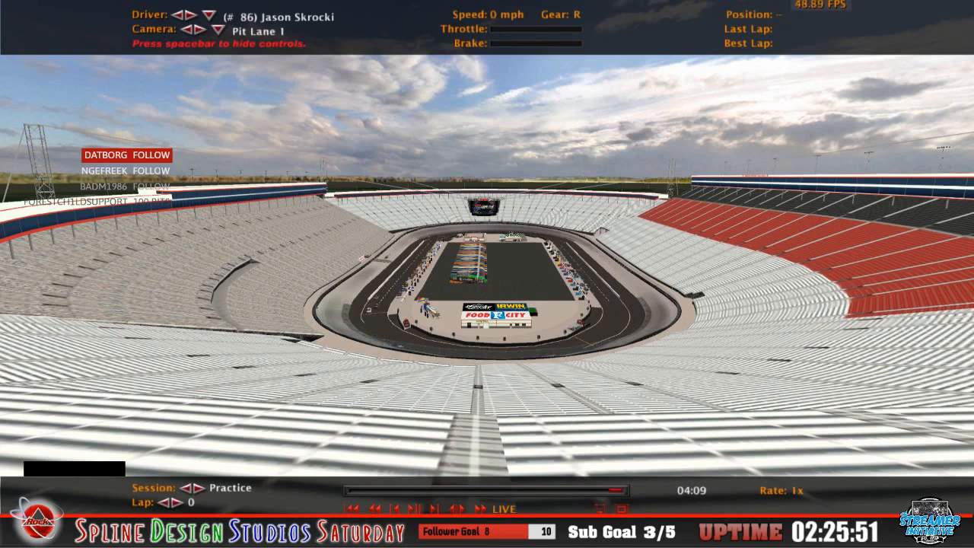
left_click(480, 269)
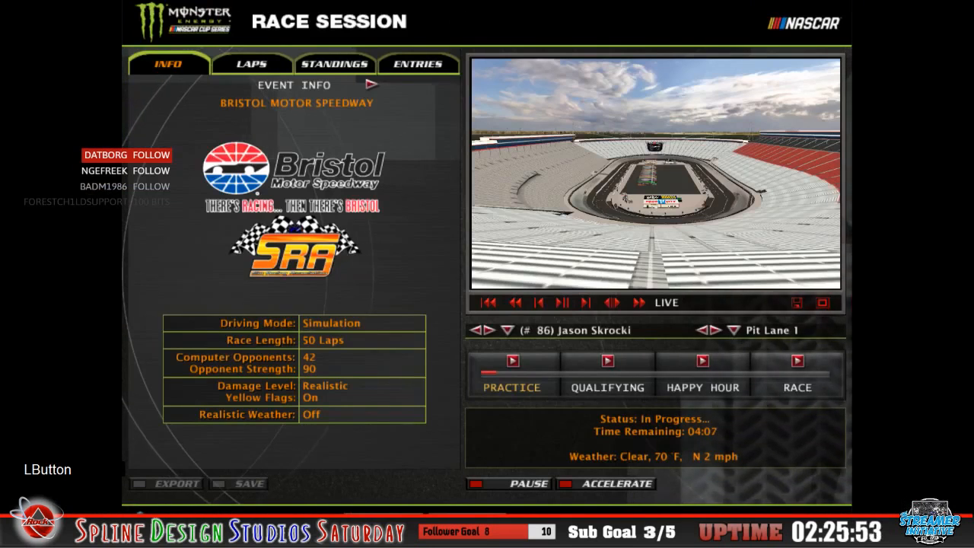
Leave the Bristol race session, exit the game, and hide Logitech Profiler
left_click(141, 525)
left_click(321, 334)
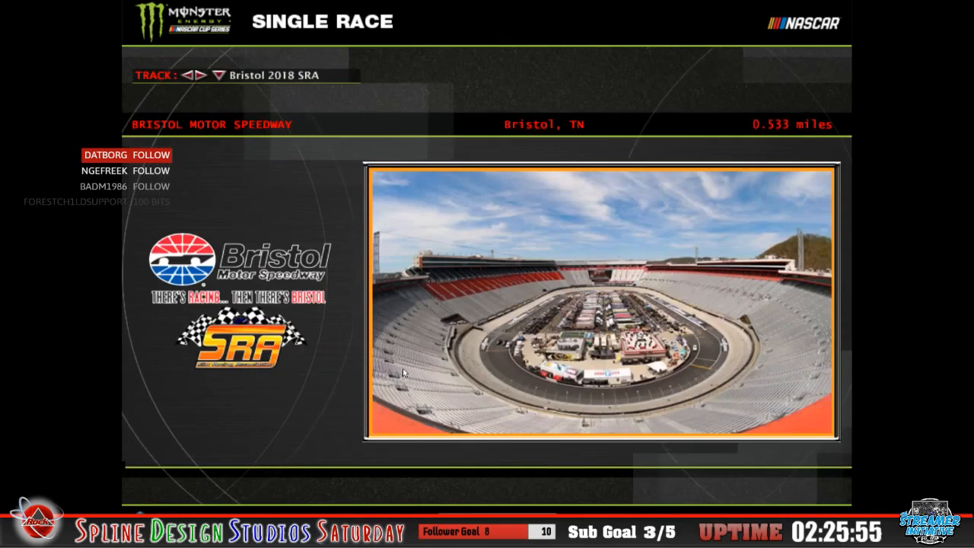
left_click(140, 525)
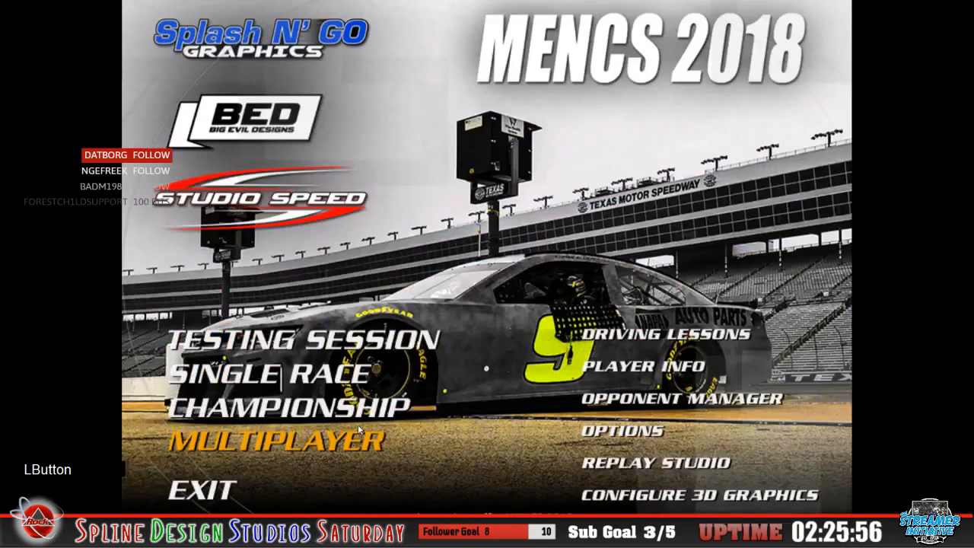
left_click(263, 487)
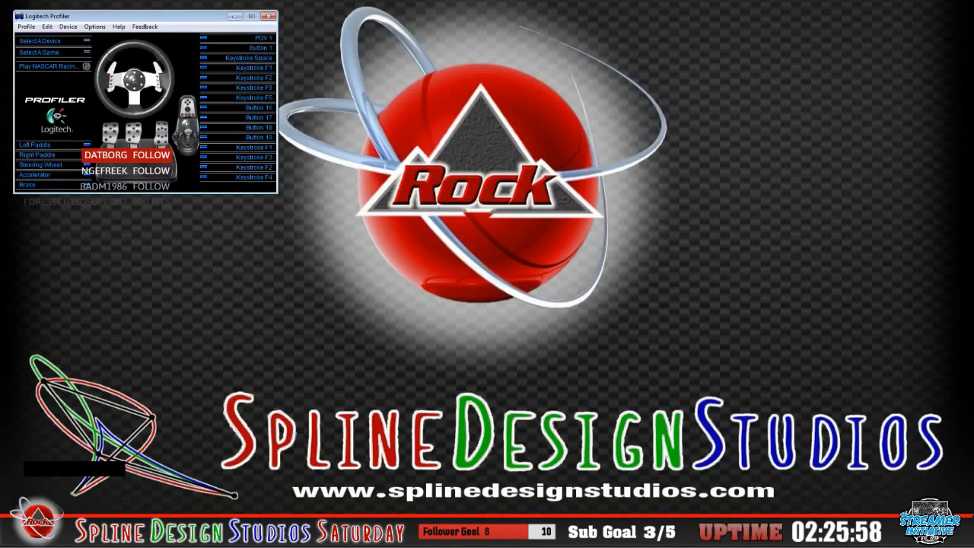
left_click(27, 26)
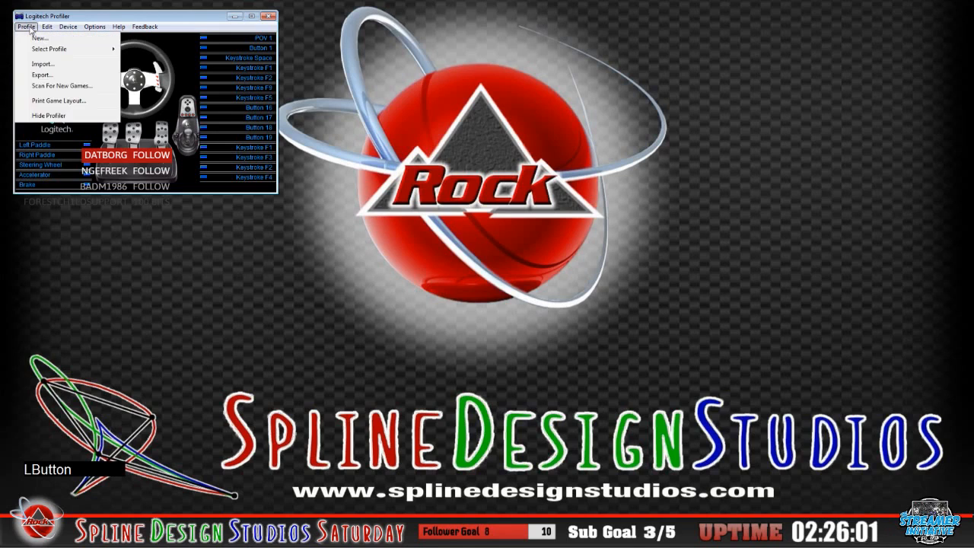
left_click(49, 116)
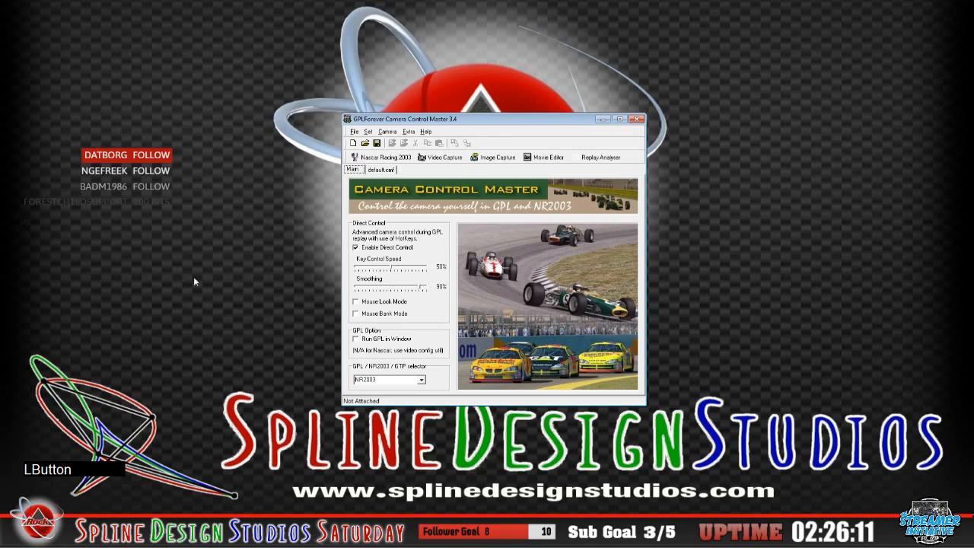
Launch NASCAR Racing 2003 from GPLForever Camera Control Master
left_click(478, 124)
left_click(385, 160)
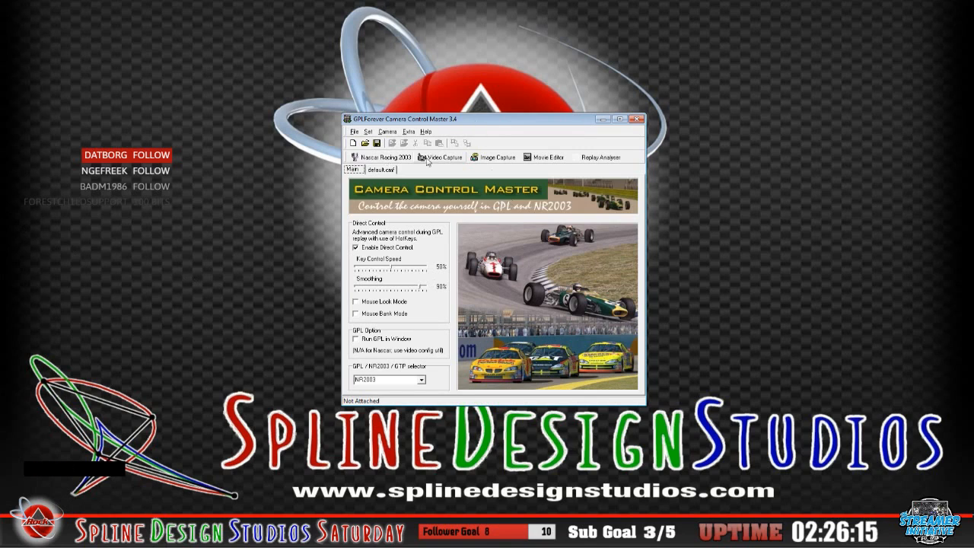
left_click(385, 161)
left_click(468, 126)
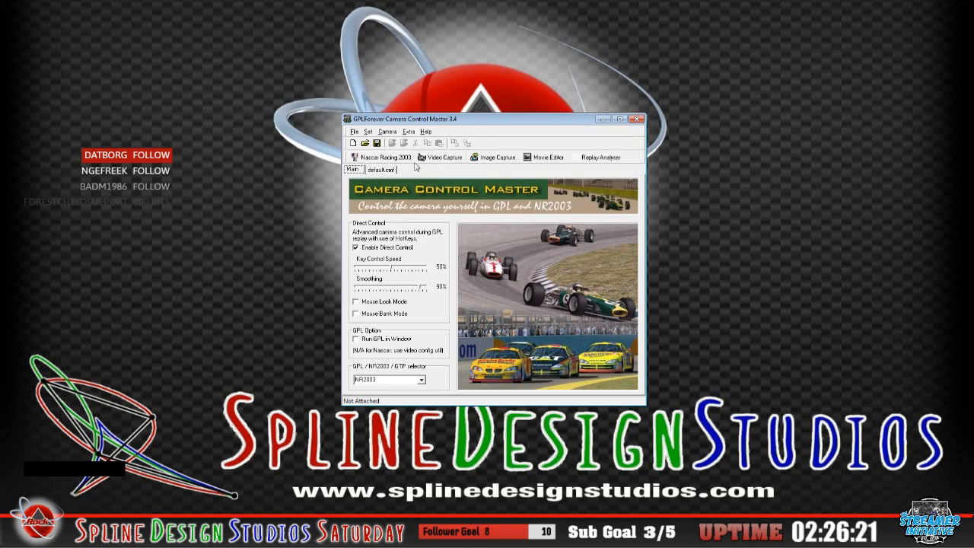
left_click(389, 162)
key("ctrl+alt+Delete")
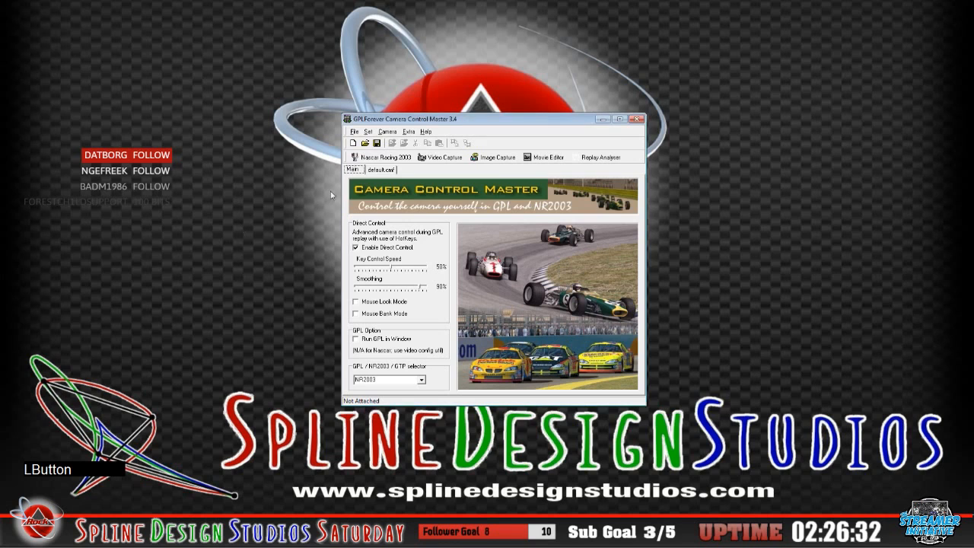
left_click(385, 157)
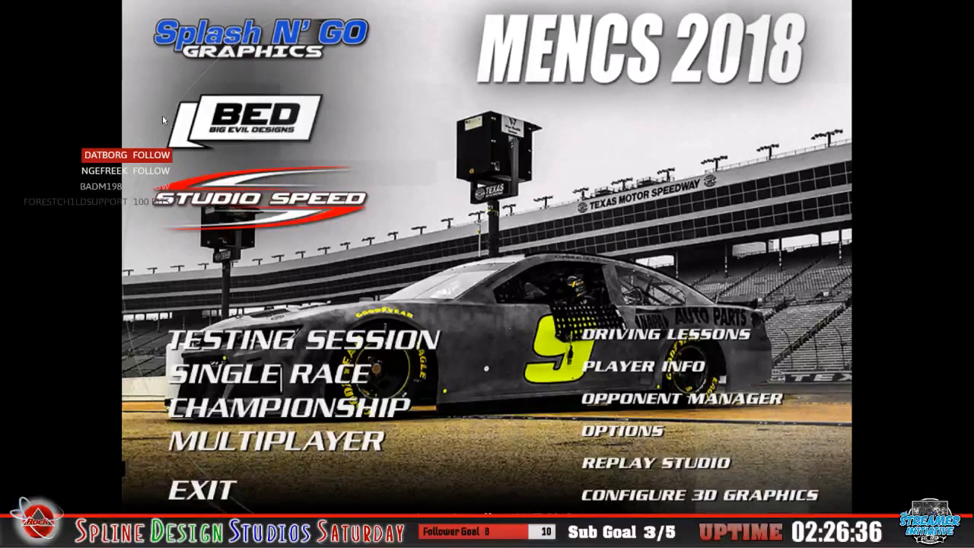
Load a single race session at Bristol 2018 SRA and show the track view full screen
left_click(242, 374)
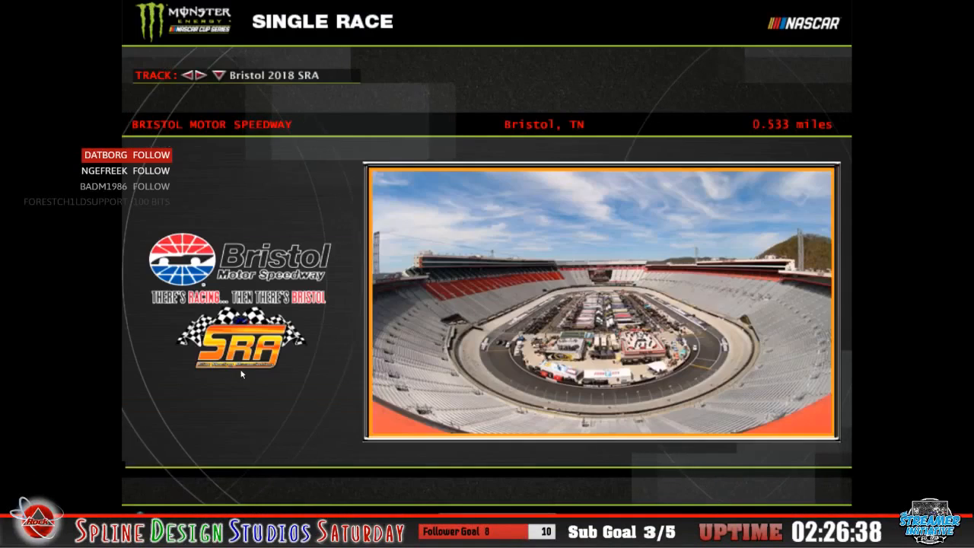
left_click(675, 508)
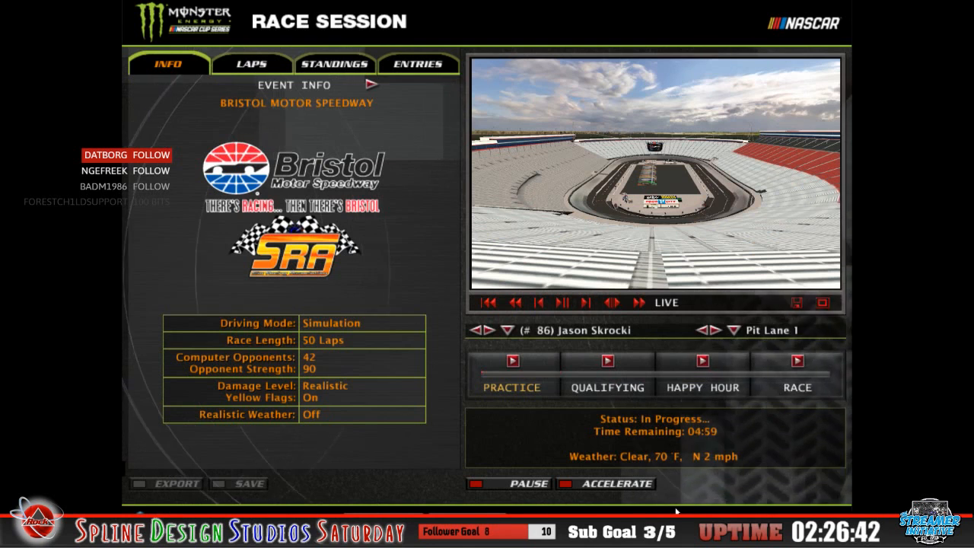
left_click(822, 303)
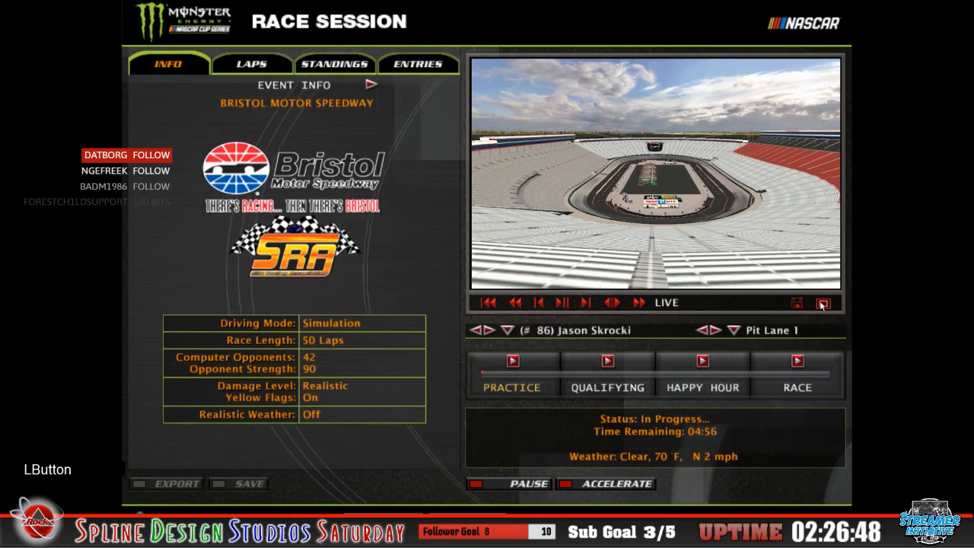
Try direct camera control on the track view, and check the Colossus screen from the Pit Lane 2 and Pit Lane 1 cameras
key("Delete")
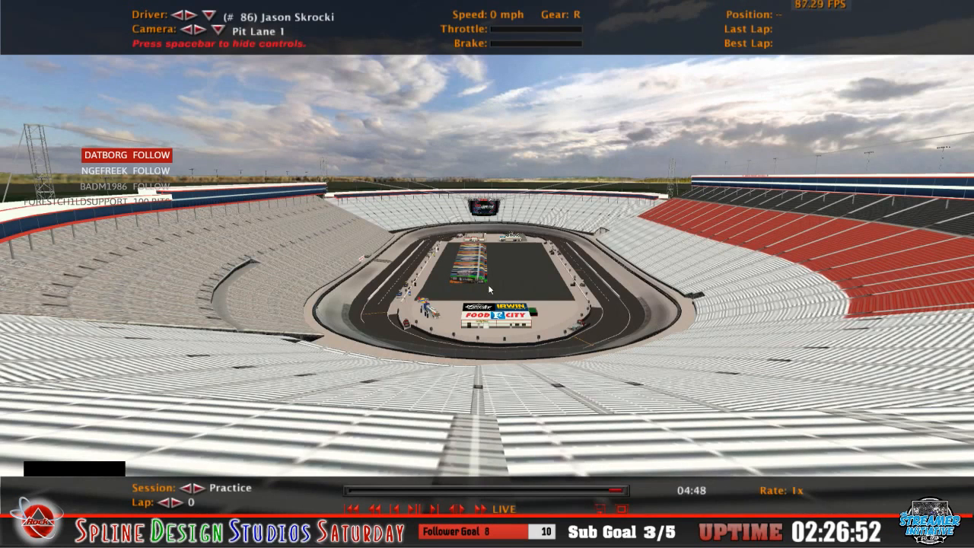
key("Delete")
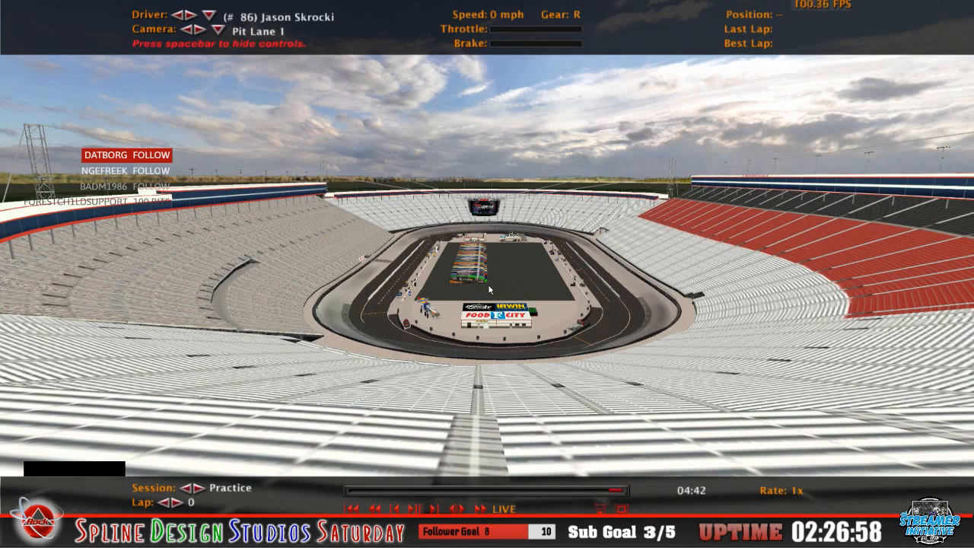
key("Left")
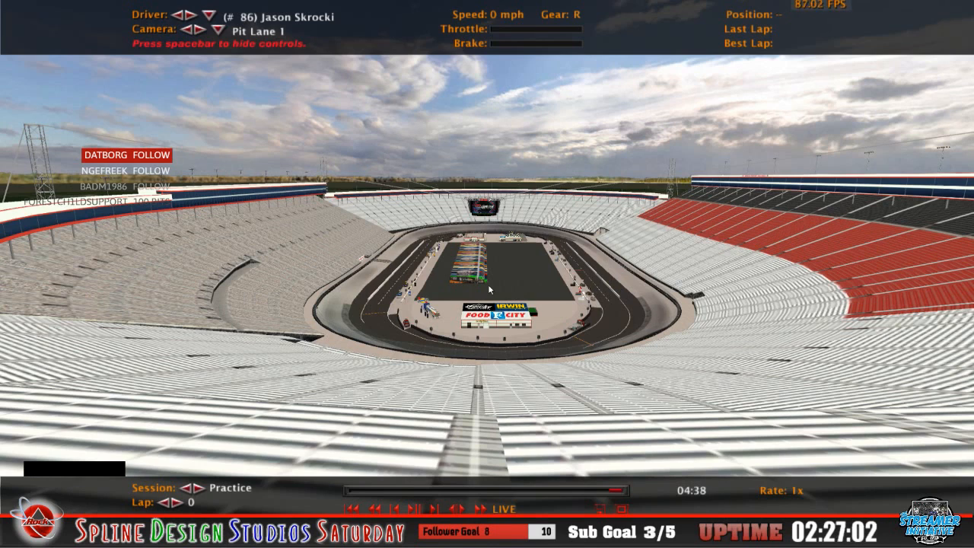
left_click(200, 30)
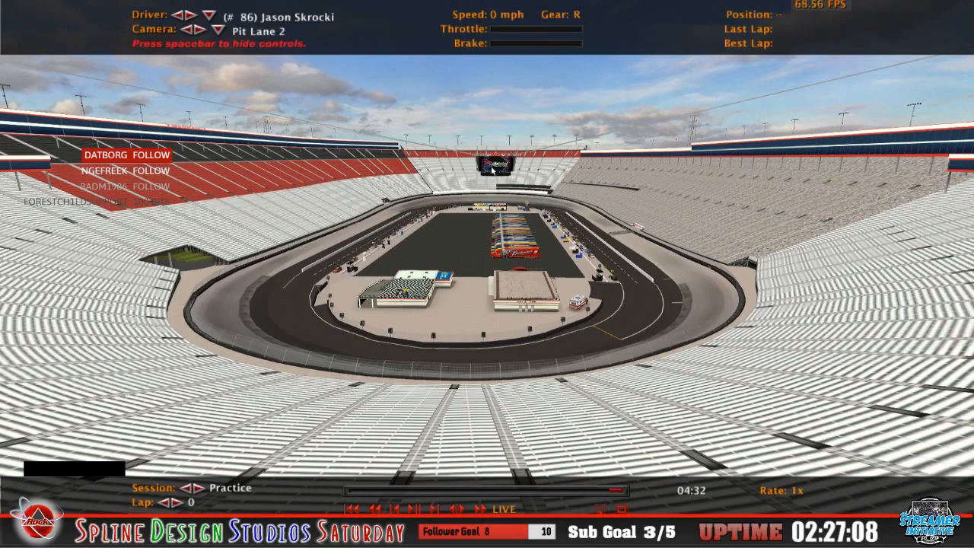
left_click(187, 30)
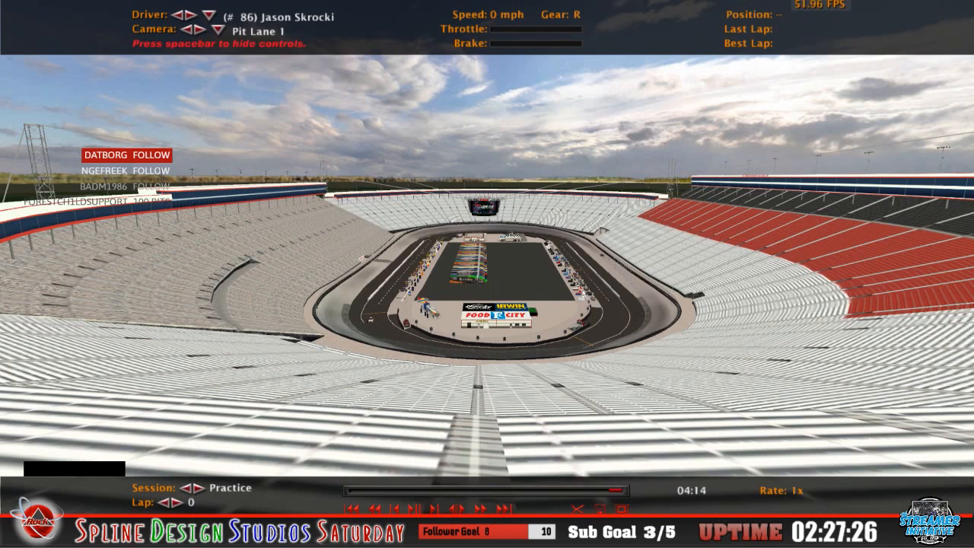
Advance the race session from Practice to Qualifying and show the track view full screen
left_click(621, 509)
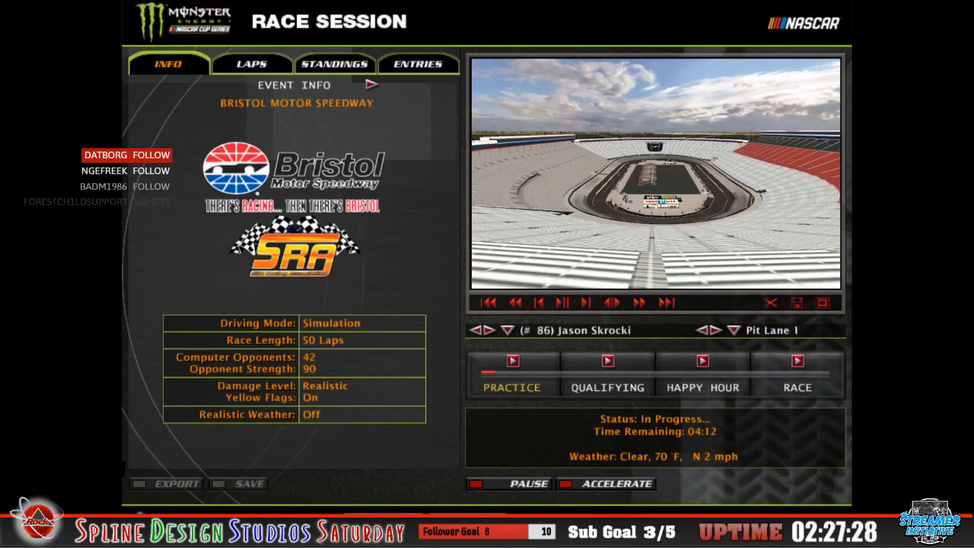
left_click(624, 389)
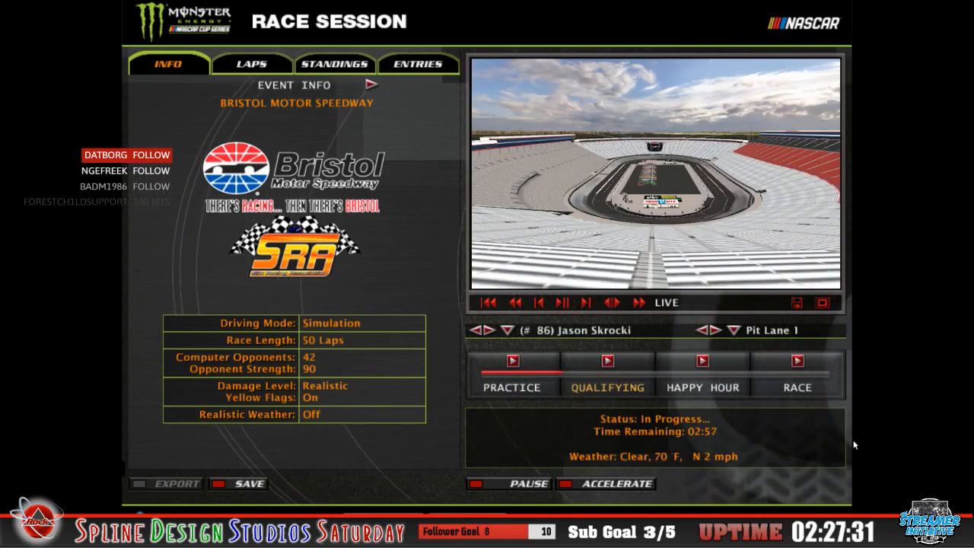
left_click(484, 208)
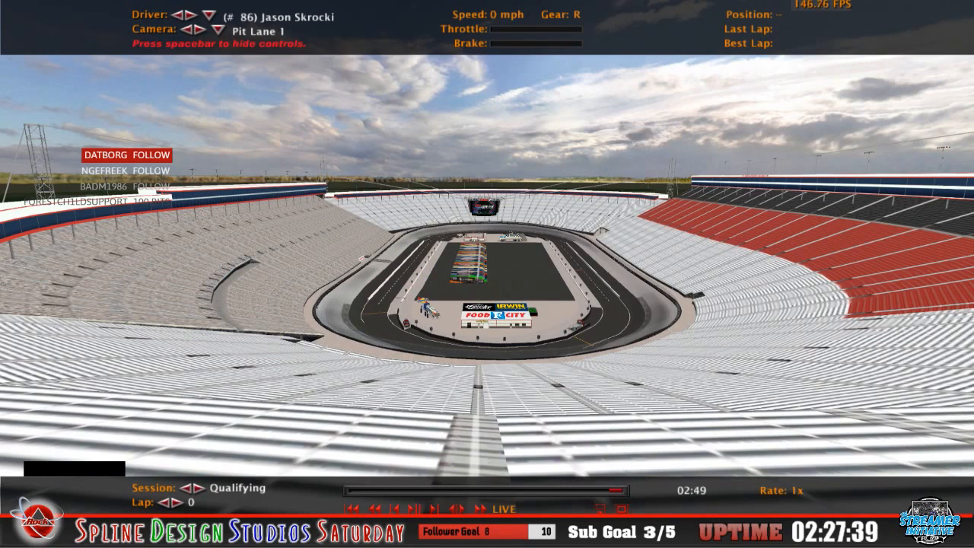
Advance the race session to Happy Hour and then to Race, checking the Pit Lane 1 view full screen in each
left_click(622, 508)
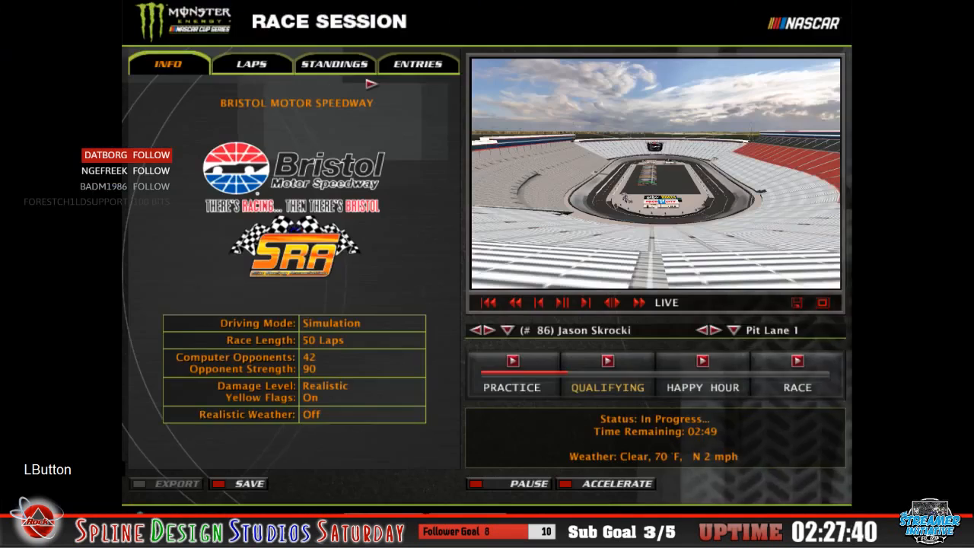
left_click(704, 374)
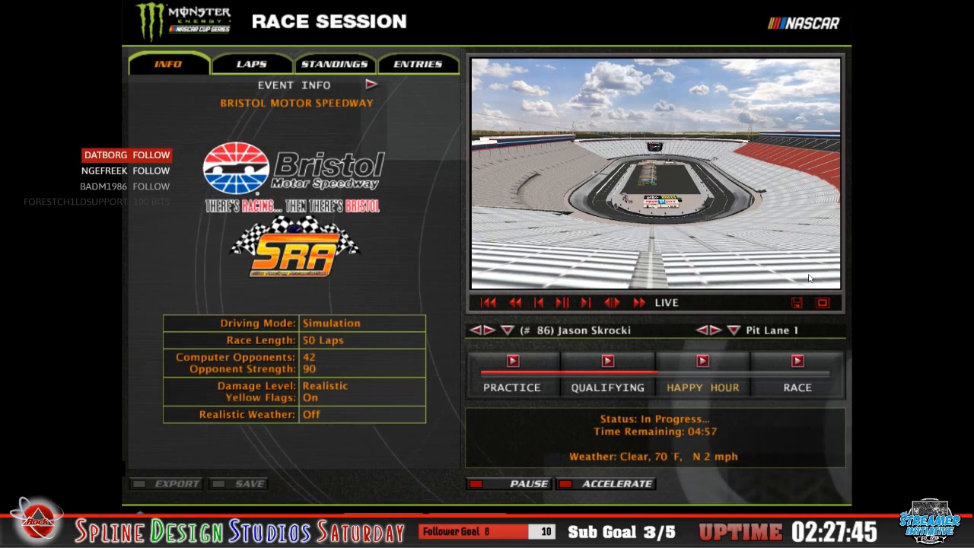
left_click(822, 303)
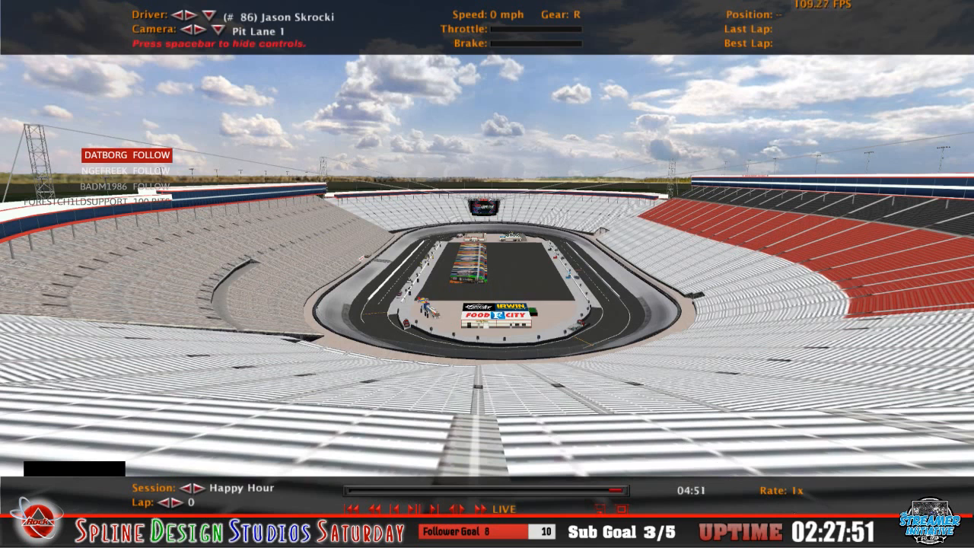
left_click(622, 508)
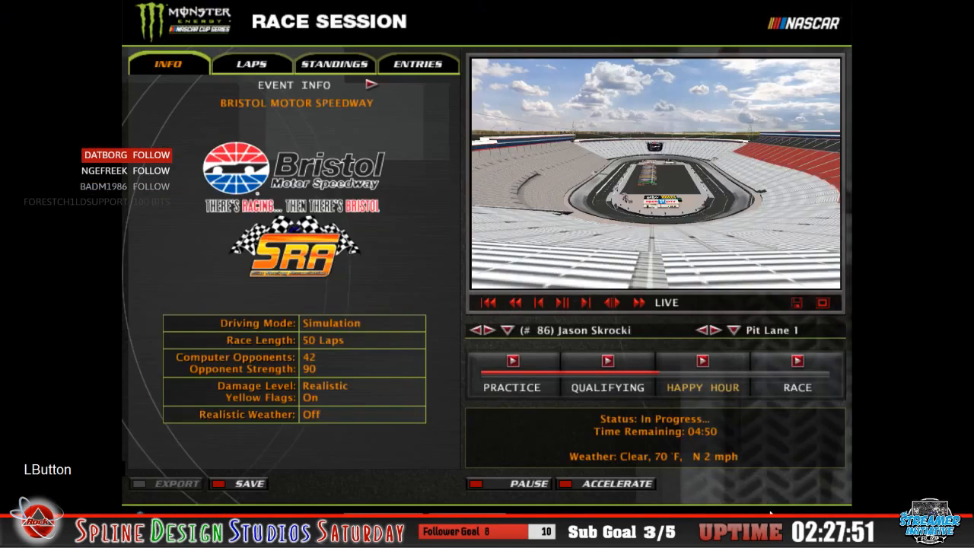
left_click(796, 362)
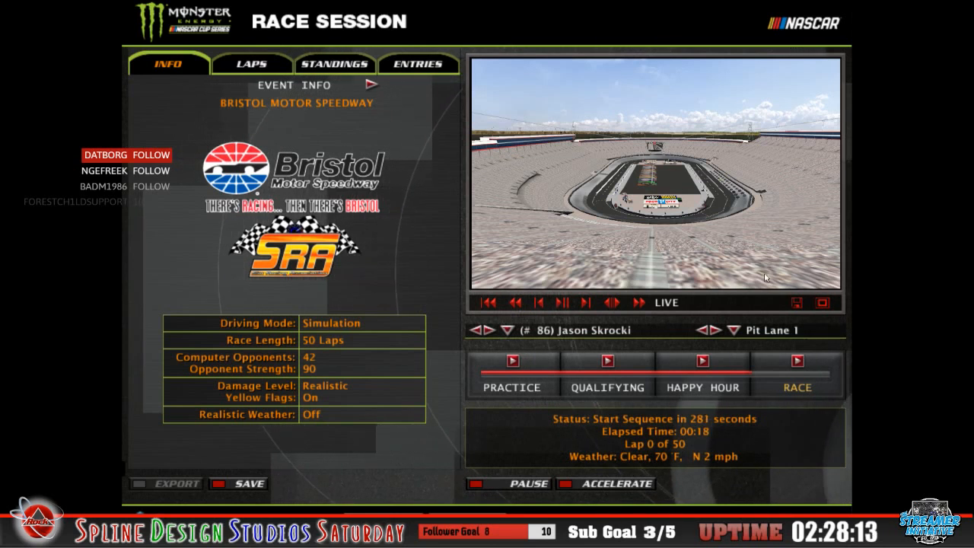
left_click(821, 302)
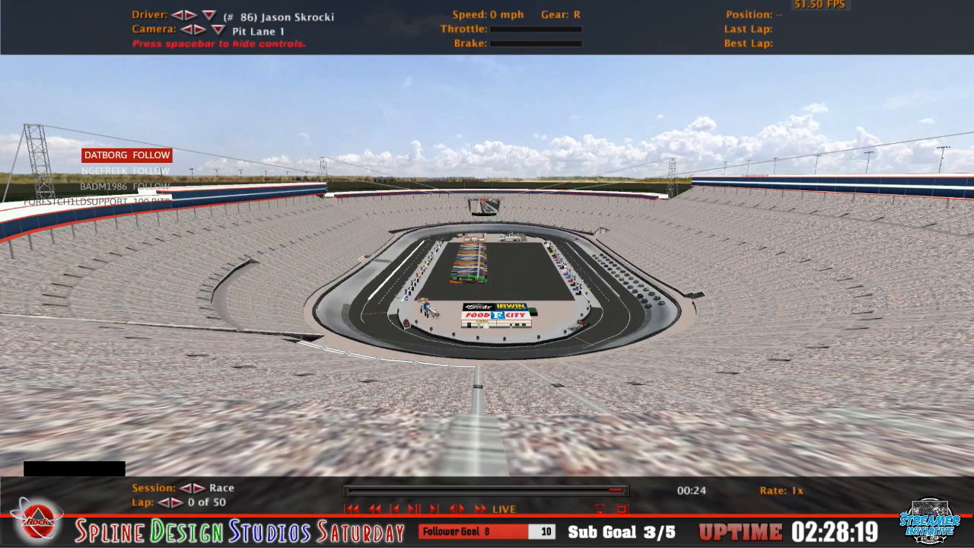
left_click(459, 222)
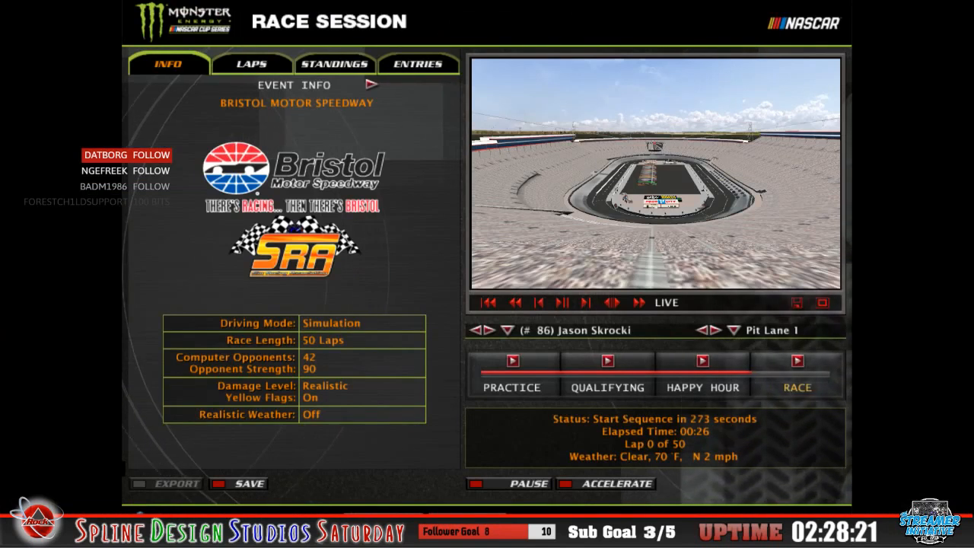
Leave the race session, exit the game and close GPLForever Camera Control Master
left_click(144, 523)
left_click(319, 333)
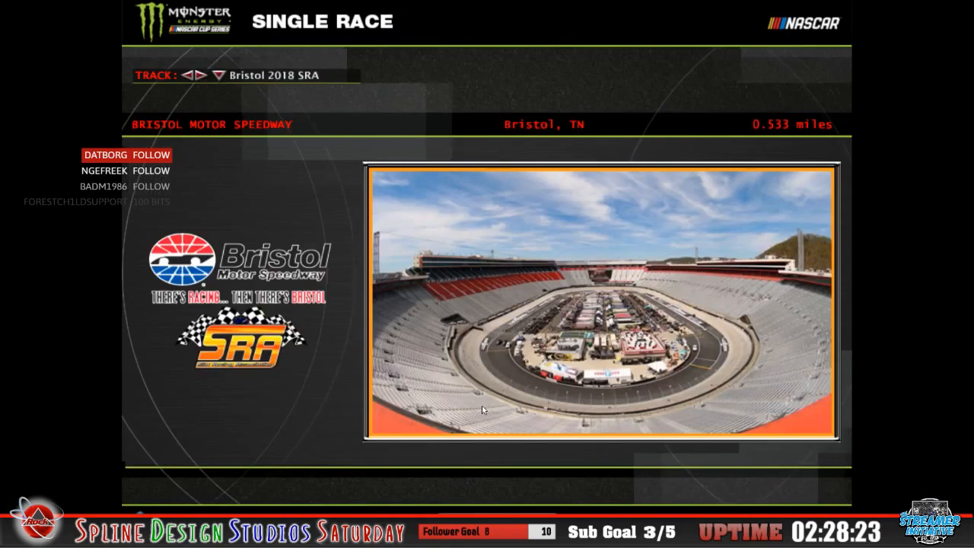
left_click(144, 524)
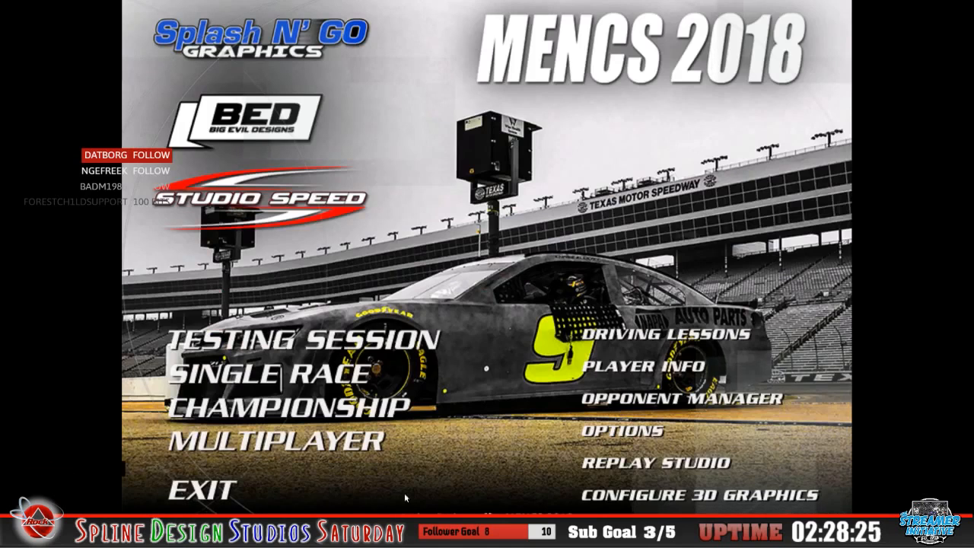
left_click(354, 472)
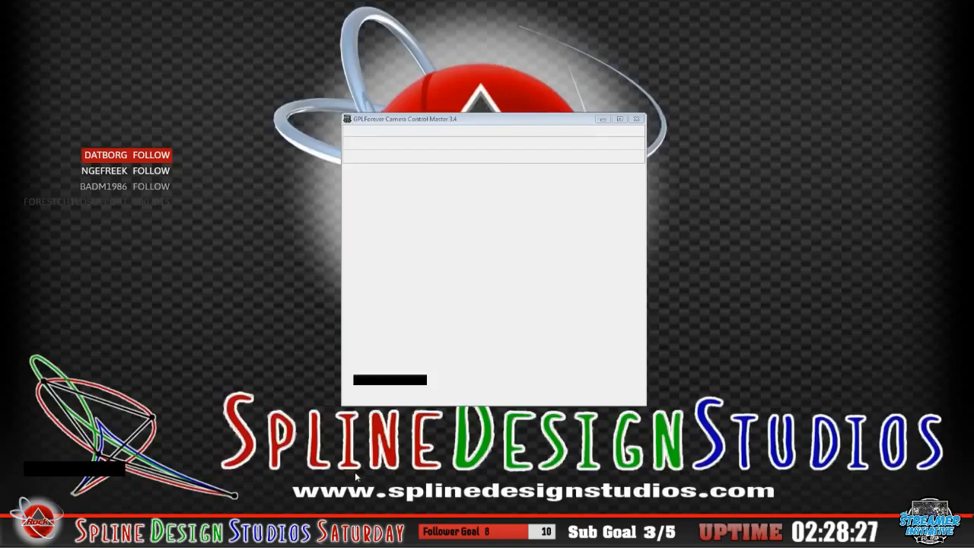
left_click(354, 131)
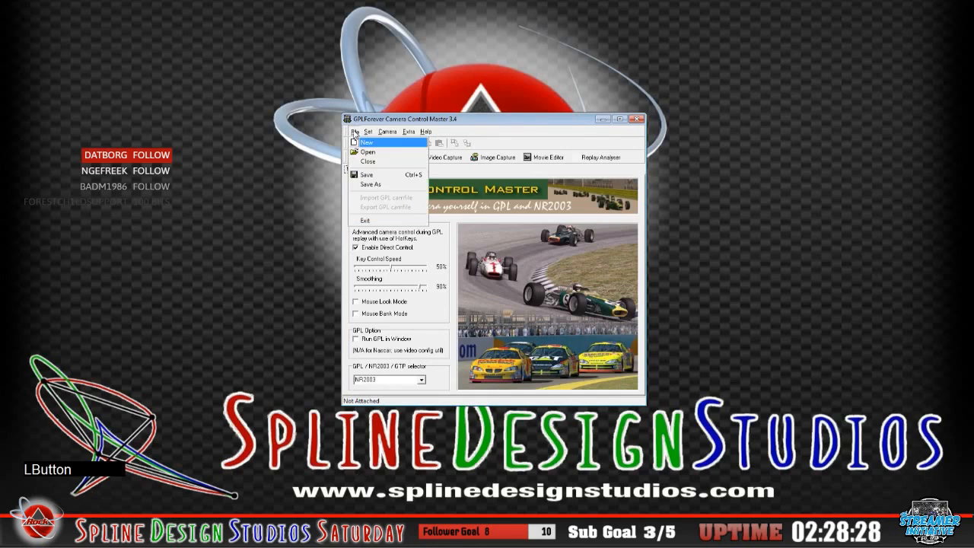
left_click(379, 219)
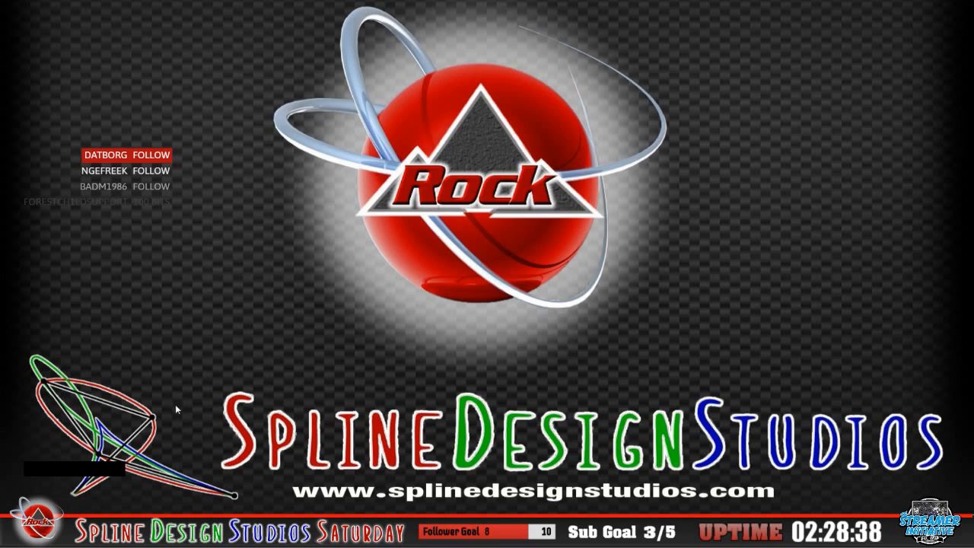
Launch Sandbox, maximize its track window and open the Bristol_SRA_2018_adj_pit_exit_line track from the Bristol_2018_SRA folder
left_click(15, 512)
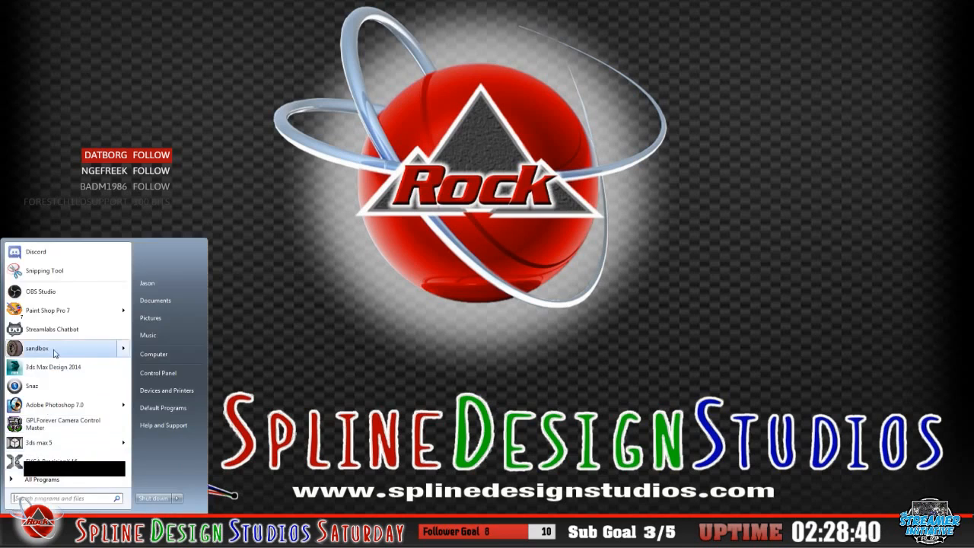
left_click(223, 428)
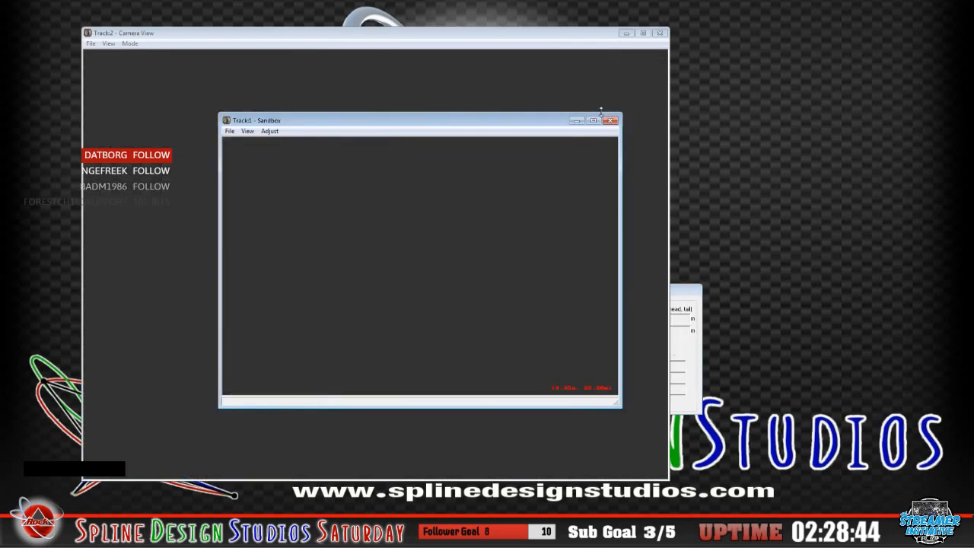
left_click(593, 121)
left_click(8, 13)
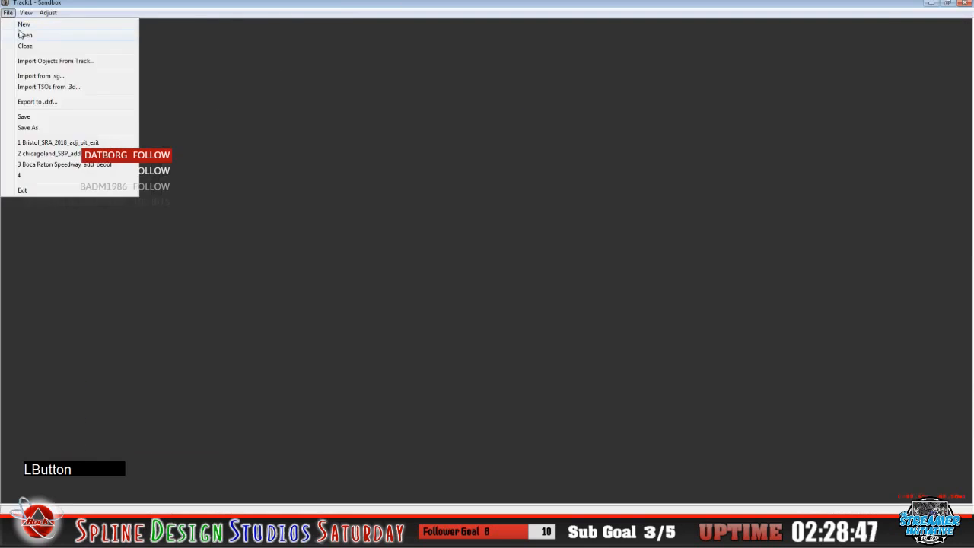
left_click(20, 34)
left_click(354, 208)
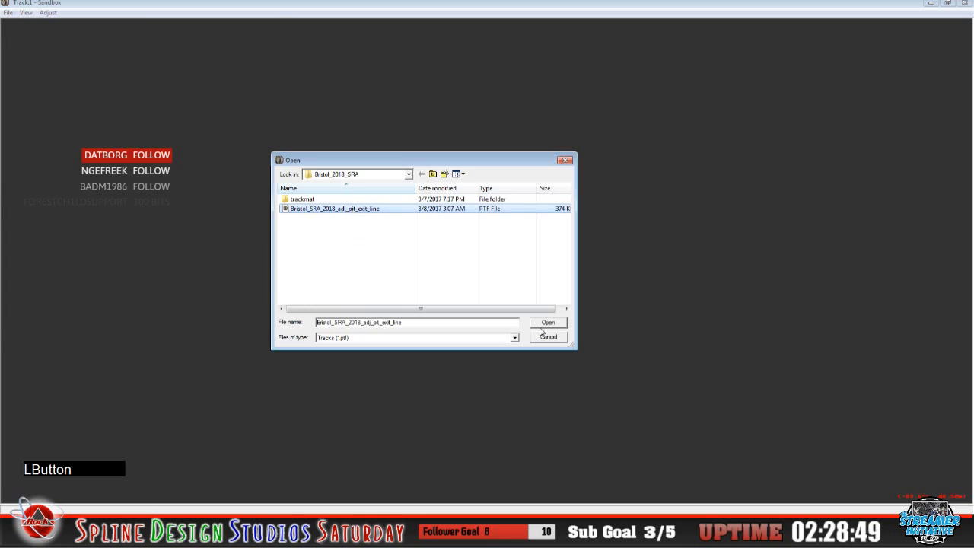
left_click(542, 327)
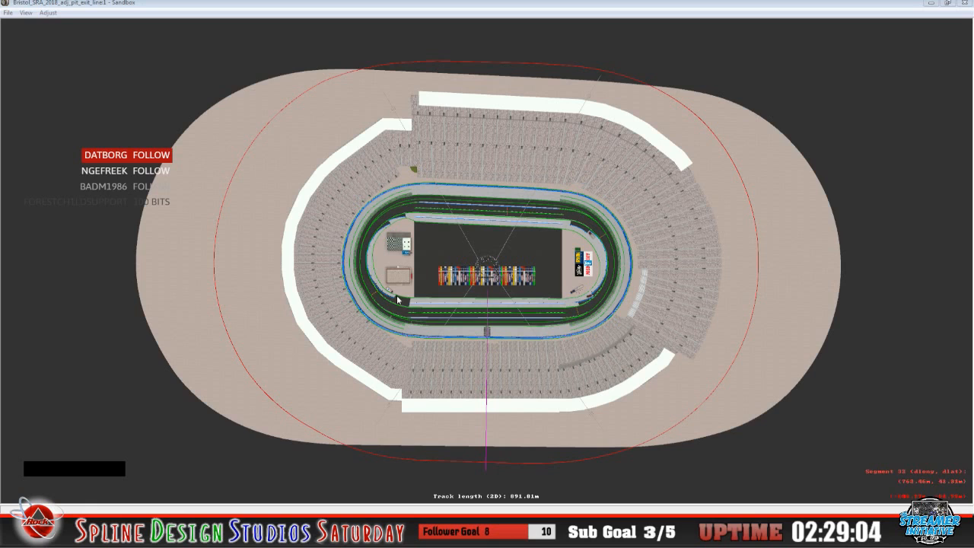
Show the track in Object Placement View and select the infield object around the Colossus frame
left_click(31, 11)
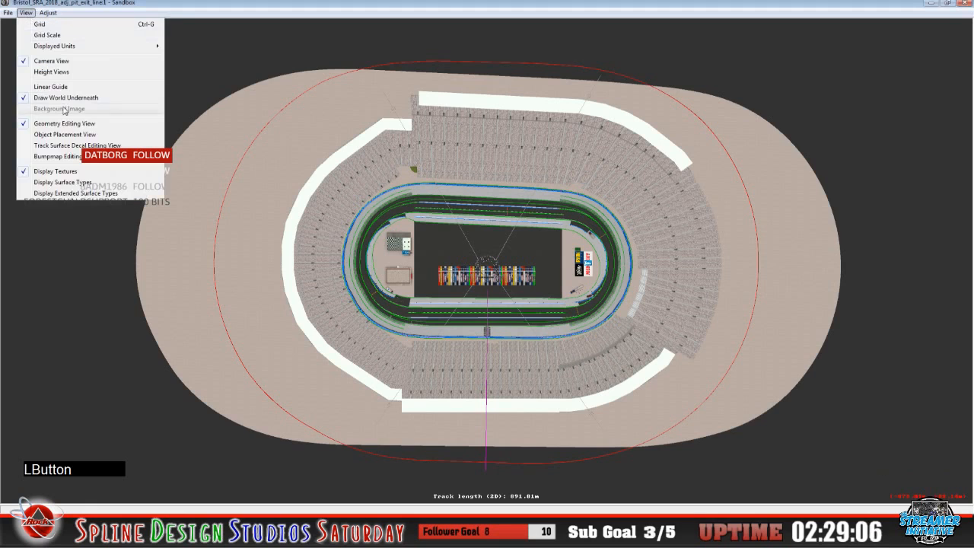
left_click(130, 123)
left_click(387, 5)
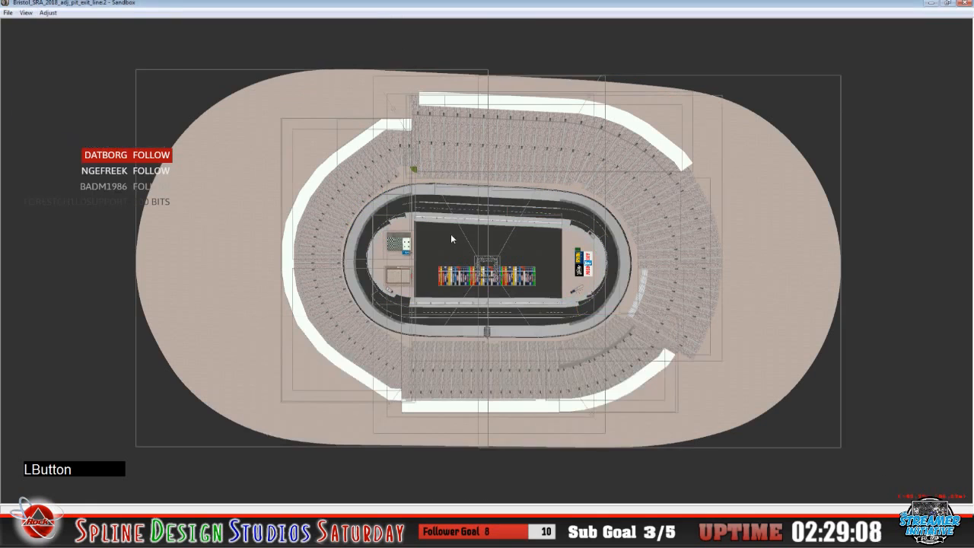
key("z")
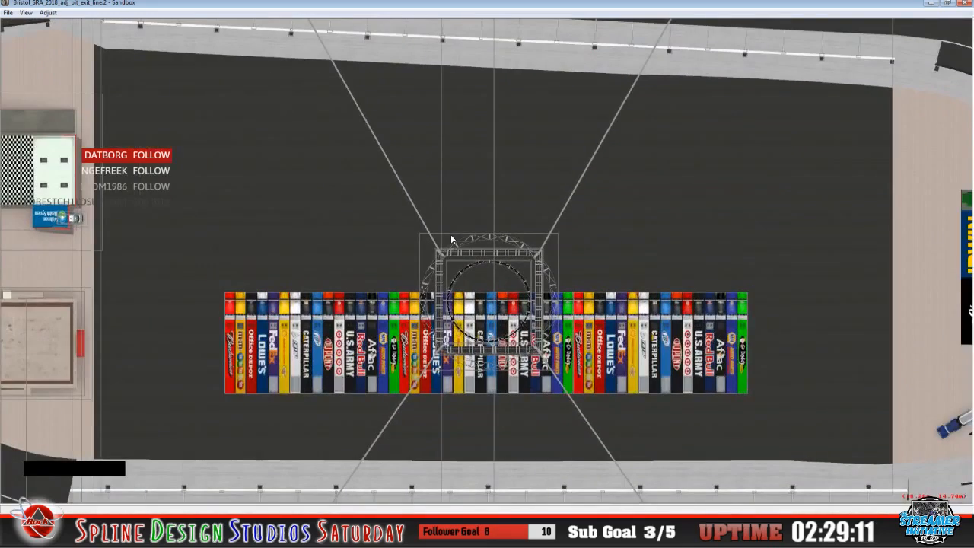
left_click(523, 240)
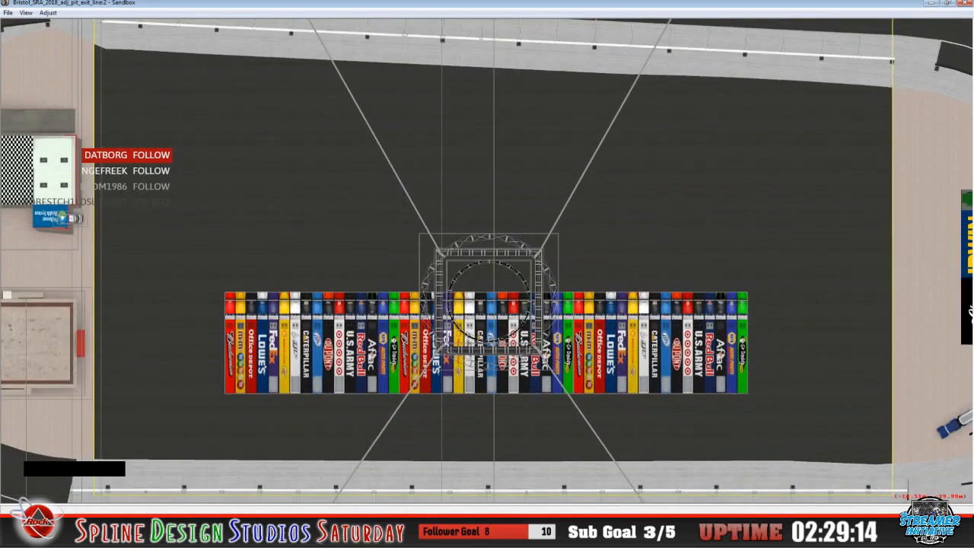
Bring up the Track Side Object Properties and choose the colossus_screens.3do instance as the object to edit
left_click(378, 534)
left_click(380, 505)
left_click(407, 338)
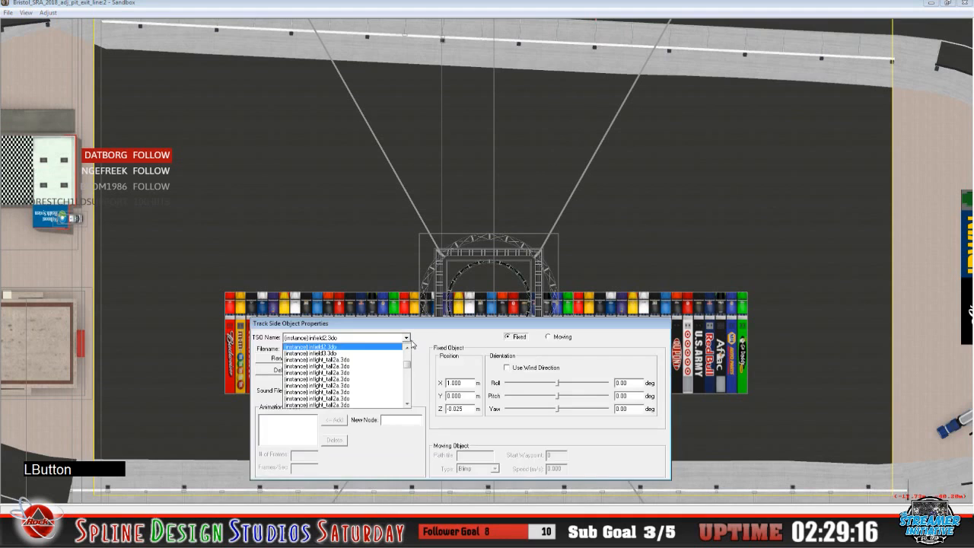
left_click(408, 404)
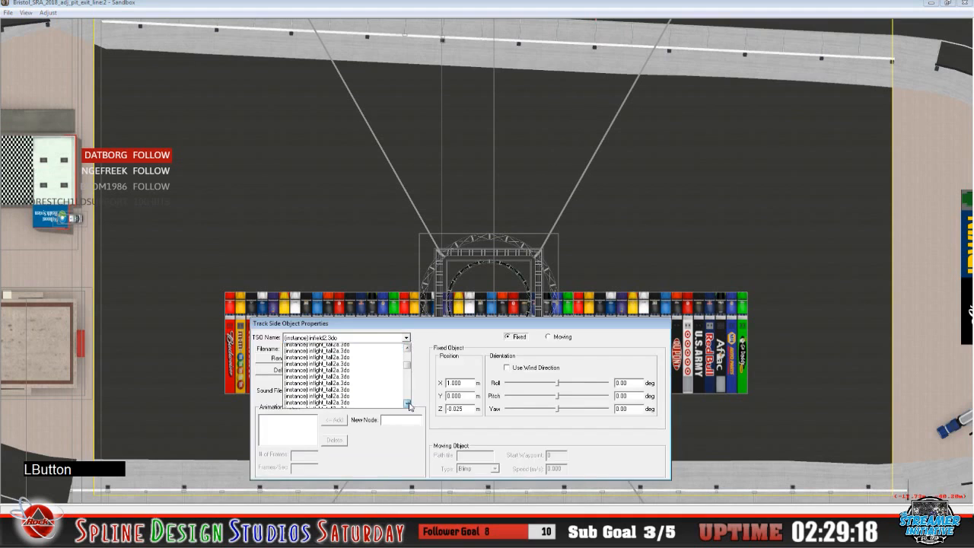
left_click(407, 404)
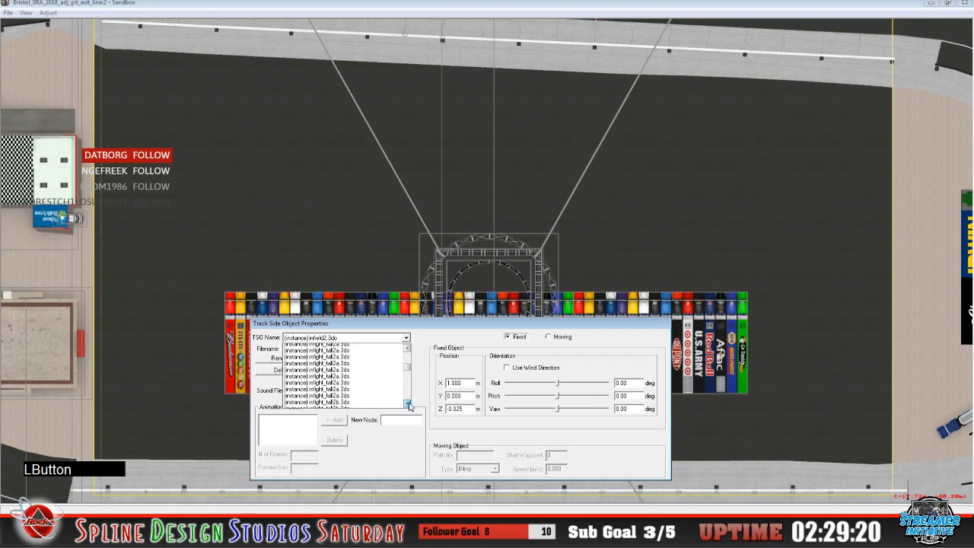
left_click(408, 404)
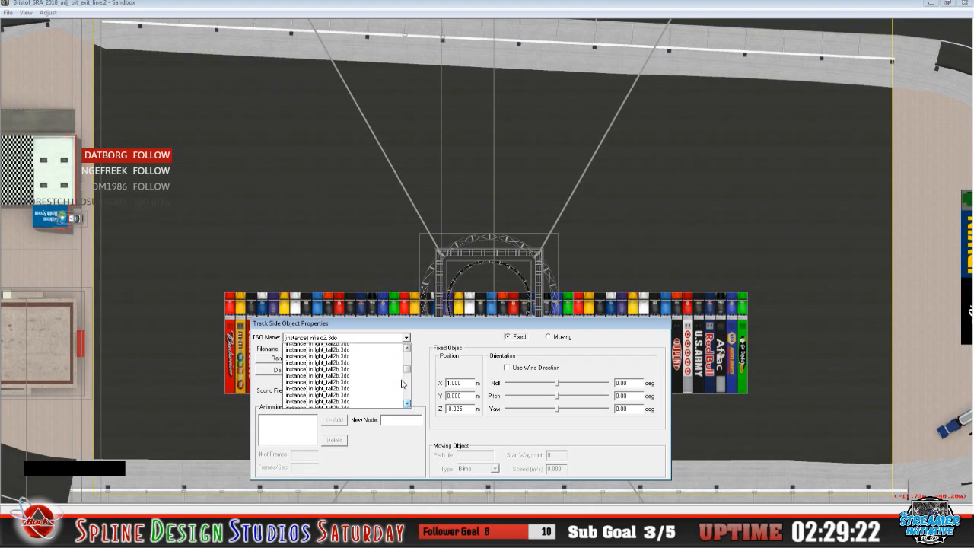
scroll(402, 384, "down", 10)
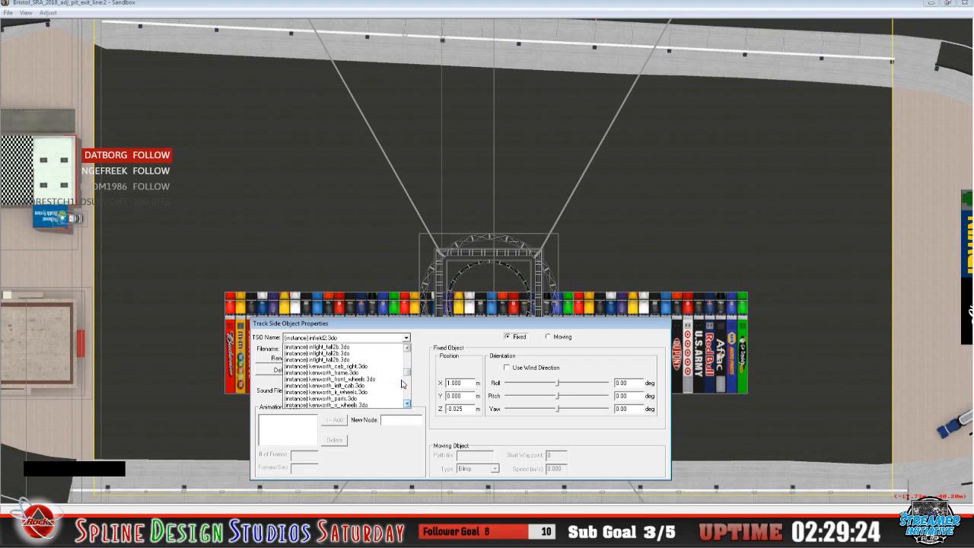
scroll(403, 383, "down", 10)
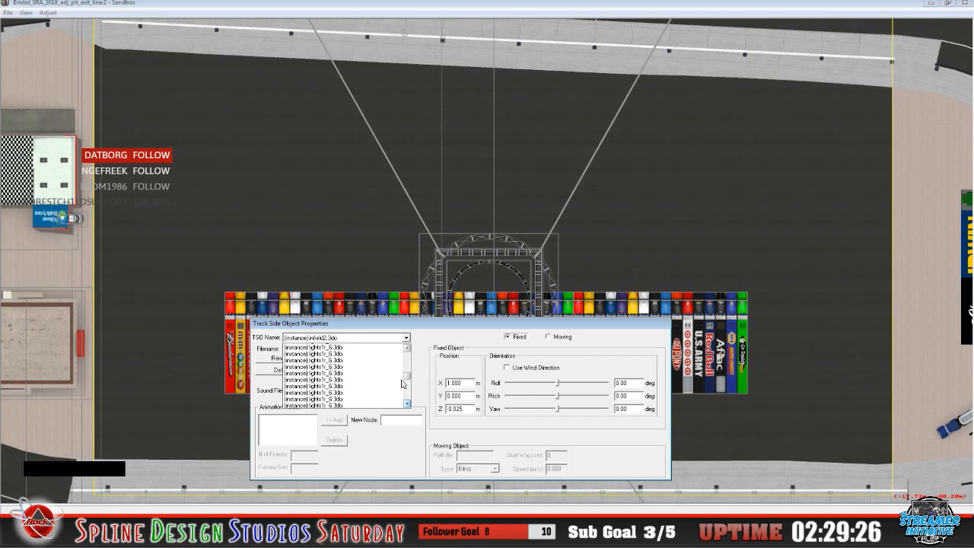
scroll(402, 384, "down", 10)
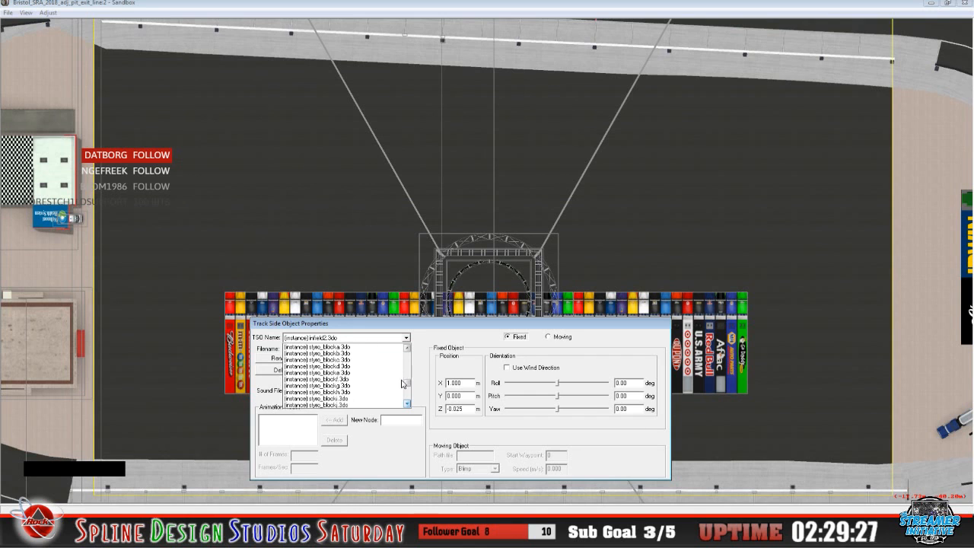
scroll(403, 383, "down", 2)
left_click_drag(409, 384, 411, 358)
scroll(388, 369, "down", 1)
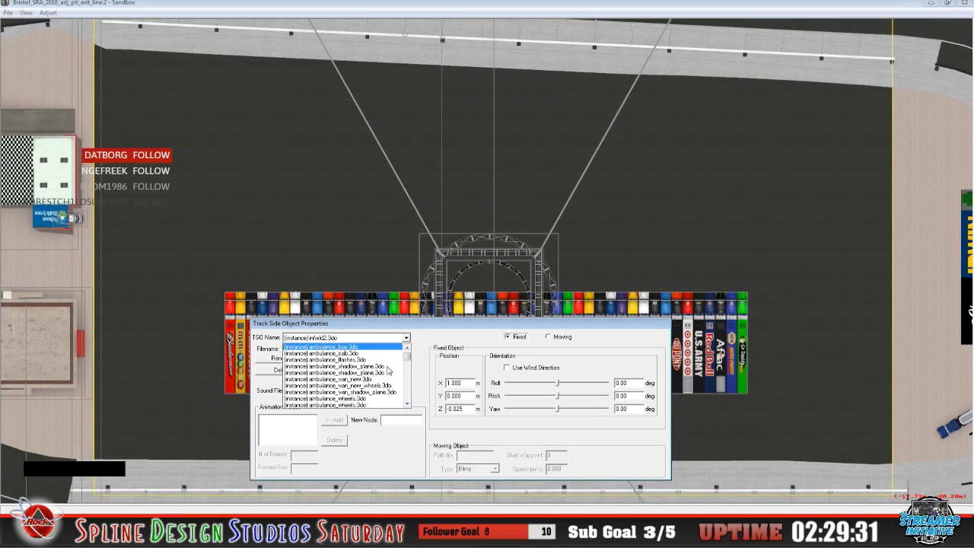
scroll(388, 370, "down", 2)
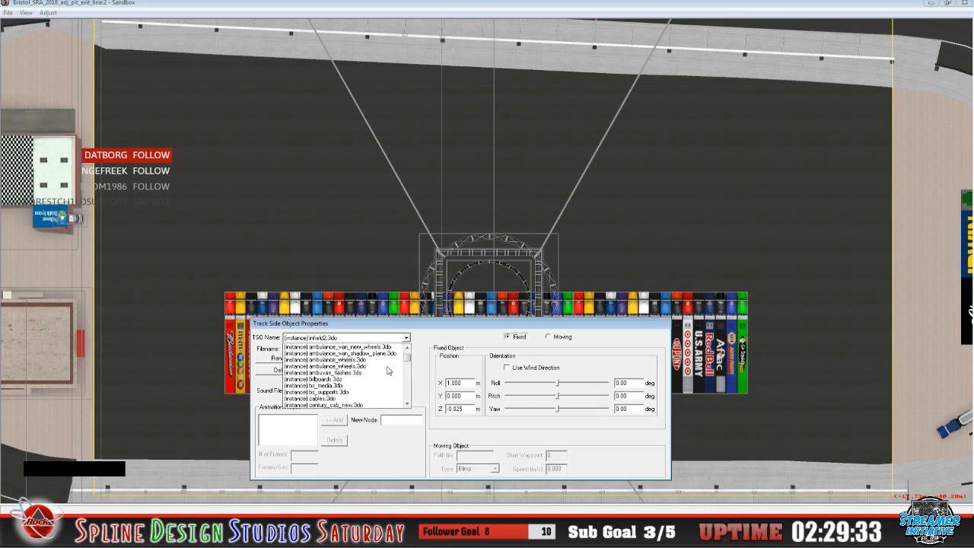
scroll(388, 370, "down", 2)
scroll(388, 371, "down", 1)
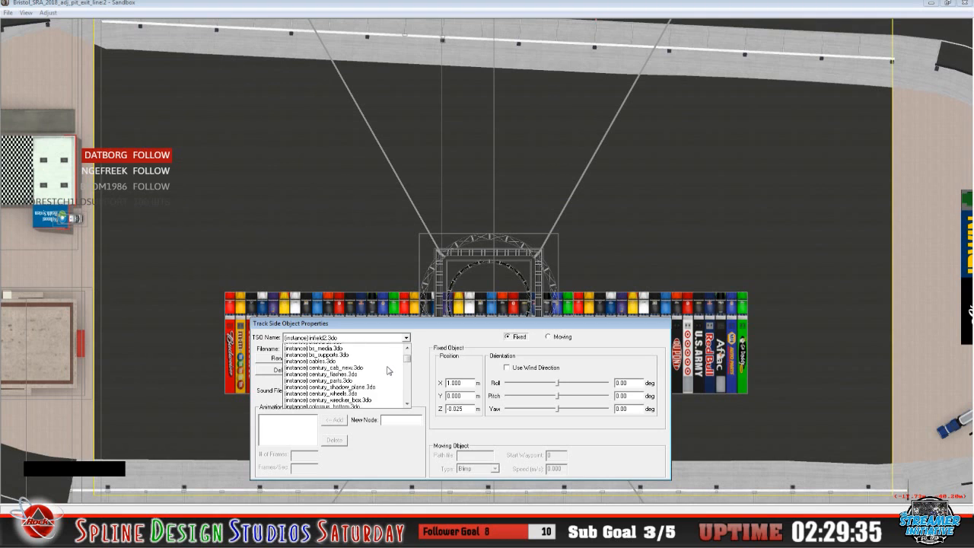
scroll(388, 371, "down", 1)
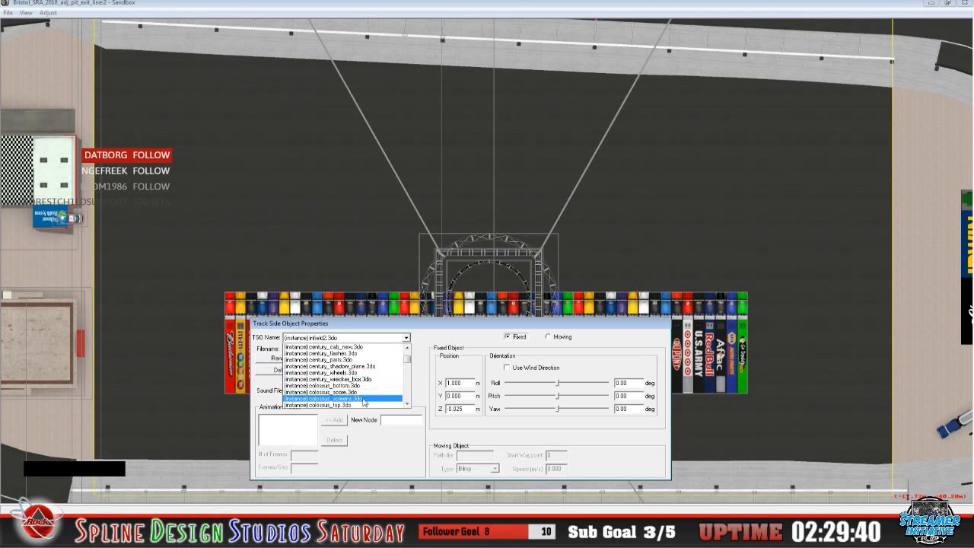
left_click(364, 399)
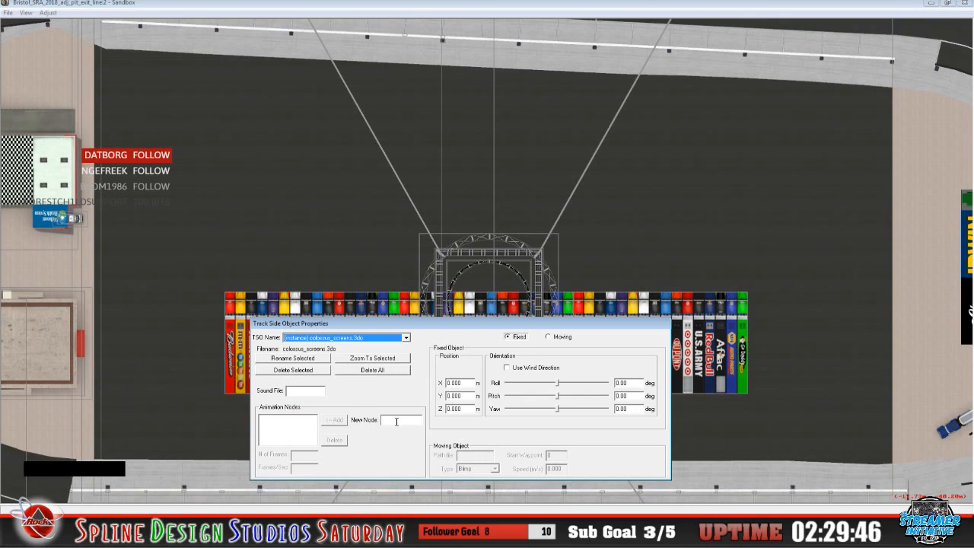
Add an animation node named "anomation" to the colossus_screens.3do object
left_click(397, 421)
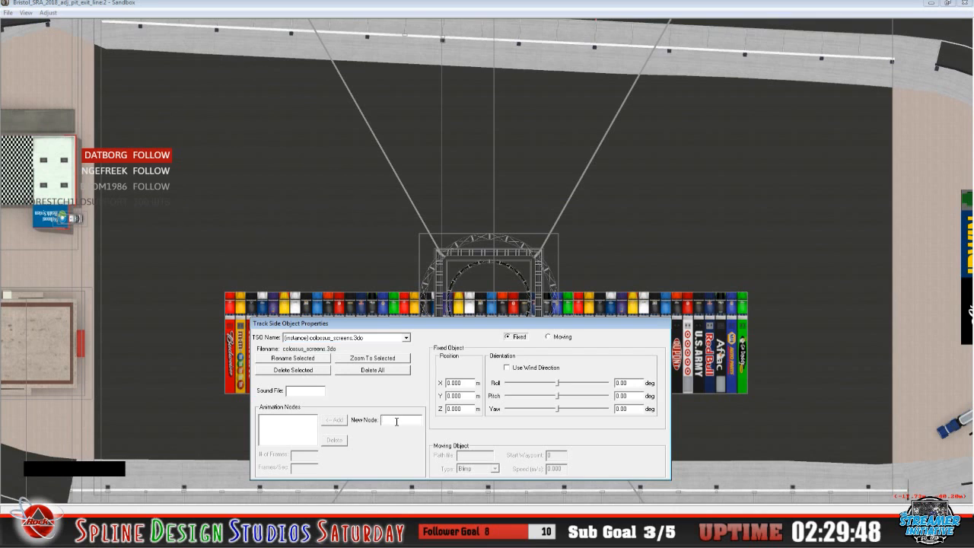
type("anomation")
left_click(335, 420)
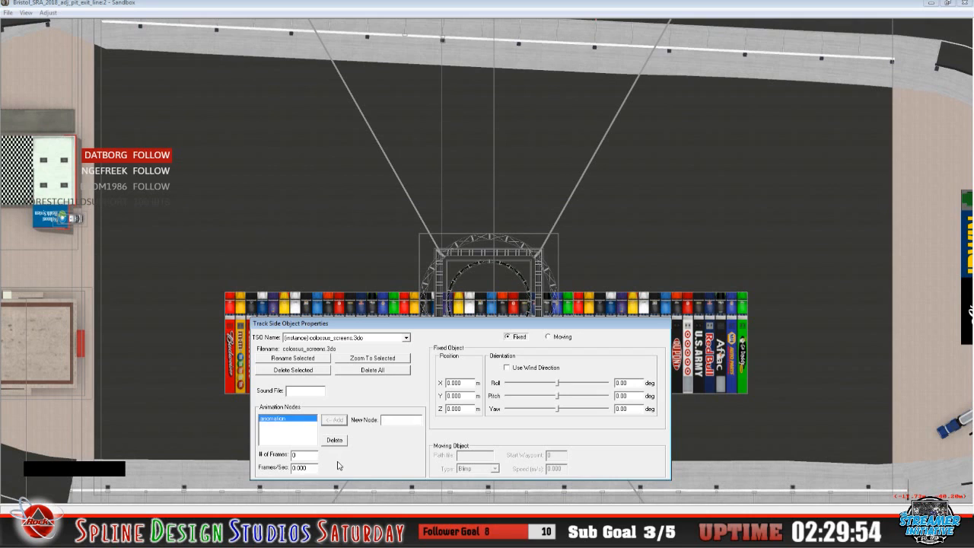
Set the colossus_screens.3do animation node to 52 frames at 5 frames per second
left_click(310, 457)
key("BackSpace")
type("52")
left_click(311, 469)
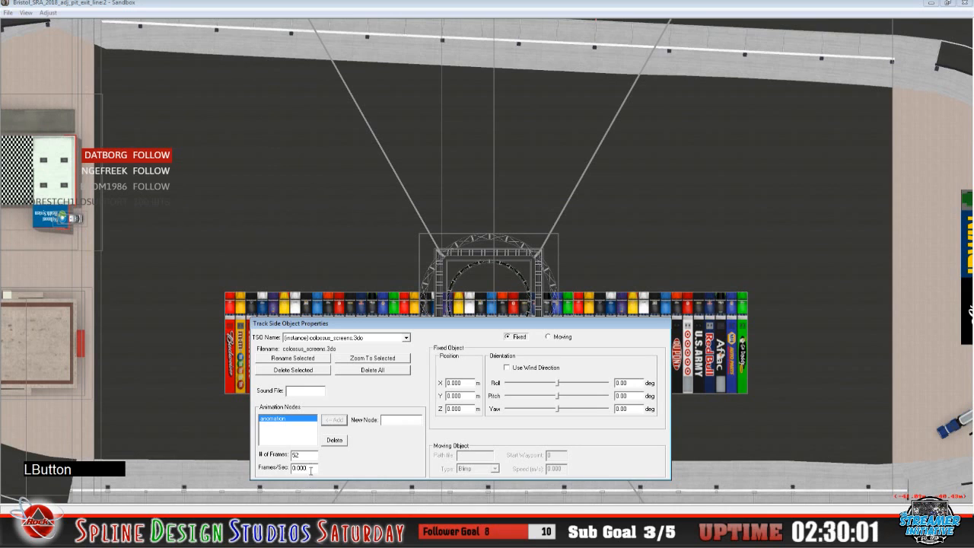
key("BackSpace")
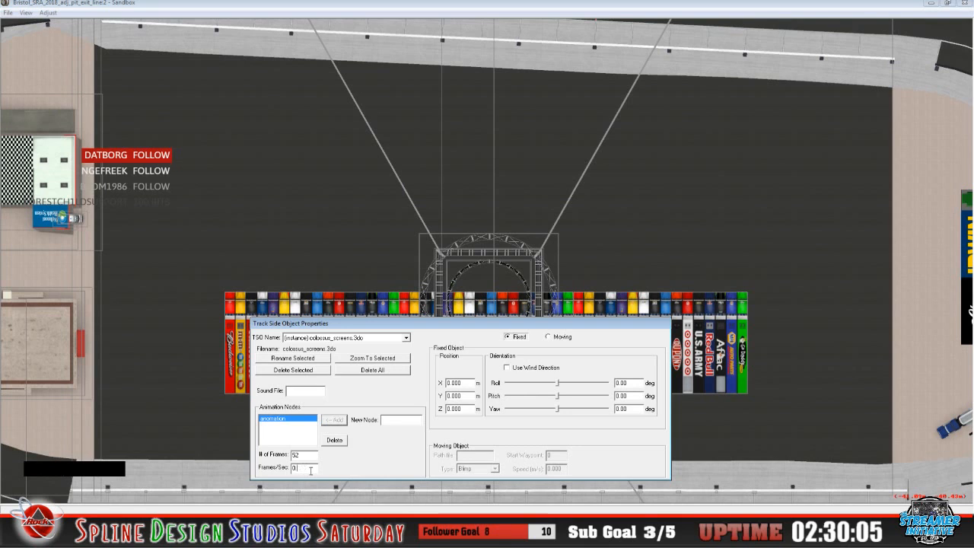
key("BackSpace")
key("BackSpace")
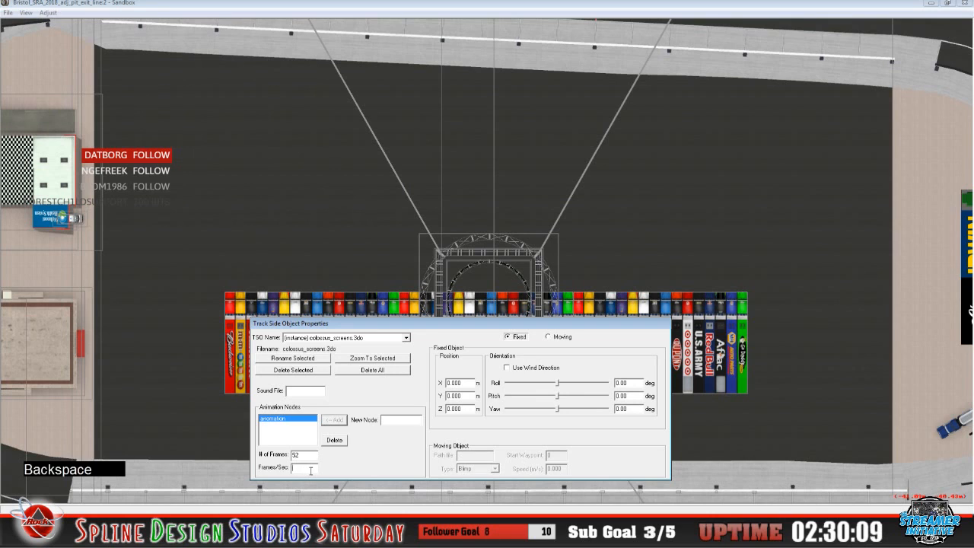
type("5")
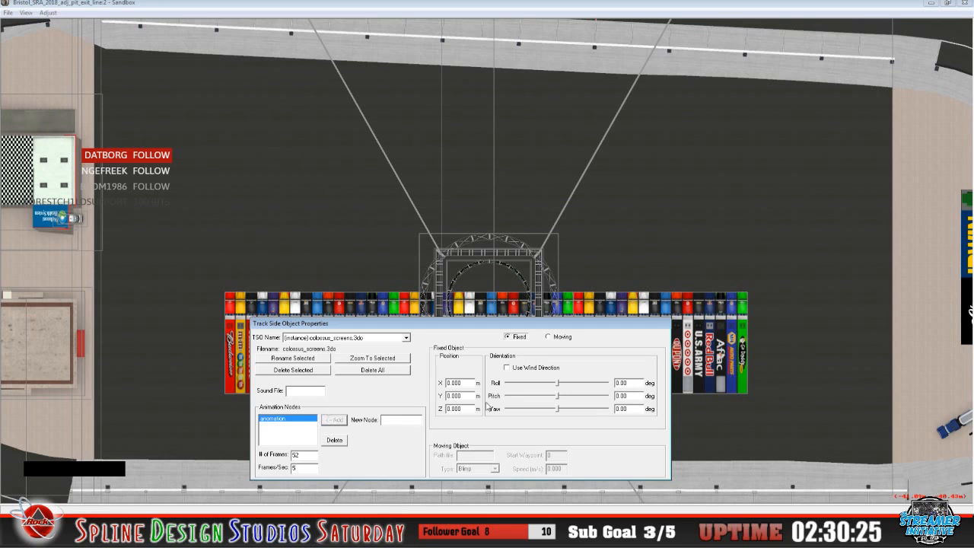
Switch the Bristol track back to Geometry Editing View
left_click(353, 8)
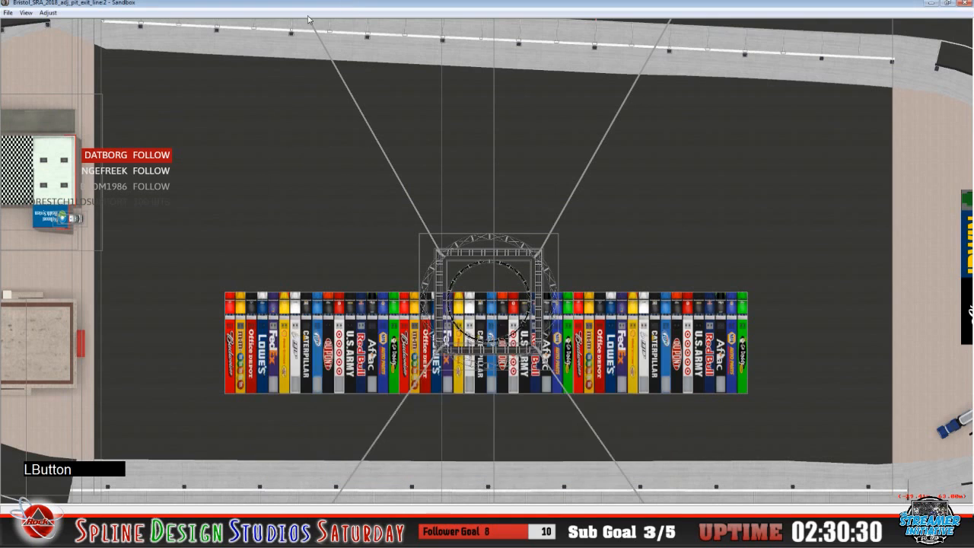
left_click(23, 14)
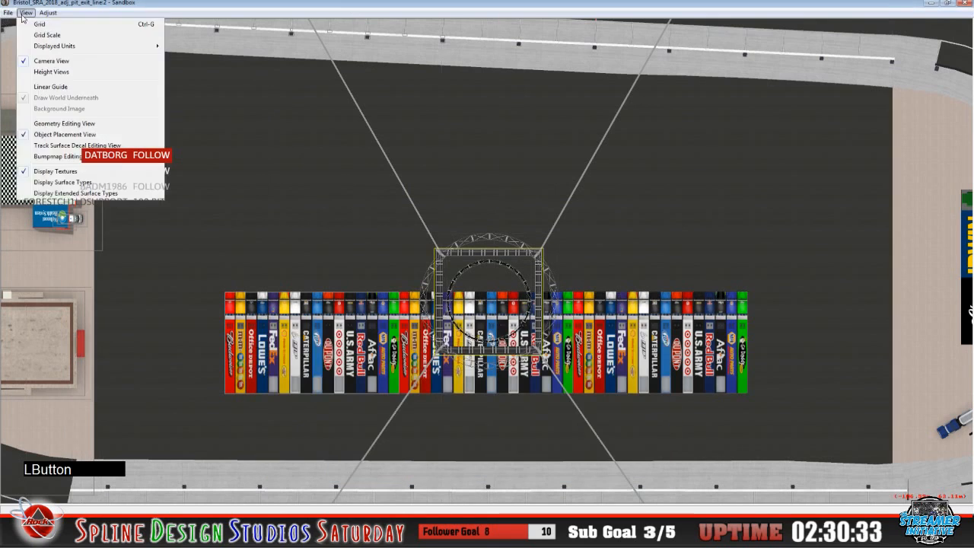
left_click(61, 123)
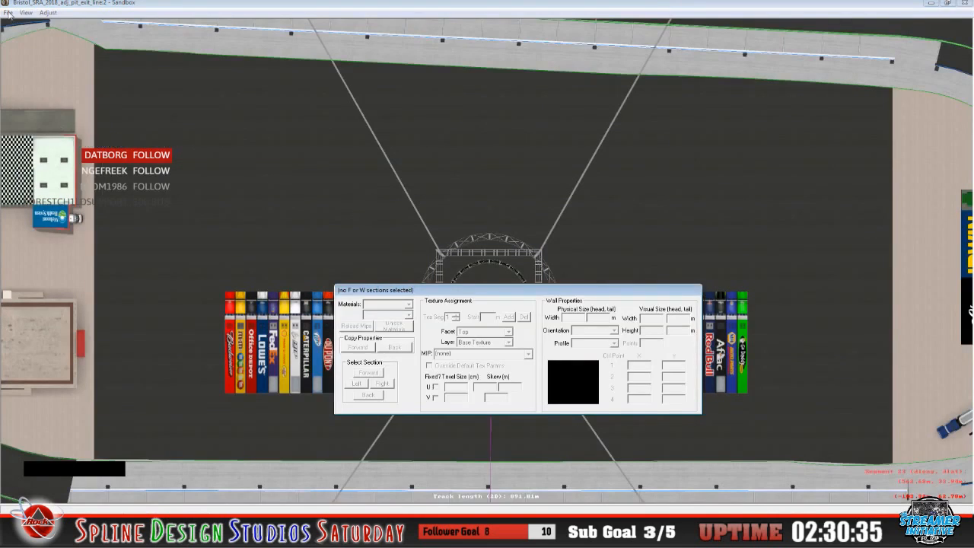
Save the track under the new name Bristol_SRA_2018_adj_colossus in the Bristol_2018_SRA folder
left_click(7, 13)
left_click(44, 134)
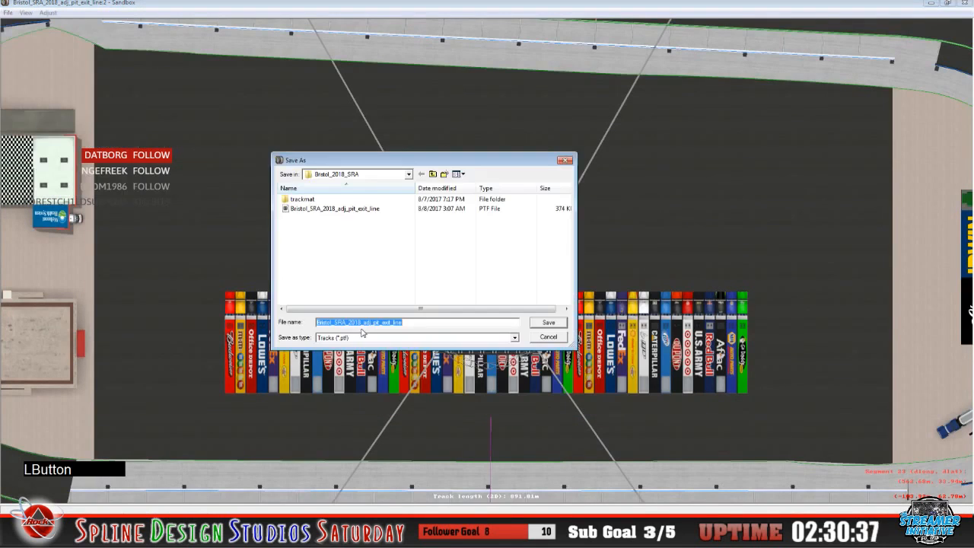
left_click(412, 321)
key("BackSpace")
key("BackSpace")
key("BackSpace")
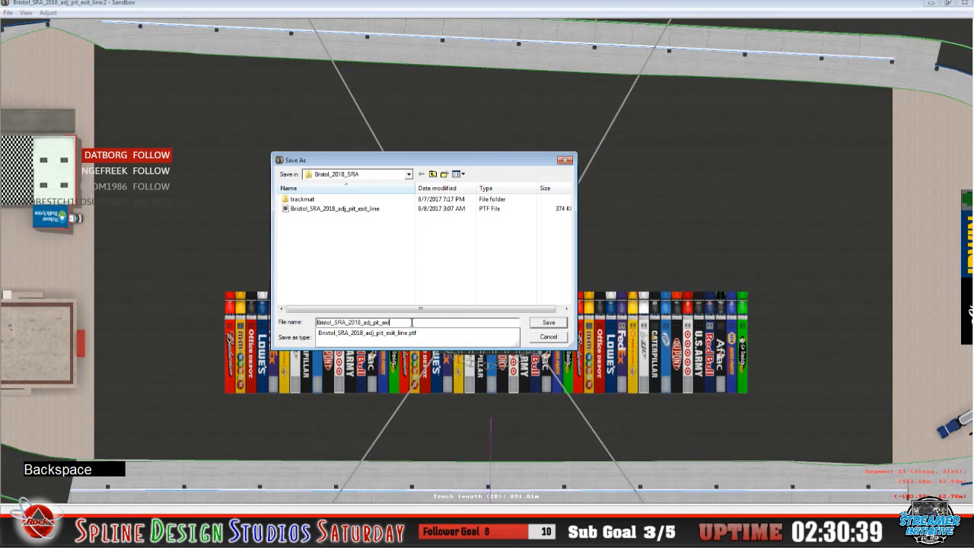
key("BackSpace")
key("BackSpace")
key("BackSpace")
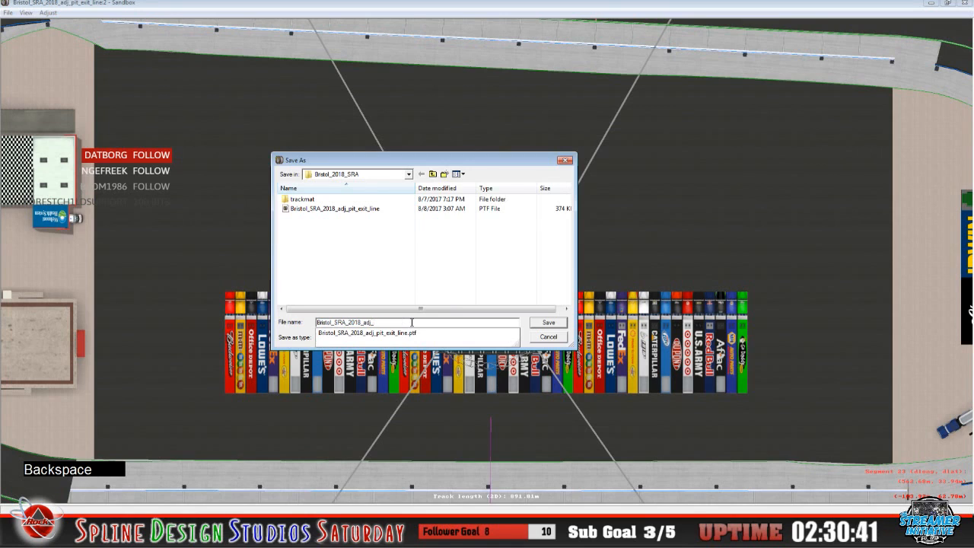
type("c")
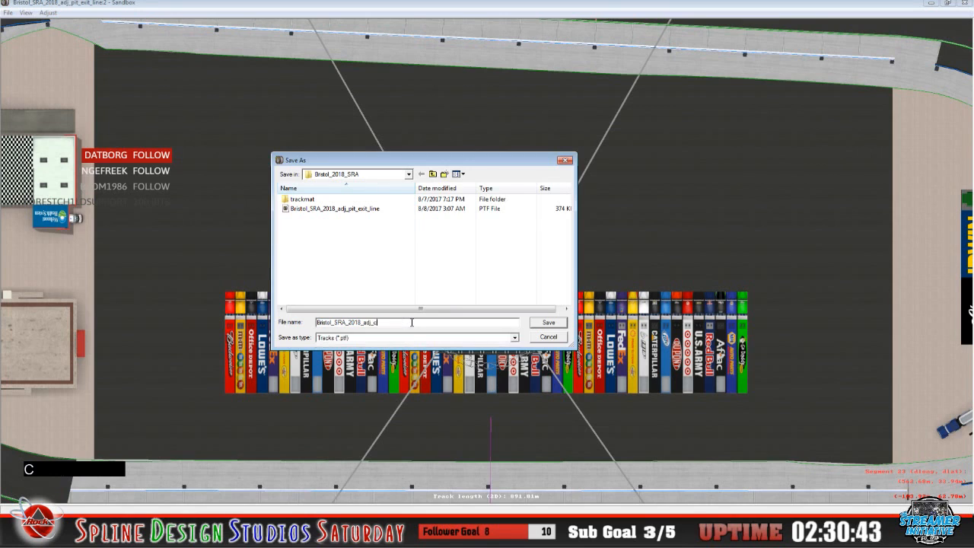
type("olosseu")
left_click(561, 322)
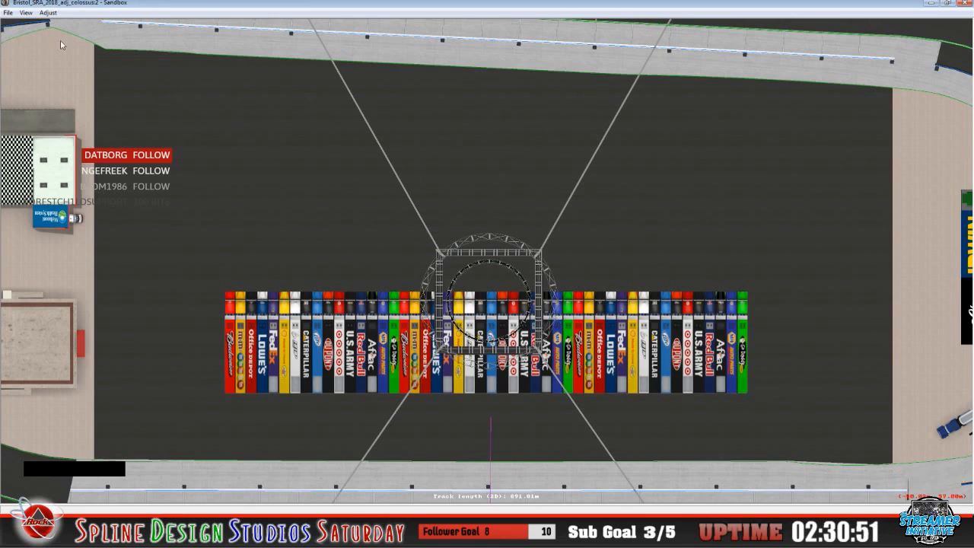
Close the track, launch Sandbox again and maximize its track window
left_click(9, 14)
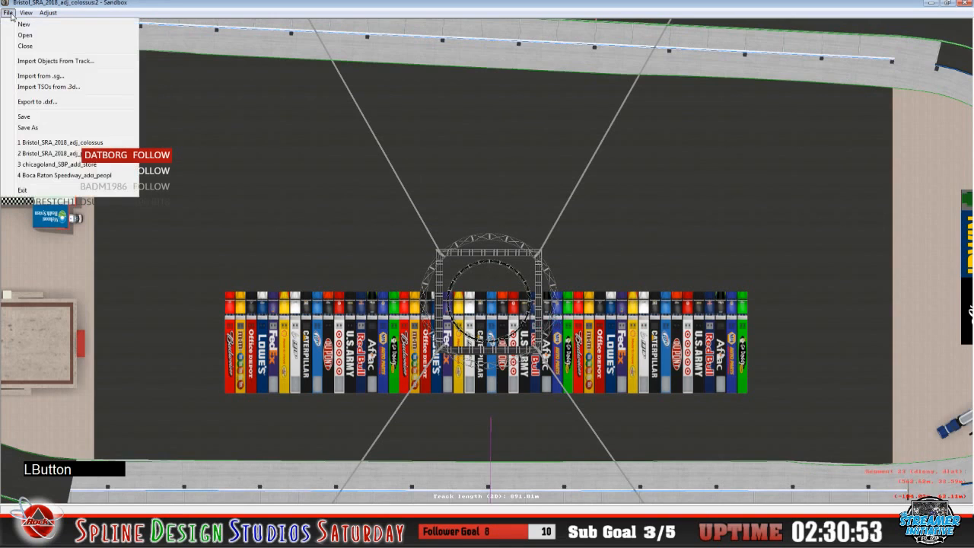
left_click(29, 47)
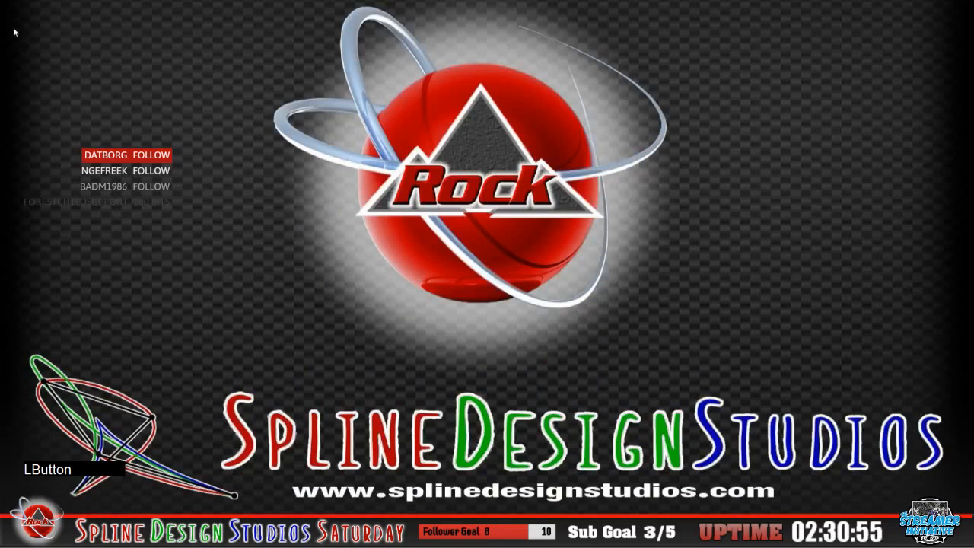
left_click(18, 532)
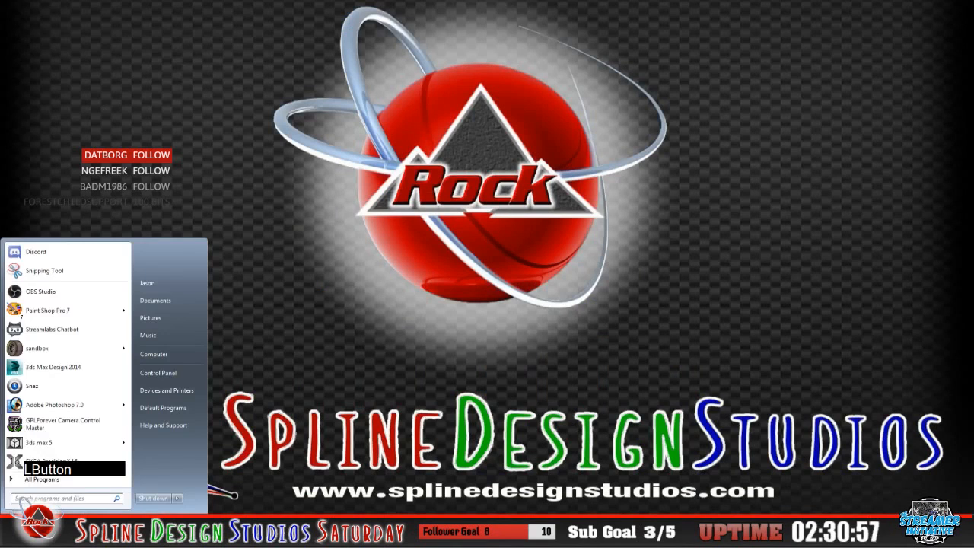
left_click(42, 351)
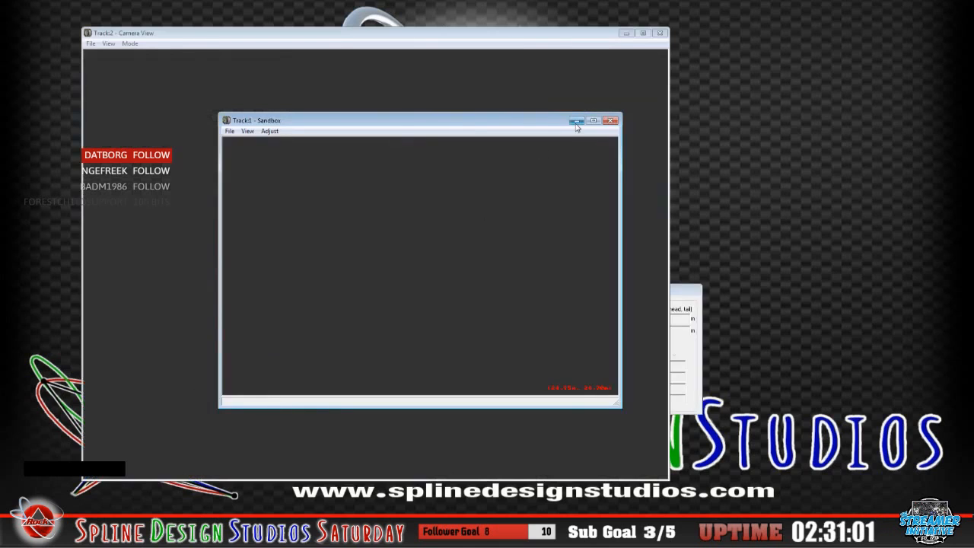
left_click(593, 120)
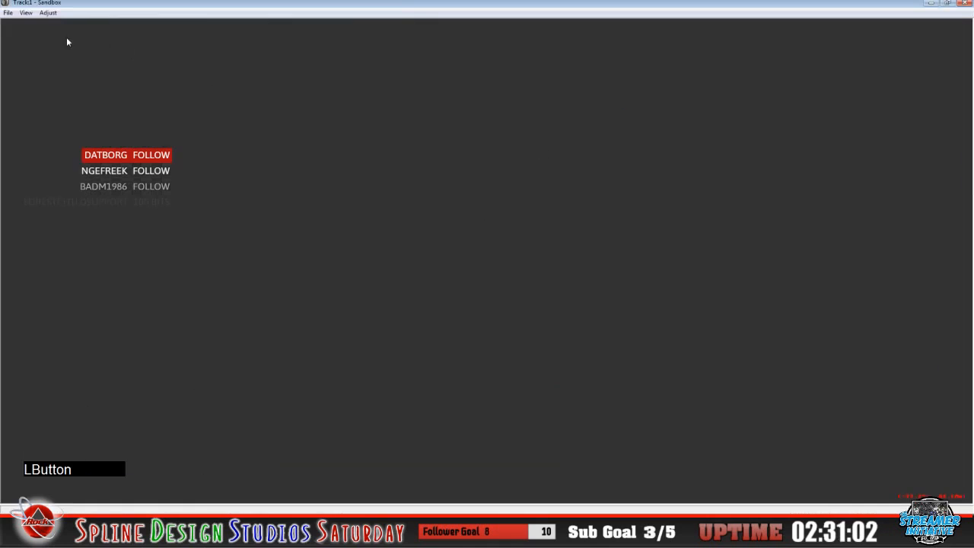
Open the Atlanta_SRA_rmv_eastgrand track from the Atlanta_SRA folder
left_click(26, 13)
mouse_move(8, 13)
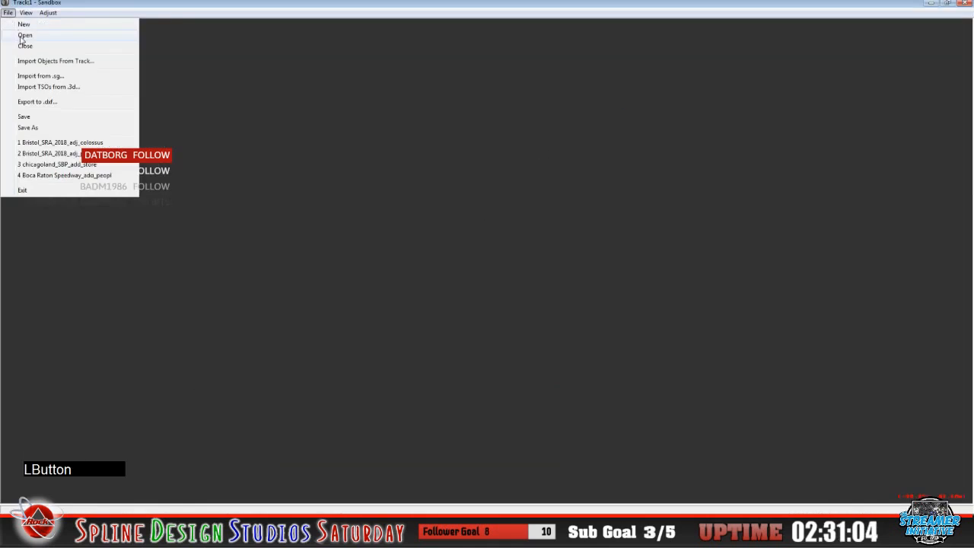
left_click(31, 35)
left_click(433, 174)
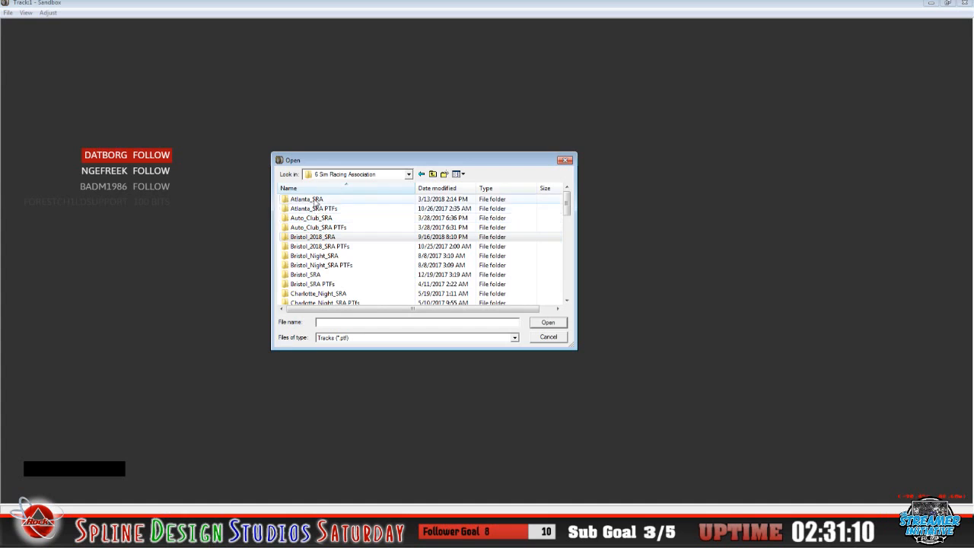
double_click(323, 200)
left_click(331, 213)
left_click(547, 322)
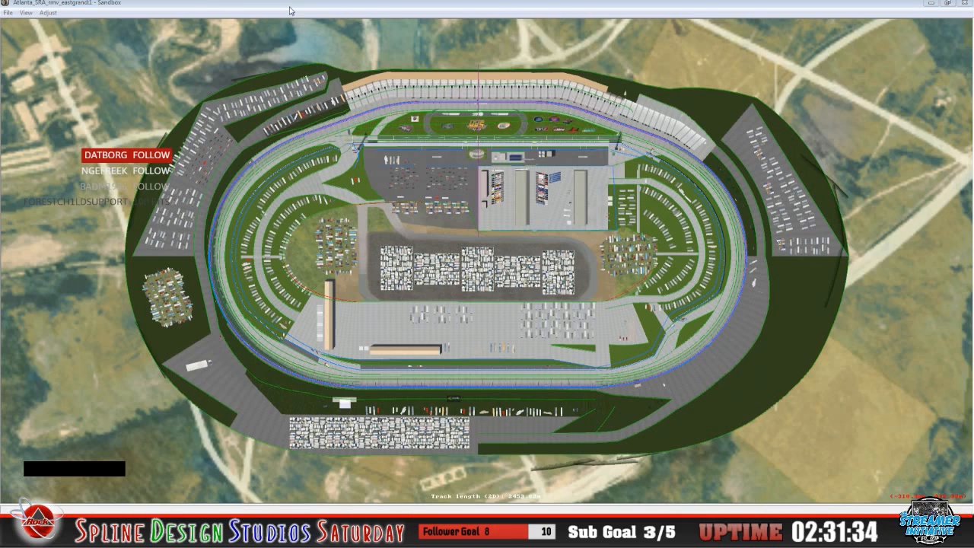
Select the infield video screen trailer in Object Placement View and examine its animation node settings in Track Side Object Properties
left_click(26, 12)
left_click(55, 123)
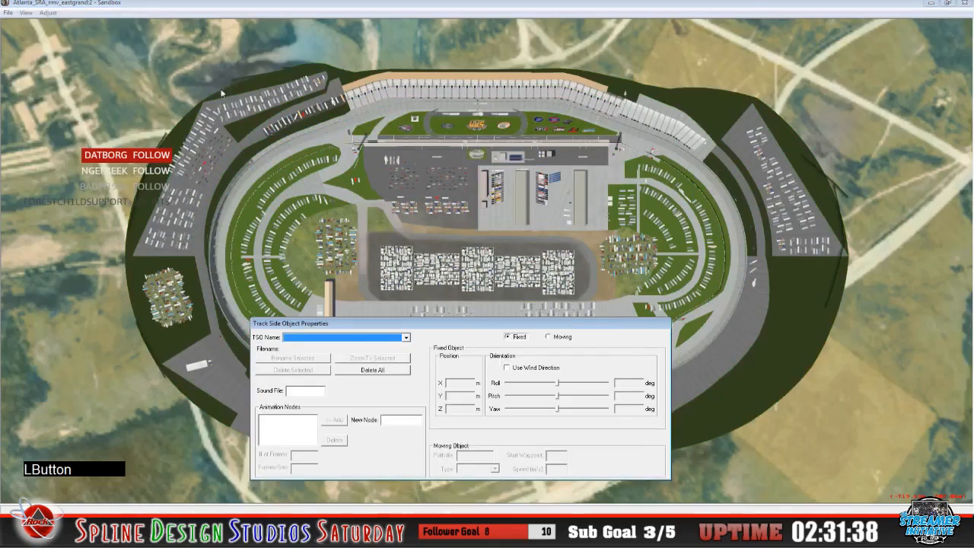
scroll(379, 162, "up", 10)
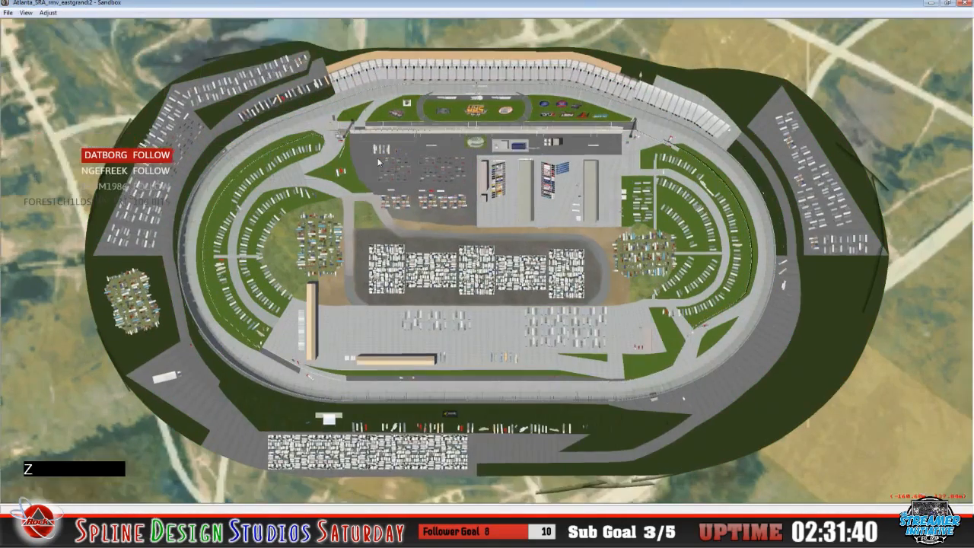
scroll(379, 162, "up", 2)
key("c")
key("c")
key("c")
key("c")
key("c")
key("c")
key("c")
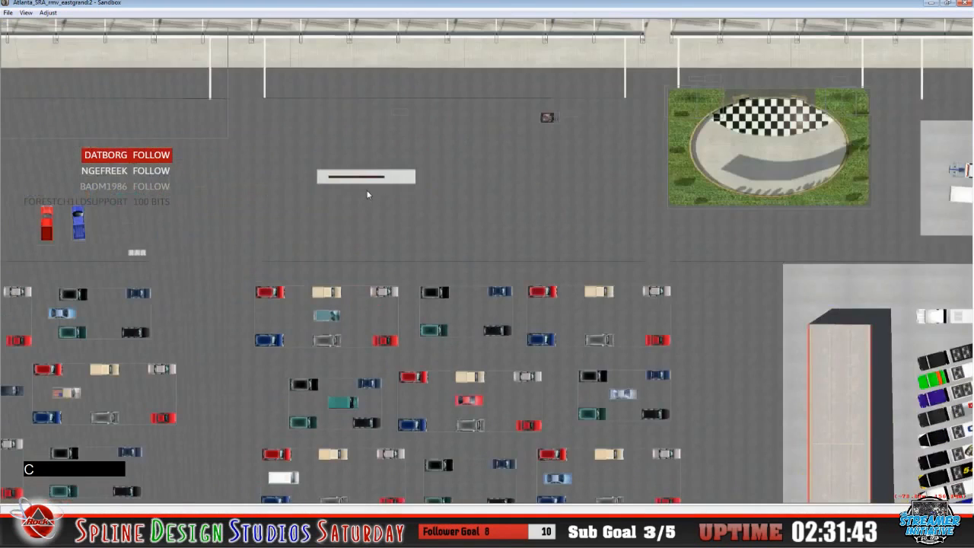
left_click(365, 179)
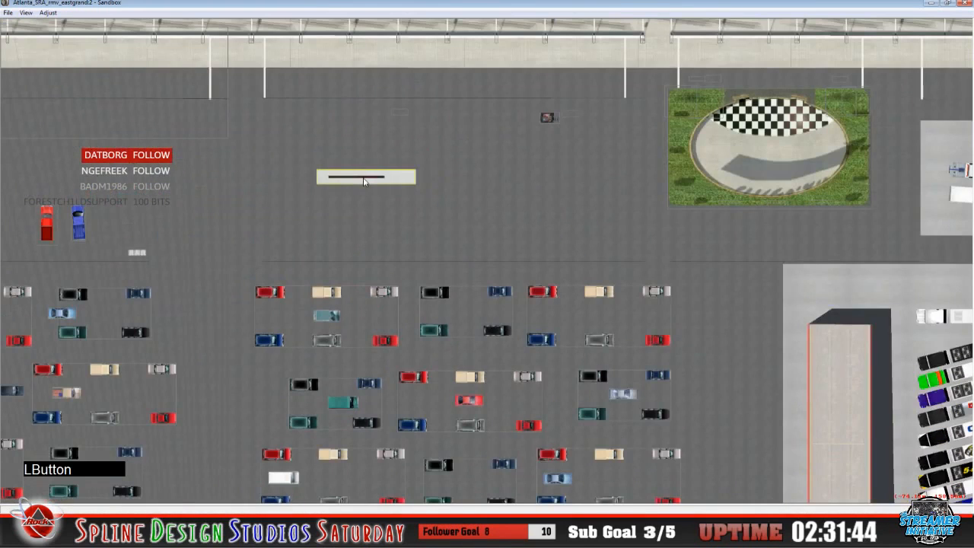
left_click(391, 536)
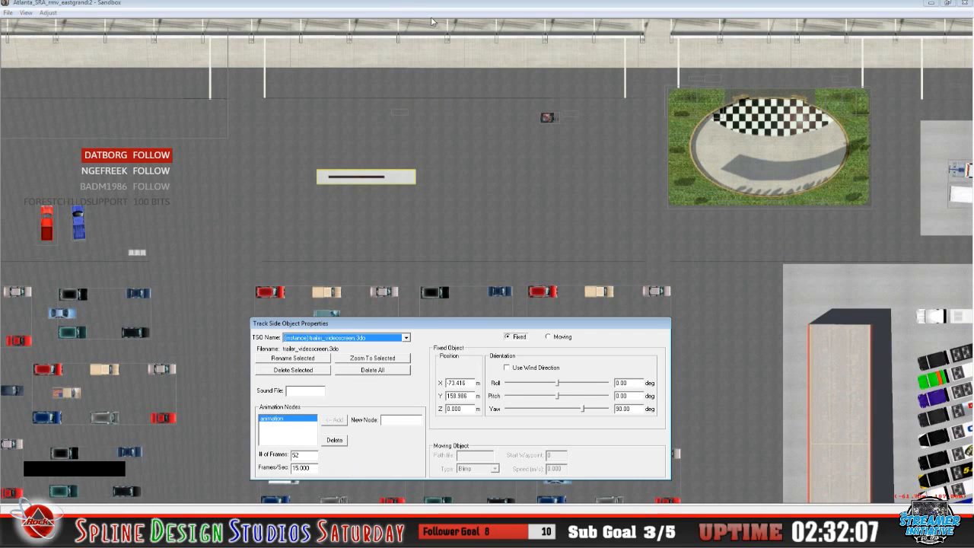
Return the Atlanta track to Geometry Editing View and replace it with a new blank track
left_click(397, 6)
left_click(25, 13)
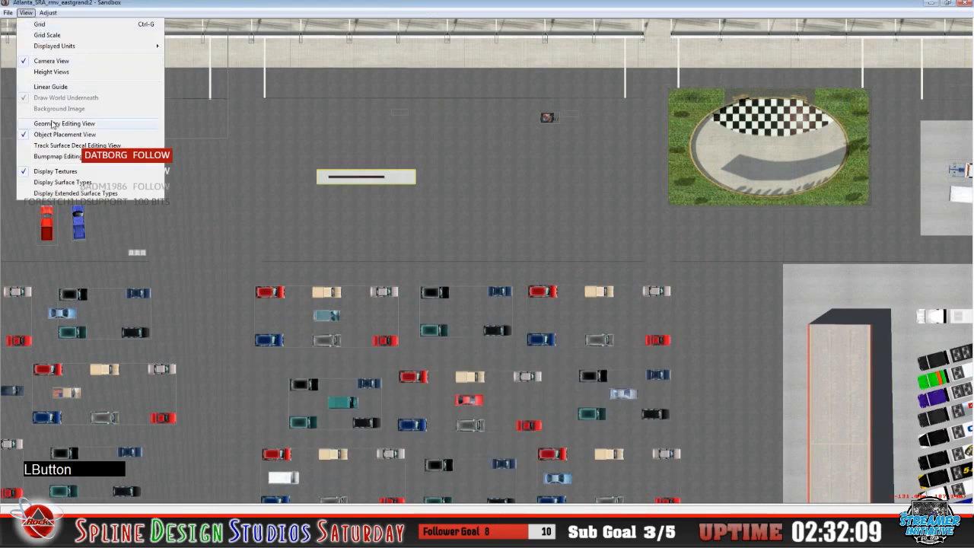
left_click(51, 121)
left_click(9, 13)
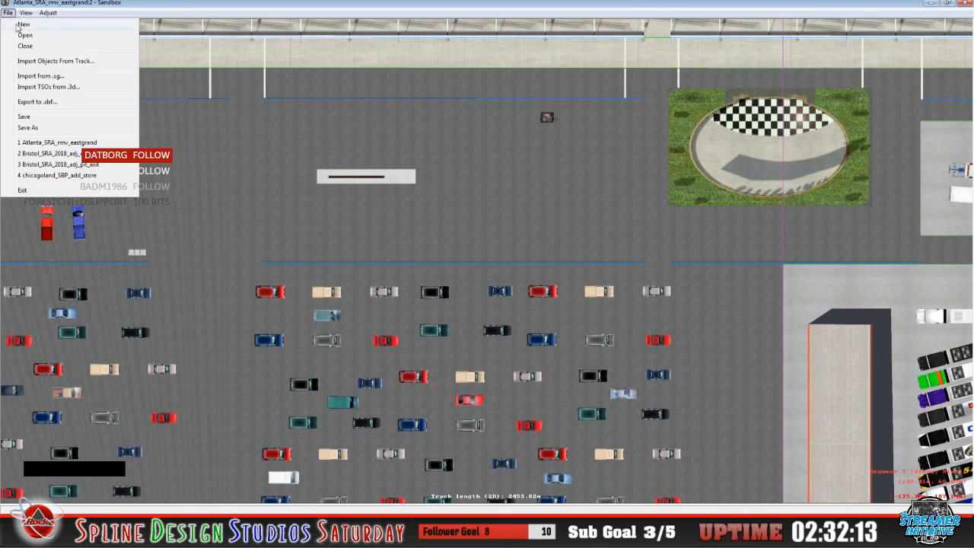
left_click(16, 24)
Open the Bristol_SRA_2018_adj_colossus track from the Bristol_2018_SRA folder
left_click(9, 13)
left_click(26, 33)
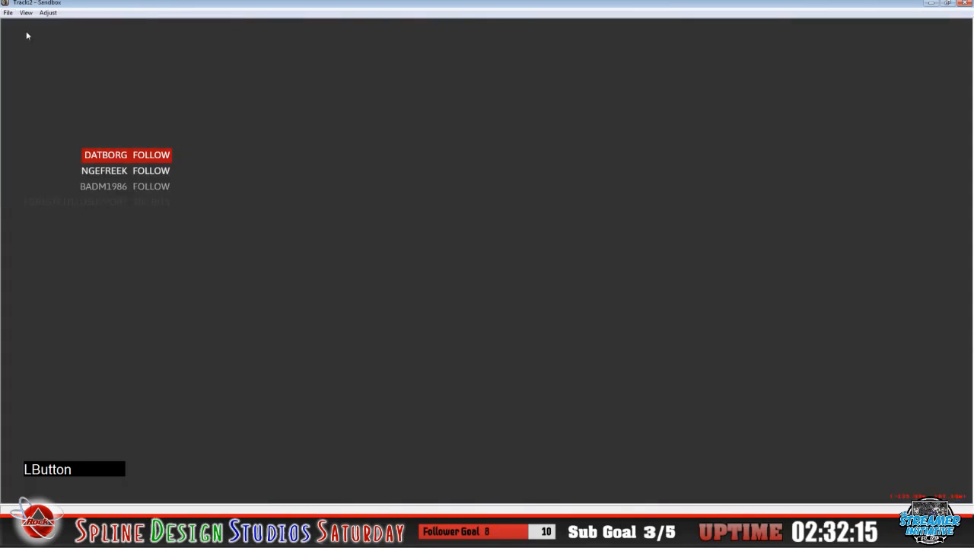
left_click(432, 175)
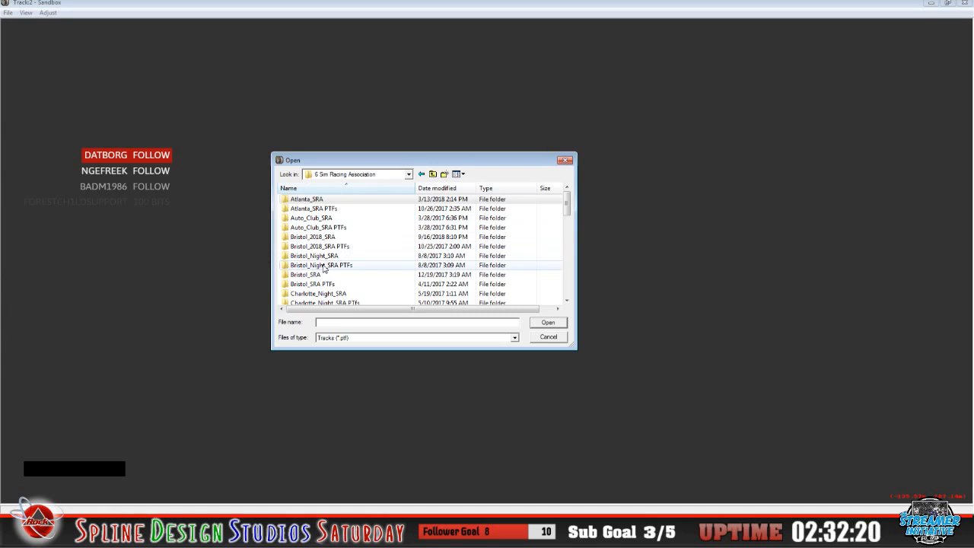
double_click(322, 237)
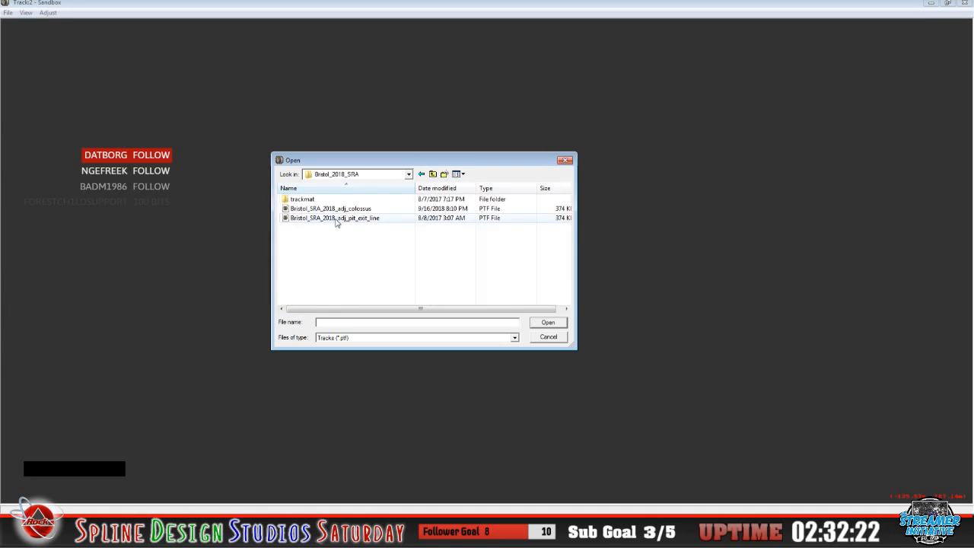
left_click(338, 209)
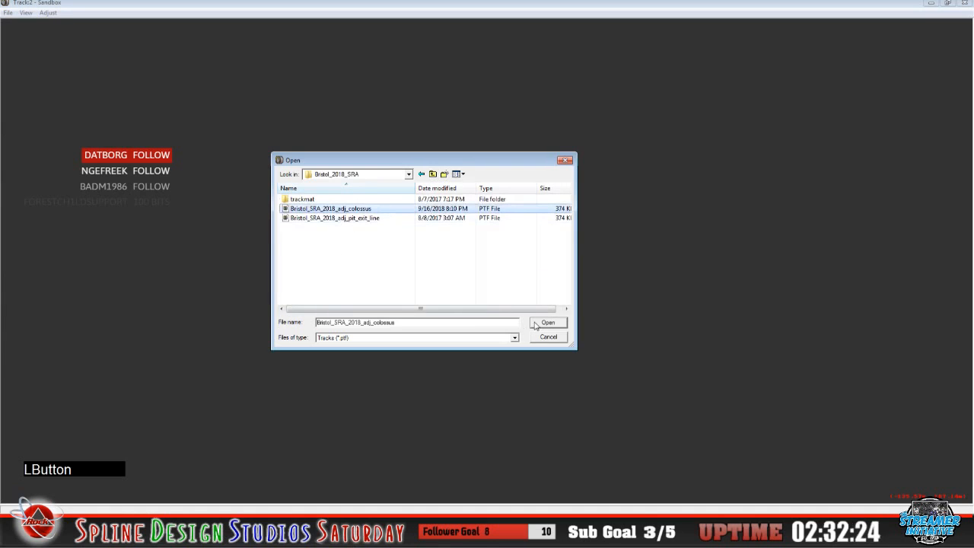
left_click(537, 325)
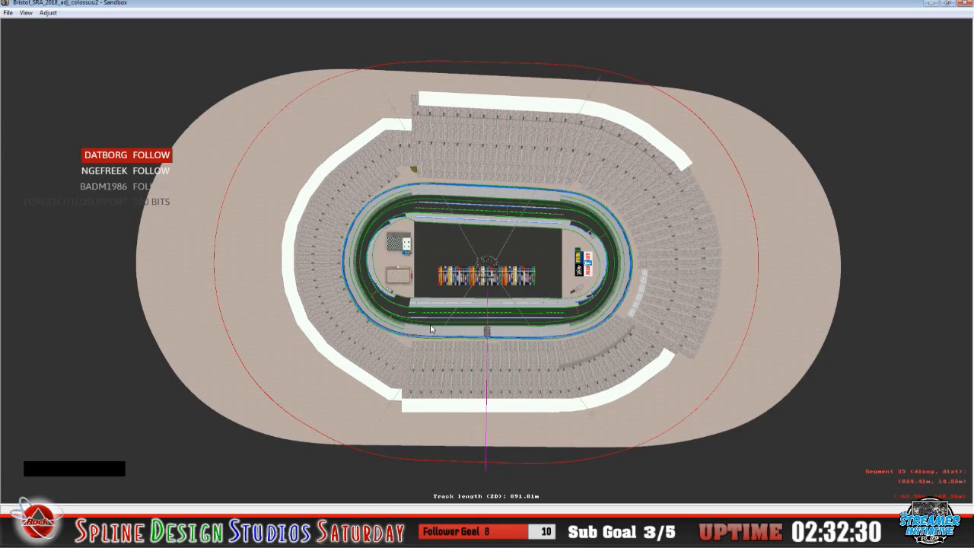
Show the reopened Bristol track in Object Placement View
left_click(288, 11)
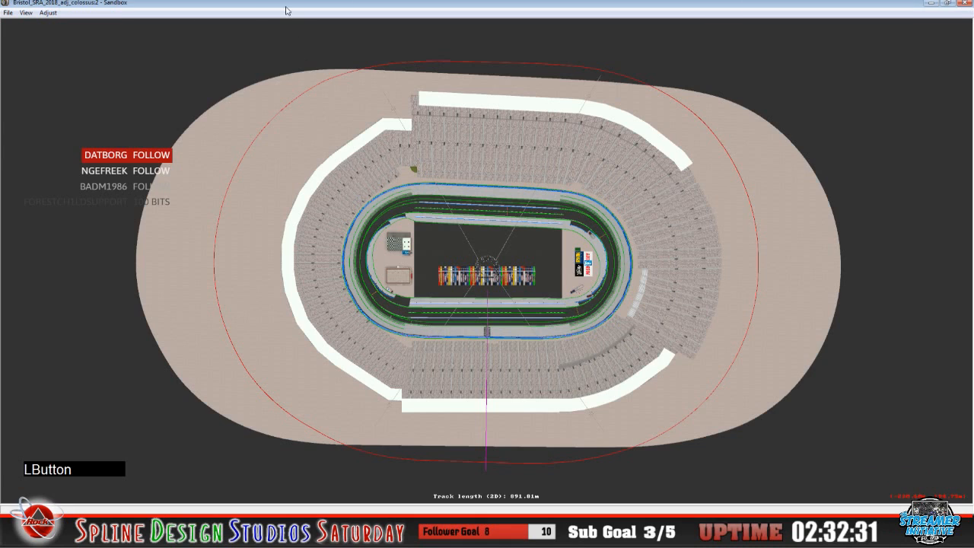
left_click(26, 12)
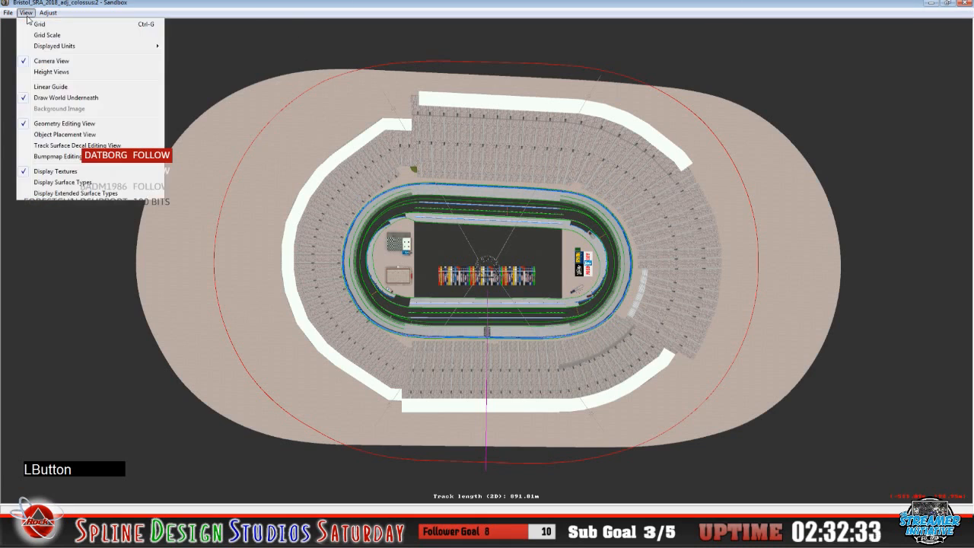
left_click(66, 134)
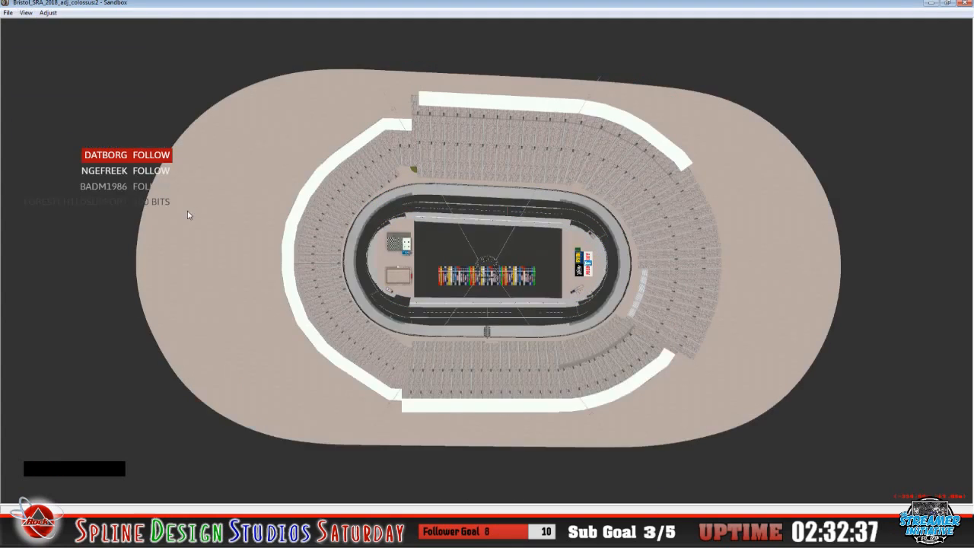
Select the truck group in the Bristol infield in Object Placement View and show its Track Side Object Properties
left_click(26, 13)
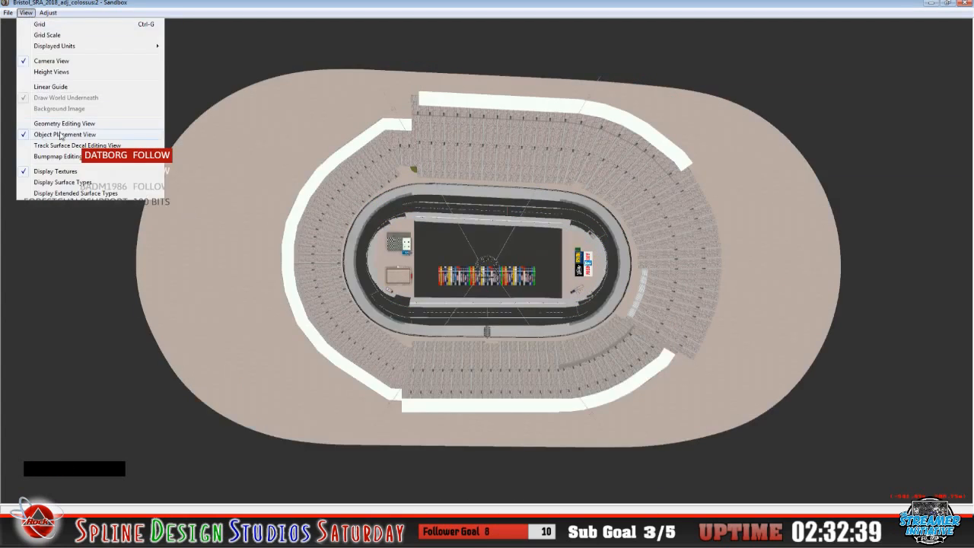
left_click(61, 134)
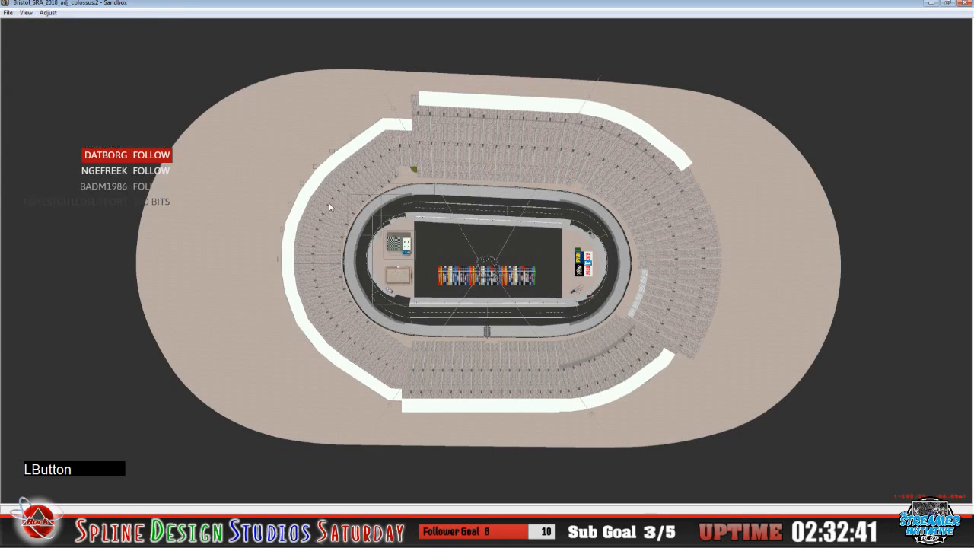
left_click(487, 284)
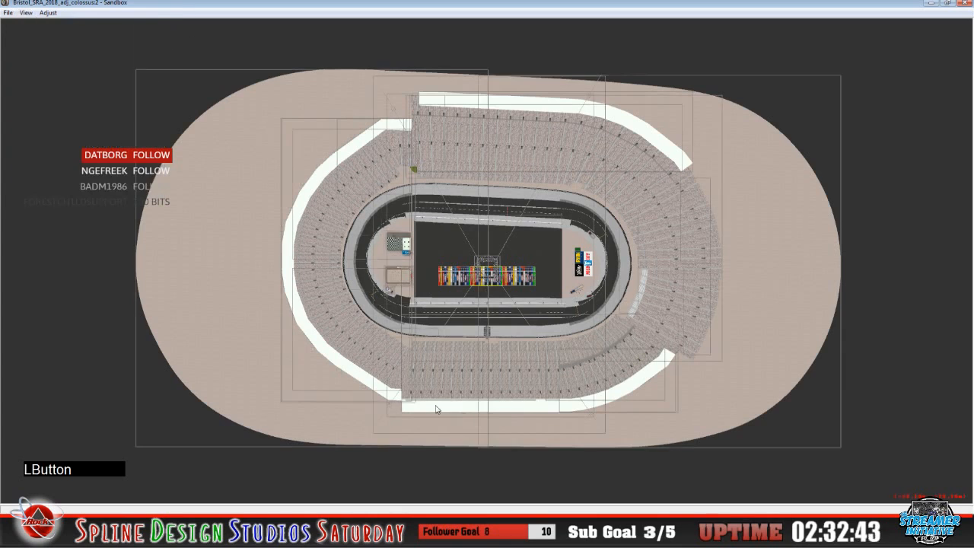
left_click(393, 534)
left_click(405, 501)
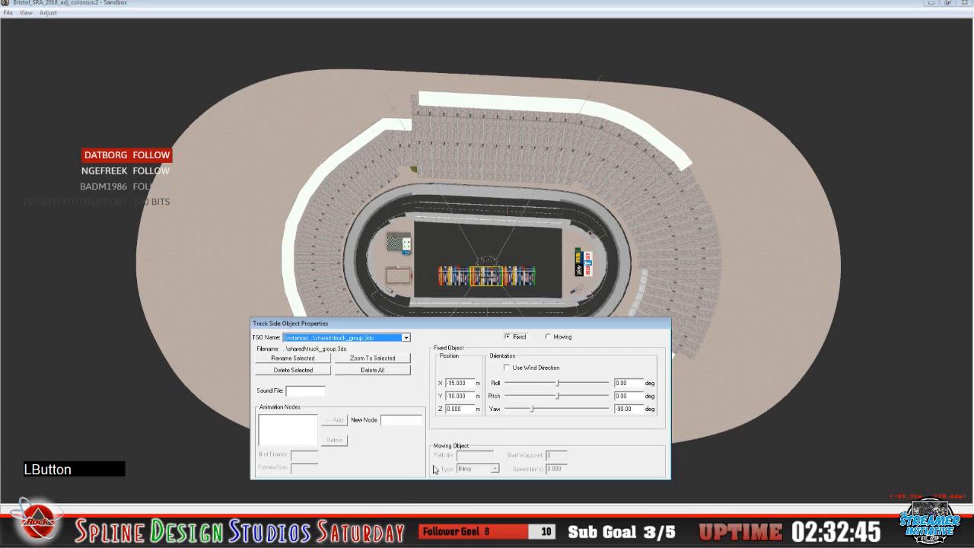
Switch the Track Side Object Properties to the colossus_screens.3do instance
left_click(407, 338)
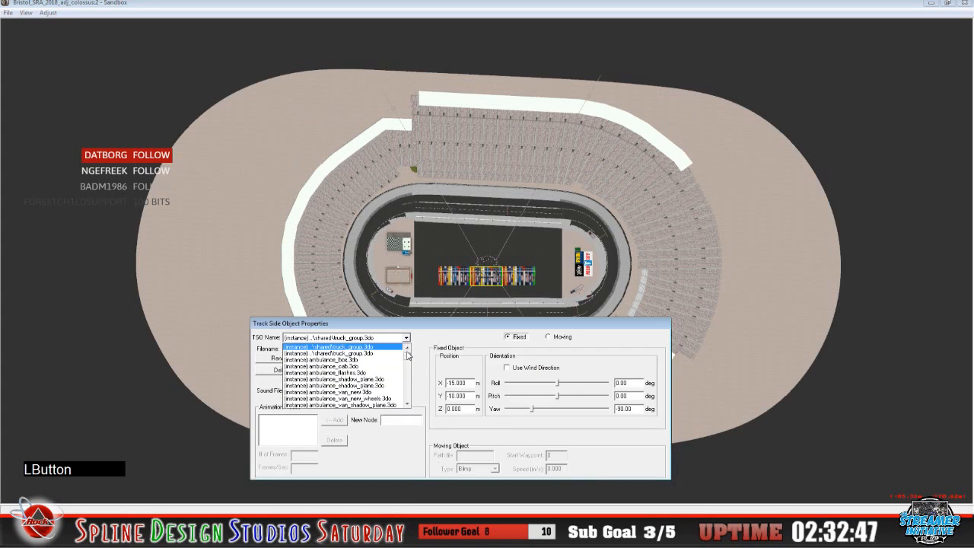
double_click(408, 405)
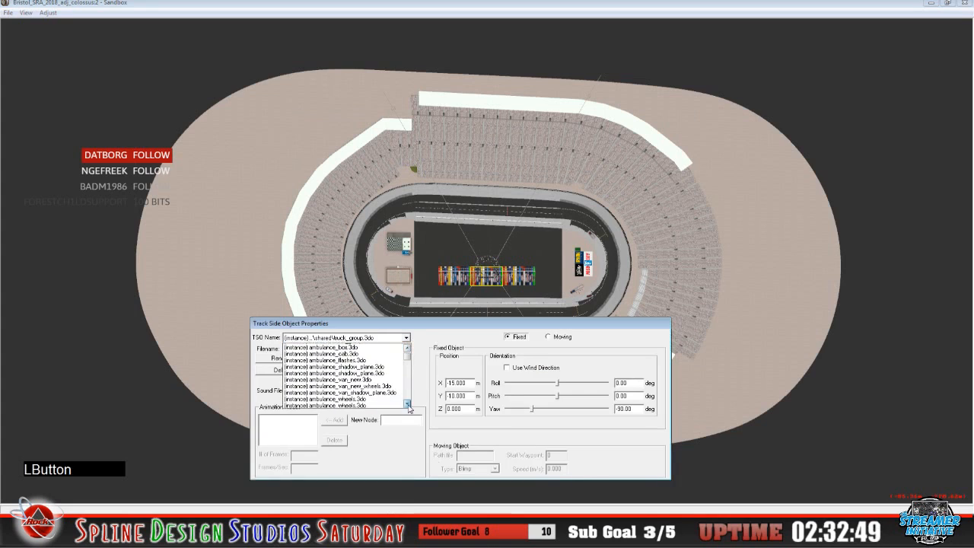
left_click(407, 406)
left_click(408, 406)
left_click(408, 406)
left_click(408, 406)
left_click(408, 405)
left_click(408, 405)
left_click(408, 405)
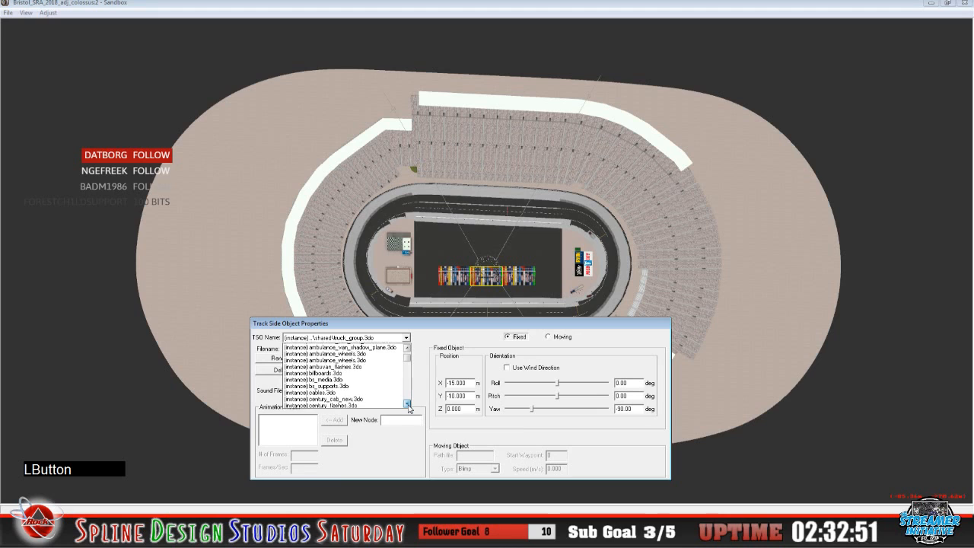
left_click(408, 405)
left_click(408, 405)
left_click(408, 405)
left_click(408, 405)
left_click(407, 404)
left_click(408, 405)
left_click(408, 405)
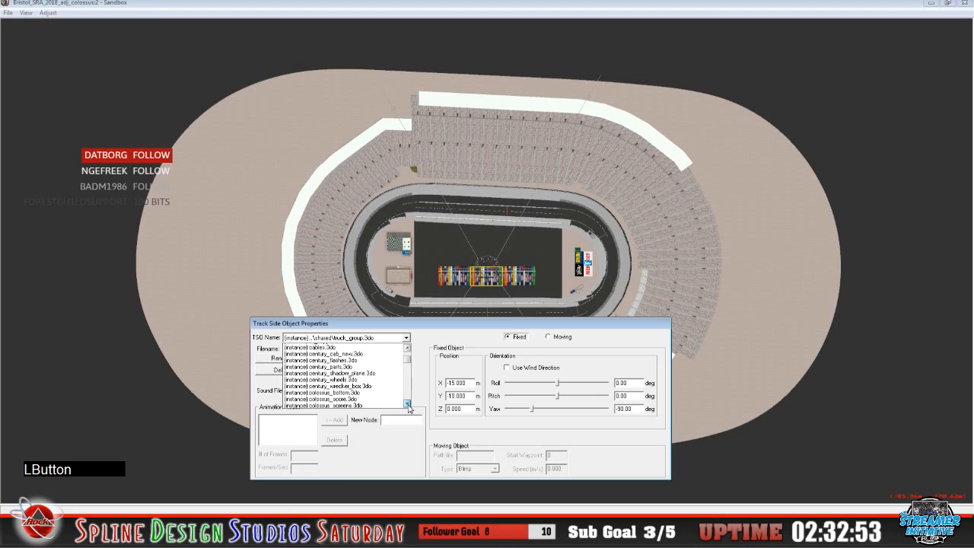
left_click(408, 405)
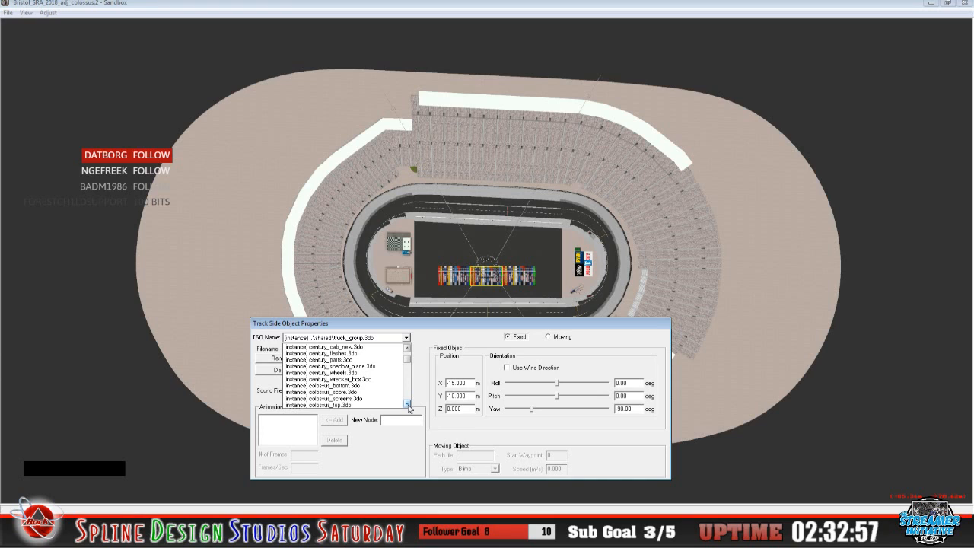
left_click(408, 405)
left_click(408, 405)
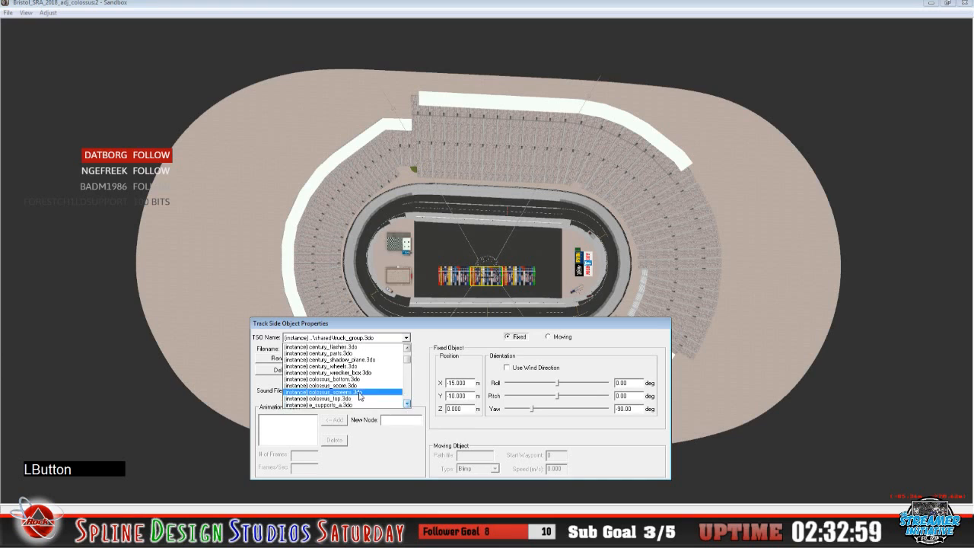
left_click(360, 396)
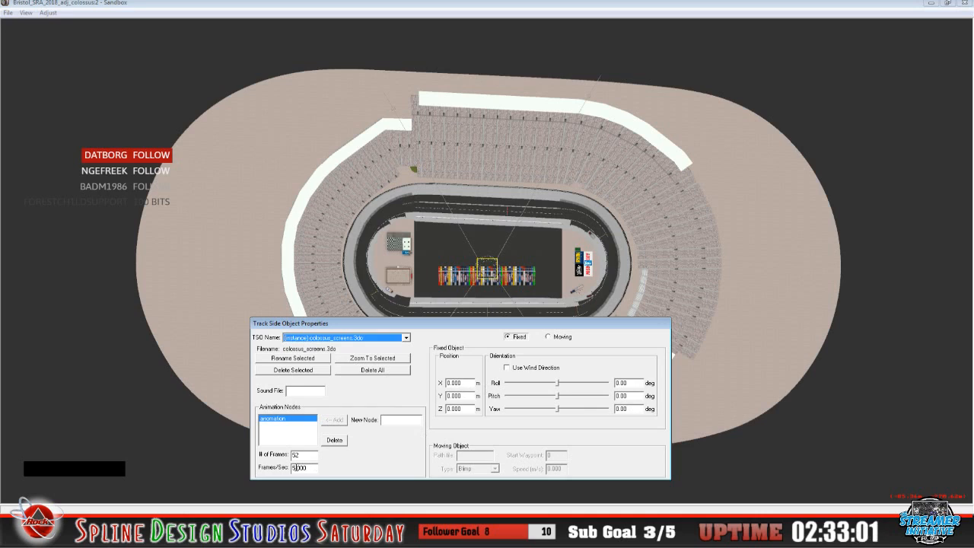
Change the frames per second of the colossus_screens.3do animation node, entering 1 as the leading digit
left_click(294, 467)
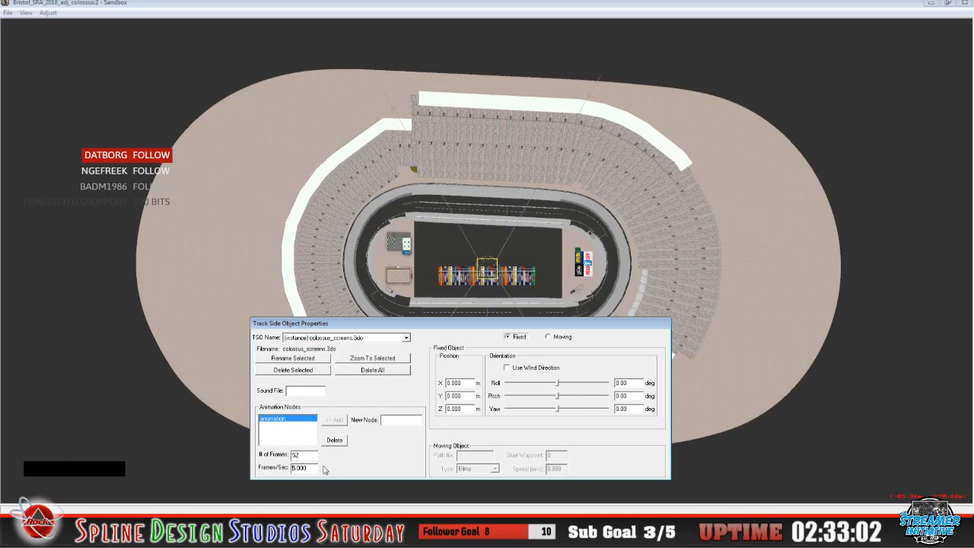
type("1")
left_click(345, 462)
Return the Bristol track to Geometry Editing View
left_click(223, 13)
left_click(26, 13)
left_click(48, 124)
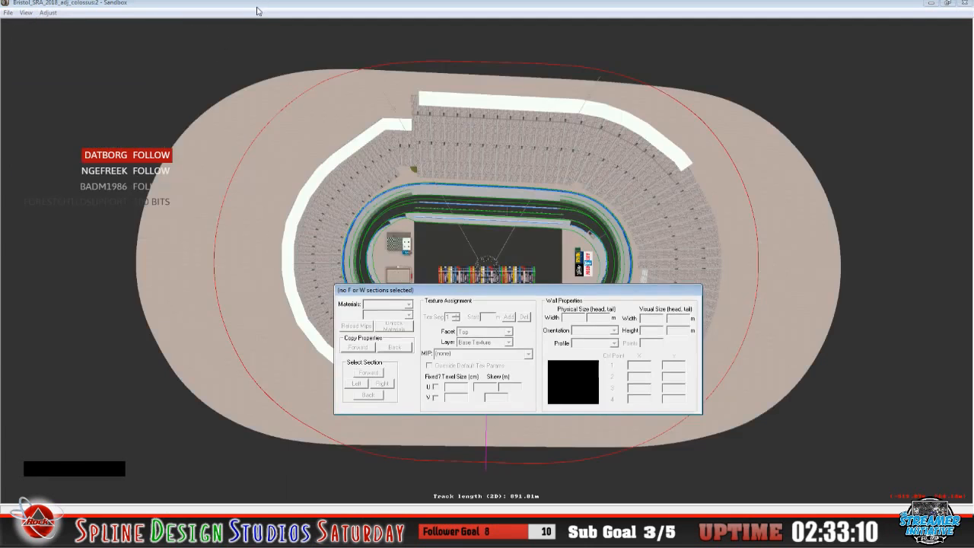
left_click(335, 207)
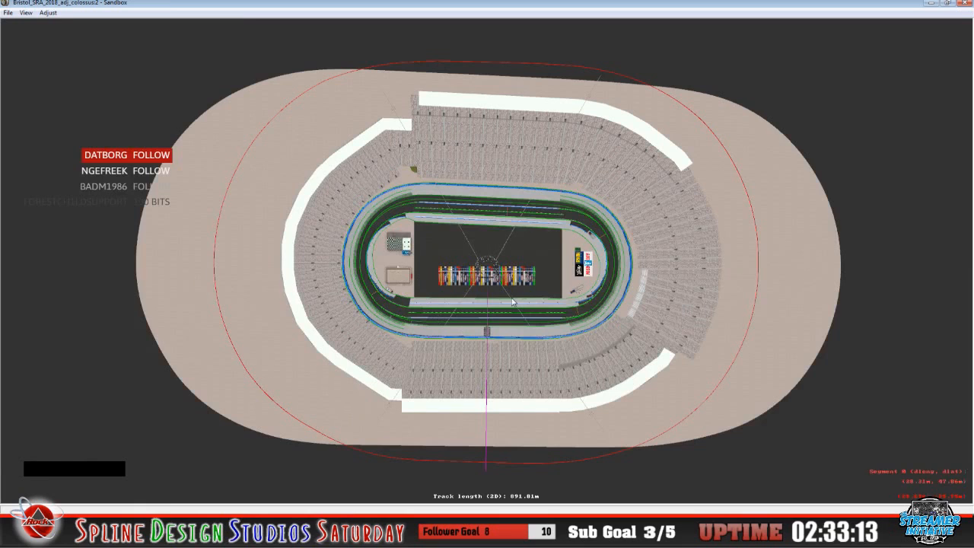
Save the track as Bristol_SRA_2018_adj_colossus in the Bristol_2018_SRA folder, replacing the existing file
left_click(9, 13)
left_click(53, 125)
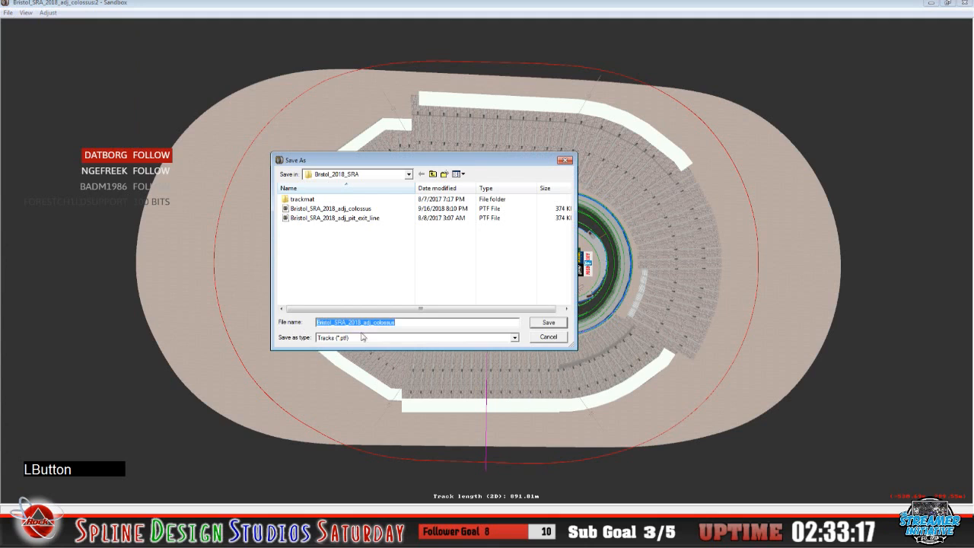
left_click(415, 325)
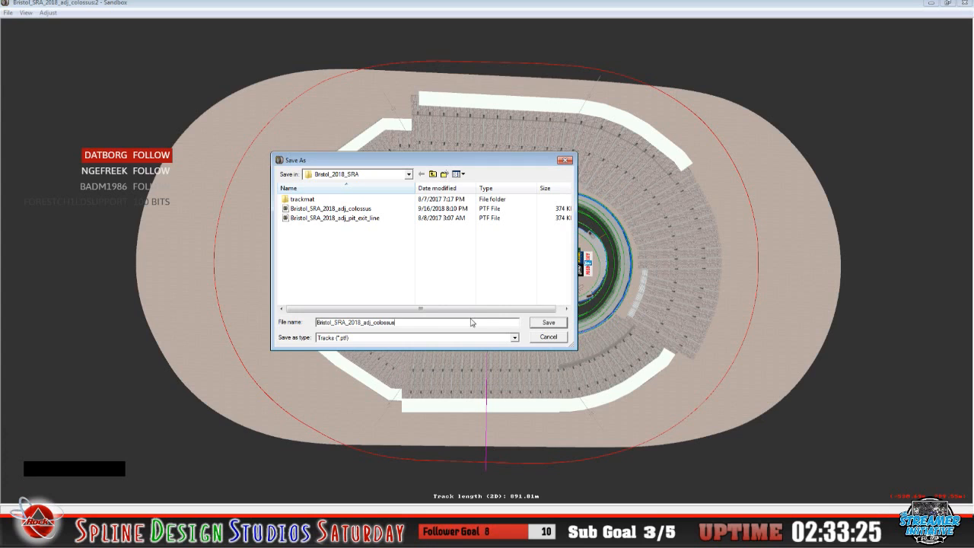
left_click(546, 323)
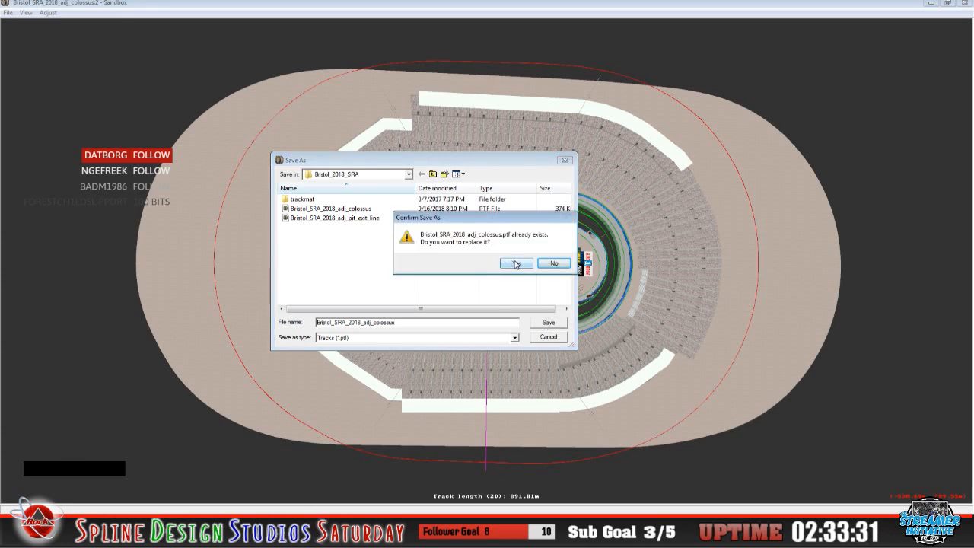
left_click(515, 264)
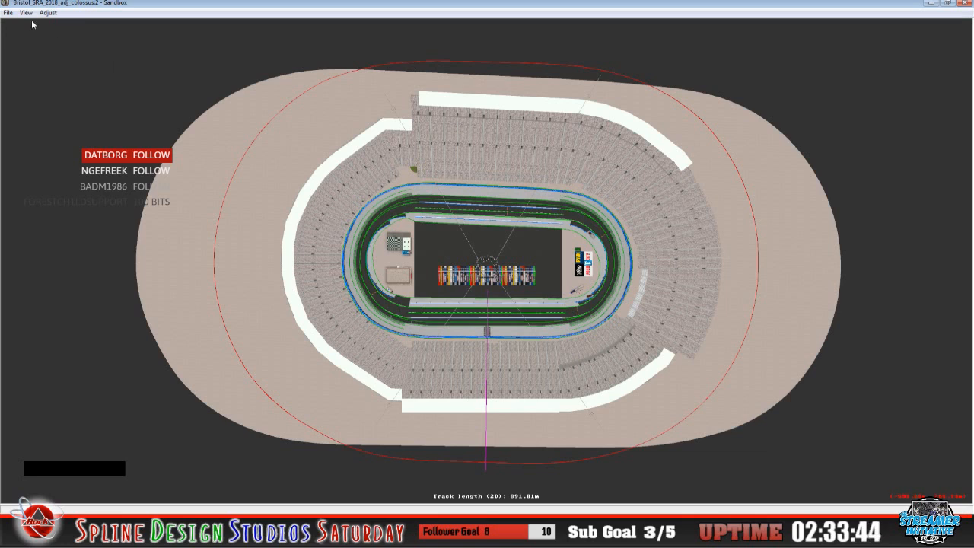
Replace the saved track with a new blank track and leave Sandbox
left_click(2, 14)
left_click(8, 12)
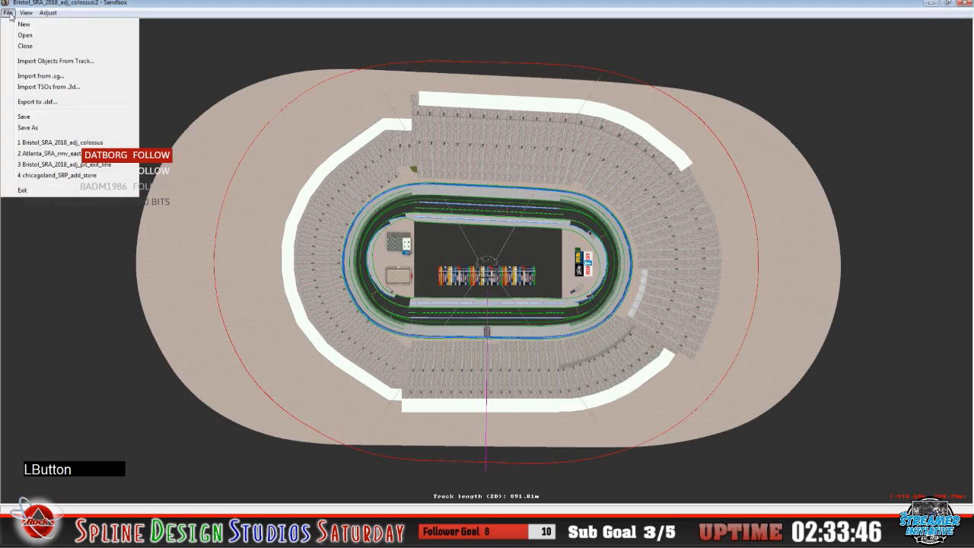
left_click(14, 21)
left_click(10, 13)
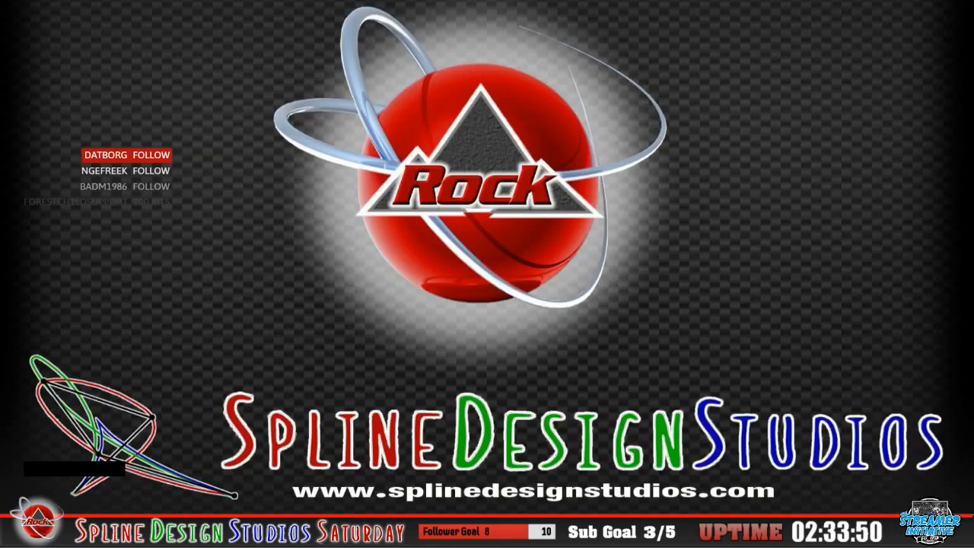
Copy the Bristol_SRA_2018_adj_colossus PTF file from the track edit folder into NASCAR Racing 2003 Season's Bristol_2018_SRA track folder
left_click(49, 503)
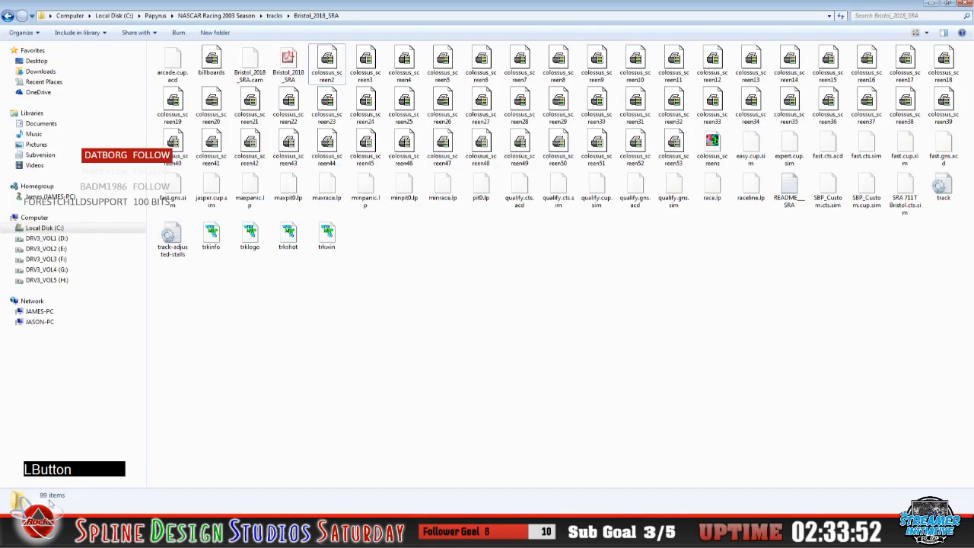
left_click(49, 503)
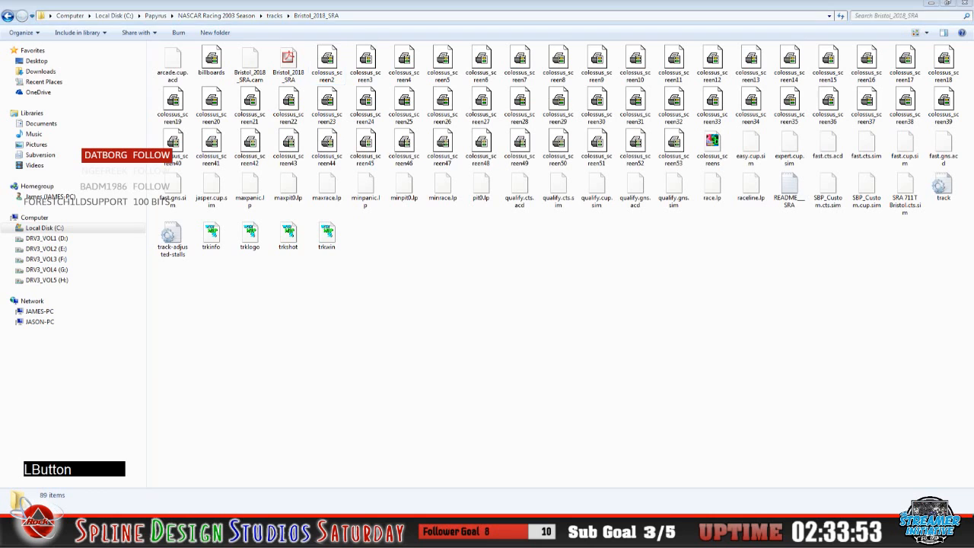
left_click(51, 458)
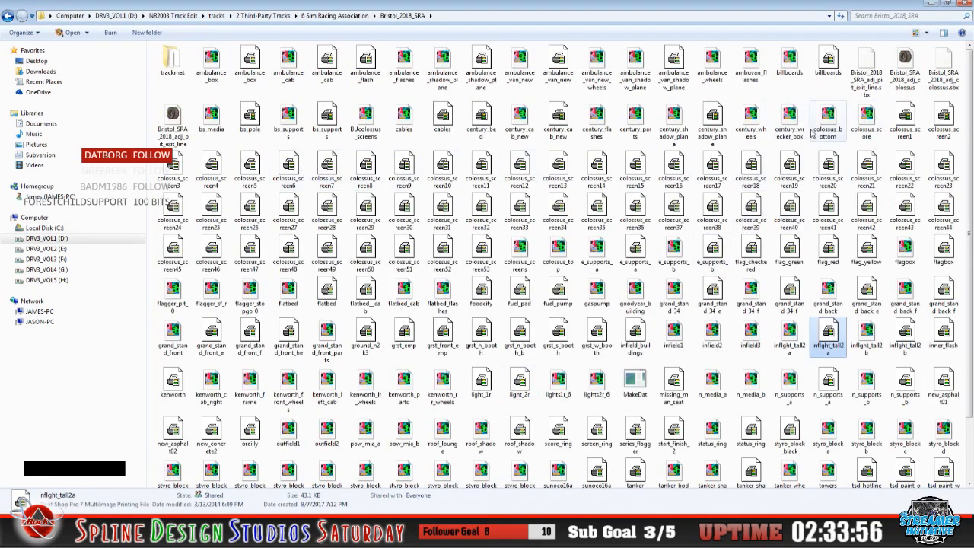
right_click(905, 66)
left_click(795, 240)
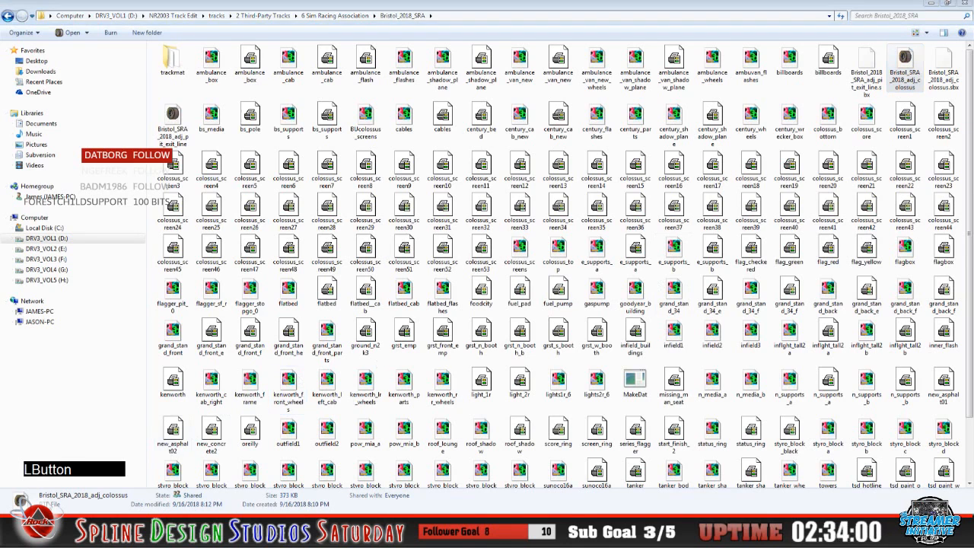
left_click(50, 506)
right_click(314, 252)
left_click(345, 321)
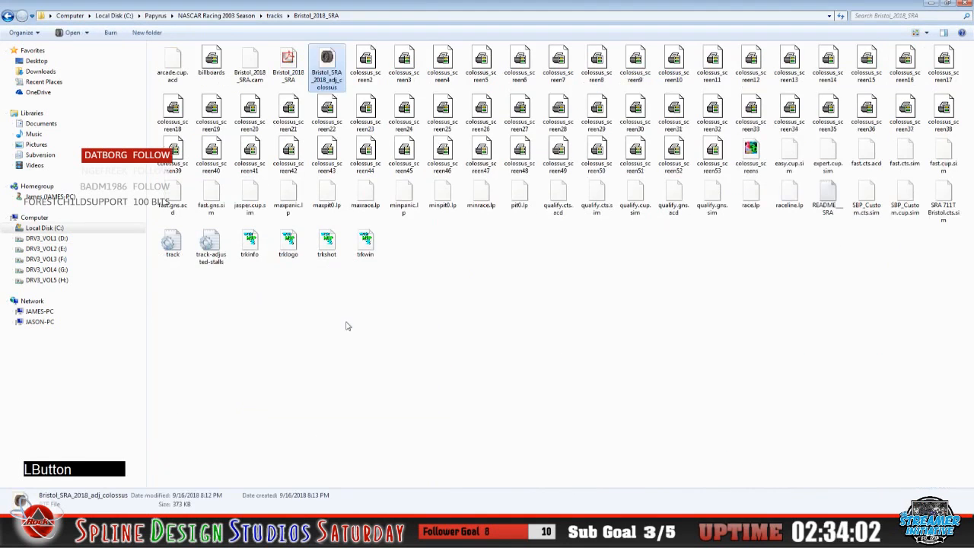
Rename the copied PTF file as Bristol_SRA_2018
right_click(328, 67)
left_click(362, 279)
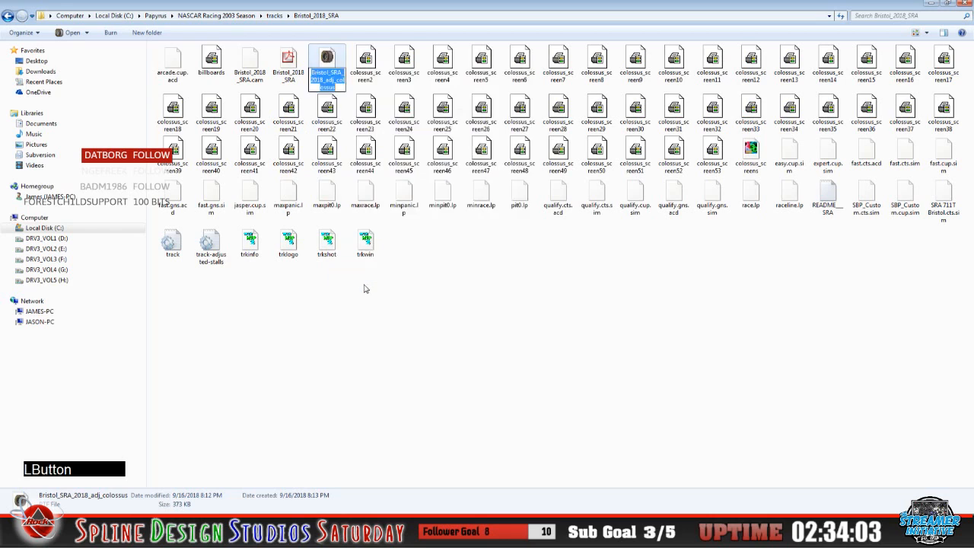
key("Right")
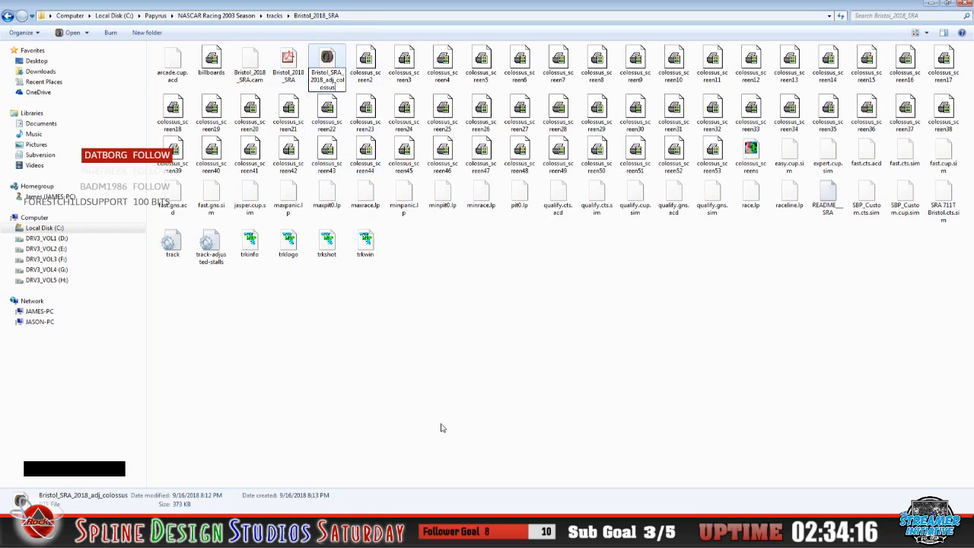
key("BackSpace")
key("BackSpace")
key("BackSpace")
key("BackSpace")
key("BackSpace")
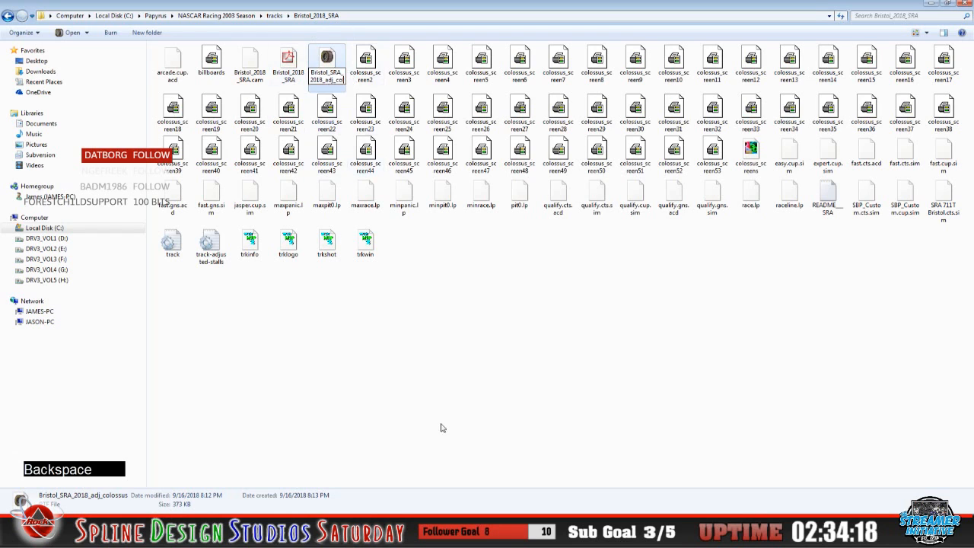
key("BackSpace")
key("BackSpace")
key("BackSpace")
key("BackSpace")
key("BackSpace")
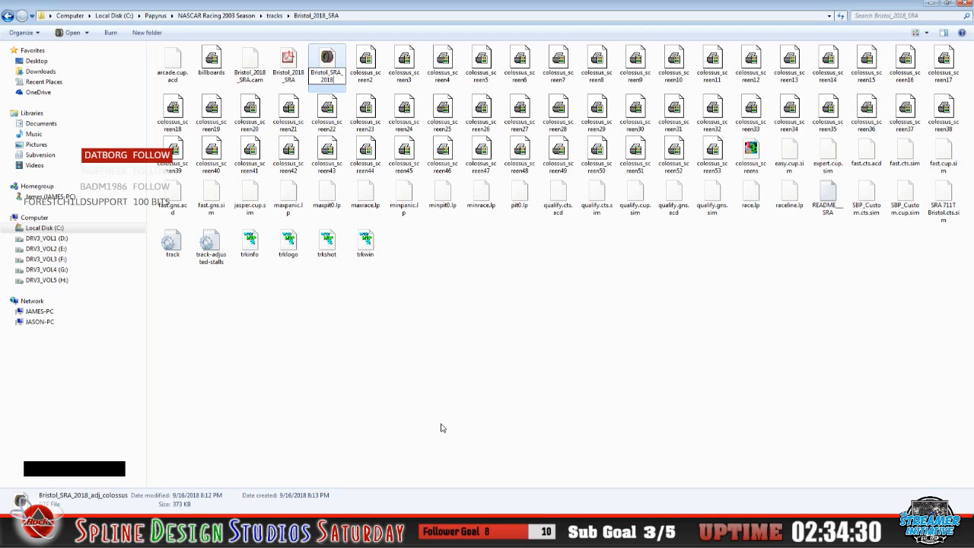
key("Return")
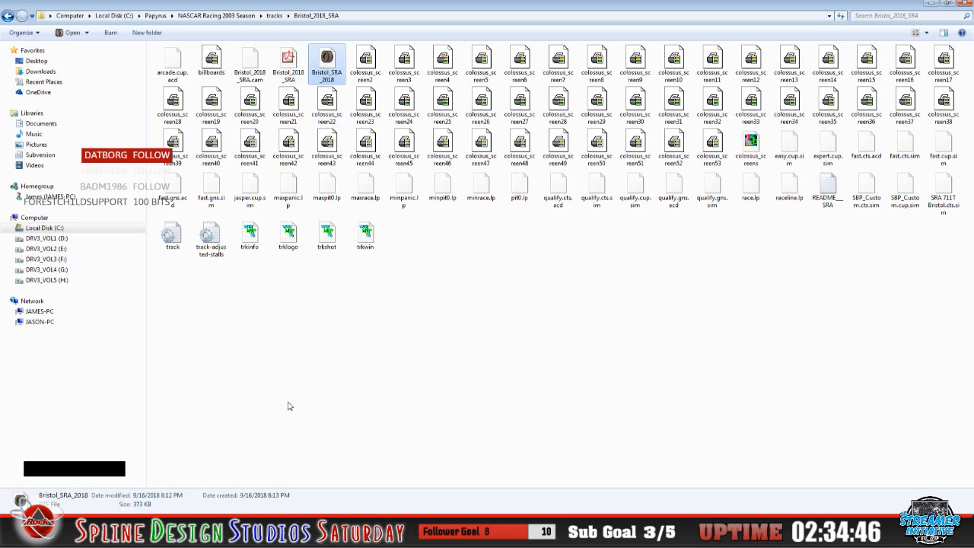
Examine the file properties of the Bristol_2018_SRA DAT file and close them without changes
right_click(284, 62)
left_click(326, 290)
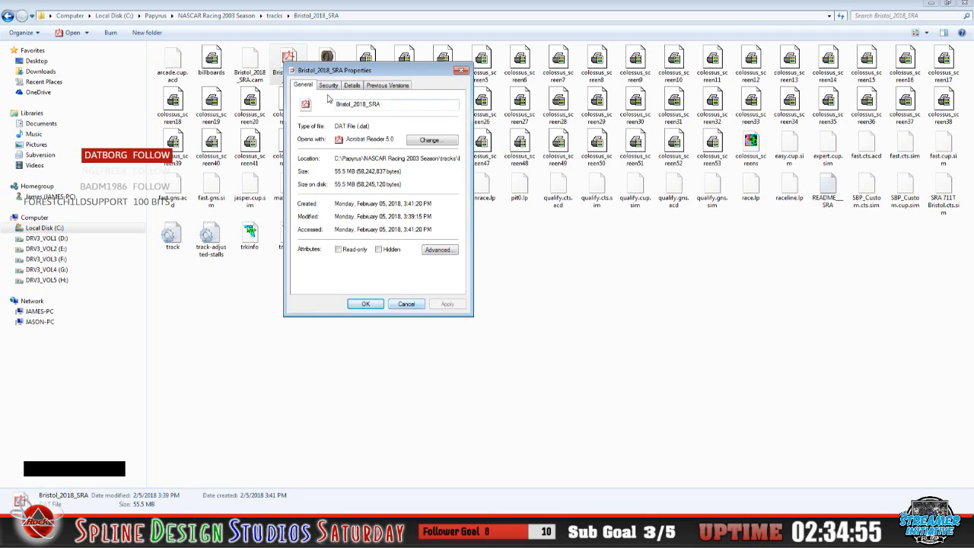
left_click(407, 305)
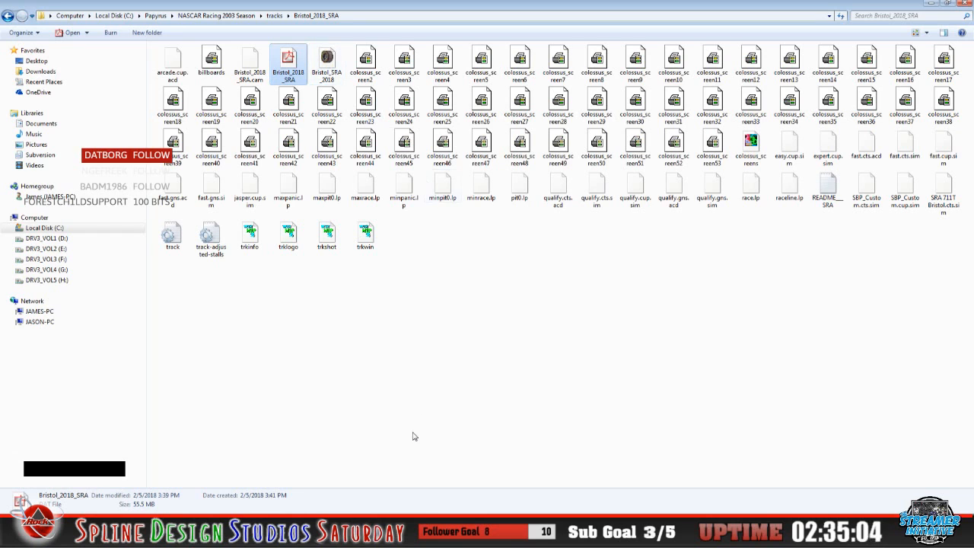
Switch to NASCAR Racing 2003 Season and start a single race at the Bristol 2018 SRA track
left_click(898, 538)
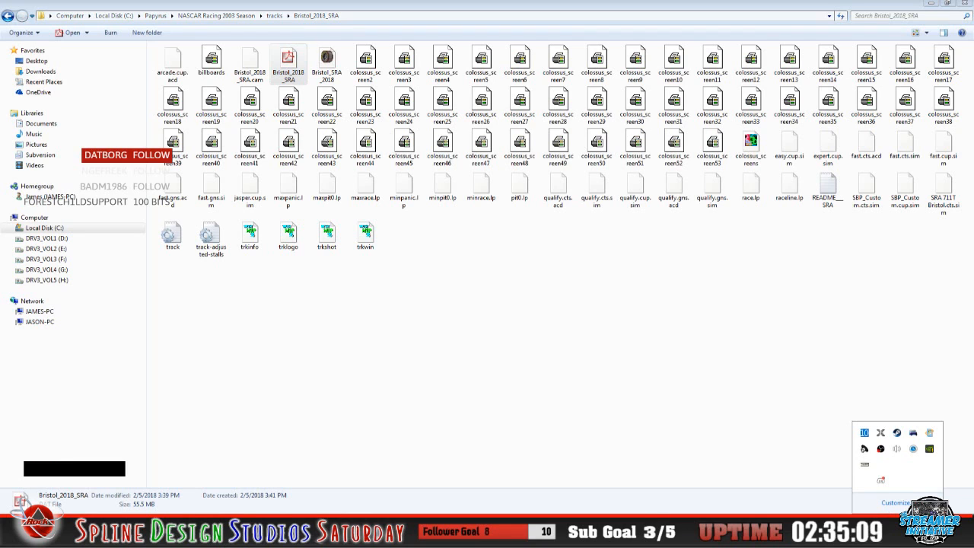
left_click(800, 370)
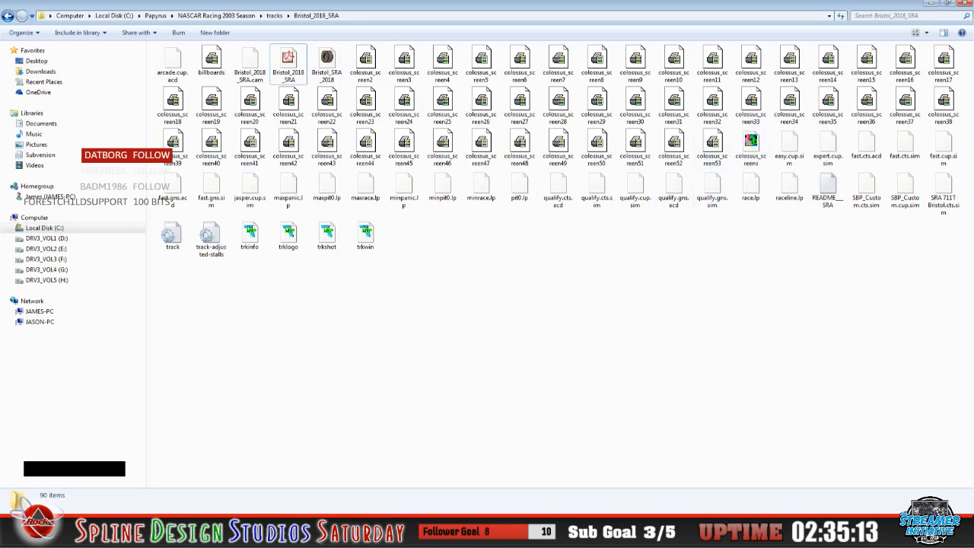
left_click(871, 533)
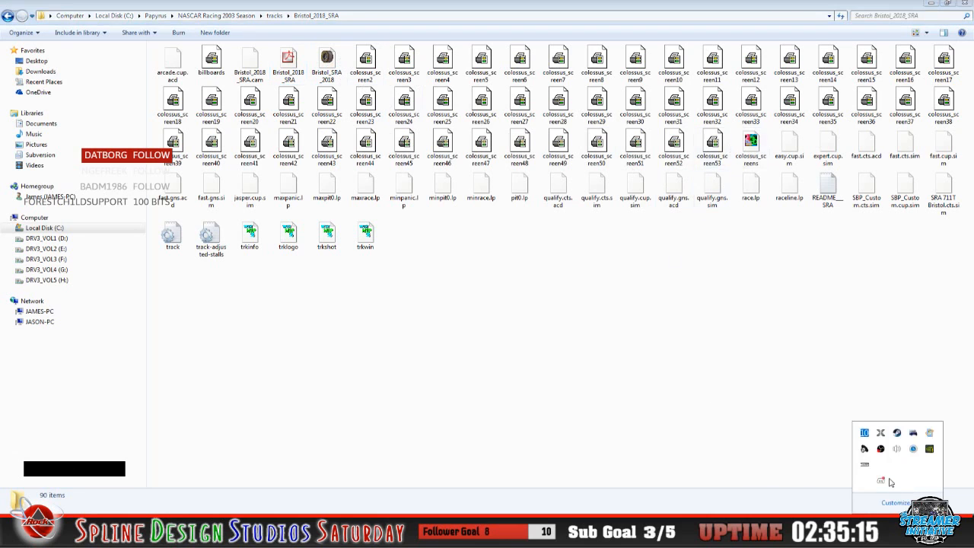
left_click(914, 433)
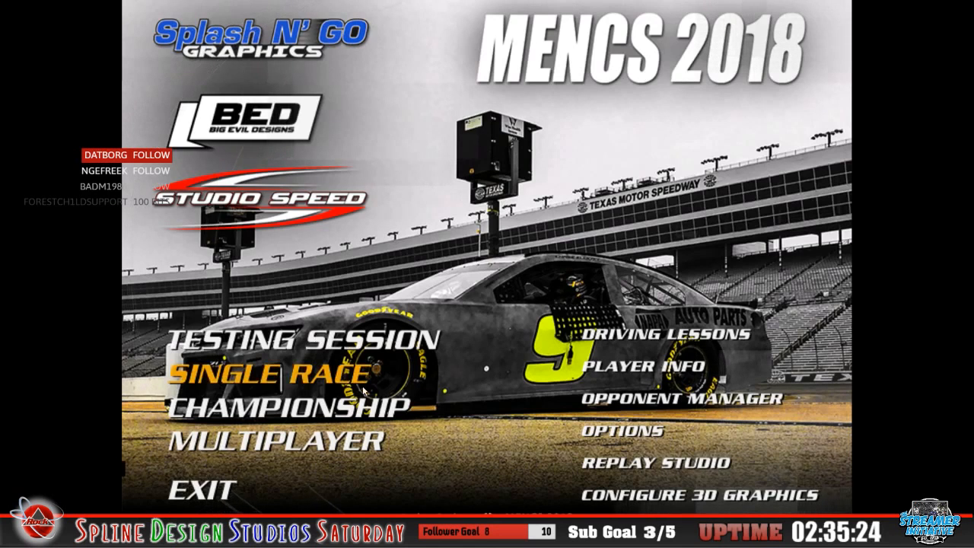
left_click(363, 391)
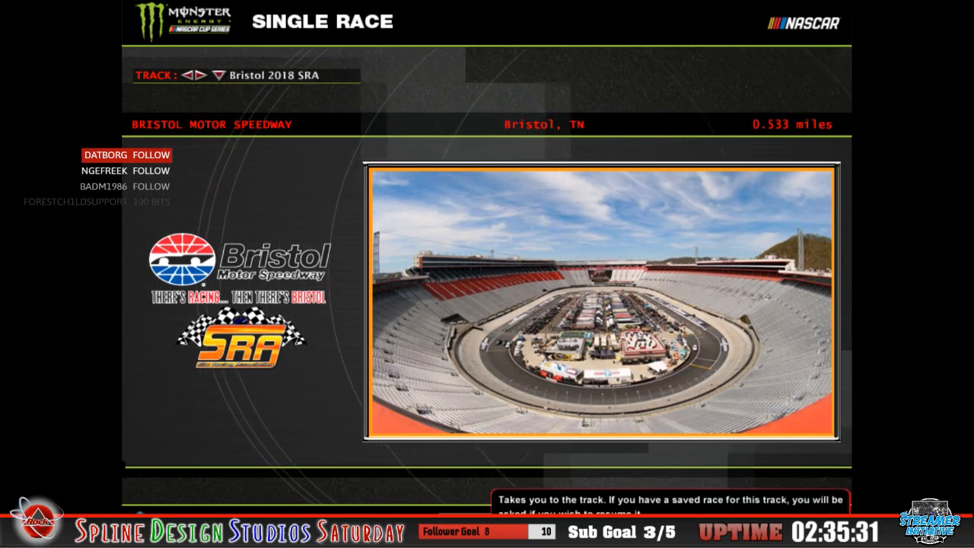
left_click(807, 531)
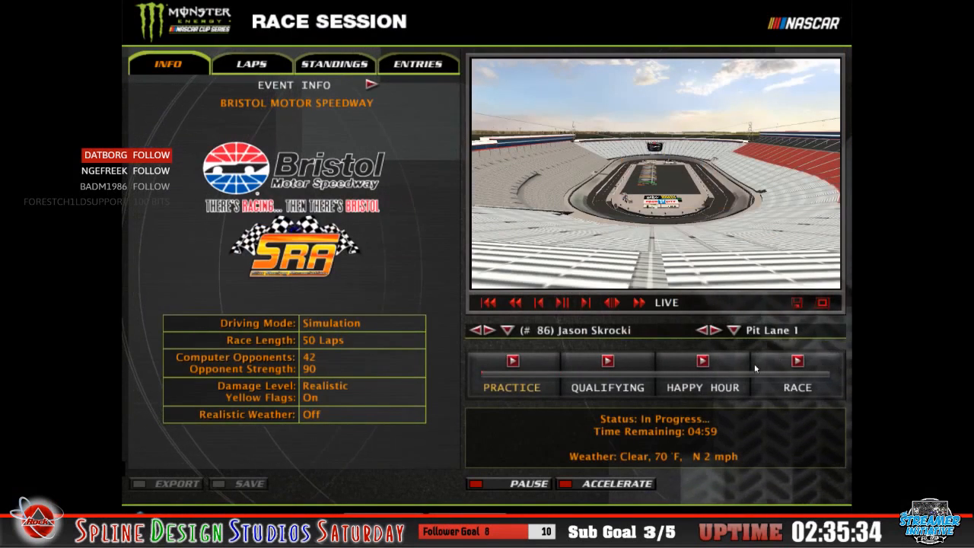
Advance to the Race session and examine the track's colossus screens in the full-screen view
left_click(823, 304)
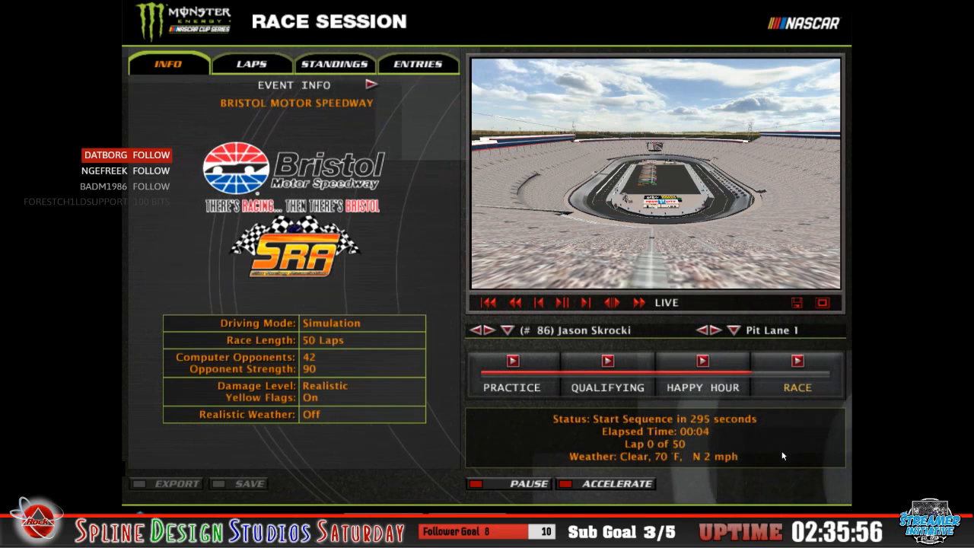
left_click(822, 302)
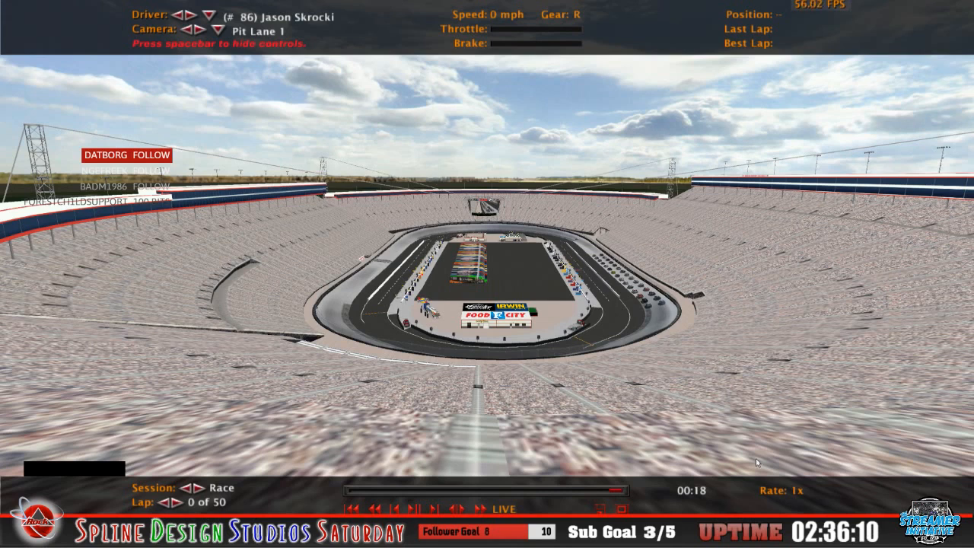
left_click(622, 508)
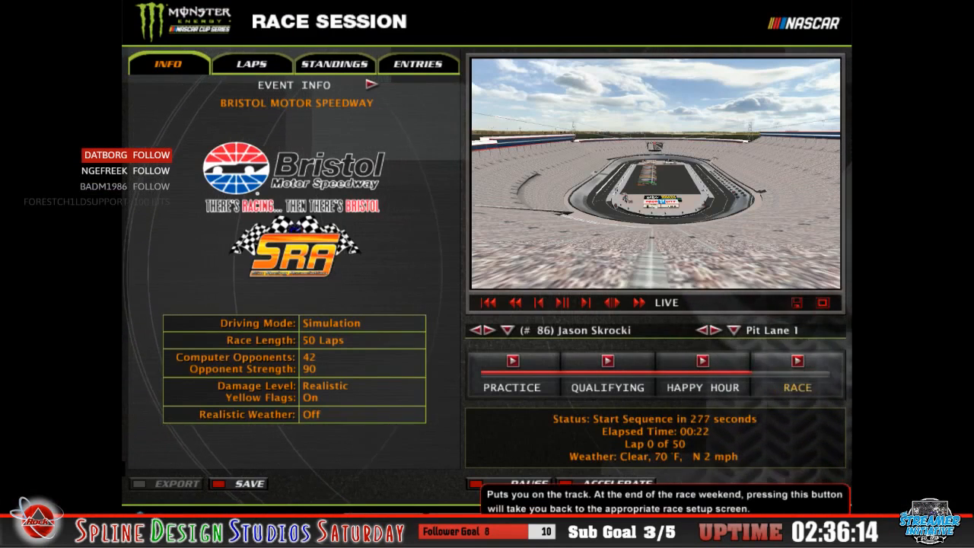
Leave the Bristol race session, go back to the main menu and exit the game
left_click(141, 524)
left_click(320, 335)
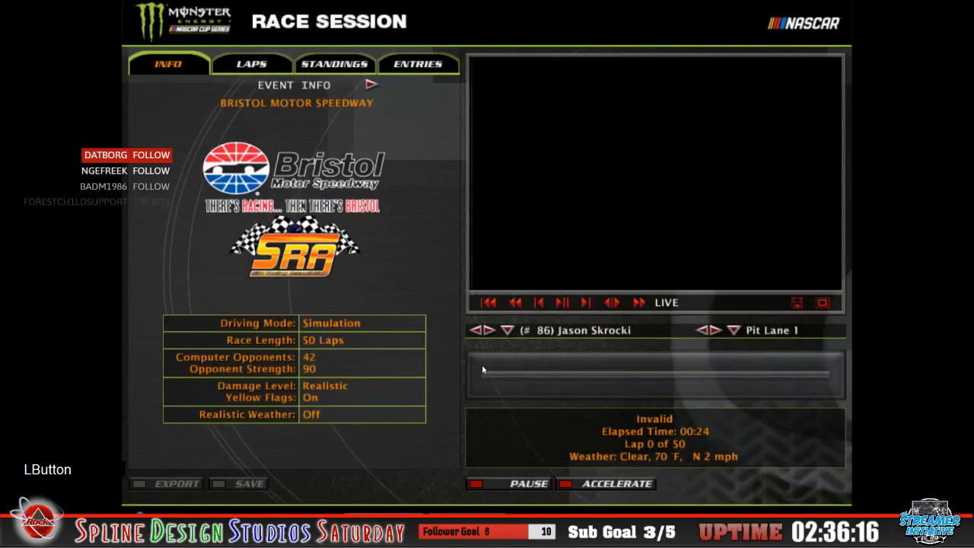
left_click(139, 517)
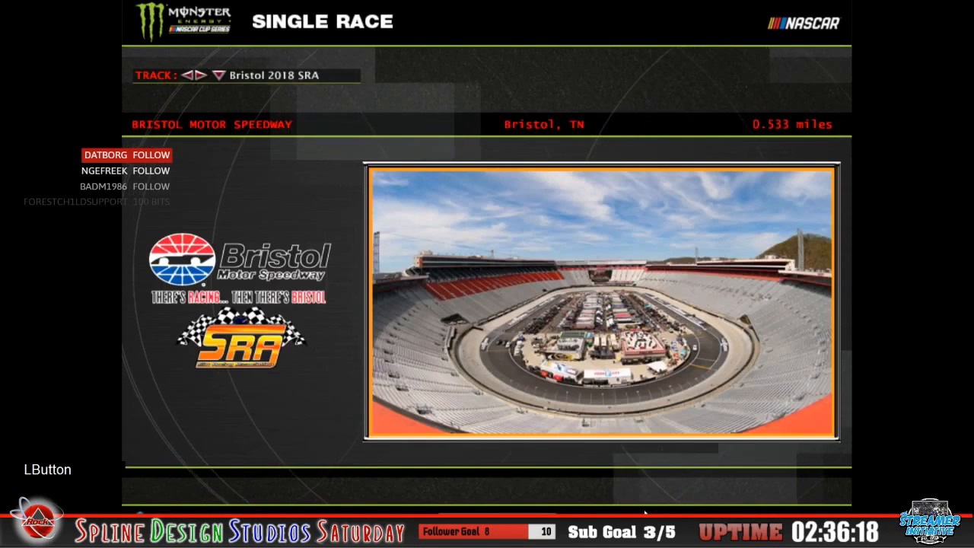
left_click(270, 479)
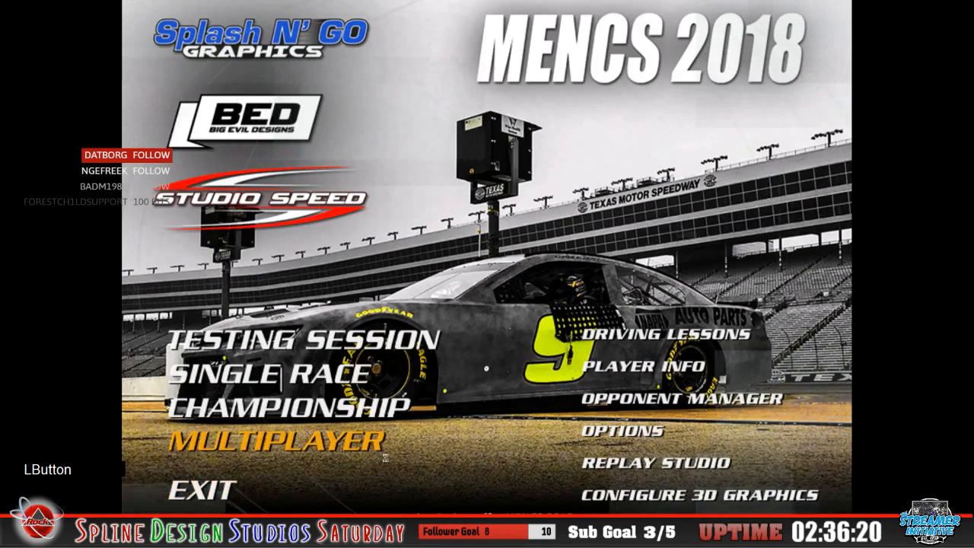
left_click(409, 347)
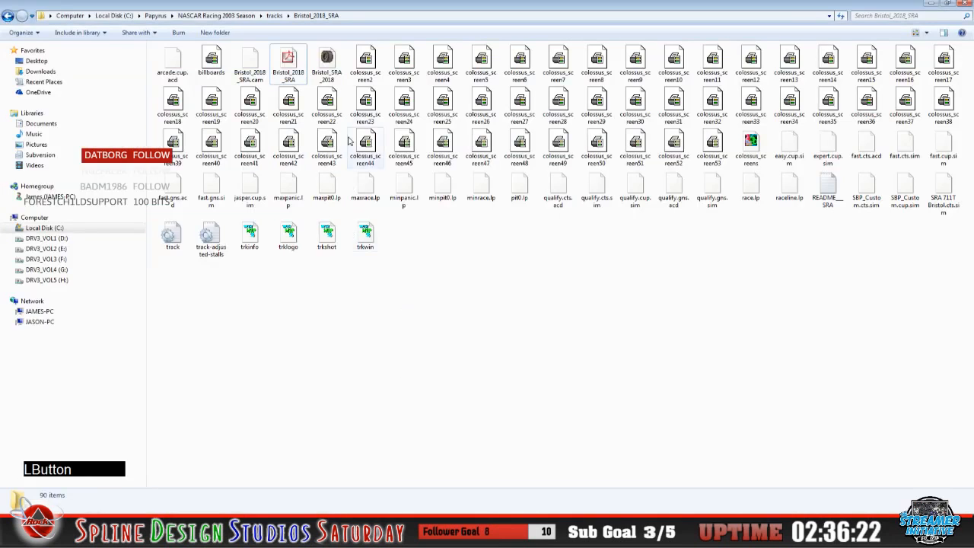
Rename the Bristol_SRA_2018 PTF file as Bristol_2018_SRA, reusing the name from the DAT file's properties
right_click(293, 64)
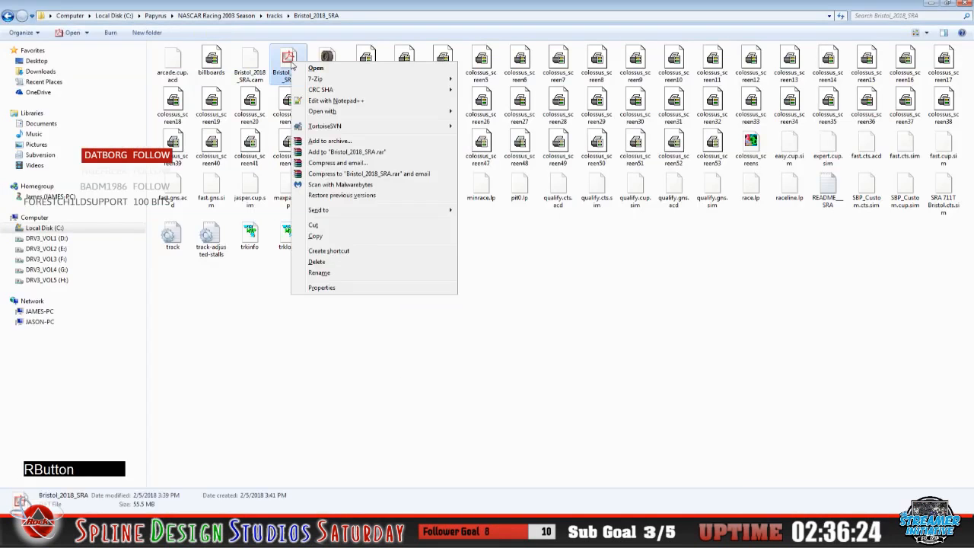
left_click(337, 288)
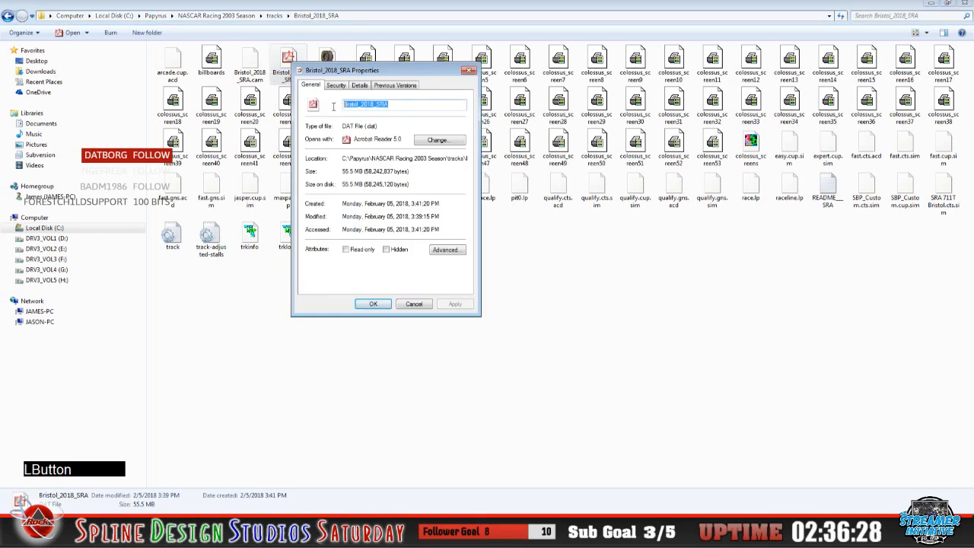
right_click(358, 105)
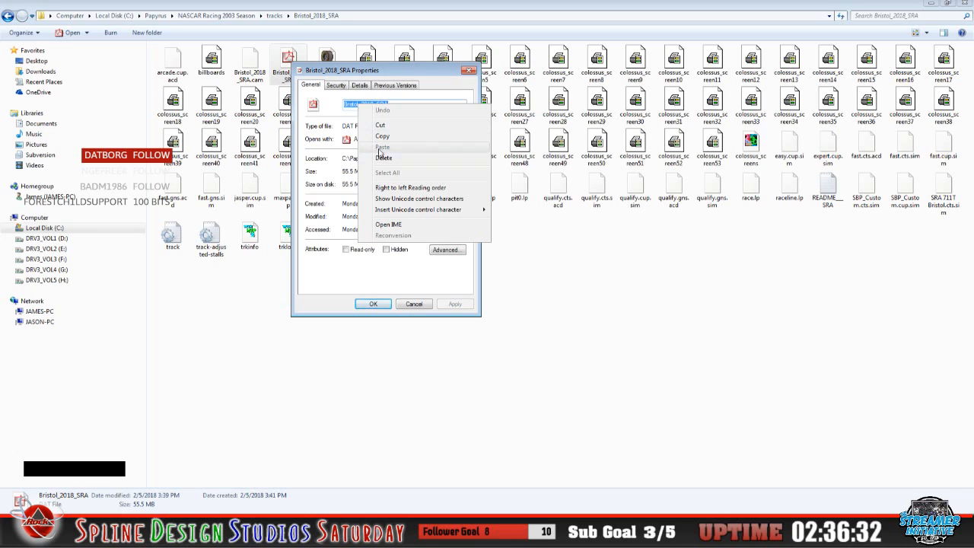
left_click(391, 173)
left_click(414, 305)
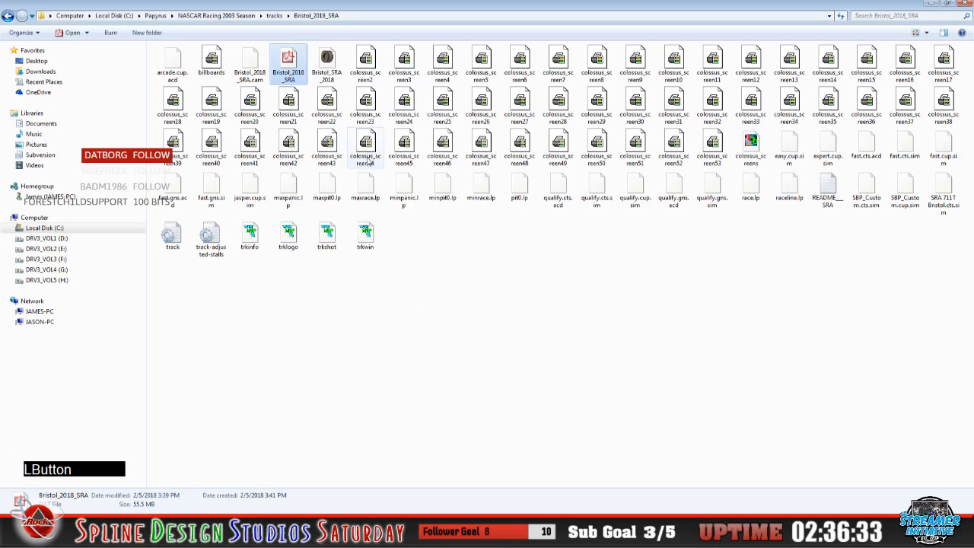
right_click(332, 70)
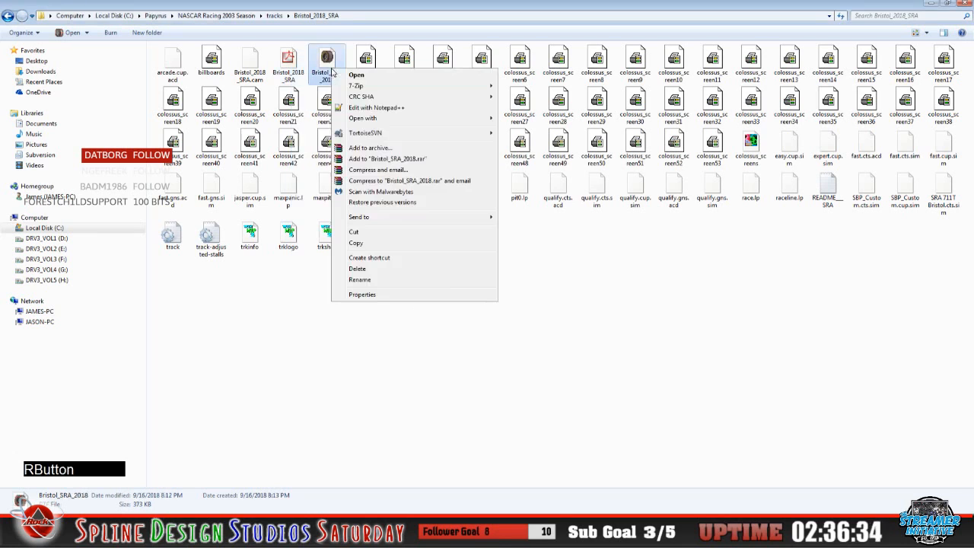
left_click(389, 279)
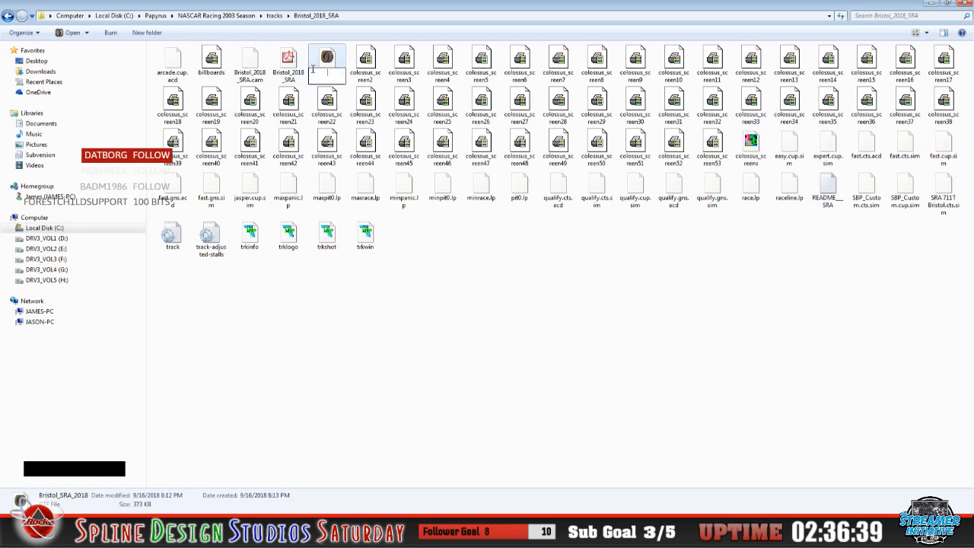
right_click(330, 81)
left_click(364, 125)
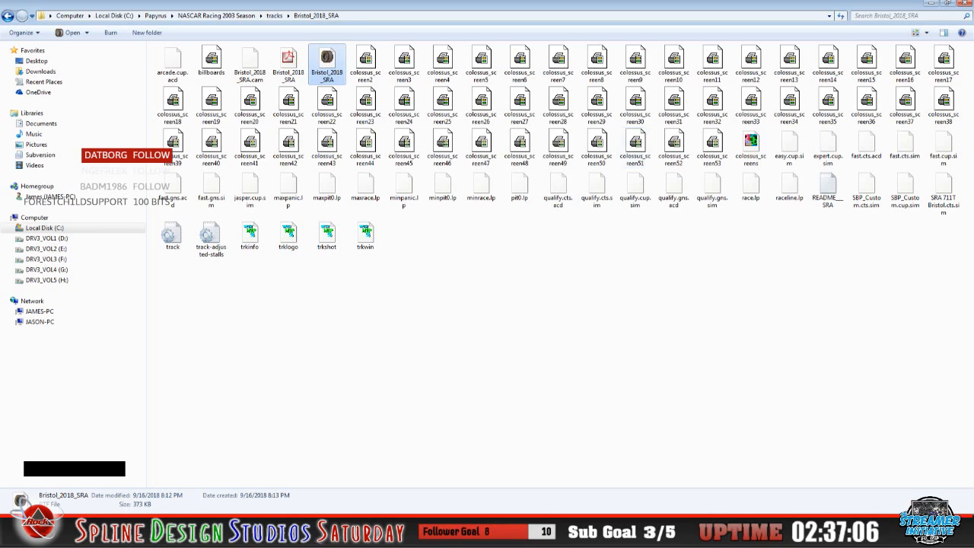
Reopen the game, start a single race at Bristol 2018 SRA and check the Practice session full-screen
left_click(251, 538)
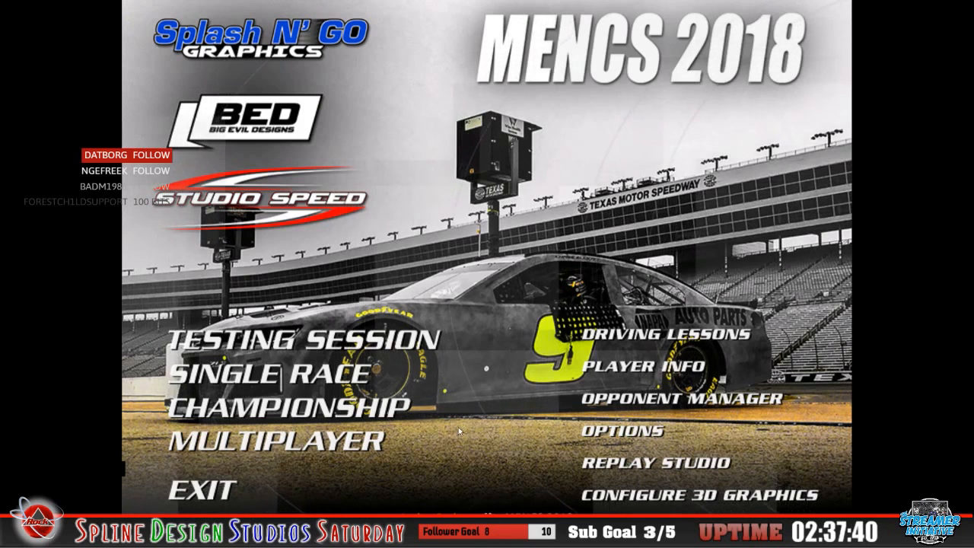
left_click(429, 411)
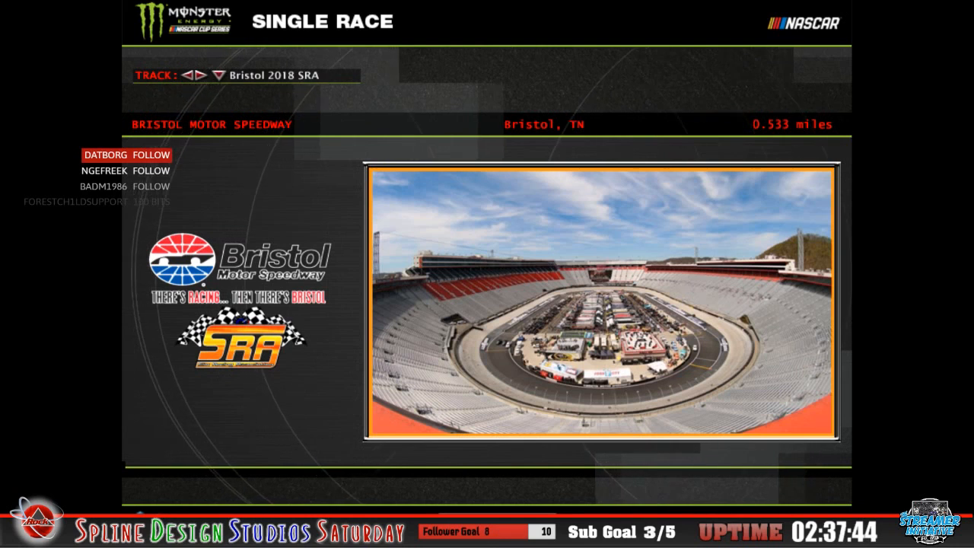
left_click(791, 524)
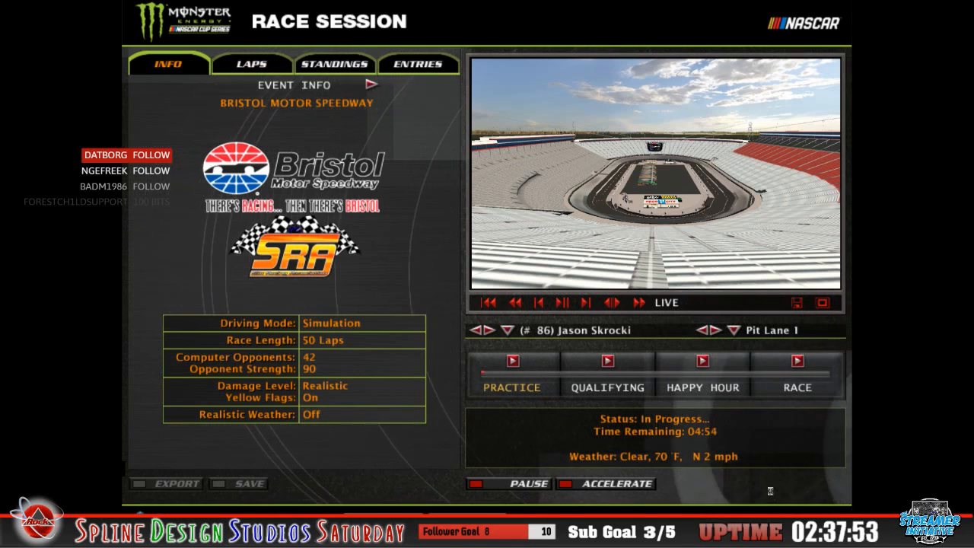
left_click(822, 302)
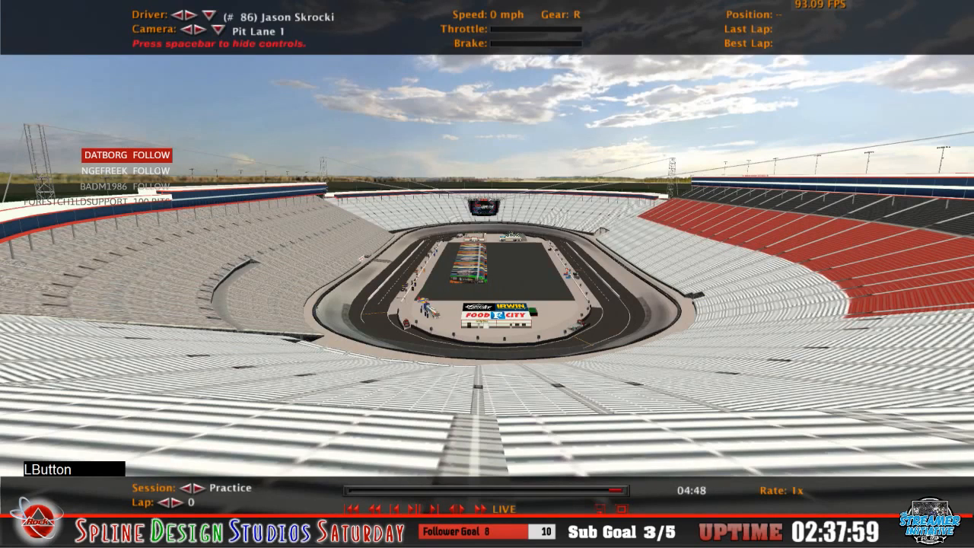
left_click(622, 508)
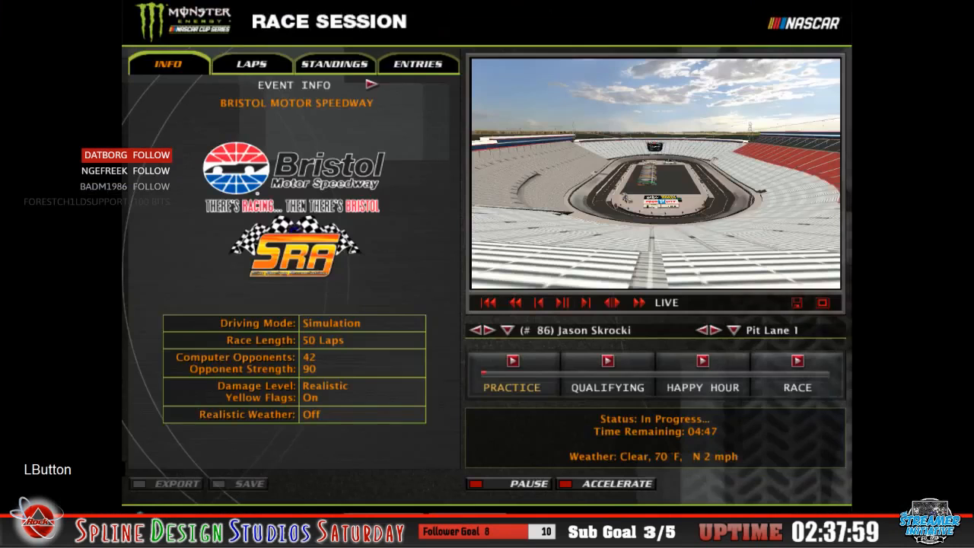
Skip ahead from Practice to the start of the Race session and check the colossus screens full-screen
left_click(799, 367)
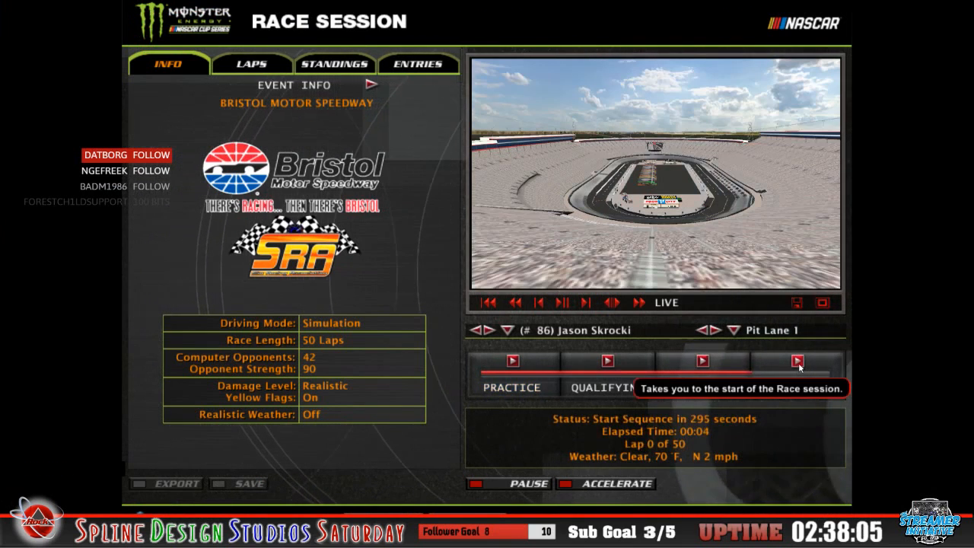
left_click(822, 302)
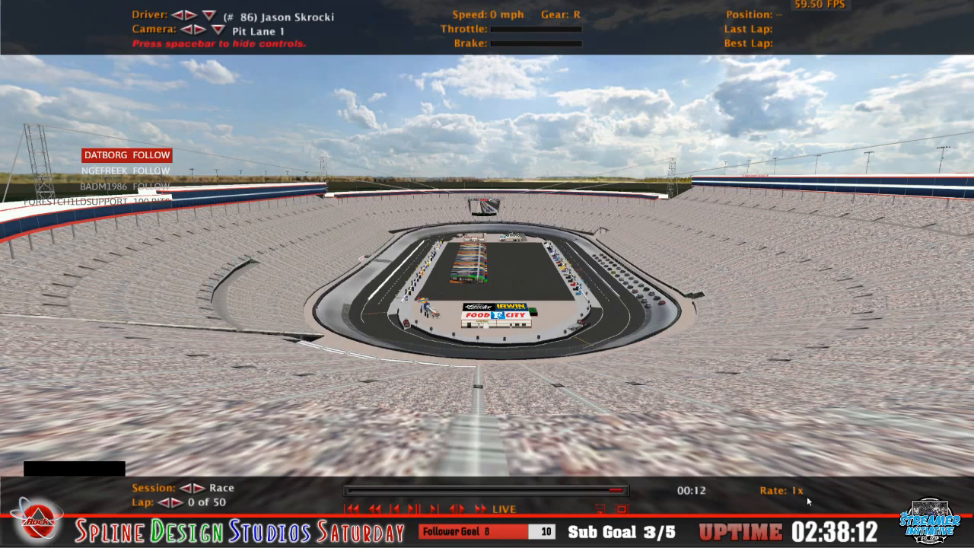
left_click(622, 509)
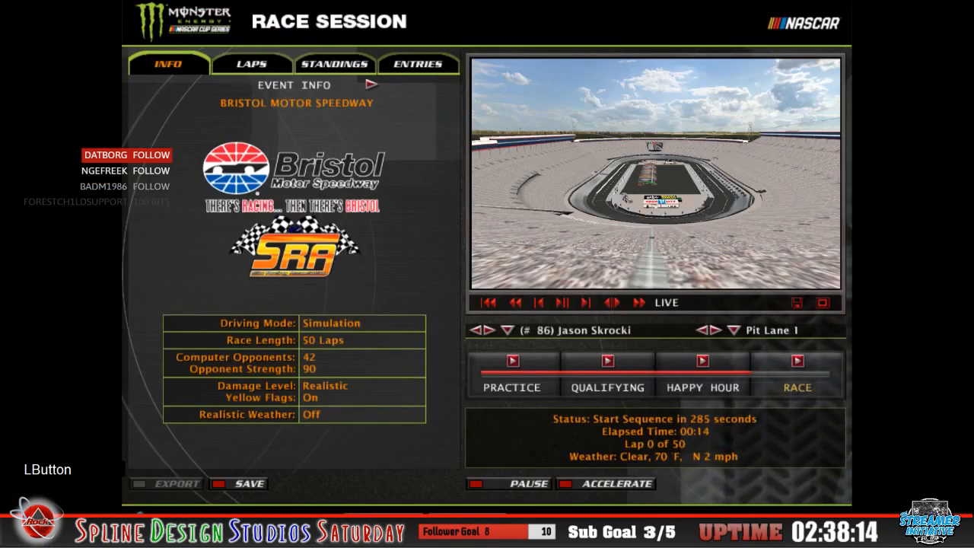
Abandon the test race and quit the game to return to the Bristol_2018_SRA folder
left_click(141, 524)
left_click(320, 333)
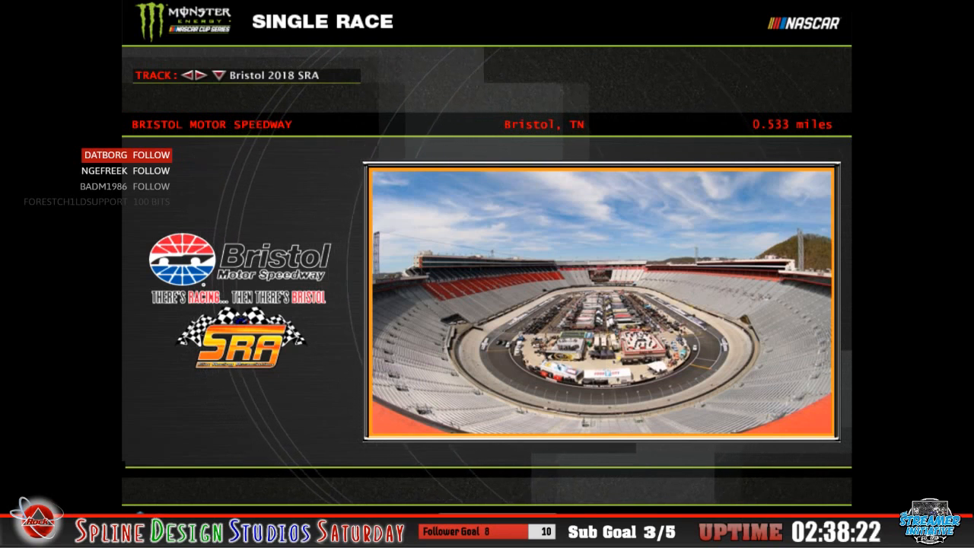
left_click(140, 525)
left_click(516, 525)
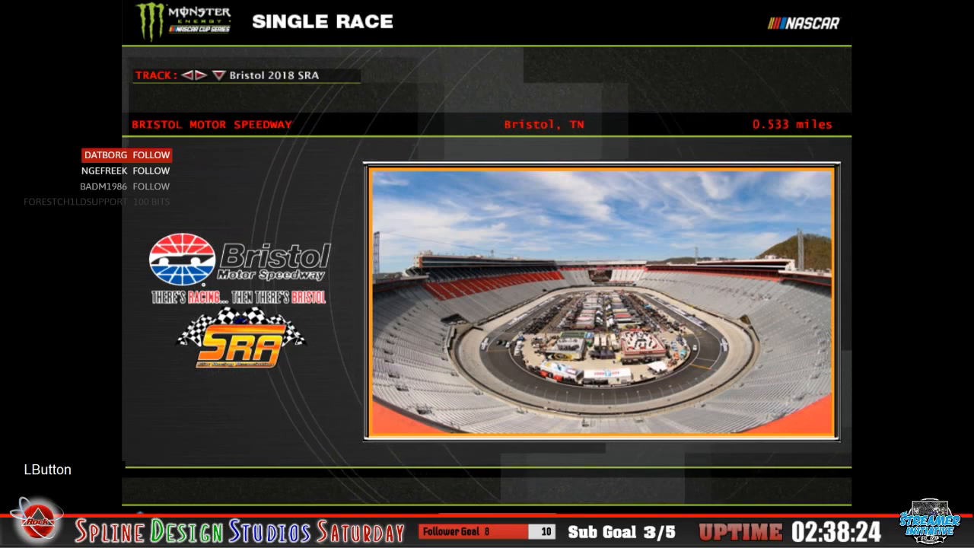
left_click(202, 491)
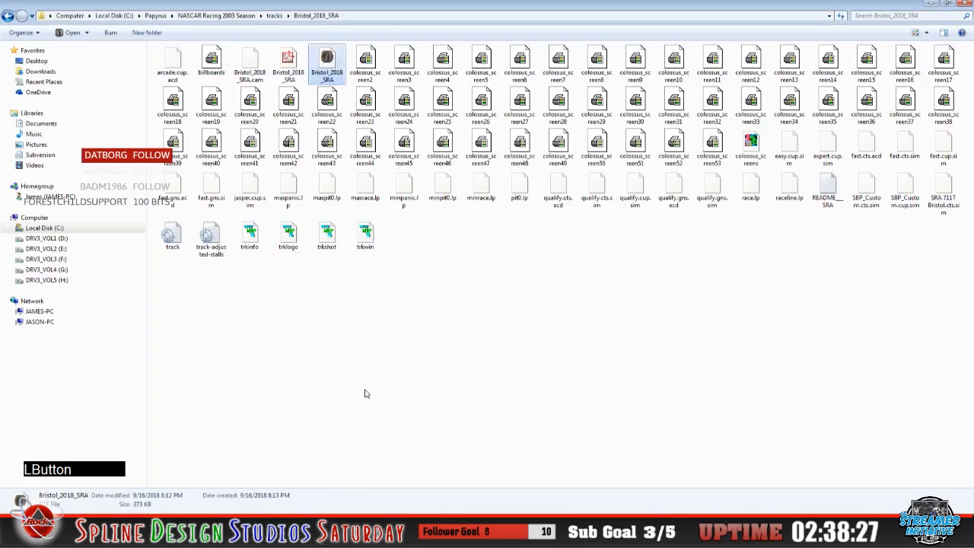
Open the colossus_screens object file from the Bristol_2018_SRA folder in Notepad
left_click(365, 394)
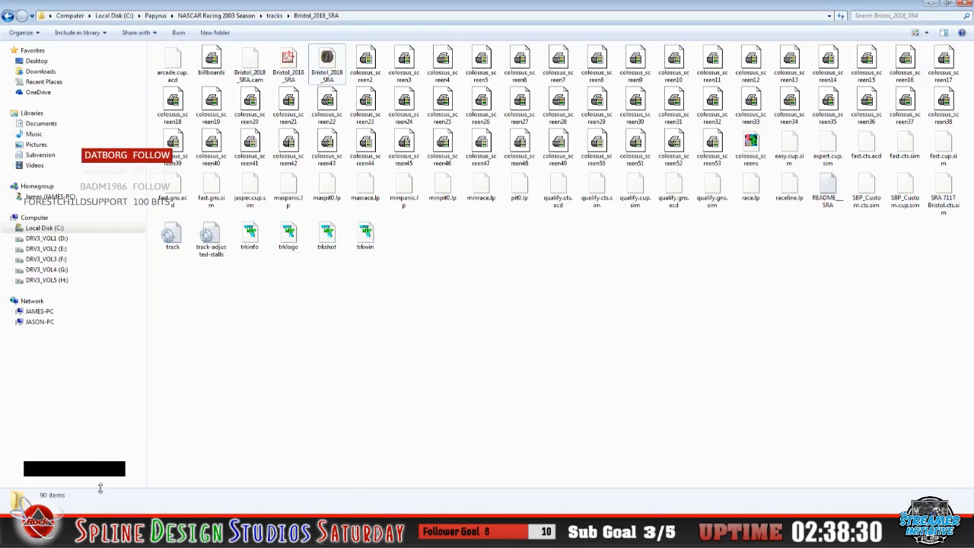
right_click(746, 150)
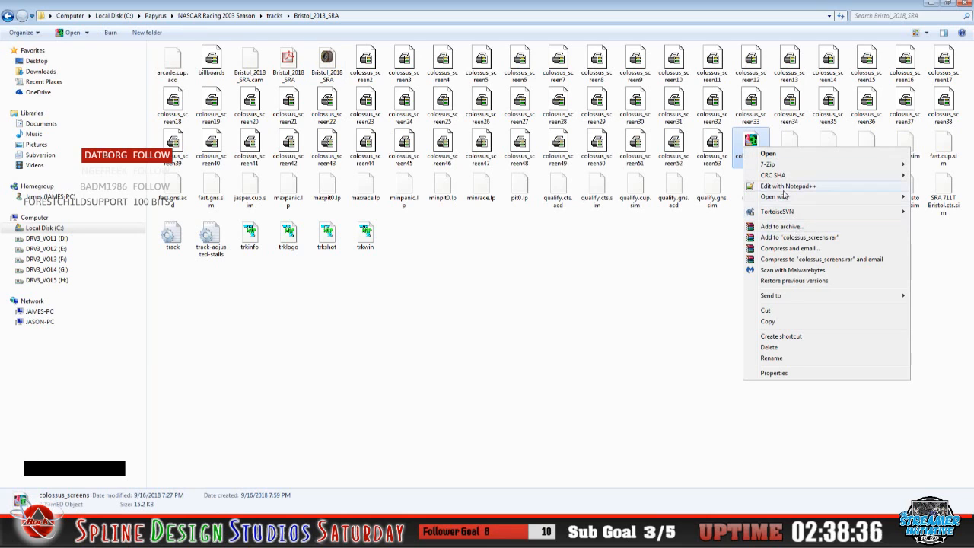
mouse_move(784, 197)
left_click(685, 222)
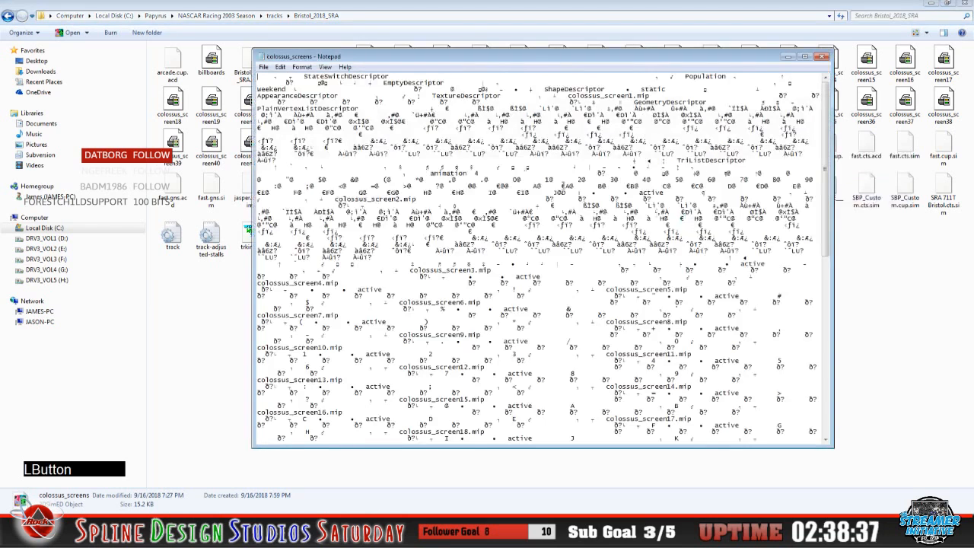
Search the colossus_screens file for "mip", stepping through the texture references up to colossus_screen11.mip, and close the file
left_click(280, 67)
left_click(308, 141)
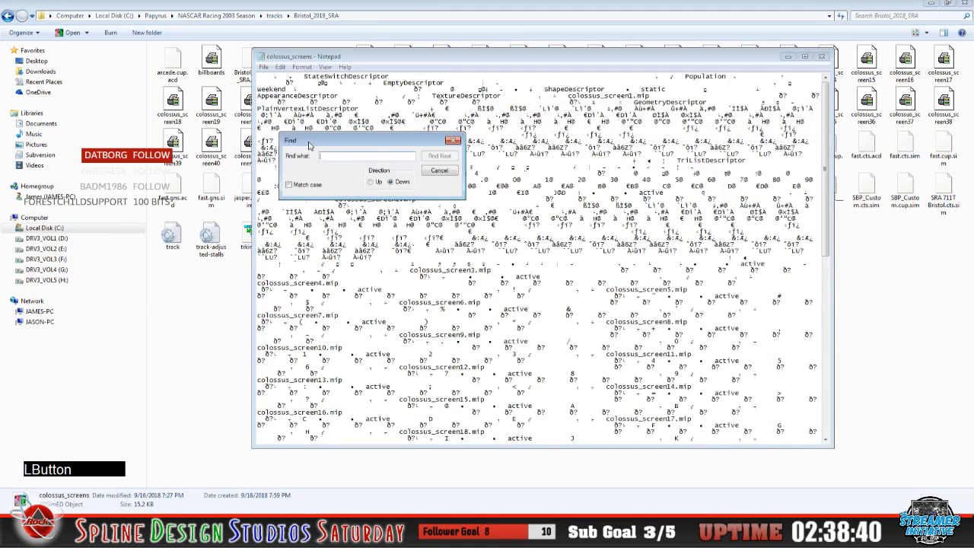
type("mip")
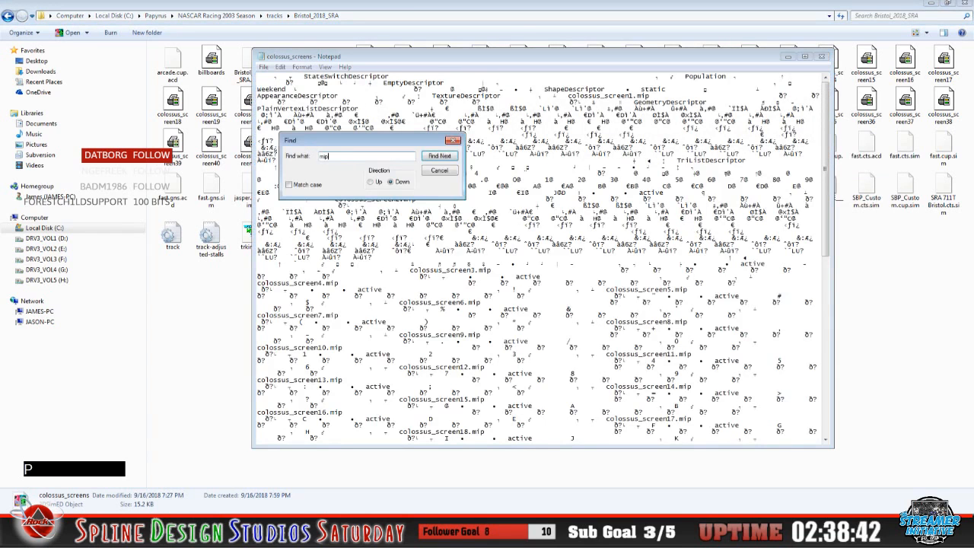
left_click(440, 156)
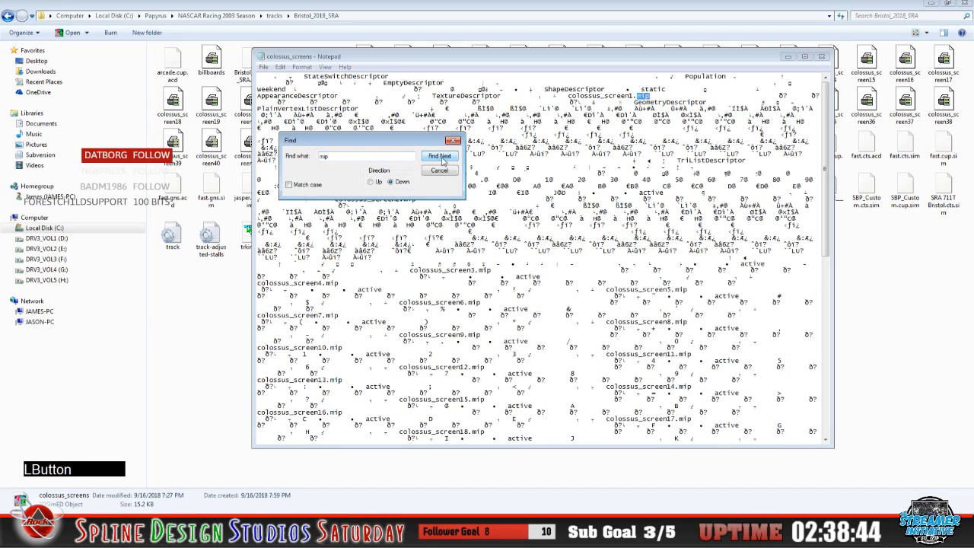
left_click(437, 158)
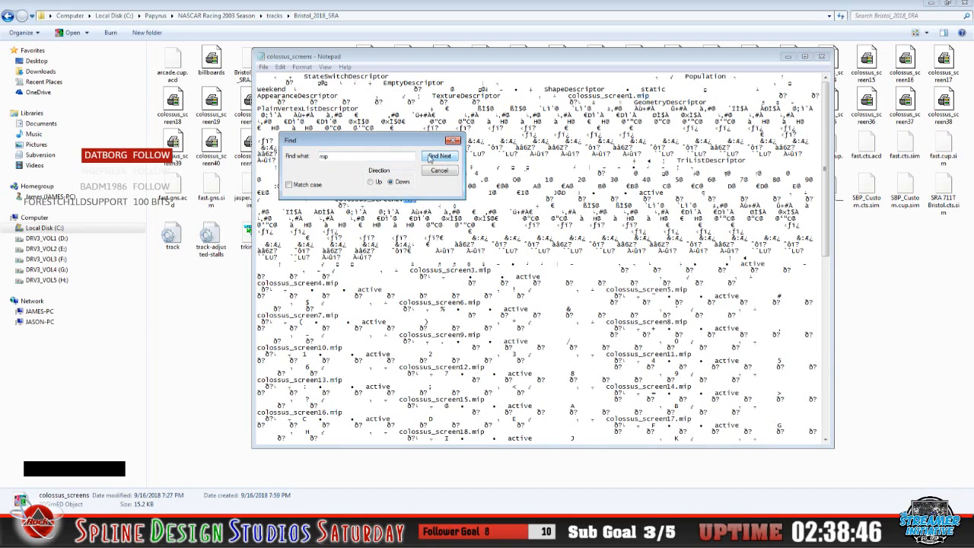
left_click_drag(402, 141, 420, 108)
left_click(458, 125)
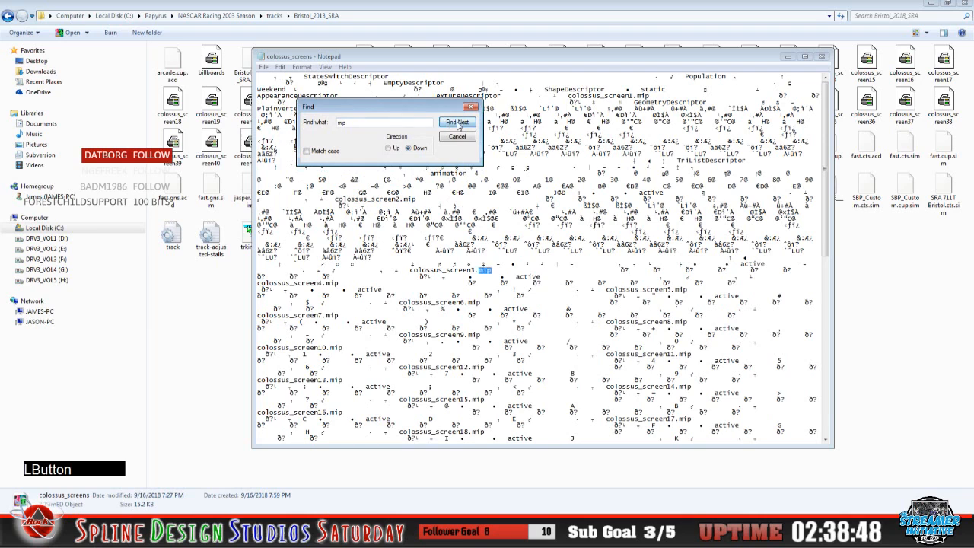
left_click(458, 125)
left_click(458, 125)
left_click(458, 125)
left_click(458, 125)
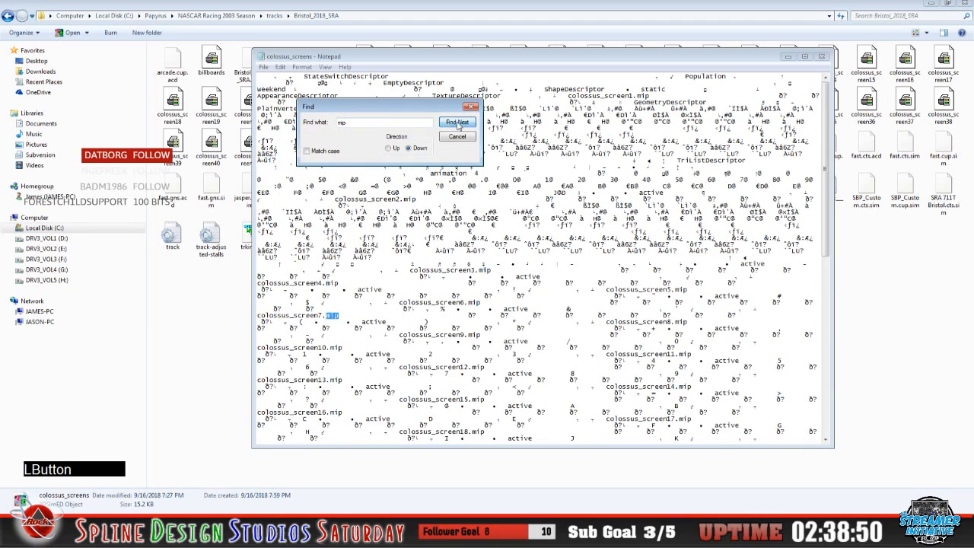
left_click(458, 125)
left_click(458, 125)
left_click(458, 124)
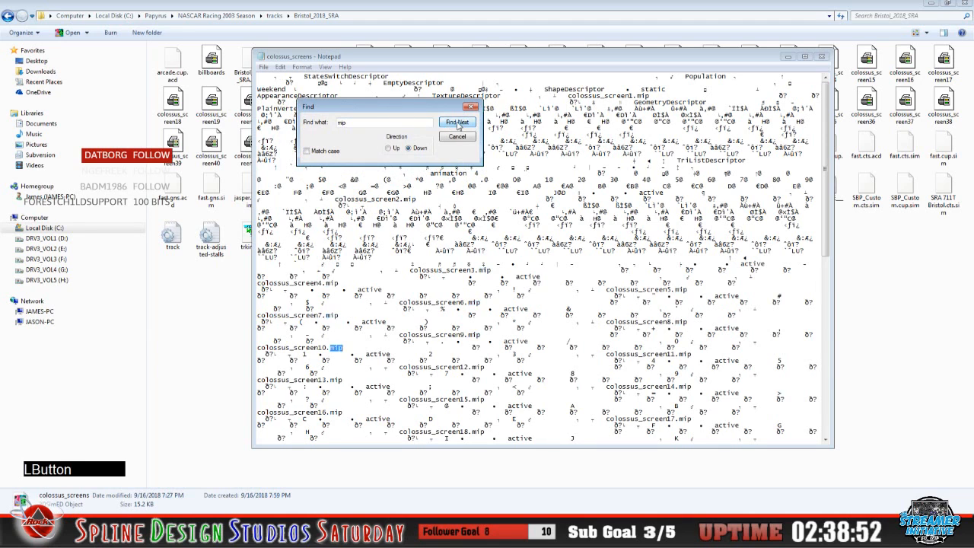
left_click(458, 124)
left_click(457, 137)
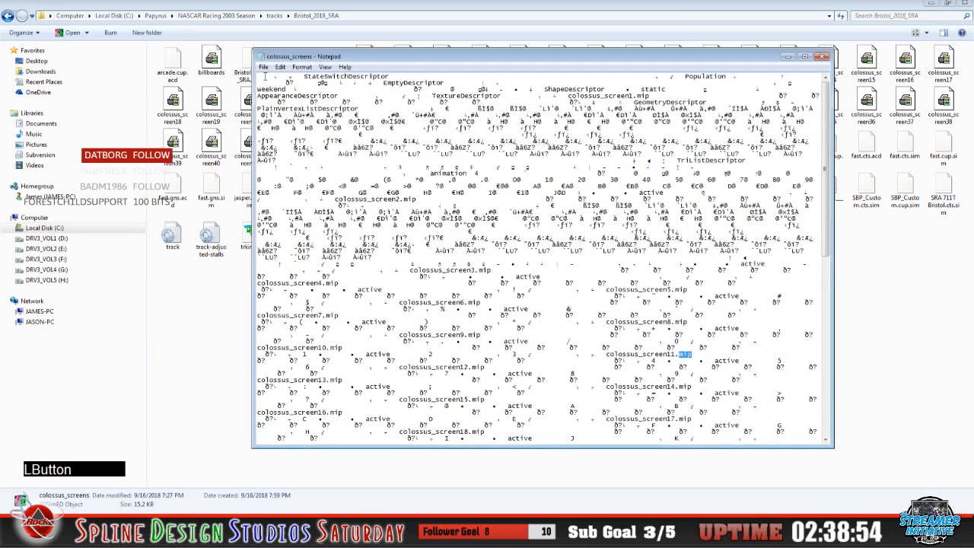
left_click(263, 67)
left_click(293, 157)
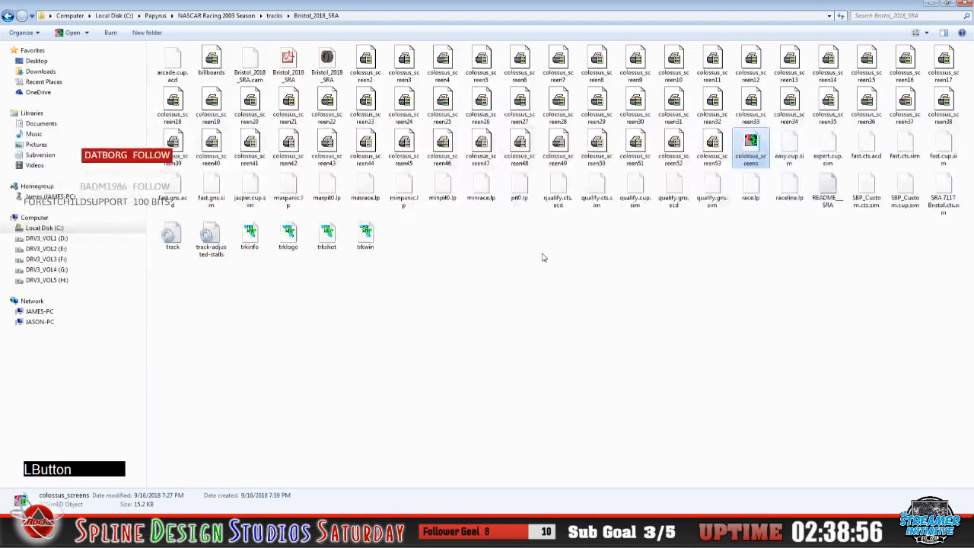
Launch Sandbox and open the Bristol_SRA_2018_adj_colossus track file from the Bristol_2018_SRA folder in a maximized window
left_click(17, 533)
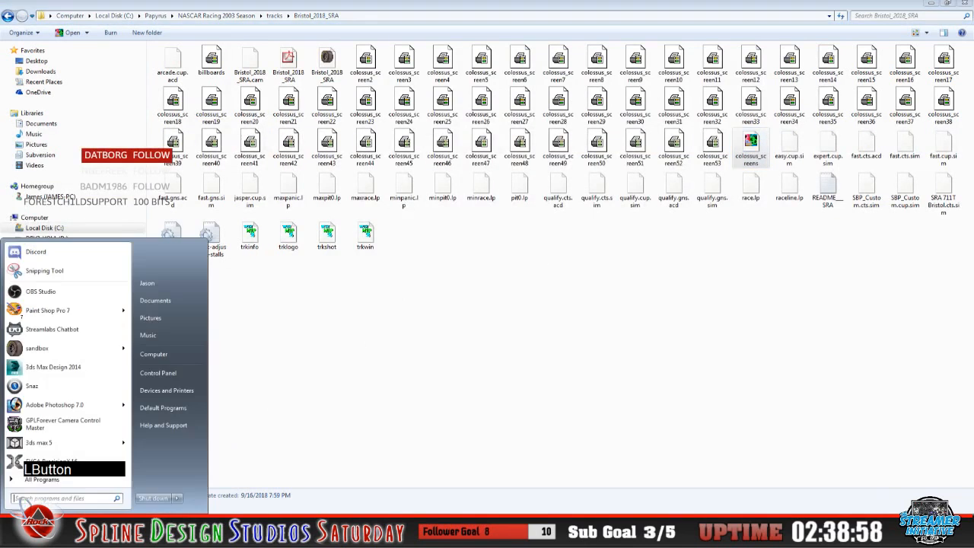
left_click(41, 349)
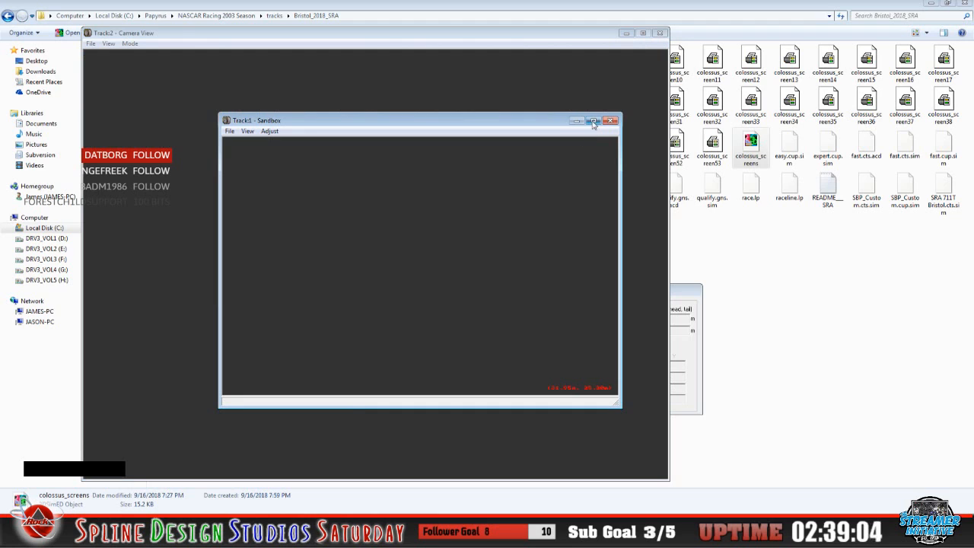
left_click(593, 120)
left_click(7, 13)
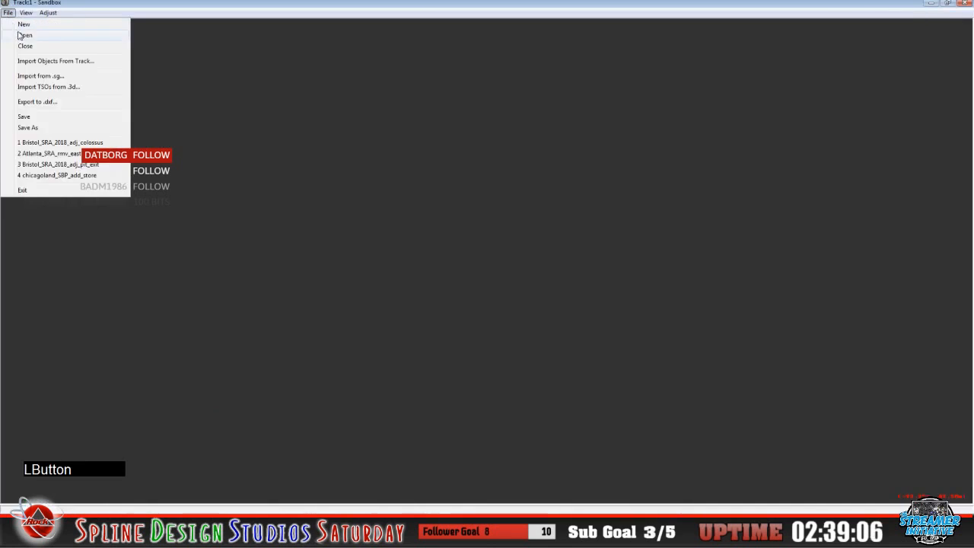
left_click(21, 34)
left_click(334, 208)
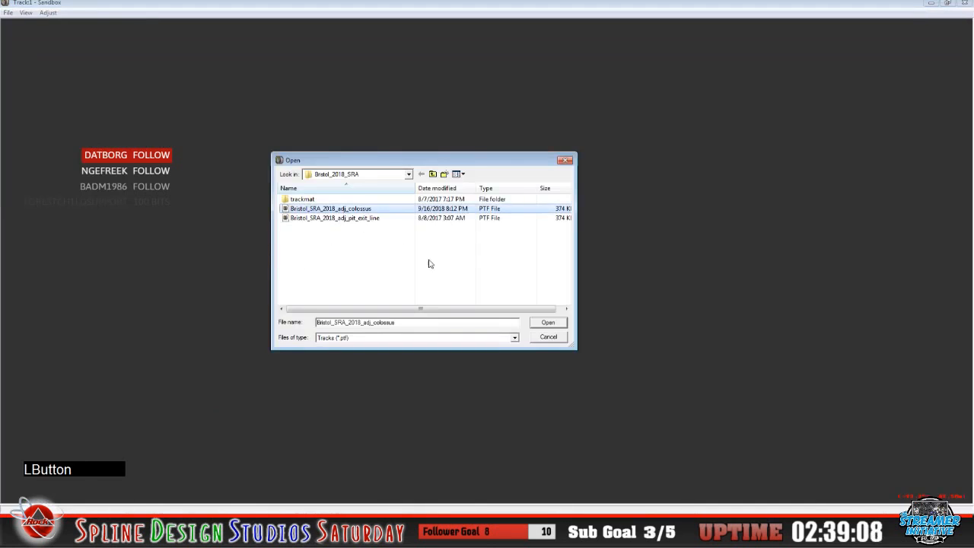
left_click(548, 323)
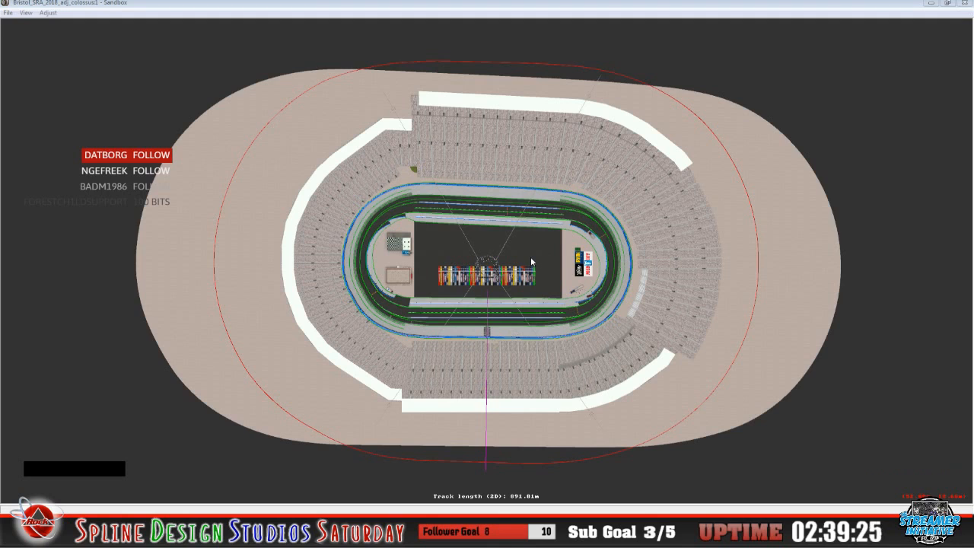
Switch the track to the Object Placement View and bring up the Track Side Object Properties for an infield object
left_click(26, 13)
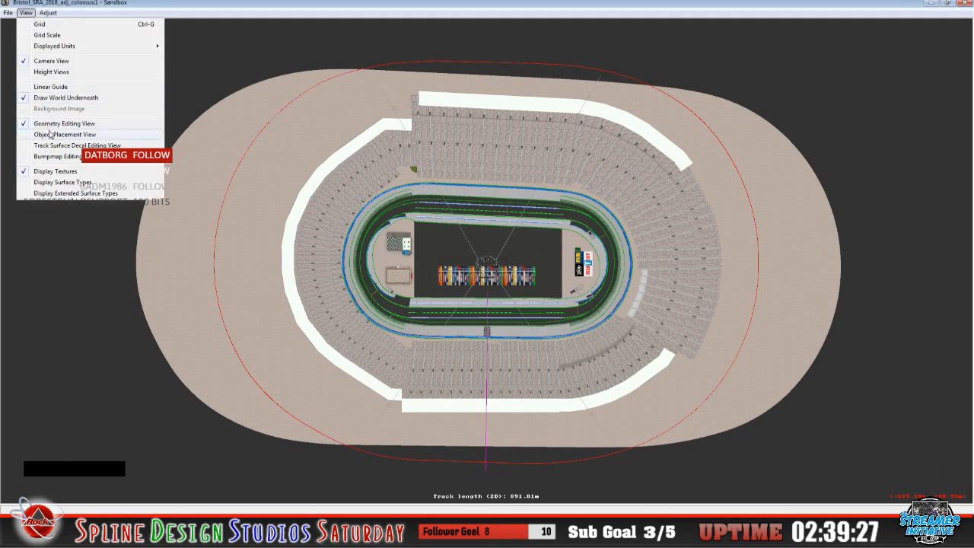
left_click(50, 135)
left_click(495, 285)
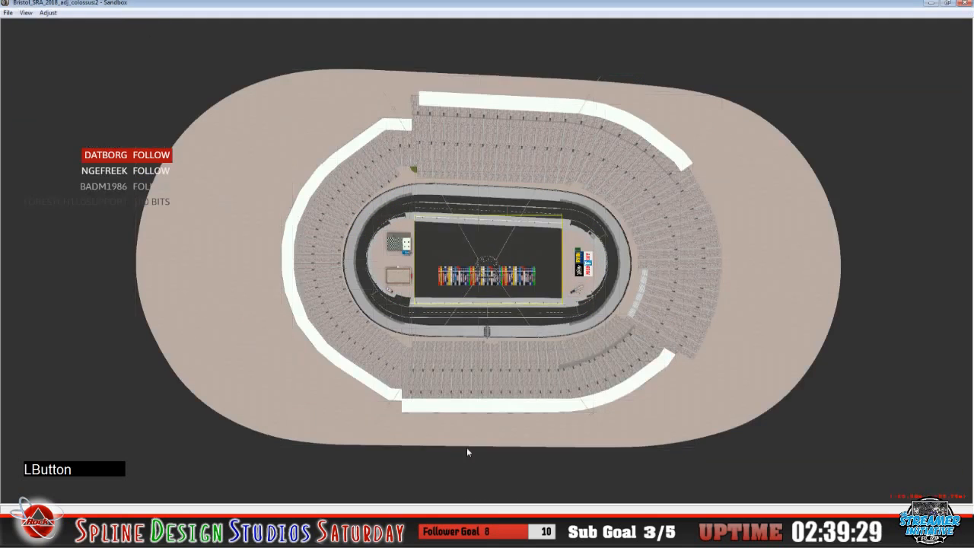
left_click(436, 534)
left_click(446, 507)
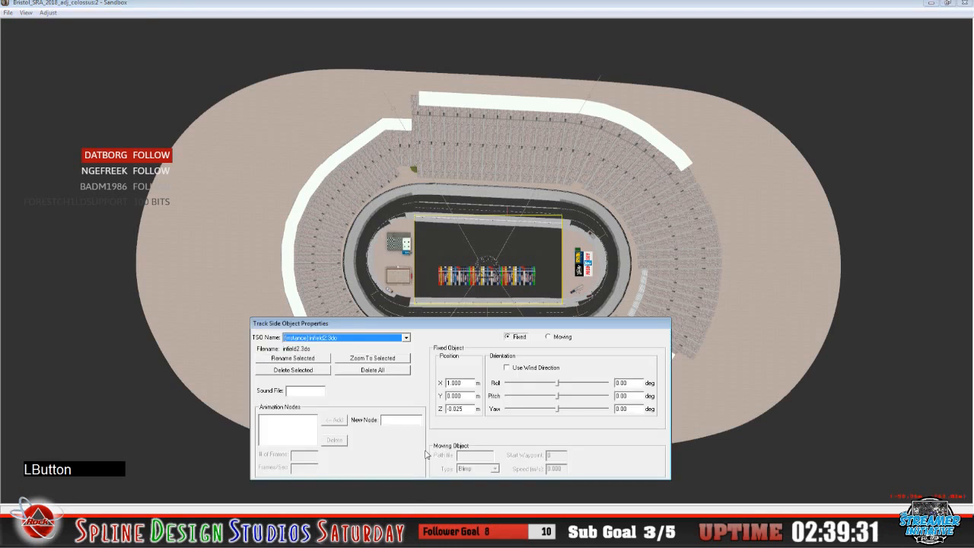
Choose the colossus_screens.3do instance as the track side object whose properties are edited
left_click(406, 337)
scroll(380, 381, "up", 5)
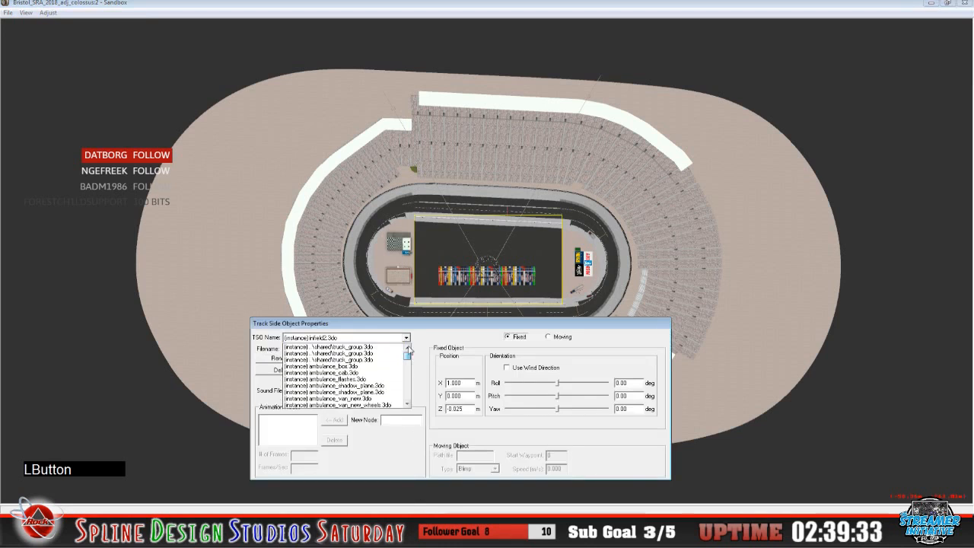
scroll(380, 381, "down", 4)
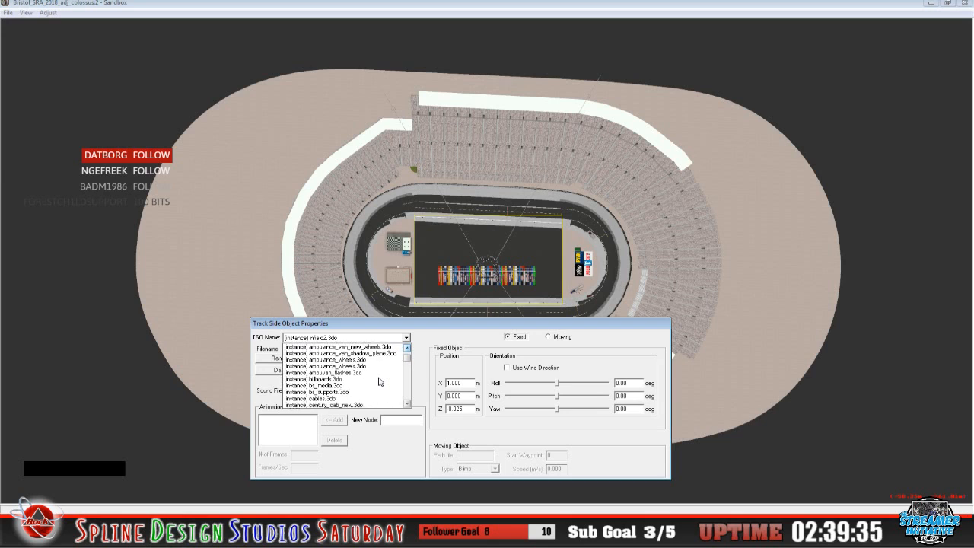
scroll(380, 381, "down", 2)
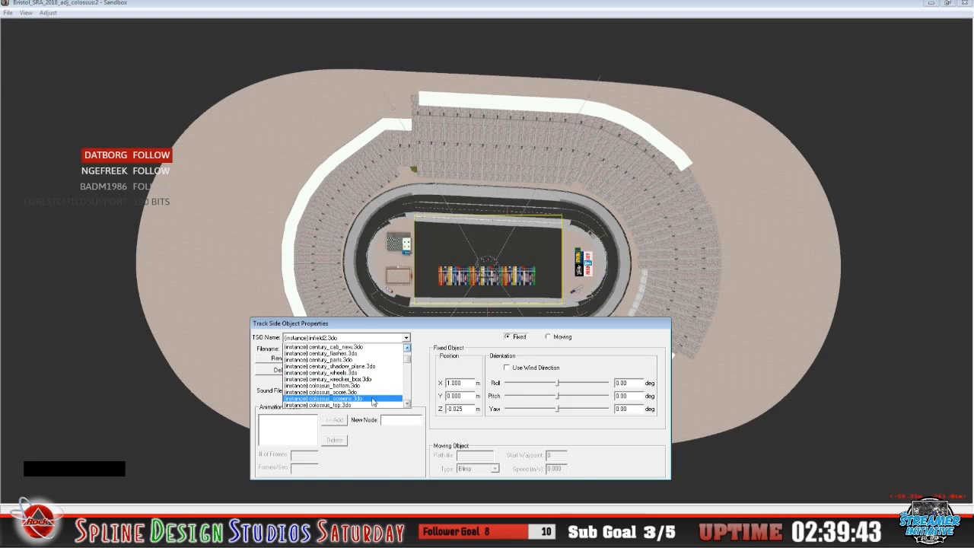
left_click(373, 399)
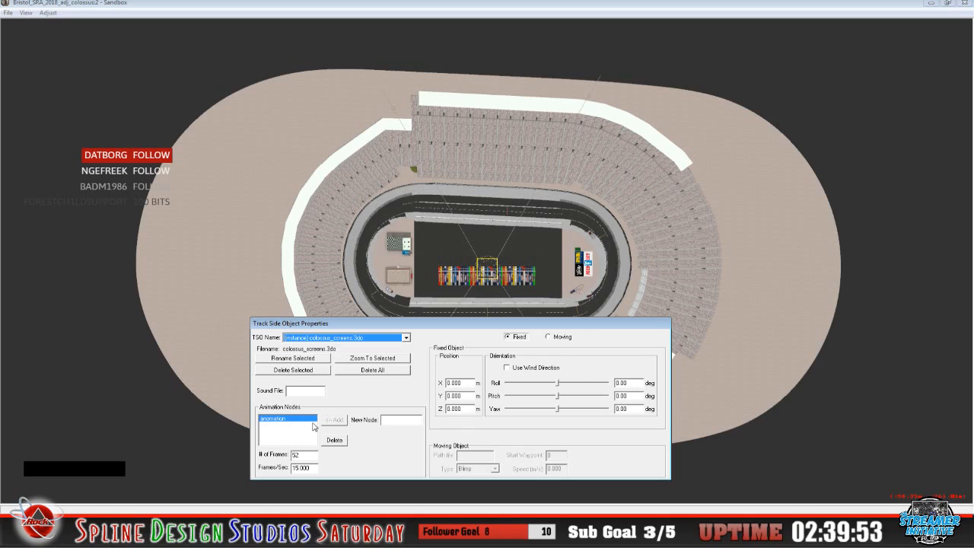
Delete the colossus_screens object's existing animation node and add a new node named "animation"
left_click(335, 442)
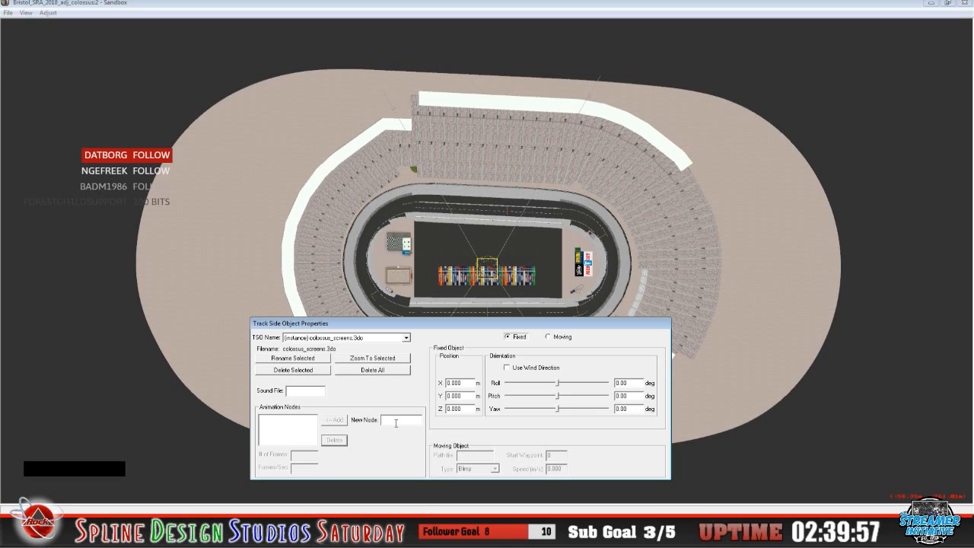
type("animation")
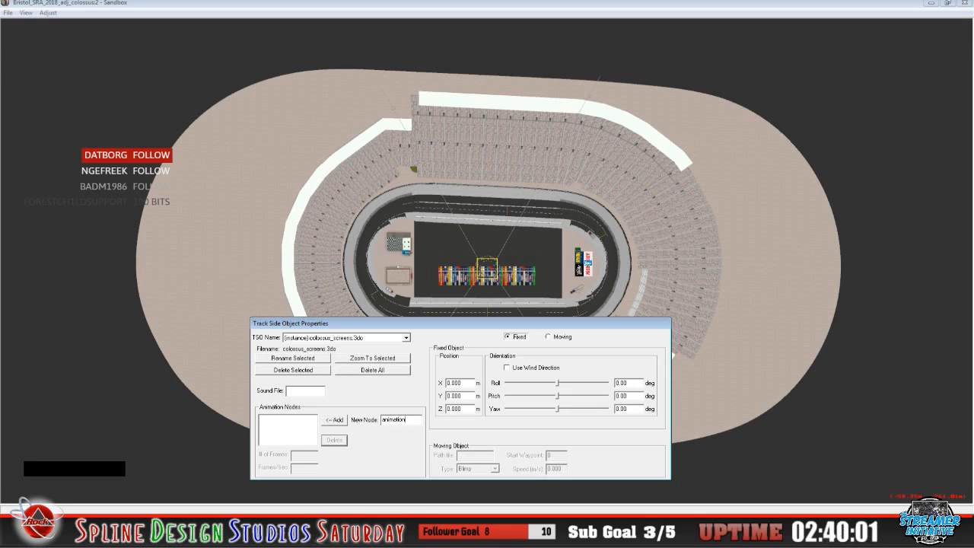
left_click(334, 419)
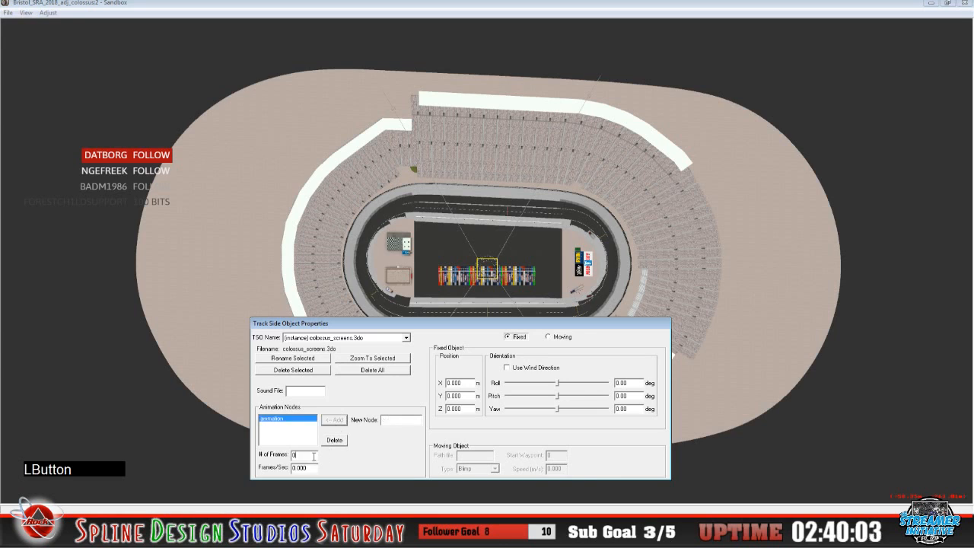
Set the new animation node to 52 frames at 15 frames per second
key("BackSpace")
type("52")
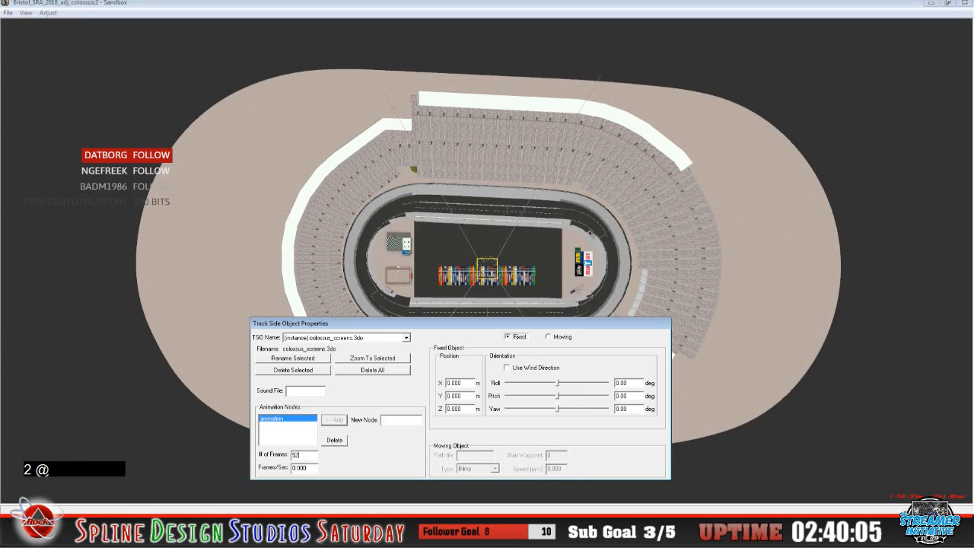
left_click(296, 469)
key("Delete")
key("Delete")
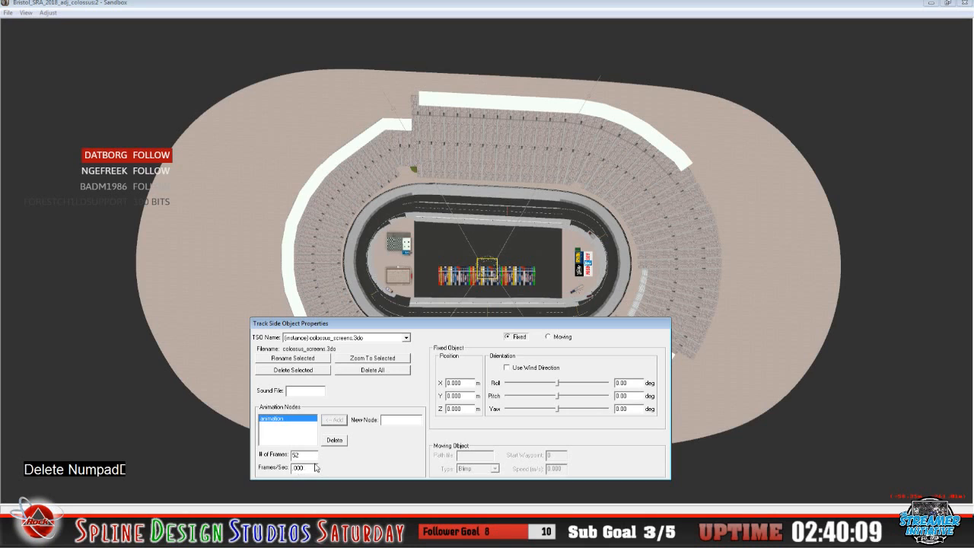
type("15")
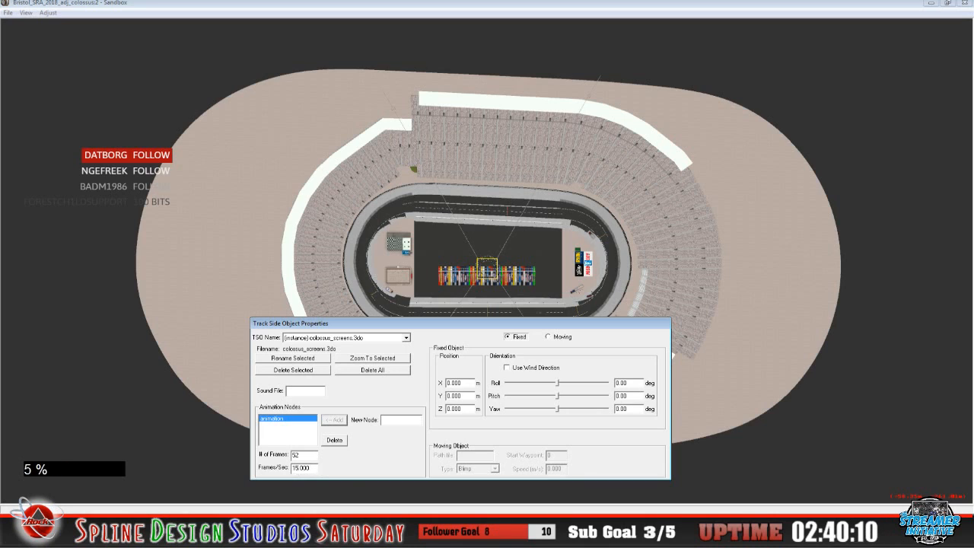
left_click(352, 473)
Save the track under the name Bristol_SRA_2018_adj_colossus, replacing the existing PTF file
left_click(8, 13)
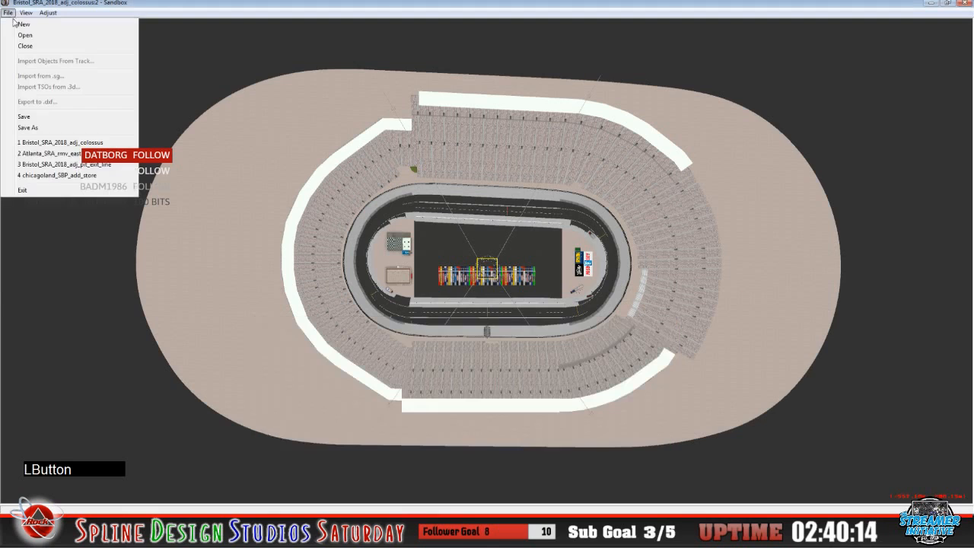
left_click(30, 131)
left_click(407, 324)
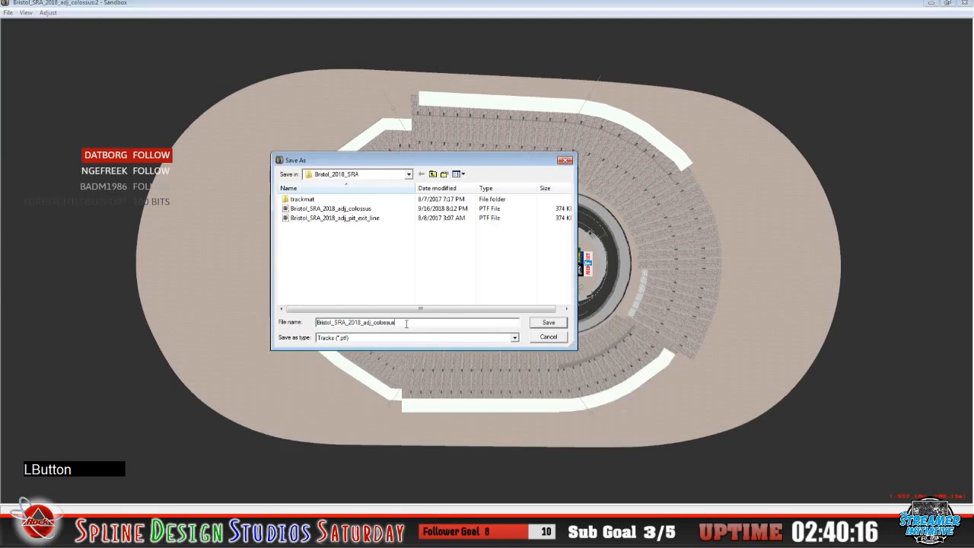
left_click(539, 326)
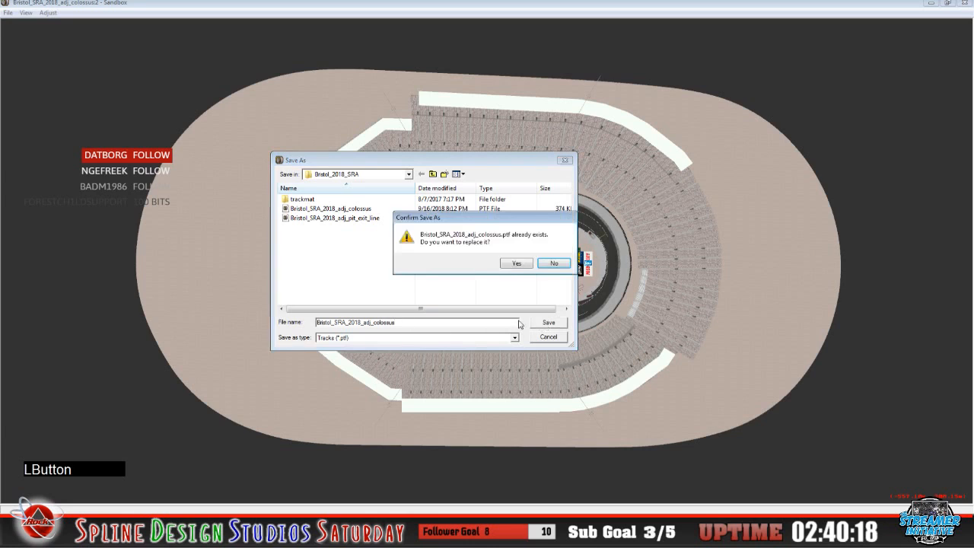
left_click(515, 266)
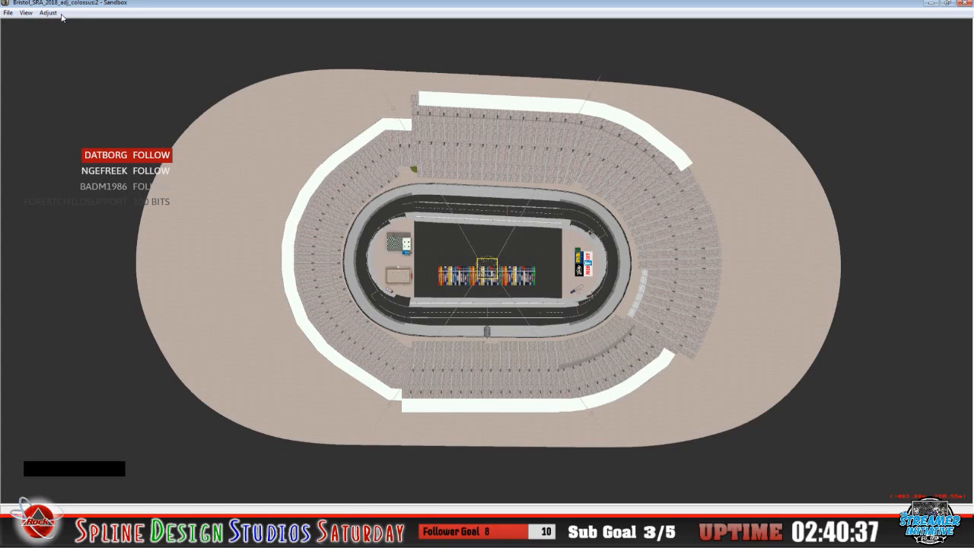
left_click(493, 282)
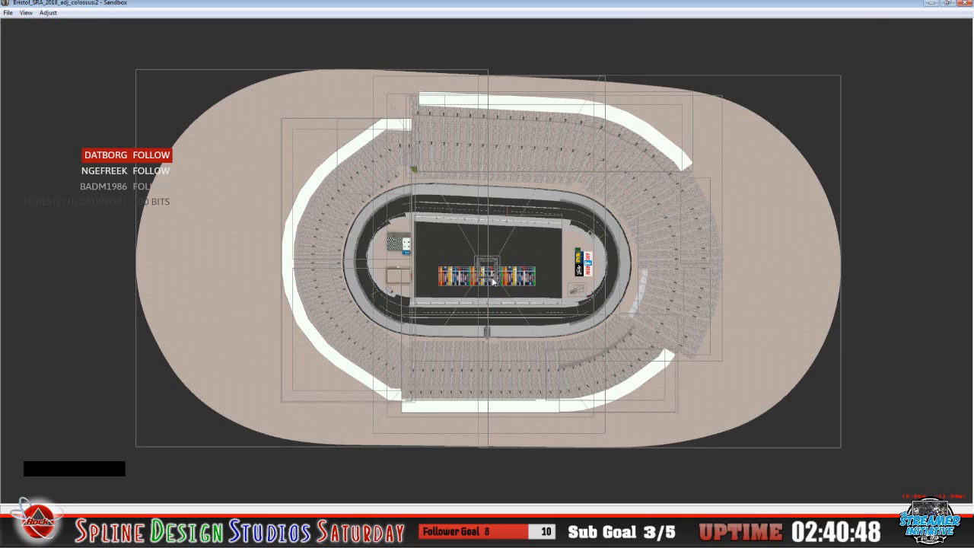
Switch the Bristol track from object placement to the Geometry Editing View
left_click(494, 282)
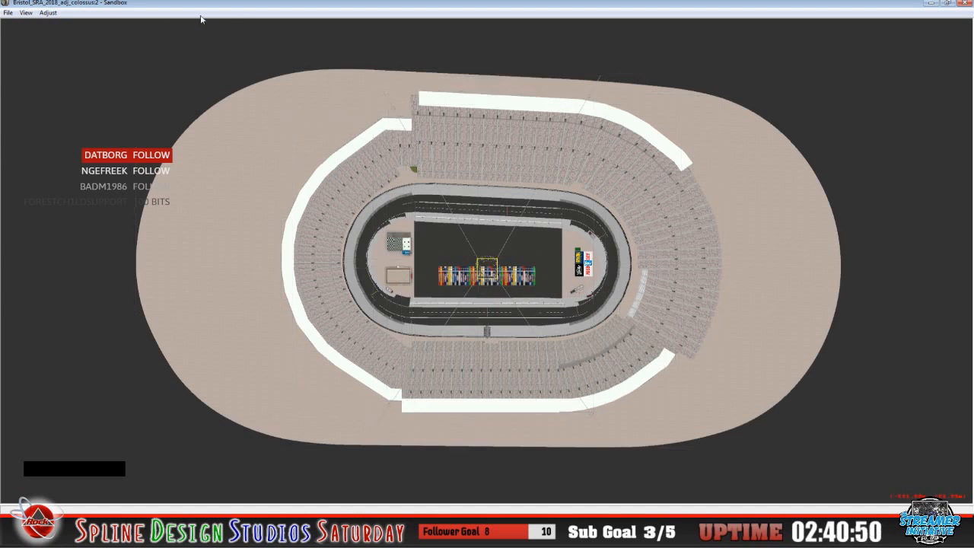
left_click(26, 13)
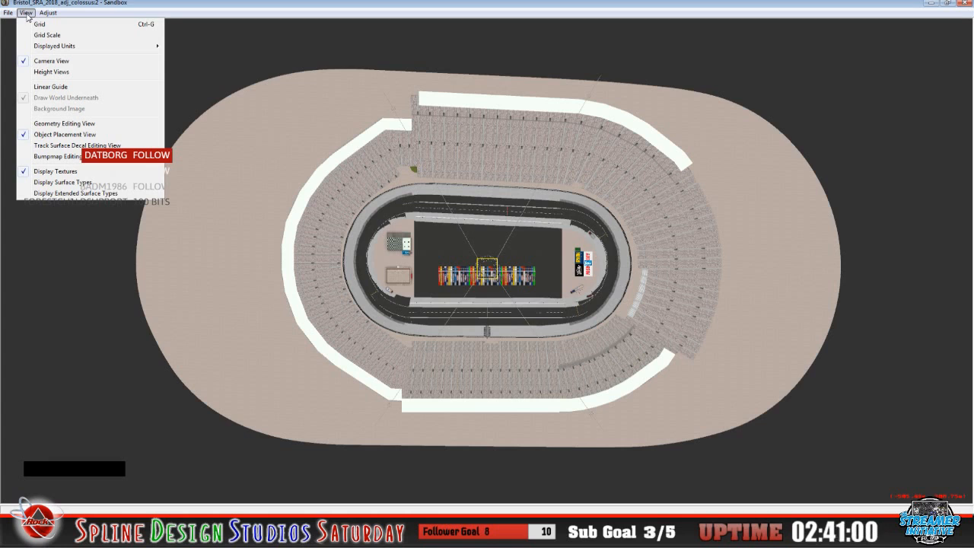
left_click(111, 126)
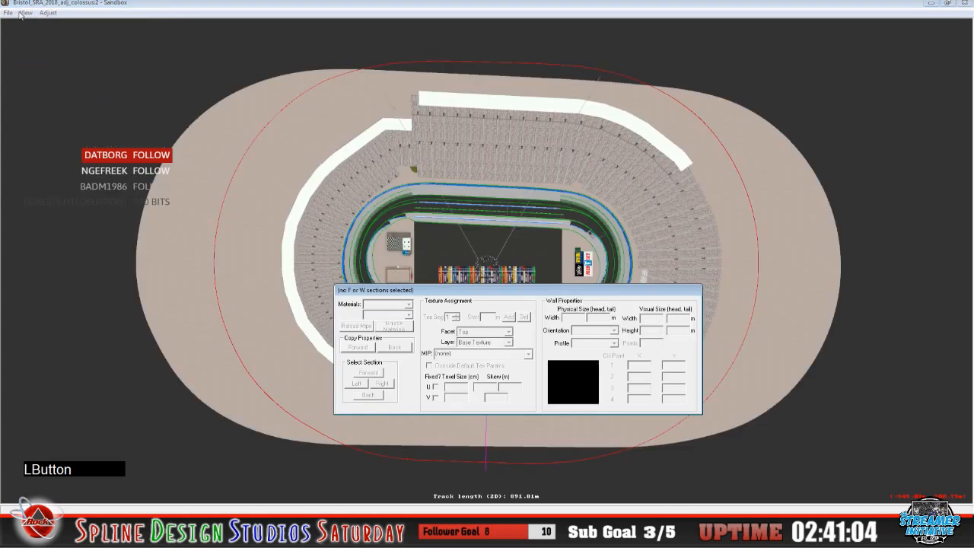
Save the track over the existing Bristol_SRA_2018_adj_colossus PTF file and close it
left_click(13, 14)
left_click(53, 128)
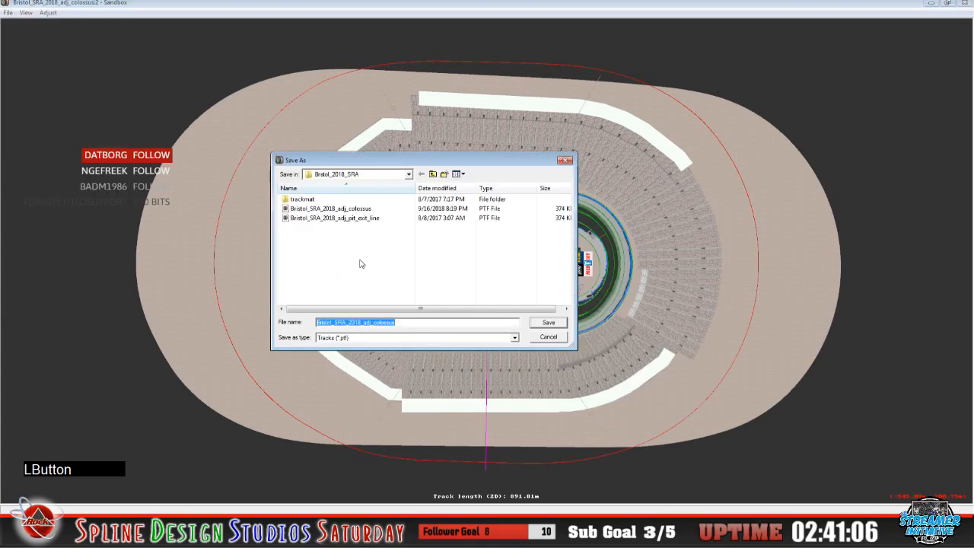
left_click(335, 208)
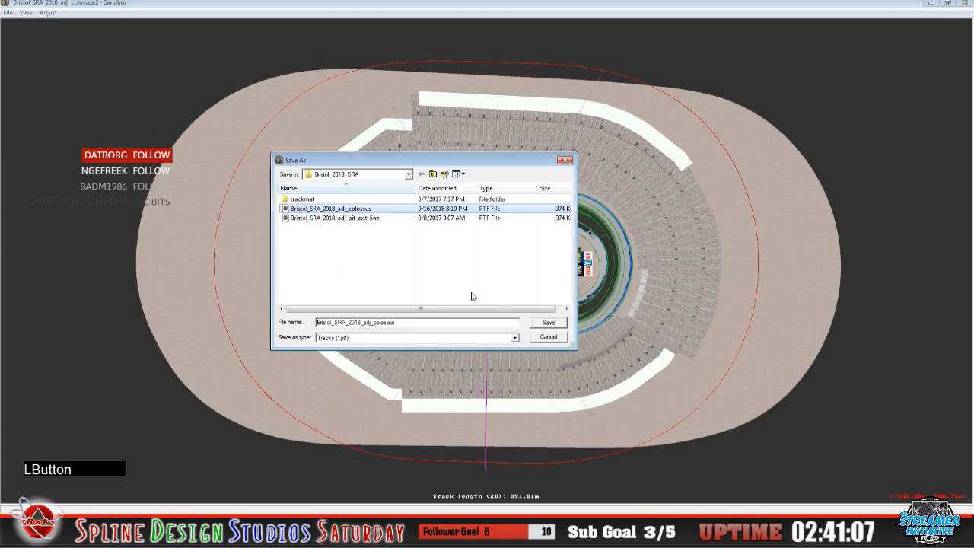
left_click(549, 325)
left_click(514, 263)
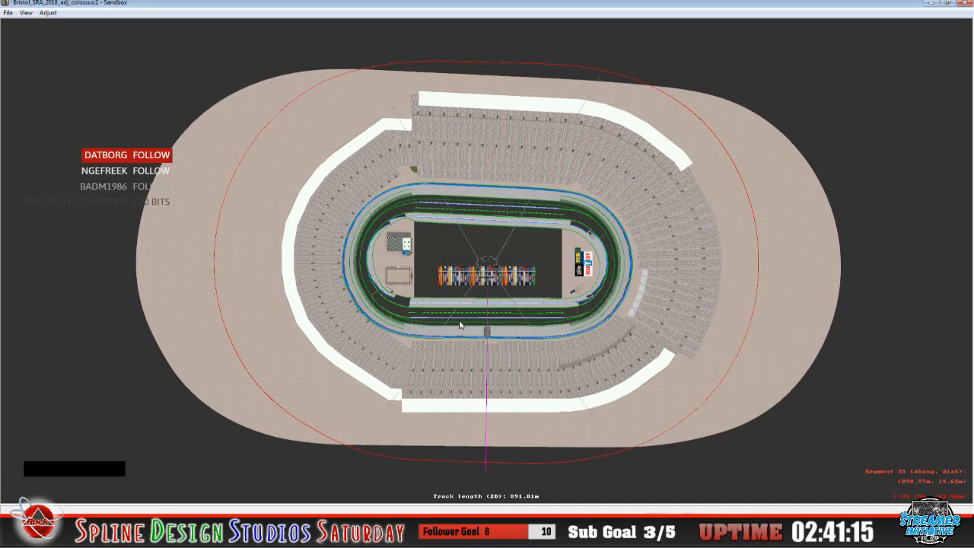
left_click(9, 15)
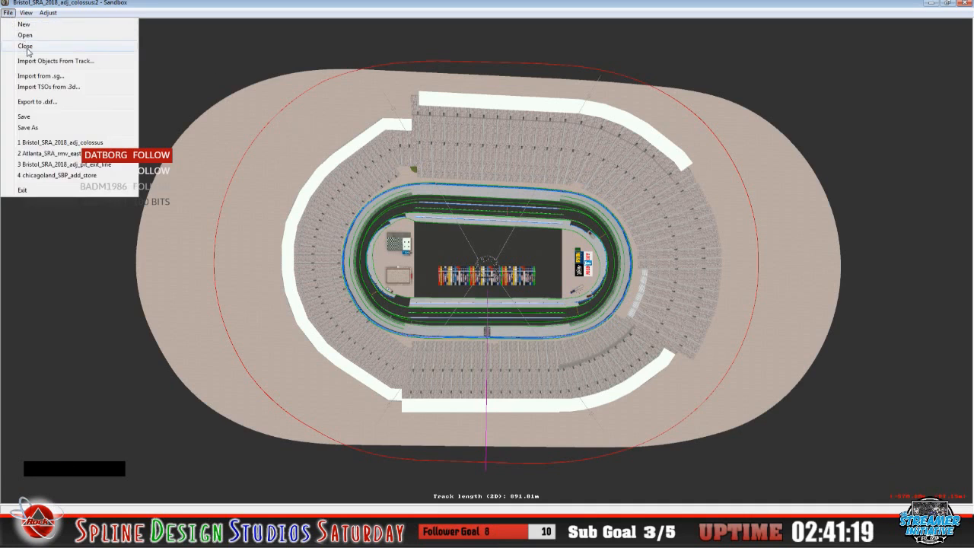
left_click(26, 47)
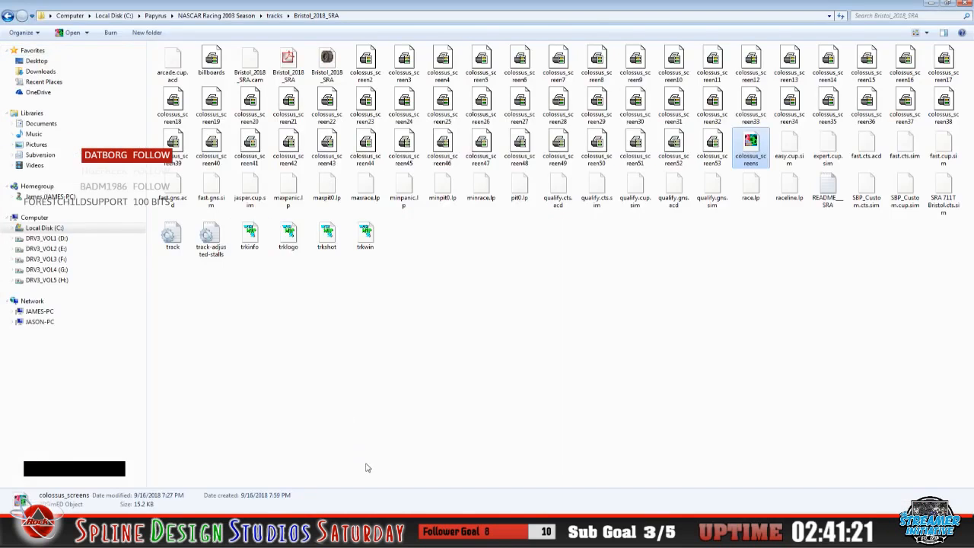
Delete the old Bristol_2018_SRA PTF file from the game's Bristol_2018_SRA track folder
right_click(325, 65)
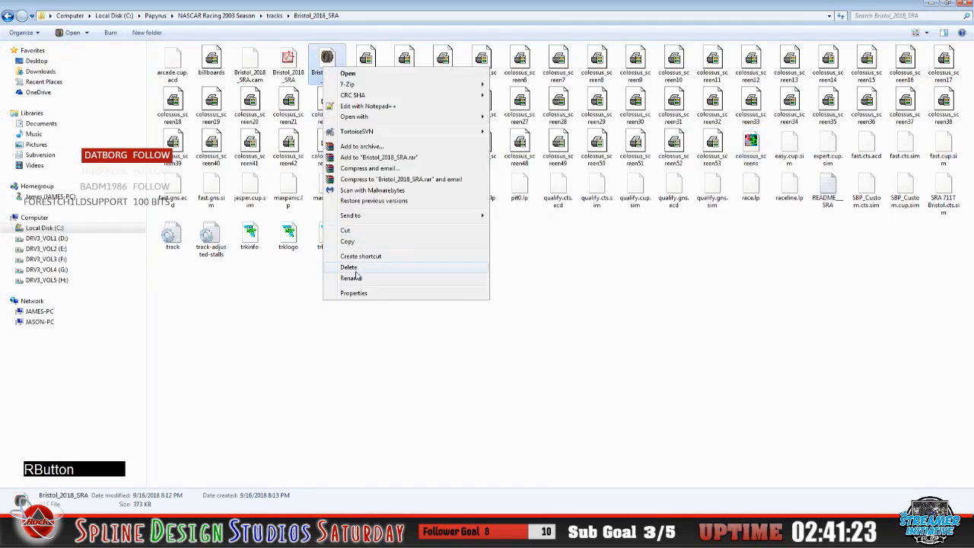
left_click(355, 271)
left_click(521, 306)
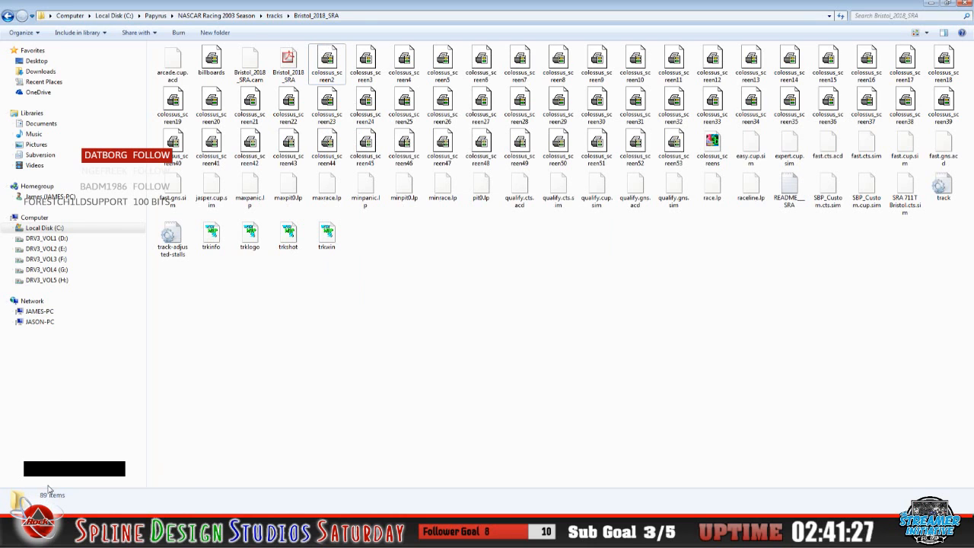
Copy the Bristol_SRA_2018_adj_colossus PTF file from the track editing folder into the game's Bristol_2018_SRA track folder
left_click(47, 458)
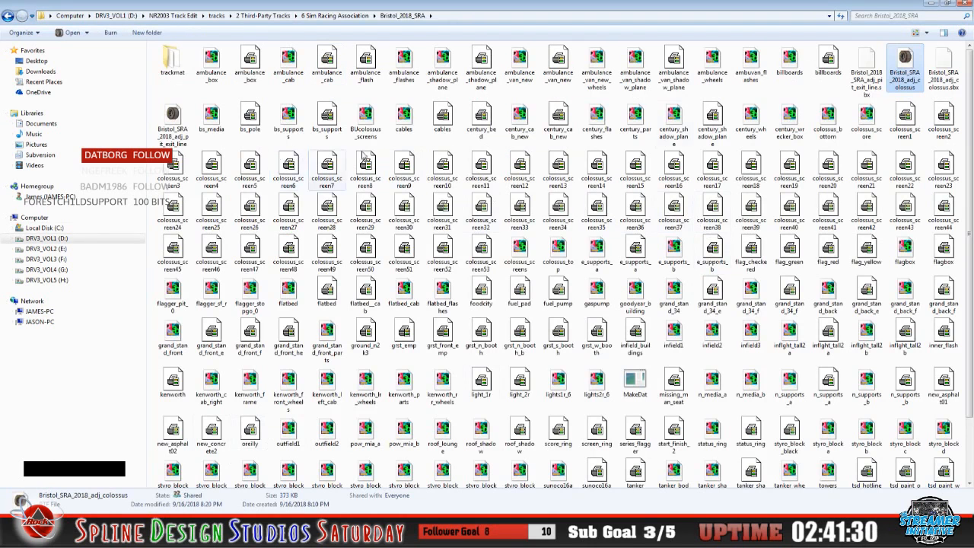
right_click(905, 68)
left_click(794, 246)
left_click(174, 478)
right_click(309, 414)
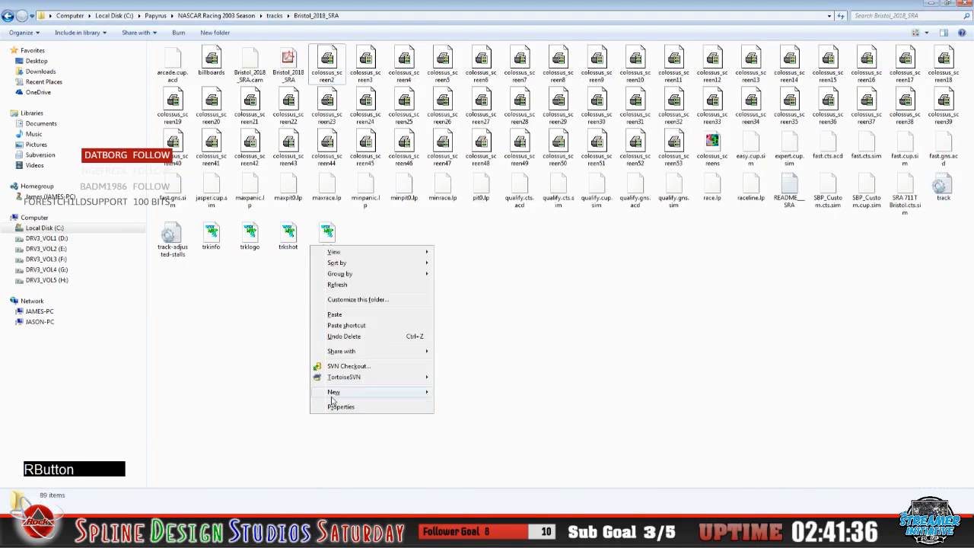
left_click(335, 314)
Rename the copied PTF file to Bristol_SRA
right_click(324, 64)
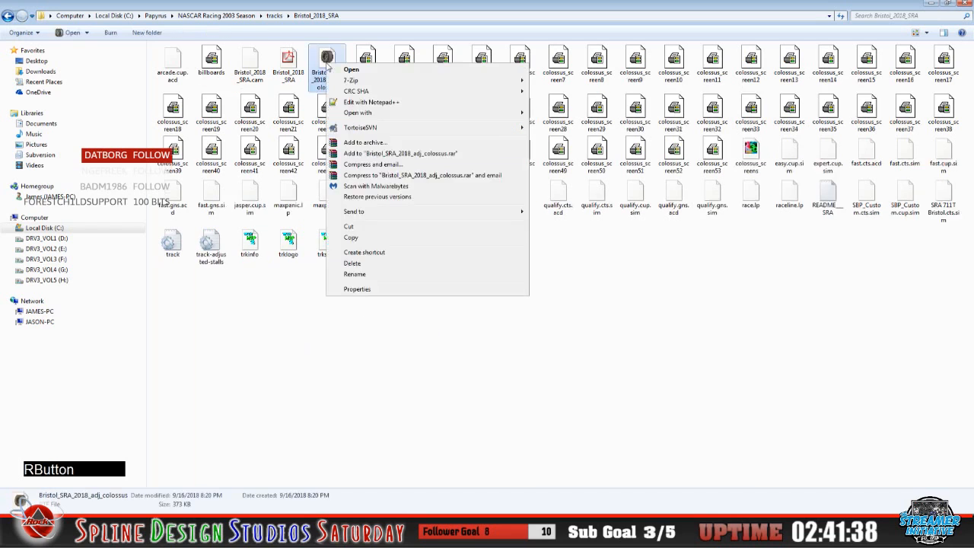
left_click(354, 274)
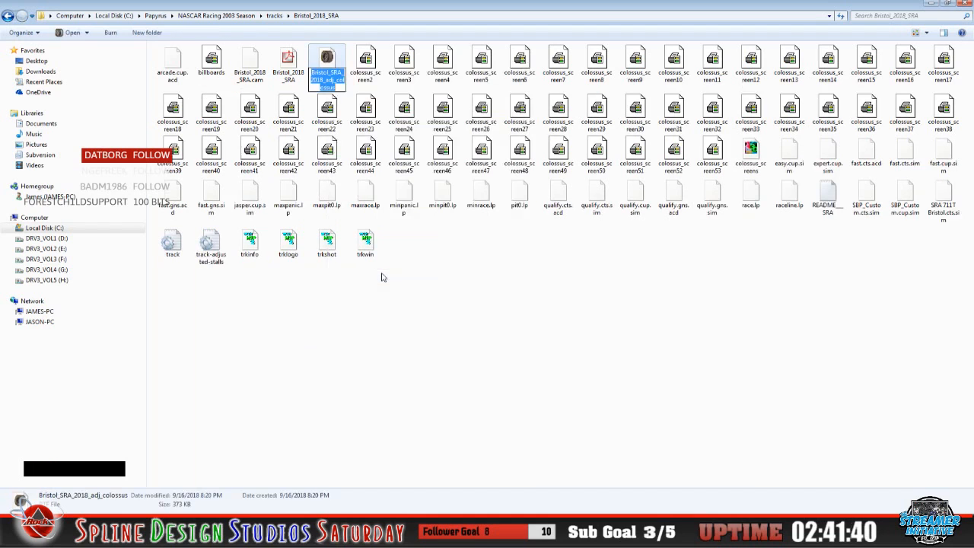
key("Right")
key("BackSpace")
key("BackSpace")
key("BackSpace")
key("BackSpace")
key("BackSpace")
key("BackSpace")
key("BackSpace")
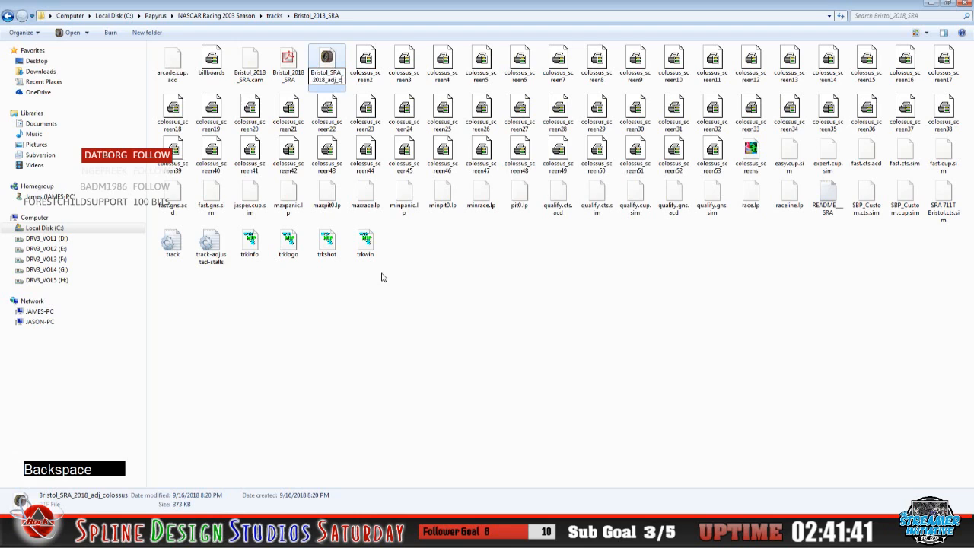
key("BackSpace")
key("BackSpace")
key("BackSpace")
key("BackSpace")
key("BackSpace")
key("BackSpace")
key("BackSpace")
key("BackSpace")
key("BackSpace")
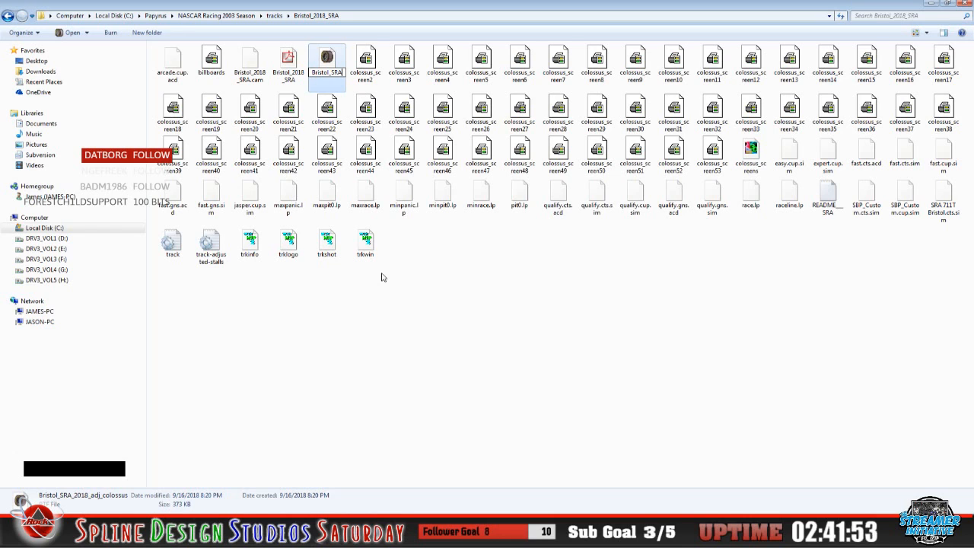
key("Return")
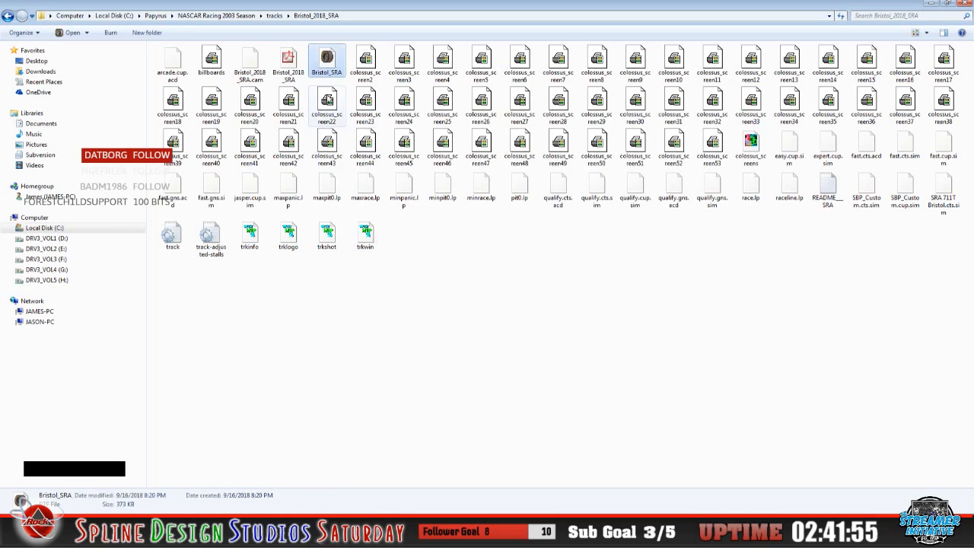
right_click(293, 73)
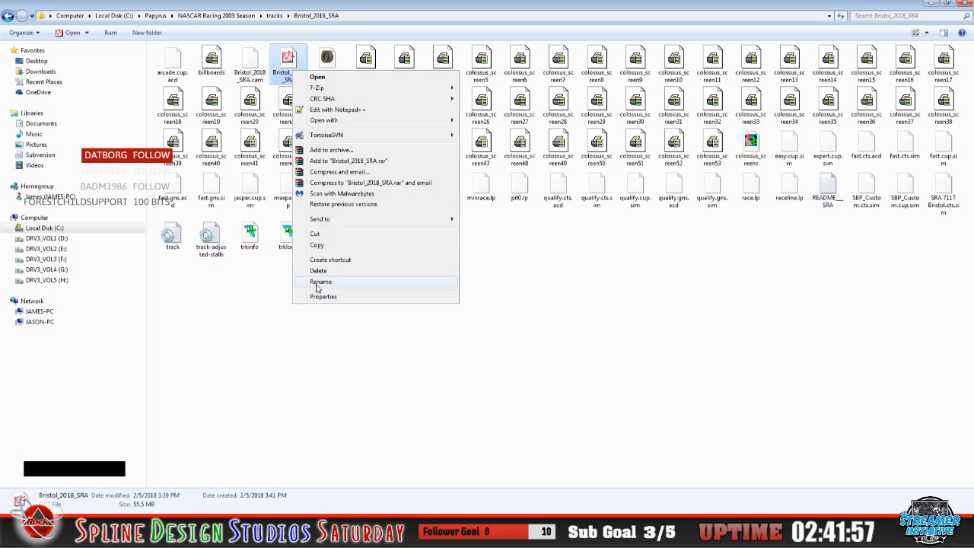
left_click(655, 394)
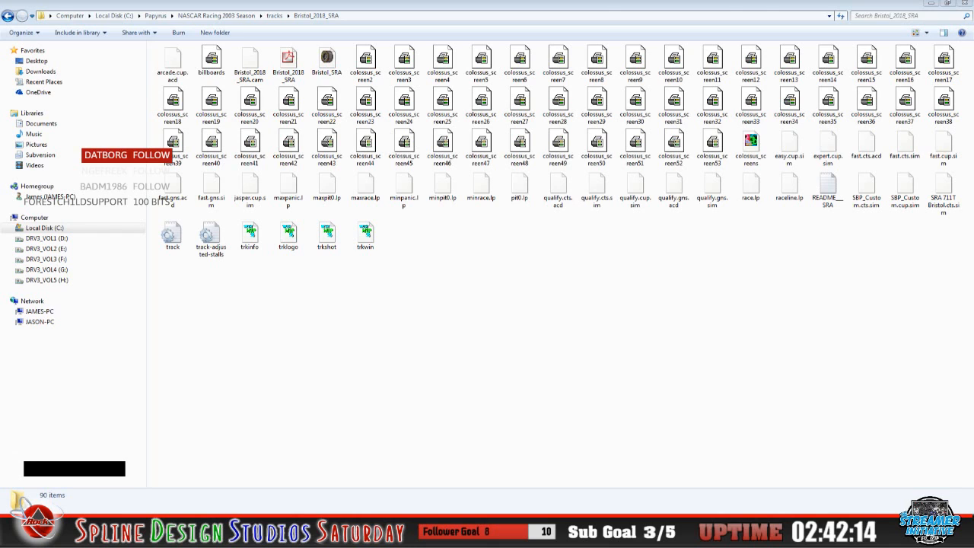
left_click(487, 343)
left_click(384, 446)
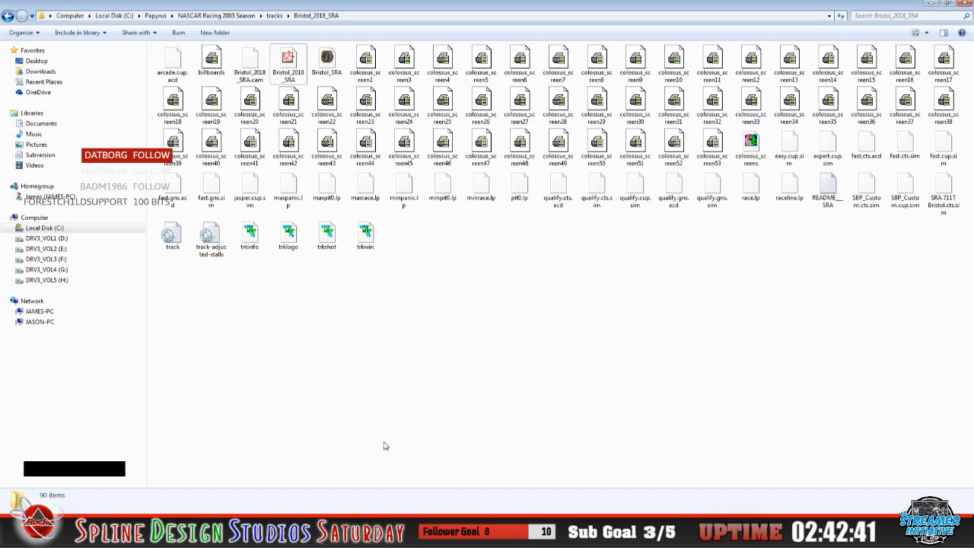
Copy the name Bristol_2018_SRA from the DAT file's properties
right_click(292, 75)
left_click(321, 299)
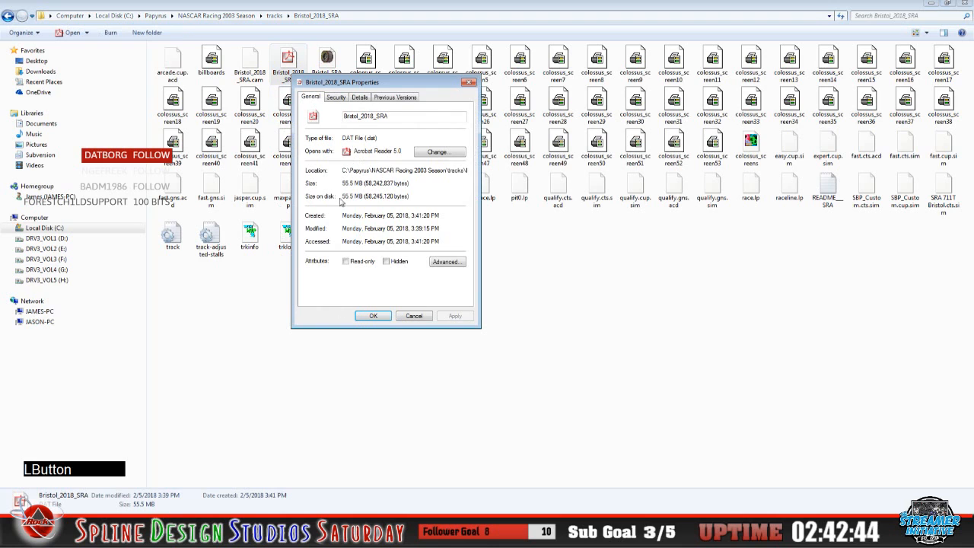
left_click_drag(389, 115, 355, 113)
right_click(364, 118)
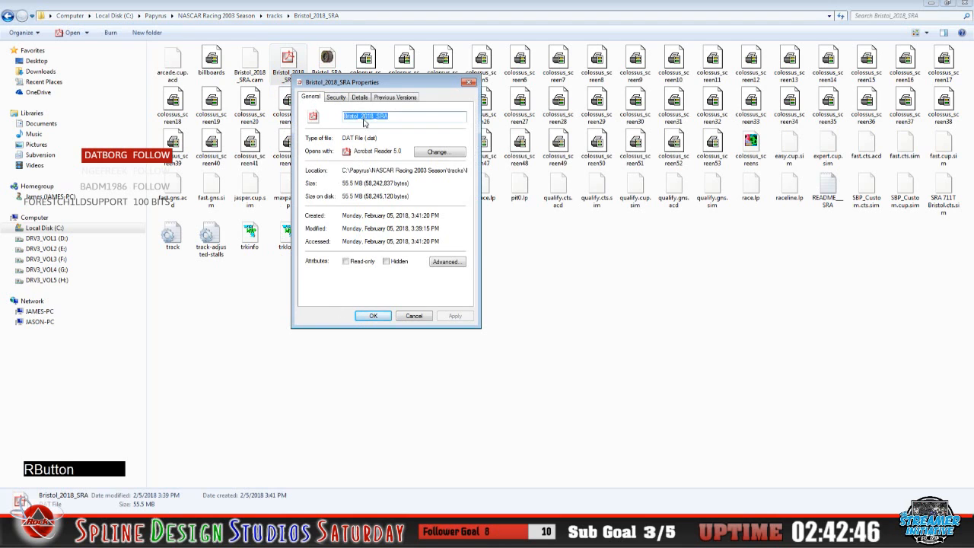
left_click(389, 170)
left_click(402, 315)
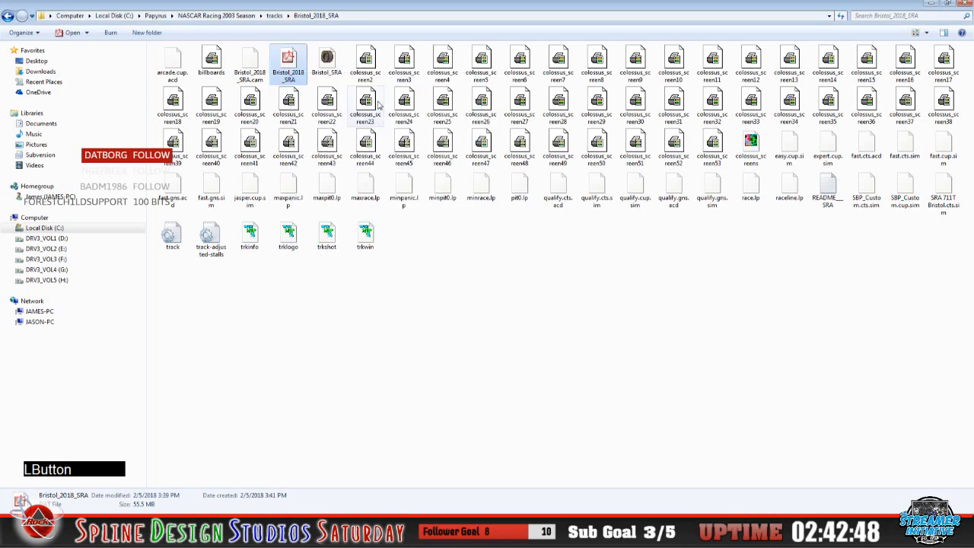
Rename the Bristol_SRA PTF file to Bristol_2018_SRA by pasting the DAT file's copied name
right_click(331, 60)
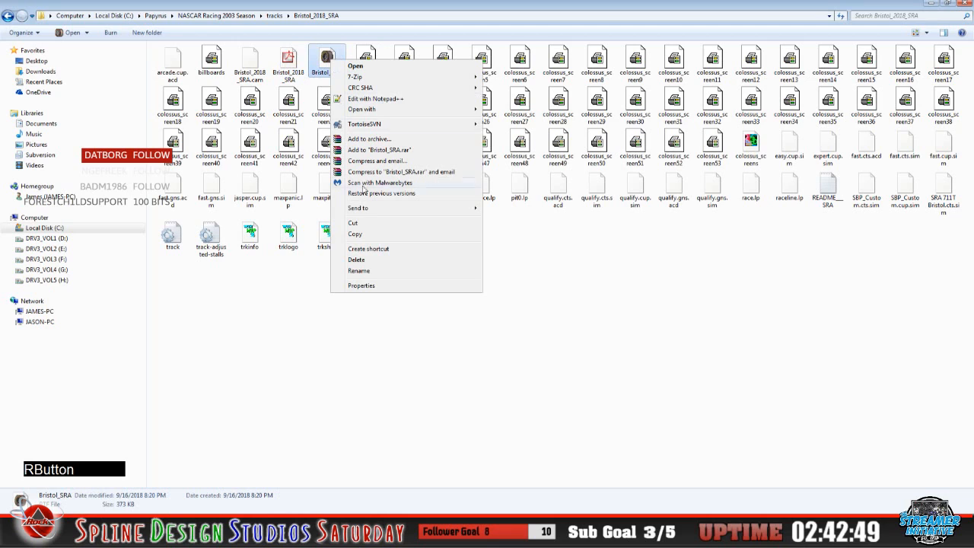
left_click(370, 271)
key("Delete")
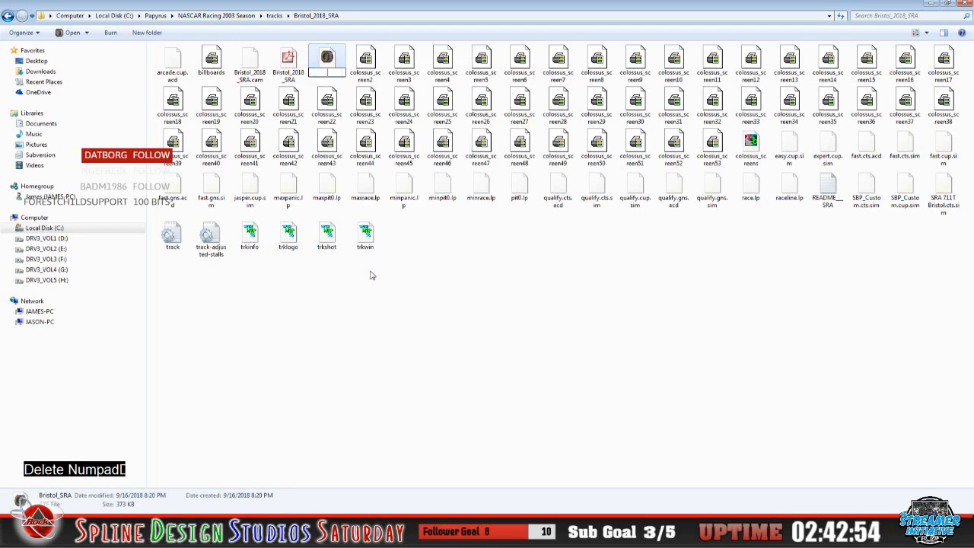
right_click(327, 72)
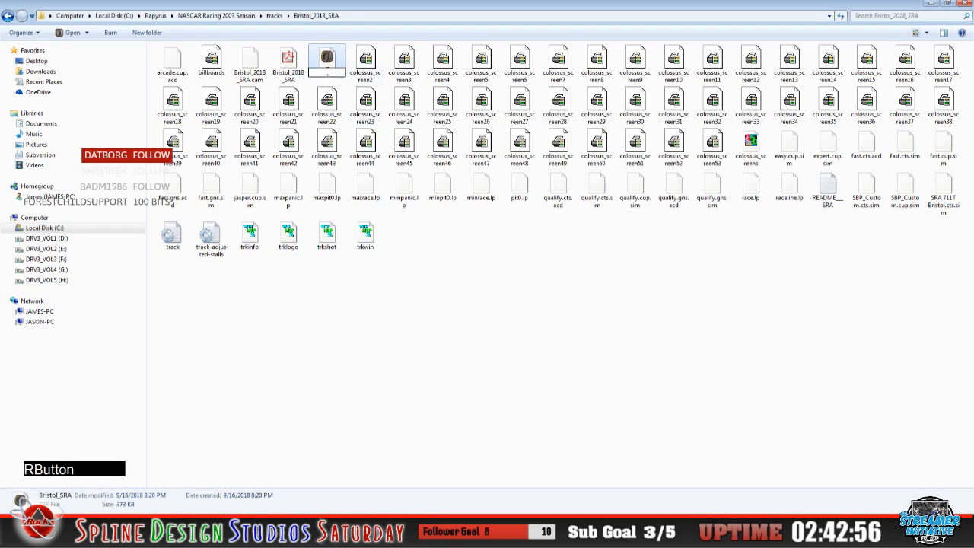
left_click(359, 125)
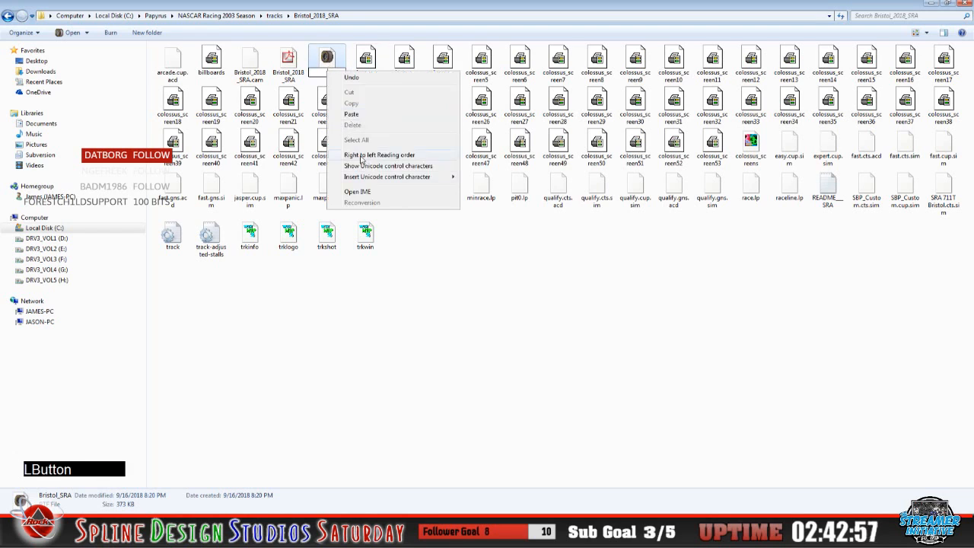
left_click(356, 115)
key("Return")
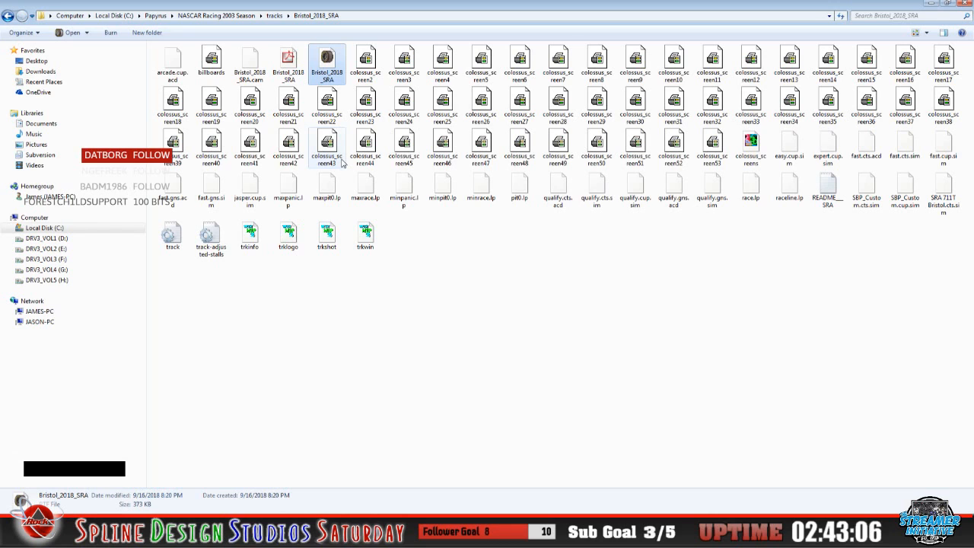
left_click(363, 308)
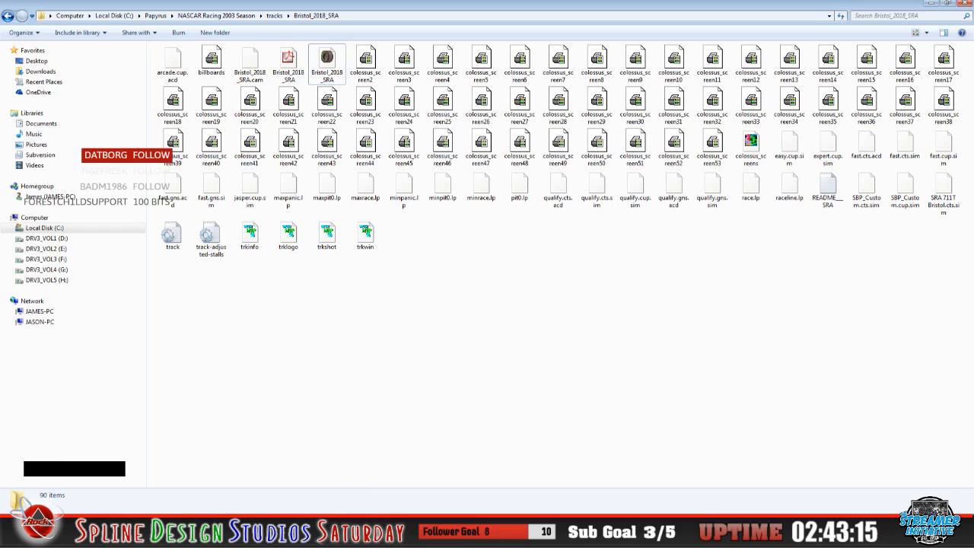
Launch NASCAR Racing 2003 Season from Logitech Profiler and load a single race at Bristol 2018 SRA
left_click(228, 532)
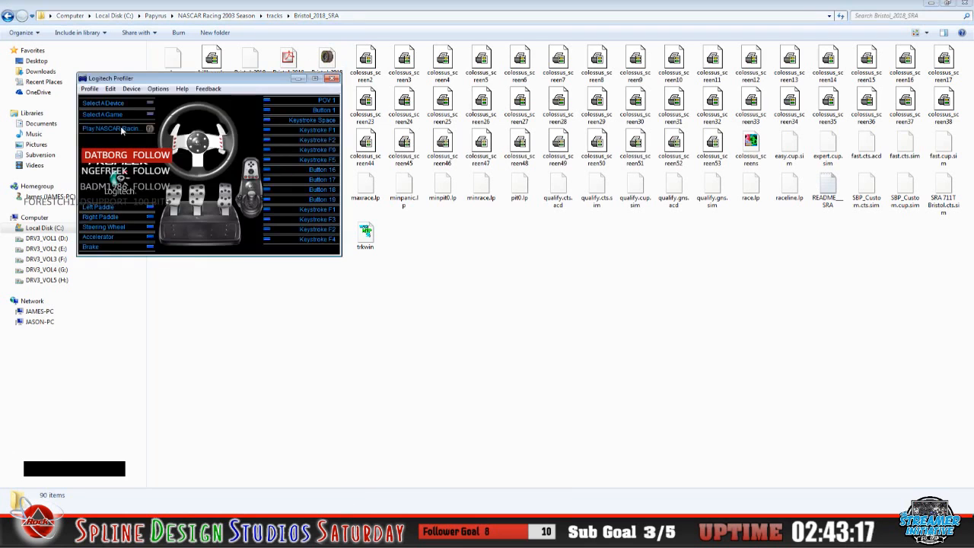
left_click(121, 130)
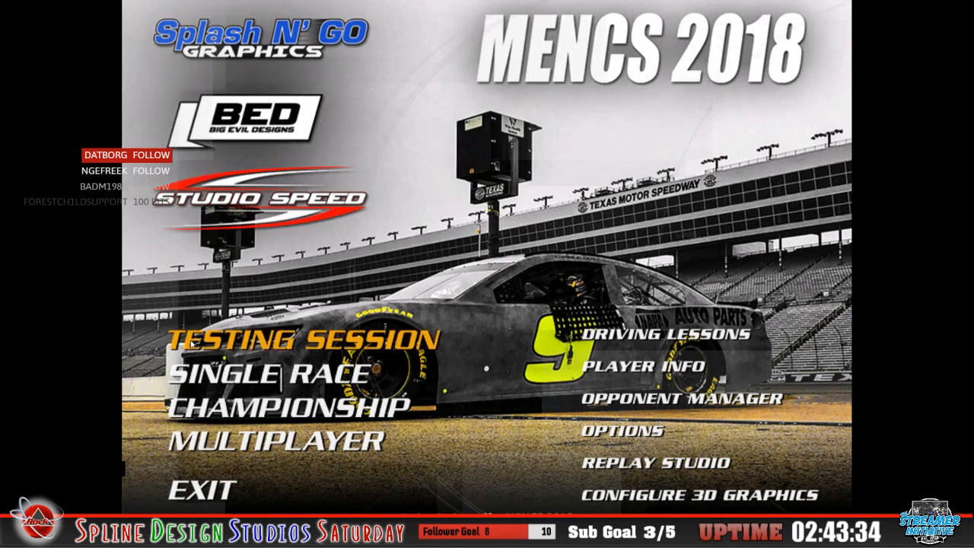
left_click(207, 373)
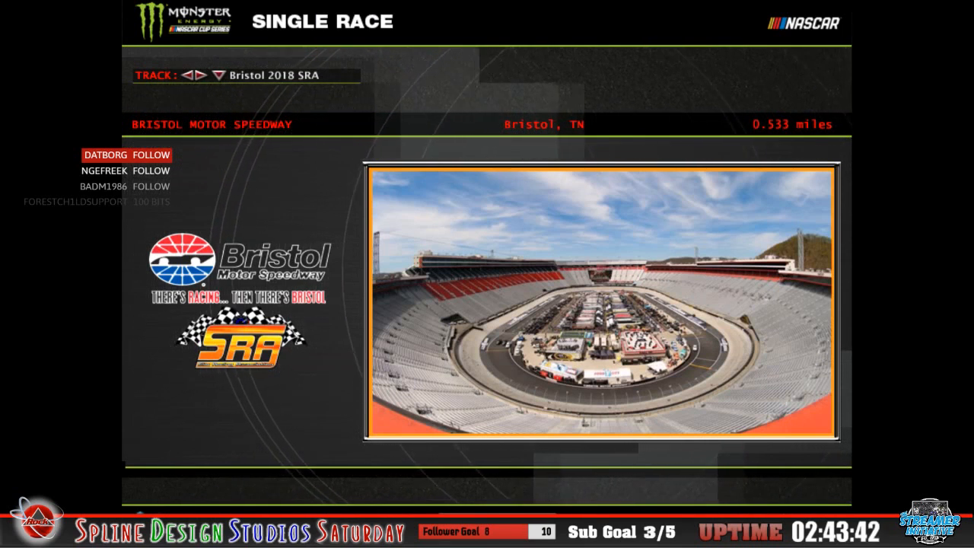
left_click(686, 505)
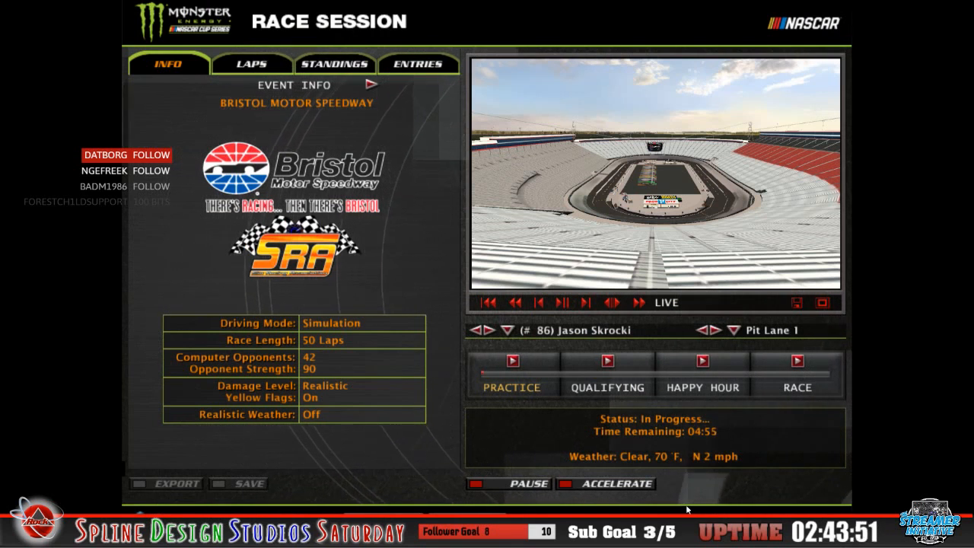
Start the race session at Bristol and inspect the stadium screens full-screen from the Pit Lane 1 and Pit Lane 2 cameras
left_click(825, 302)
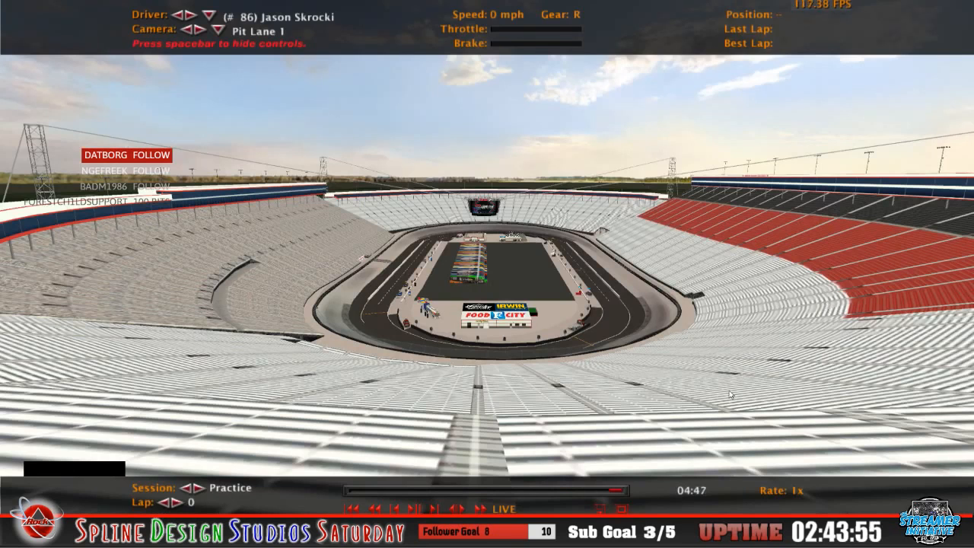
left_click(801, 360)
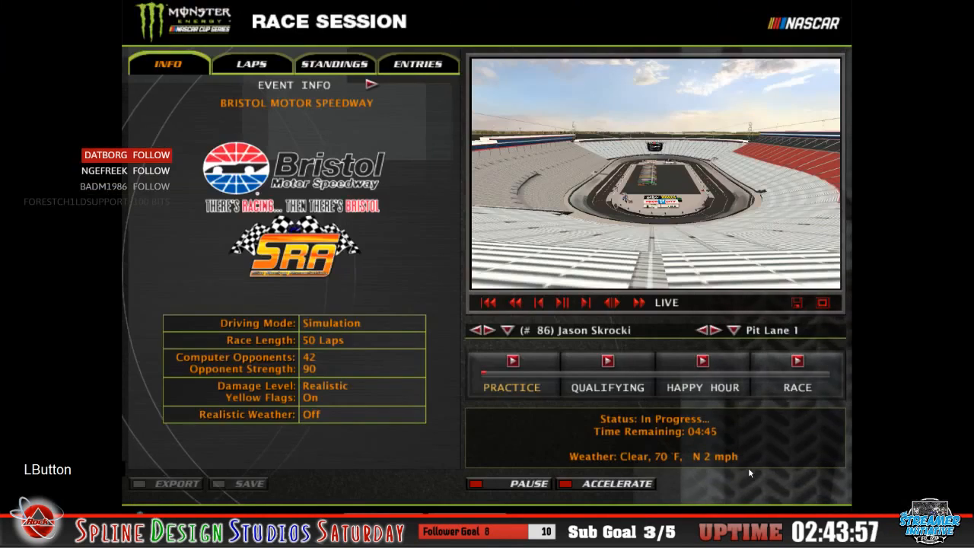
left_click(798, 360)
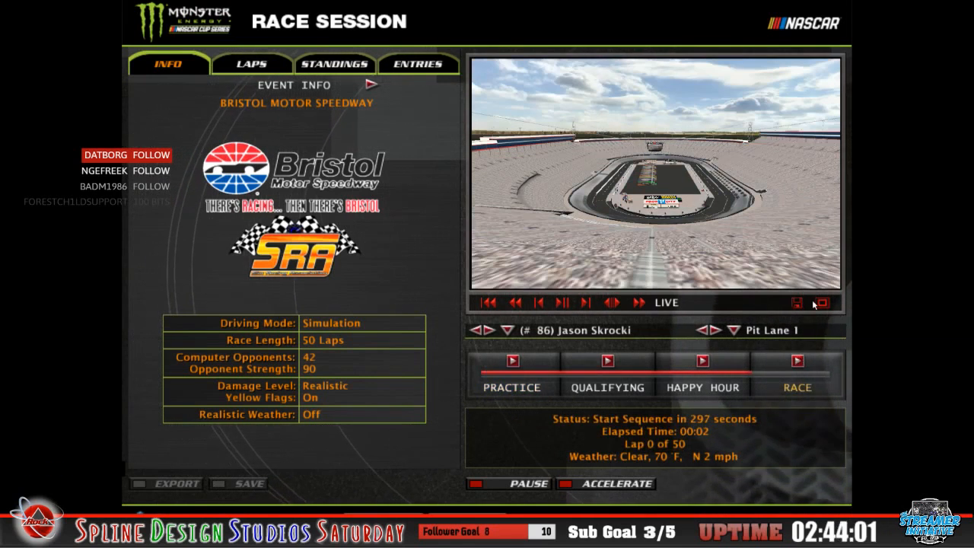
left_click(715, 274)
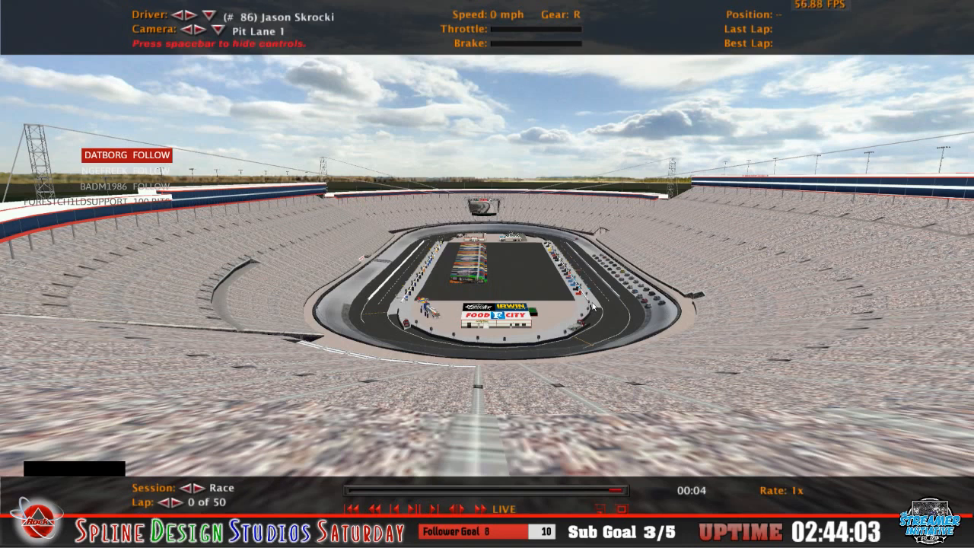
left_click(199, 30)
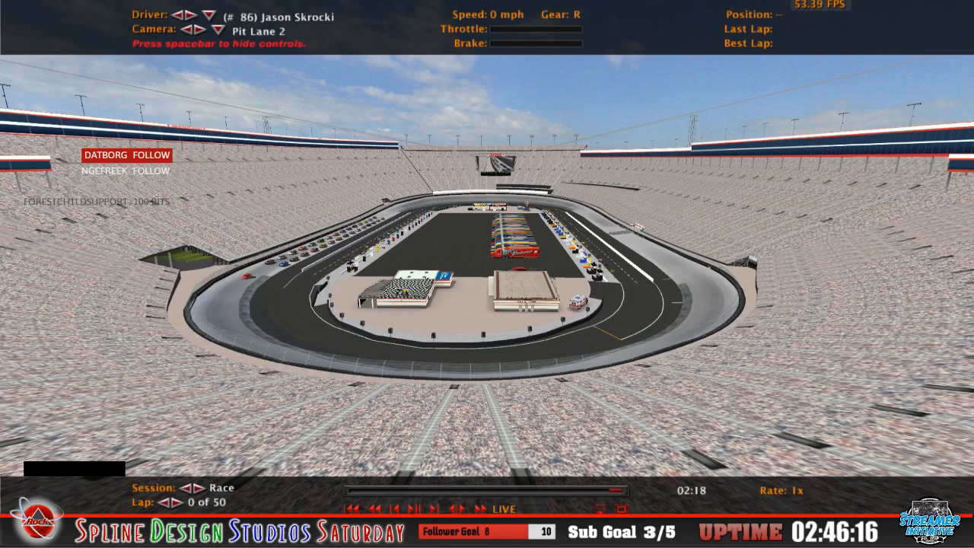
Abandon the race, exit the game and minimize the Bristol_2018_SRA folder window
left_click(513, 251)
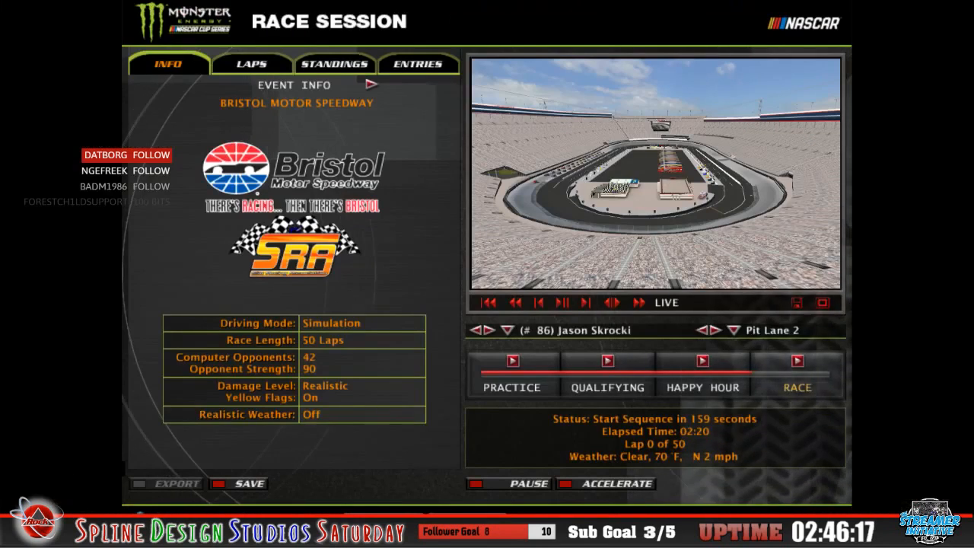
key("Escape")
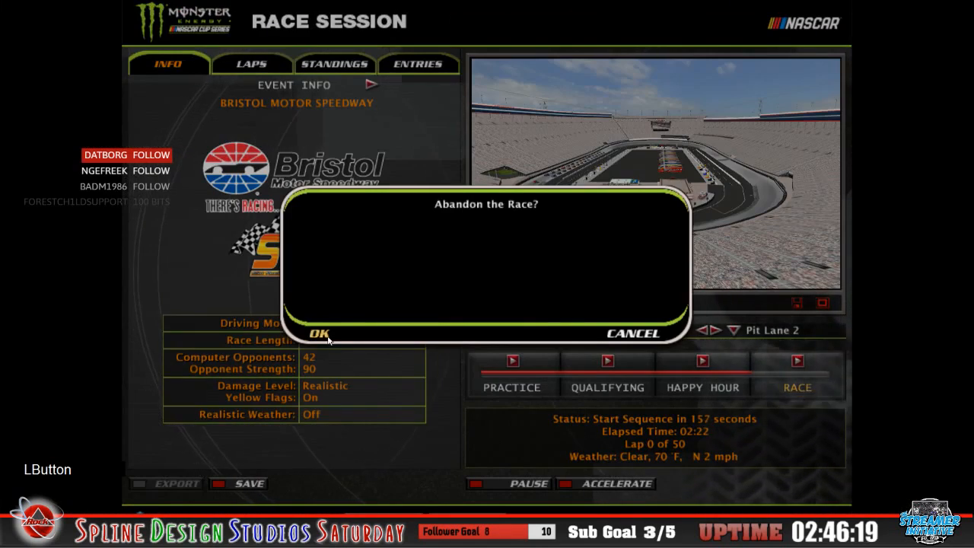
key("Return")
left_click(152, 487)
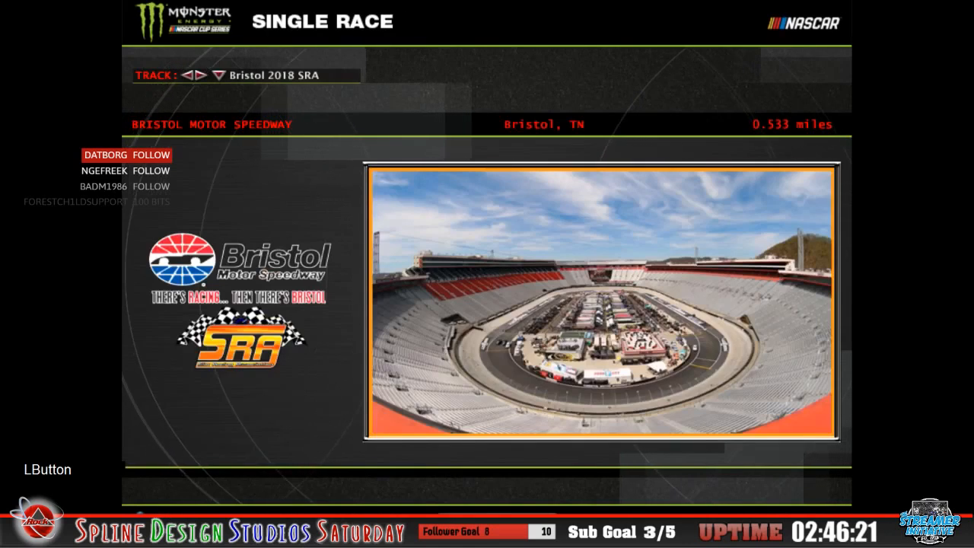
left_click(228, 489)
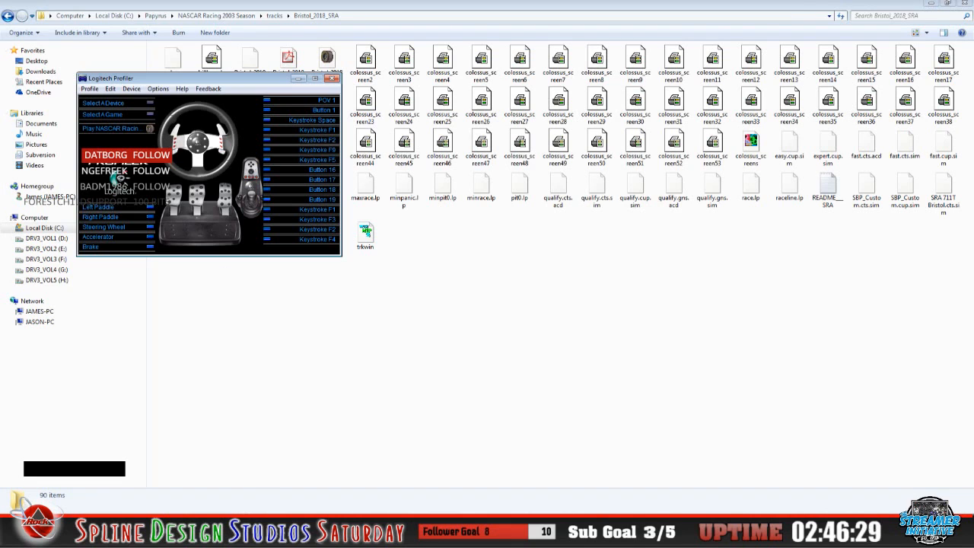
left_click(927, 4)
left_click(928, 4)
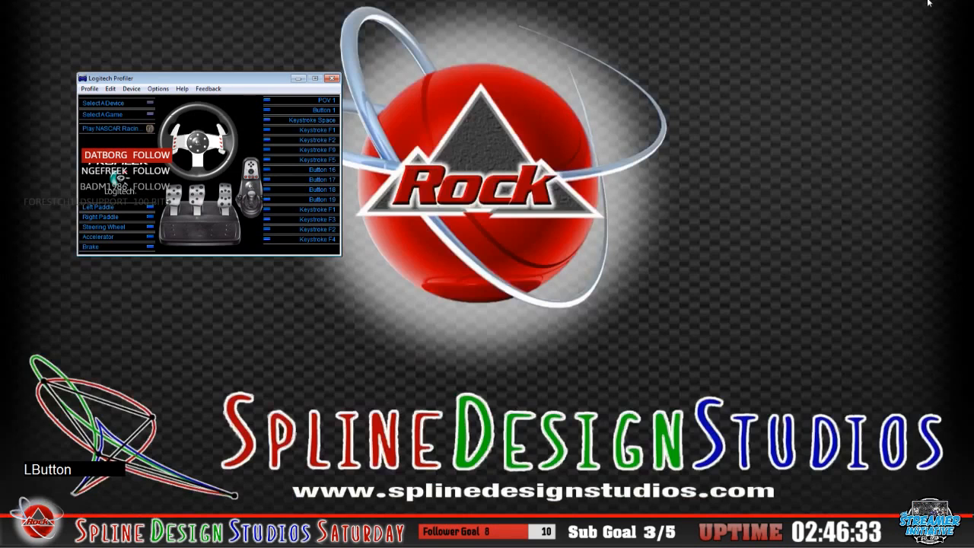
left_click(153, 535)
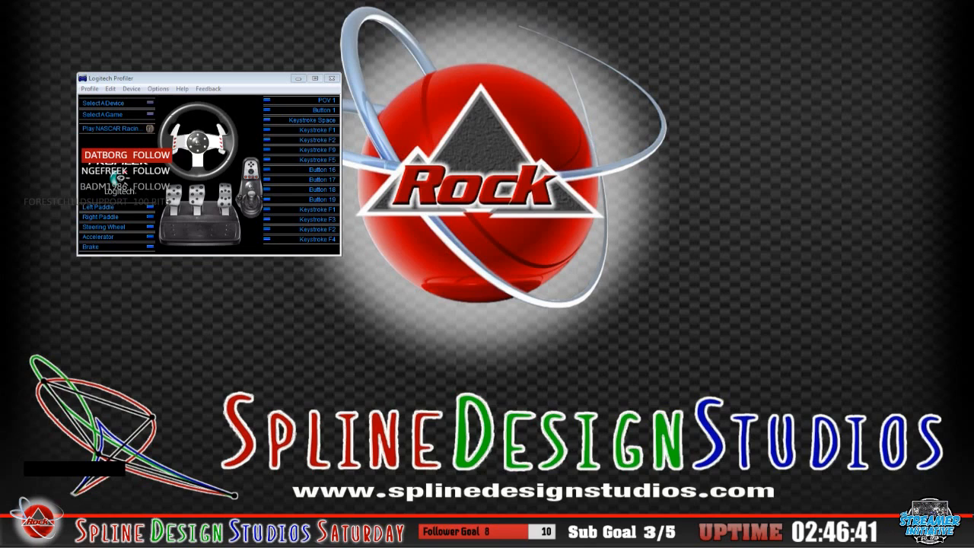
left_click(209, 78)
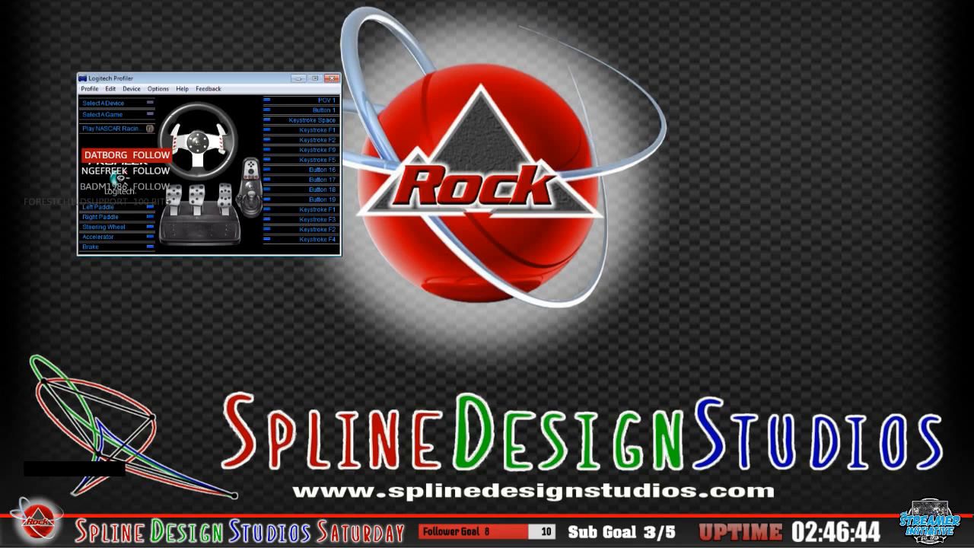
left_click(456, 319)
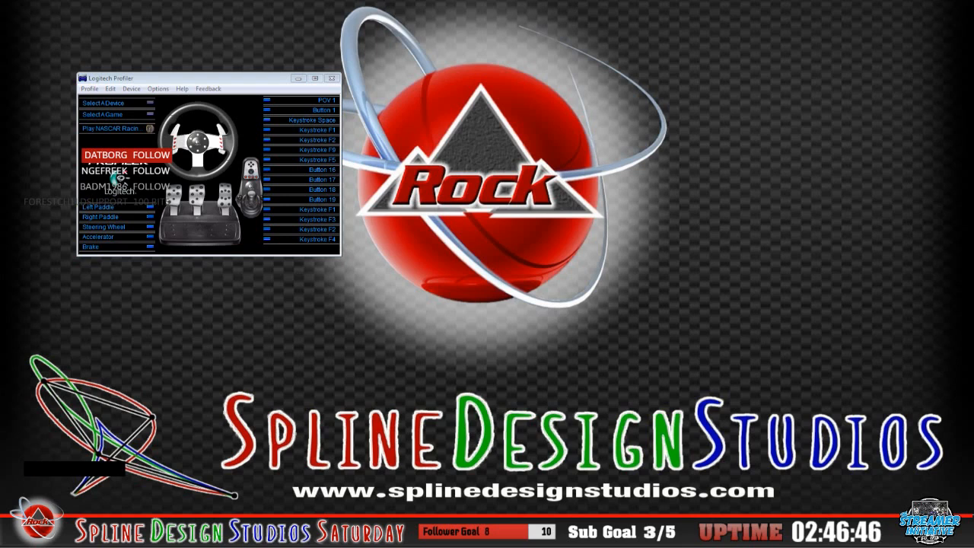
left_click(456, 320)
left_click(457, 320)
left_click(457, 320)
left_click(533, 487)
left_click(532, 487)
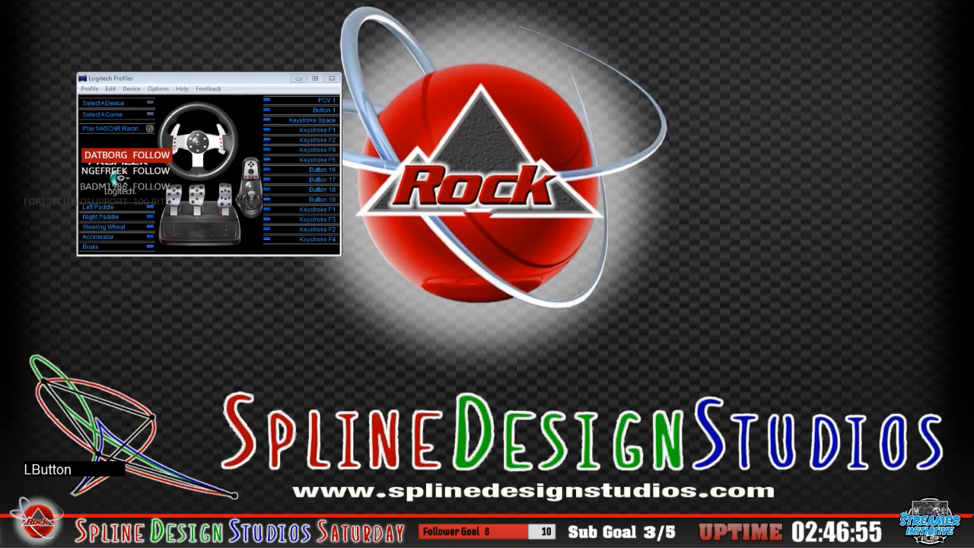
Relaunch NASCAR Racing 2003 Season from Logitech Profiler, load a single race at Bristol 2018 SRA and enter the car in the race session
left_click(114, 131)
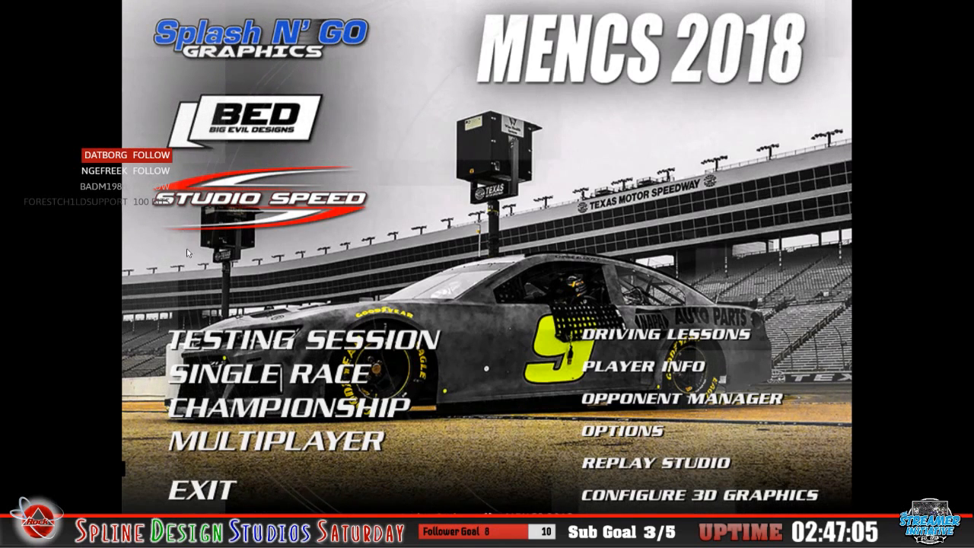
left_click(286, 370)
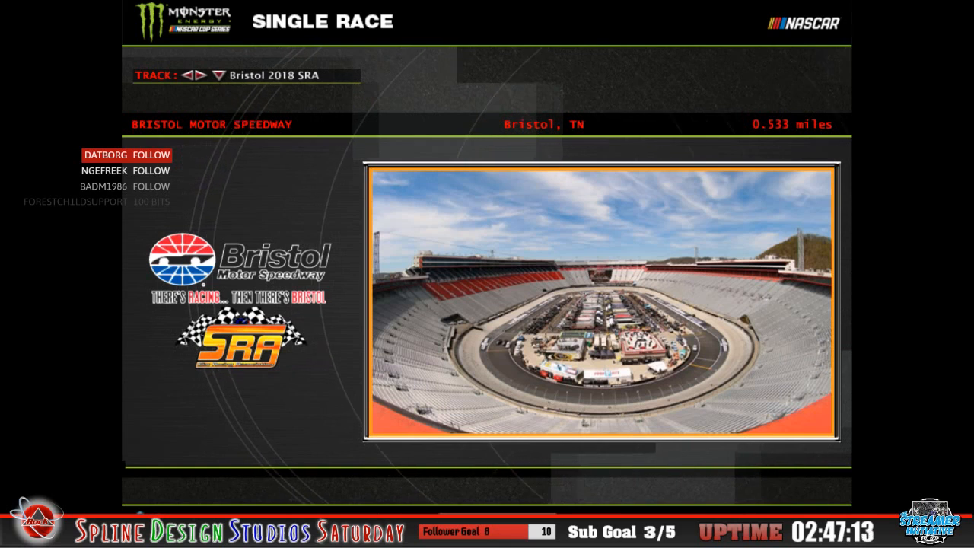
left_click(758, 498)
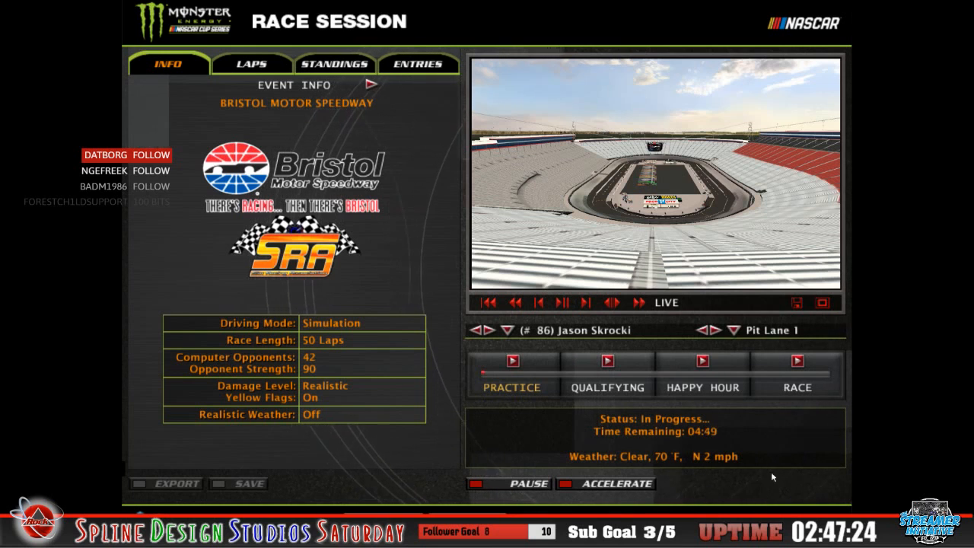
left_click(795, 362)
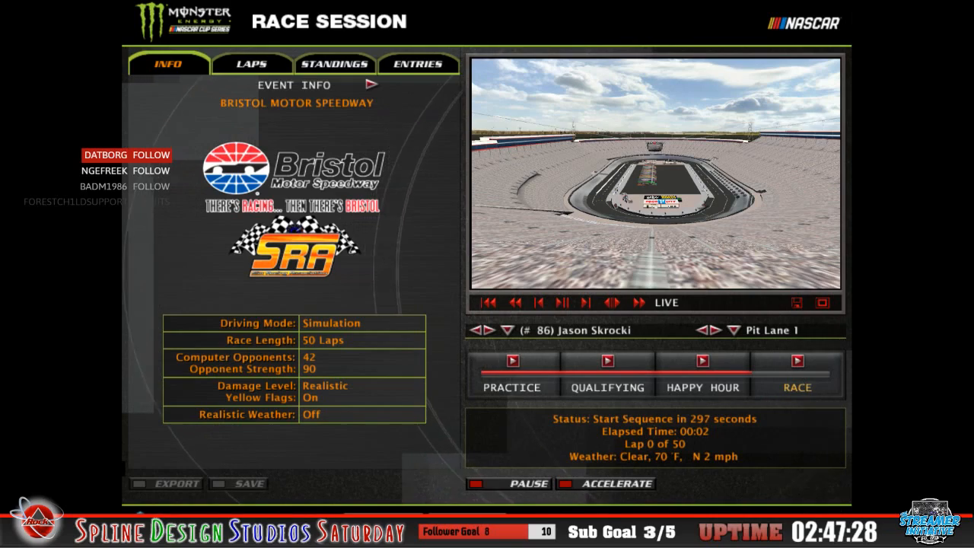
left_click(797, 361)
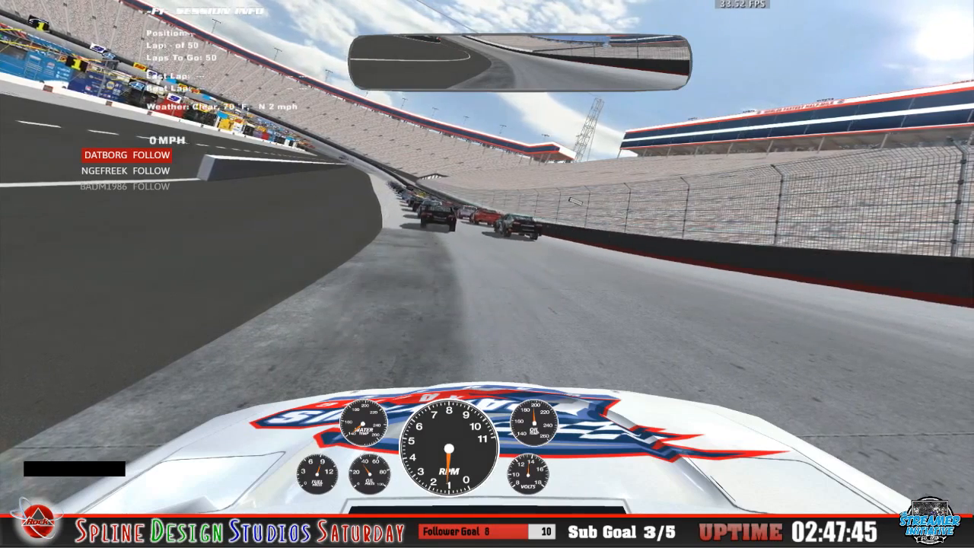
Cycle through the in-car and chase views to examine the Colossus screens, and get out of the car
key("Page_Up")
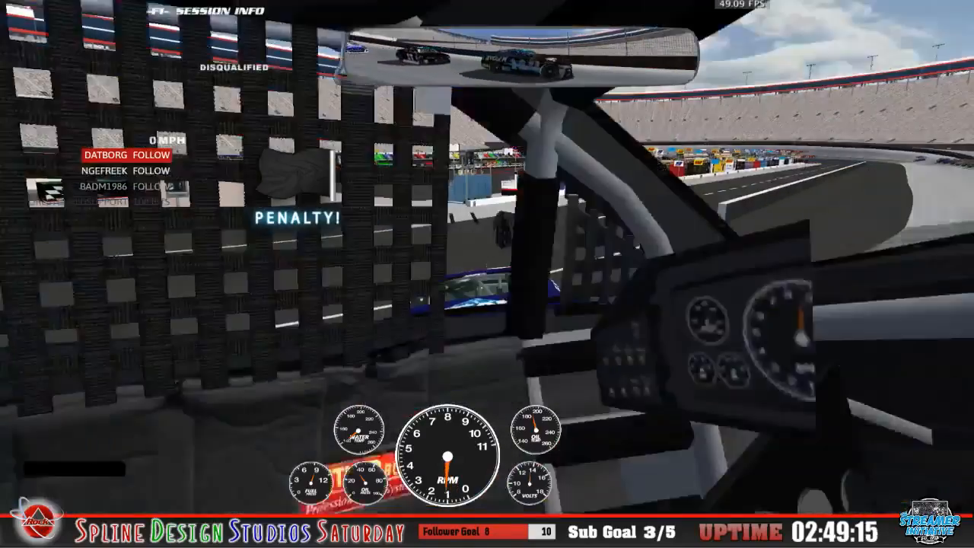
key("Page_Up")
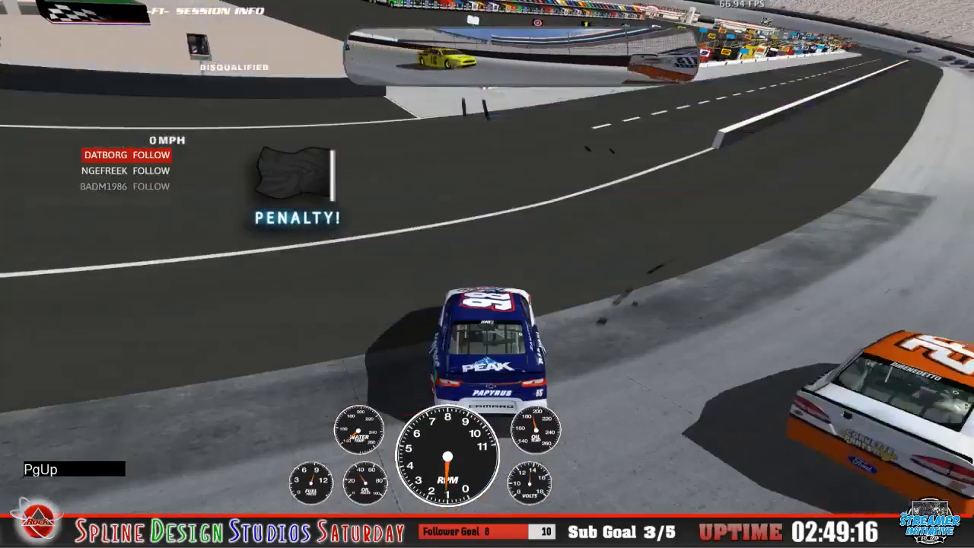
key("Page_Up")
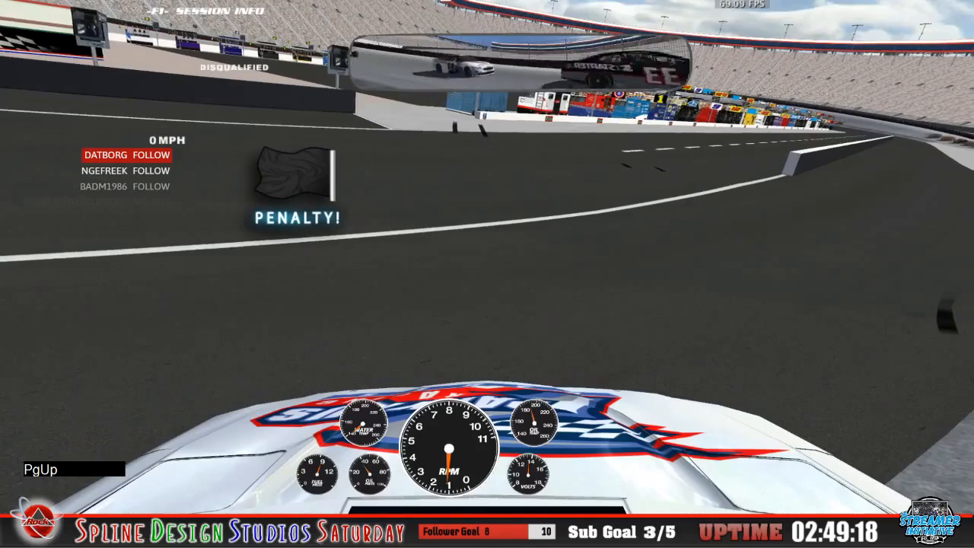
key("Page_Up")
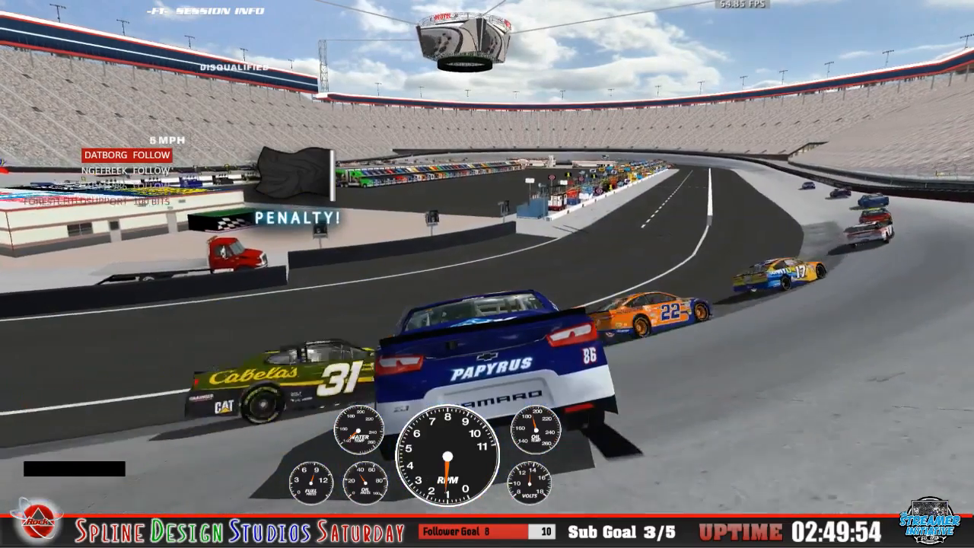
key("Escape")
left_click(490, 193)
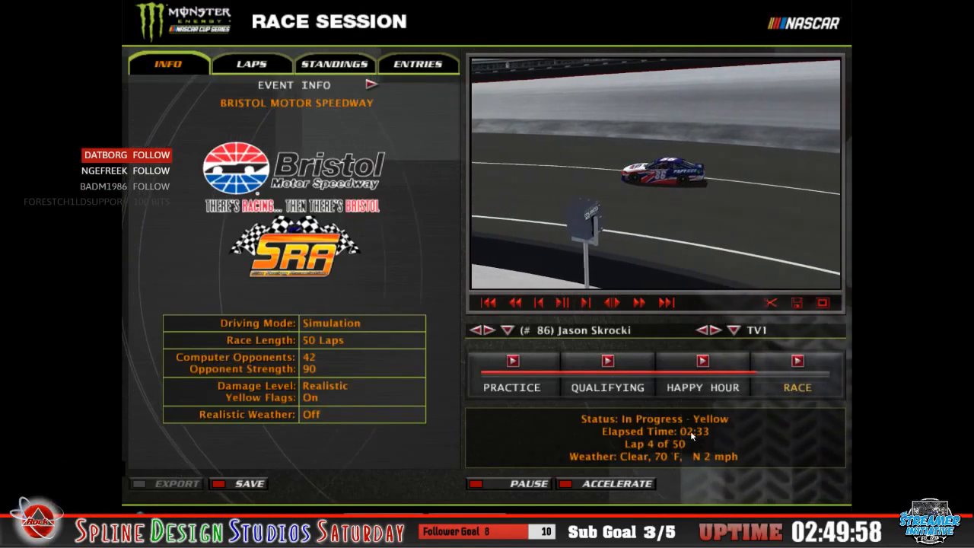
Watch the race replay full-screen from the Spectator camera following car #1, and return to the race session screen
left_click(823, 303)
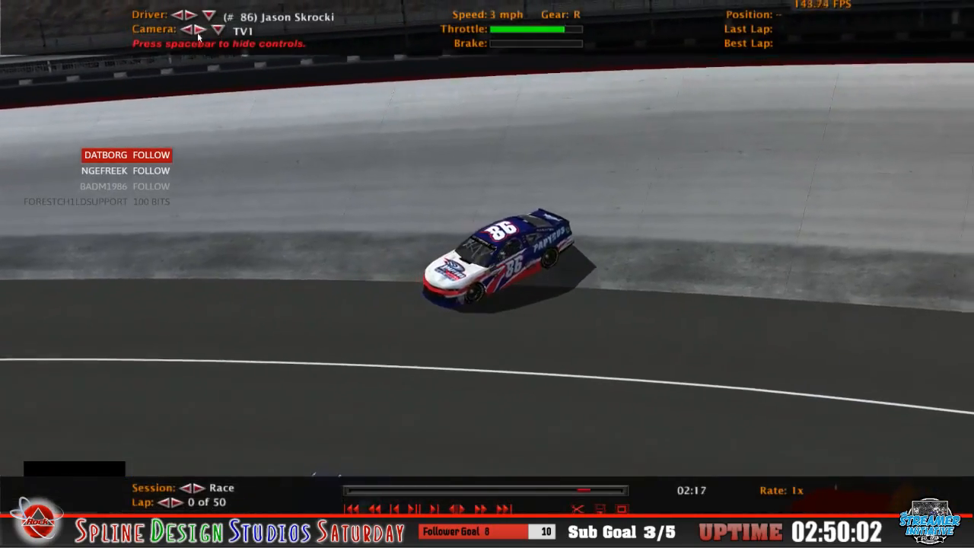
left_click(198, 32)
left_click(198, 32)
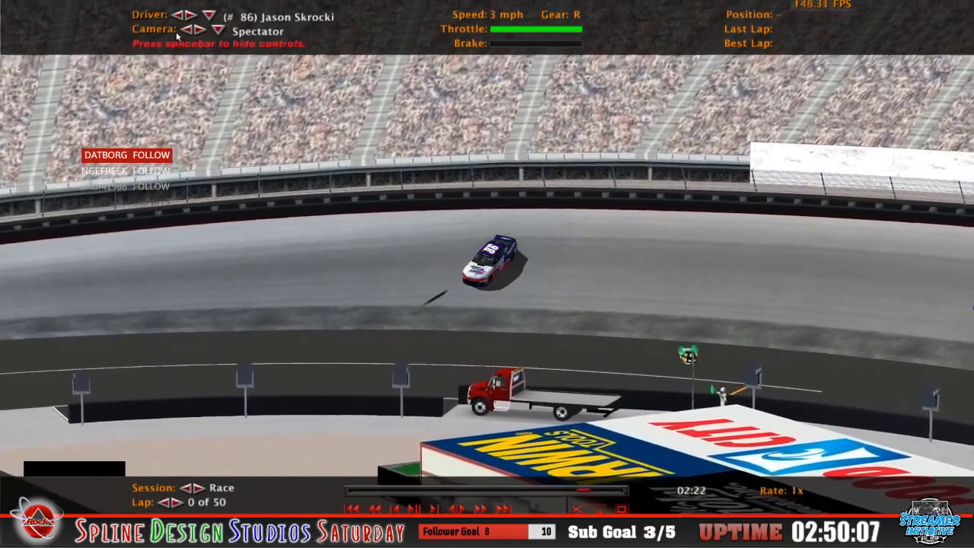
left_click(190, 14)
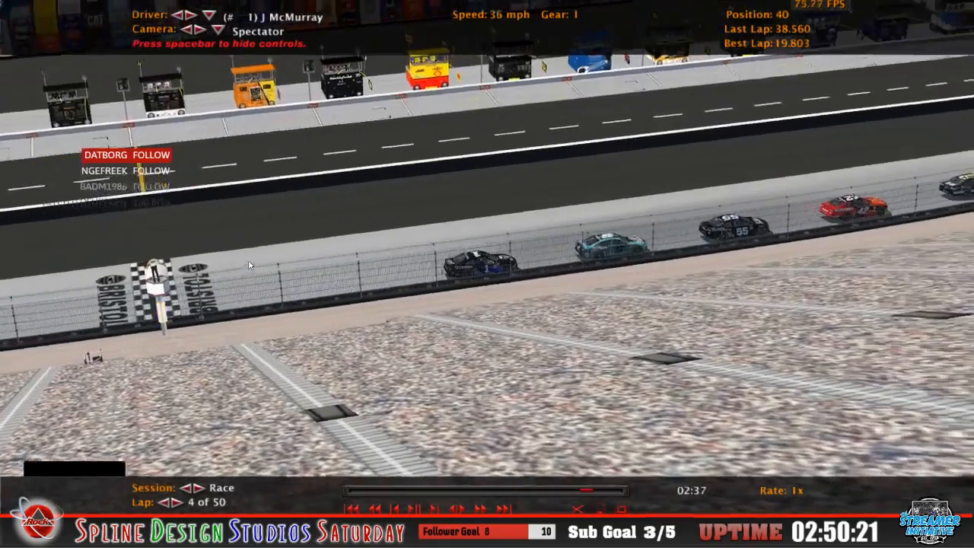
key("space")
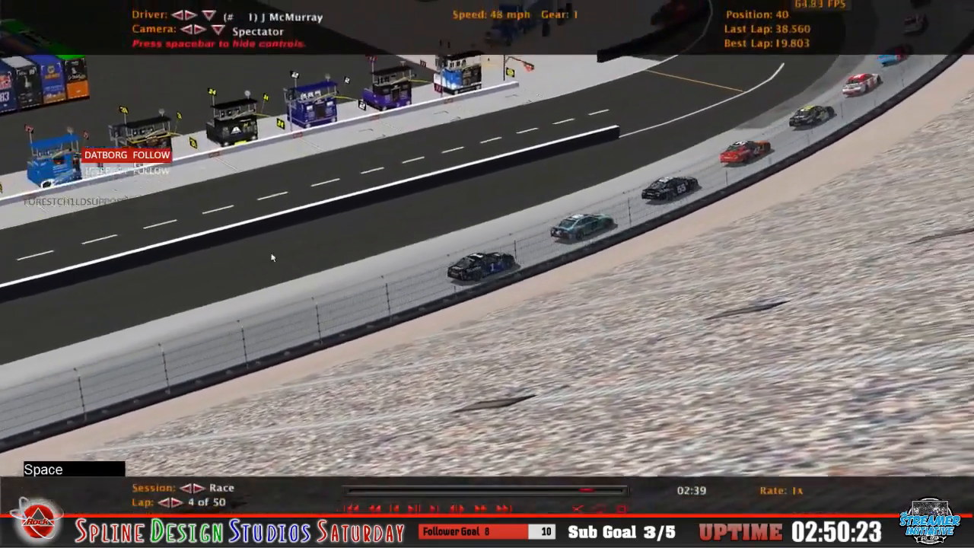
left_click(621, 508)
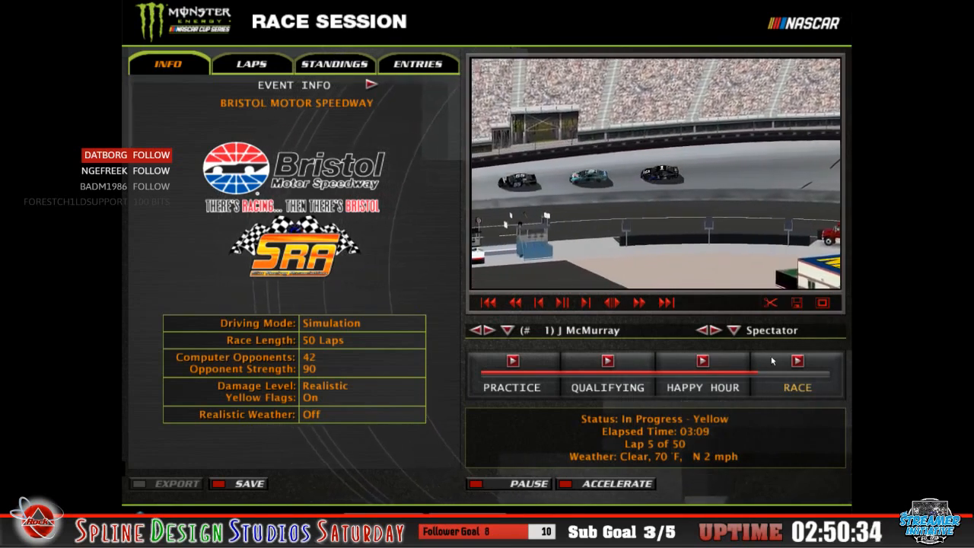
Rejoin the race to view the Colossus from behind the car, and get out of the car
left_click(797, 363)
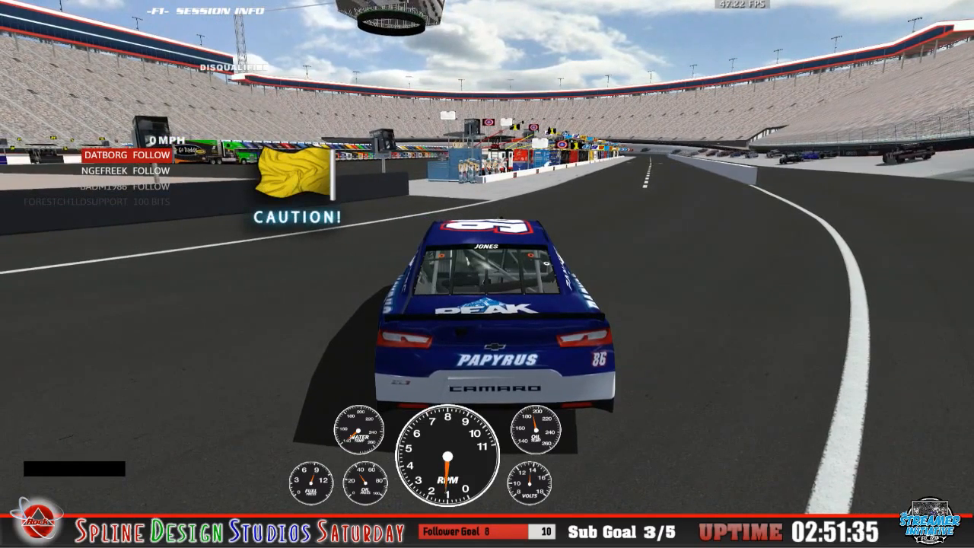
key("Escape")
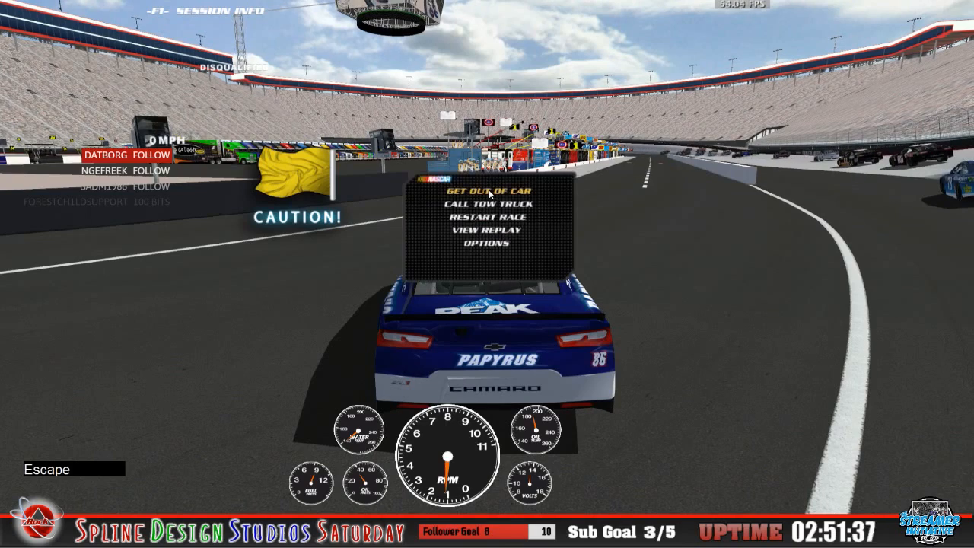
left_click(490, 194)
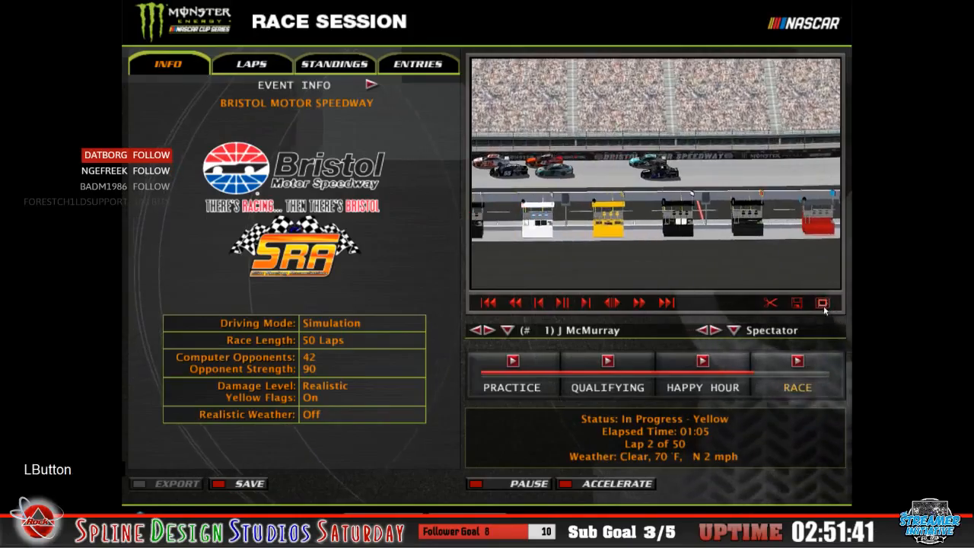
View car #1's replay full-screen from the Spectator camera with the controls hidden, and return to the race session screen
left_click(822, 304)
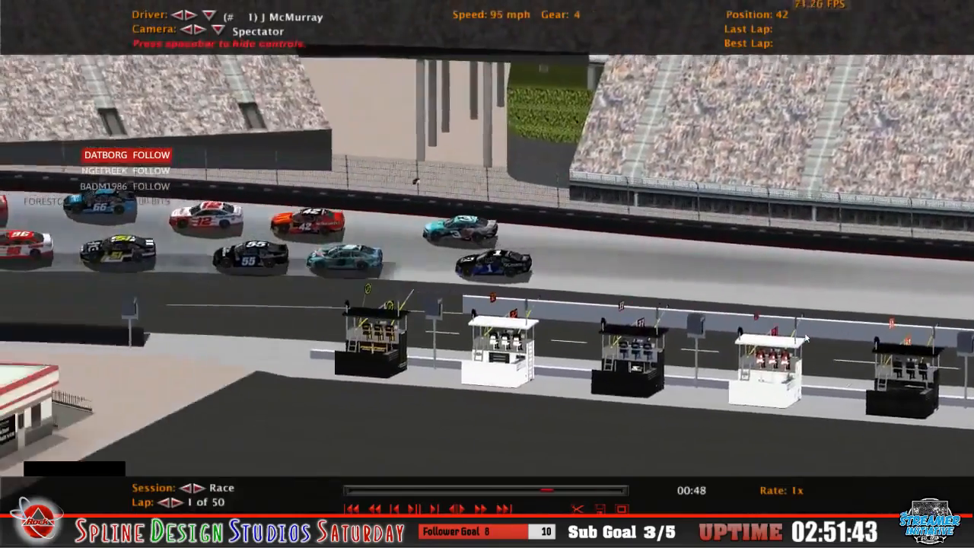
key("space")
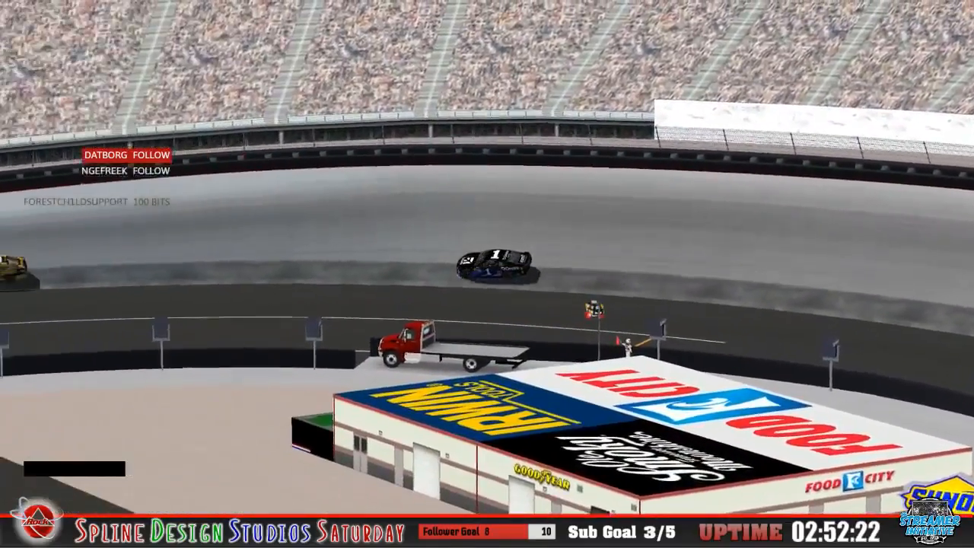
key("space")
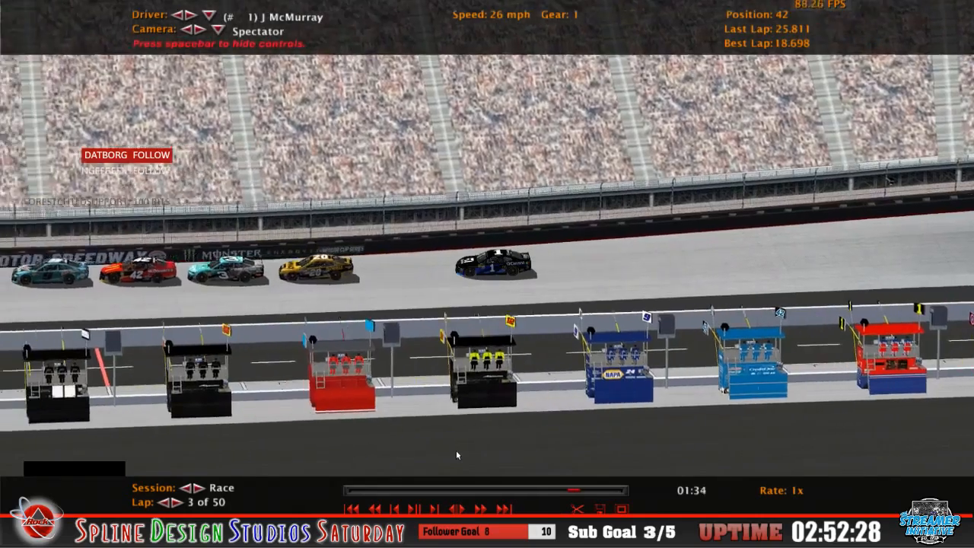
left_click(622, 510)
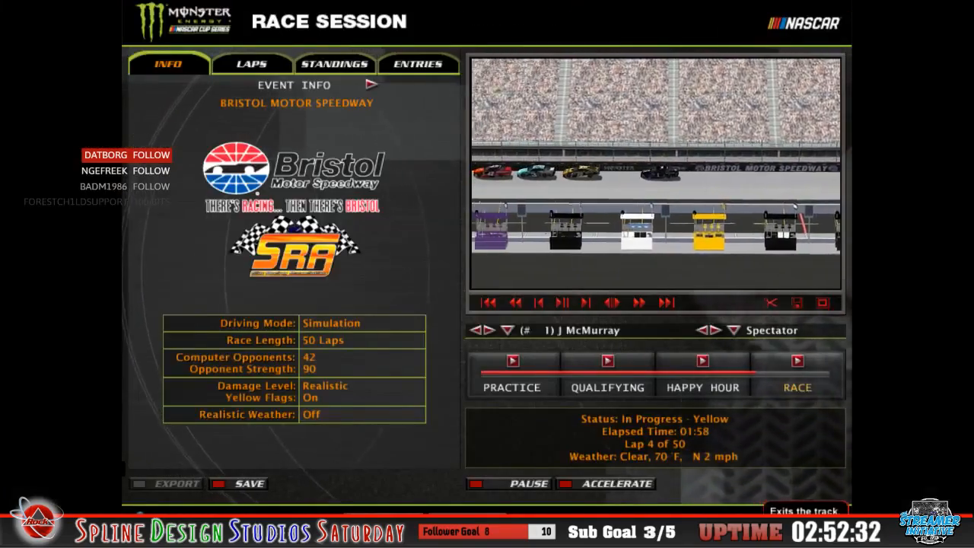
Leave the track, exit the game to the desktop and hide Logitech Profiler
left_click(803, 525)
left_click(319, 335)
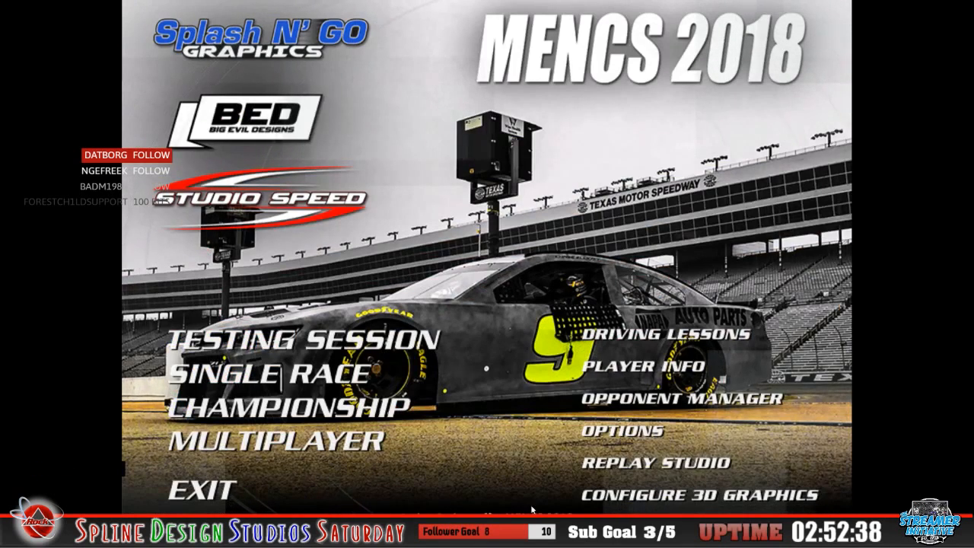
left_click(358, 482)
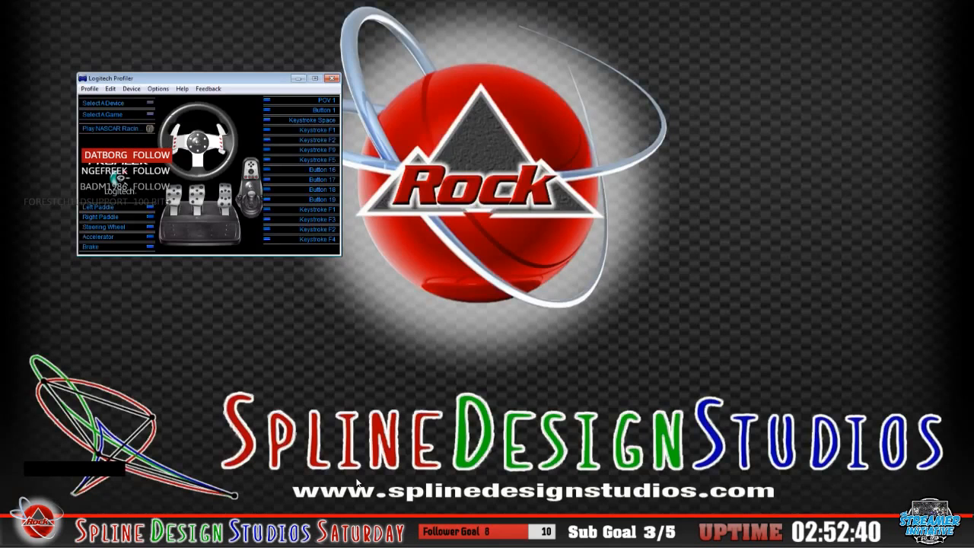
left_click(90, 89)
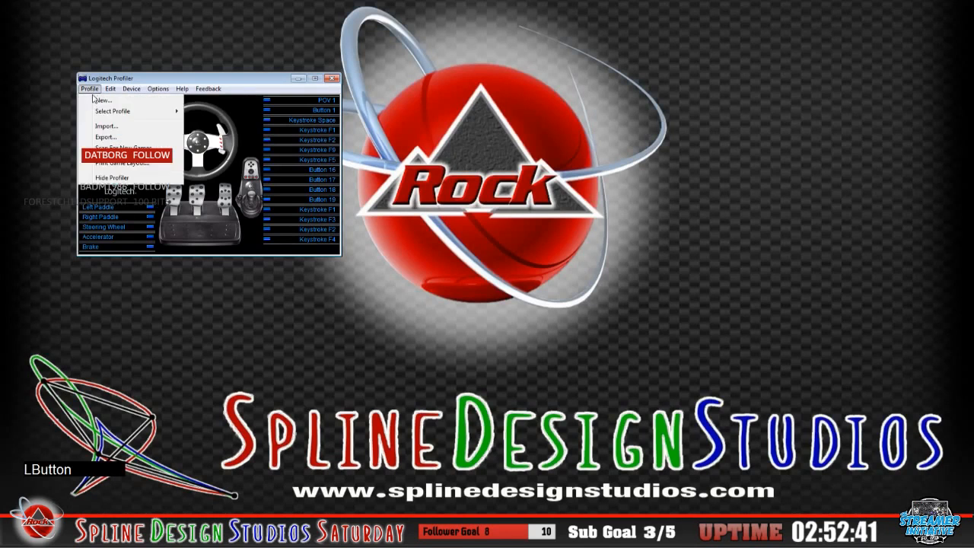
left_click(115, 178)
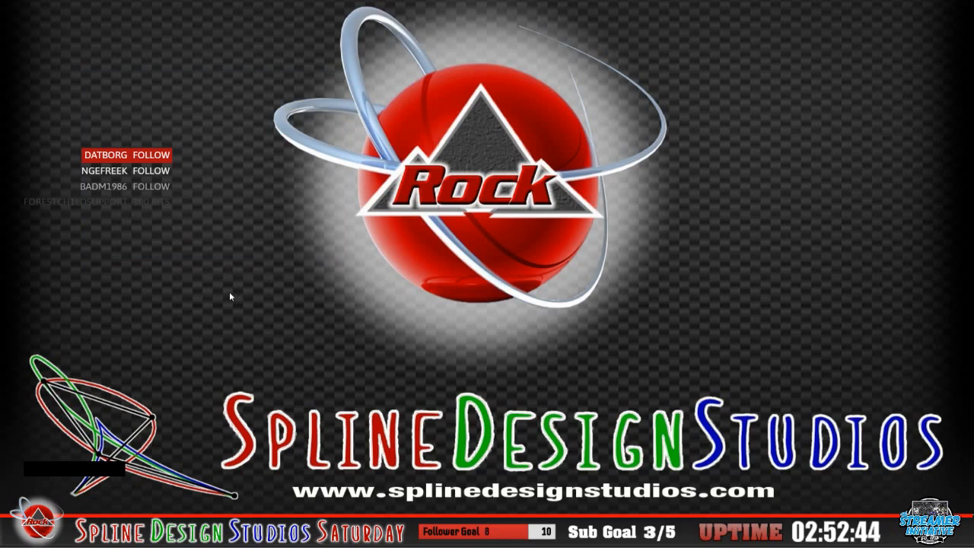